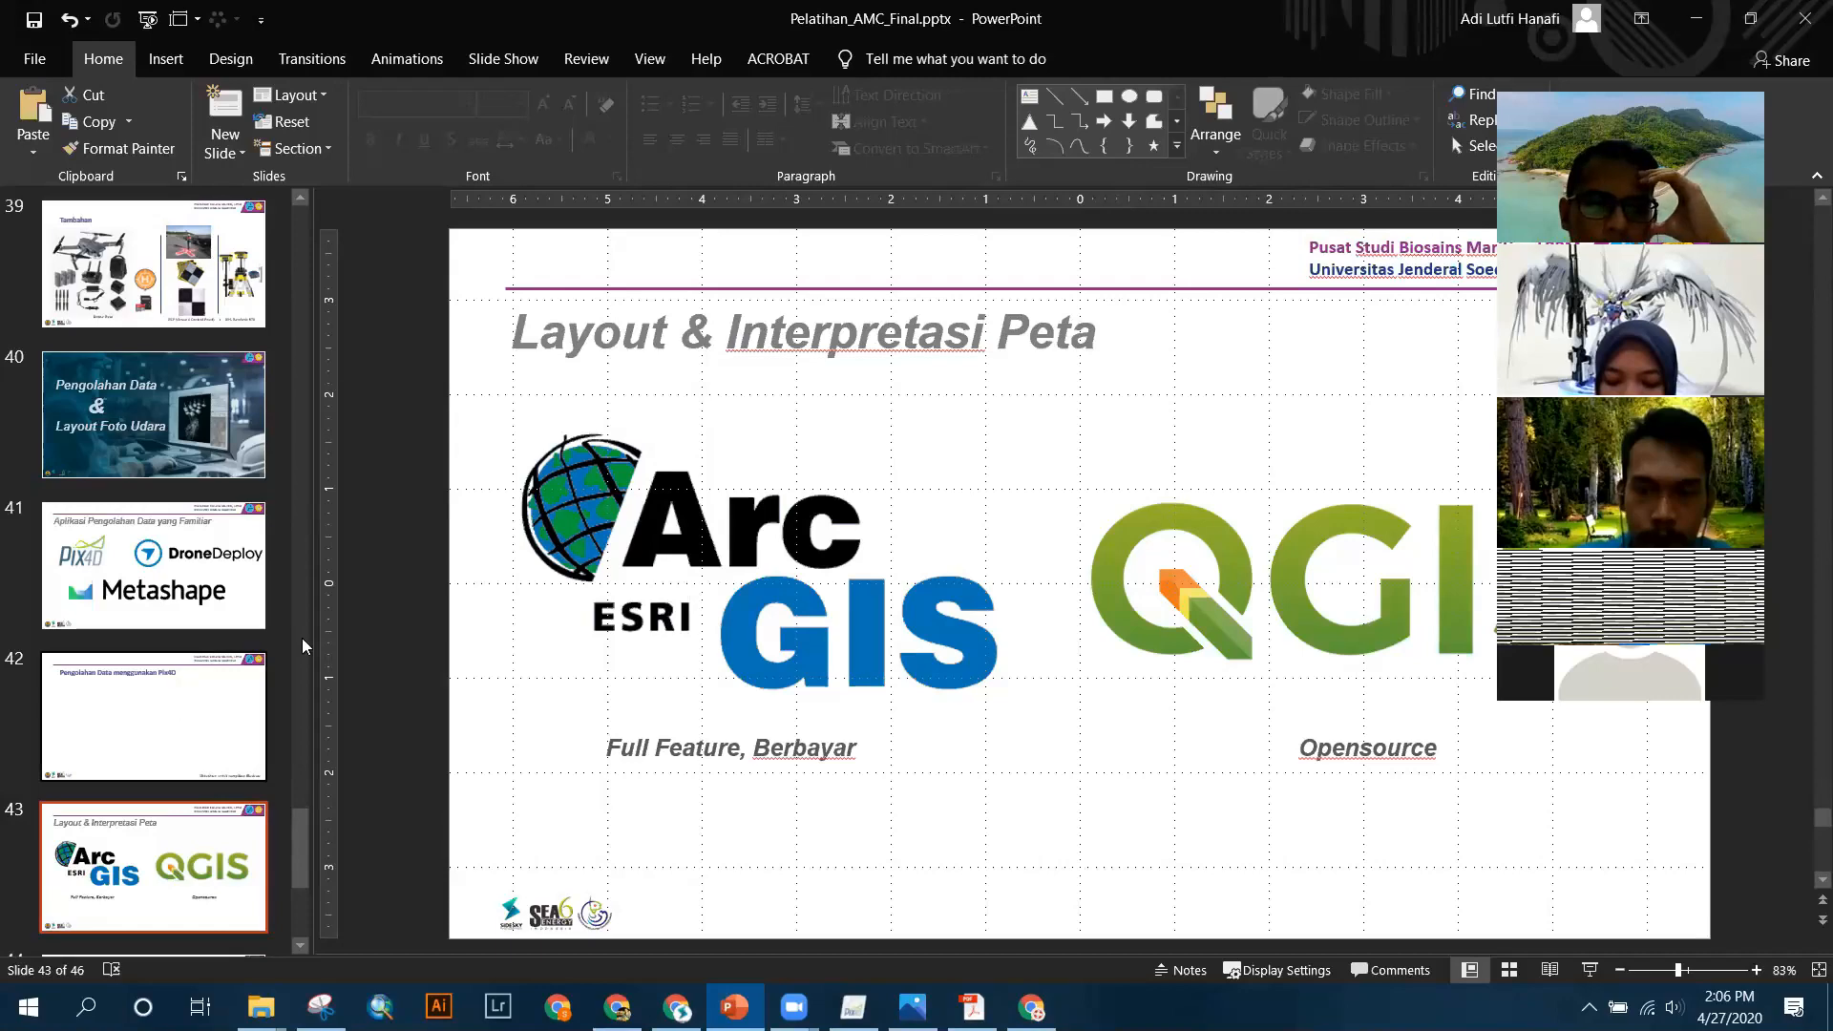
Display slide 44, the "Contoh" example map layout, in the presentation.
scroll(303, 638, down, 3)
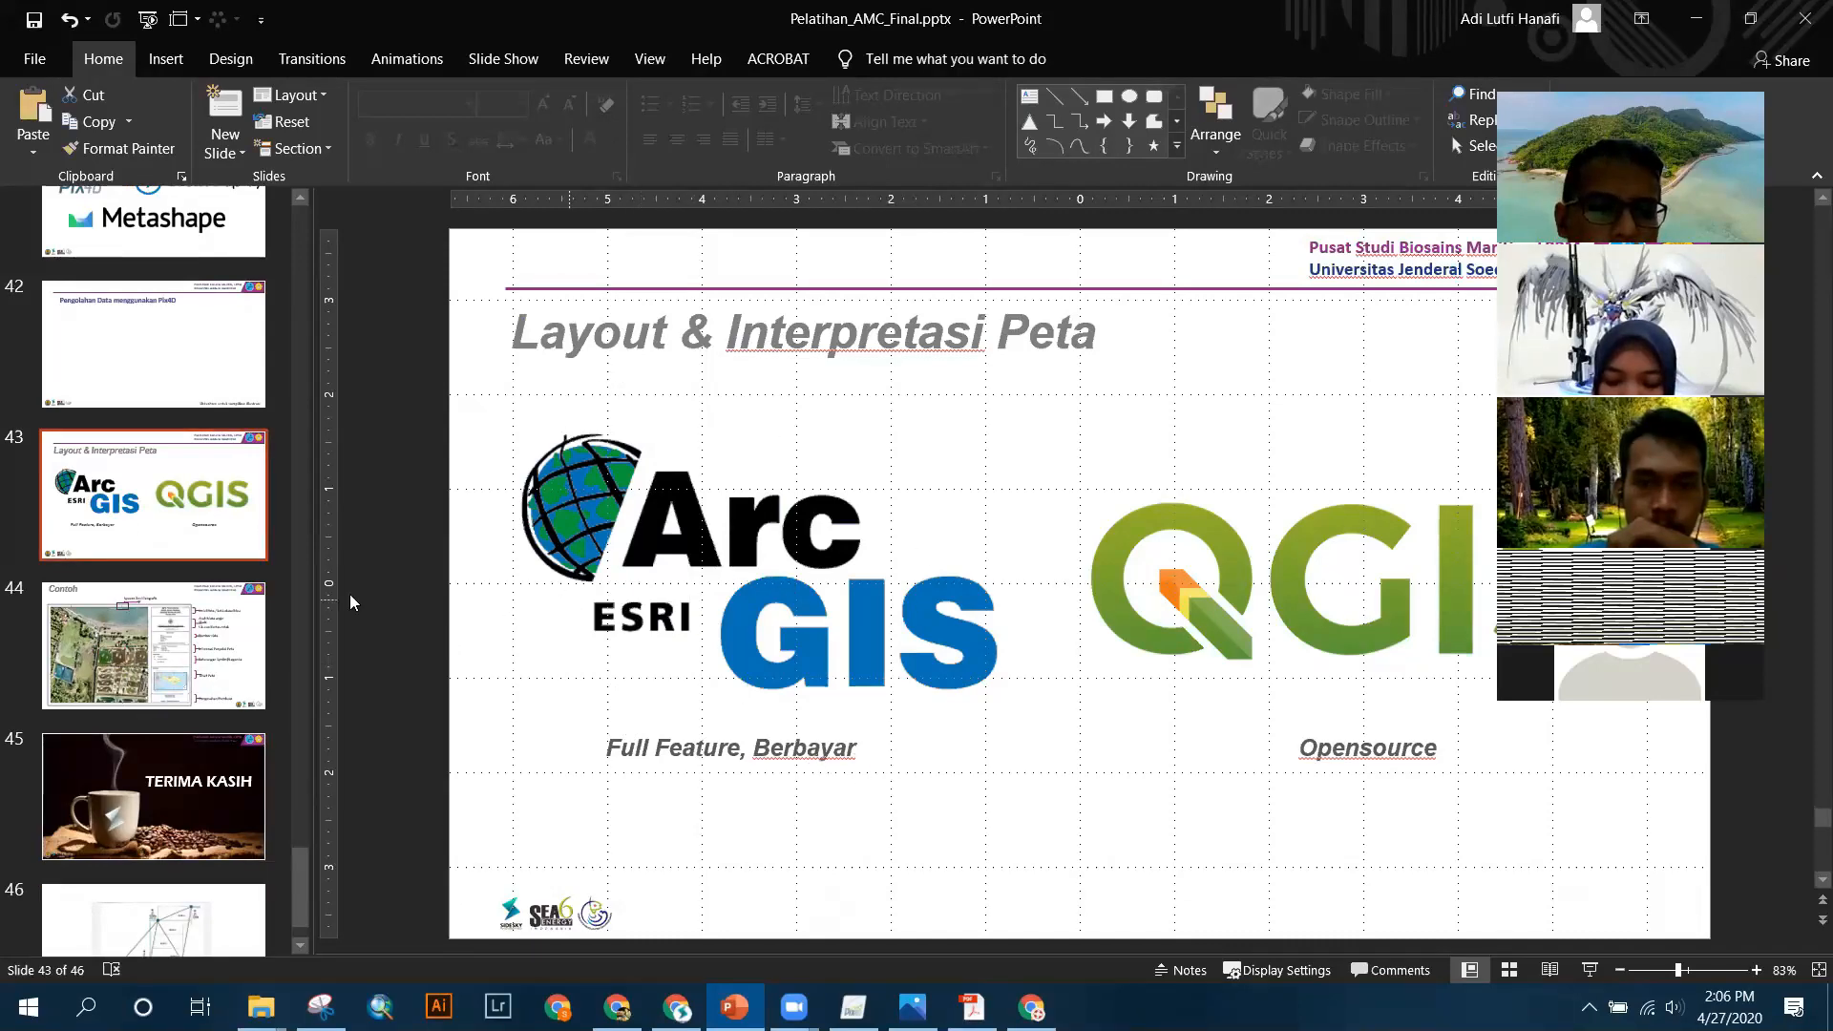
click(199, 611)
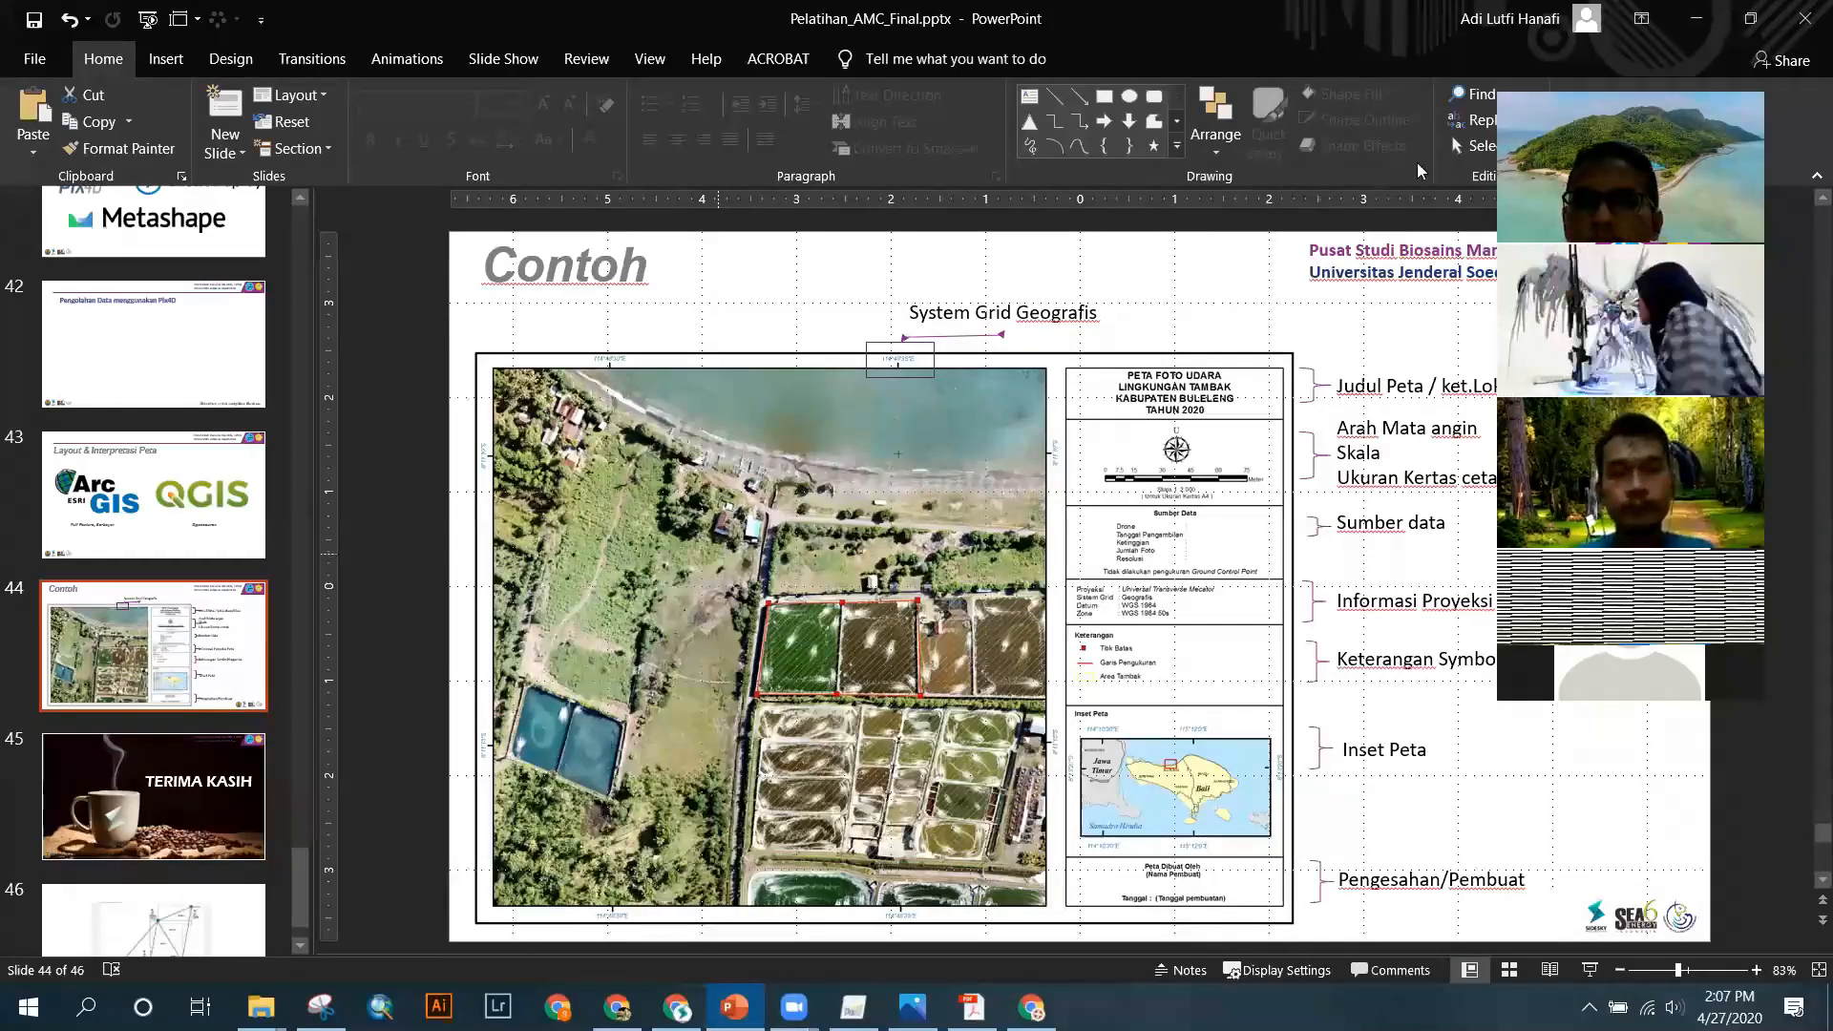
Minimize the presentation and mosaic image windows, switch to Pix4Dmapper and save the current project.
click(1701, 19)
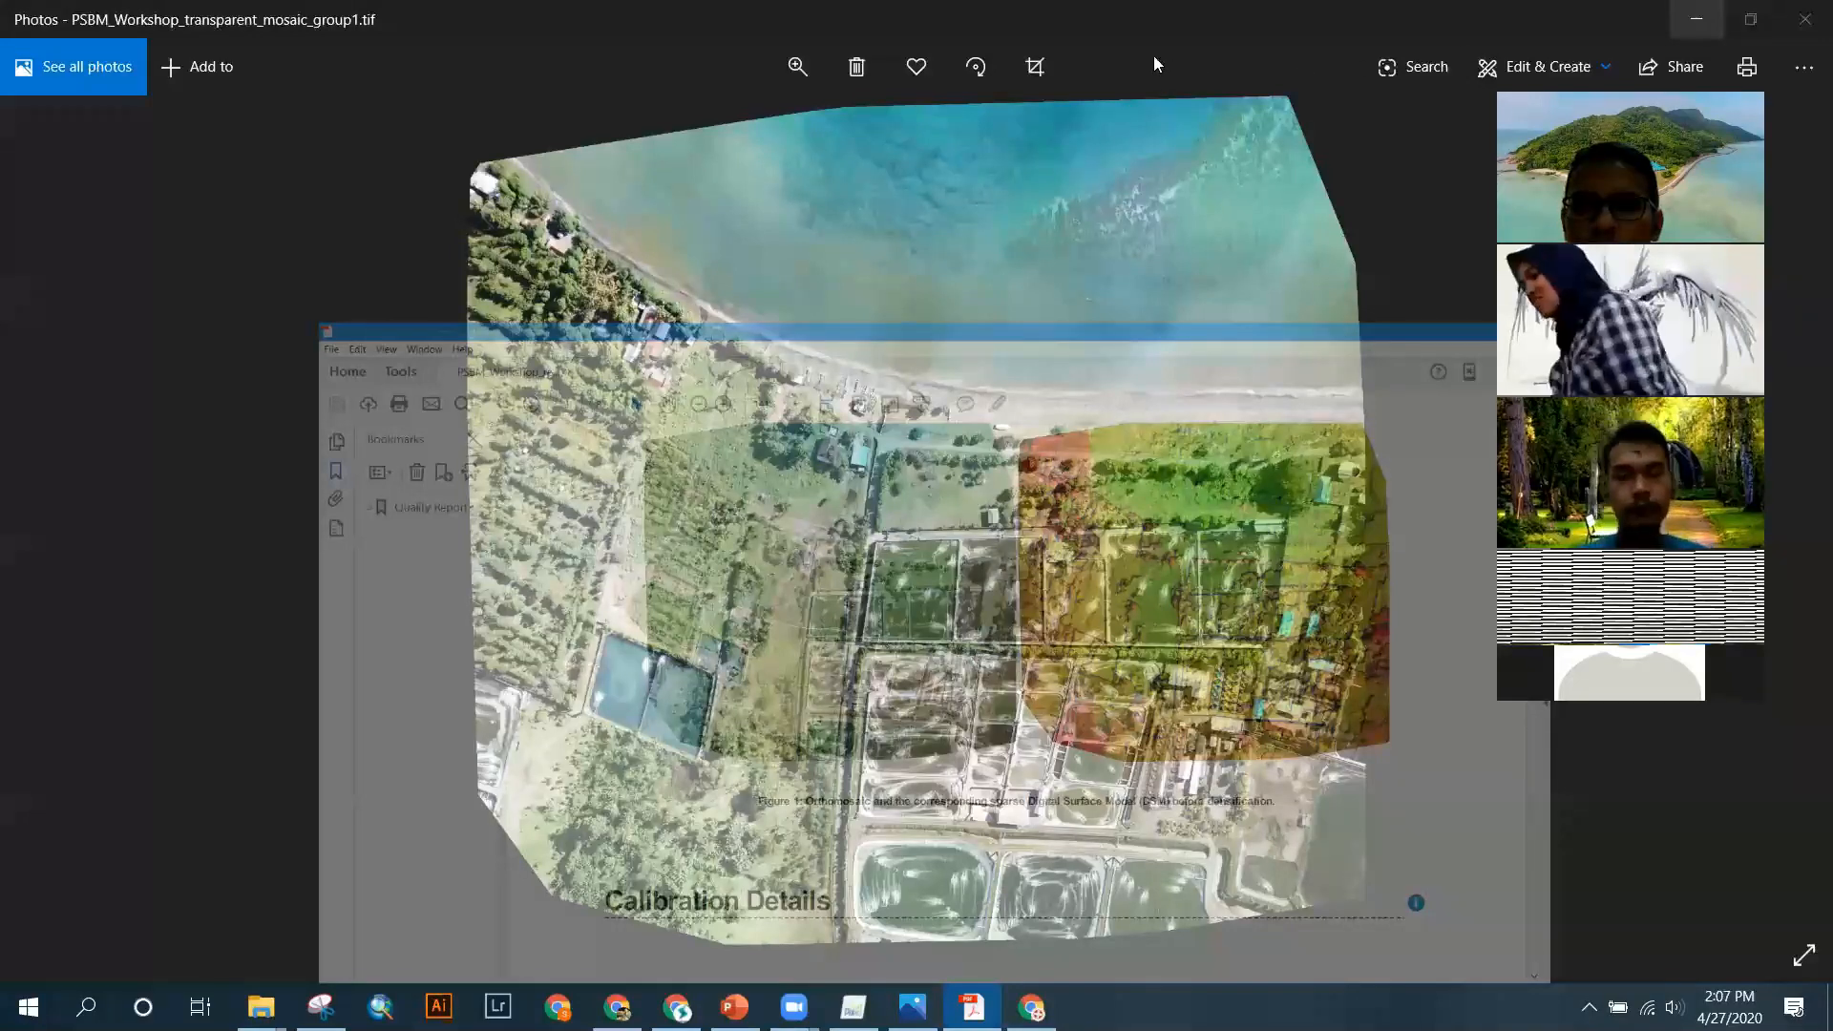
click(1691, 18)
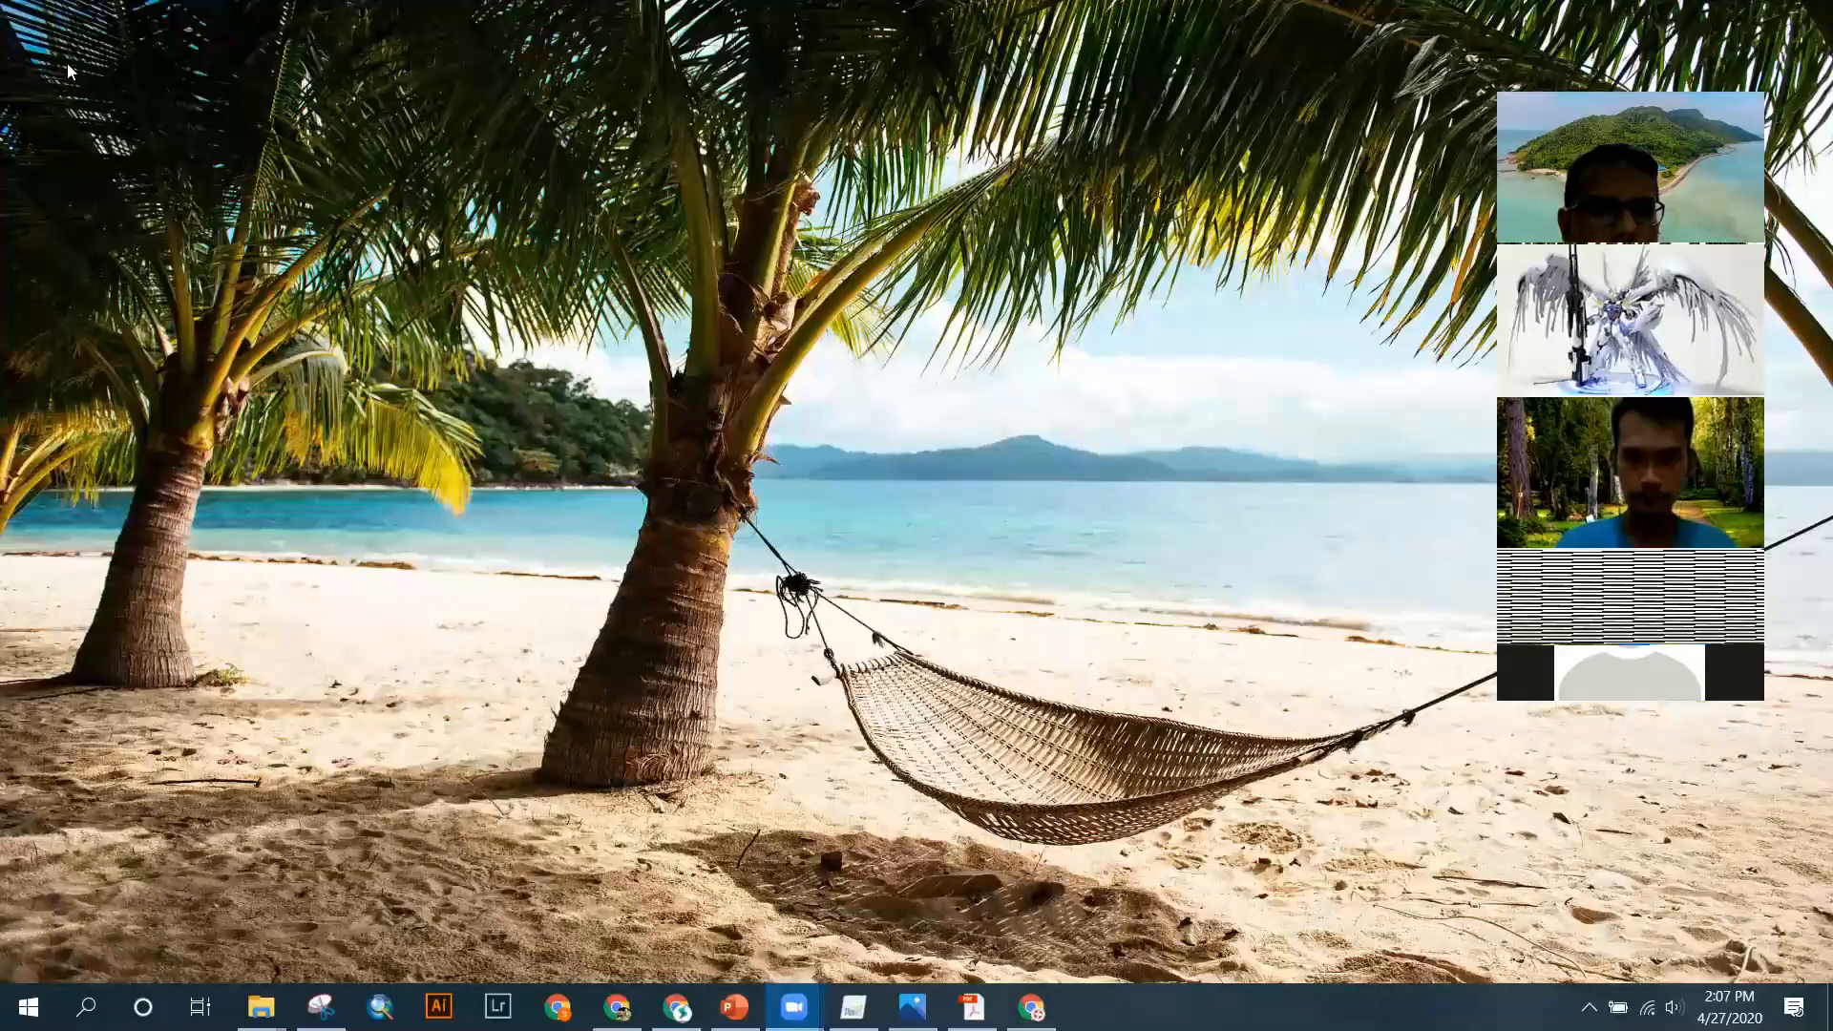
key(alt+Tab)
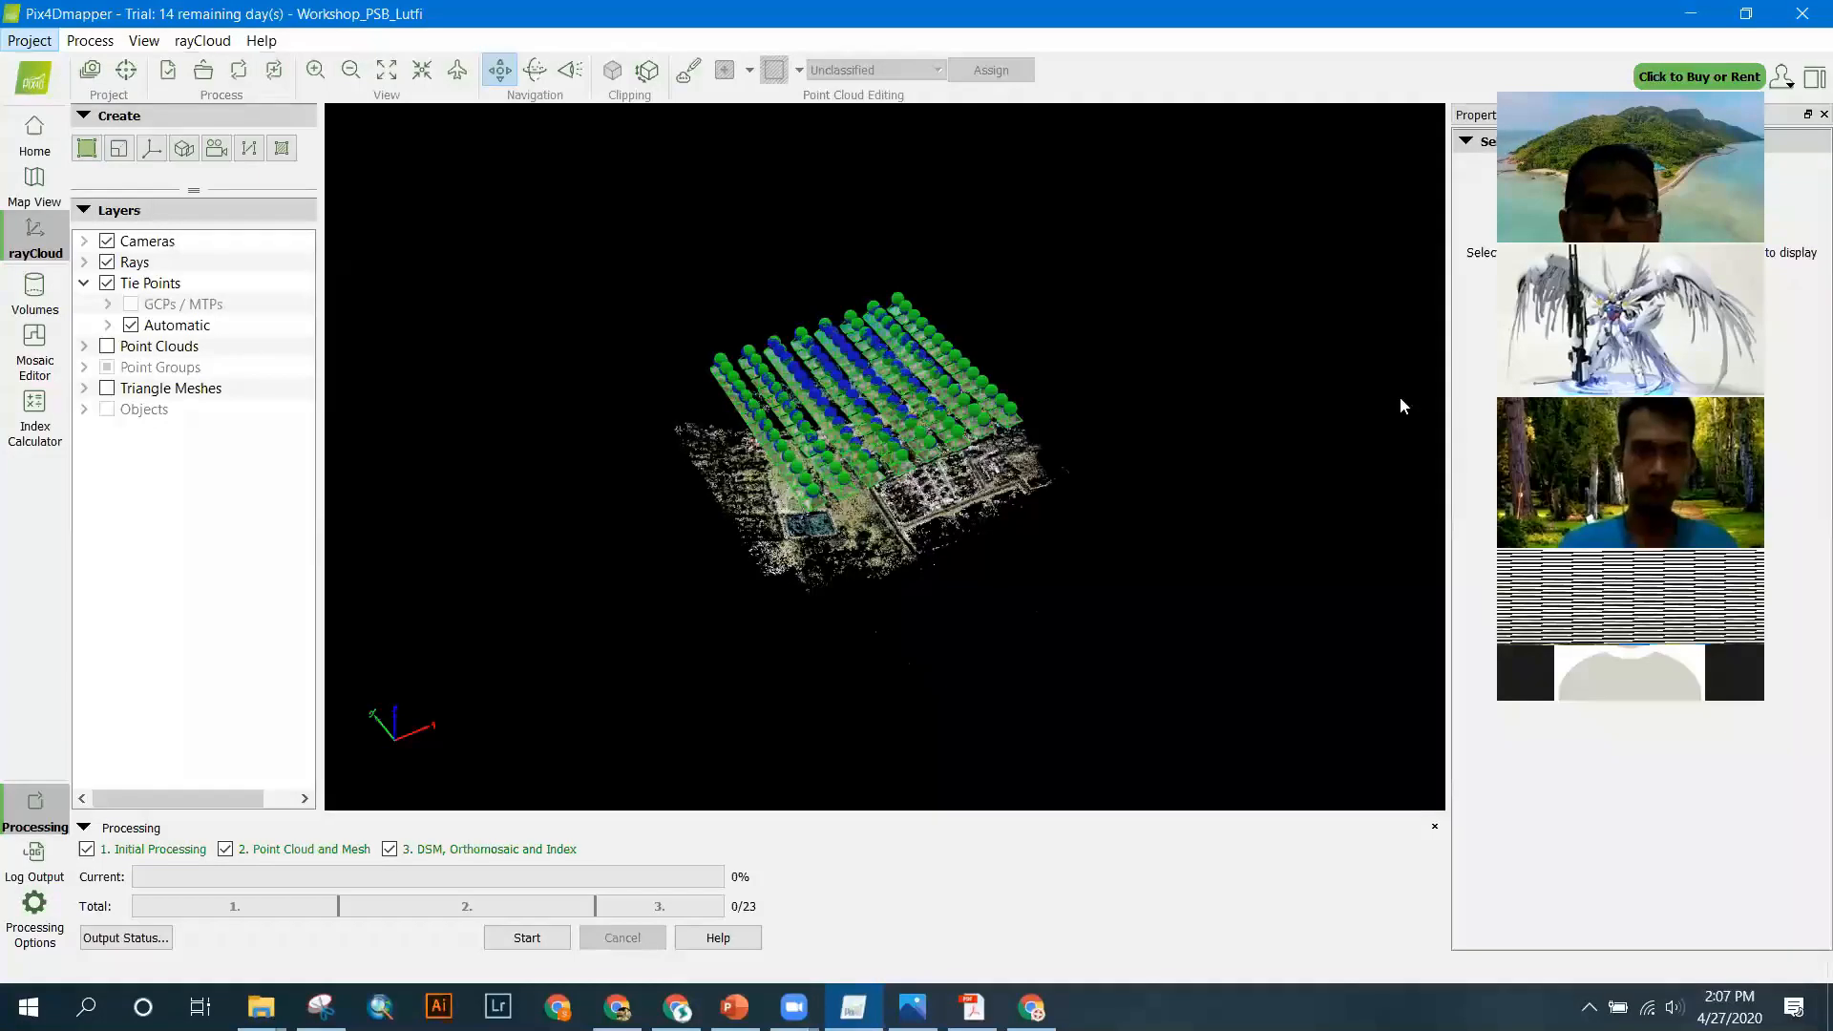
key(ctrl+s)
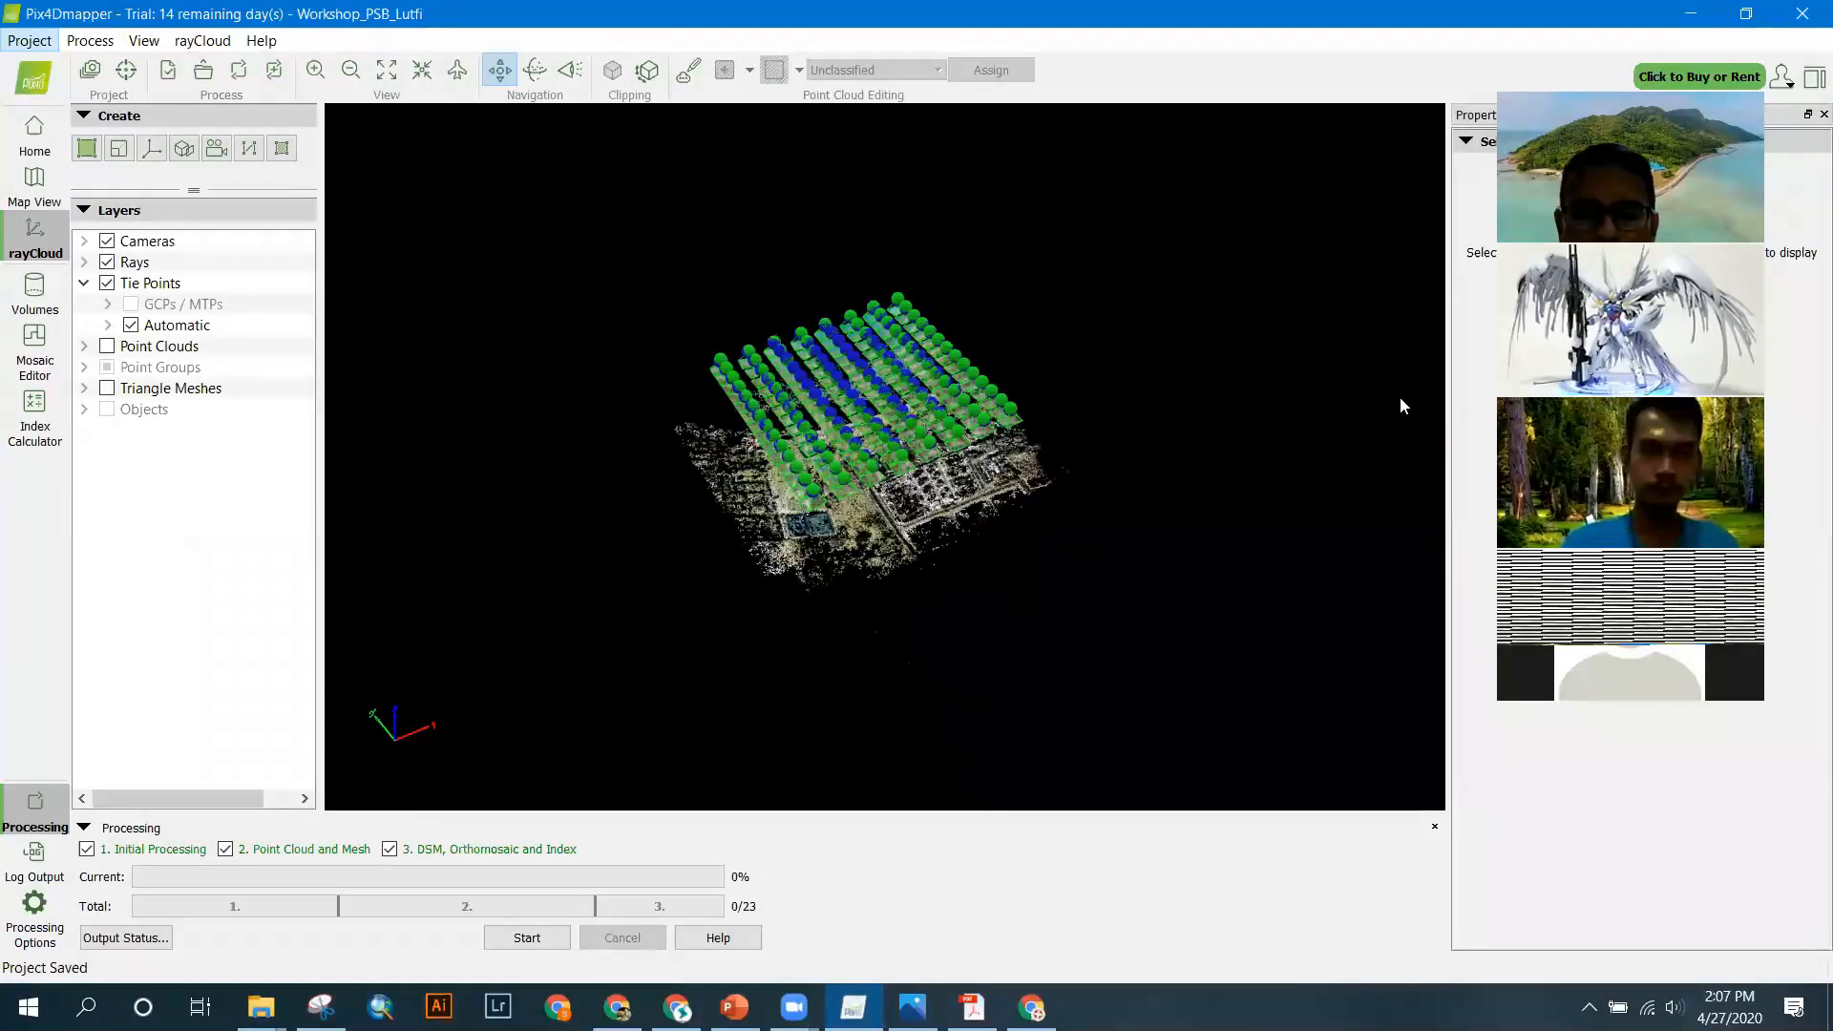
Close the PSBM_Workshop_transparent_mosaic_group1.tif image in Photos and return to the PowerPoint presentation.
mouse_move(911, 1008)
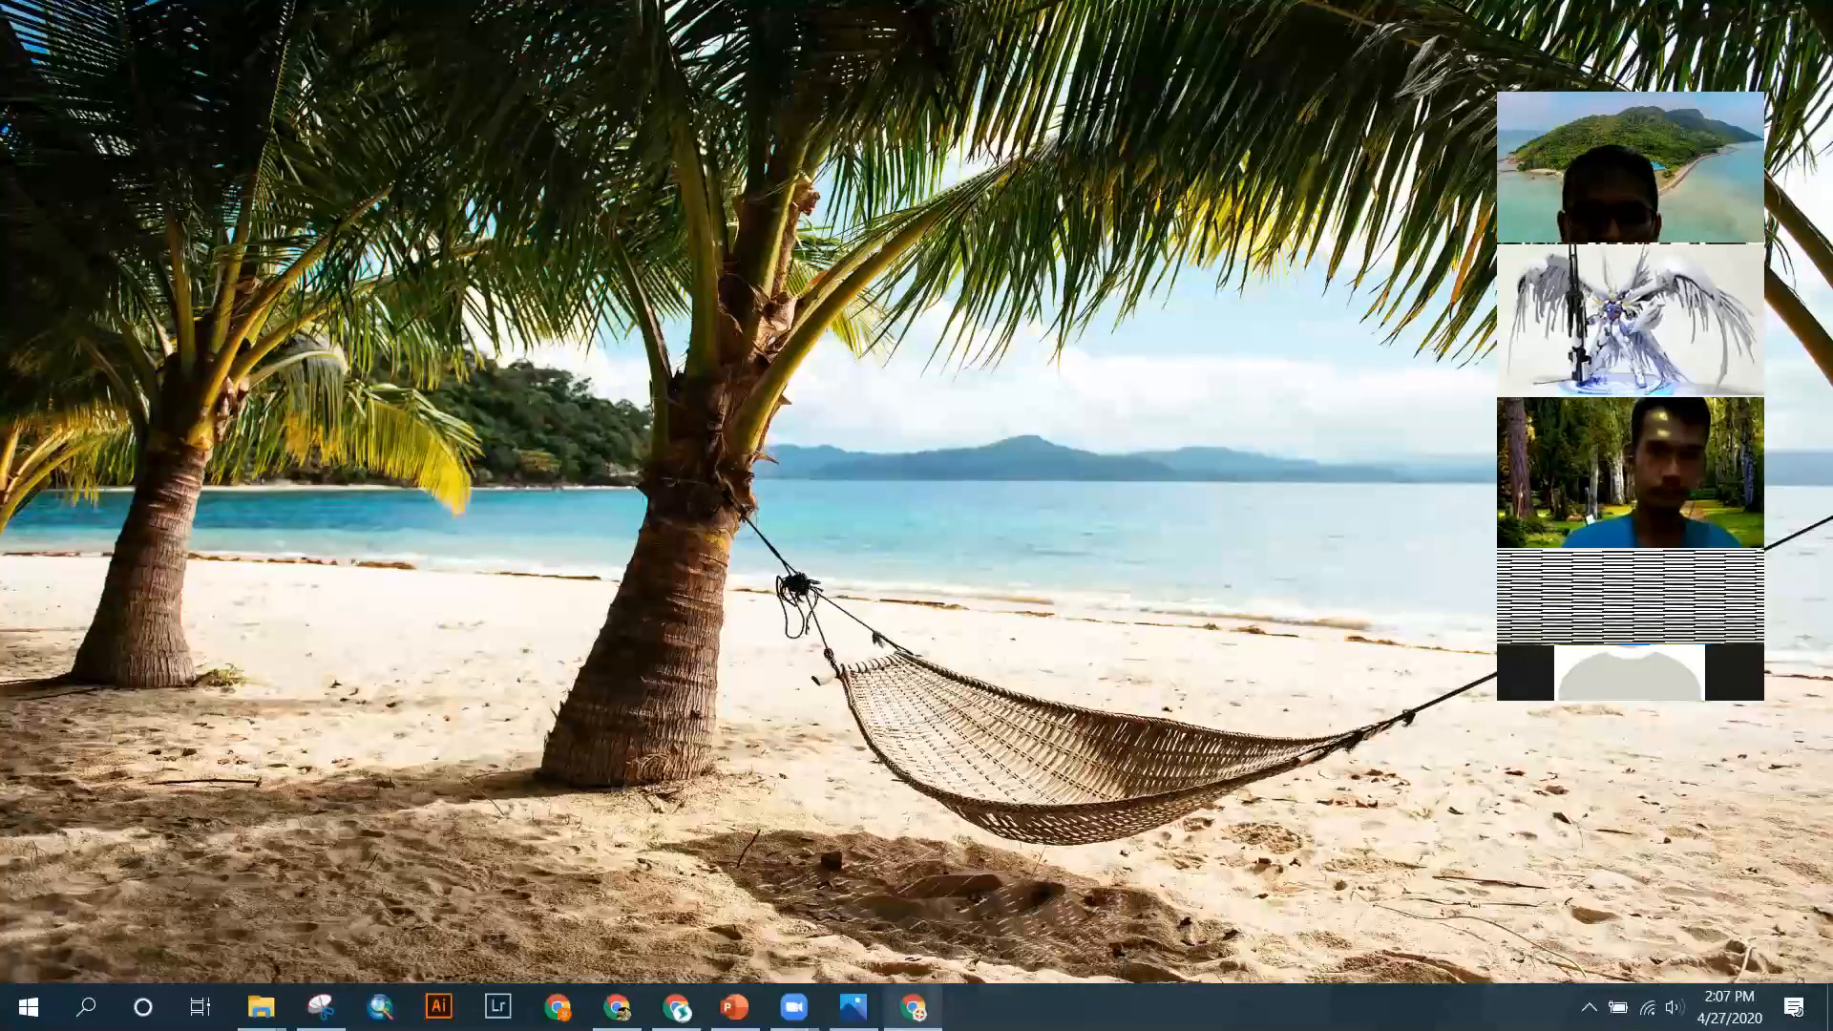
click(854, 1007)
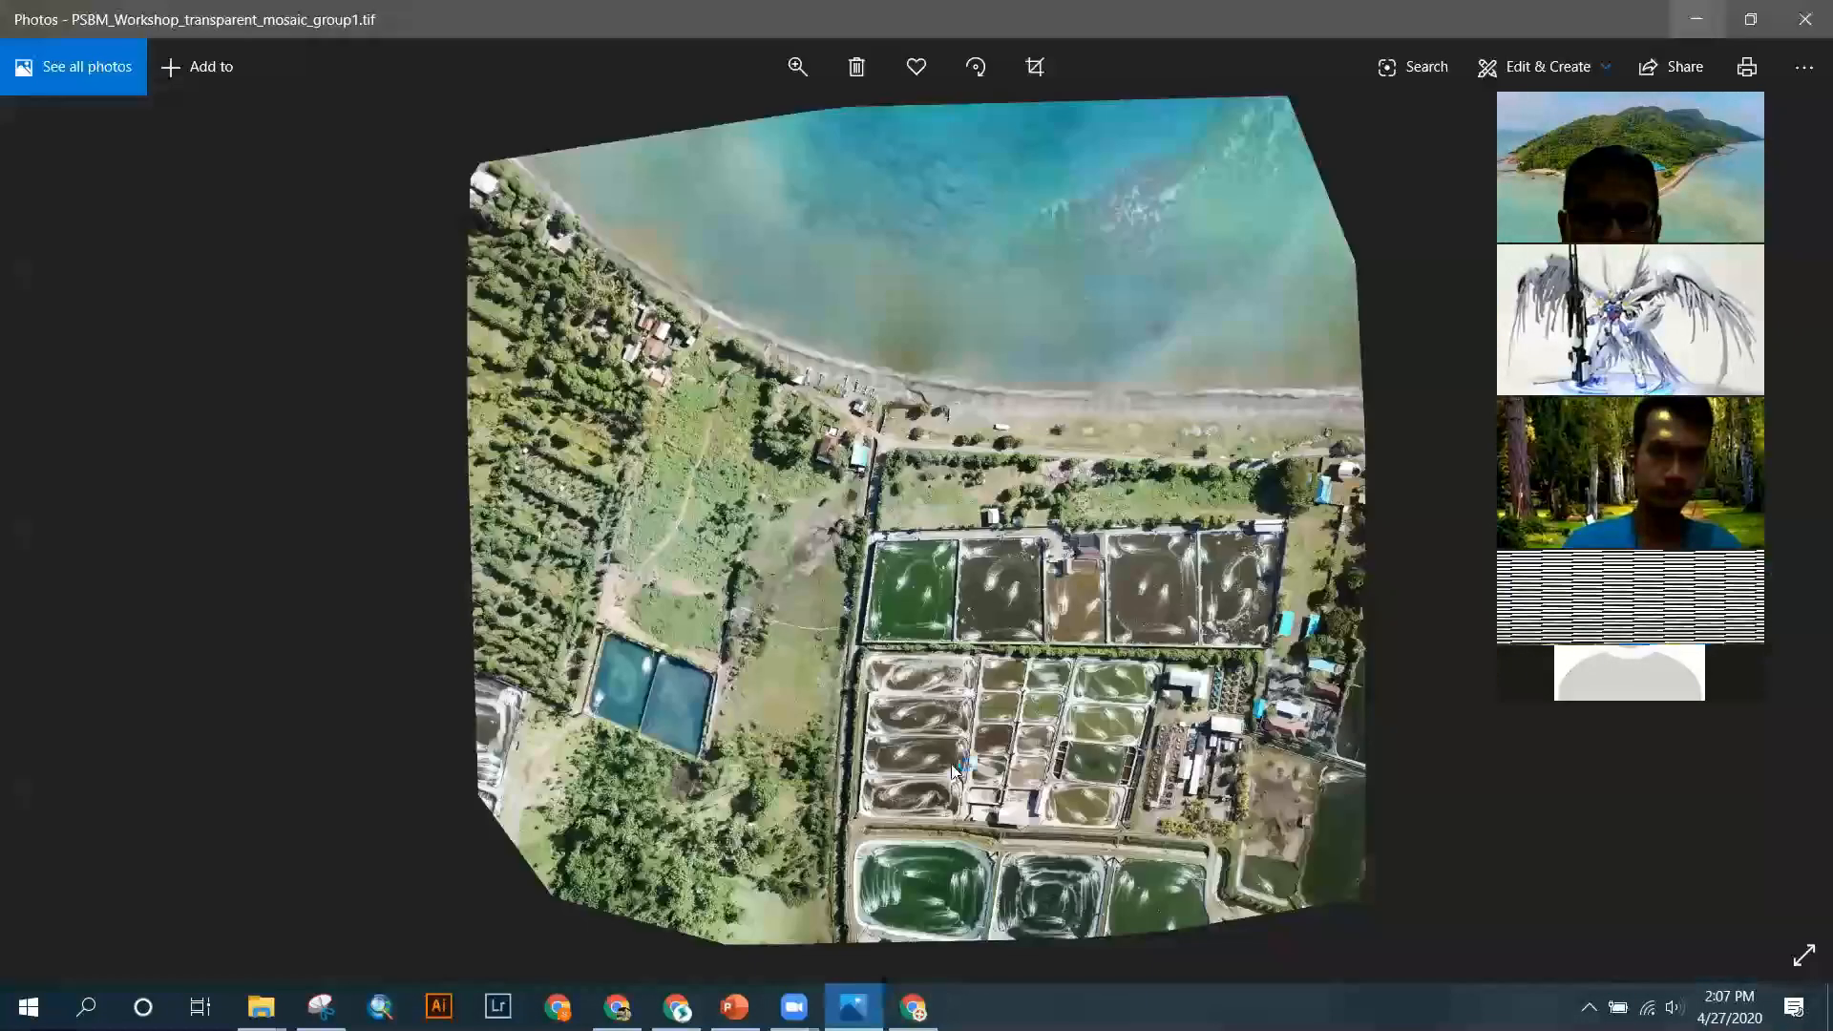
click(1806, 21)
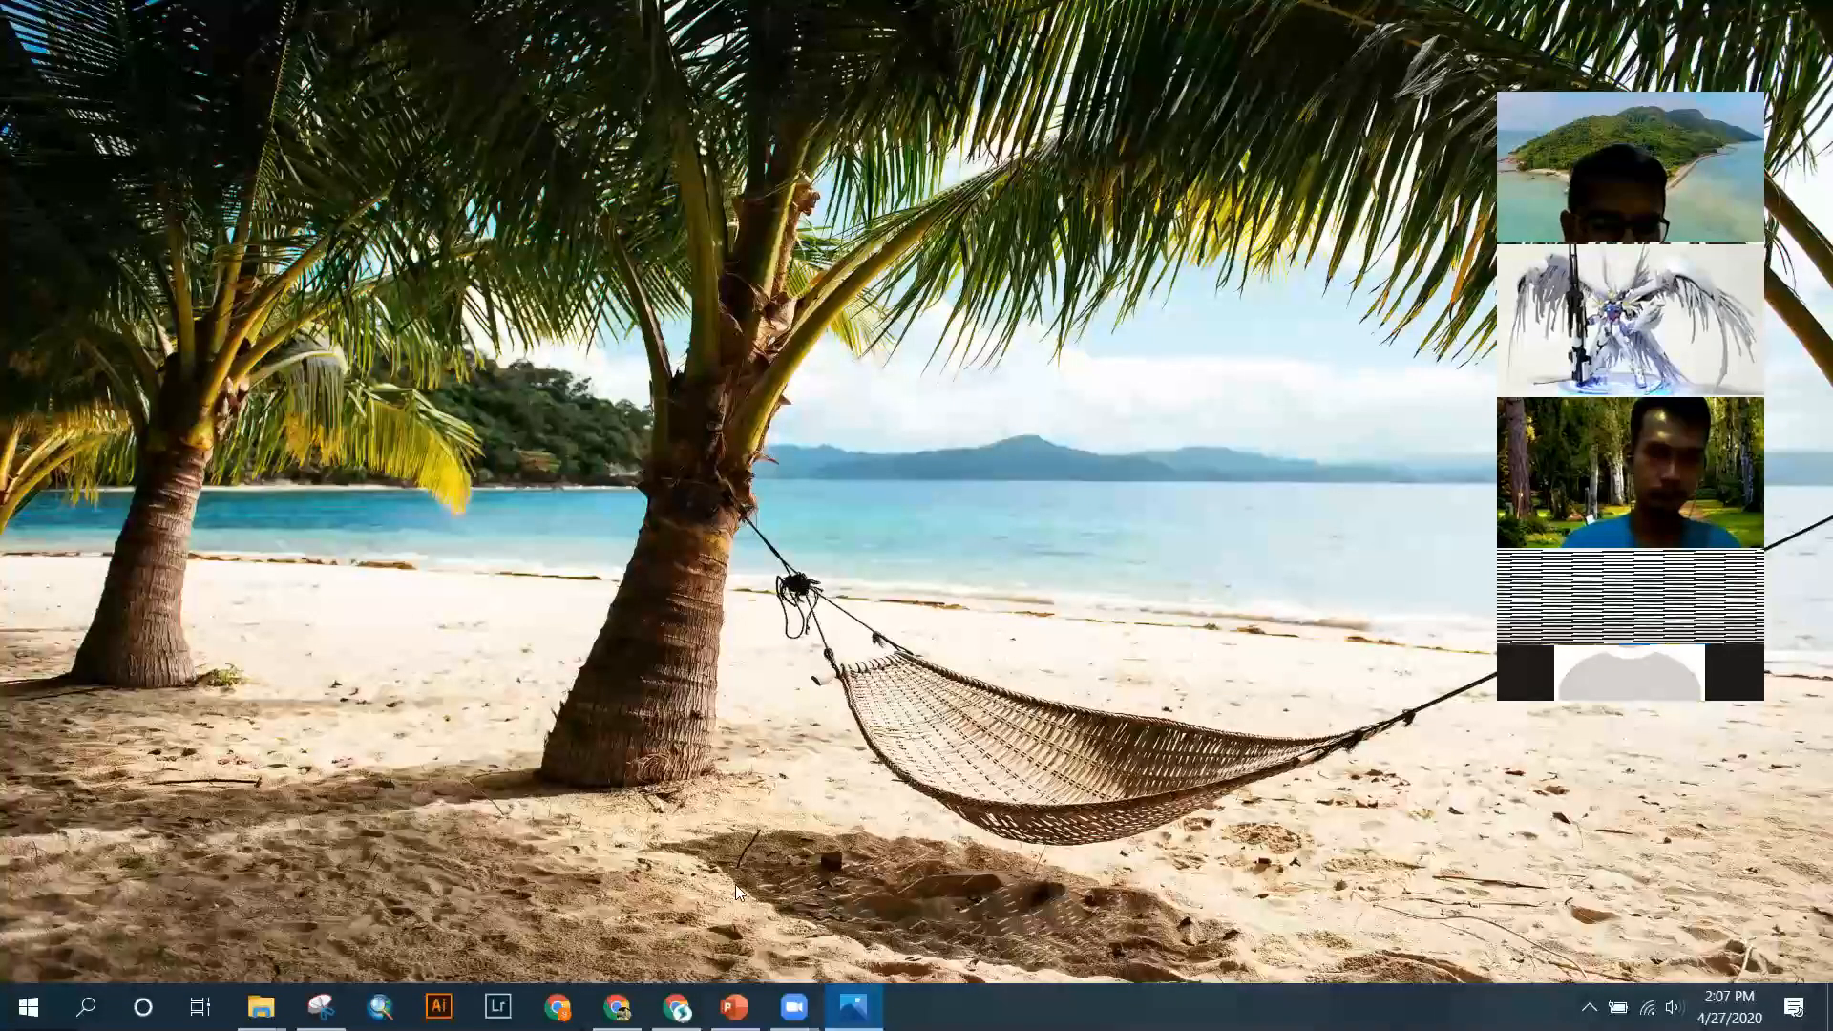
click(734, 1007)
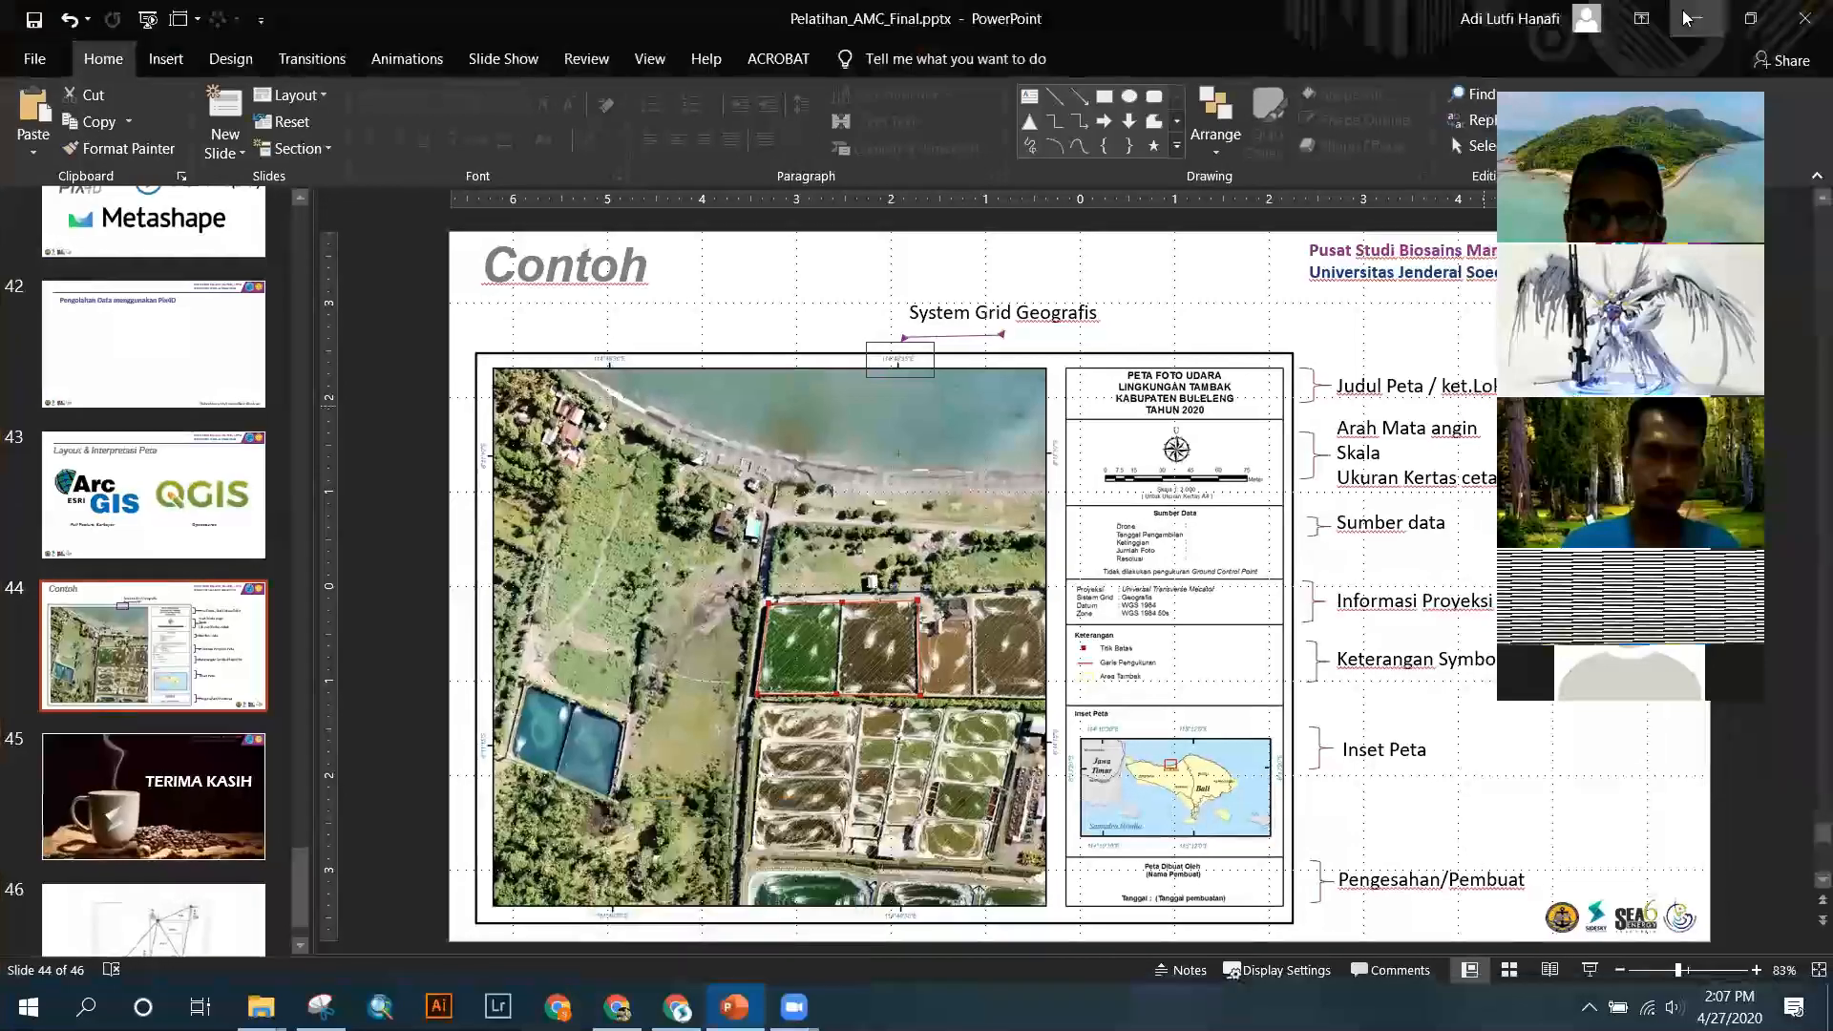
click(1686, 18)
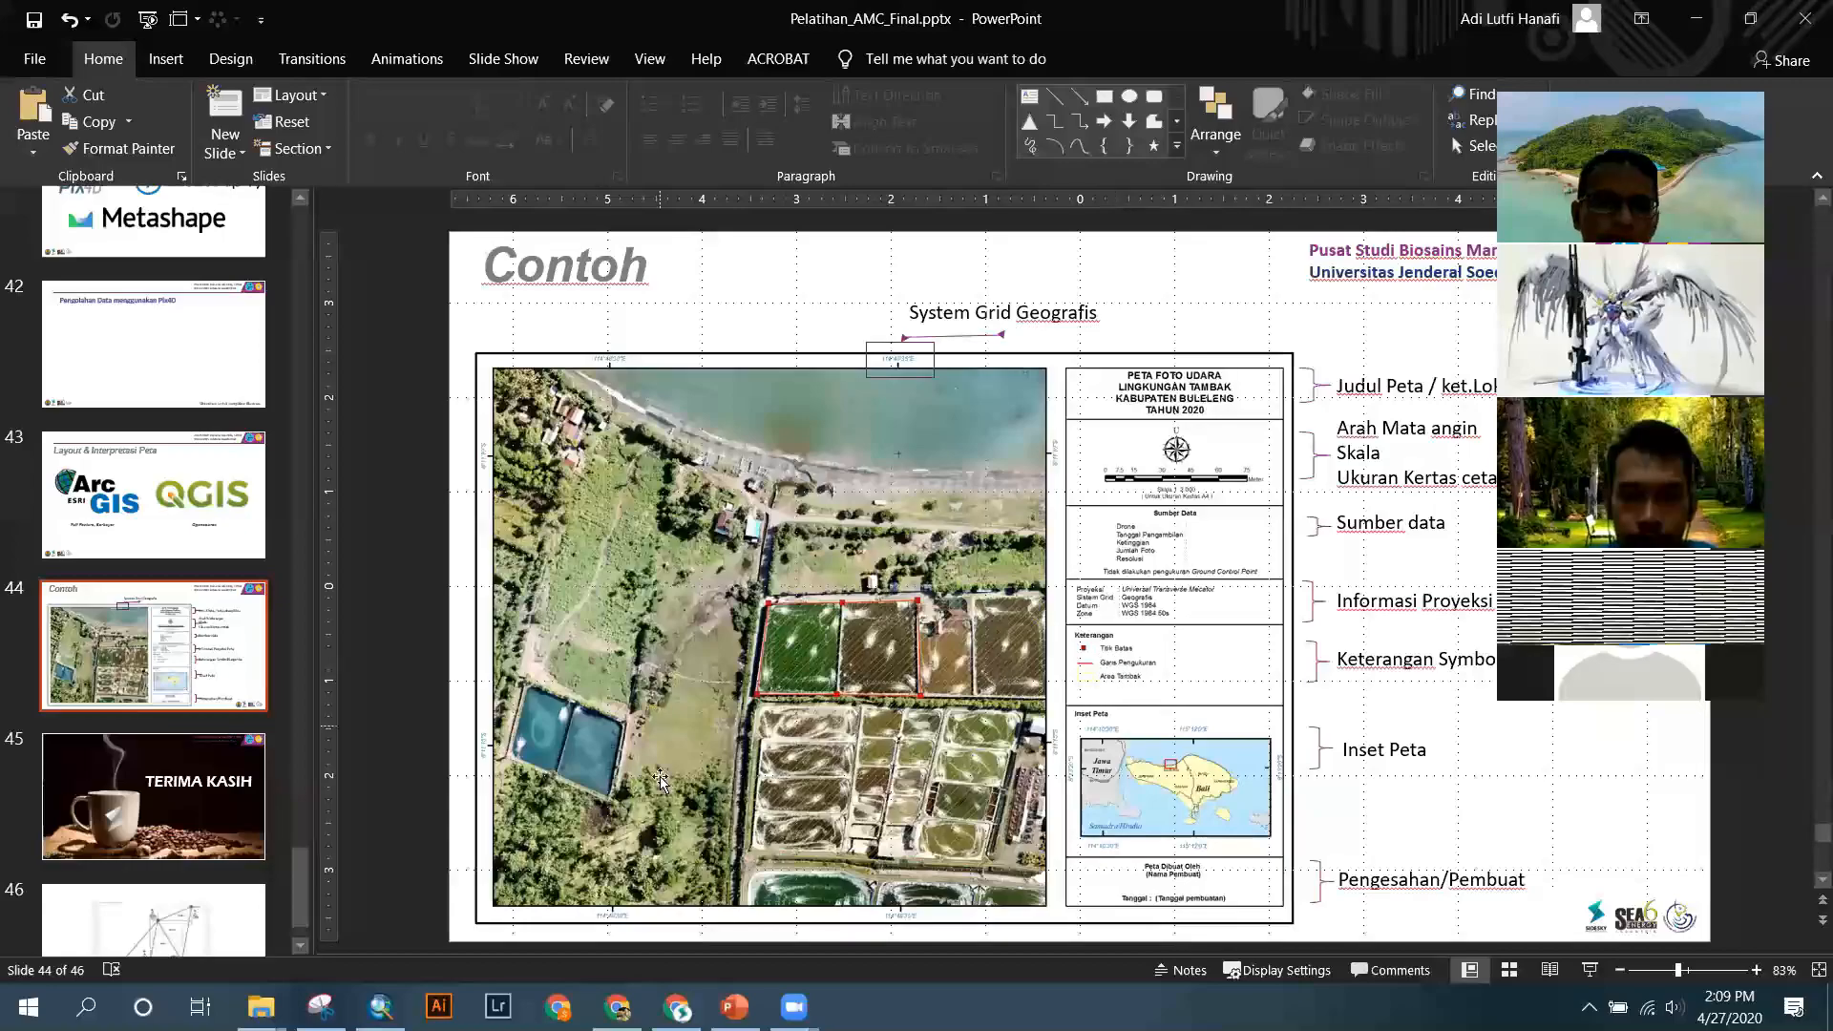
Switch to ArcMap and create a new map from the ISO A4 Landscape template.
click(381, 1007)
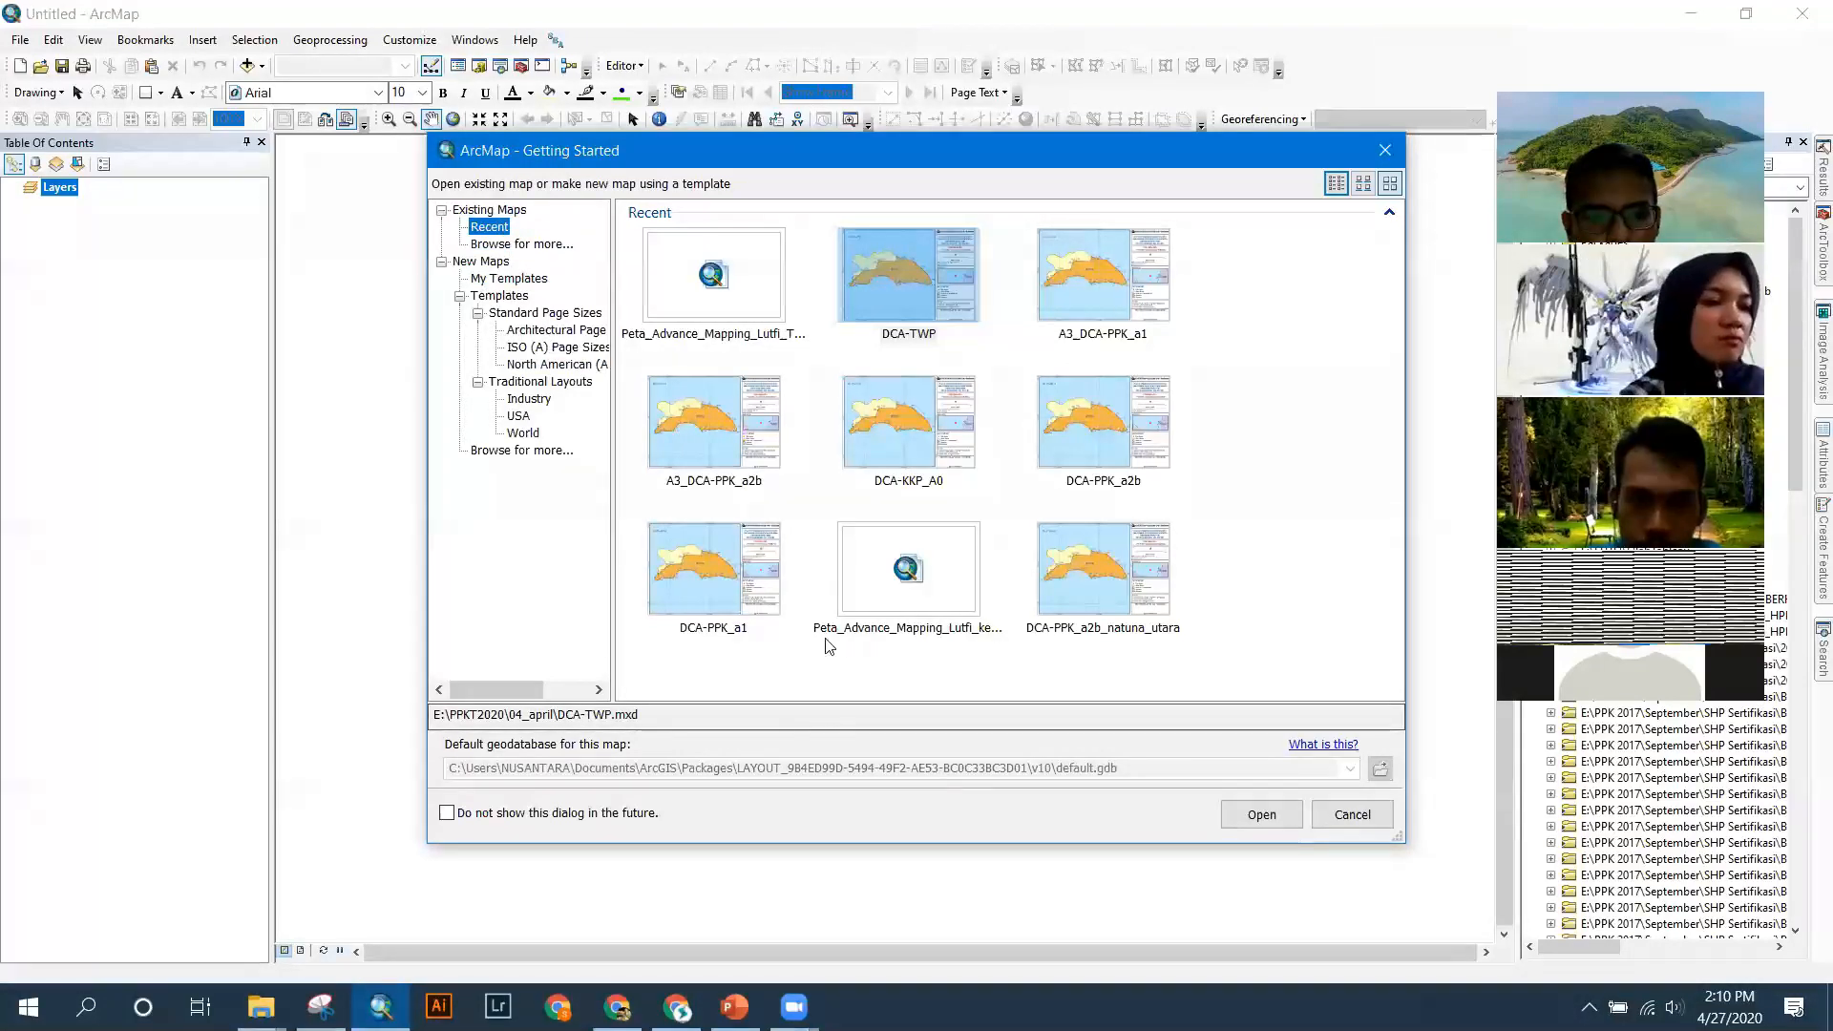
click(490, 263)
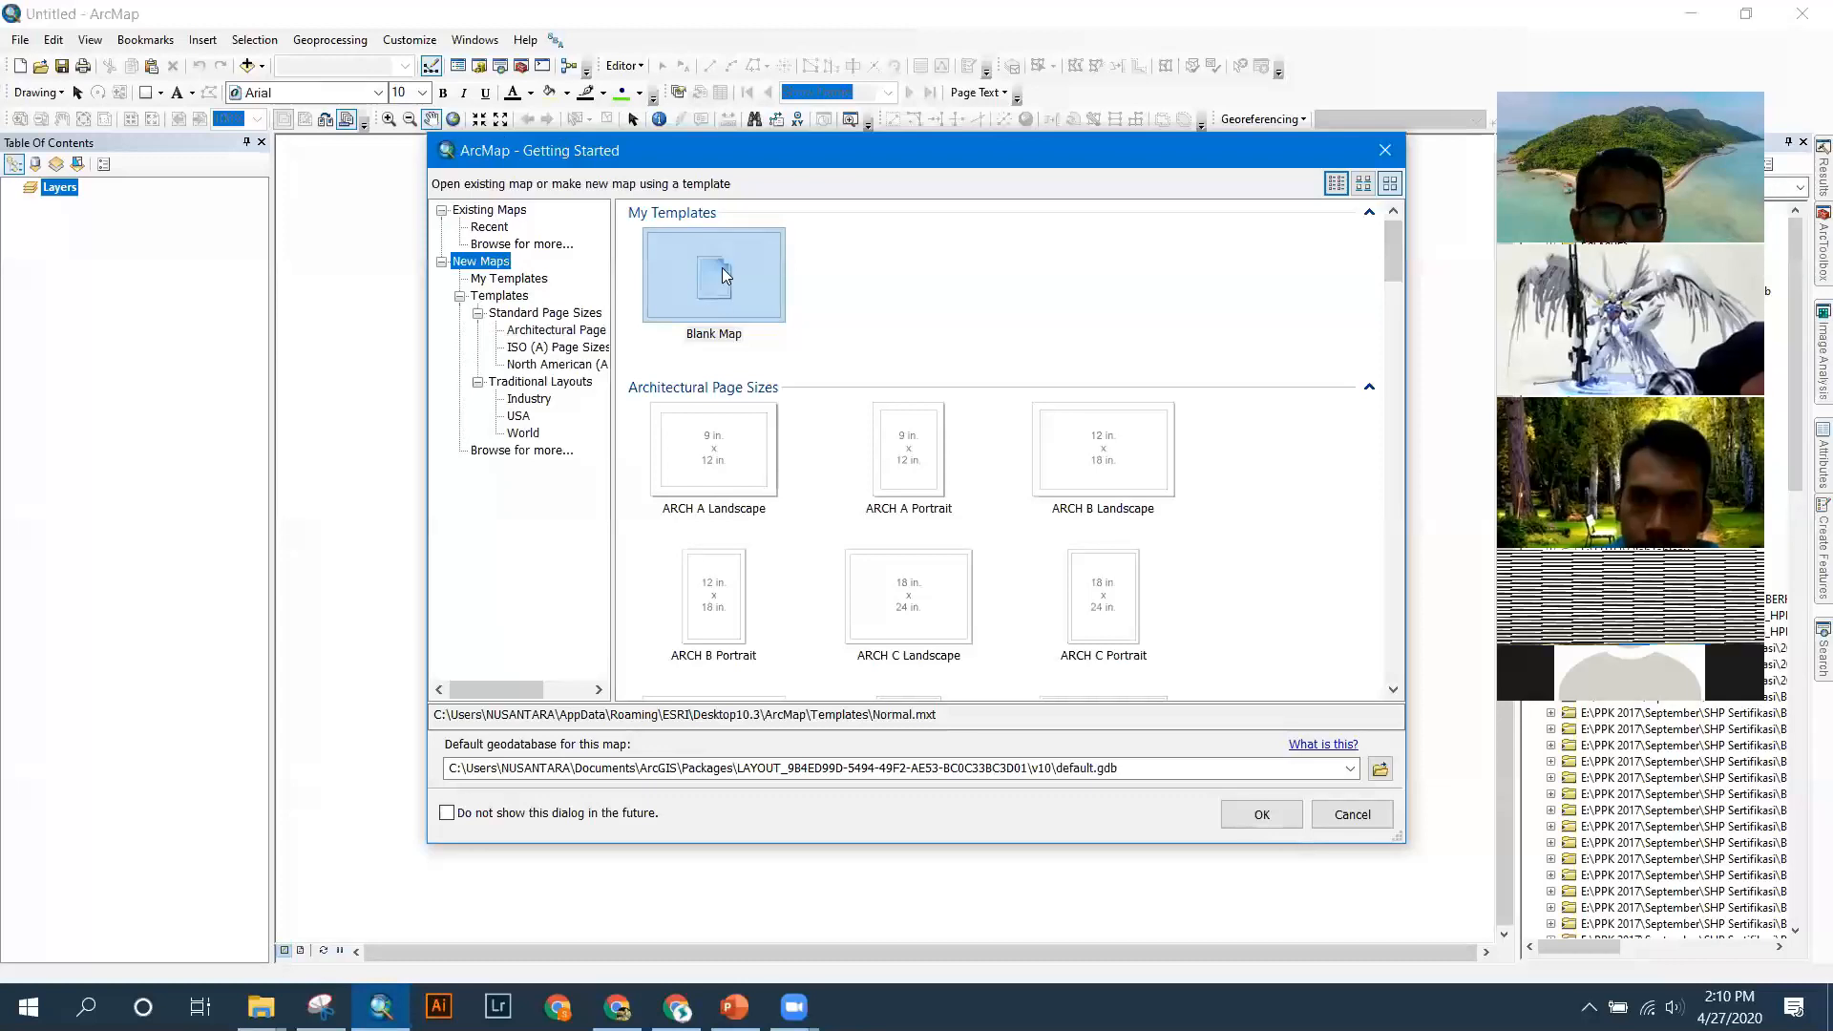
click(724, 276)
scroll(1003, 339, down, 5)
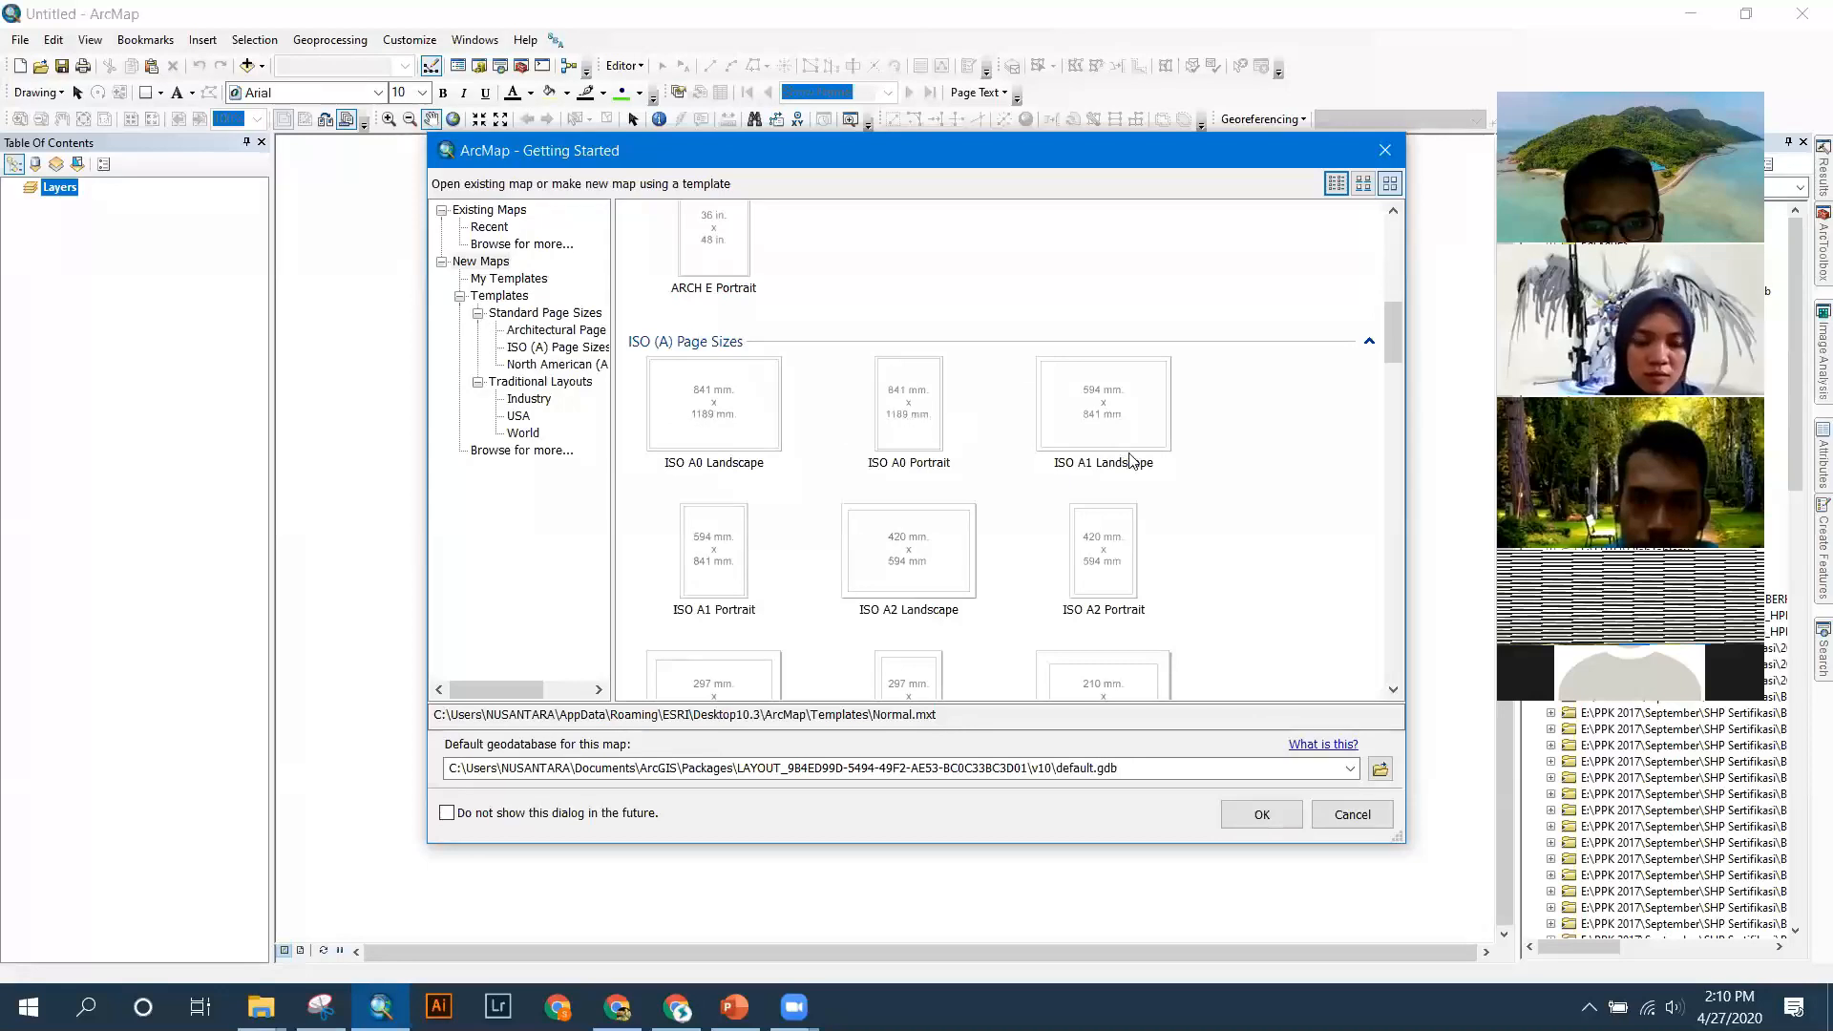
scroll(1113, 466, down, 3)
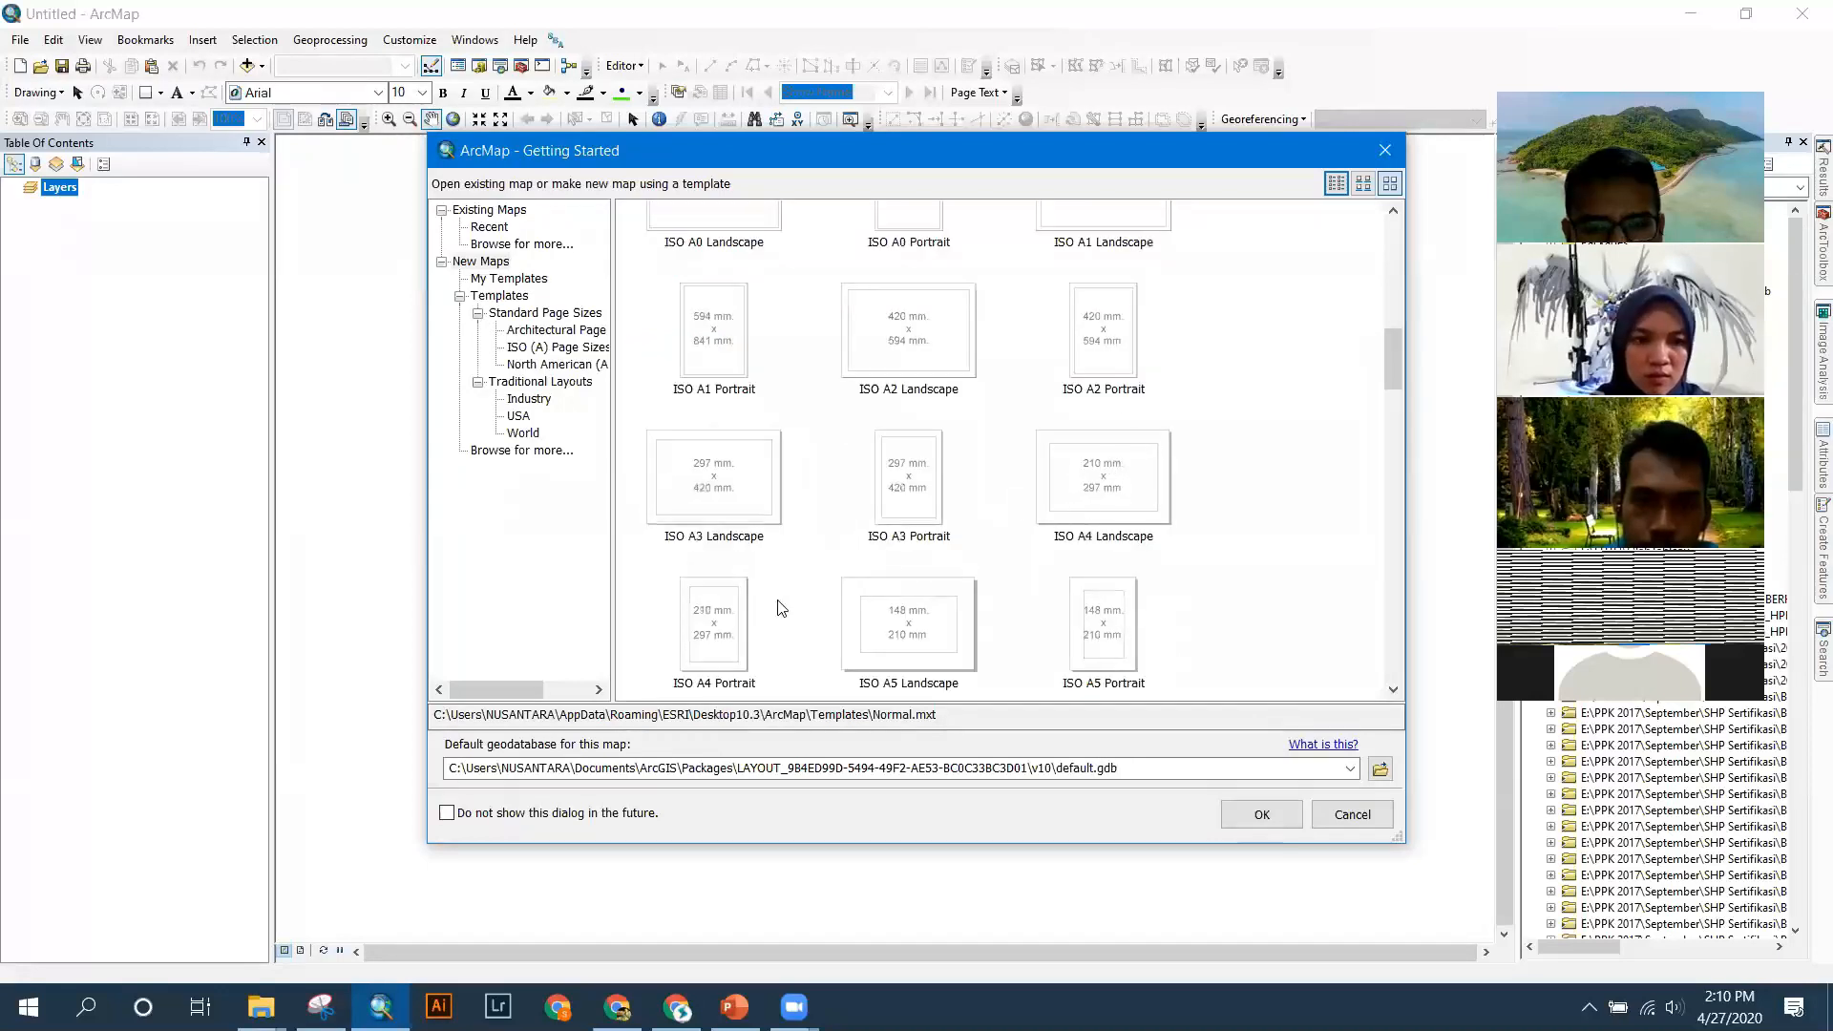
click(1121, 472)
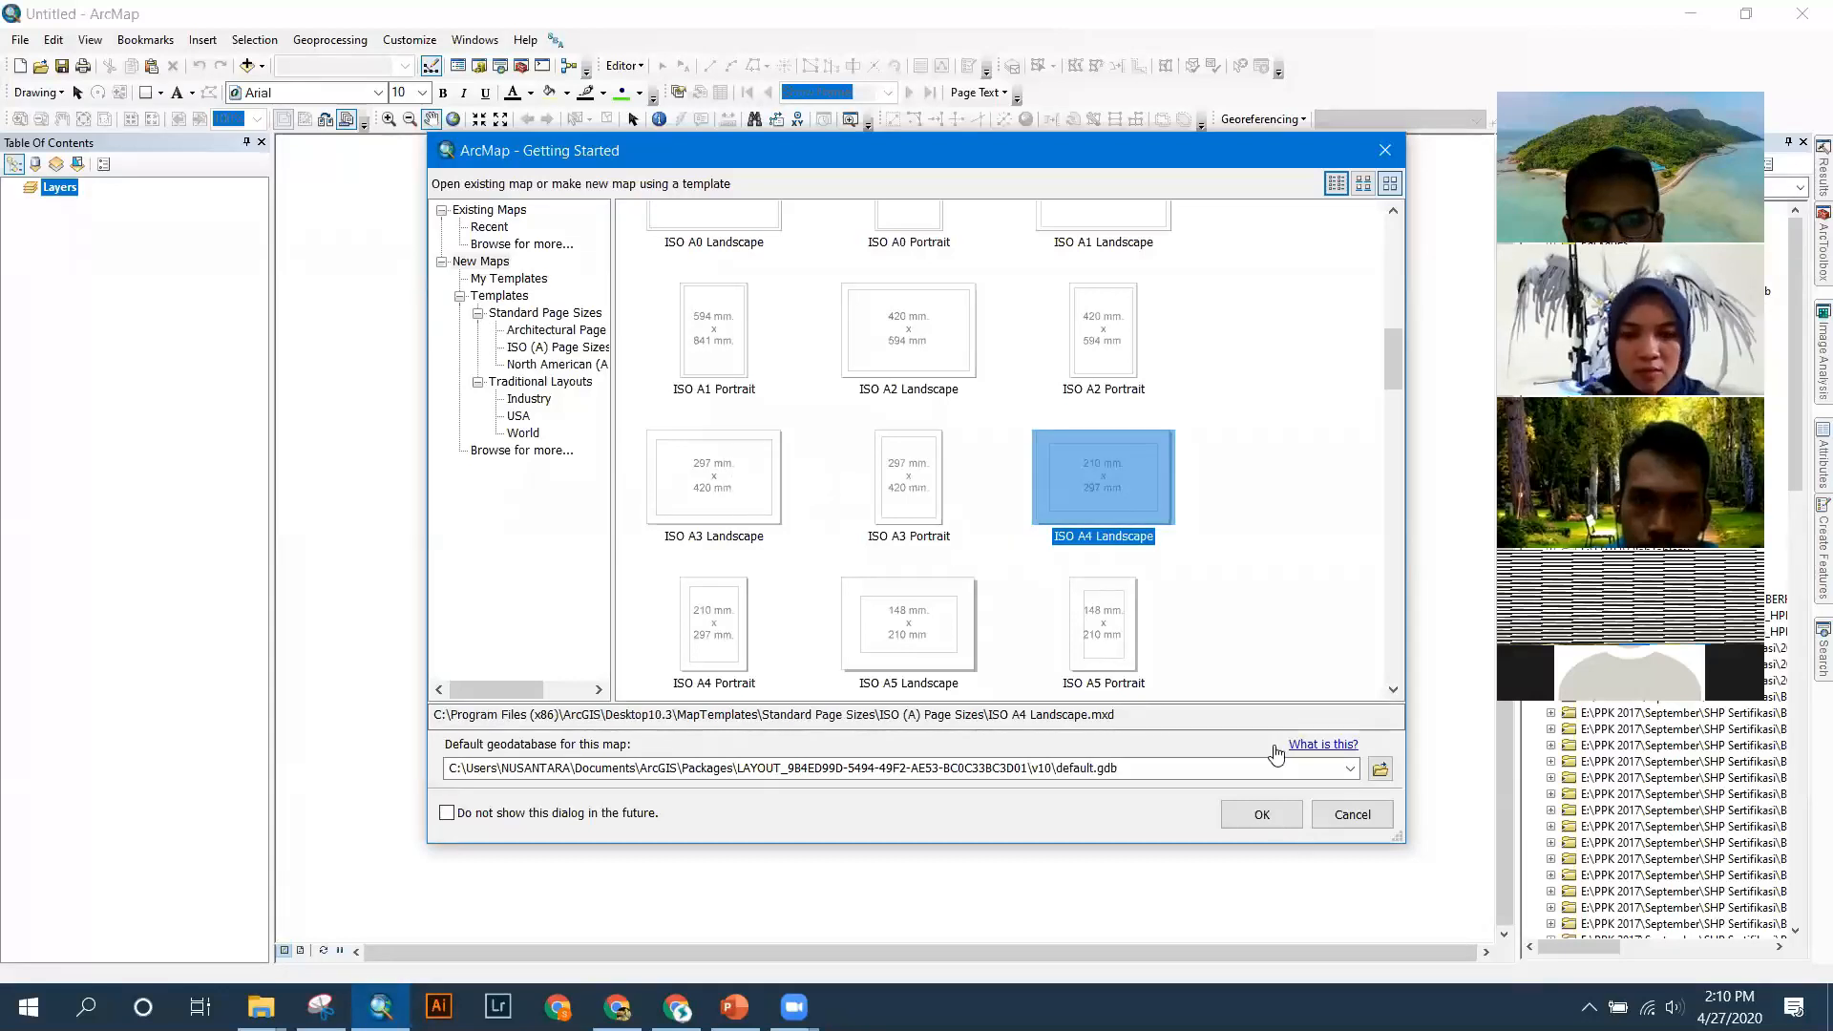
click(1275, 826)
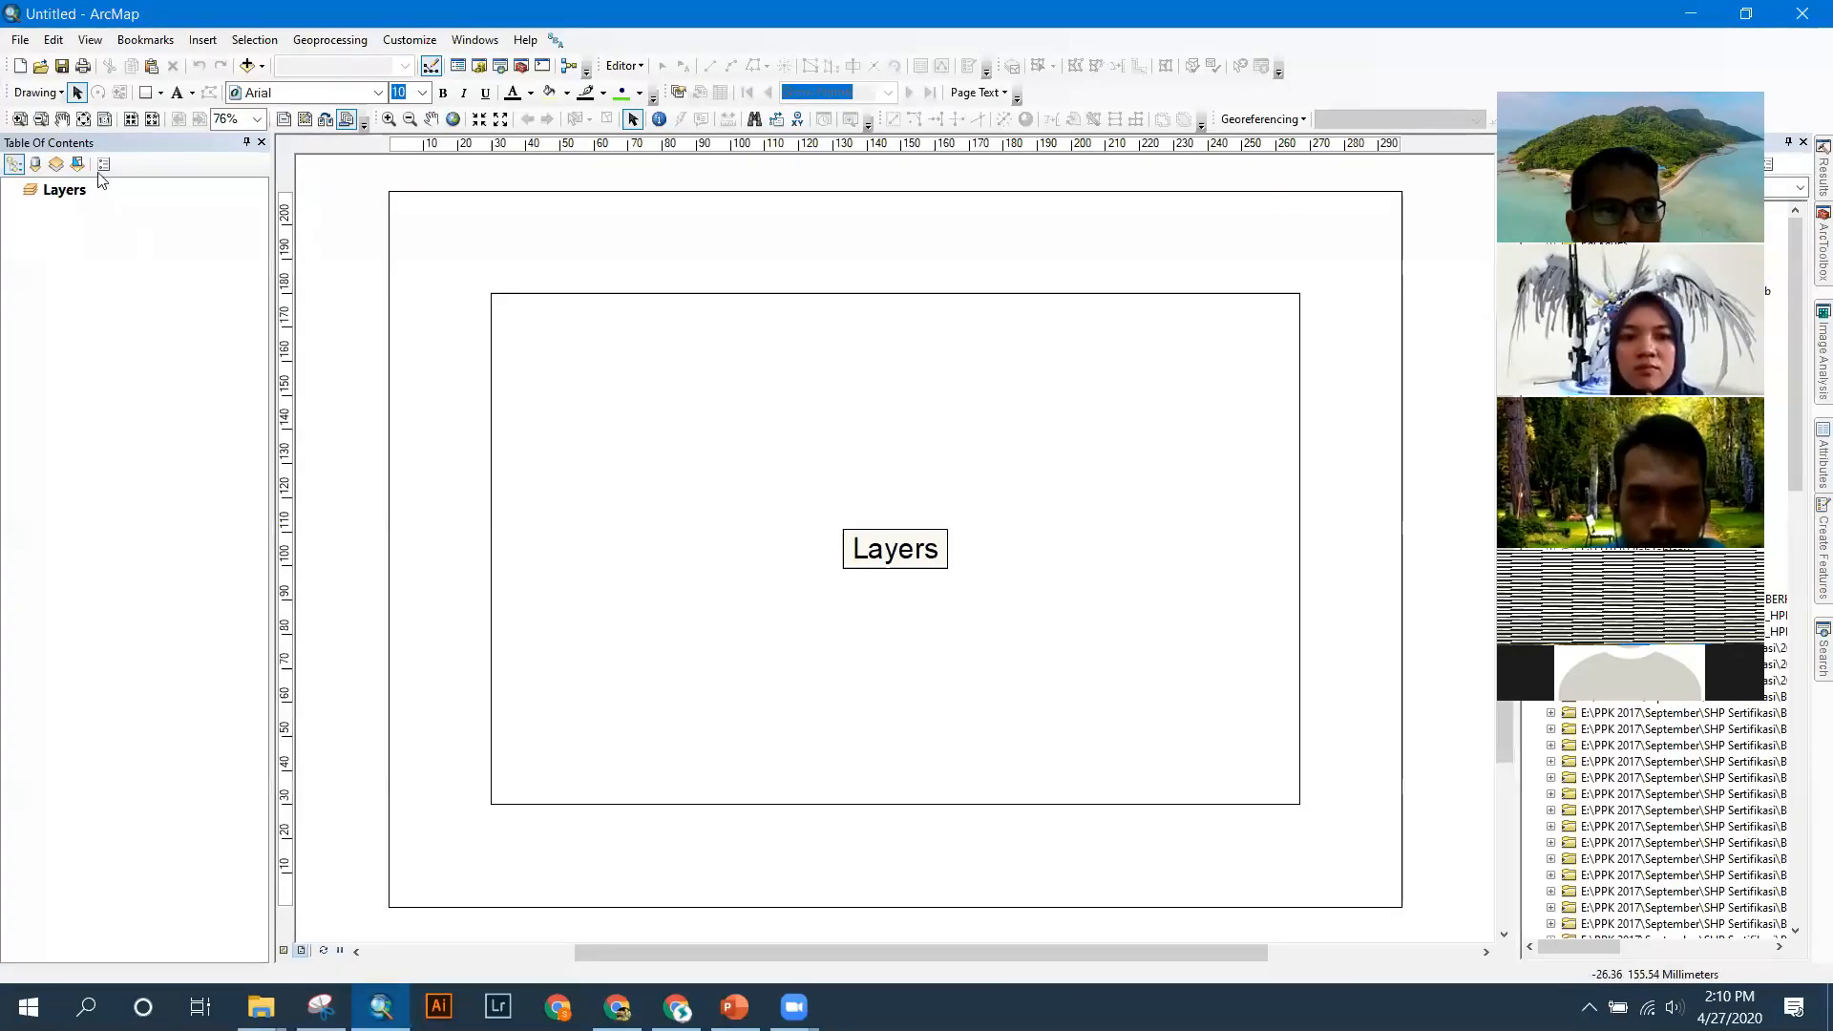
Set the printer paper to A4 210 x 297 mm in landscape orientation in the page and print setup.
click(19, 43)
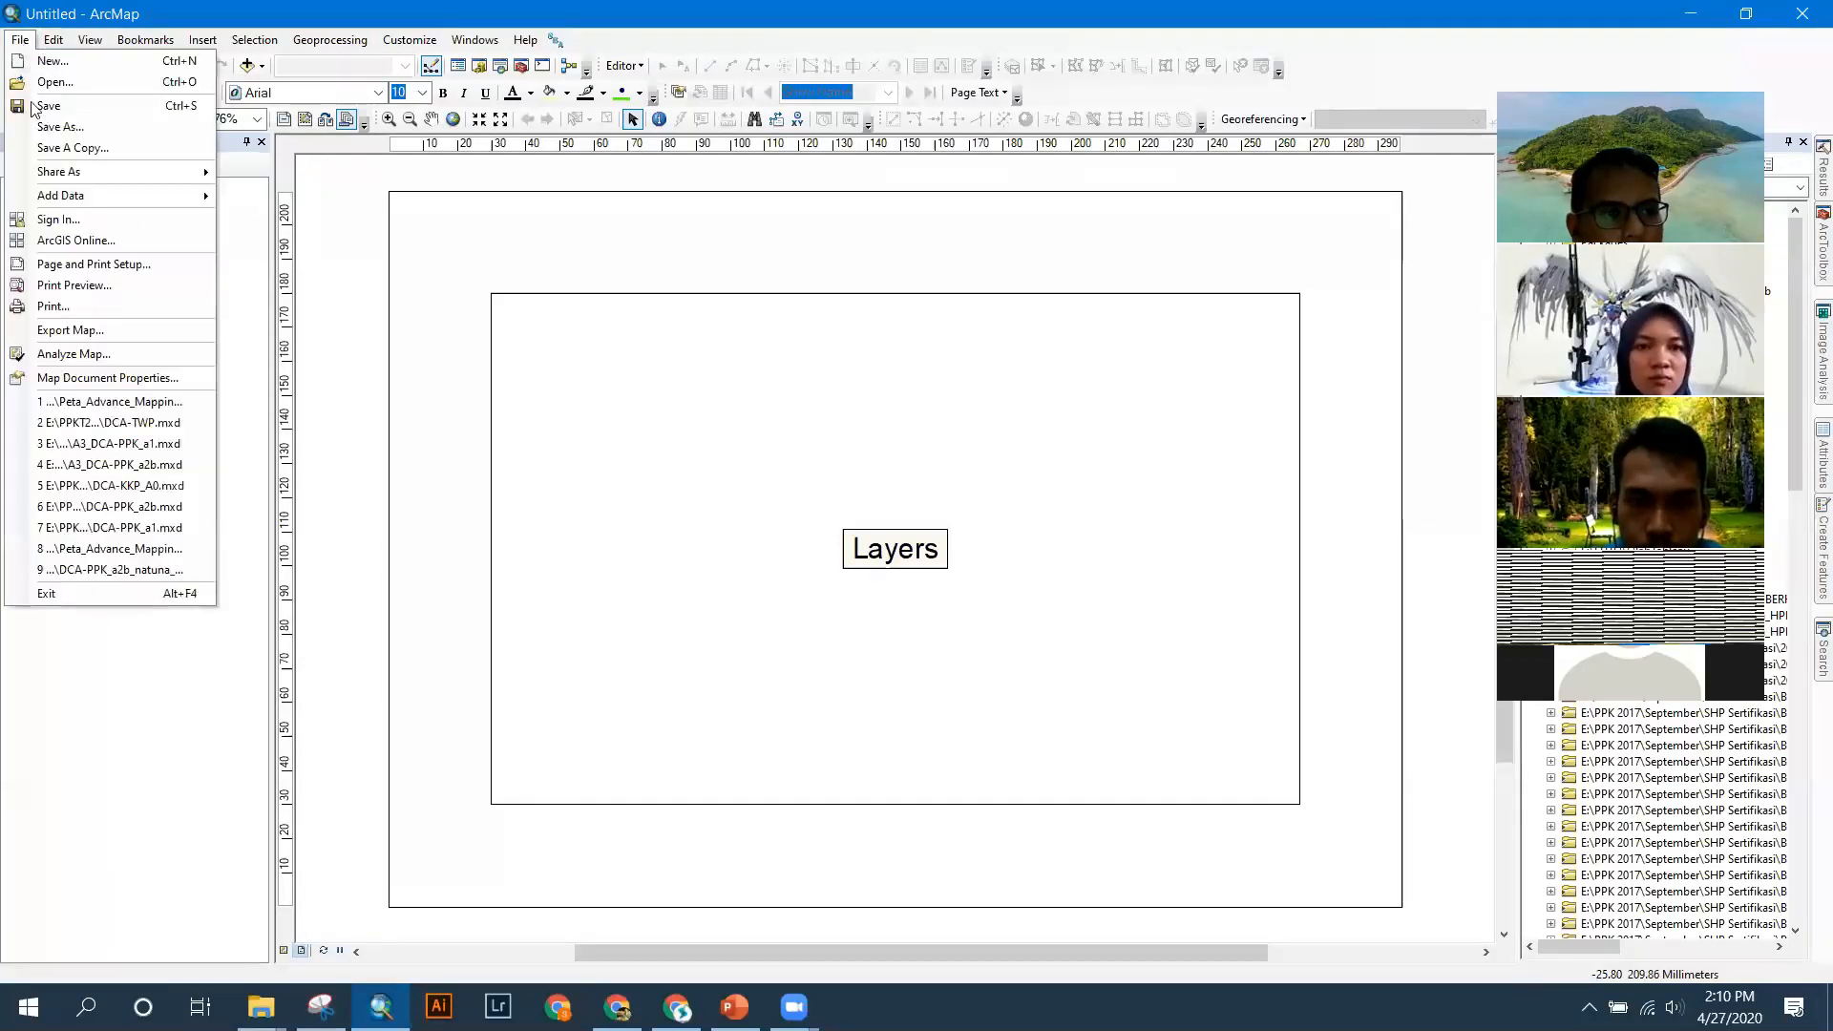
click(335, 299)
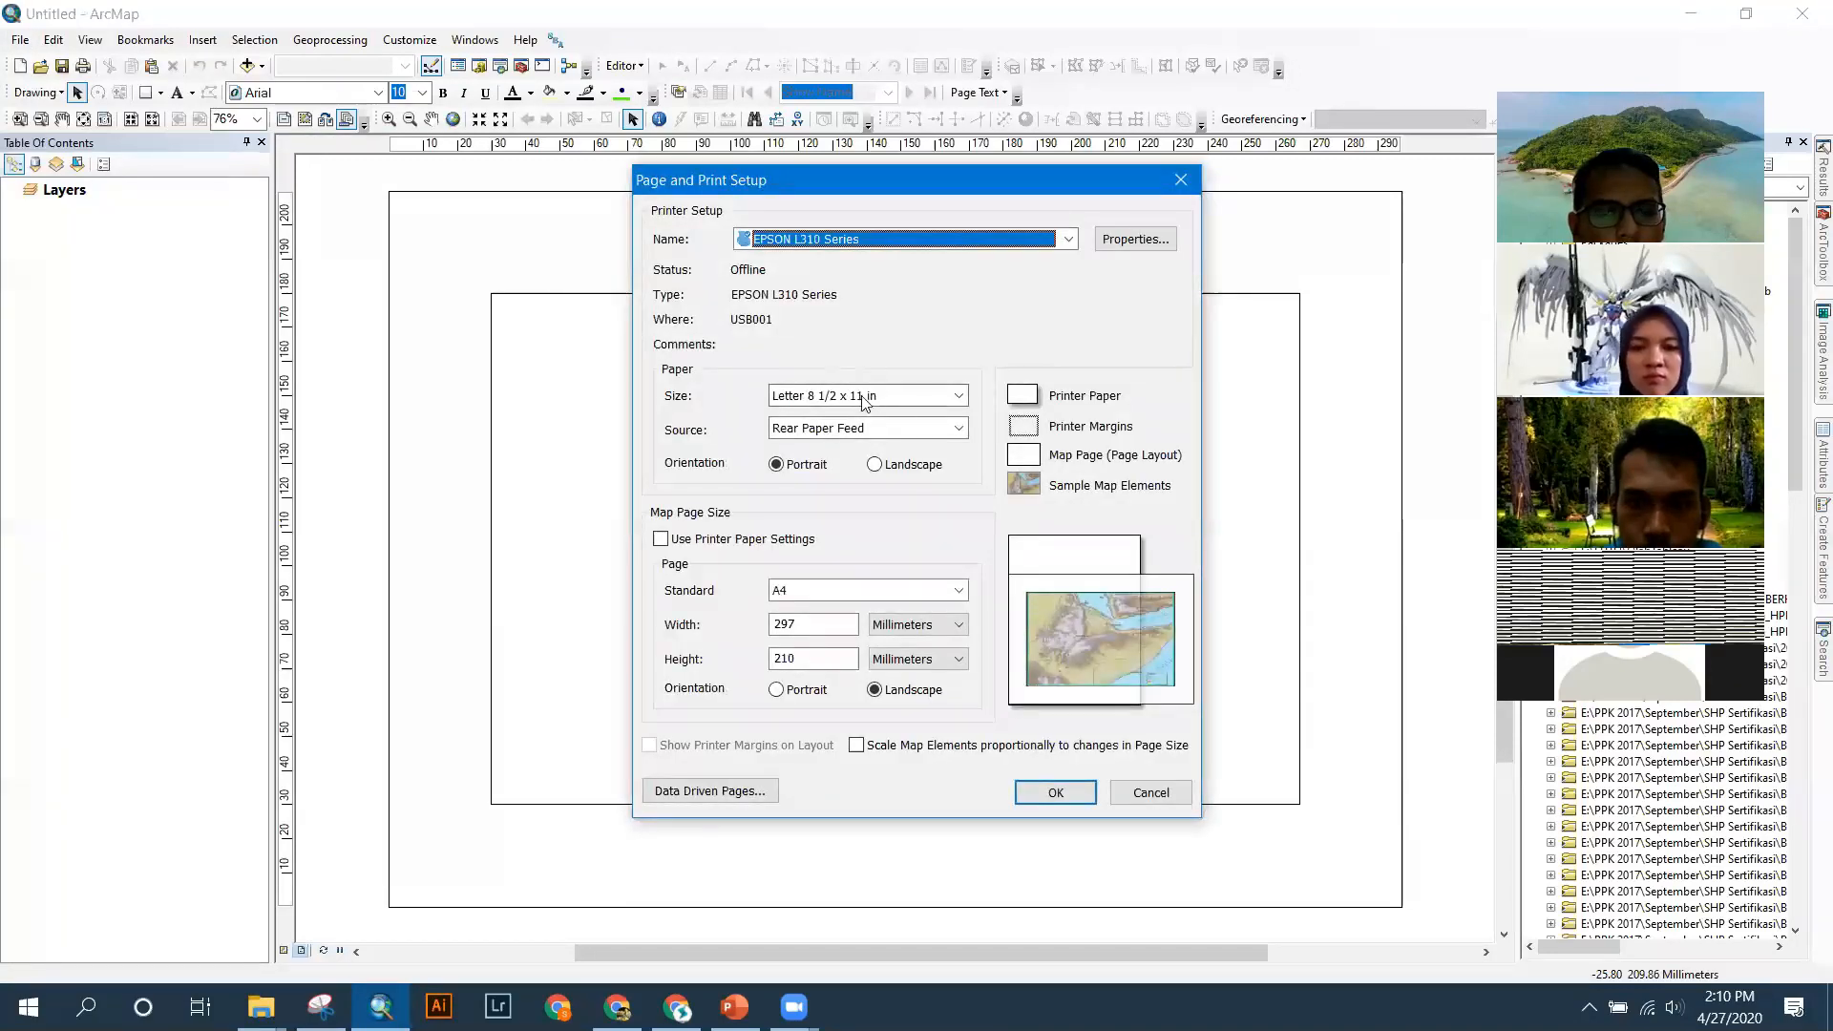
click(912, 399)
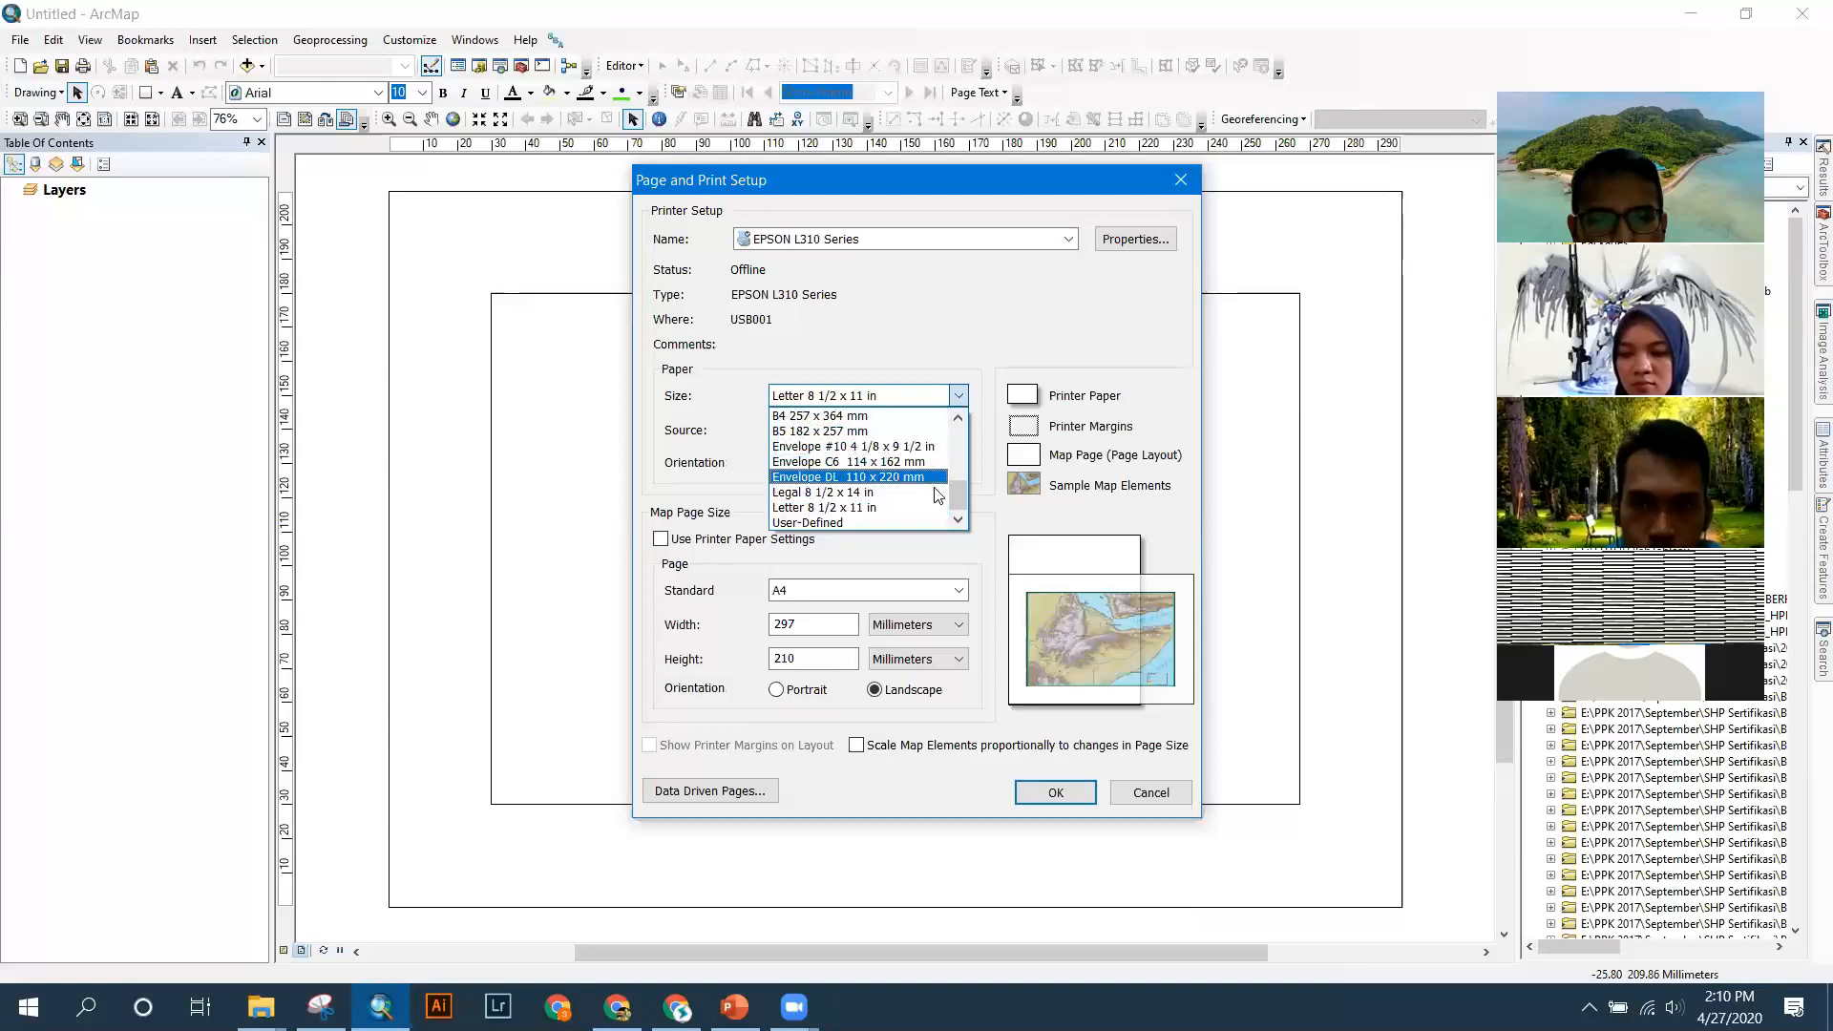
scroll(950, 492, up, 3)
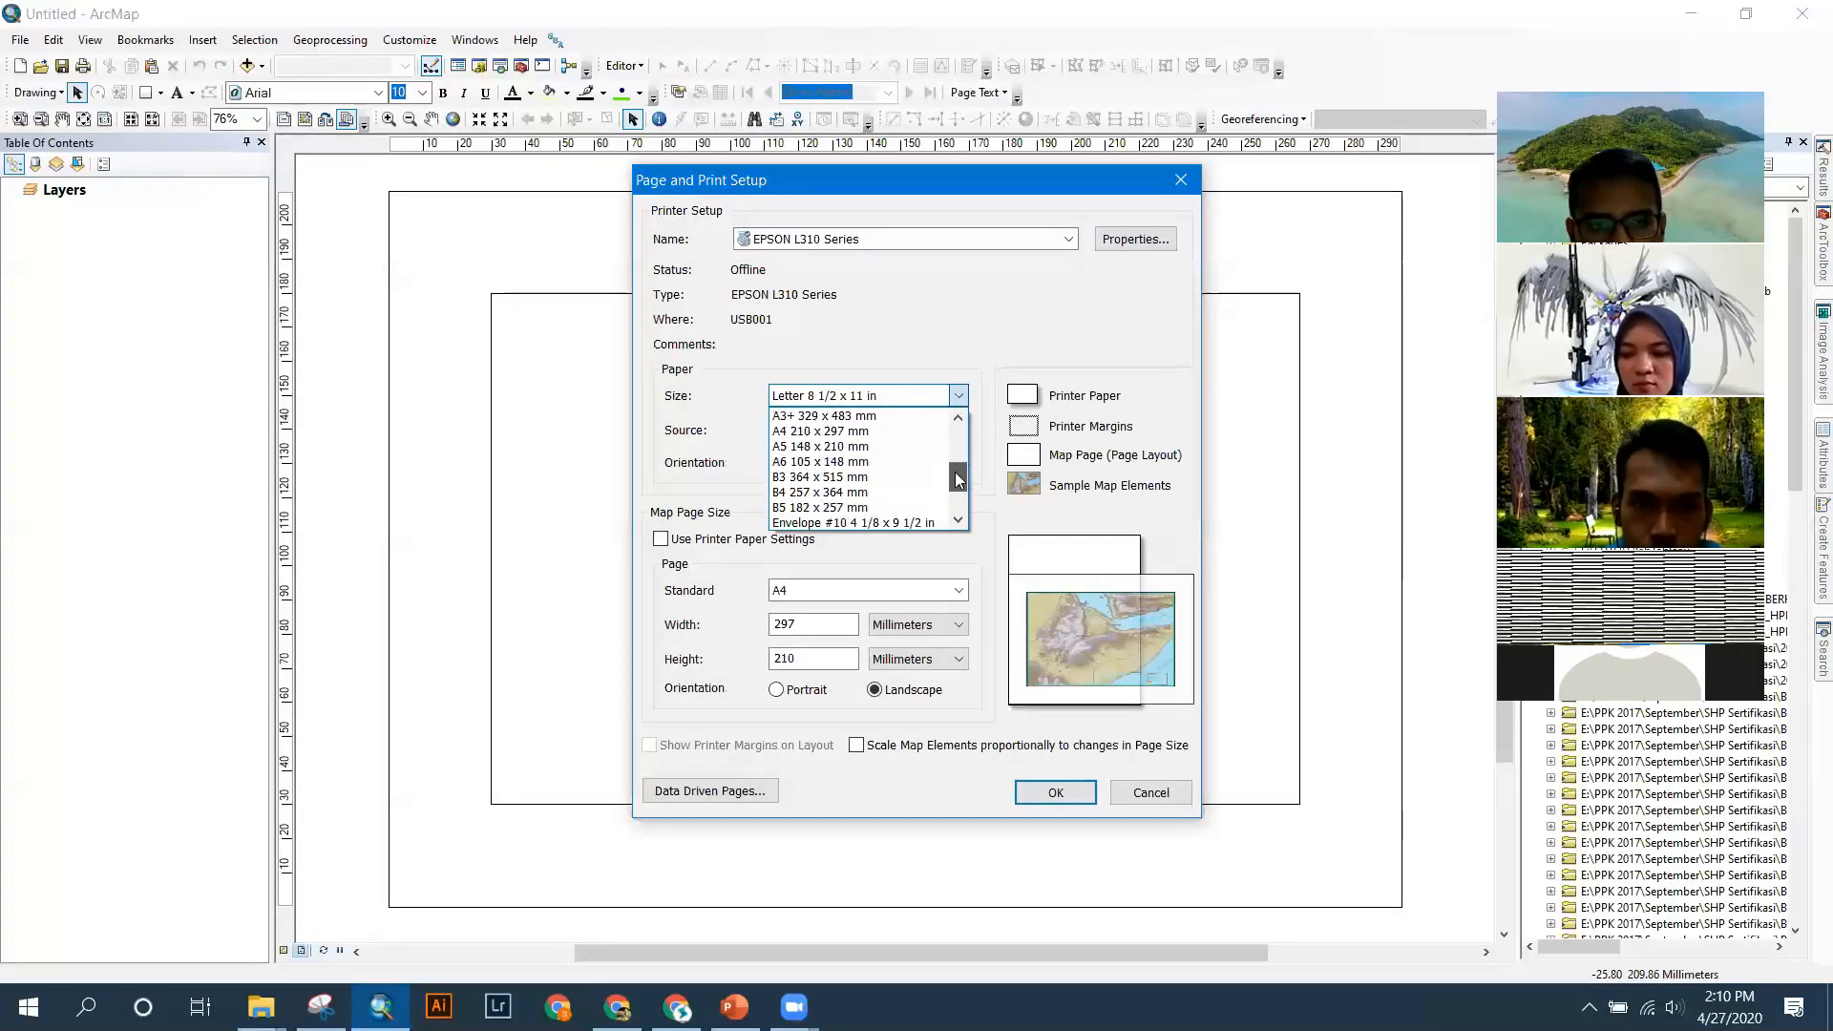
click(890, 462)
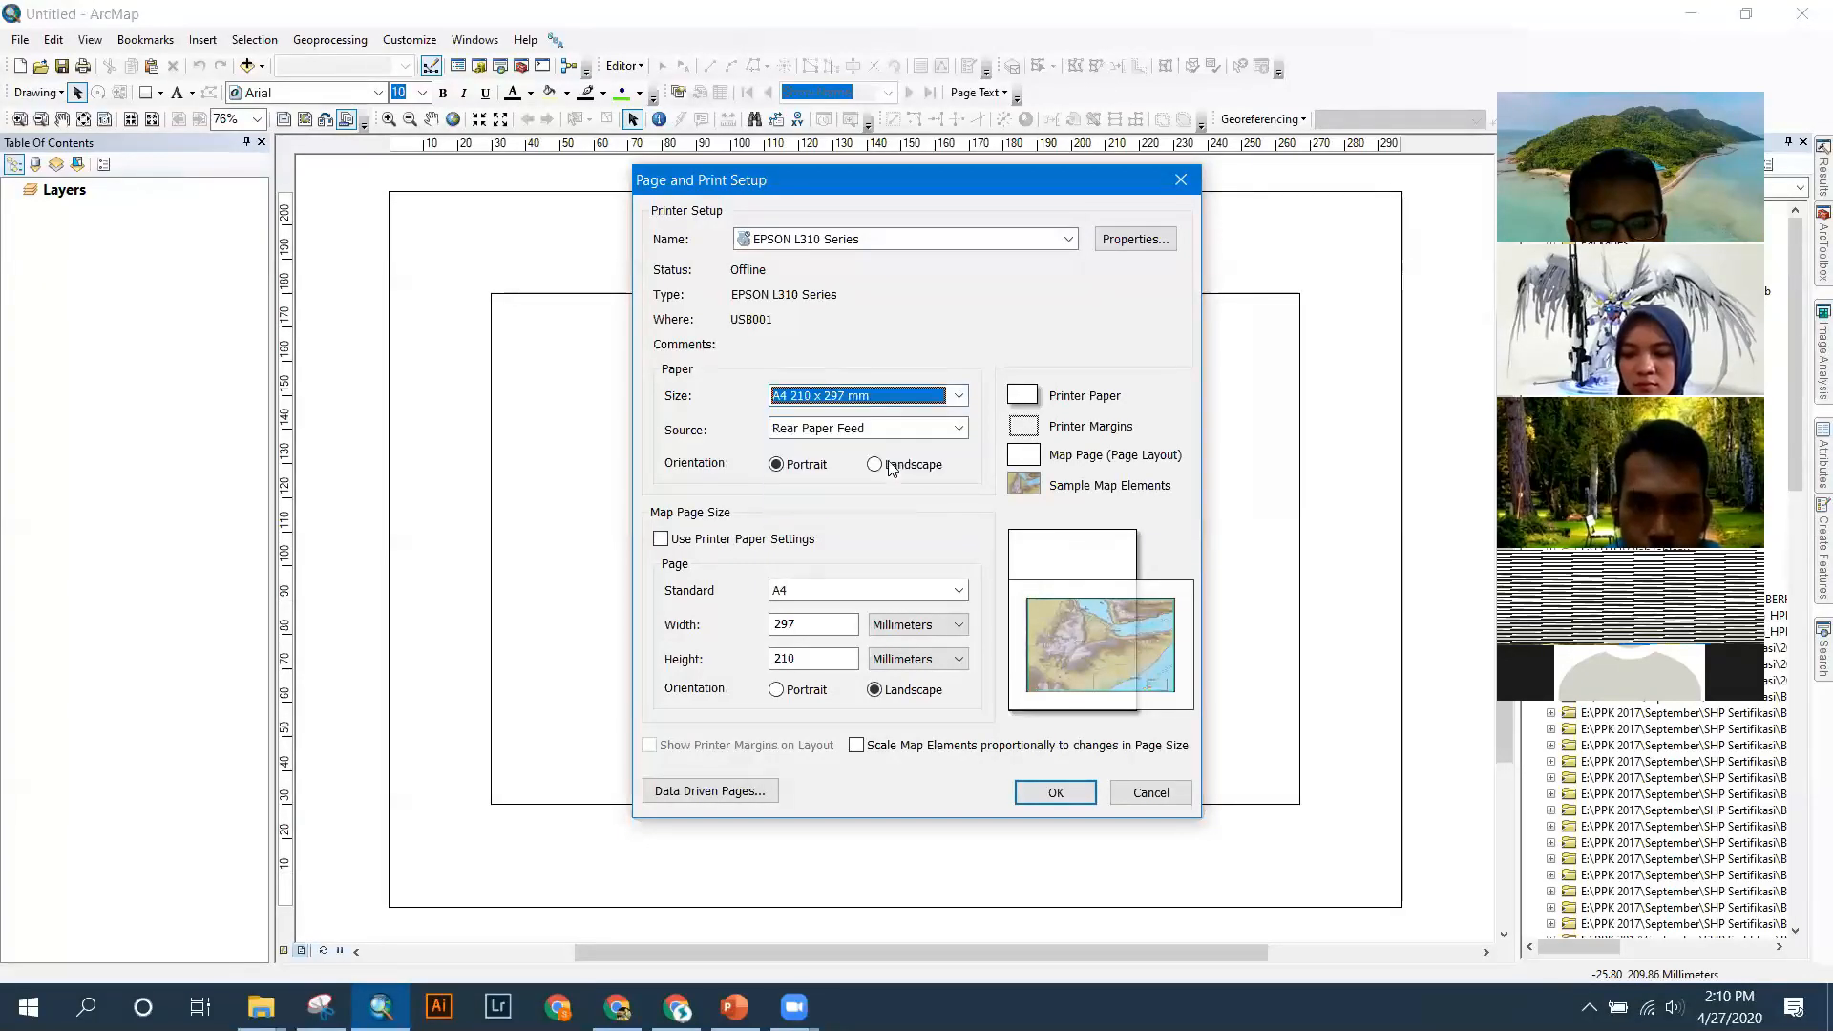
click(901, 468)
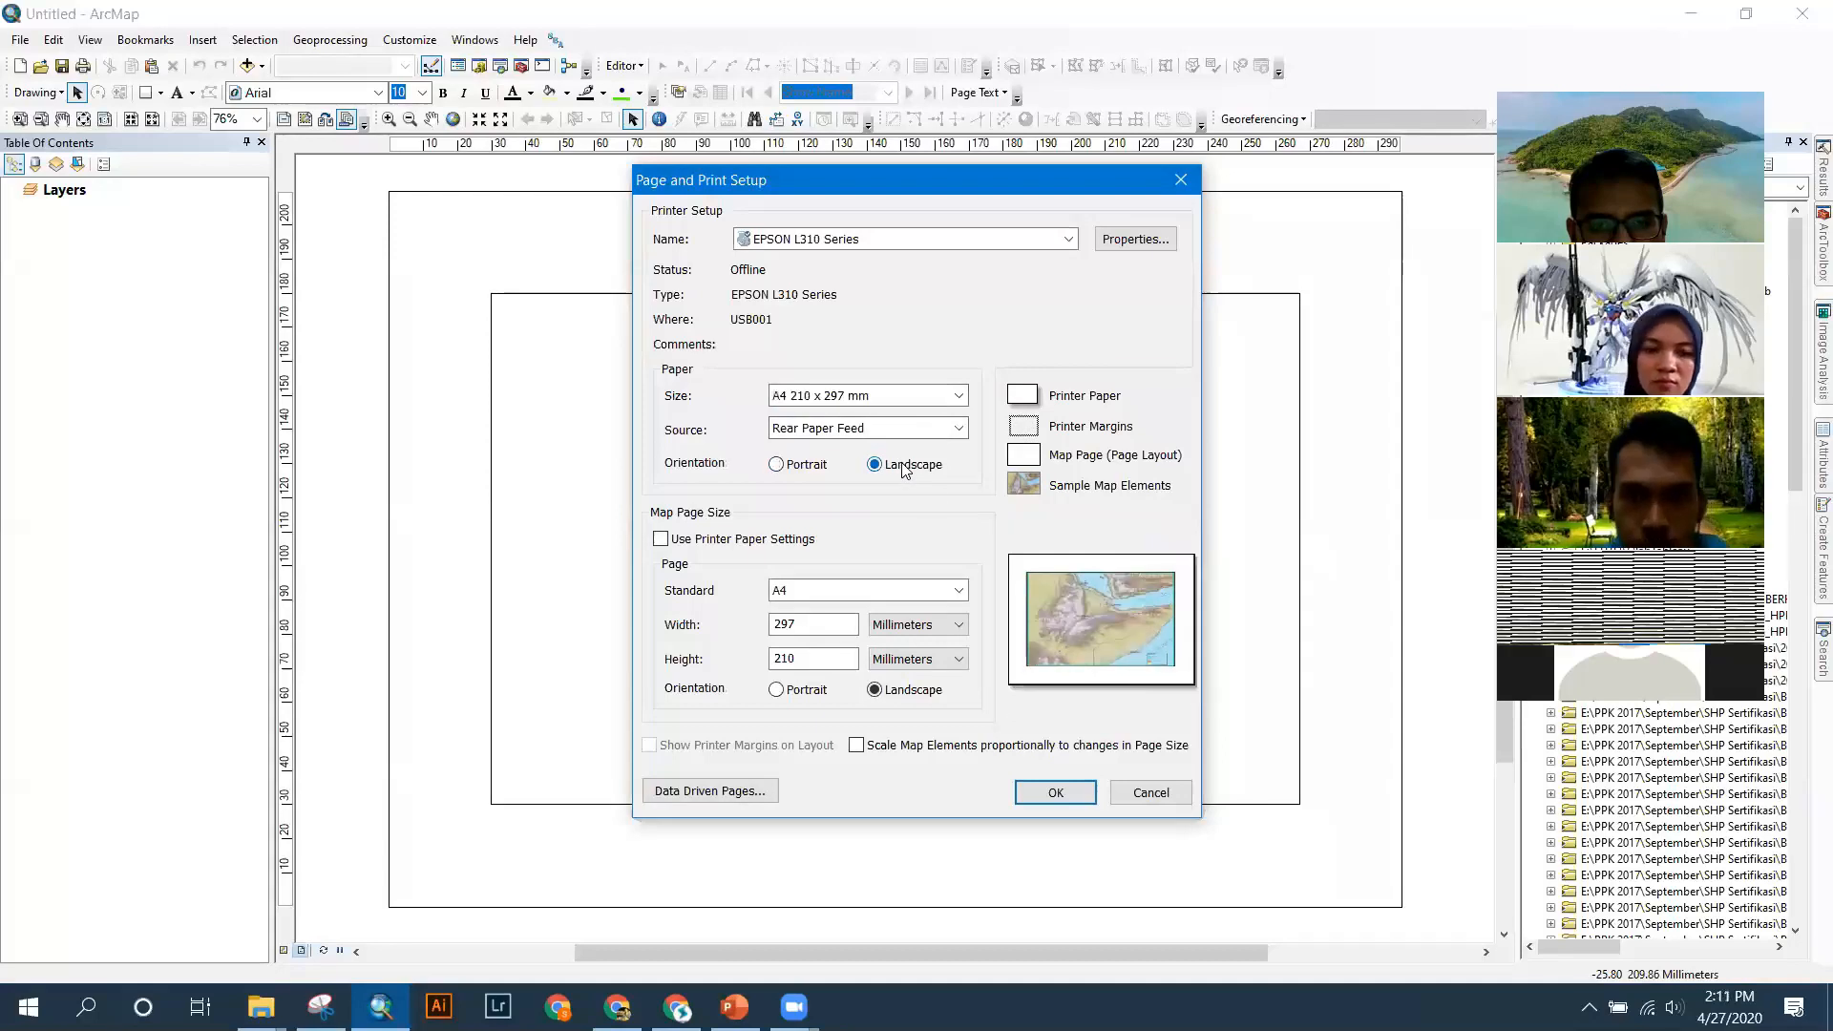
click(1056, 794)
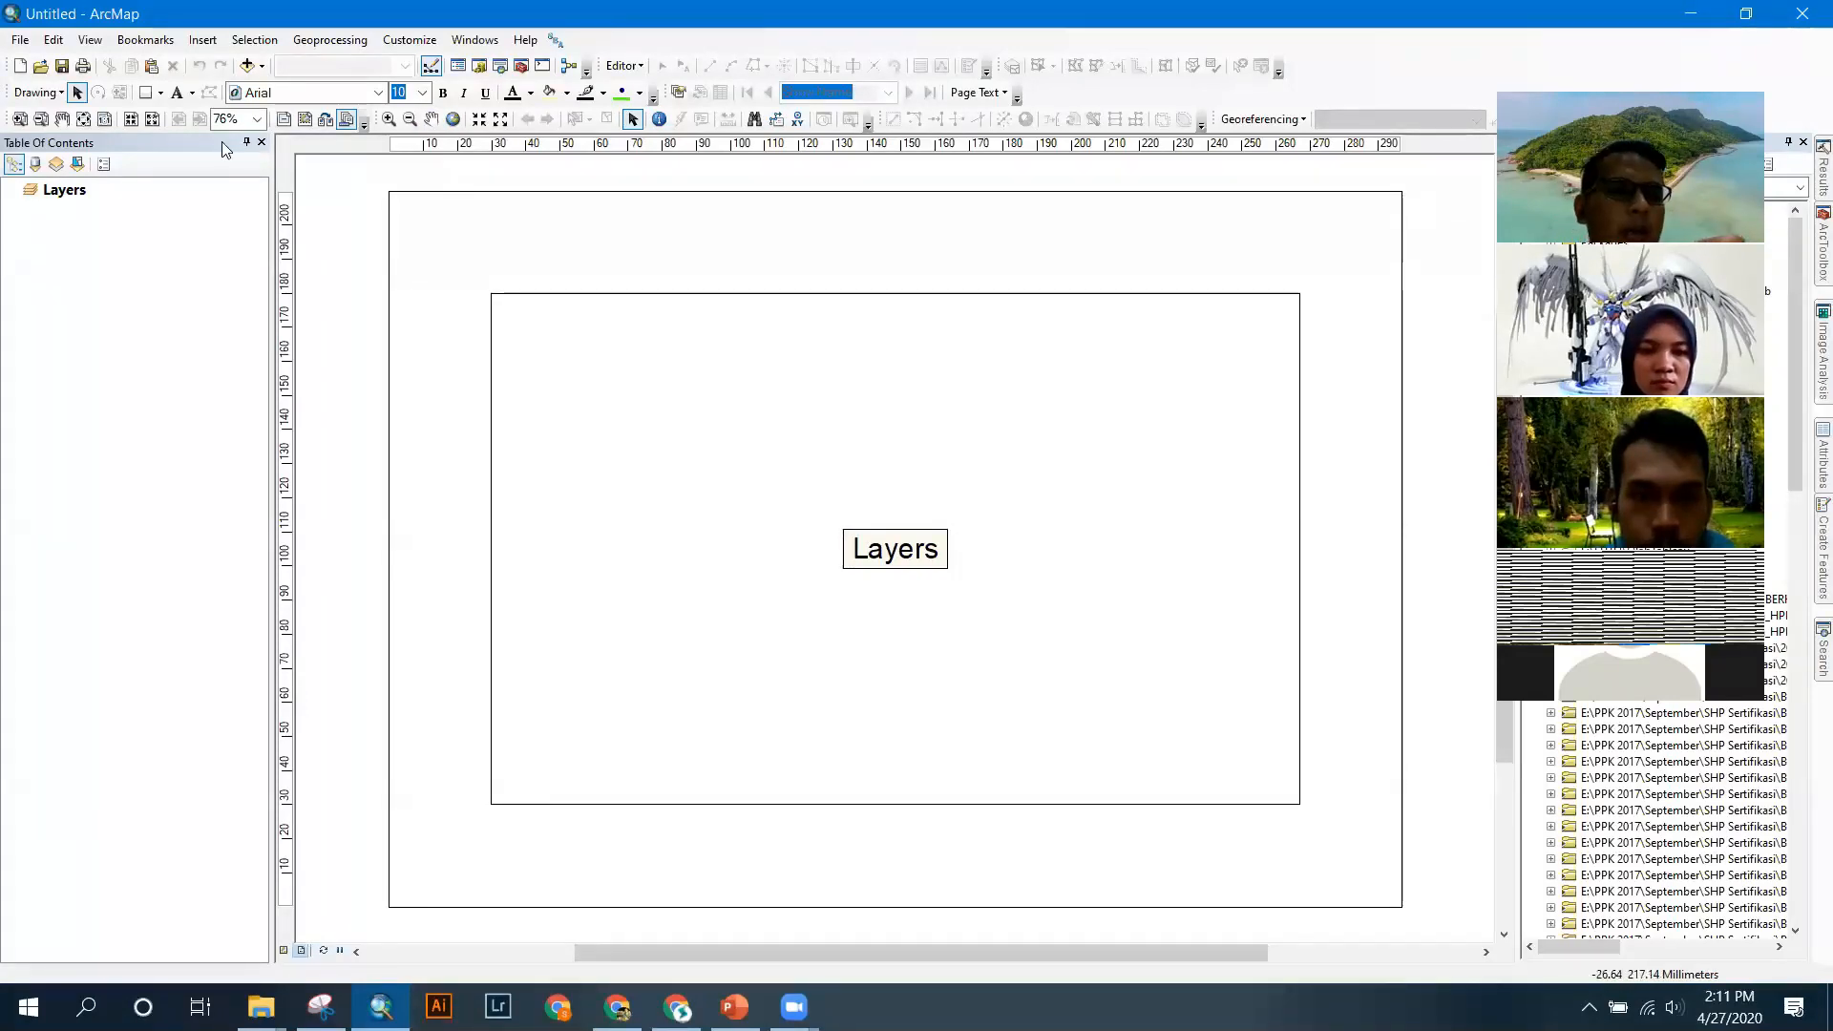
Start saving the map document and browse to the Workshop_PSBM folder inside PSBM Mapping on drive F:.
click(60, 65)
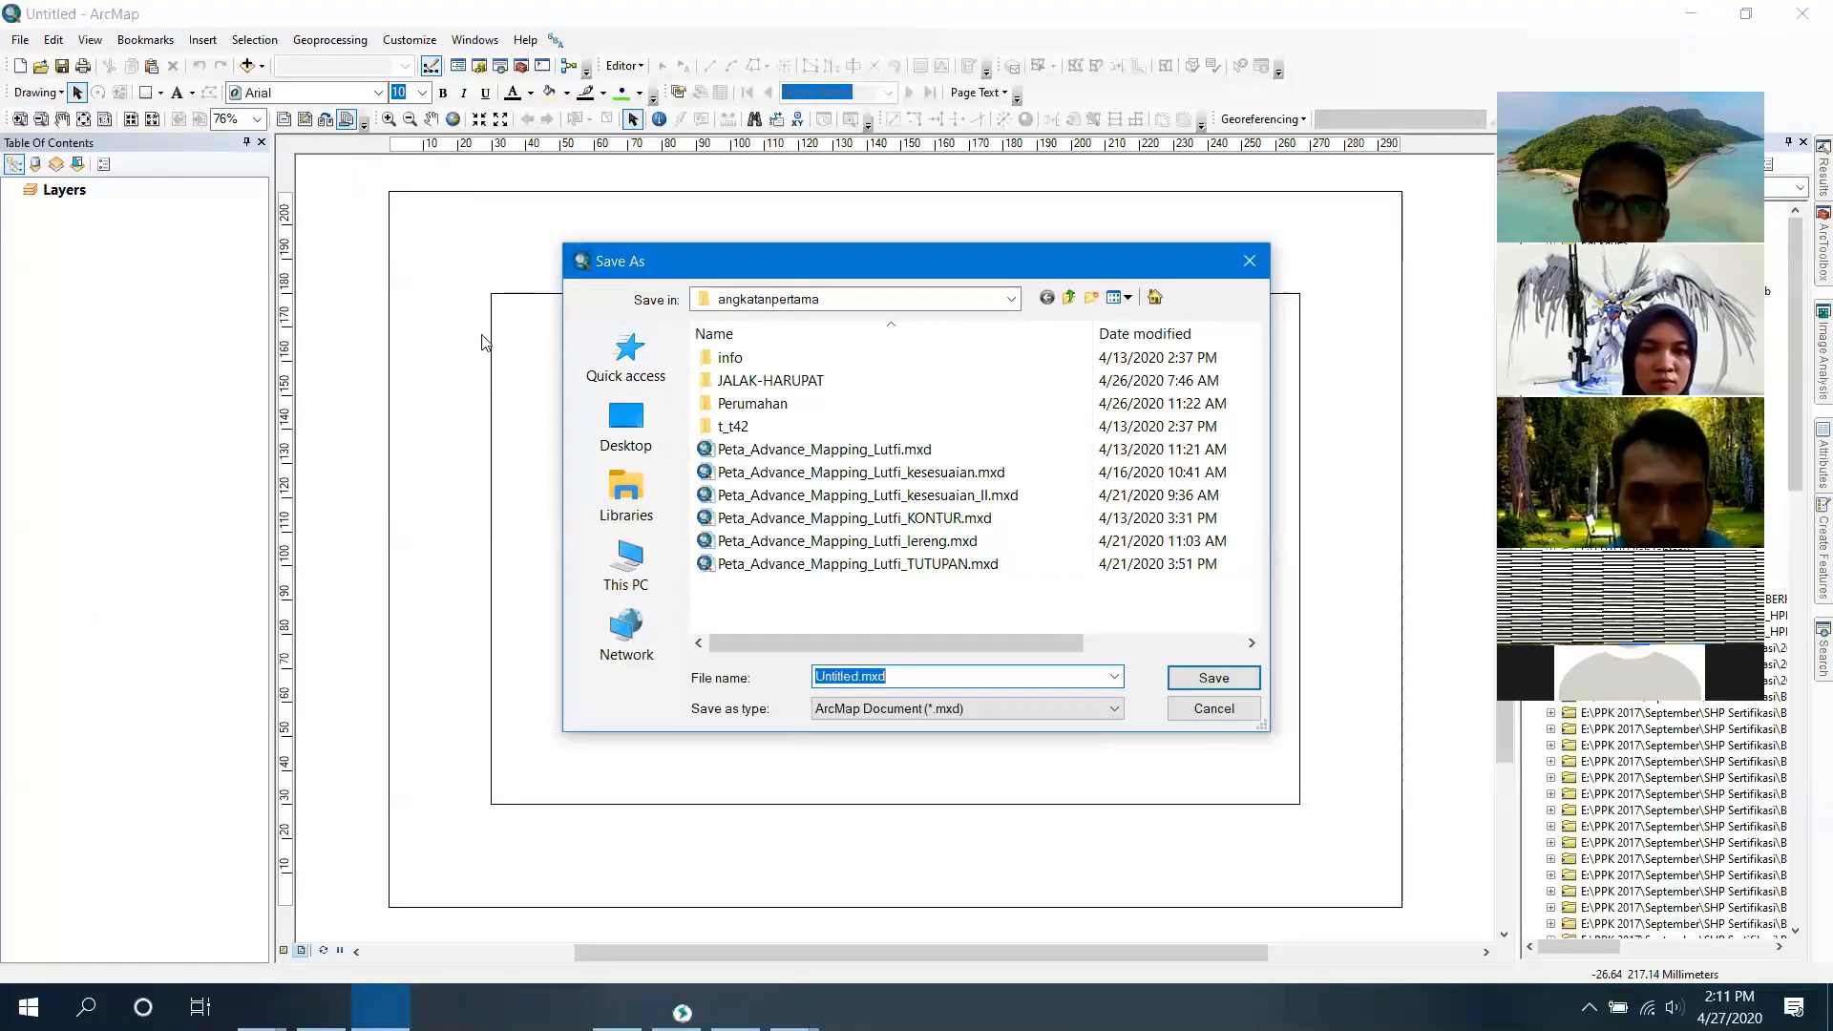
click(1070, 299)
click(1070, 300)
click(1071, 300)
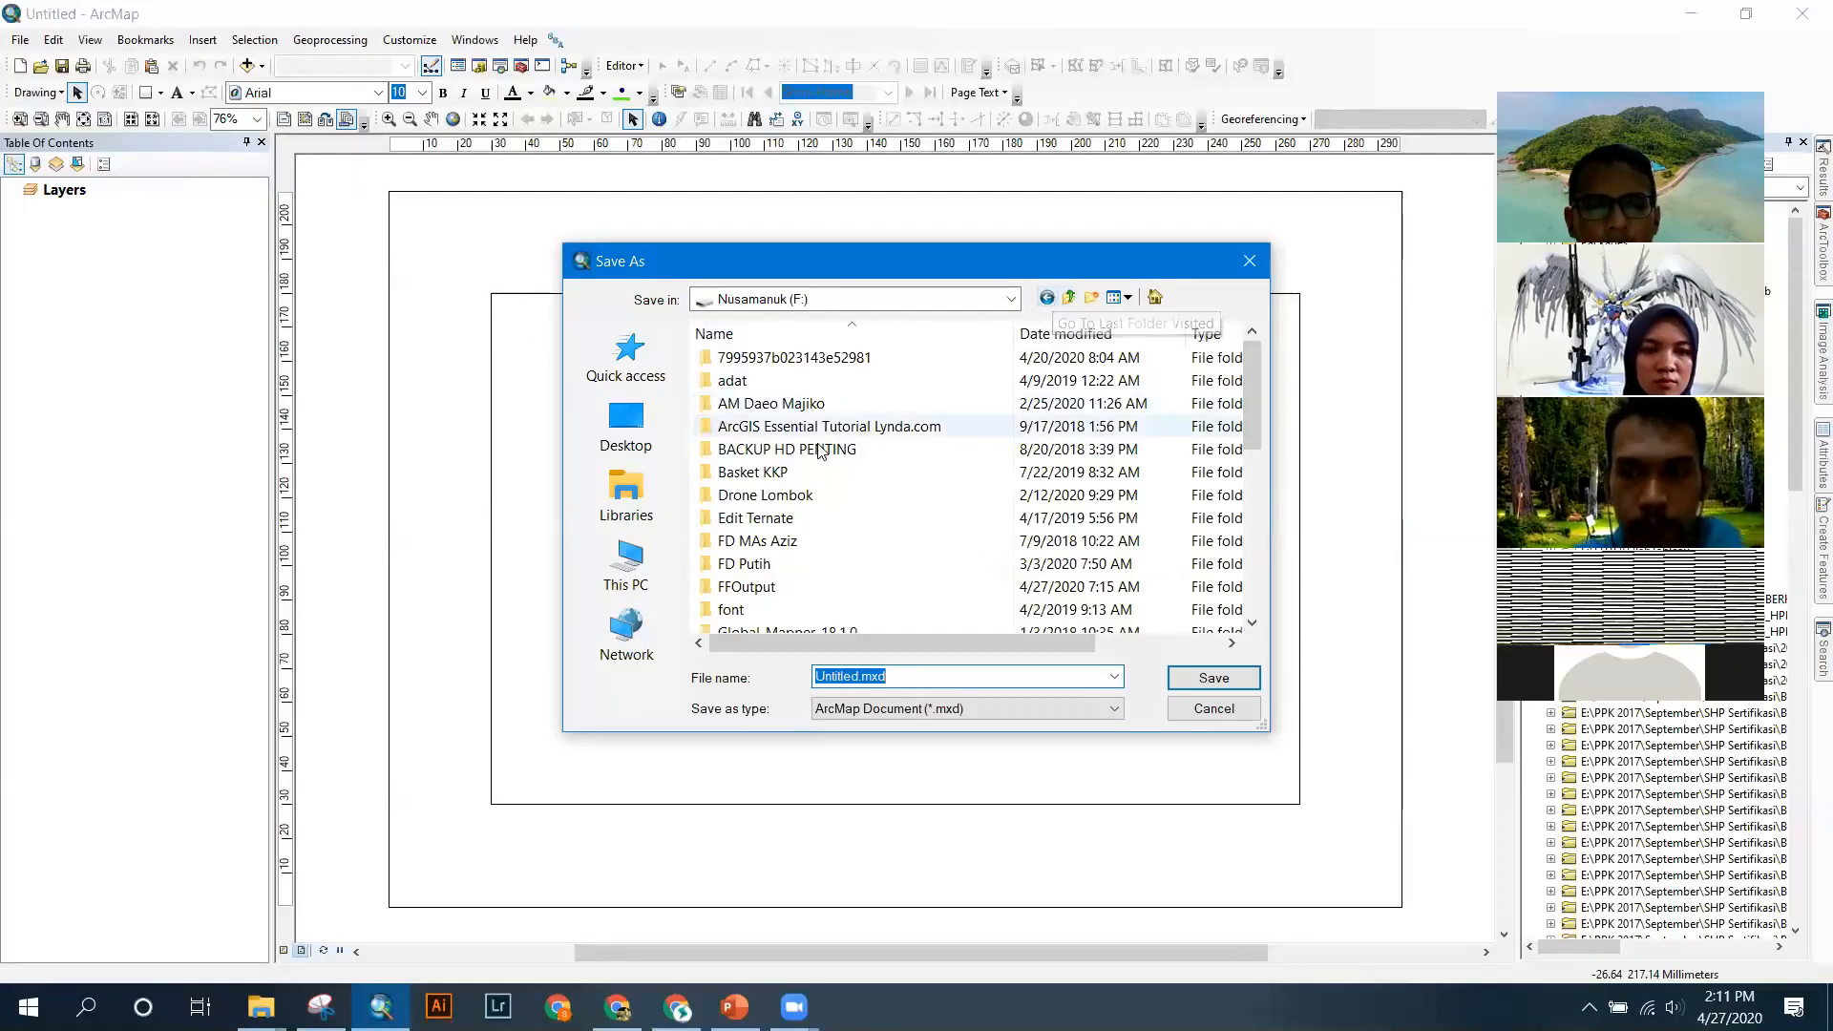
scroll(757, 516, down, 3)
click(627, 568)
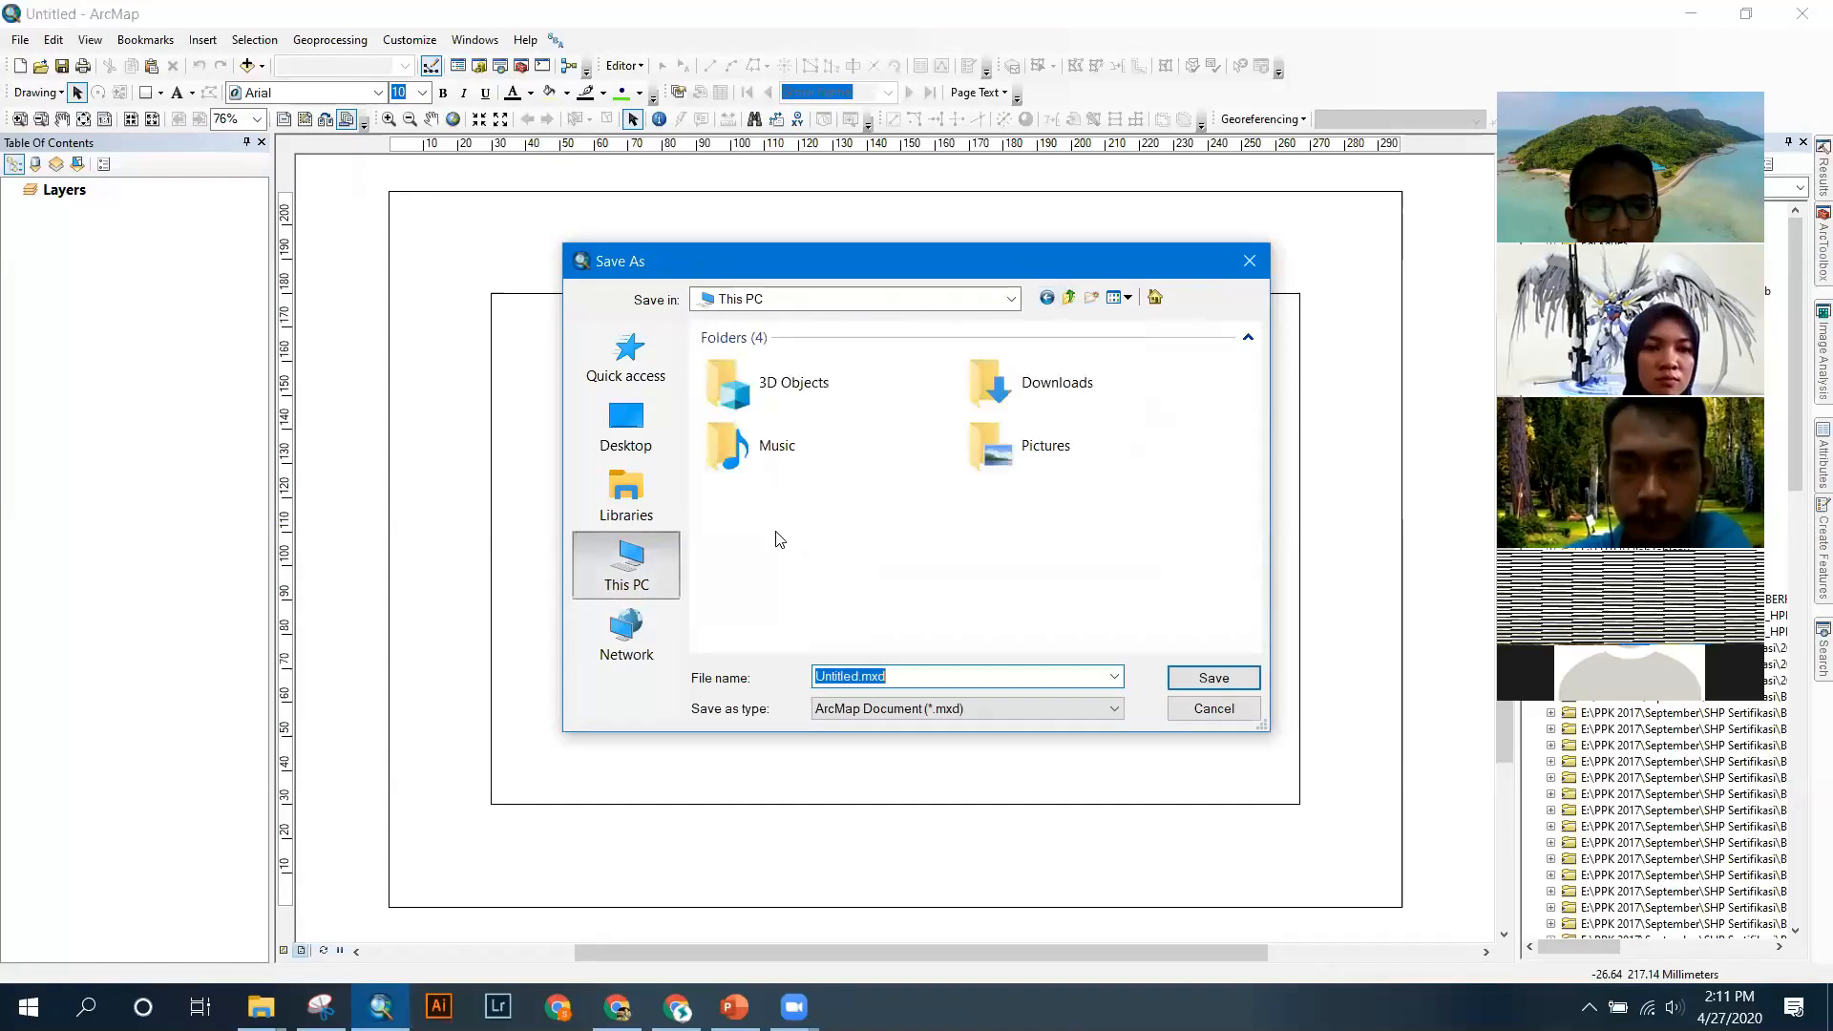
scroll(852, 573, down, 2)
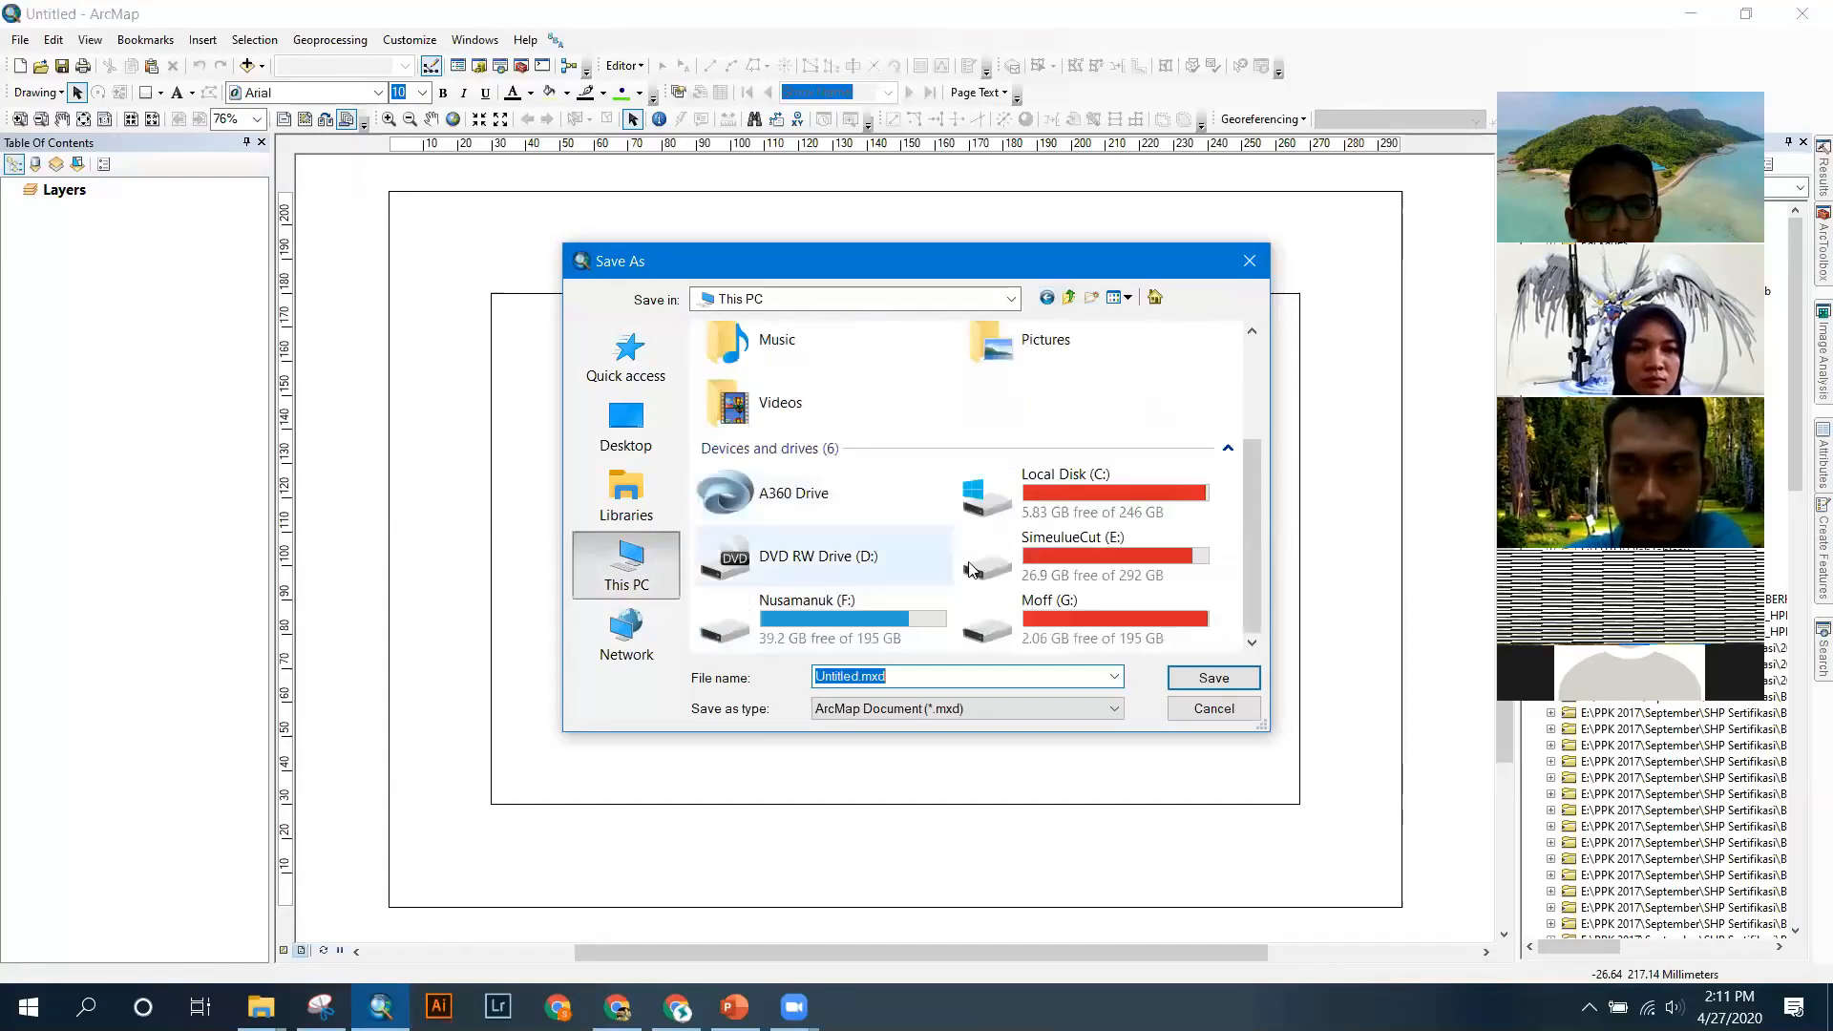
double_click(783, 603)
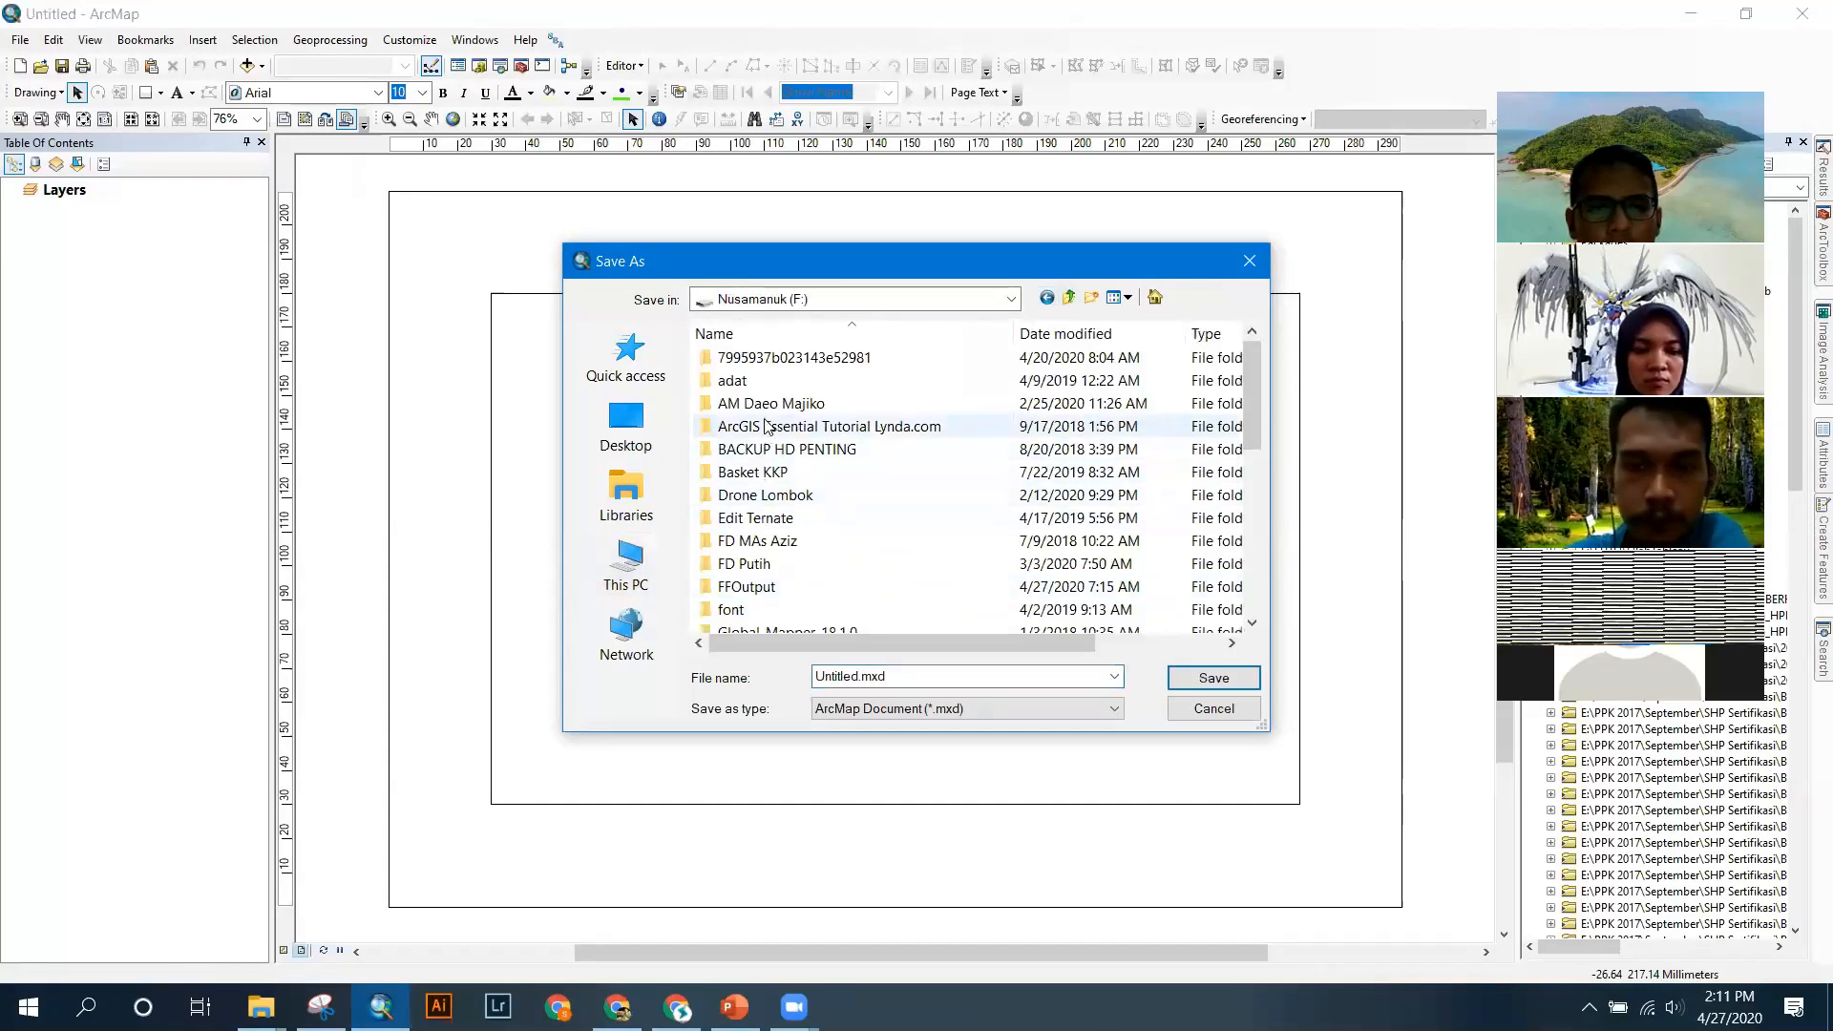
click(1040, 336)
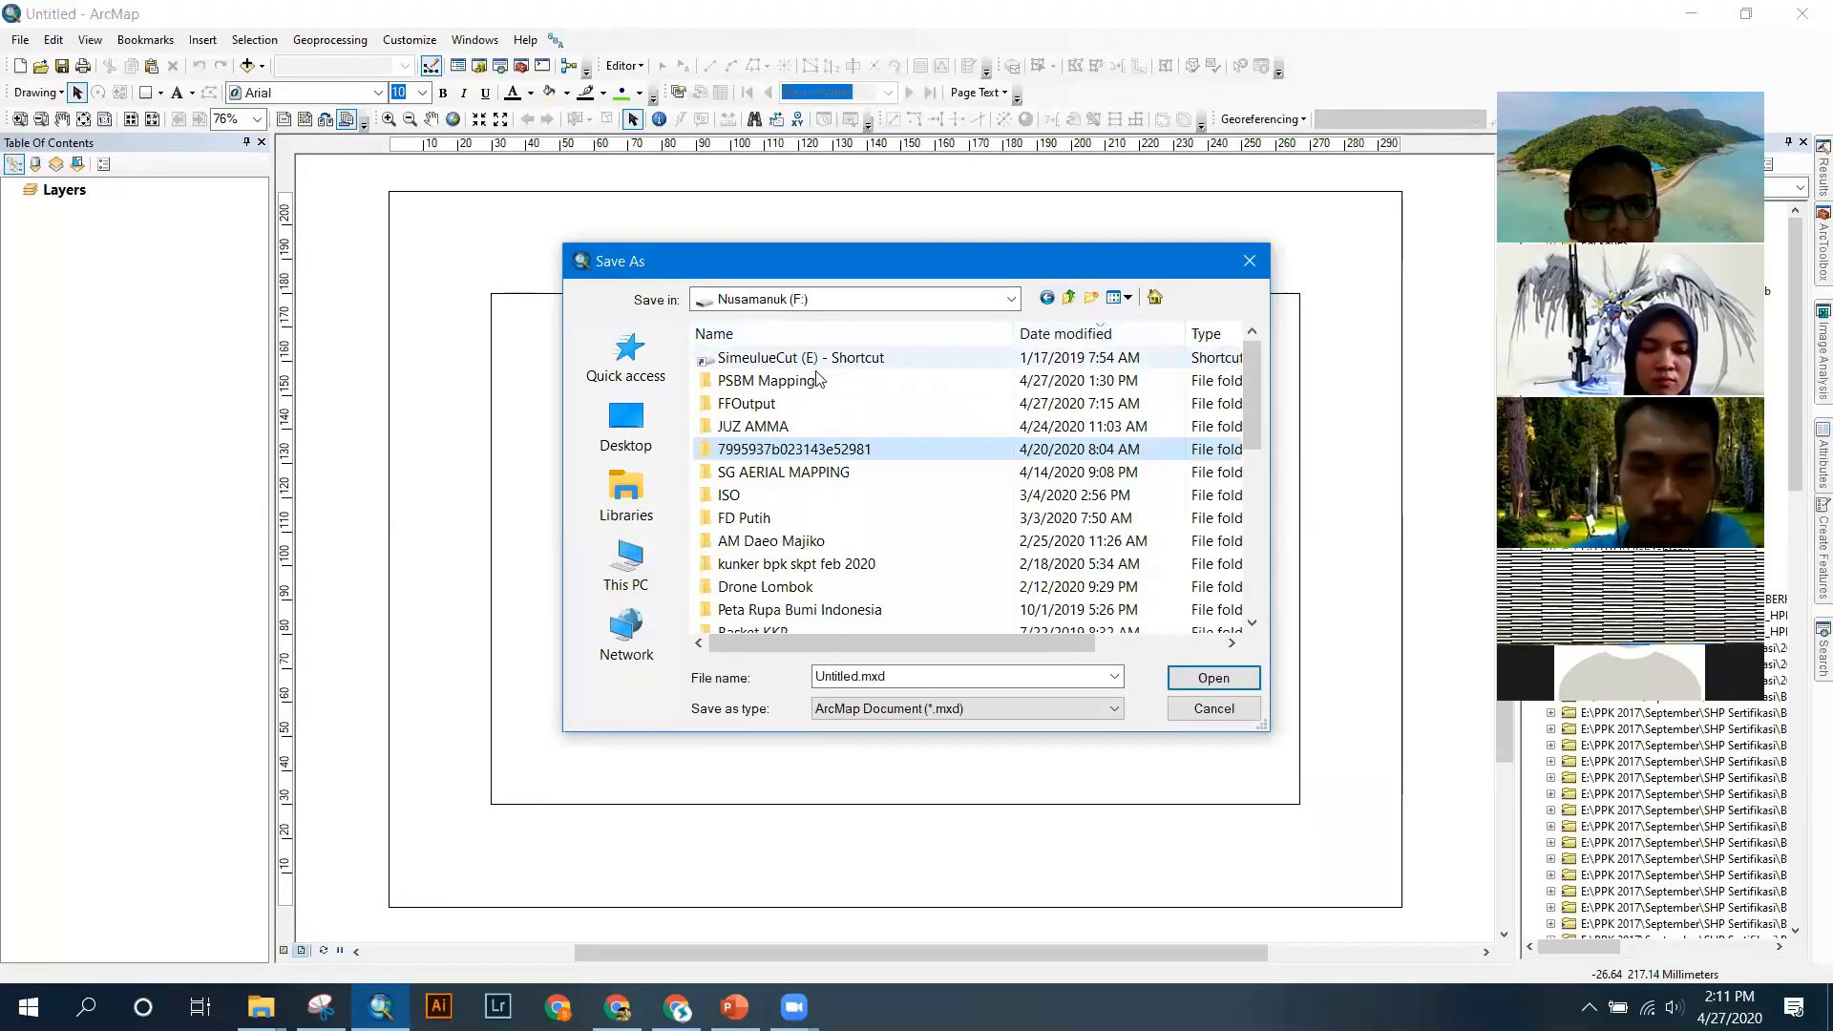
double_click(785, 381)
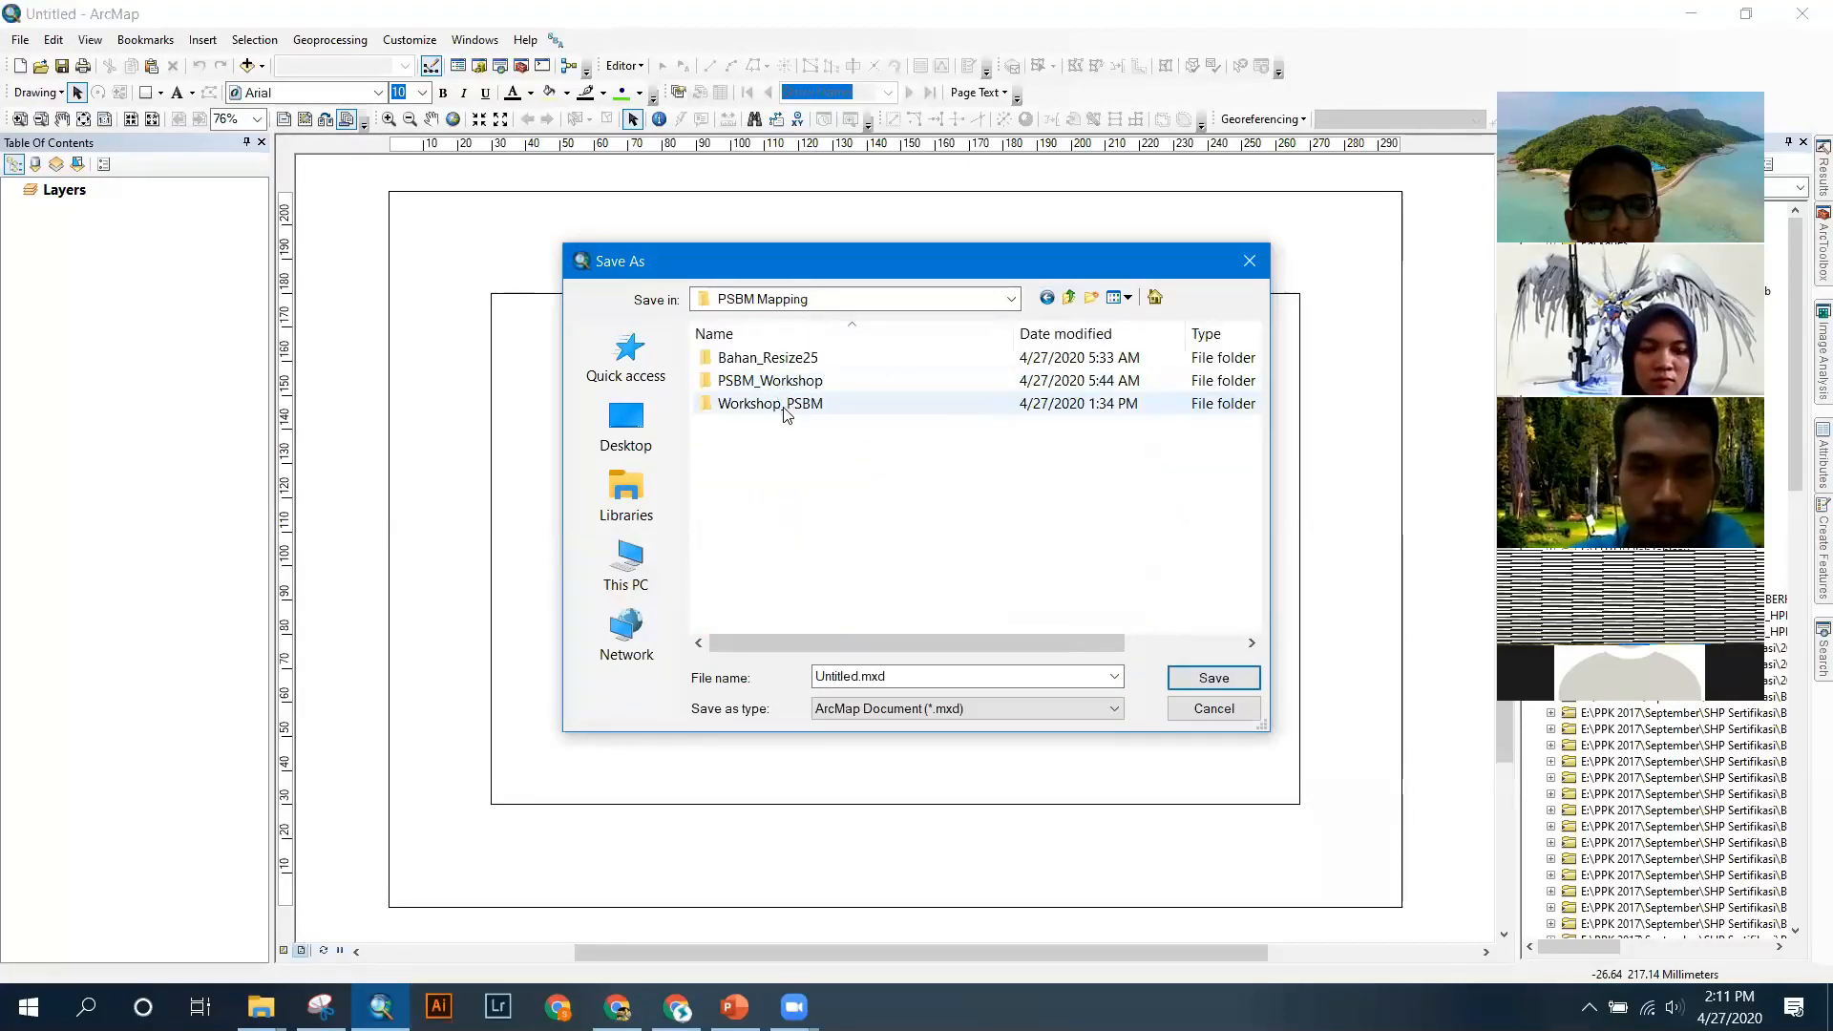
double_click(762, 405)
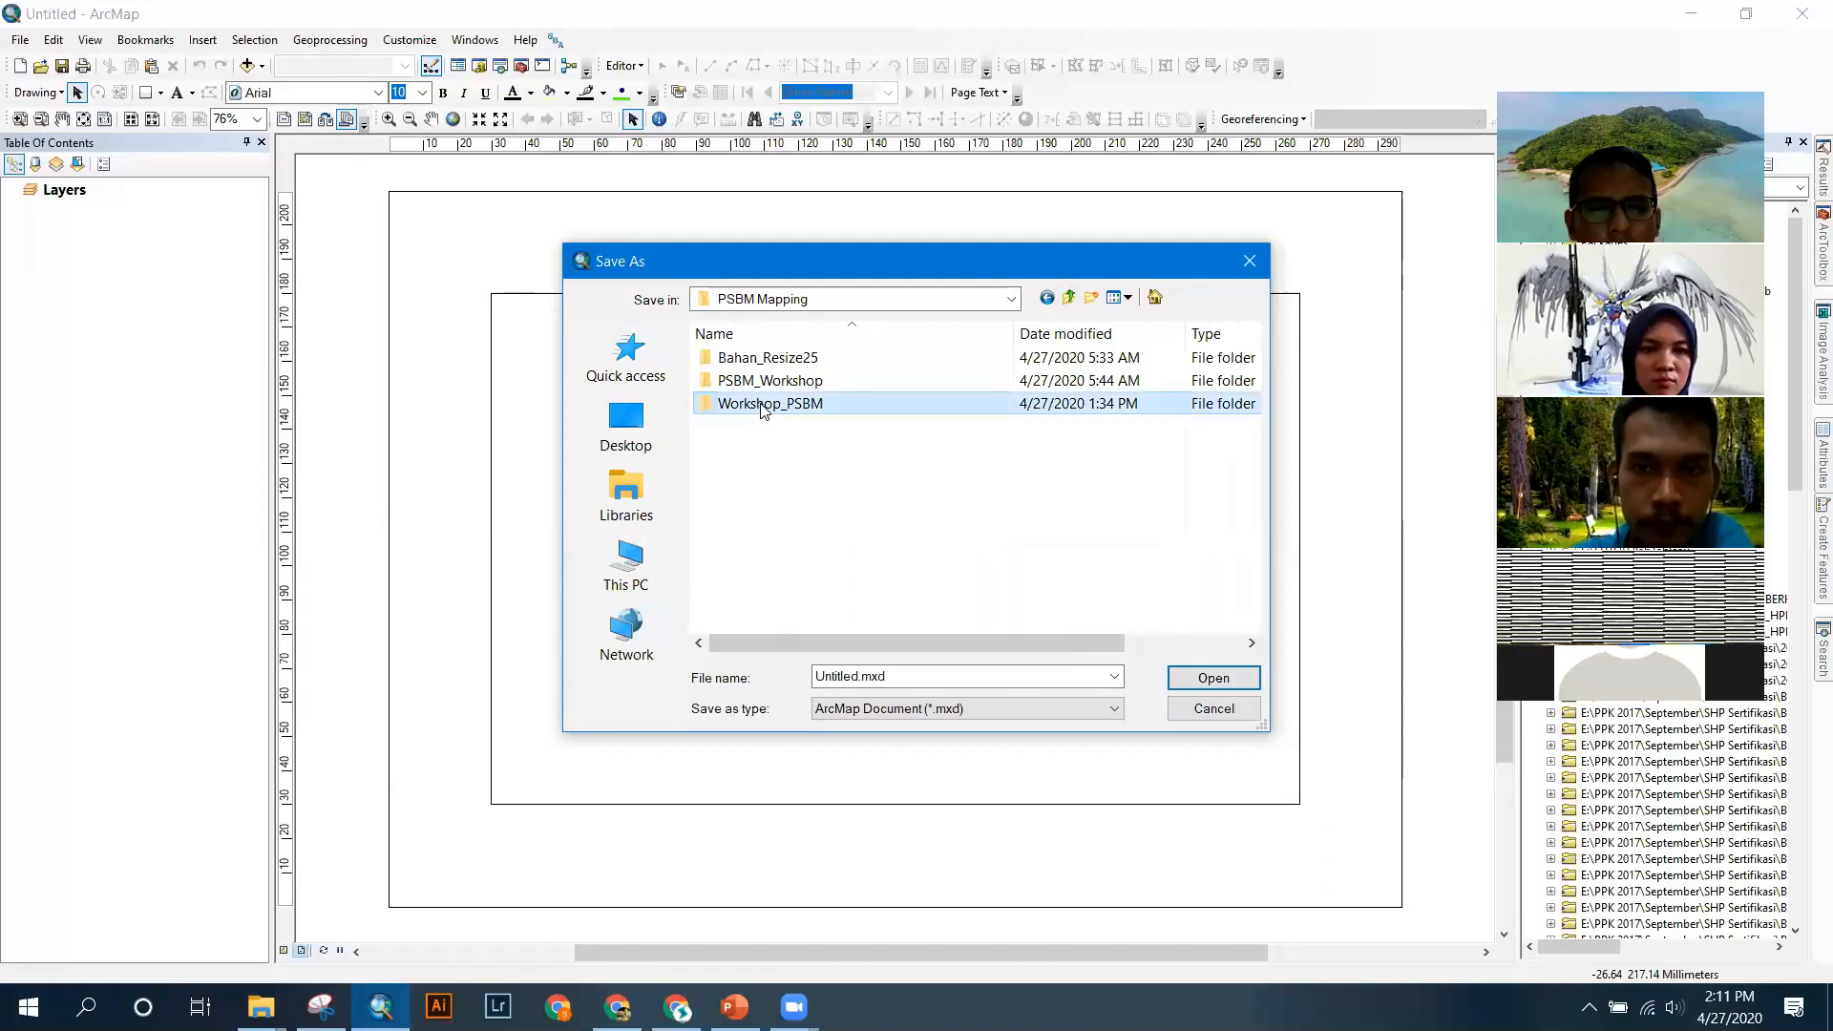
Name the map document Tugas_WorkshopPSBM.mxd and save it in the Workshop_PSBM folder.
double_click(869, 677)
click(895, 676)
click(862, 674)
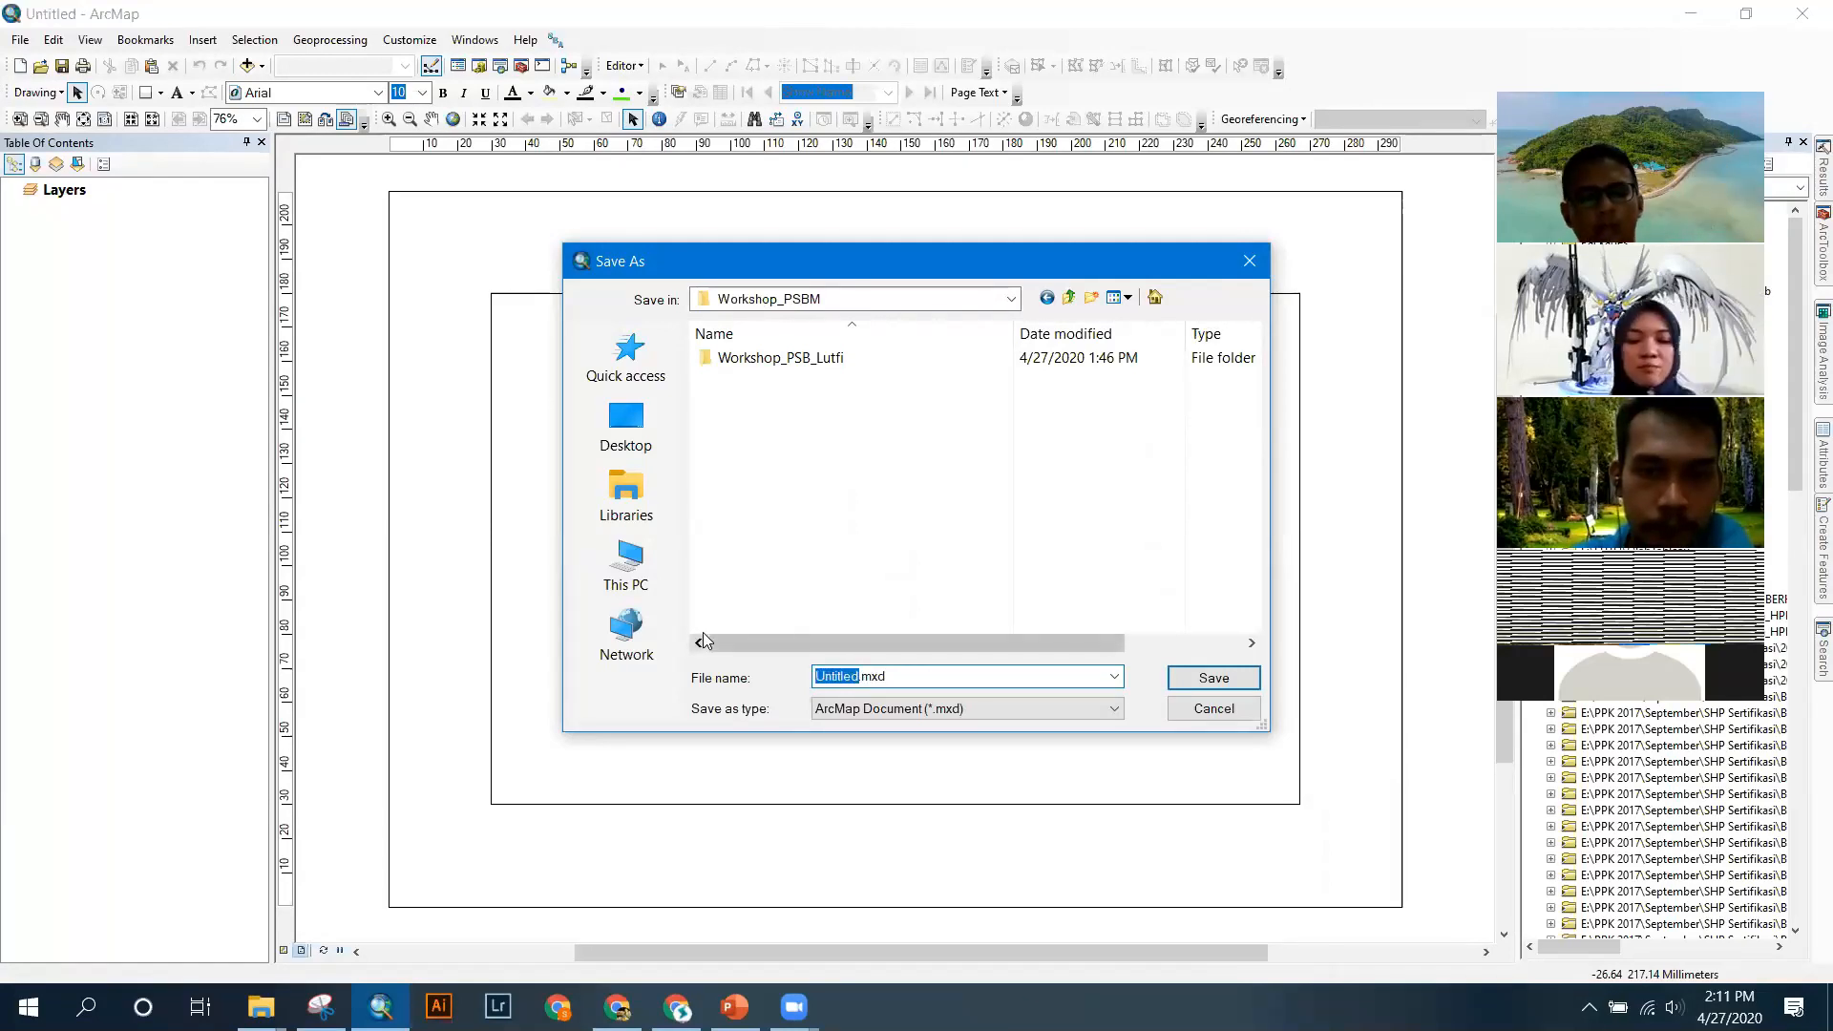
text(T)
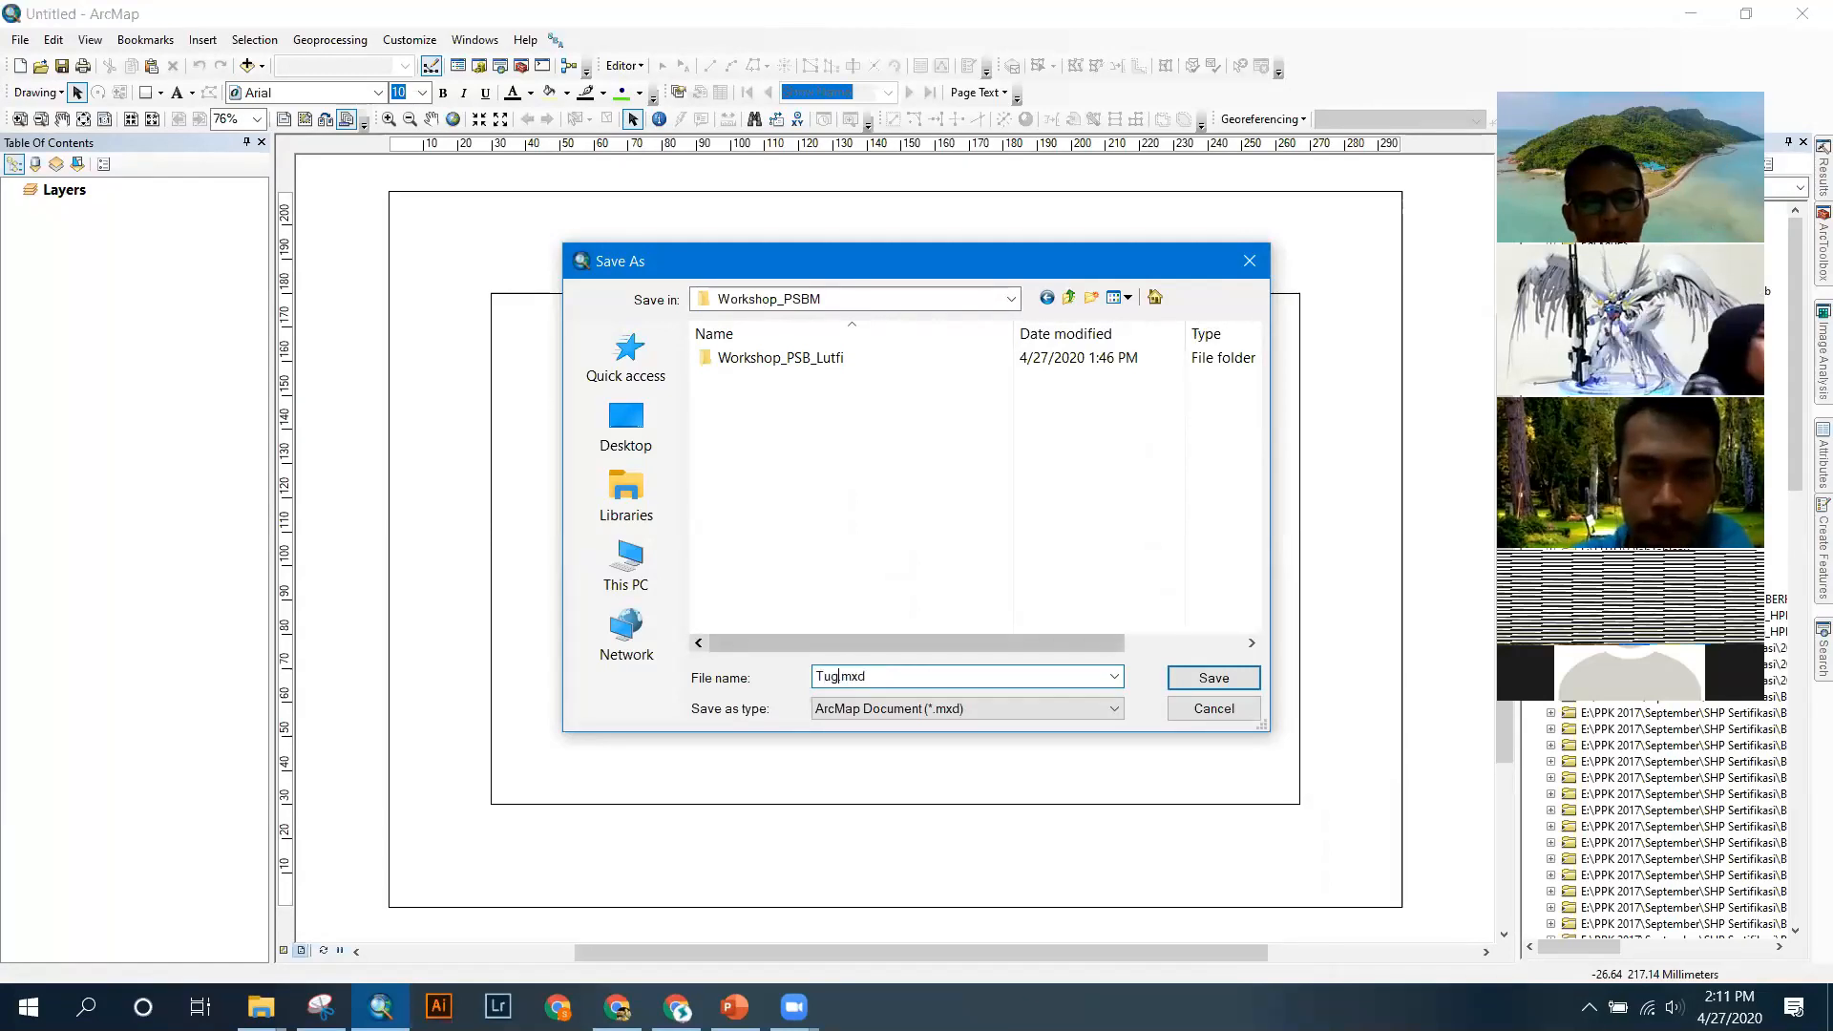
text(ugas_WorkshopPSBM)
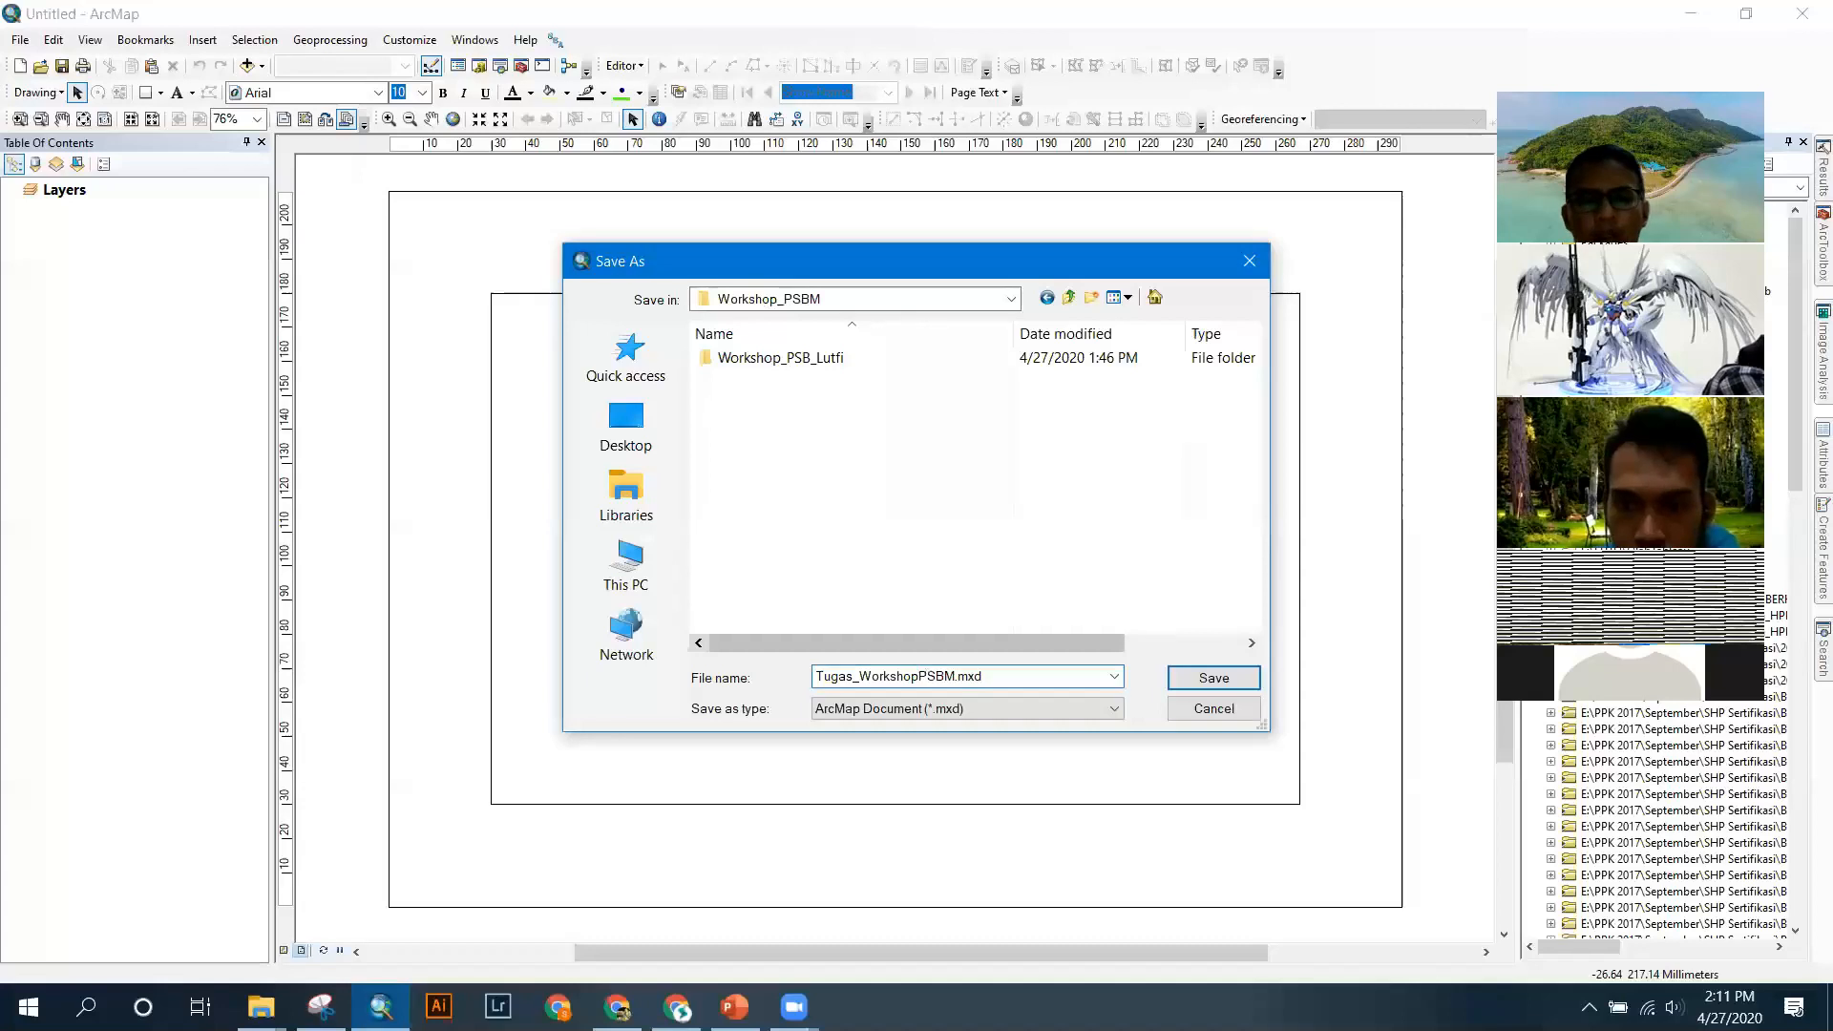
click(1210, 678)
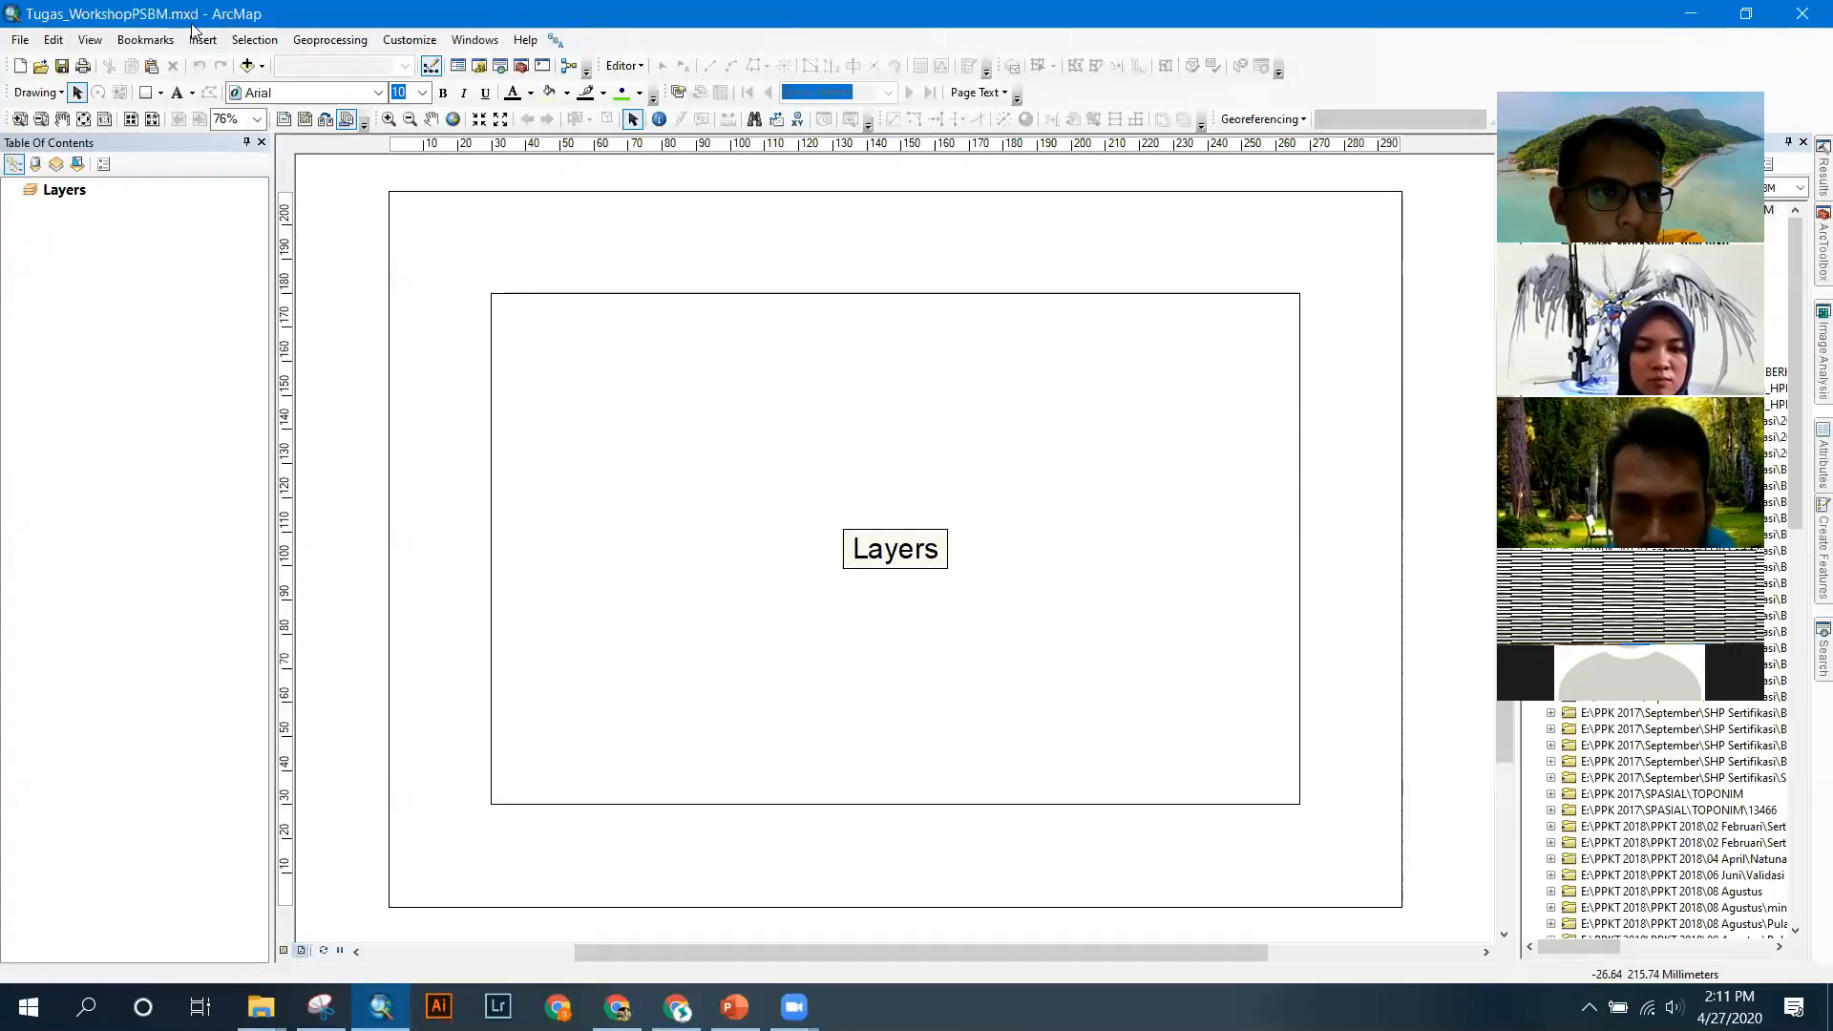
Switch the map display from layout view to data view.
click(92, 41)
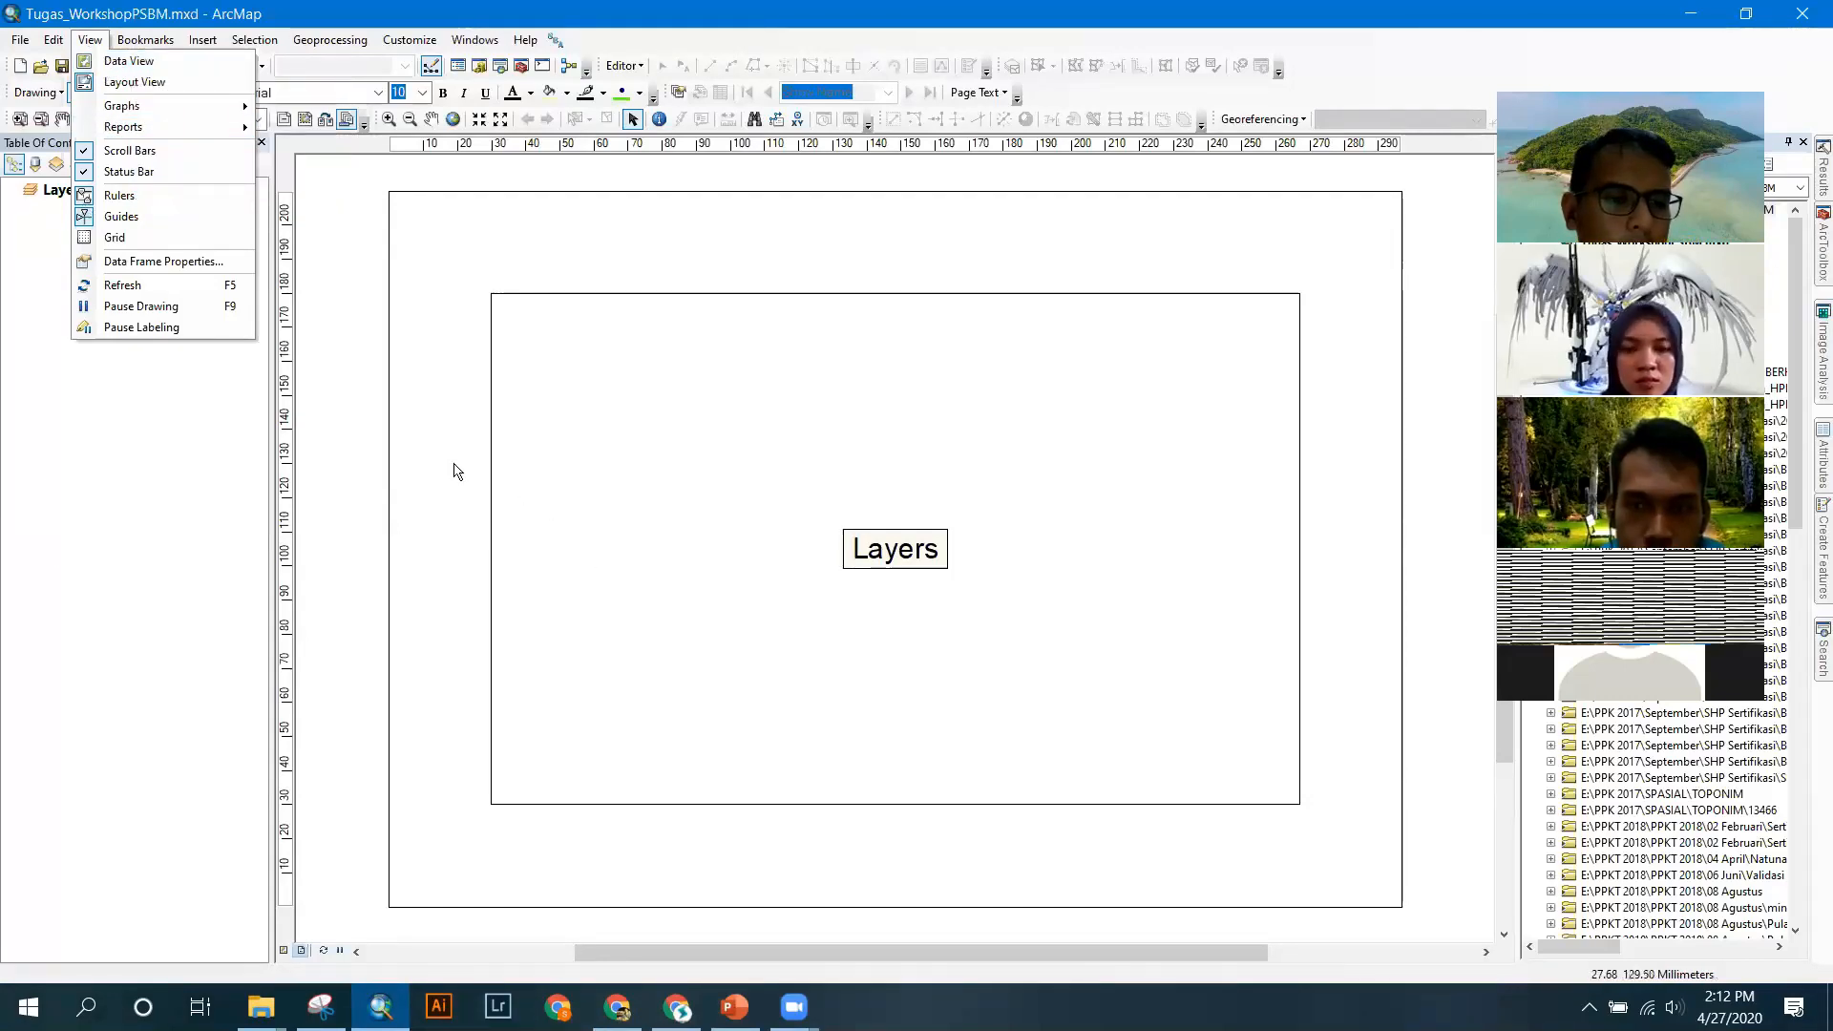
click(160, 84)
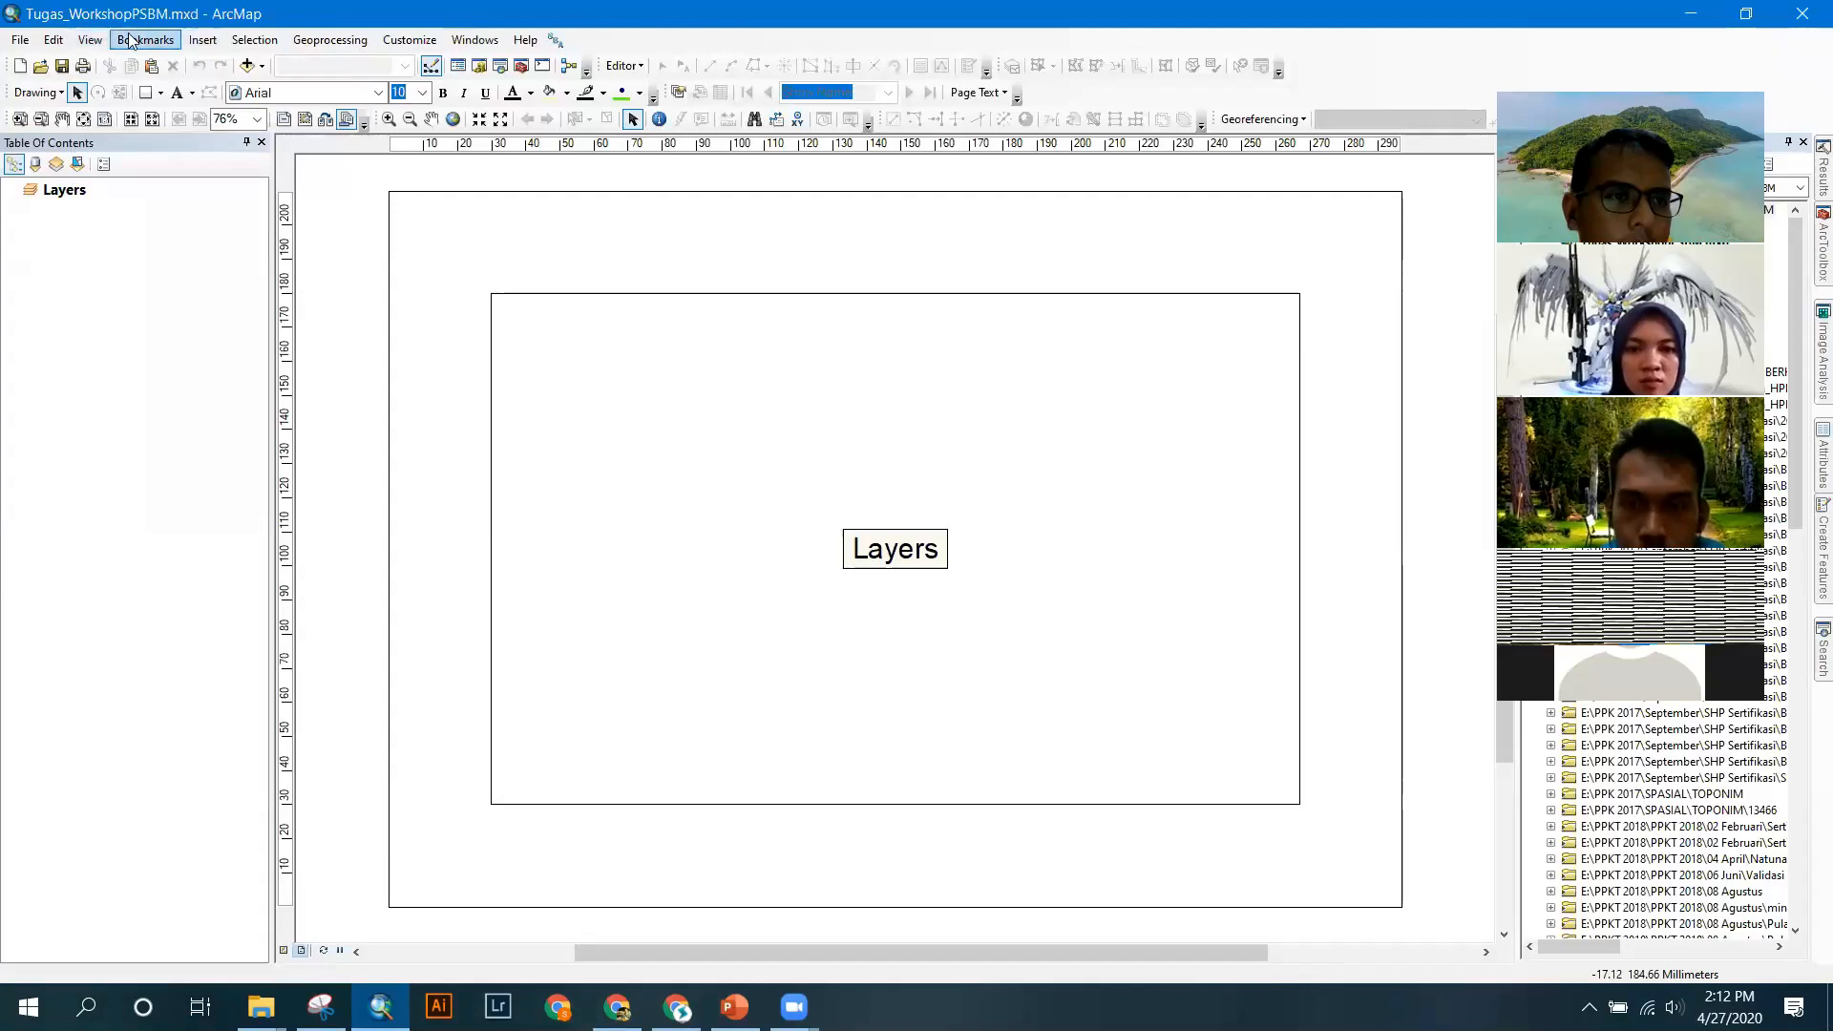
click(90, 40)
click(314, 292)
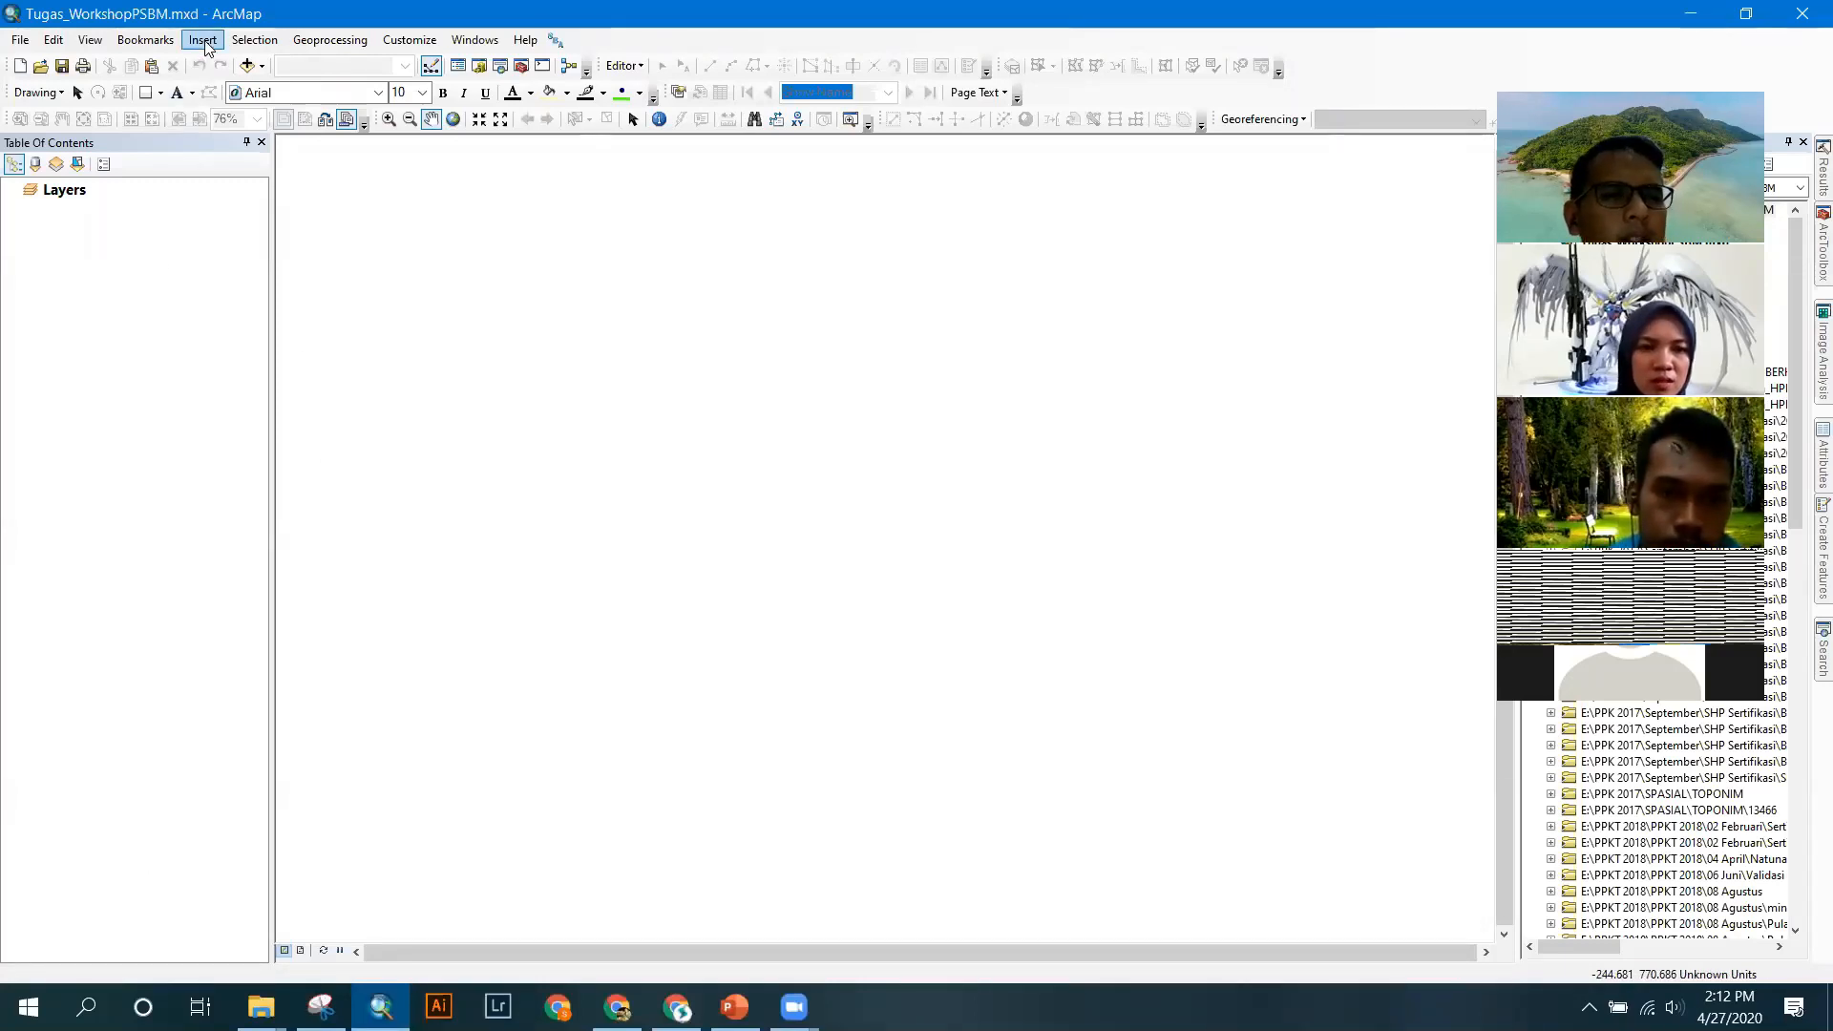
Start adding data with a new folder connection and browse to drive F: under This PC.
click(245, 65)
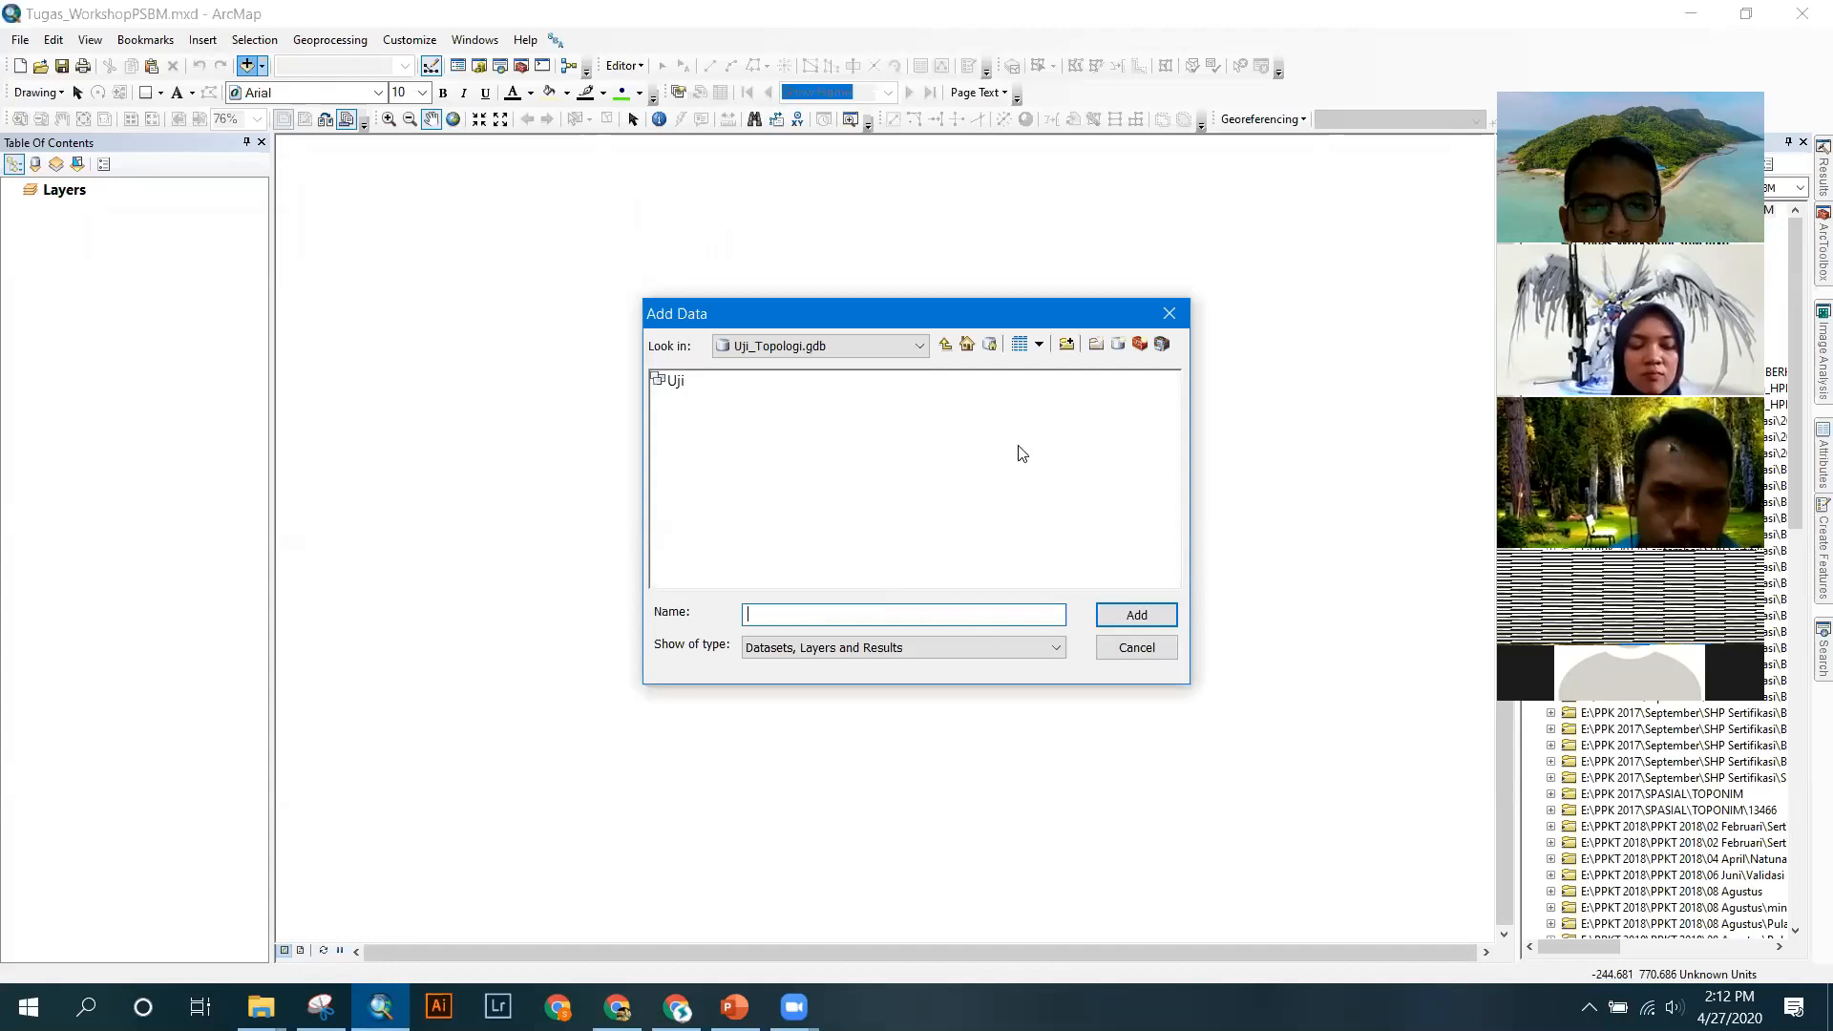
click(1068, 345)
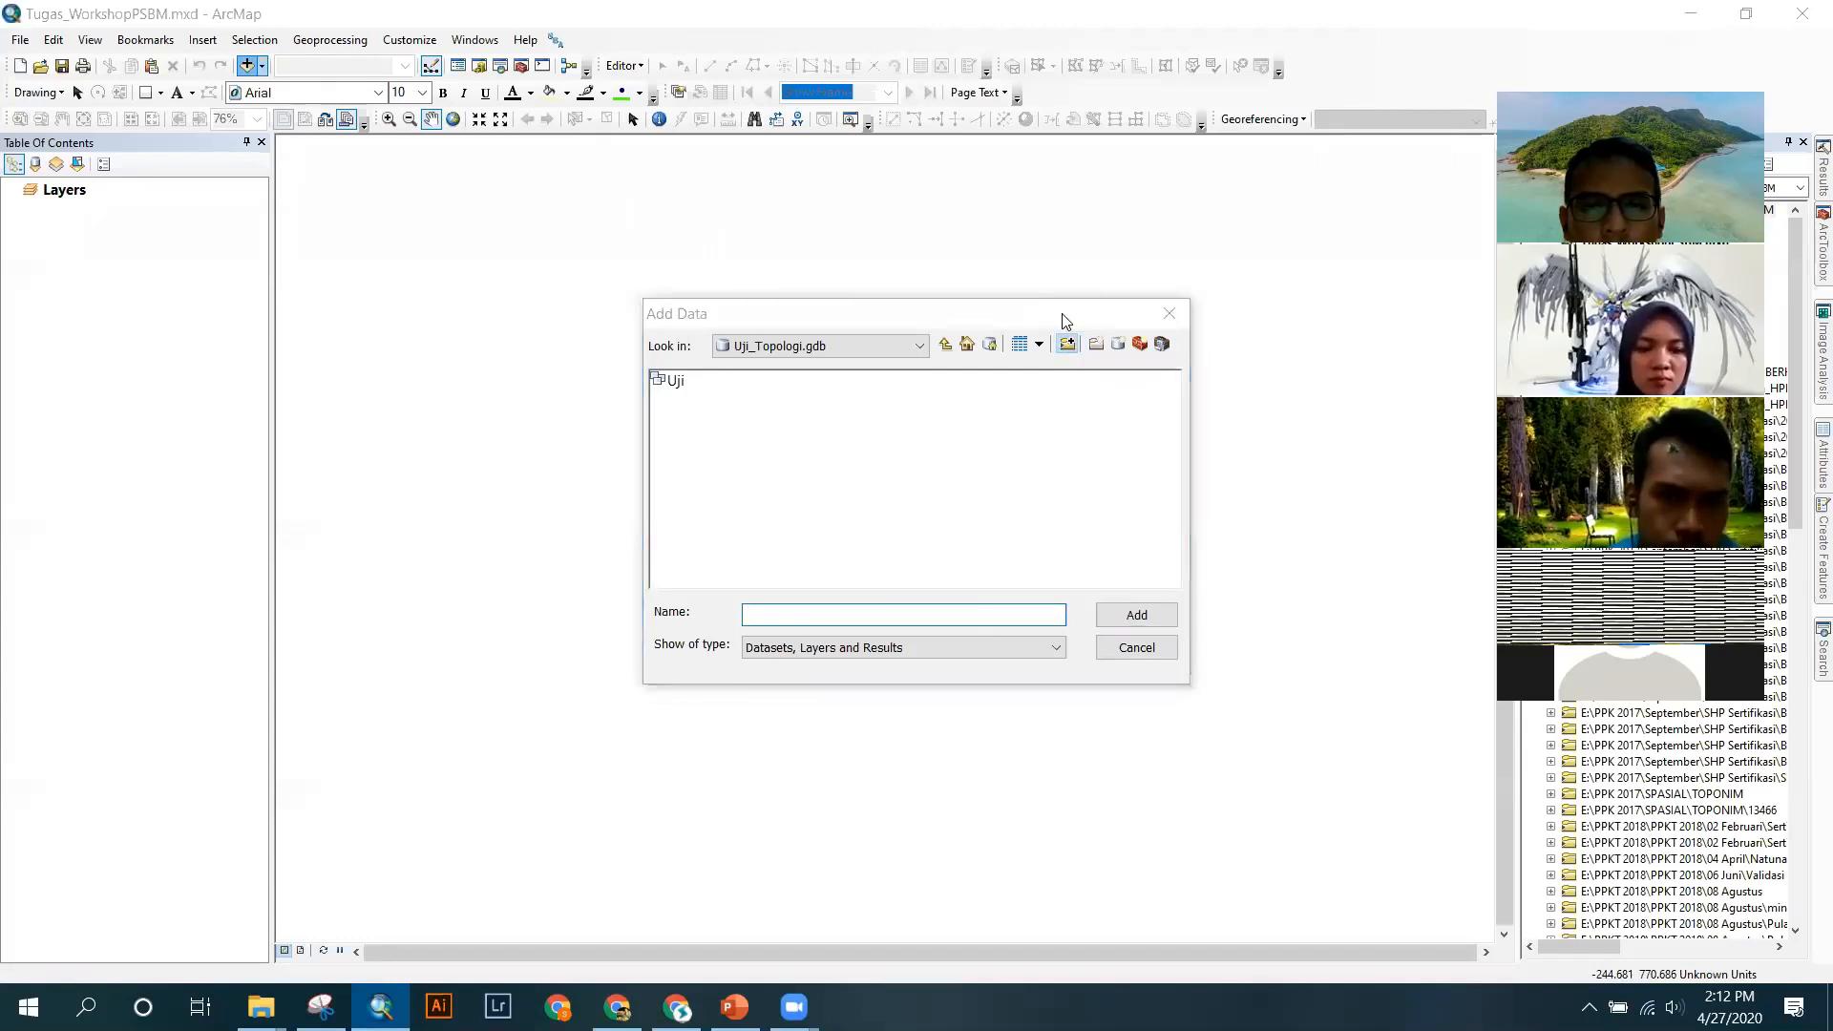
scroll(1060, 443, down, 5)
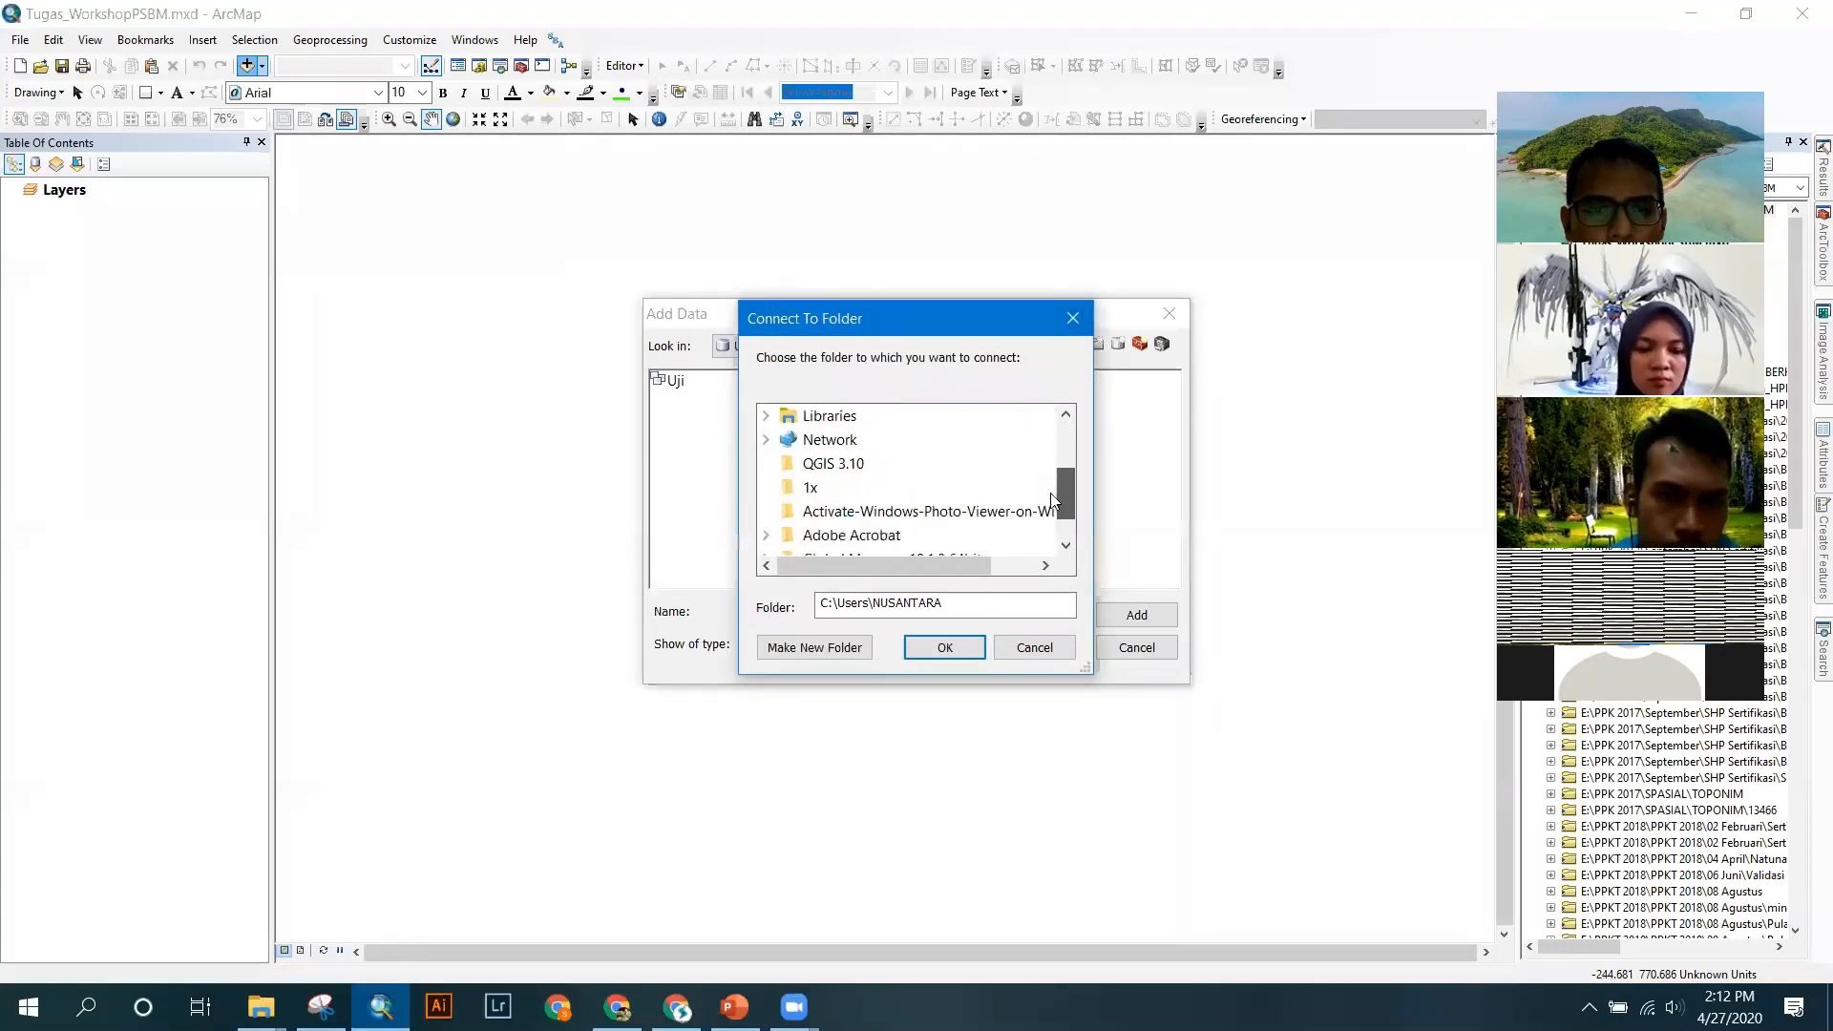
scroll(892, 520, up, 5)
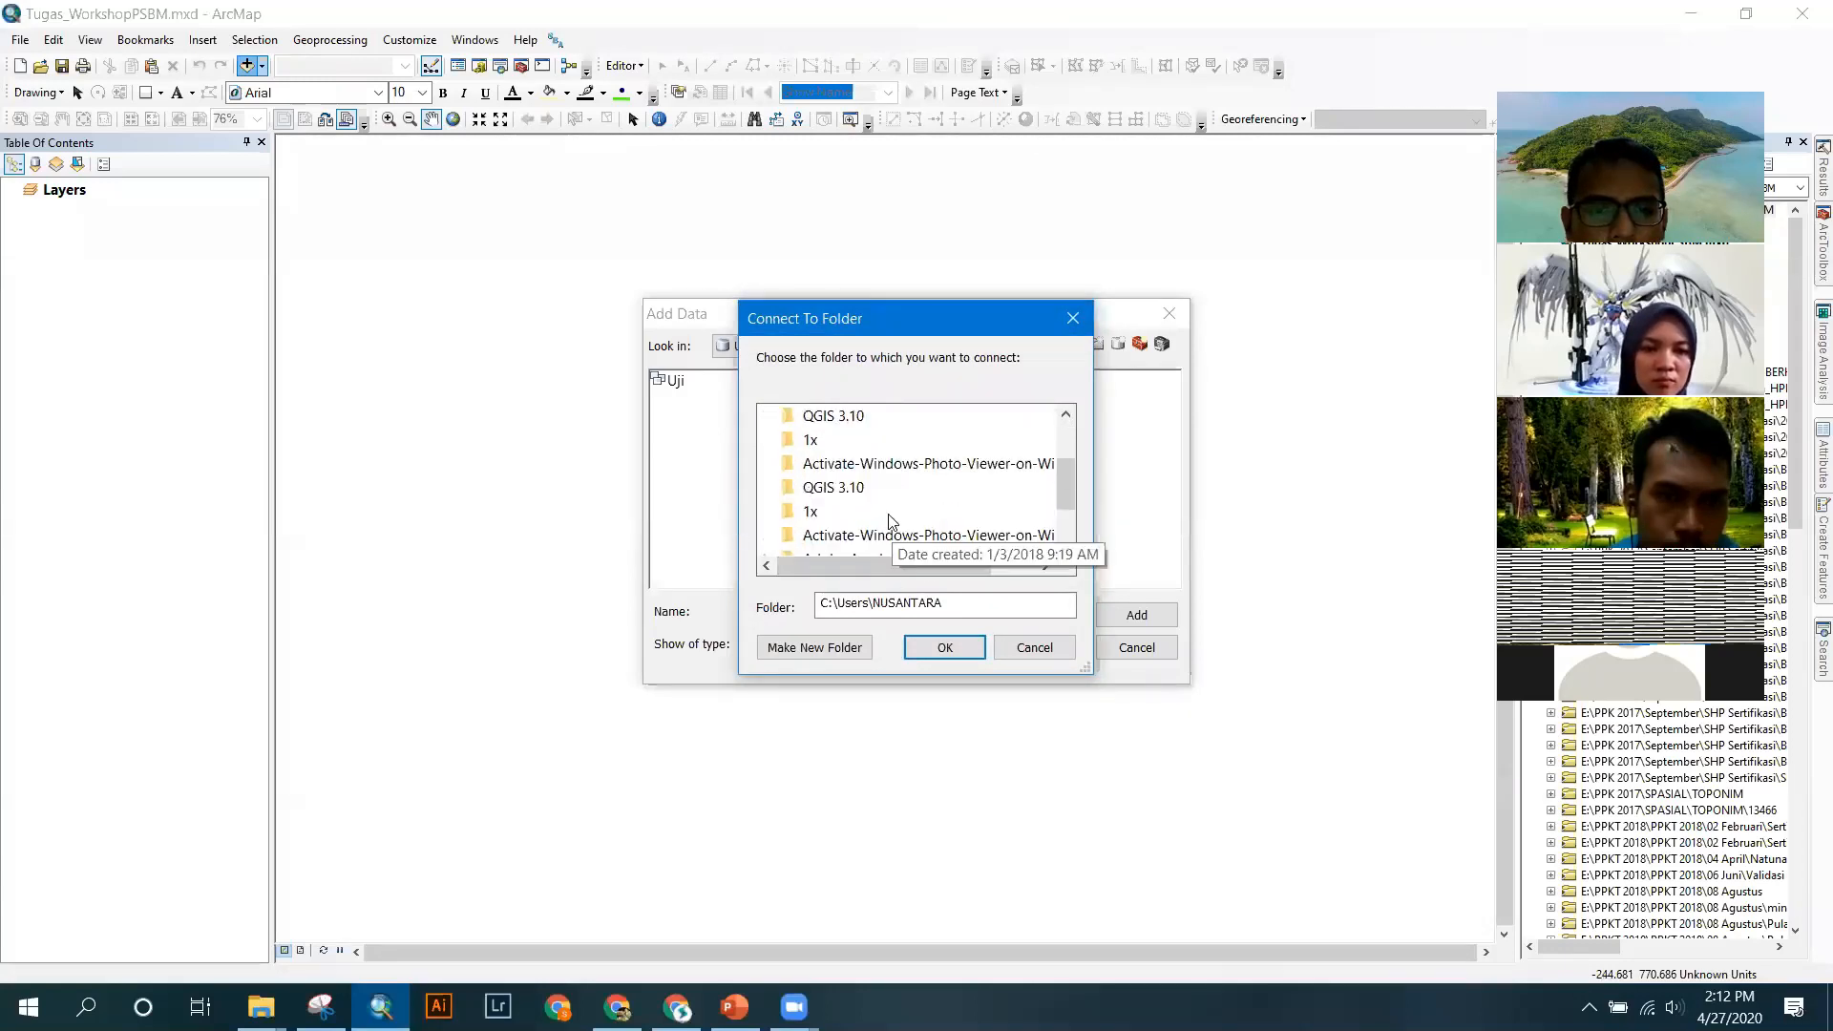
scroll(781, 516, down, 1)
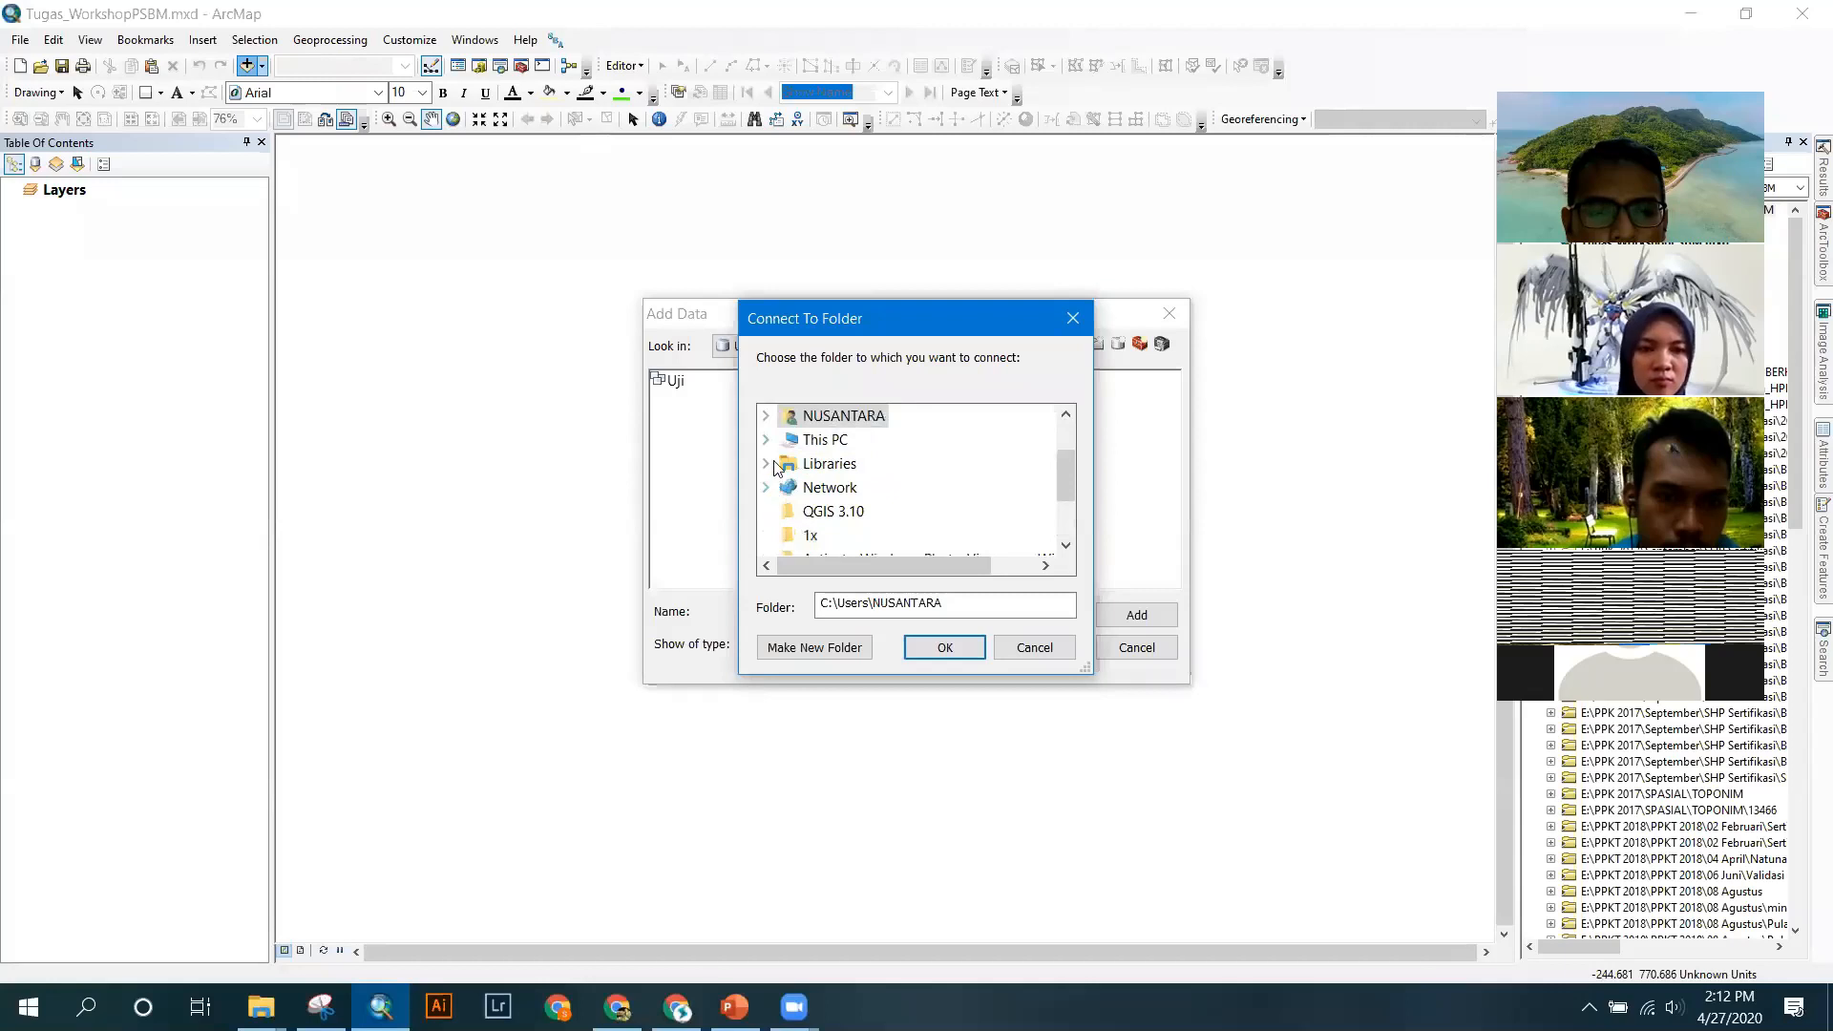
click(766, 440)
scroll(797, 477, down, 3)
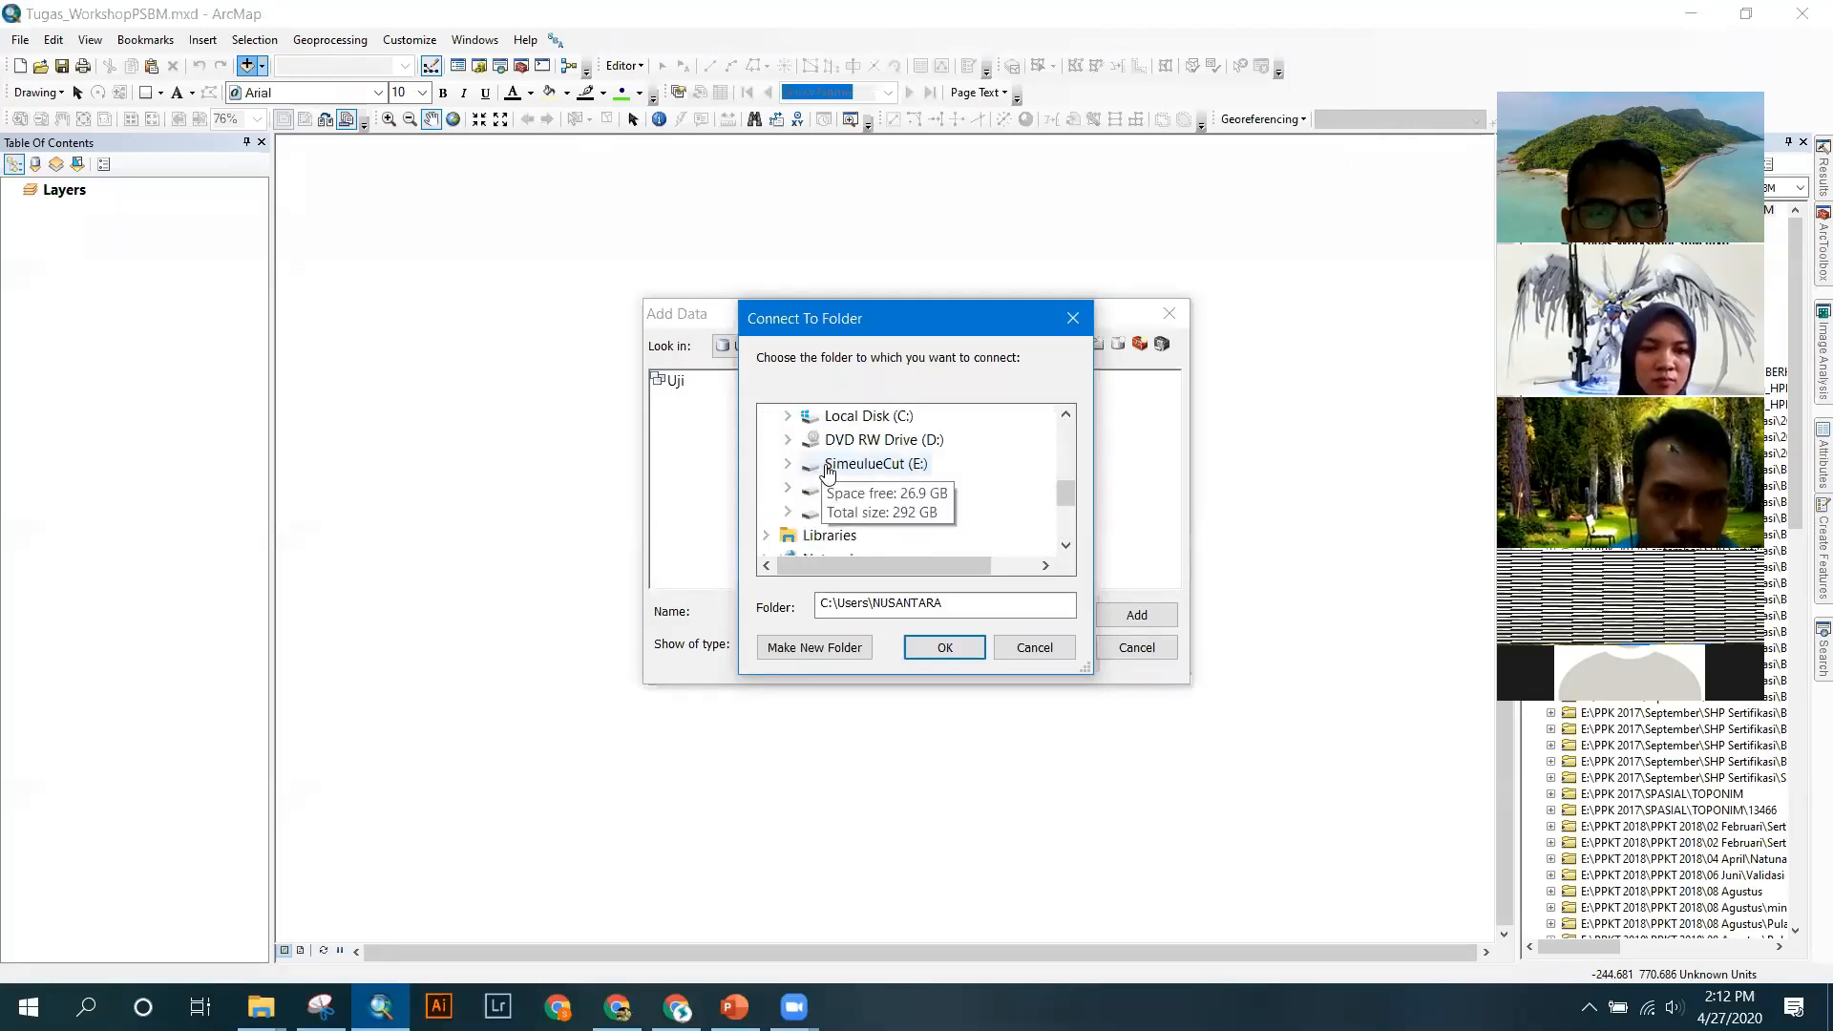
click(789, 488)
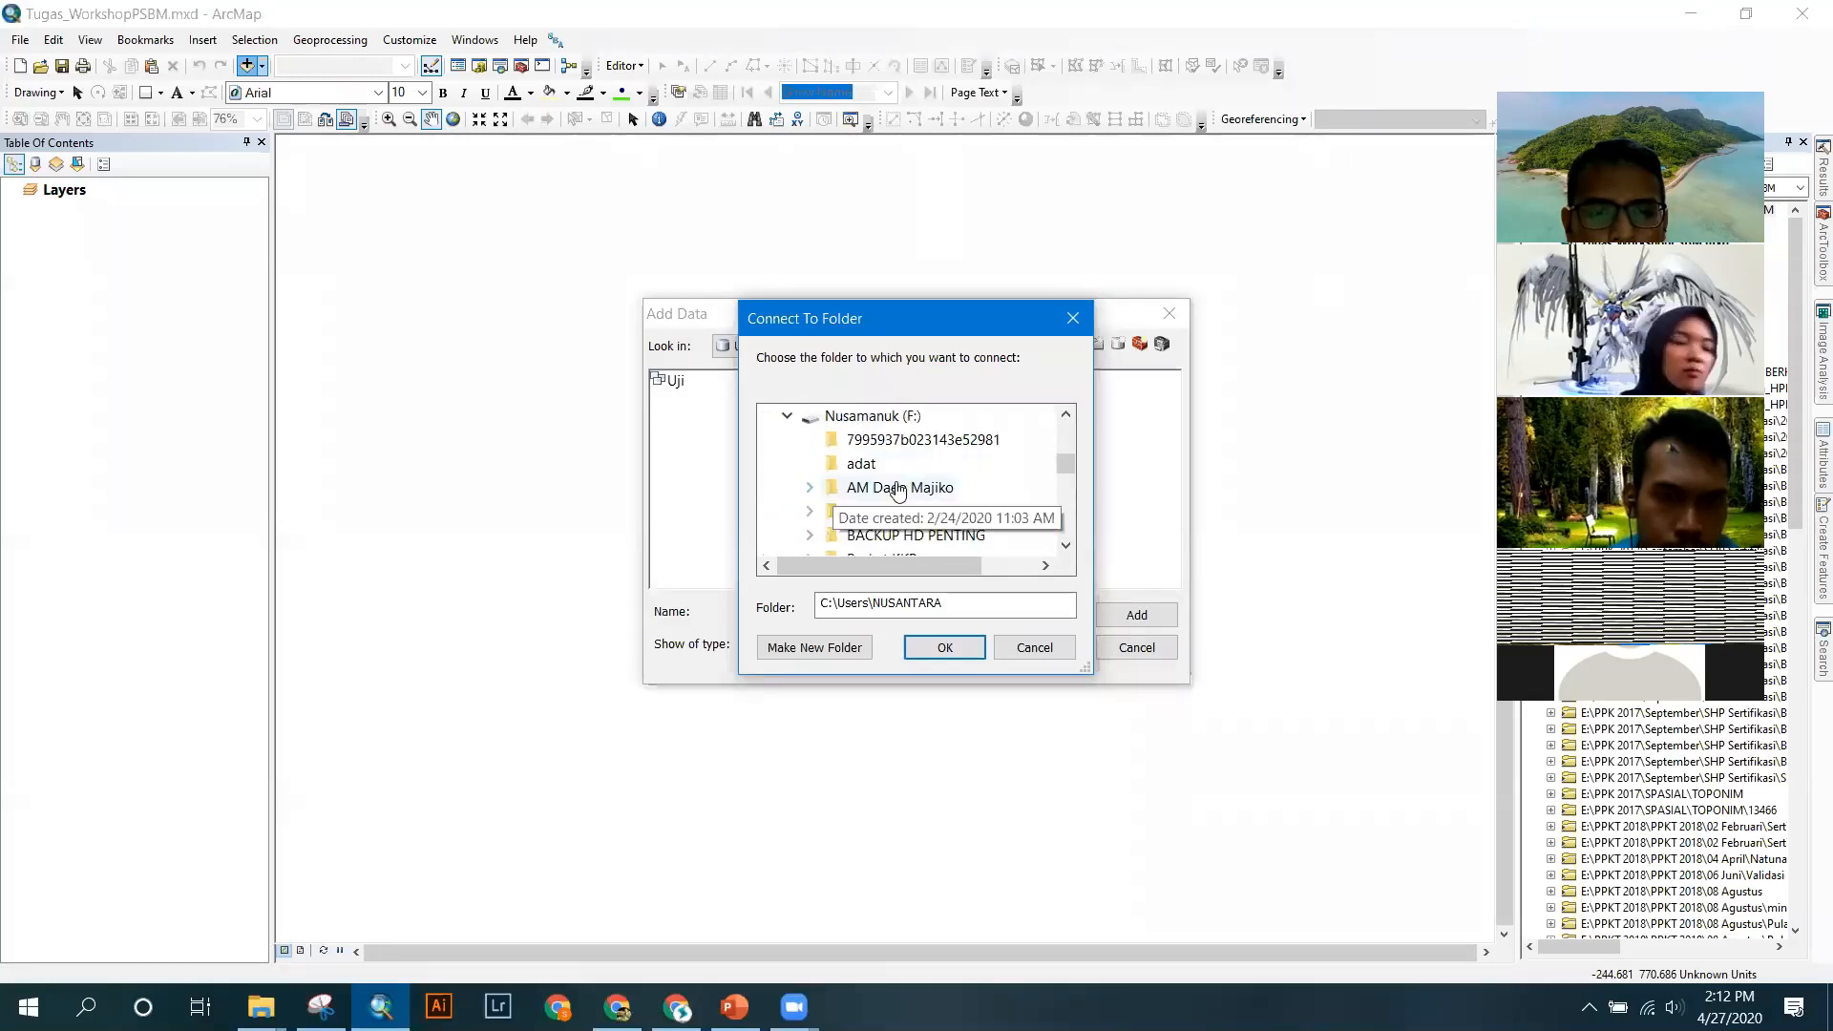
click(899, 418)
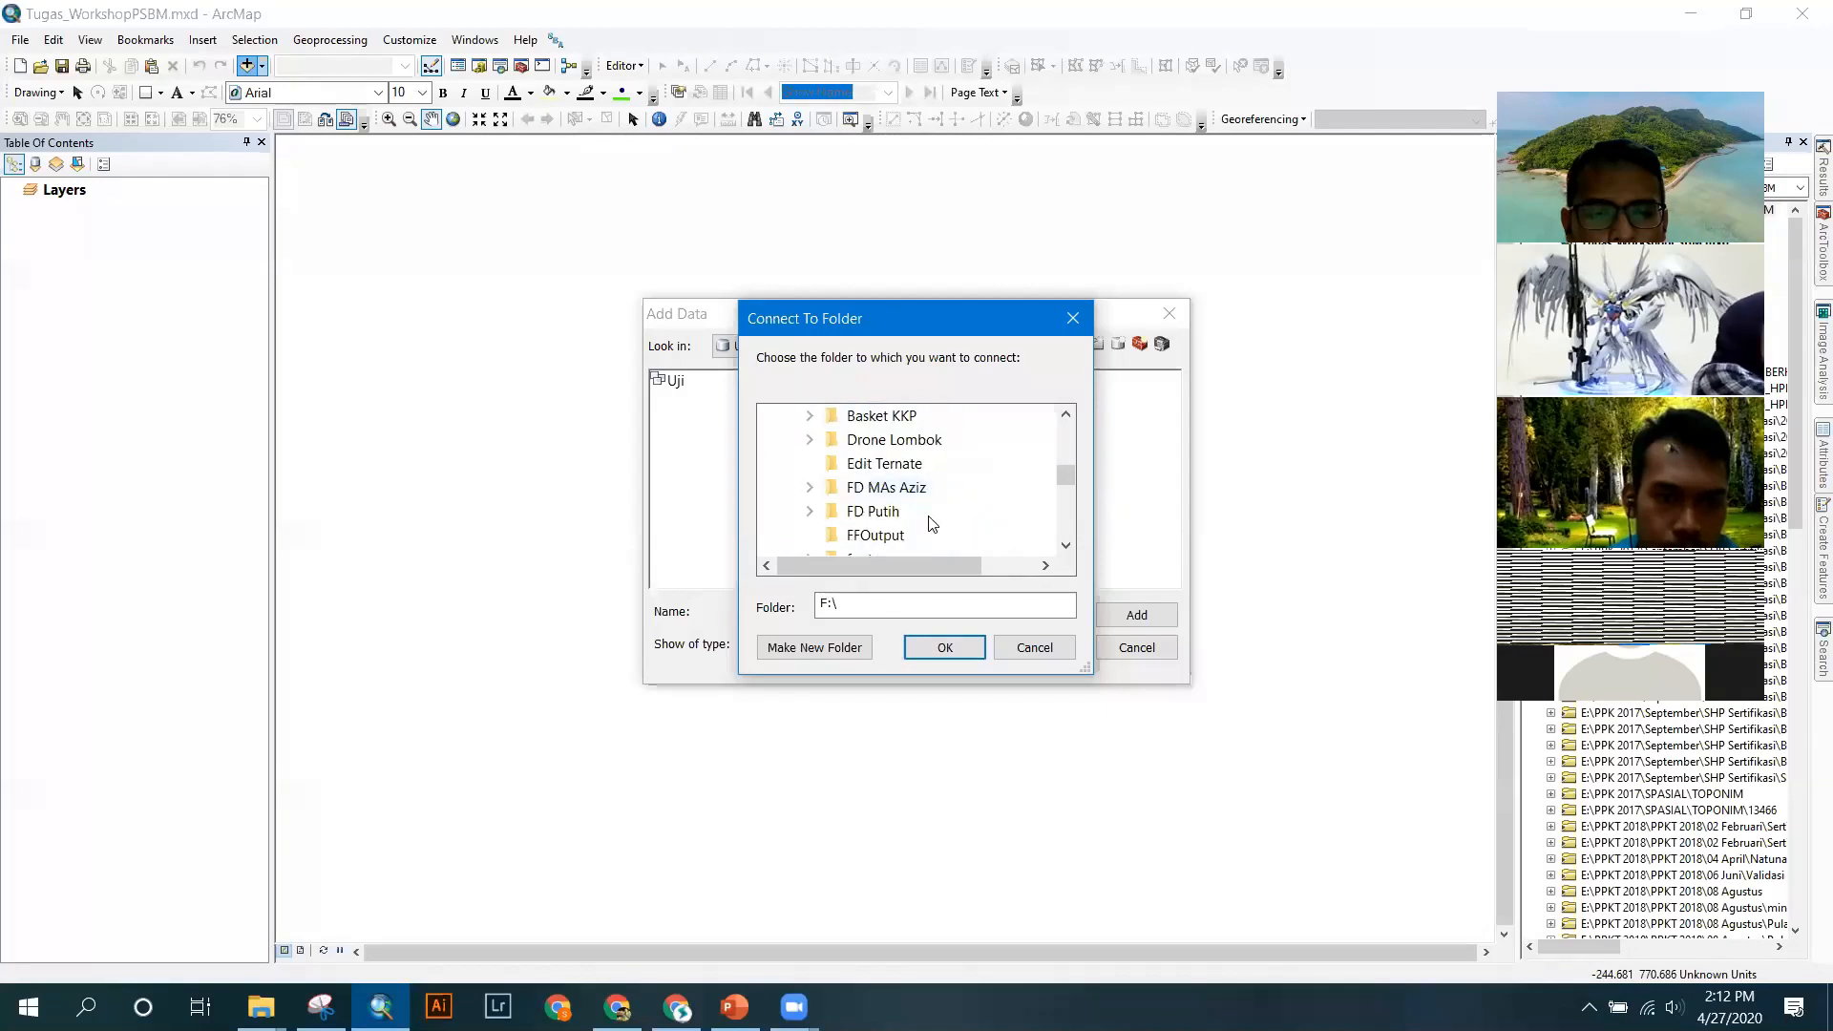
Connect to the PSBM Mapping folder on drive F:.
scroll(930, 519, down, 1)
scroll(943, 521, down, 1)
scroll(945, 520, down, 2)
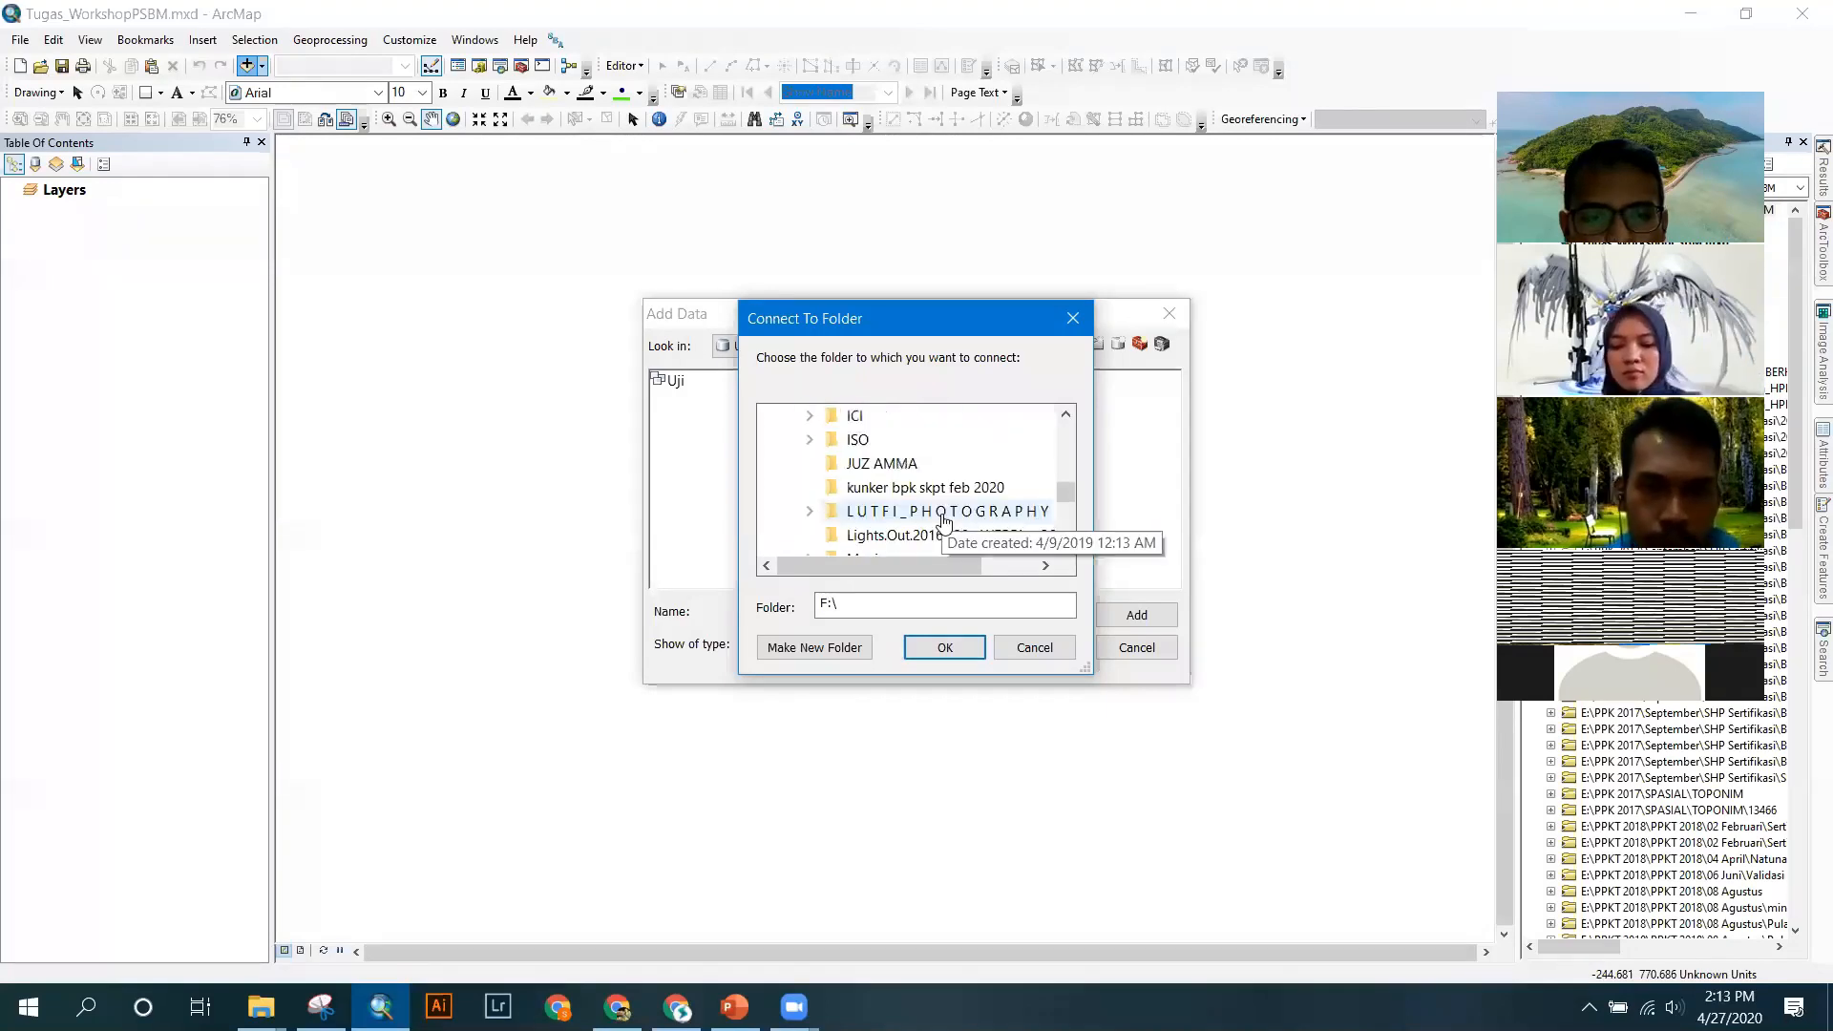
scroll(943, 522, down, 1)
double_click(895, 463)
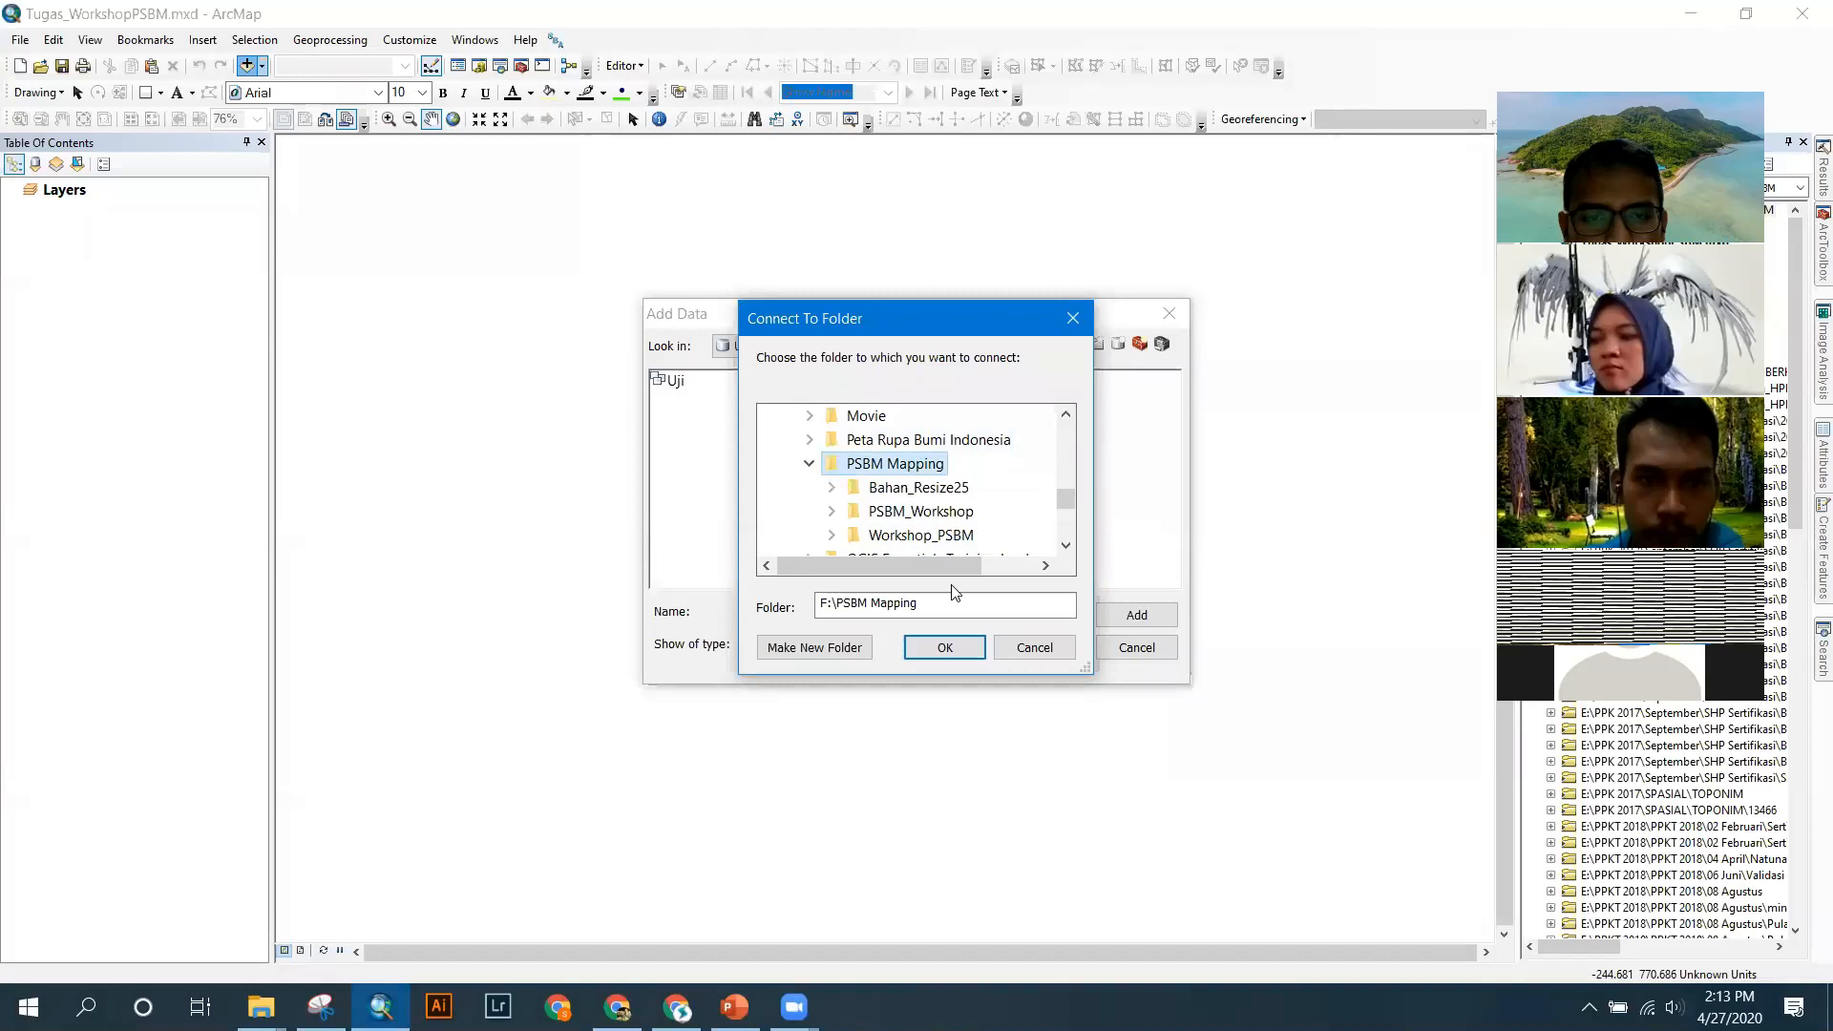
click(945, 647)
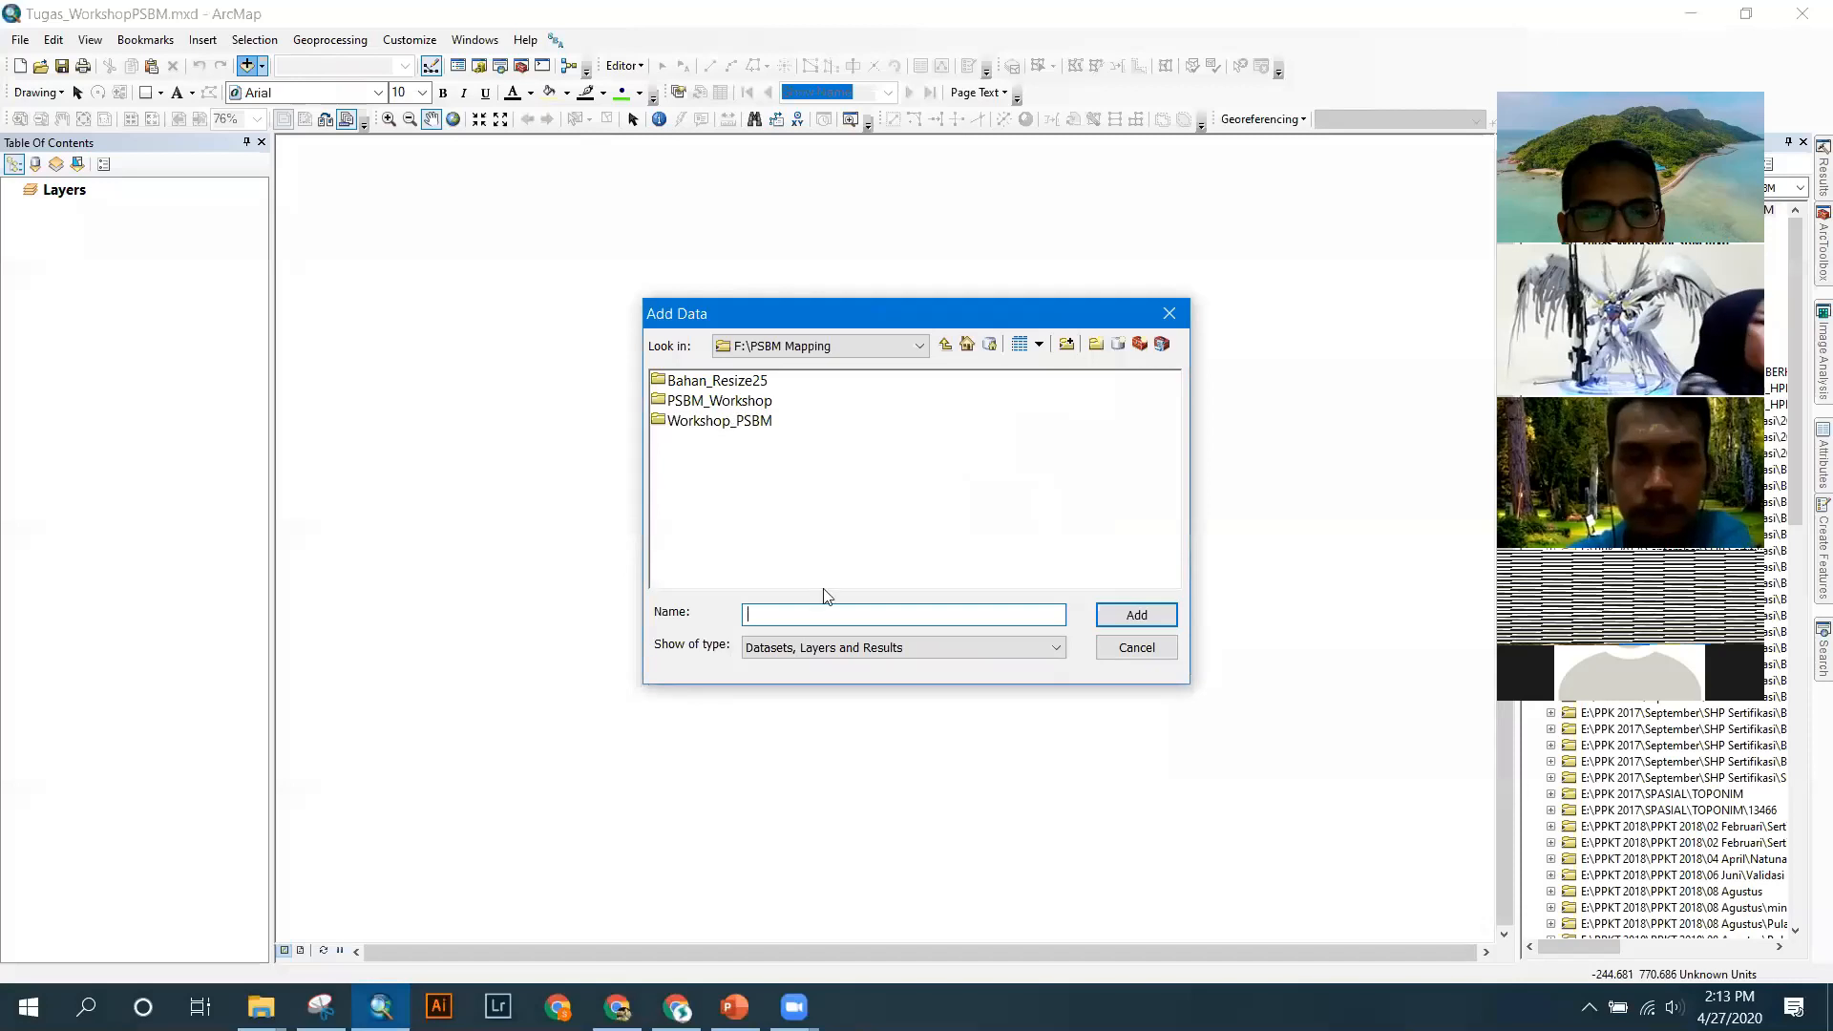
click(719, 421)
click(867, 653)
click(867, 654)
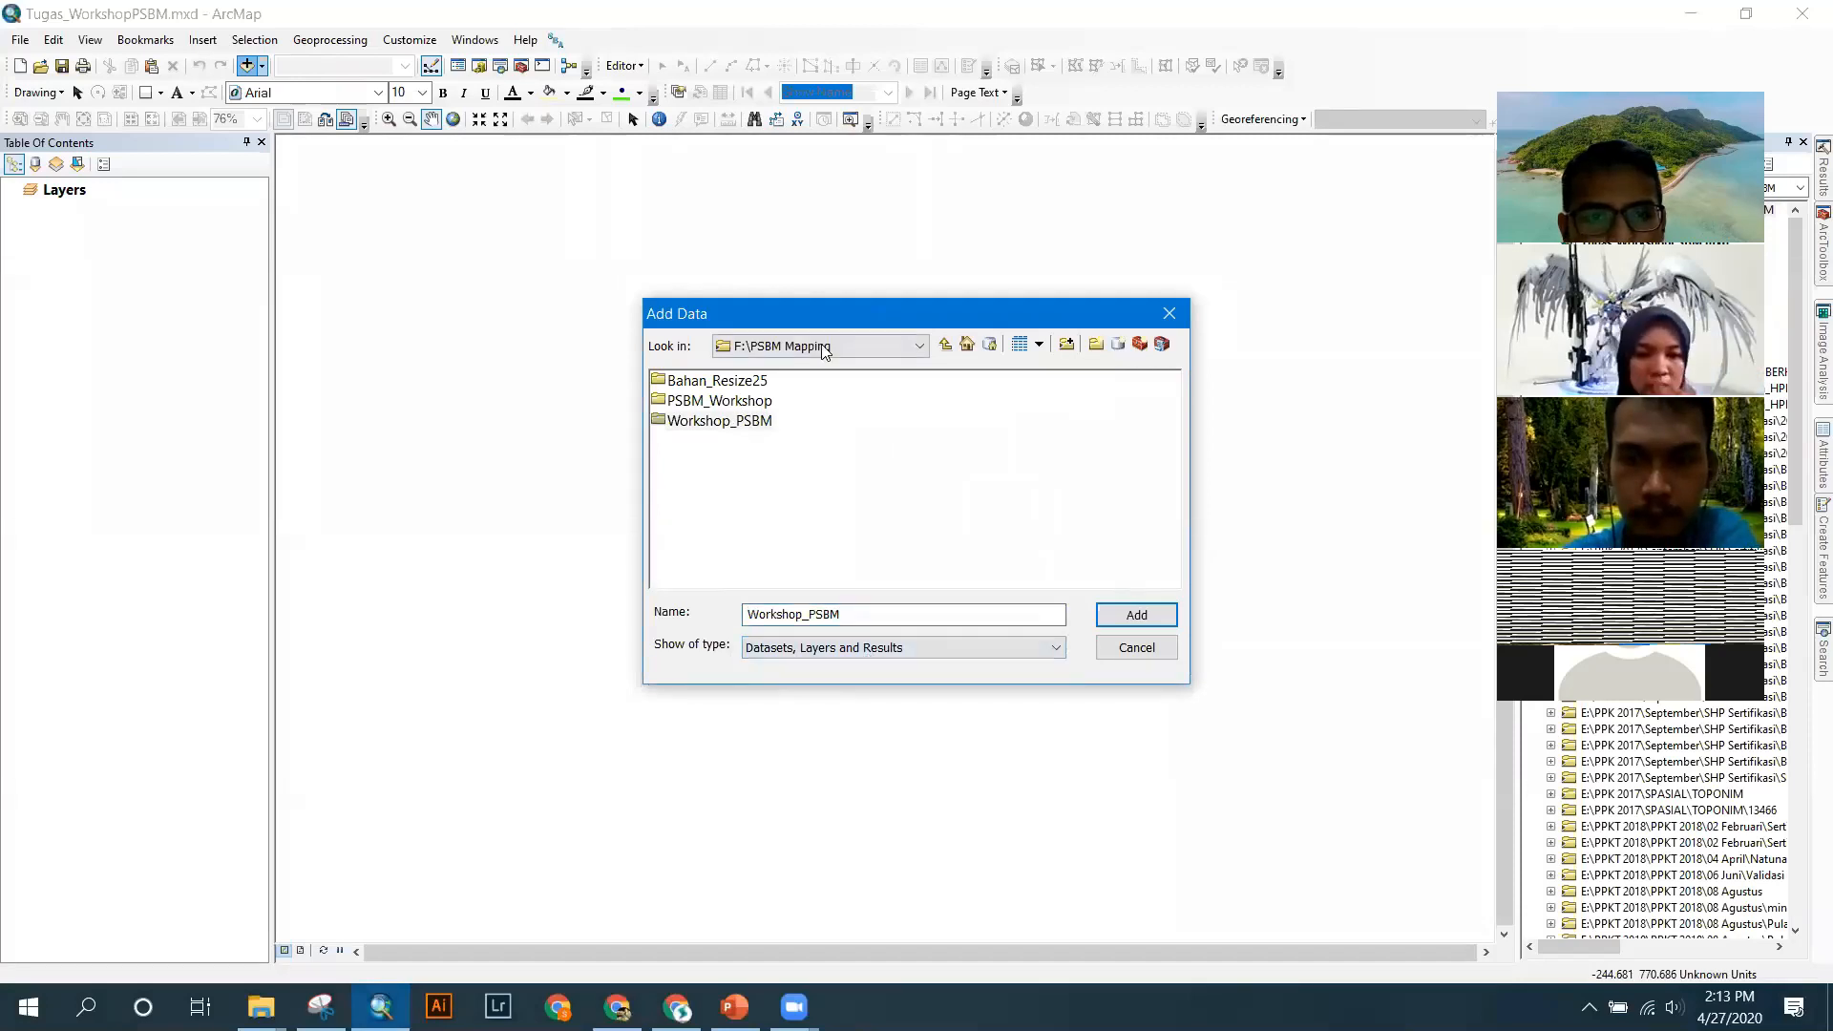
click(888, 350)
click(893, 351)
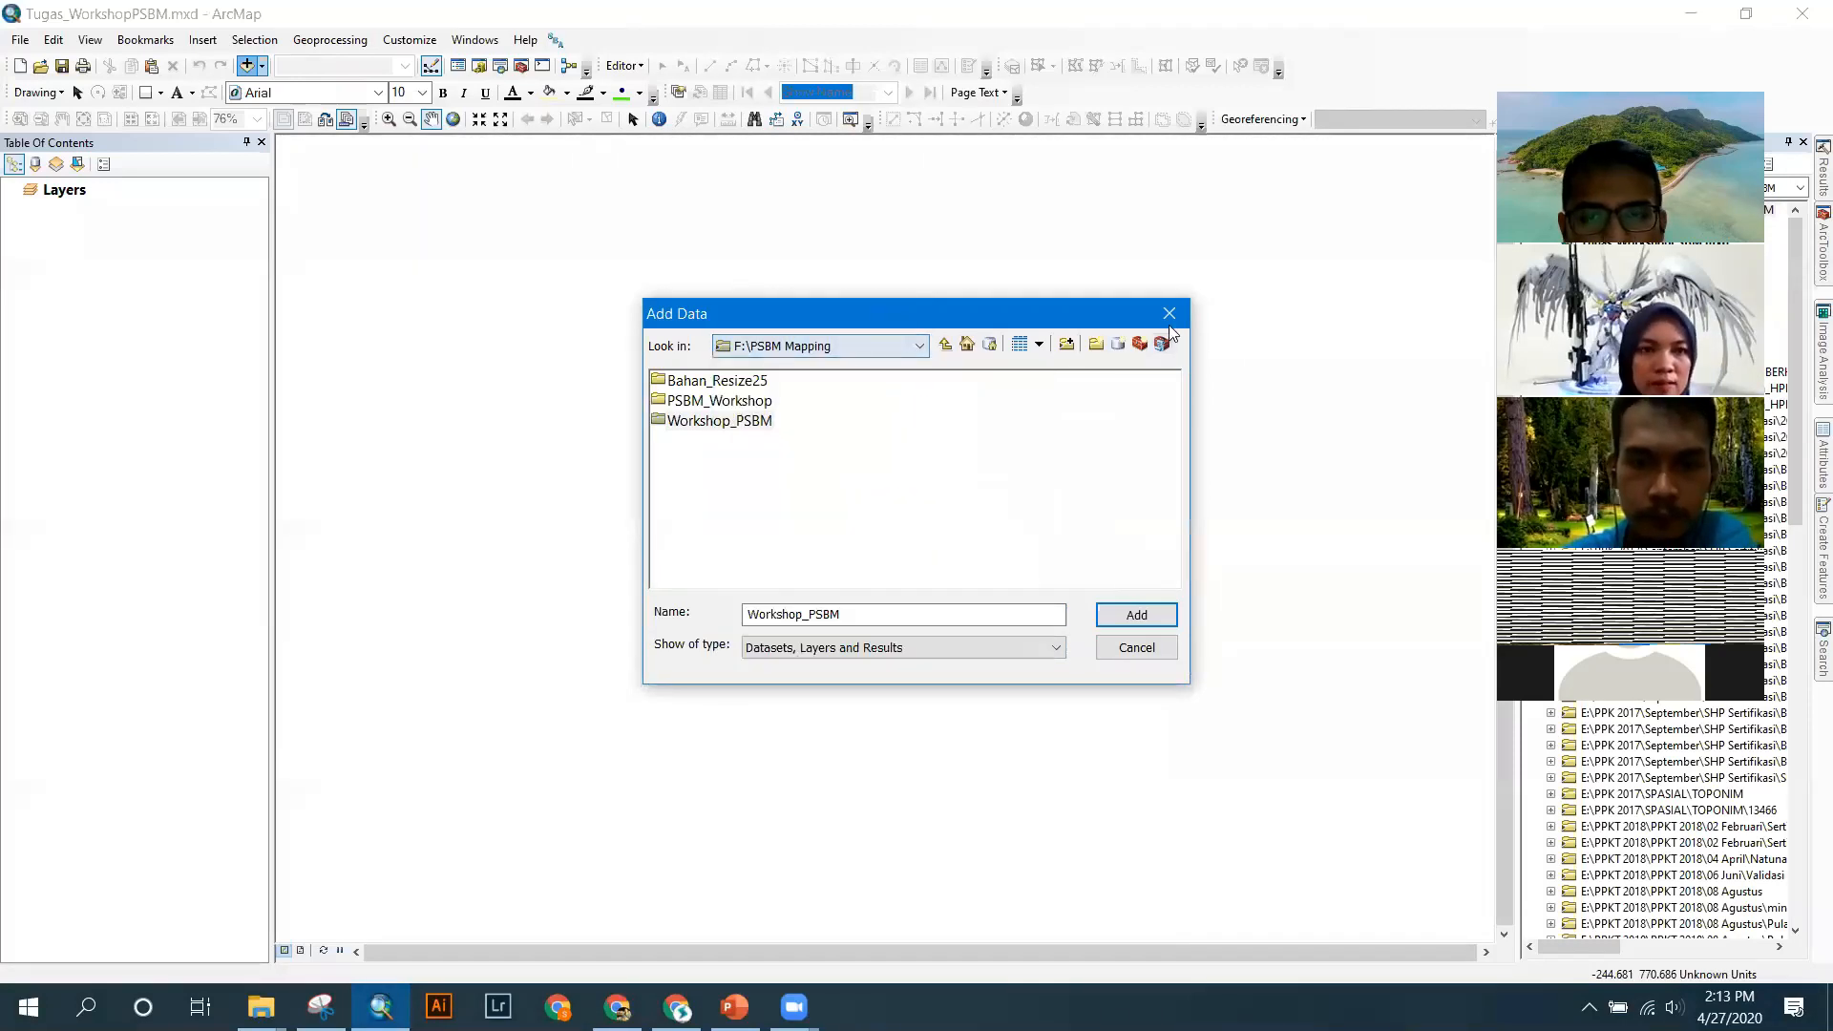
click(1169, 314)
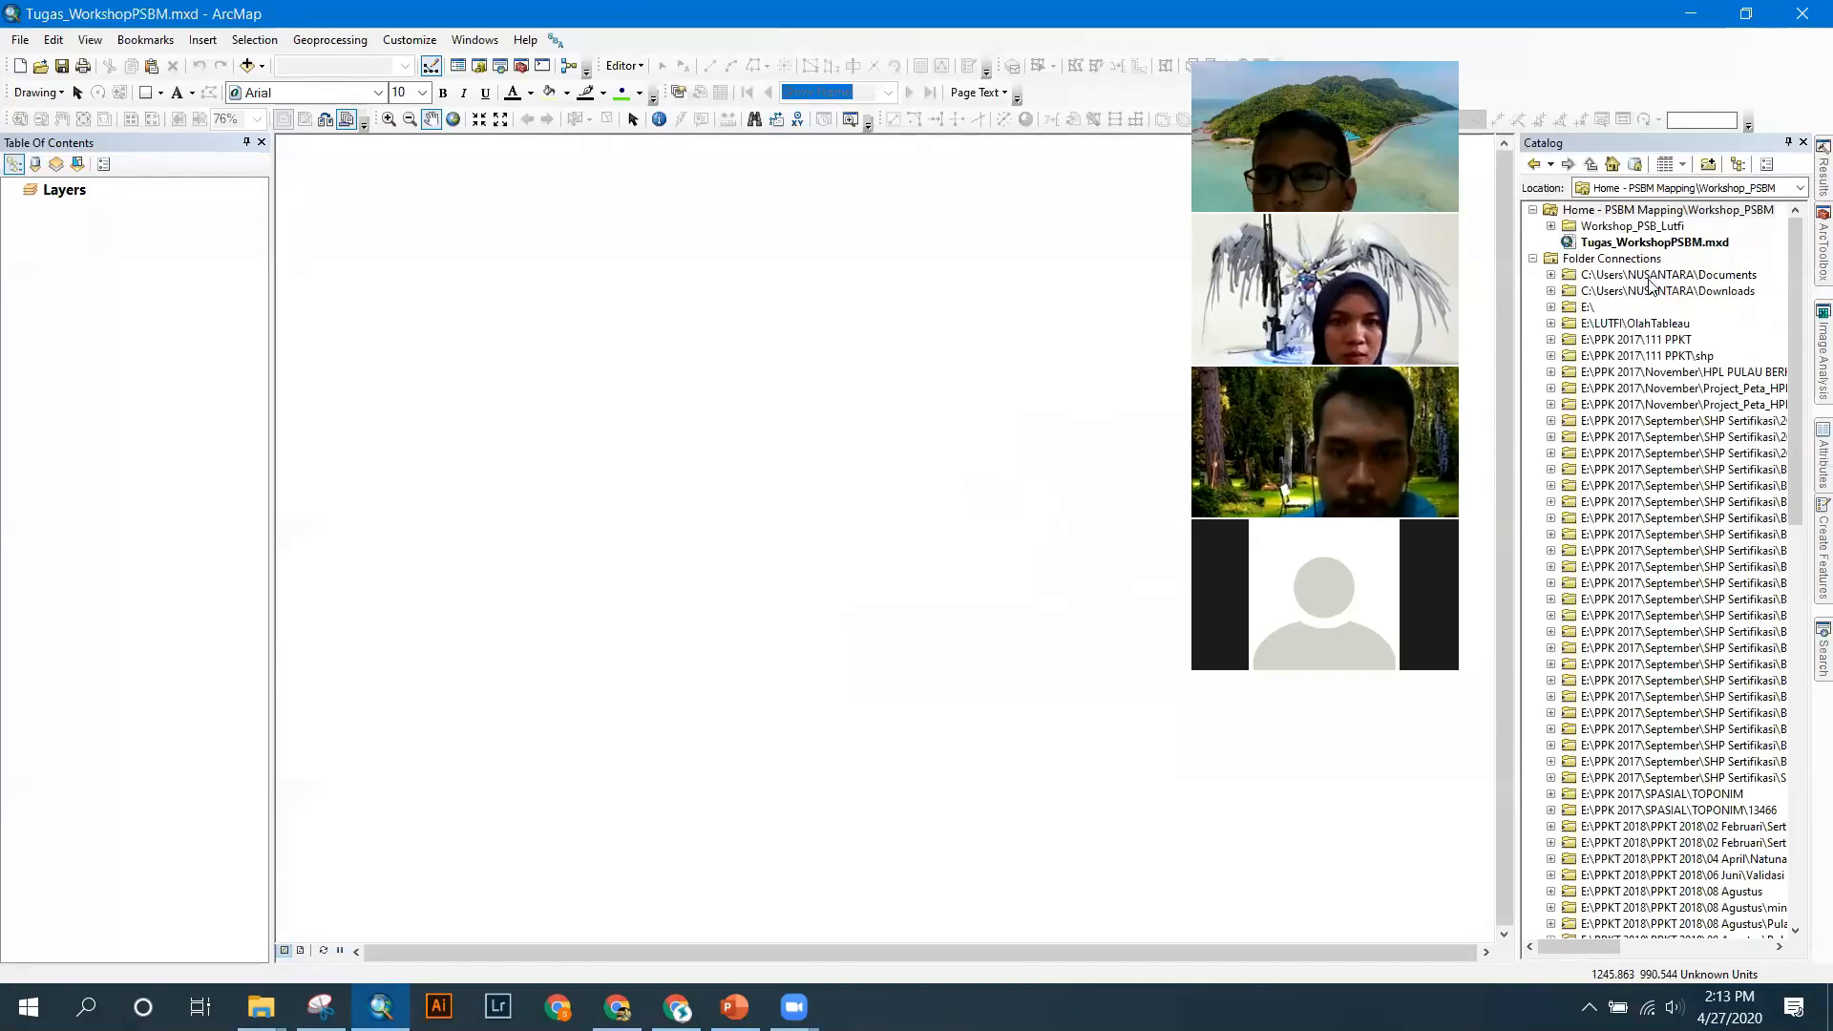
Expand the workshop project folder in the Catalog down to 3_dsm_ortho and its 2_mosaic subfolder.
click(1680, 211)
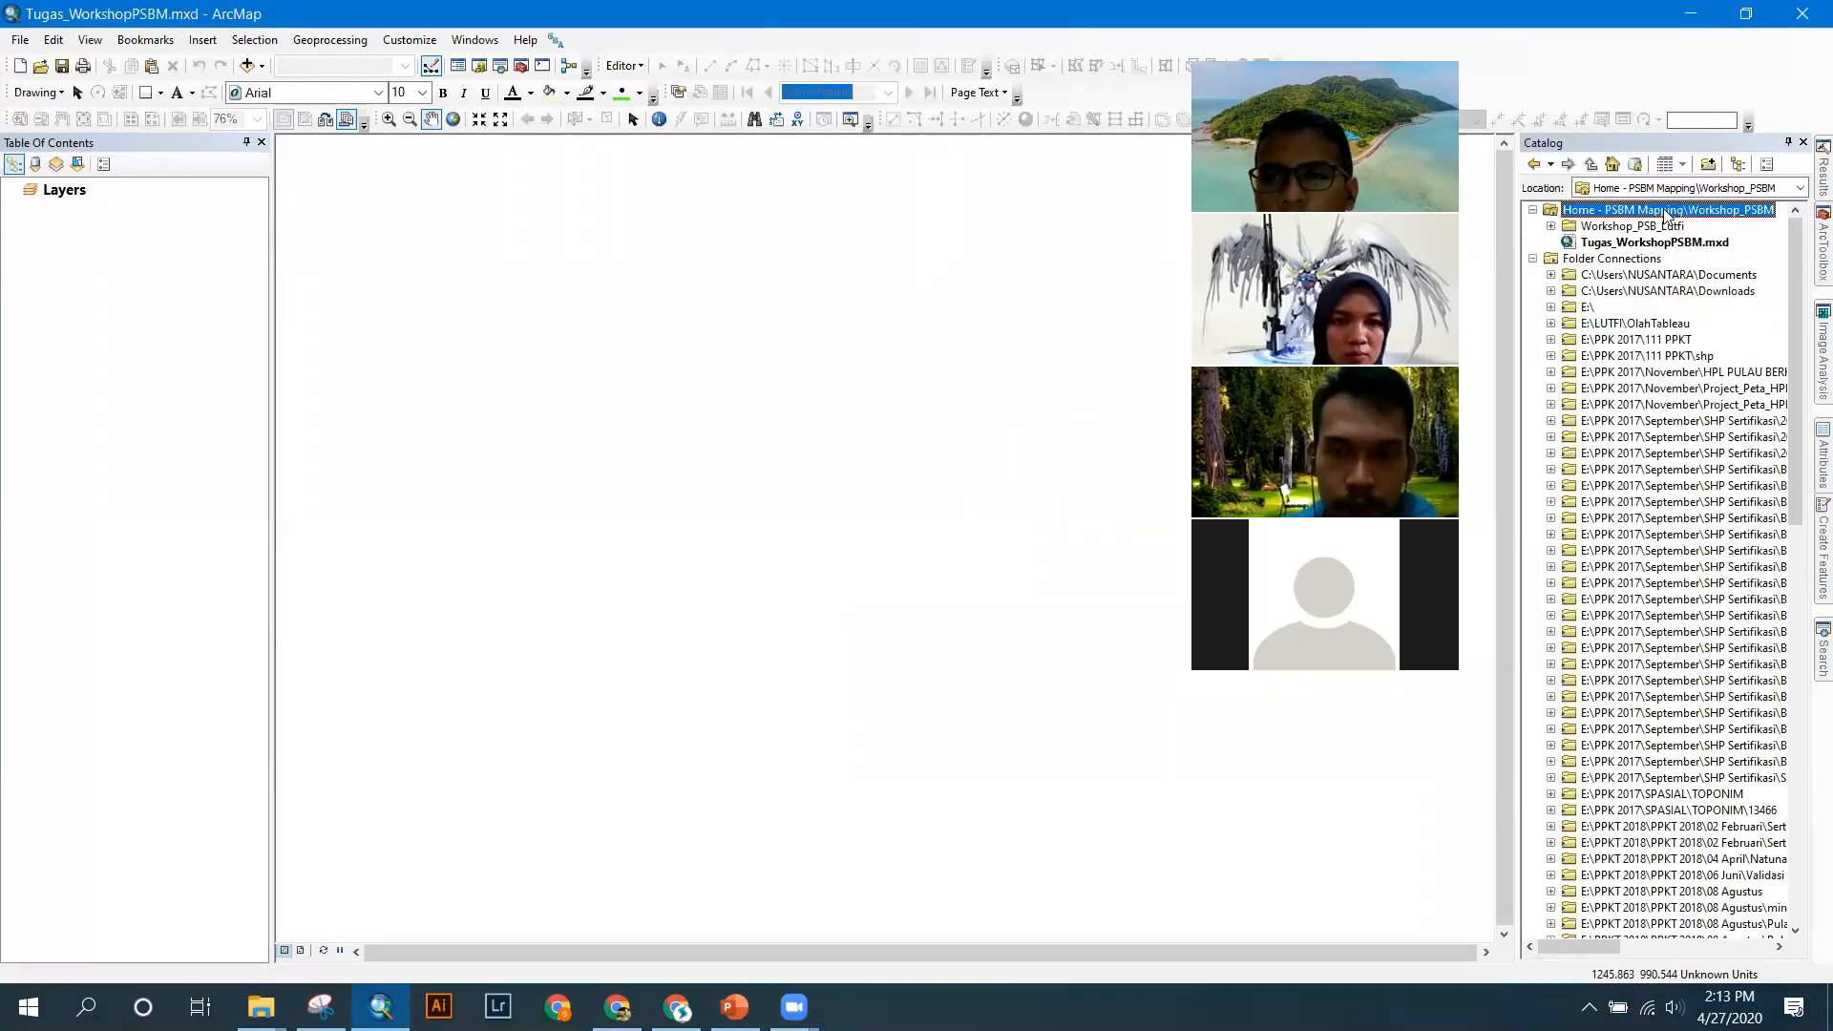
click(1551, 228)
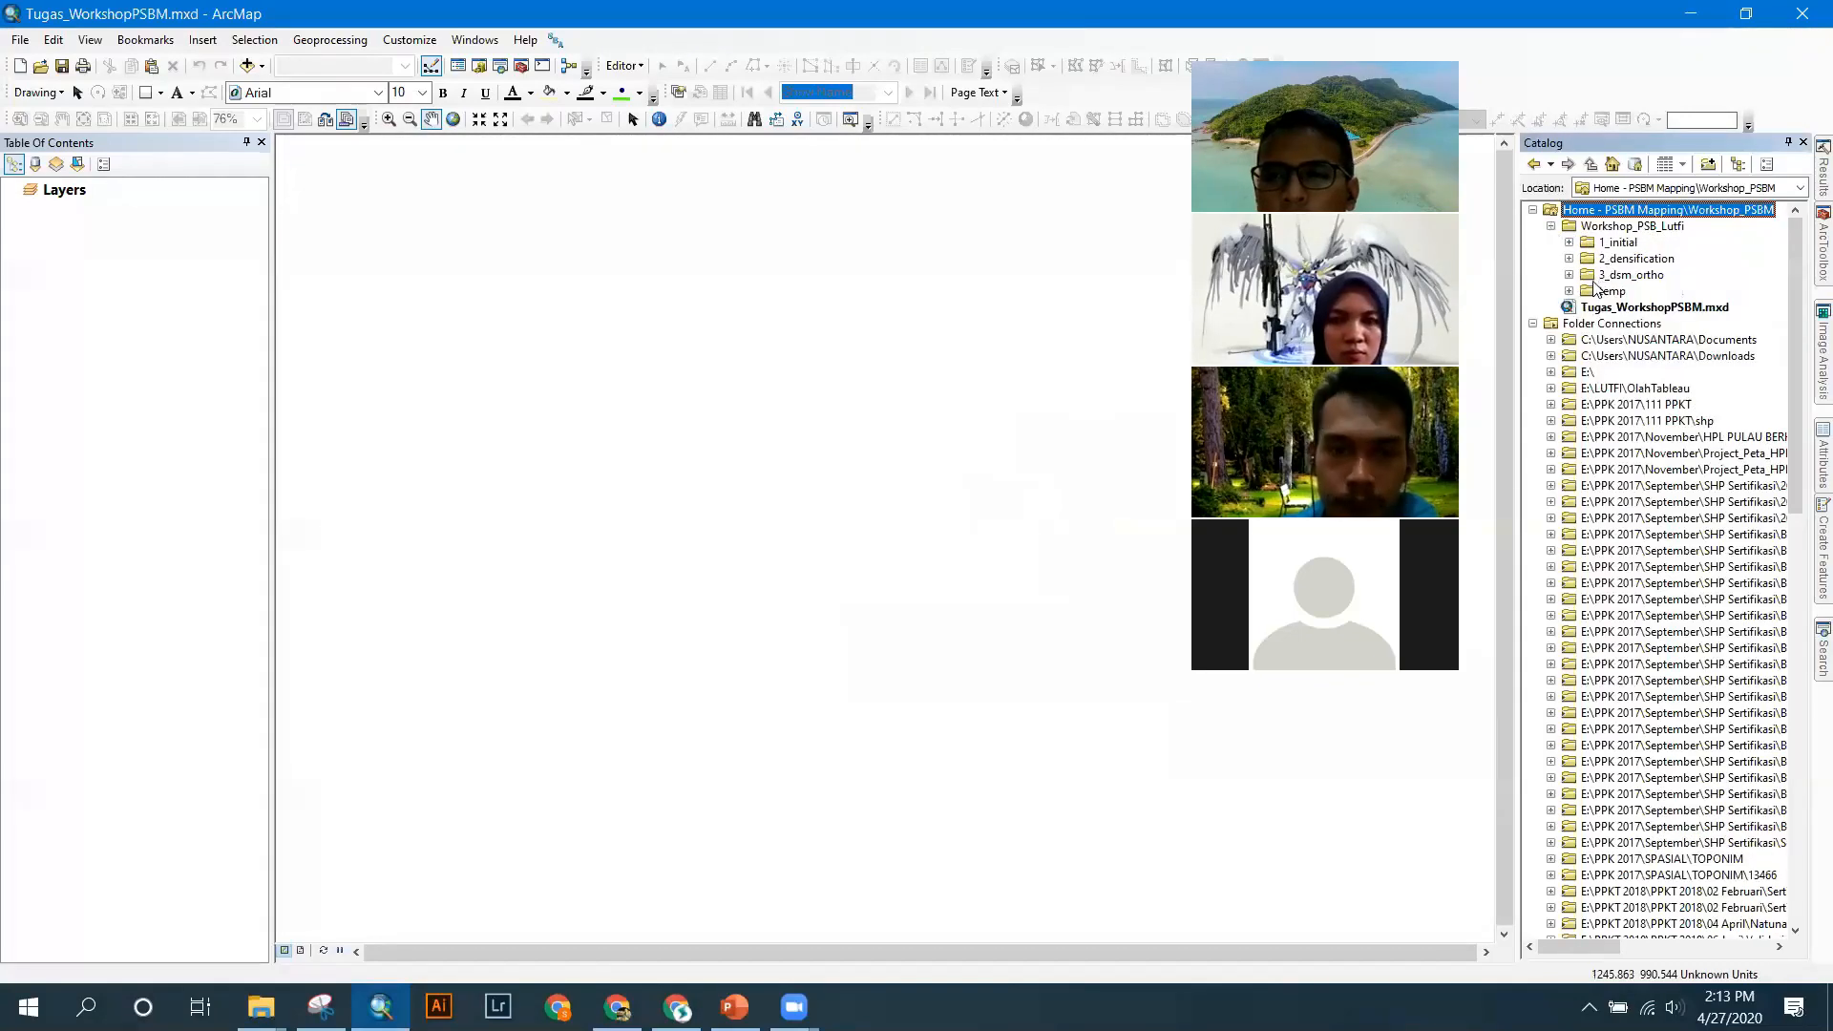
double_click(1648, 273)
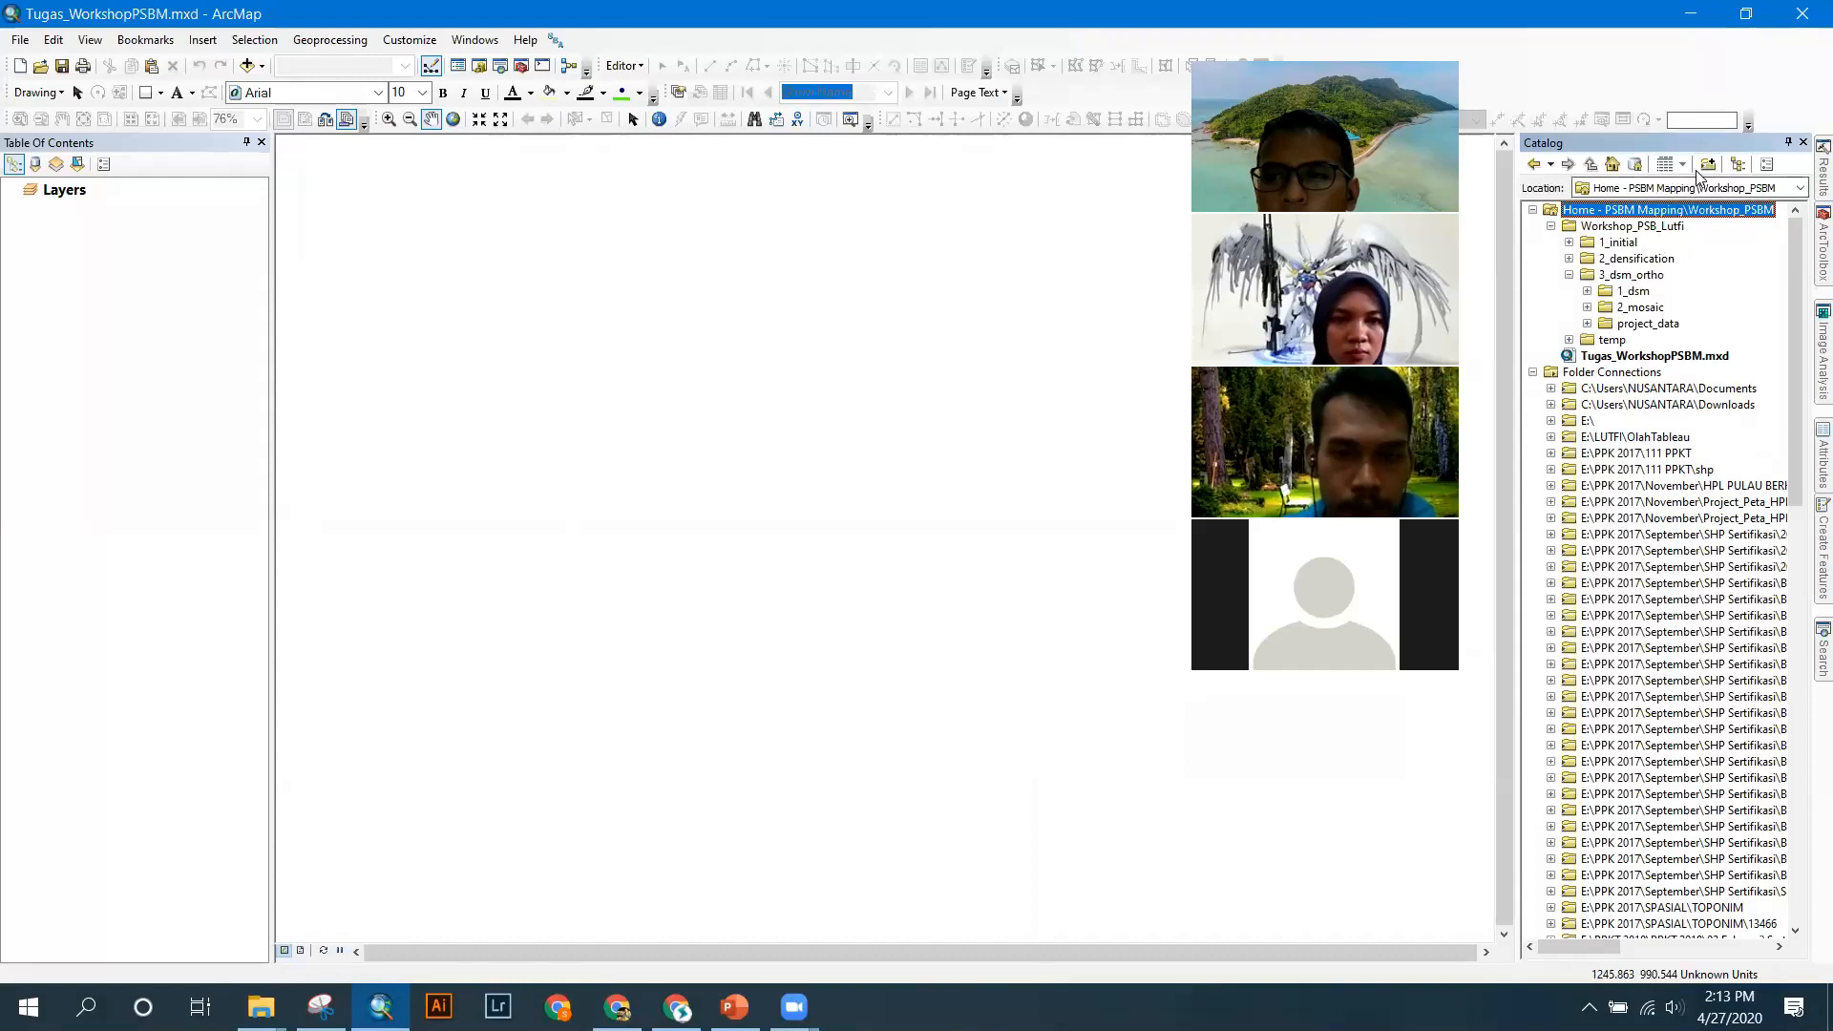
click(1588, 308)
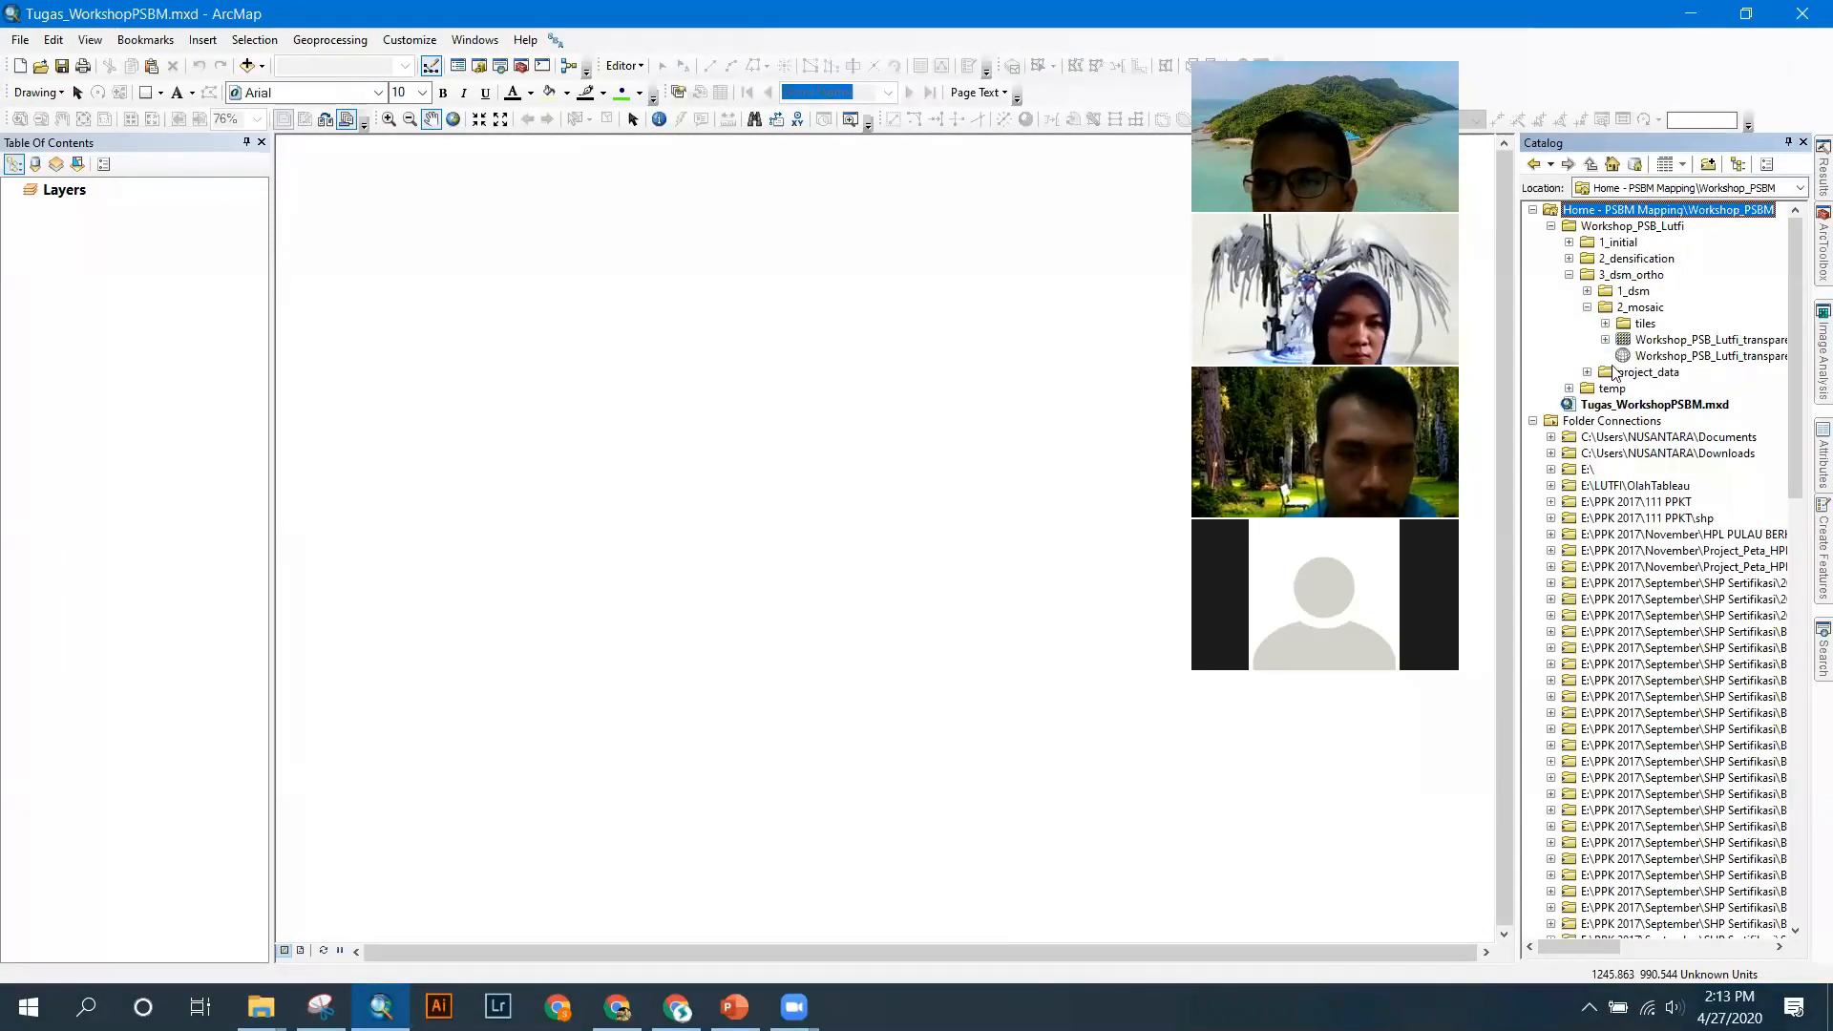
click(1588, 308)
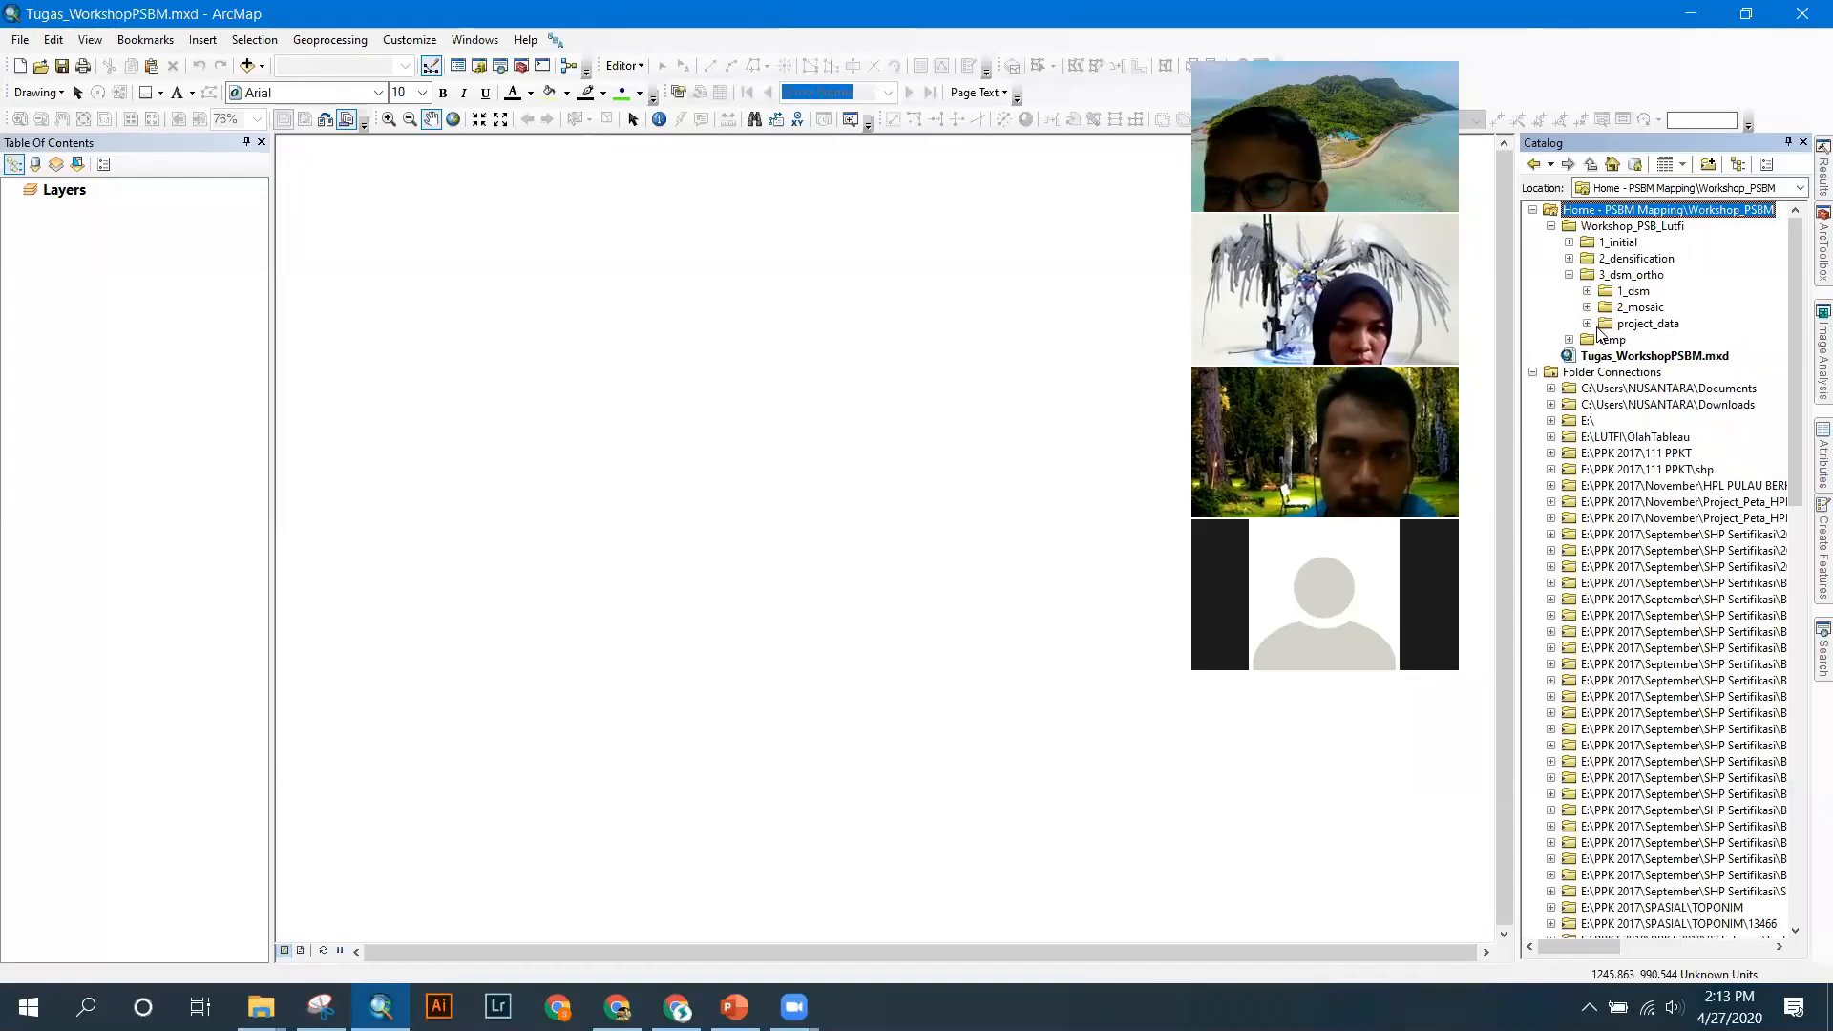
click(1588, 307)
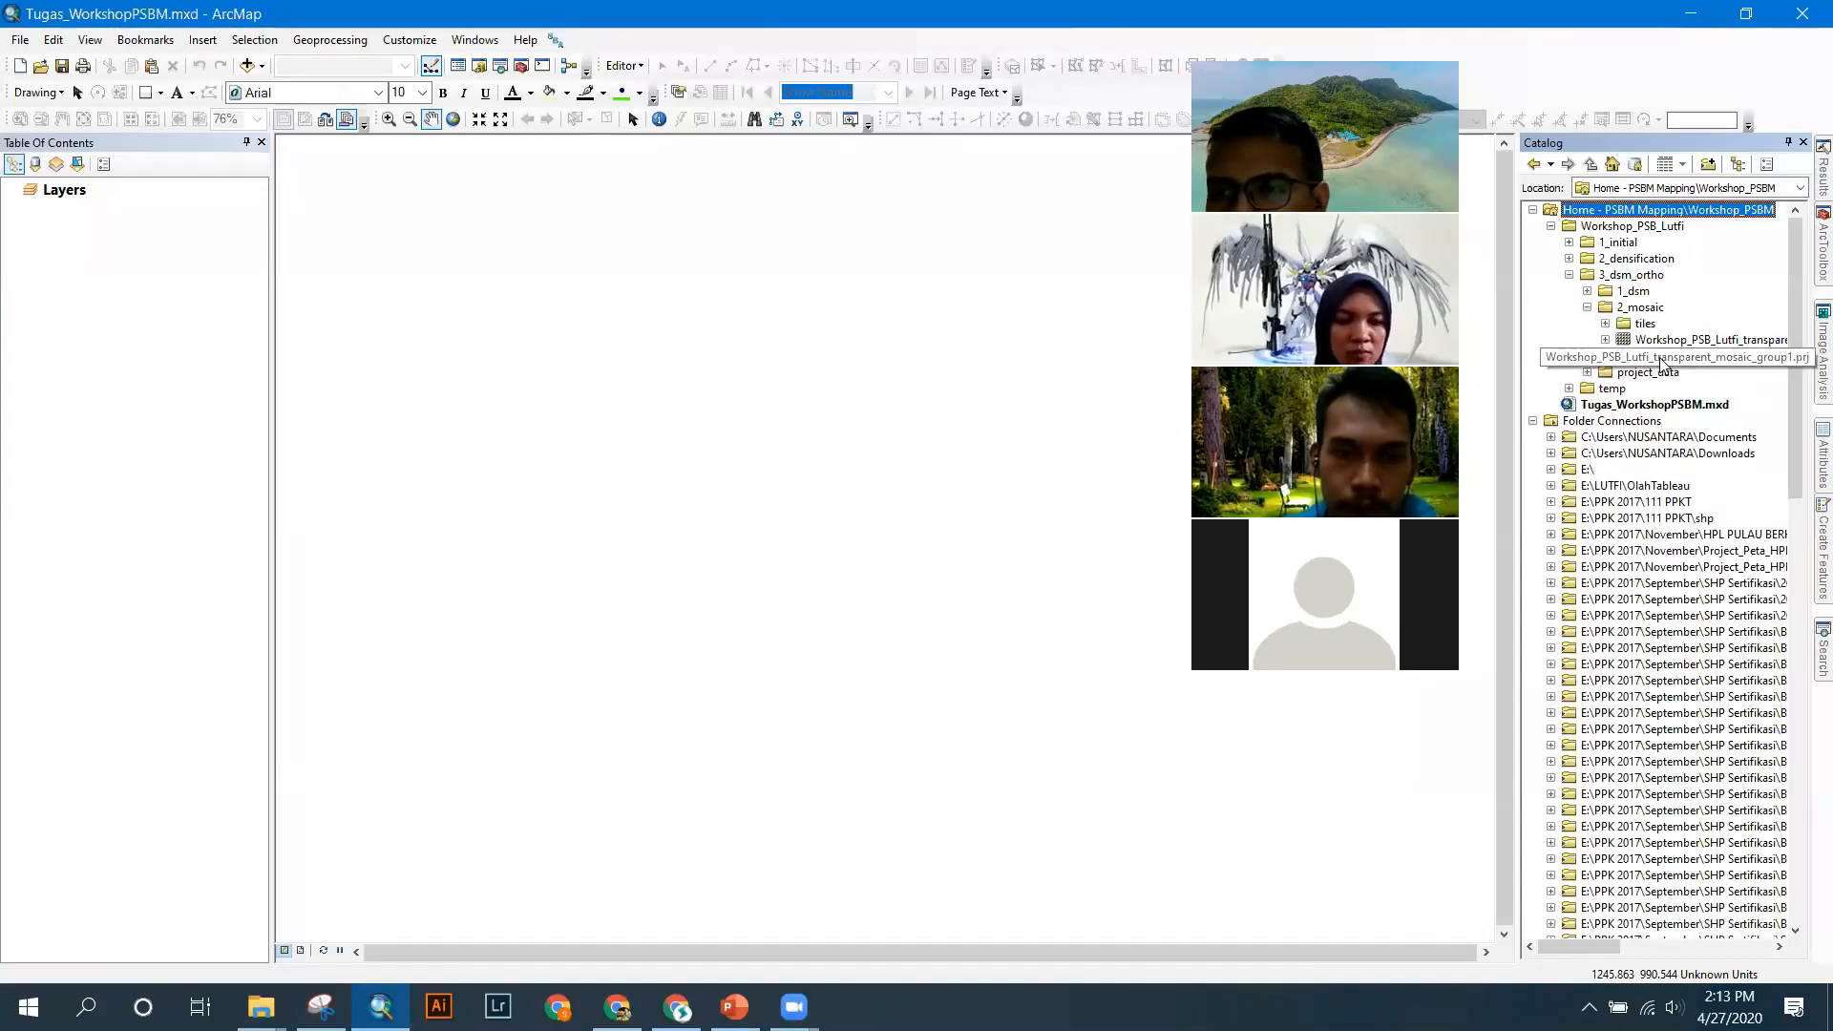
Widen the Catalog, add the transparent mosaic group1 TIFF to the map layers and build its pyramids with Nearest Neighbor resampling and Default compression.
click(1665, 344)
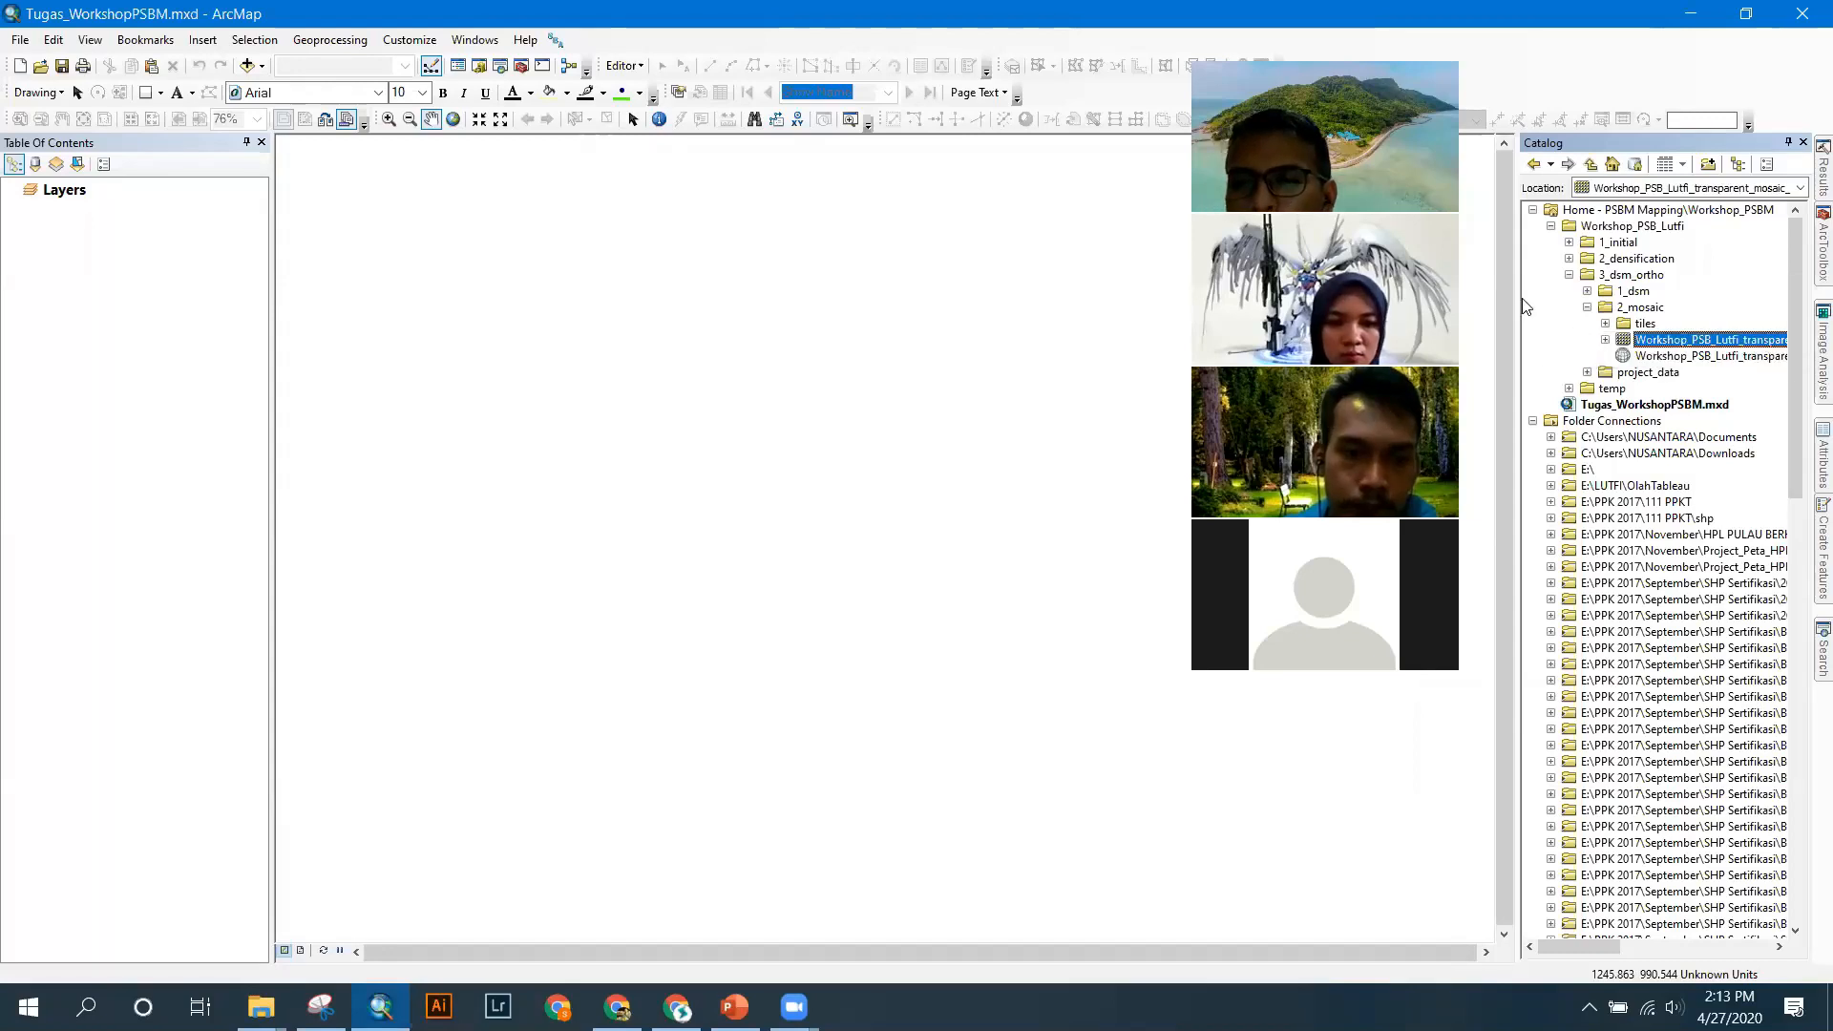
drag(1516, 294, 1499, 291)
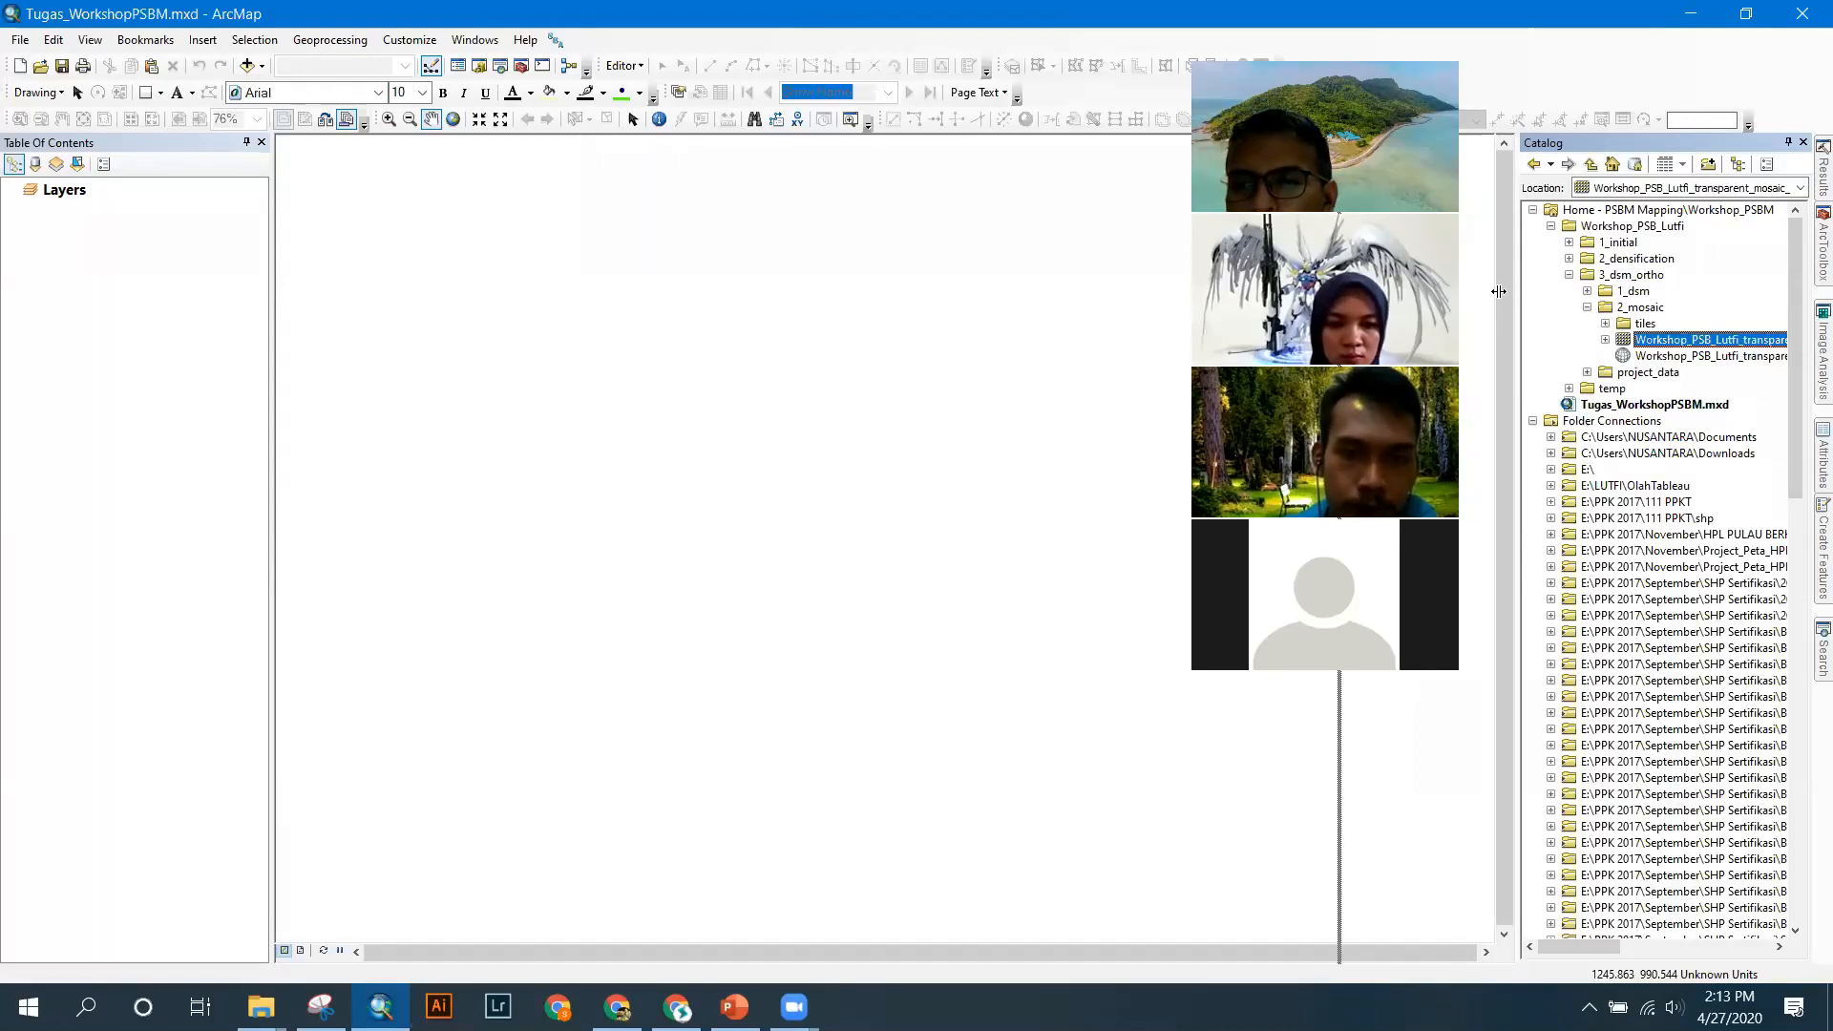
drag(1640, 344, 92, 231)
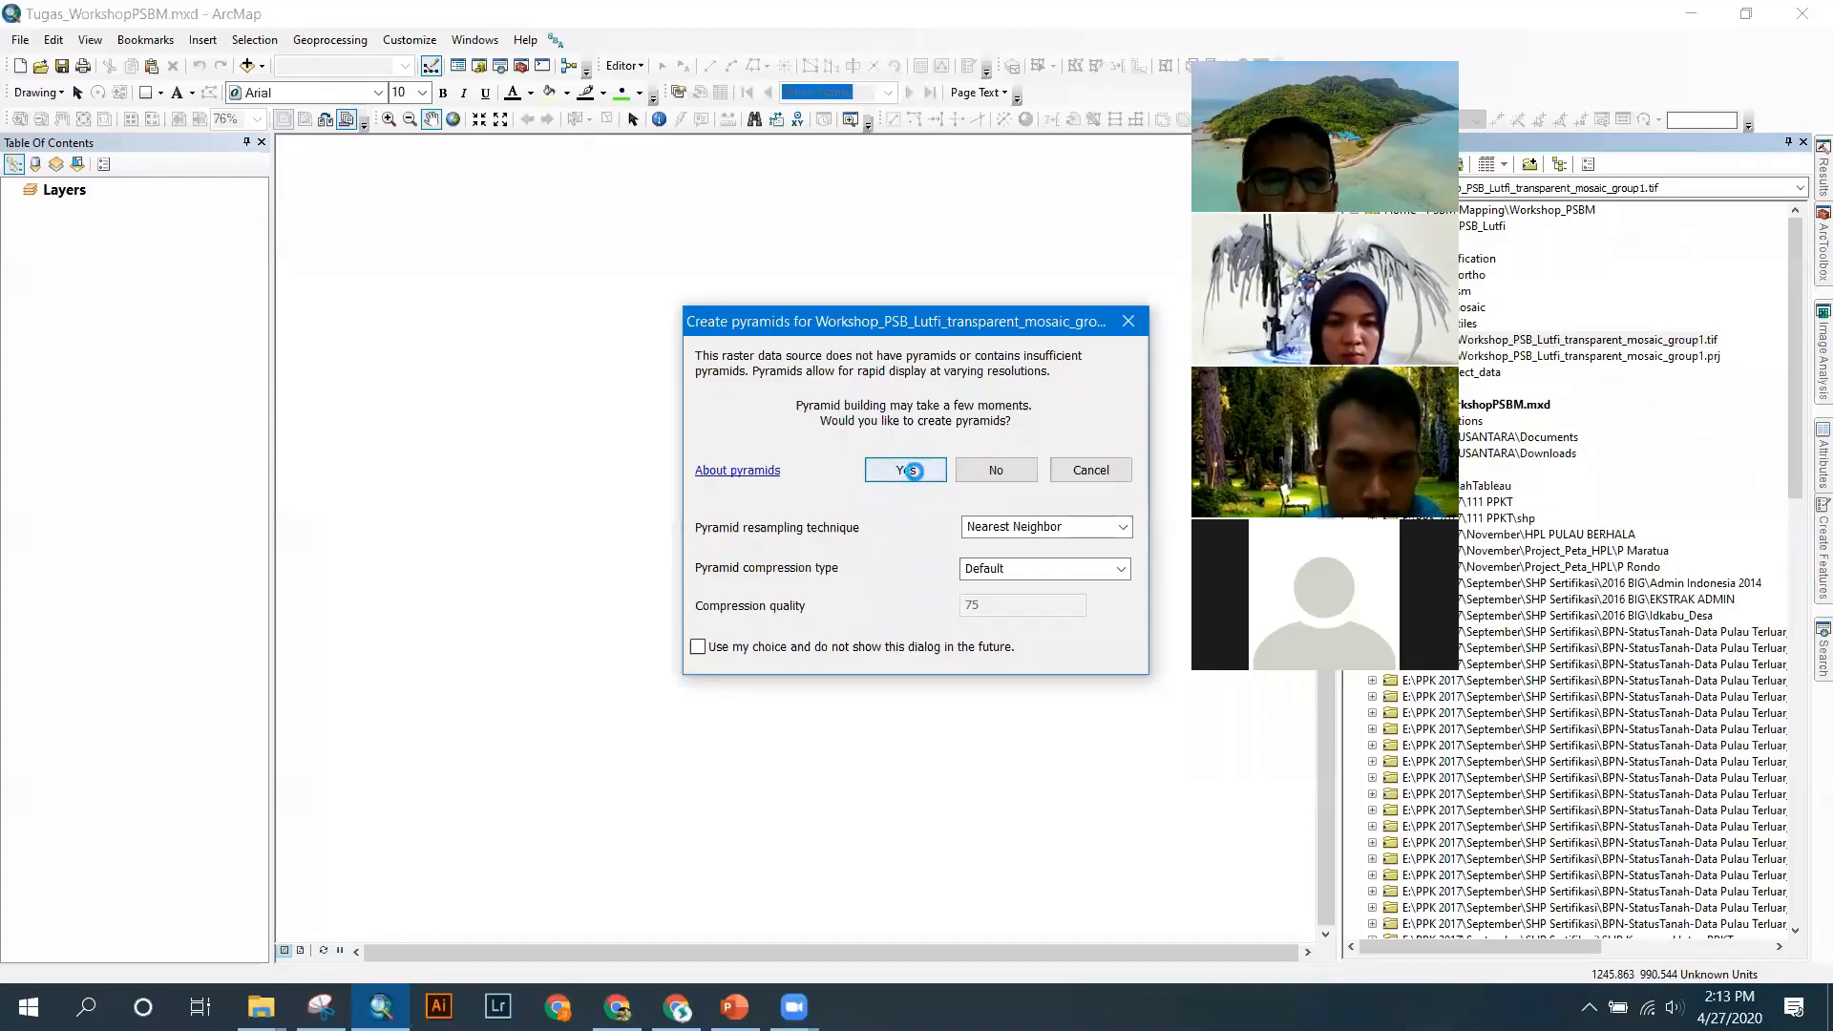
click(907, 471)
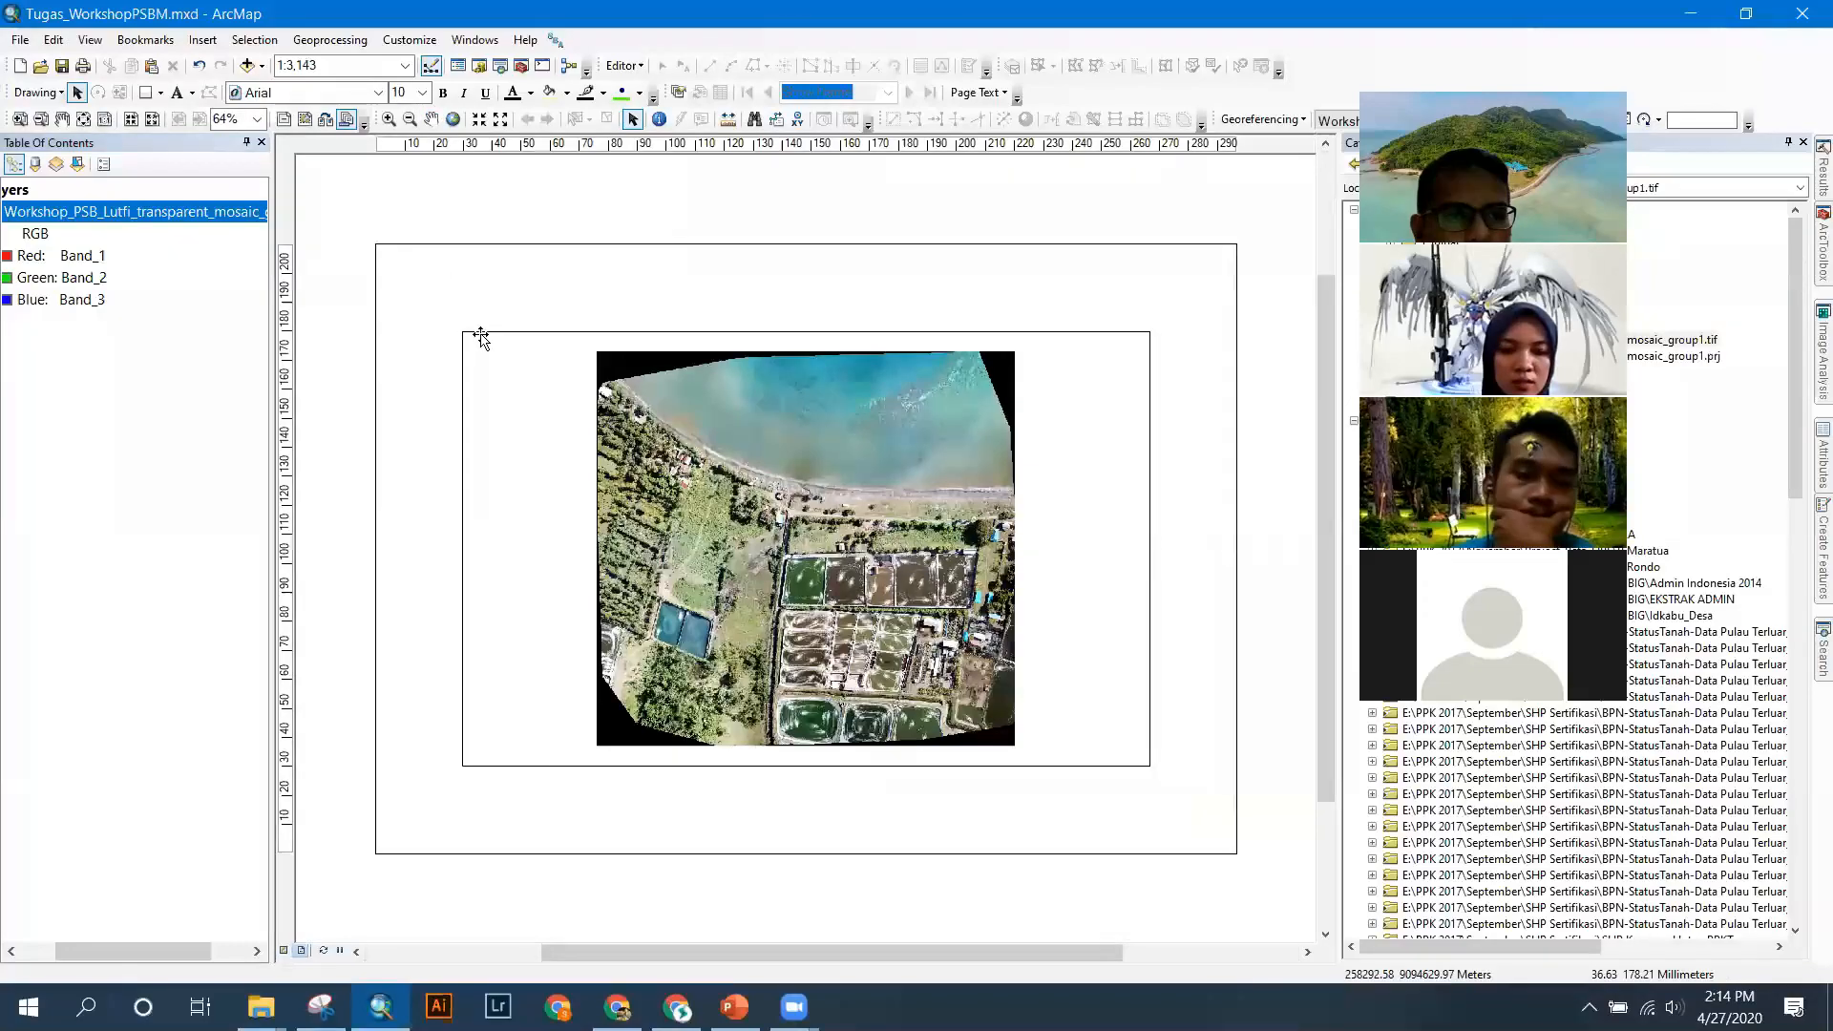
Move the data frame to the upper-left corner of the layout page and compare it with the Contoh example slide in PowerPoint.
click(479, 340)
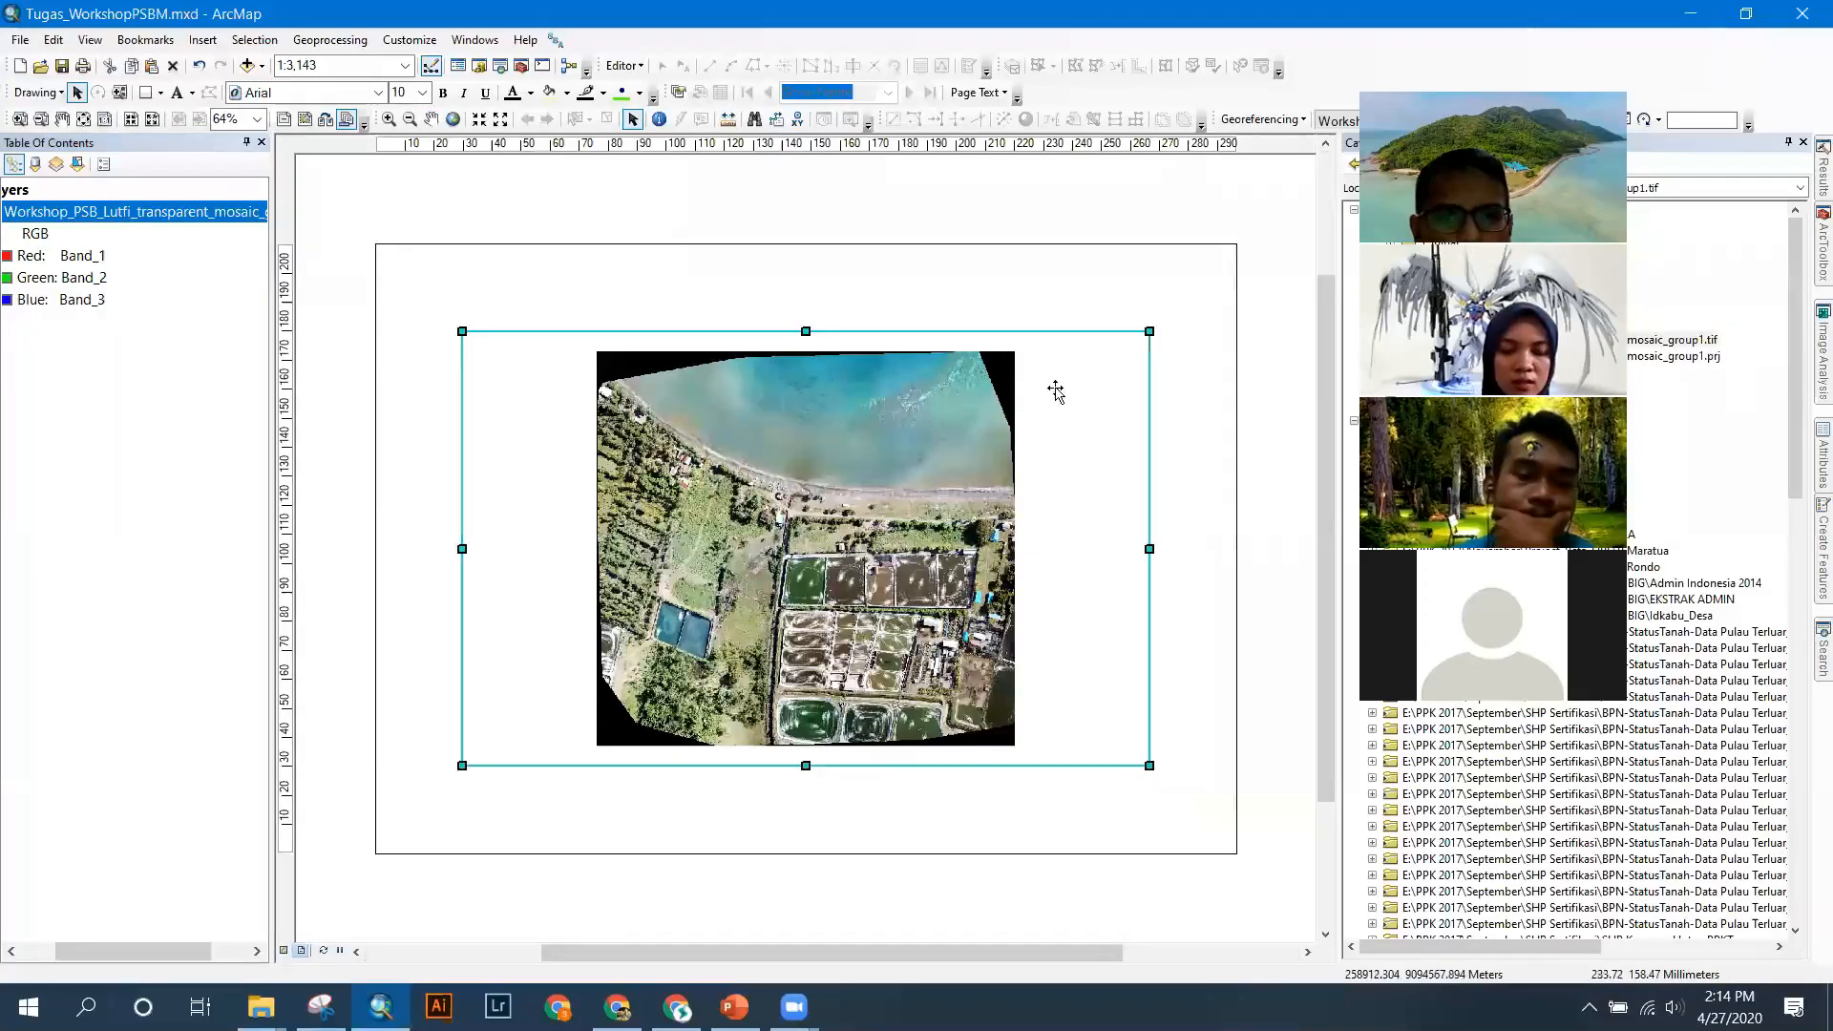
drag(1079, 417, 1020, 350)
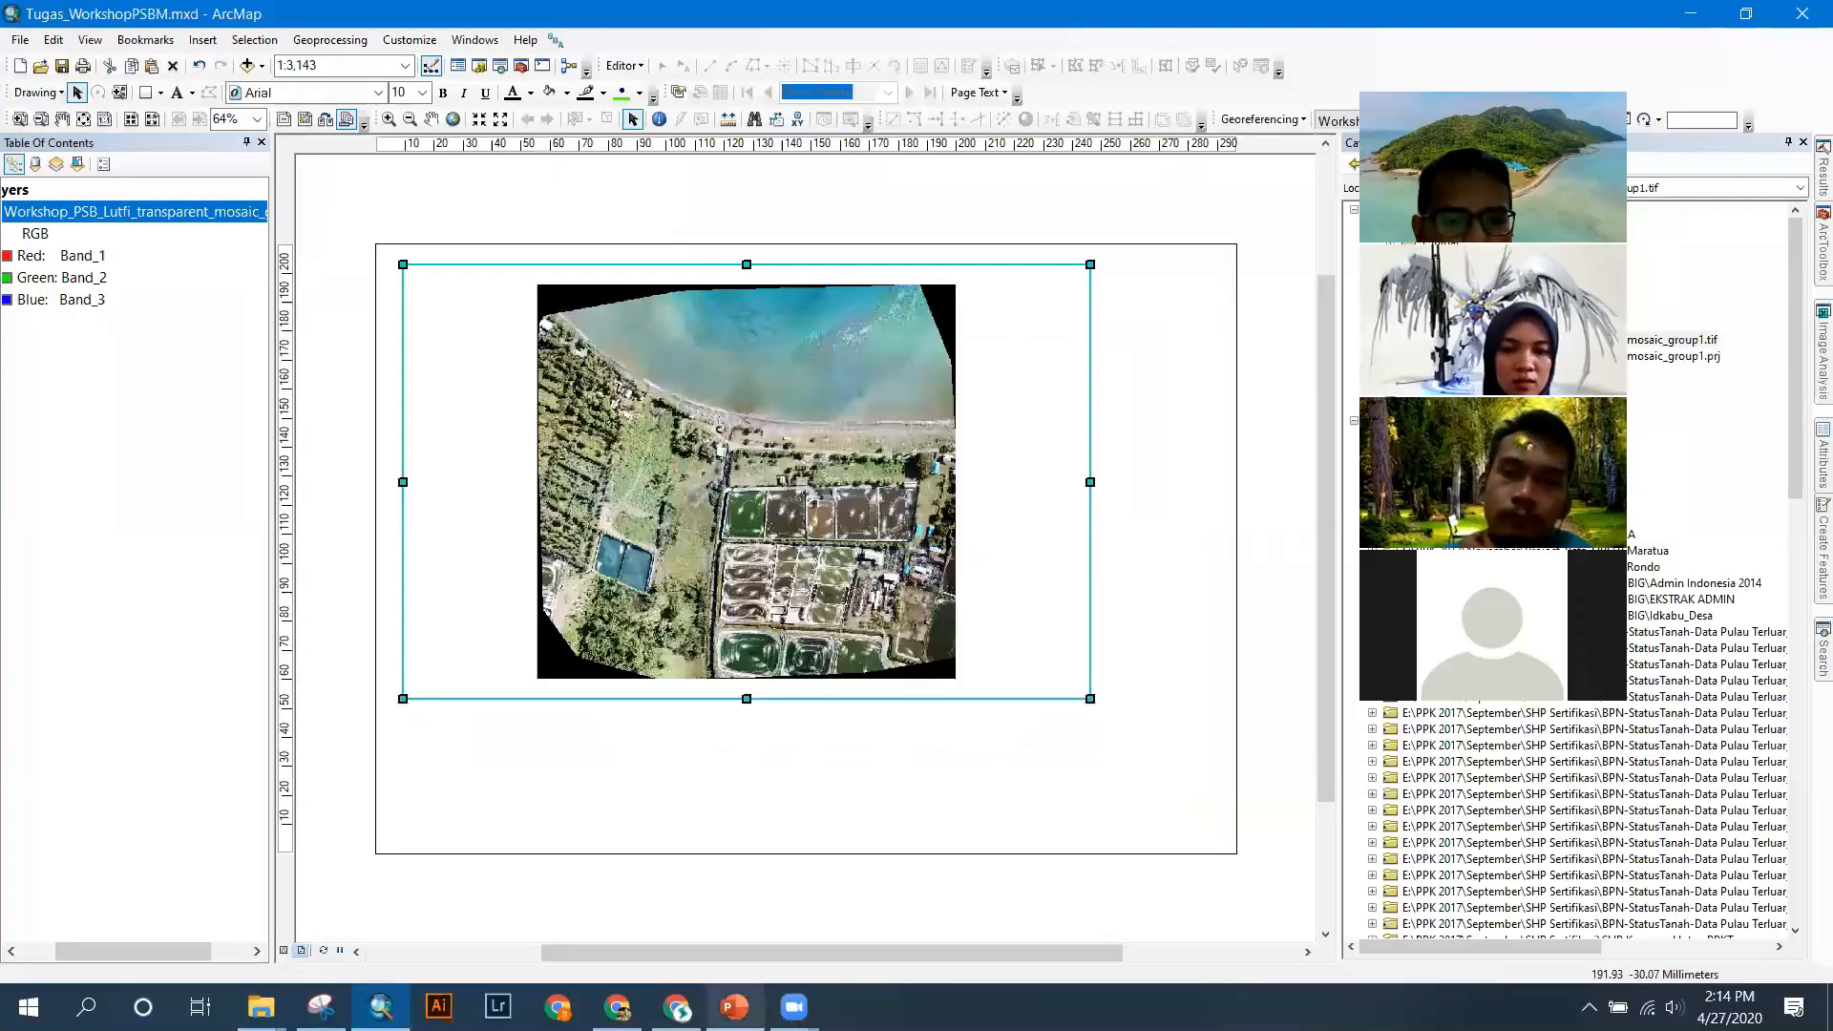
key(alt+Tab)
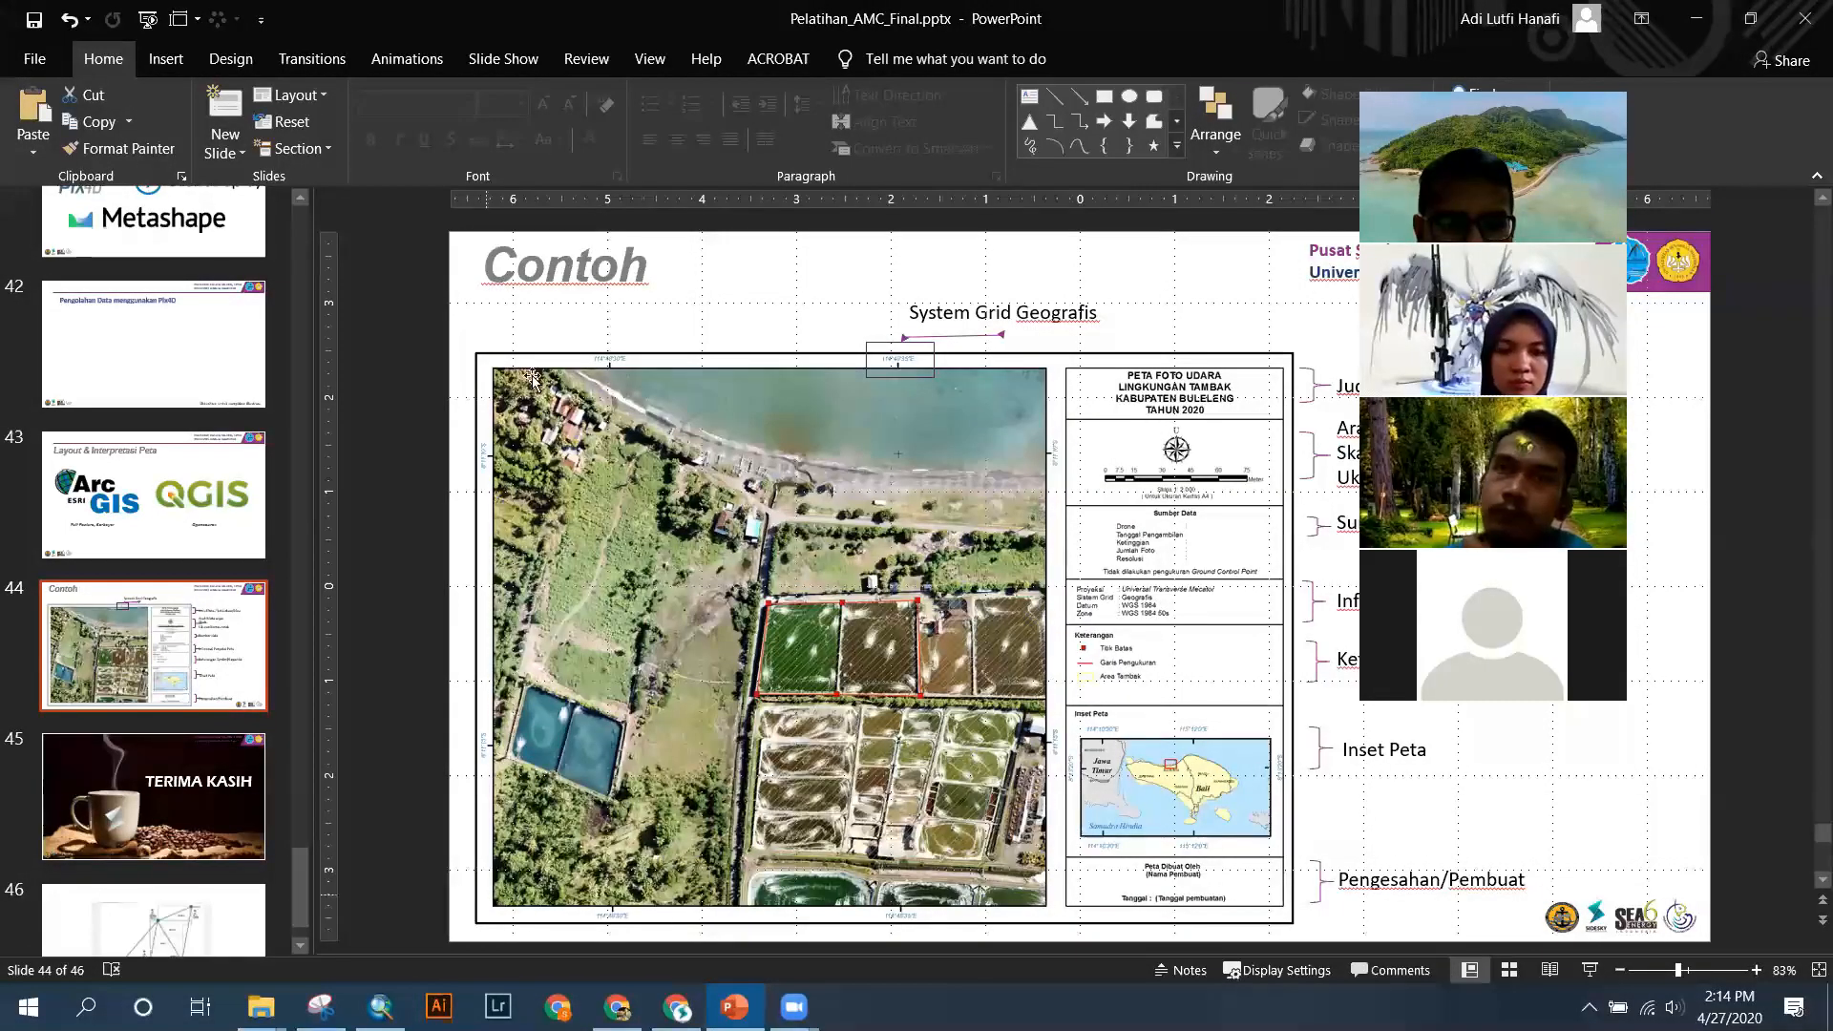
key(alt+Tab)
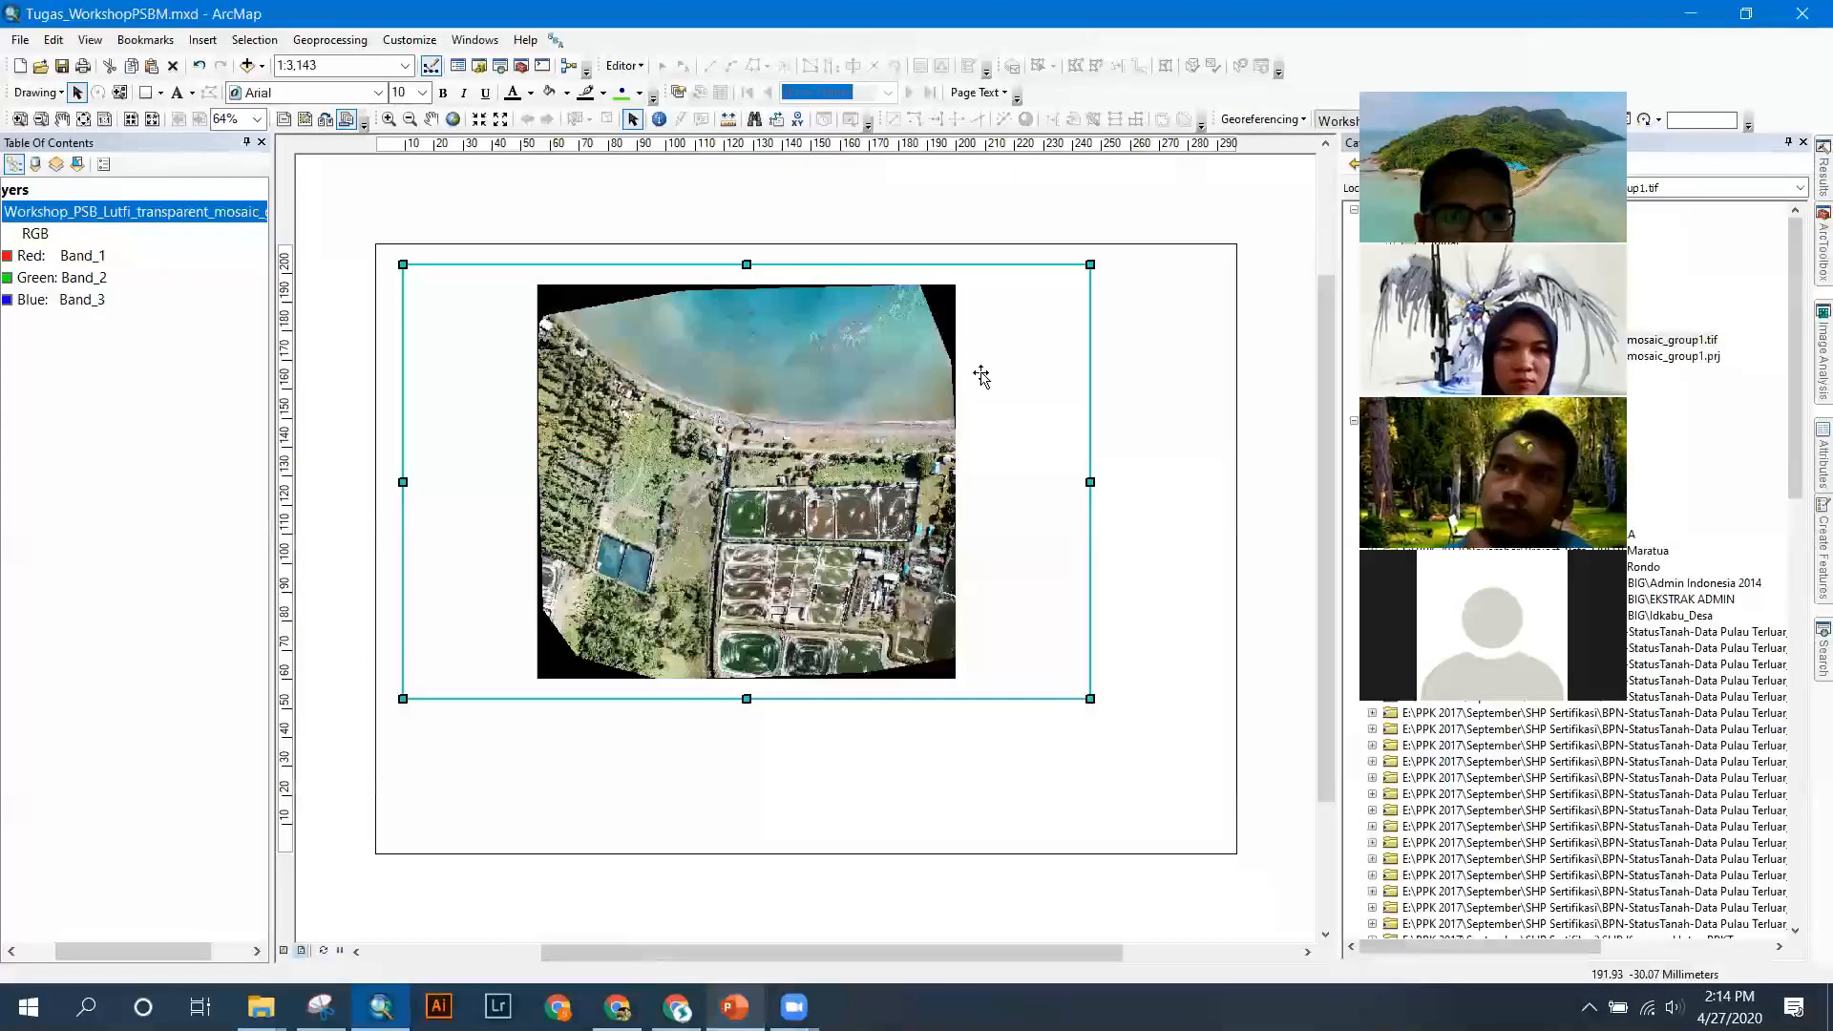
Resize the data frame downward to near the page's lower margin and narrow it so its right edge sits at about 215 mm.
drag(964, 477, 965, 481)
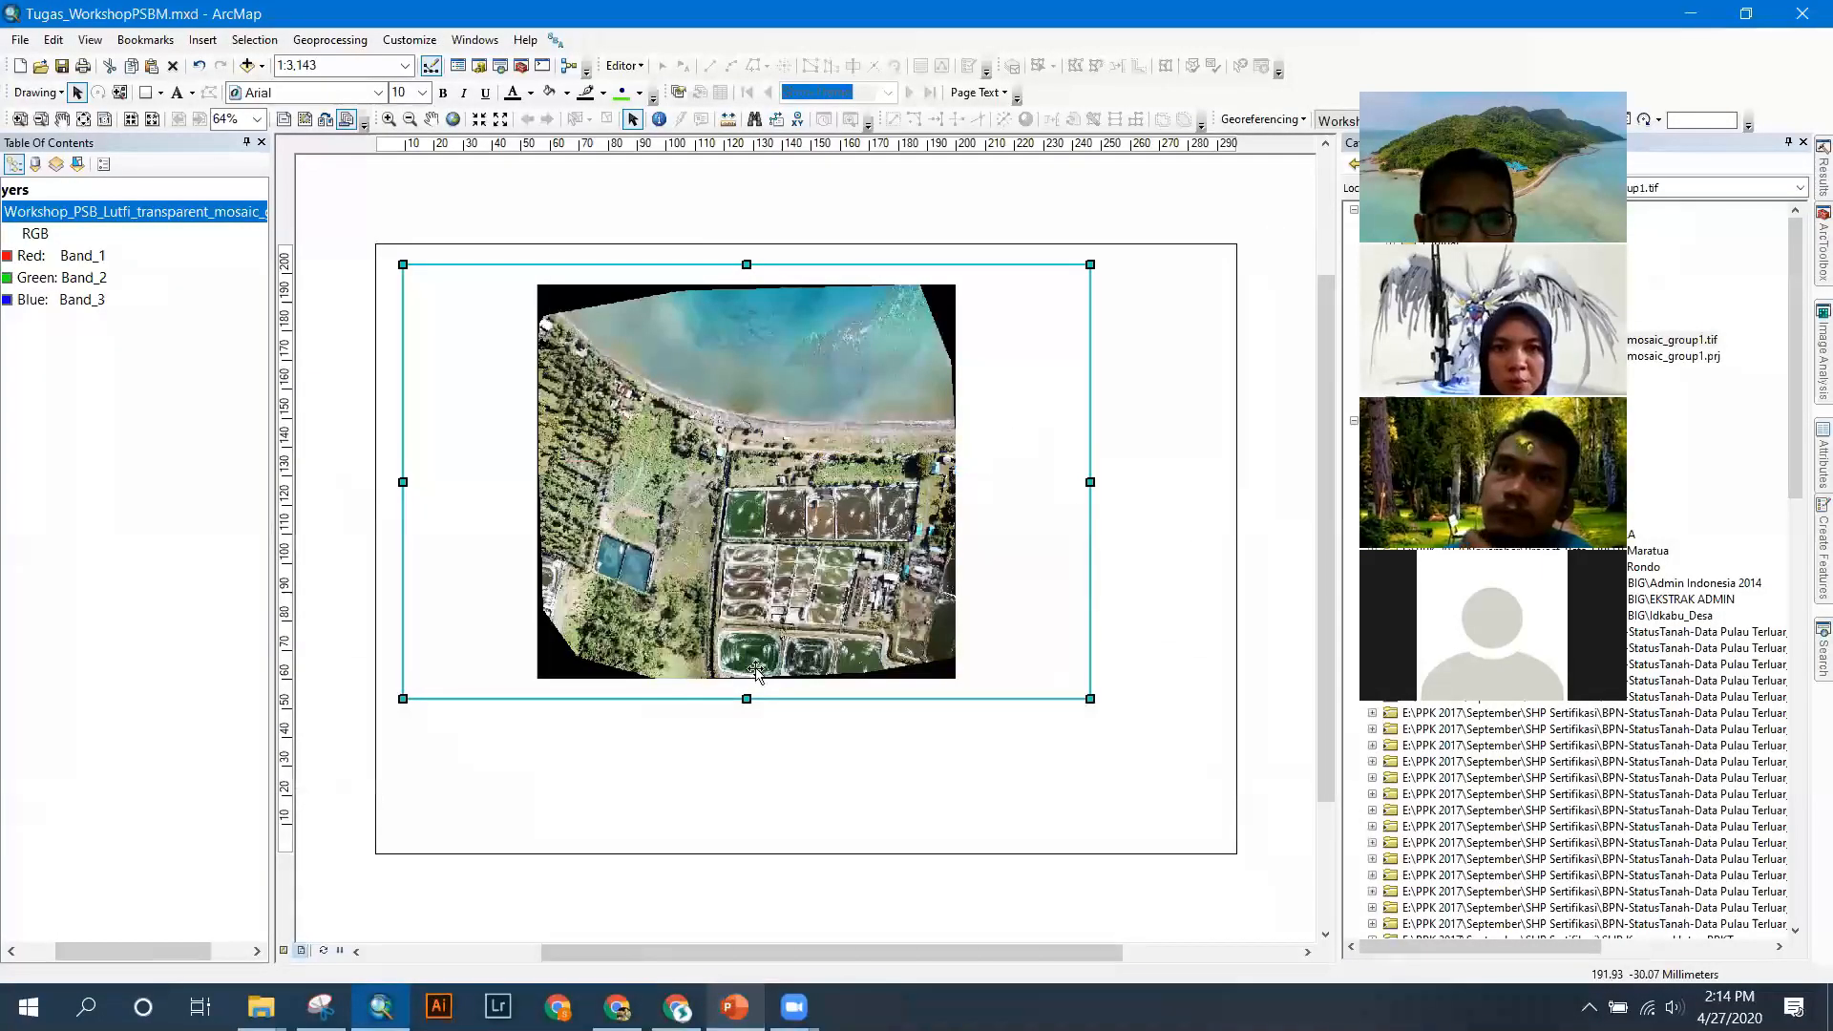
drag(666, 826, 655, 832)
drag(965, 548, 1001, 548)
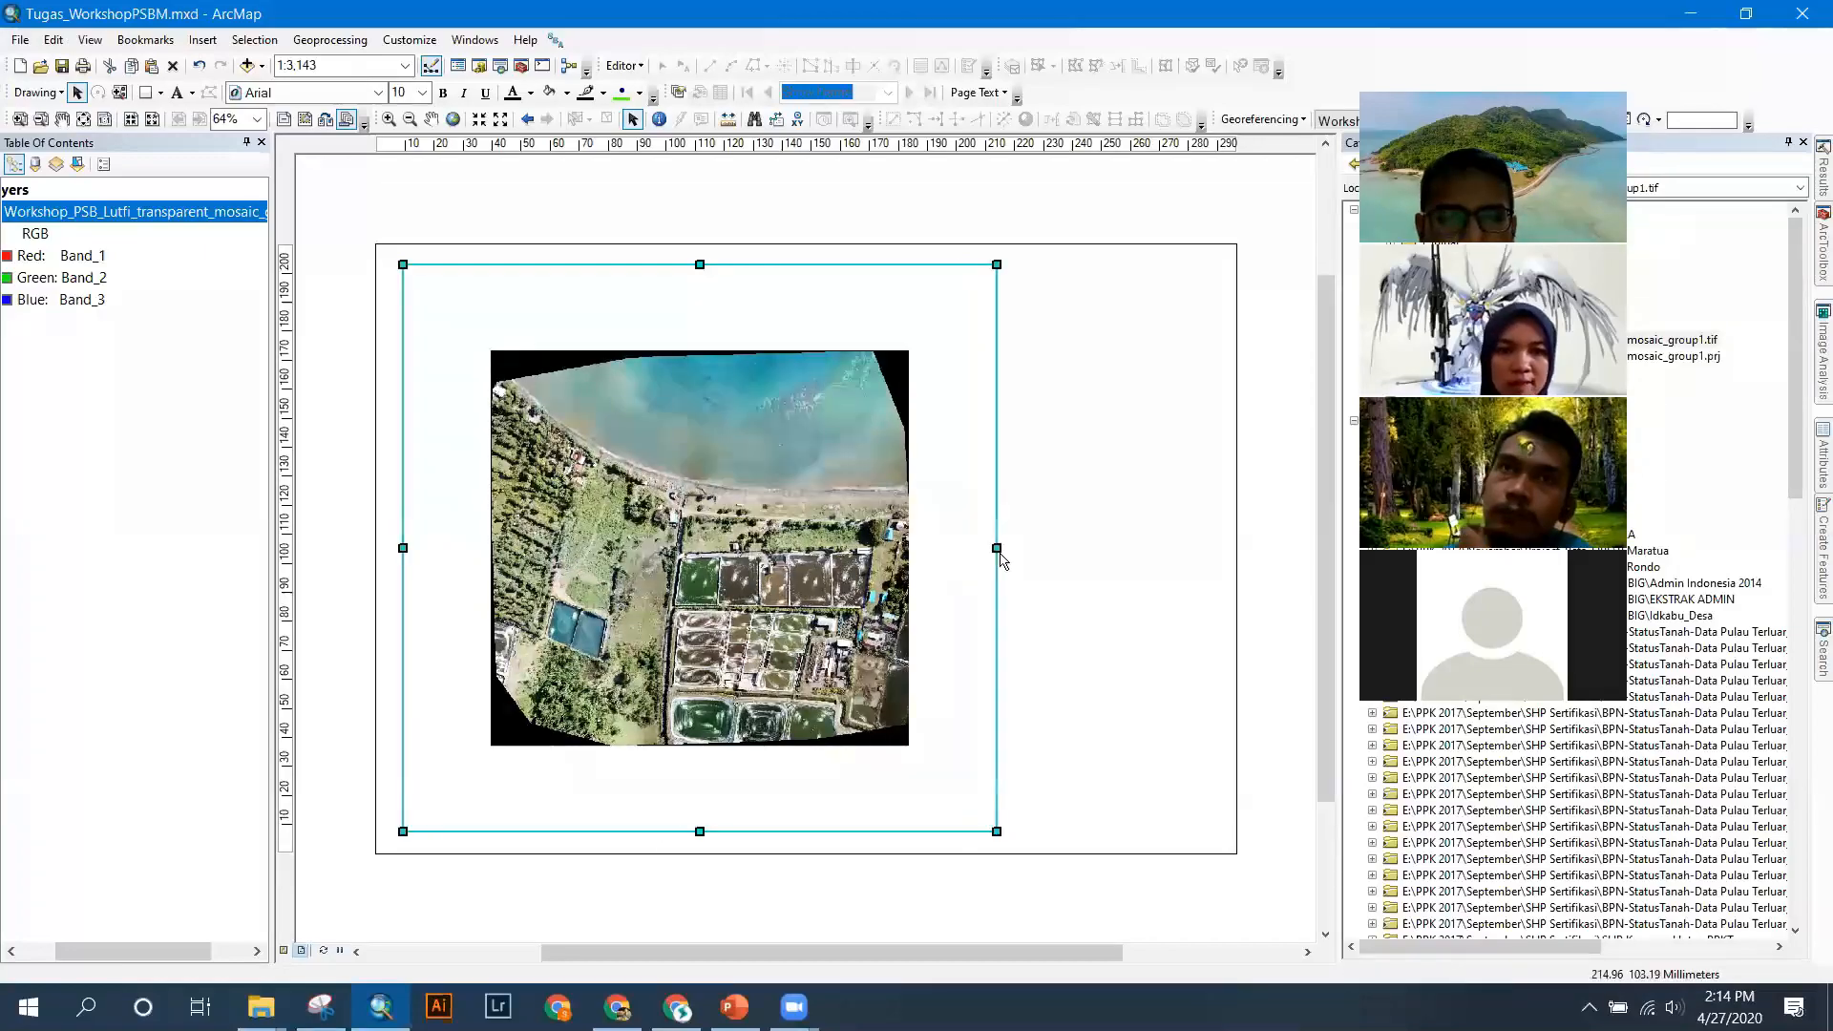
click(1001, 548)
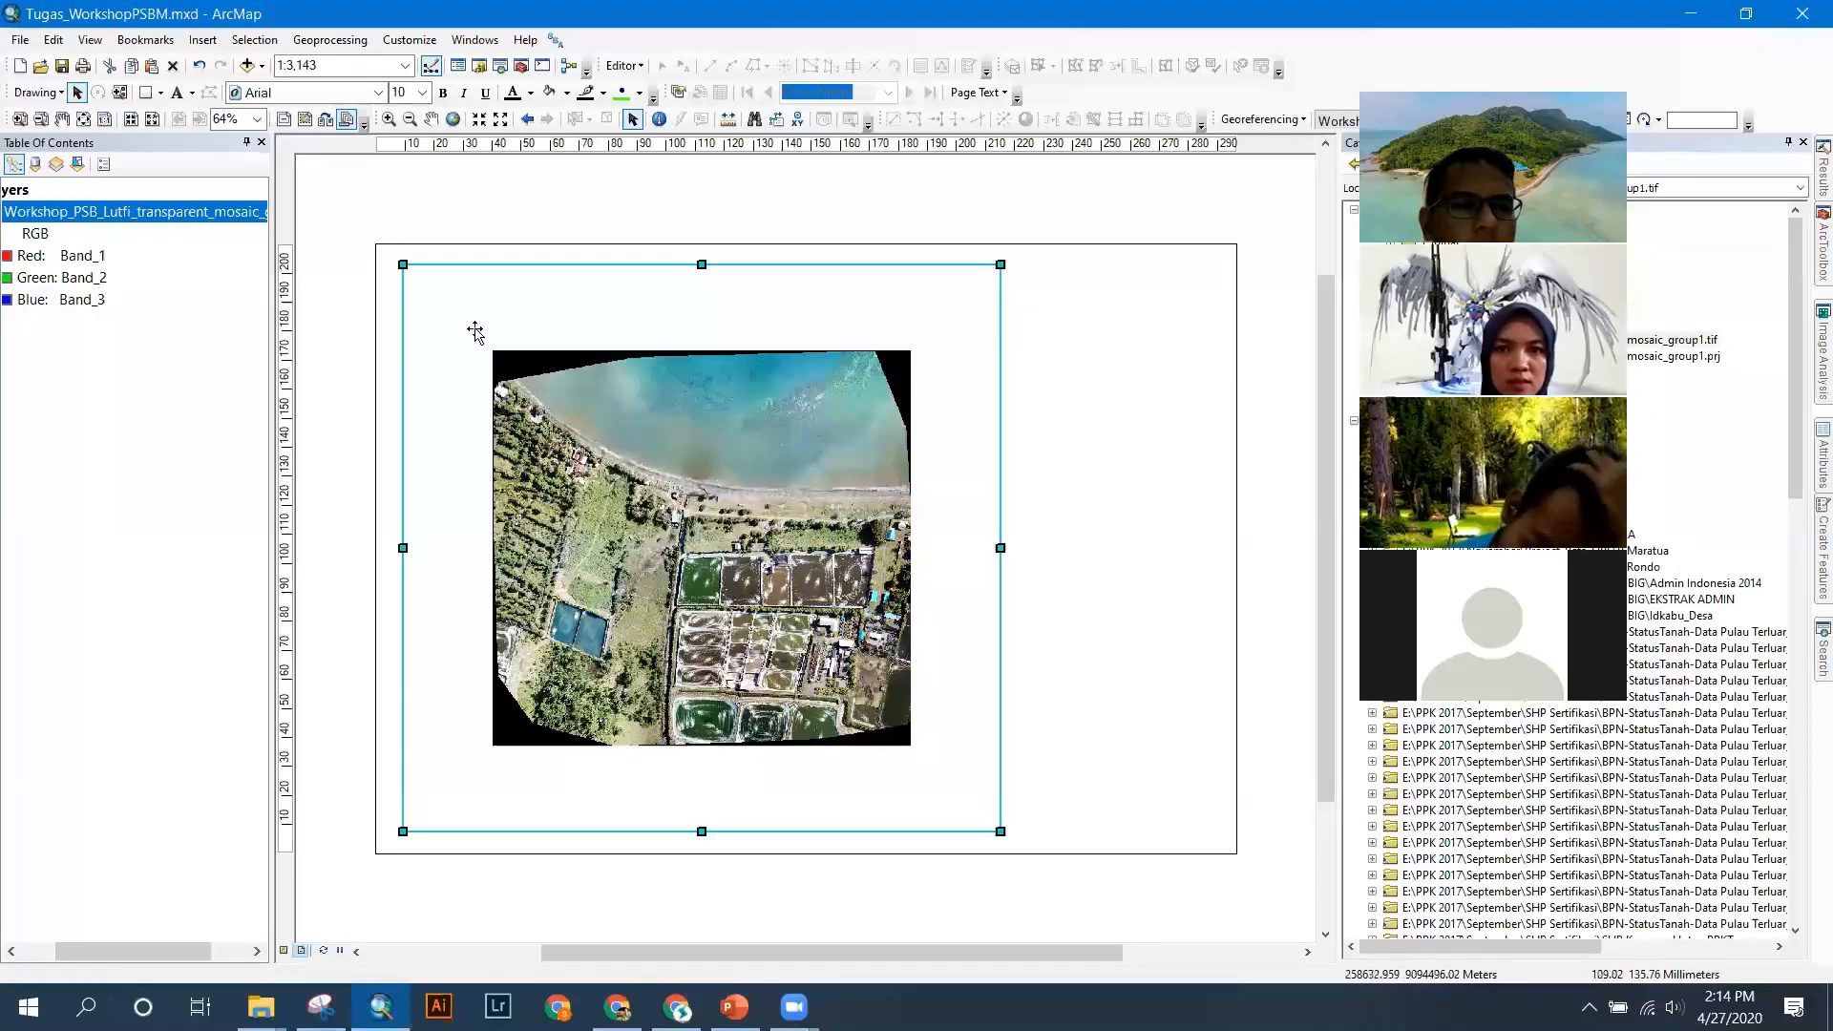
Set the map scale of the data frame to 1:2,000.
scroll(648, 432, up, 2)
scroll(647, 432, down, 4)
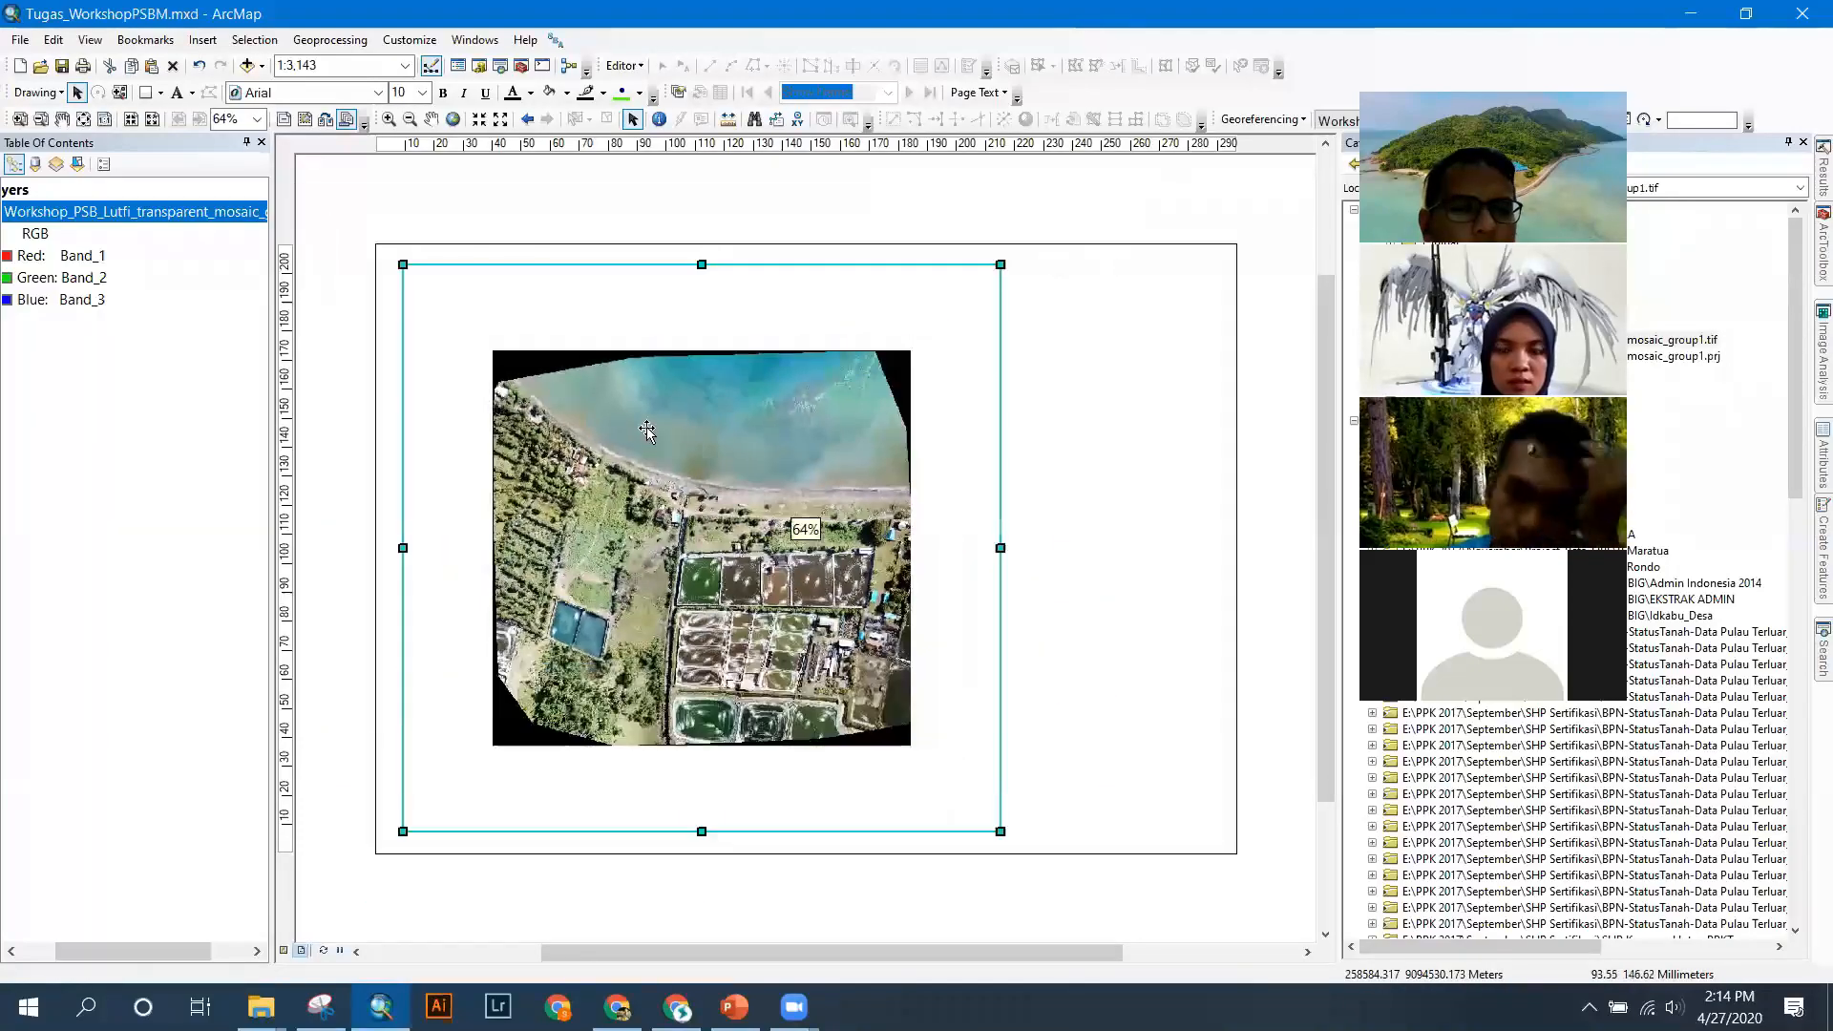
scroll(648, 432, up, 3)
click(353, 64)
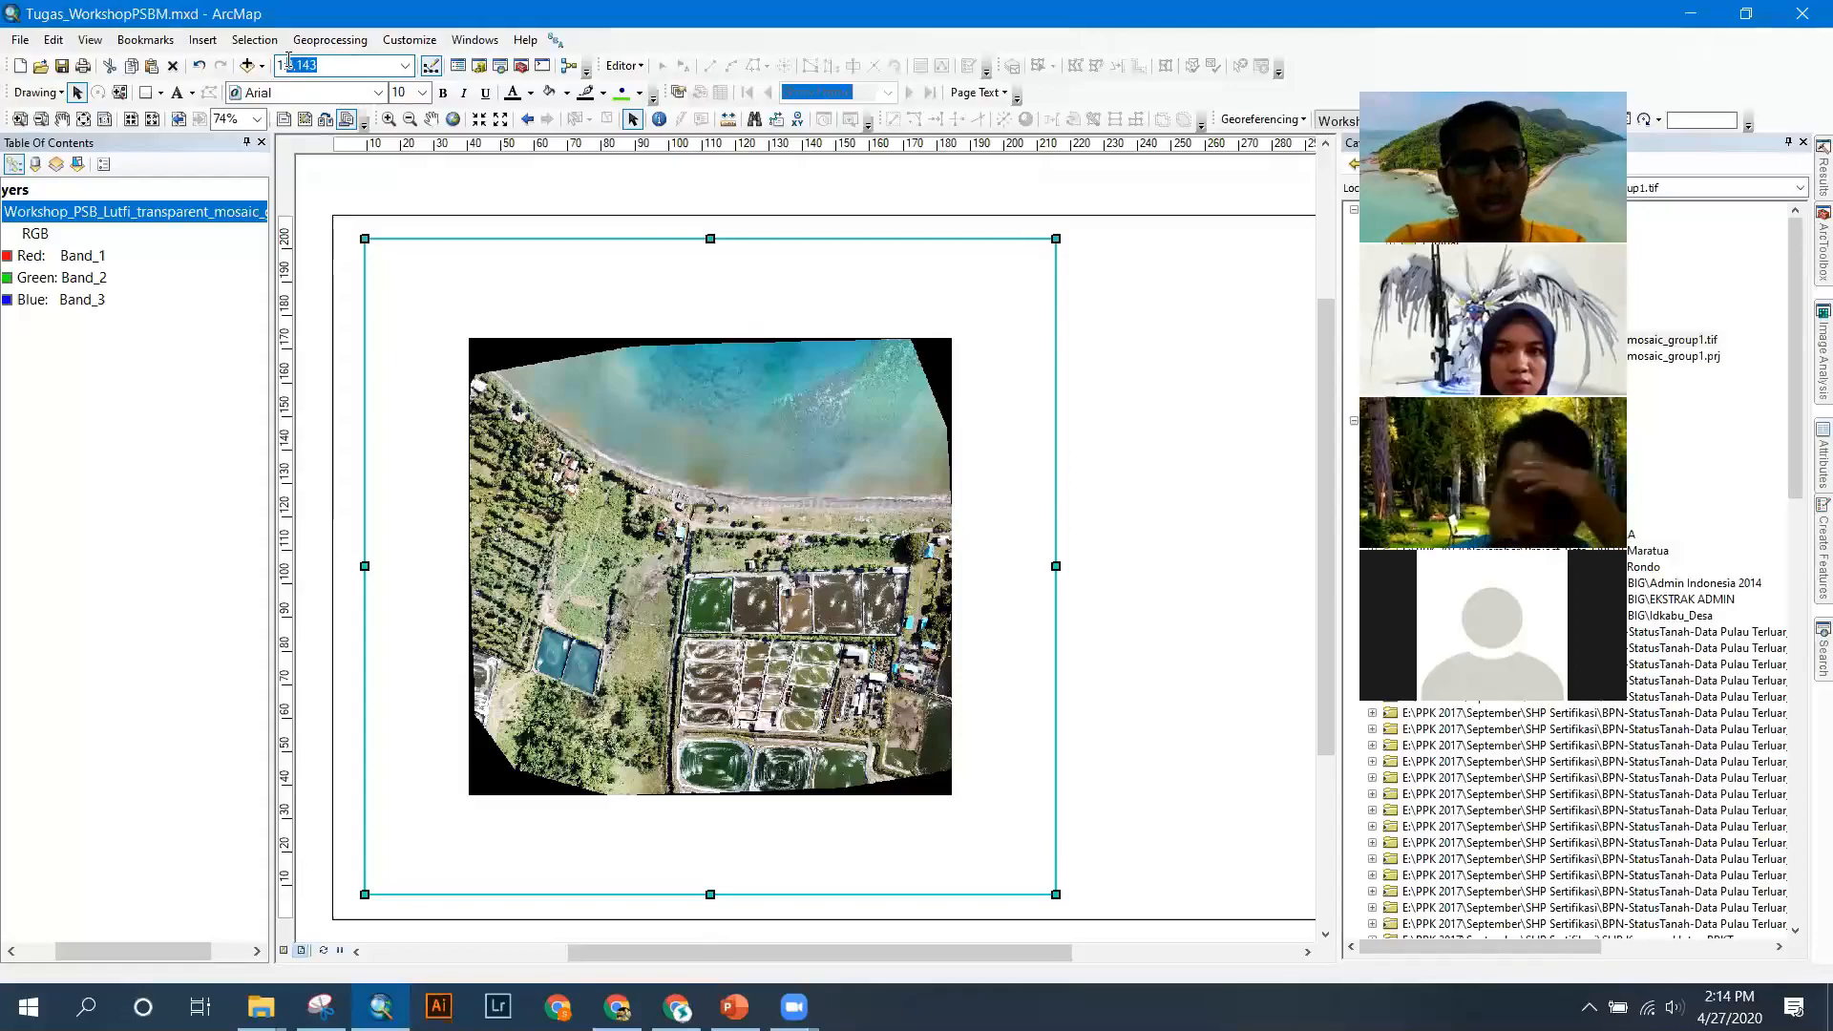
text(1:2,000)
key(Return)
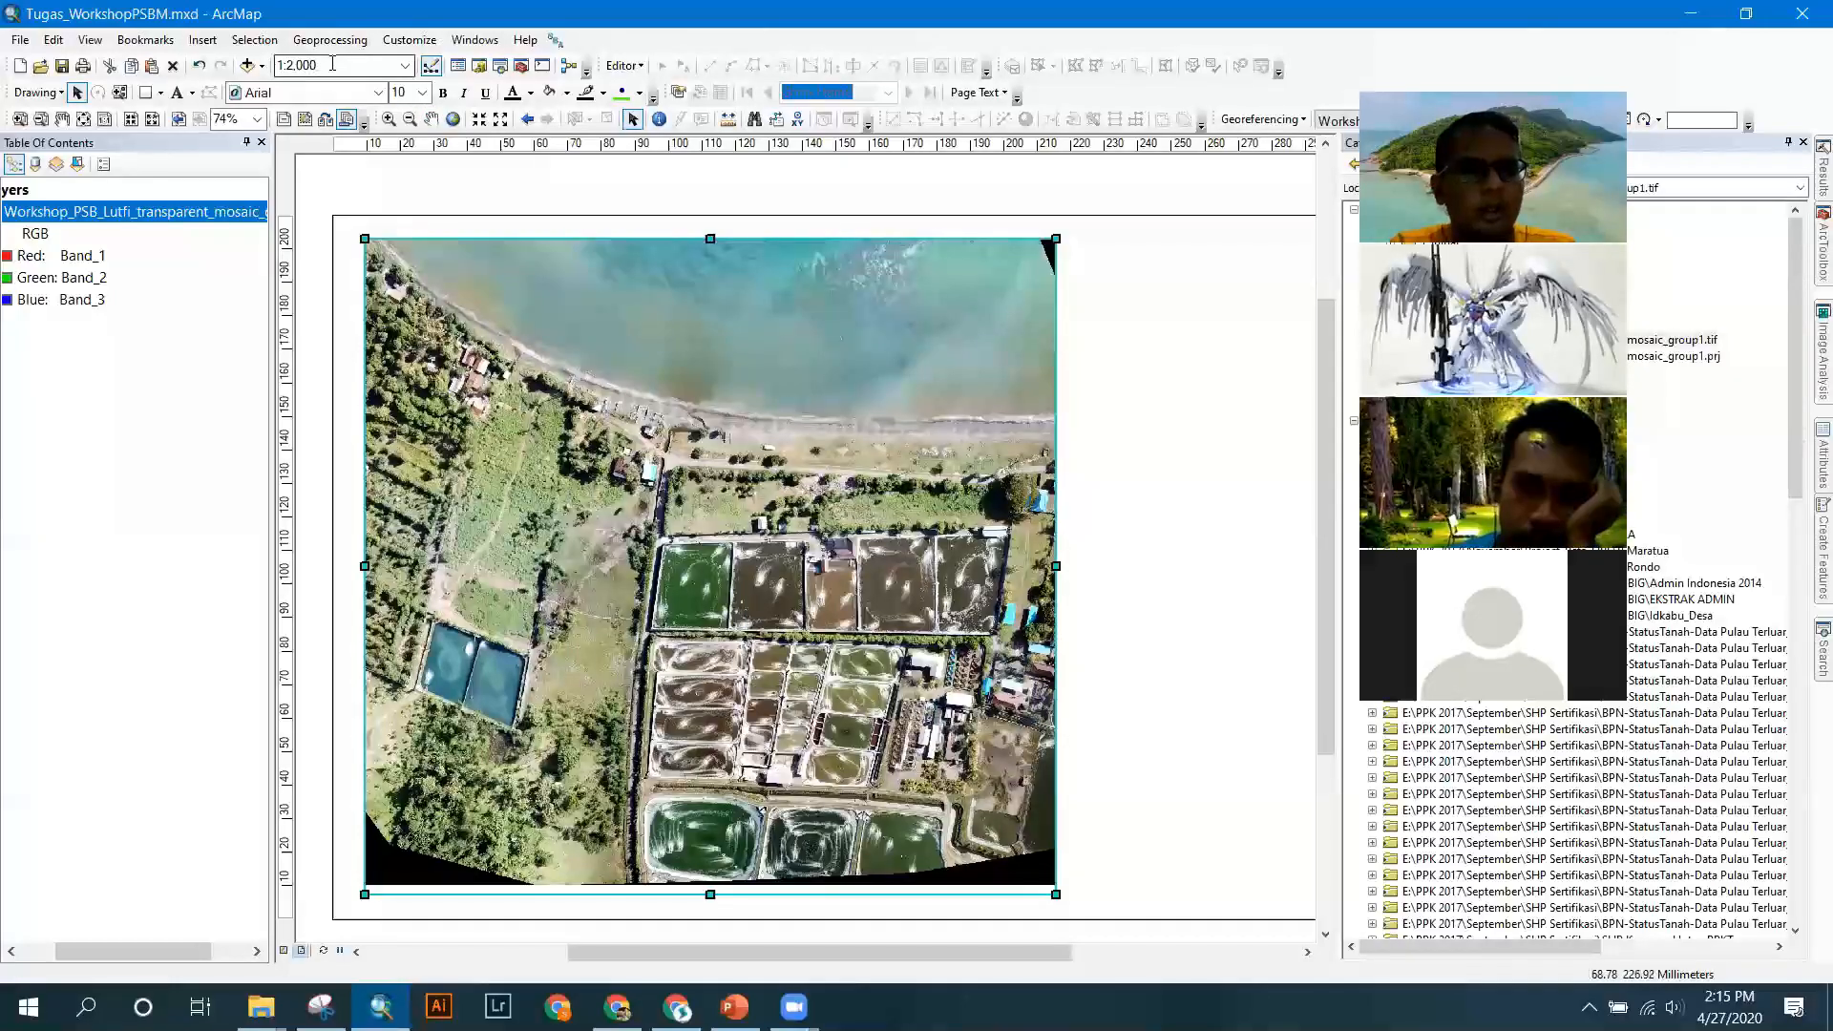
Enlarge the aerial photo in the data frame by setting the map scale to 1:1500.
drag(333, 64, 284, 65)
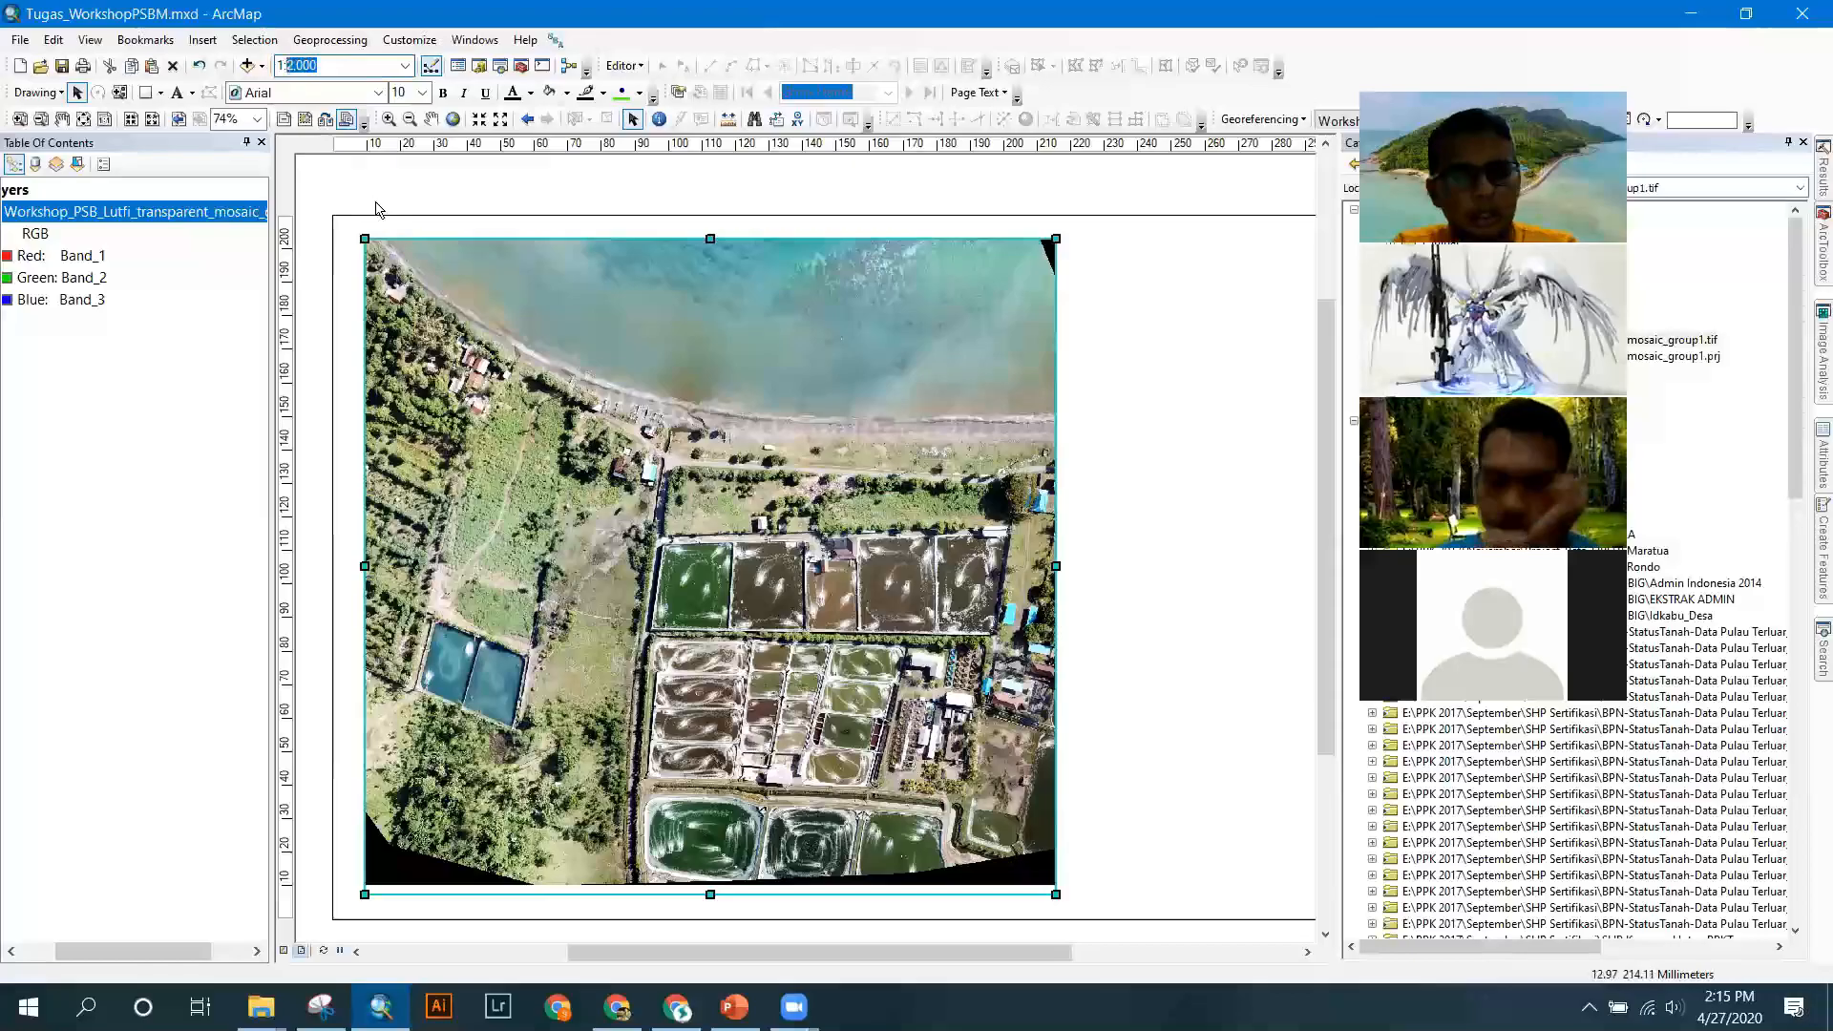
text(:154)
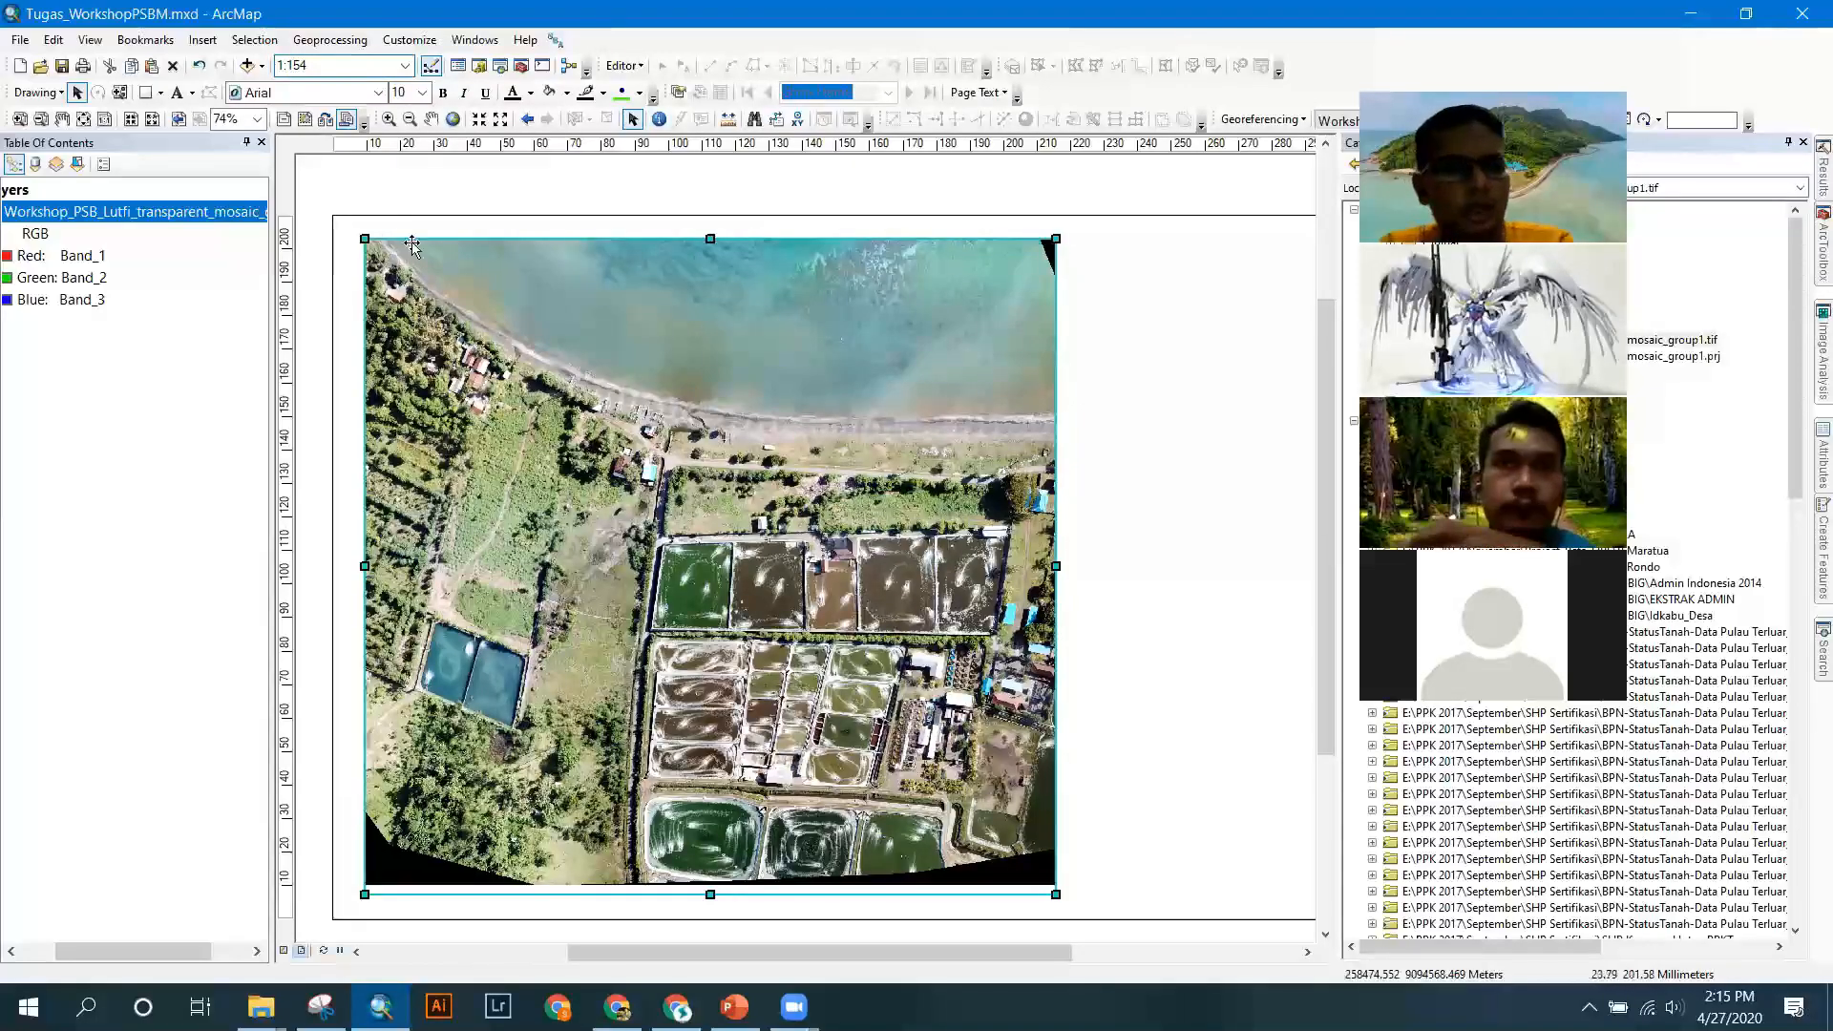
key(BackSpace)
text(00)
key(Return)
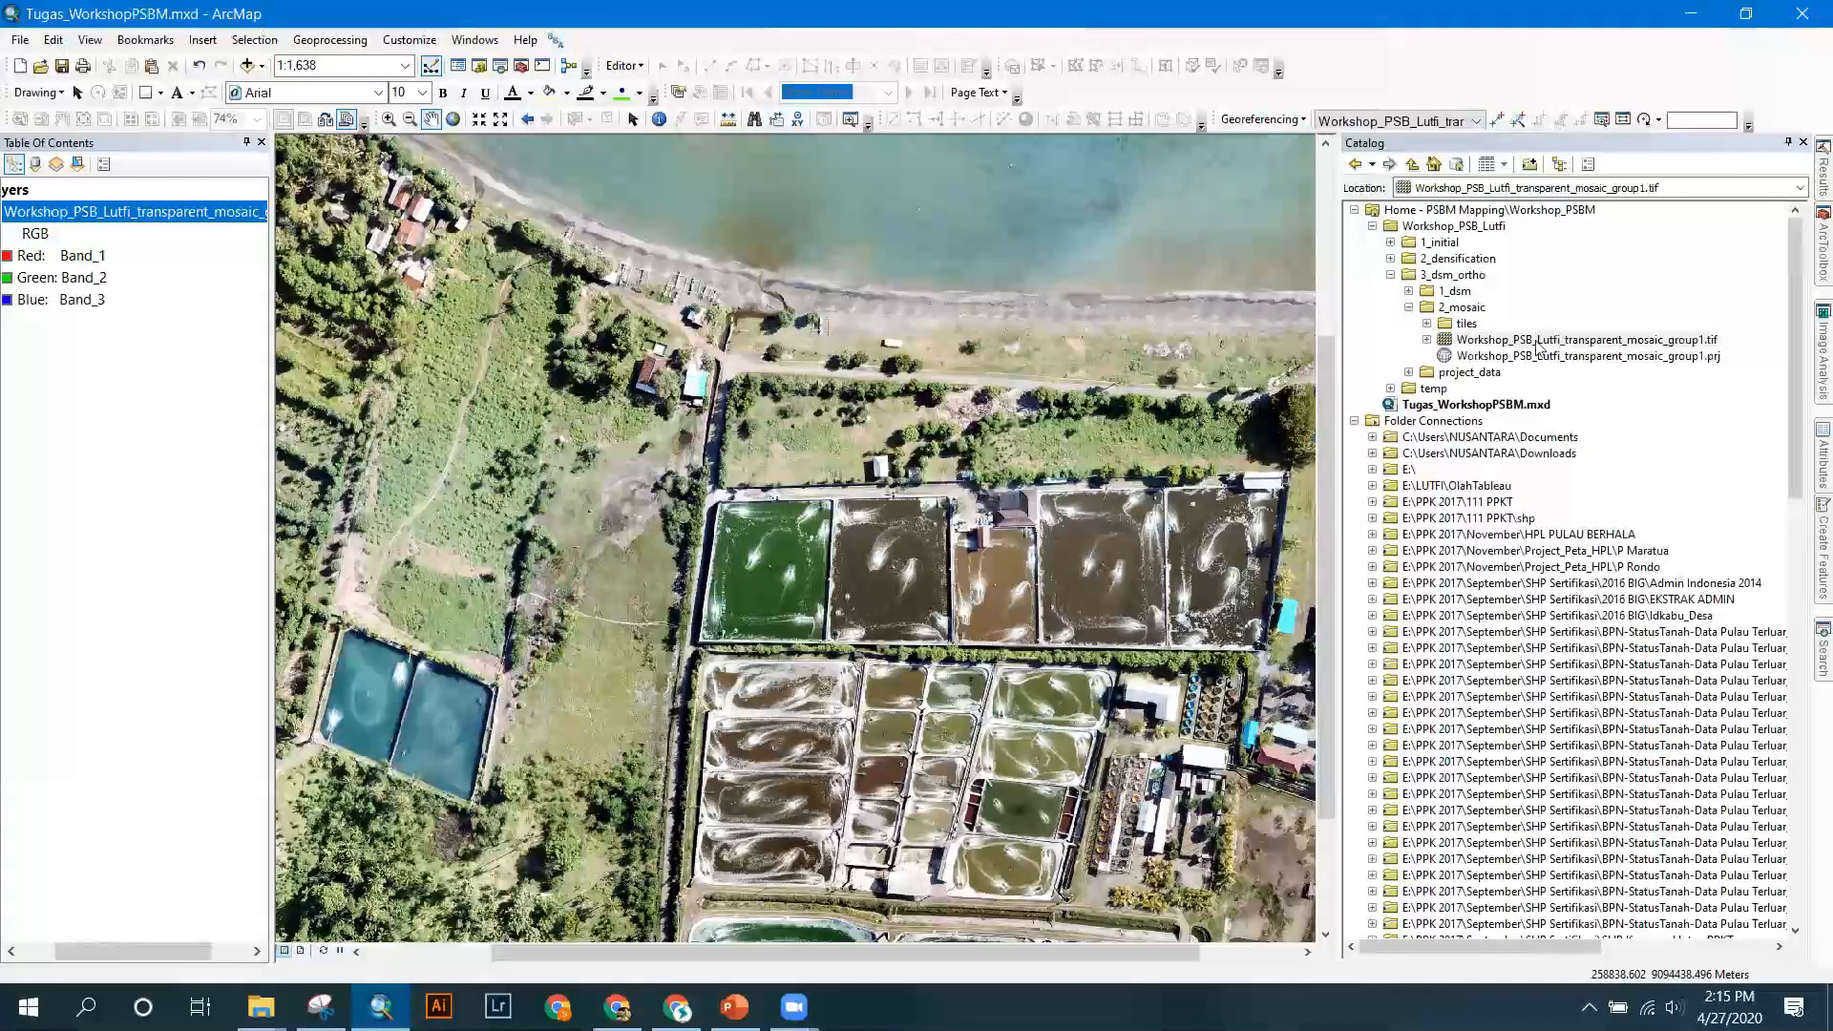
Collapse the 3_dsm_ortho folder and start a new point shapefile named Lokasi_Kantor in the workshop project folder.
double_click(1446, 275)
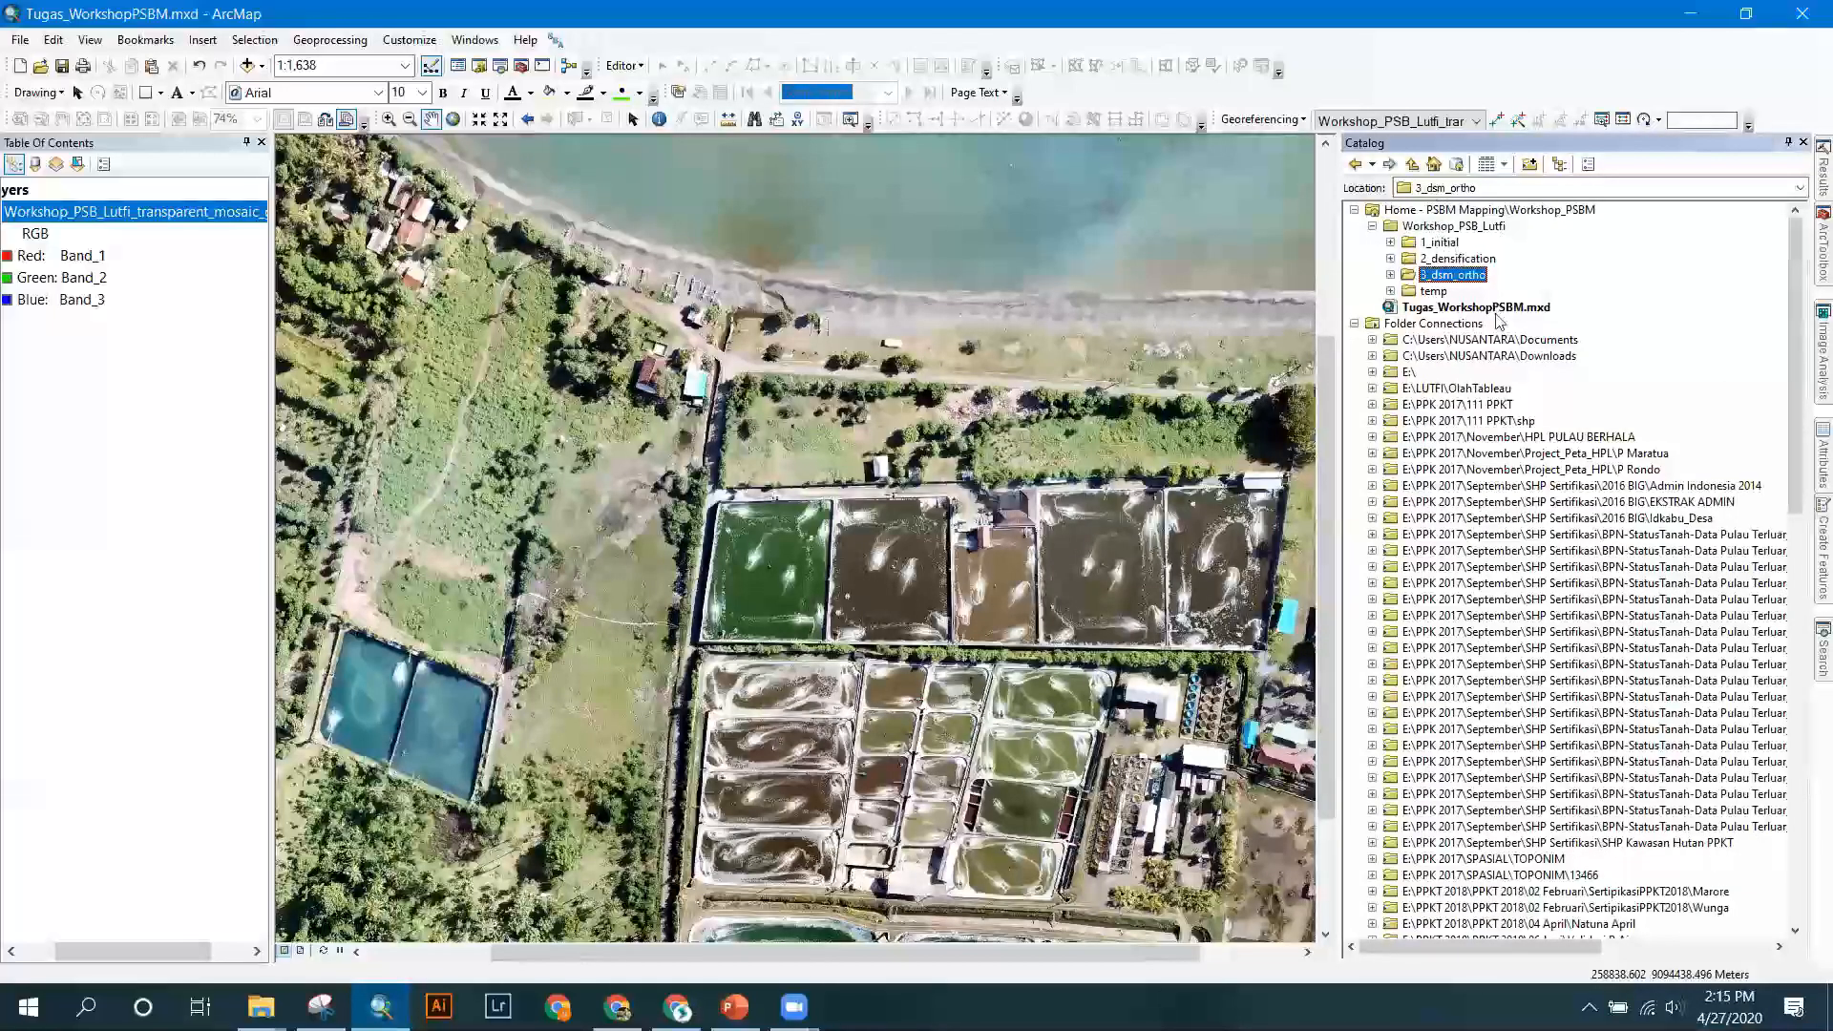
right_click(1434, 228)
mouse_move(1518, 346)
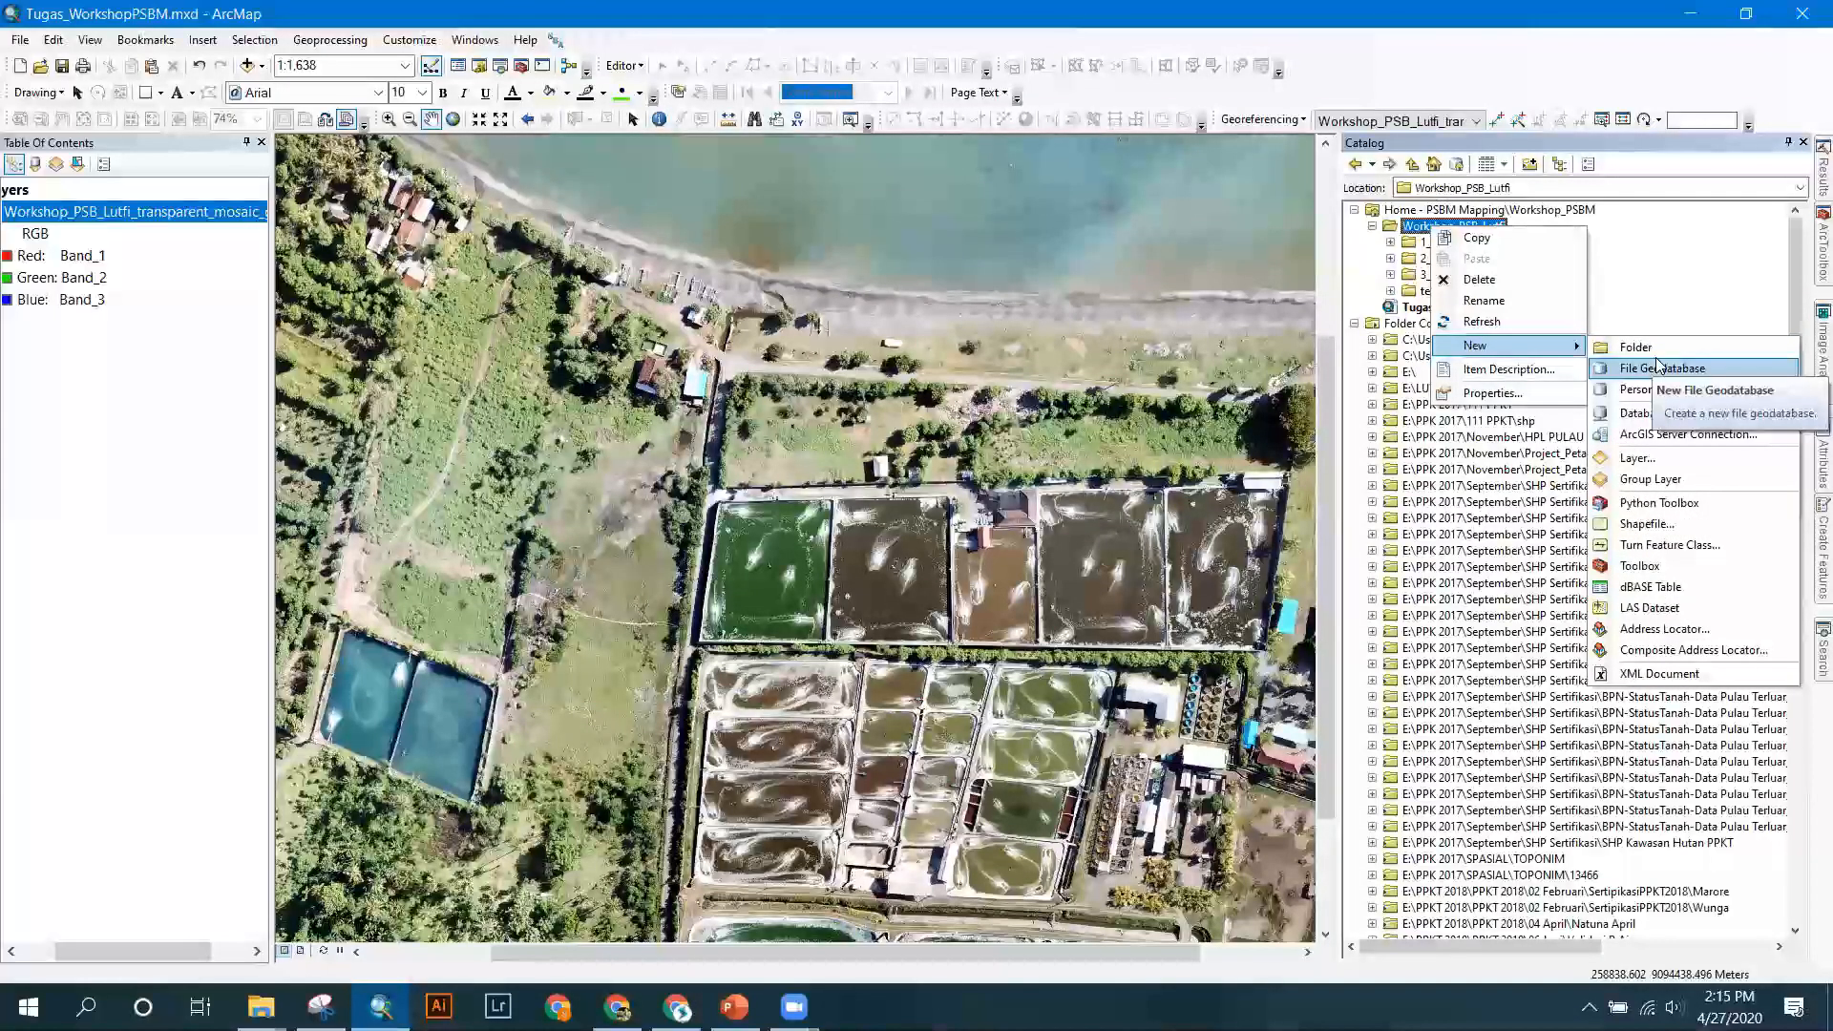
click(1660, 526)
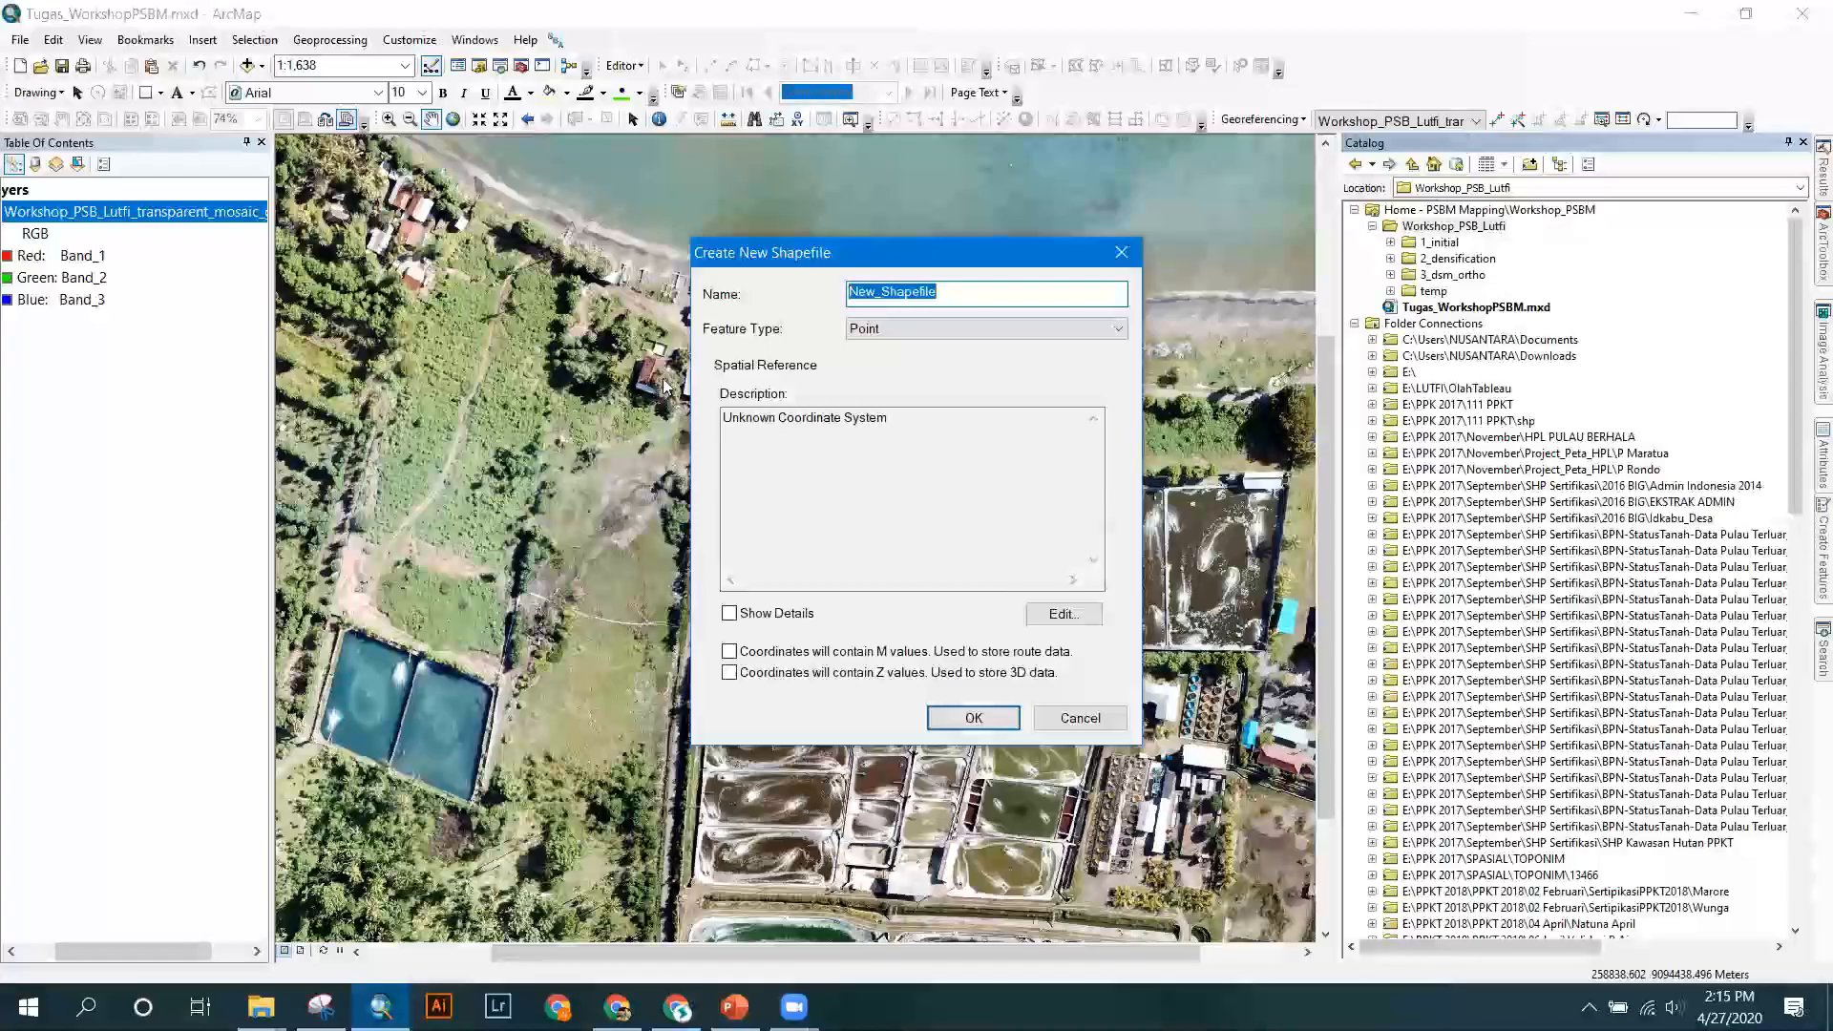
click(668, 414)
key(ctrl+a)
text(Lokasi)
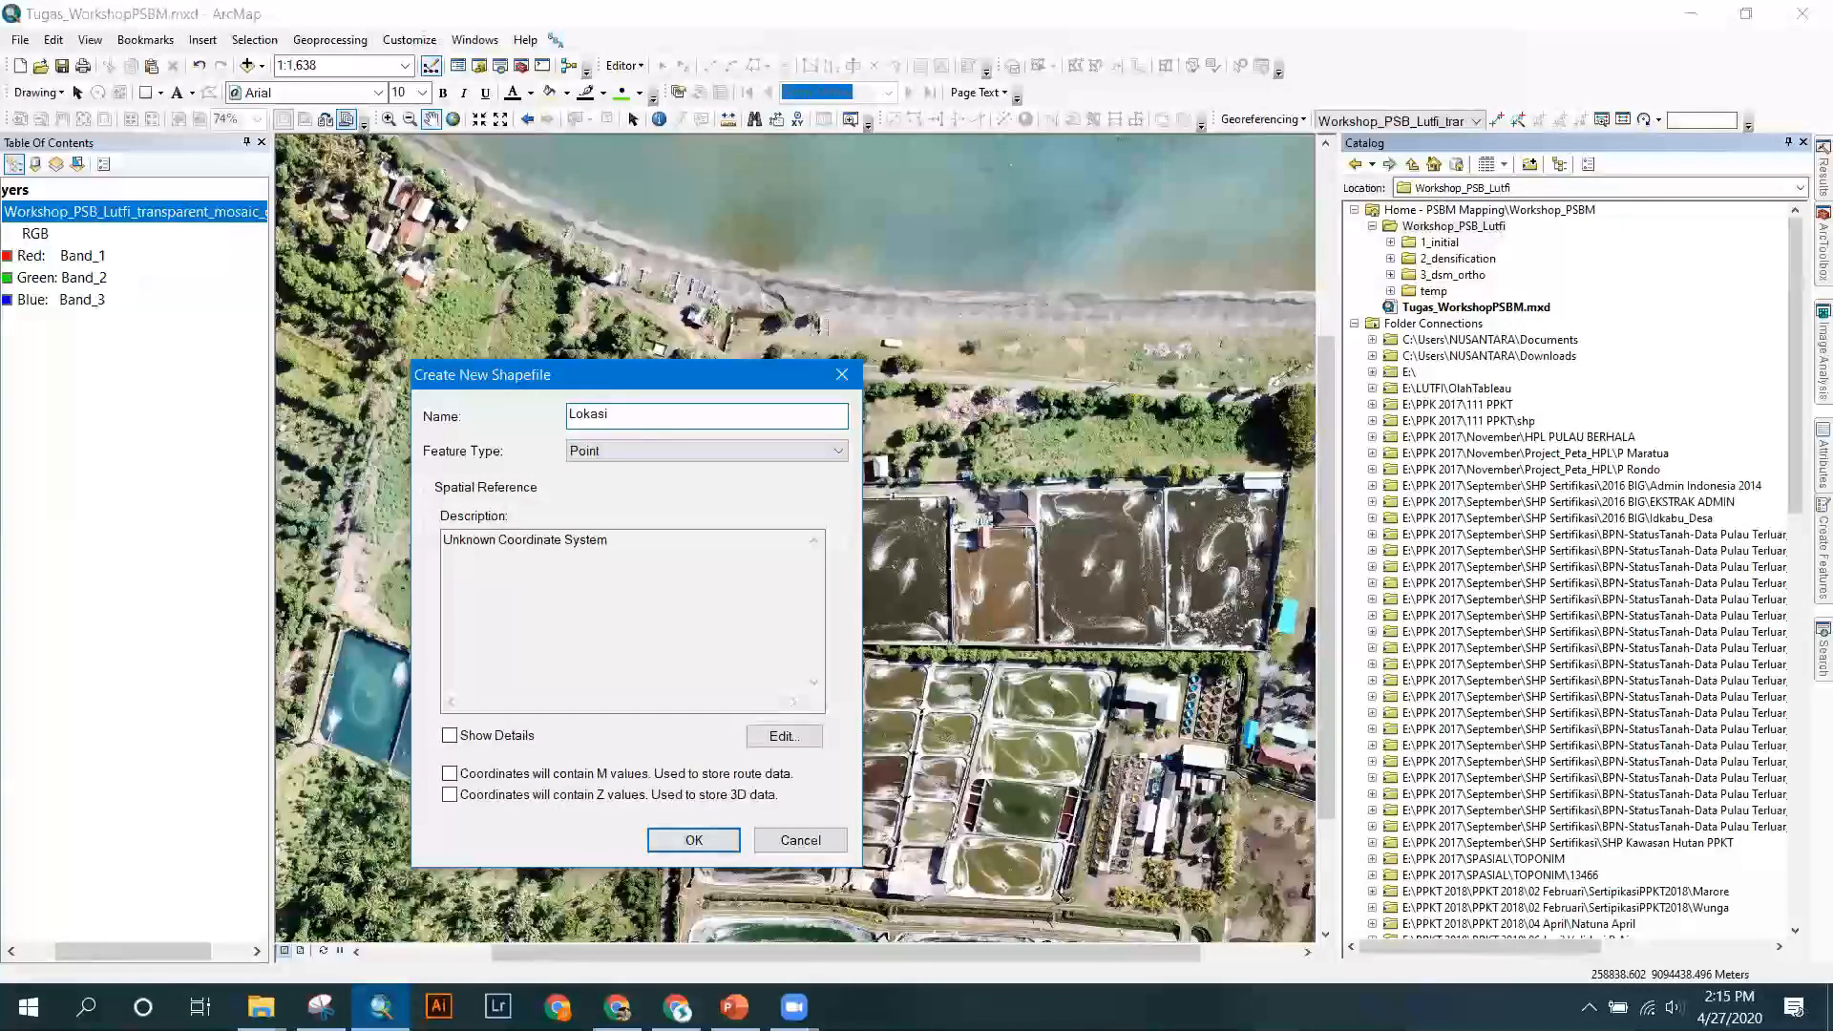
text(_Kantor)
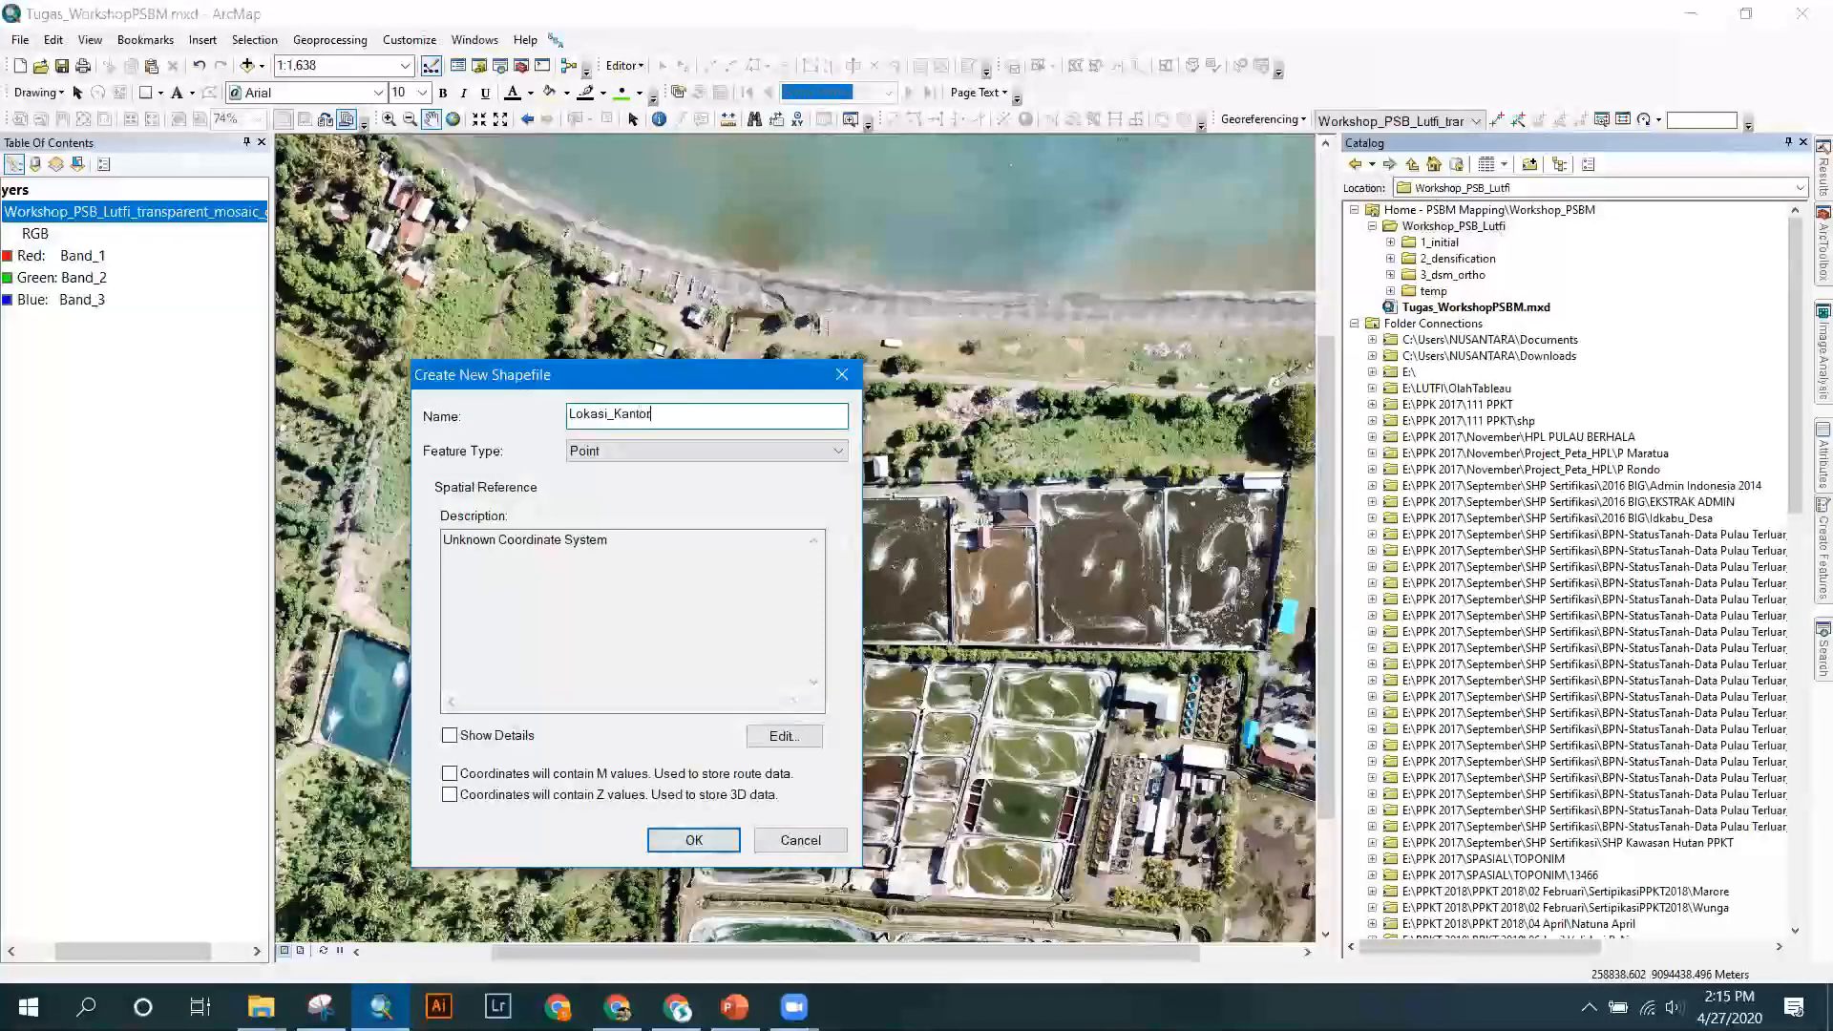
key(Tab)
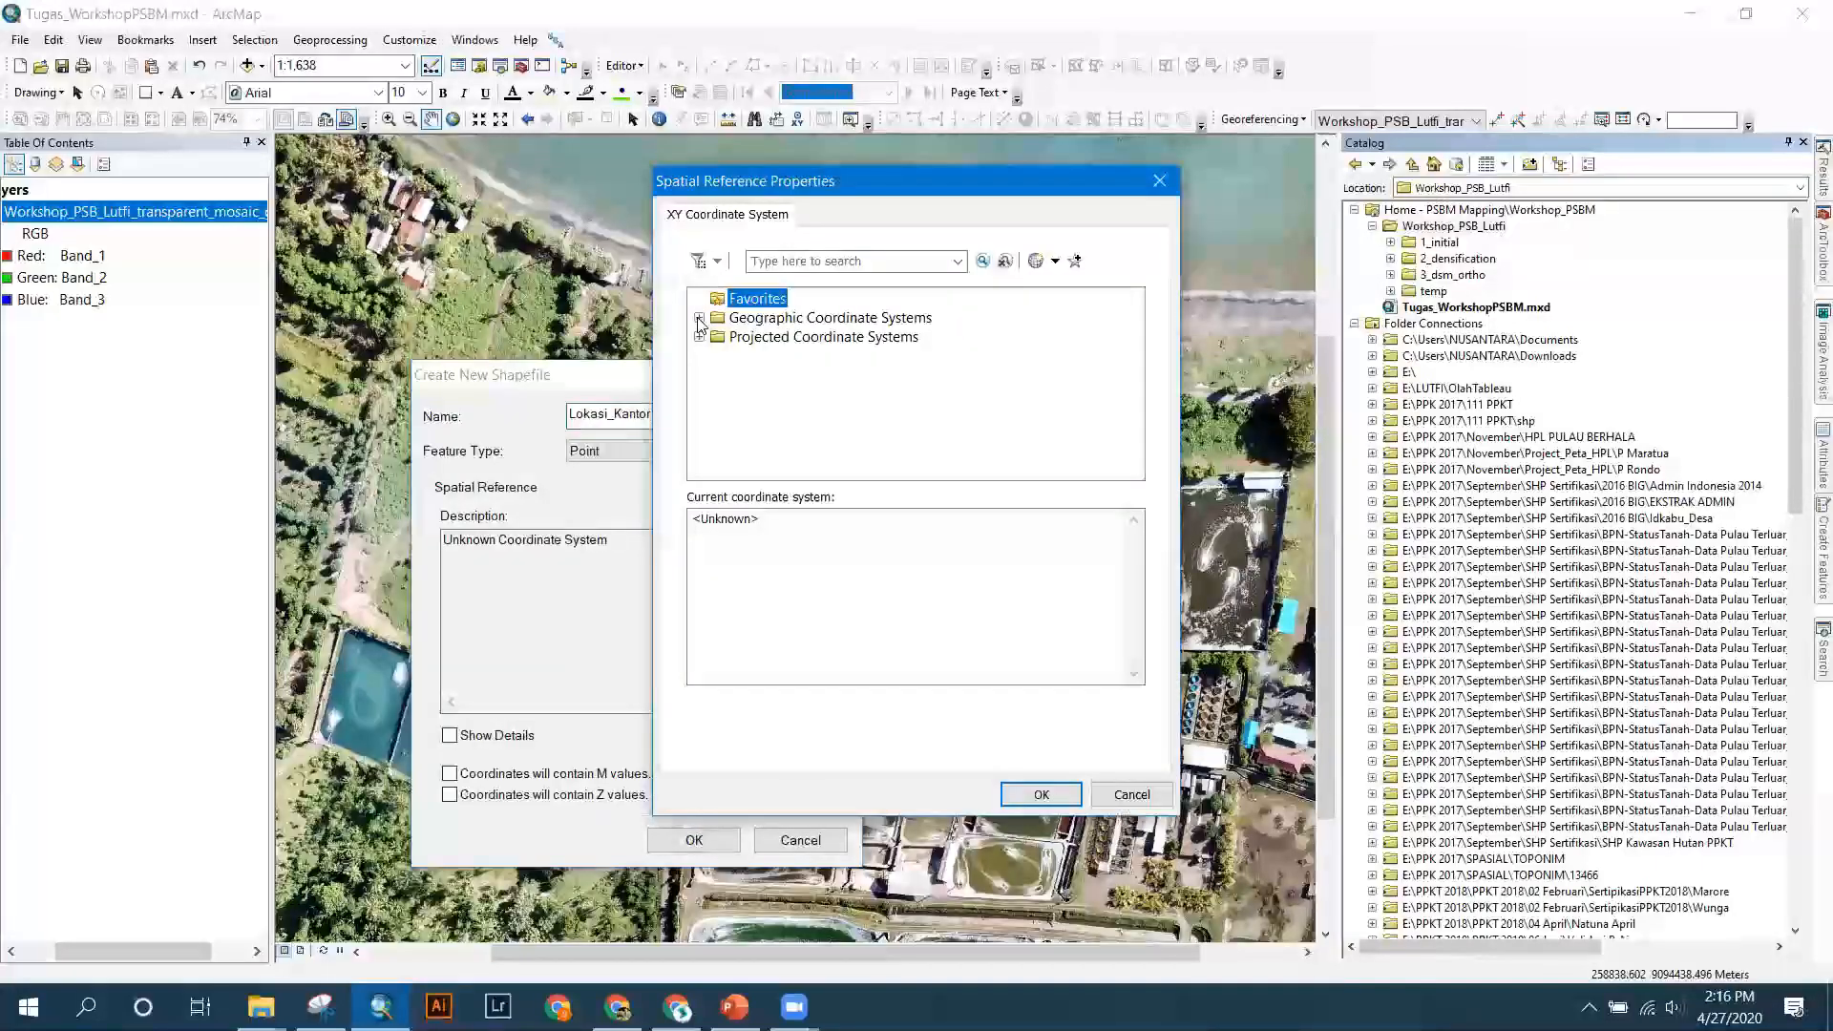
Assign the geographic coordinate system WGS 1984 from the World group and create the shapefile.
click(699, 318)
scroll(785, 399, down, 2)
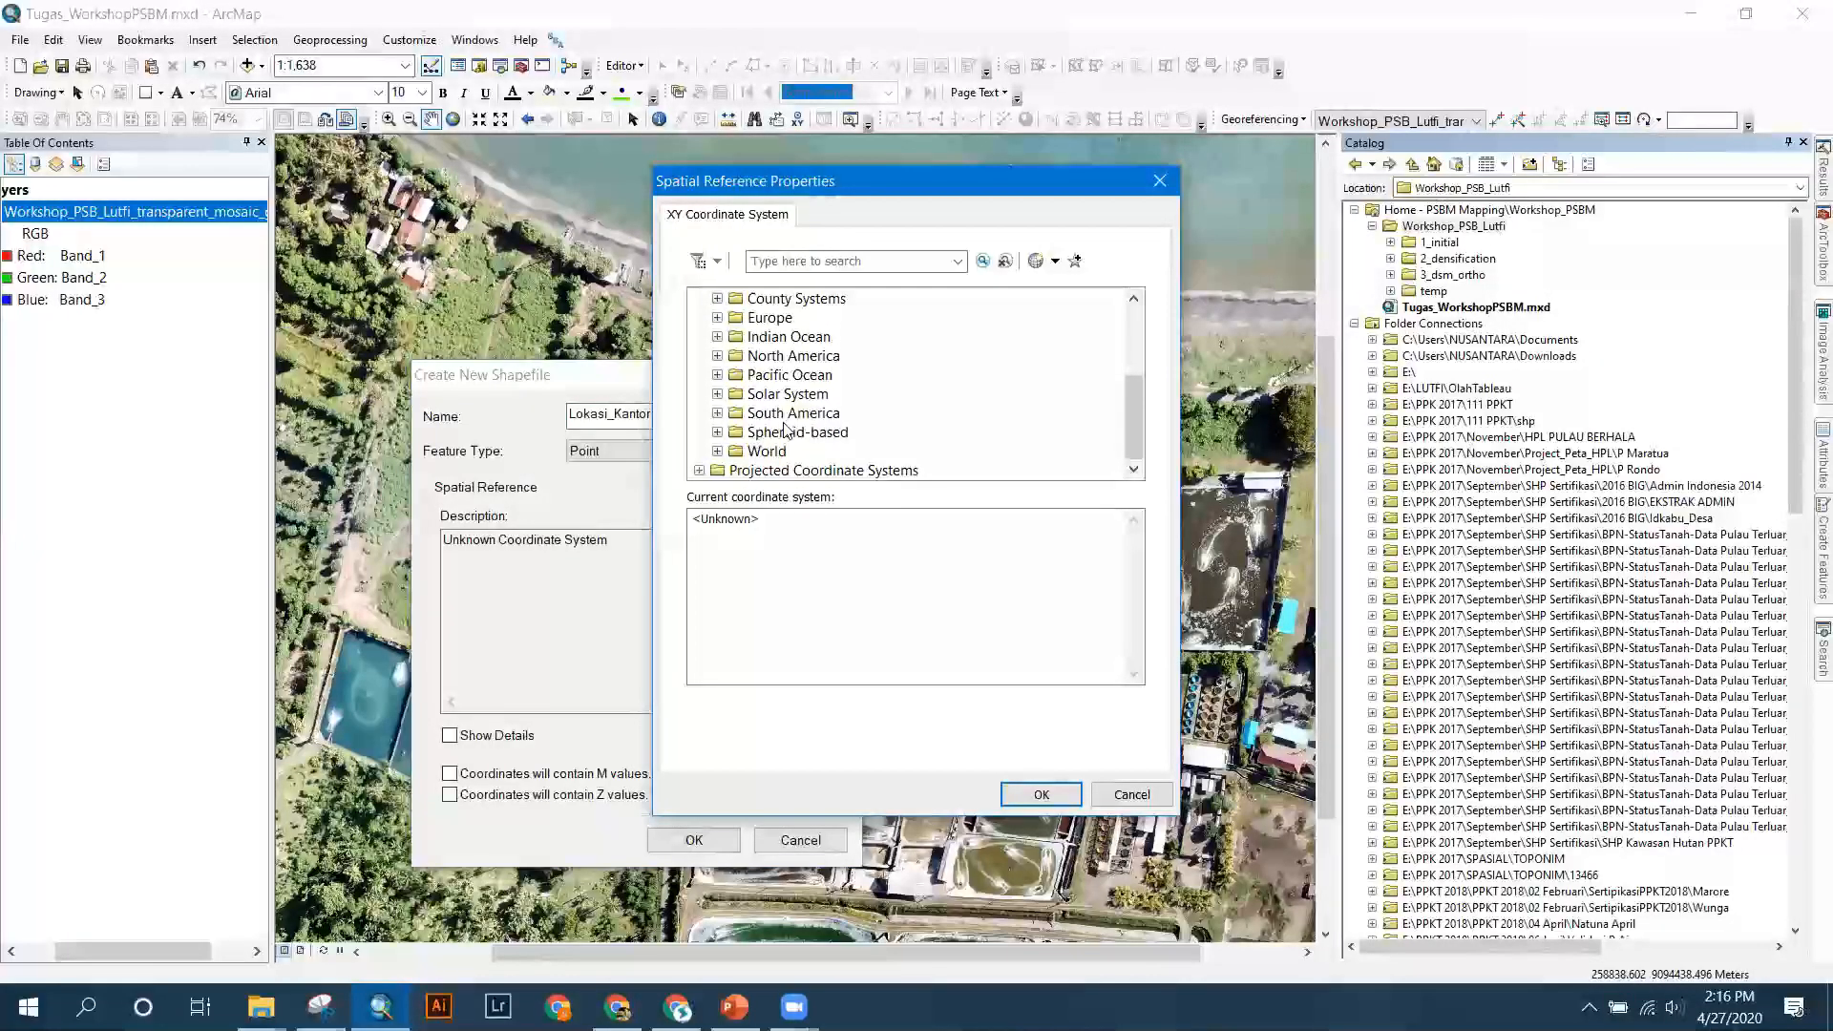
double_click(751, 450)
scroll(817, 401, down, 3)
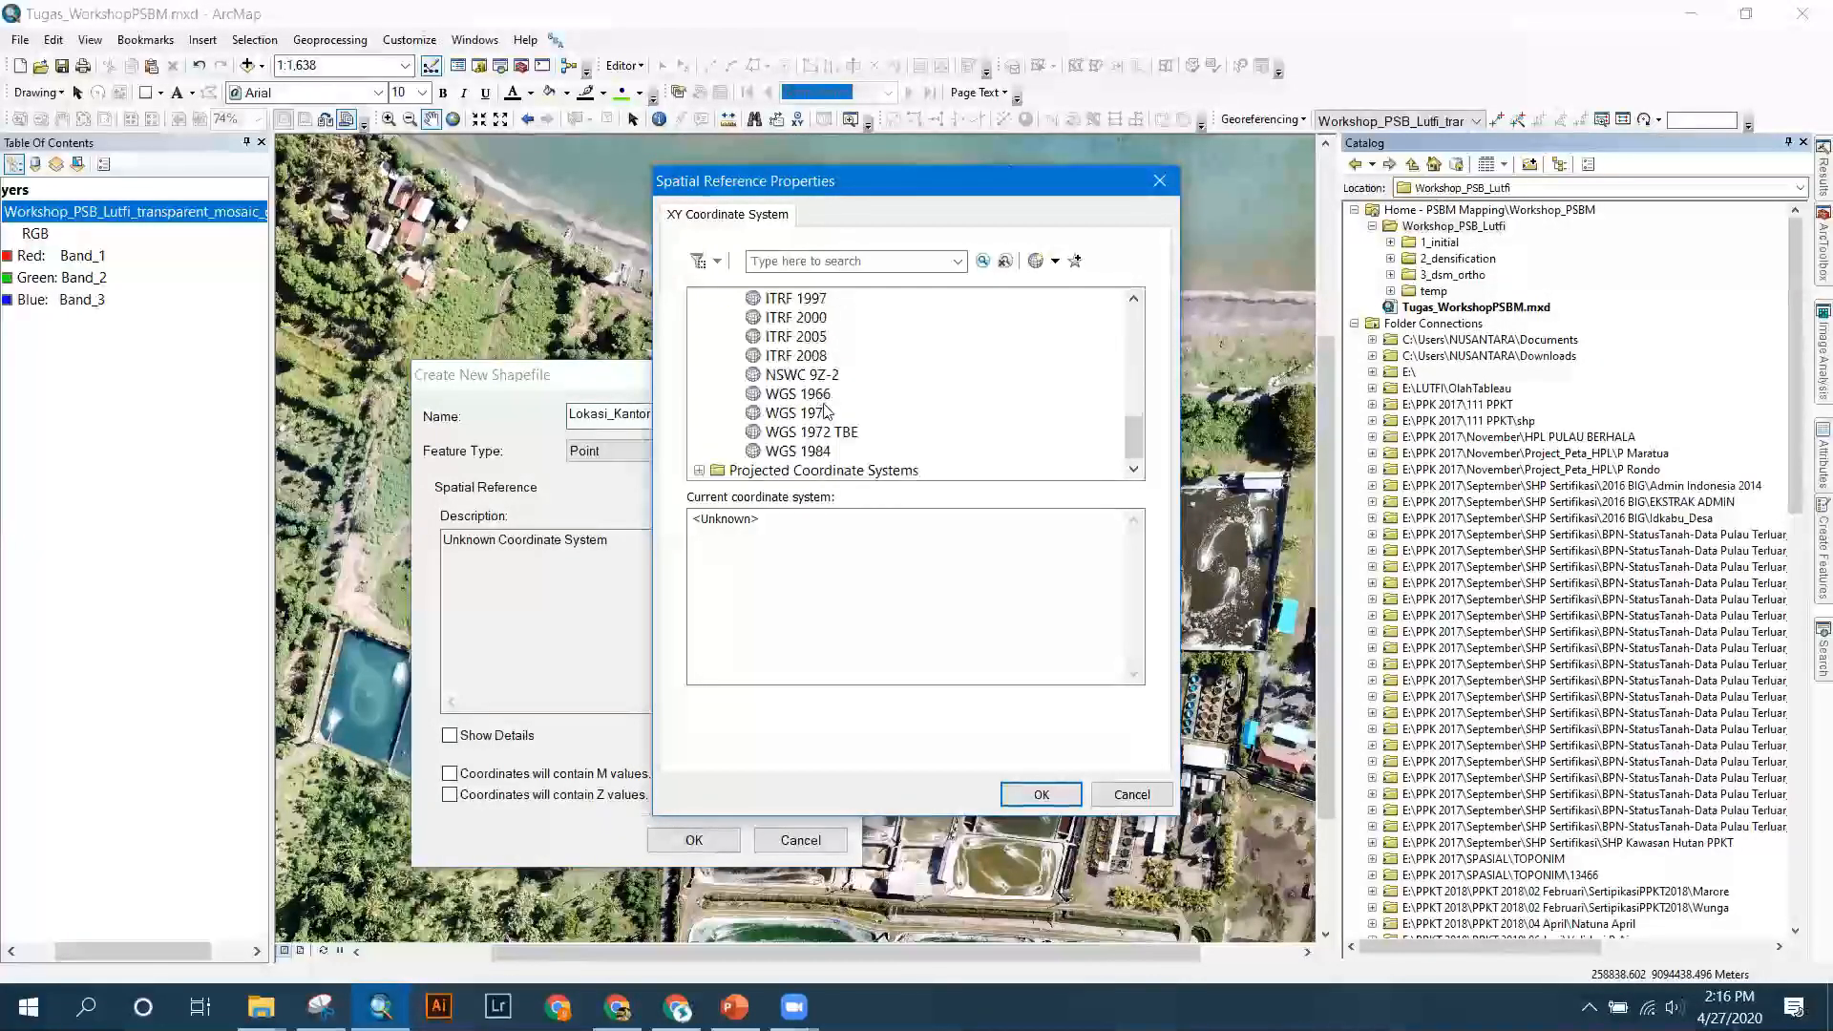
click(1037, 795)
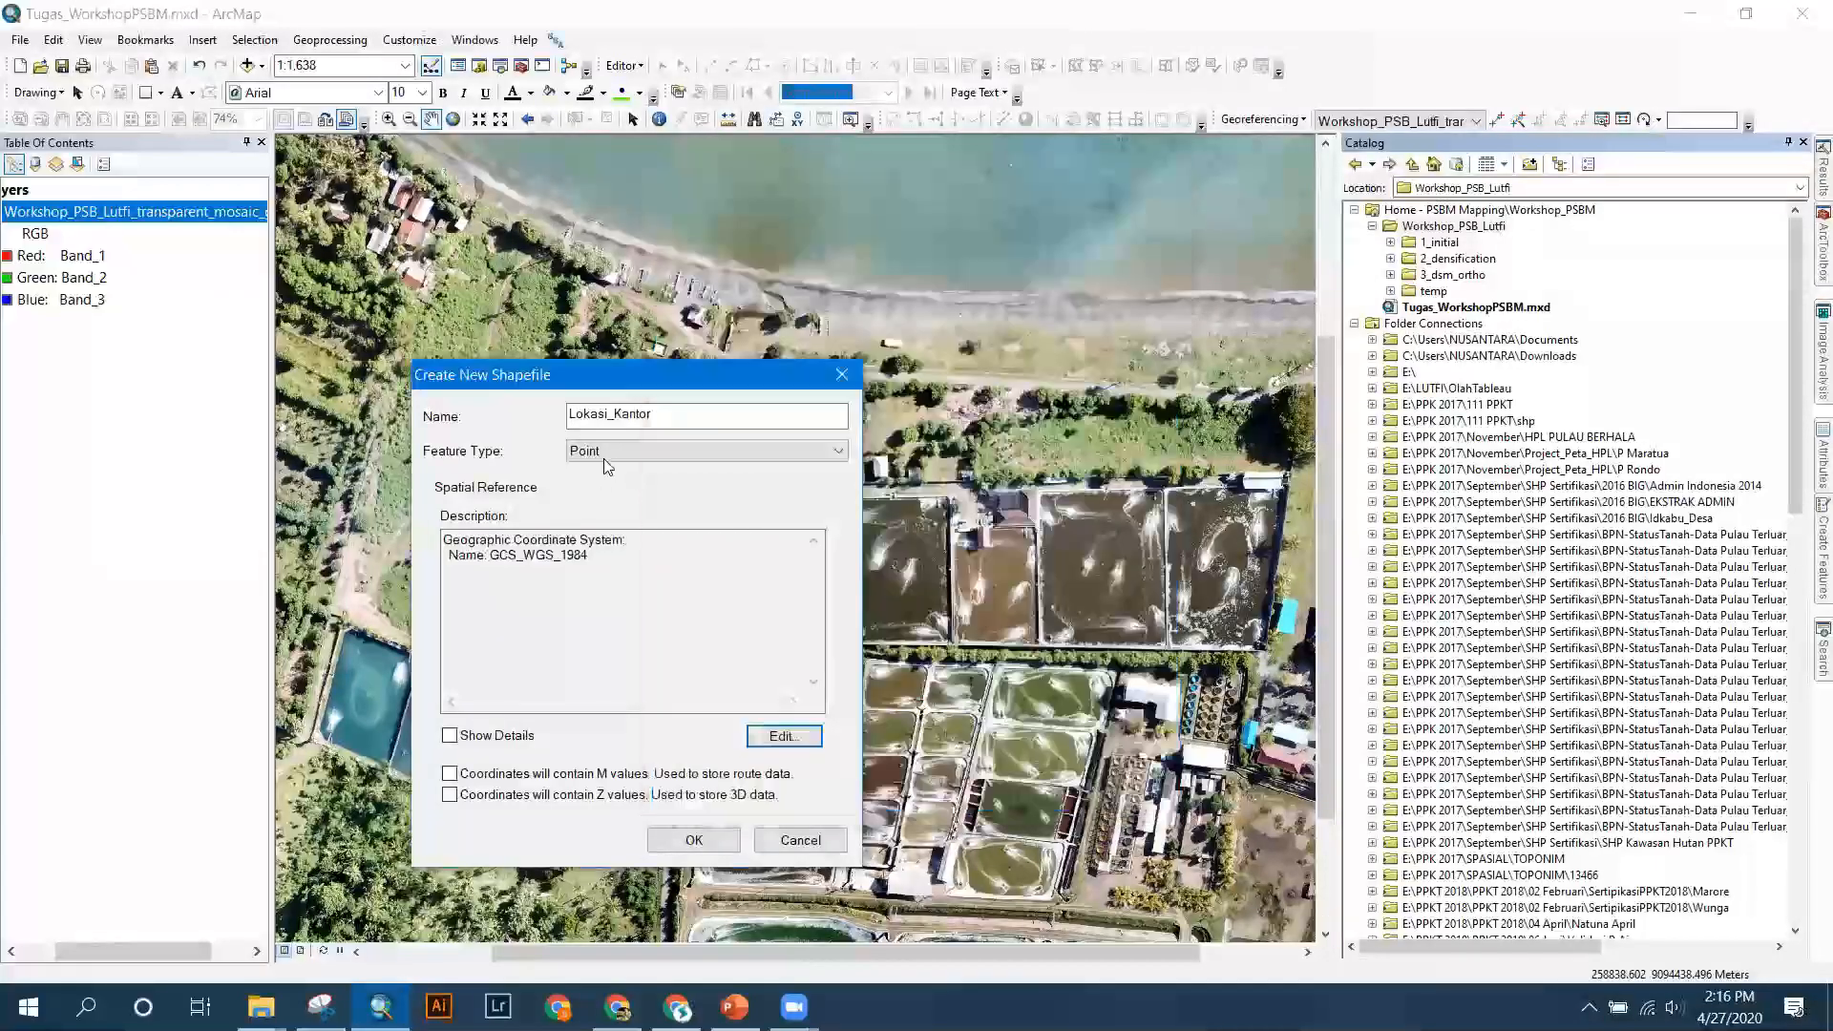
click(694, 840)
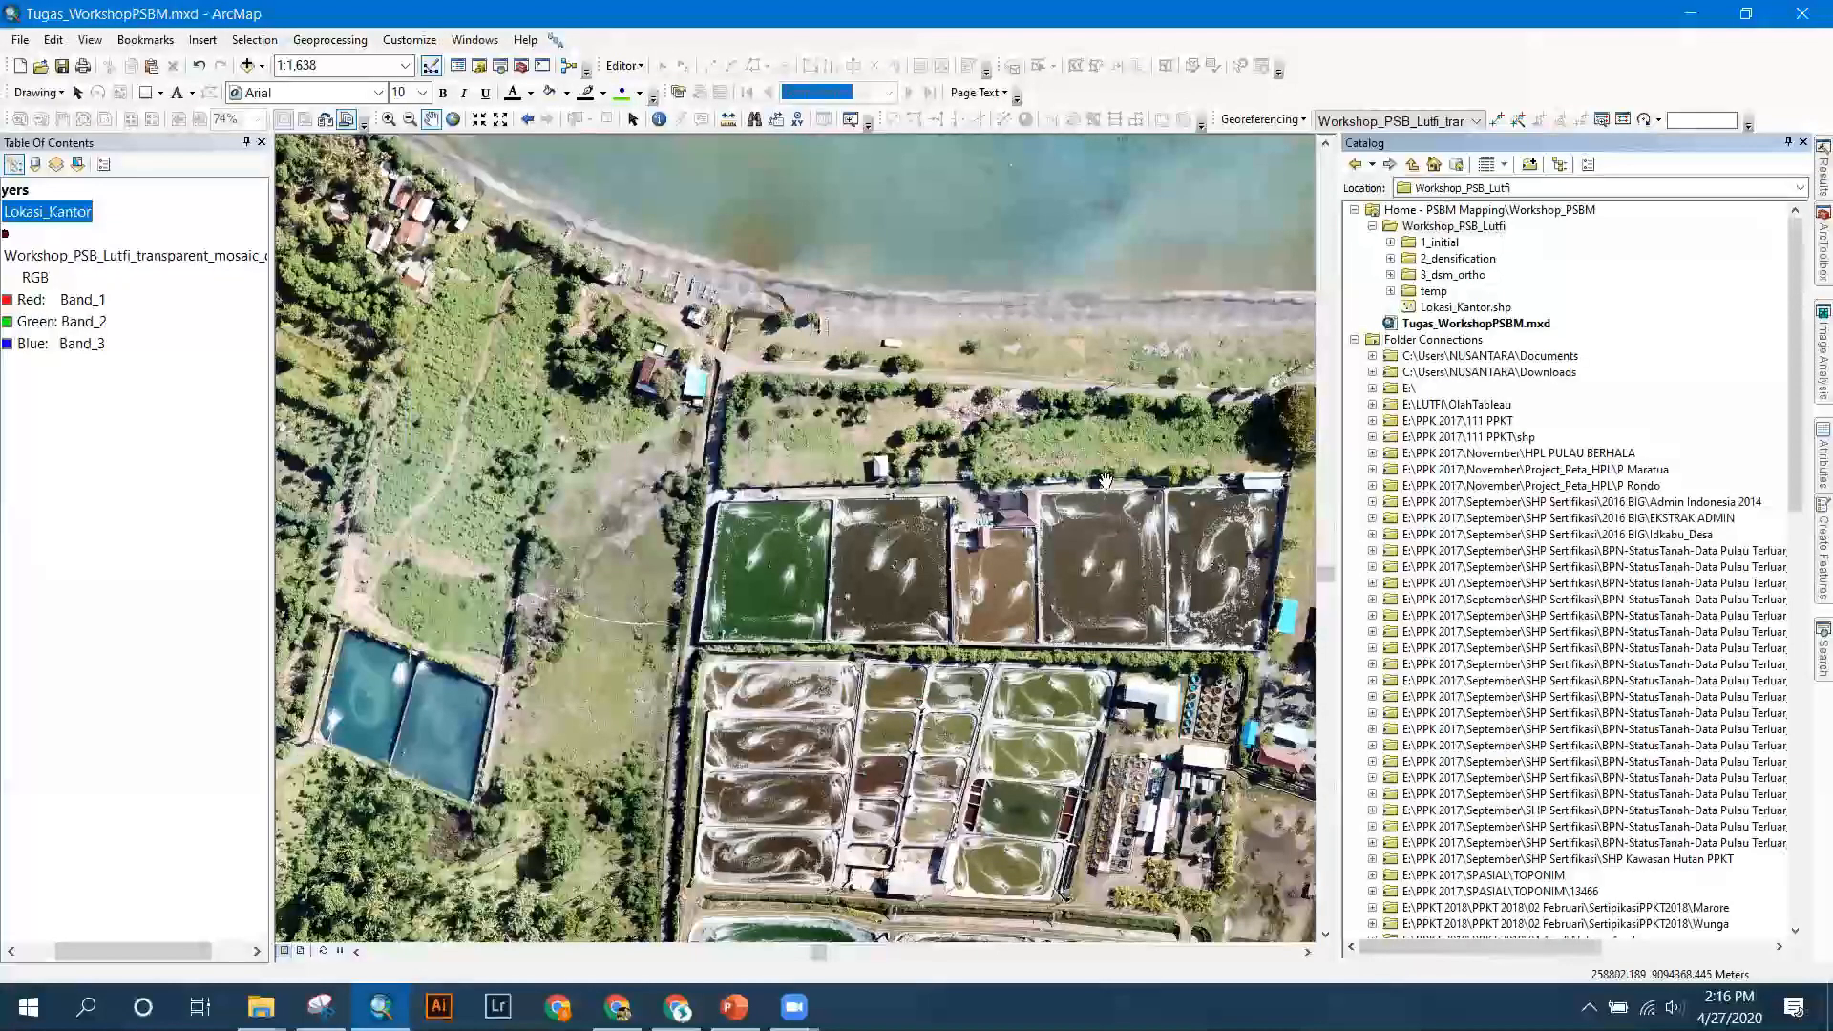
Add the Lokasi_Kantor shapefile from the Catalog to the map once more and remove the duplicate layer.
click(1458, 310)
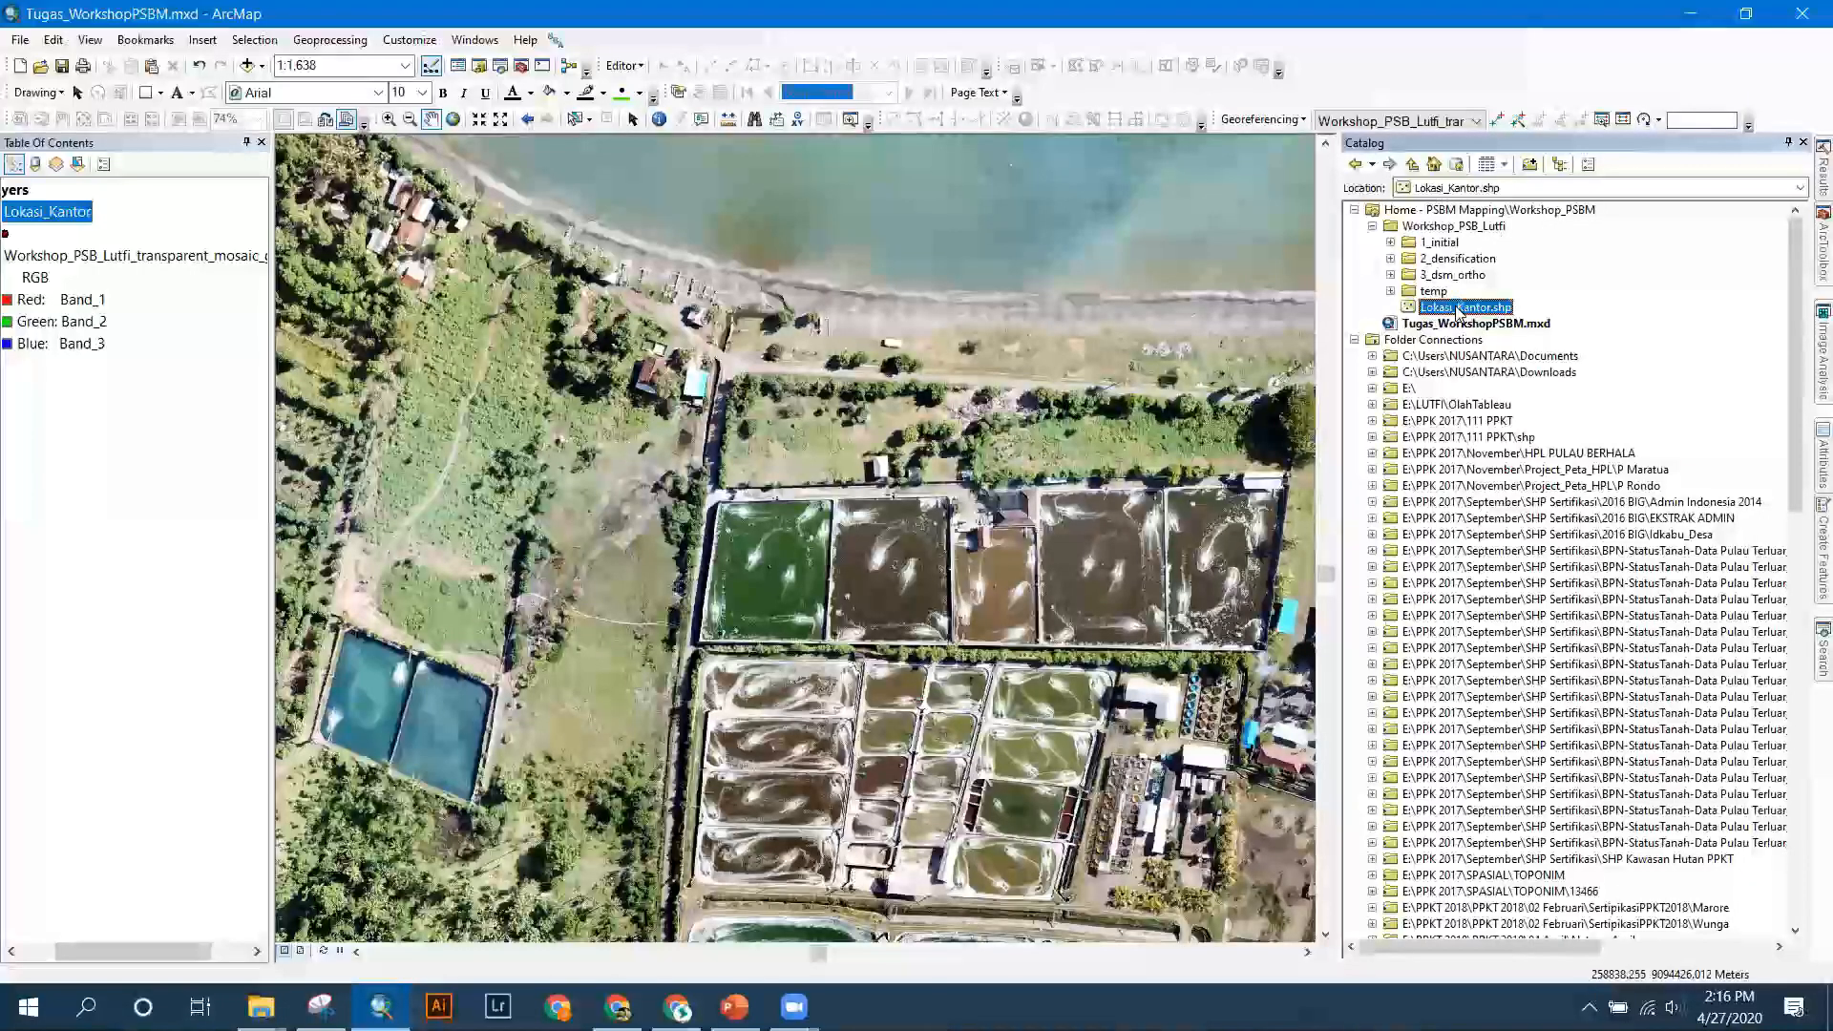
right_click(1458, 310)
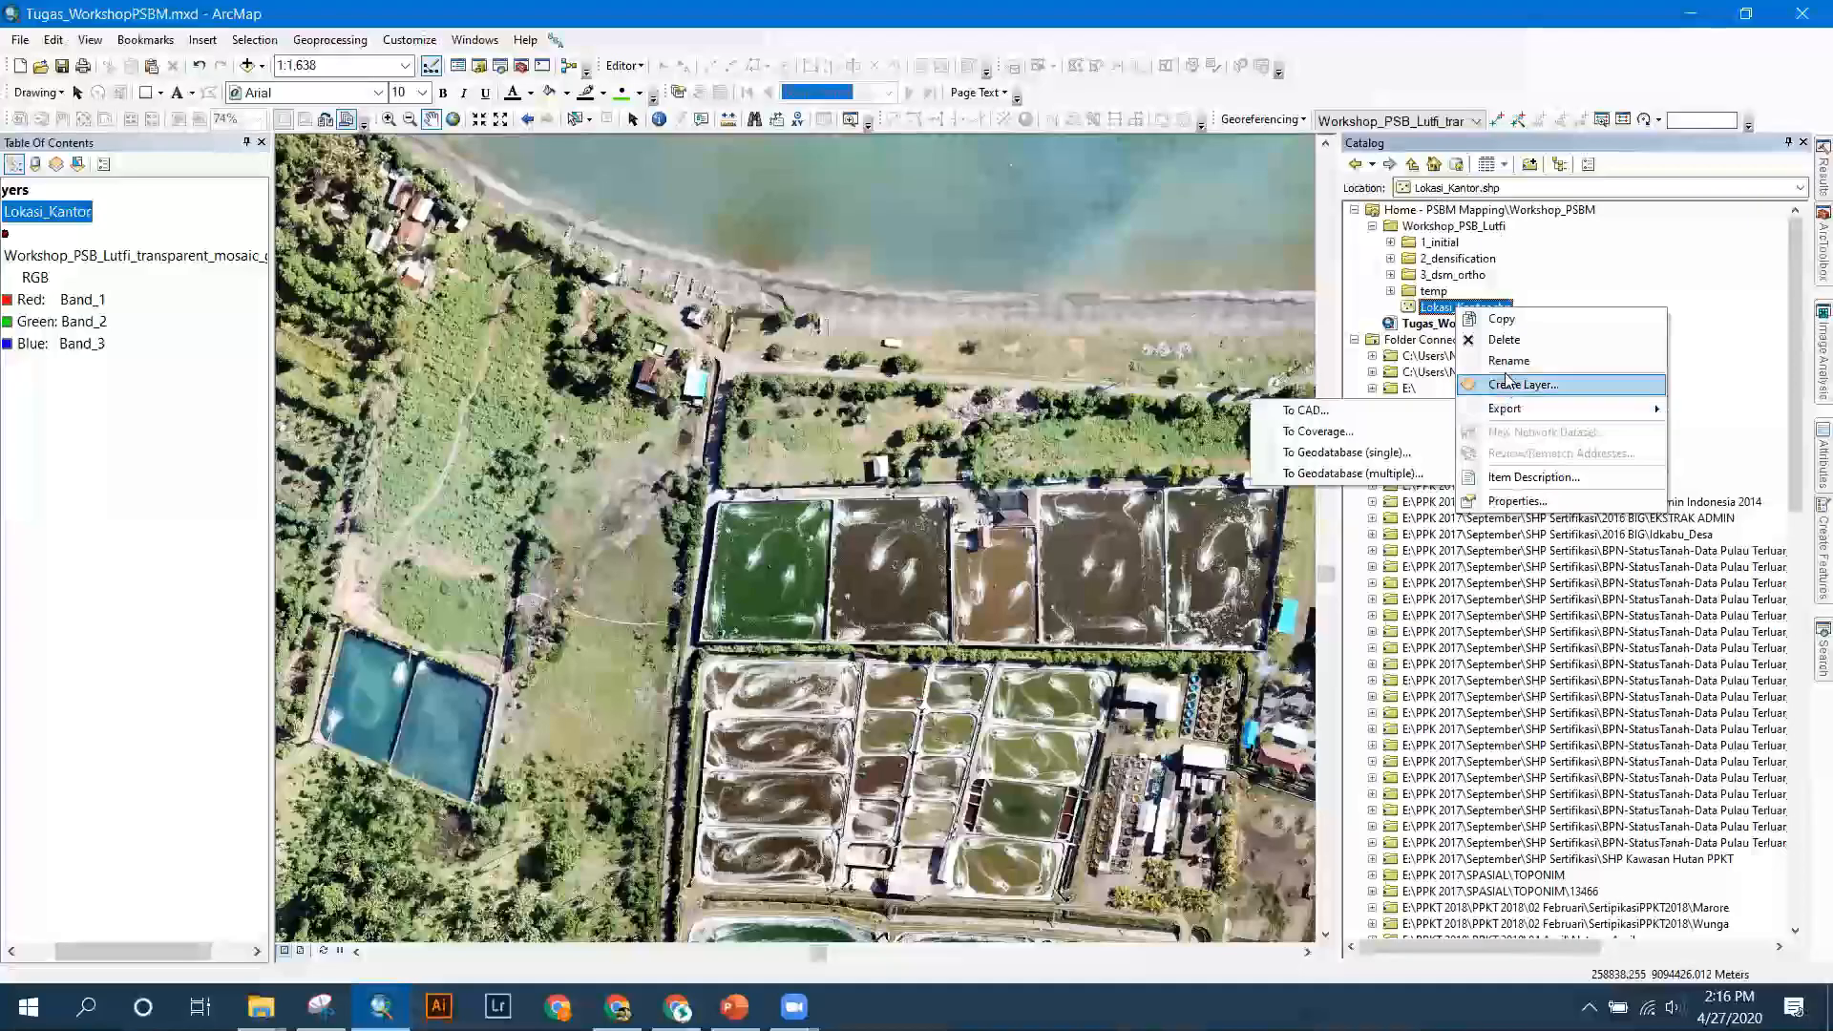
click(1437, 310)
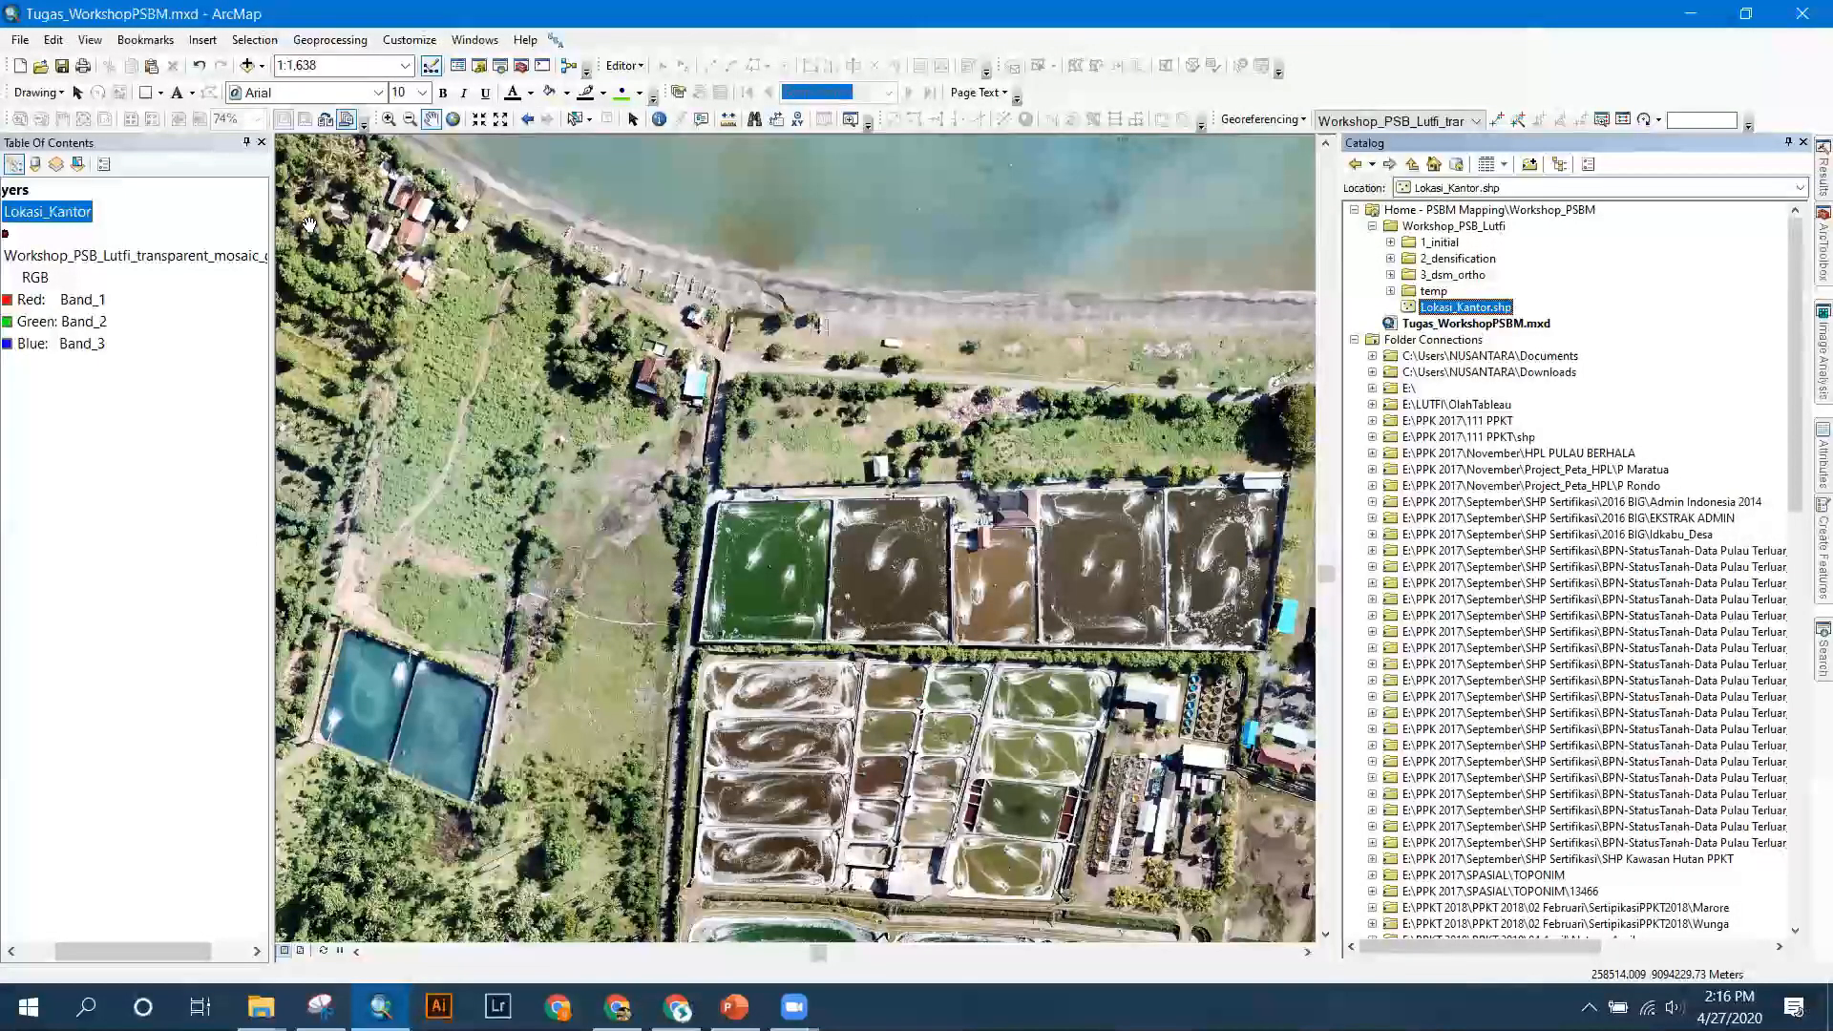
drag(308, 224, 519, 225)
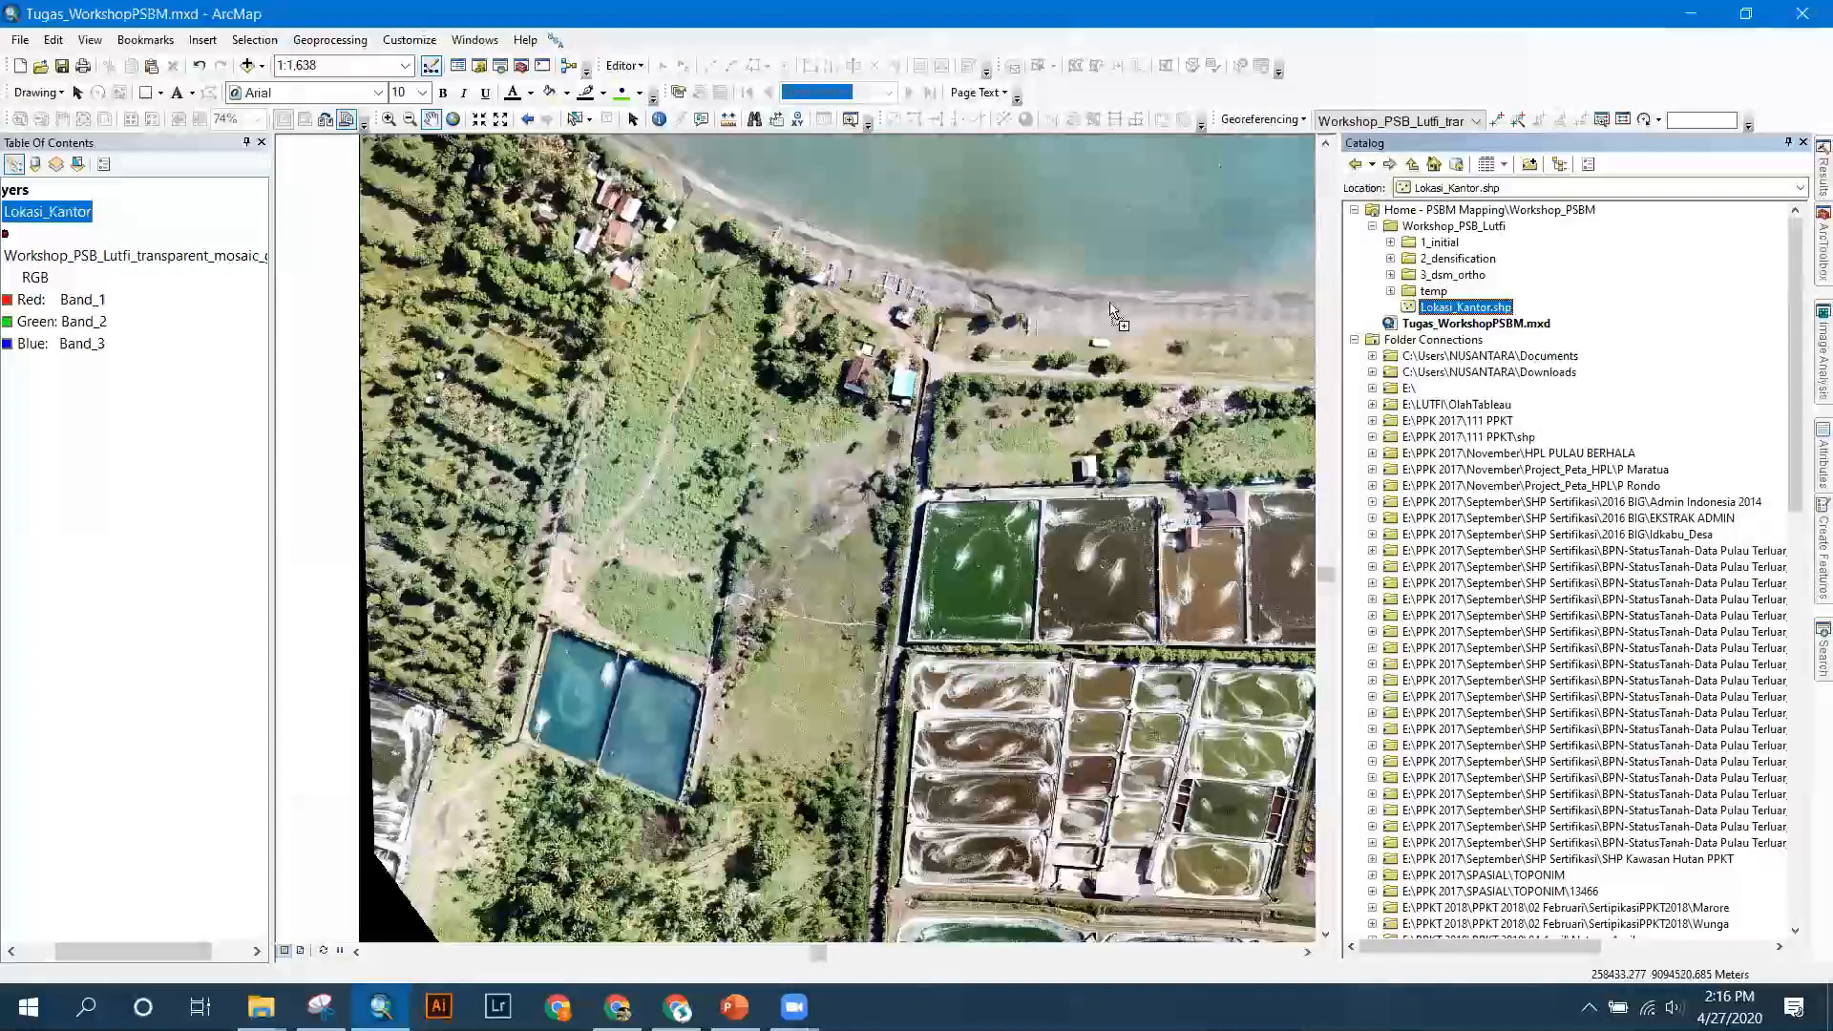
drag(129, 210, 130, 233)
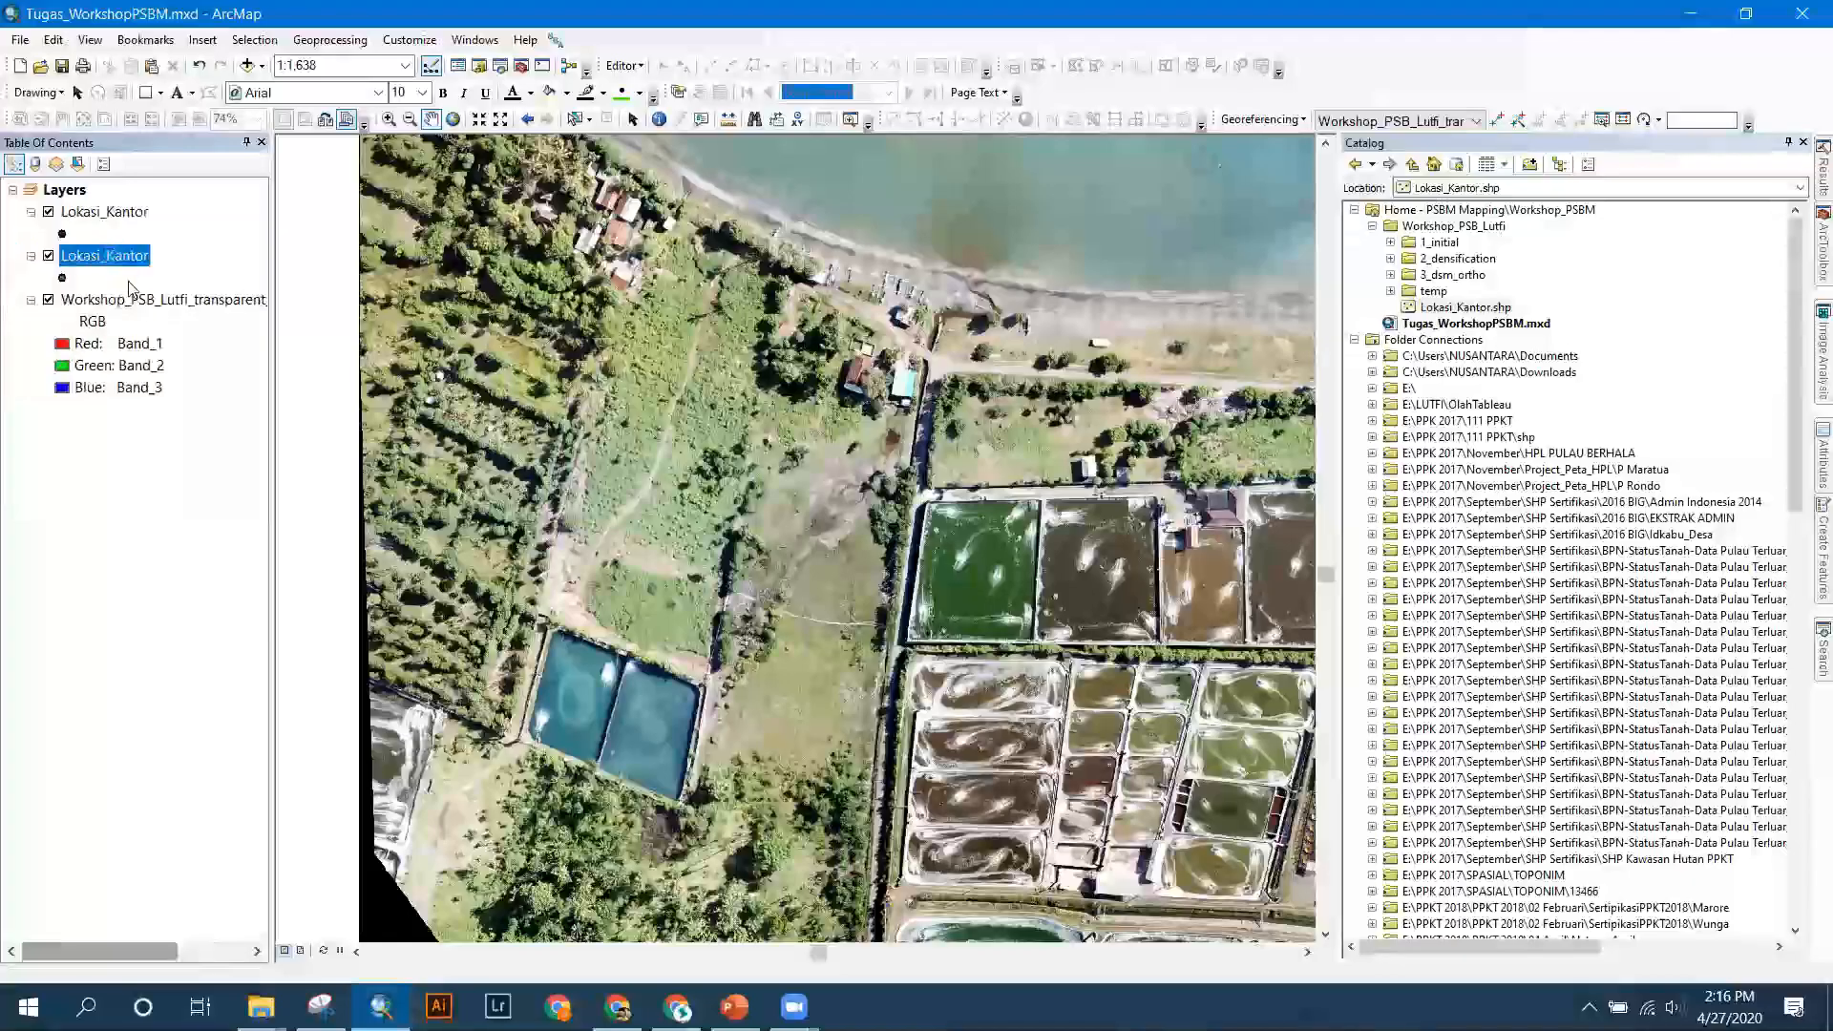
key(Delete)
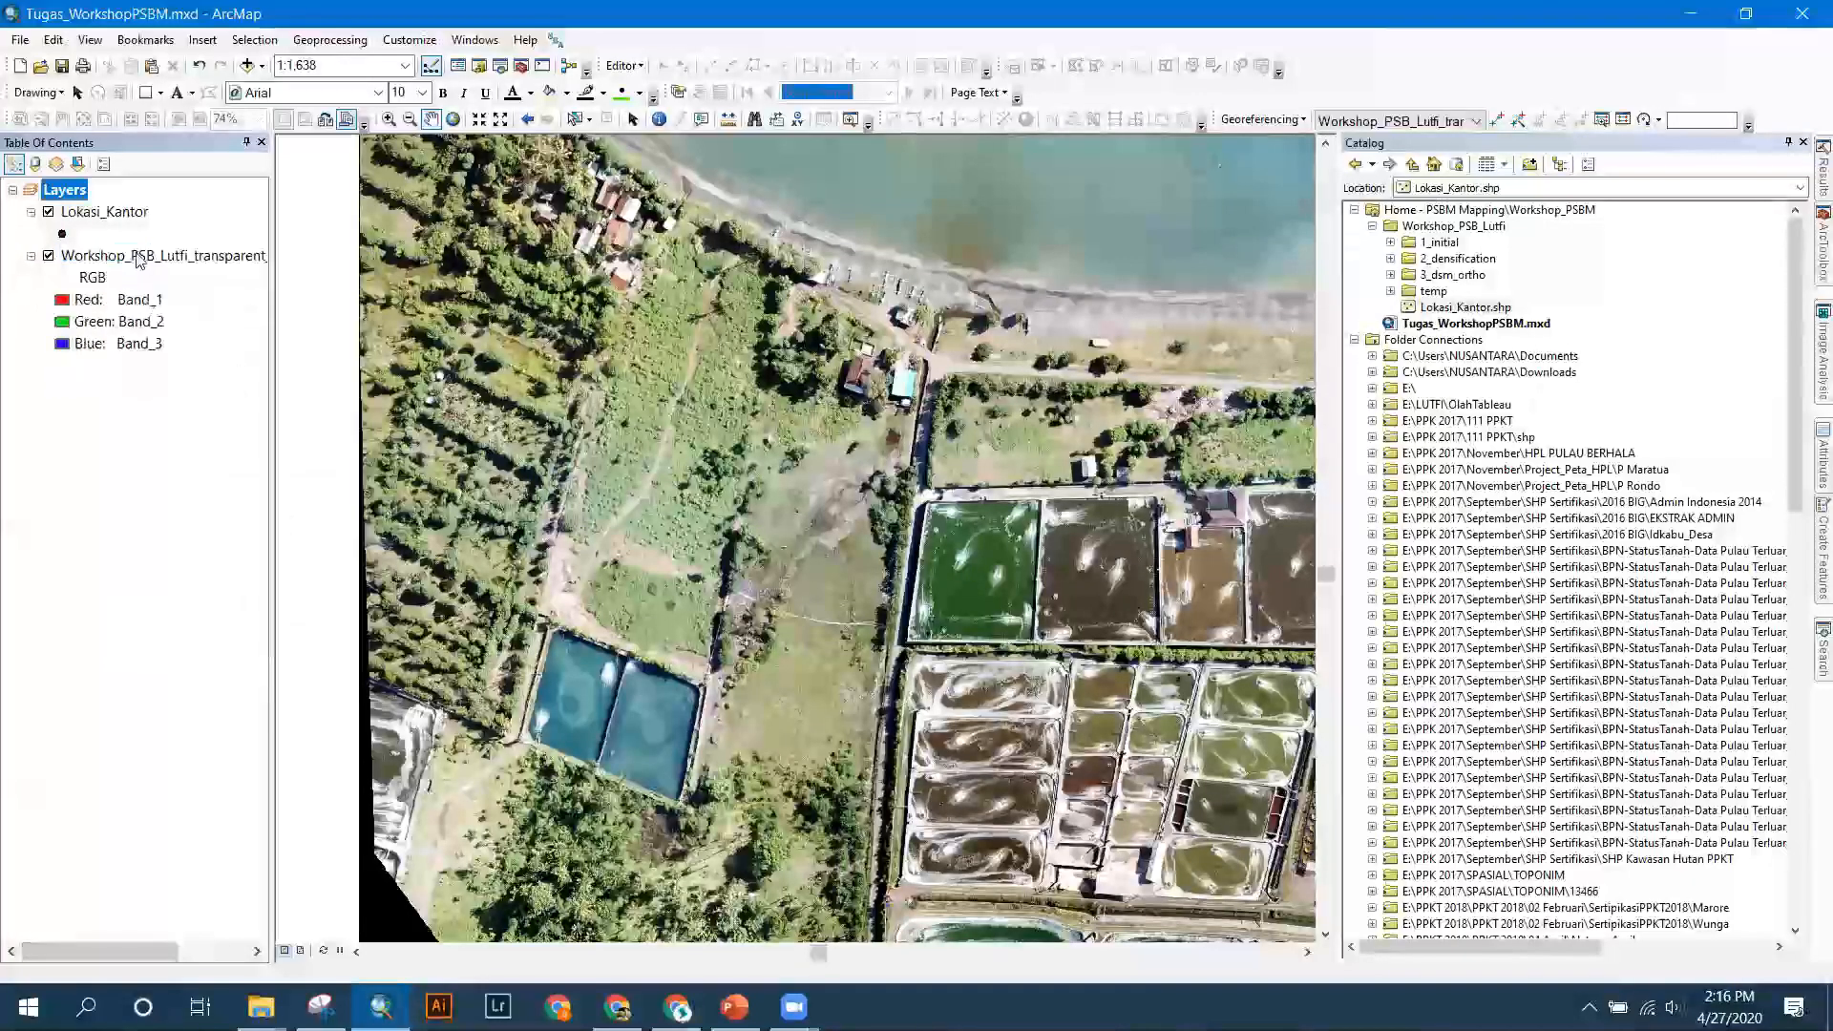
right_click(113, 216)
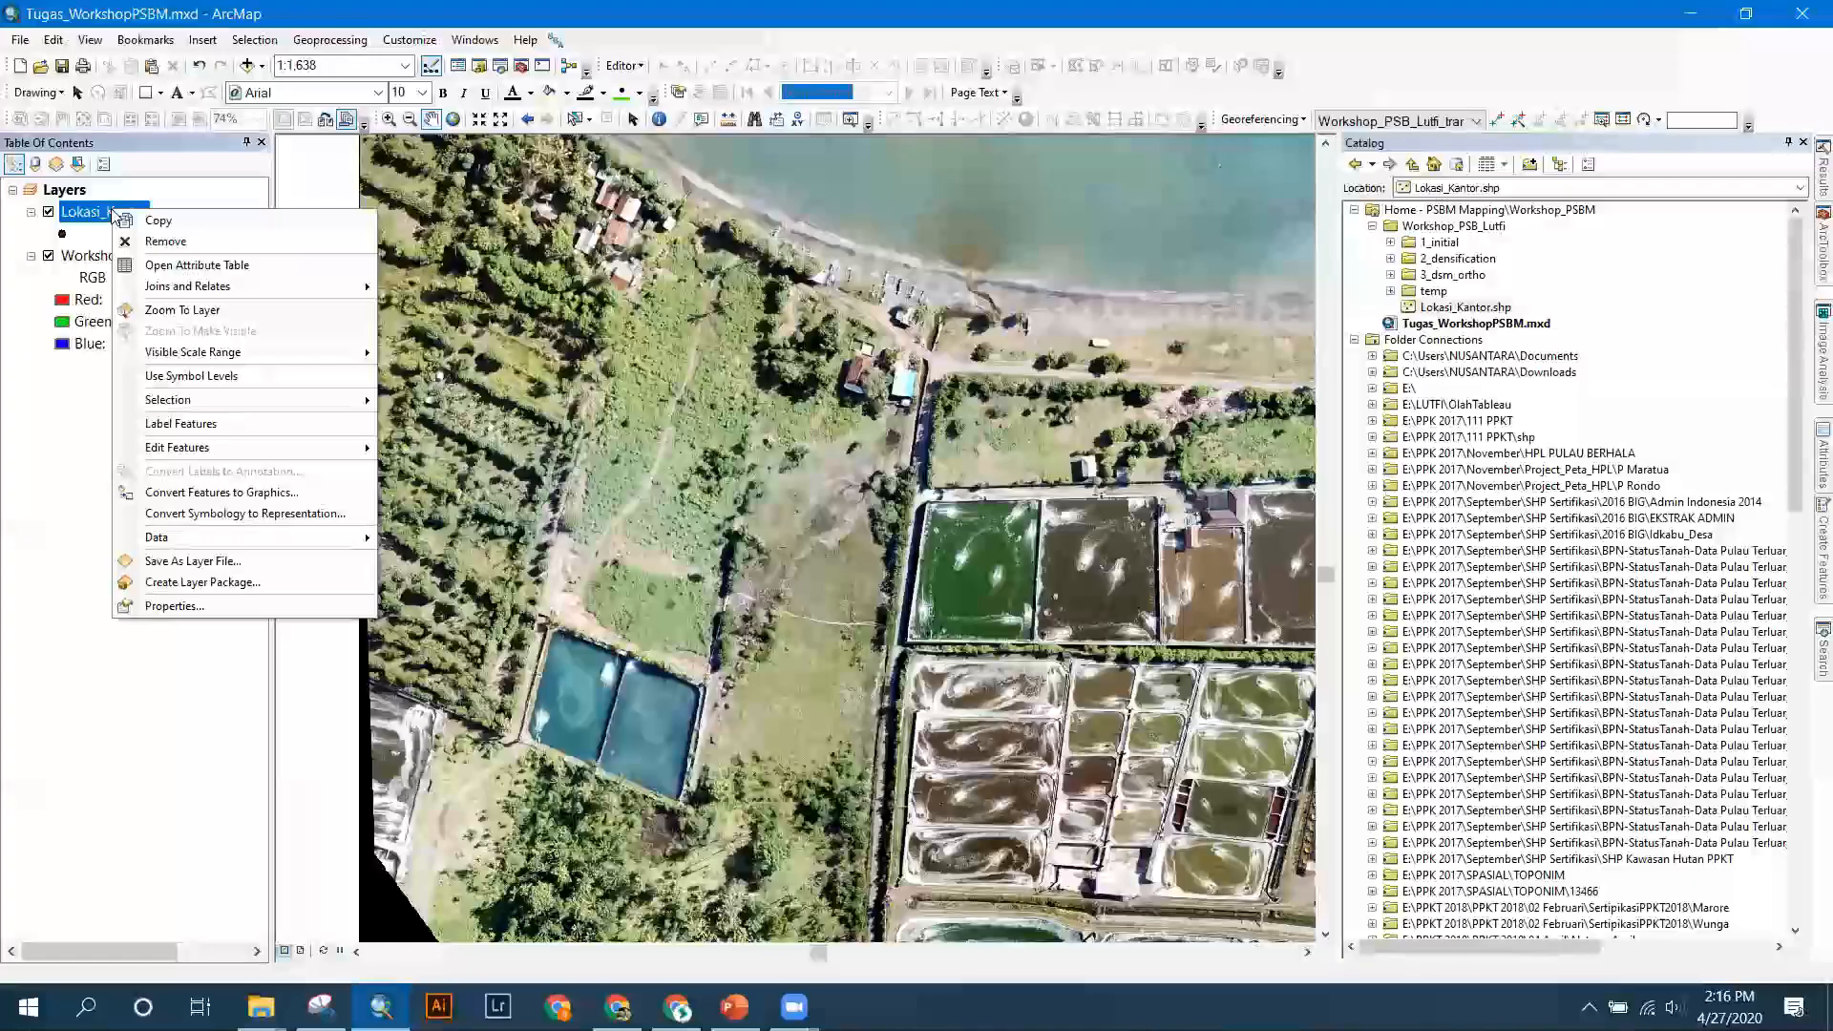
click(630, 62)
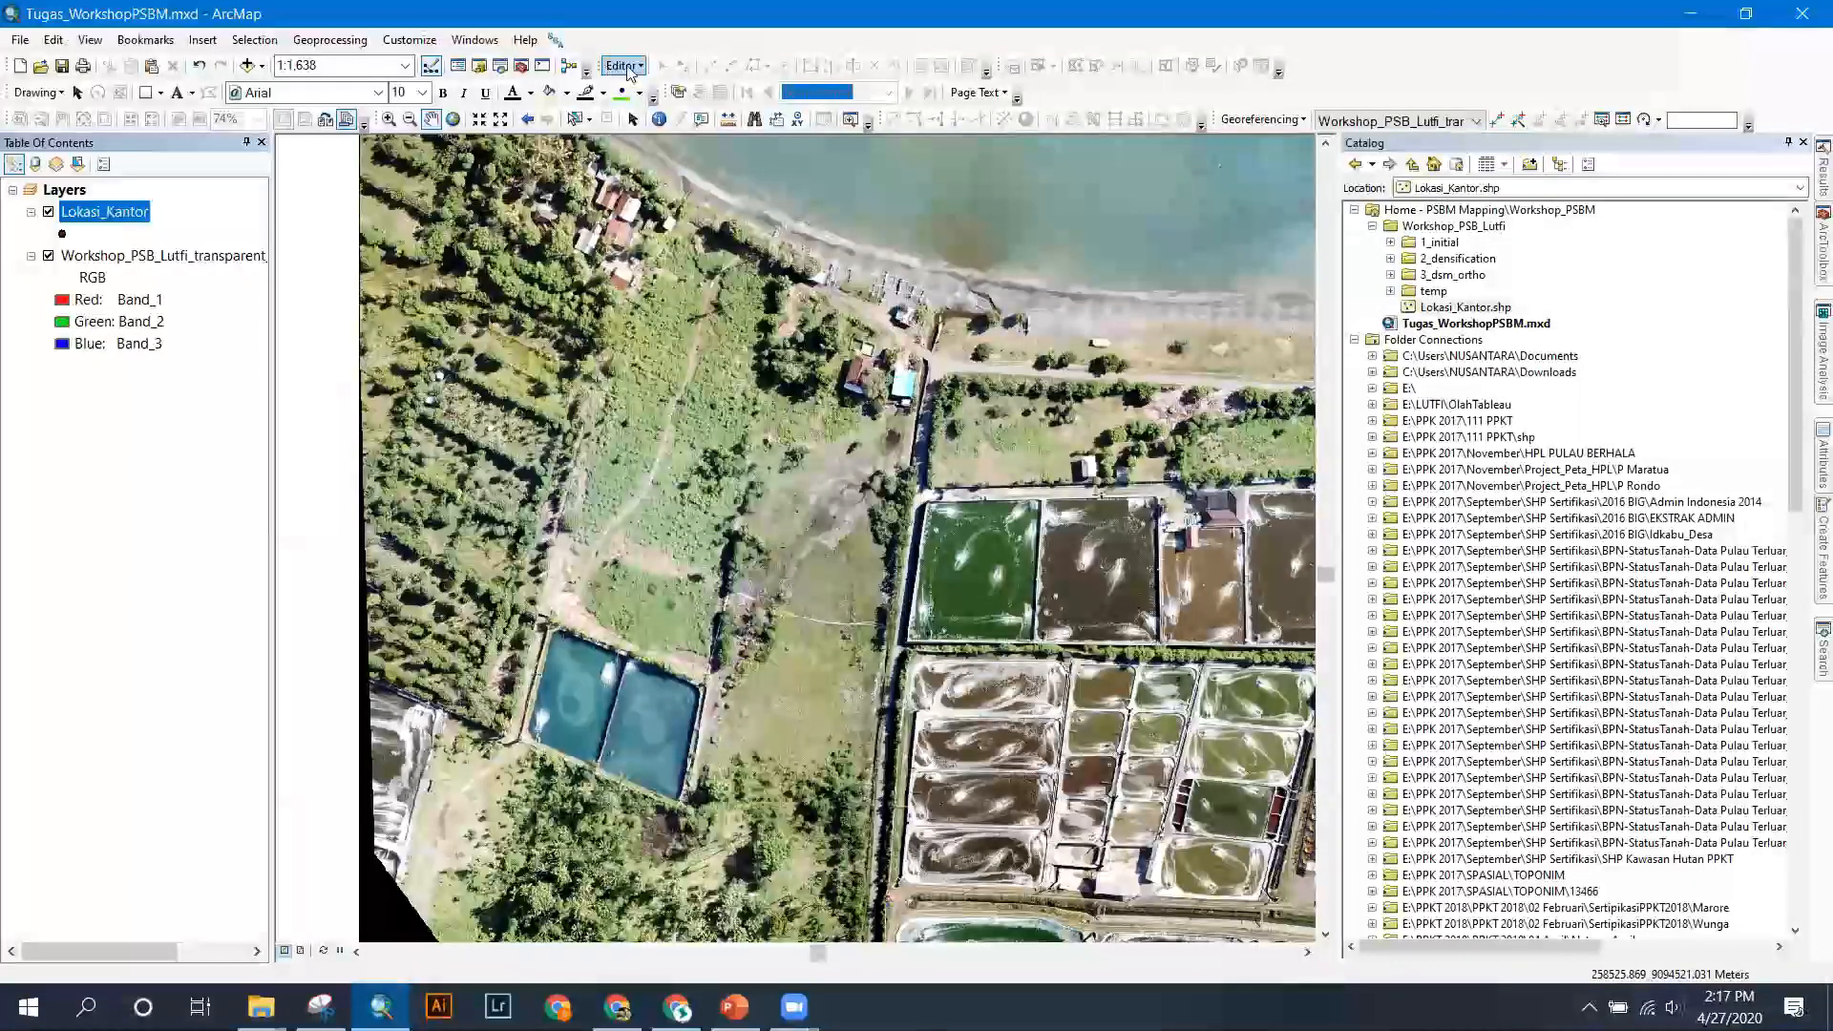
click(630, 67)
click(666, 71)
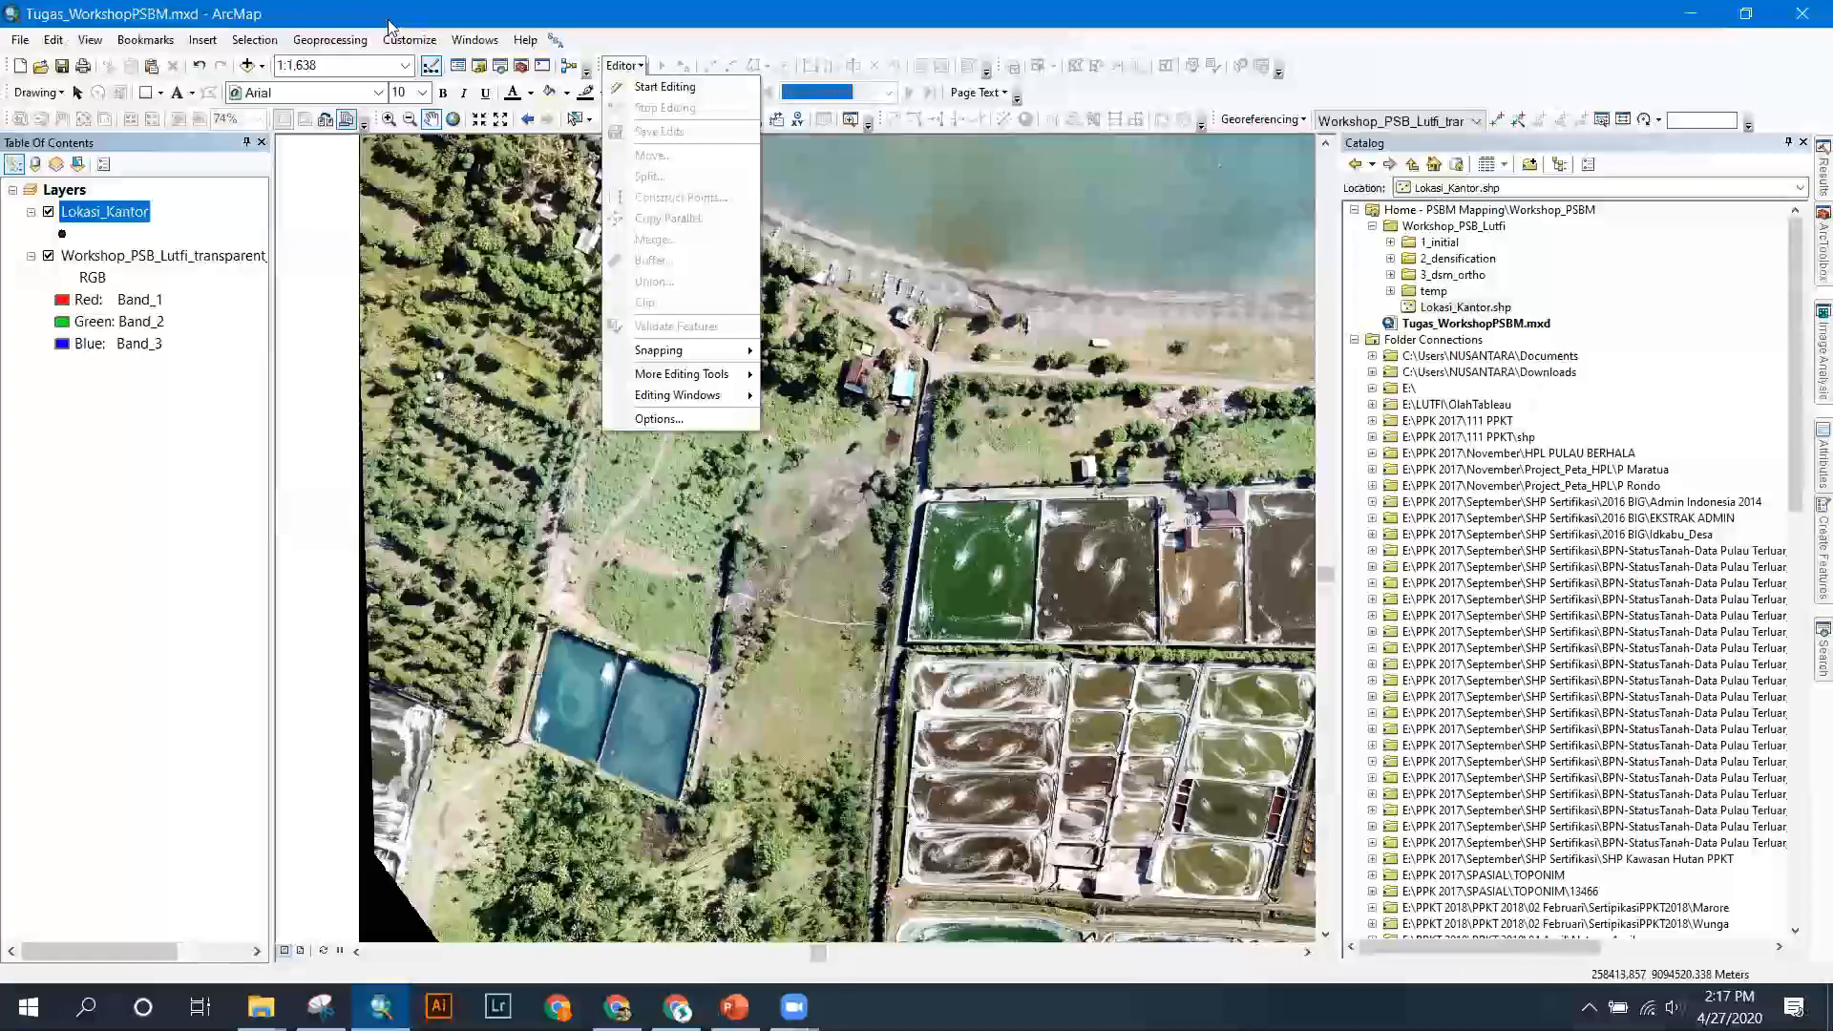
click(416, 38)
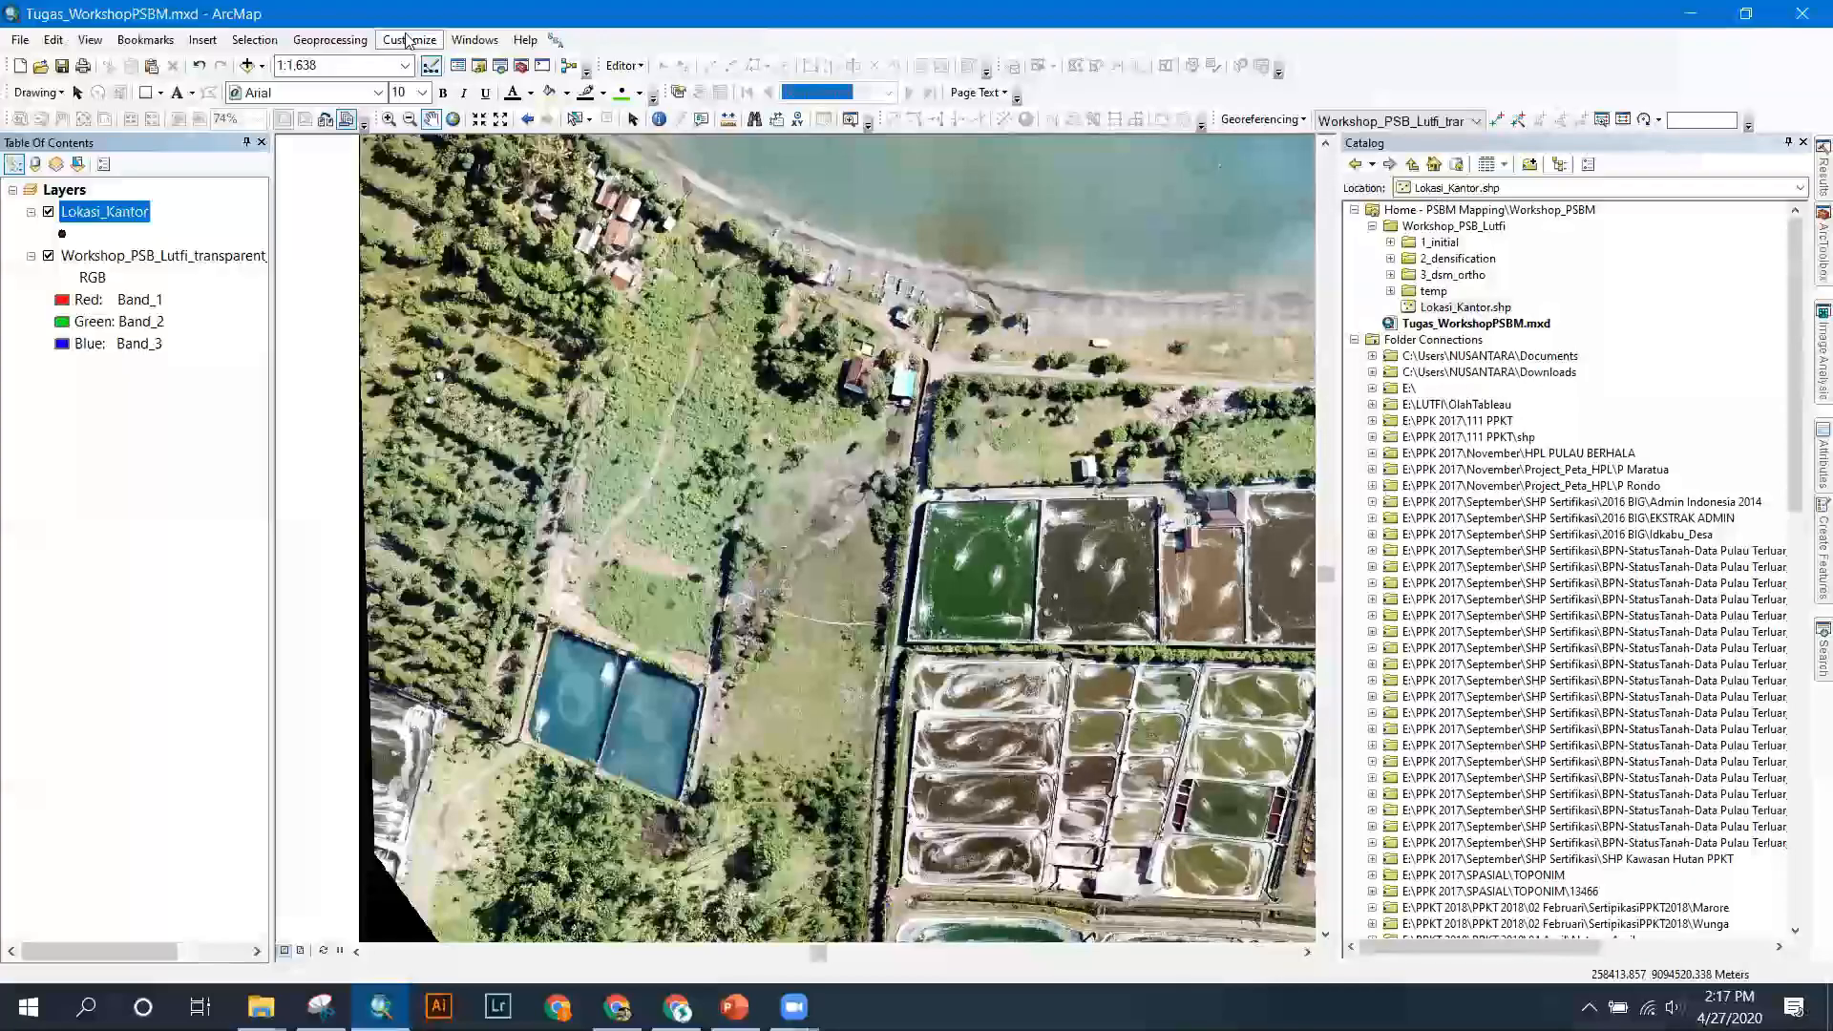
click(407, 40)
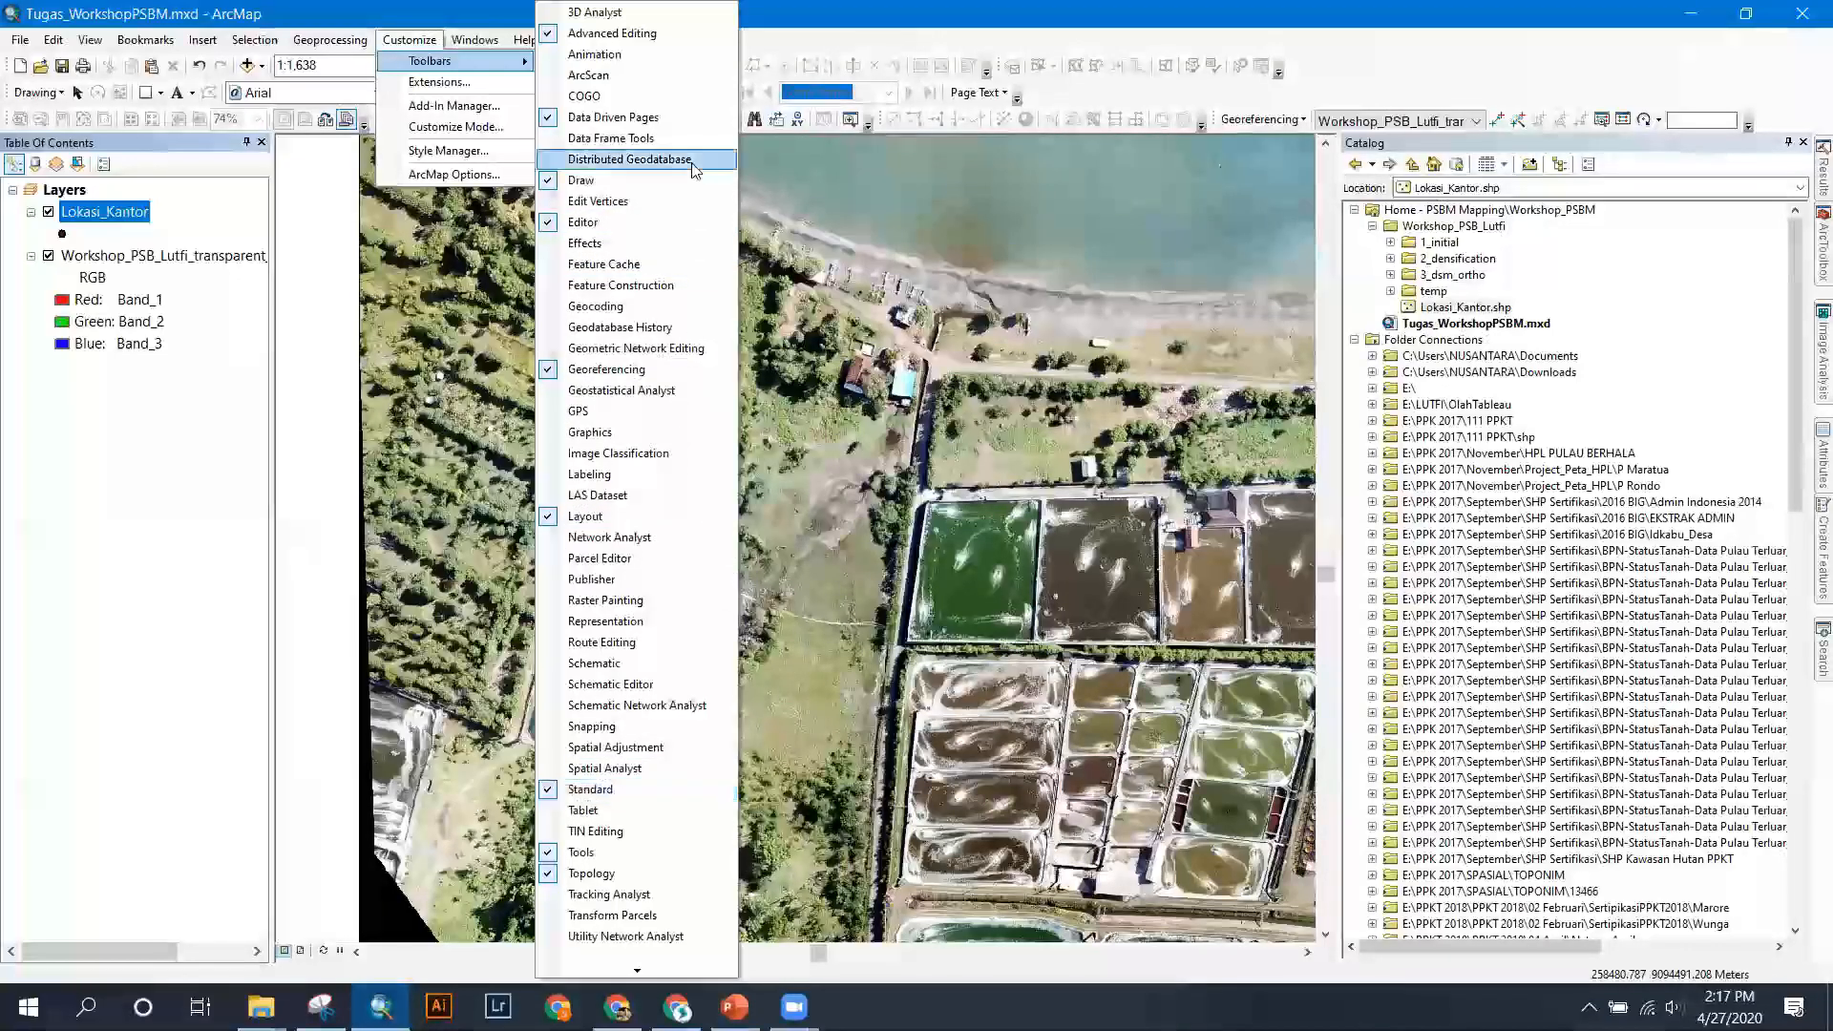
click(1136, 60)
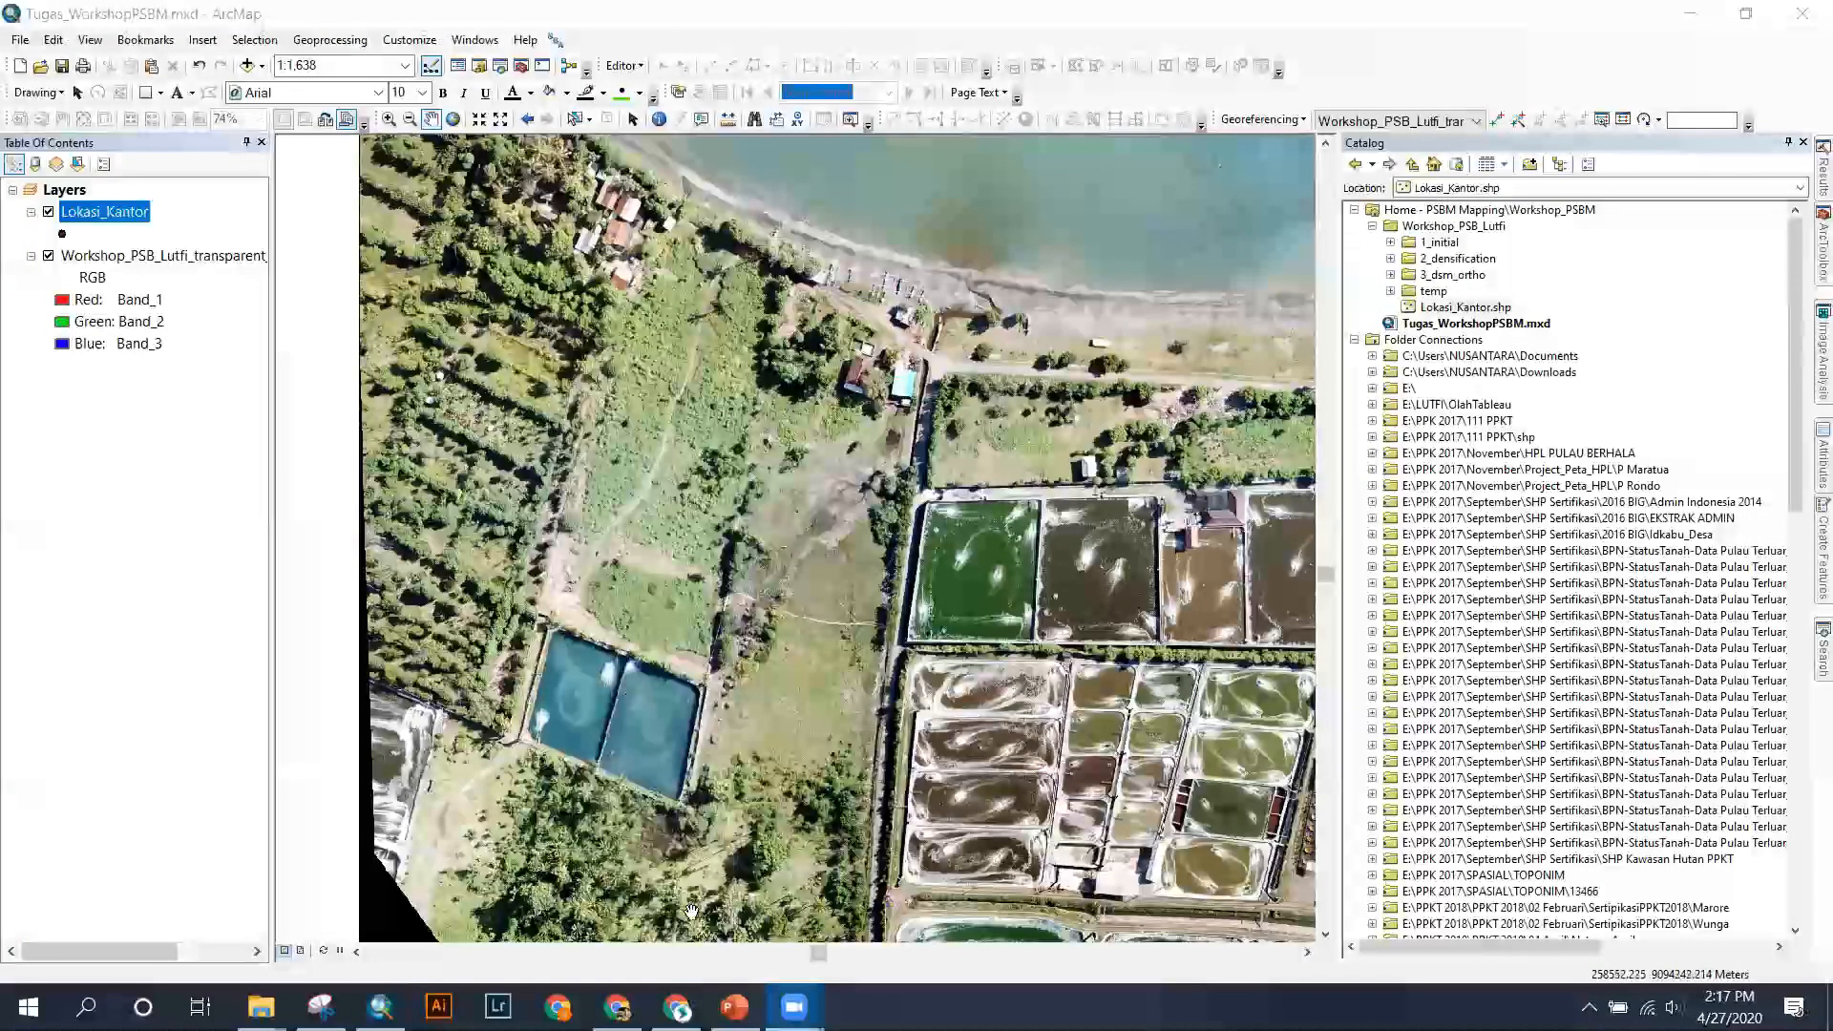
Check the page layout, return to the data view and bring the eastern side of the mosaic into view.
click(300, 952)
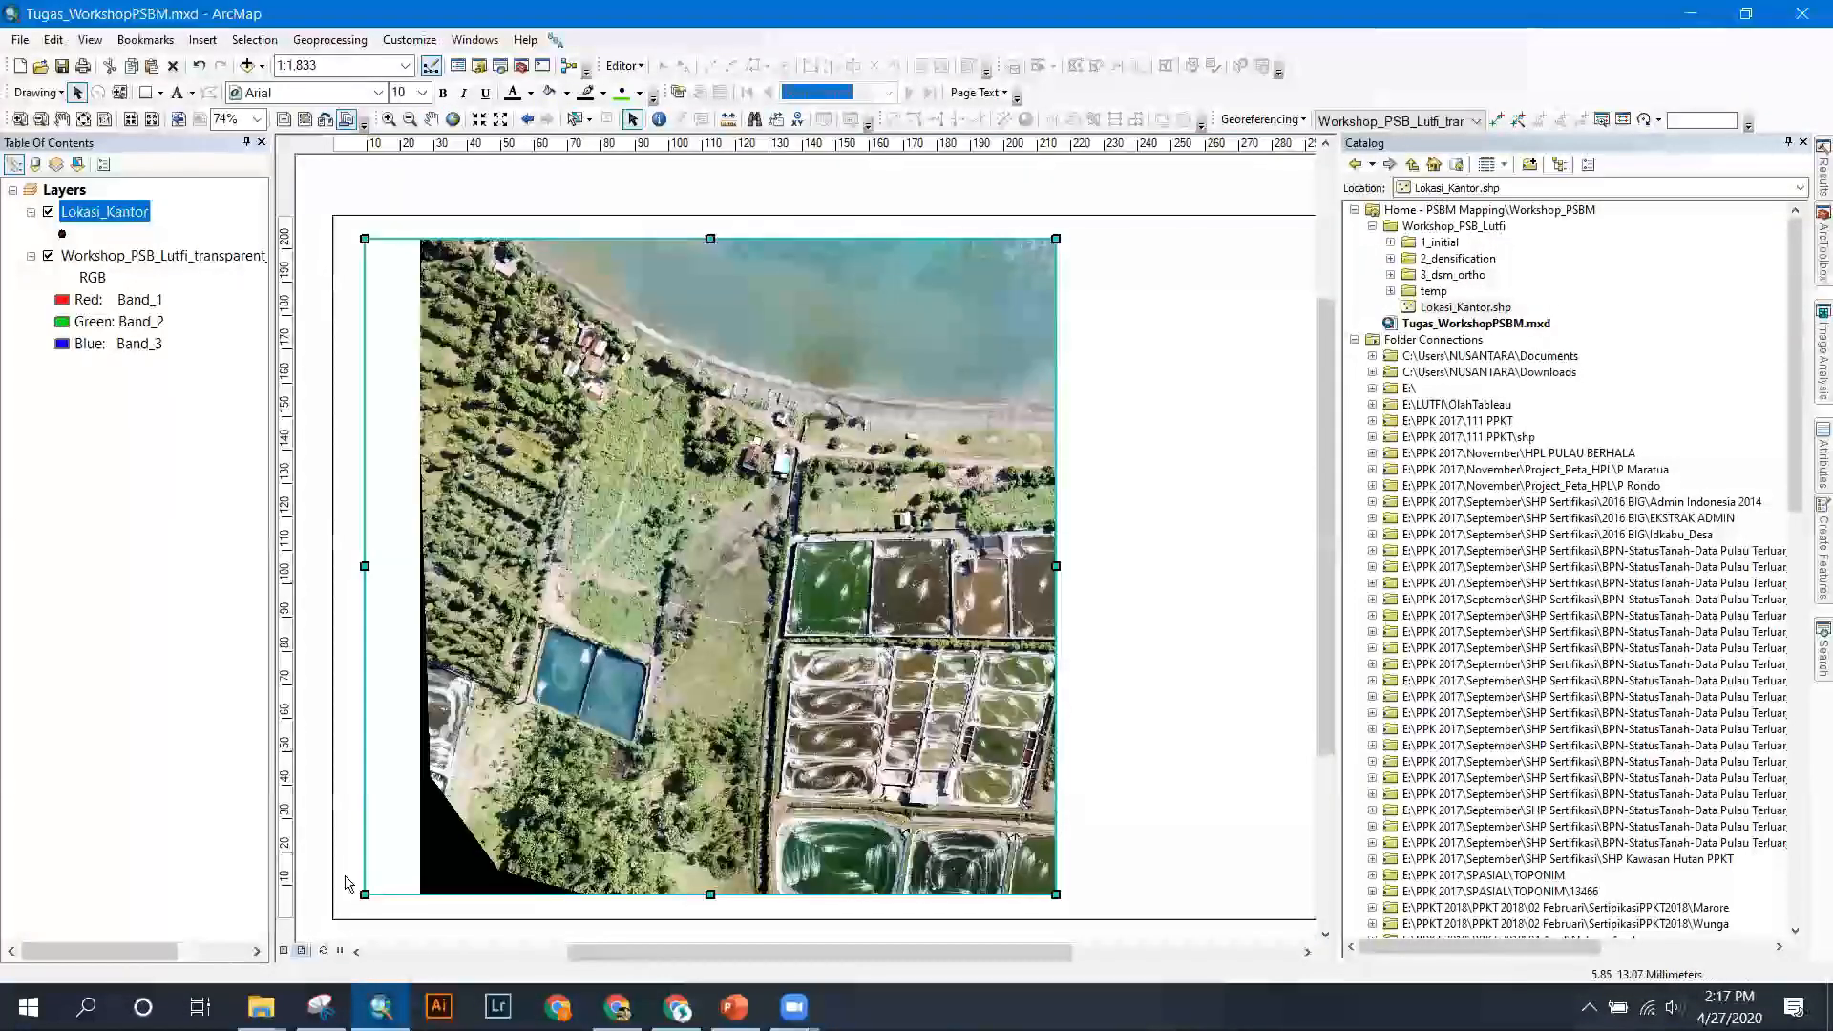
click(283, 952)
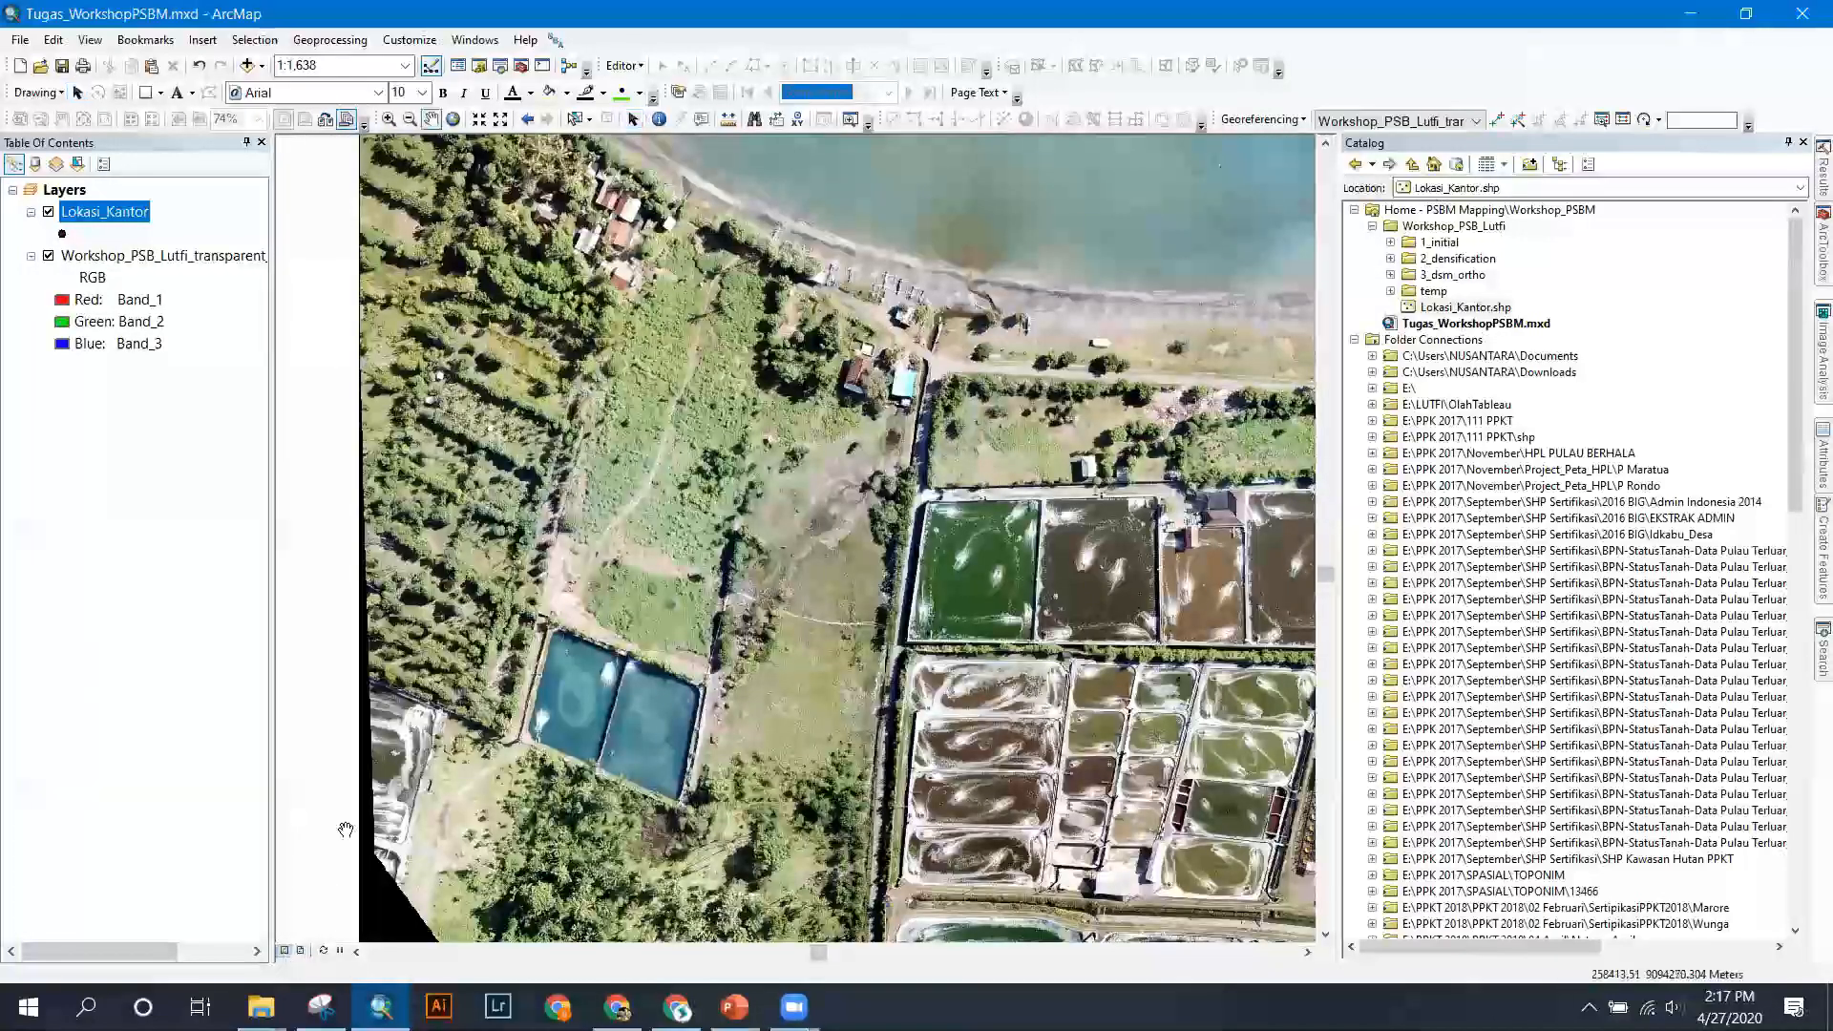
click(1307, 952)
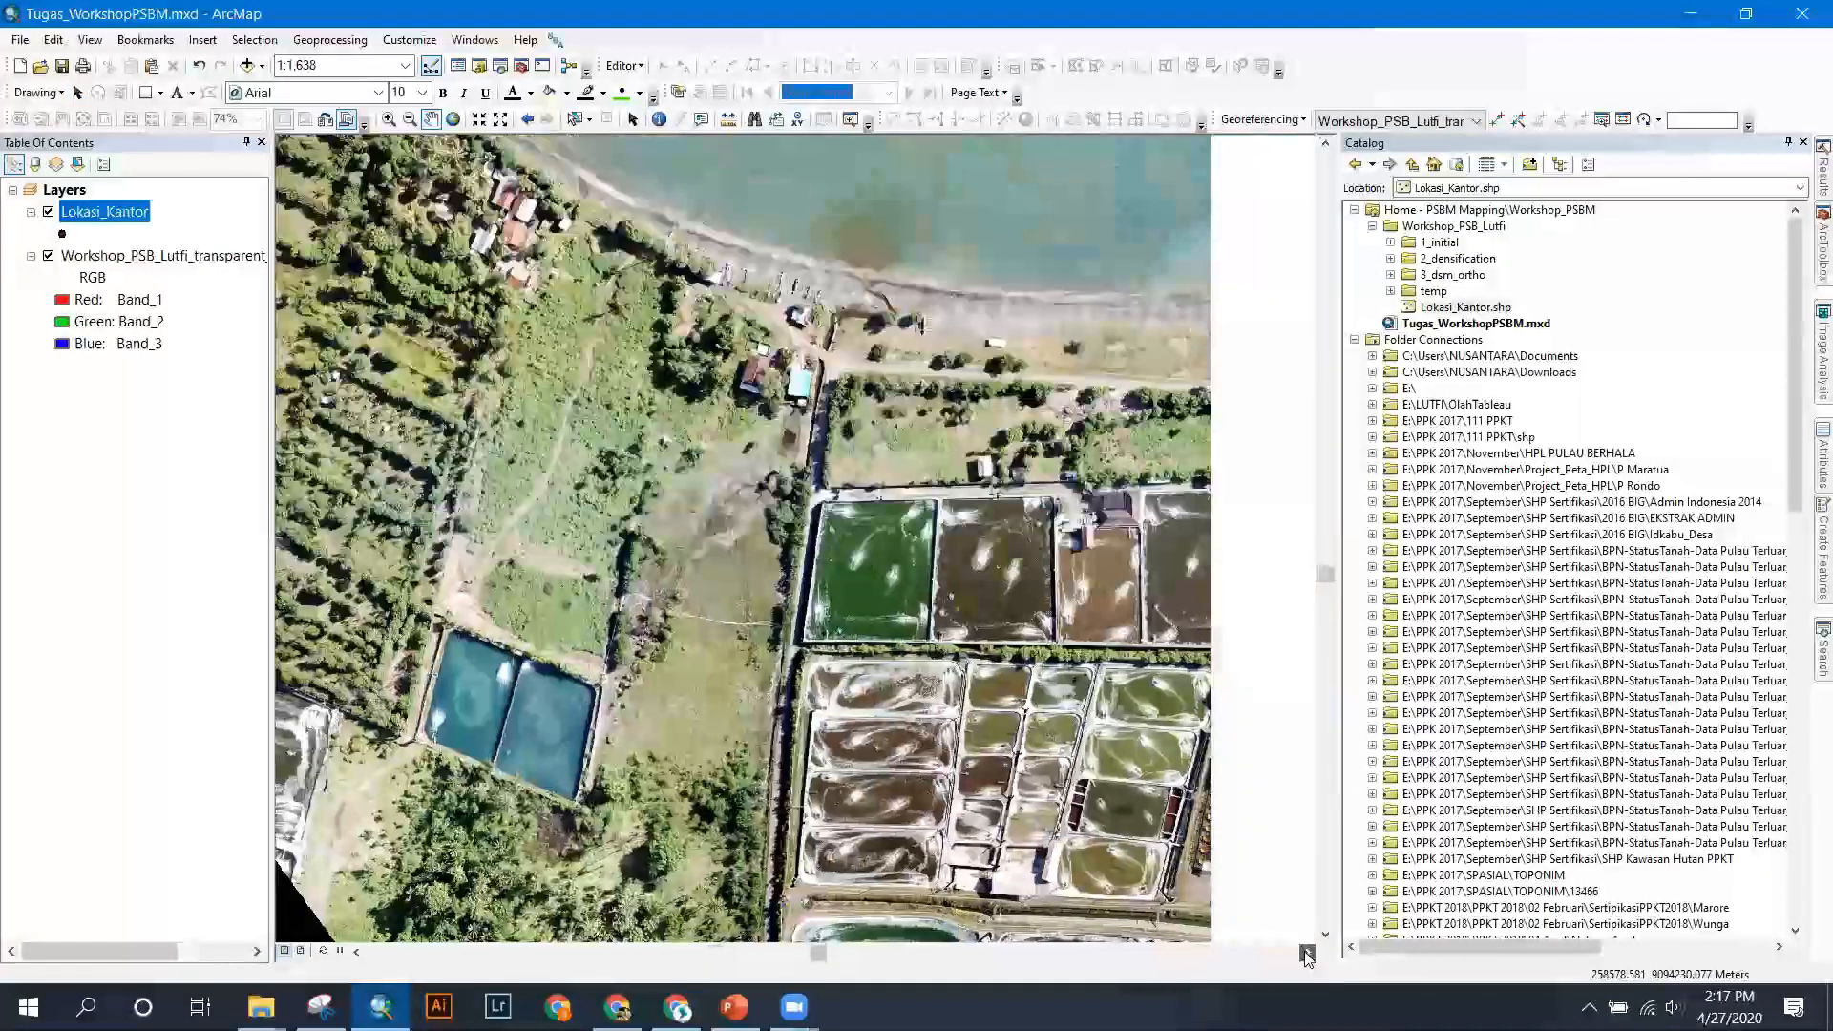
click(1307, 952)
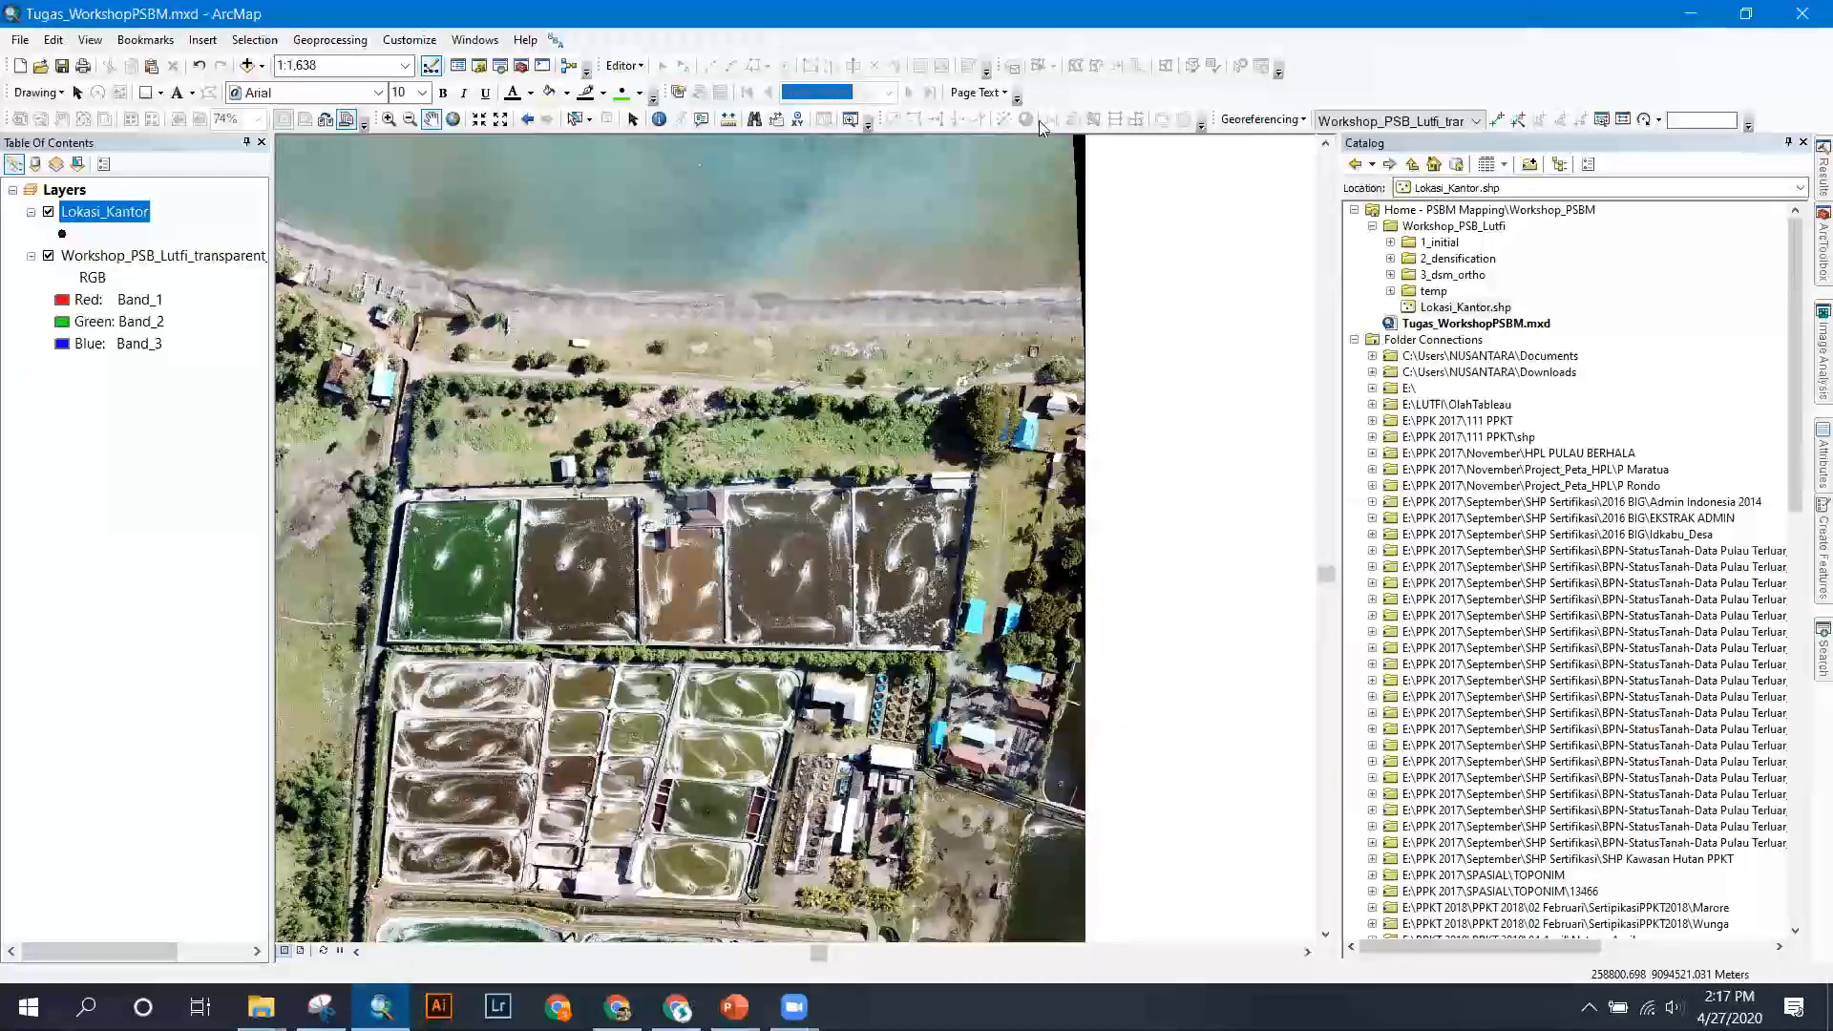
Start an edit session and place a Lokasi_Kantor point on the white-roofed building just east of the lower ponds.
click(626, 65)
click(659, 86)
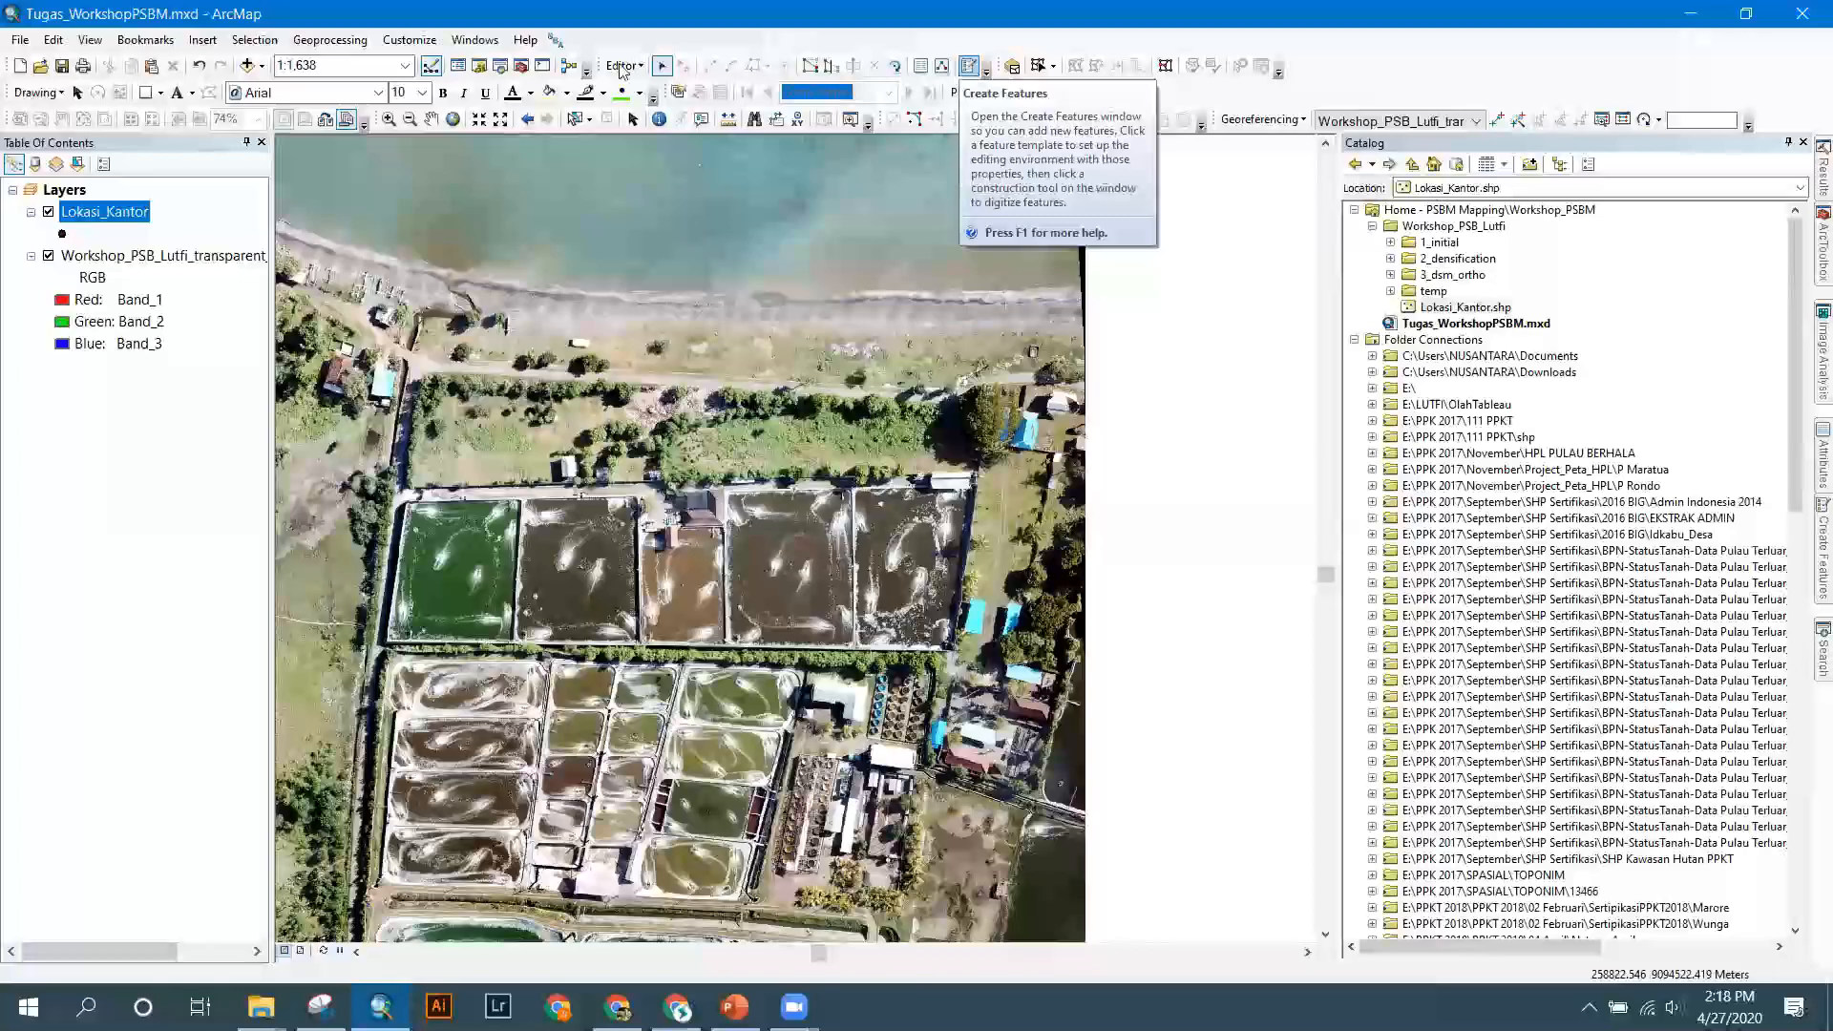
click(970, 67)
click(1547, 212)
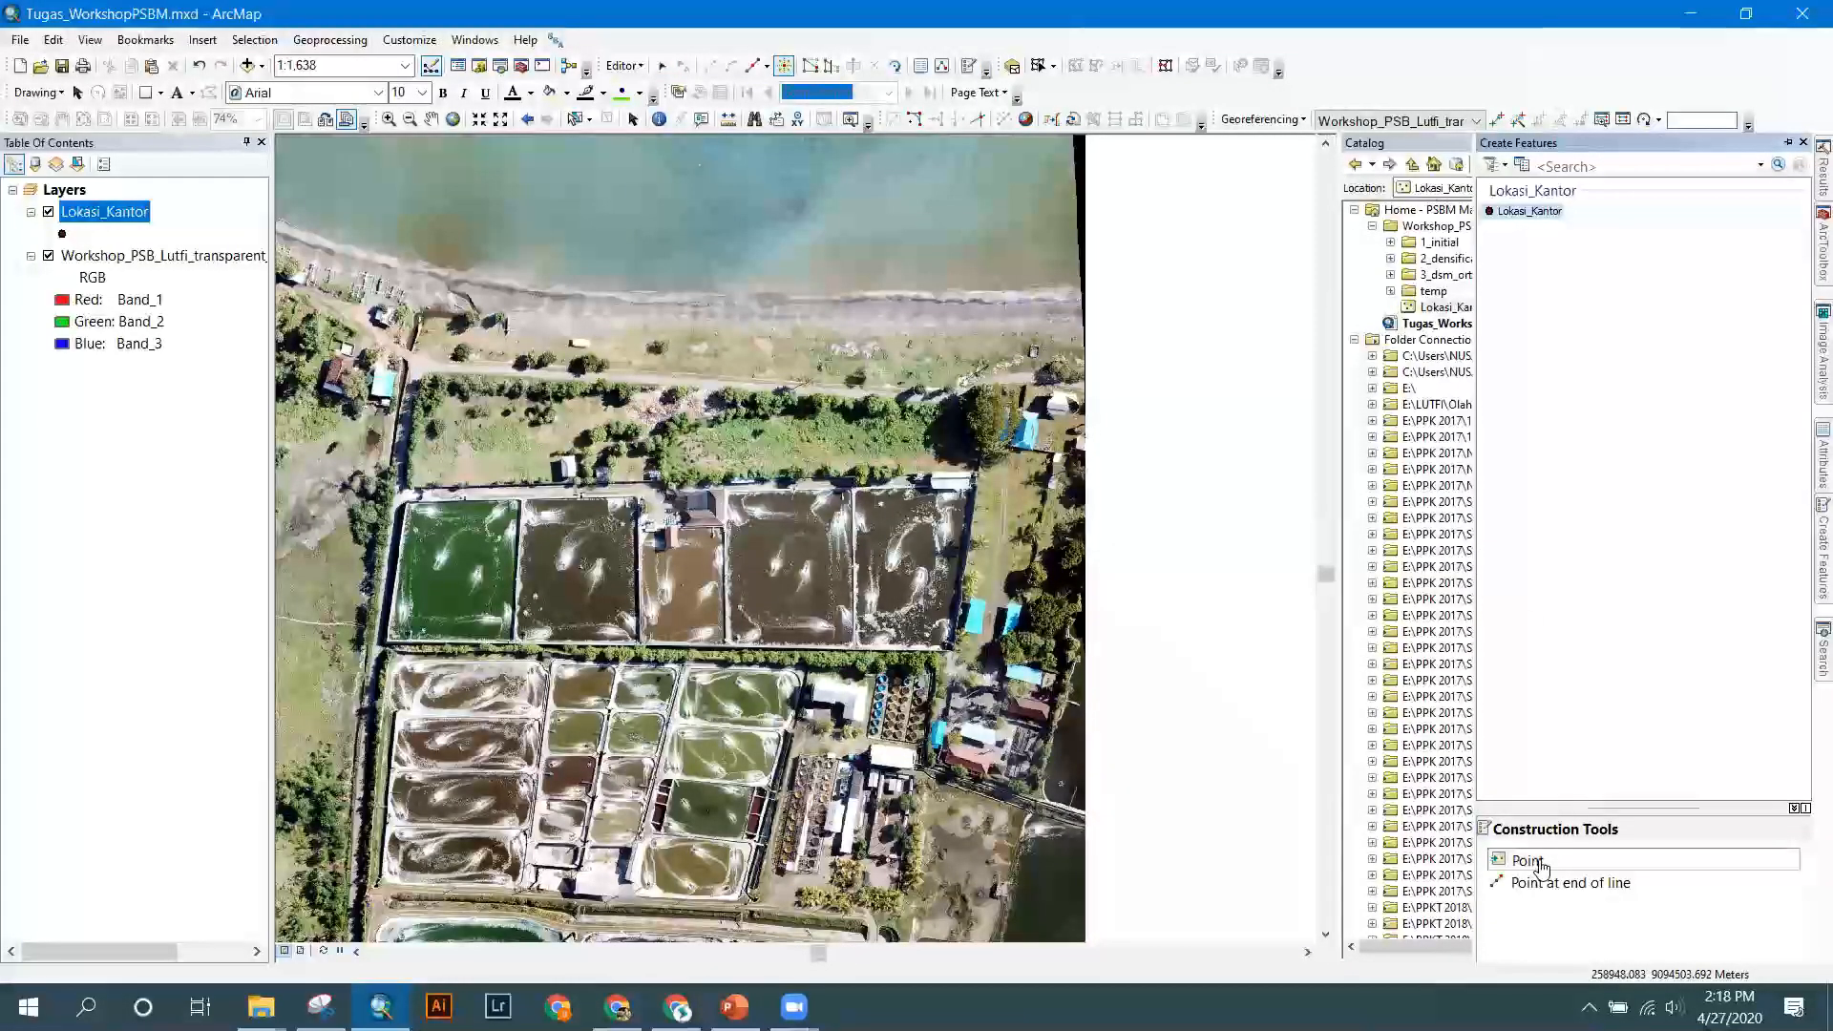
click(891, 754)
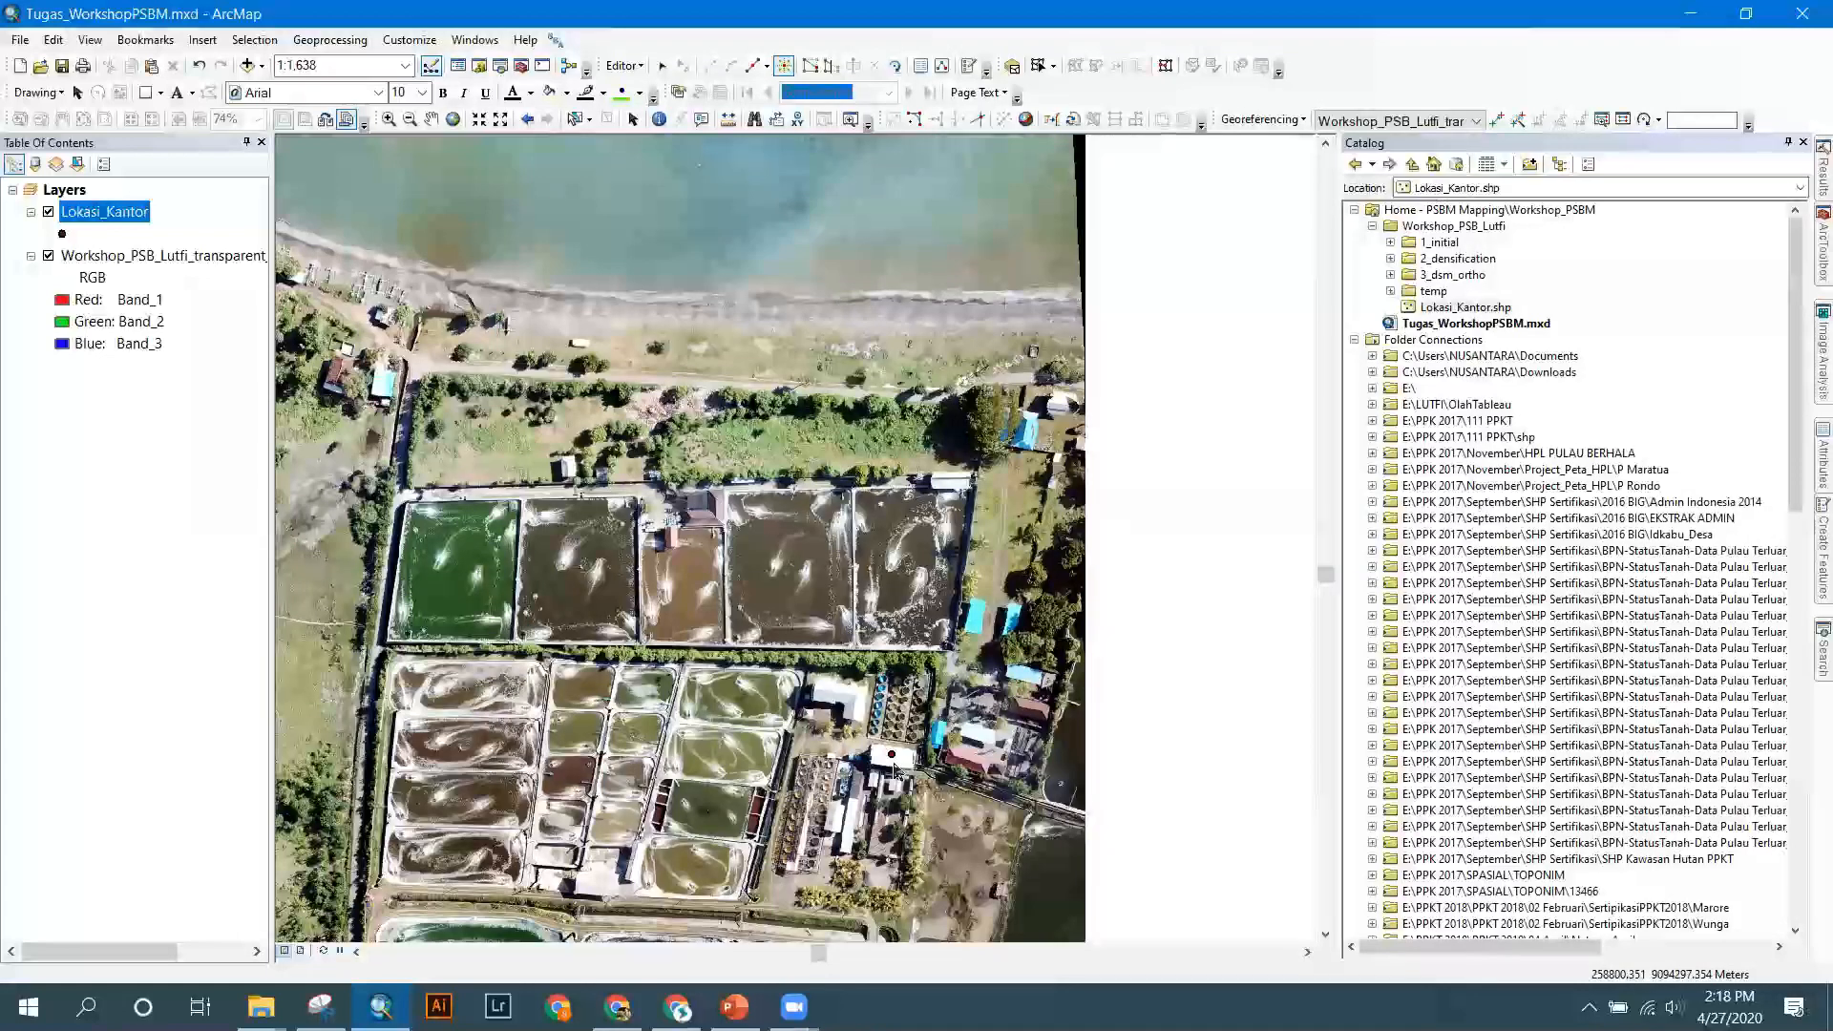
click(850, 698)
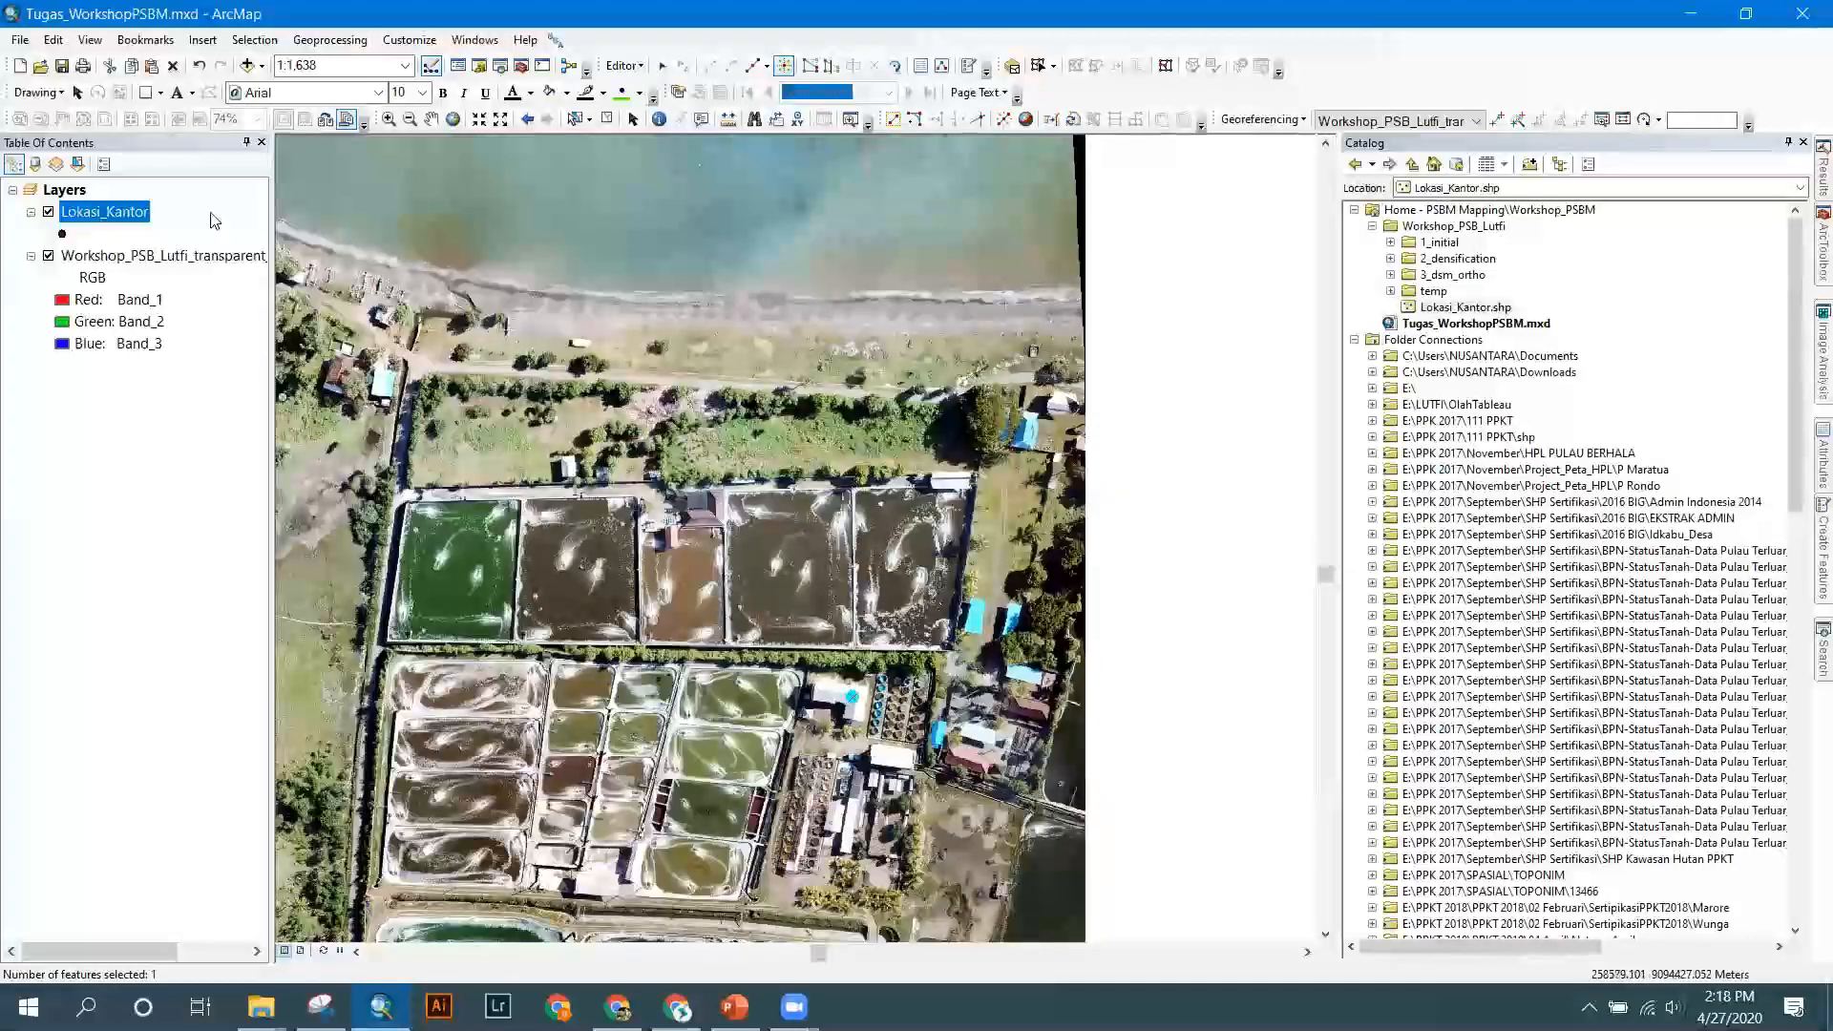
Stop the edit session and save the new office point.
click(622, 66)
click(664, 107)
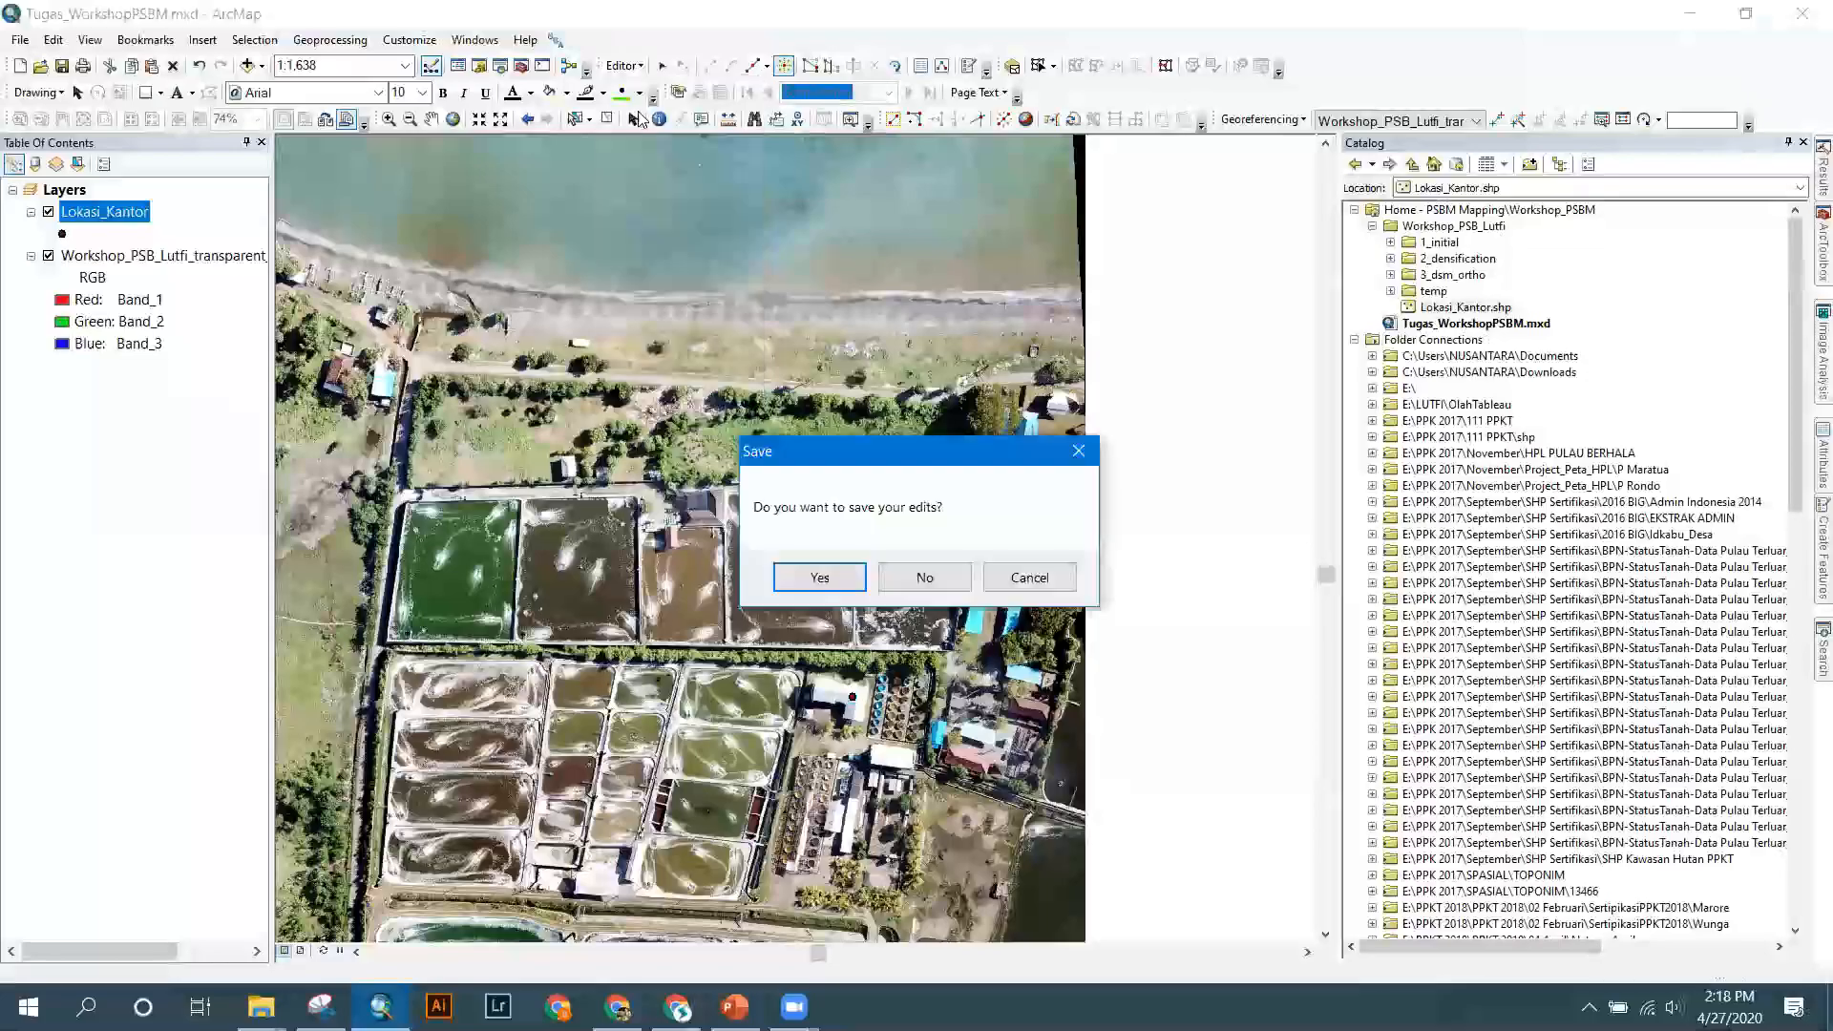
click(823, 578)
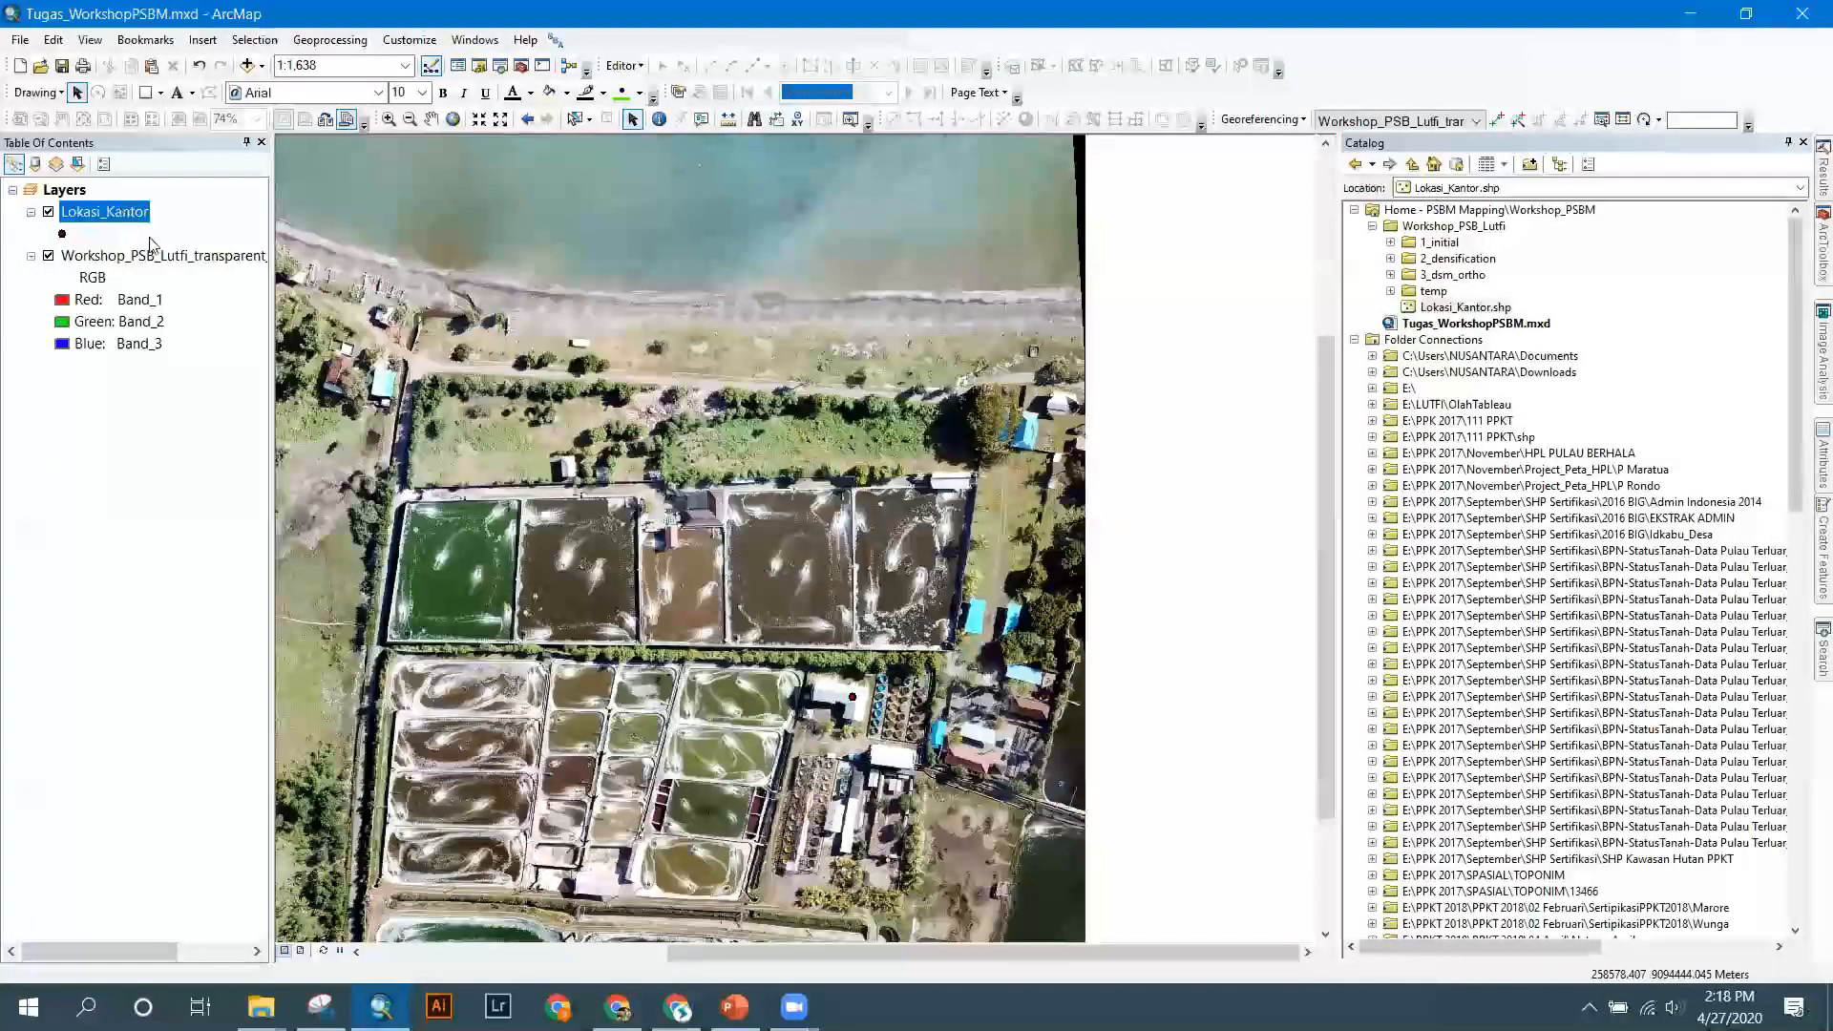
Open the Lokasi_Kantor attribute table and add a Text field named nama_objek.
right_click(123, 212)
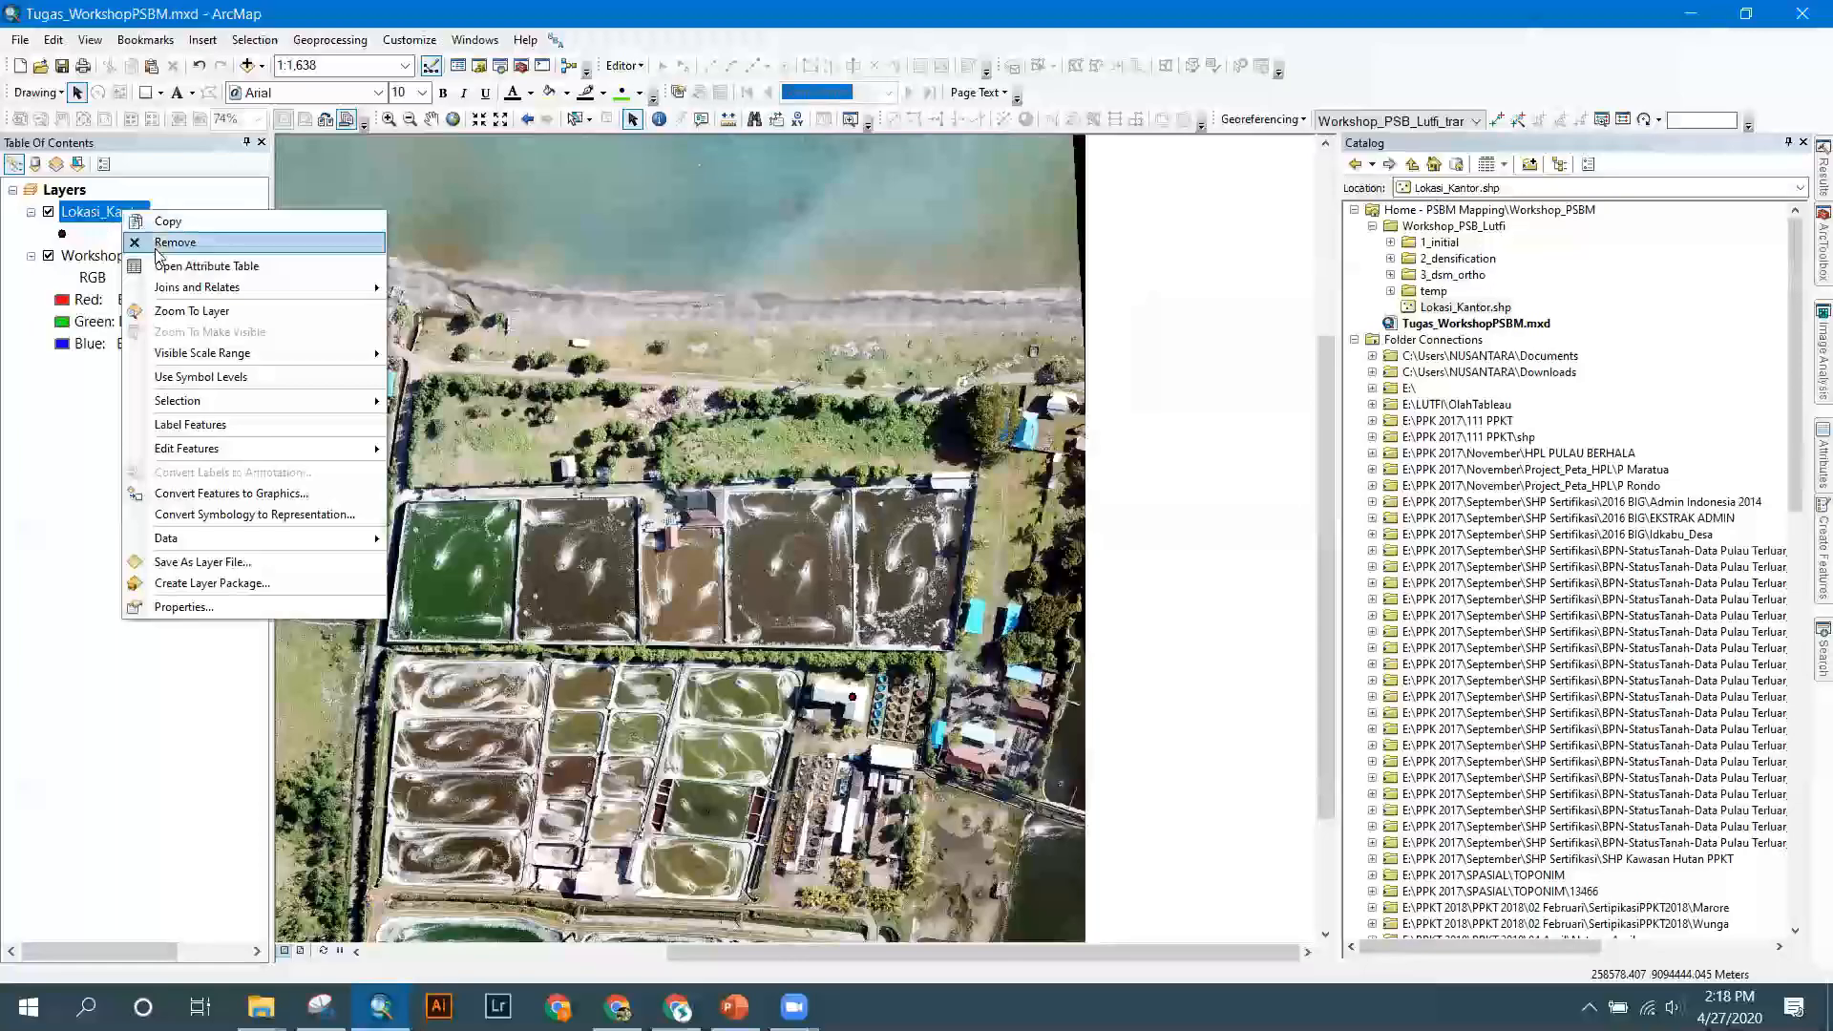
click(245, 267)
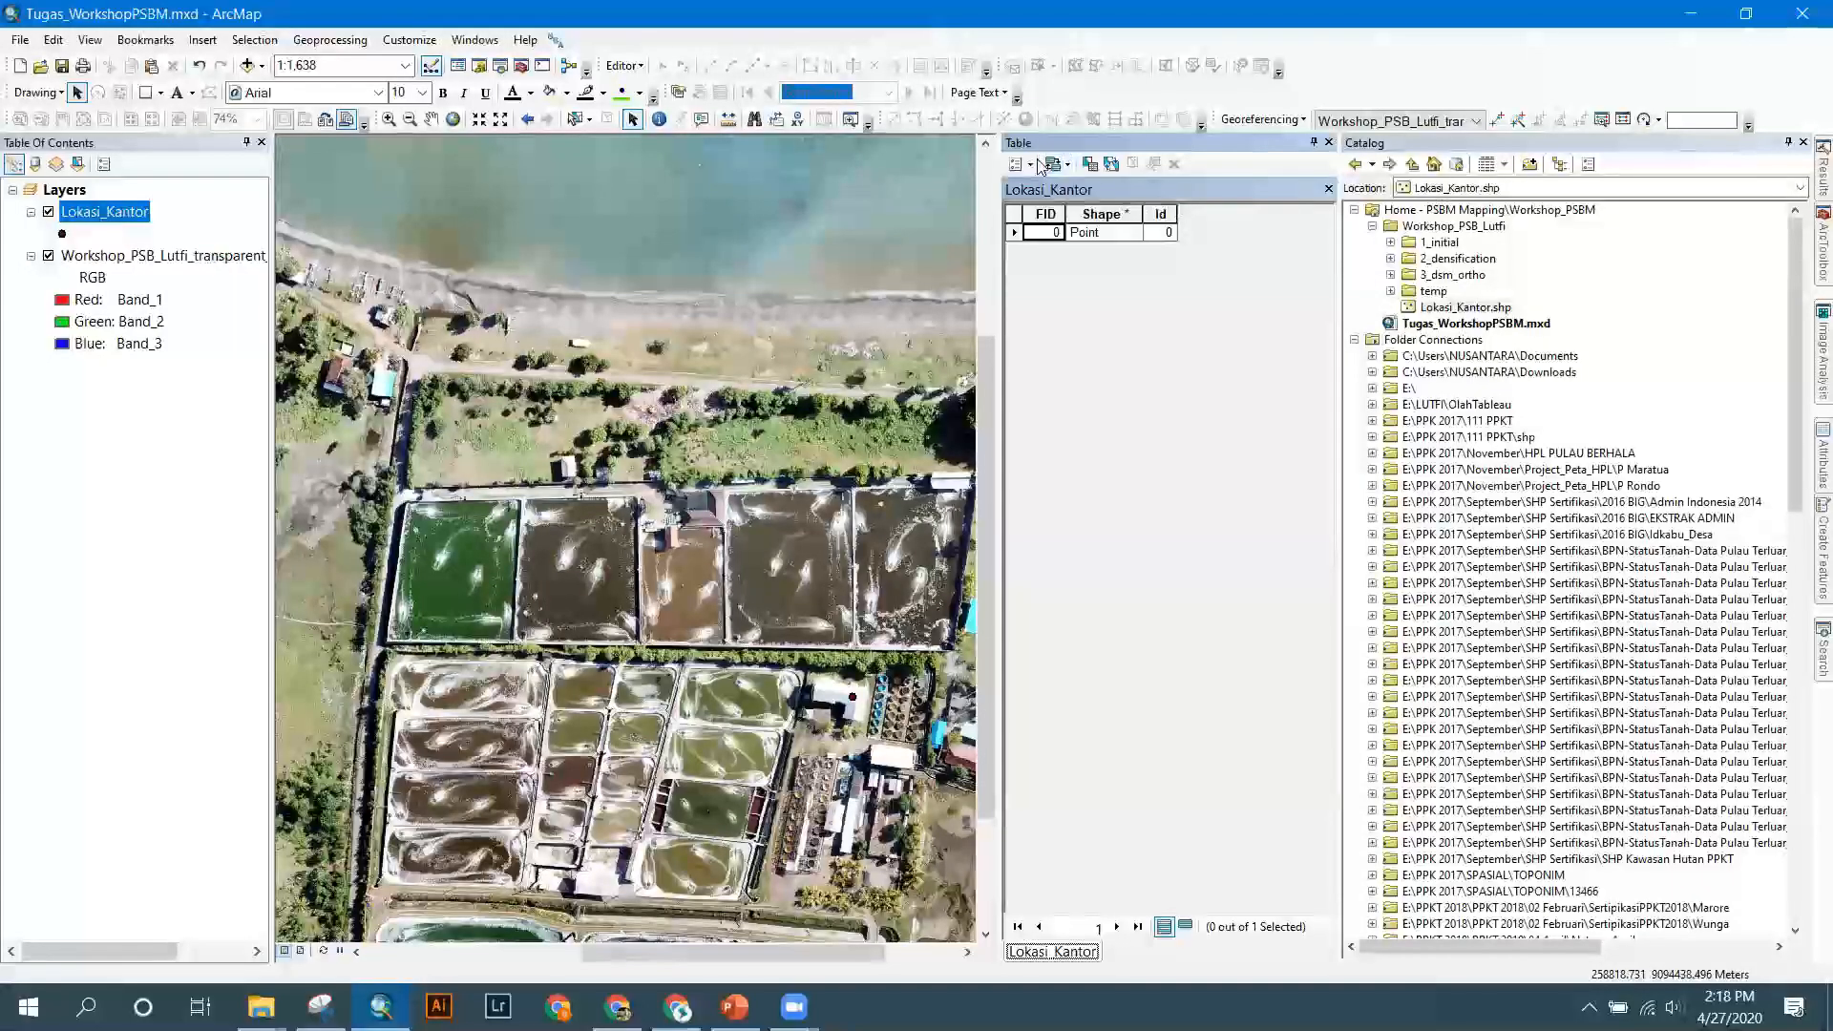
click(1027, 164)
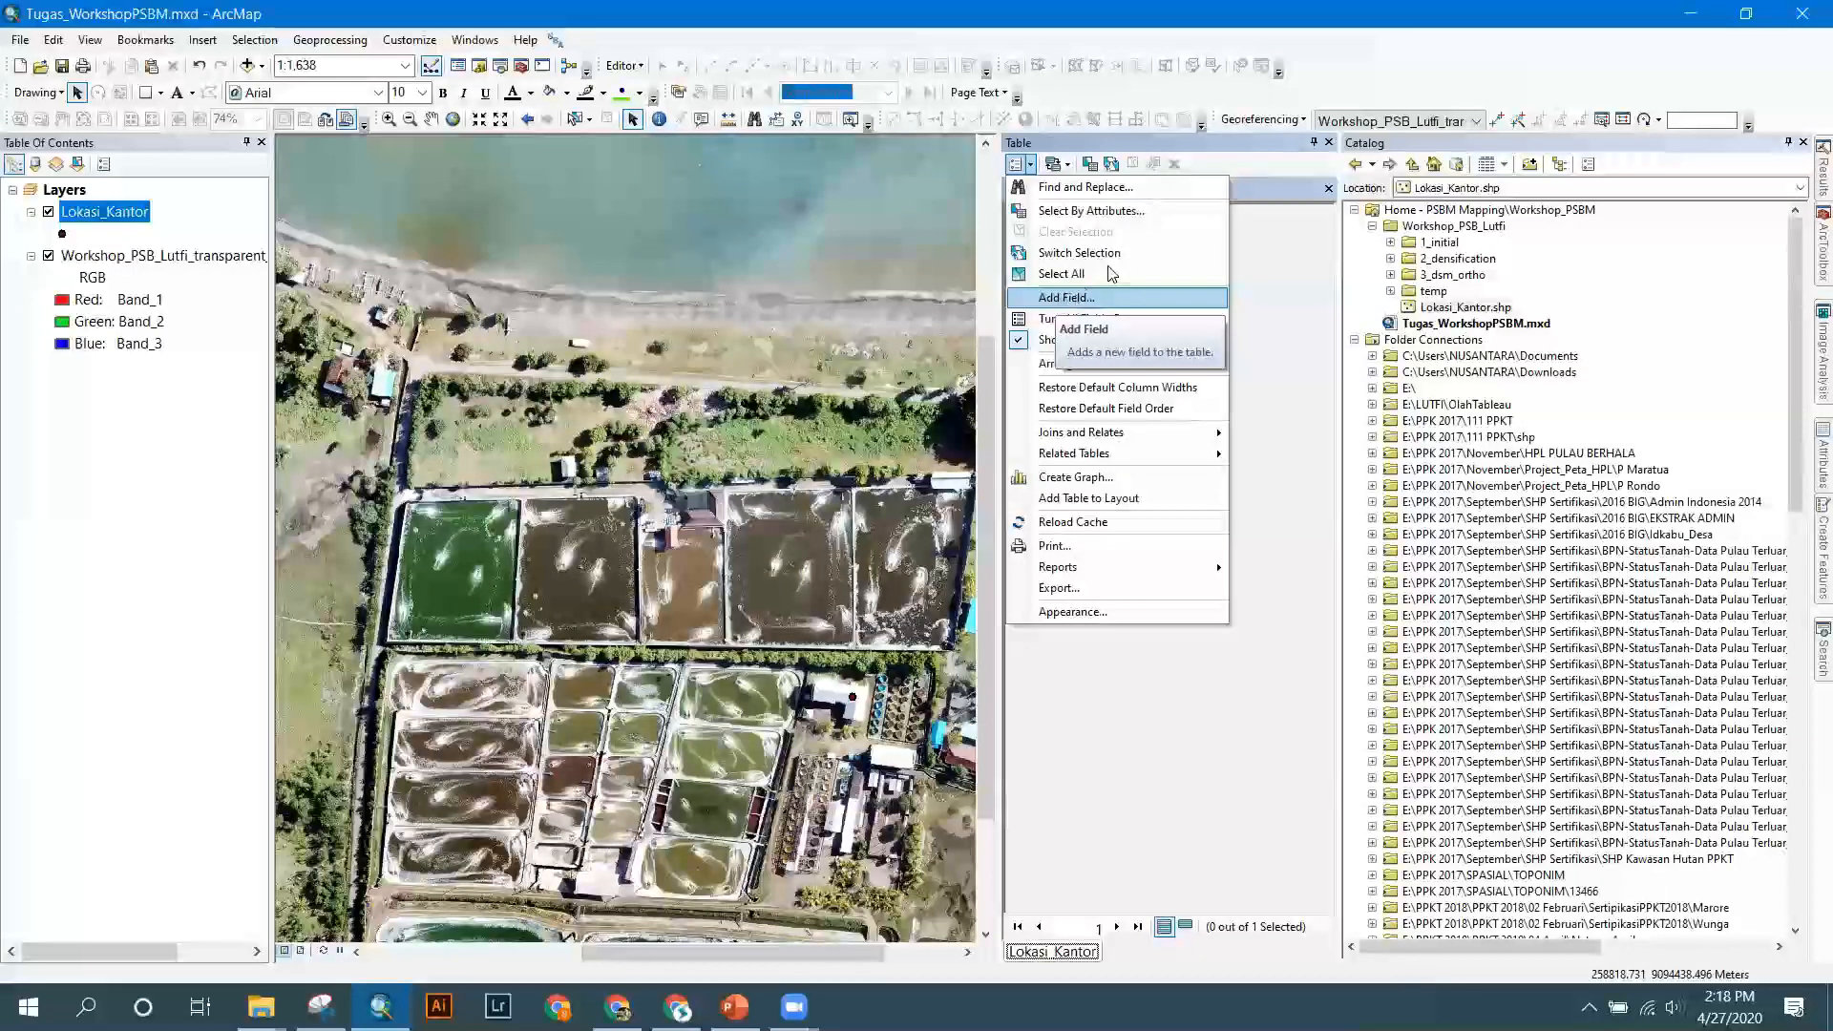
click(1092, 299)
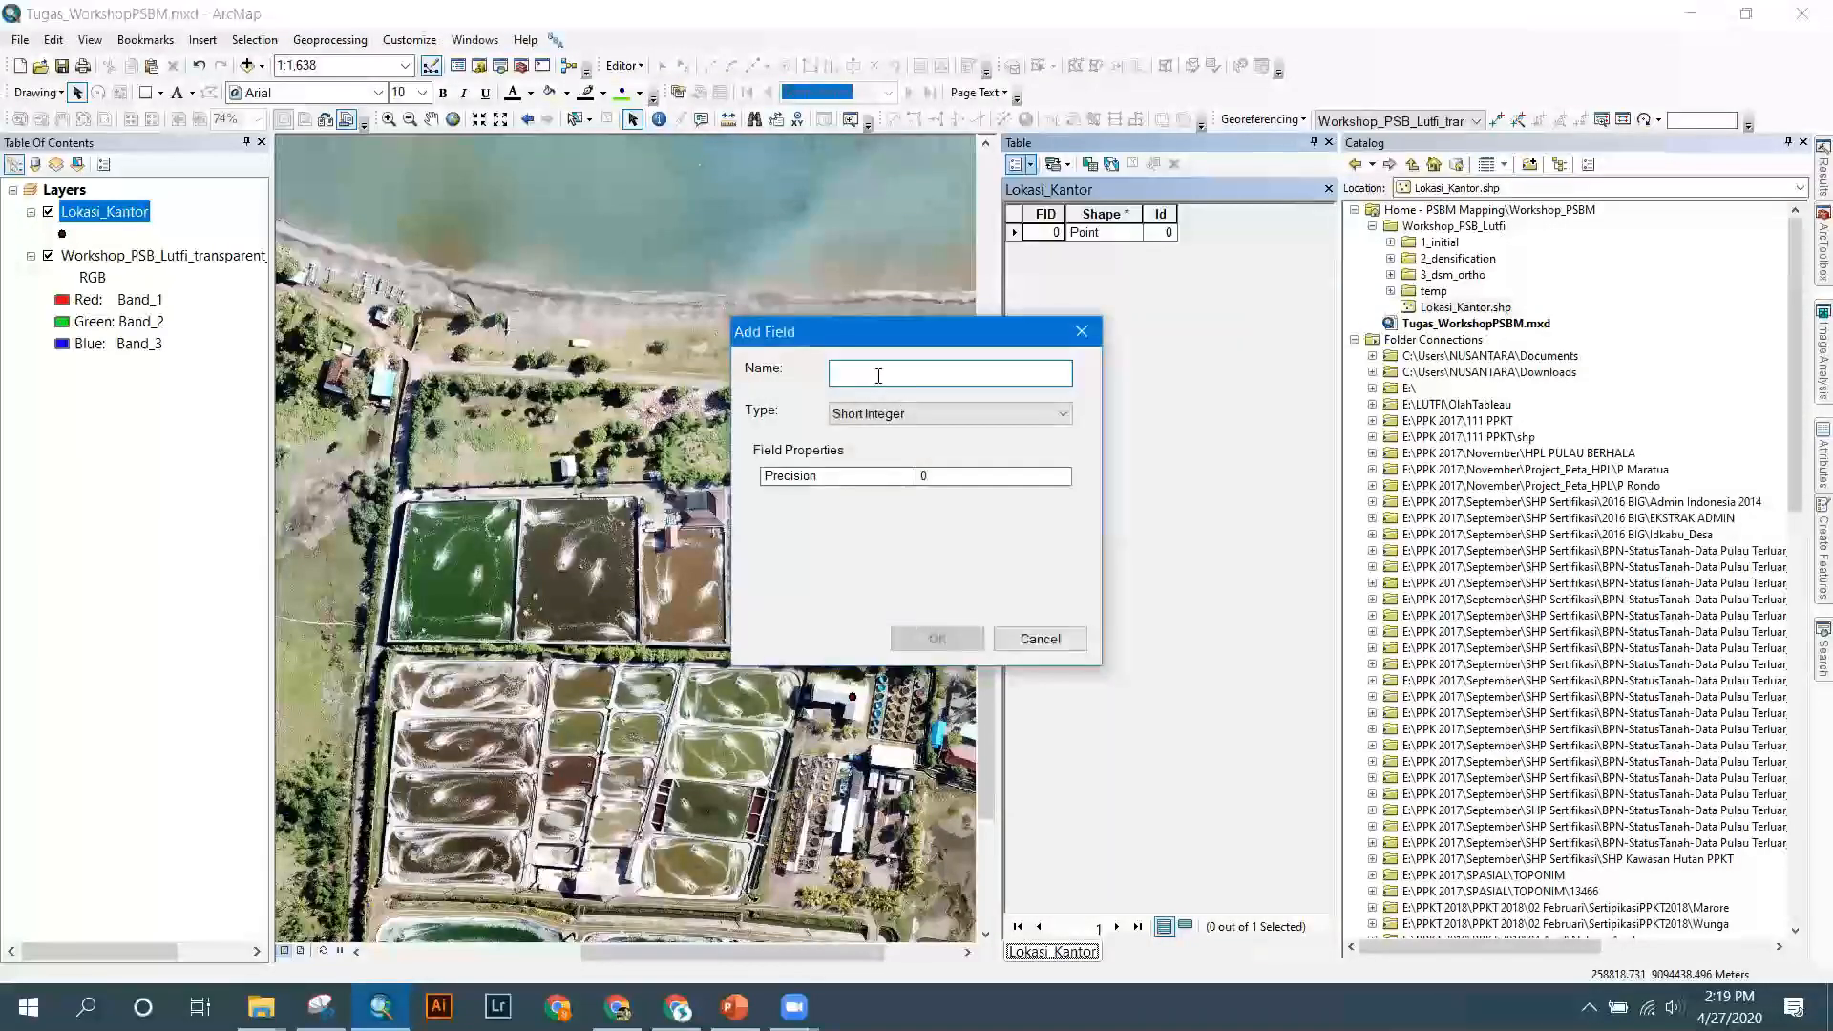
text(nama_objek)
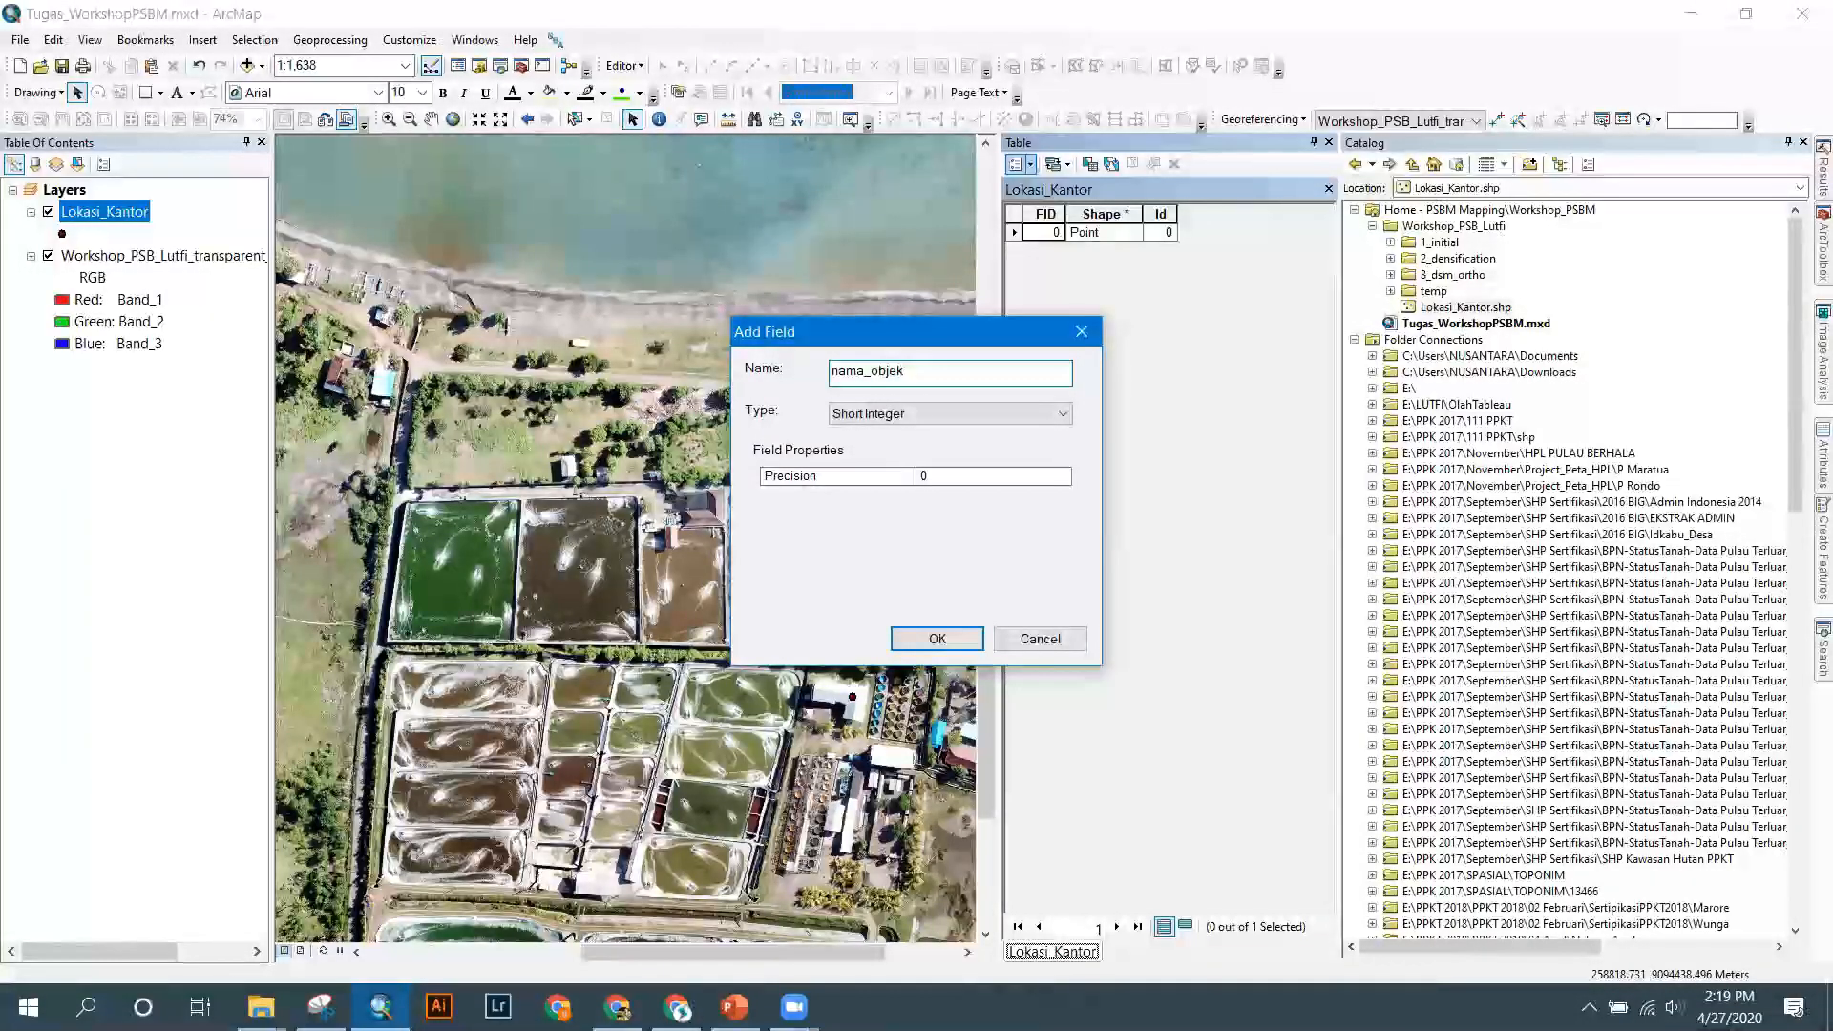
click(934, 421)
click(892, 500)
click(934, 642)
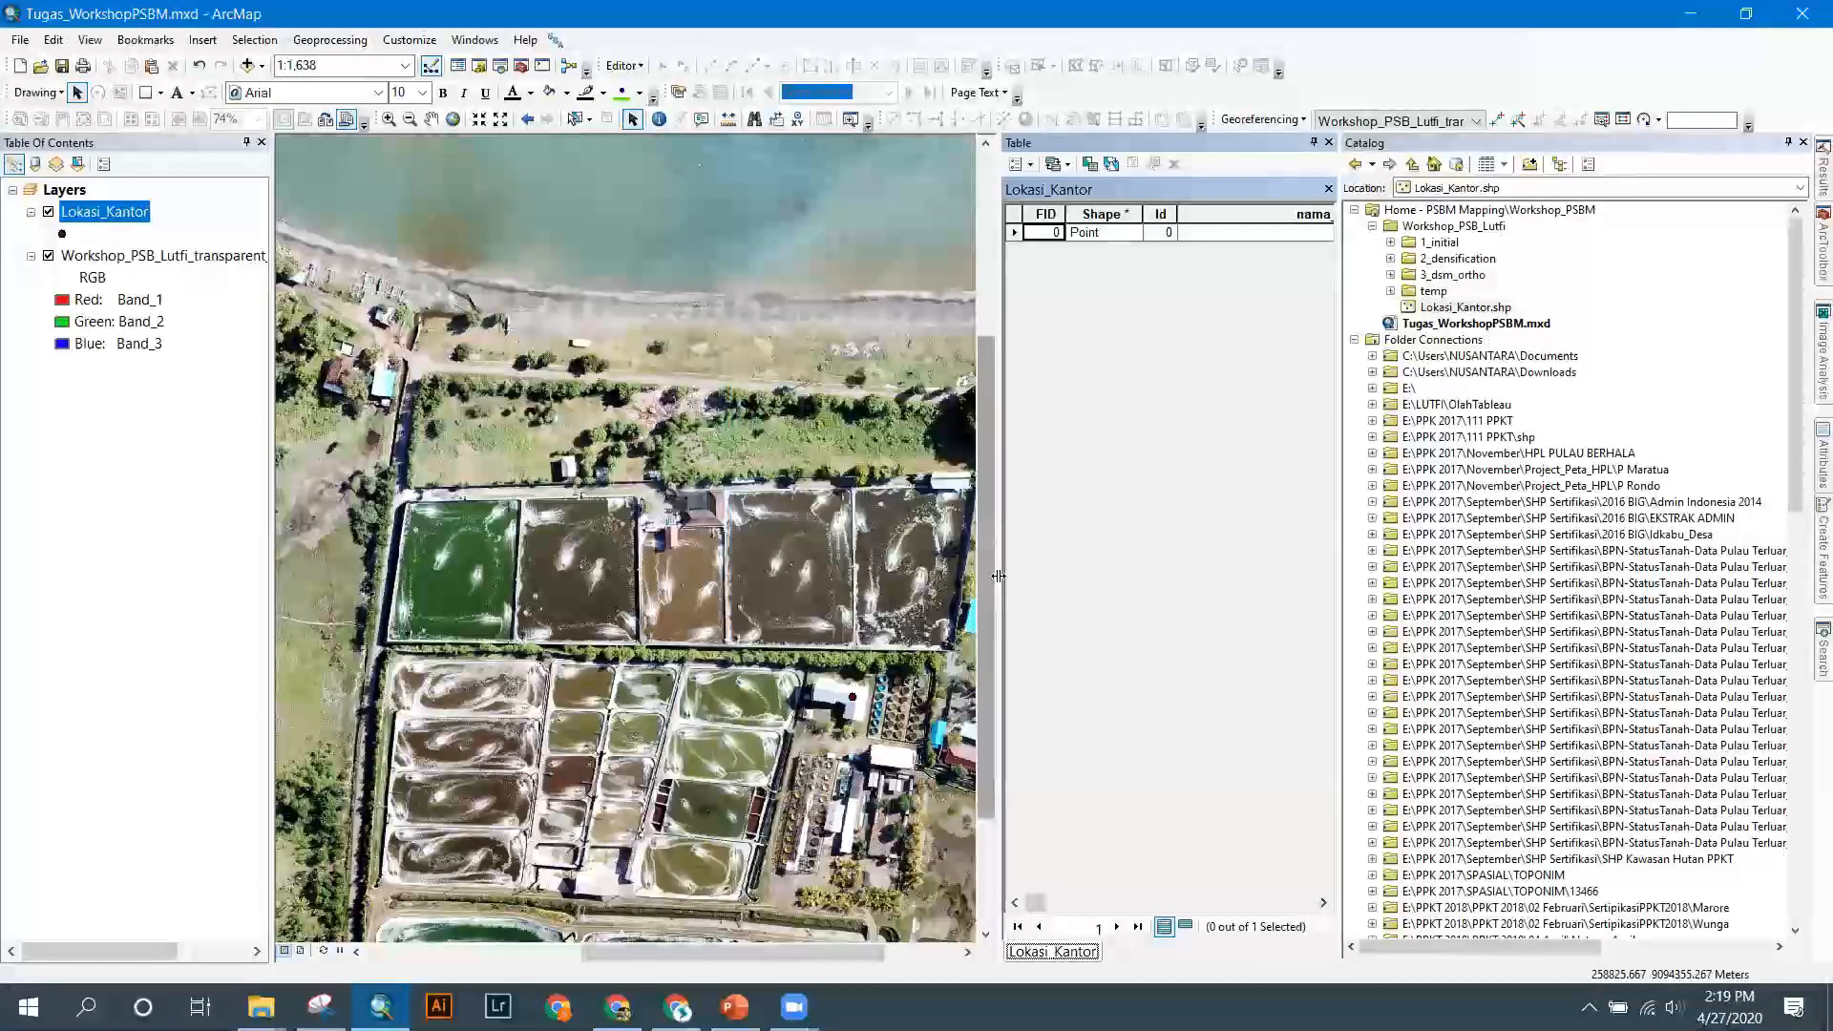
Dock the attribute table below the map and add a Text field named X with length 50.
drag(622, 902, 905, 933)
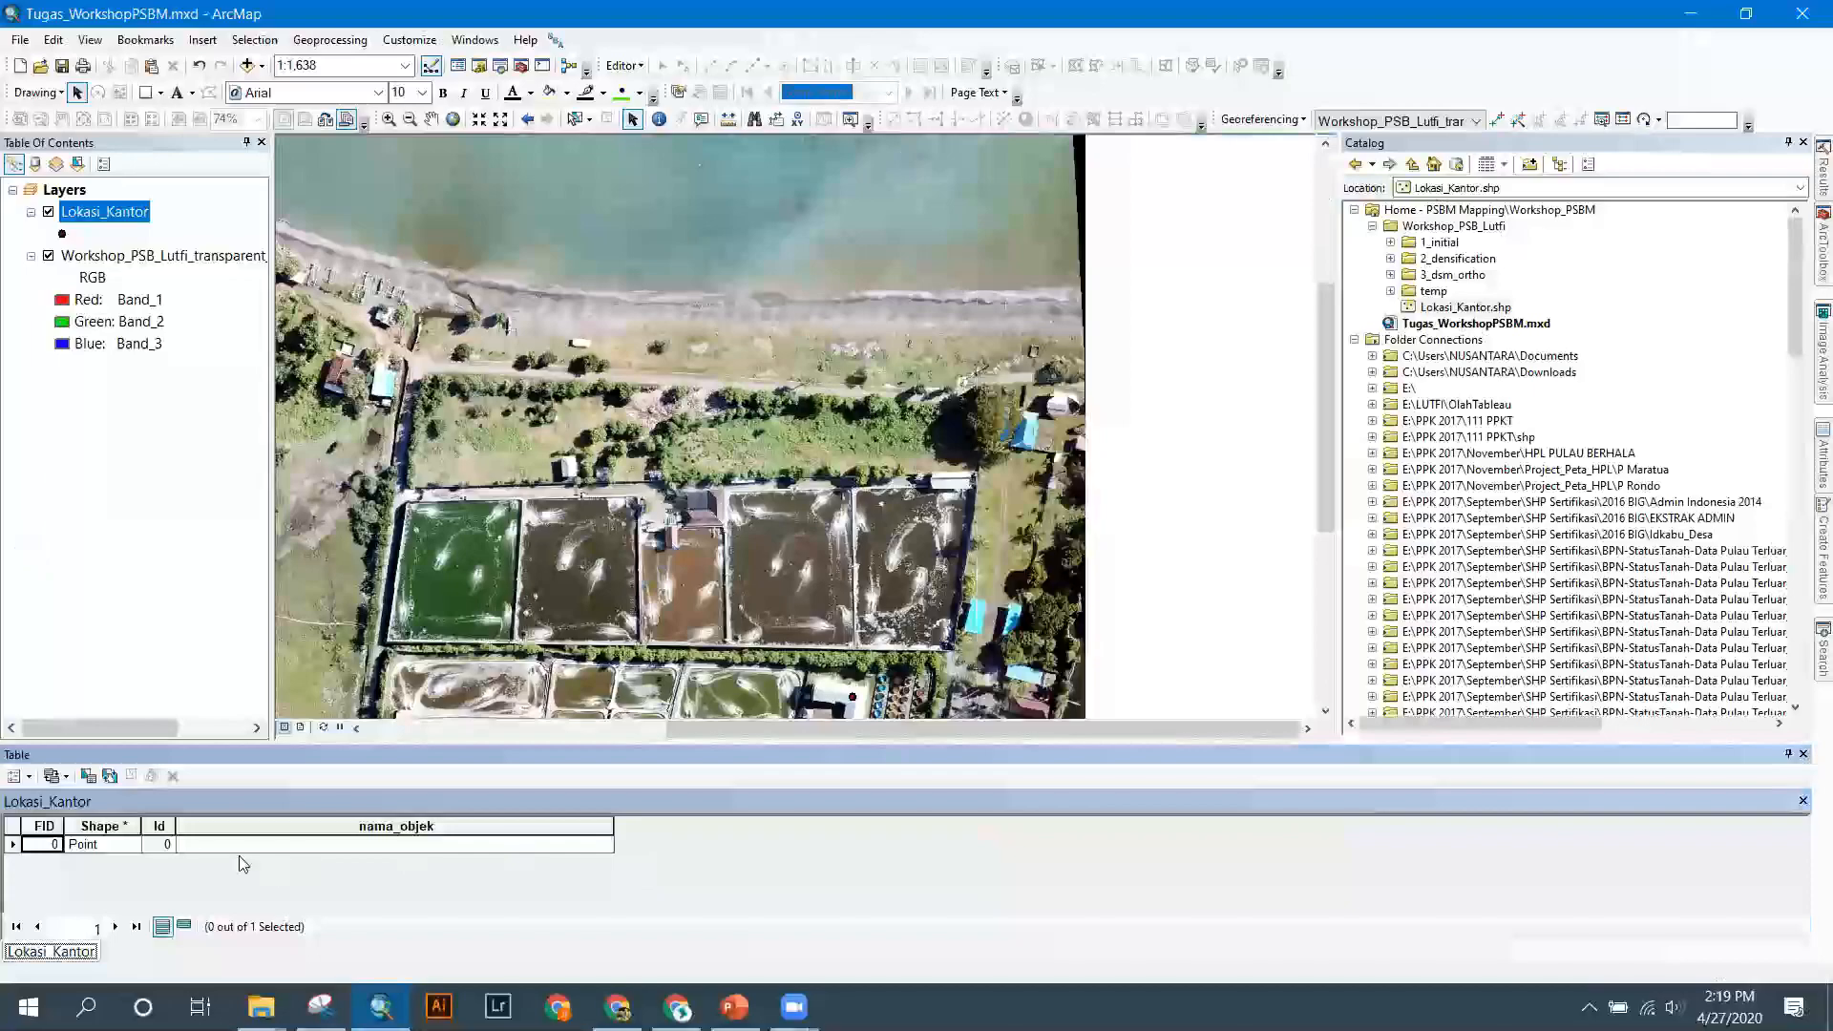
click(21, 776)
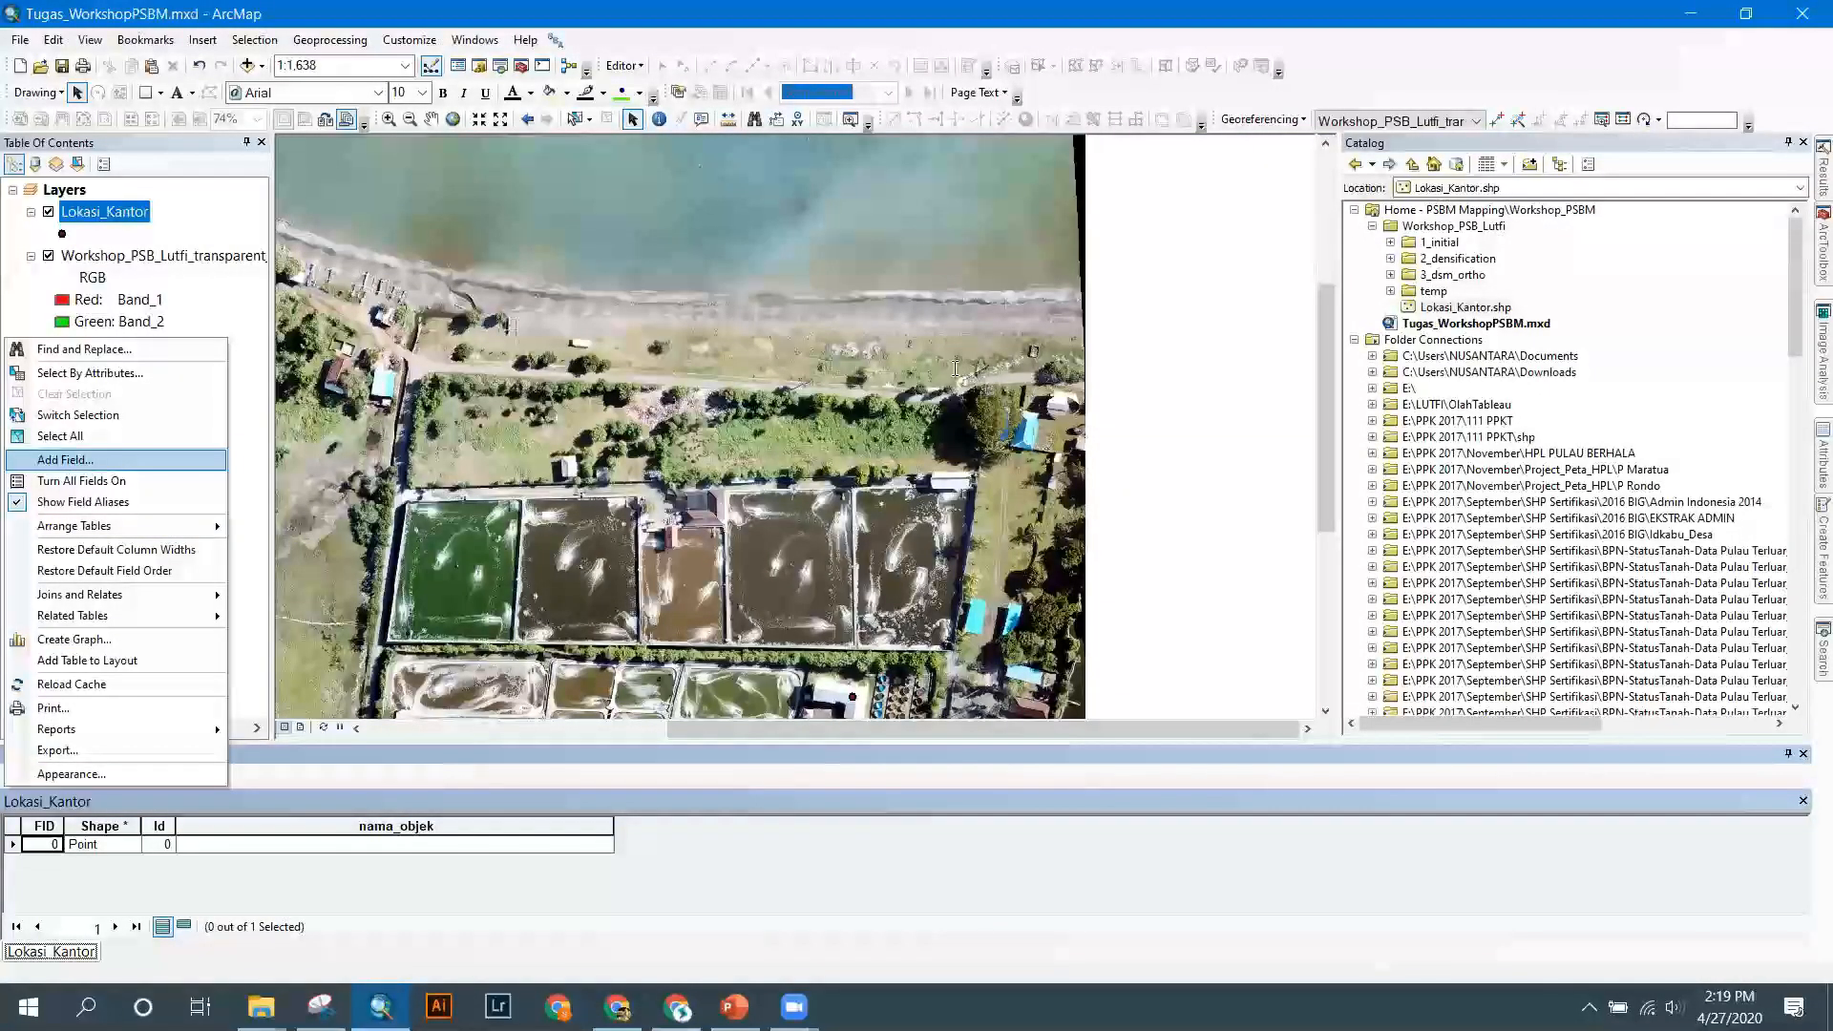
click(79, 463)
text(X)
click(952, 426)
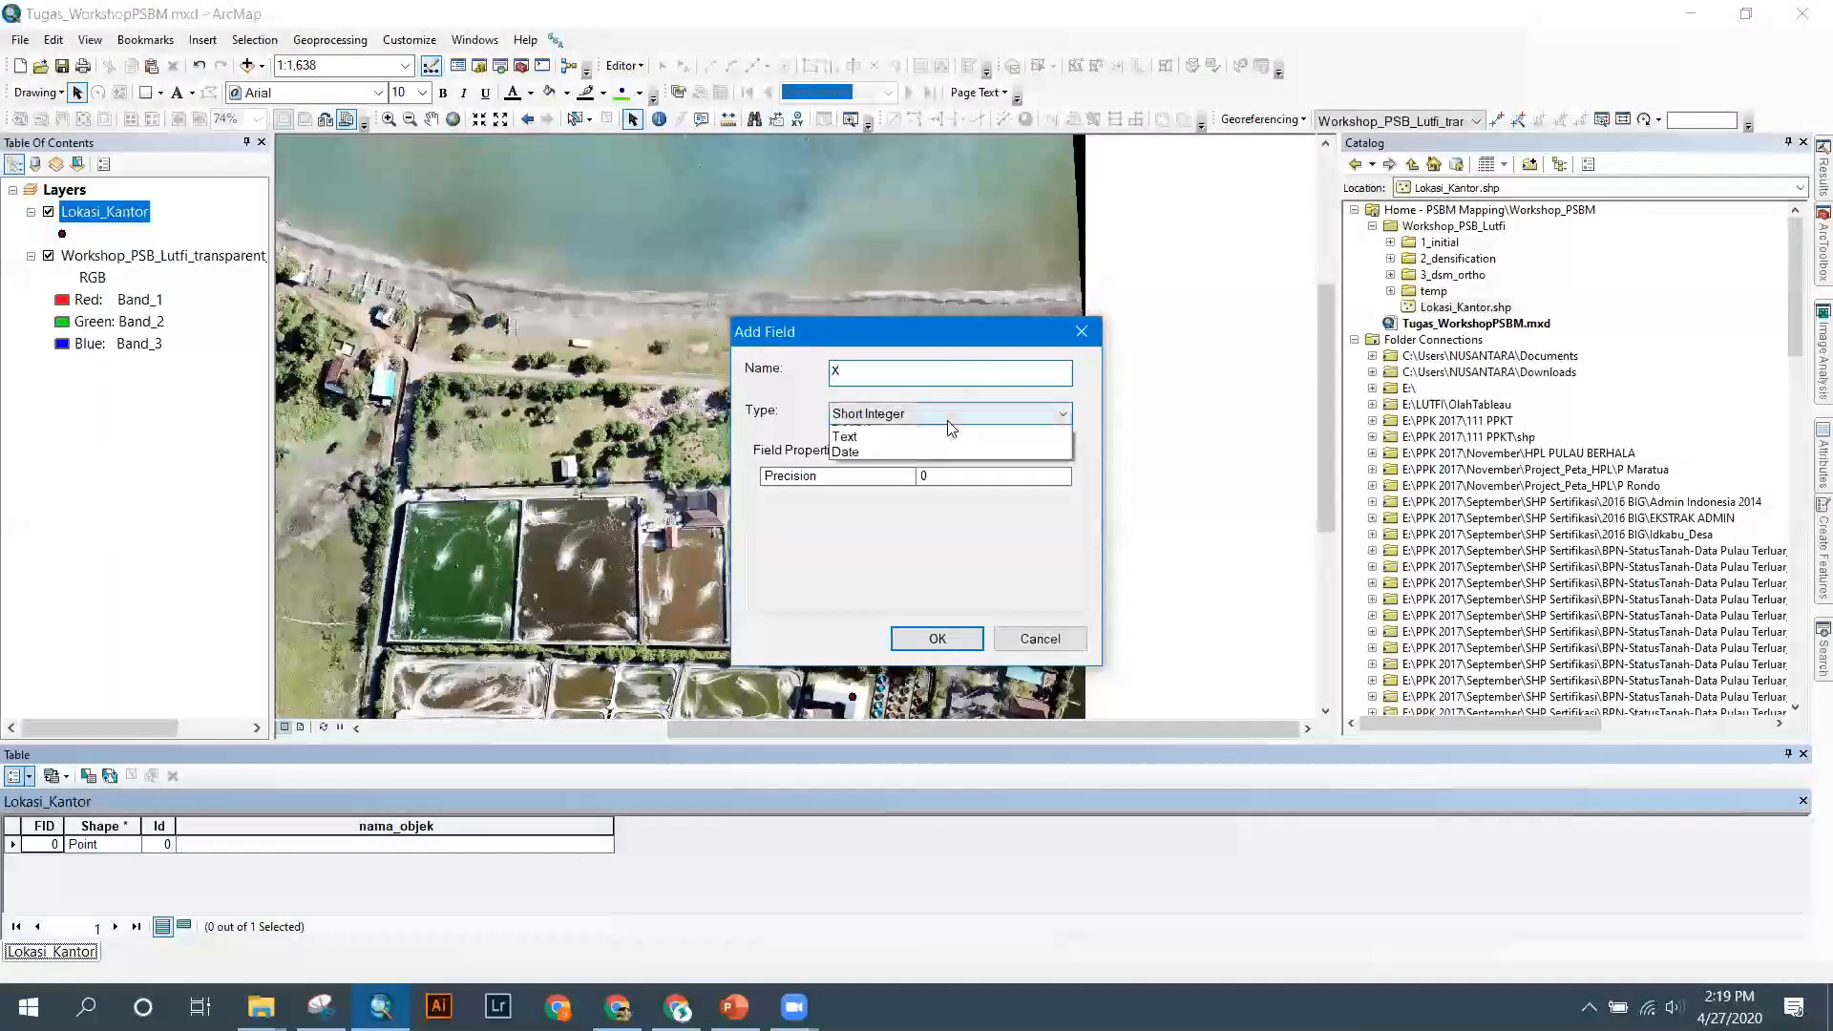
click(912, 500)
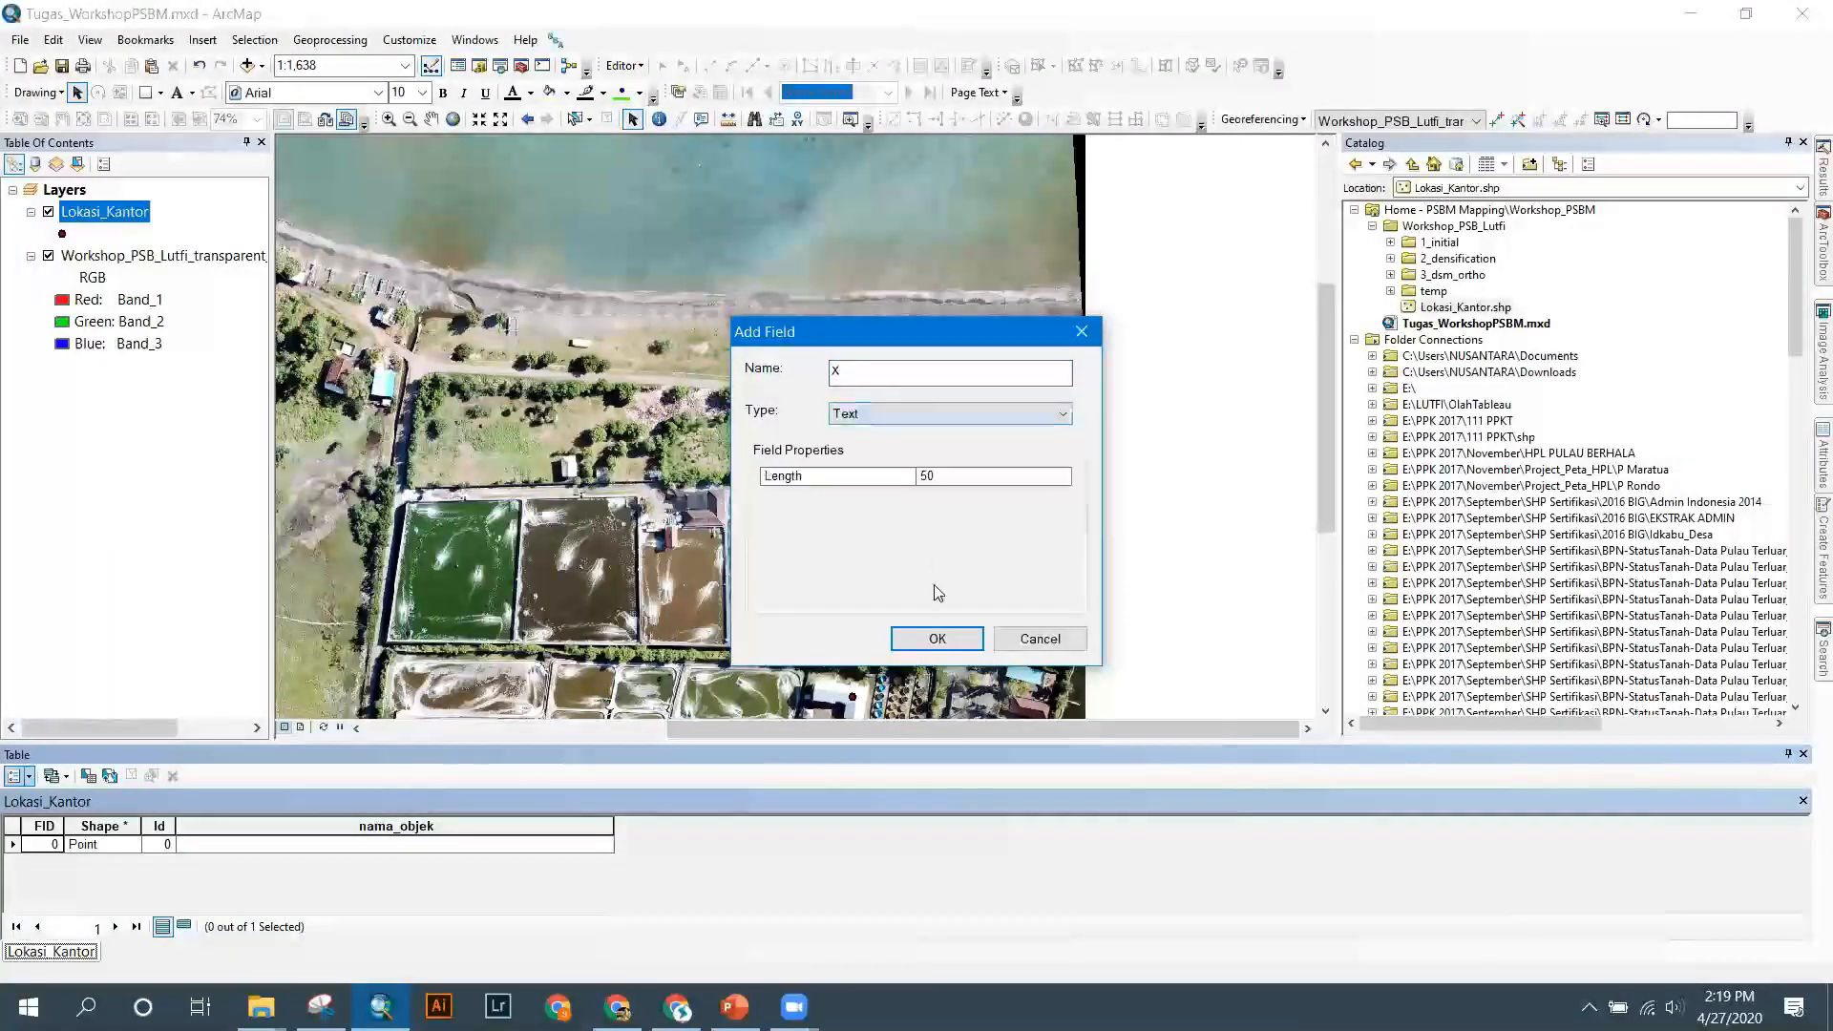
click(937, 639)
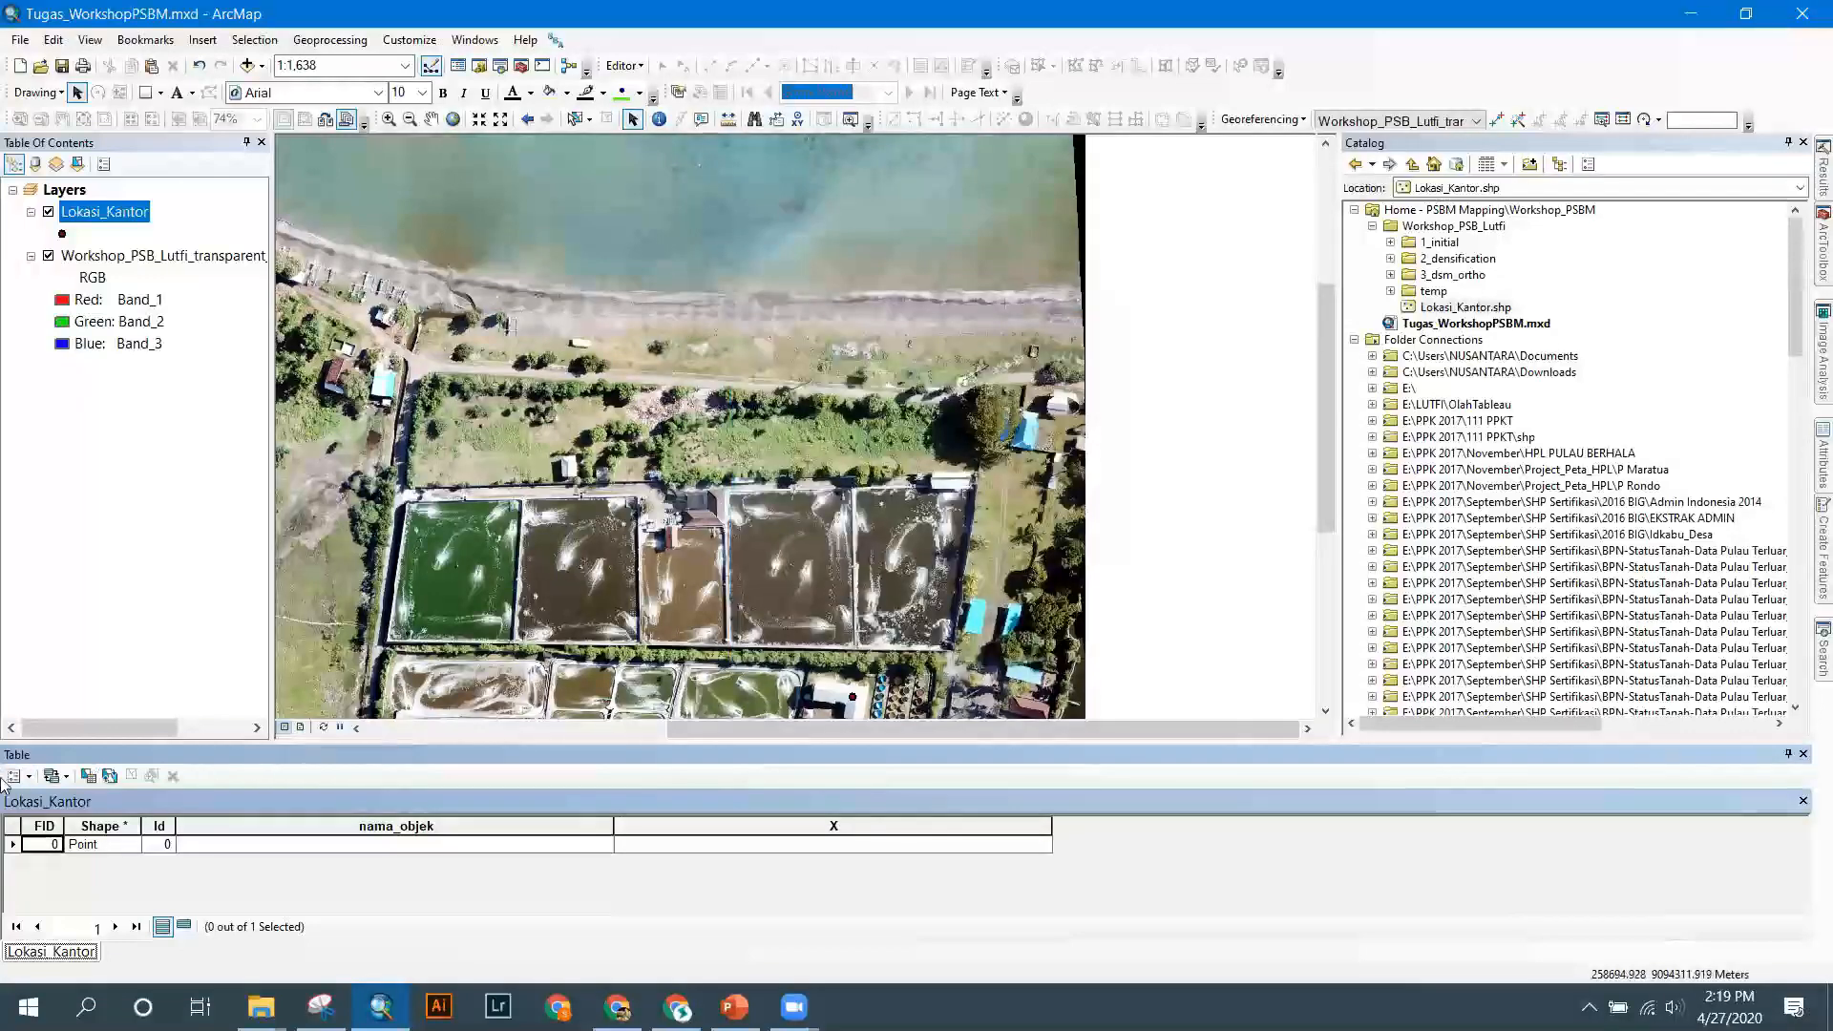
Add another Text field named Y to the Lokasi_Kantor table.
click(13, 775)
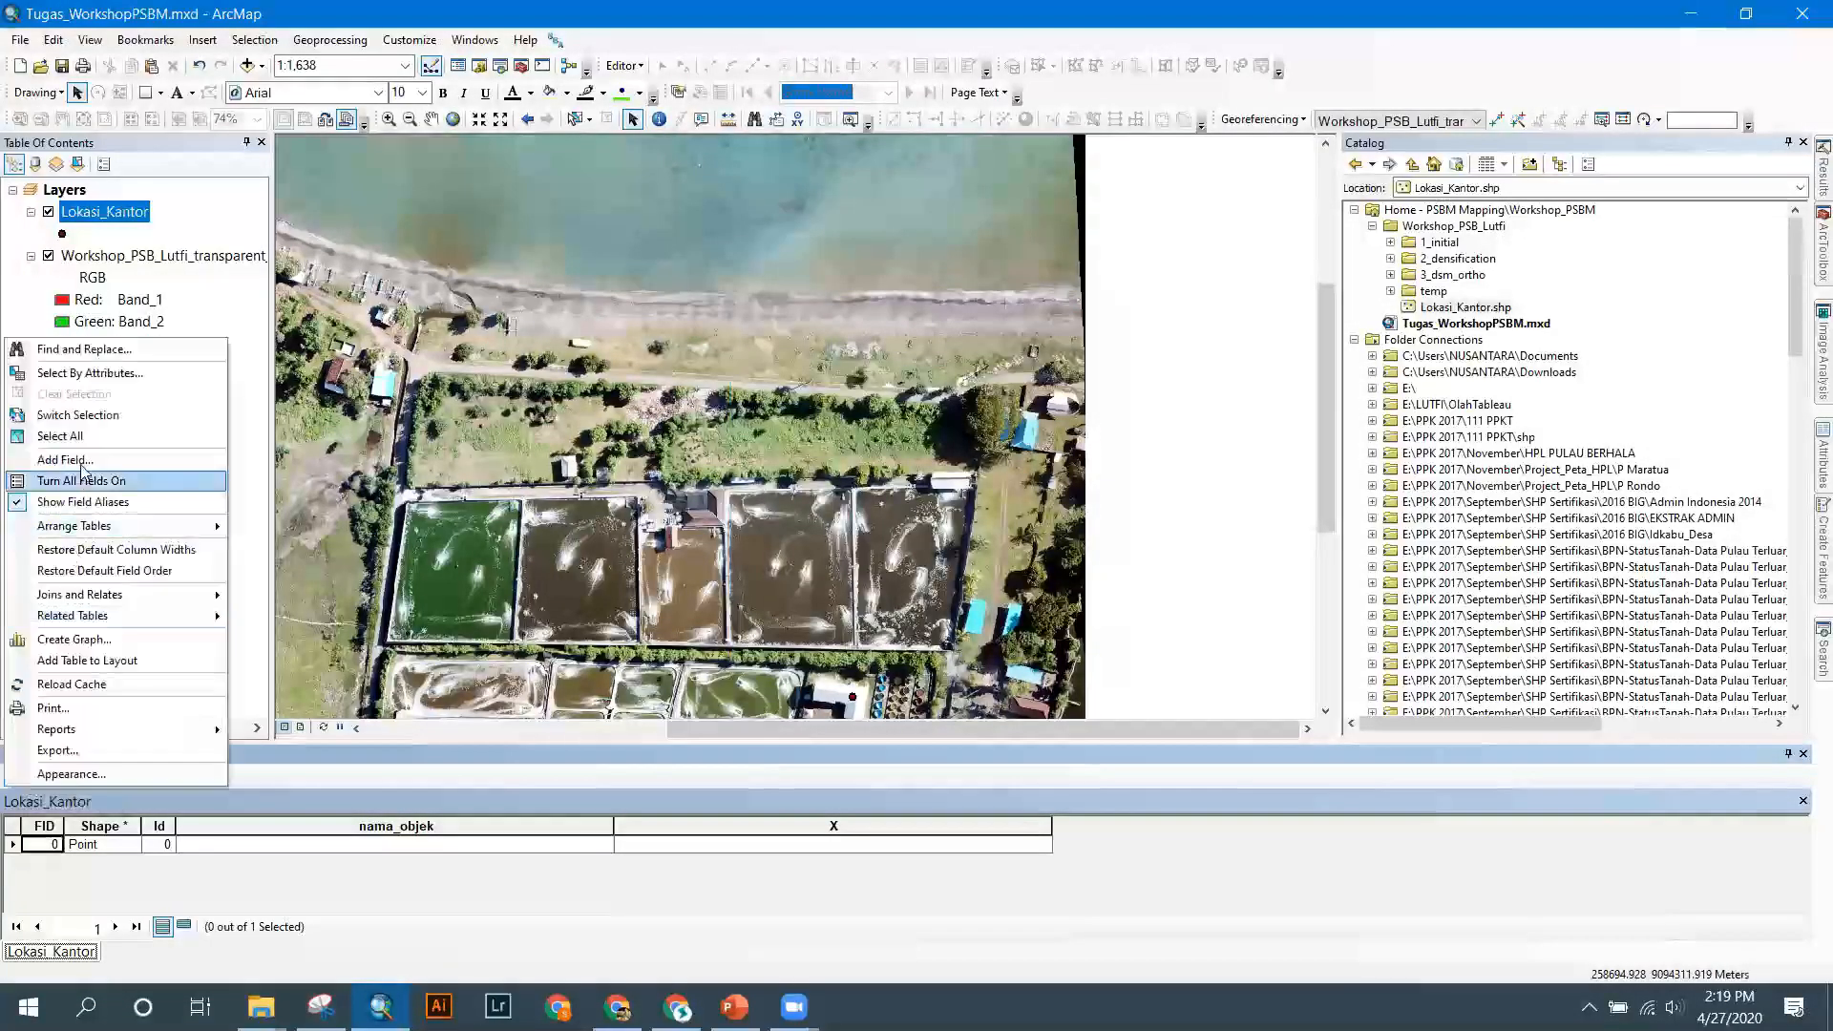
click(68, 461)
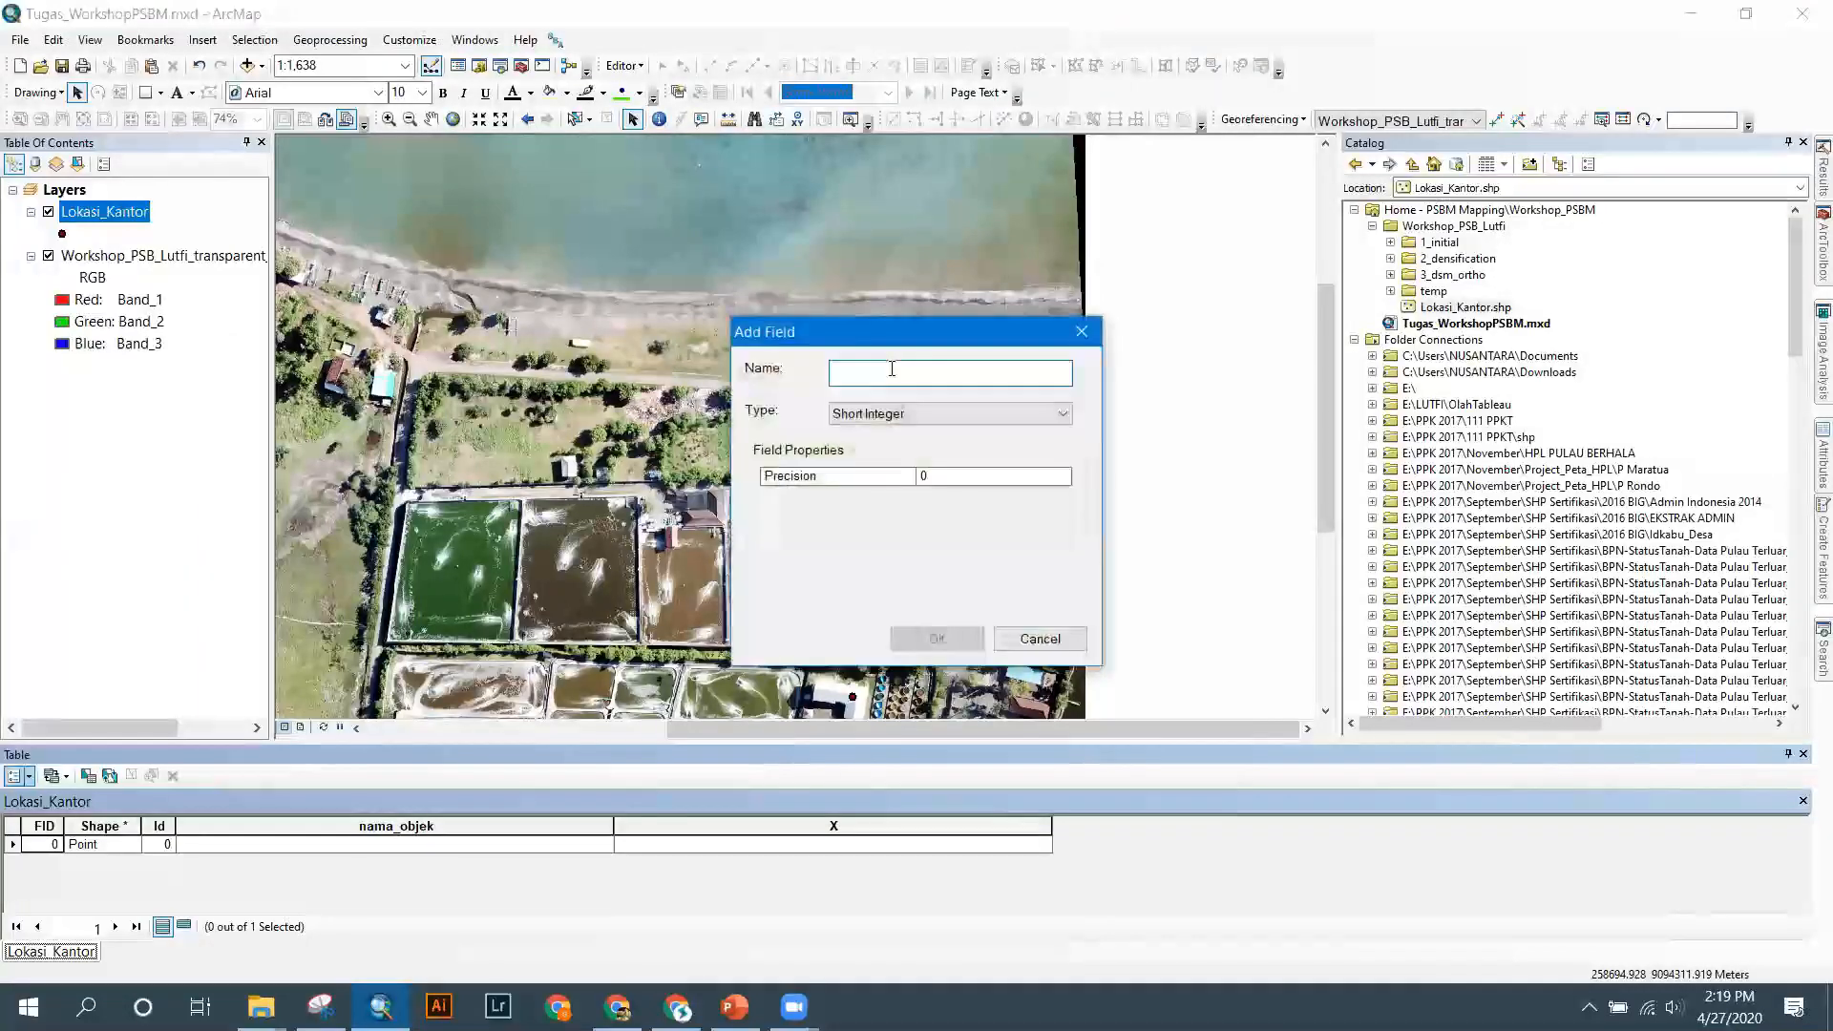
text(Y)
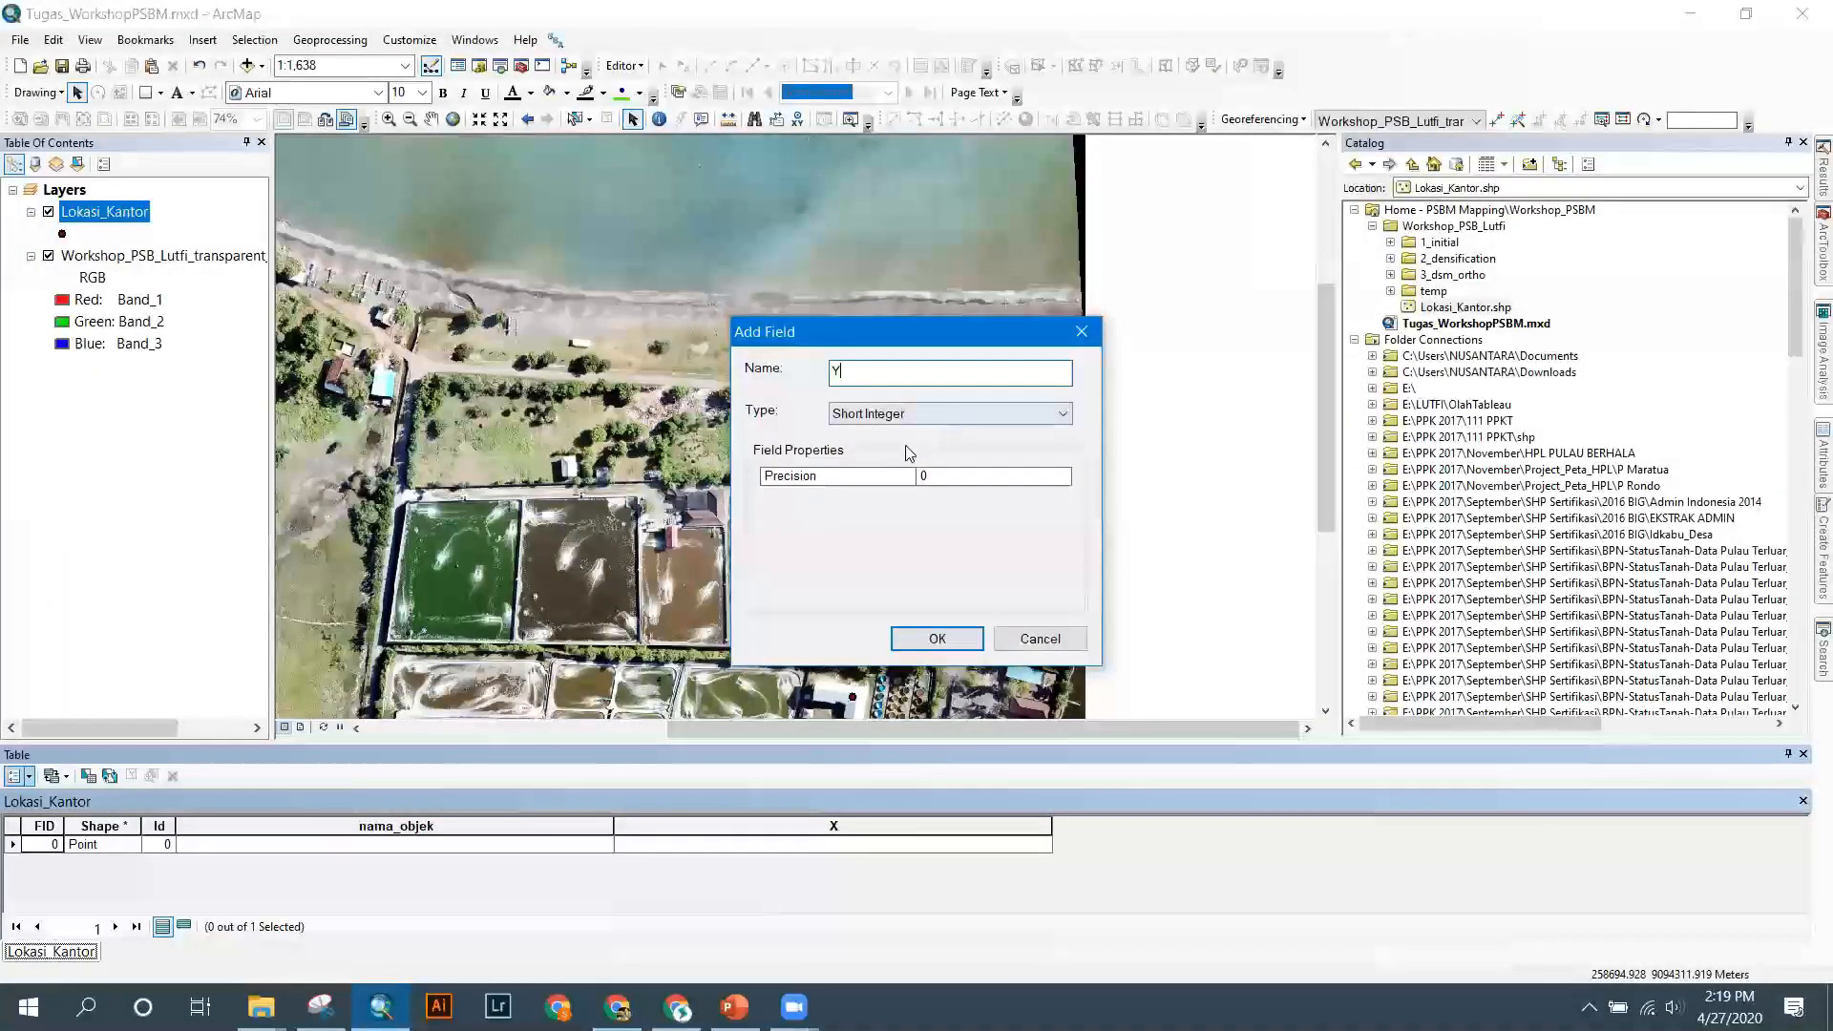
click(910, 413)
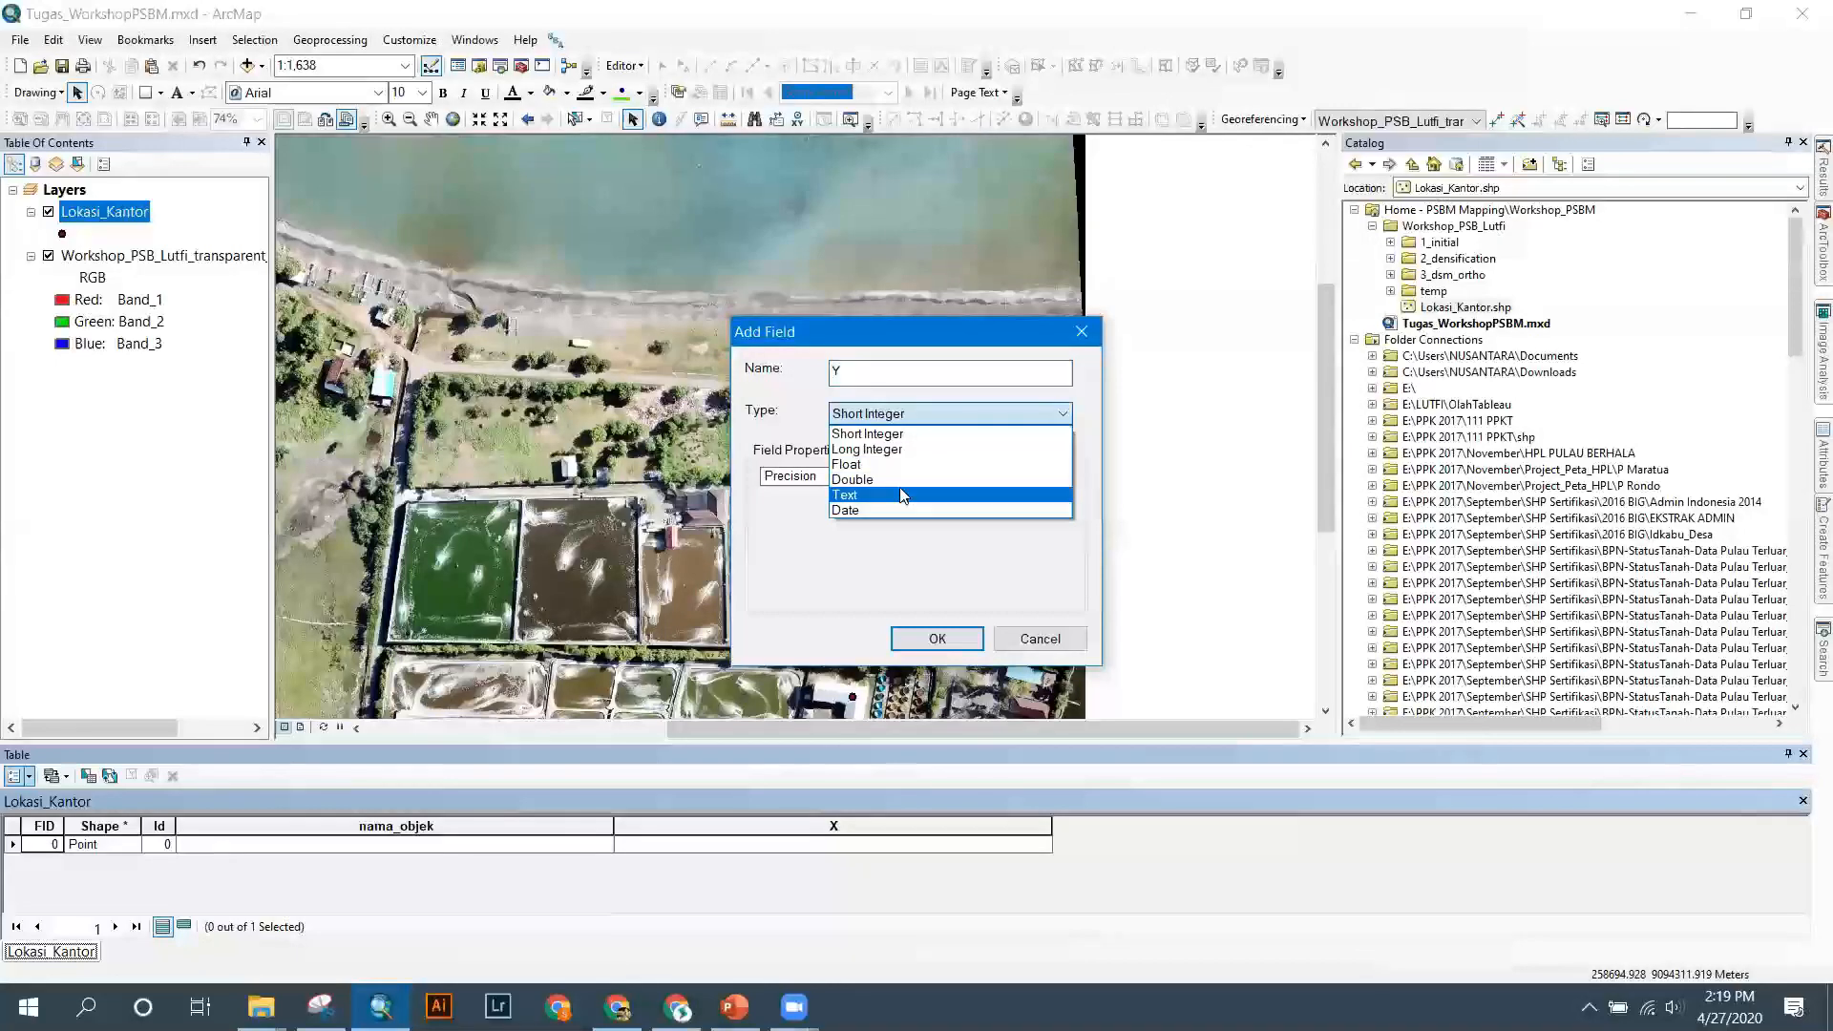
click(902, 494)
click(943, 641)
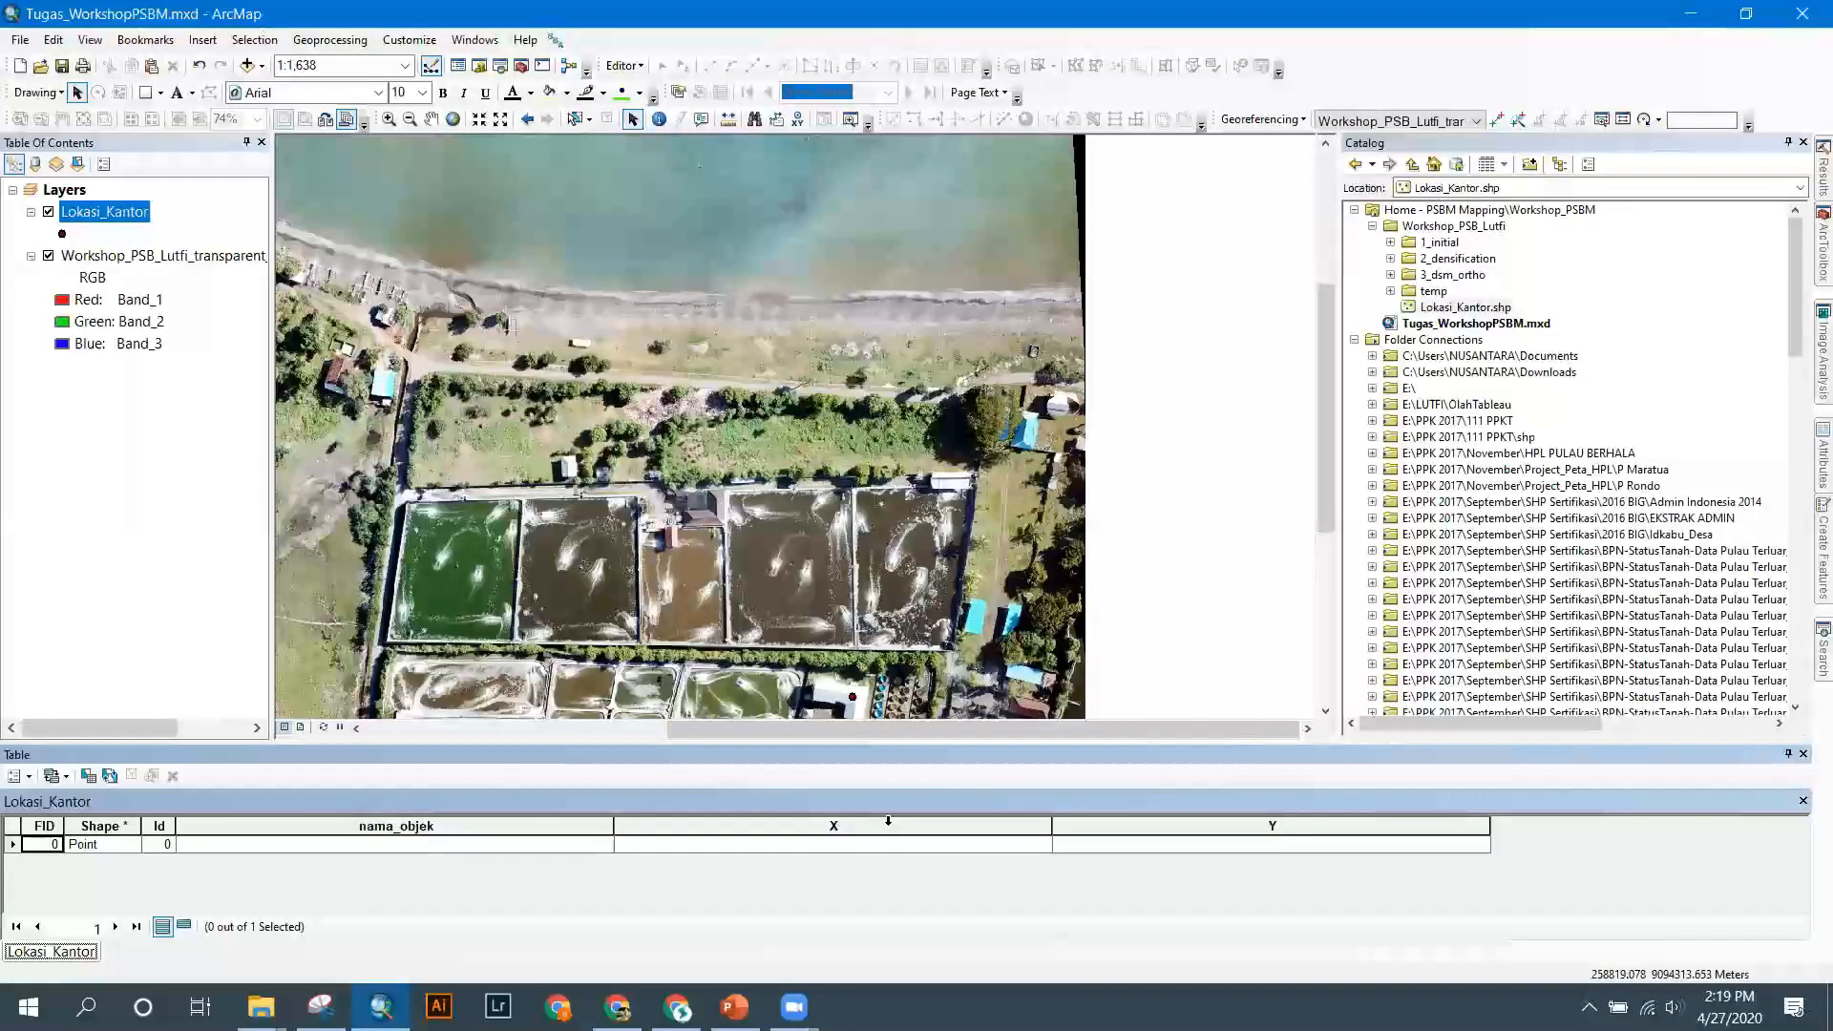
Calculate the X field as the point's X coordinate in the data source's WGS 1984 system, using Degrees Minutes Seconds (DDD MM' SS.sss" [W|E]).
right_click(835, 827)
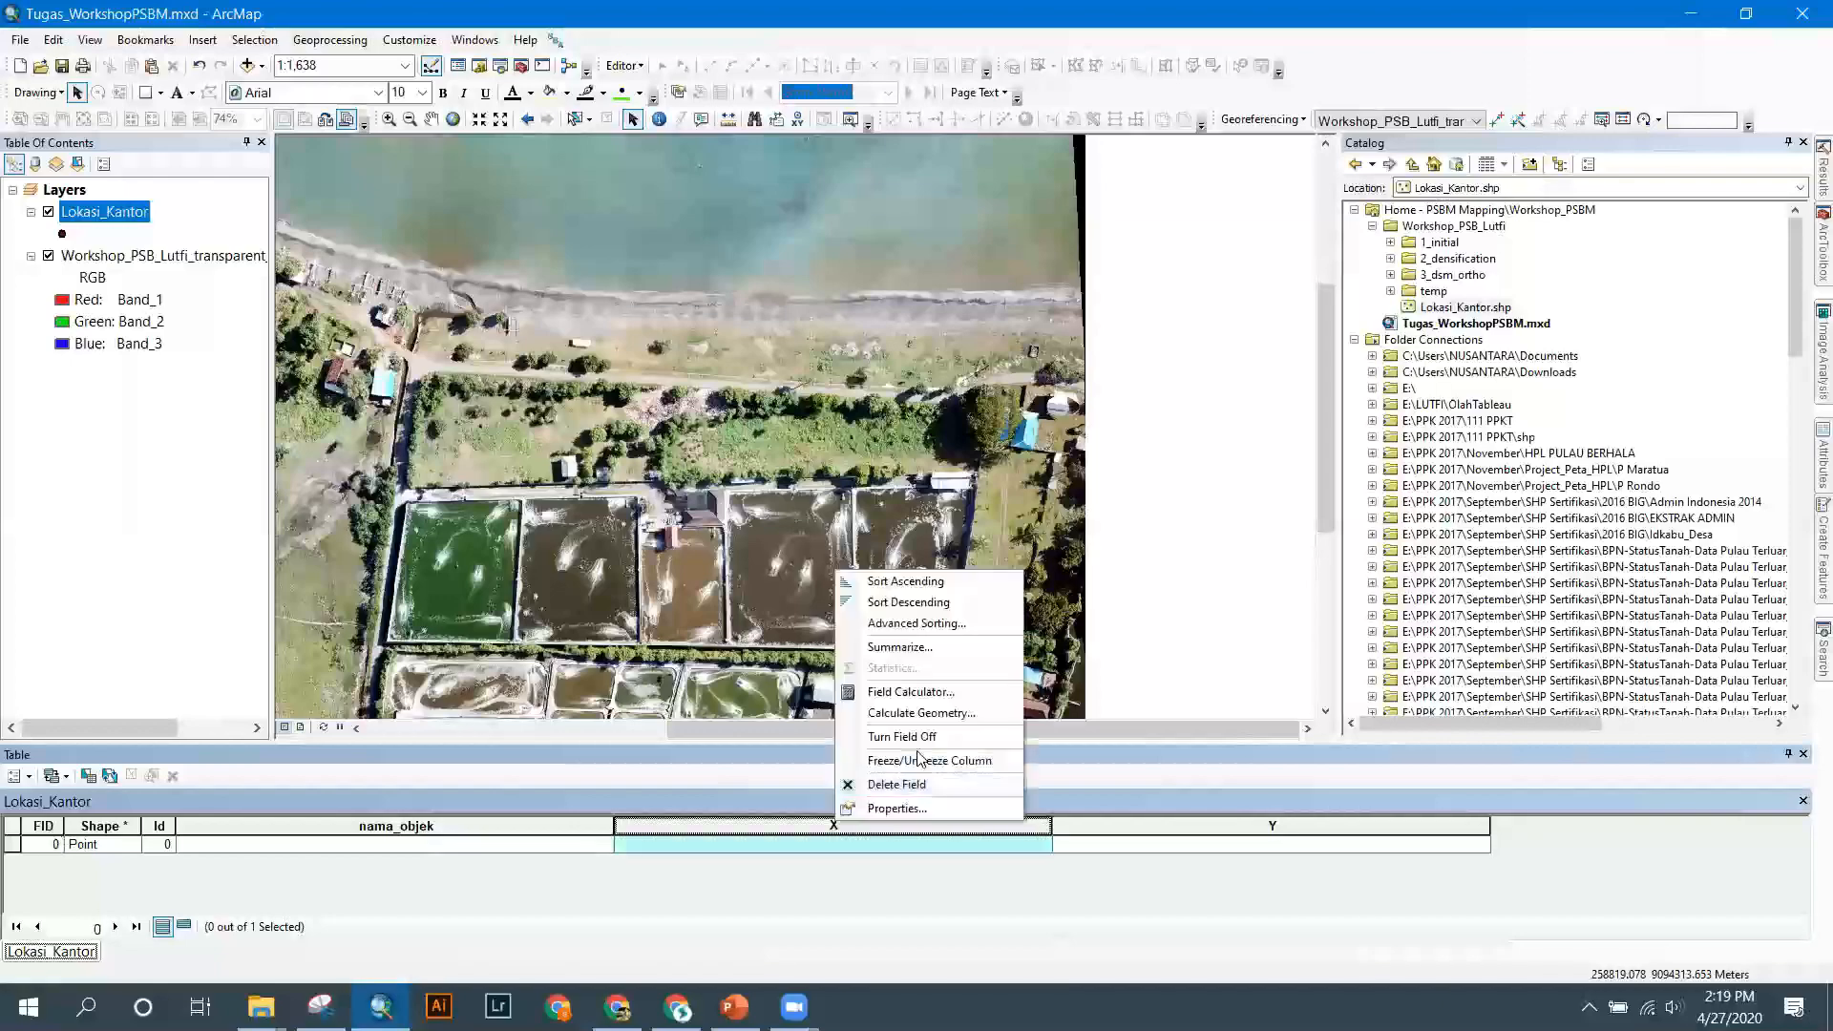
click(919, 713)
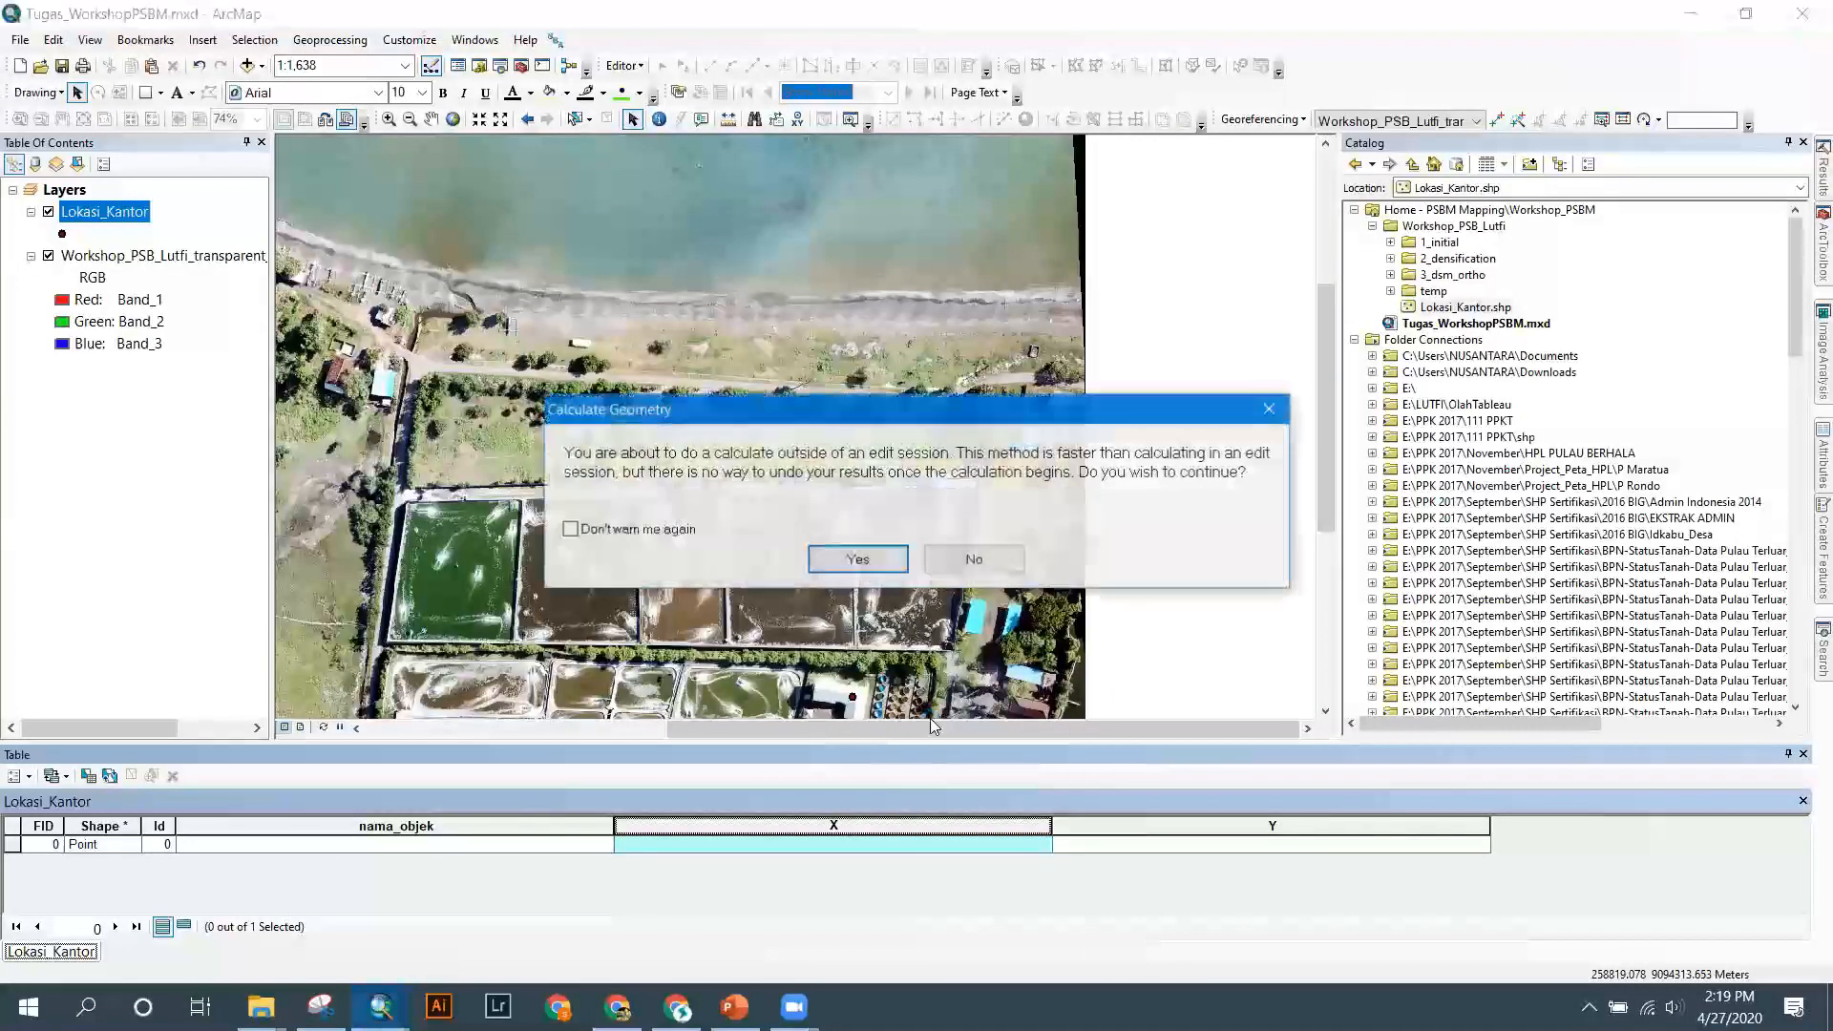
click(860, 560)
click(856, 378)
click(864, 397)
click(942, 563)
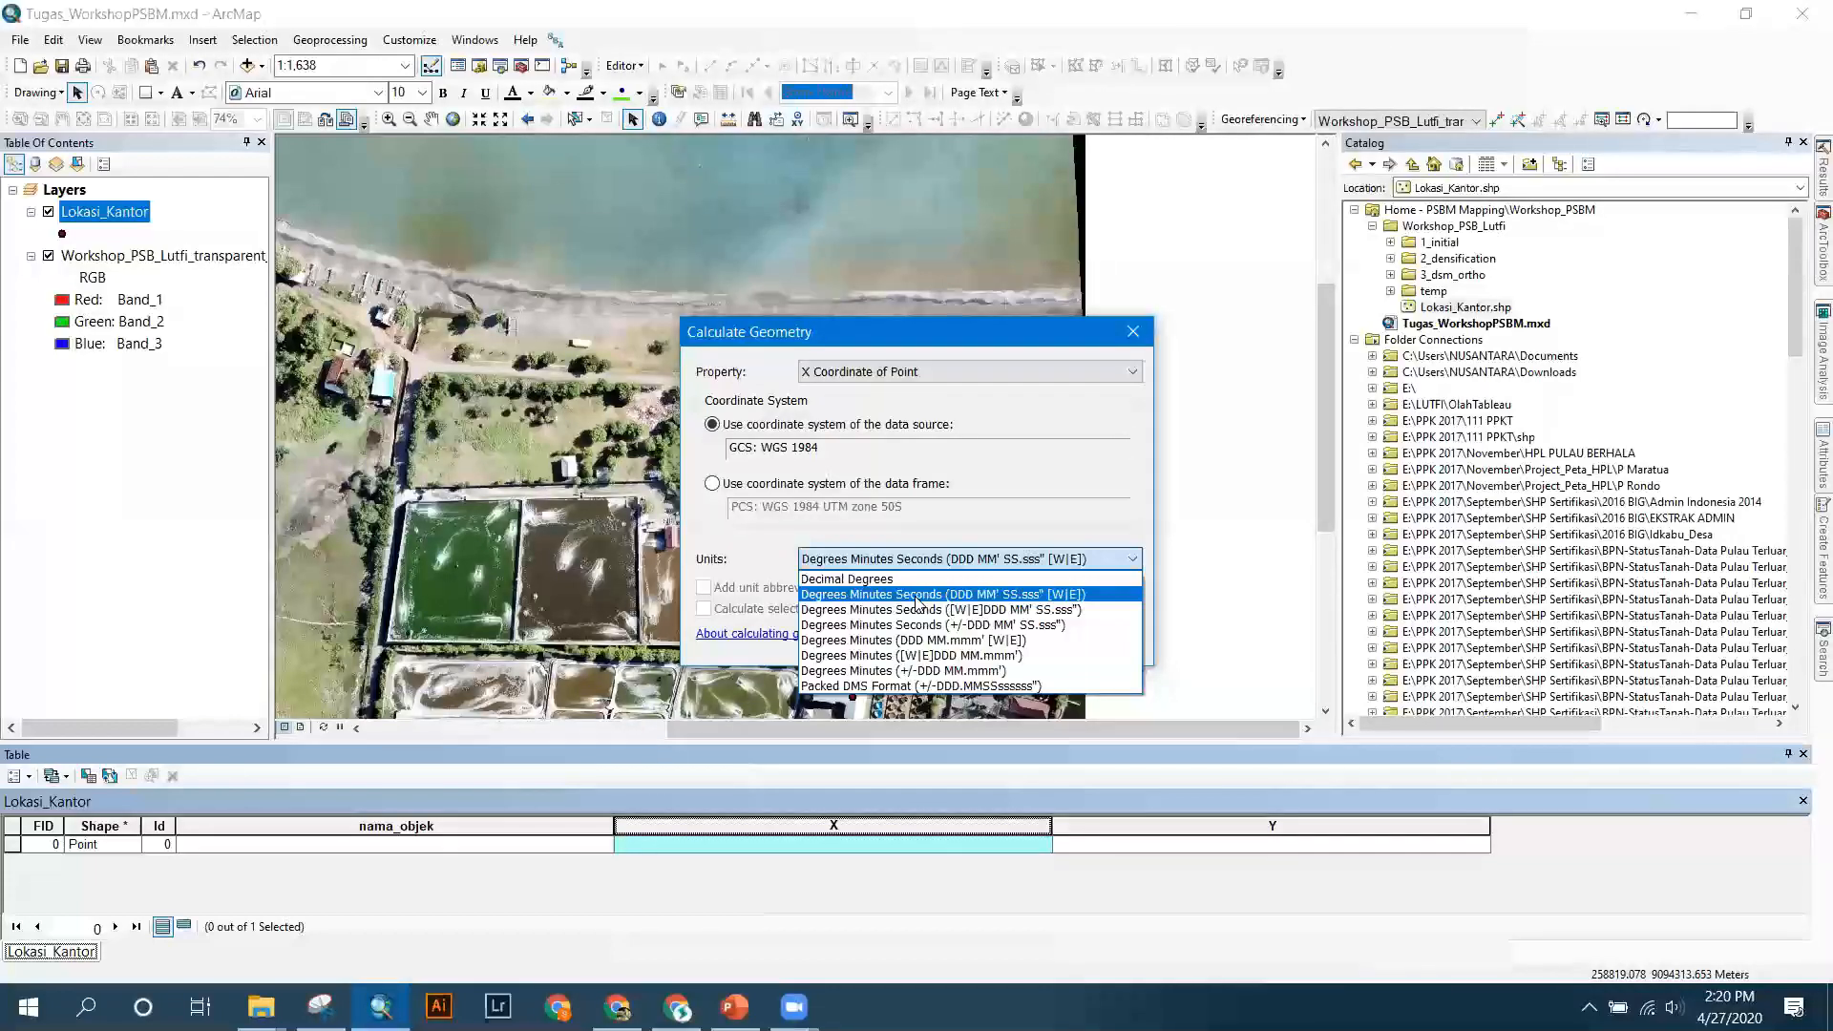
click(916, 596)
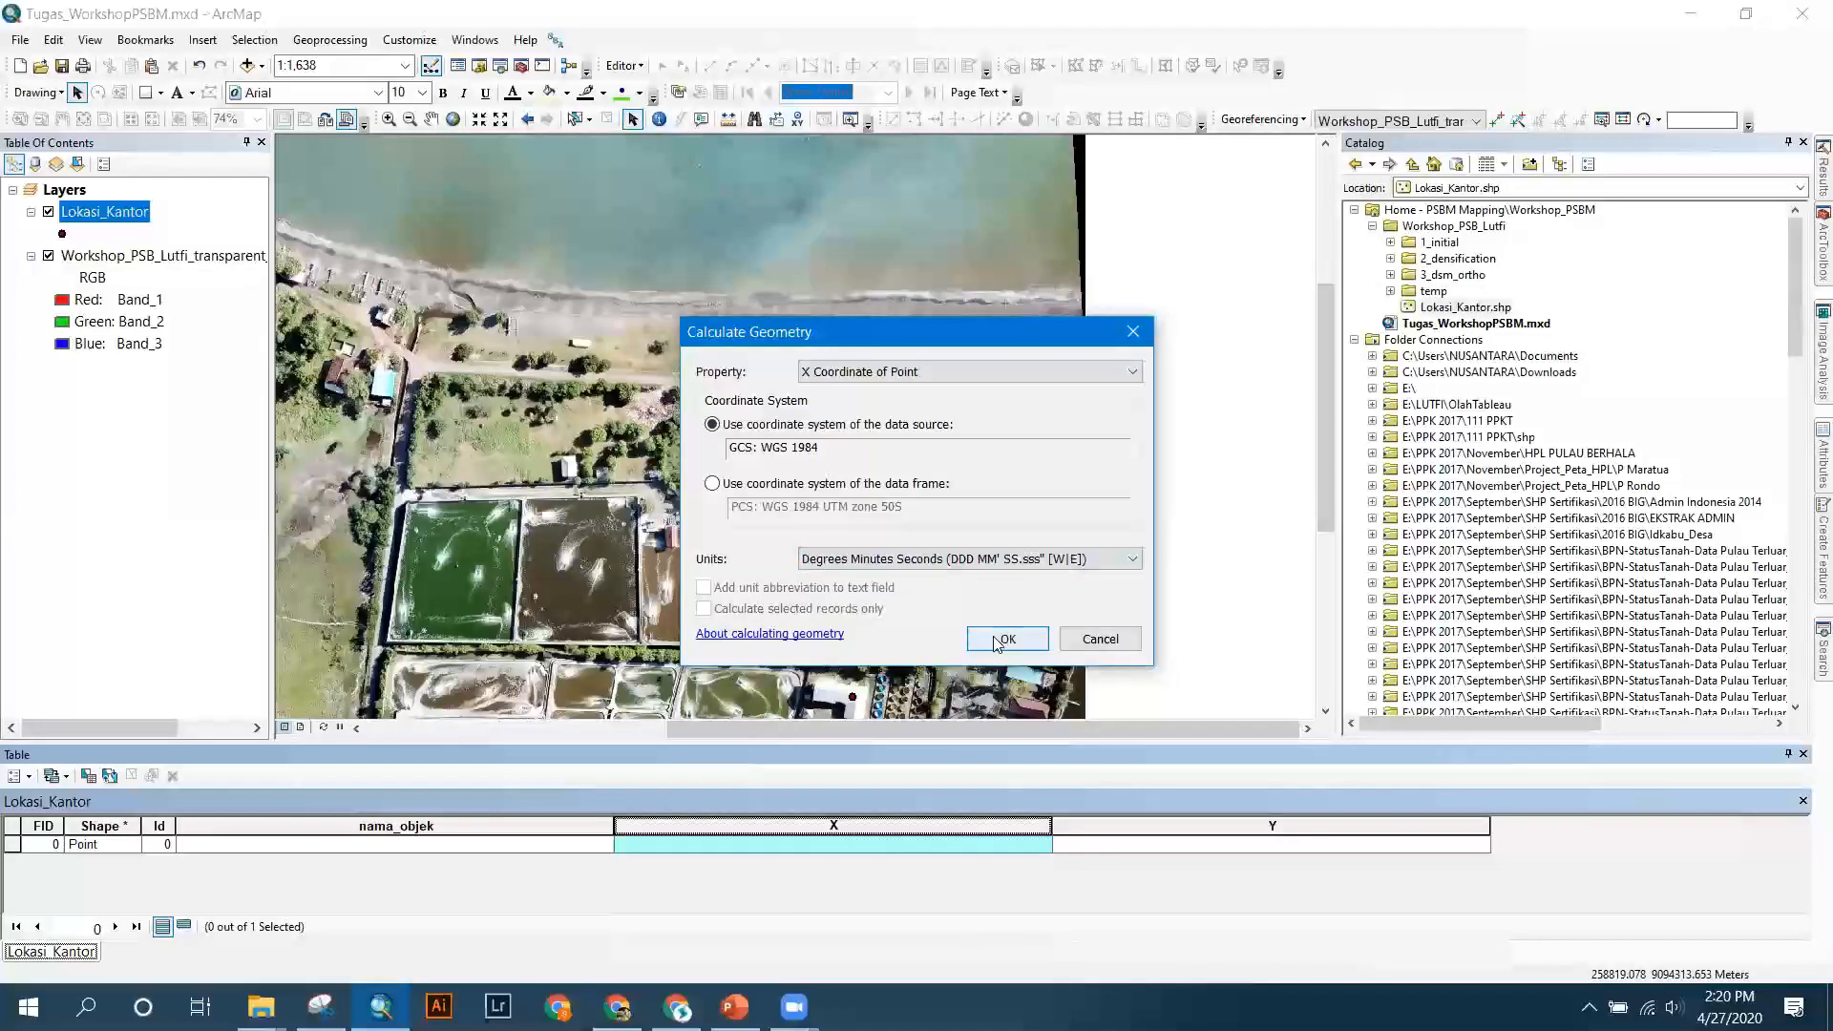
click(997, 642)
click(865, 560)
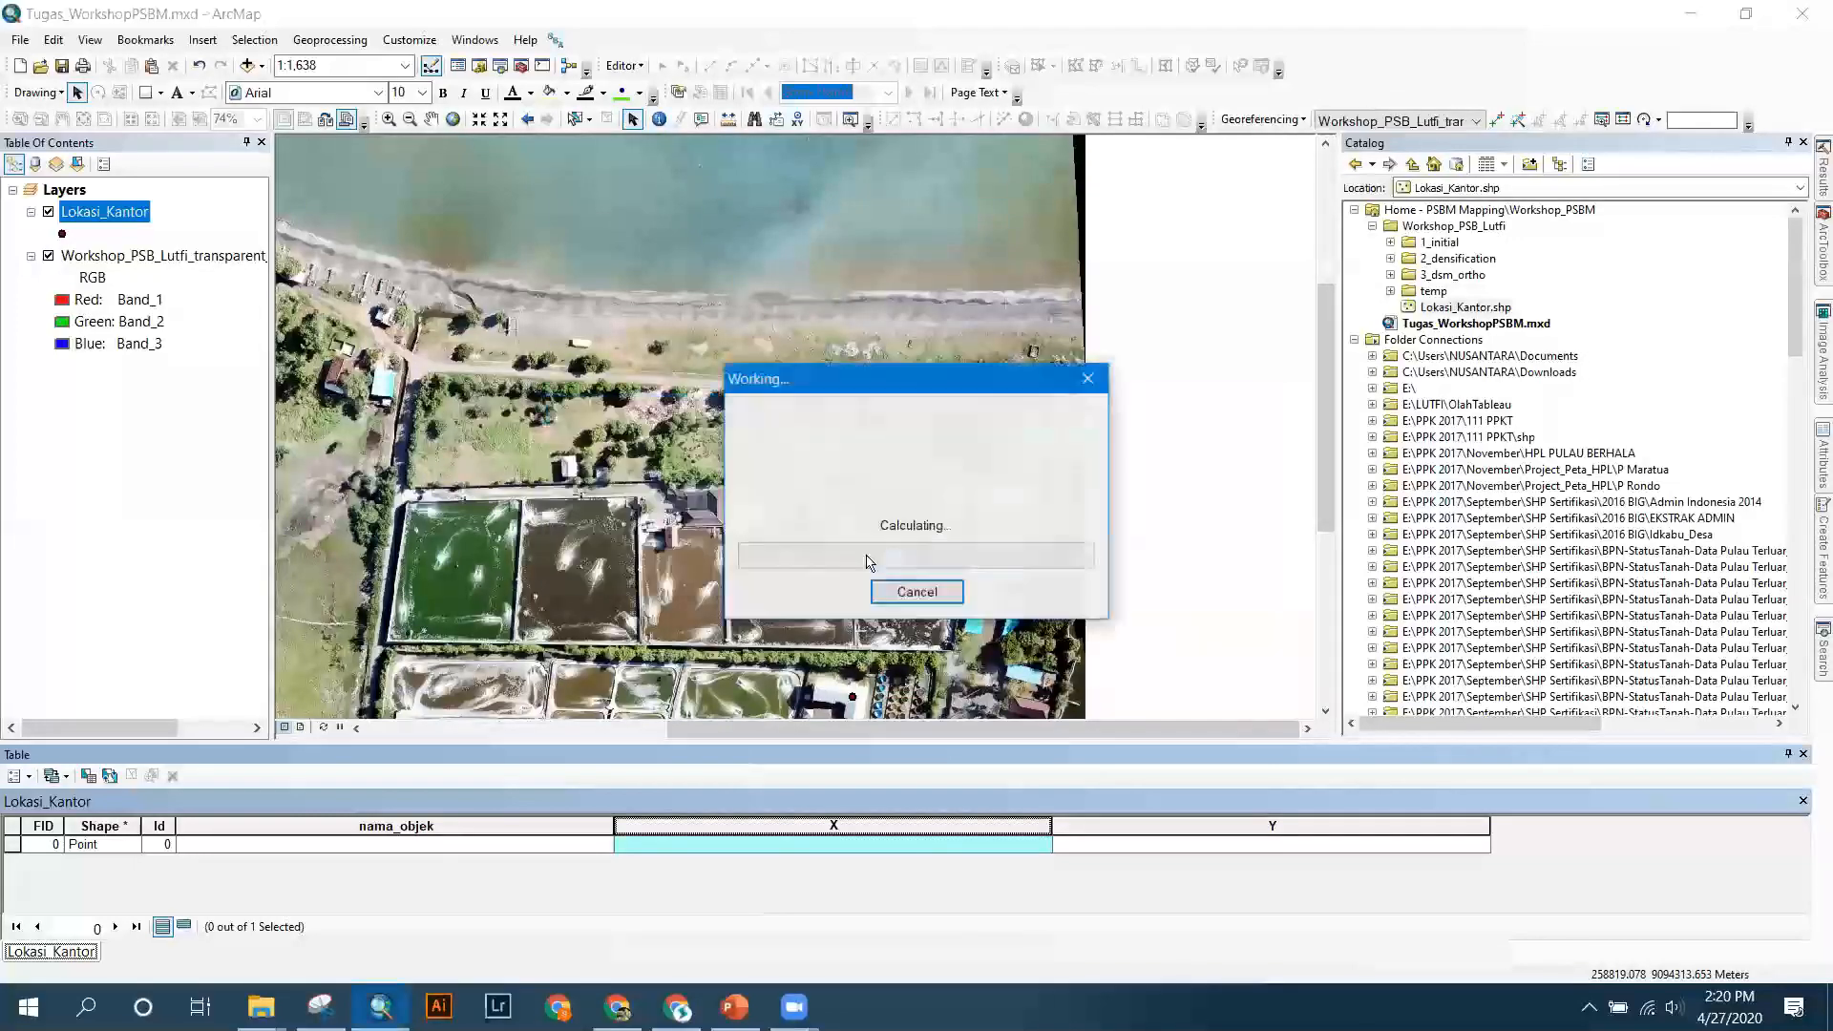
Calculate the Y field as the point's Y coordinate in the data source's system, using Degrees Minutes Seconds (DDD MM' SS.sss" [N|S]).
click(530, 848)
right_click(1149, 828)
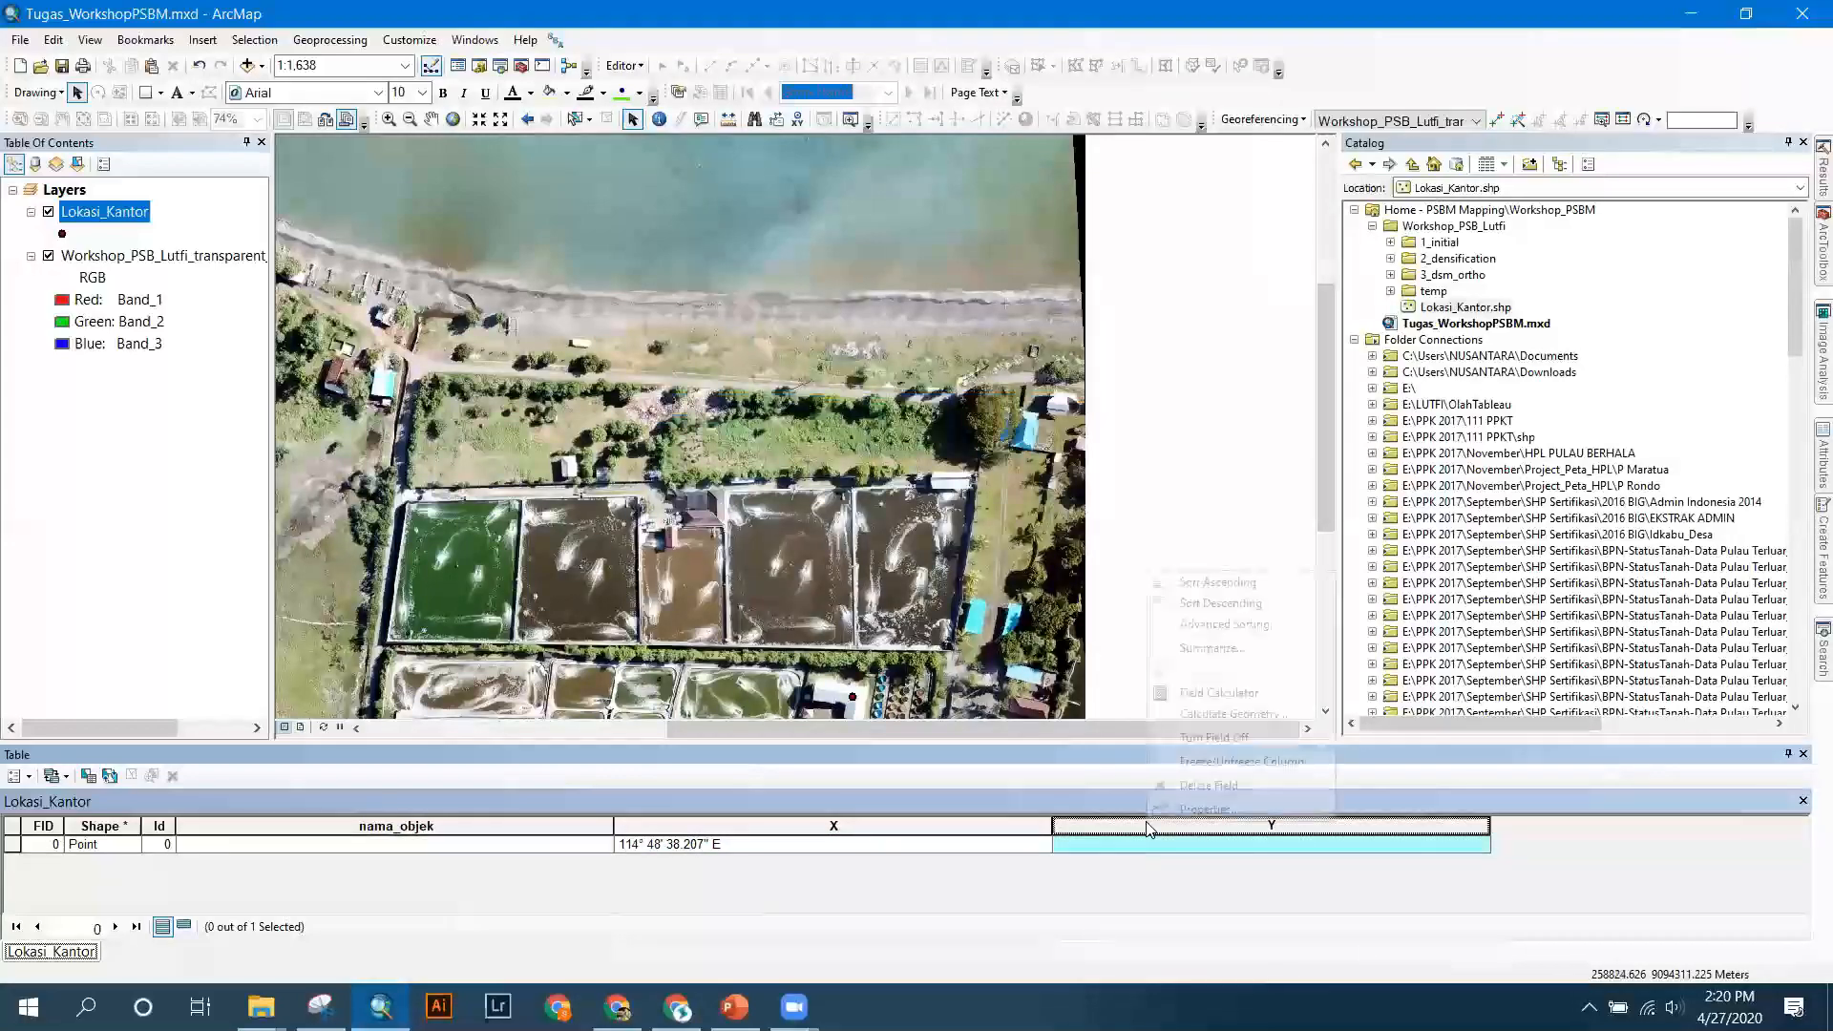
click(1201, 718)
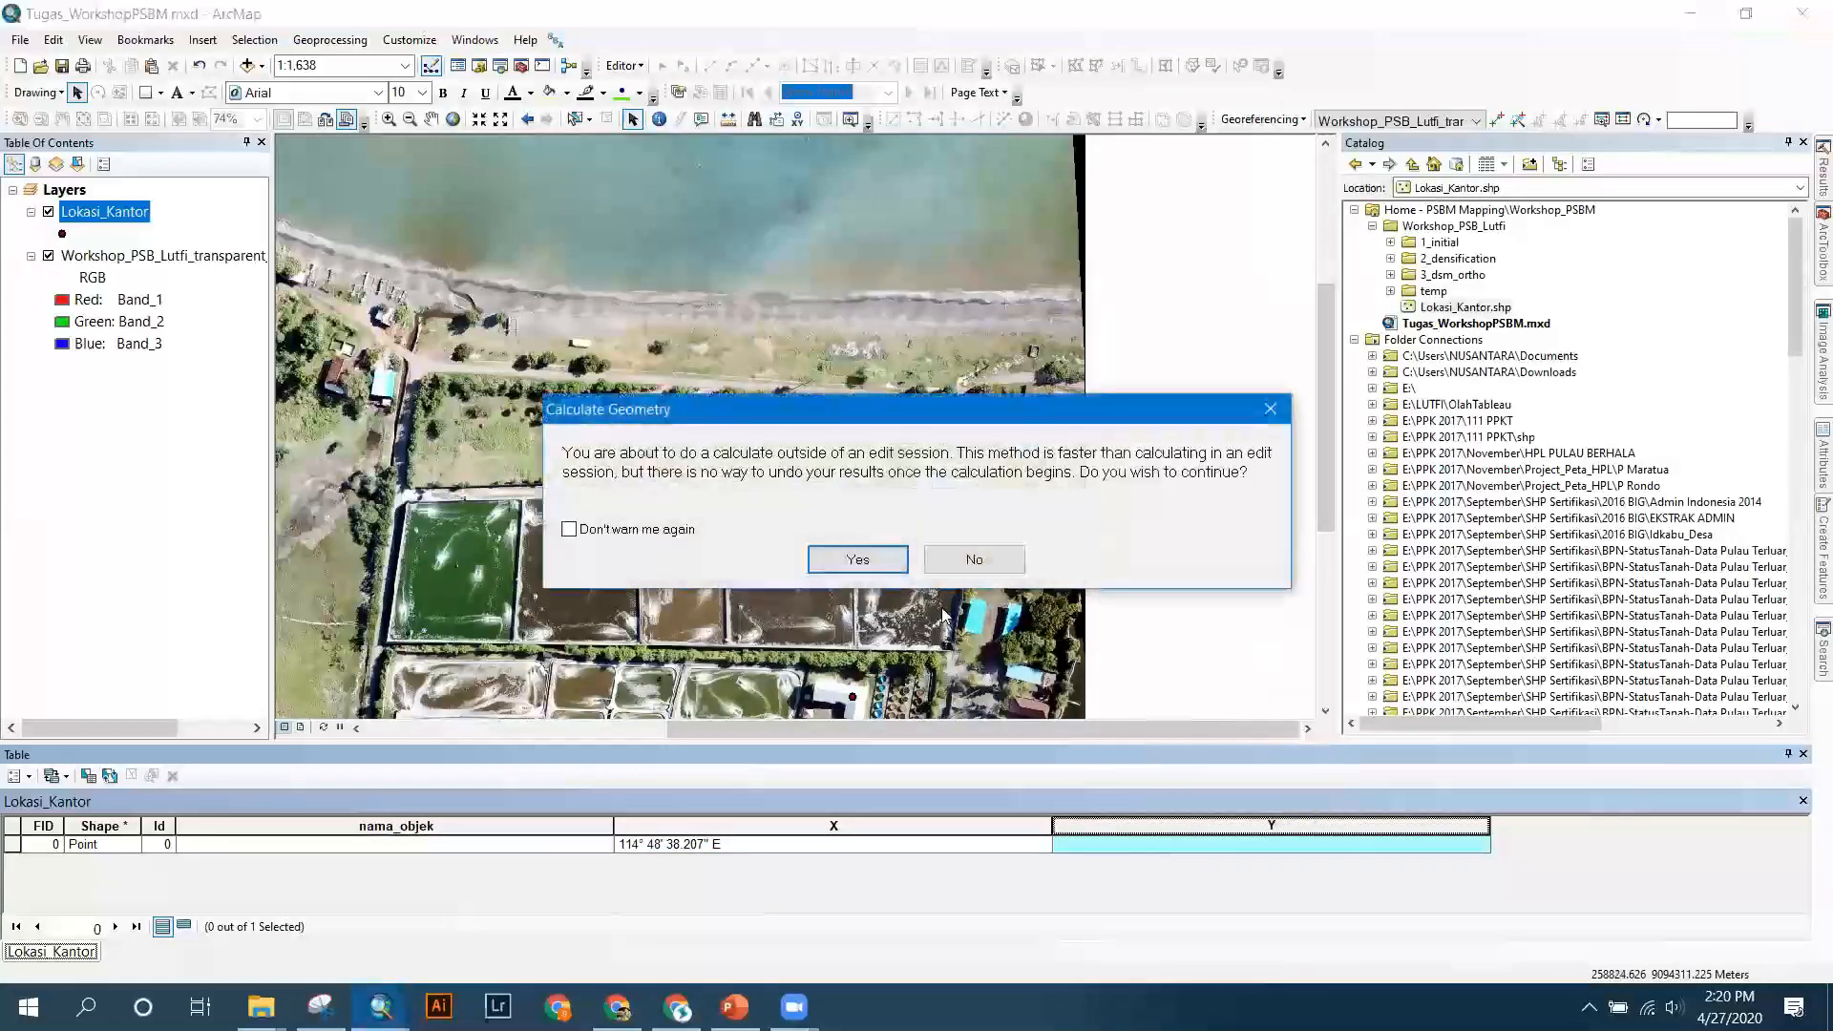
click(859, 560)
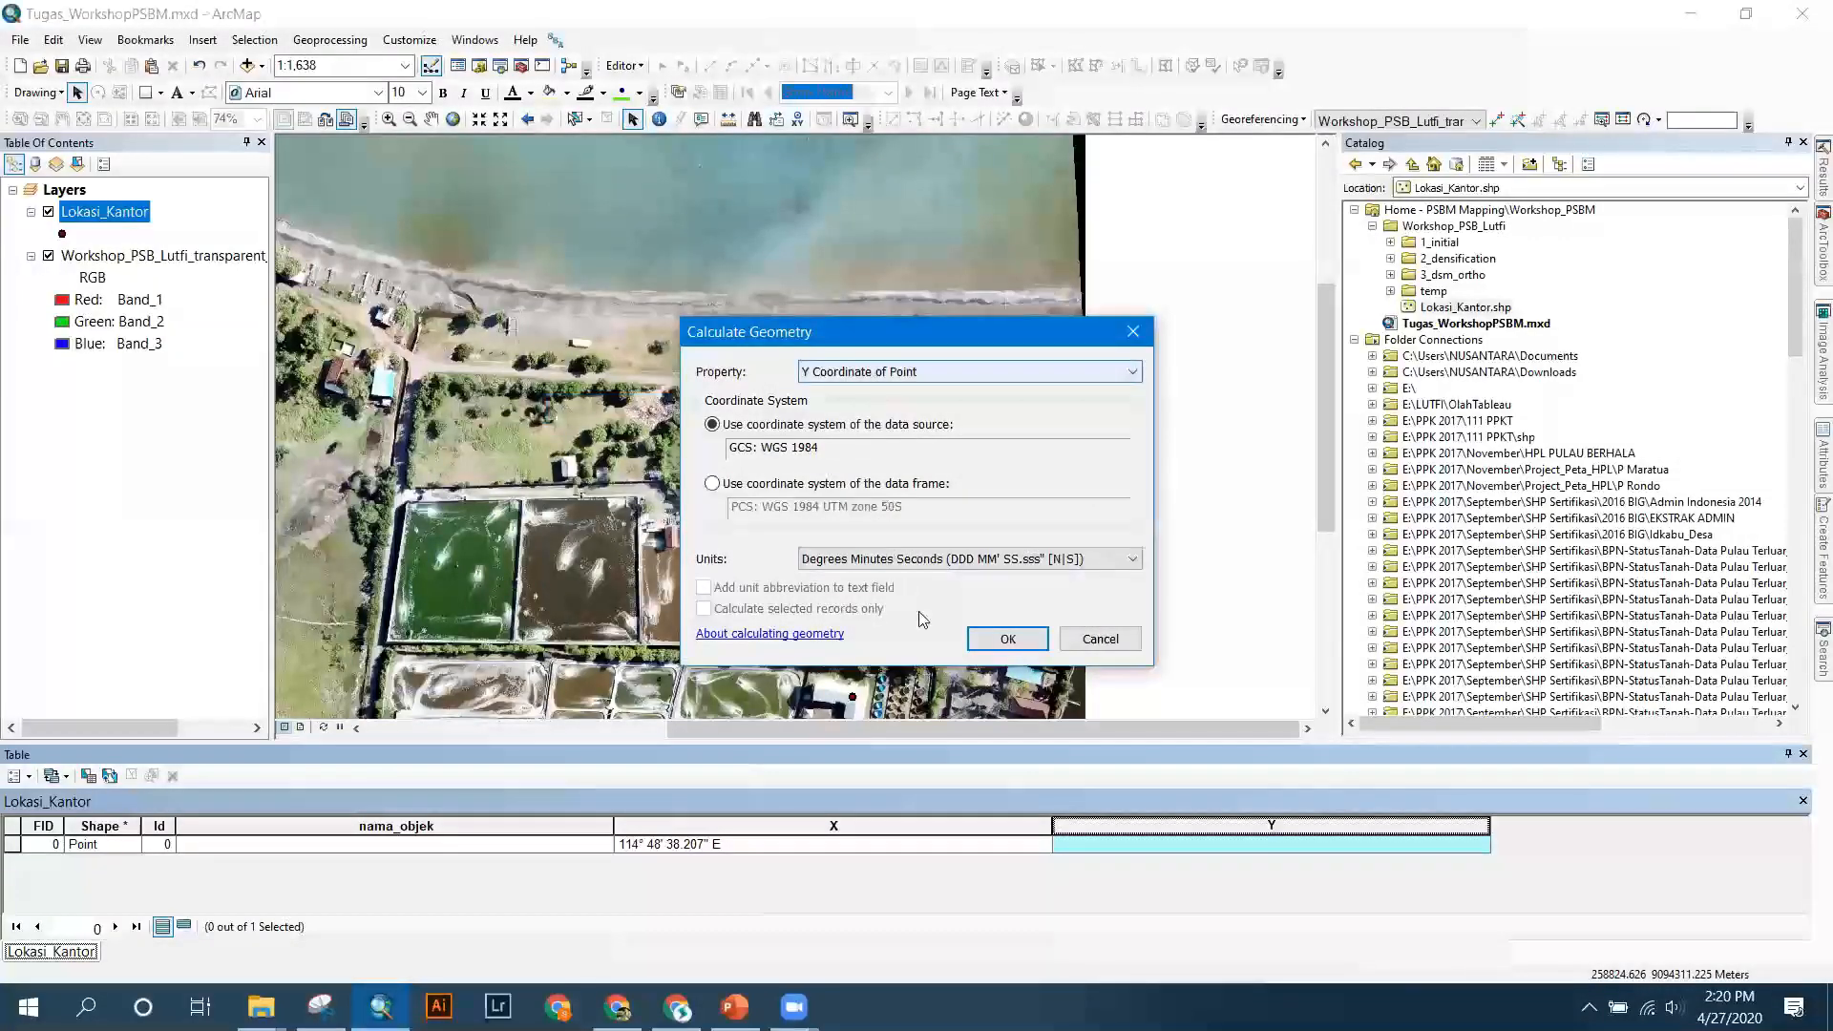
click(998, 647)
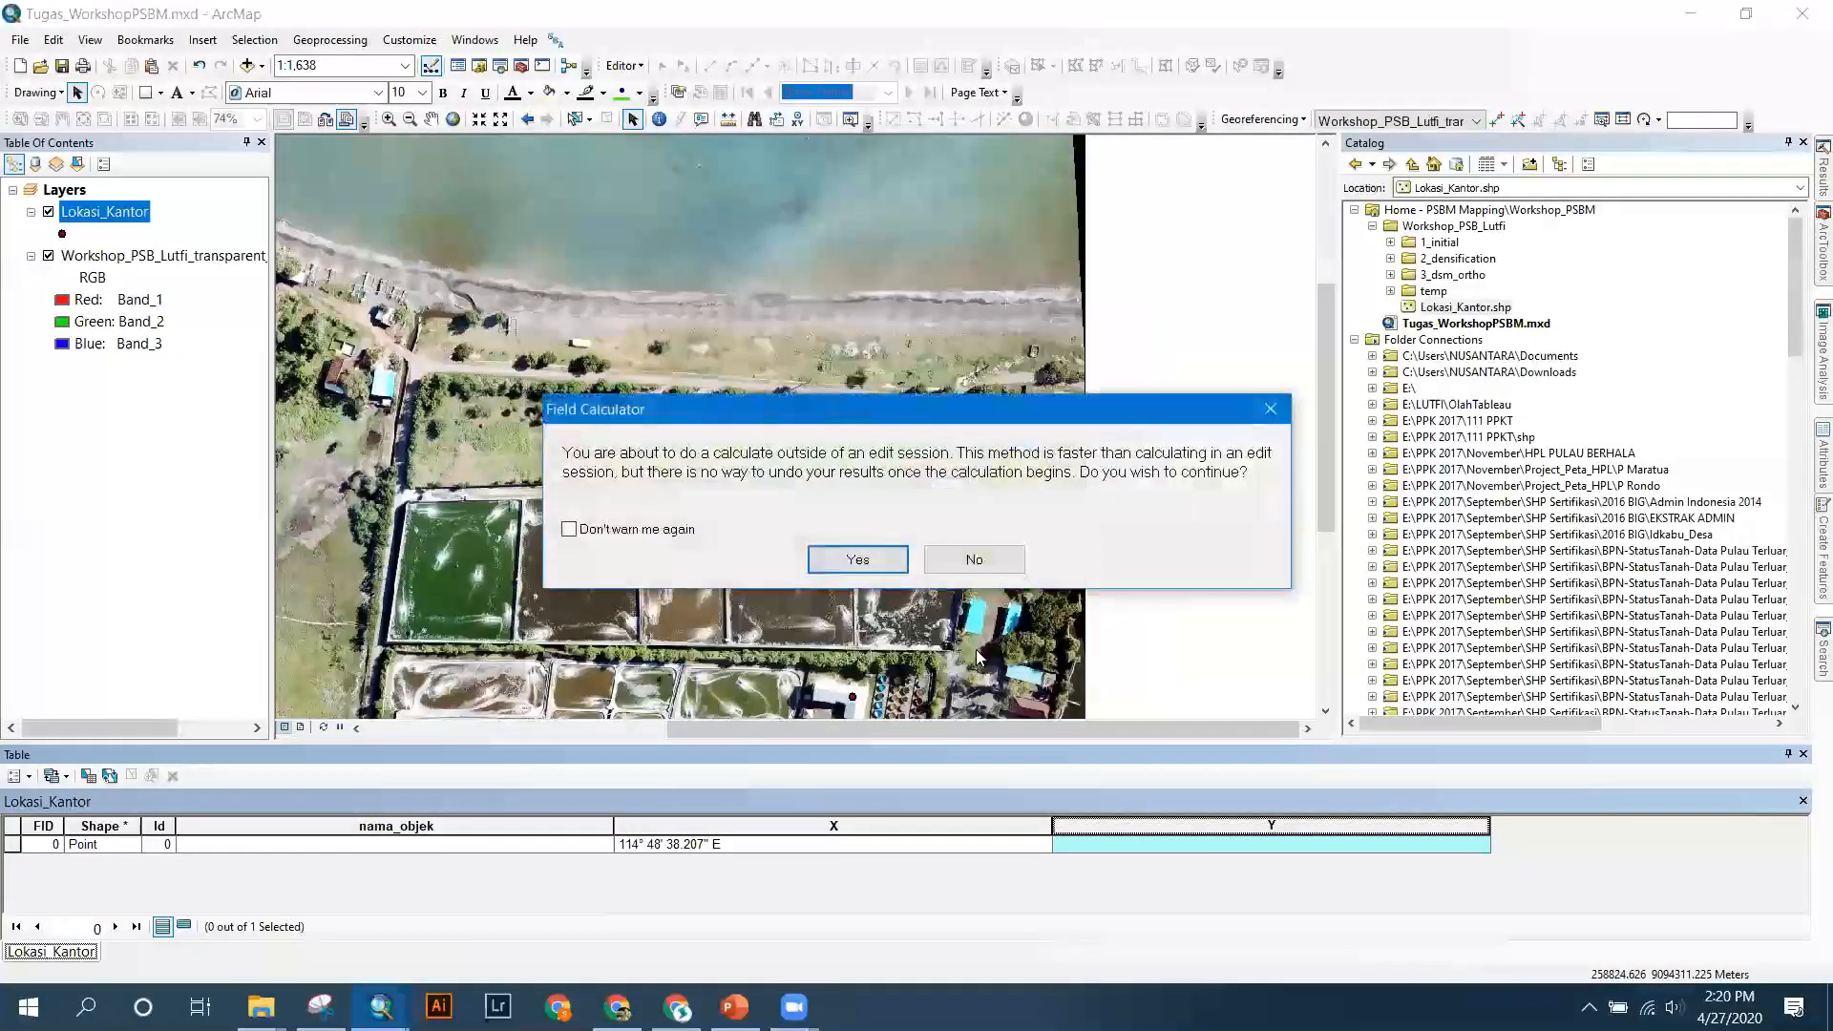
click(859, 560)
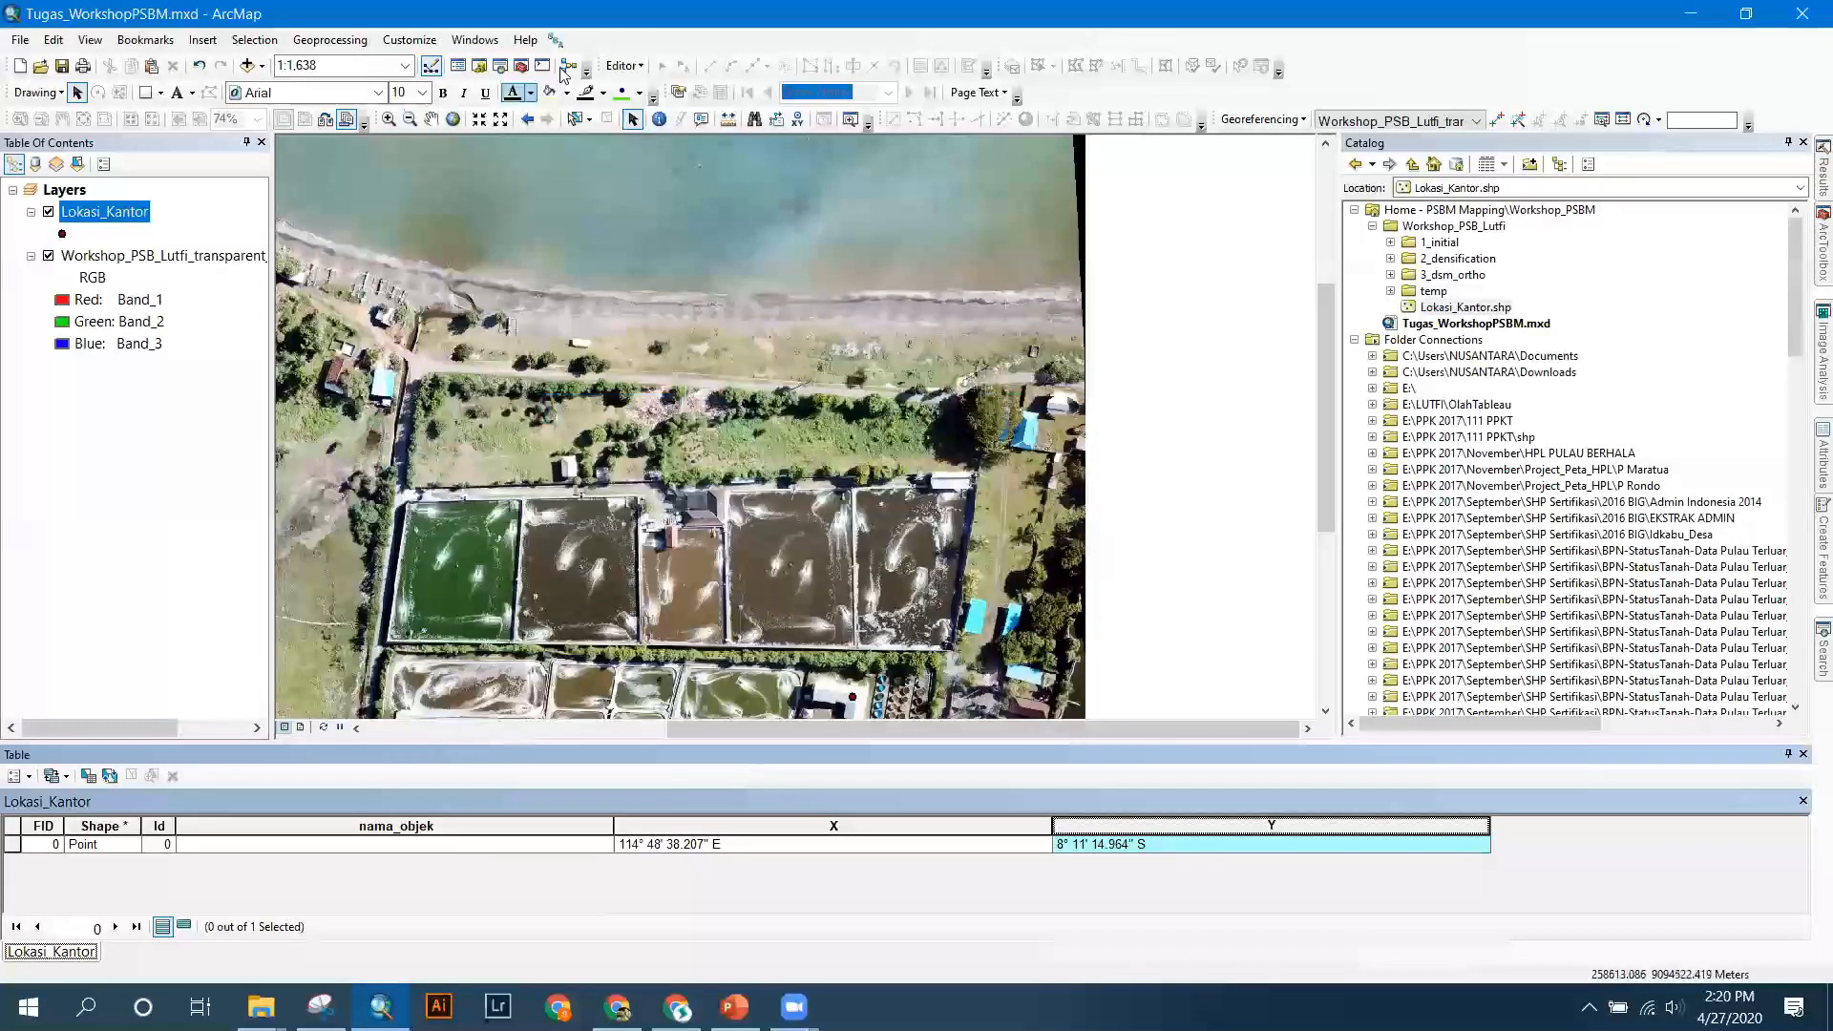
Start editing, set the office point's nama_objek value to "Kantor Pengelola Tambak", and stop editing with the edits saved.
click(271, 853)
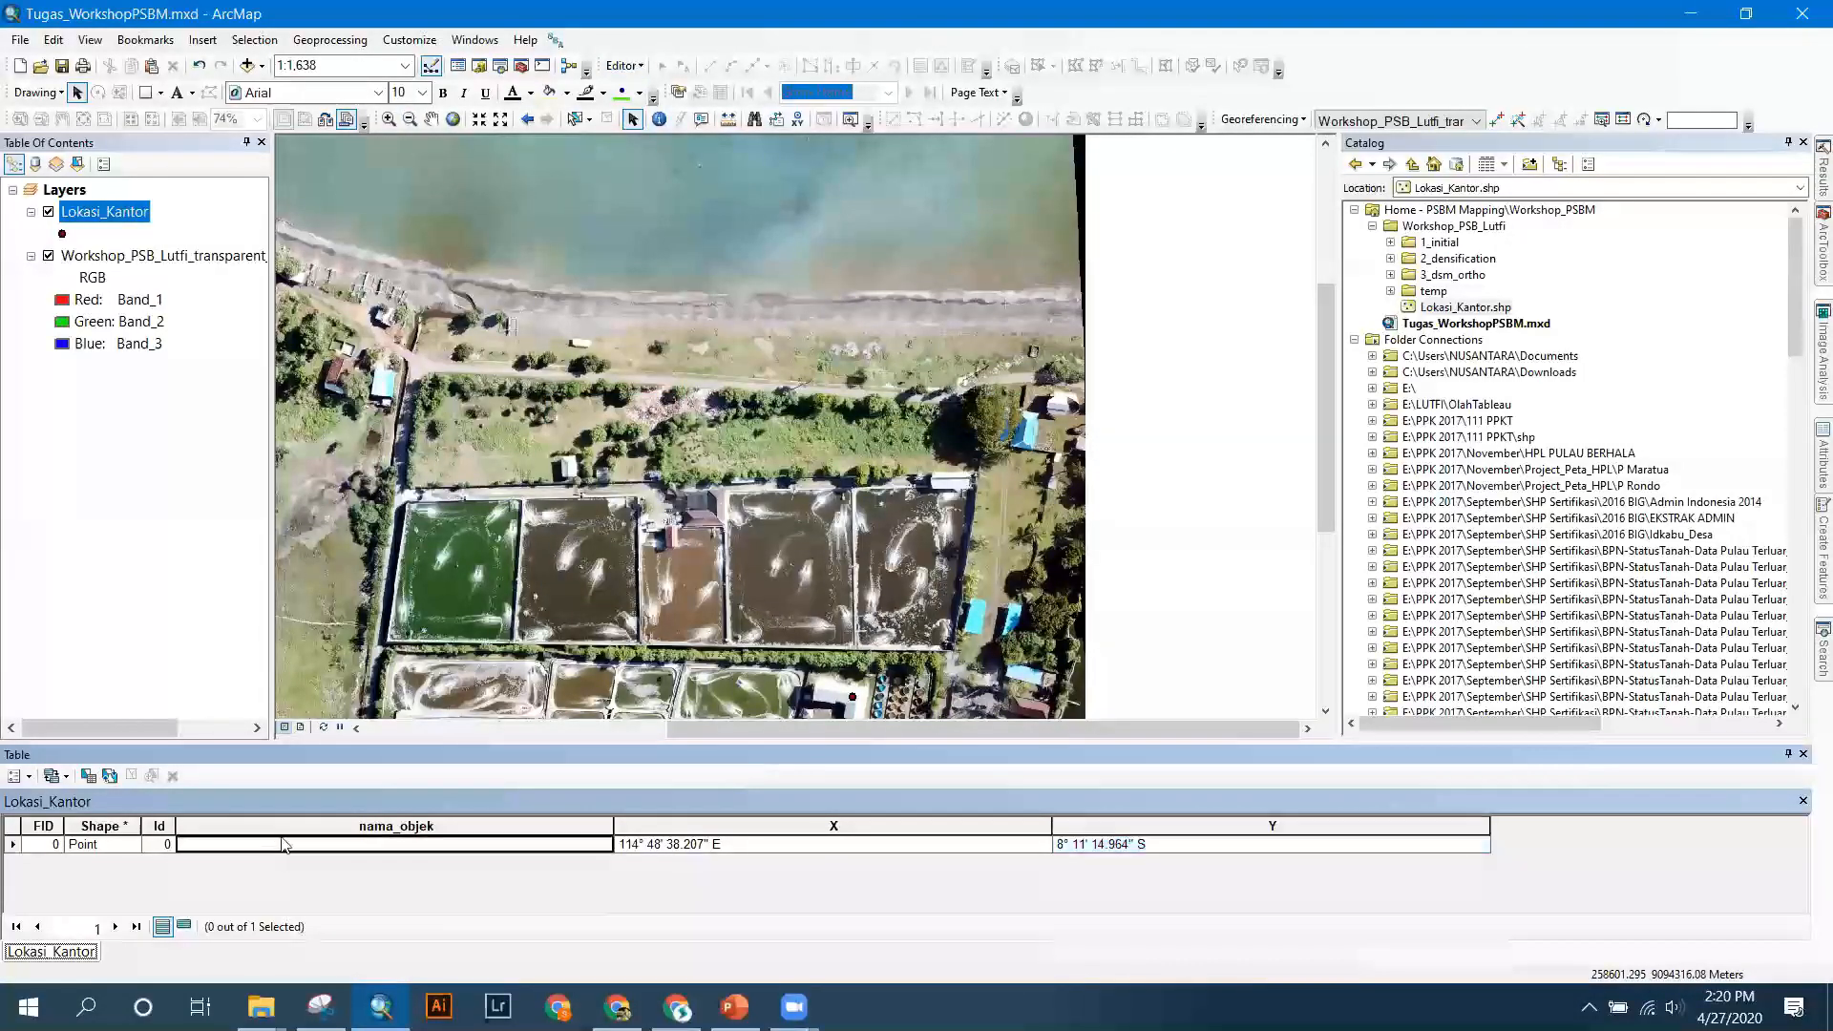
click(628, 66)
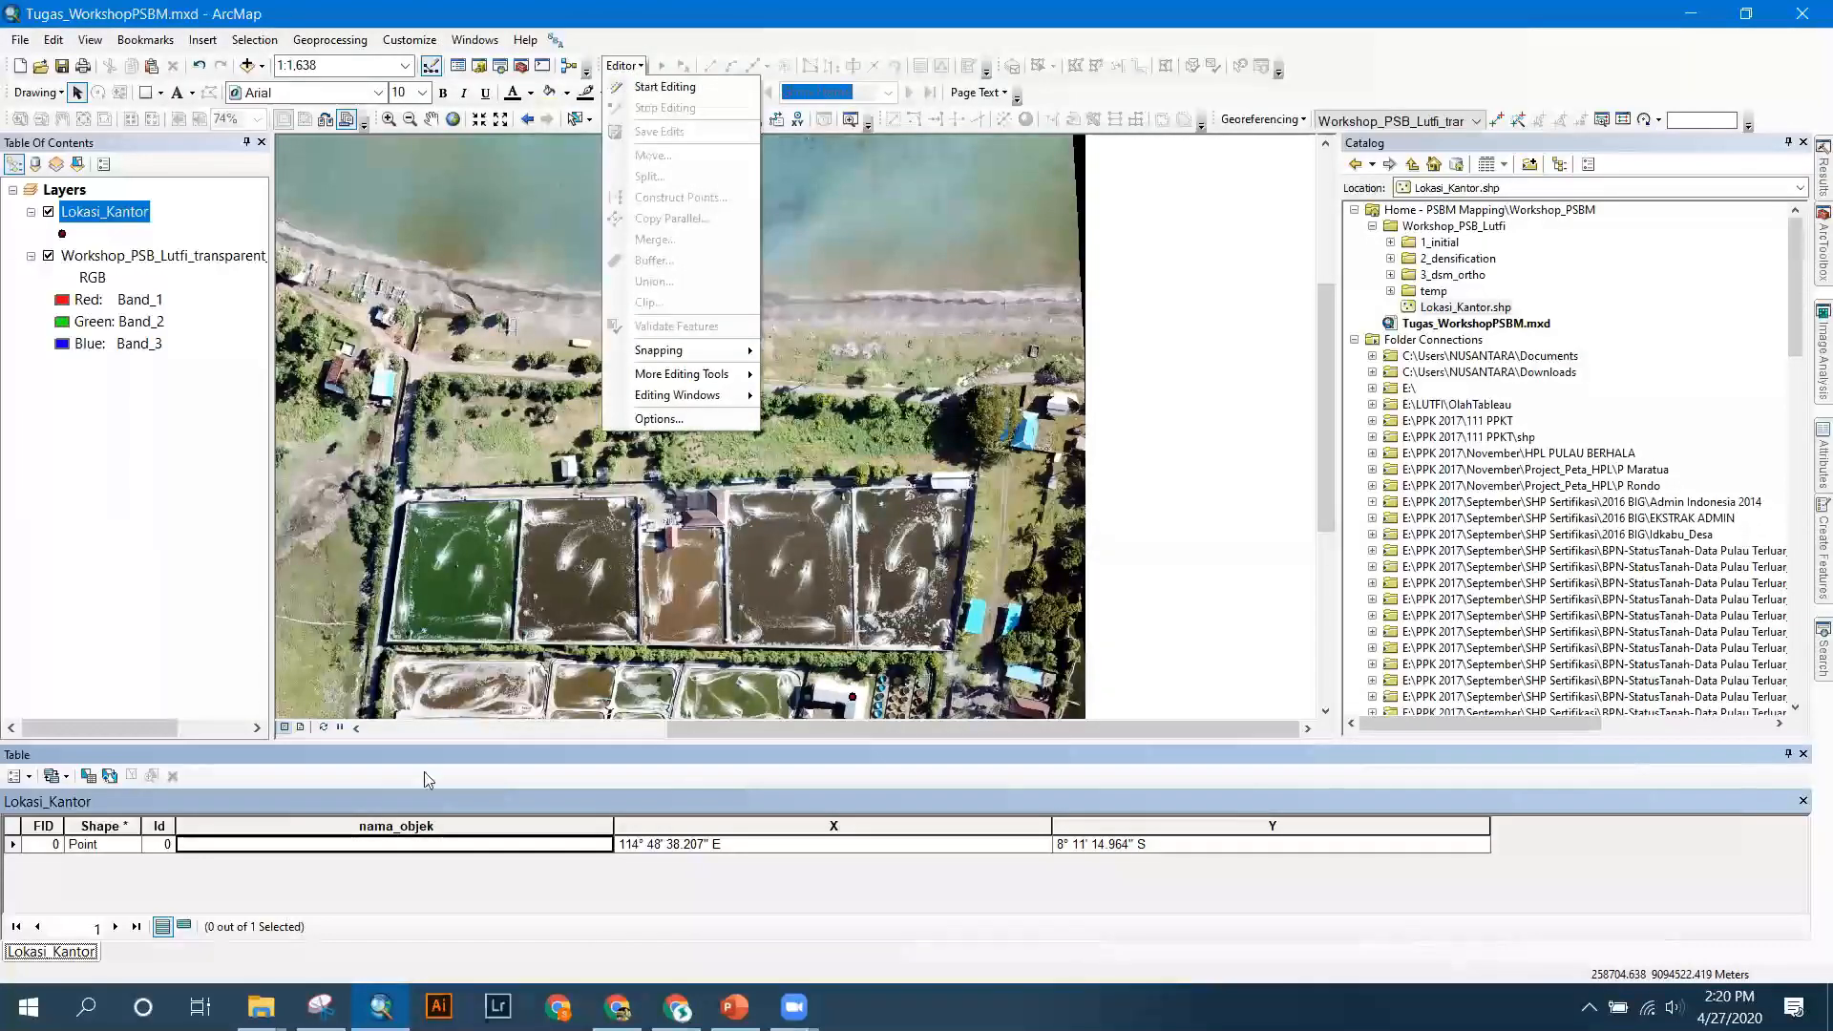
click(340, 845)
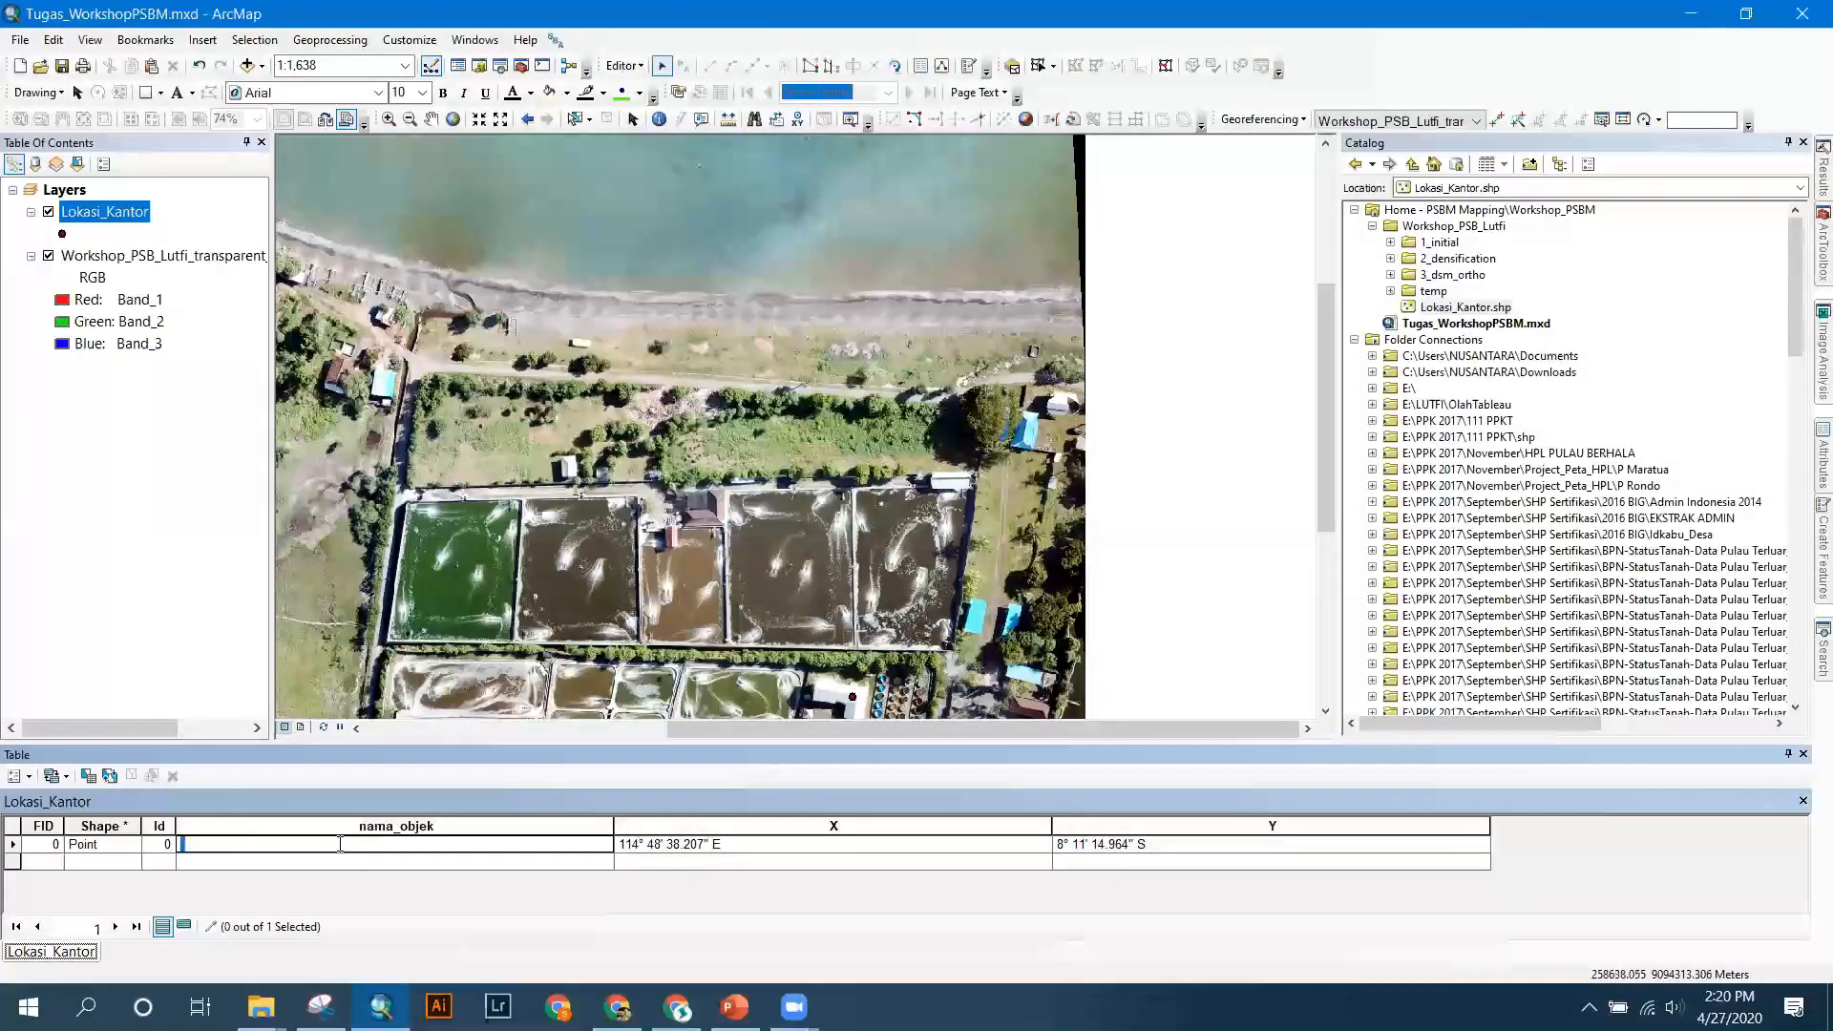
text(Kantor Pengelola Tambak)
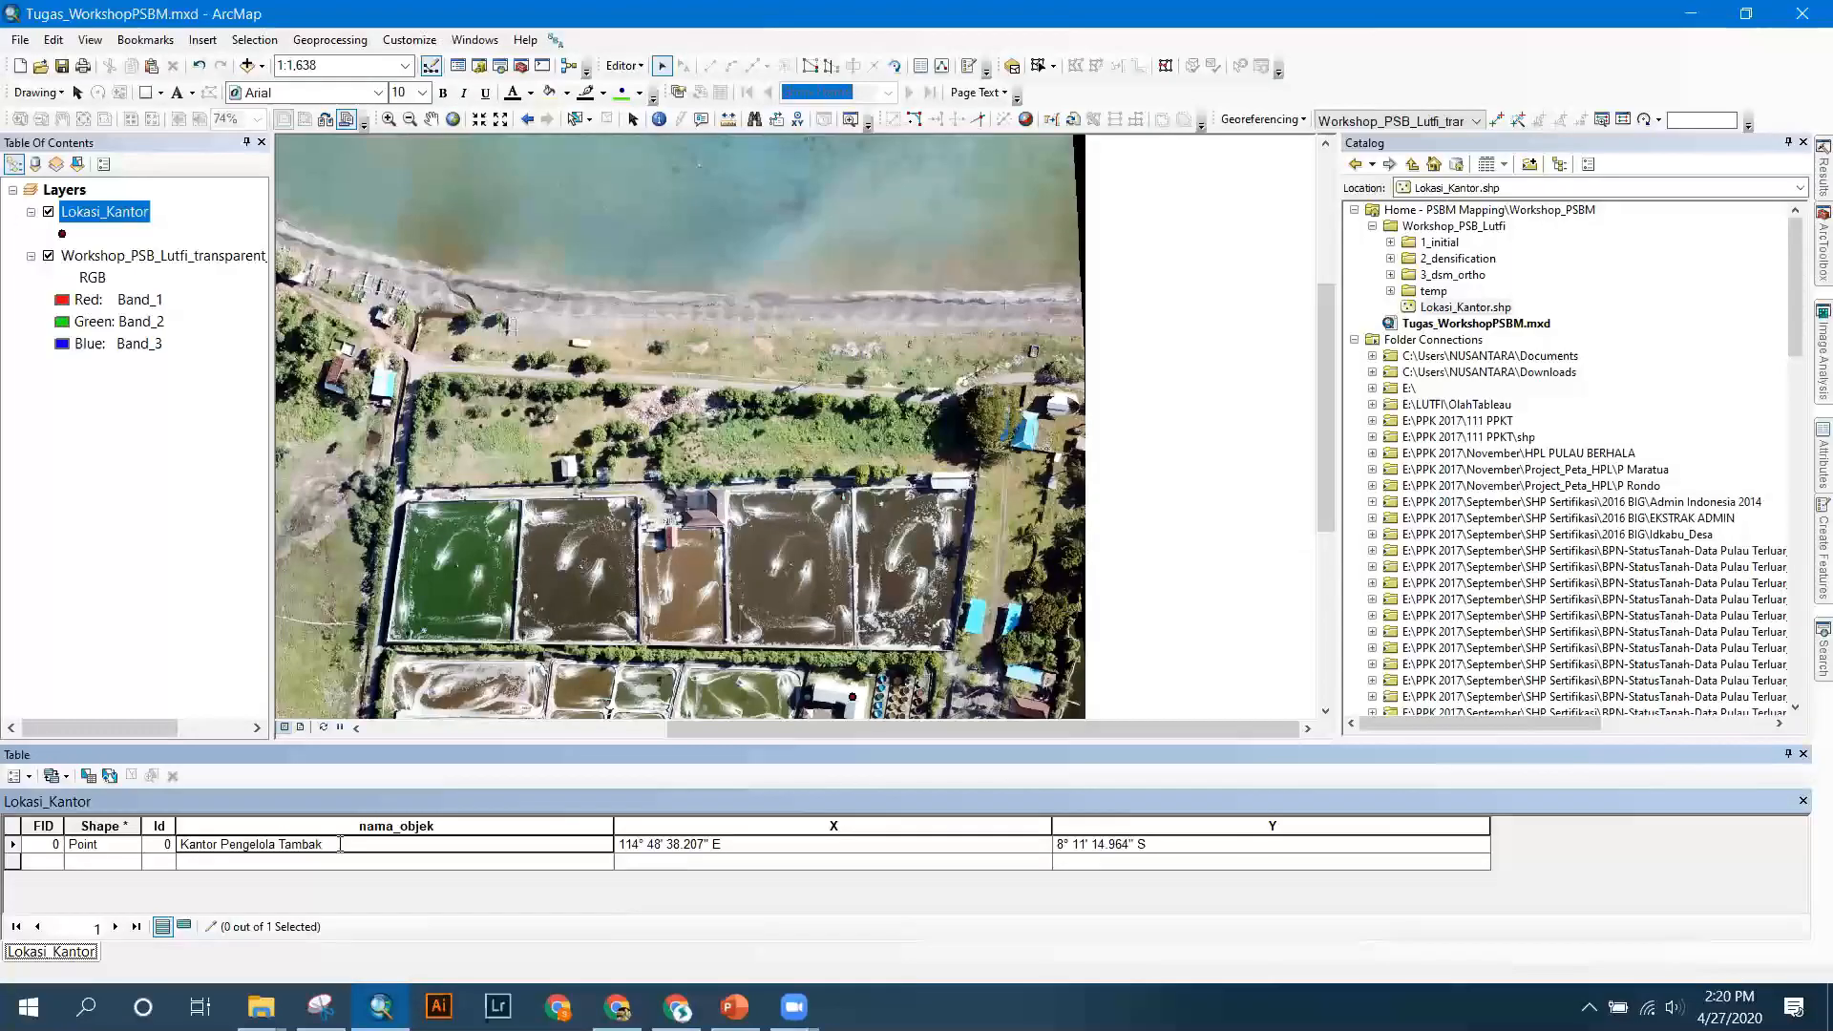
key(Return)
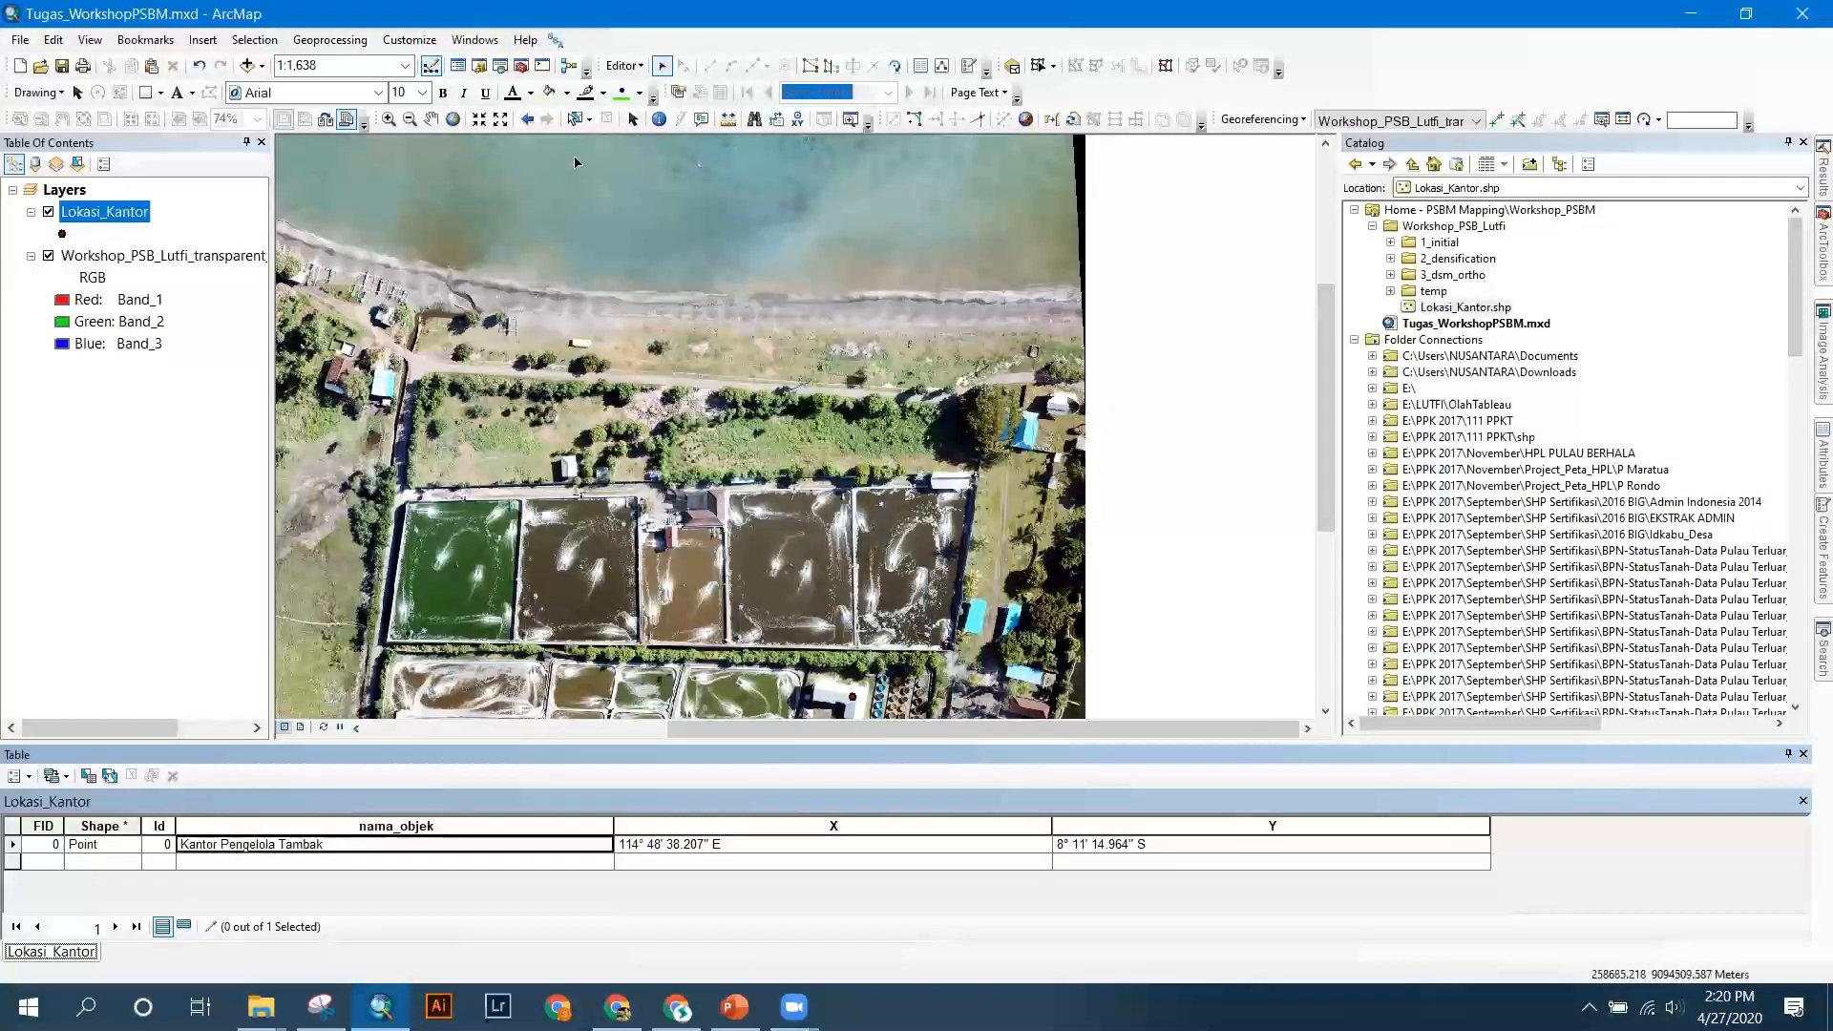
click(623, 65)
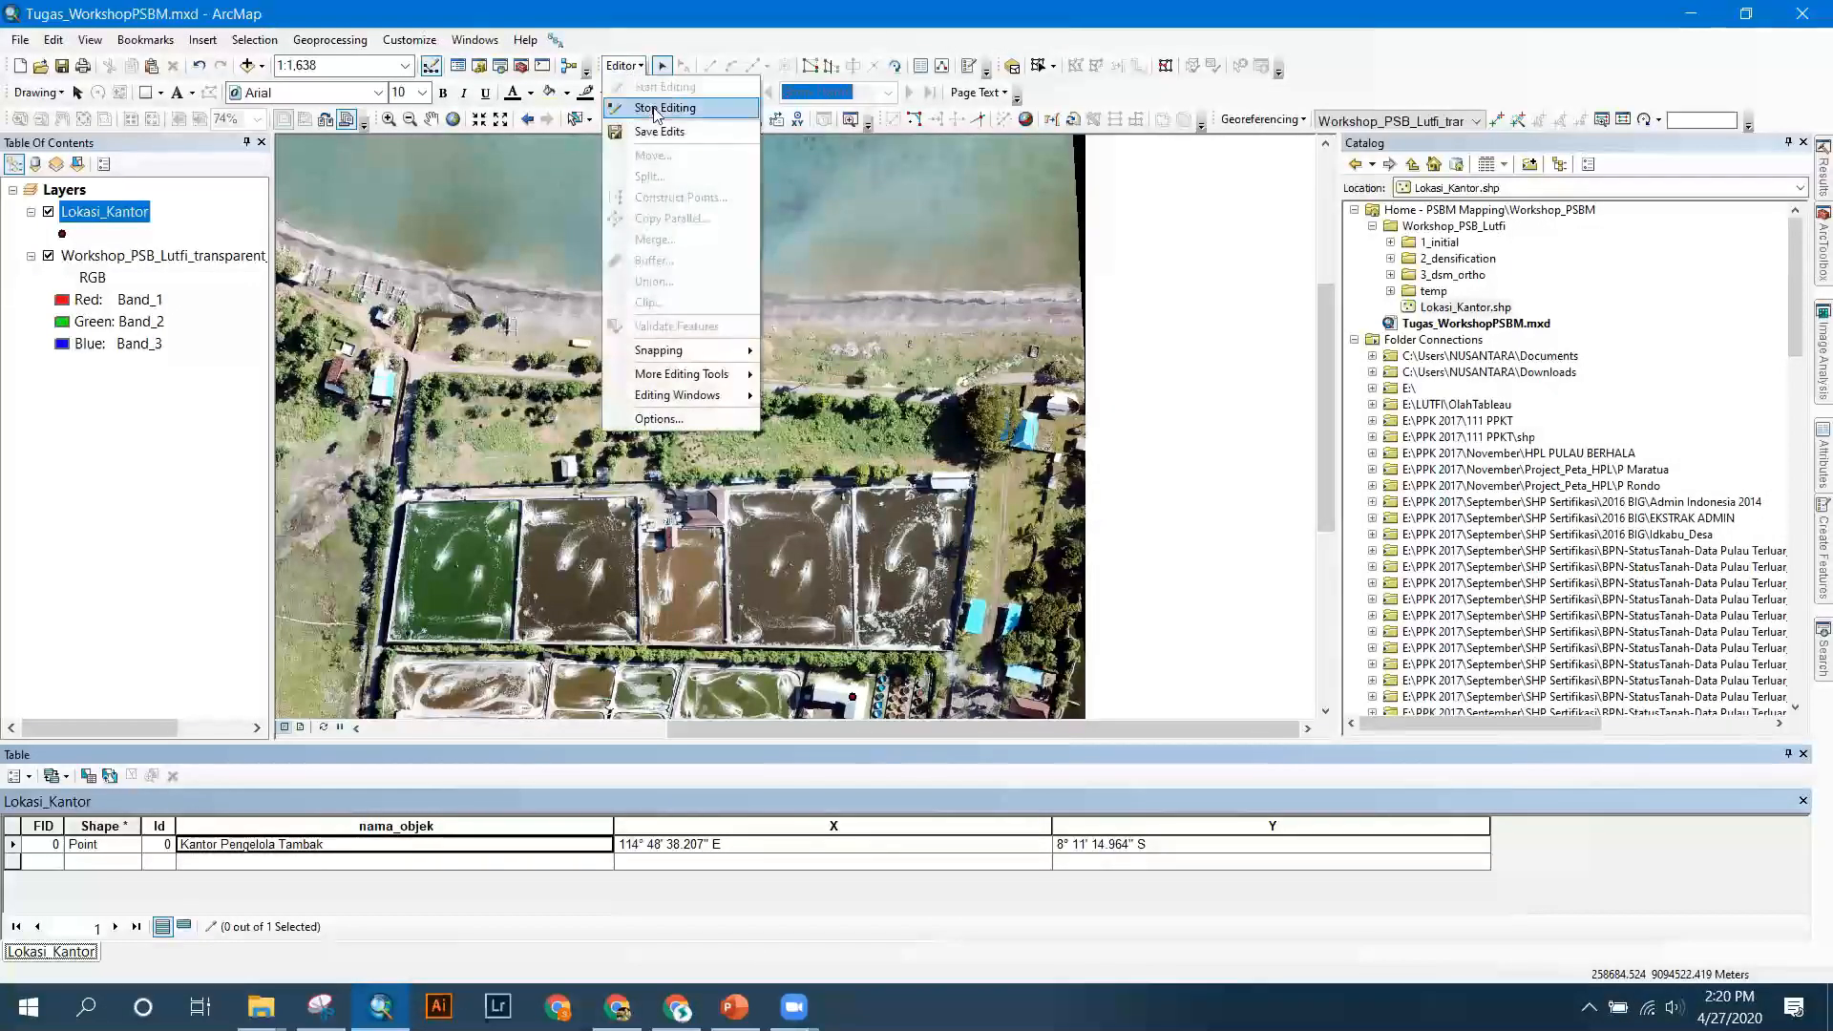
click(655, 108)
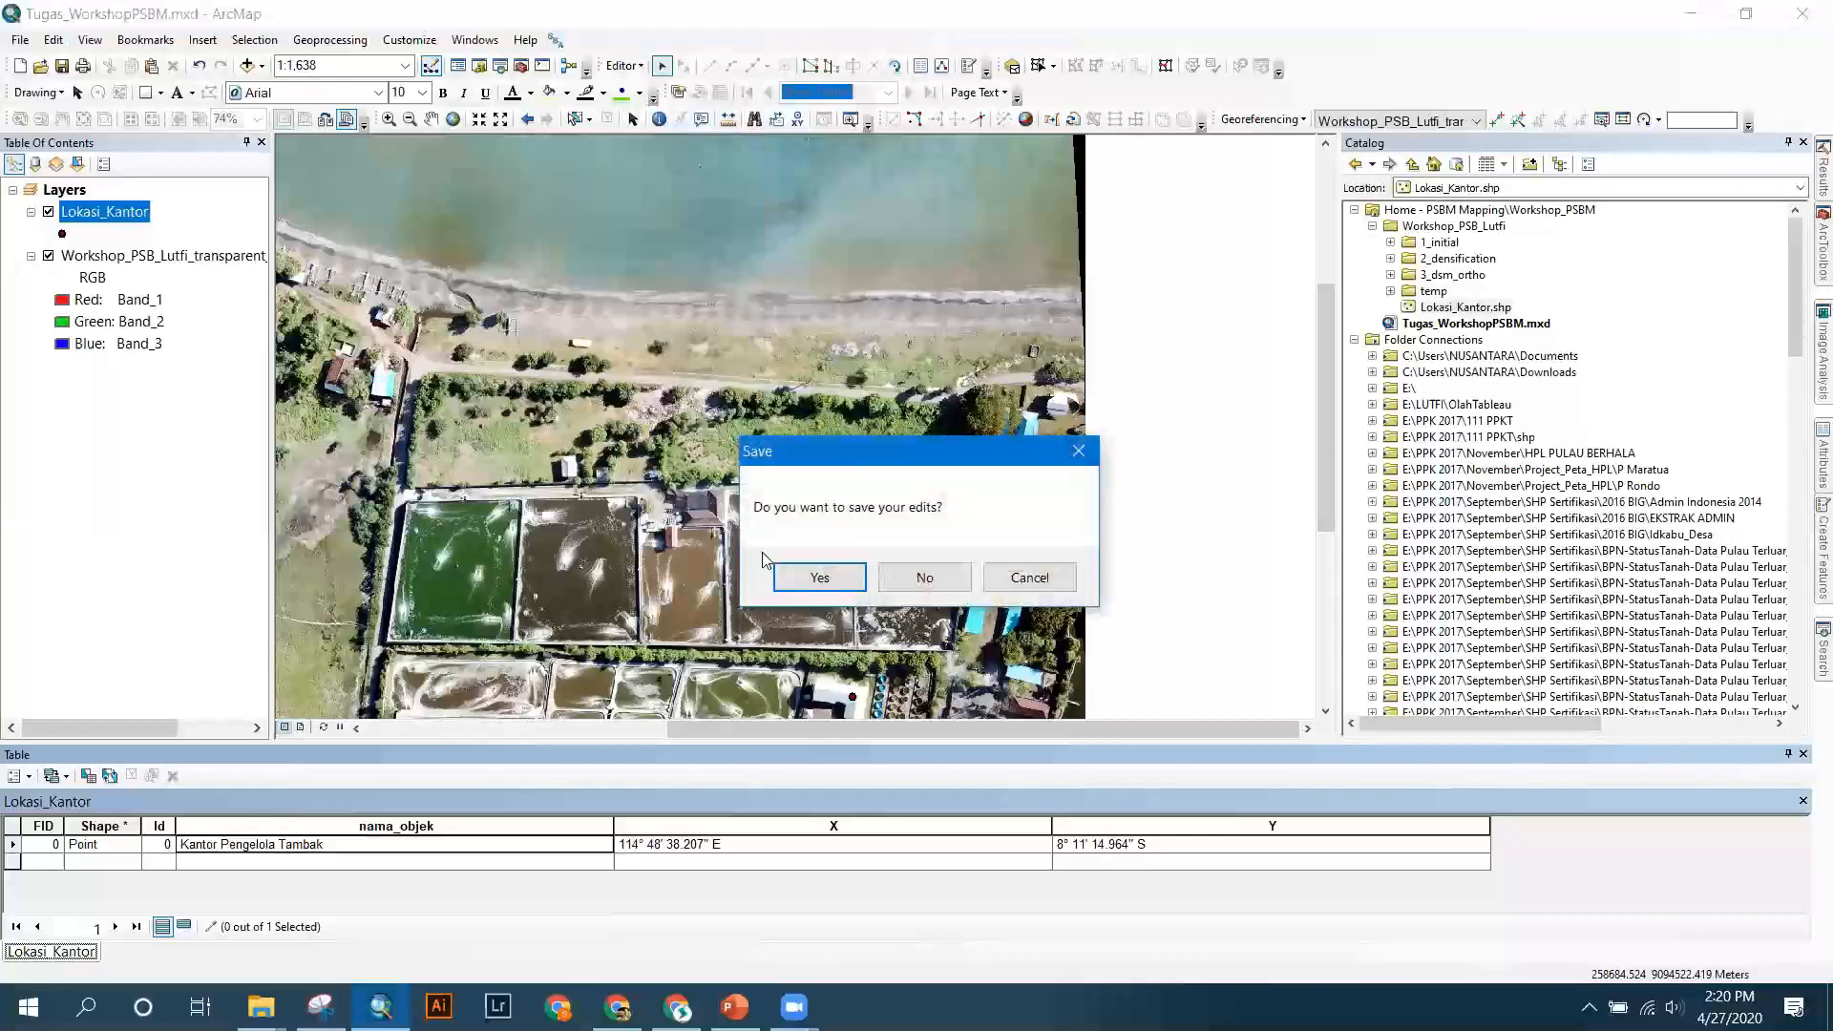
click(840, 577)
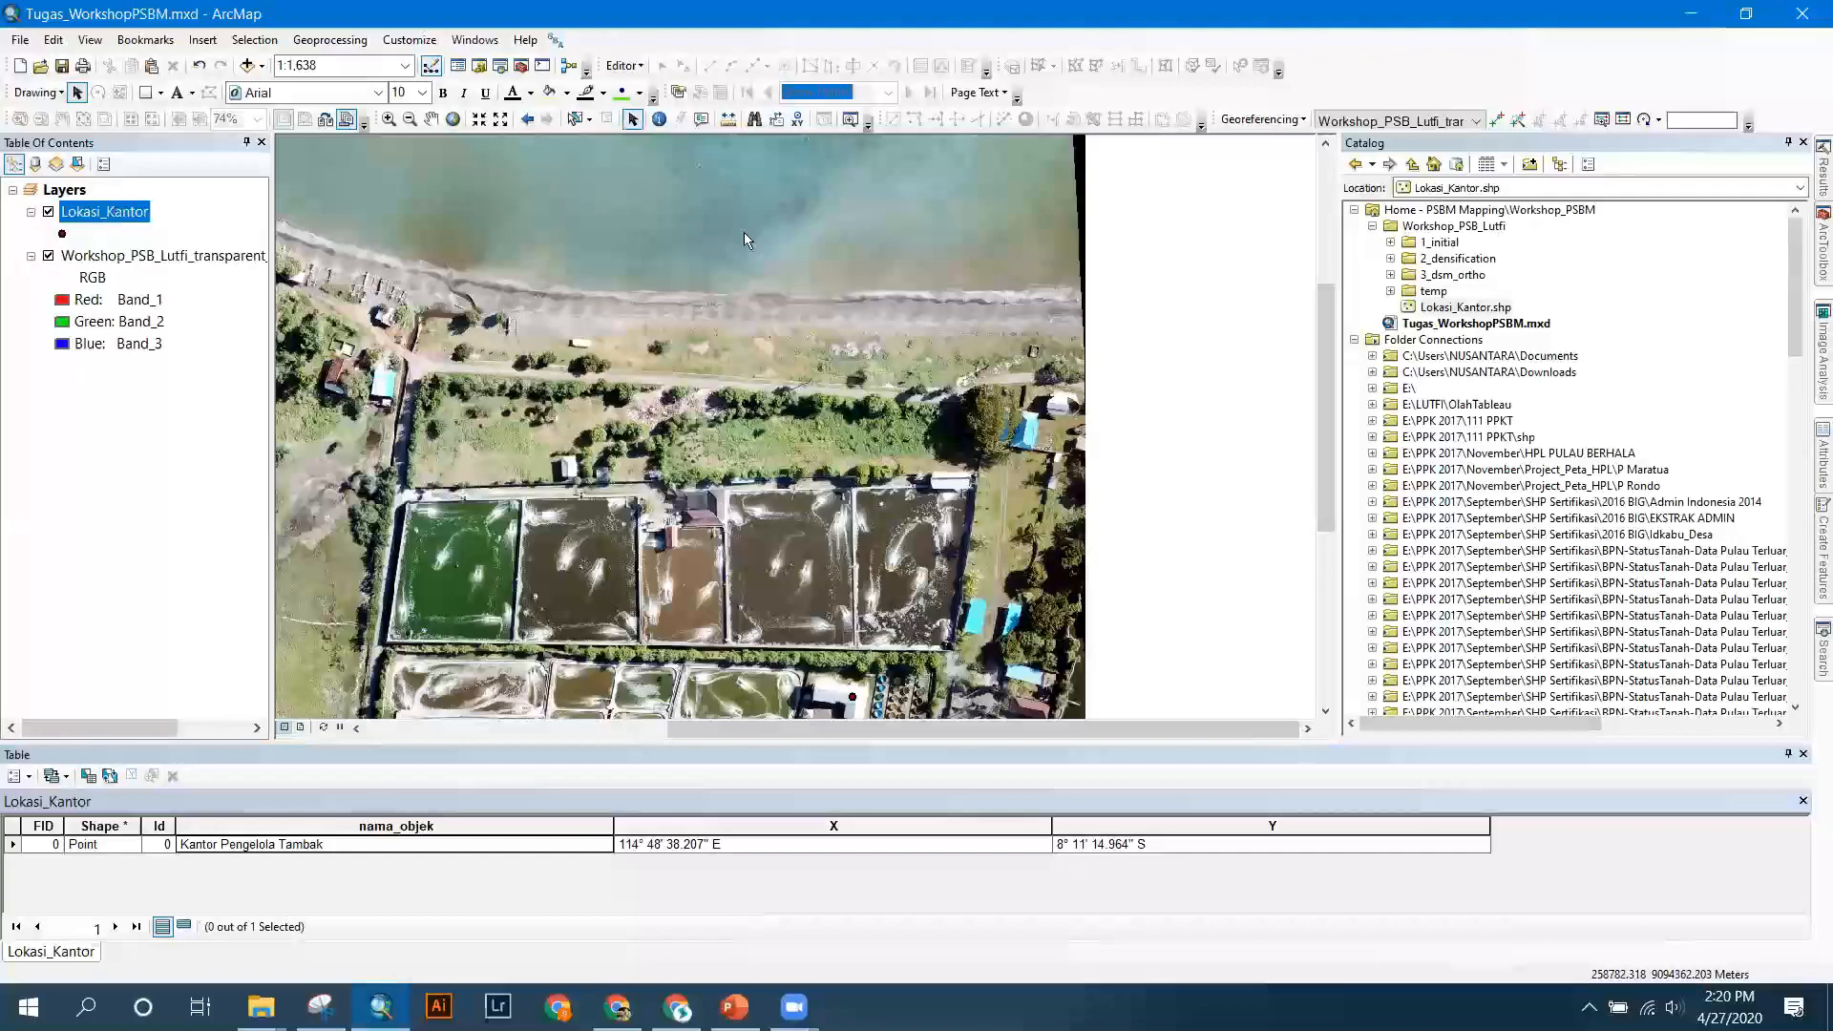
Start a new shapefile in the Workshop_PSB_Lutfi folder, naming it Tambak with the Polygon feature type.
click(1468, 226)
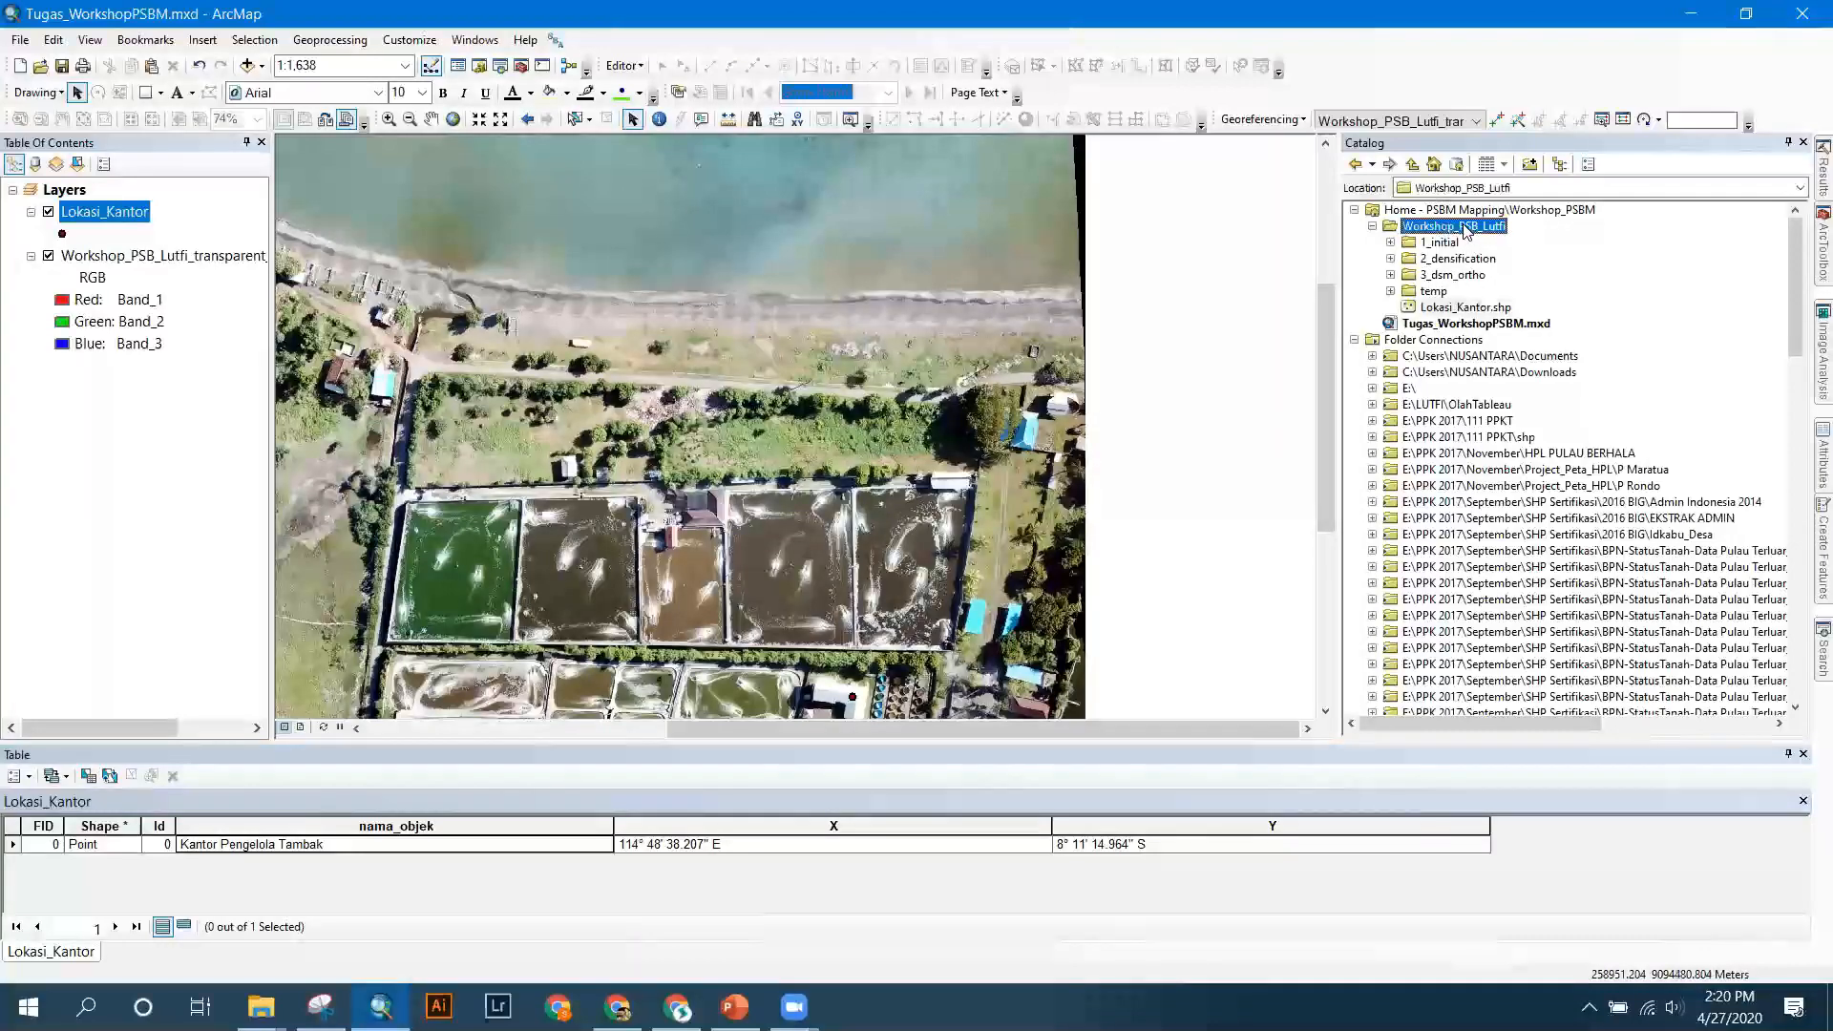
click(1449, 308)
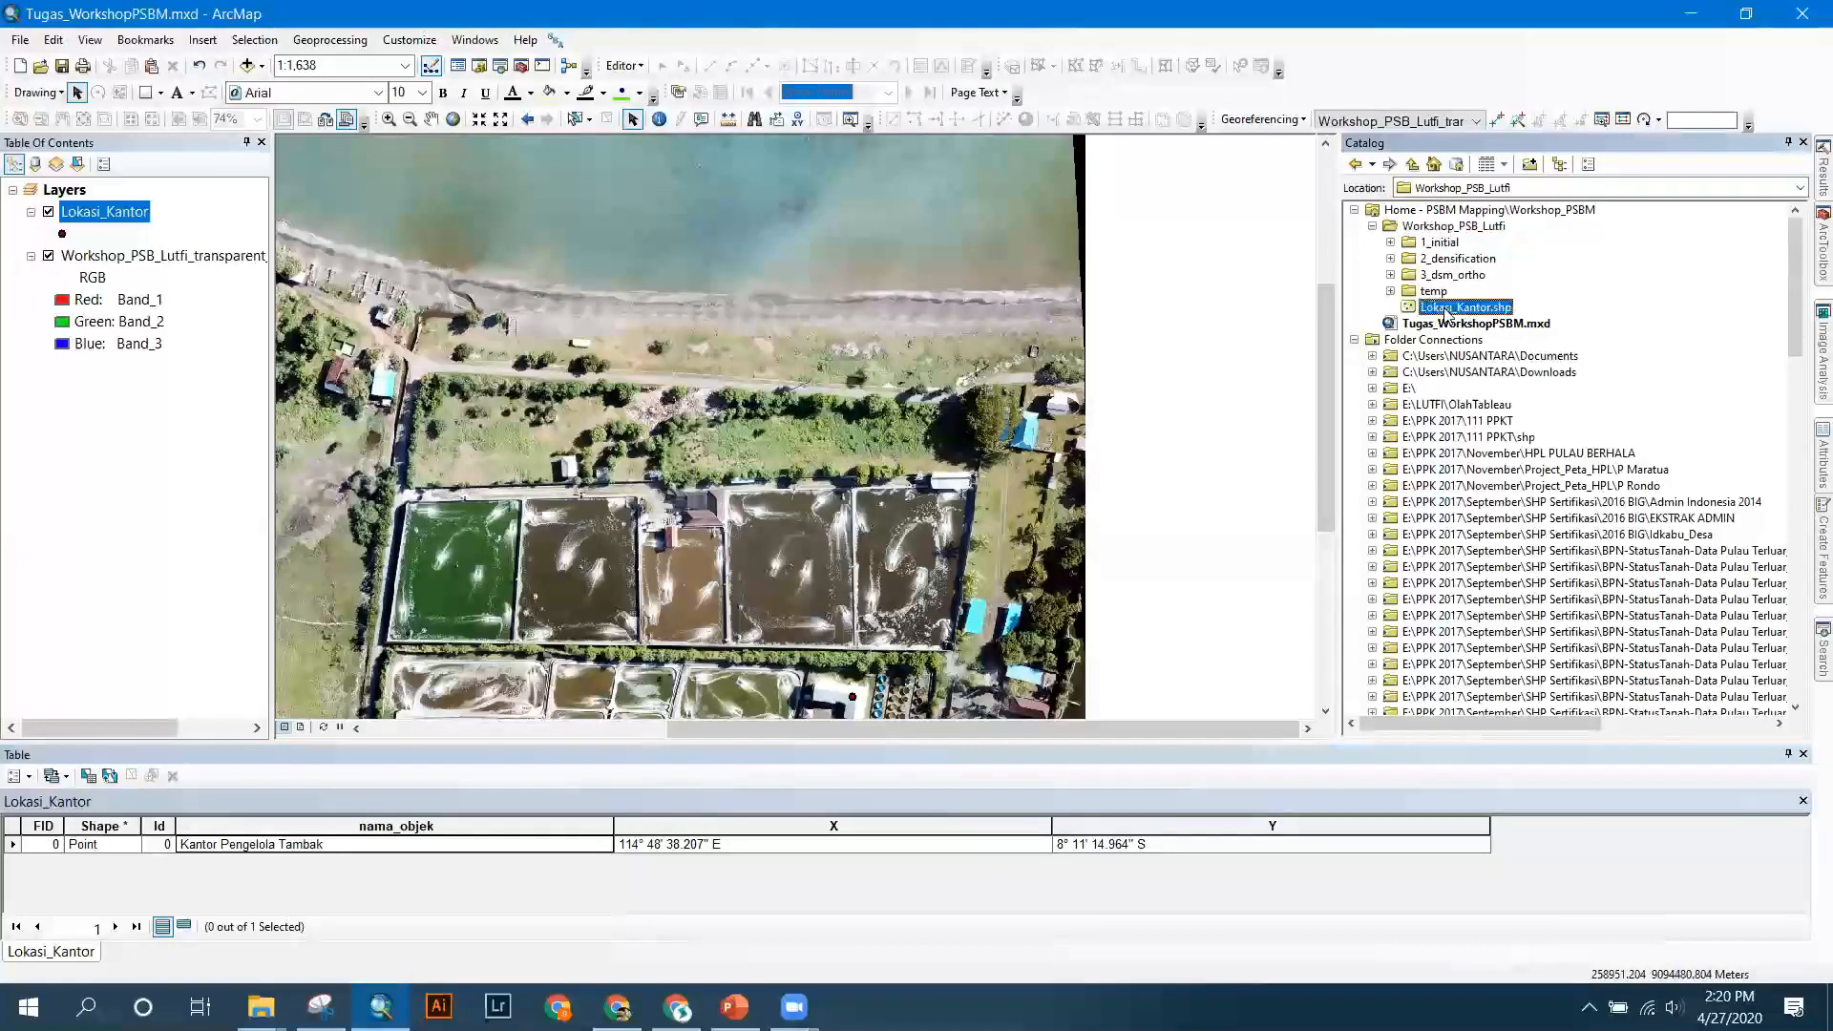
click(1443, 230)
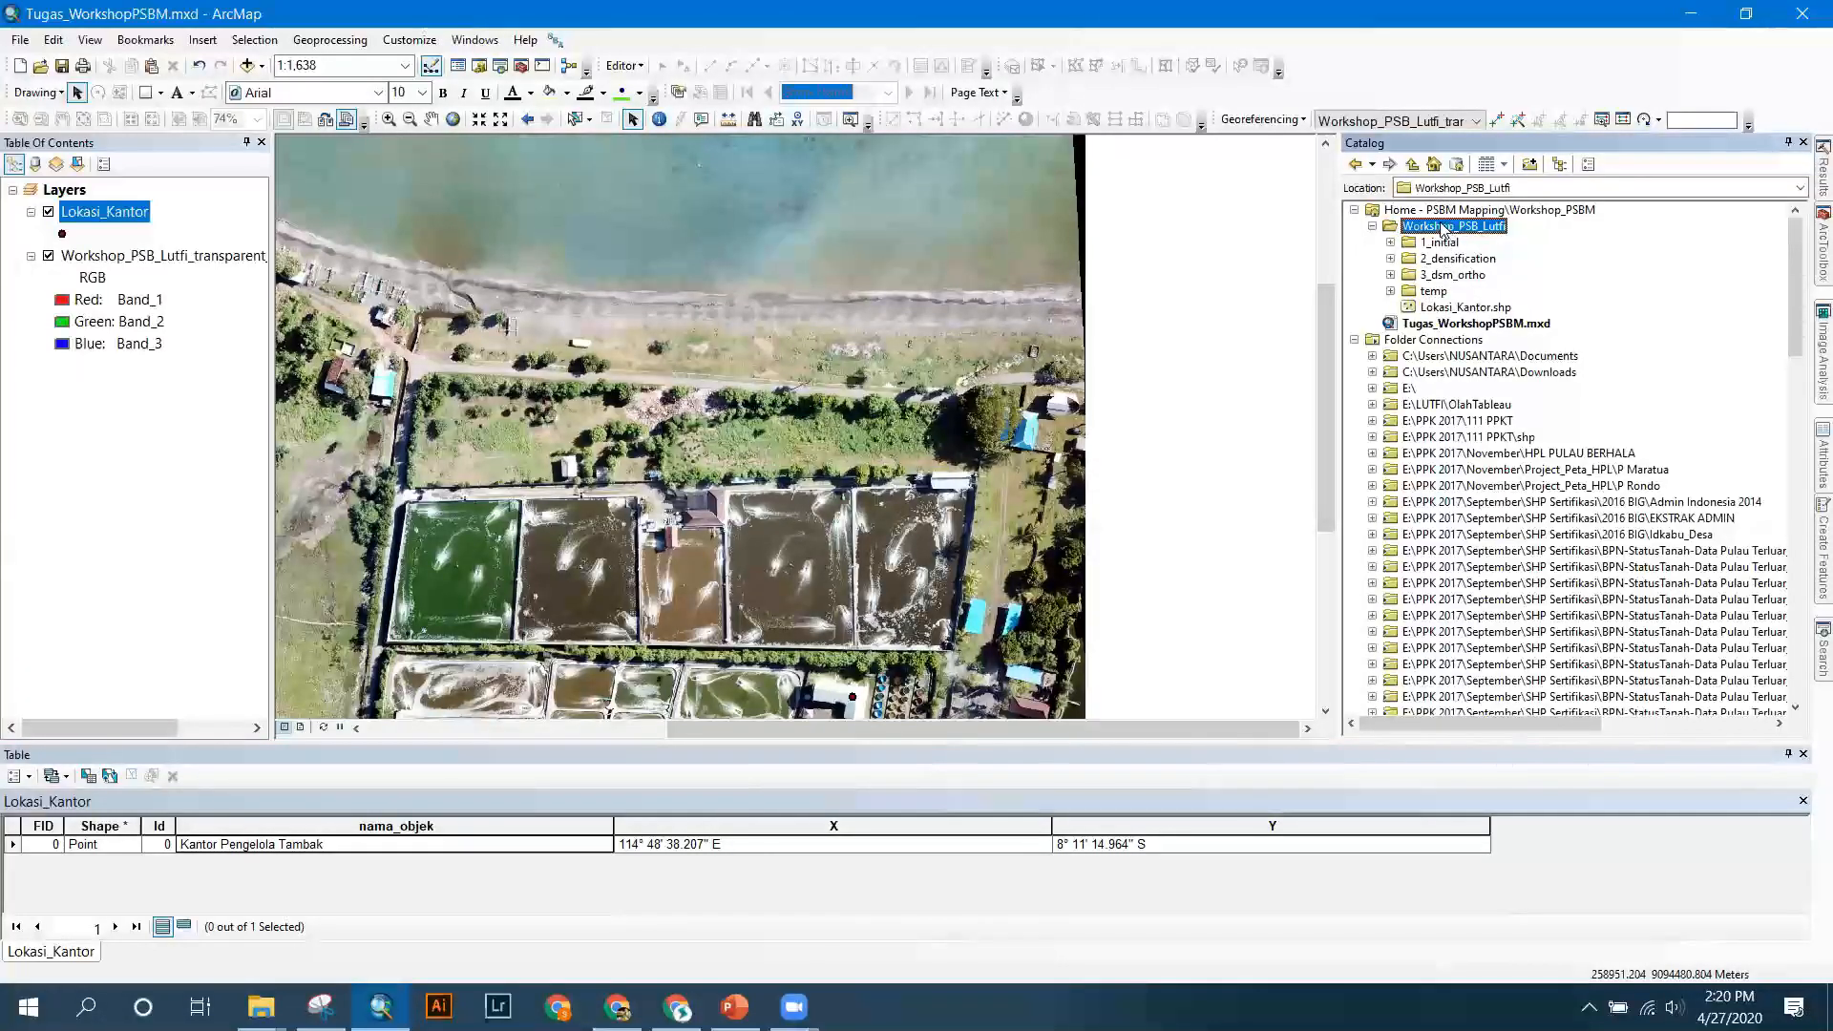
right_click(1443, 230)
mouse_move(1483, 348)
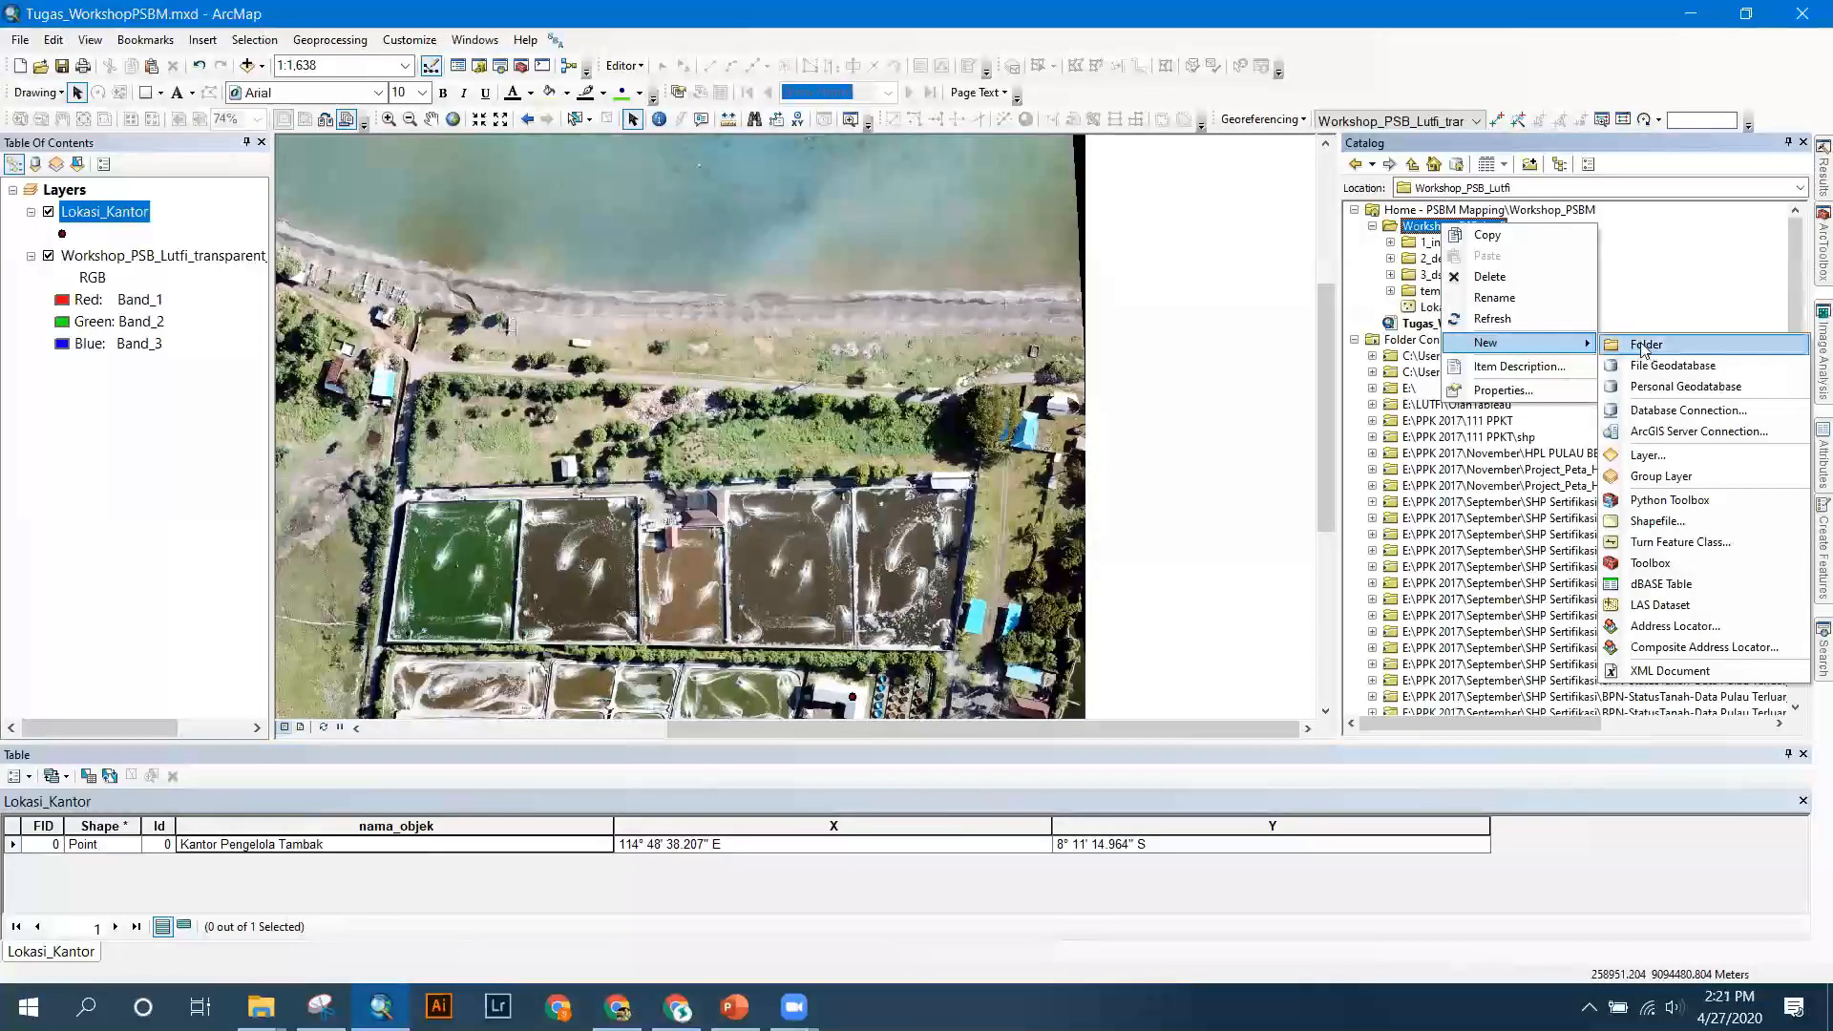
click(1657, 521)
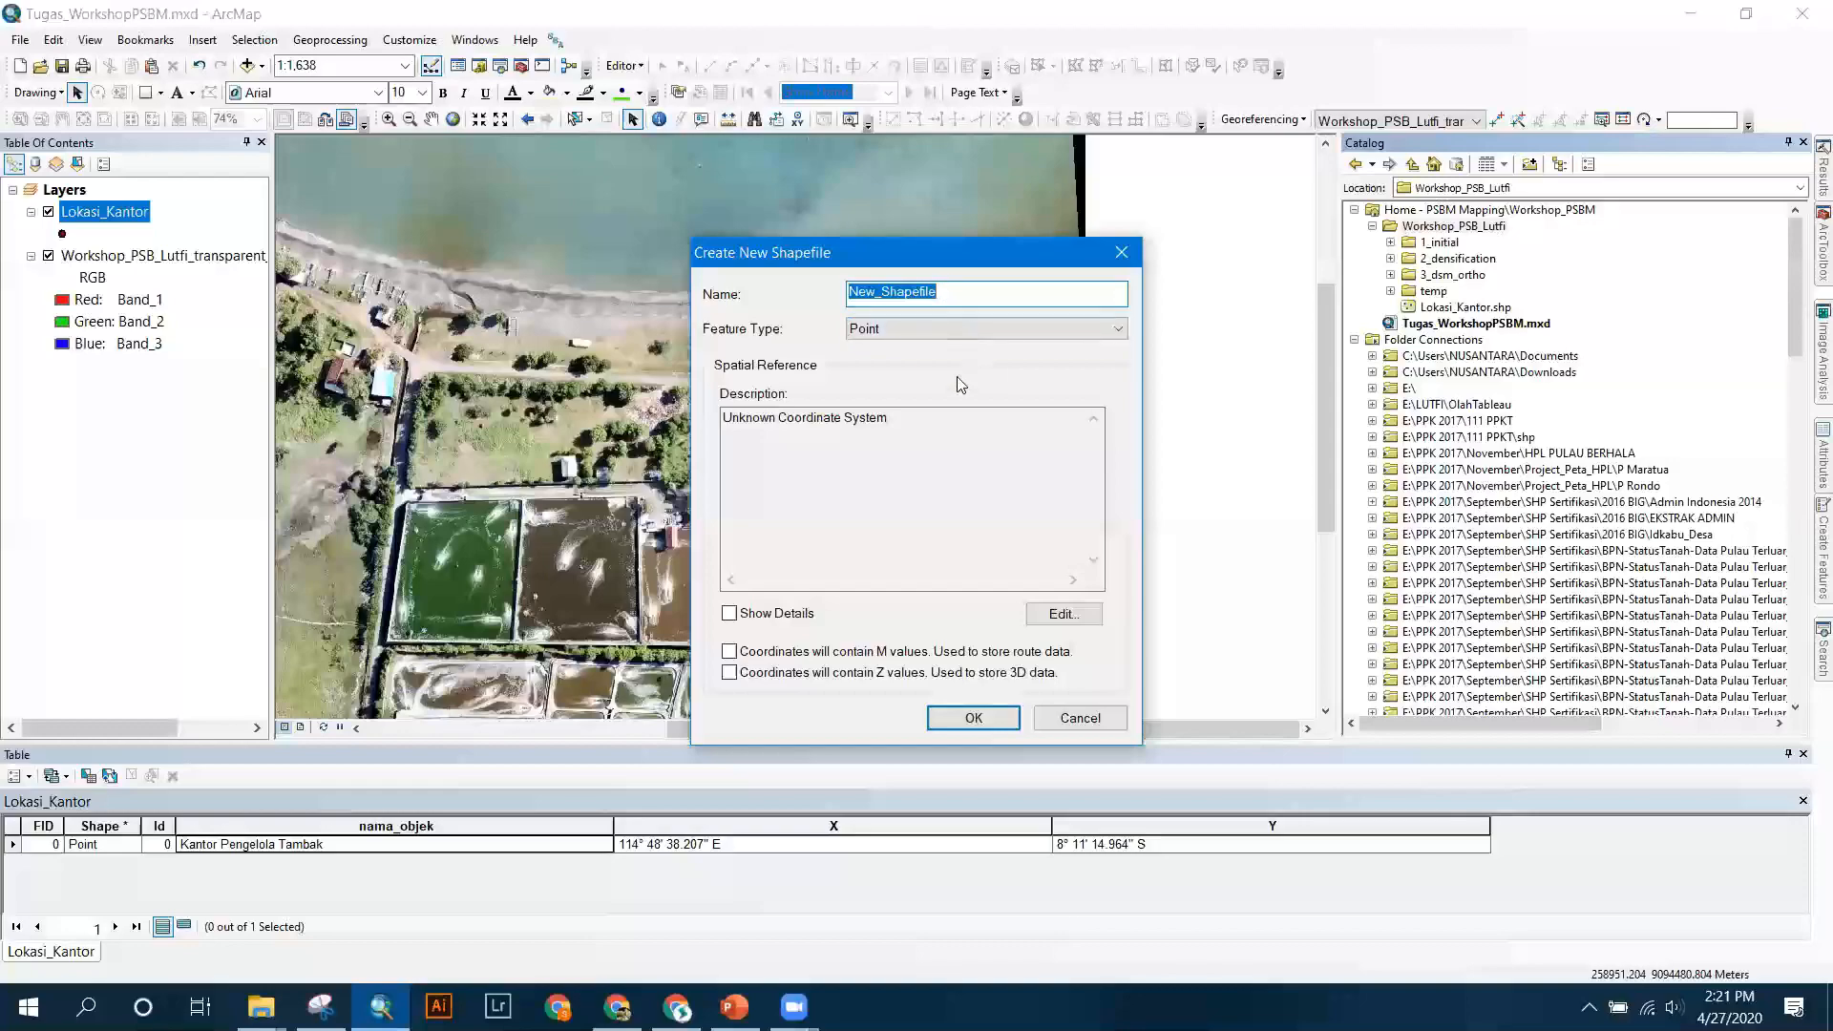
drag(995, 294, 814, 313)
text(Tambak)
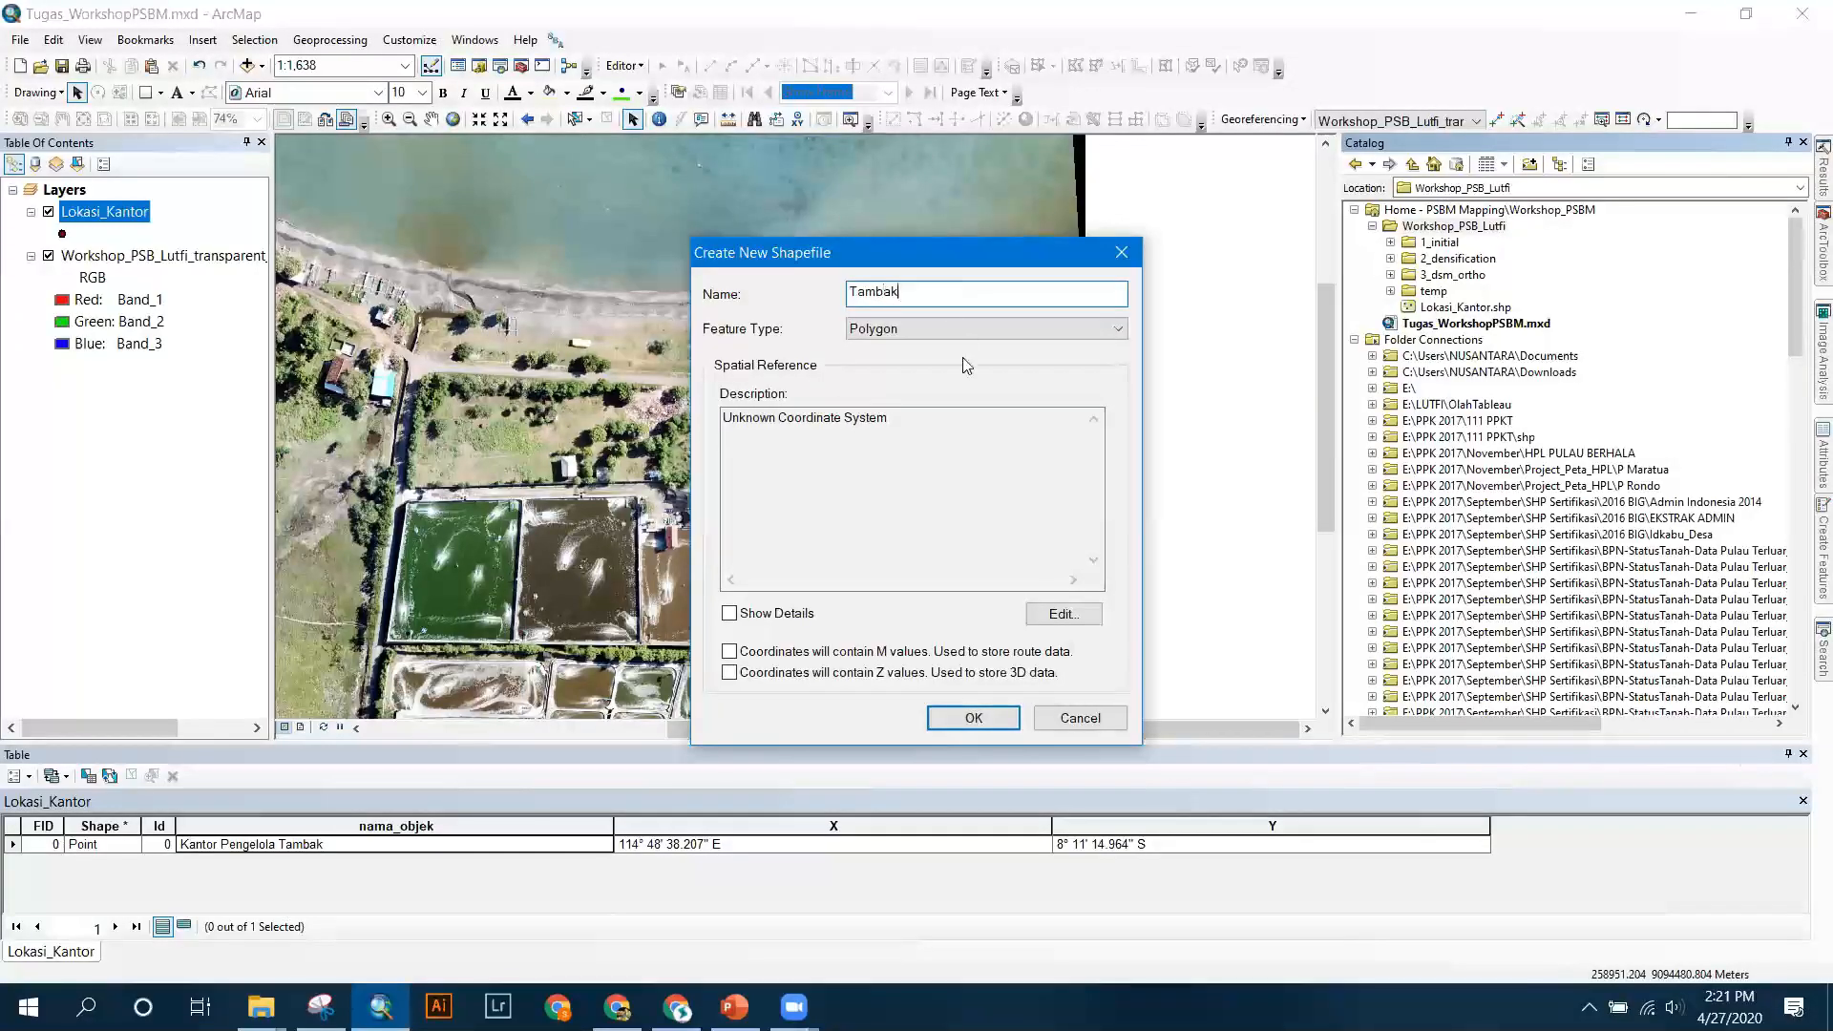
Open the new shapefile's spatial reference settings and expand the projected UTM, WGS 1984, Southern Hemisphere coordinate systems.
click(1064, 614)
click(699, 318)
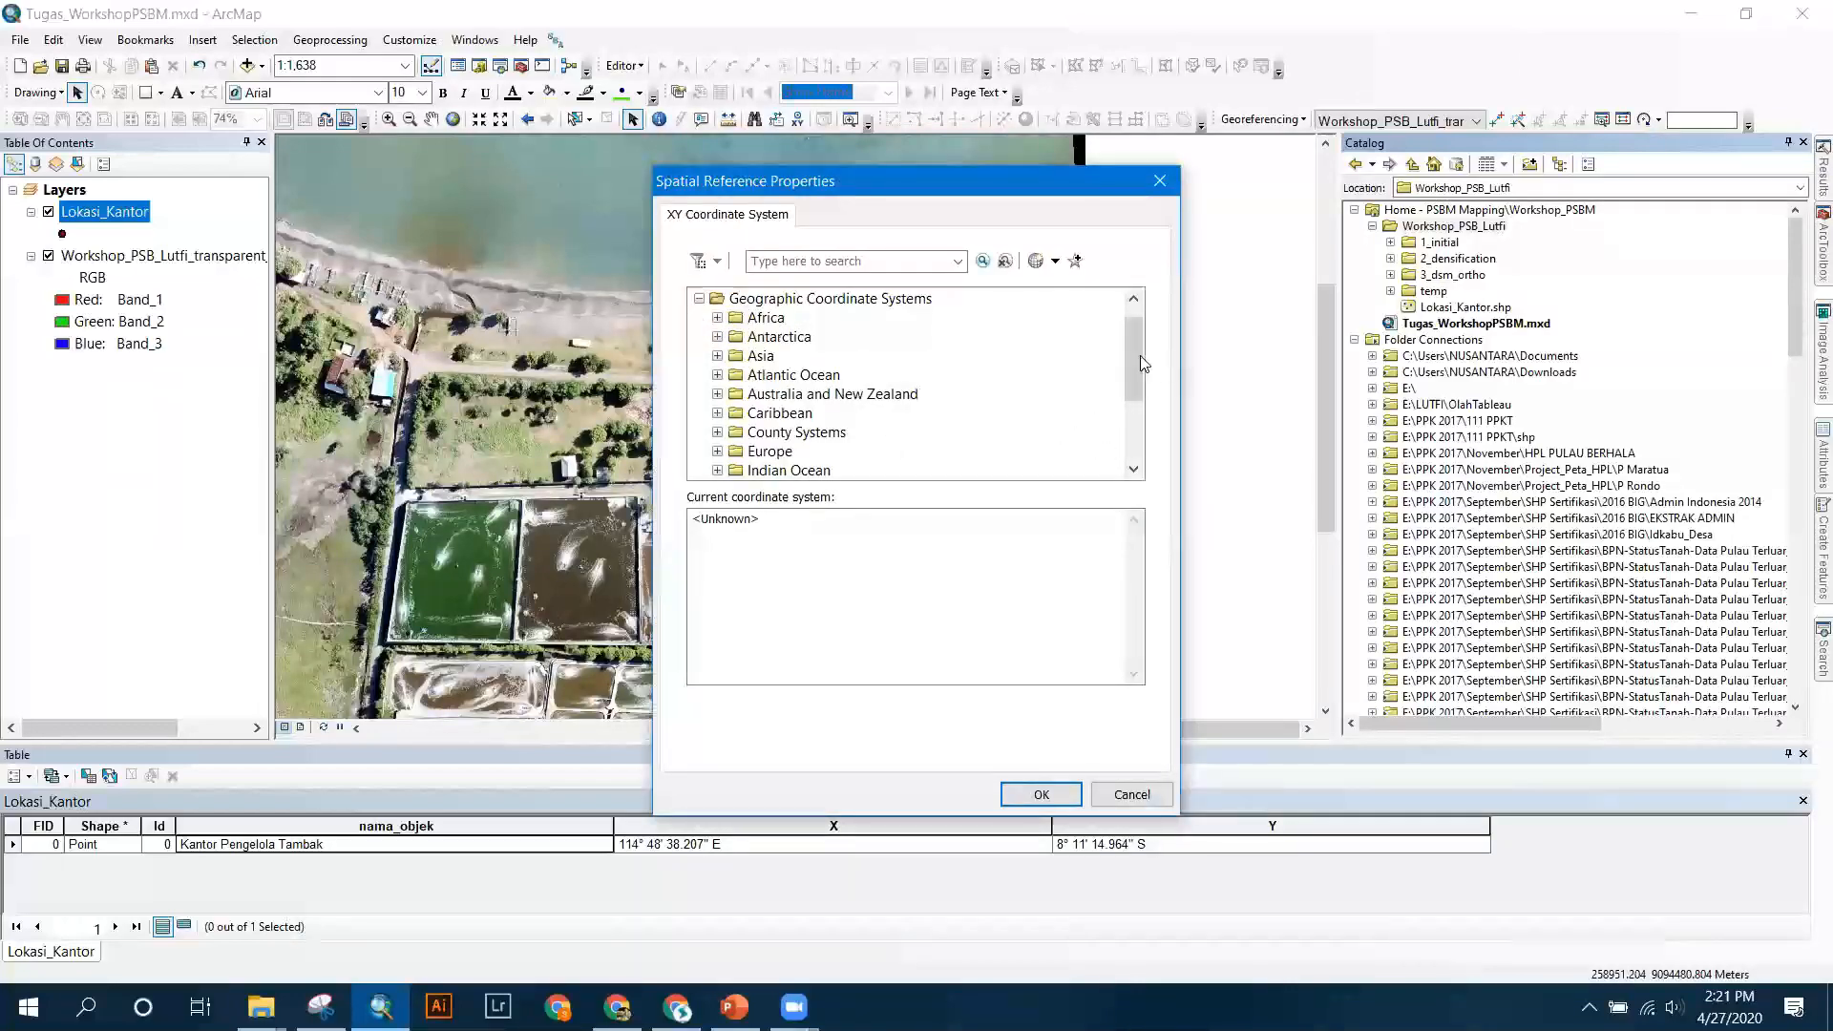
scroll(1125, 401, down, 3)
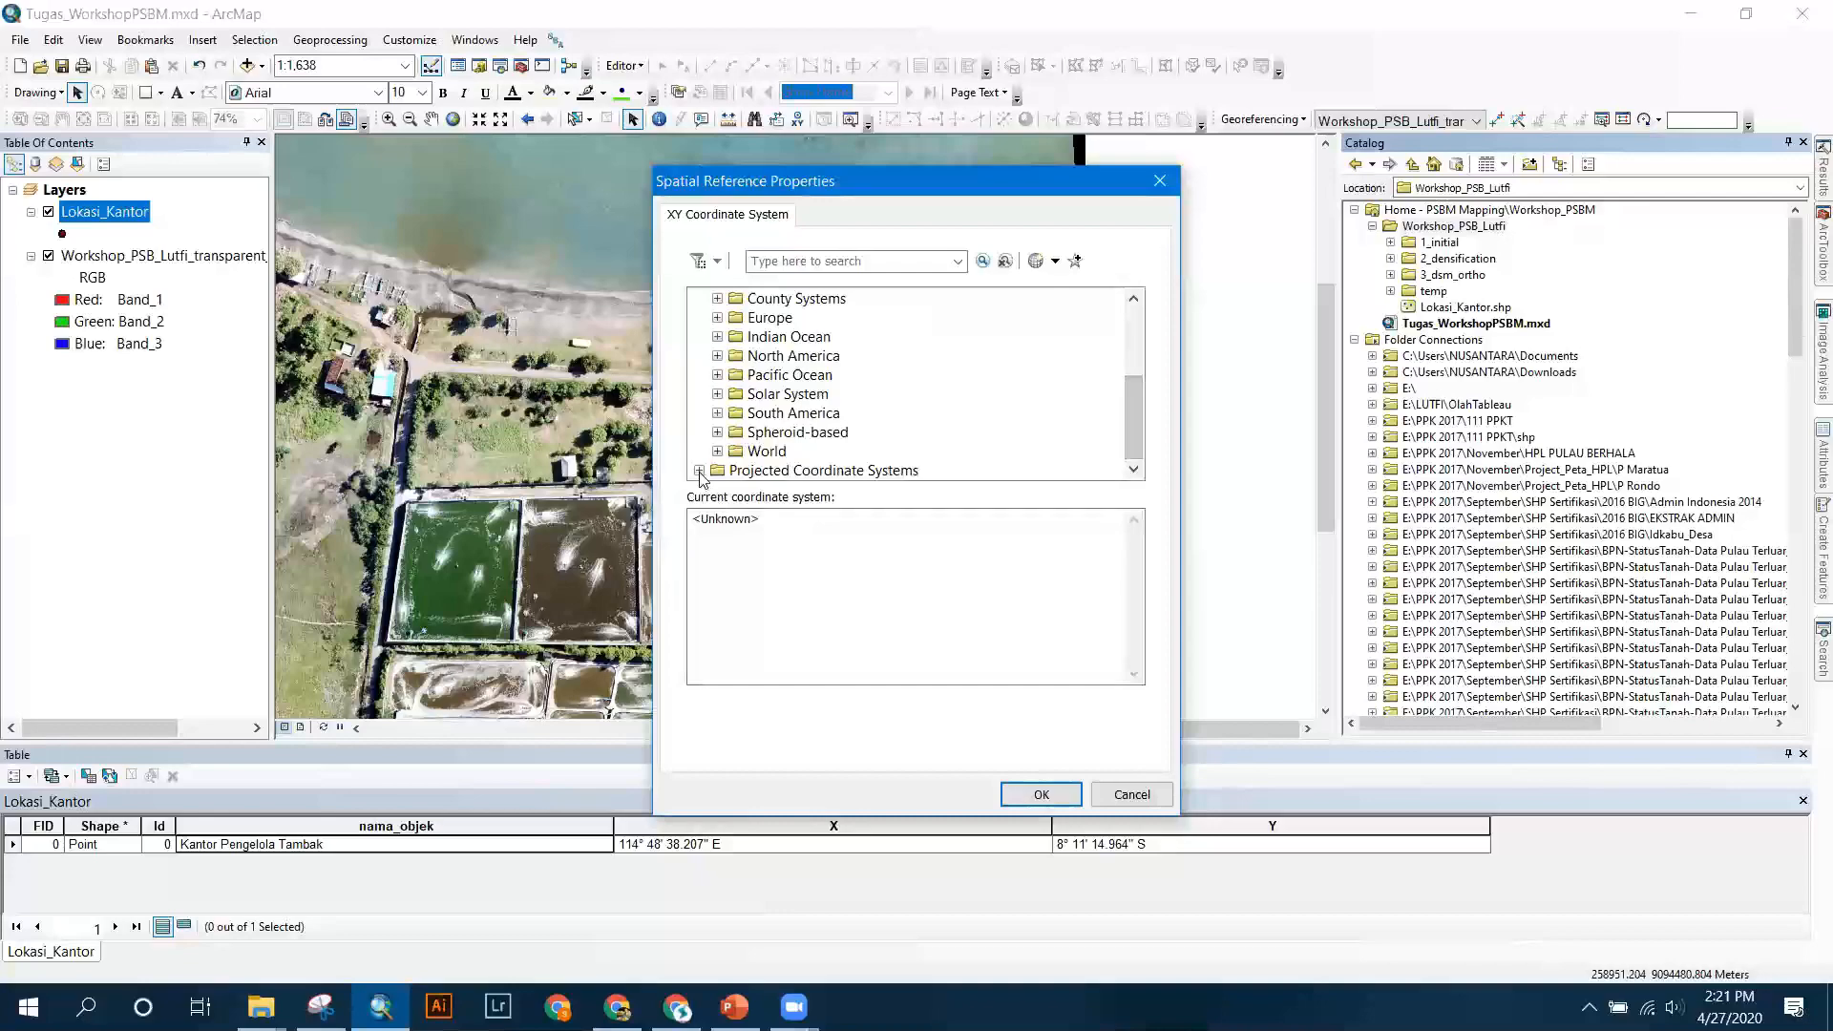
scroll(1114, 329, up, 3)
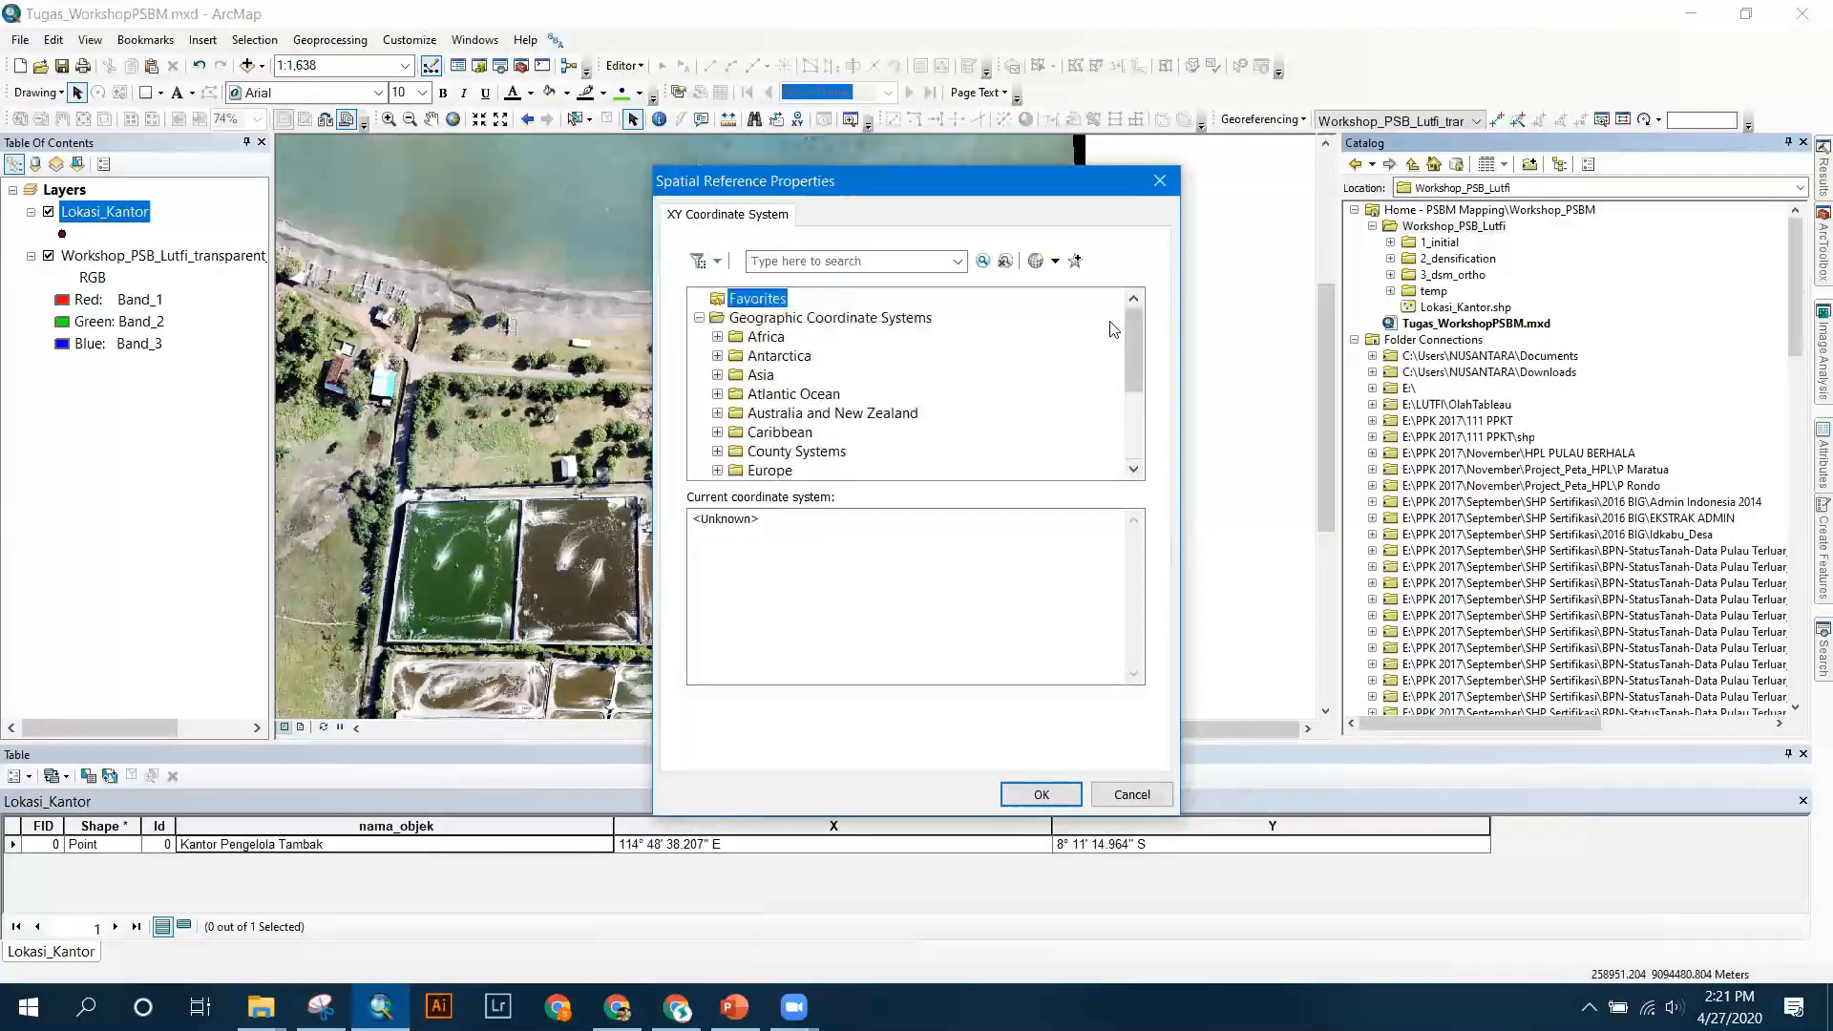
click(699, 318)
click(699, 338)
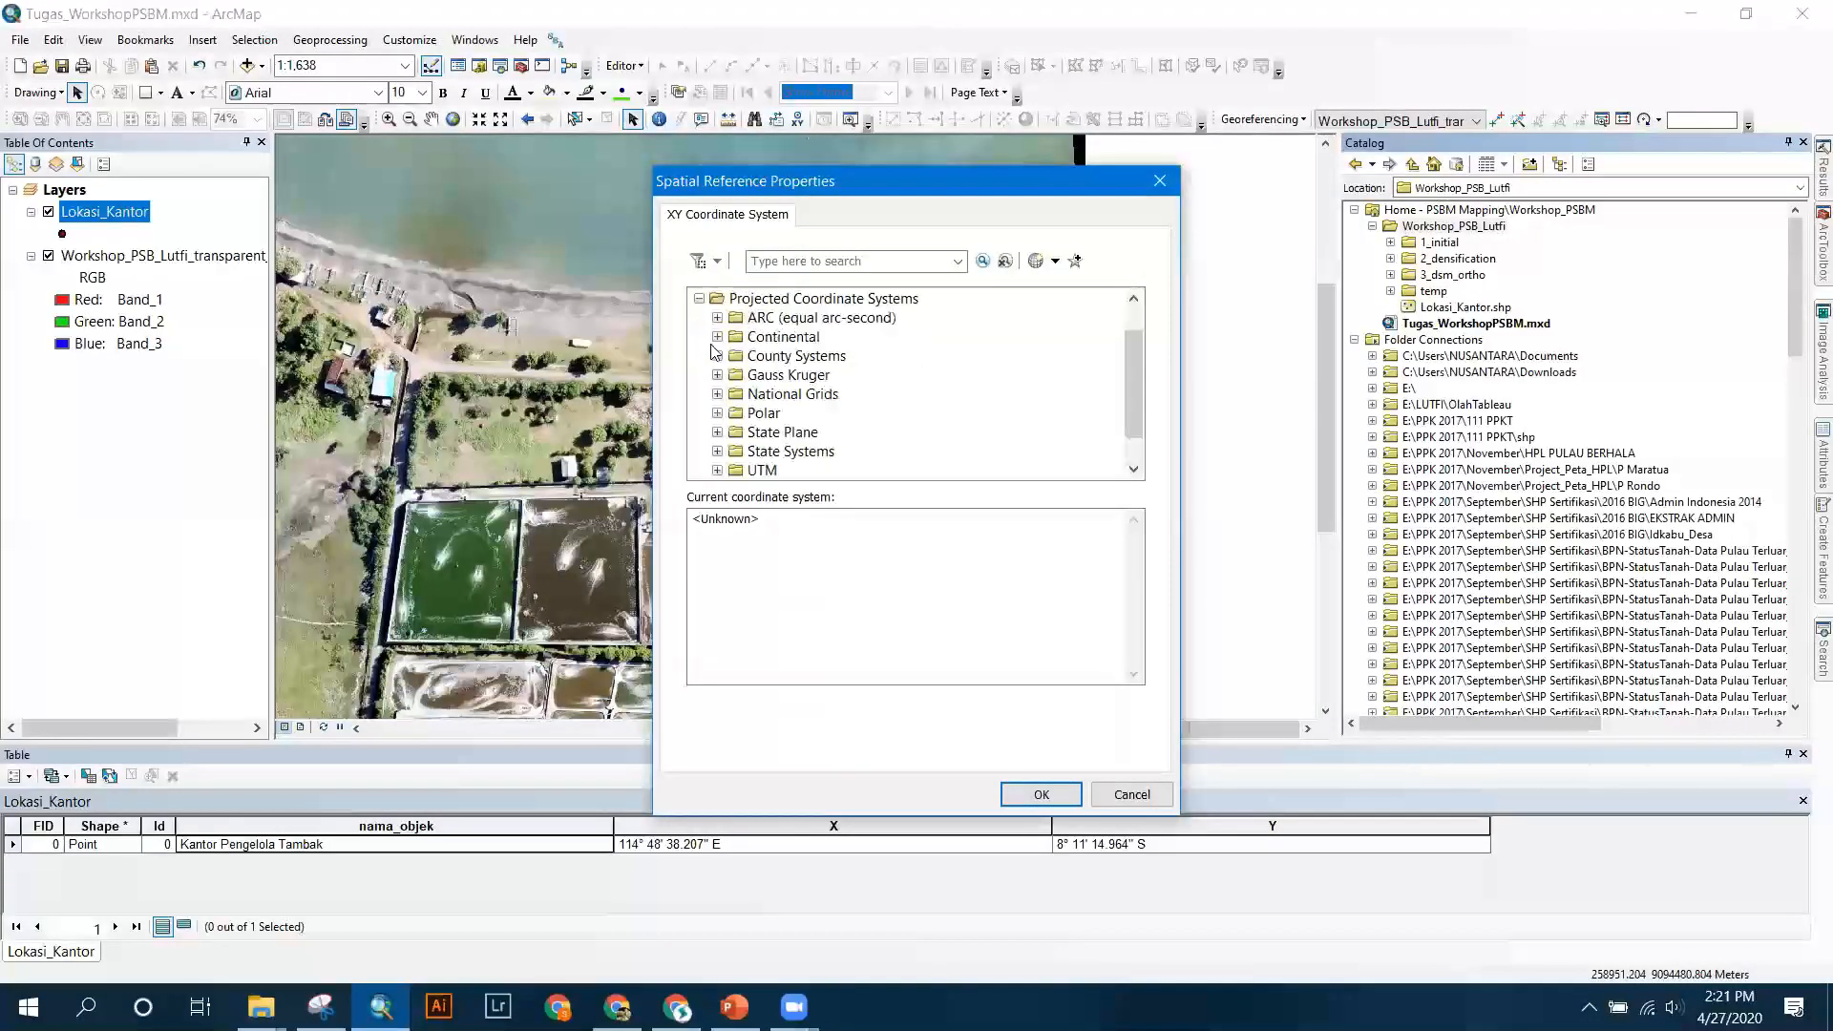
scroll(763, 401, down, 1)
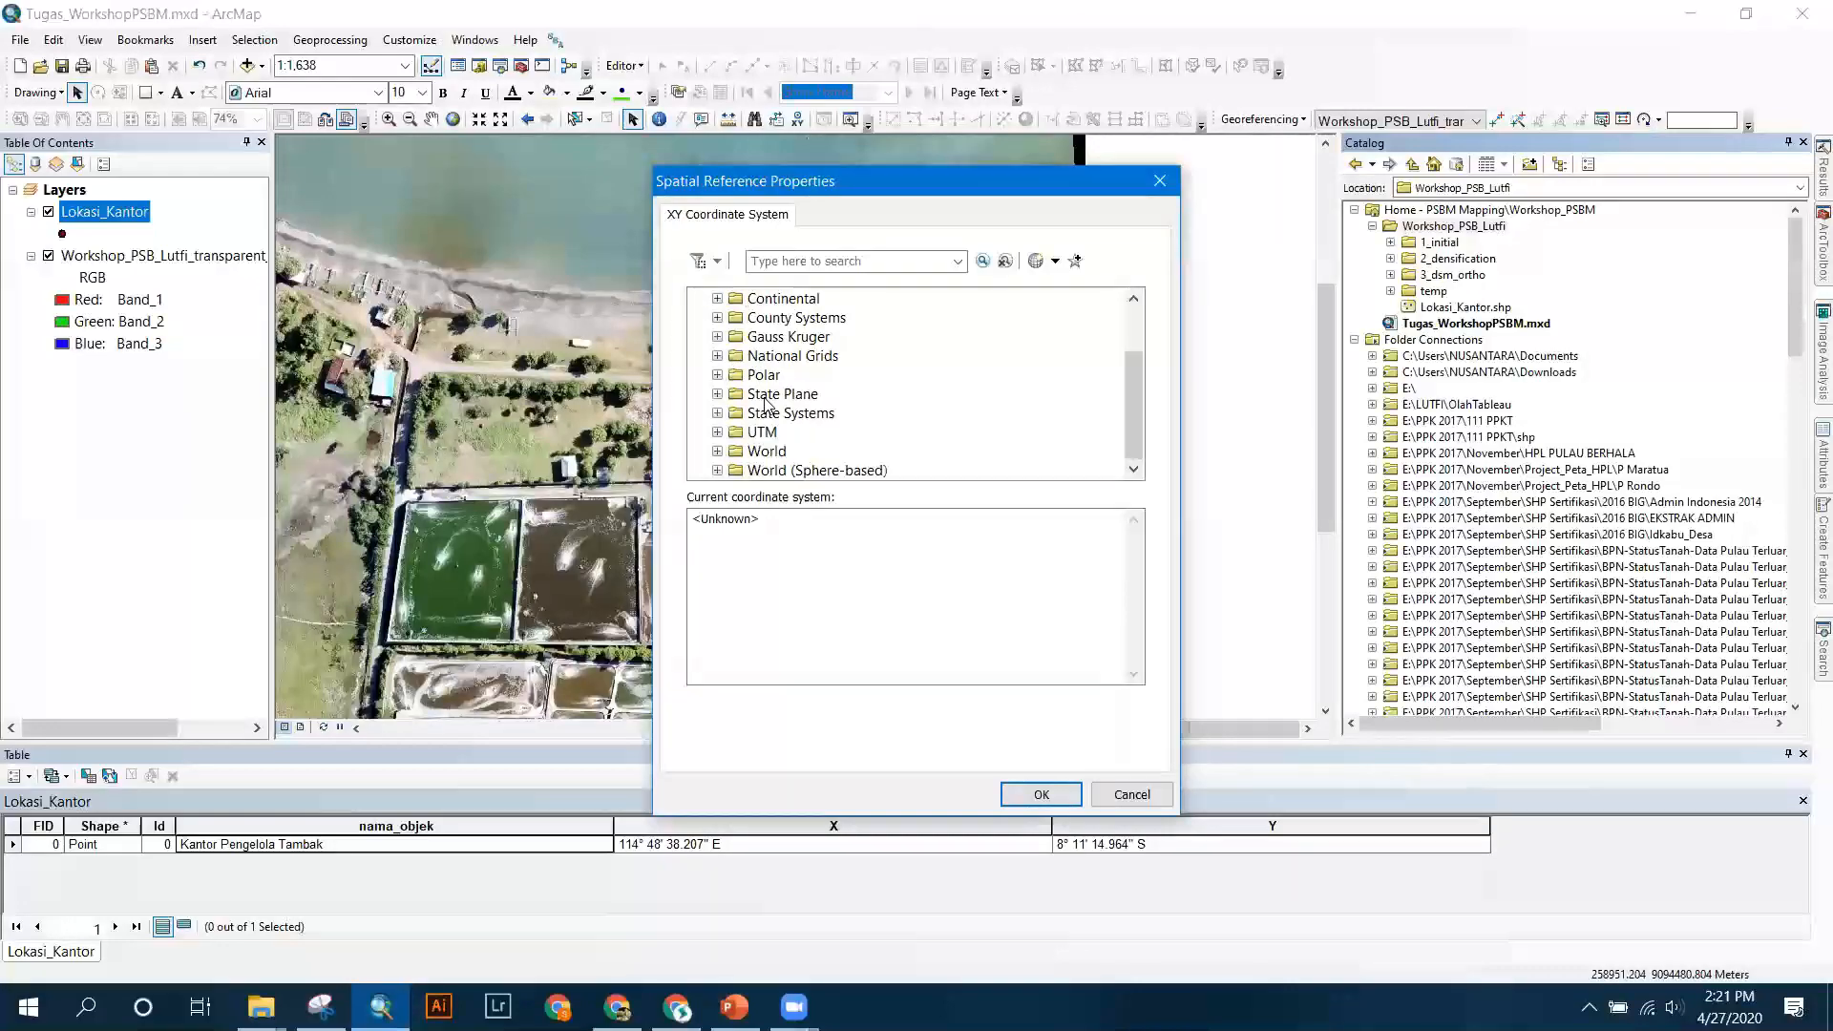
click(717, 432)
scroll(781, 325, down, 2)
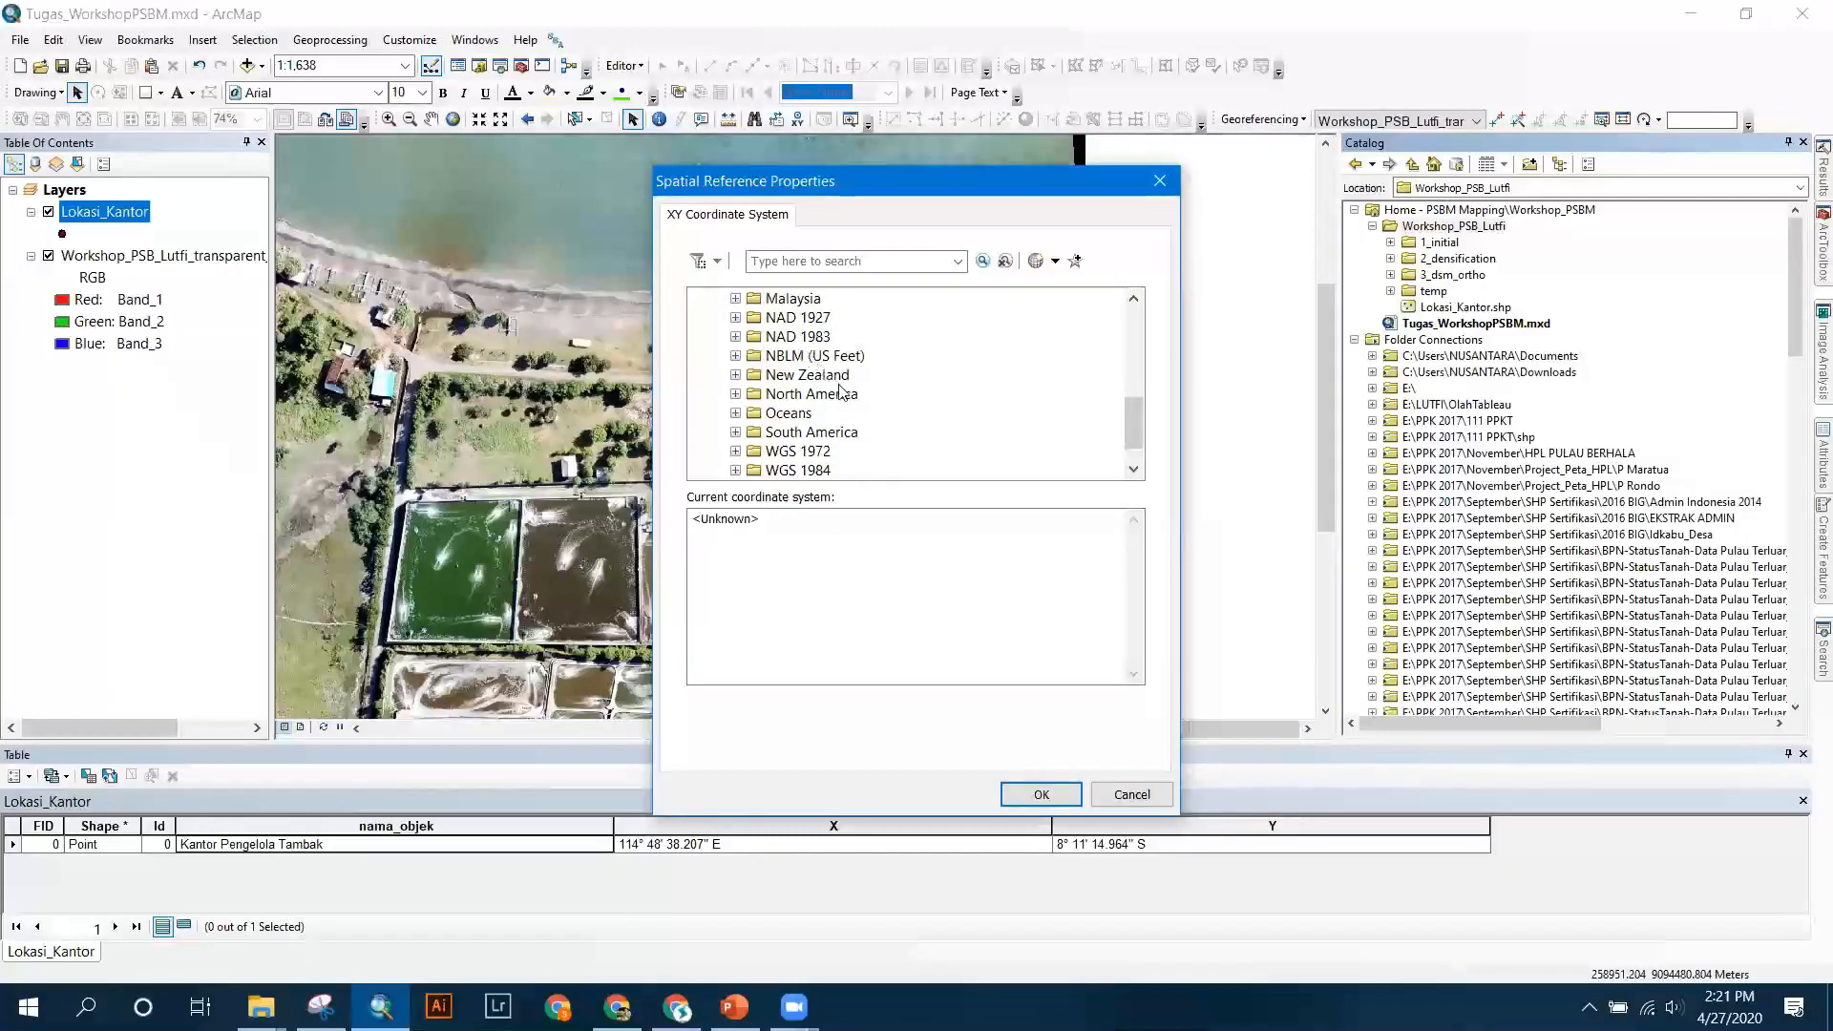
scroll(807, 434, down, 1)
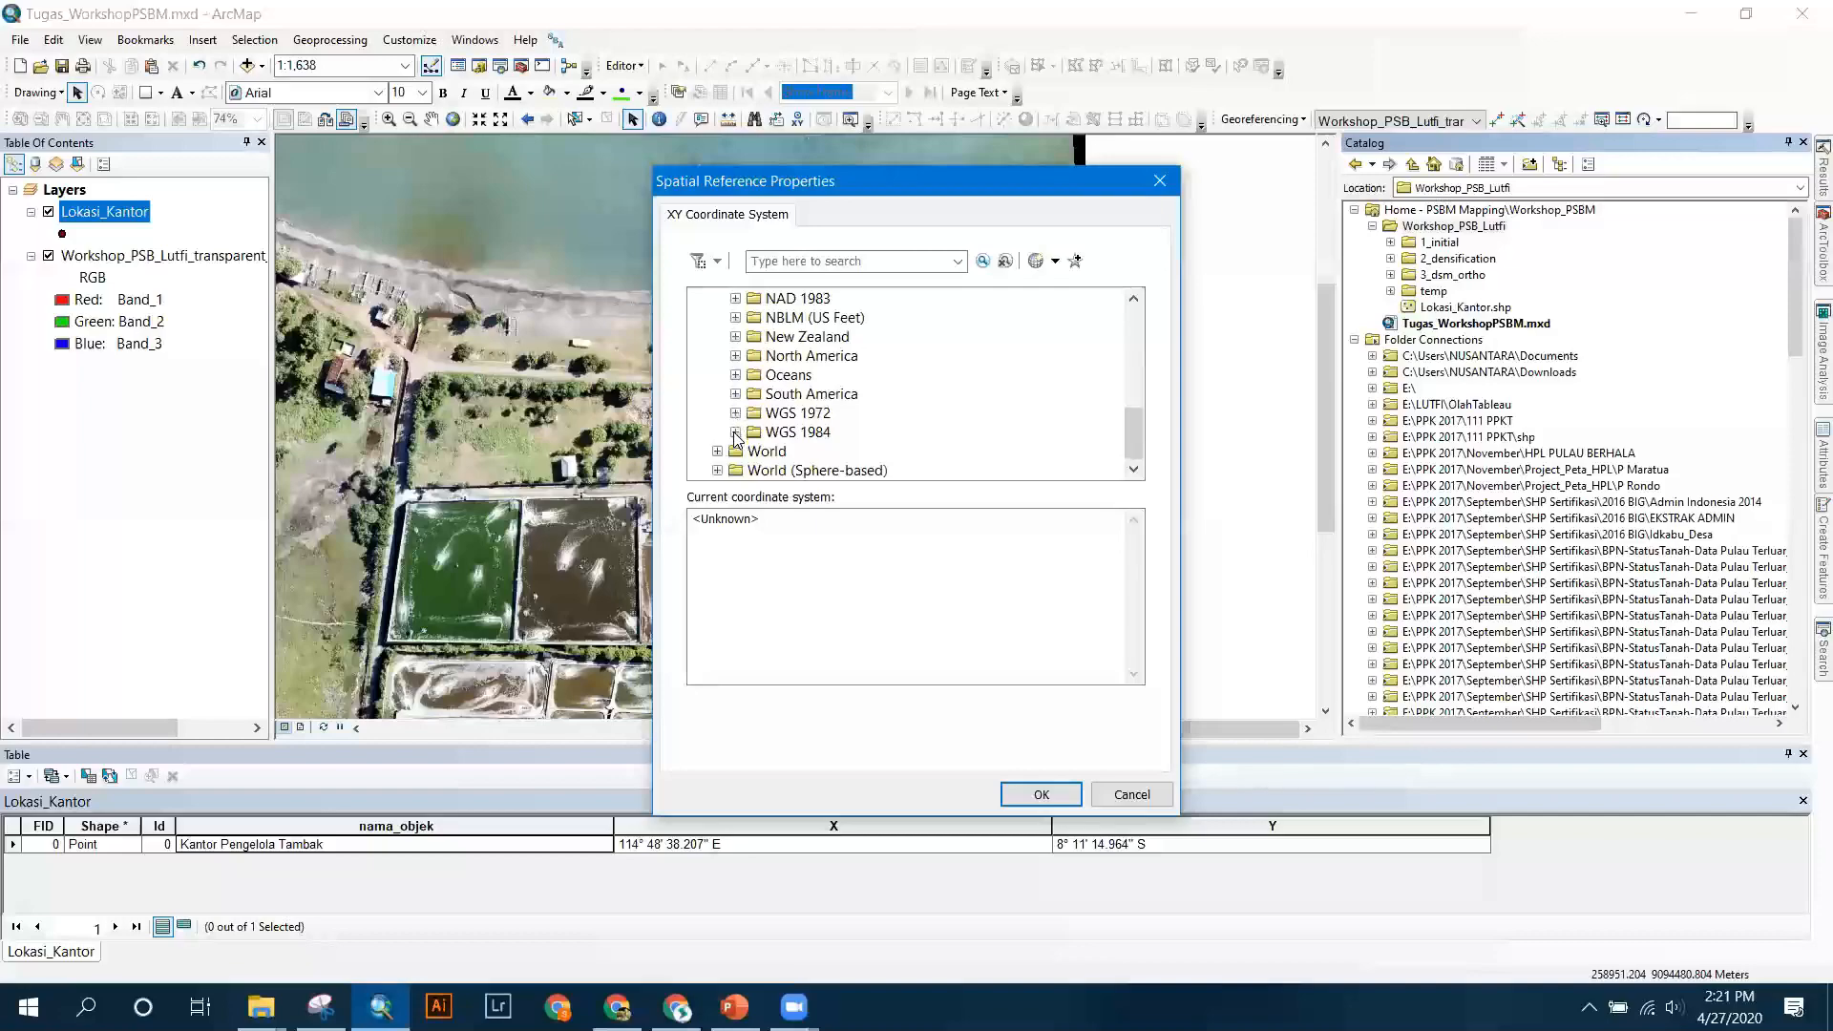
click(736, 432)
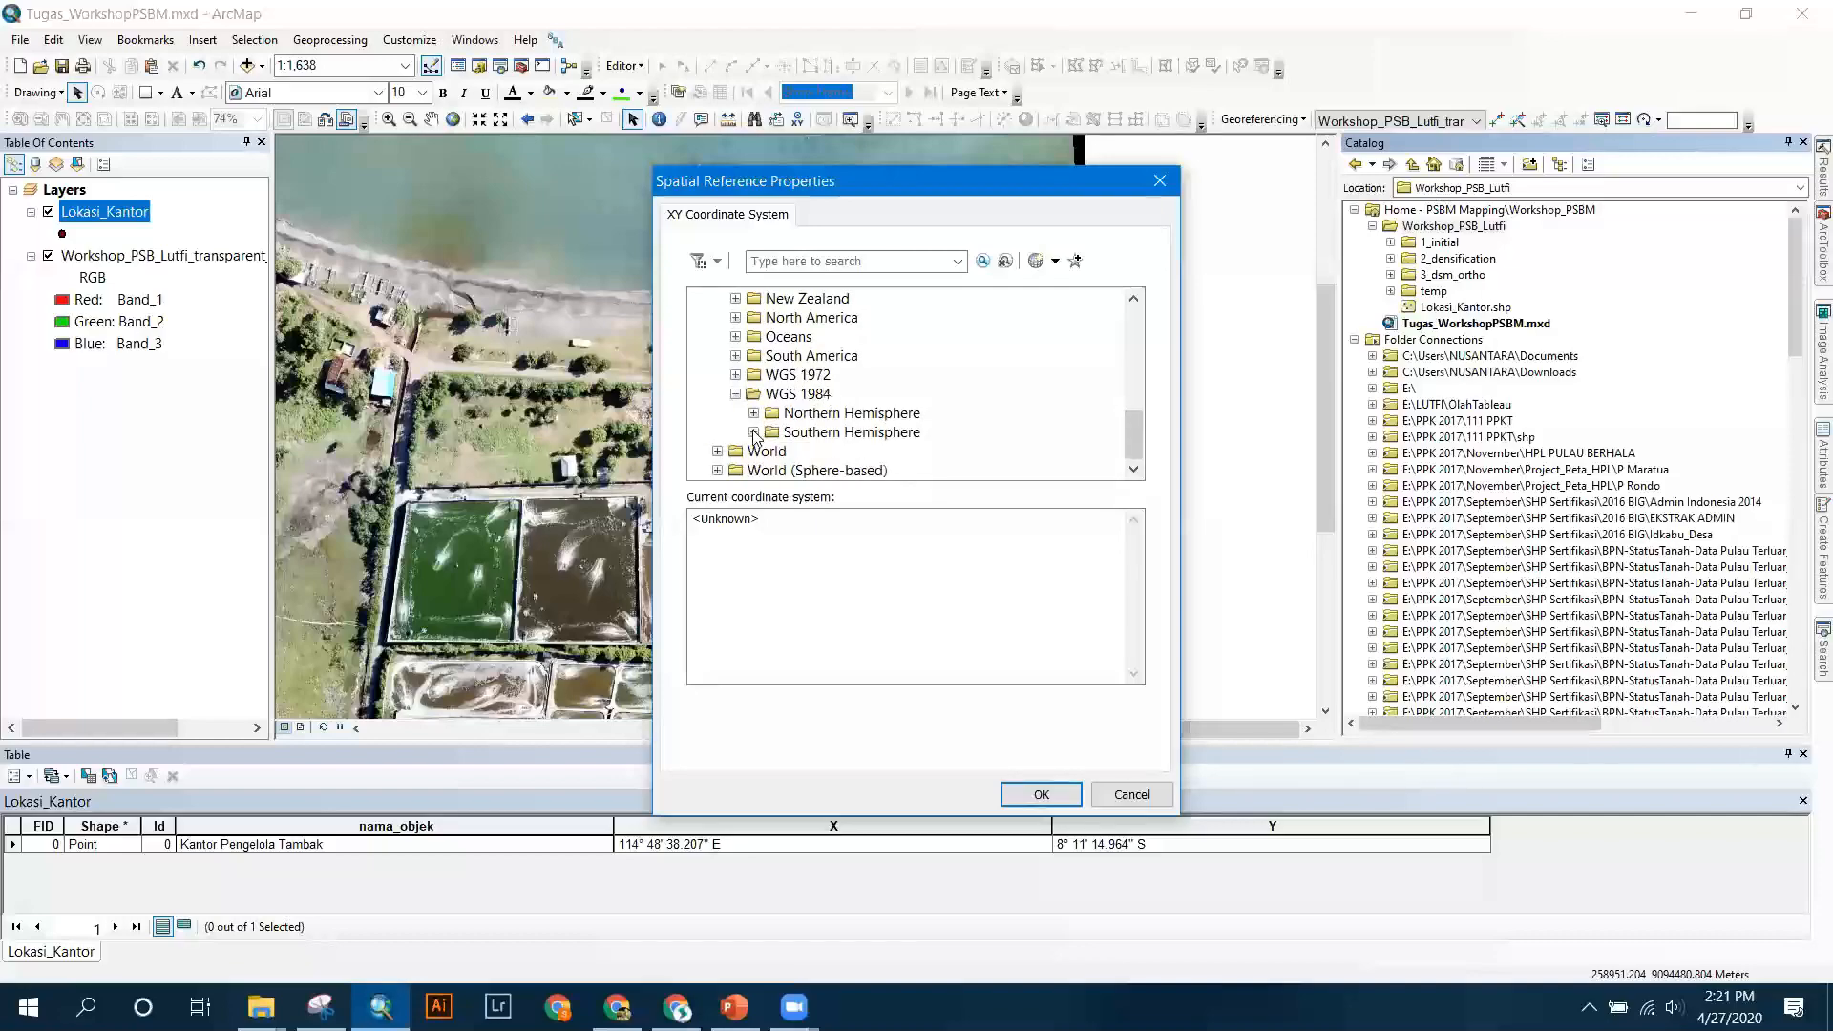
click(755, 433)
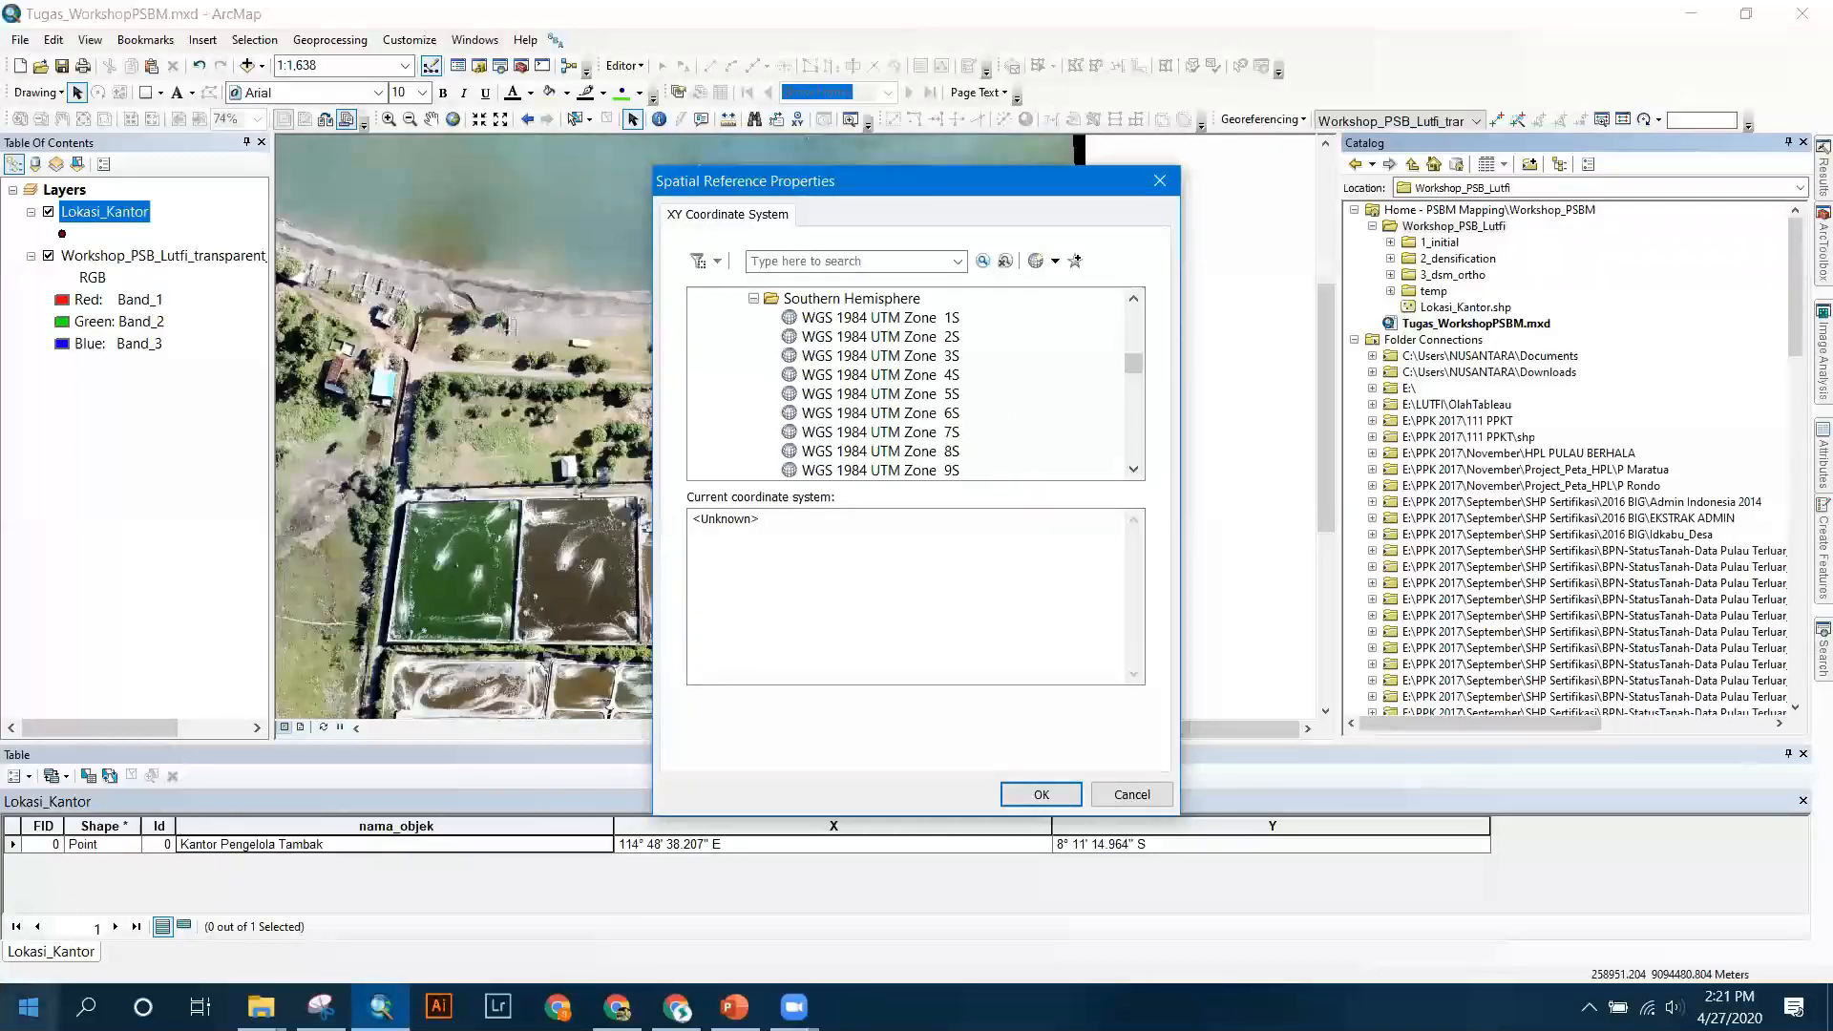
Find Google Earth Pro among the installed applications and launch it.
click(29, 1007)
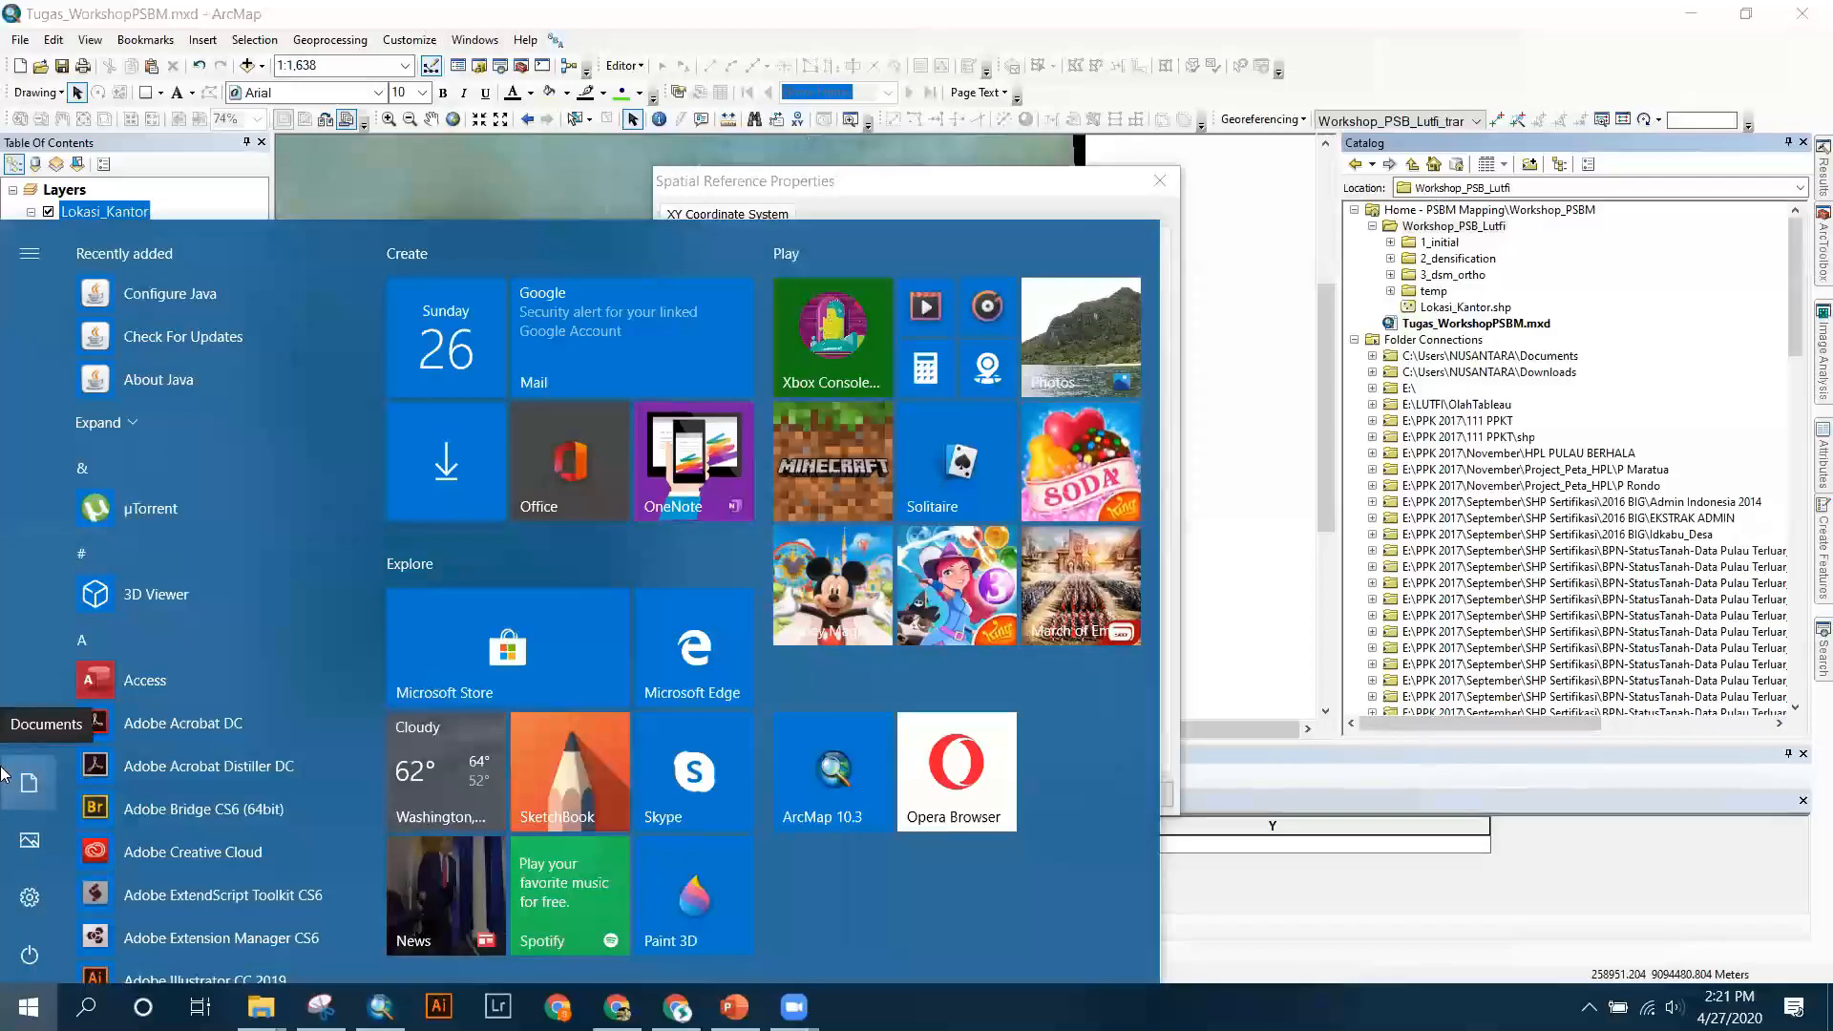
text(goo)
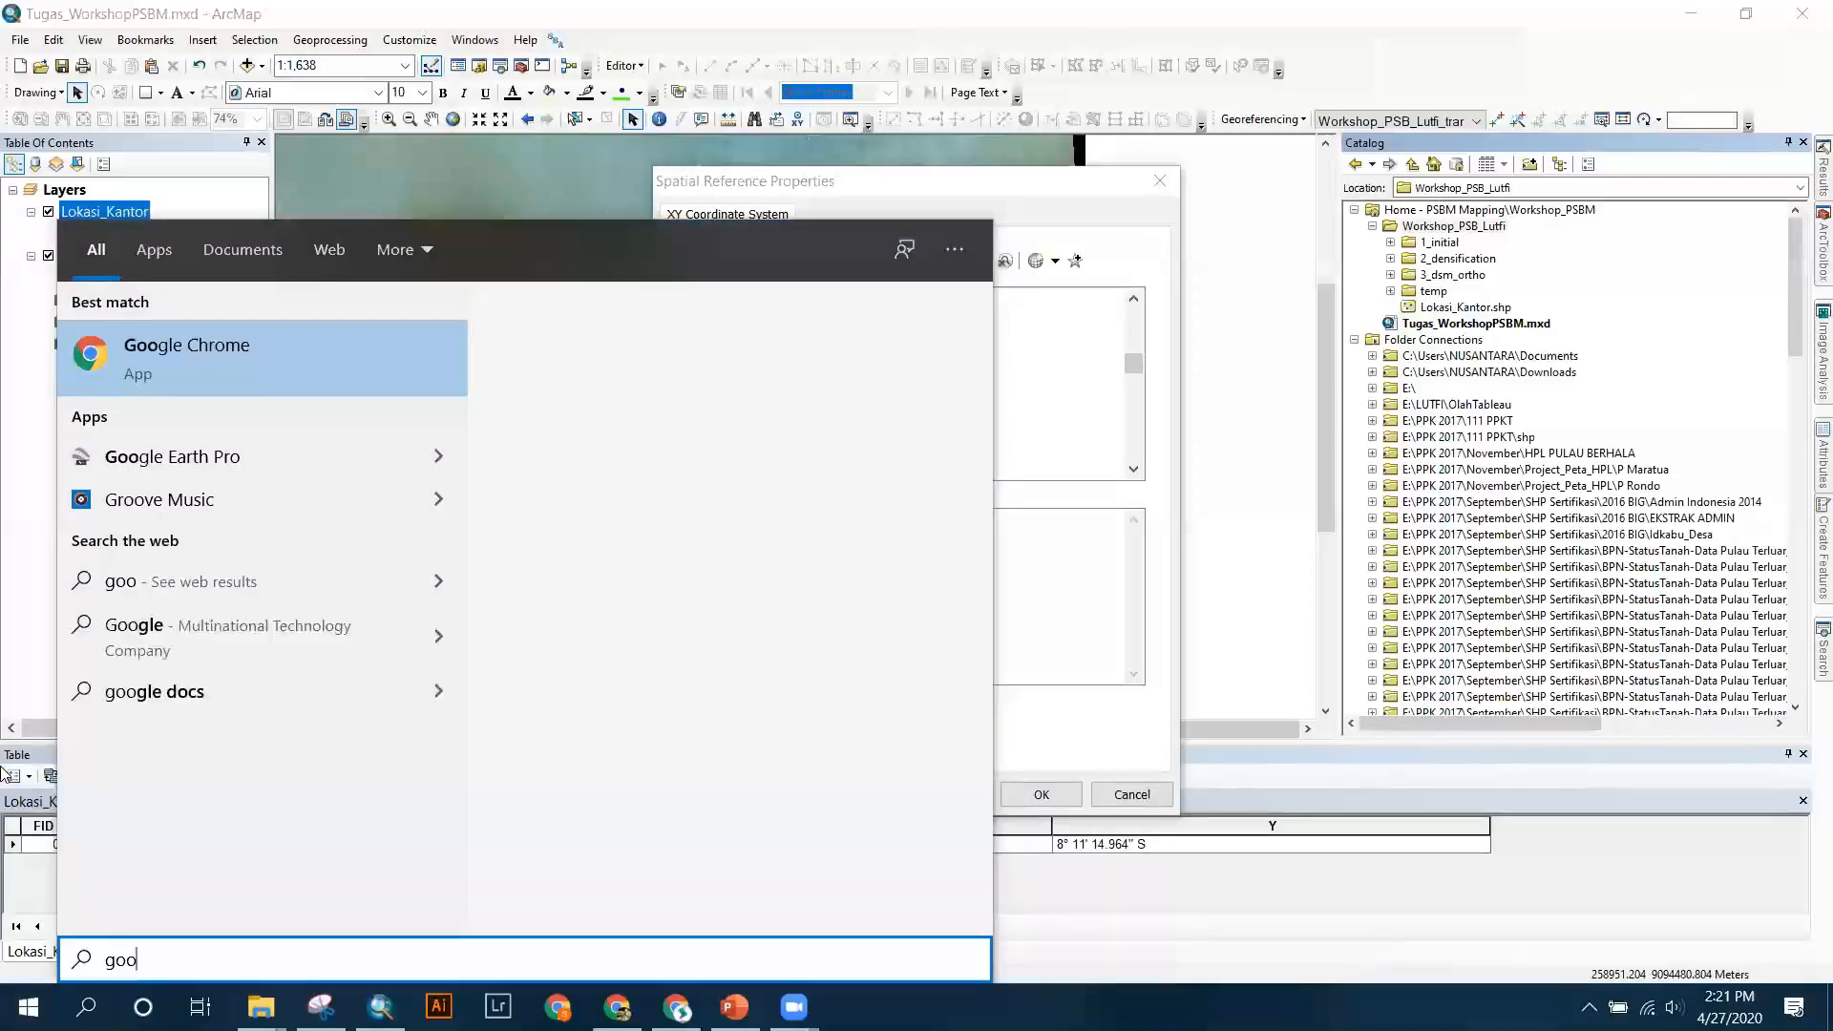
text(ge)
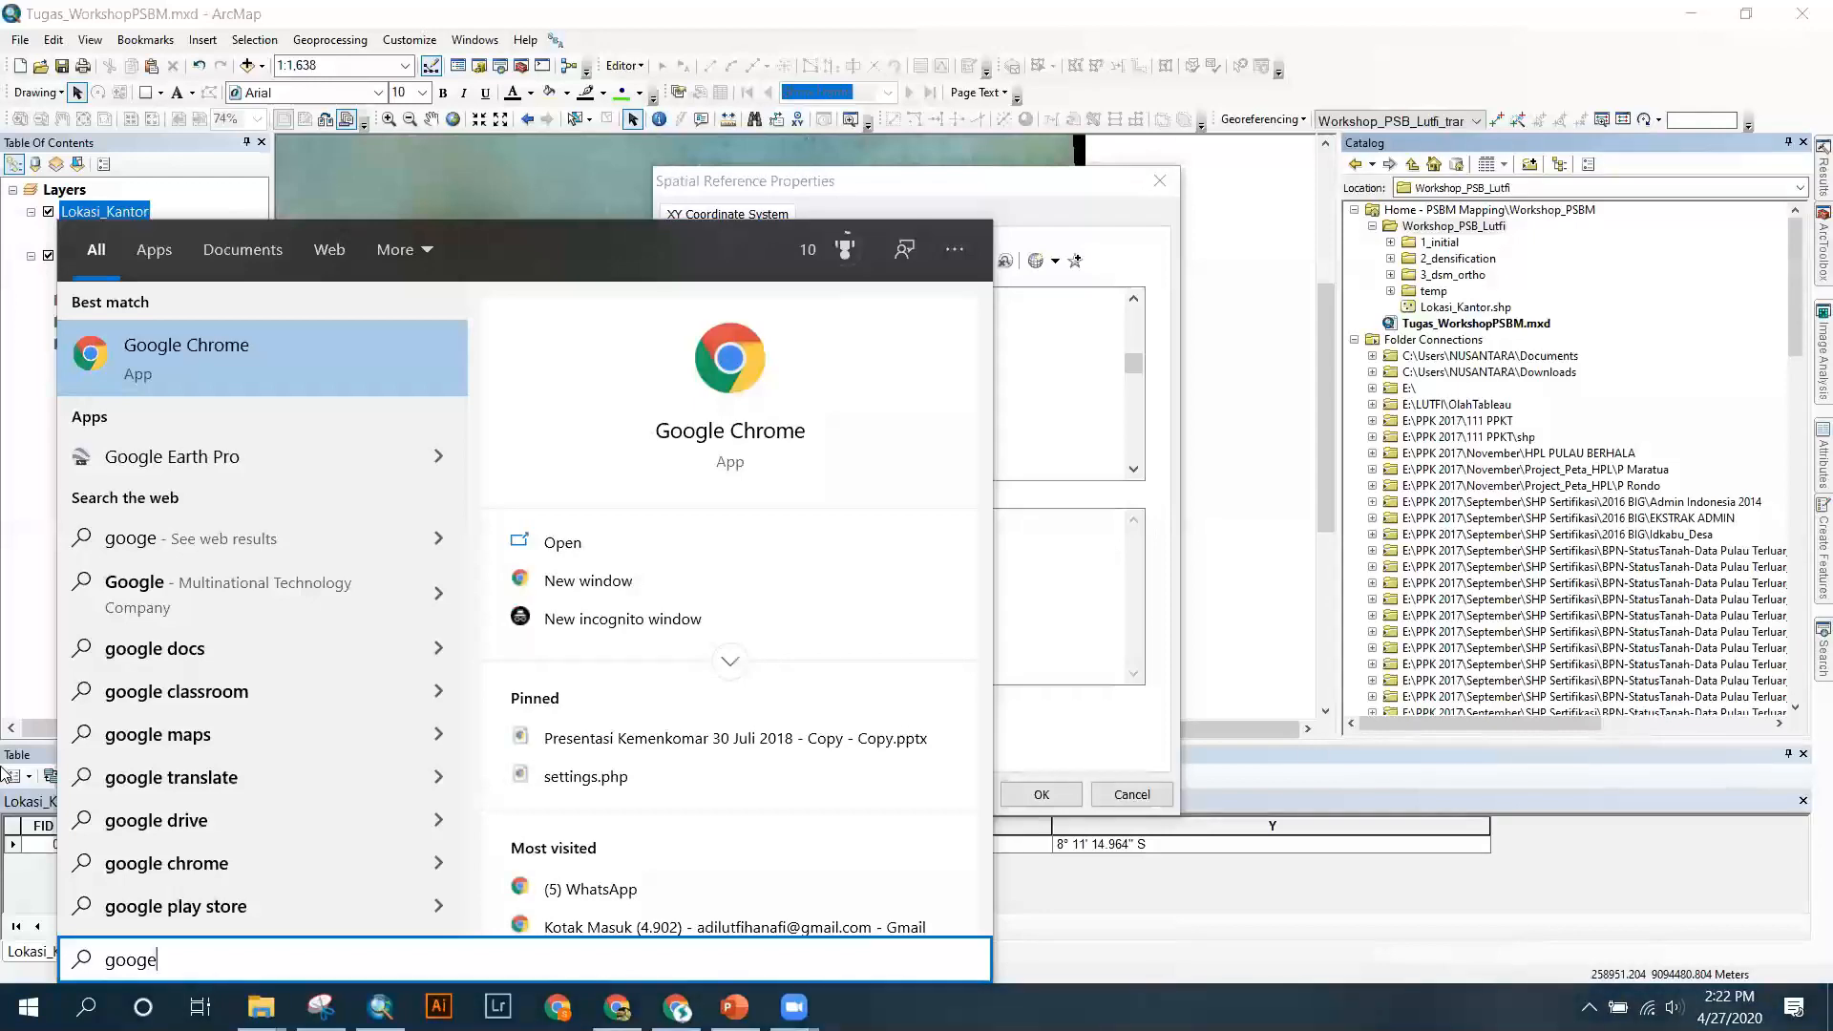
key(BackSpace)
text(g)
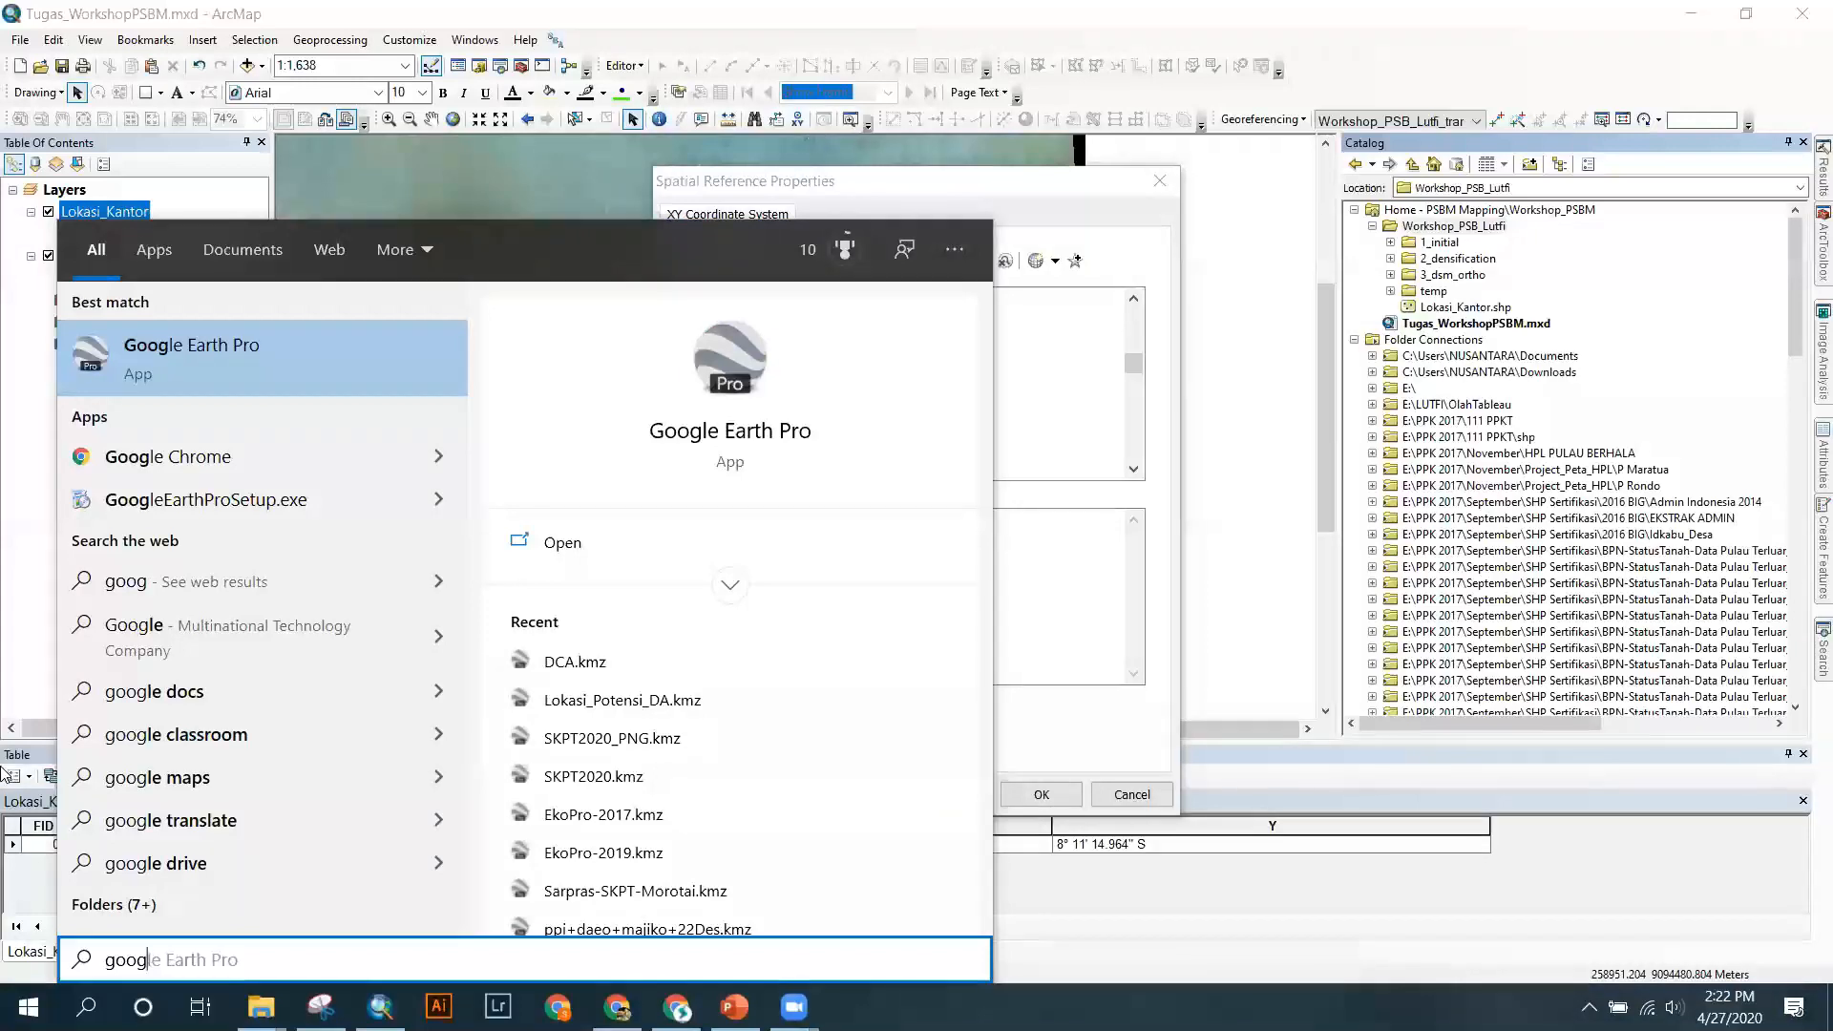
click(235, 359)
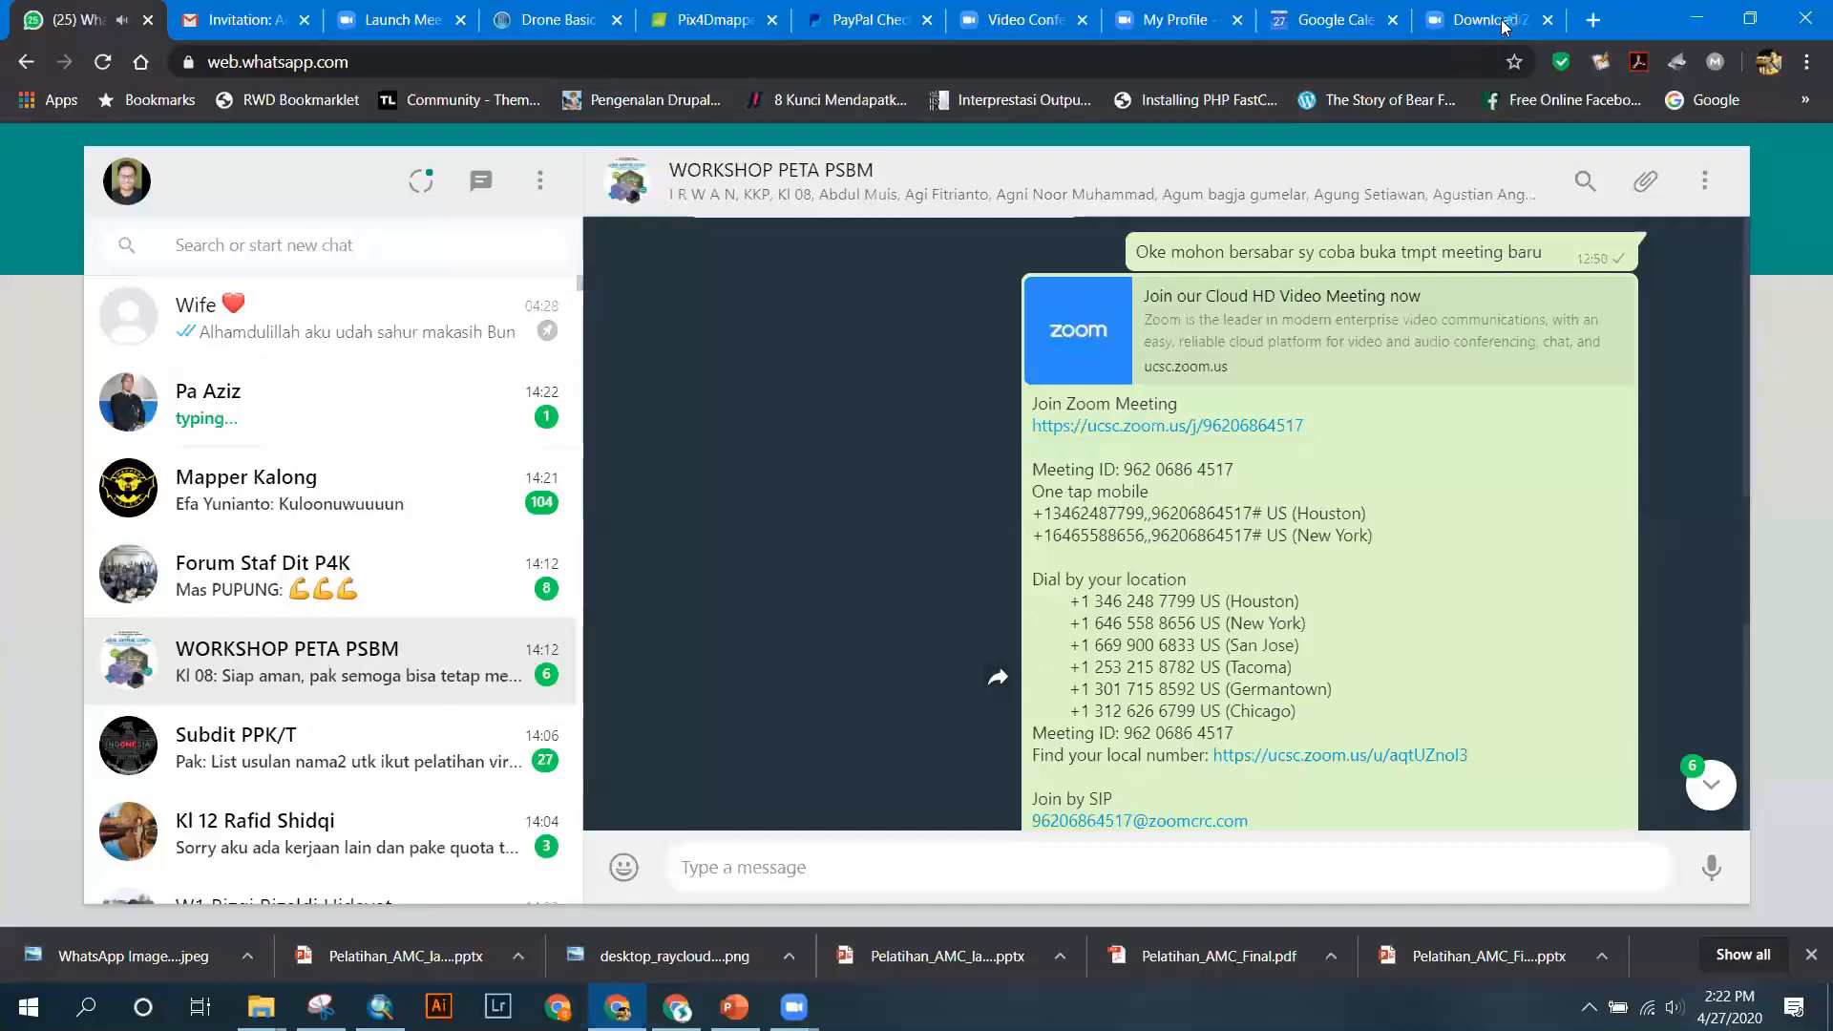
Search the web in Chrome for "utm indonesia", examine the Indonesian UTM zone map image, and return to ArcMap.
click(1484, 21)
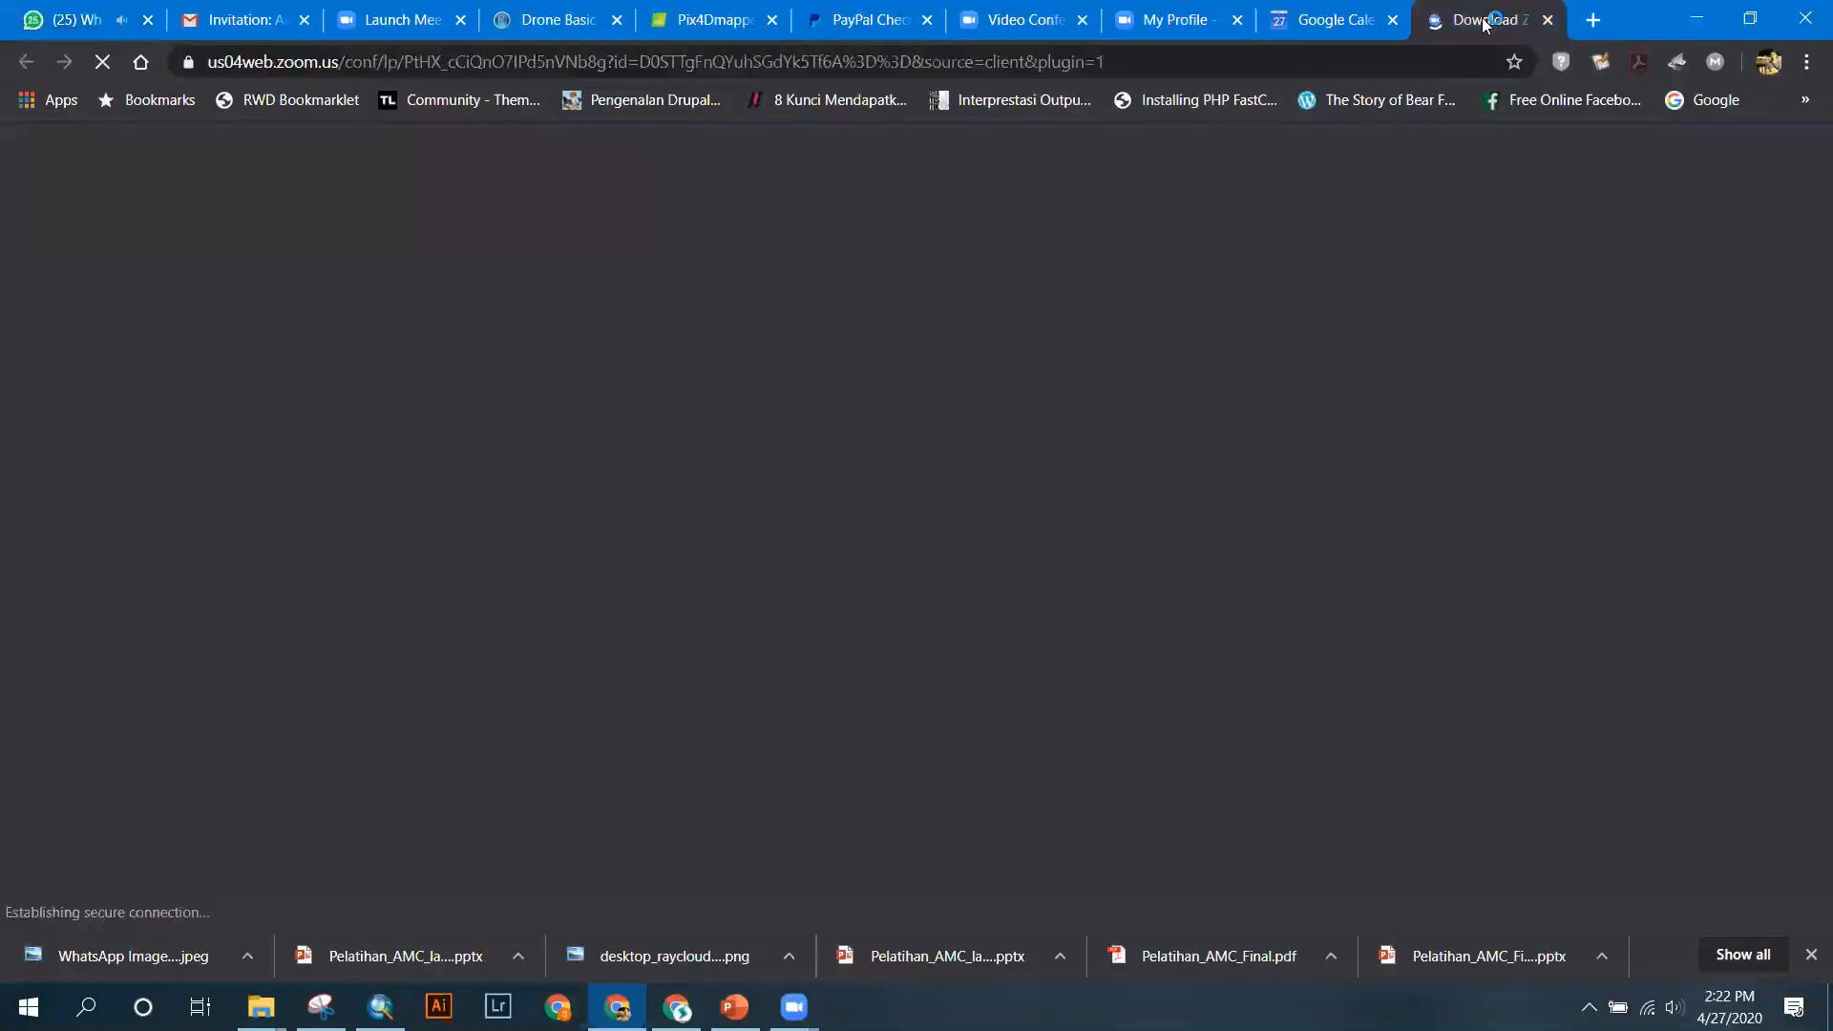
click(1122, 63)
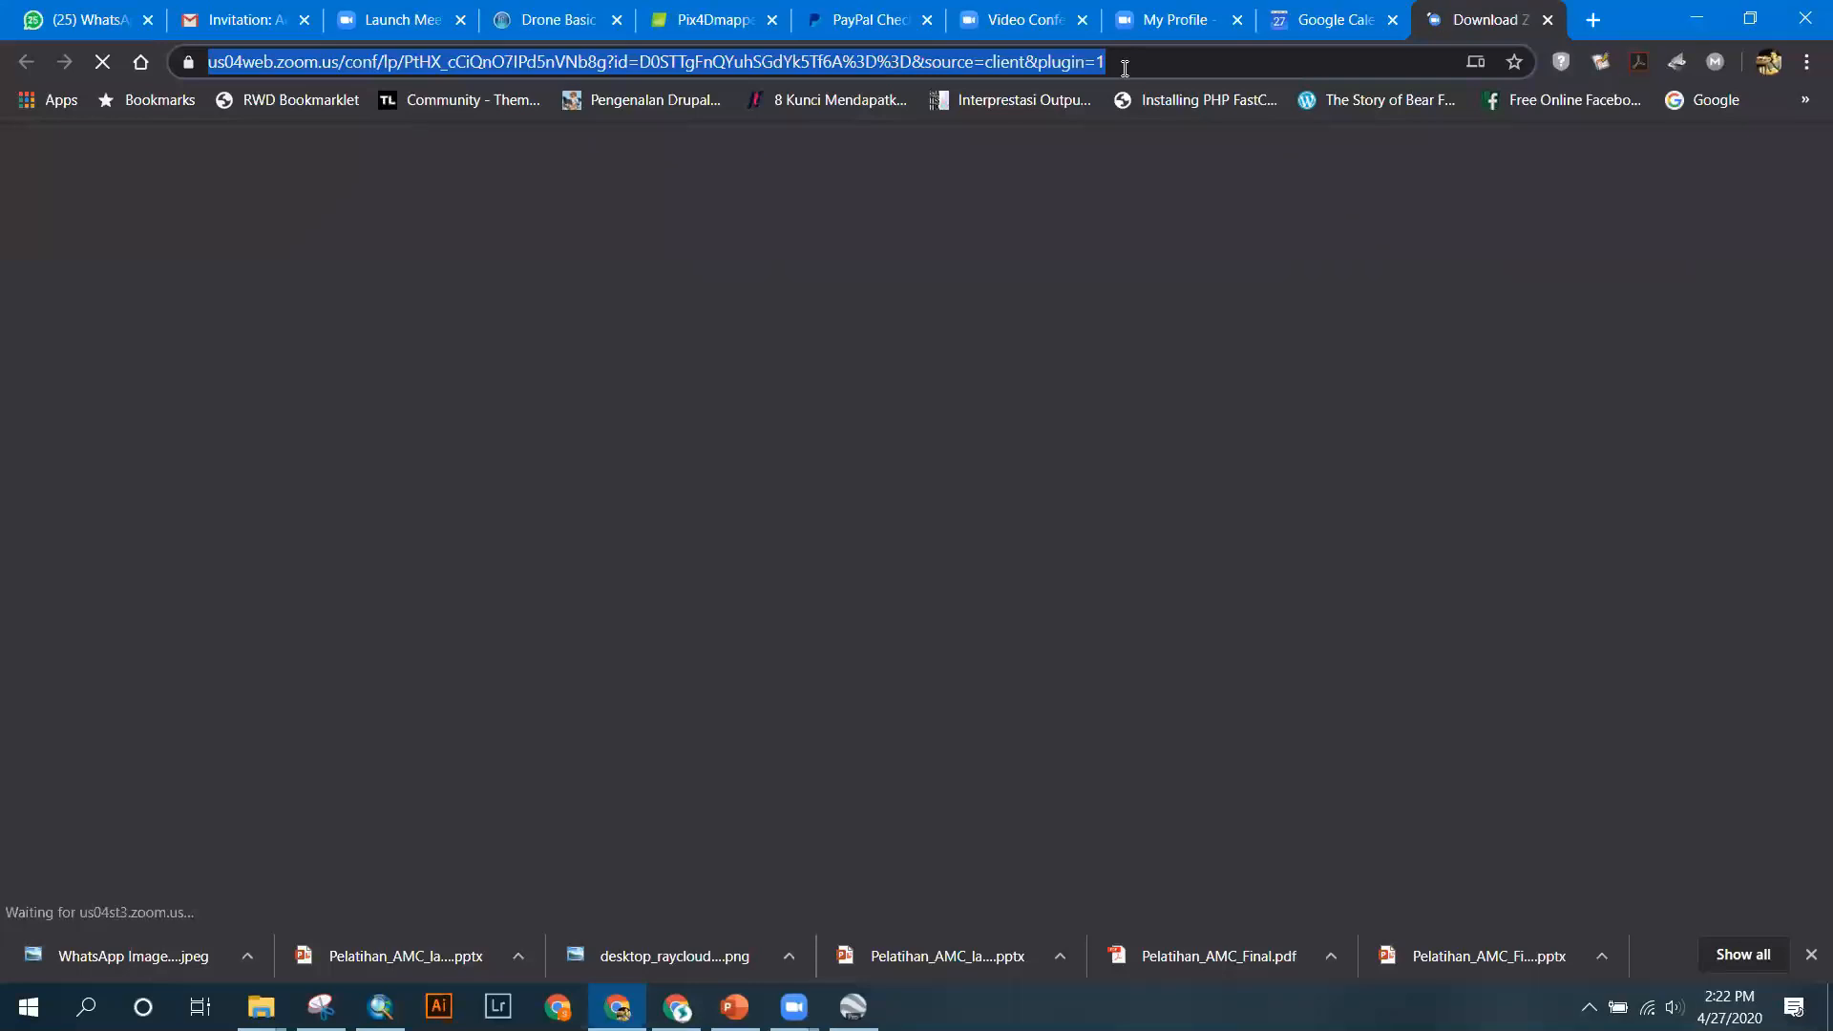
text(tabel)
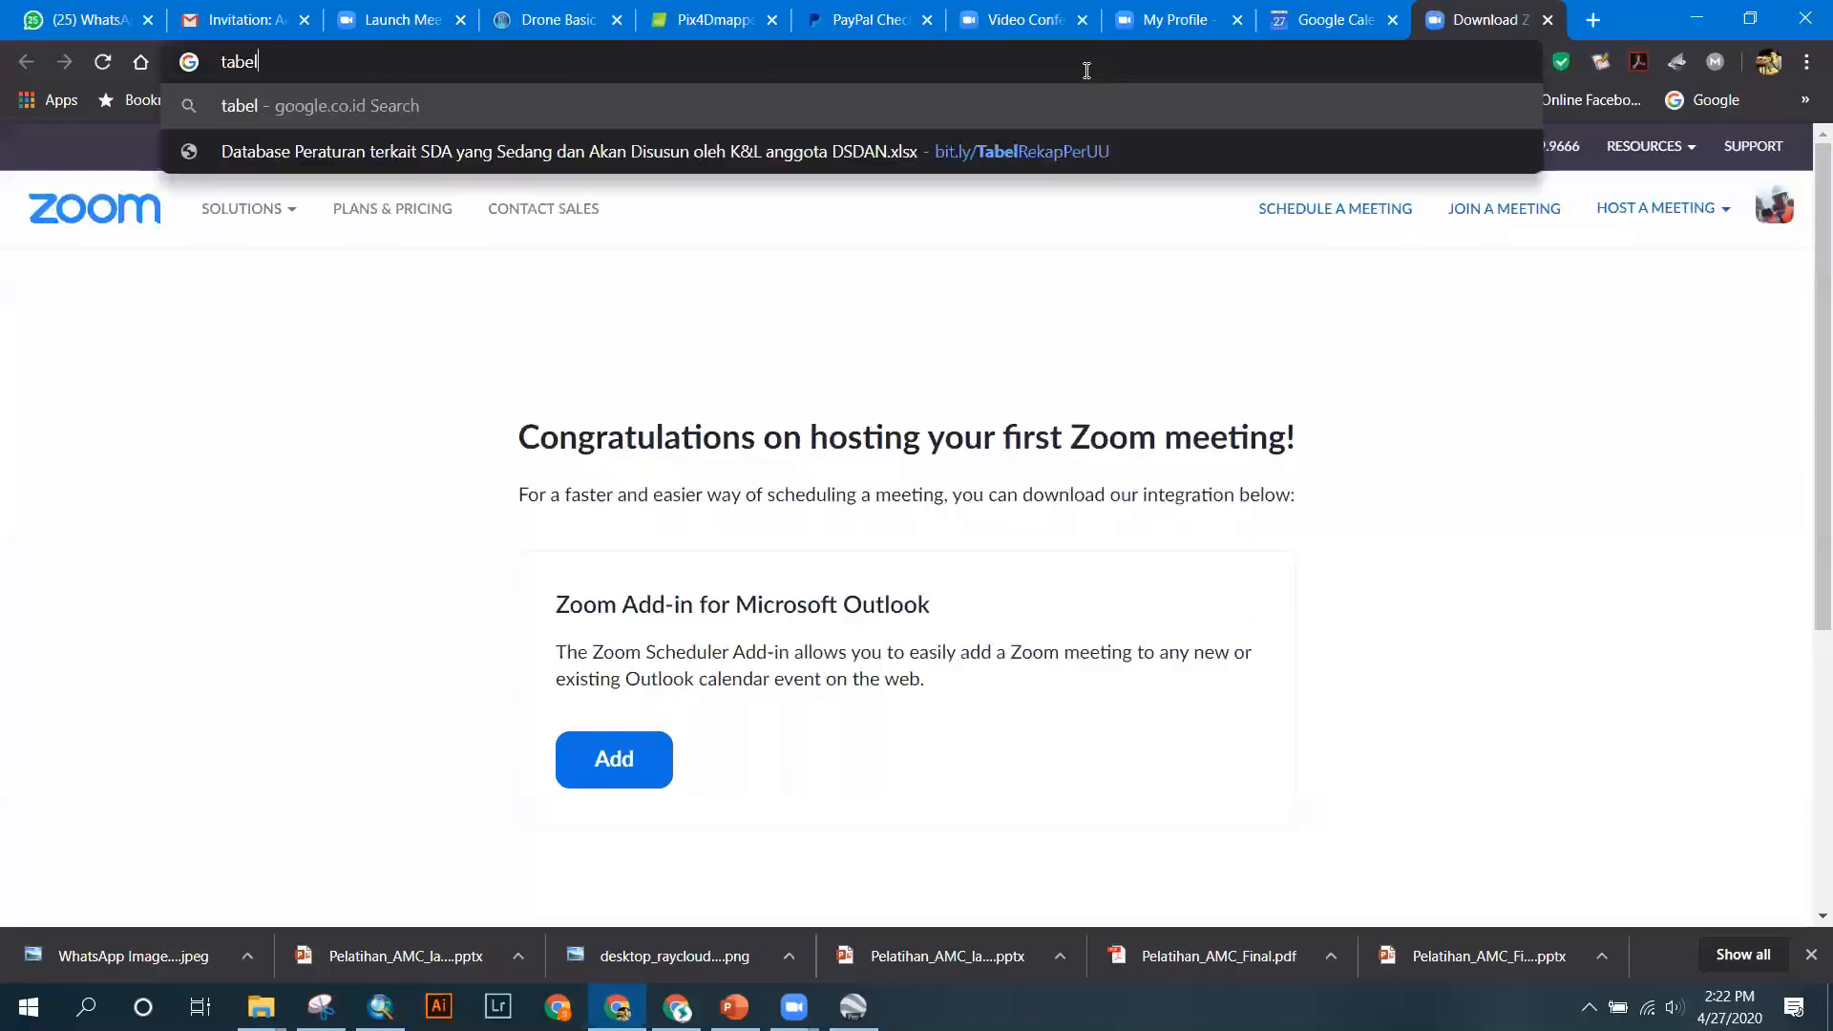
drag(266, 62, 201, 51)
text(utm in)
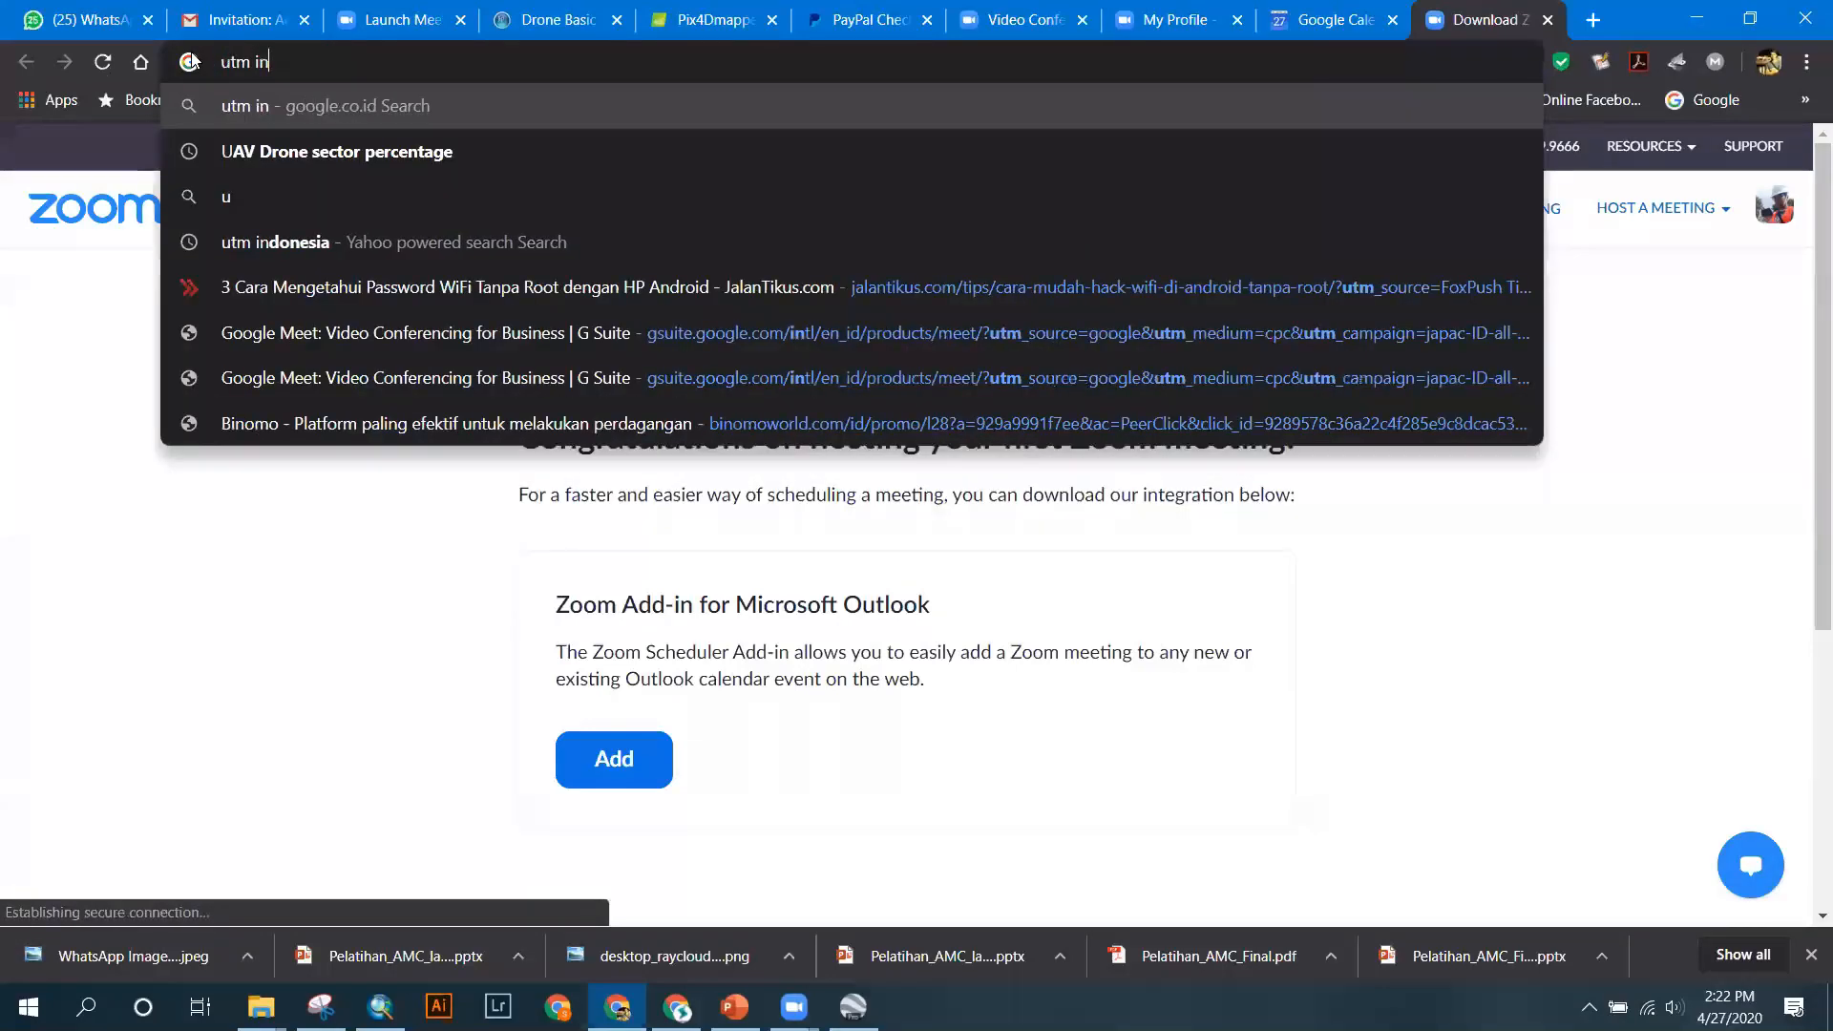
text(donesia)
key(Return)
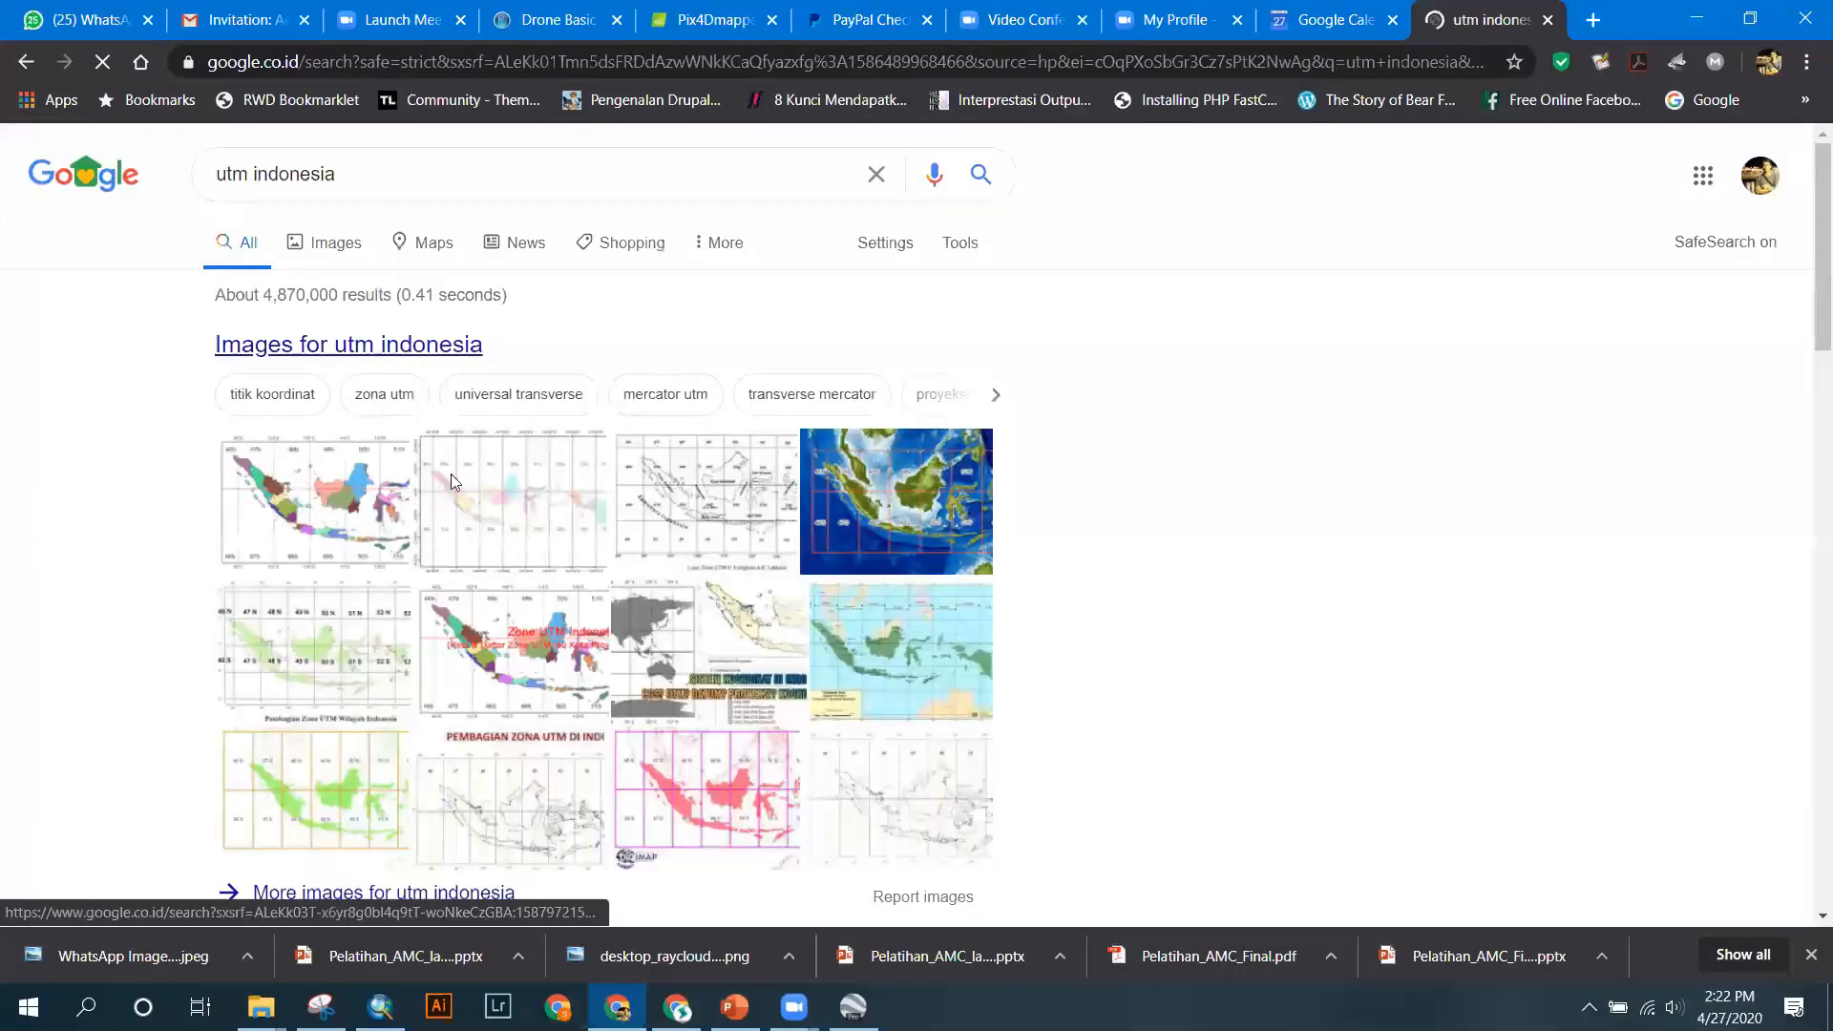
click(353, 514)
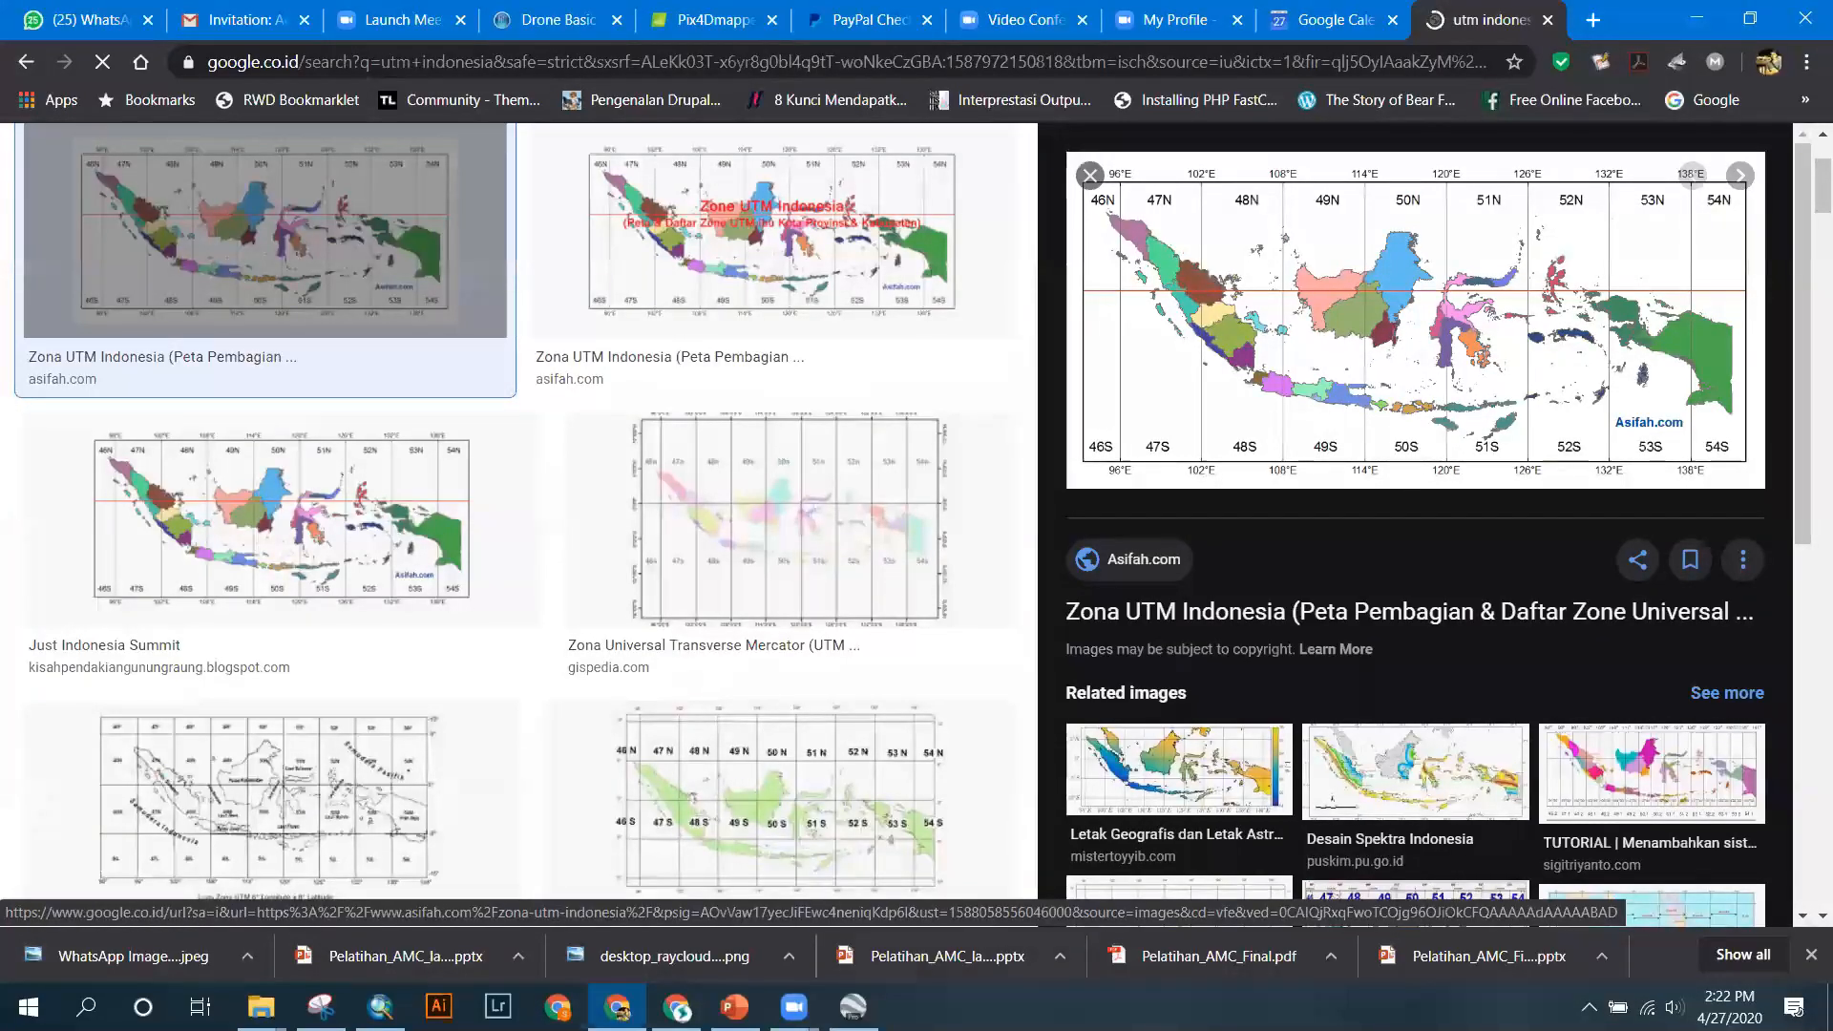
click(853, 1007)
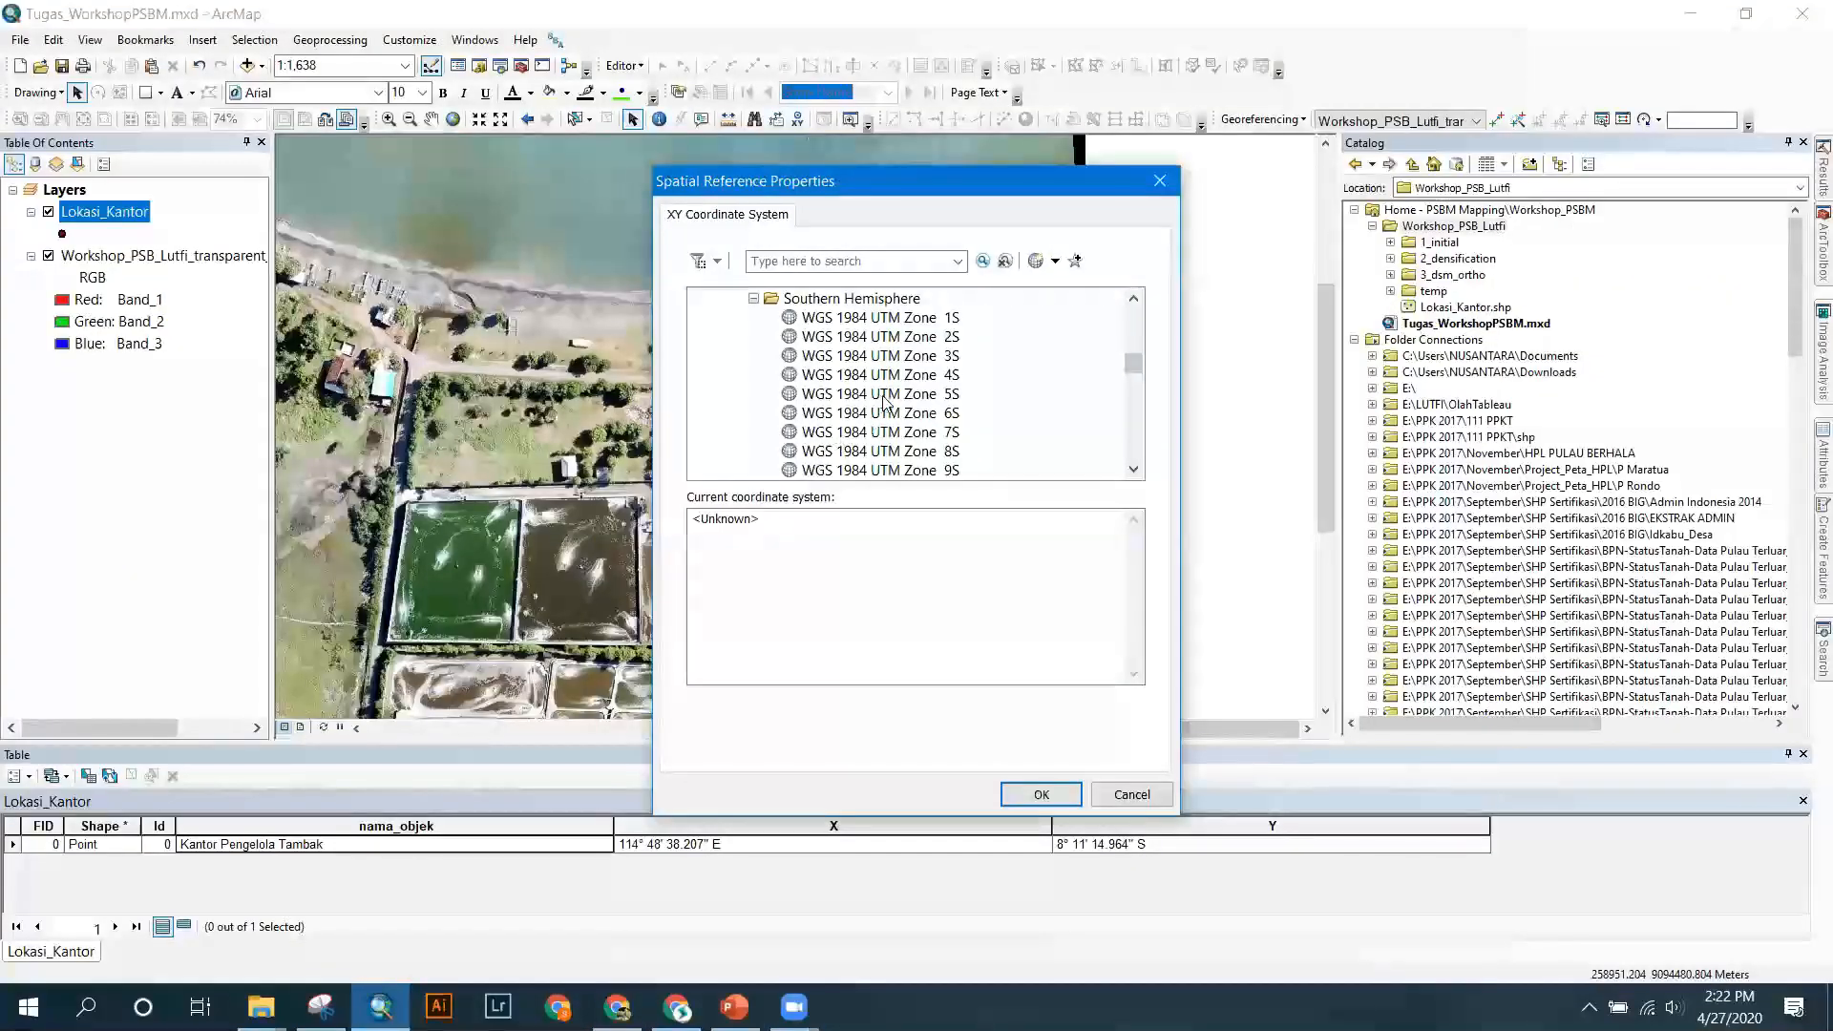
Assign the WGS 1984 UTM Zone 50S coordinate system, keep the Polygon feature type, and create the Tambak shapefile.
scroll(912, 448, down, 10)
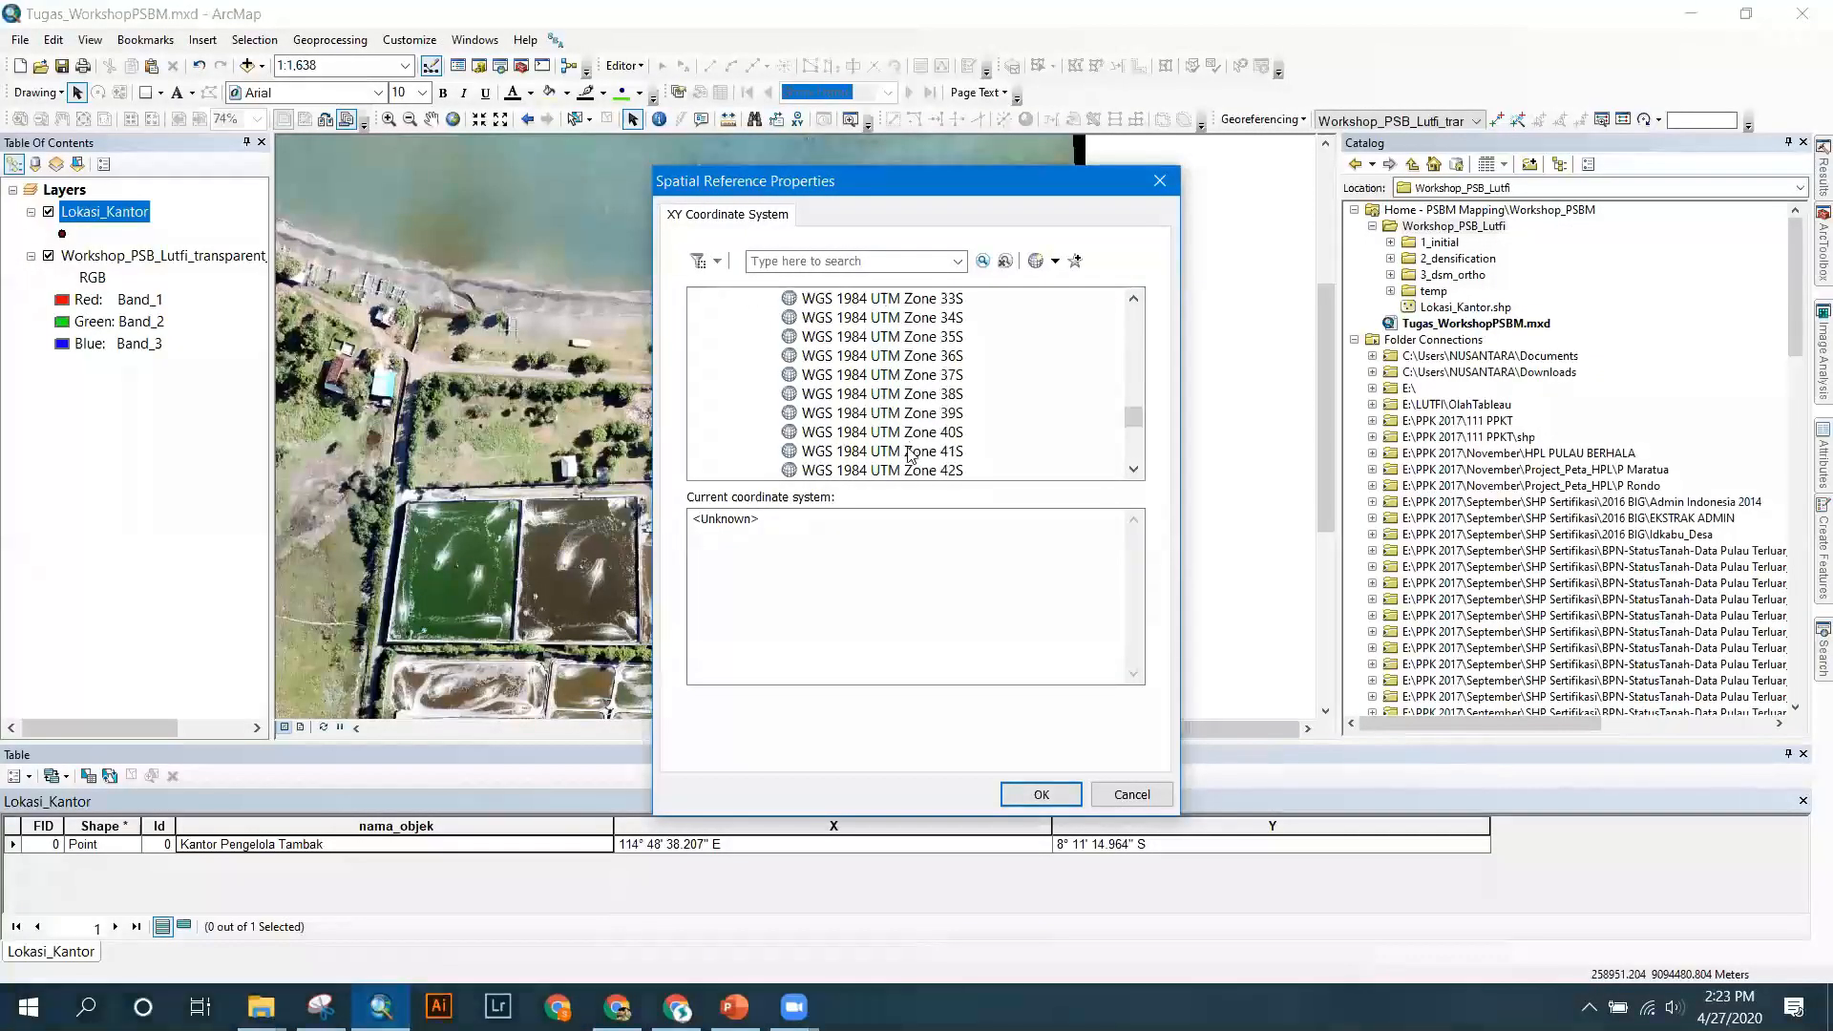
scroll(912, 454, down, 5)
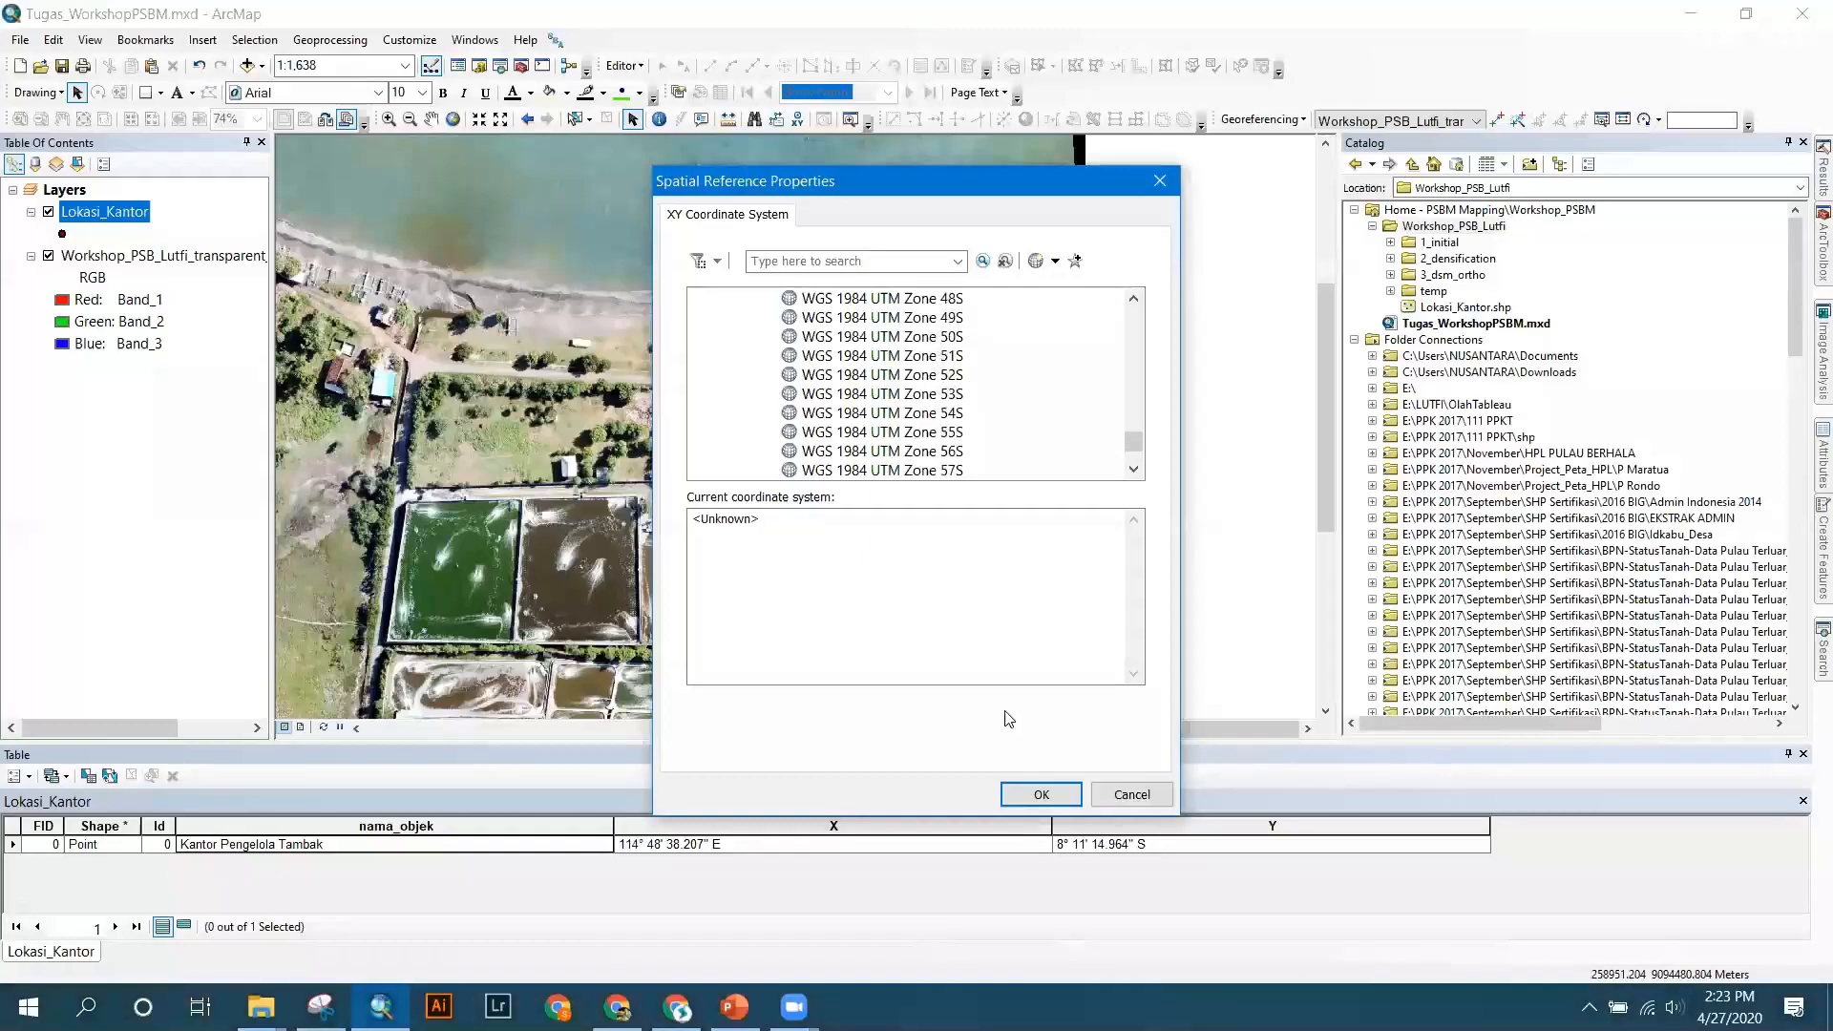
click(1045, 797)
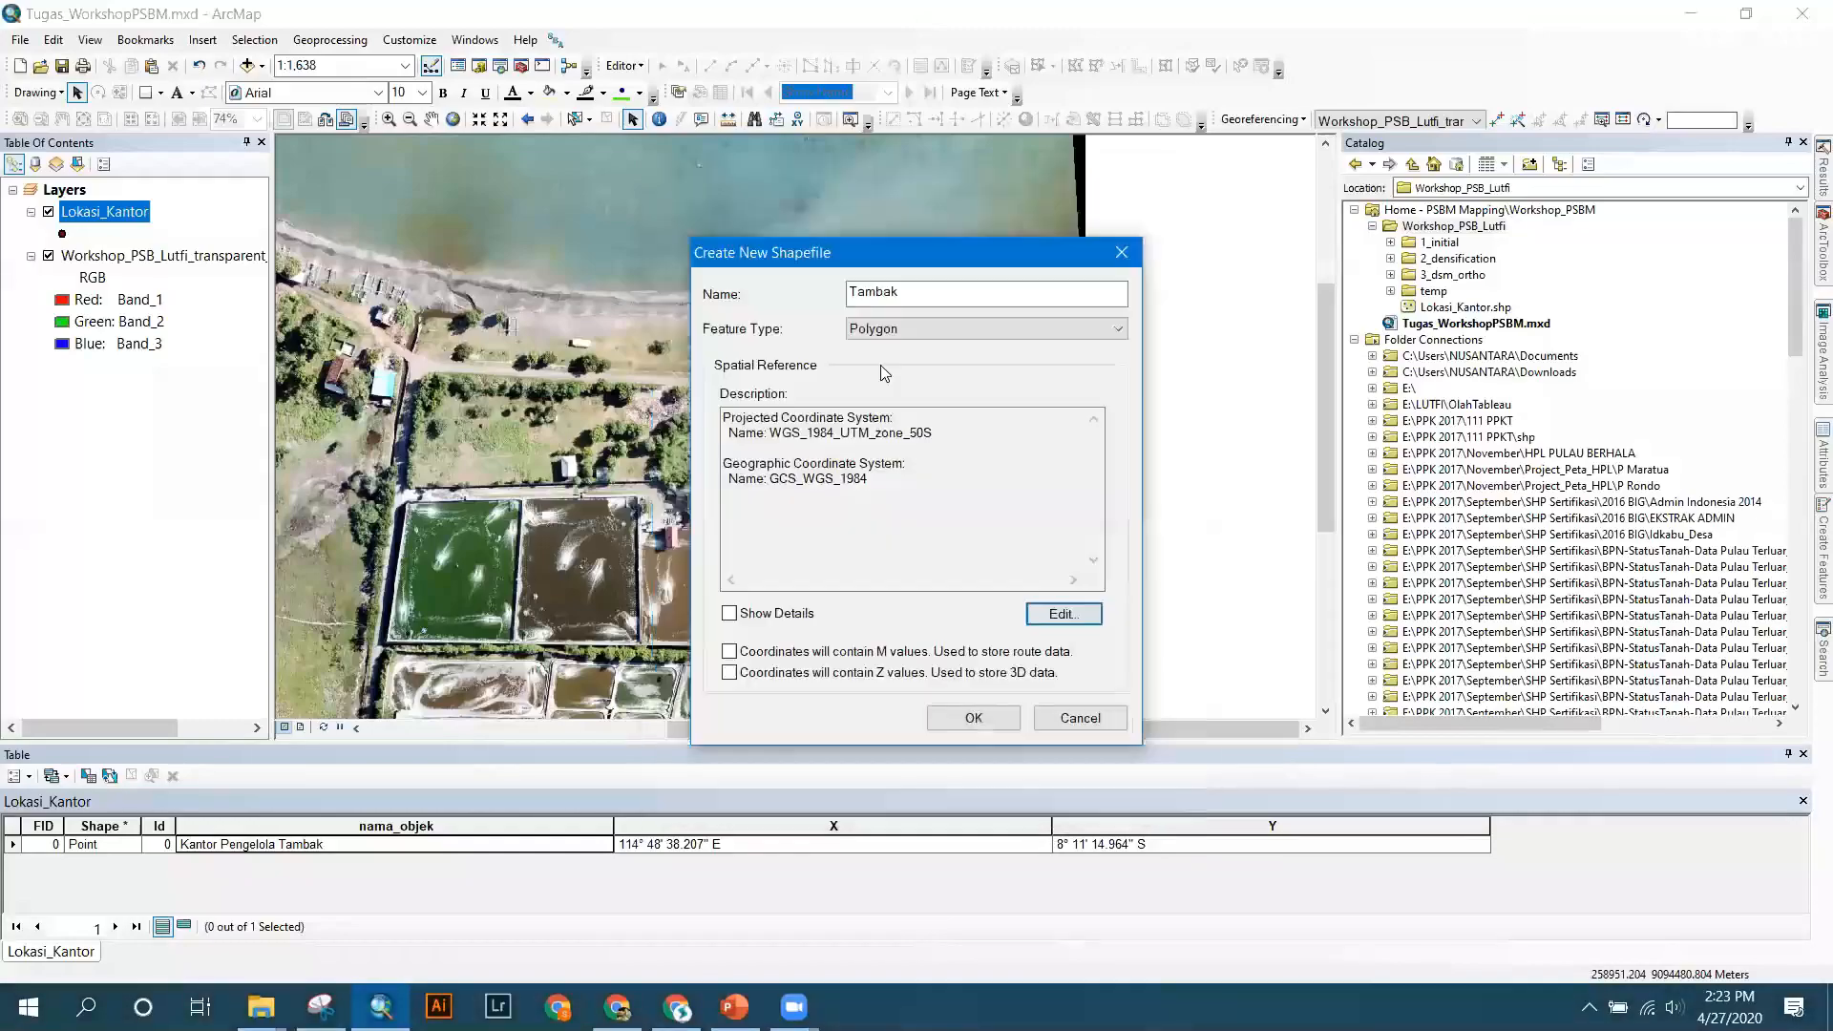
click(922, 330)
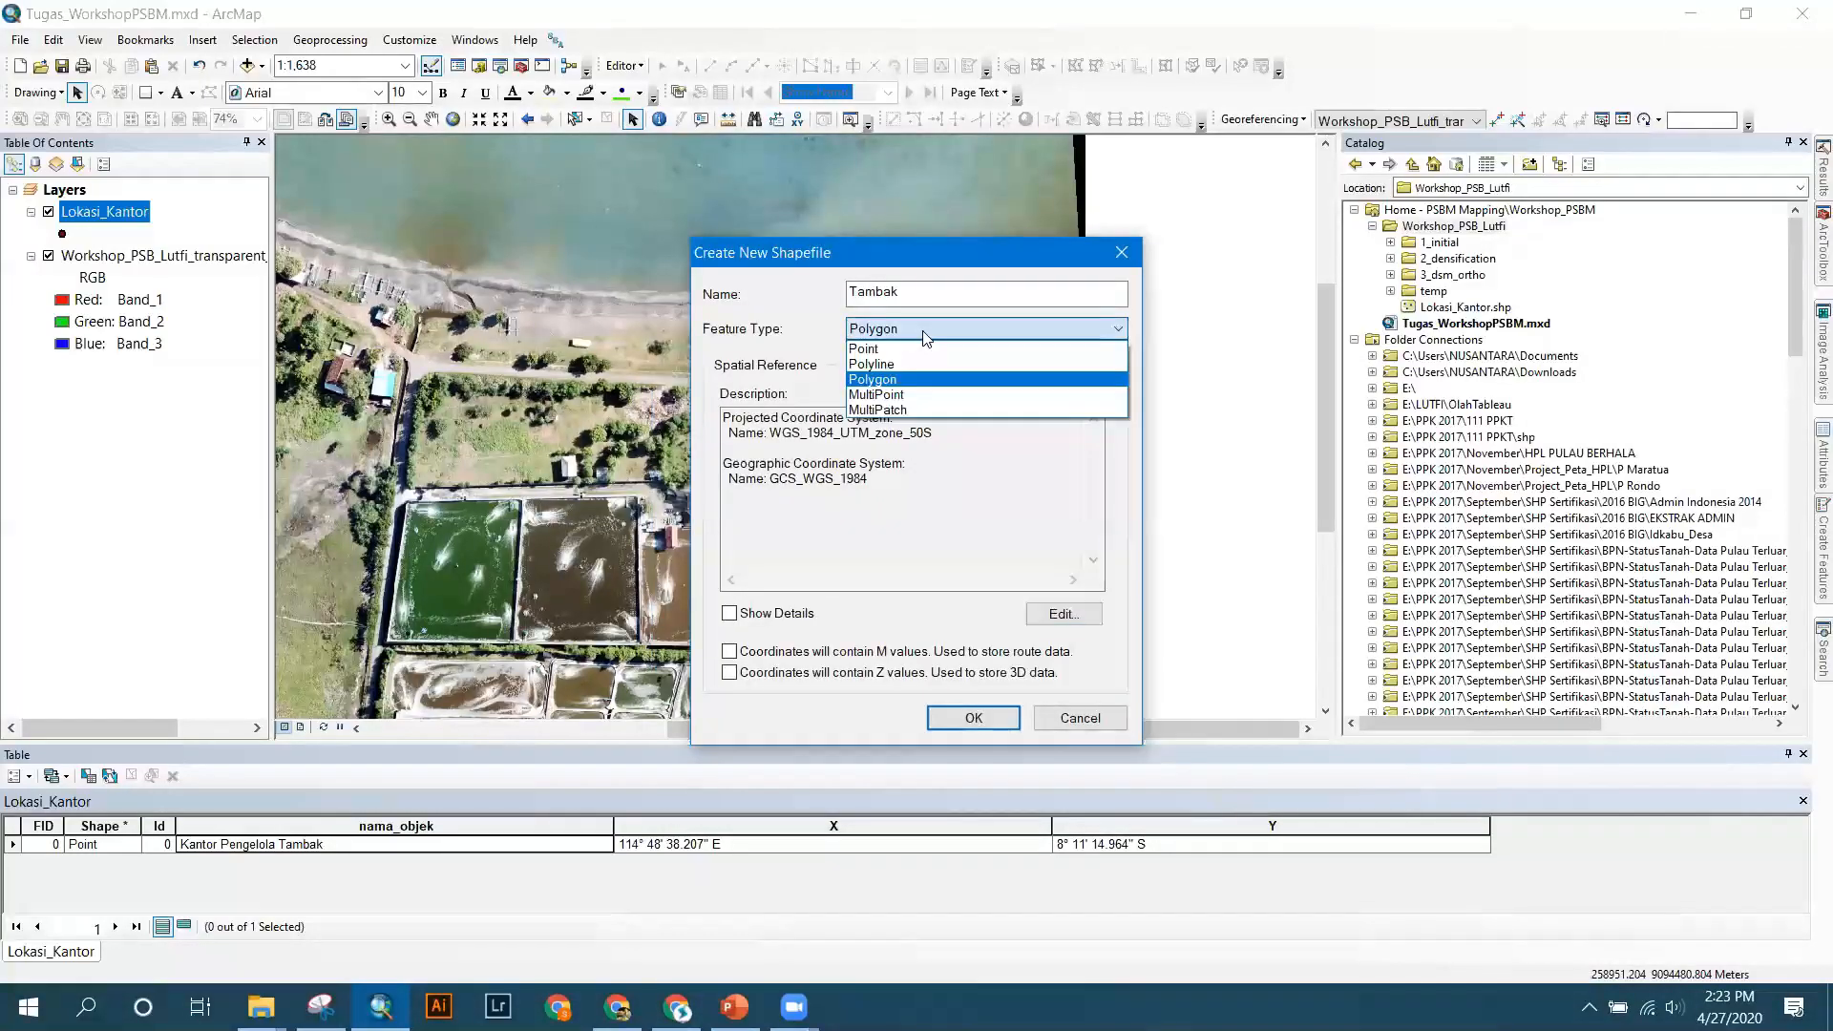
click(918, 380)
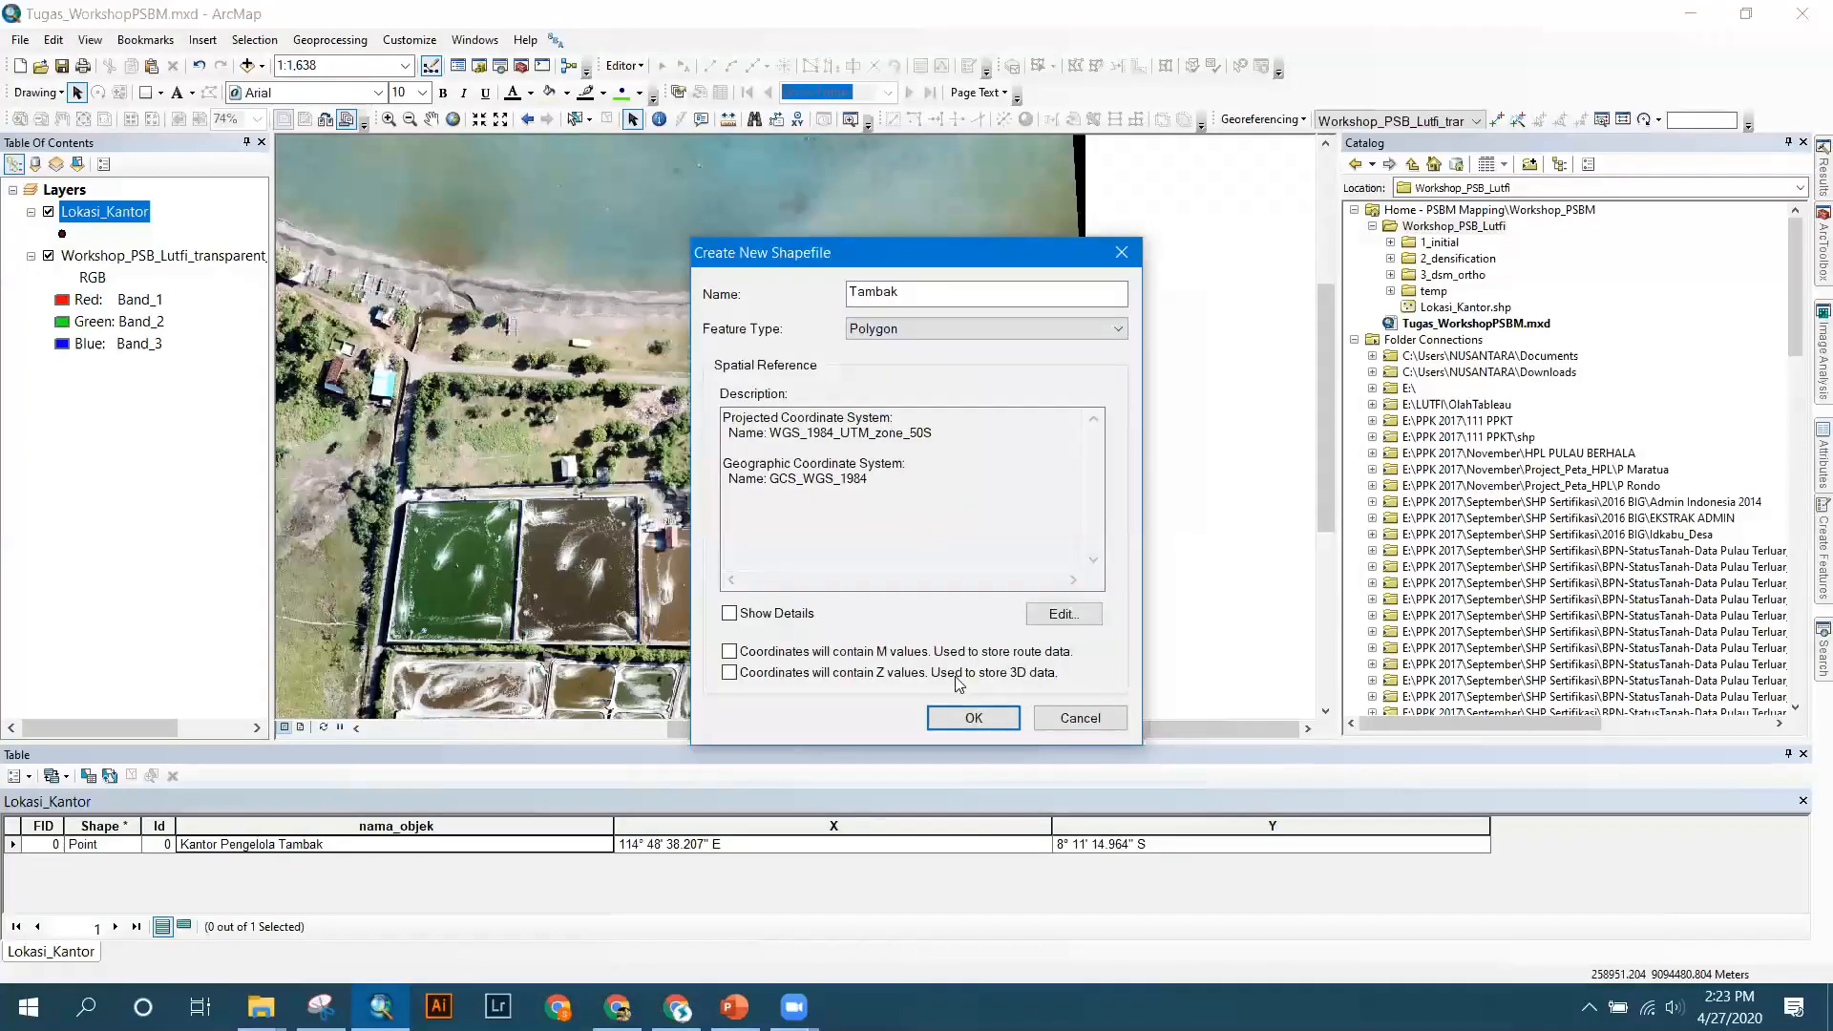
click(983, 725)
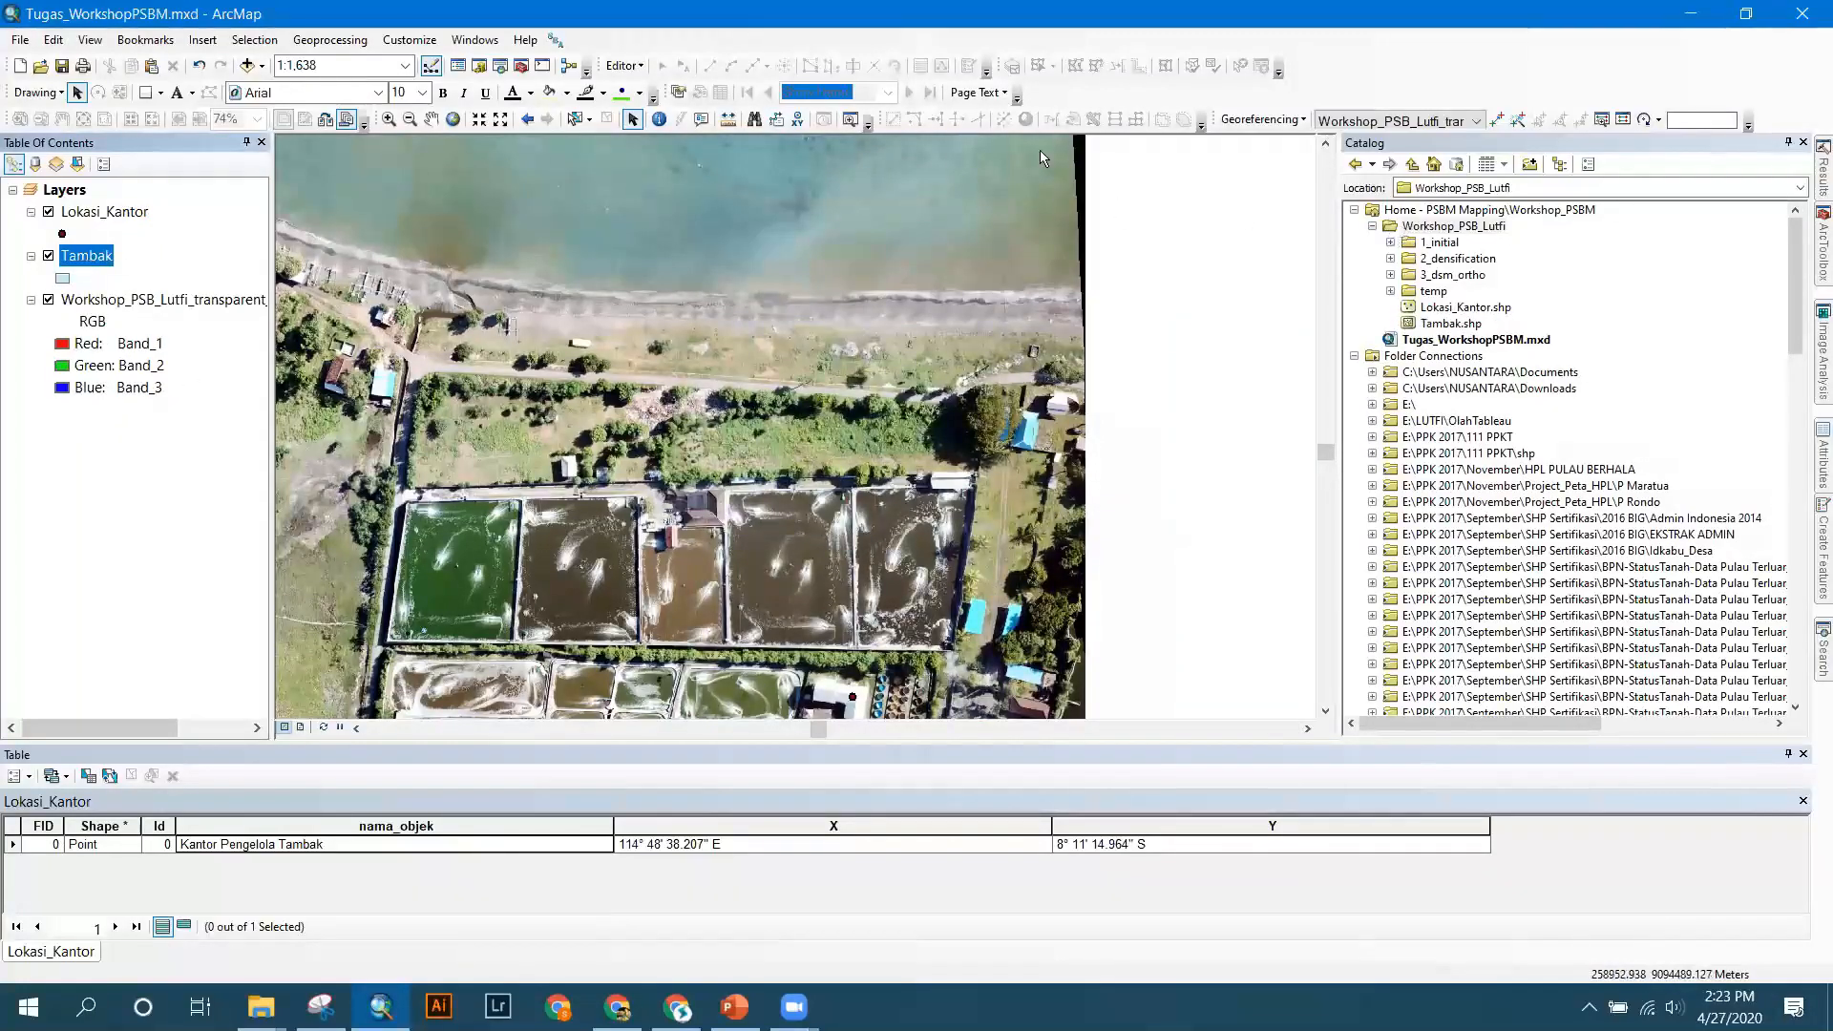
Start an edit session and choose the Tambak feature template with the Polygon construction tool.
click(626, 67)
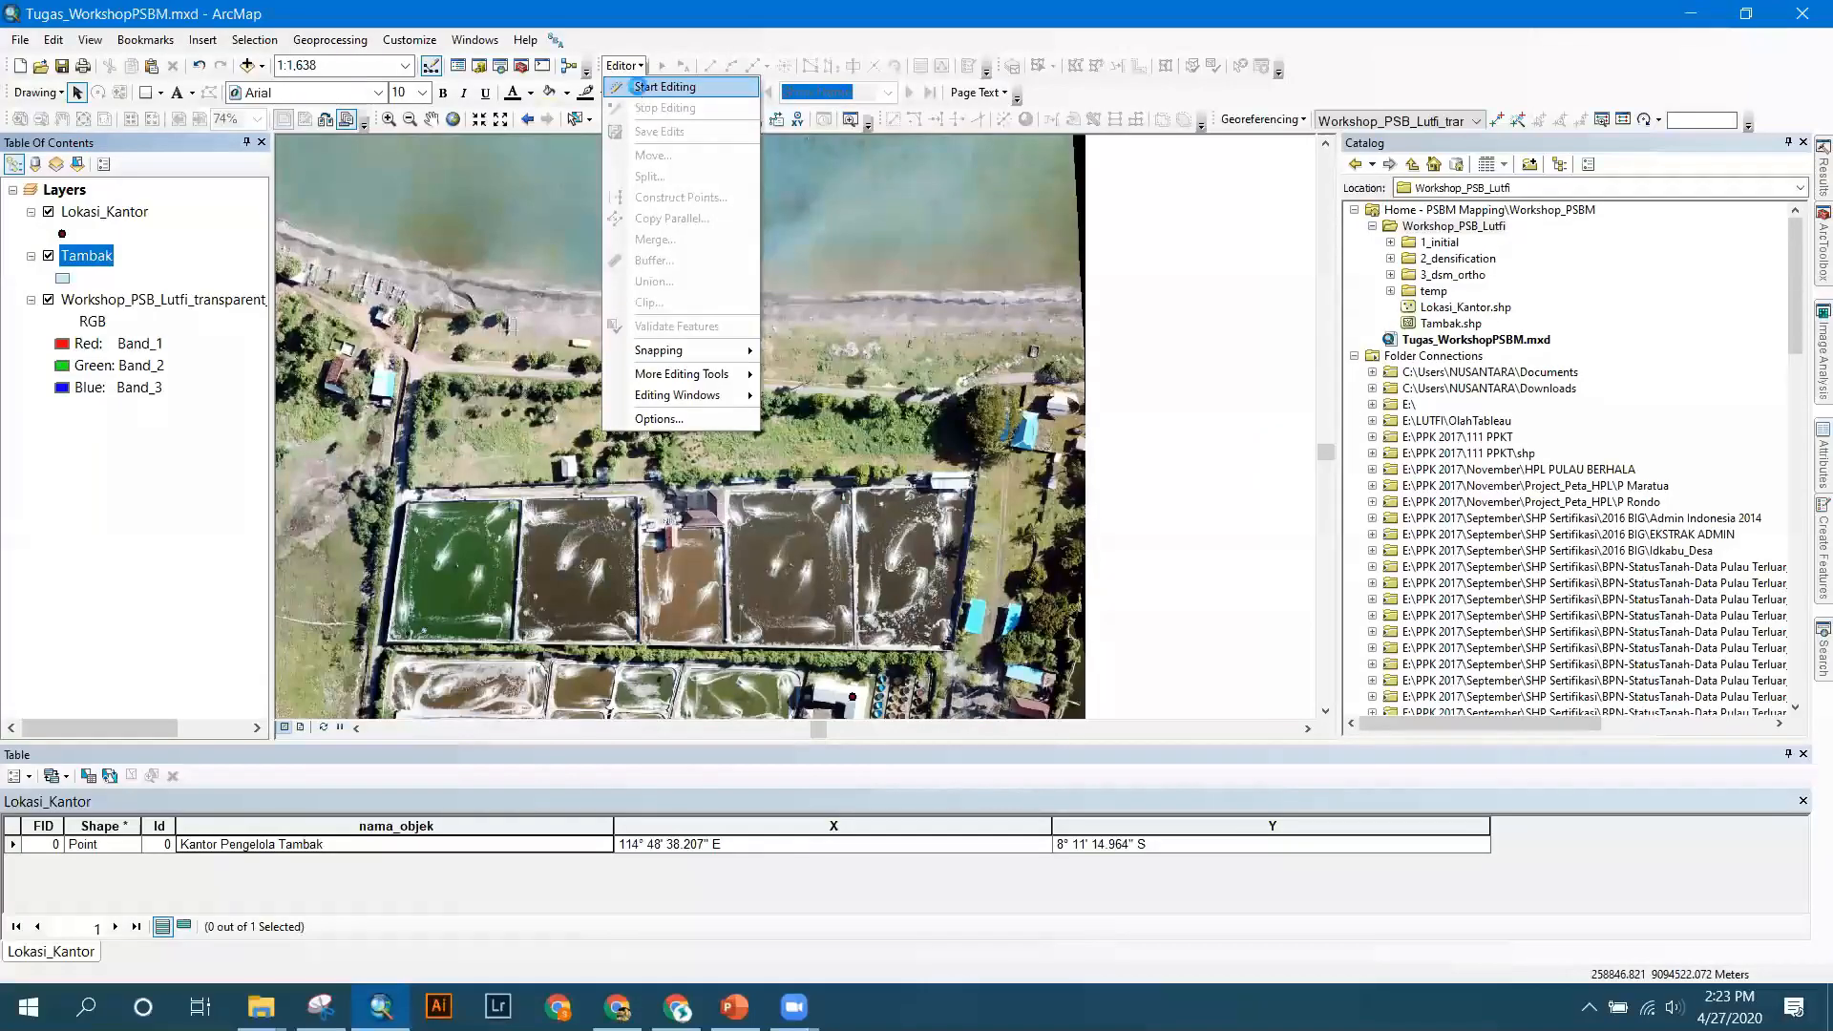
key(Return)
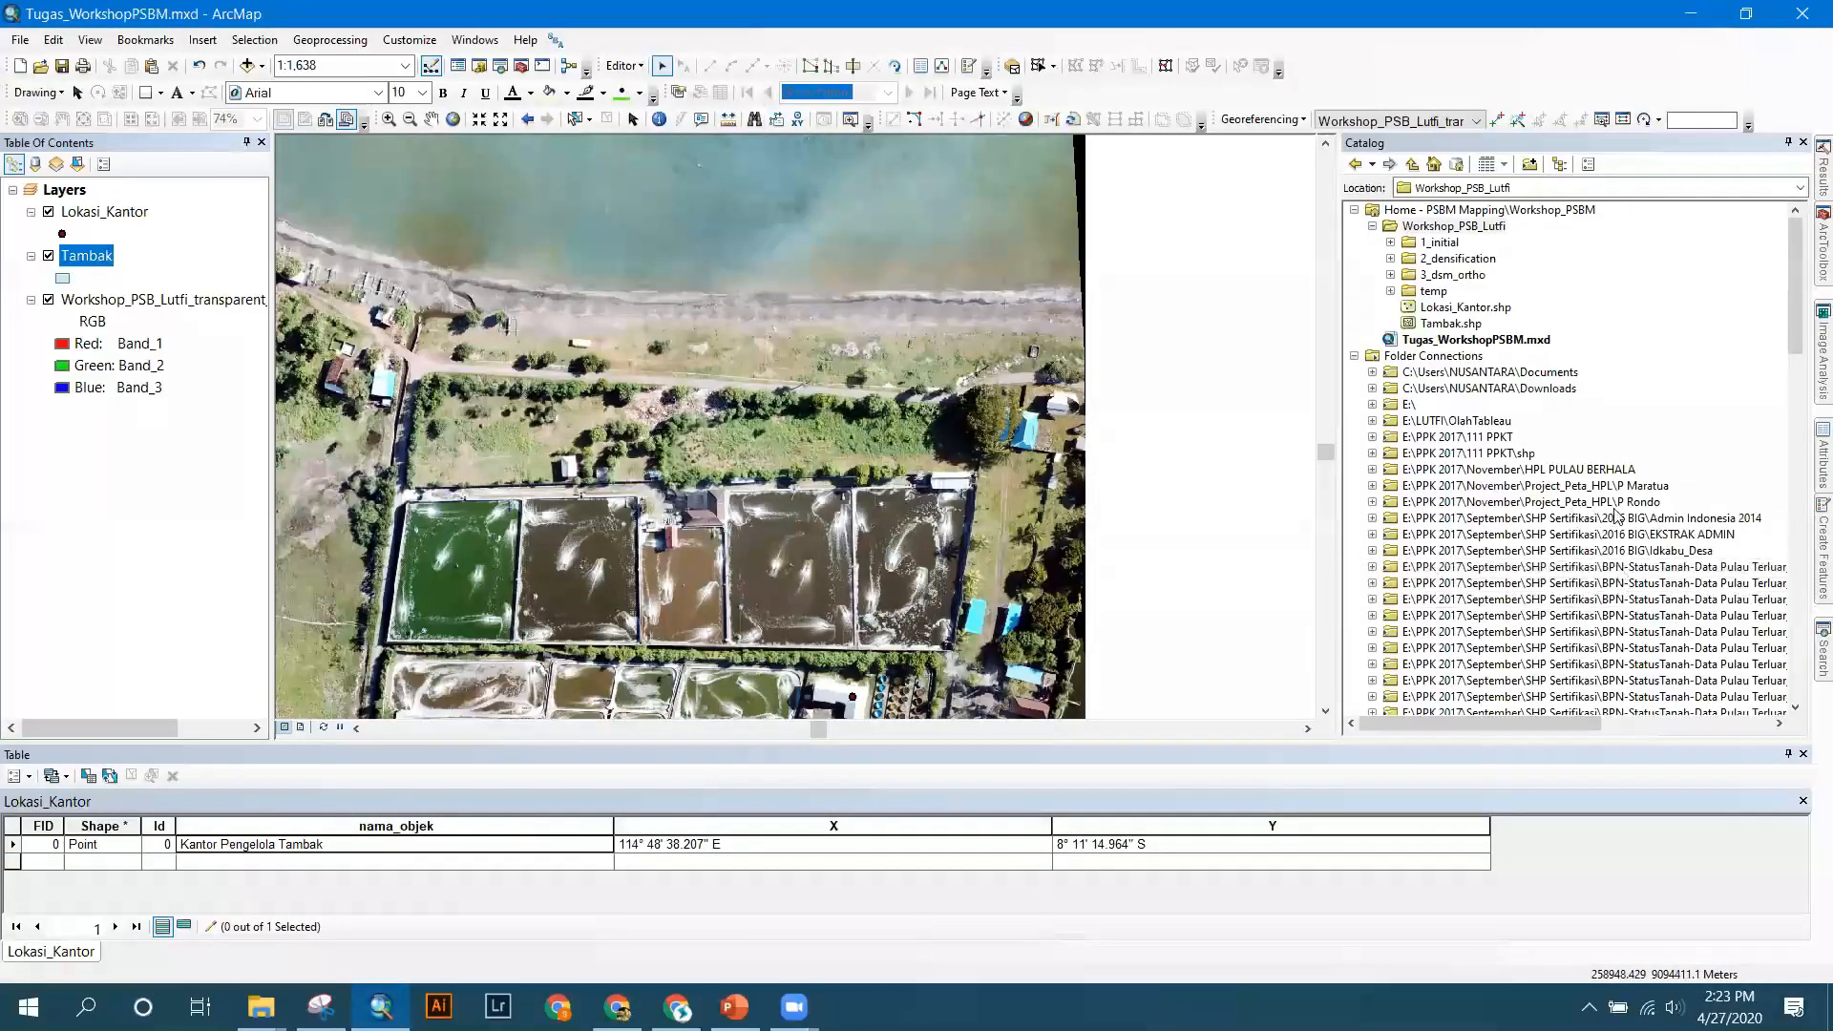
click(976, 80)
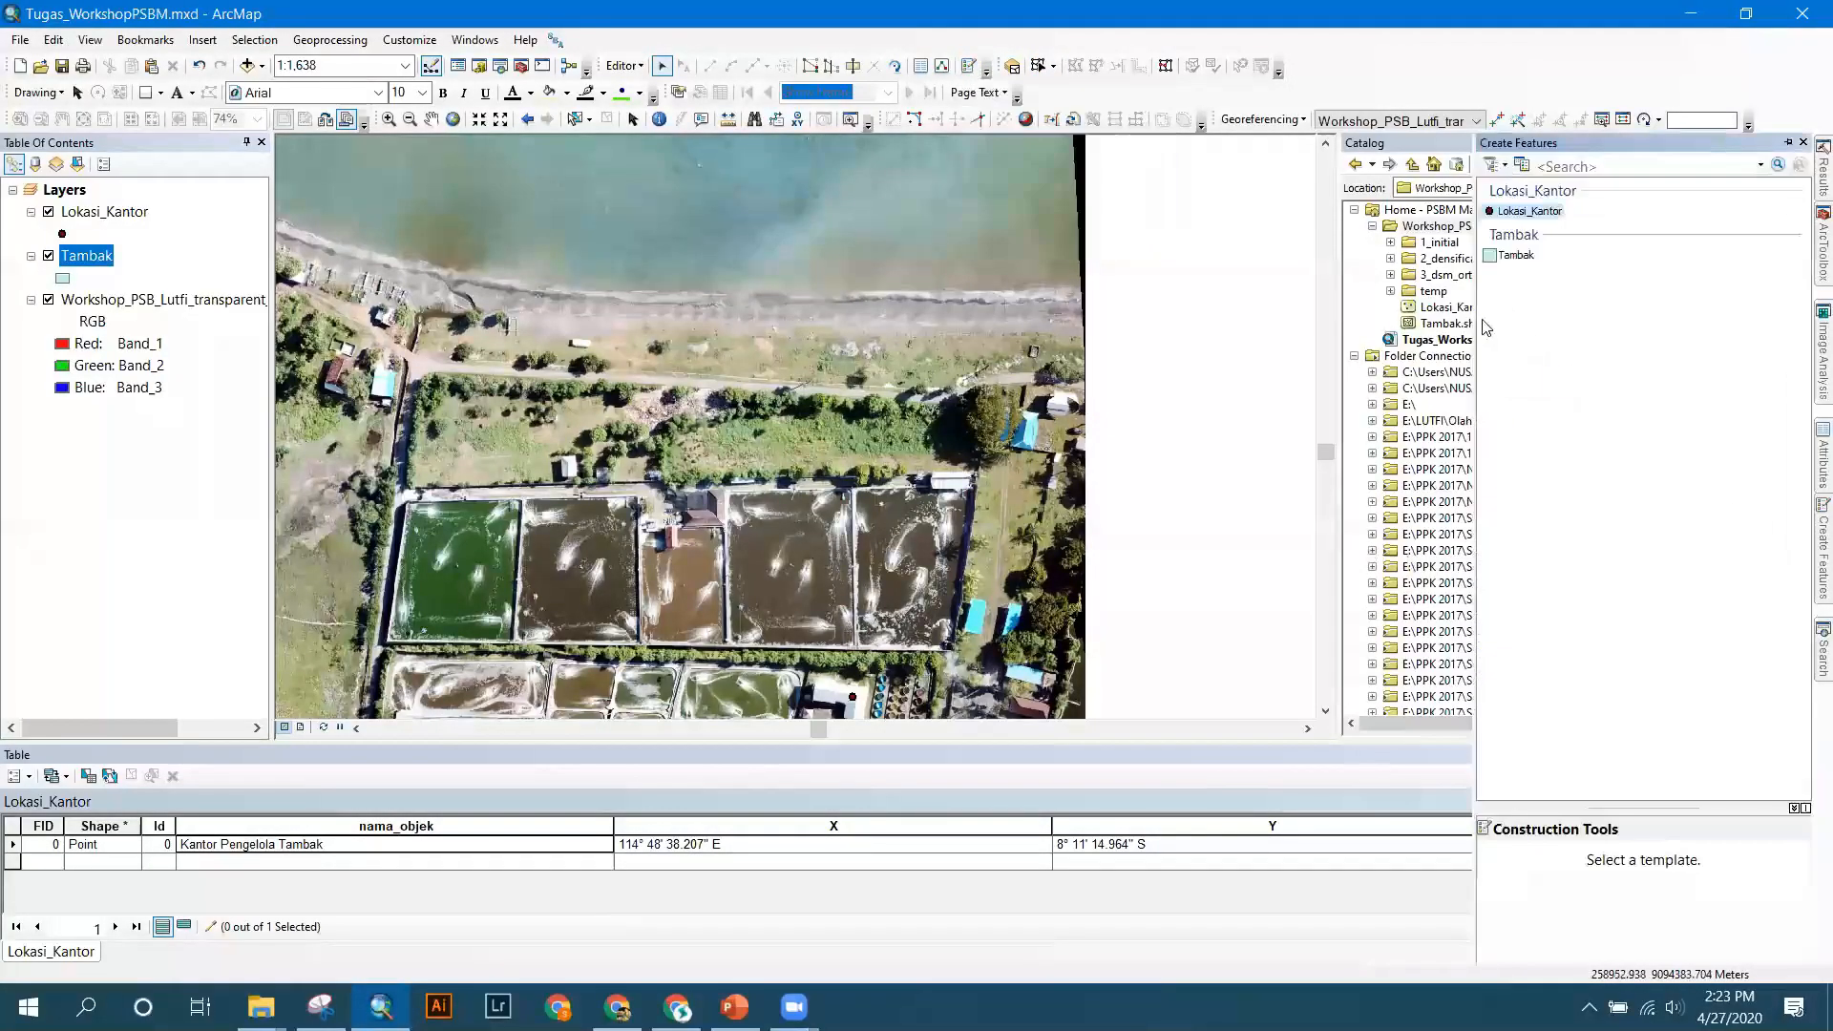
click(1518, 256)
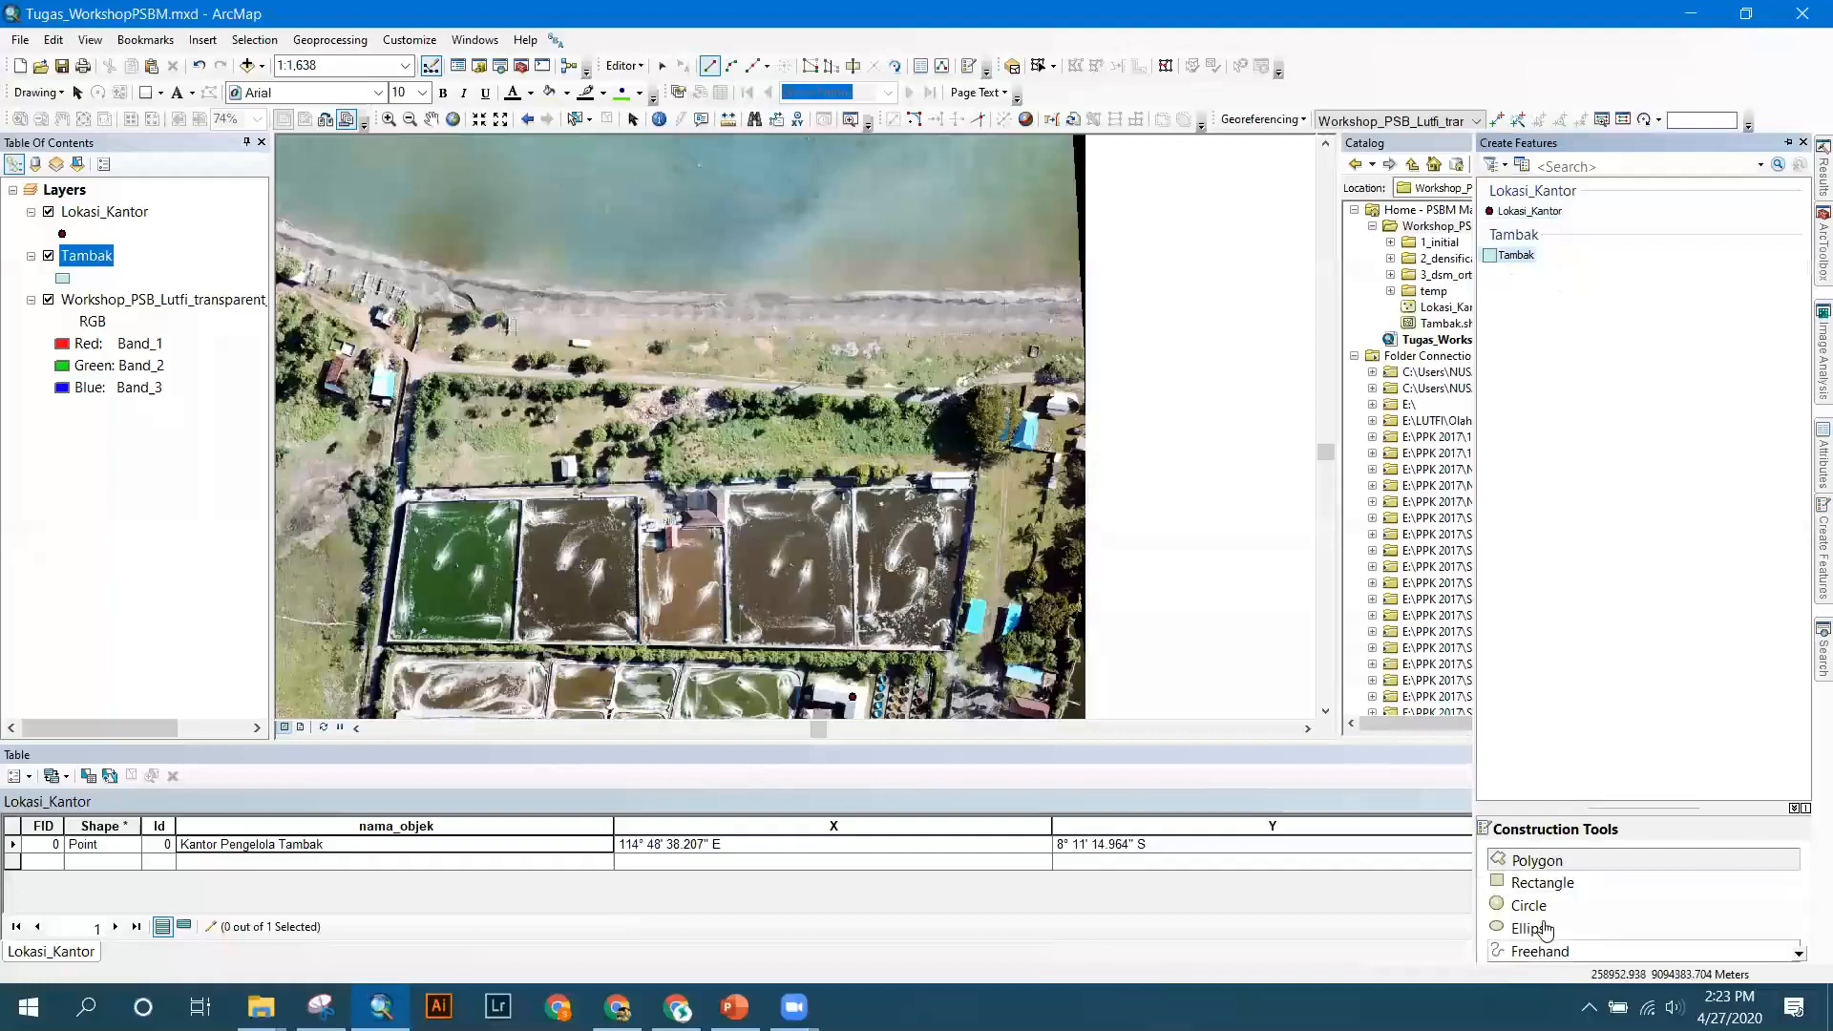
click(1539, 862)
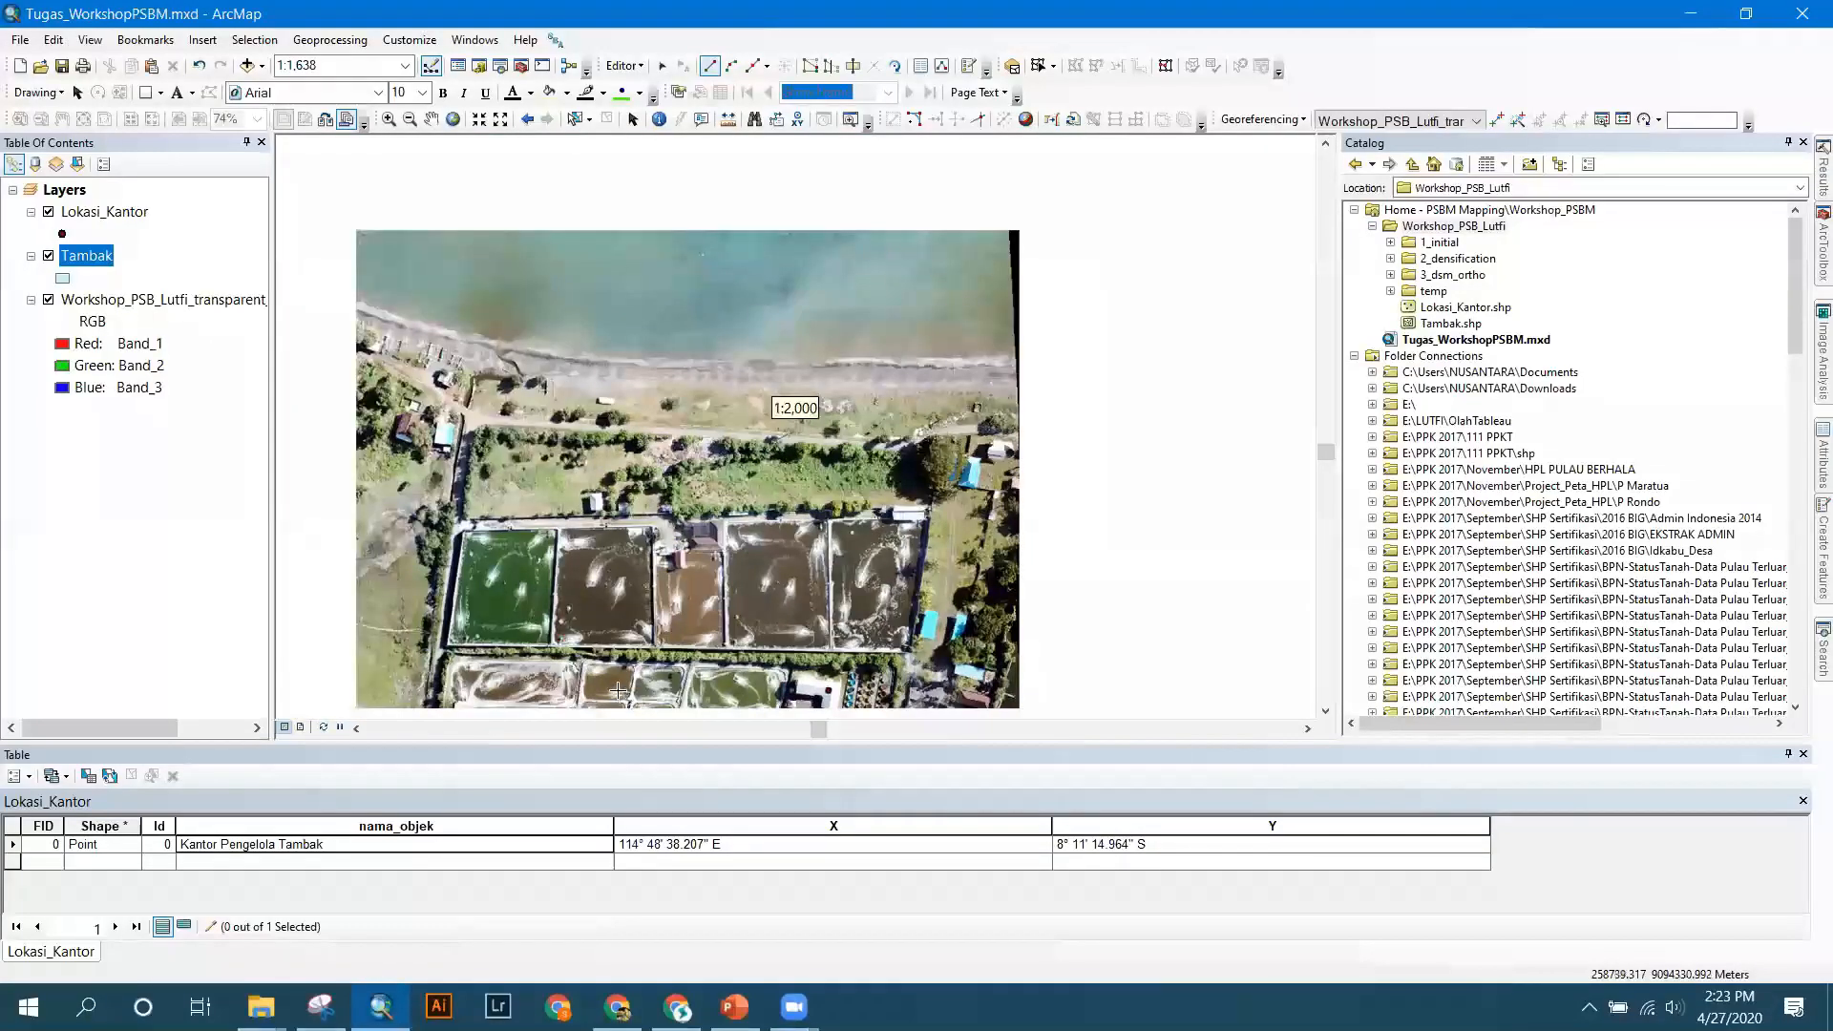
Digitize the easternmost pond of the upper row as a four-cornered Tambak polygon along its embankments.
scroll(616, 685, up, 2)
scroll(771, 697, up, 1)
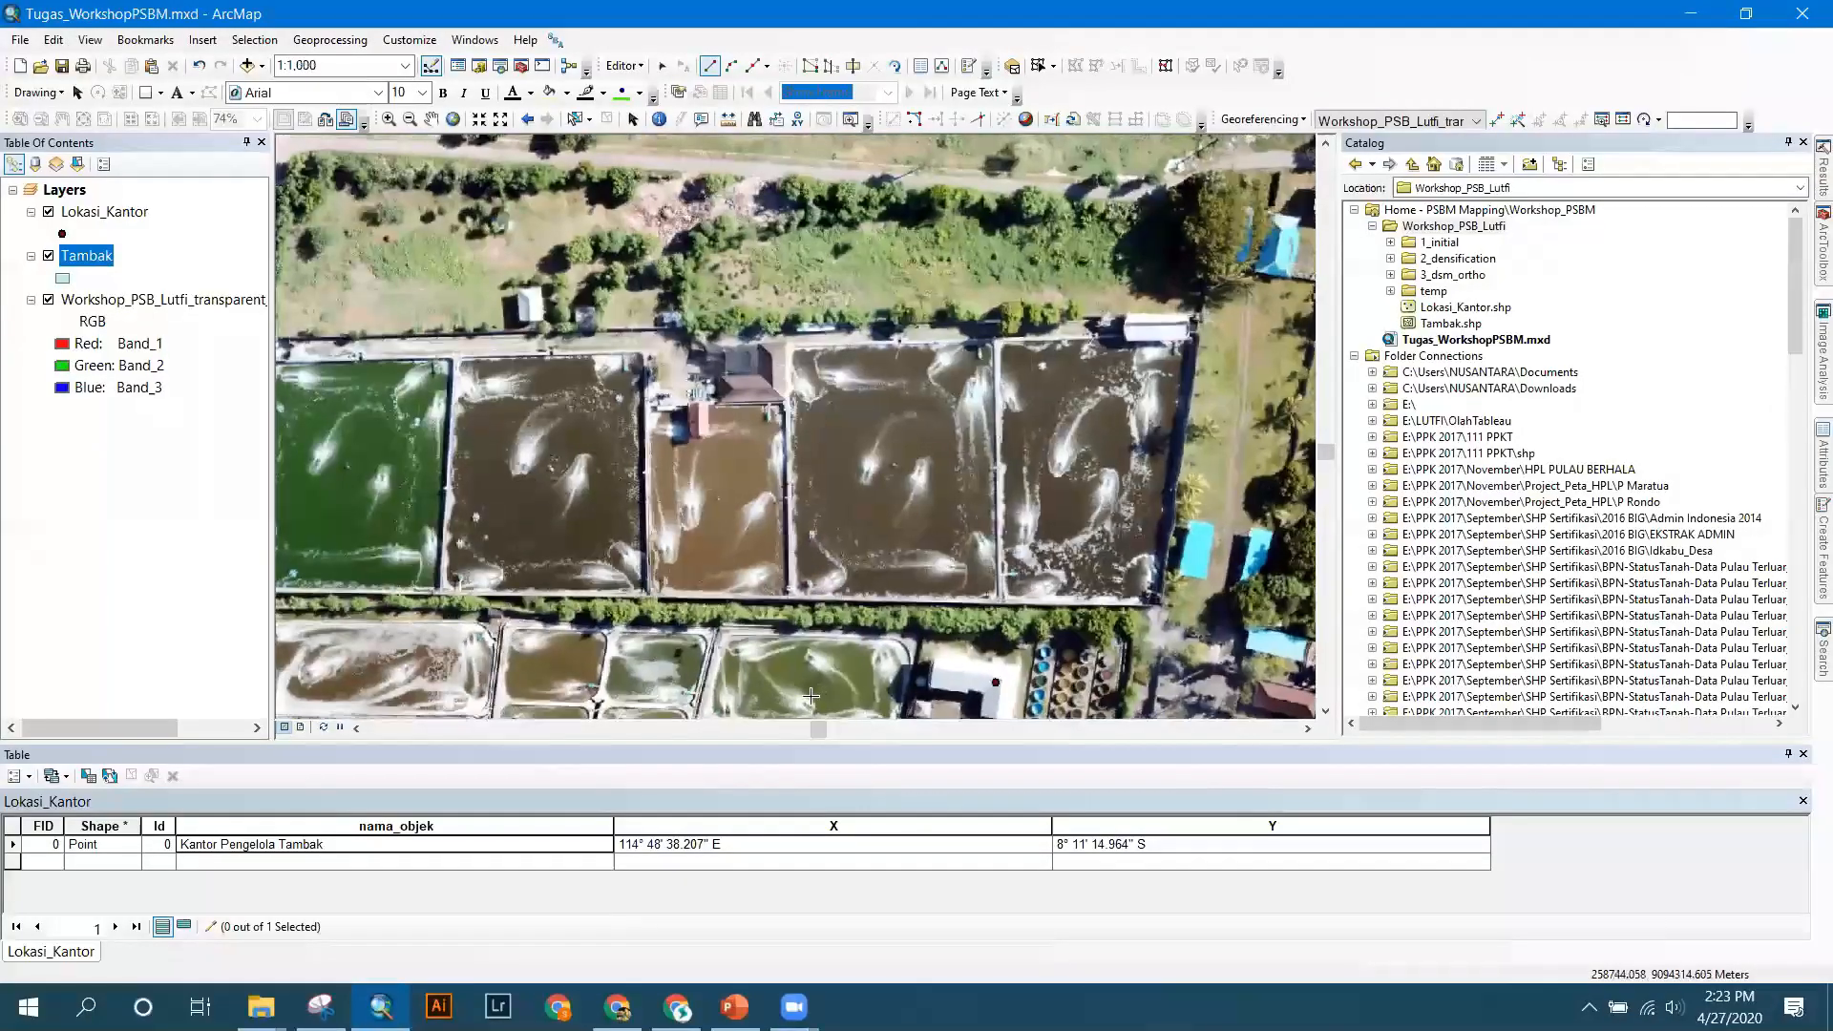
scroll(721, 625, down, 1)
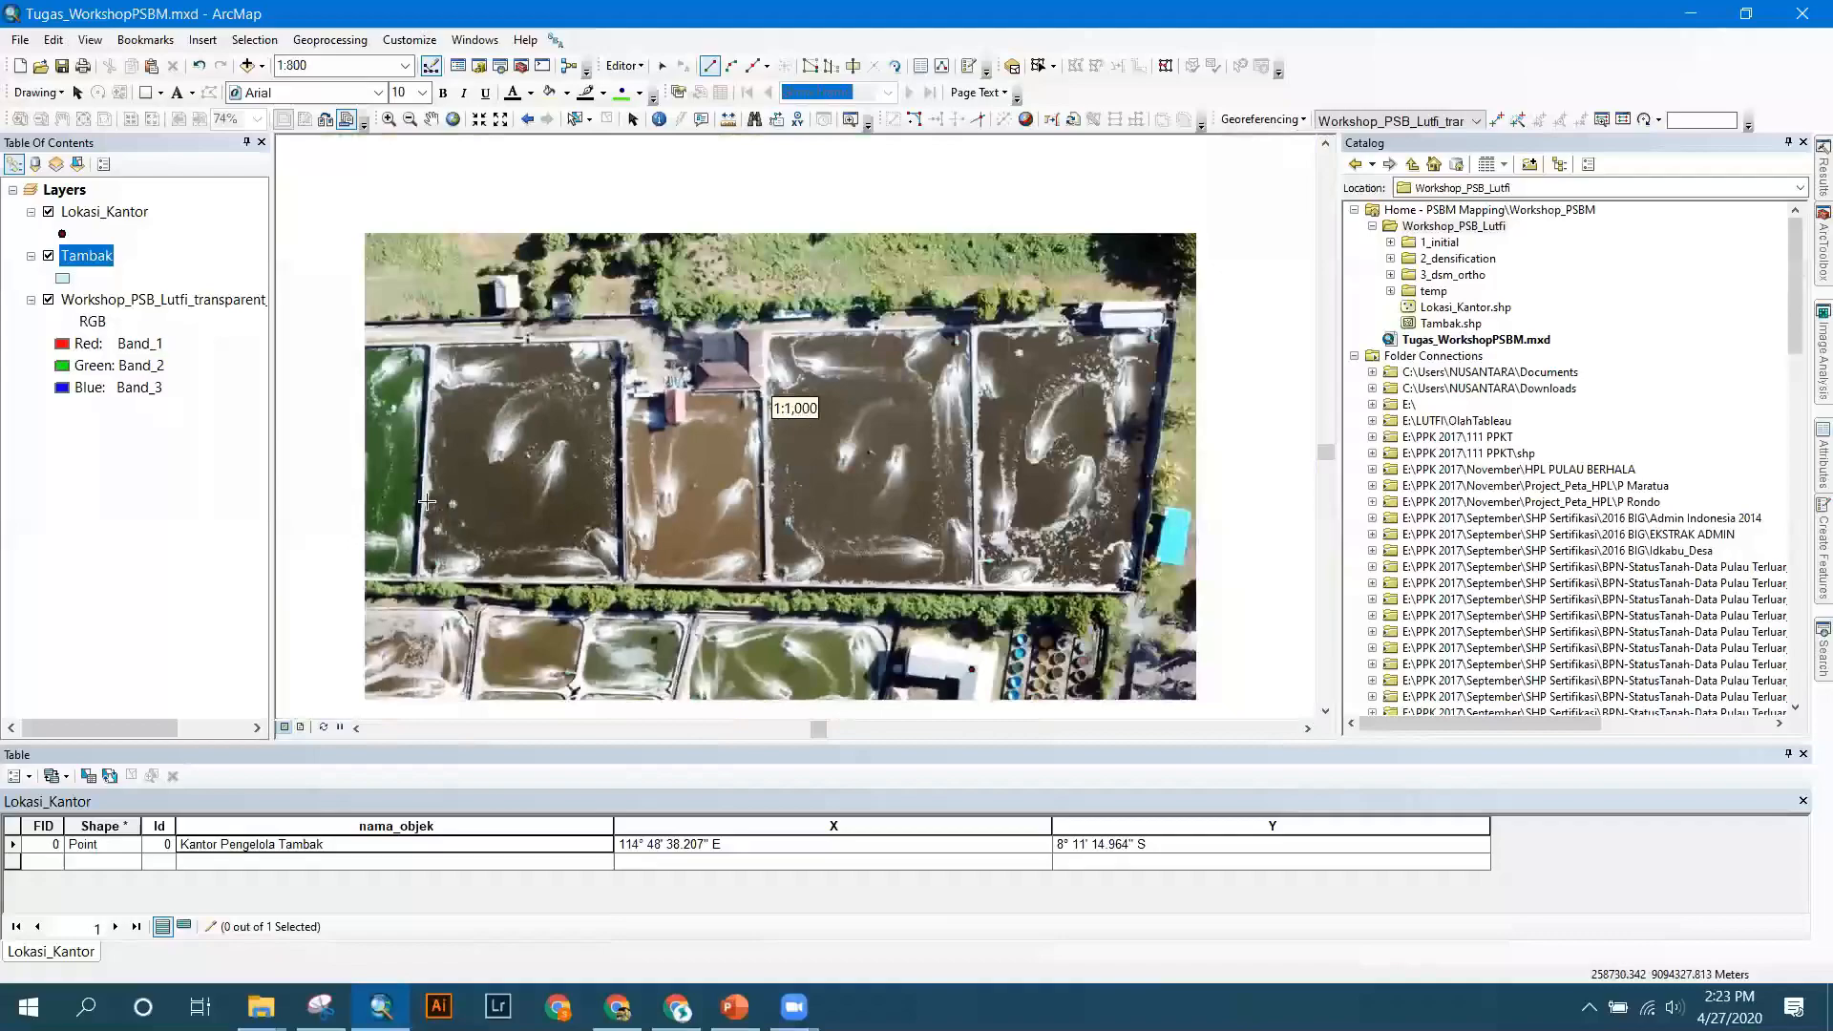
scroll(431, 491, down, 1)
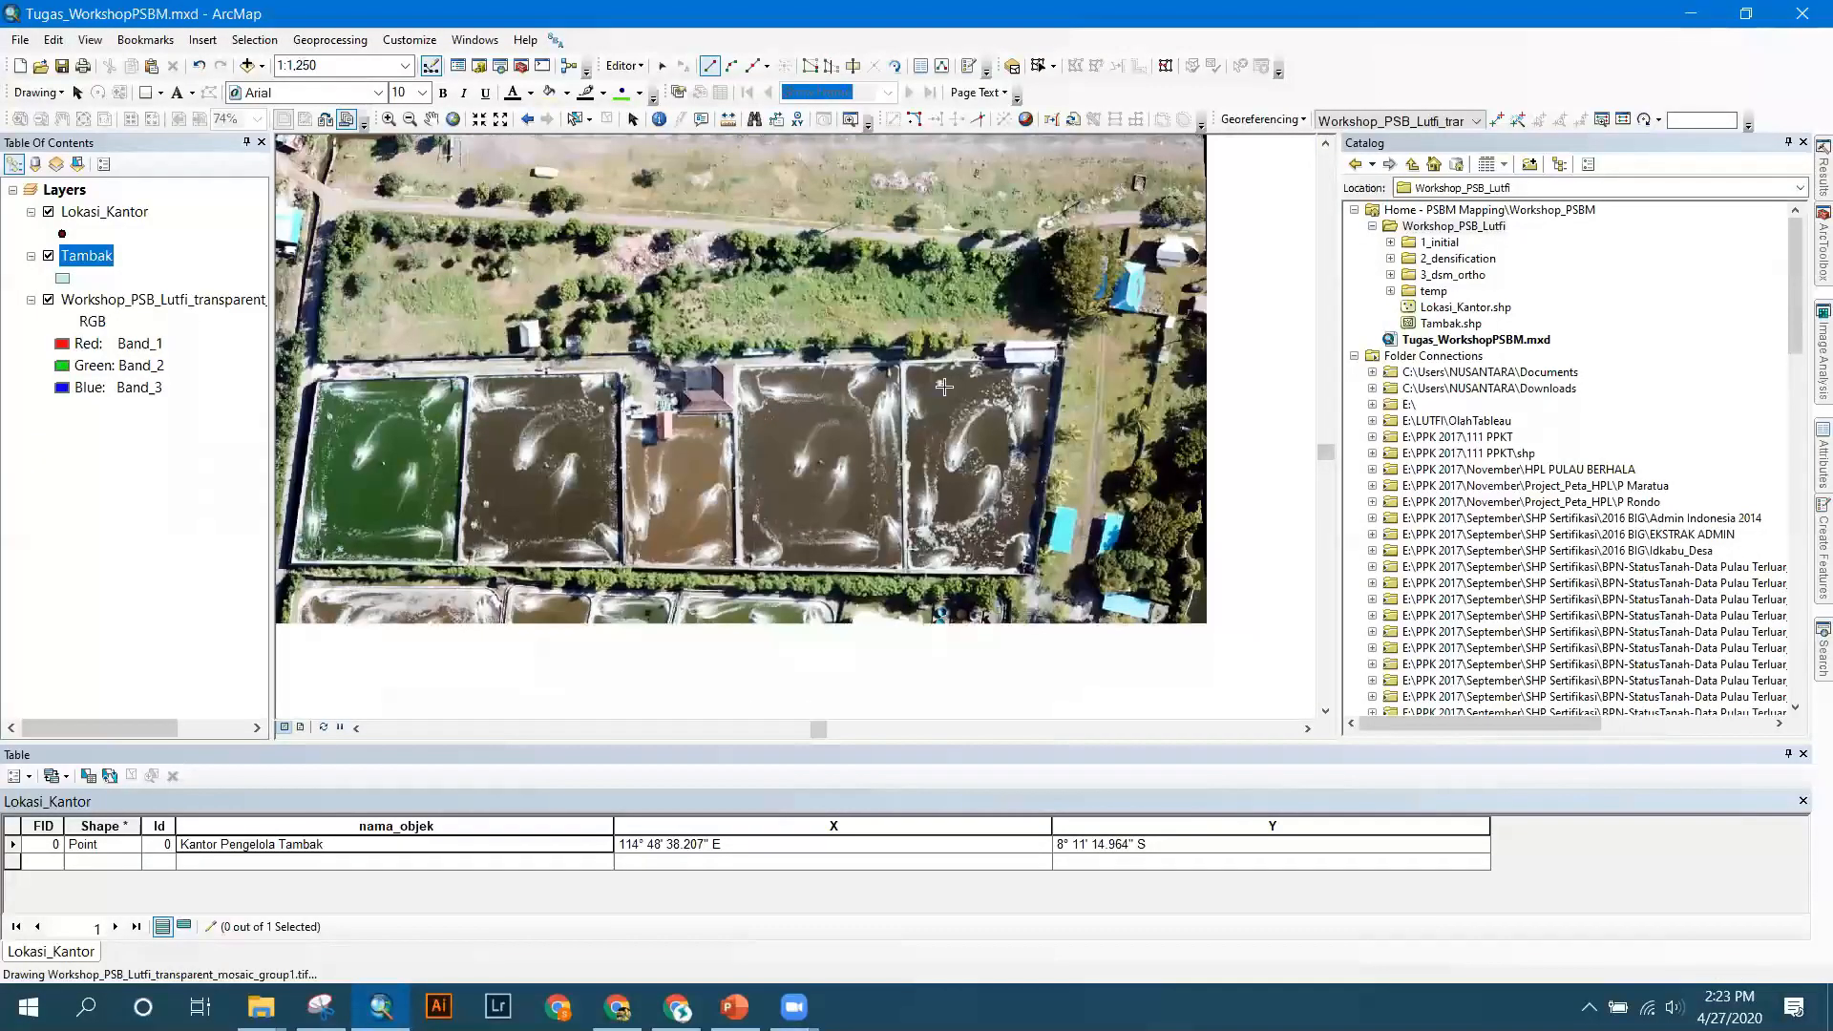
scroll(918, 372, up, 1)
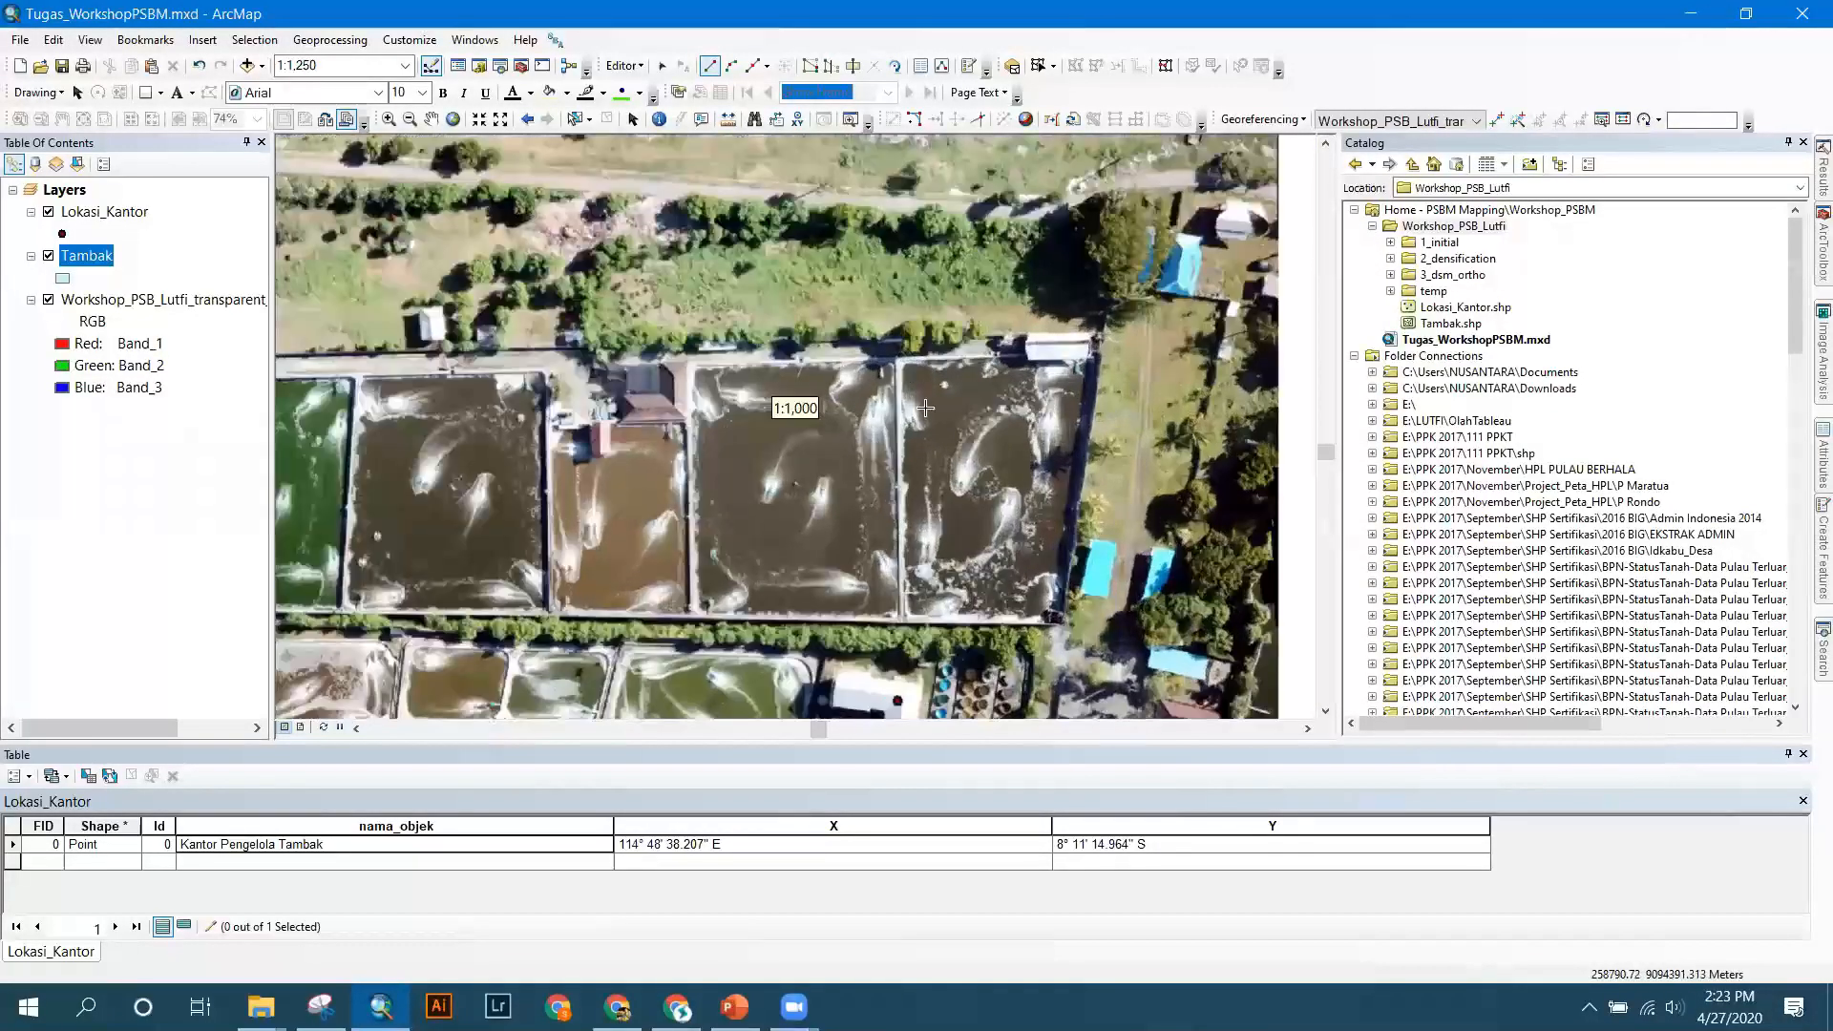
scroll(1155, 358, up, 1)
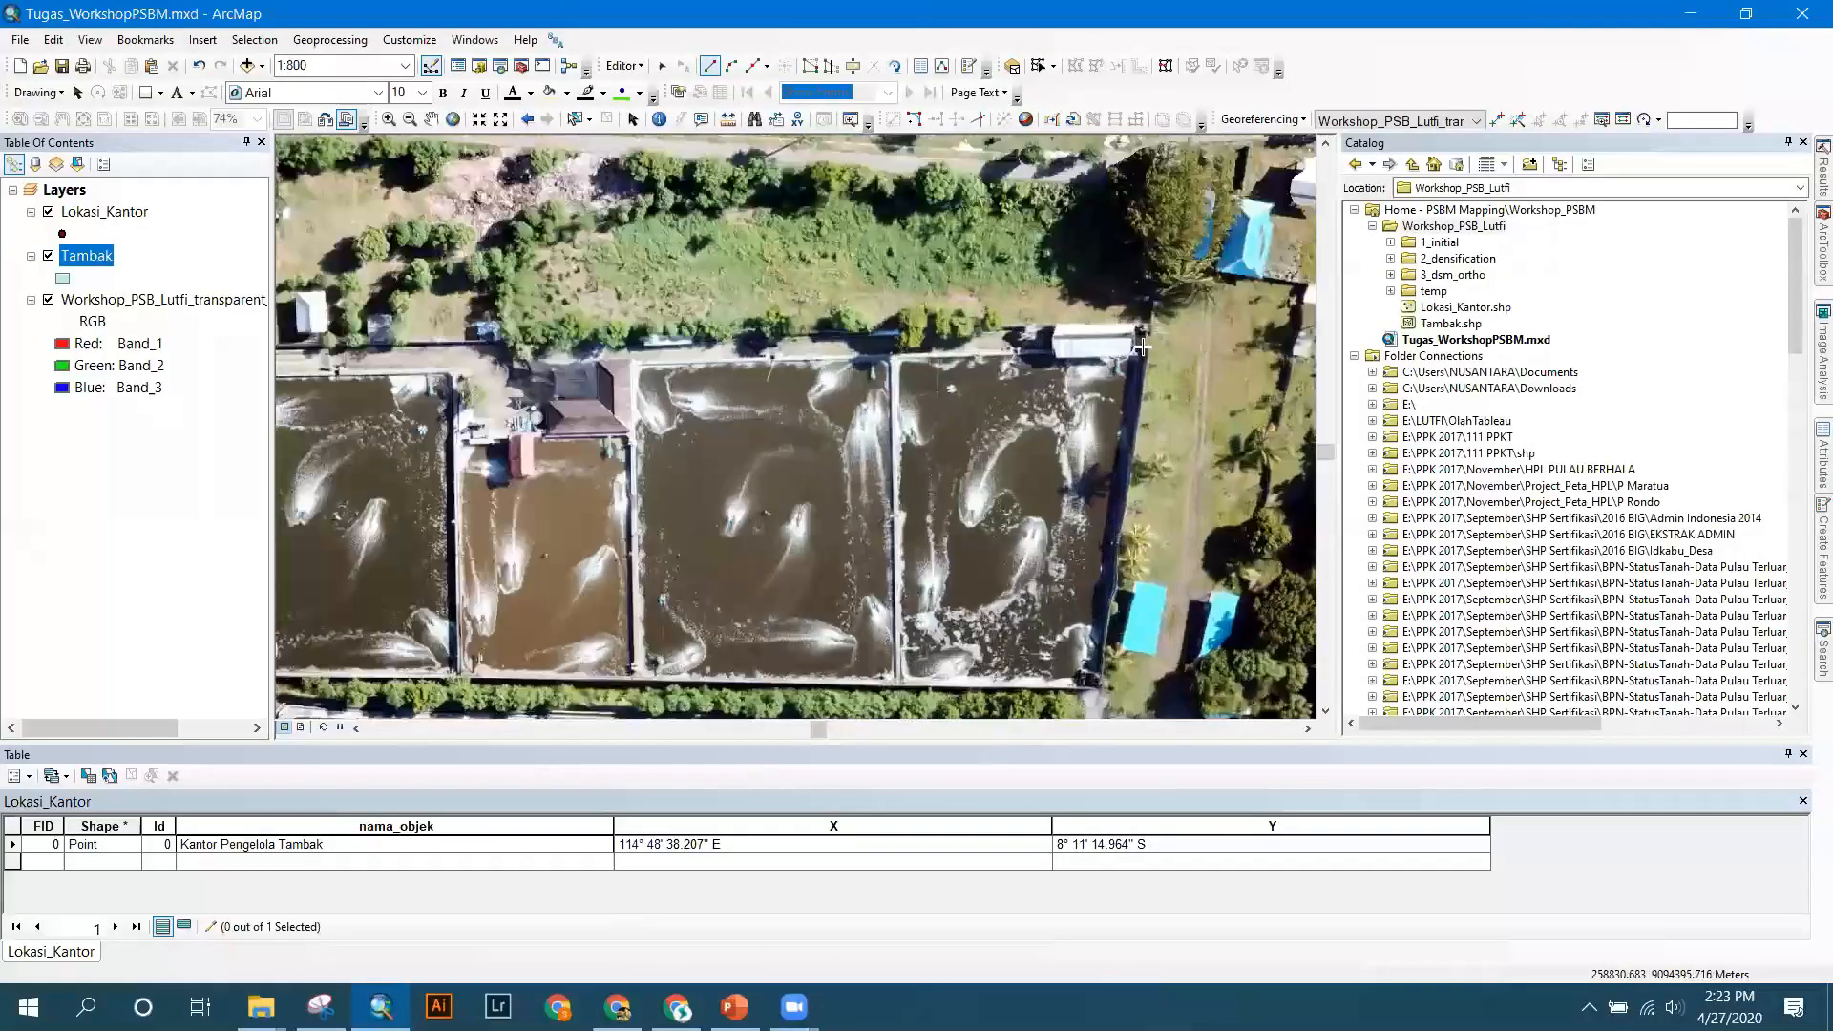
click(1146, 347)
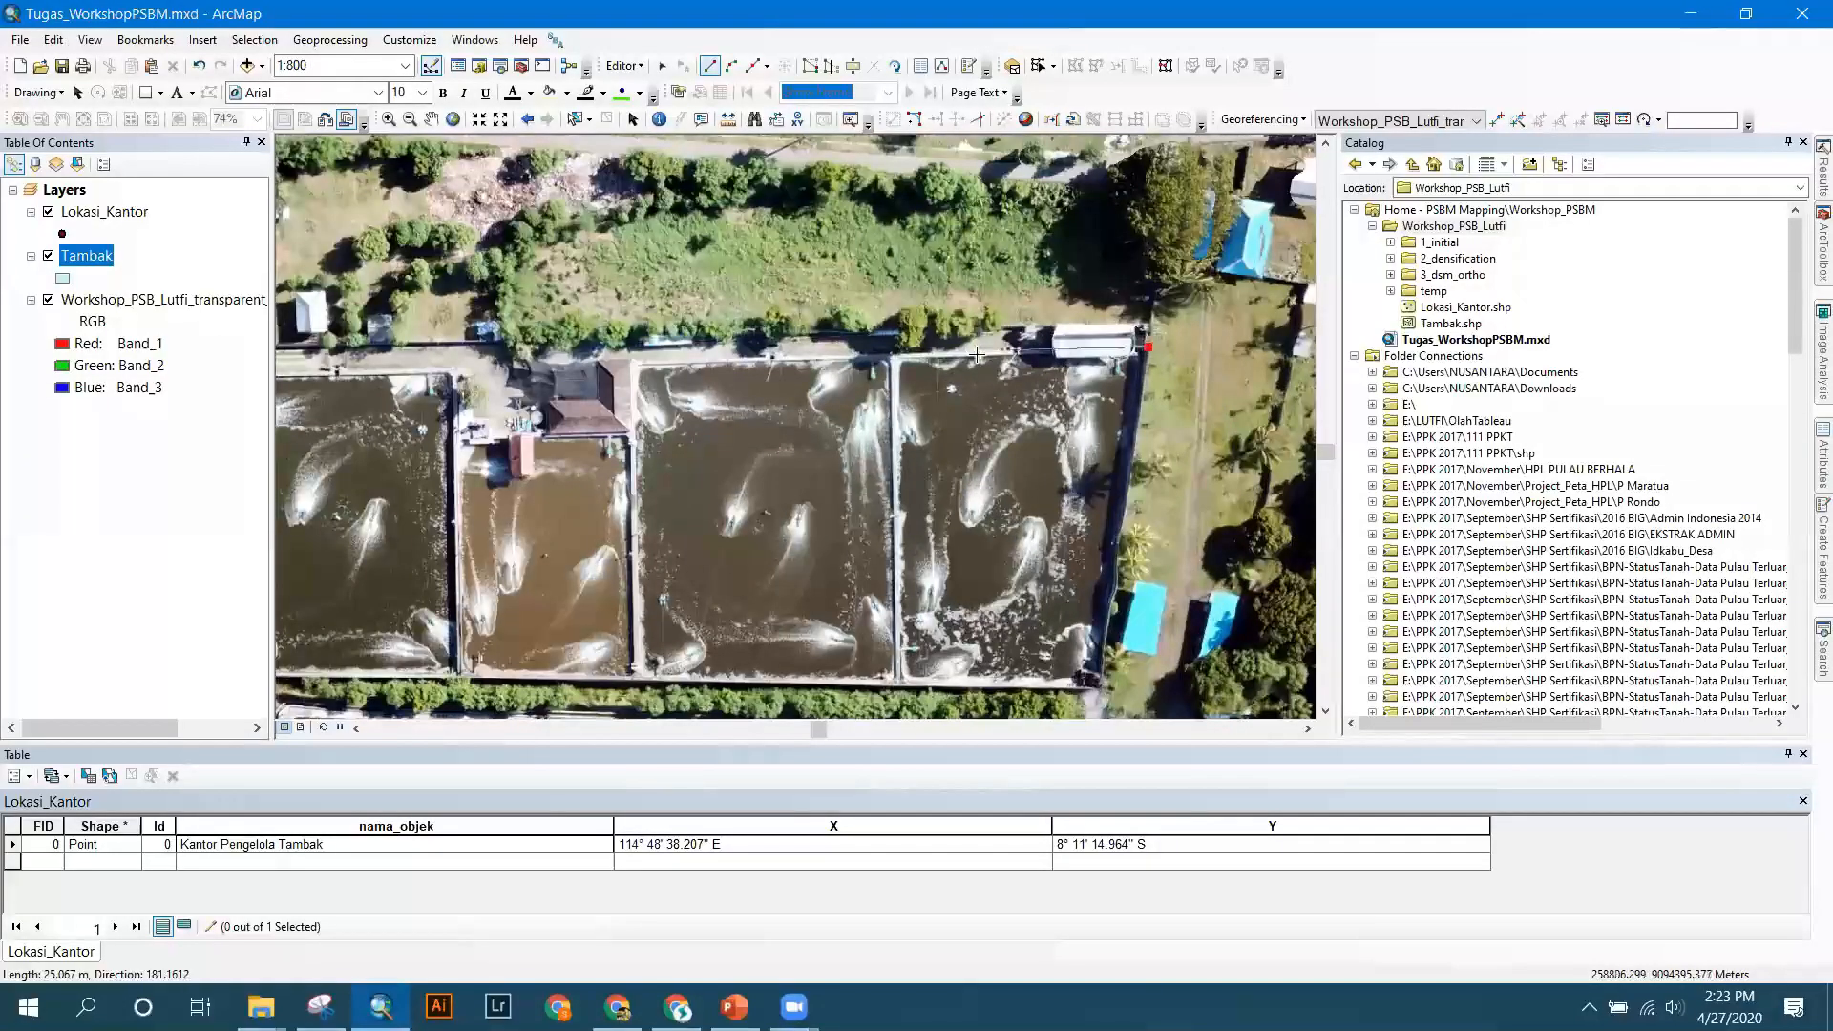
click(895, 358)
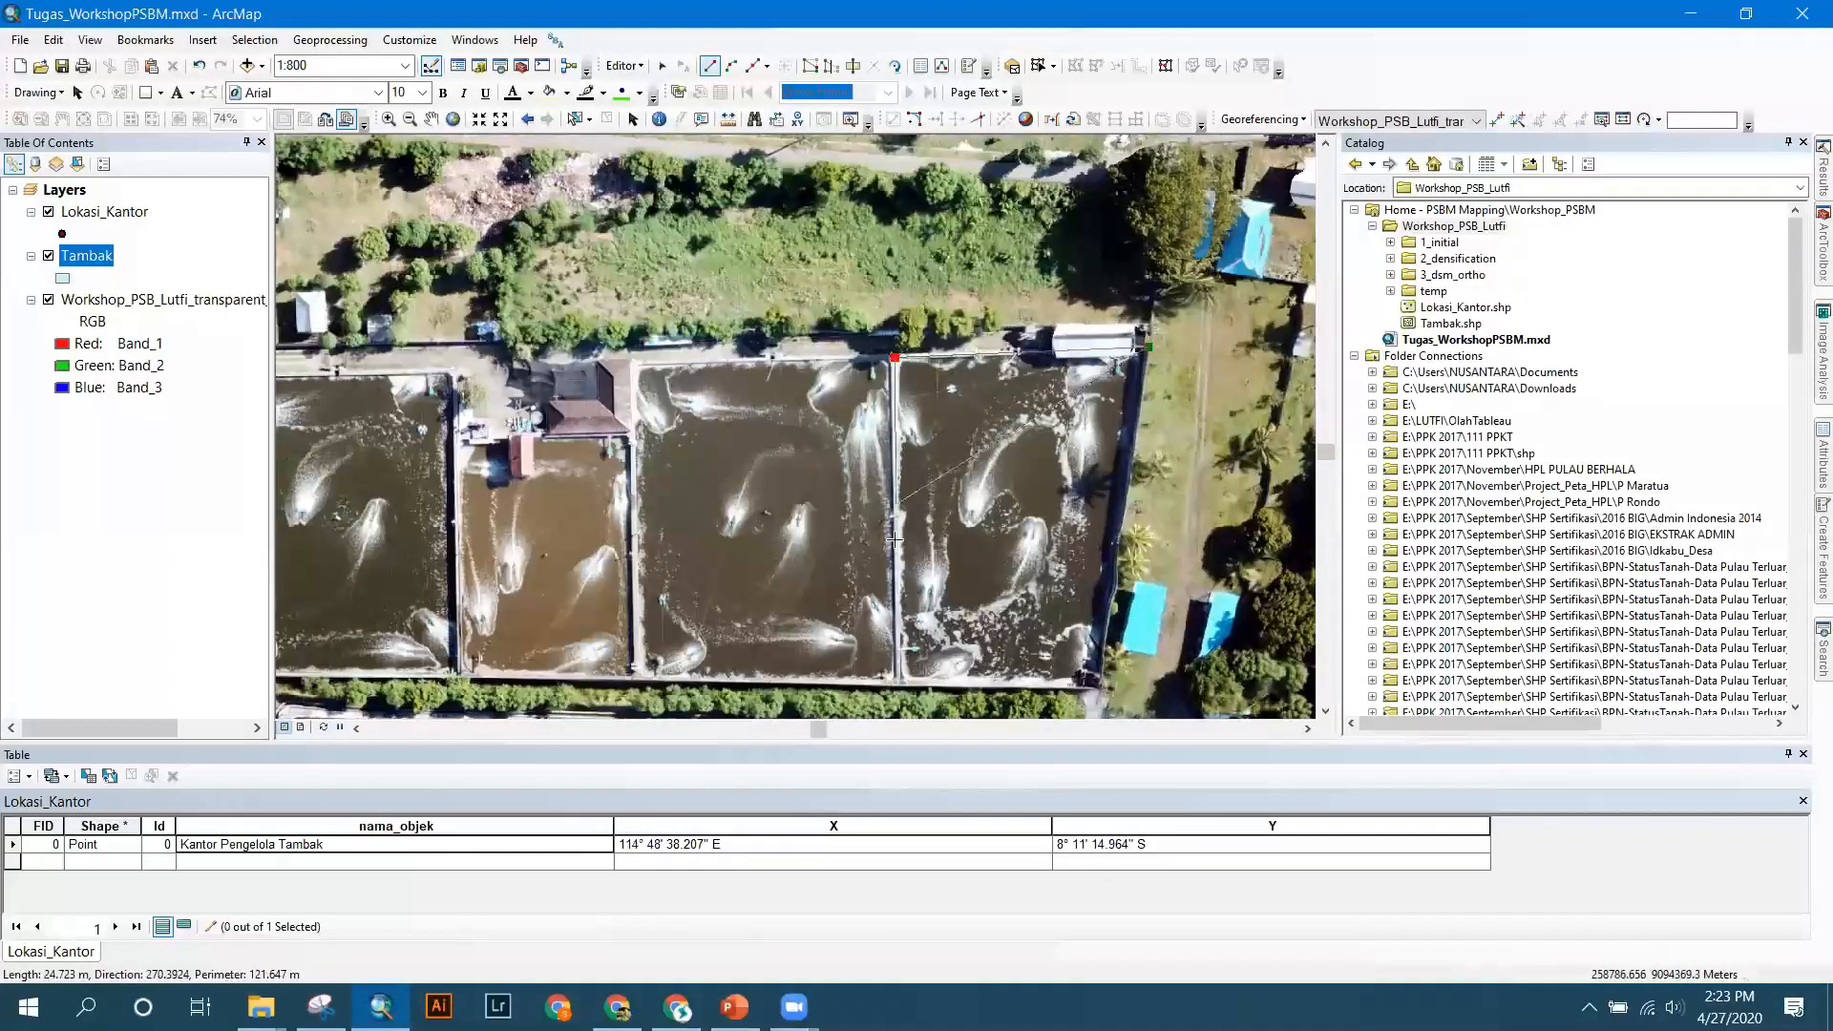
click(900, 683)
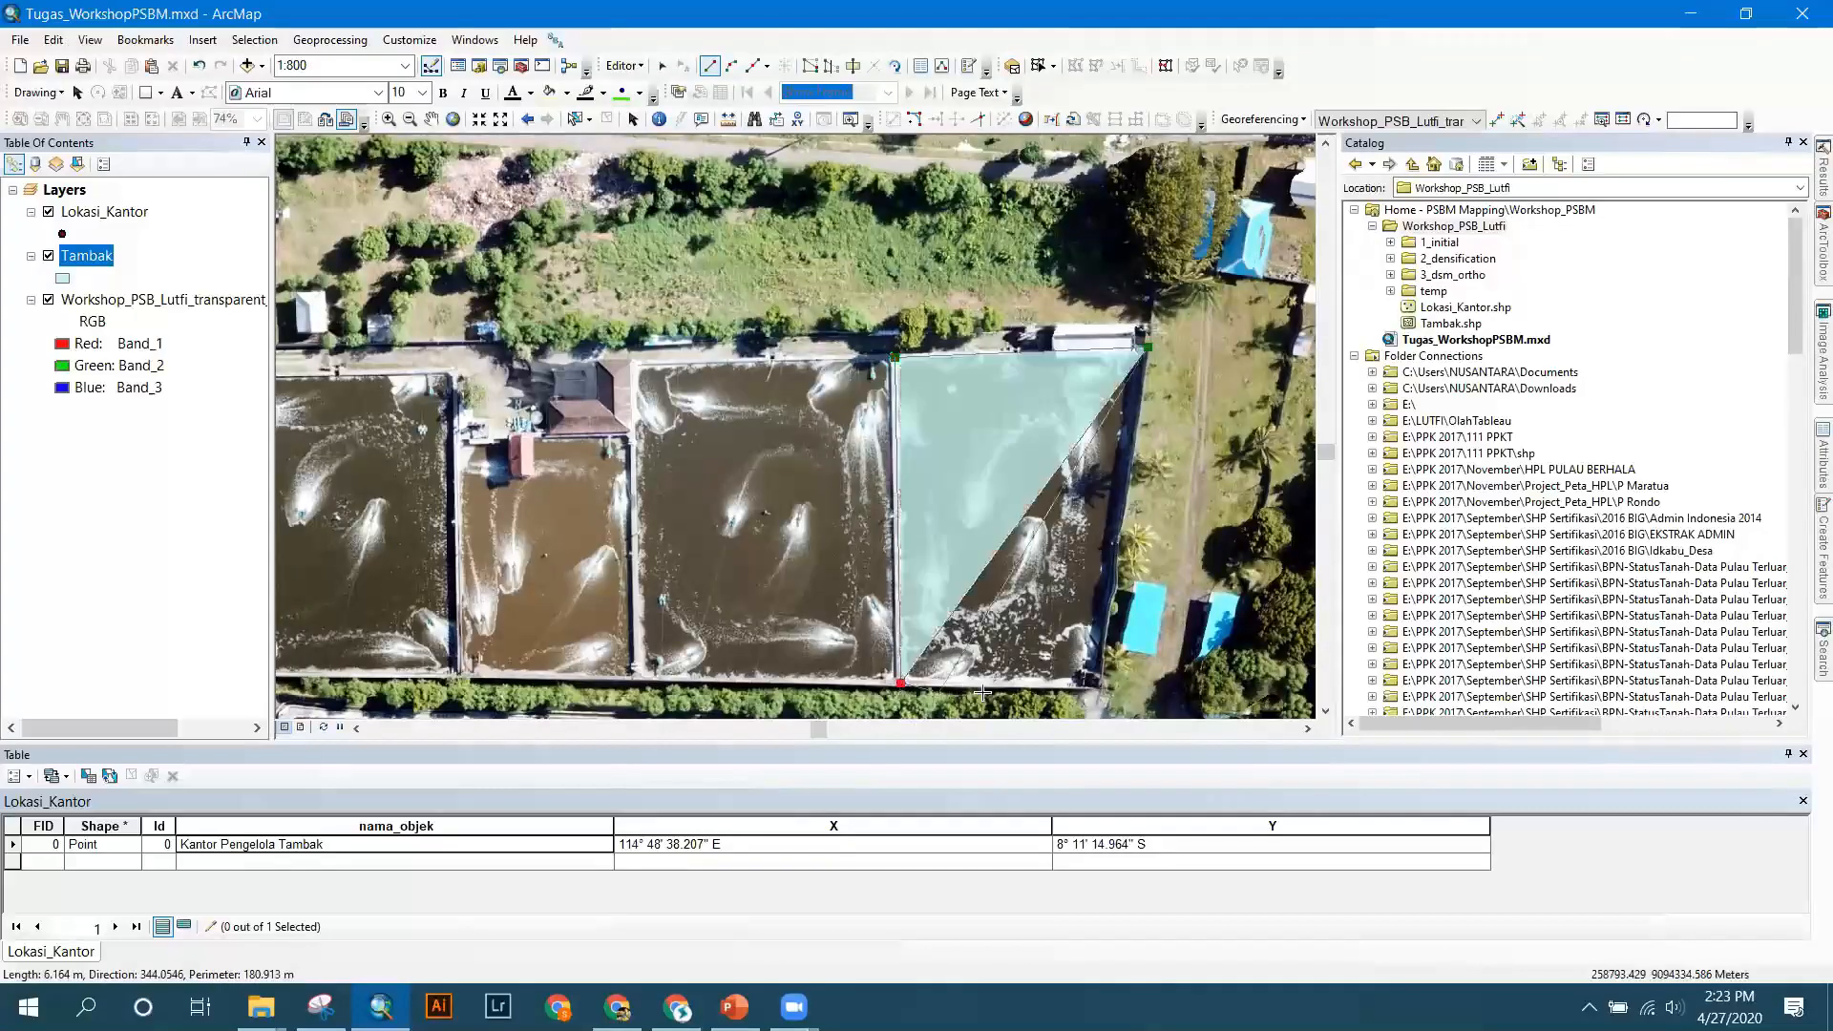
double_click(1090, 684)
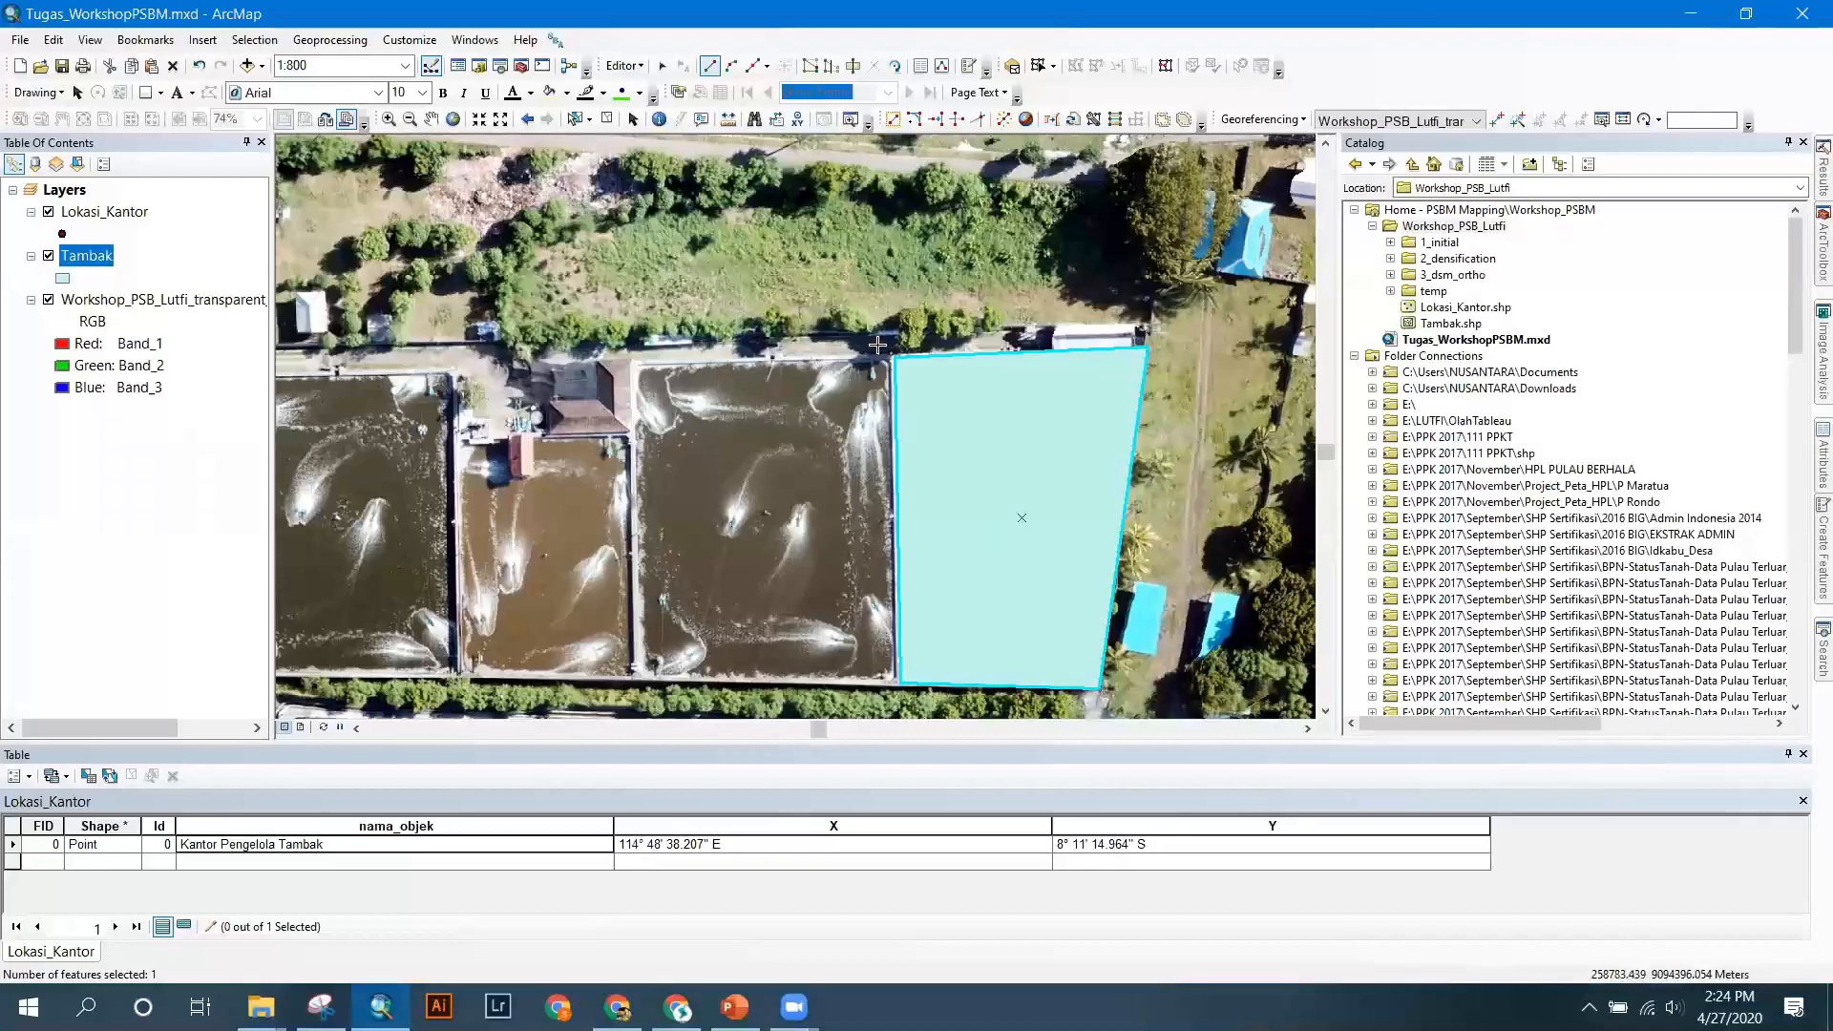
Digitize the large dark pond directly west of the first polygon, snapping to their shared edge.
click(635, 360)
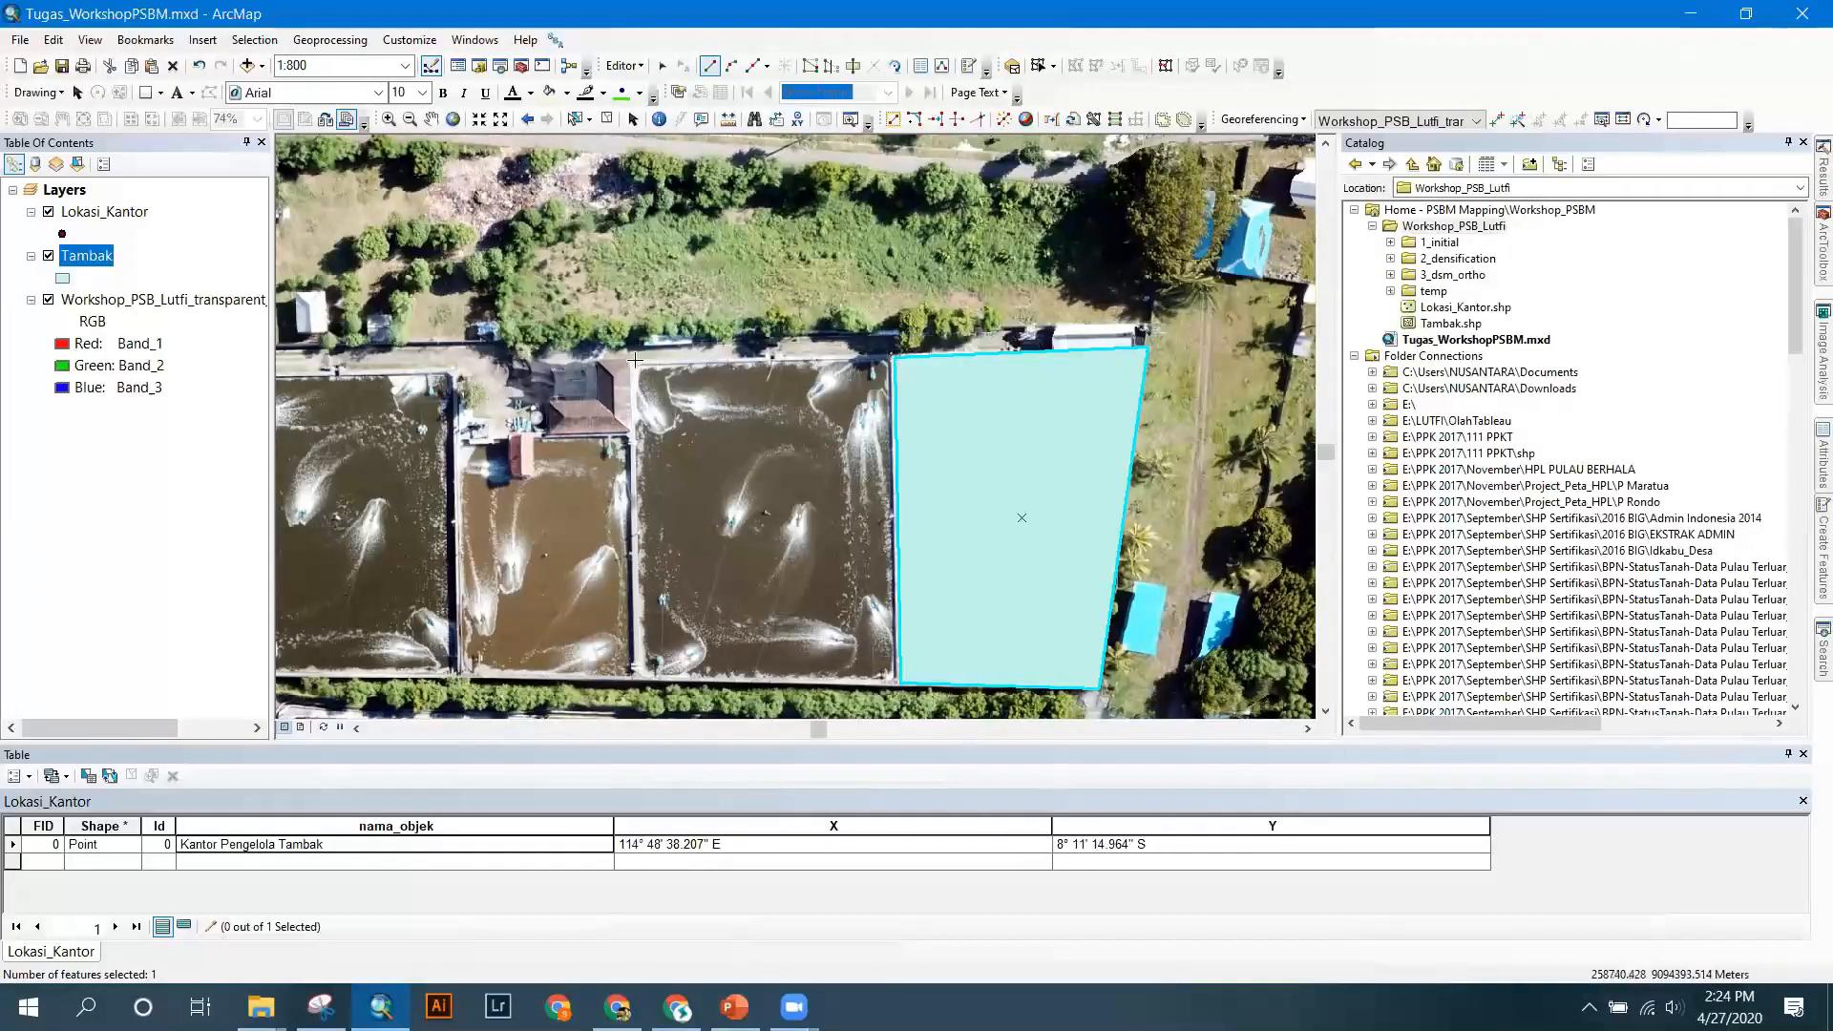
click(636, 675)
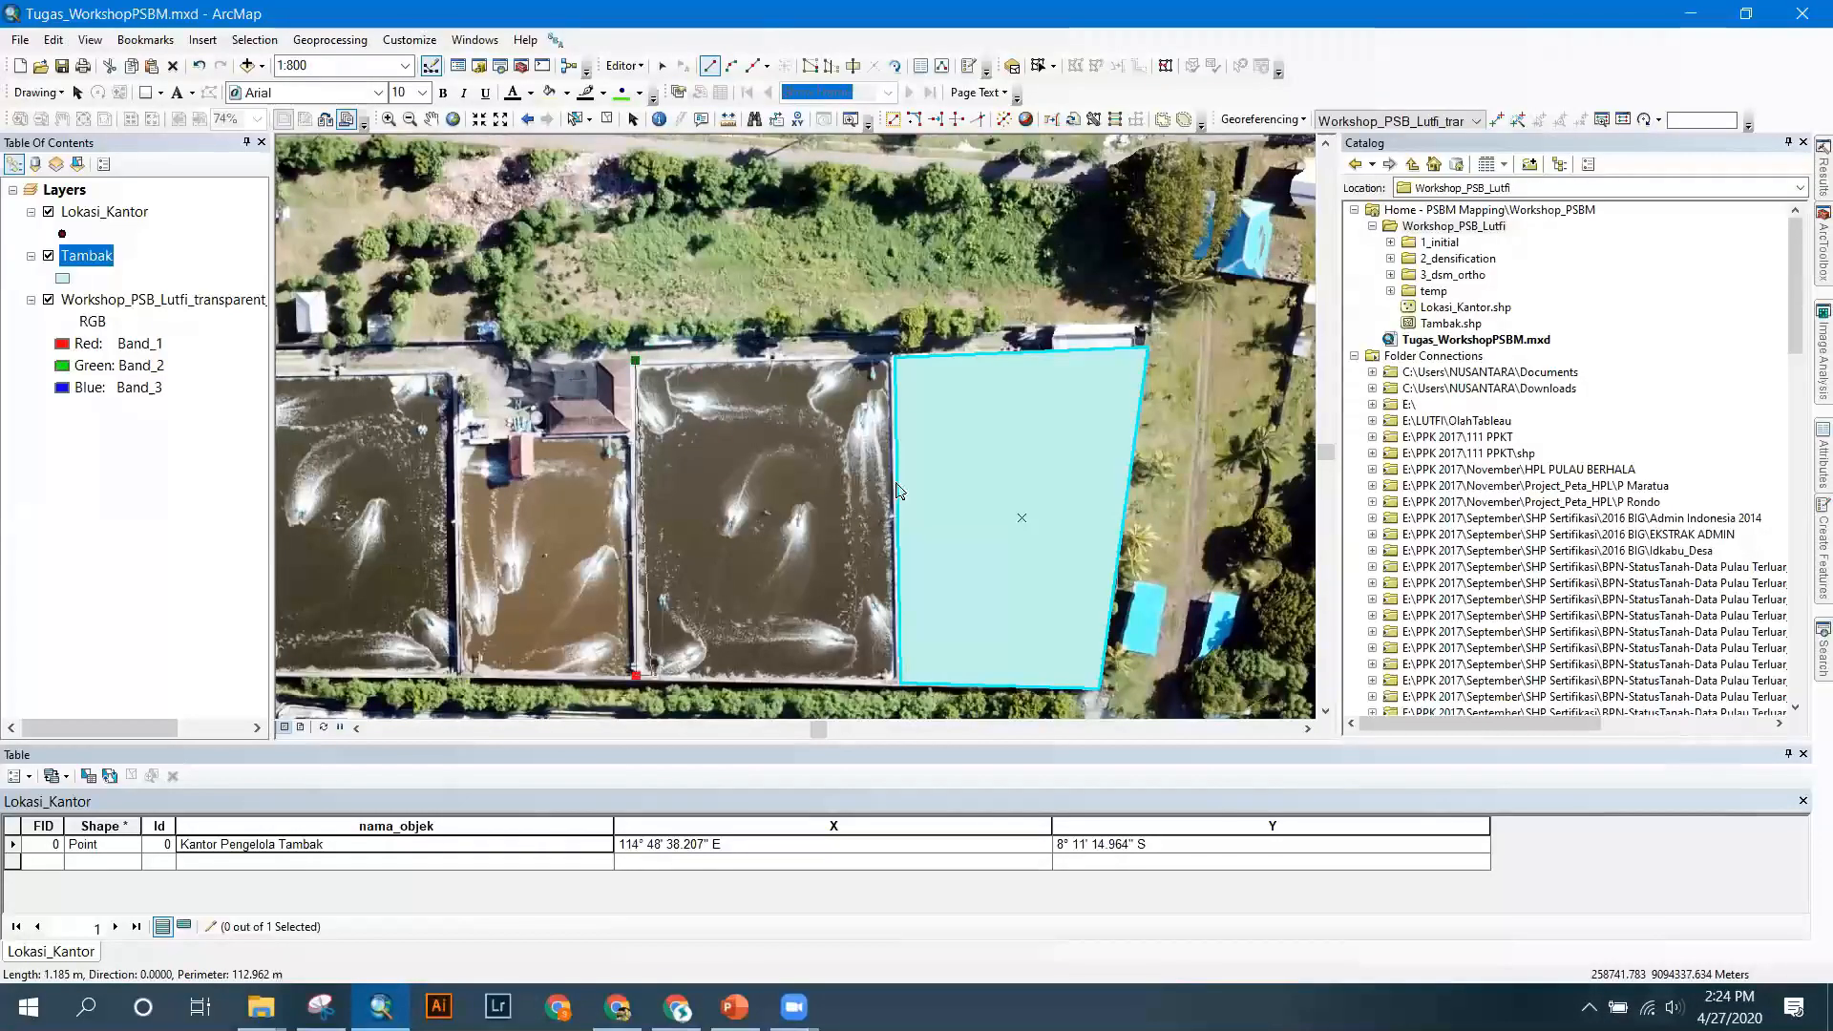
click(900, 682)
double_click(892, 368)
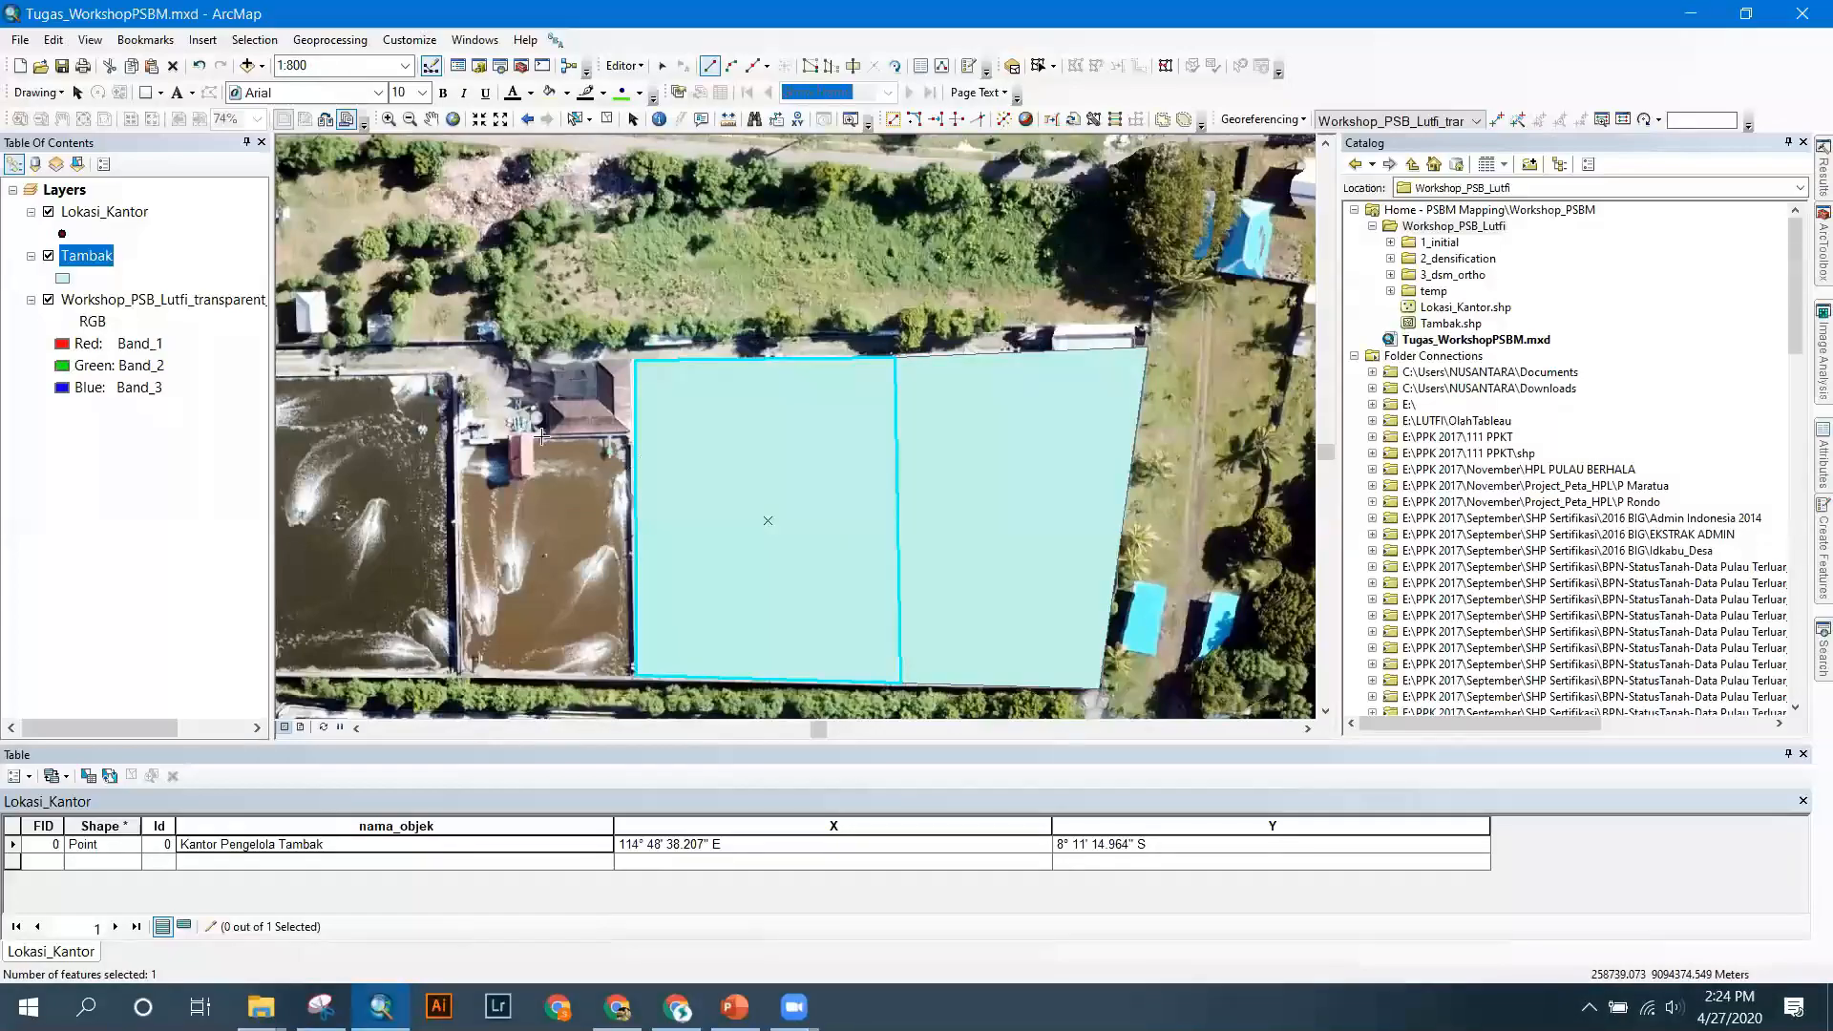
Digitize the smaller brown pond south of the dark-roofed building, snapping its east side to the neighbouring polygon.
click(631, 436)
click(629, 682)
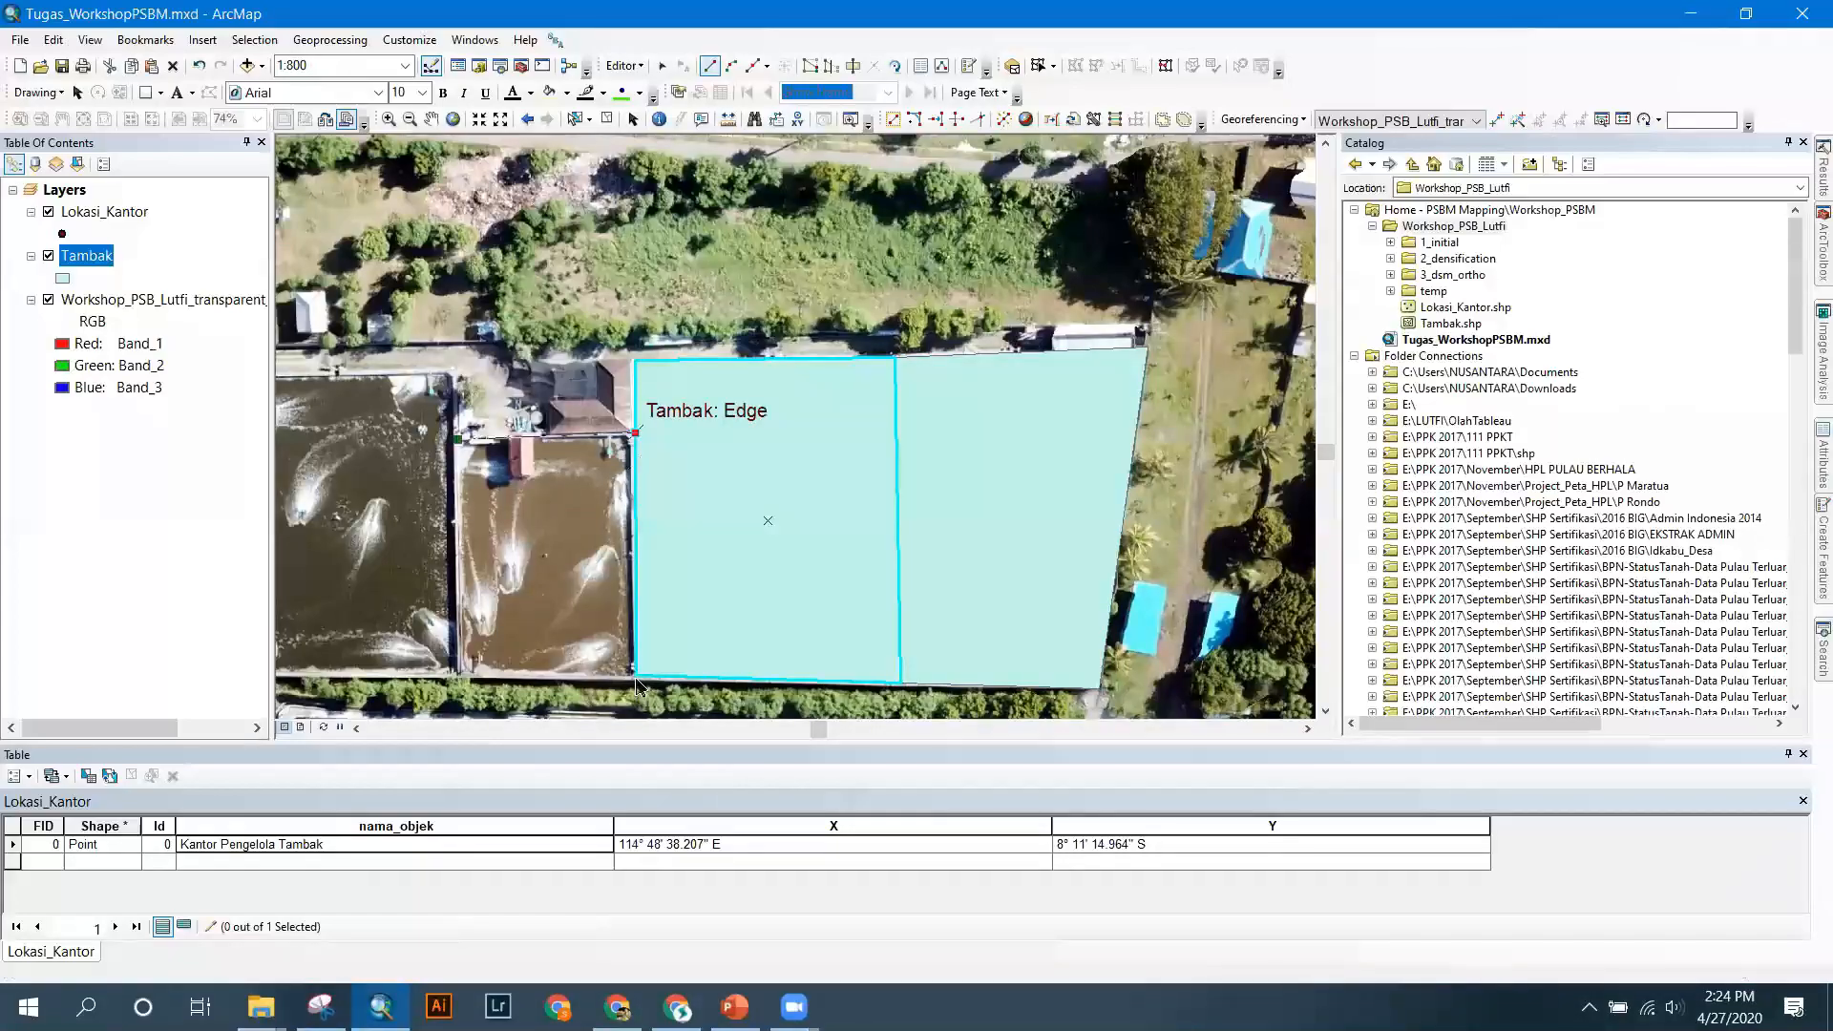
double_click(460, 675)
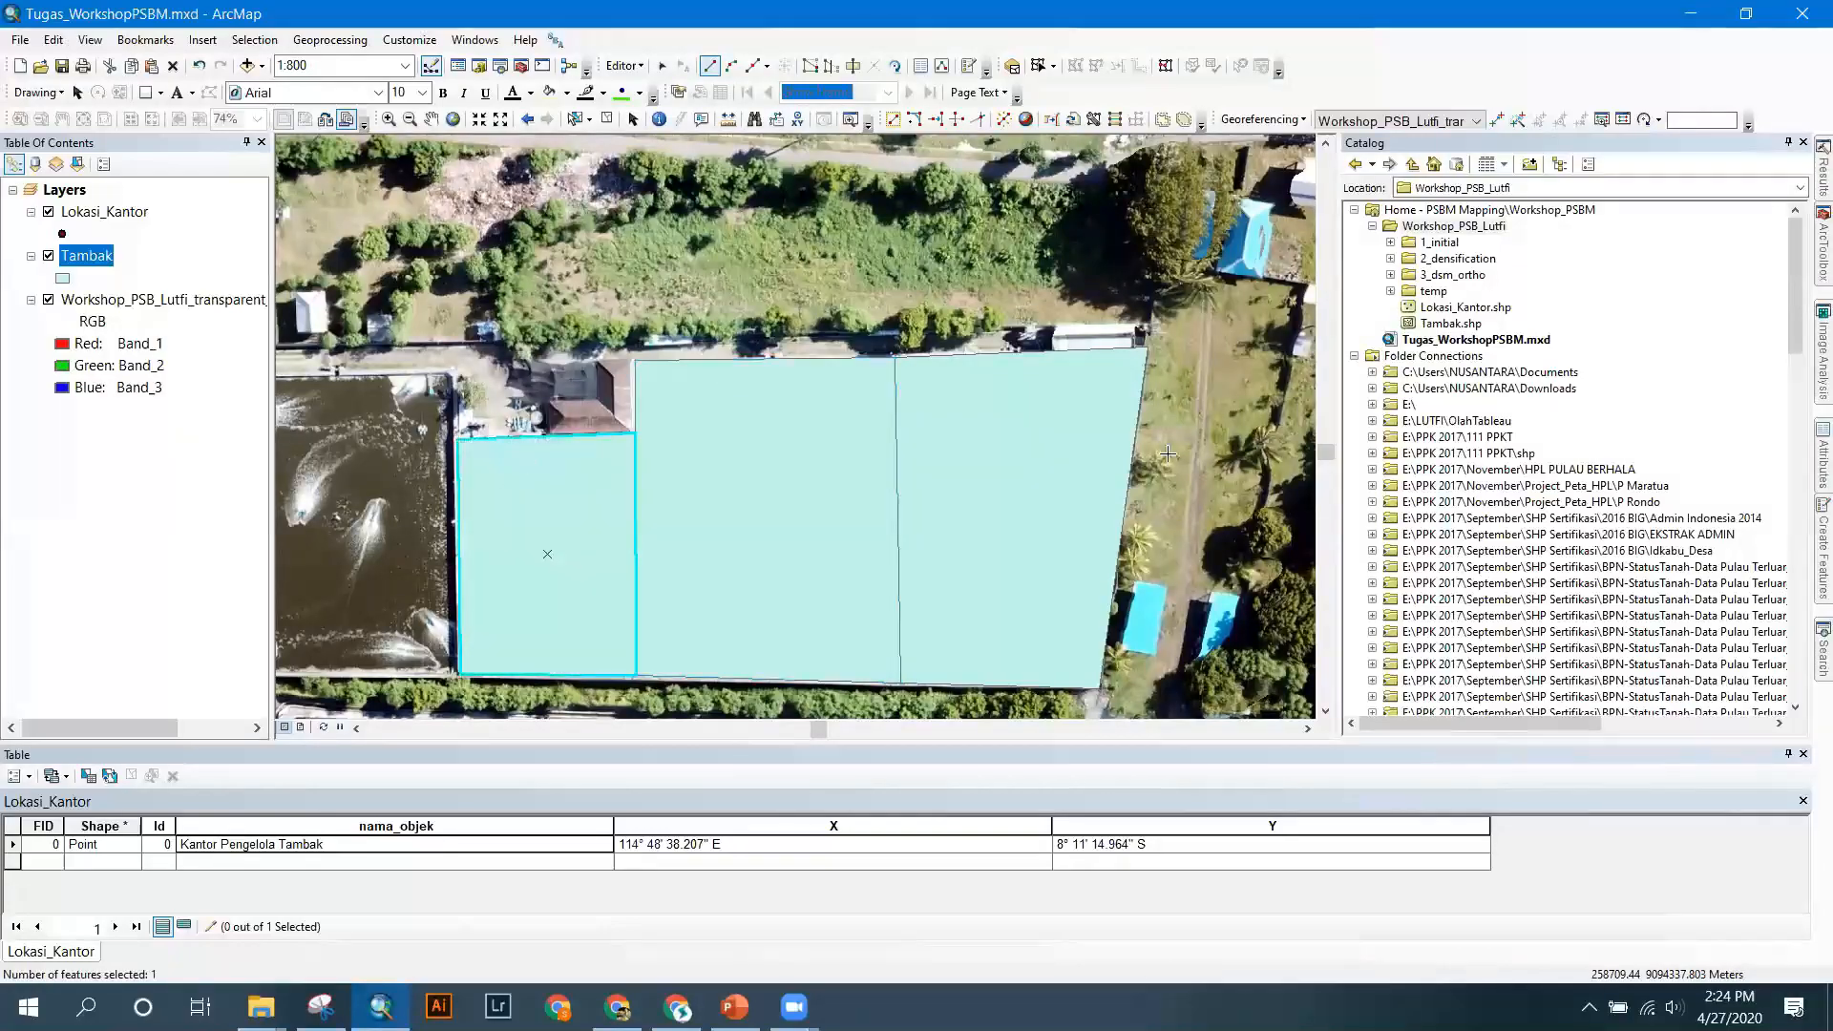
Digitize the dark pond between the brown and green ponds, following the brown pond polygon's shared edge.
scroll(1057, 385, up, 2)
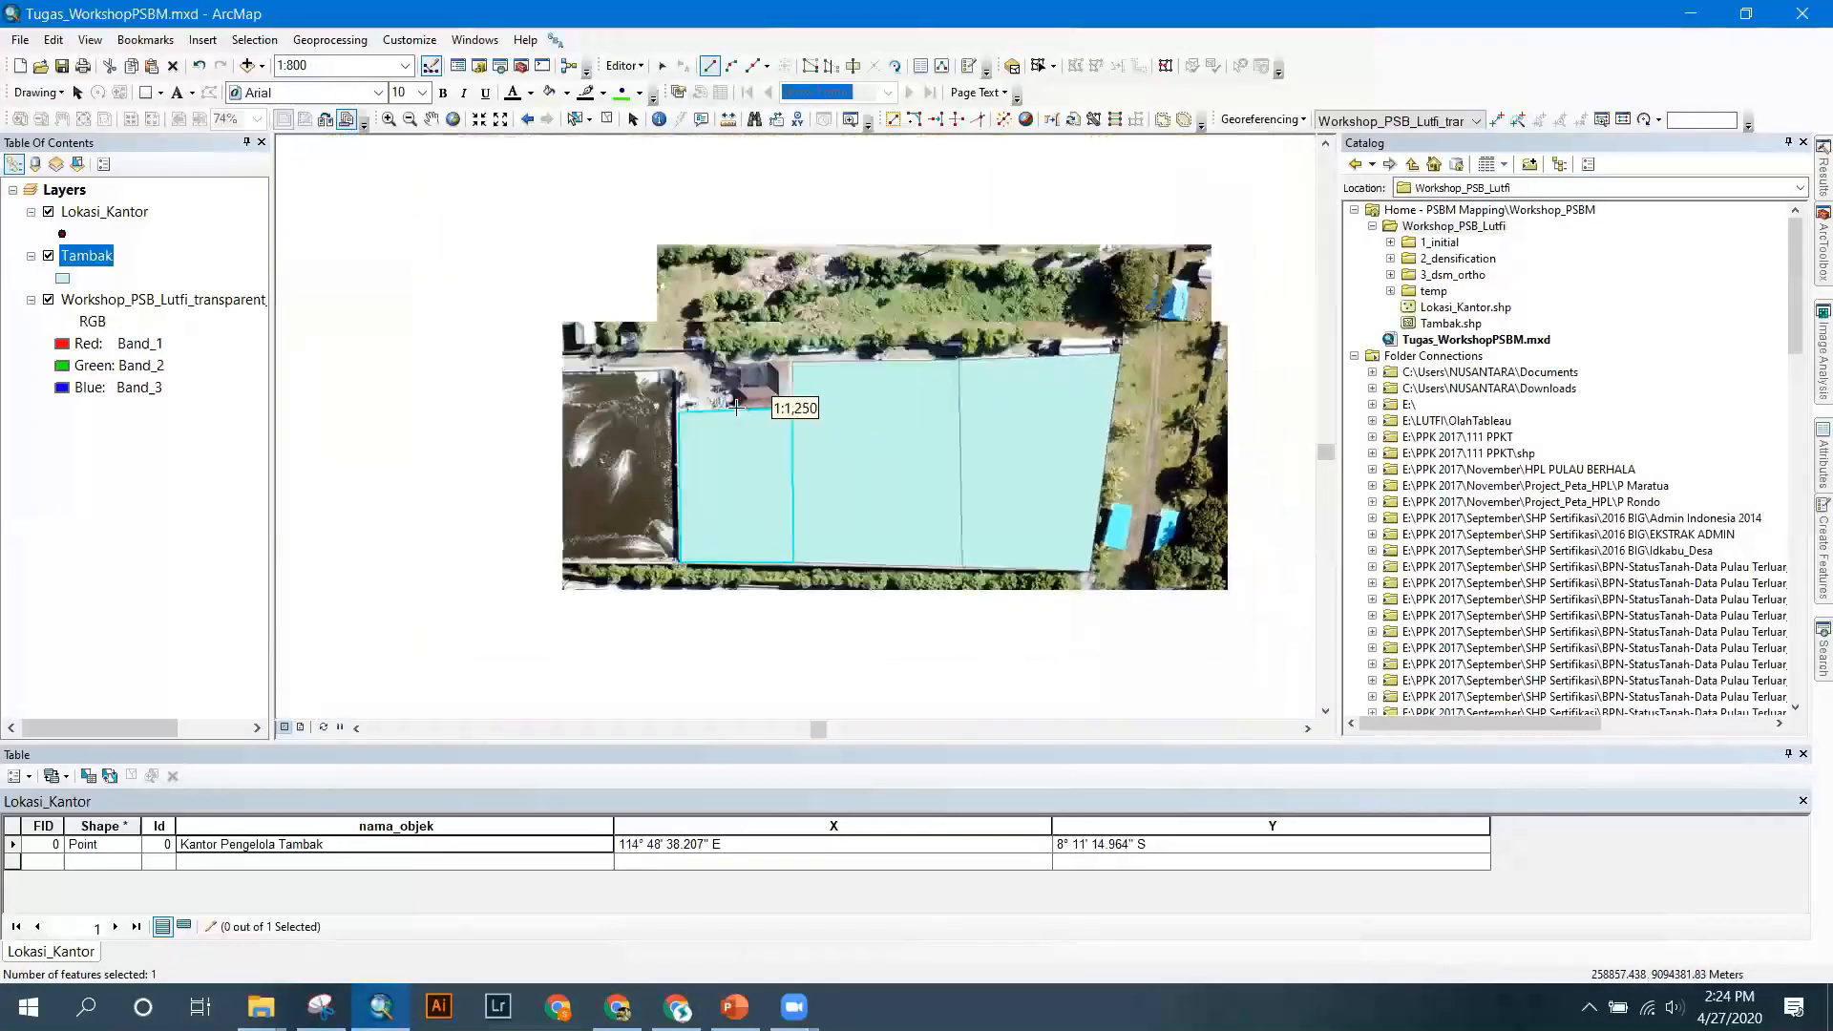
scroll(856, 362, up, 4)
scroll(820, 376, down, 5)
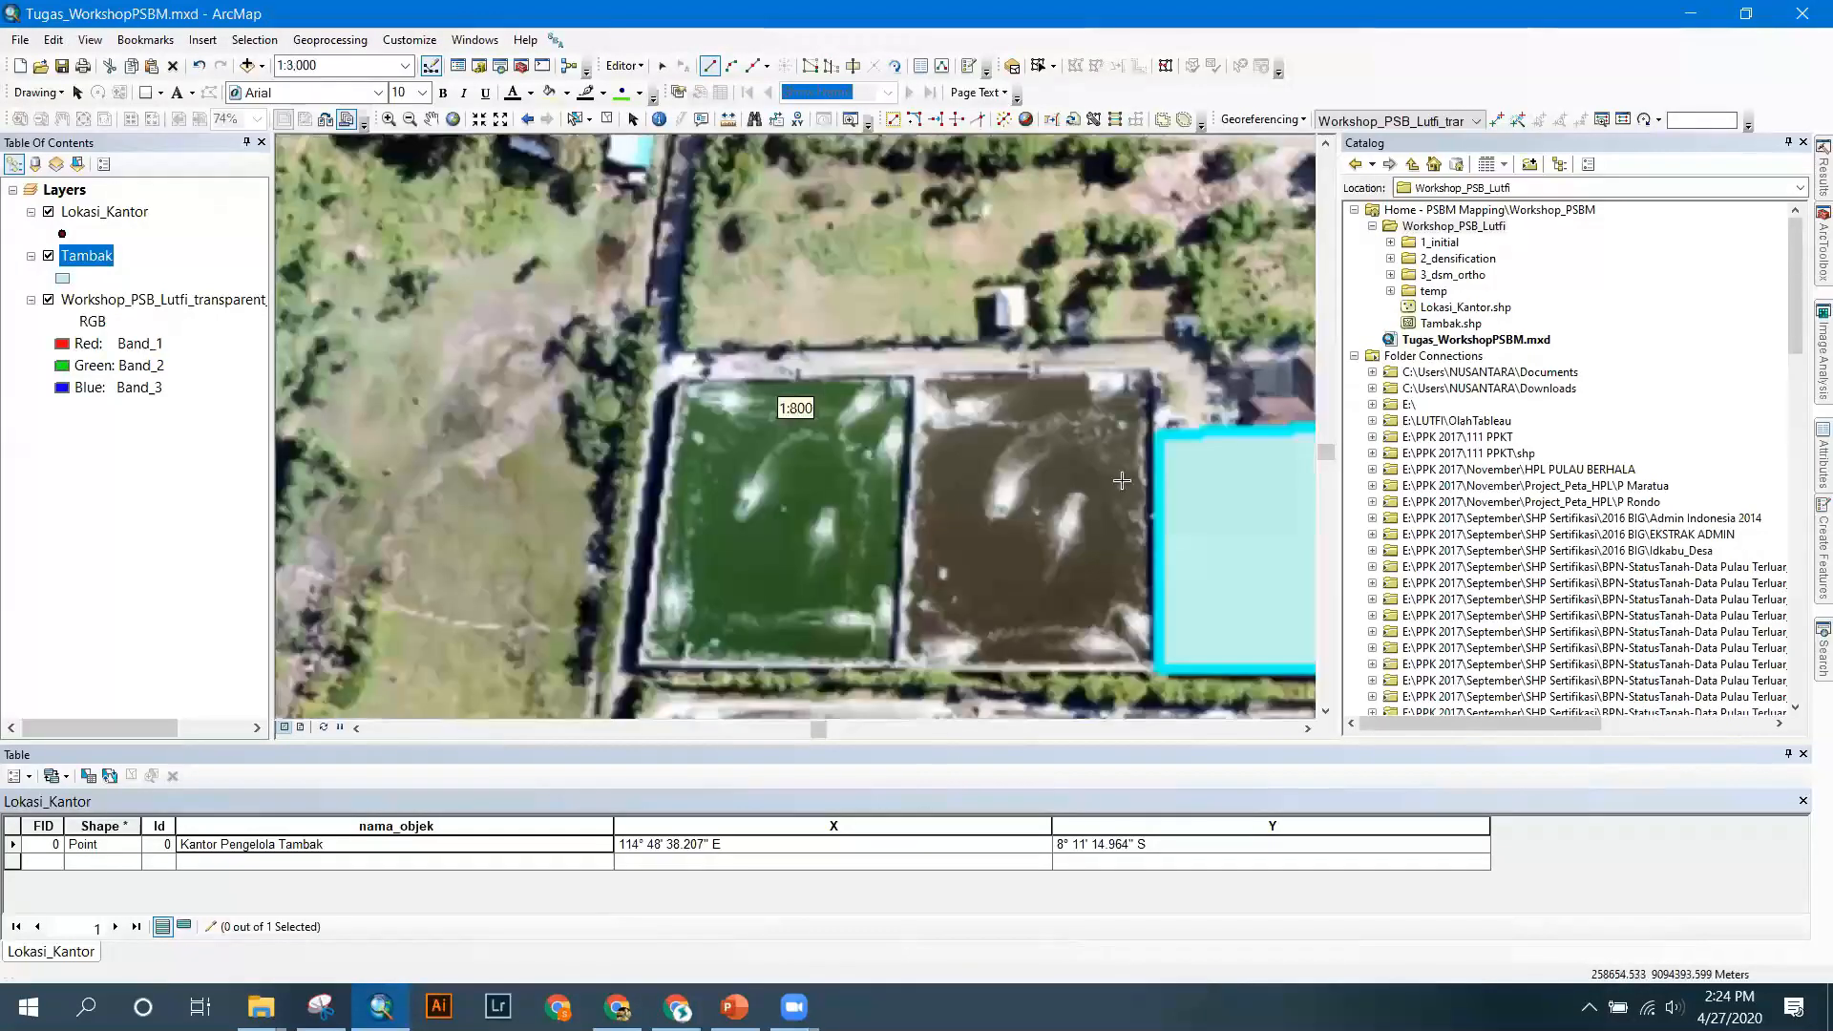
click(1156, 370)
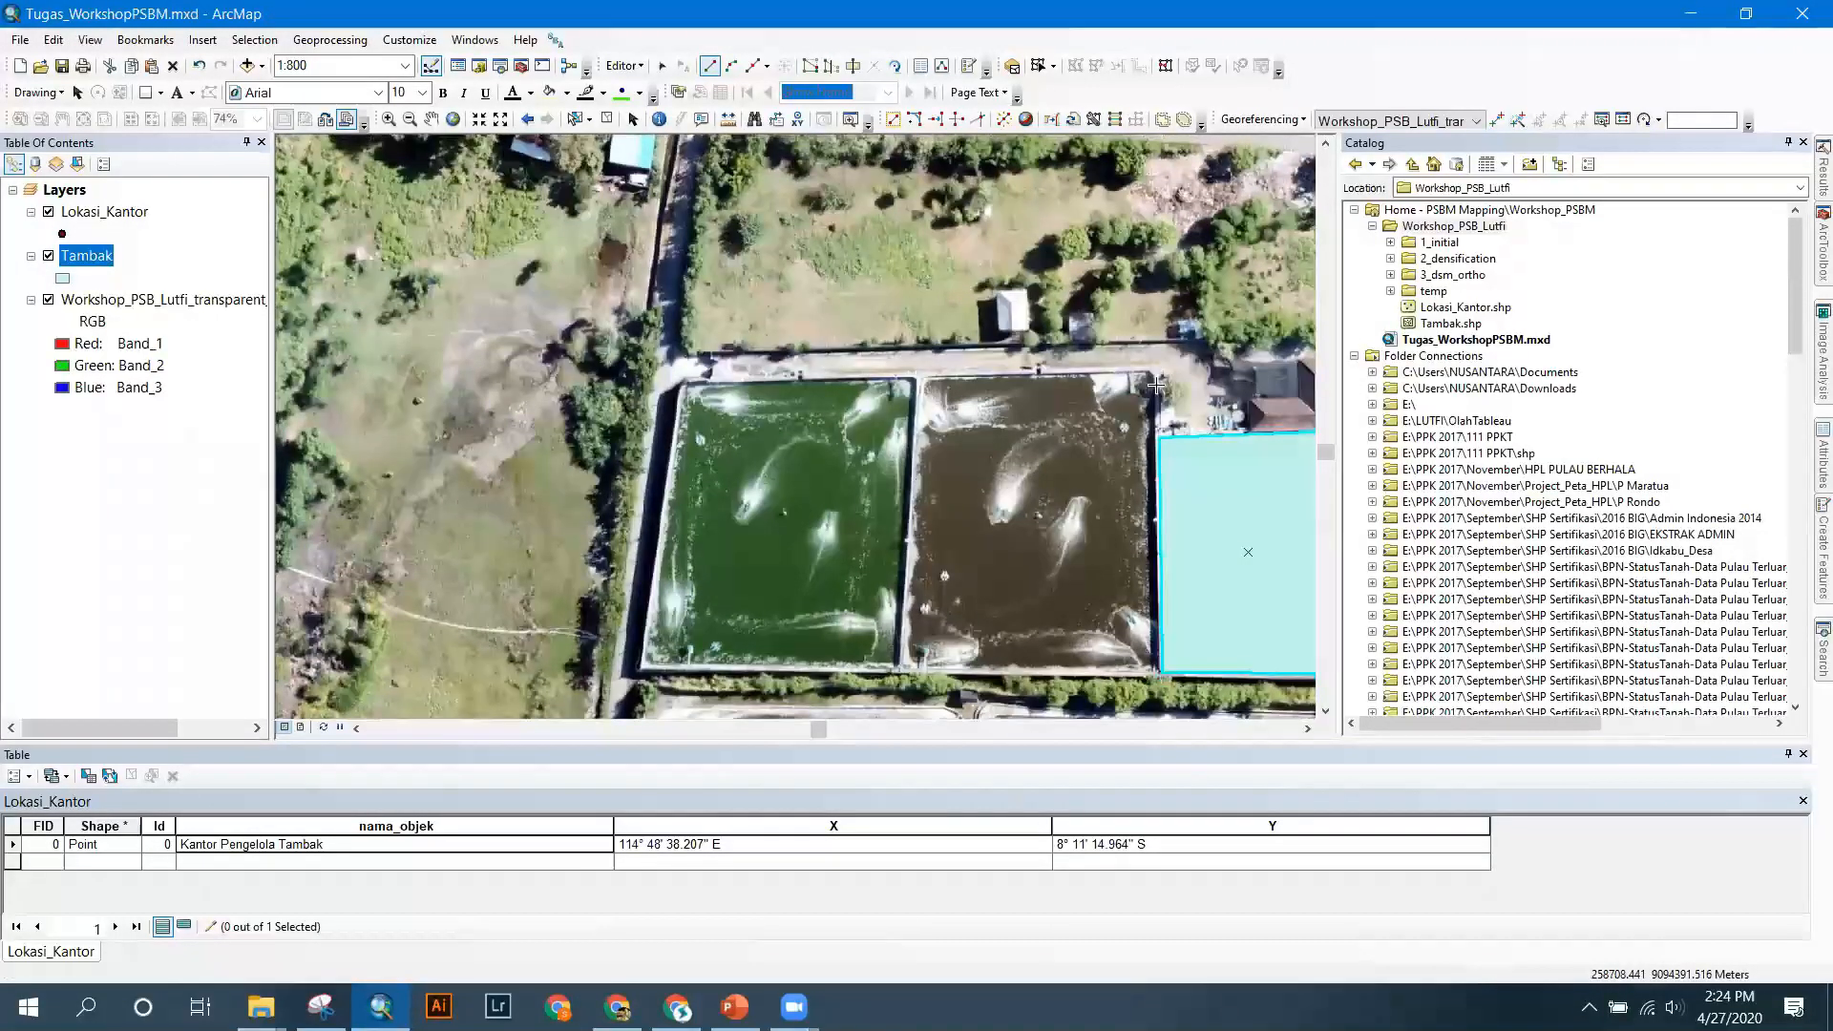
click(1159, 438)
click(1162, 672)
click(899, 667)
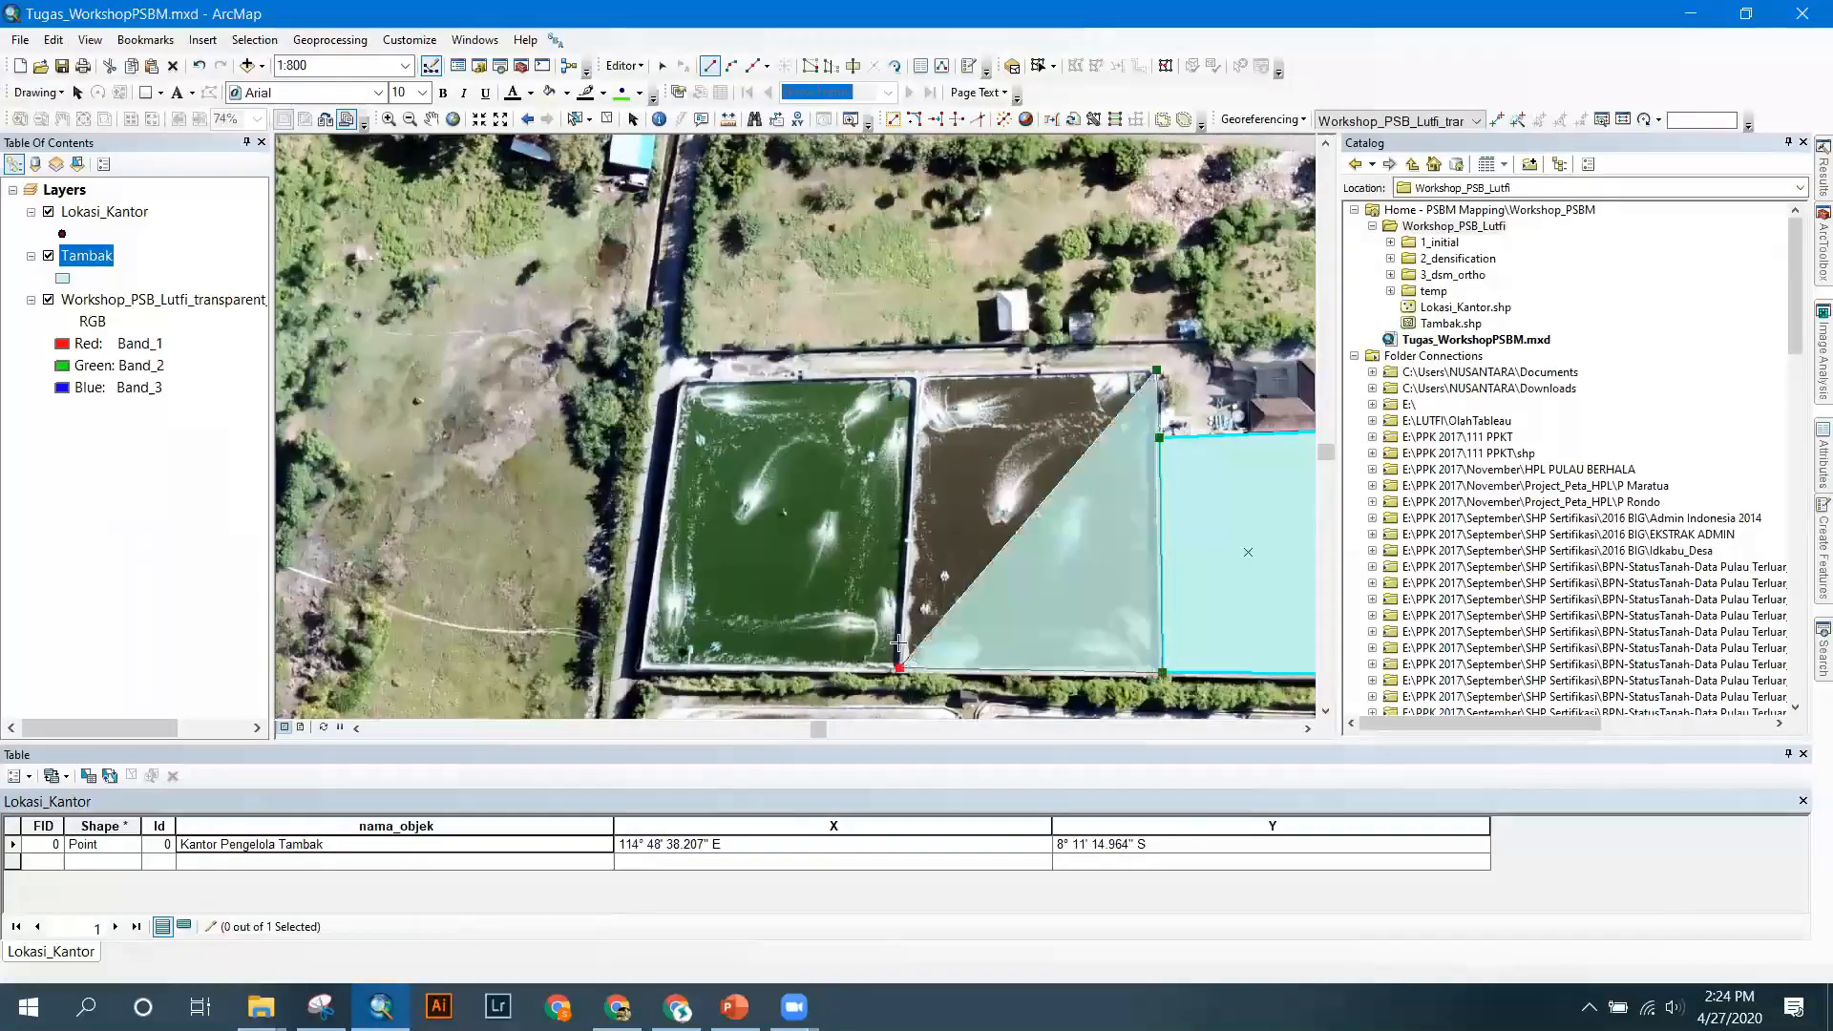
double_click(919, 374)
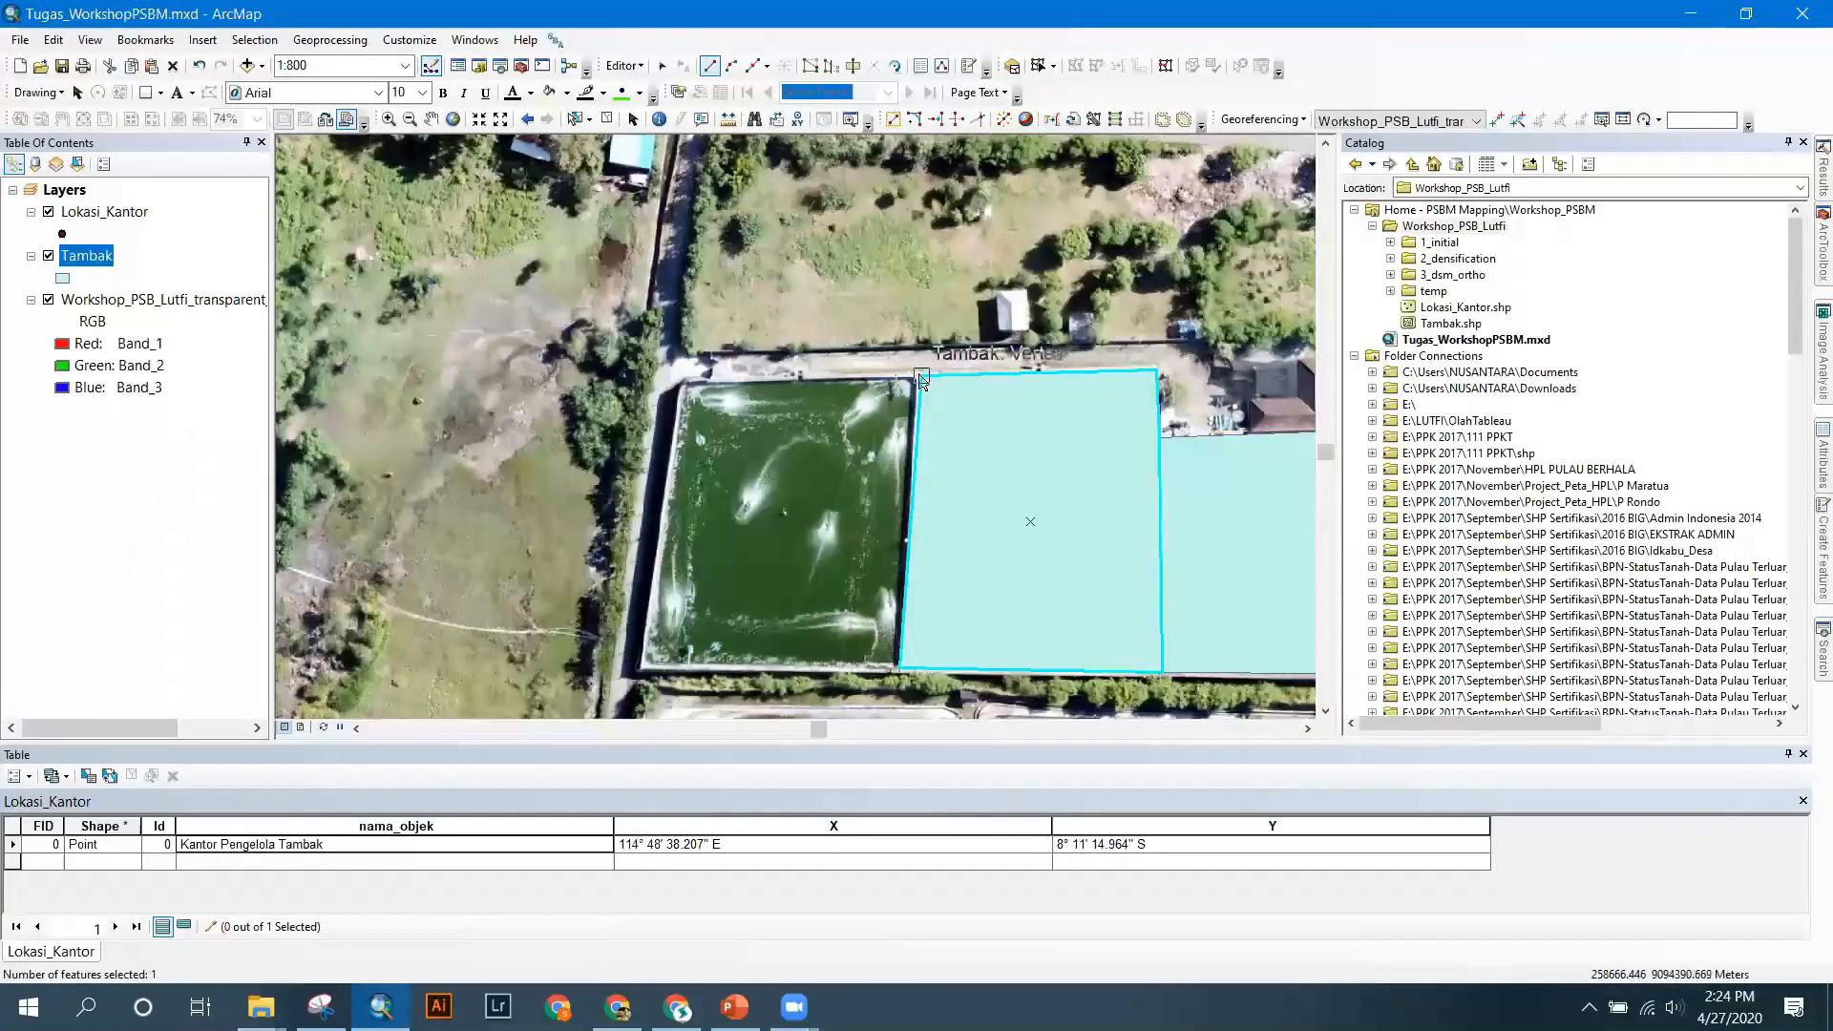
Digitize the westernmost green pond as a Tambak polygon, snapping its east corners to the adjacent polygon.
click(642, 665)
click(899, 668)
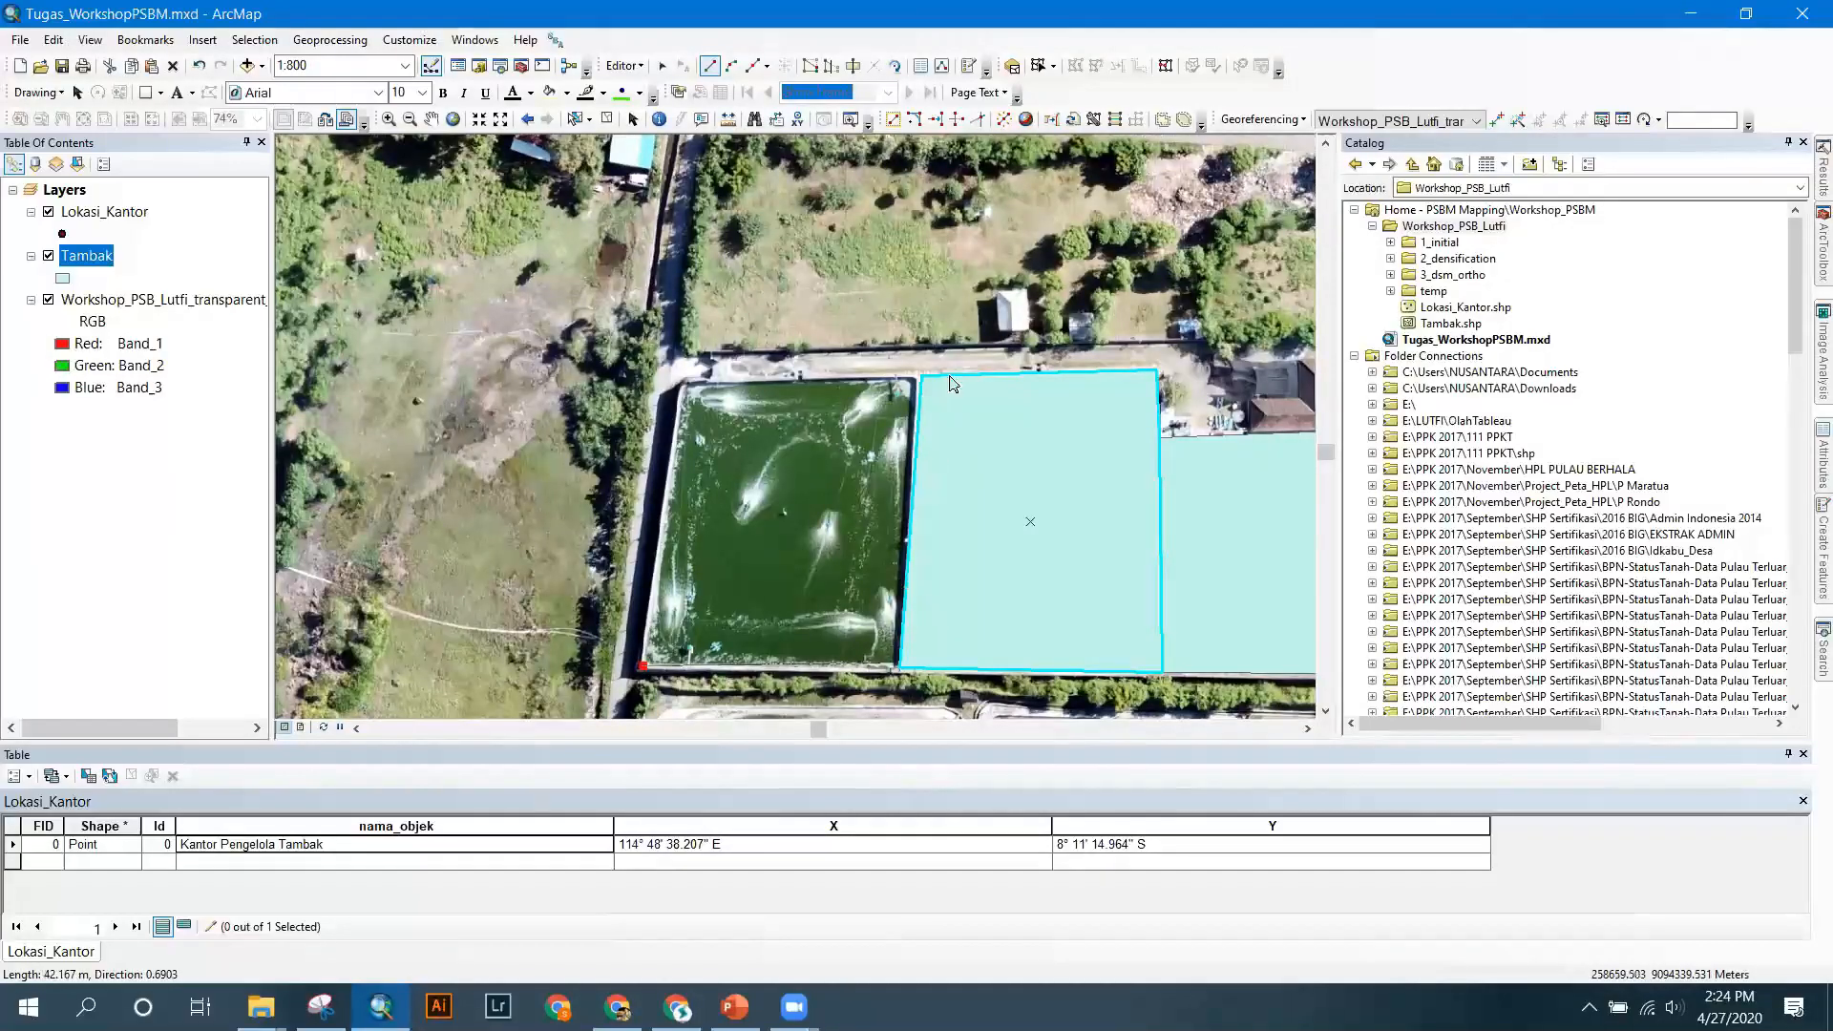
click(921, 375)
double_click(683, 380)
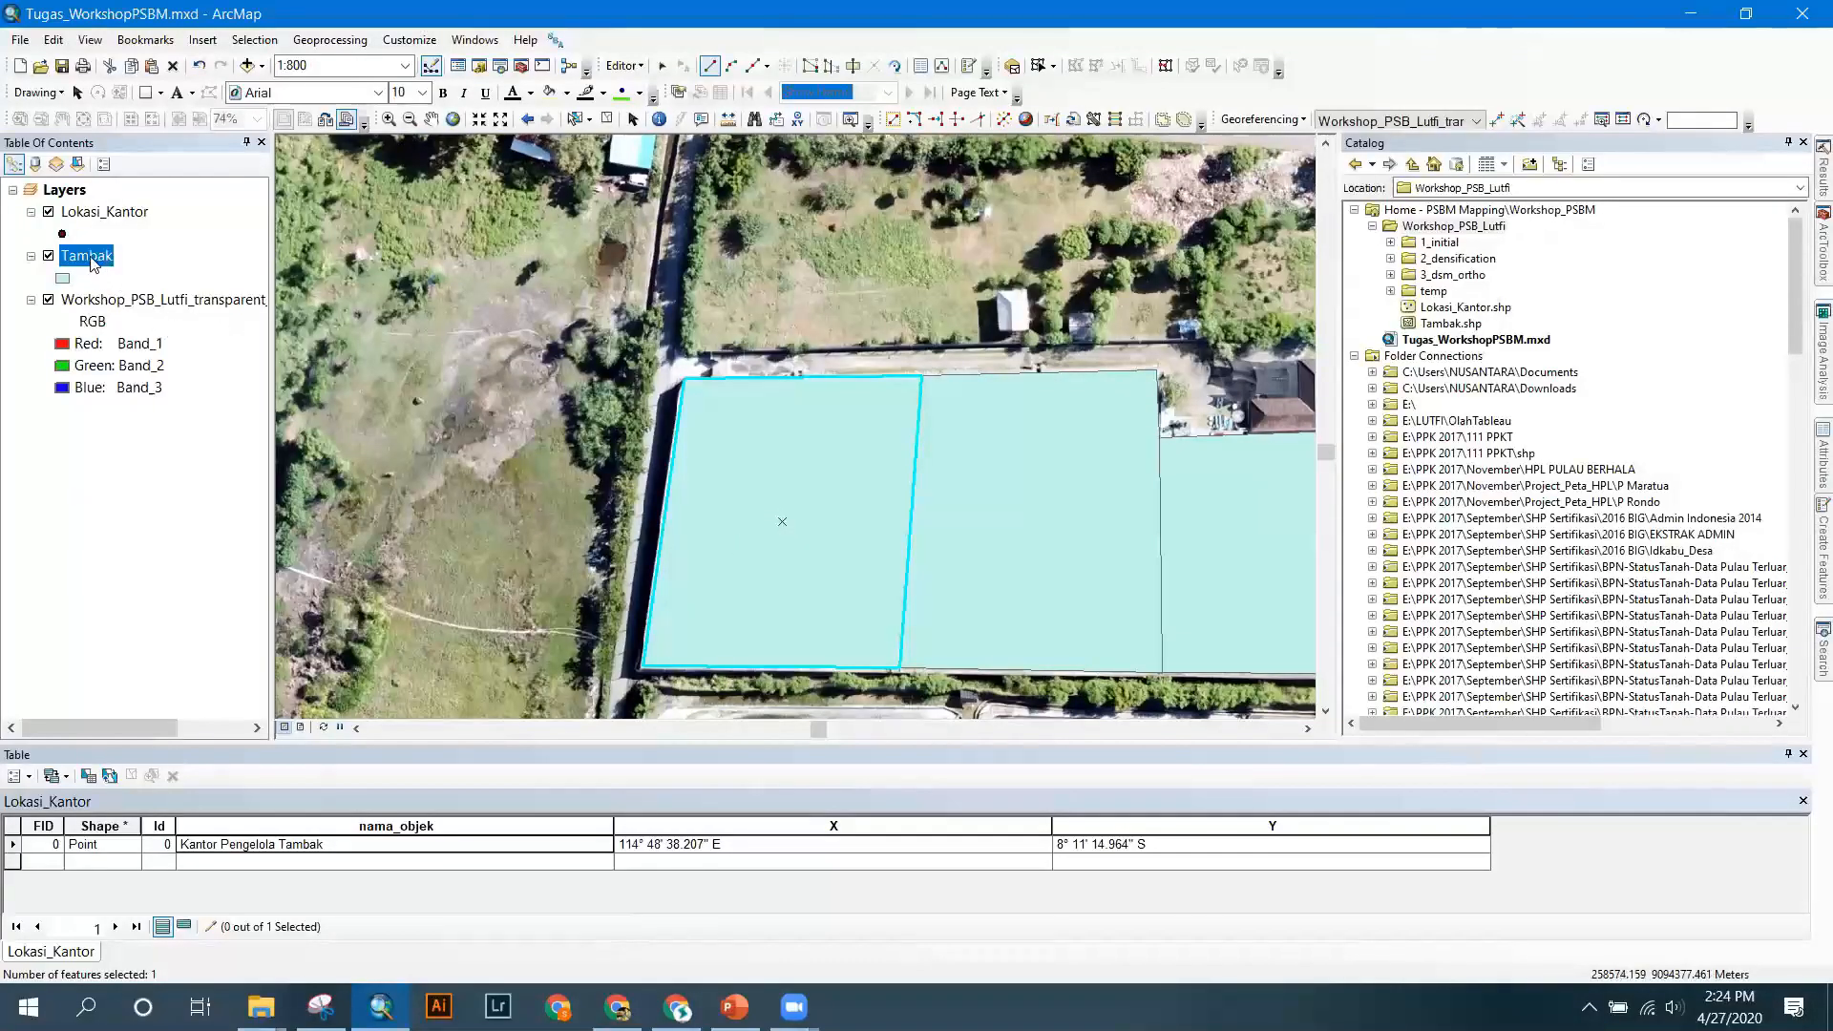
Open the Tambak layer's attribute table and end the edit session, saving the digitized polygons.
right_click(91, 261)
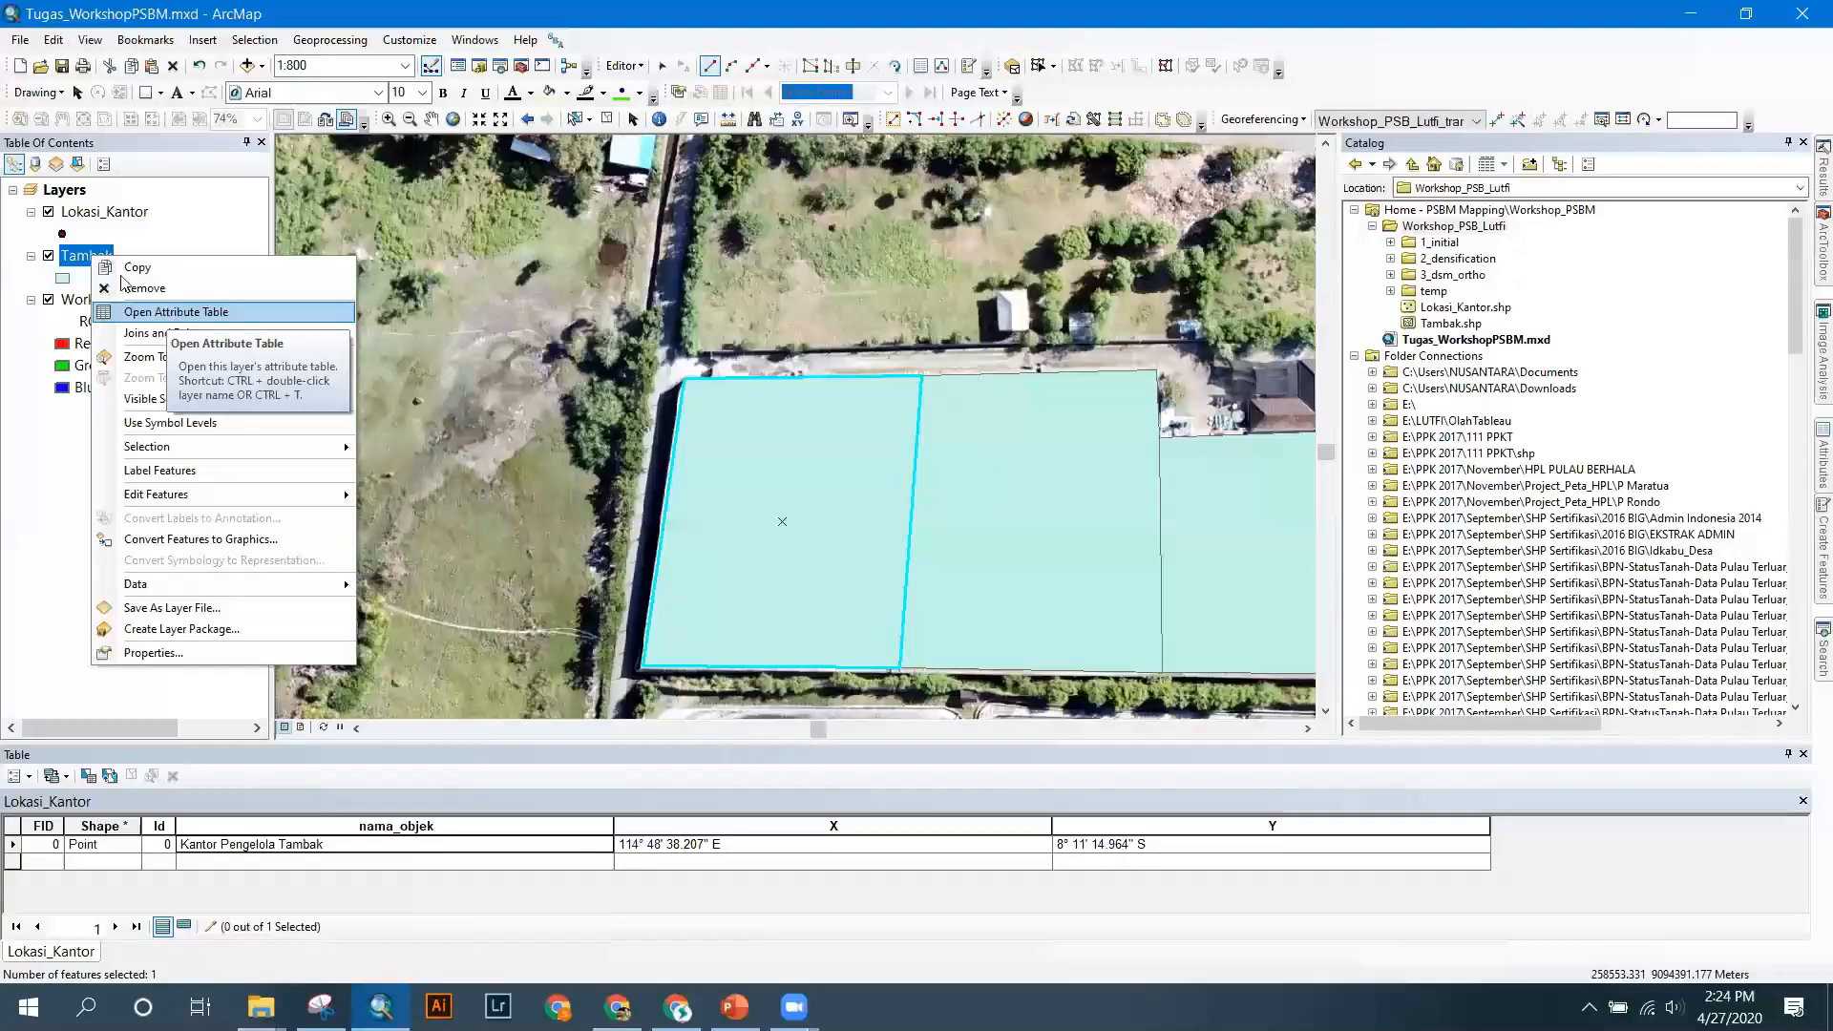
click(150, 313)
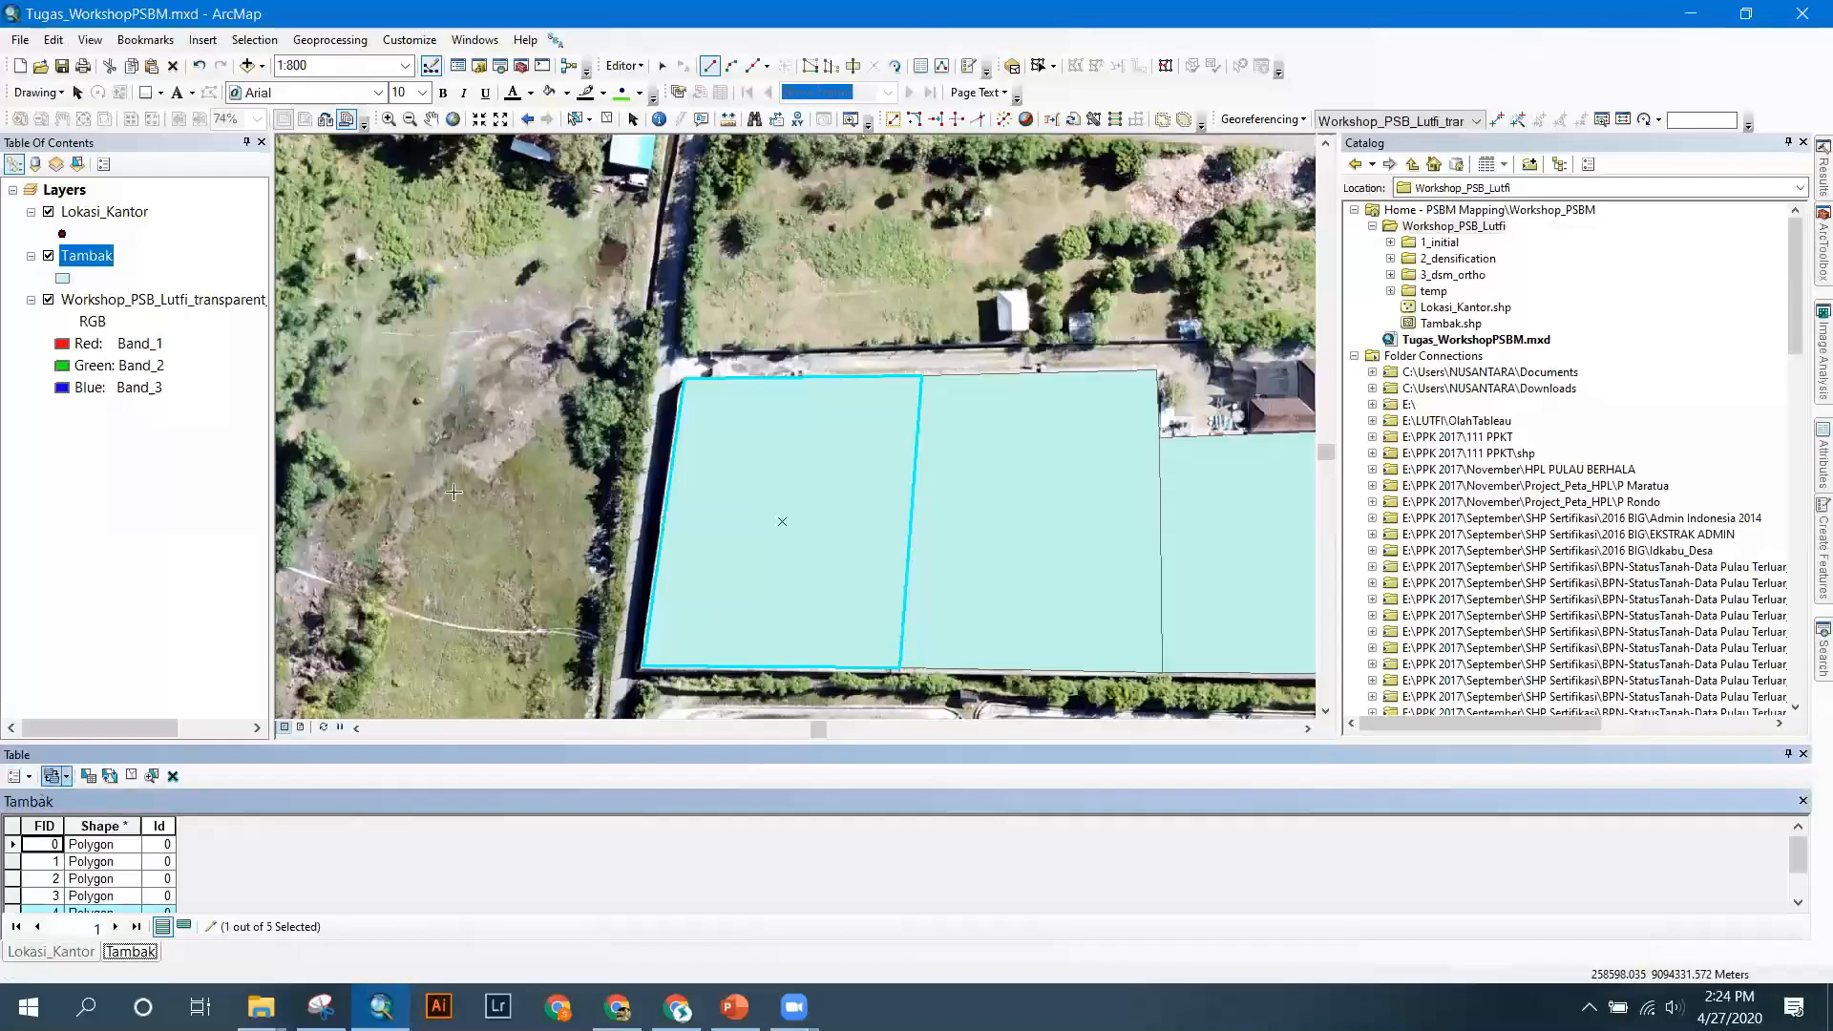
click(624, 65)
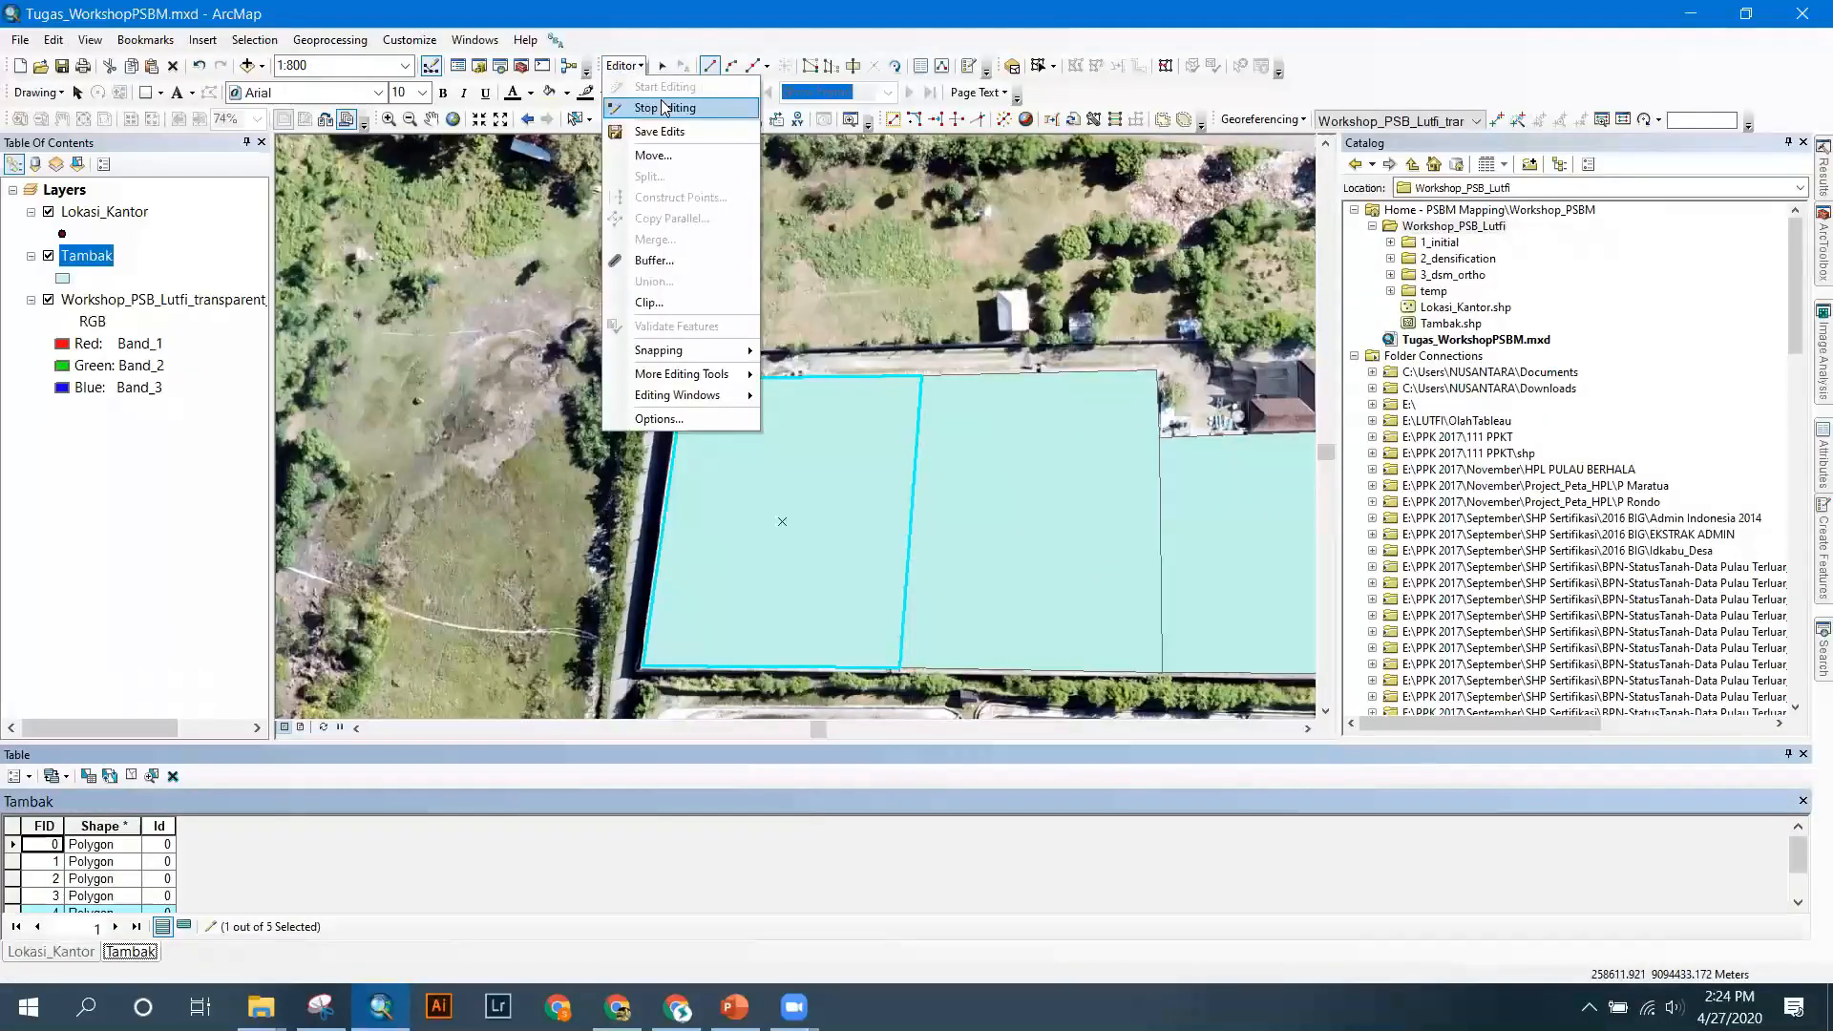
click(668, 100)
click(821, 579)
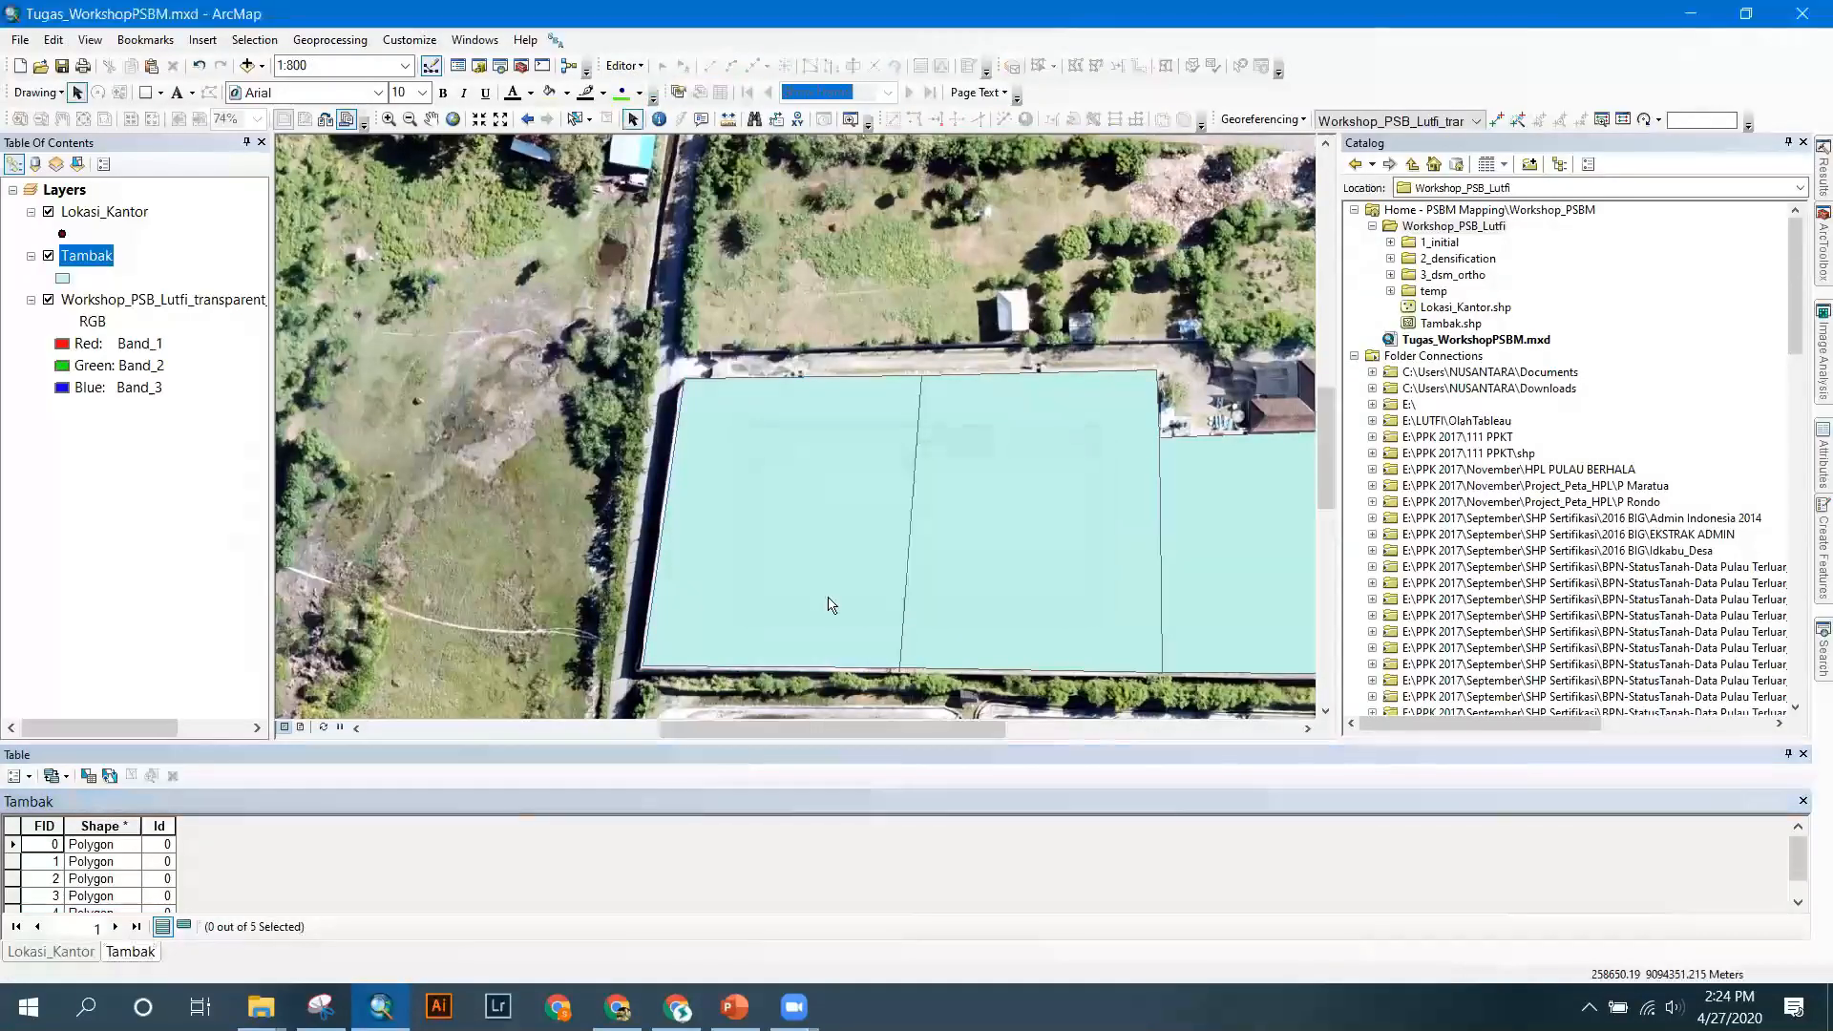
Add a Text field named Nama_tambak to the Tambak table, accepting the shortened name Nama_tamba.
click(15, 775)
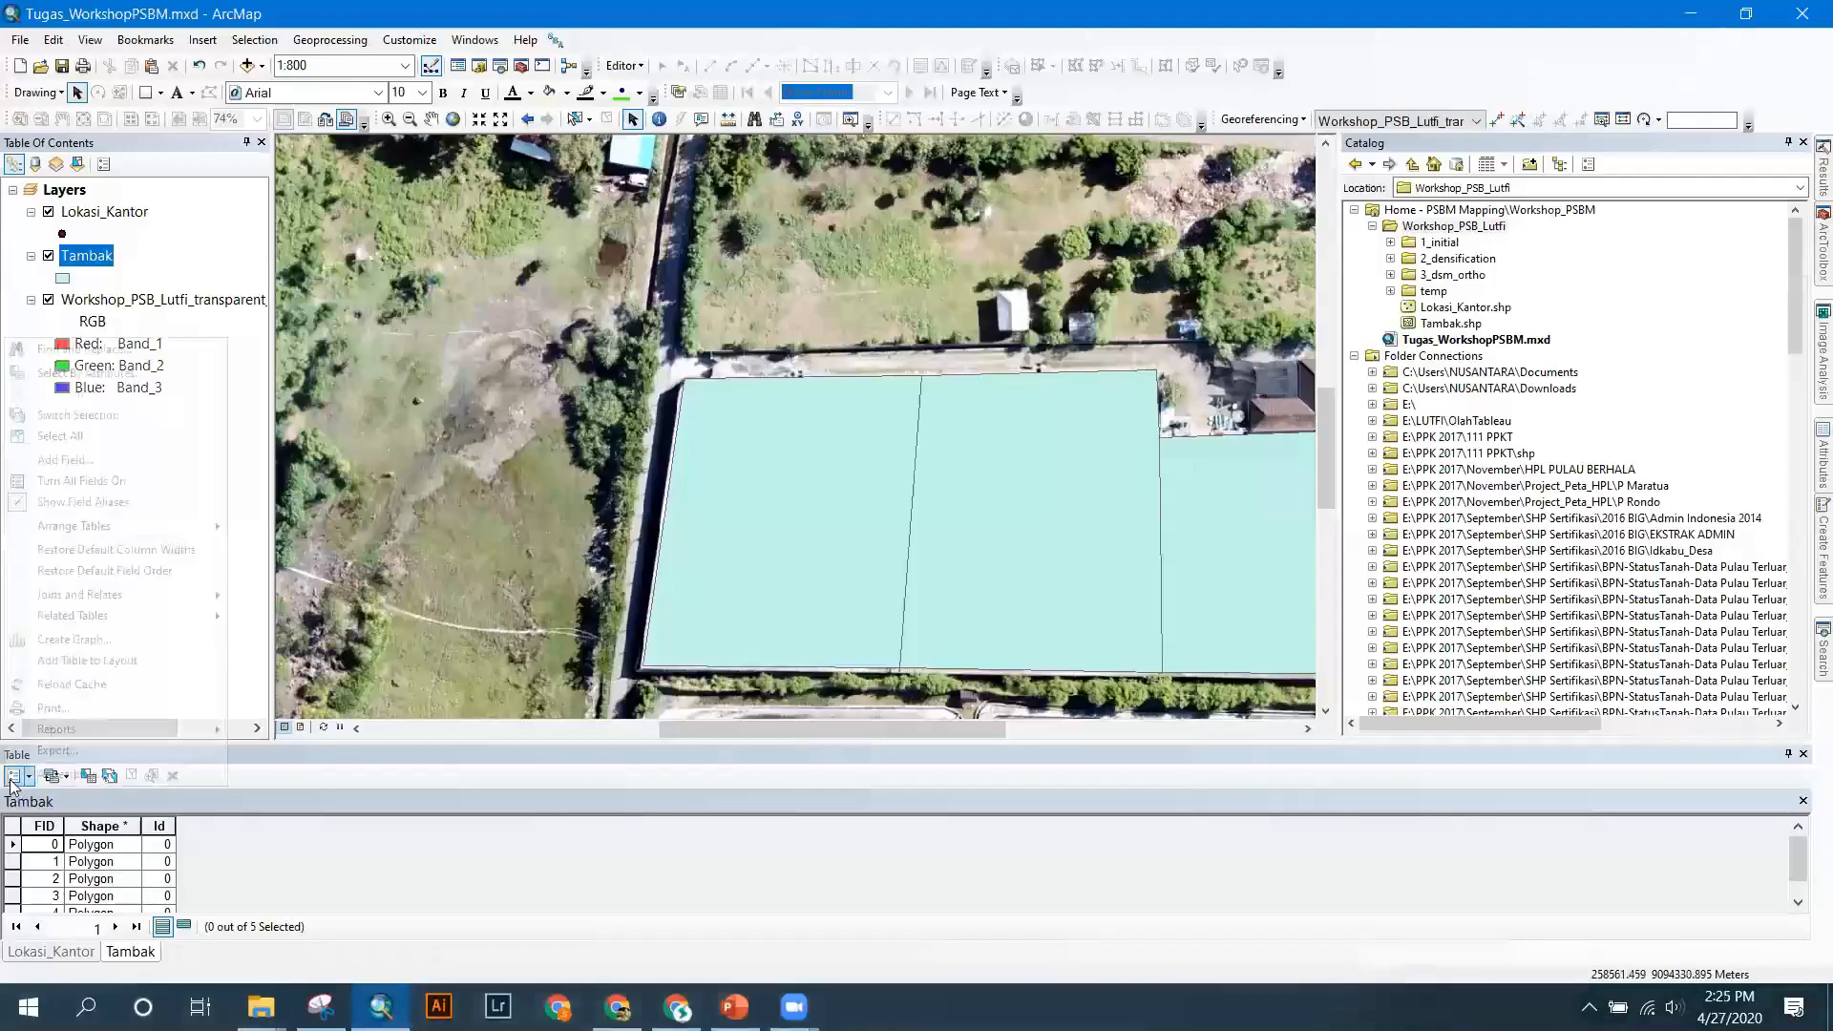
click(86, 460)
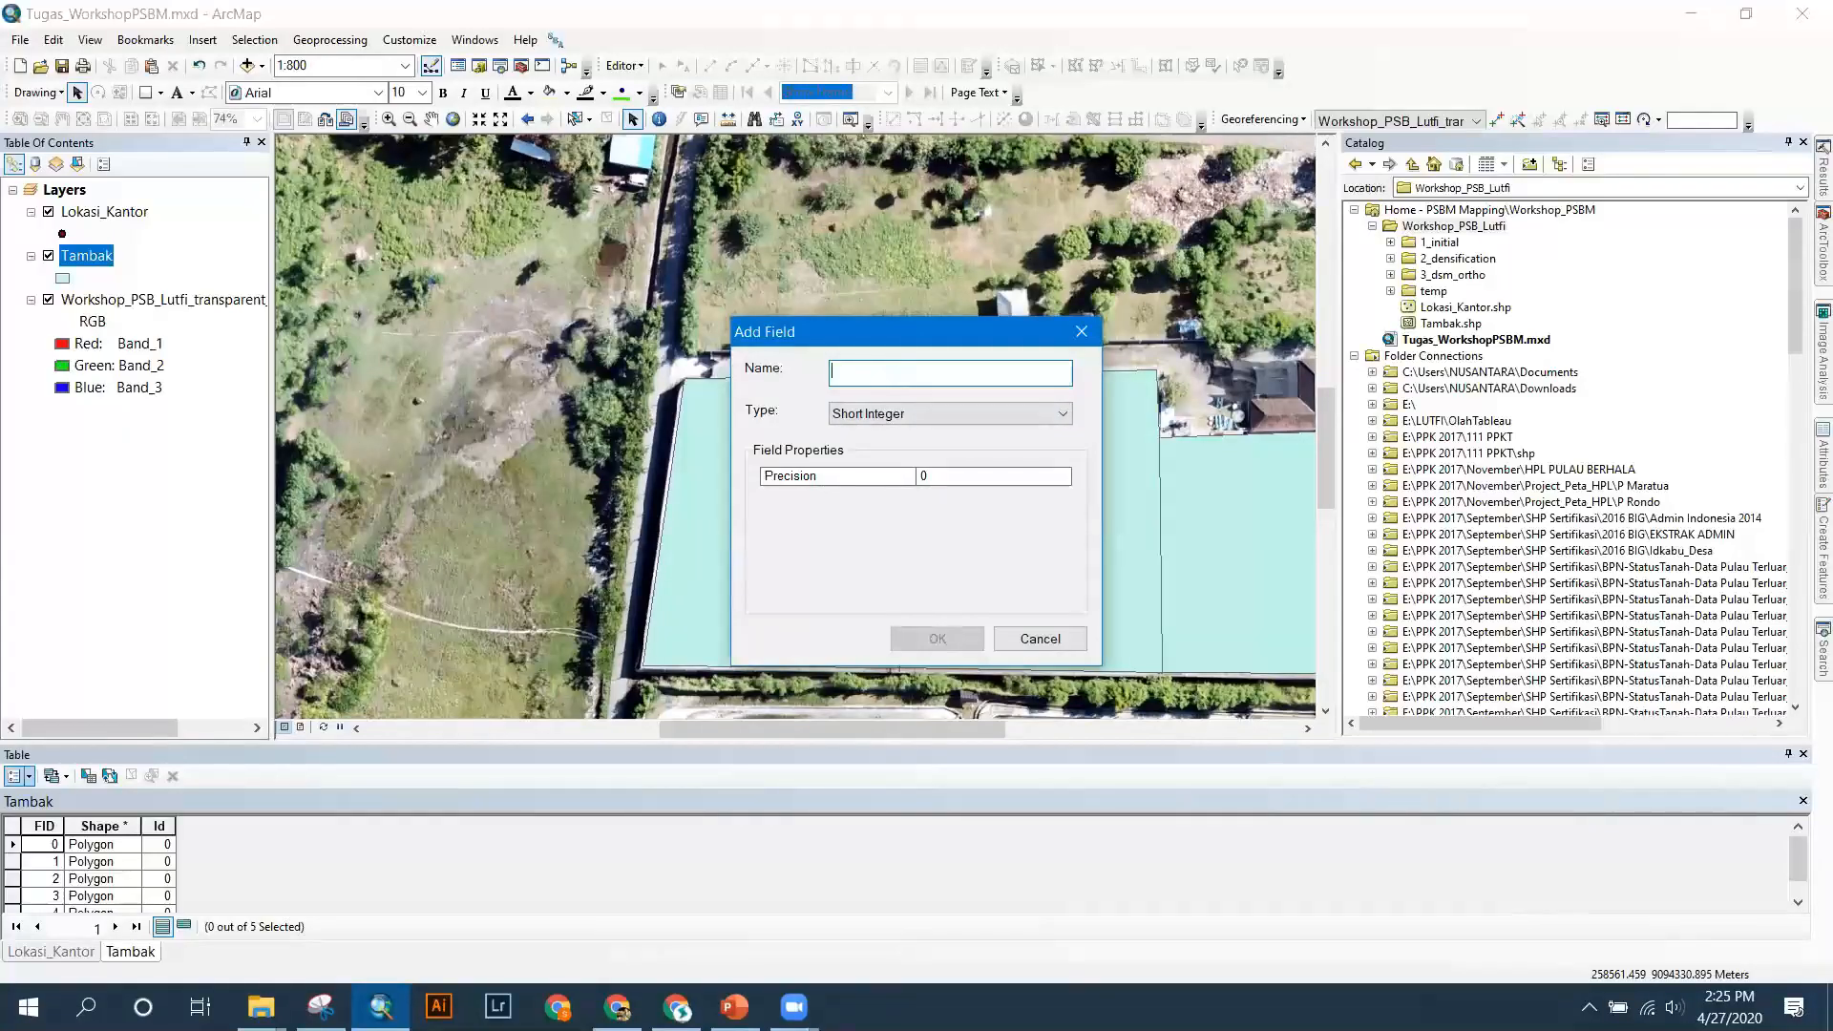
text(Nama_tambak)
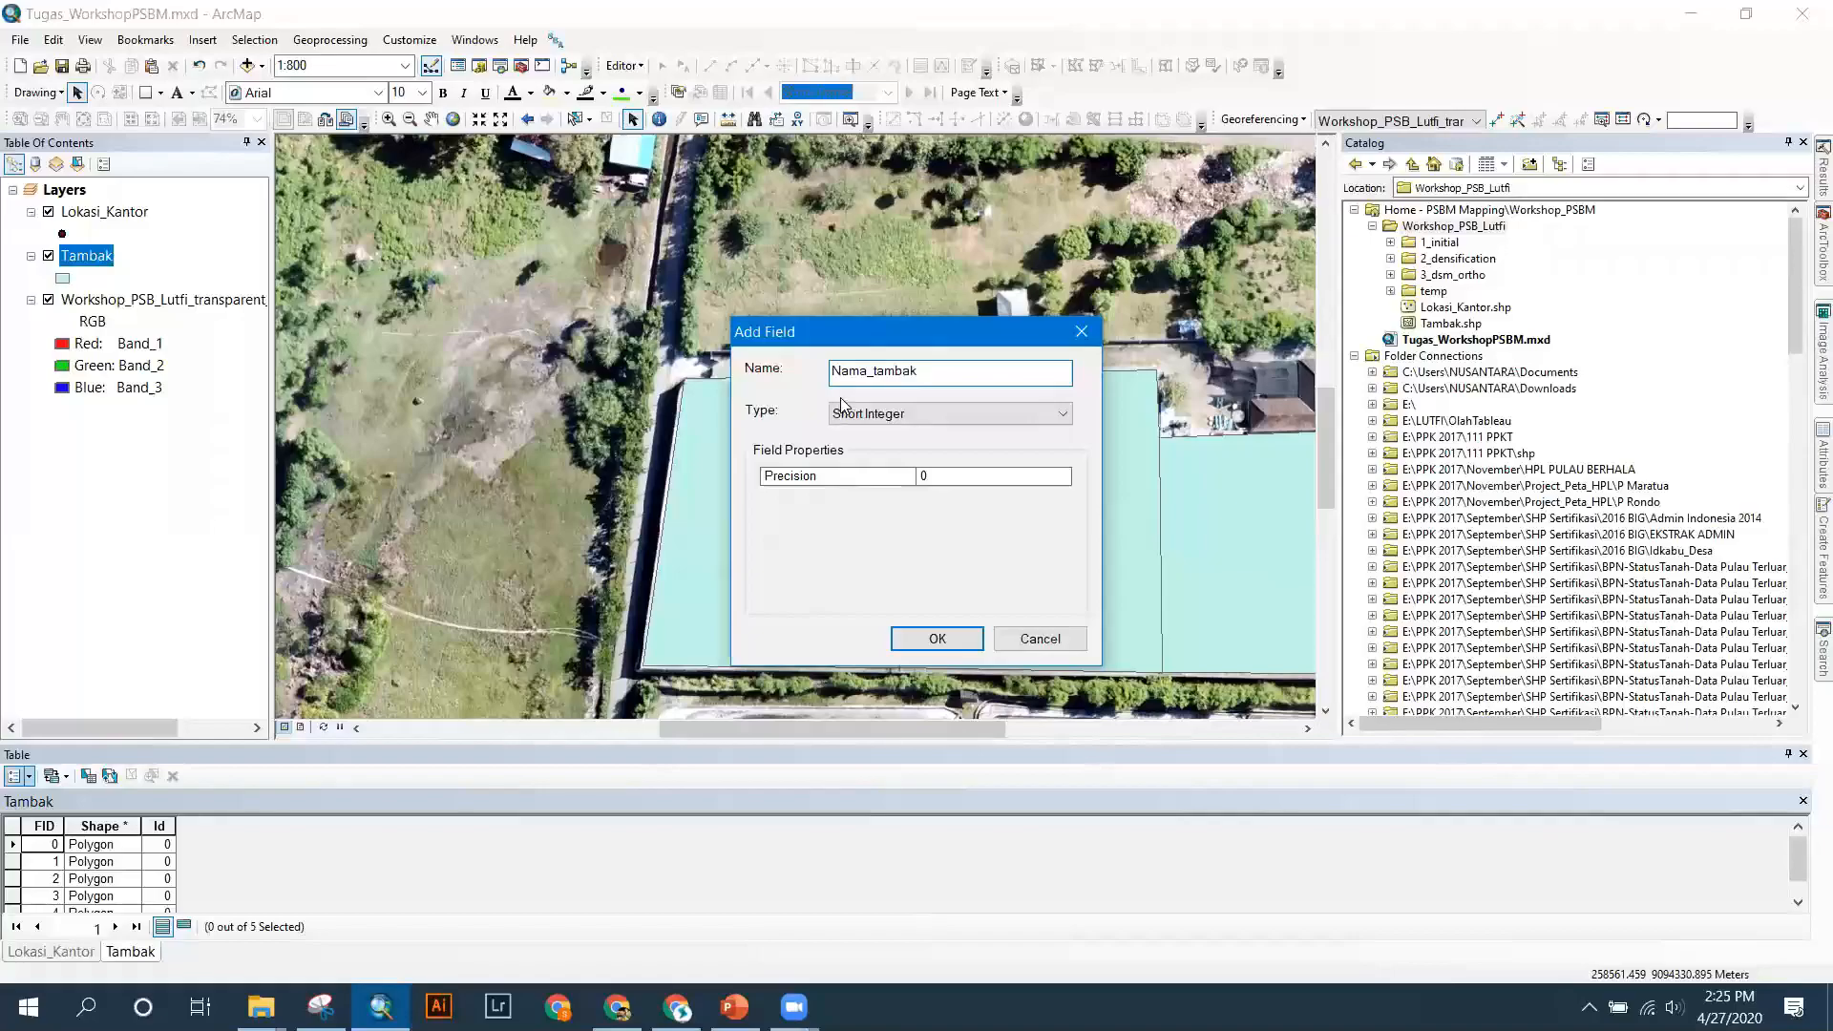
click(905, 414)
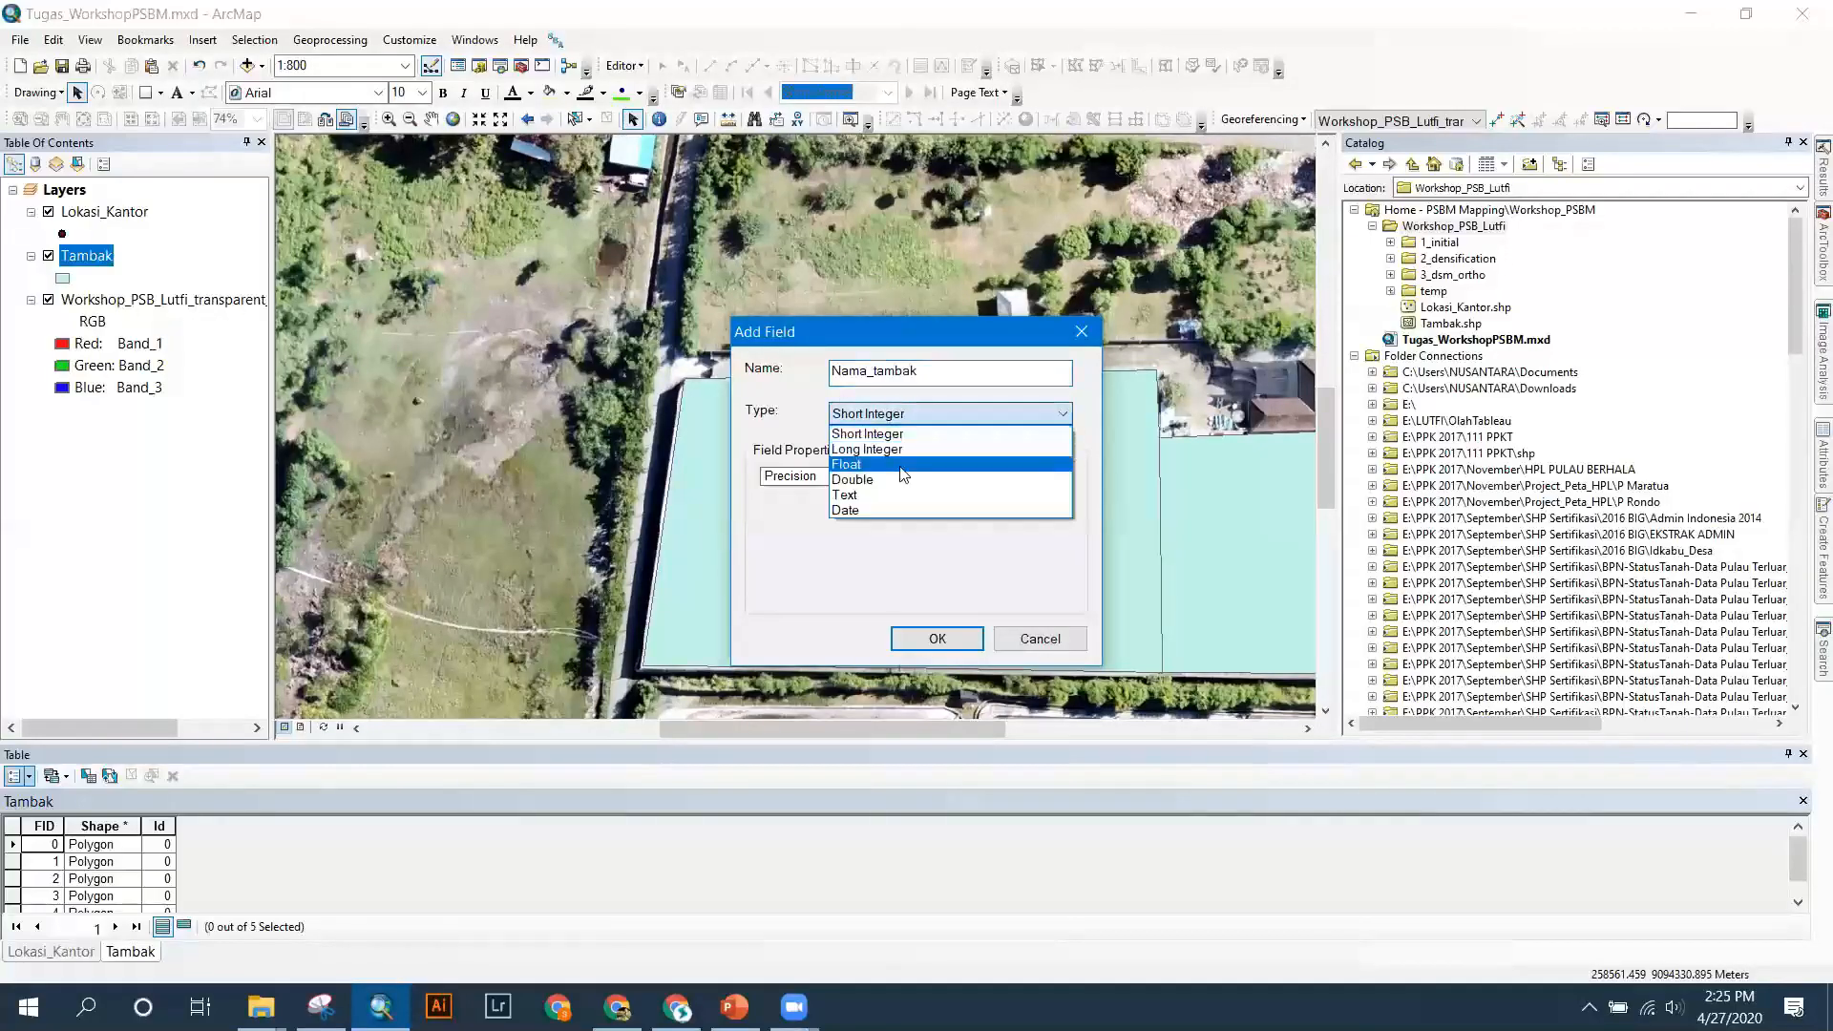
click(912, 495)
click(939, 638)
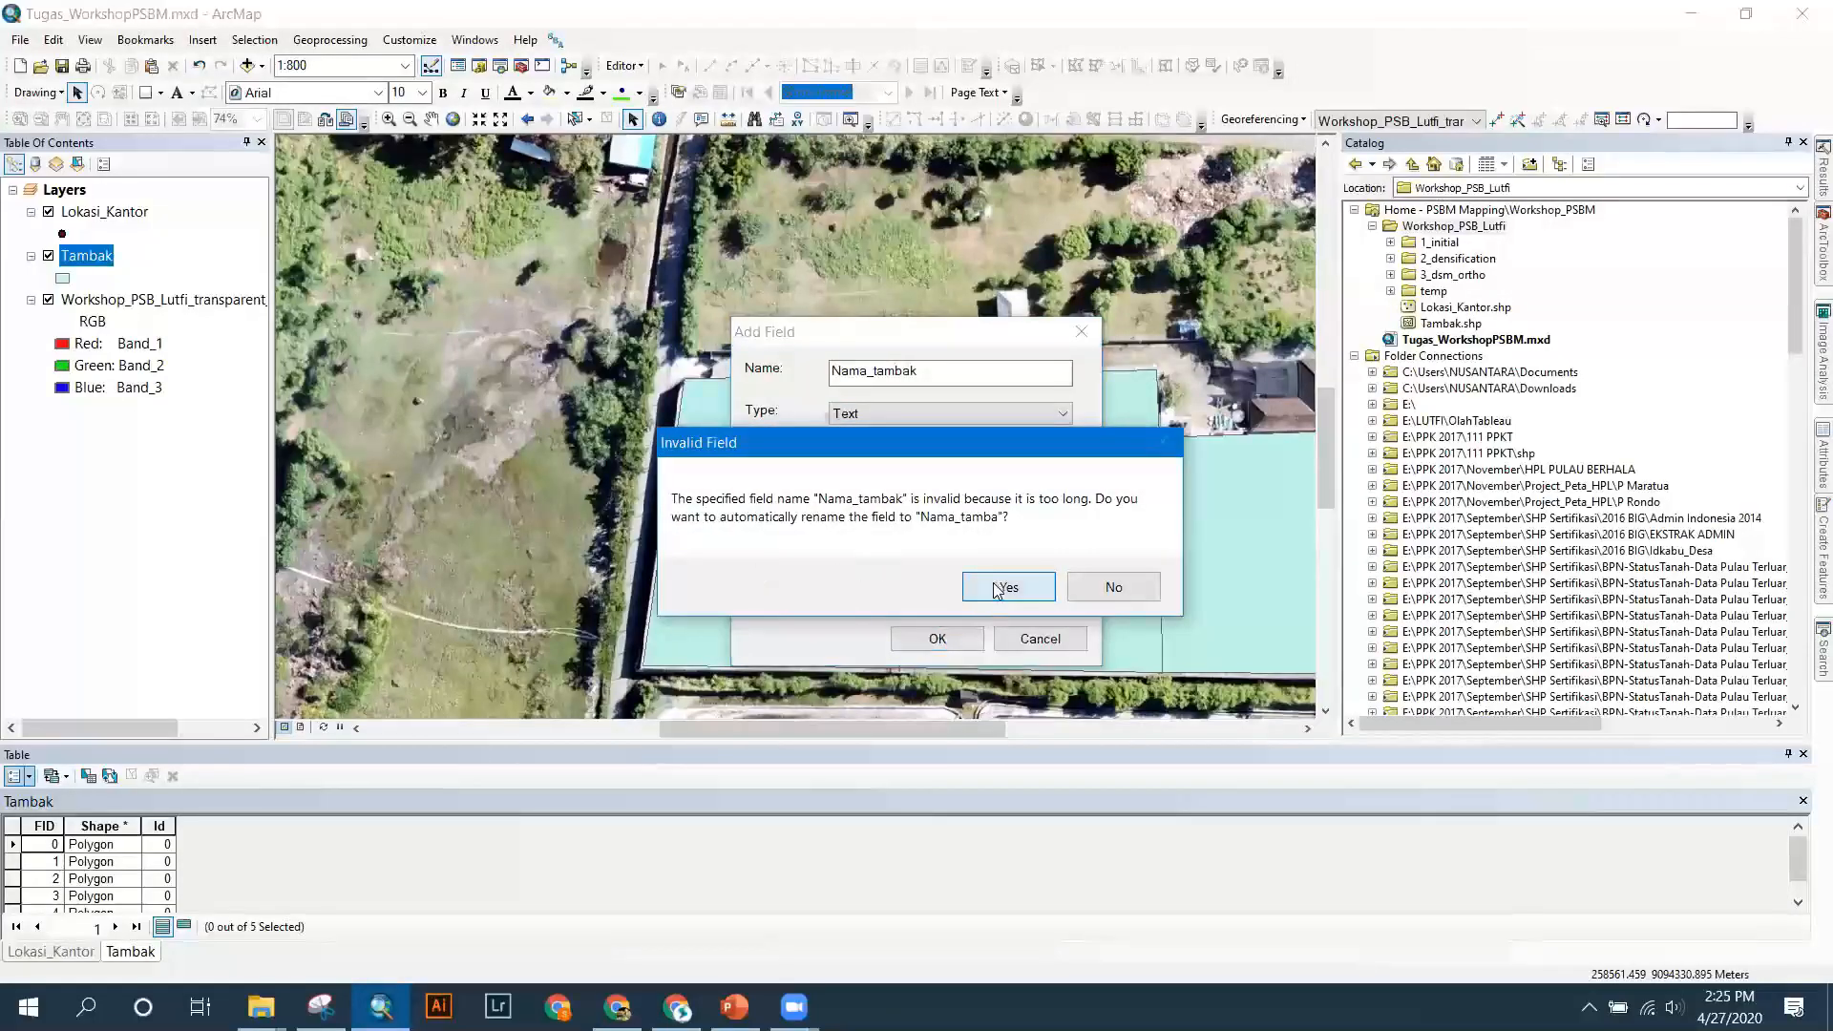
click(1000, 602)
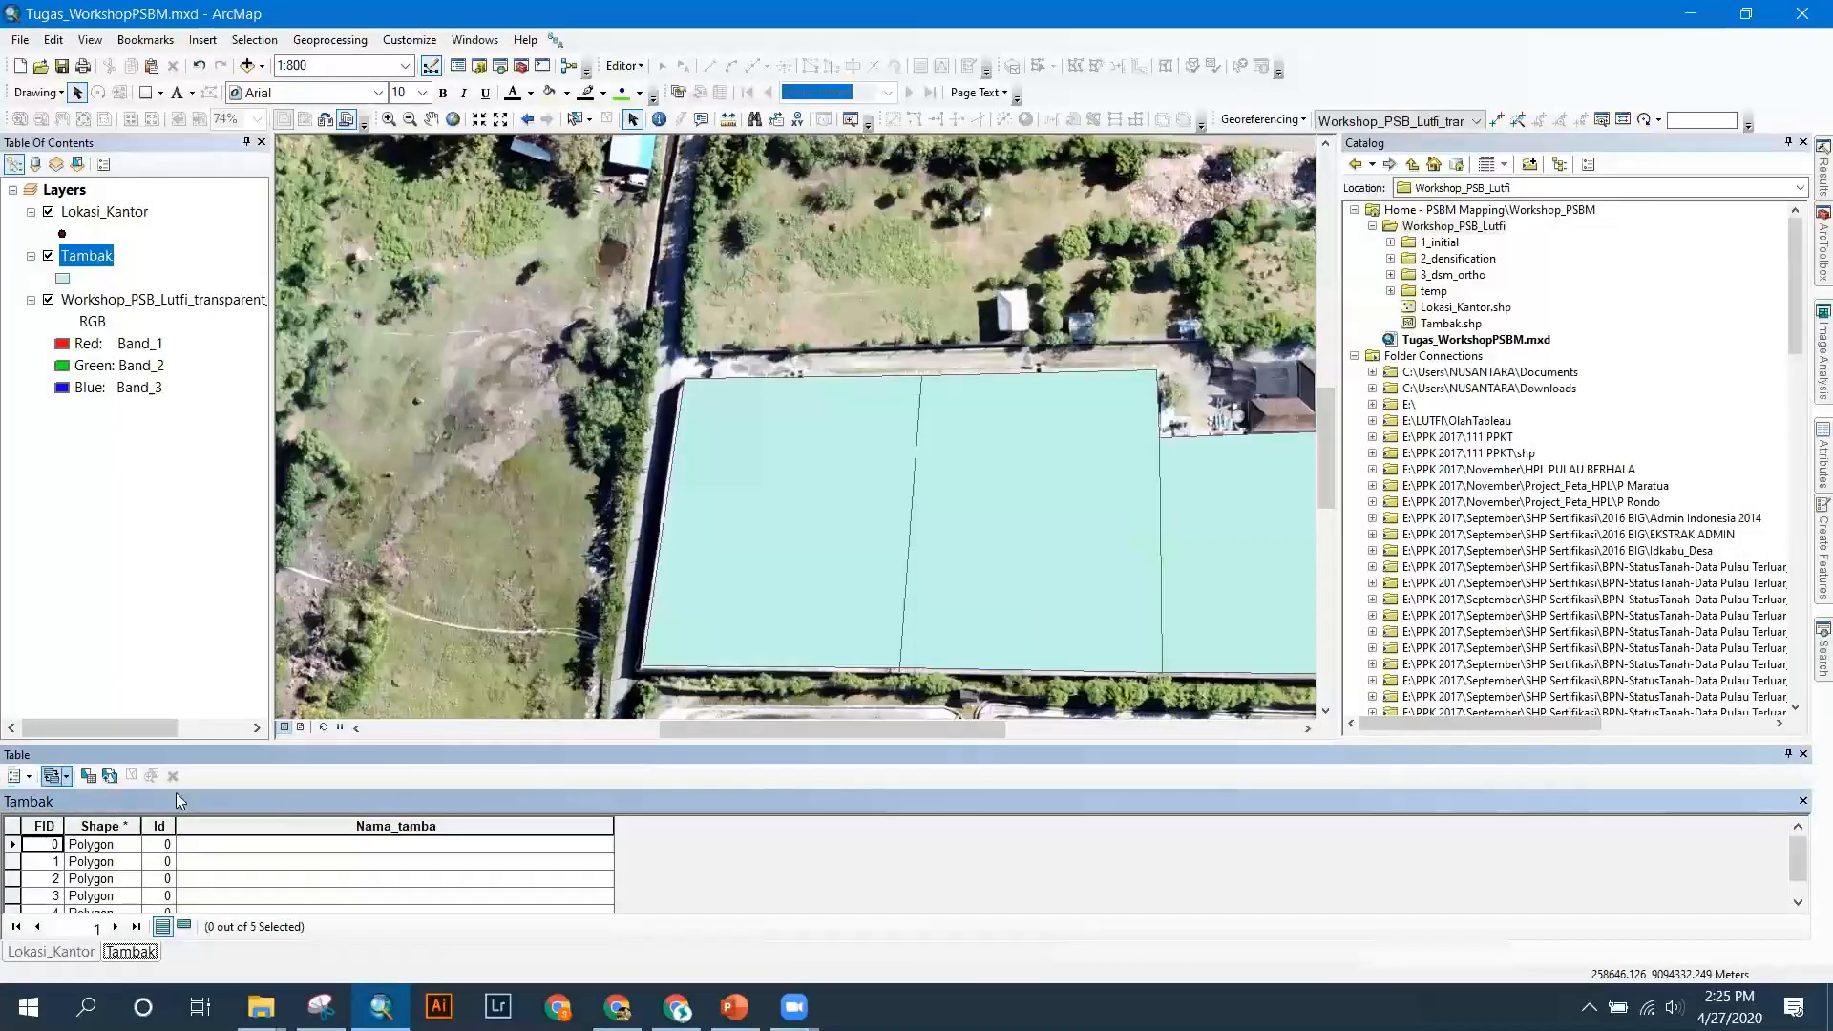
Add a Double field named Luasan_m2 to the Tambak attribute table.
click(12, 778)
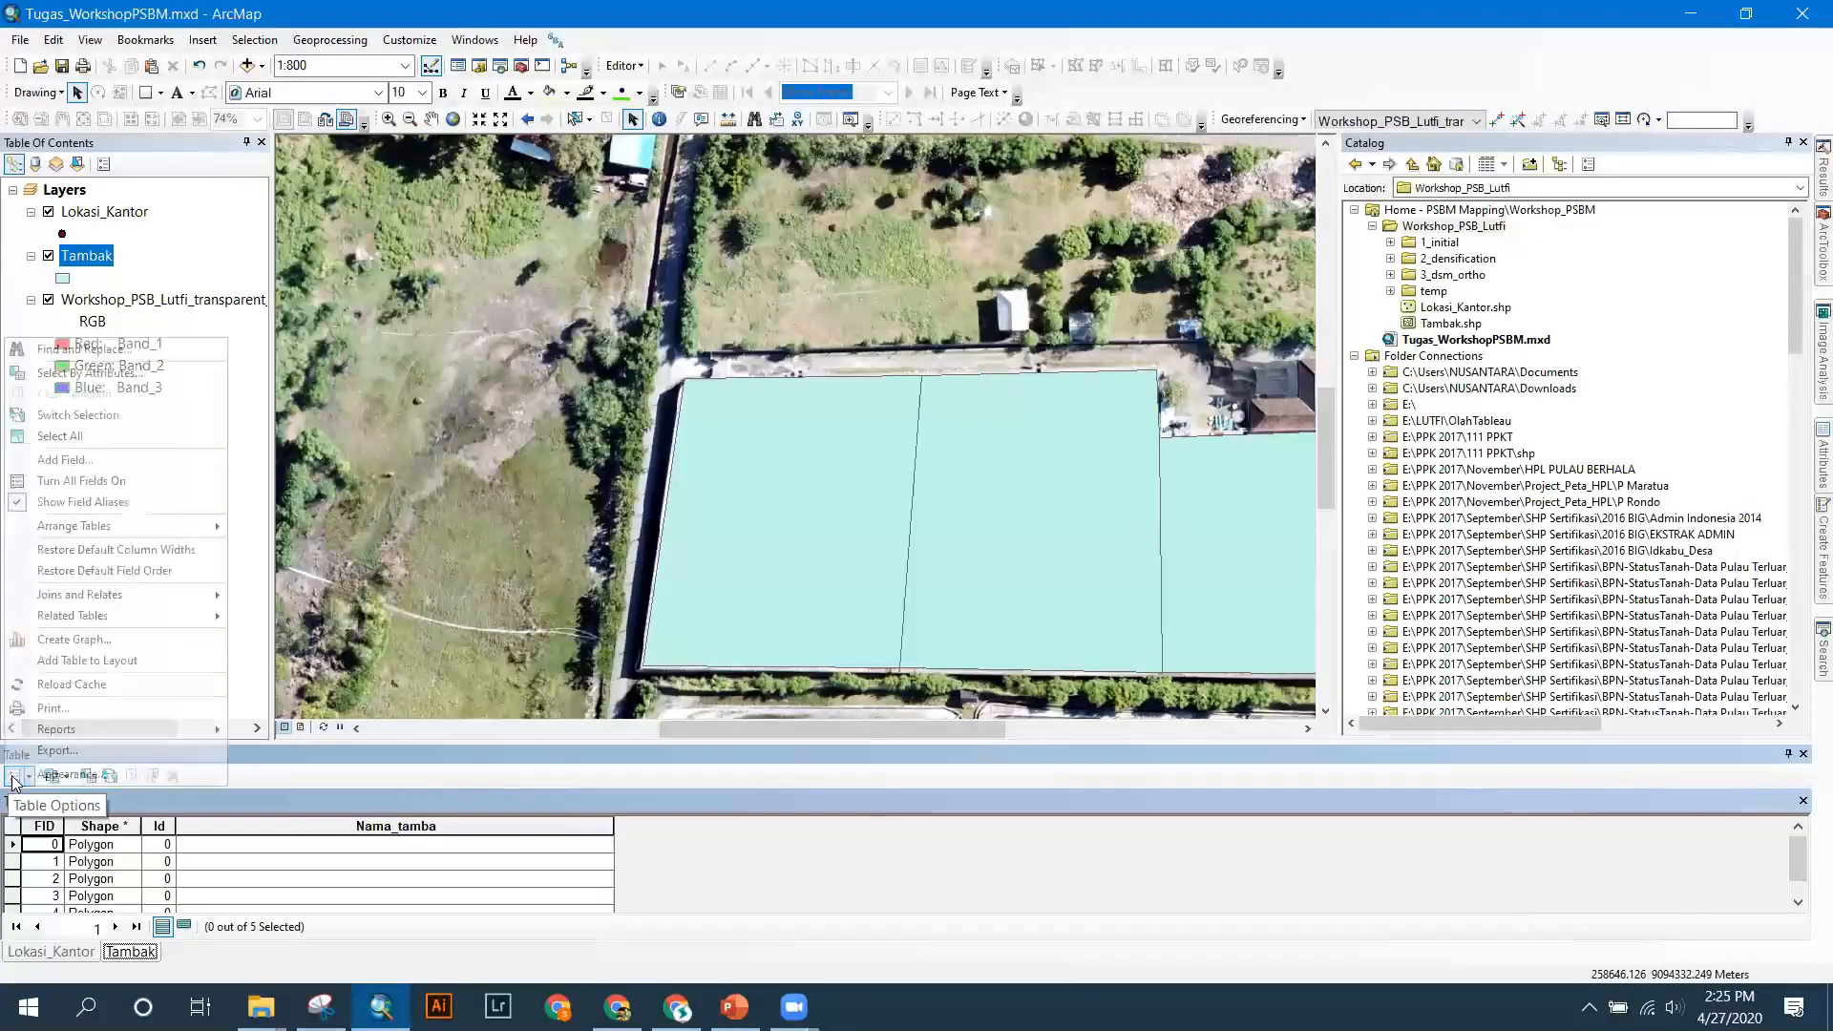
click(65, 461)
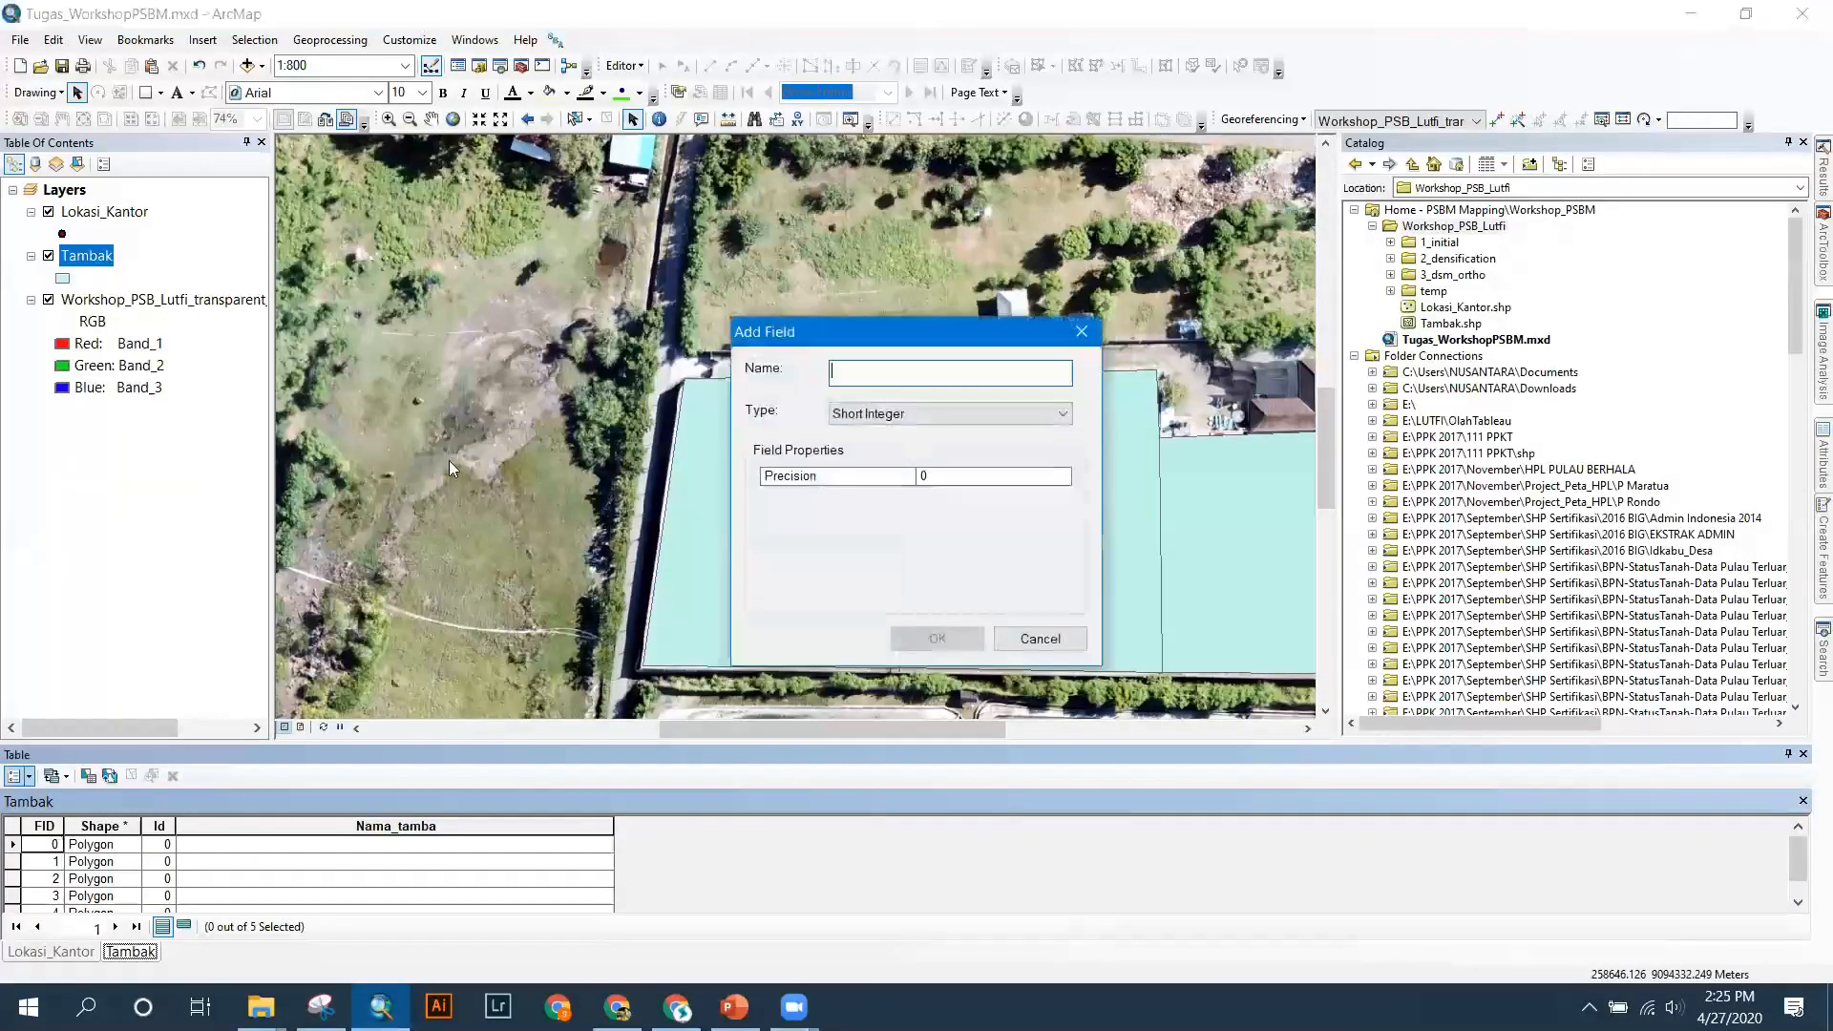
click(869, 416)
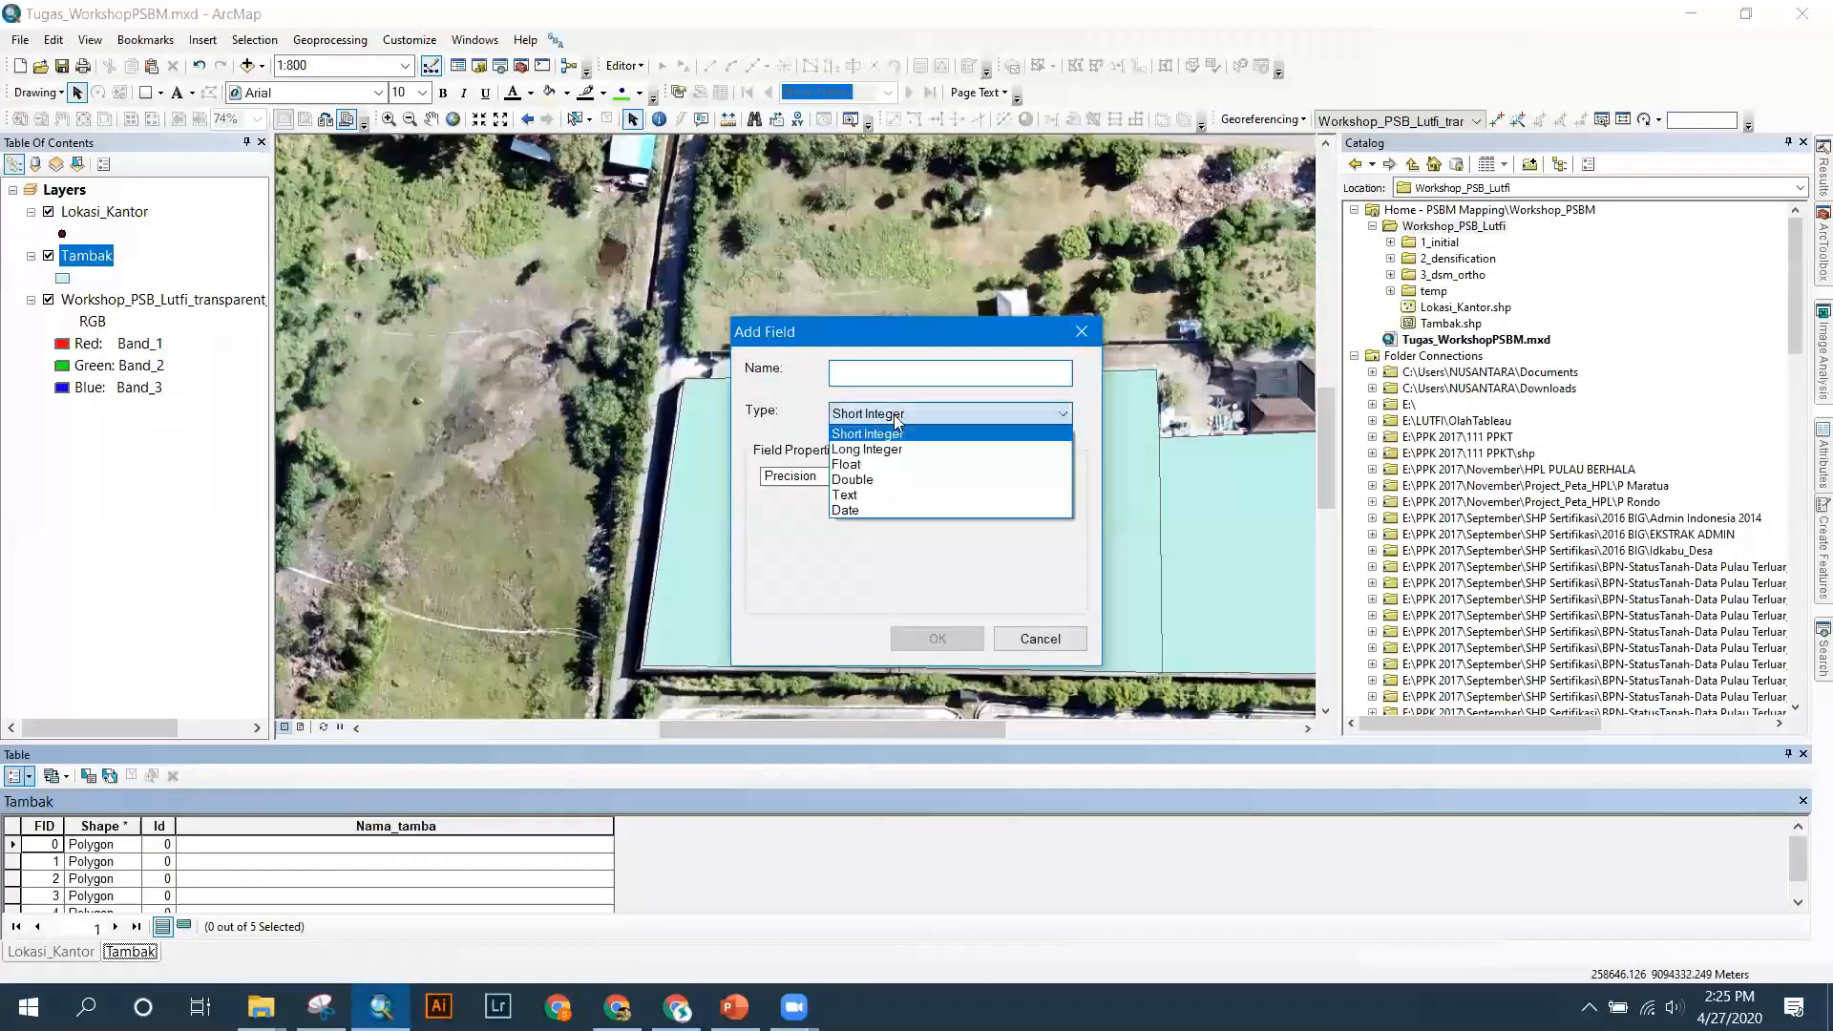
click(884, 479)
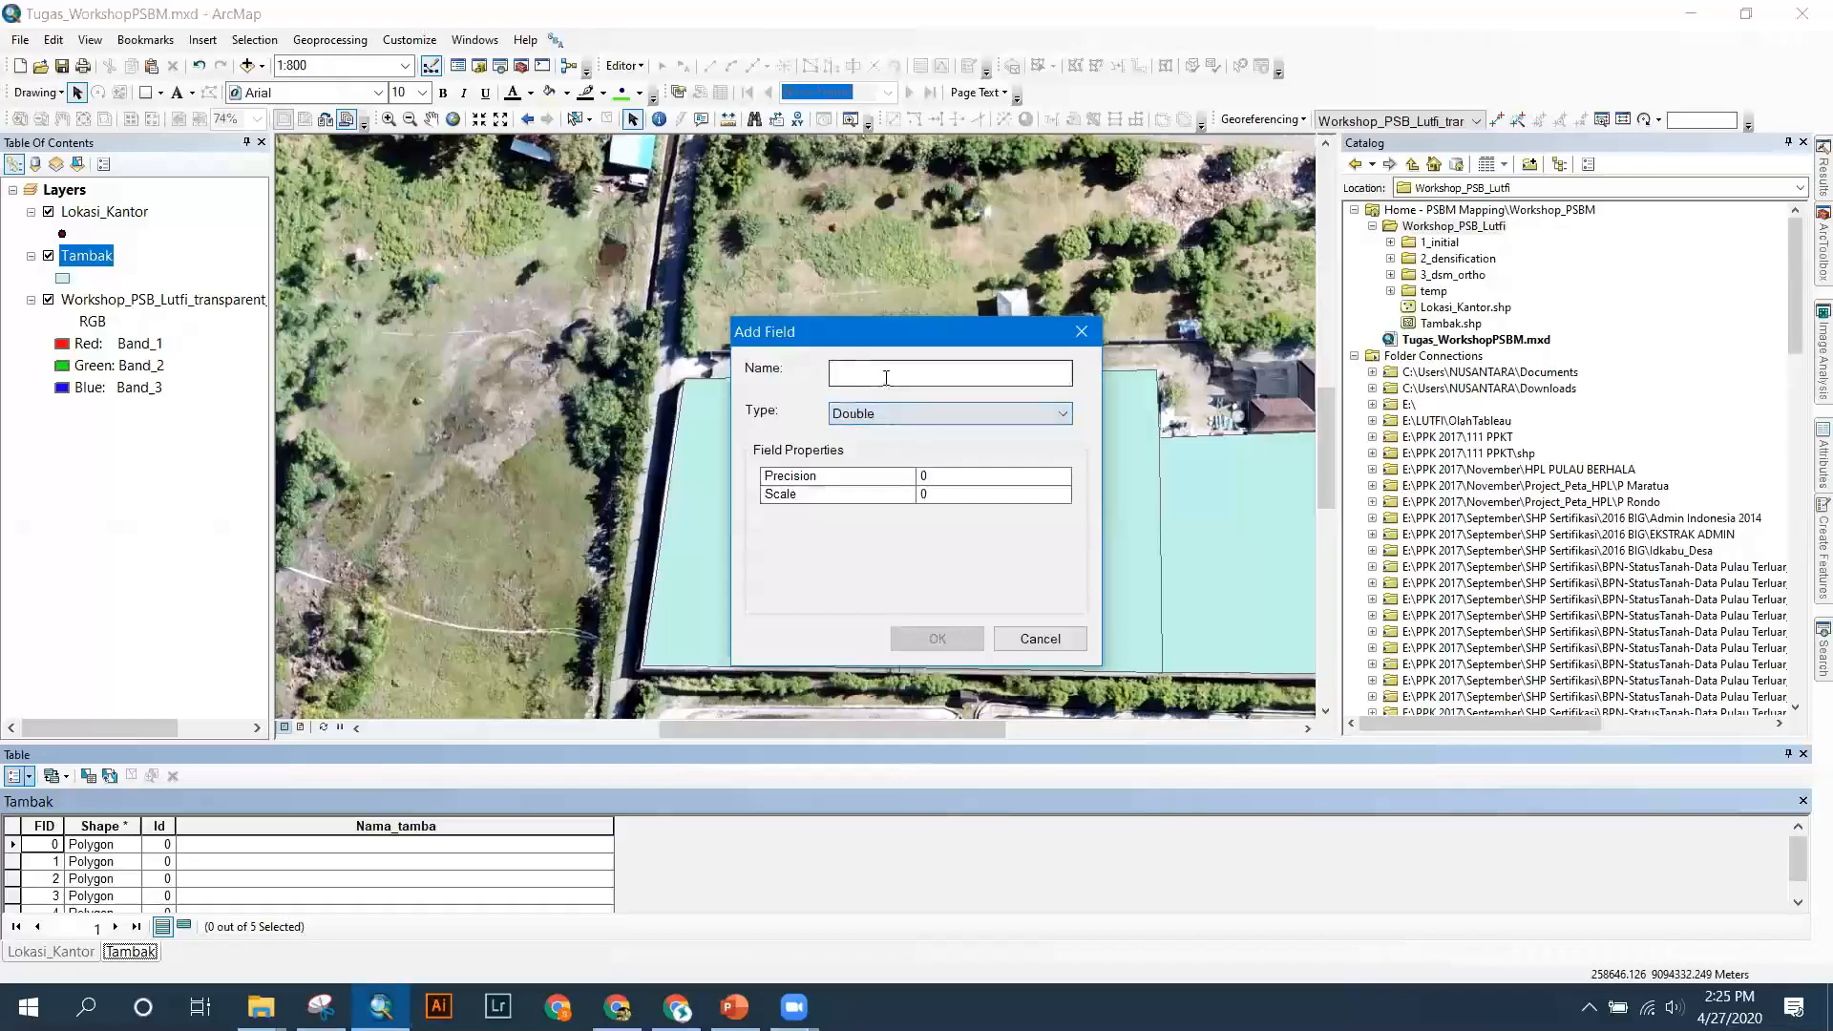
click(867, 370)
text(Luasan_)
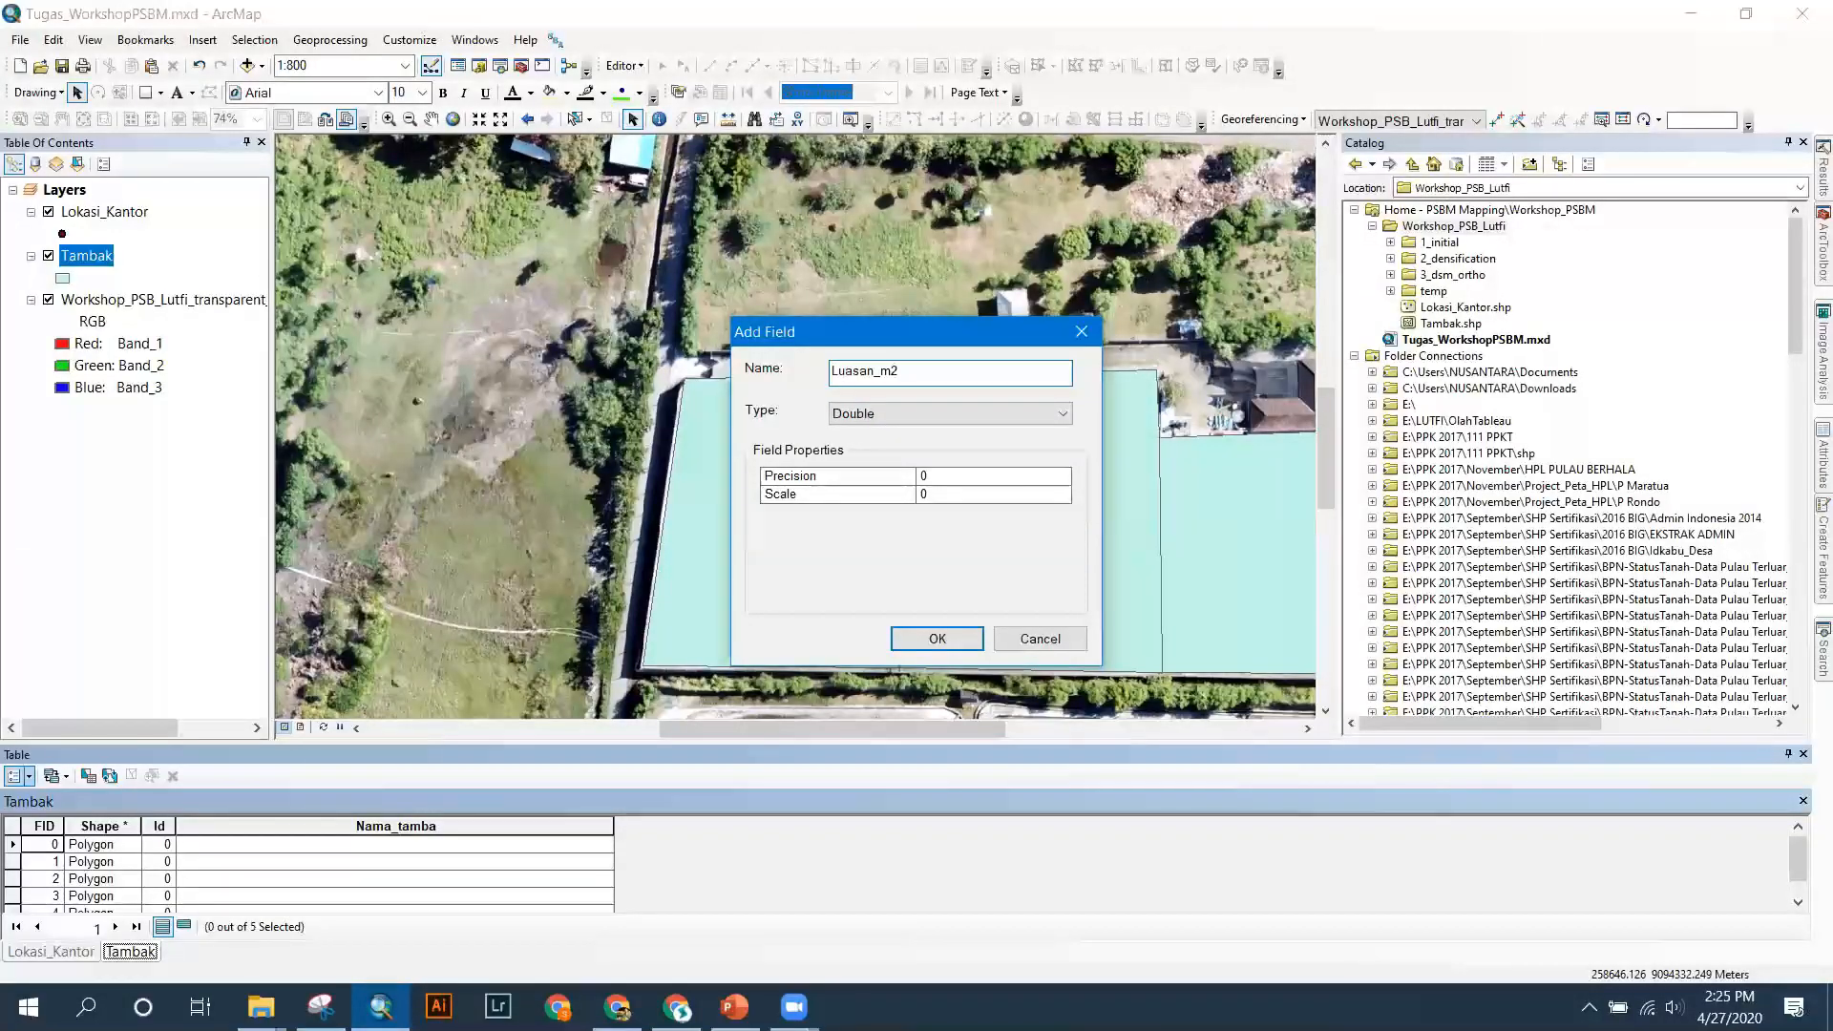
text(h)
key(BackSpace)
text(m2)
click(955, 637)
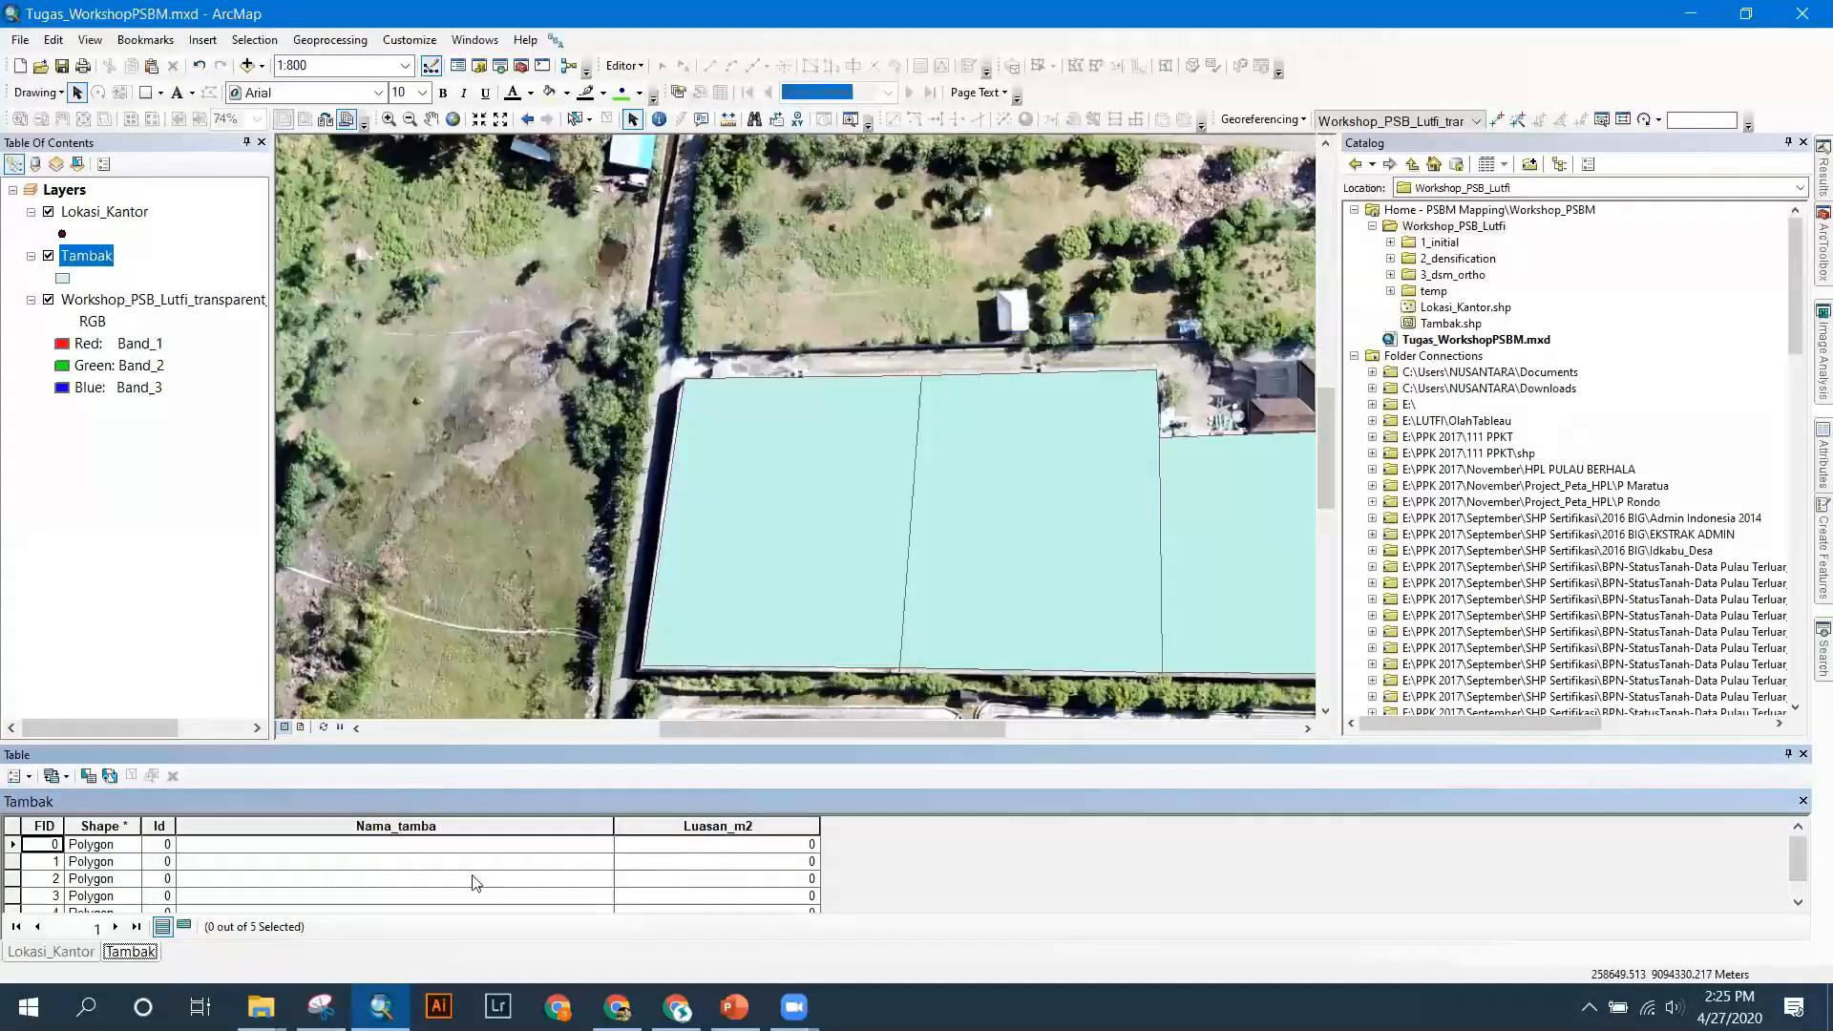
Start an edit session and enter Tambak A as the Nama_tamba value of the westernmost pond polygon.
click(624, 65)
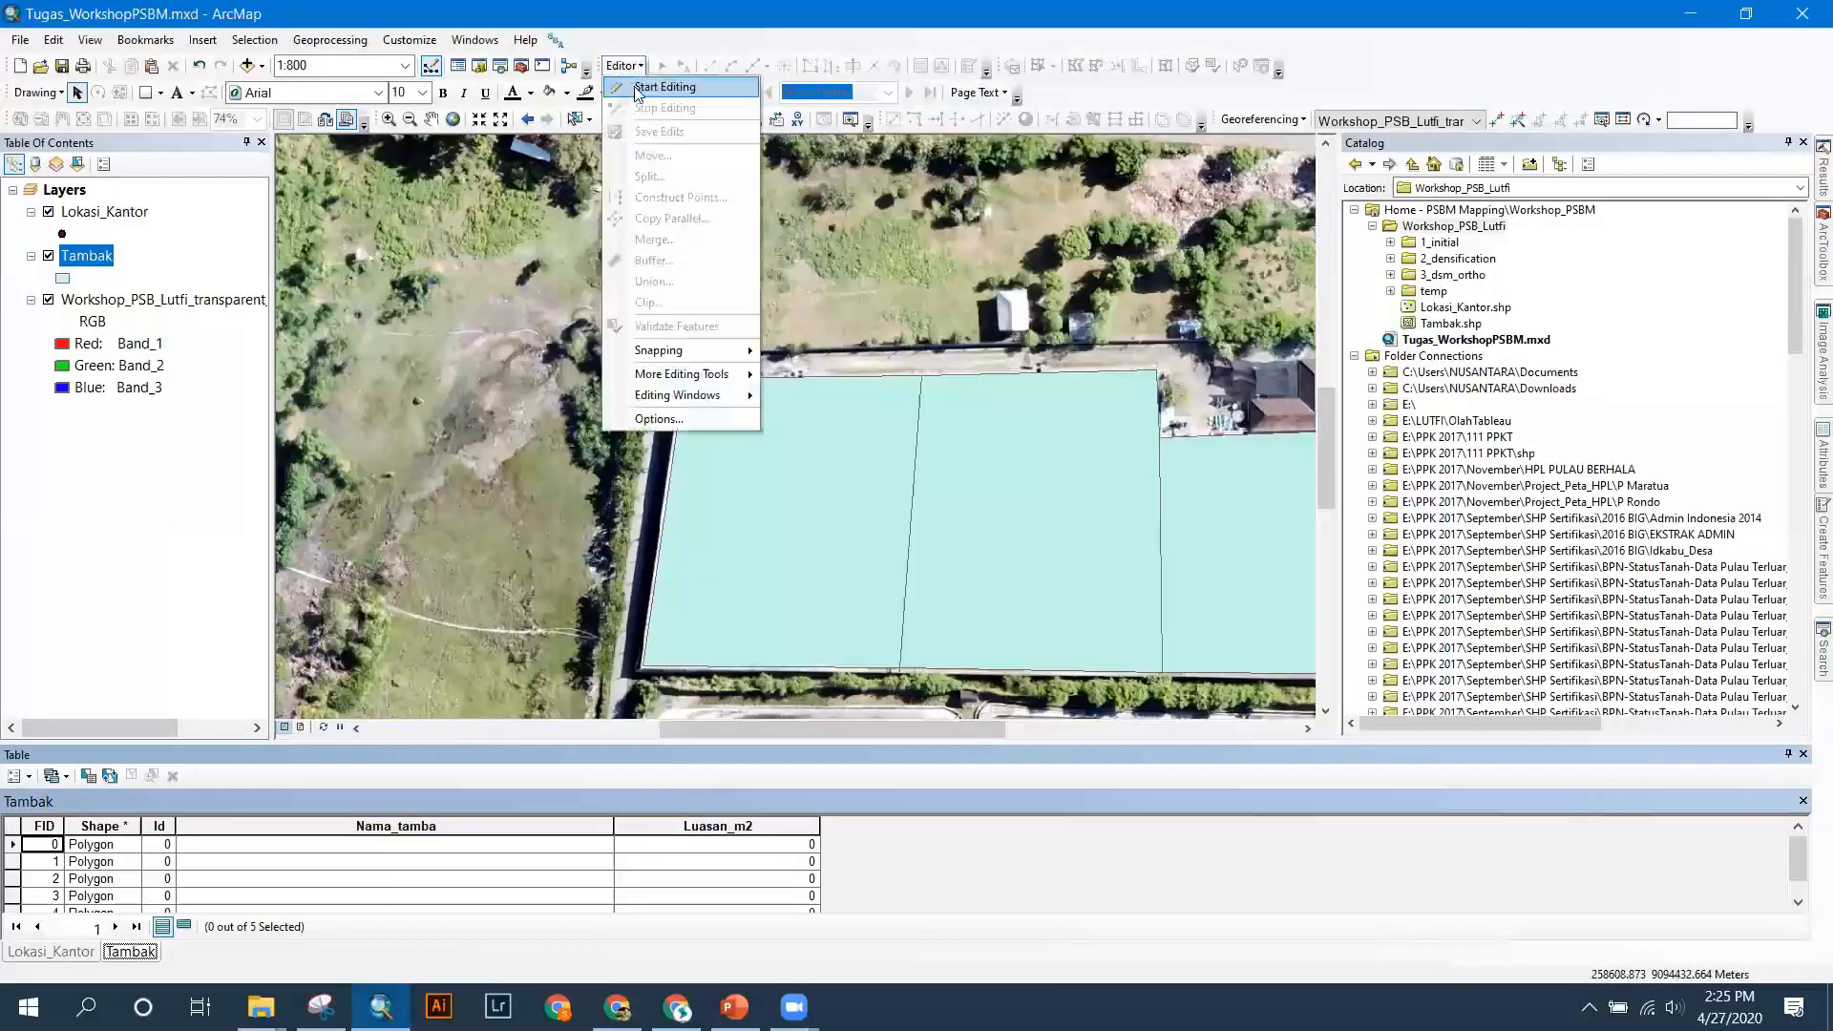
click(659, 87)
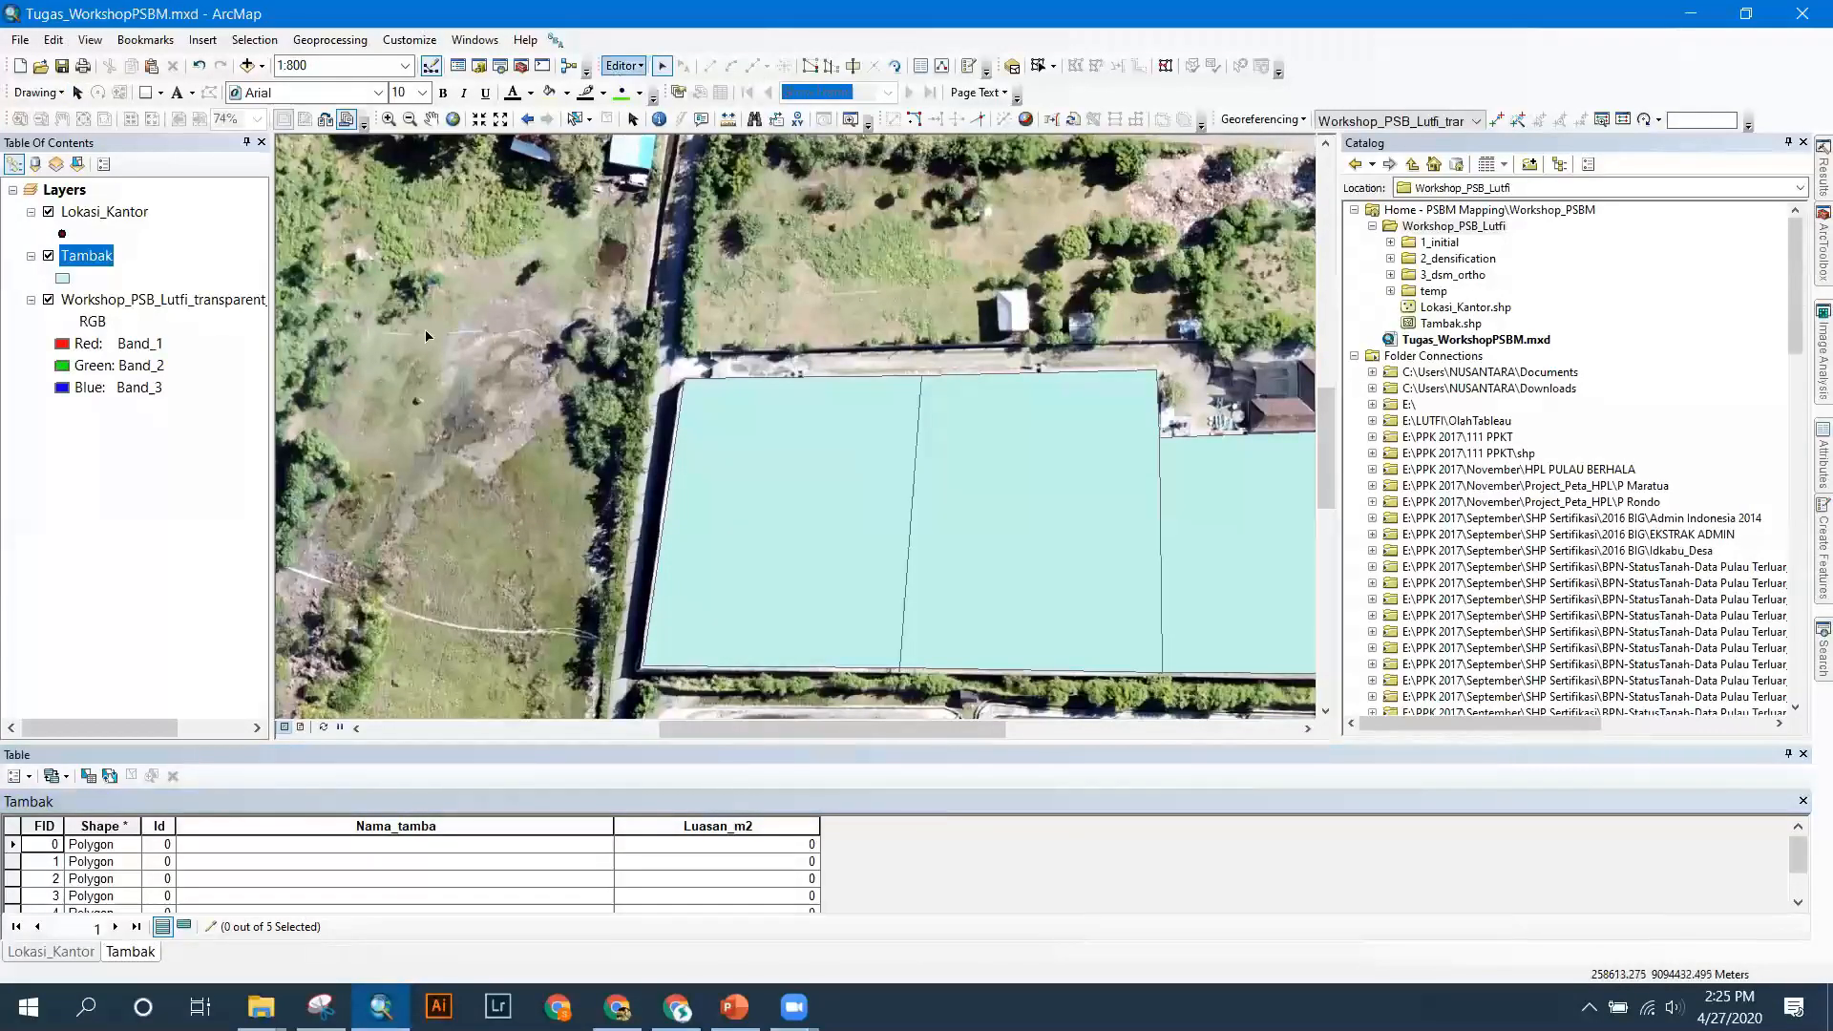
click(223, 846)
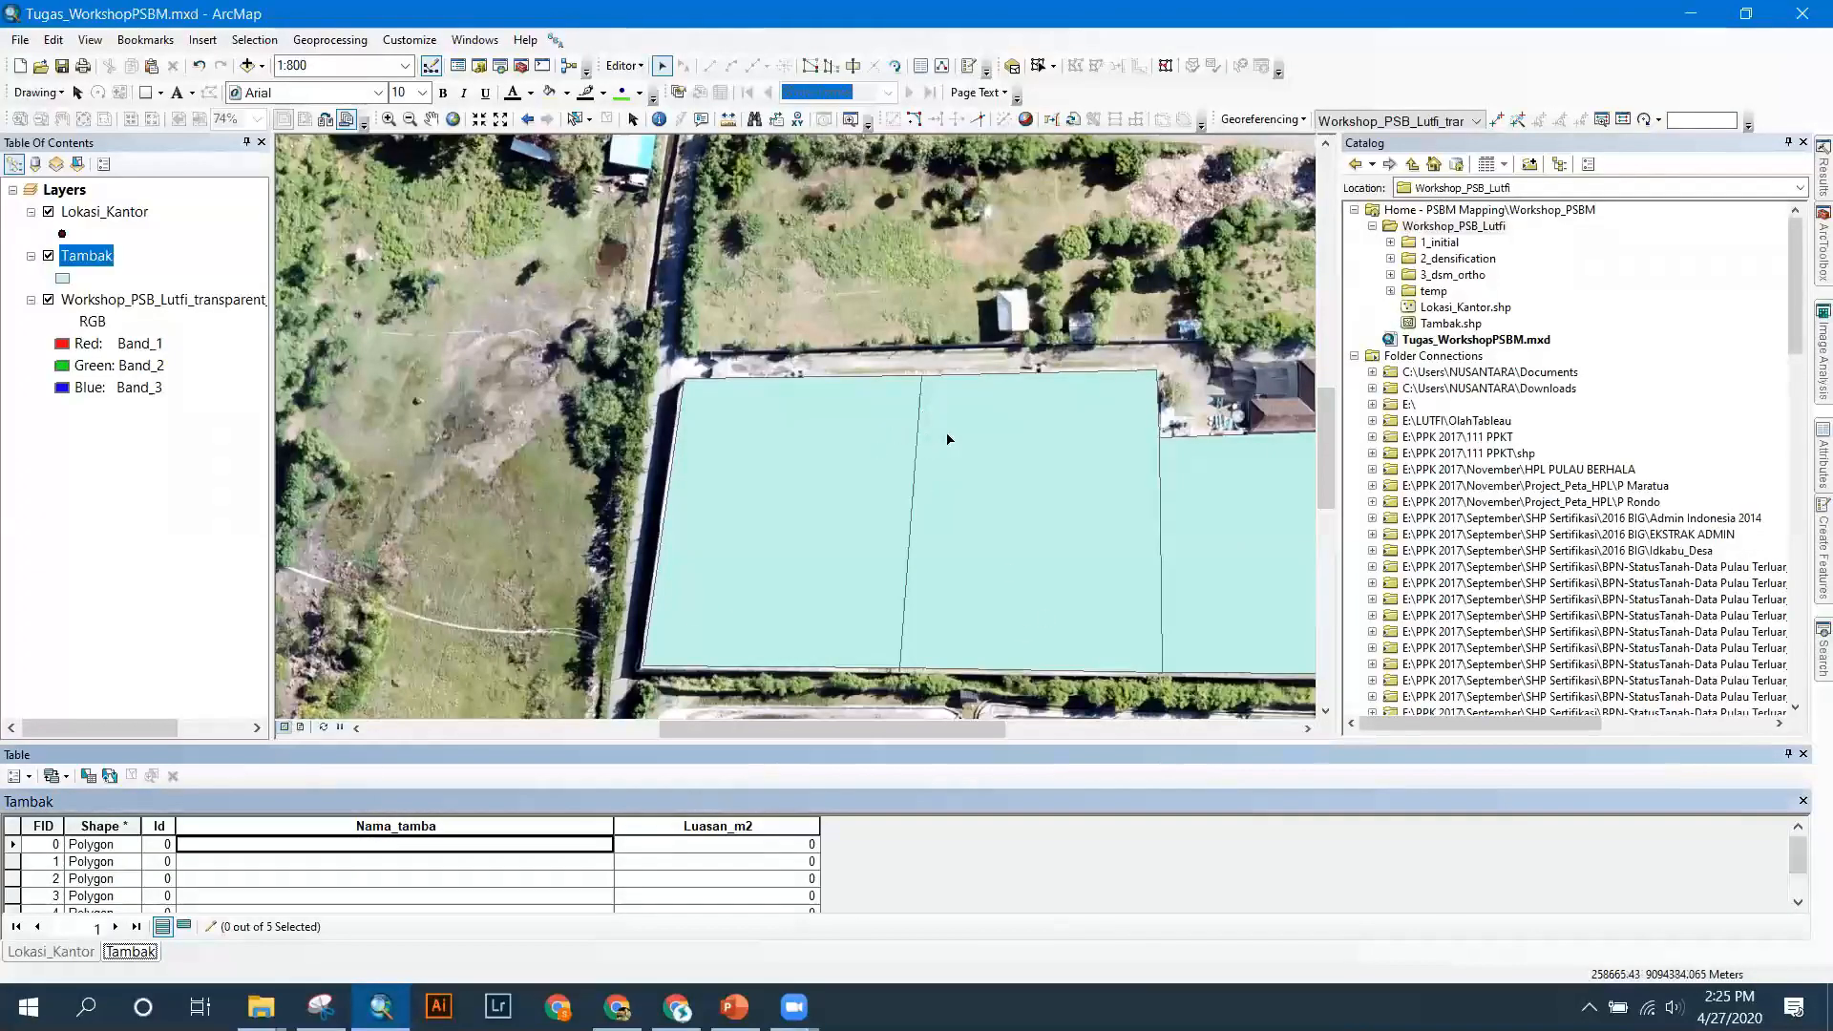
drag(848, 729, 930, 727)
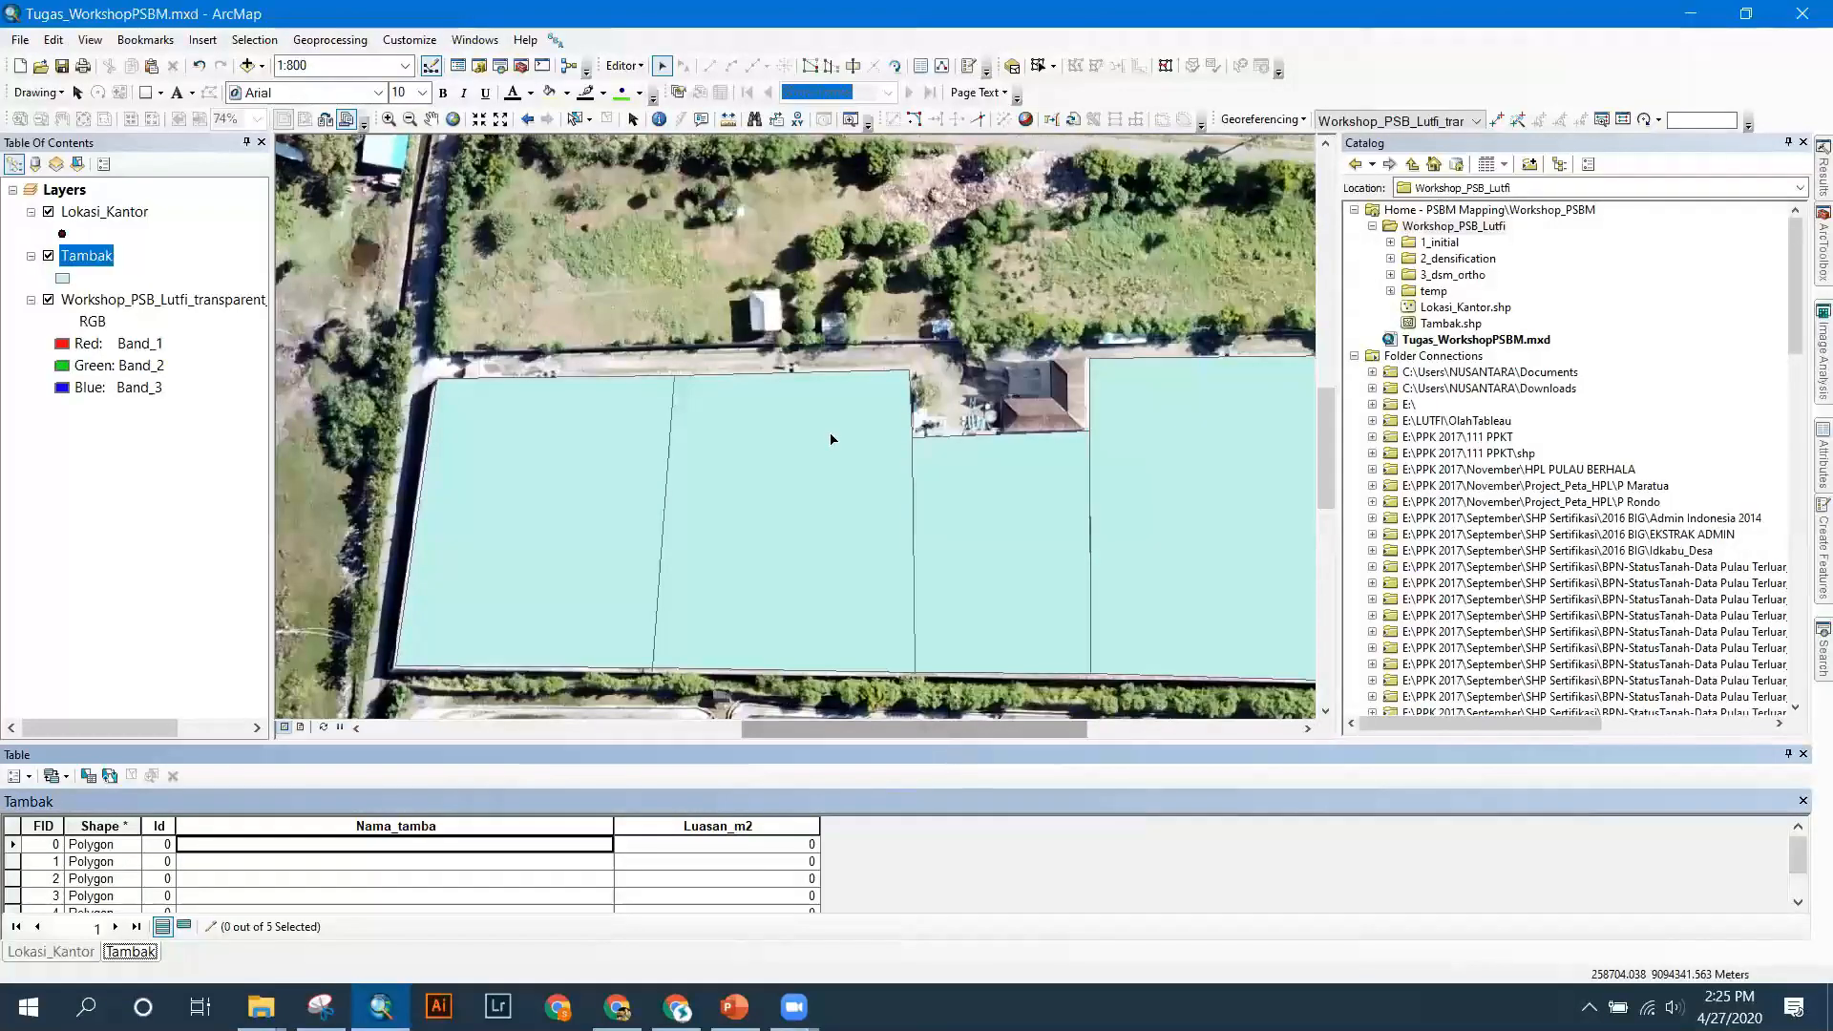
scroll(831, 439, down, 1)
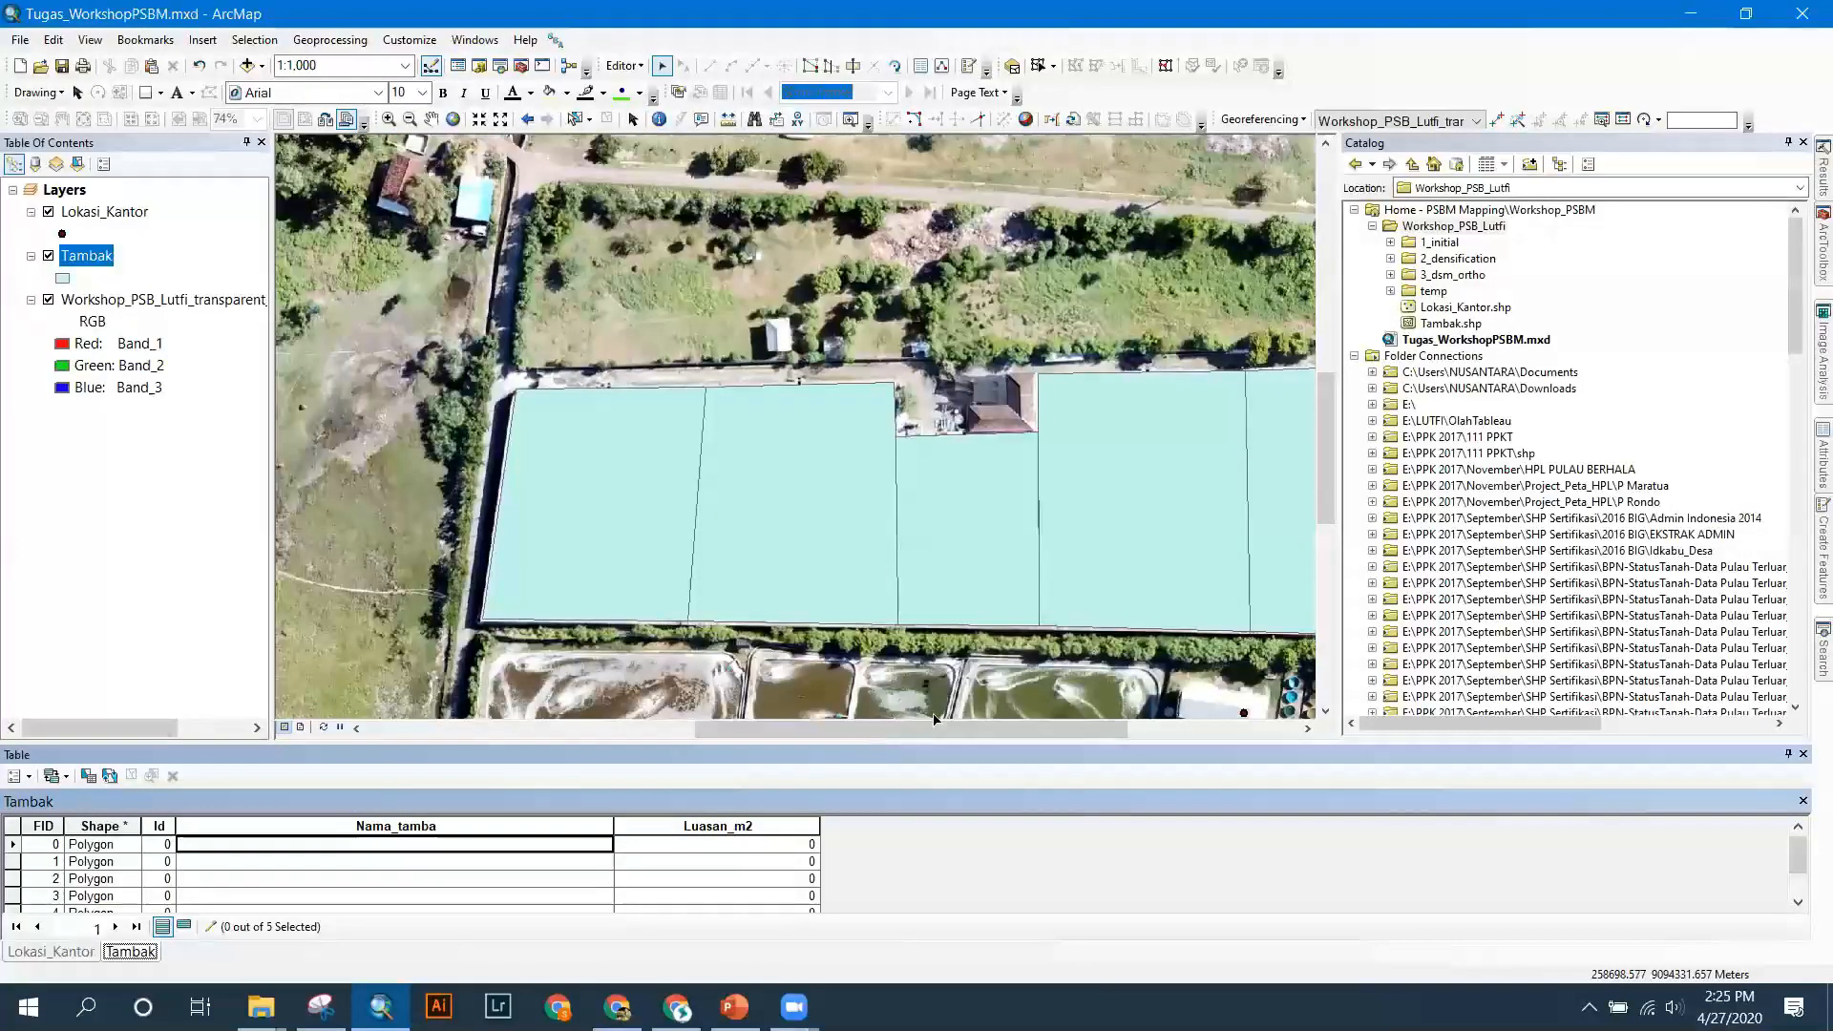
drag(934, 718, 737, 711)
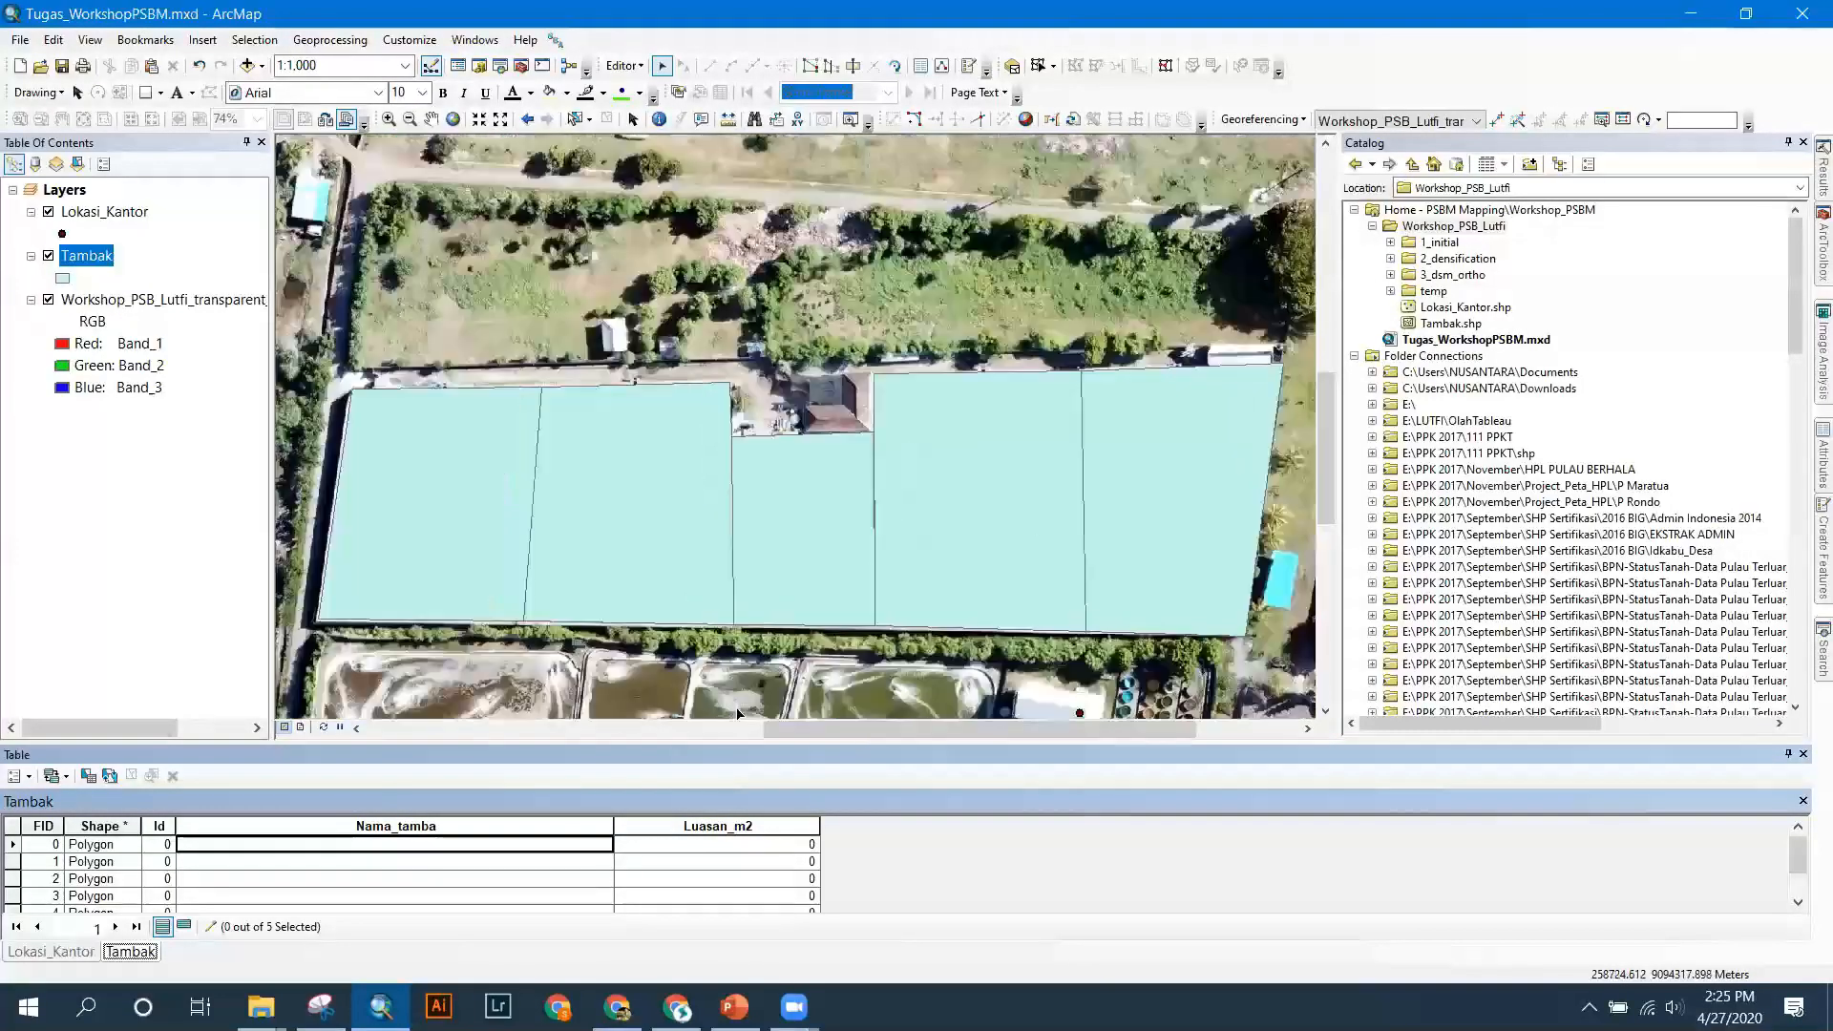
click(11, 845)
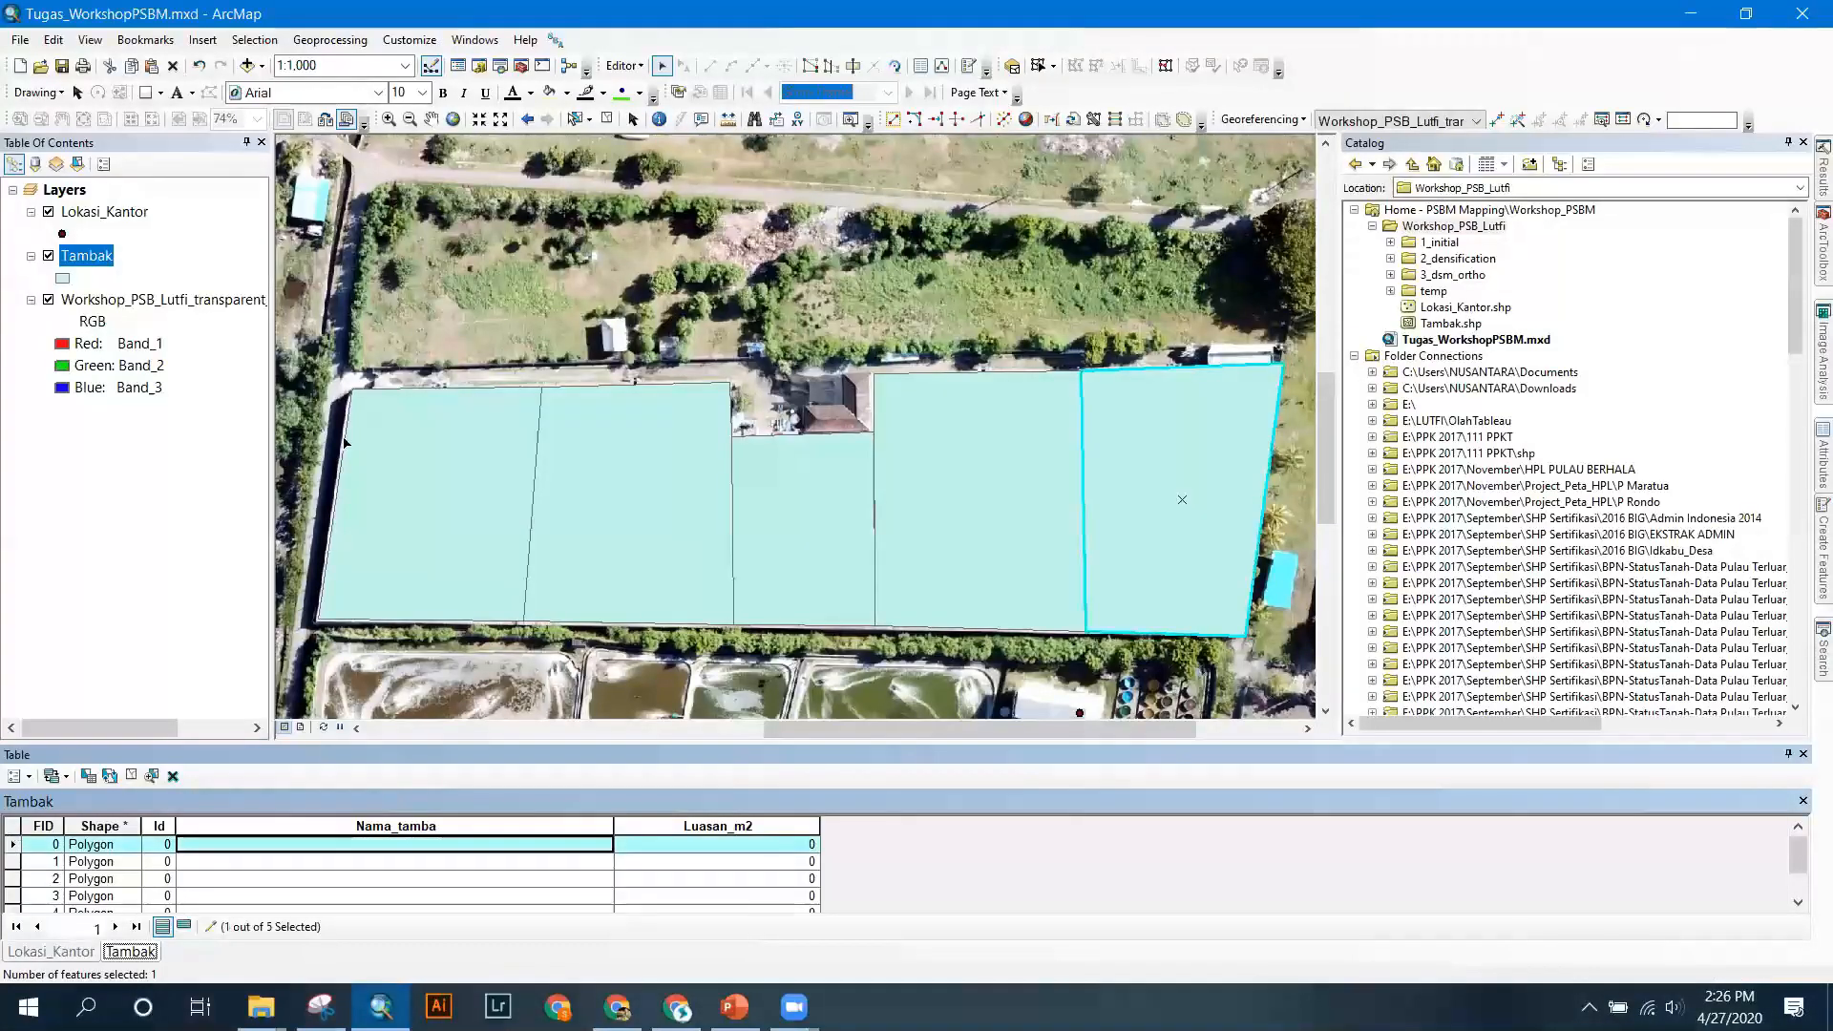
click(578, 120)
click(449, 394)
click(420, 561)
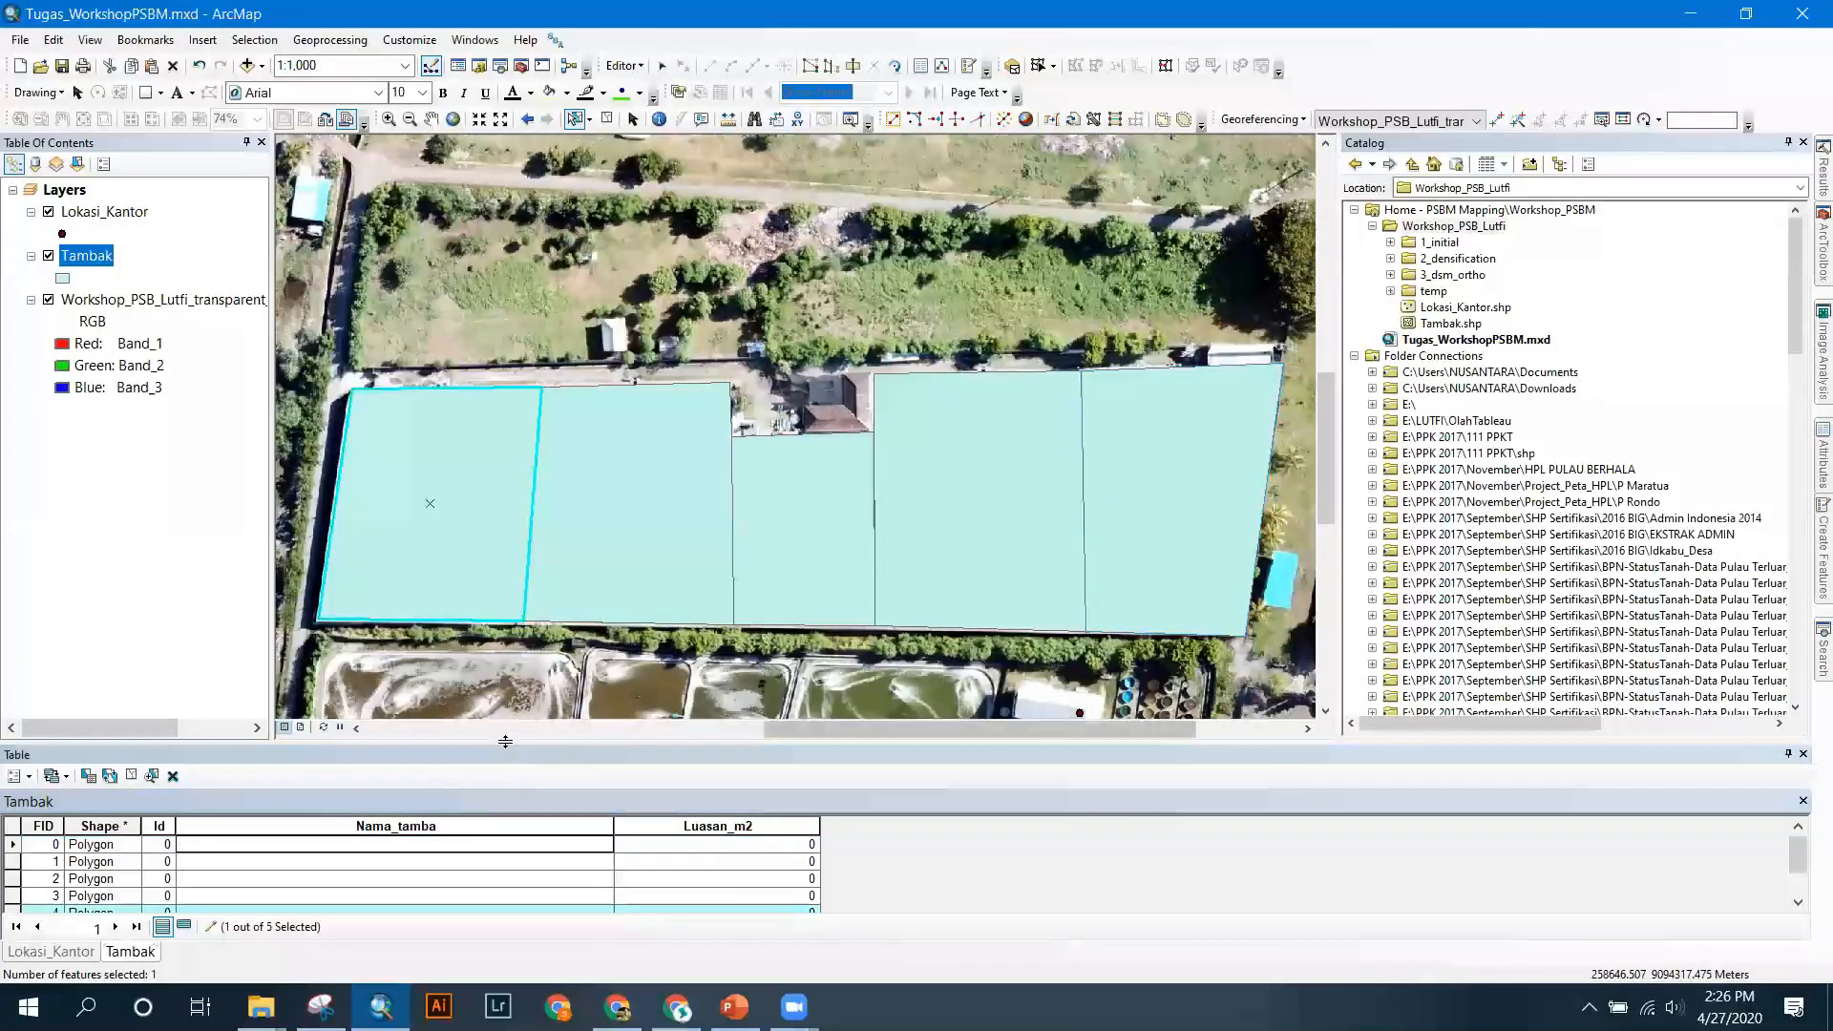
drag(505, 742, 505, 690)
click(231, 861)
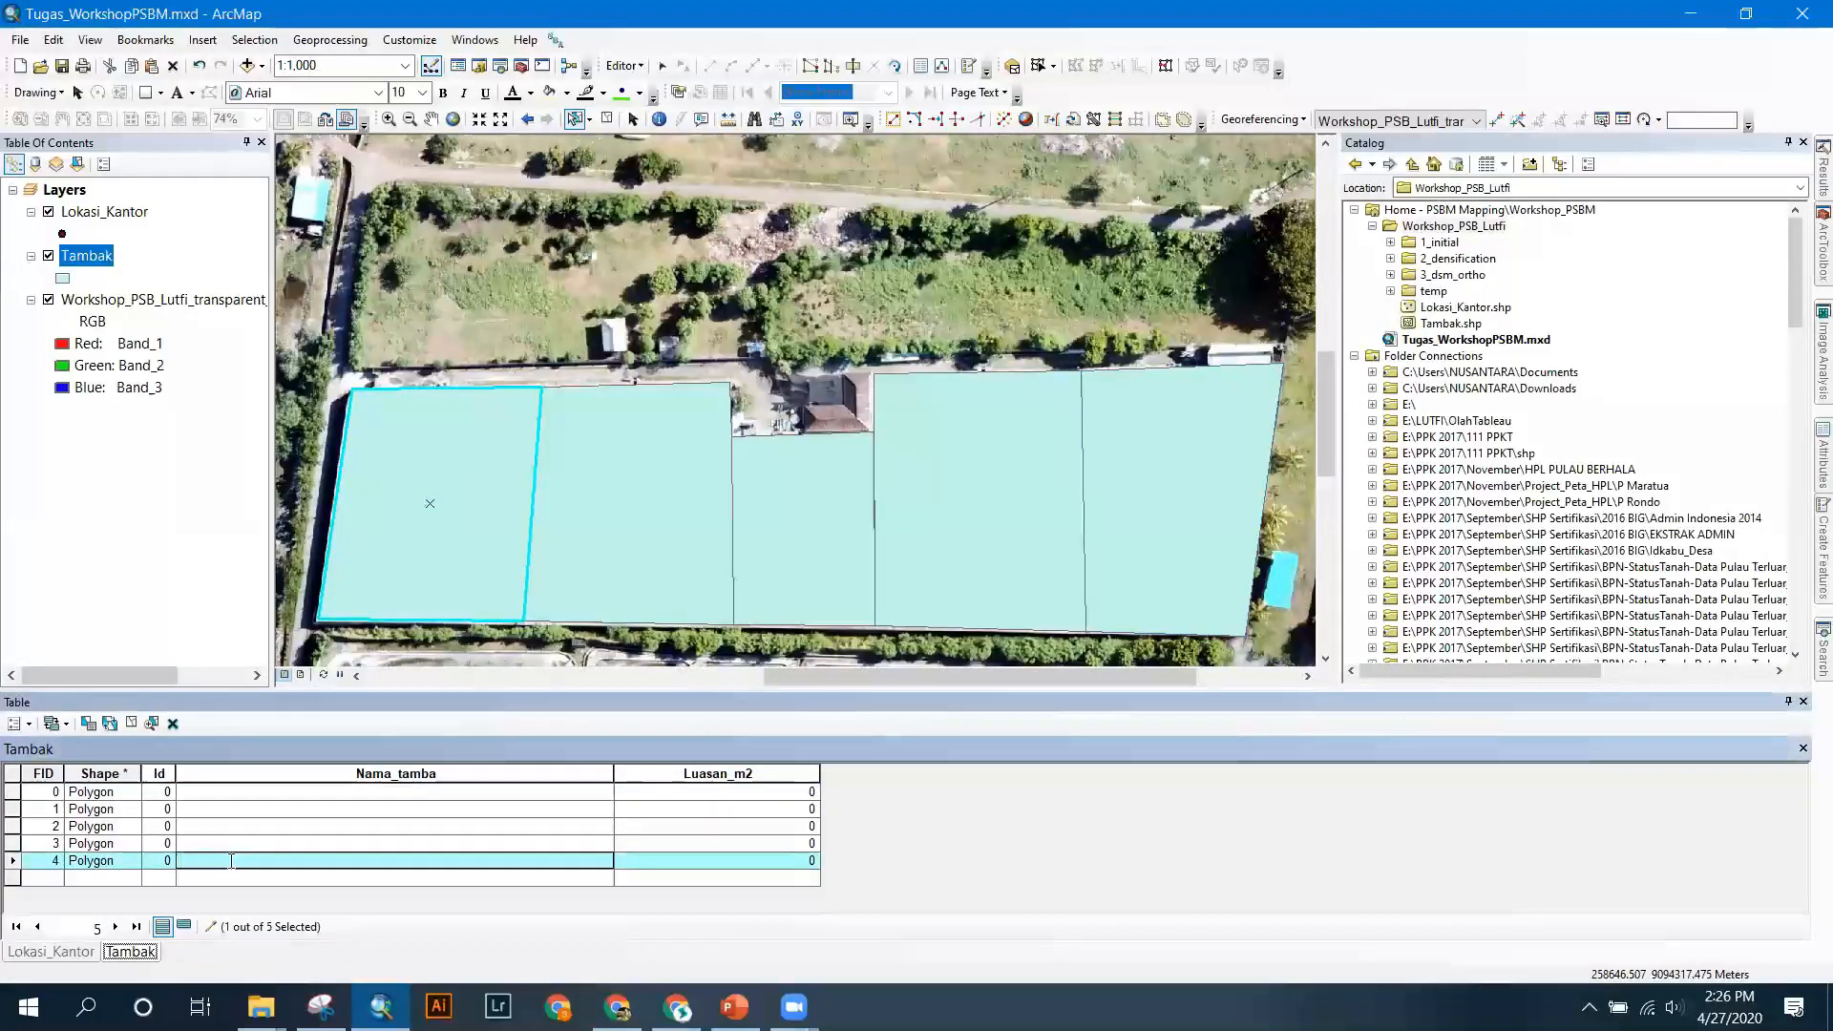
text(Tambak A)
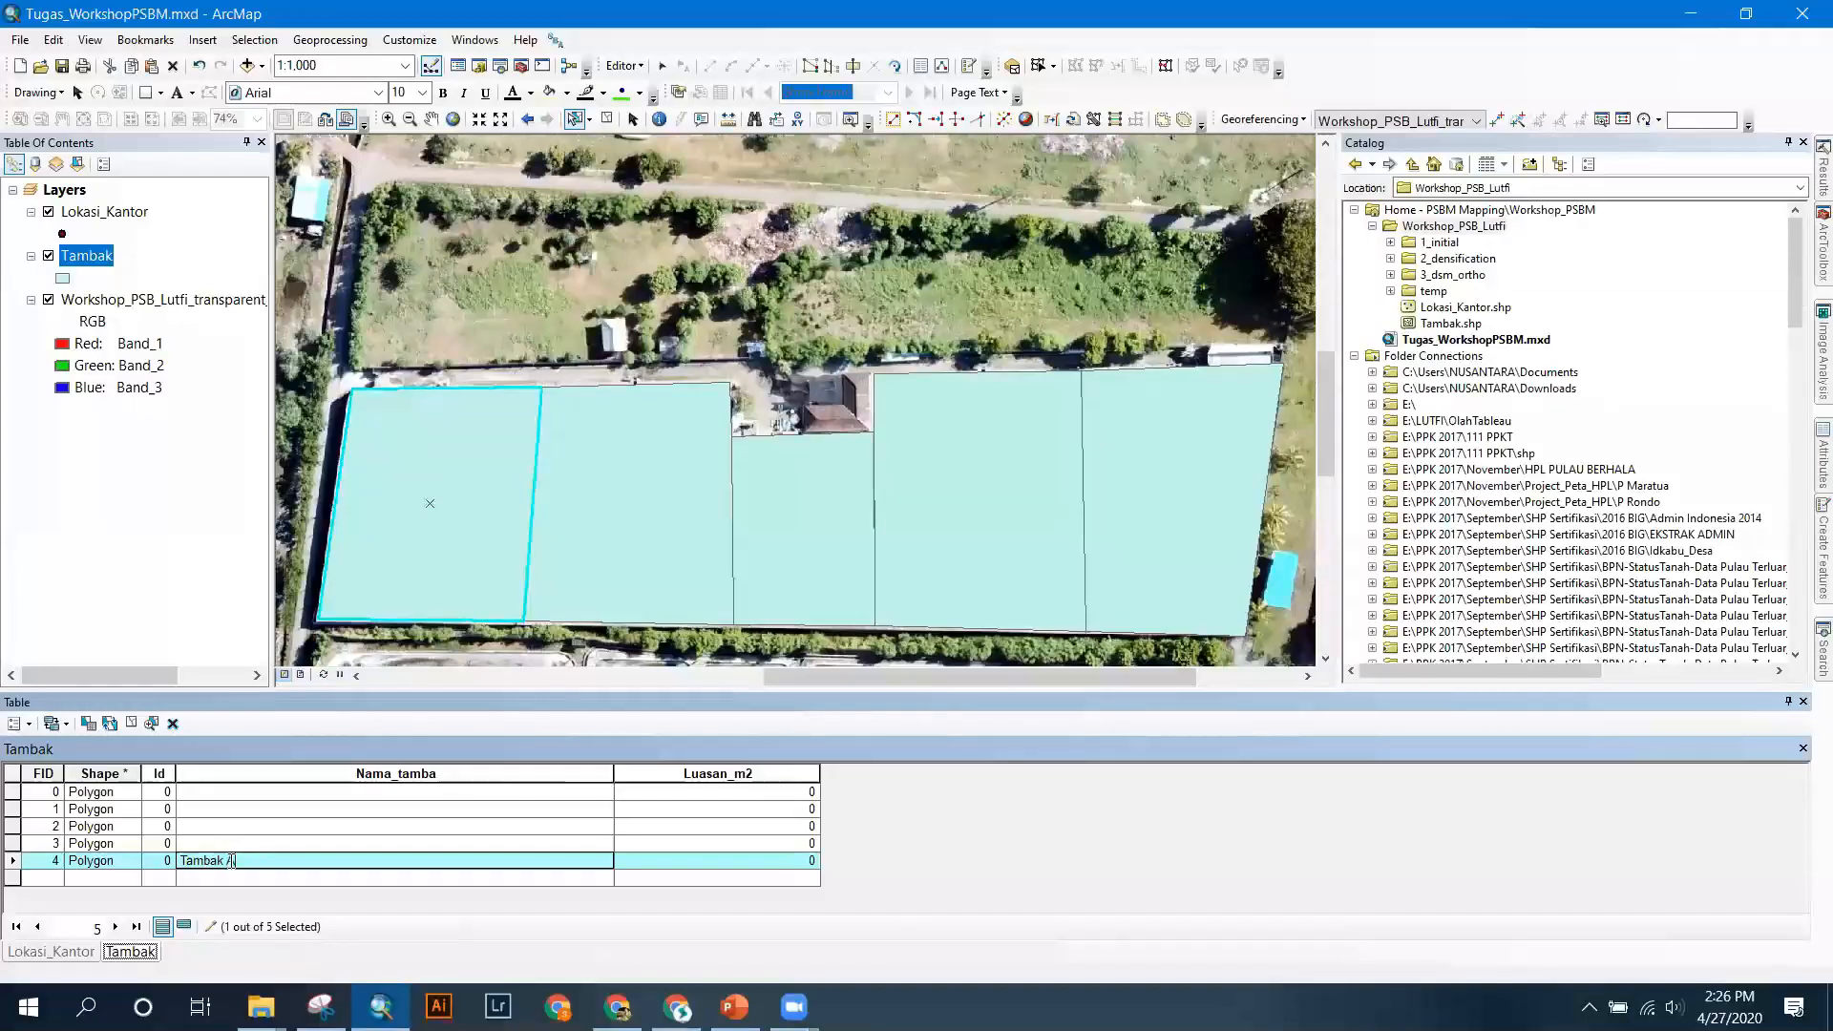
Name the second pond from the west Tambak B and the smaller pond south of the building Tambak C.
click(547, 844)
click(18, 847)
click(200, 843)
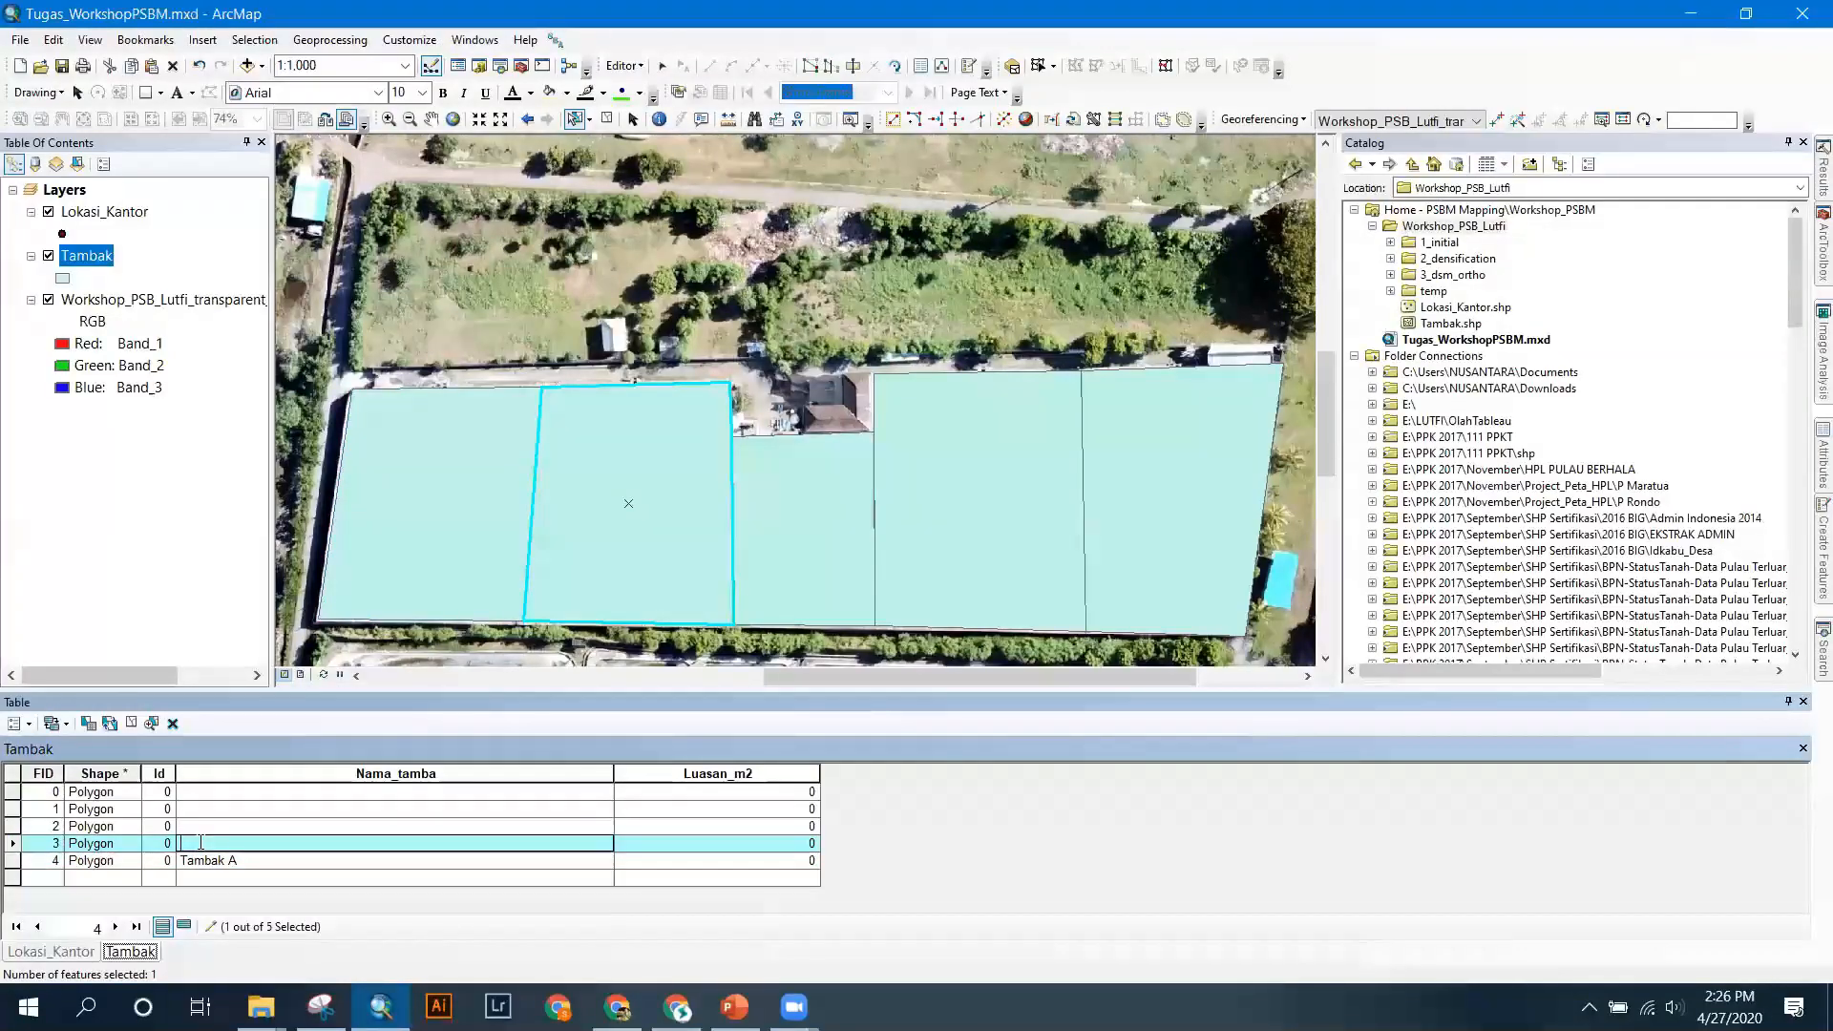
text(Tambak B)
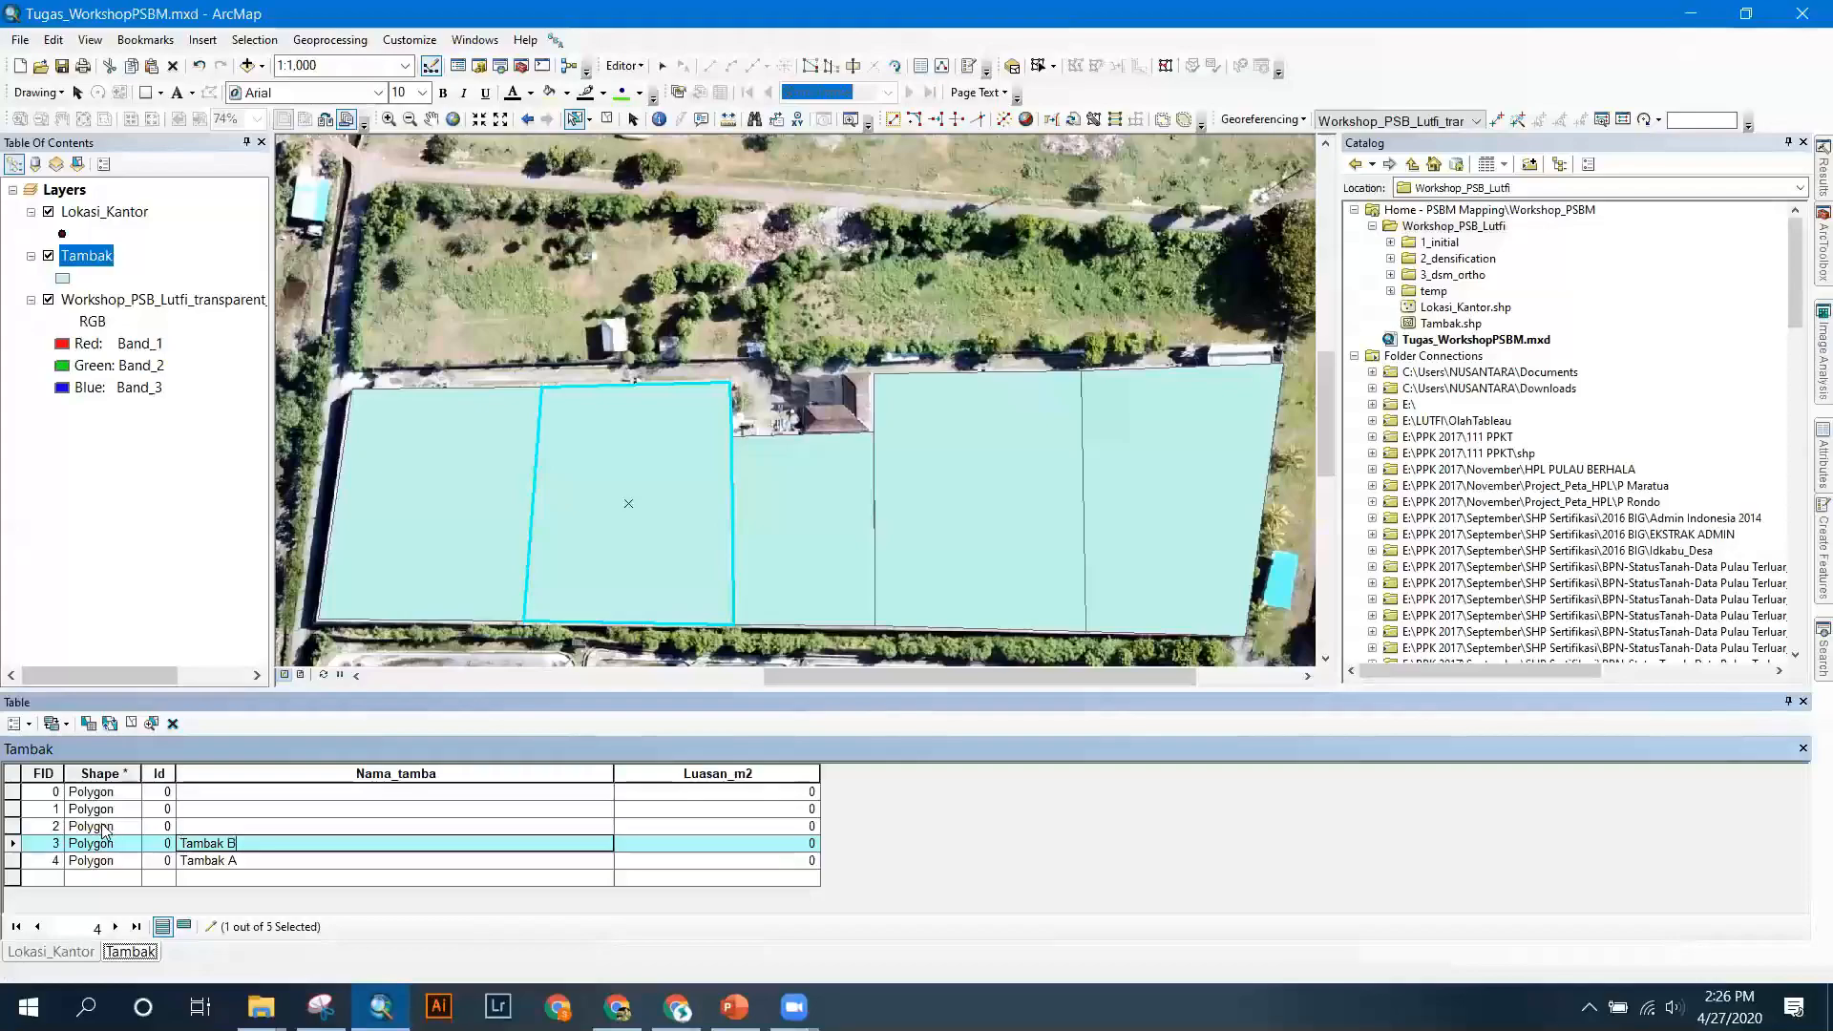
click(11, 826)
click(221, 826)
text(Tambak C)
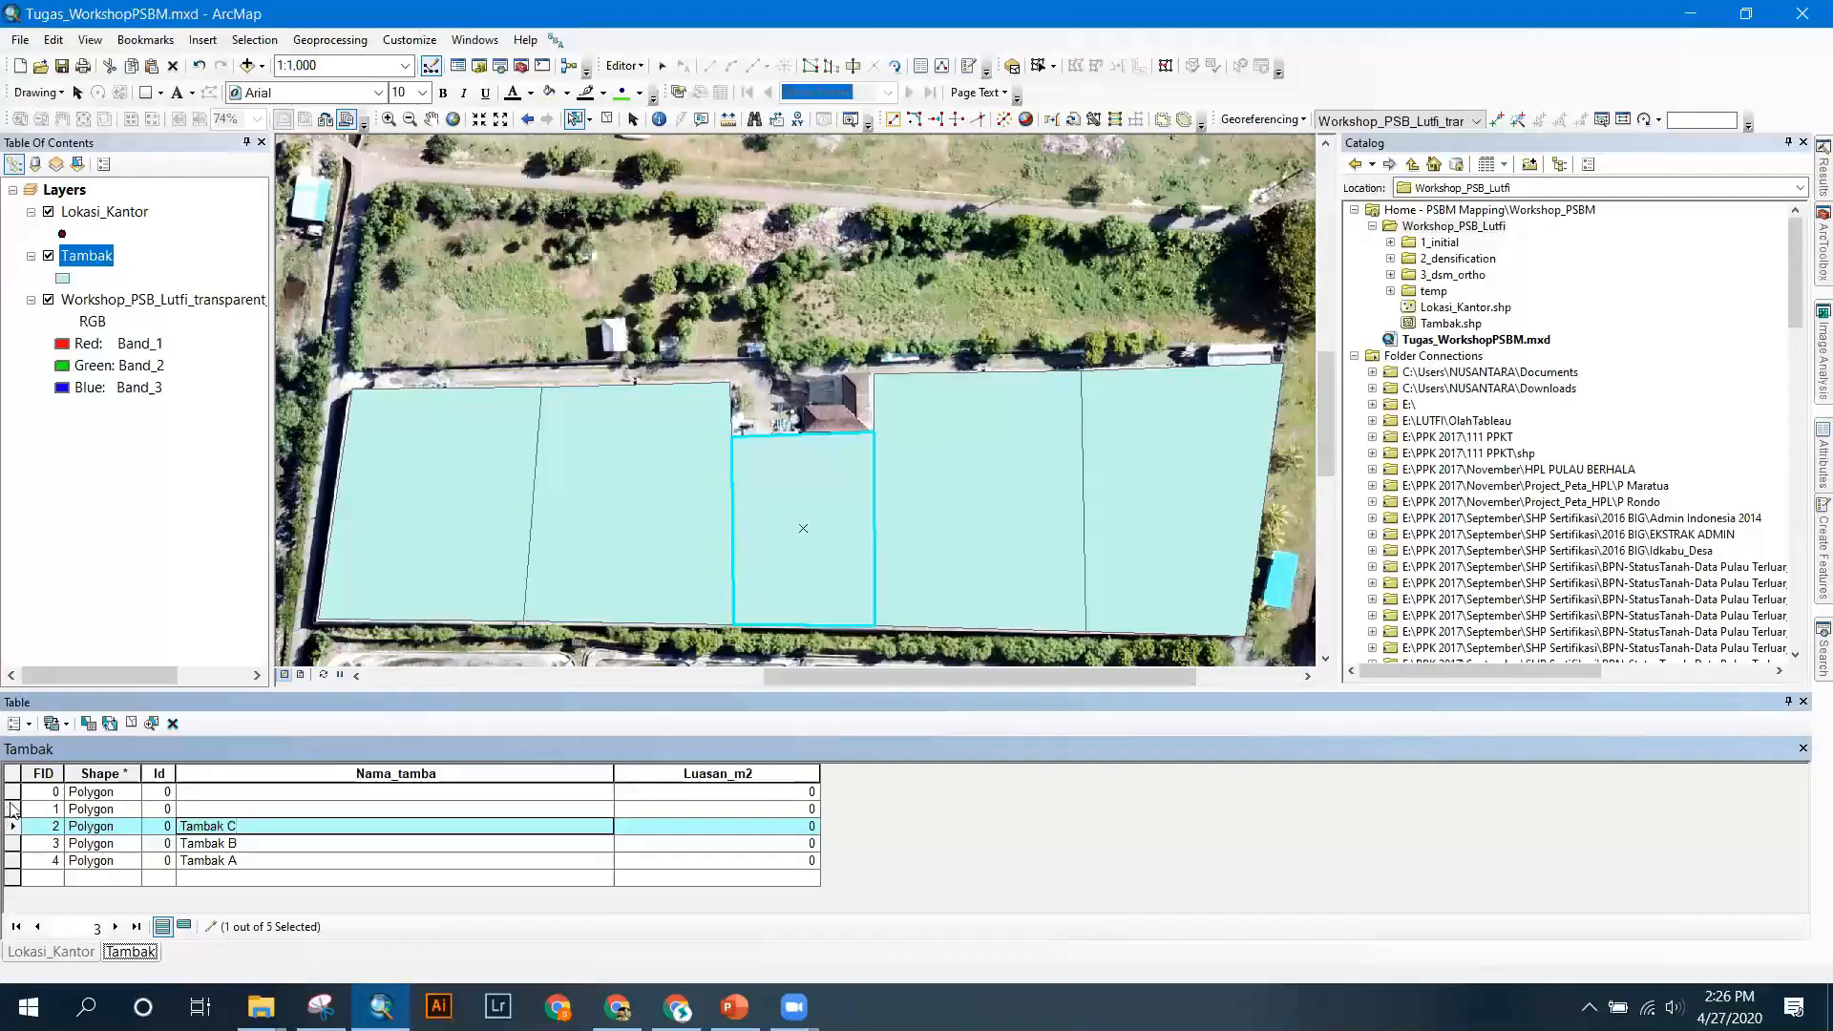
Name the pond directly east of Tambak C as Tambak D and the easternmost pond as Tambak E.
click(13, 808)
click(218, 810)
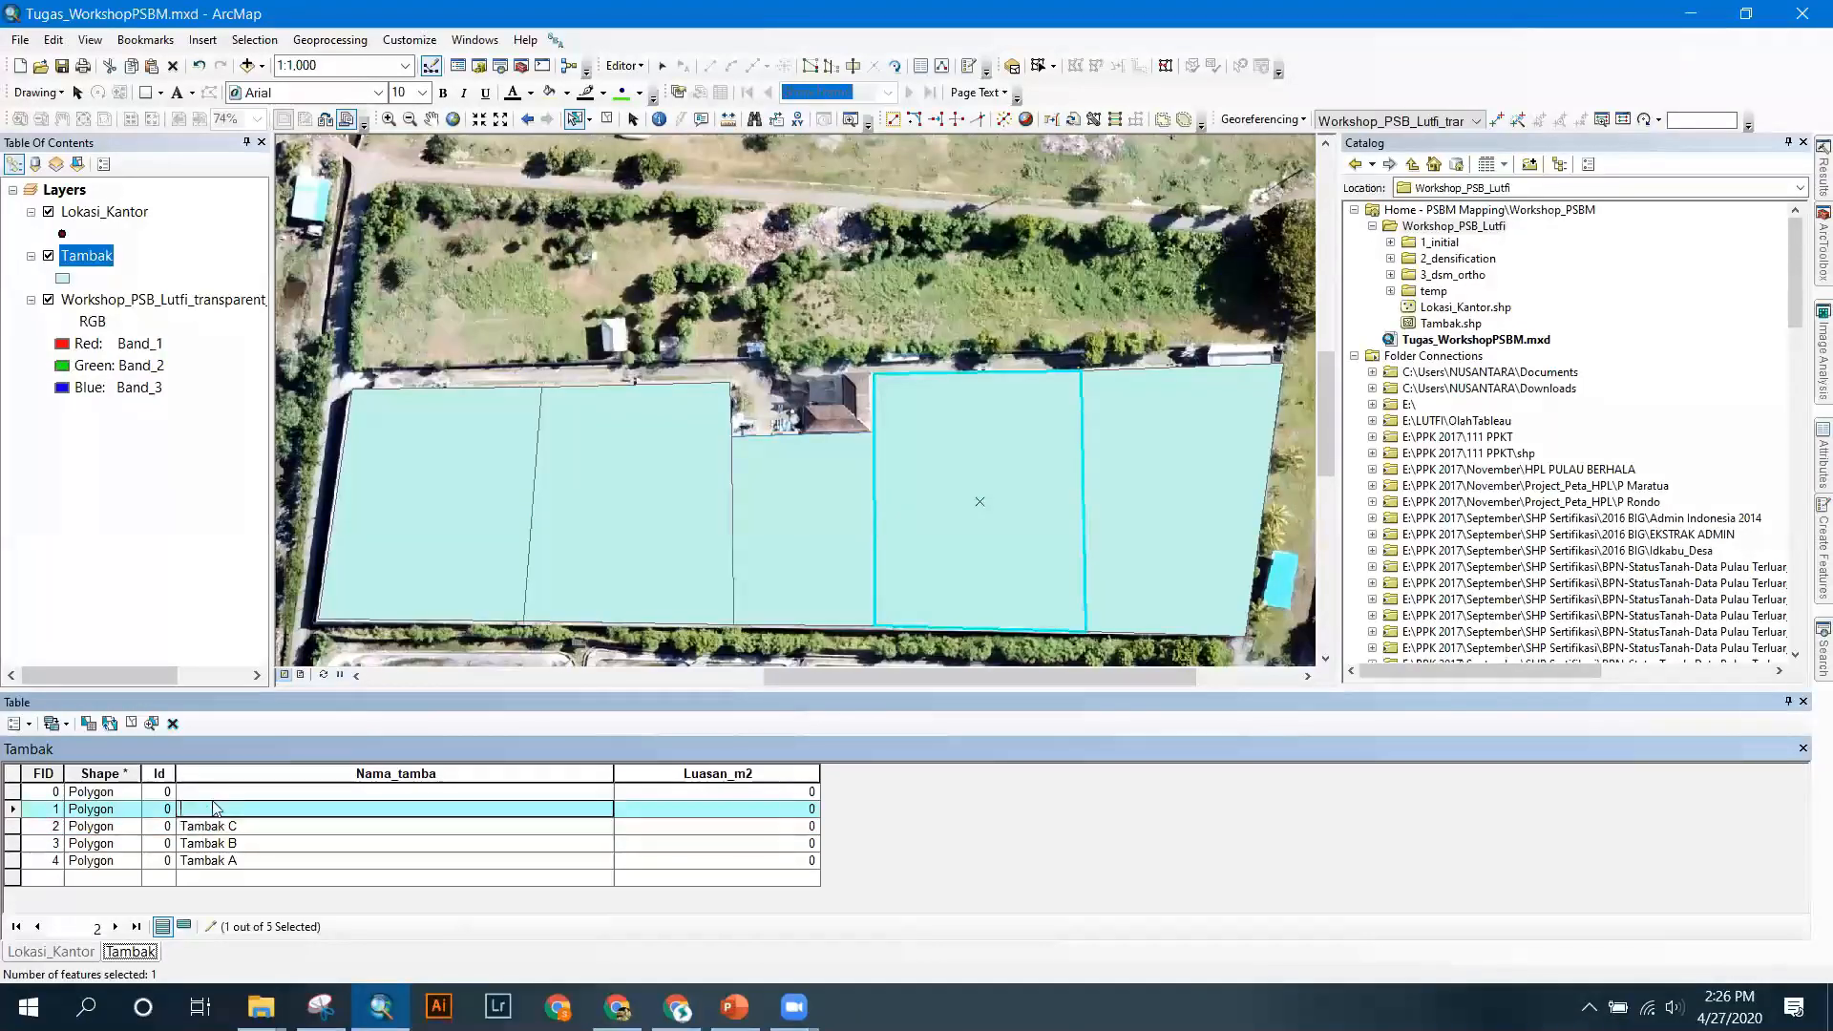
text(Tambak D)
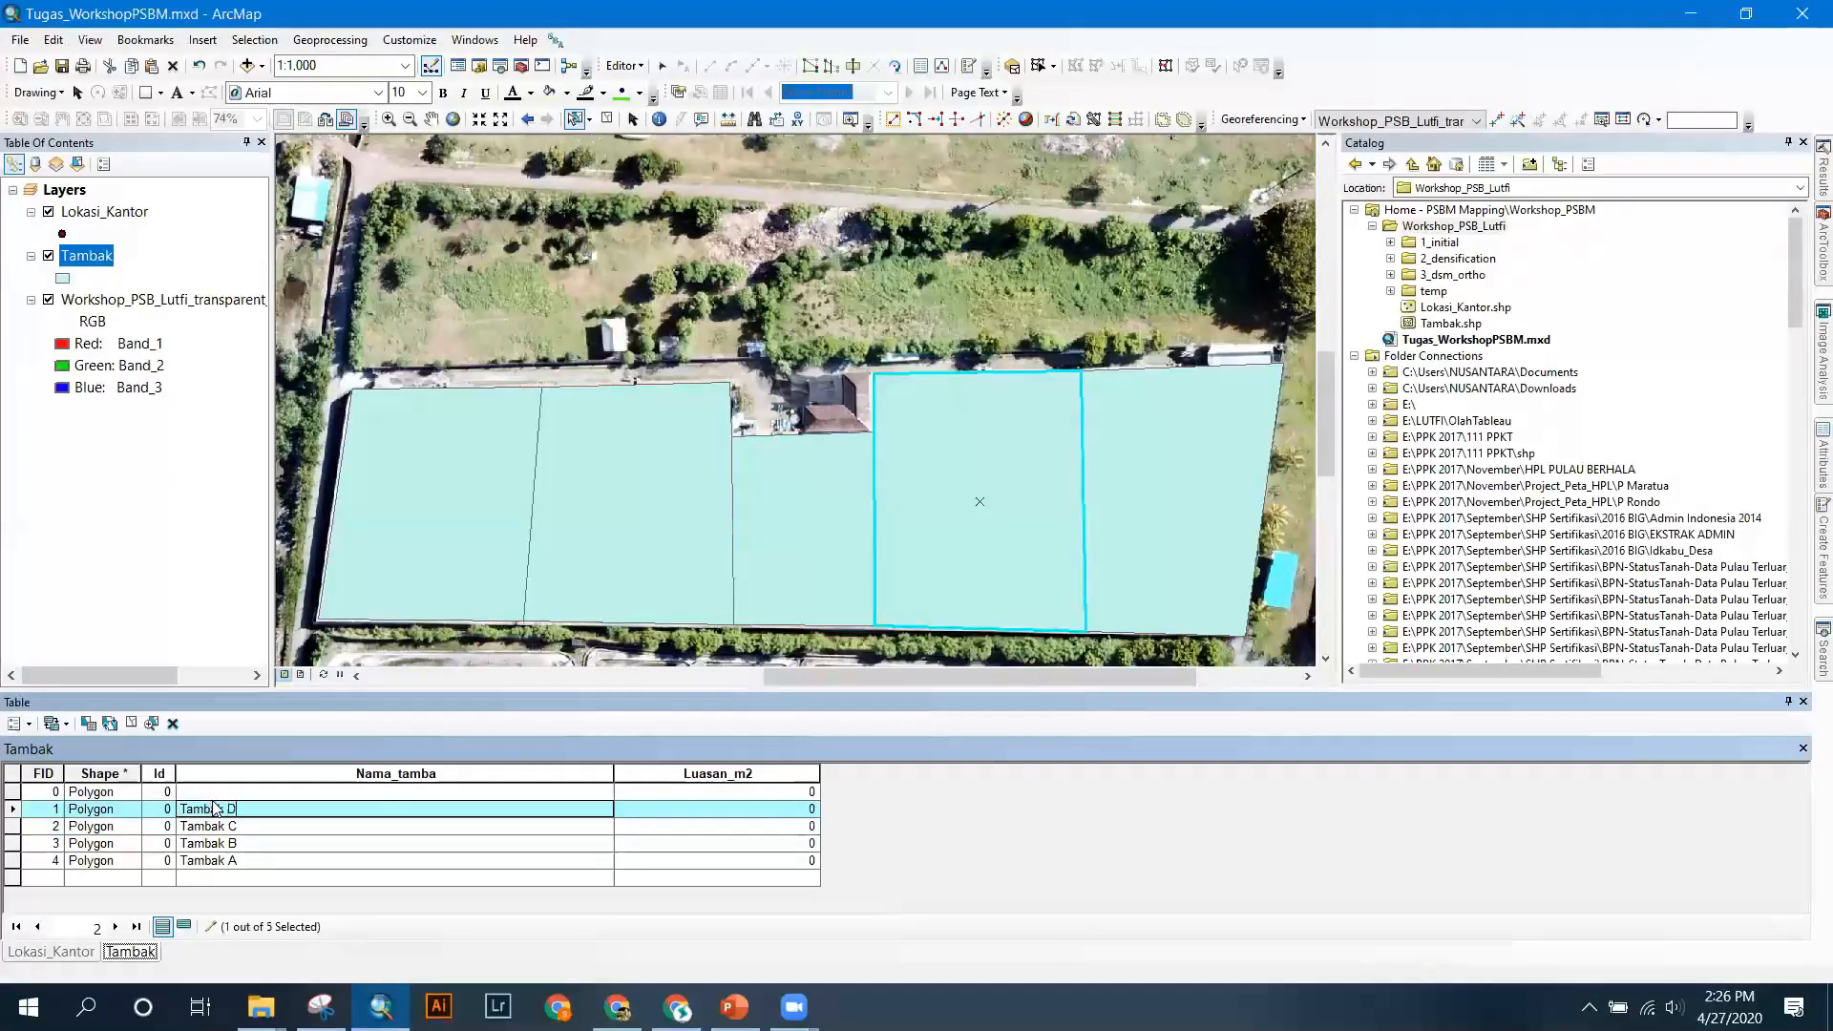
click(12, 791)
click(216, 792)
text(Tambak E)
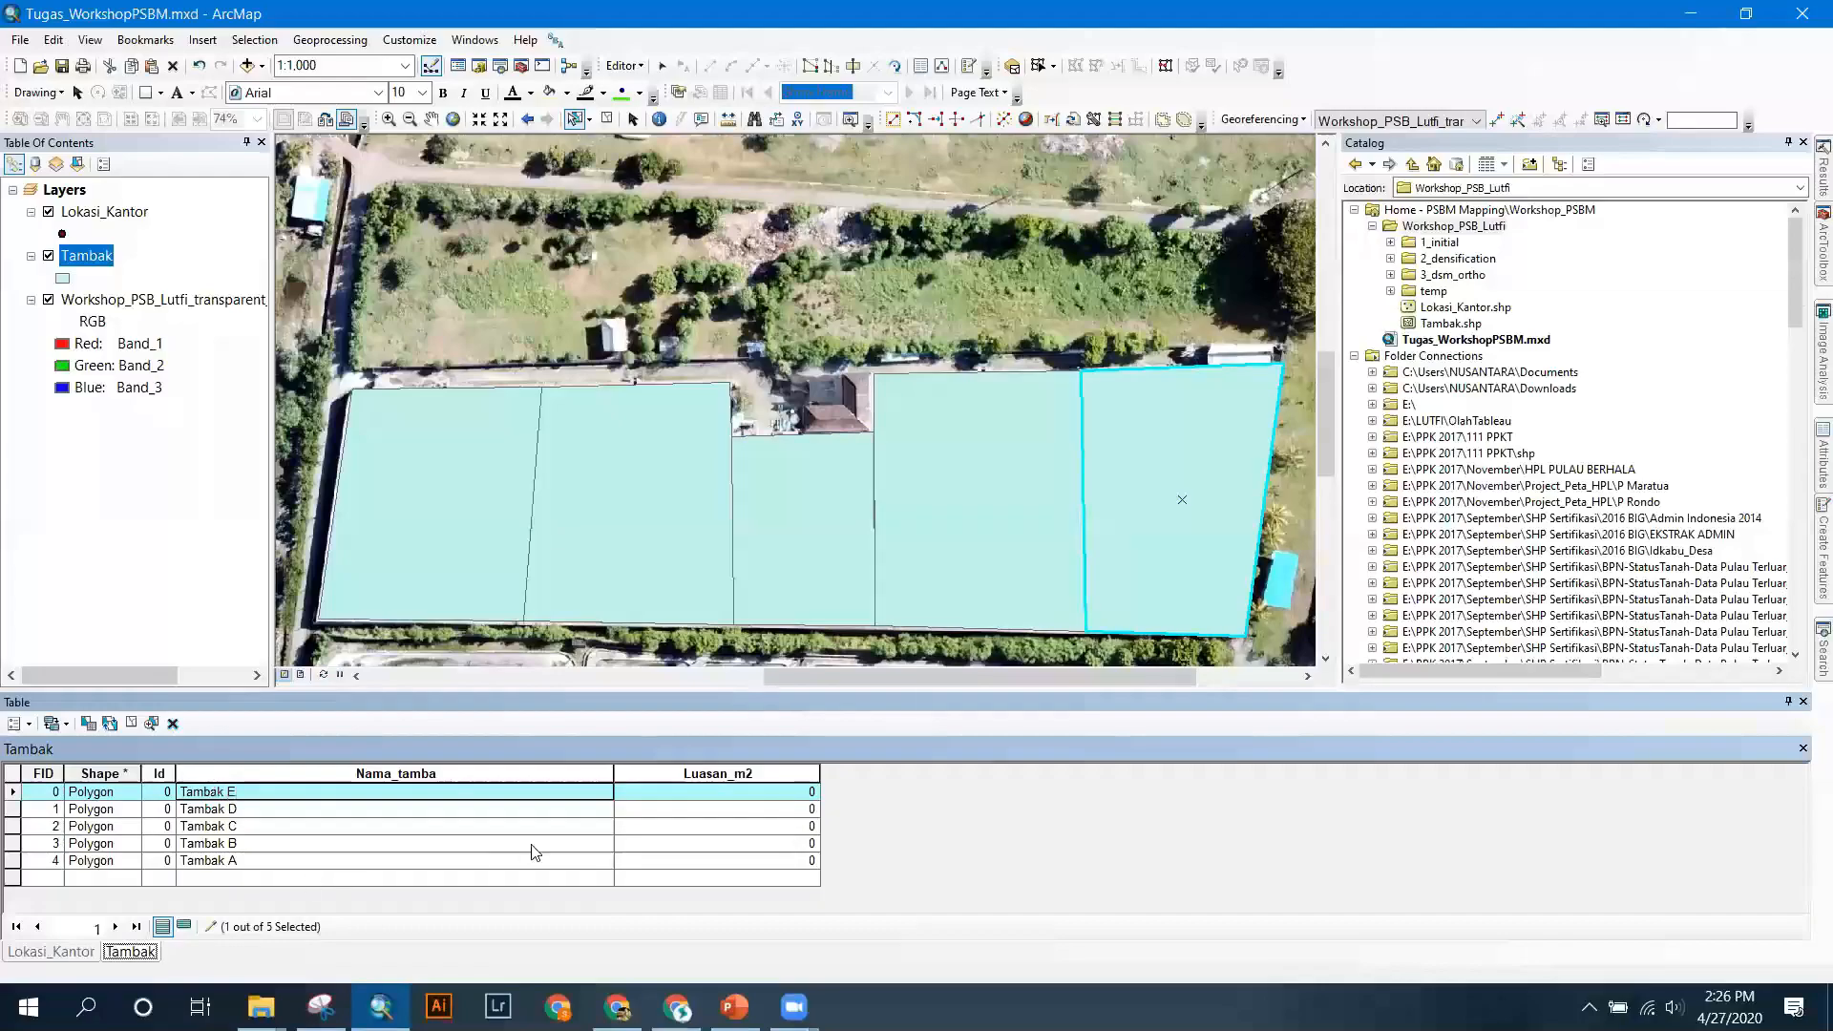
Stop the edit session and save the pond names entered in the Tambak attribute table.
click(673, 810)
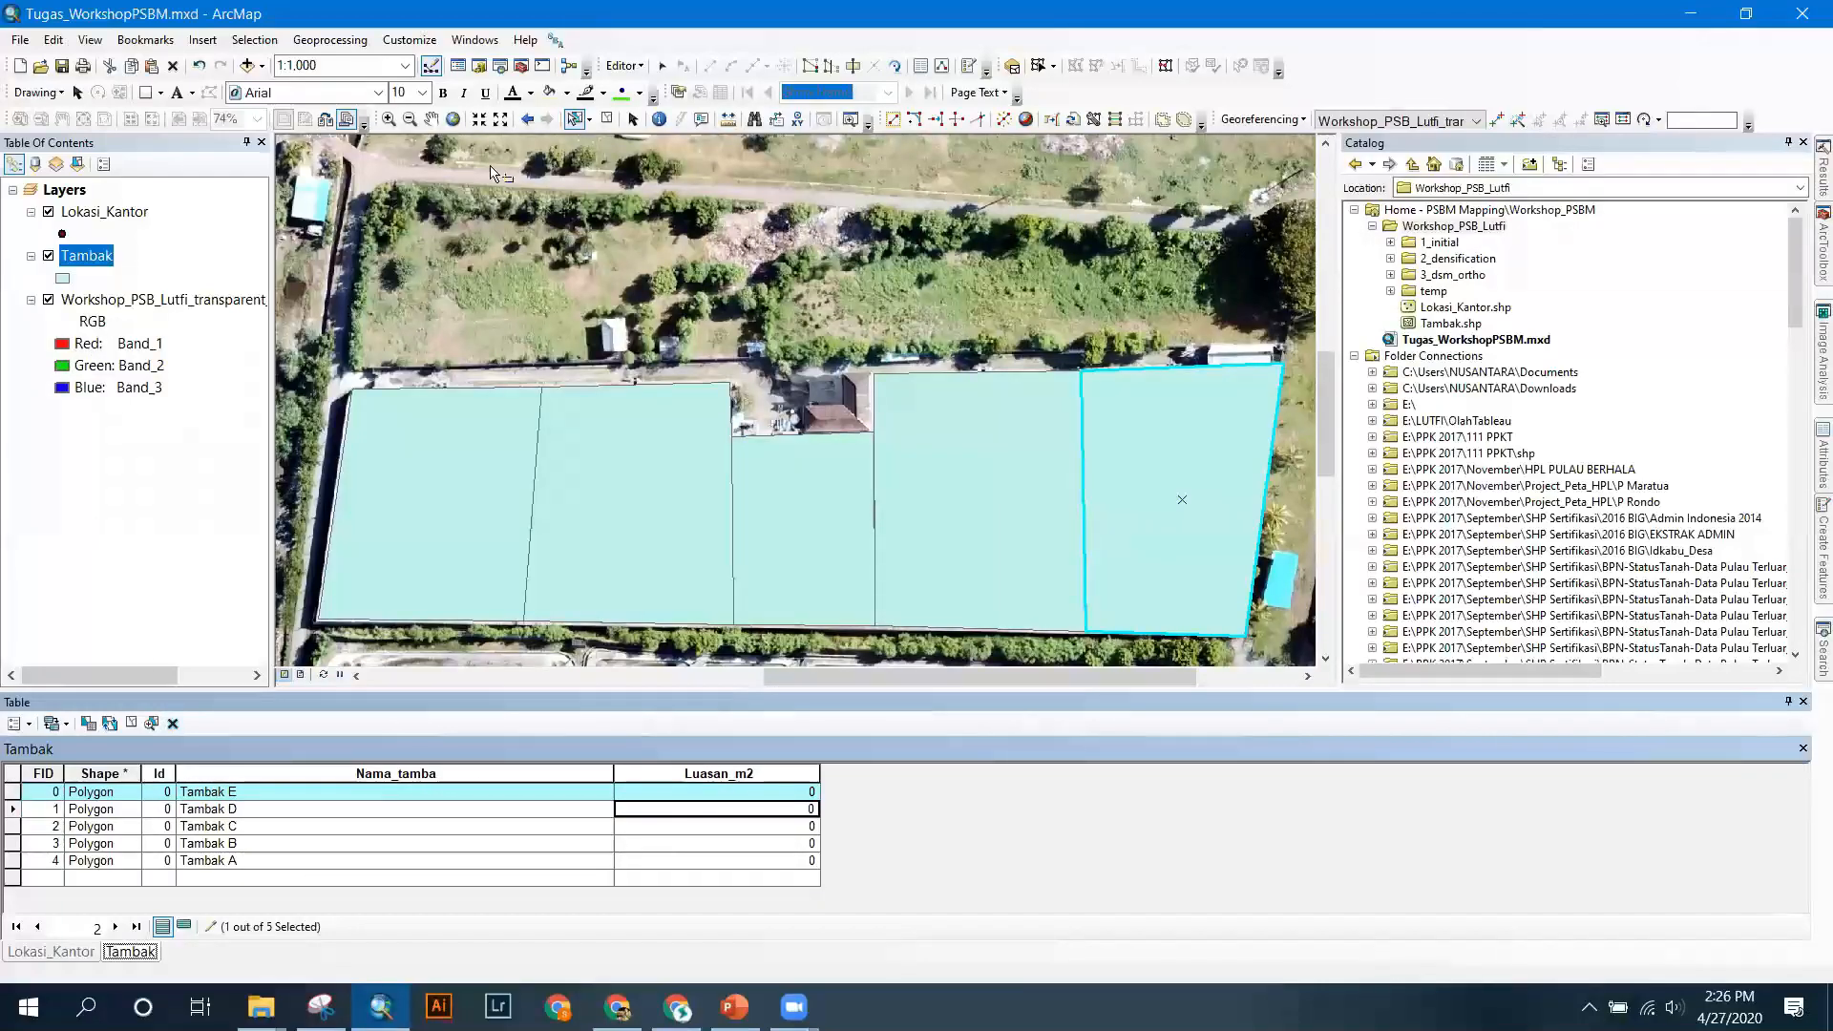
click(622, 65)
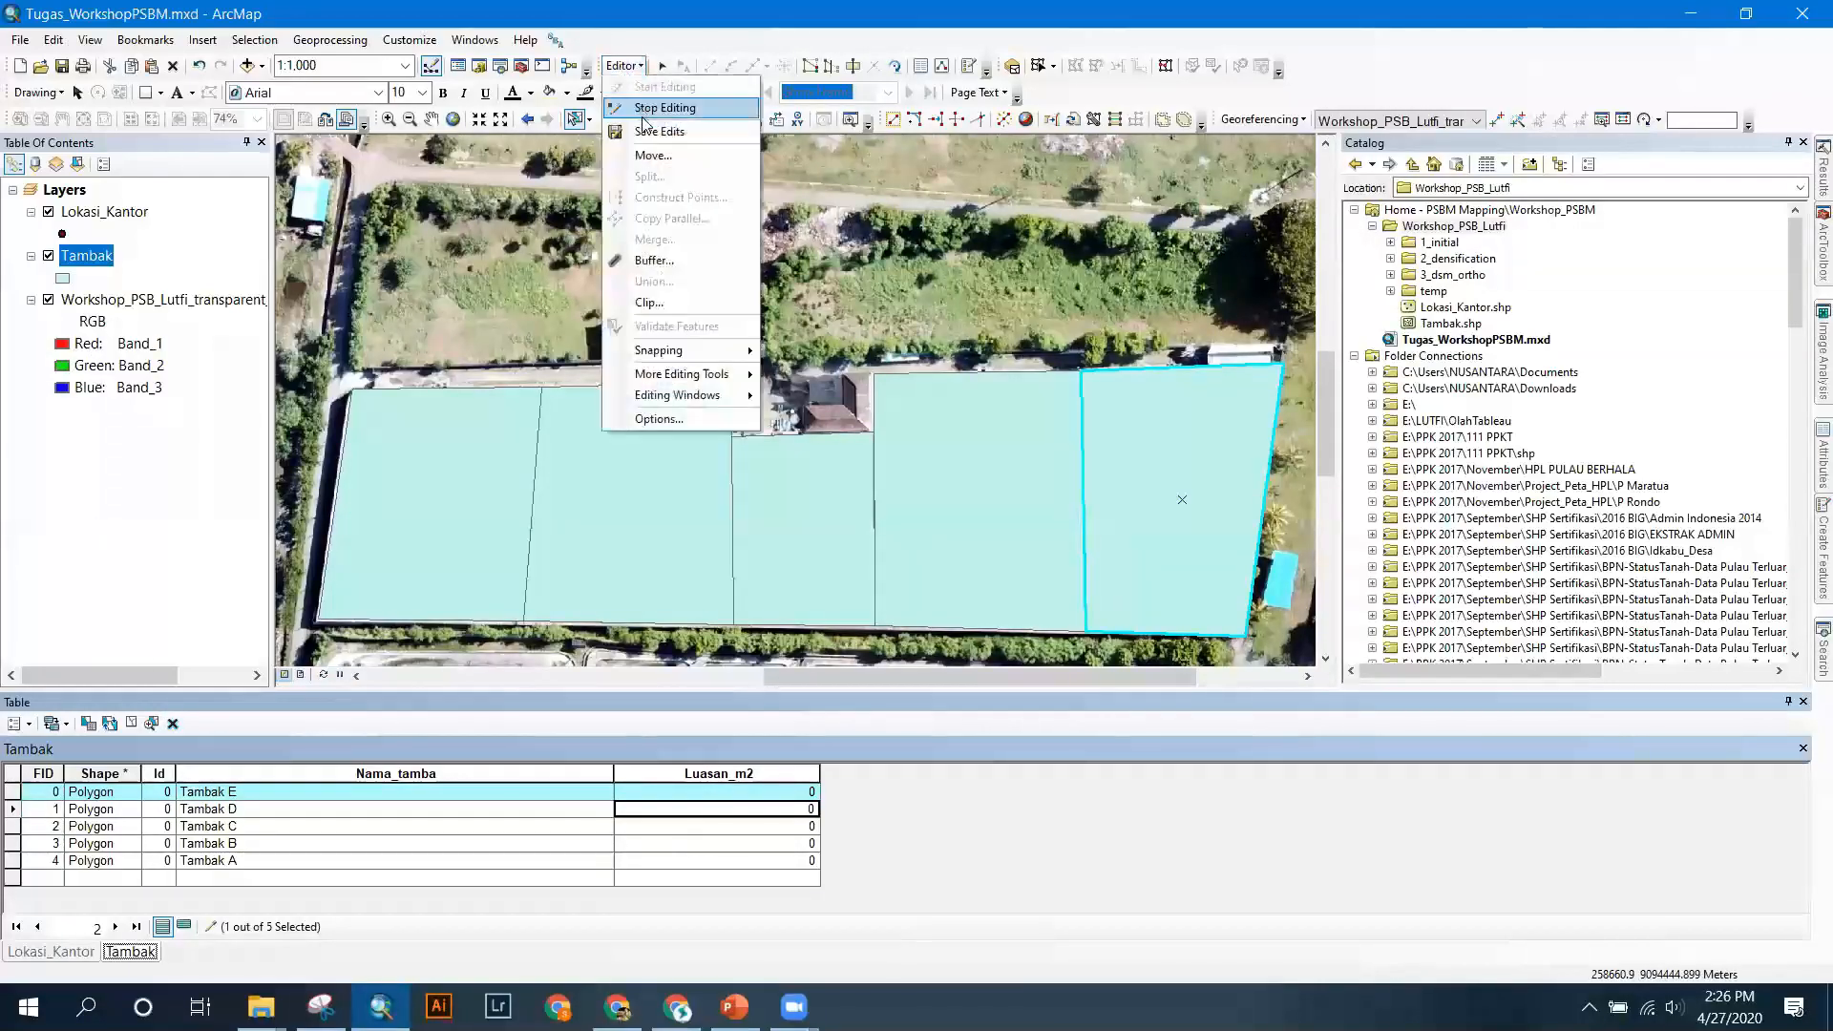
click(644, 111)
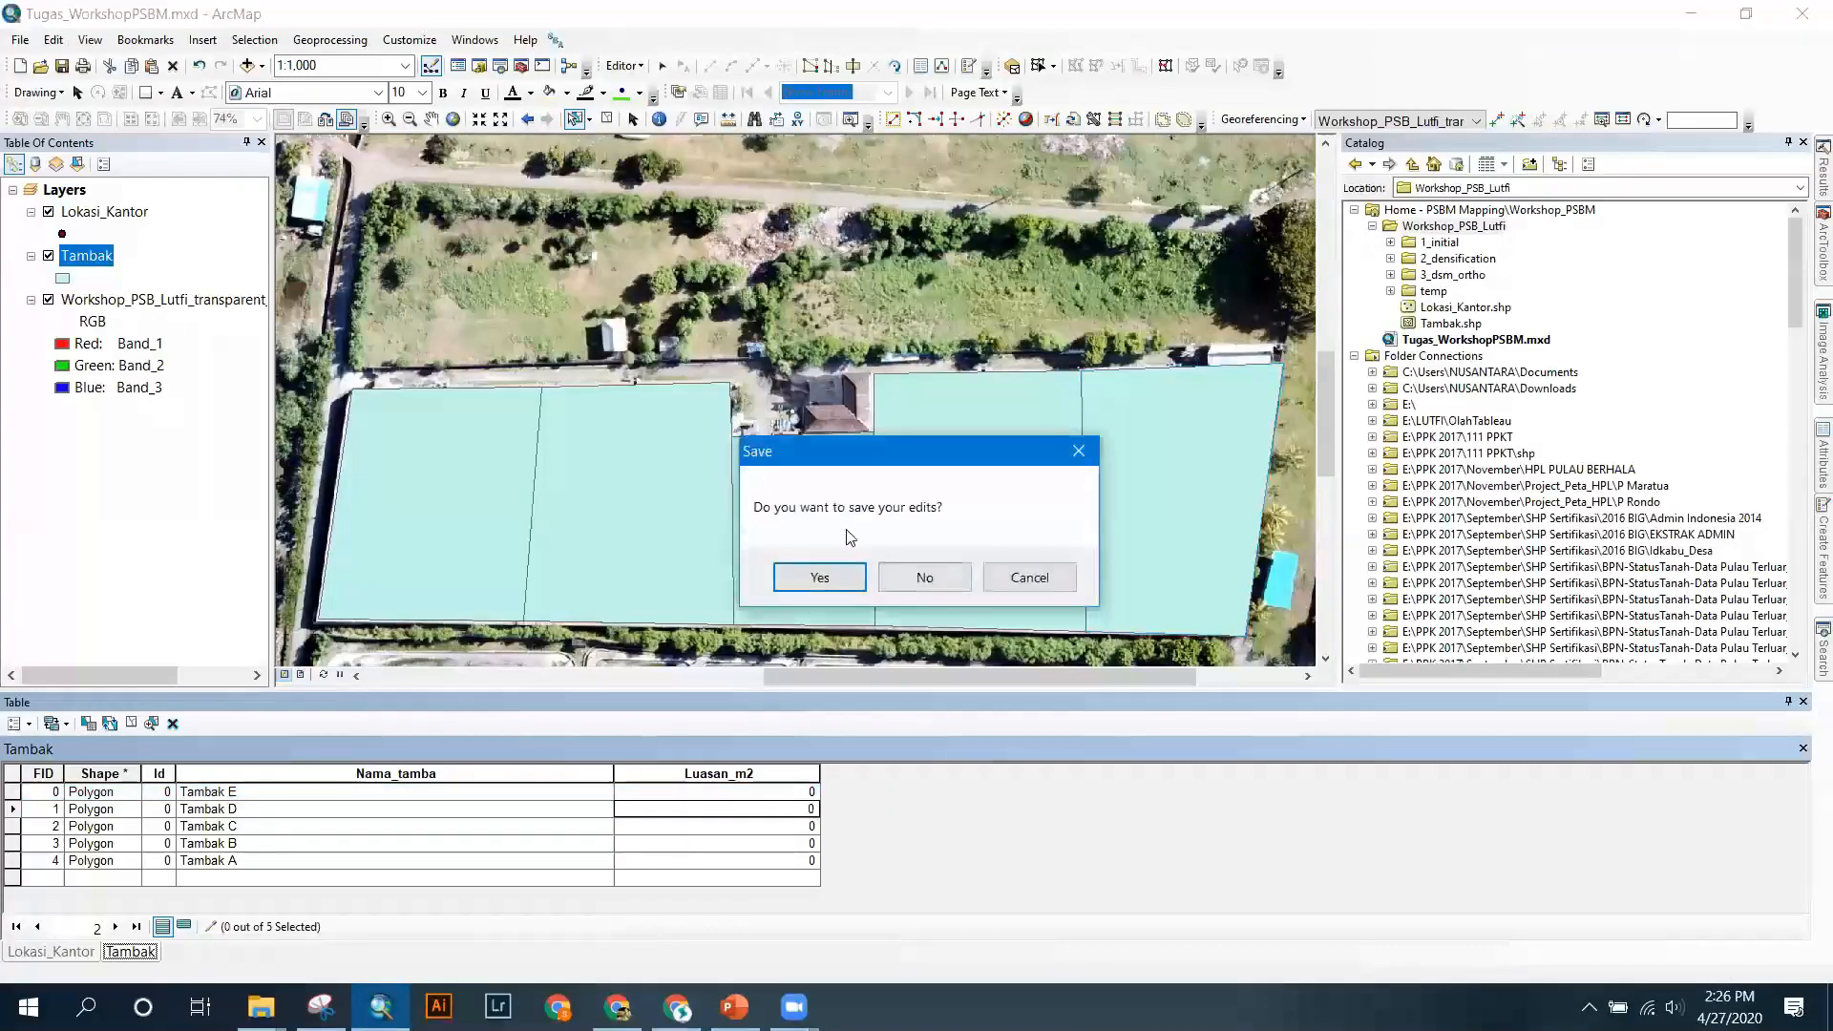
click(859, 573)
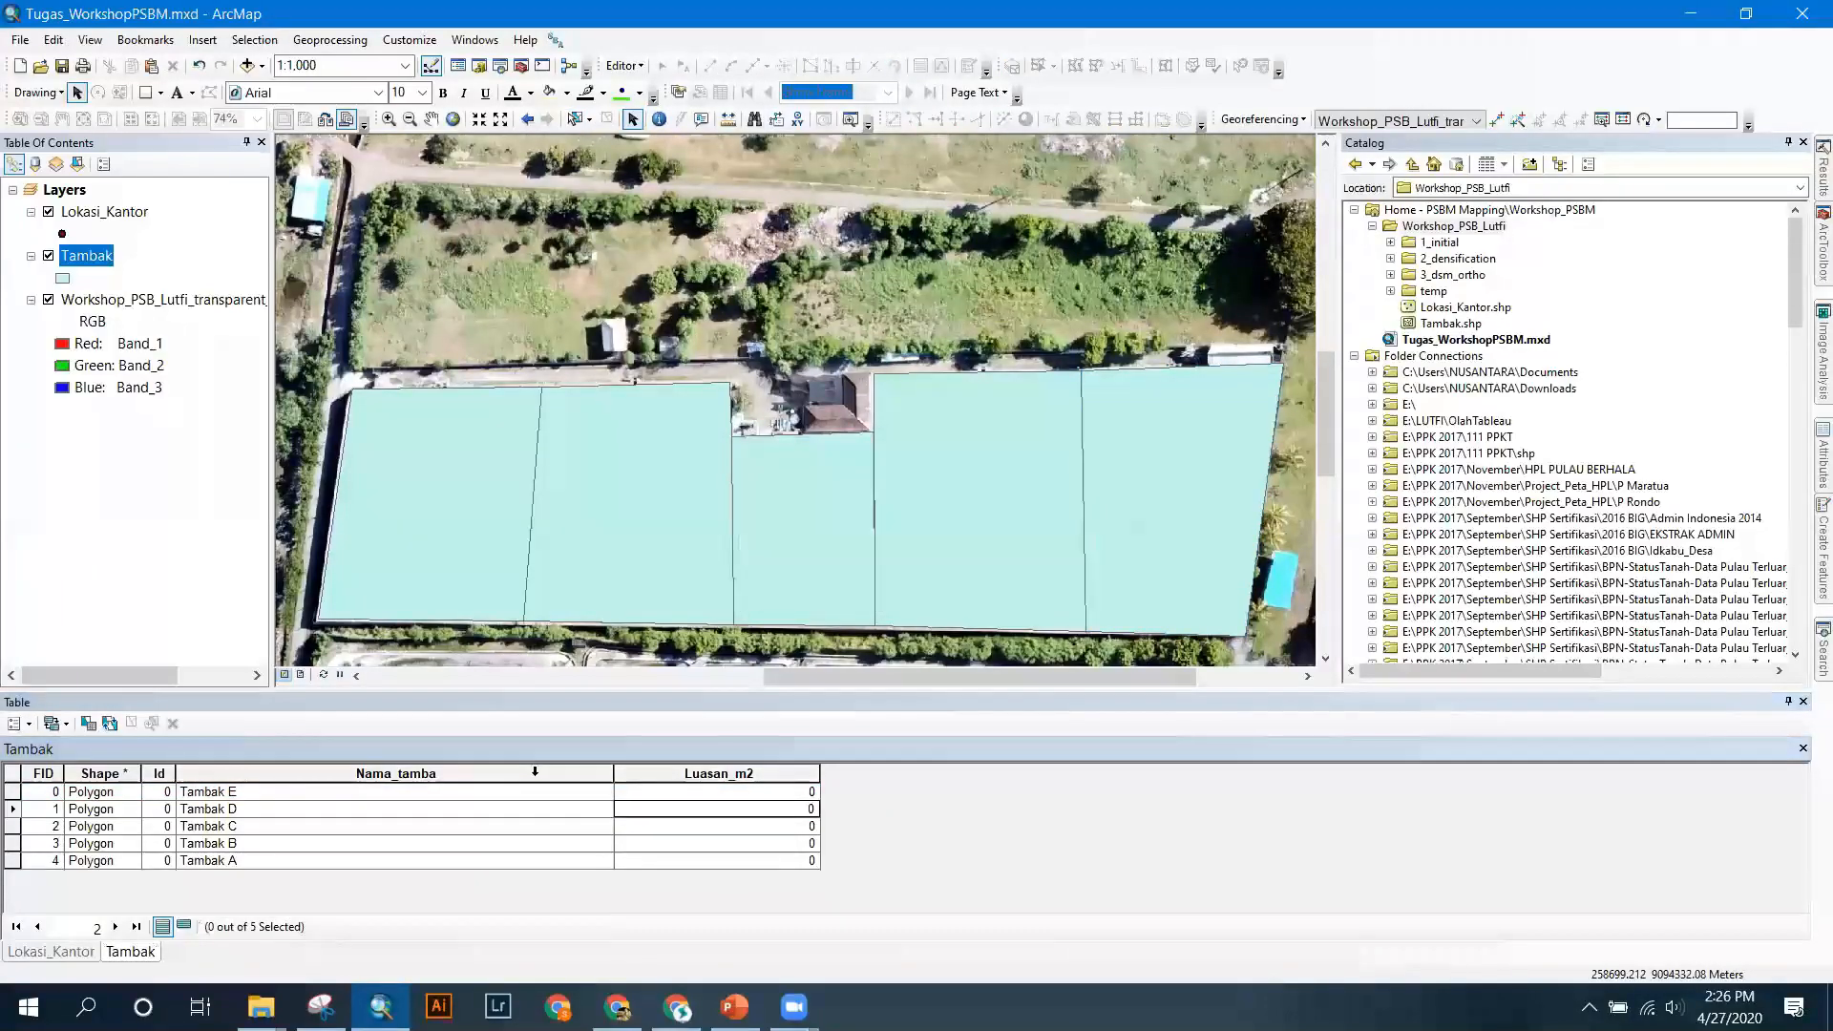
Calculate the Luasan_m2 field as polygon area in square meters, using the data source's coordinate system.
click(650, 769)
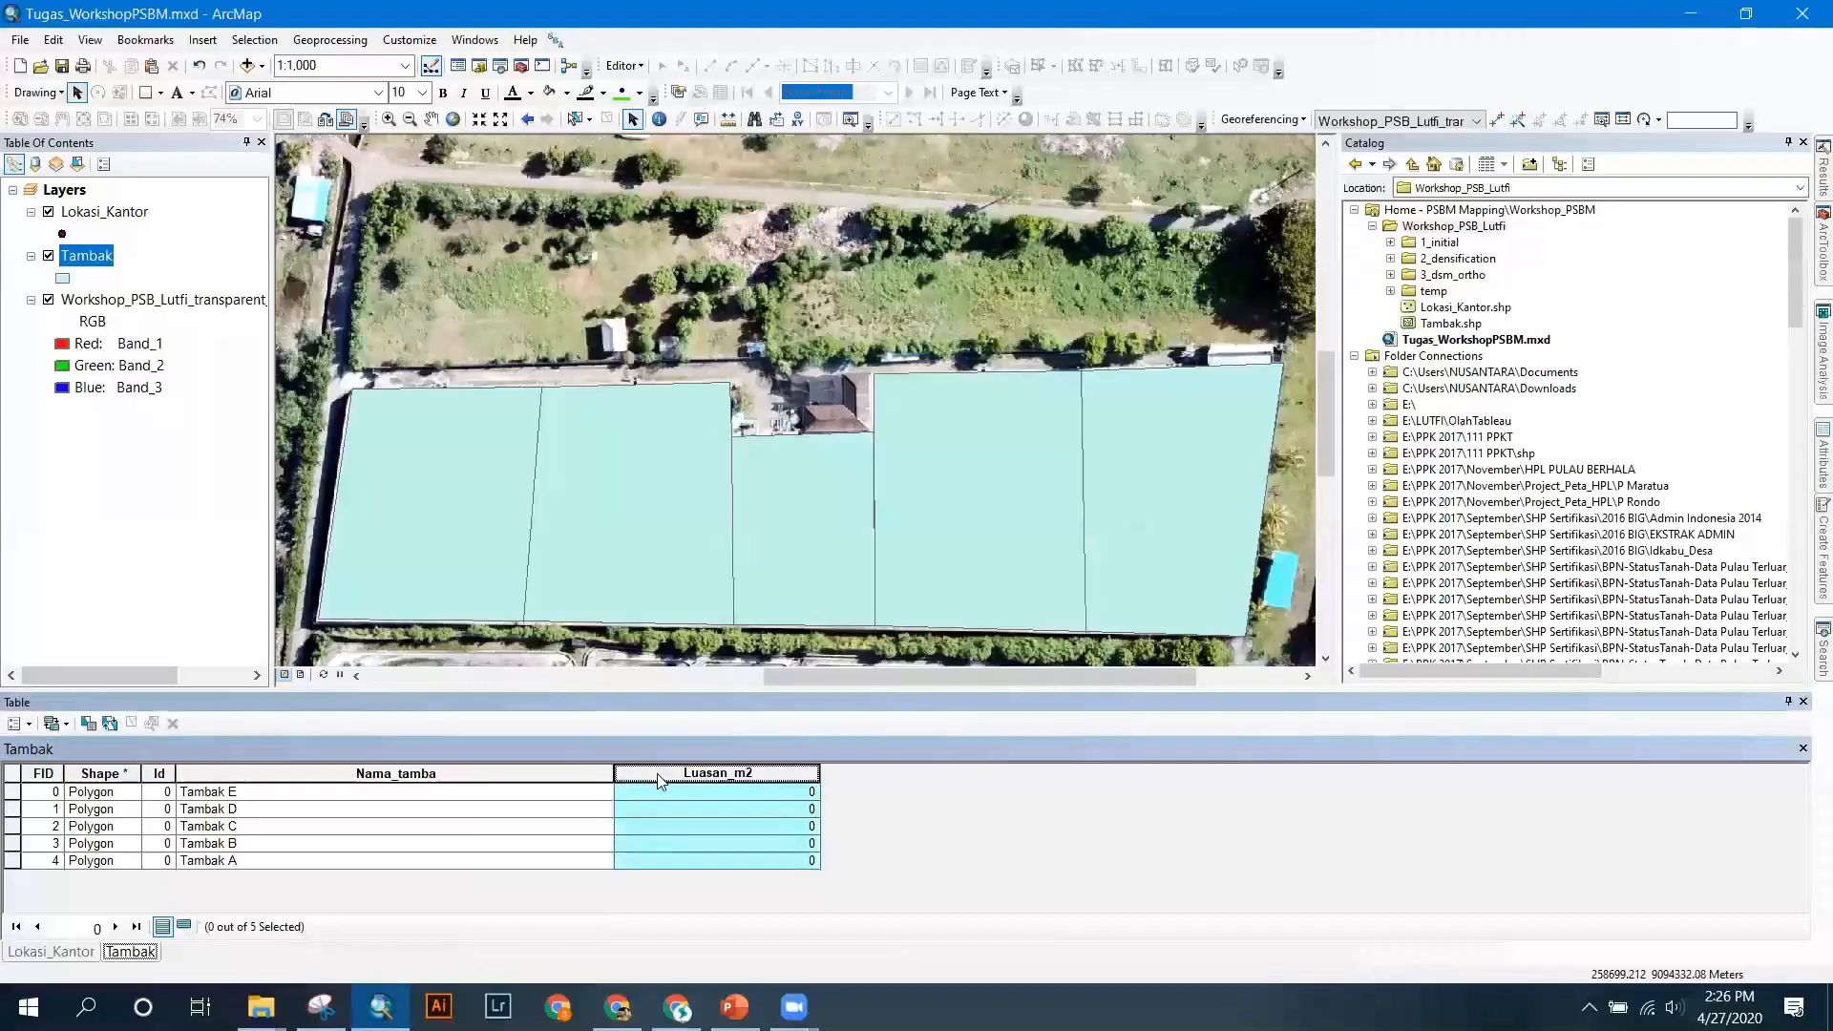
right_click(658, 780)
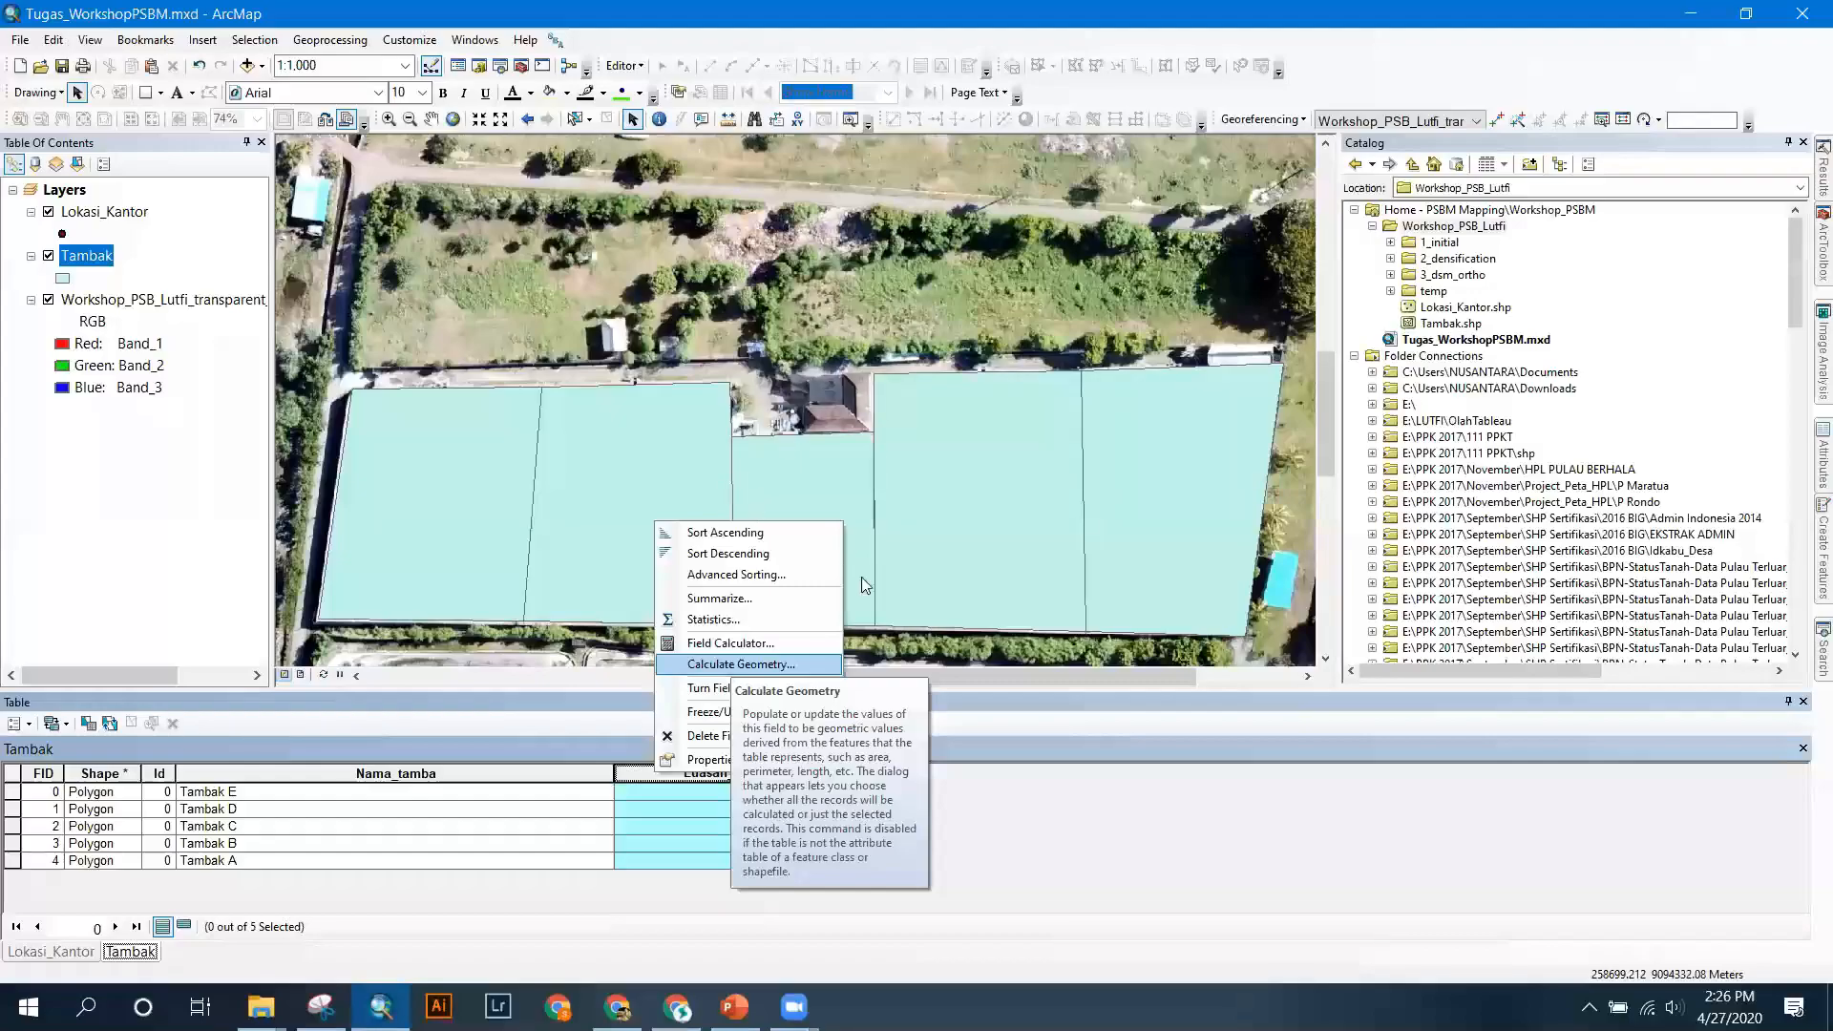
click(741, 664)
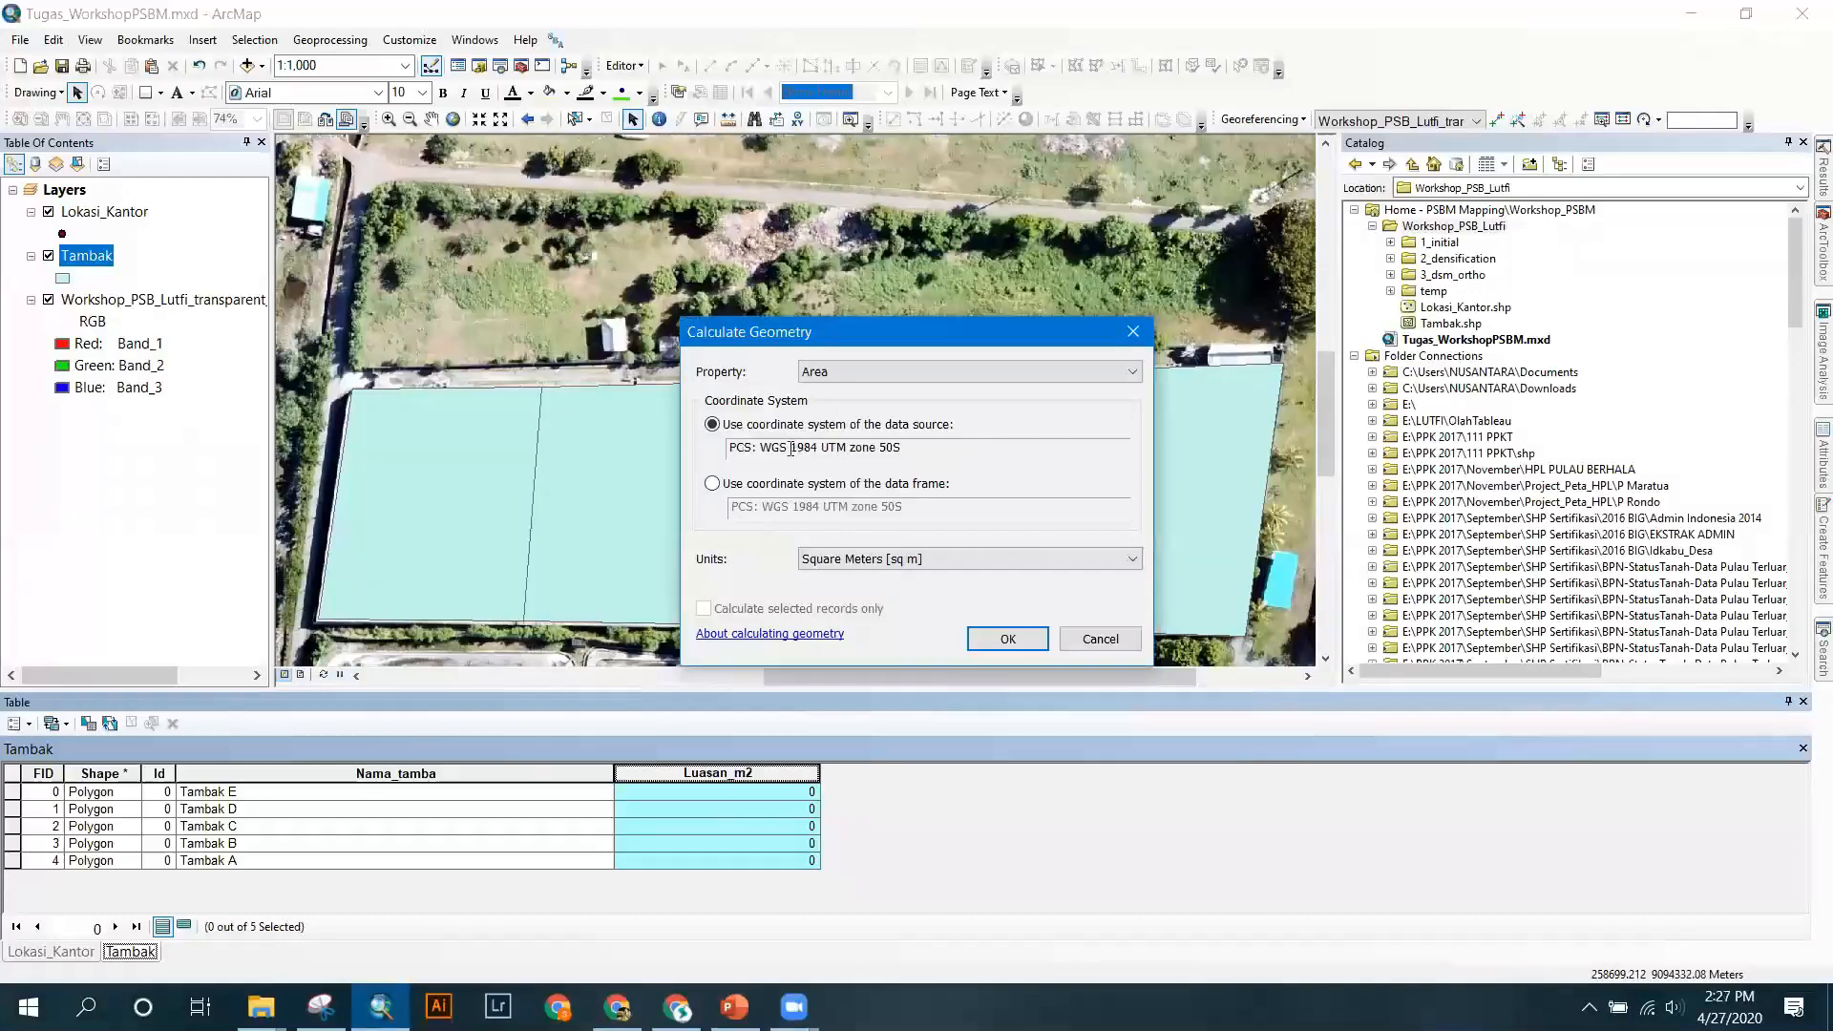
click(902, 563)
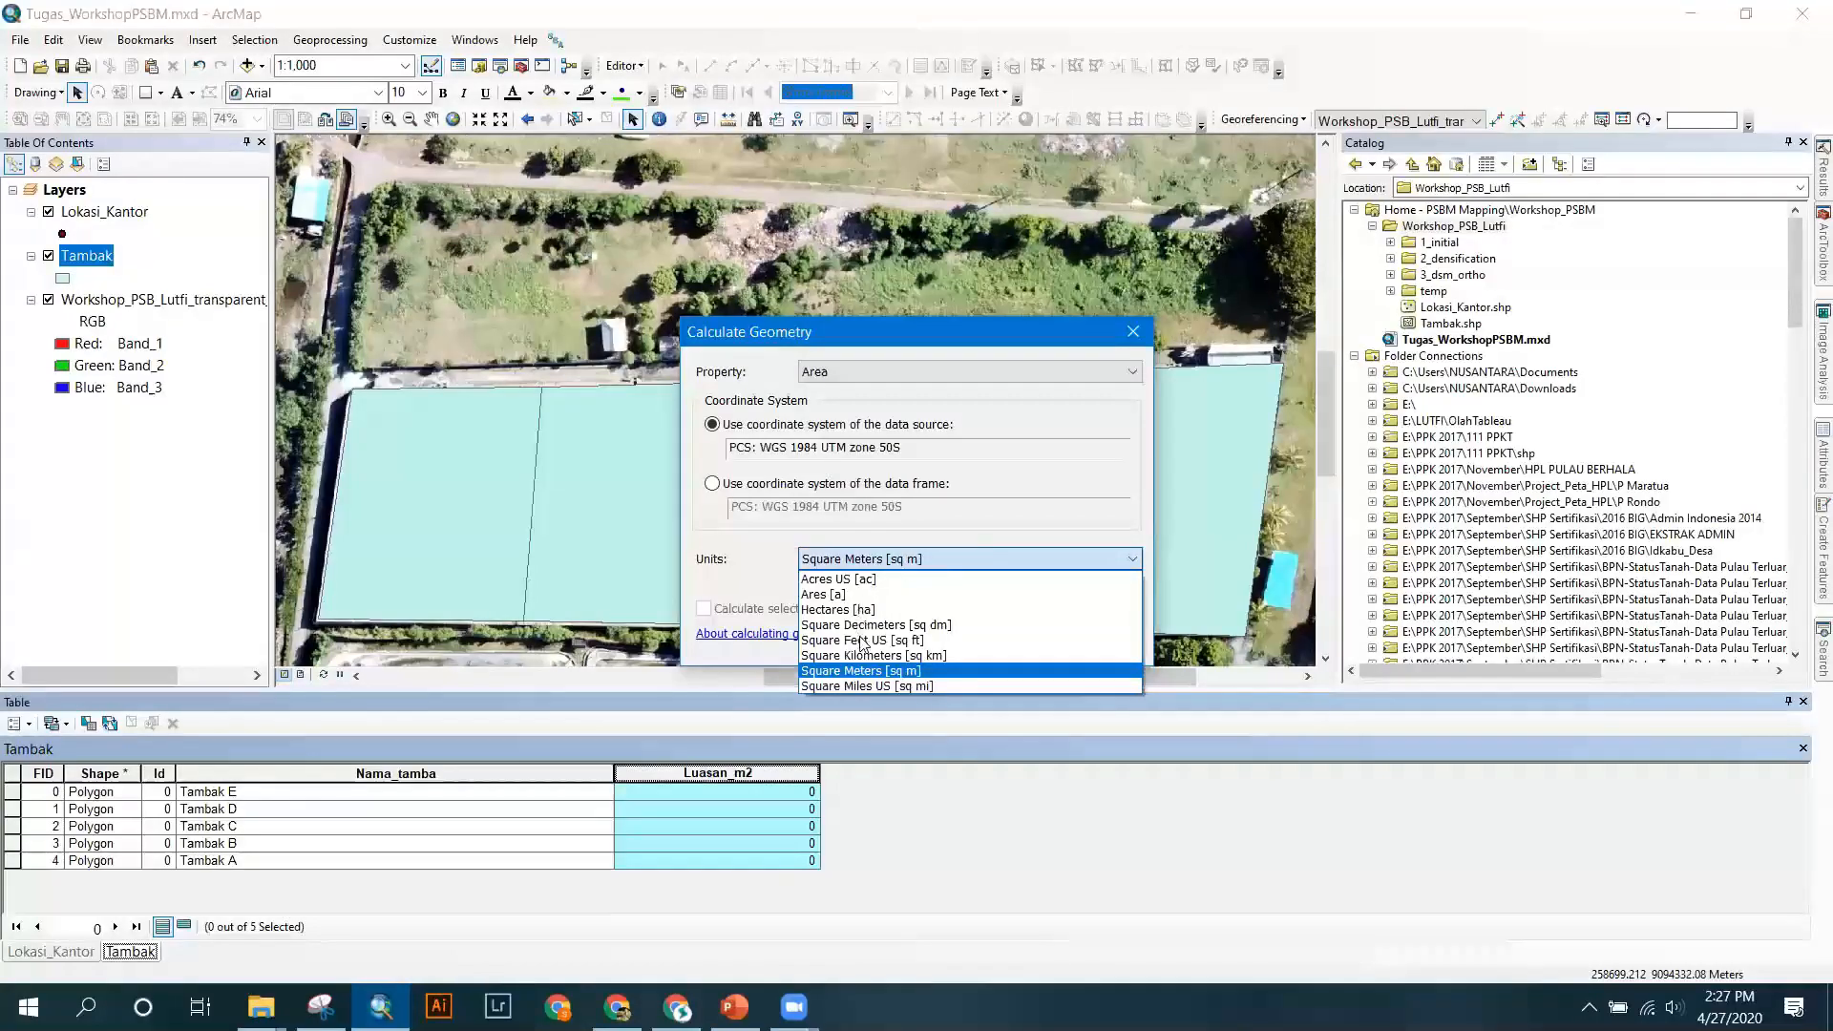
click(929, 675)
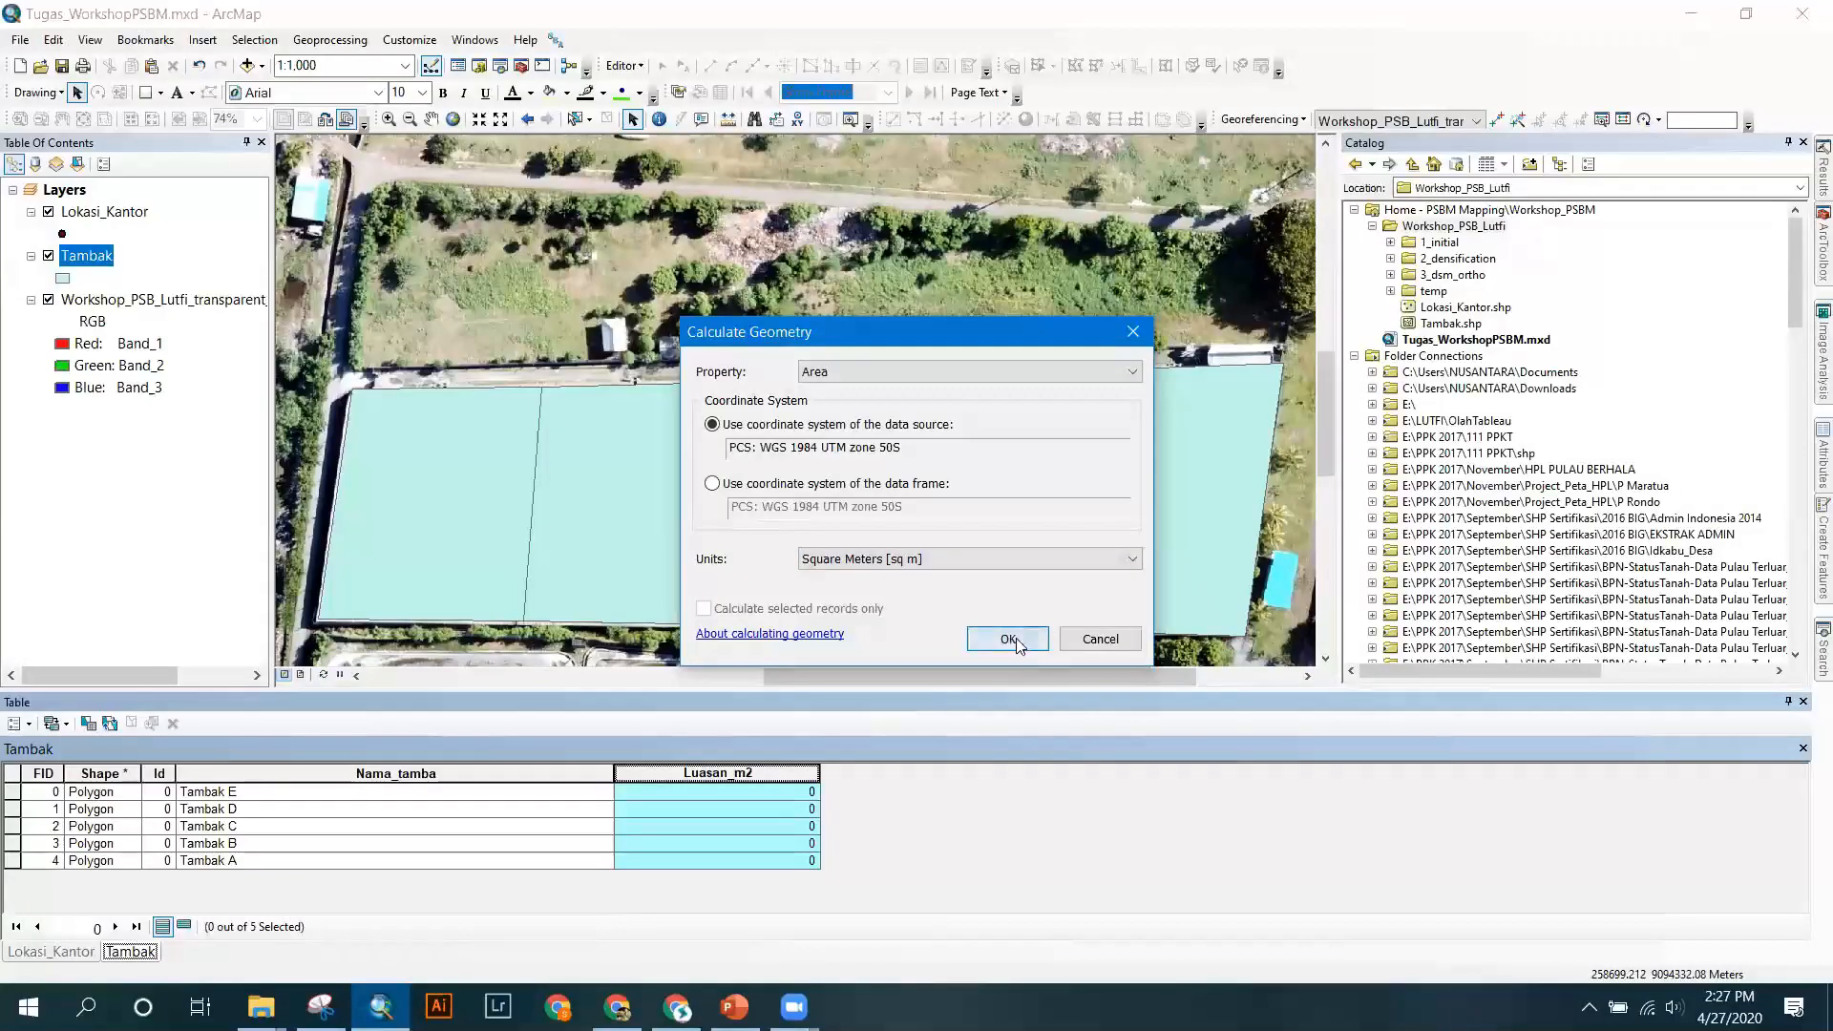
click(1009, 639)
click(856, 558)
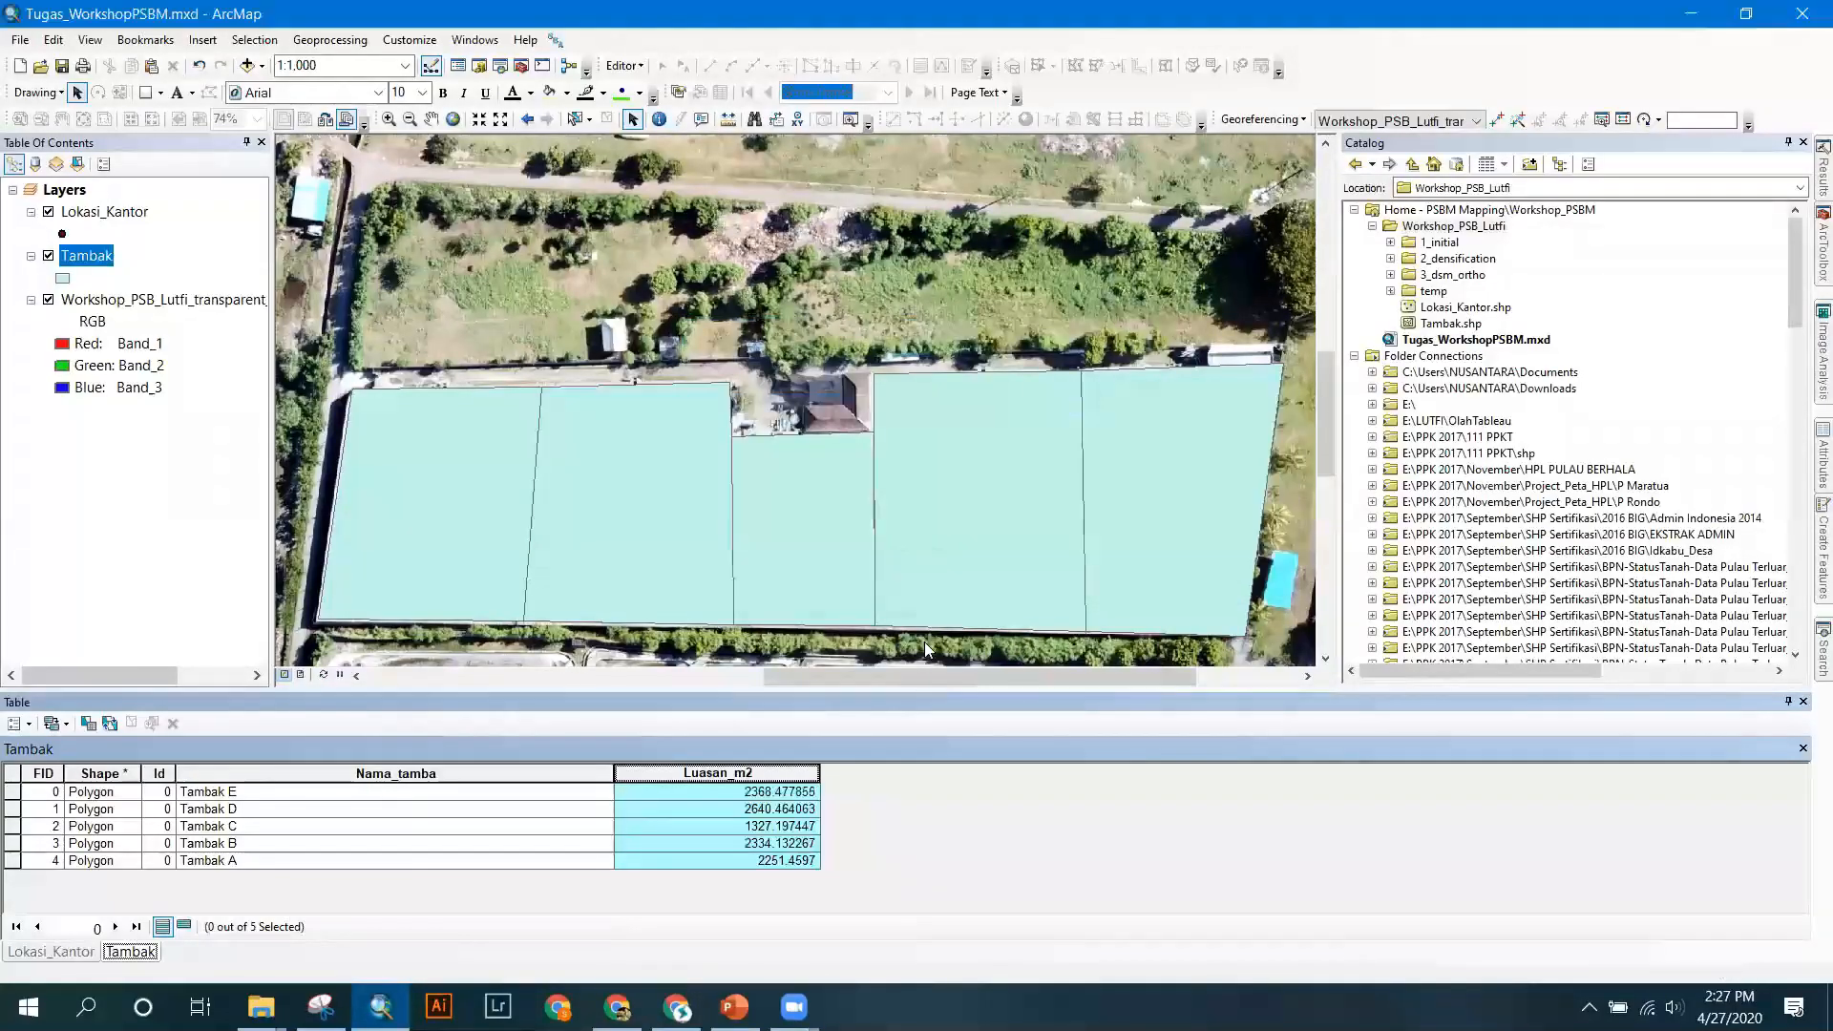
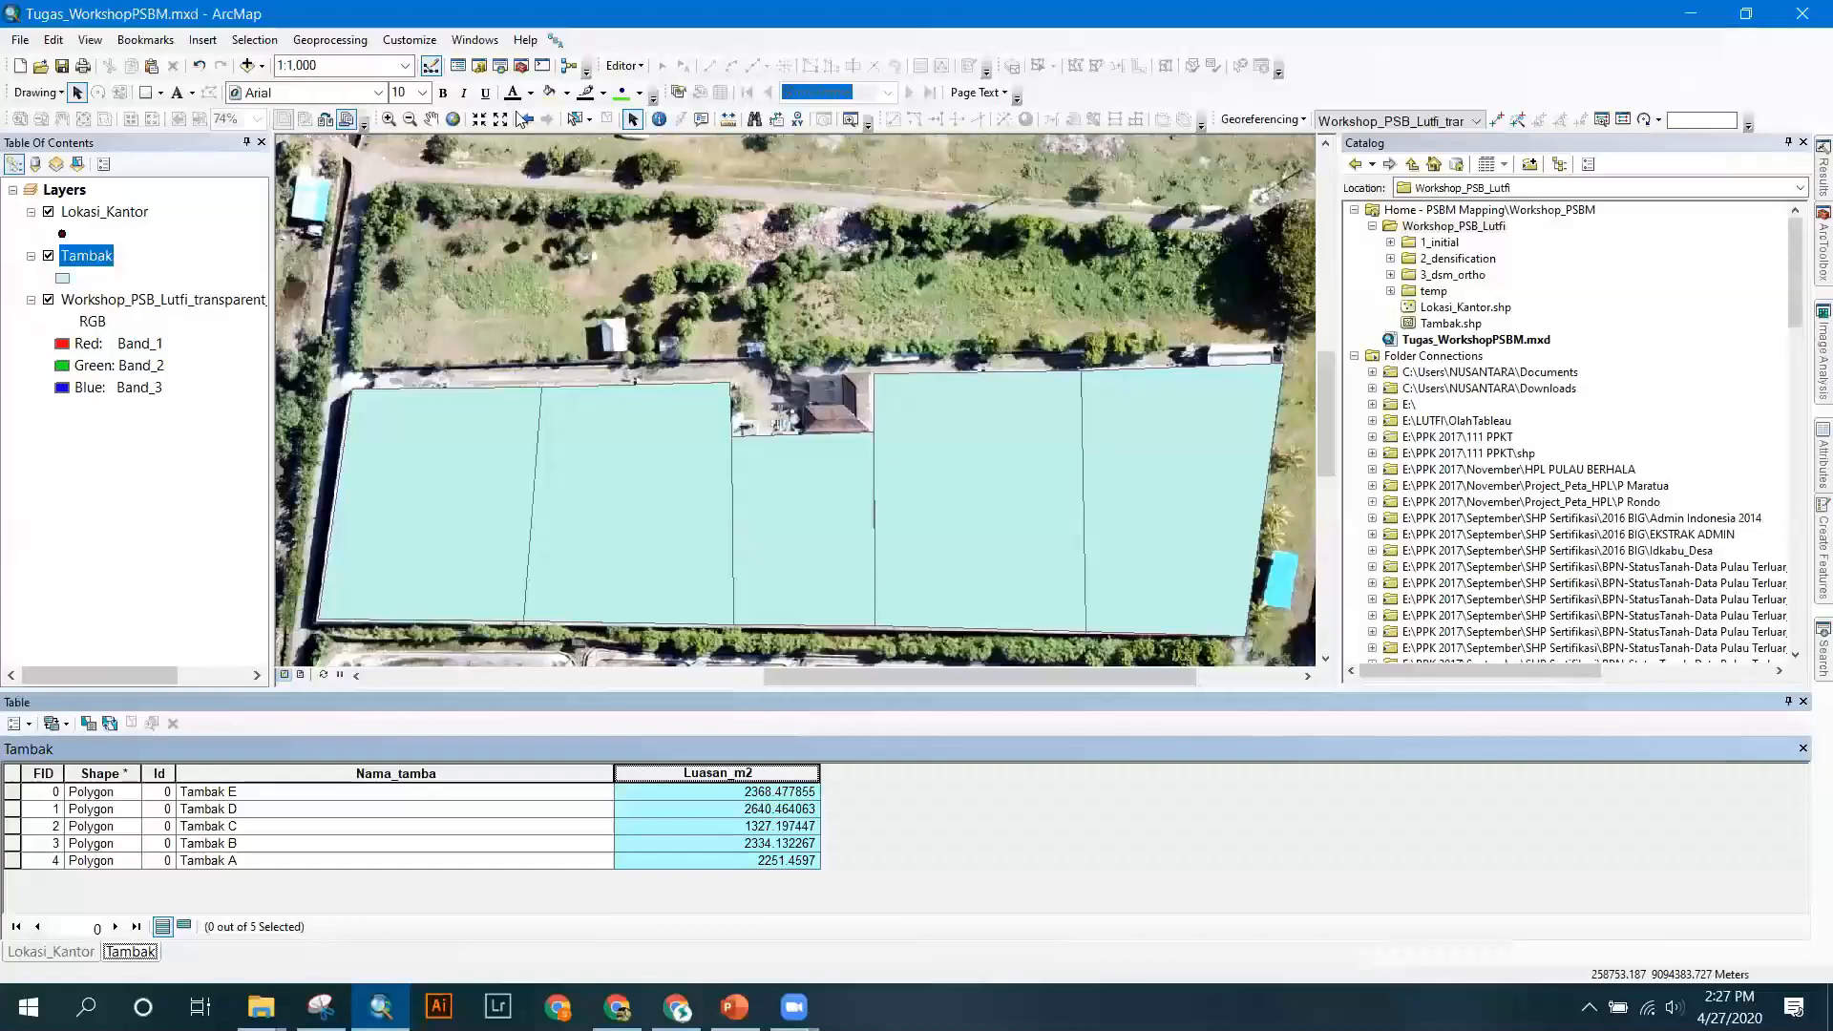
Start a new shapefile in the workshop project folder, named Jalan Utama Tambak with feature type Polyline.
click(1475, 236)
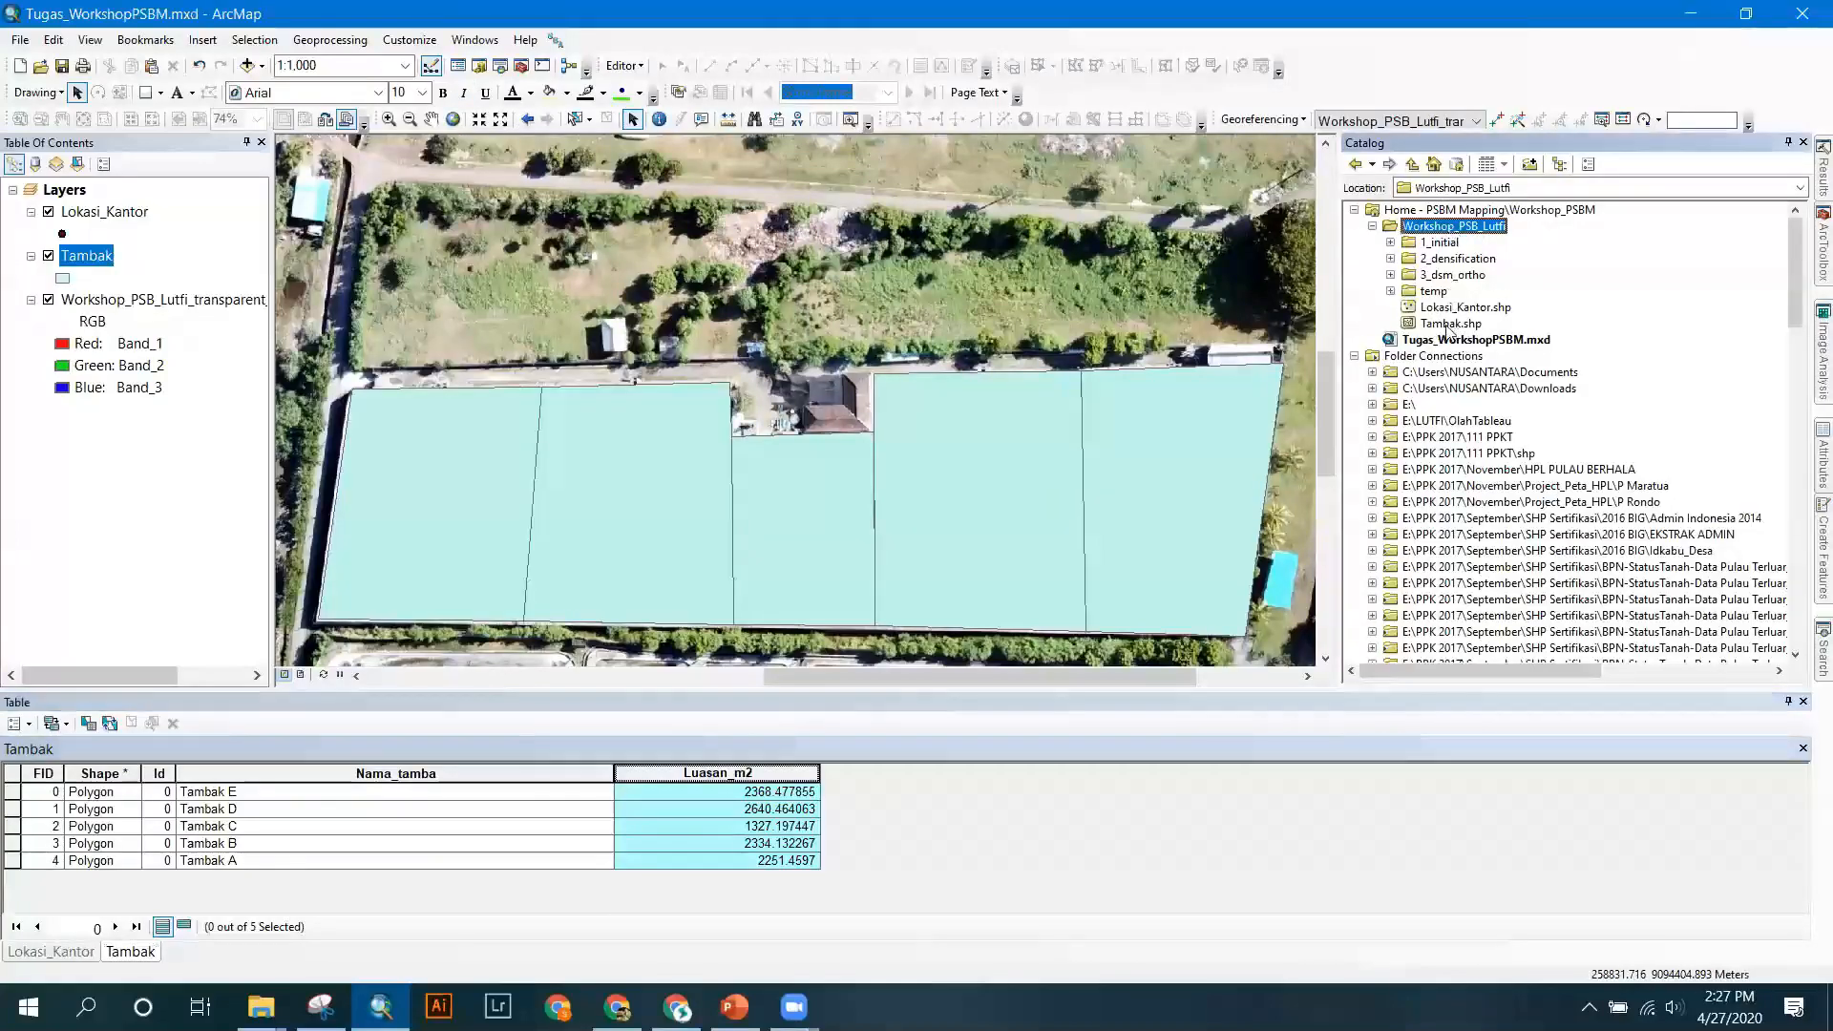
right_click(1472, 228)
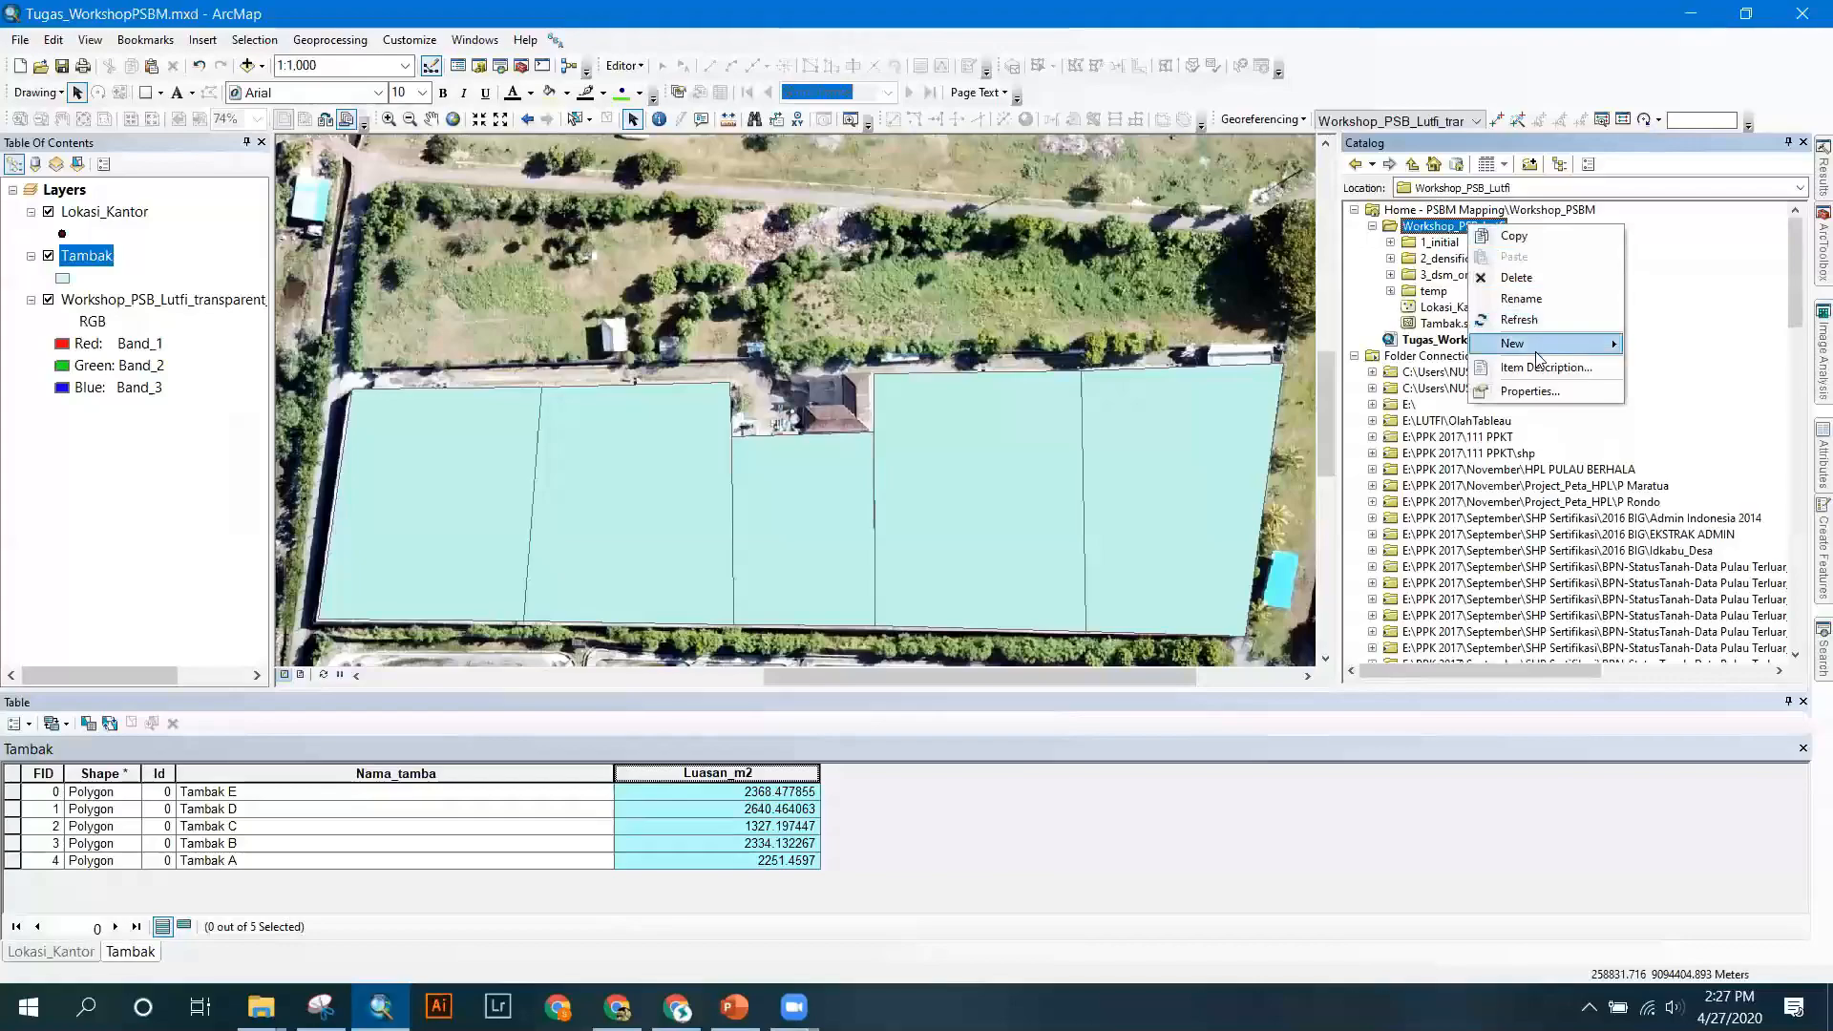
click(1337, 524)
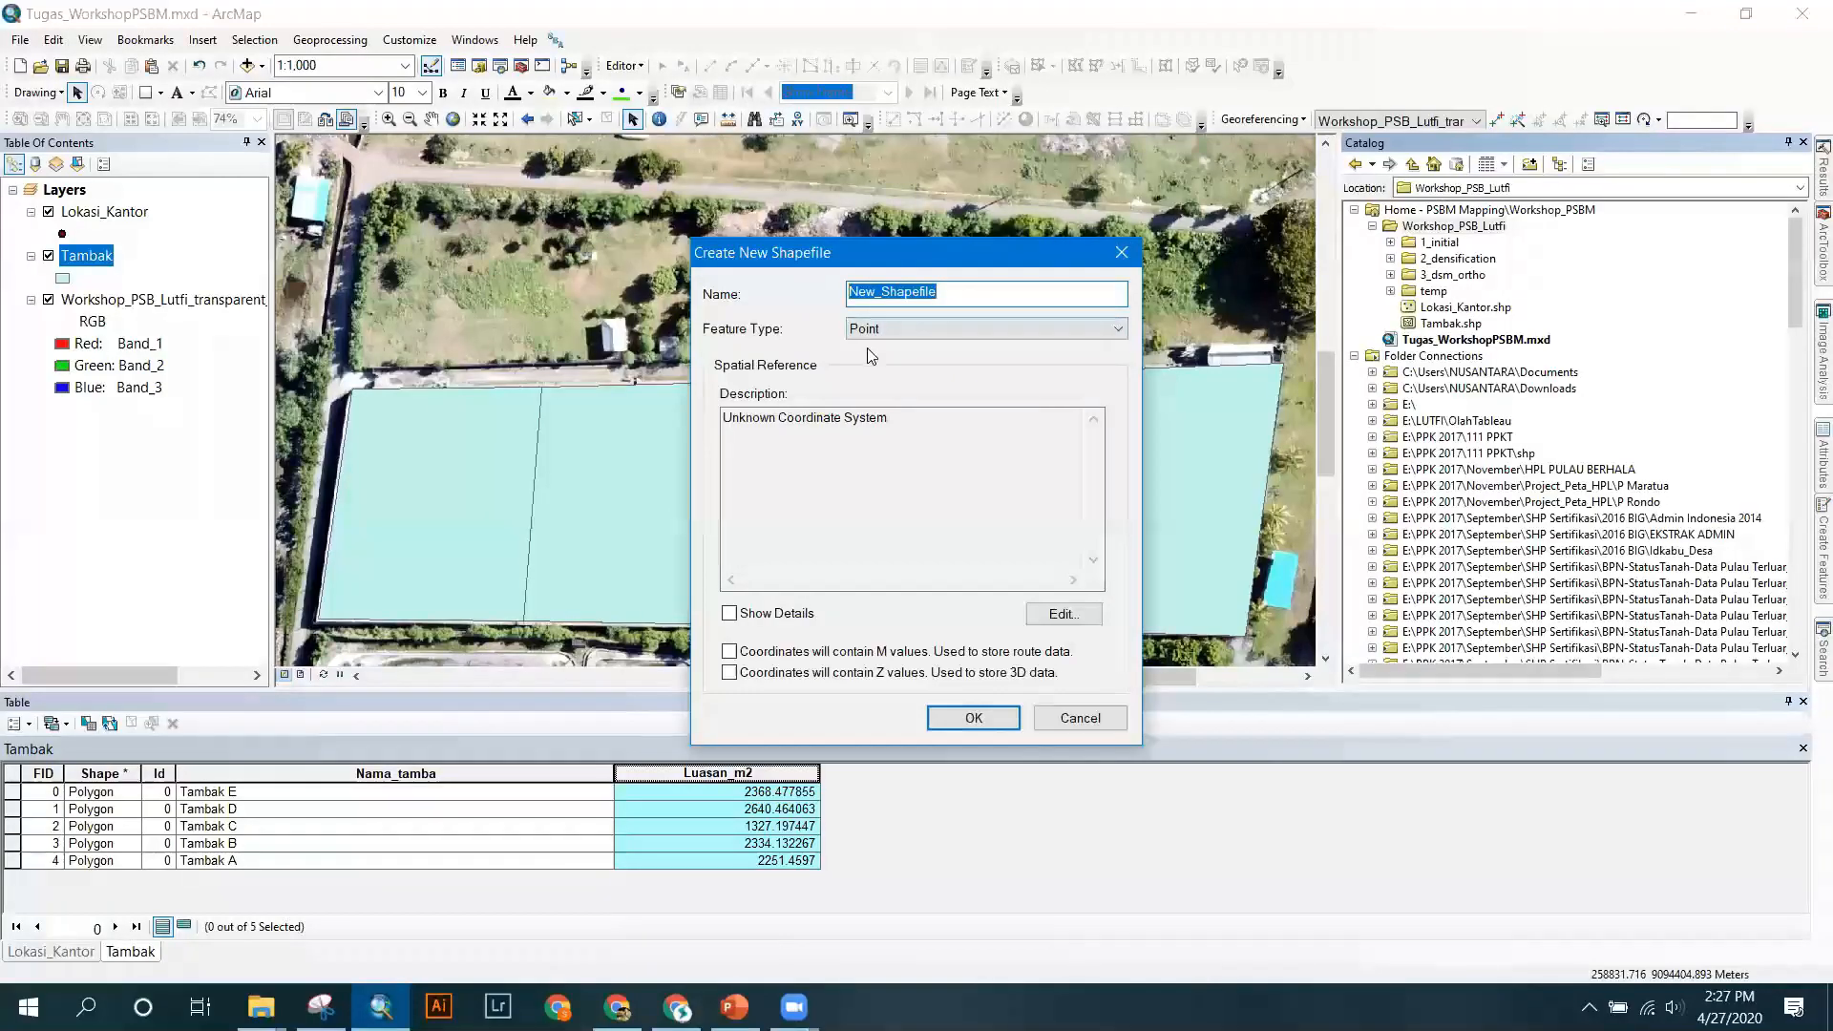
text(Jalan)
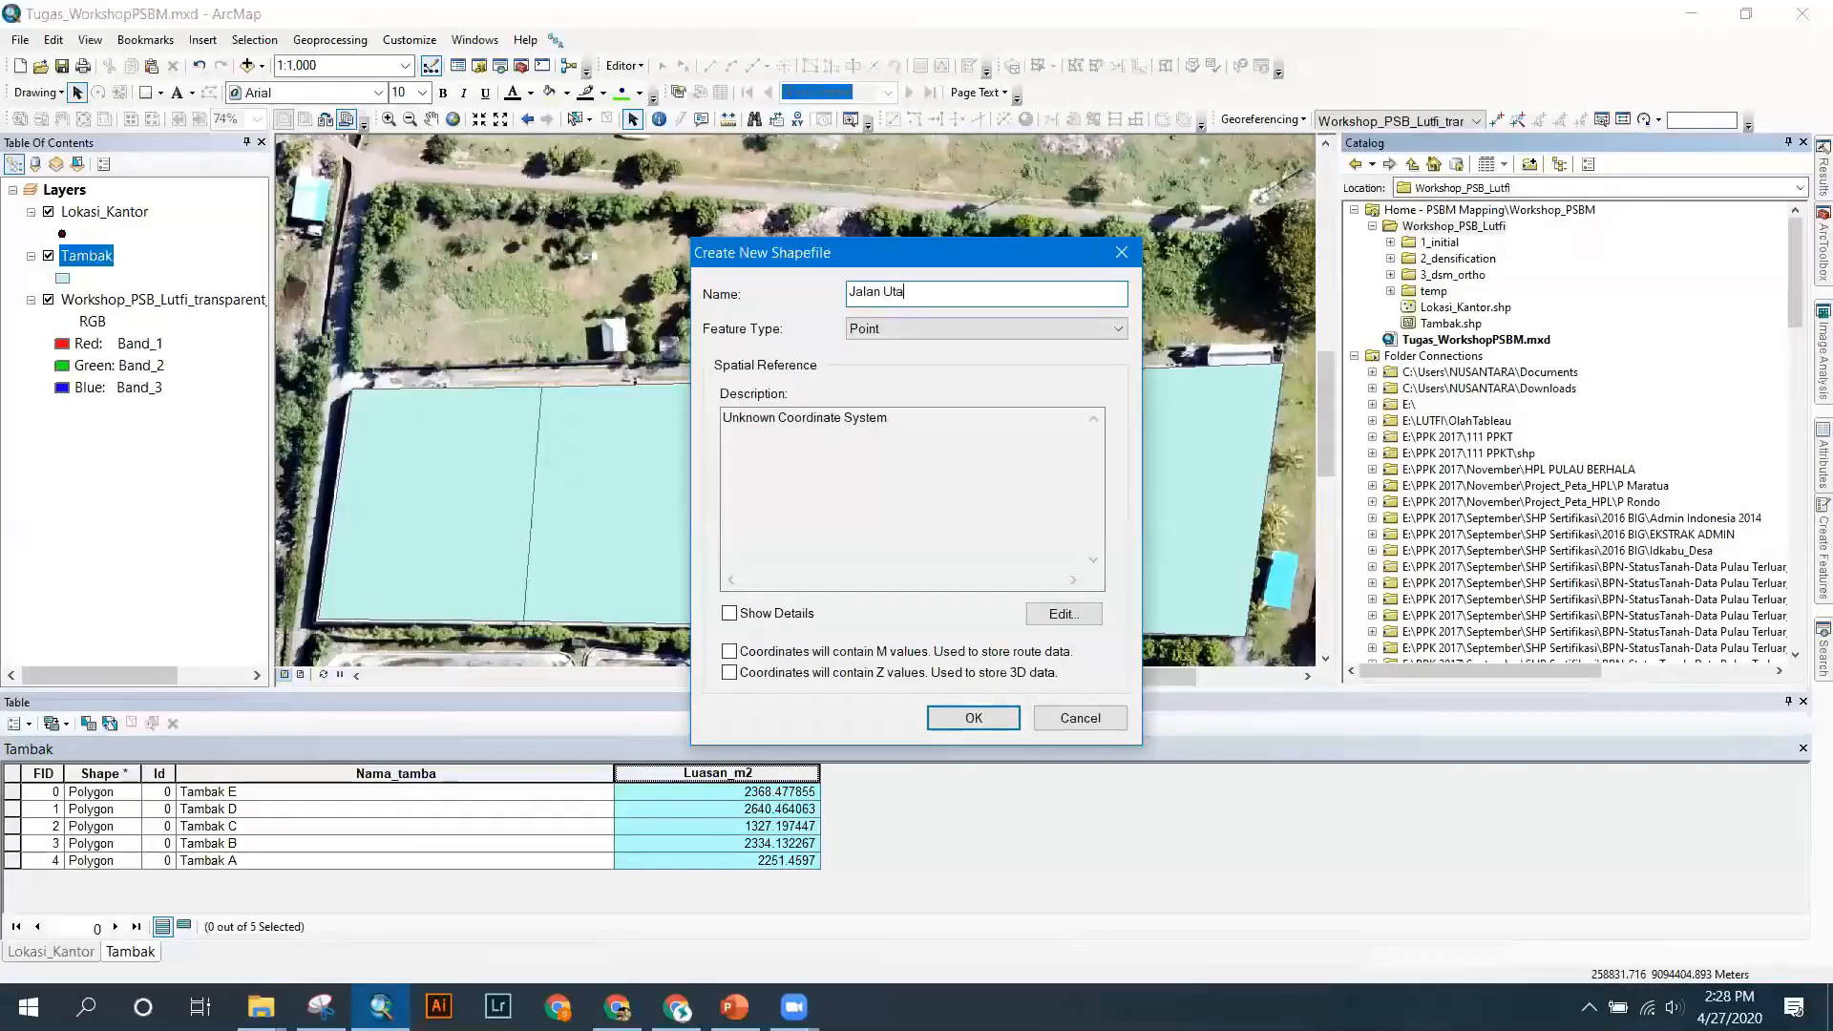
text(Utama Tambak)
click(996, 331)
click(967, 368)
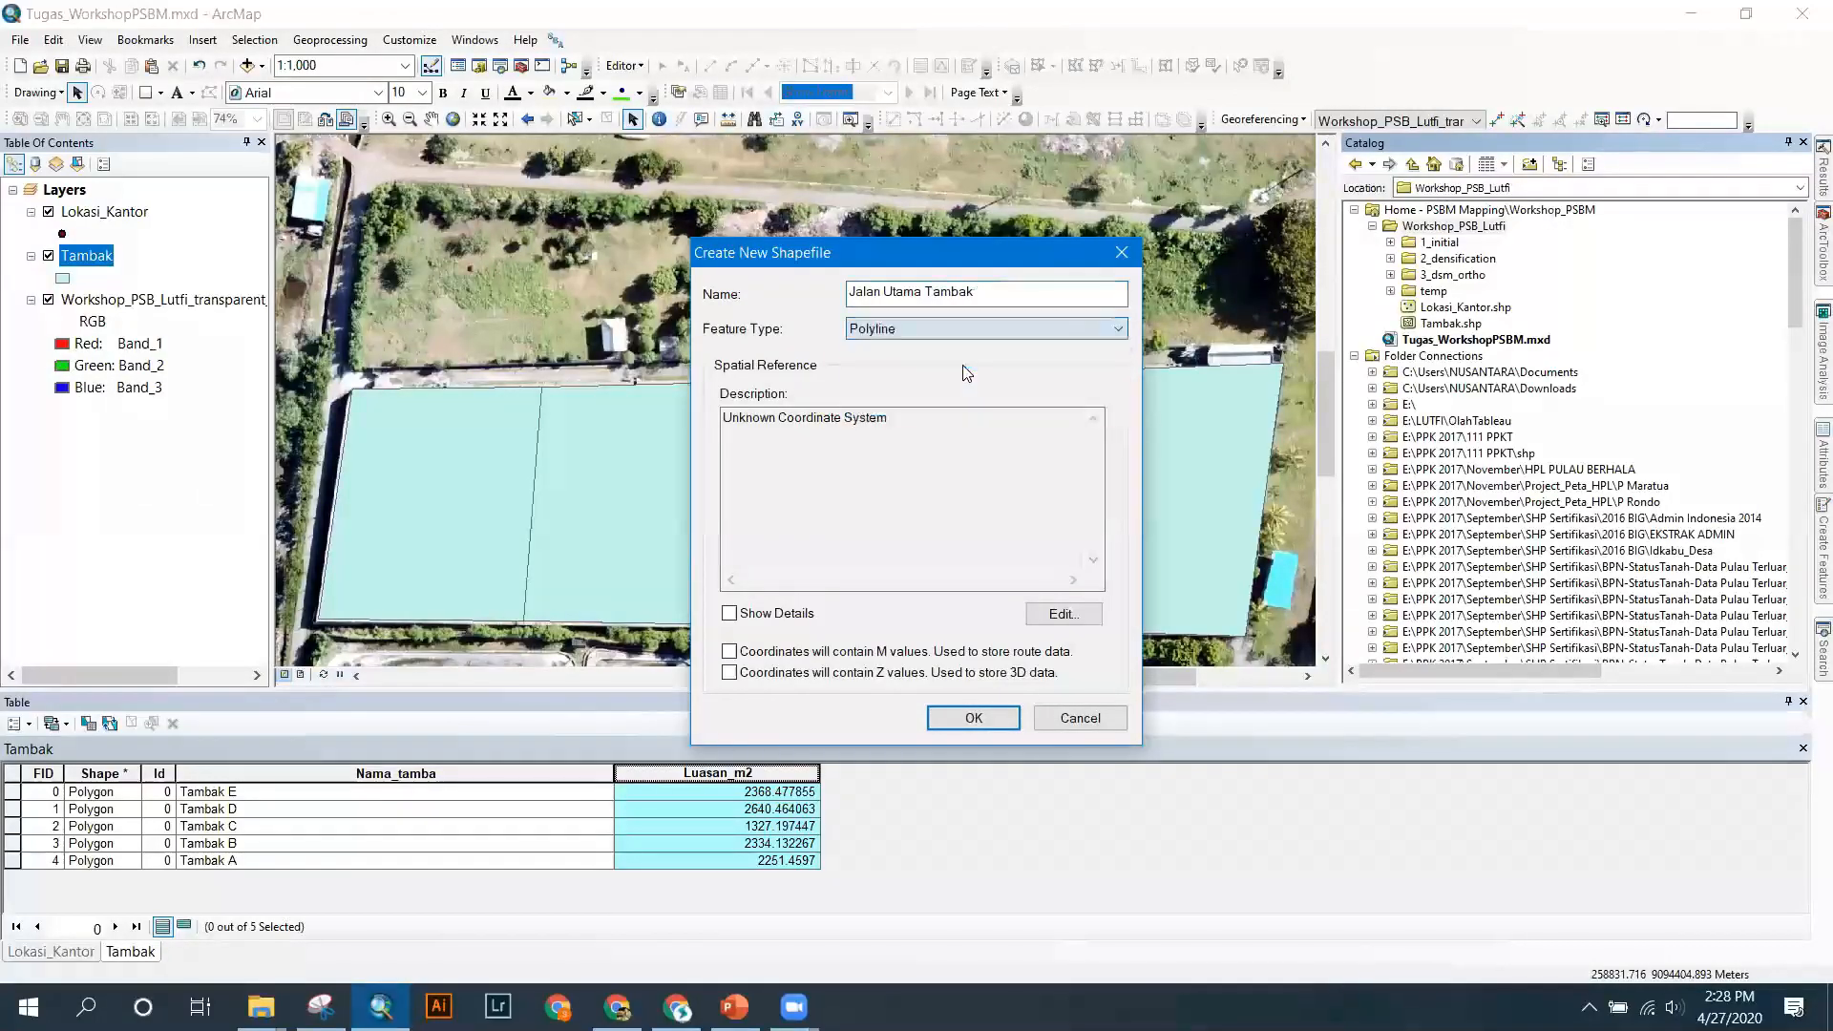
Open the new shapefile's spatial reference settings and expand the projected coordinate systems.
click(1064, 616)
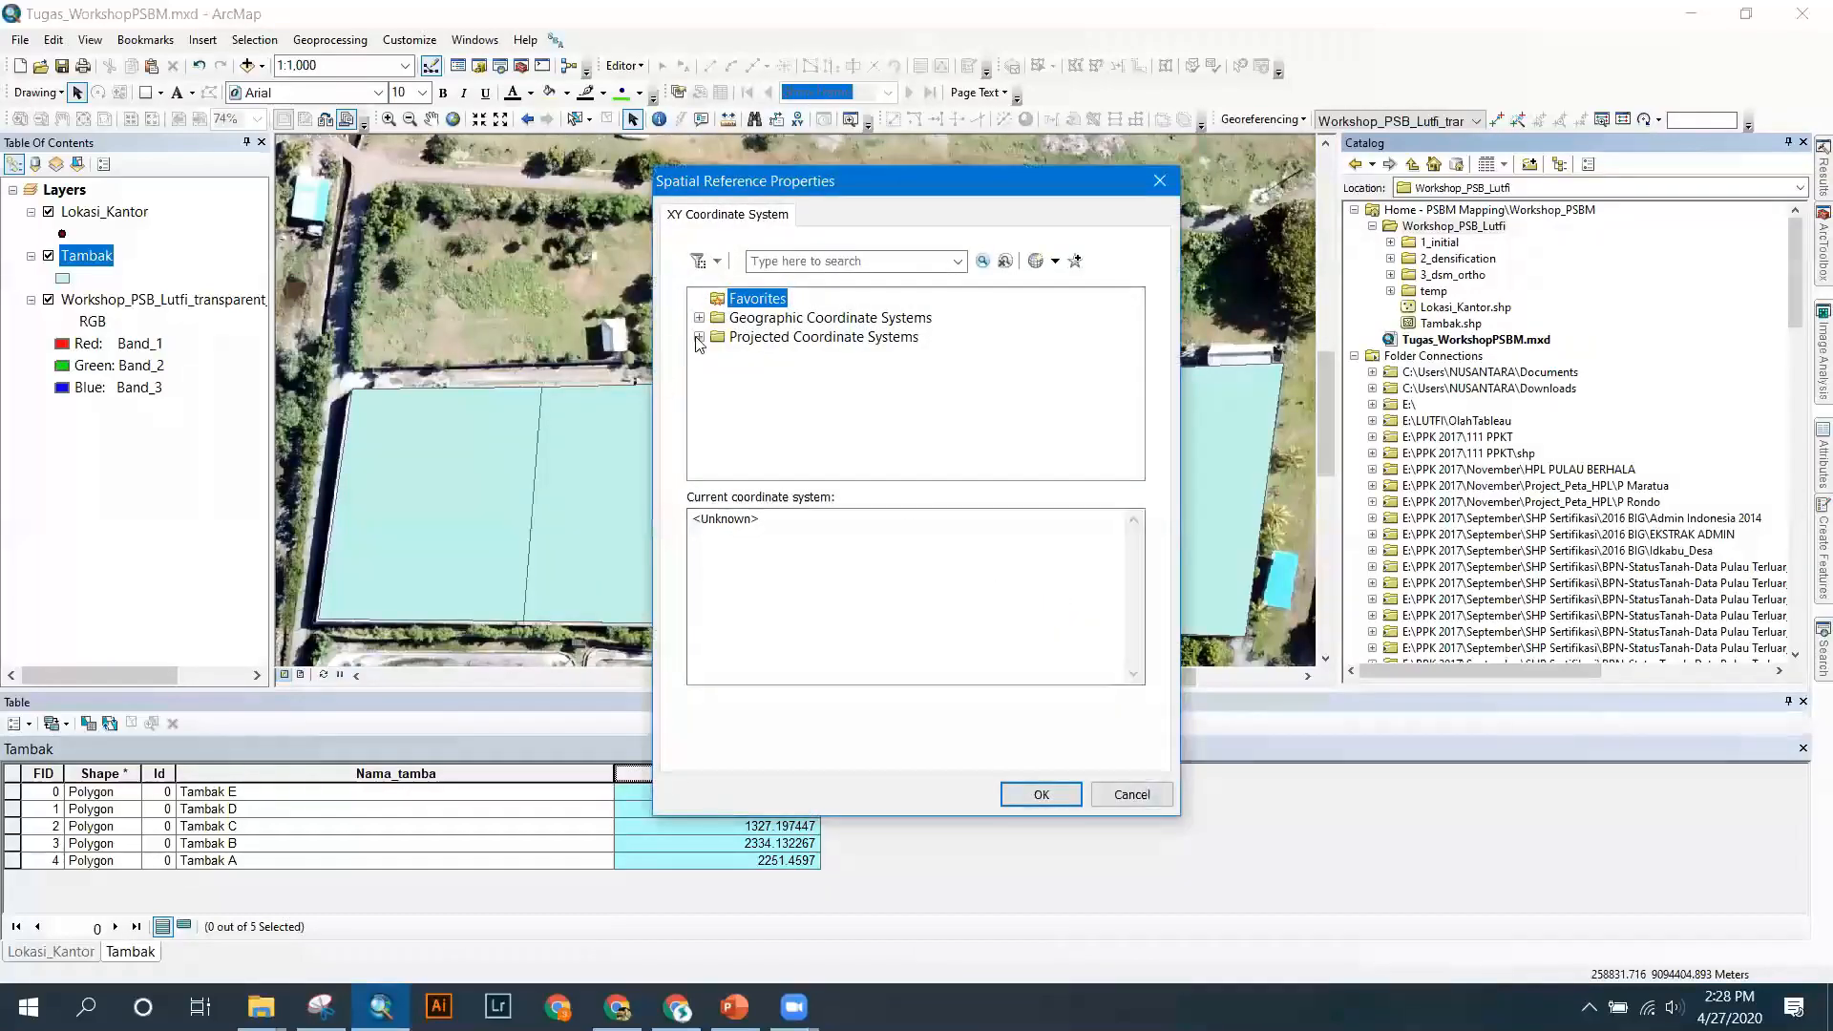
click(699, 337)
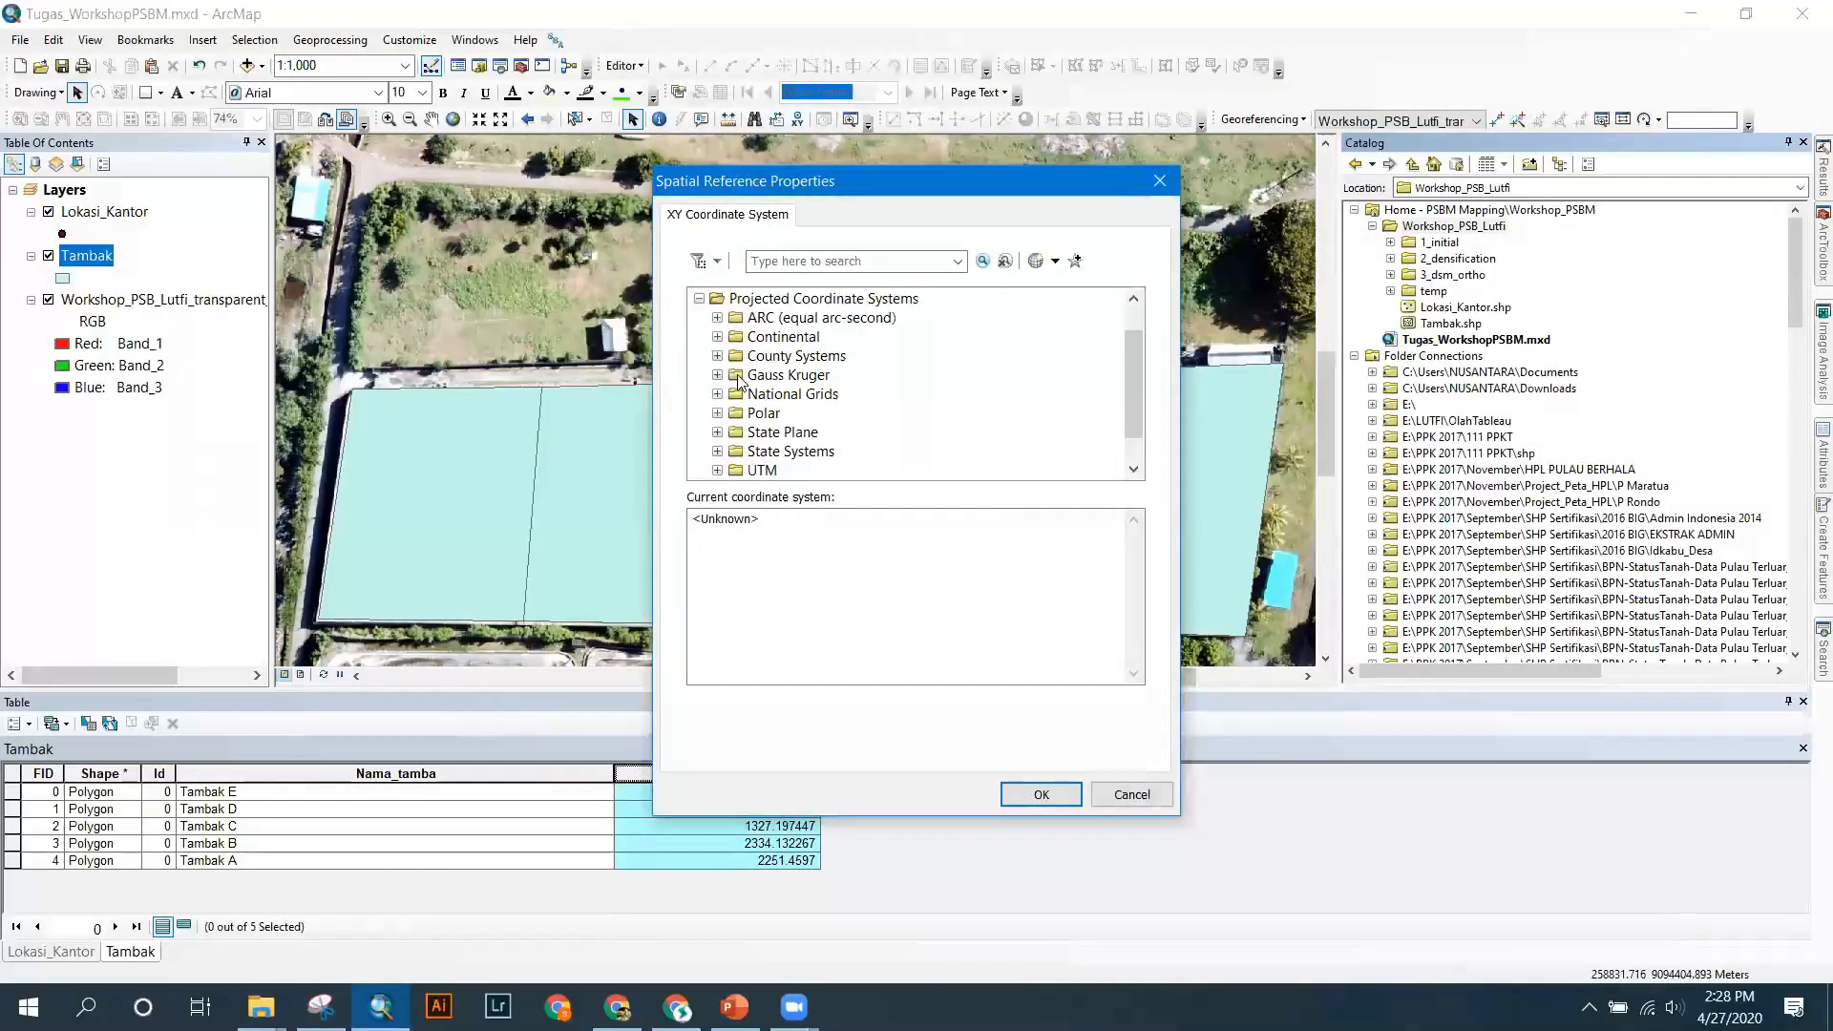
scroll(735, 468, down, 1)
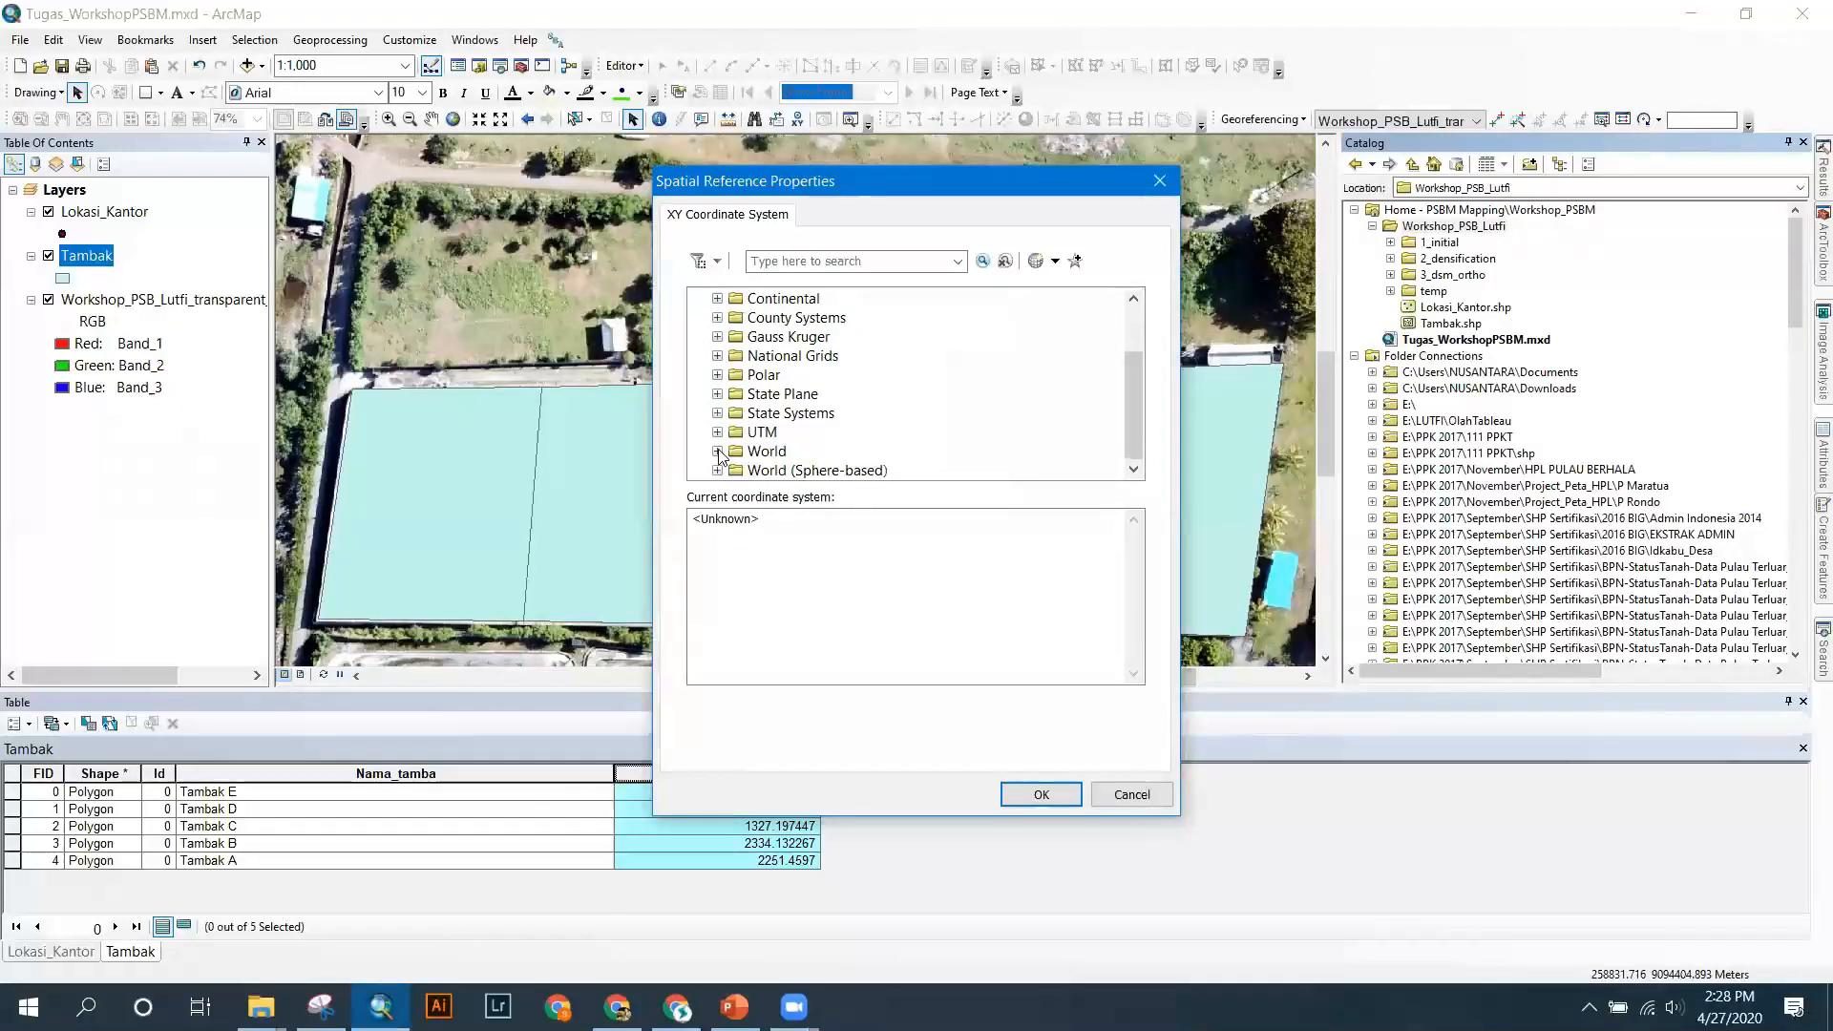
scroll(762, 361, up, 2)
click(761, 339)
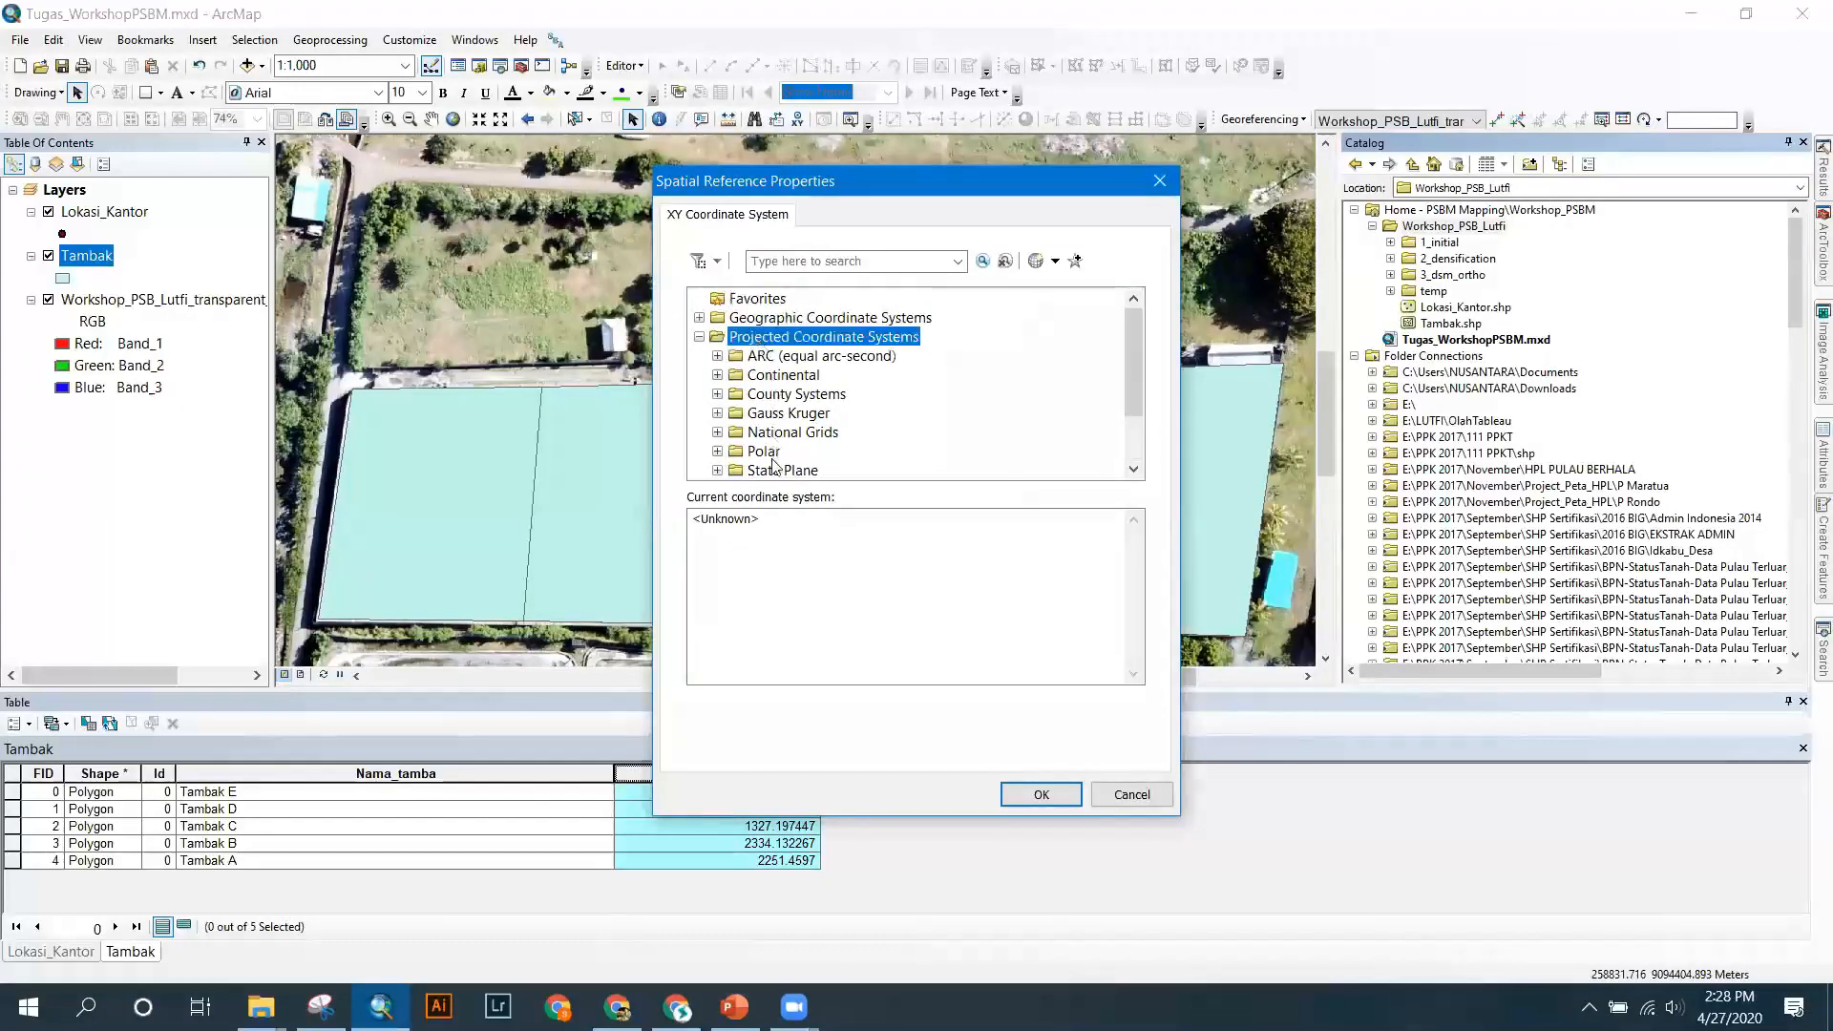
scroll(766, 461, down, 2)
click(717, 451)
scroll(791, 341, down, 6)
scroll(790, 341, down, 7)
scroll(778, 381, up, 9)
scroll(773, 401, up, 5)
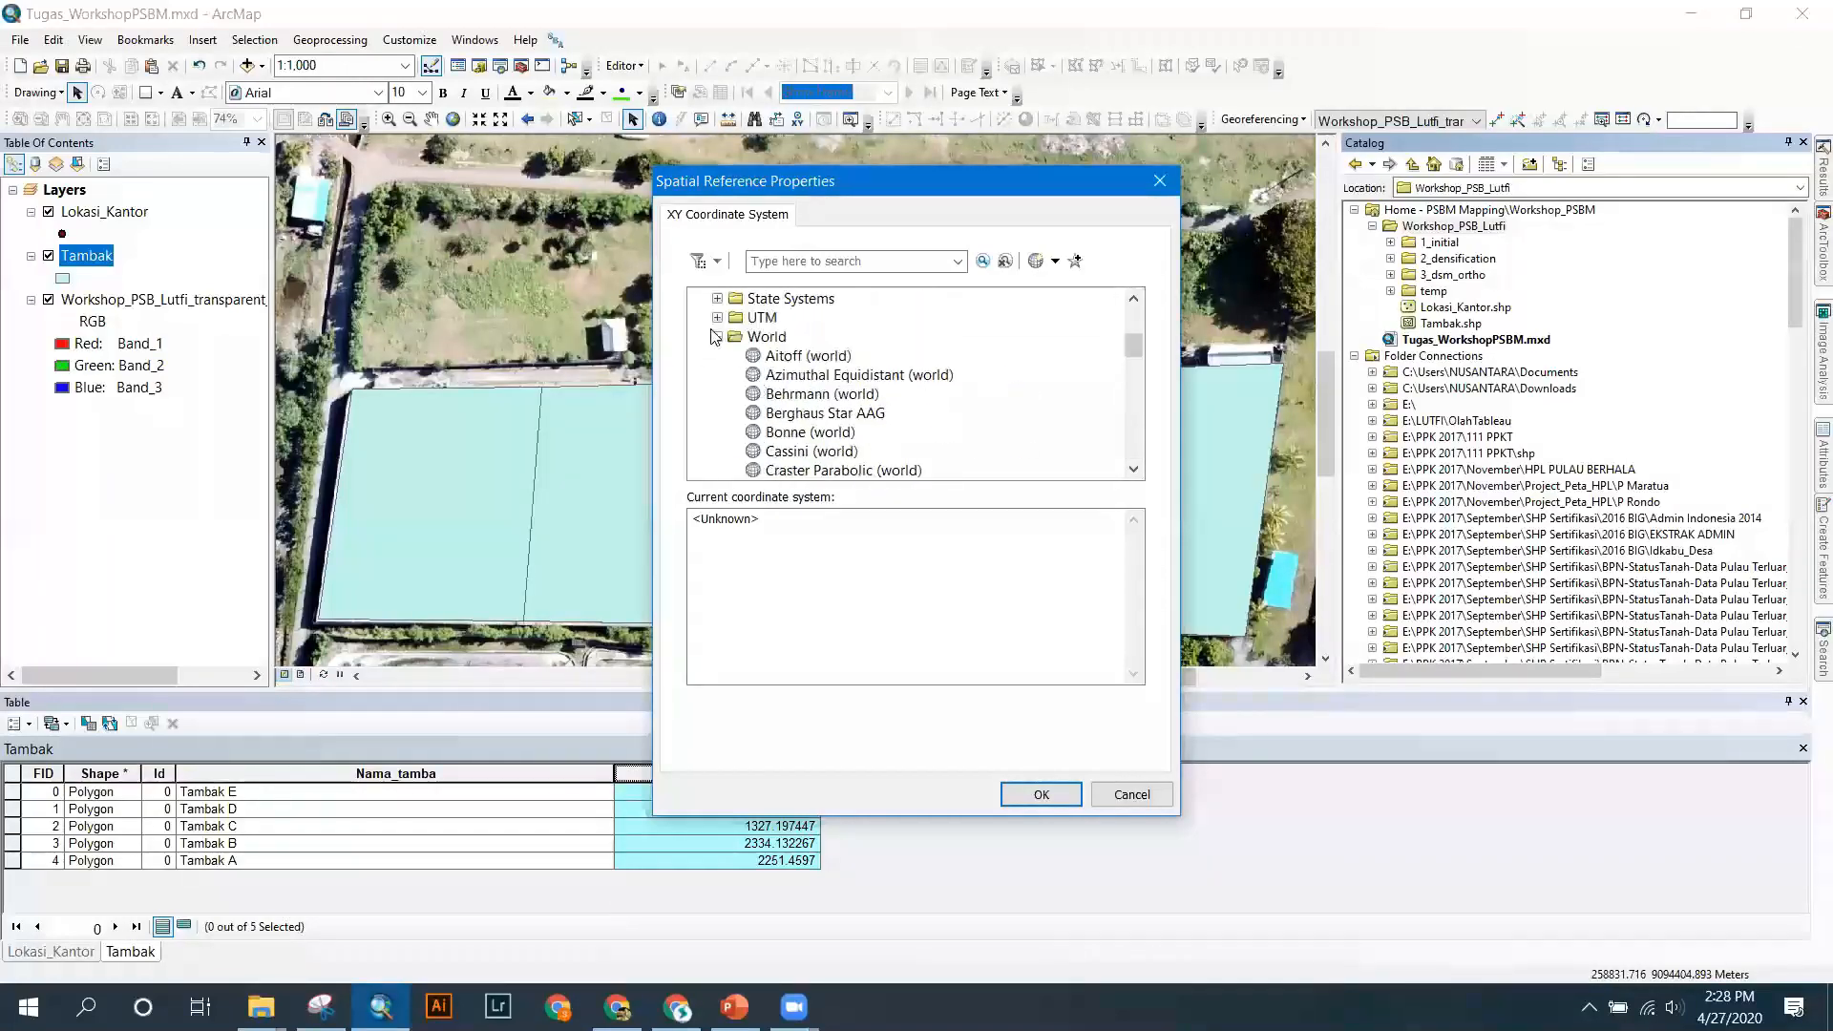
click(718, 336)
Assign the southern-hemisphere system WGS 1984 UTM Zone 50S and create the Jalan Utama Tambak shapefile.
click(717, 432)
scroll(725, 435, down, 3)
click(736, 431)
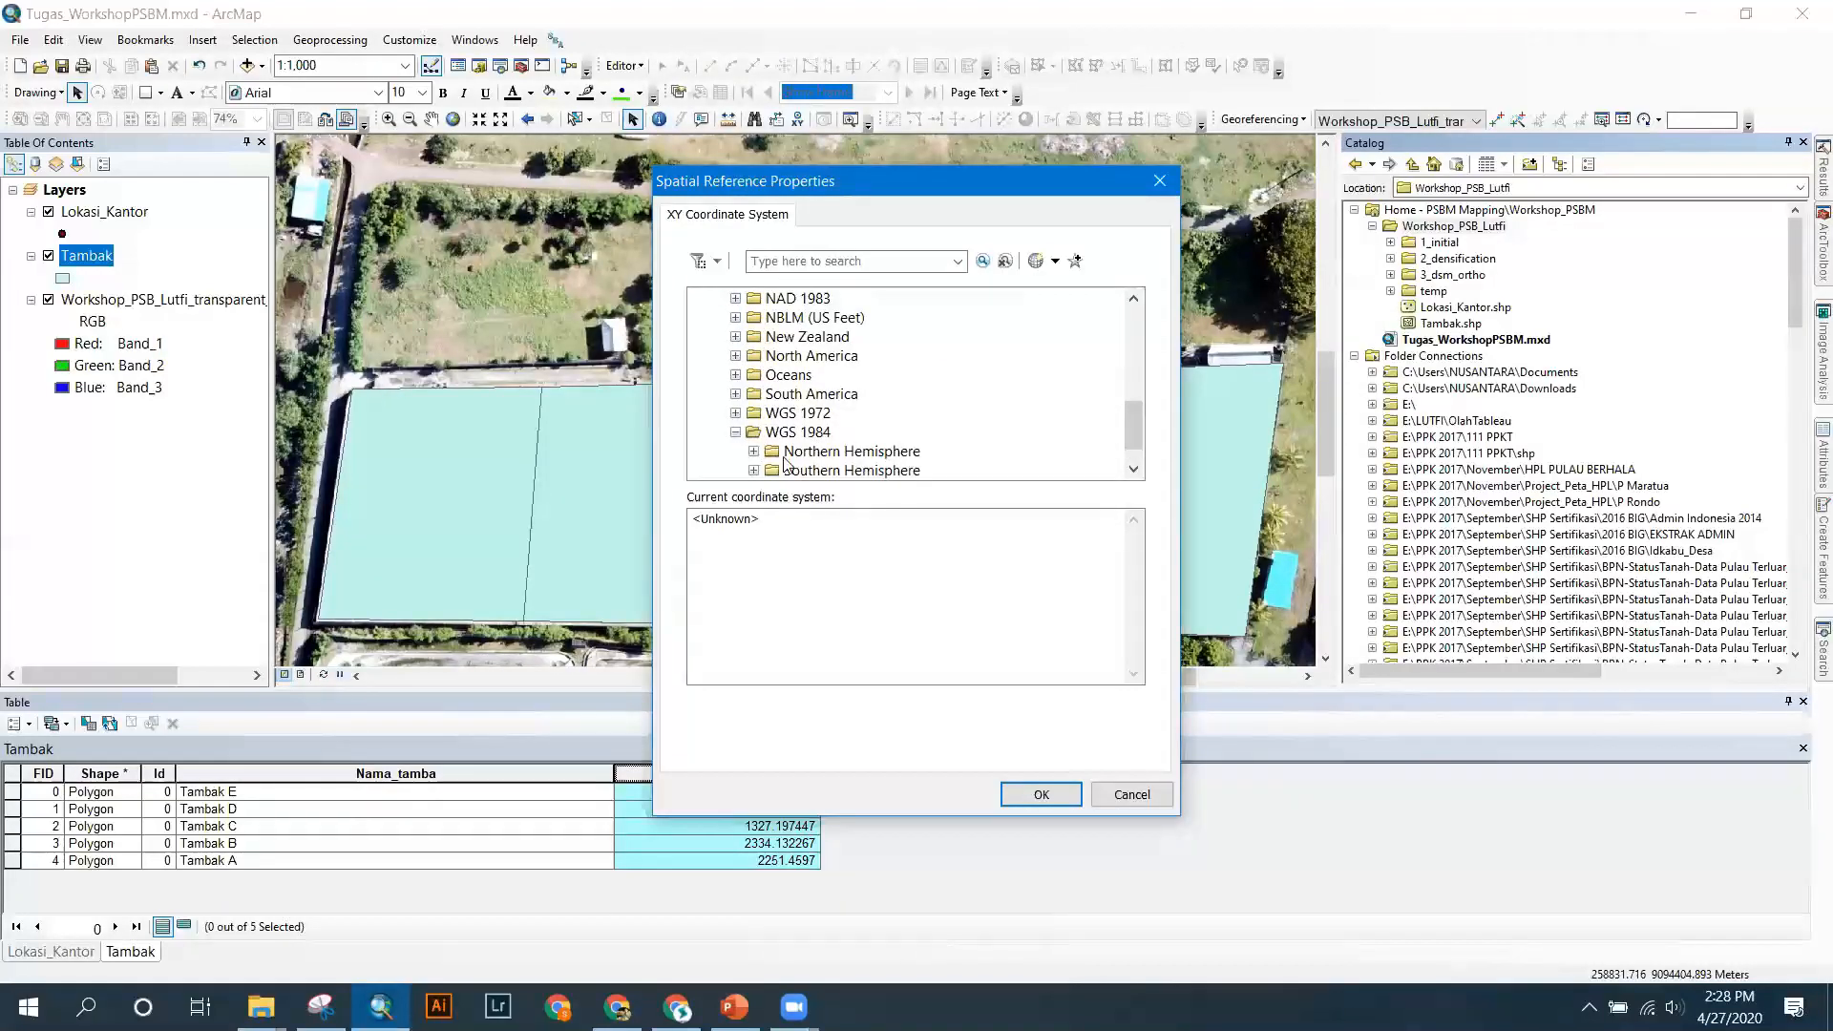
click(753, 470)
scroll(893, 322, down, 7)
scroll(897, 324, down, 9)
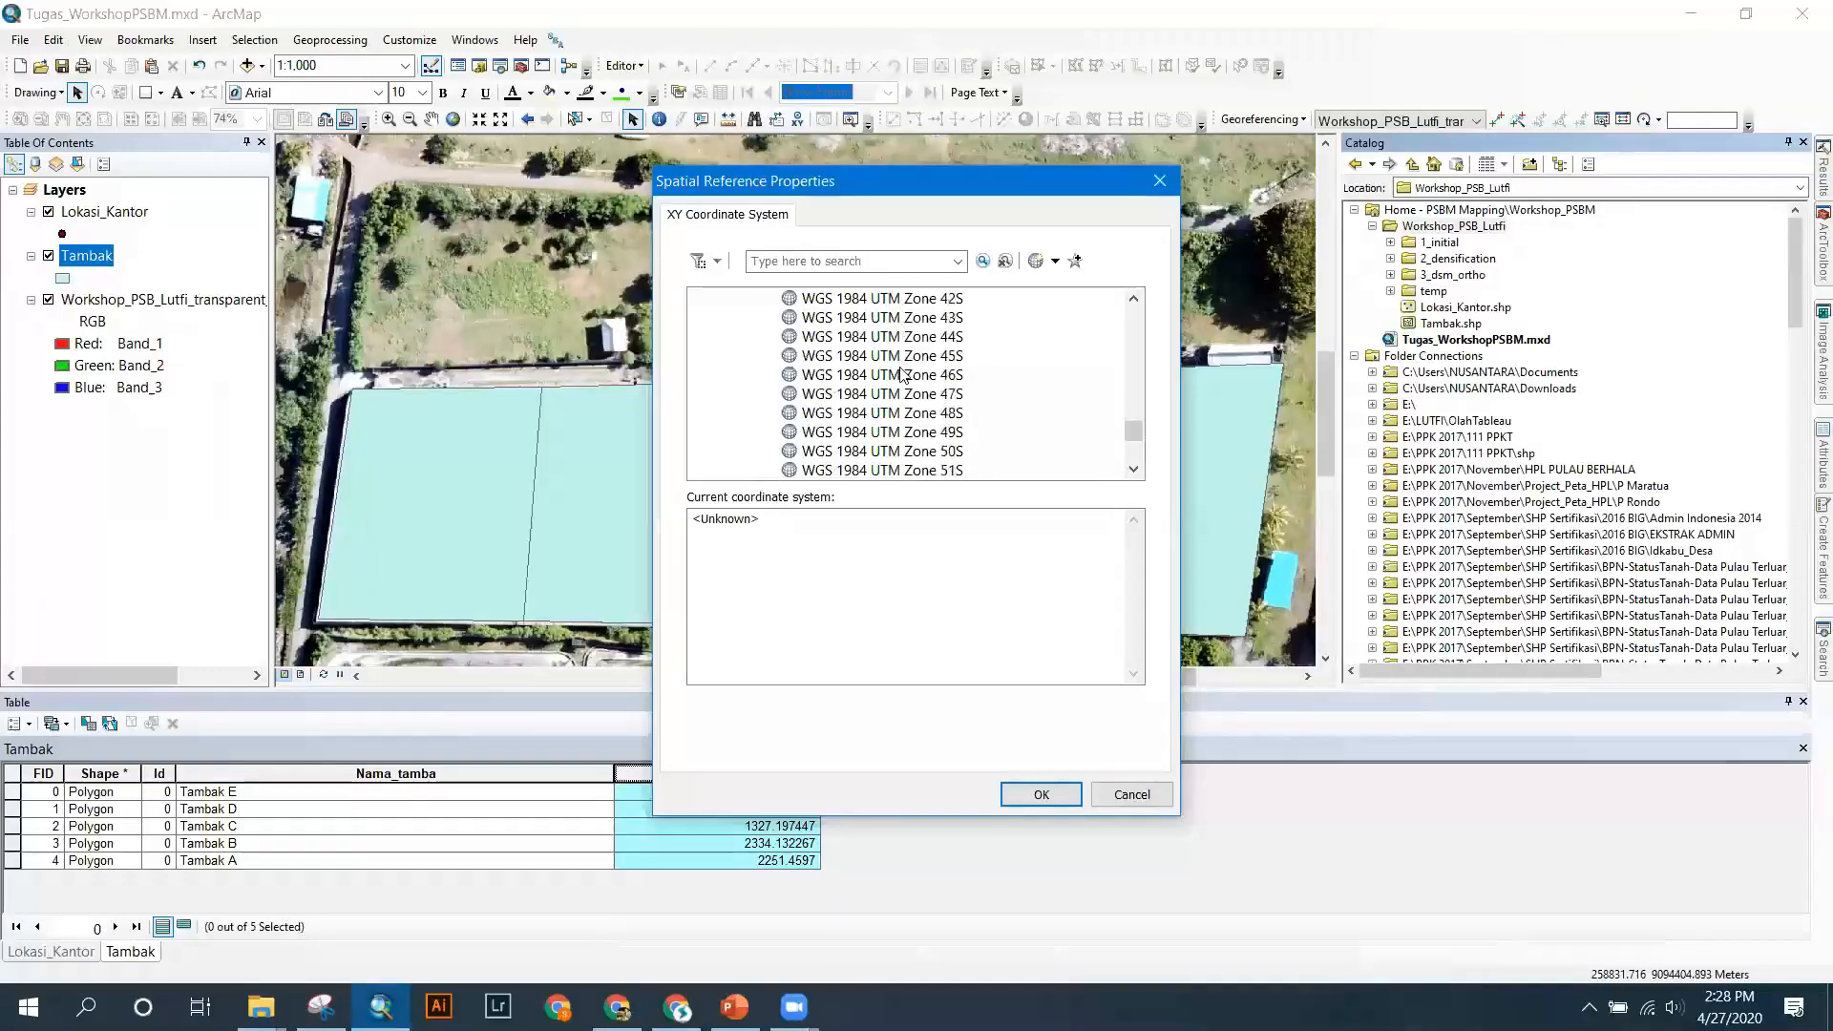
click(934, 340)
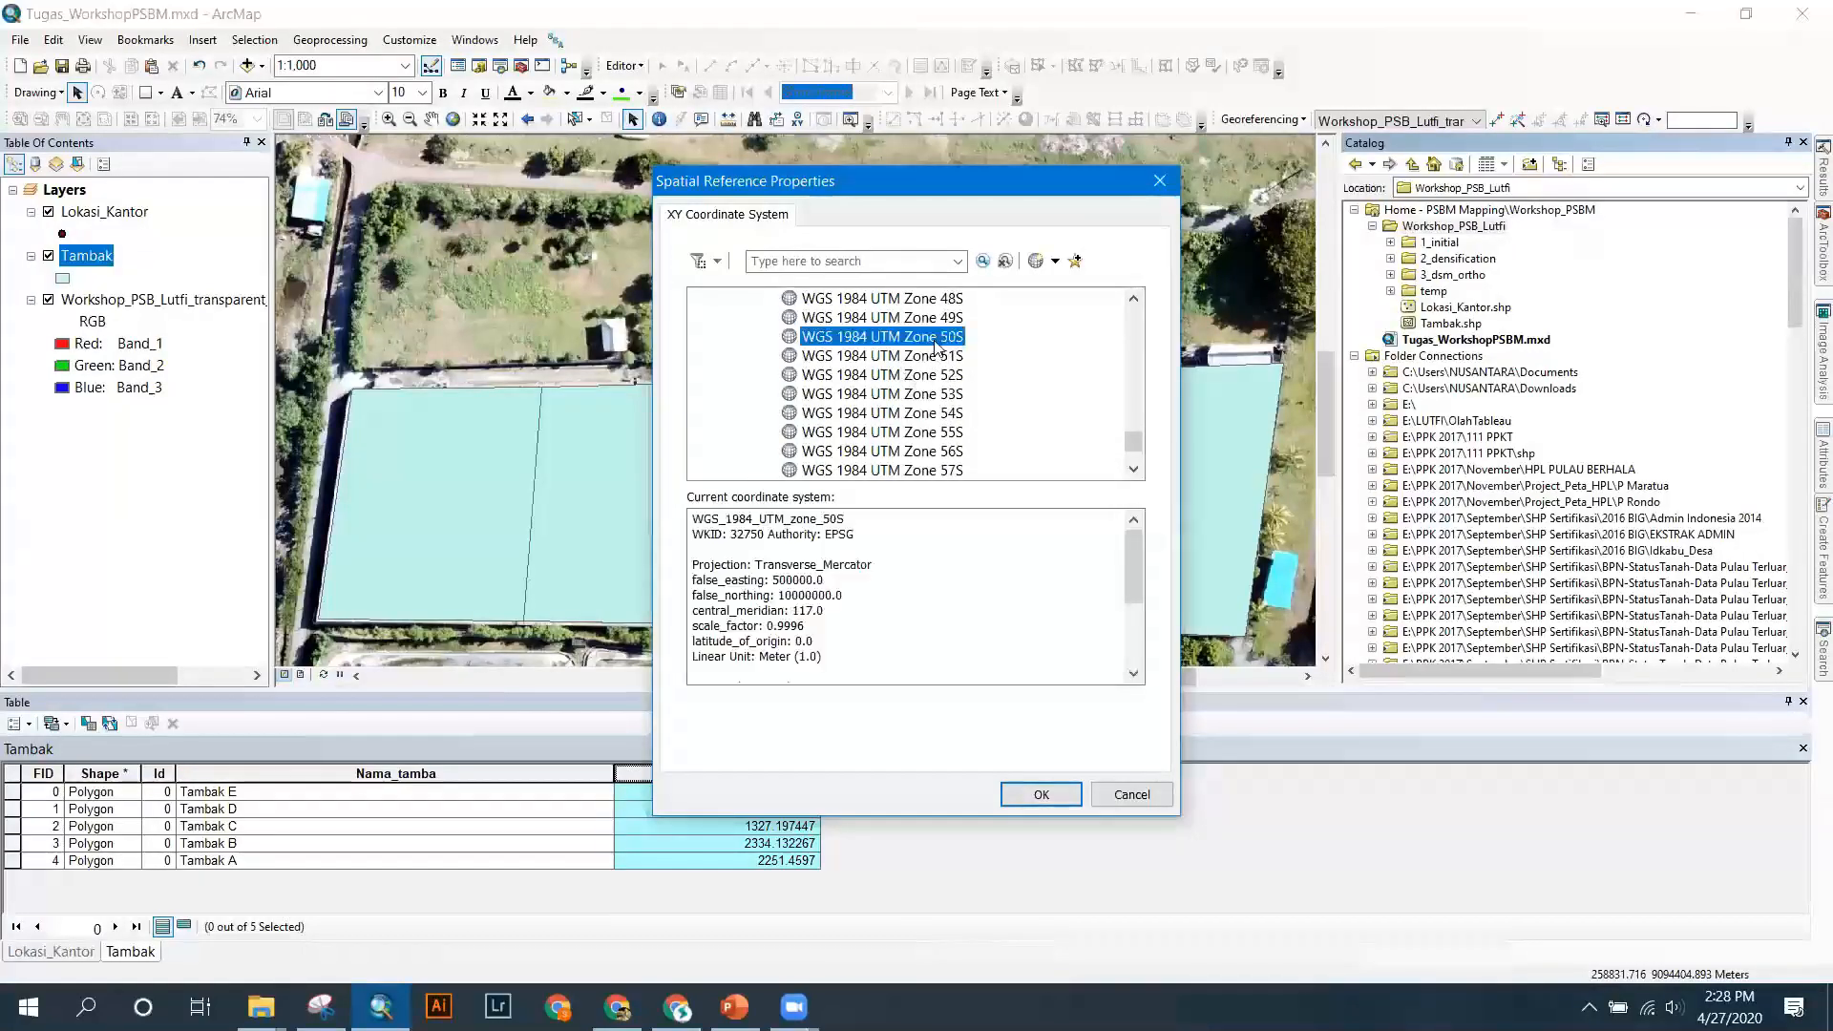
click(1041, 795)
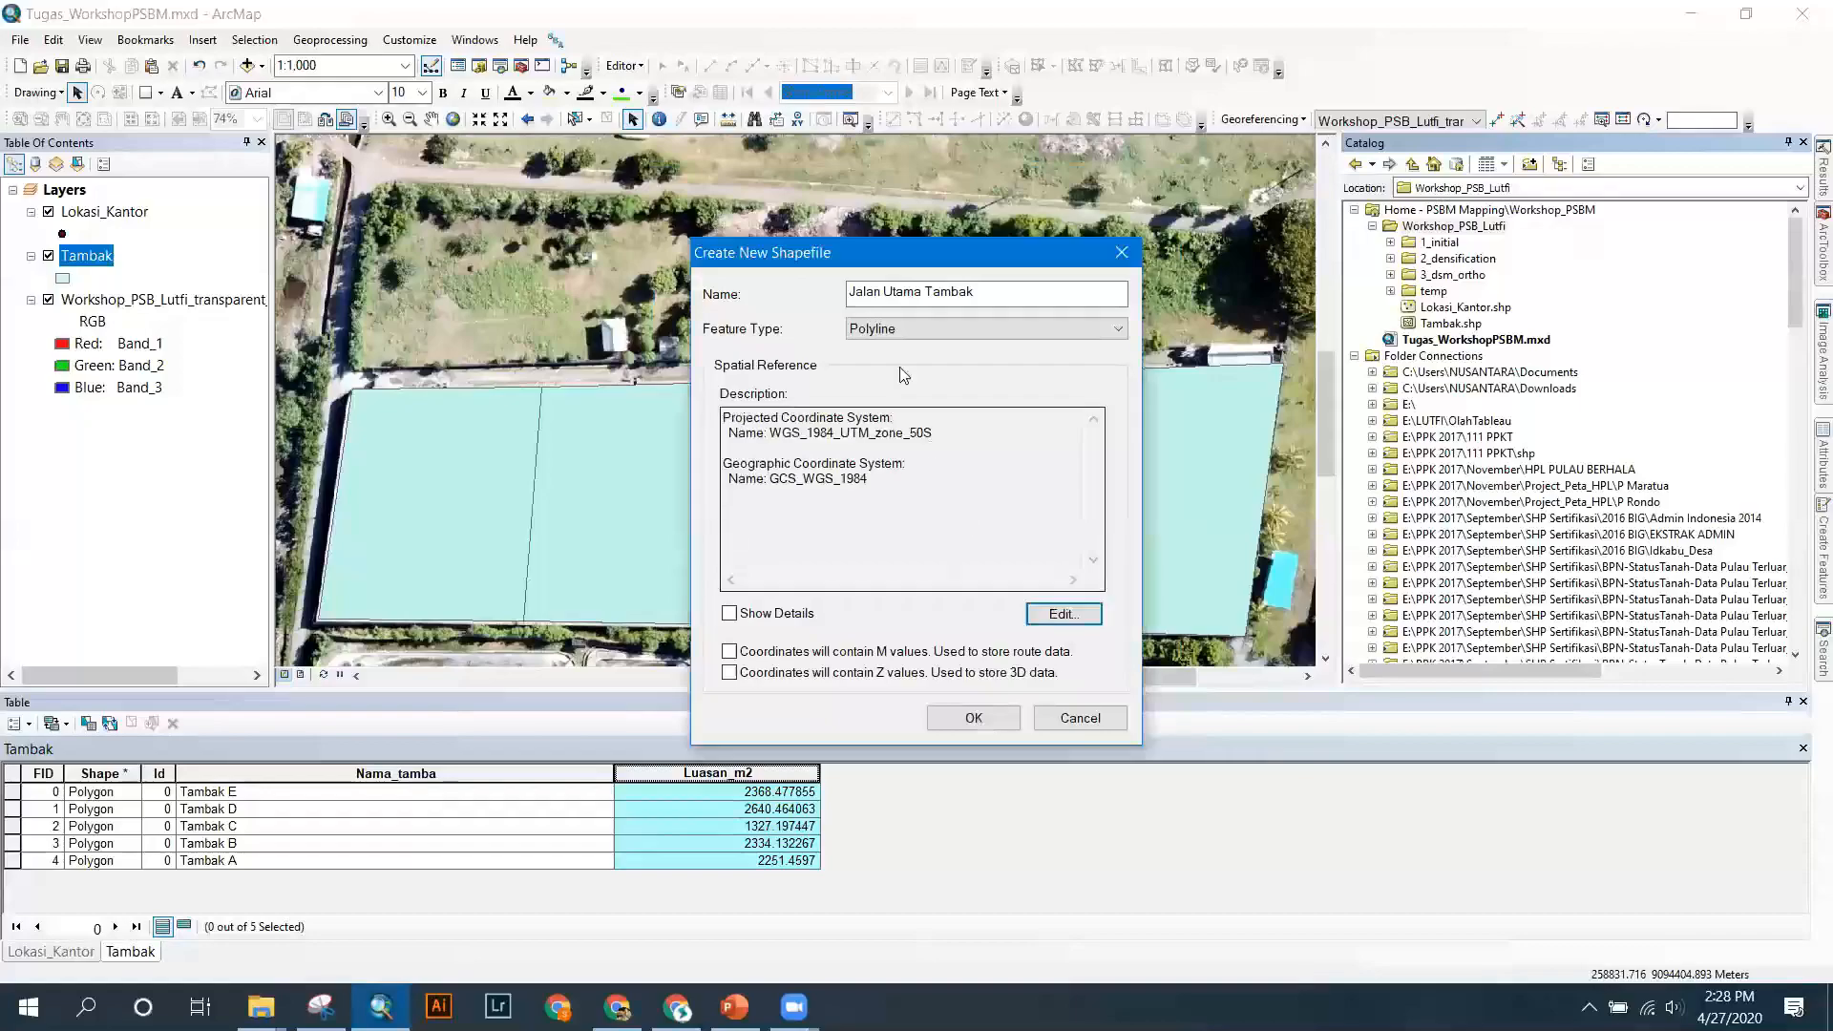
click(985, 719)
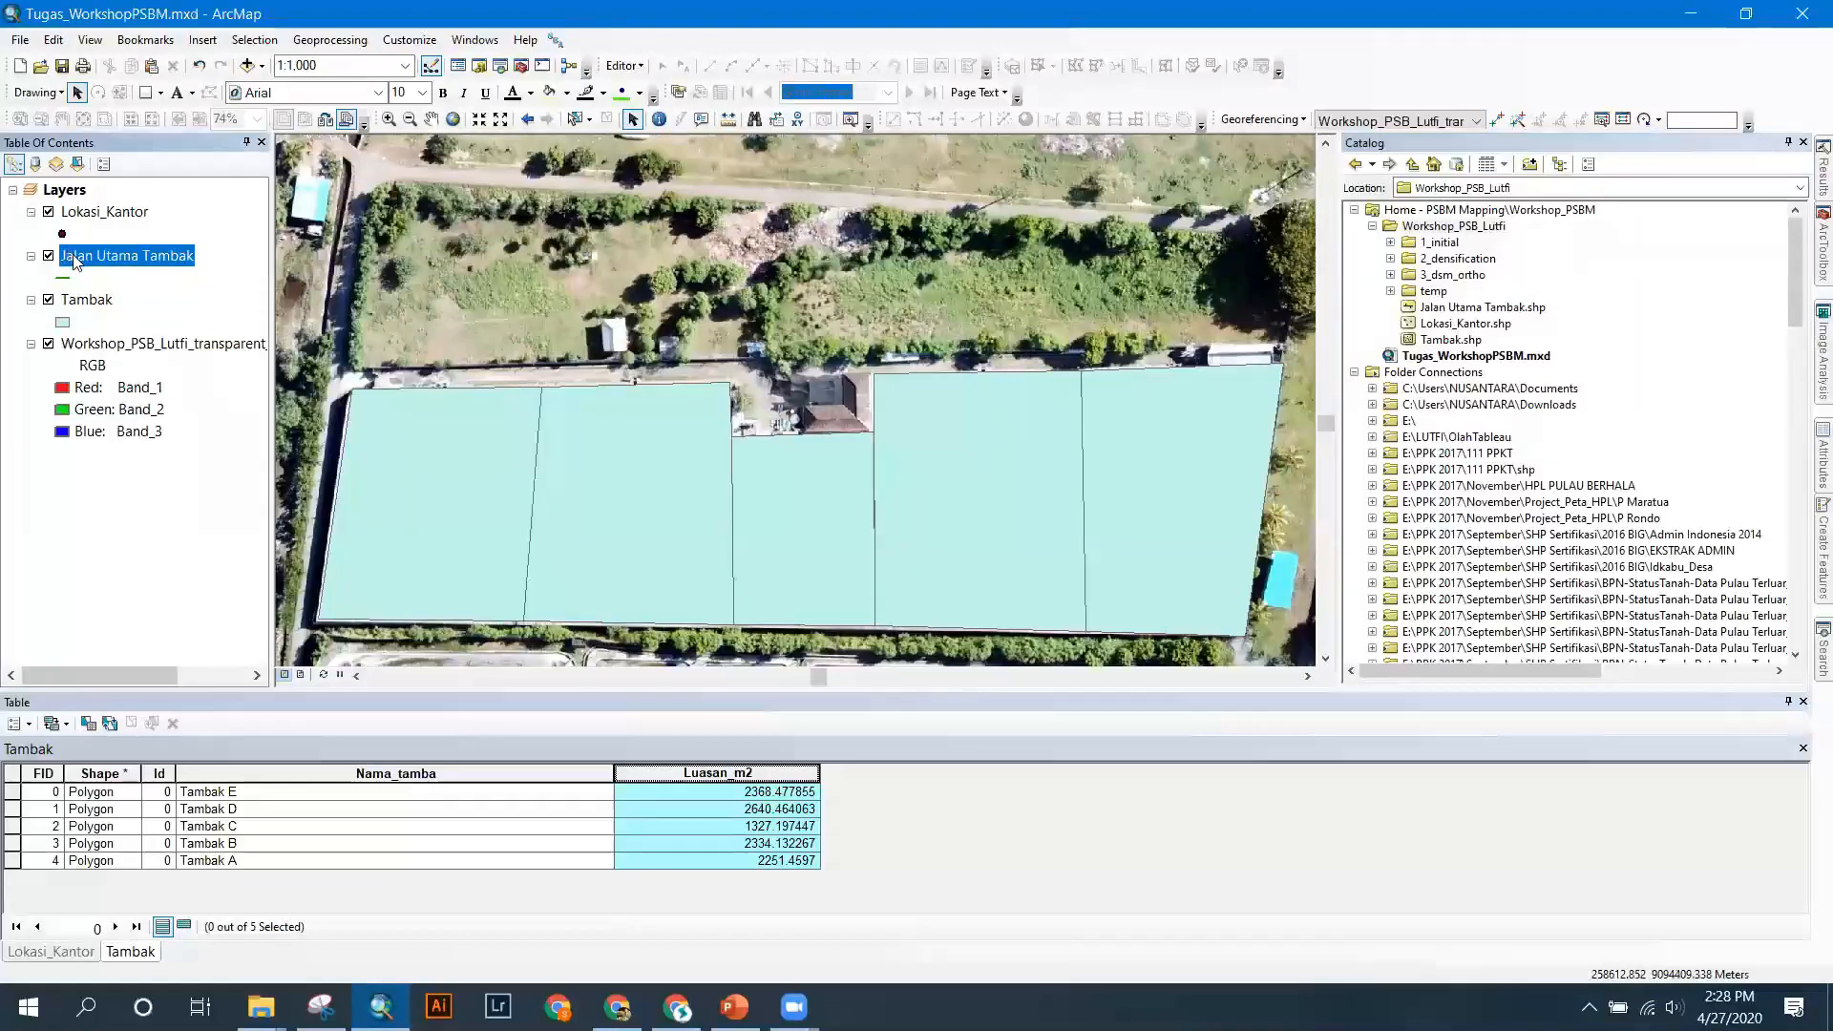
Start an edit session and draw a straight Jalan Utama Tambak line westward along the road on the ponds' north side.
click(636, 67)
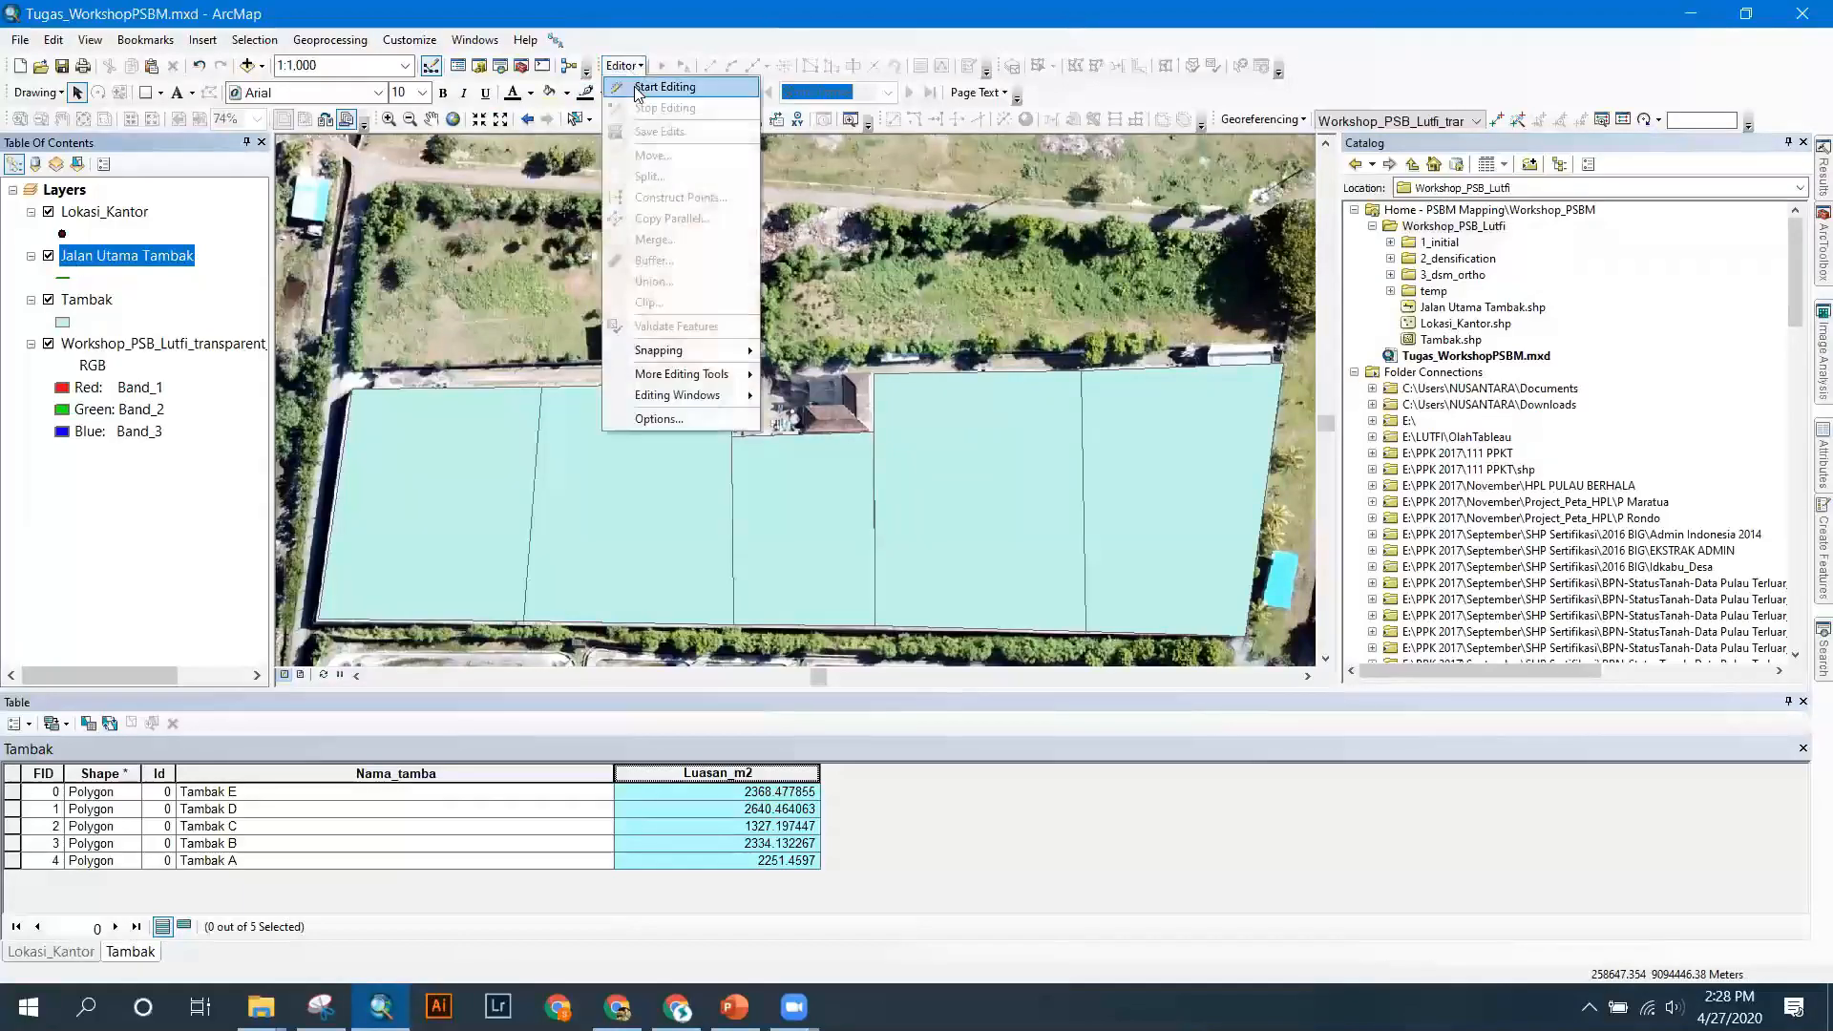
click(653, 82)
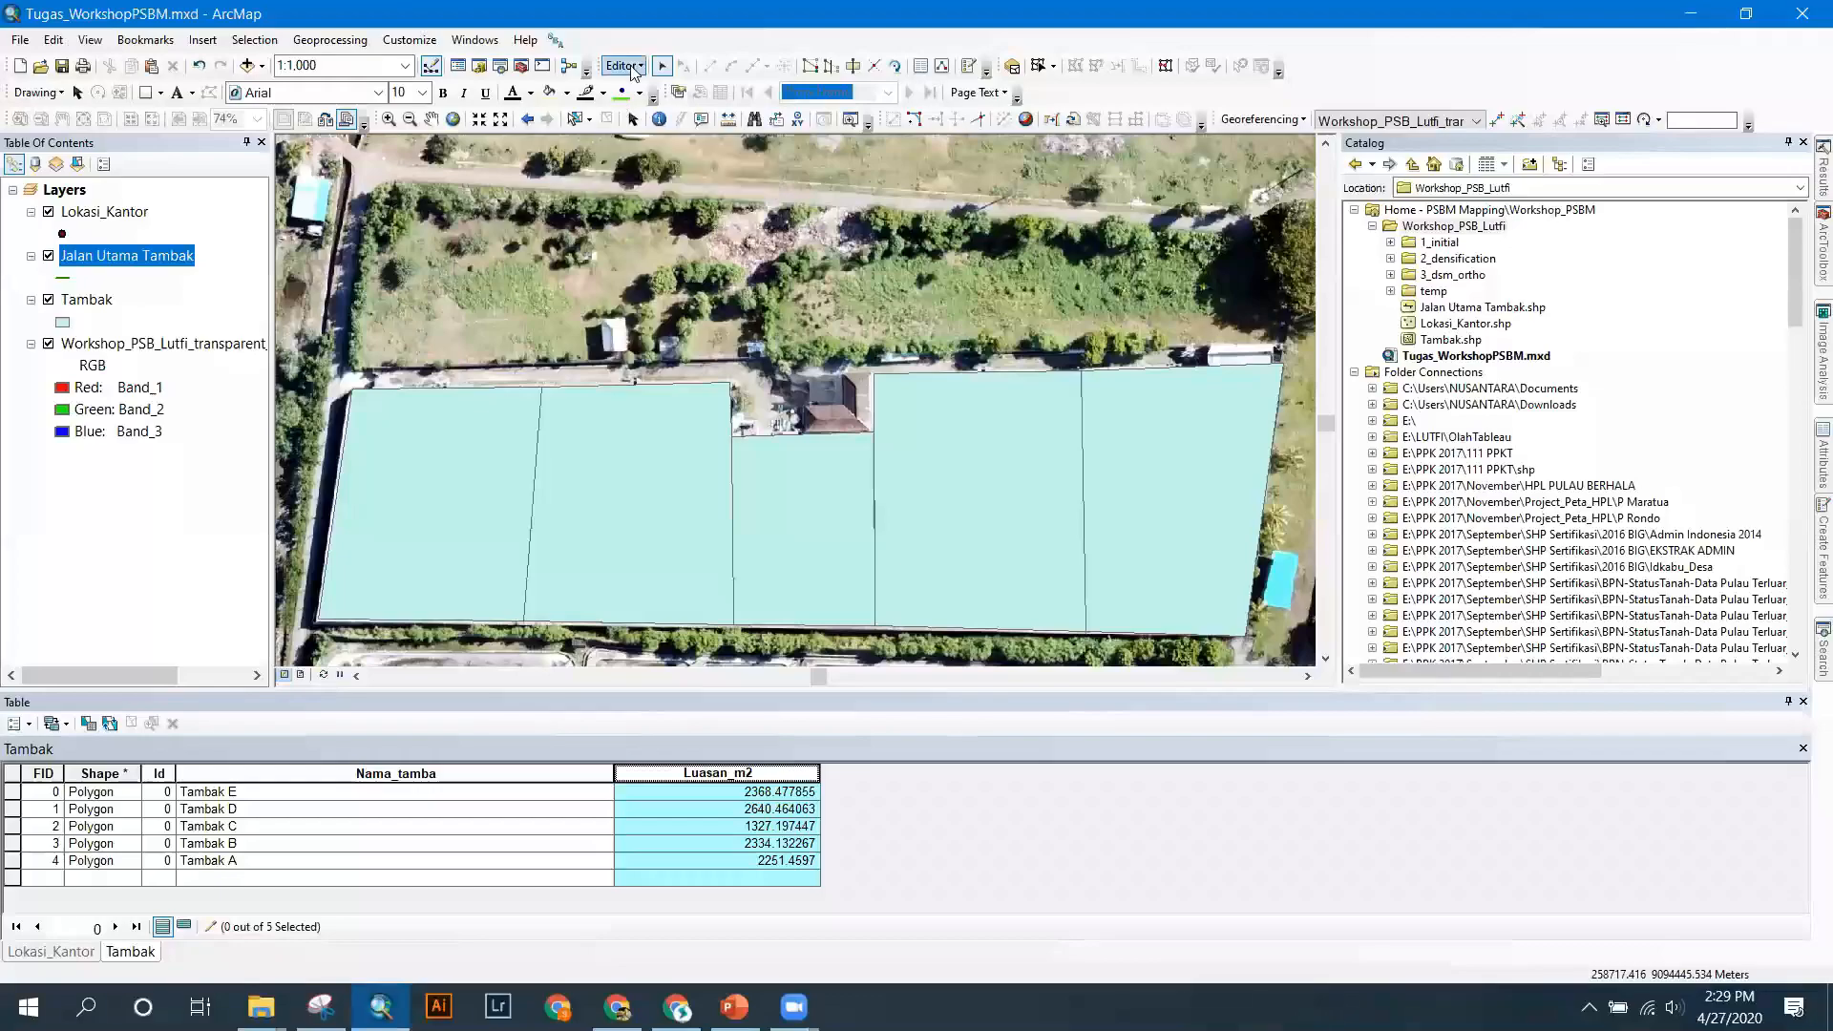
click(968, 67)
click(1544, 212)
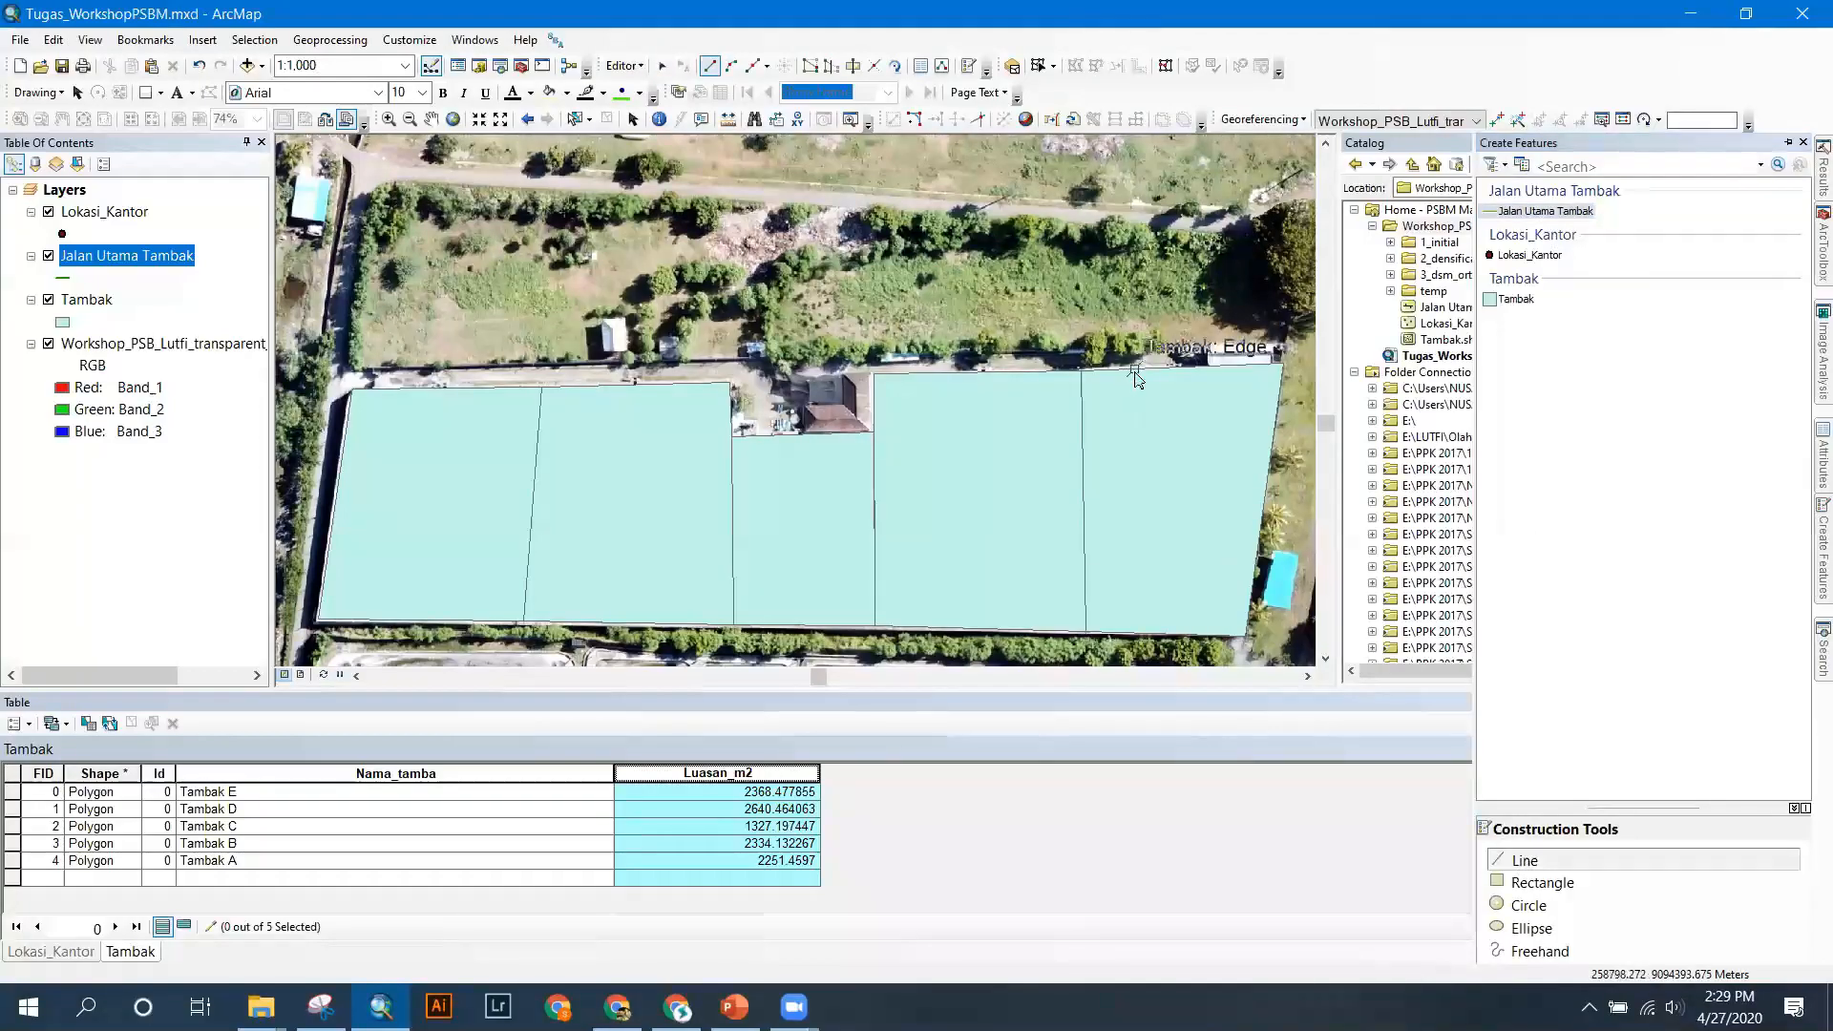
scroll(1176, 354, up, 2)
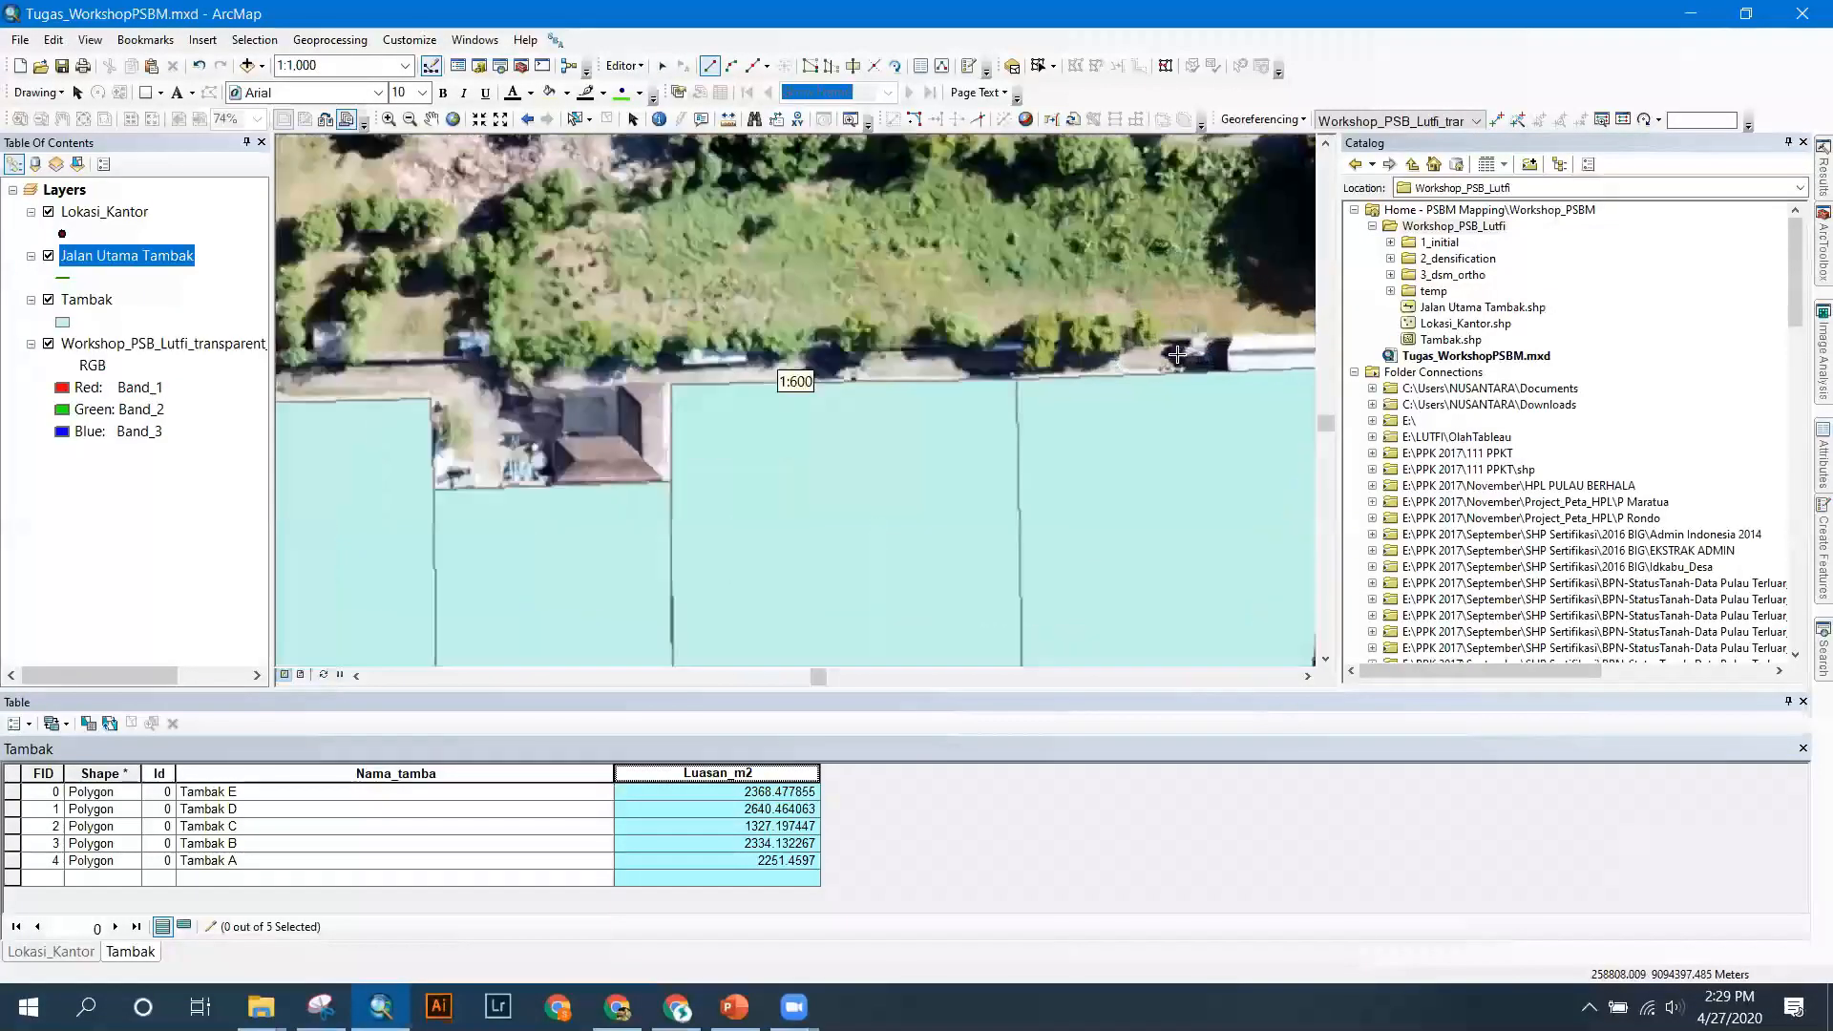
scroll(1176, 354, down, 2)
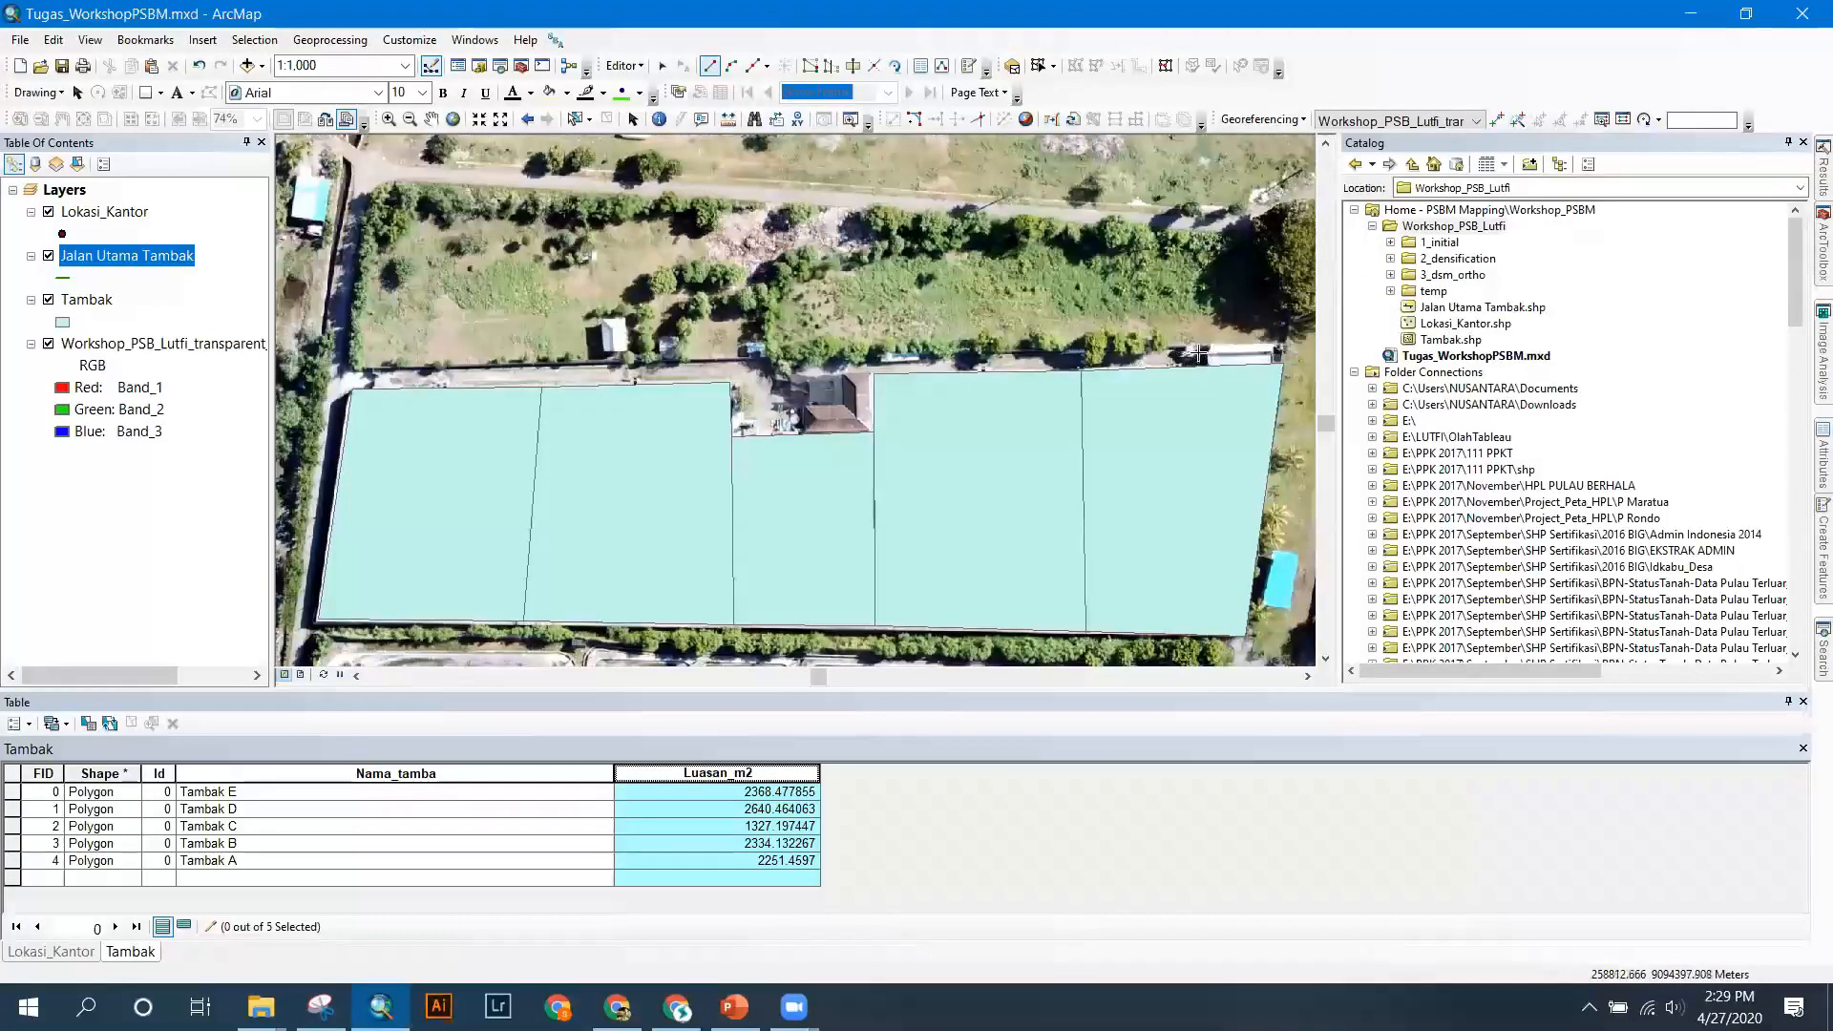
click(1202, 354)
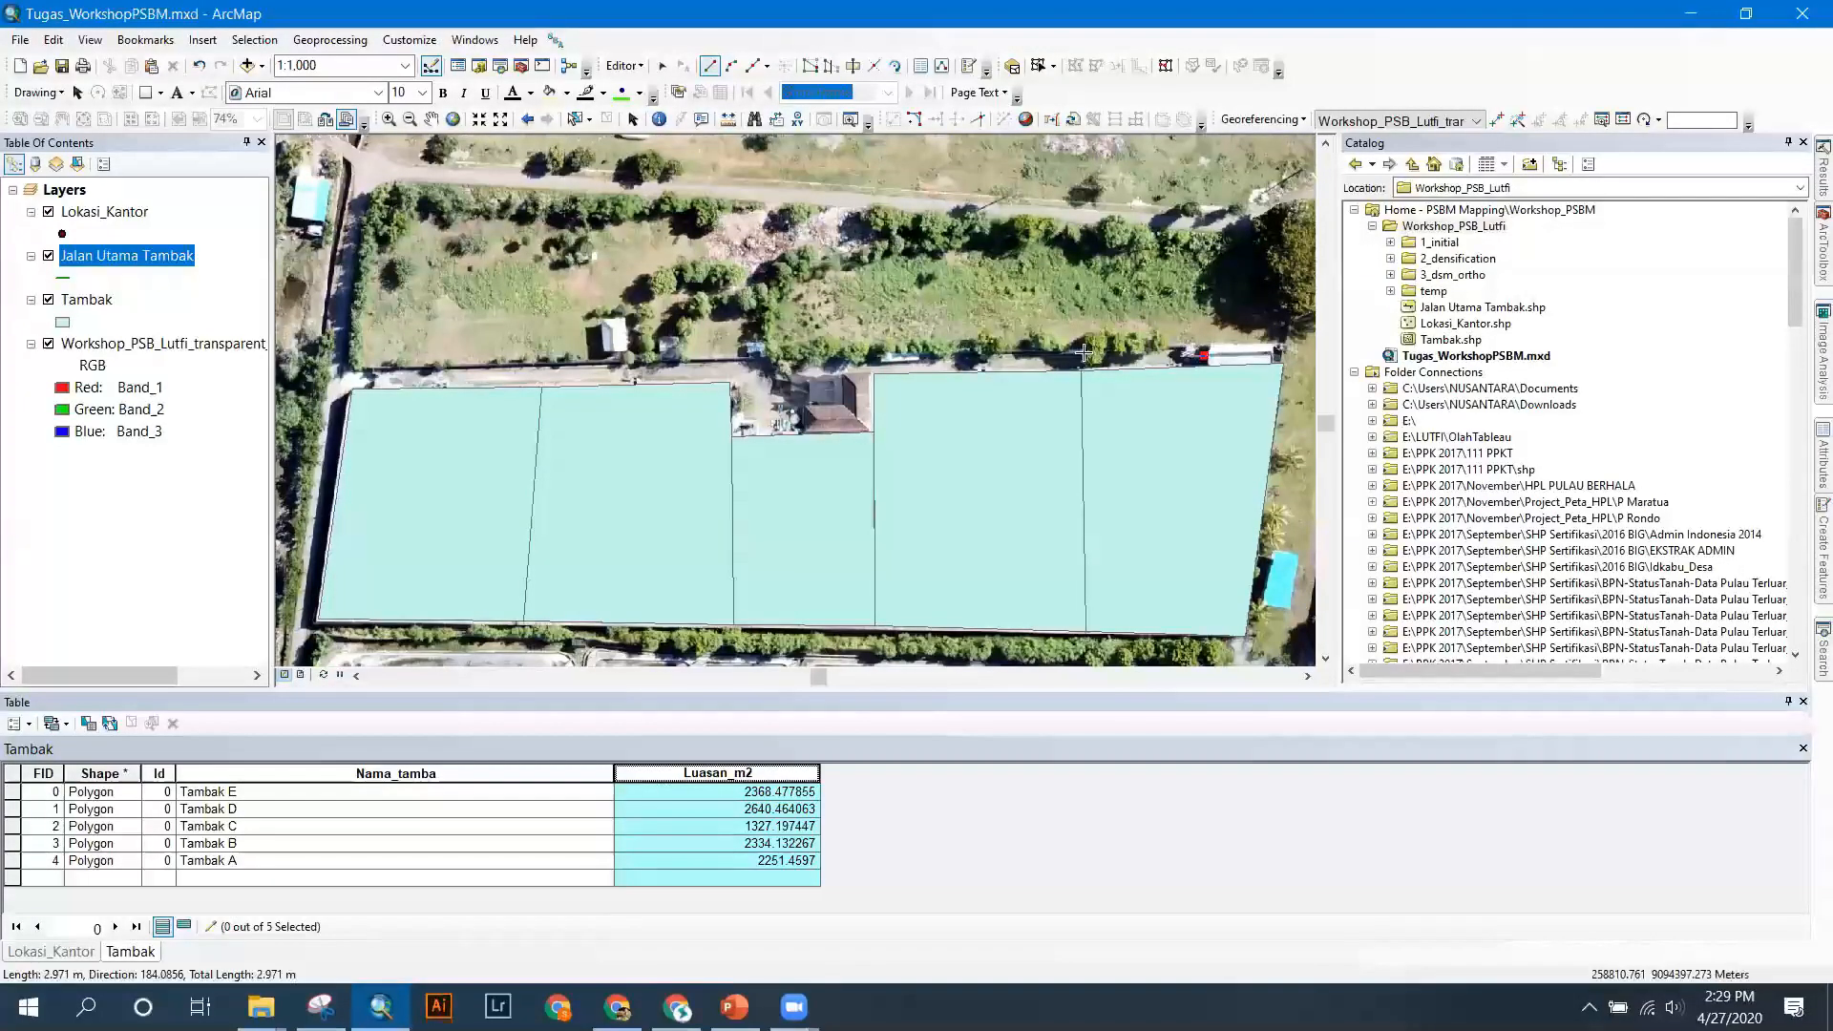
double_click(352, 377)
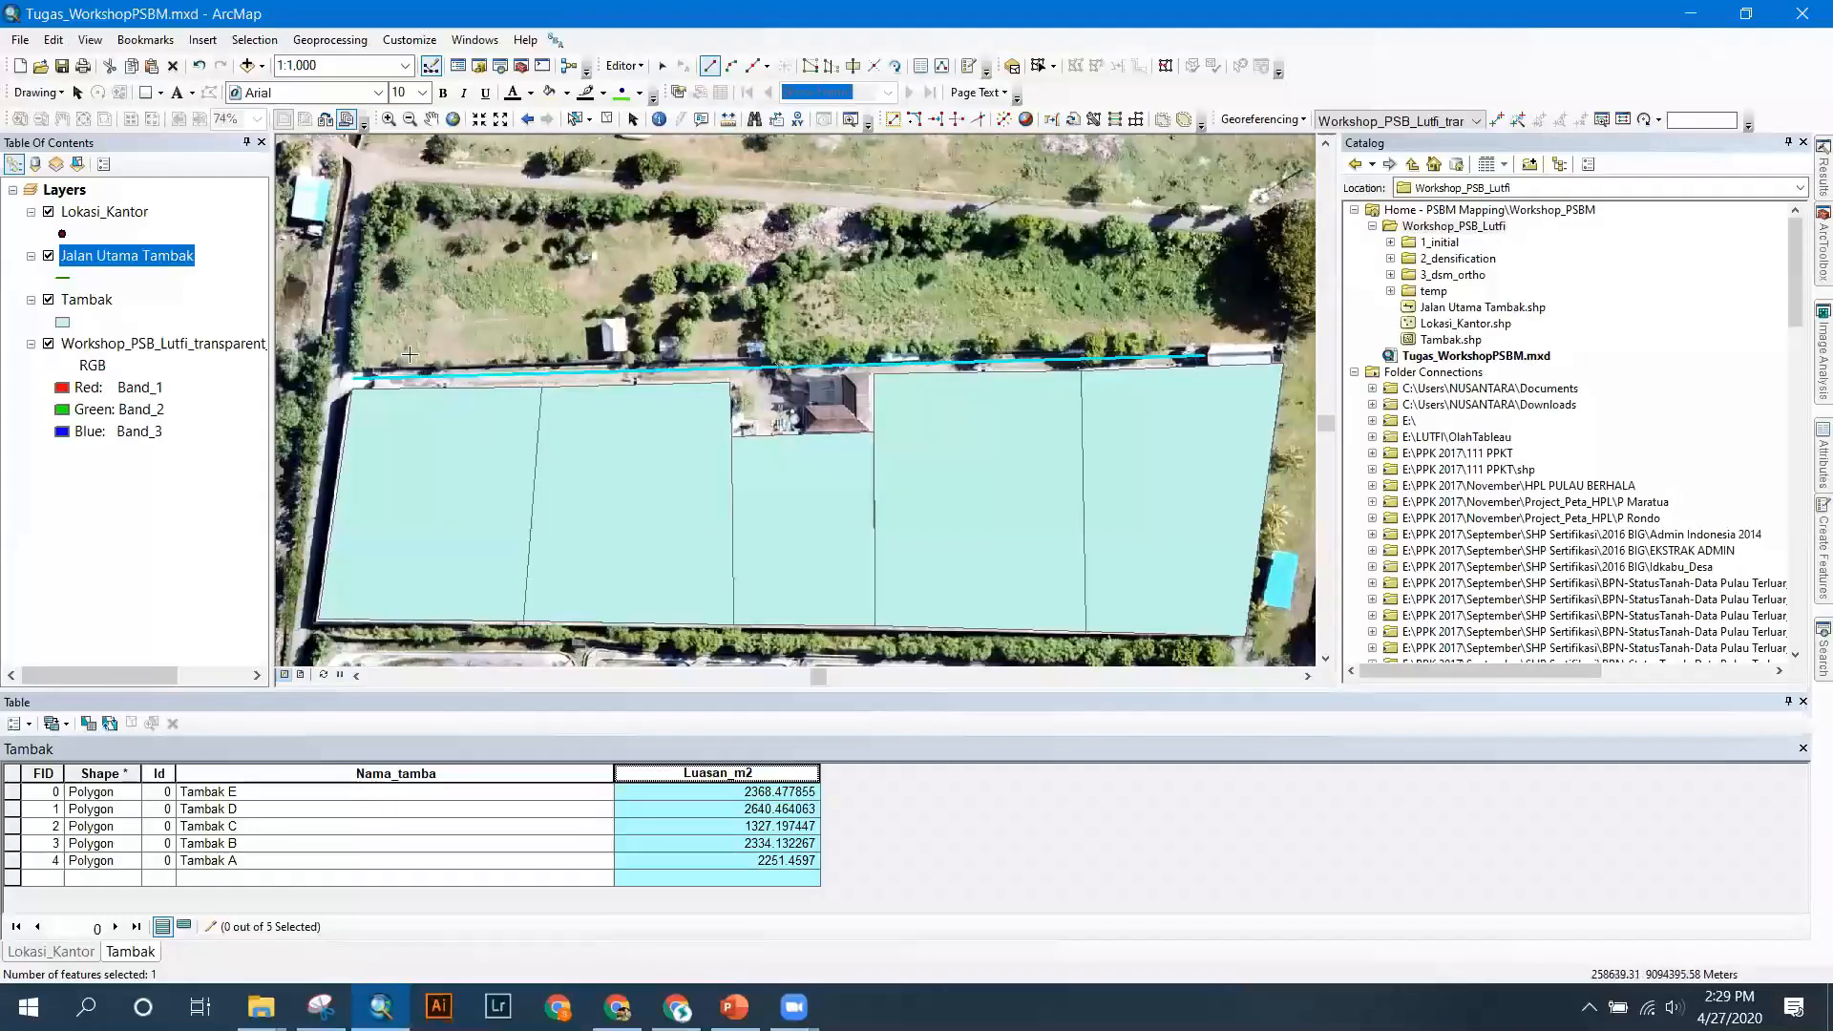
Save the road line edits and stop the edit session.
click(624, 65)
click(657, 133)
click(631, 67)
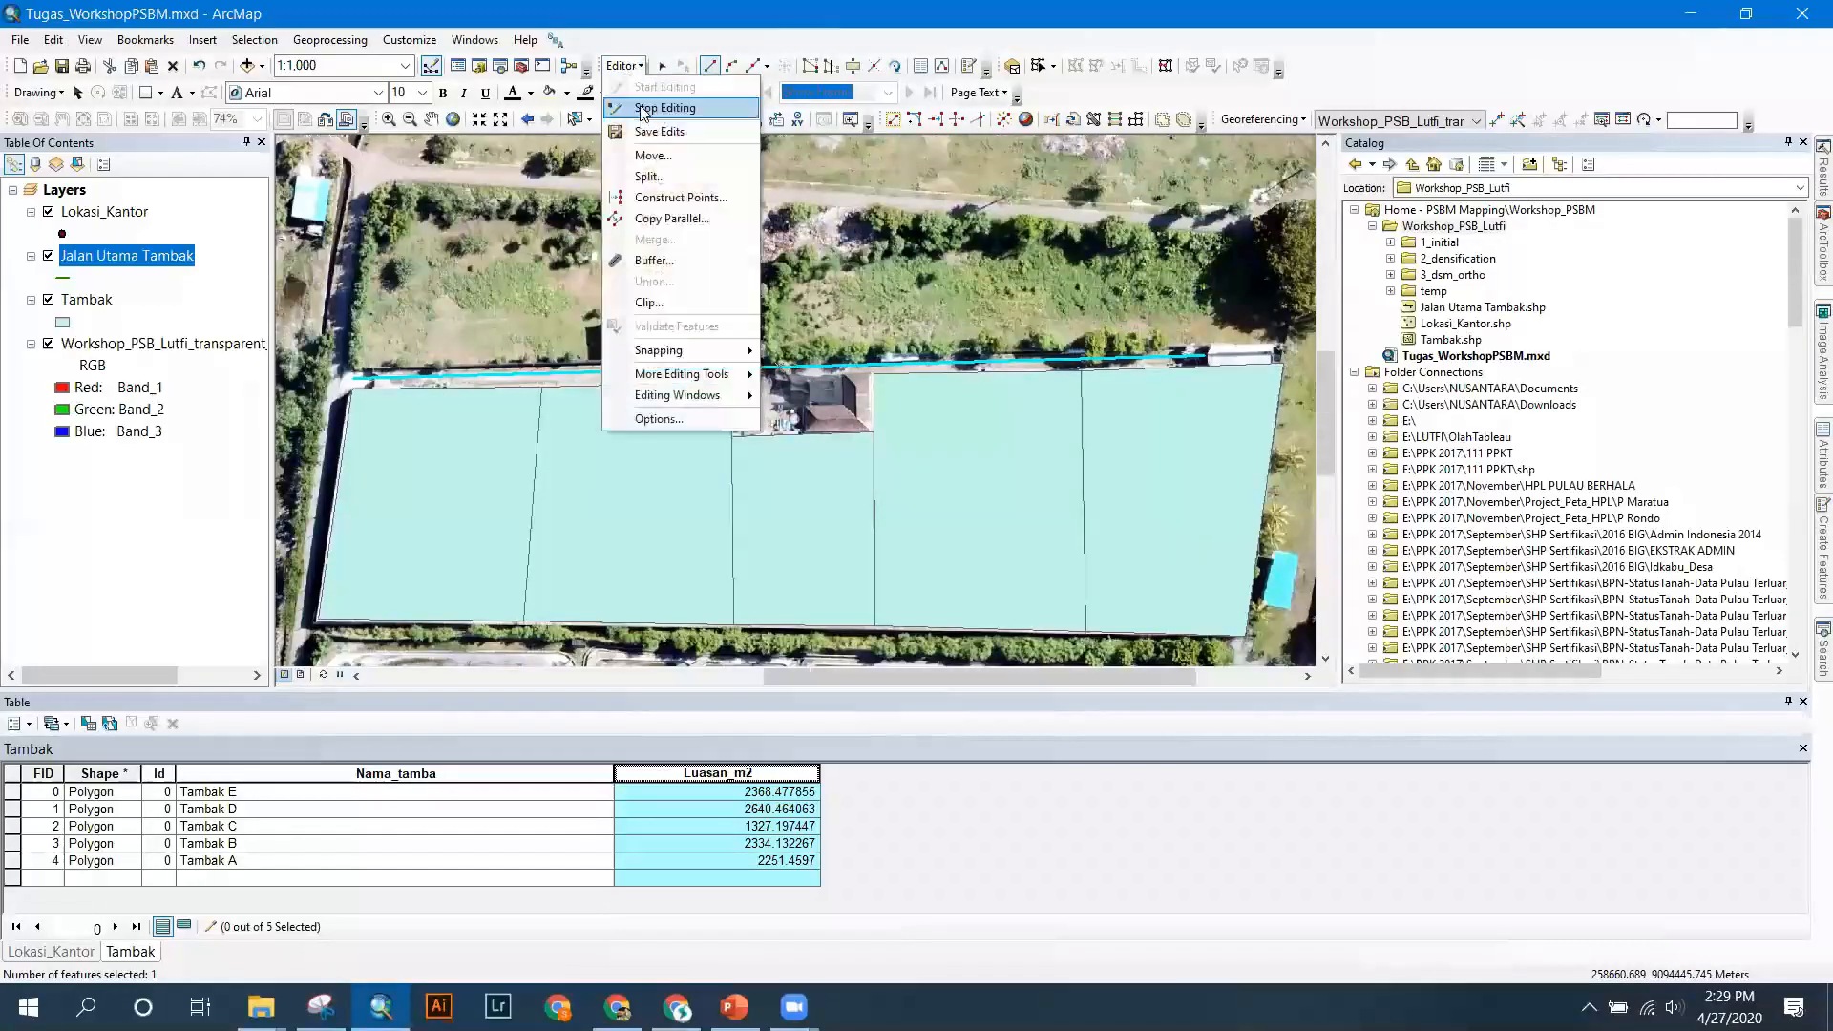
click(643, 108)
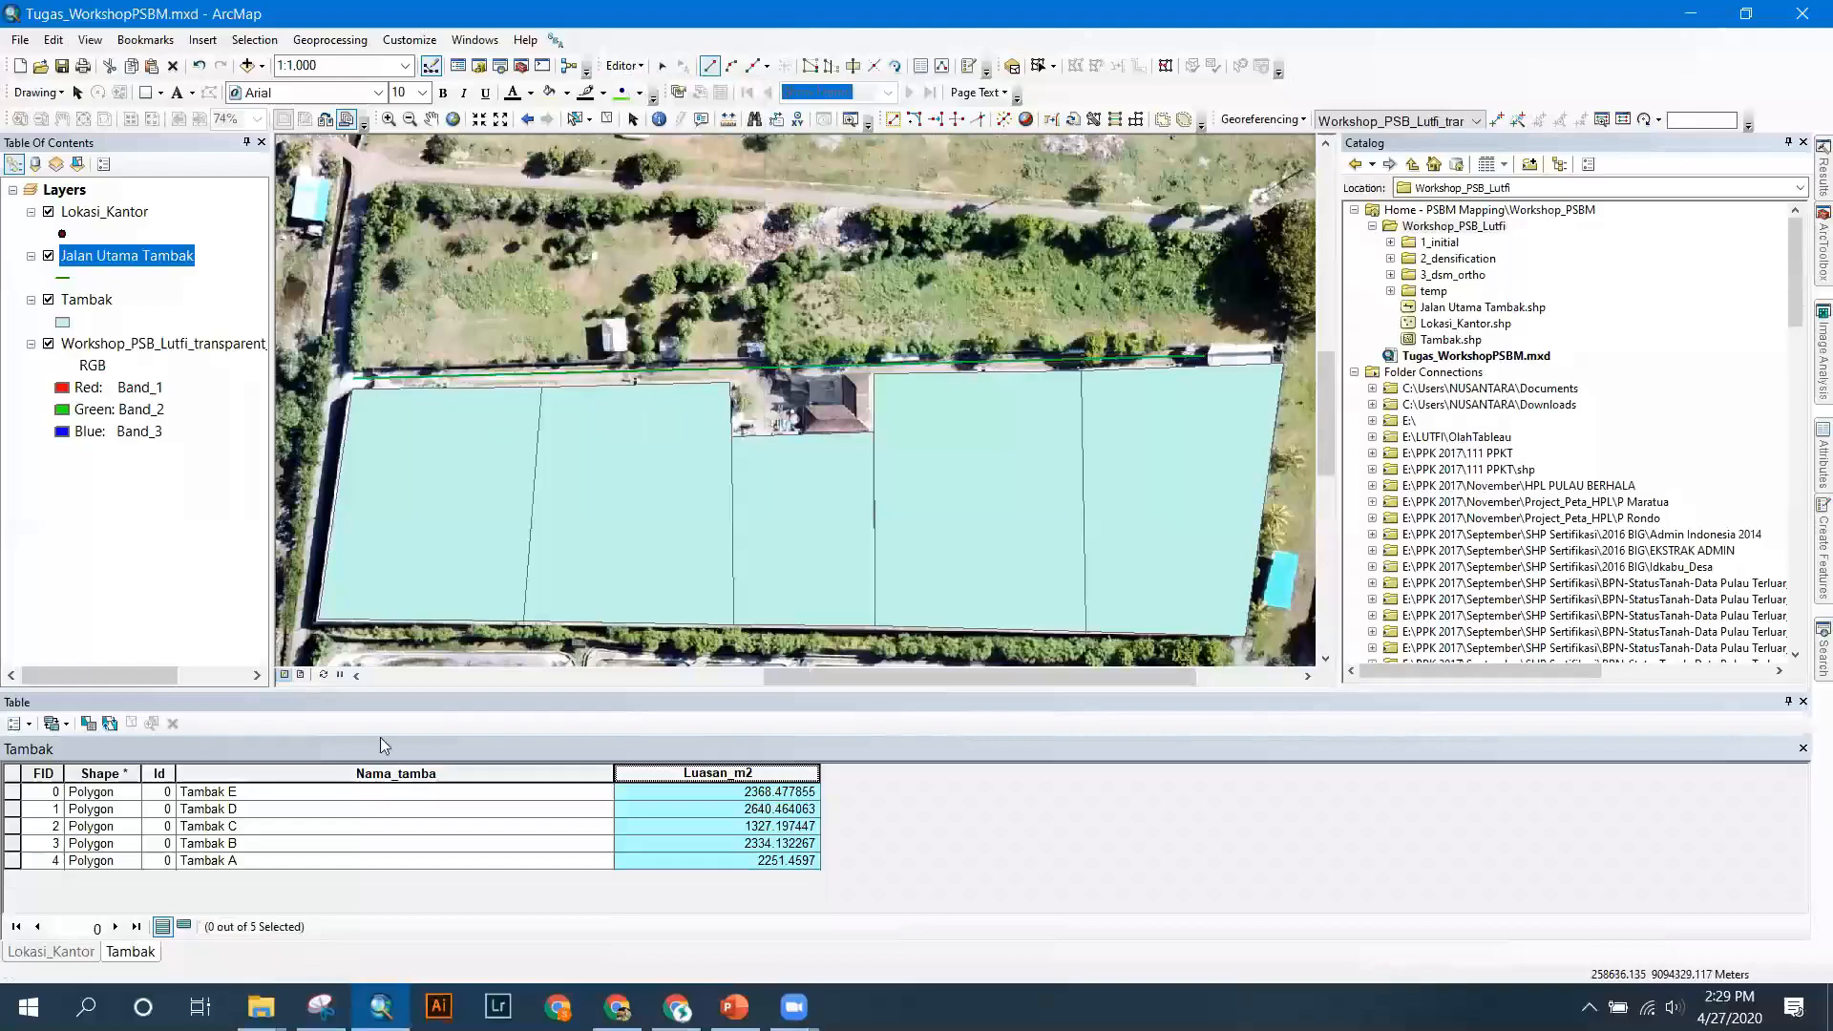
Open the Jalan Utama Tambak attribute table and add a text field named Nama_Jalan with length 50.
right_click(153, 256)
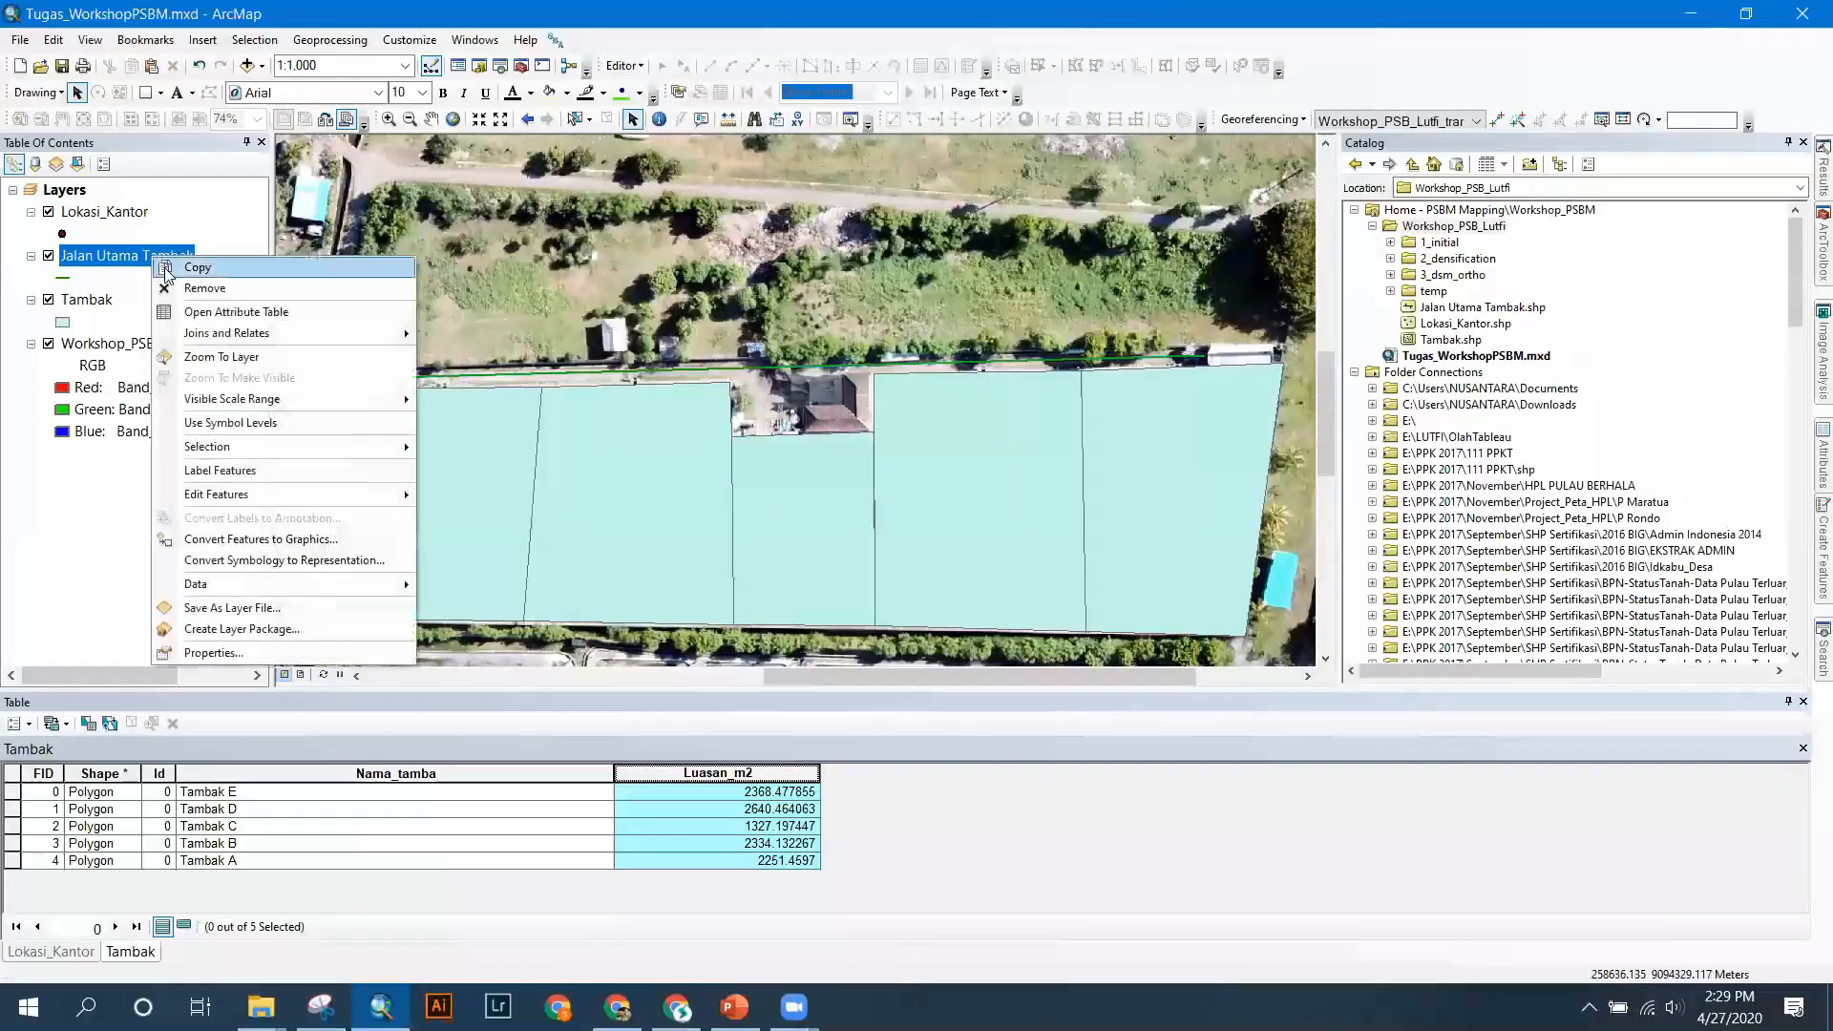
click(199, 315)
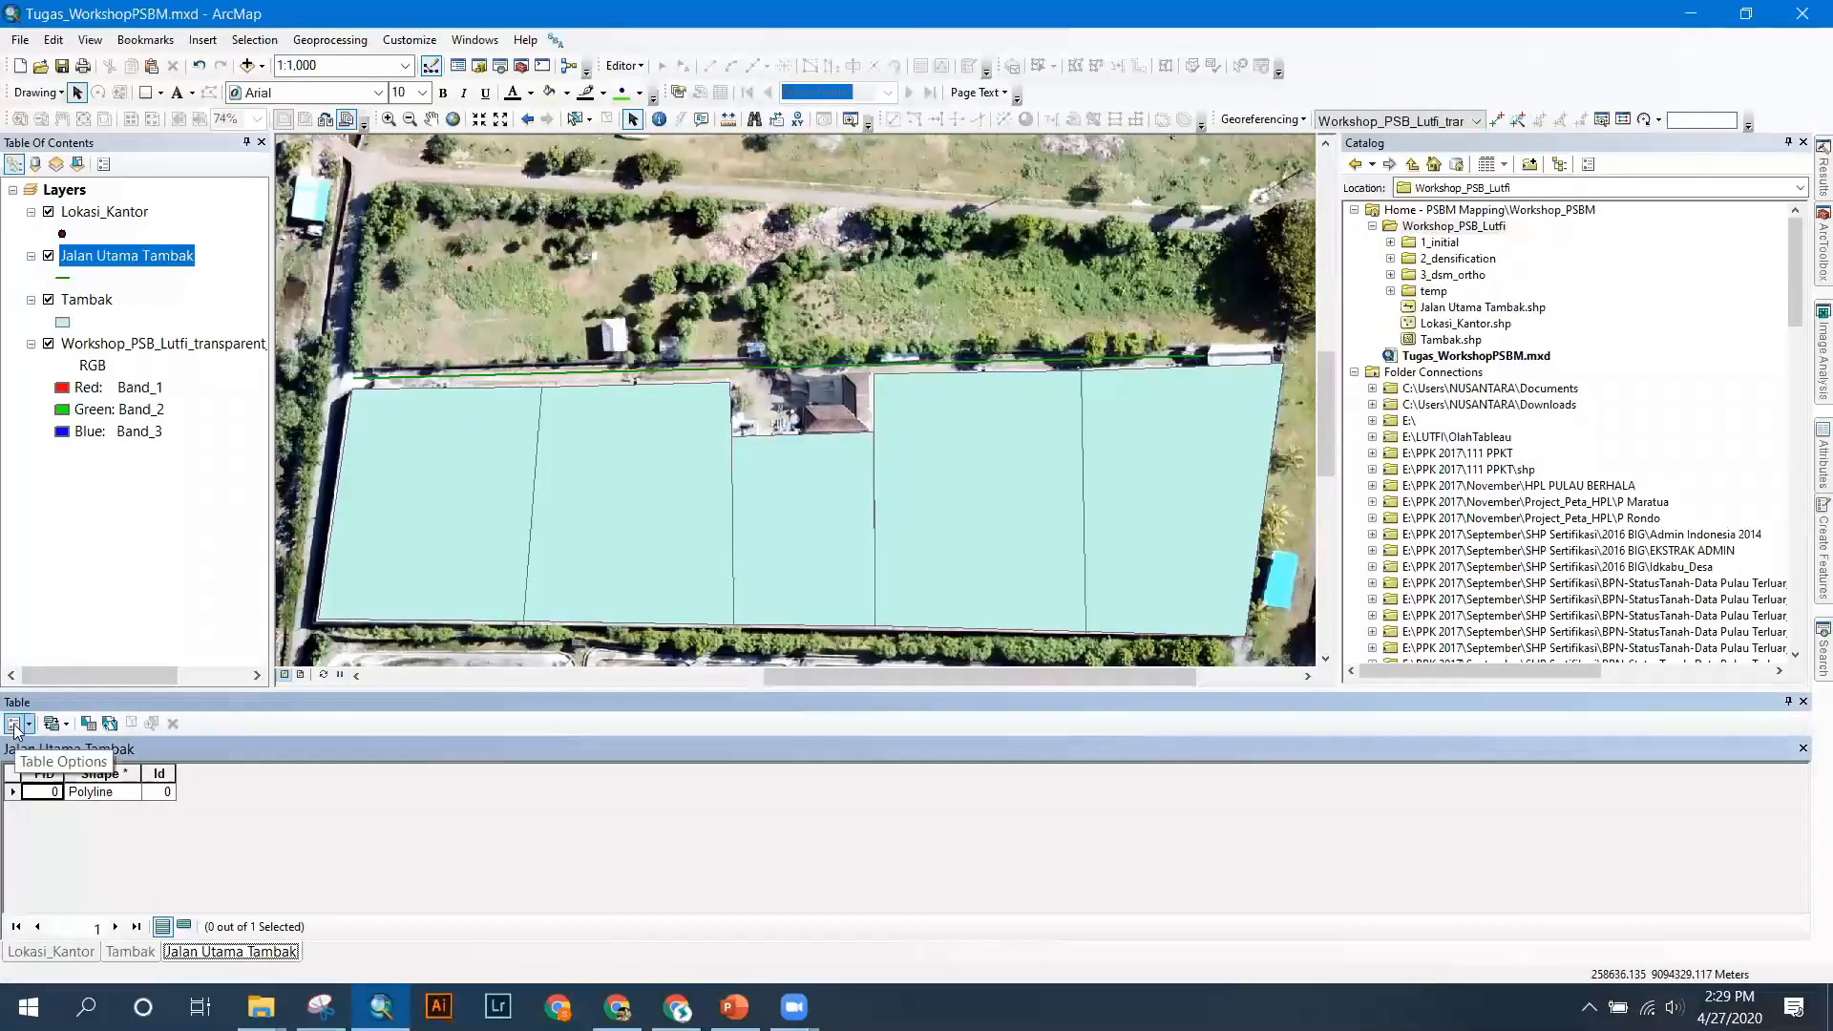
click(14, 724)
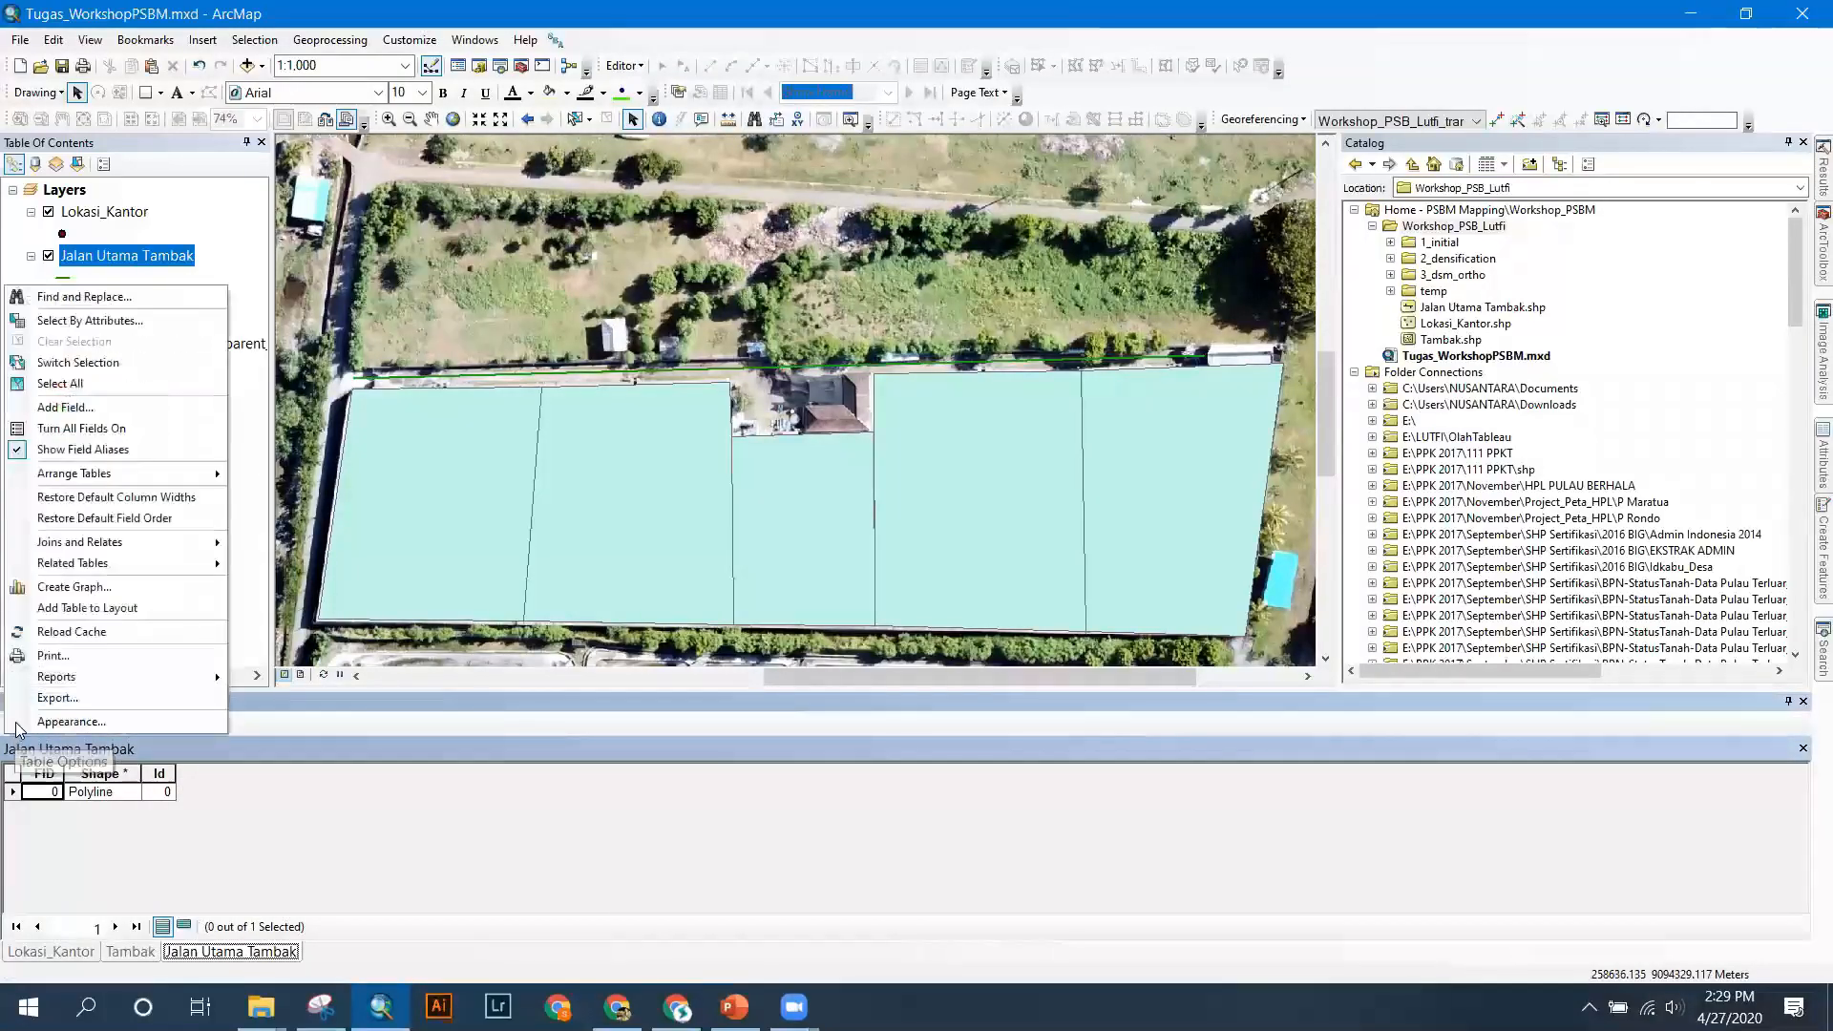
click(85, 408)
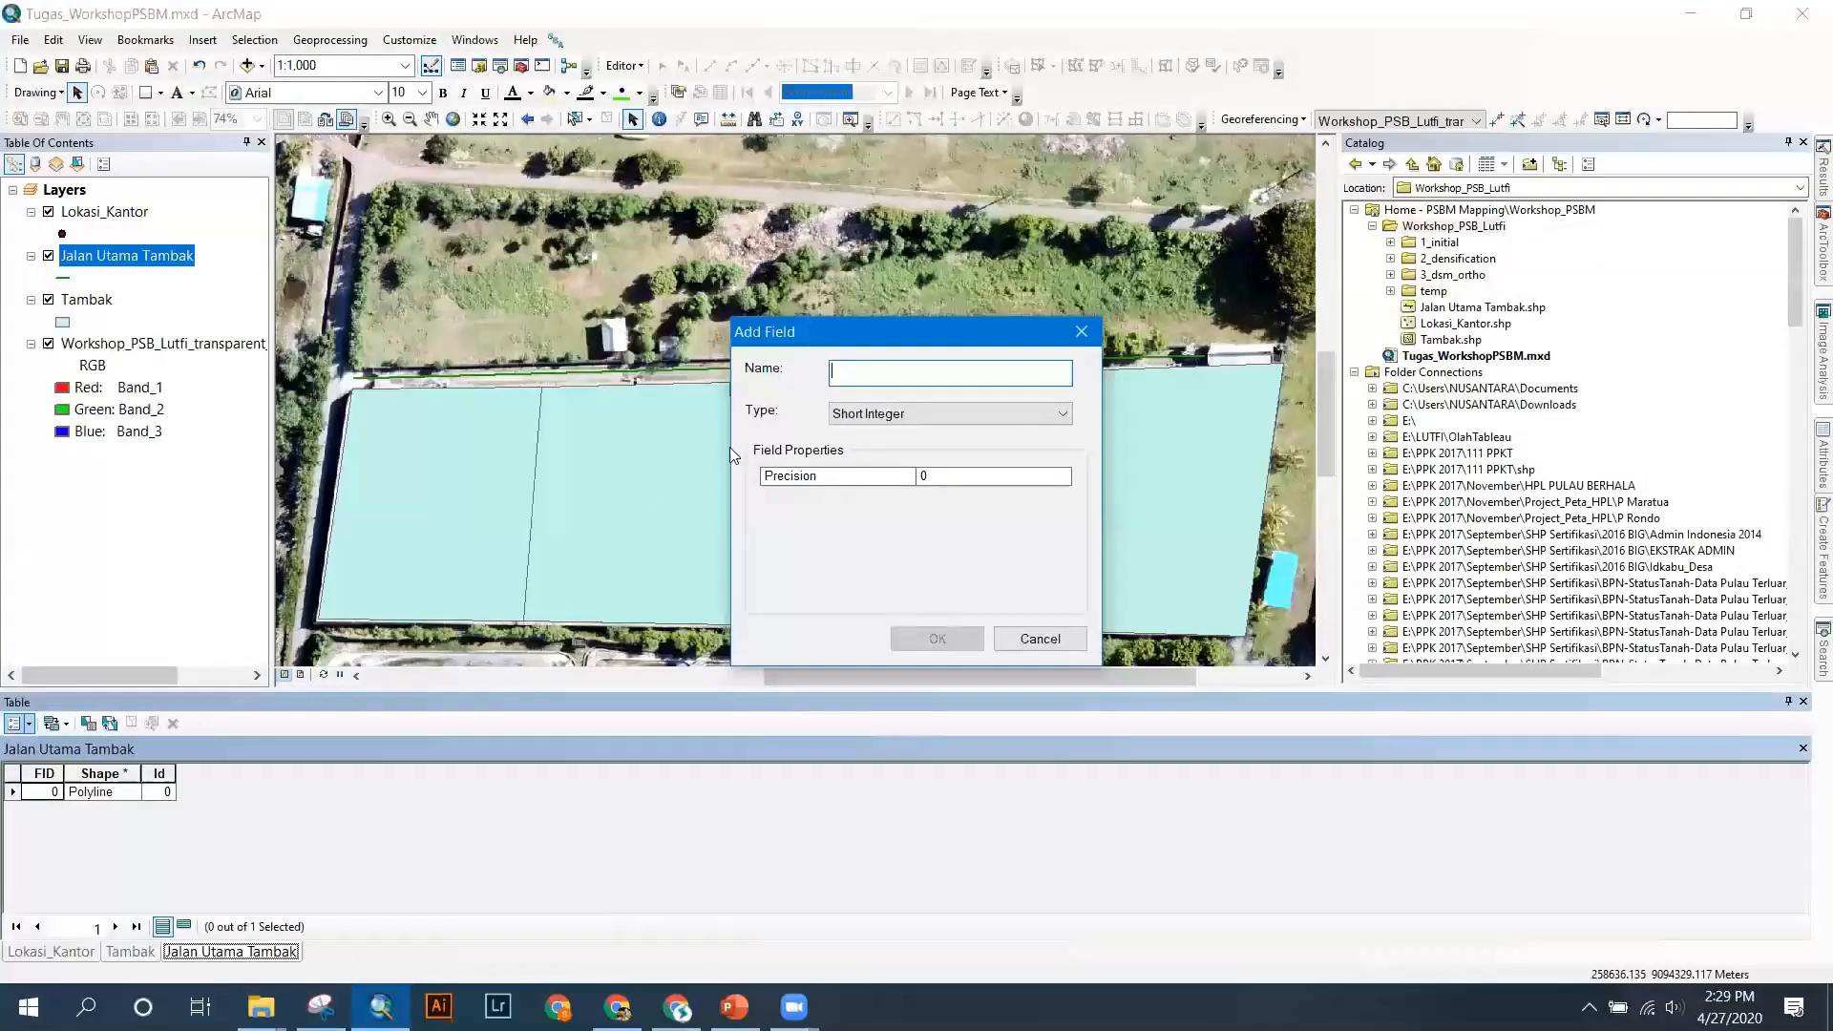
click(864, 416)
click(864, 498)
click(874, 373)
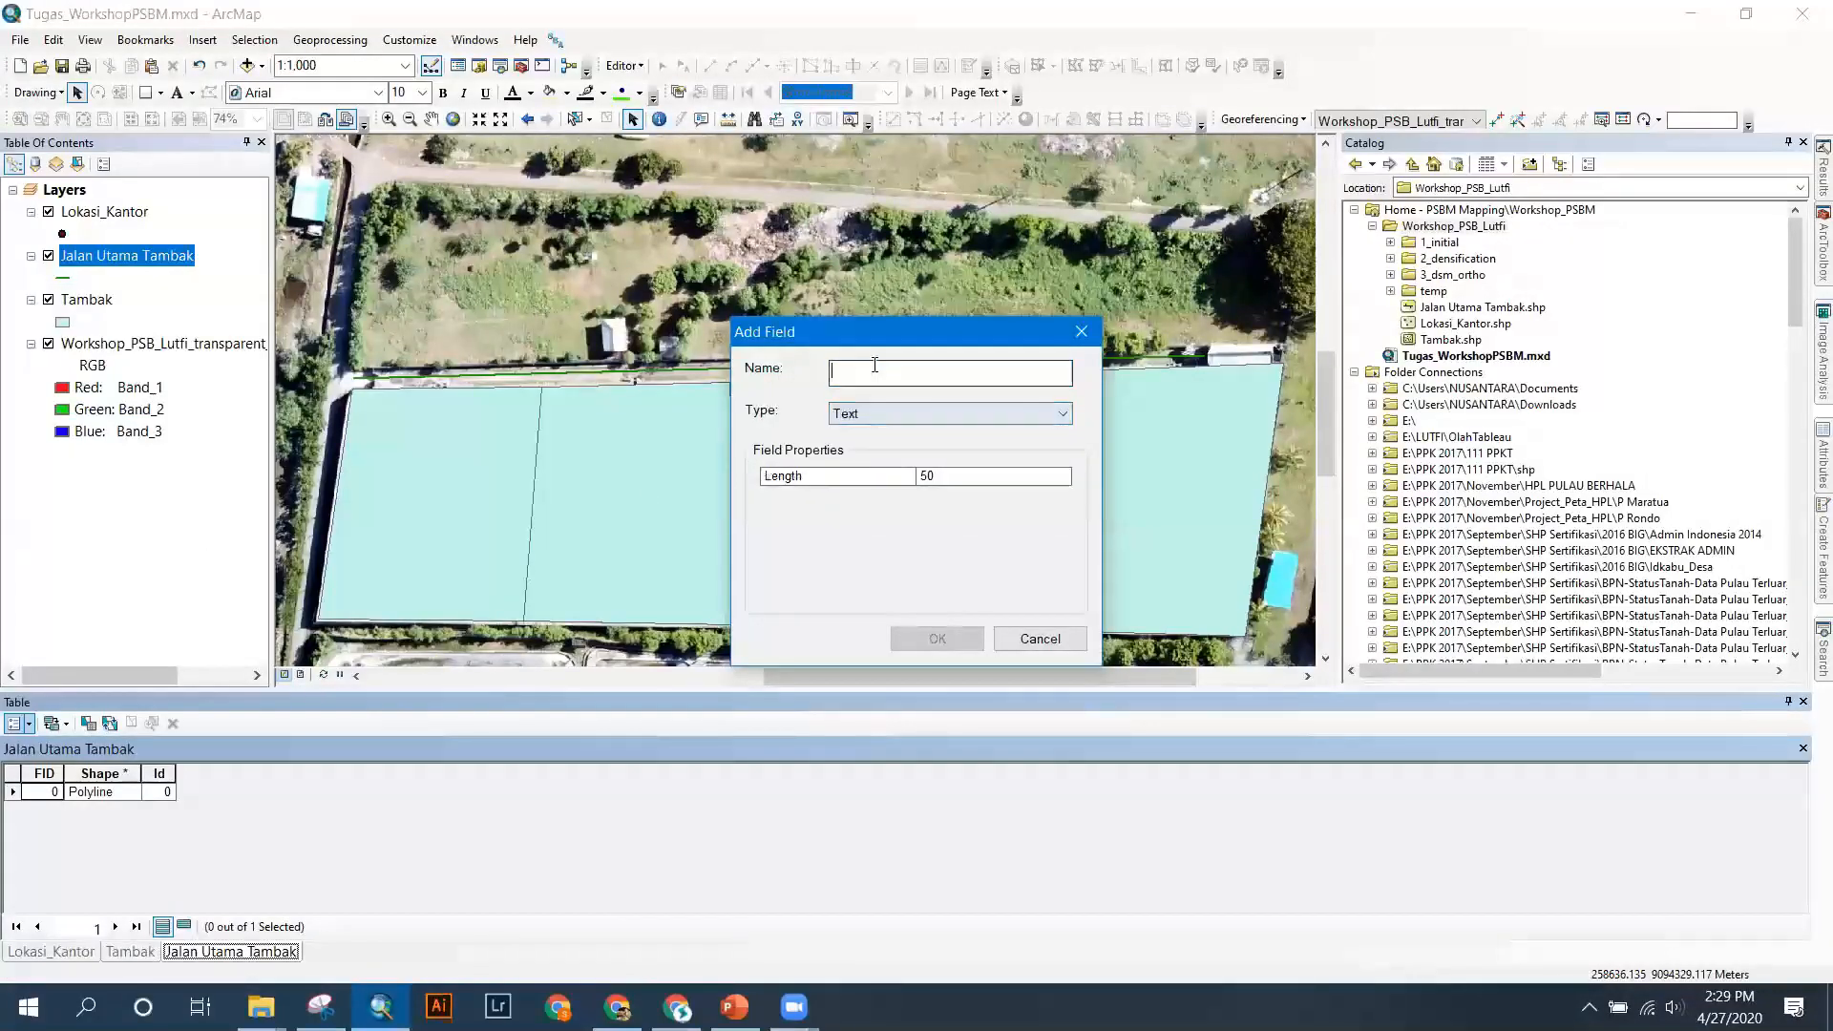
text(Nama_Jalan)
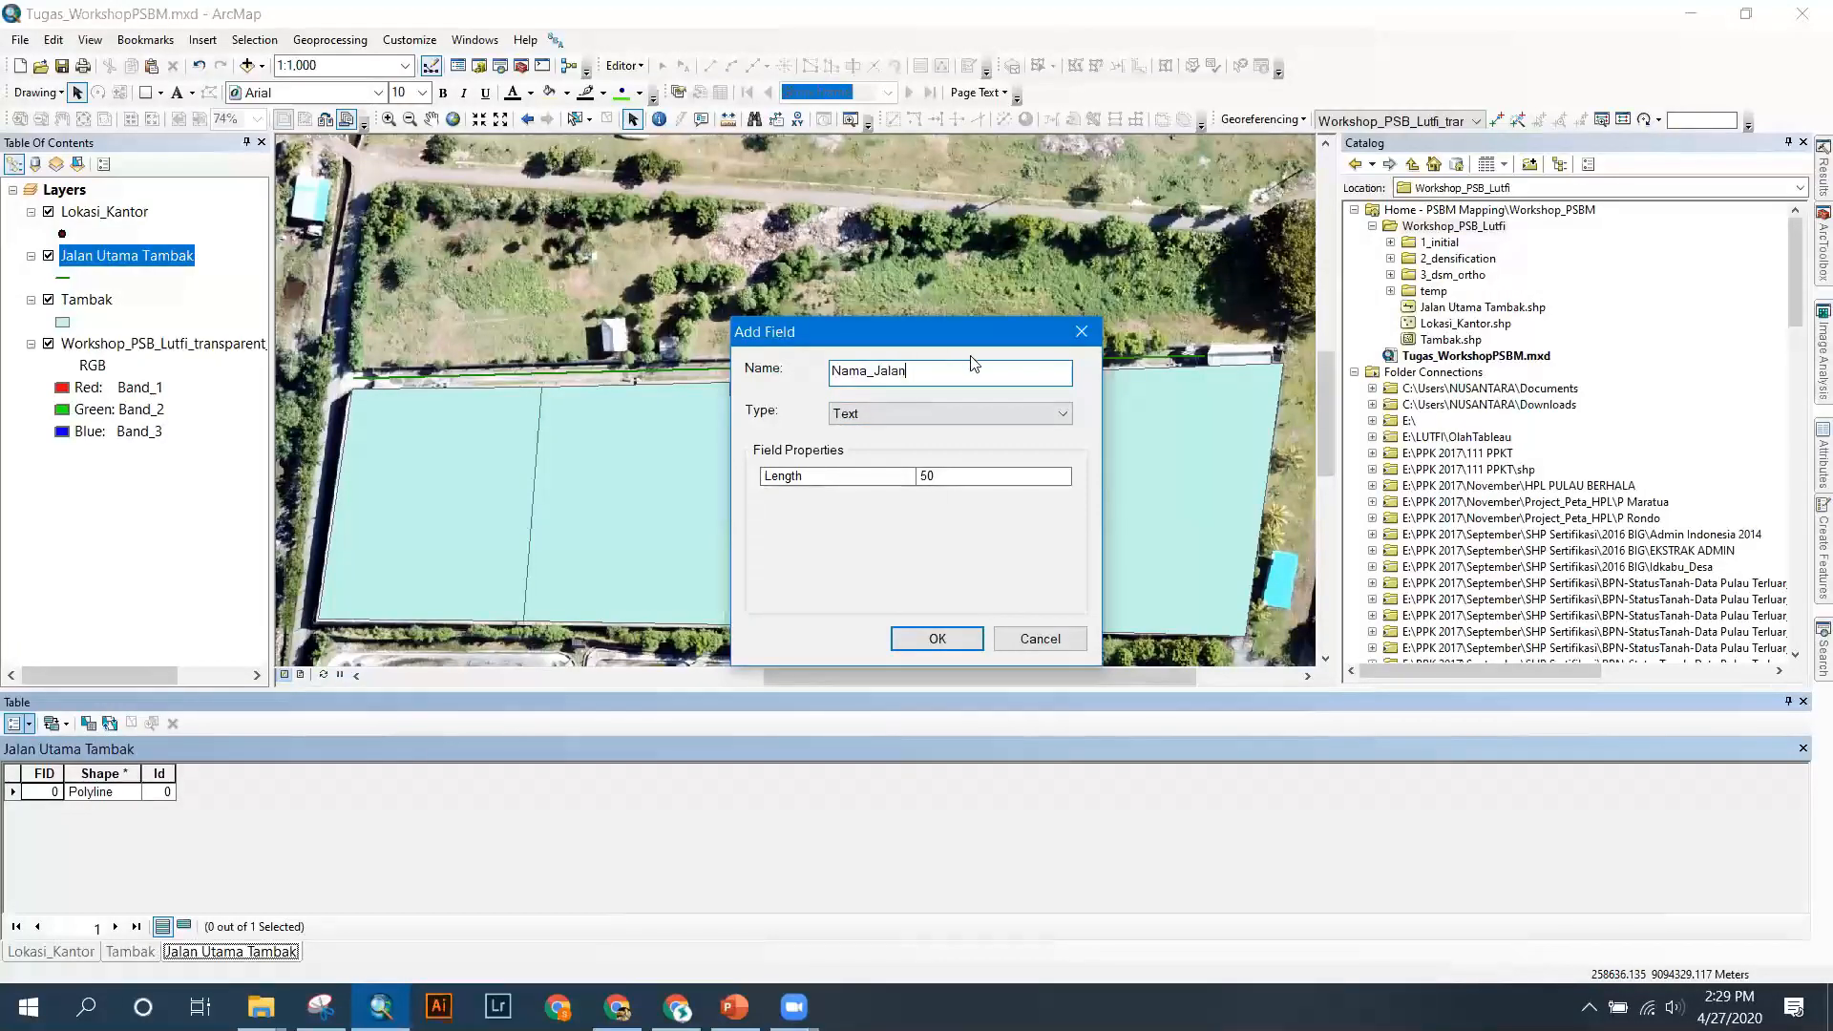
click(941, 639)
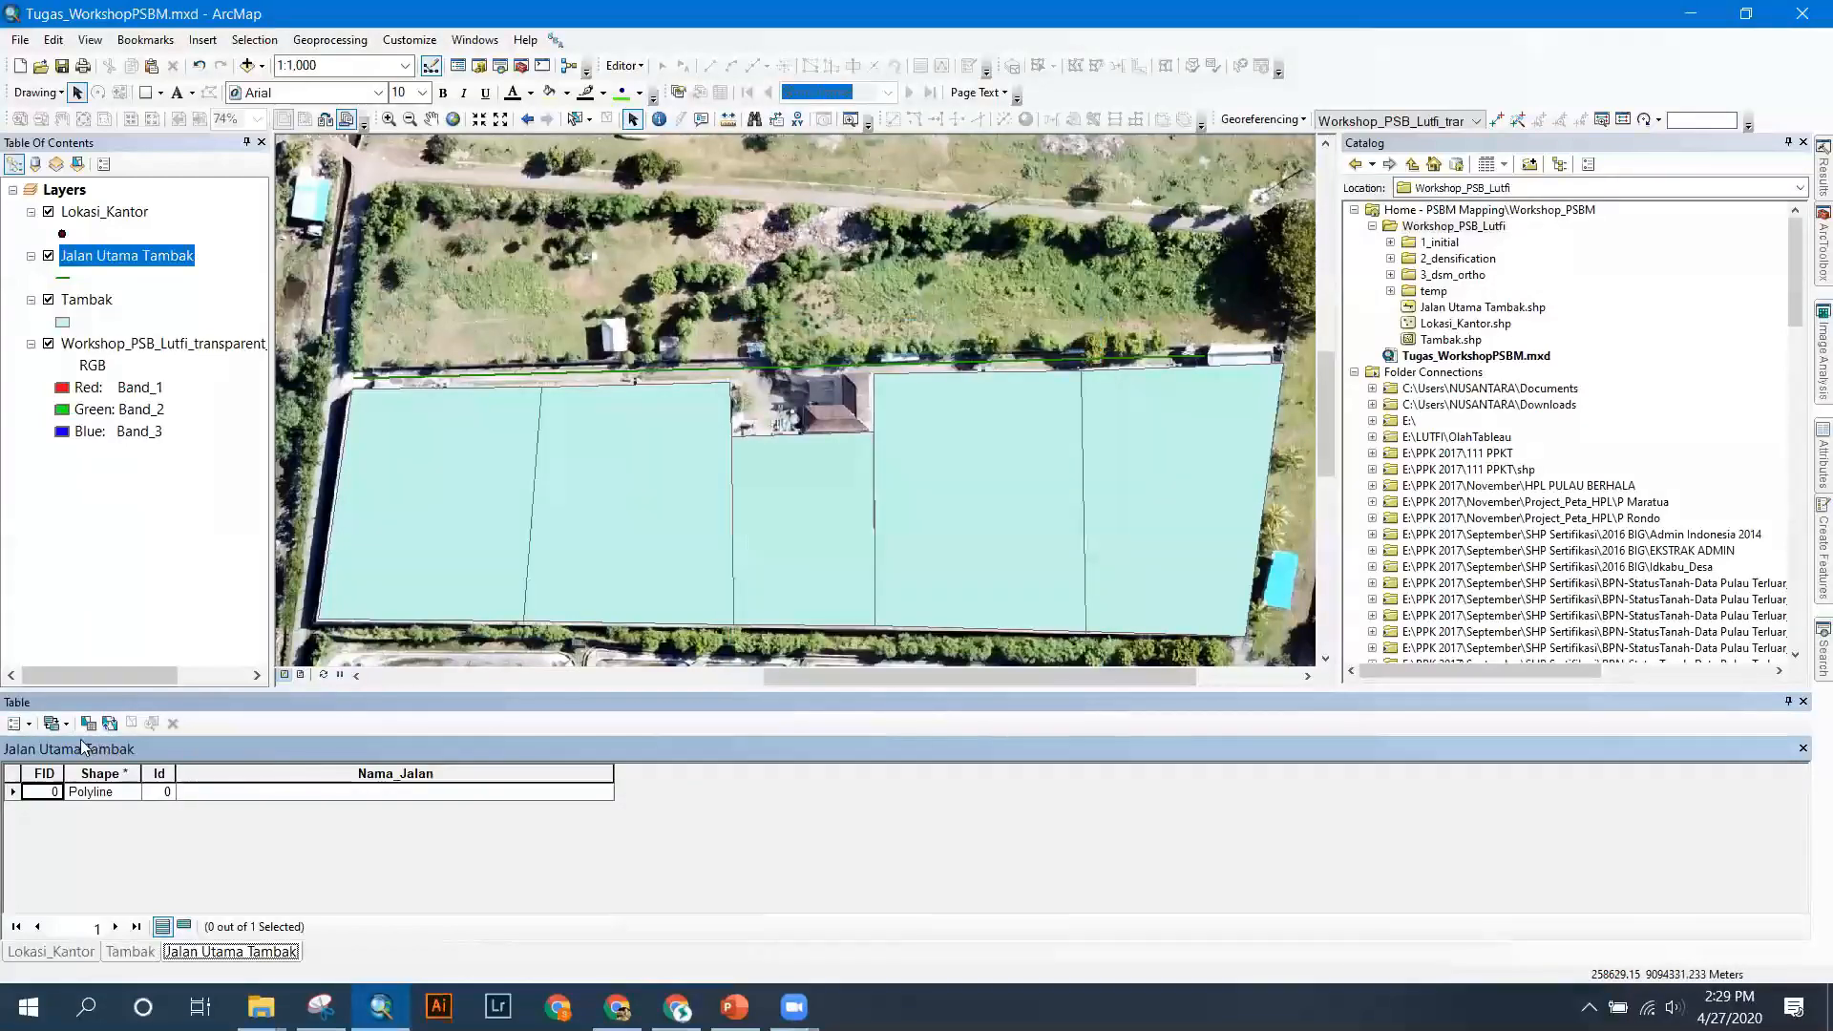
Add a Double field named Panjang_m to the Jalan Utama Tambak table.
click(19, 723)
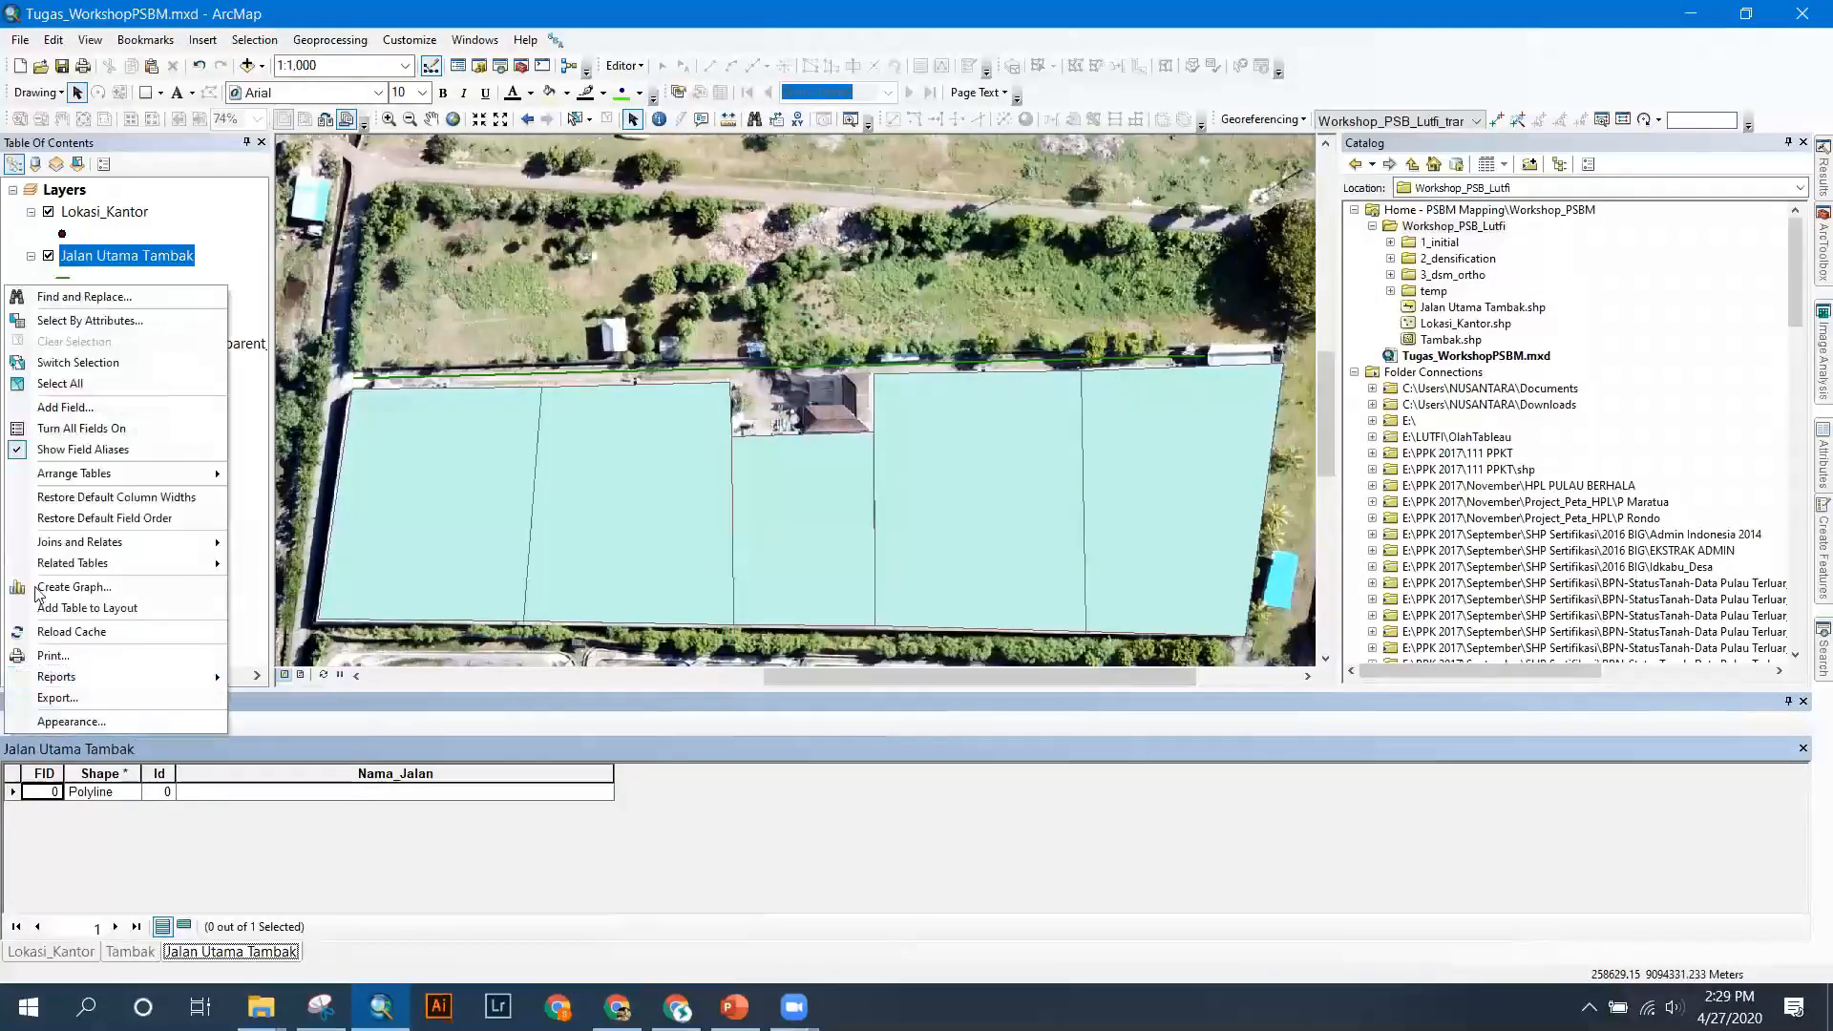
click(63, 407)
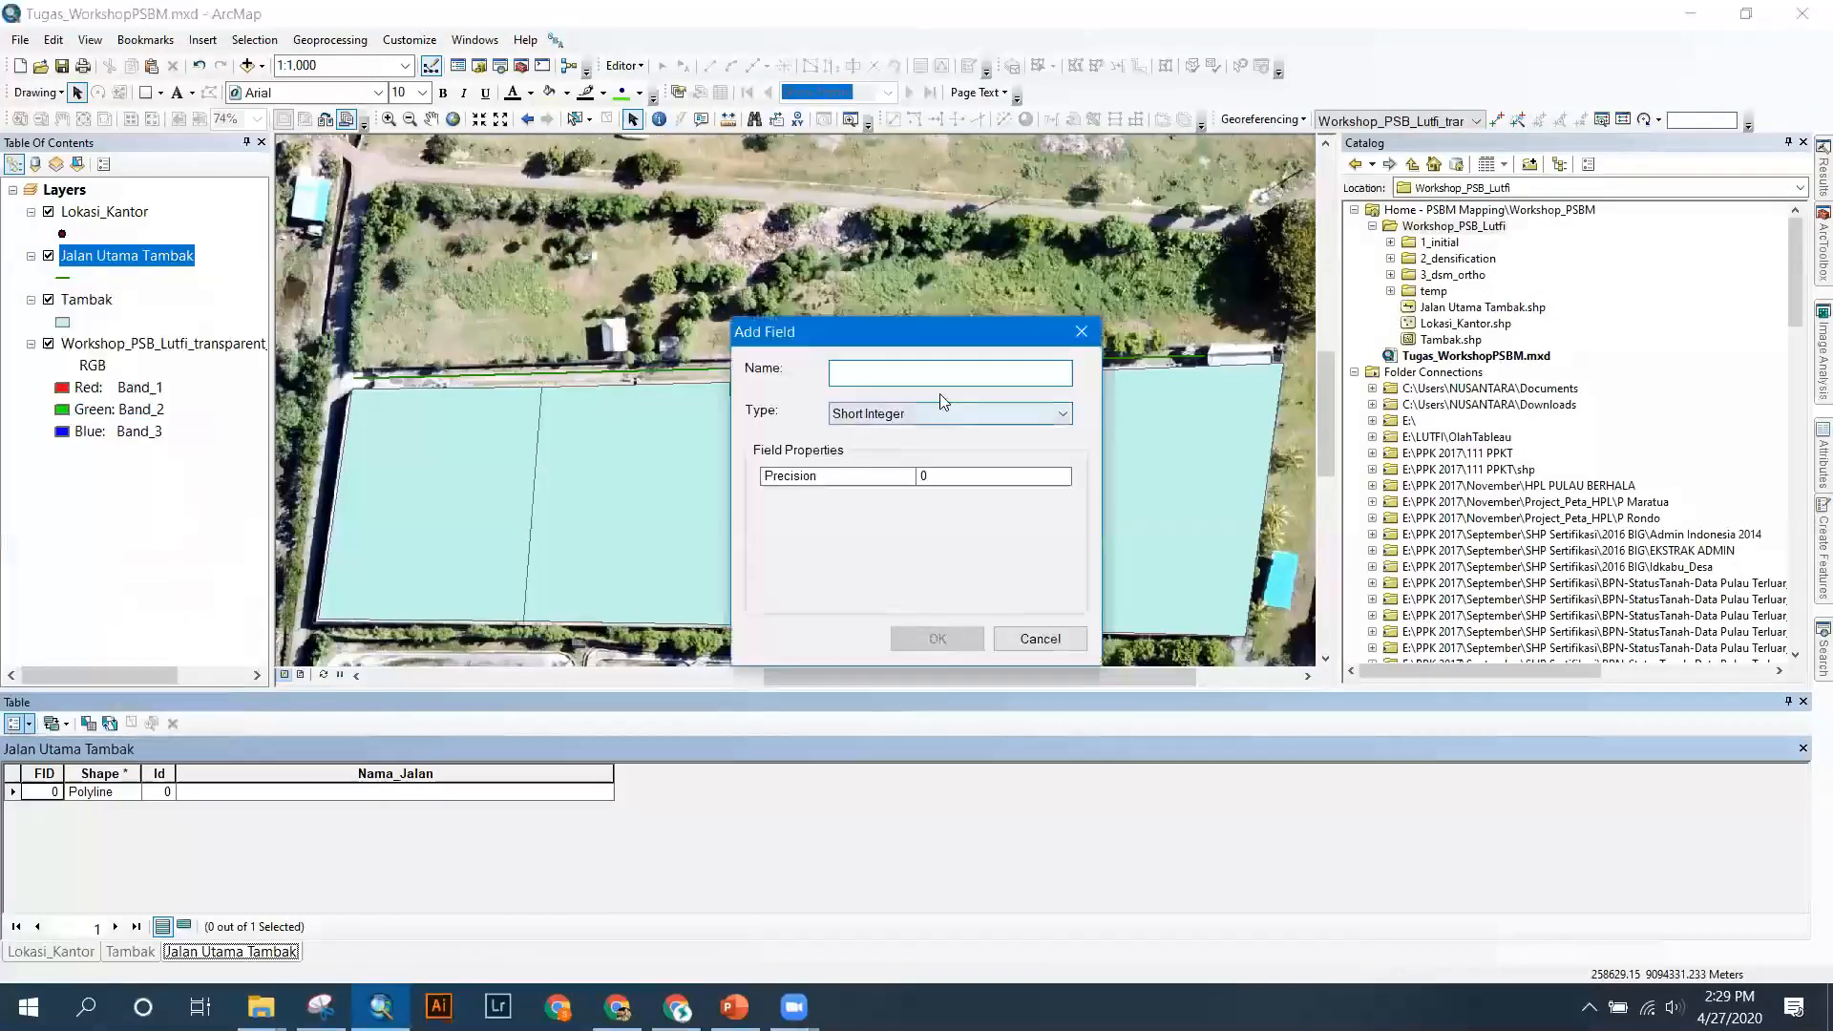
key(BackSpace)
text(Panjang)
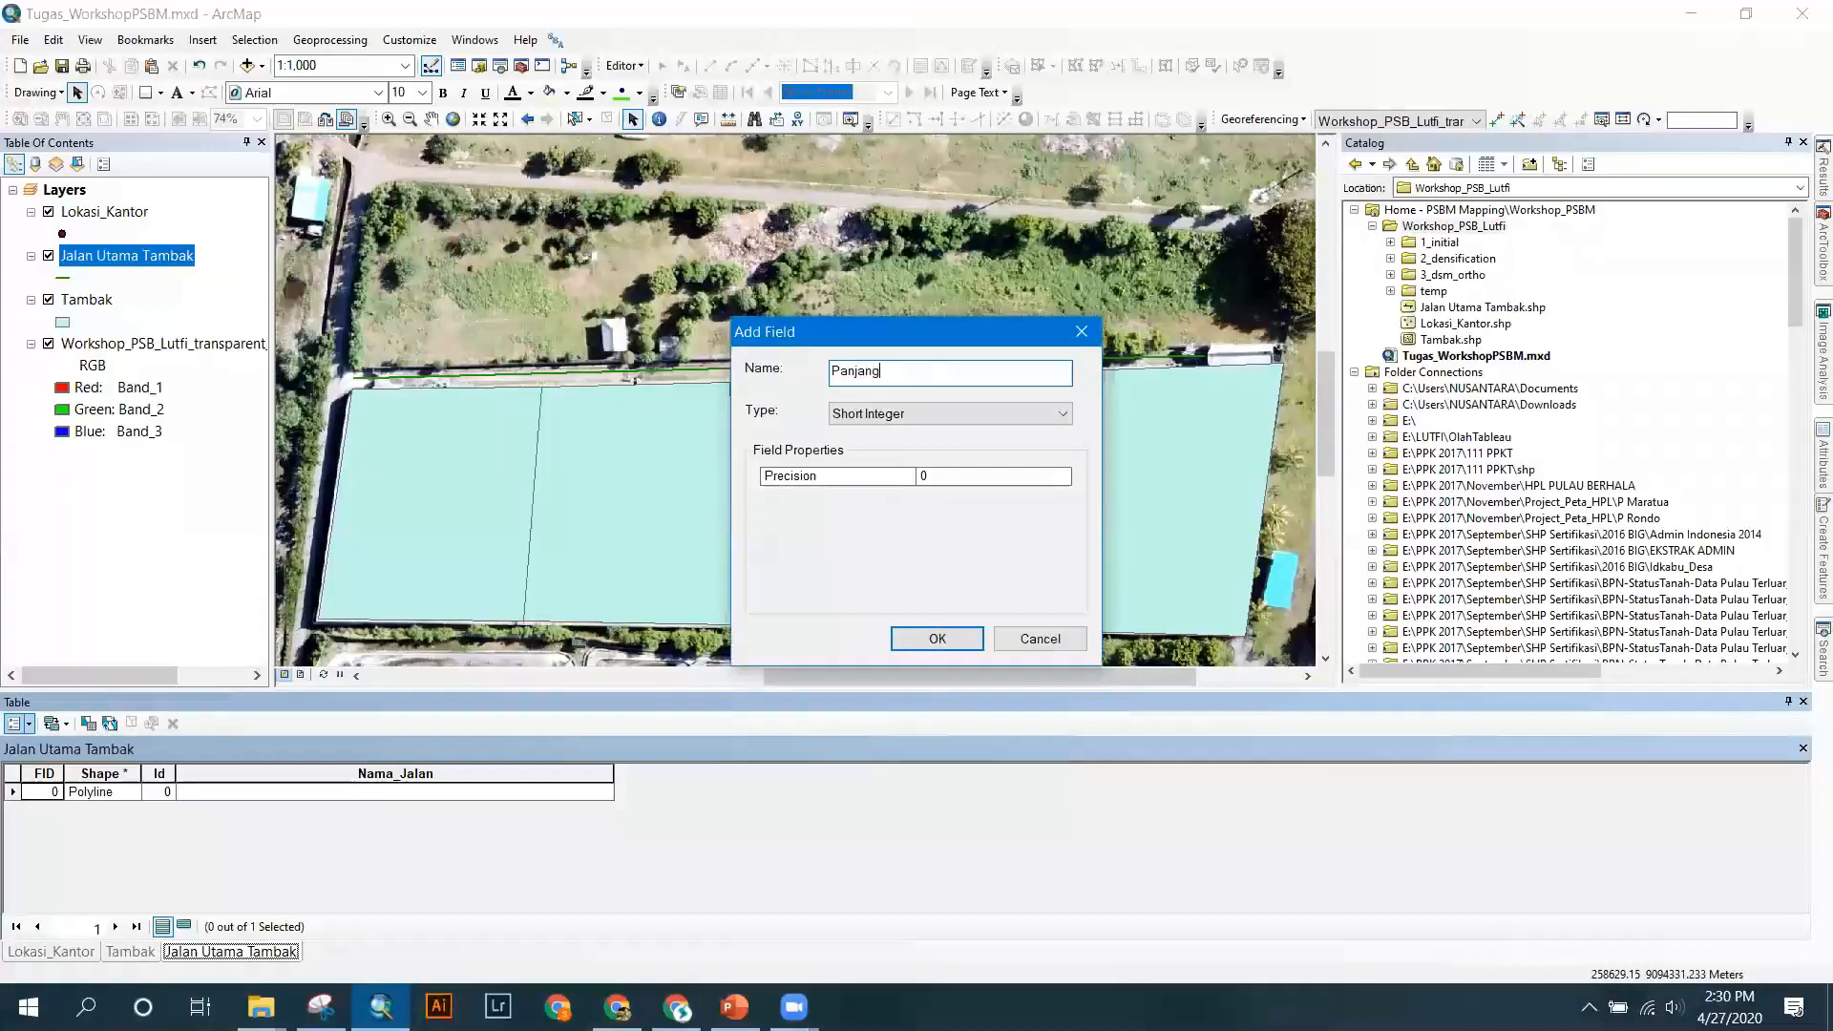
text(_m)
click(945, 413)
click(909, 487)
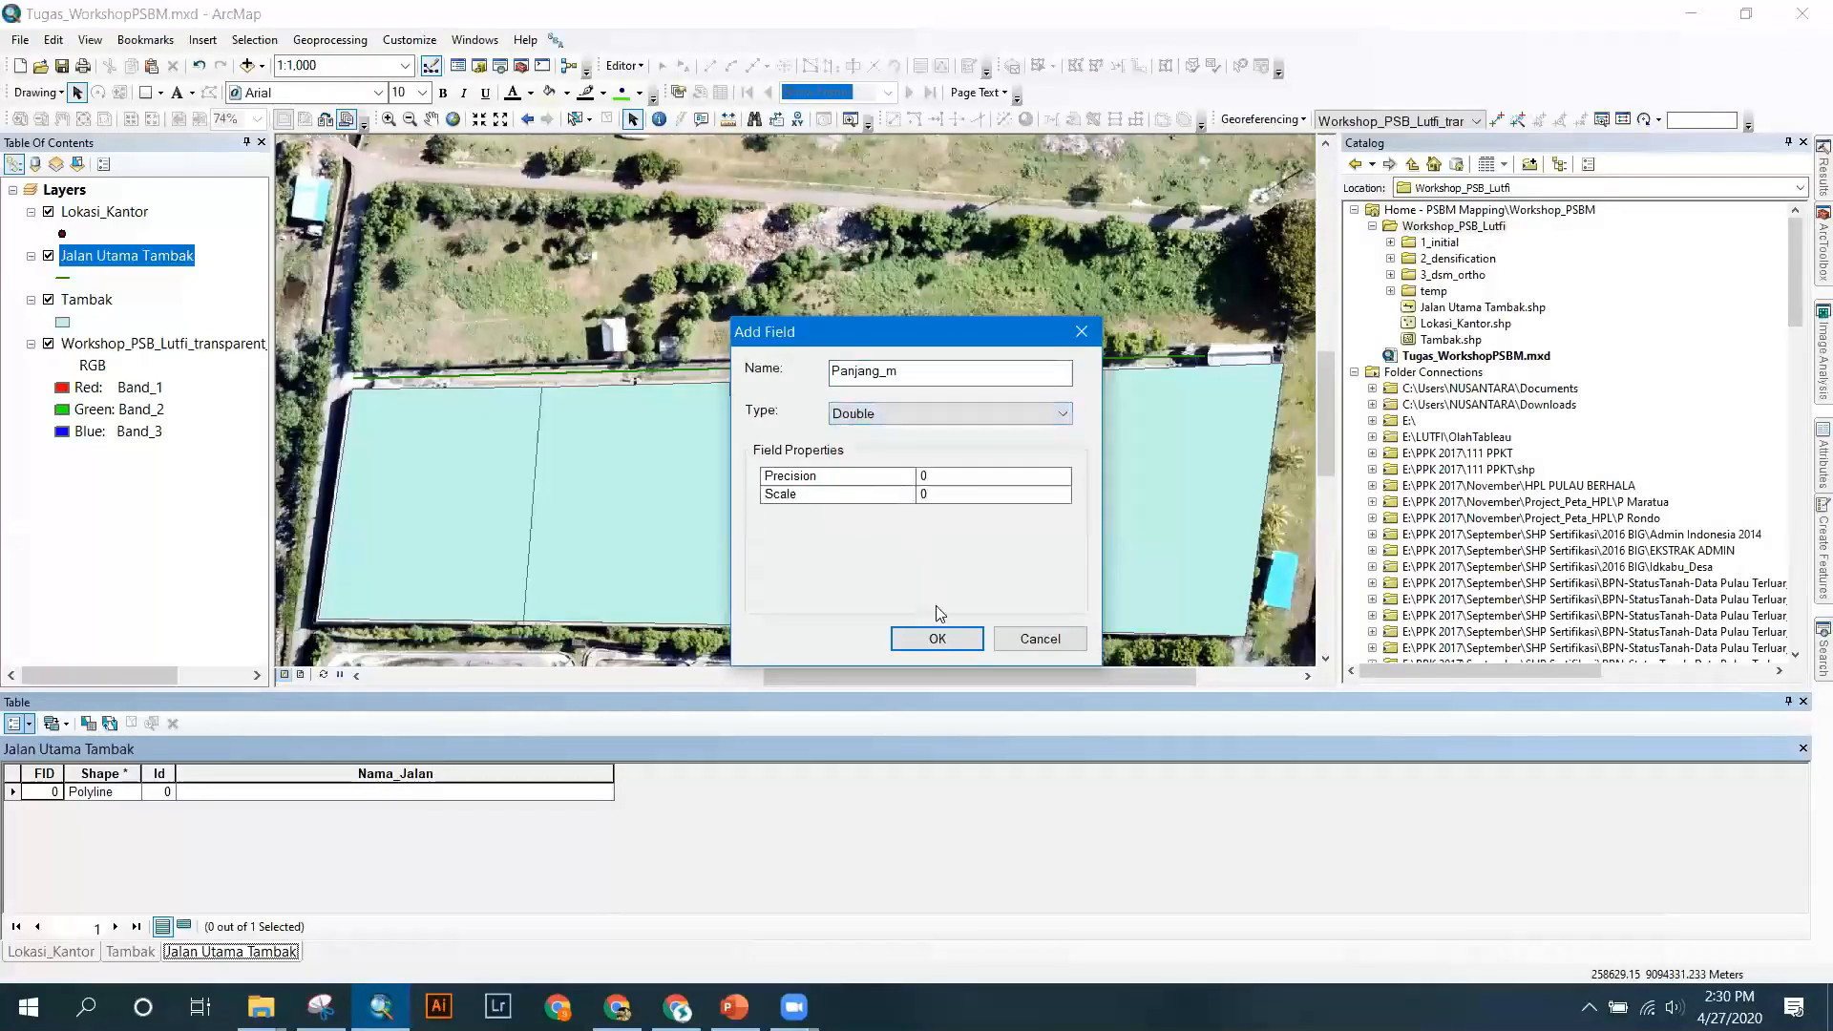
click(938, 640)
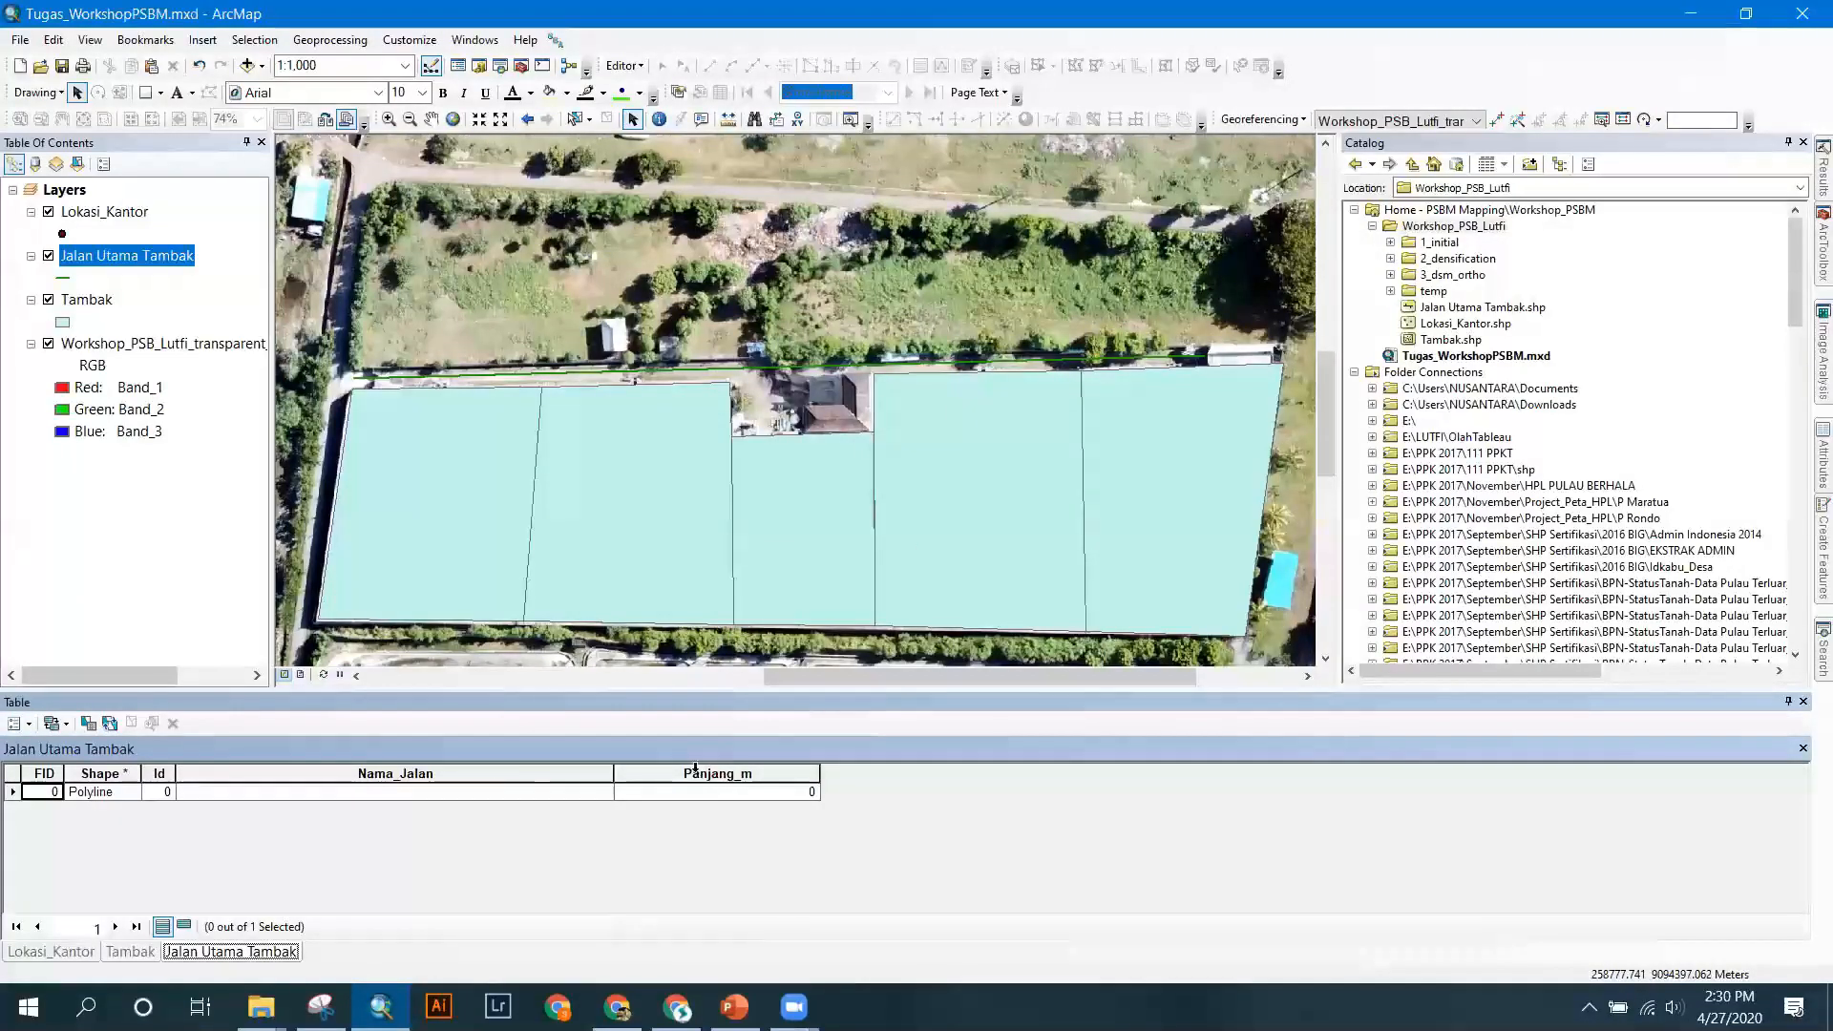
Start an edit session and enter Jalan Utama Tambak as the road line's Nama_Jalan value.
right_click(700, 775)
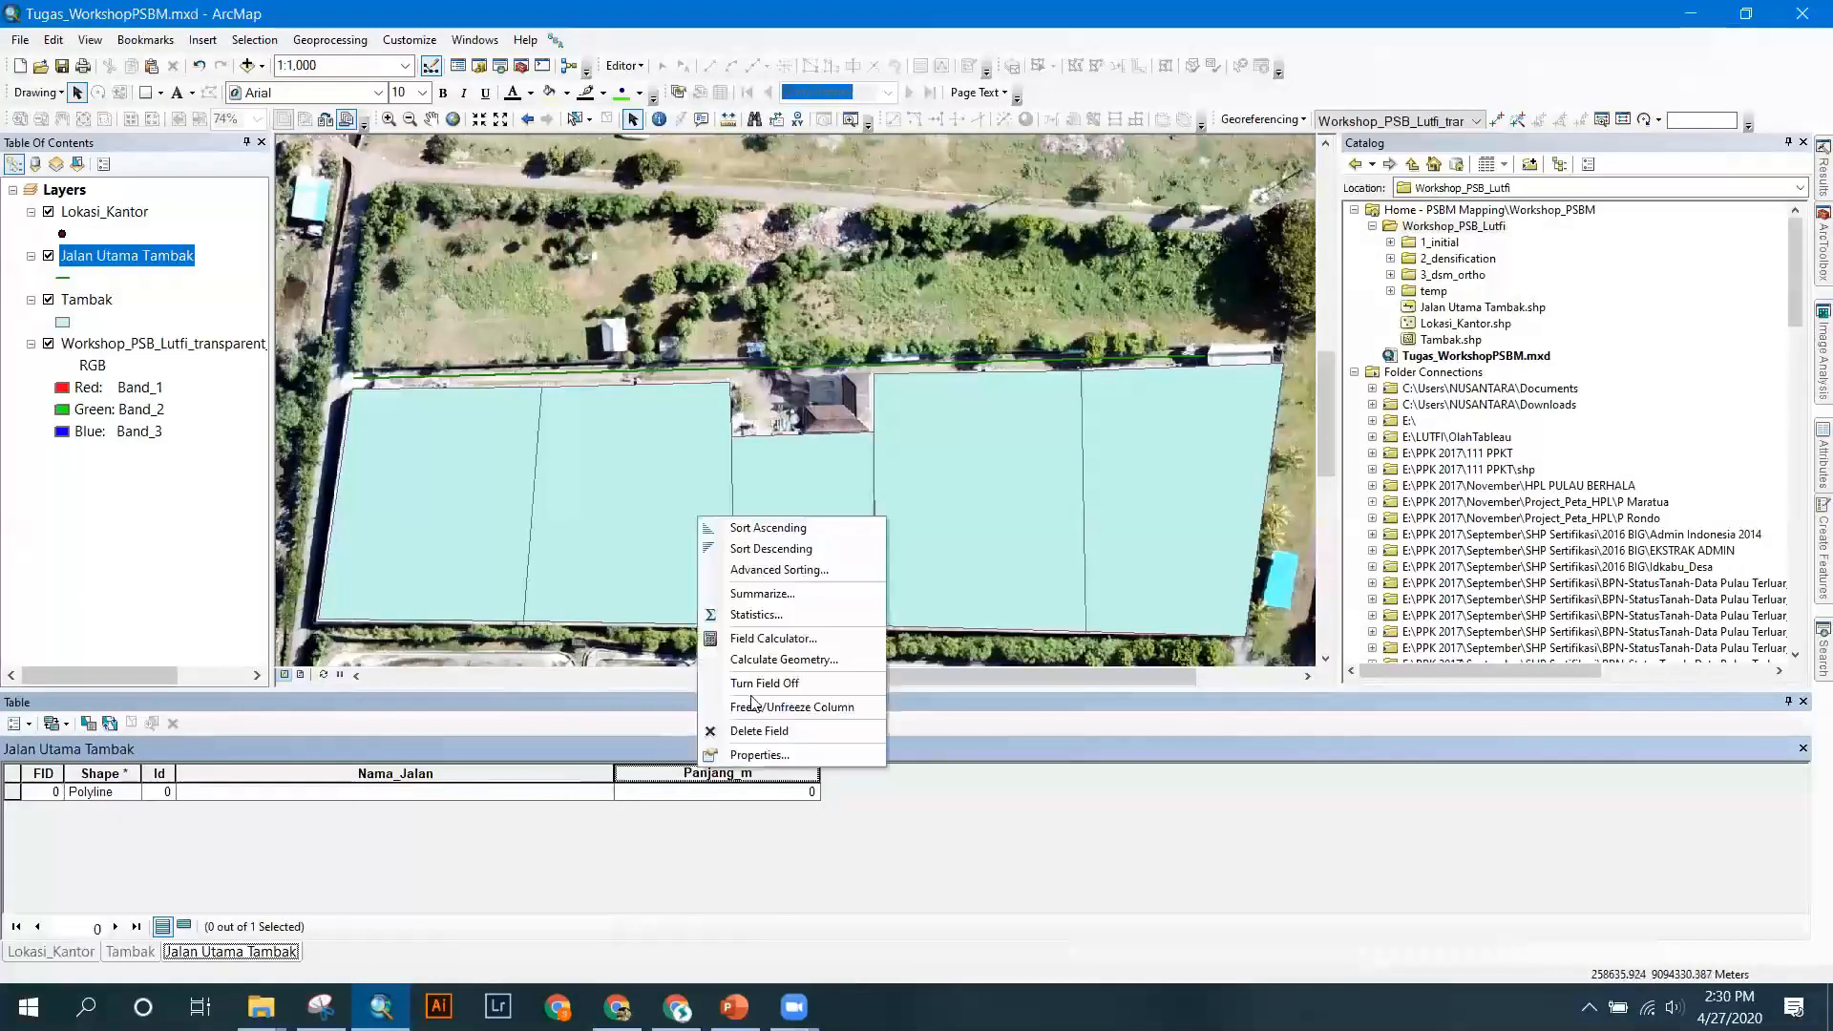
click(624, 65)
click(659, 78)
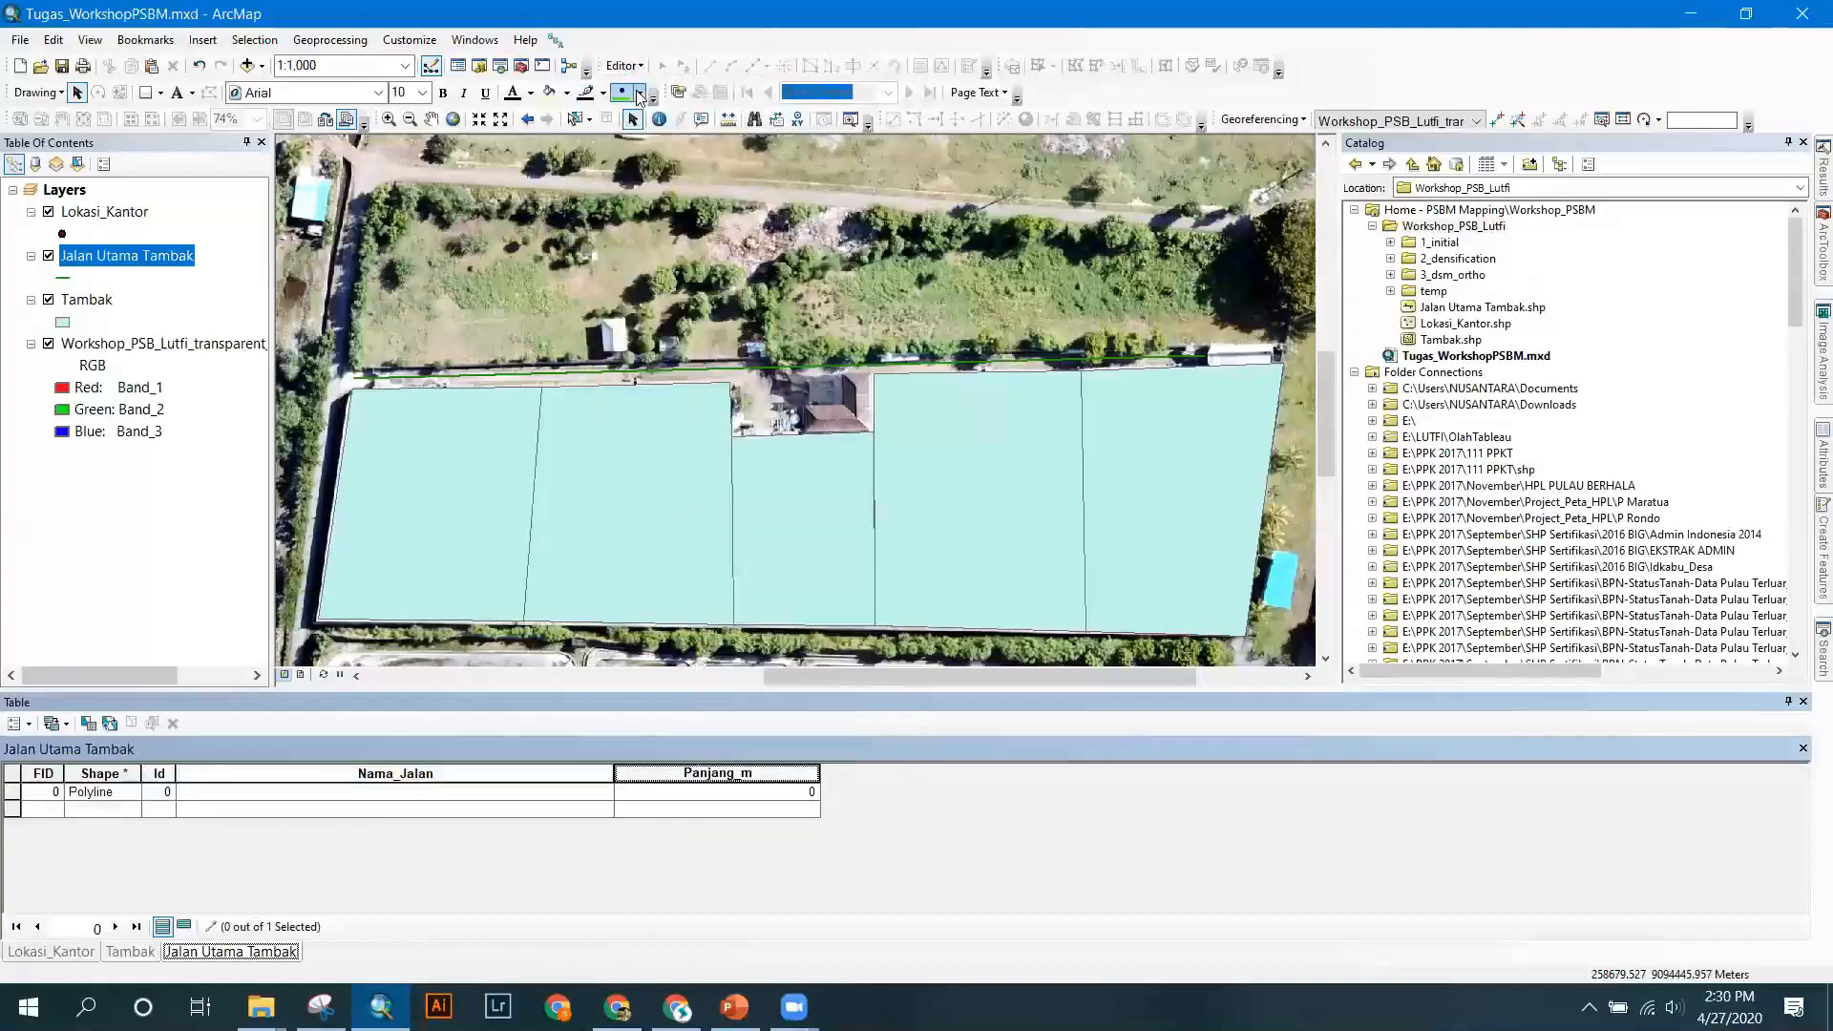
click(519, 794)
text(Jalan)
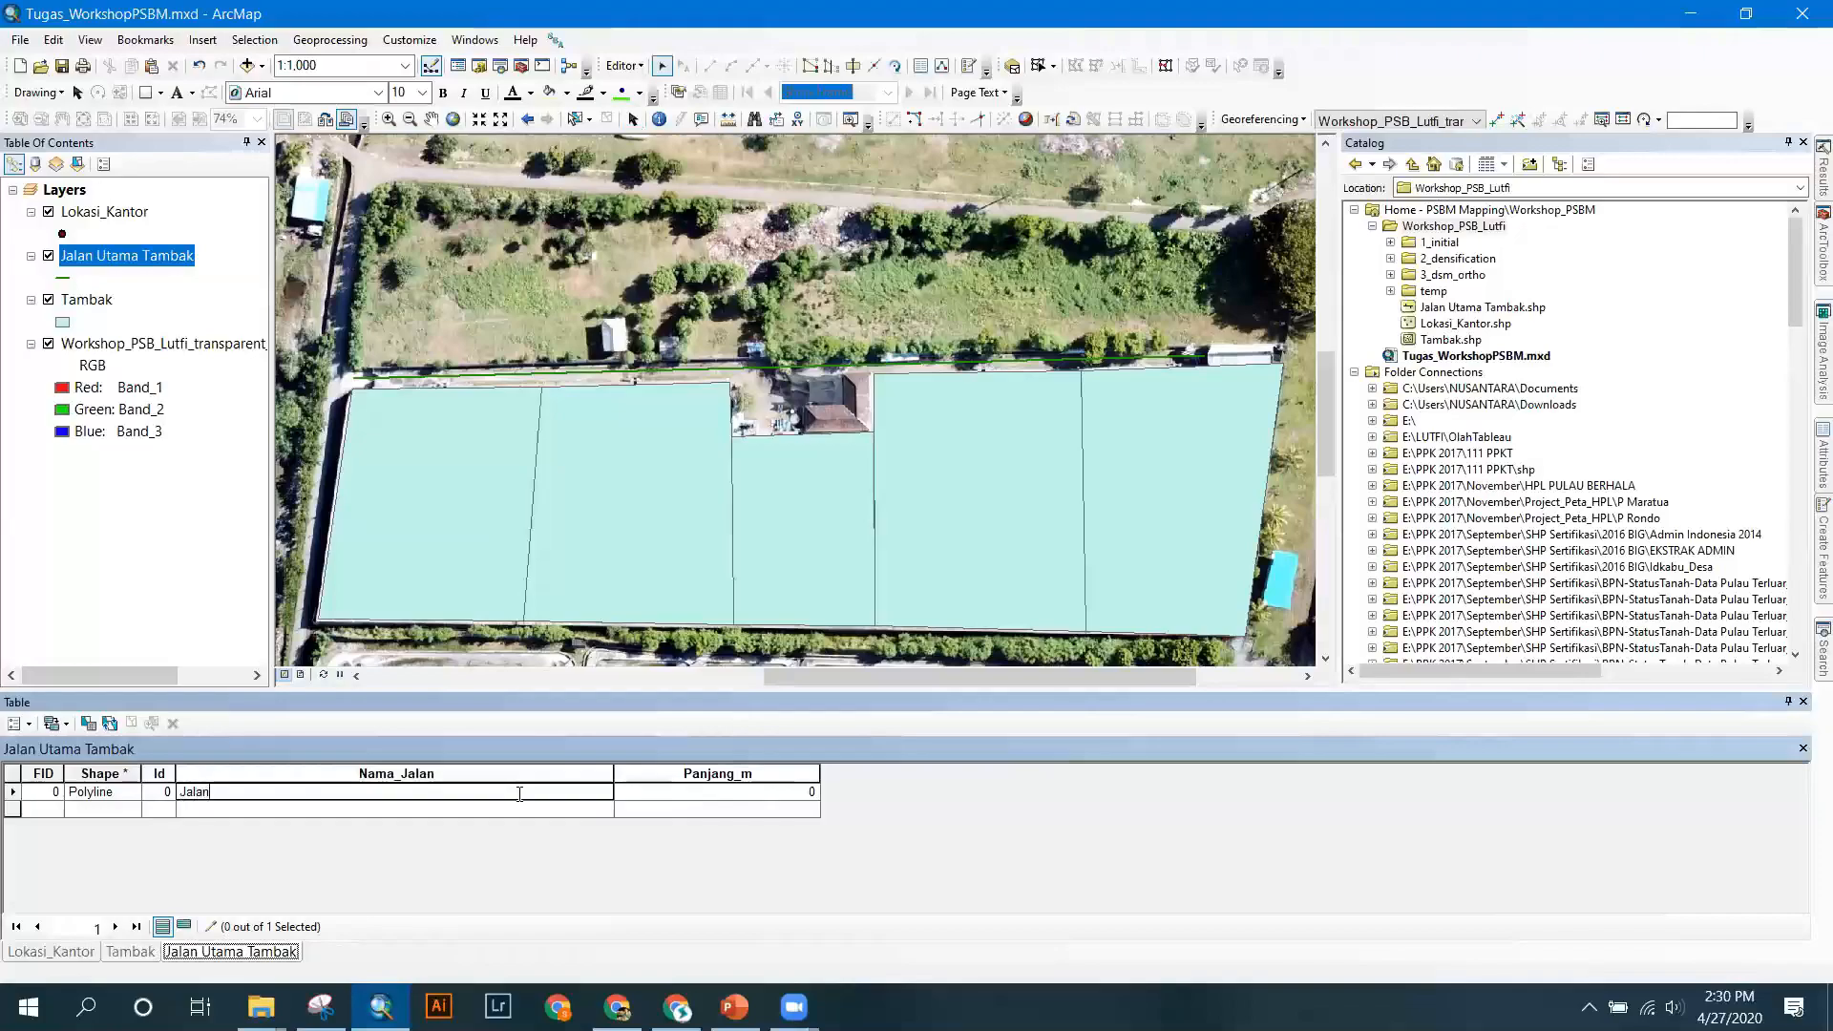
text( Utama Tambak)
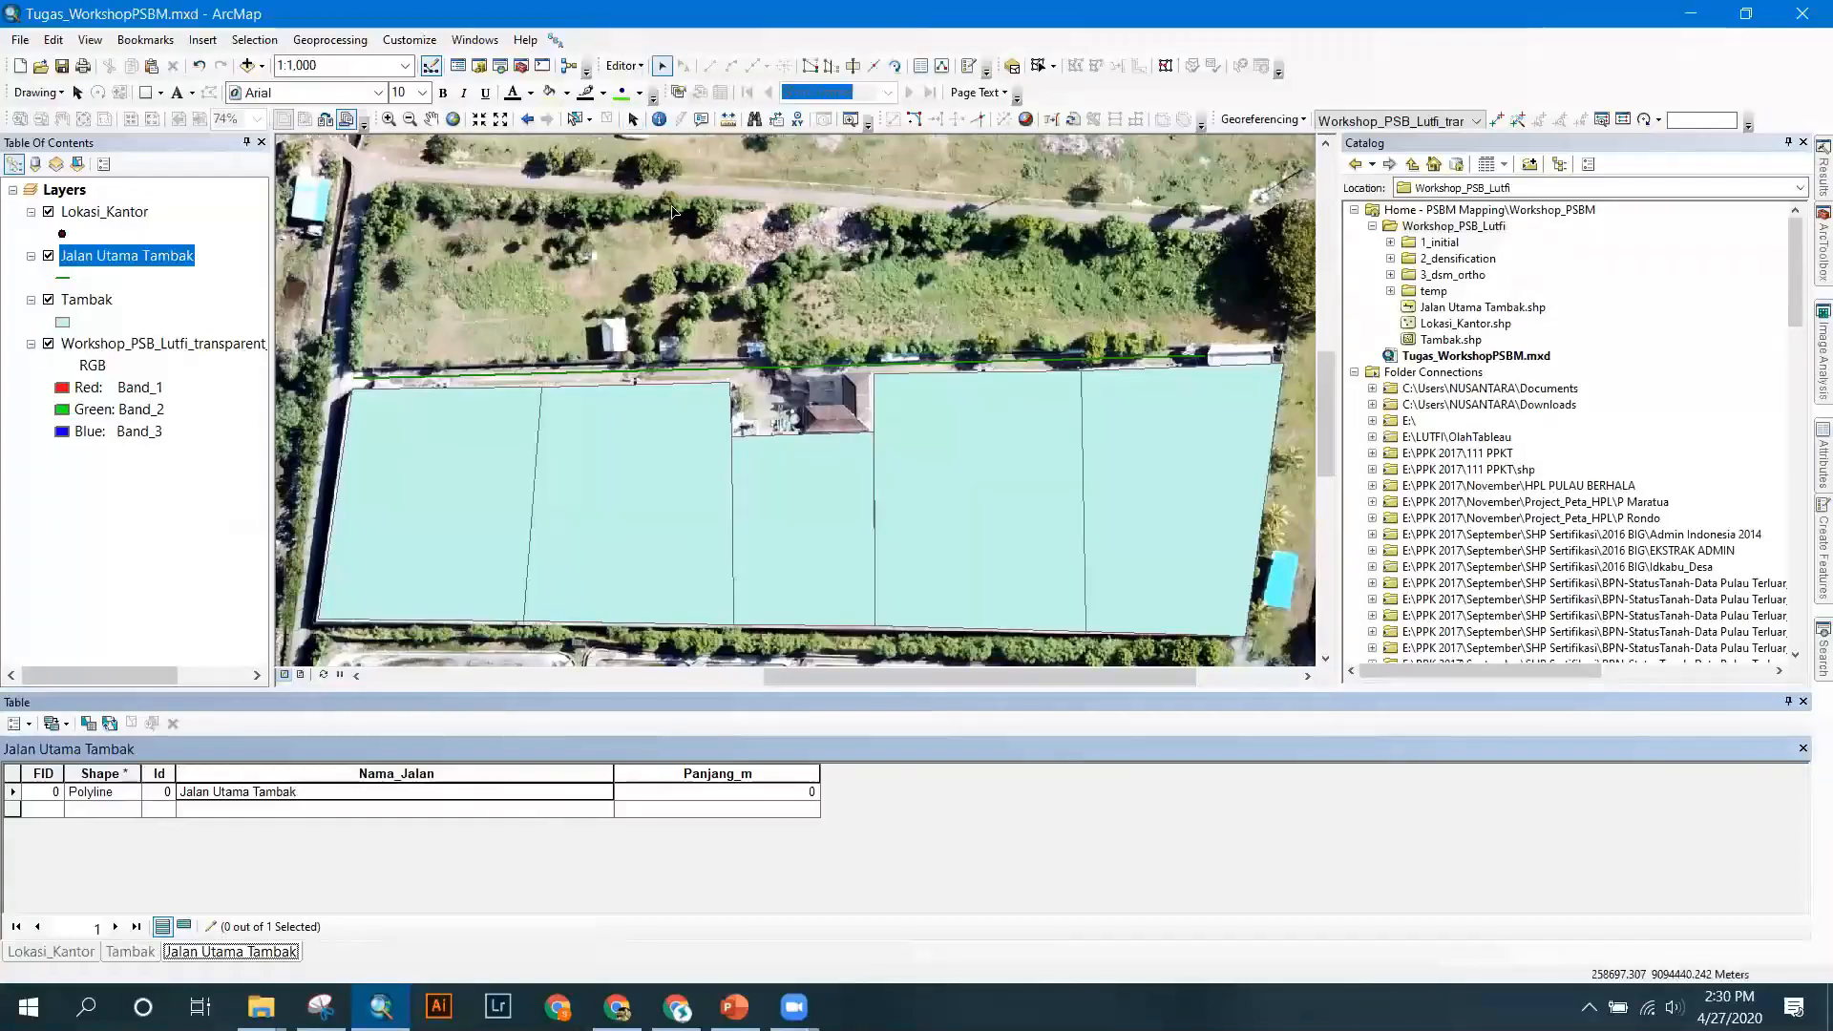
Save the road name edit and stop the edit session.
click(622, 65)
click(674, 141)
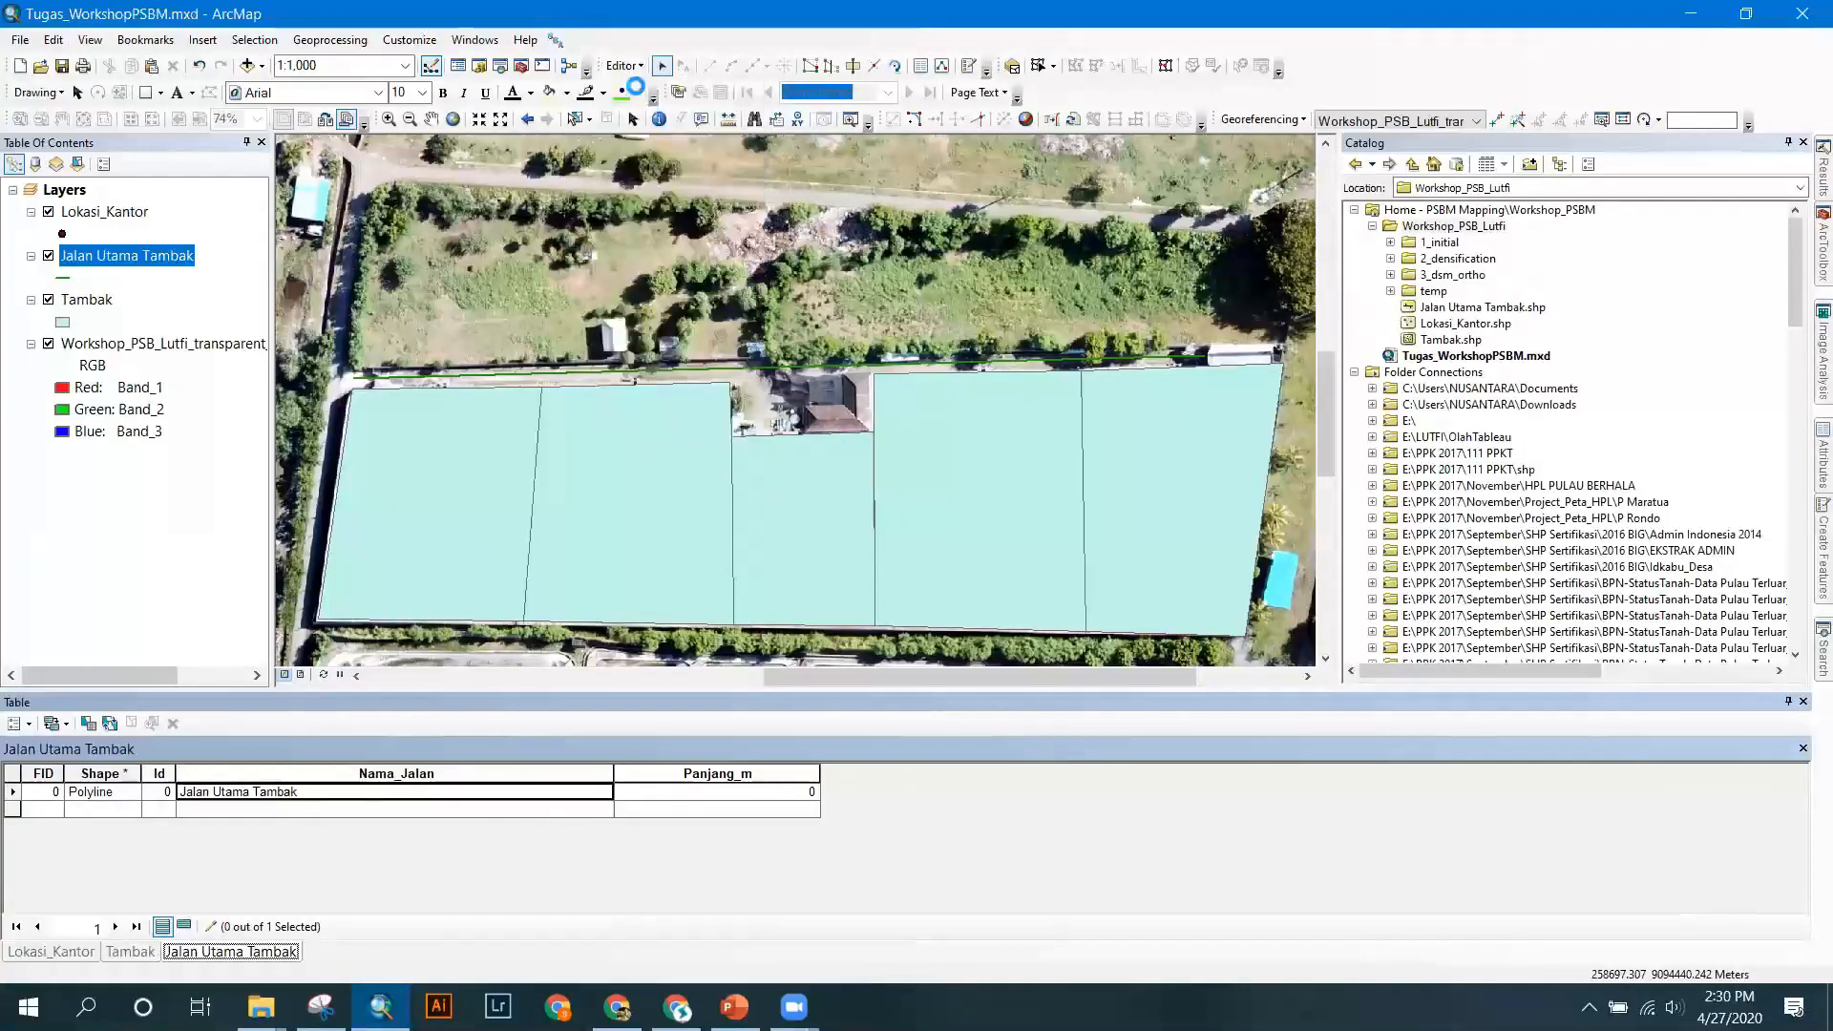
click(623, 66)
click(653, 107)
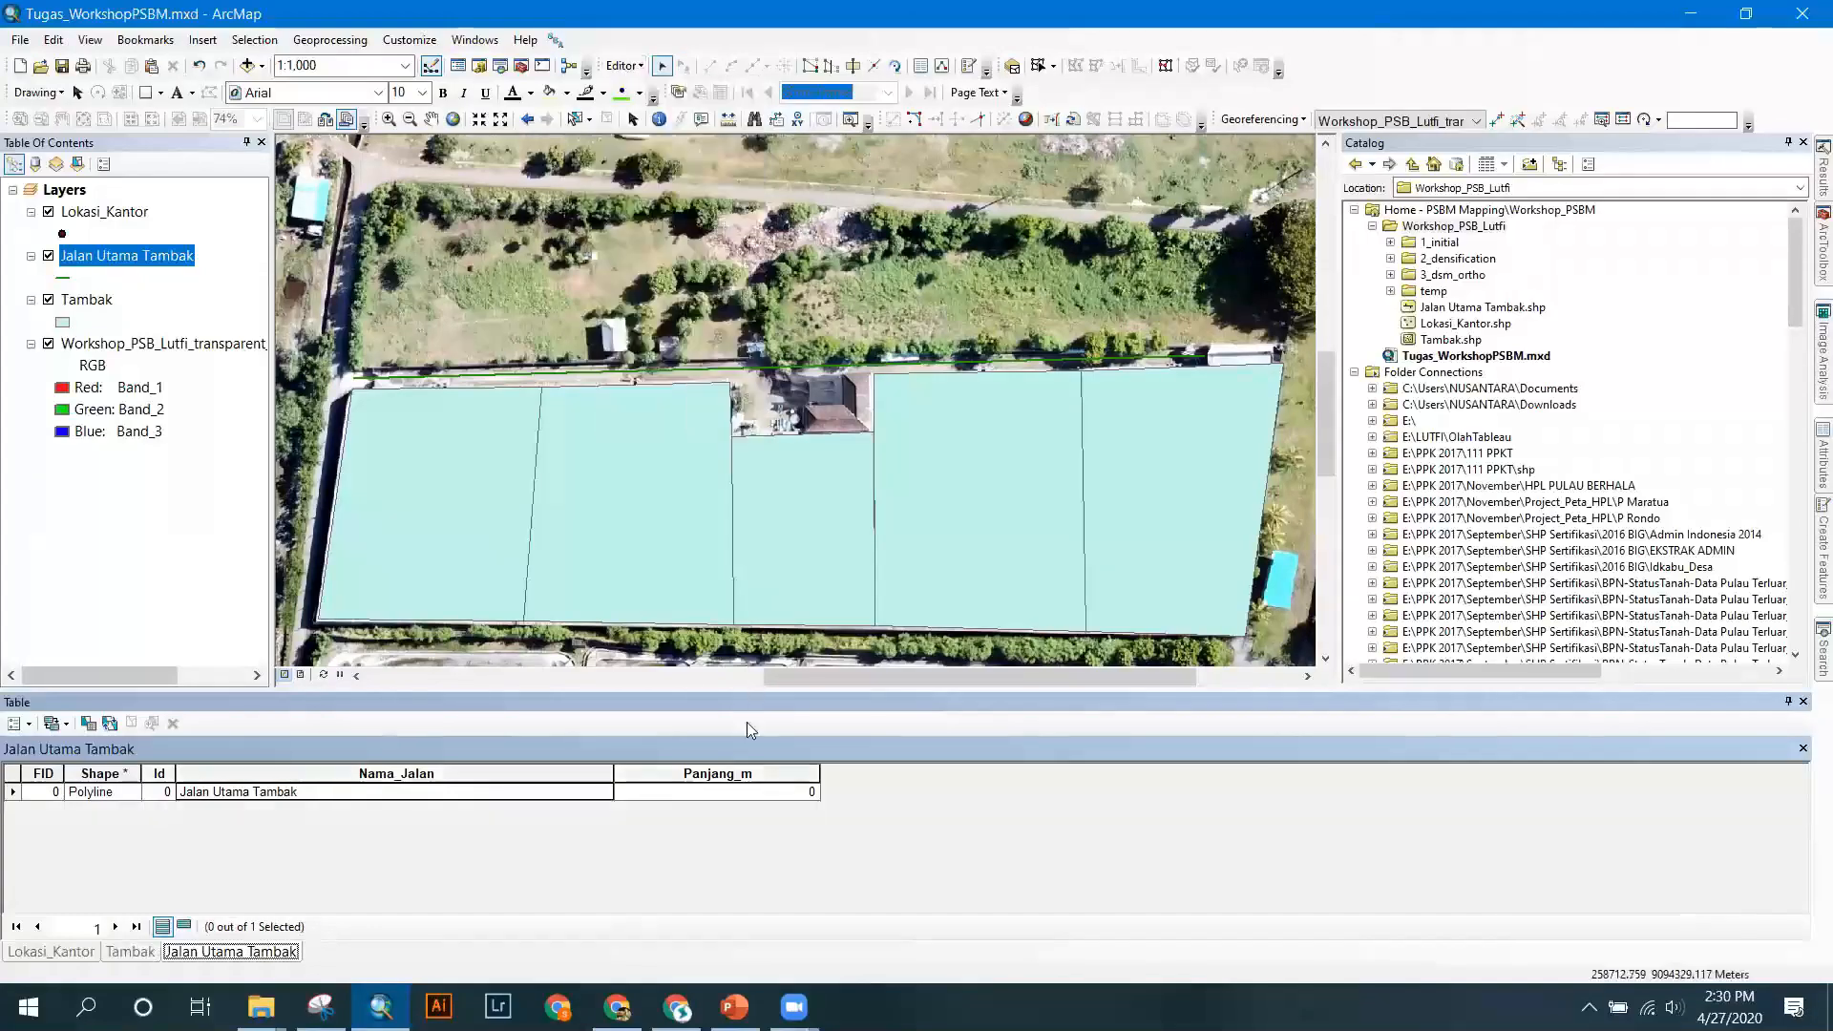
Calculate the road's length in meters into Panjang_m using the data source's coordinate system, and close the attribute table.
right_click(710, 769)
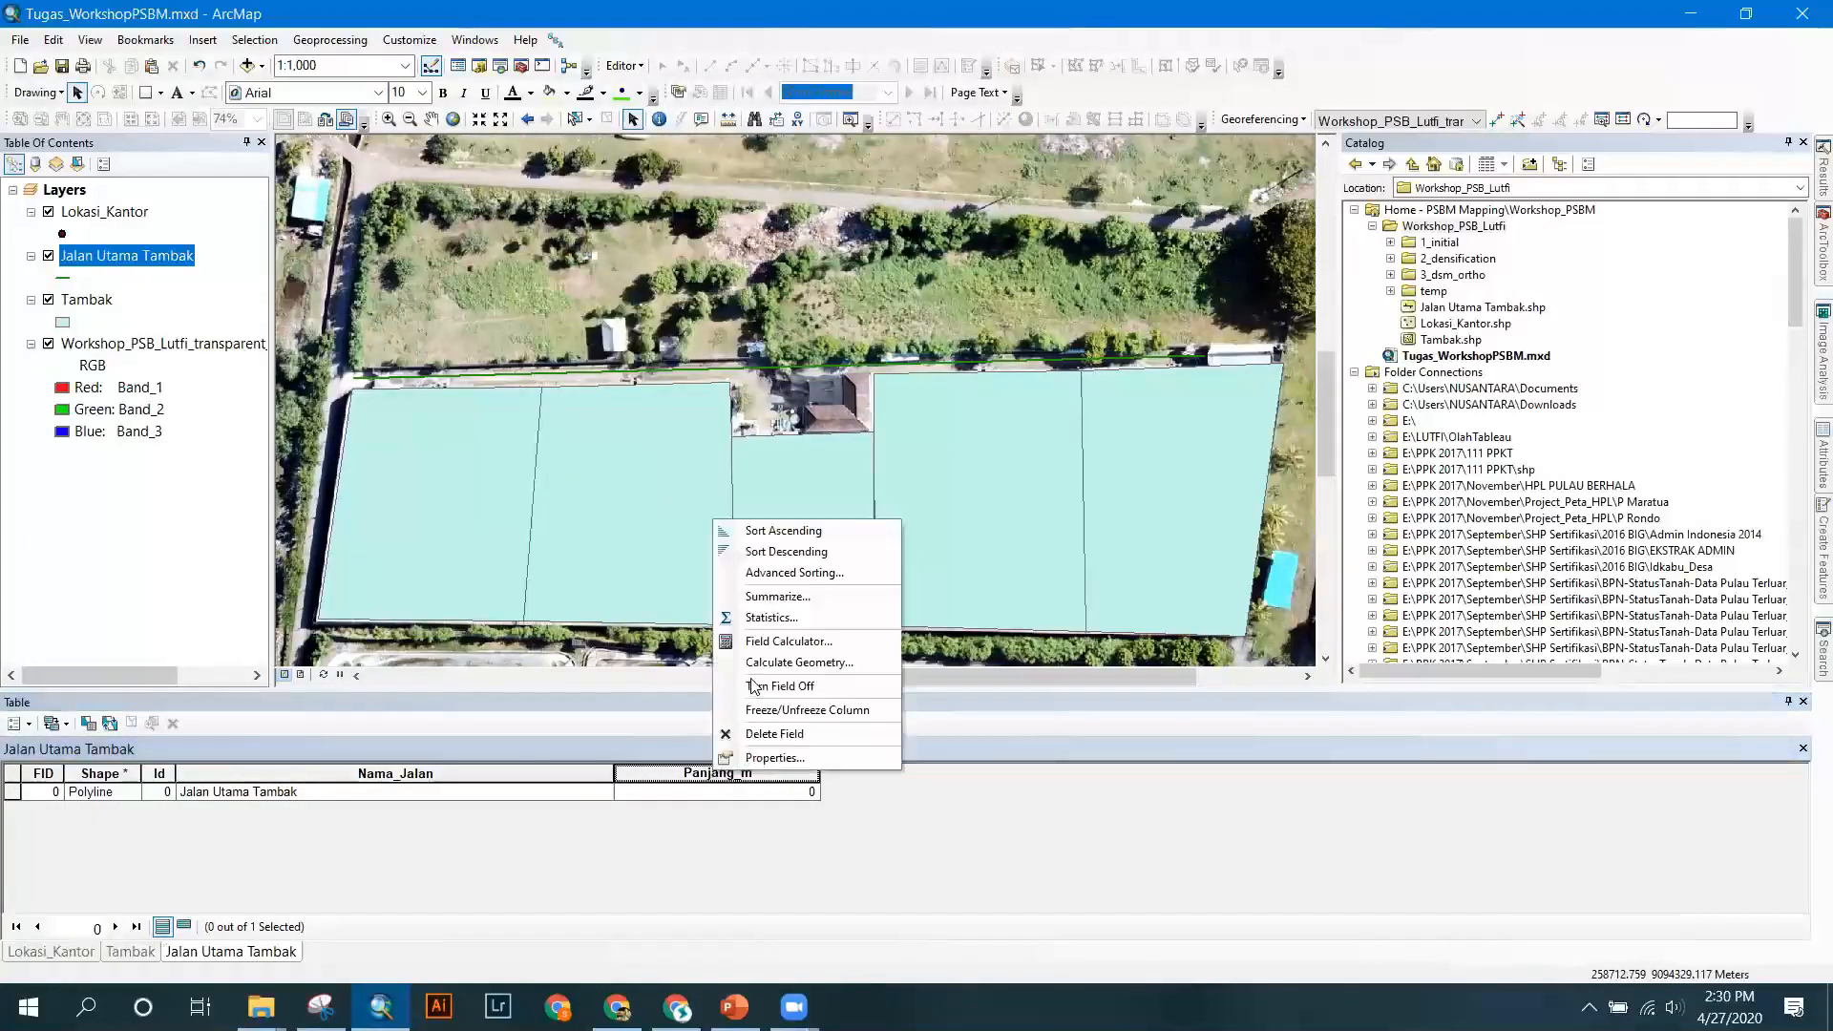
right_click(676, 775)
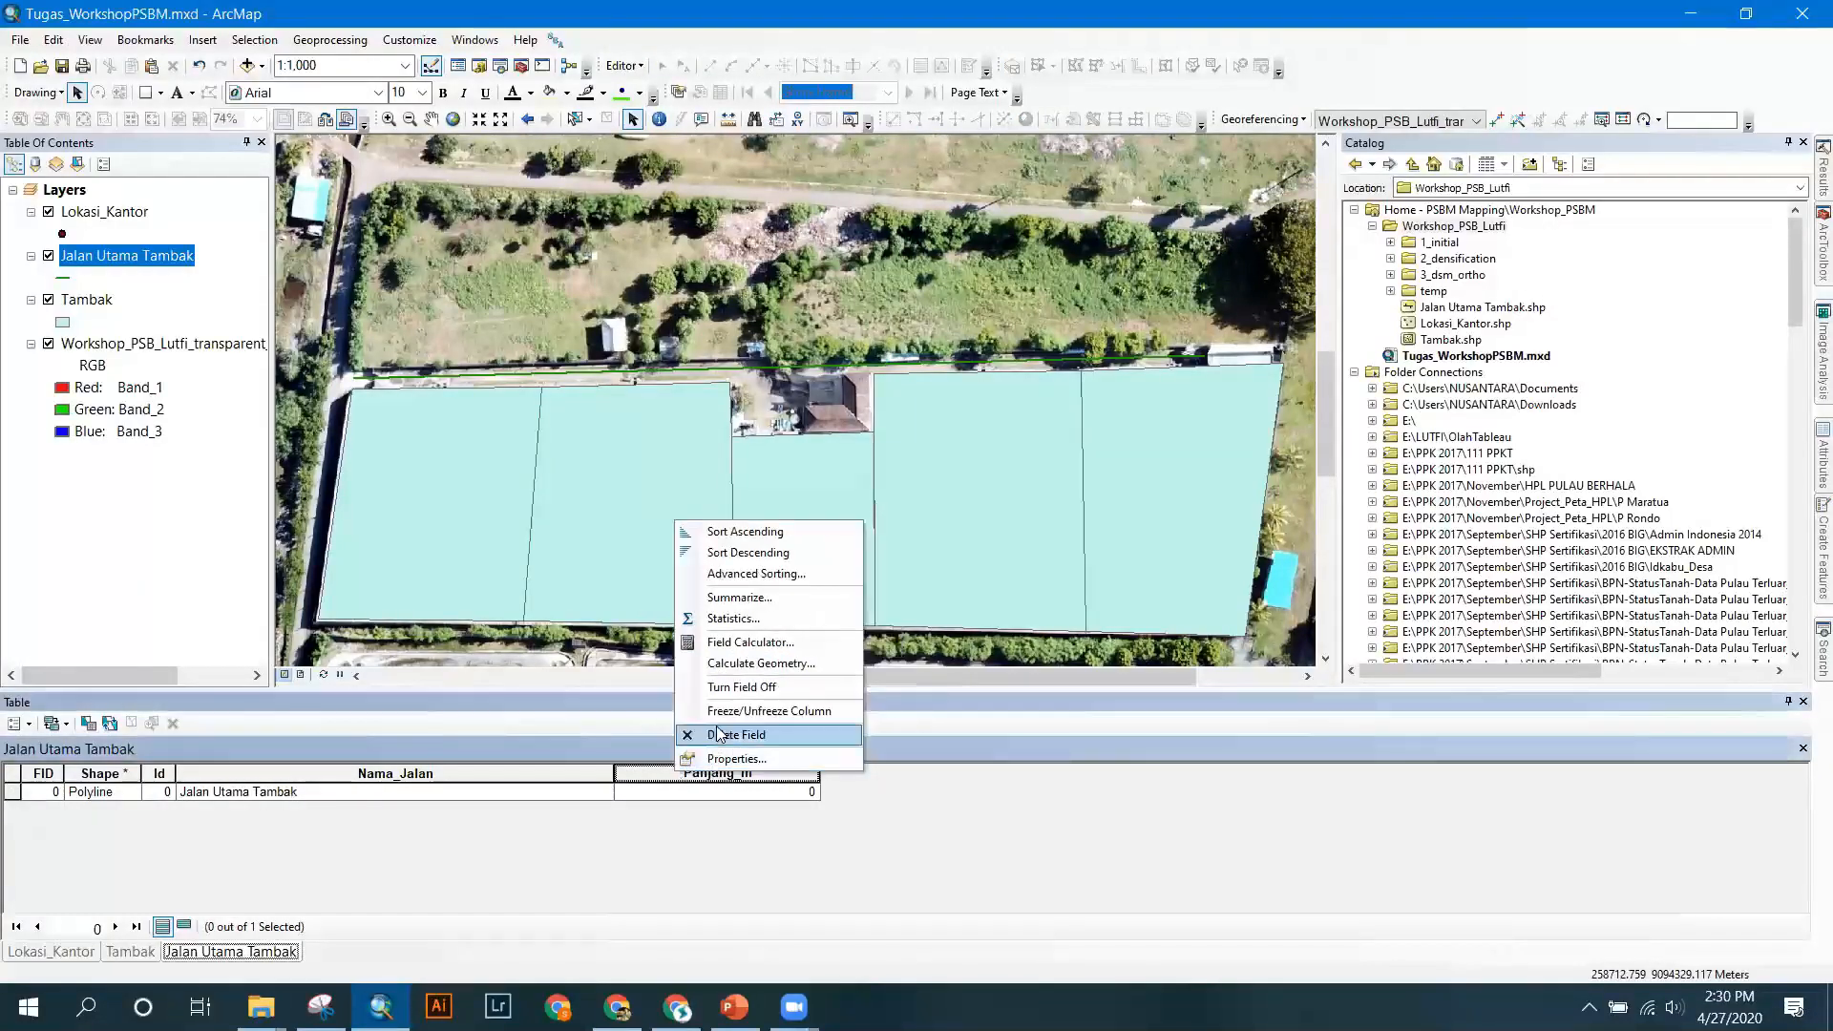
click(744, 670)
click(881, 560)
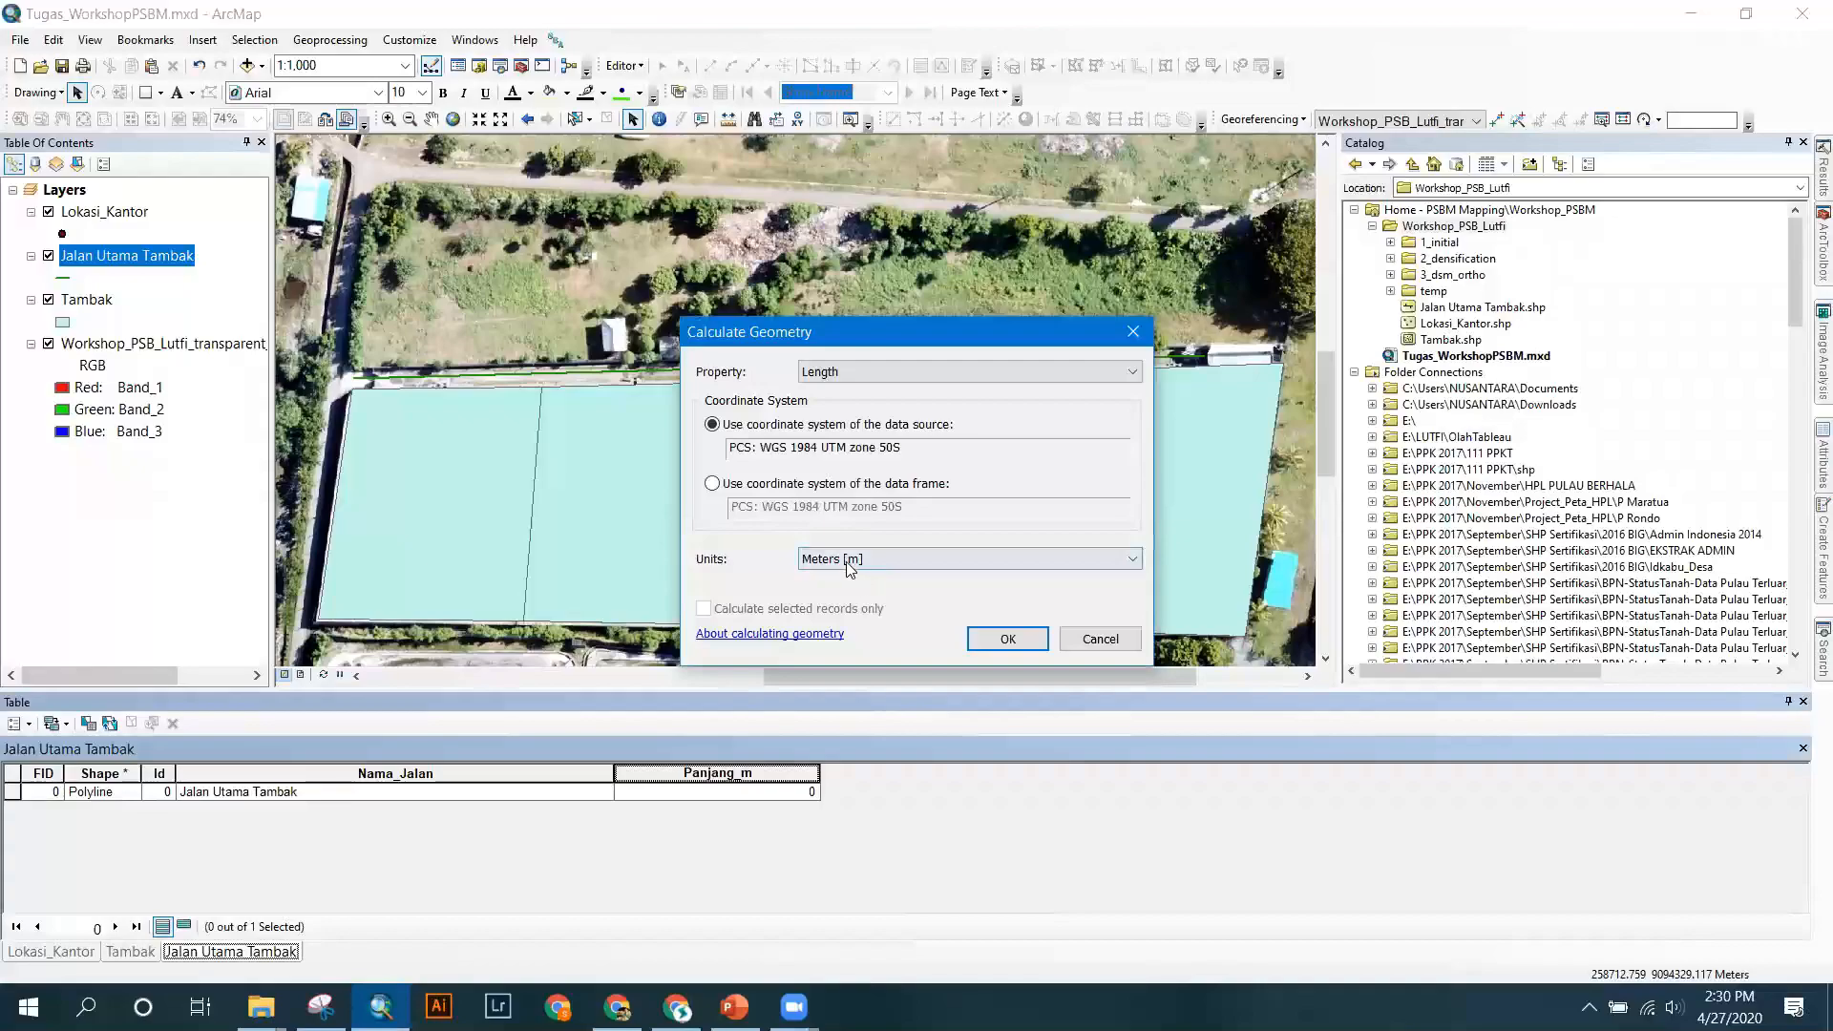
click(840, 372)
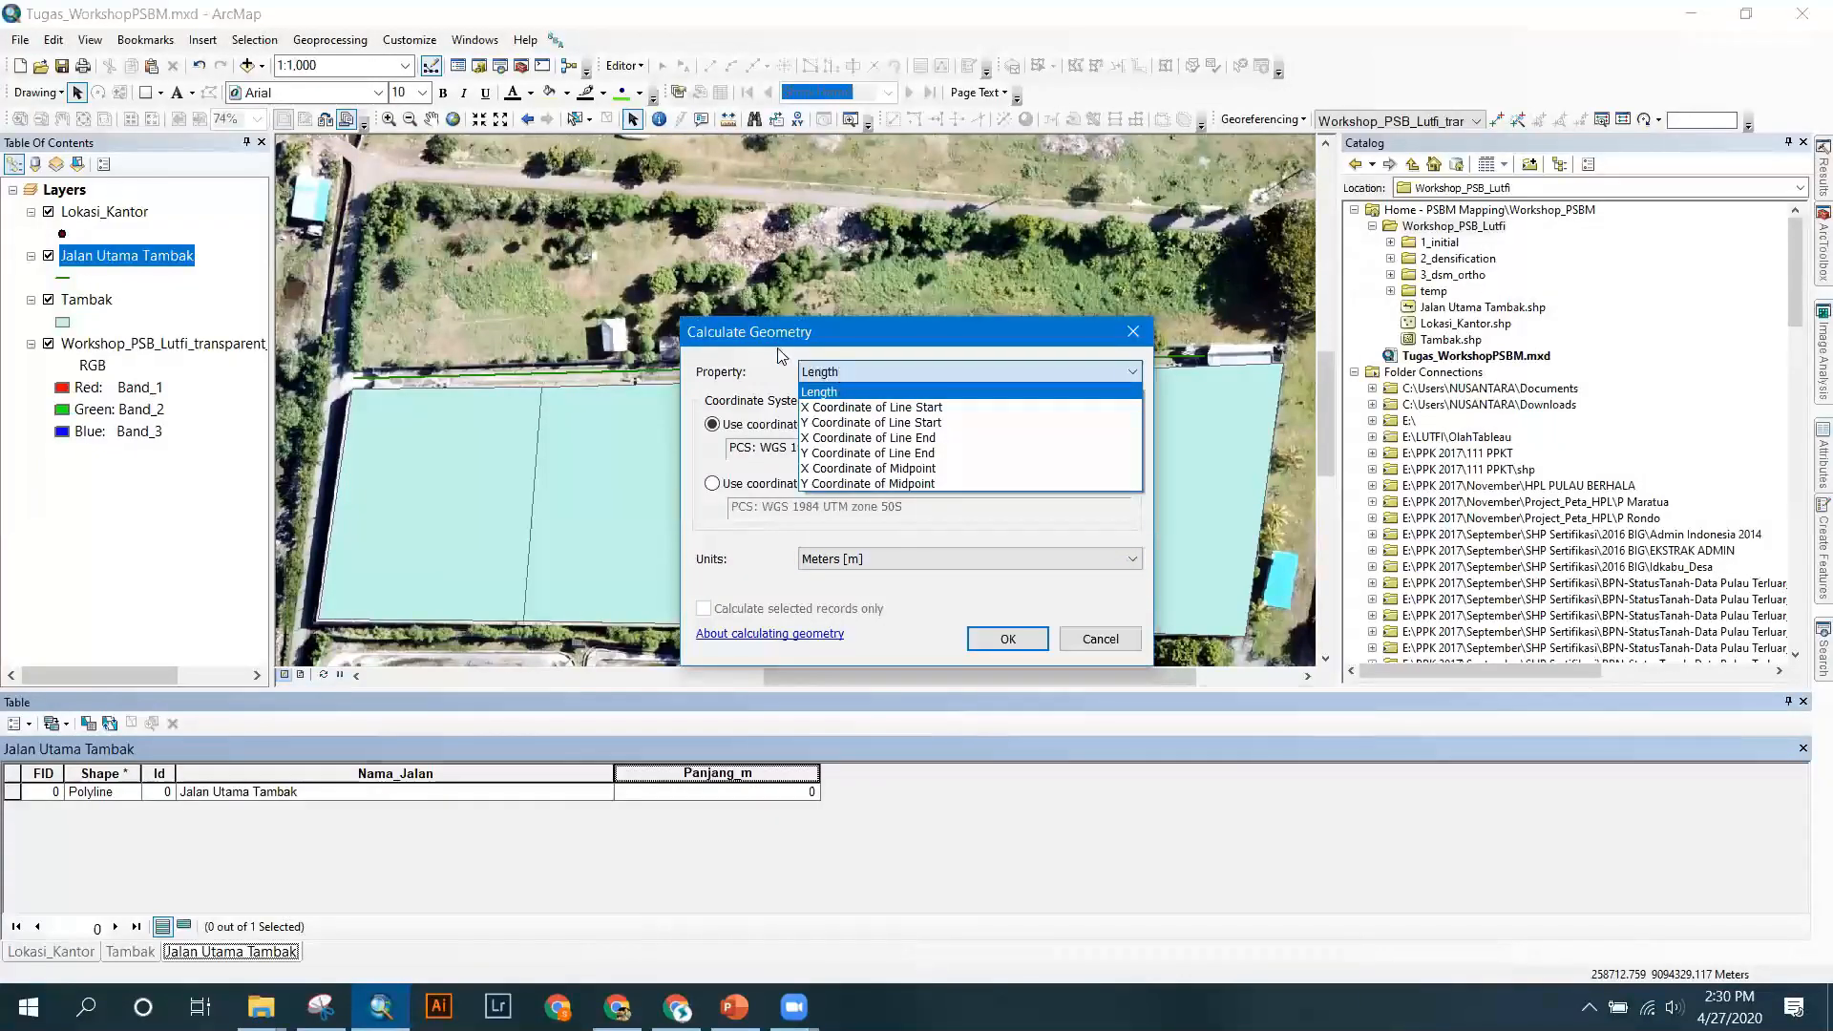
click(846, 571)
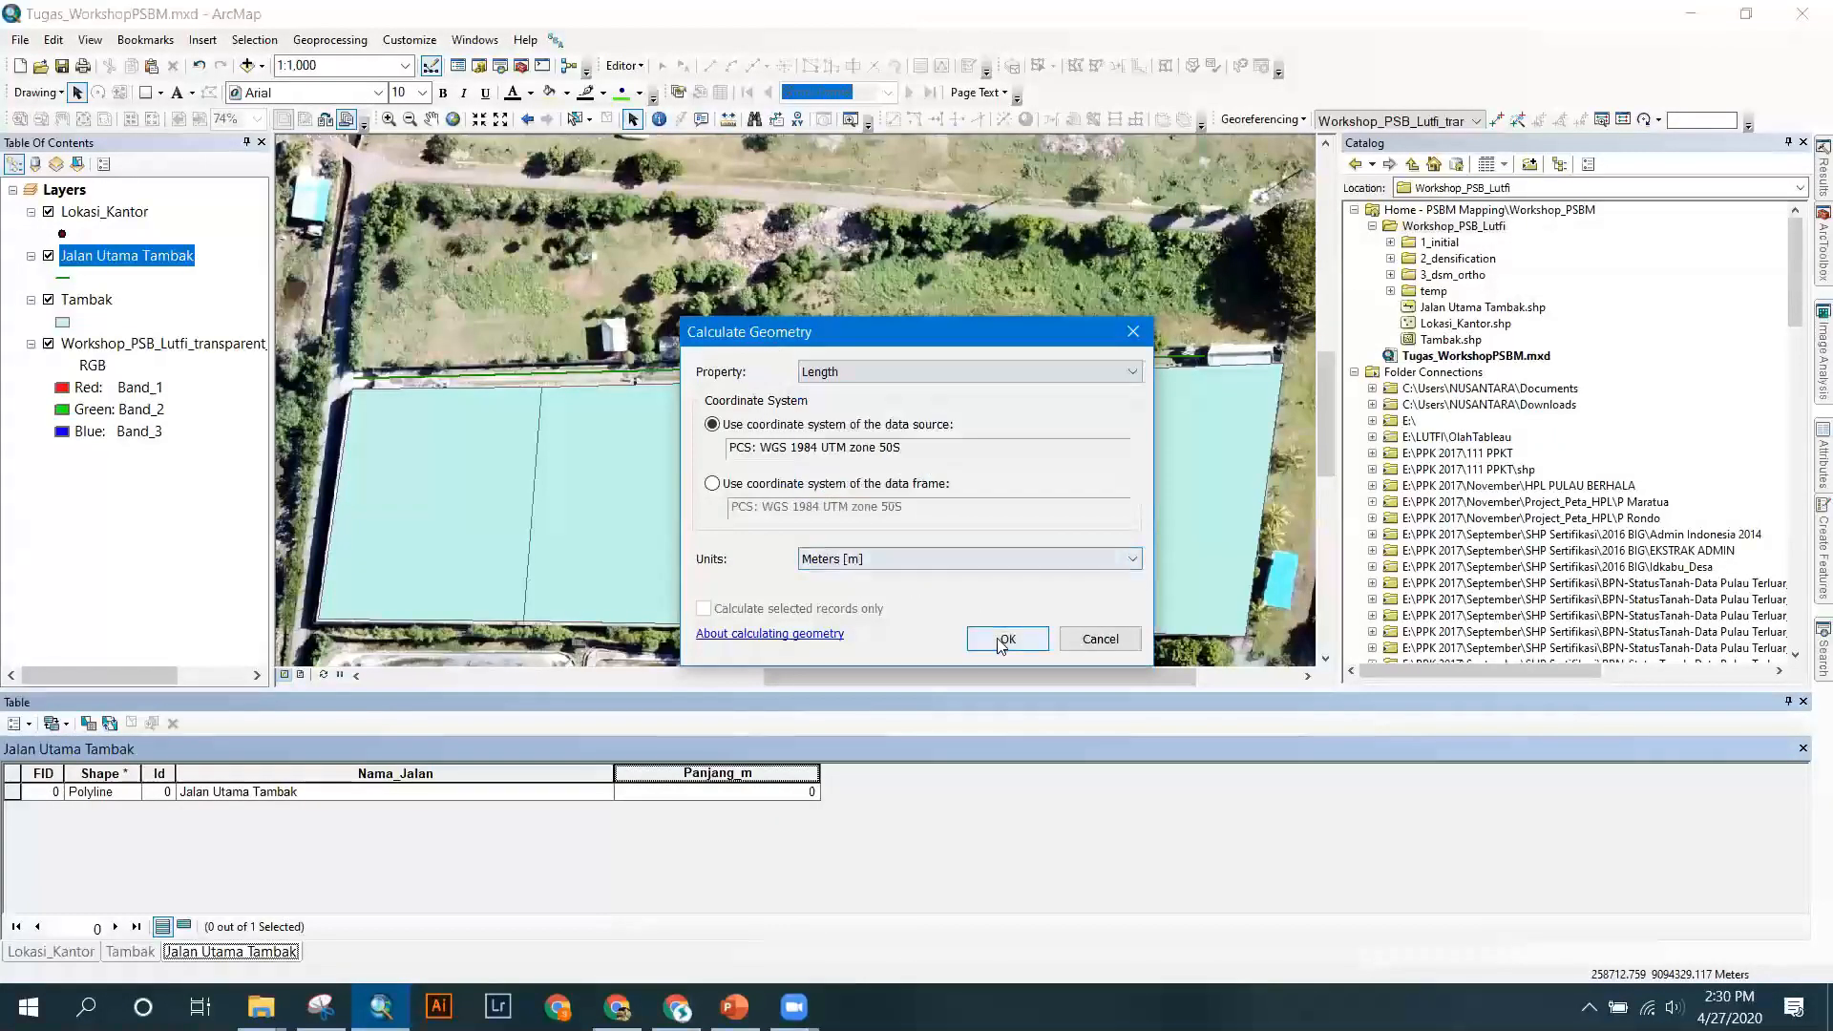
click(989, 638)
click(857, 561)
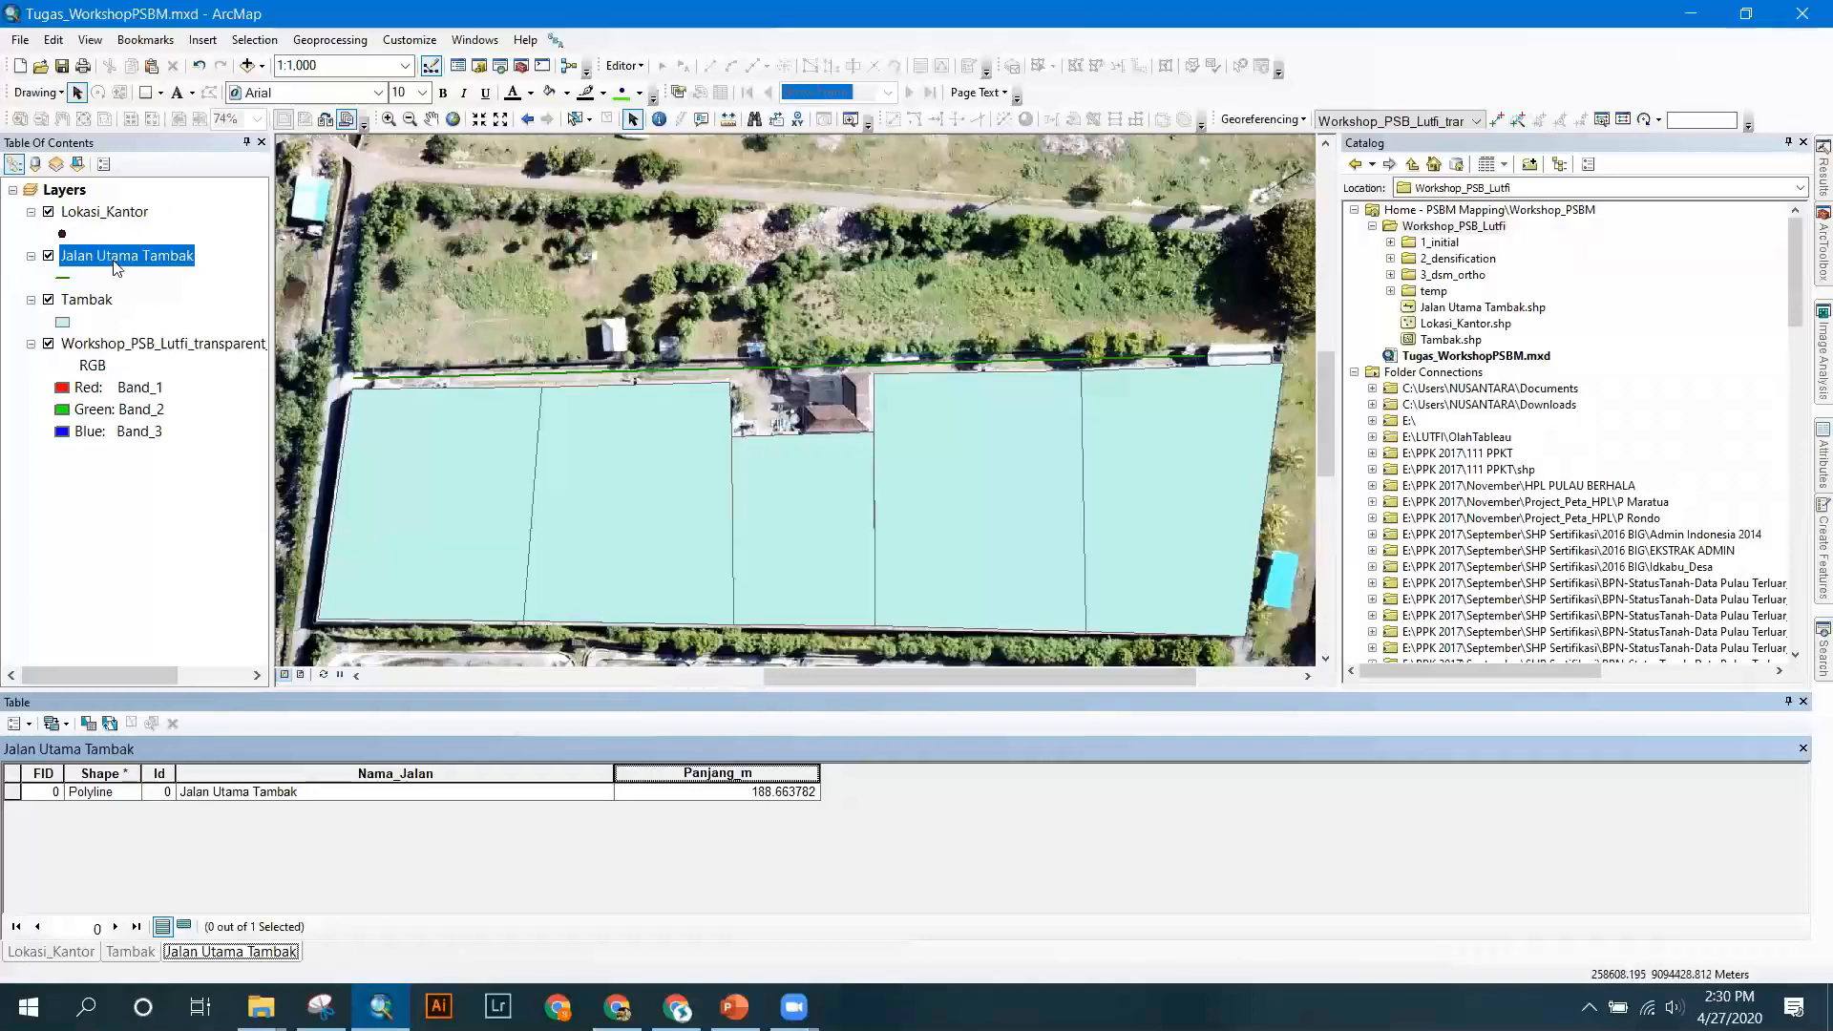
click(1803, 702)
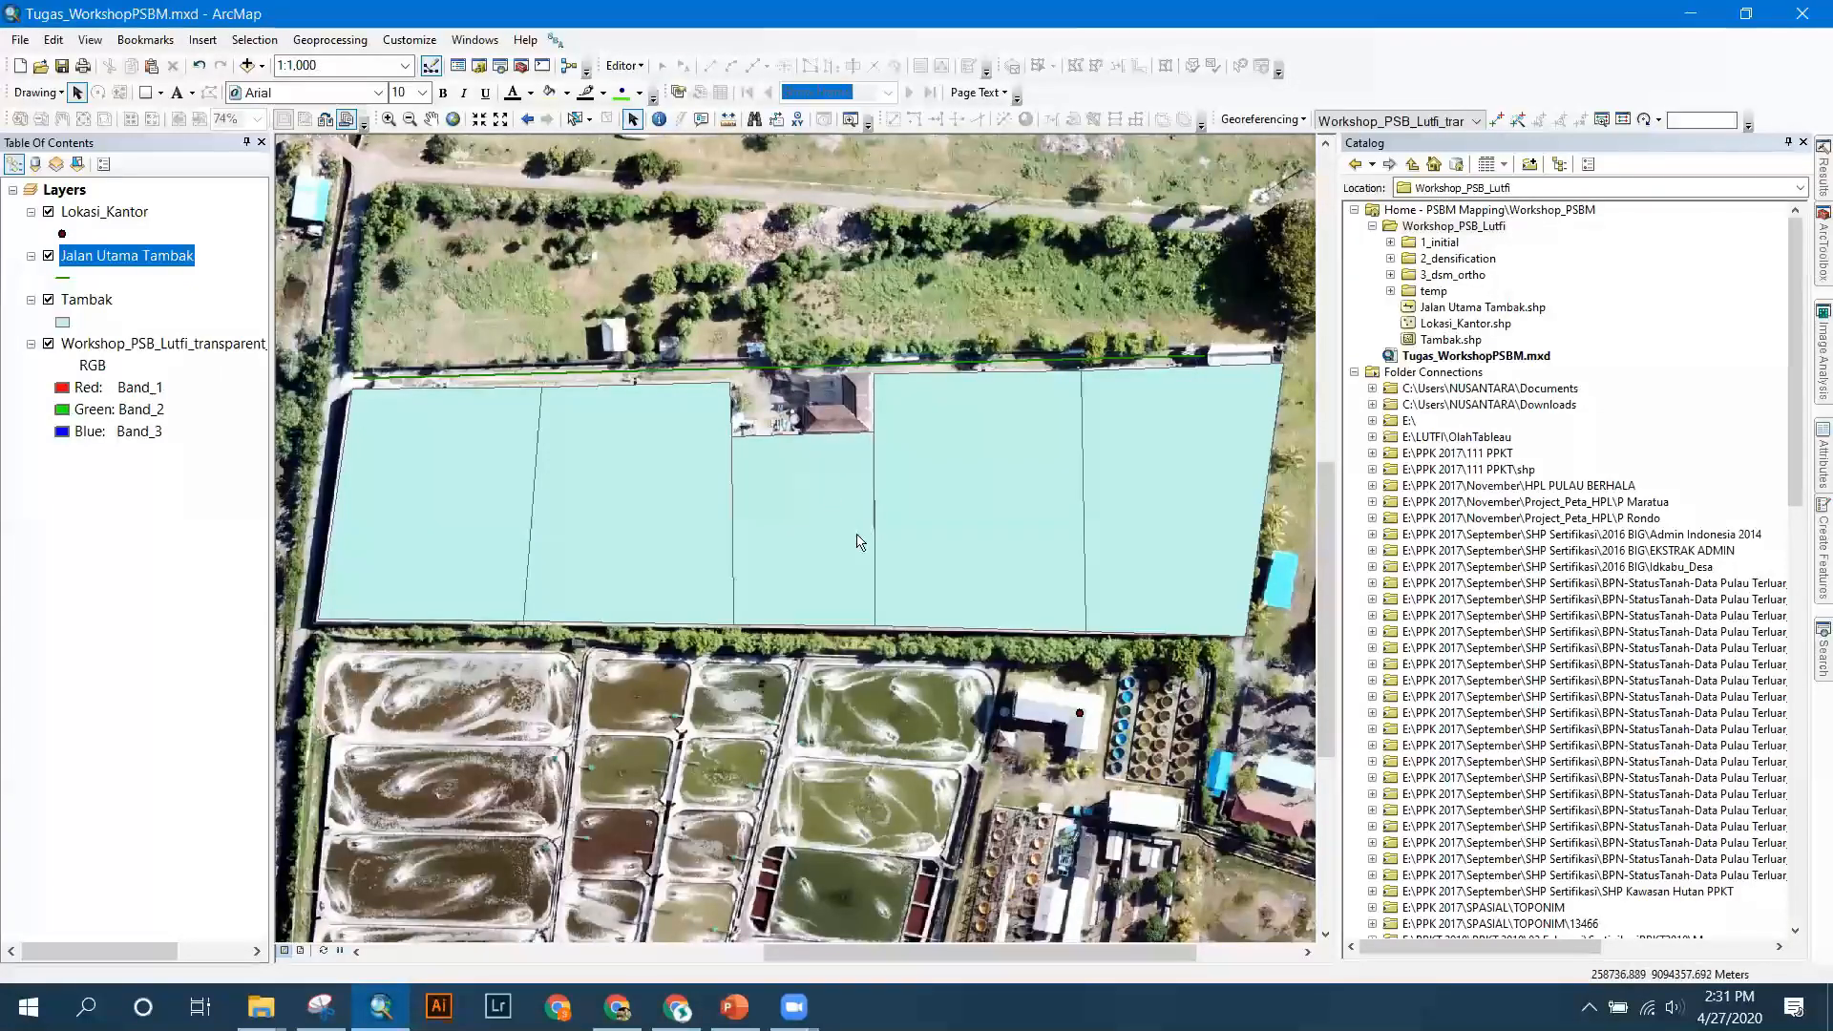
Change the Lokasi_Kantor point symbol to Triangle 2 in light green at size 14.
double_click(62, 234)
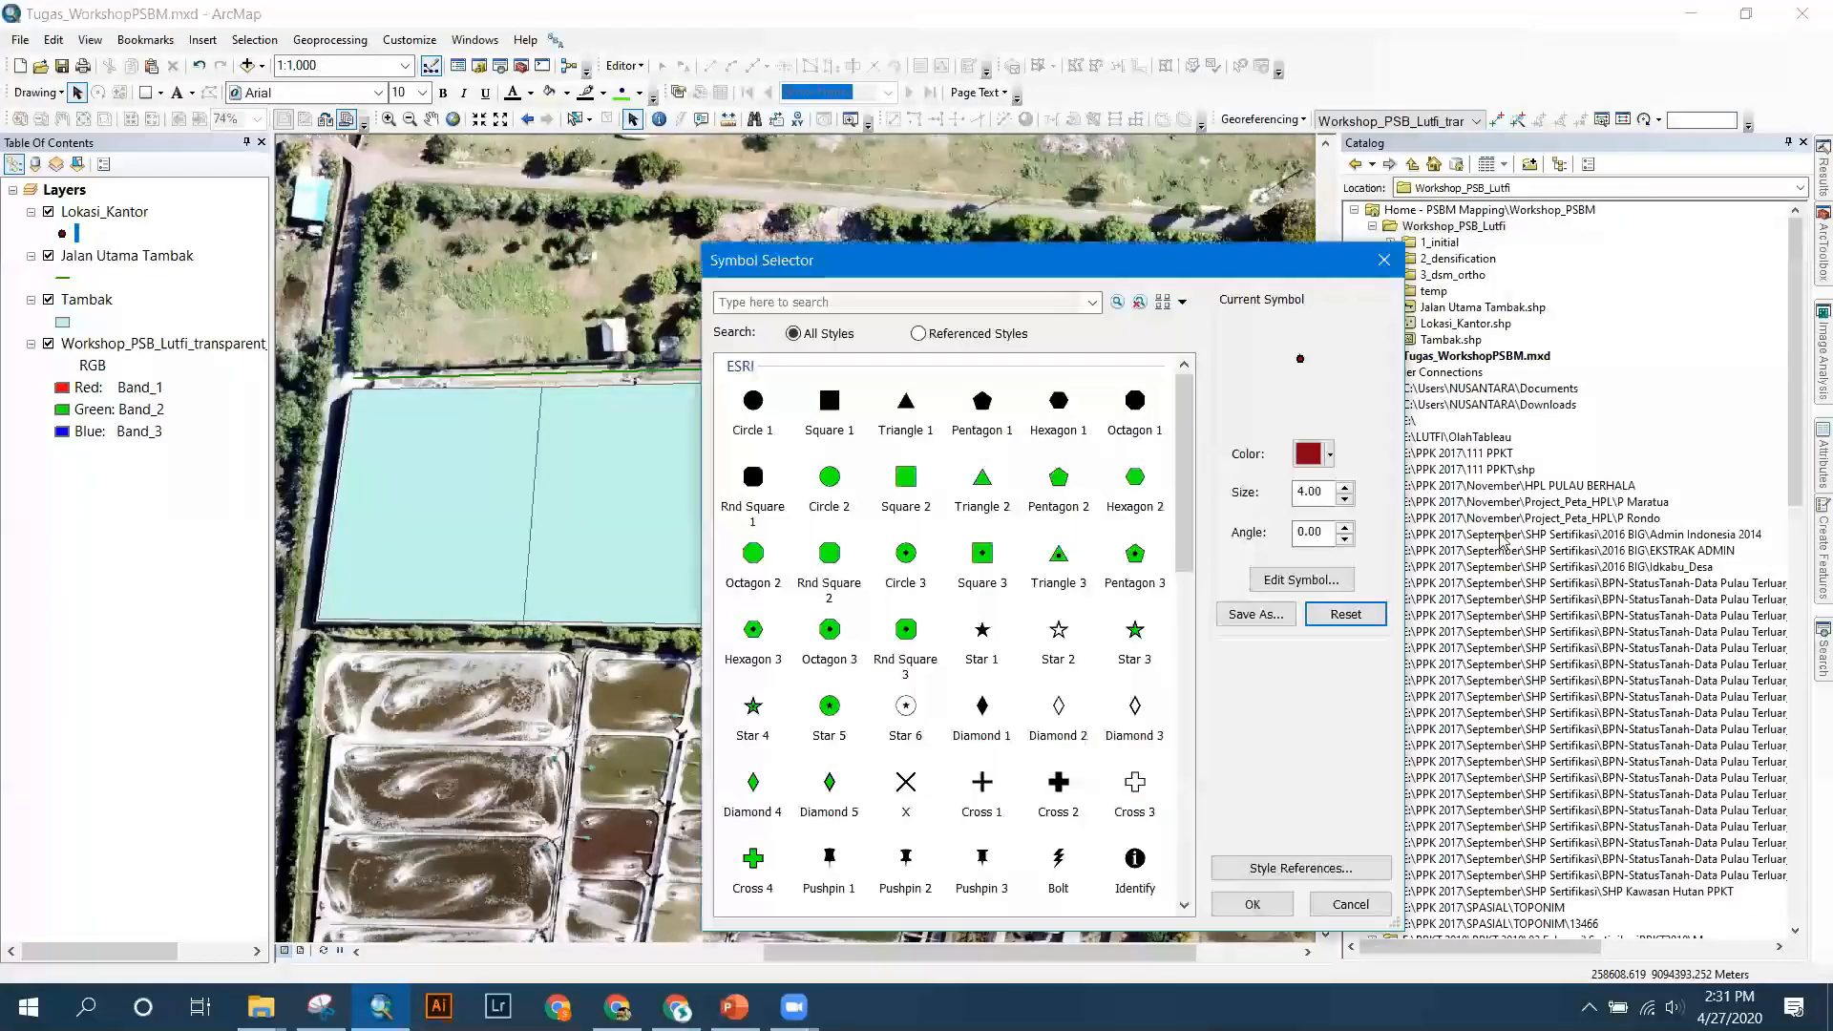
click(984, 483)
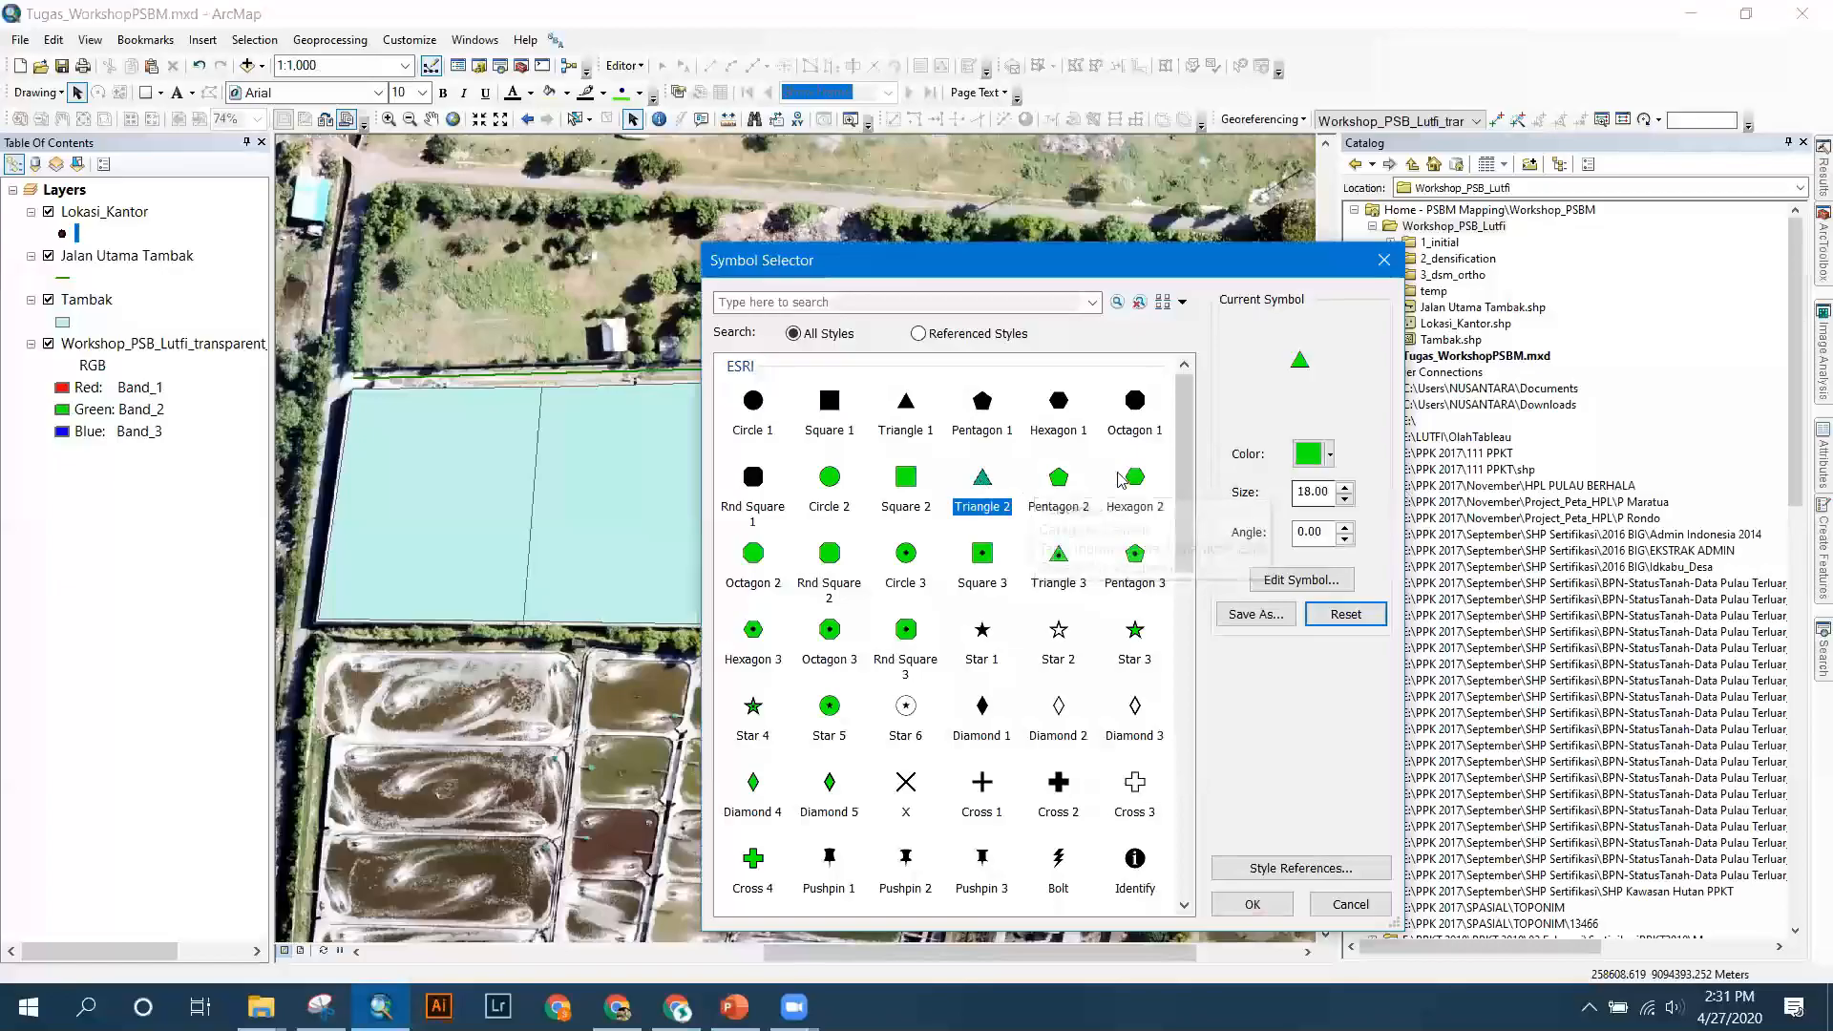
click(1332, 459)
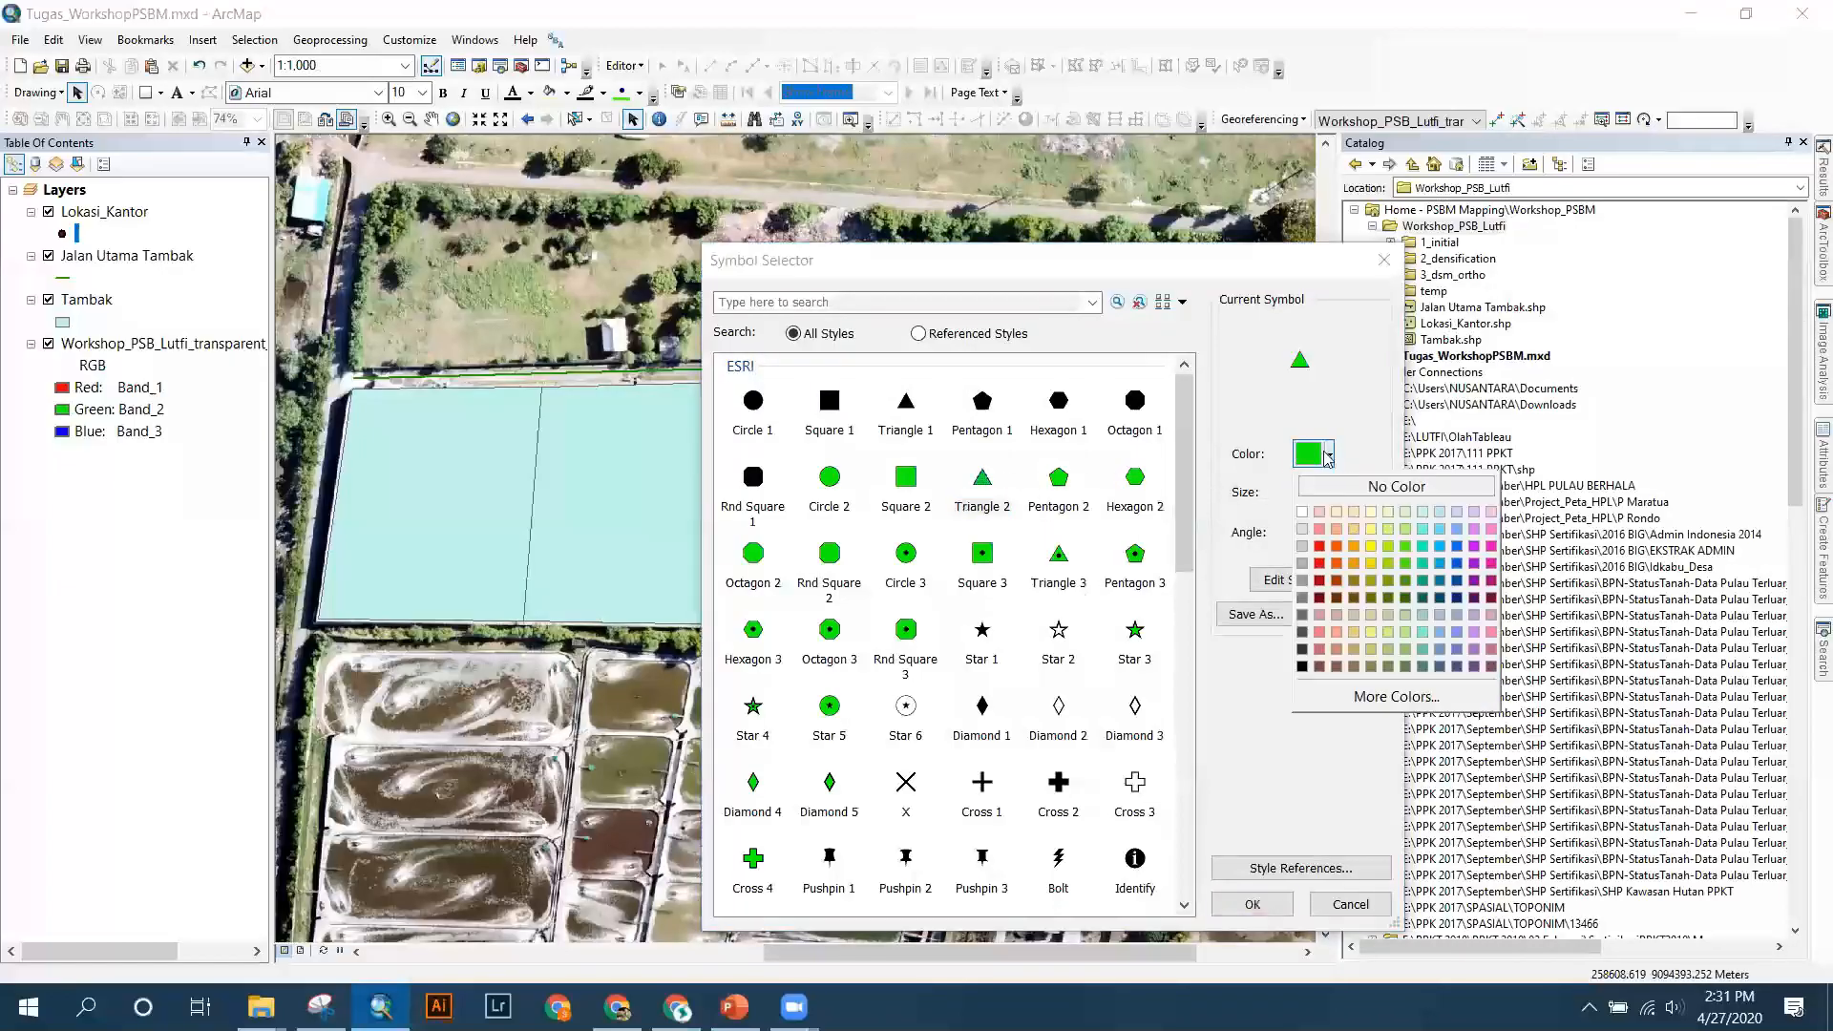
click(1336, 540)
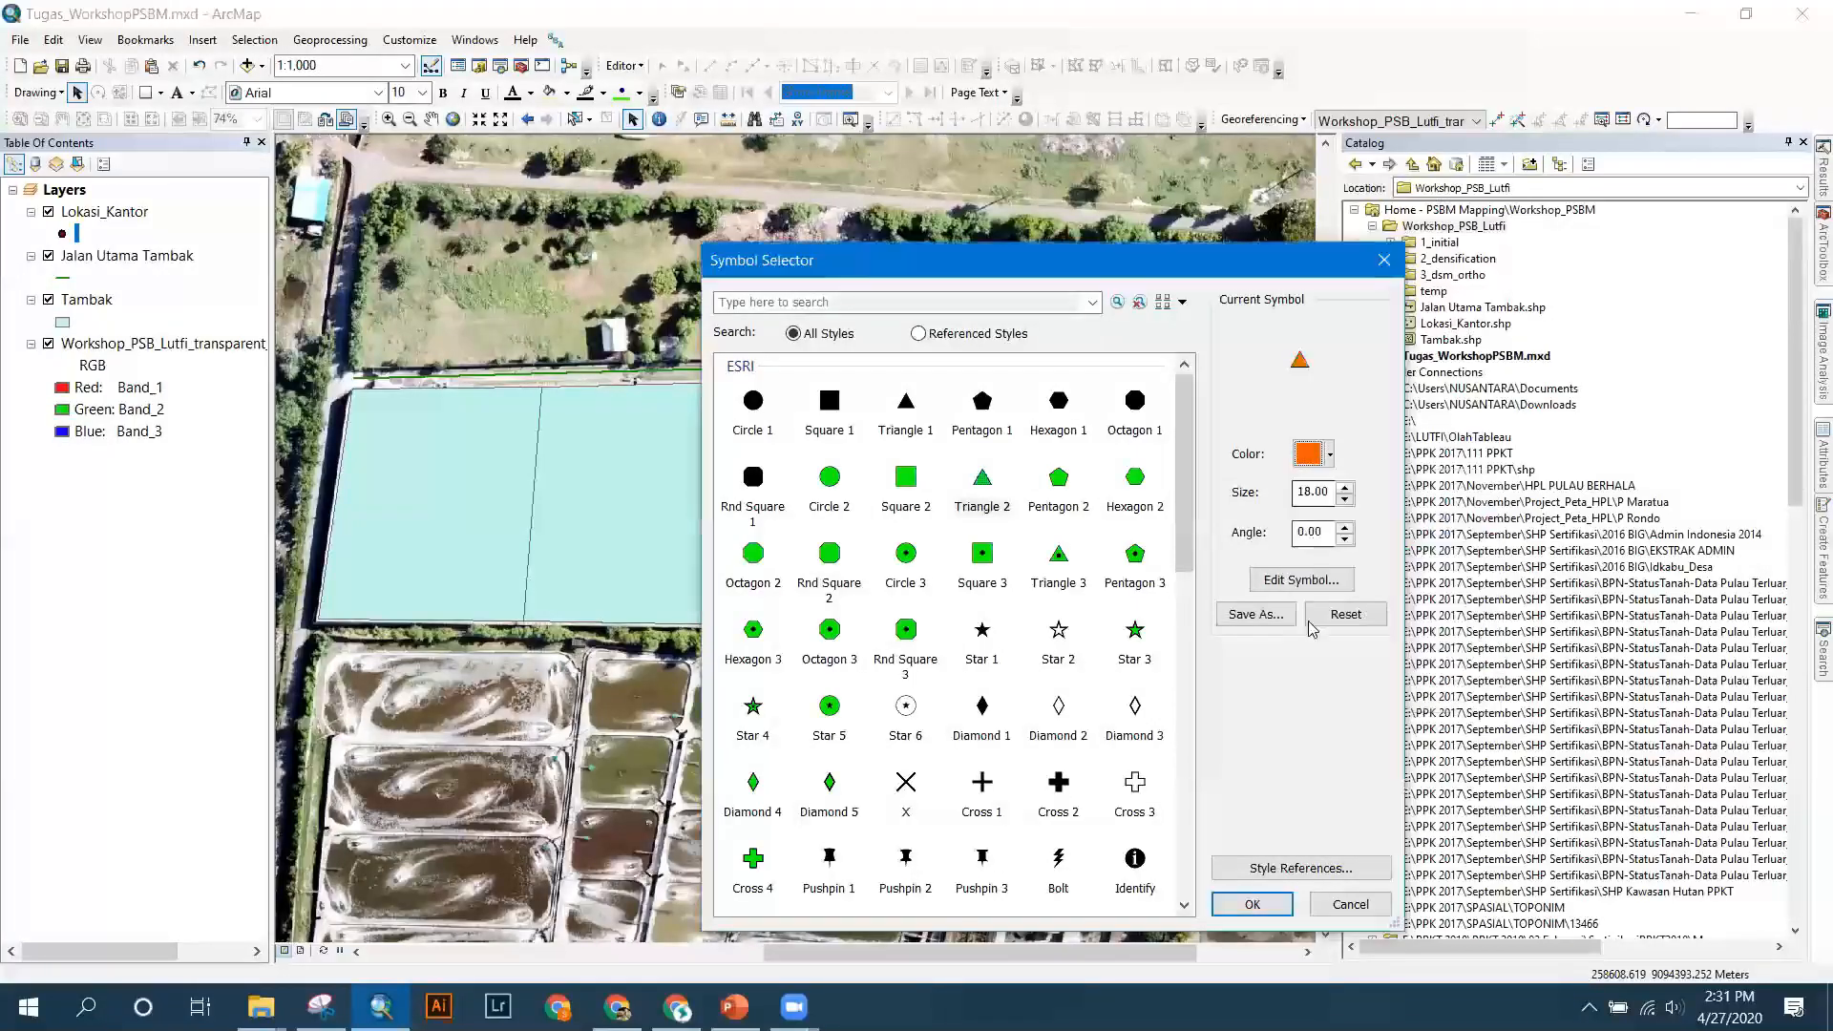
click(1320, 461)
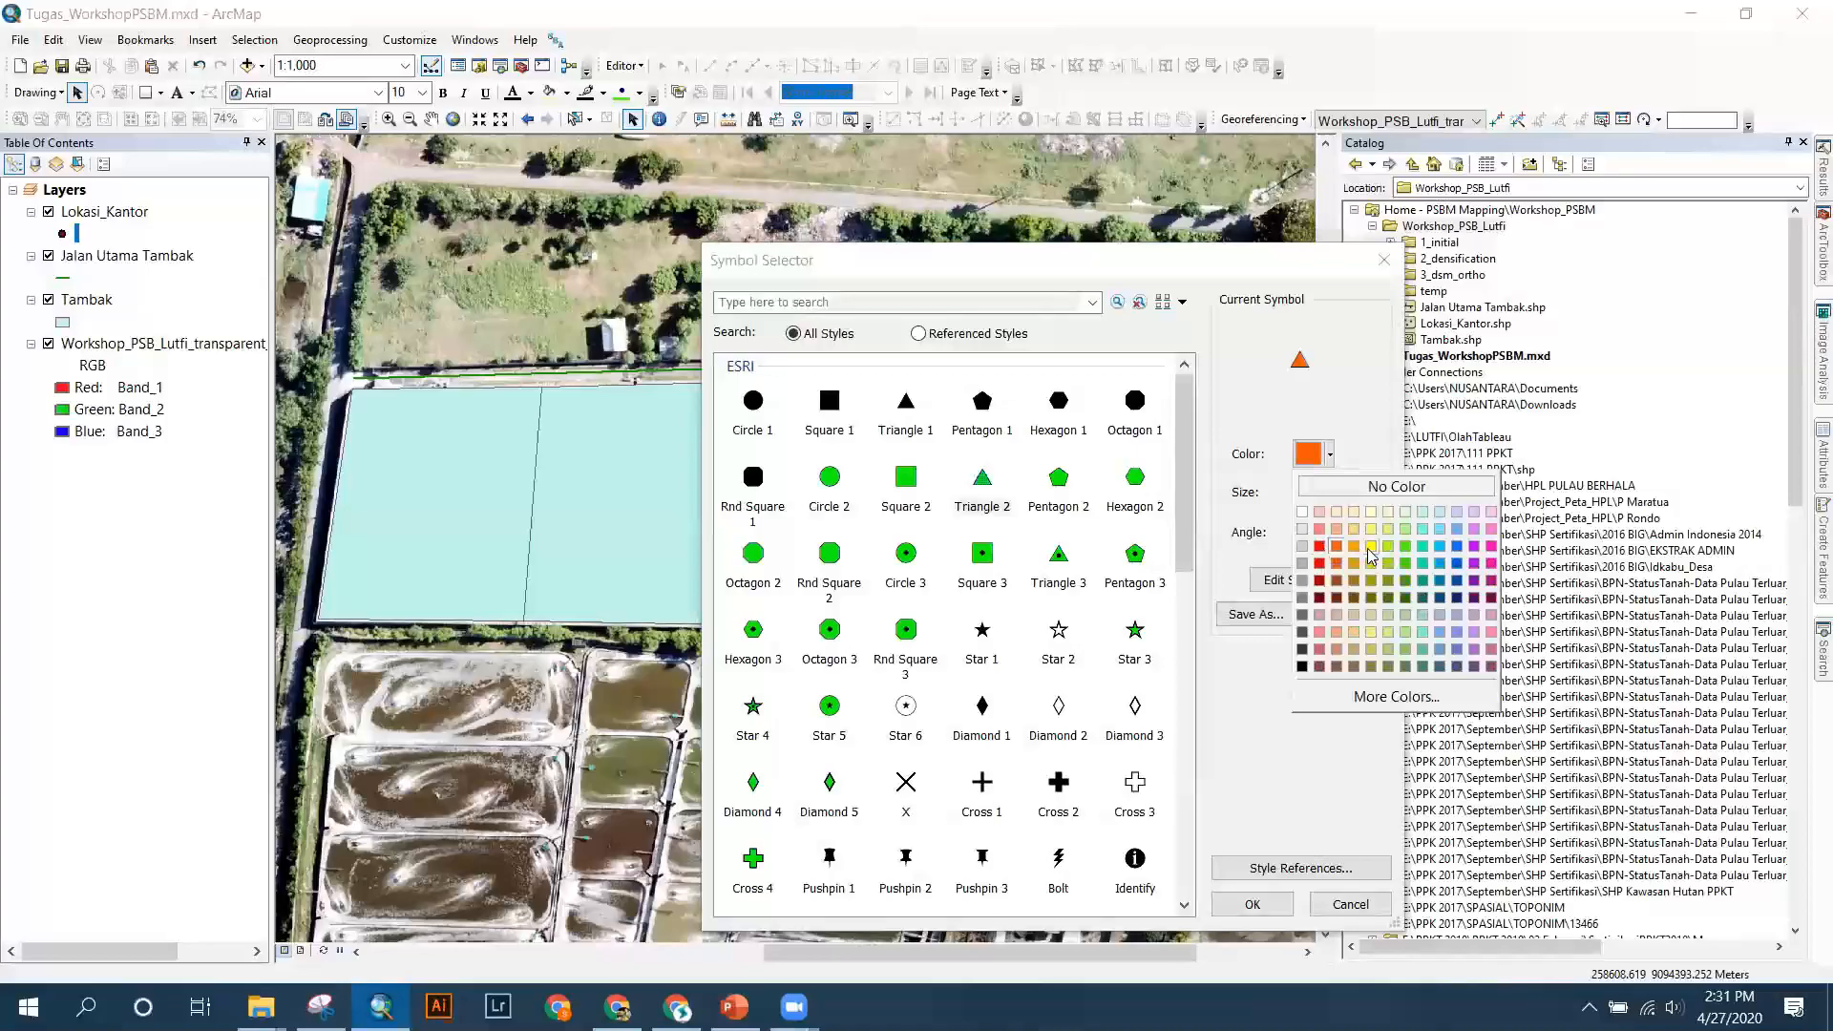
click(1406, 547)
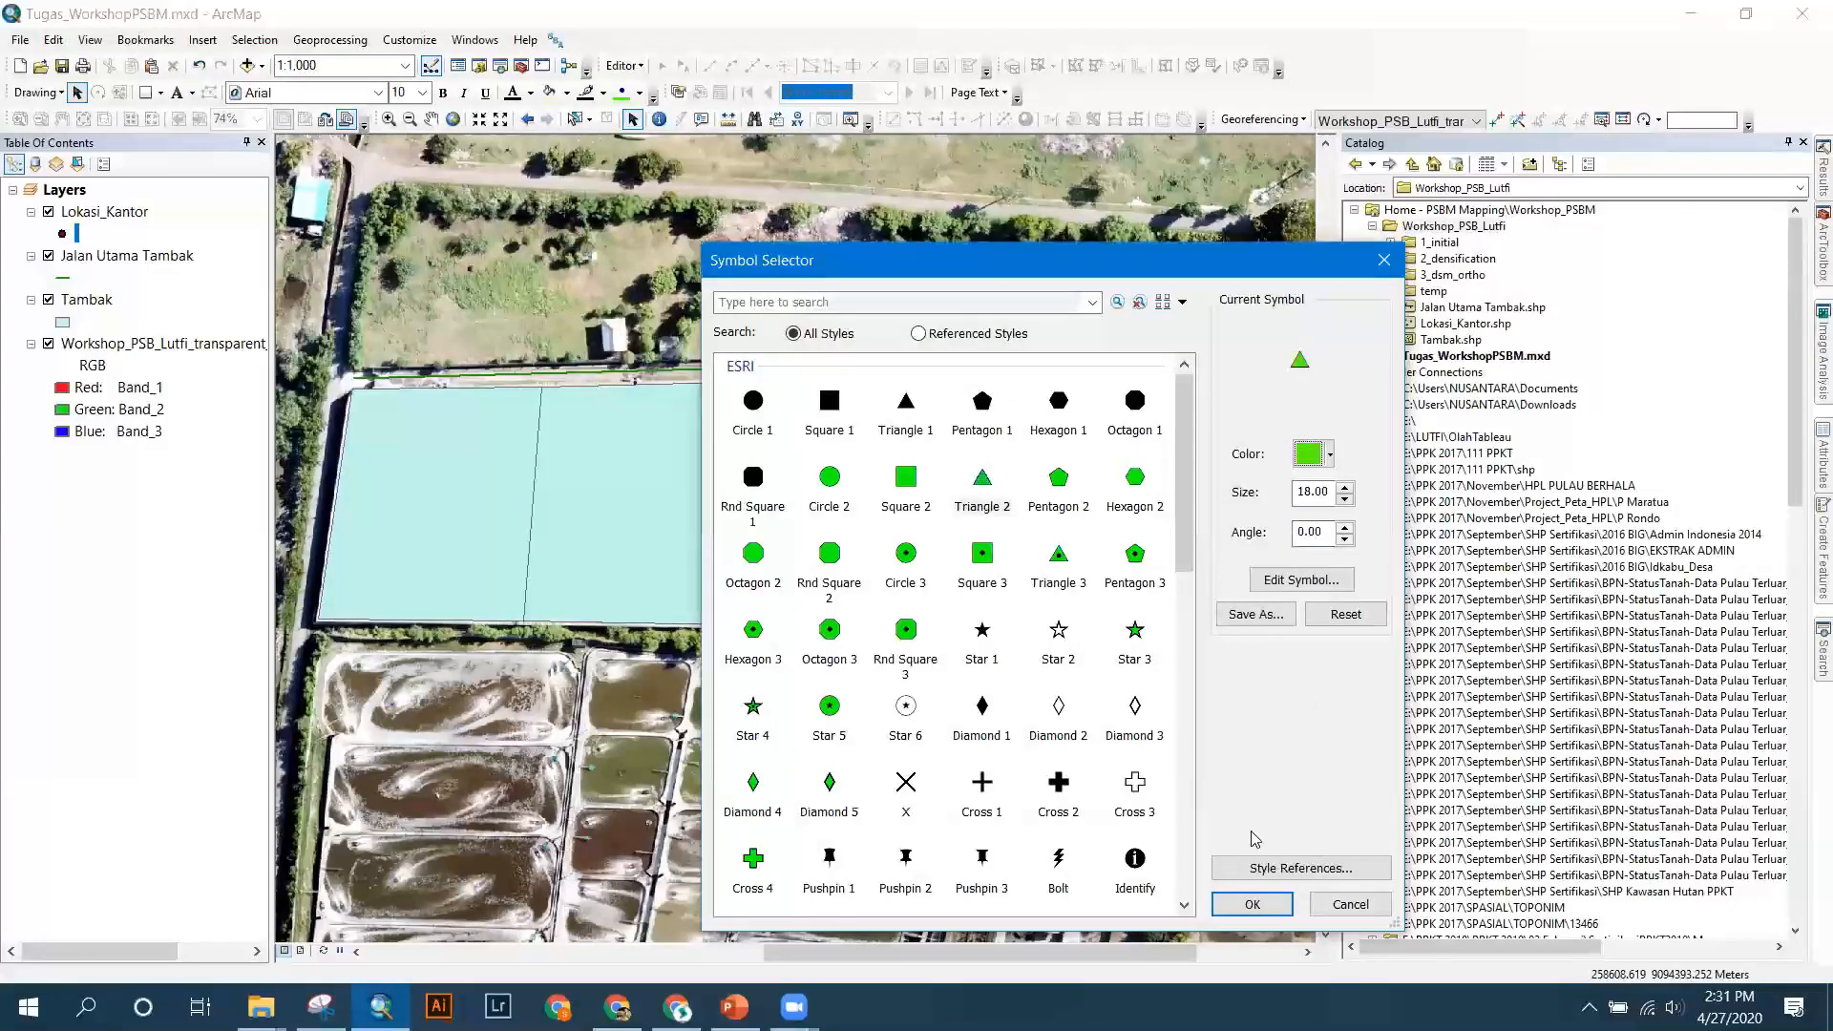
click(1344, 499)
click(1344, 499)
click(1344, 499)
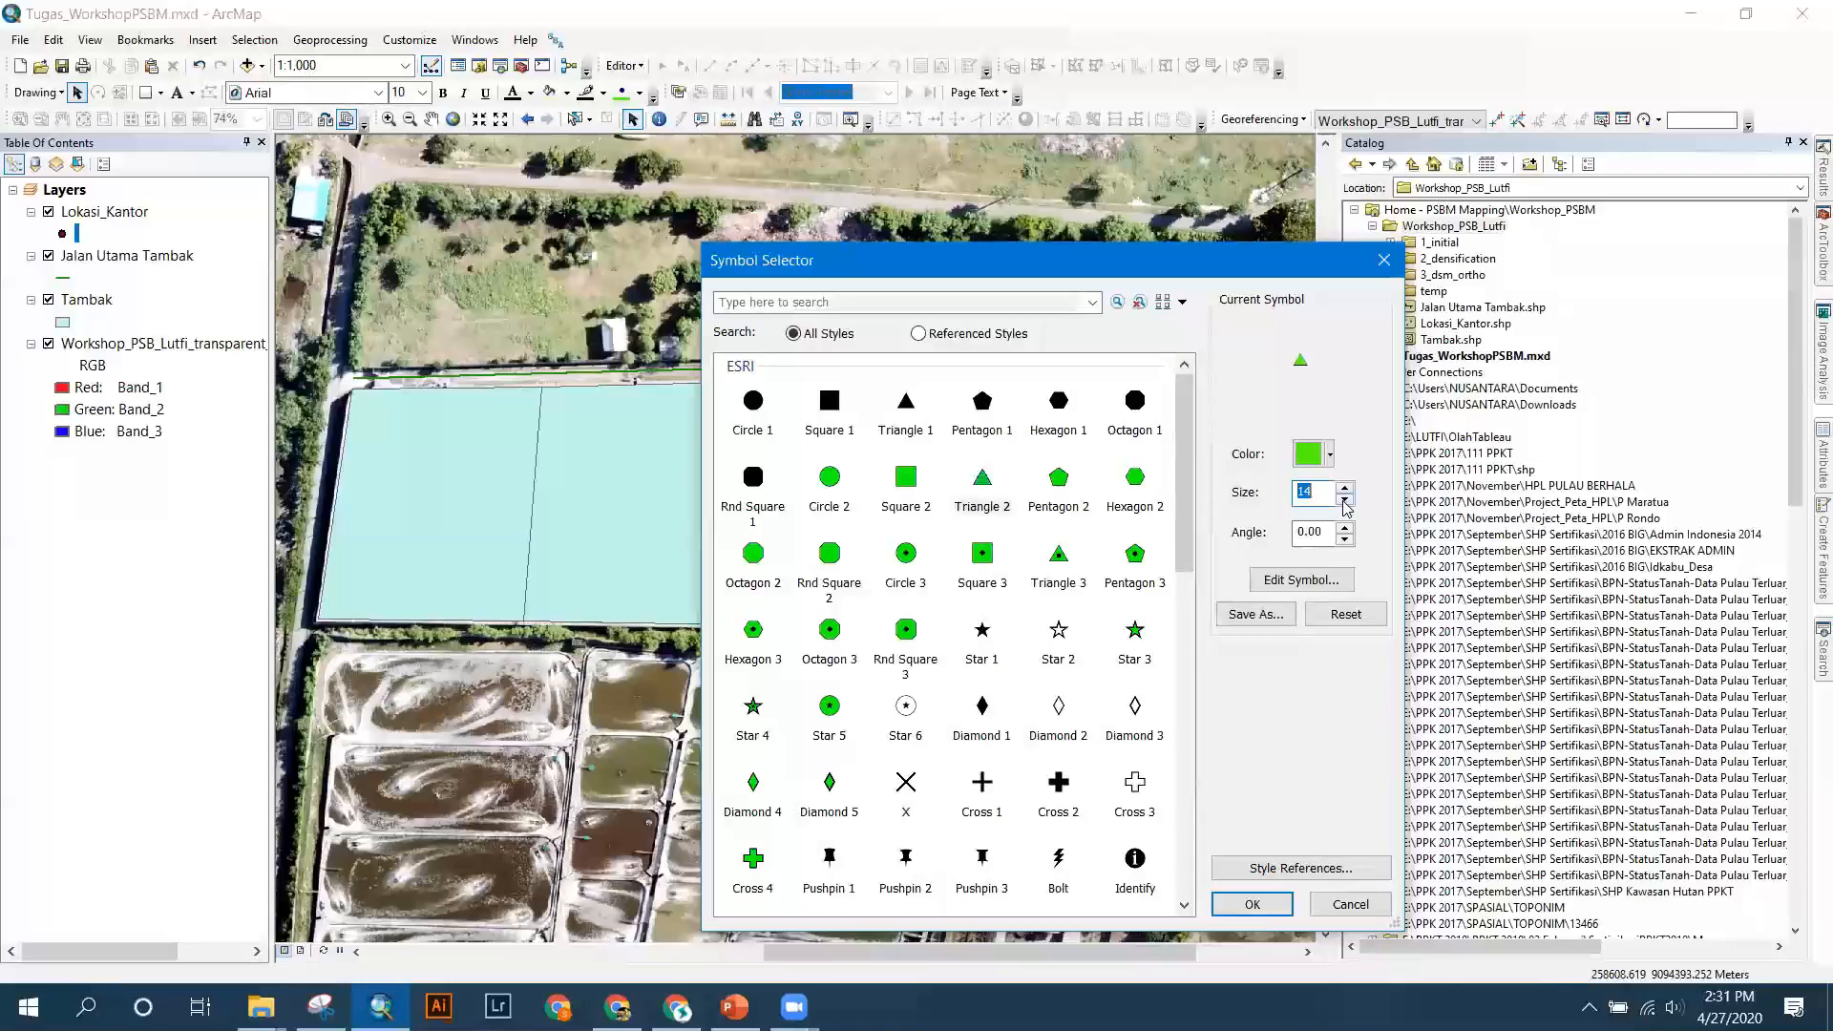
click(1254, 905)
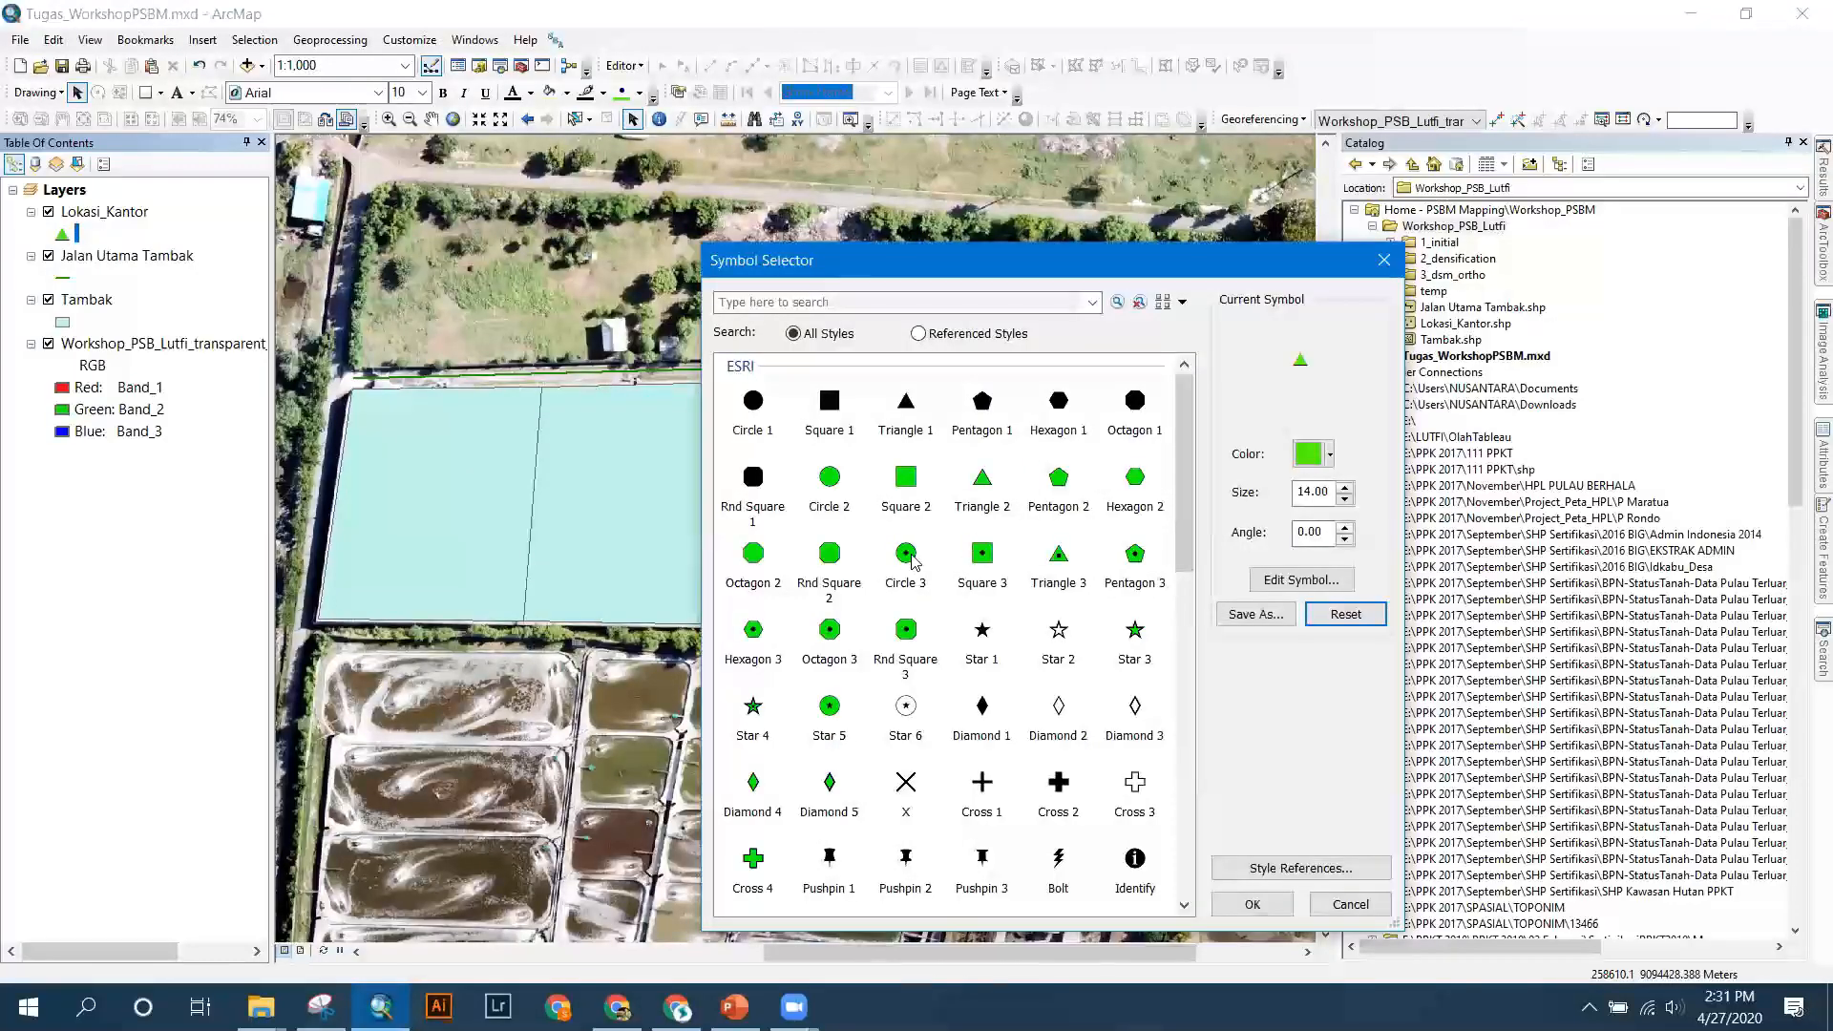
Change the Lokasi_Kantor point symbol to Triangle 3 at size 20.
click(1071, 552)
click(1345, 488)
click(1345, 488)
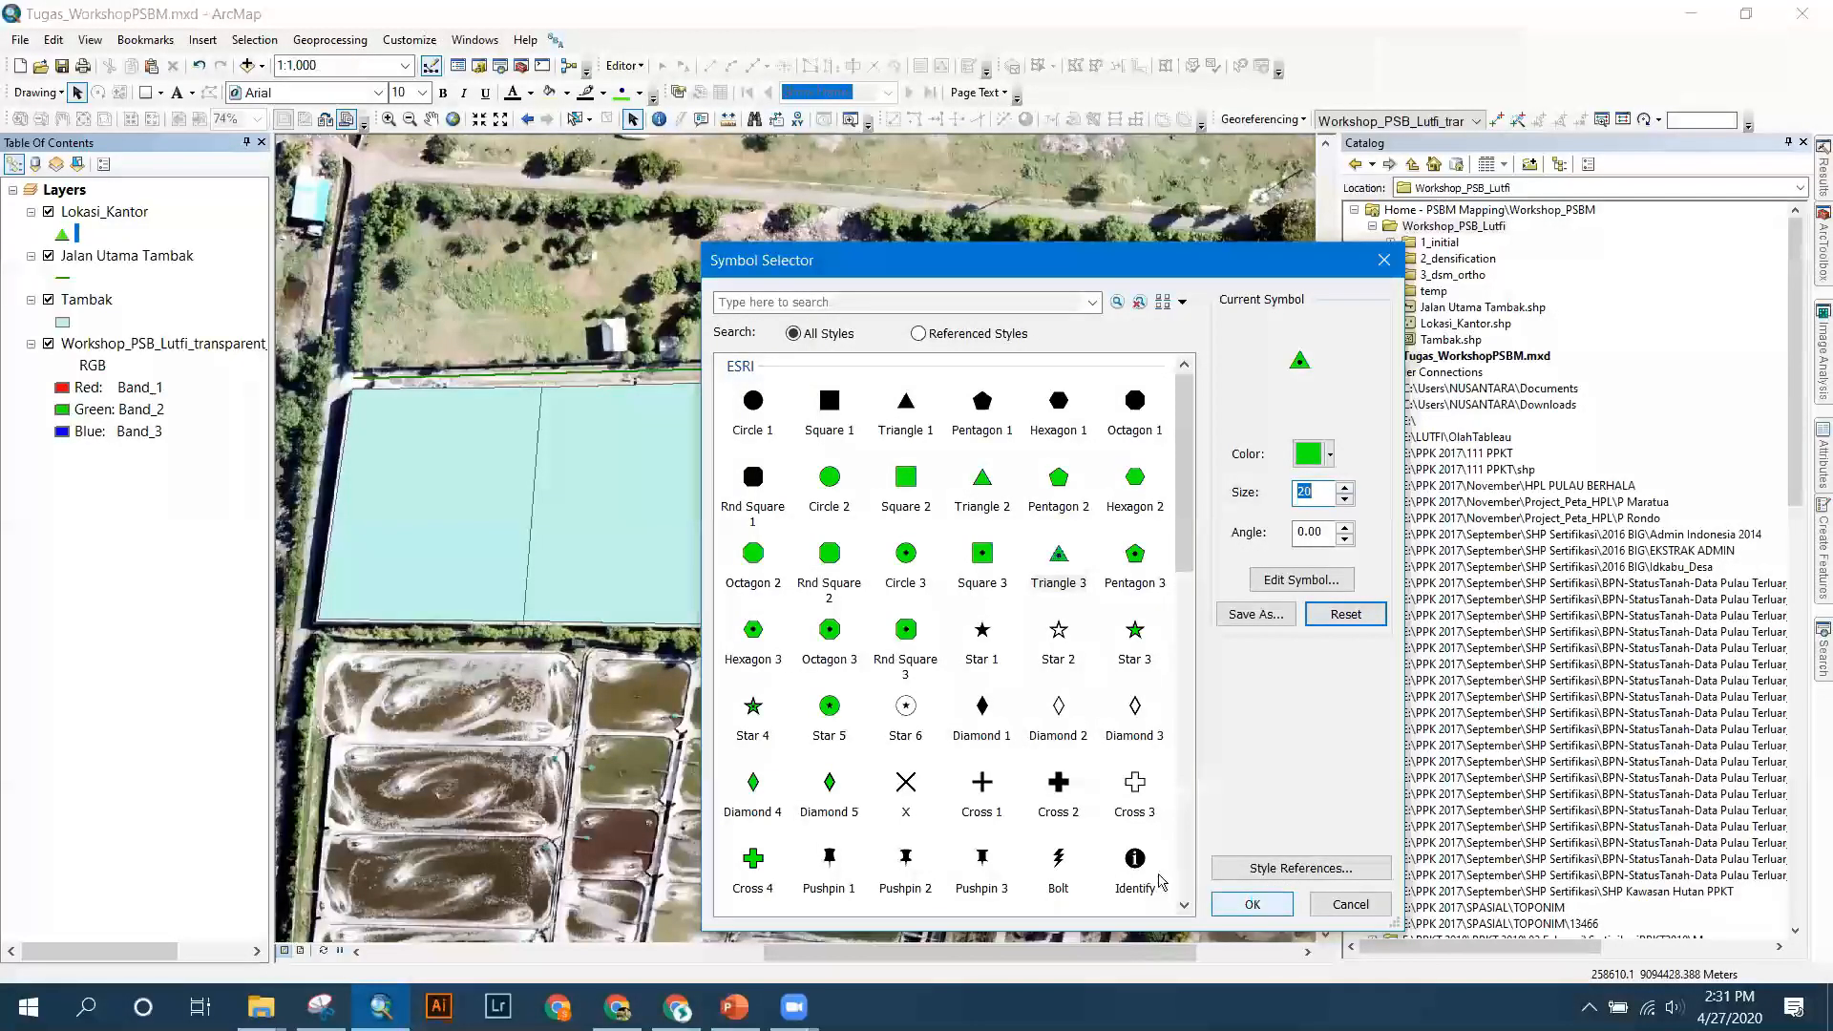
key(Return)
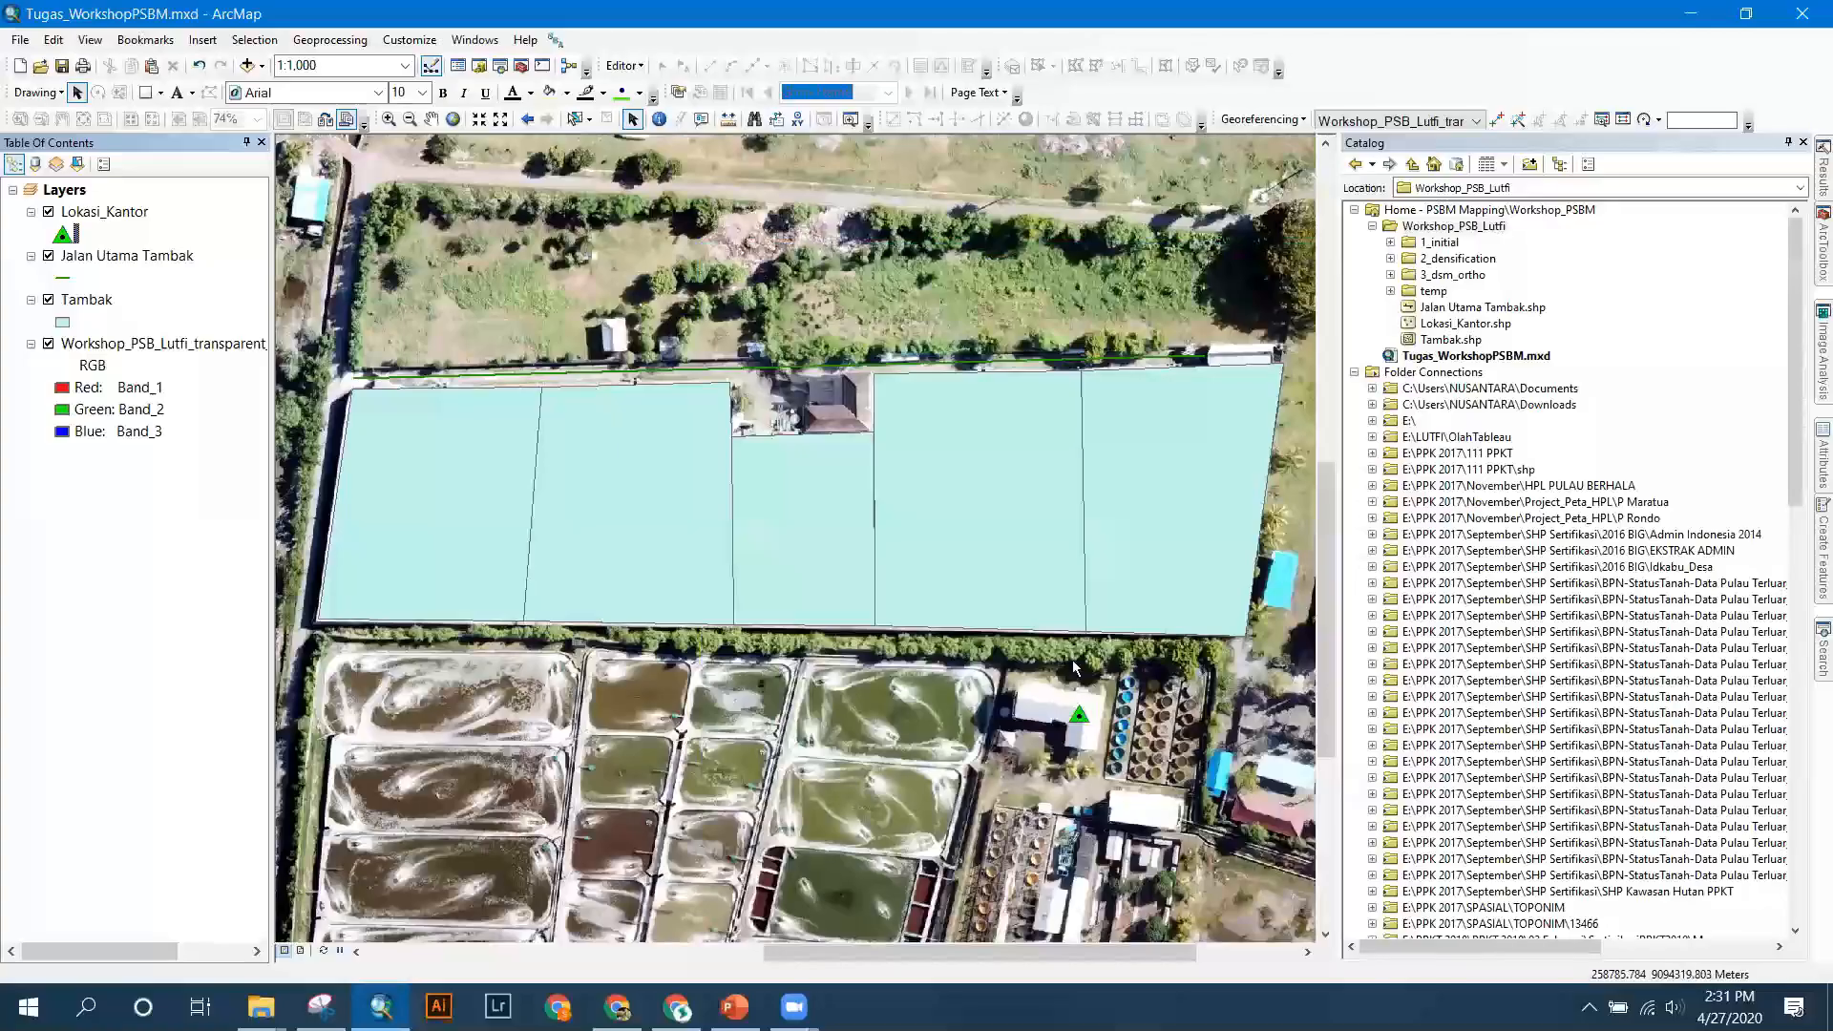
Change the Lokasi_Kantor triangle symbol's color to red.
click(63, 235)
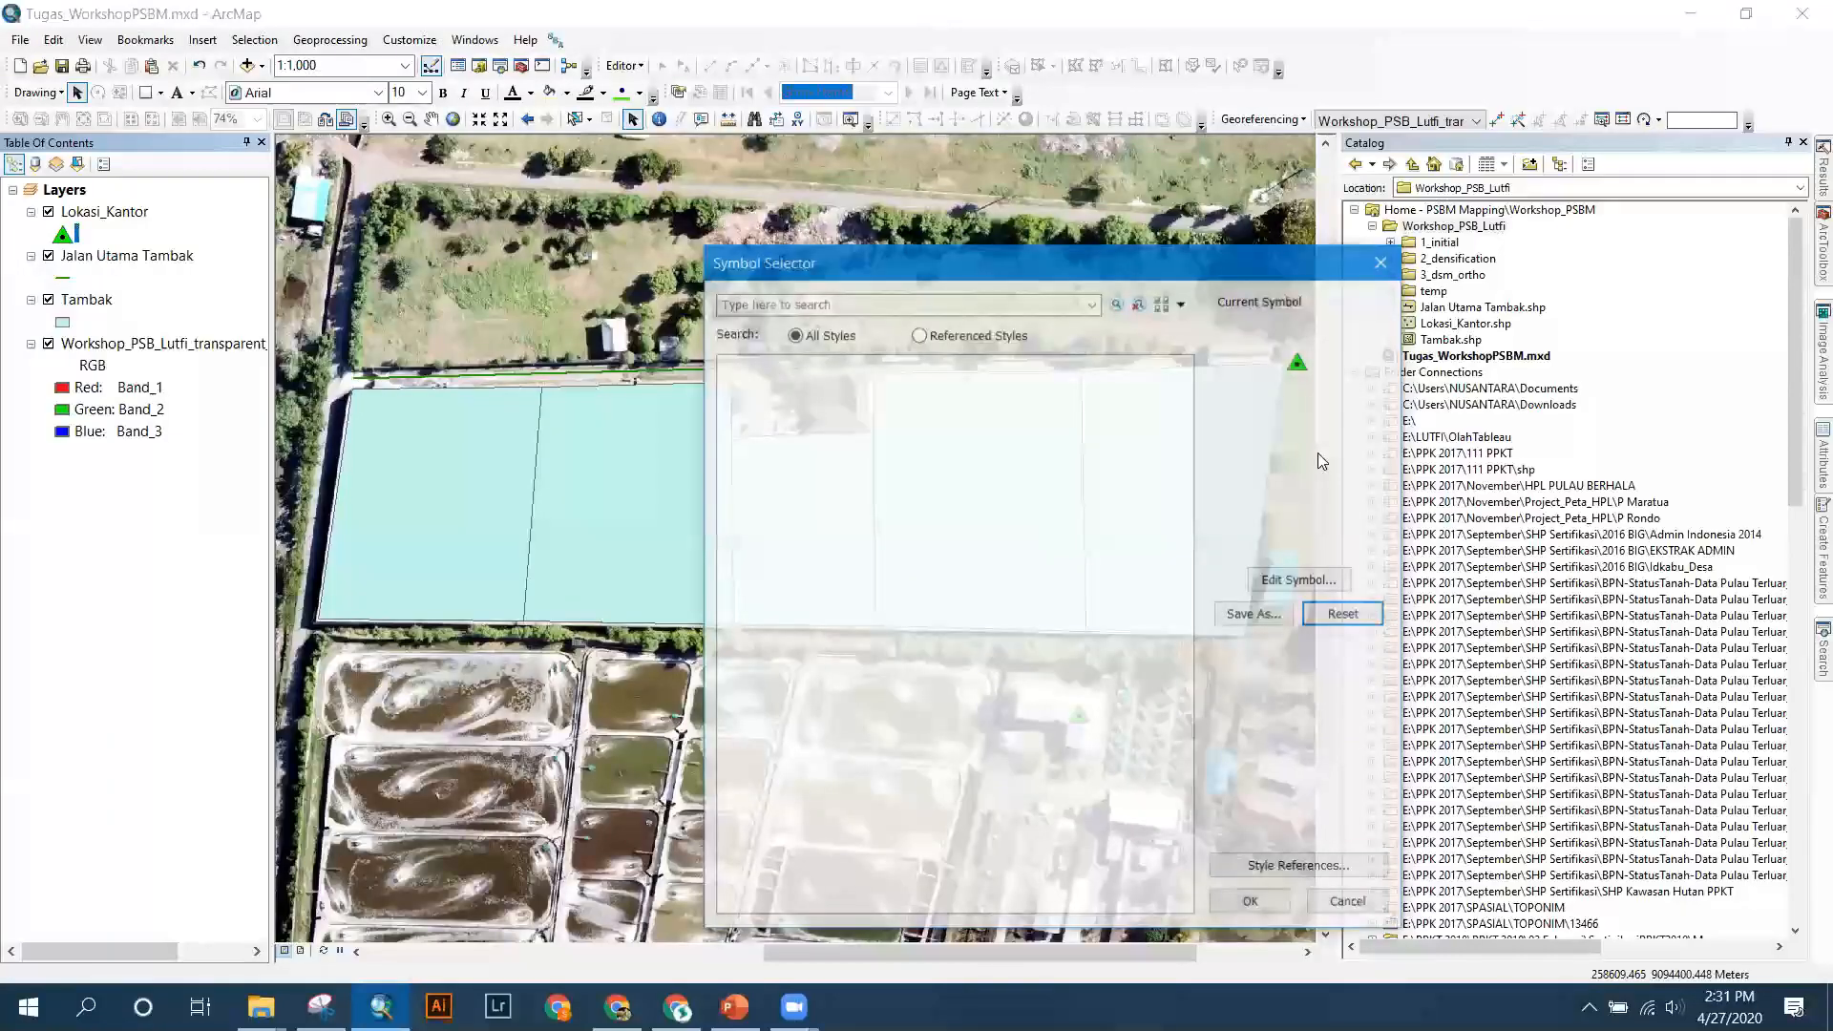
click(1317, 455)
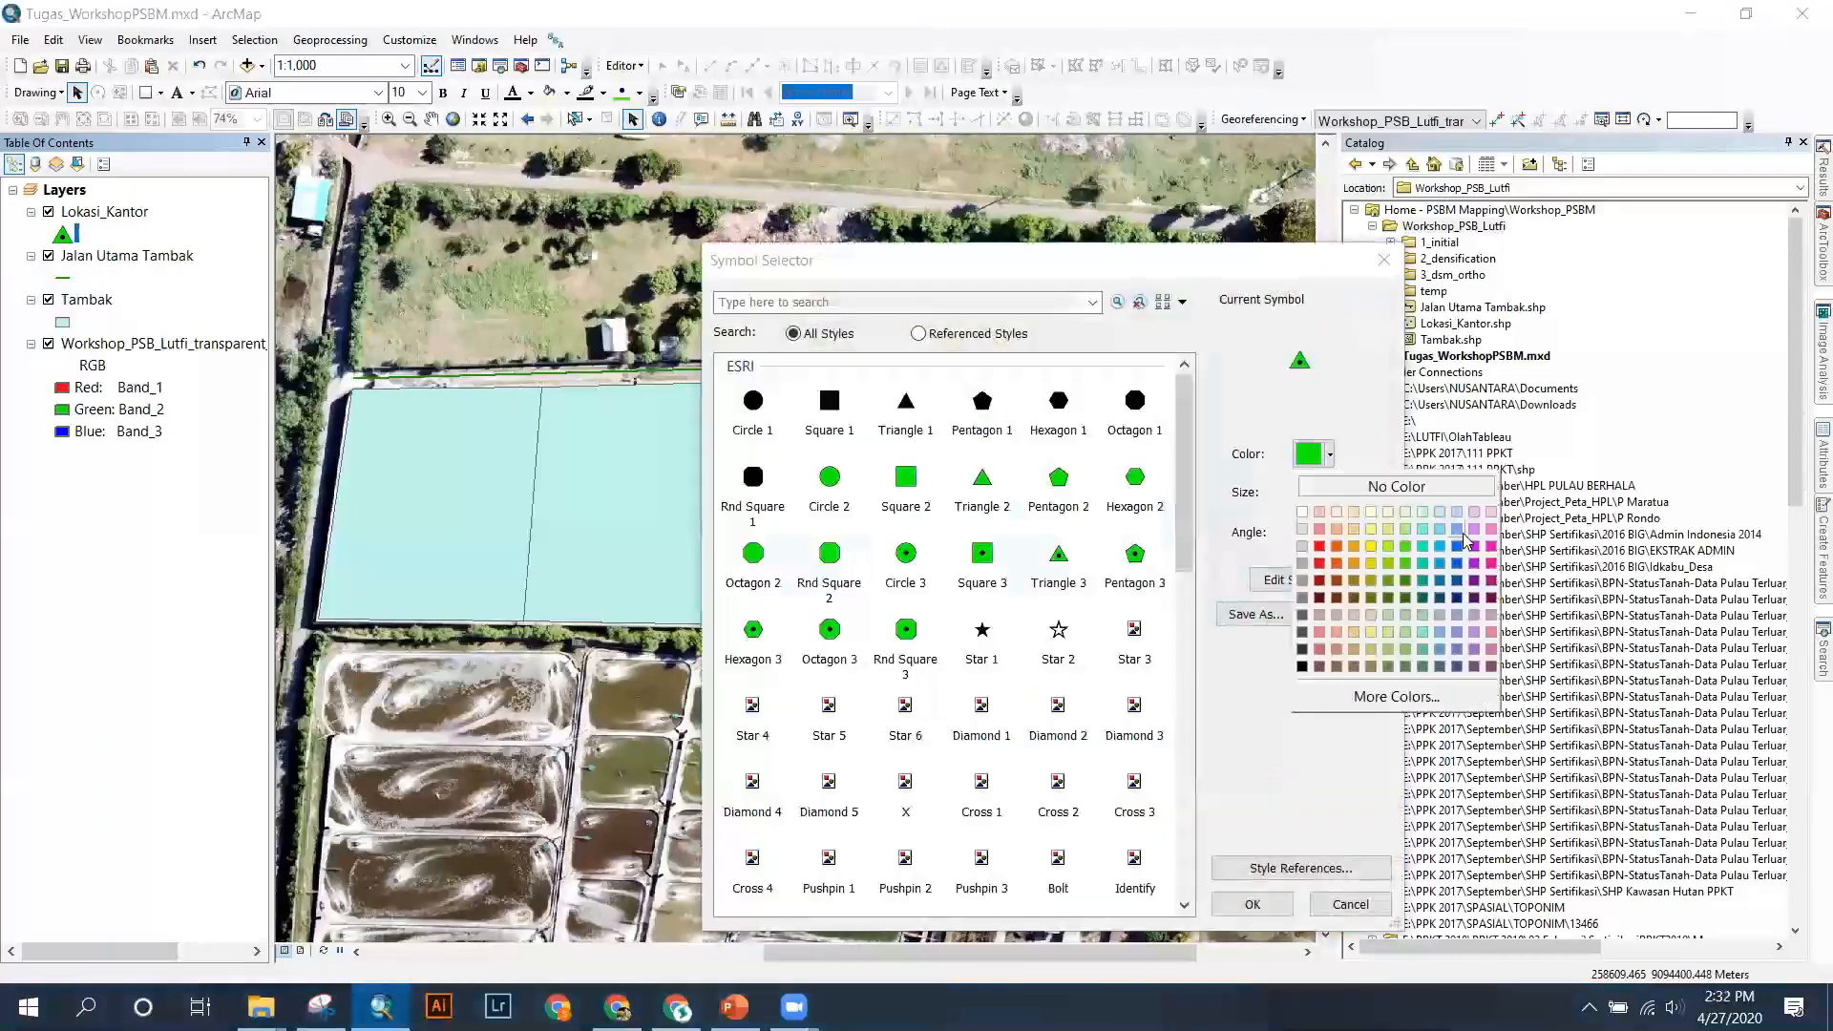
click(1320, 548)
click(1252, 904)
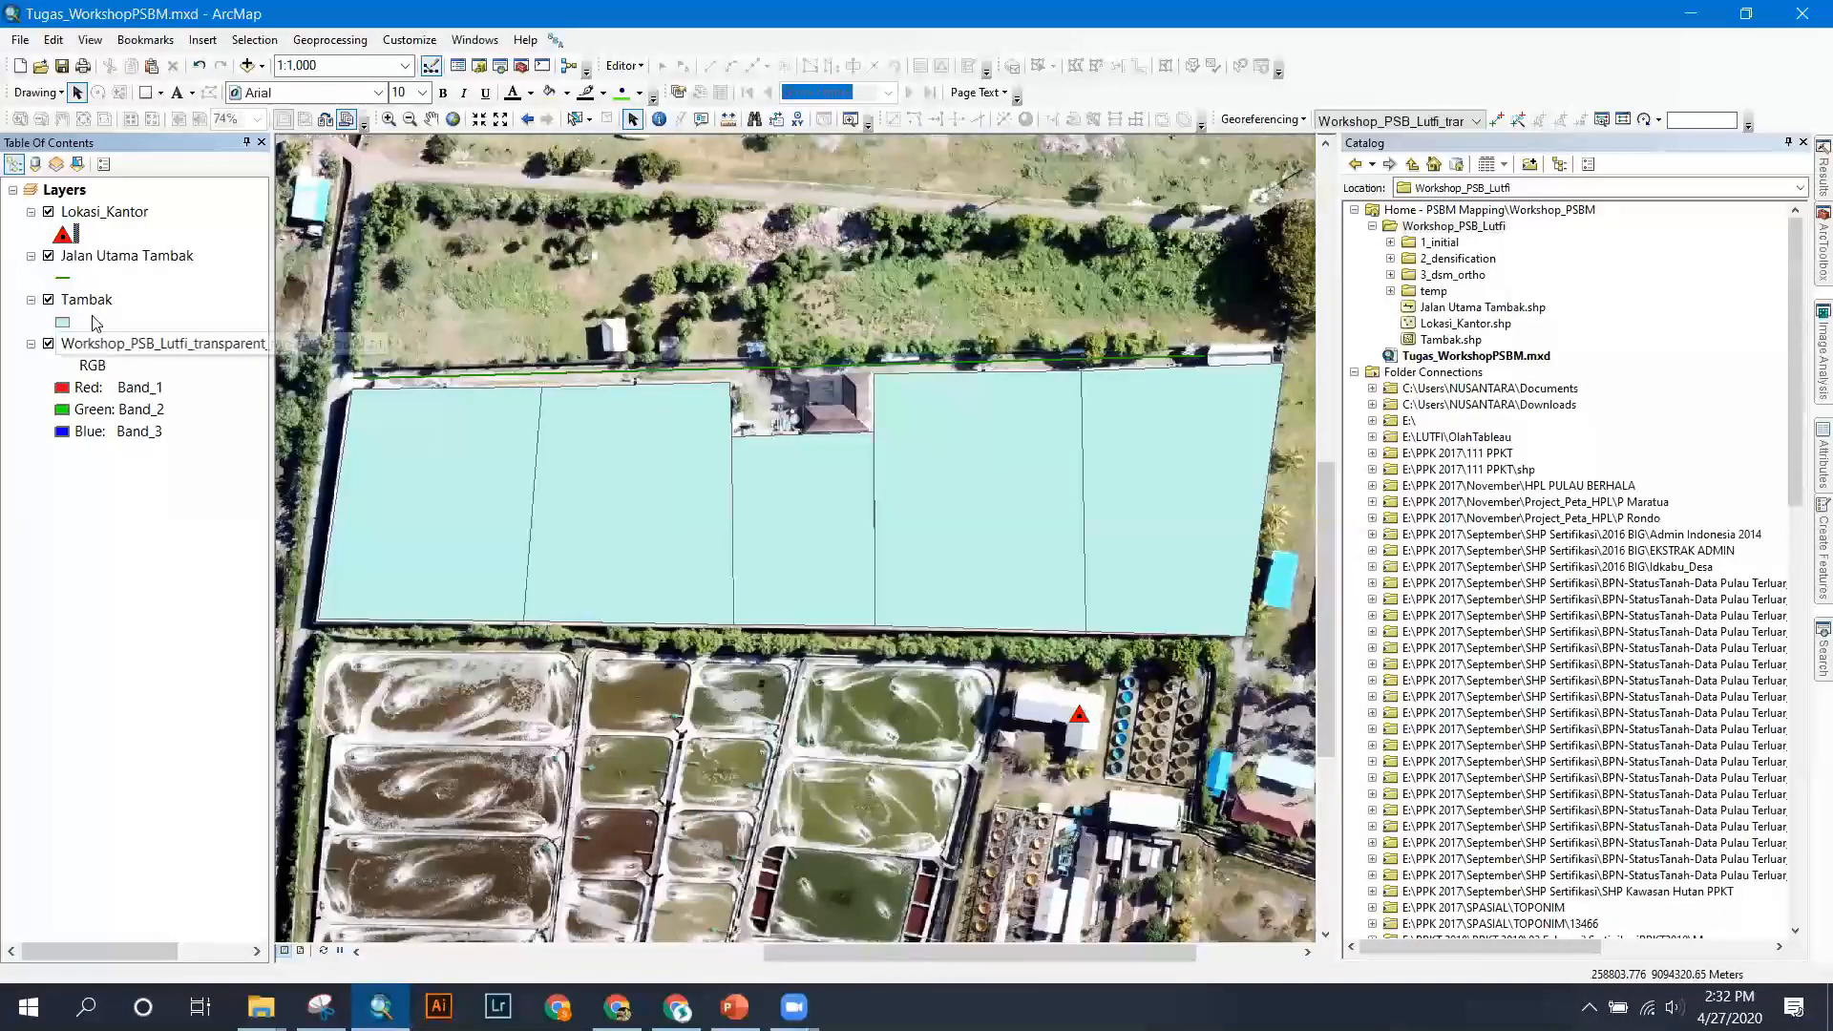
Change the Jalan Utama Tambak line symbol to yellow with a thicker width.
click(63, 280)
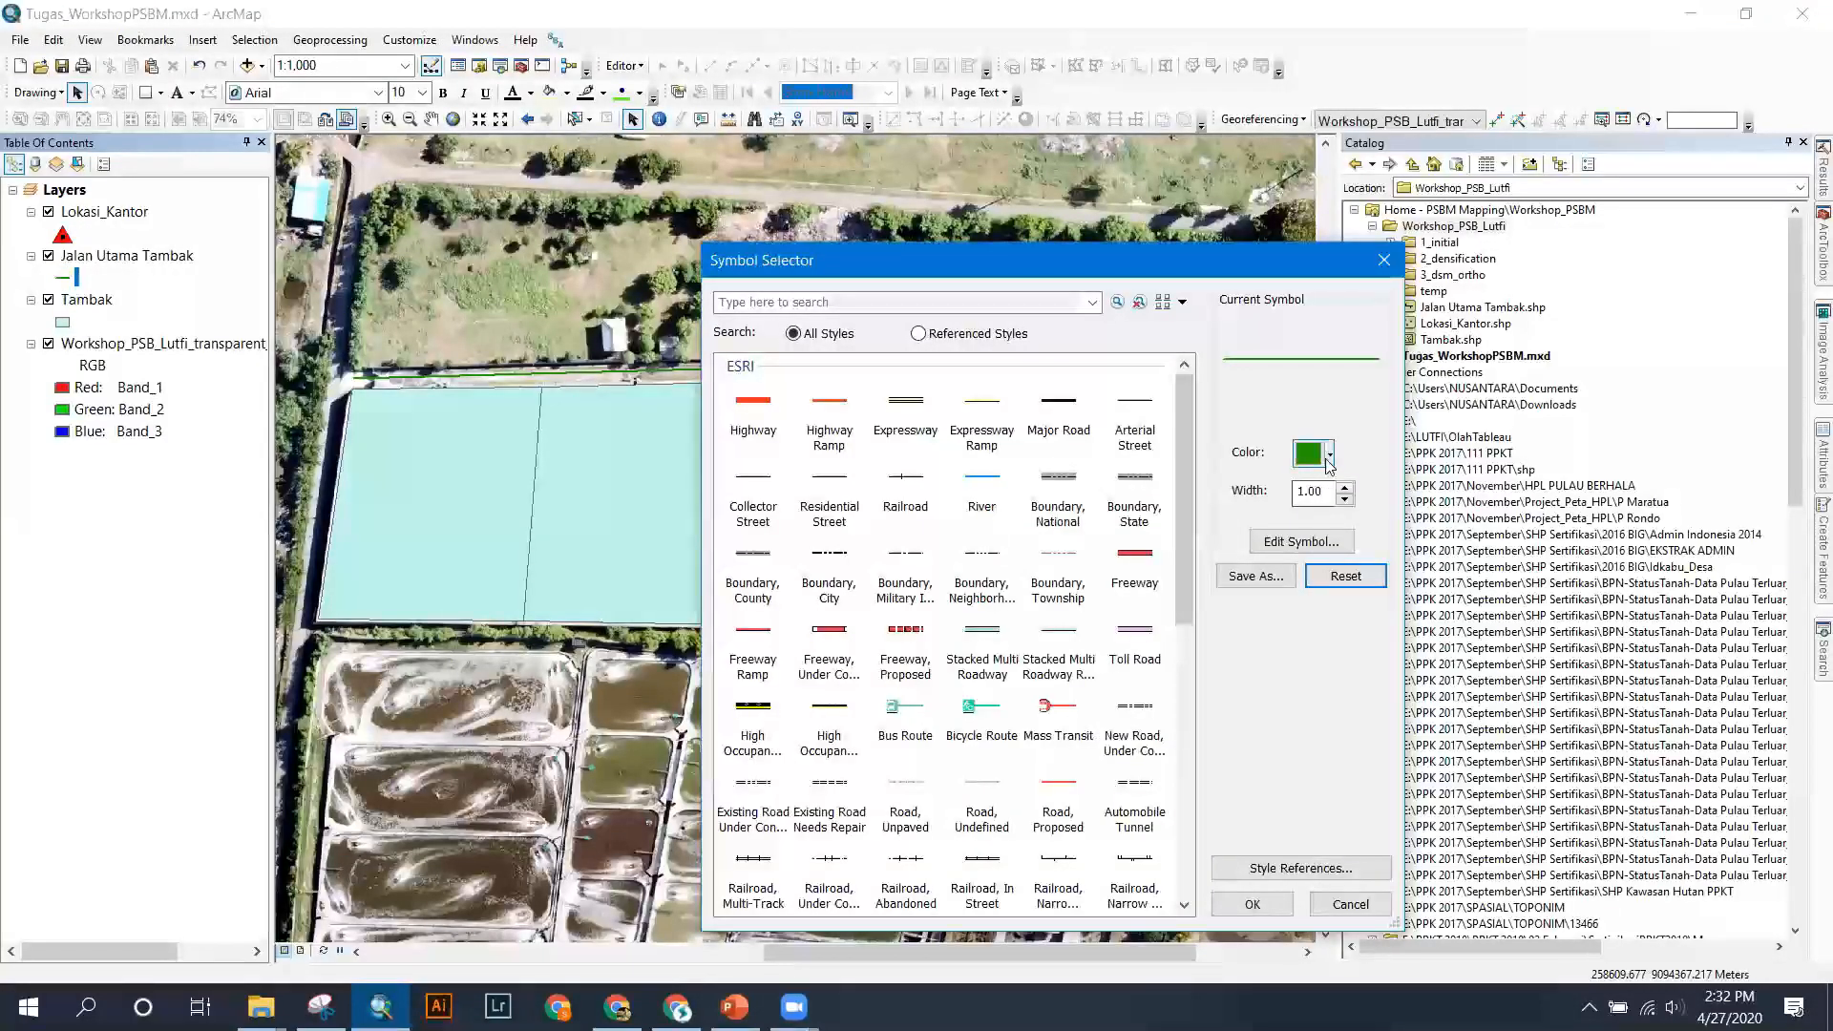
click(1329, 456)
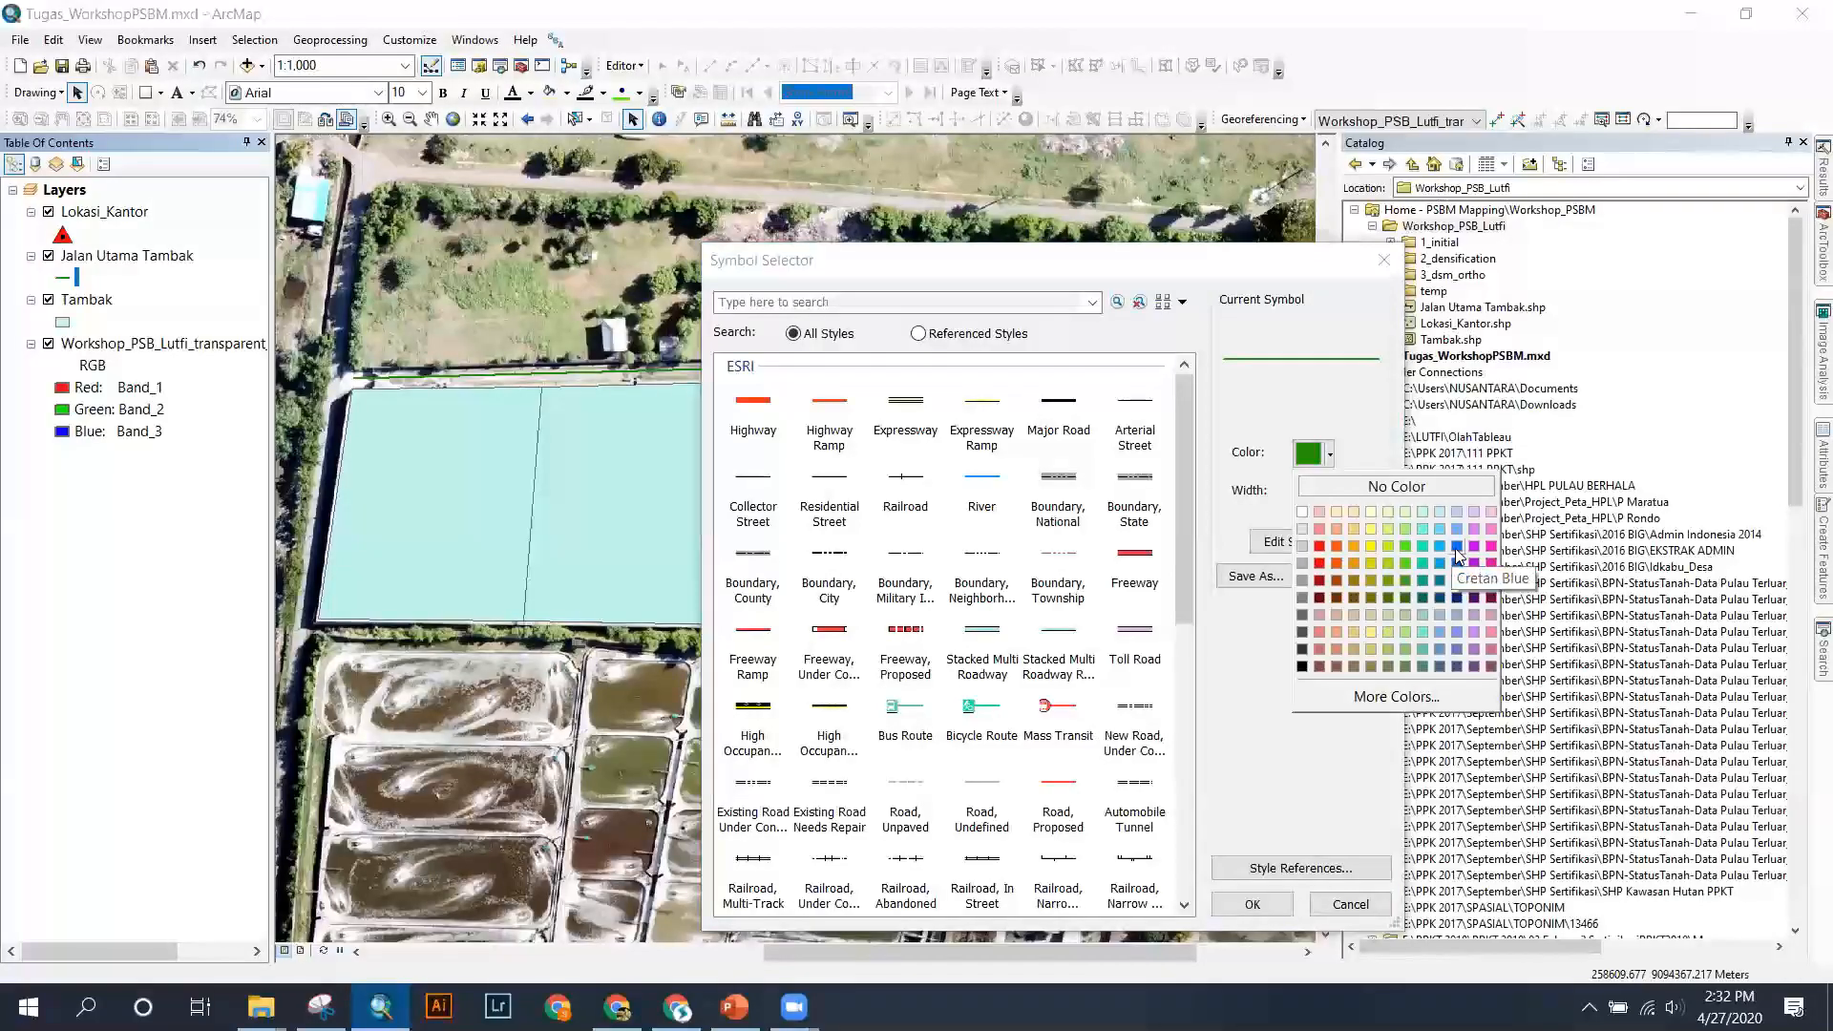
click(1372, 547)
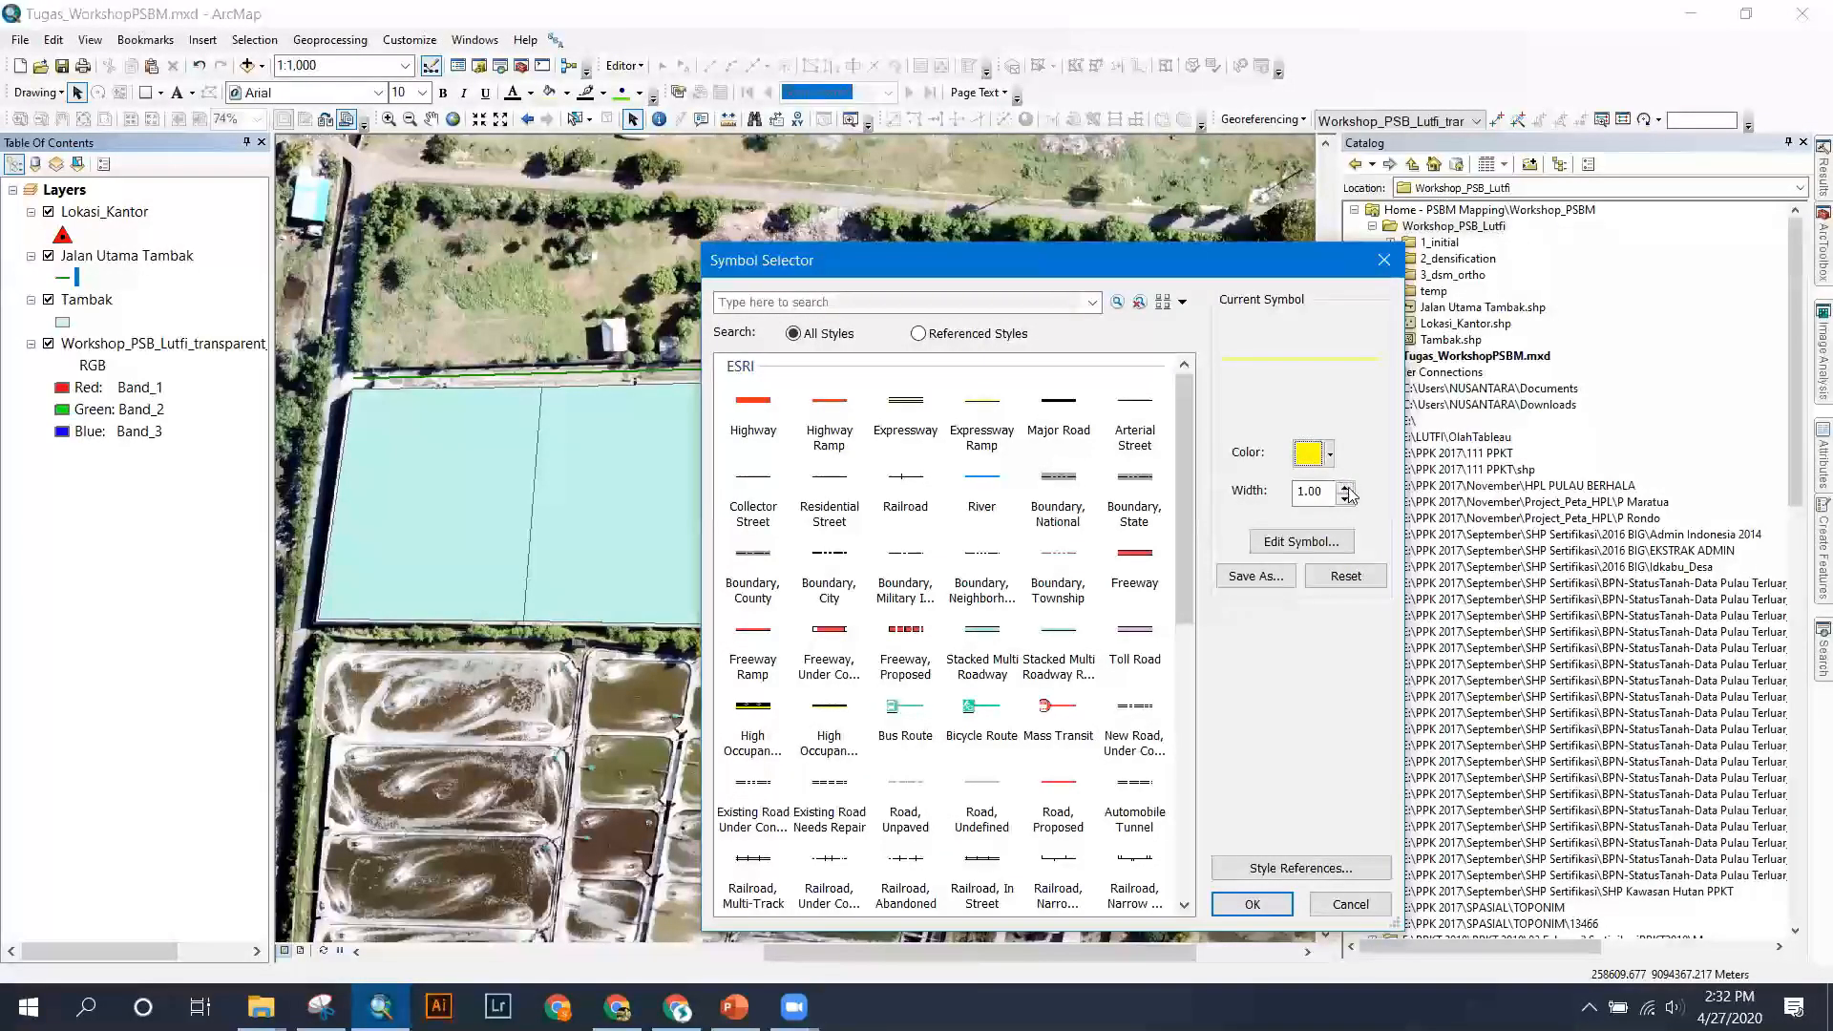
click(1254, 905)
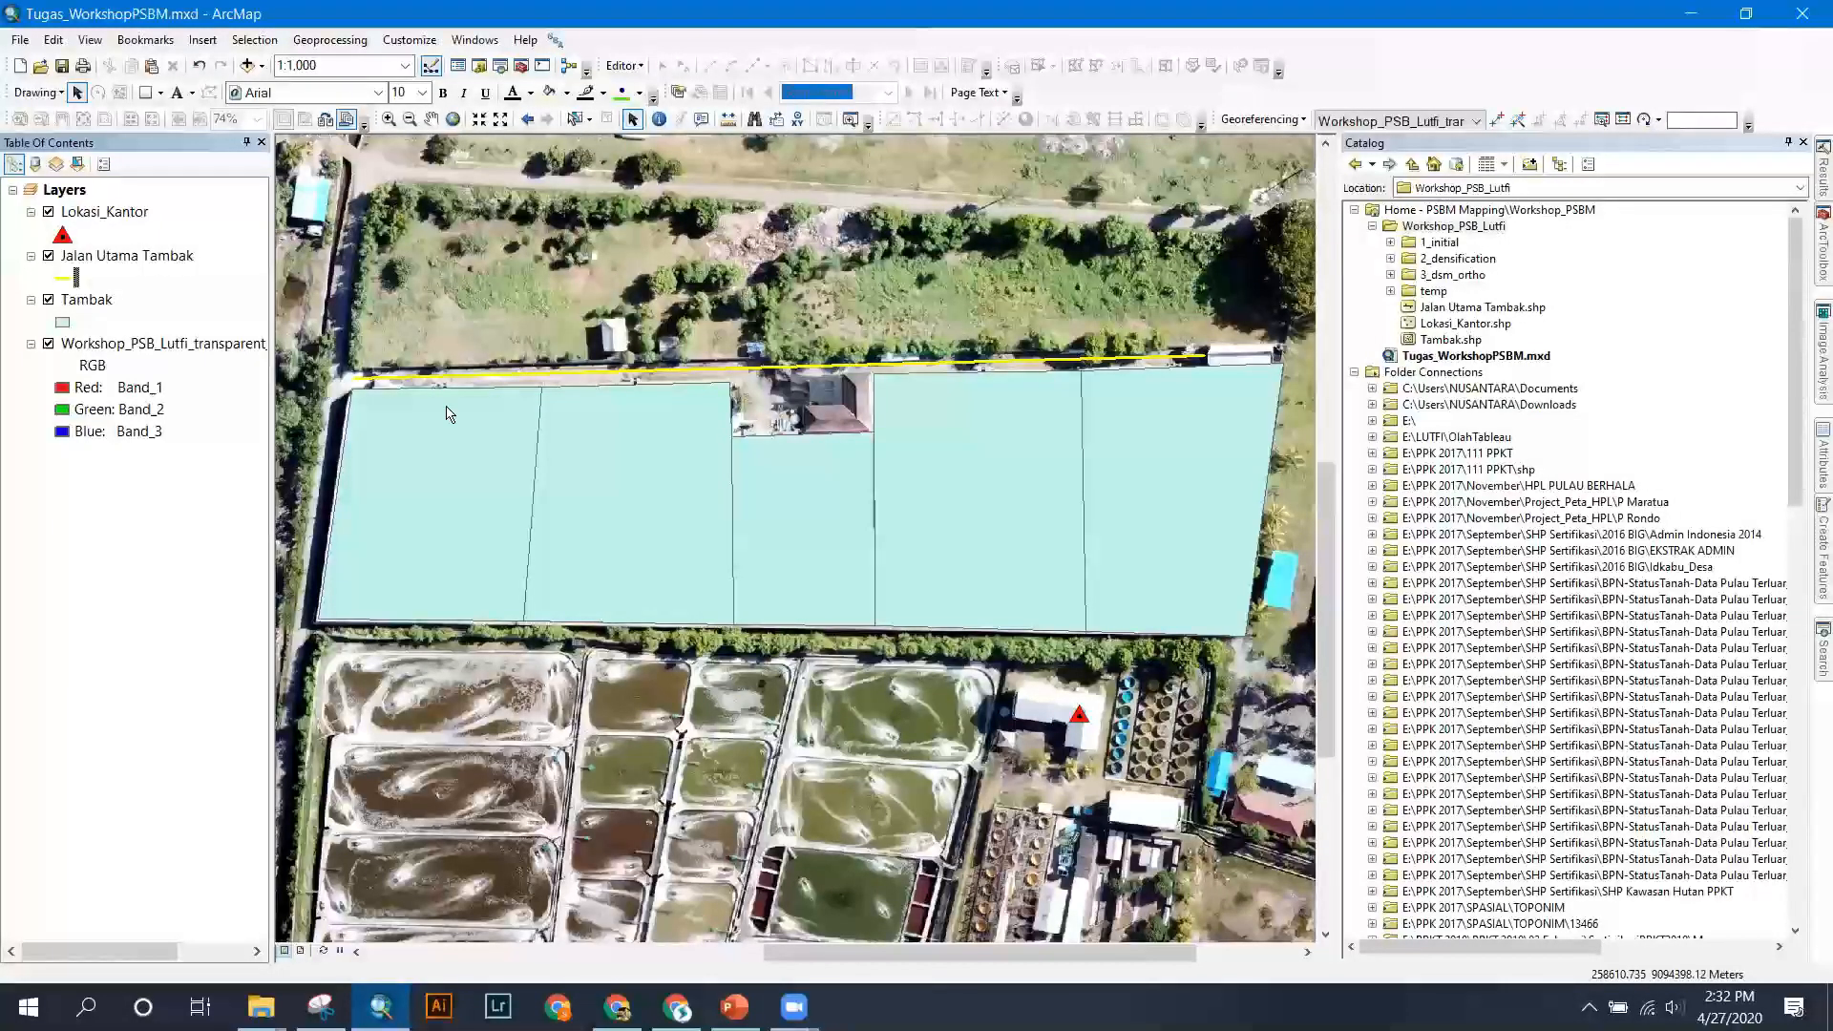
Give the Tambak polygons no fill and a Cretan Blue outline slightly wider than 1.
click(62, 323)
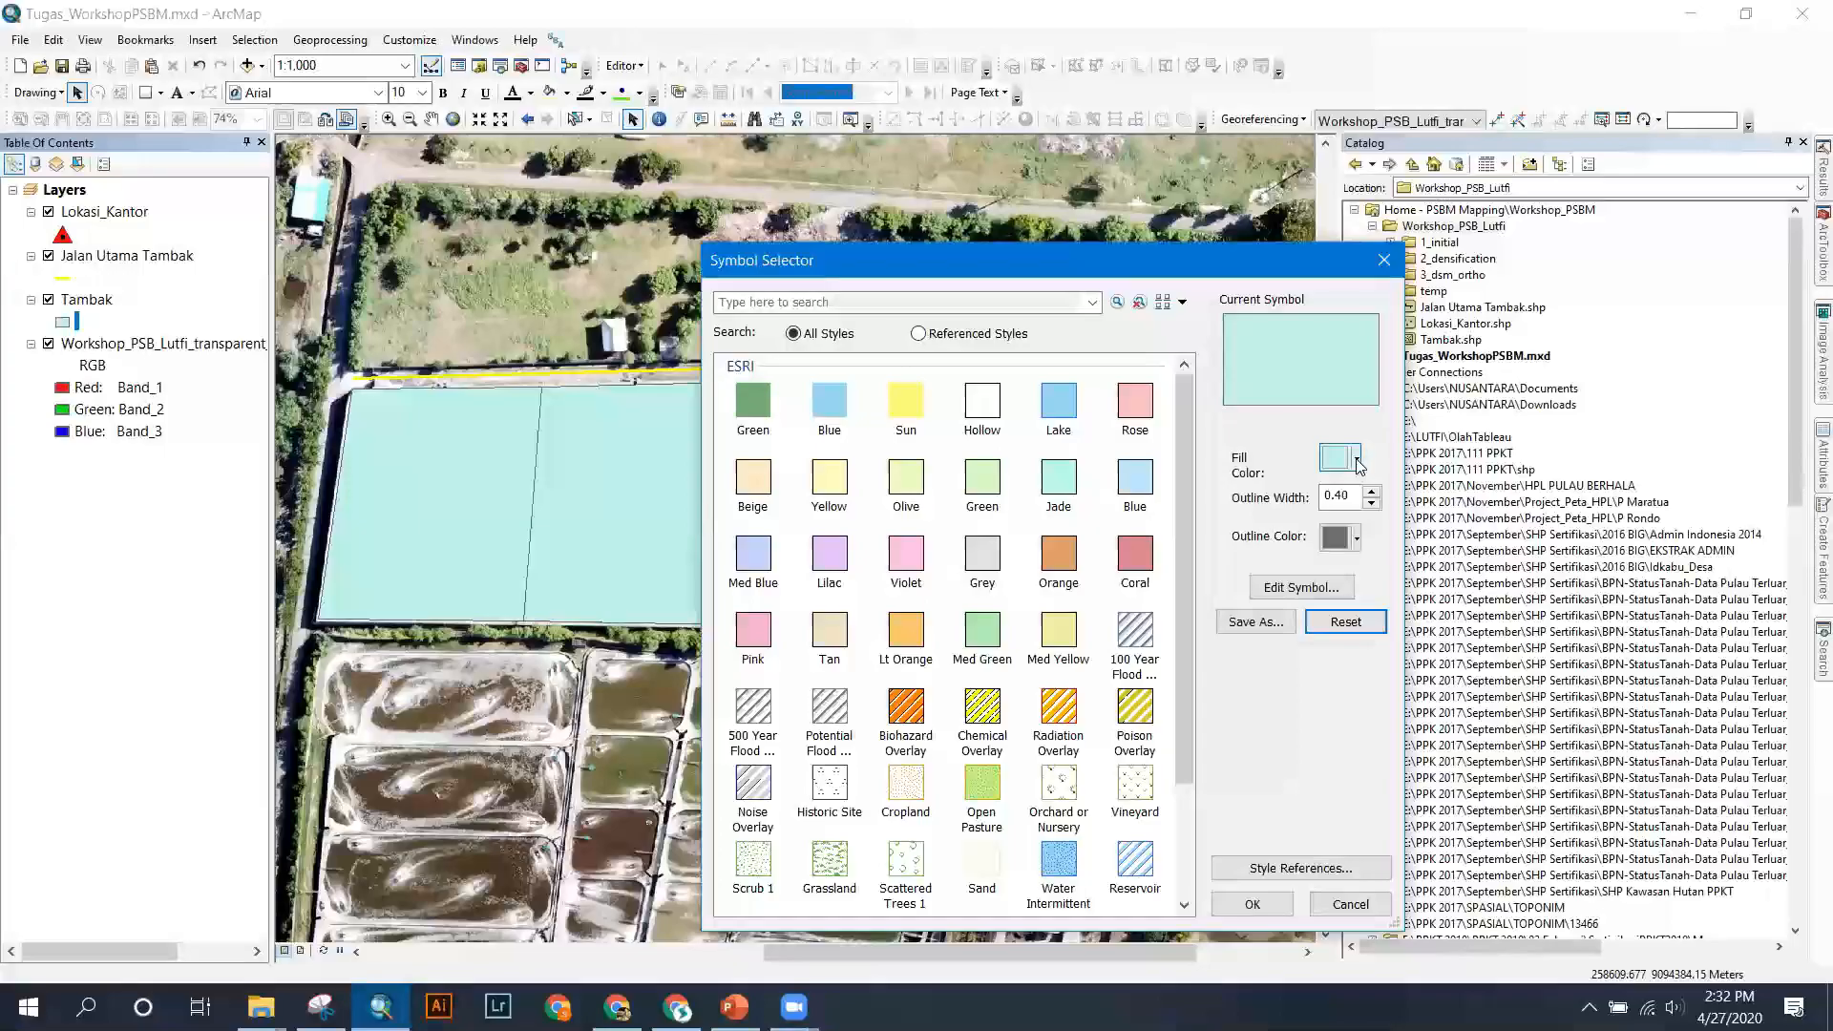
click(1371, 492)
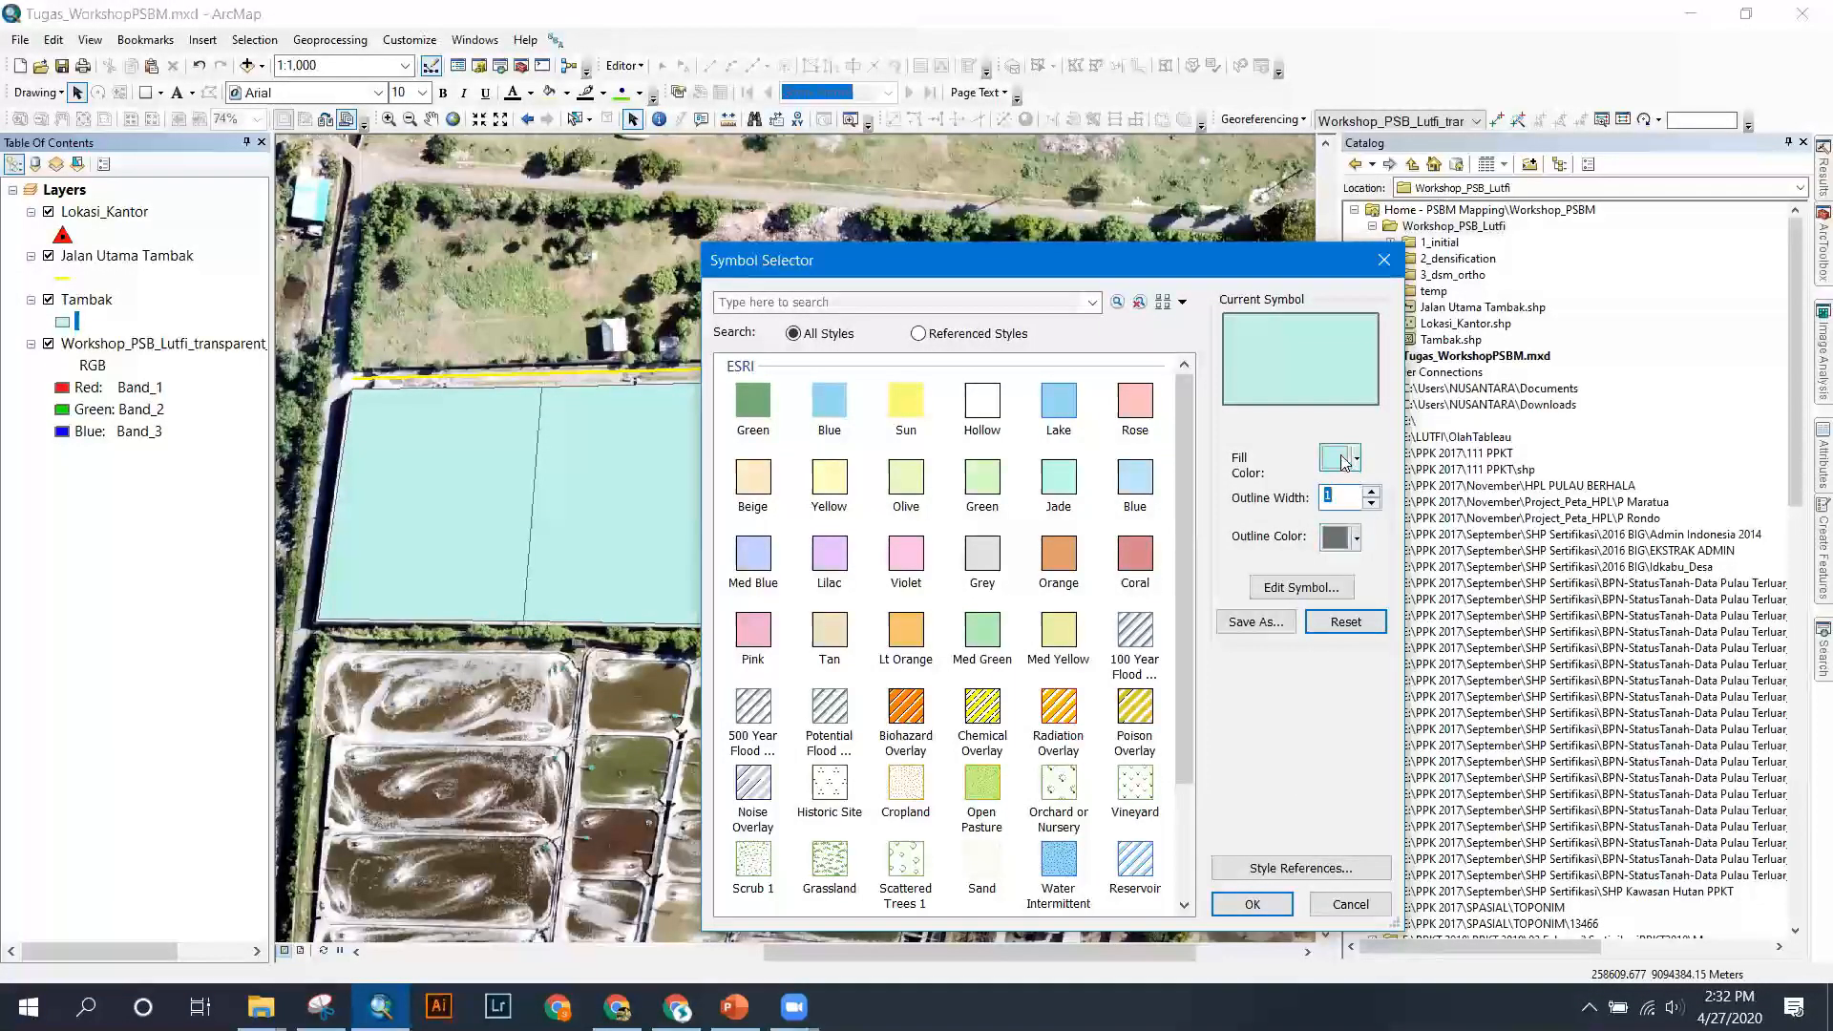
click(1355, 459)
click(1355, 487)
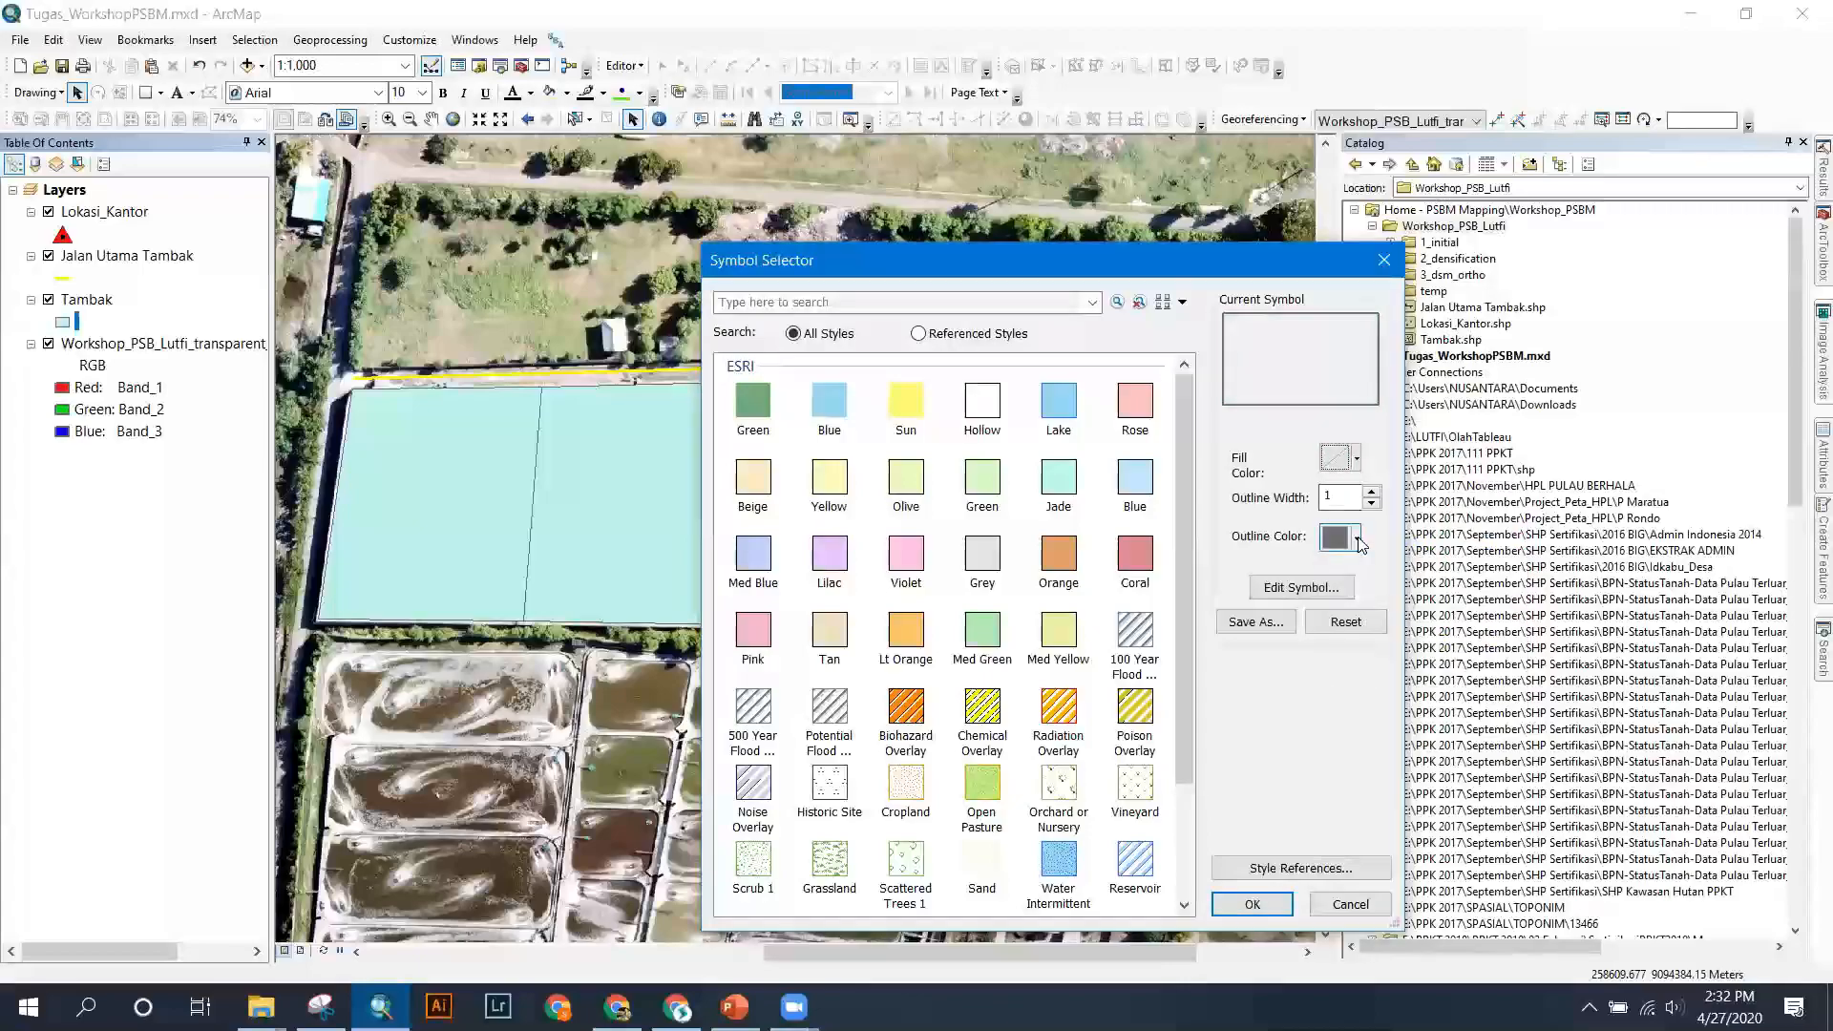
click(1357, 539)
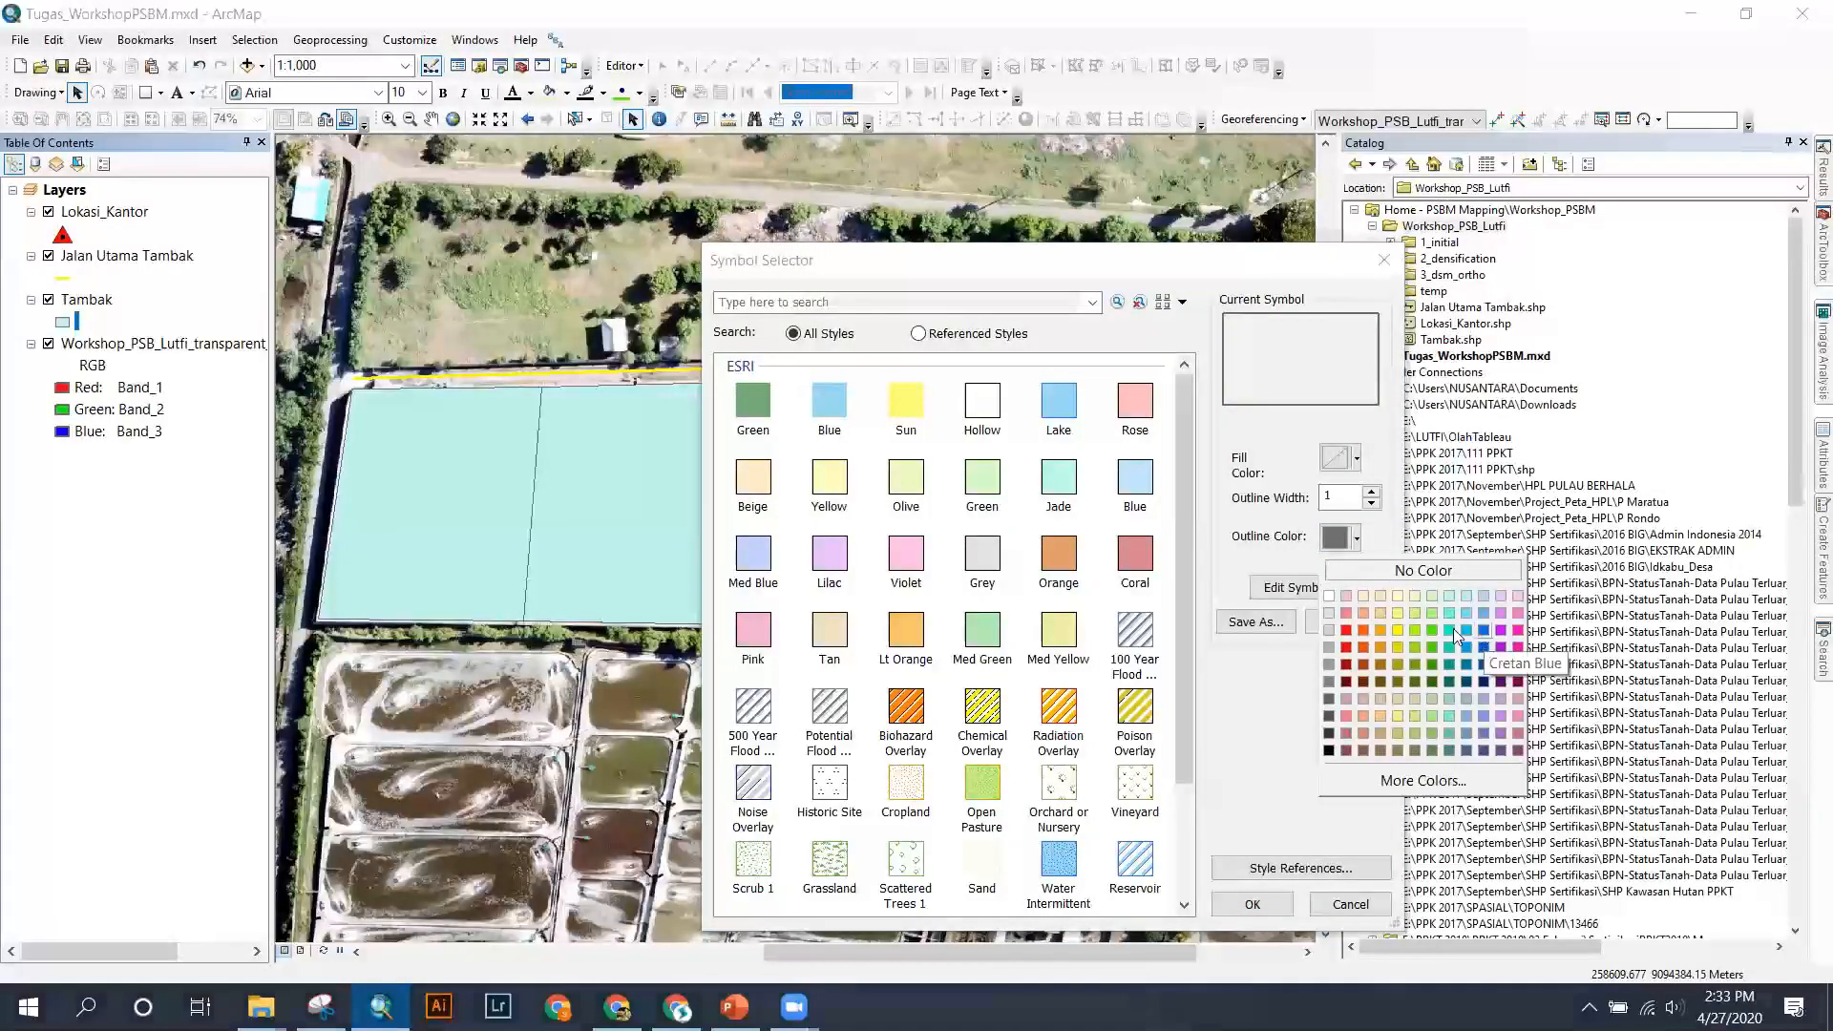
click(1484, 632)
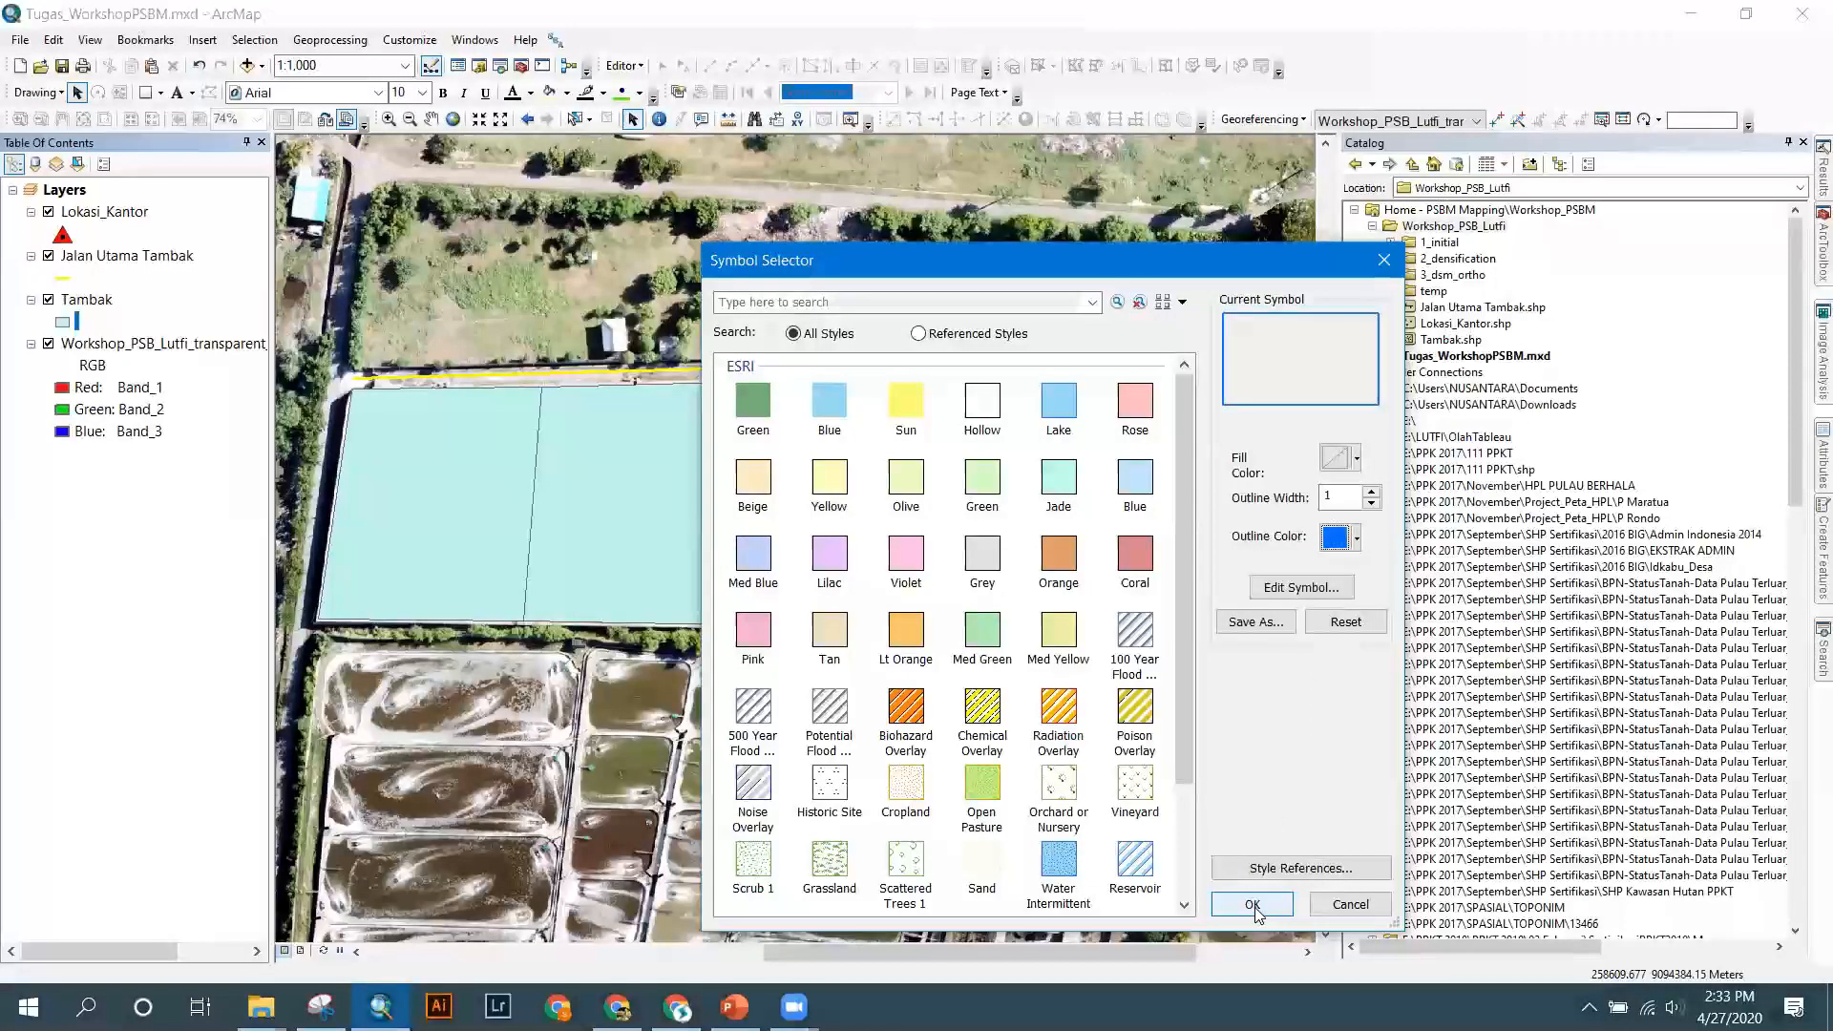
click(1257, 909)
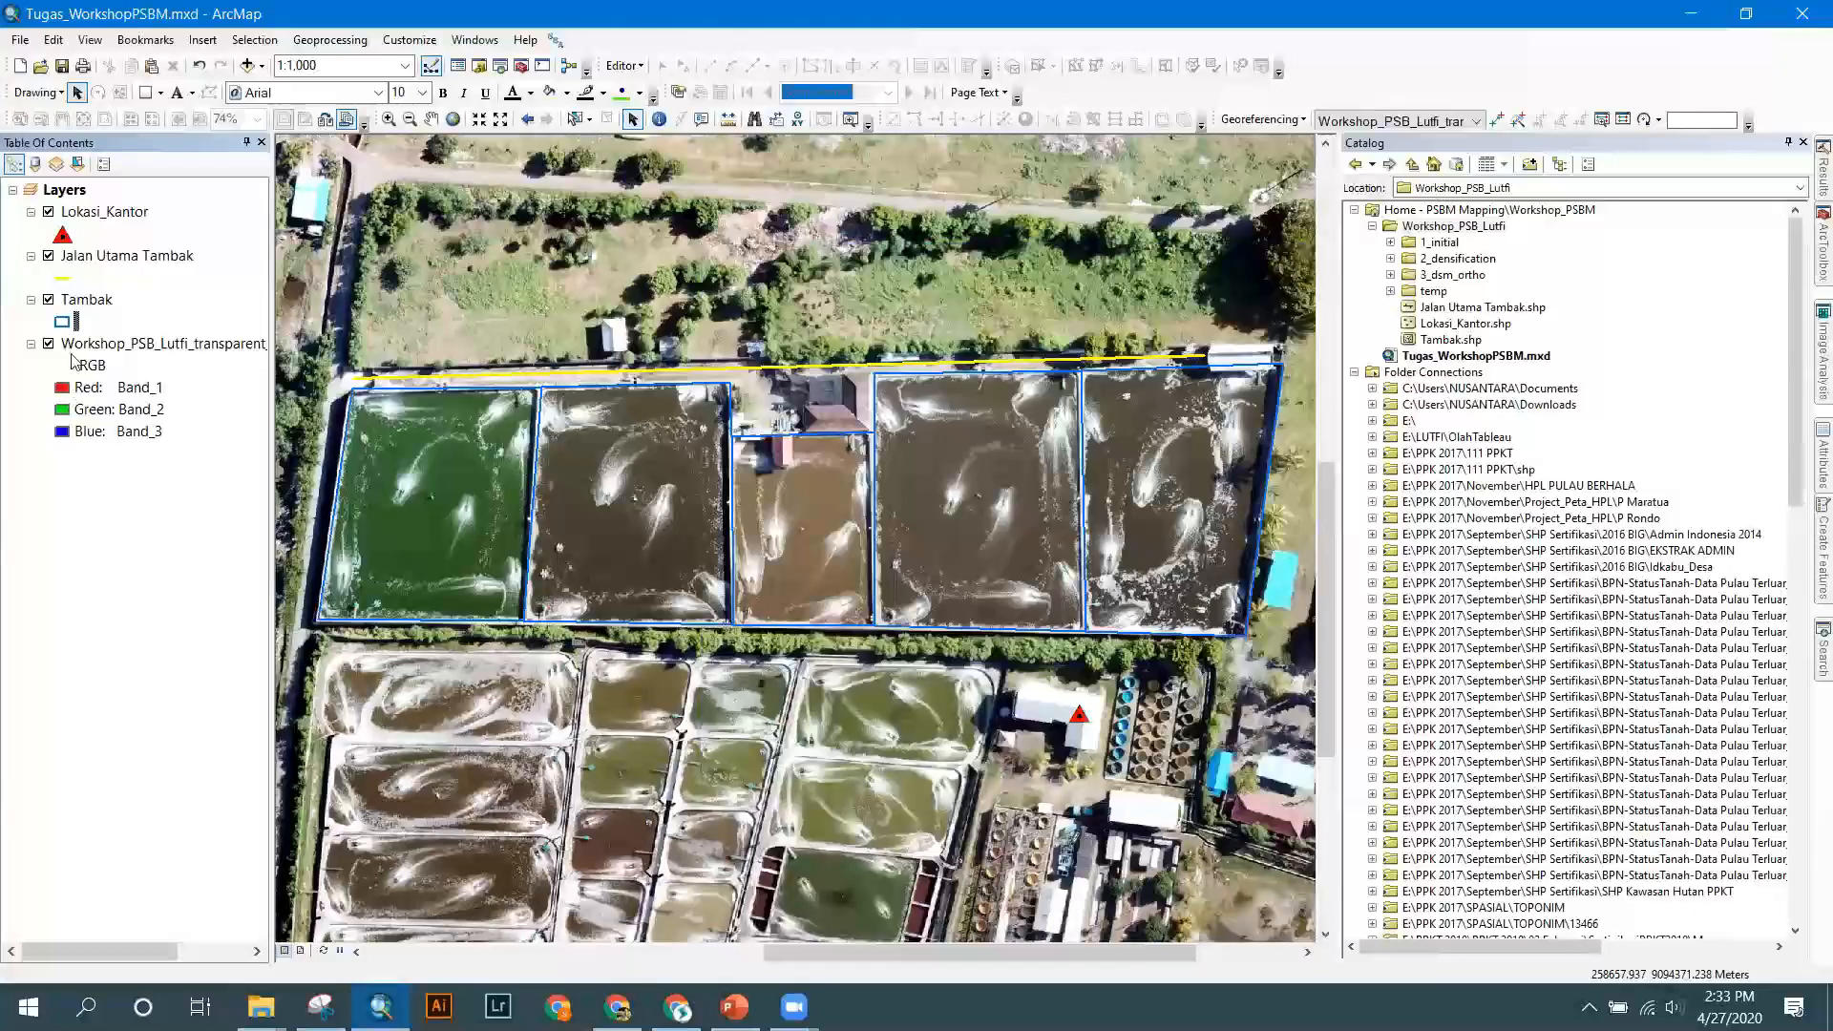
click(72, 321)
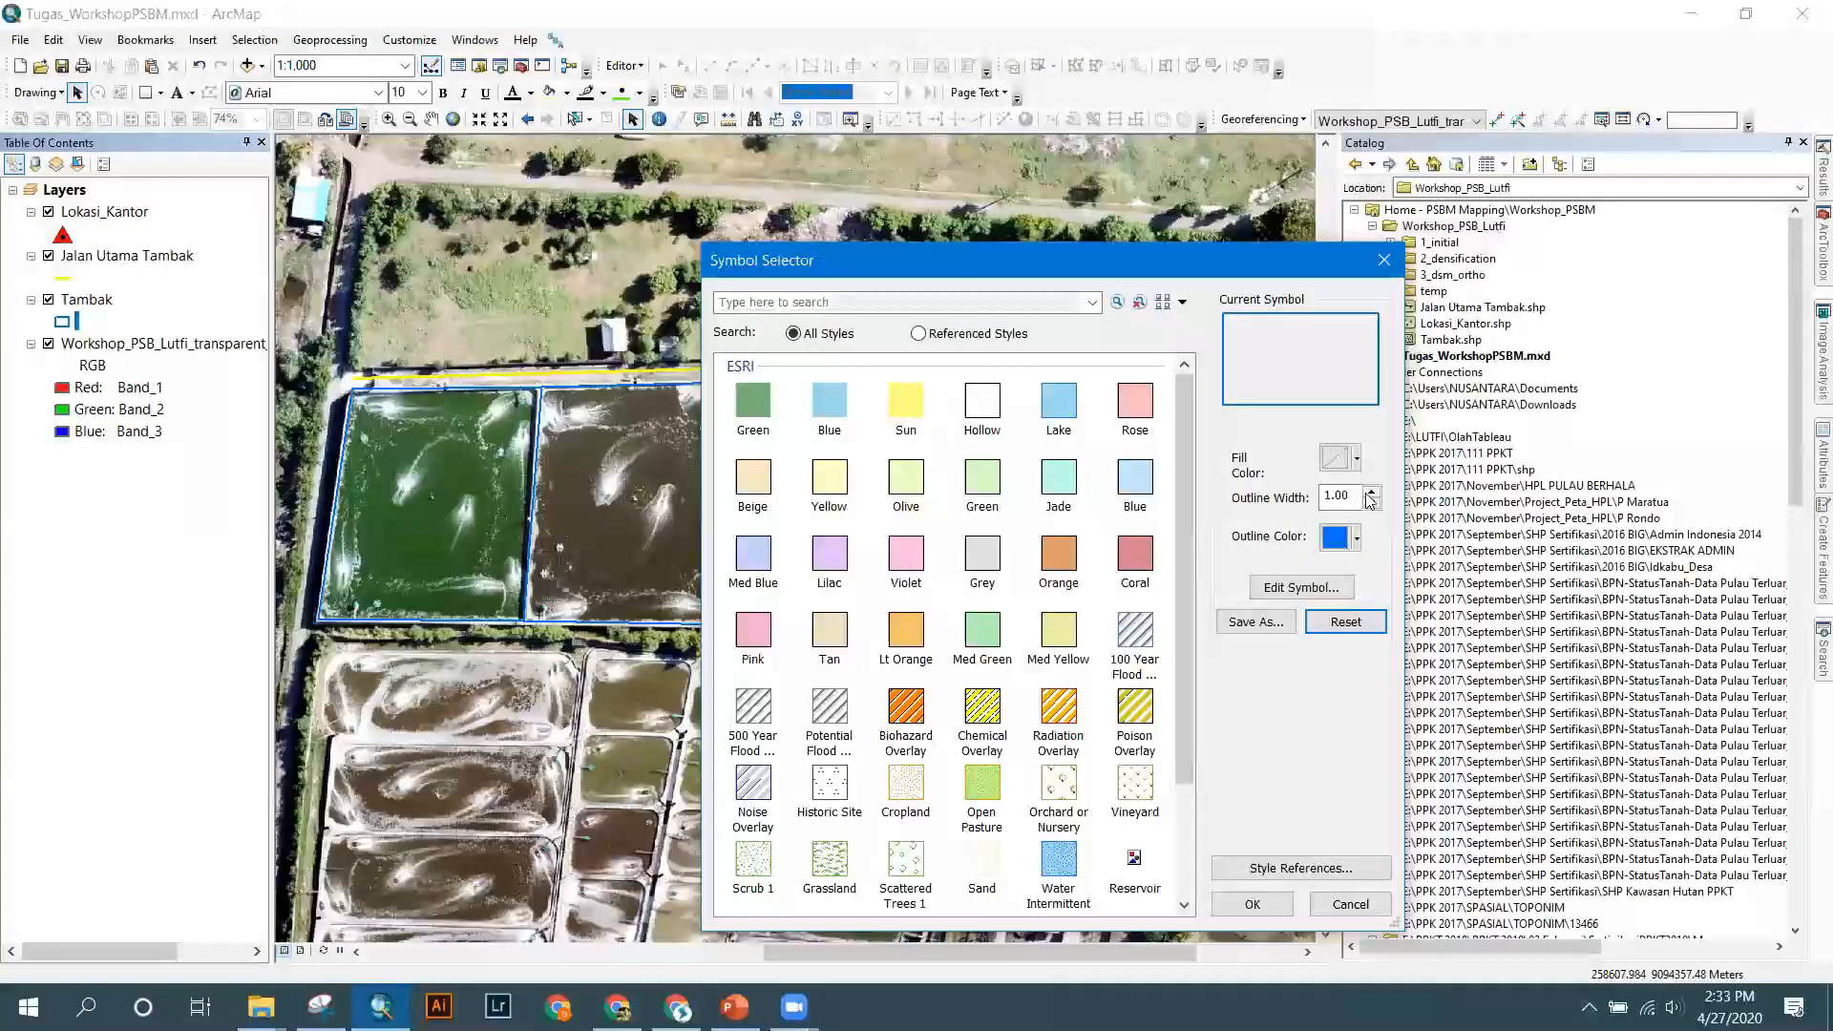
click(1254, 905)
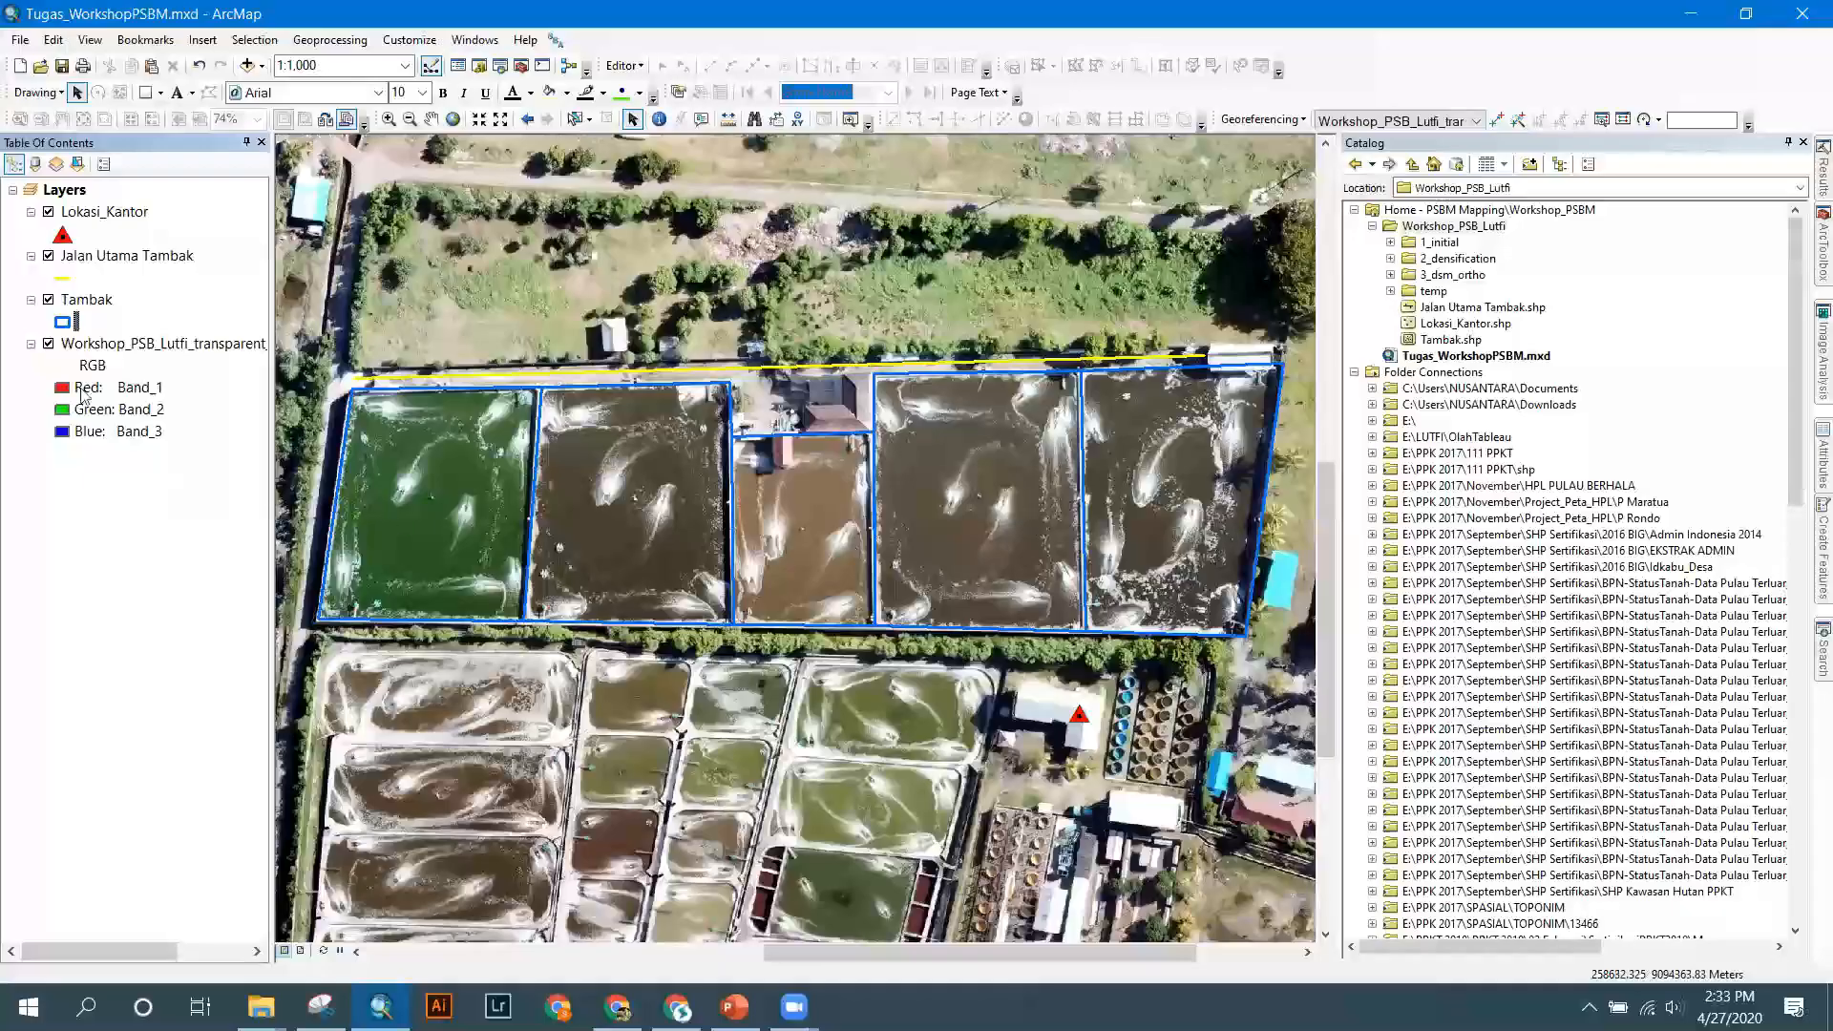
Turn on labels for the Tambak layer and use Nama_tamba as its label field.
right_click(91, 304)
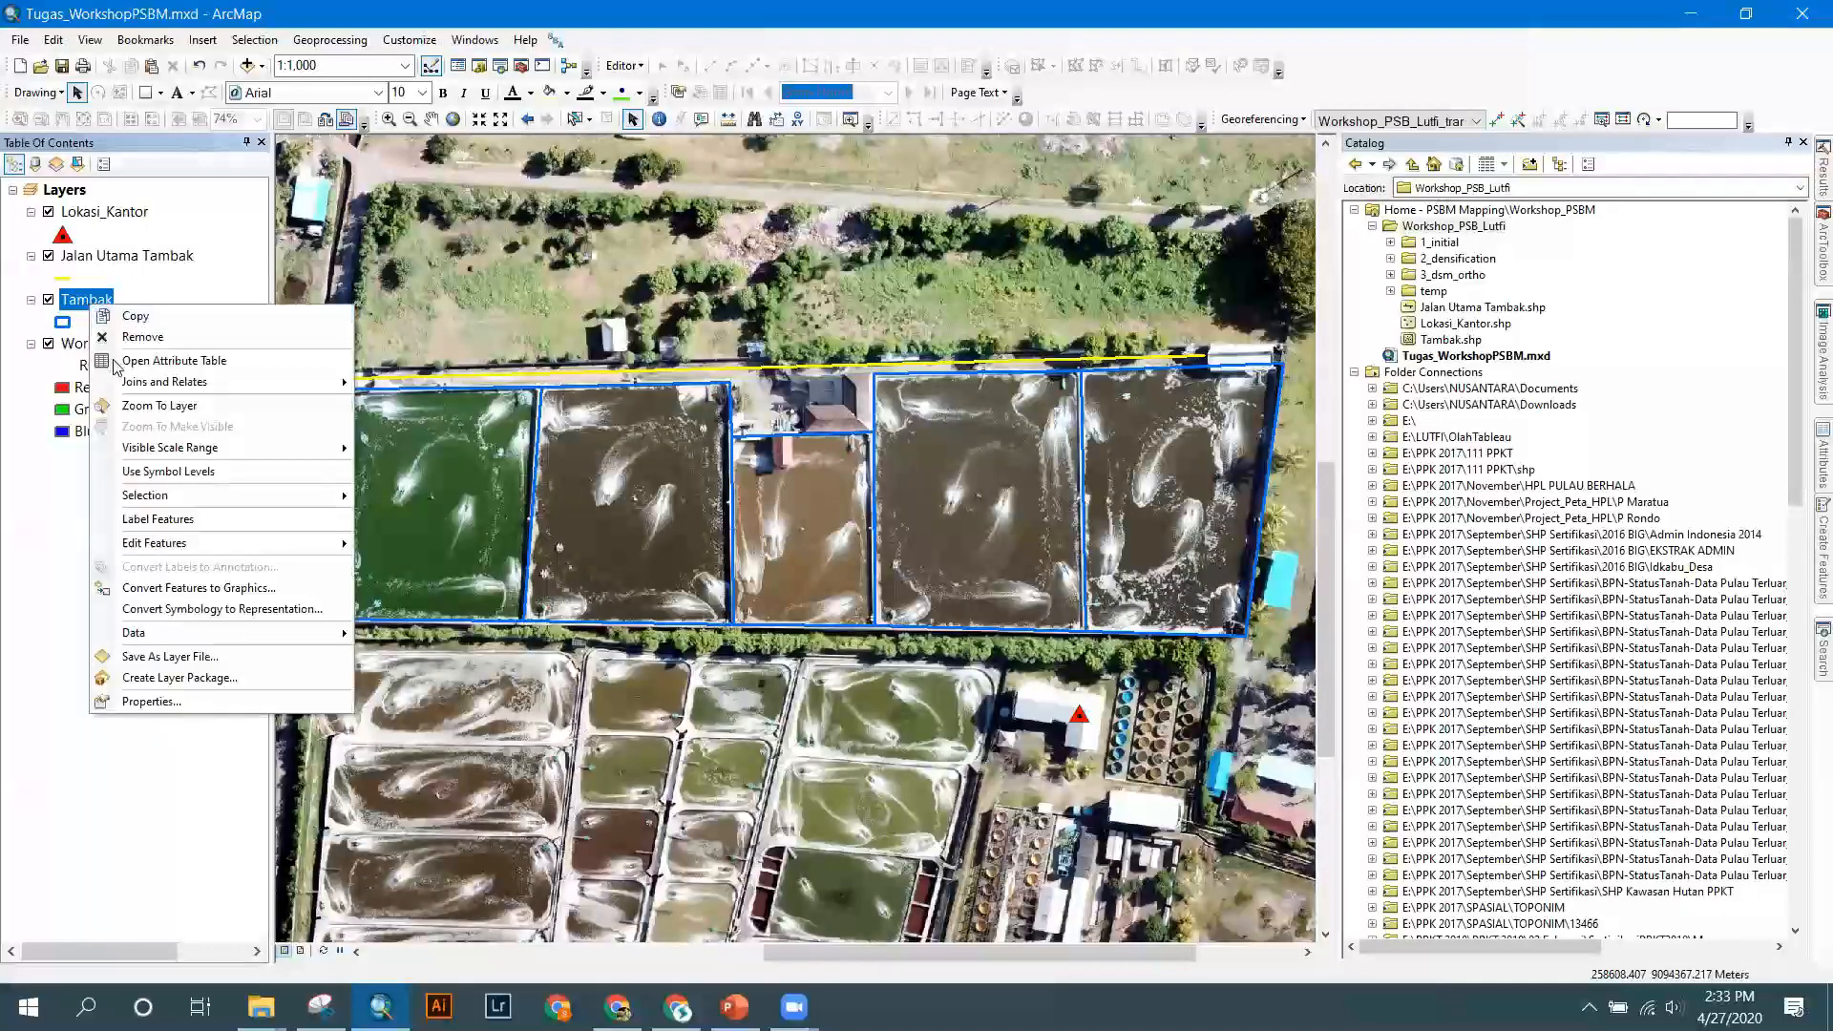
click(158, 522)
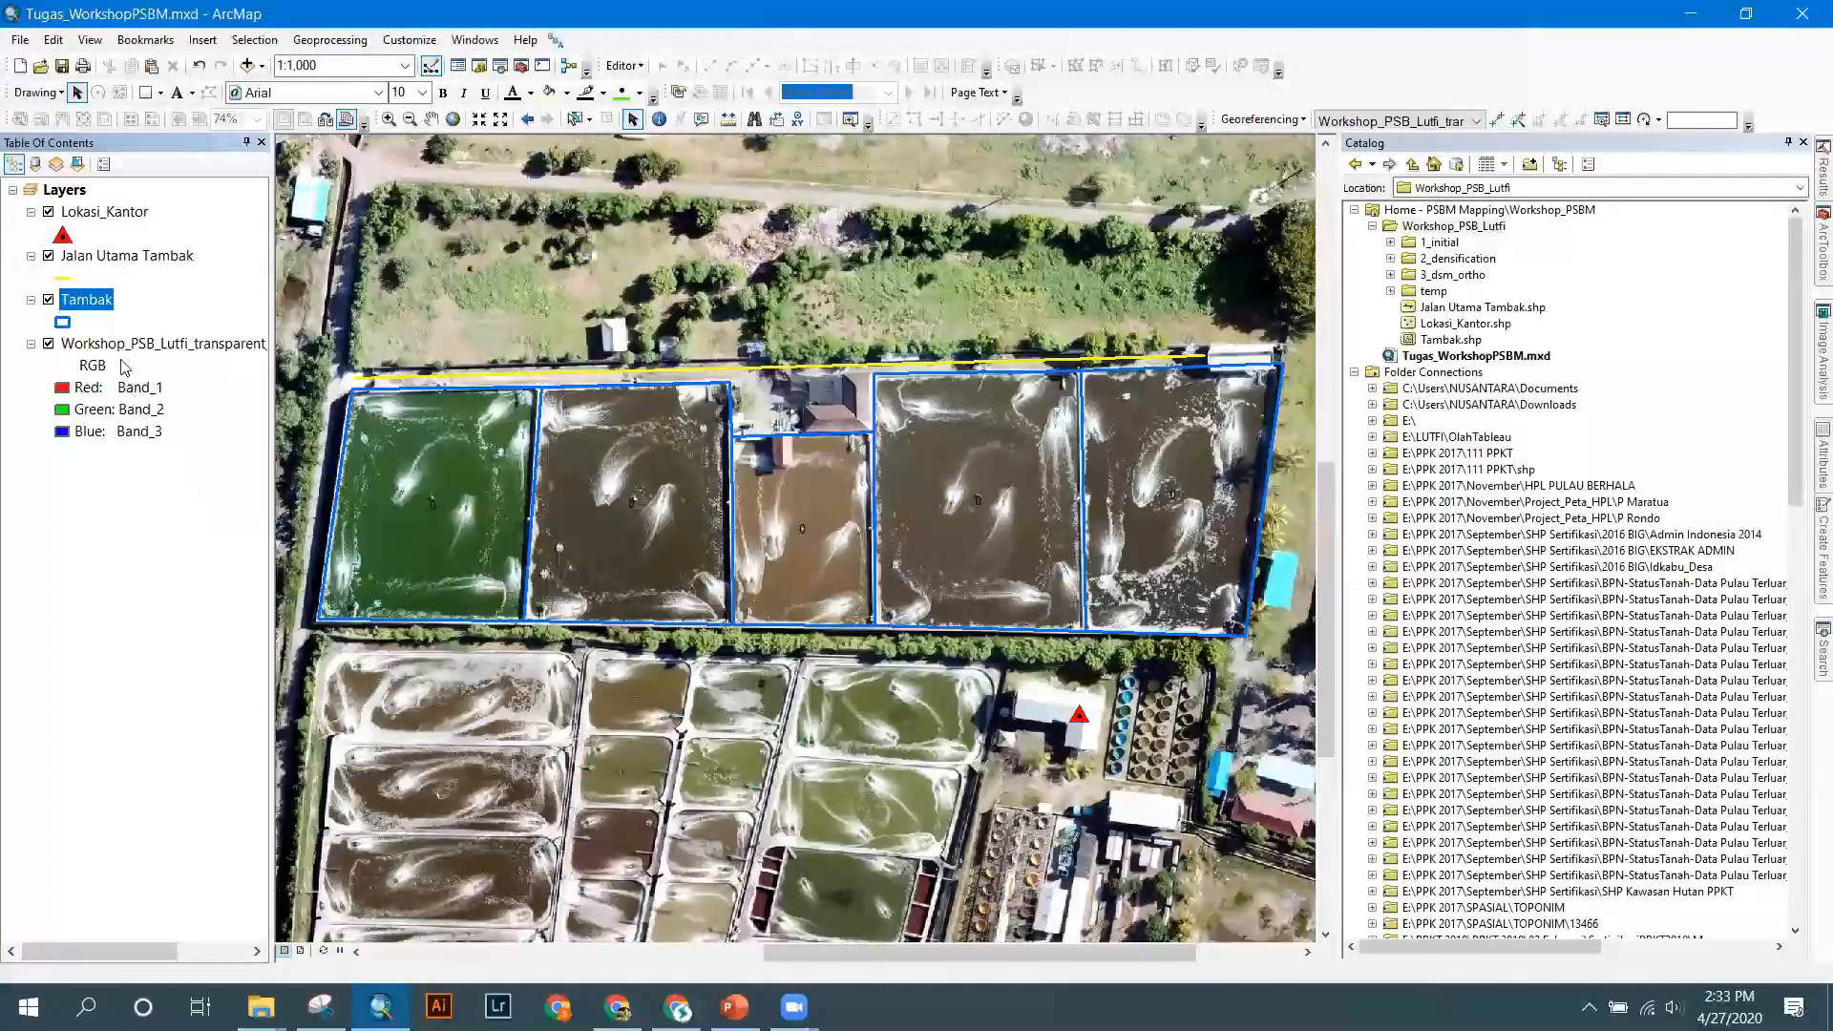
right_click(93, 302)
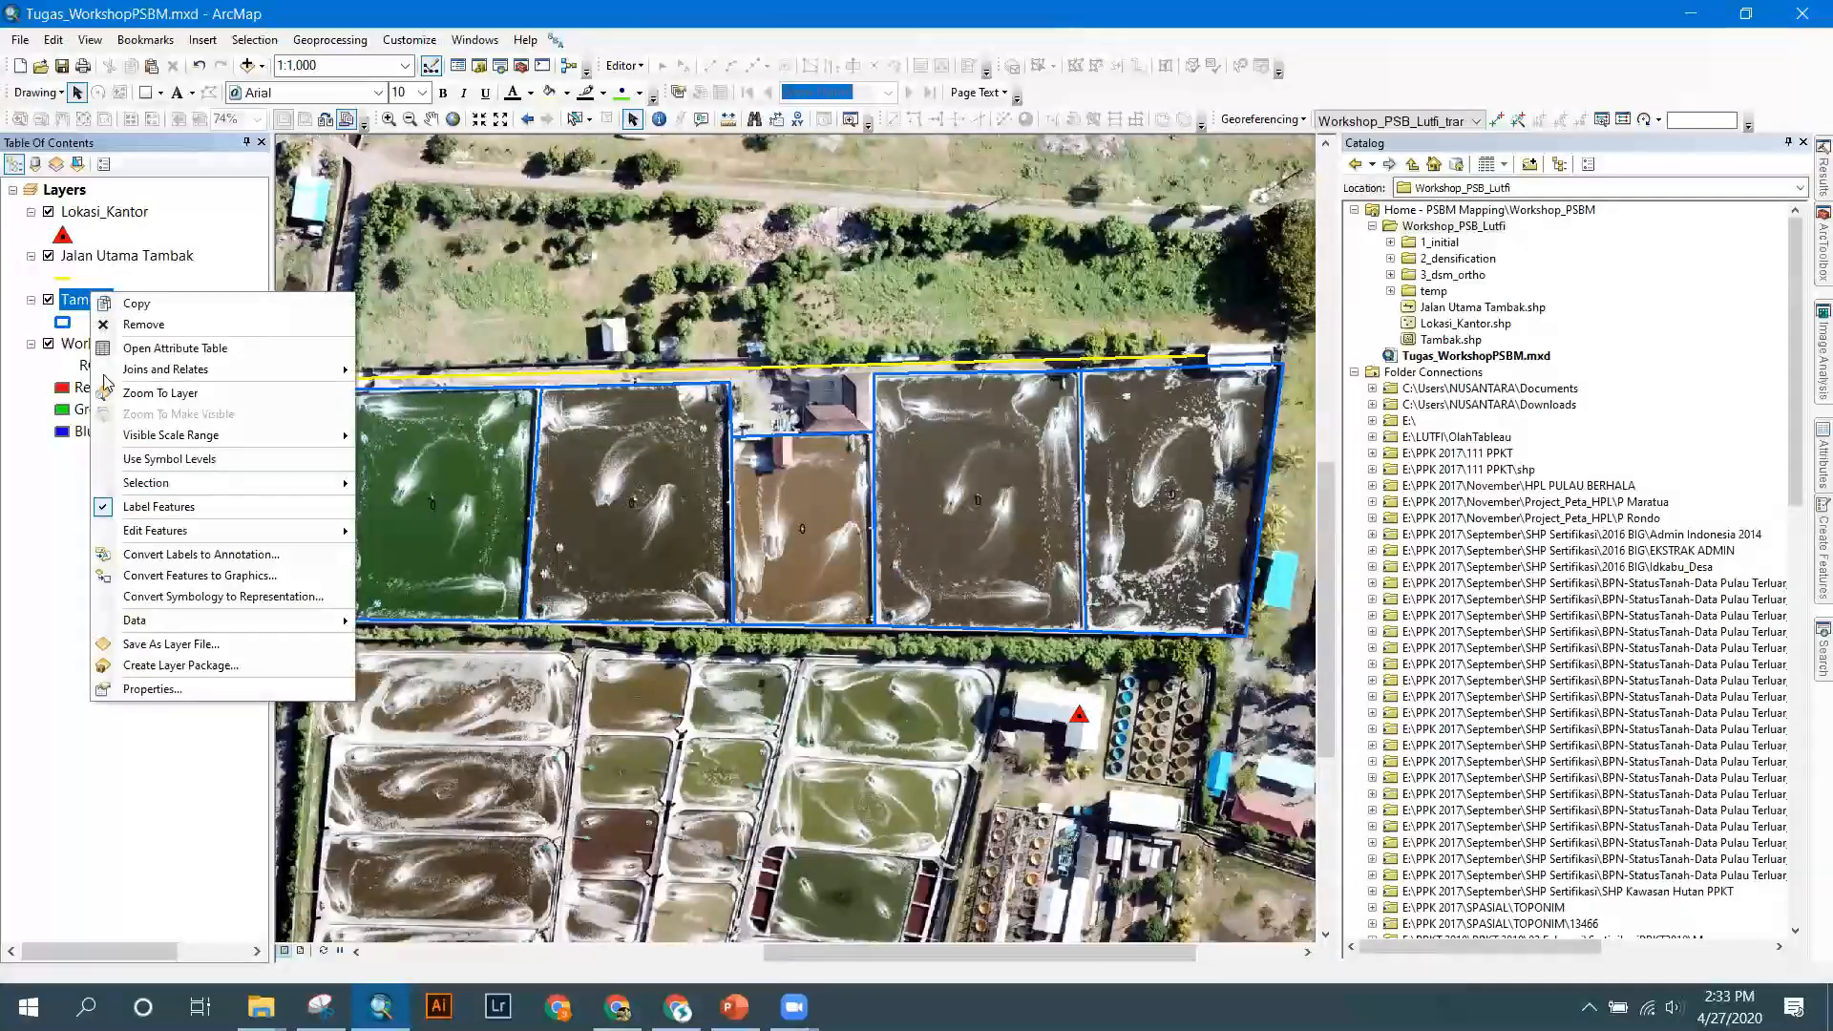
click(174, 688)
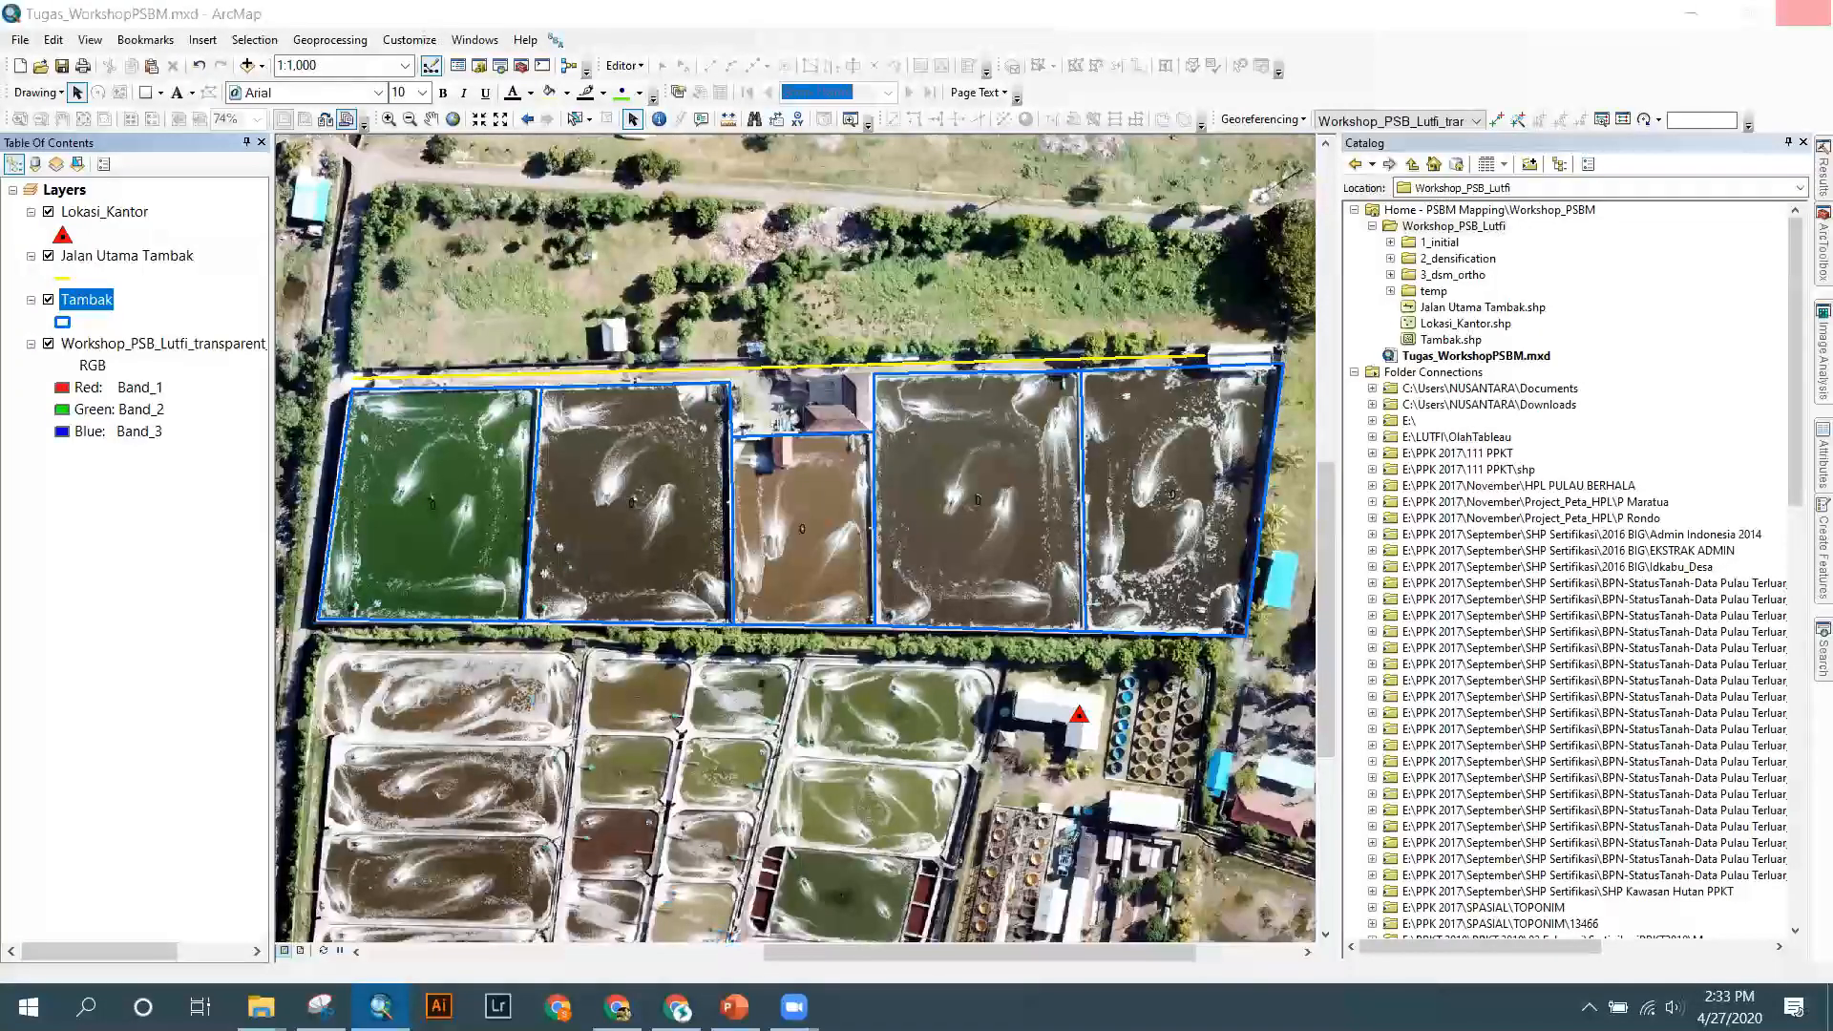
mouse_move(733, 1007)
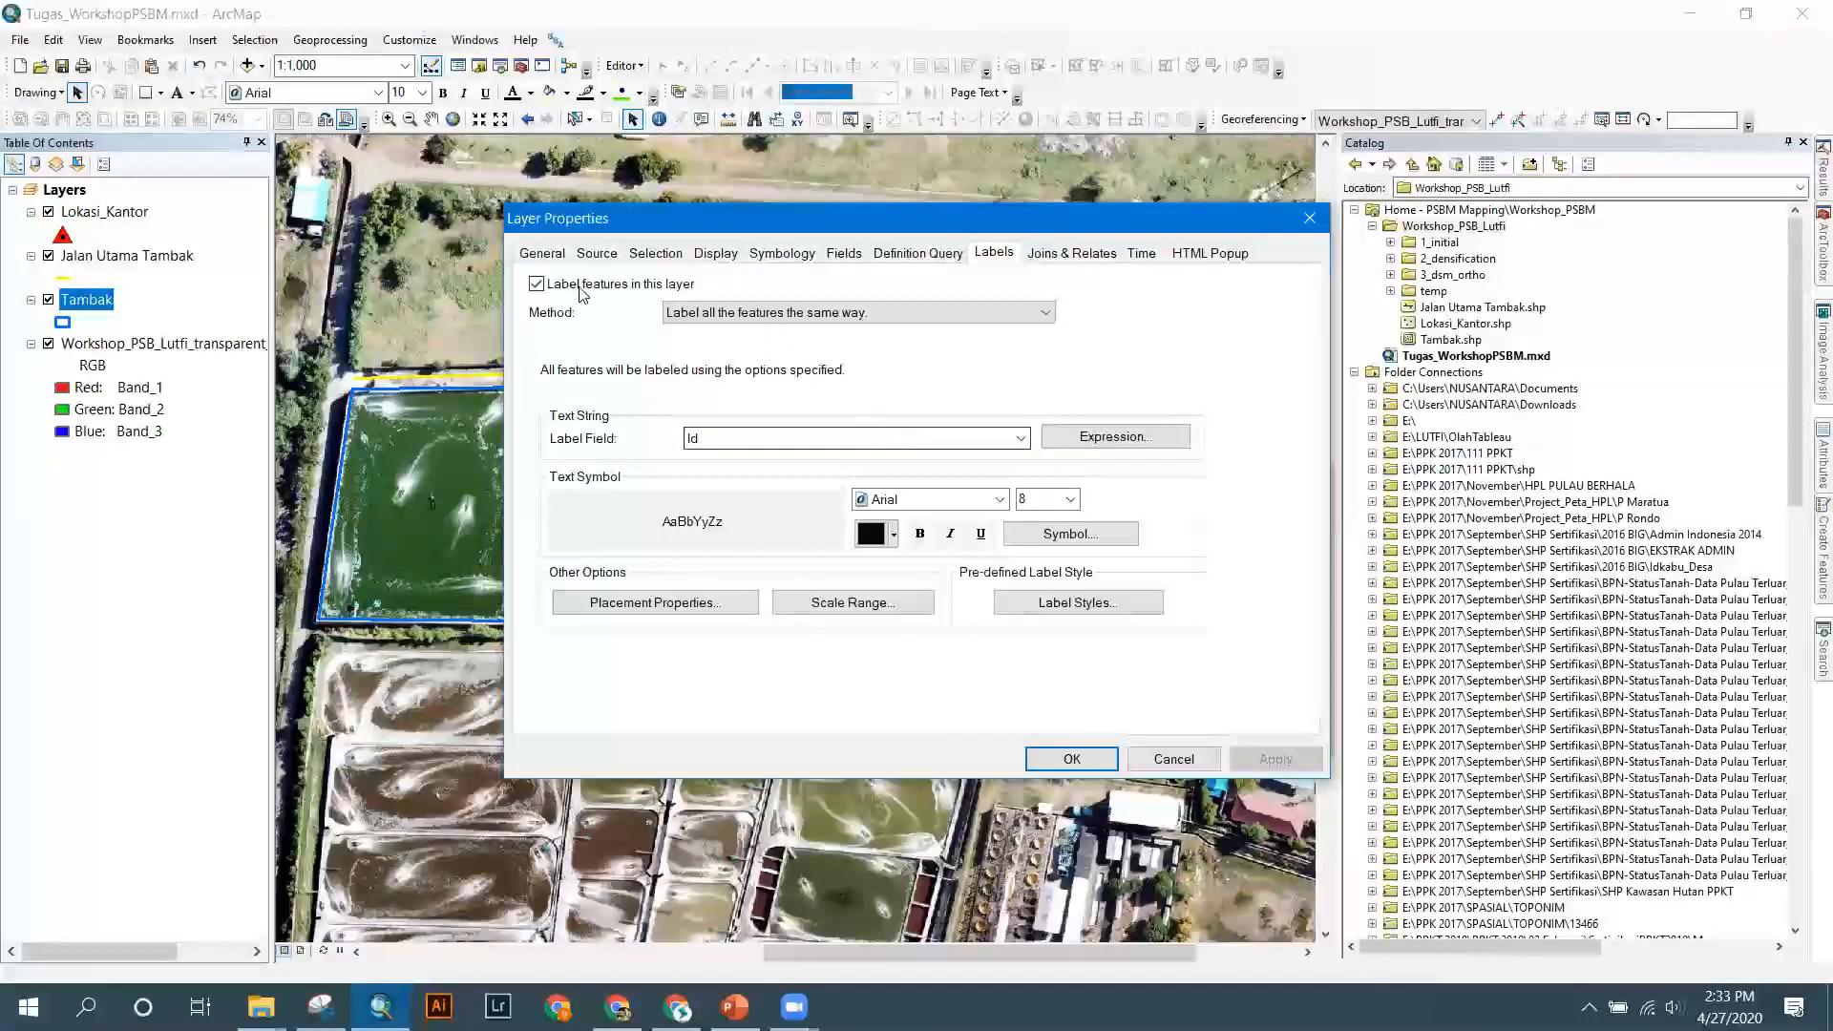
click(897, 439)
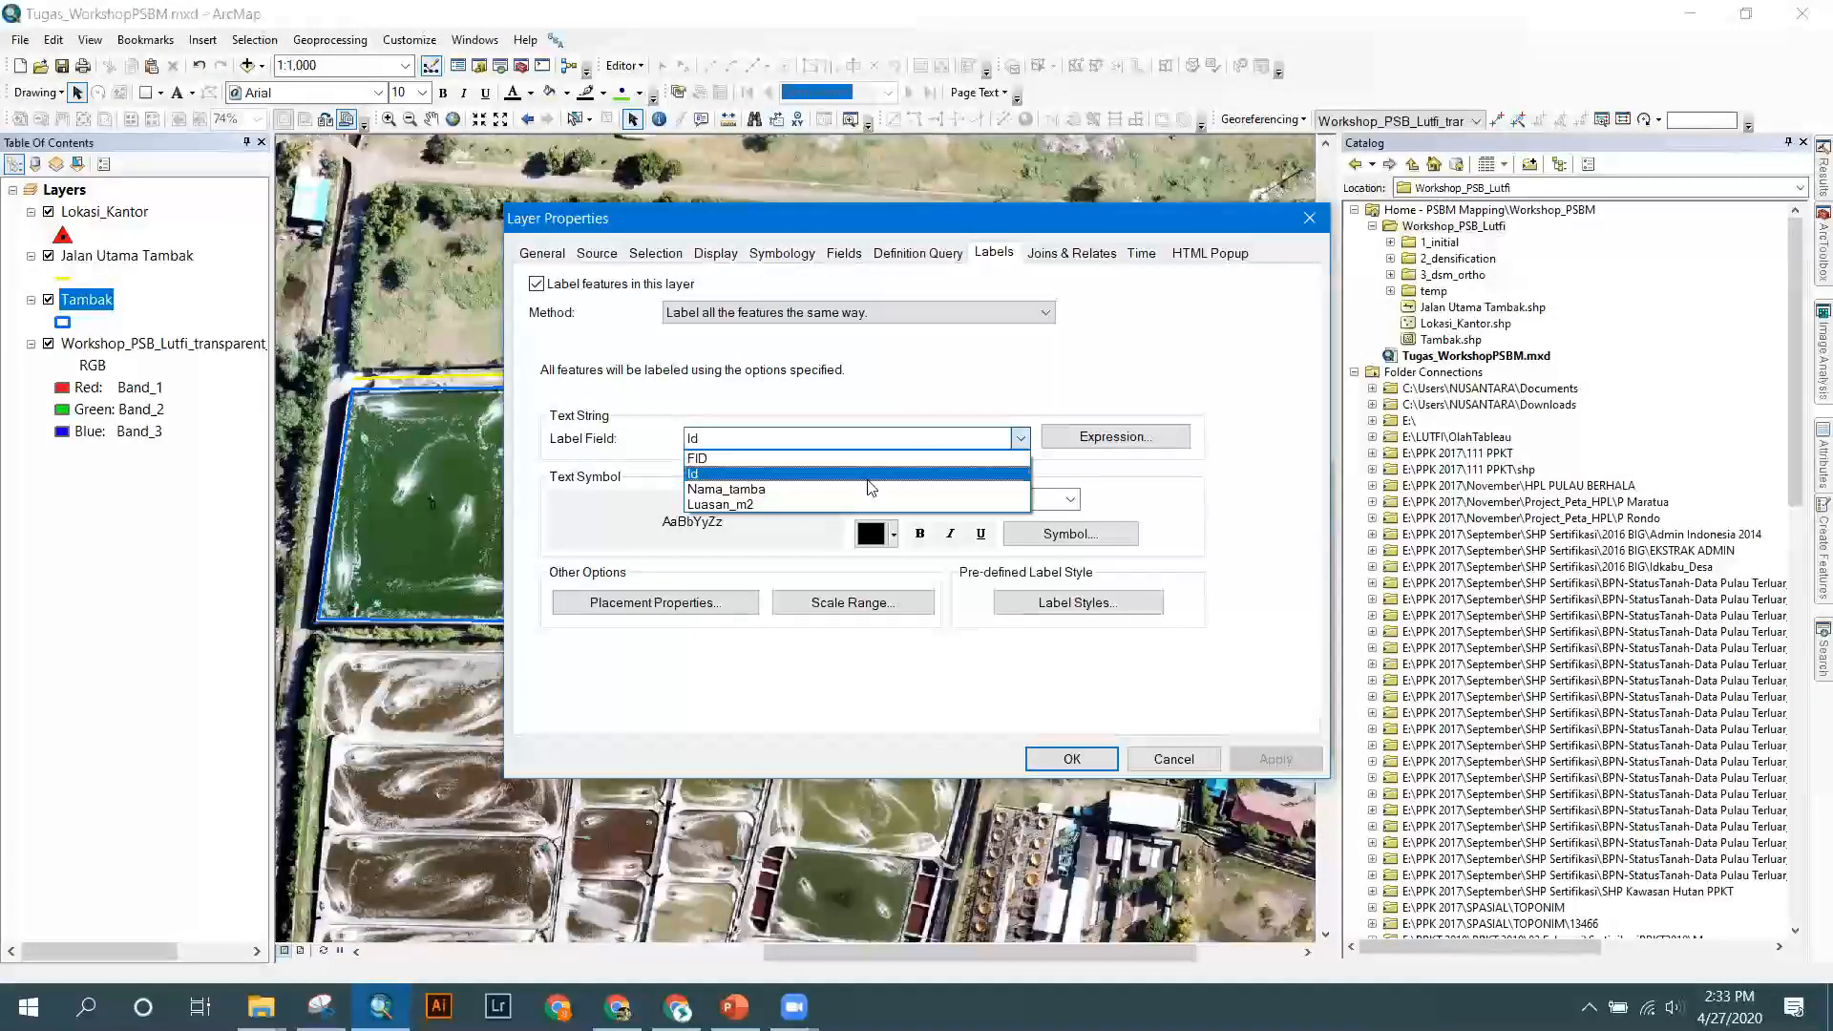
click(839, 489)
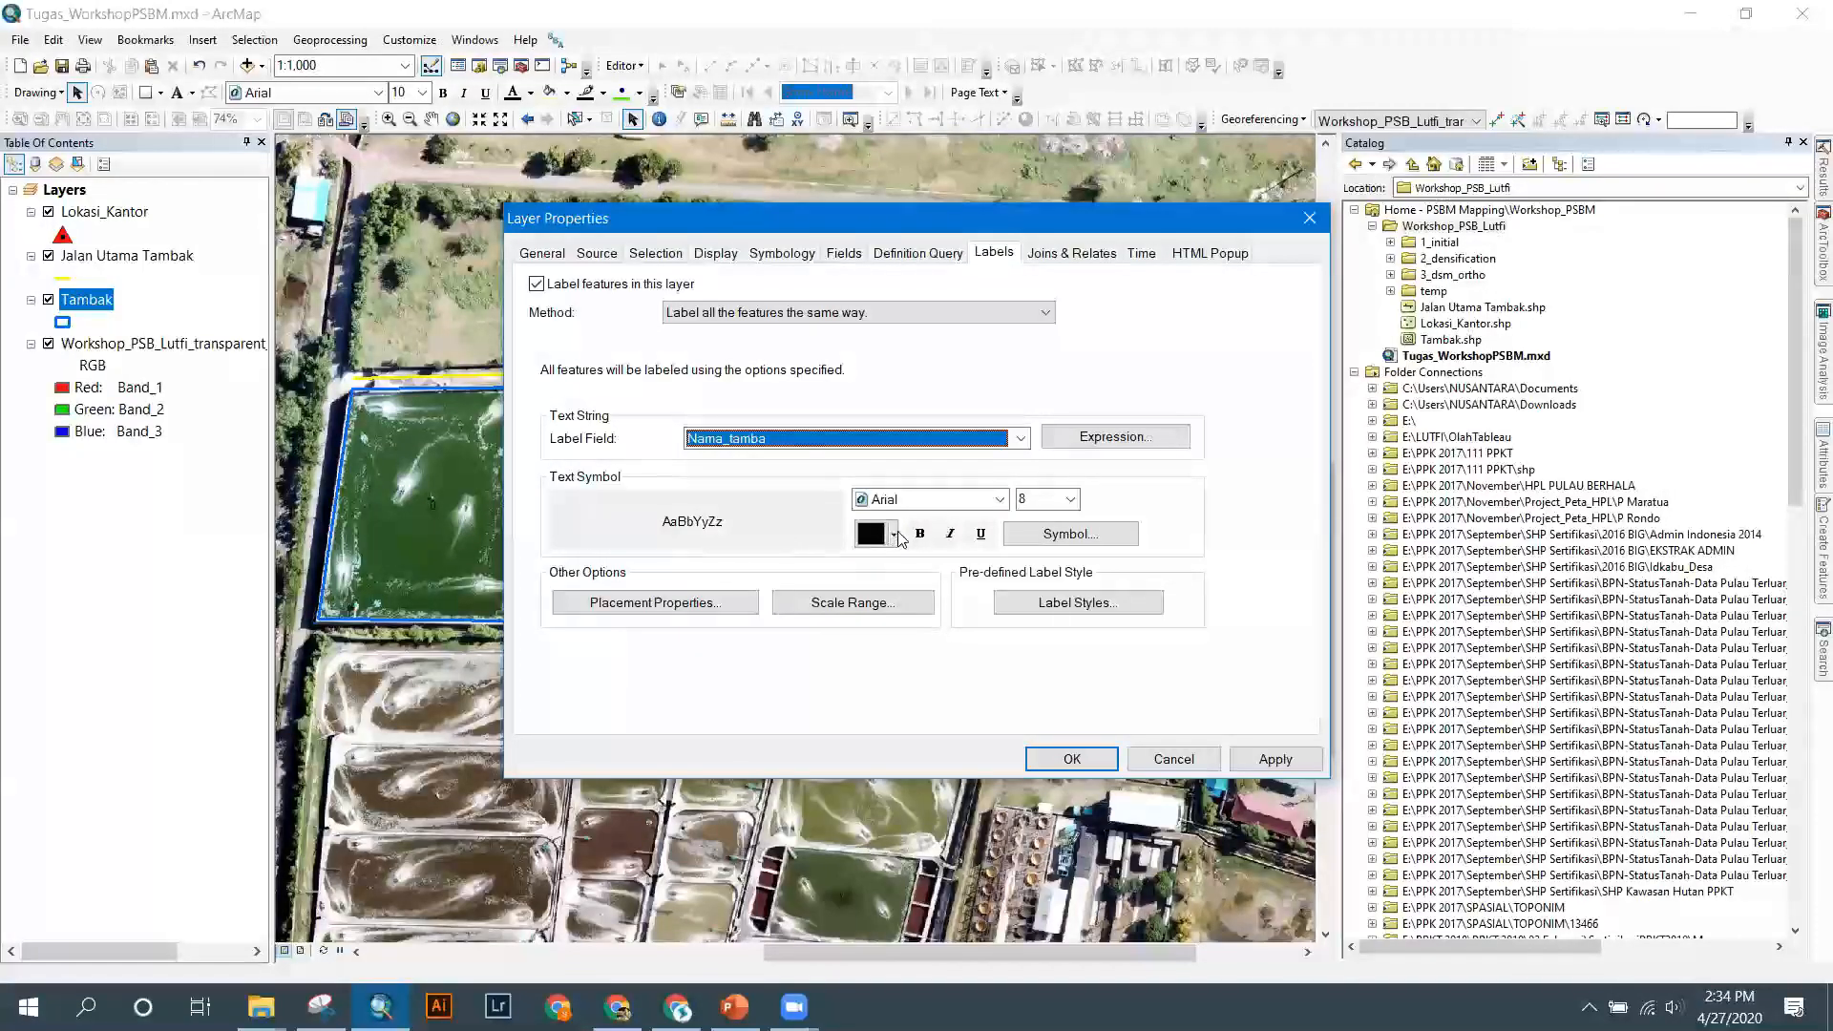
Add a halo mask to the text symbol of the Tambak labels.
click(1035, 542)
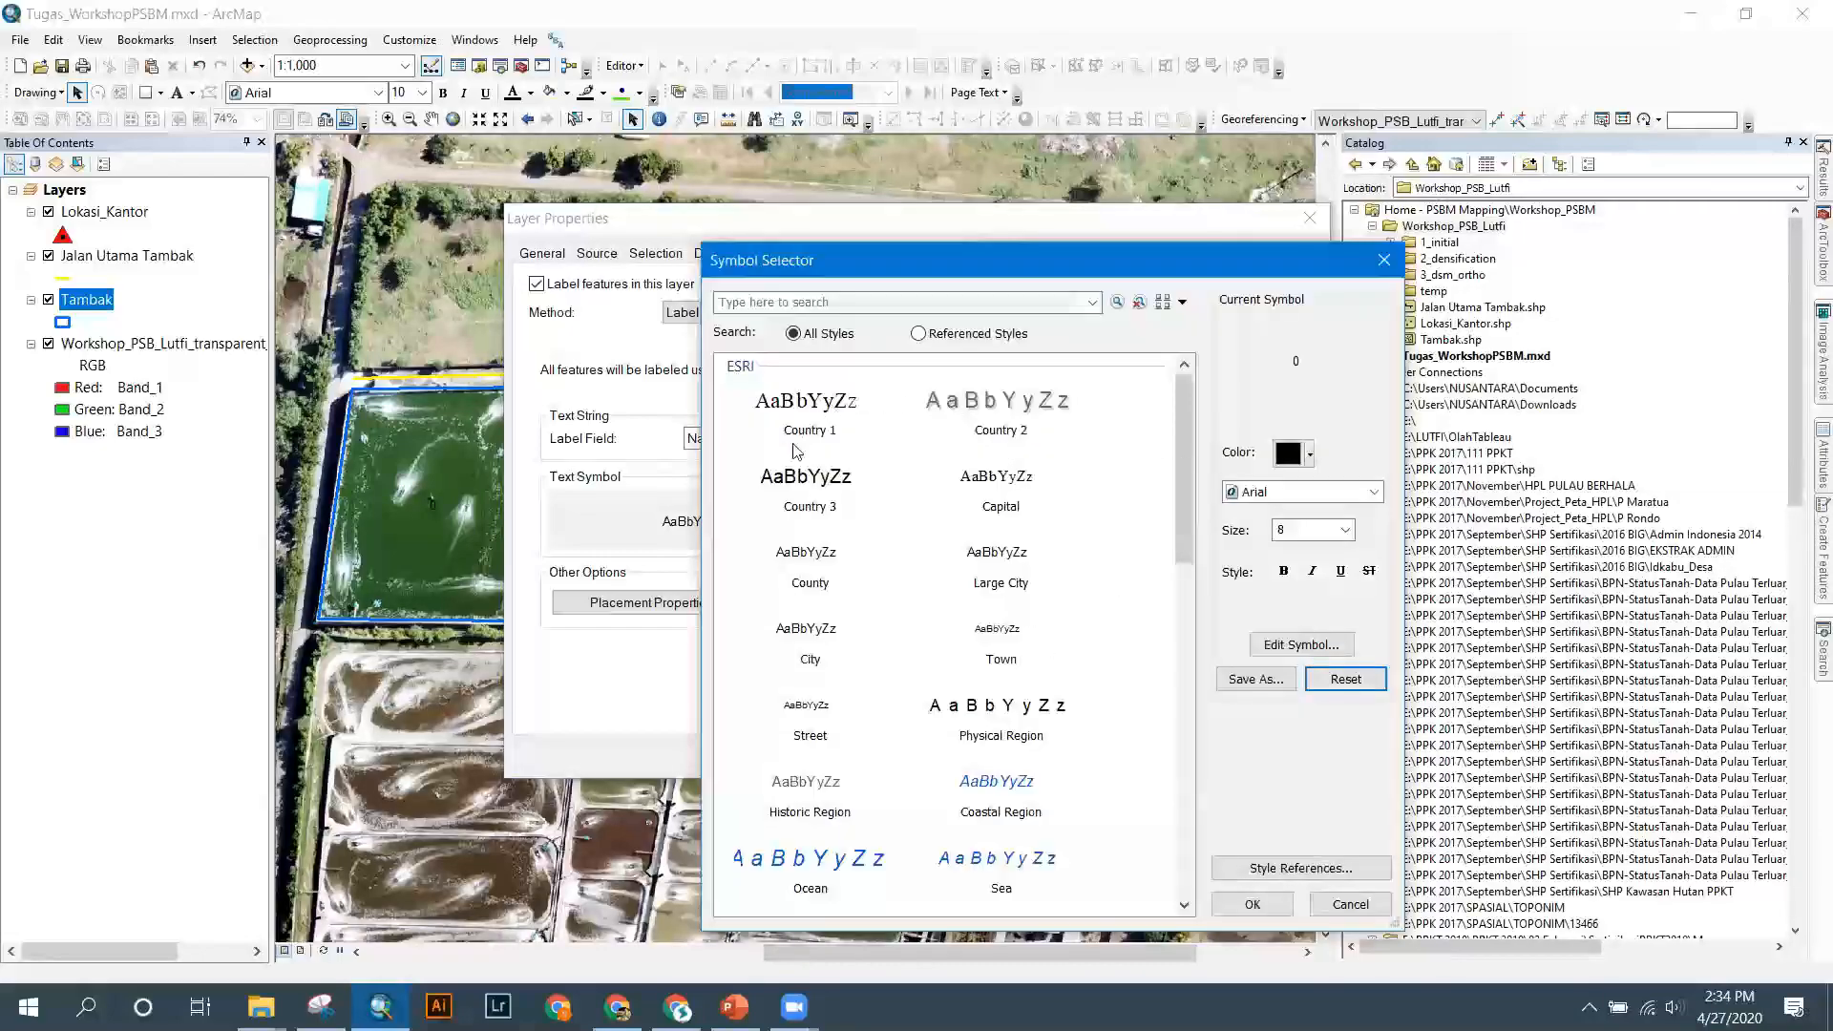
click(1301, 644)
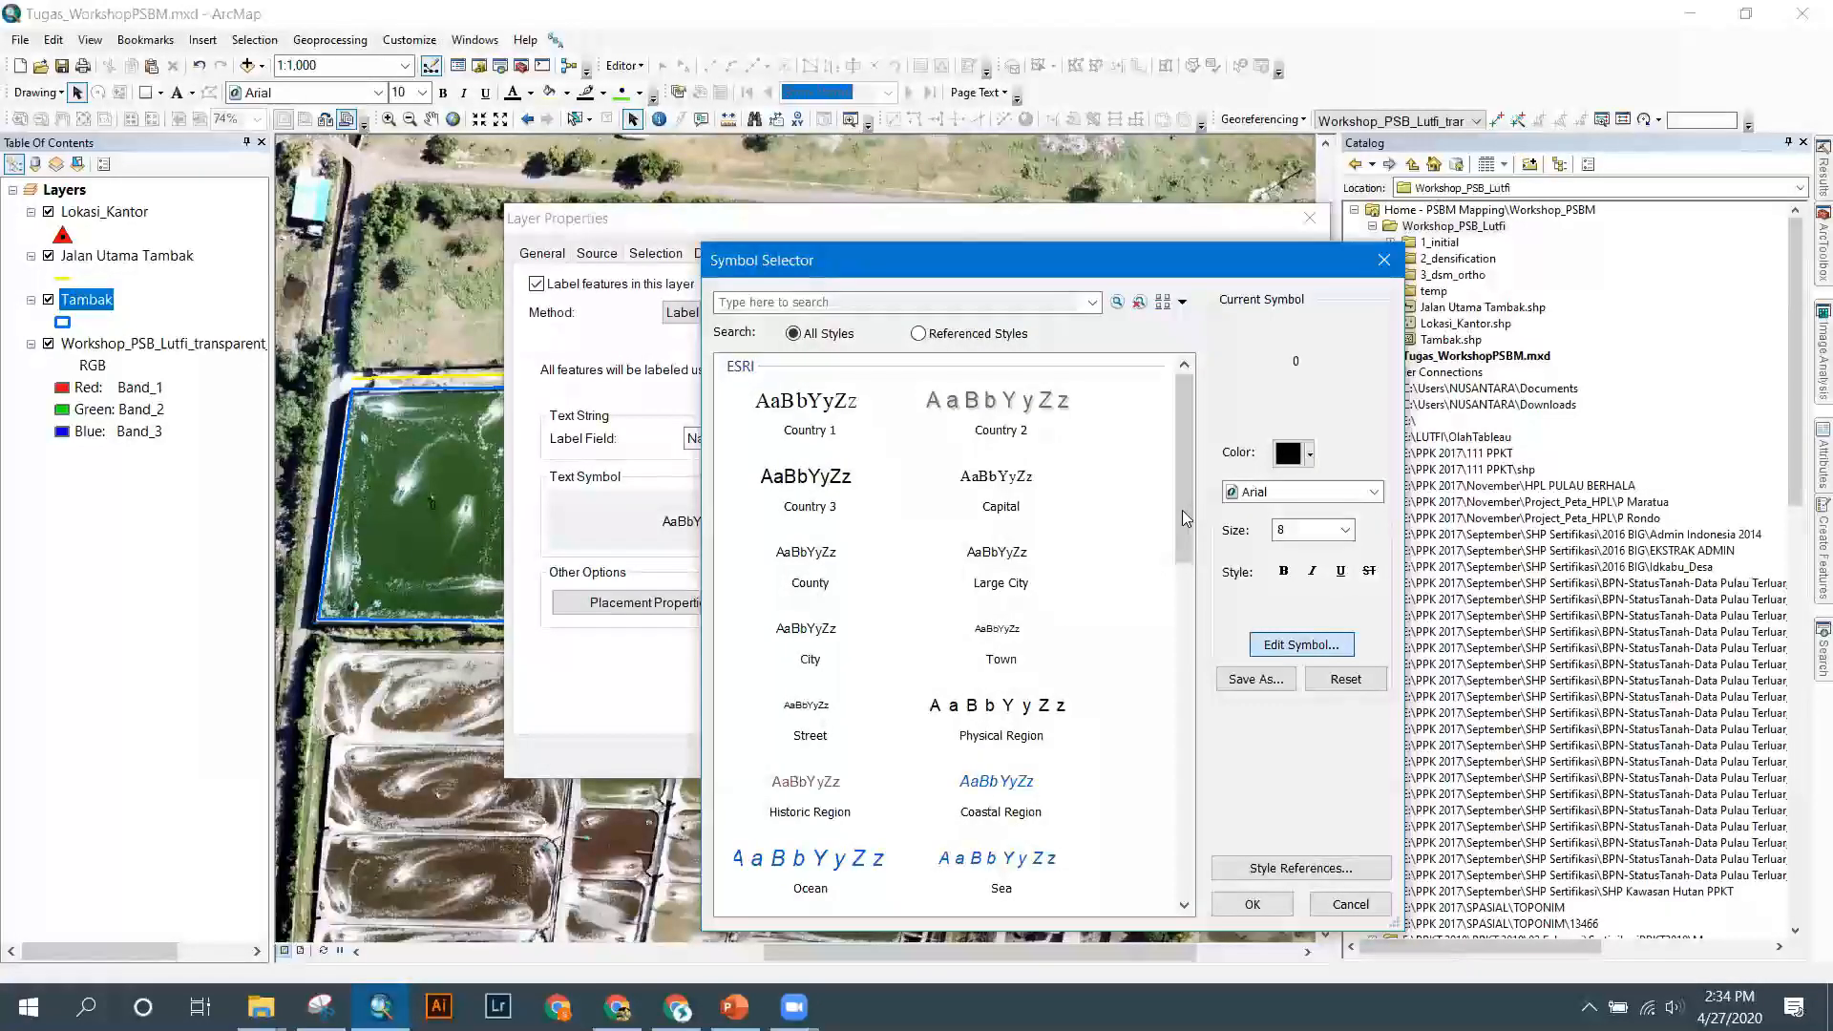
click(1255, 653)
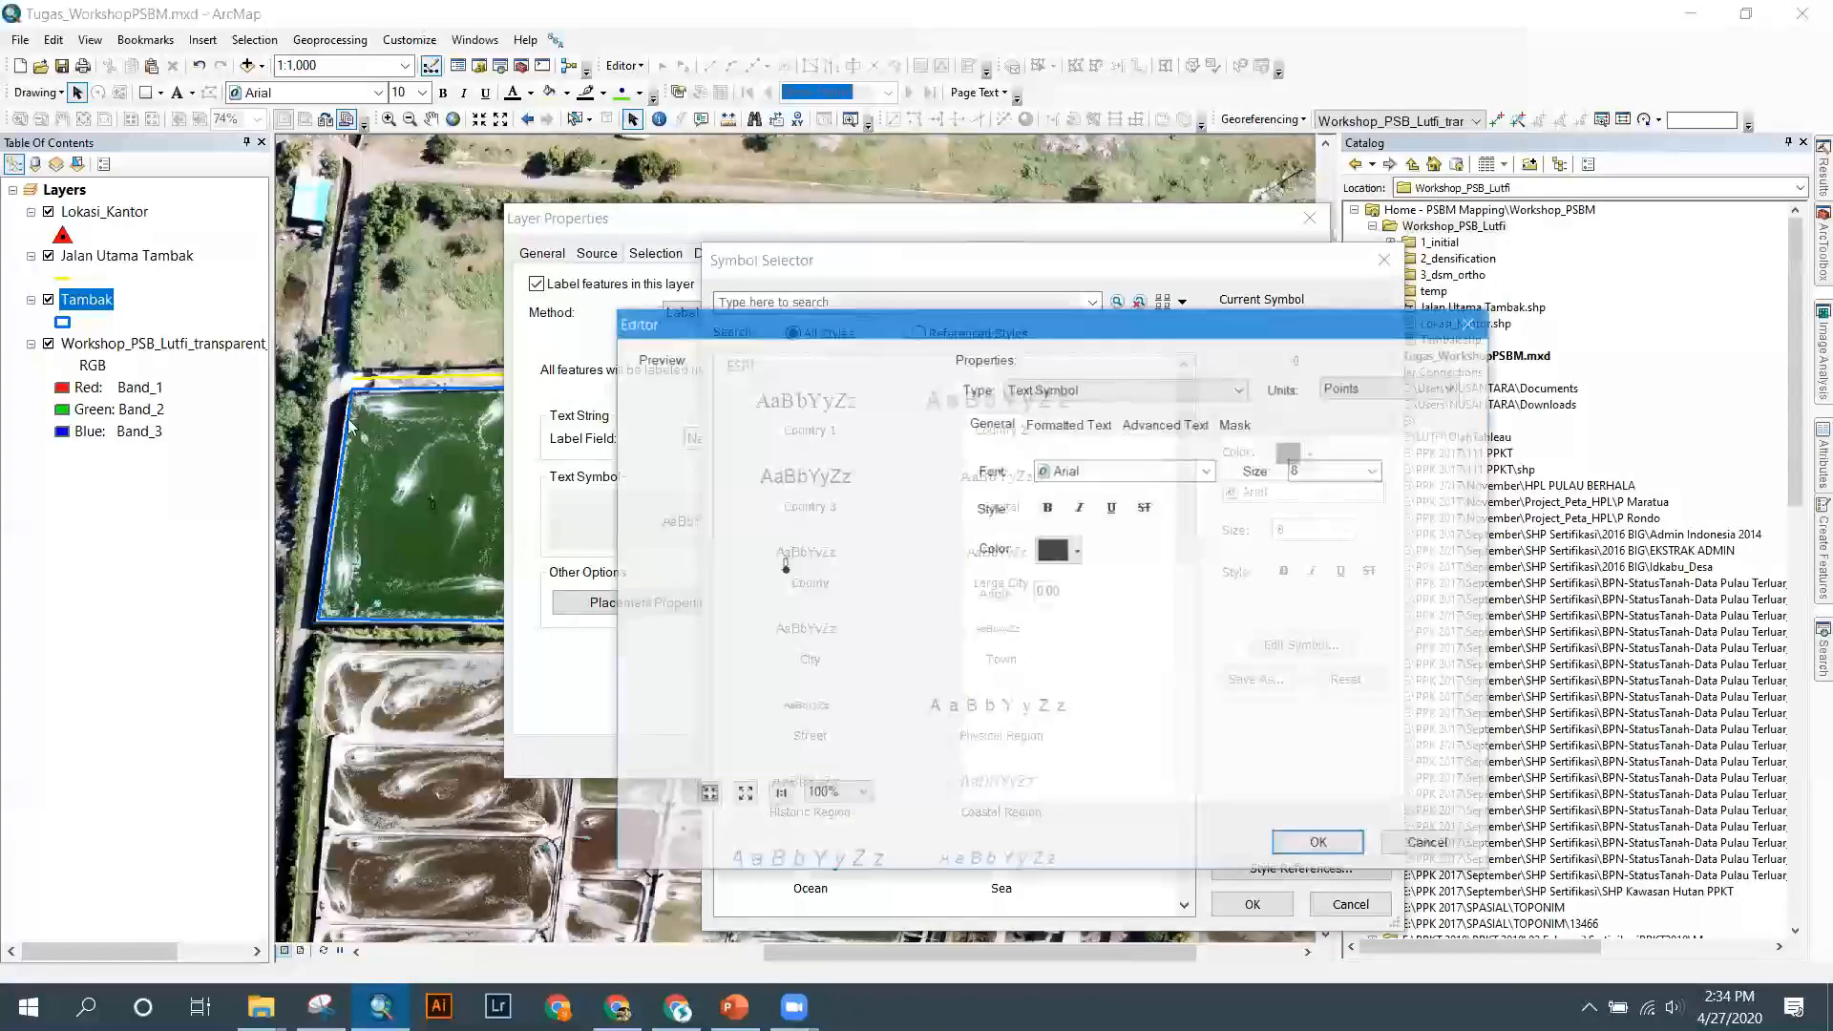
click(1241, 426)
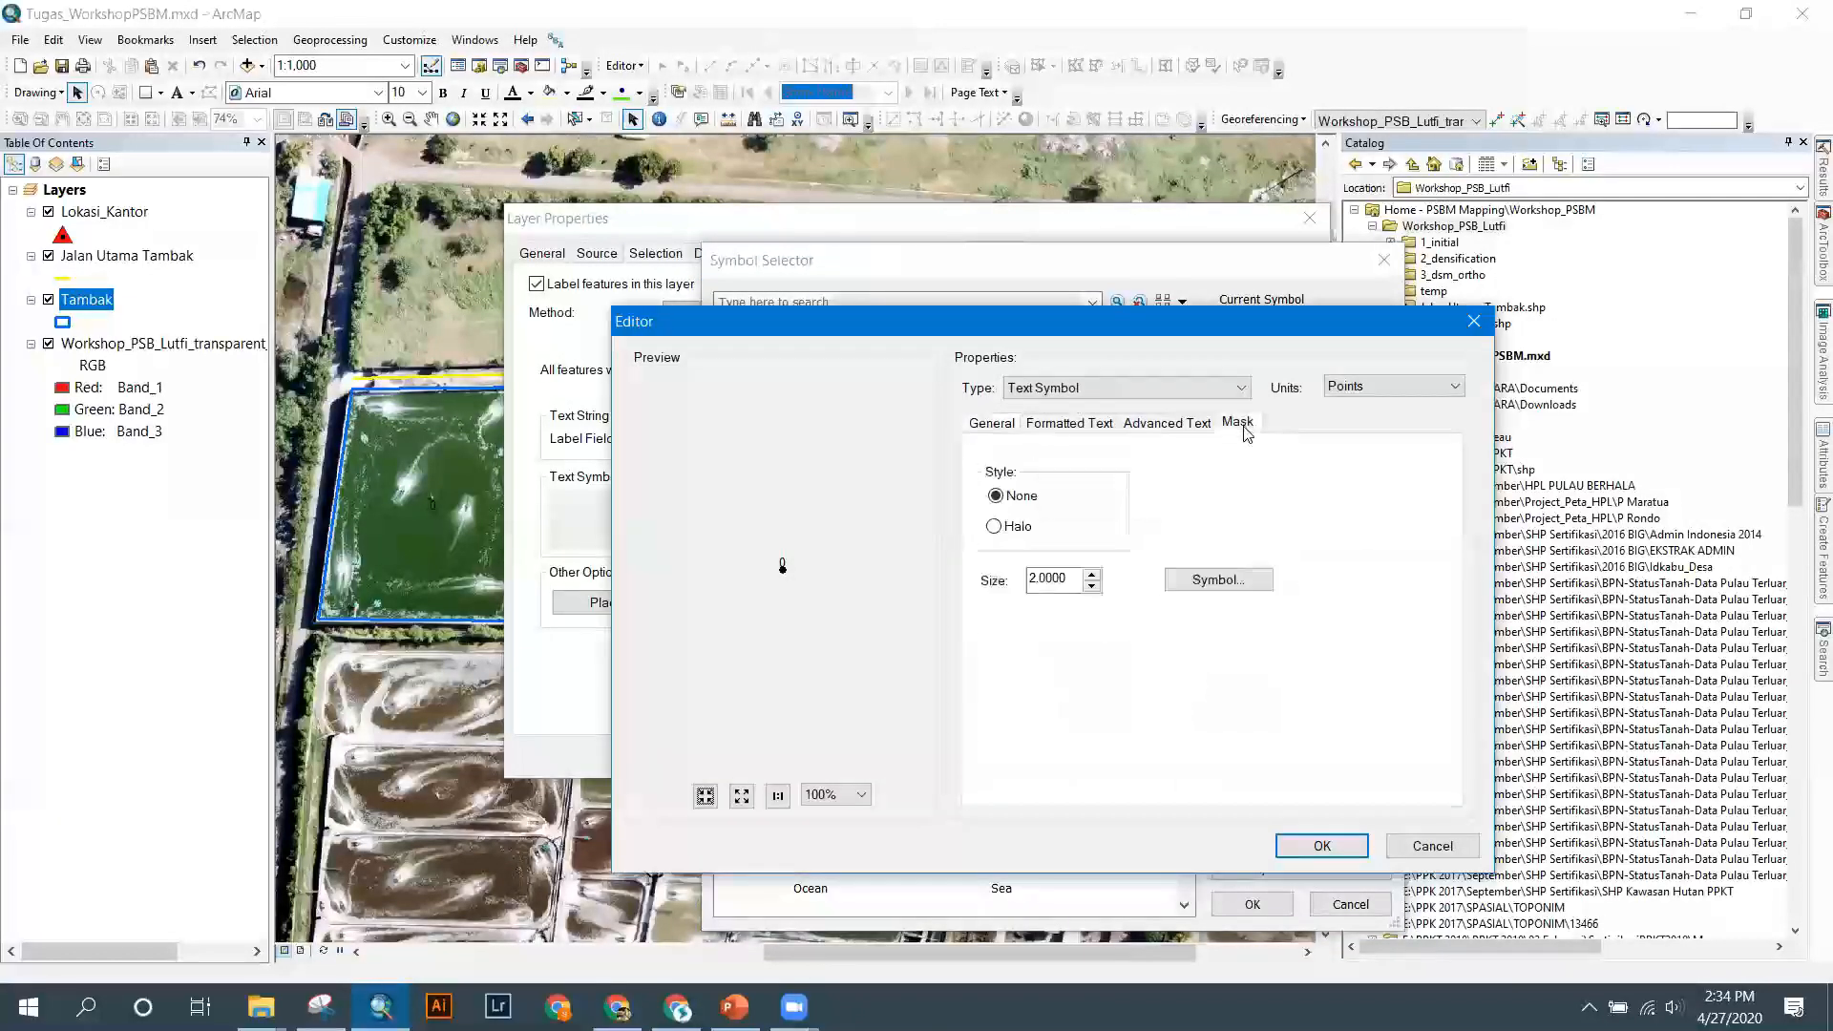
click(1011, 531)
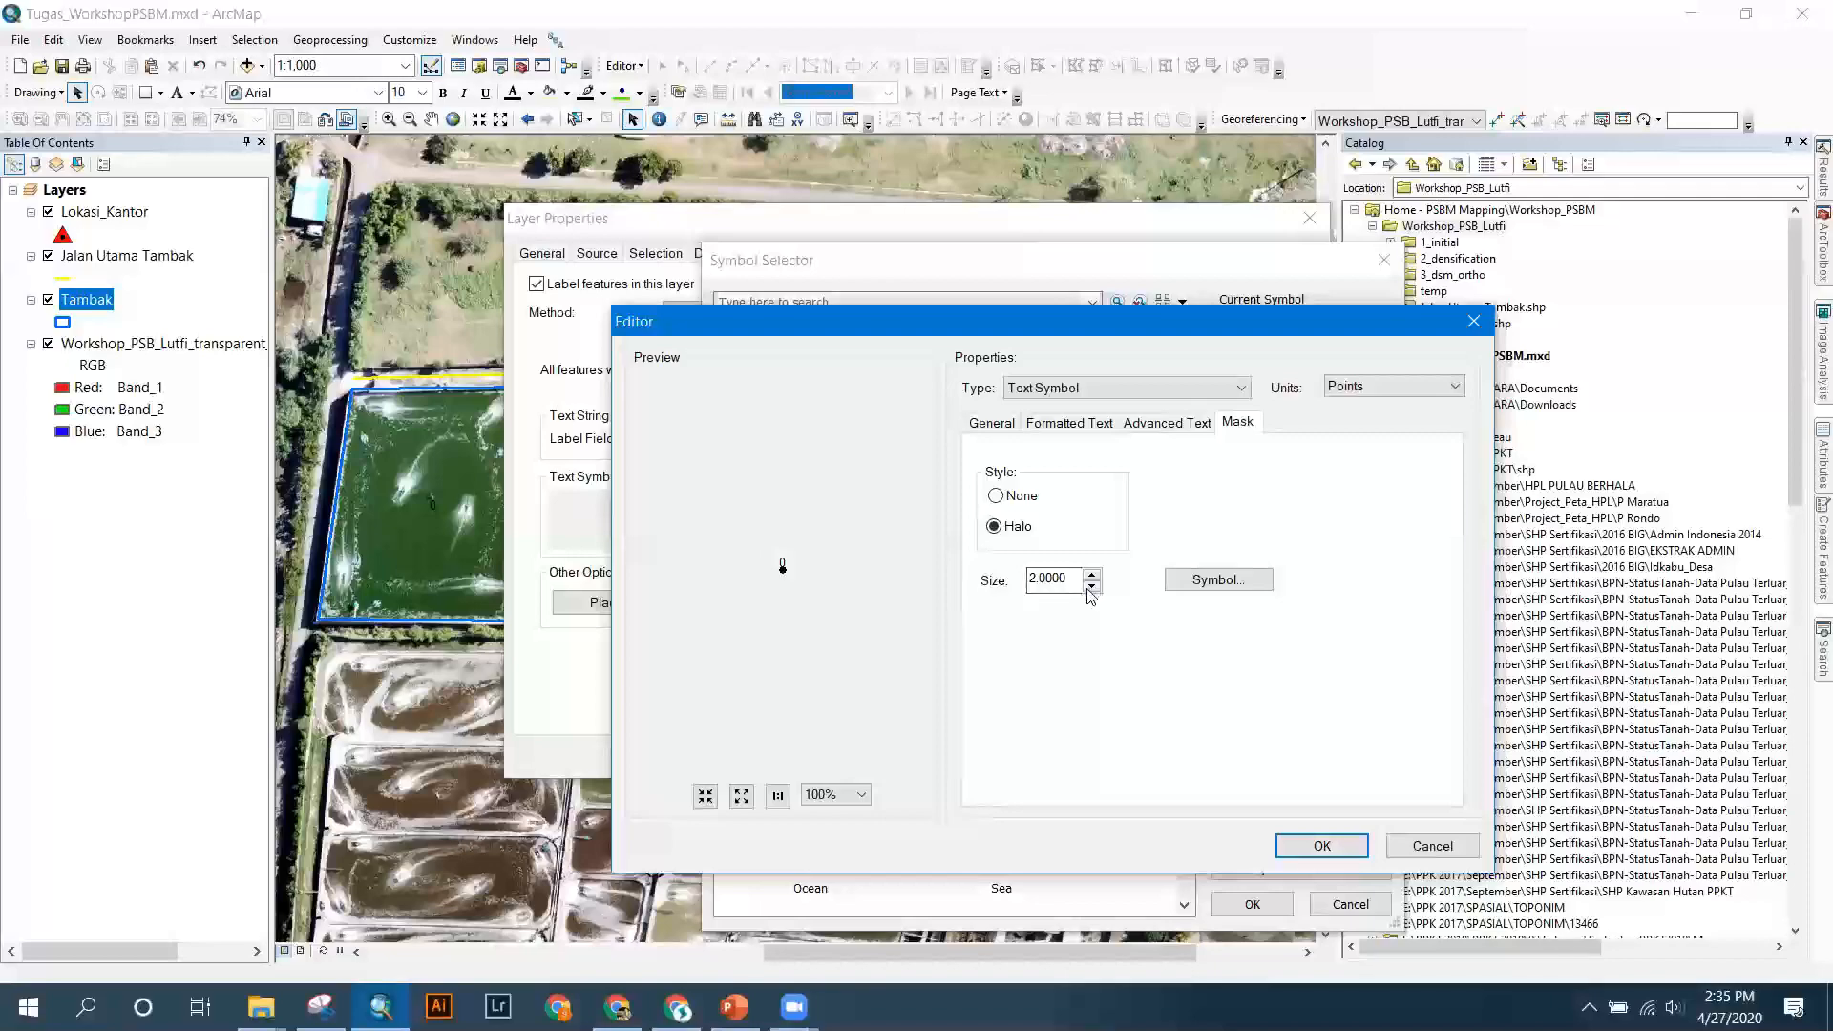
Confirm the halo mask of size 2 for the Tambak label symbol and apply it to the layer's labels.
click(1348, 846)
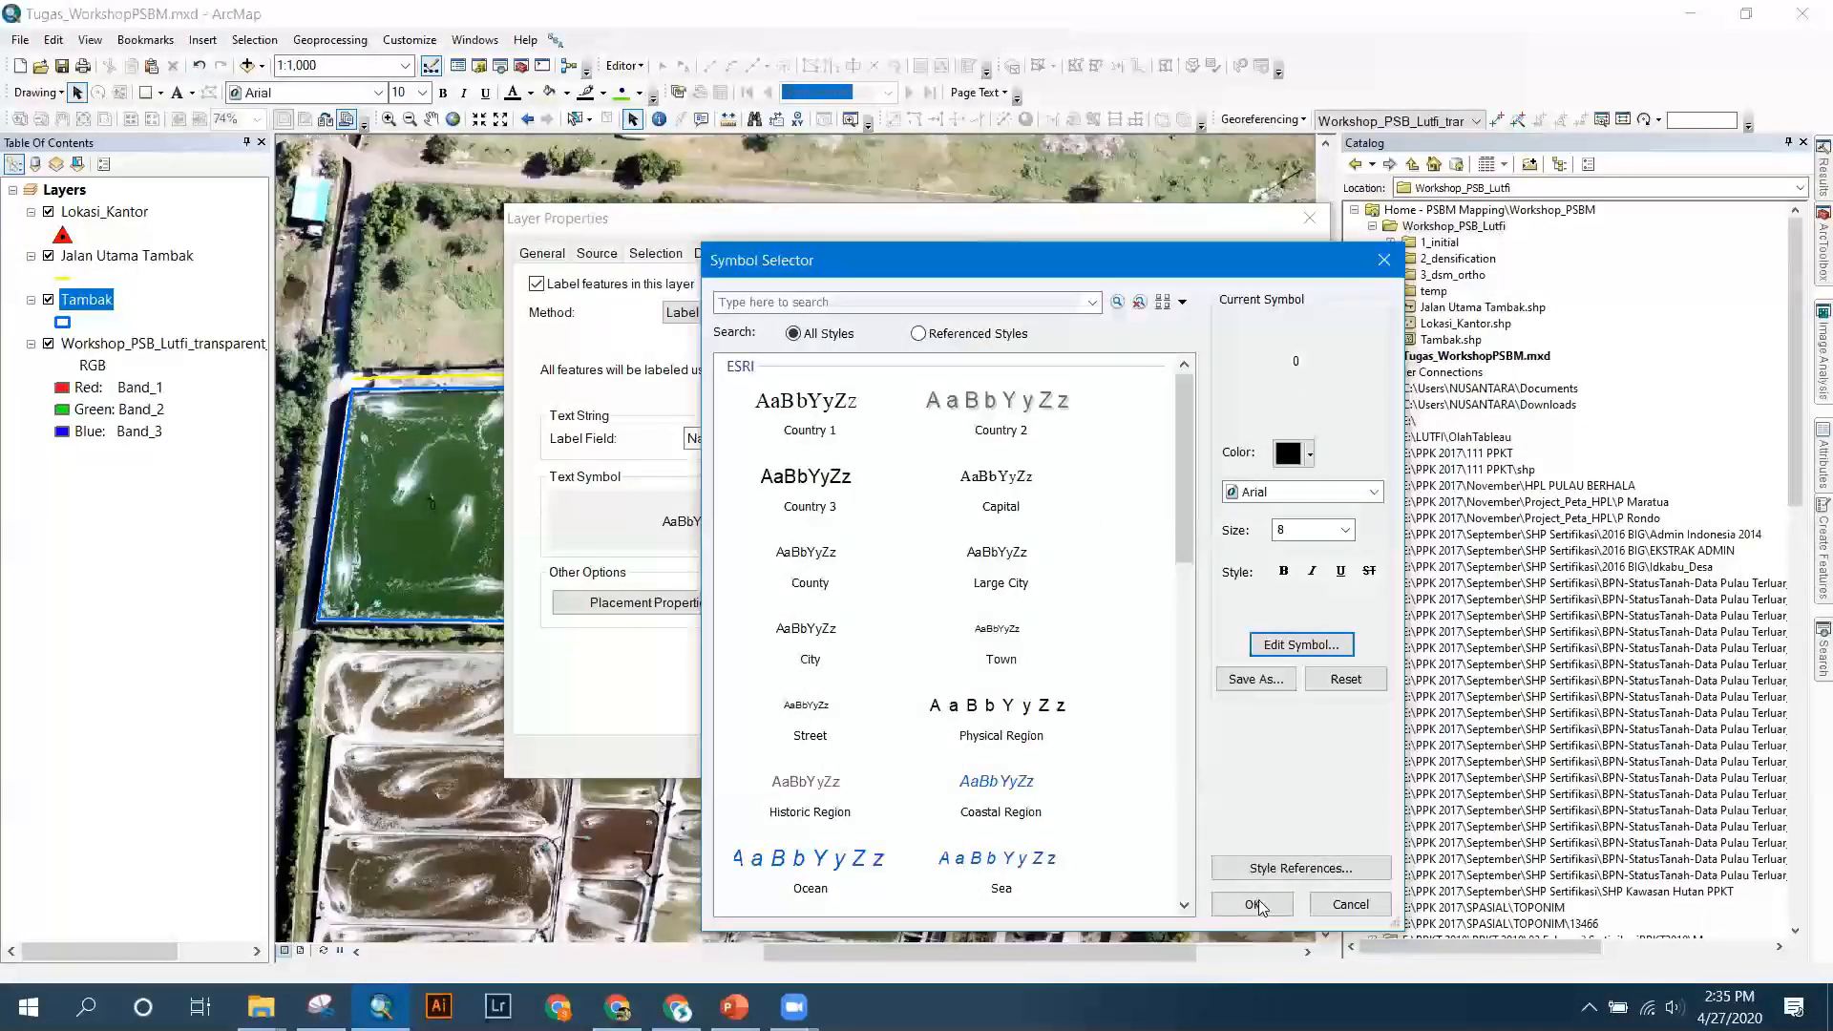
key(Return)
click(1257, 759)
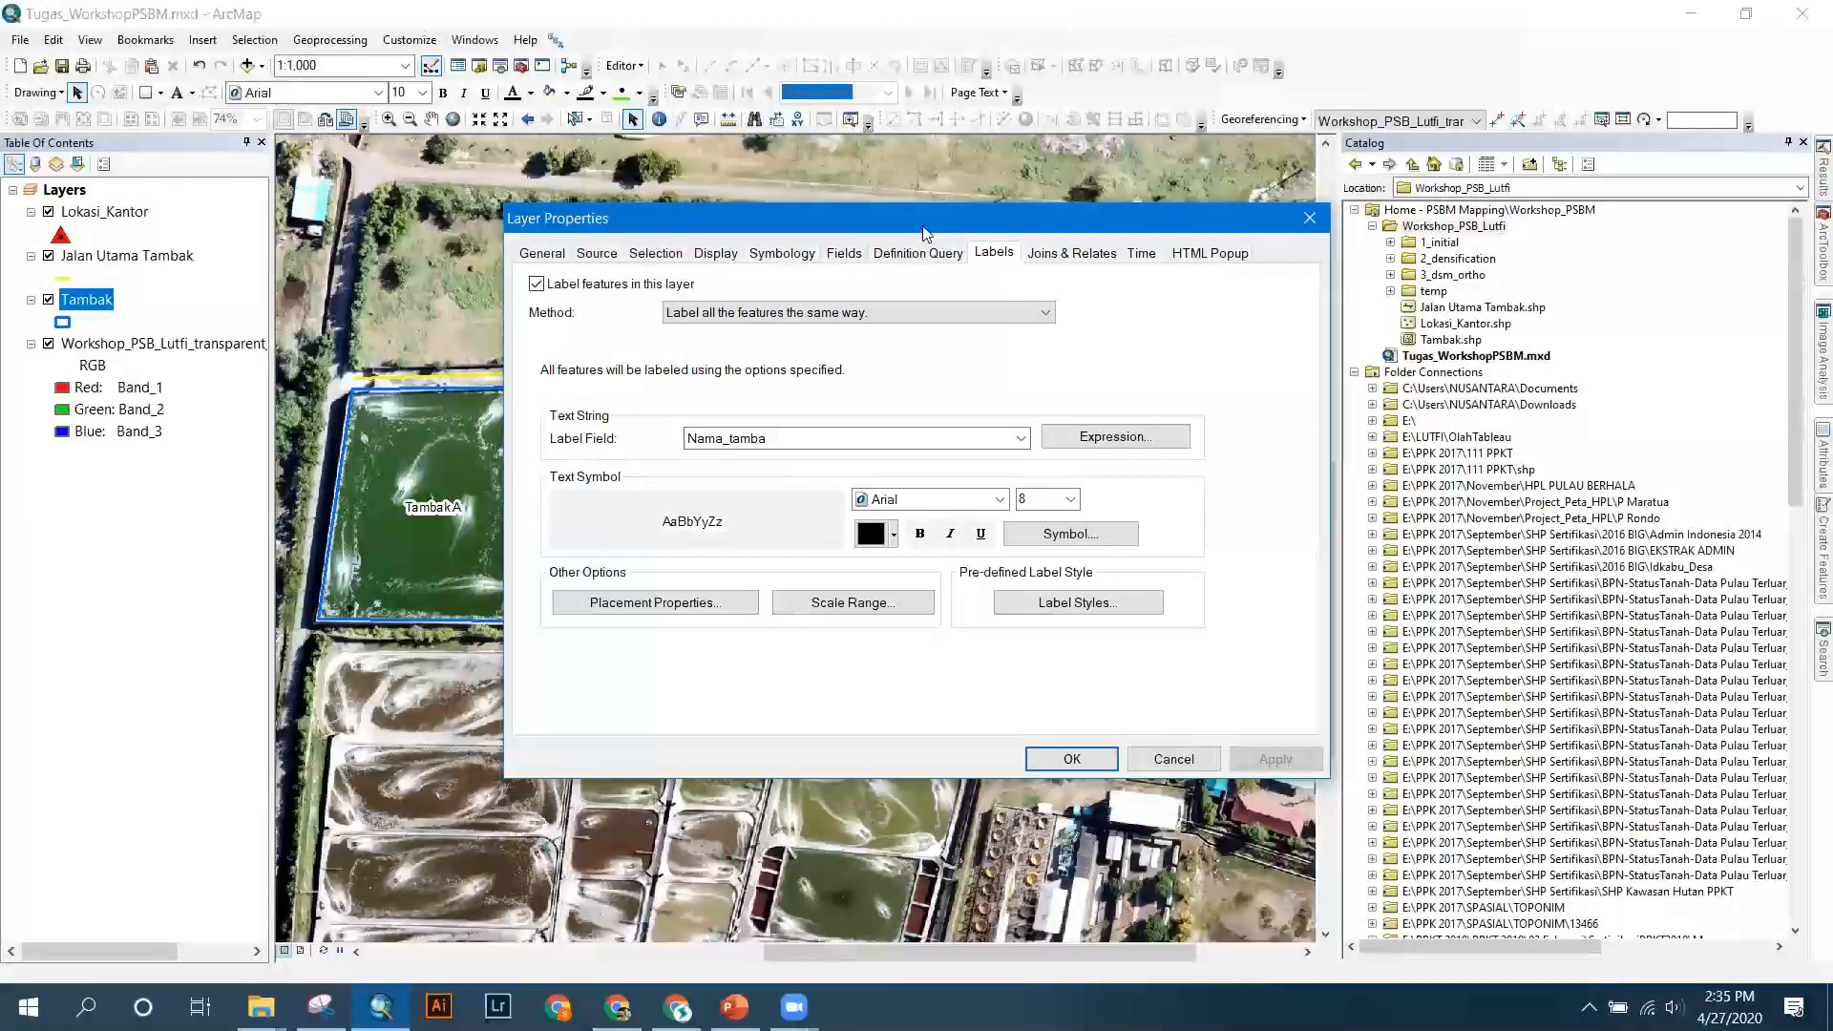
drag(926, 232, 1575, 403)
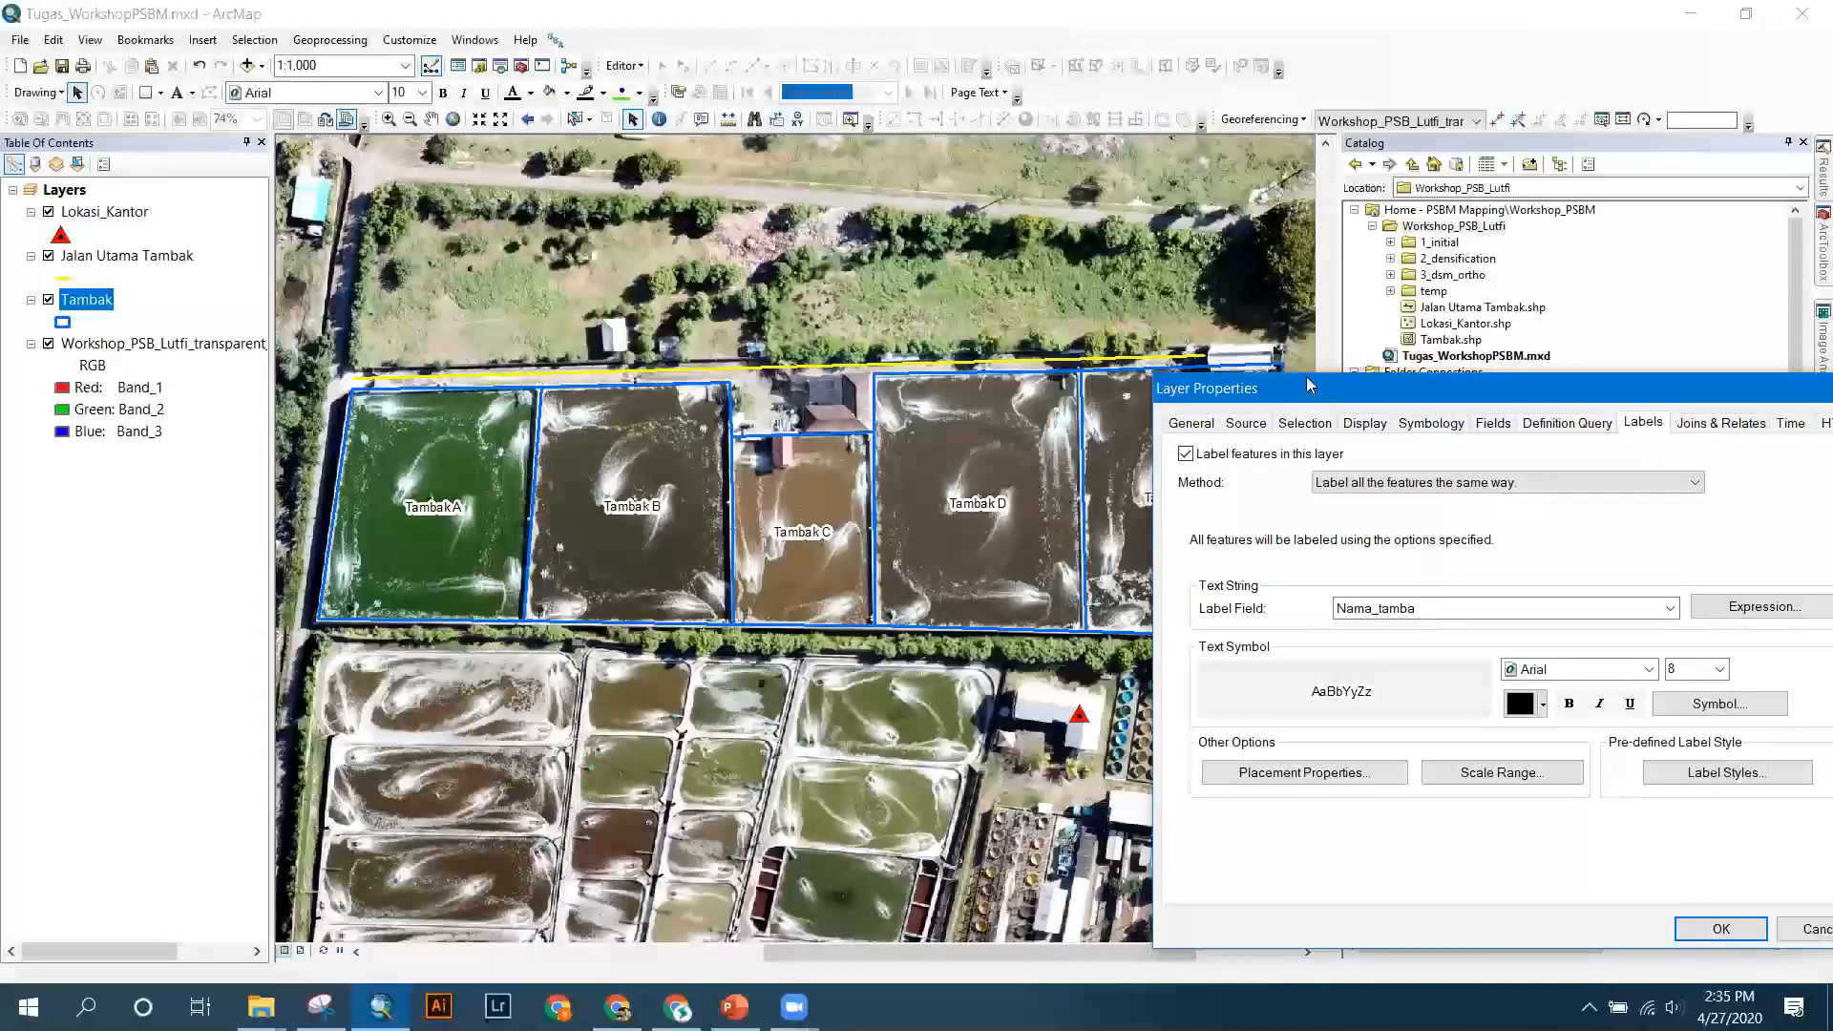
drag(1310, 385, 421, 210)
click(830, 764)
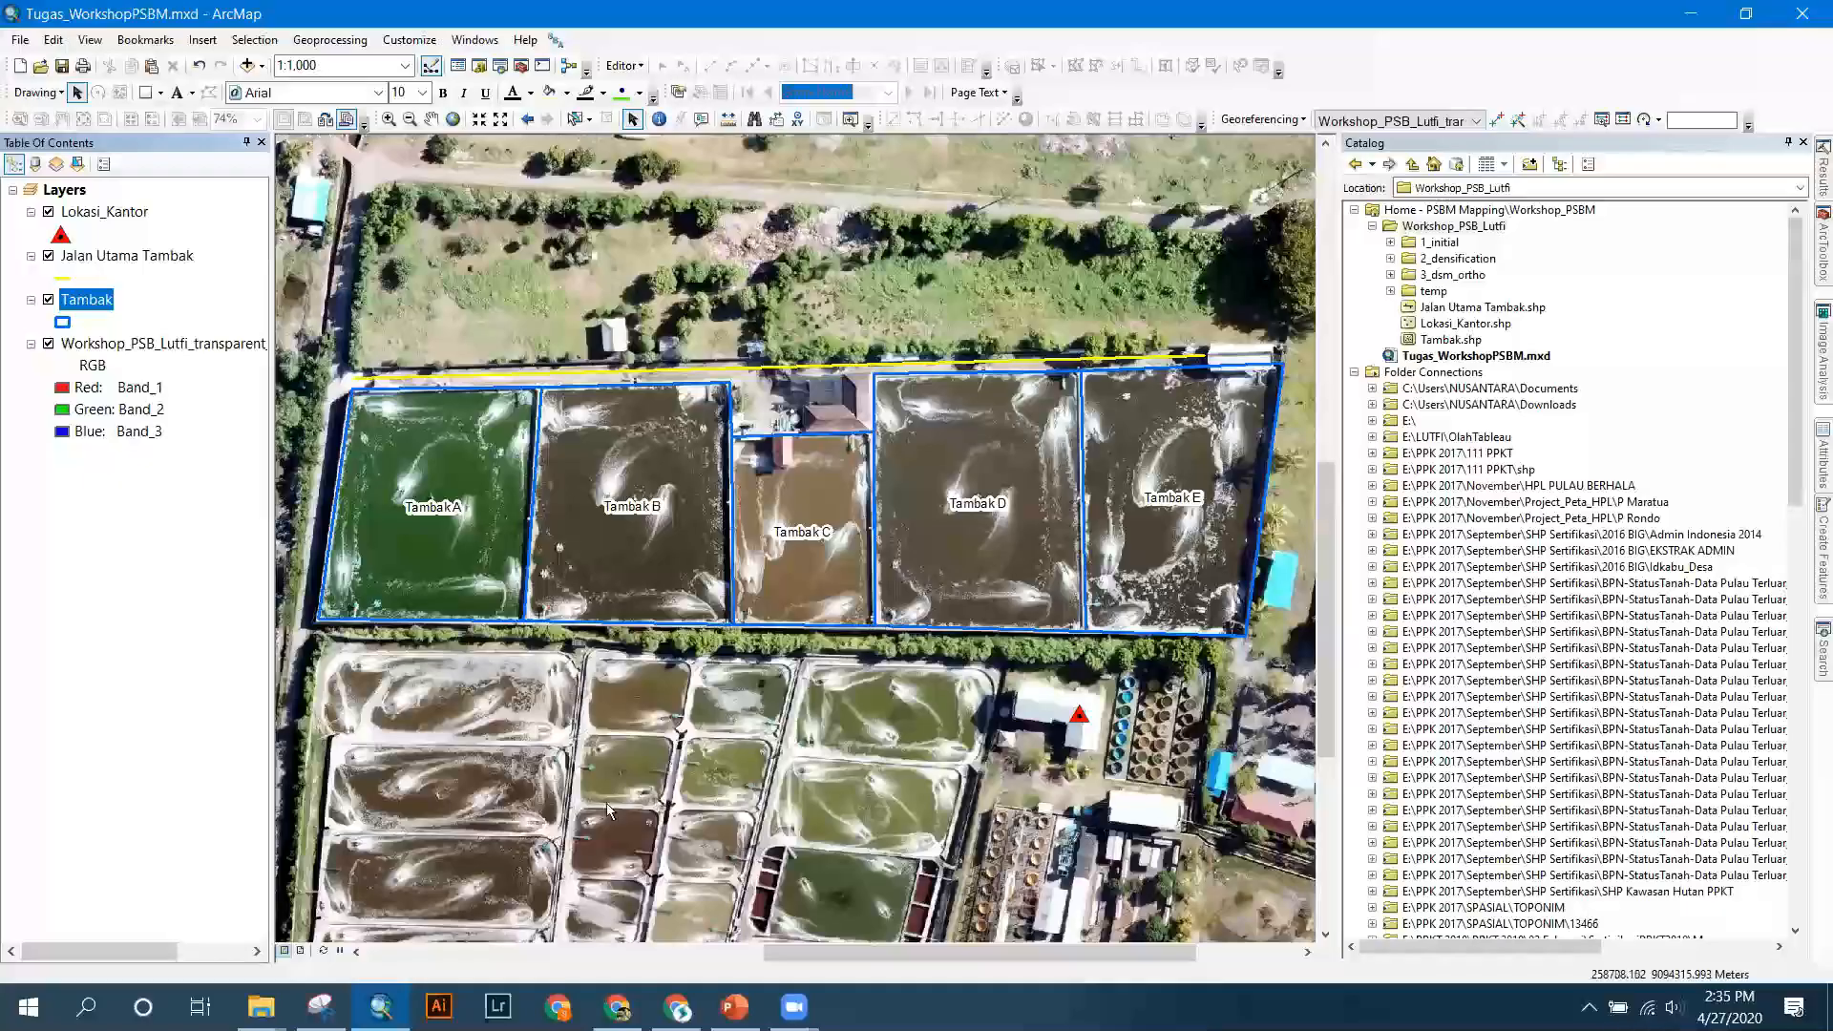
Switch to layout view and set the map scale to 1:1,500.
scroll(731, 478, down, 3)
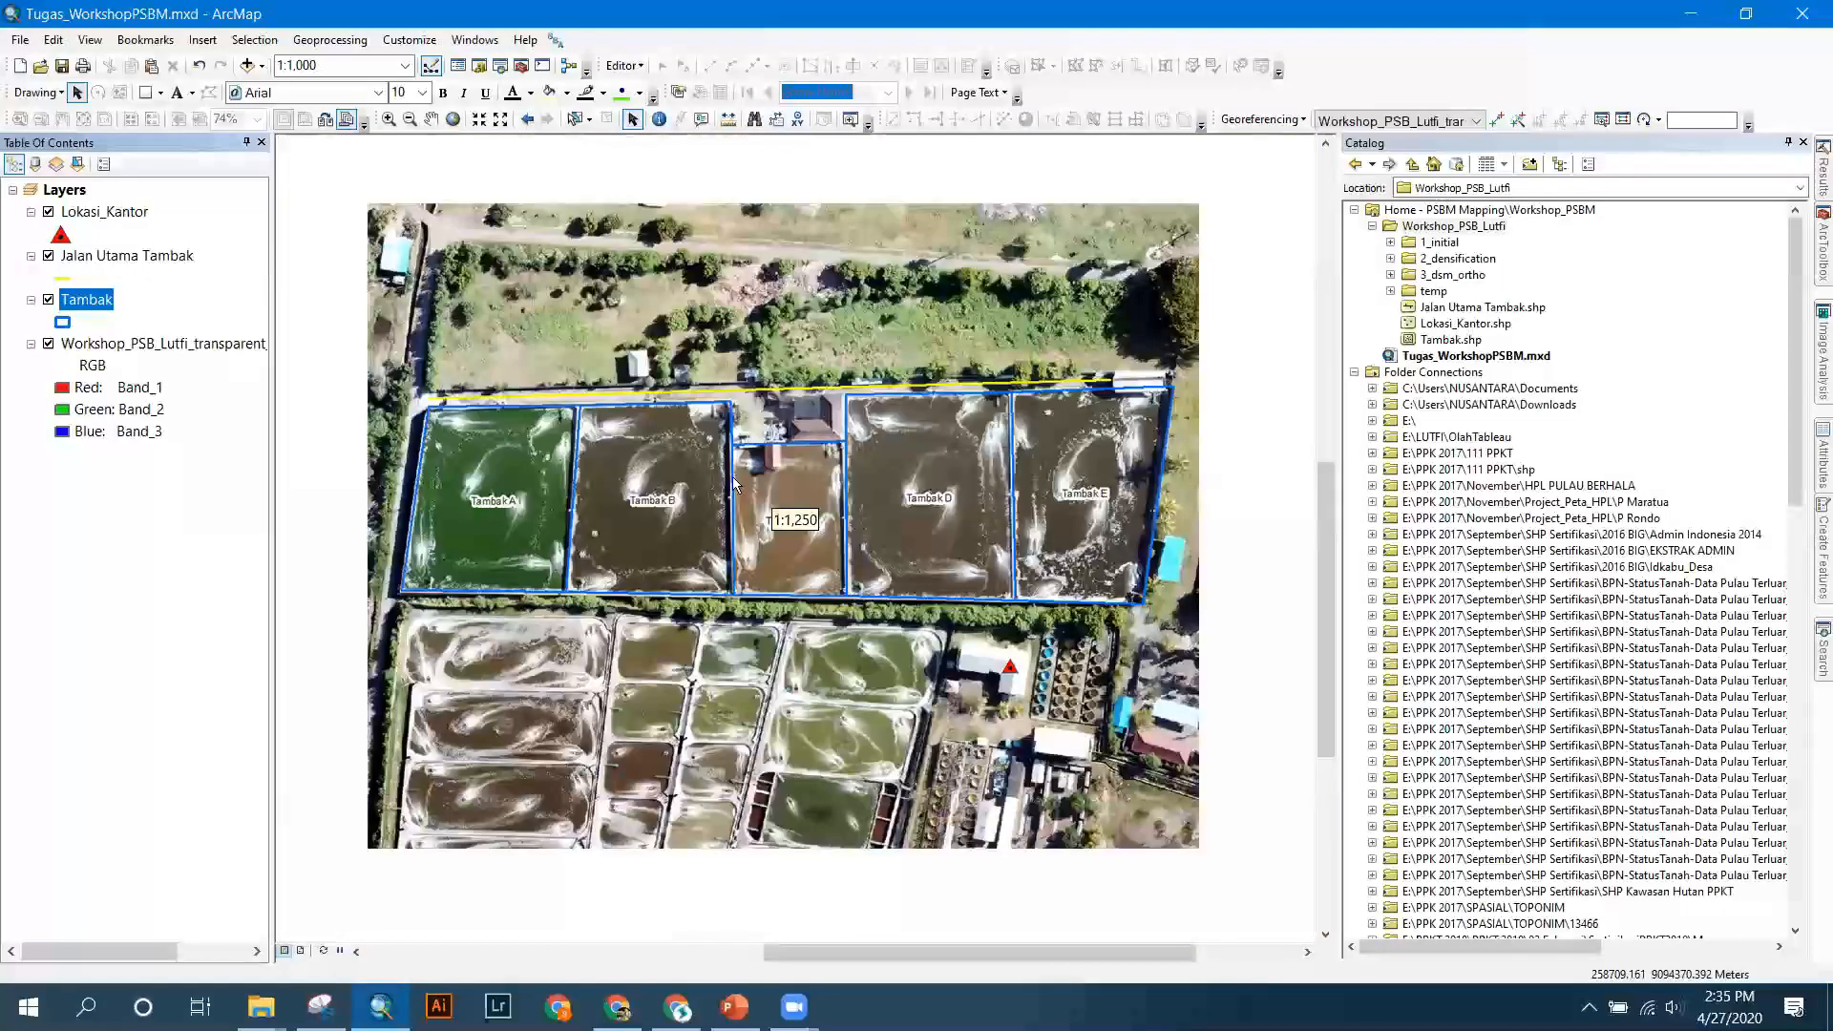
drag(1074, 951, 930, 930)
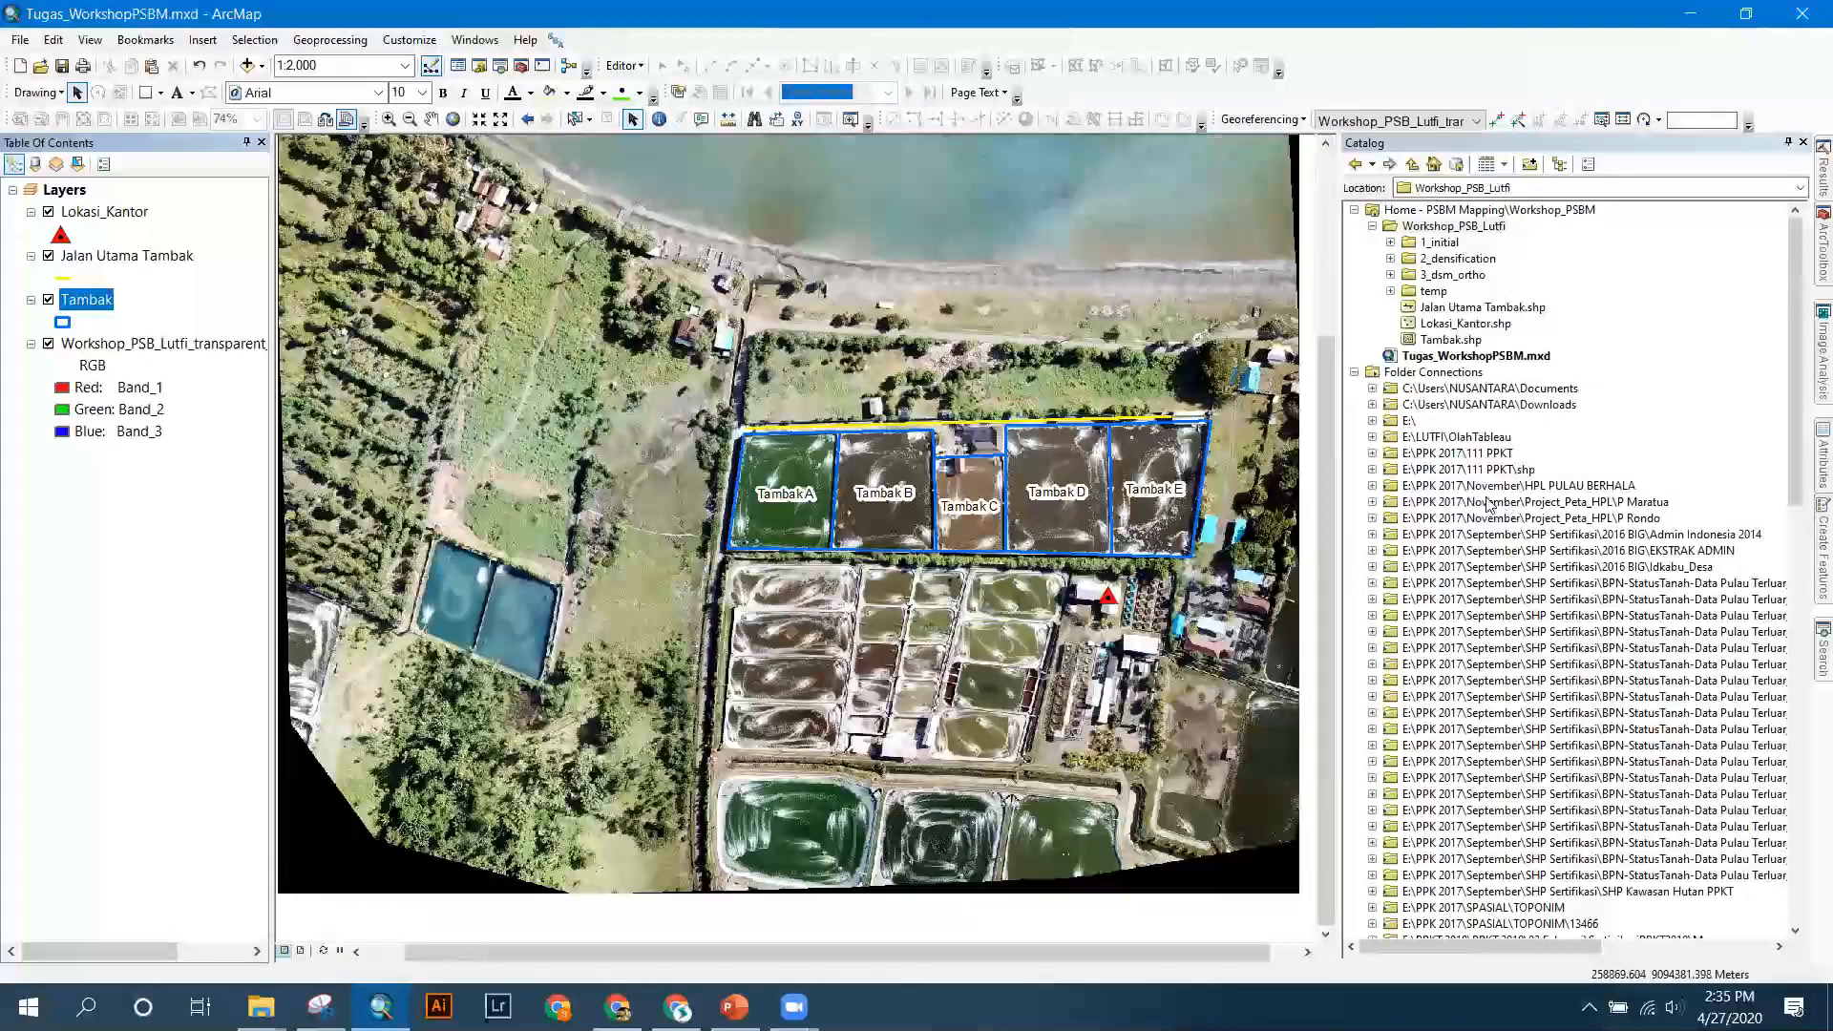
drag(1329, 475, 1329, 426)
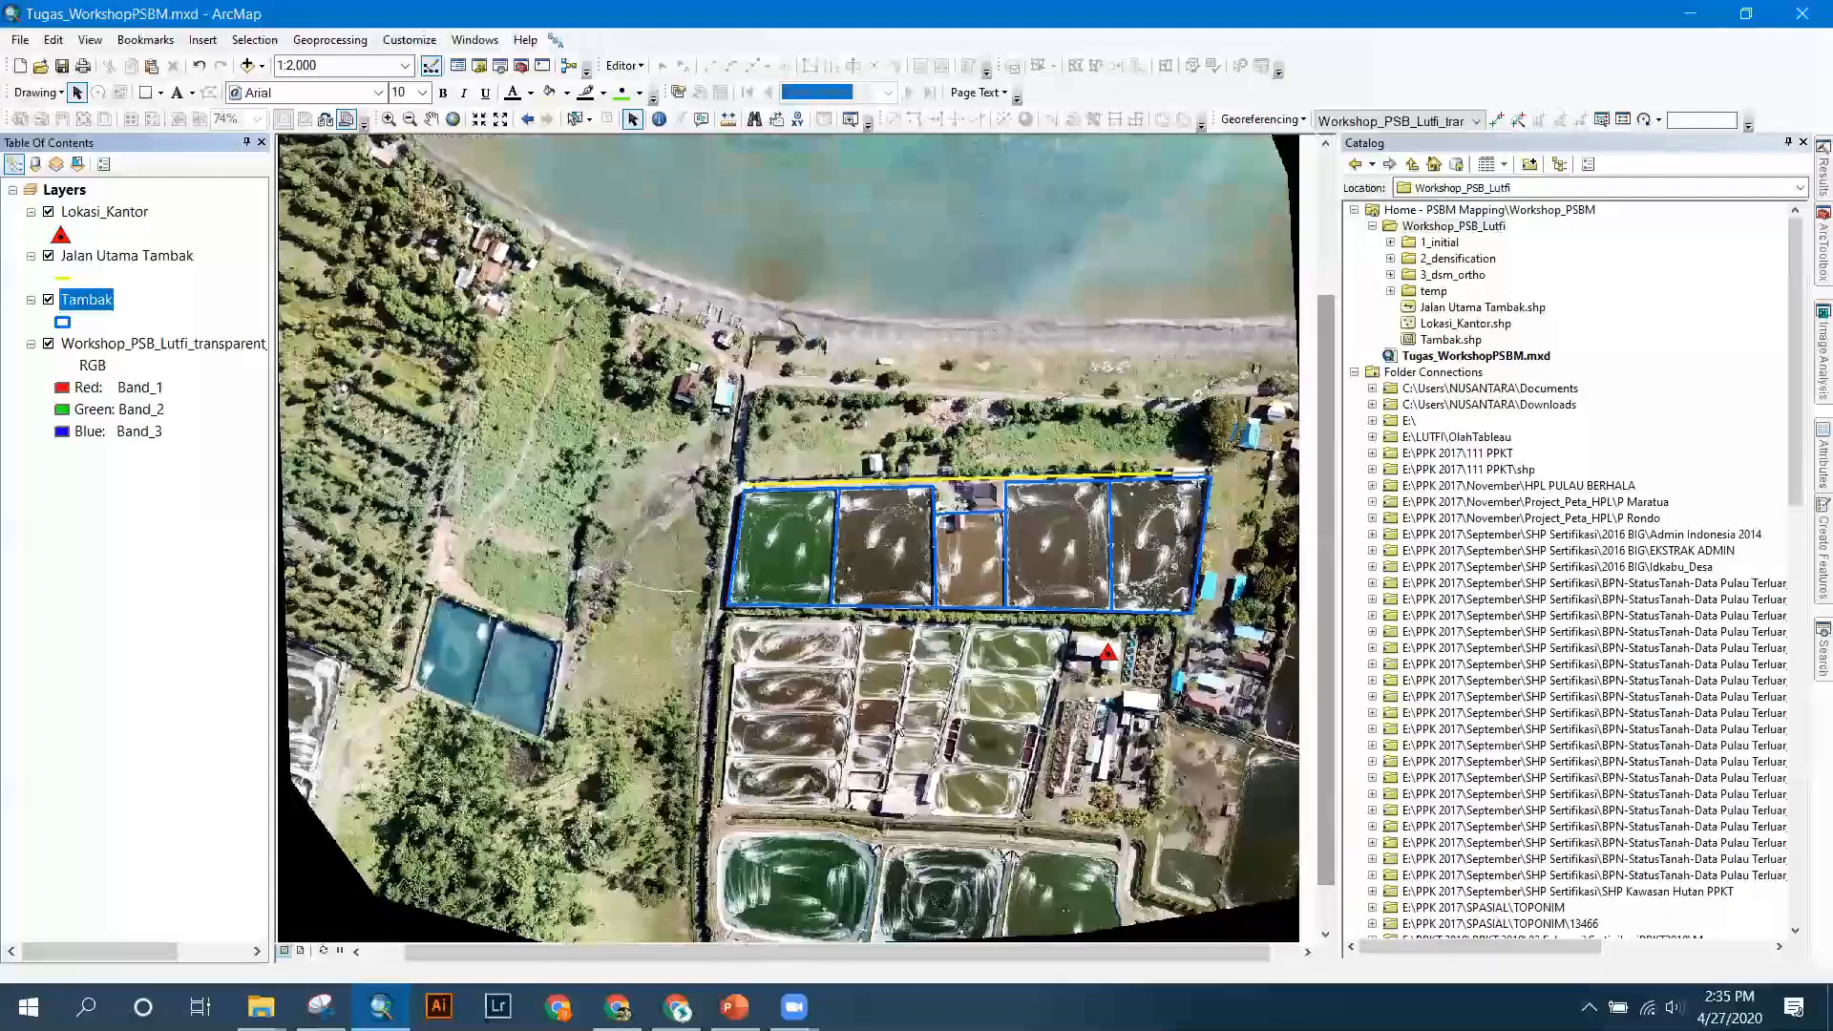
drag(789, 955, 811, 956)
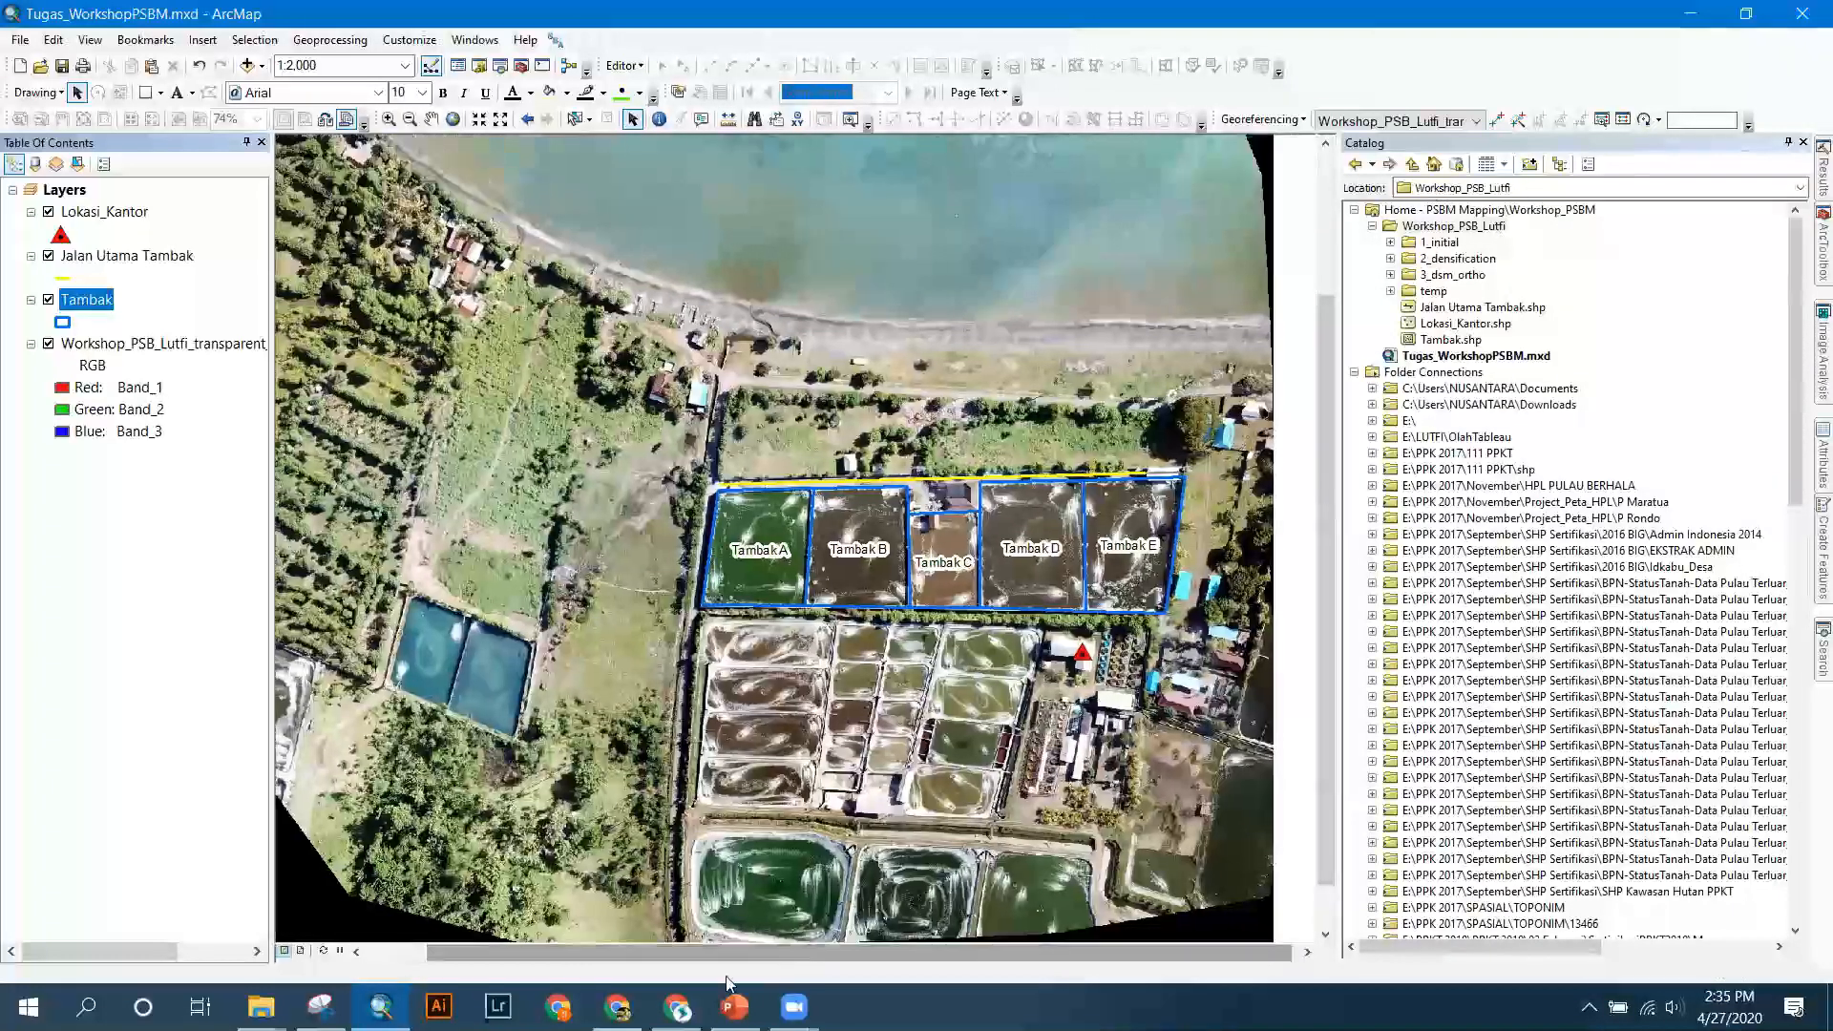
click(301, 951)
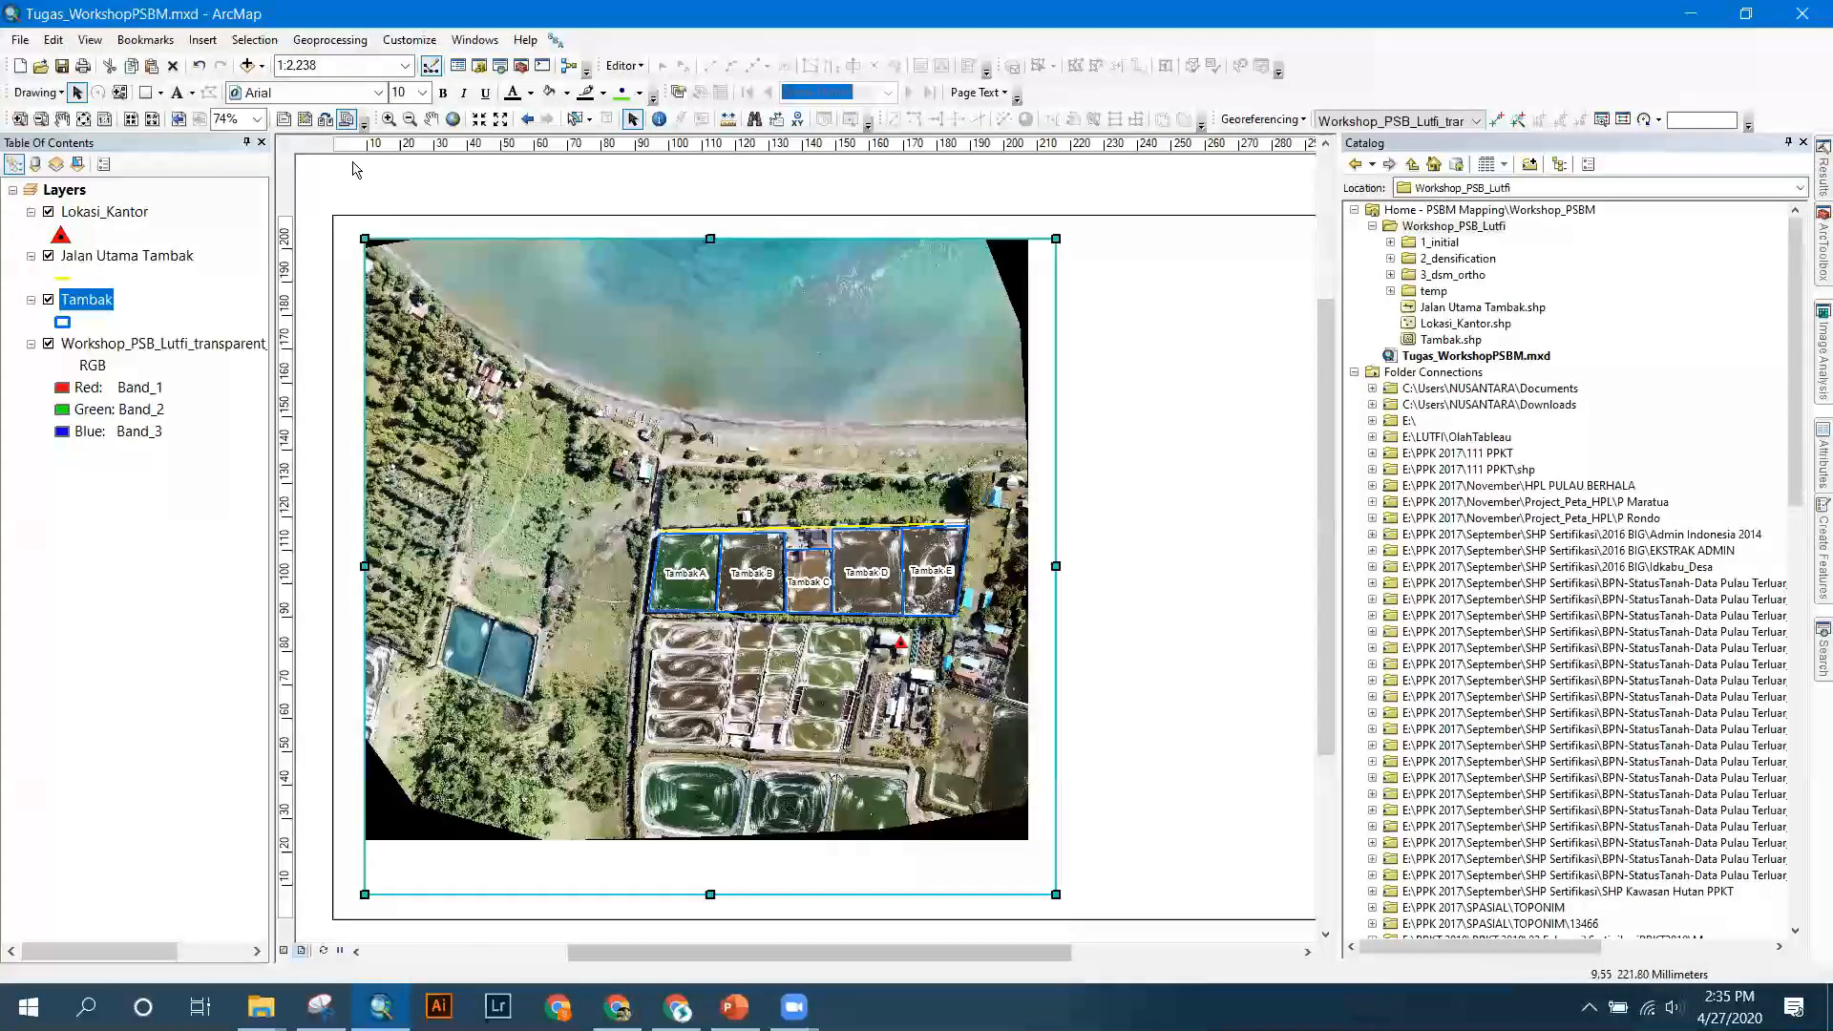
click(403, 67)
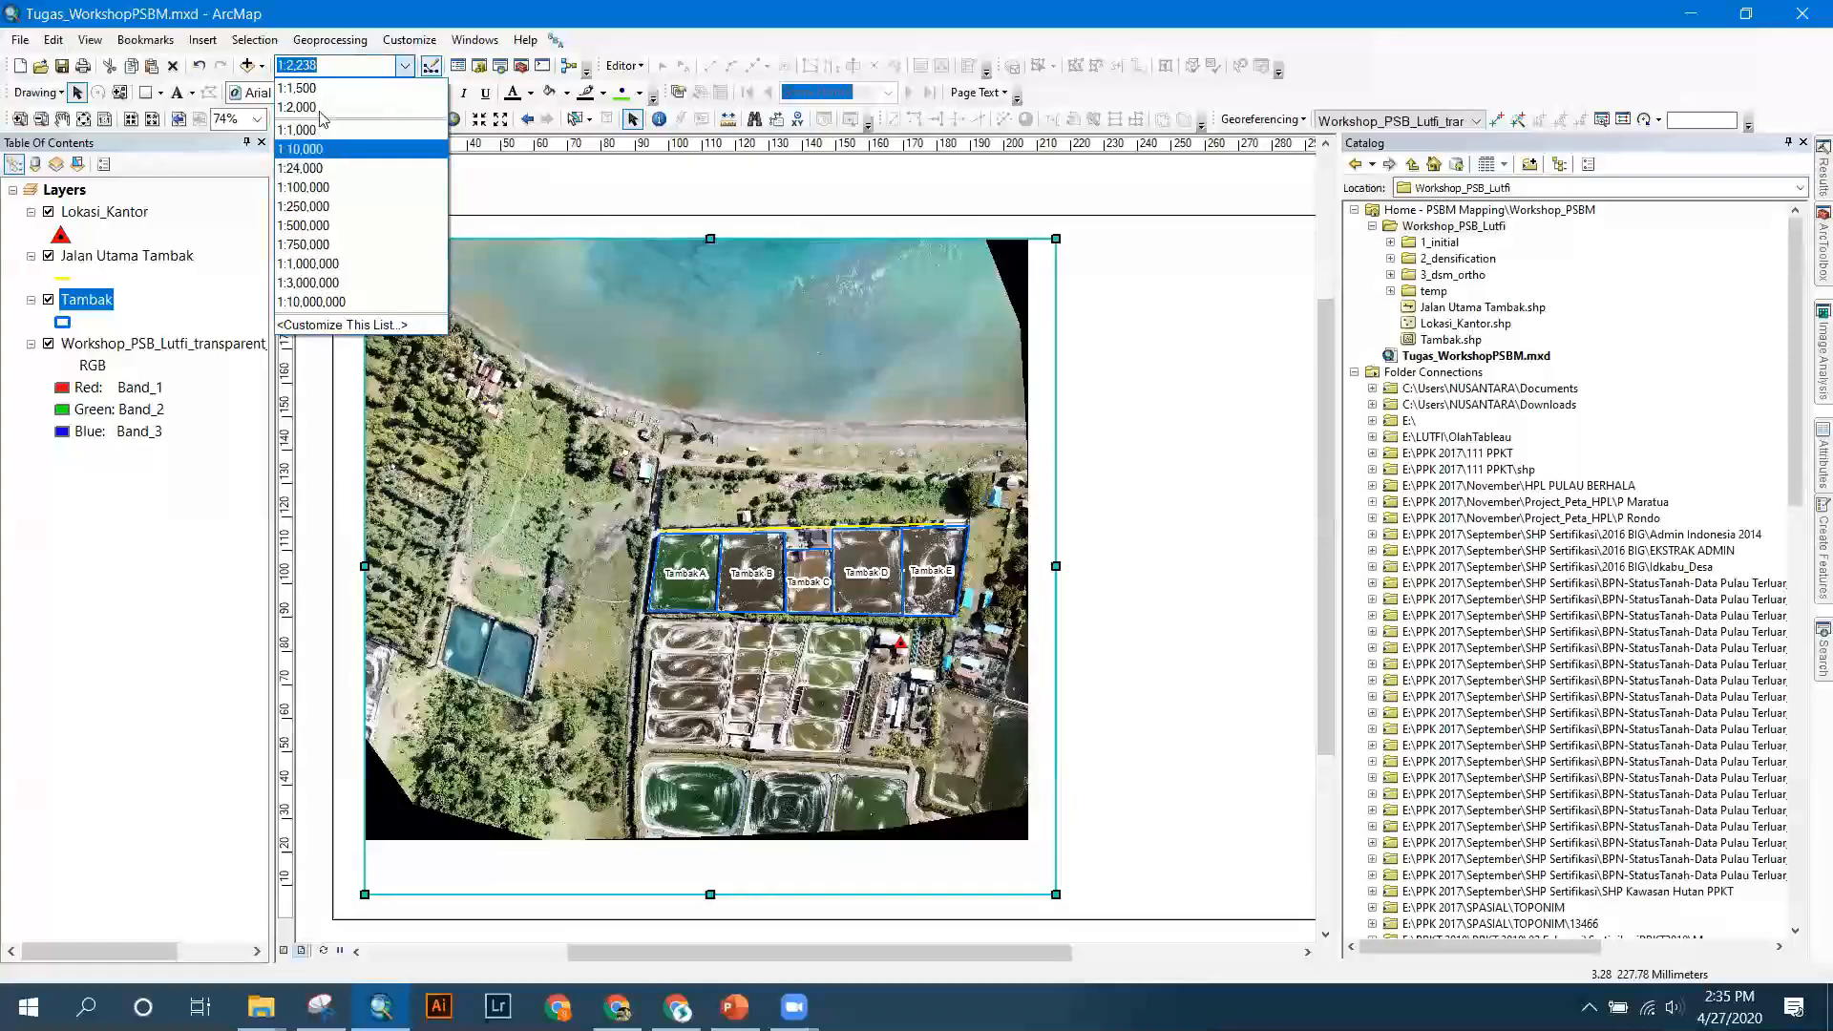
click(320, 107)
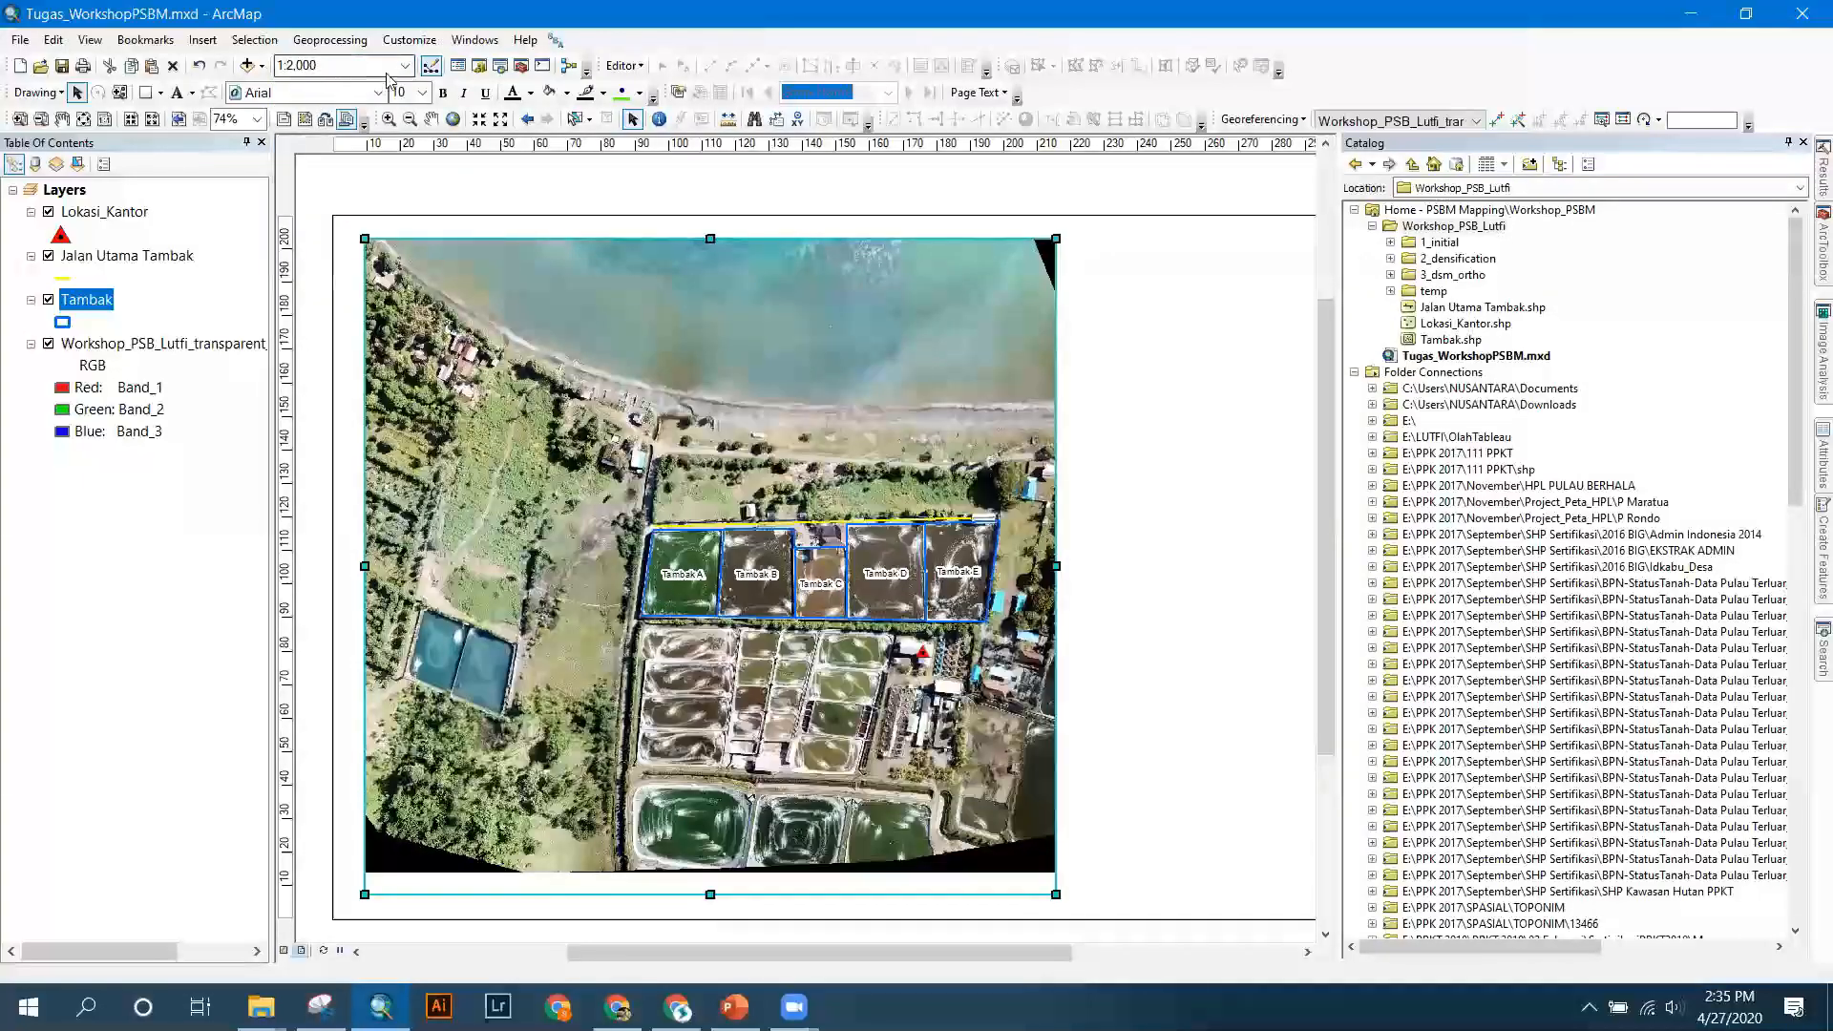
drag(319, 65, 290, 66)
text(1500)
key(Return)
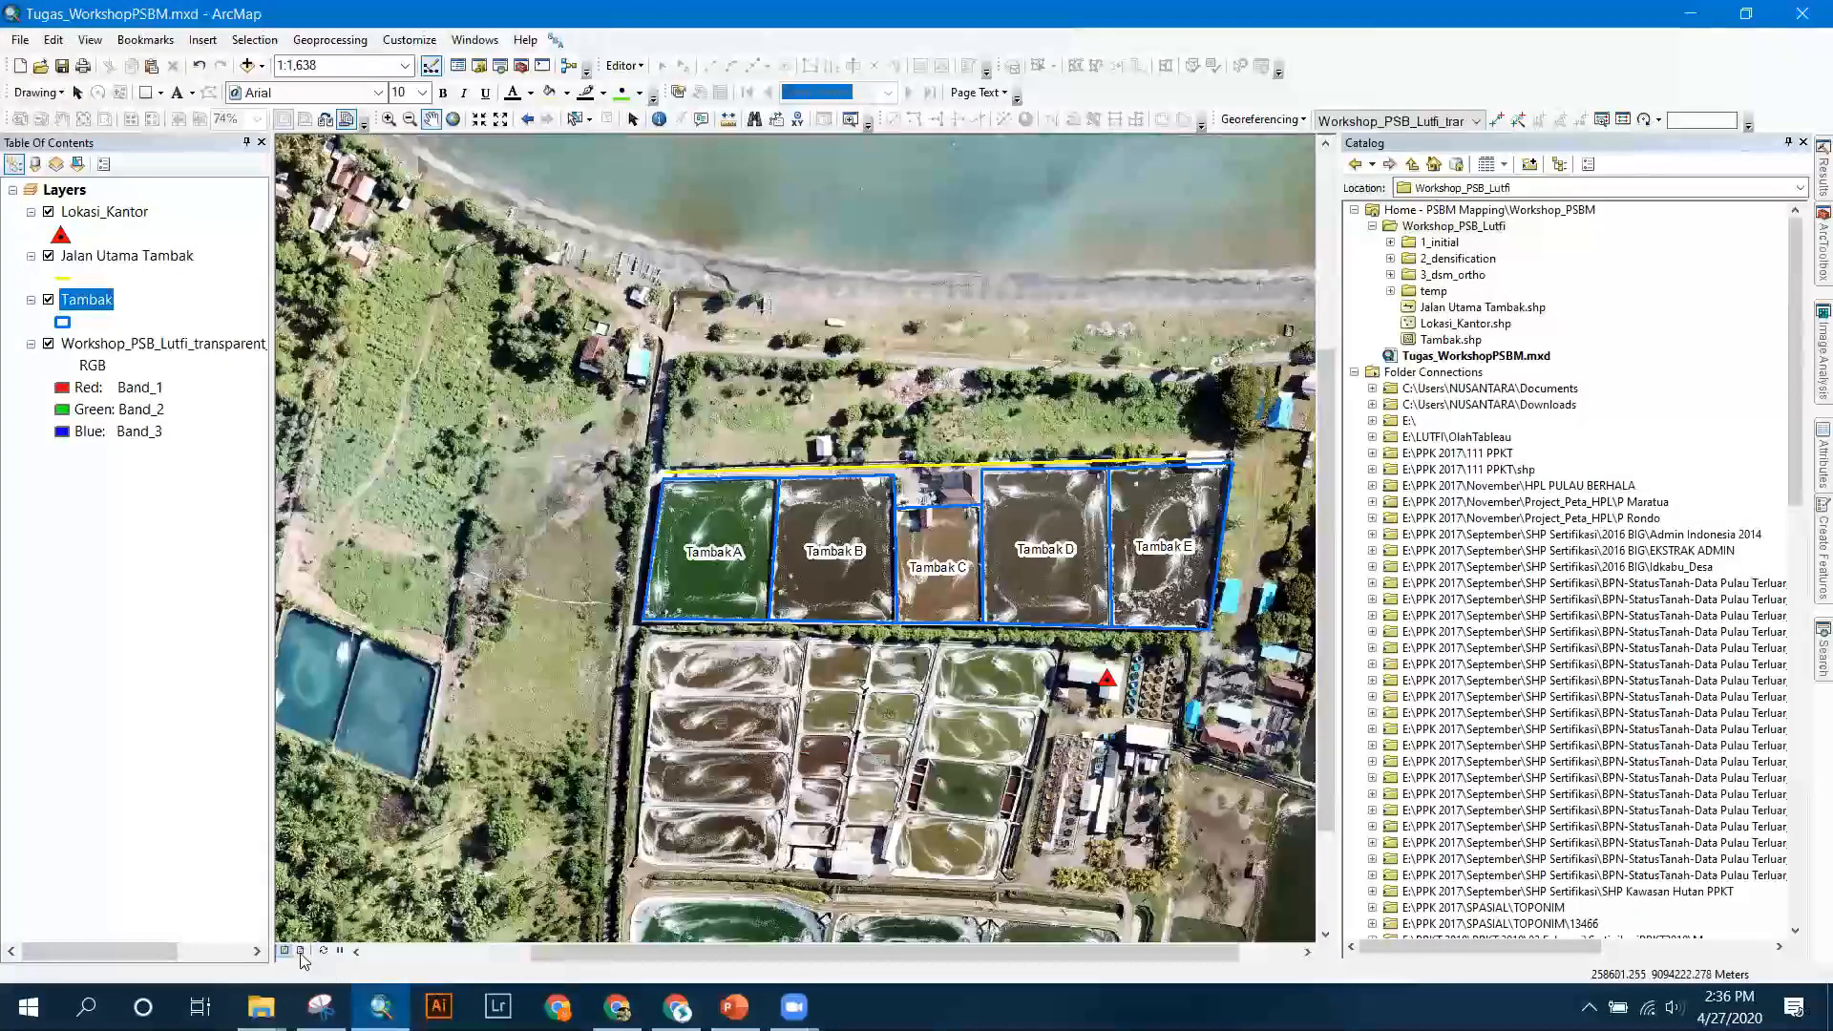
Pan the map in data view so ponds Tambak A to E fit inside the frame, and return to layout view.
click(301, 951)
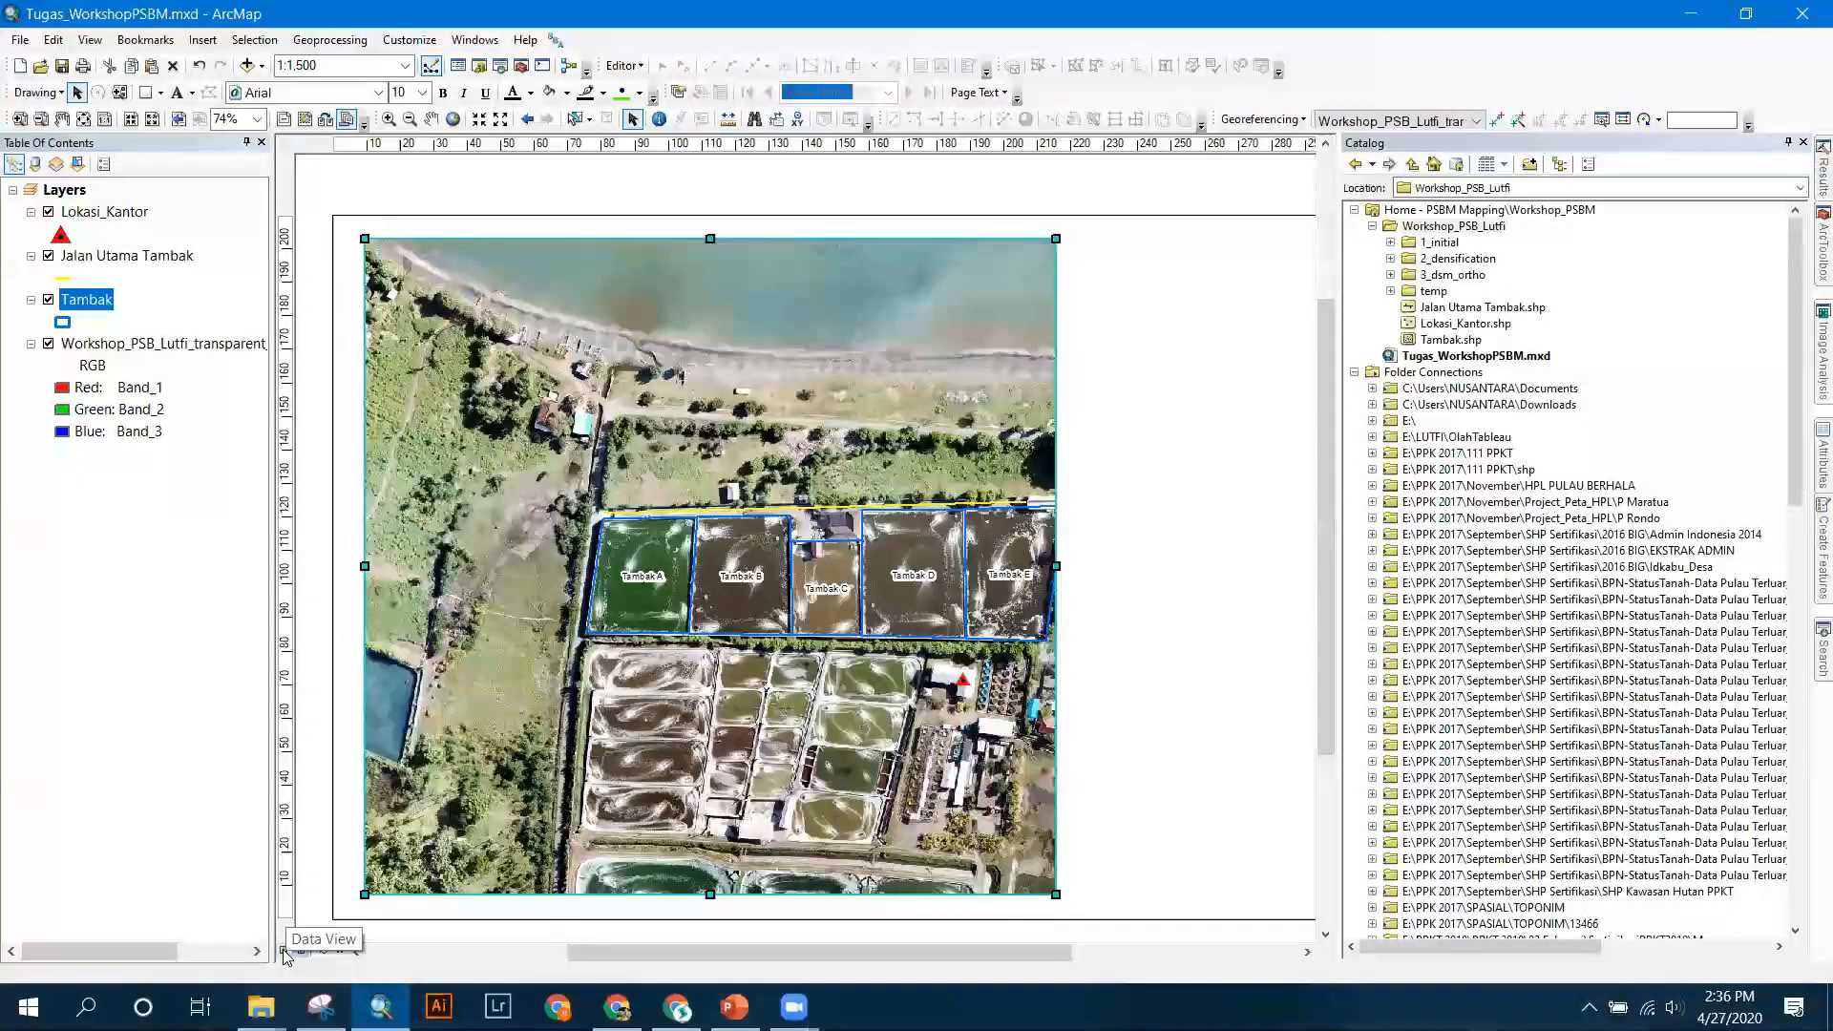
click(287, 951)
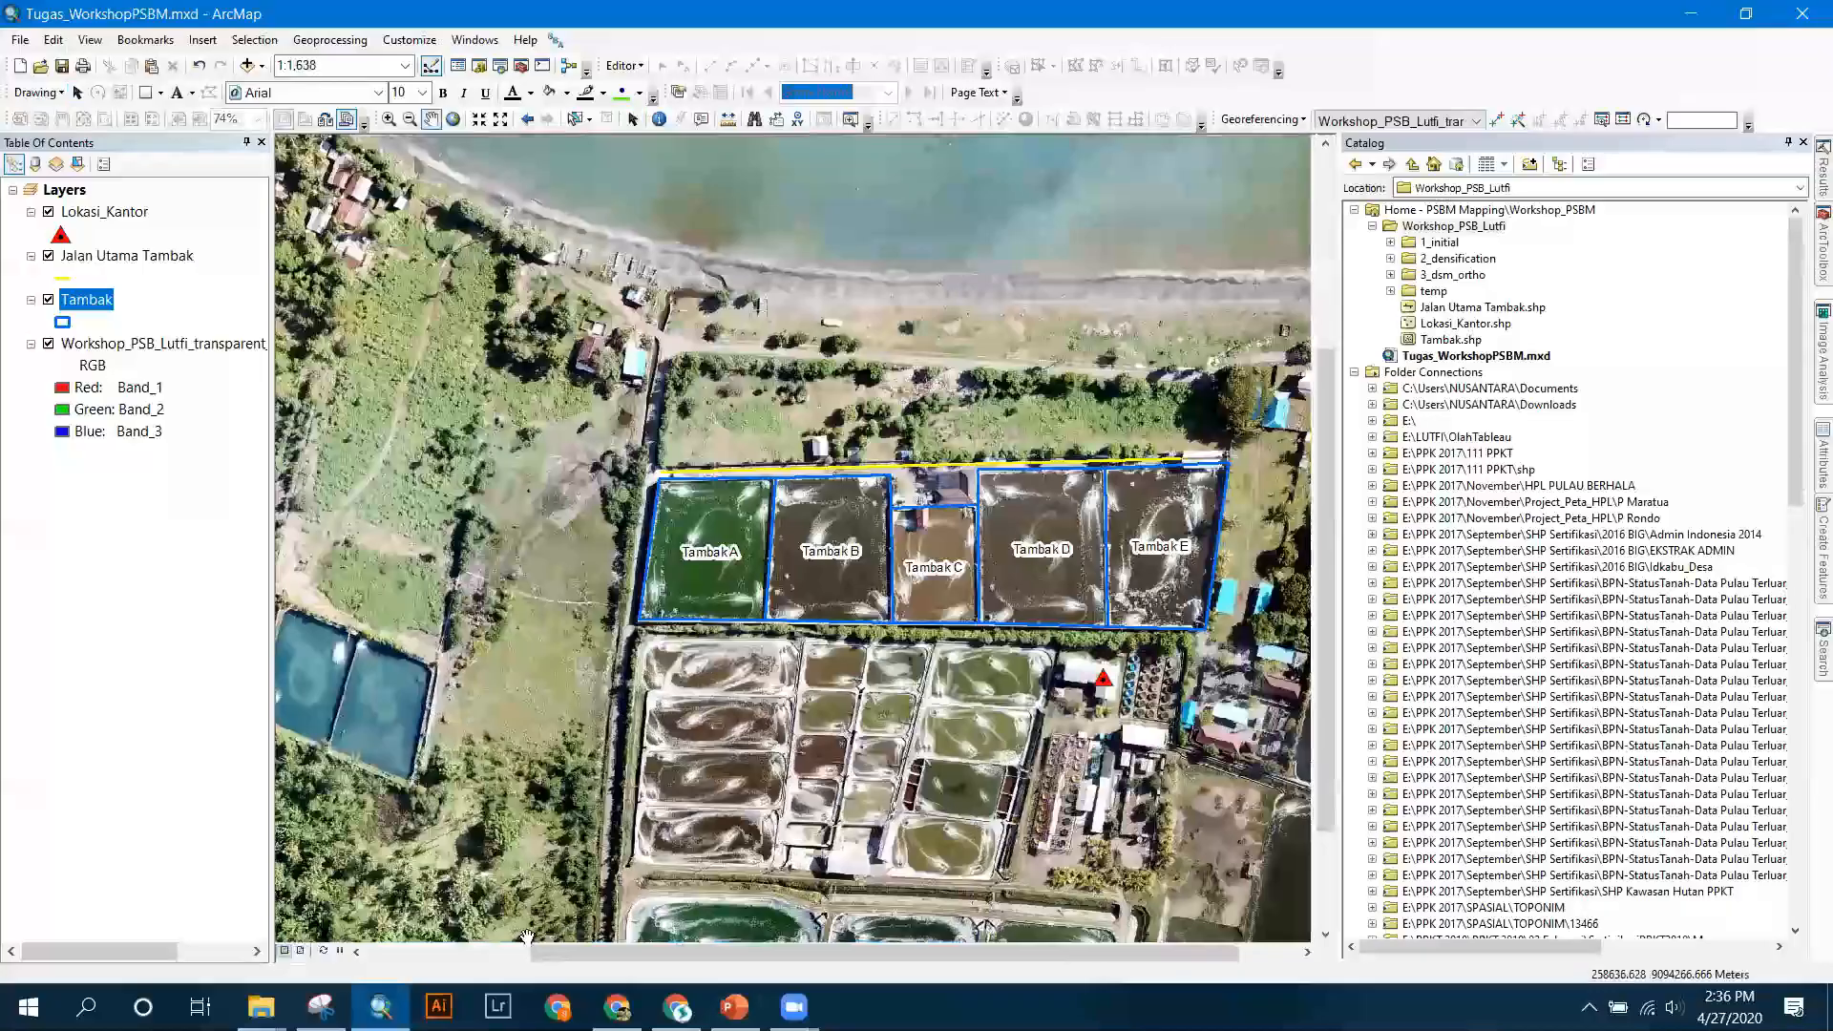
key(Right)
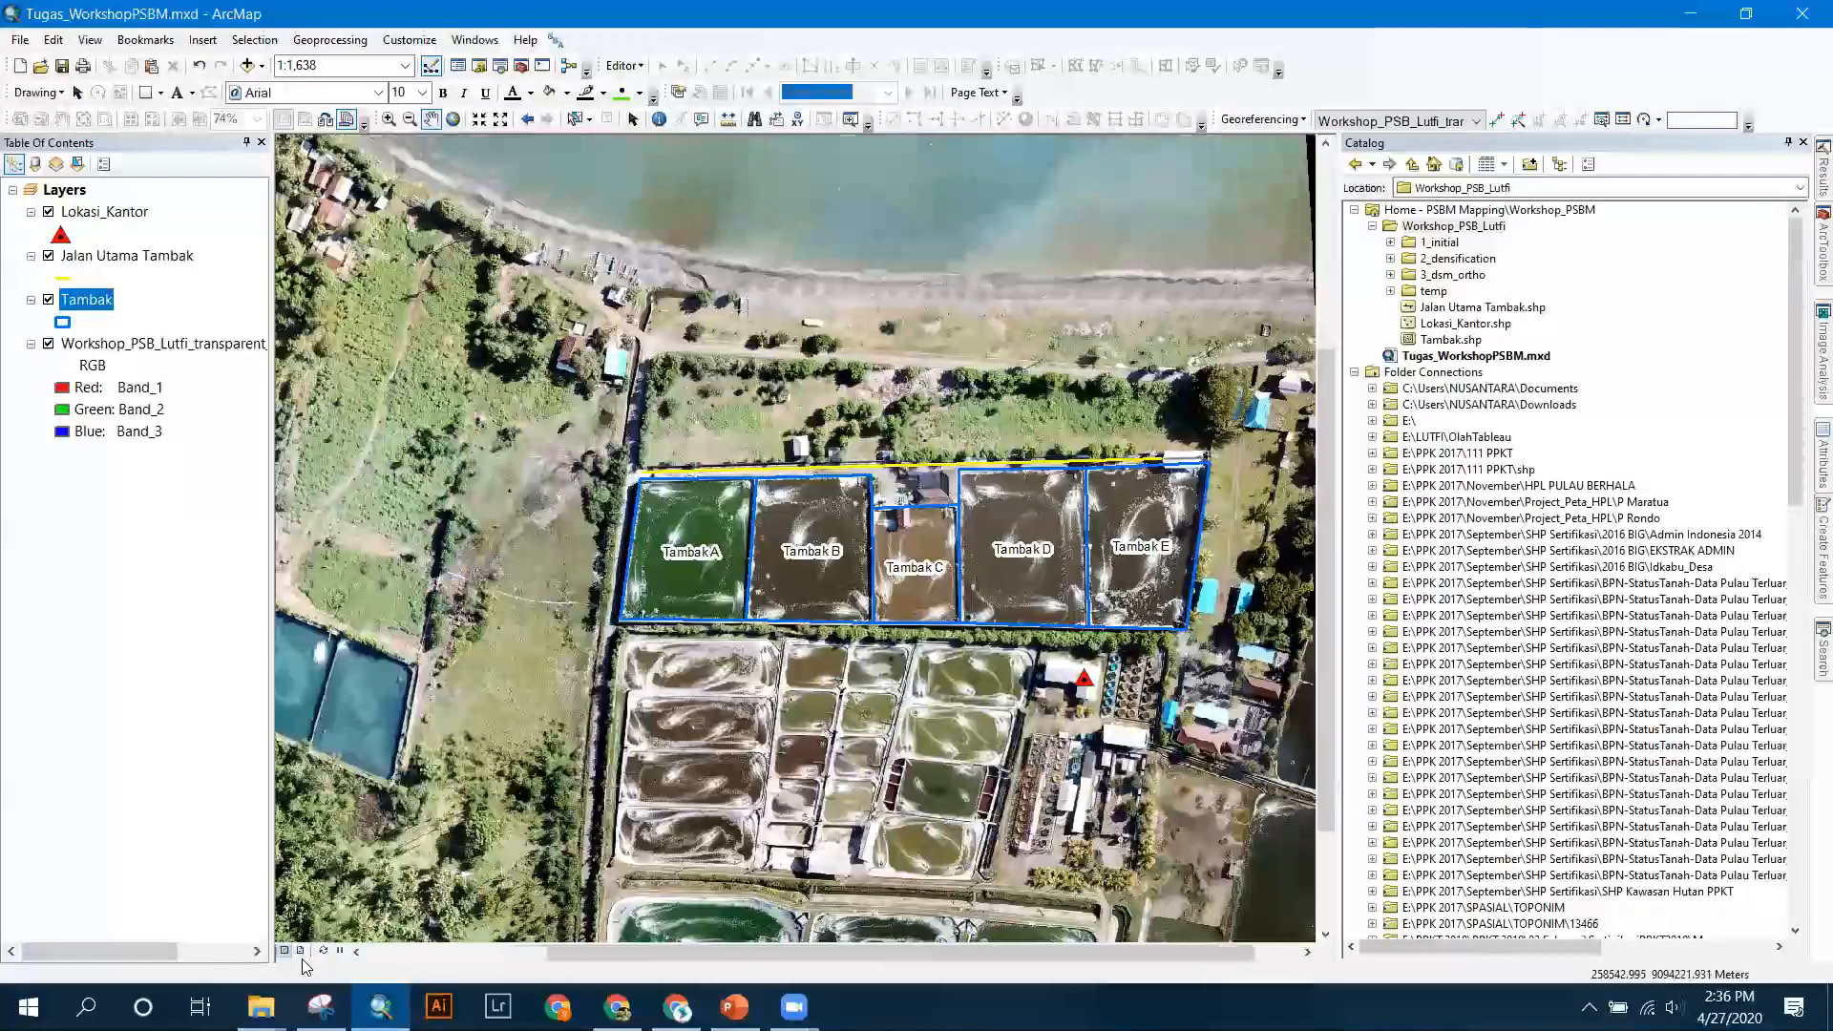
click(302, 950)
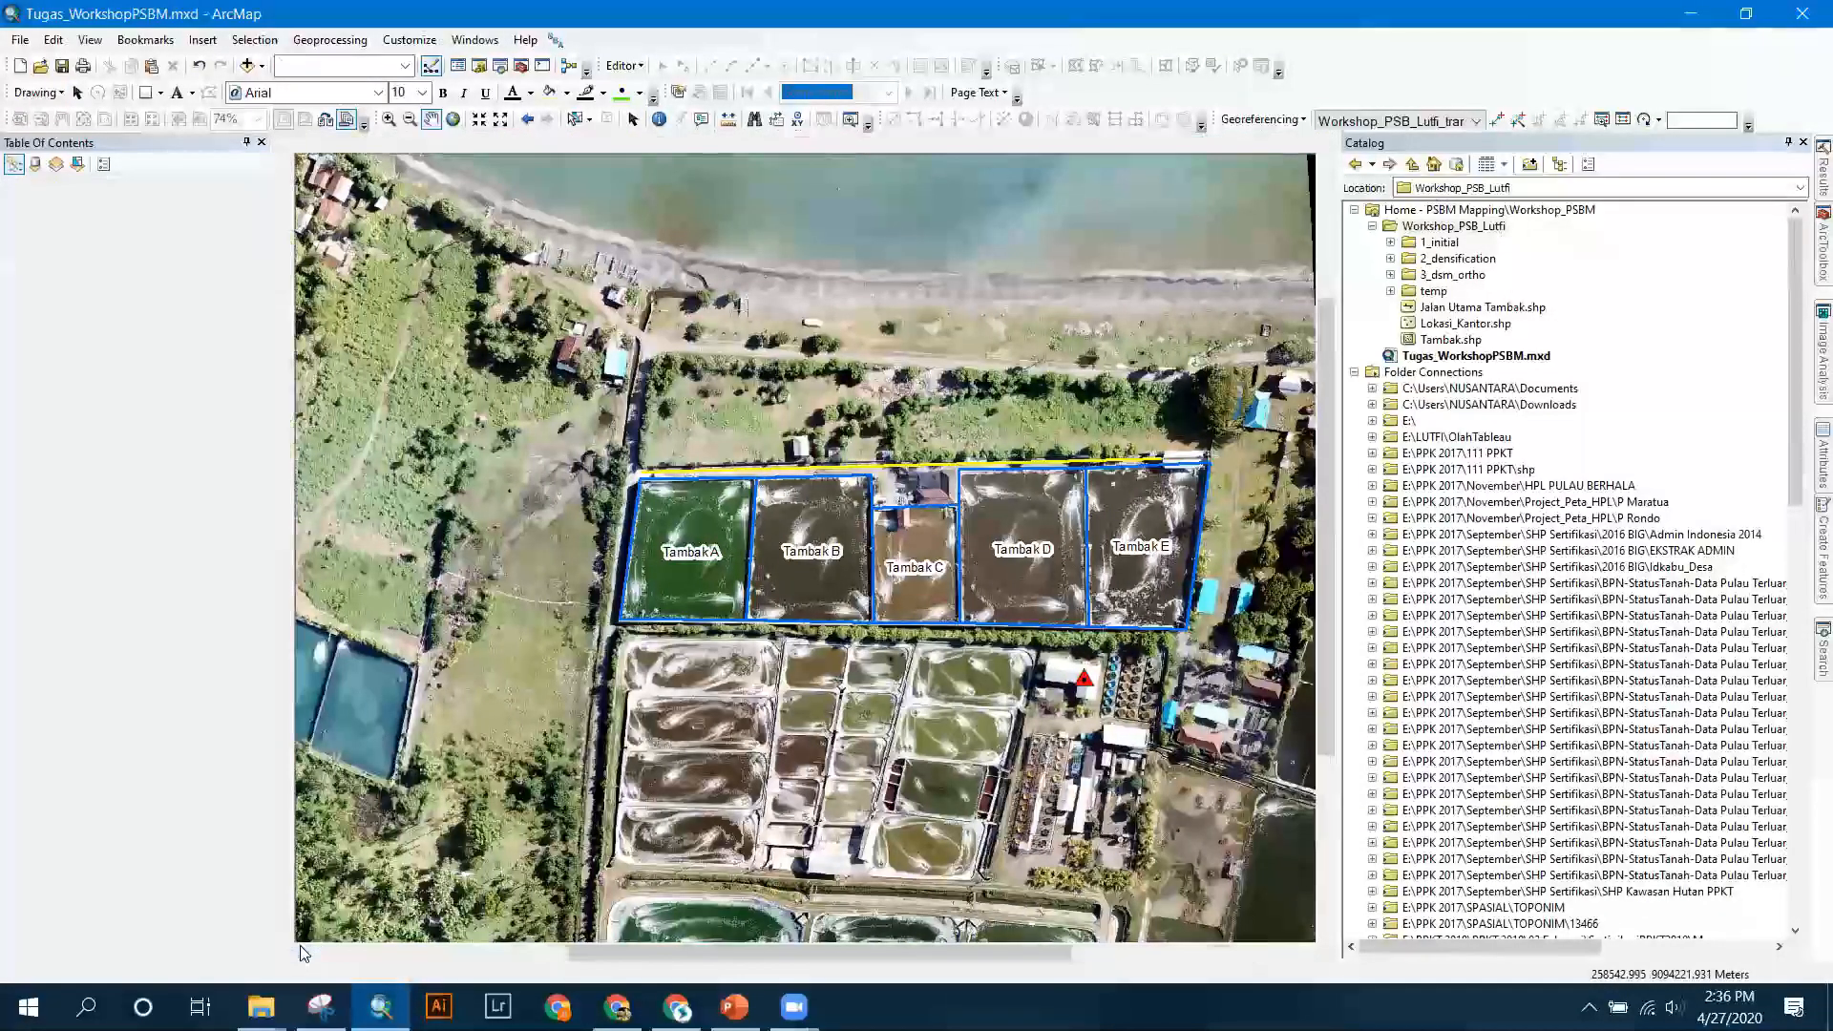
click(1174, 470)
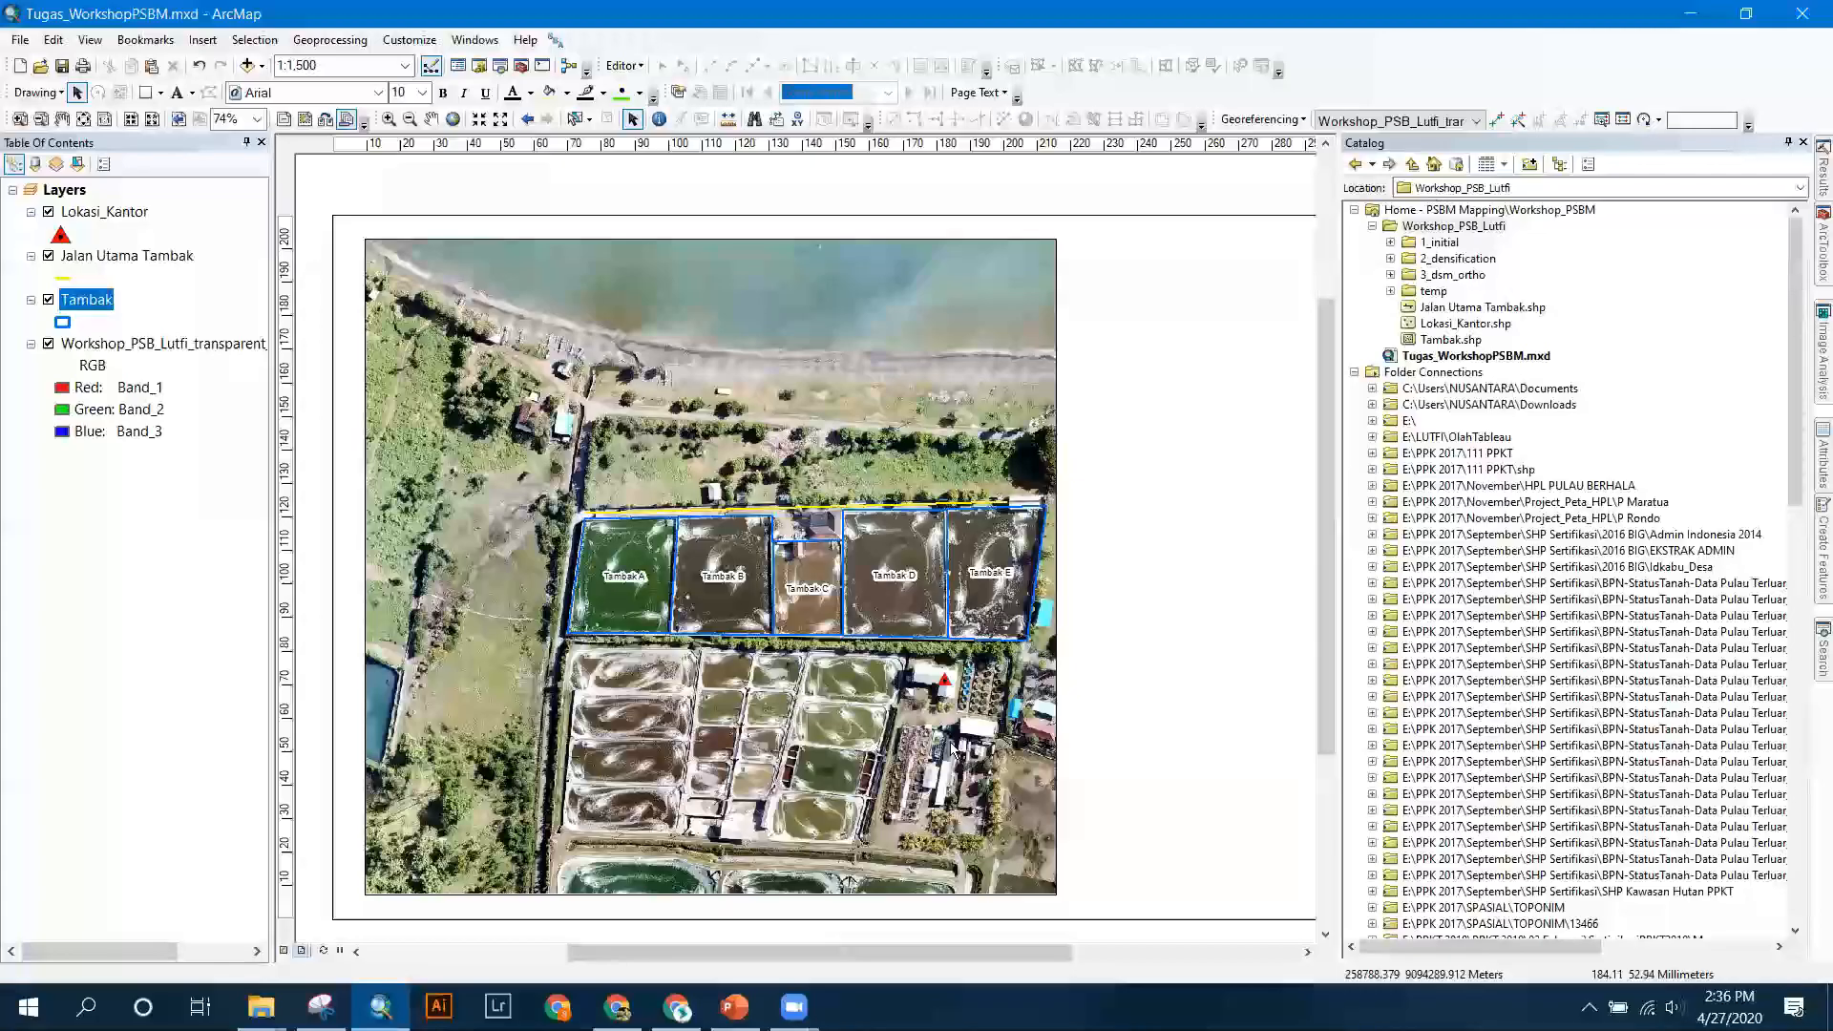
Start a new graticule of meridians and parallels for the Layers data frame, keeping the grid name Graticule.
click(979, 302)
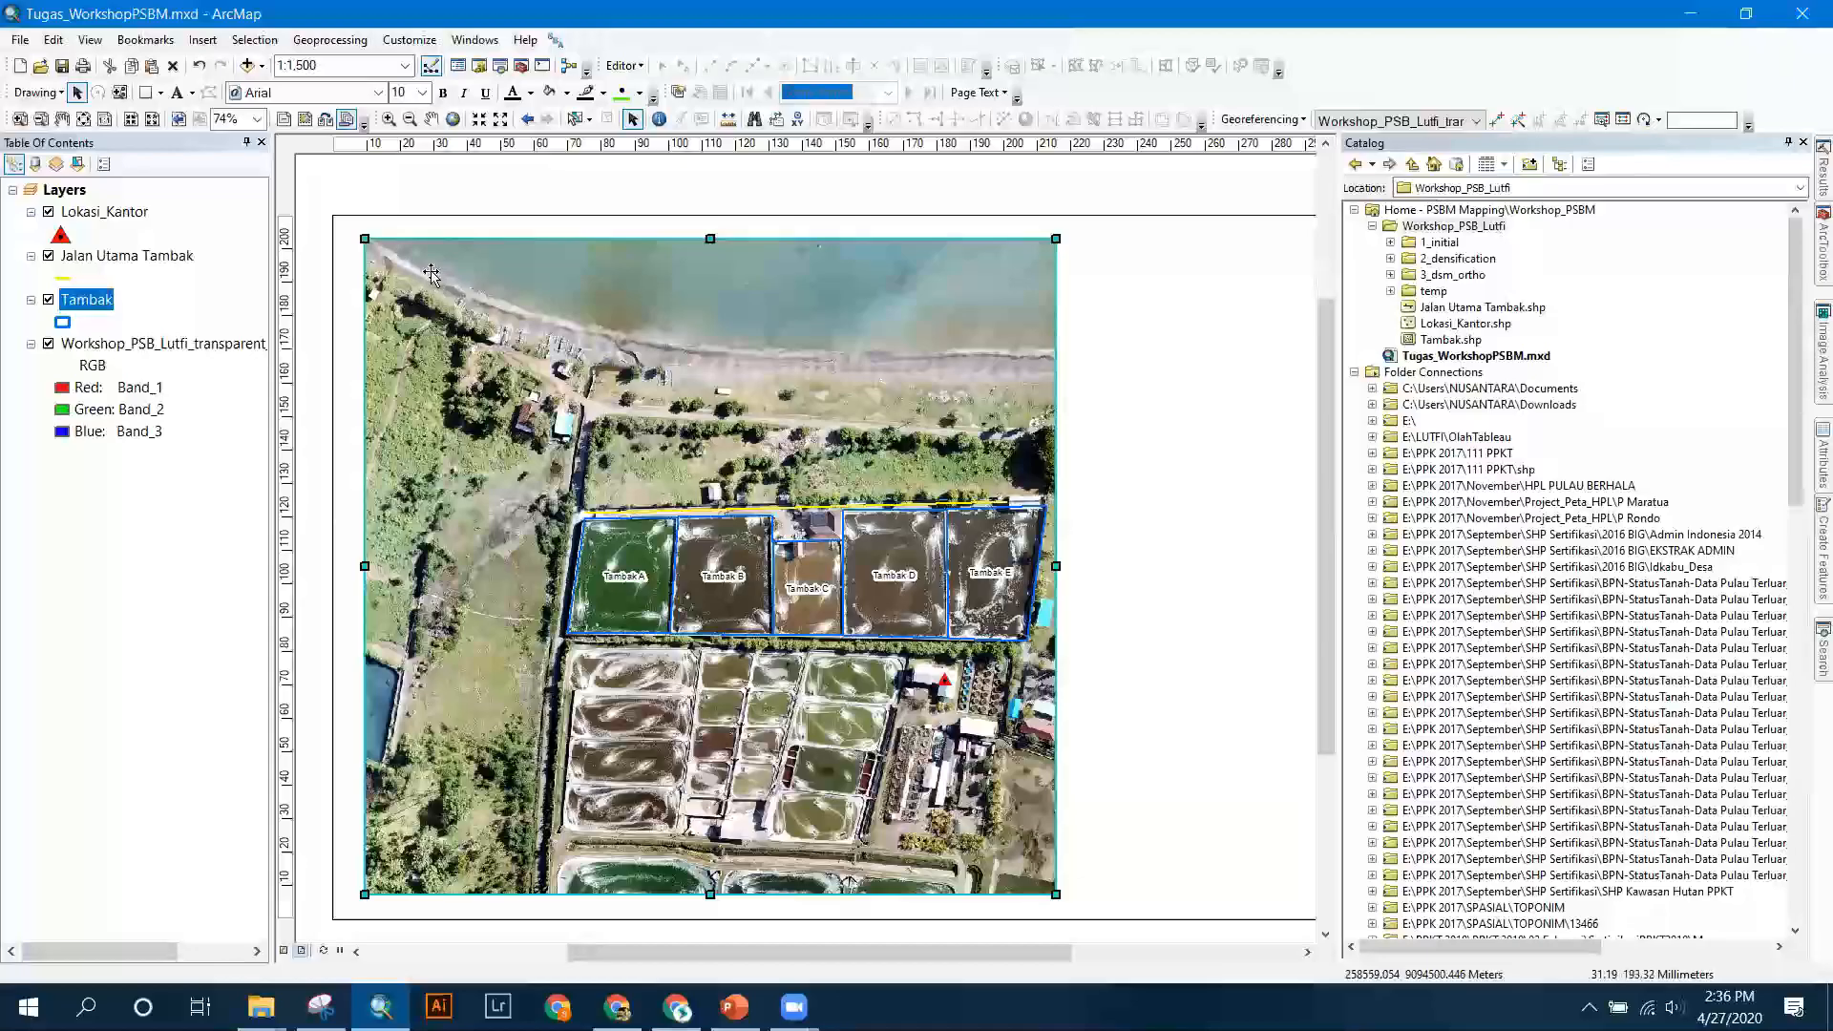
right_click(74, 192)
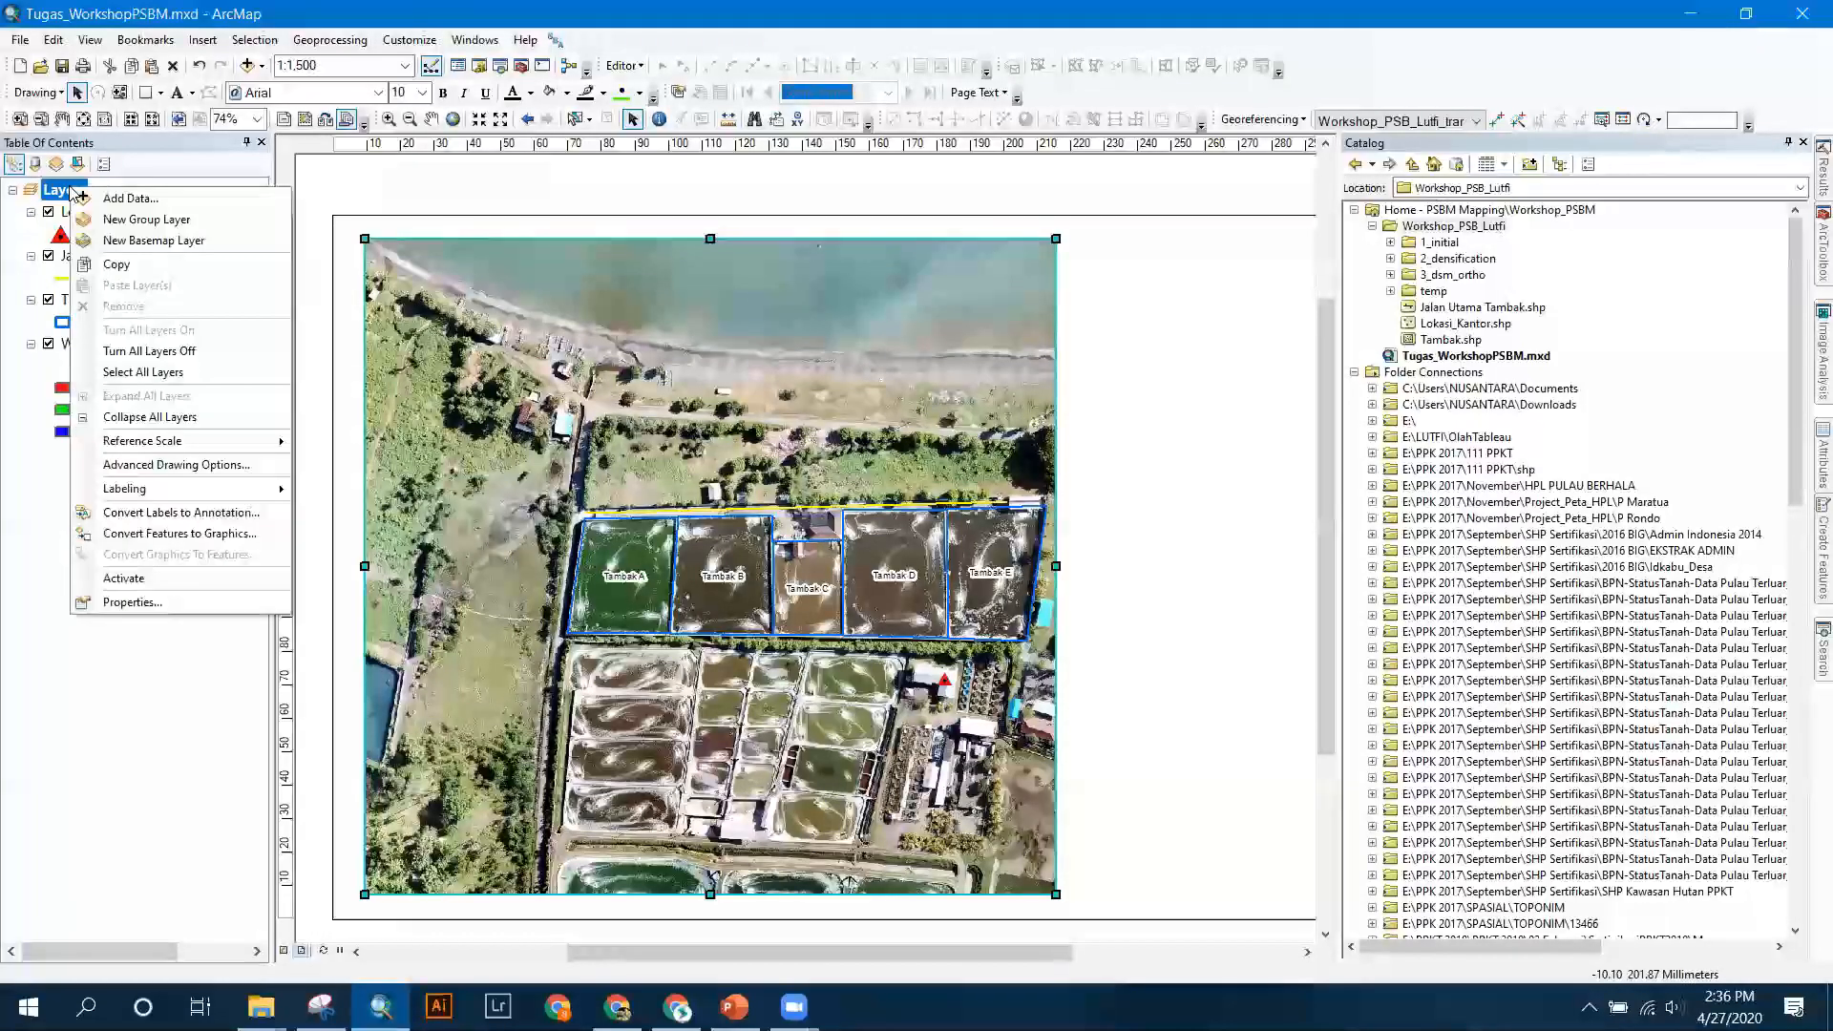
click(159, 603)
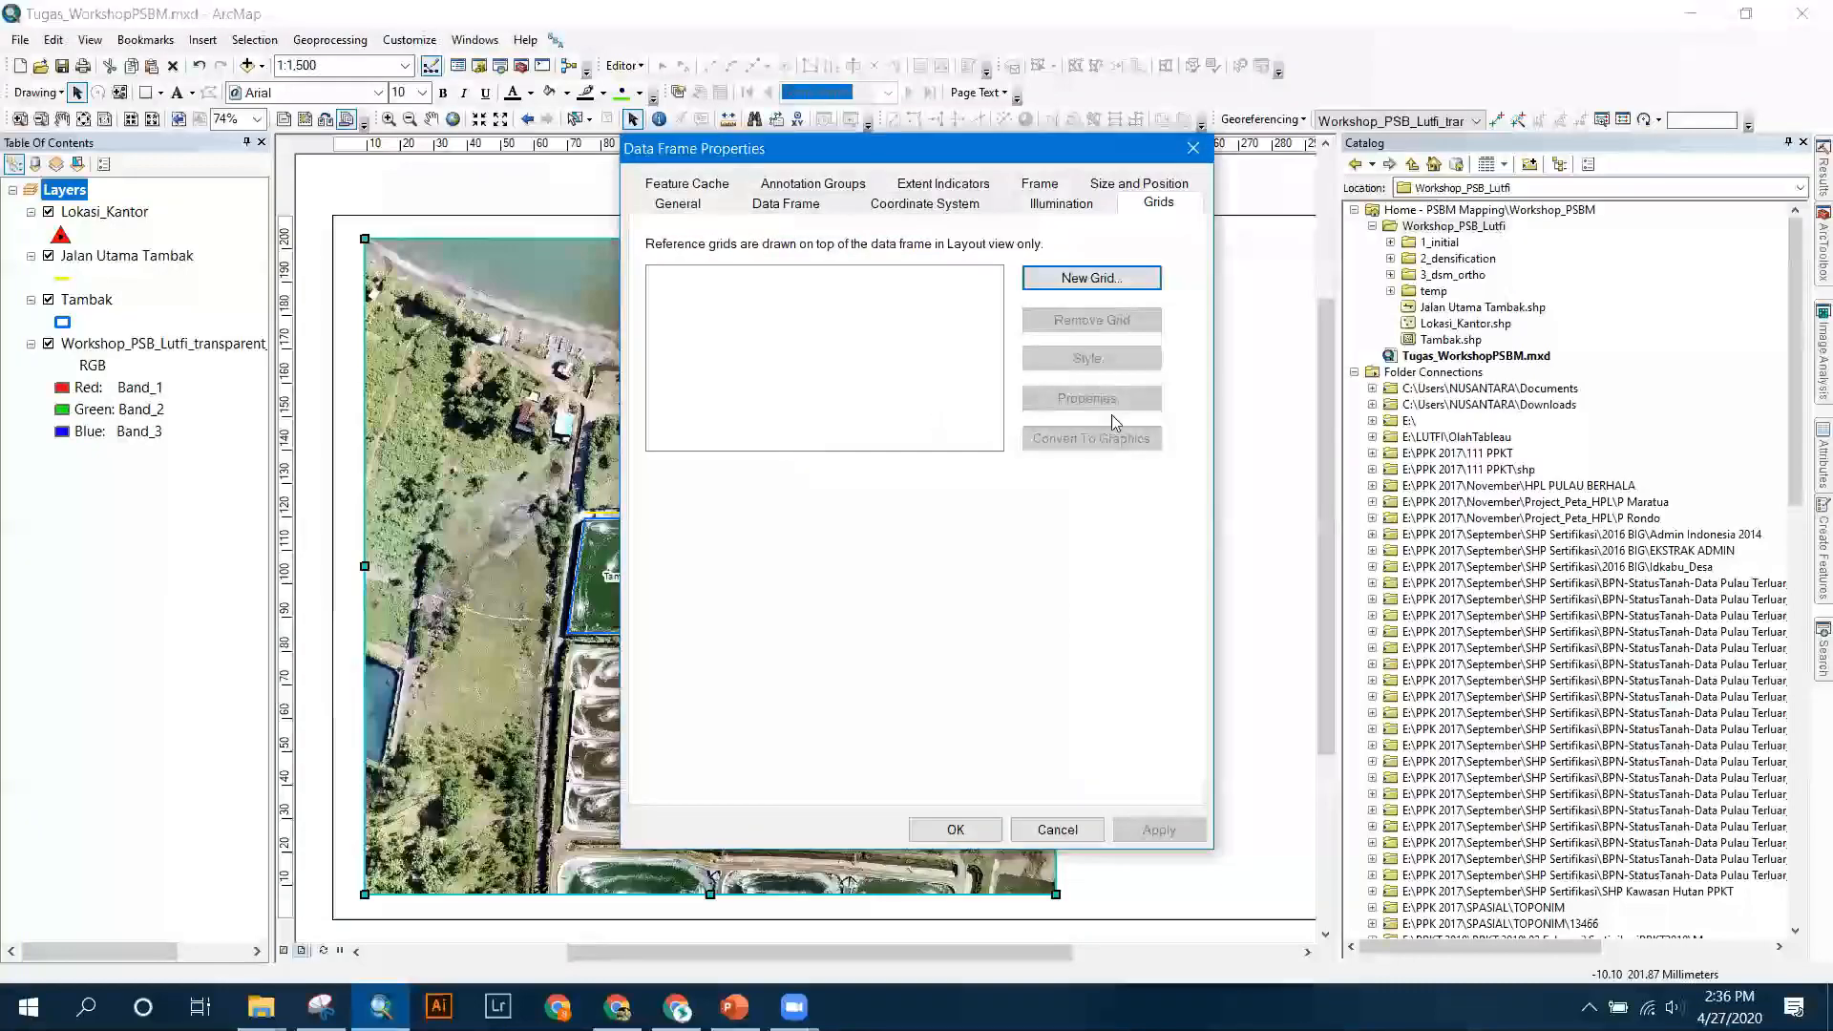
click(1091, 278)
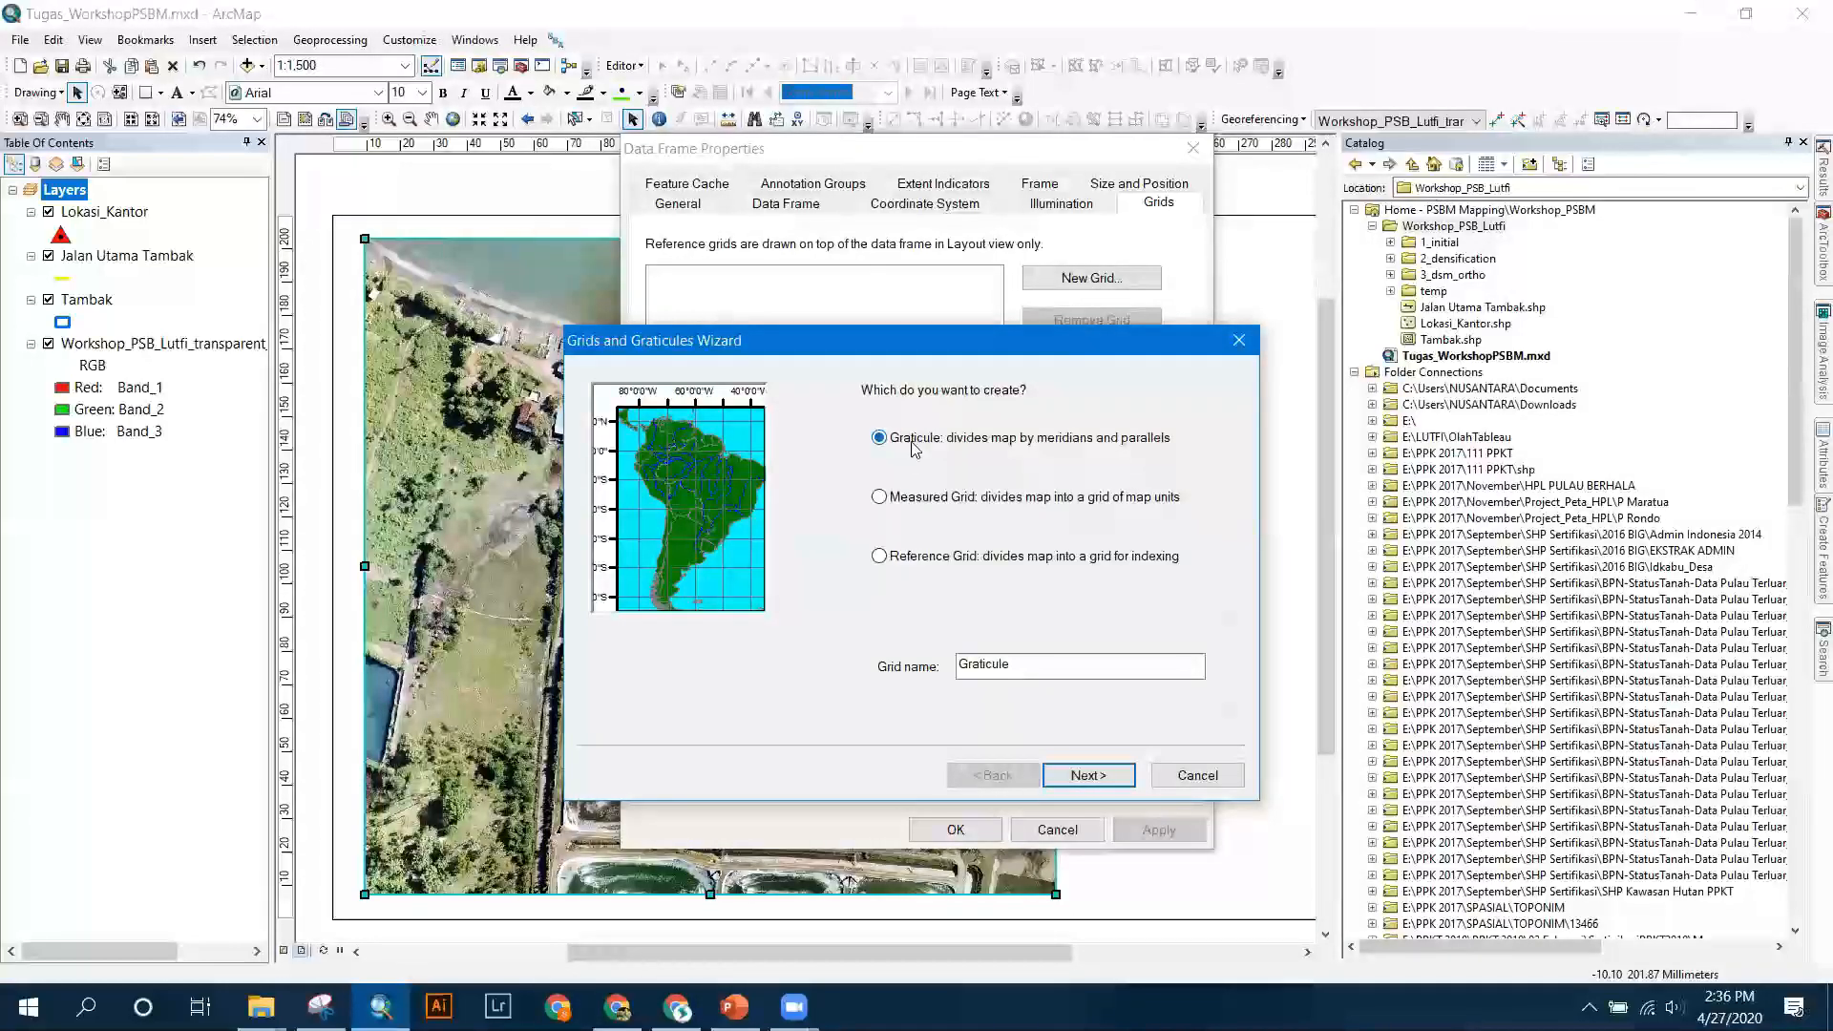
drag(1023, 665, 936, 668)
click(1027, 661)
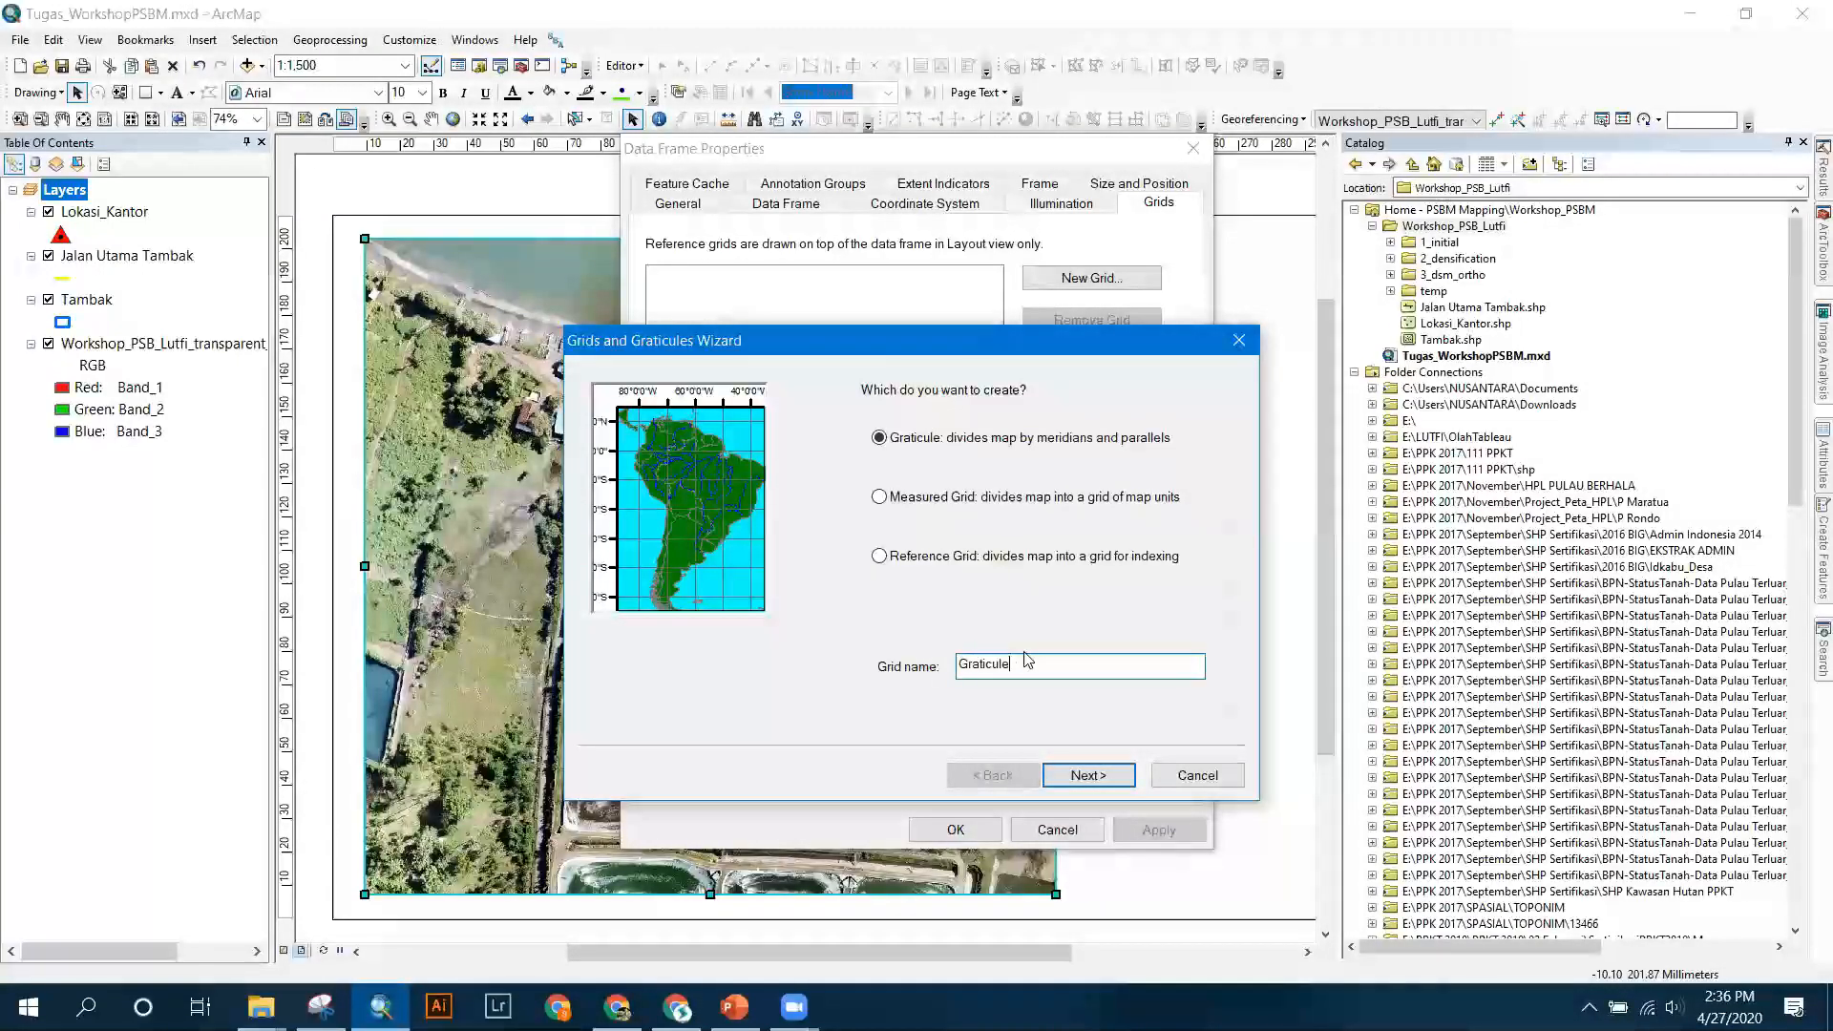
click(1071, 779)
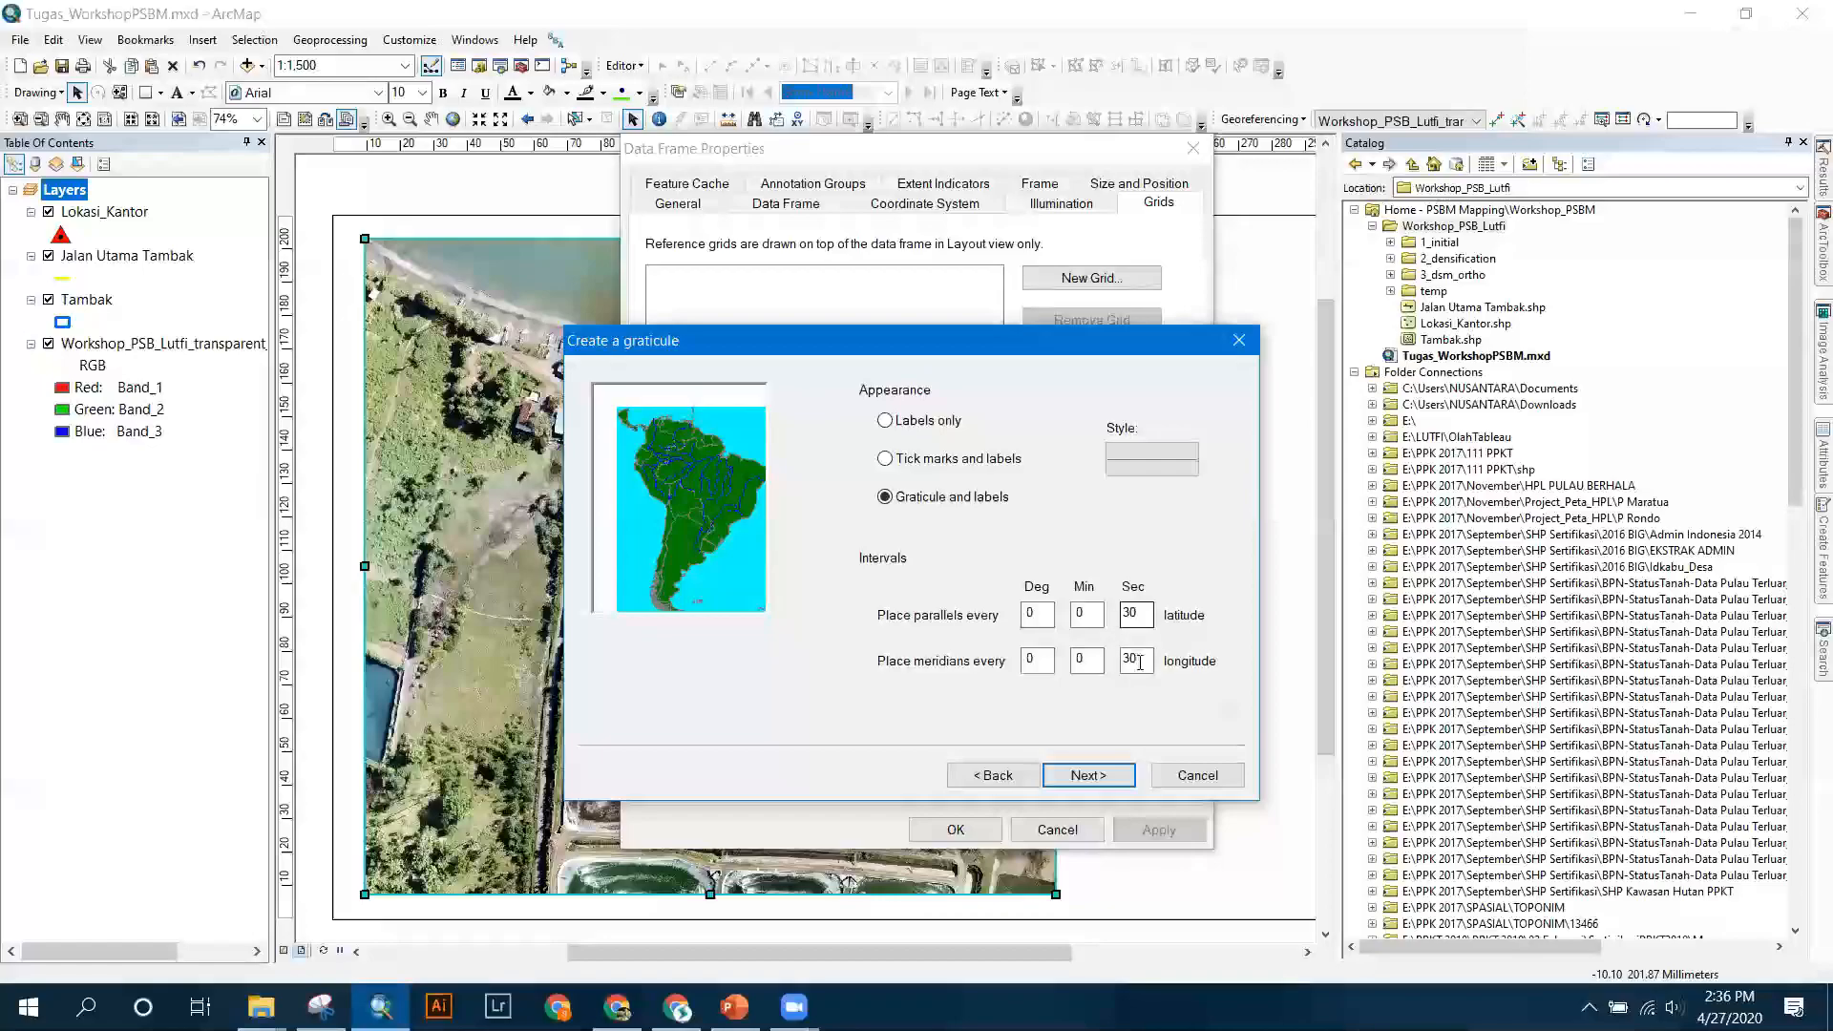
Set the parallel and meridian intervals to 10 seconds, finish the graticule and apply it to the data frame.
text(10)
drag(1142, 661, 1083, 658)
text(1)
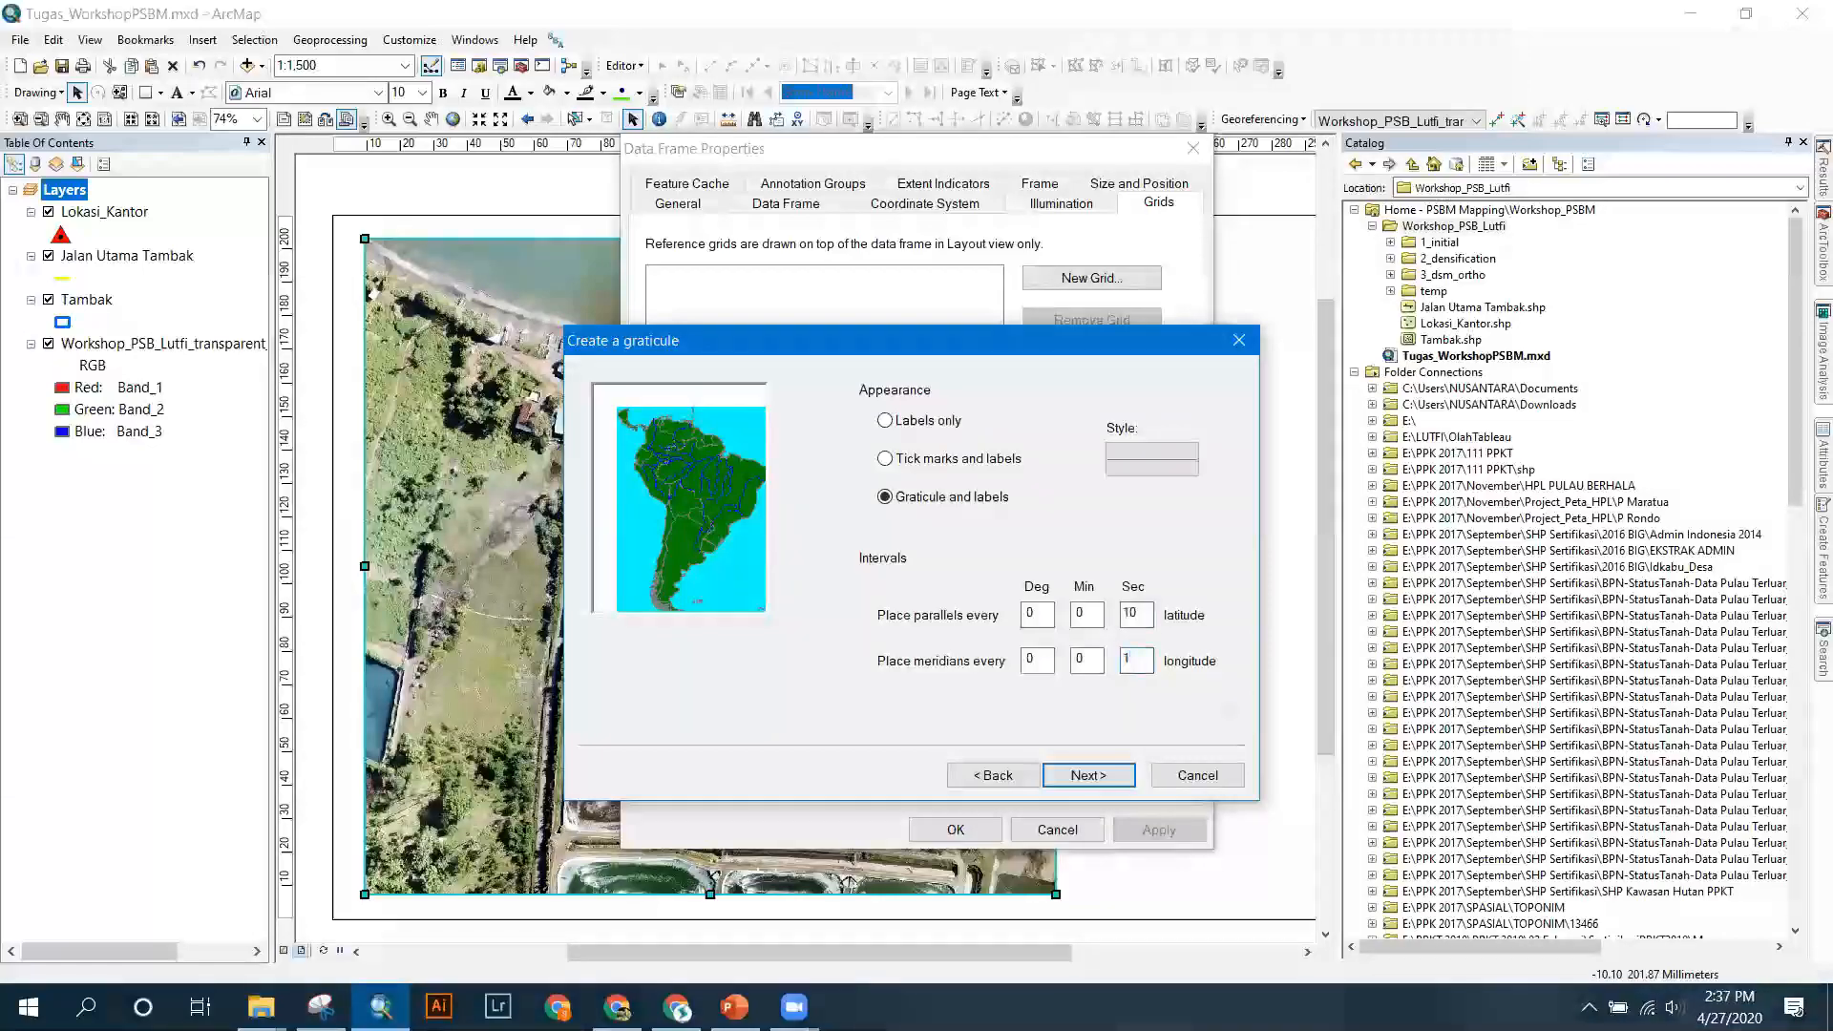
text(0)
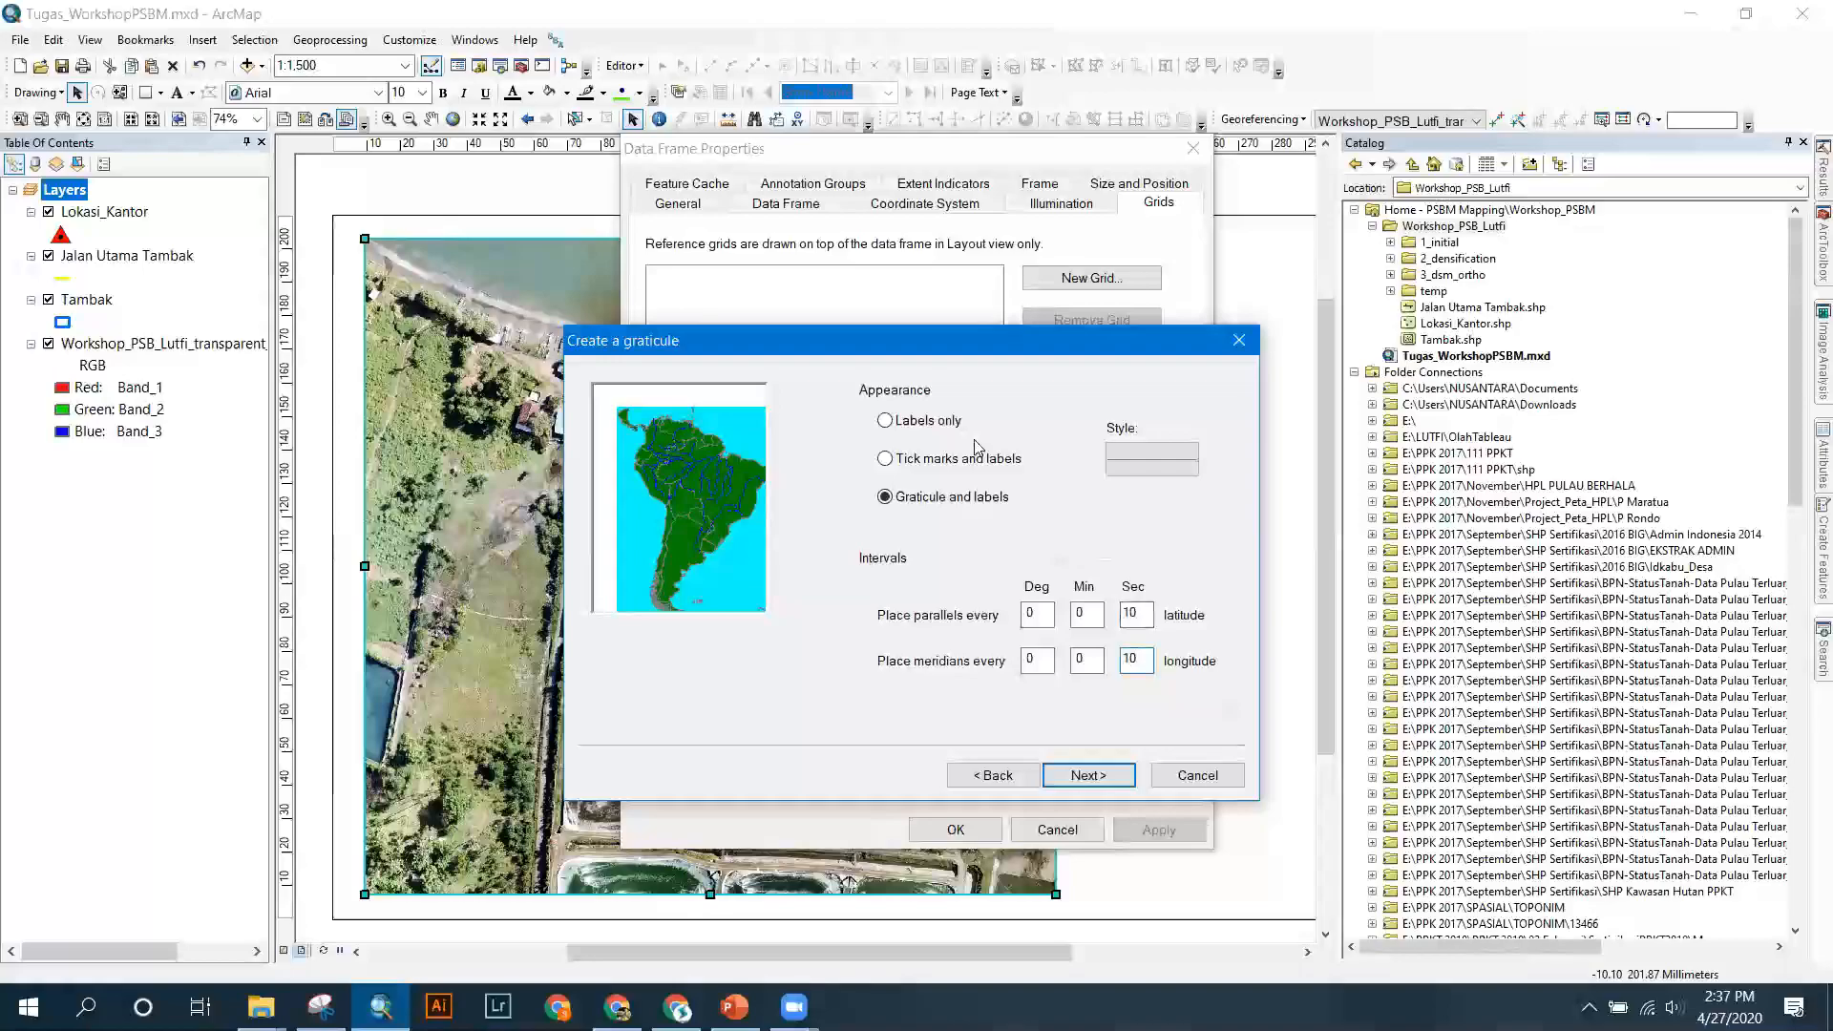
click(1084, 775)
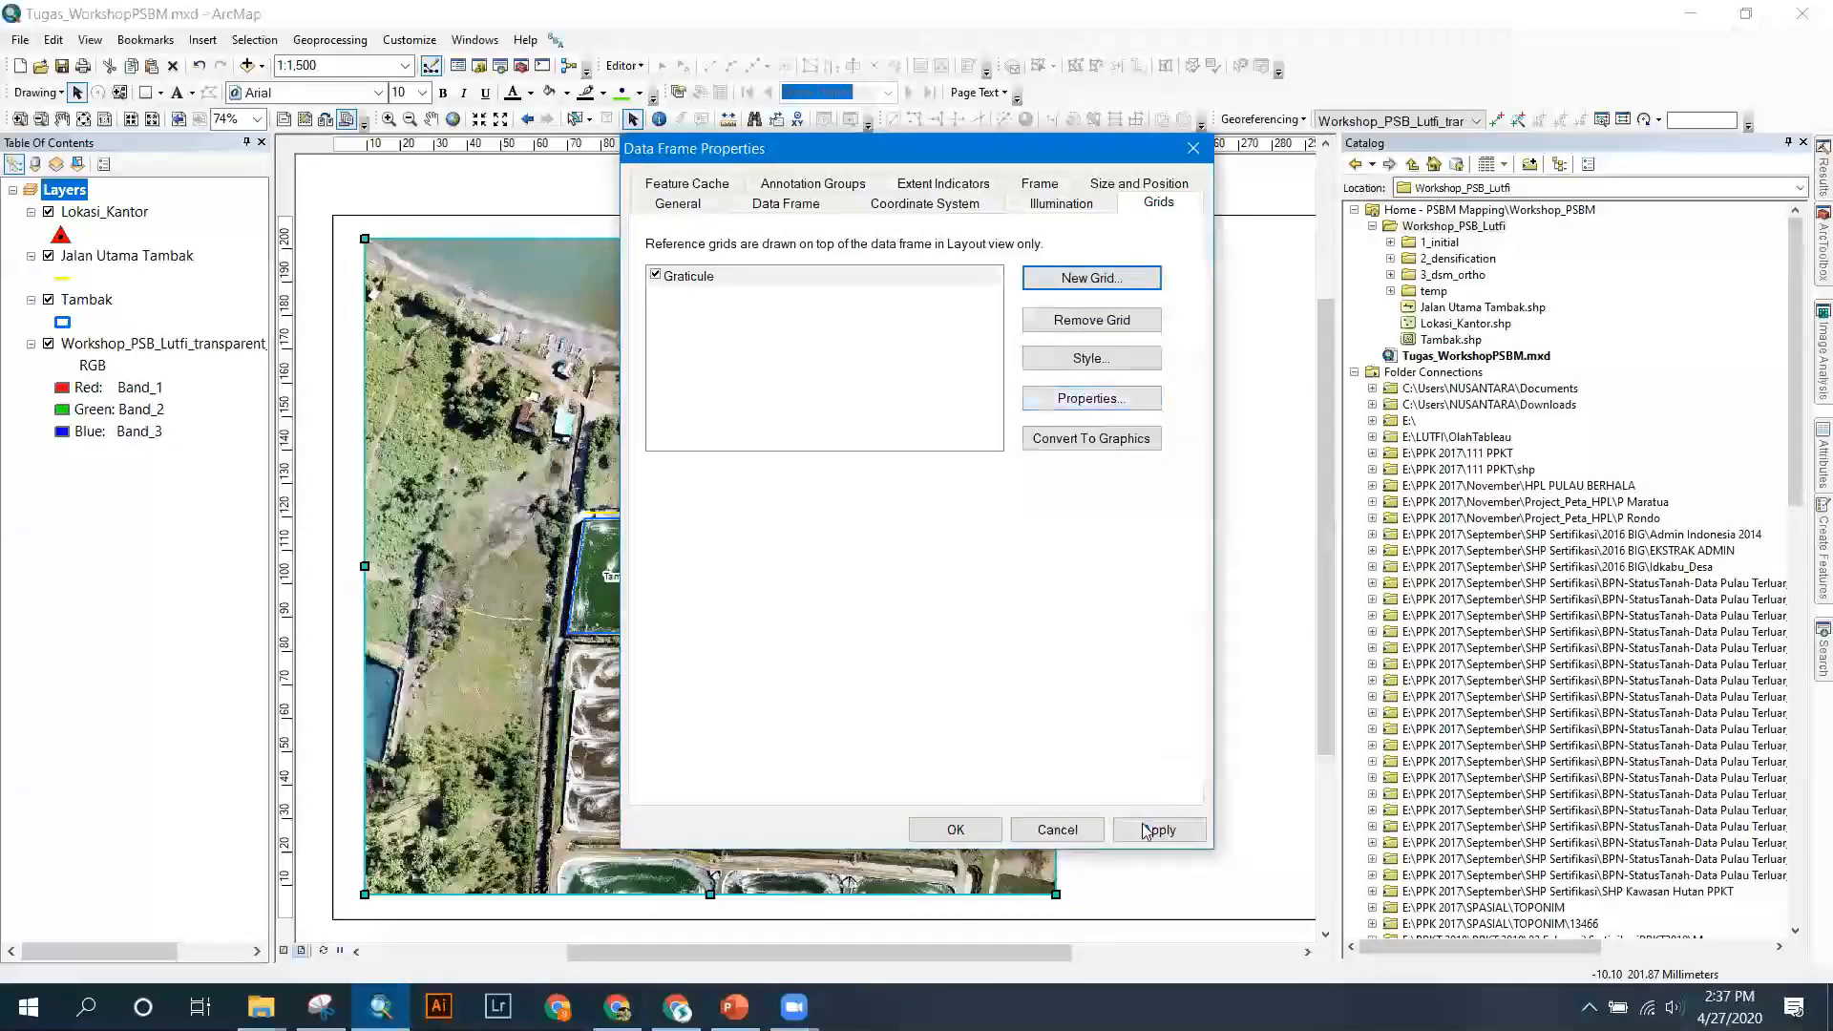
click(1146, 831)
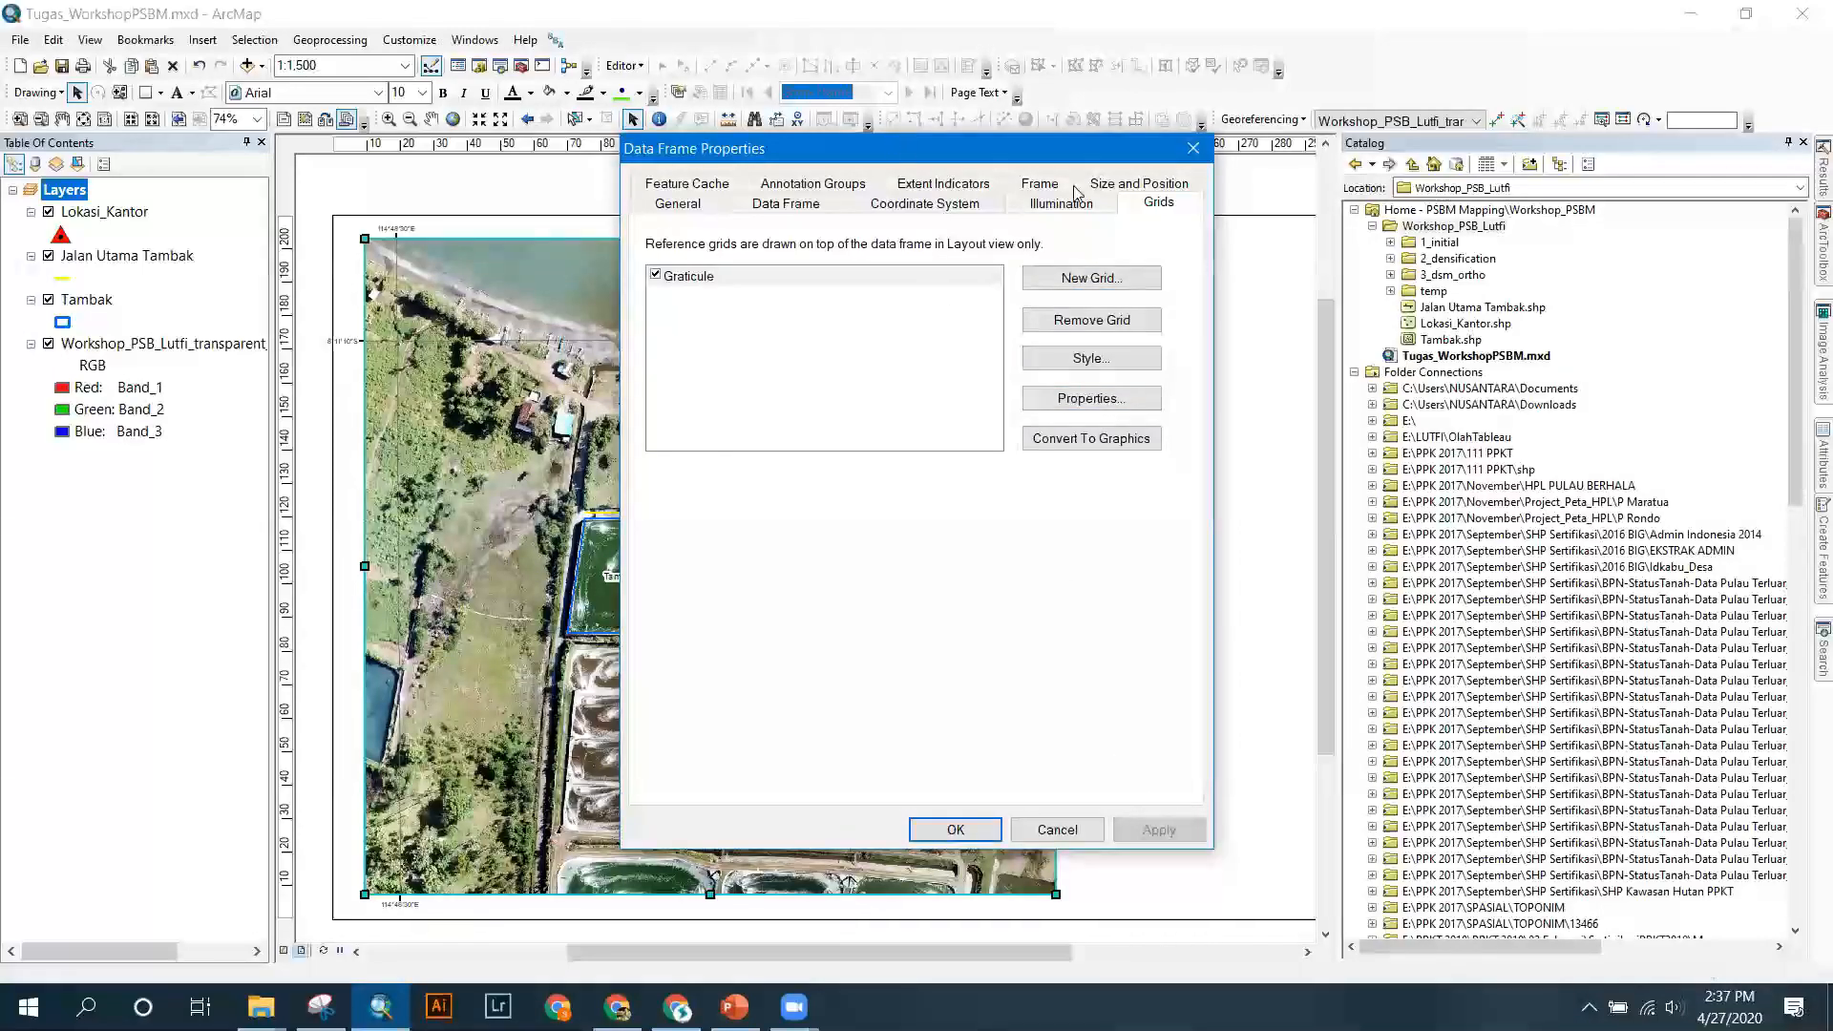
drag(1077, 148, 1652, 205)
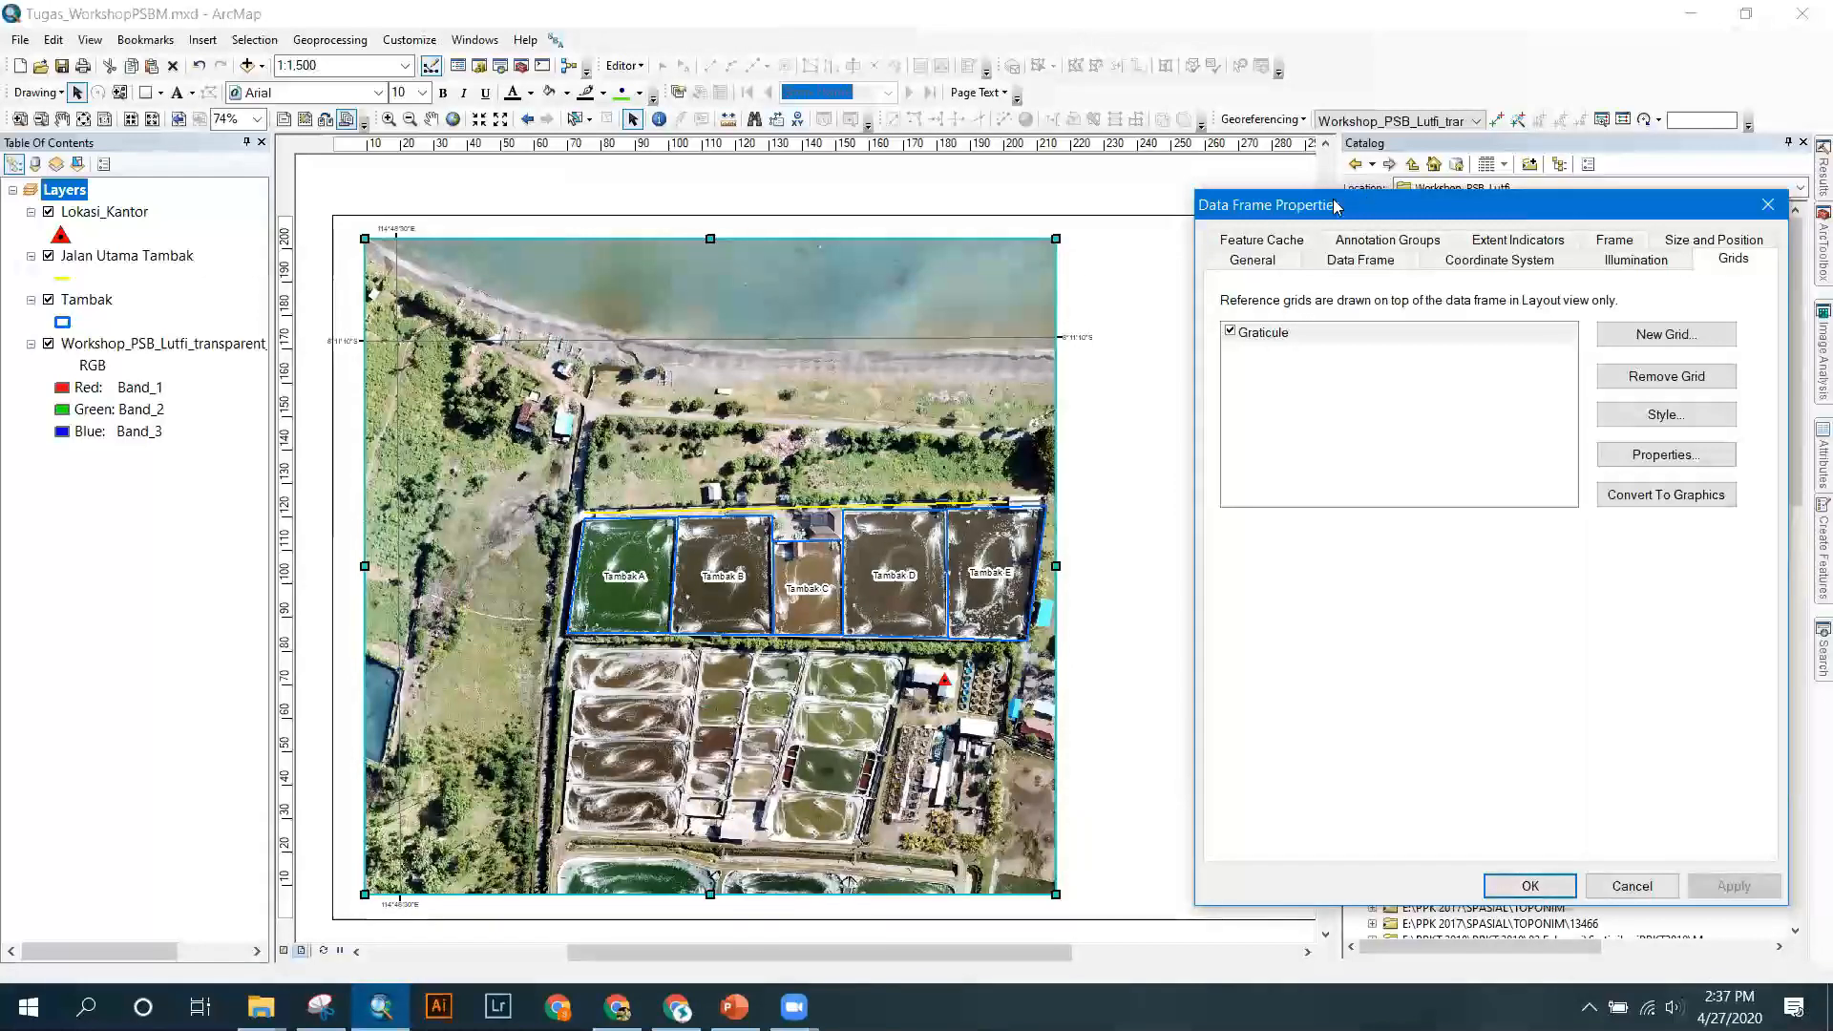
drag(1335, 205, 773, 194)
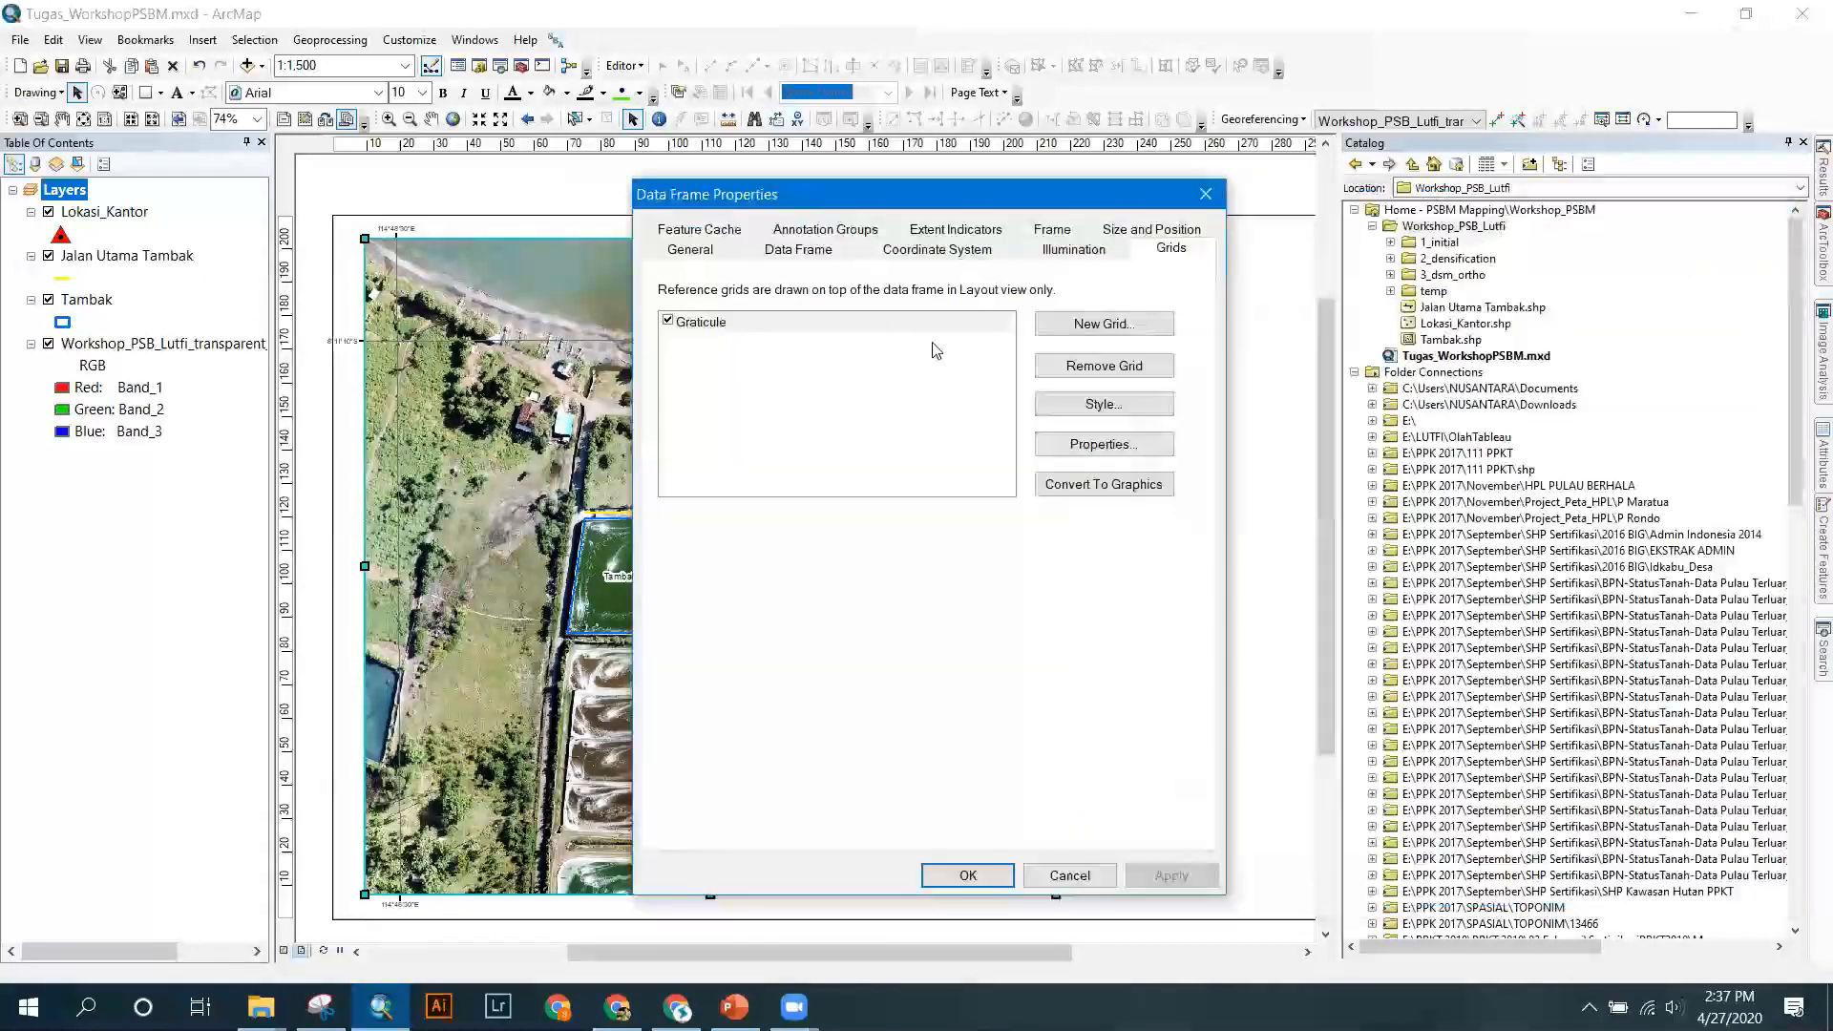
Change the graticule's X and Y axis intervals to 2 seconds in its reference system properties.
click(1108, 445)
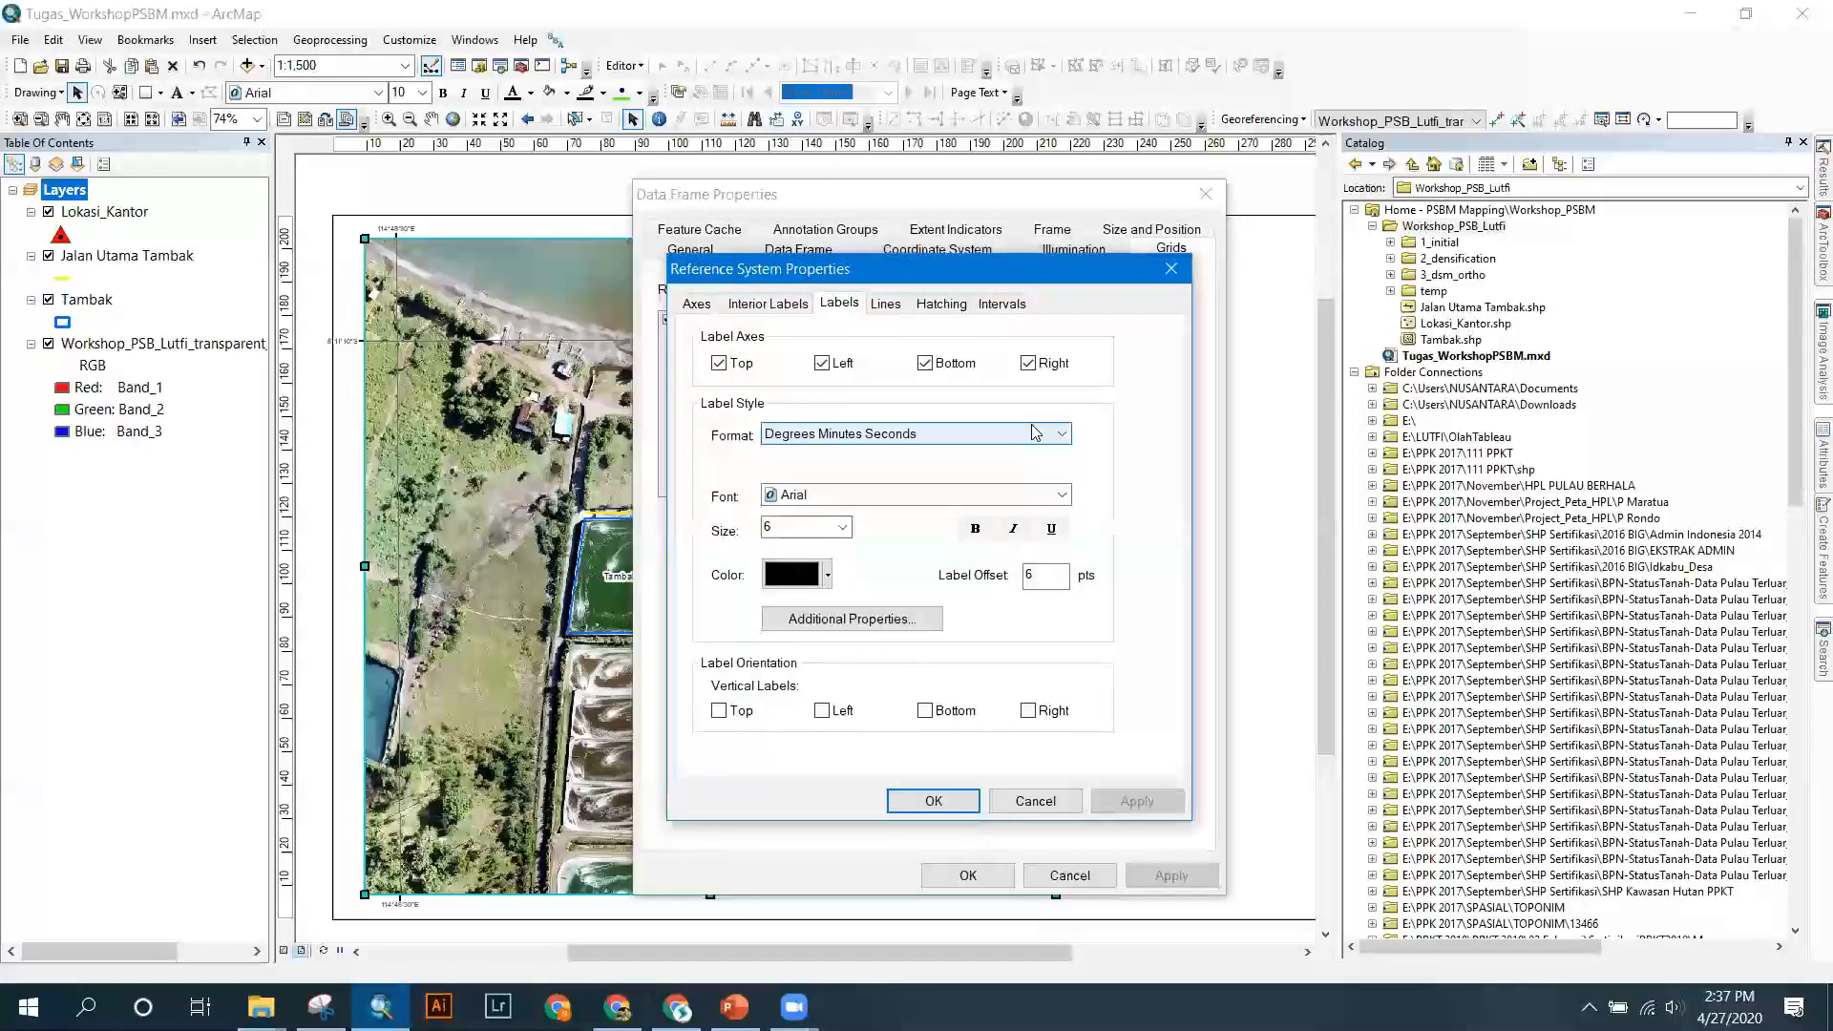
click(1001, 303)
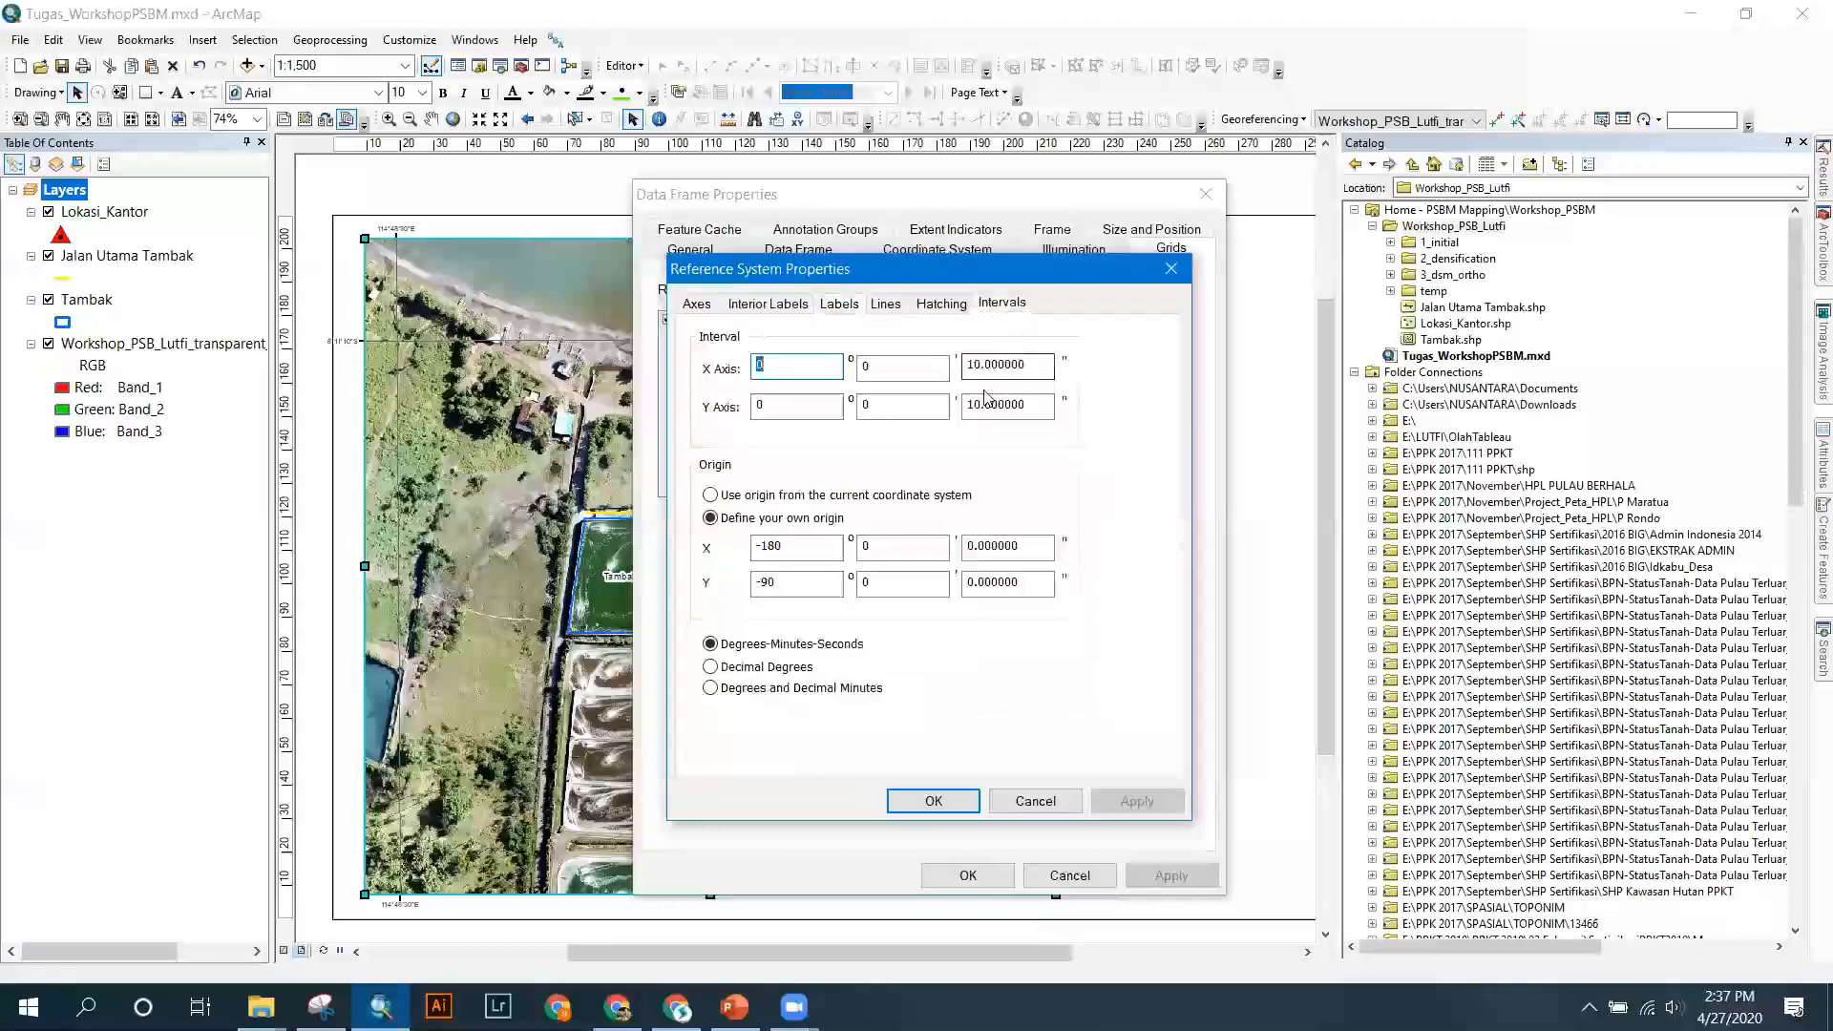
drag(969, 364, 966, 406)
text(2)
text(2)
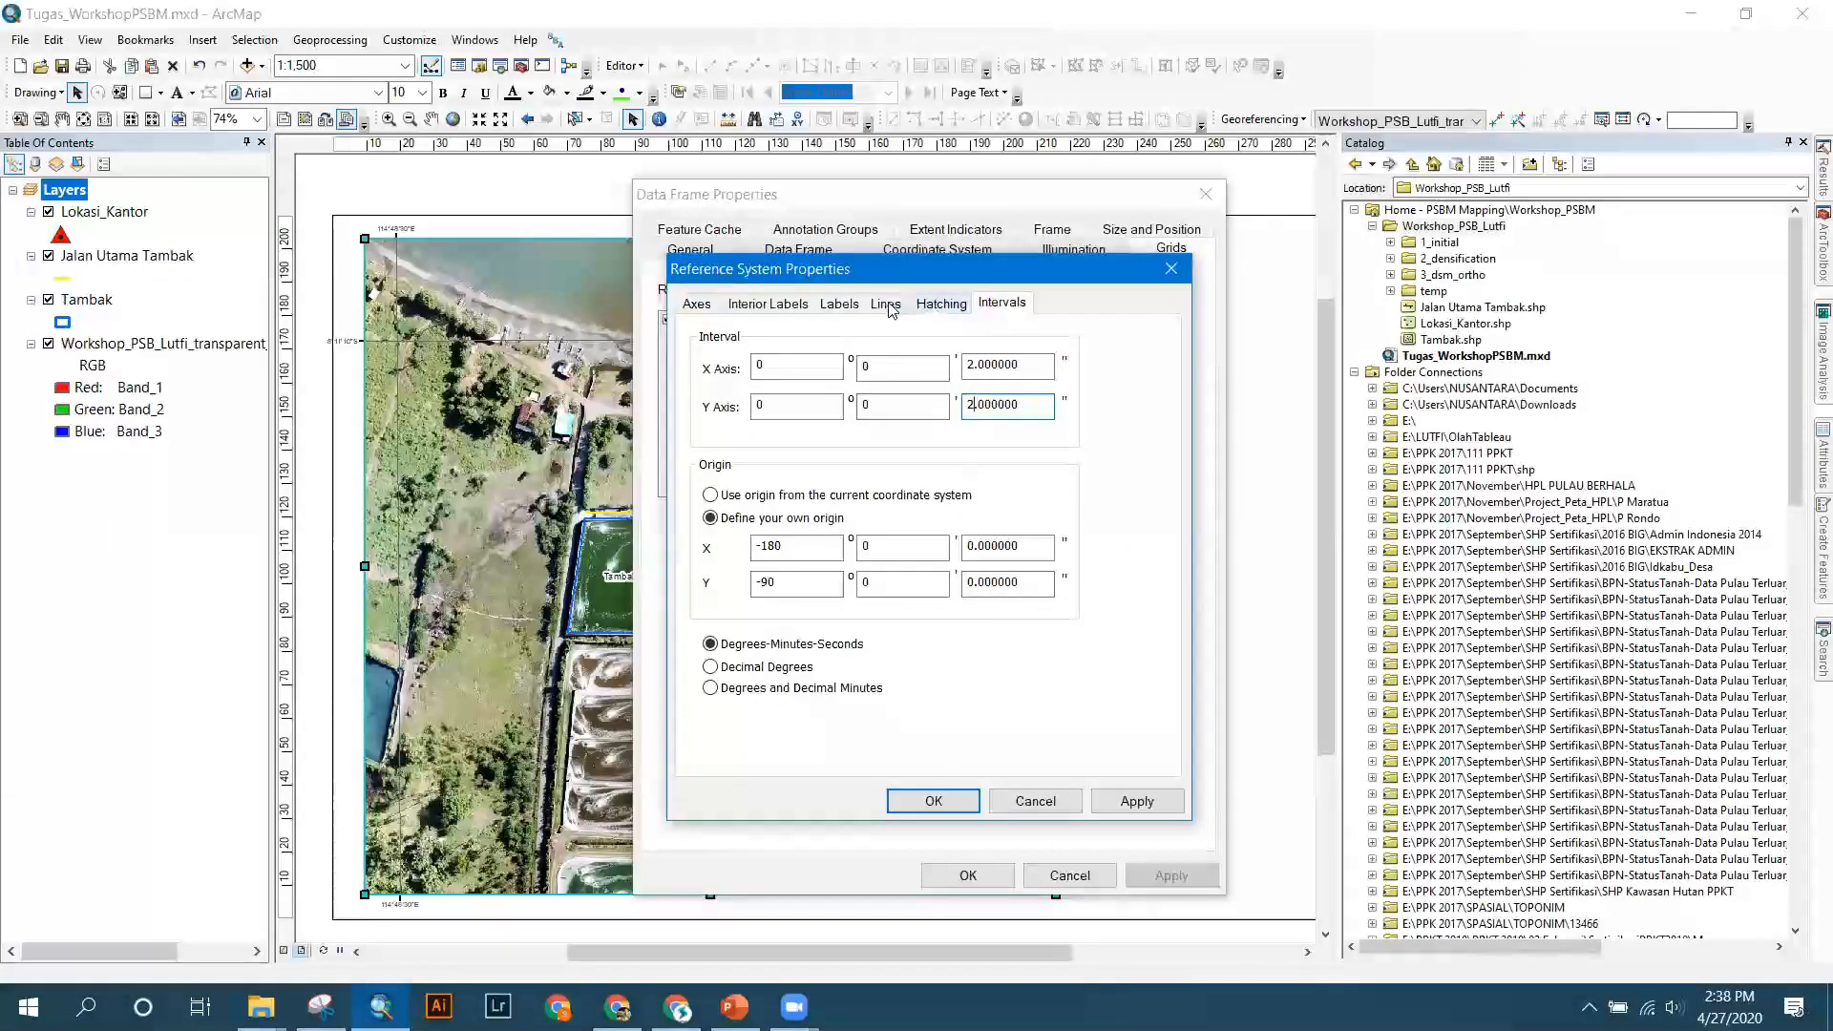
Make the left and right graticule labels vertical and set the label font size to 8.
click(838, 304)
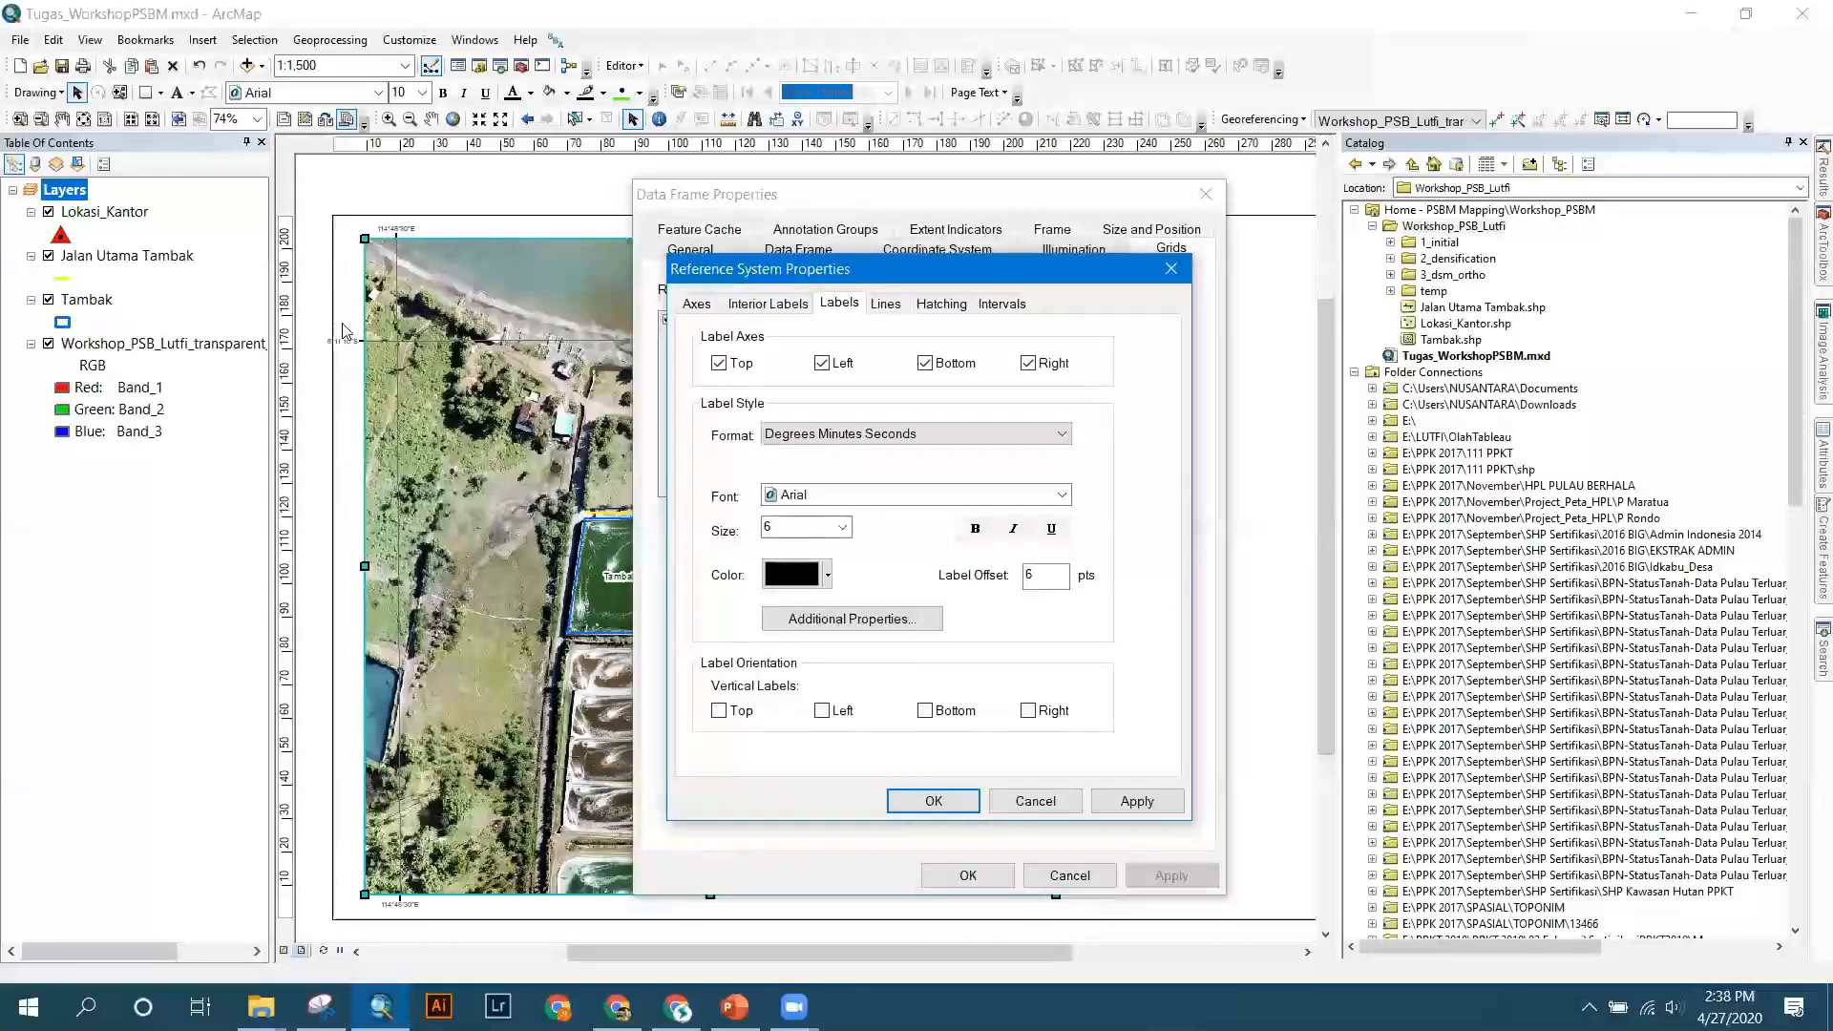
click(824, 712)
click(1028, 713)
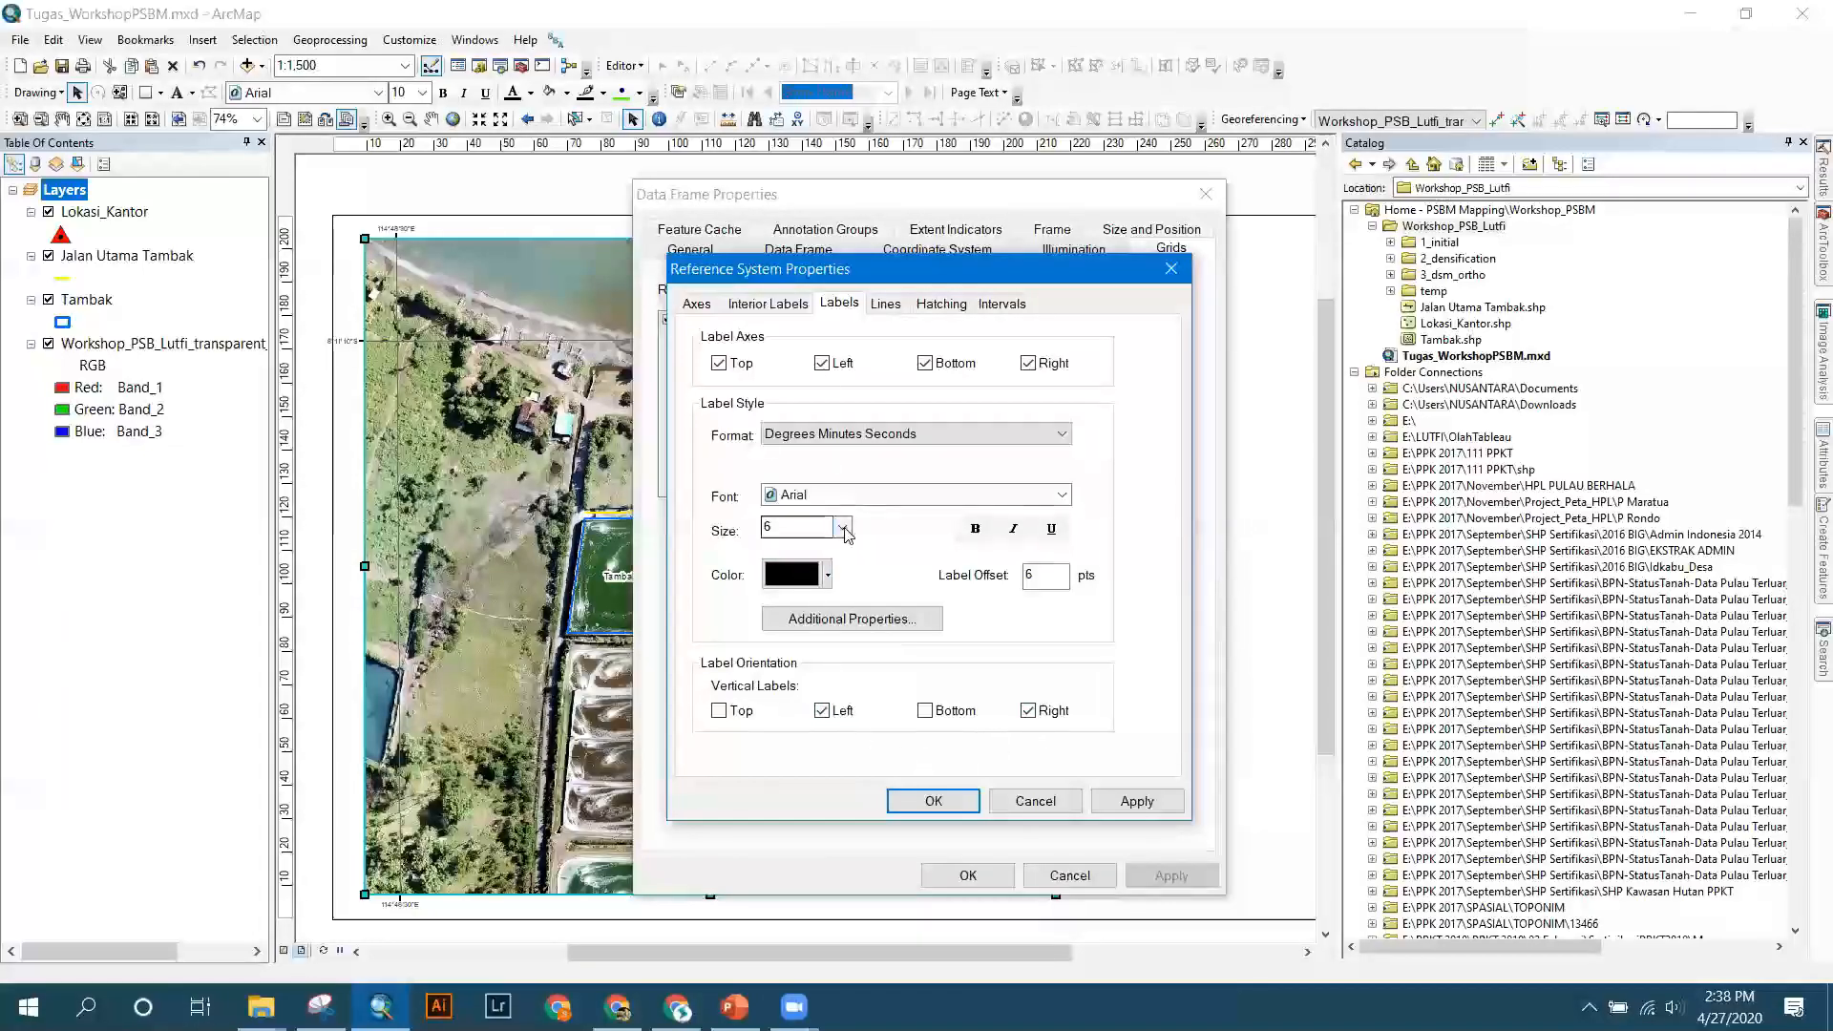
click(843, 528)
click(823, 579)
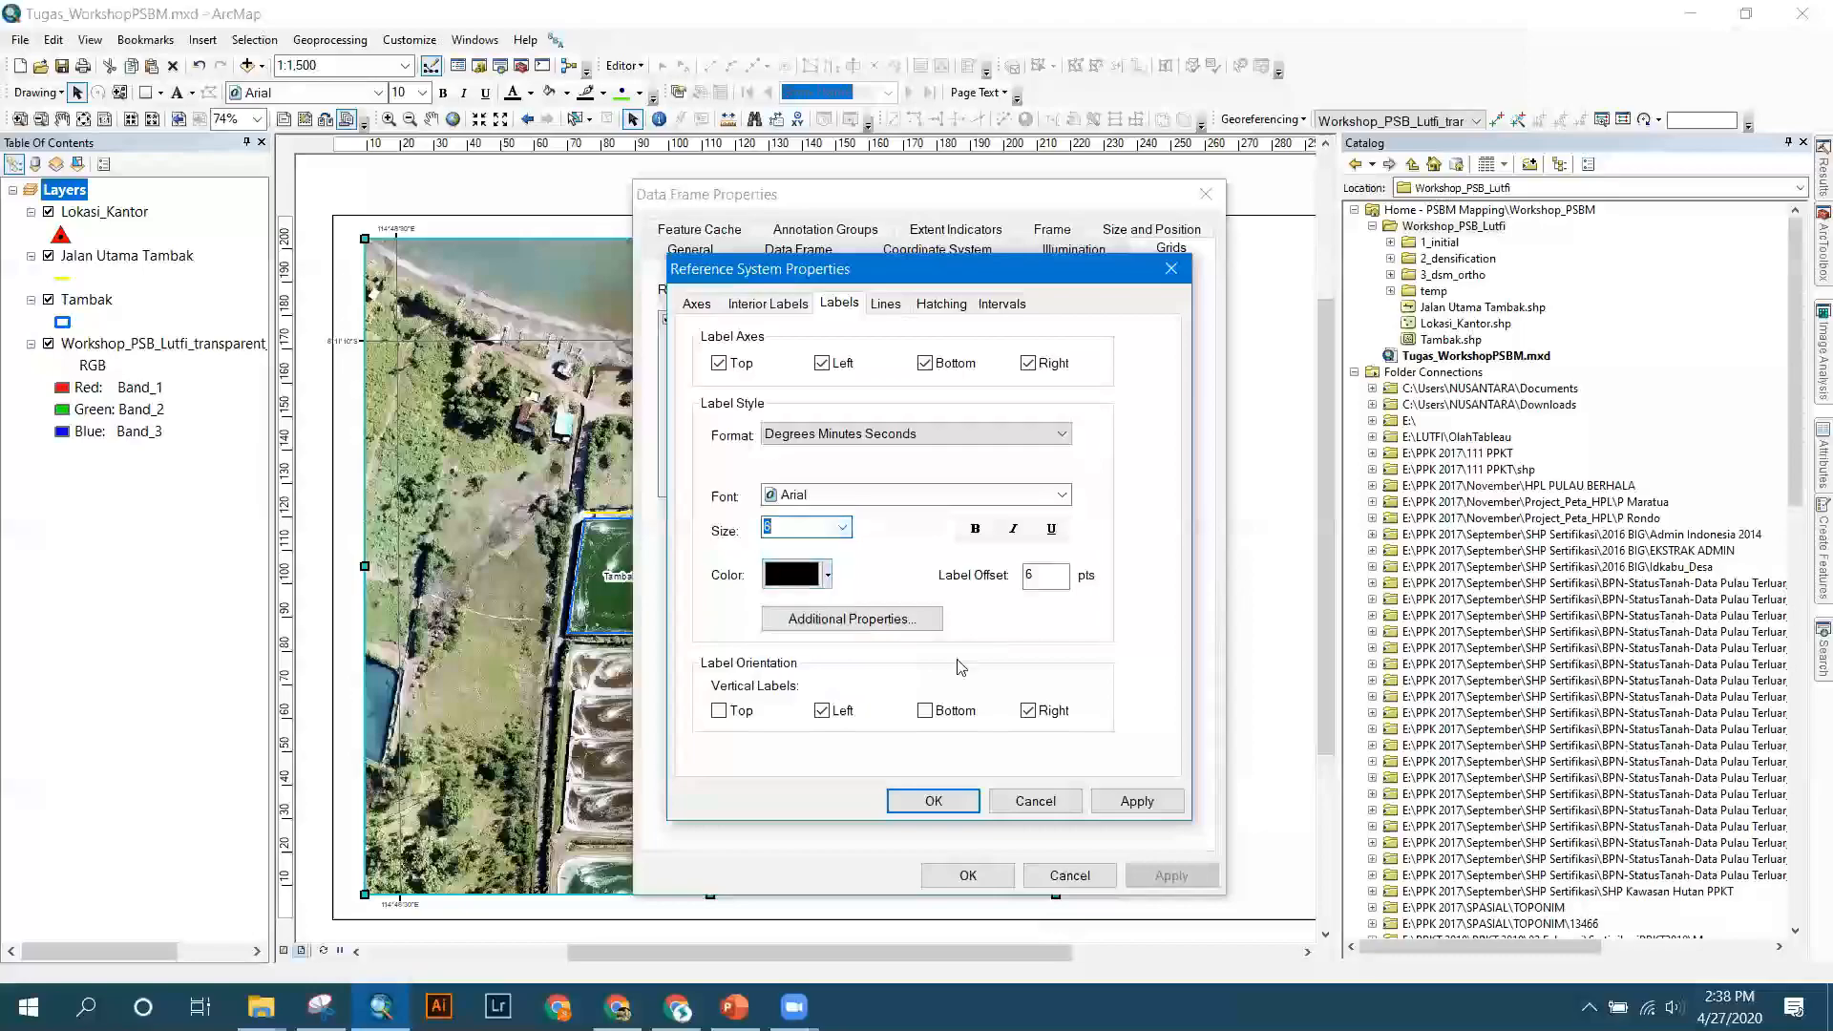
Make the graticule labels italic and apply the change to the data frame.
click(1014, 529)
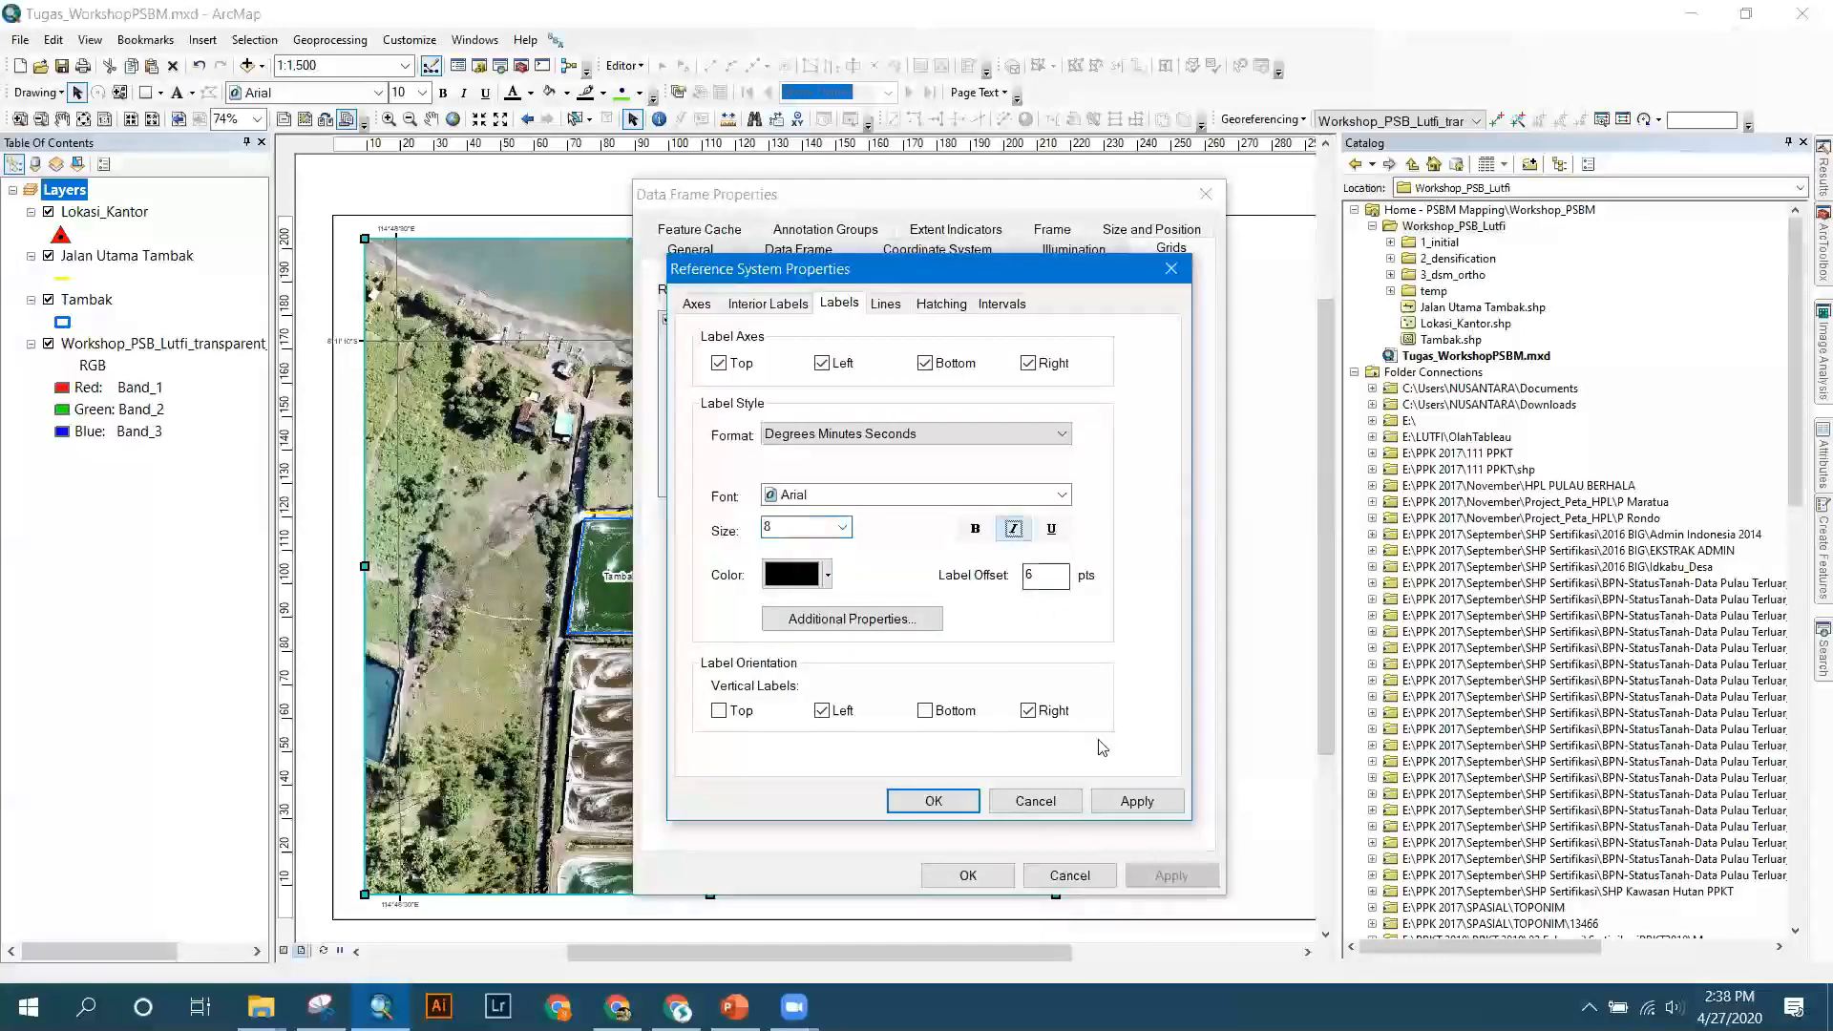
click(934, 801)
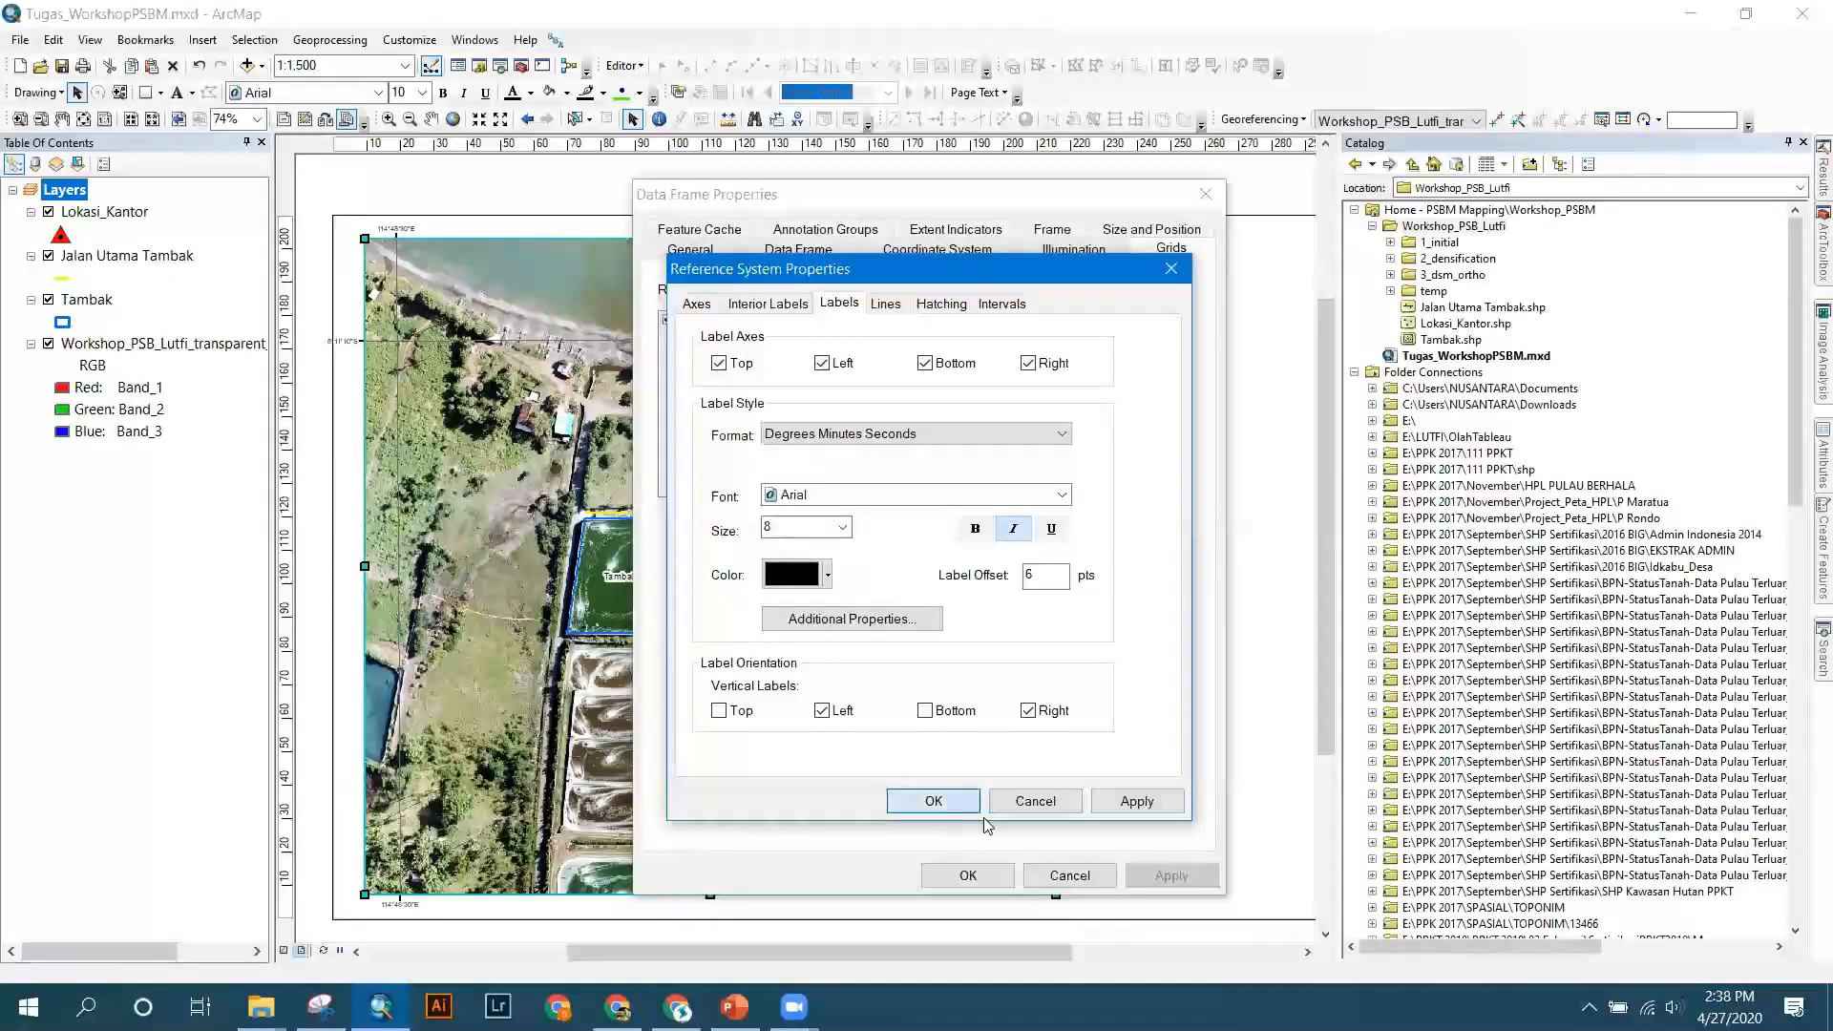
click(1172, 875)
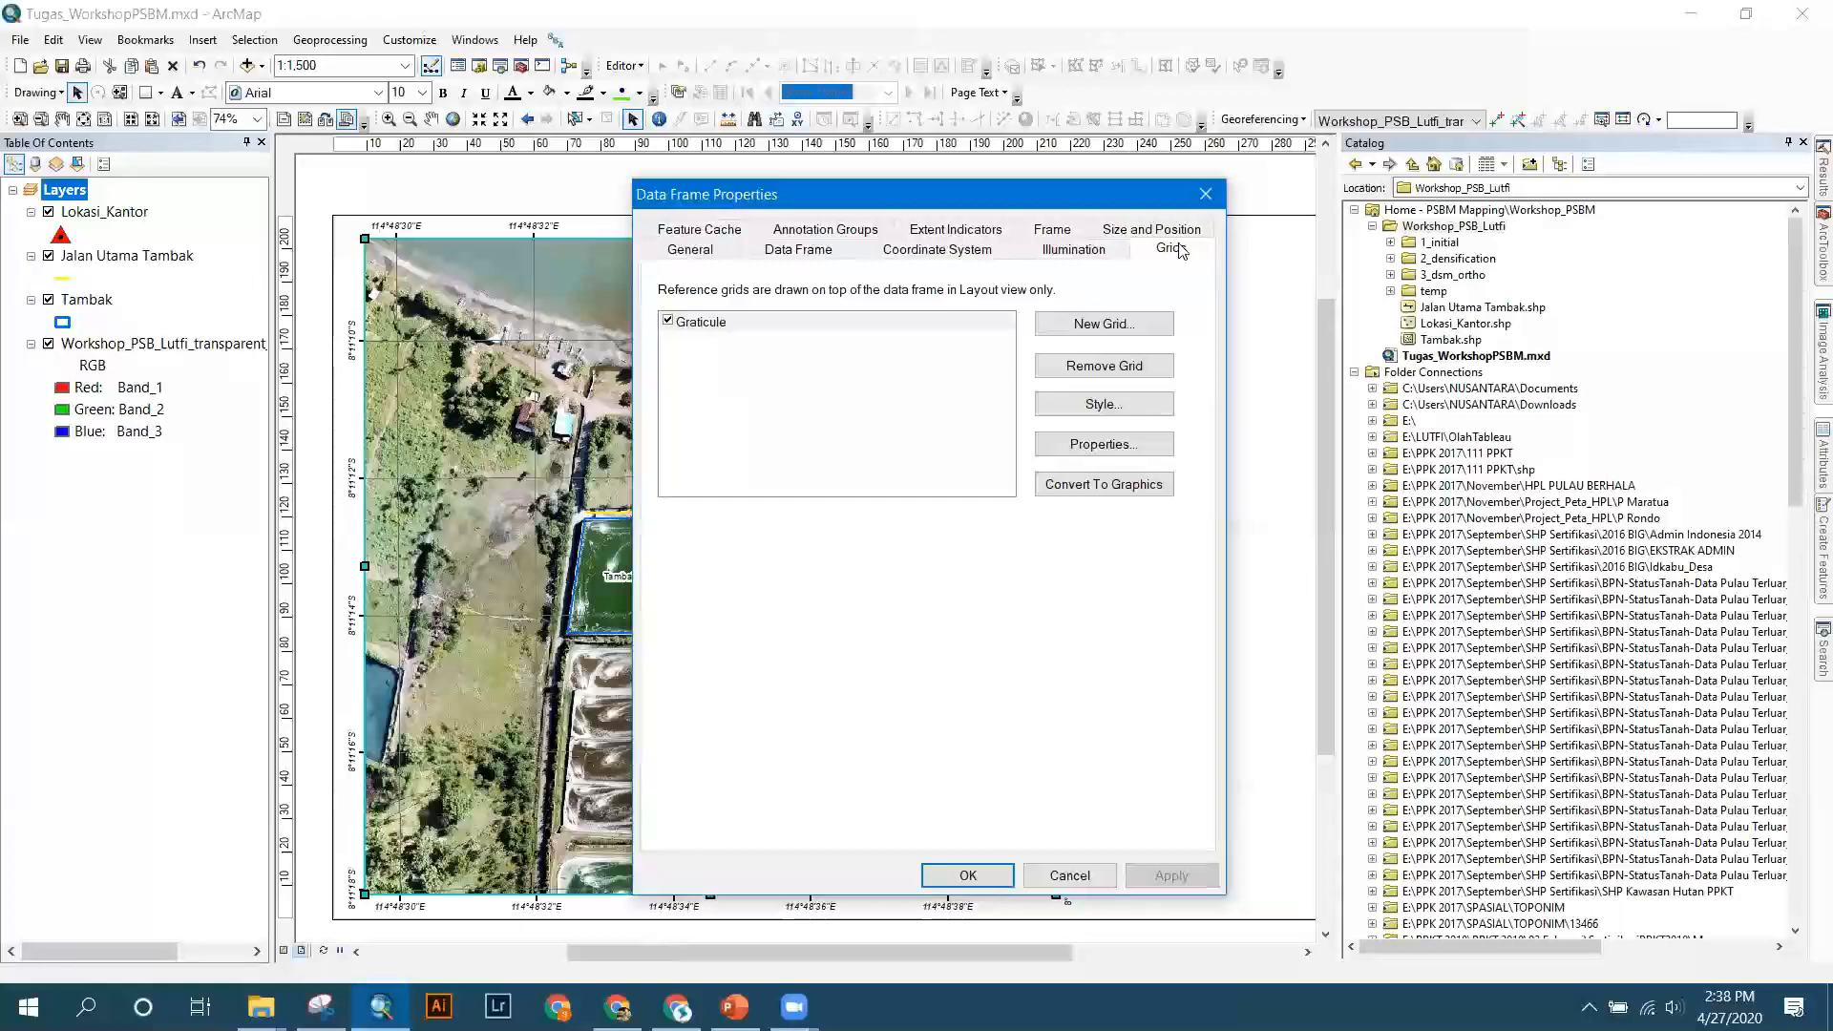
drag(1050, 194, 1271, 224)
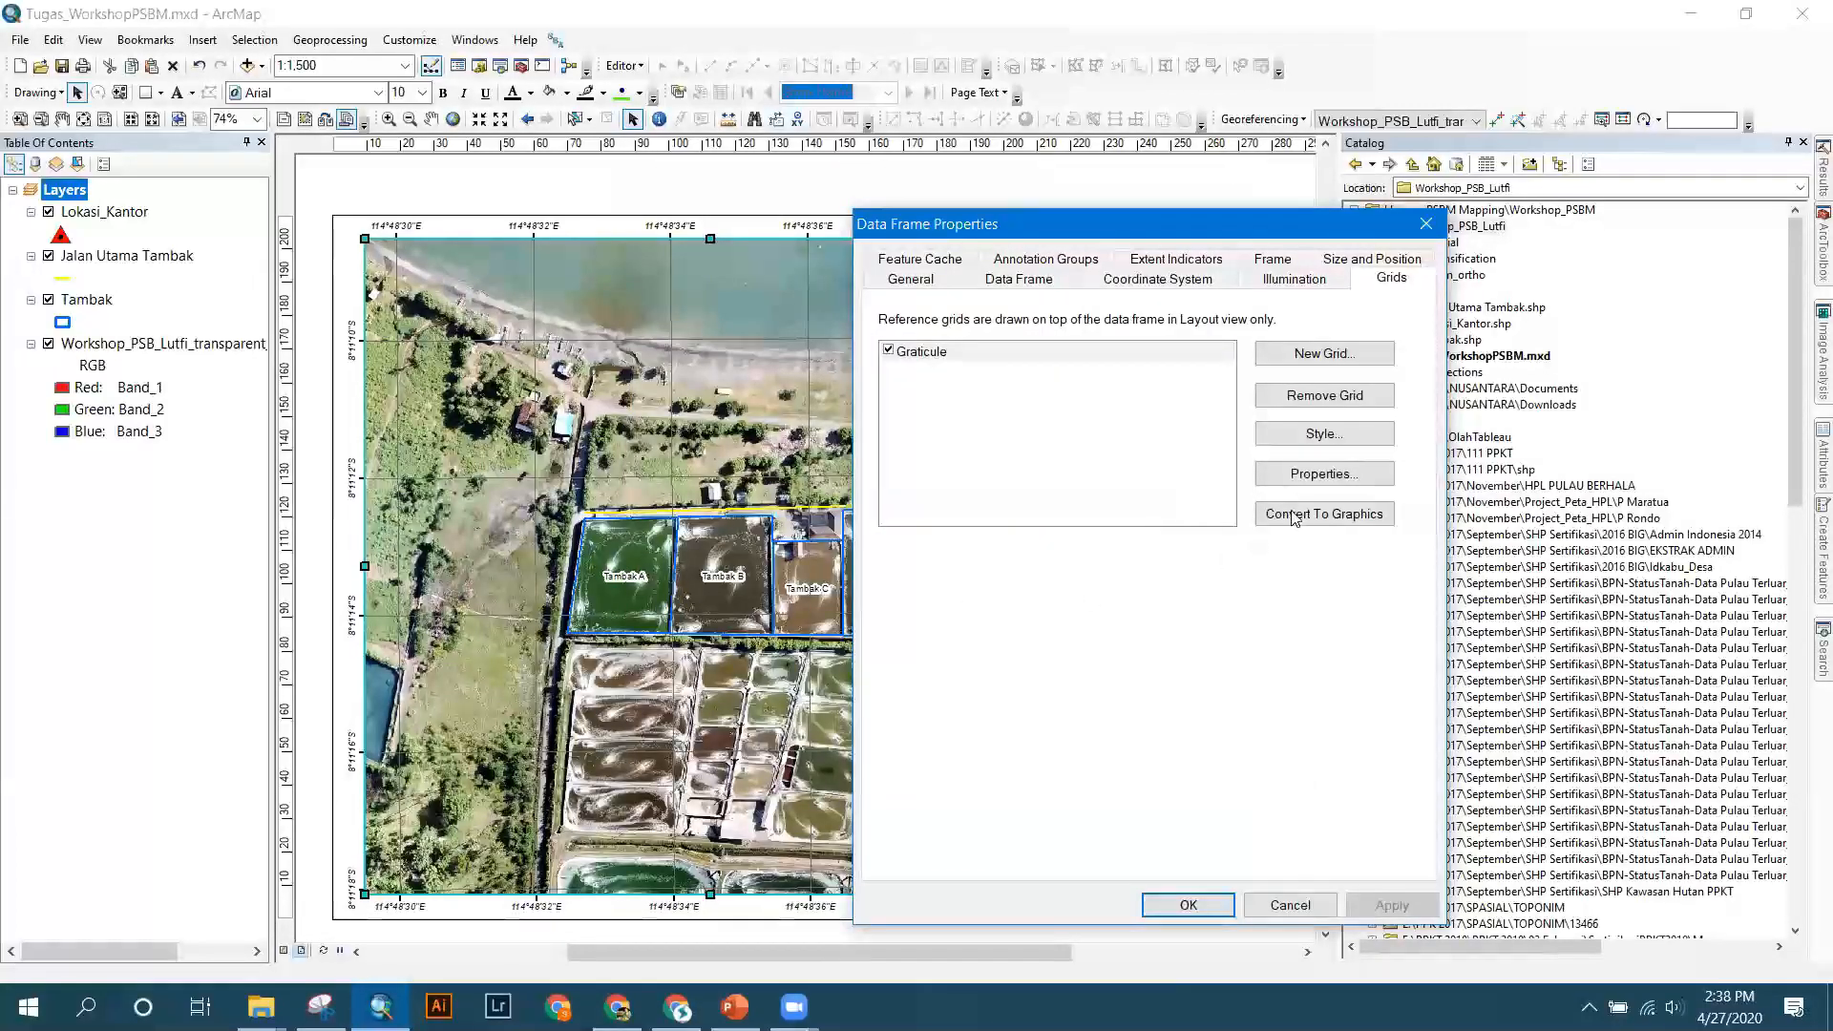
Set the graticule's grid line symbol to light blue with a width of 1 and apply it to the data frame.
click(1325, 477)
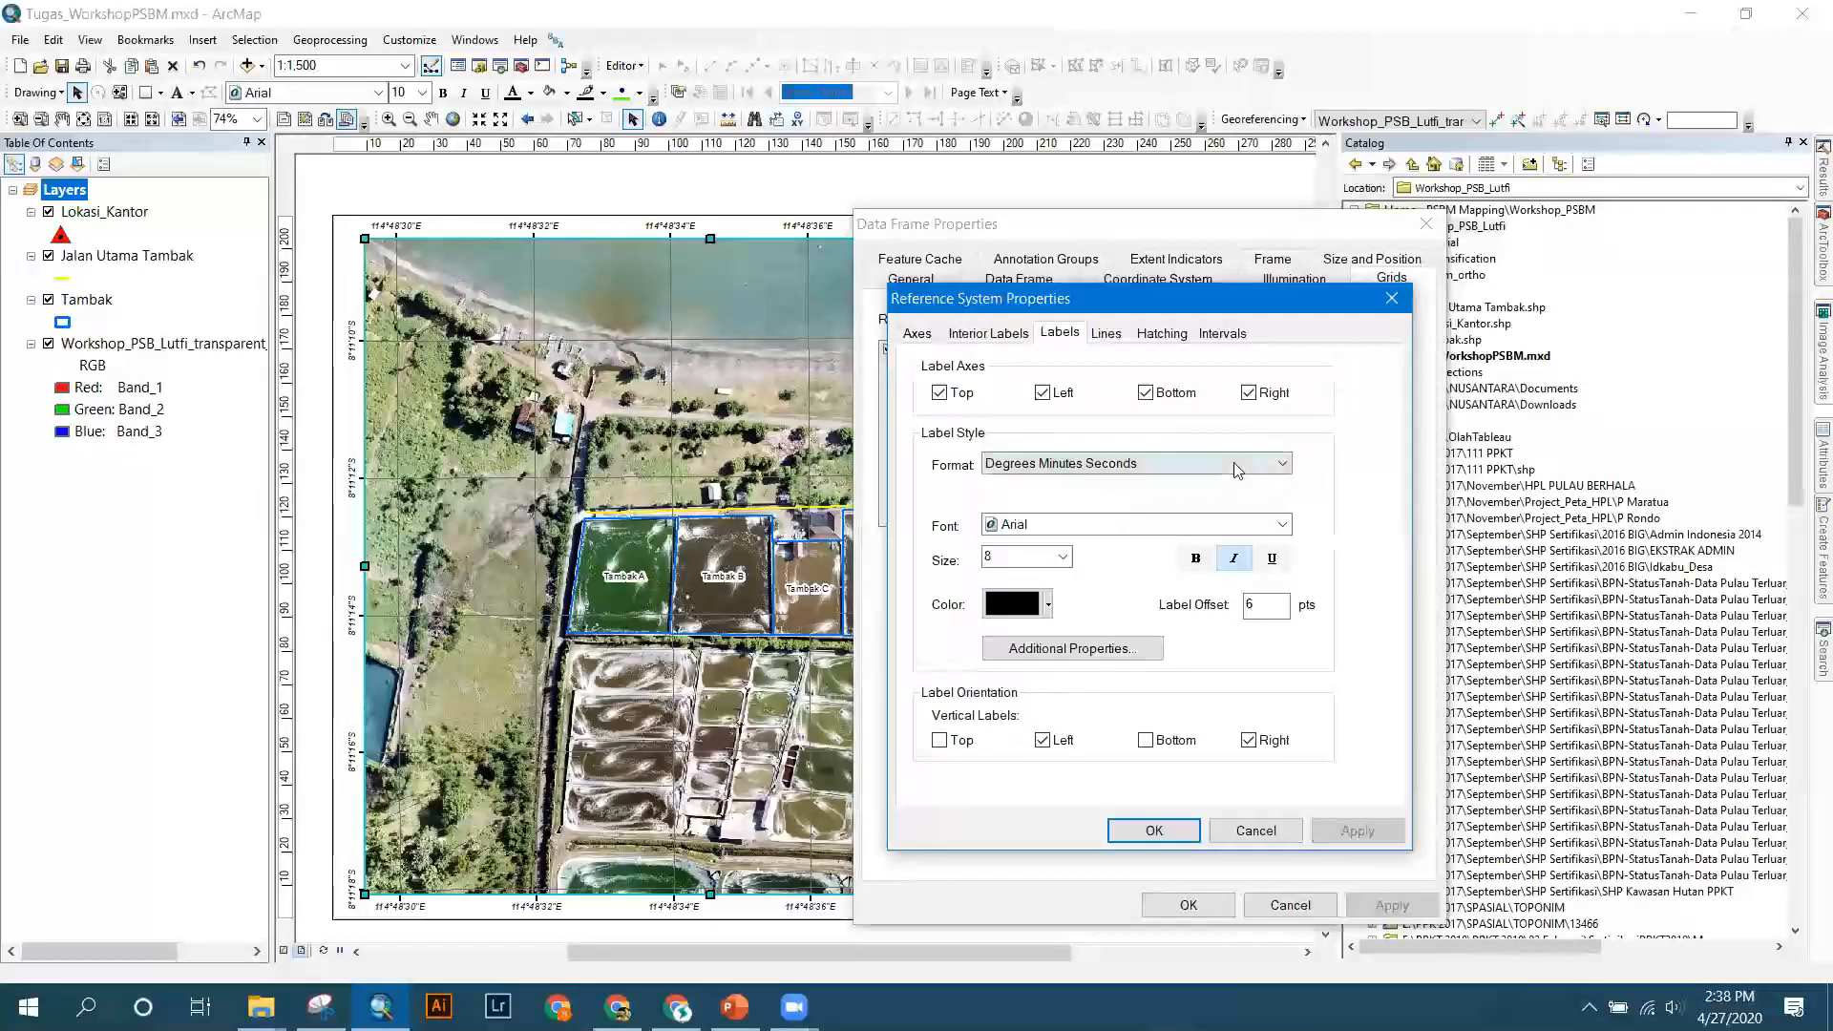
click(1107, 339)
click(1021, 482)
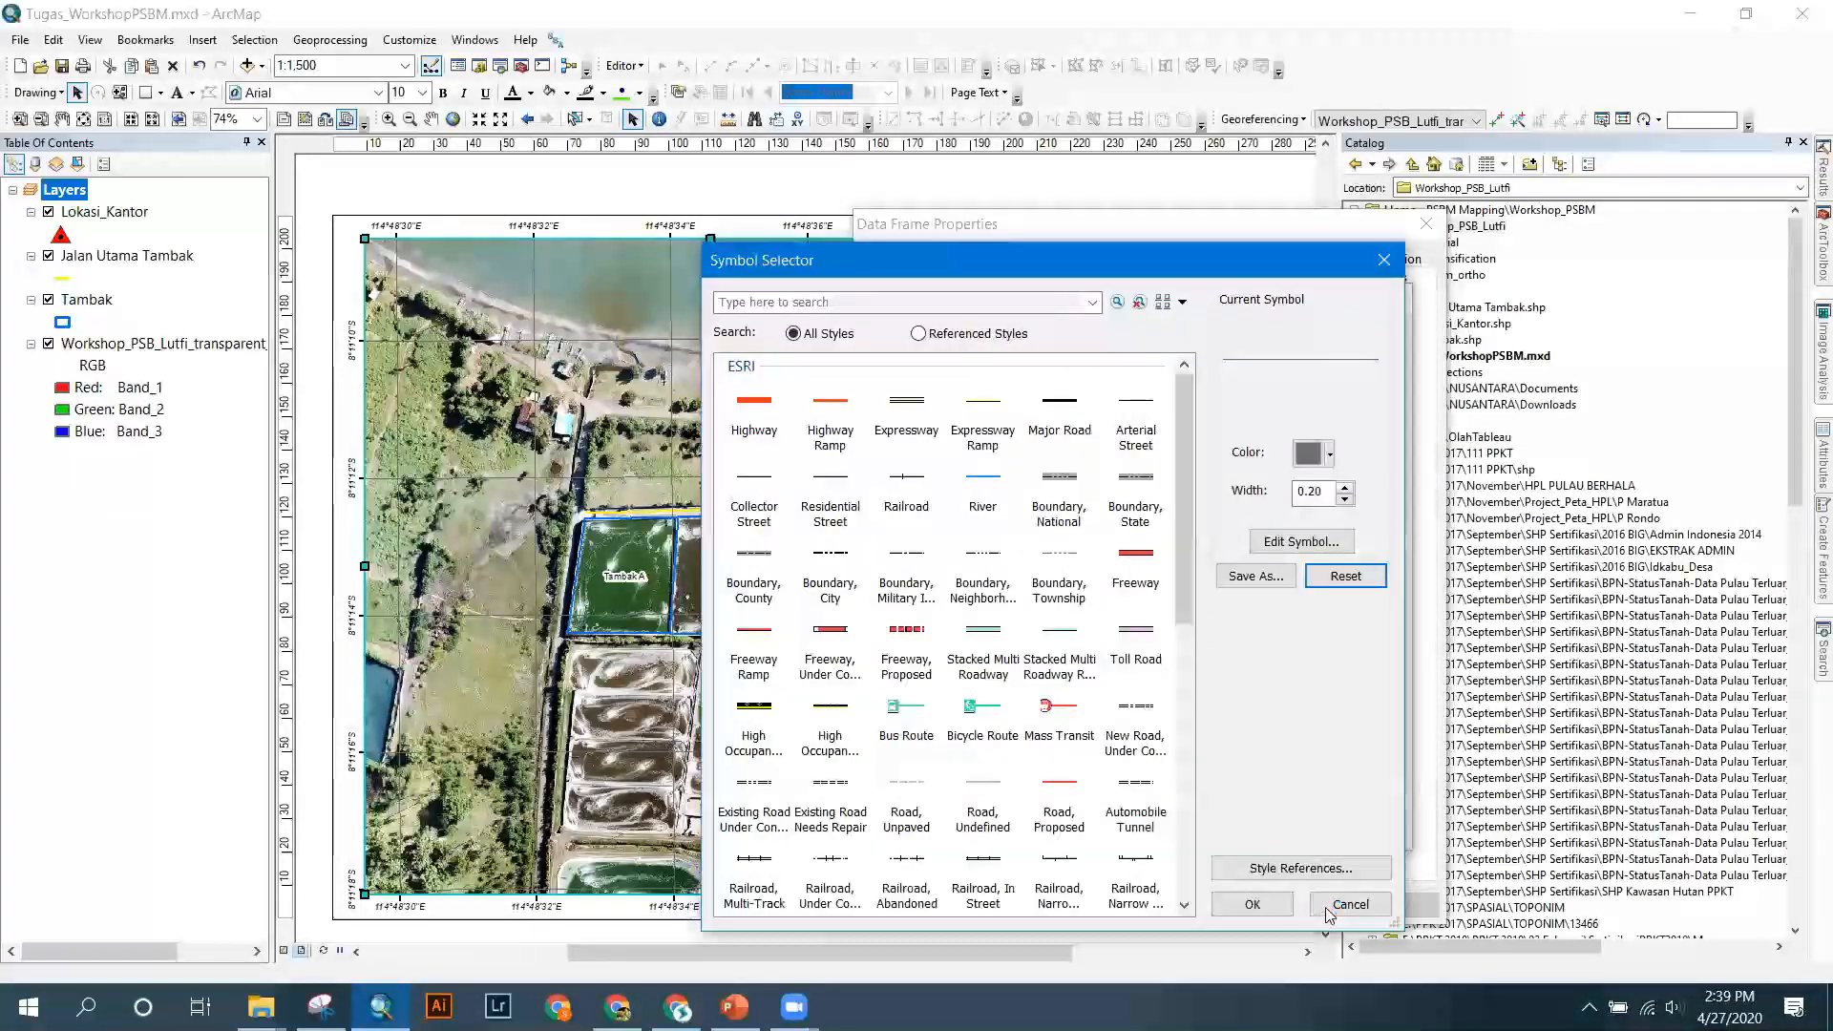
click(1335, 908)
click(1030, 489)
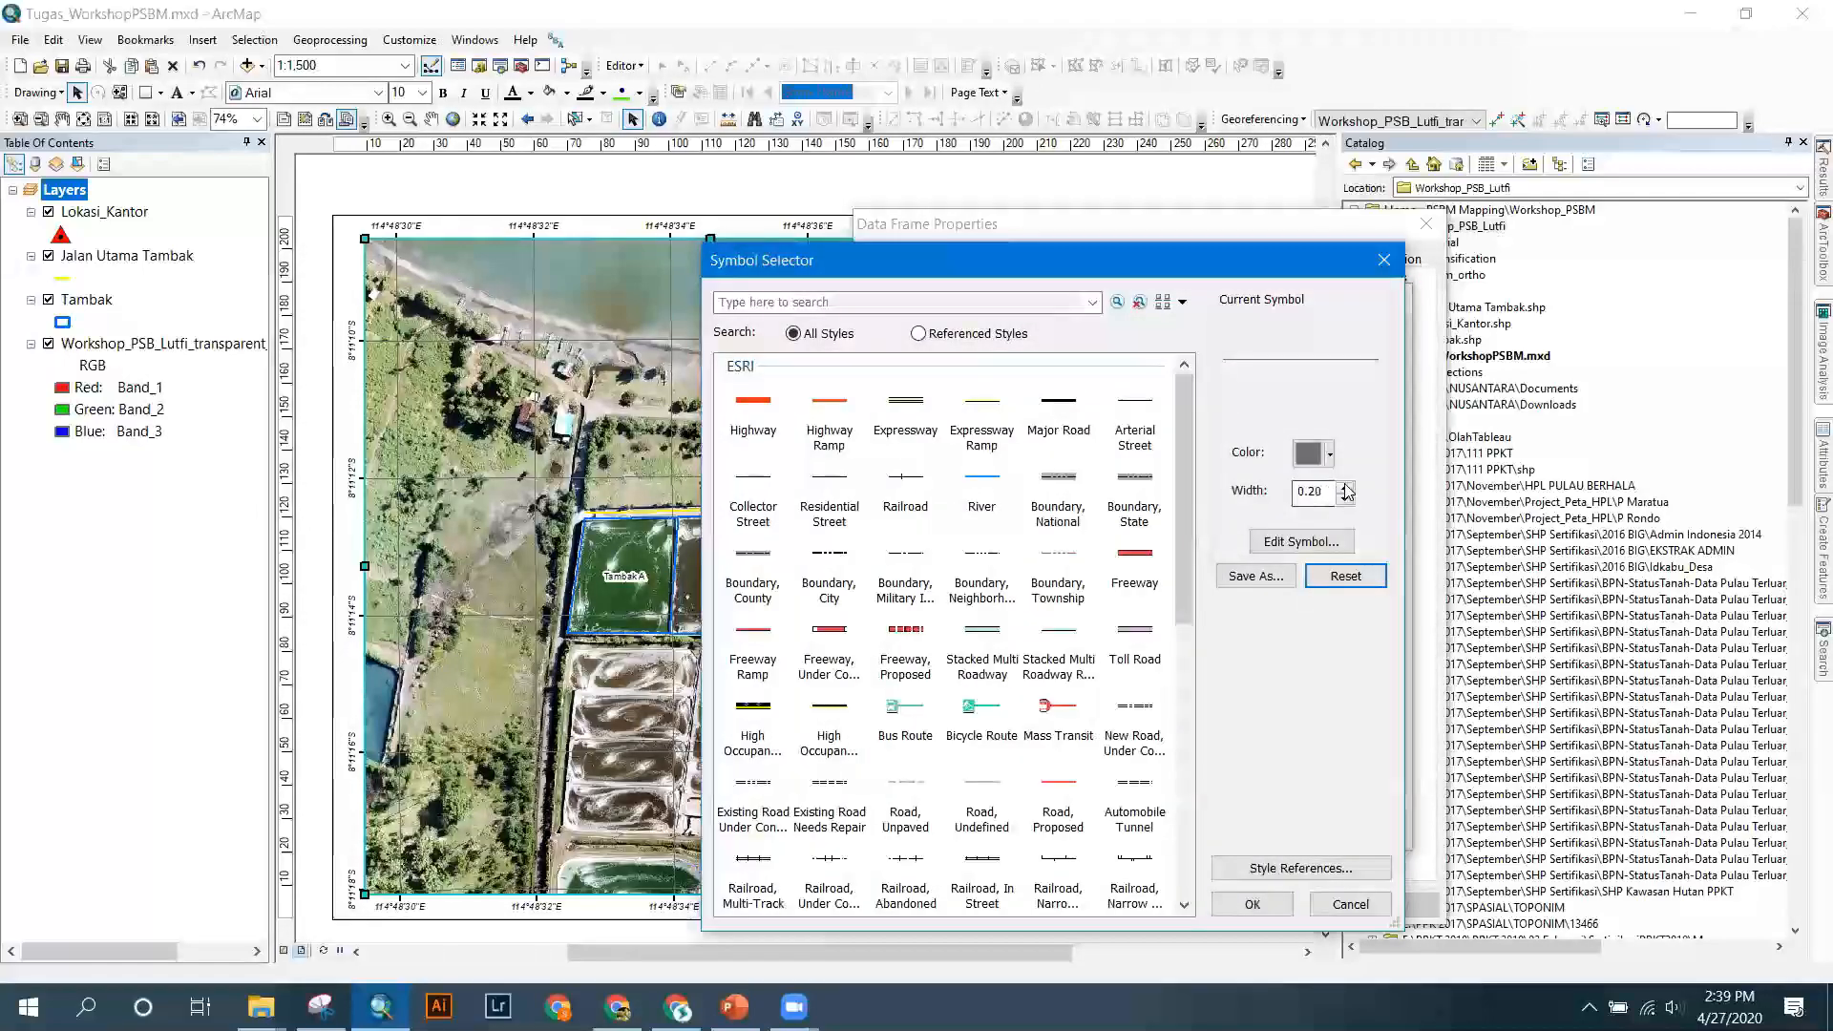
click(1321, 453)
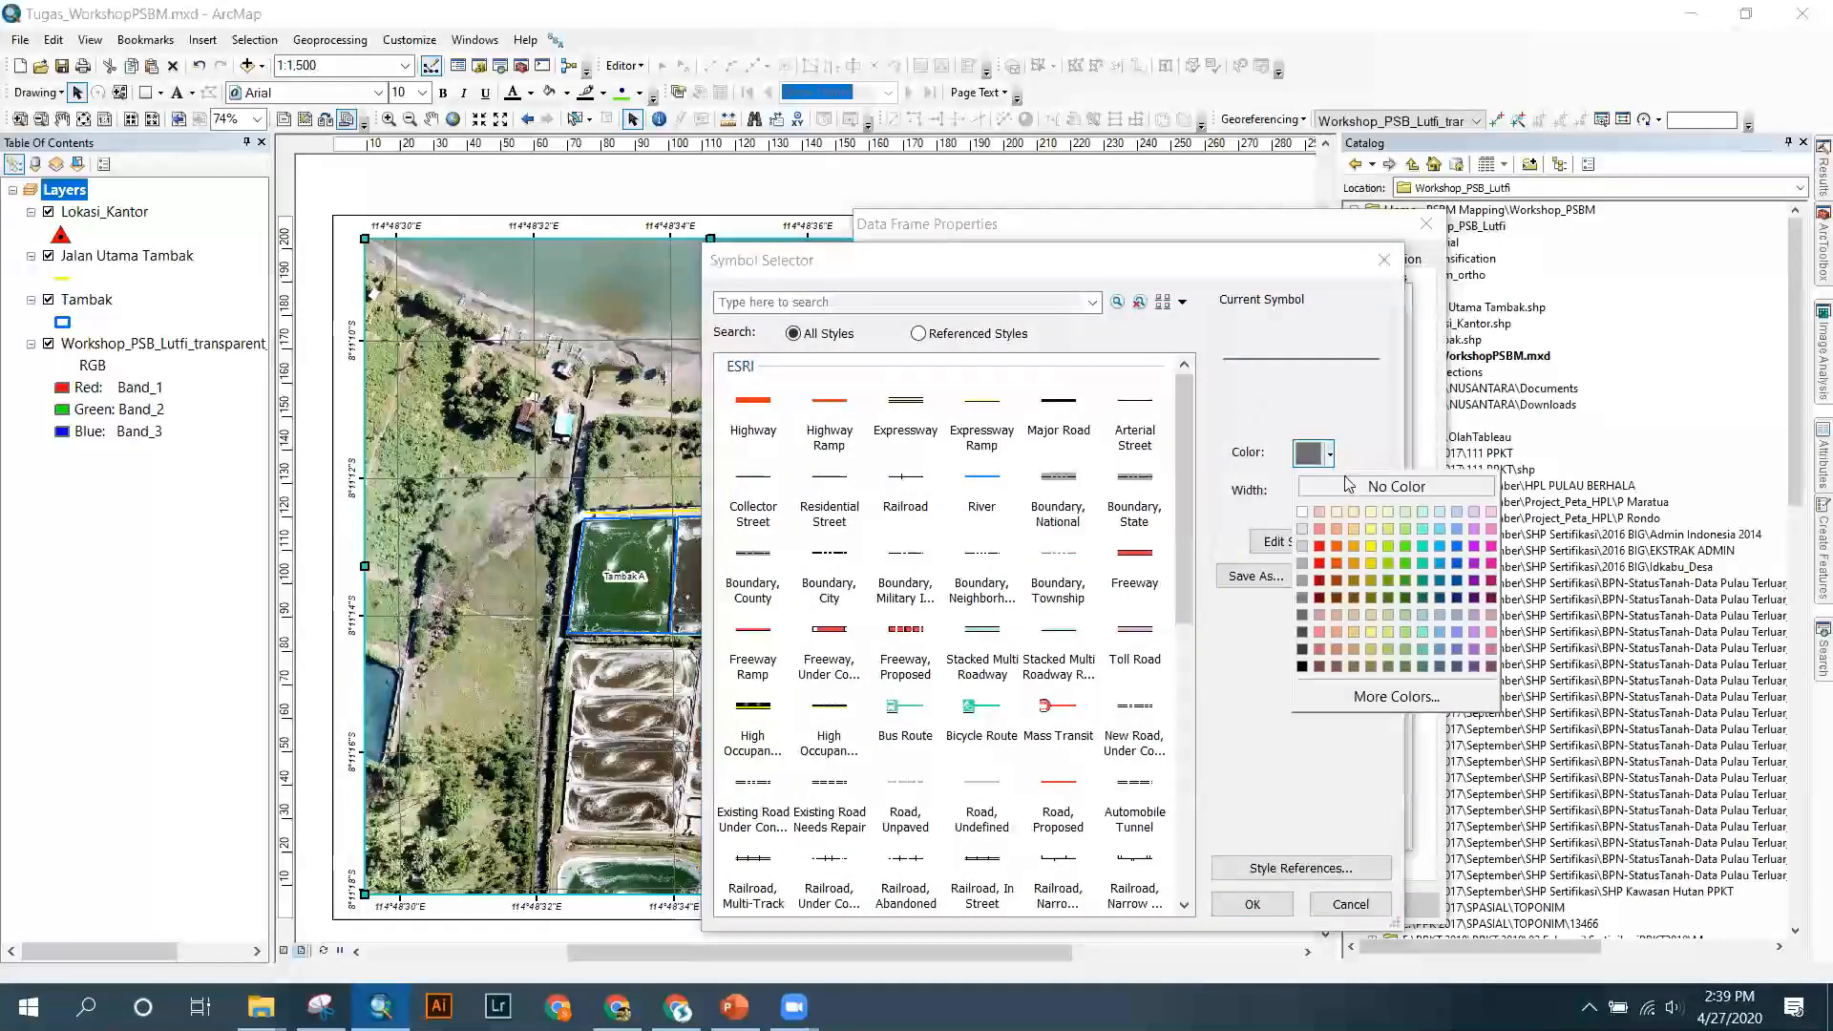
click(1440, 545)
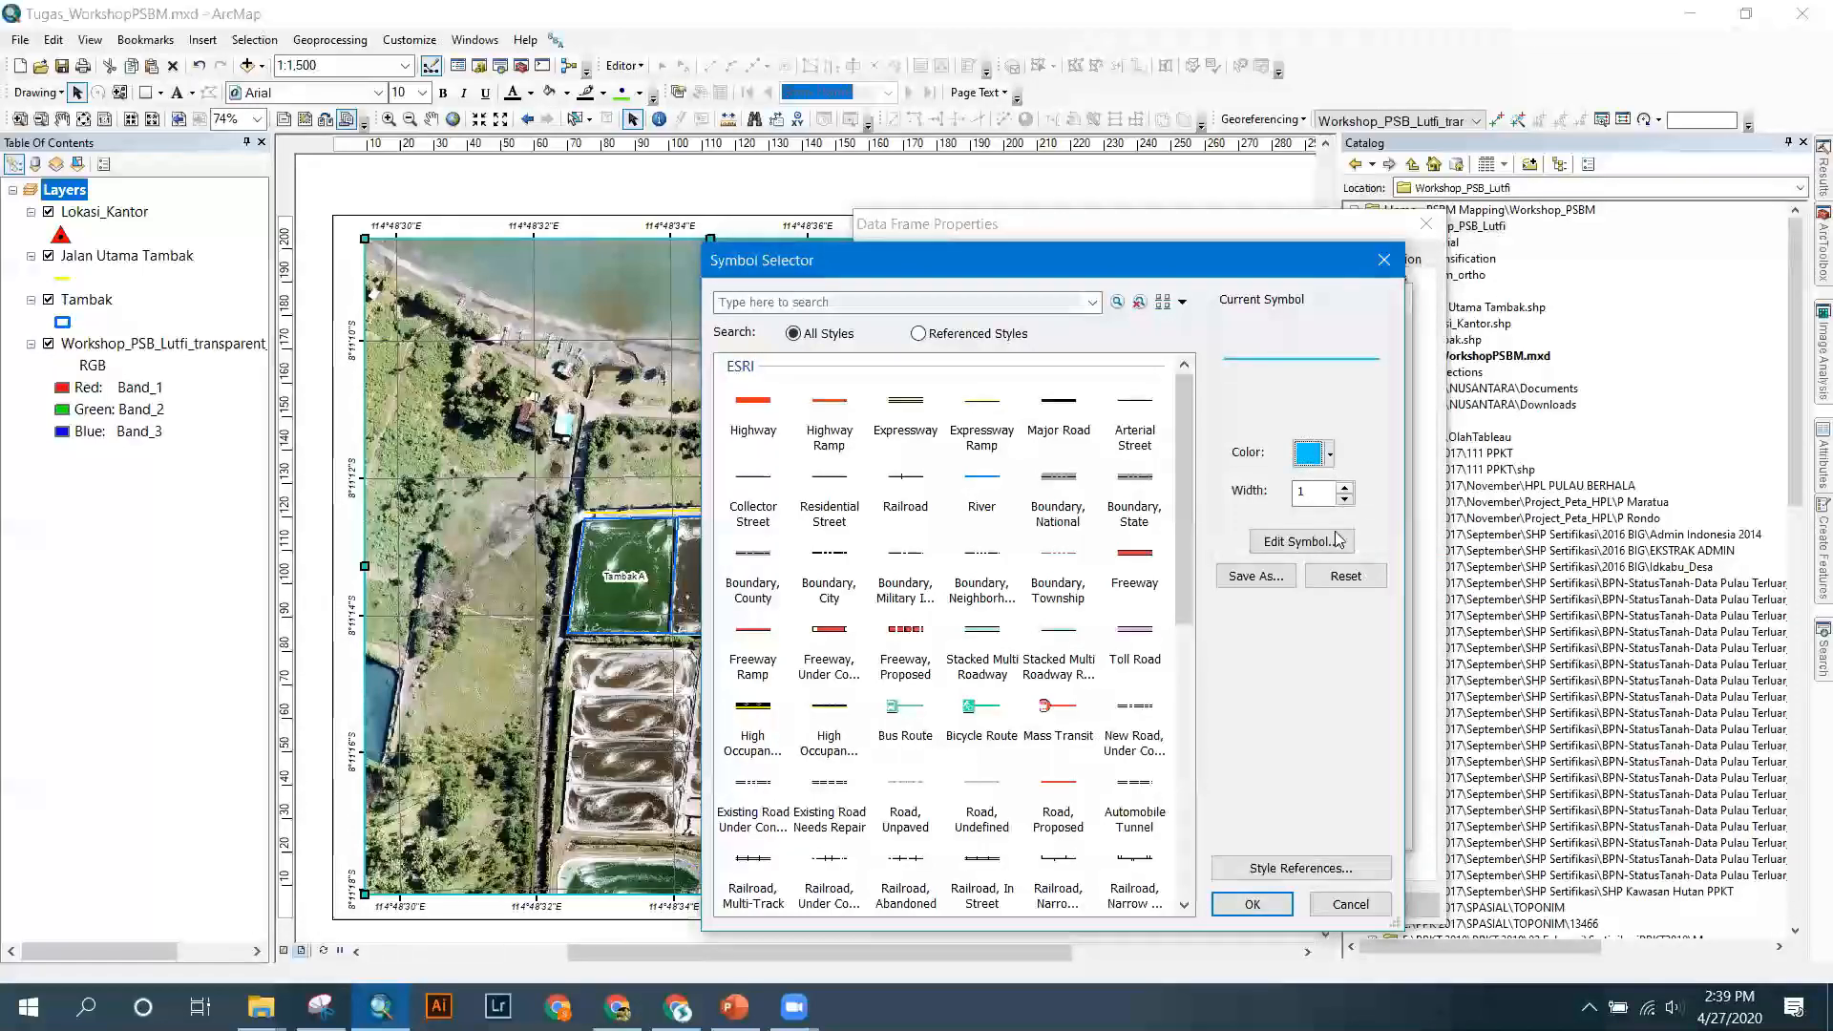
click(1251, 905)
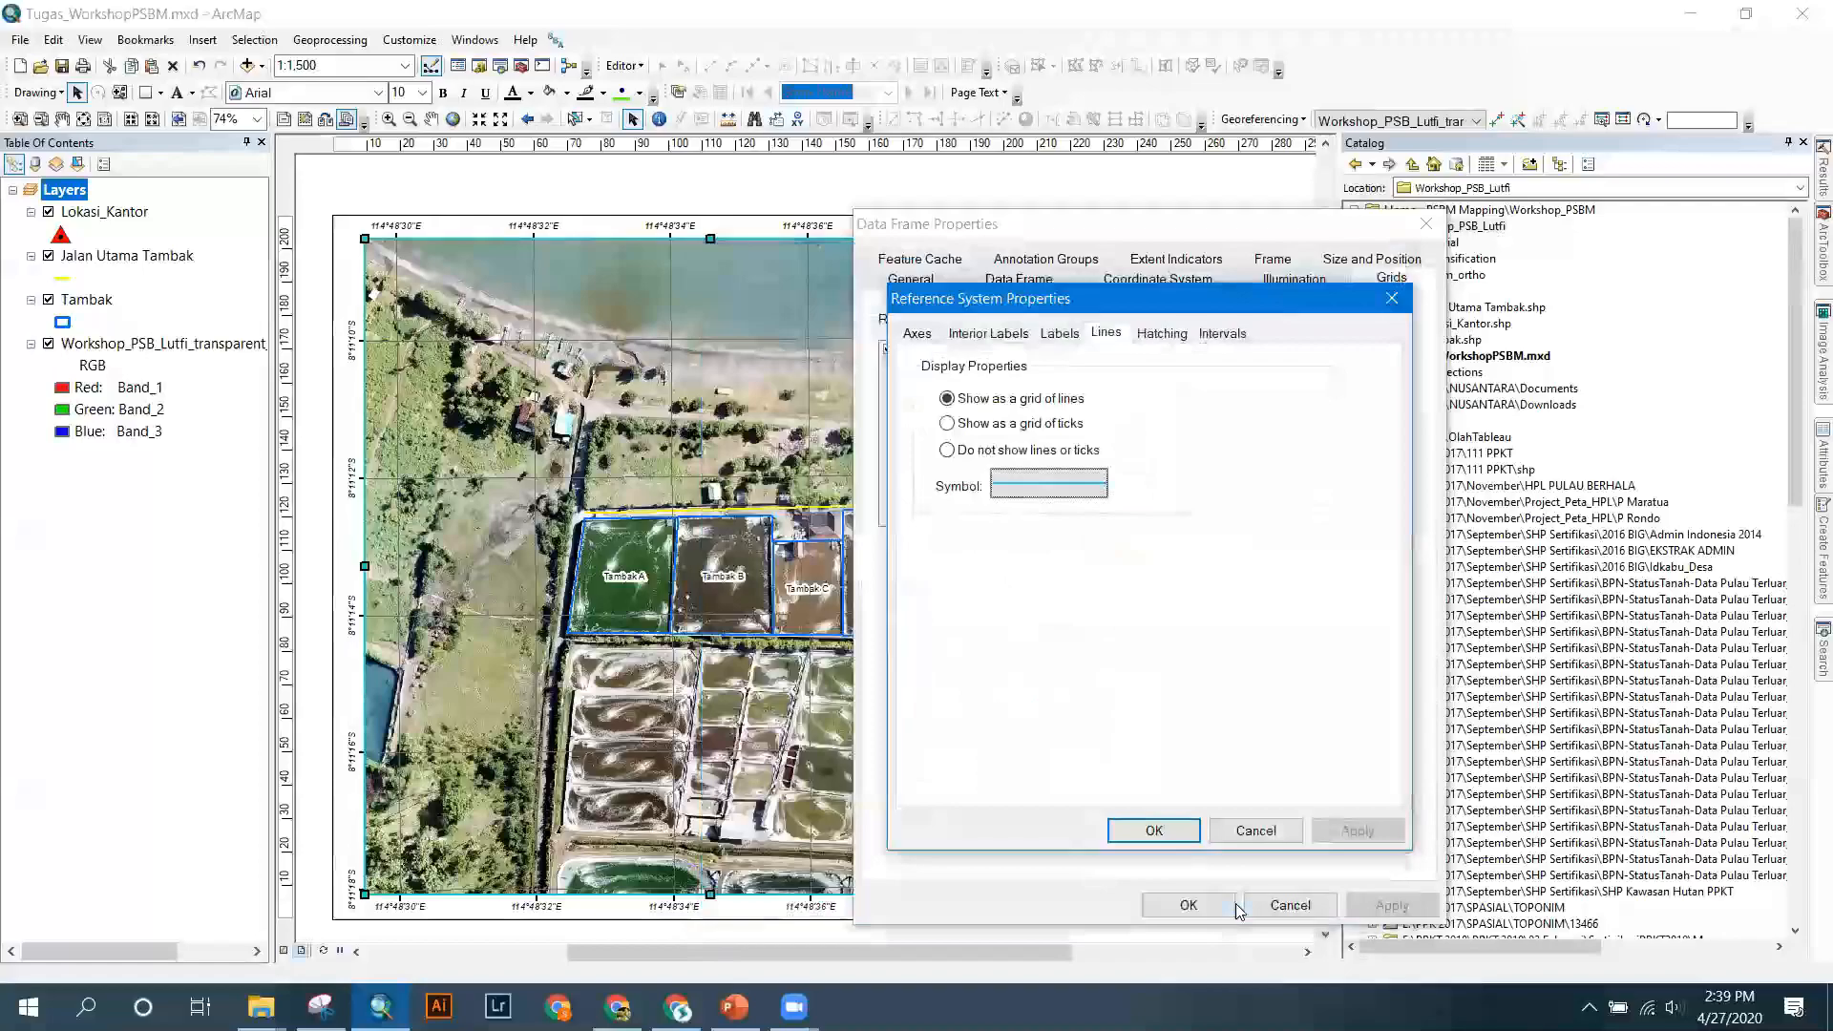
click(1193, 832)
click(1380, 905)
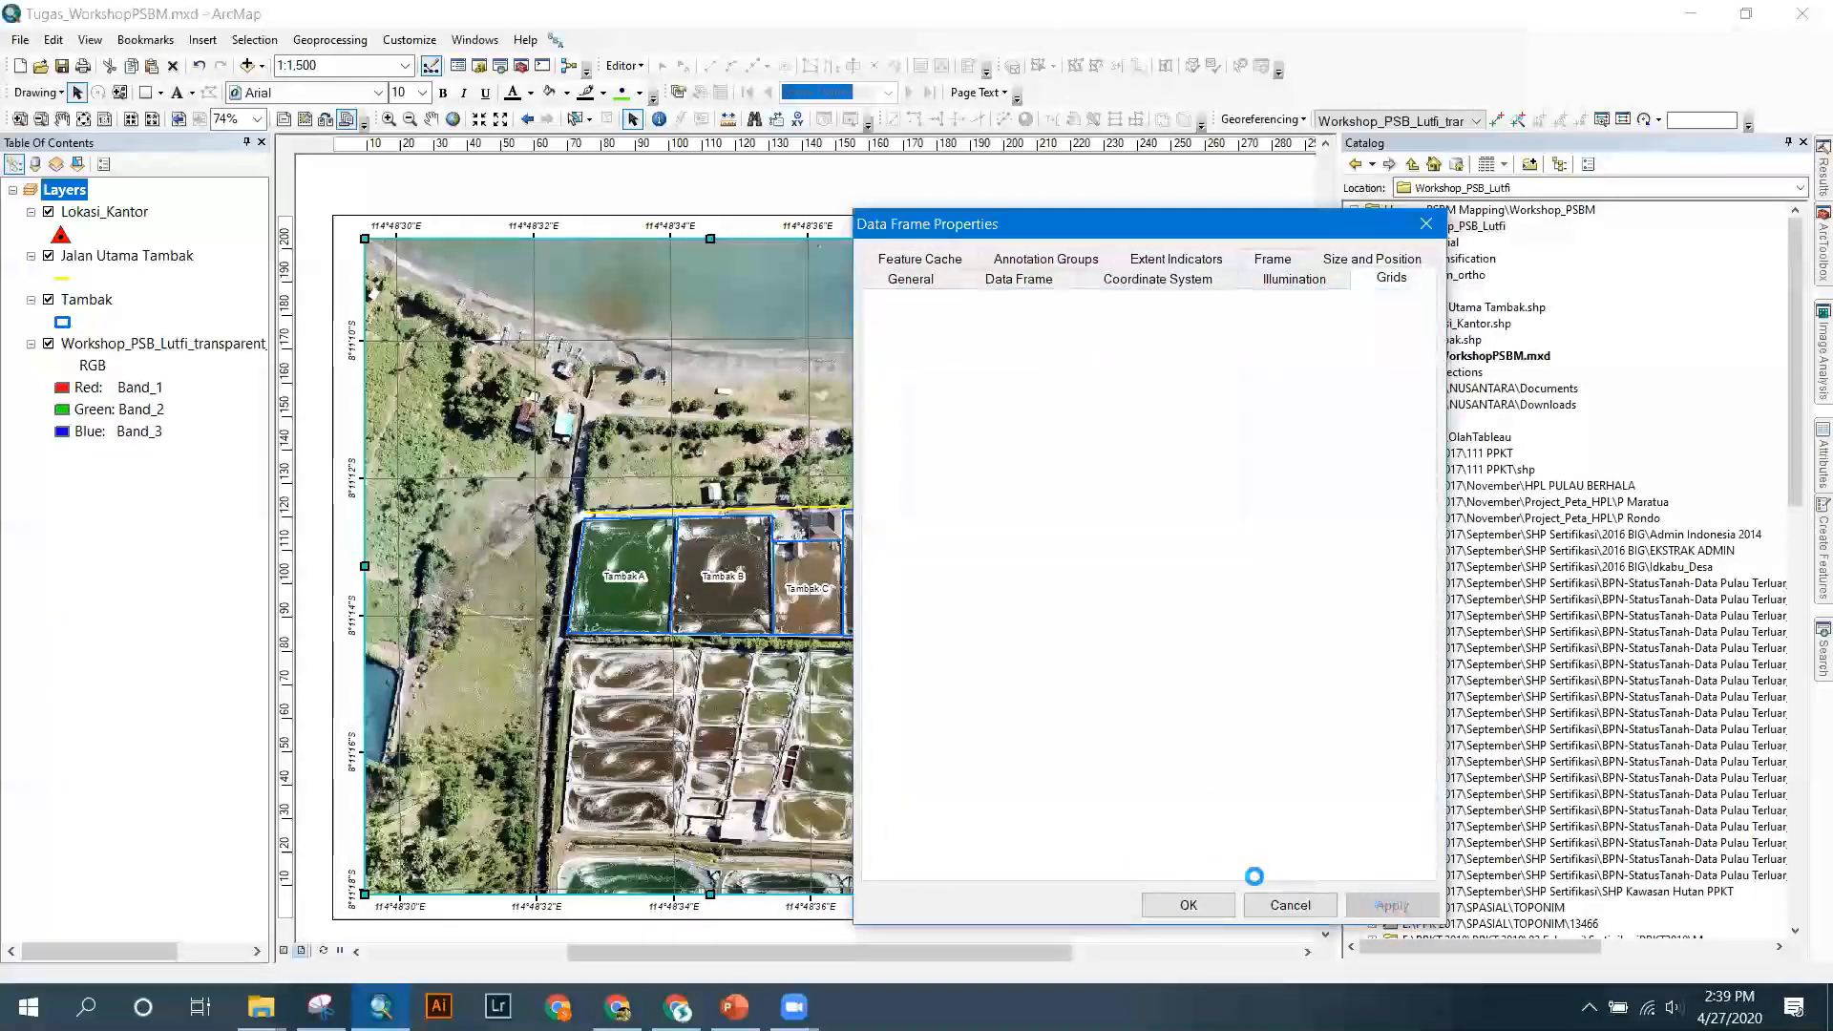
click(1186, 905)
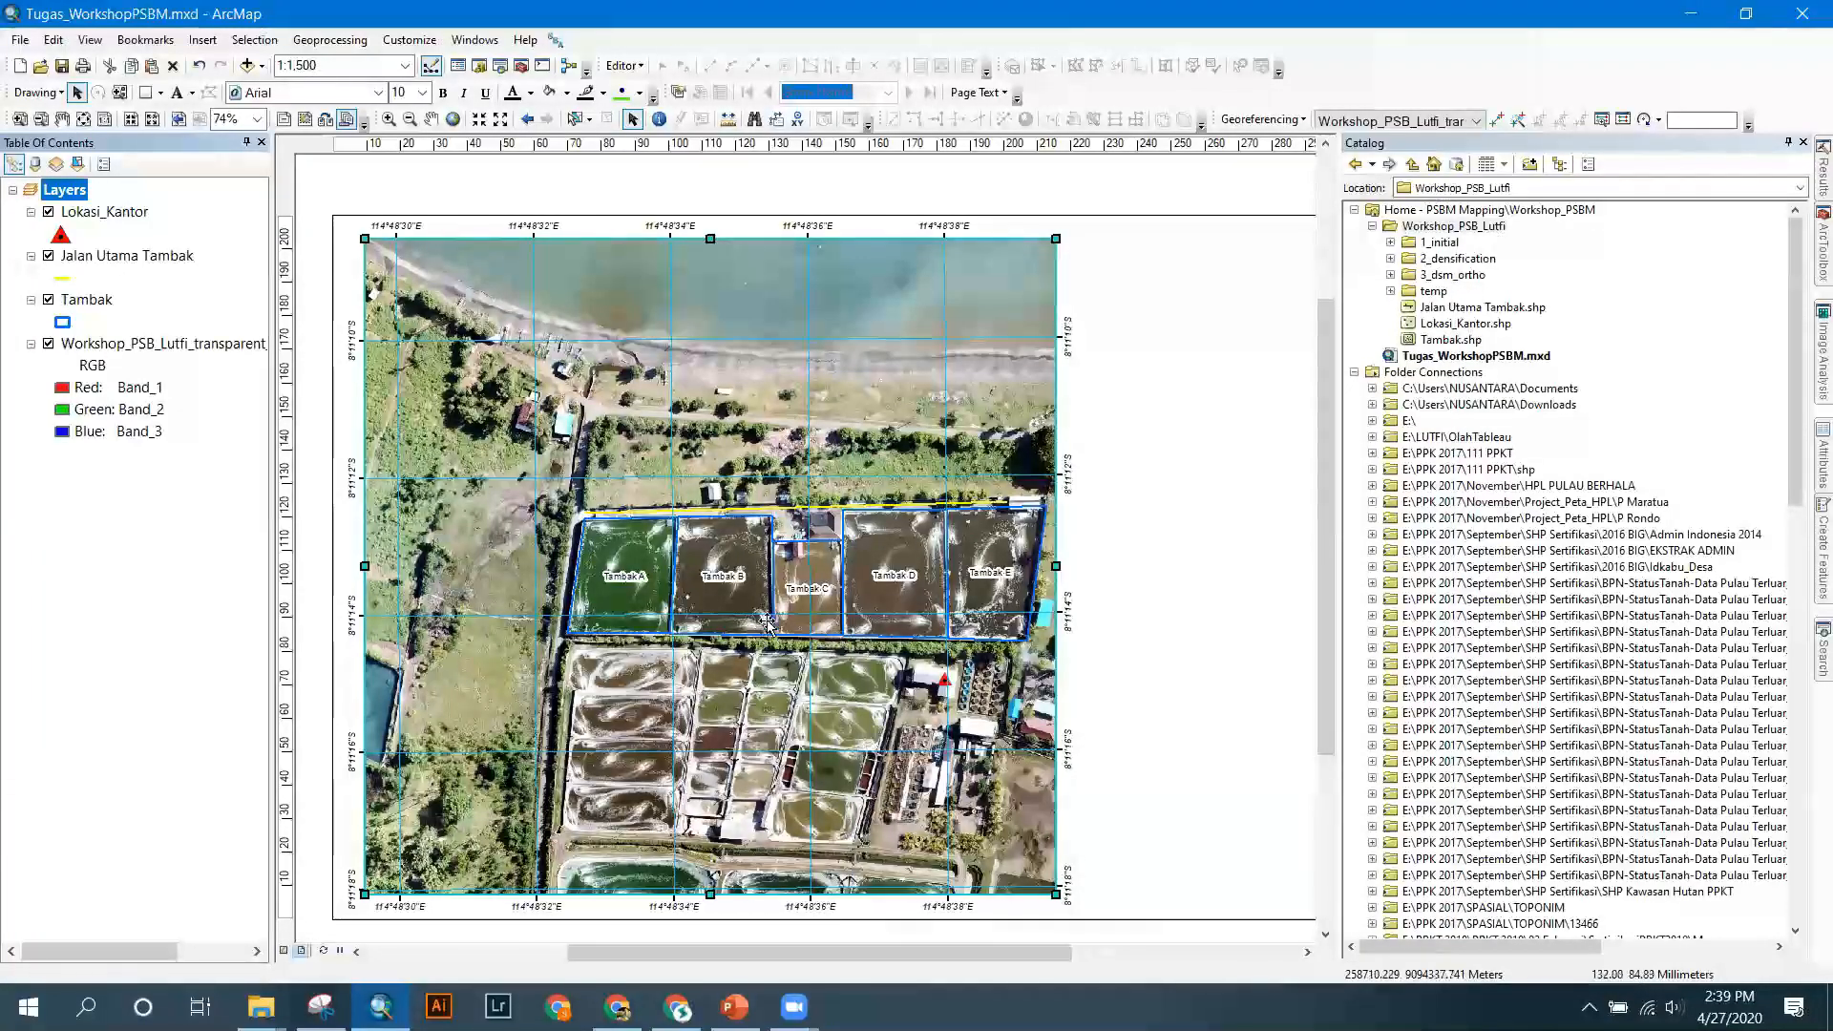
Shrink the data frame slightly by lowering its upper edge on the layout page.
drag(709, 239, 710, 247)
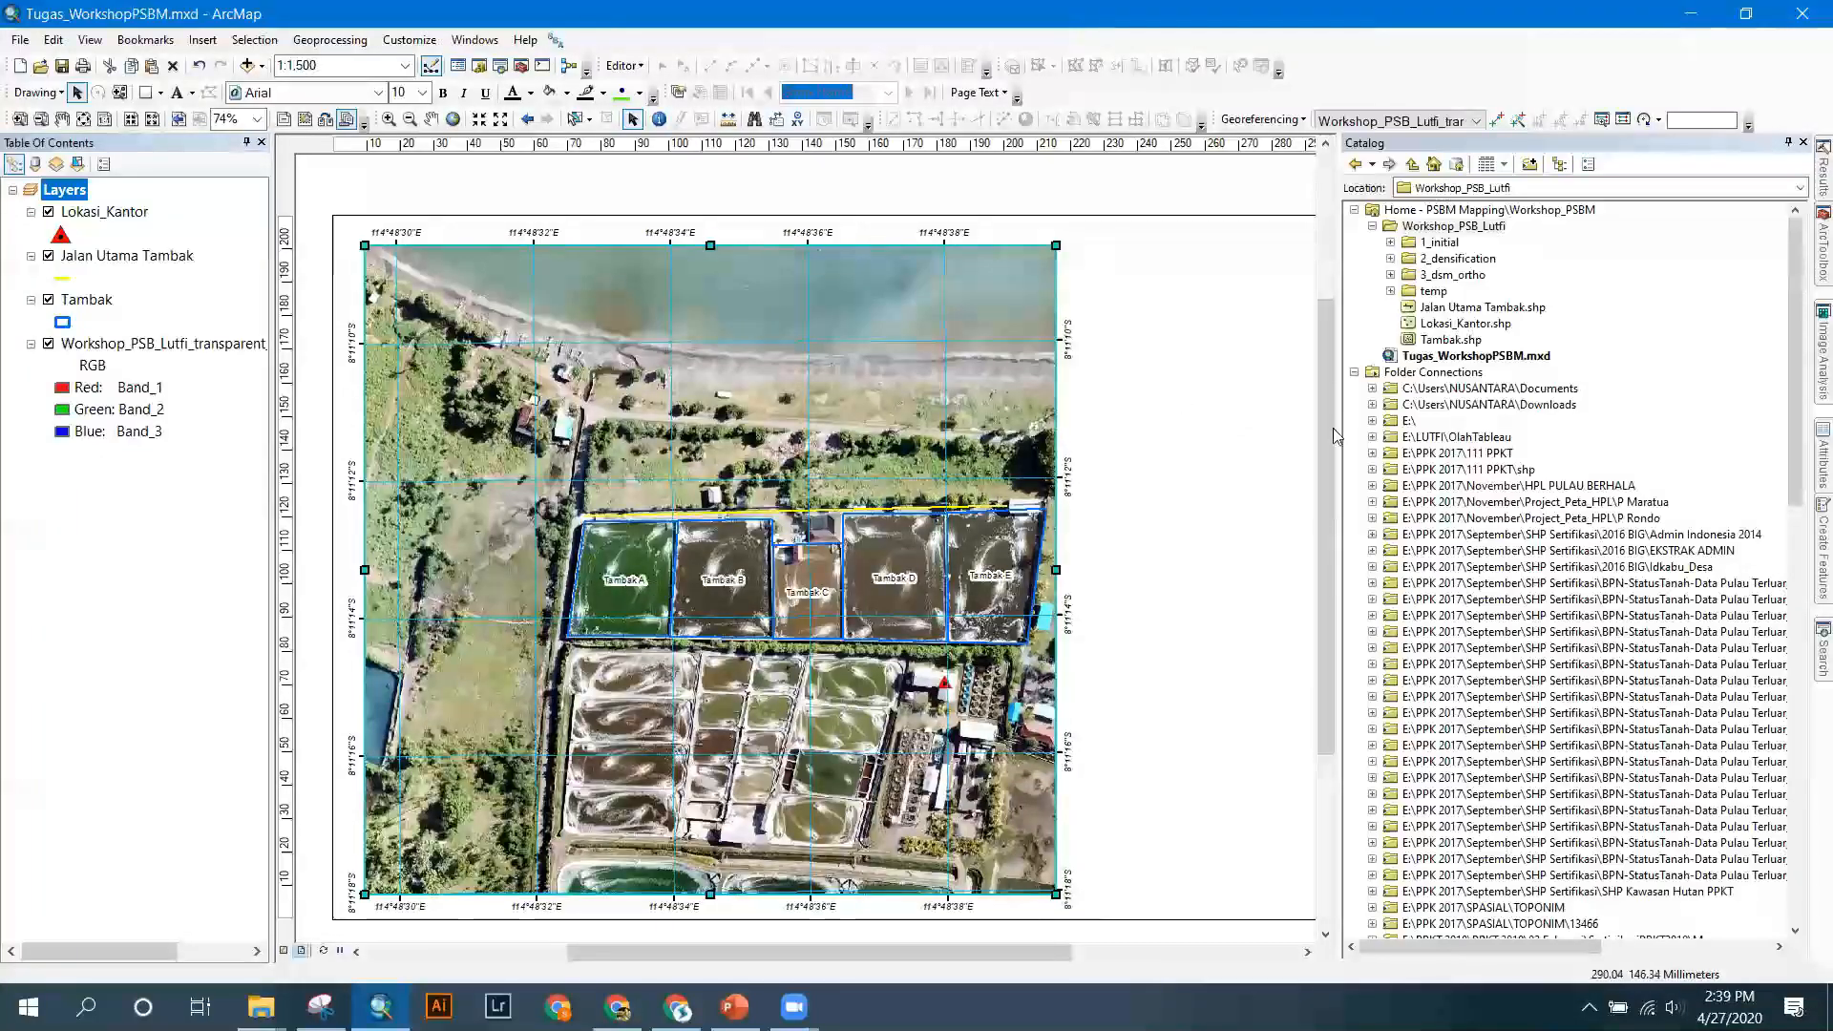
drag(1073, 953, 1070, 953)
scroll(1072, 492, up, 1)
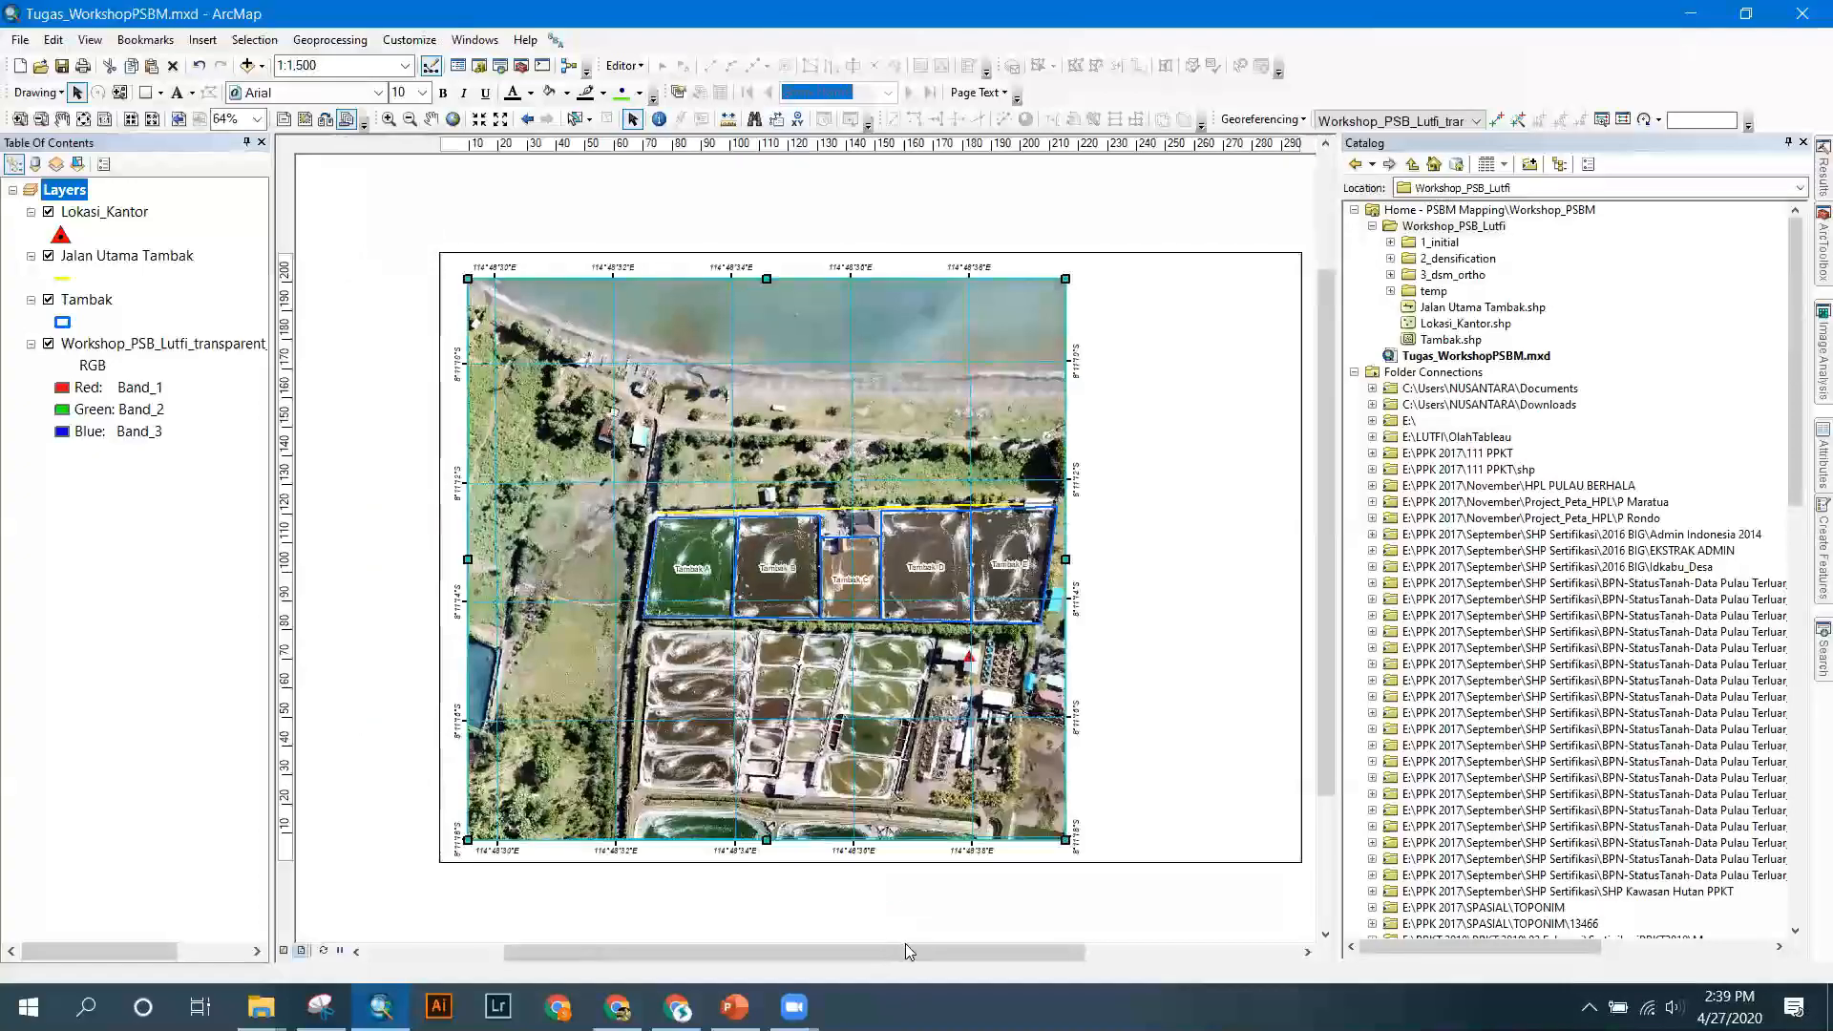
drag(990, 957, 980, 956)
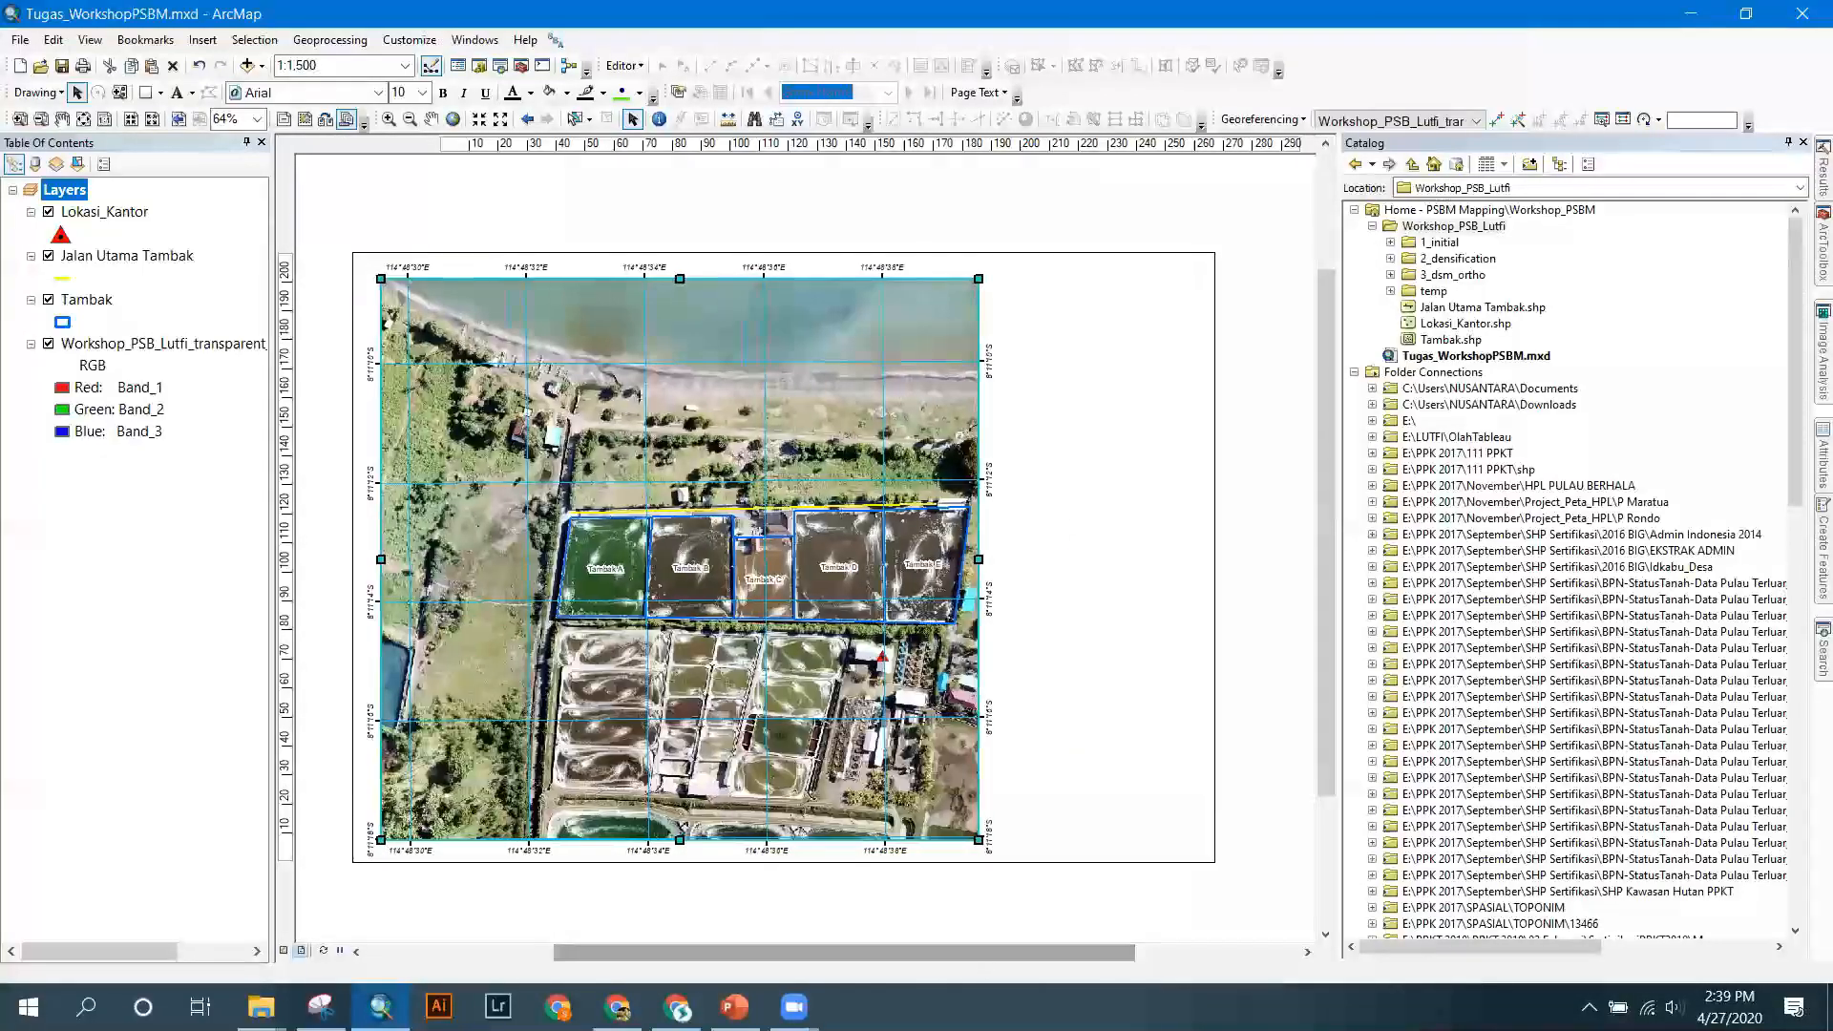
Draw a border rectangle of about 293 by 207 mm just inside the page edges.
mouse_move(617, 1007)
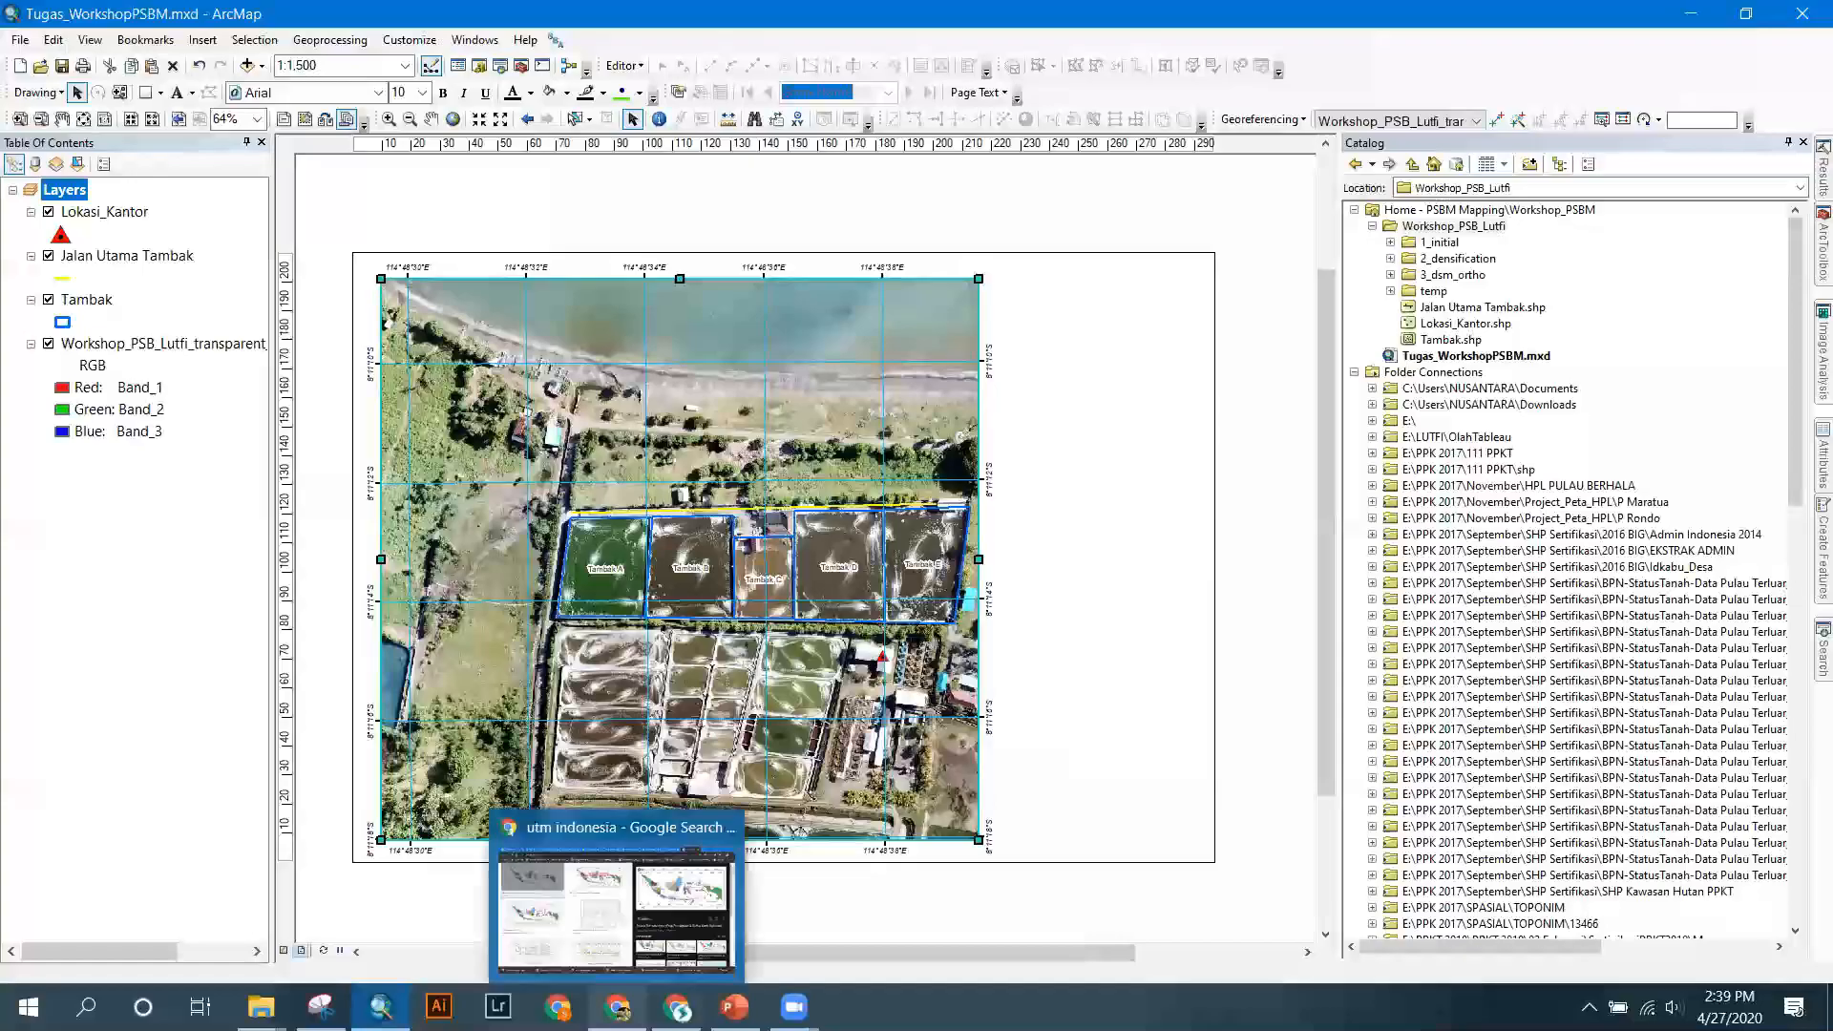
click(39, 93)
click(139, 94)
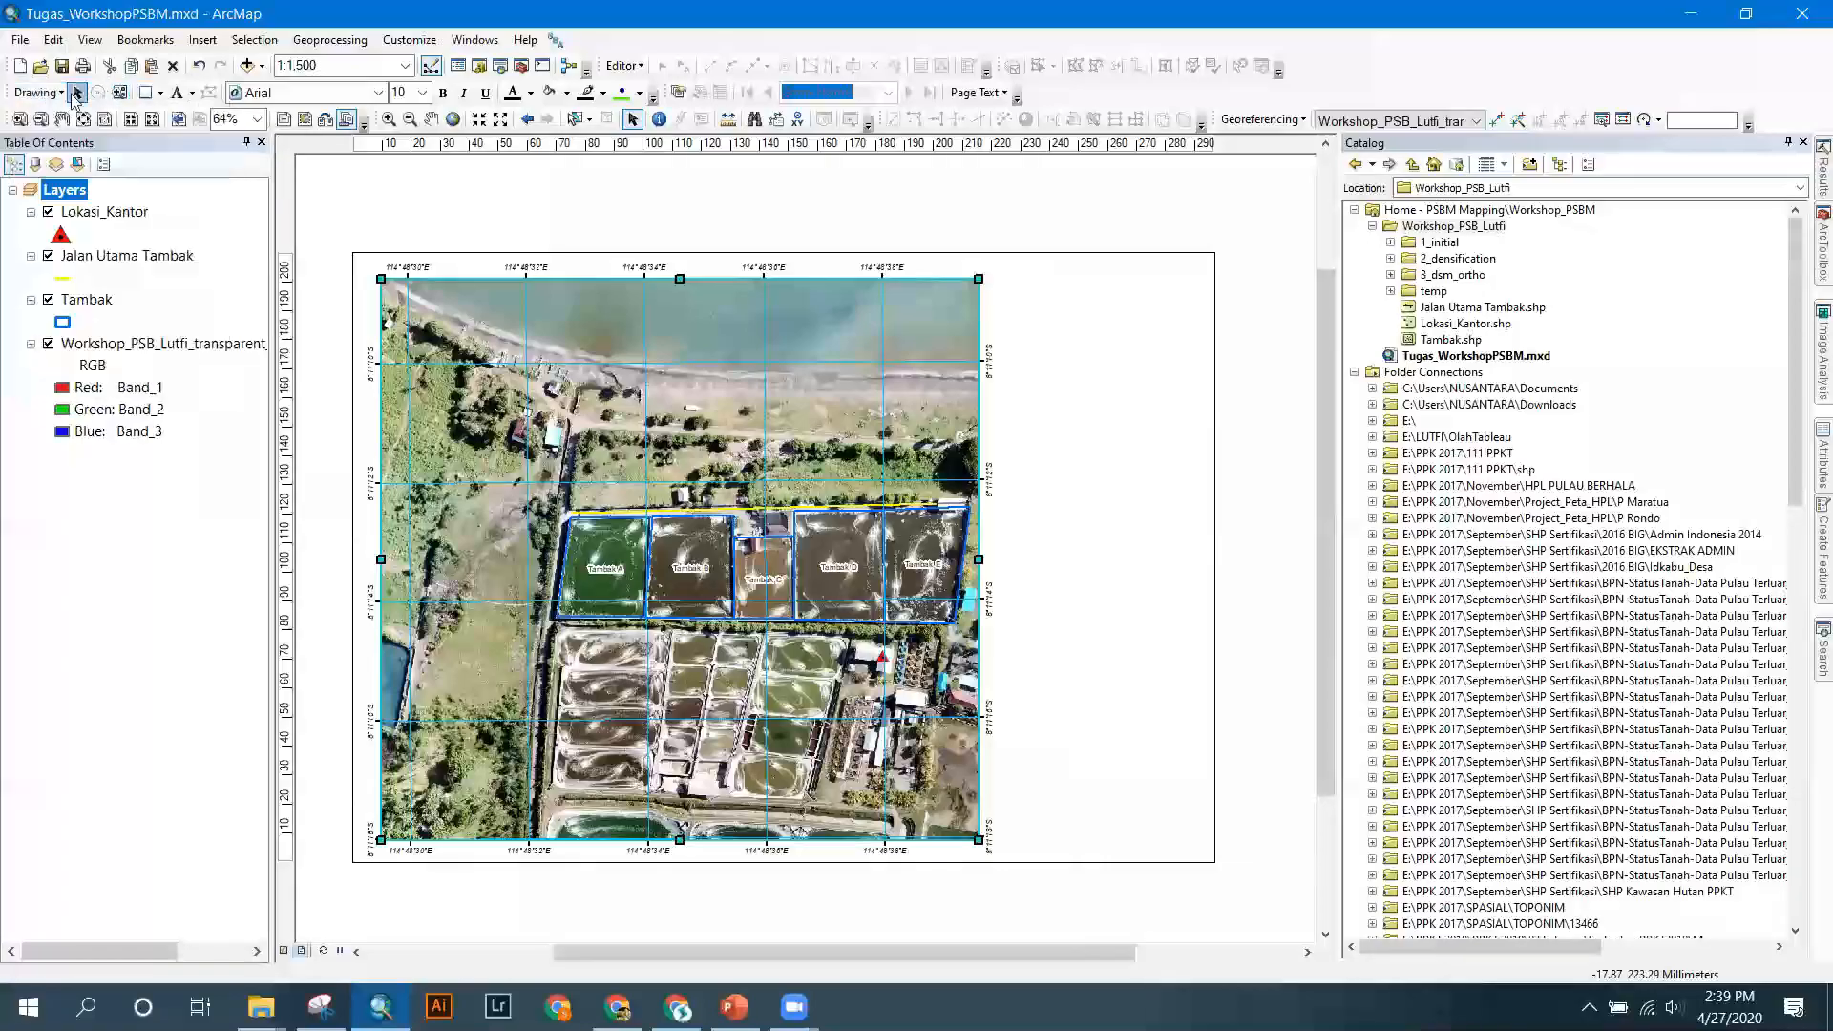
click(40, 94)
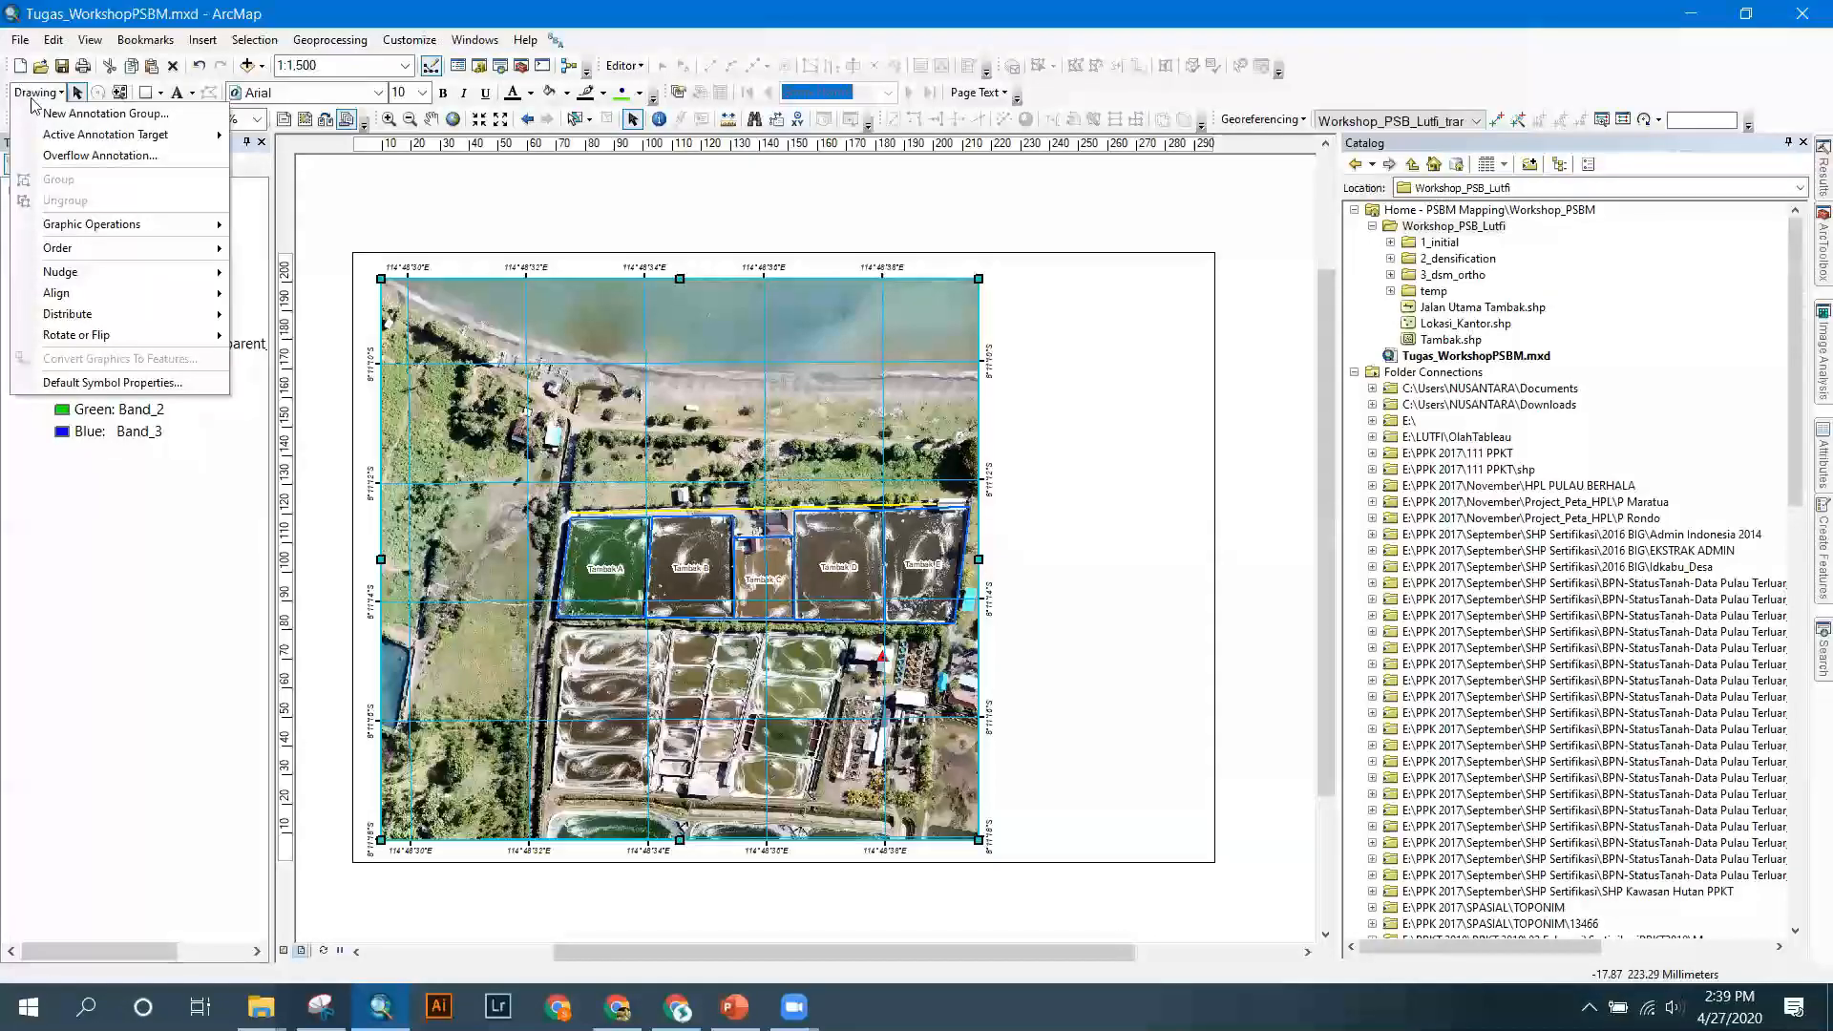
click(143, 87)
click(147, 95)
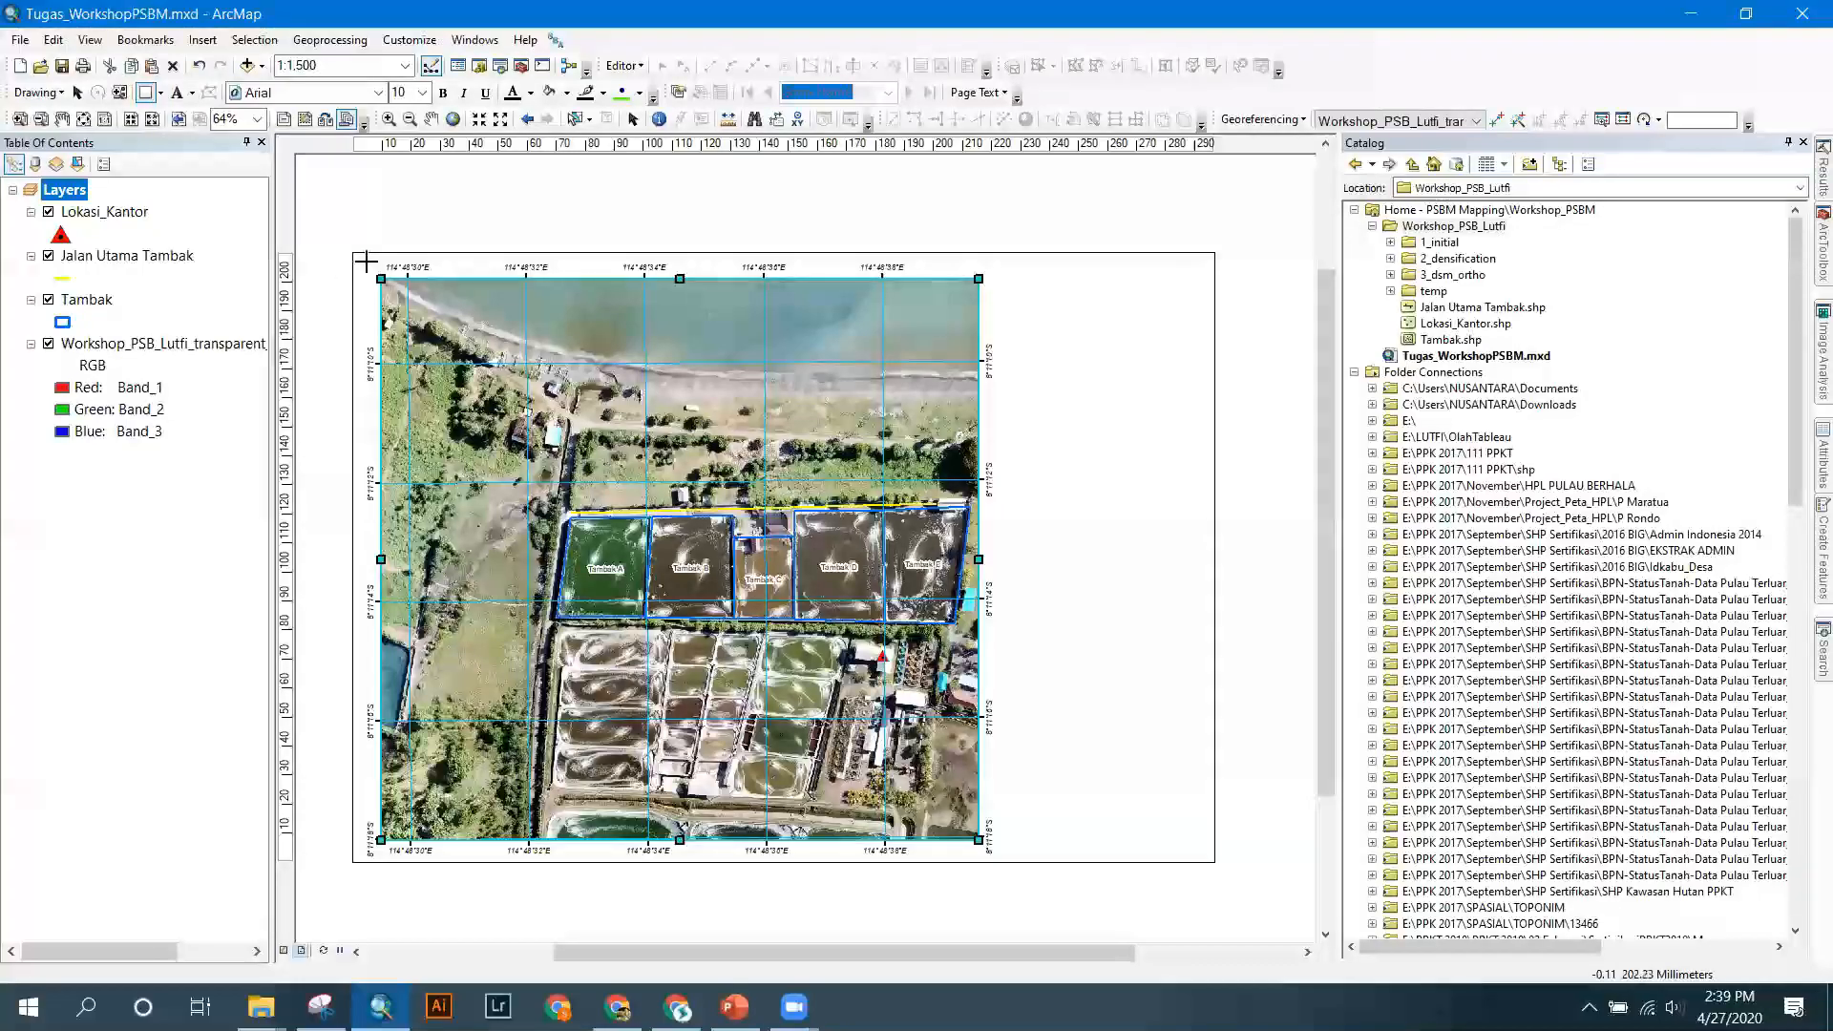
drag(356, 258, 1211, 859)
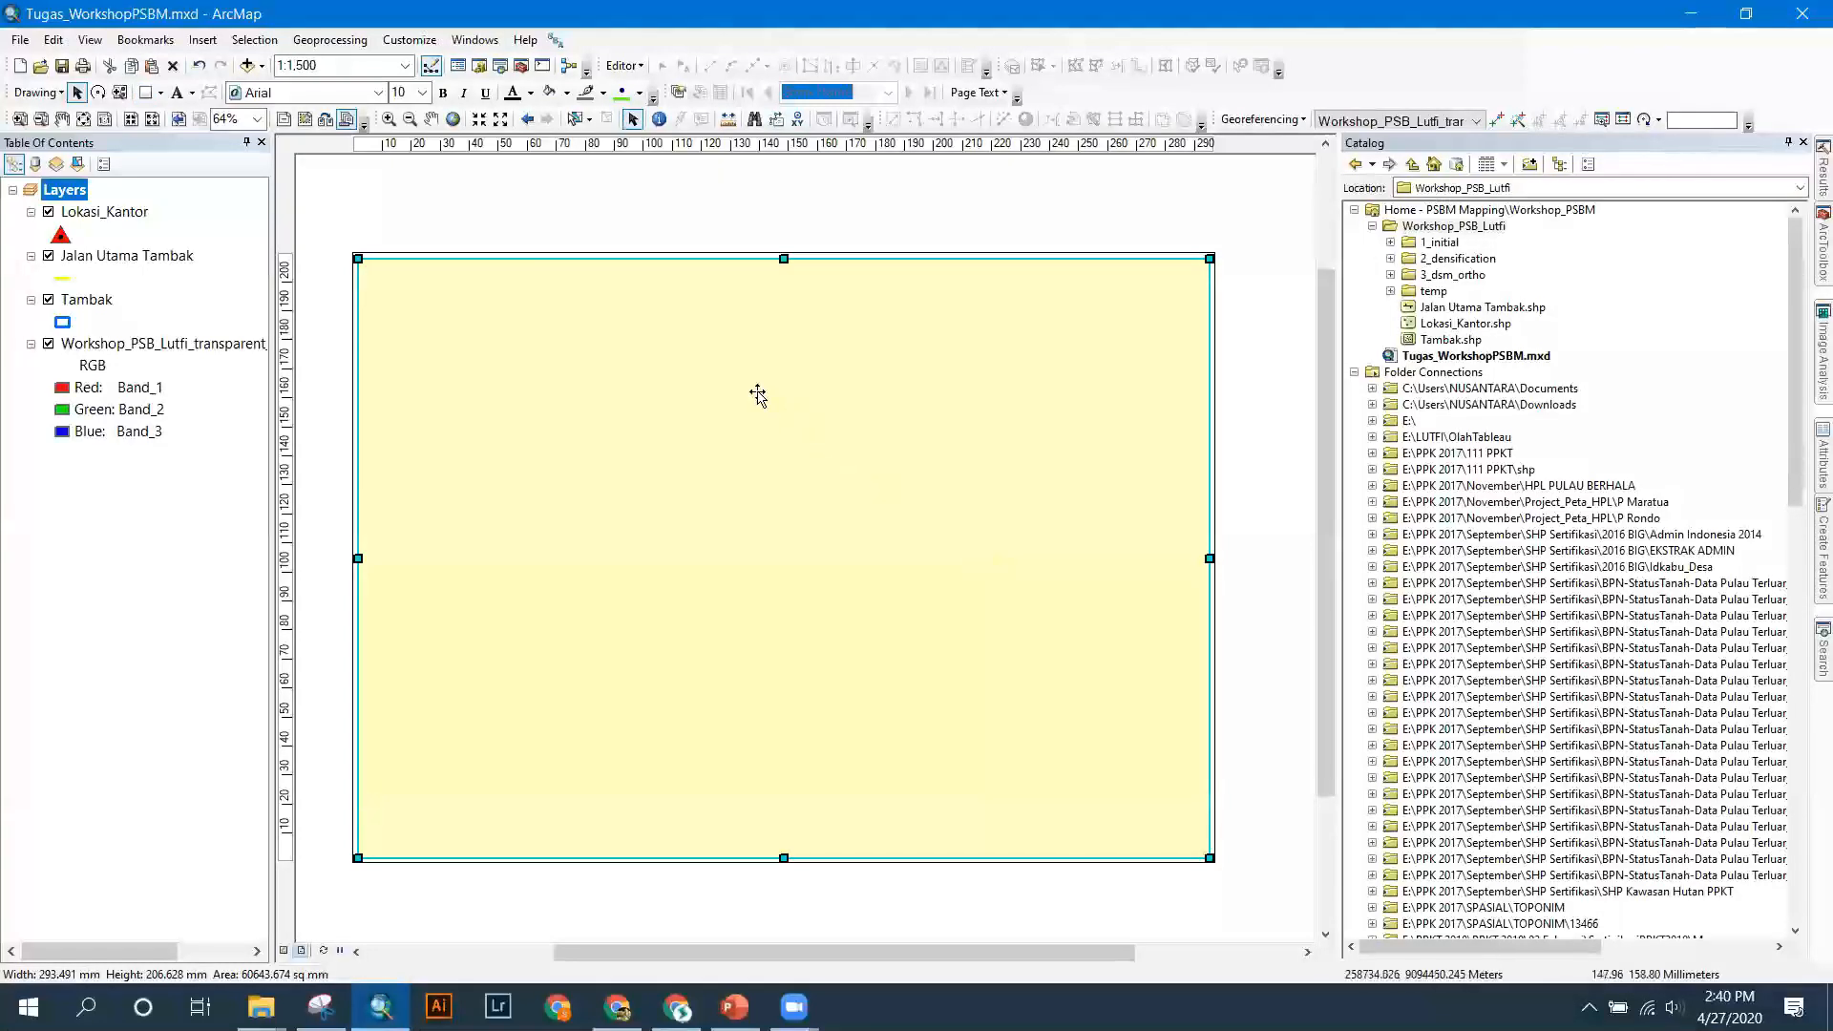
Give the border rectangle no fill and a black outline.
double_click(431, 354)
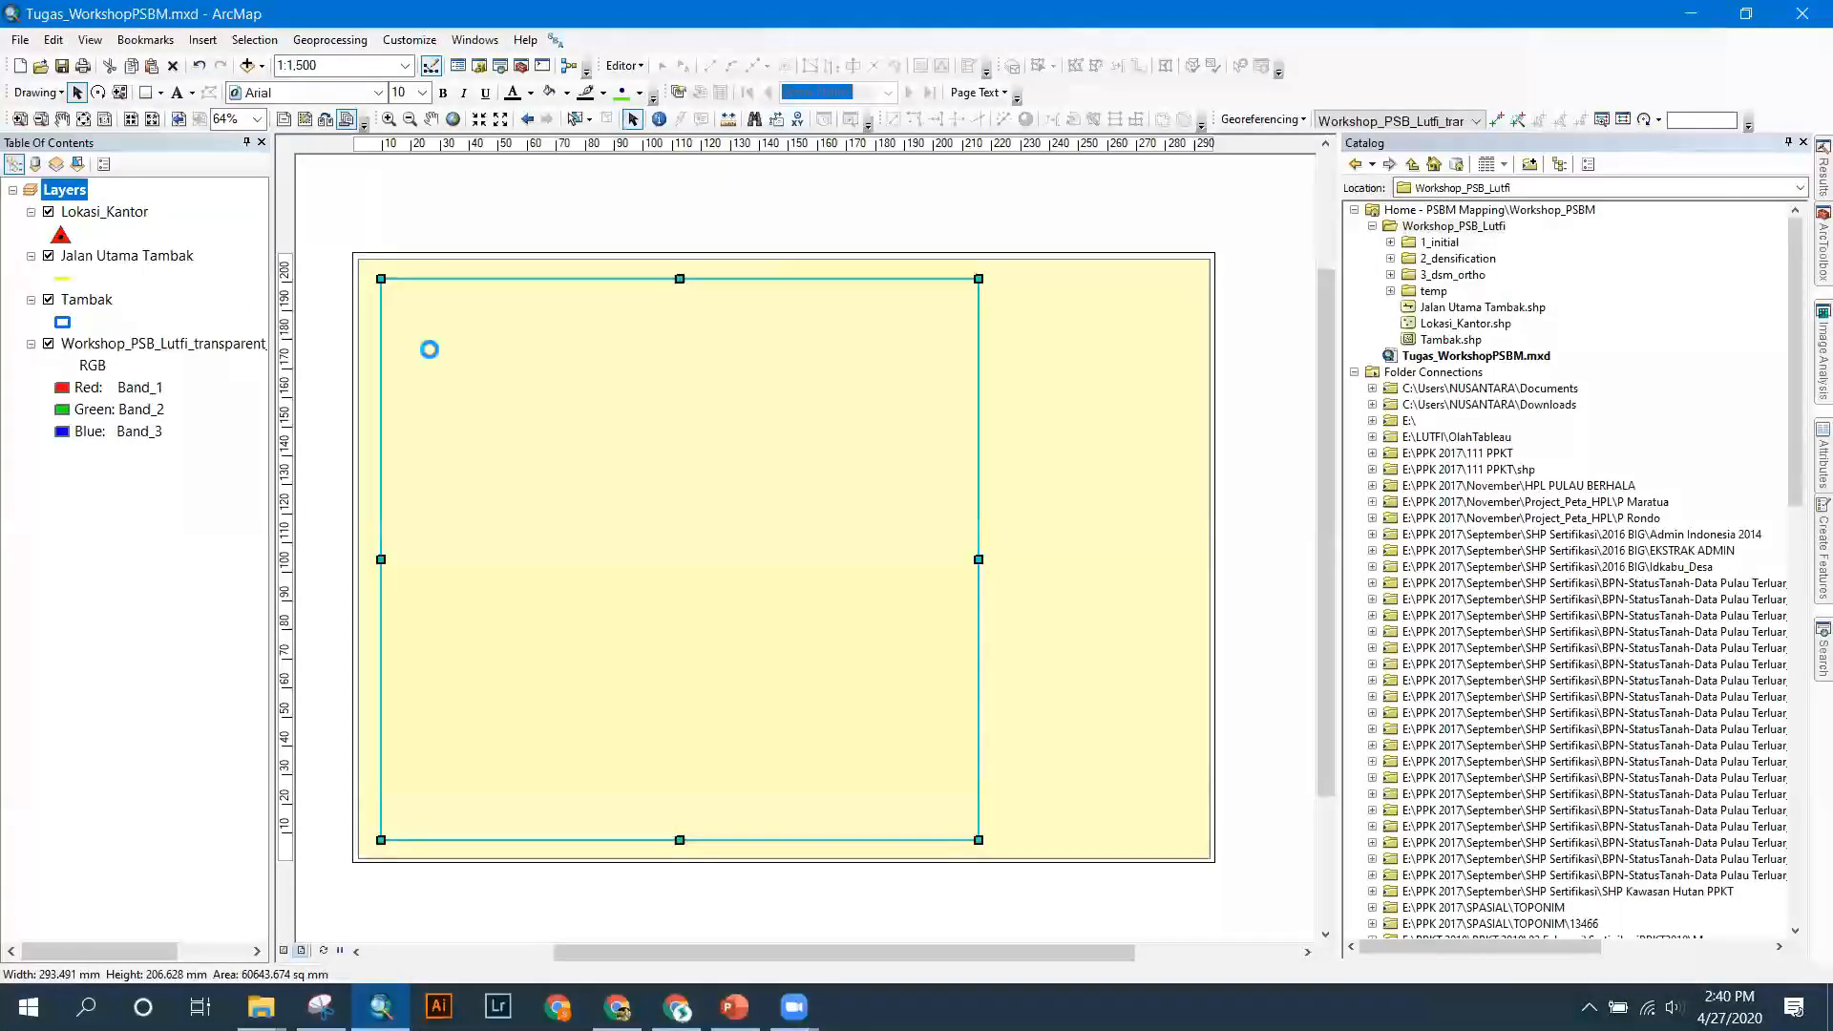
click(843, 401)
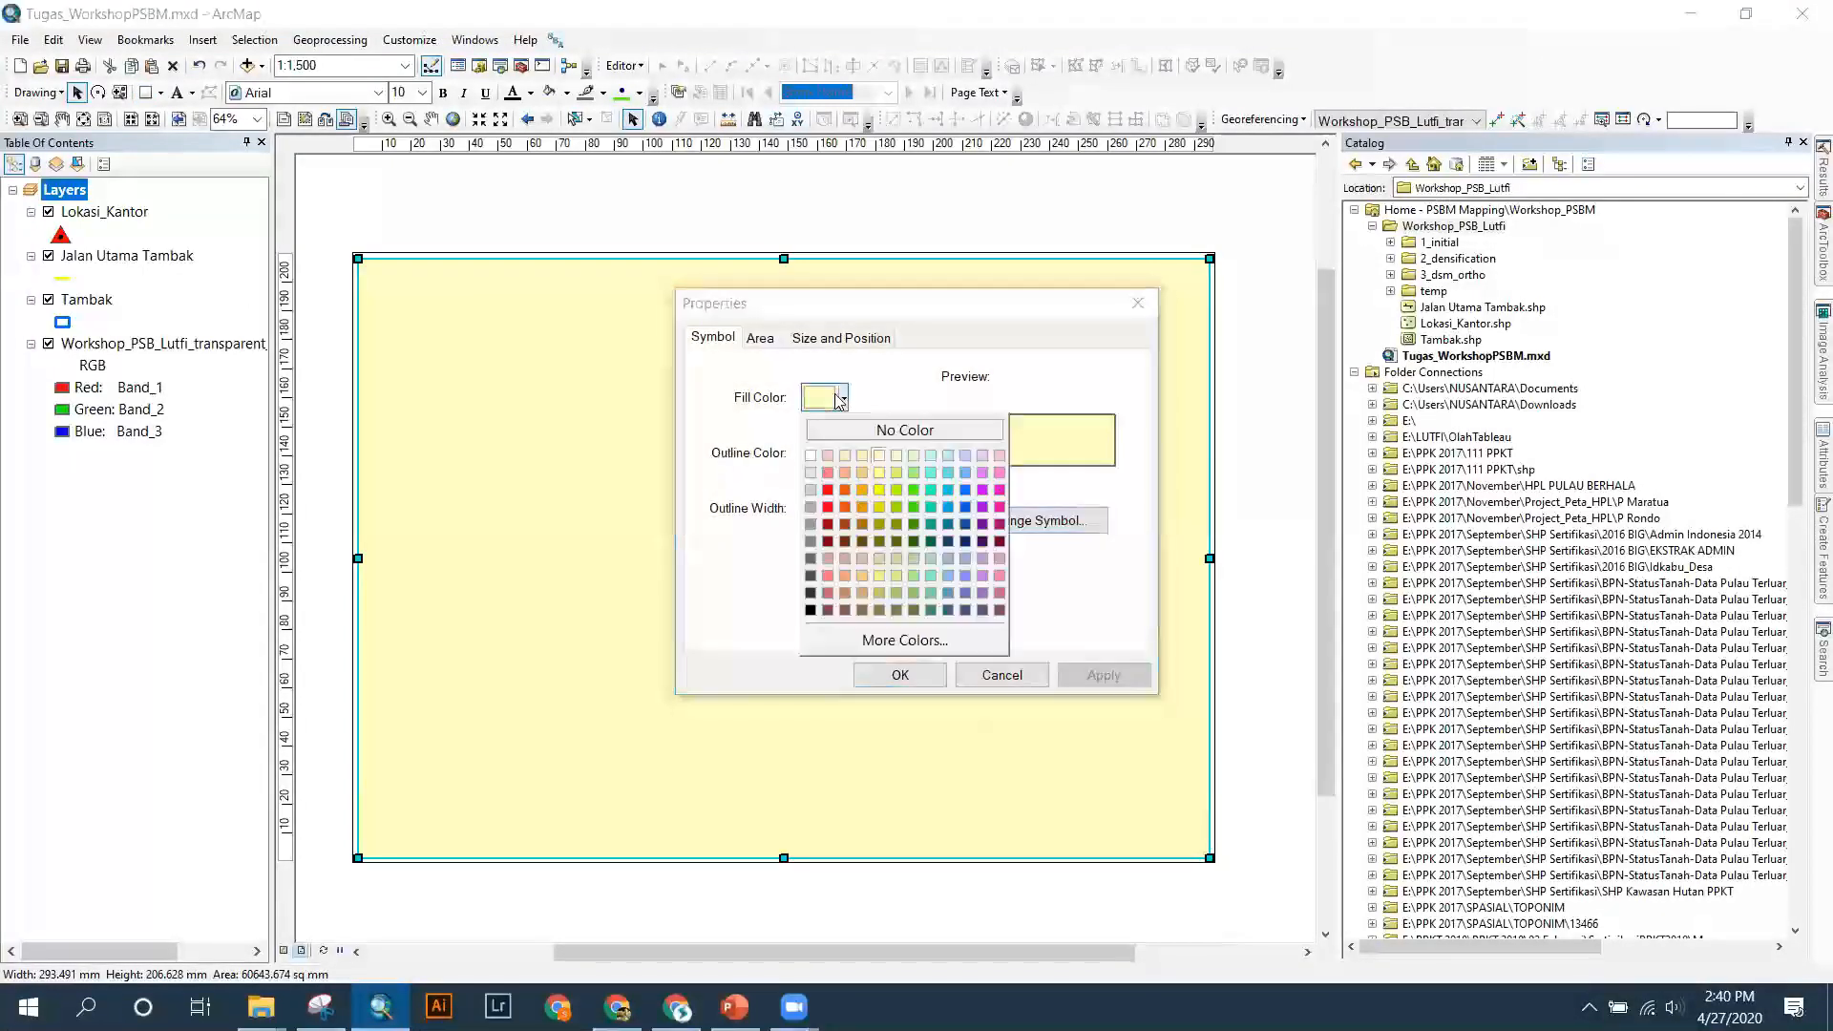
click(864, 427)
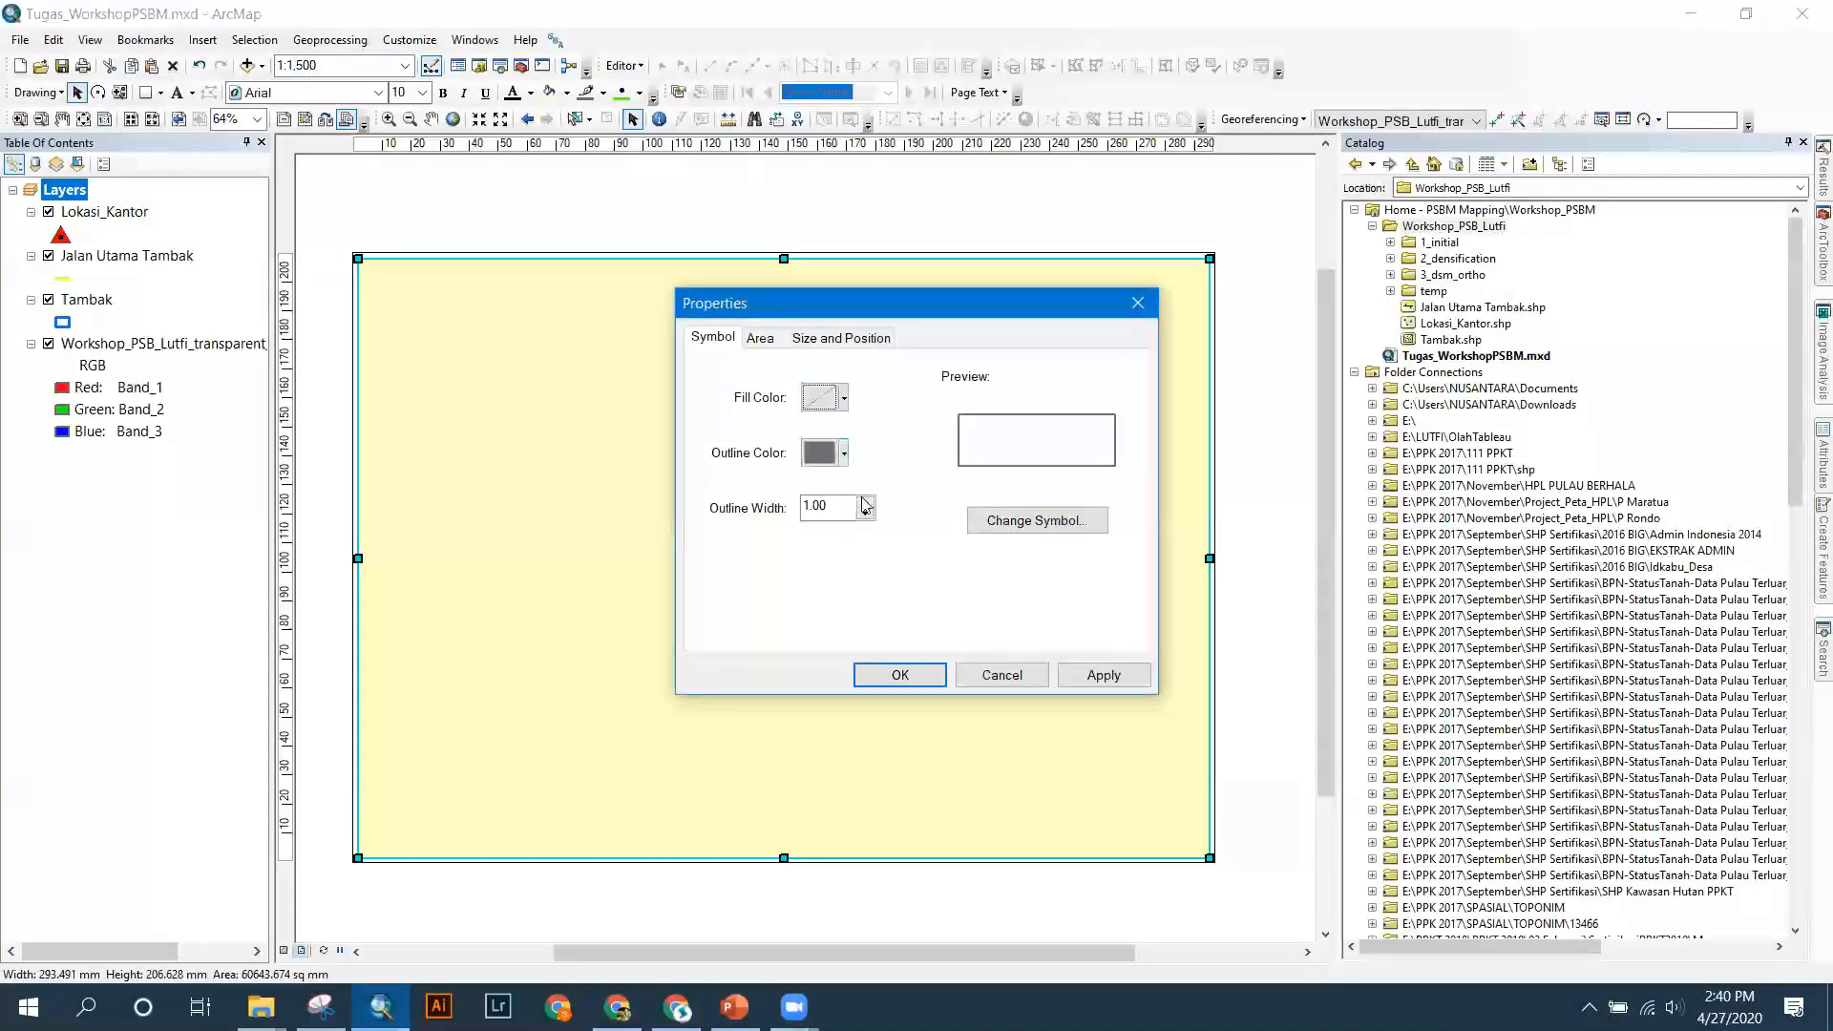
click(844, 454)
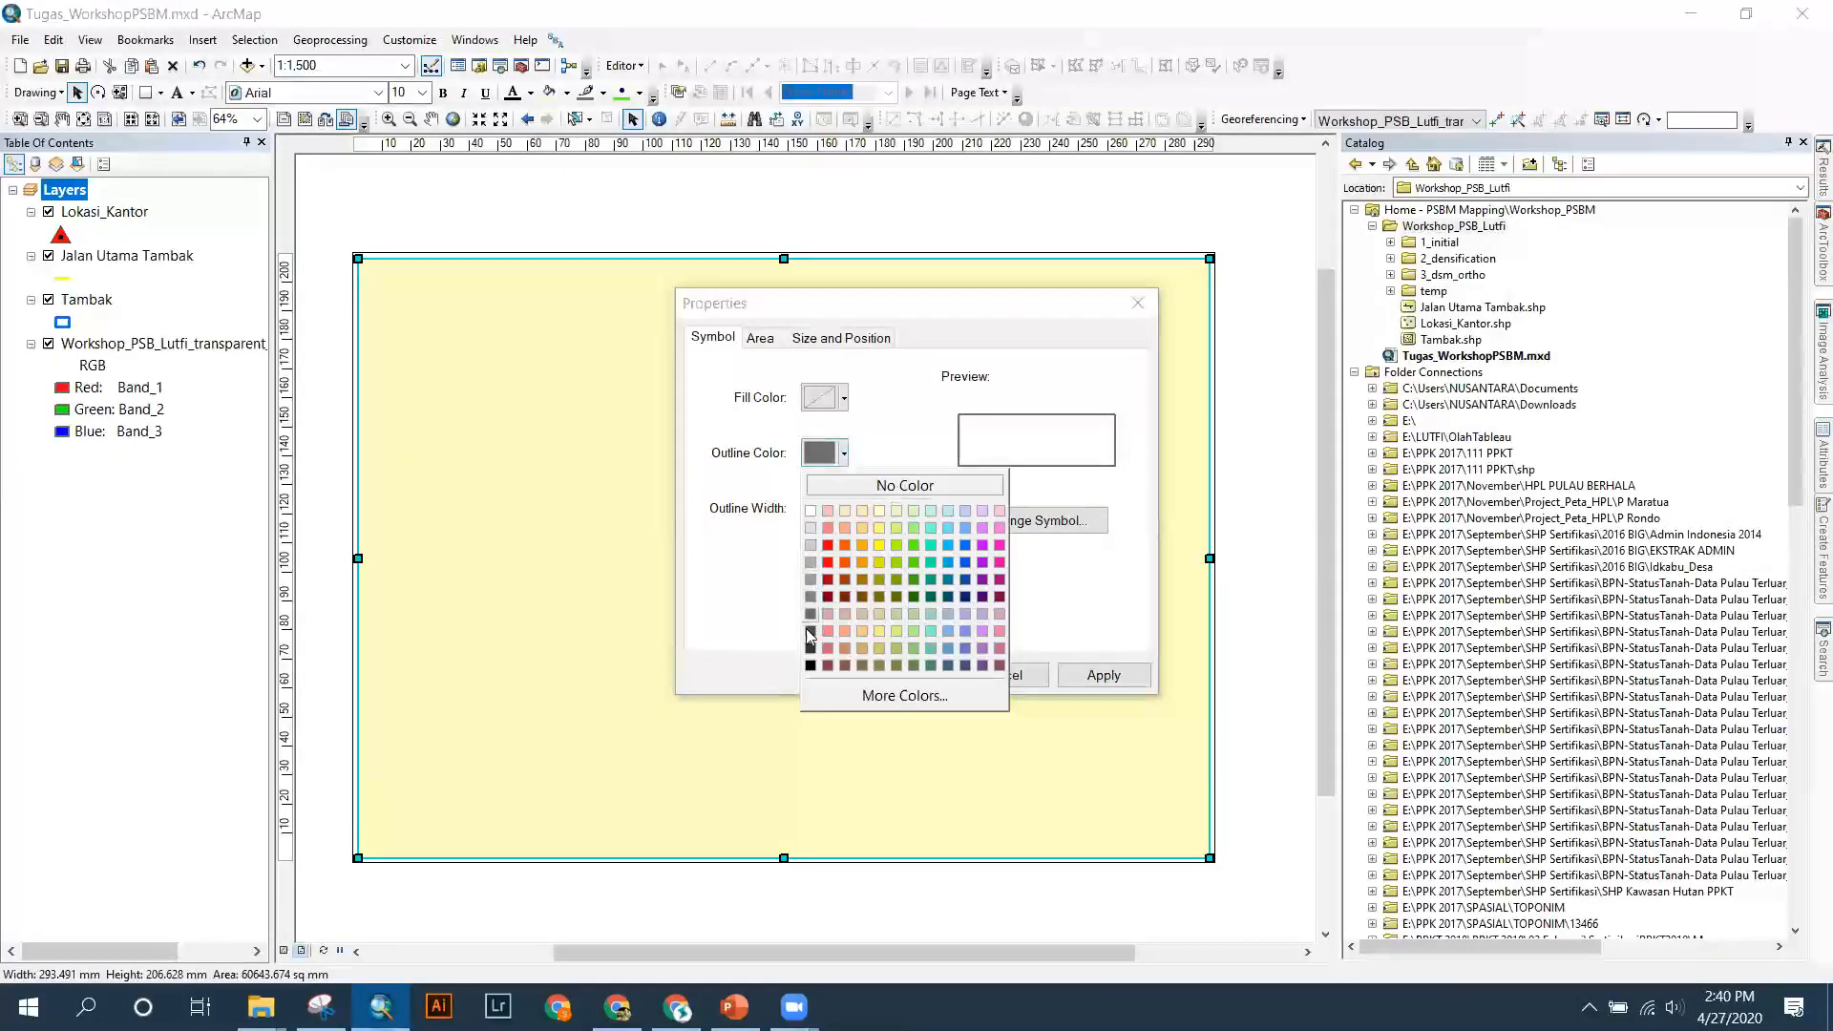
click(808, 651)
click(1089, 676)
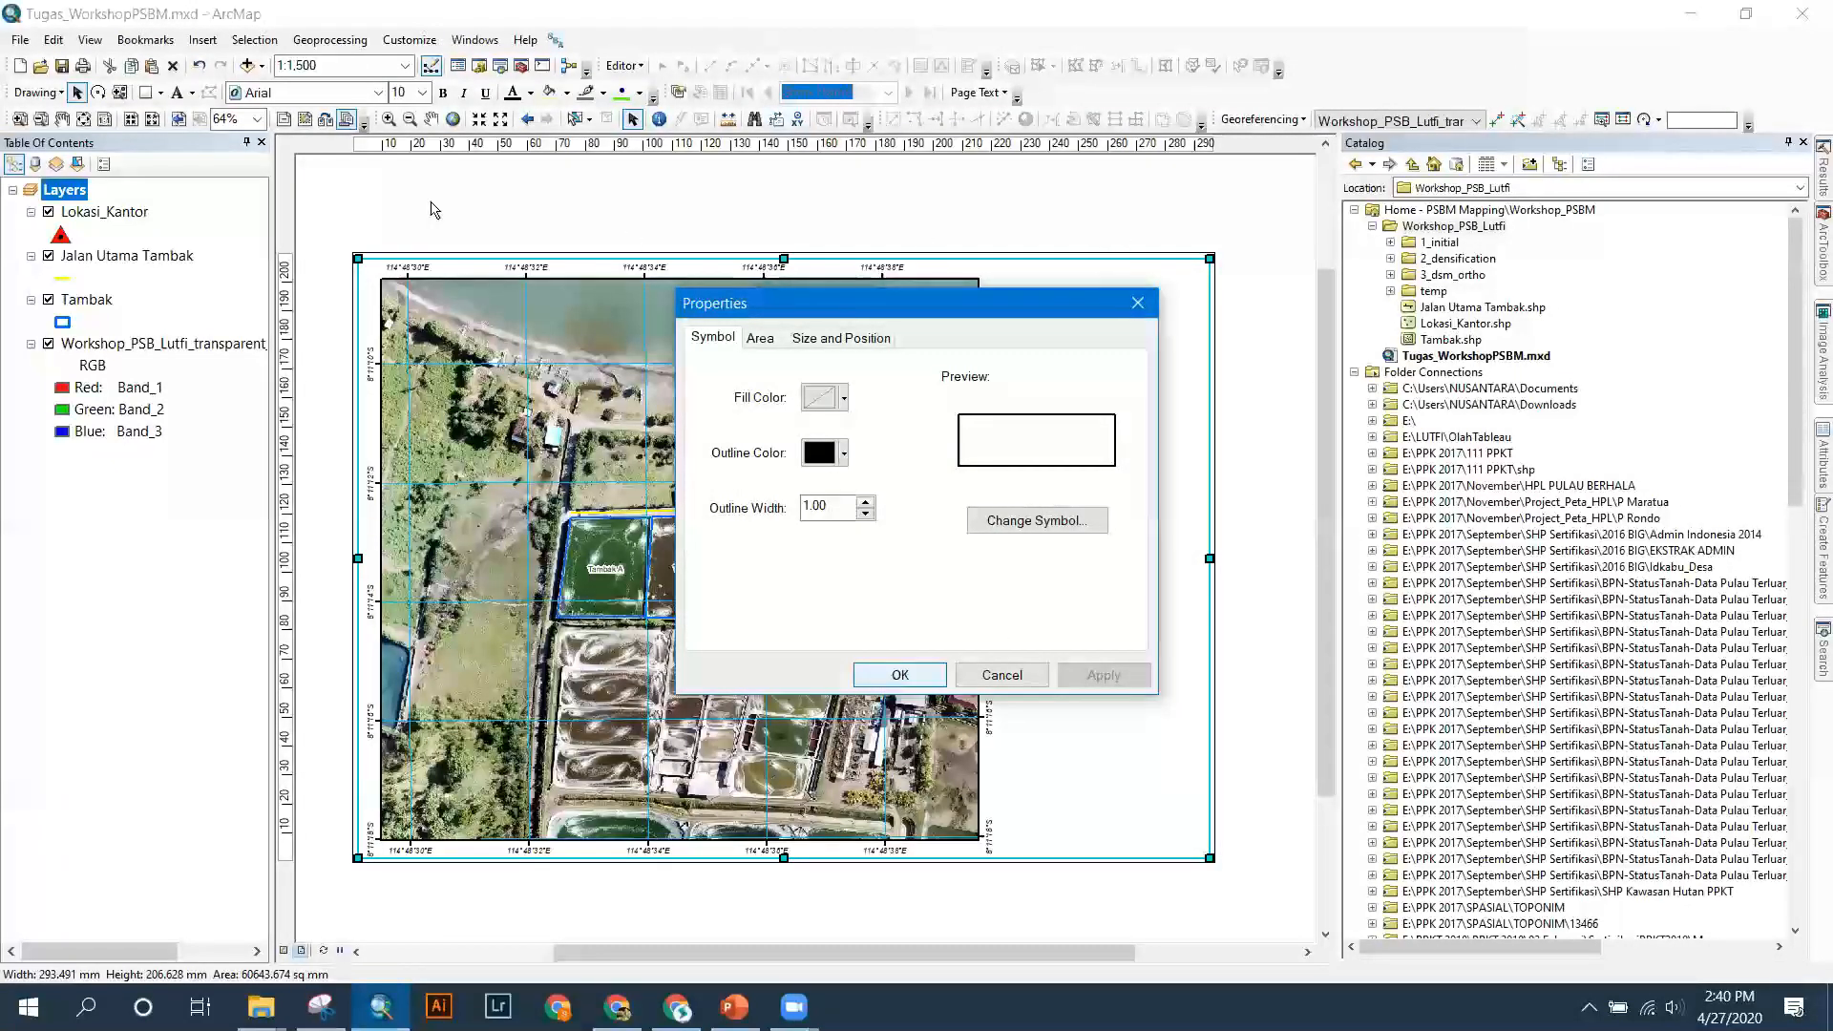
key(Return)
click(394, 239)
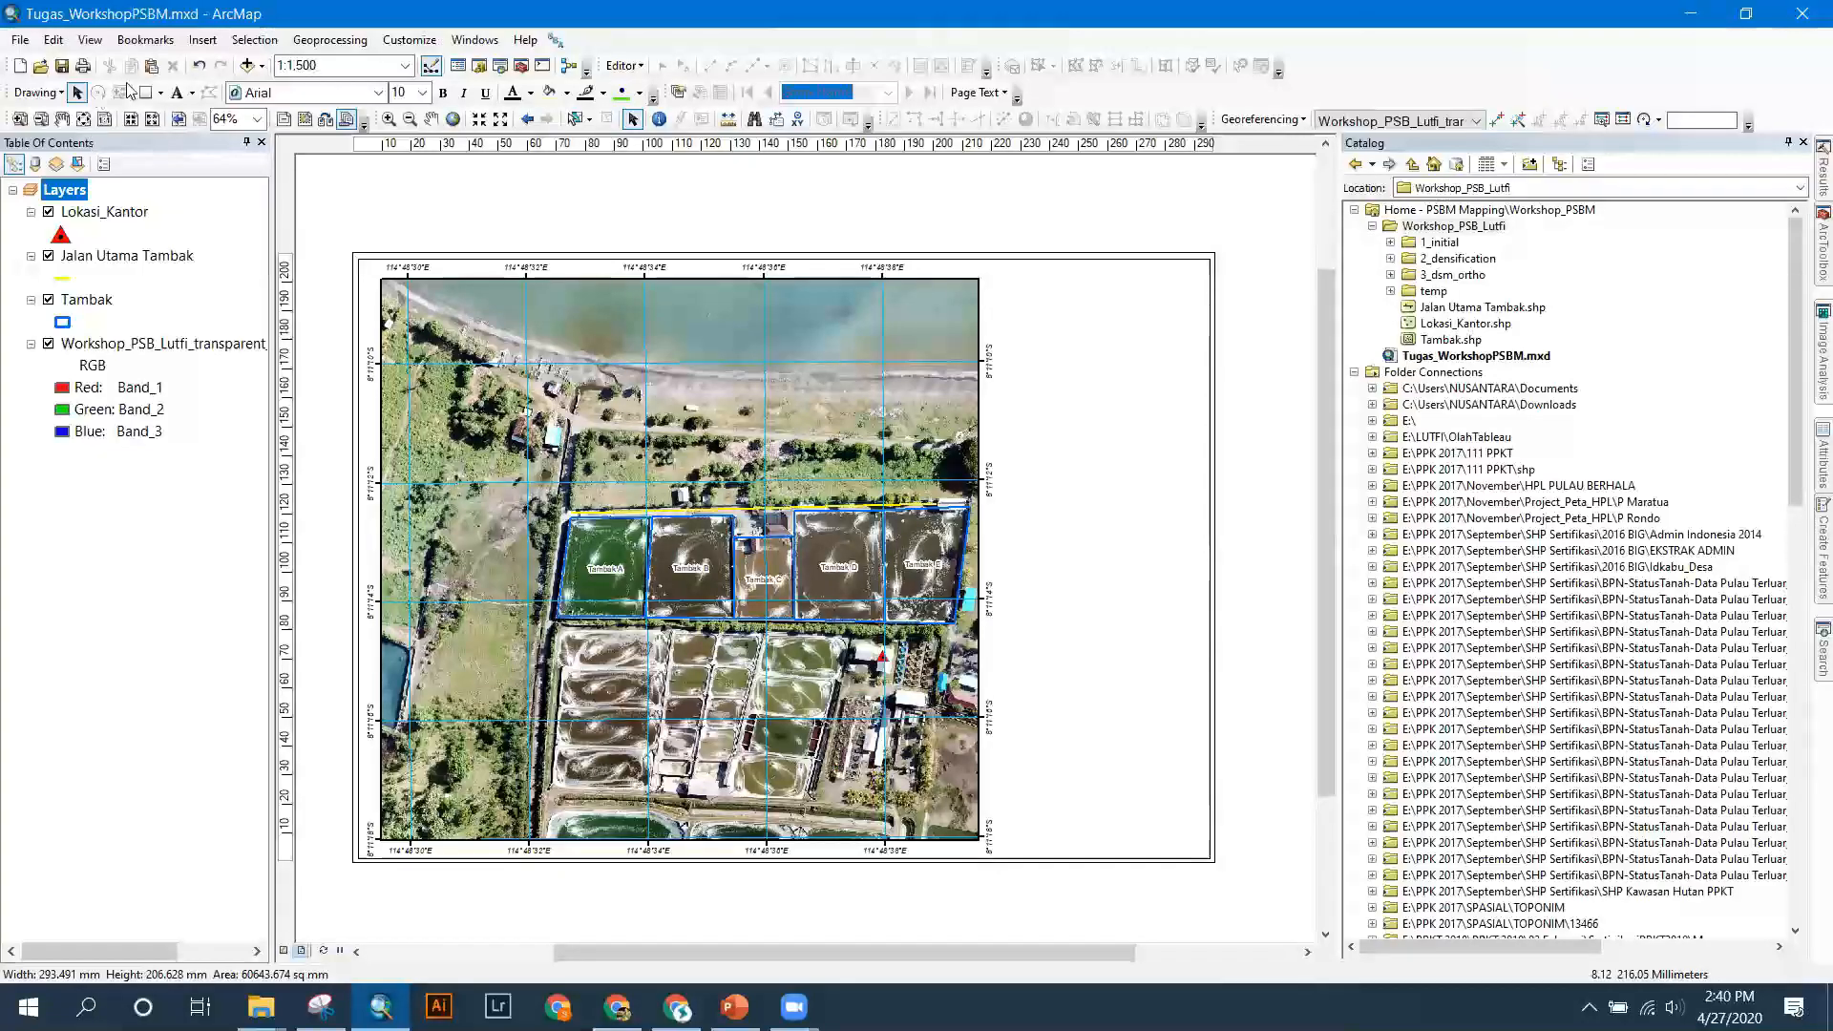
Duplicate the border rectangle and resize the copy into a tall panel filling the blank area beside the map.
click(1054, 265)
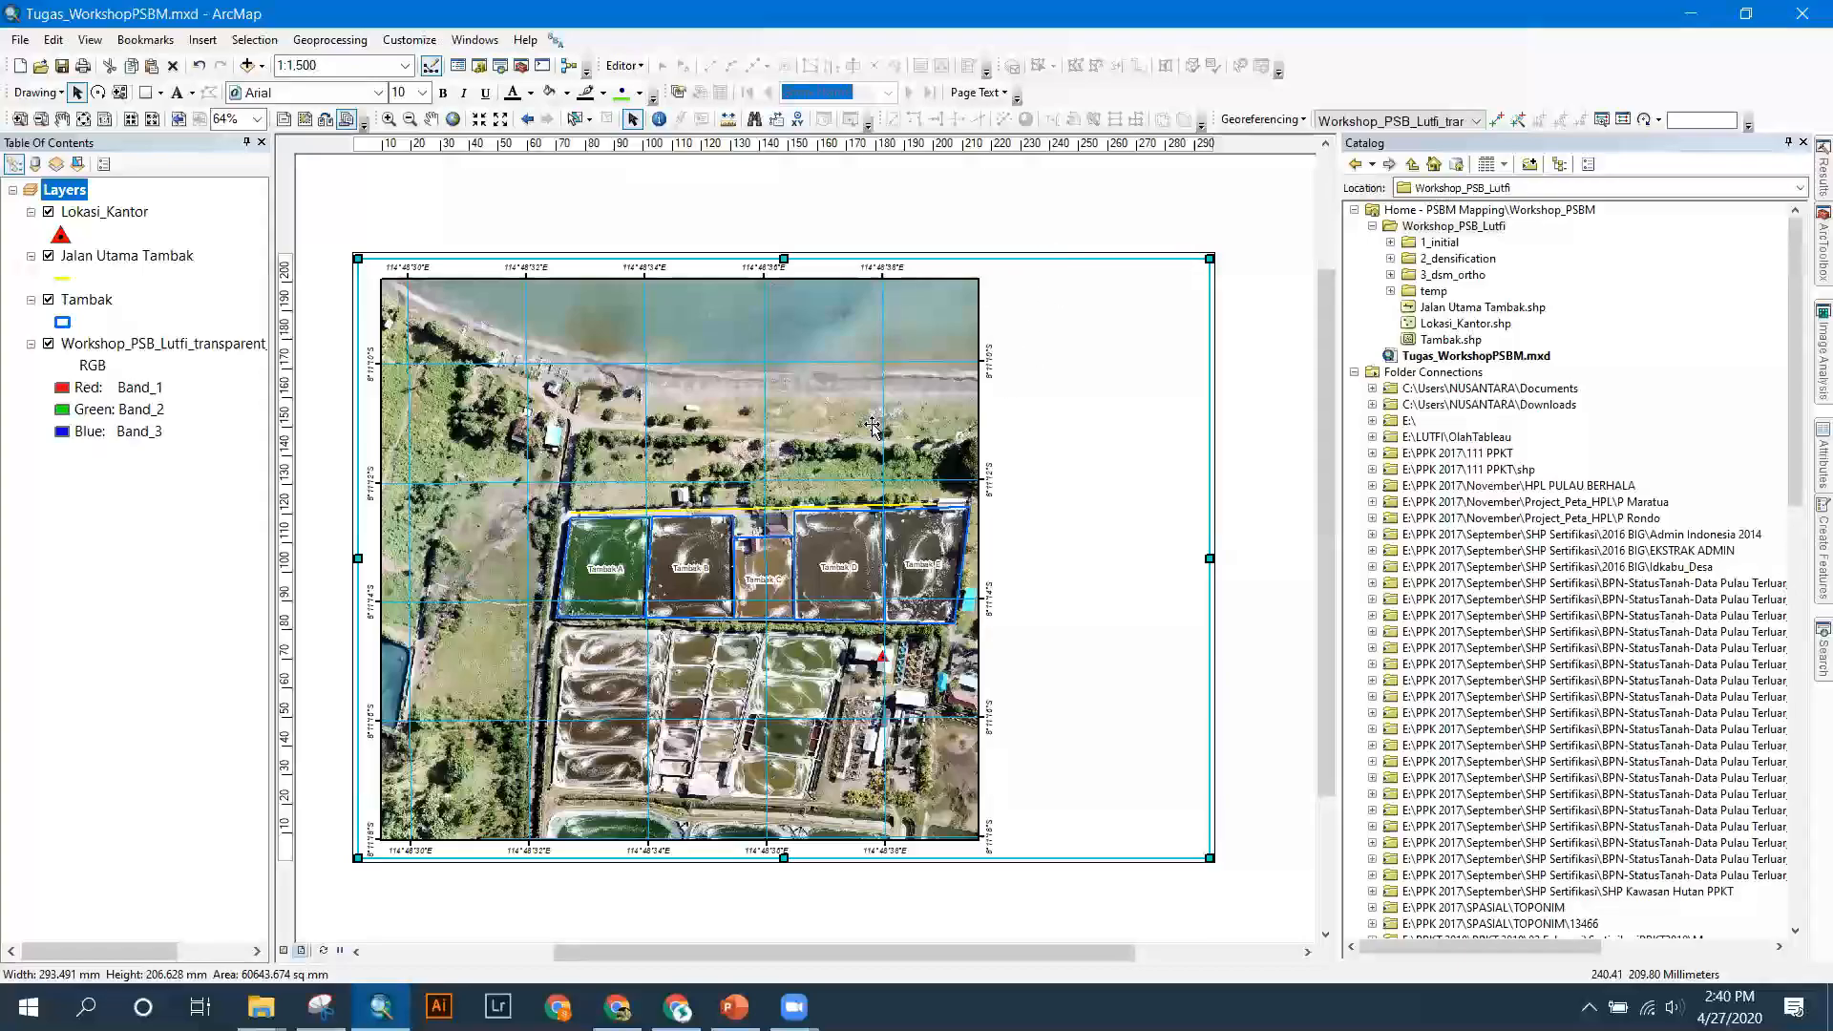
drag(1208, 545, 1233, 576)
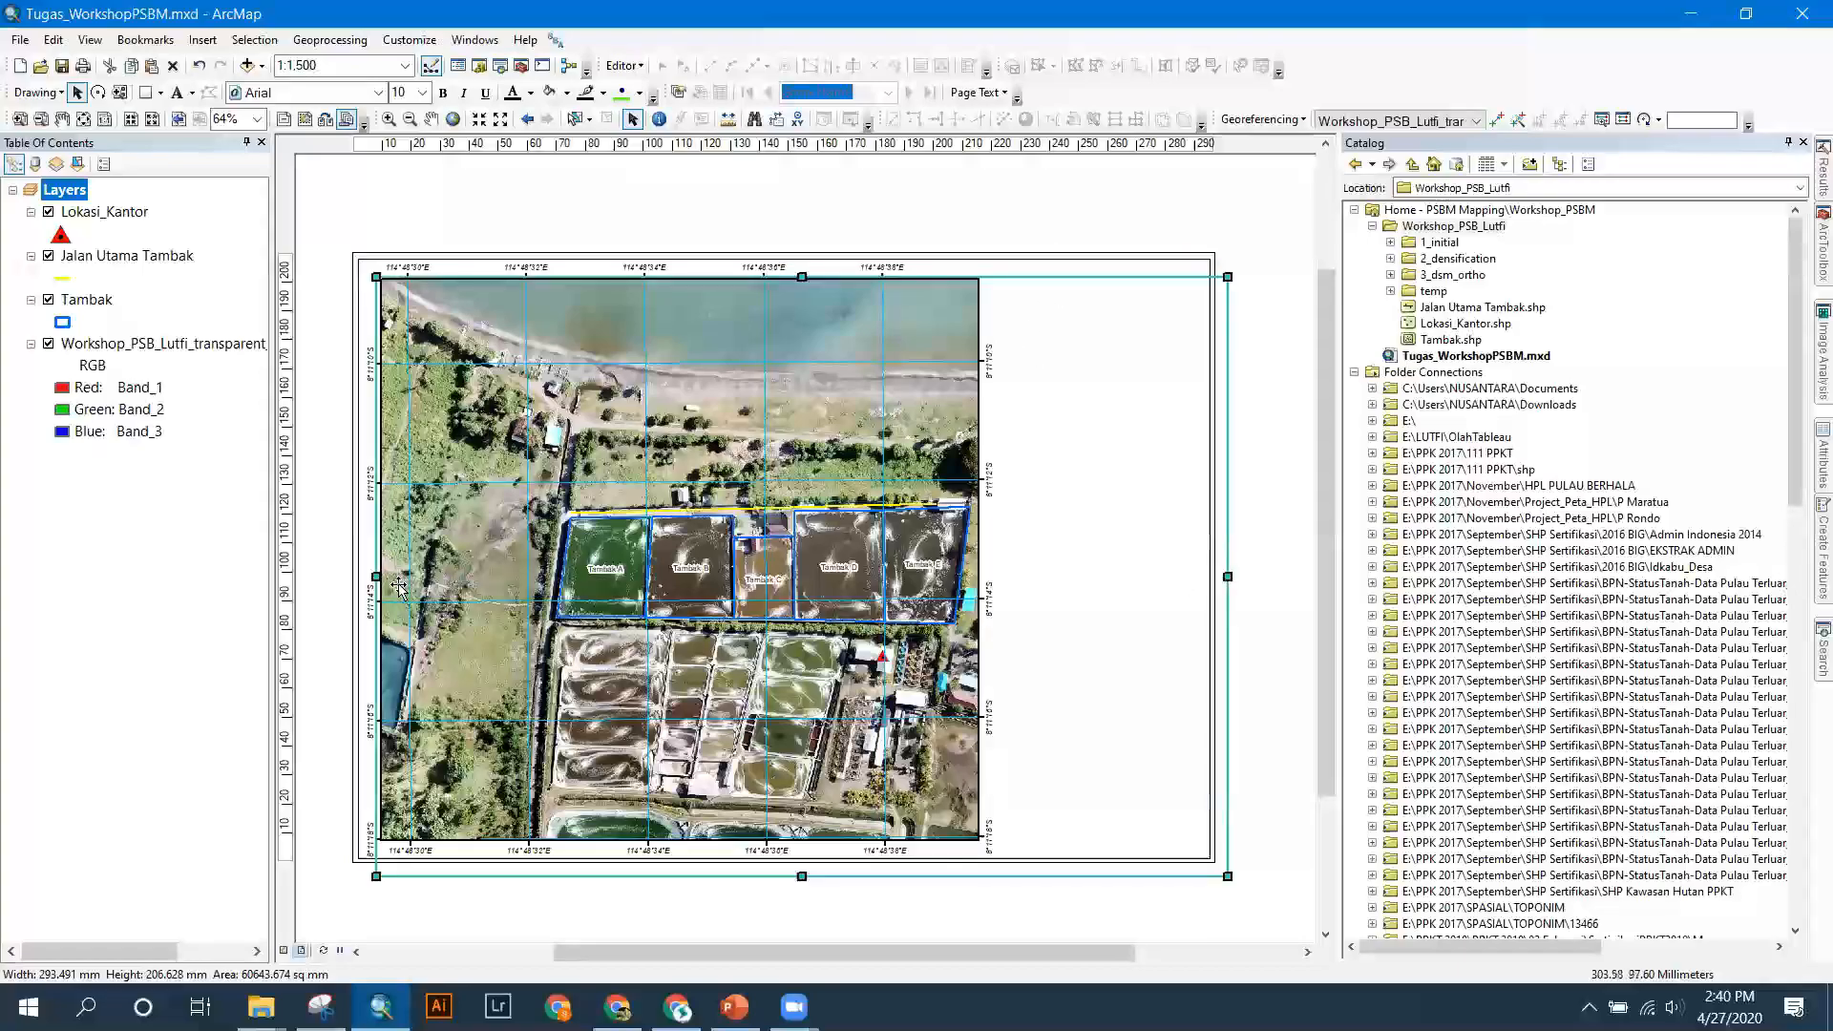
drag(376, 576, 1008, 541)
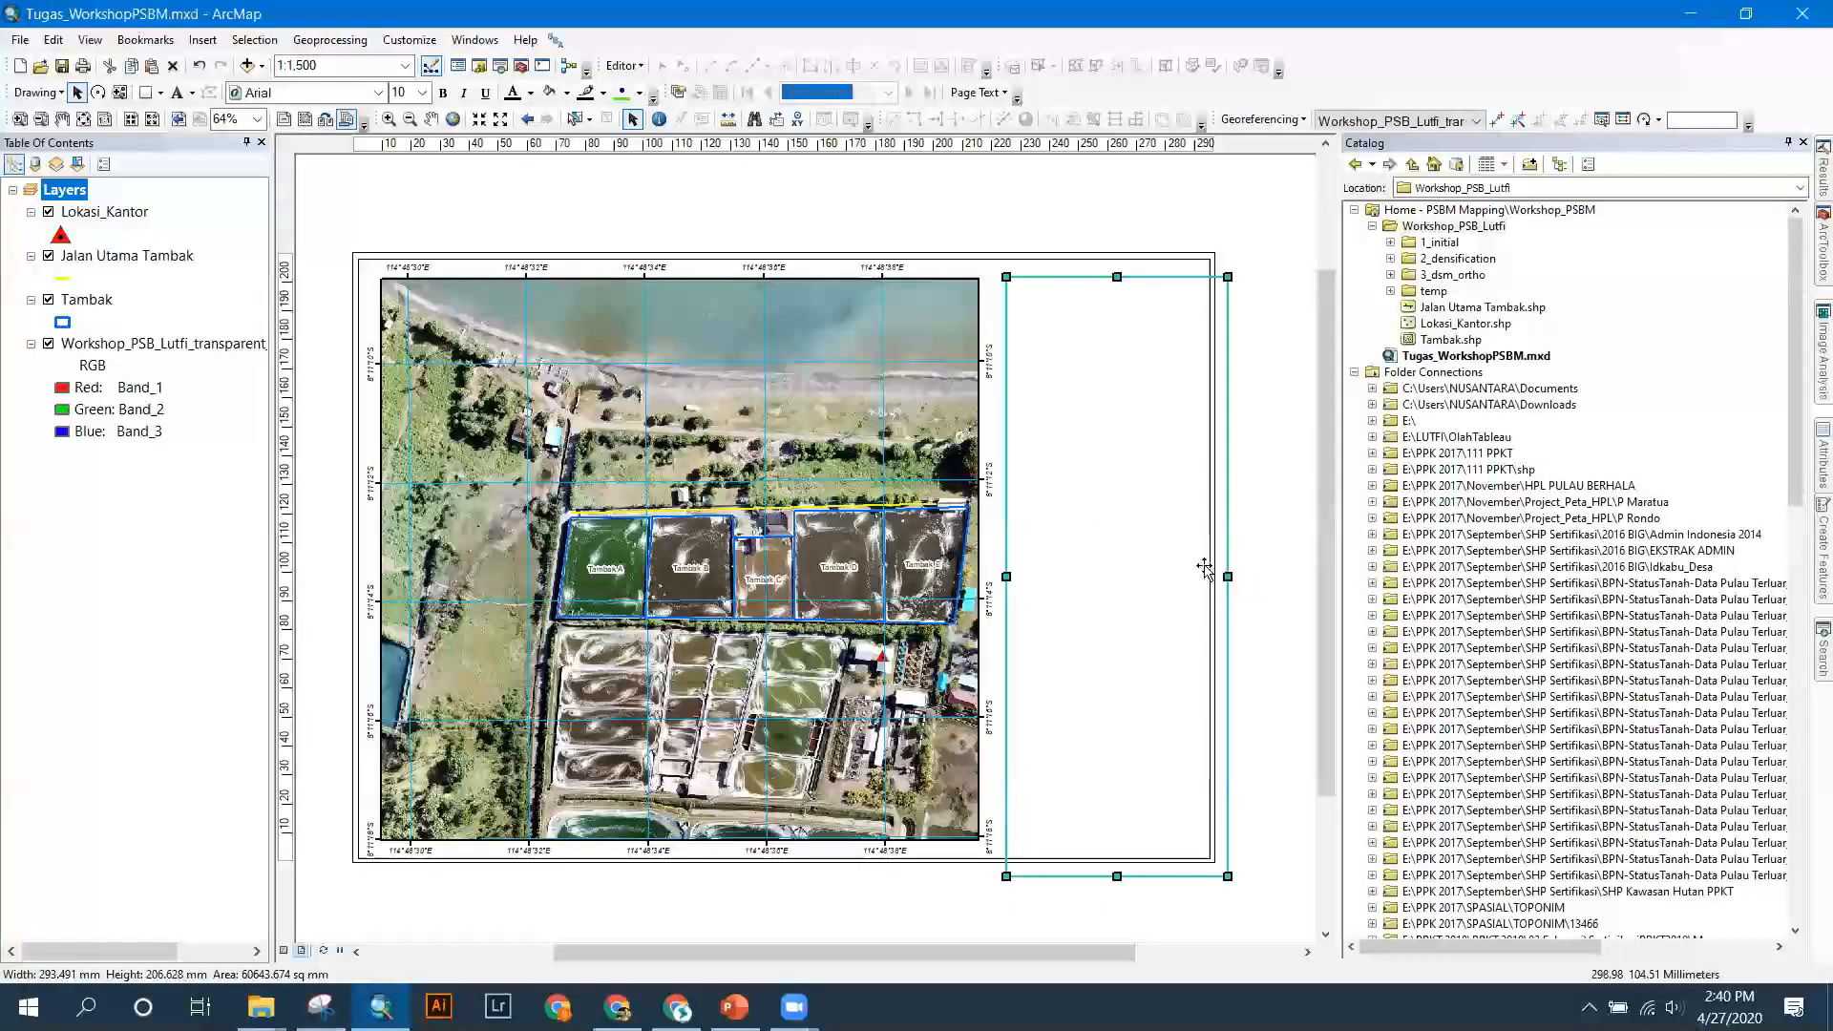
drag(1107, 864, 1101, 849)
click(1265, 754)
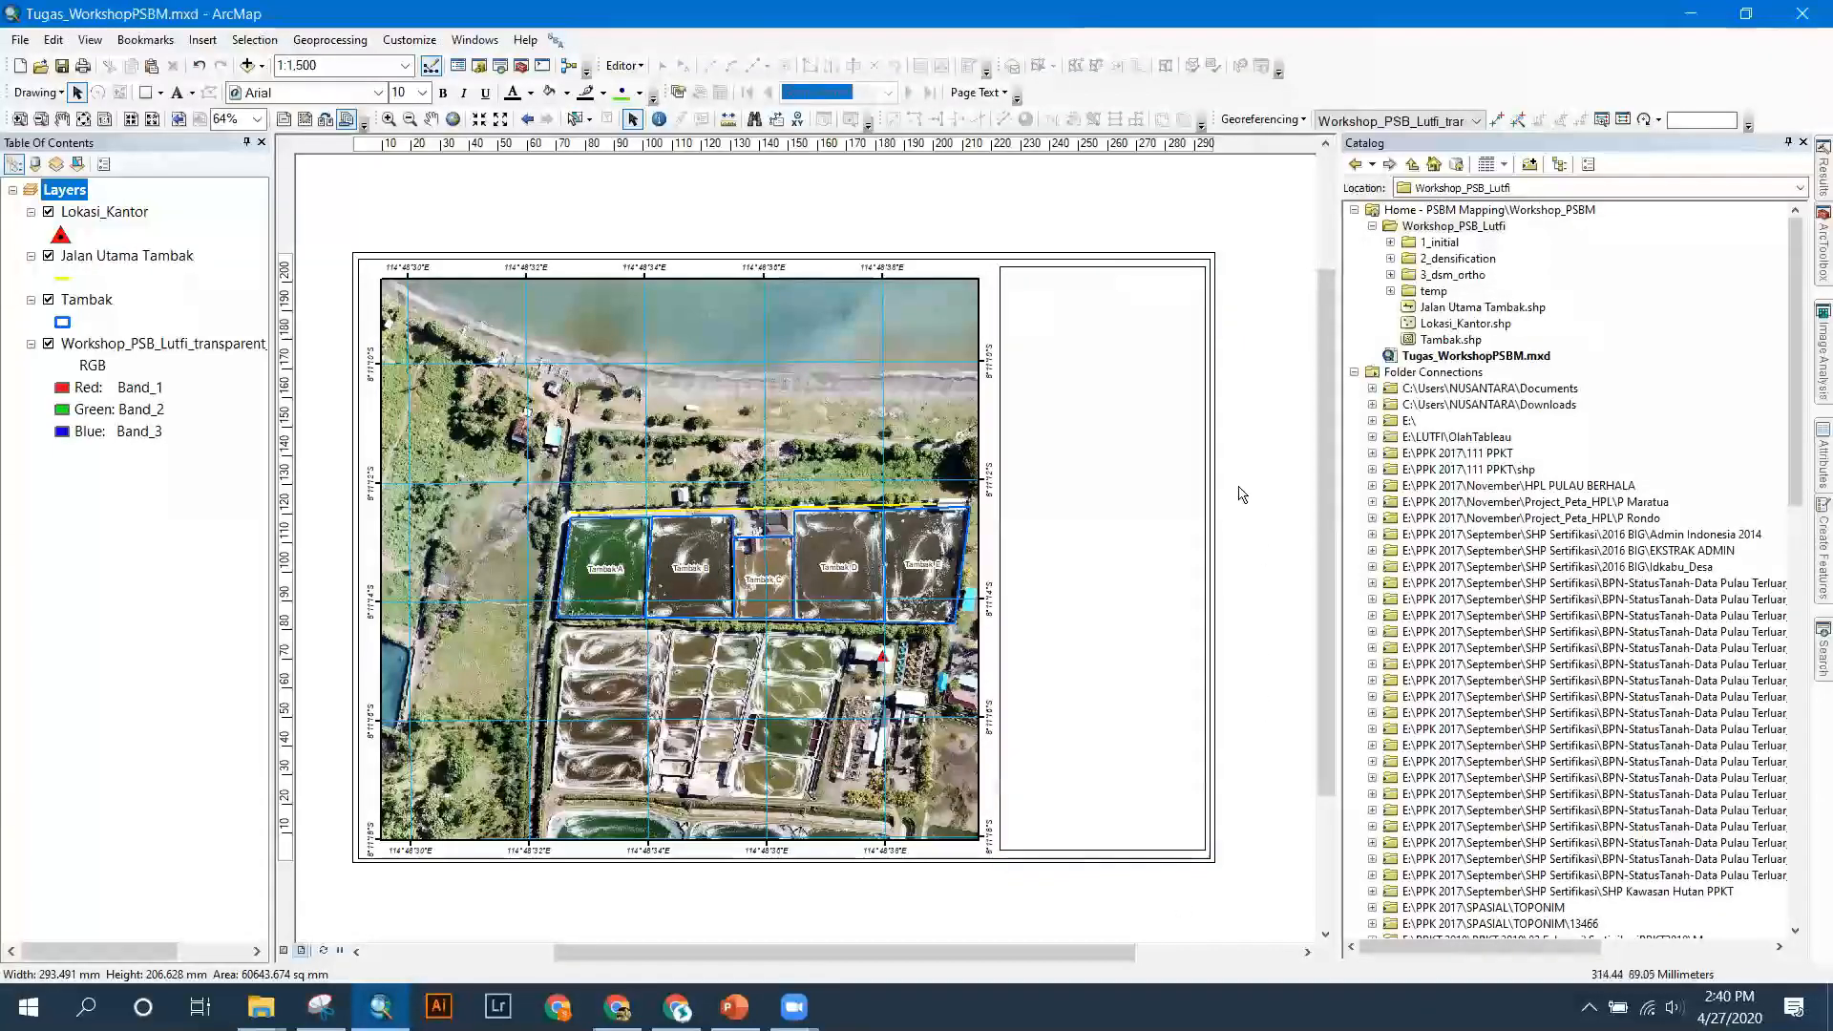
Narrow the data frame slightly at its right edge and widen the side panel toward the map.
click(1072, 410)
click(1263, 402)
click(959, 549)
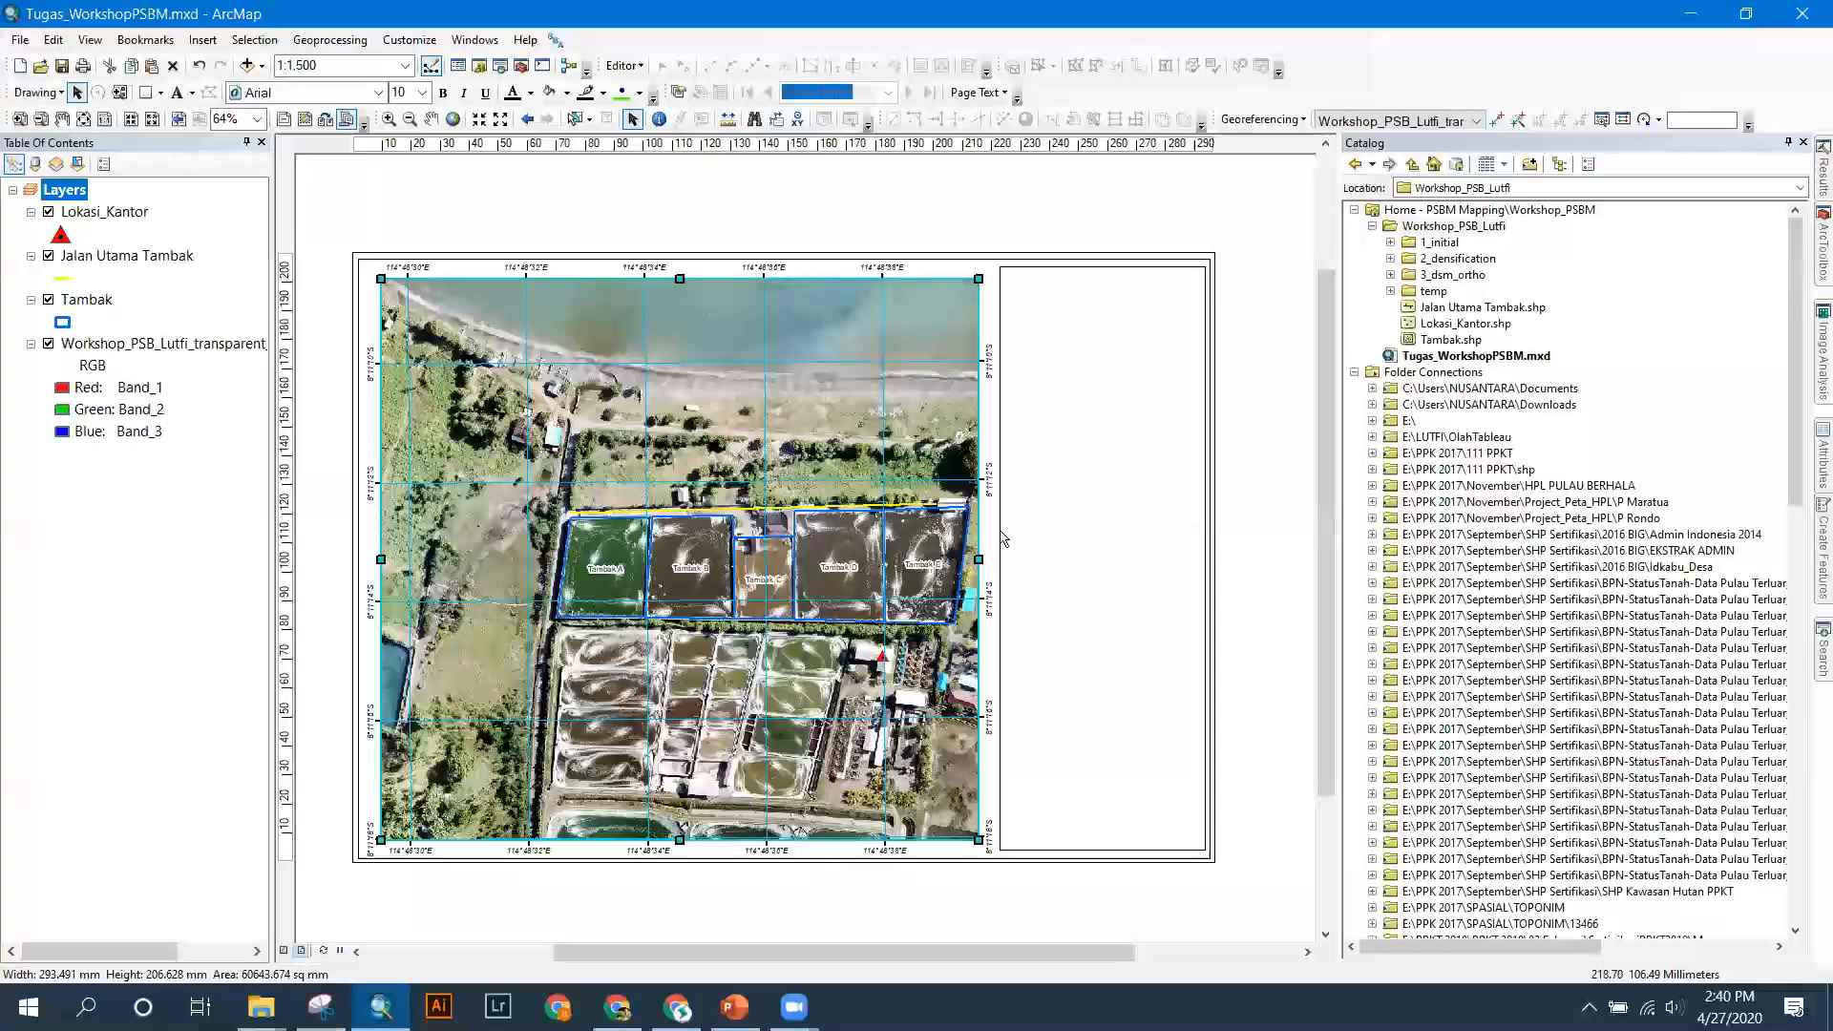
click(1241, 440)
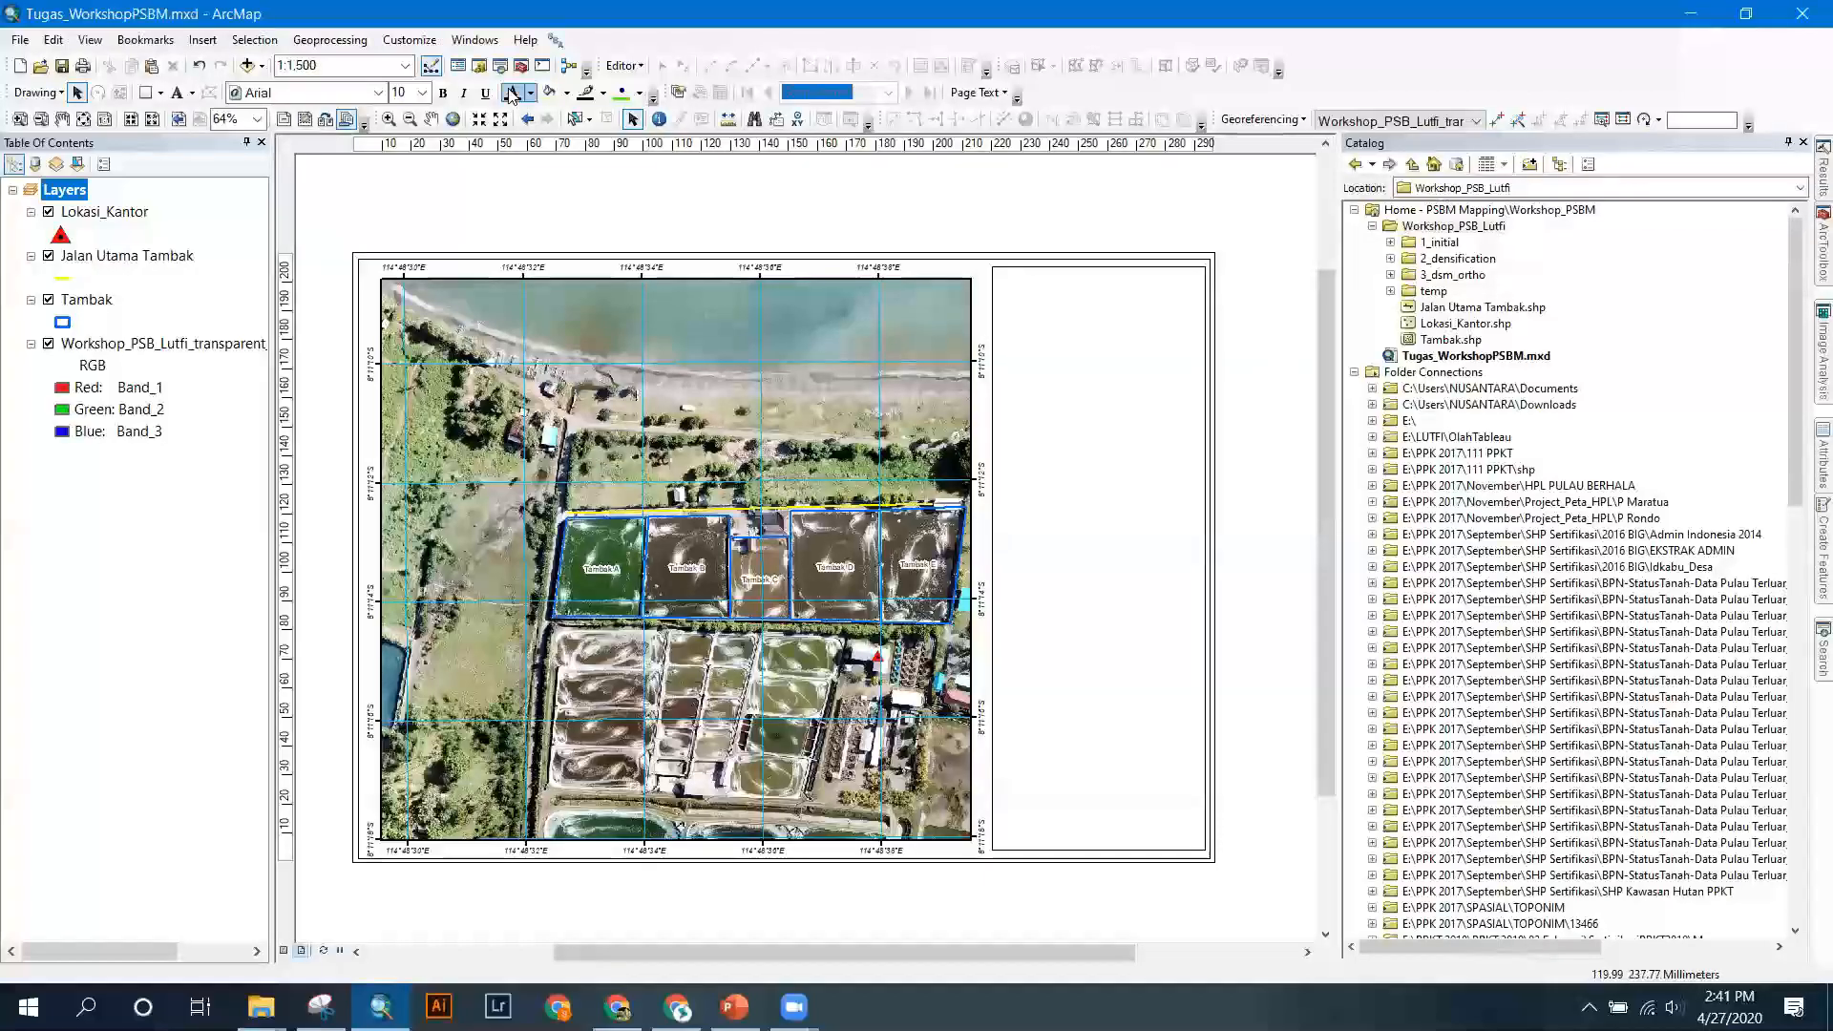
Add a text element reading "Peta Foto Udara" in the upper part of the side panel.
click(176, 97)
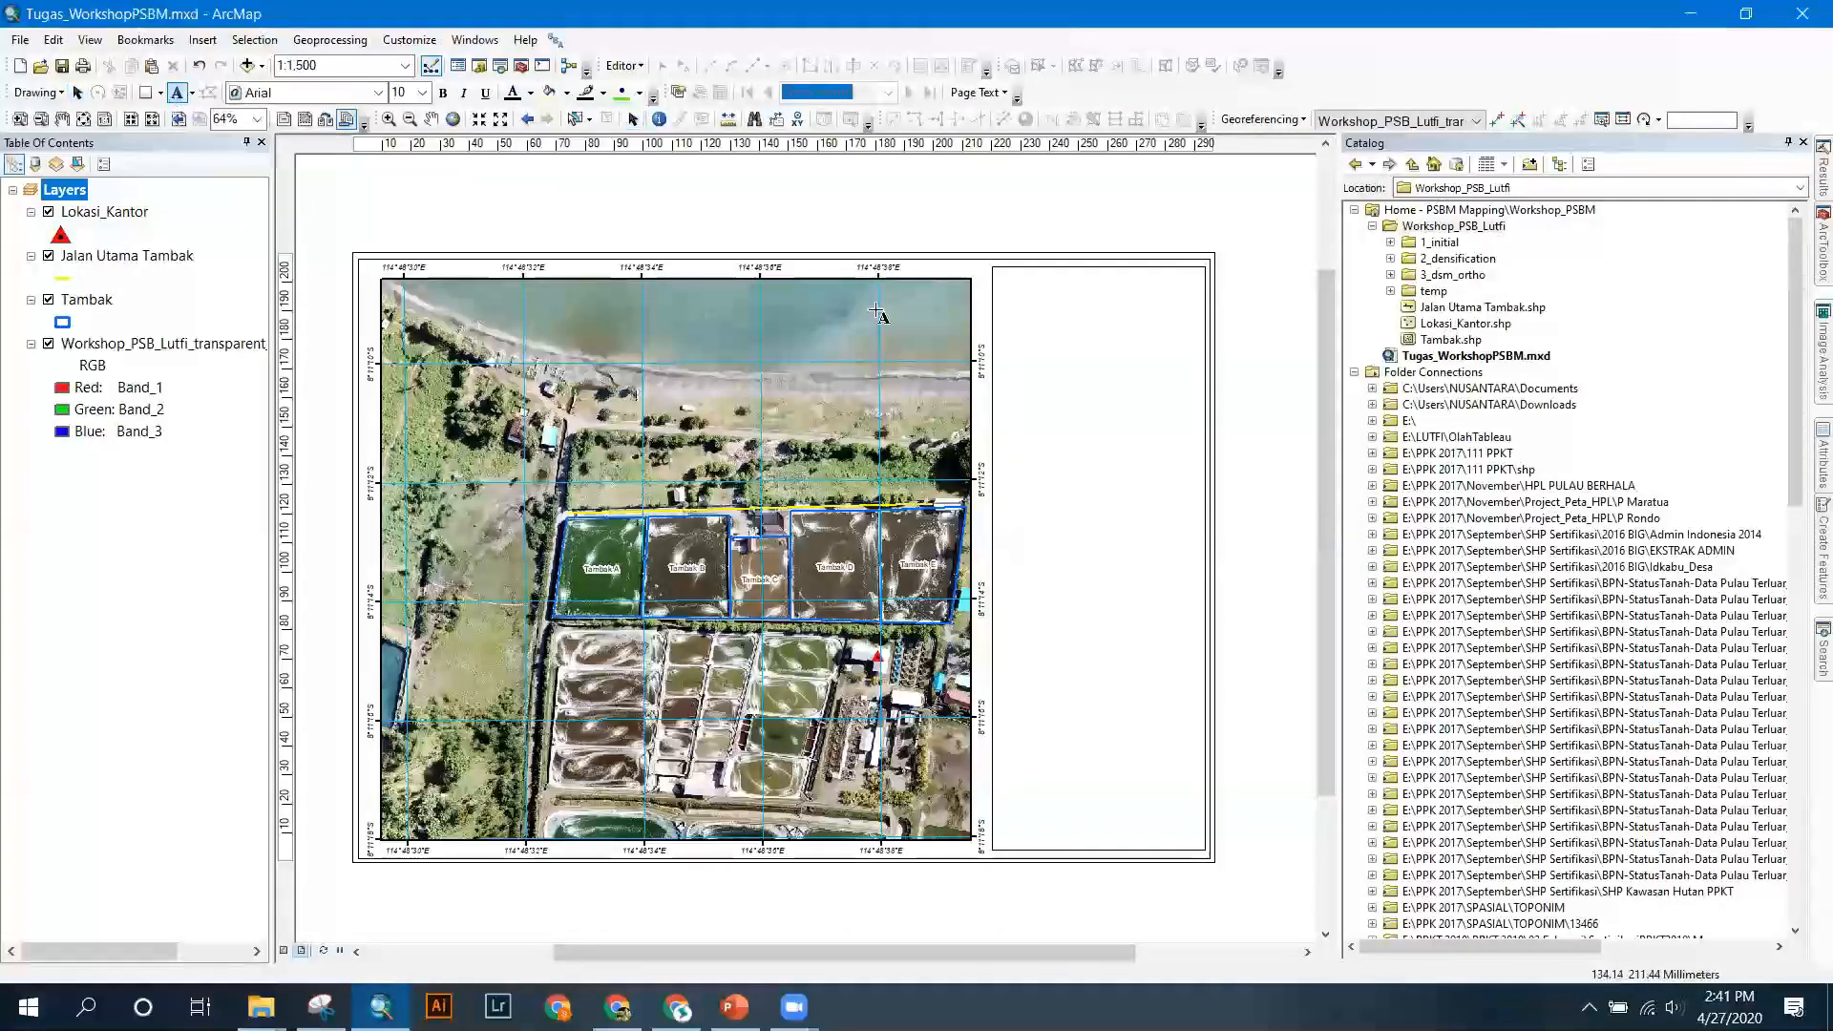
click(1012, 295)
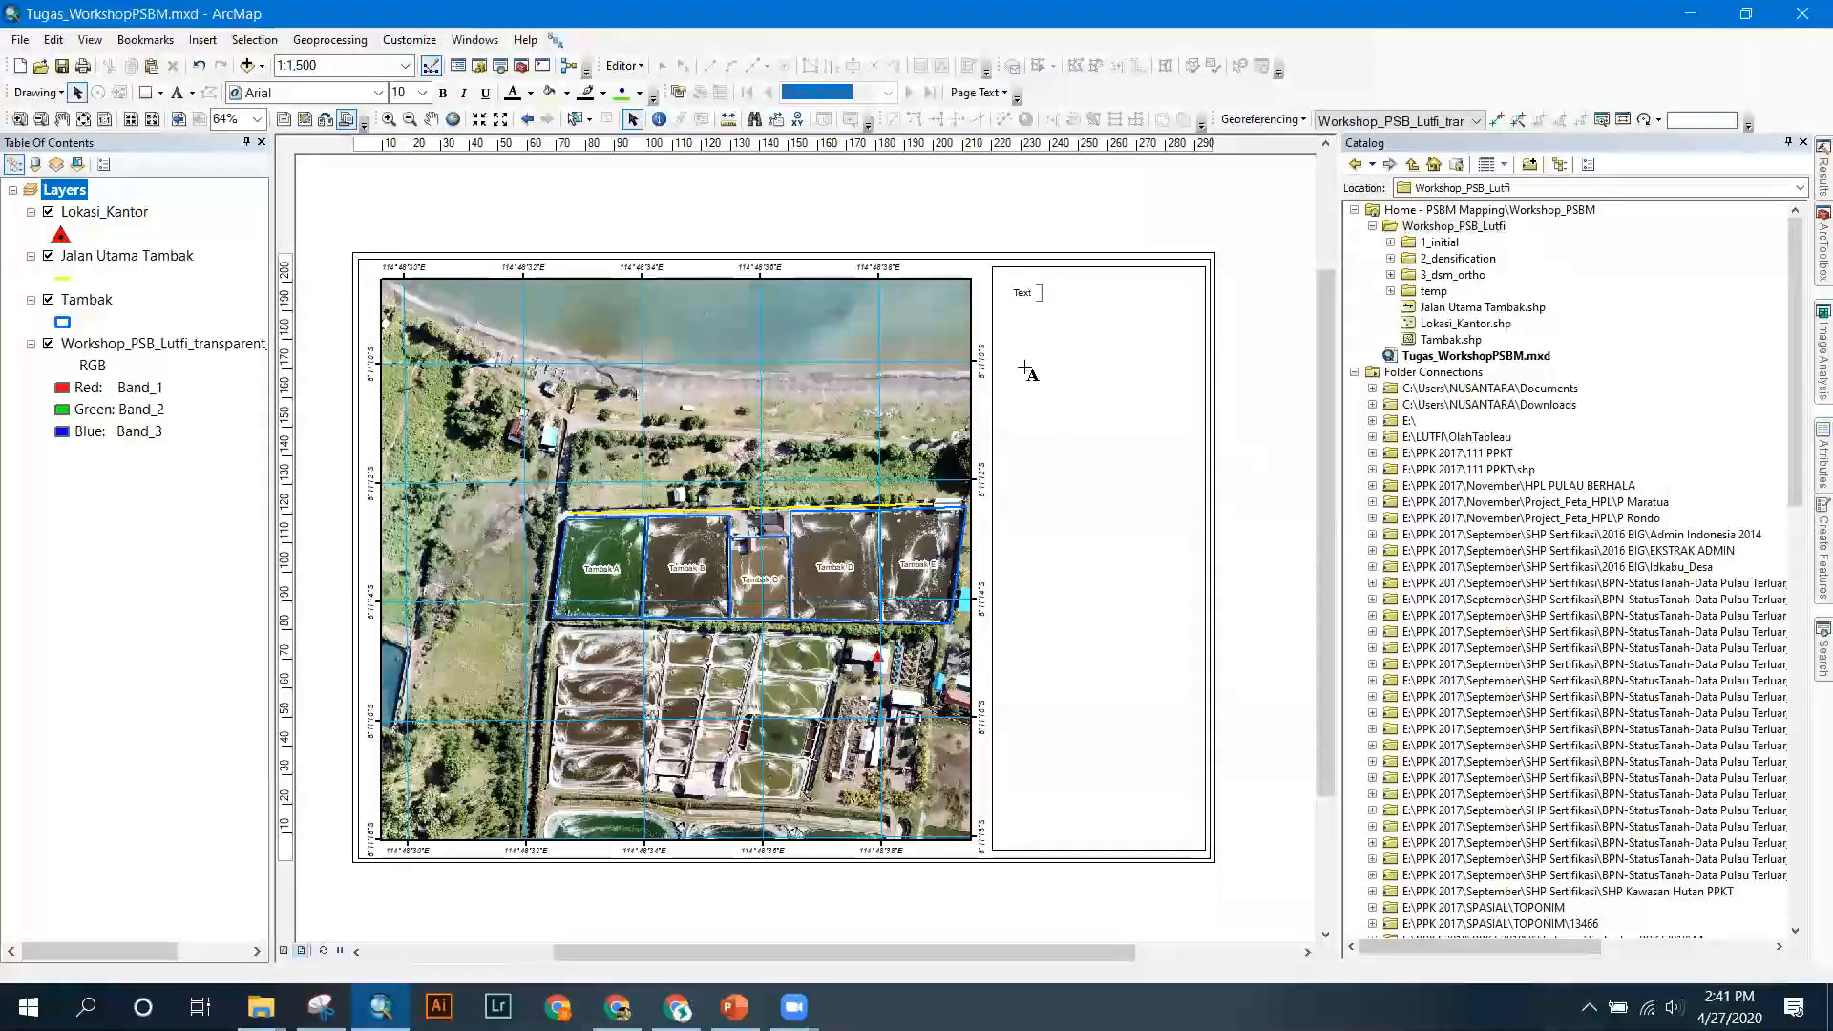
key(BackSpace)
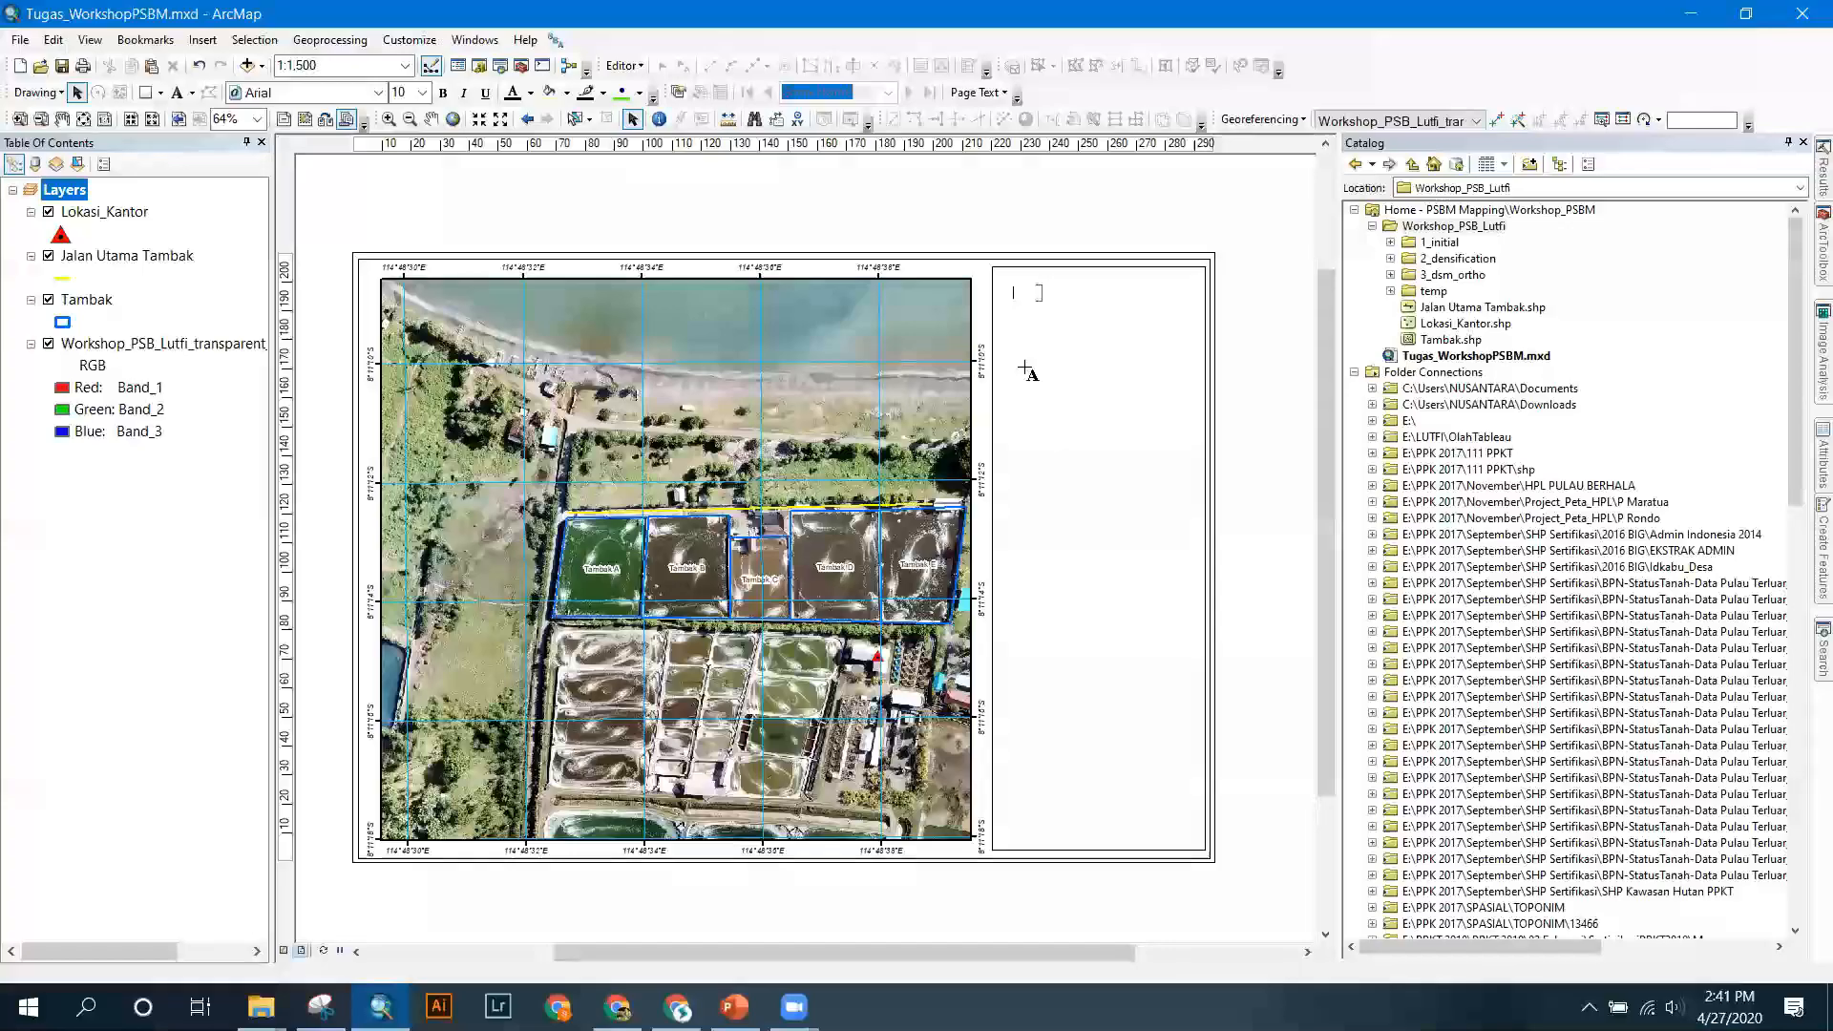
text(Peta Foto Udara)
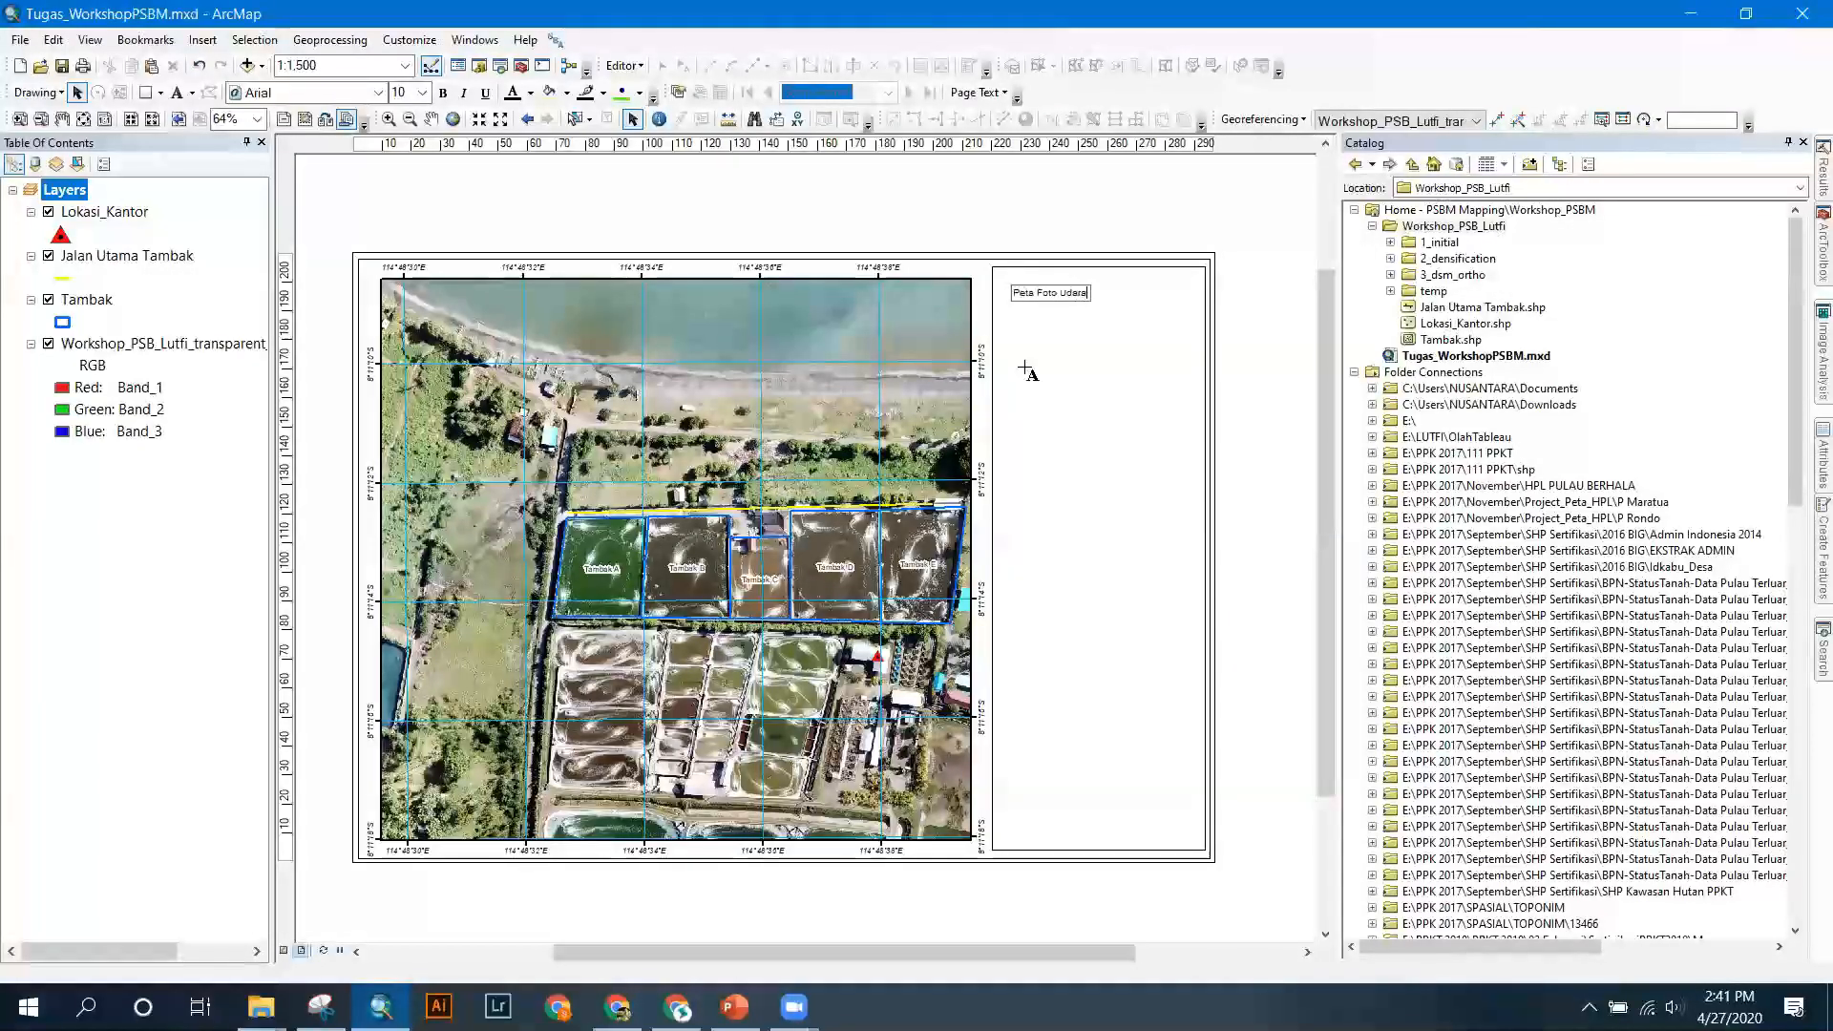
click(1027, 374)
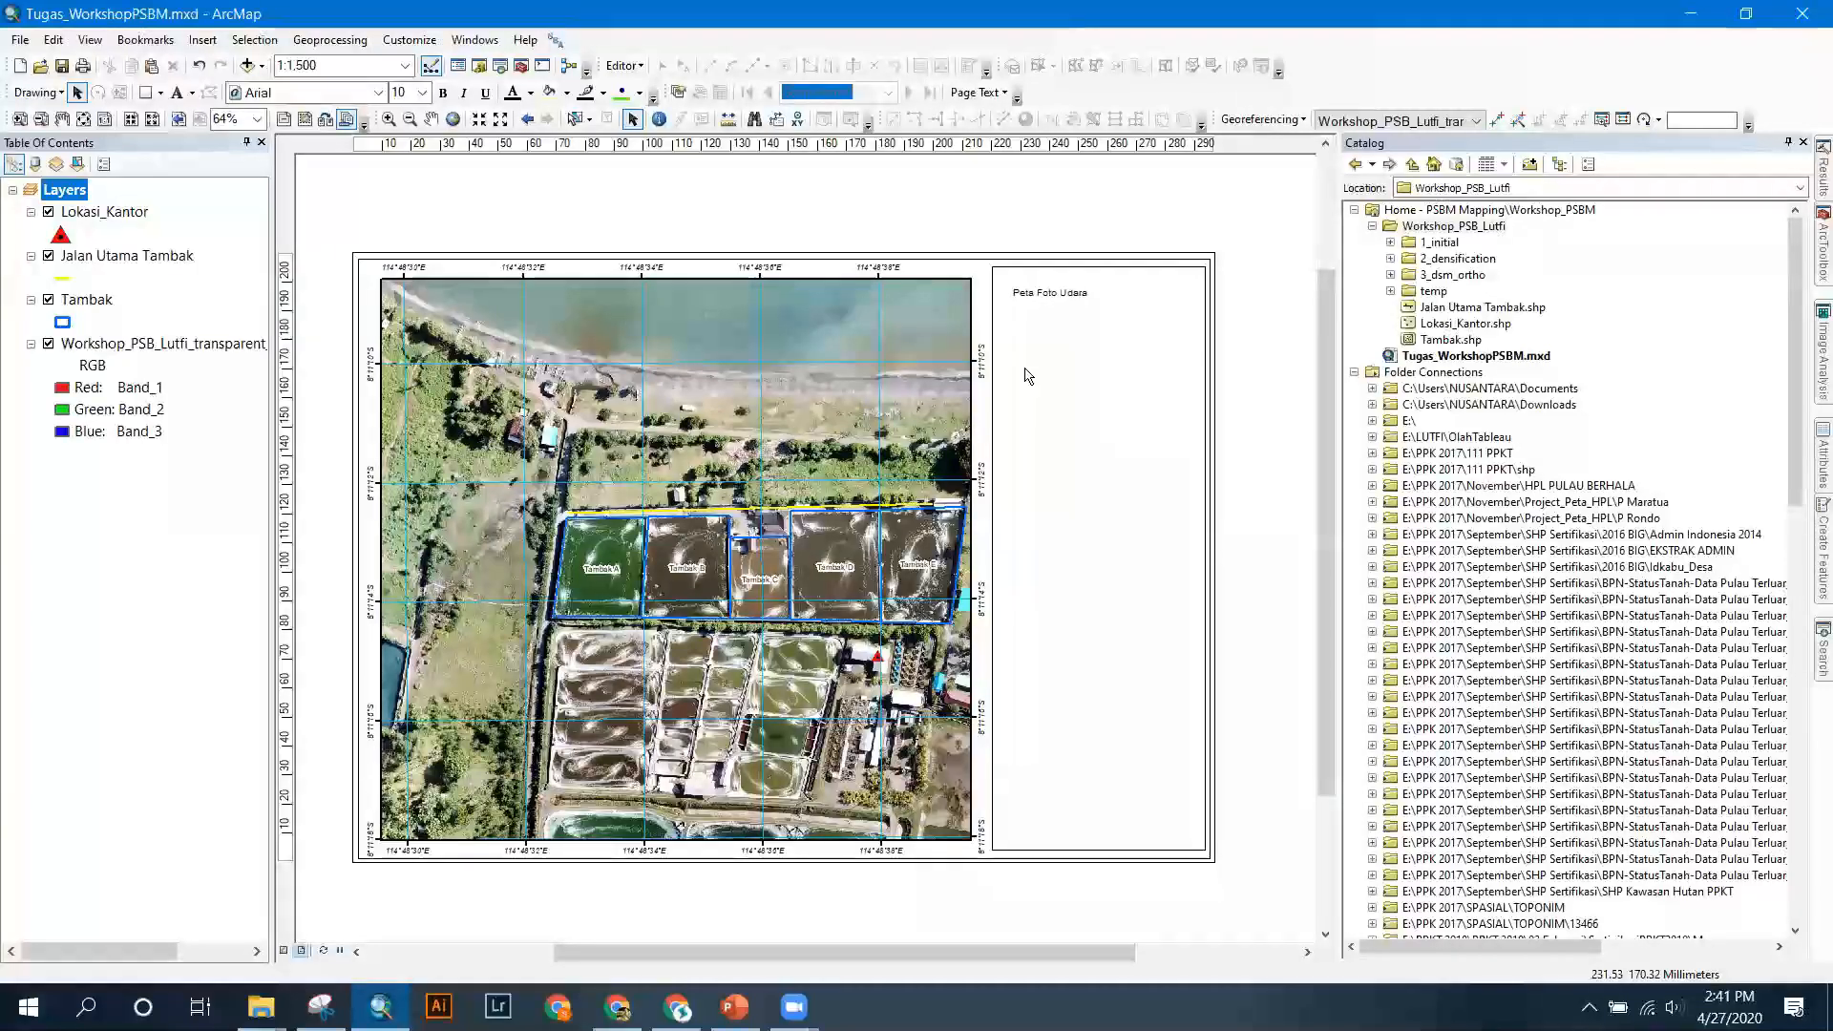
Extend the title text with the lines "Tambak Udang Mina Bahari" and "di Kab. Buleleng Provinsi Bali".
double_click(1083, 295)
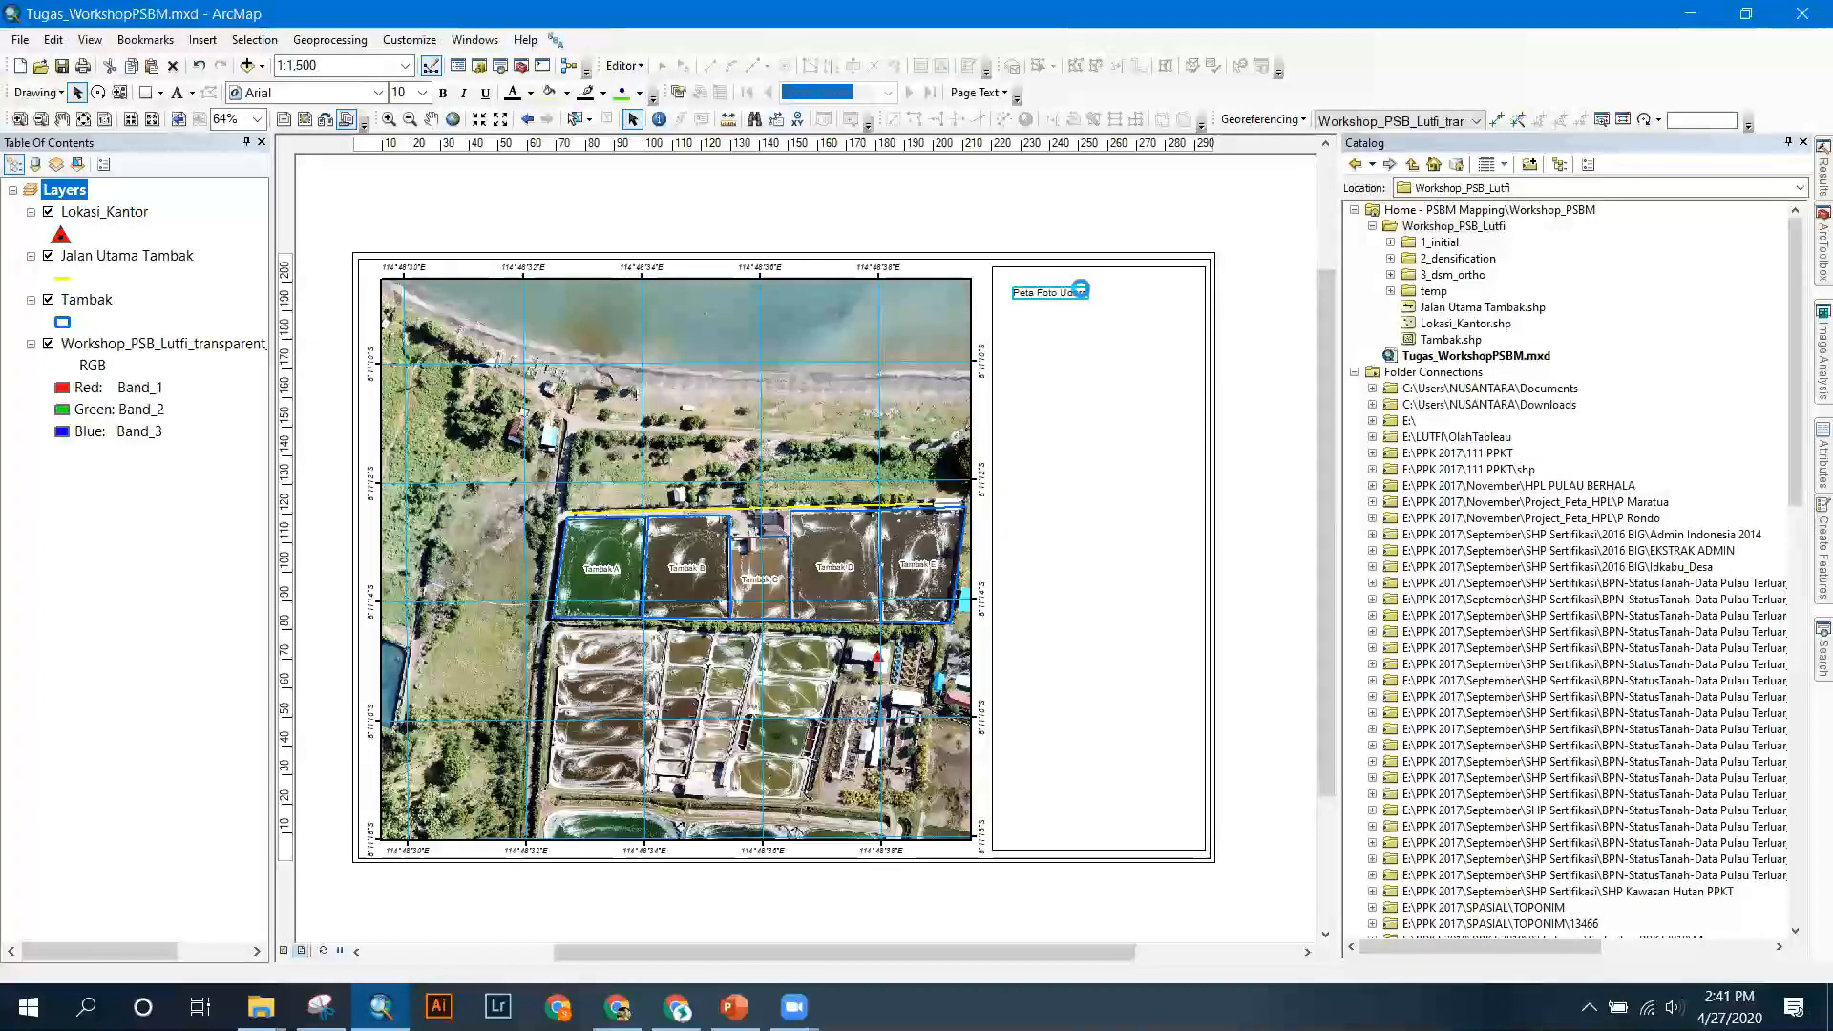
click(909, 370)
key(Return)
text(Tambak Udang )
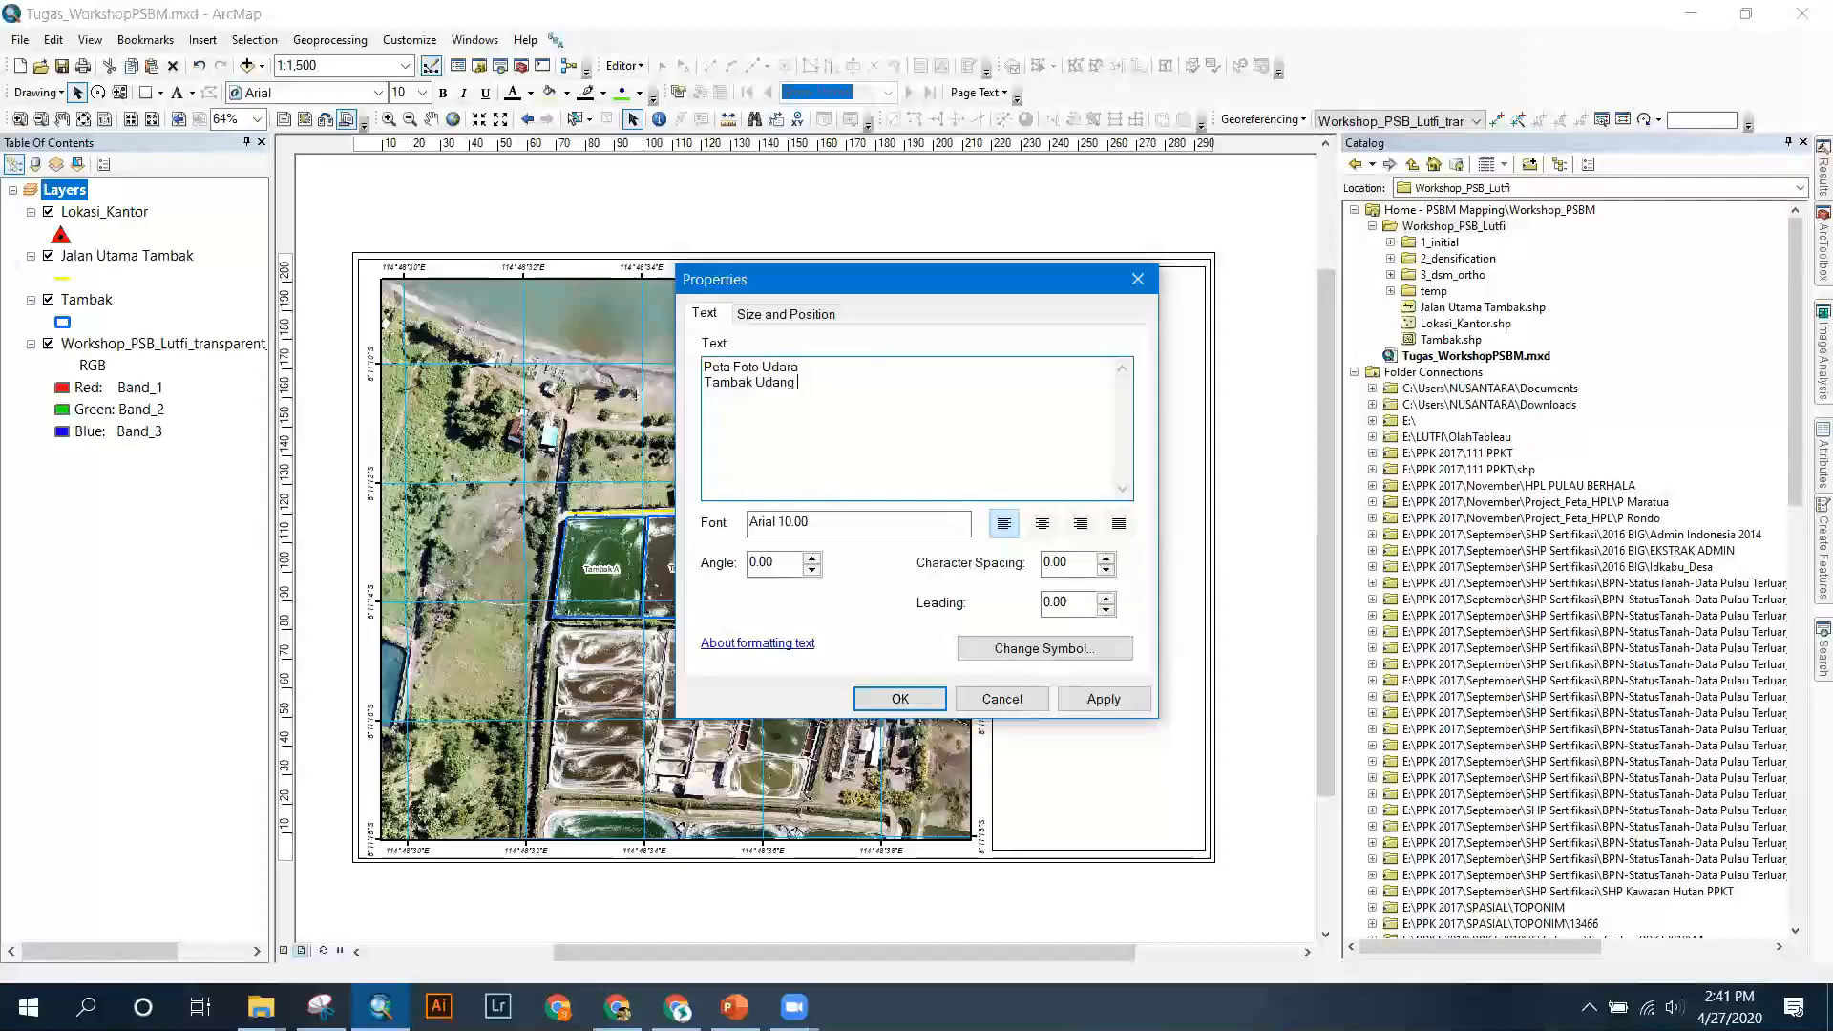
text(Mina Baha)
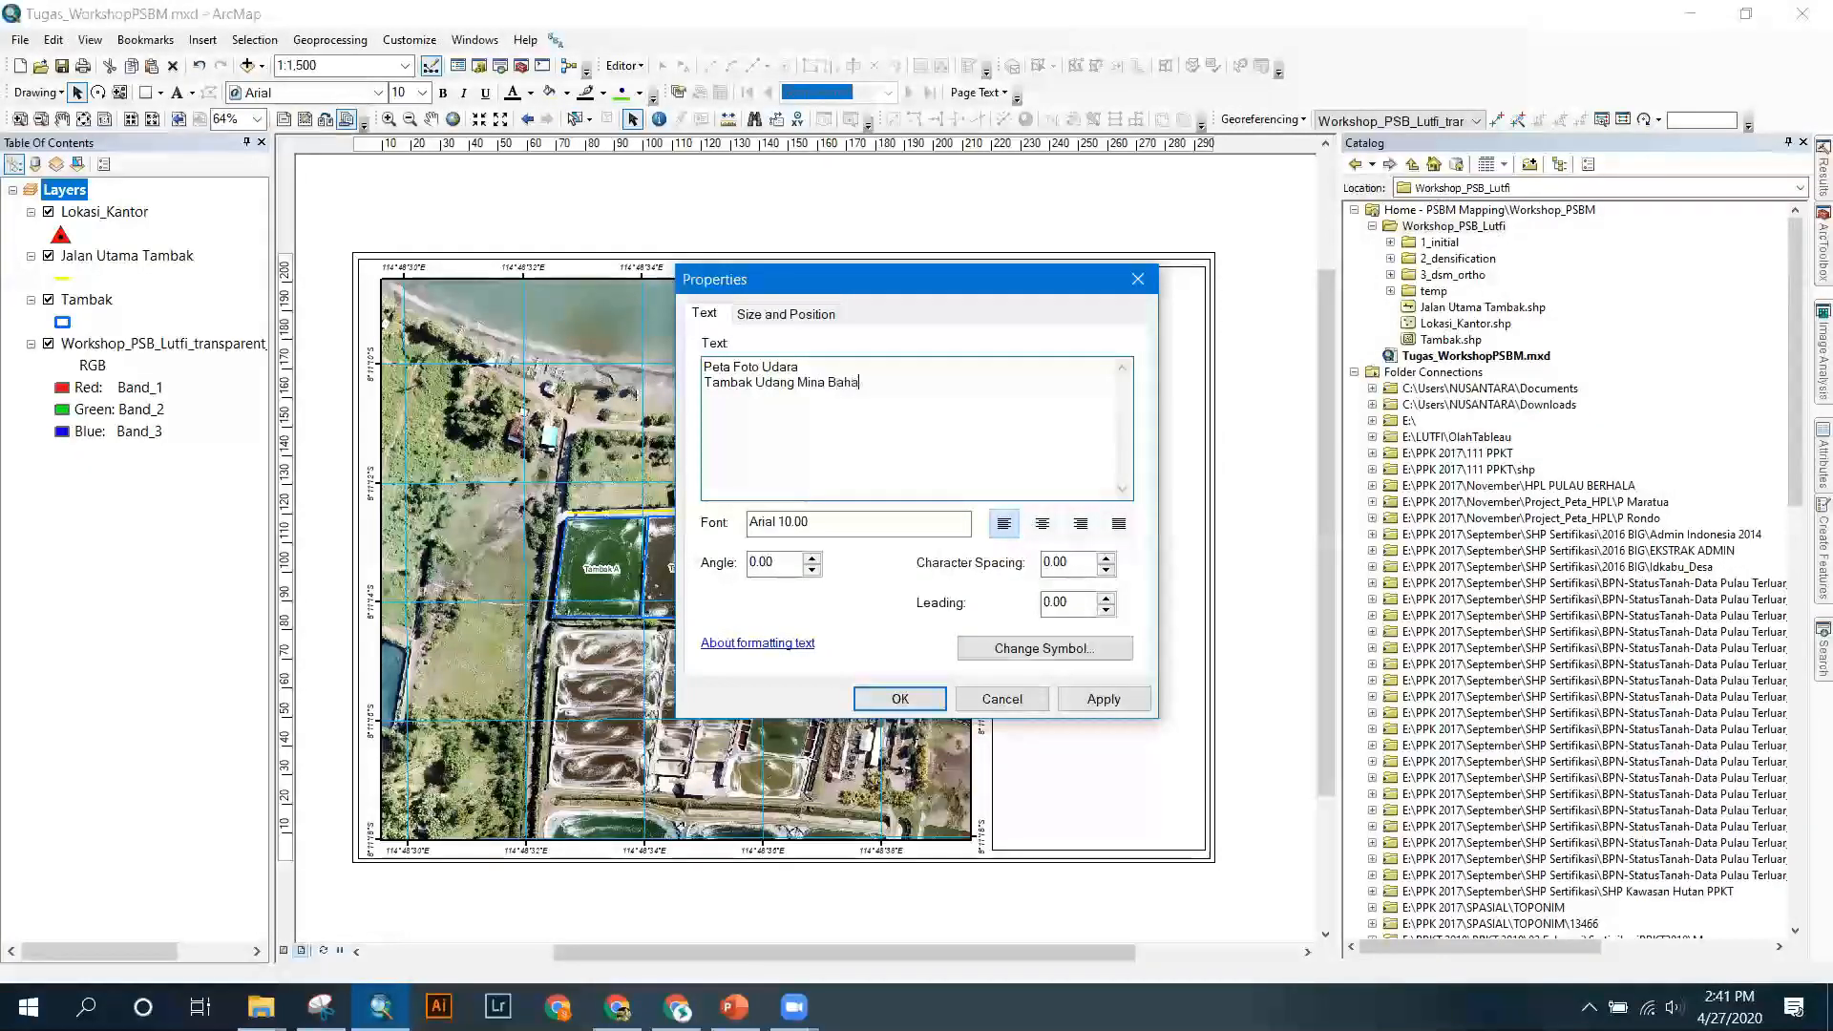
text(ri di Kab. Buleleng Provinsi)
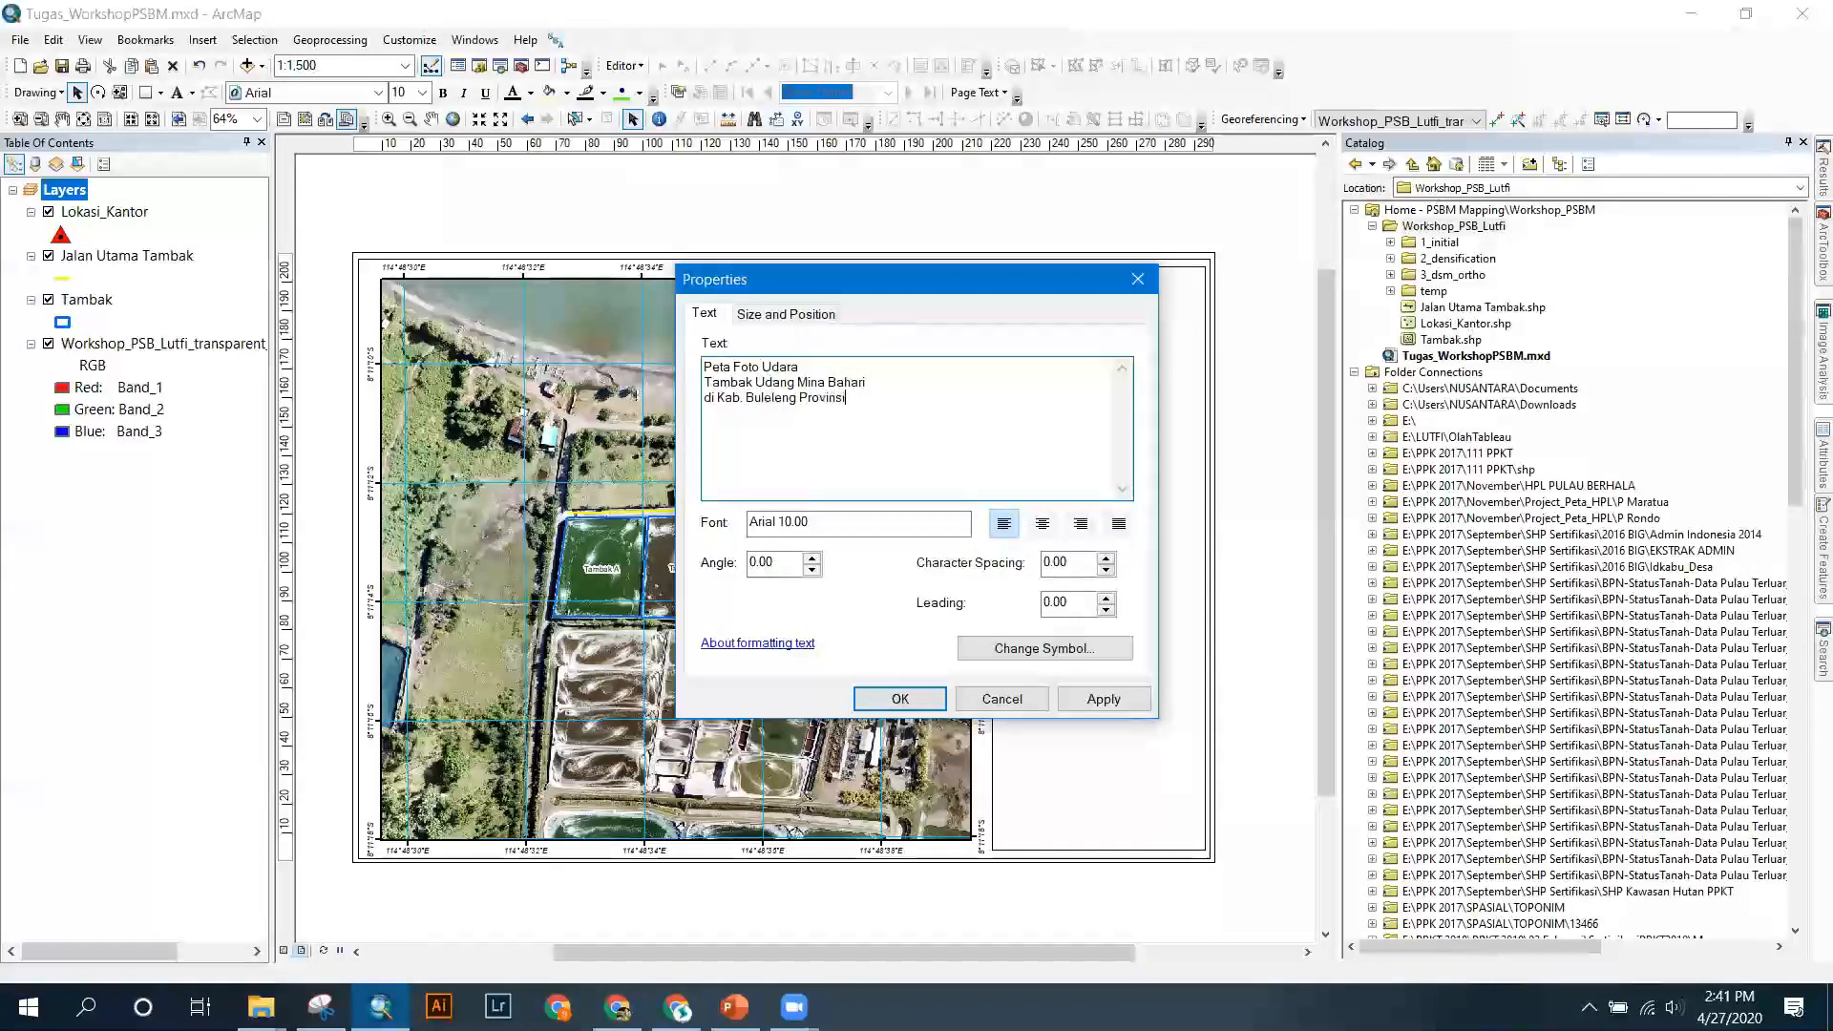
text( Bali)
click(888, 704)
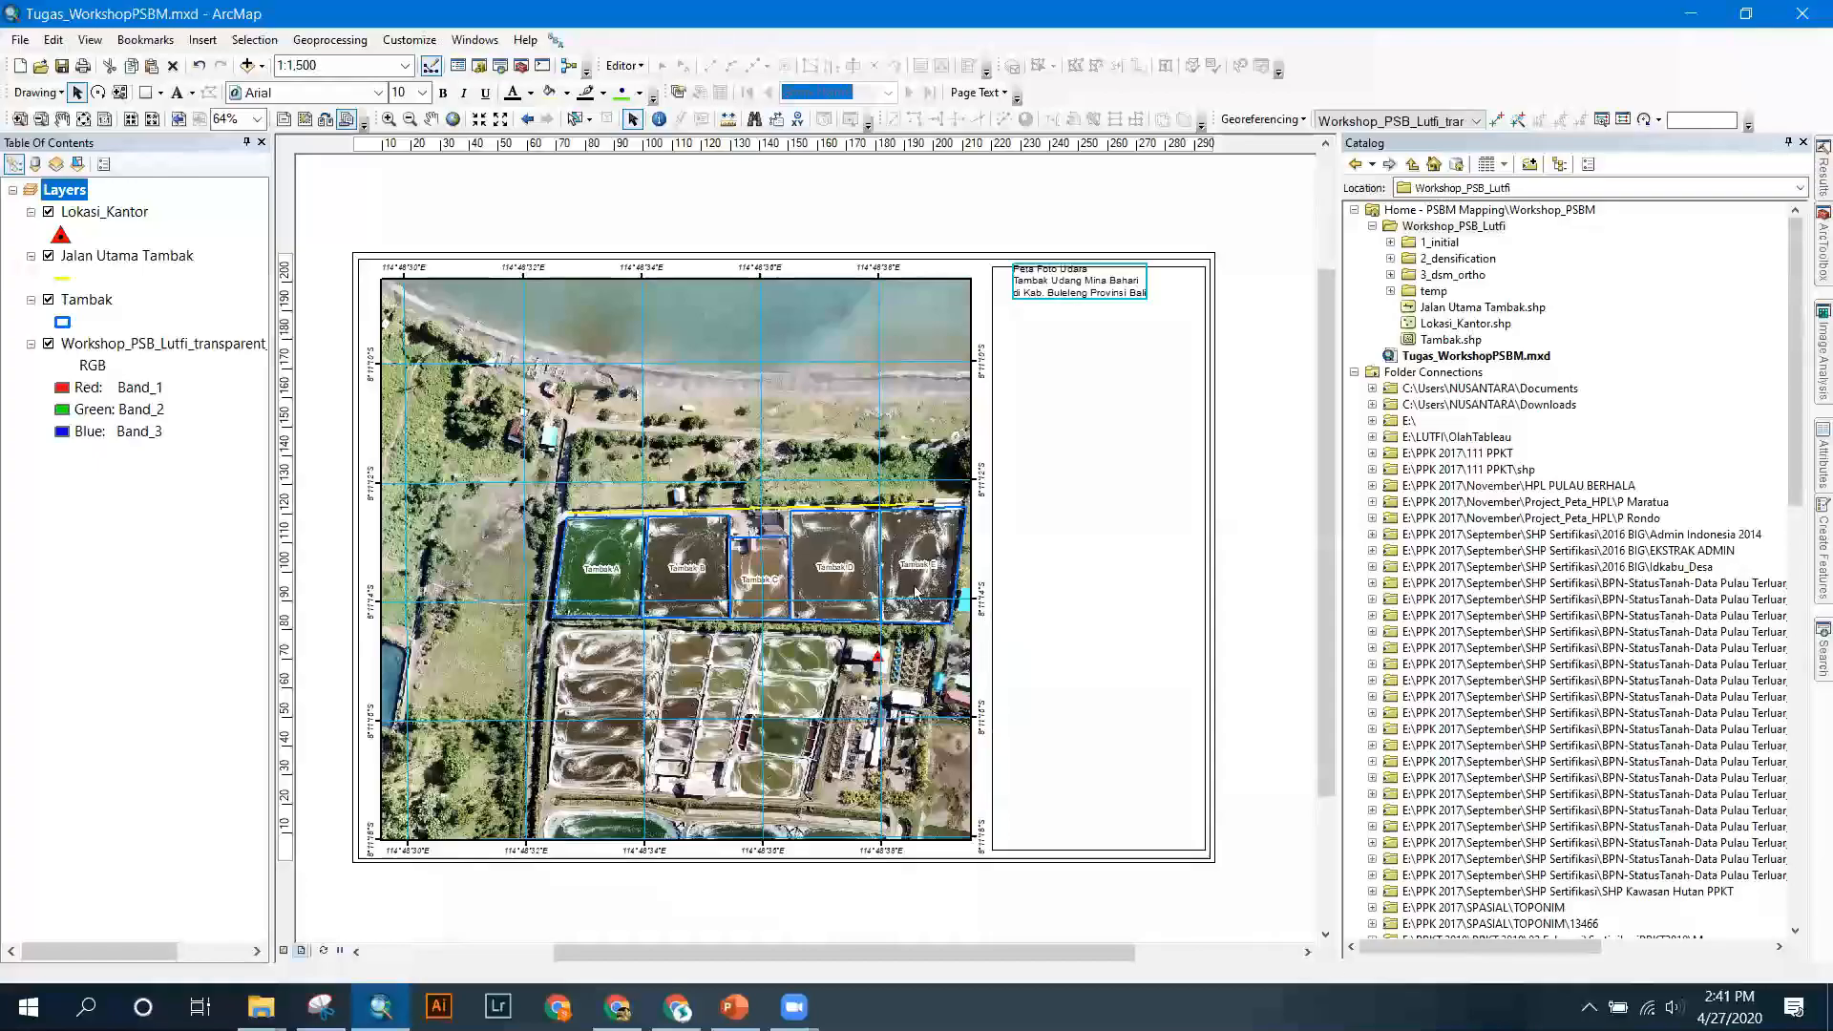
Move the title down inside the side panel and make it bold at font size 12.
drag(1071, 315, 1071, 348)
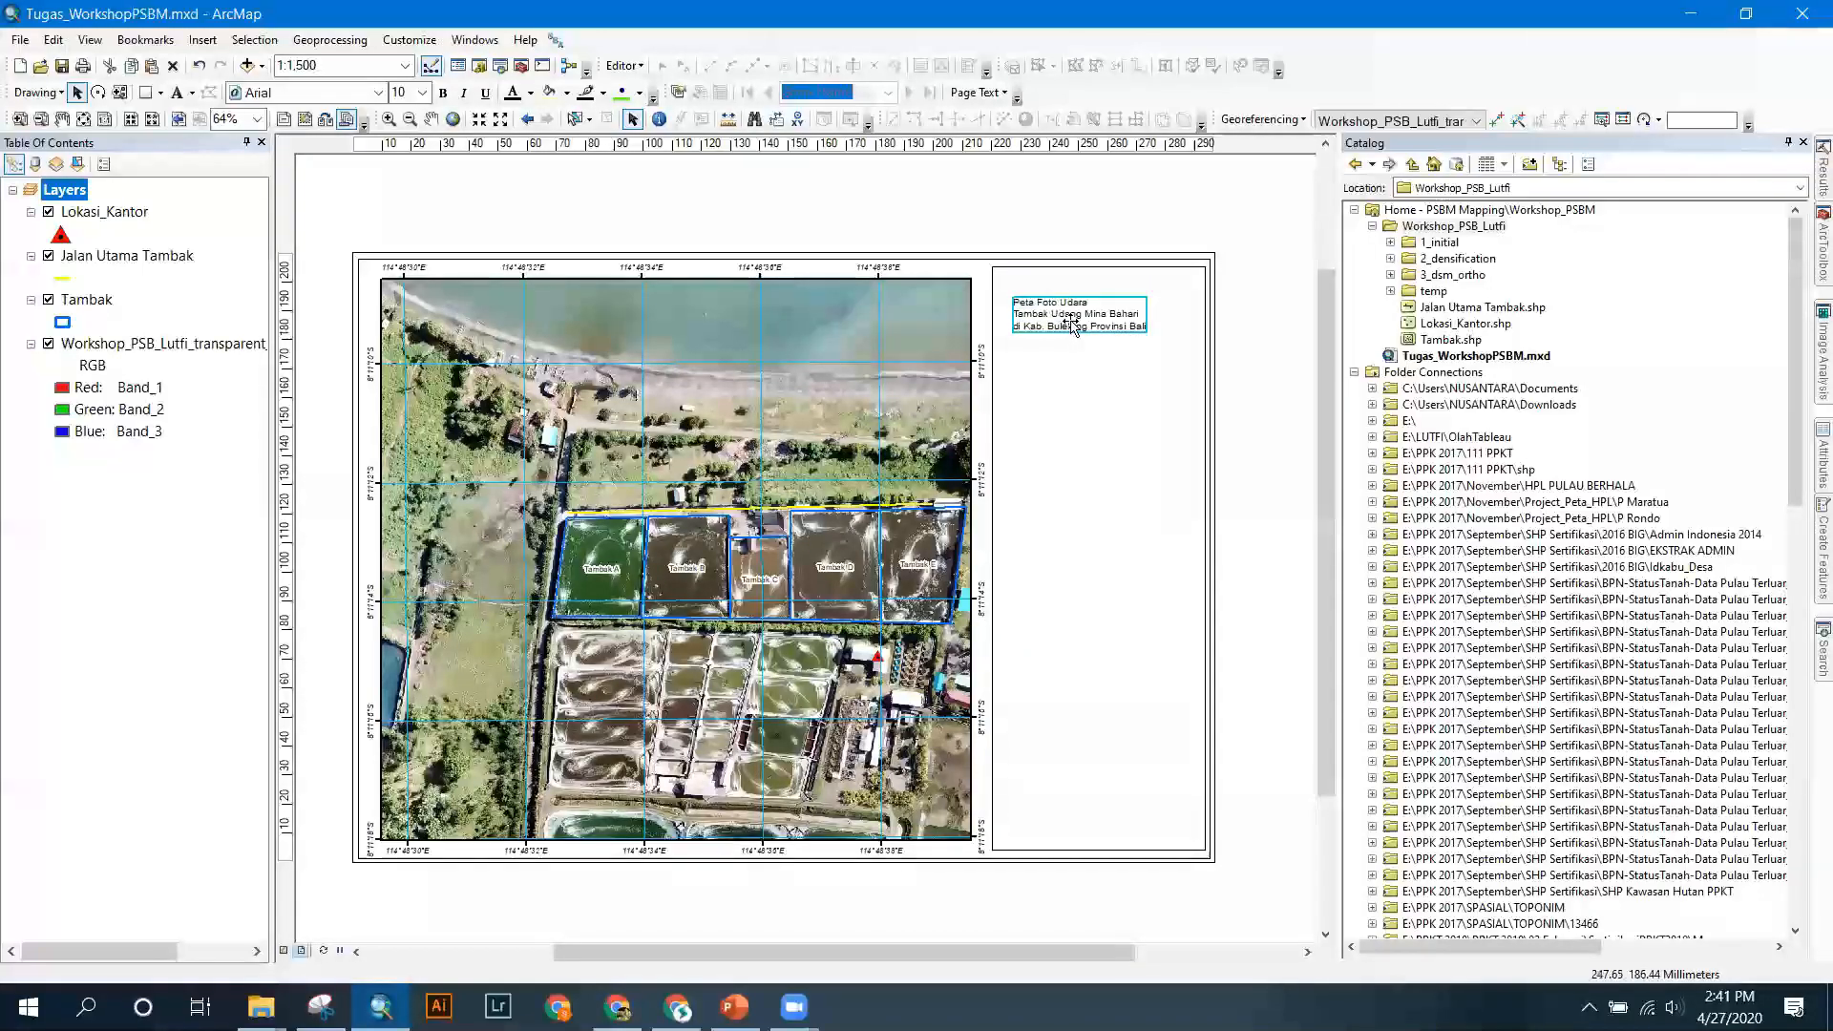
click(442, 95)
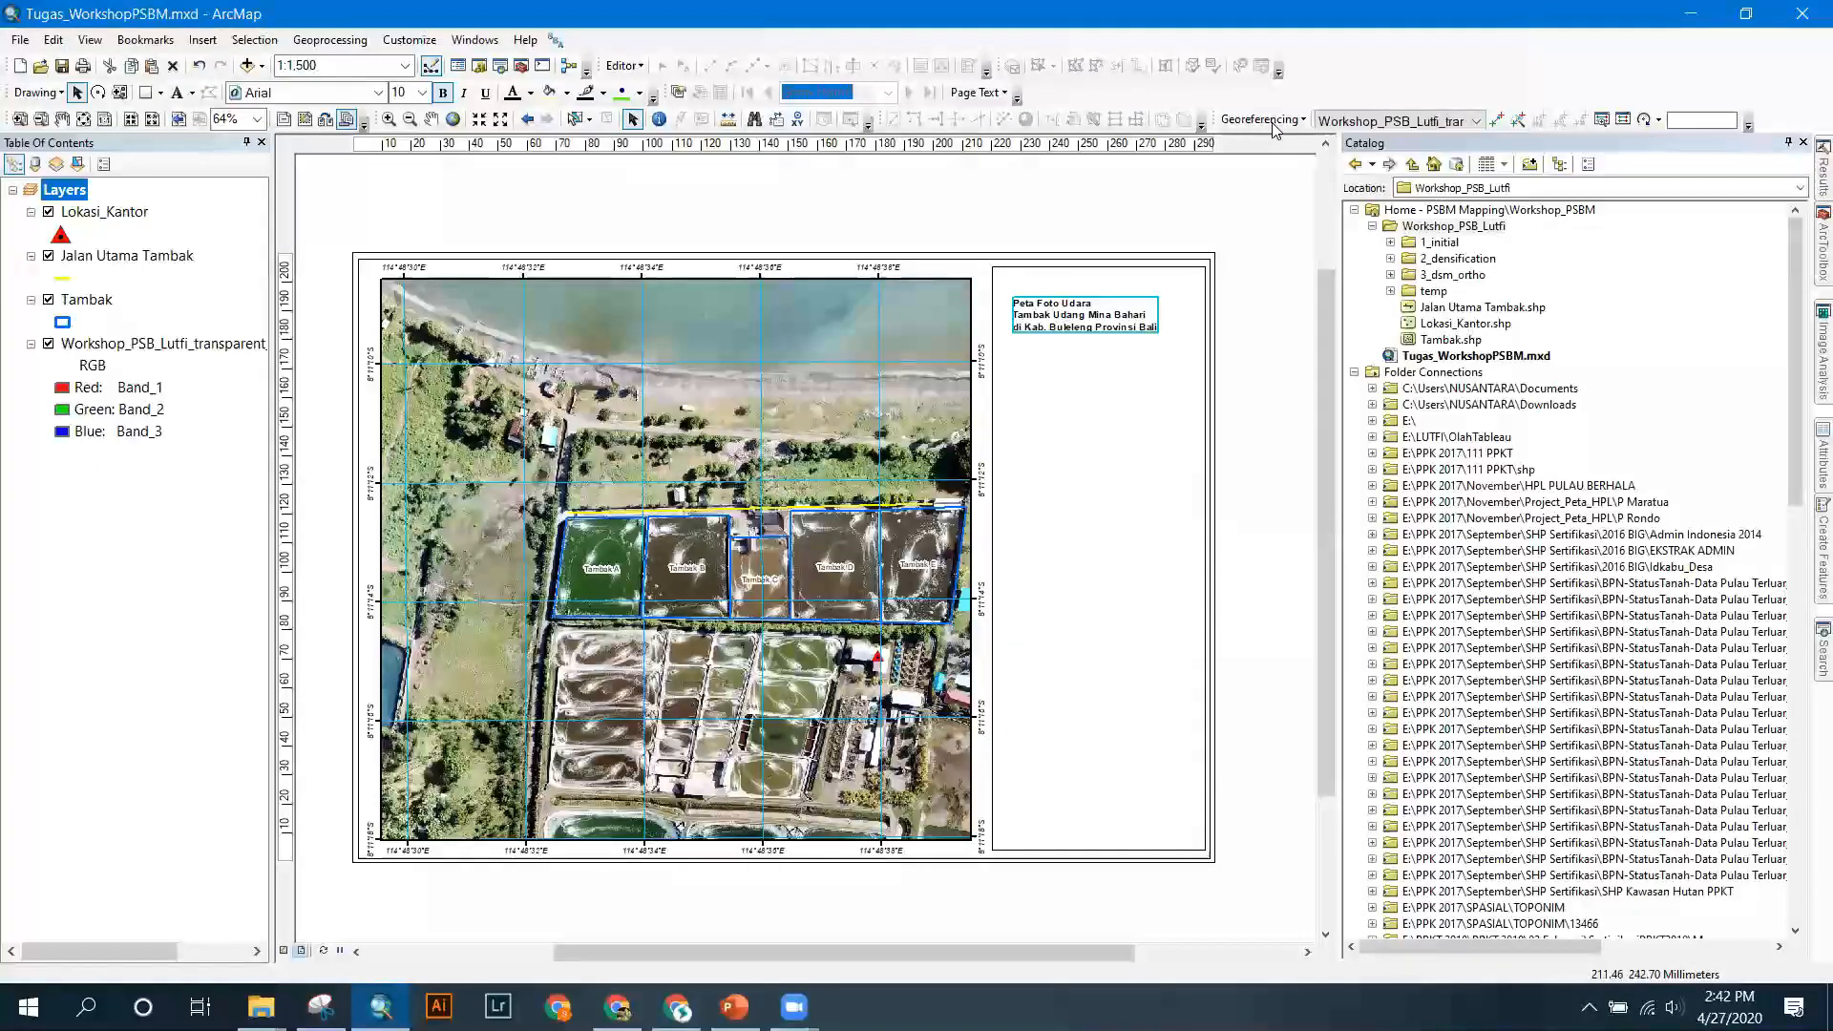
click(1071, 316)
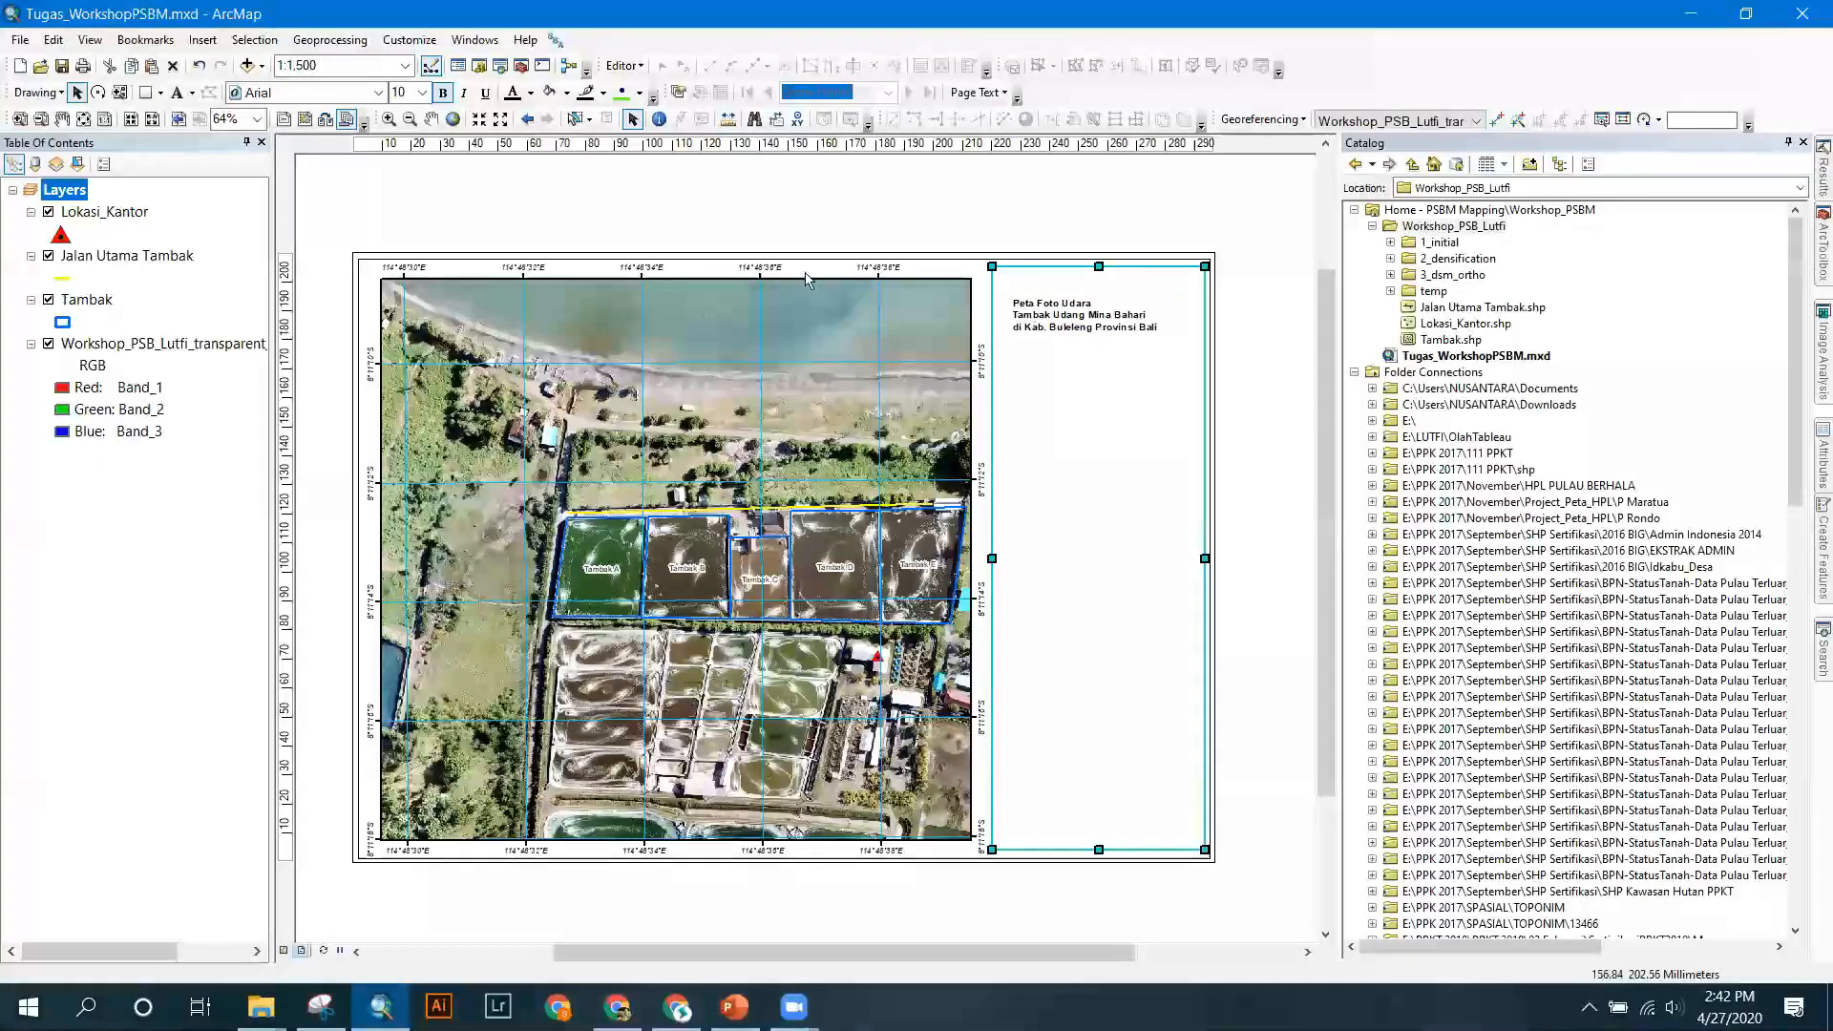
click(1091, 322)
click(1092, 236)
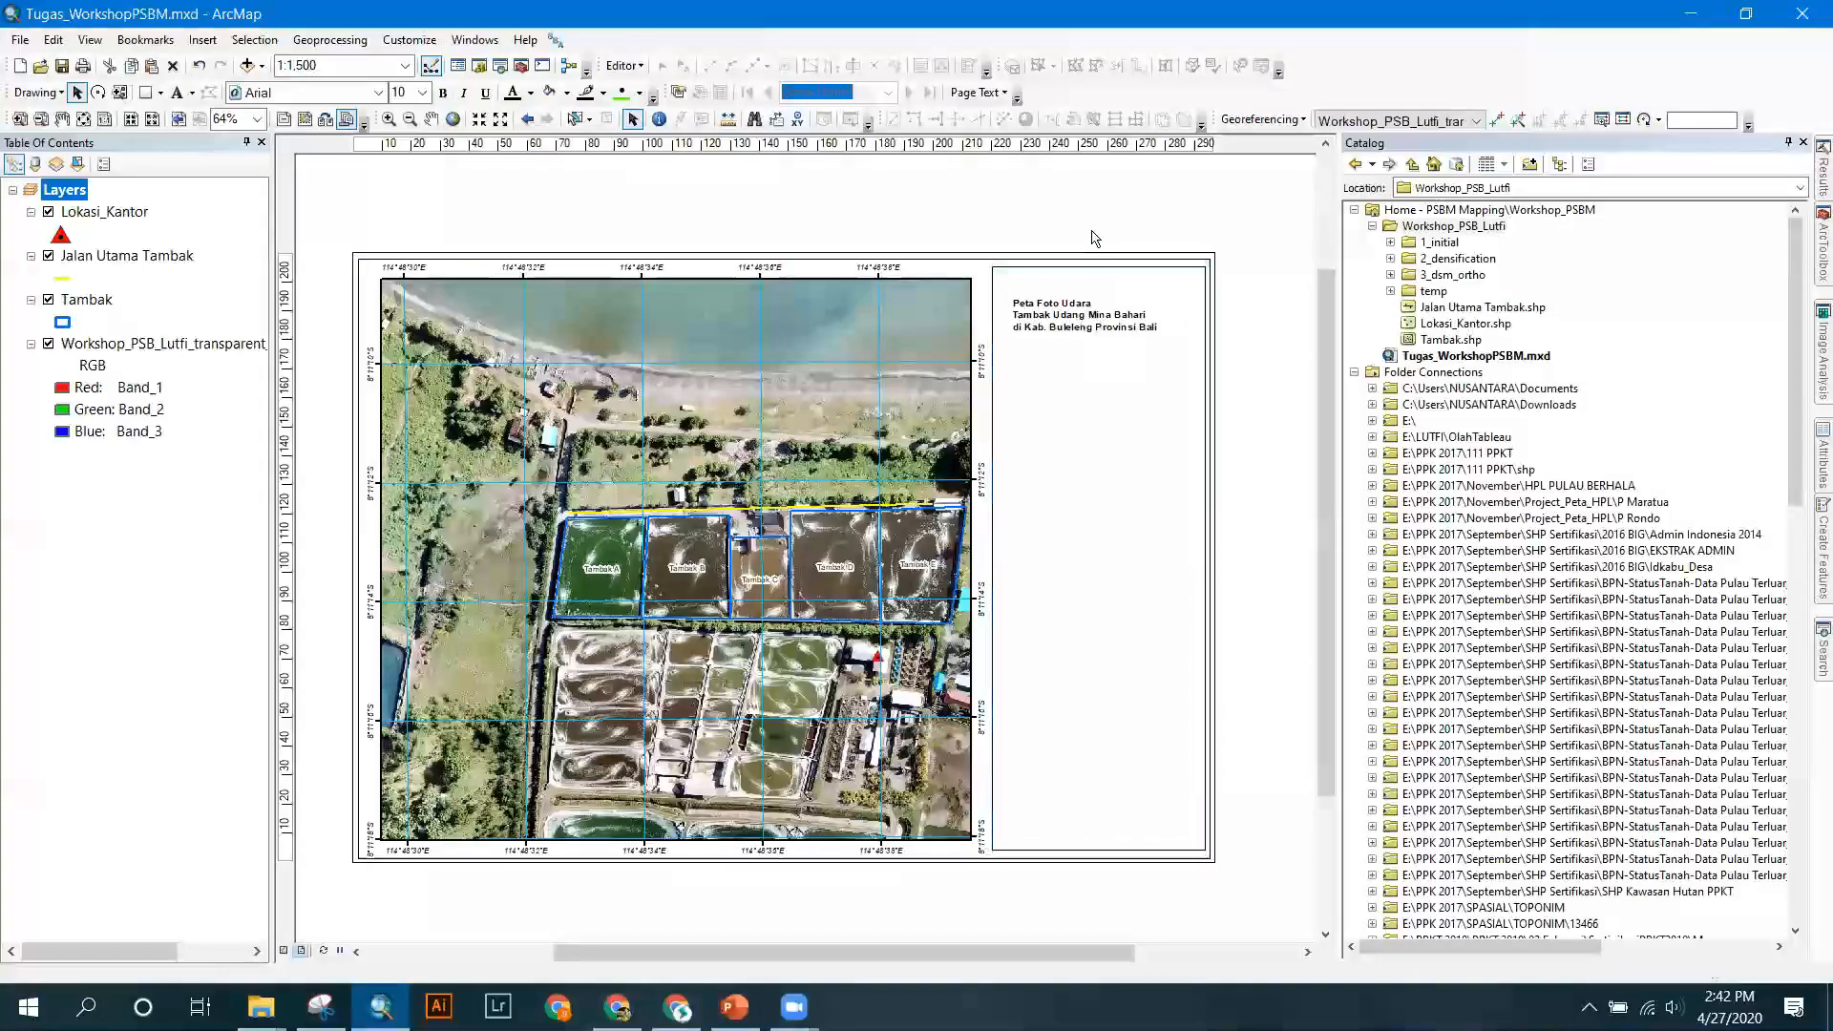
click(1076, 314)
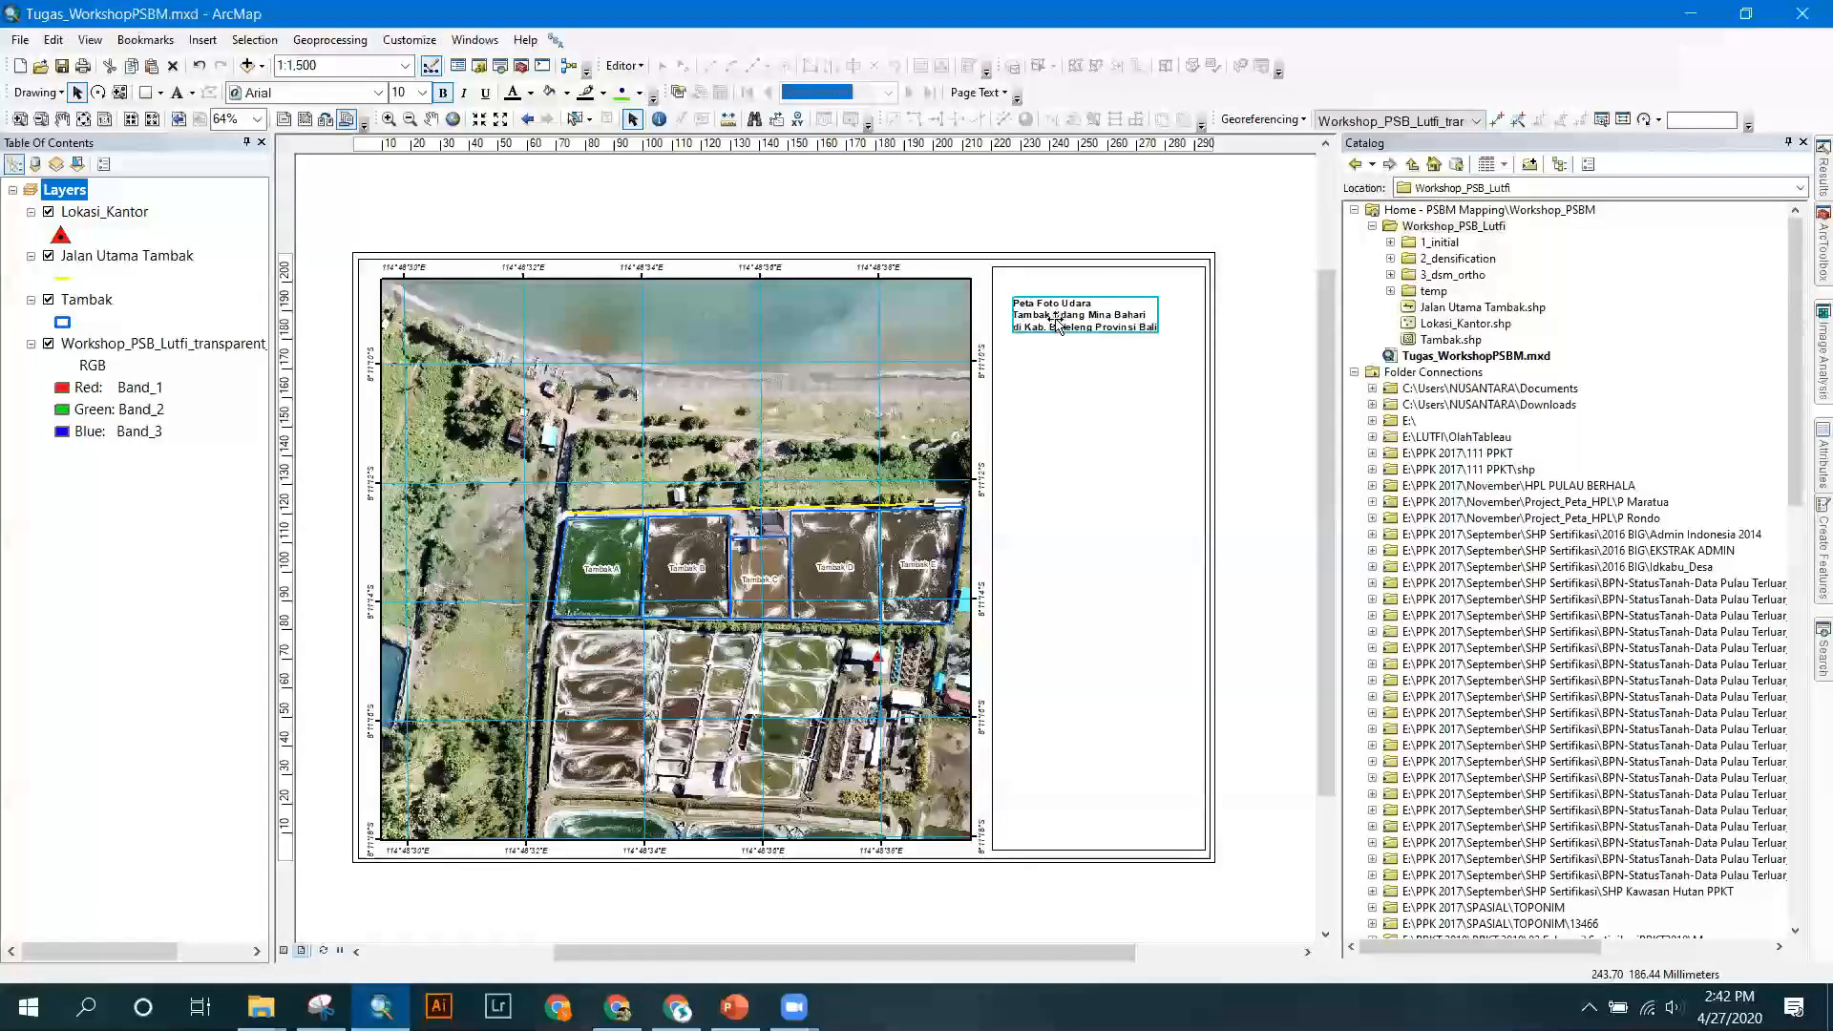
click(422, 92)
click(401, 143)
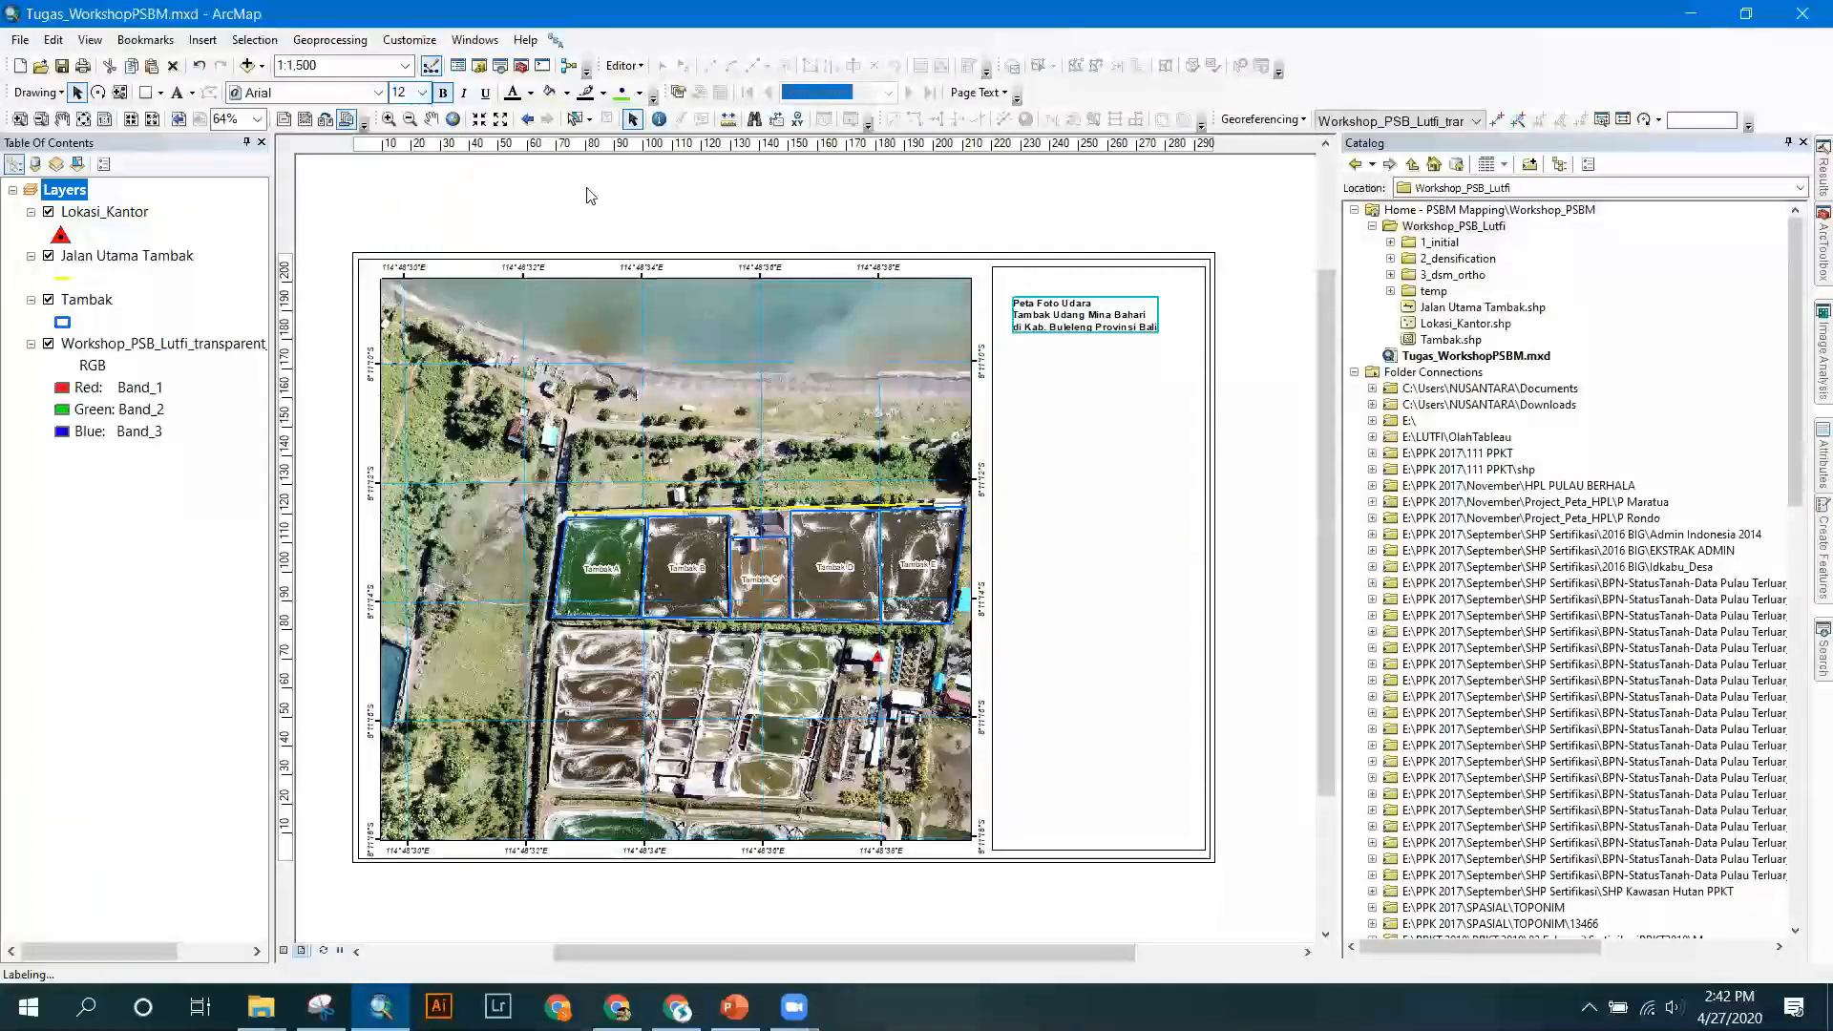
Centre-align the title's lines and centre the title block near the upper edge of the side panel.
double_click(1077, 315)
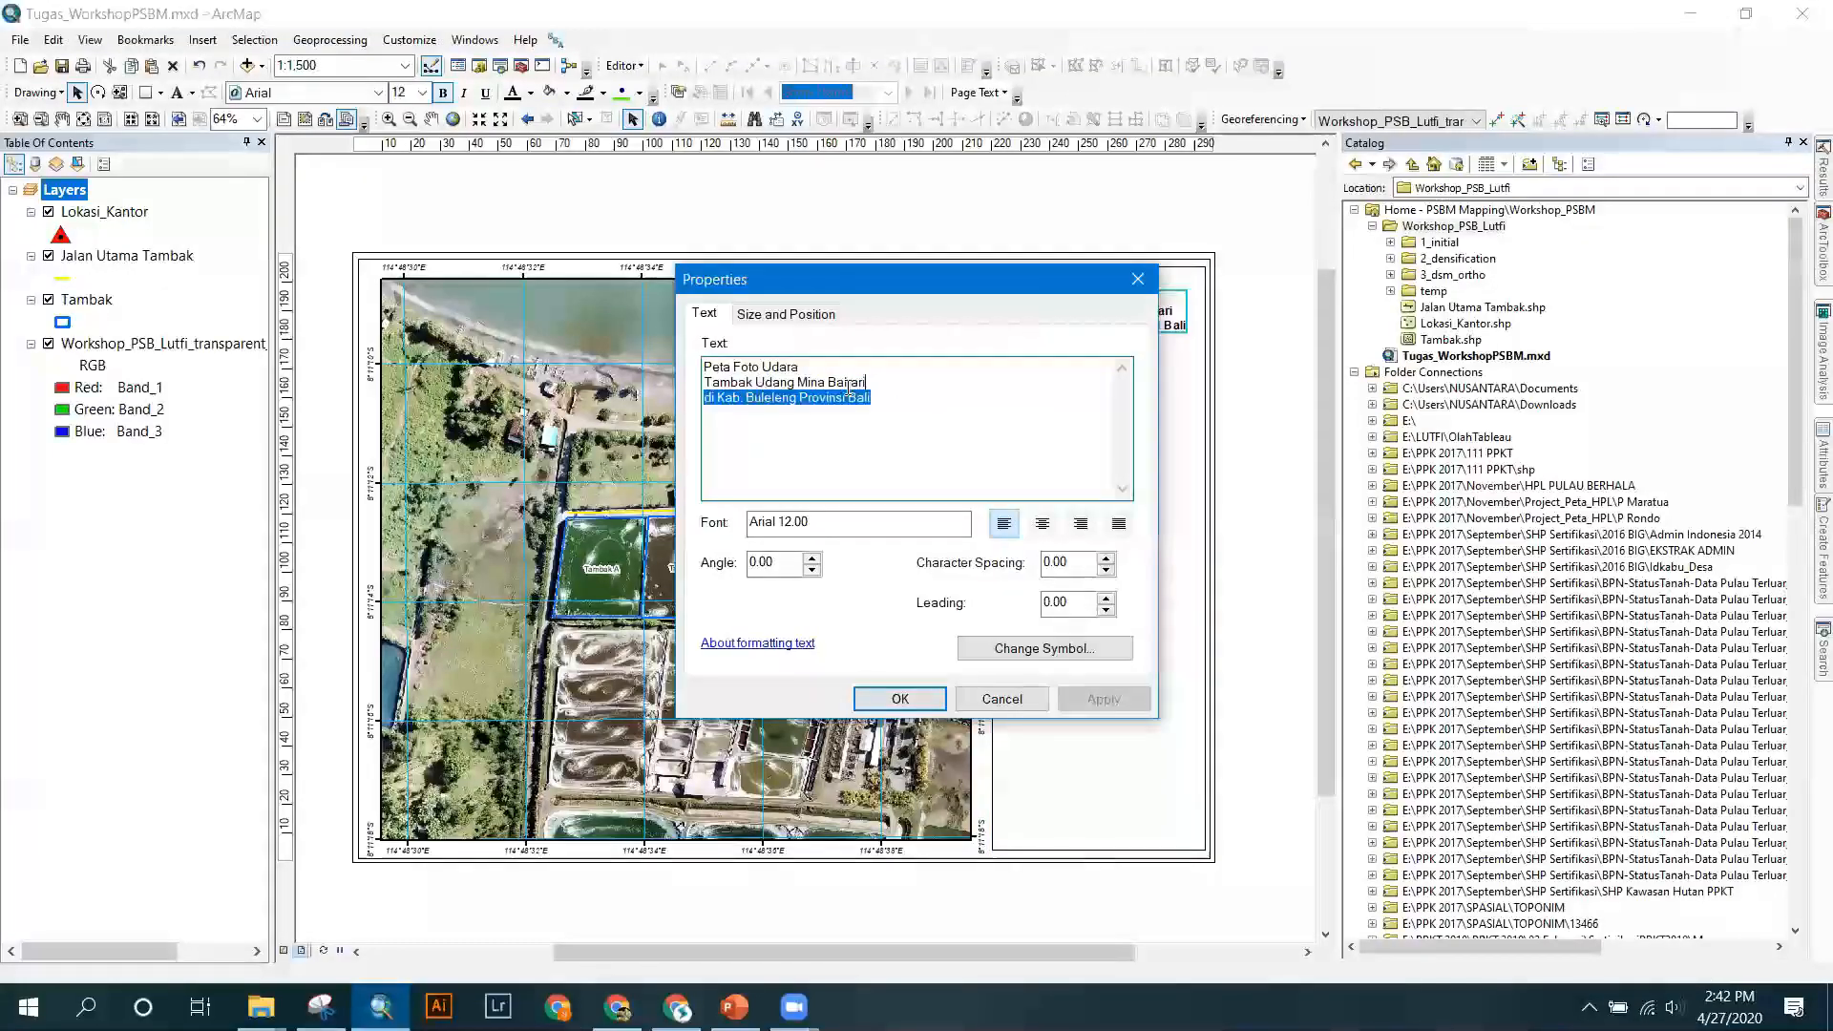
click(1043, 524)
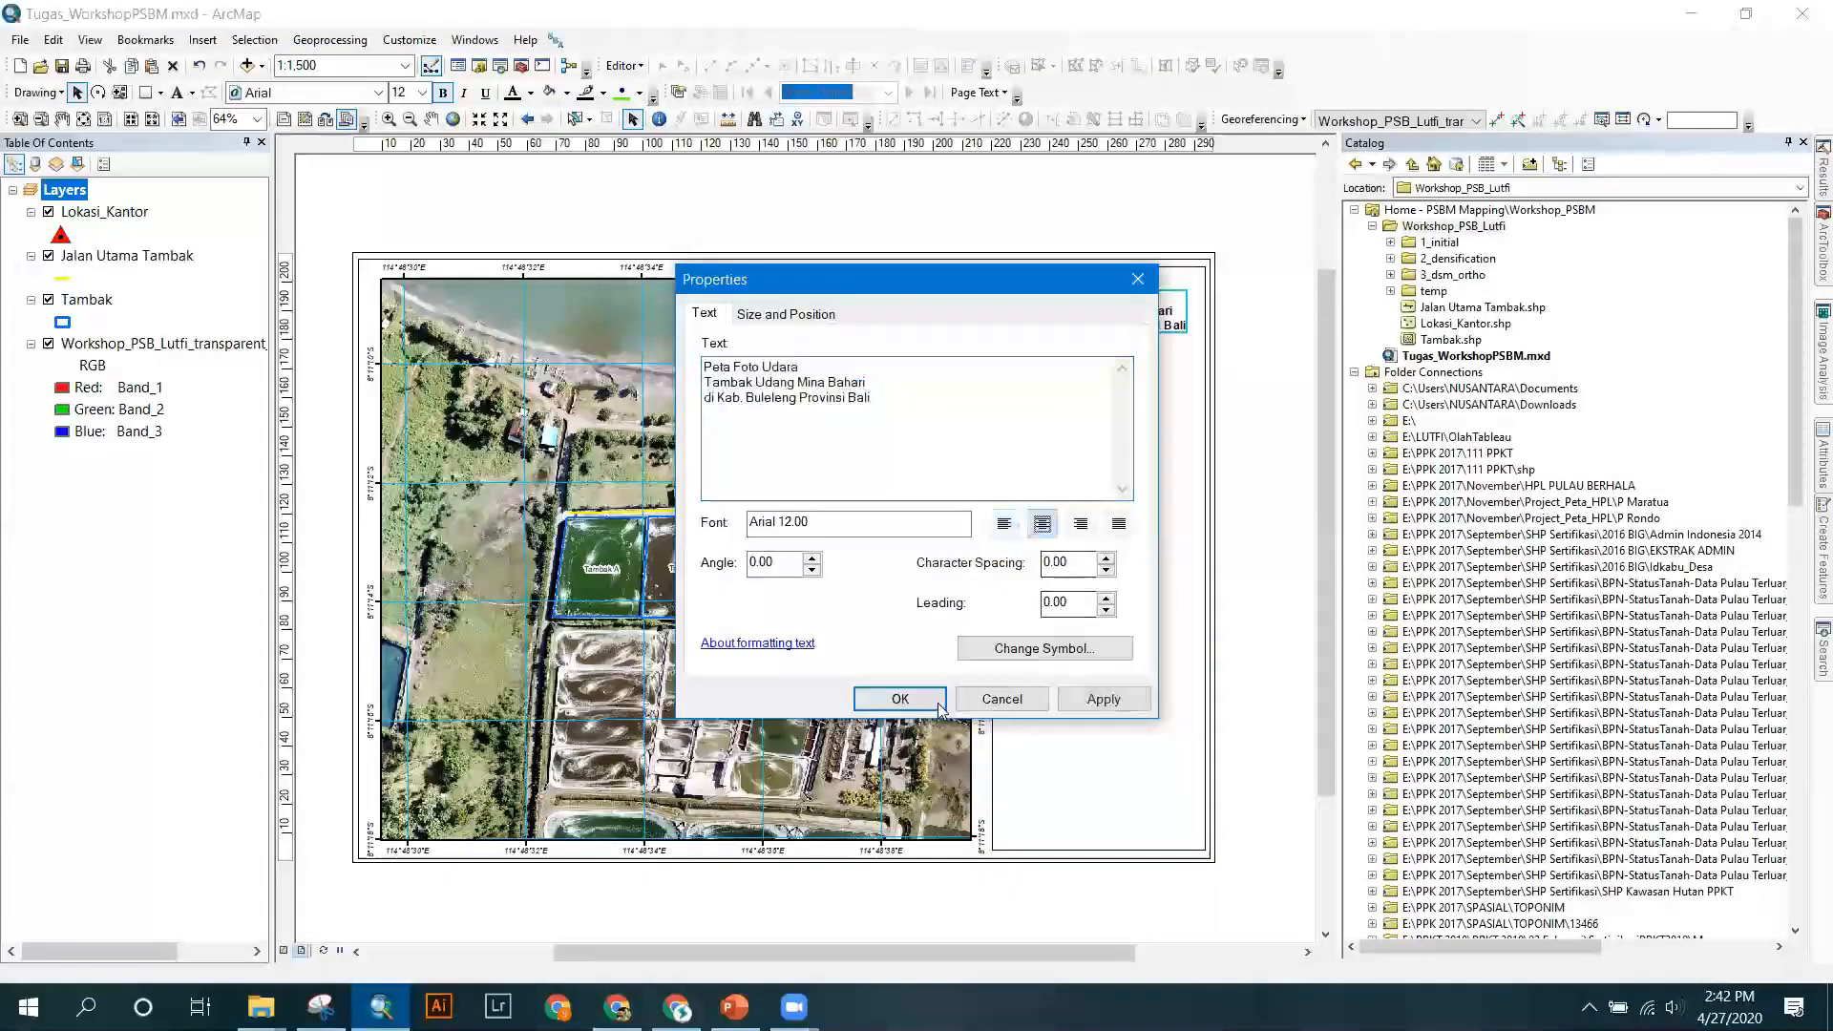
click(901, 699)
drag(1033, 308, 1117, 300)
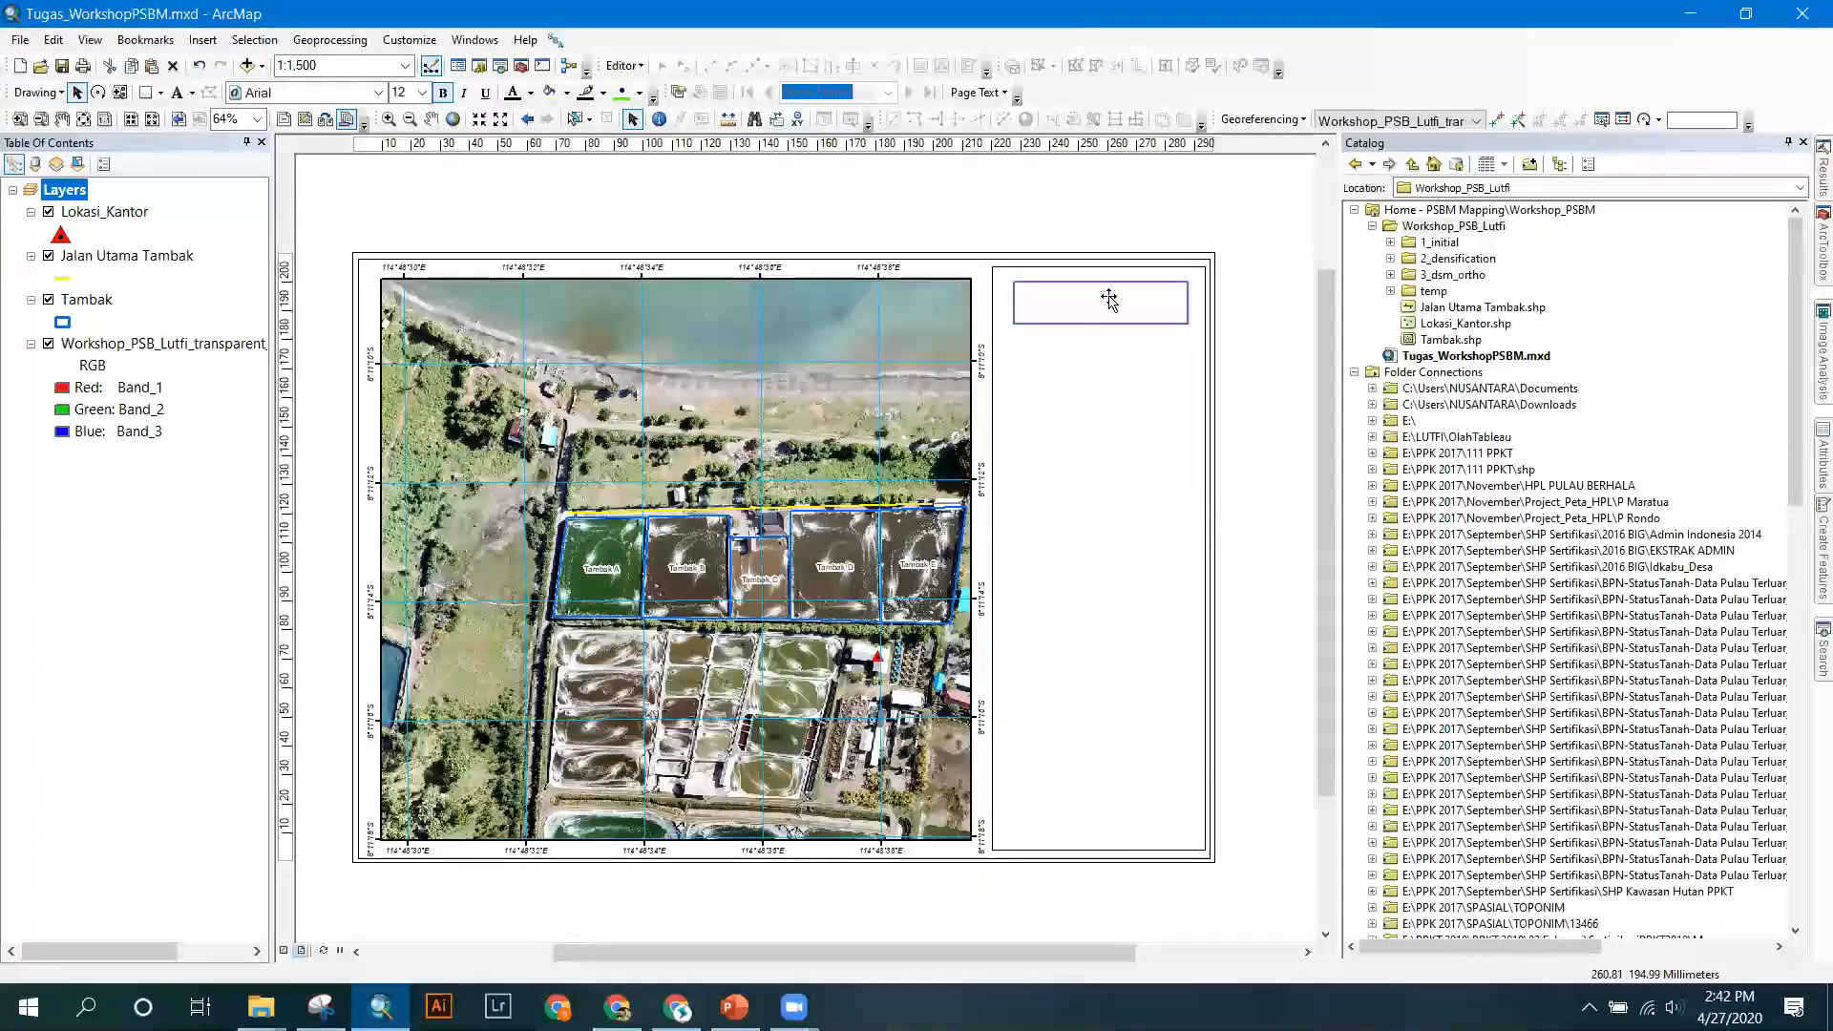
click(1094, 234)
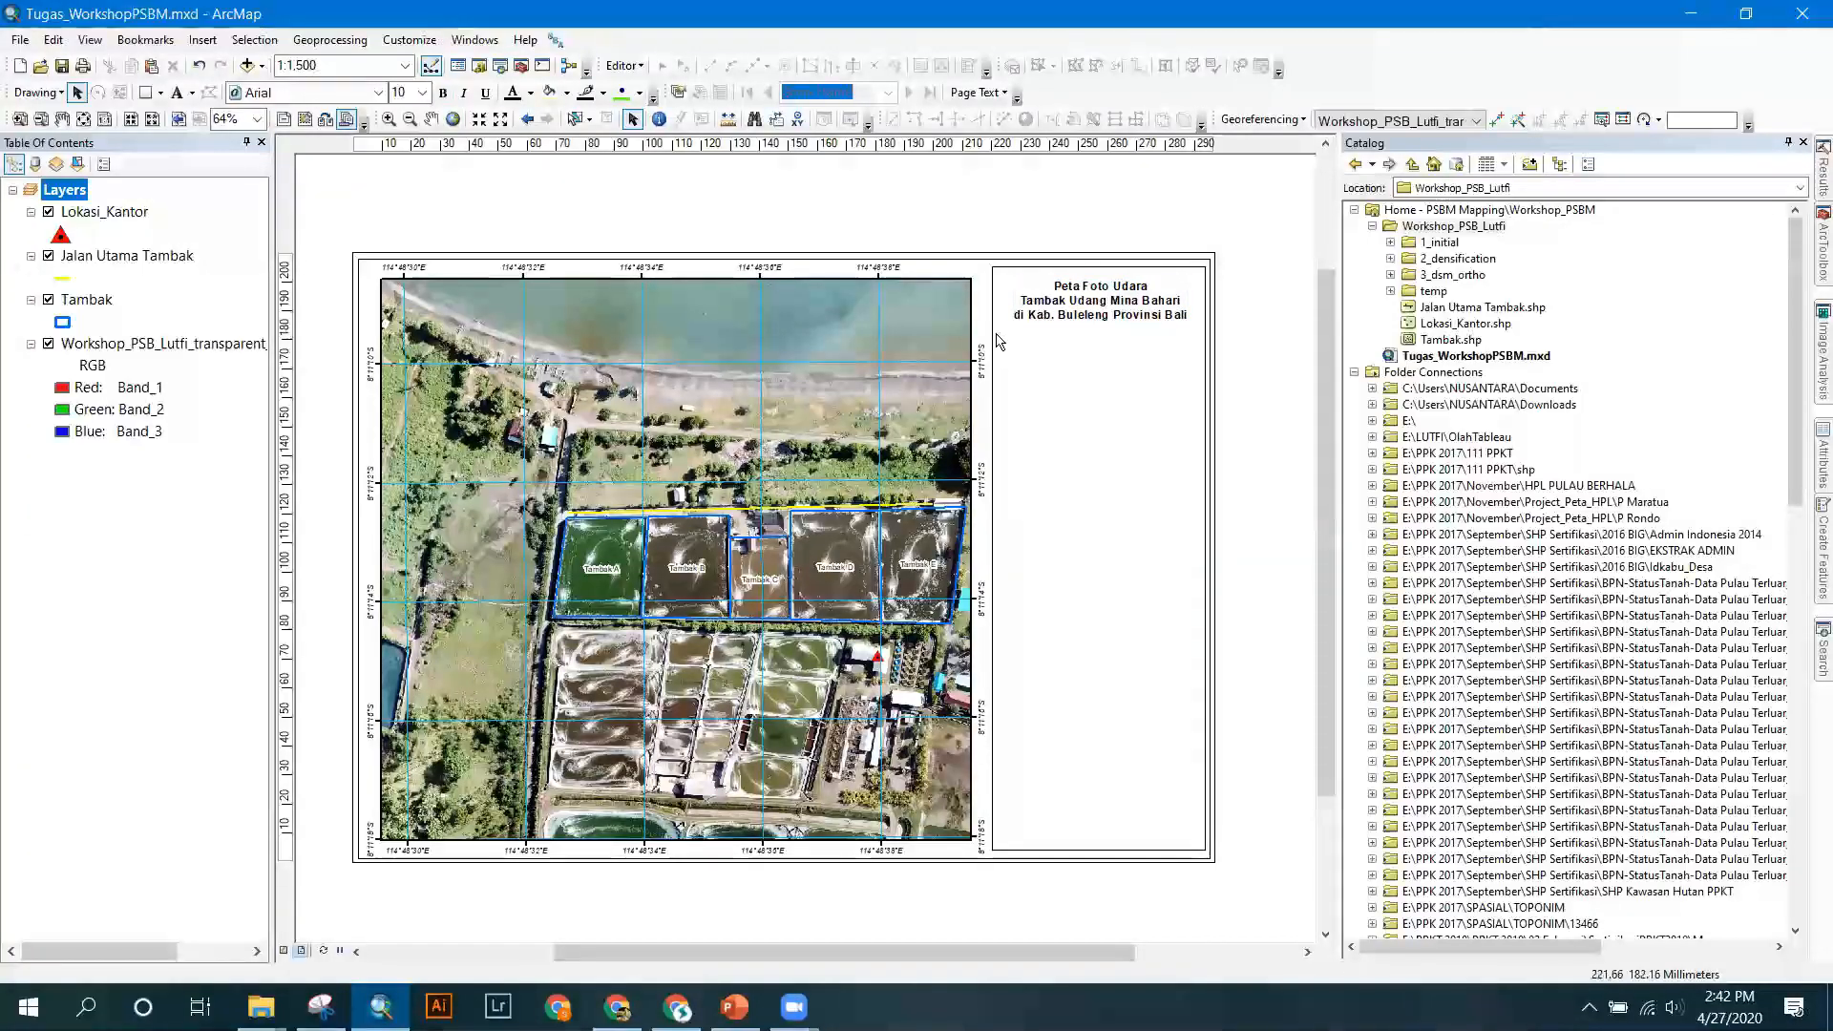
Draw a horizontal dividing line about 73 mm long across the side panel just below the title.
click(160, 93)
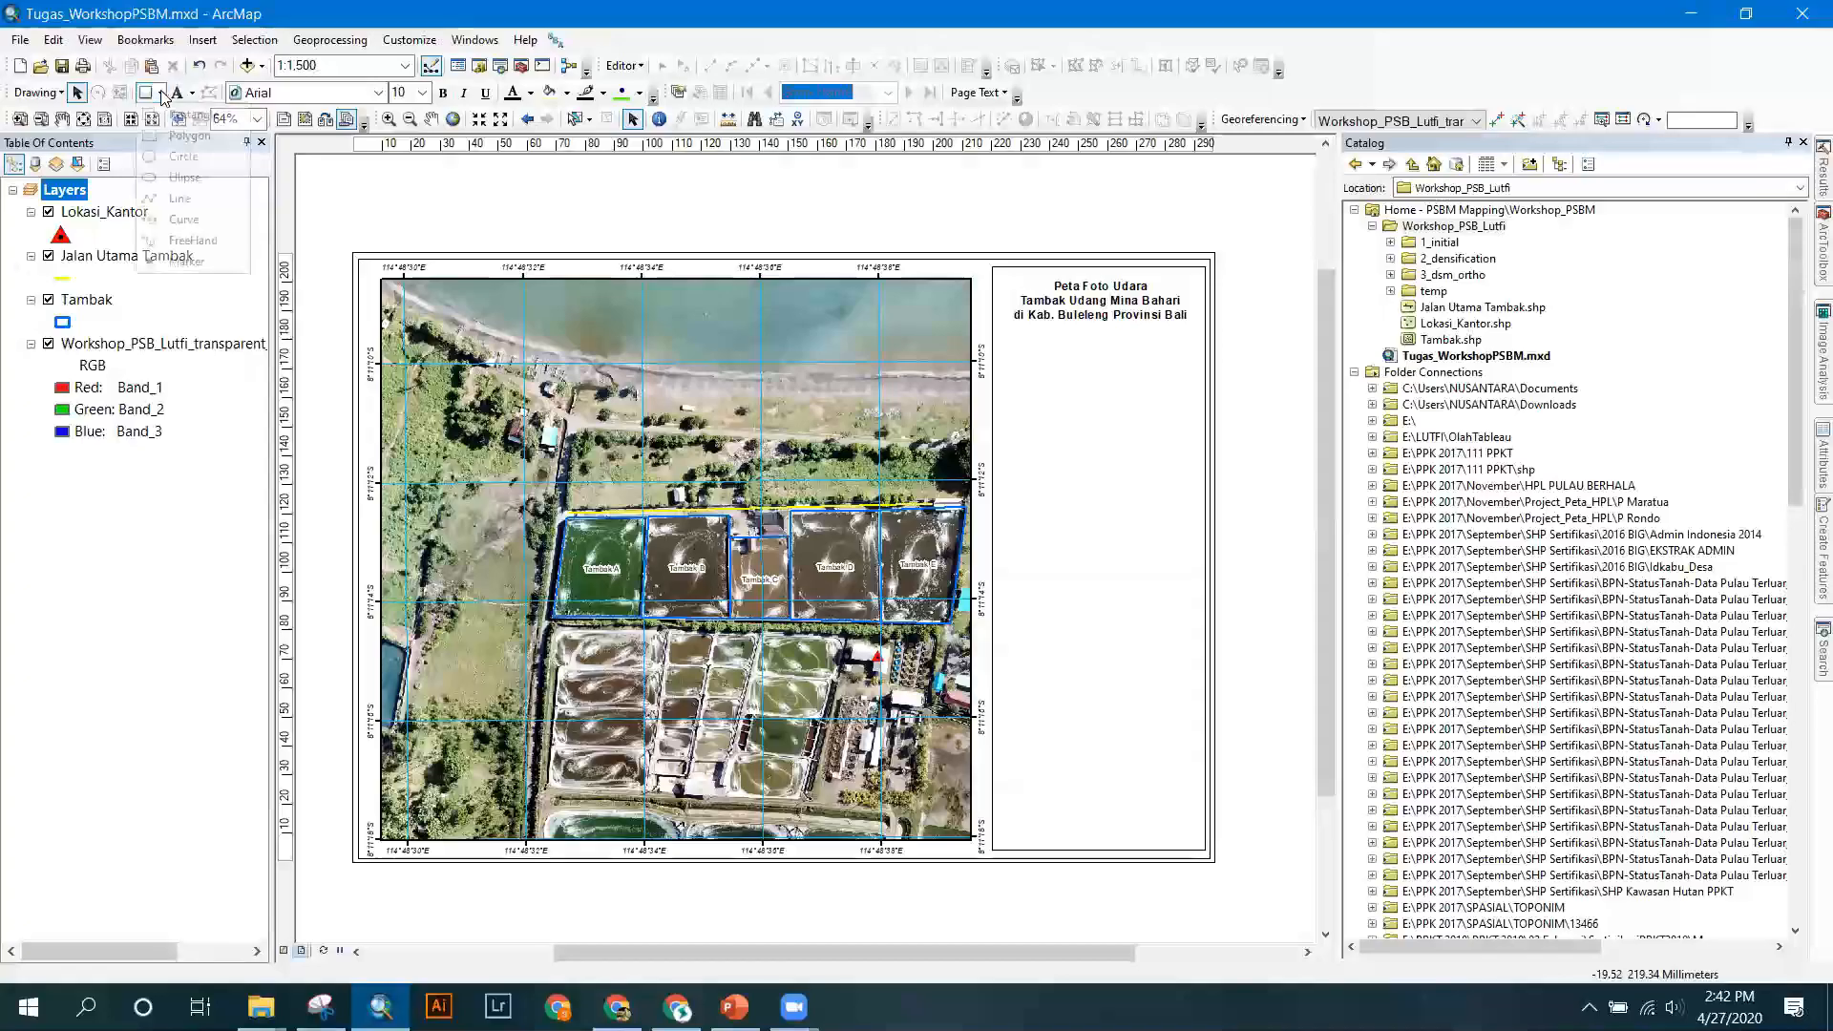
click(204, 200)
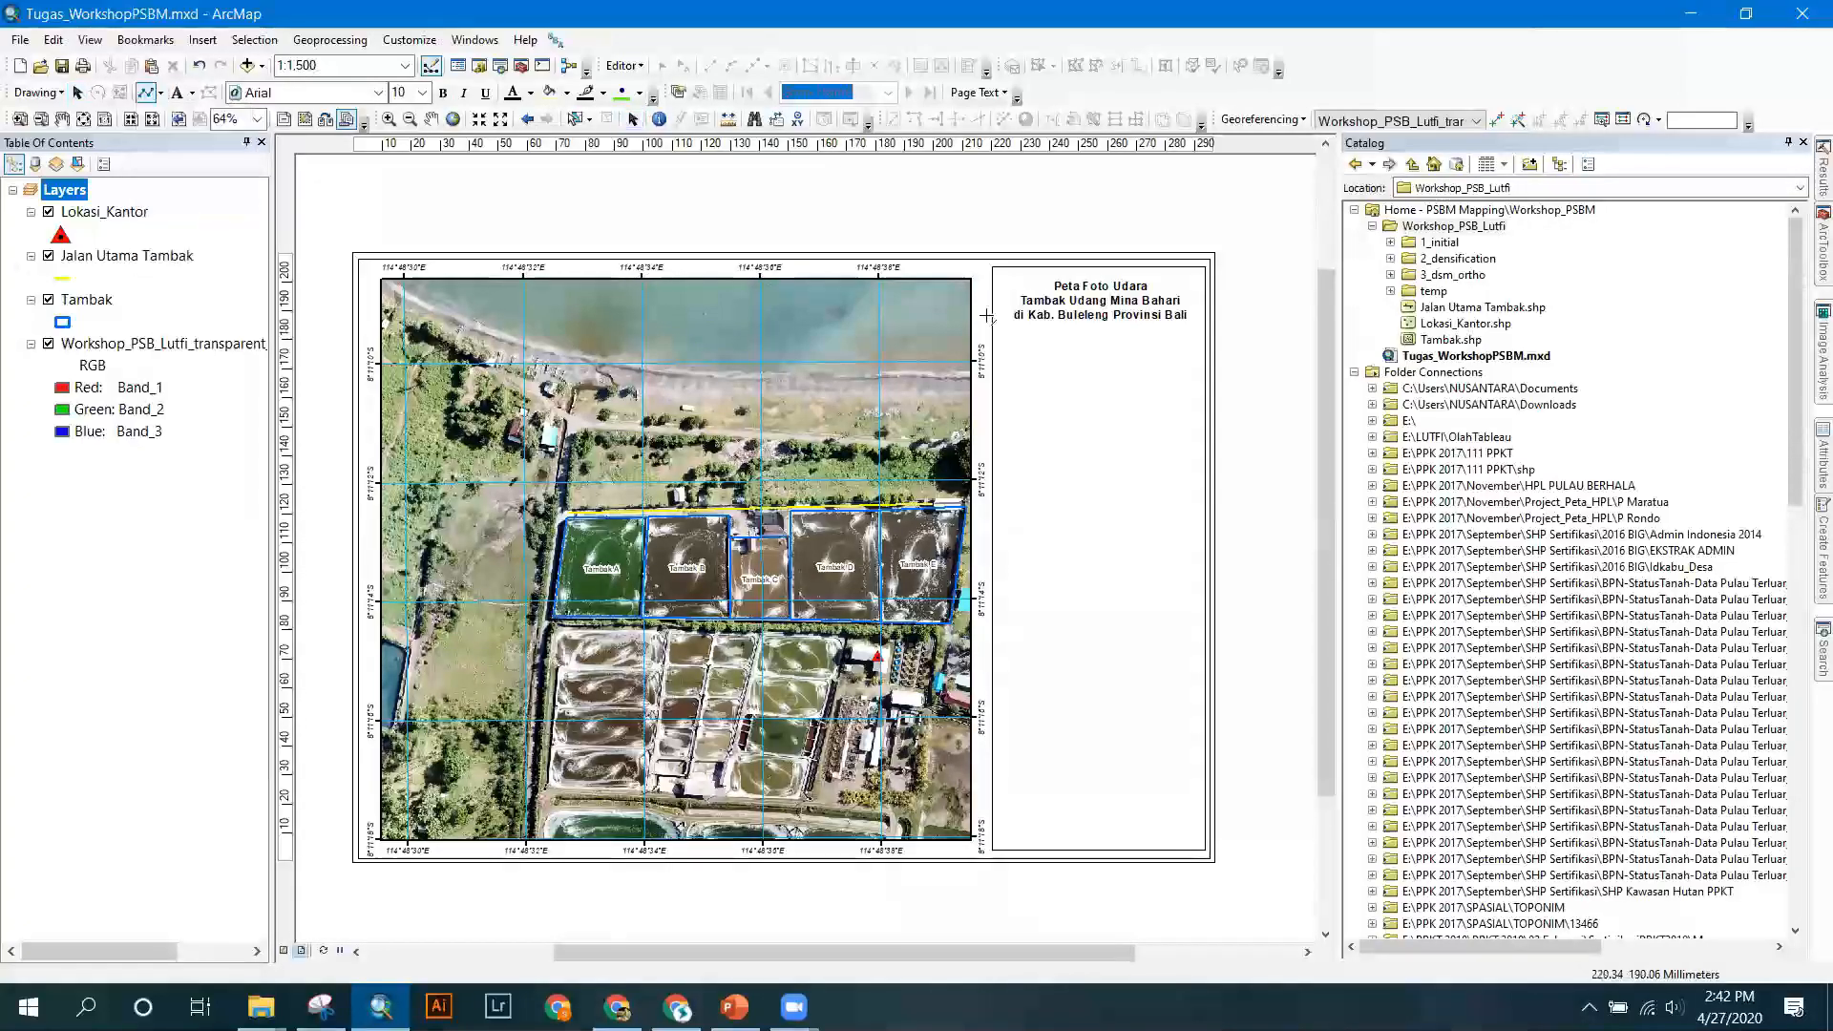
double_click(1205, 331)
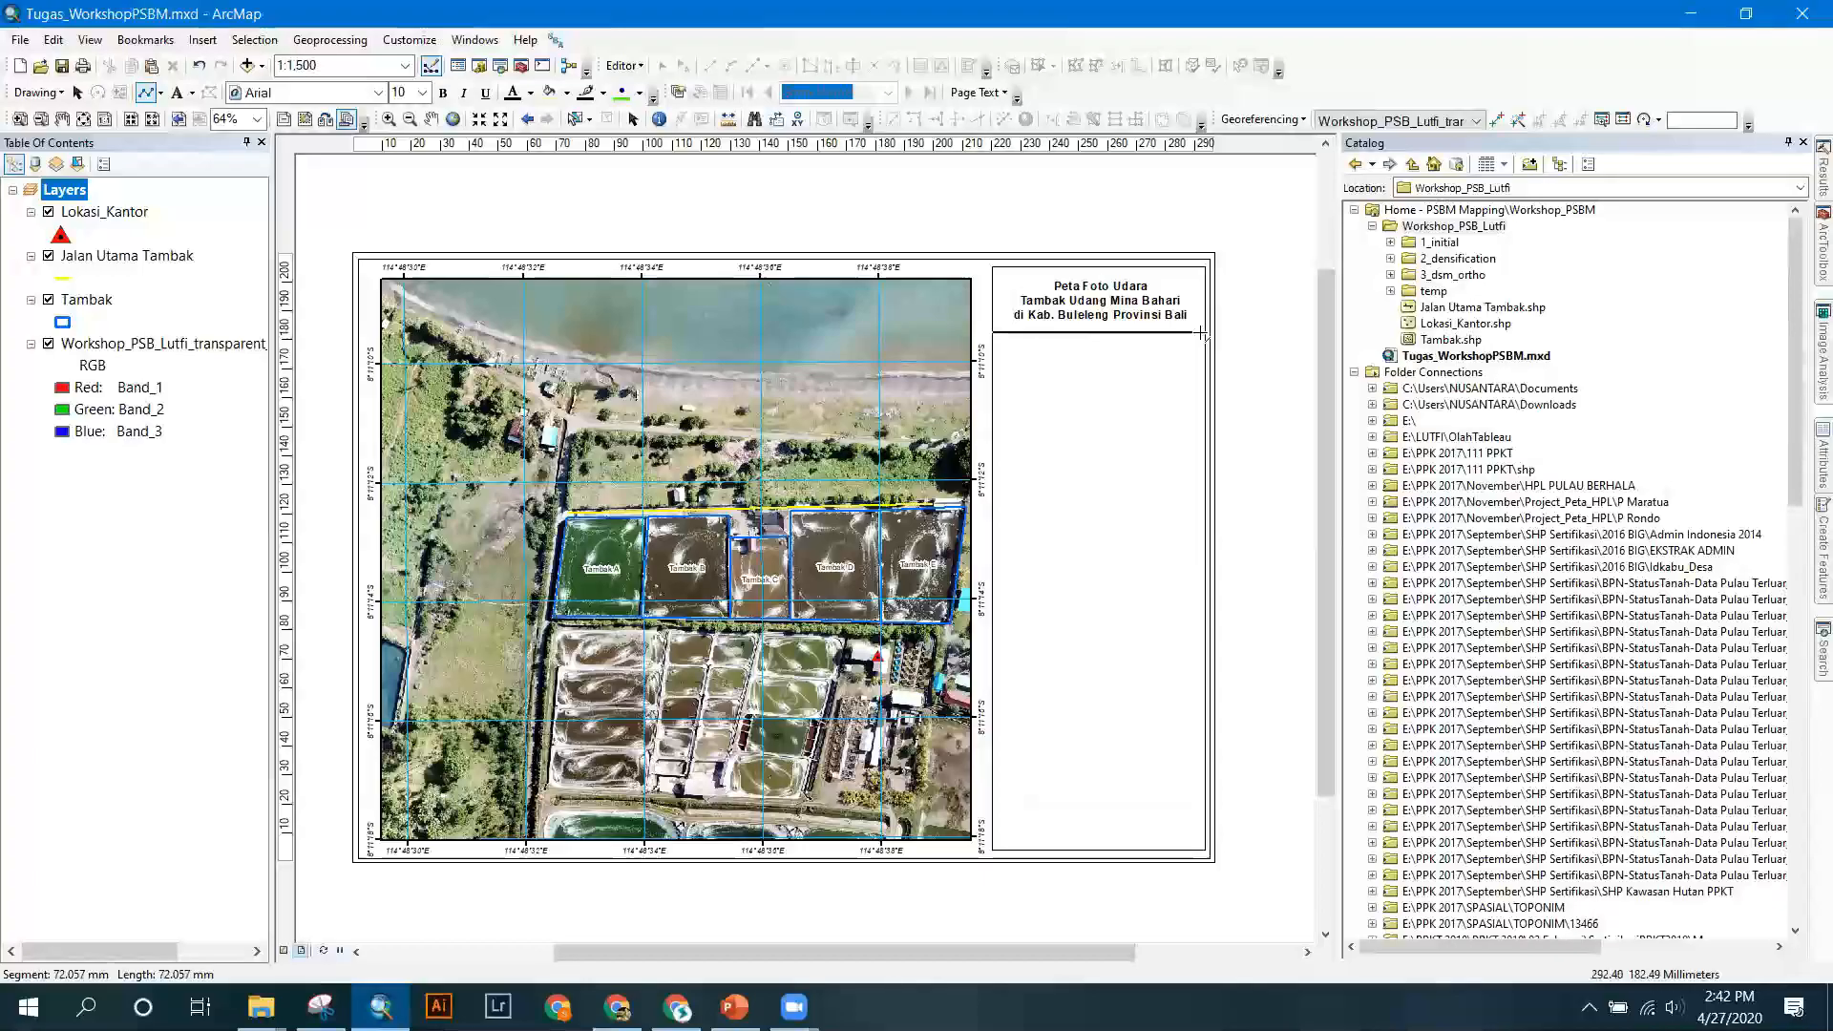
double_click(1205, 333)
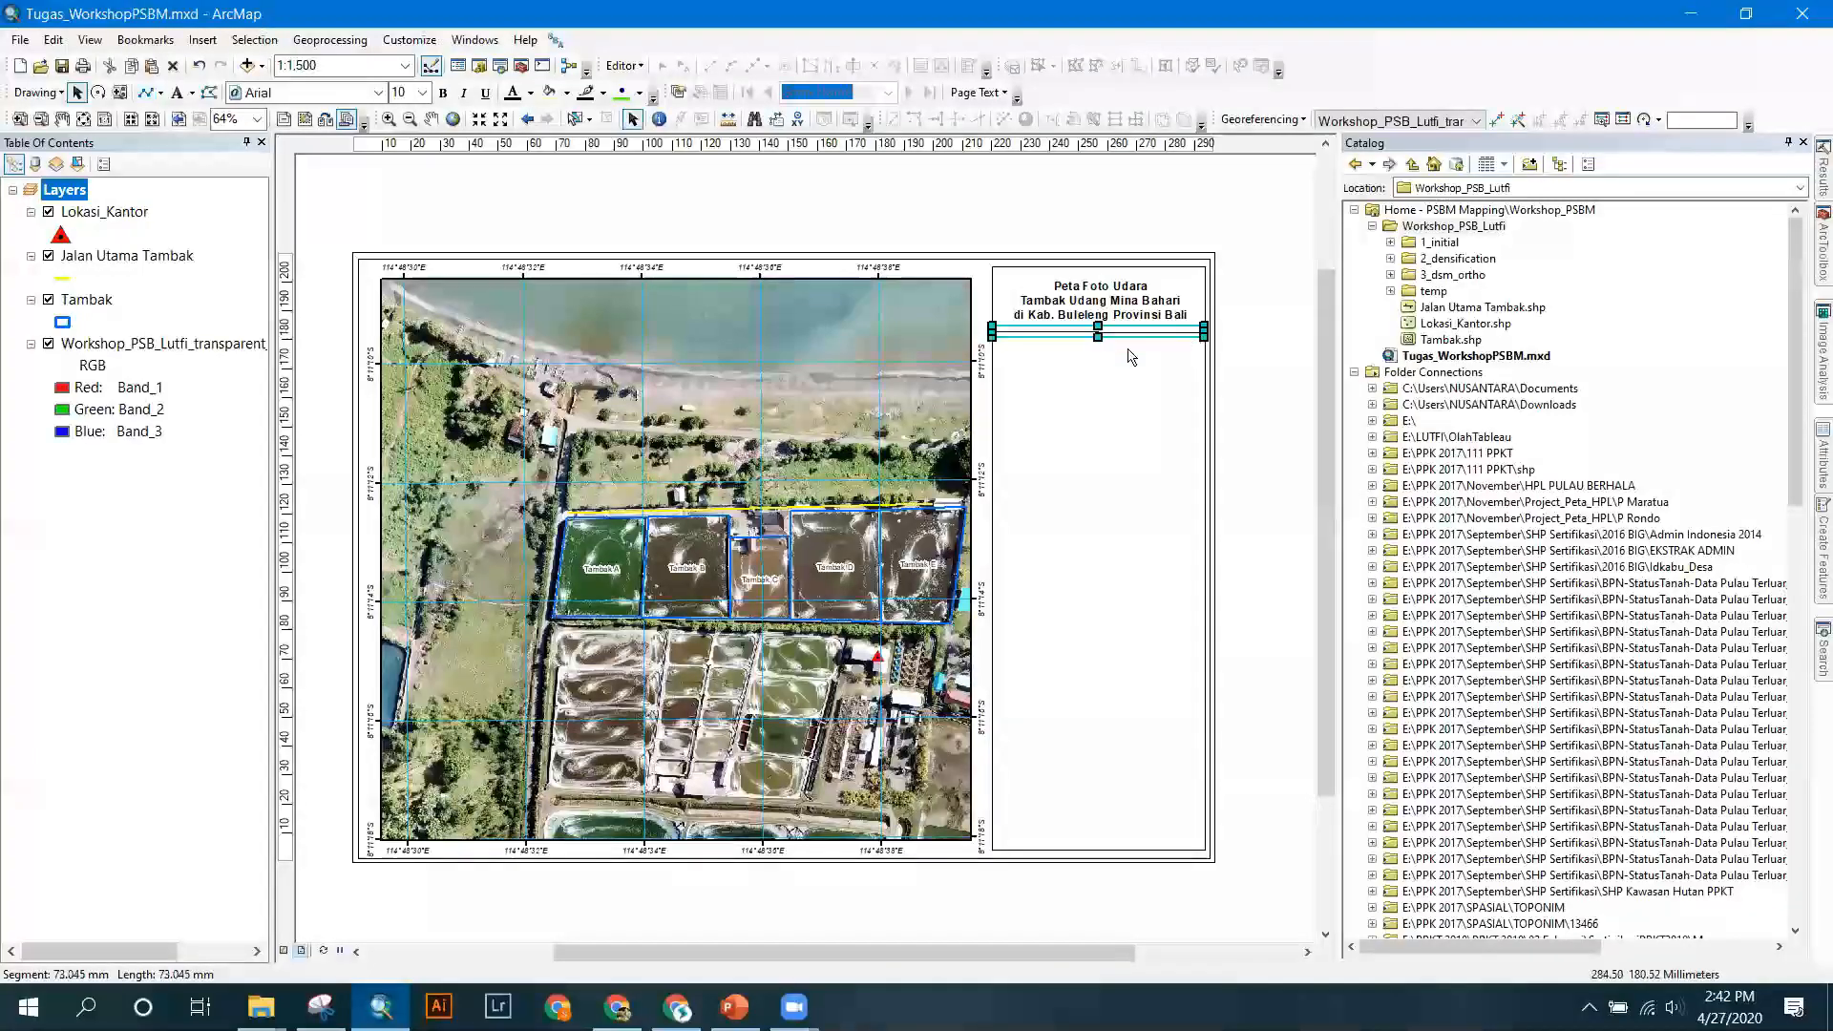
click(945, 210)
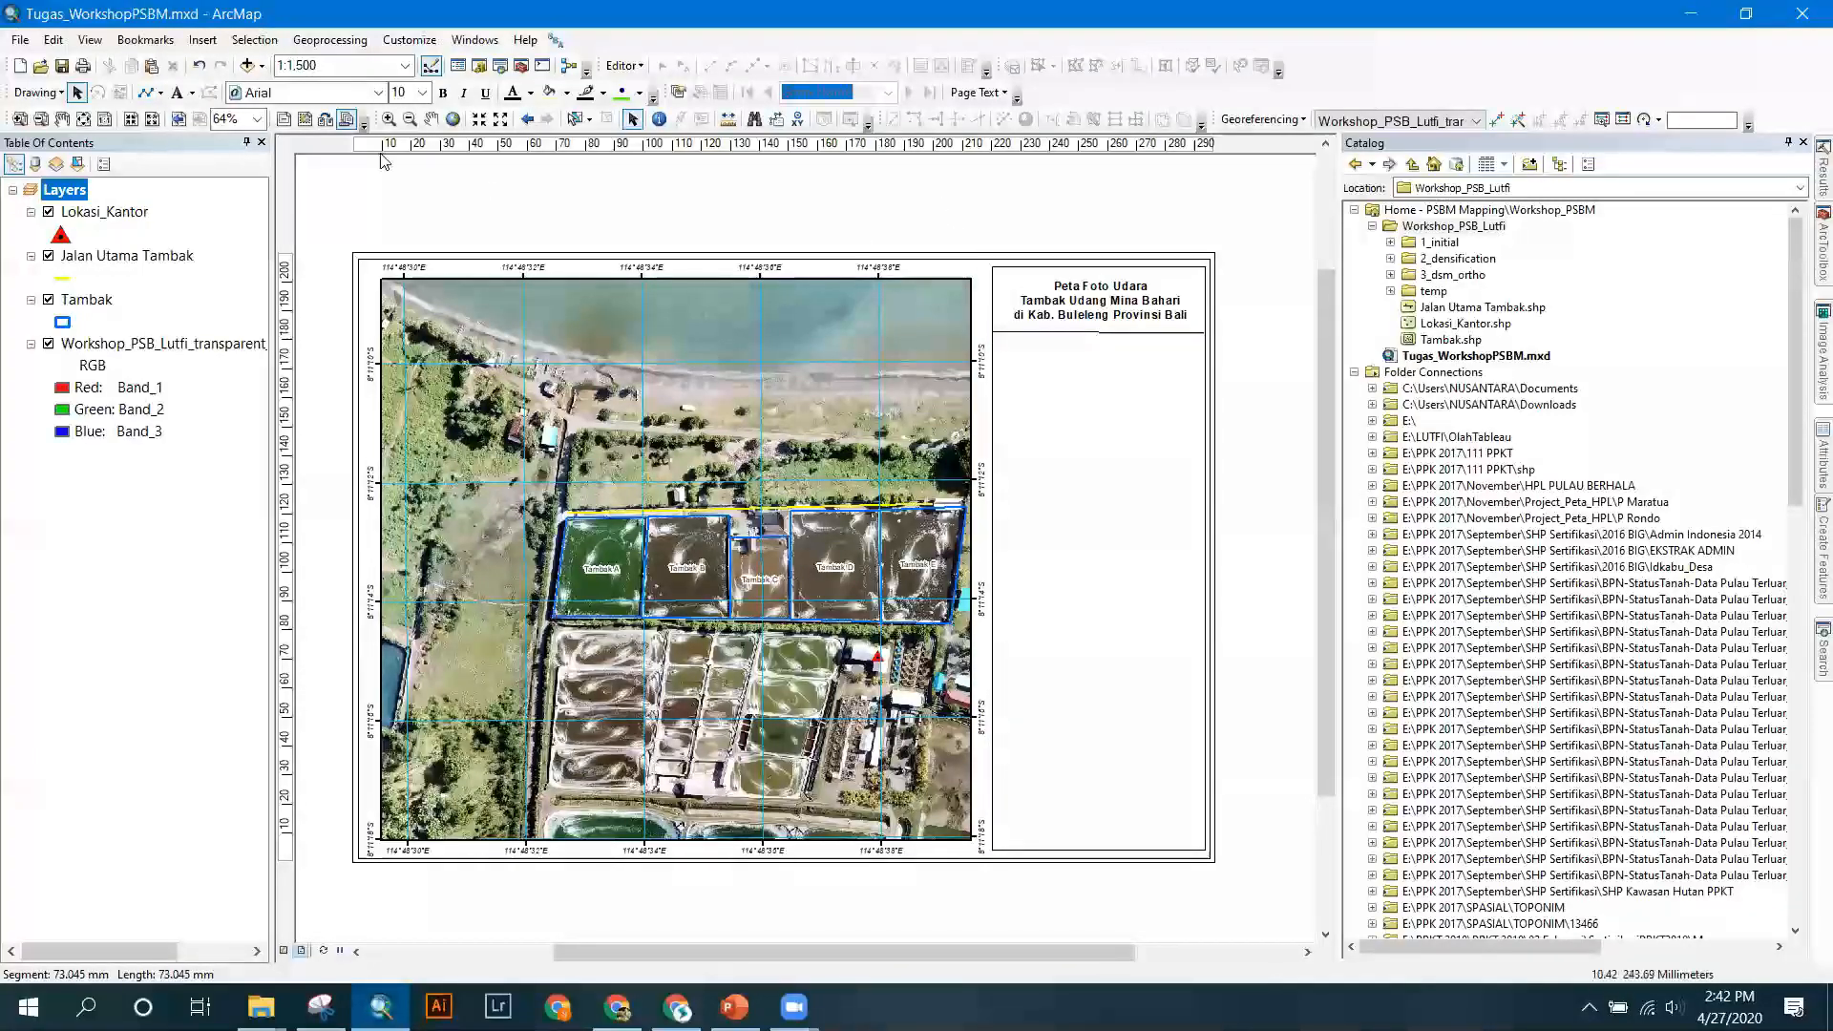
Insert a north arrow in the ESRI North 7 style.
click(209, 46)
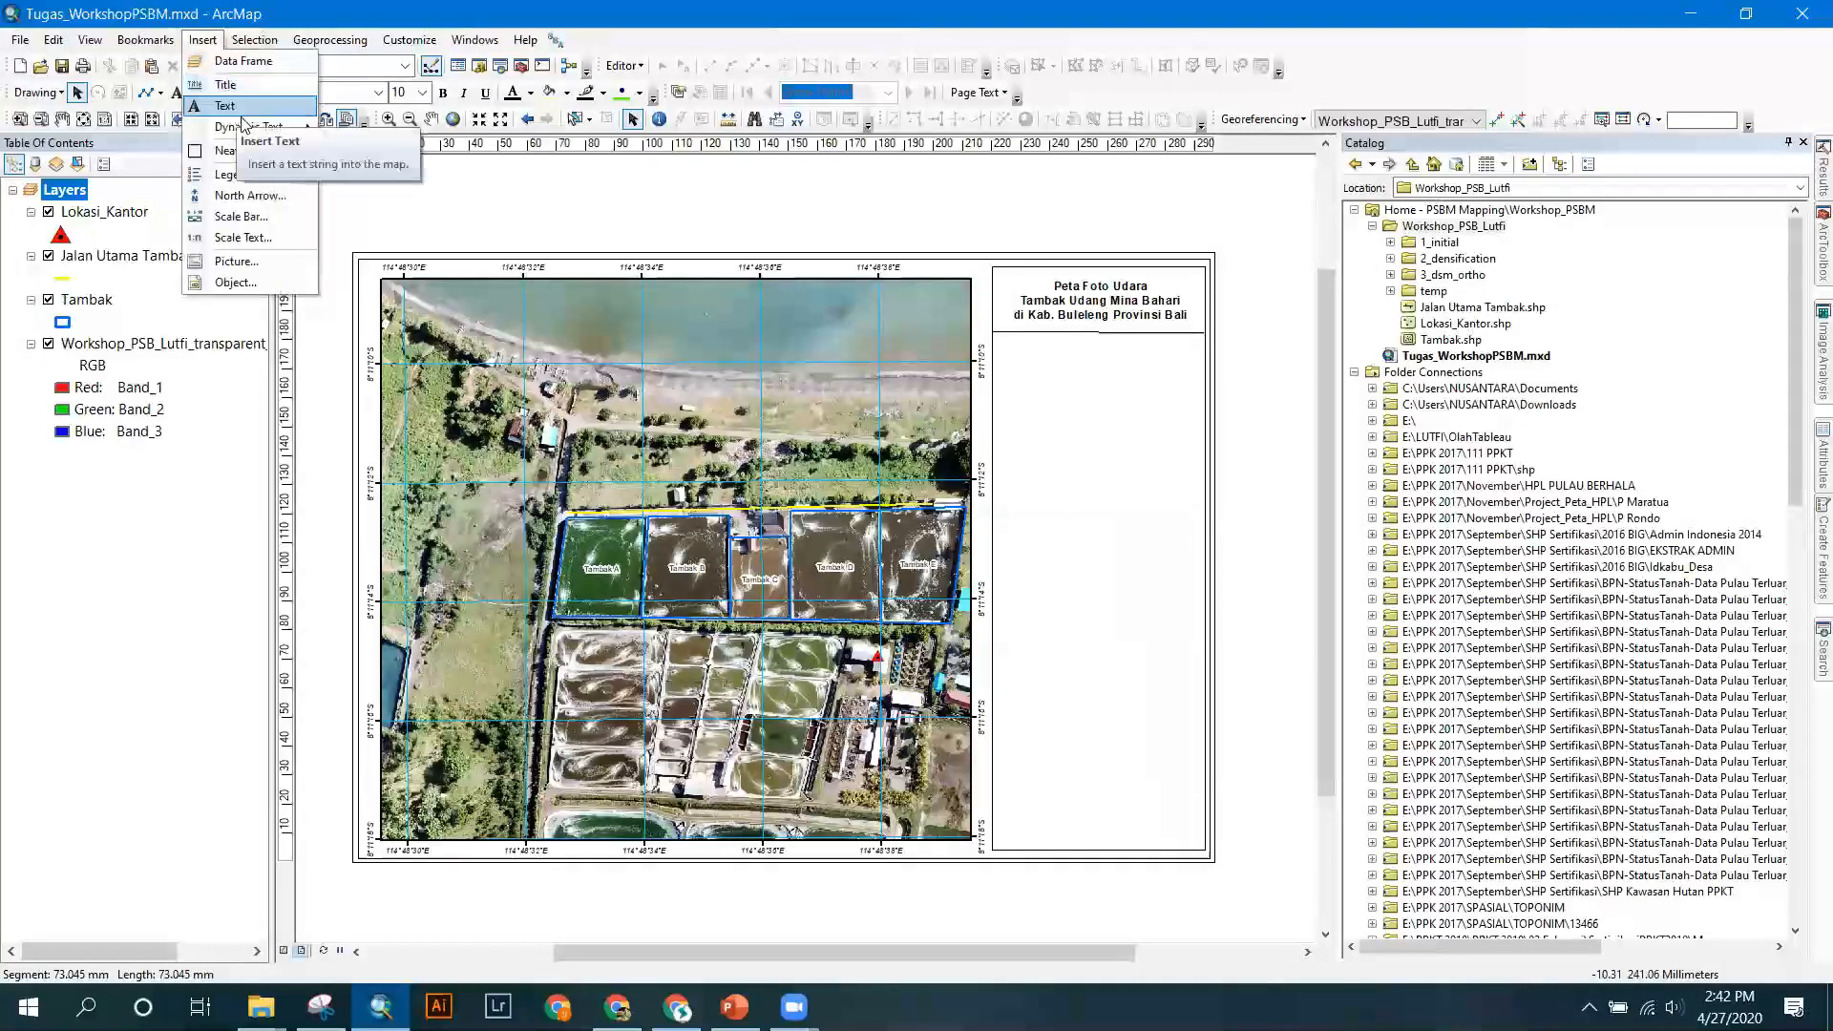
click(257, 195)
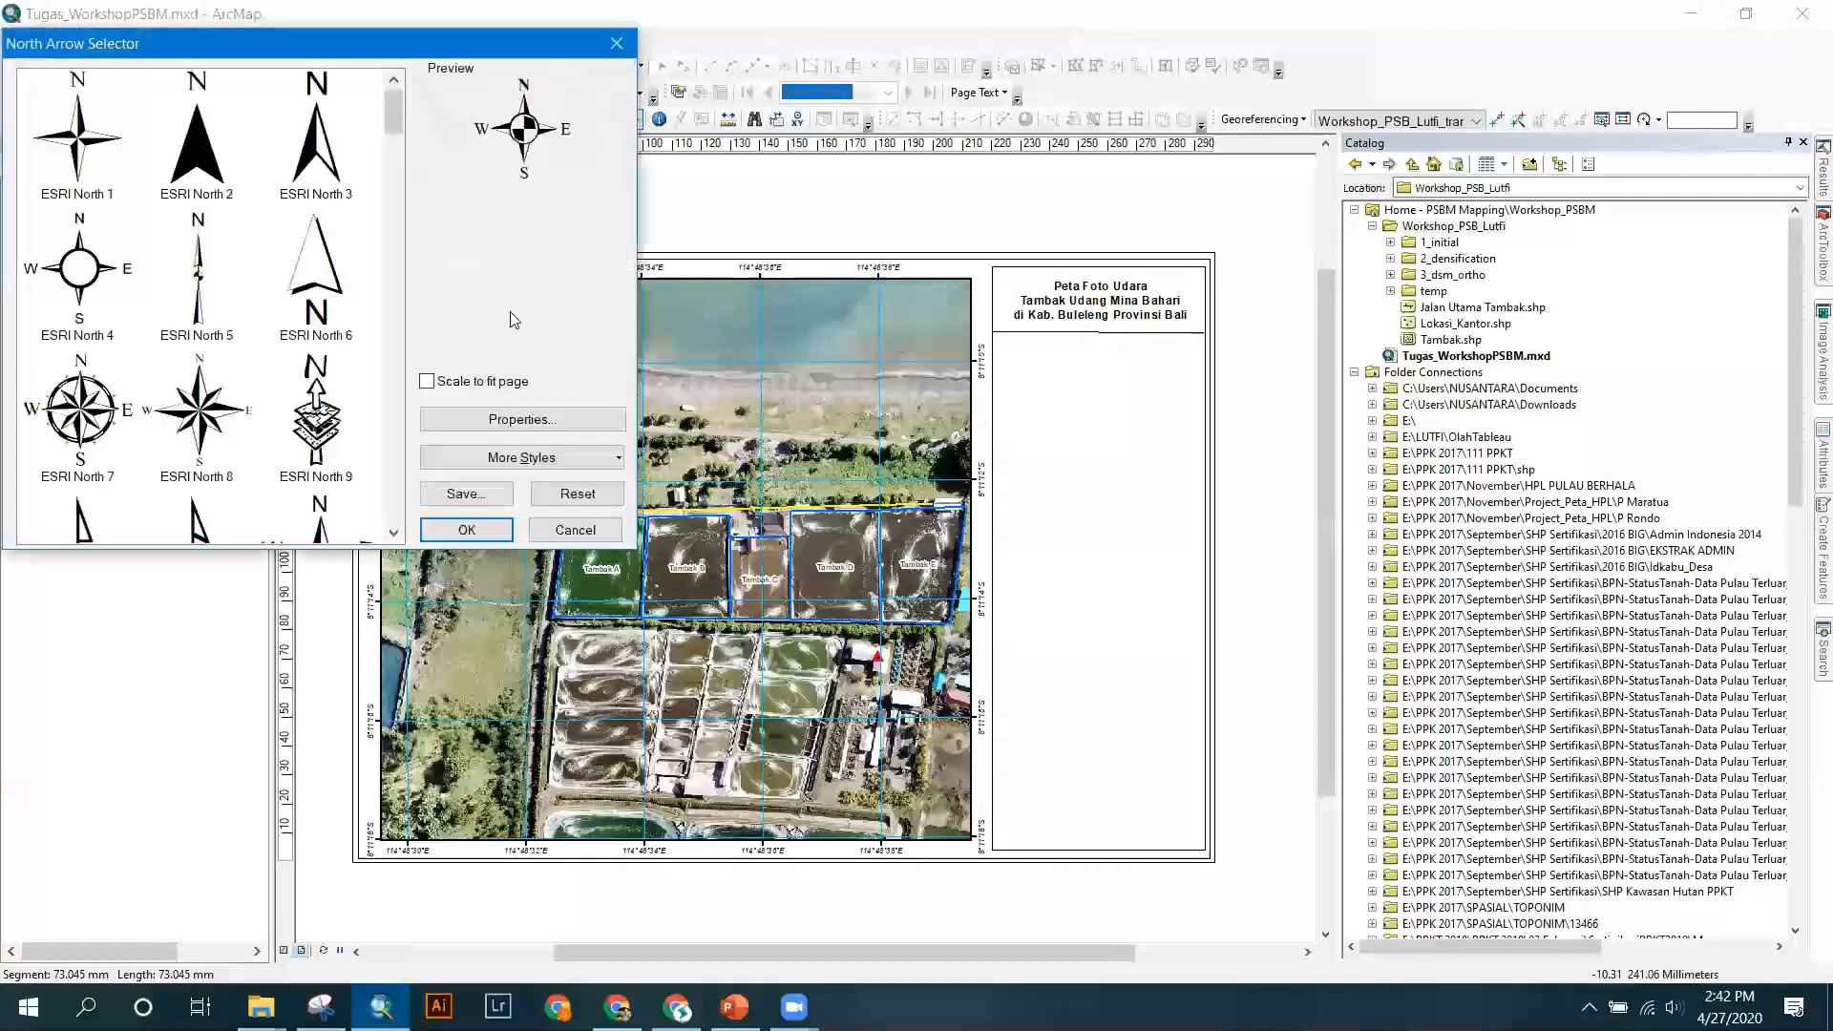
click(84, 412)
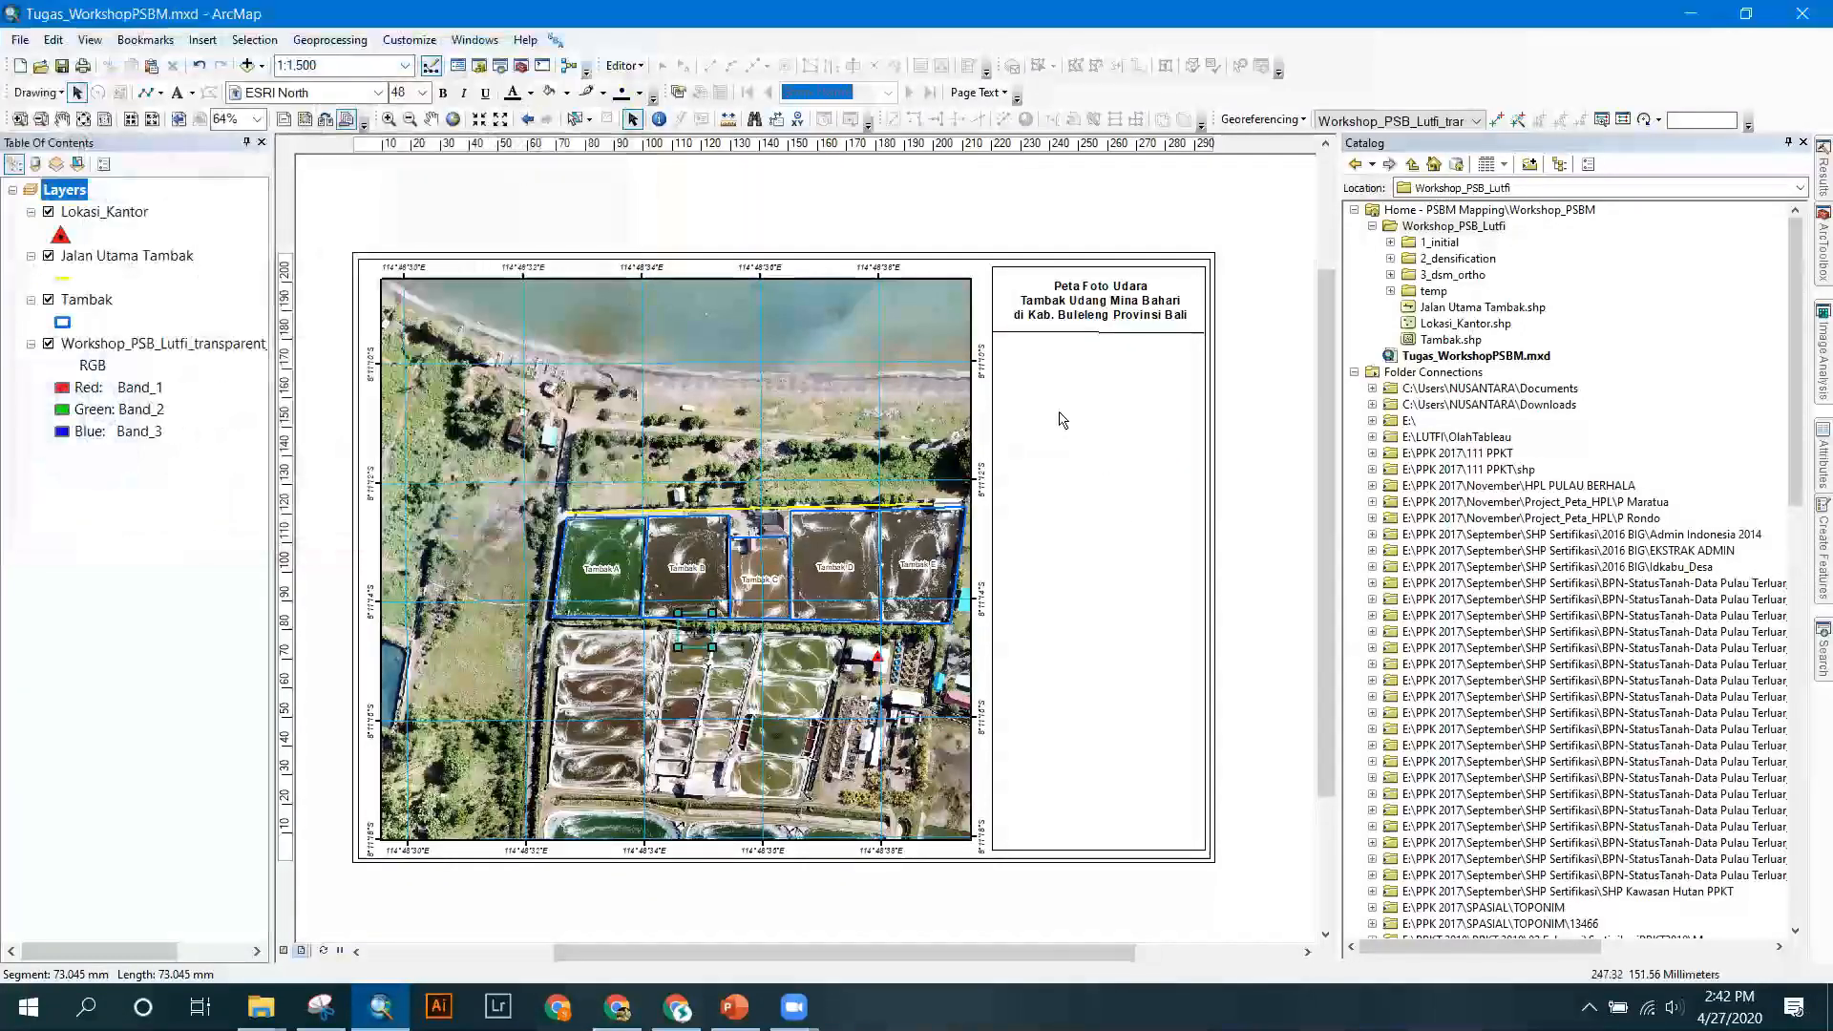
Enlarge the north arrow and place it centred in the side panel just below the dividing line.
click(695, 631)
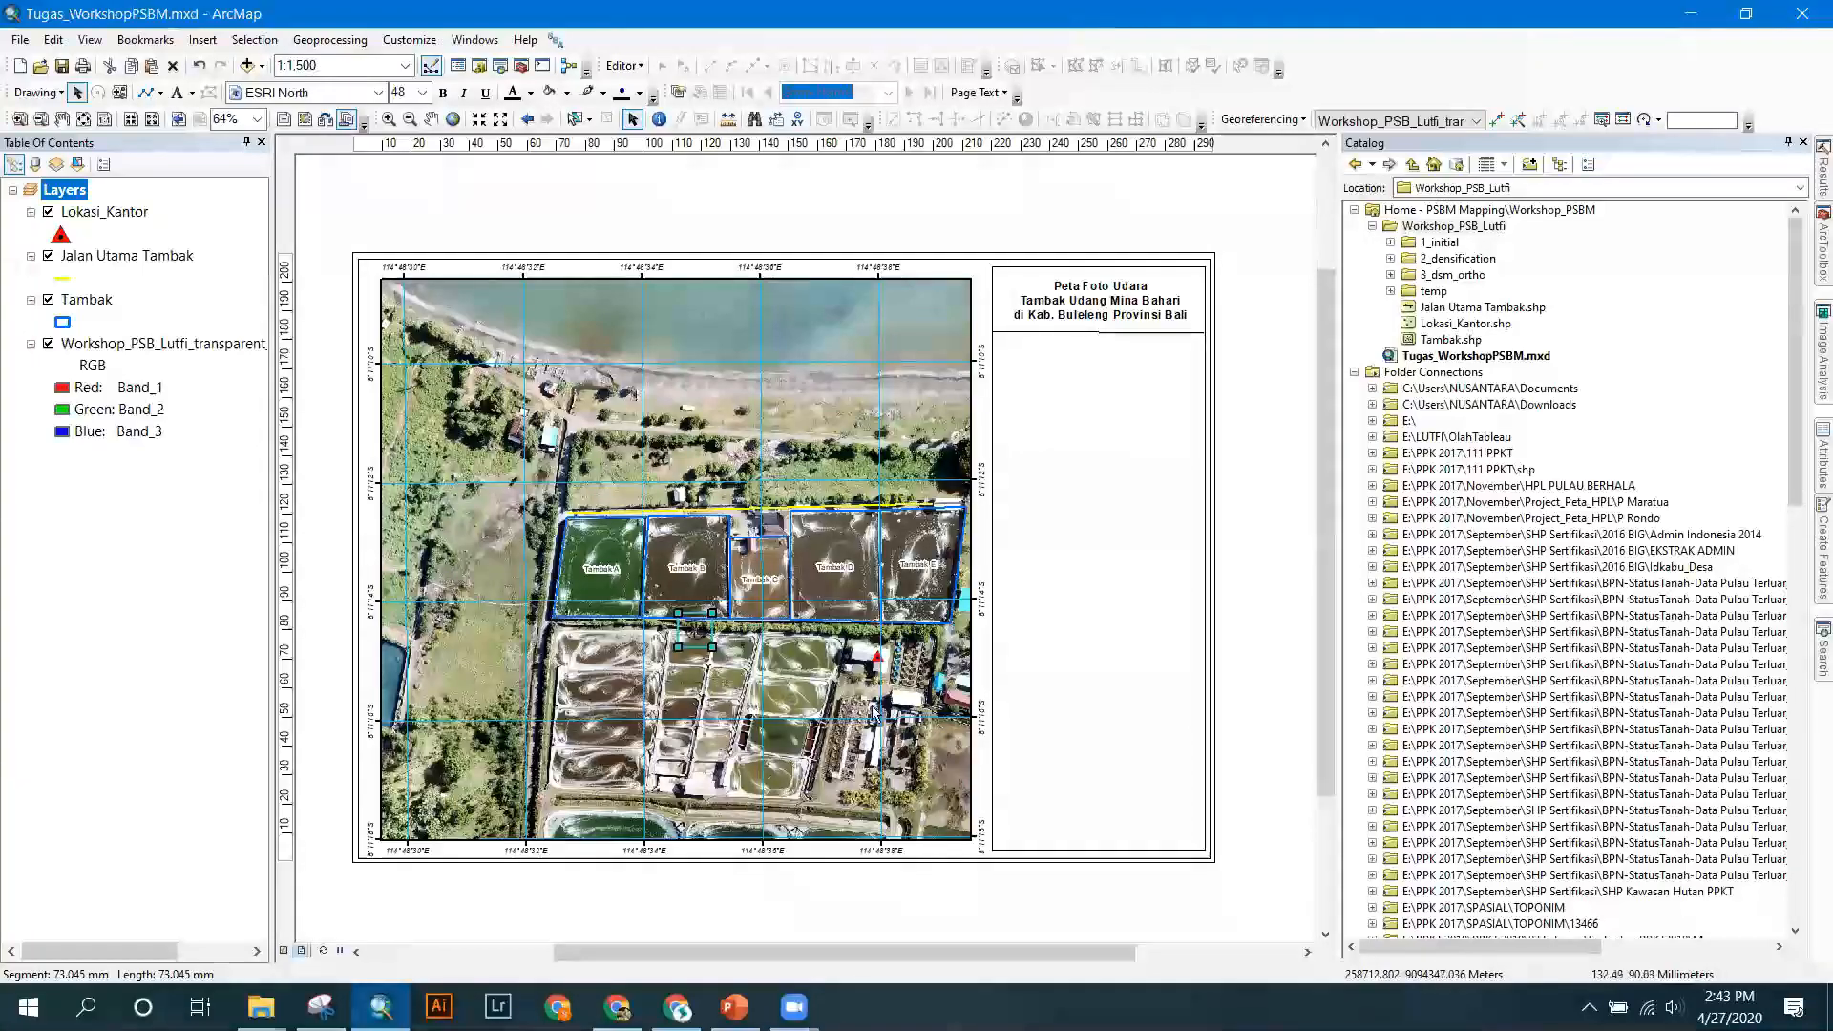
drag(693, 636, 1125, 386)
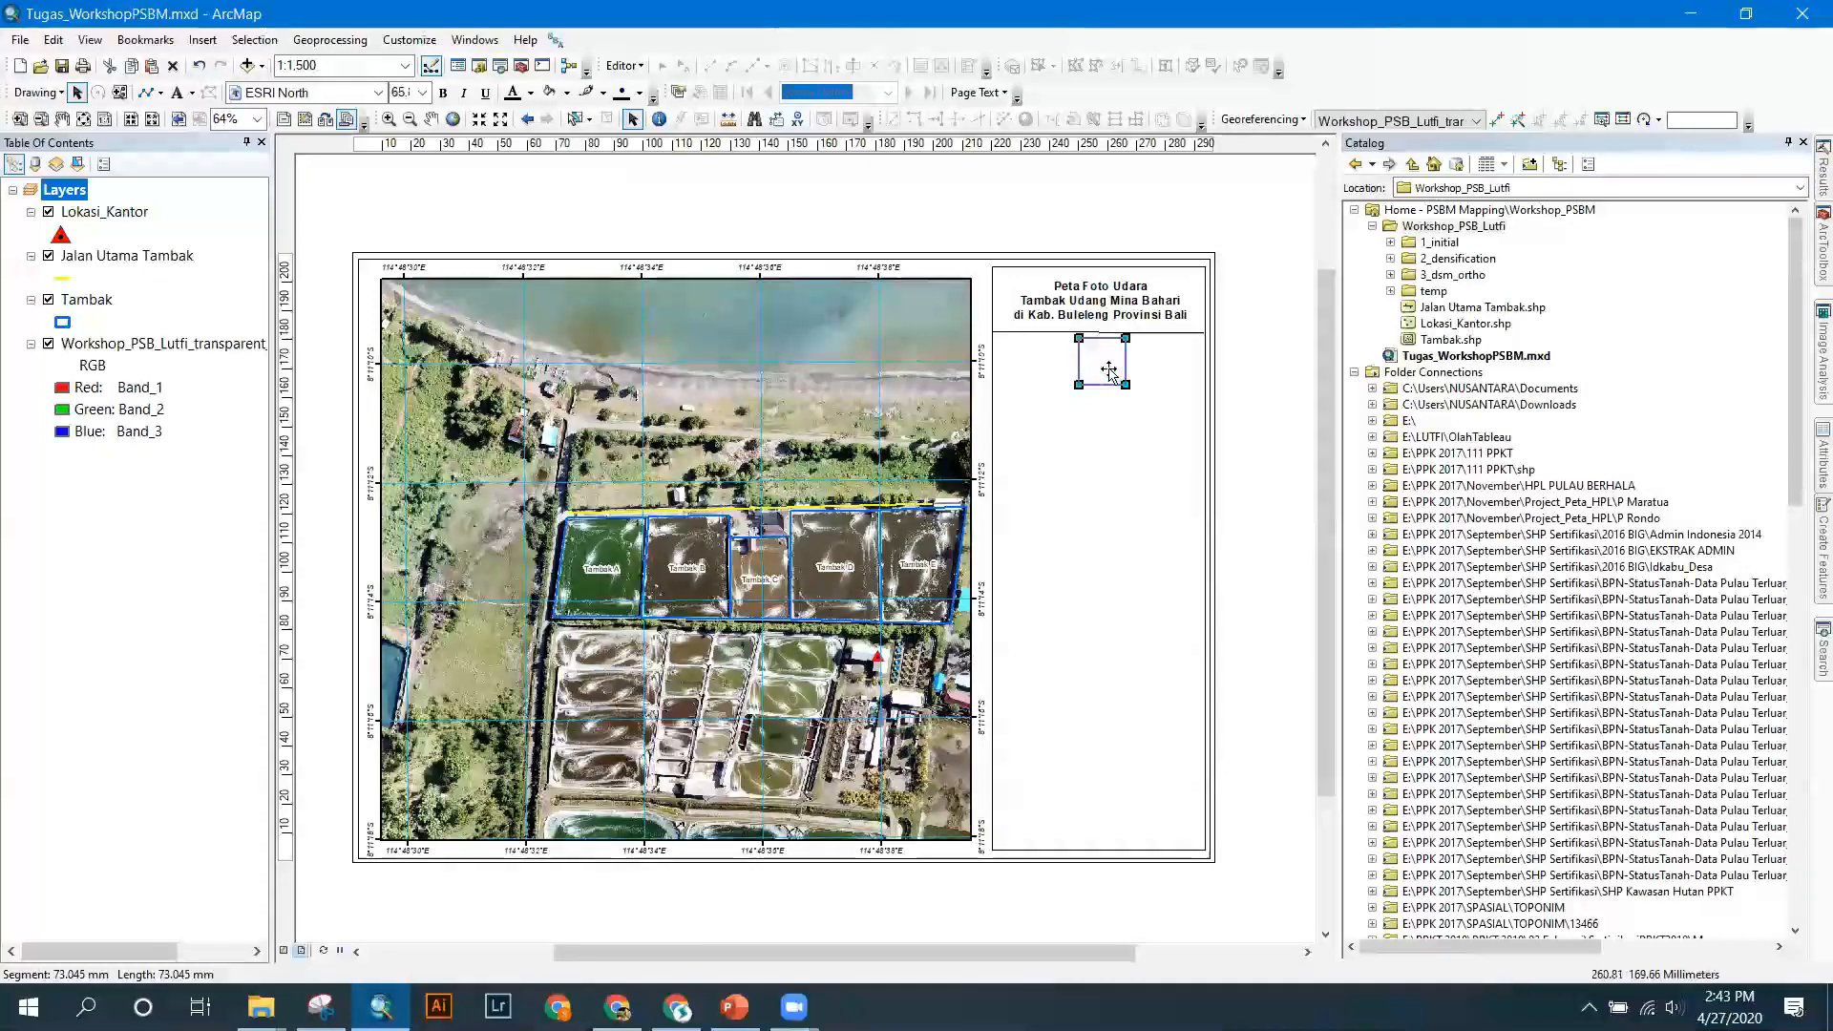
click(1224, 399)
click(1093, 371)
click(1248, 360)
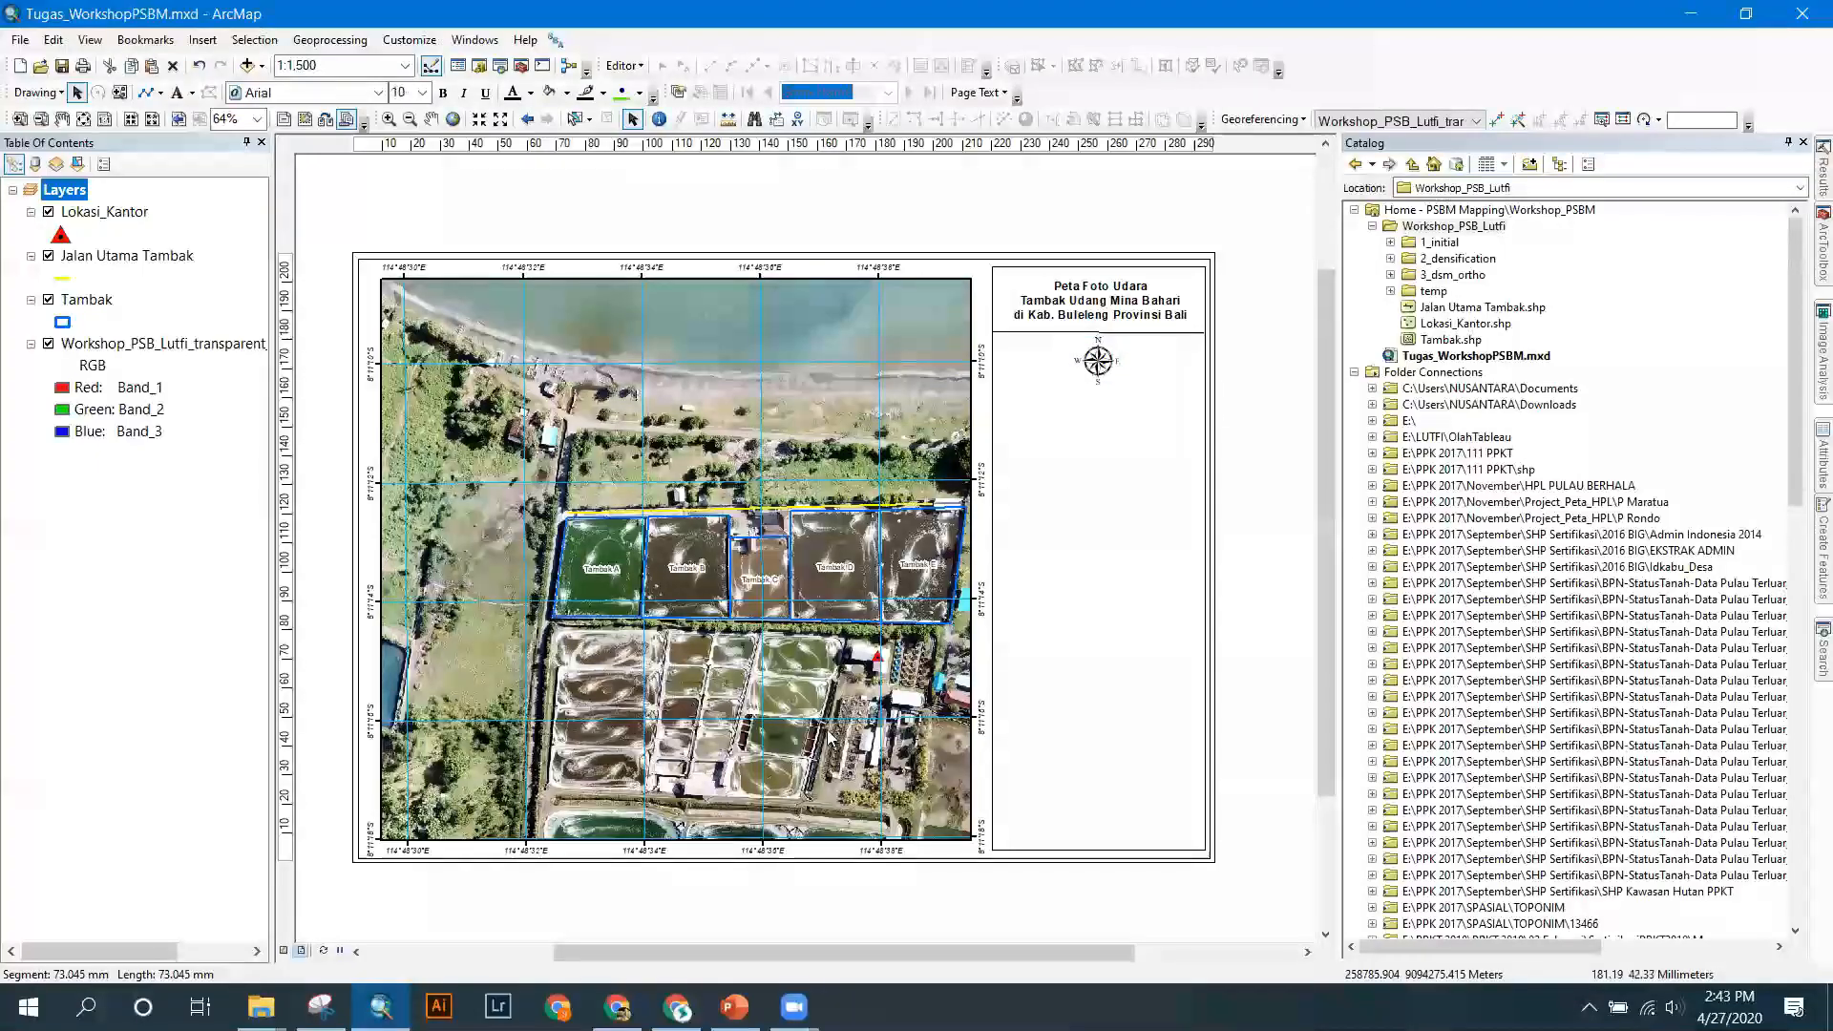
Insert a scale text in the Absolute Scale style and place it centred just below the north arrow.
key(alt+Tab)
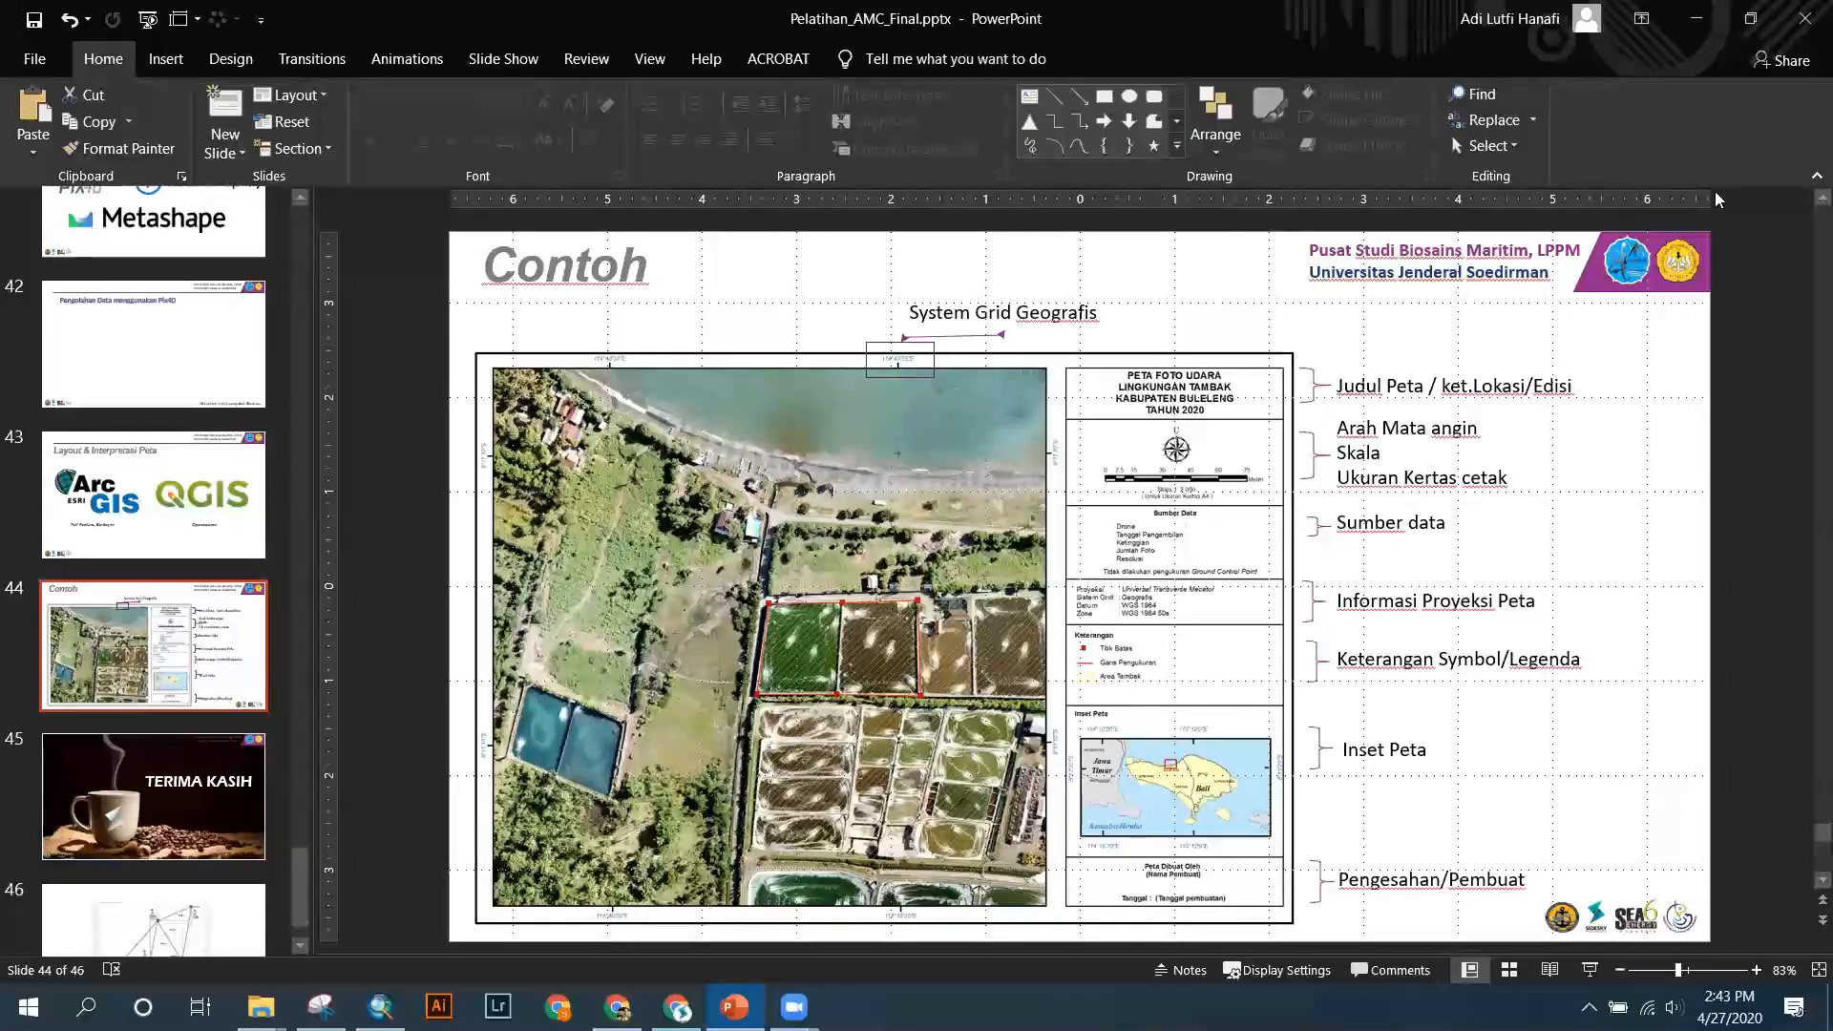
click(203, 50)
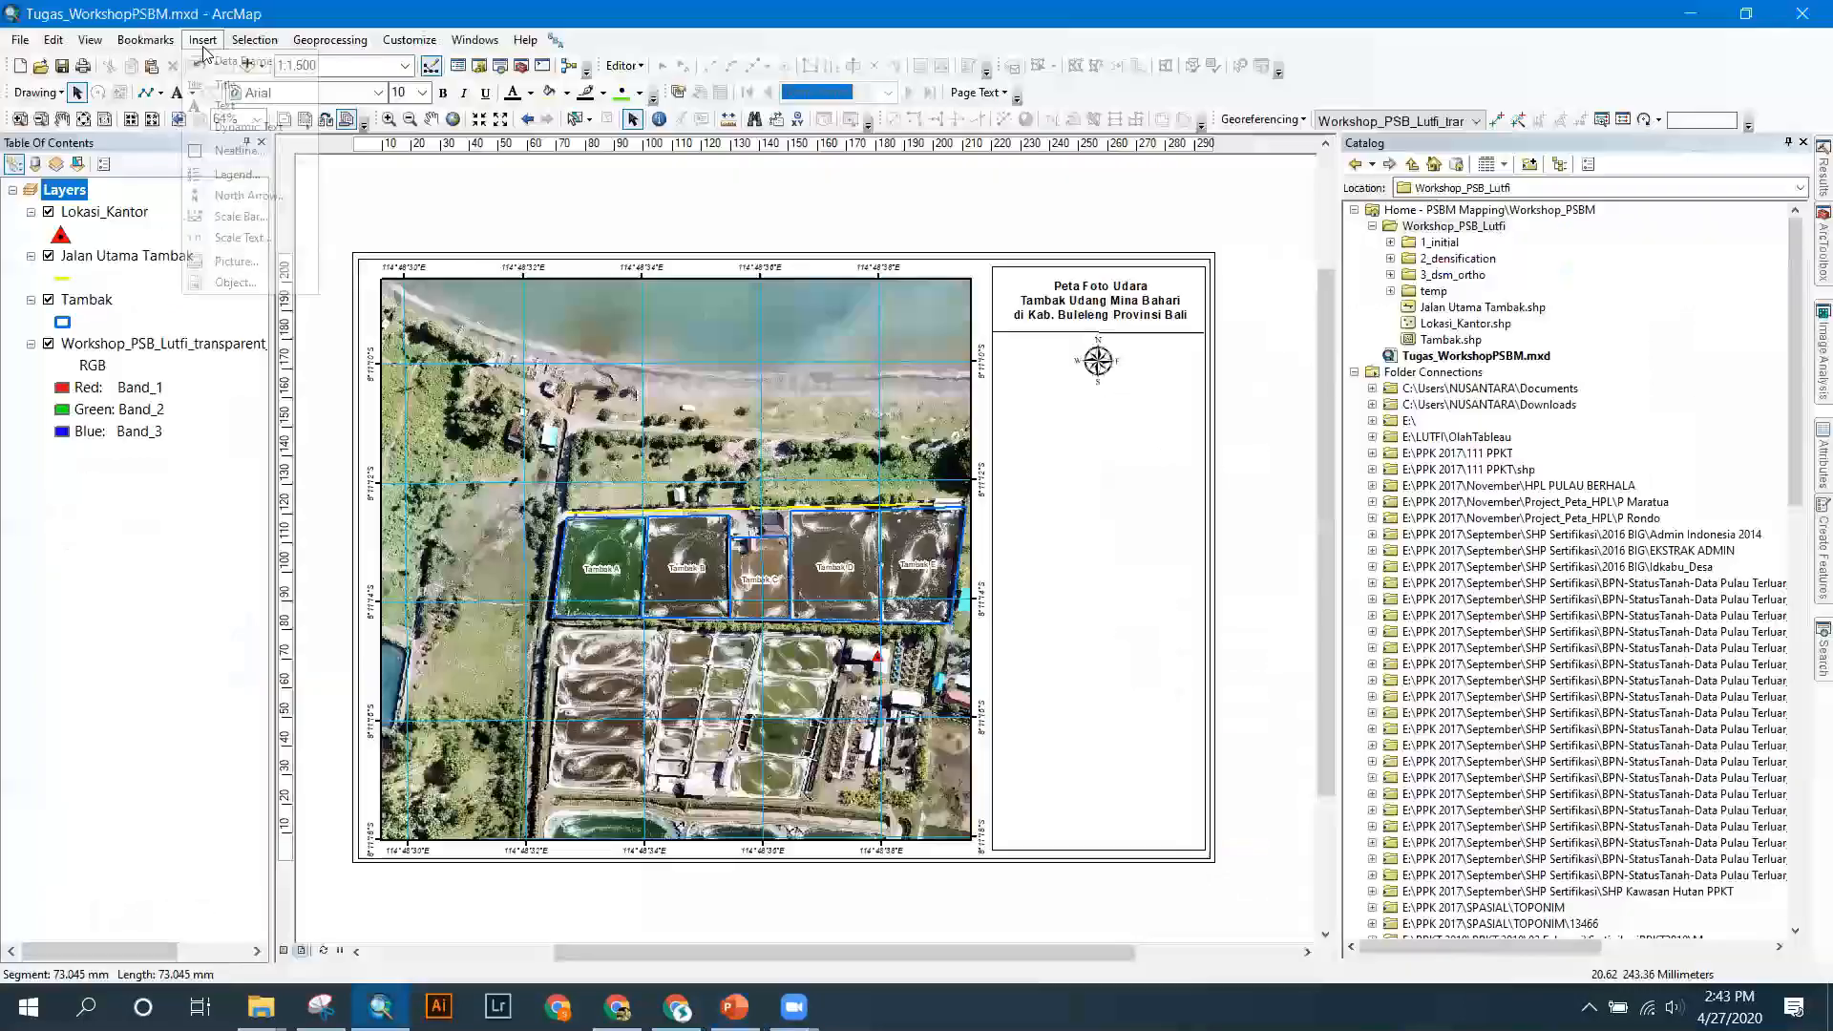
click(229, 238)
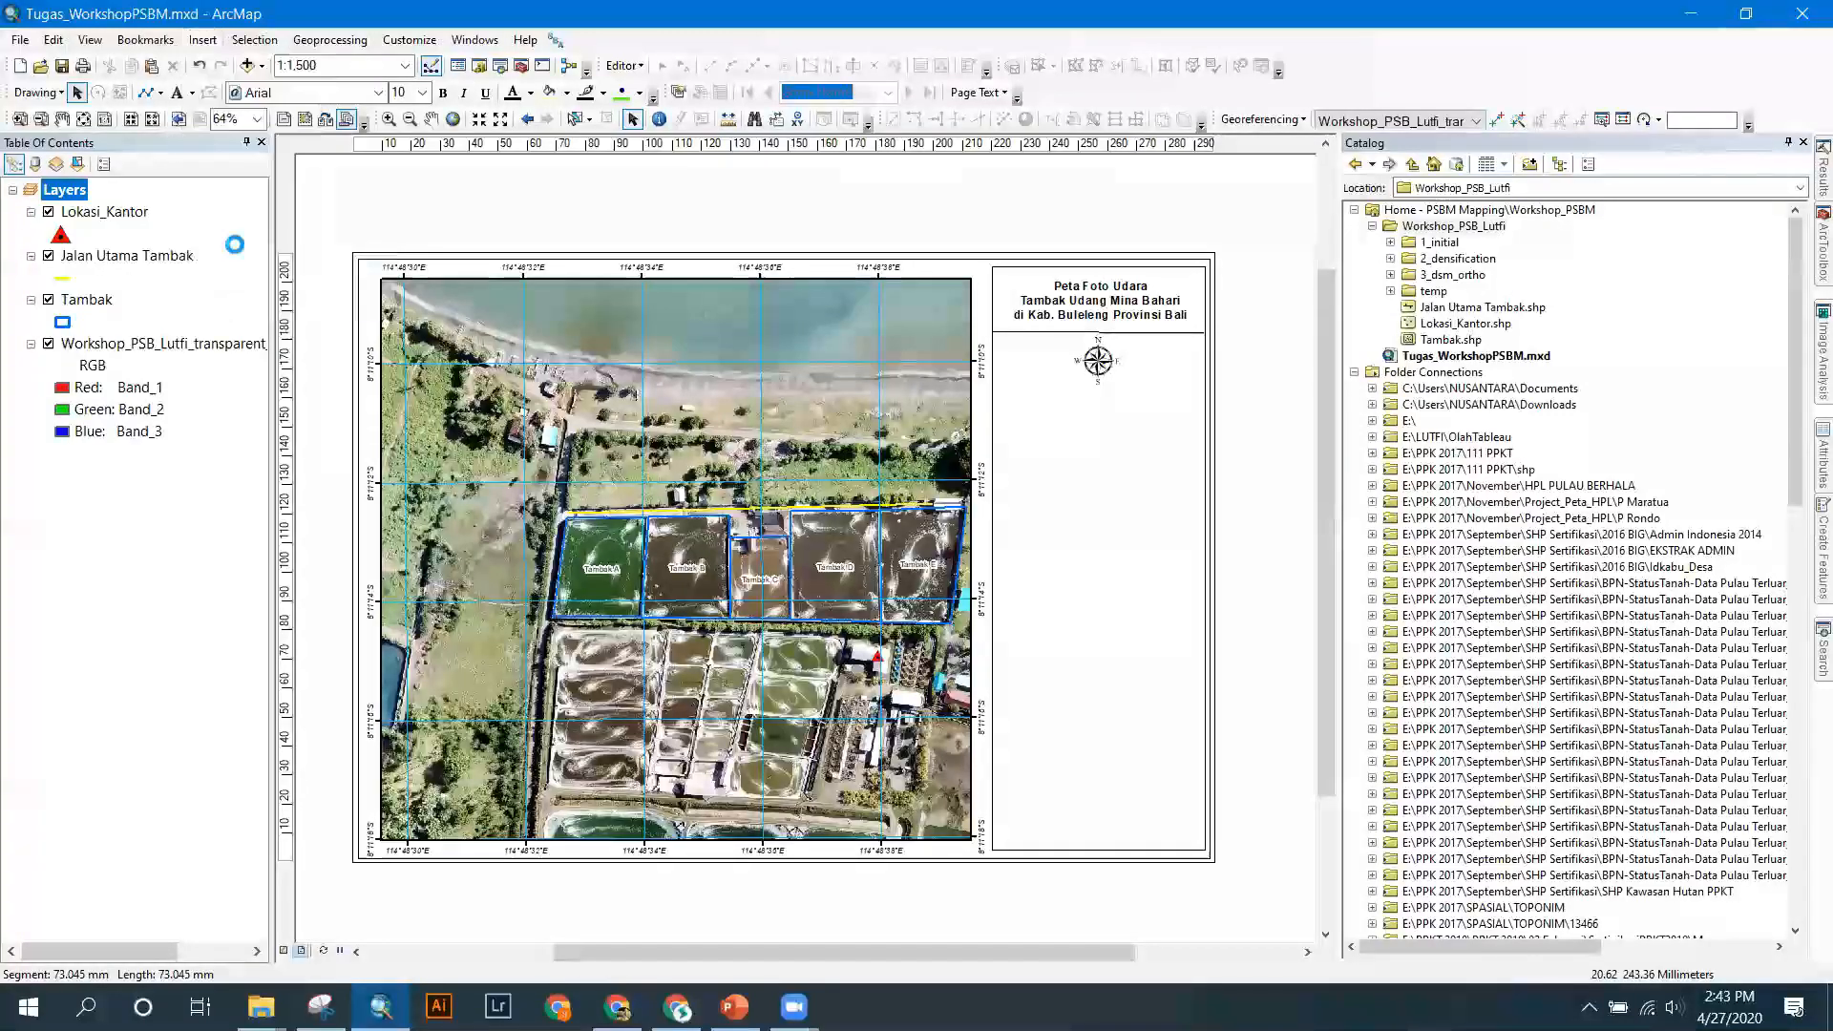
click(201, 96)
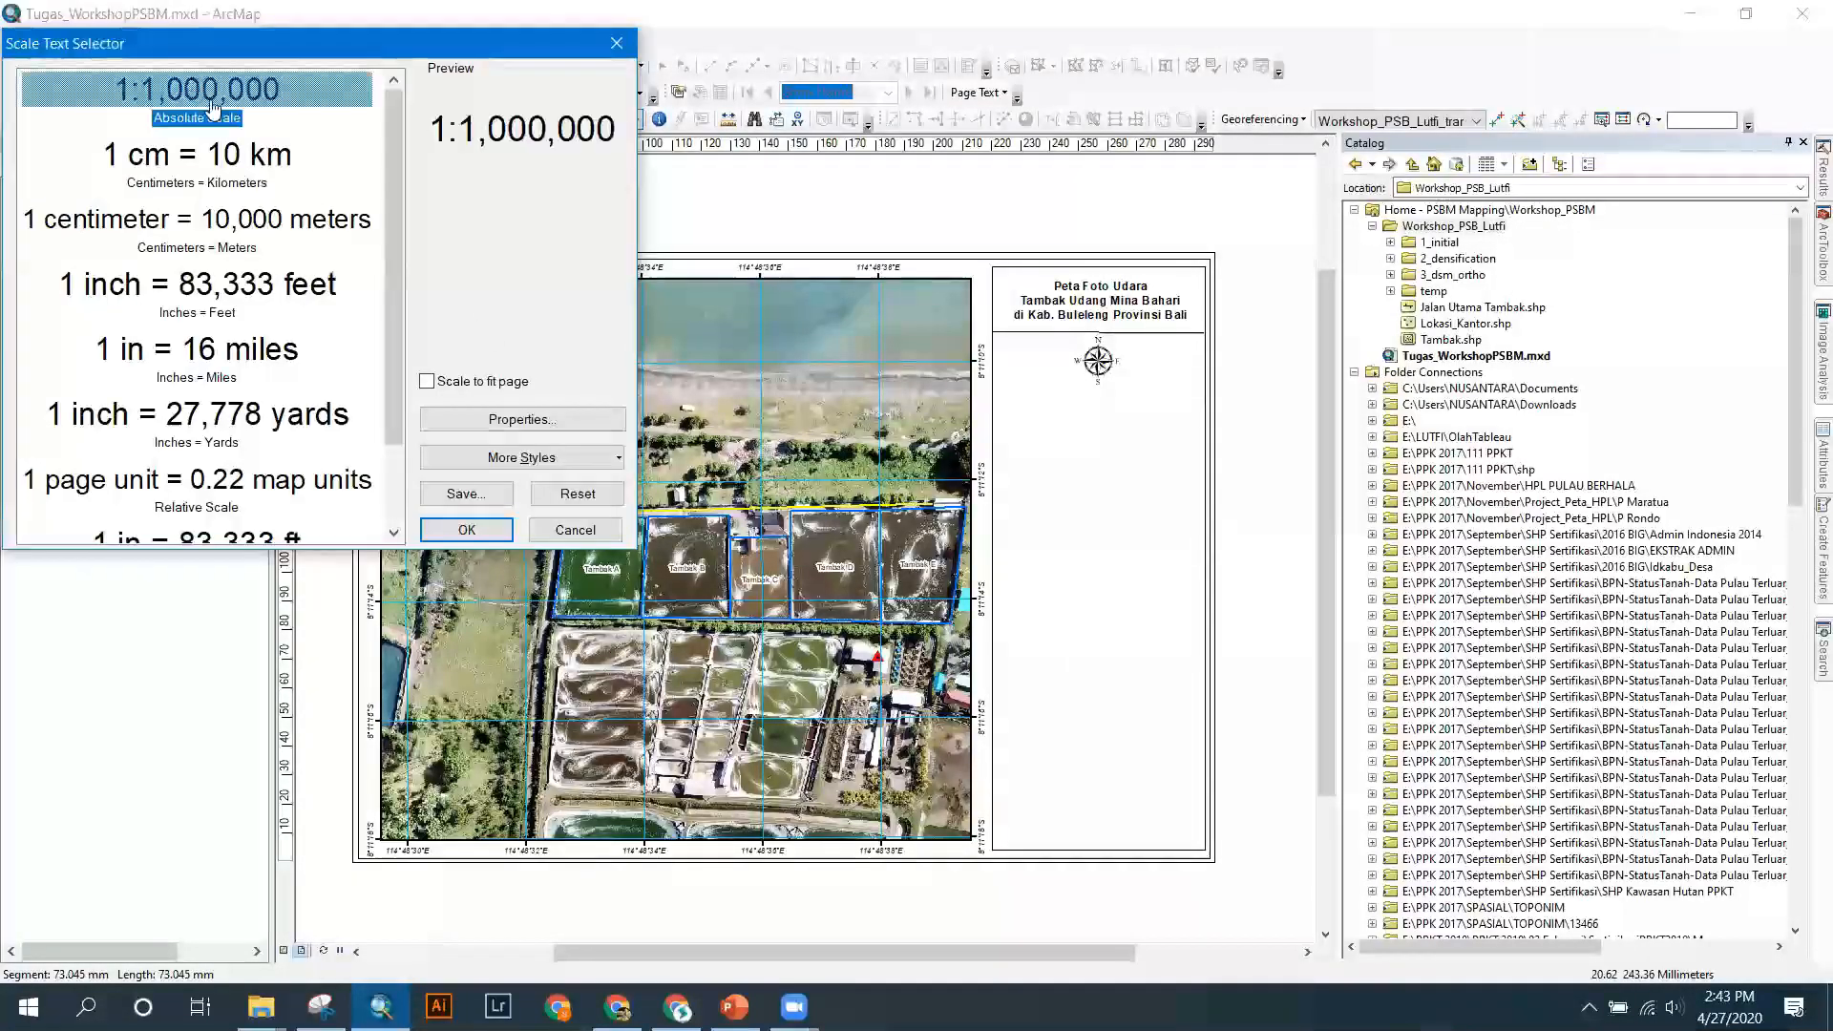
click(501, 533)
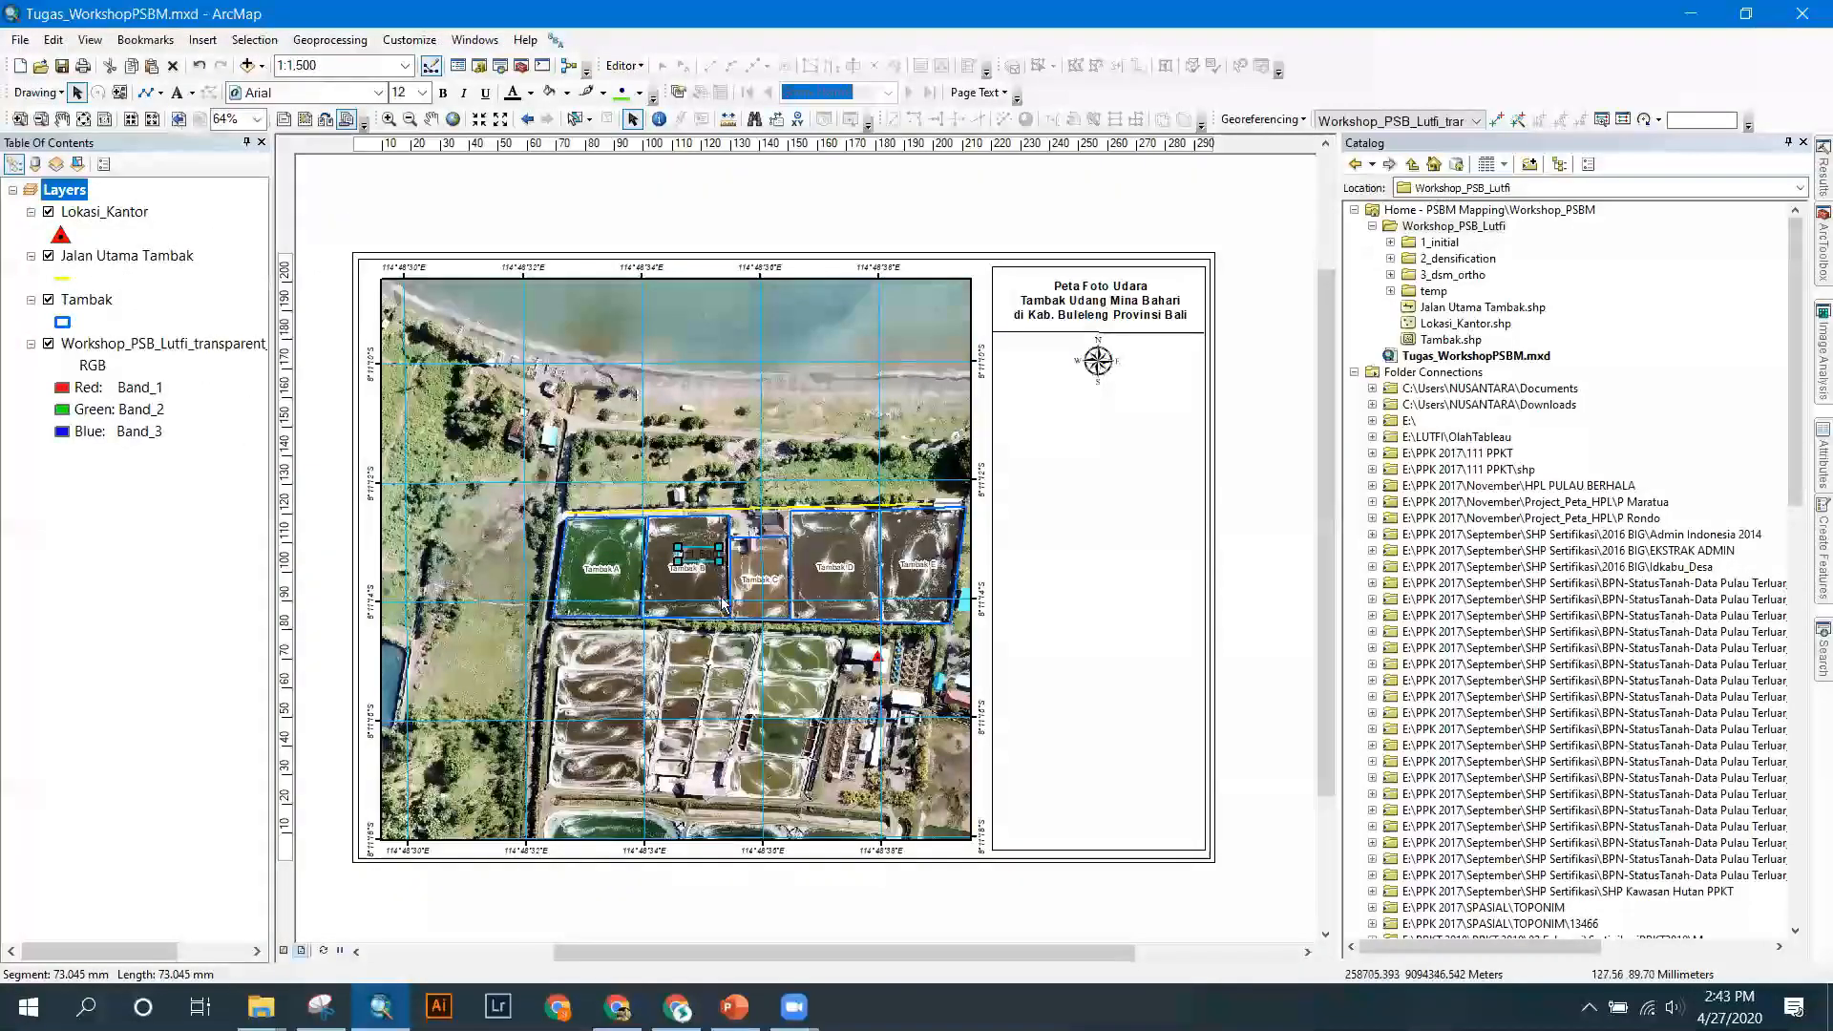
drag(696, 555, 1097, 402)
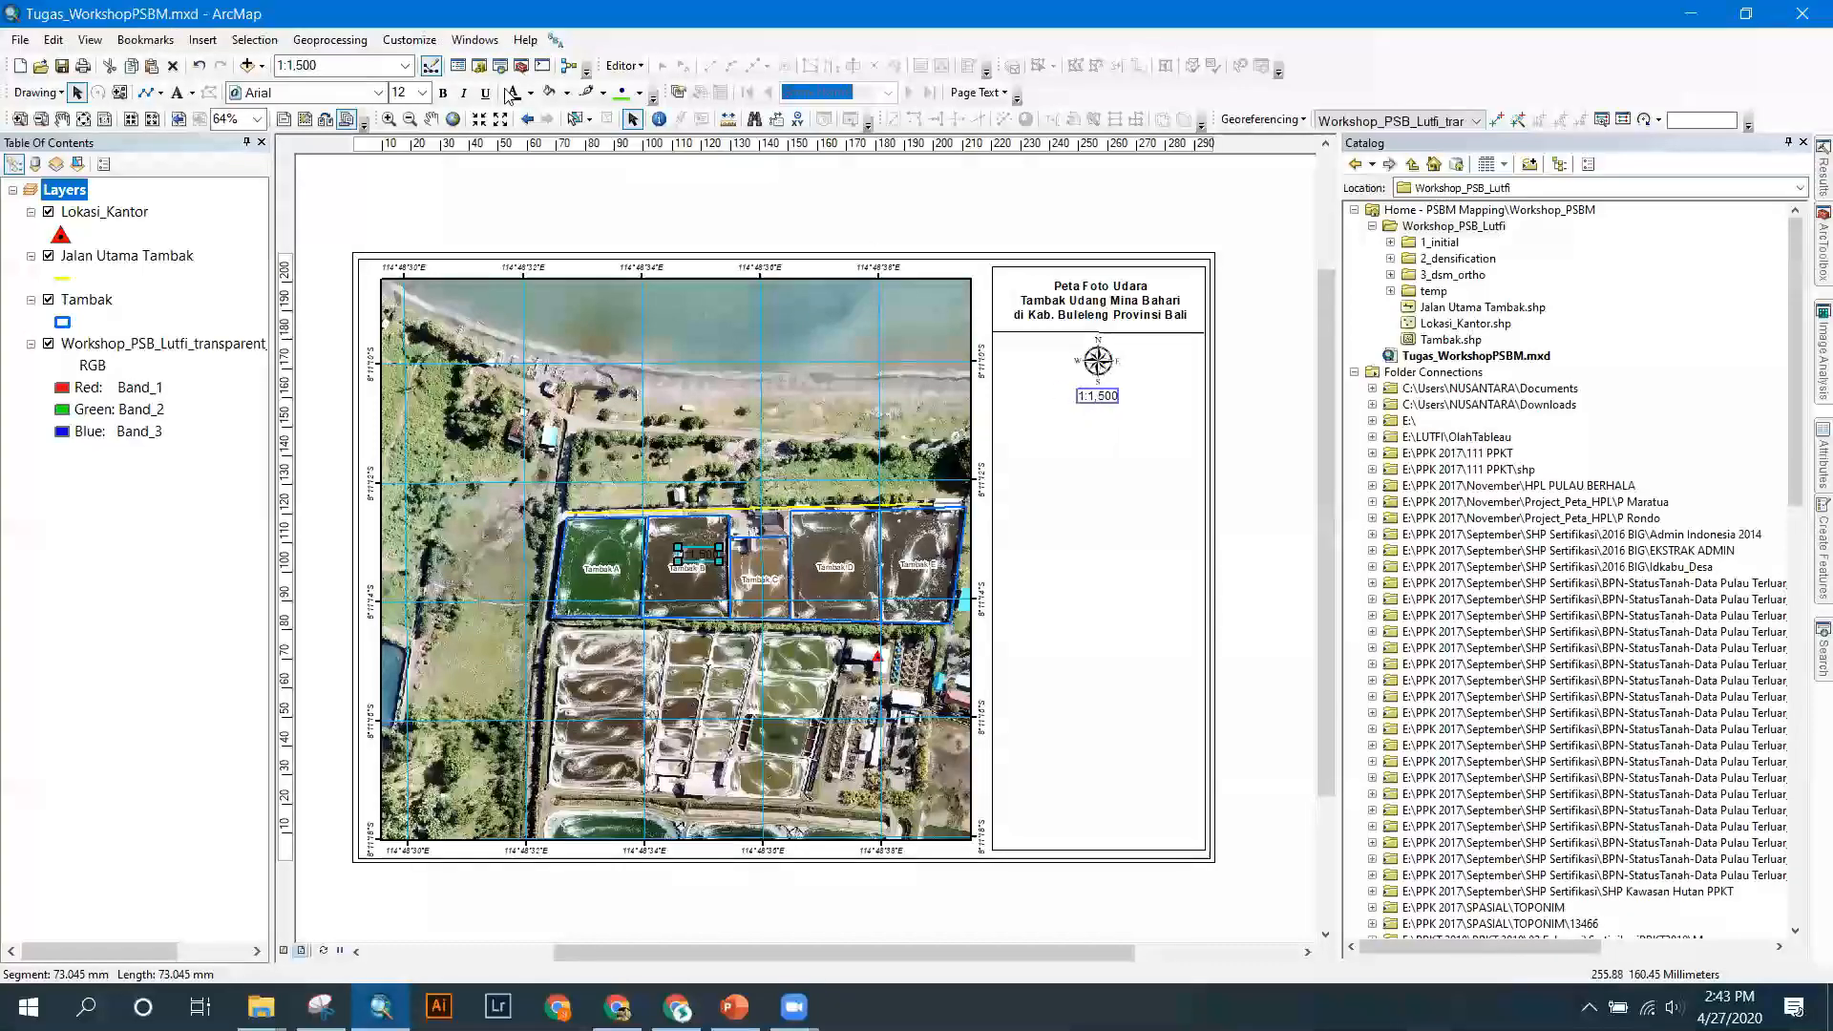
Set the scale text's font size to 10 and keep it centred below the north arrow.
click(422, 93)
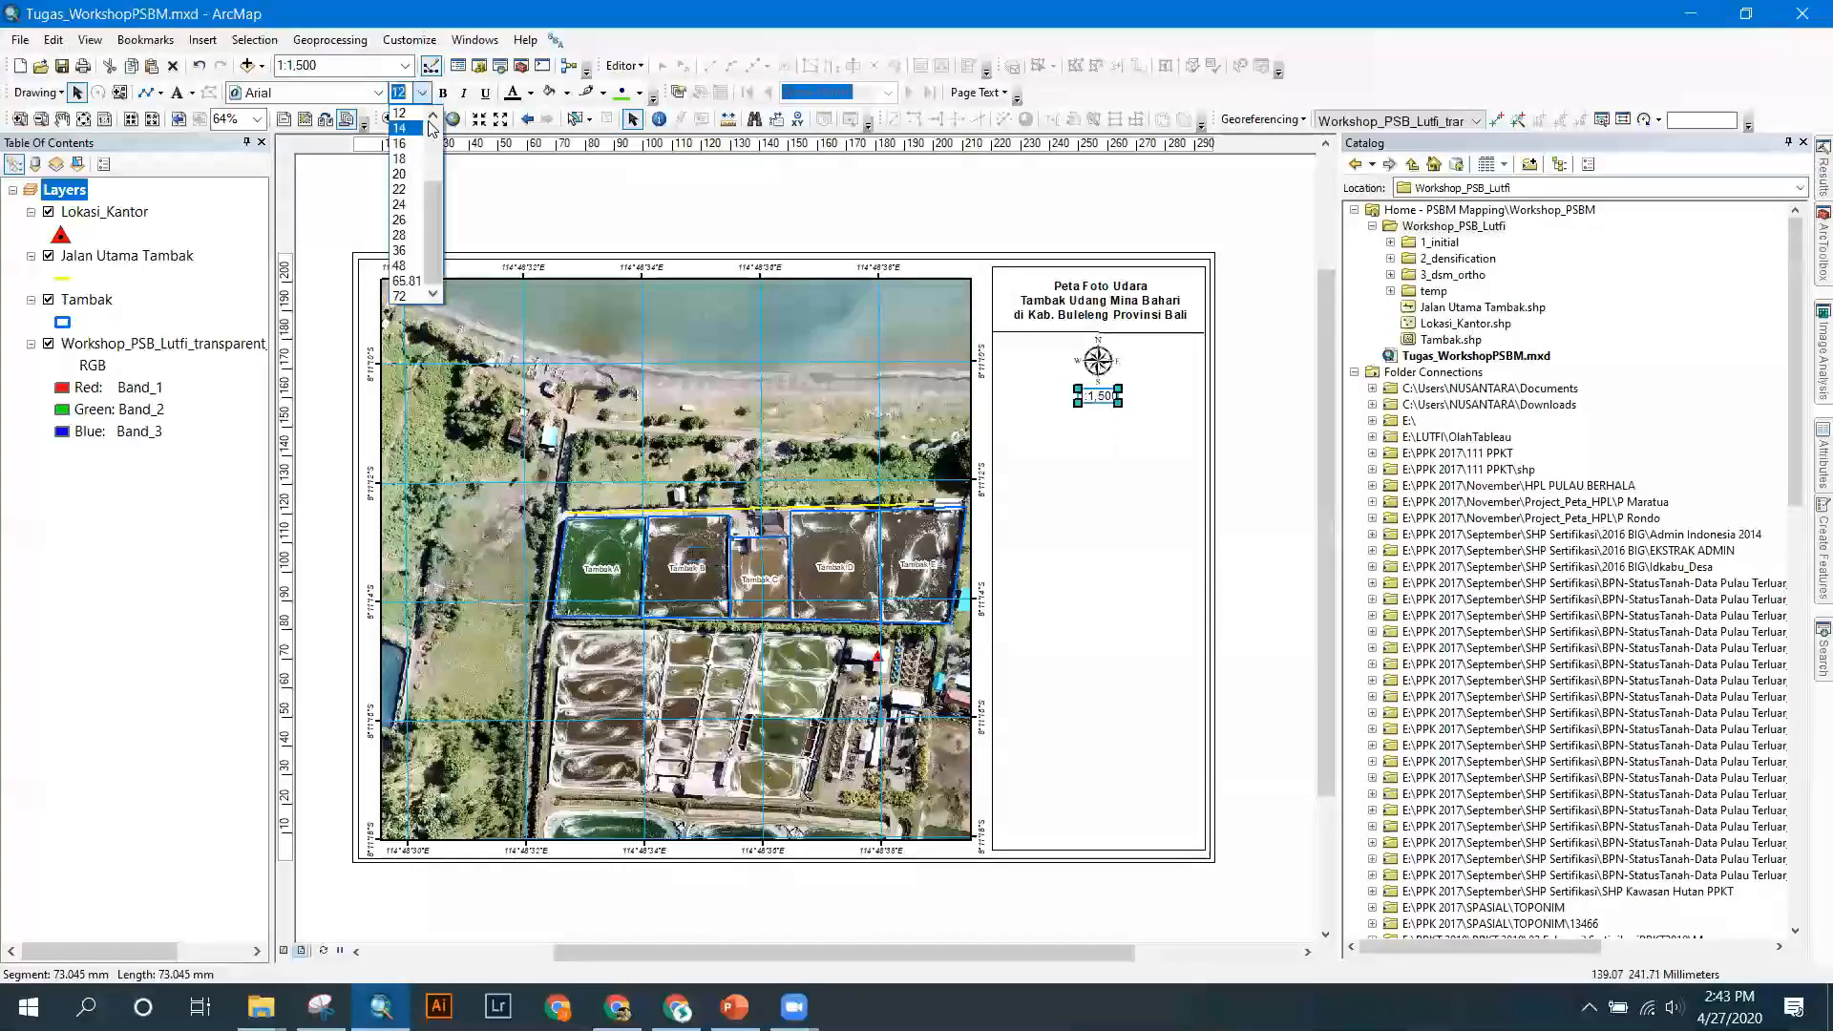
click(430, 118)
click(413, 108)
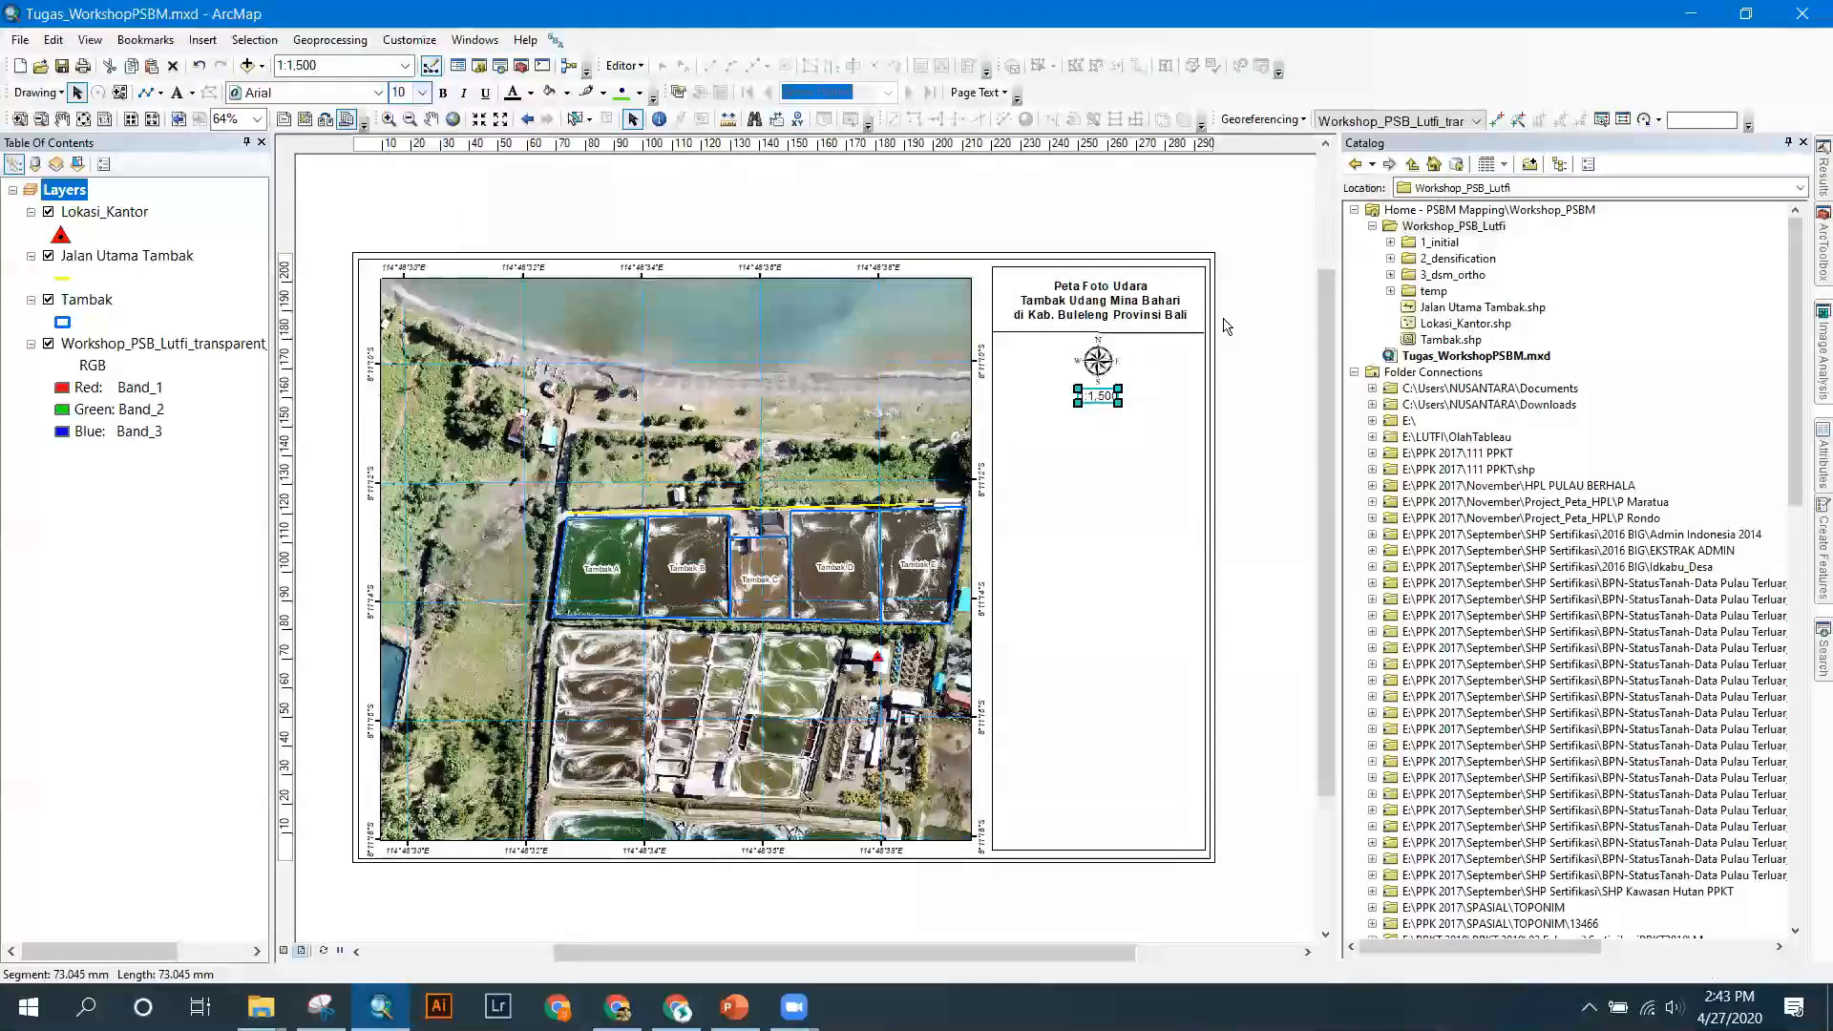
double_click(1096, 399)
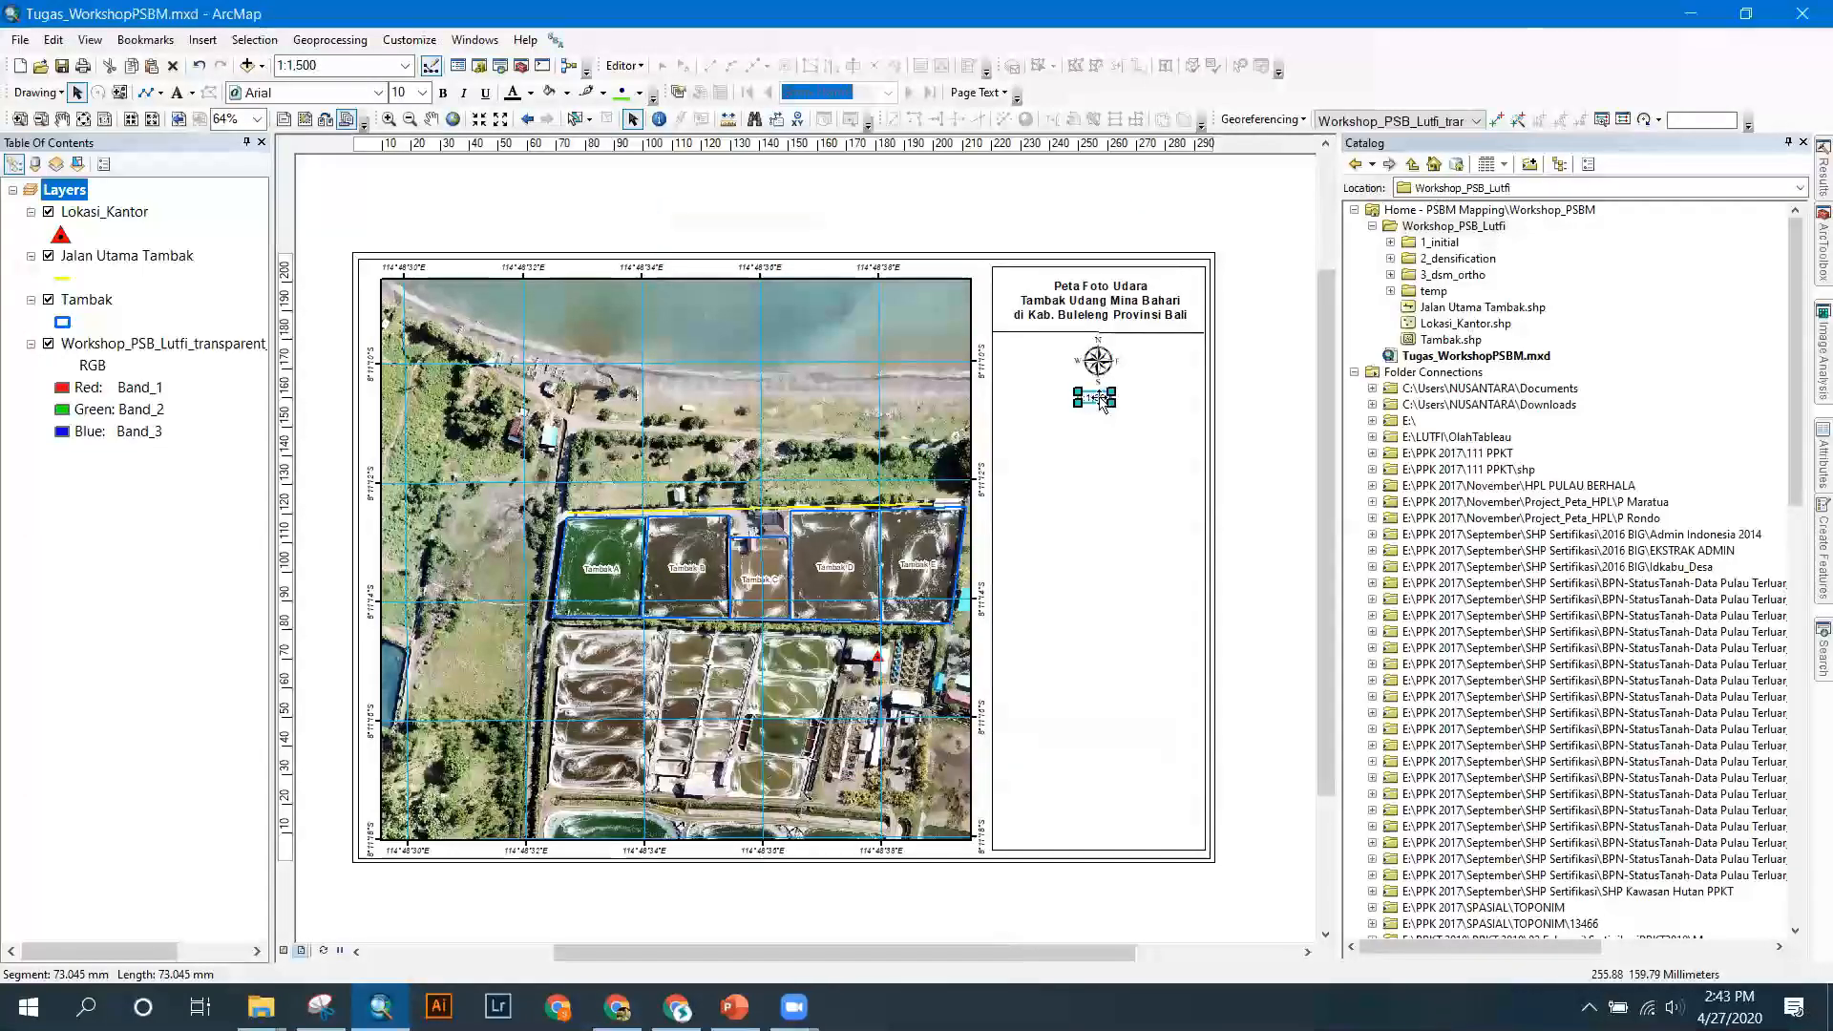
Insert a scale bar in the Alternating Scale Bar 1 style and place it in the side panel below the scale text.
scroll(1101, 401, up, 2)
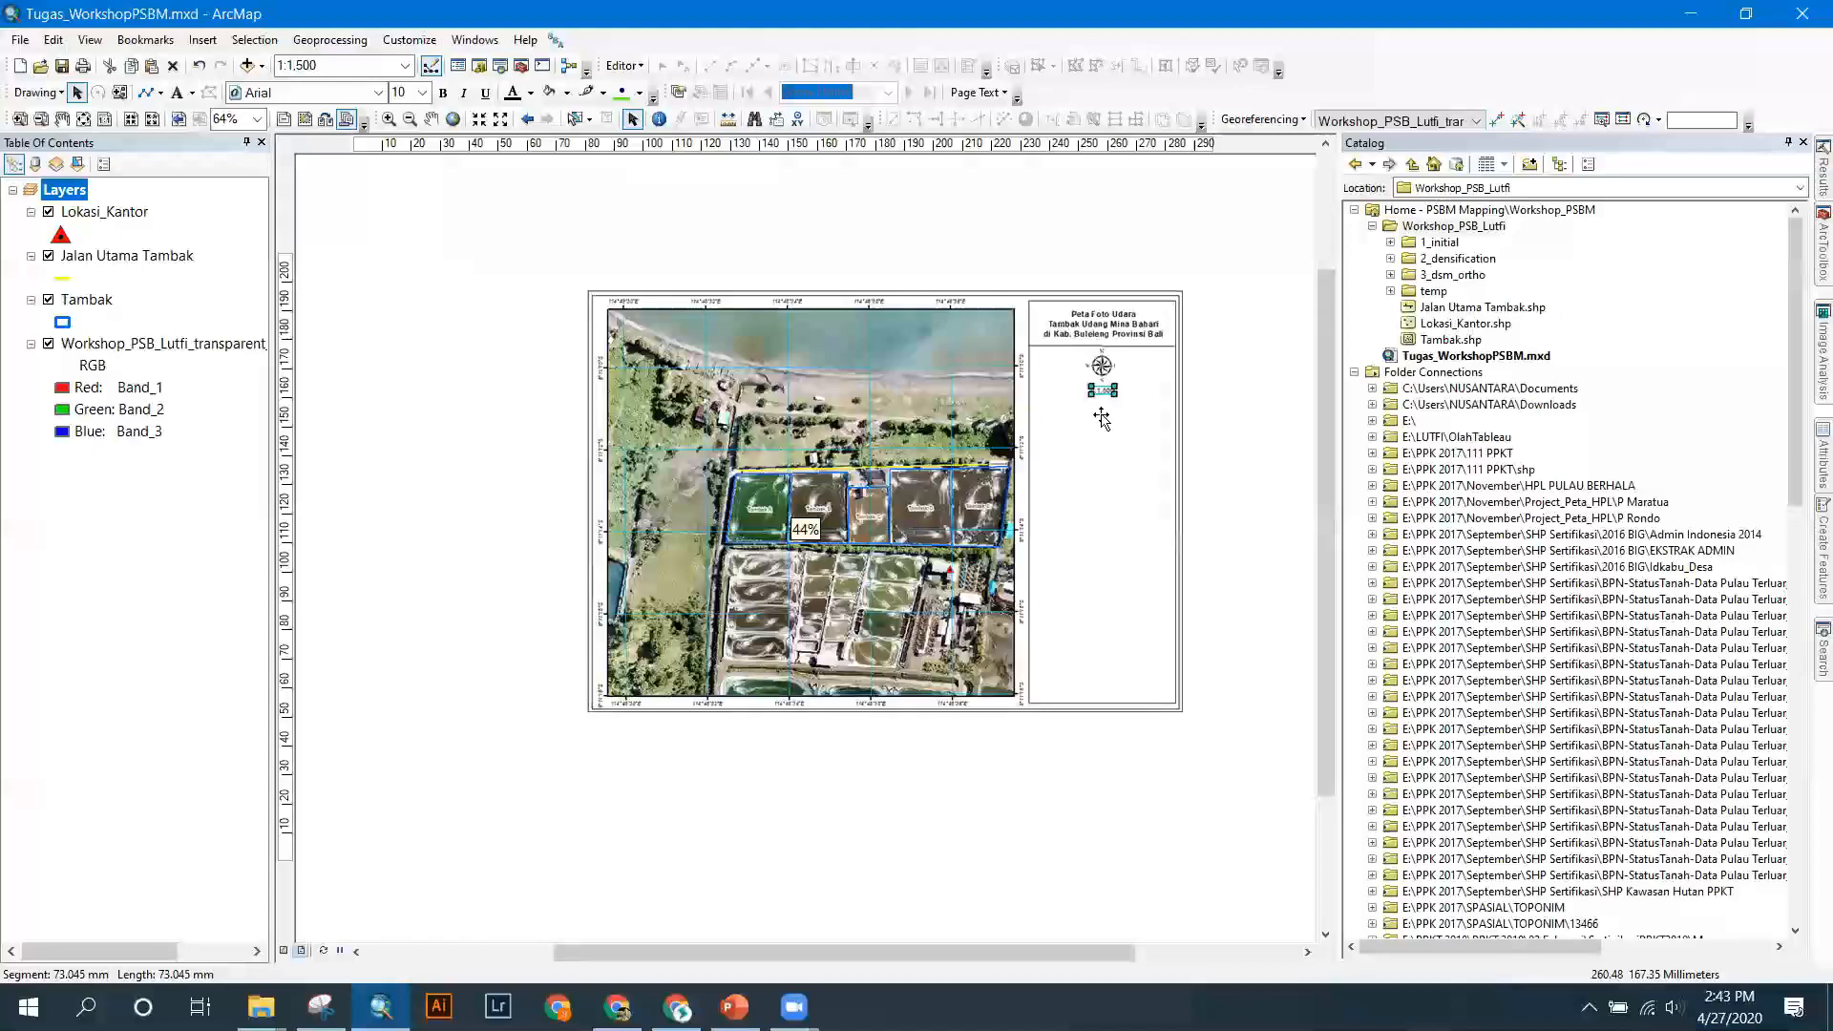
click(203, 39)
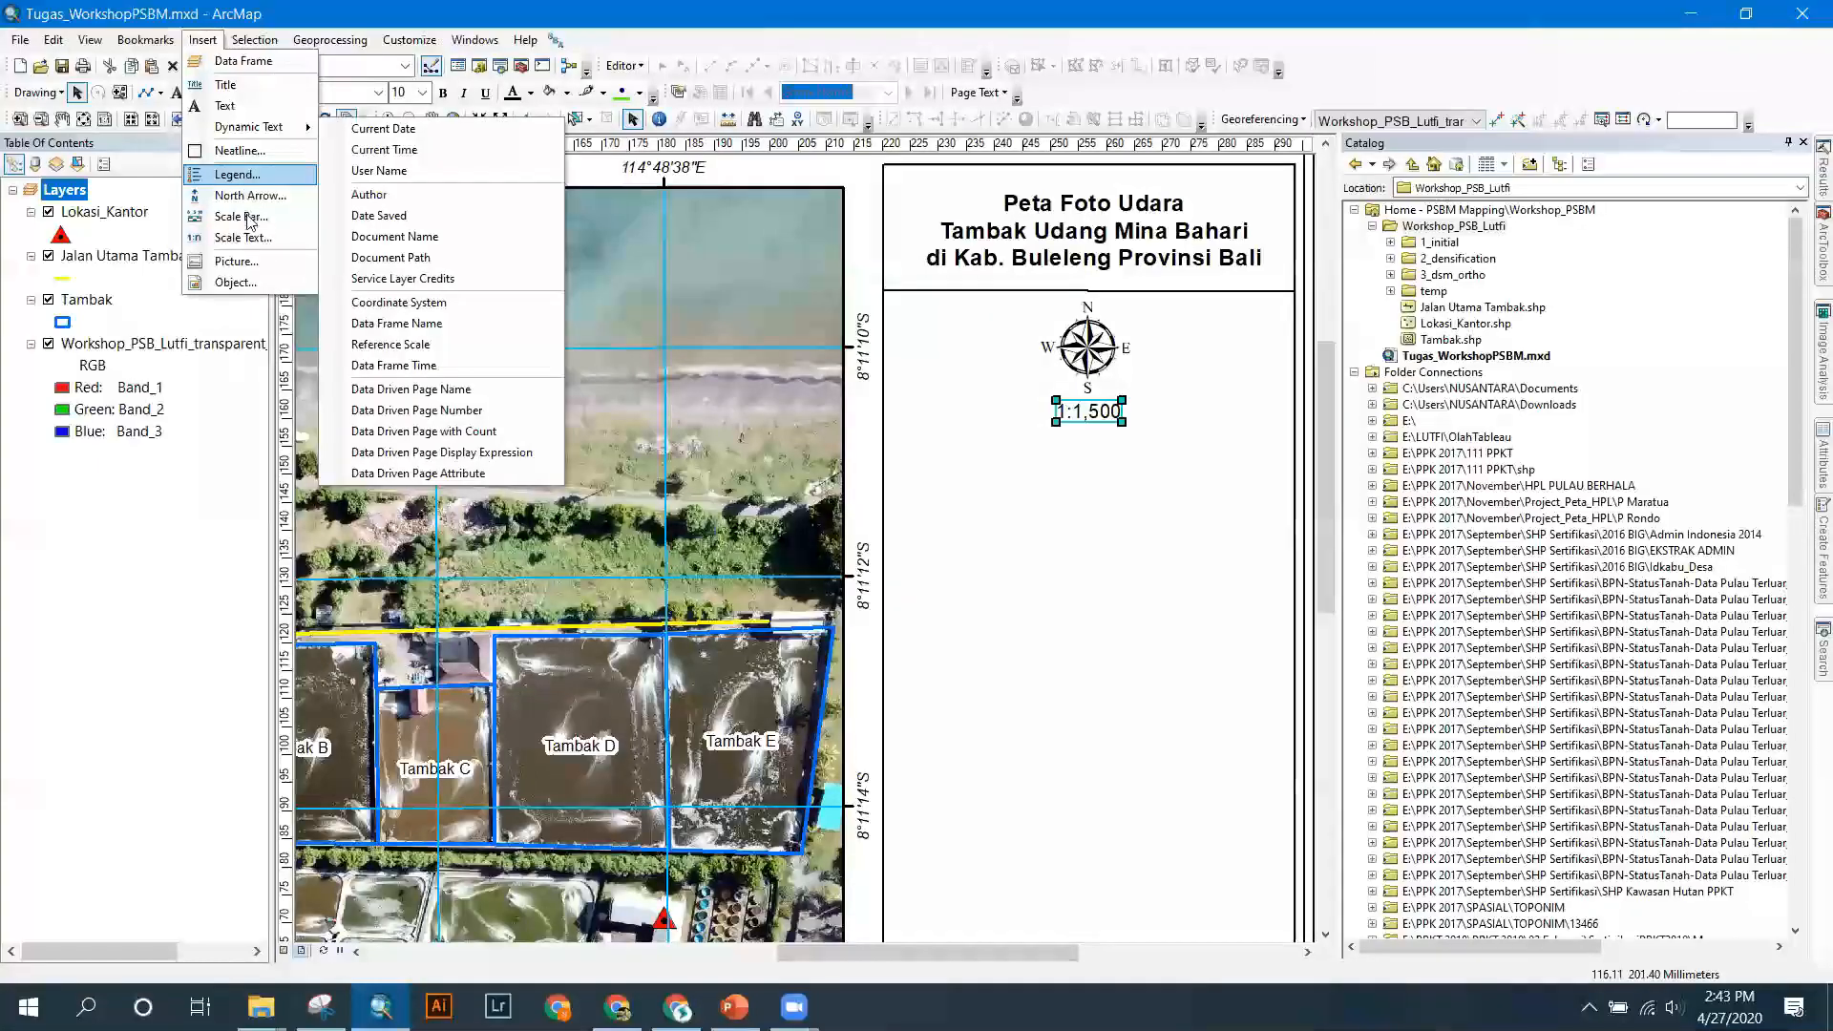
click(253, 227)
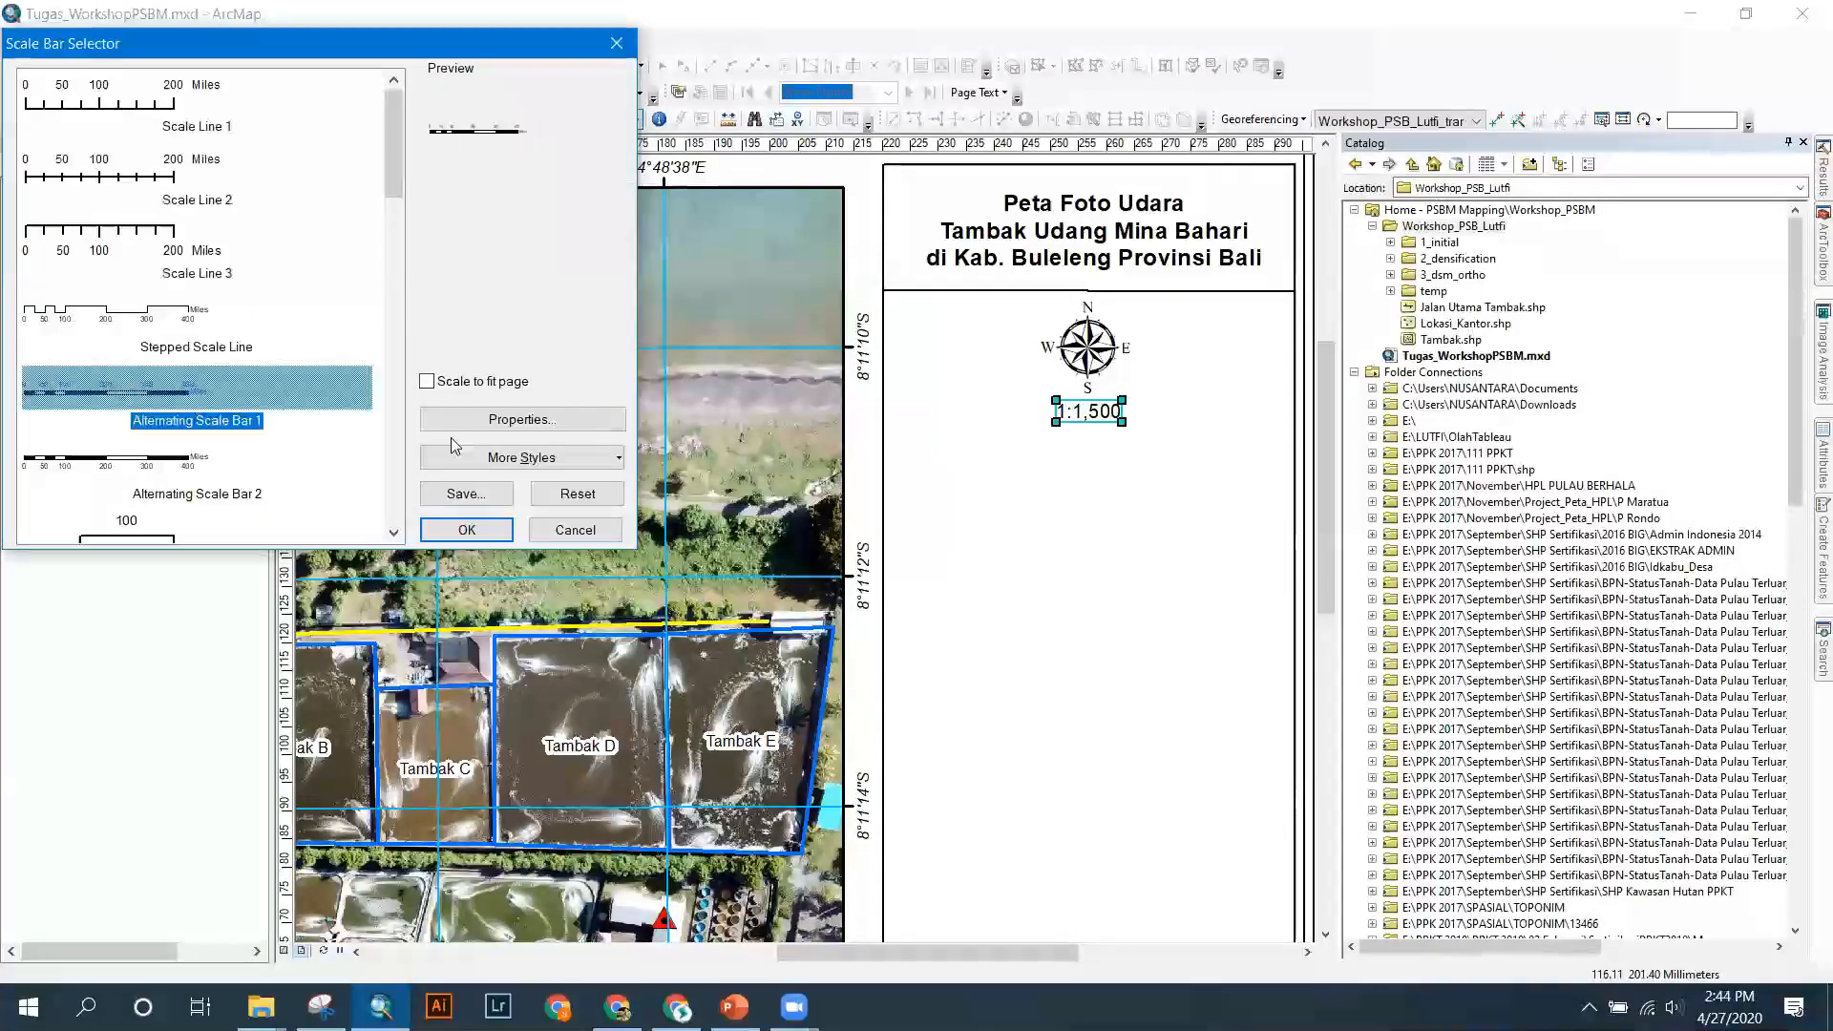
click(126, 468)
click(128, 376)
click(444, 530)
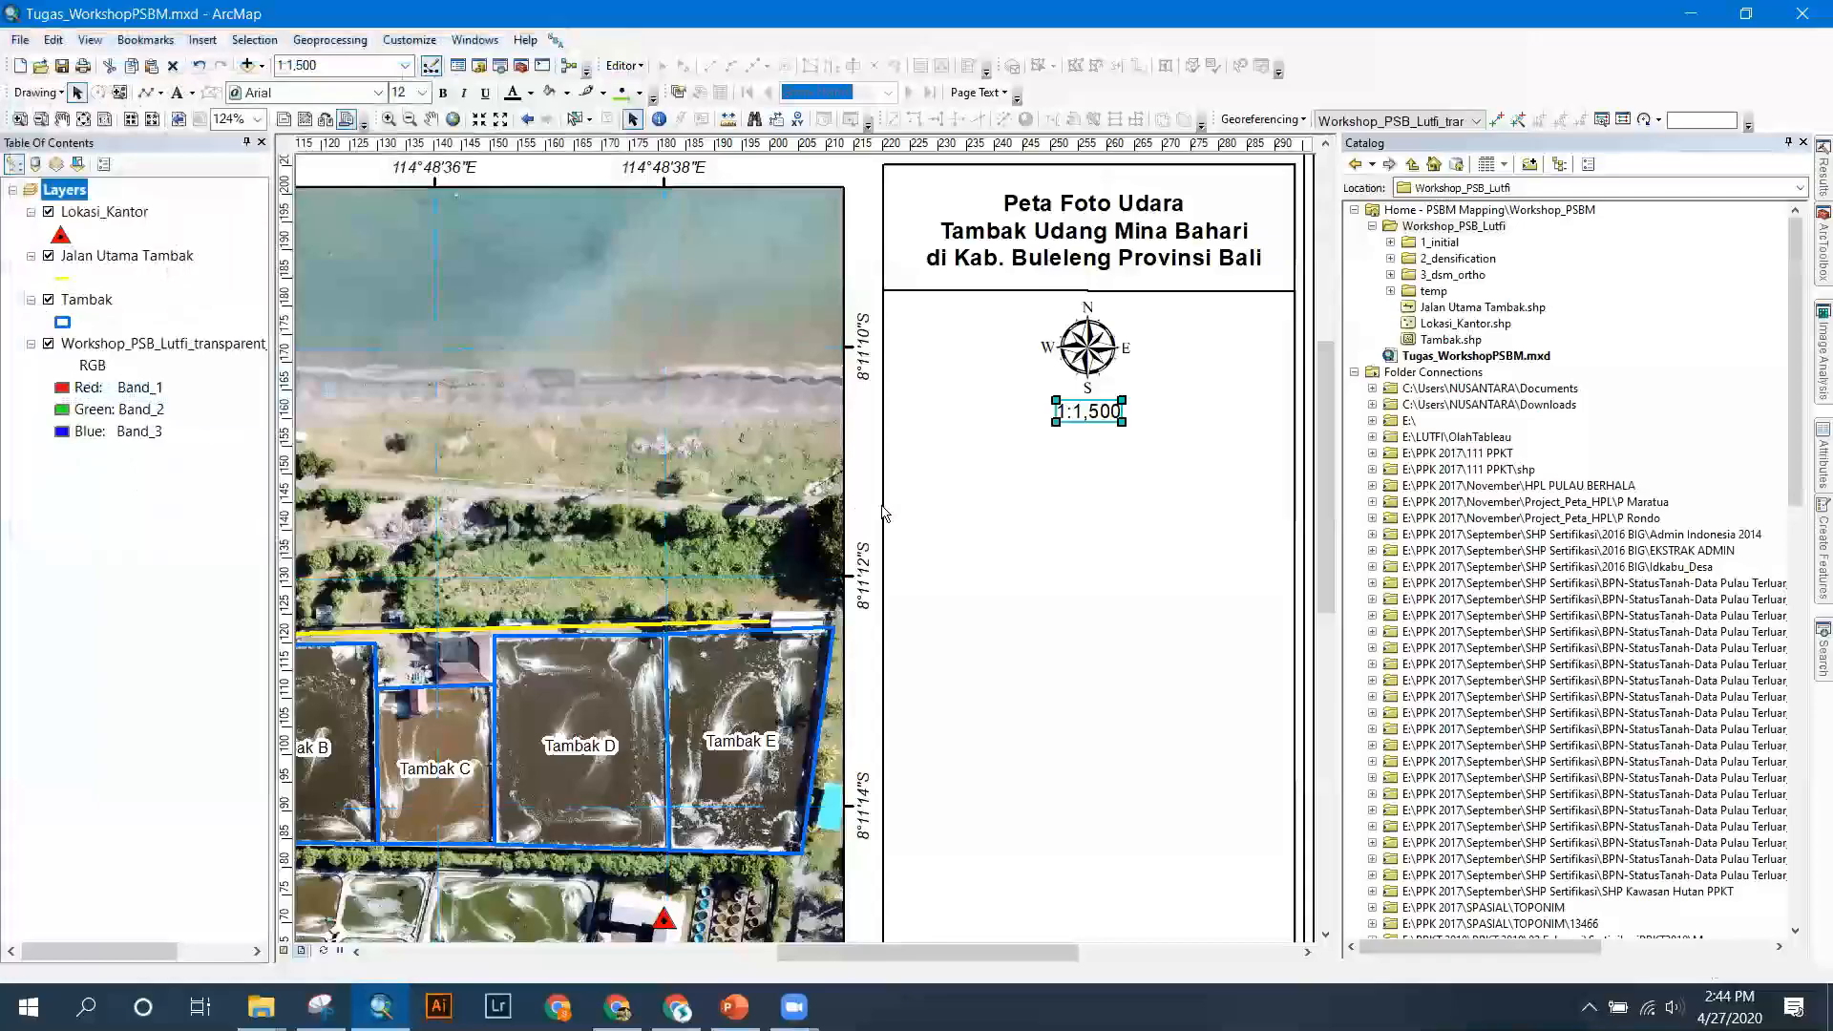
drag(534, 568, 913, 461)
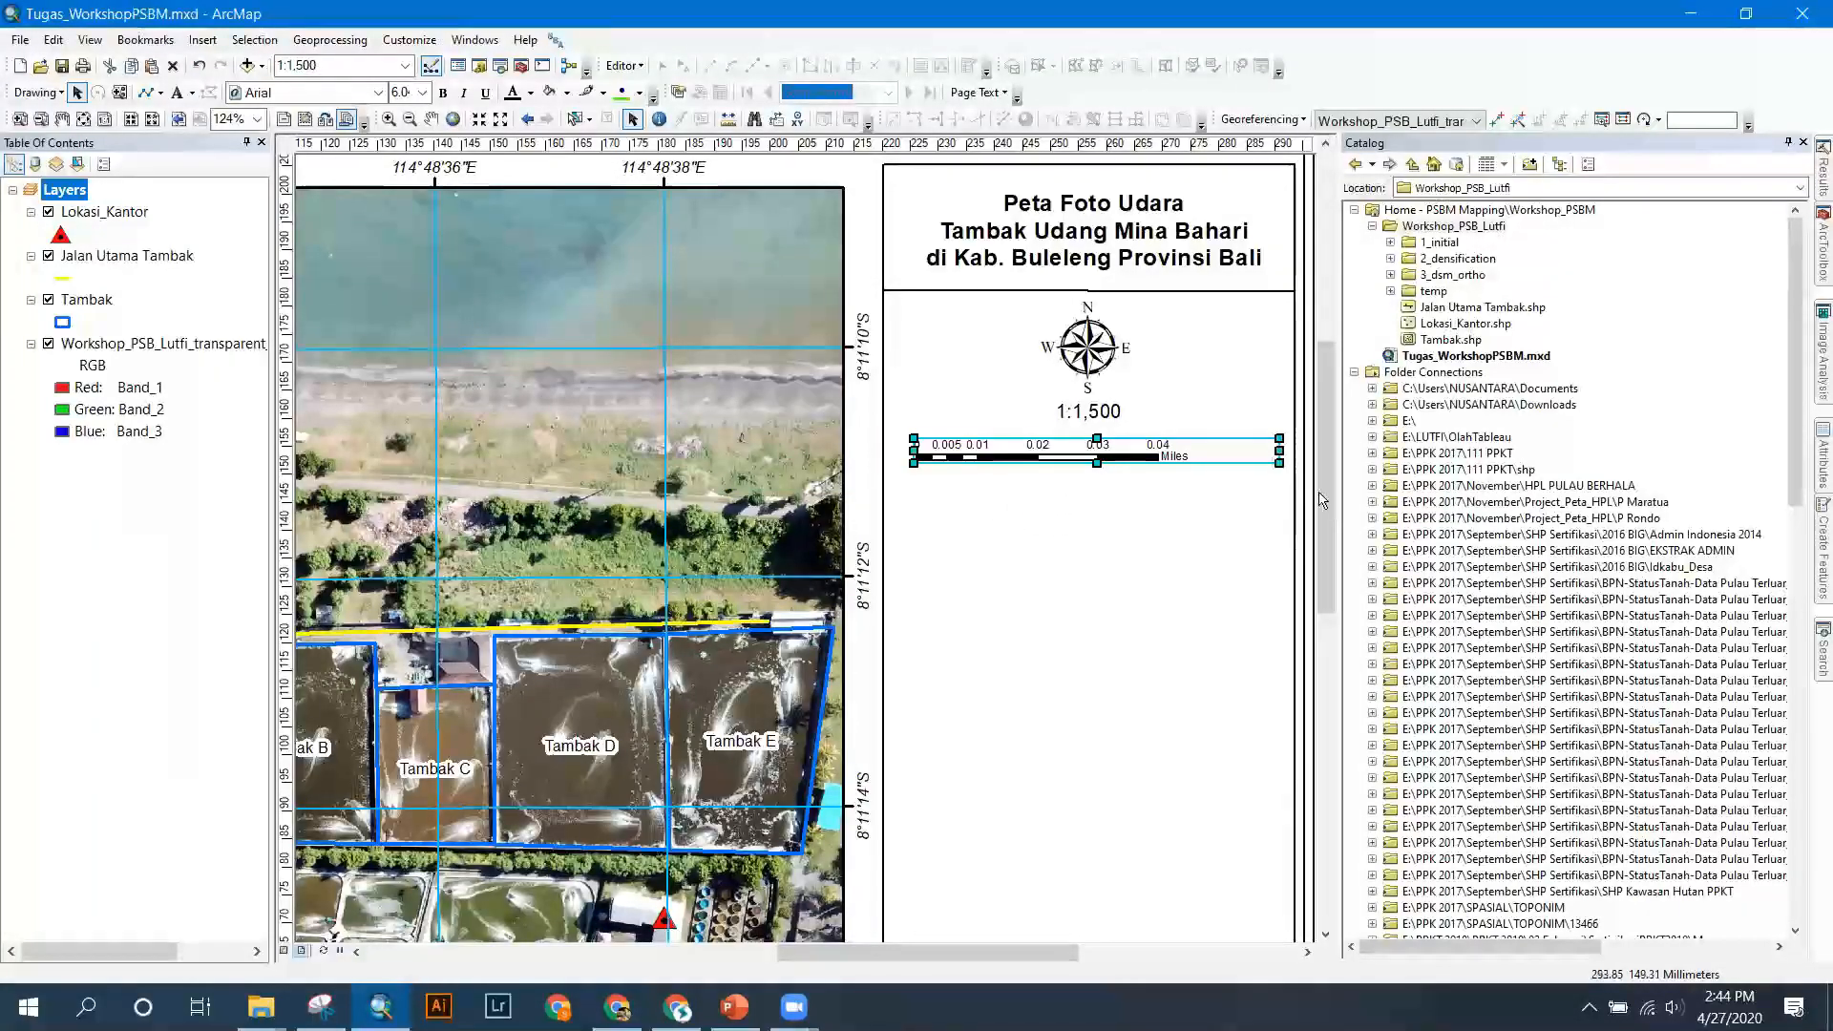
Resize the scale bar to span nearly the side panel's width, keeping it just below the scale text.
drag(1279, 463, 1322, 494)
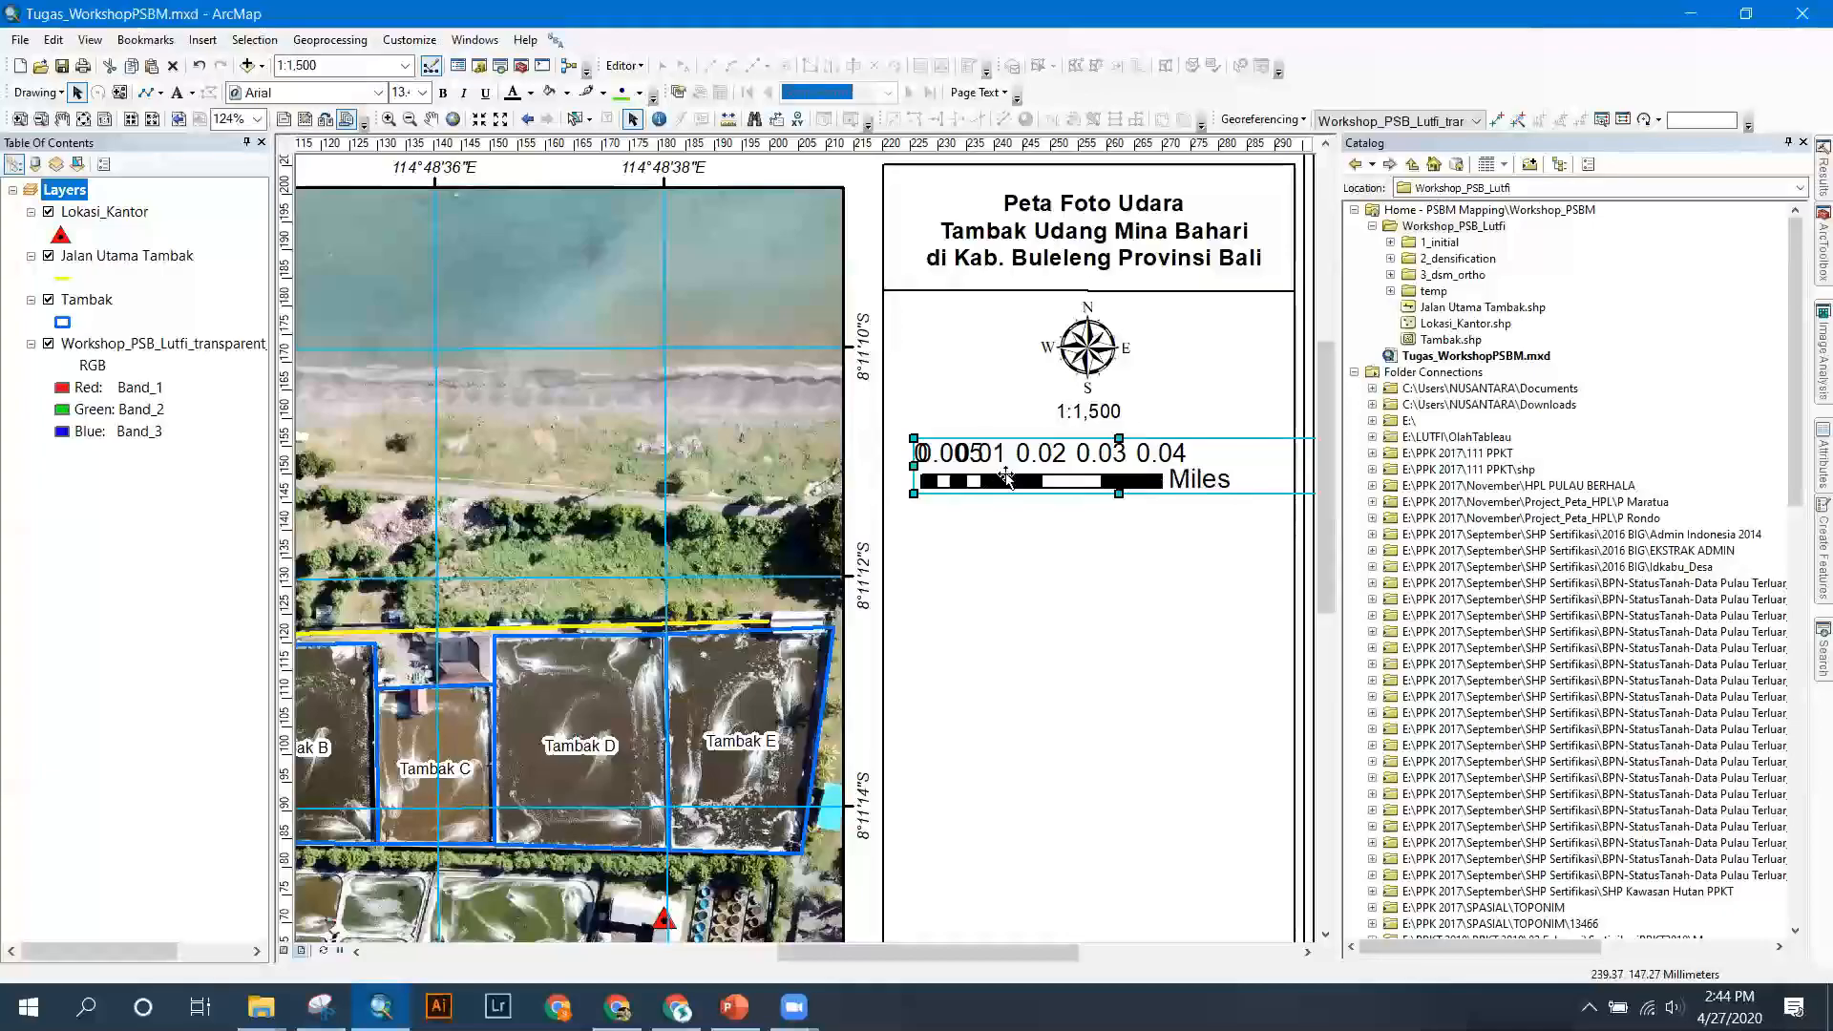
drag(922, 465, 839, 450)
drag(1240, 478, 1221, 453)
drag(1101, 444, 1186, 461)
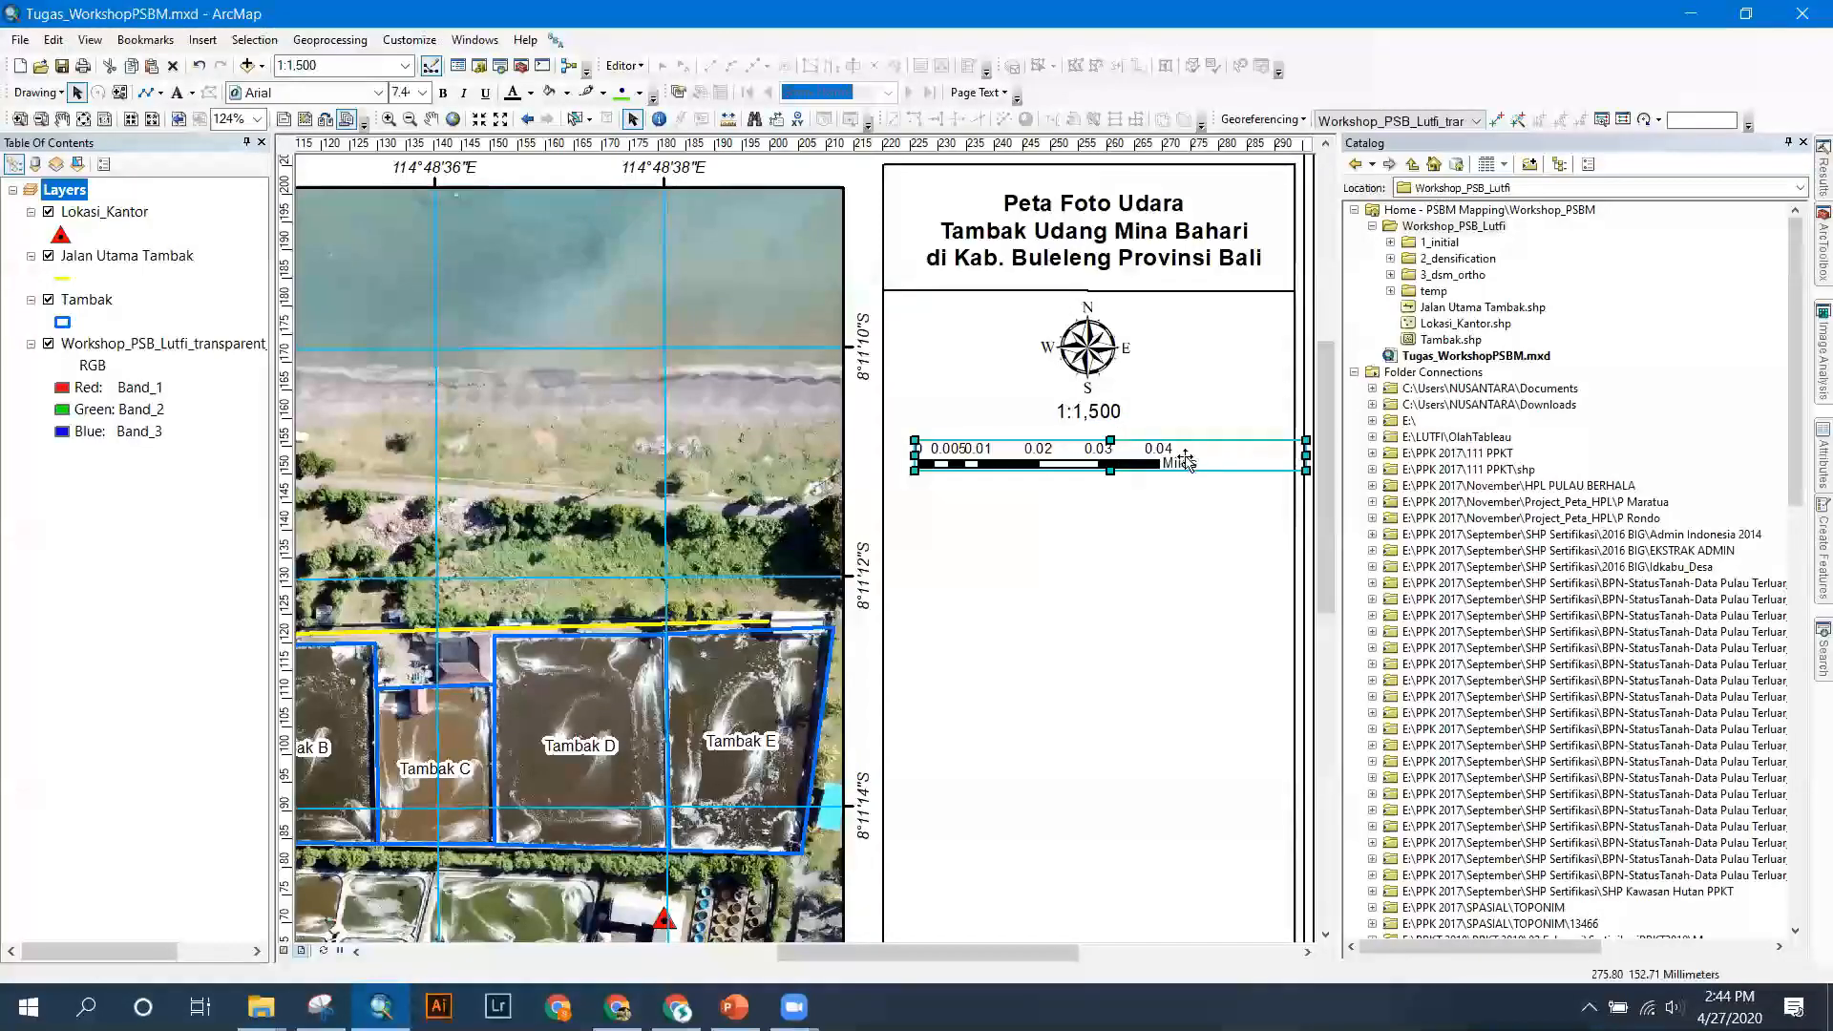
Set the scale bar's division units to Meters and its unit label to "m".
right_click(1184, 460)
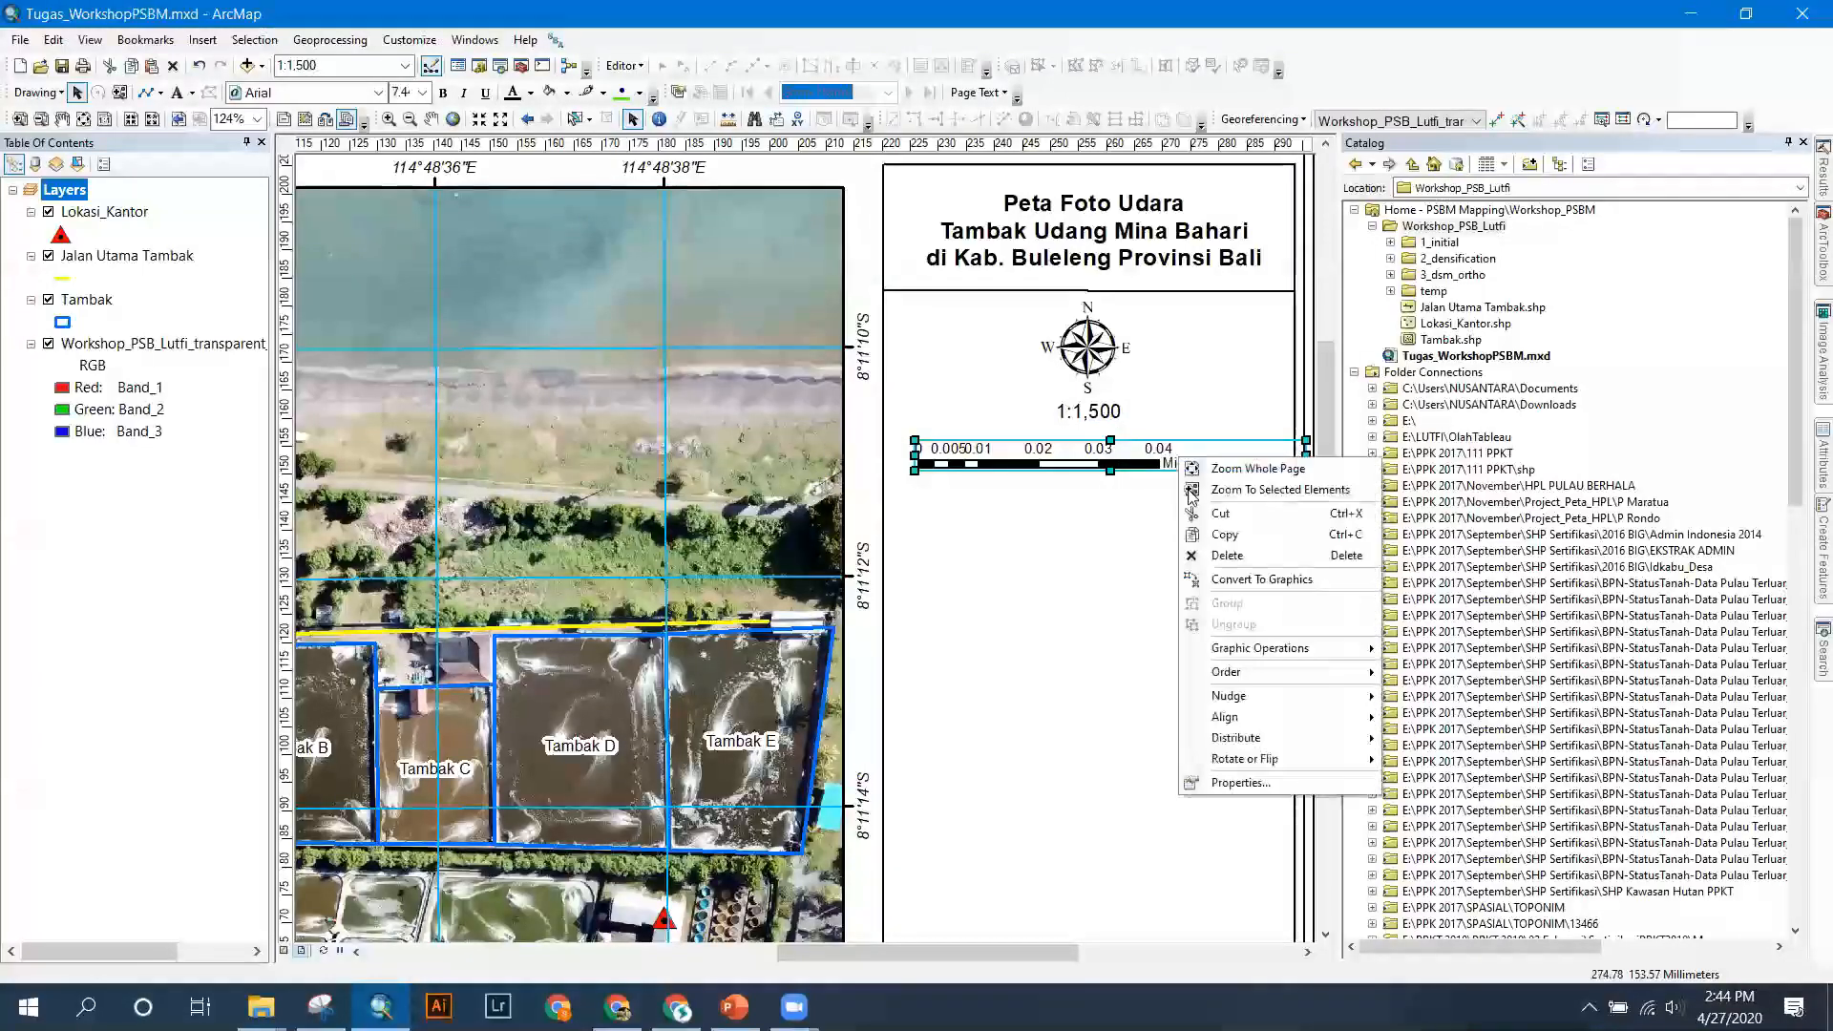
click(1225, 782)
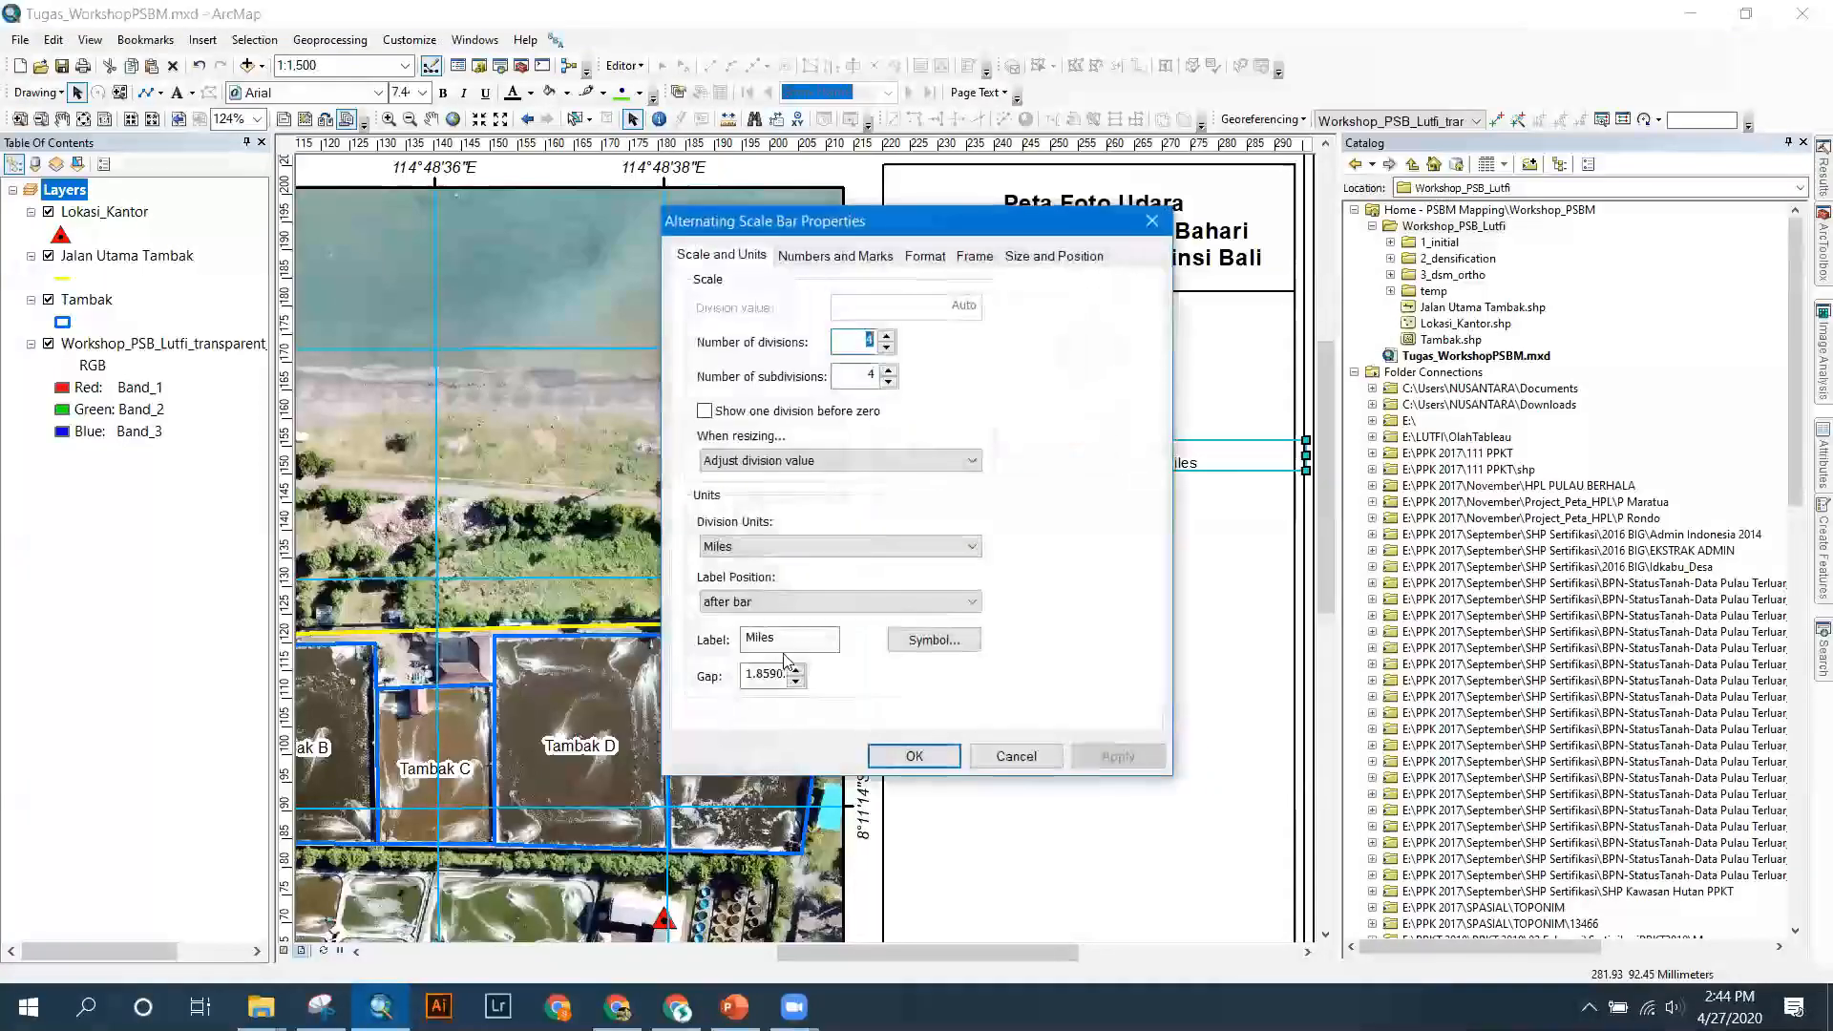
click(822, 546)
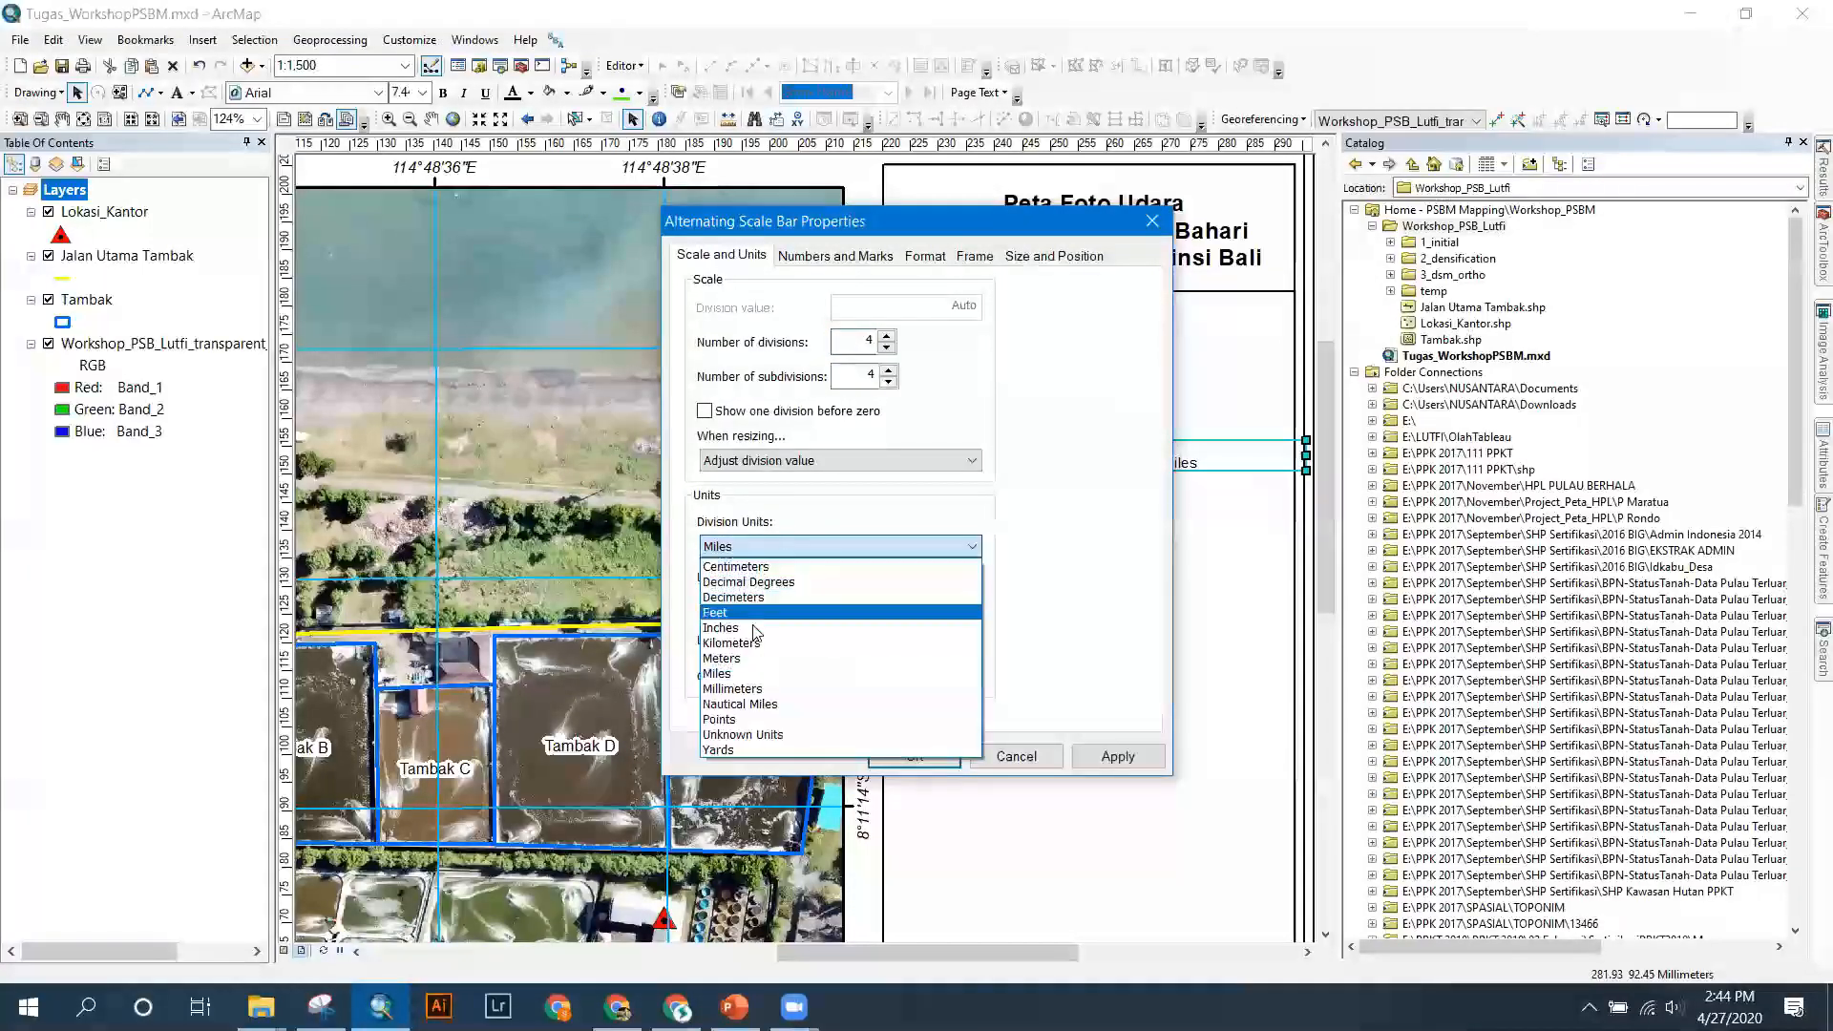
click(754, 658)
click(793, 637)
drag(811, 639, 733, 638)
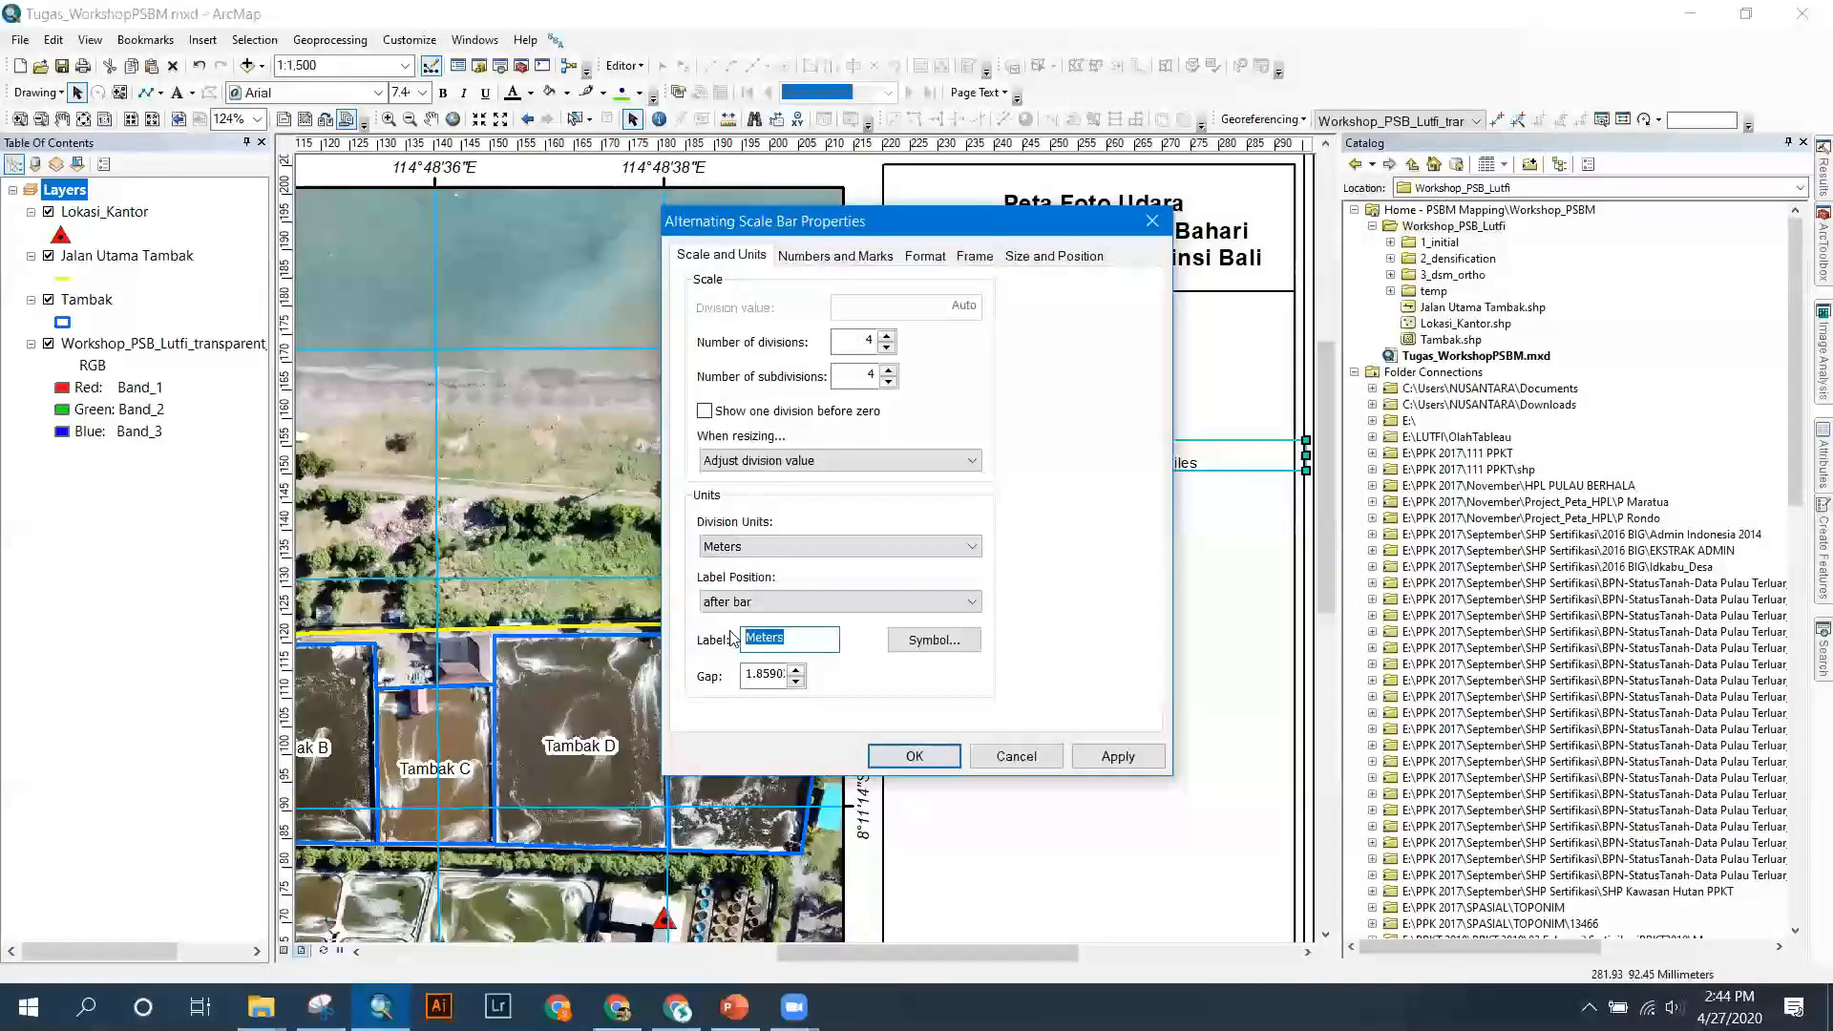
text(m)
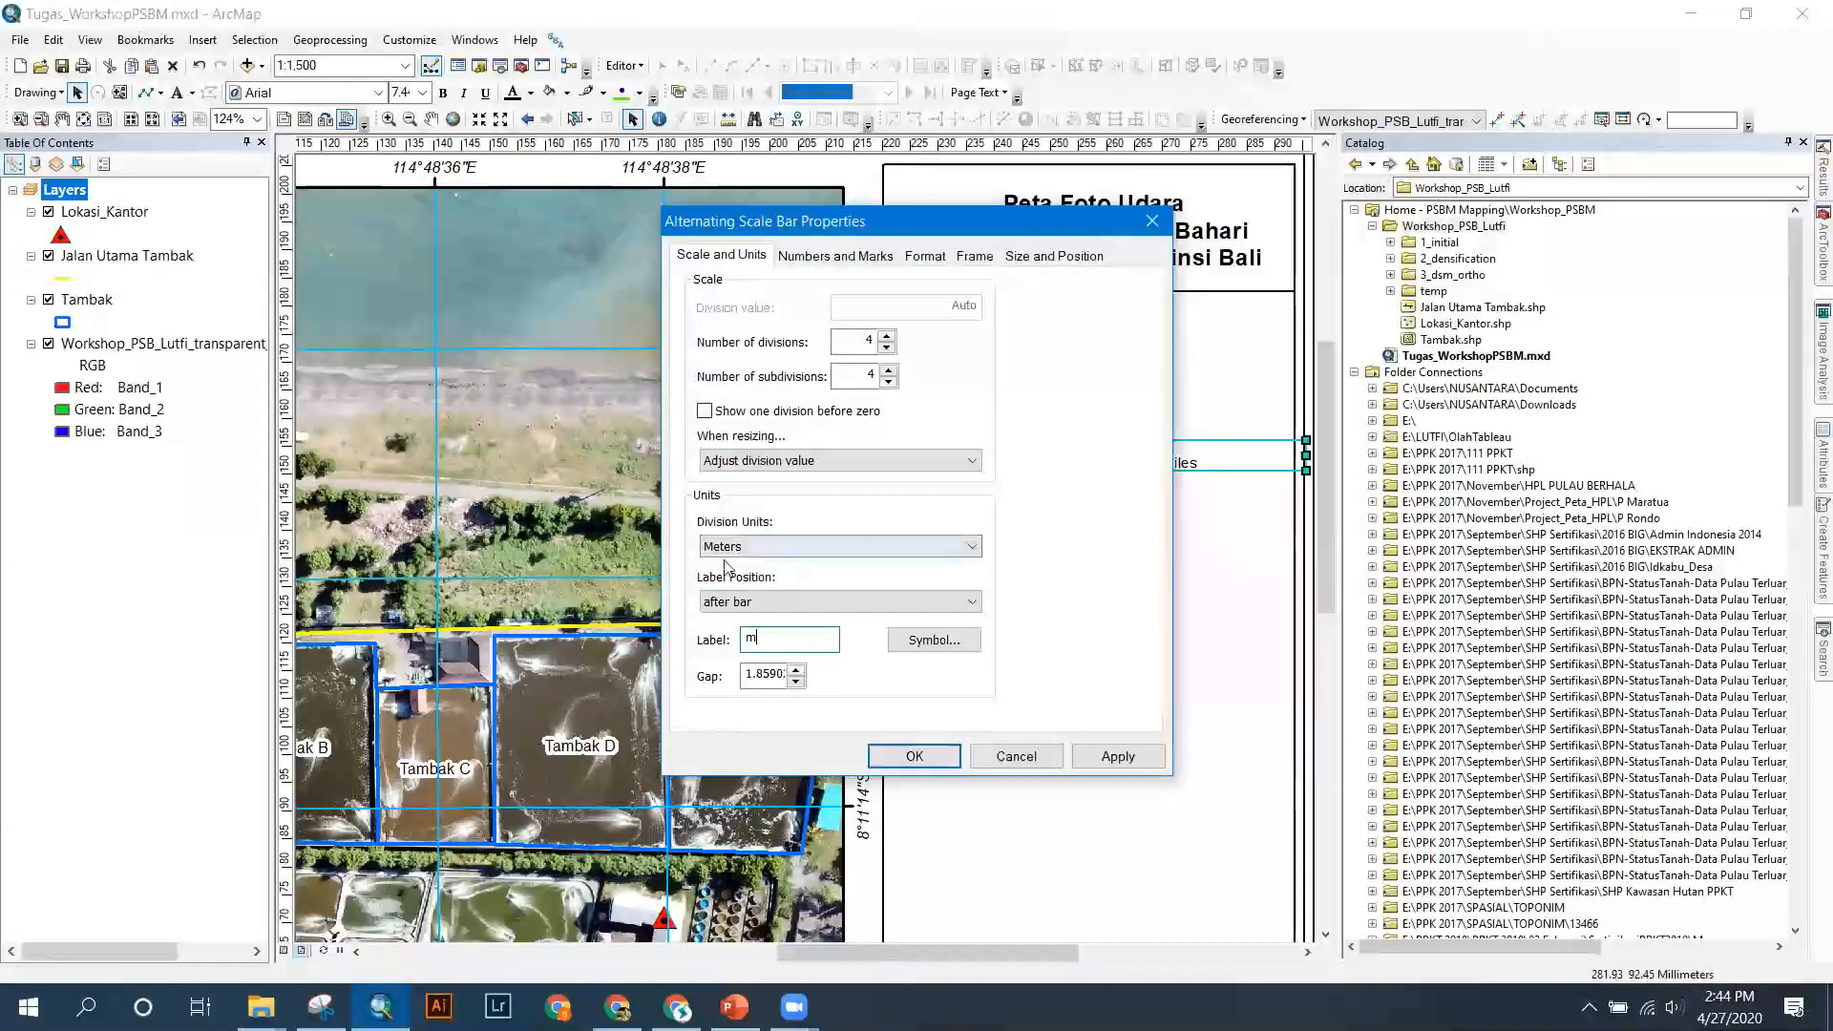
click(1107, 757)
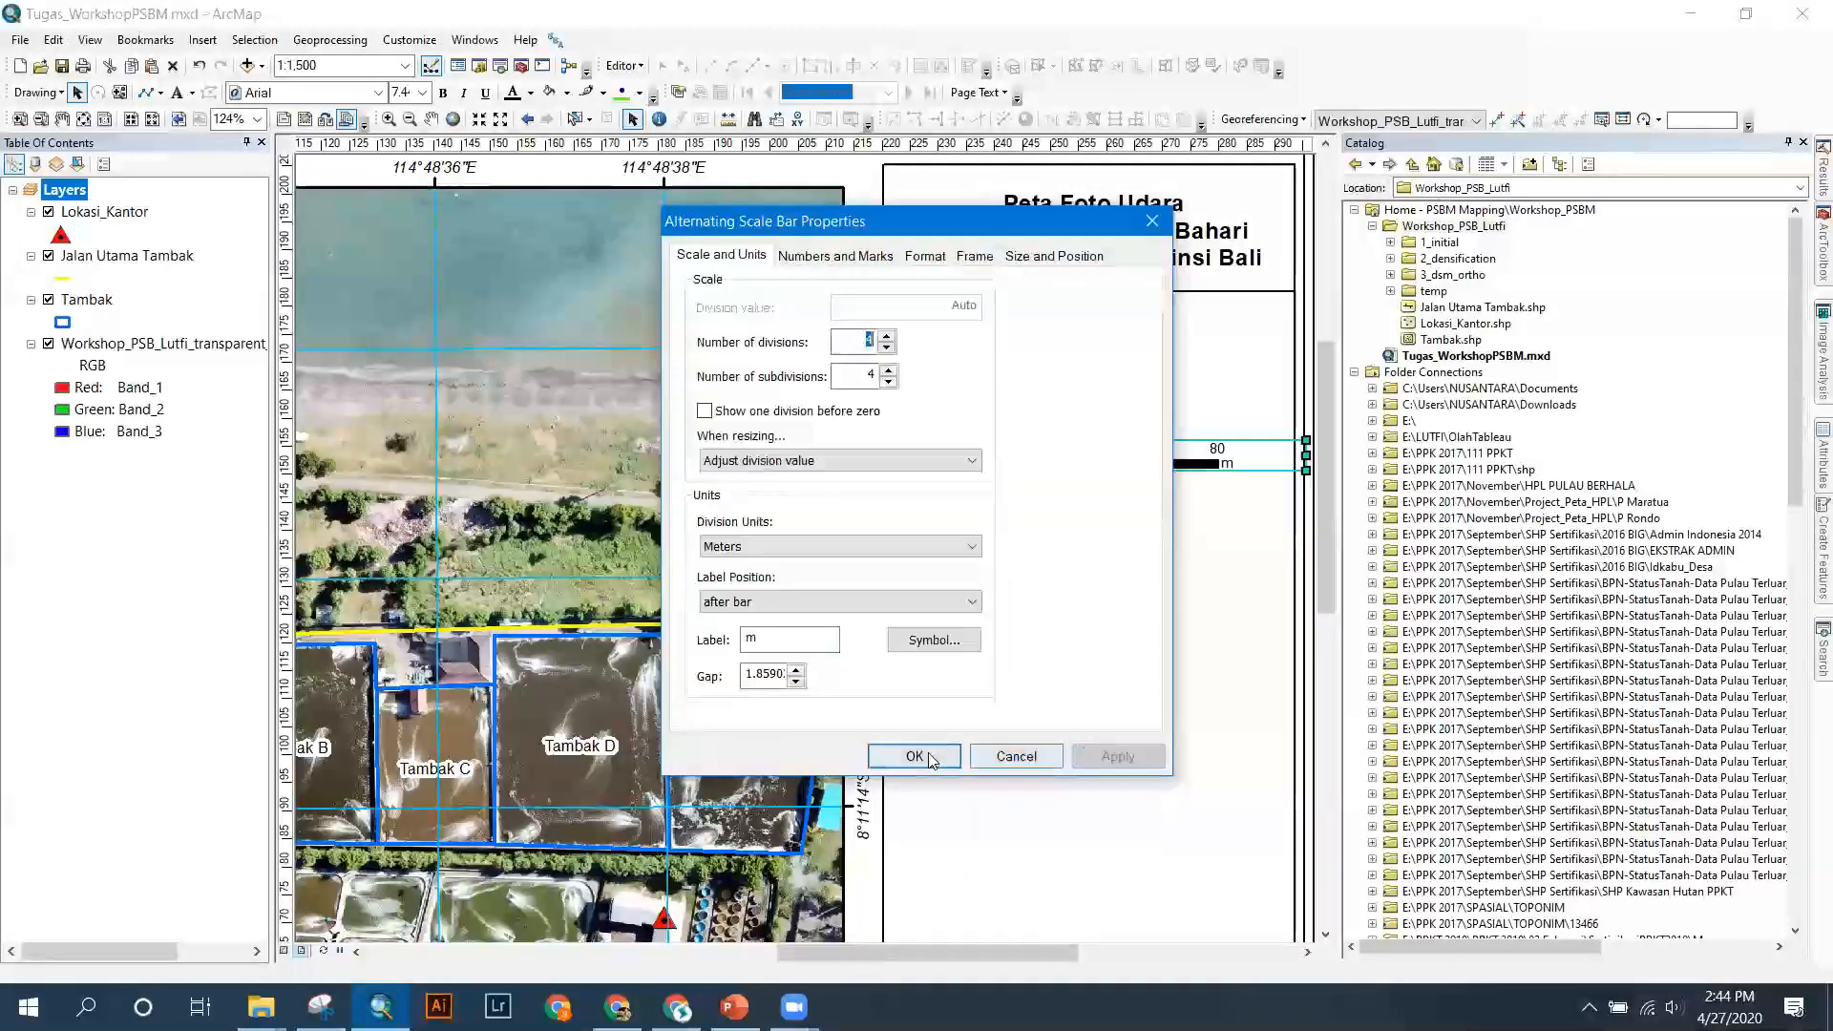
click(930, 756)
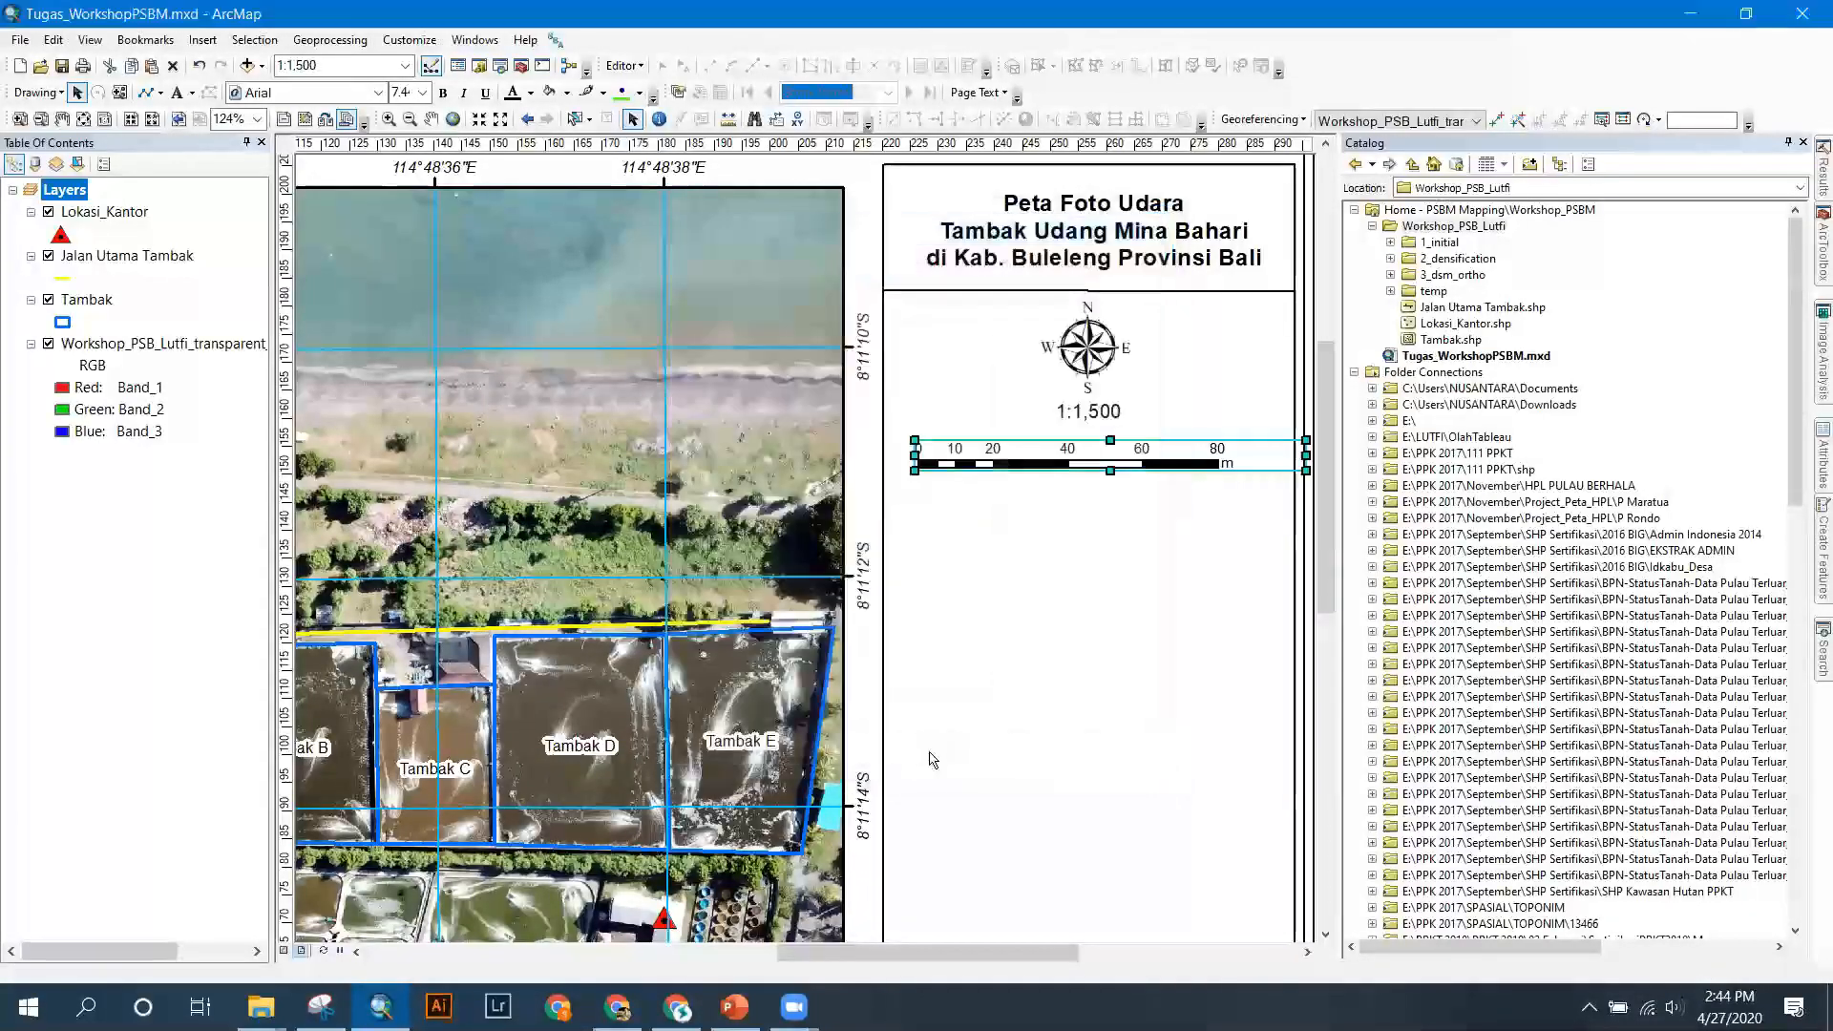
Change the scale bar's unit label to "meter" and move the bar slightly closer to the scale text.
click(1151, 463)
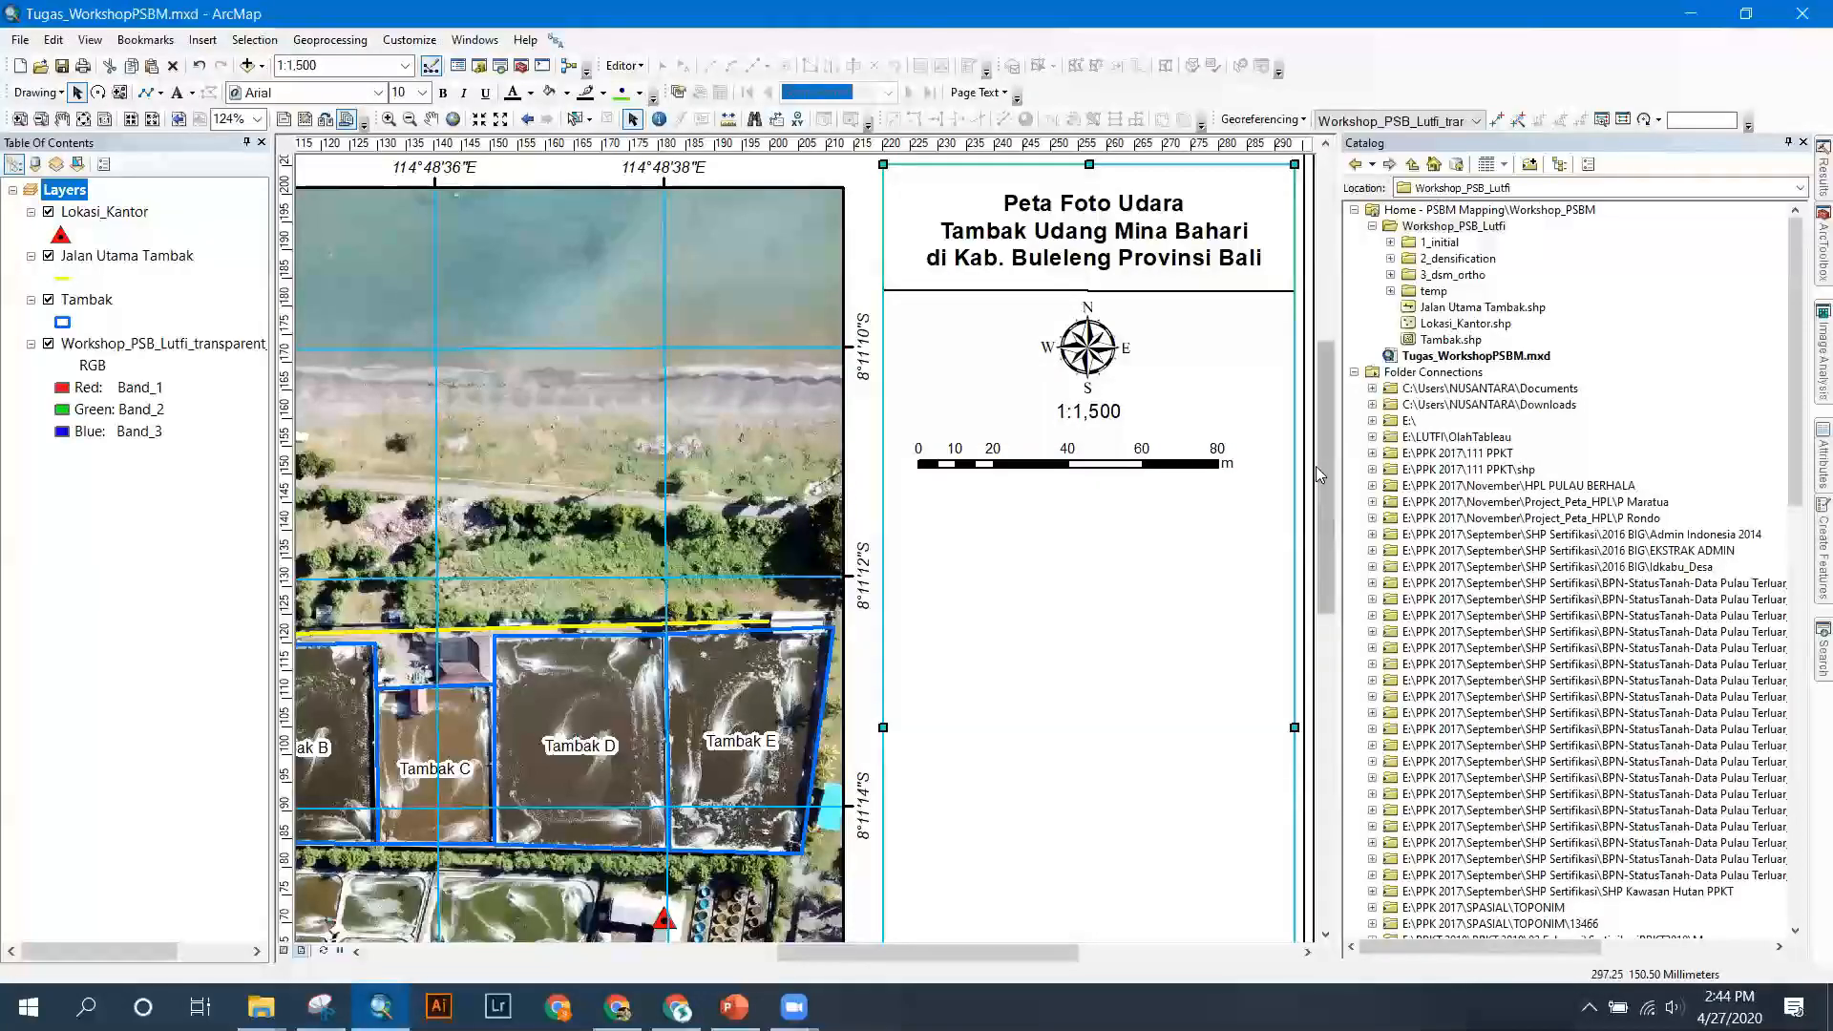
click(1203, 466)
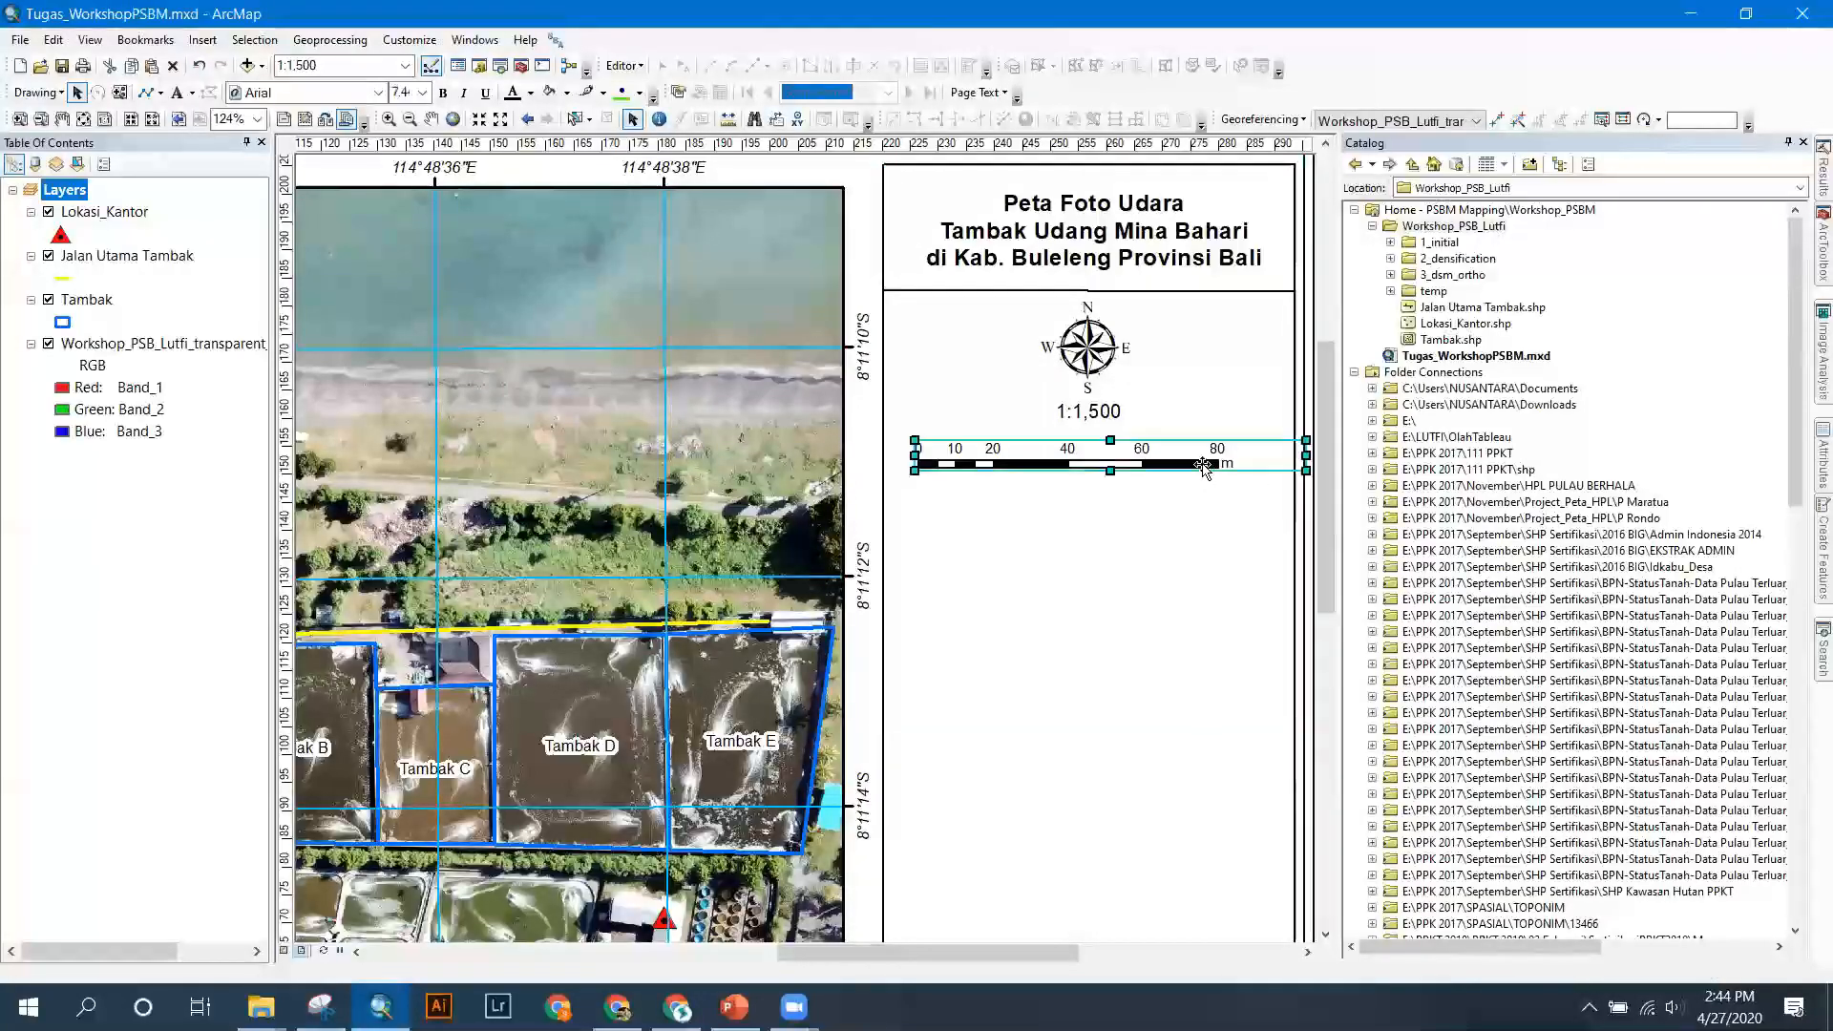
right_click(1229, 638)
click(1256, 800)
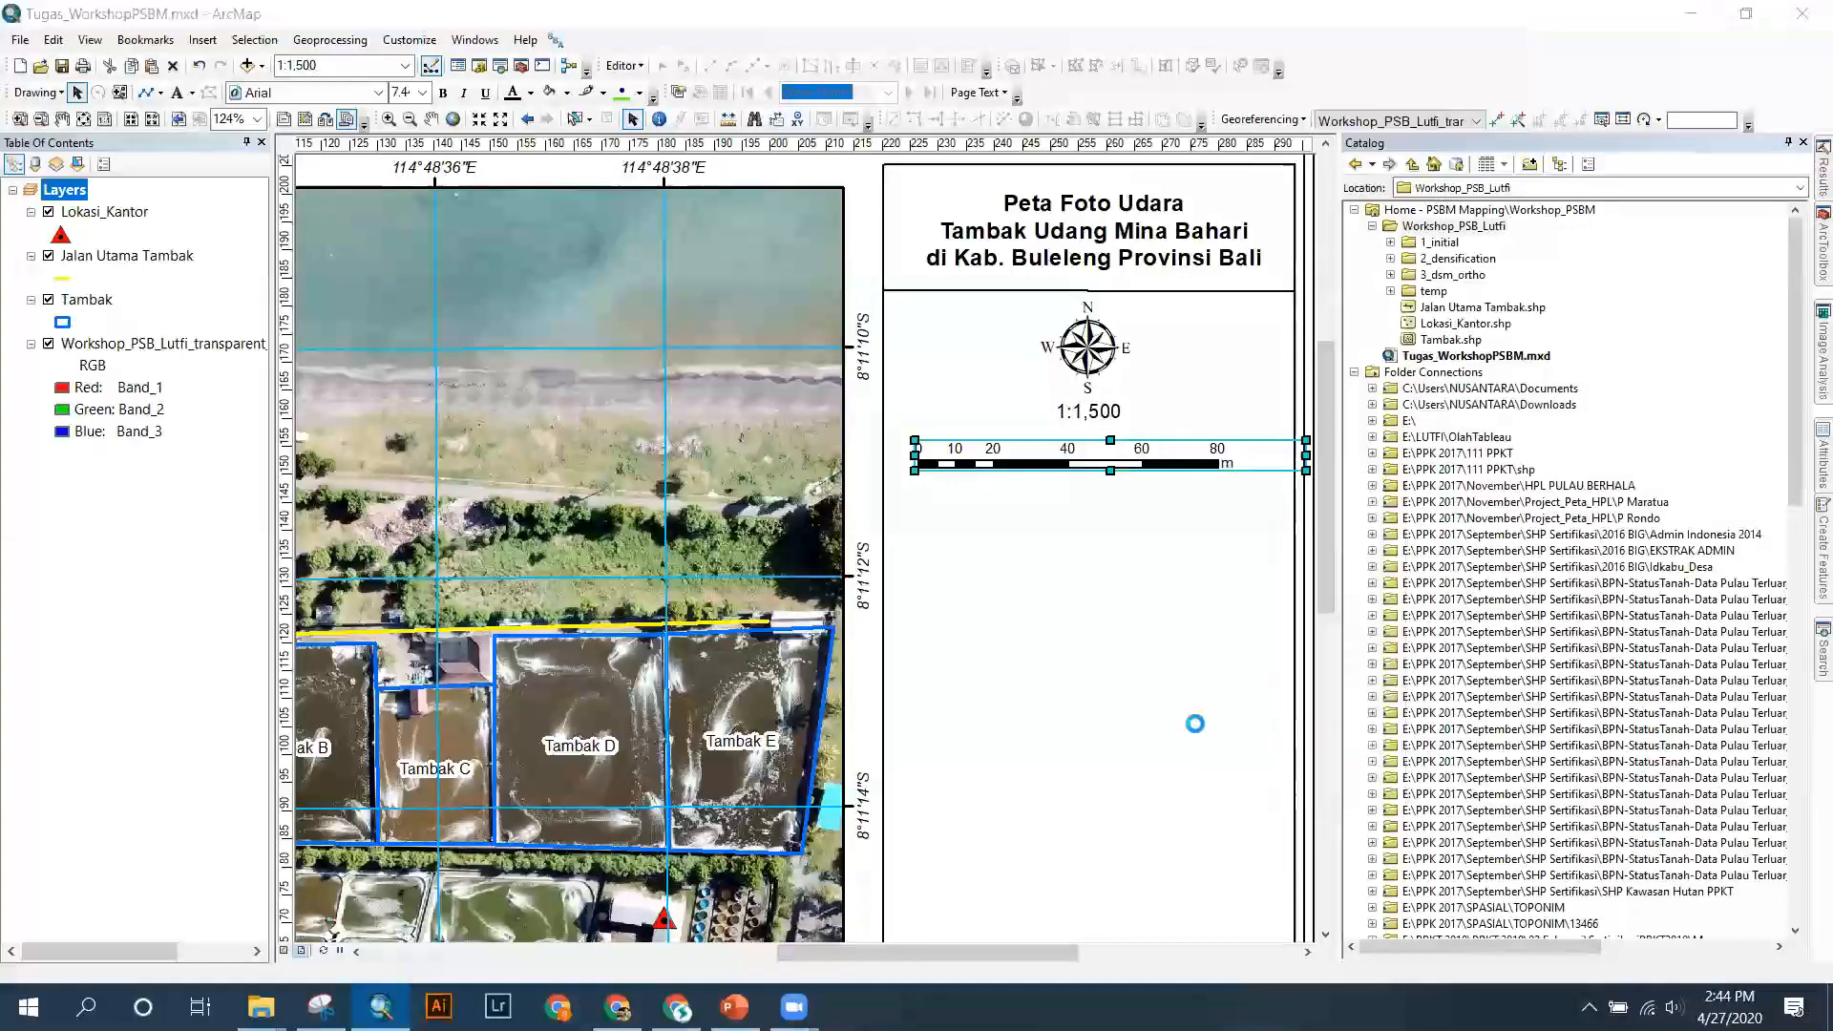
click(793, 643)
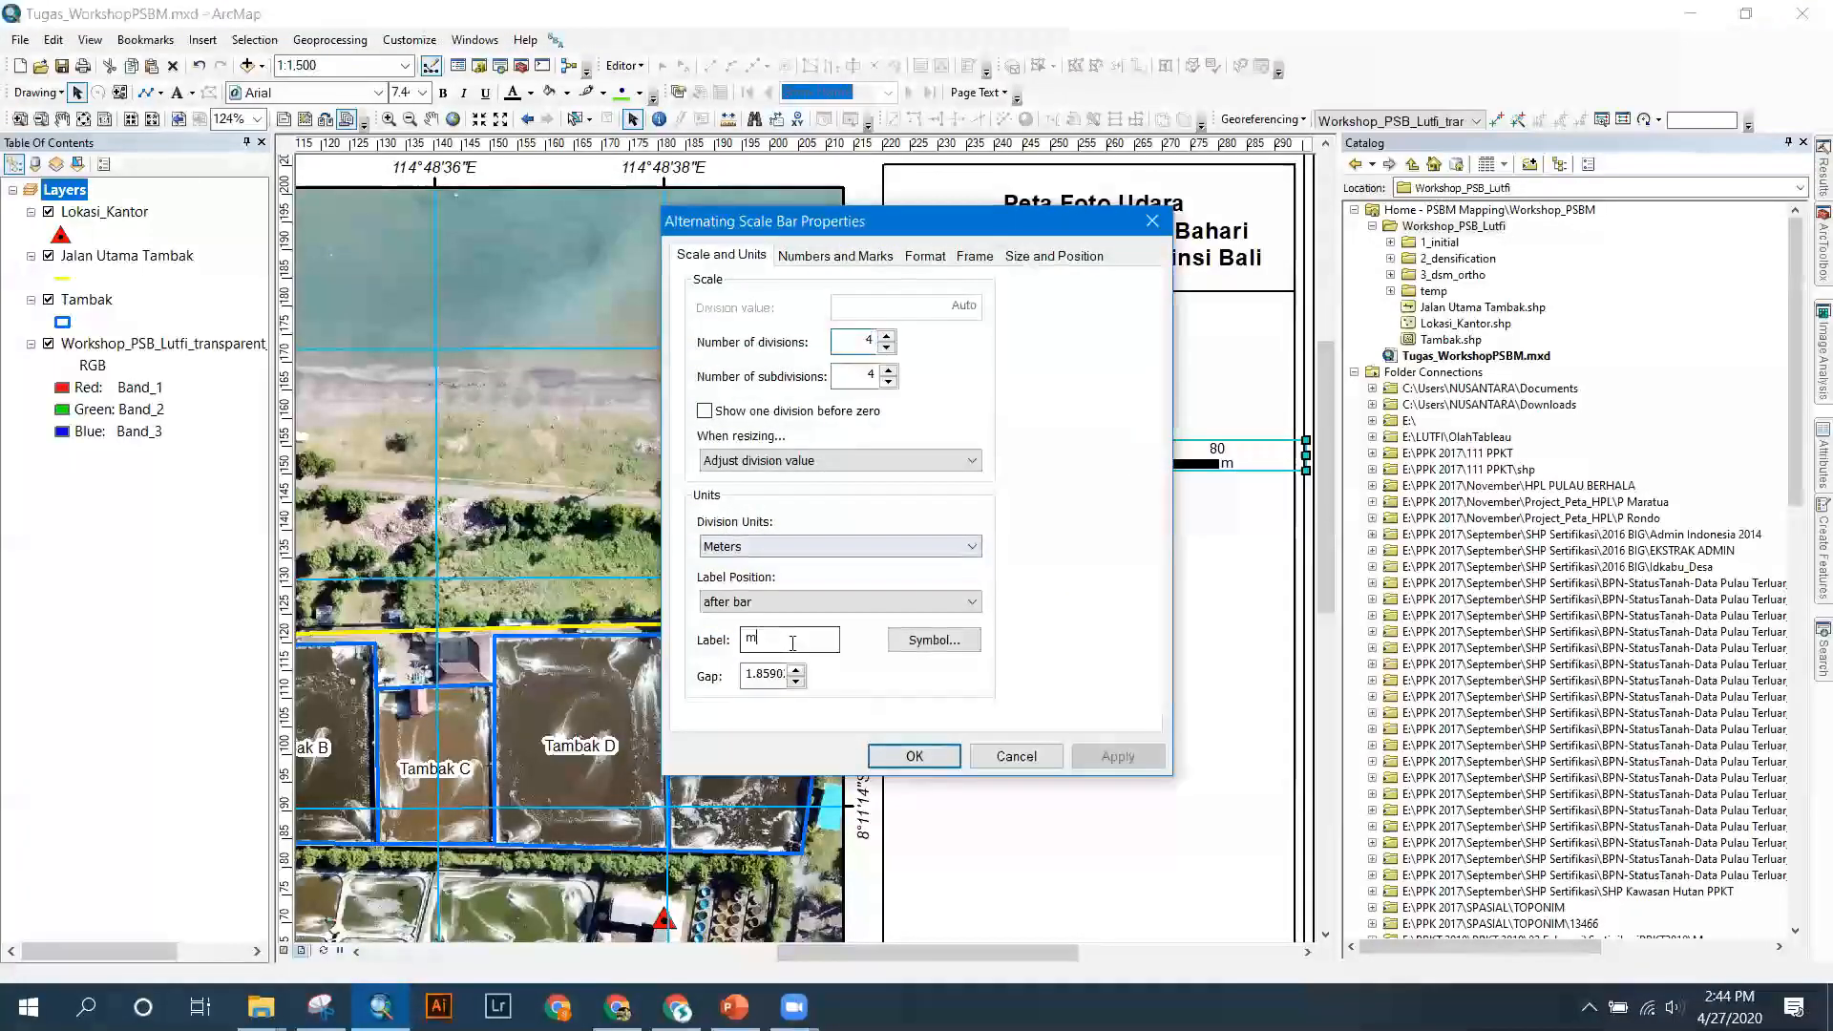
text(eter)
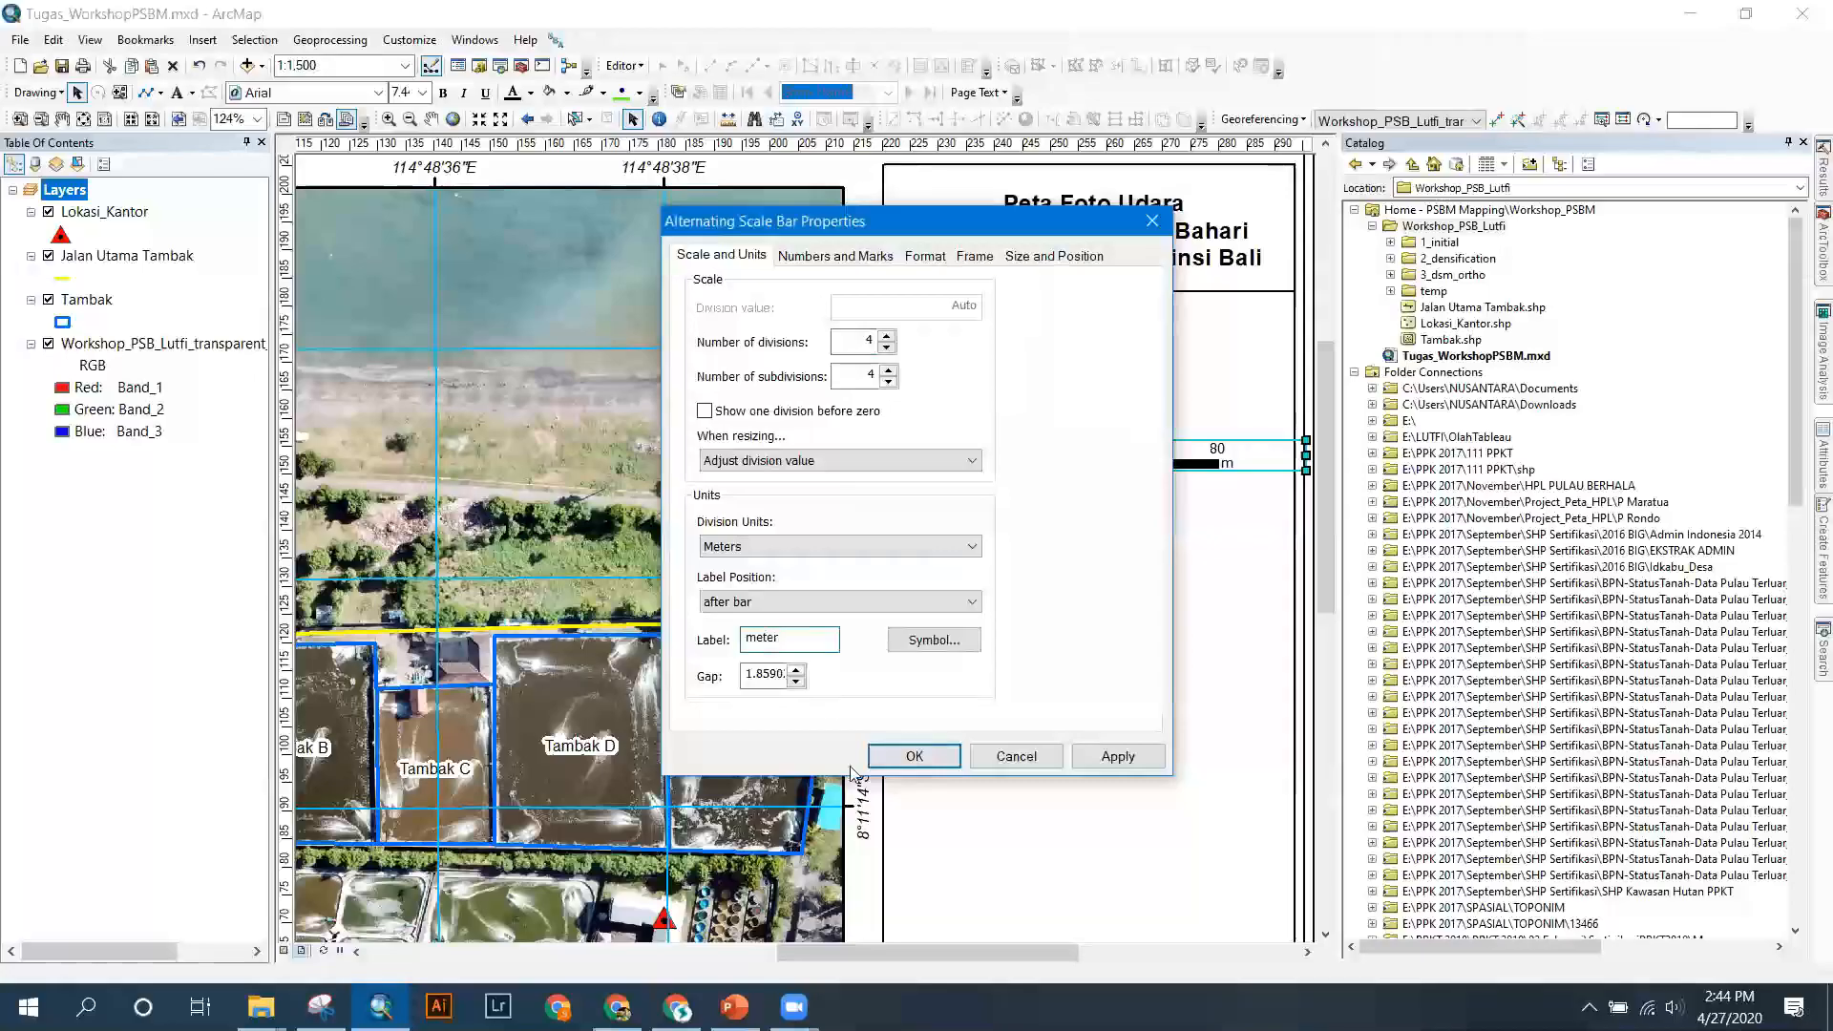
click(912, 759)
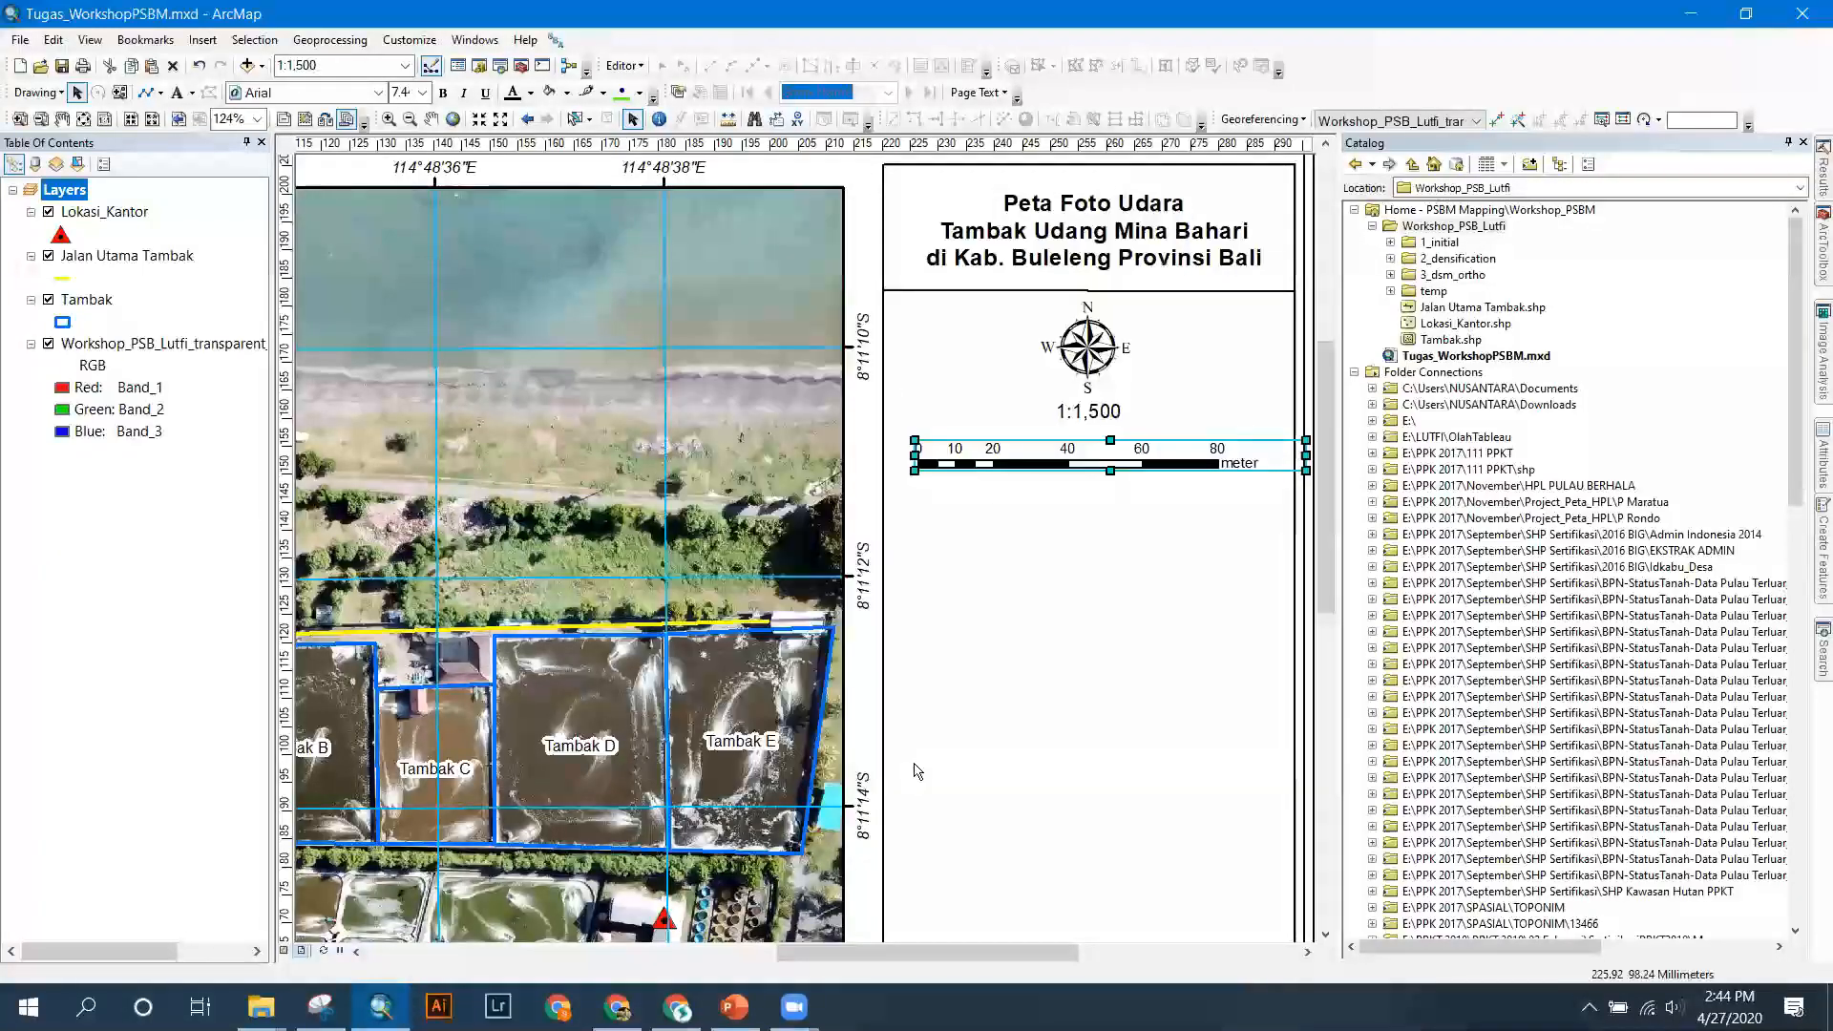
drag(1193, 455, 1190, 445)
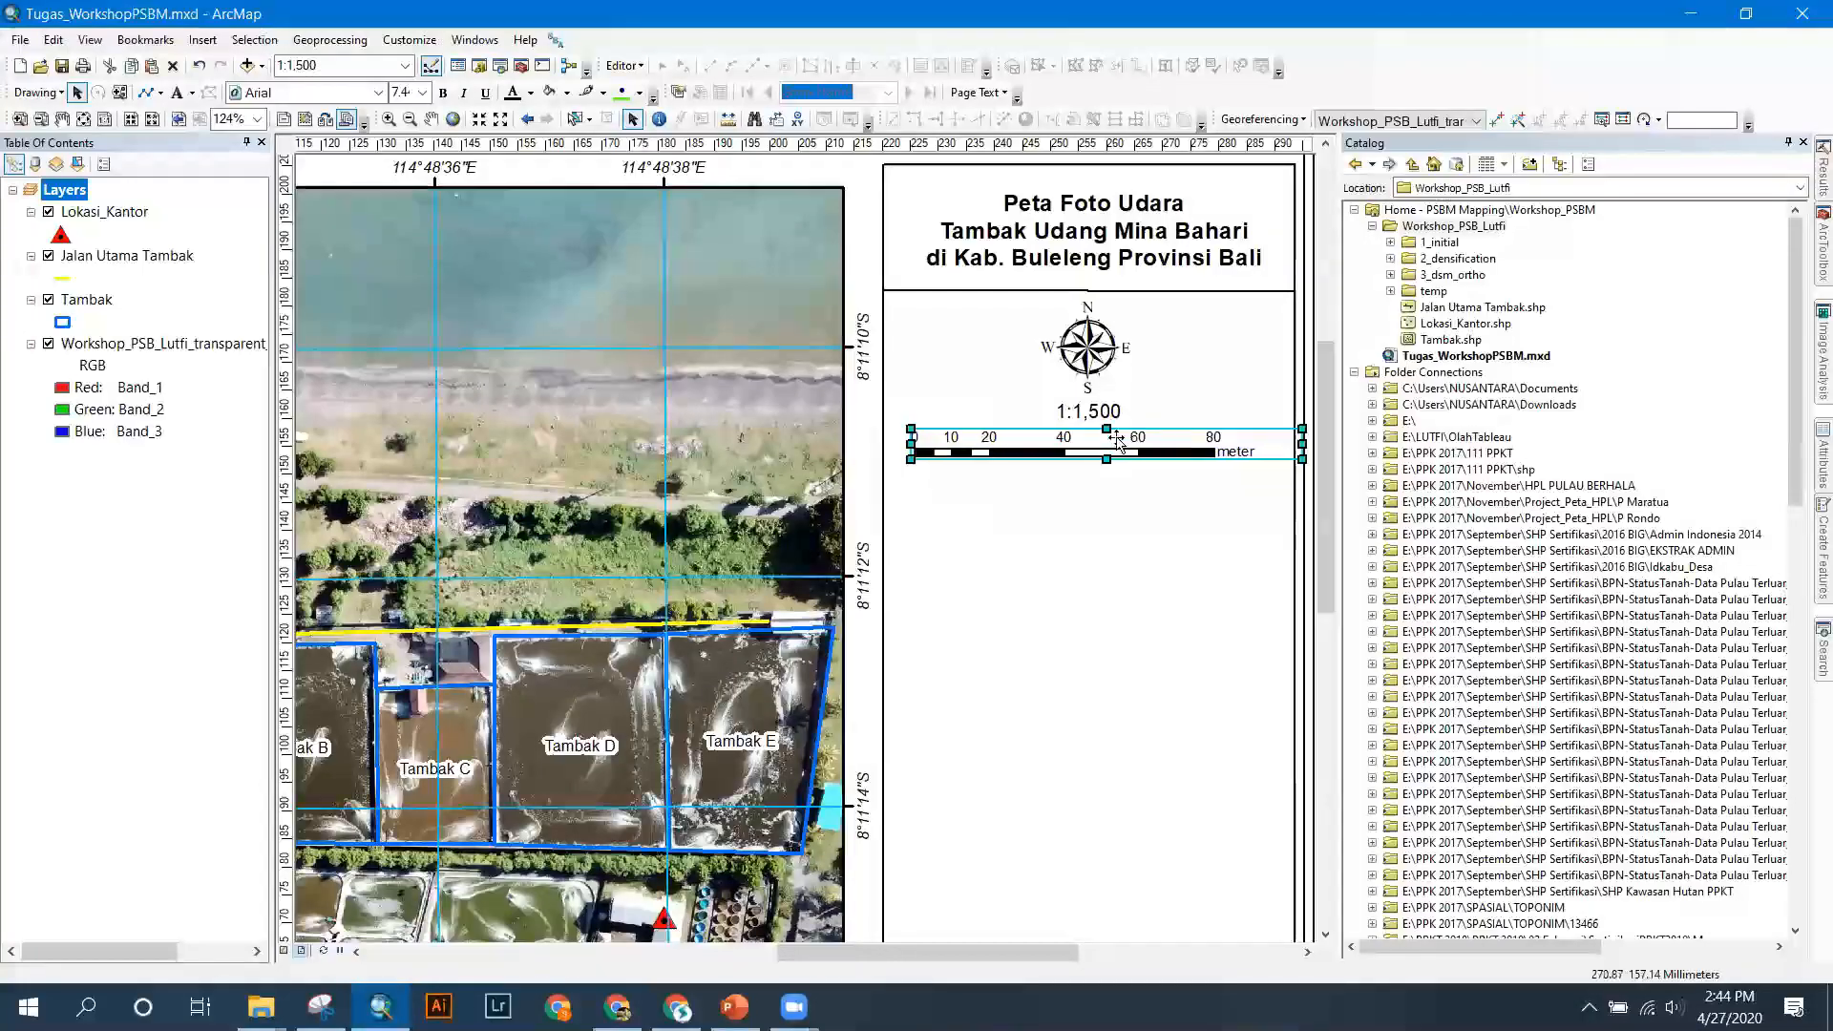
Add the text "Dibuat dalam format kertas A4" and centre it just below the scale bar.
click(177, 96)
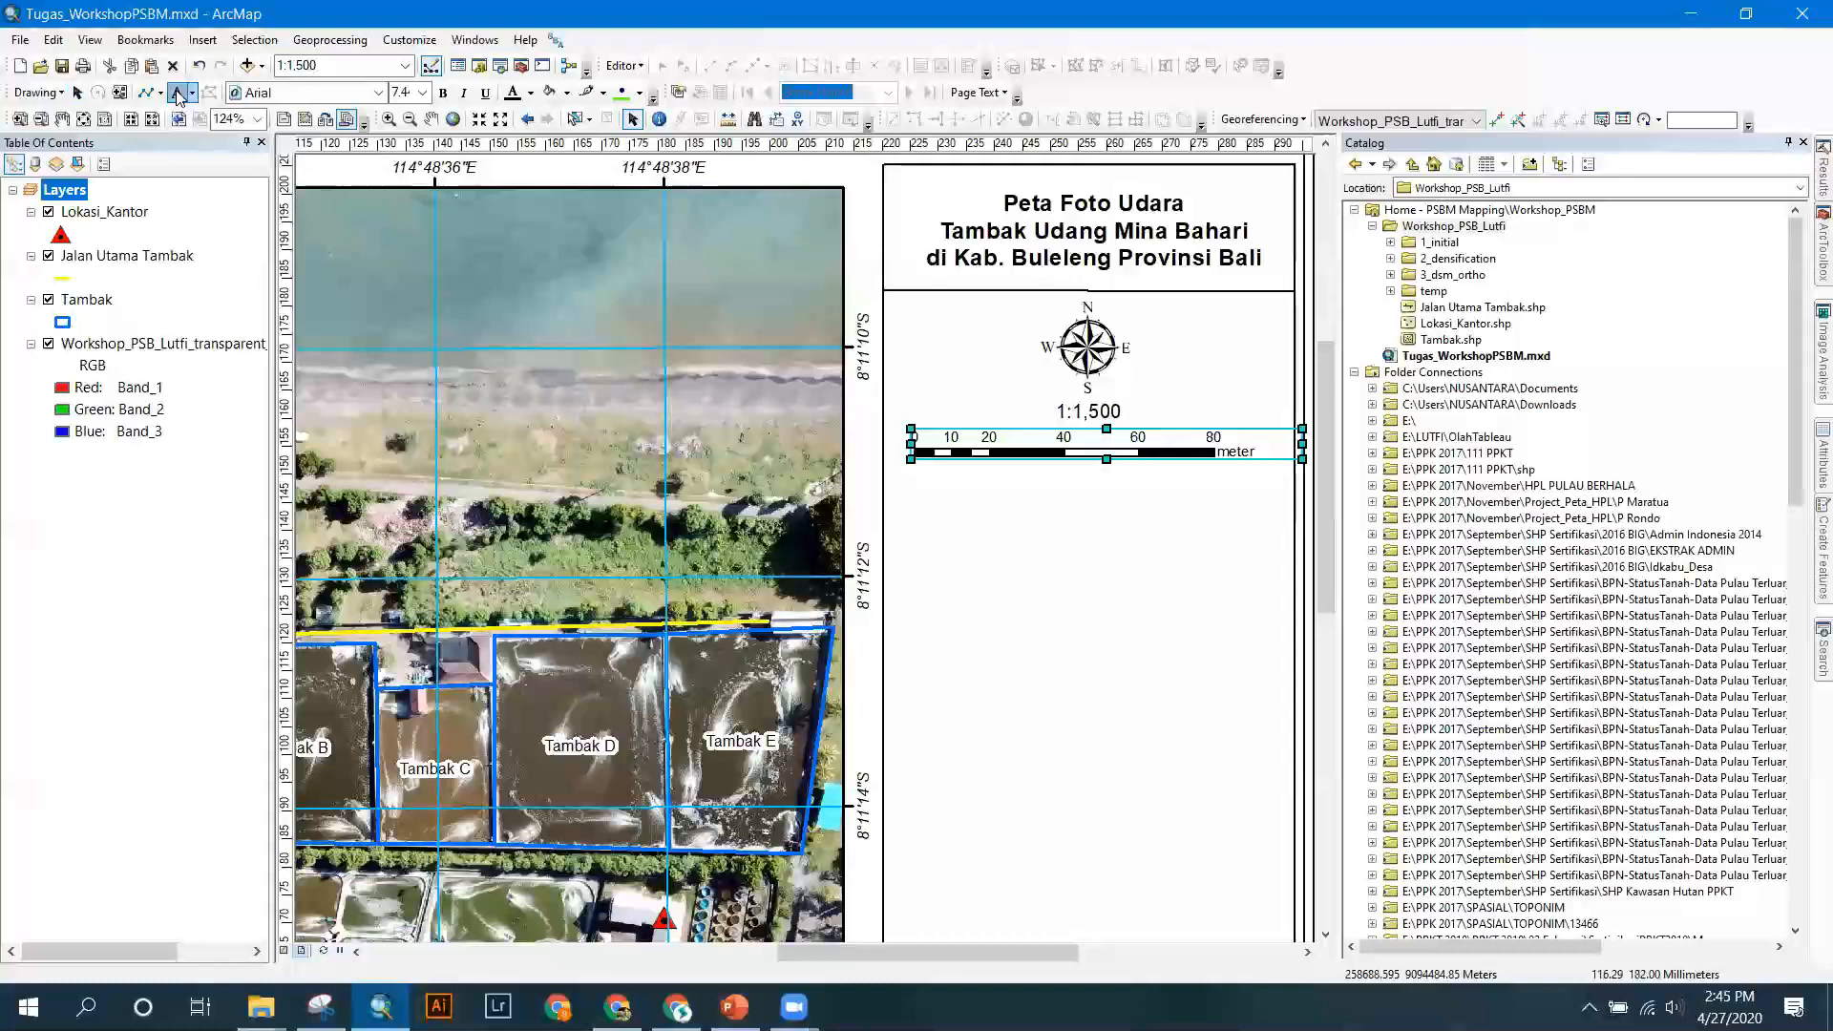
click(981, 482)
key(Return)
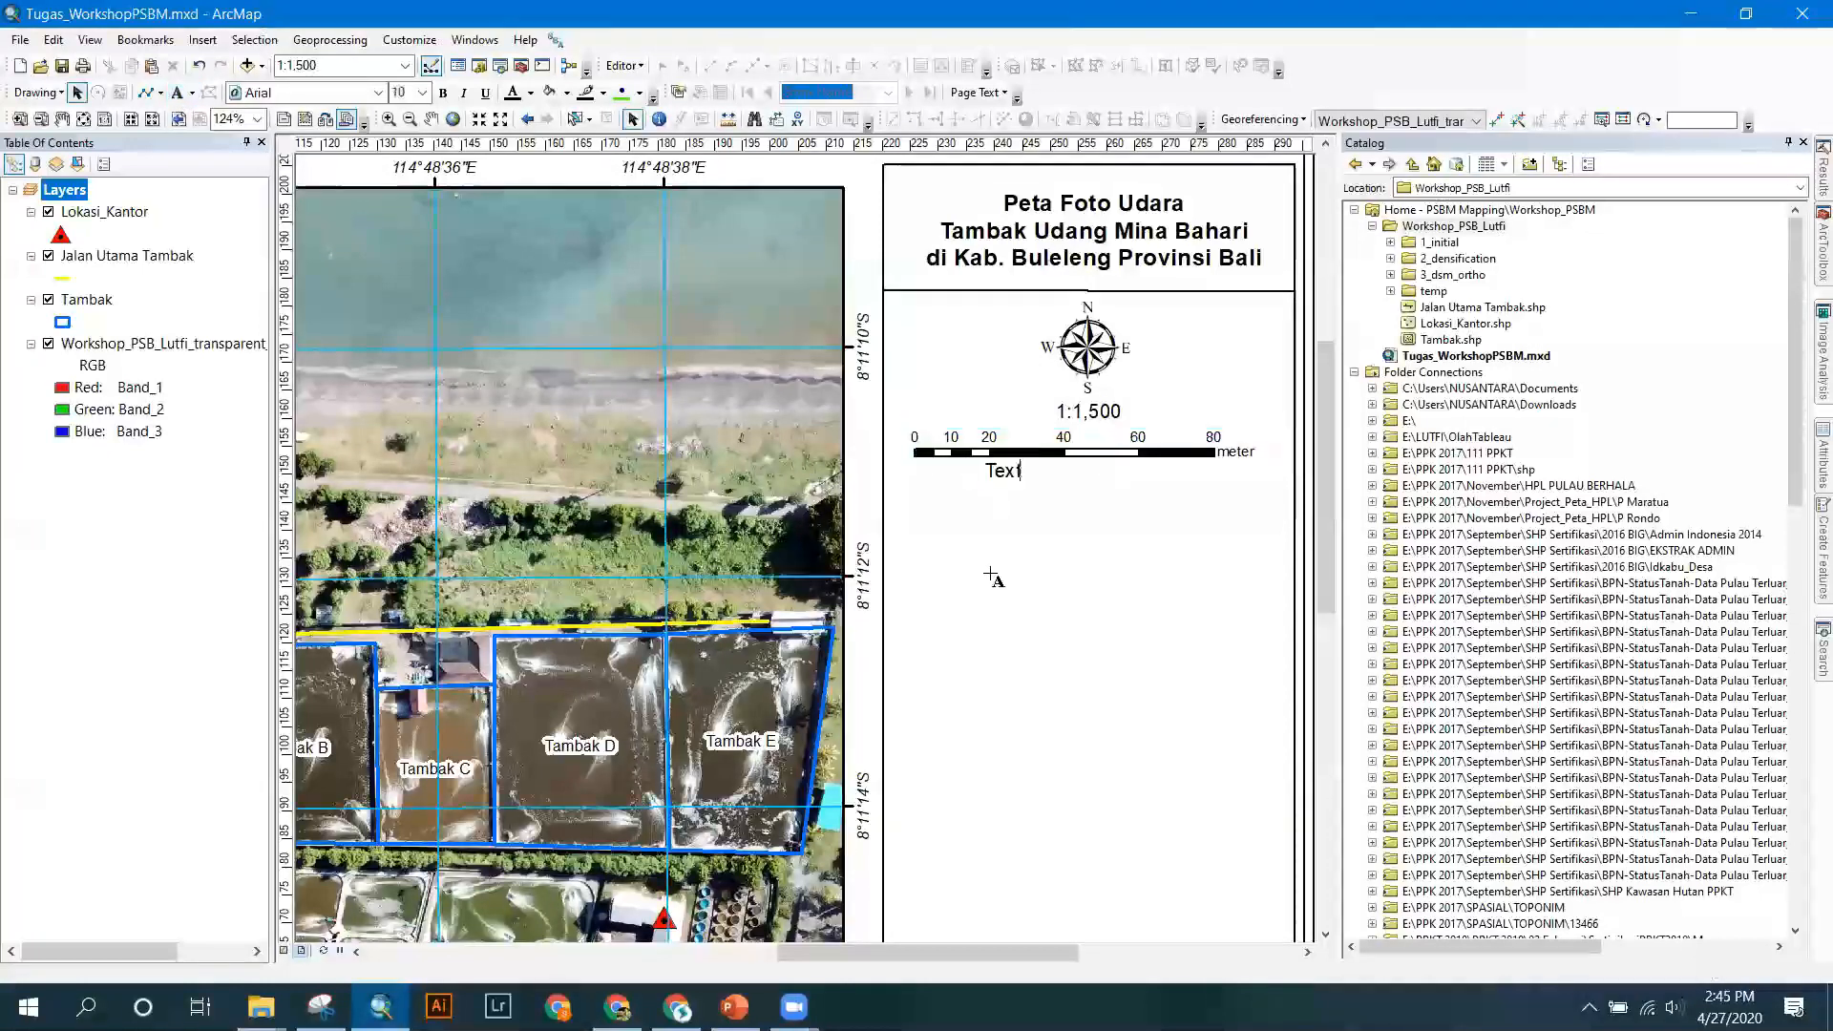
text(Dibuat dalam foramt kertas A4)
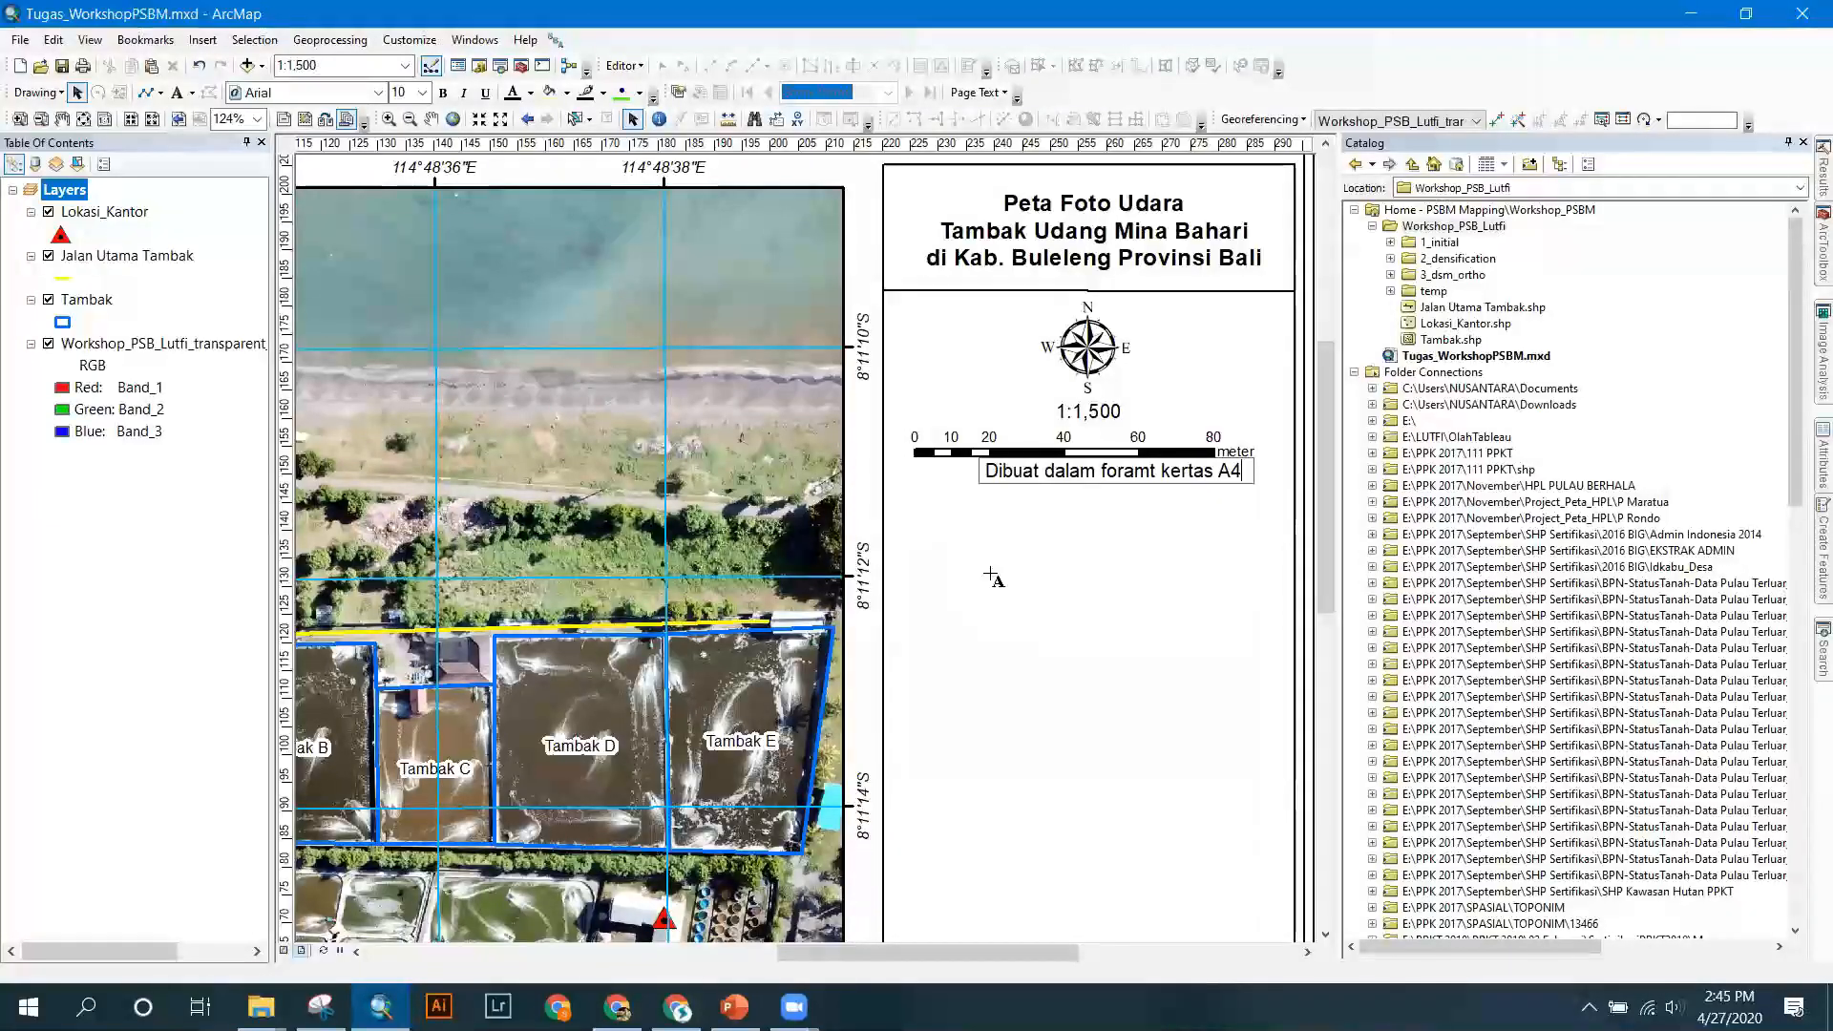
click(1157, 475)
key(BackSpace)
key(BackSpace)
key(BackSpace)
text(mat)
click(1088, 477)
drag(1088, 478, 1065, 485)
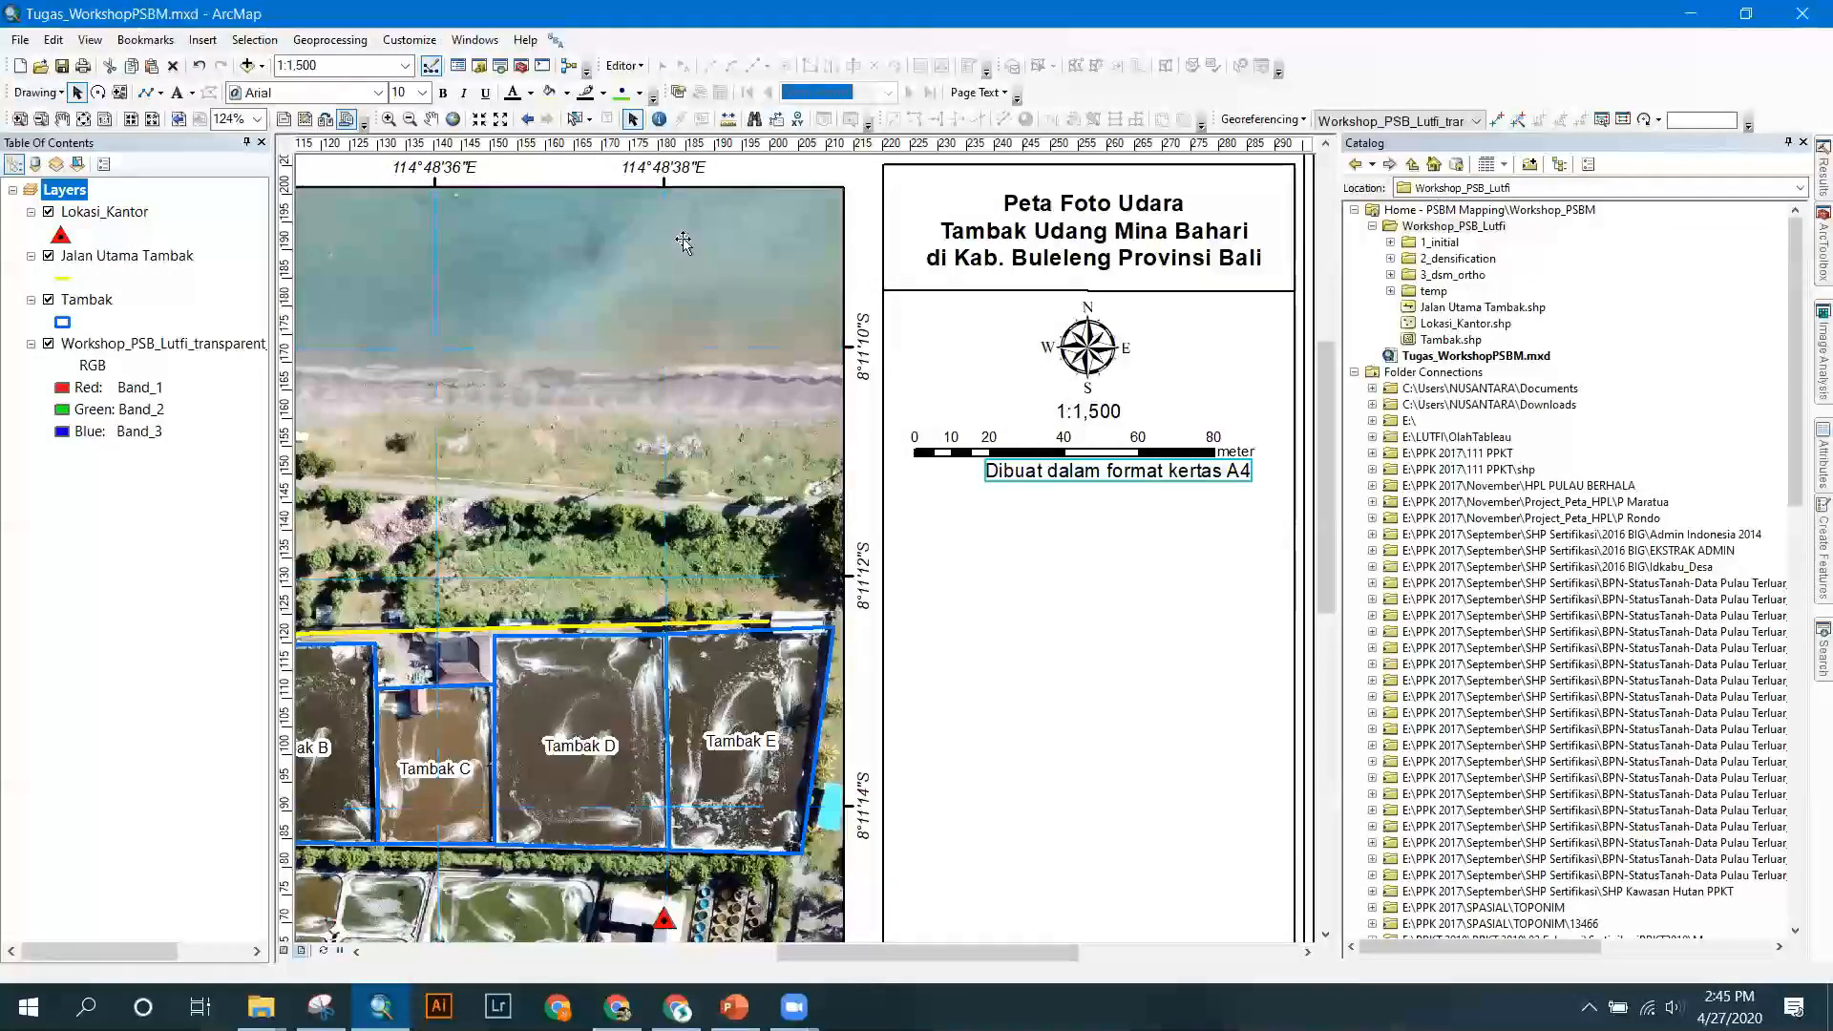
Format the "Dibuat dalam format kertas A4" note in italics at size 8 and centre it just below the scale bar.
click(421, 93)
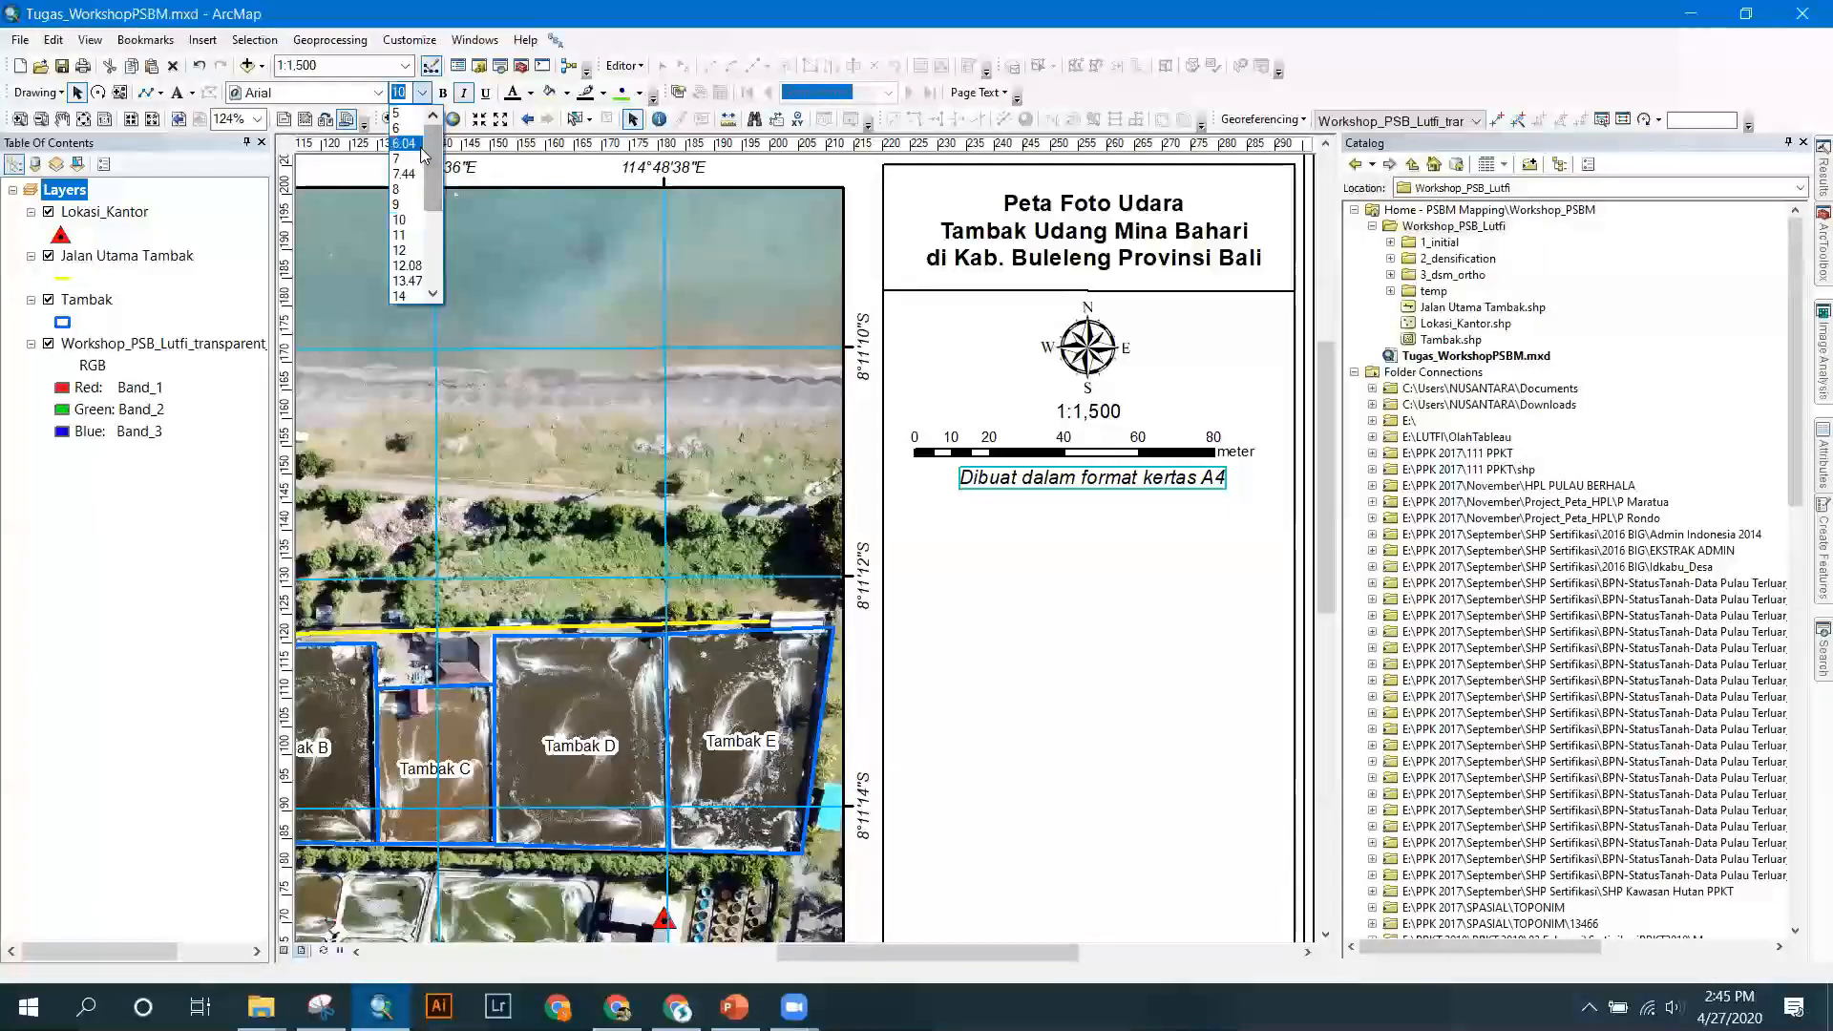
click(403, 189)
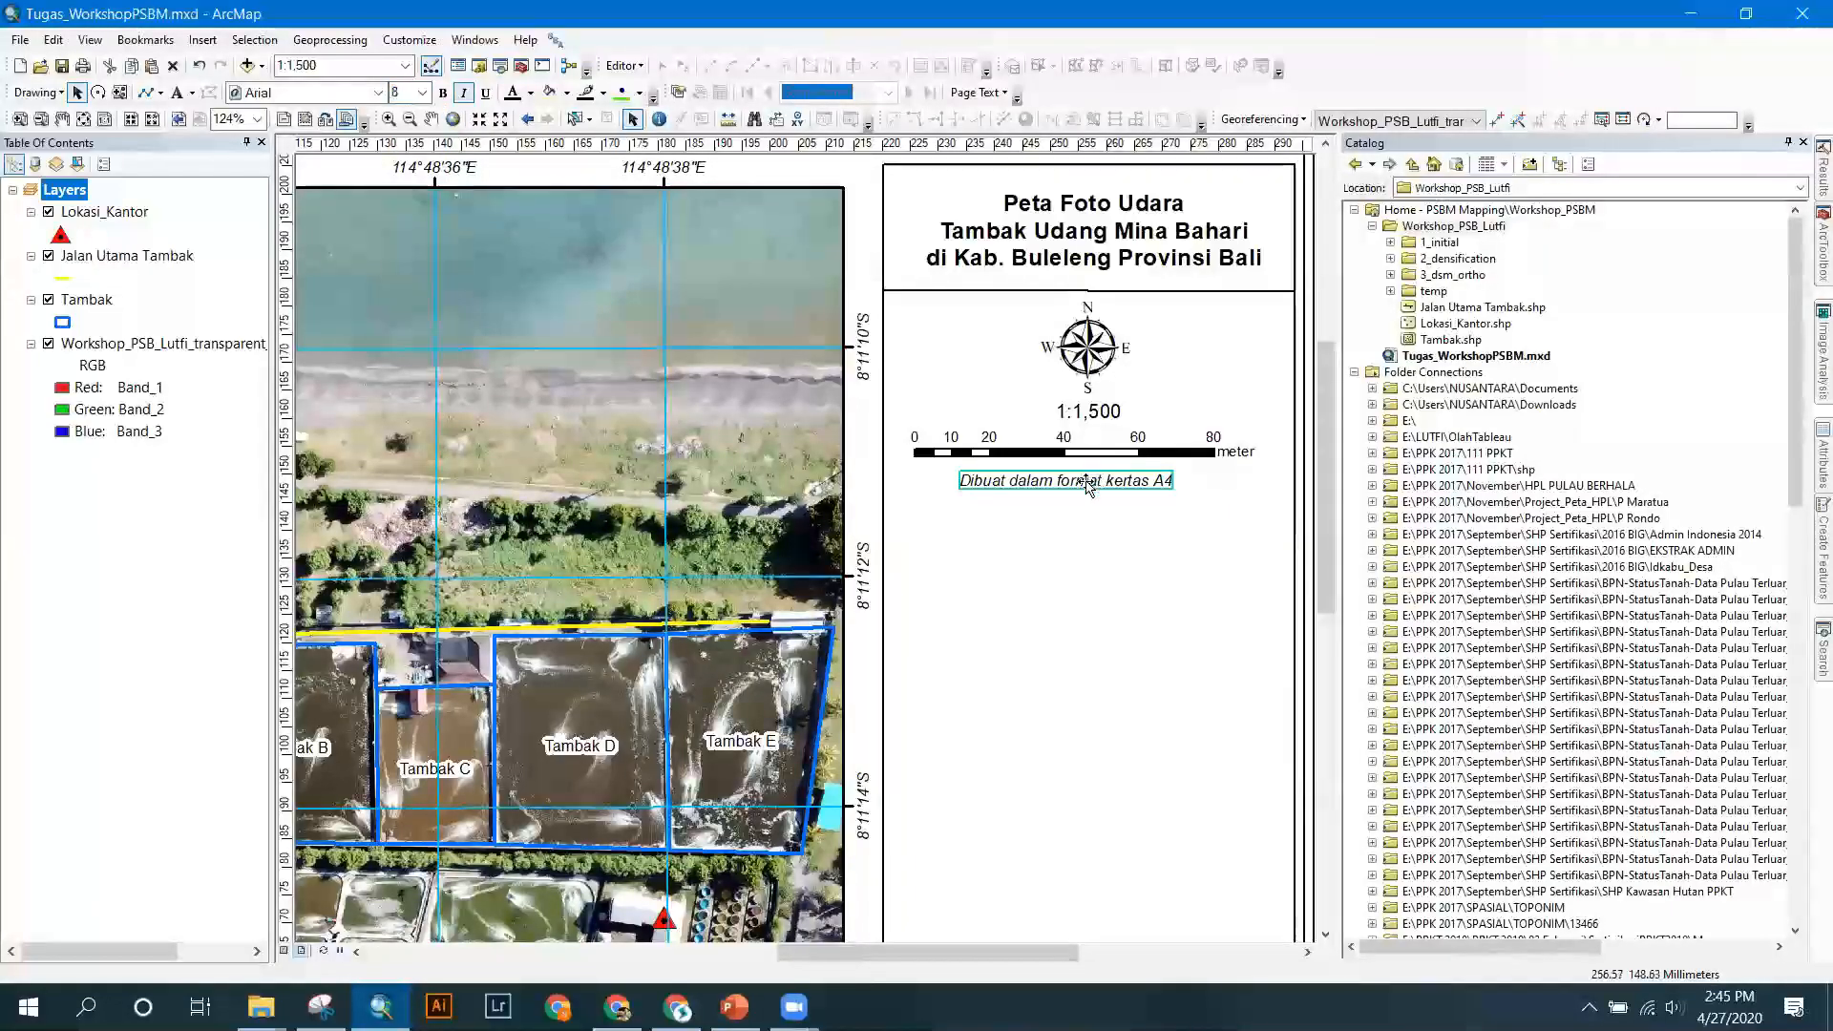
drag(1101, 484, 1121, 481)
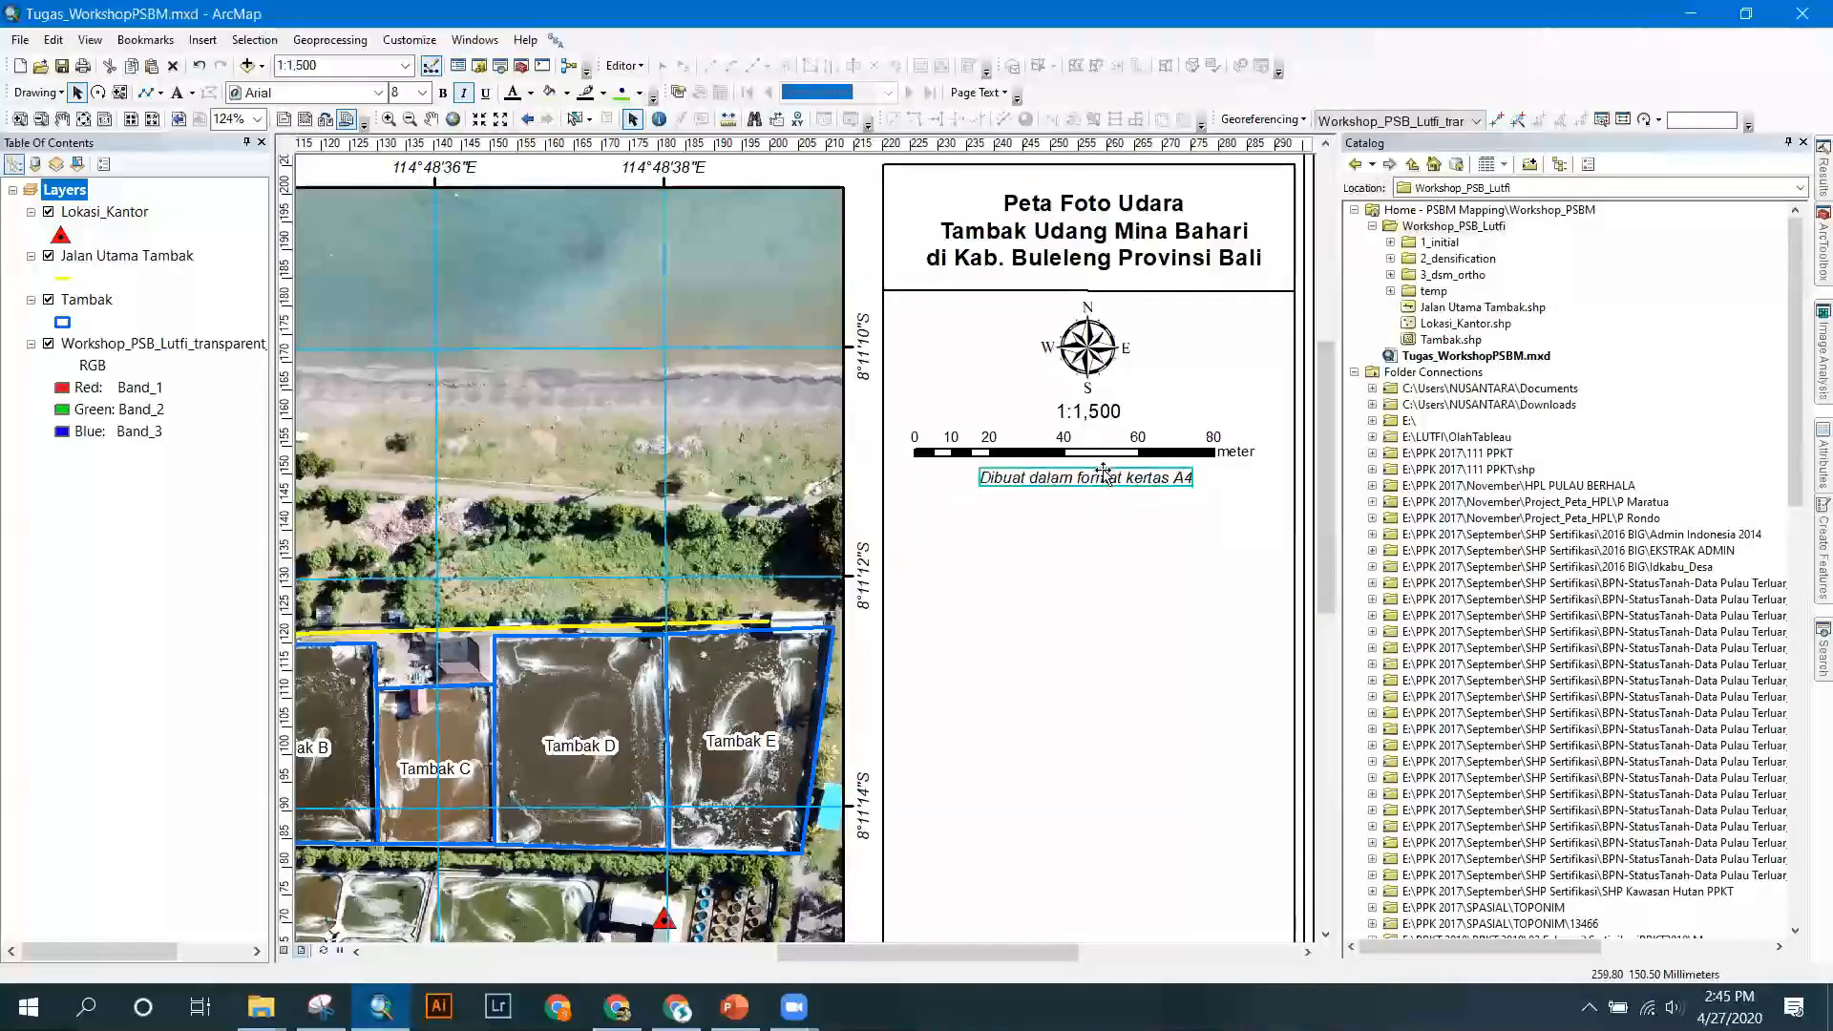
Duplicate the divider line under the title and place the copy across the side panel just below the paper-format note.
click(1167, 293)
click(1167, 291)
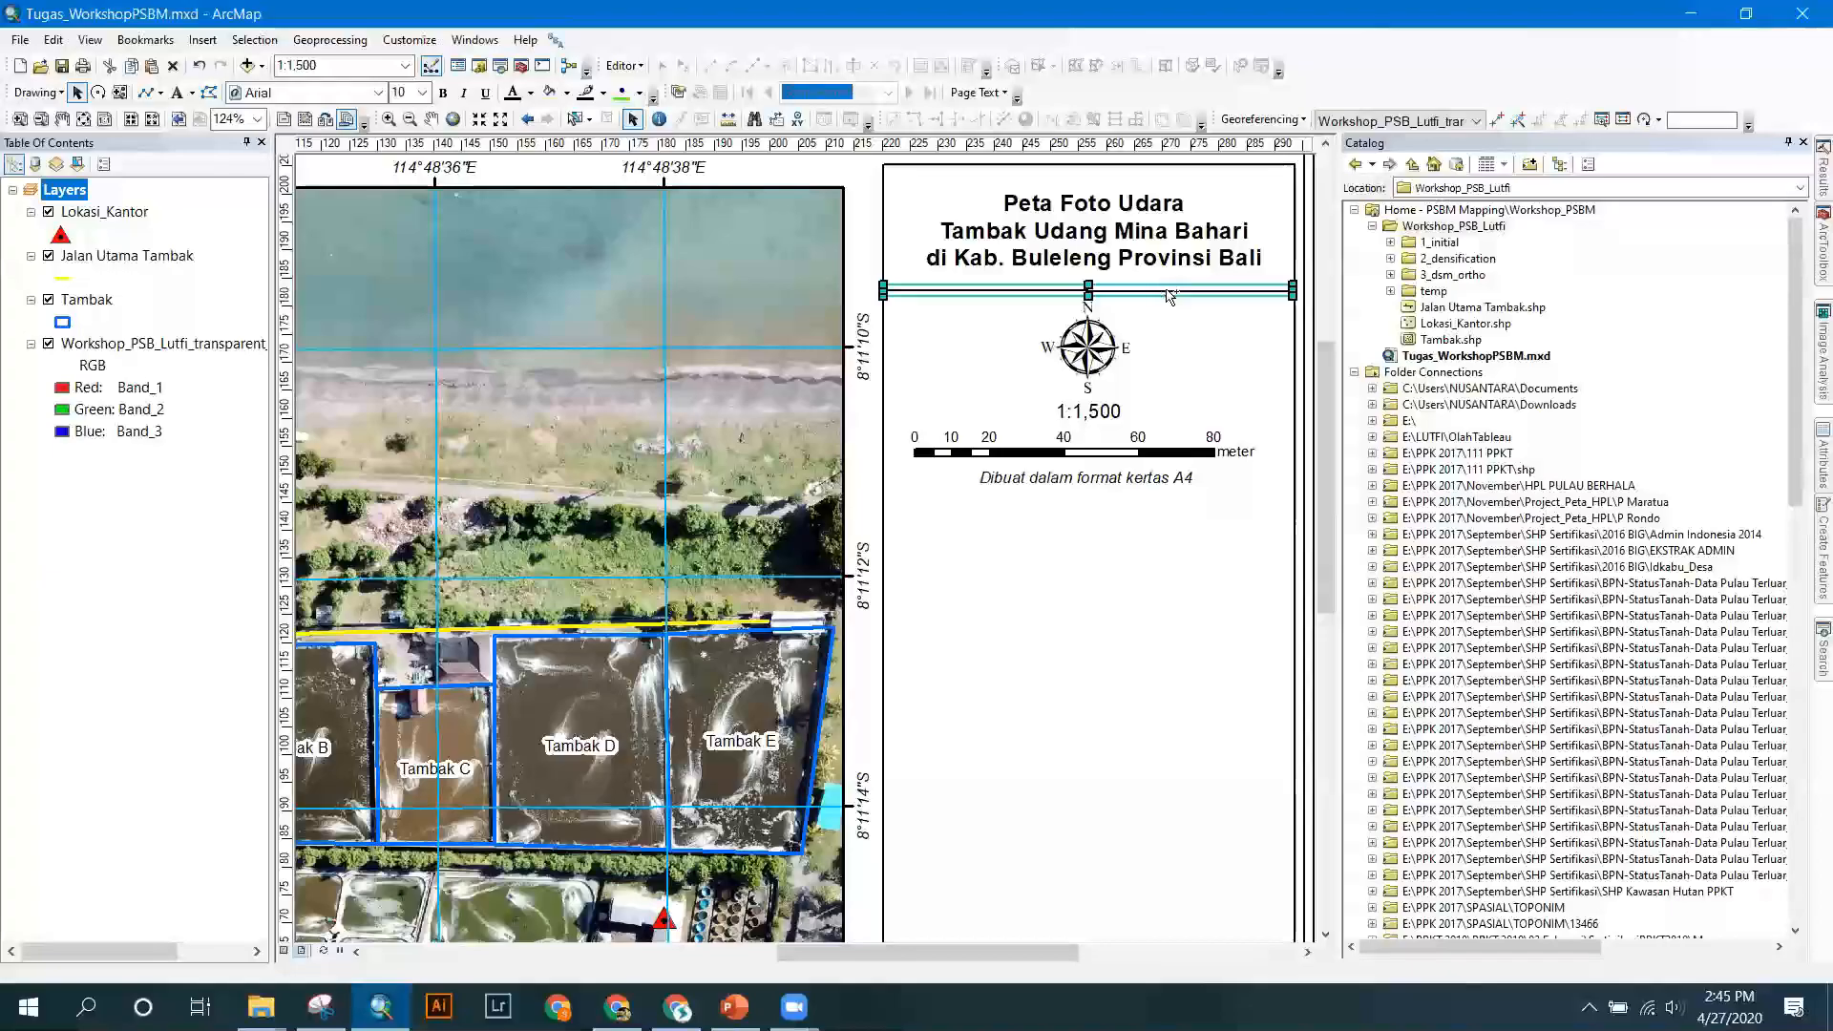
drag(1166, 291, 1129, 509)
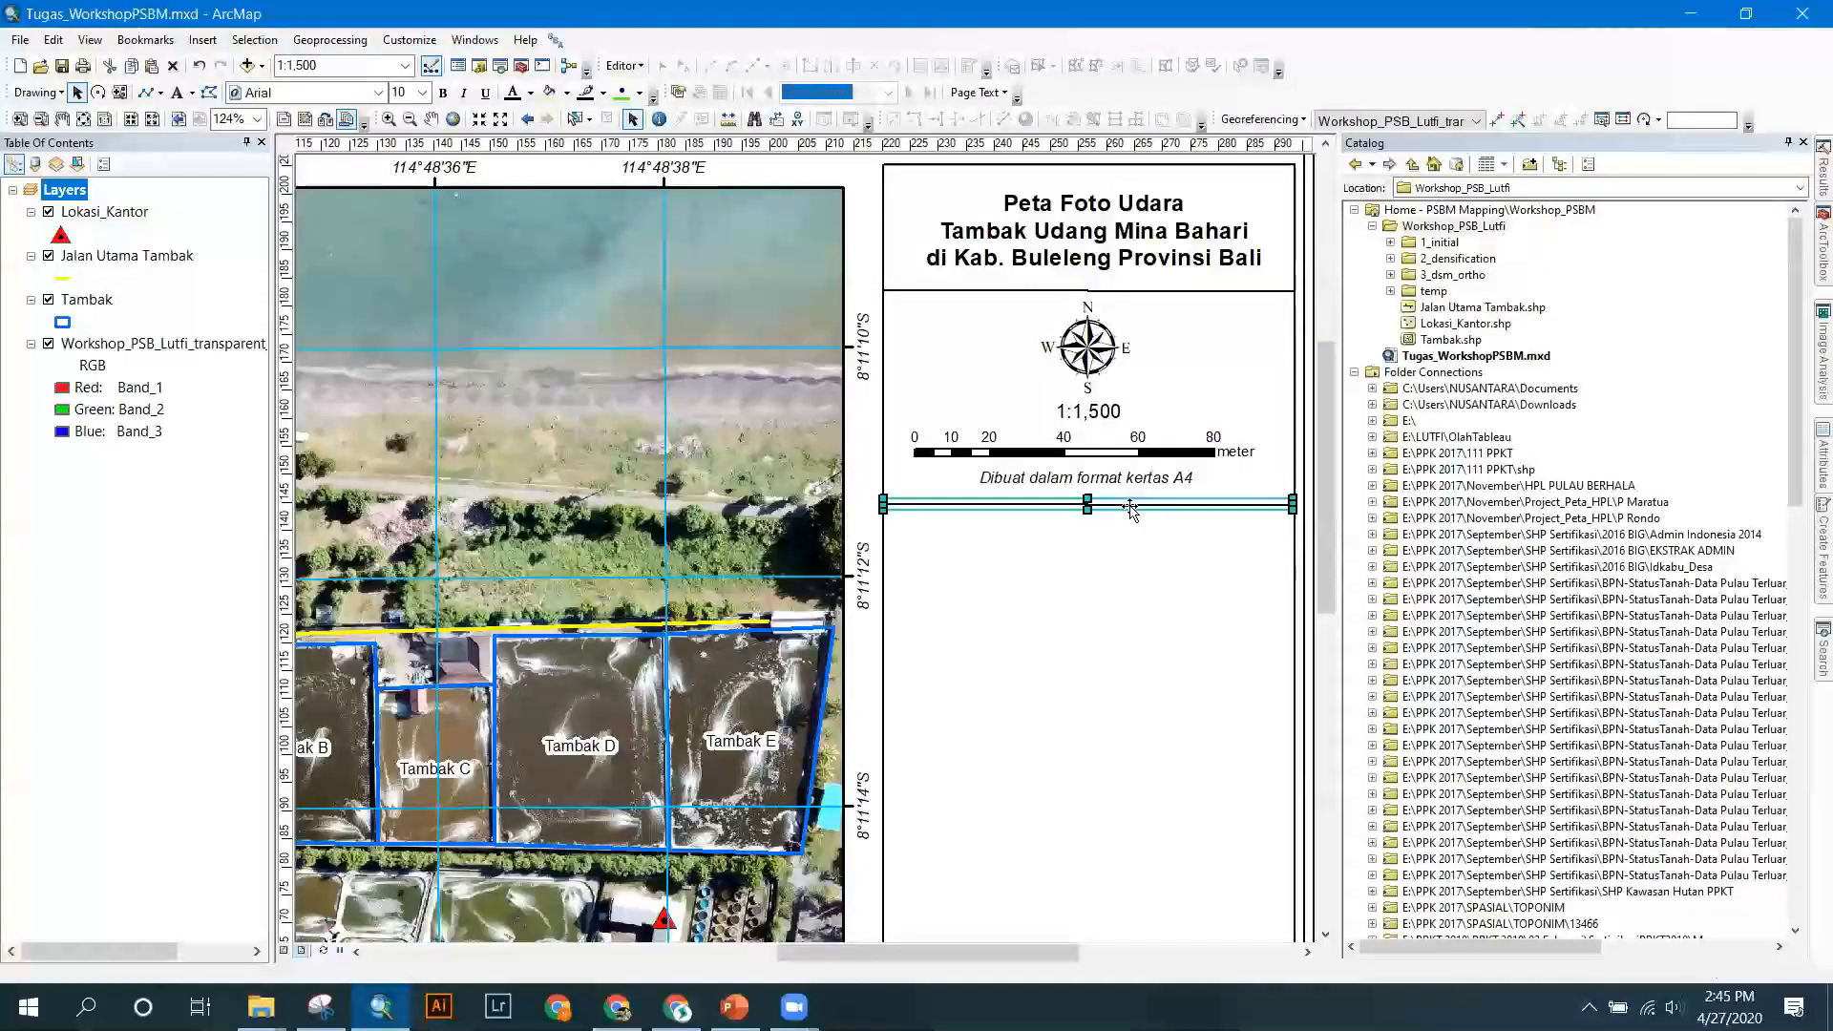
Check the source-data block on the example map slide in PowerPoint and return to ArcMap.
click(748, 1002)
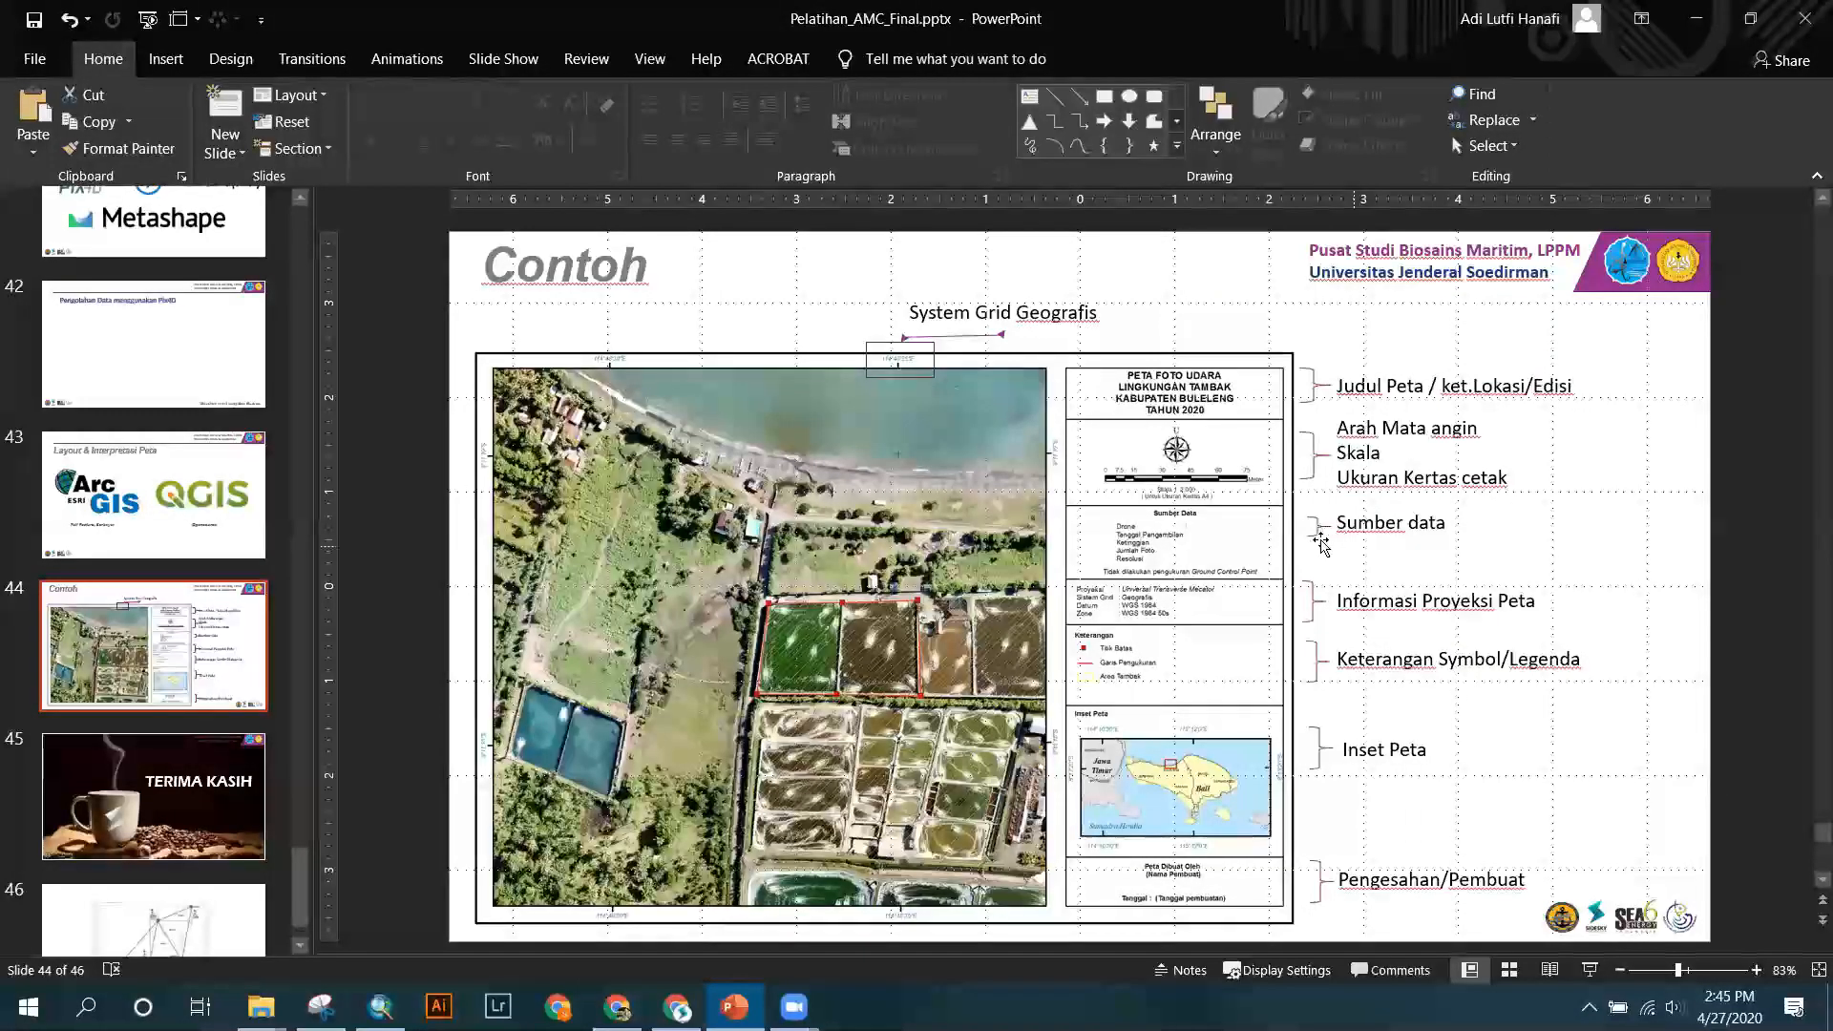
key(alt+Tab)
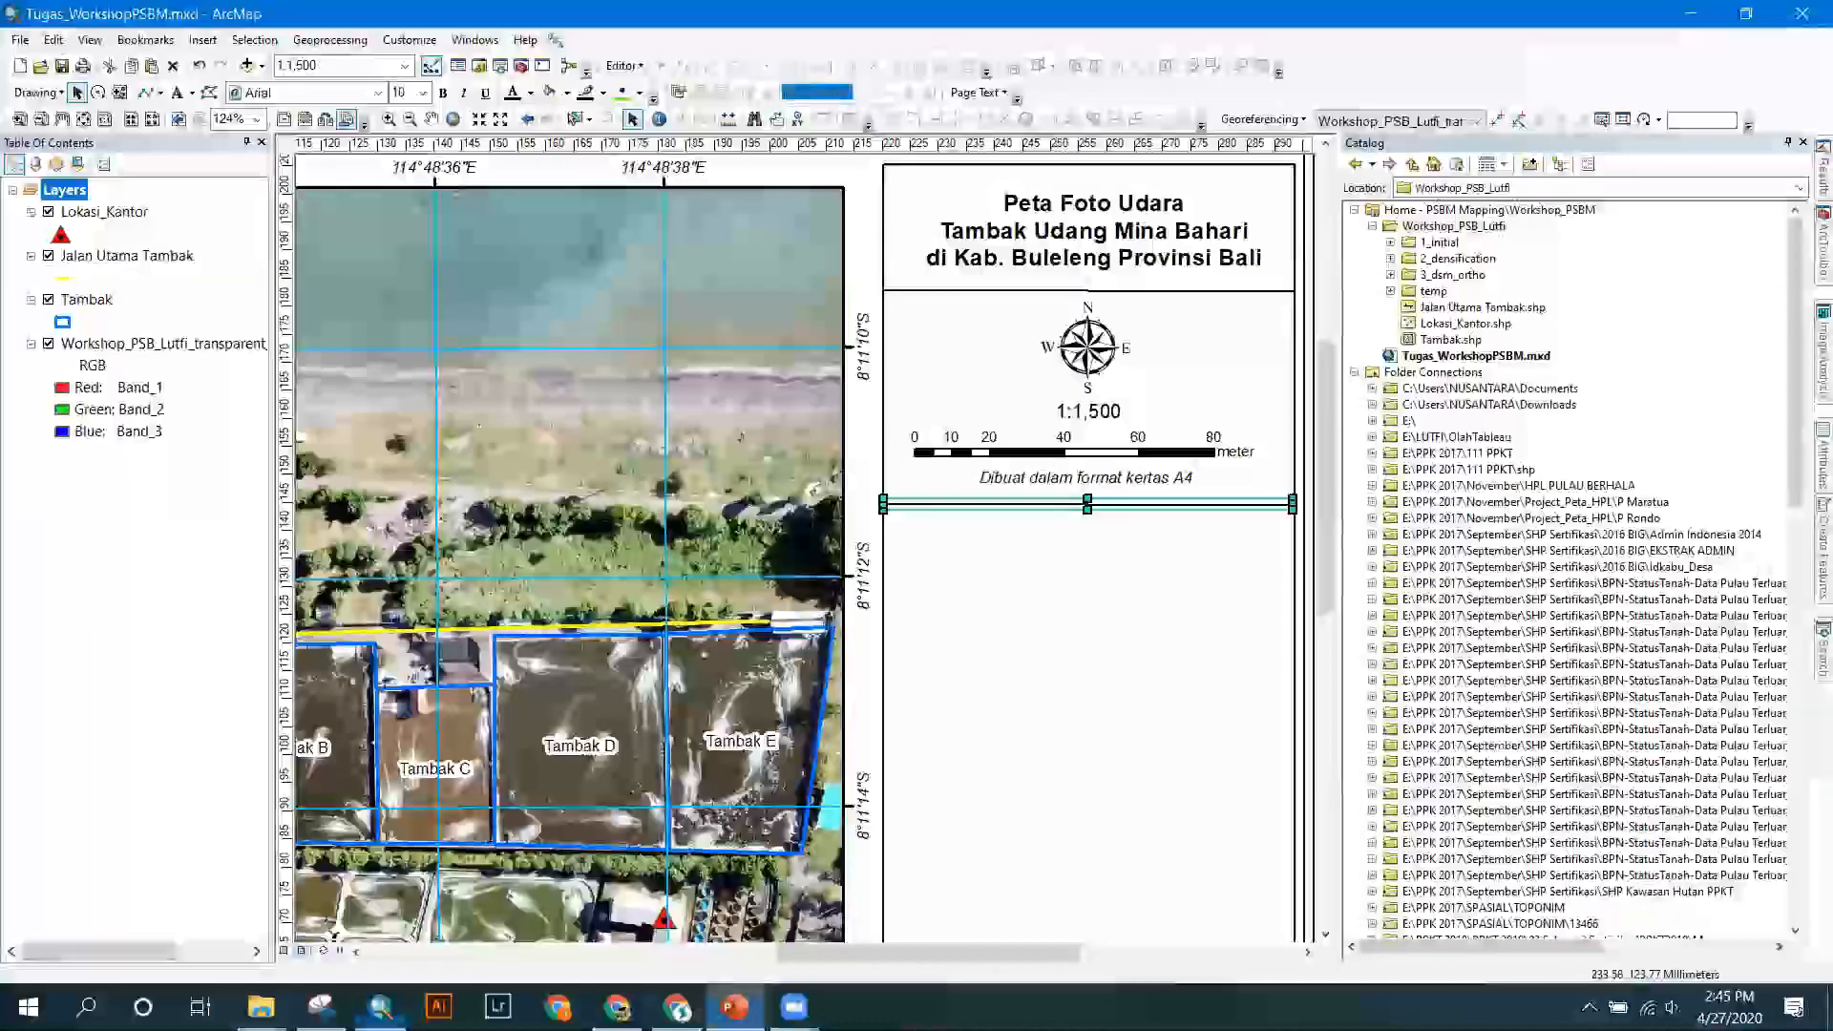
key(alt+Tab)
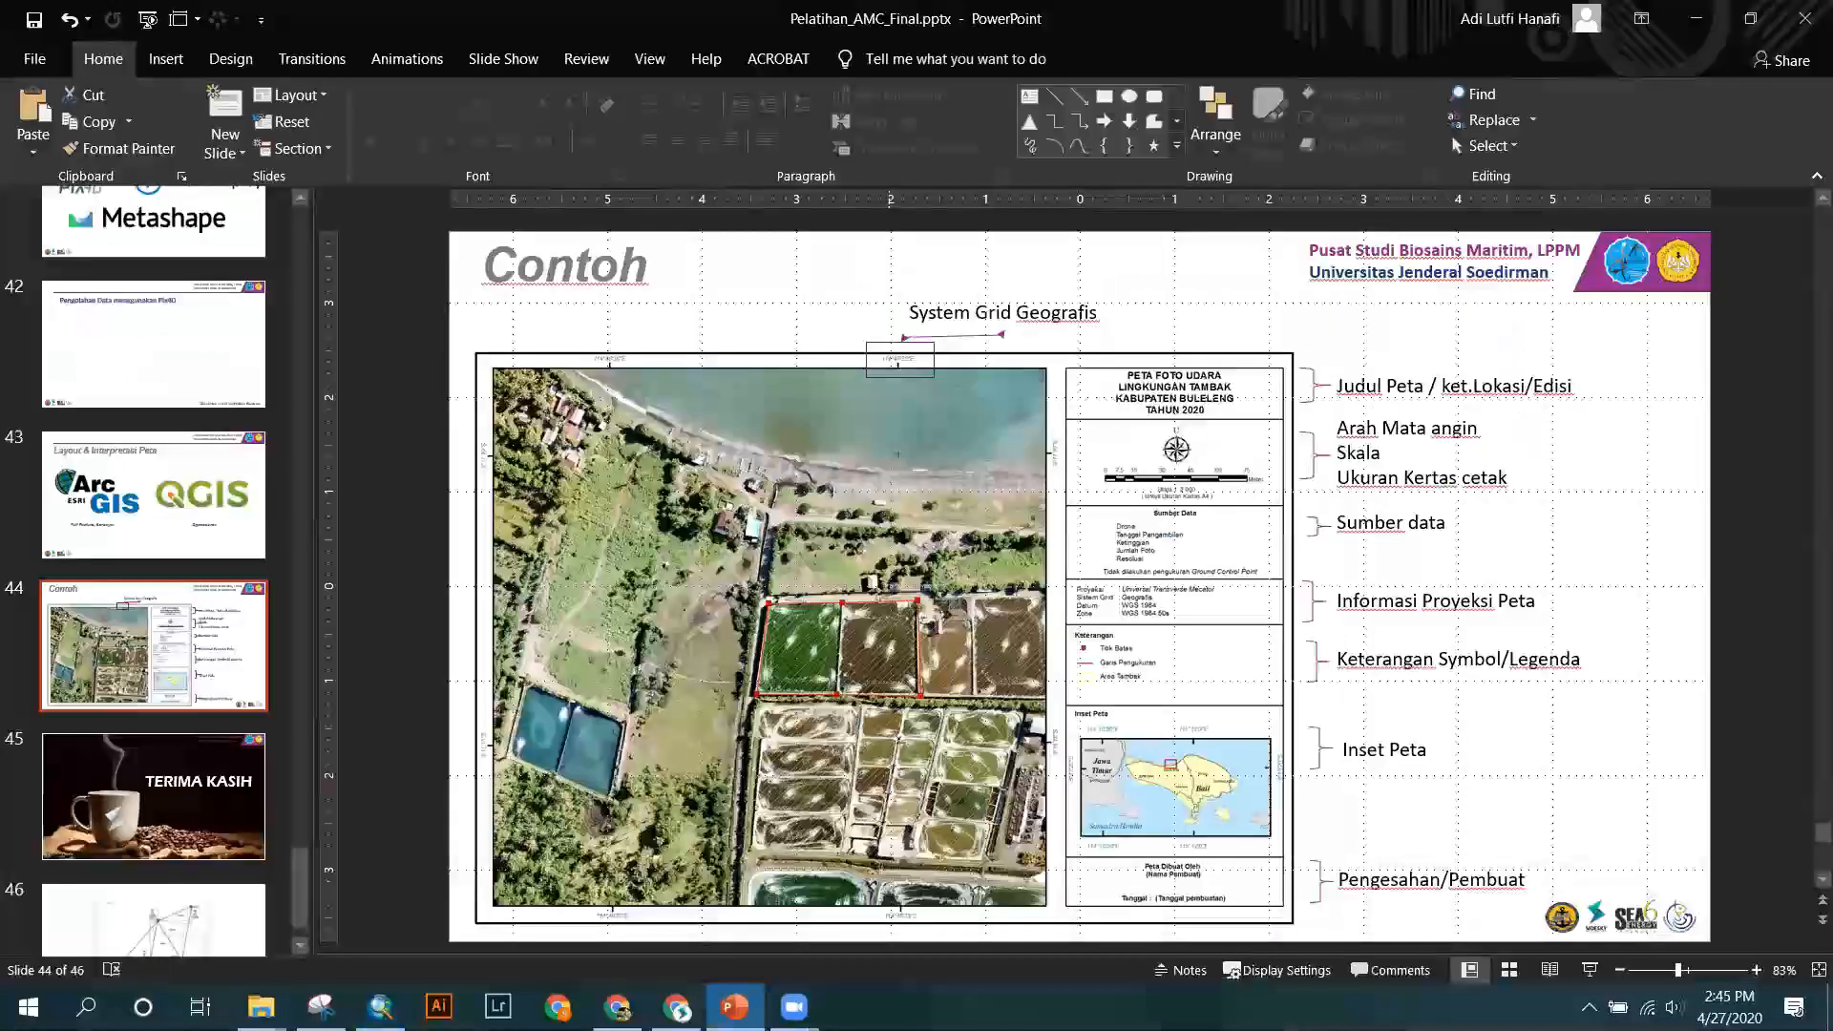
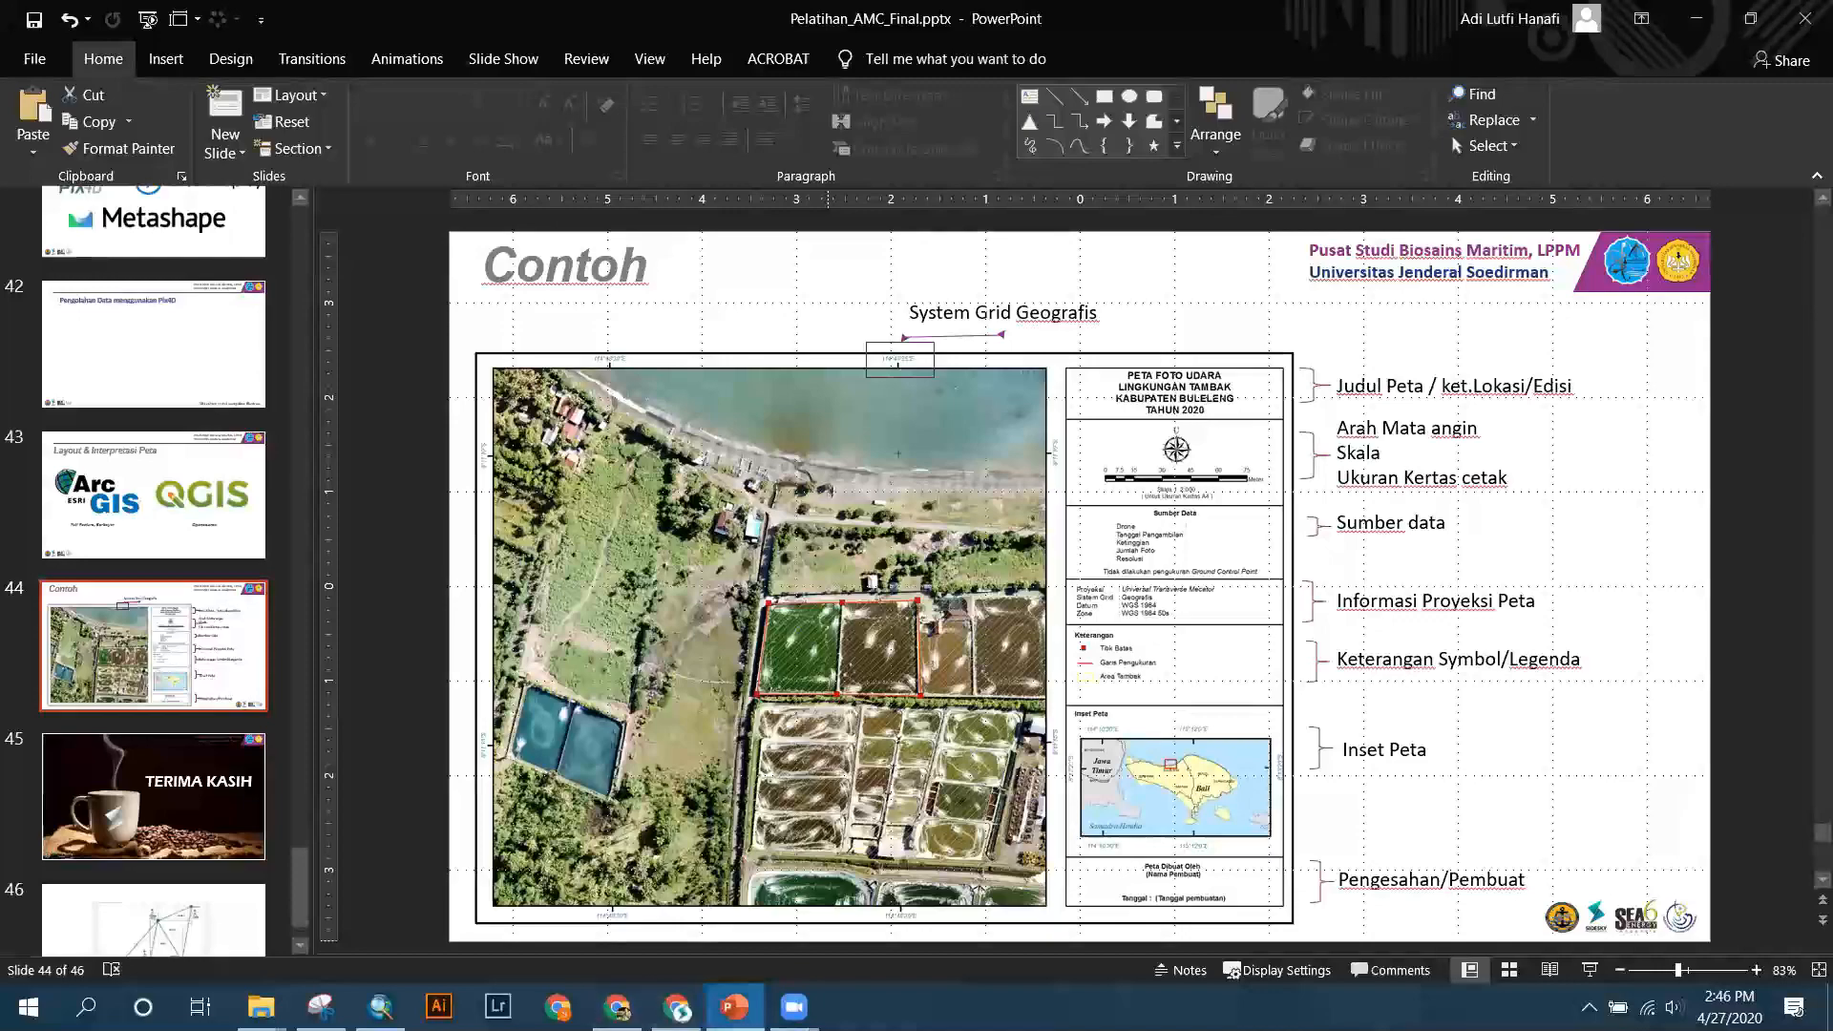
mouse_move(794, 1007)
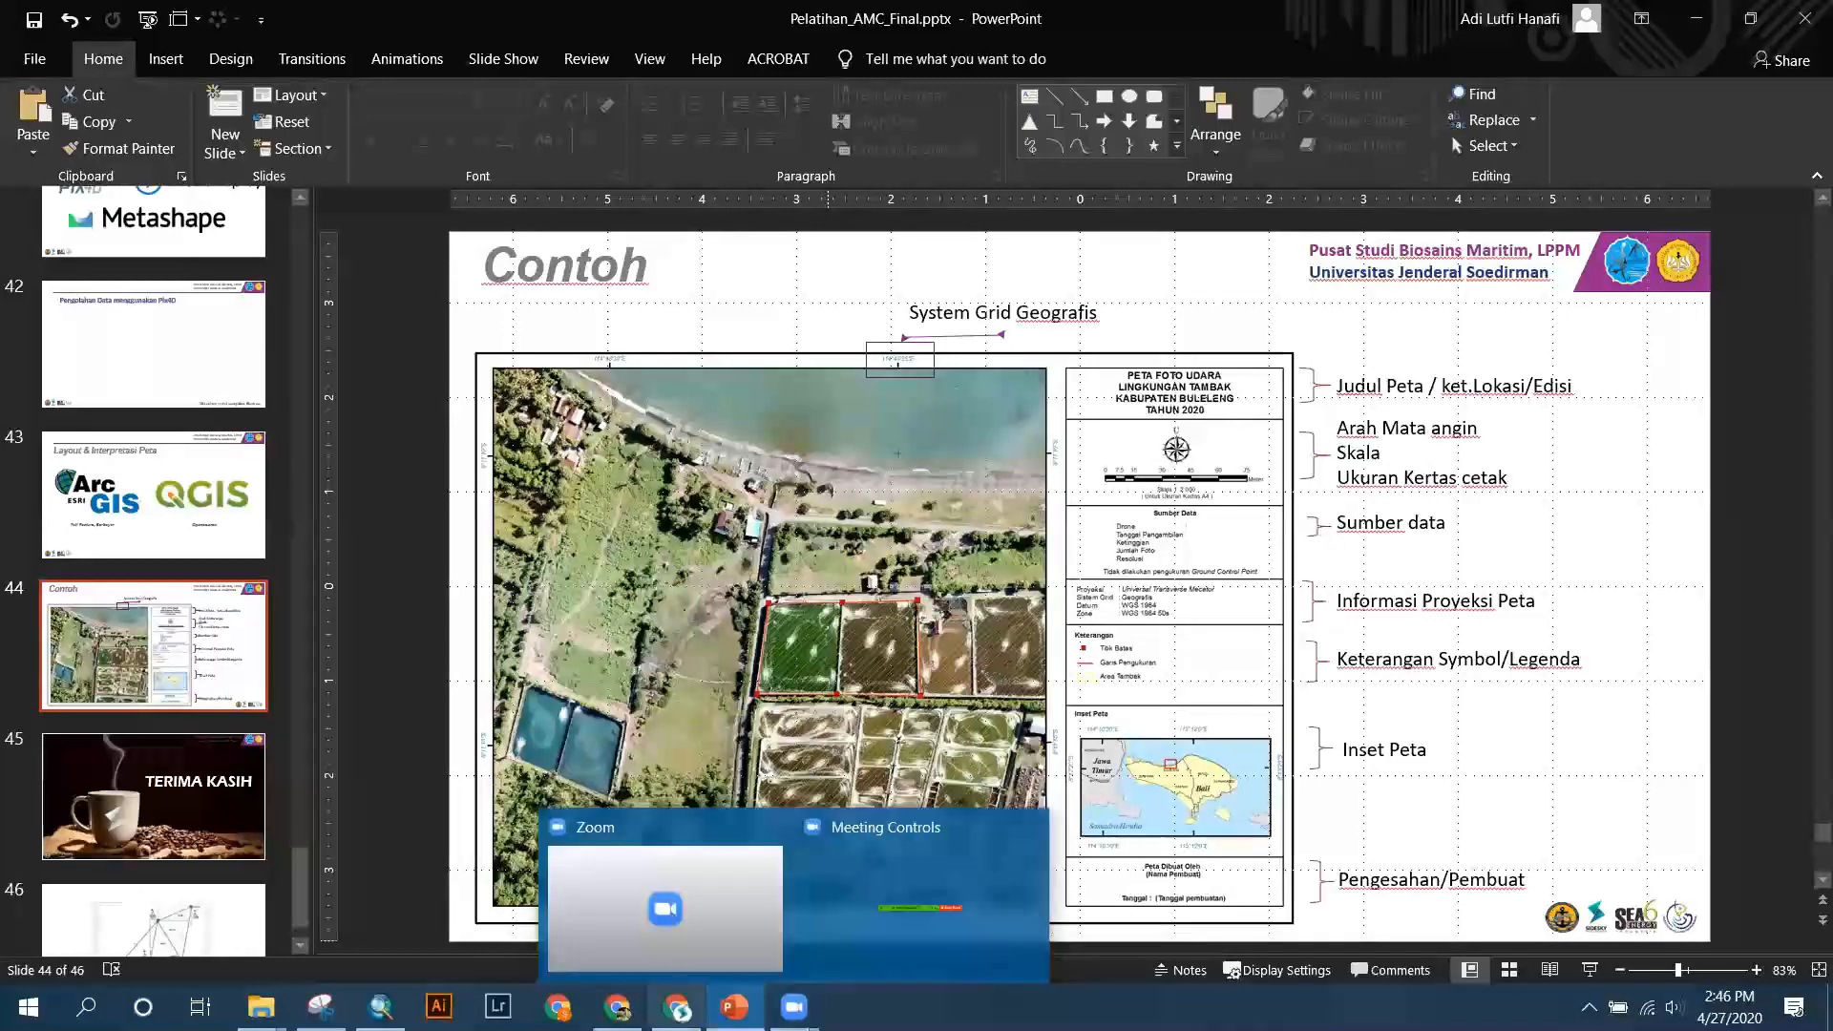
click(380, 1008)
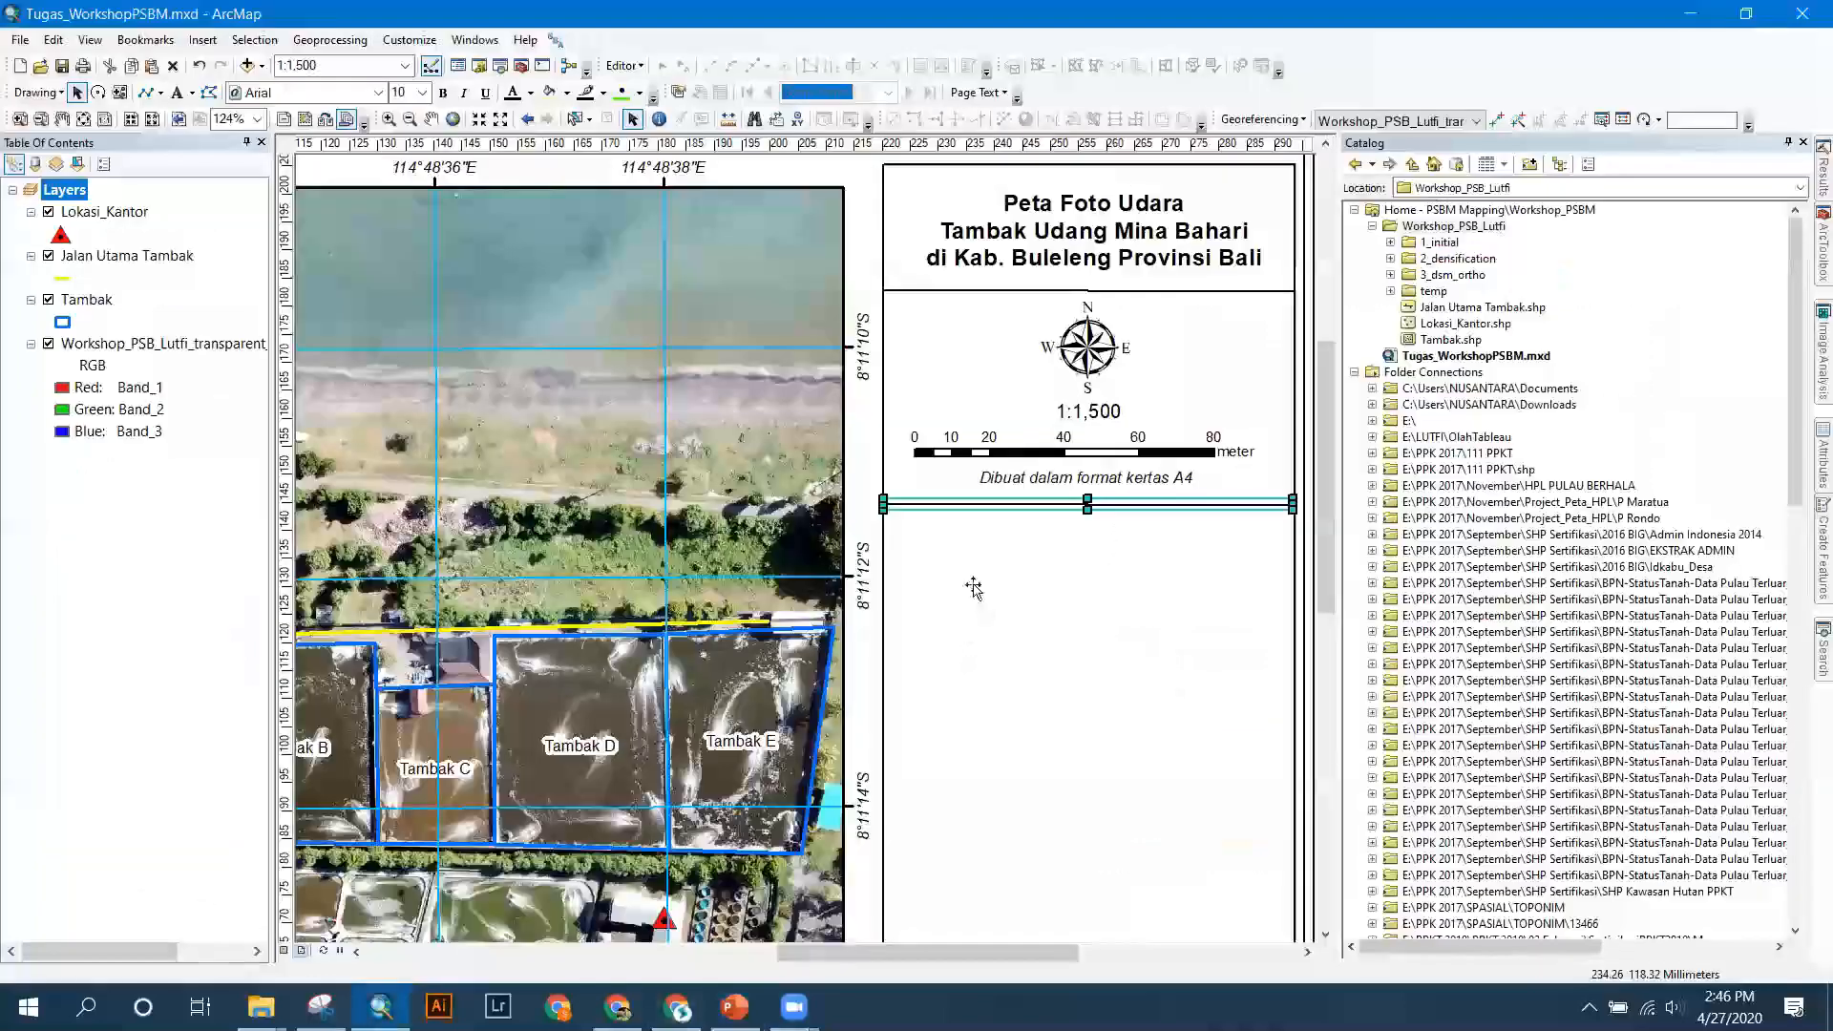
Place a new text element just below the lower divider line of the side panel and clear its default text.
click(178, 94)
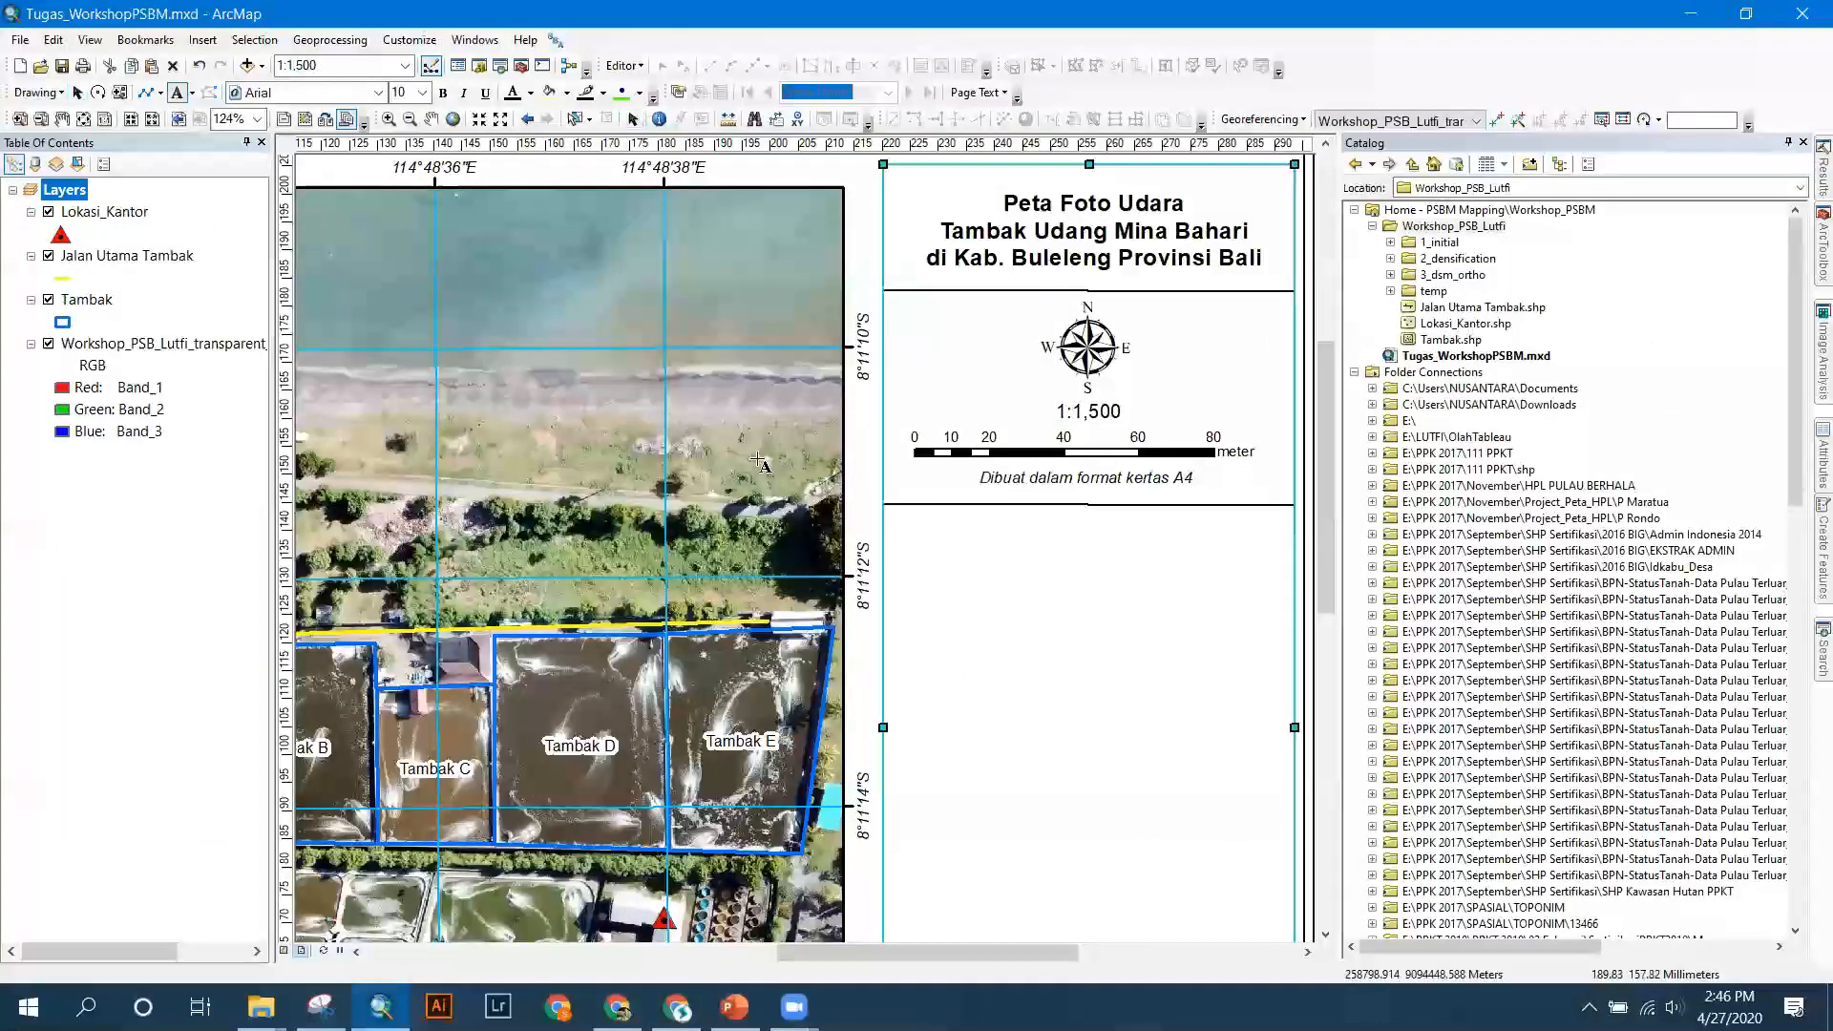
click(912, 535)
key(BackSpace)
key(BackSpace)
key(BackSpace)
key(BackSpace)
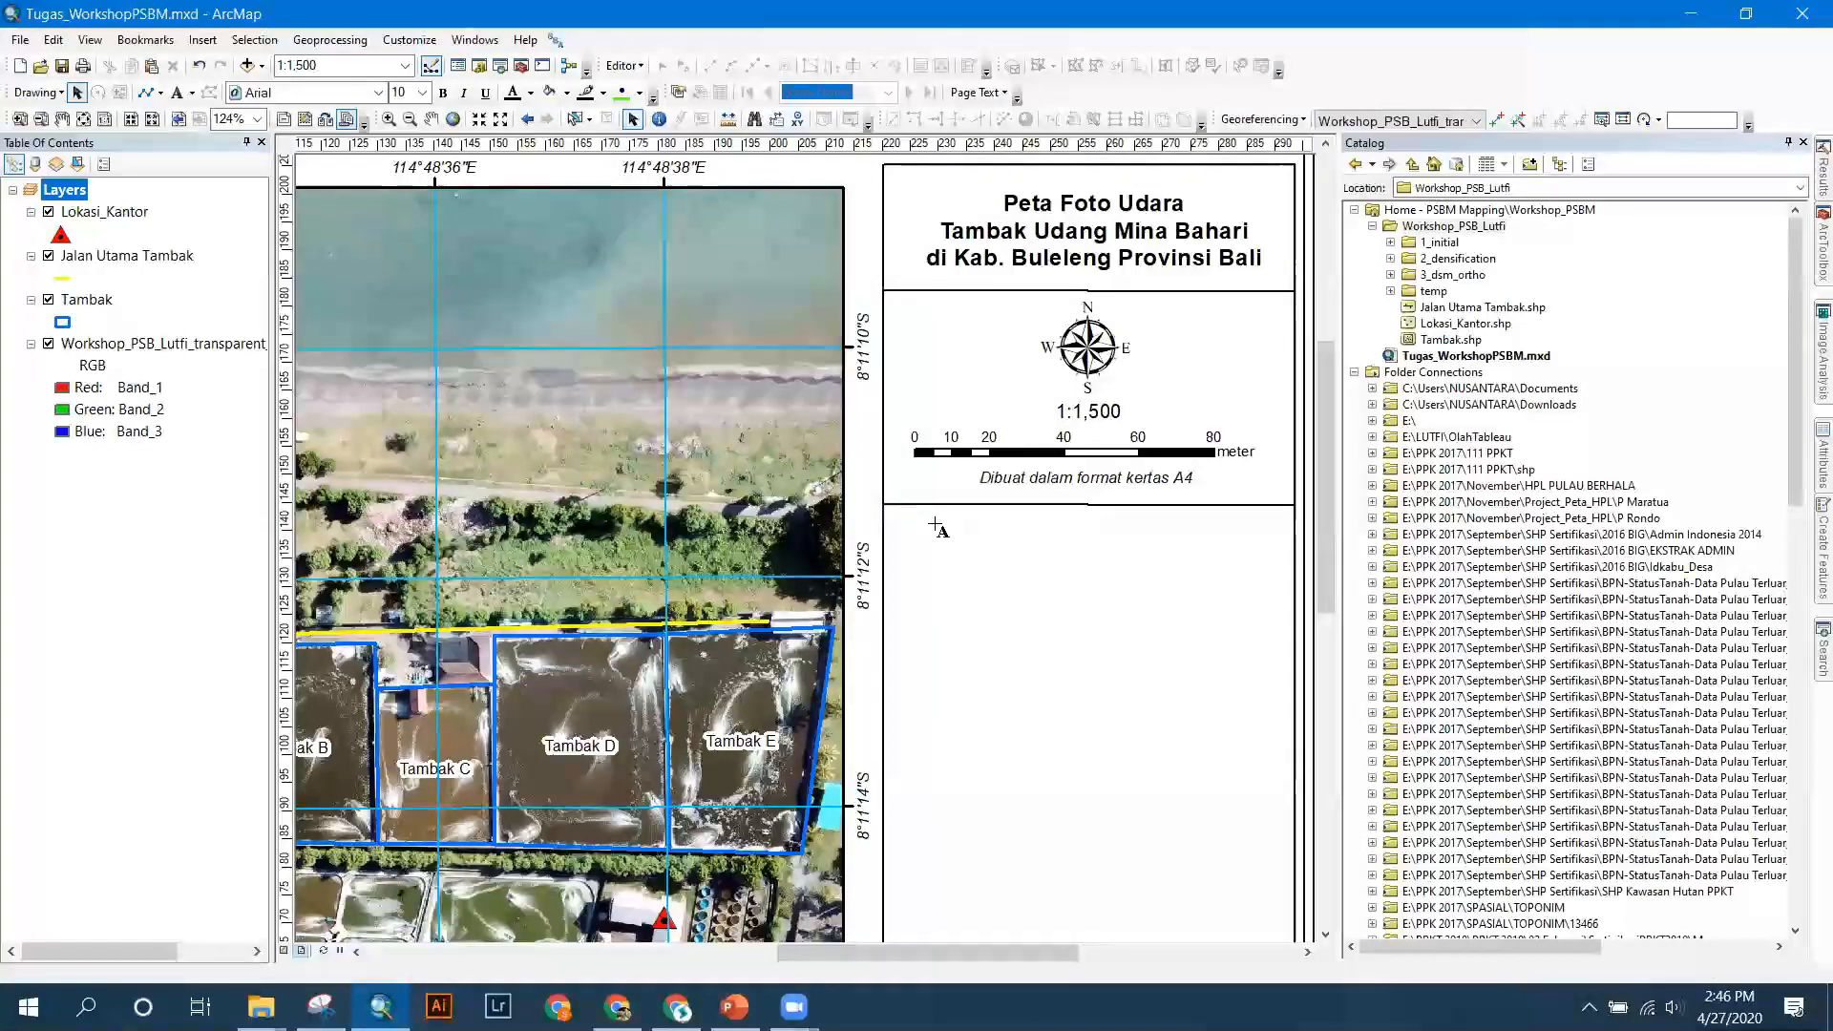
text(Data)
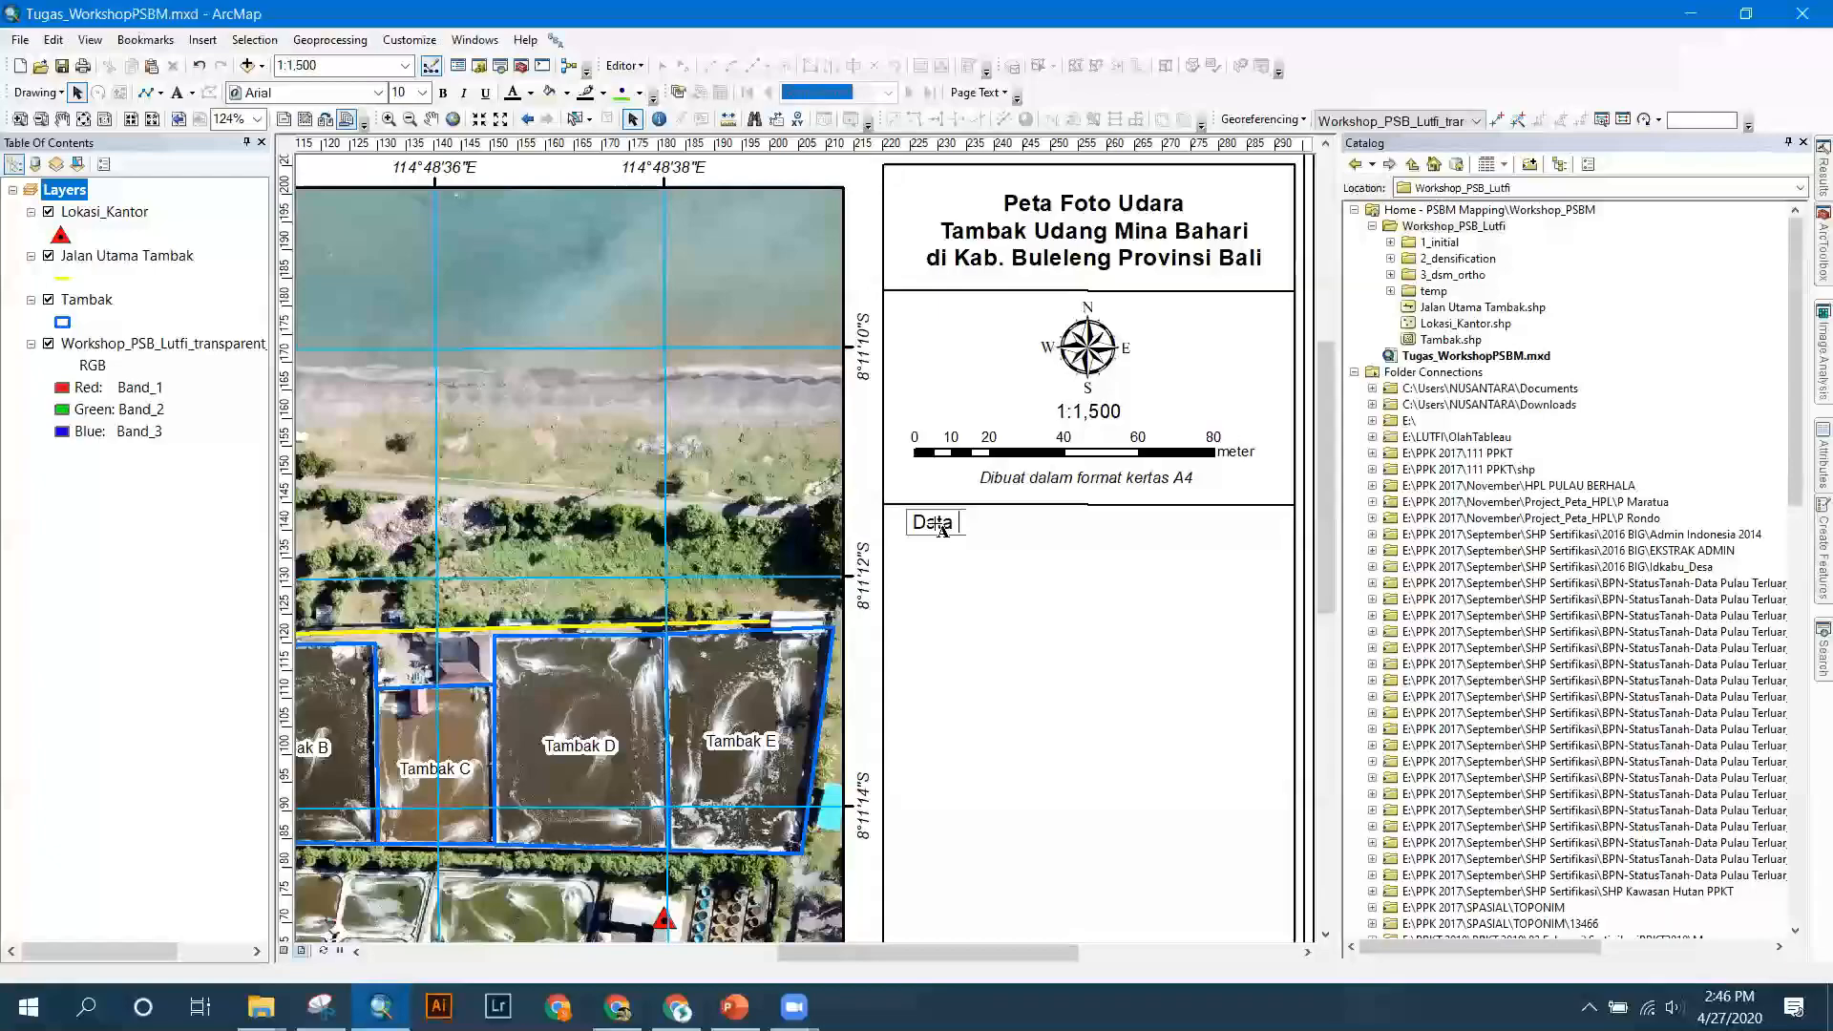
text( ini diambil menggunakan)
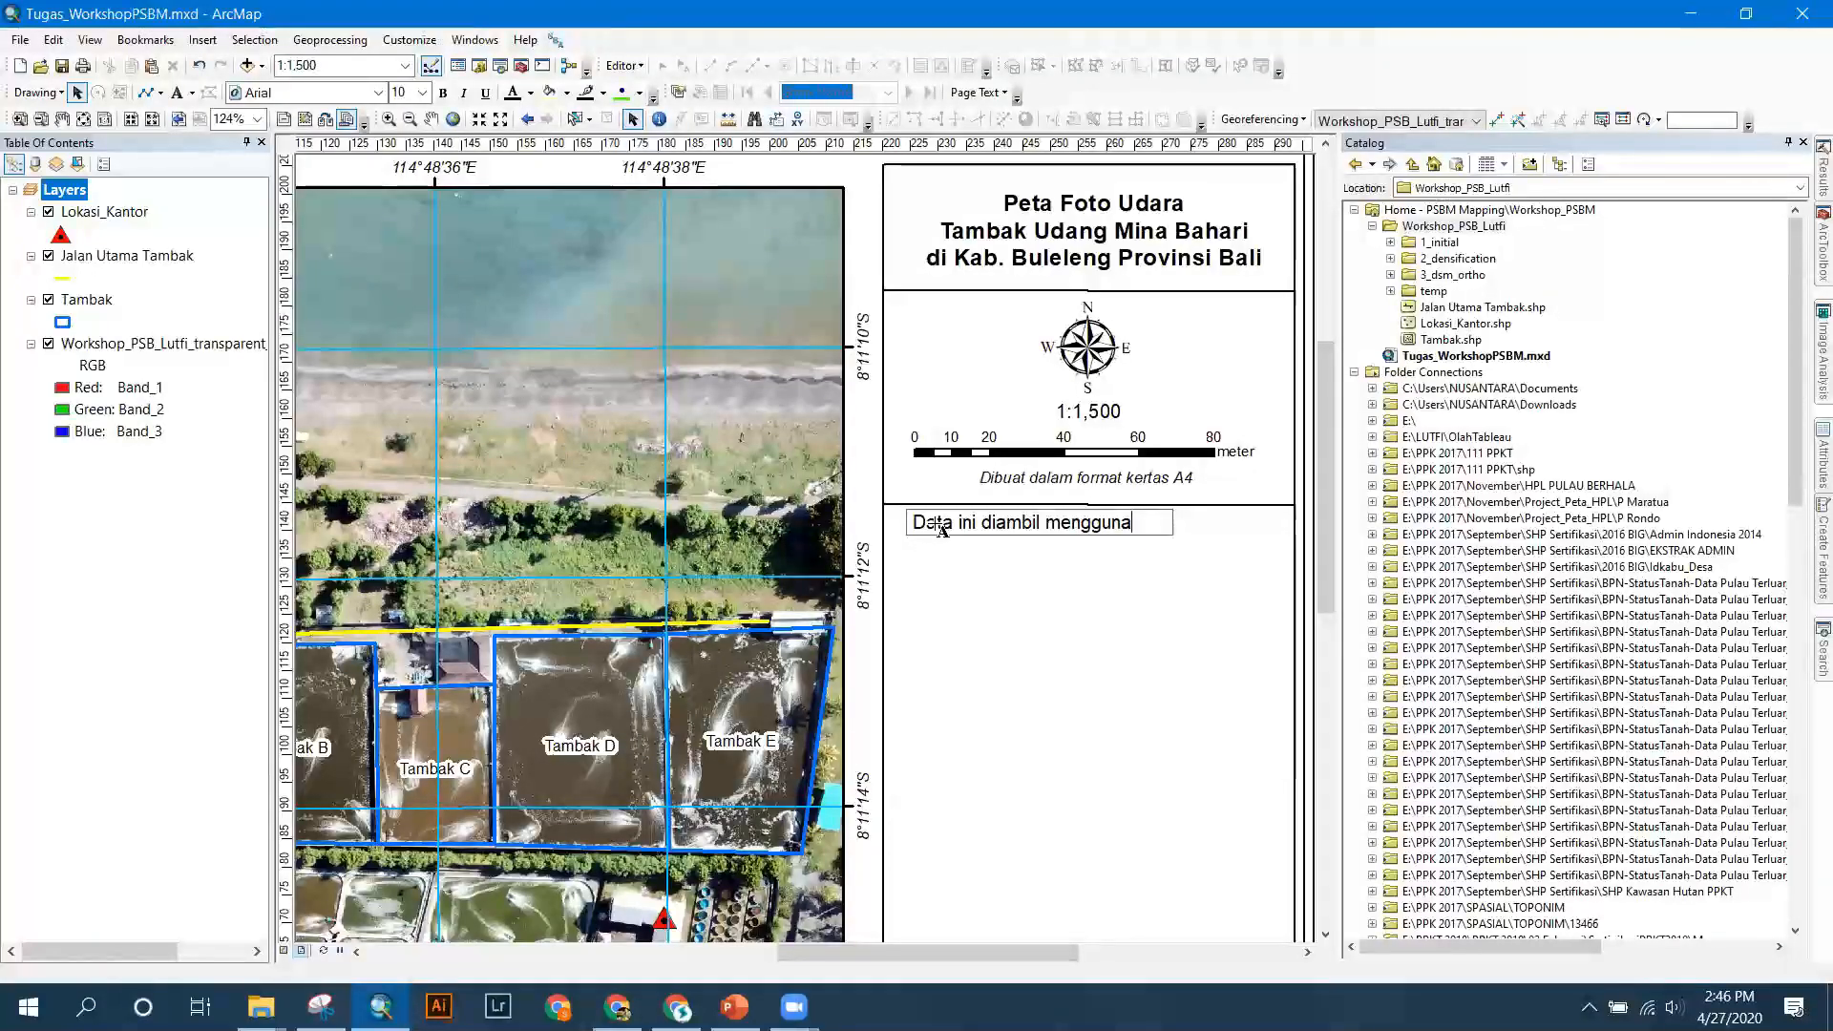
key(BackSpace)
key(BackSpace)
key(BackSpace)
key(BackSpace)
key(BackSpace)
key(BackSpace)
key(BackSpace)
key(BackSpace)
key(BackSpace)
key(BackSpace)
key(BackSpace)
key(BackSpace)
key(BackSpace)
key(BackSpace)
key(BackSpace)
key(BackSpace)
key(BackSpace)
key(BackSpace)
key(BackSpace)
key(BackSpace)
key(BackSpace)
key(BackSpace)
key(BackSpace)
key(BackSpace)
text(sumber)
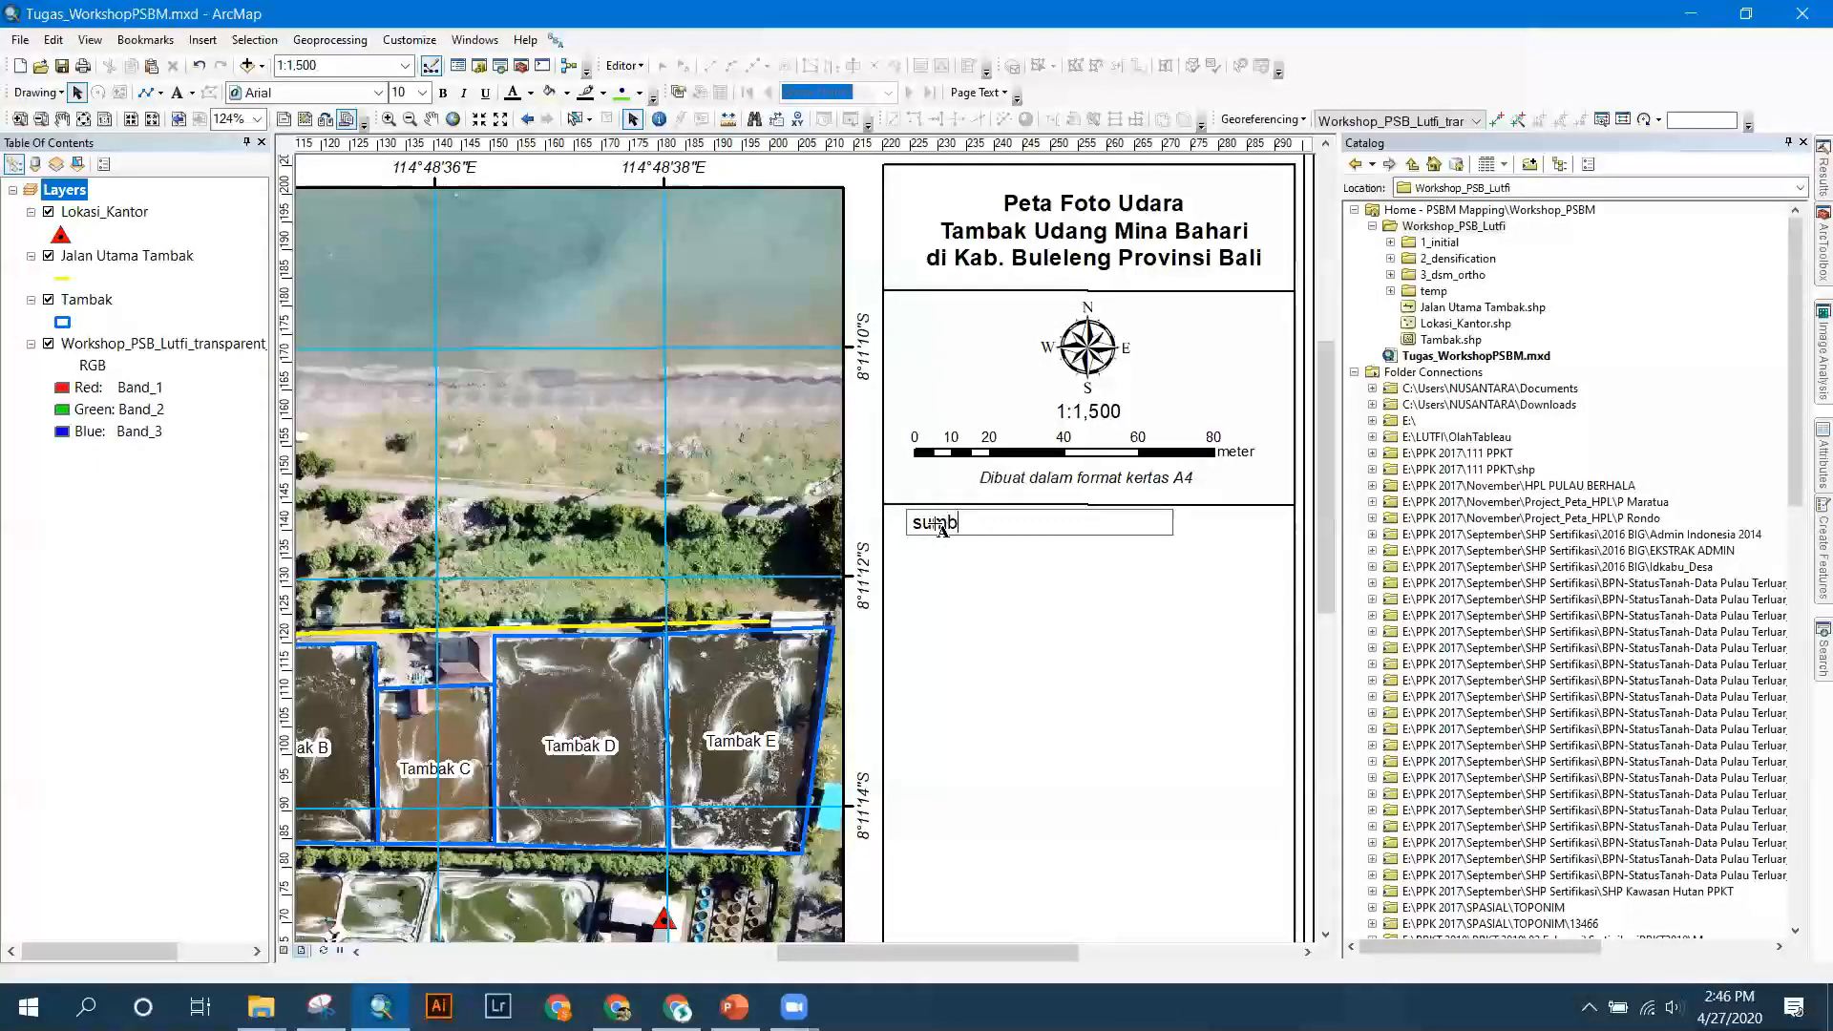
key(BackSpace)
key(BackSpace)
key(BackSpace)
key(BackSpace)
key(BackSpace)
key(BackSpace)
key(BackSpace)
Enter "Sumber Data" as the heading of the new side panel section below the lower divider line.
text(Sumber da)
key(BackSpace)
key(BackSpace)
text(Data)
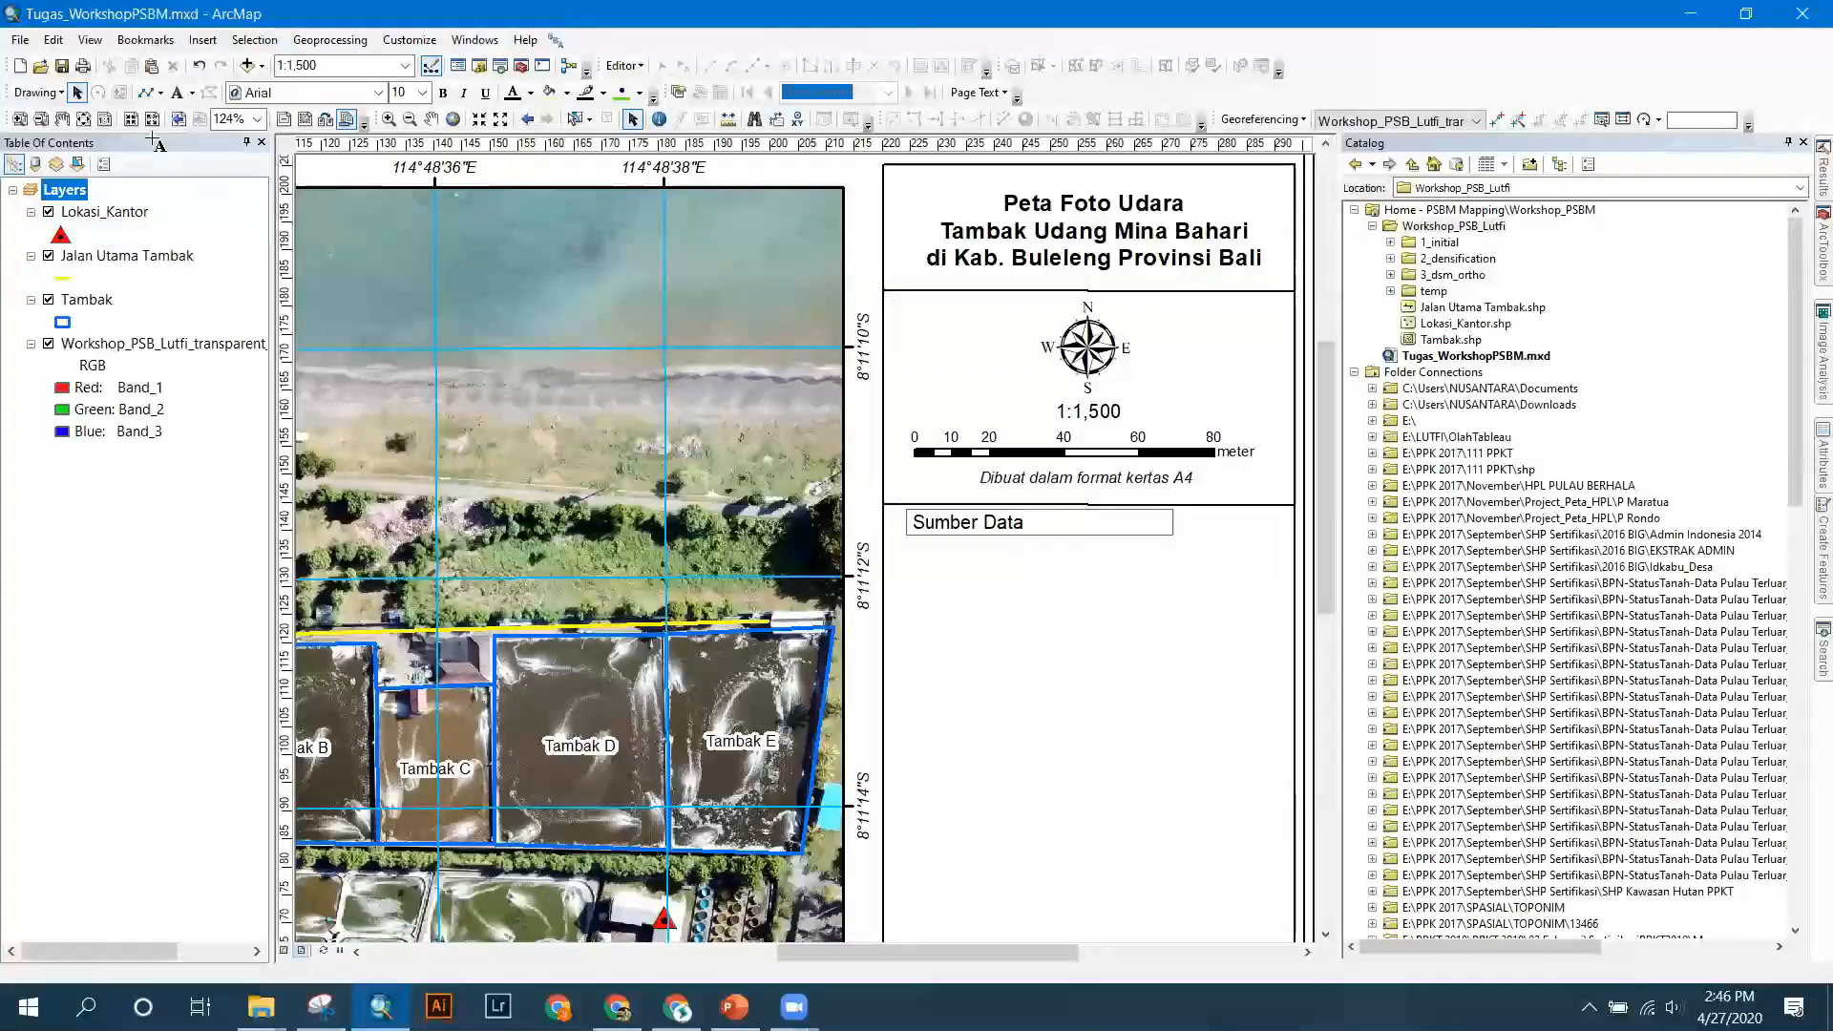
click(1155, 641)
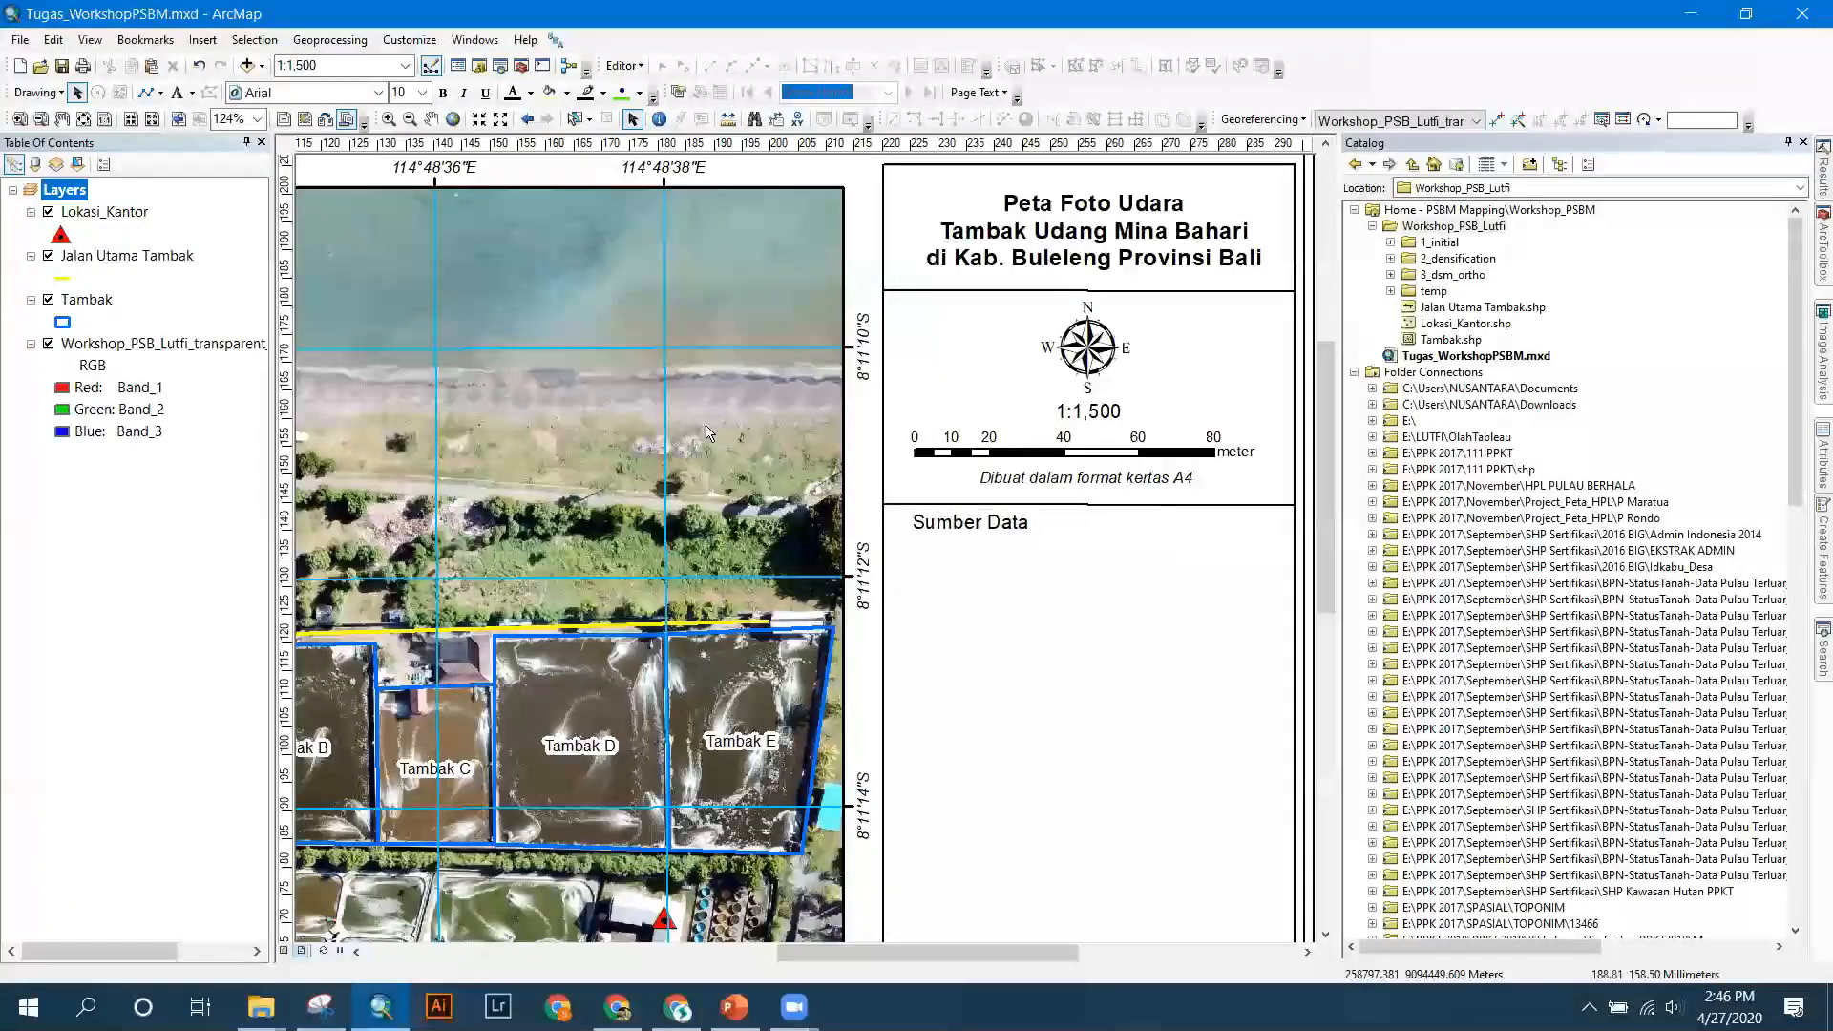
Add a separate text element reading "Drone" directly under the "Sumber Data" heading.
click(177, 91)
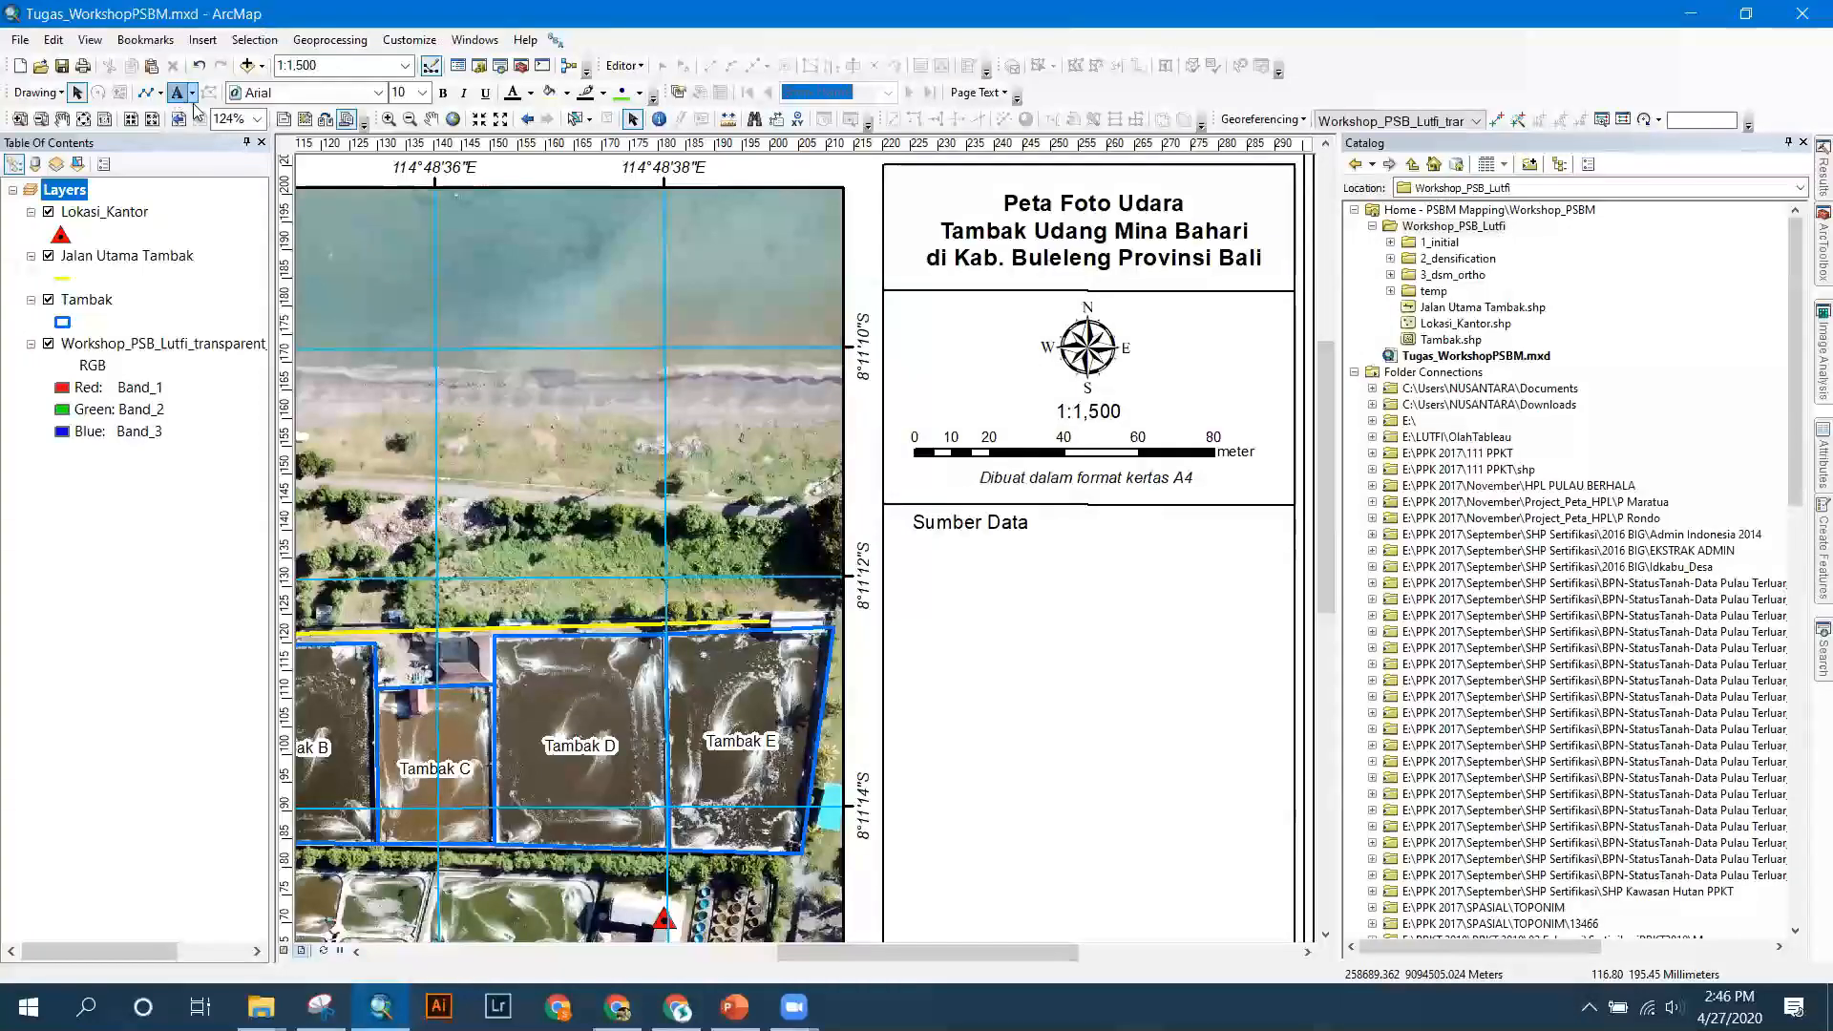
click(921, 544)
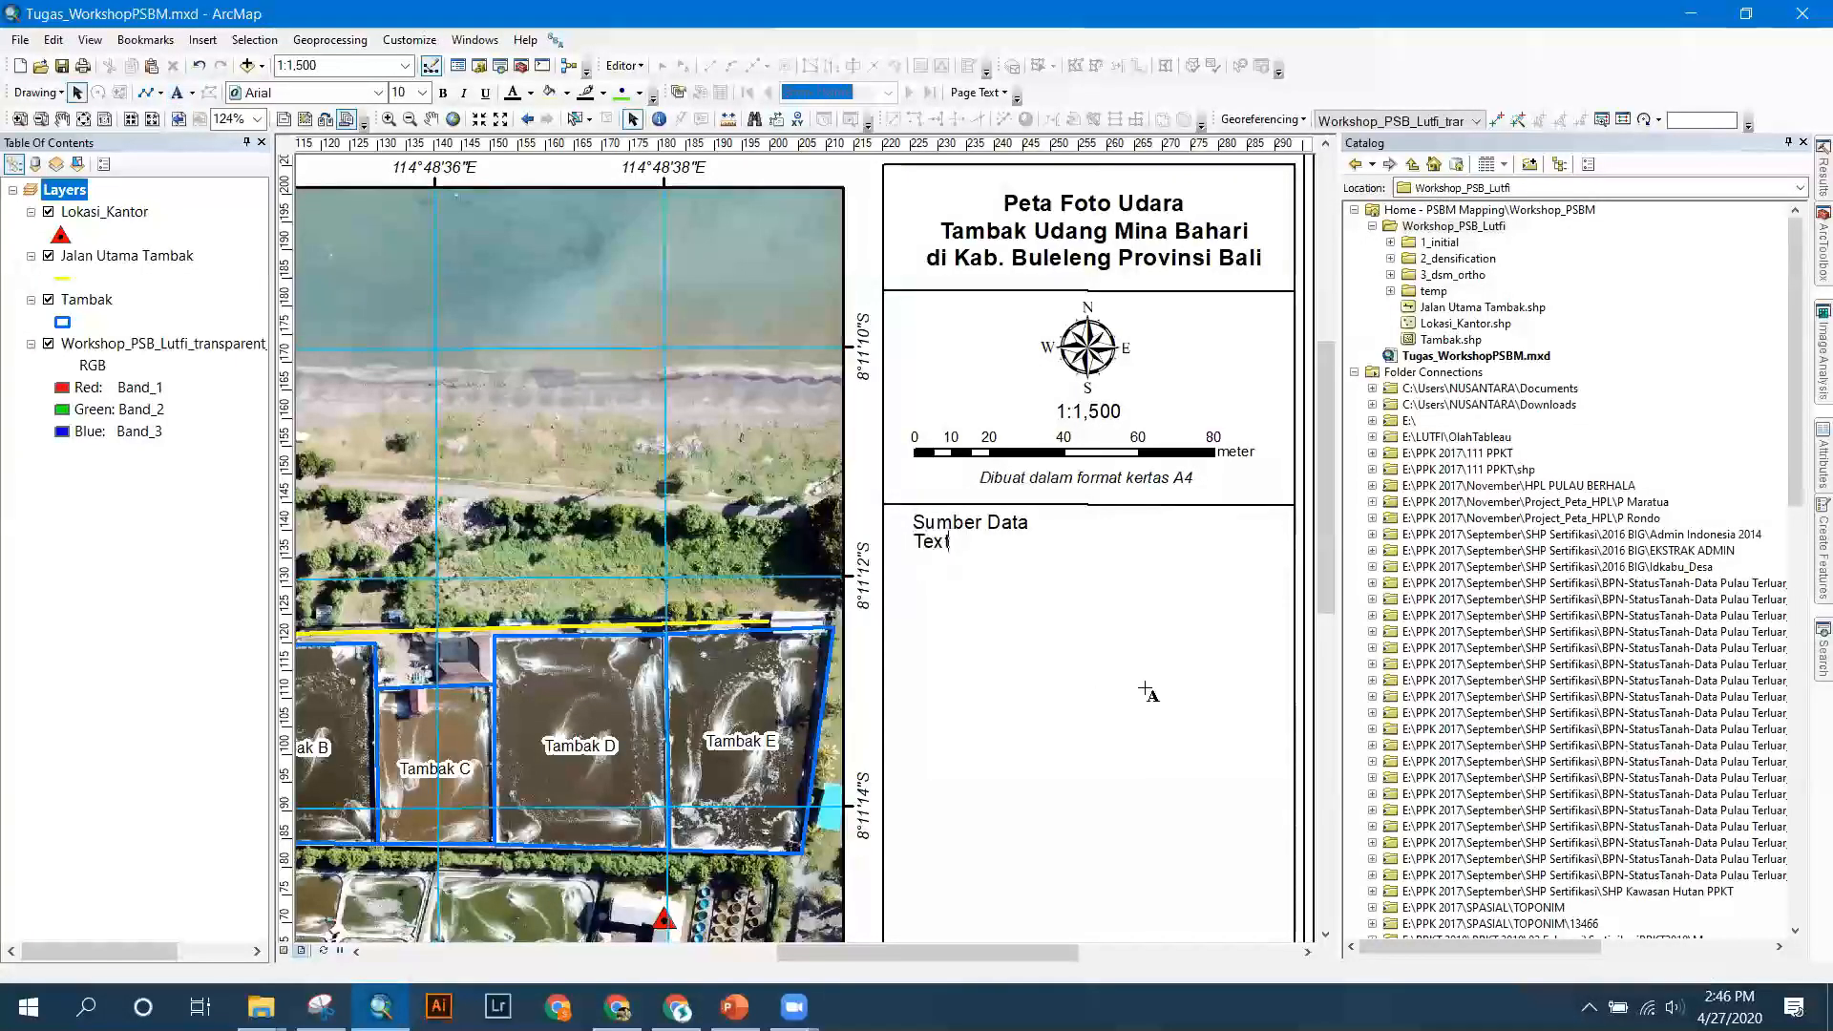
key(Escape)
text(Drone)
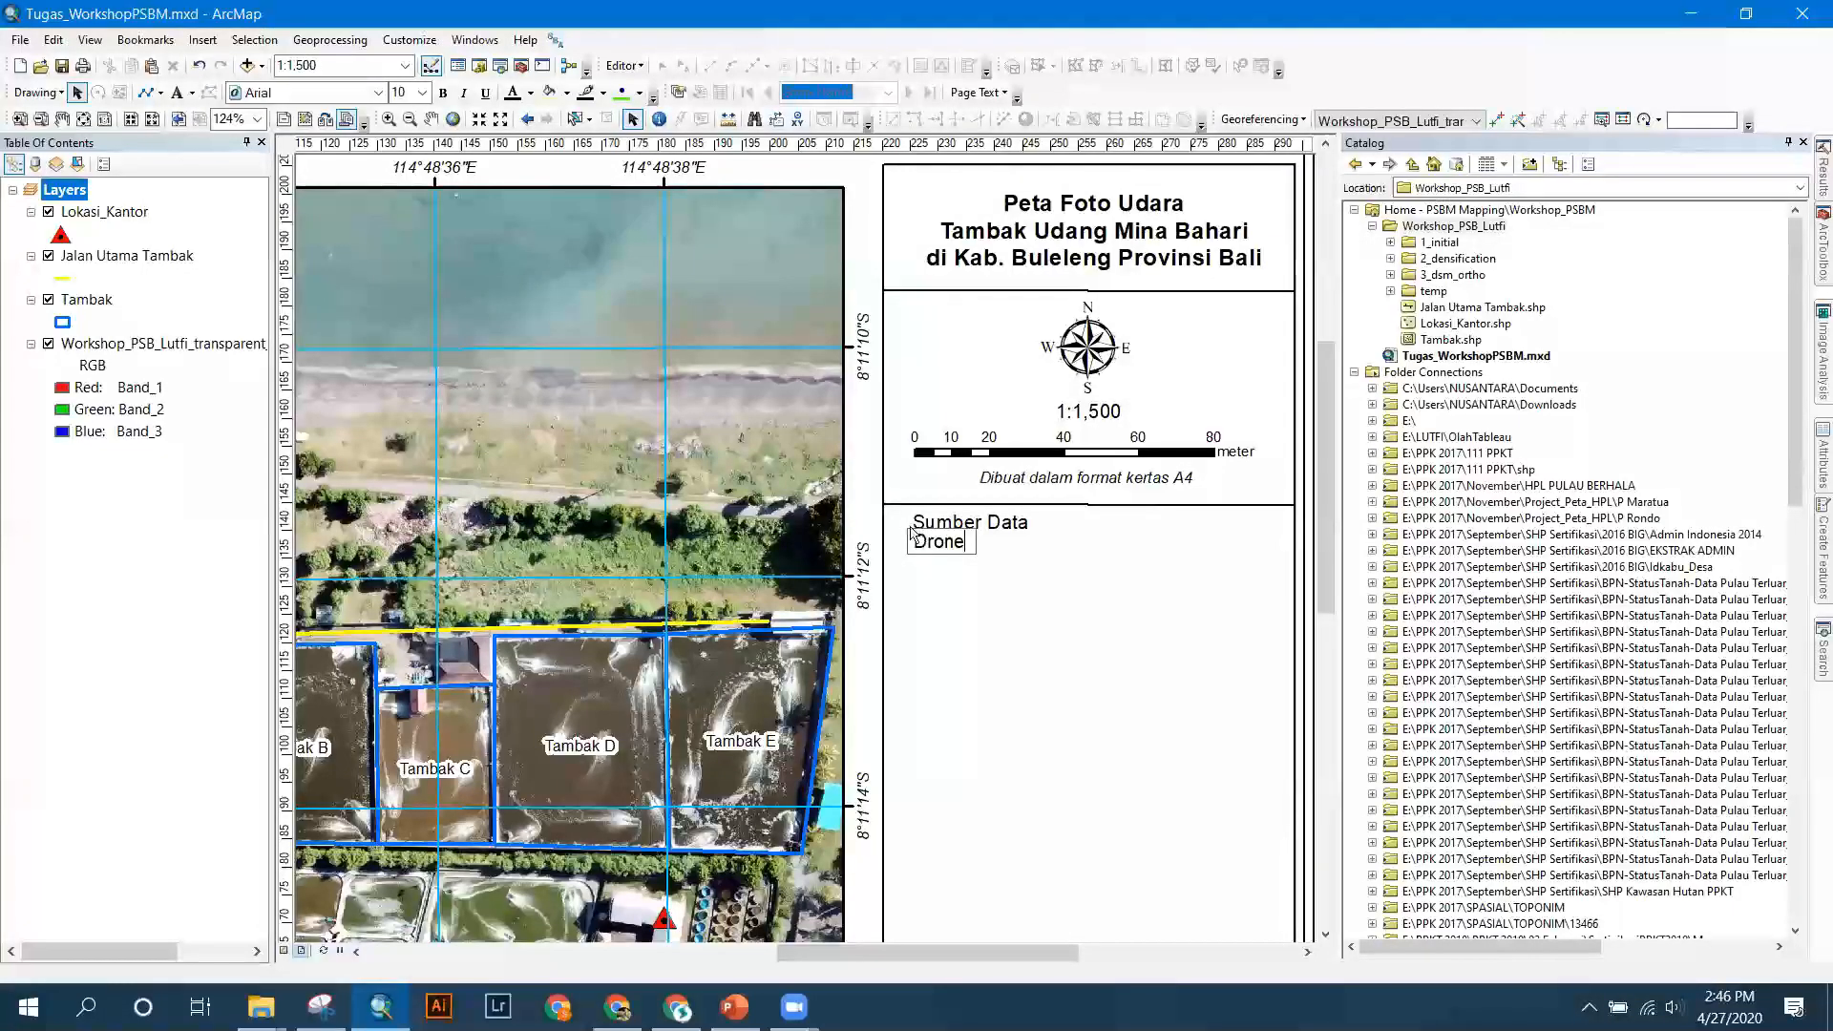
click(478, 387)
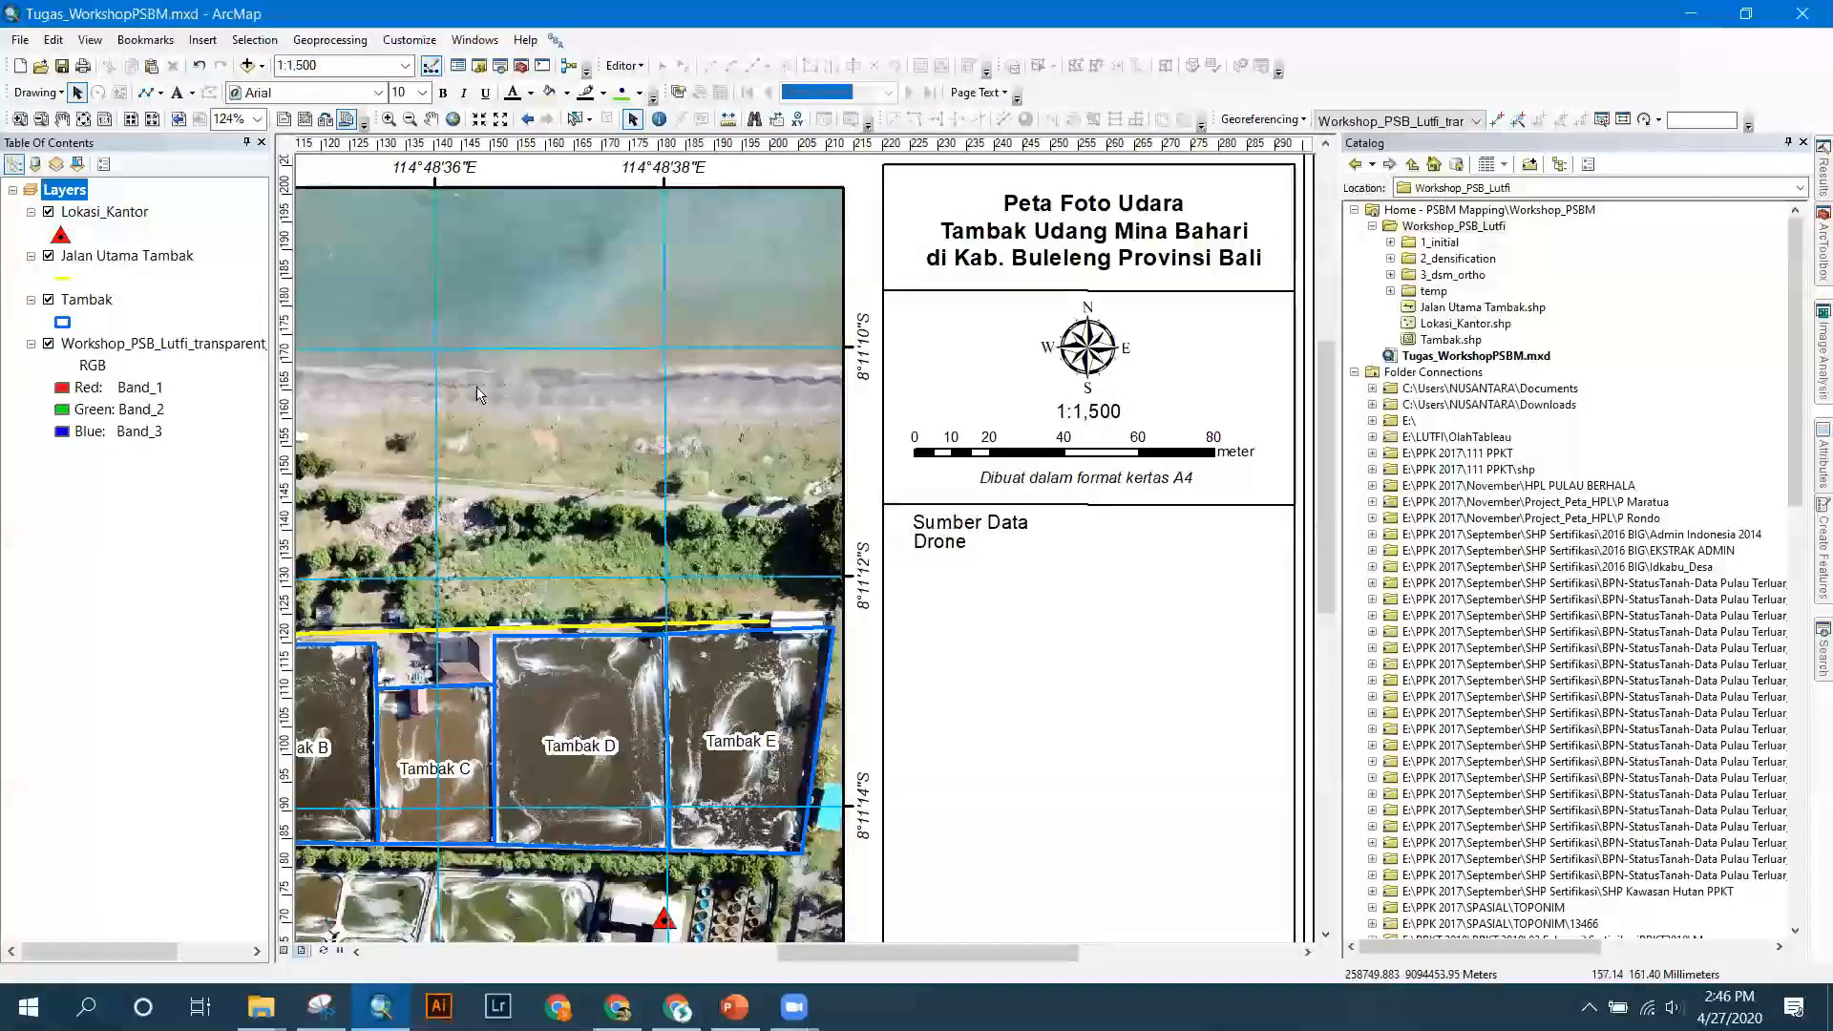
Open the properties of the "Drone" text and add a second line reading "Tanggal".
click(61, 92)
click(76, 93)
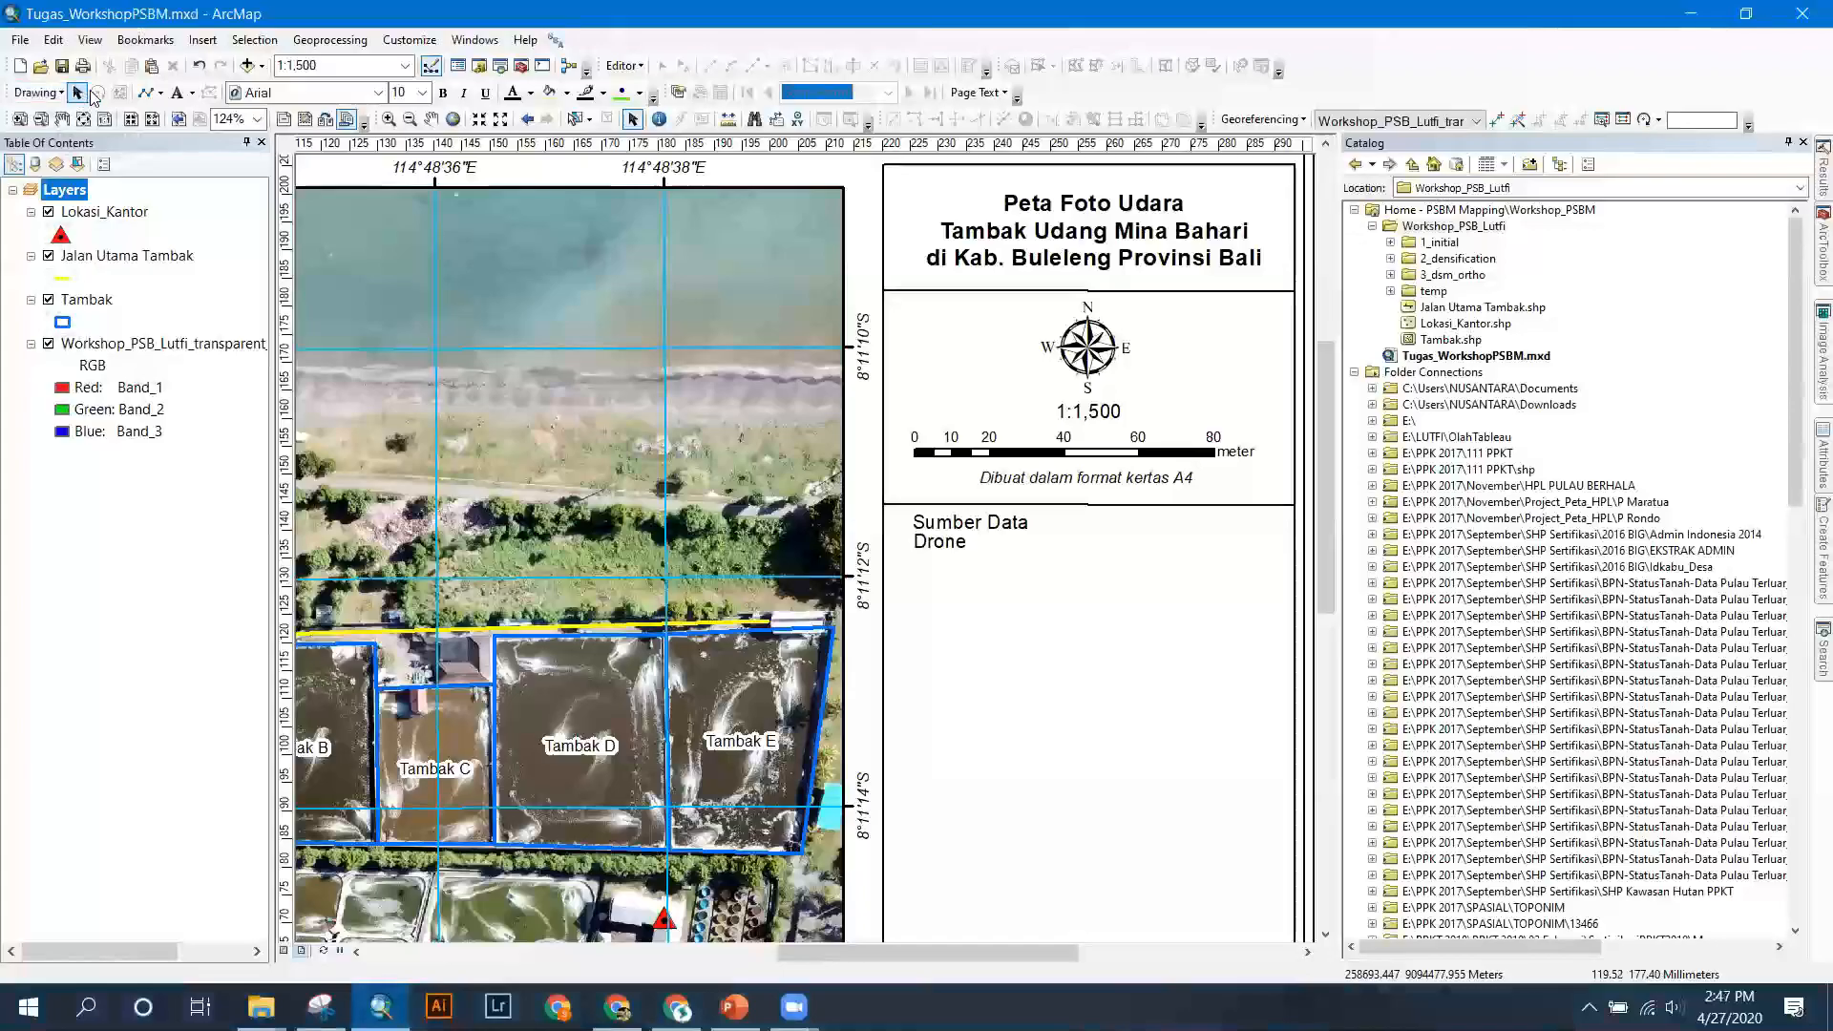
click(934, 550)
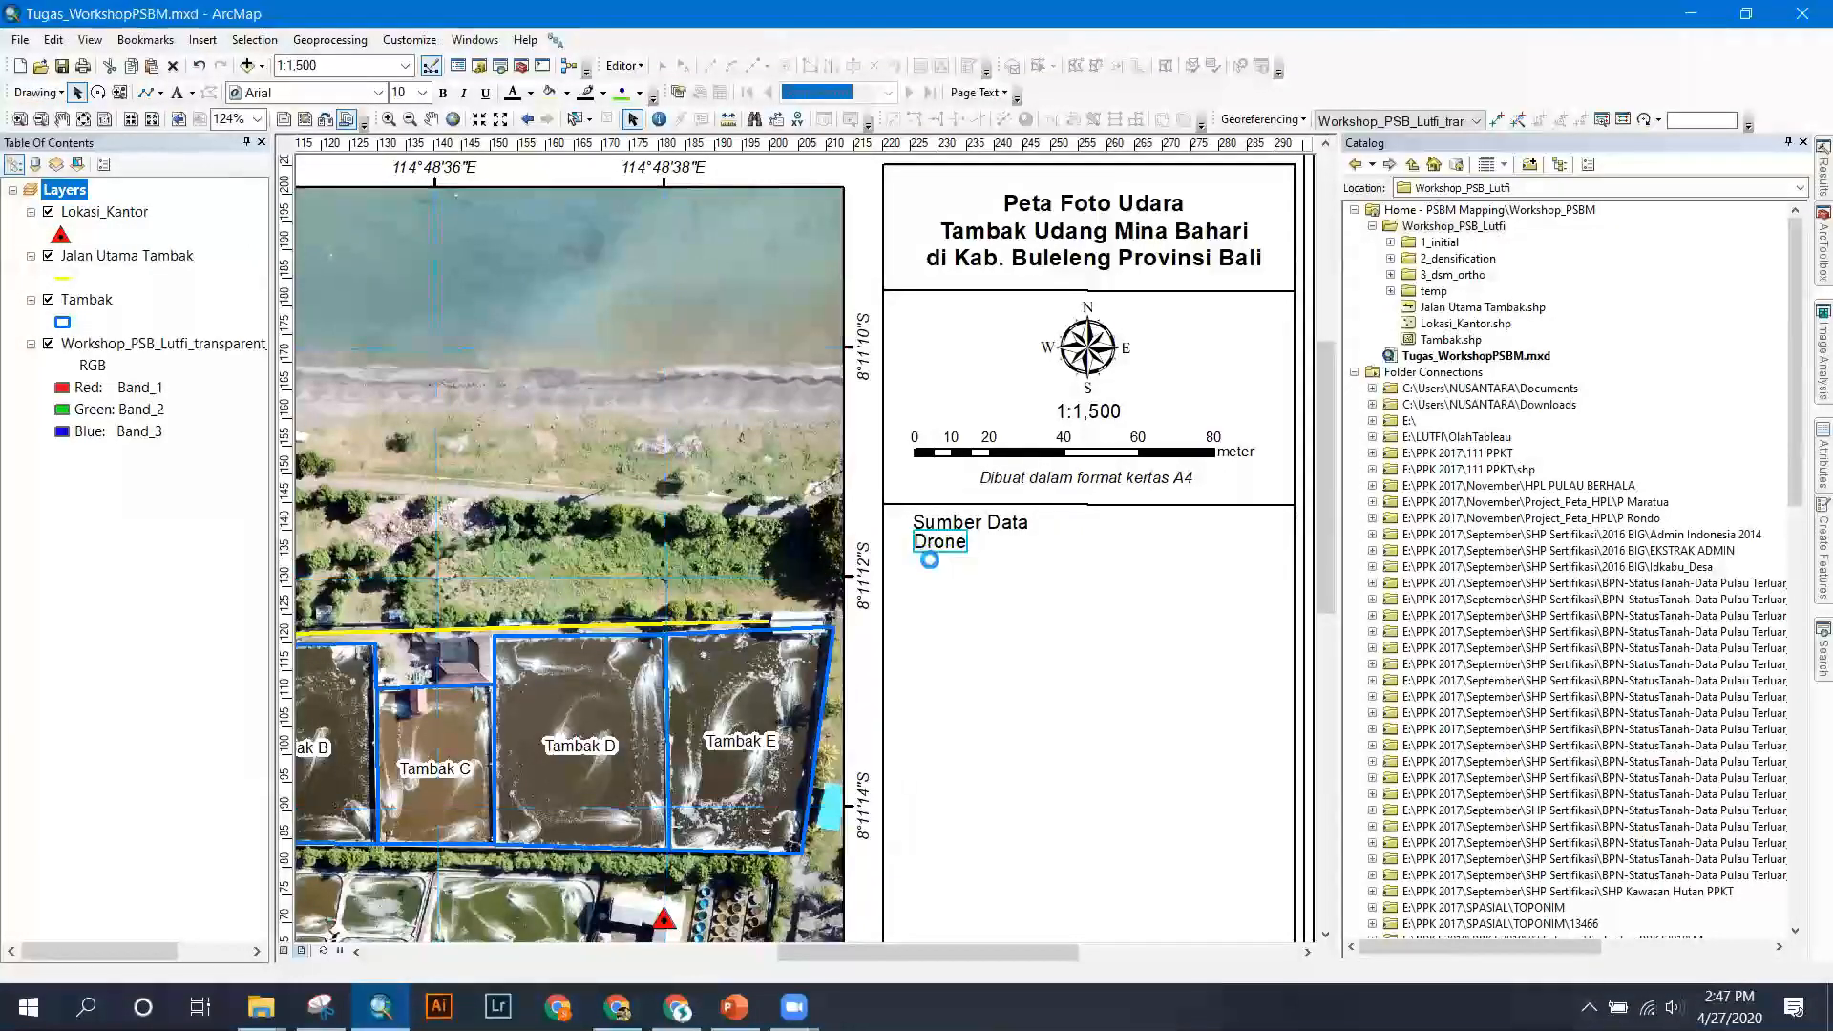
double_click(931, 552)
click(762, 371)
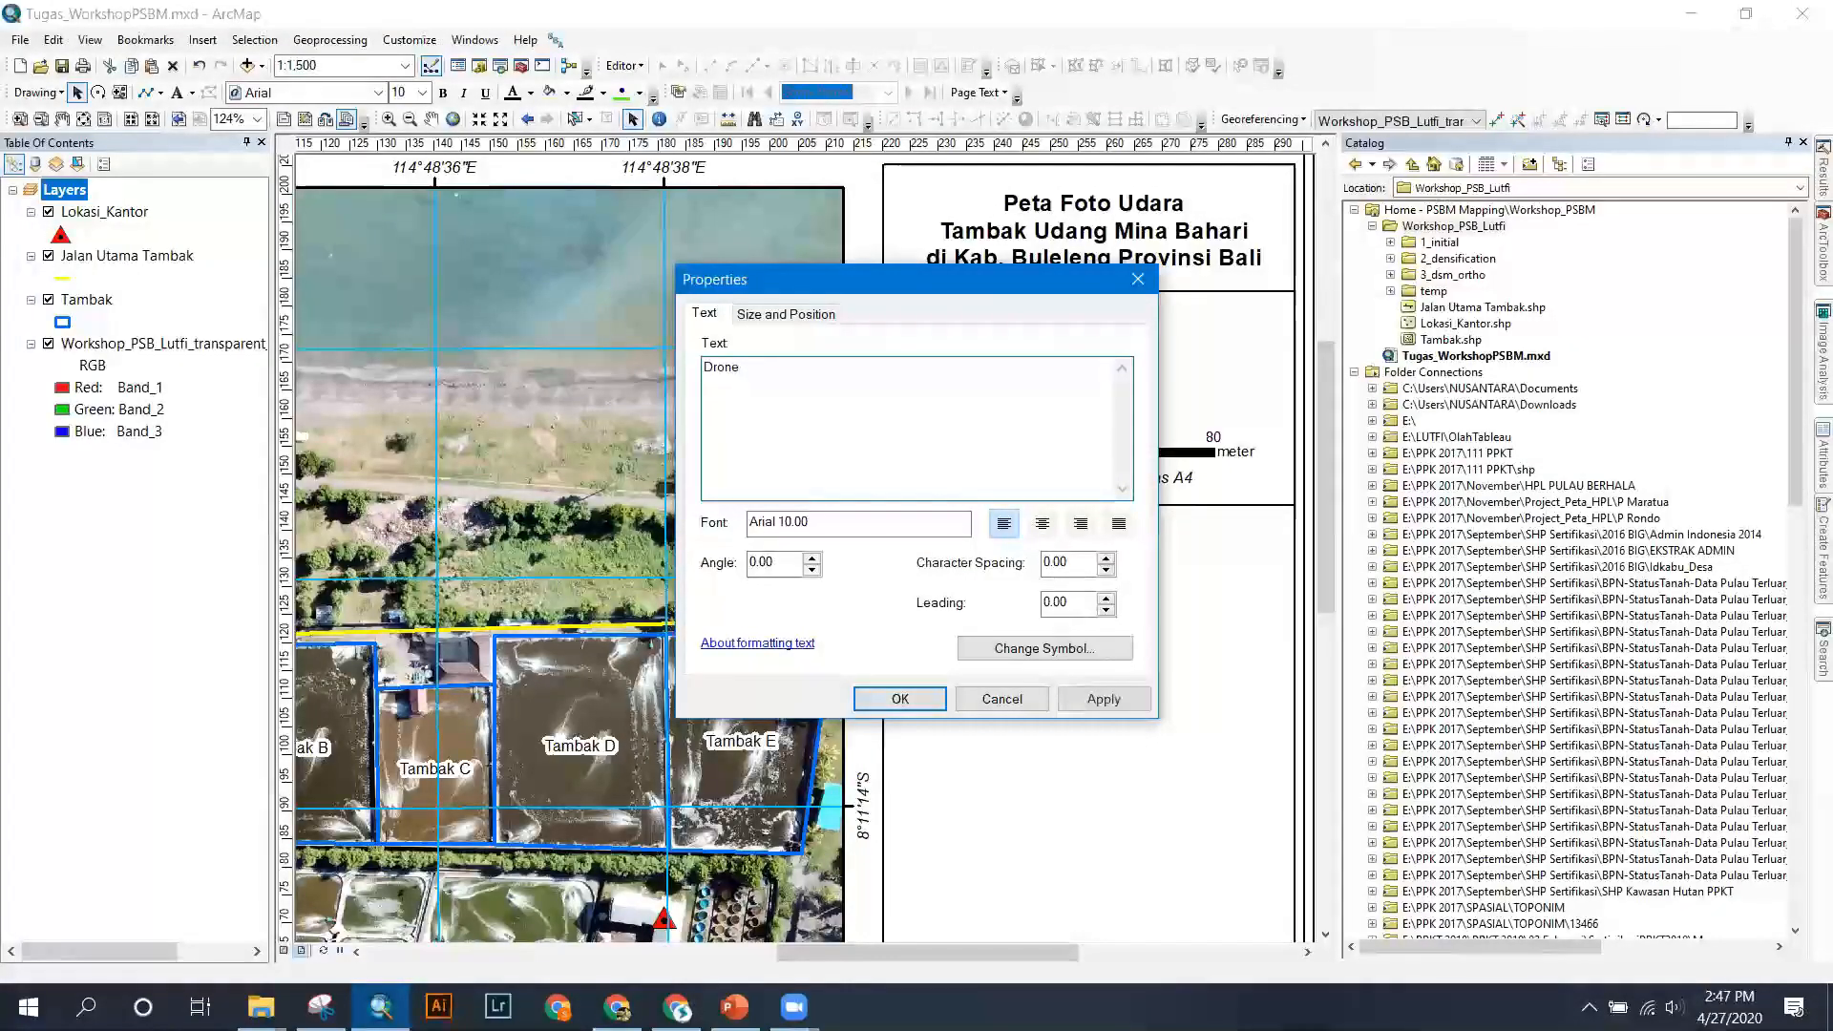
text(Tanggal )
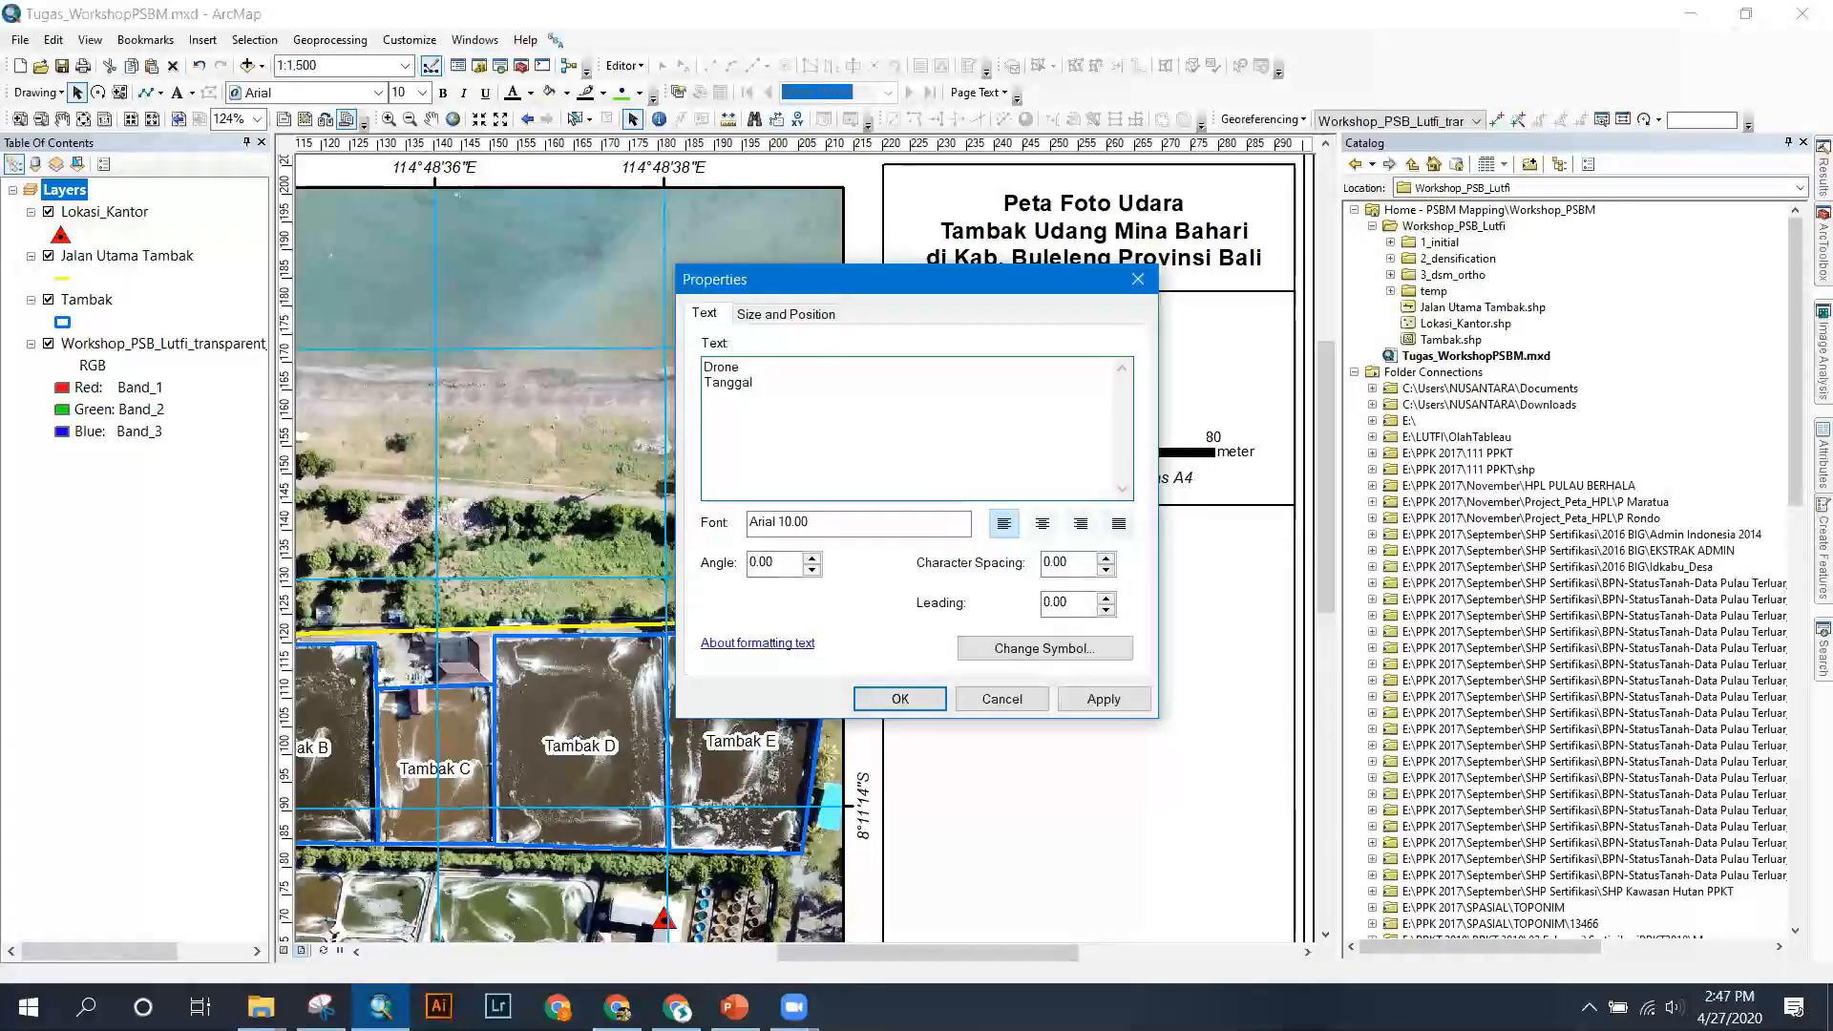
text(Ketingg)
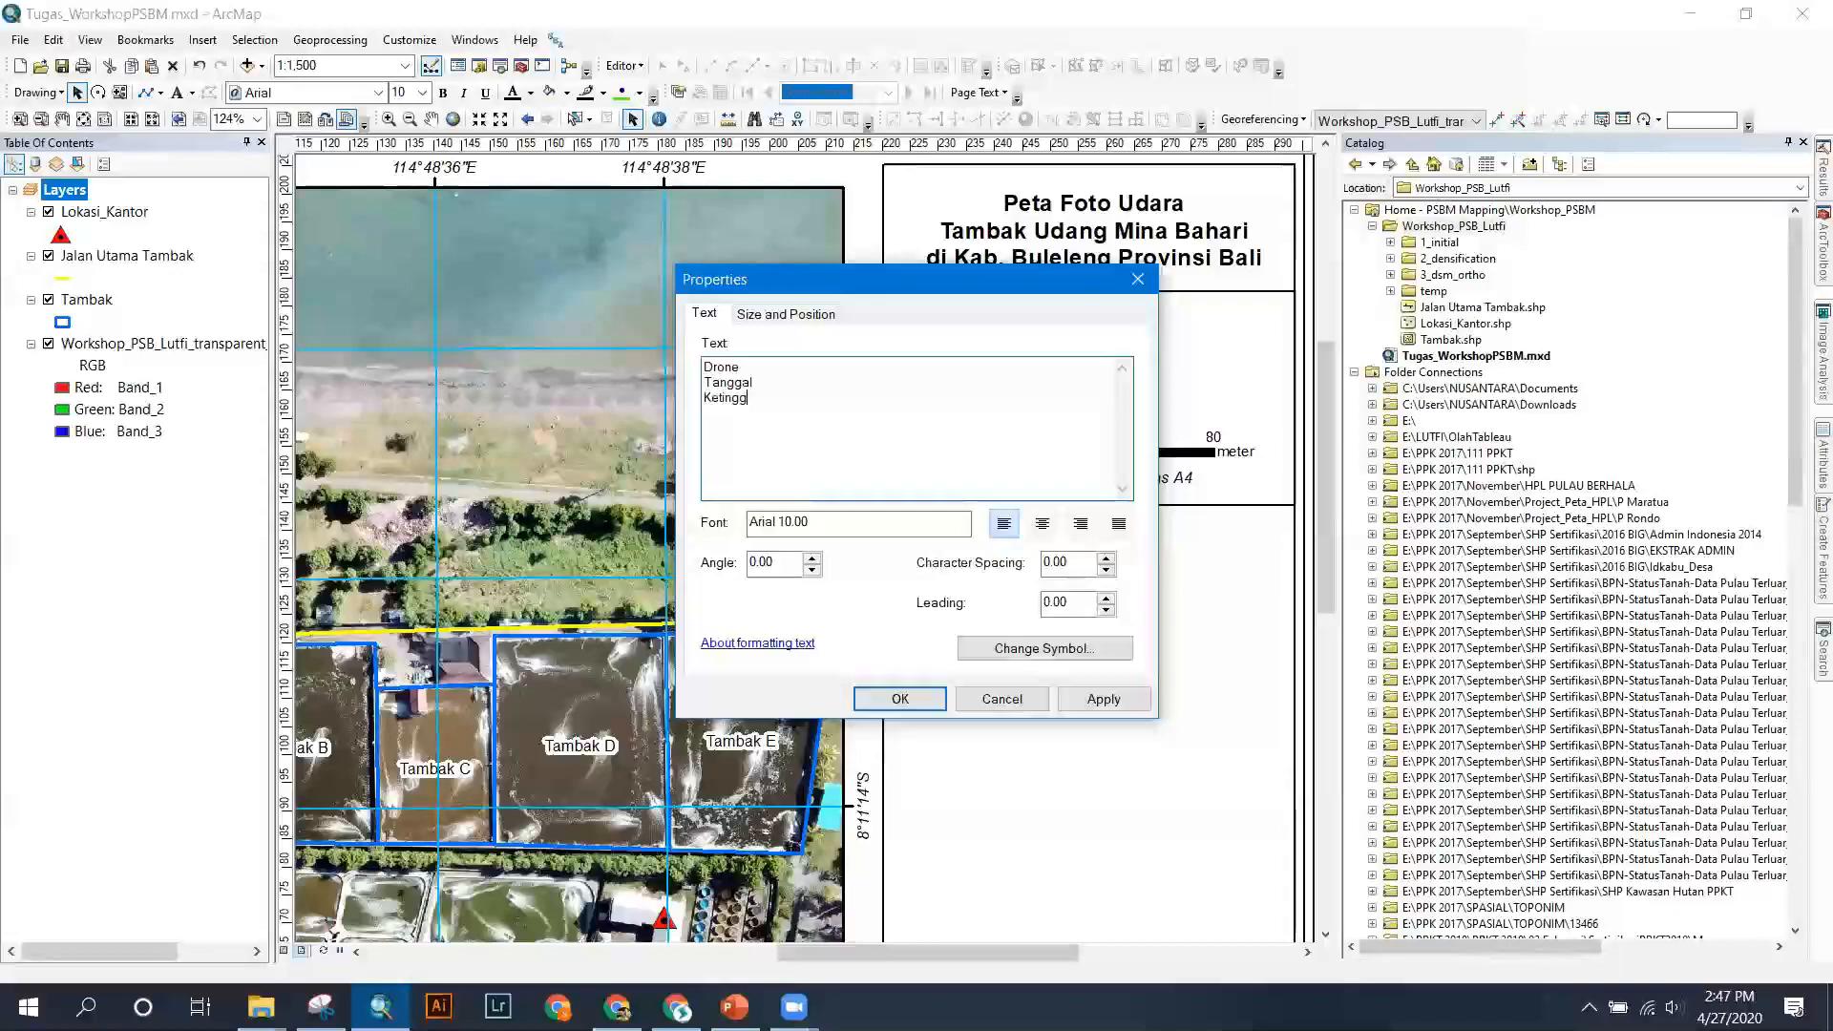
key(BackSpace)
key(BackSpace)
key(BackSpace)
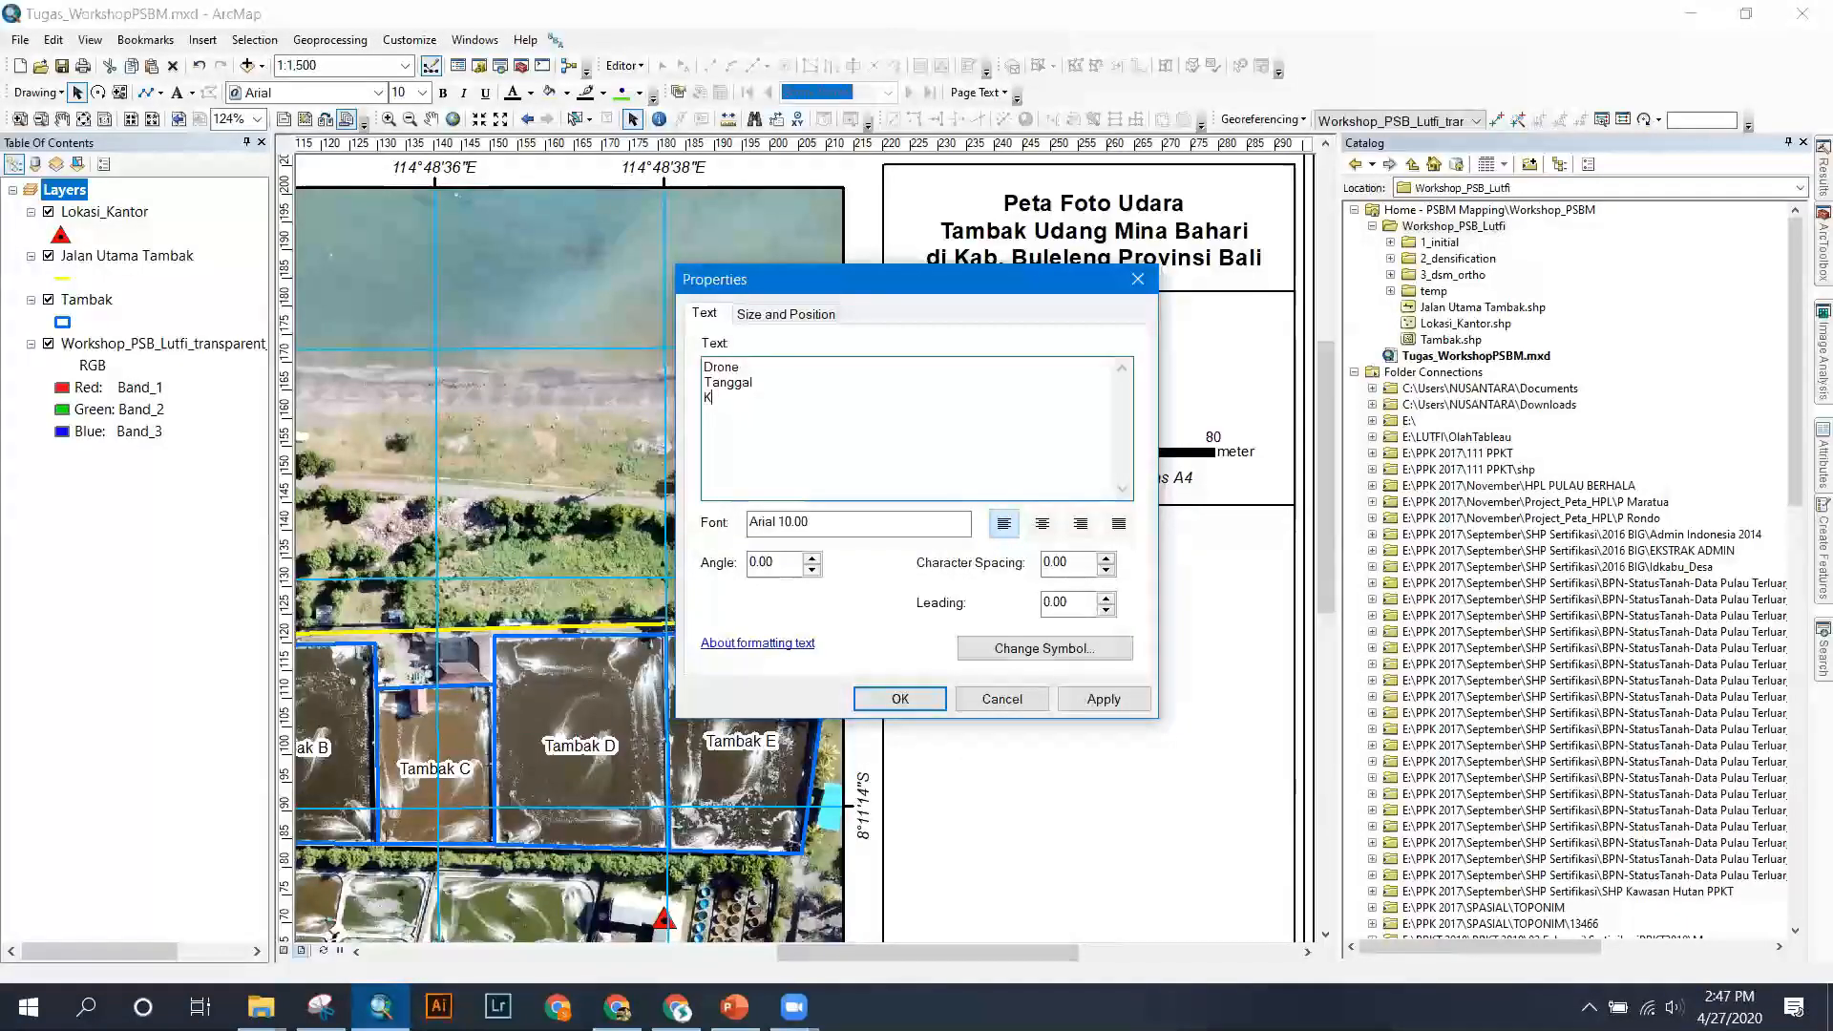
Continue the source-data list with the lines "Jumlah Foto", "Ketinggian" and "Resolusi GSD", leaving a blank line after it.
text(Jumlah Foto Ketinggian)
key(Return)
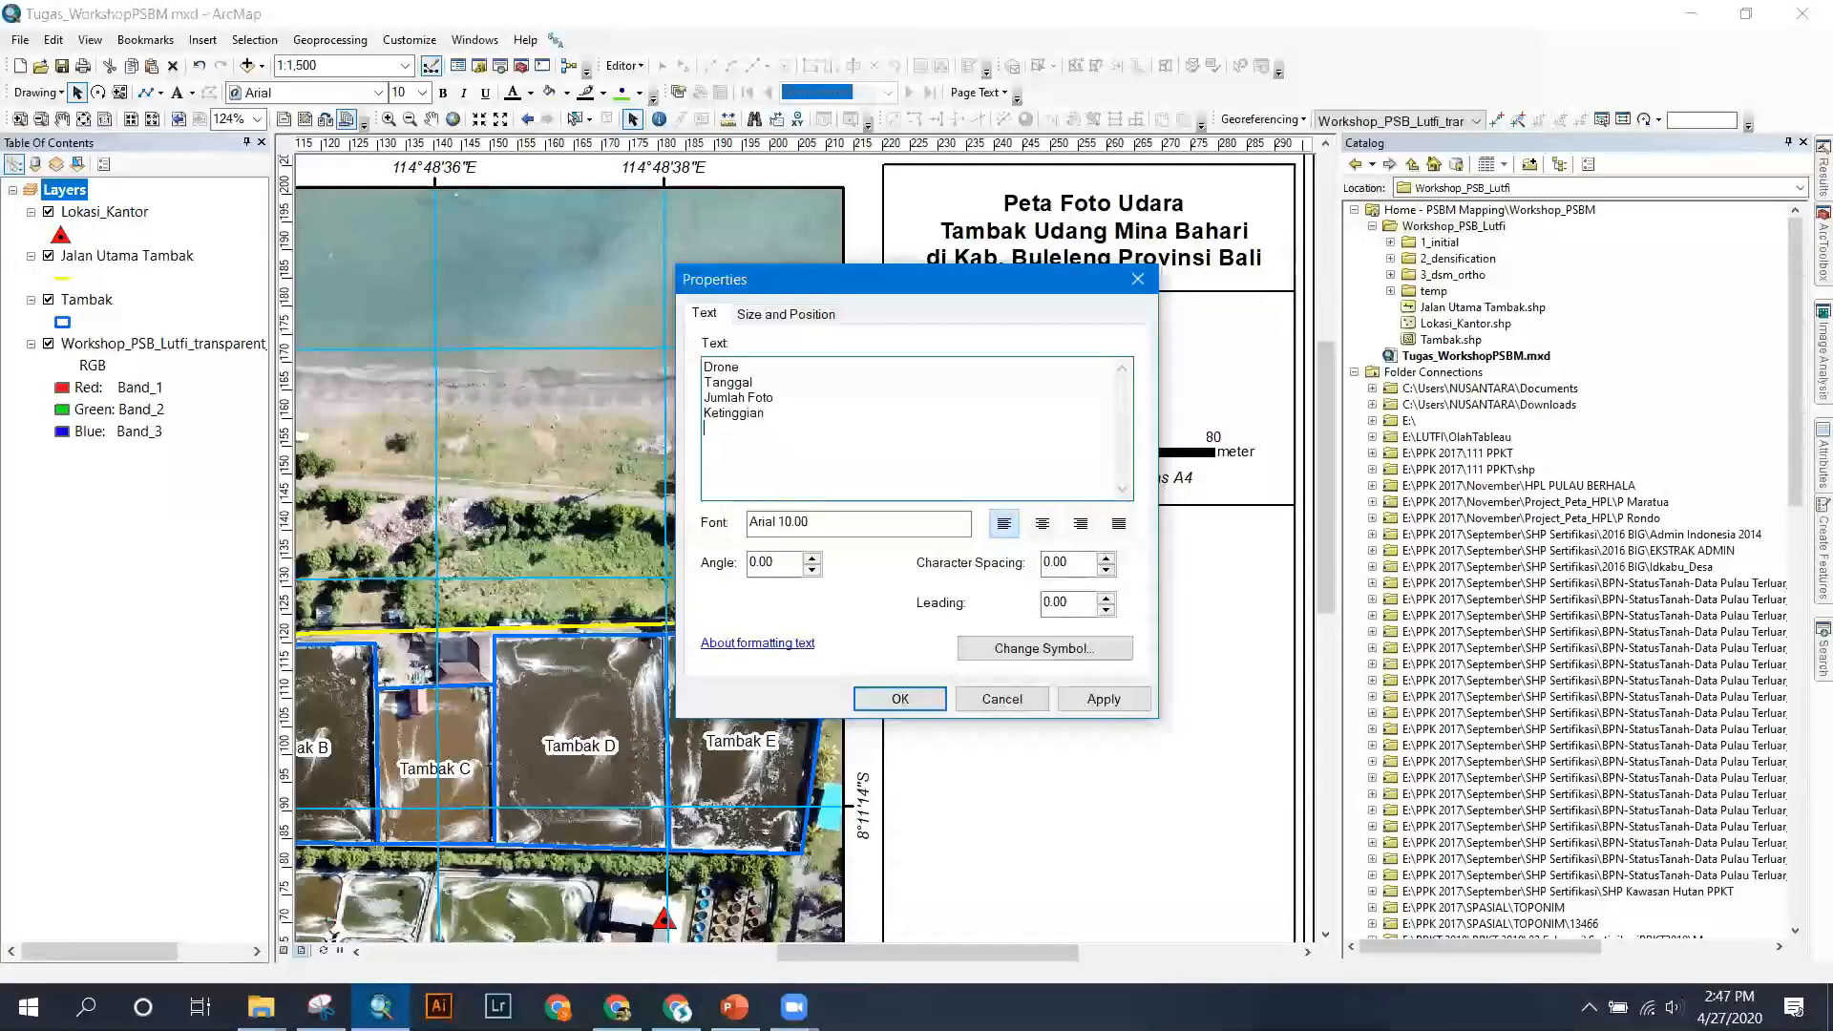
text(Resolusi )
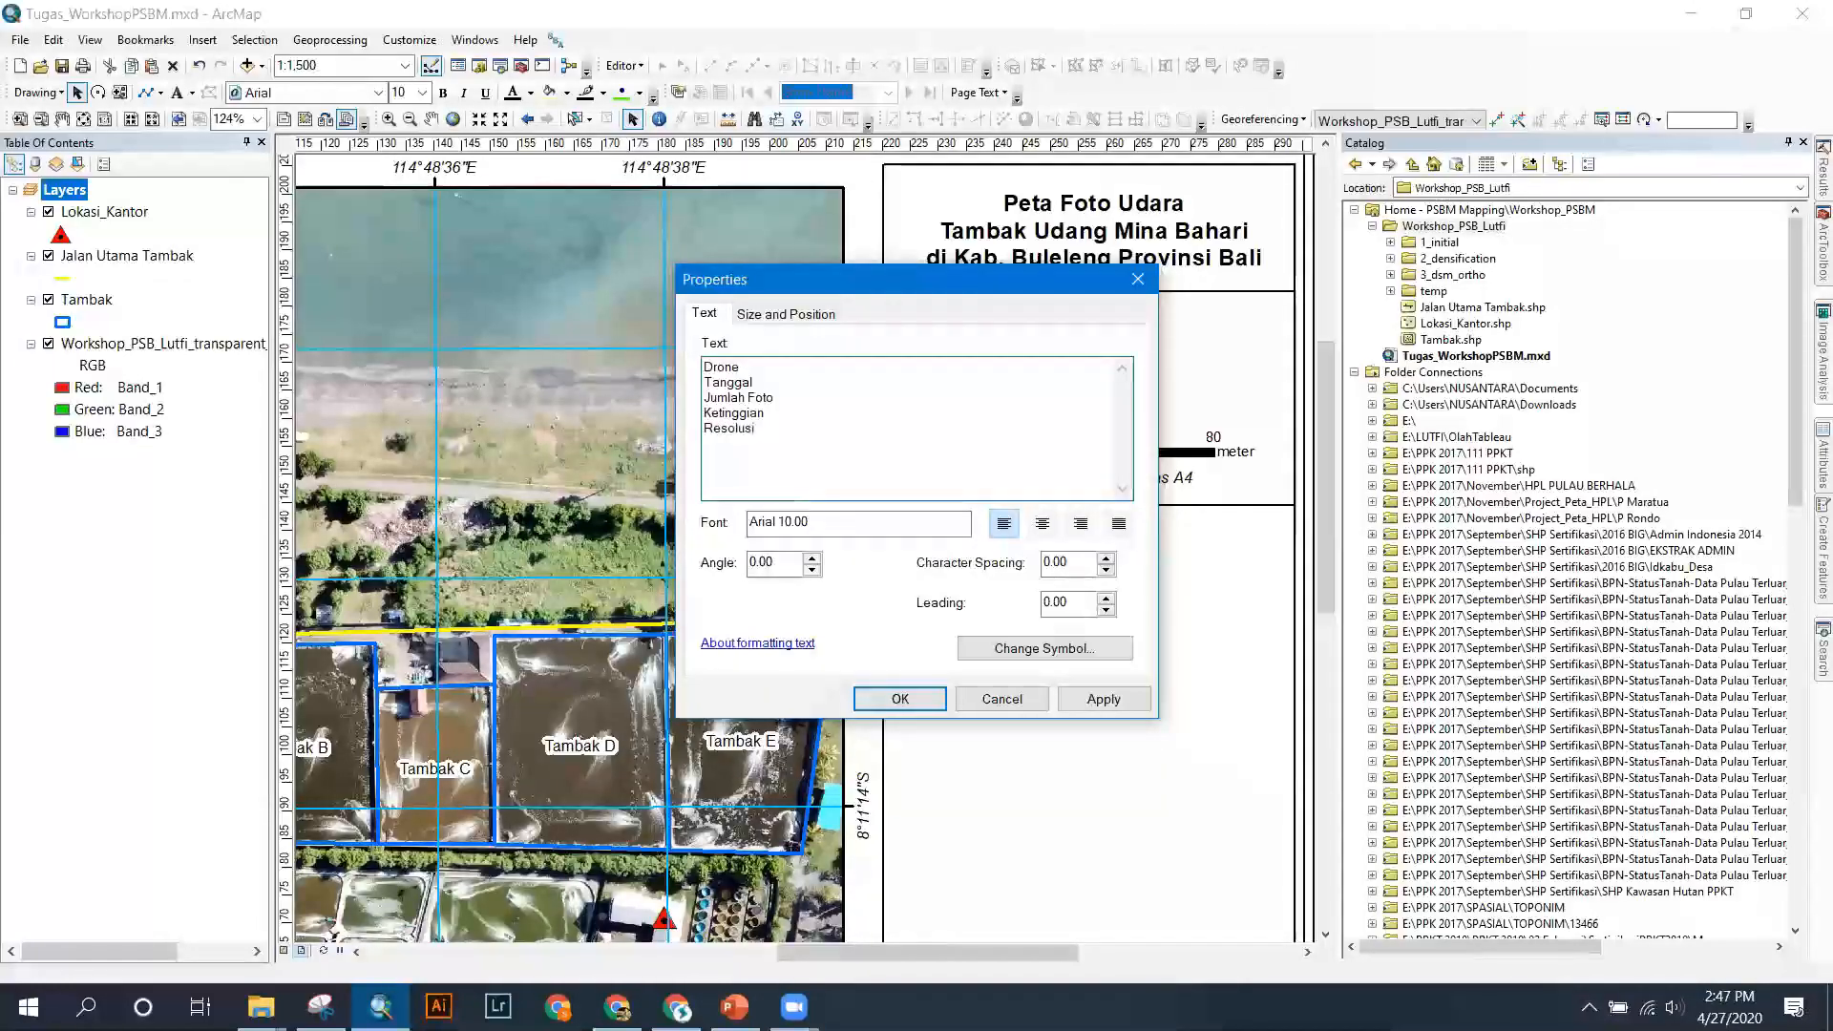
text(GS)
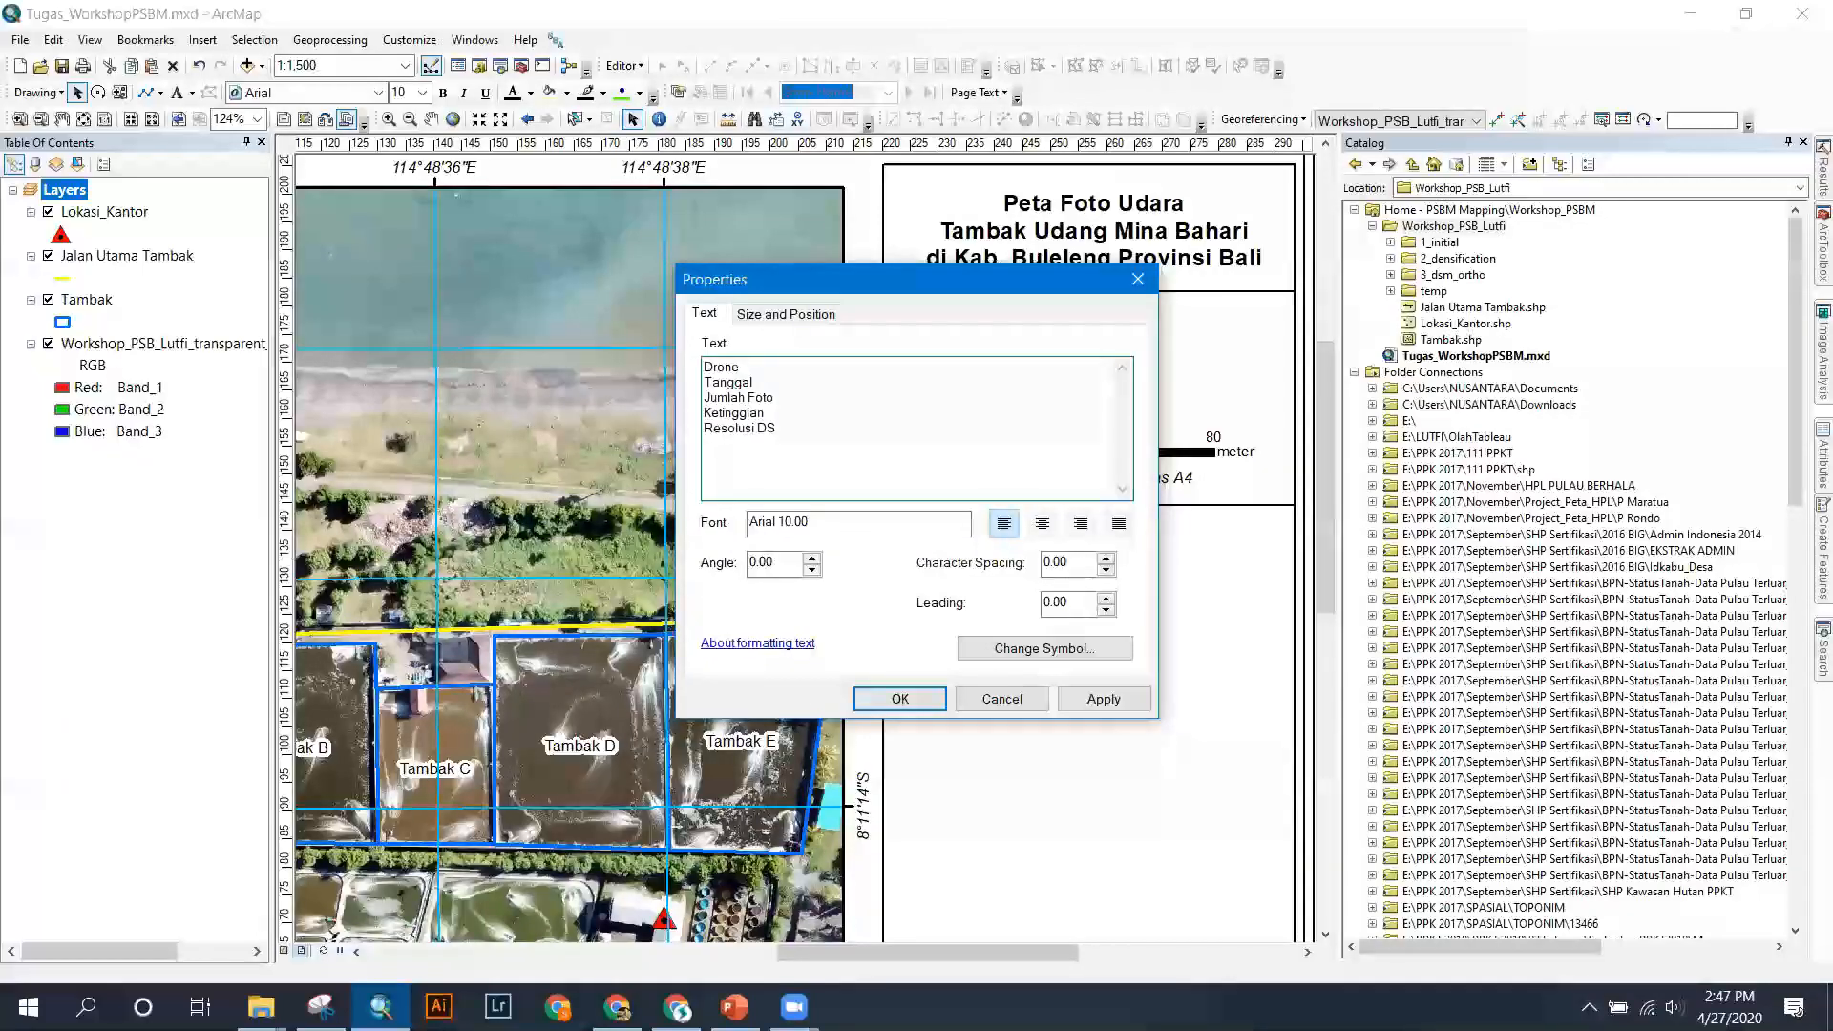
text(D)
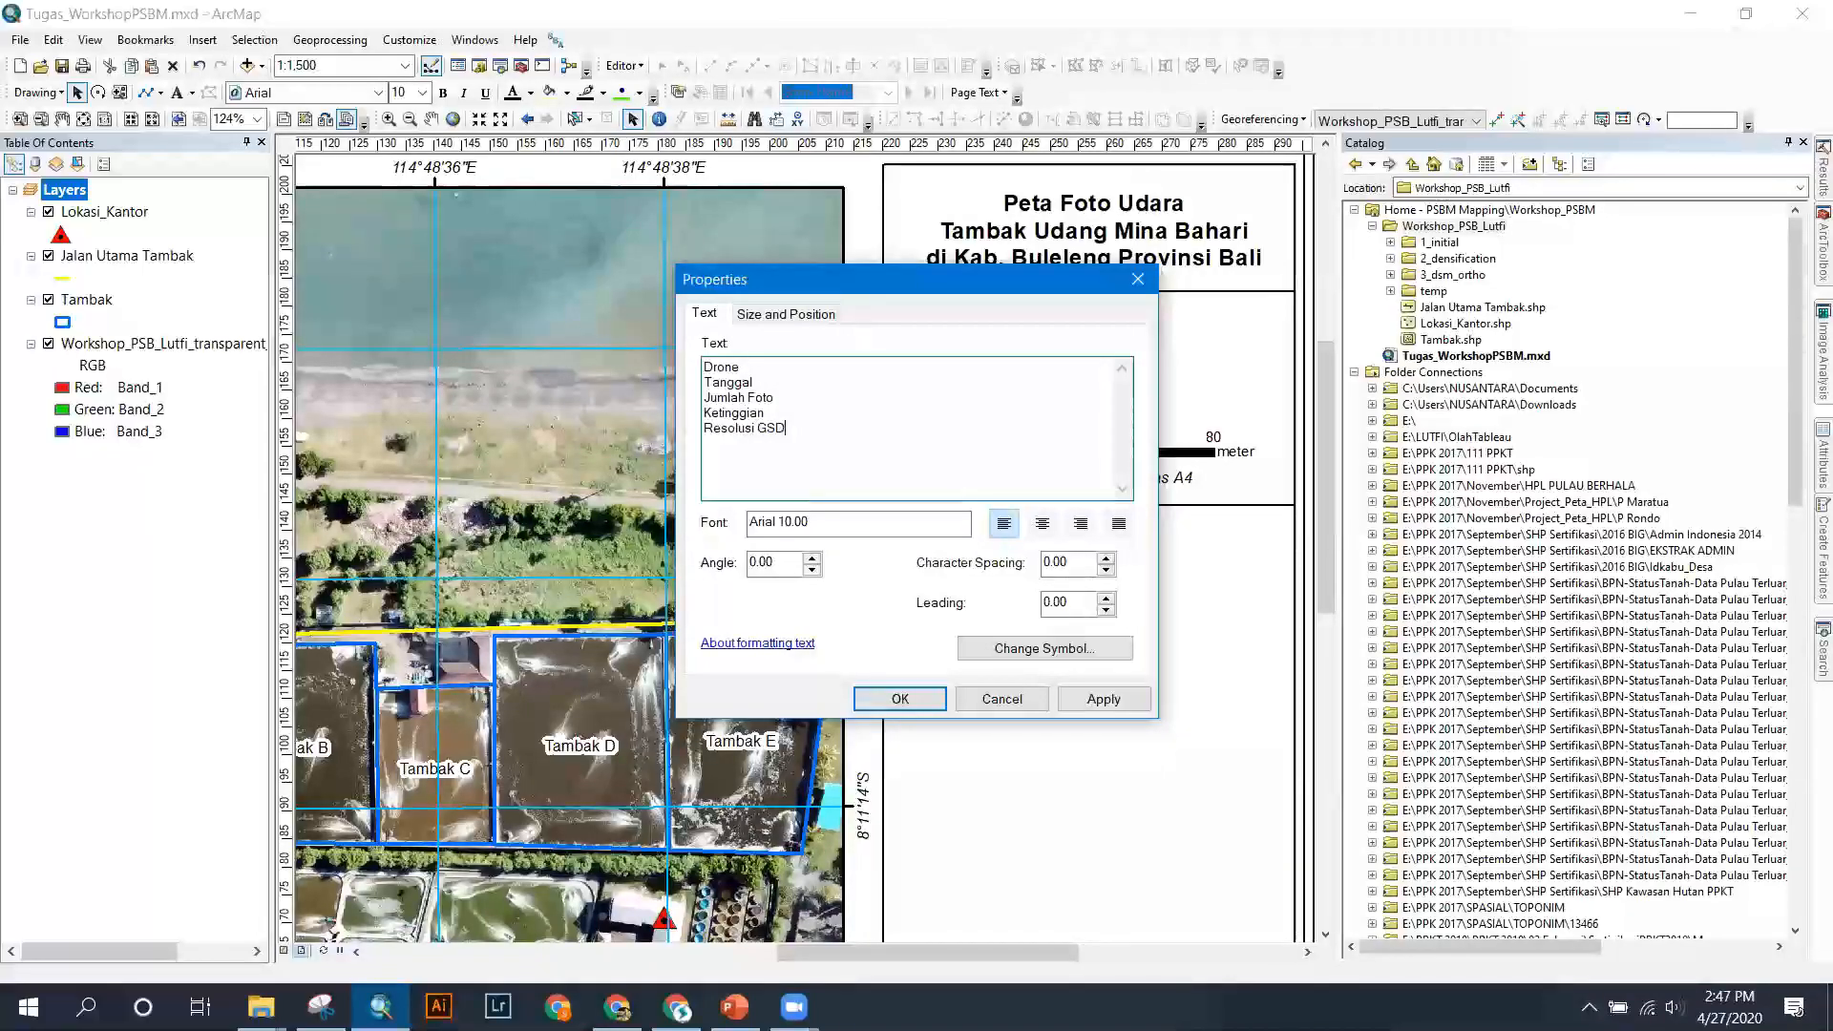
key(Return)
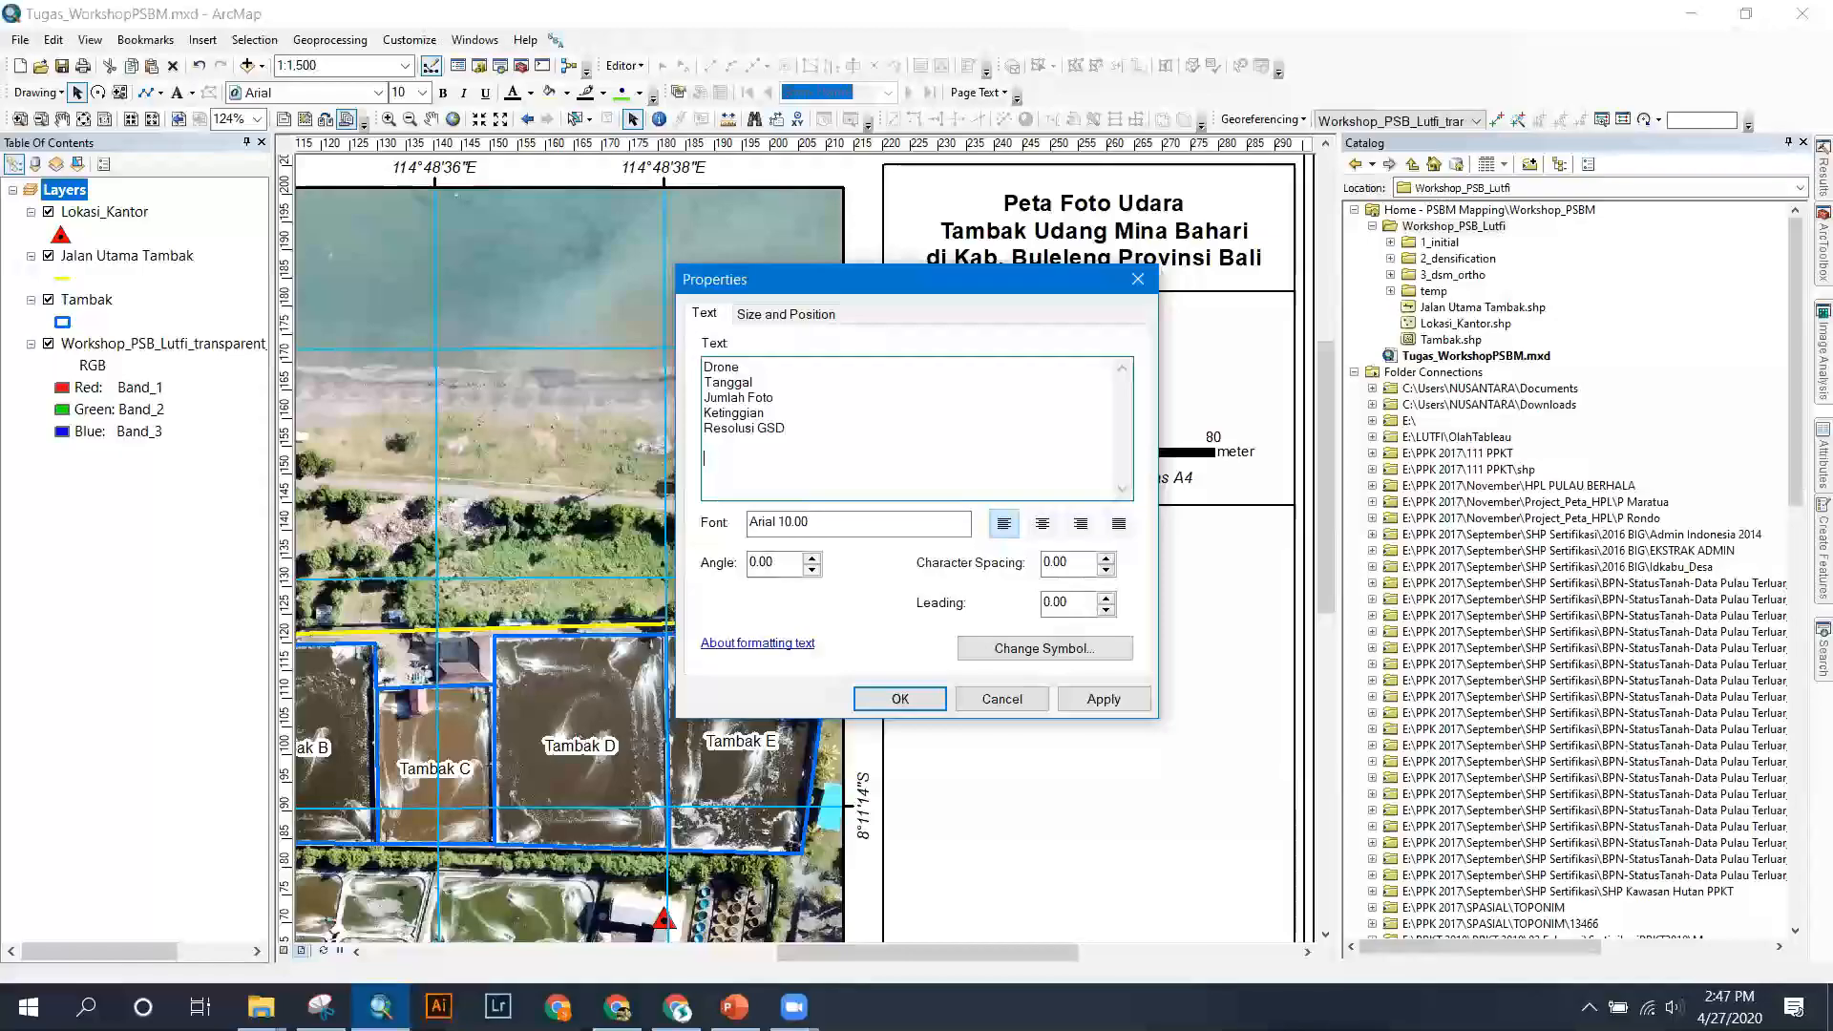
Add the note "NB: Tidak dilakukan Pengukuran Ground Control Point" as the last line of the source-data text.
text(NB)
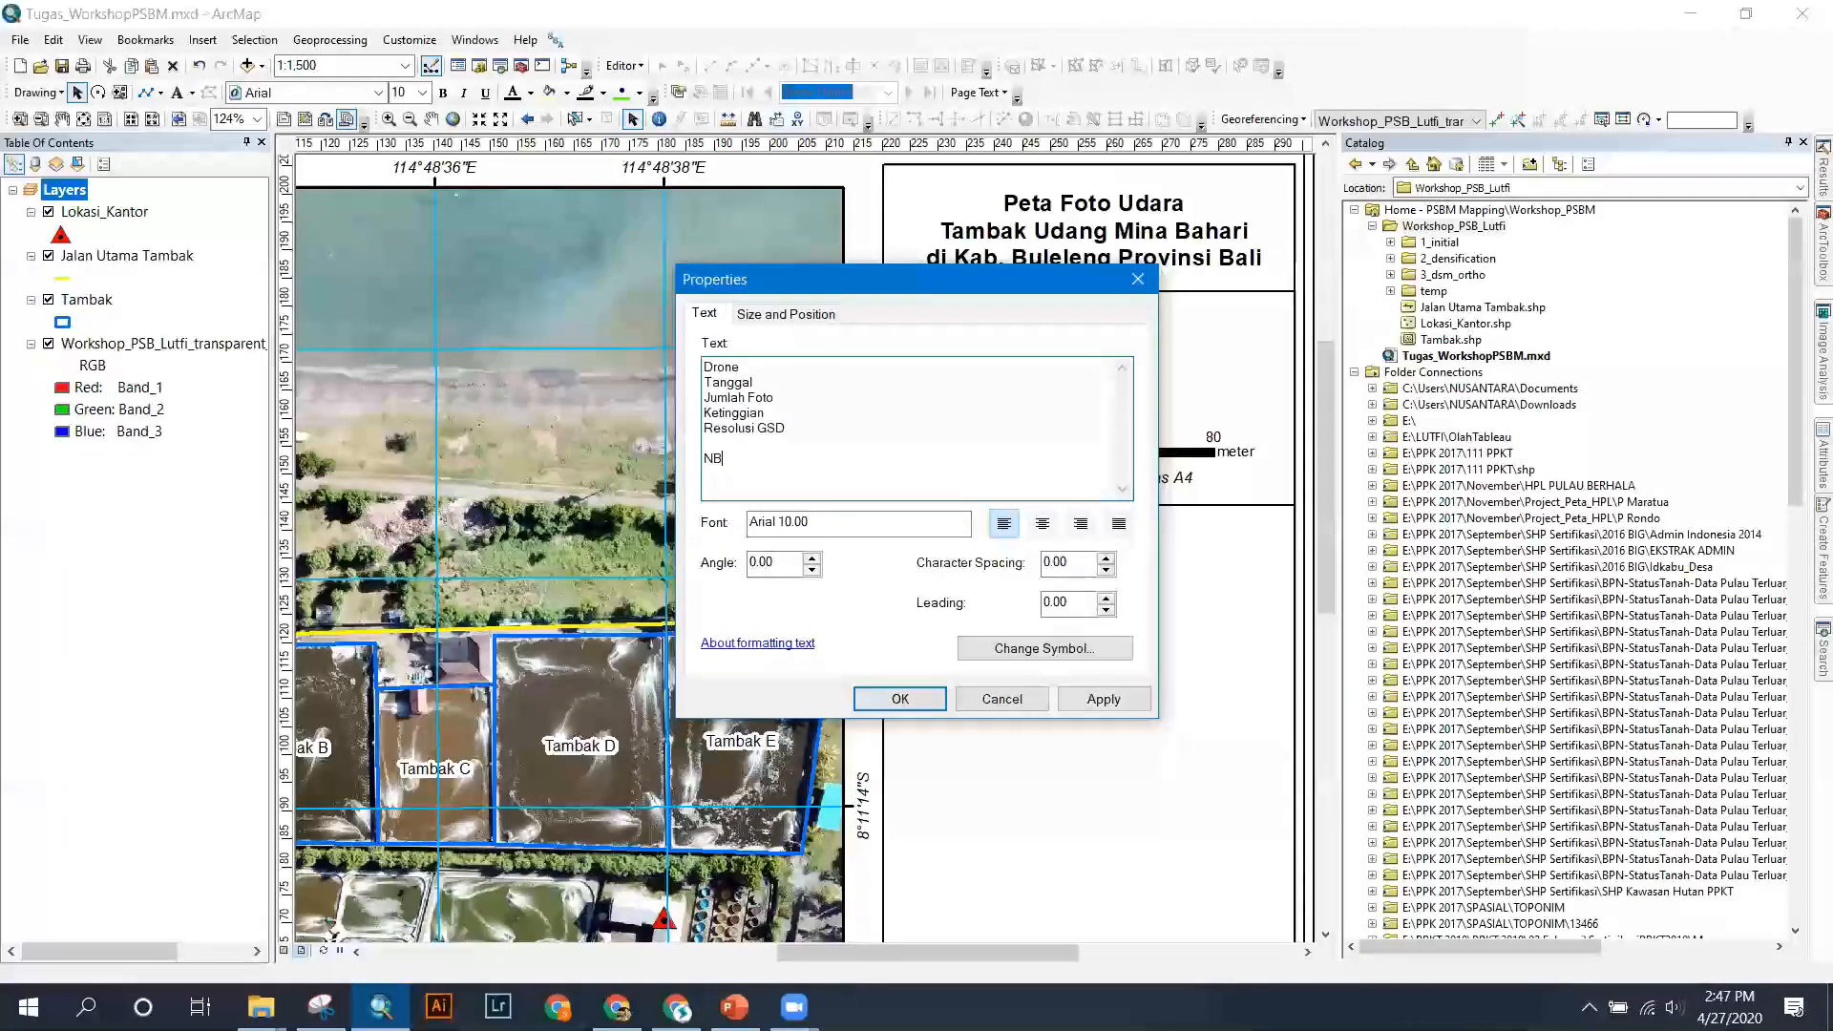
text(: Tidak dilakukan)
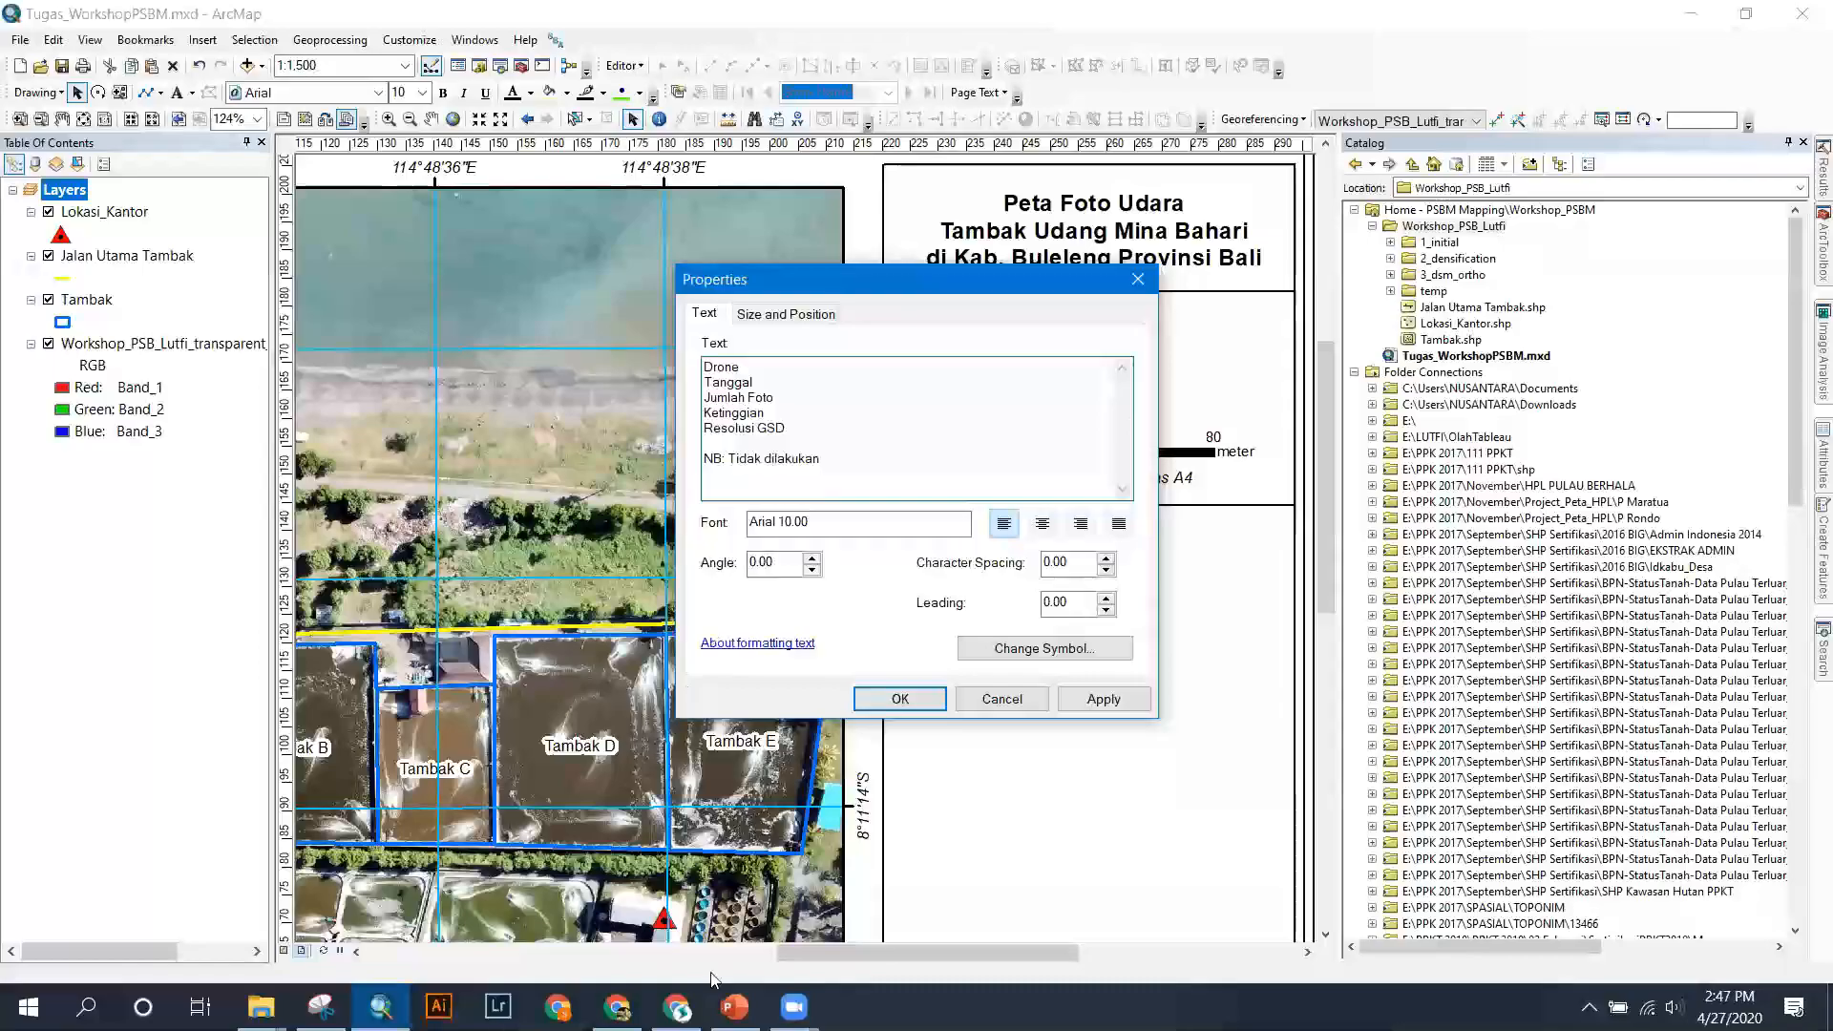
mouse_move(733, 1007)
click(745, 921)
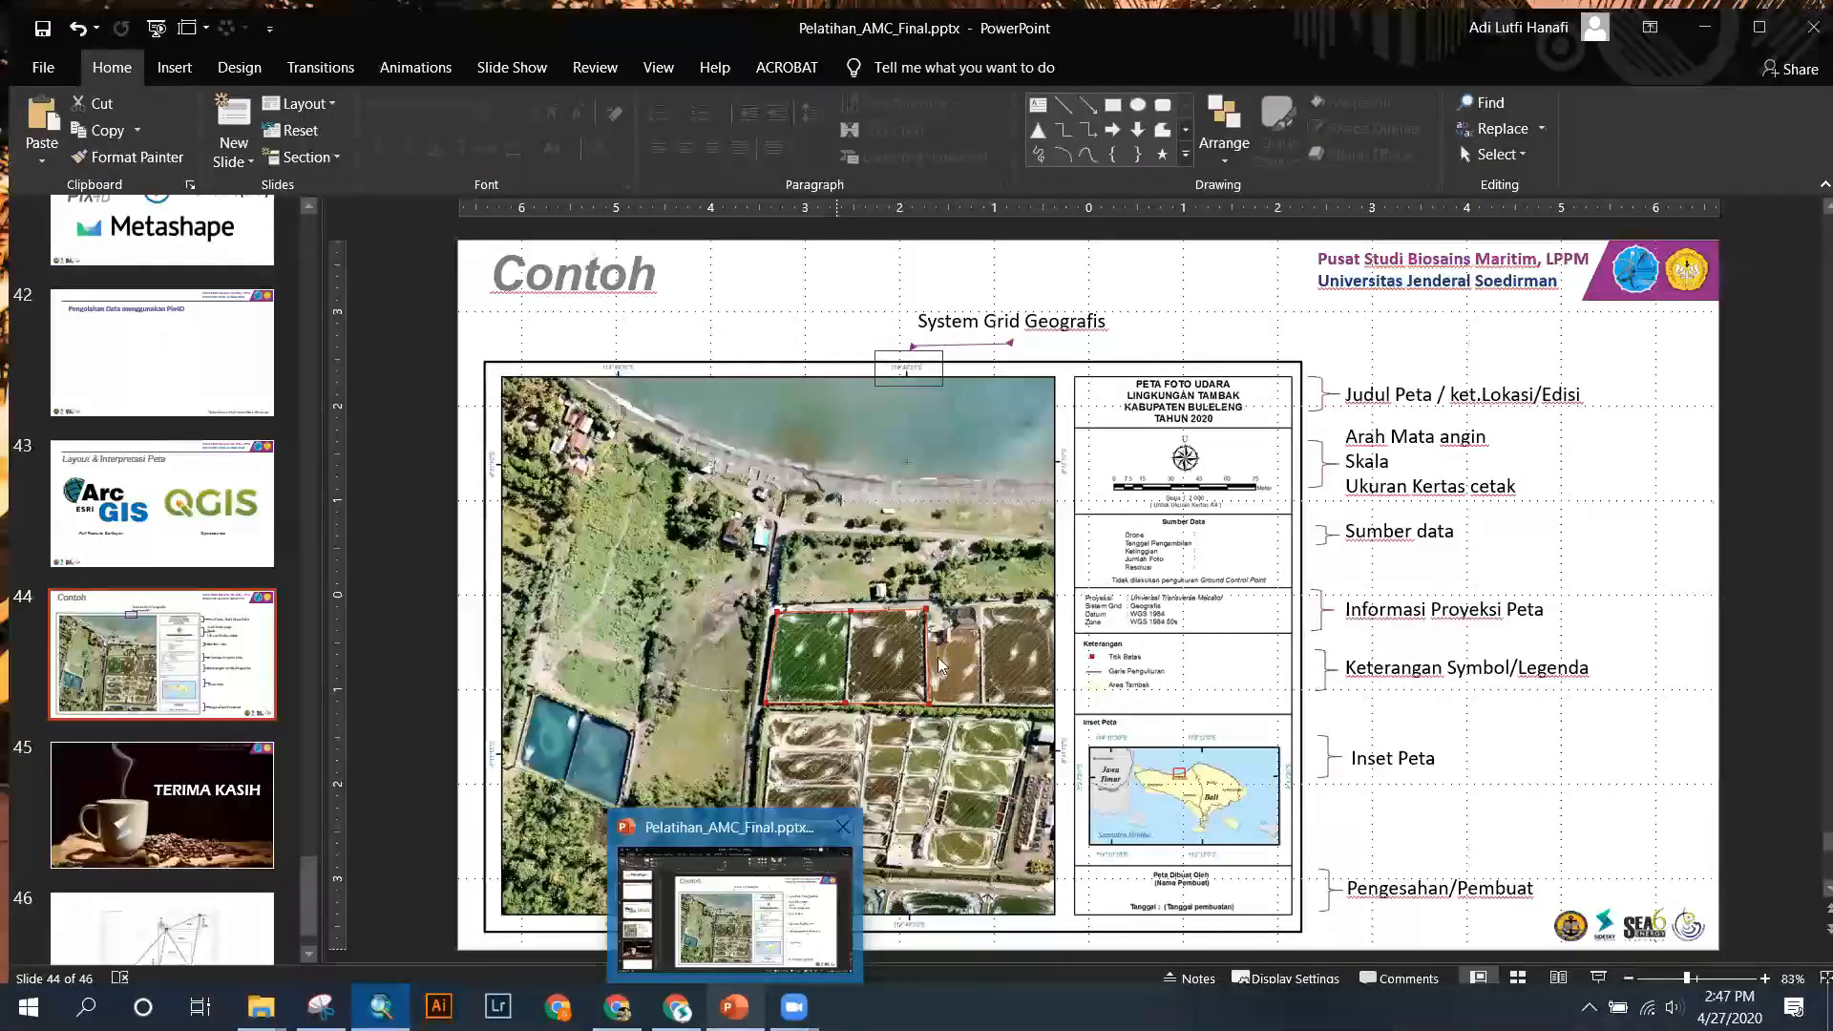
text(Peng)
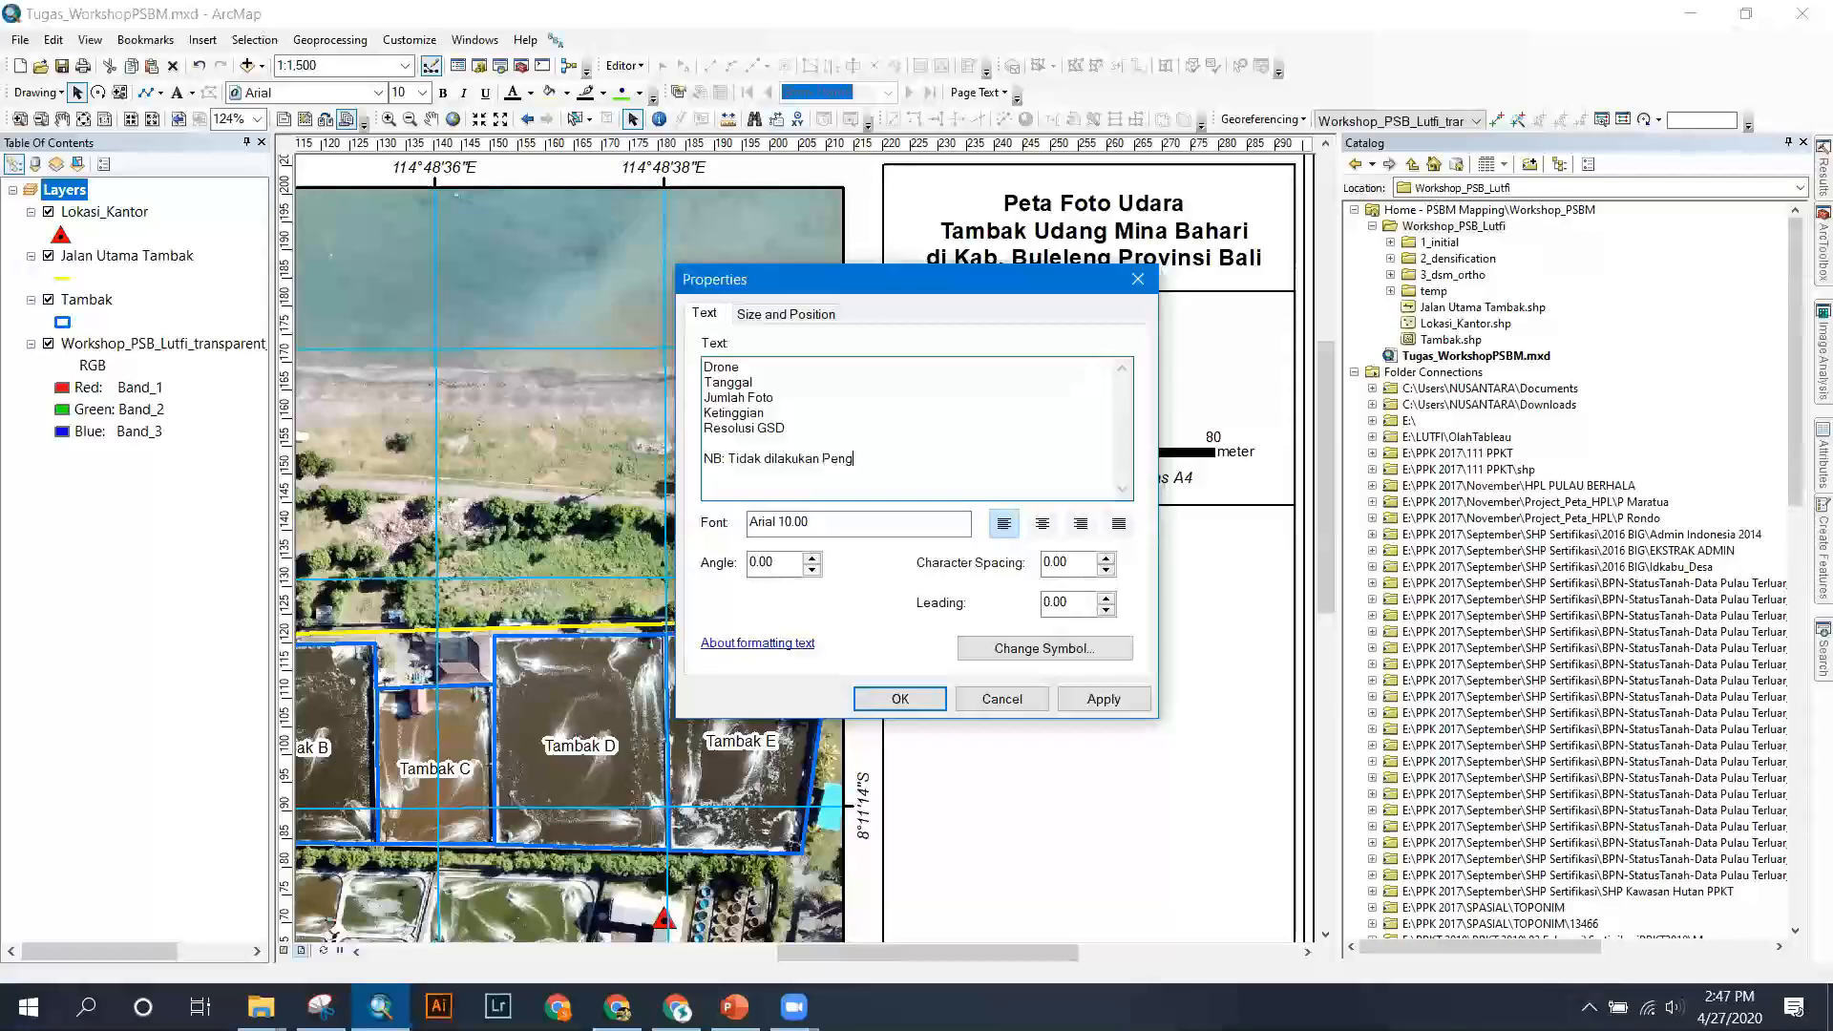
text(ukuran Grou)
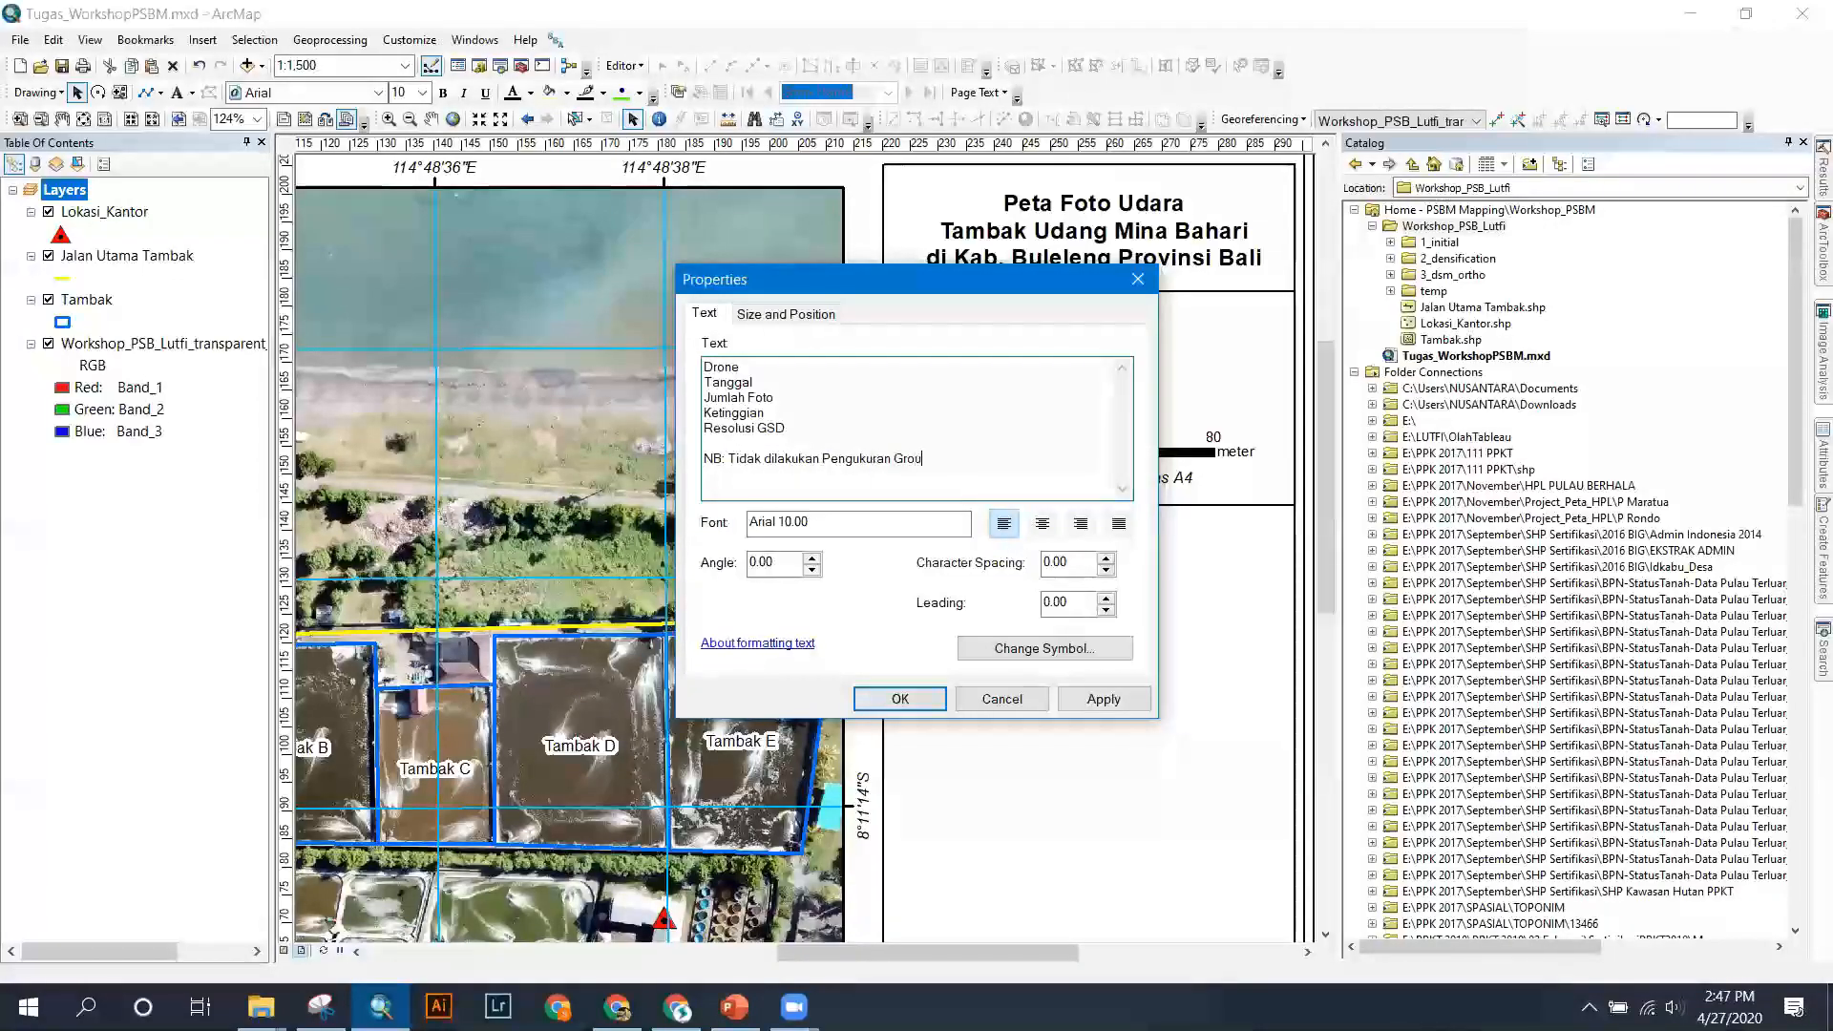
text(nd Contro)
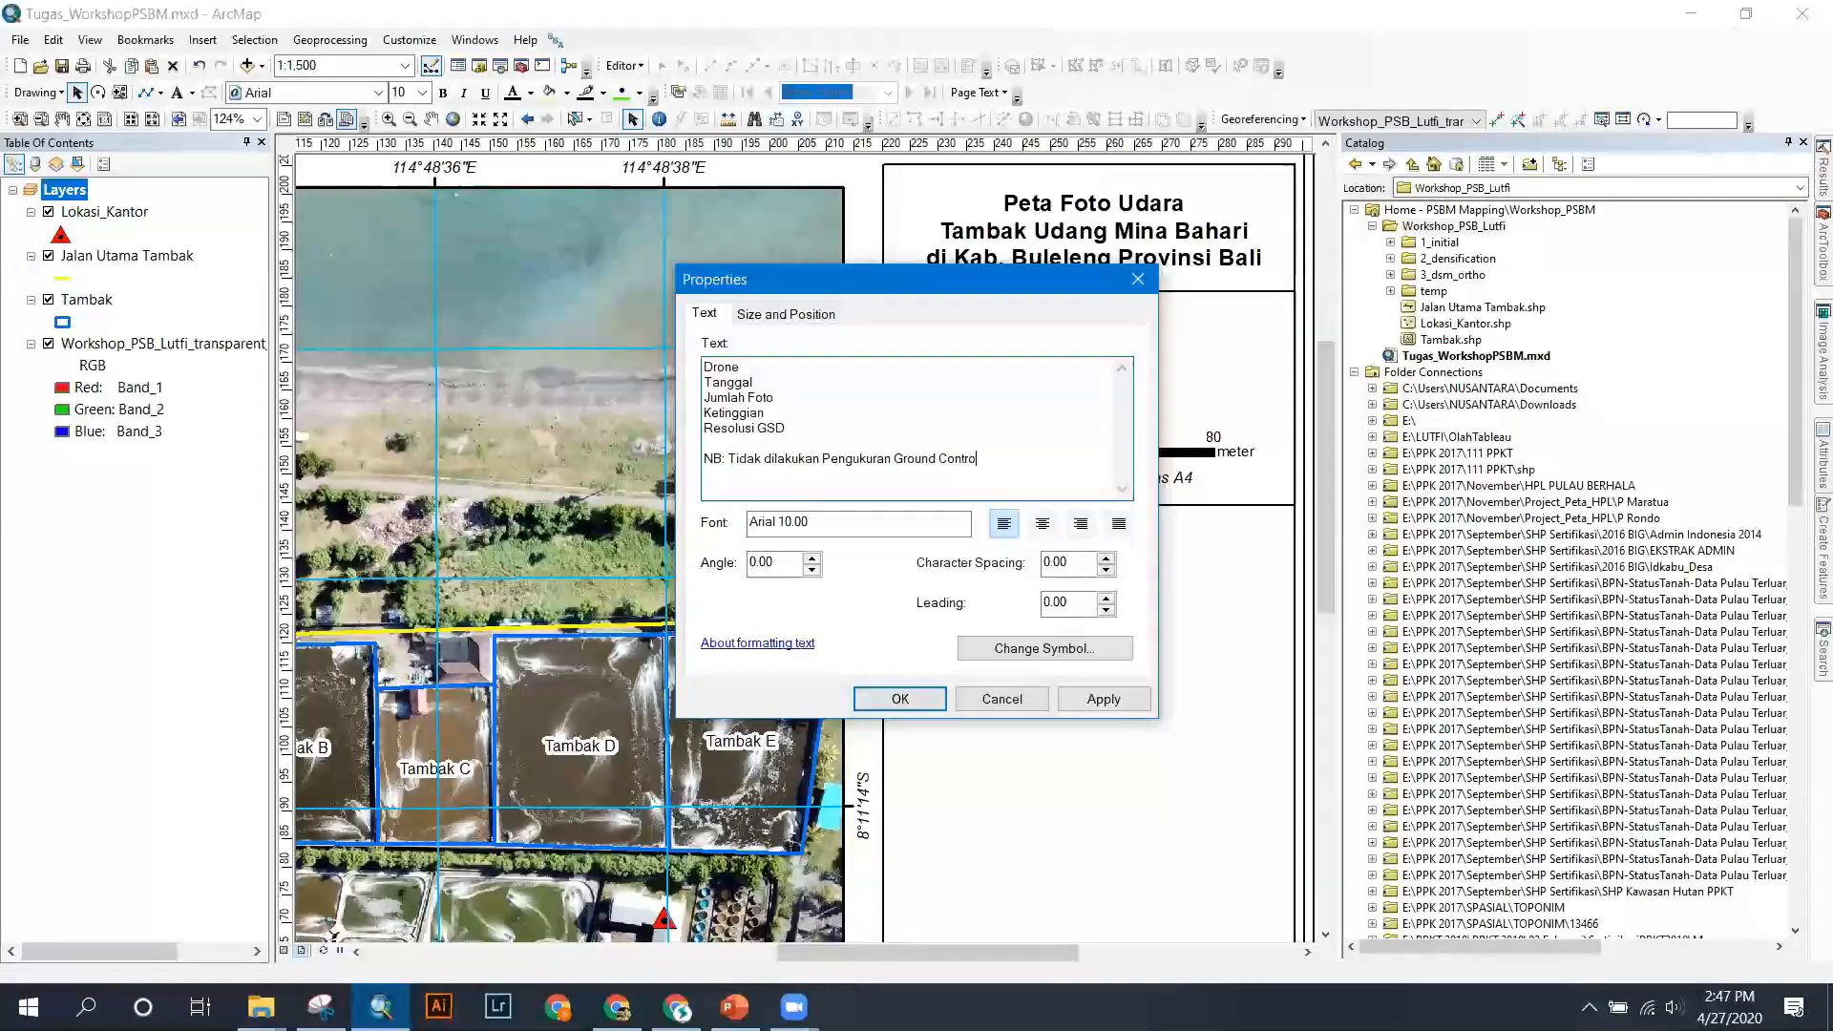
text(l Poin)
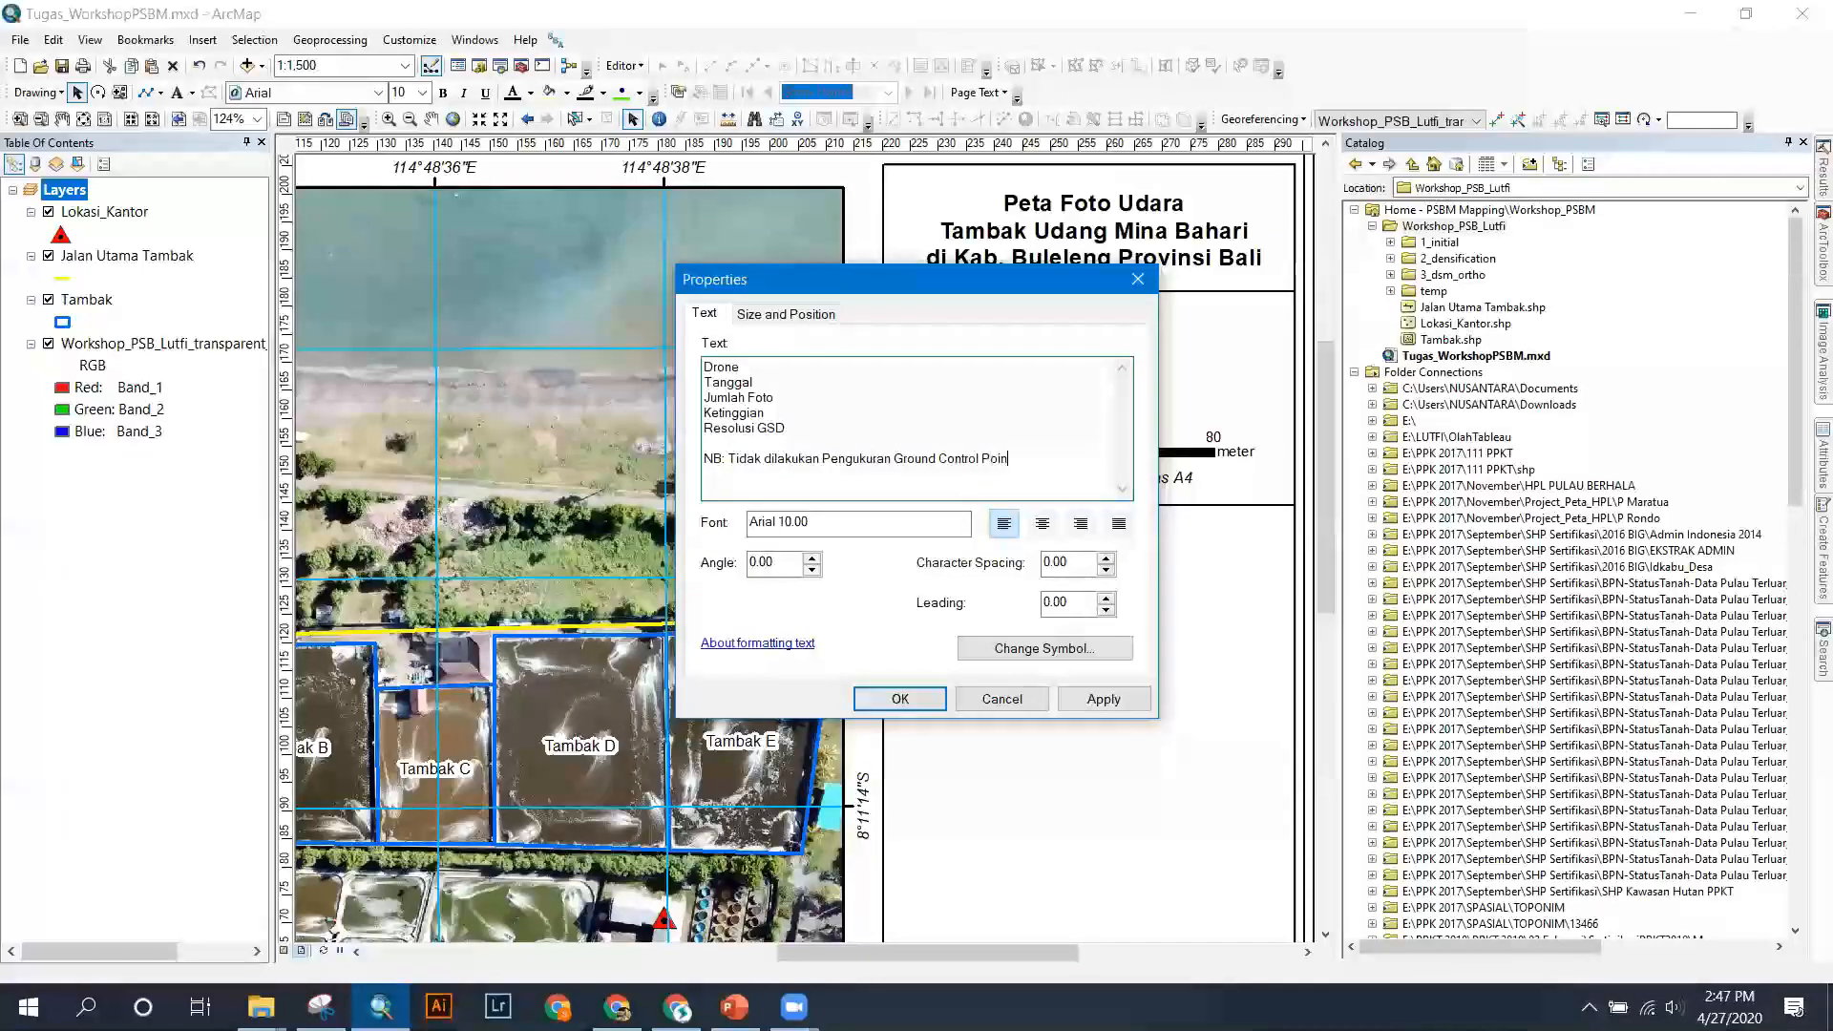
text(t)
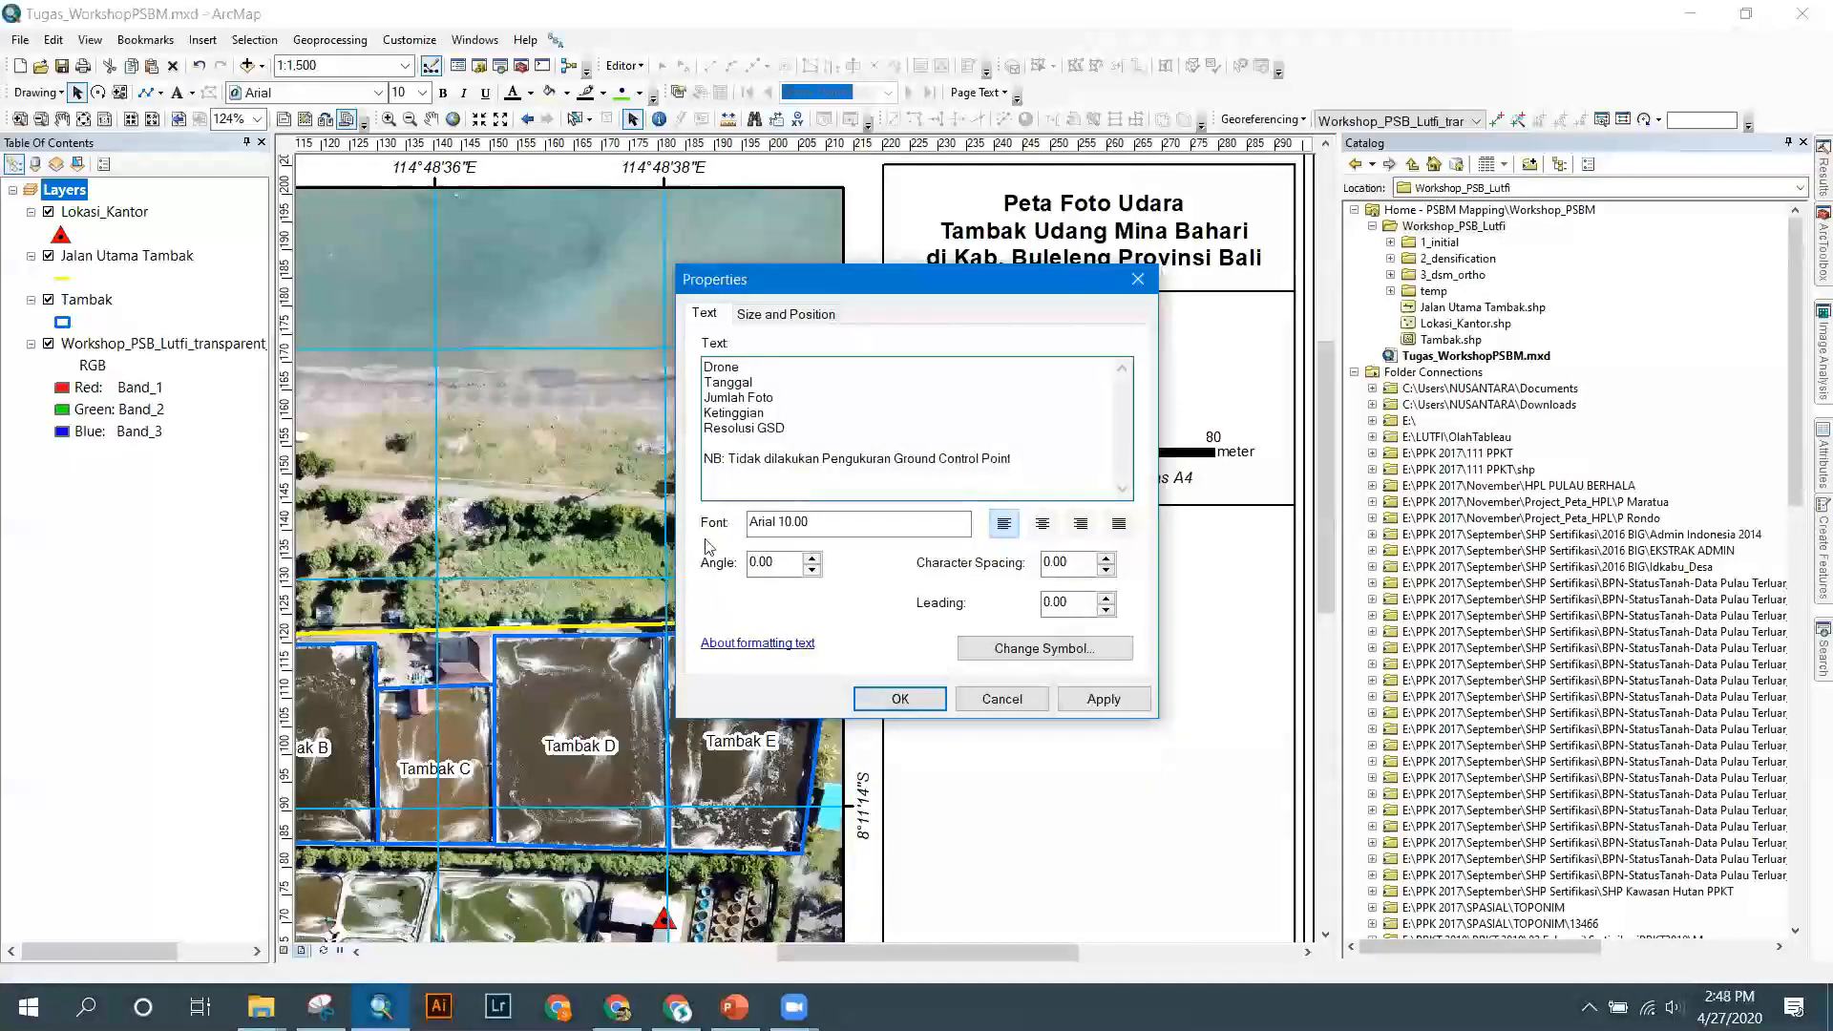
Fill in the Drone line with "DJI Mavic Profesional" and the Tanggal line with "26 April 2020", aligning their colons.
click(764, 366)
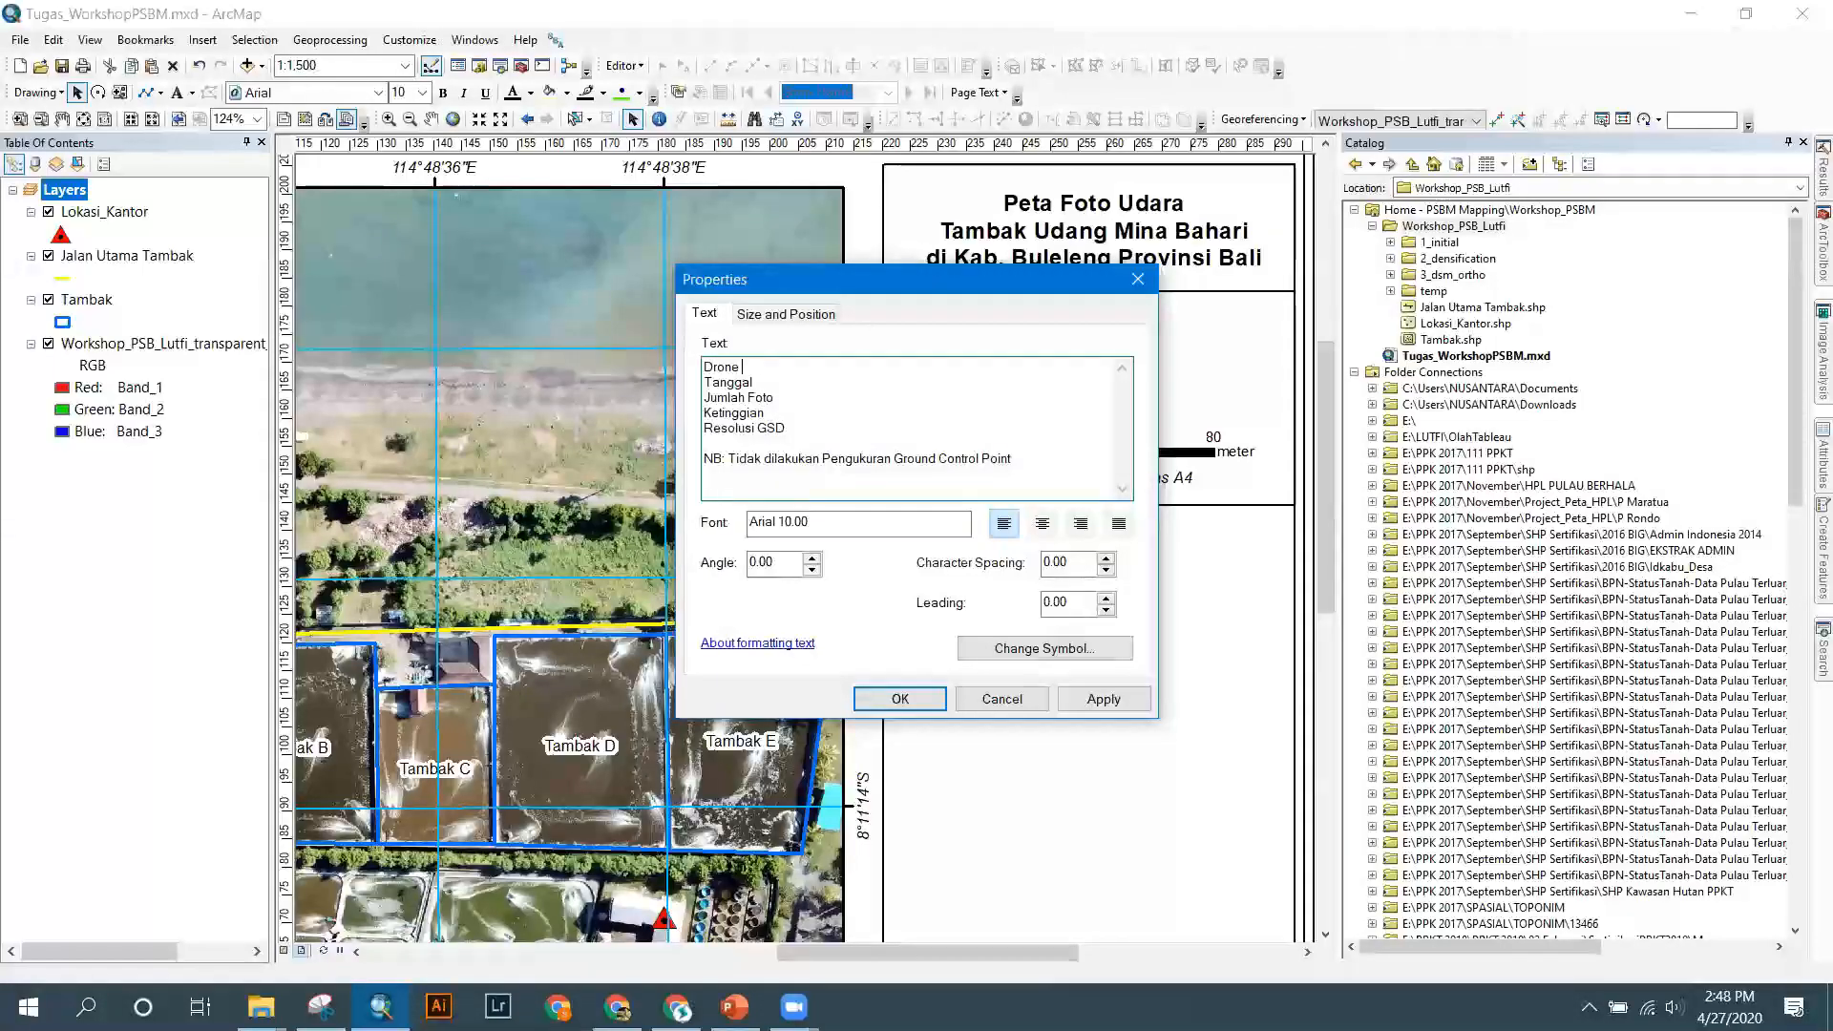
text(: Mavic Pro)
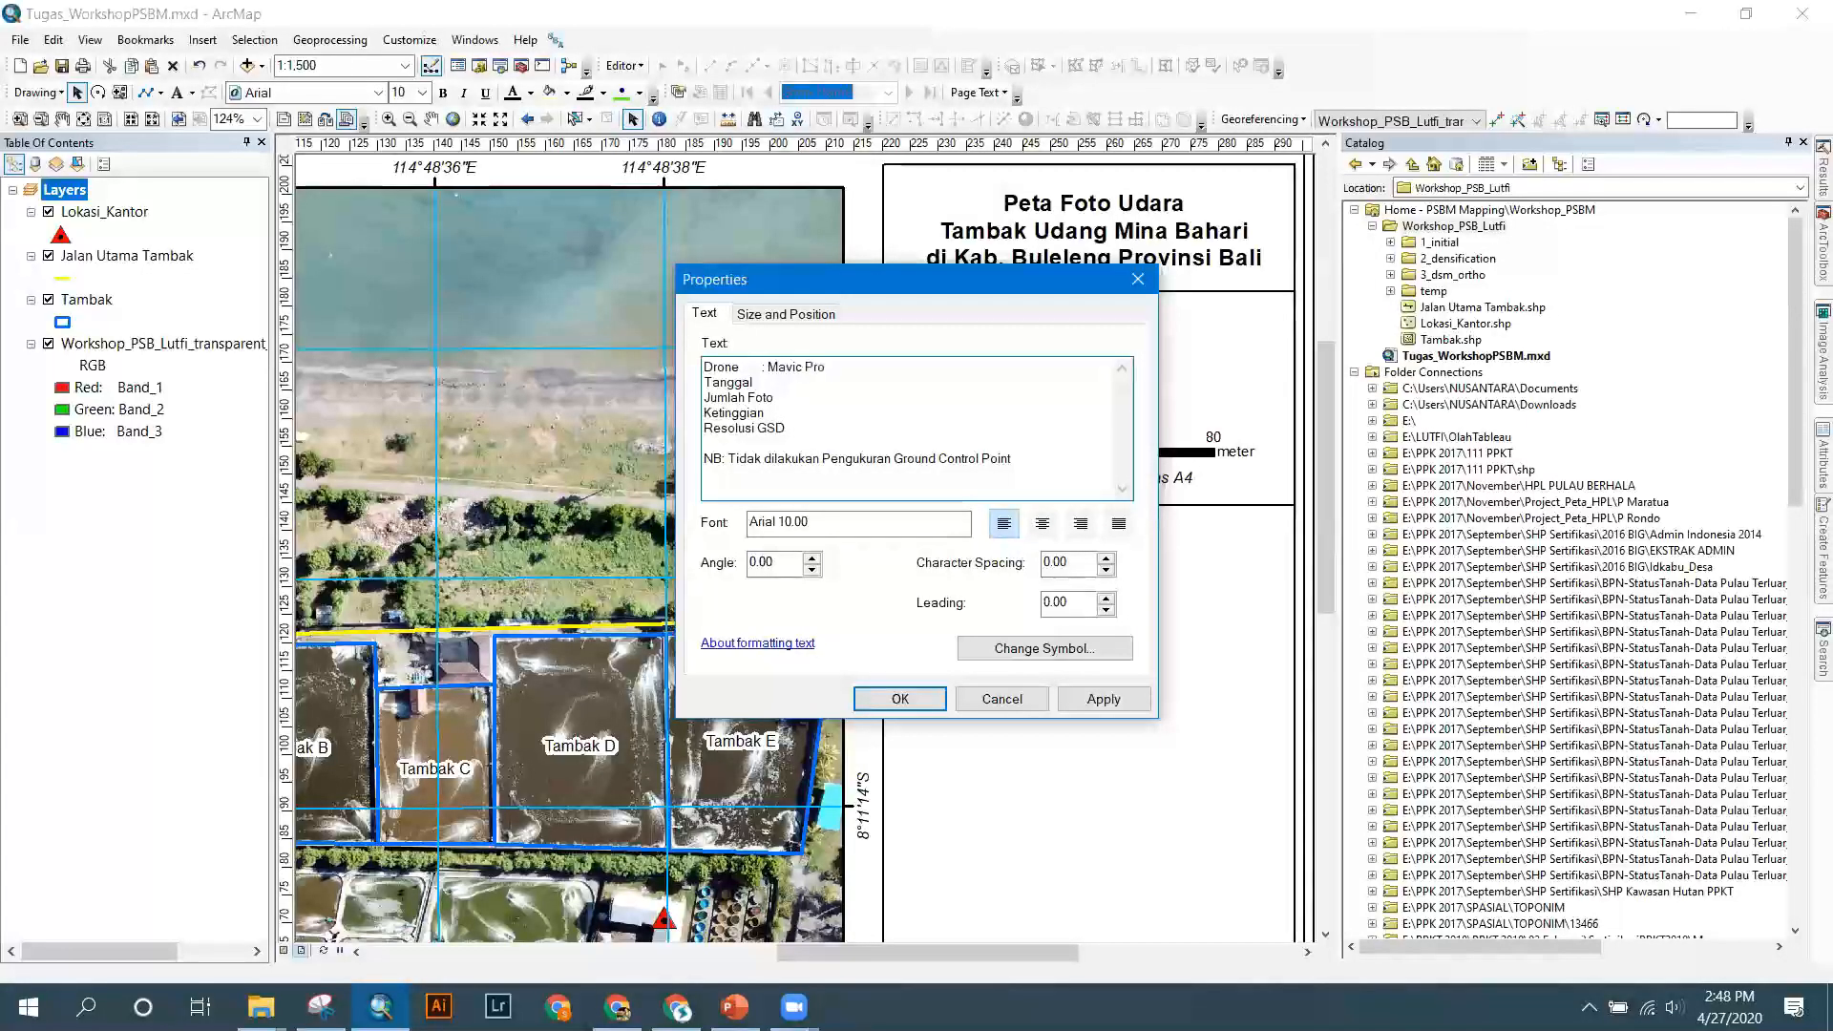
text(fesional)
click(769, 368)
text(DJI Mavic)
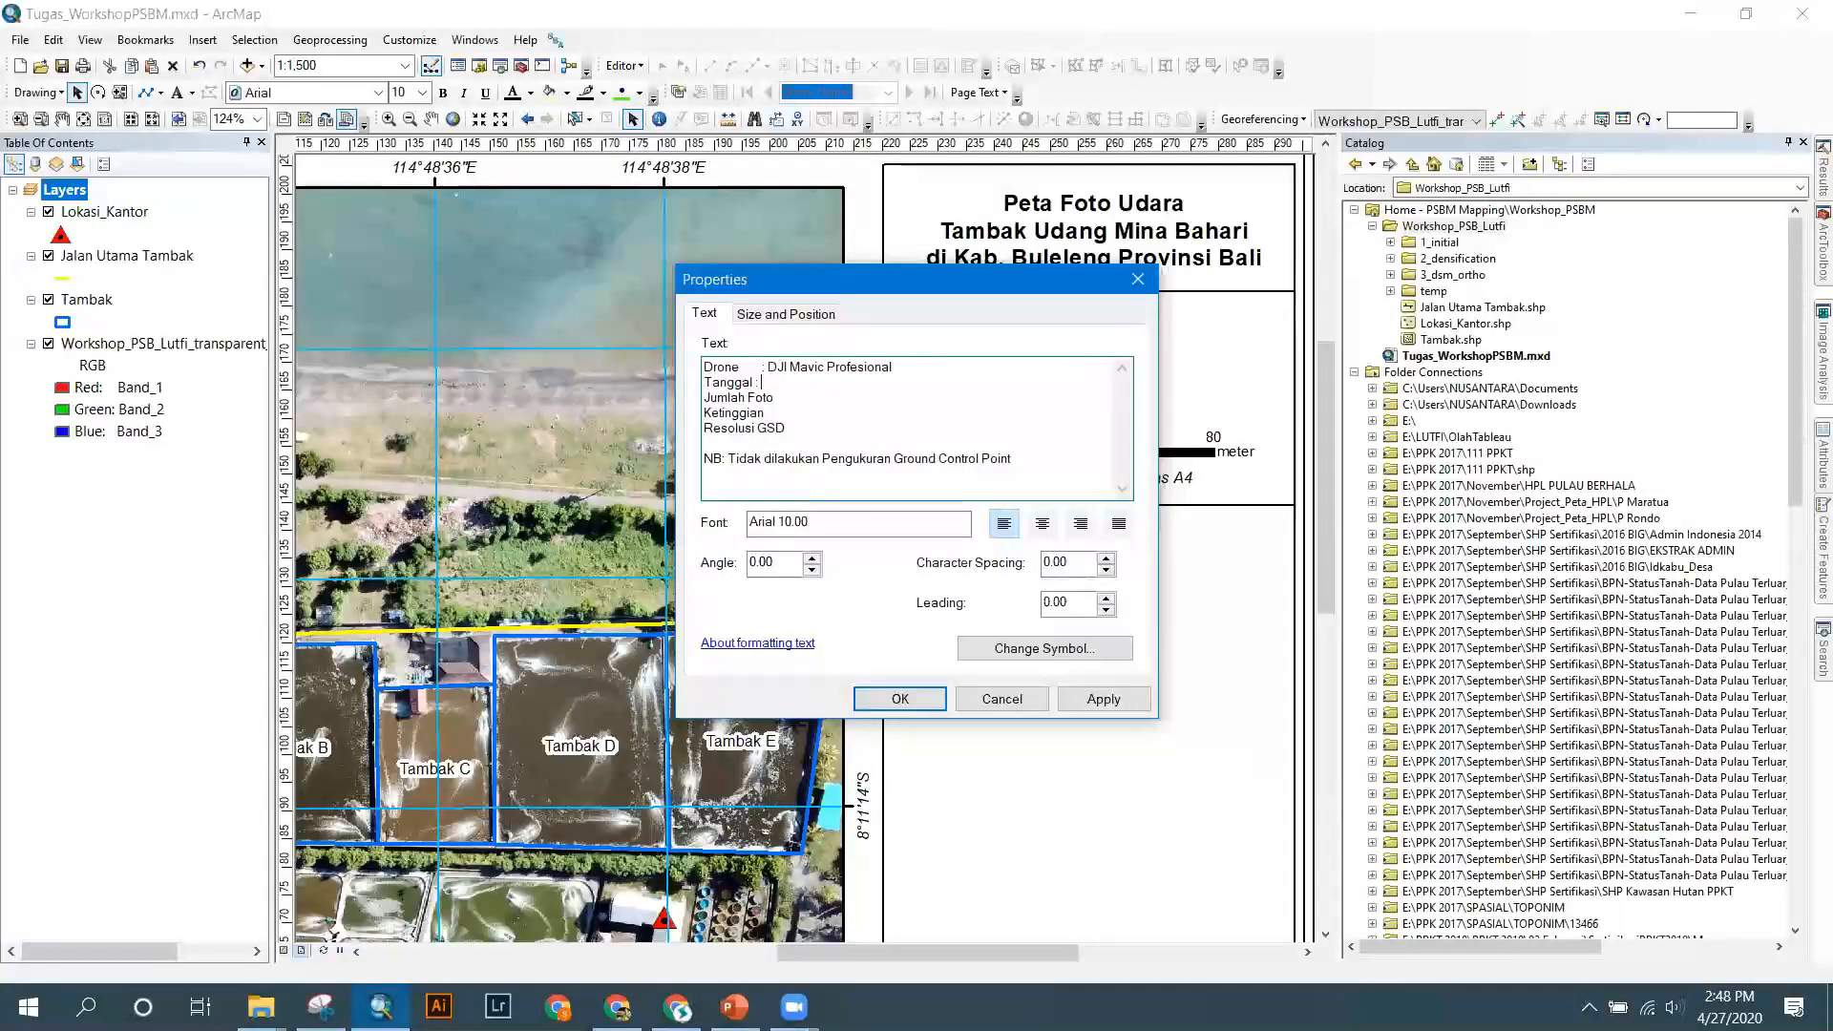
key(Left)
text(: )
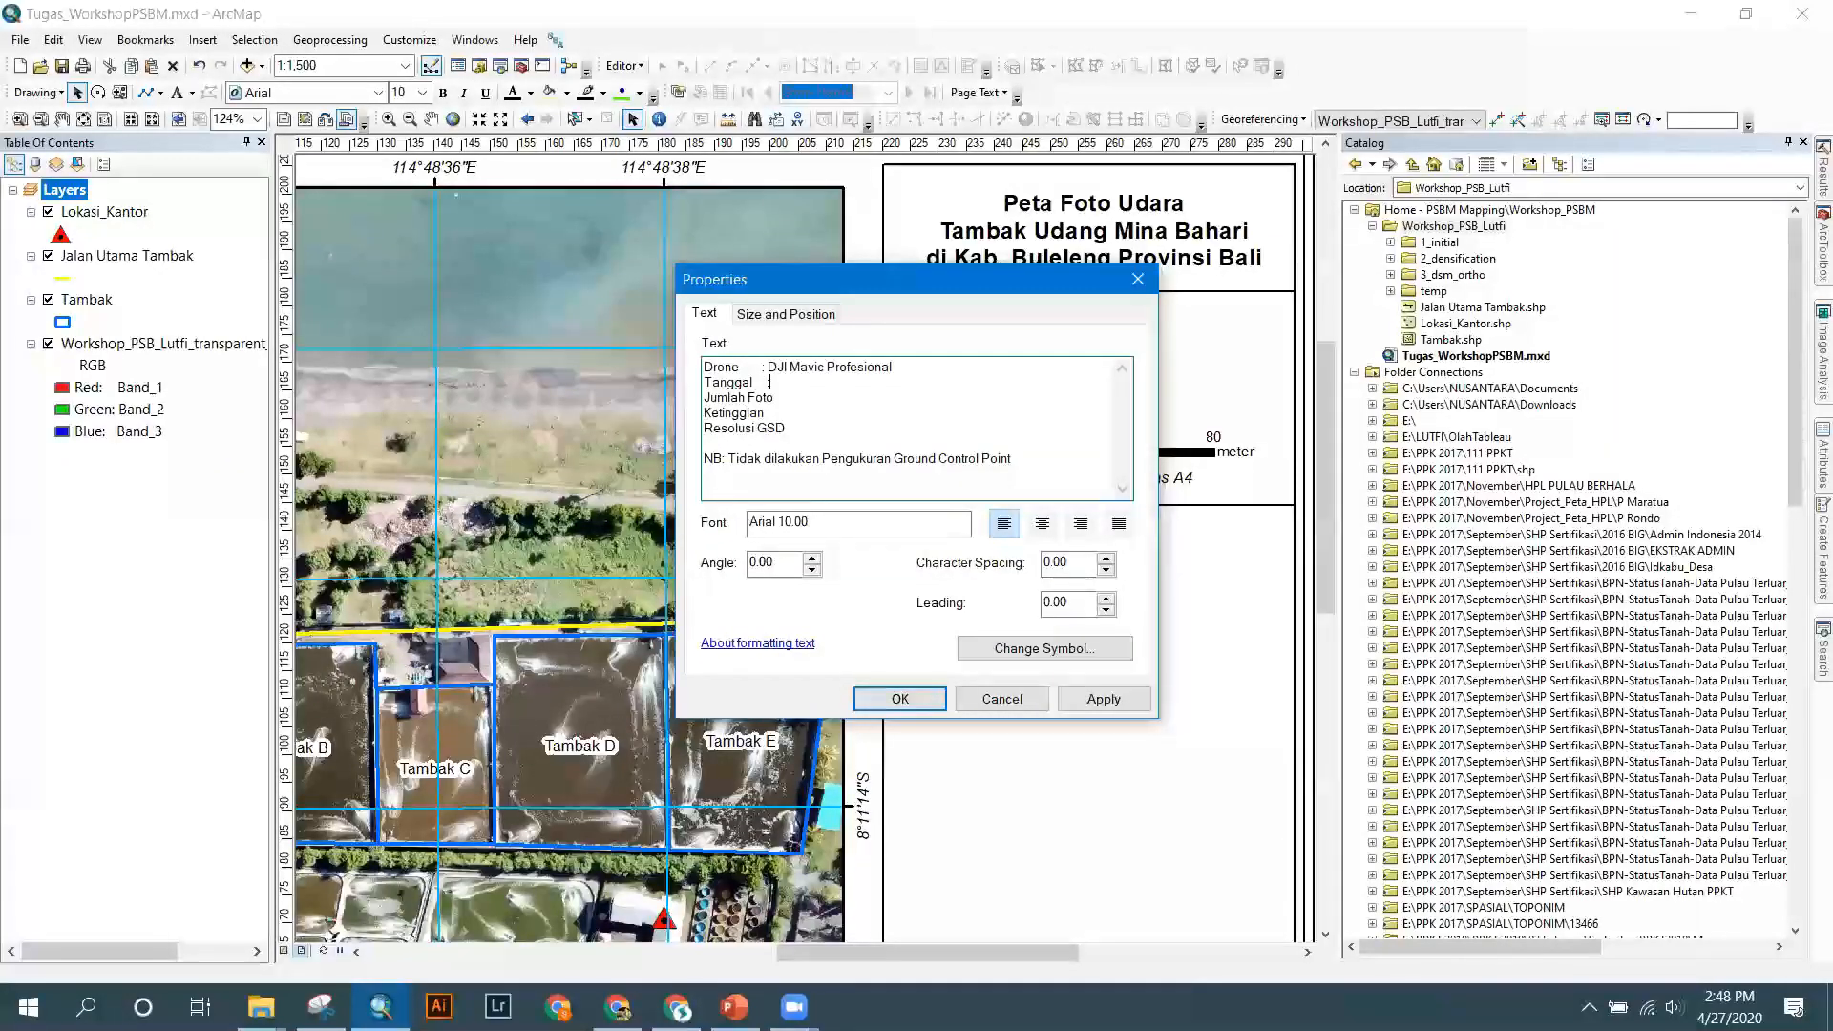
text(26 April 2020)
Fill in the Jumlah Foto line with "120 foto" and the Ketinggian line with "120".
key(Down)
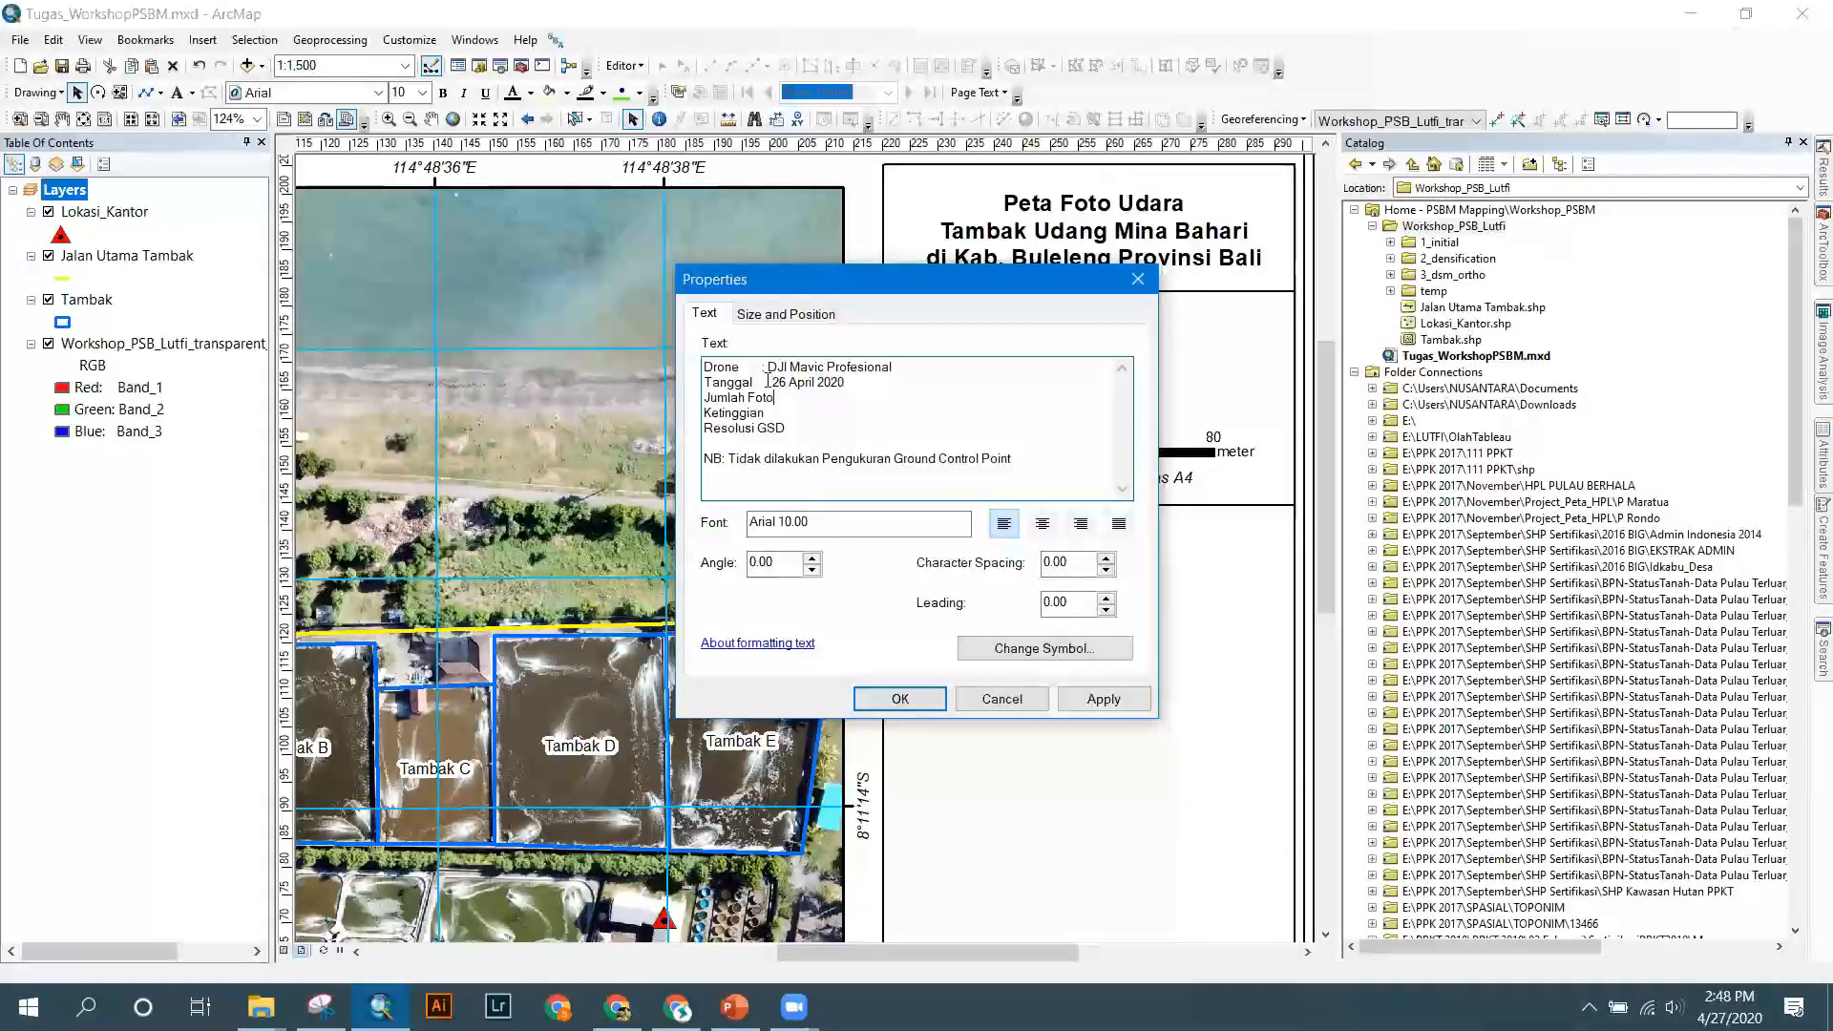
text(12)
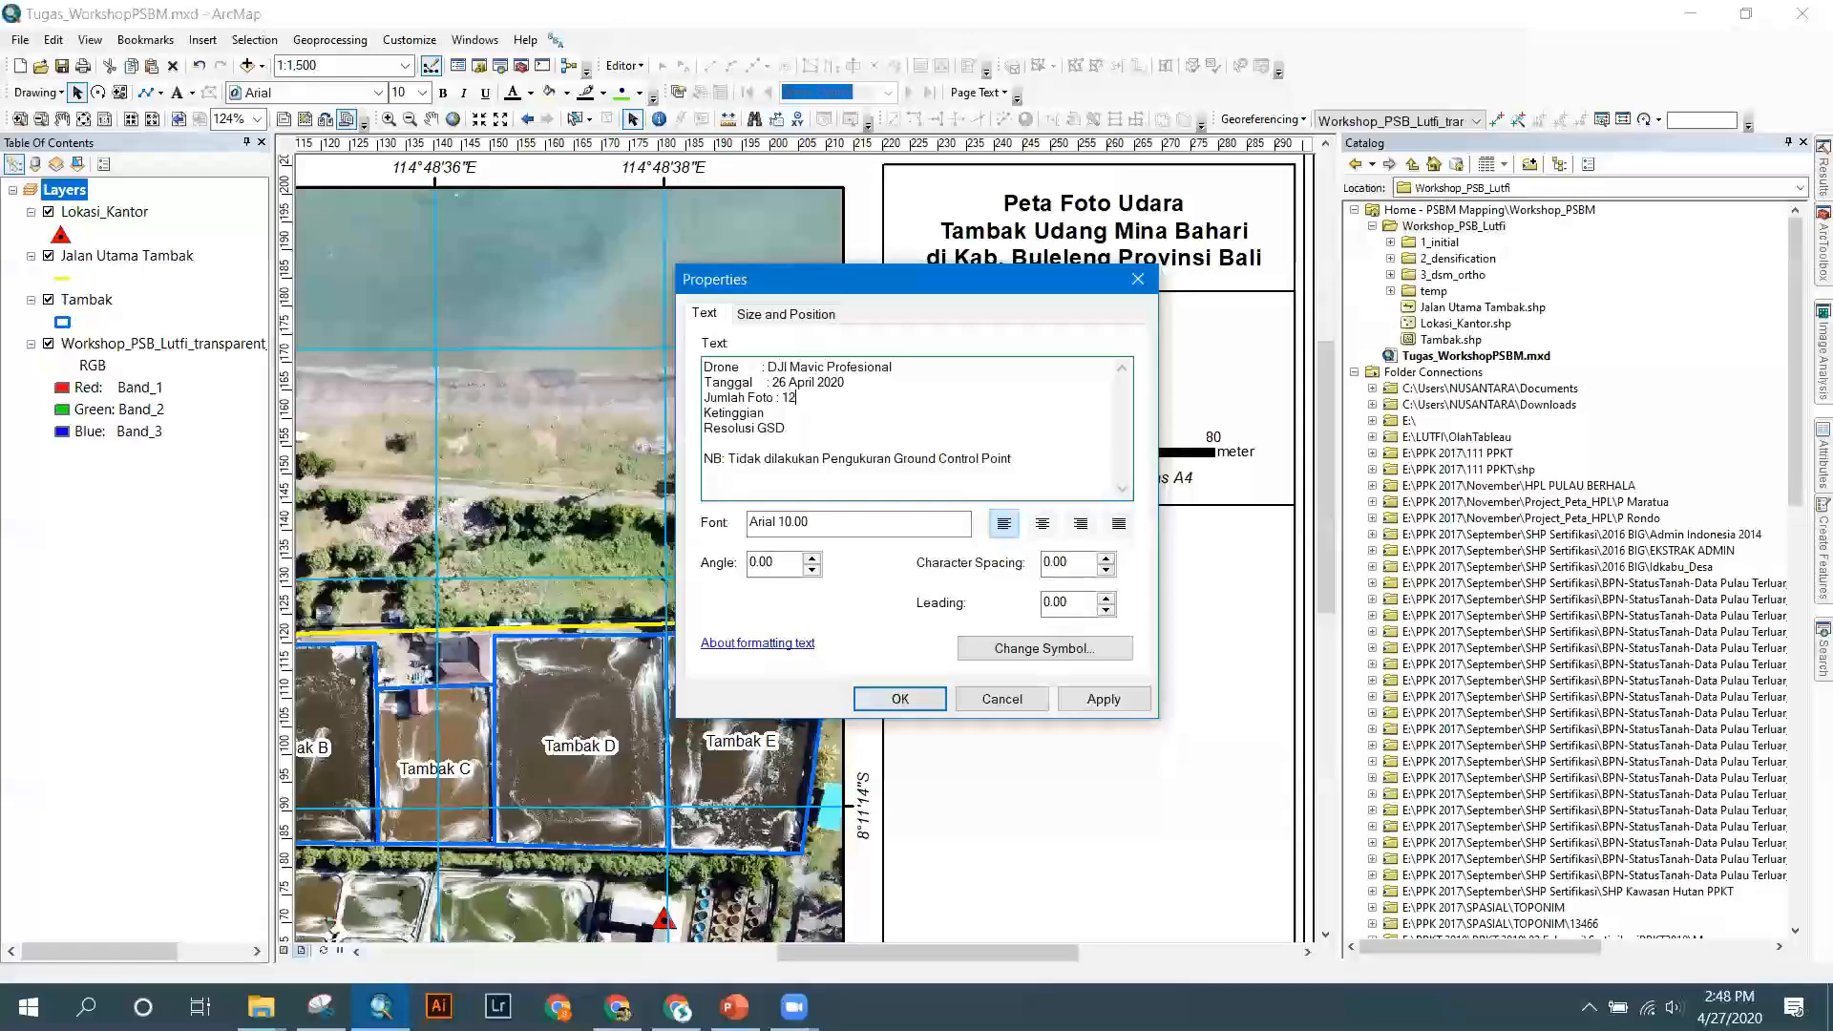
text(0 foto)
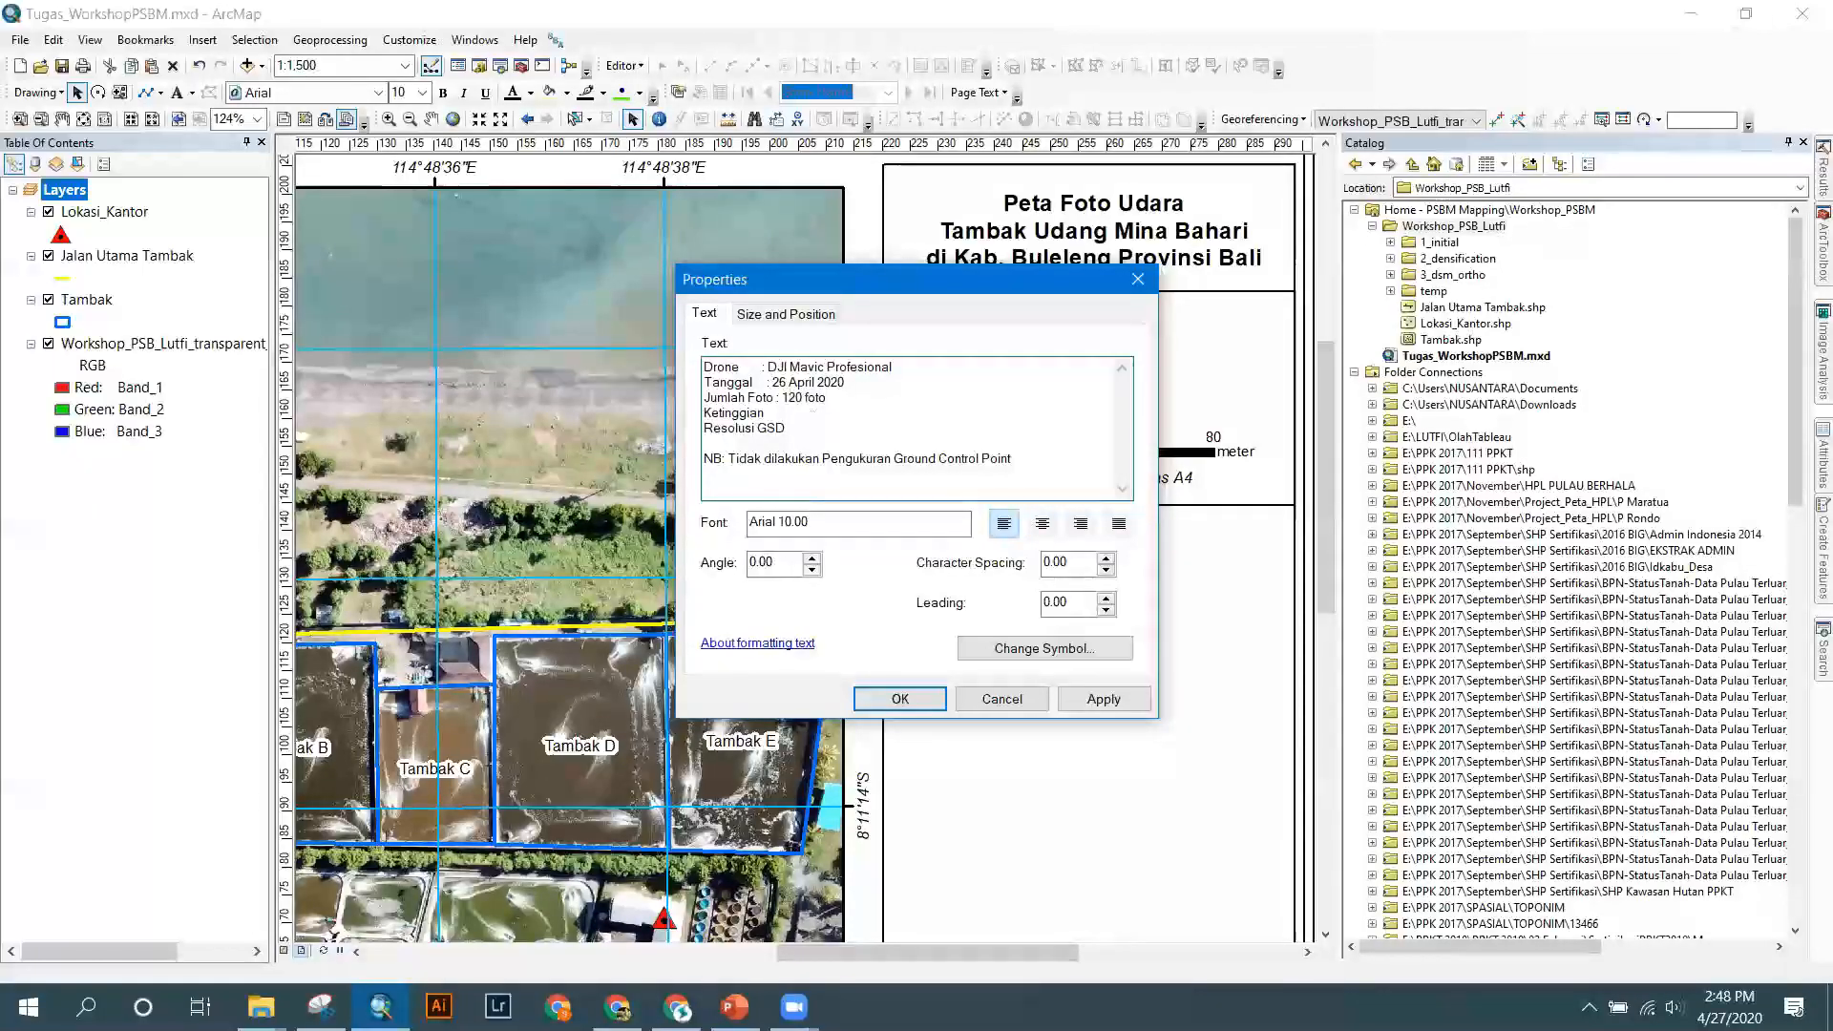
text( 120)
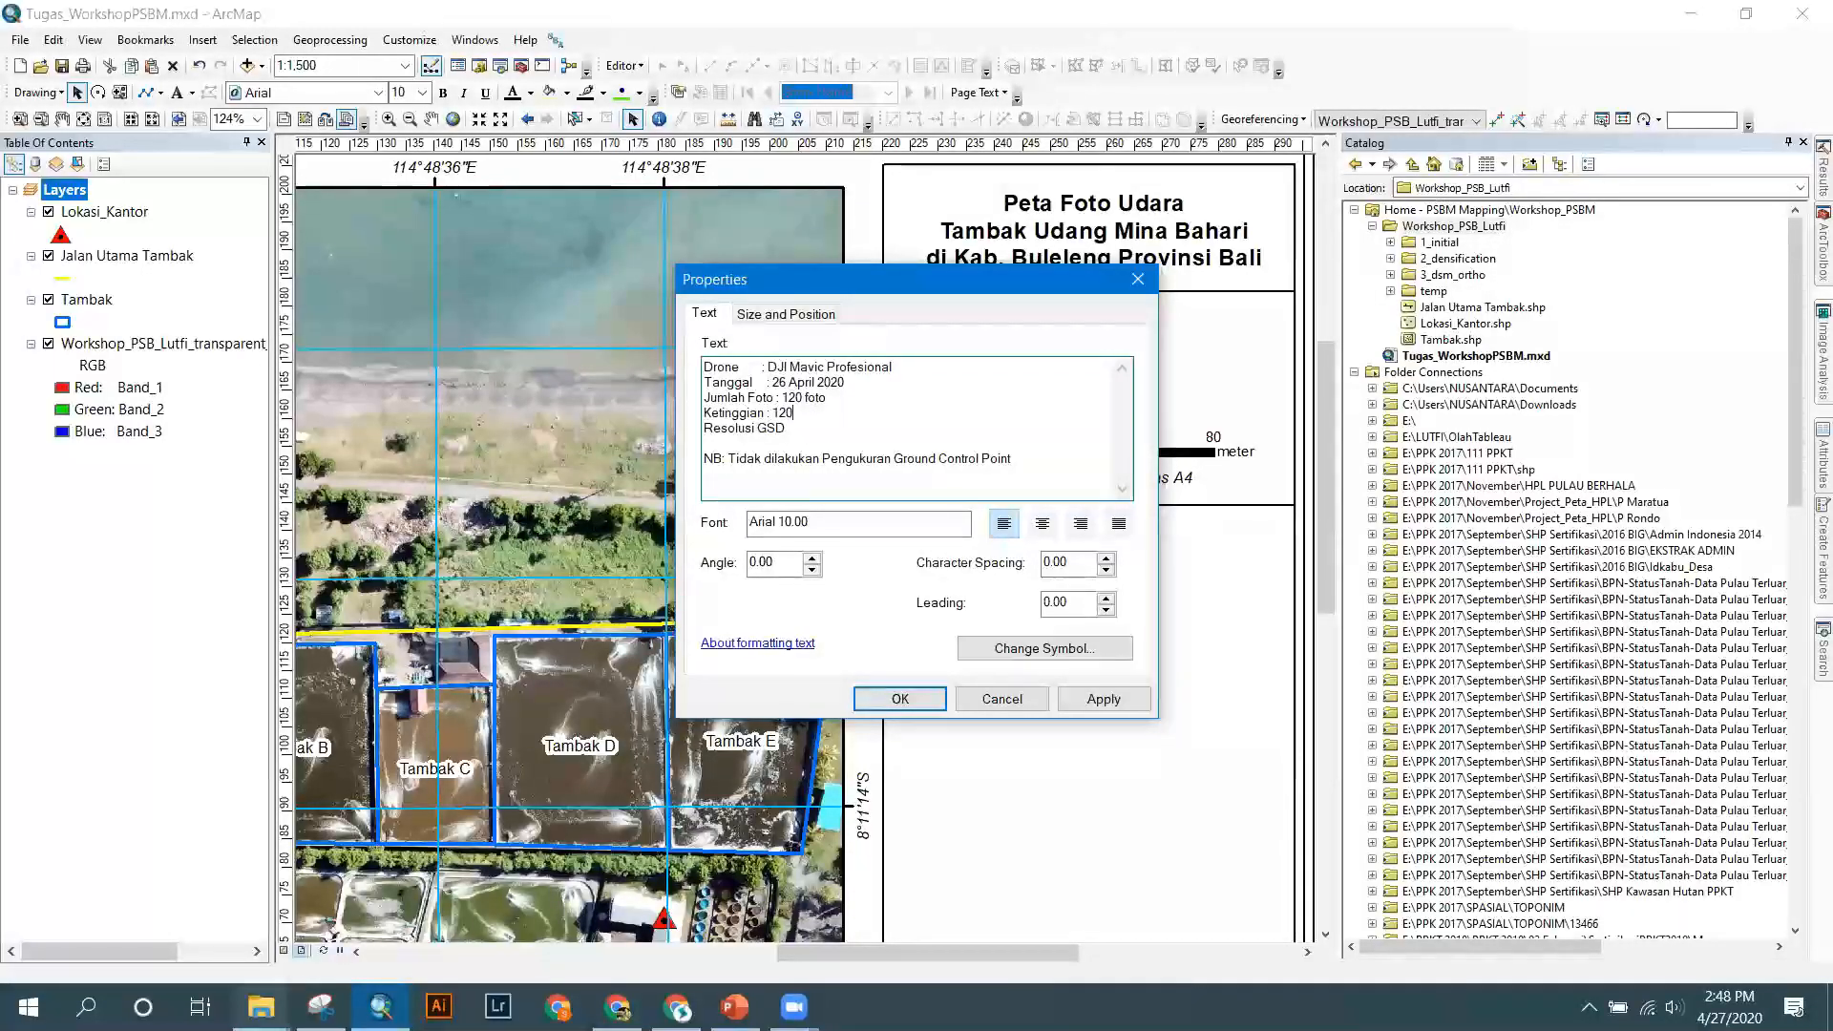
Switch to File Explorer, check the GPS altitude in the details of DJI_0005.jpg in PSBM Mapping's Bahan_Resize25 folder, and return to ArcMap.
click(260, 1006)
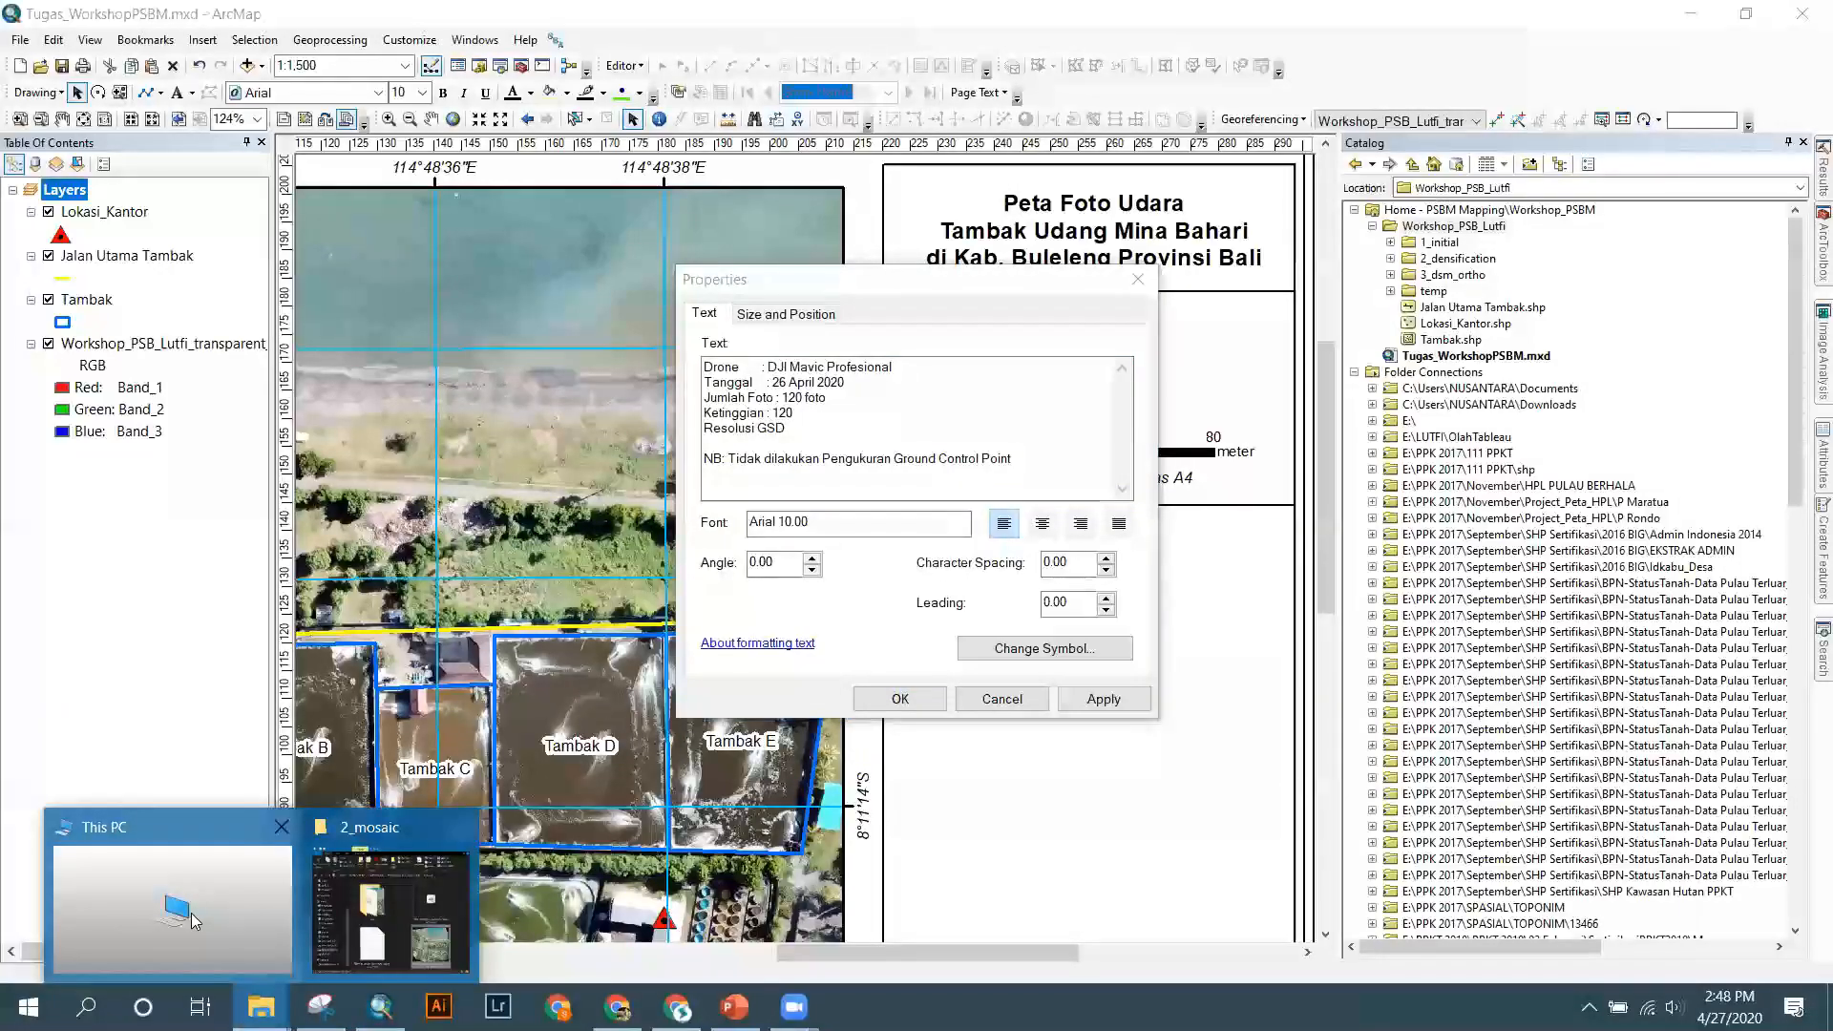
mouse_move(407, 898)
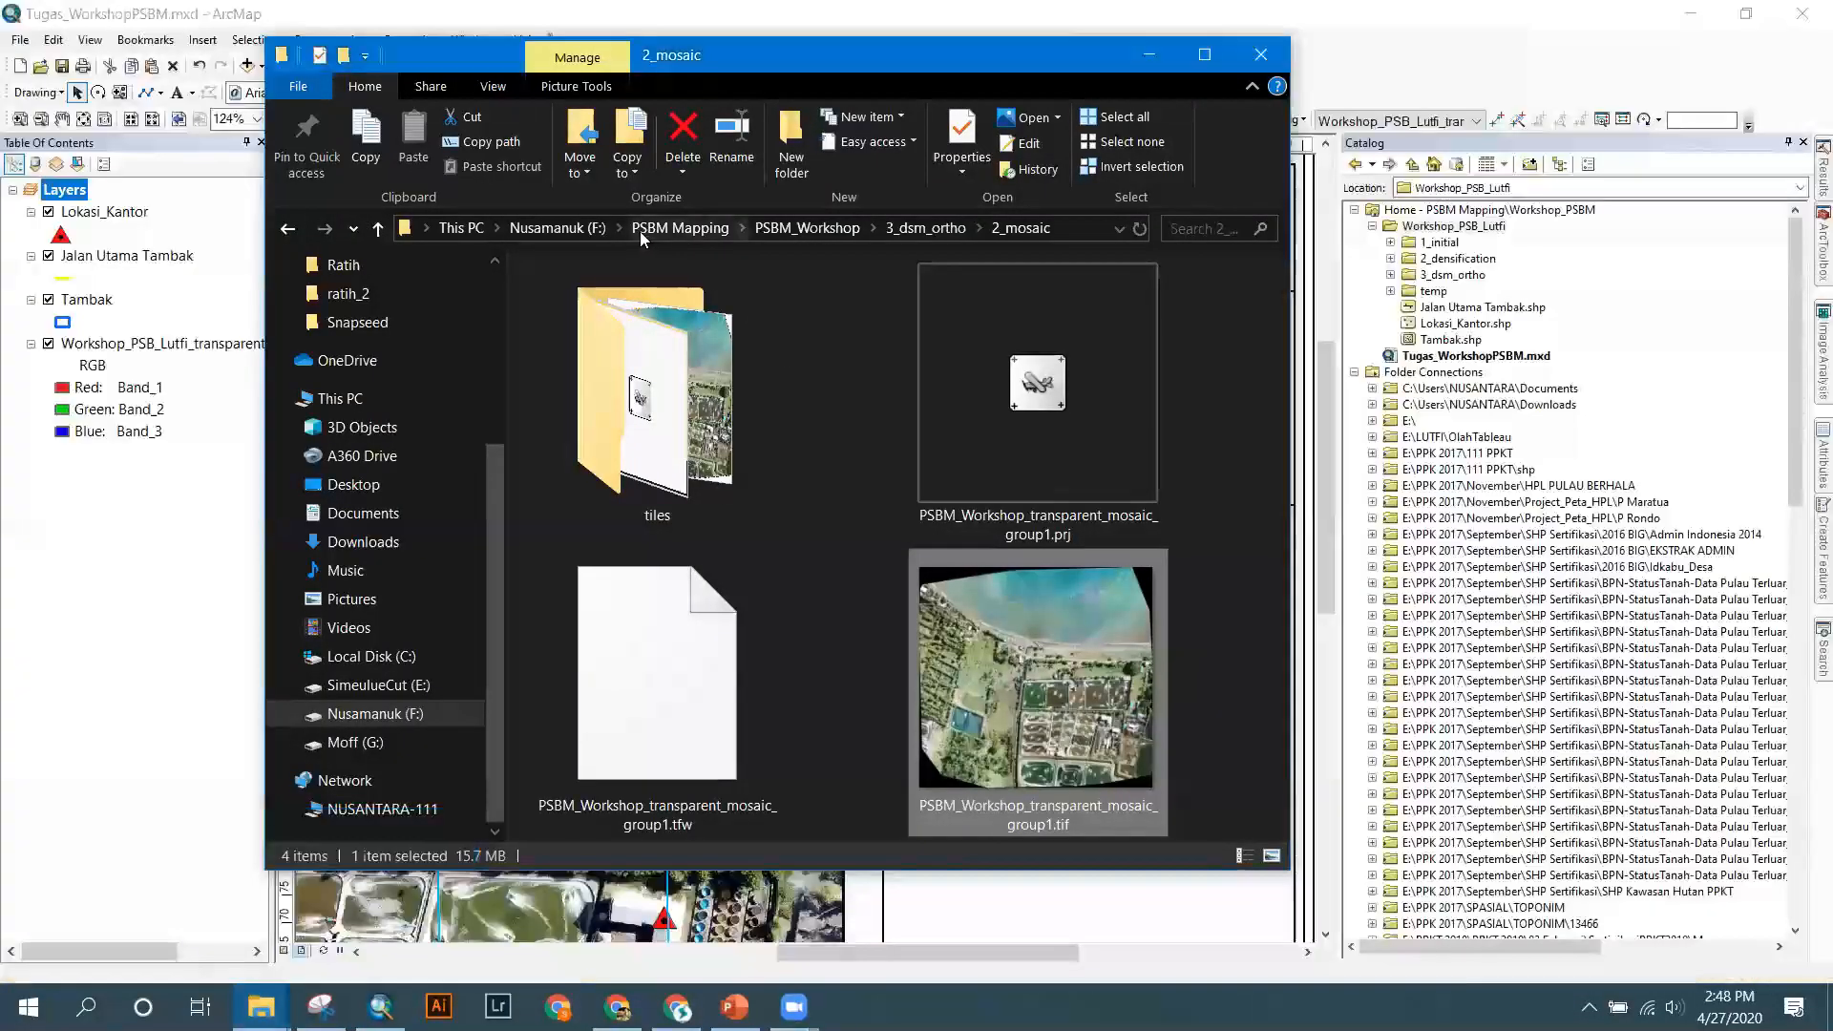
click(640, 231)
double_click(629, 300)
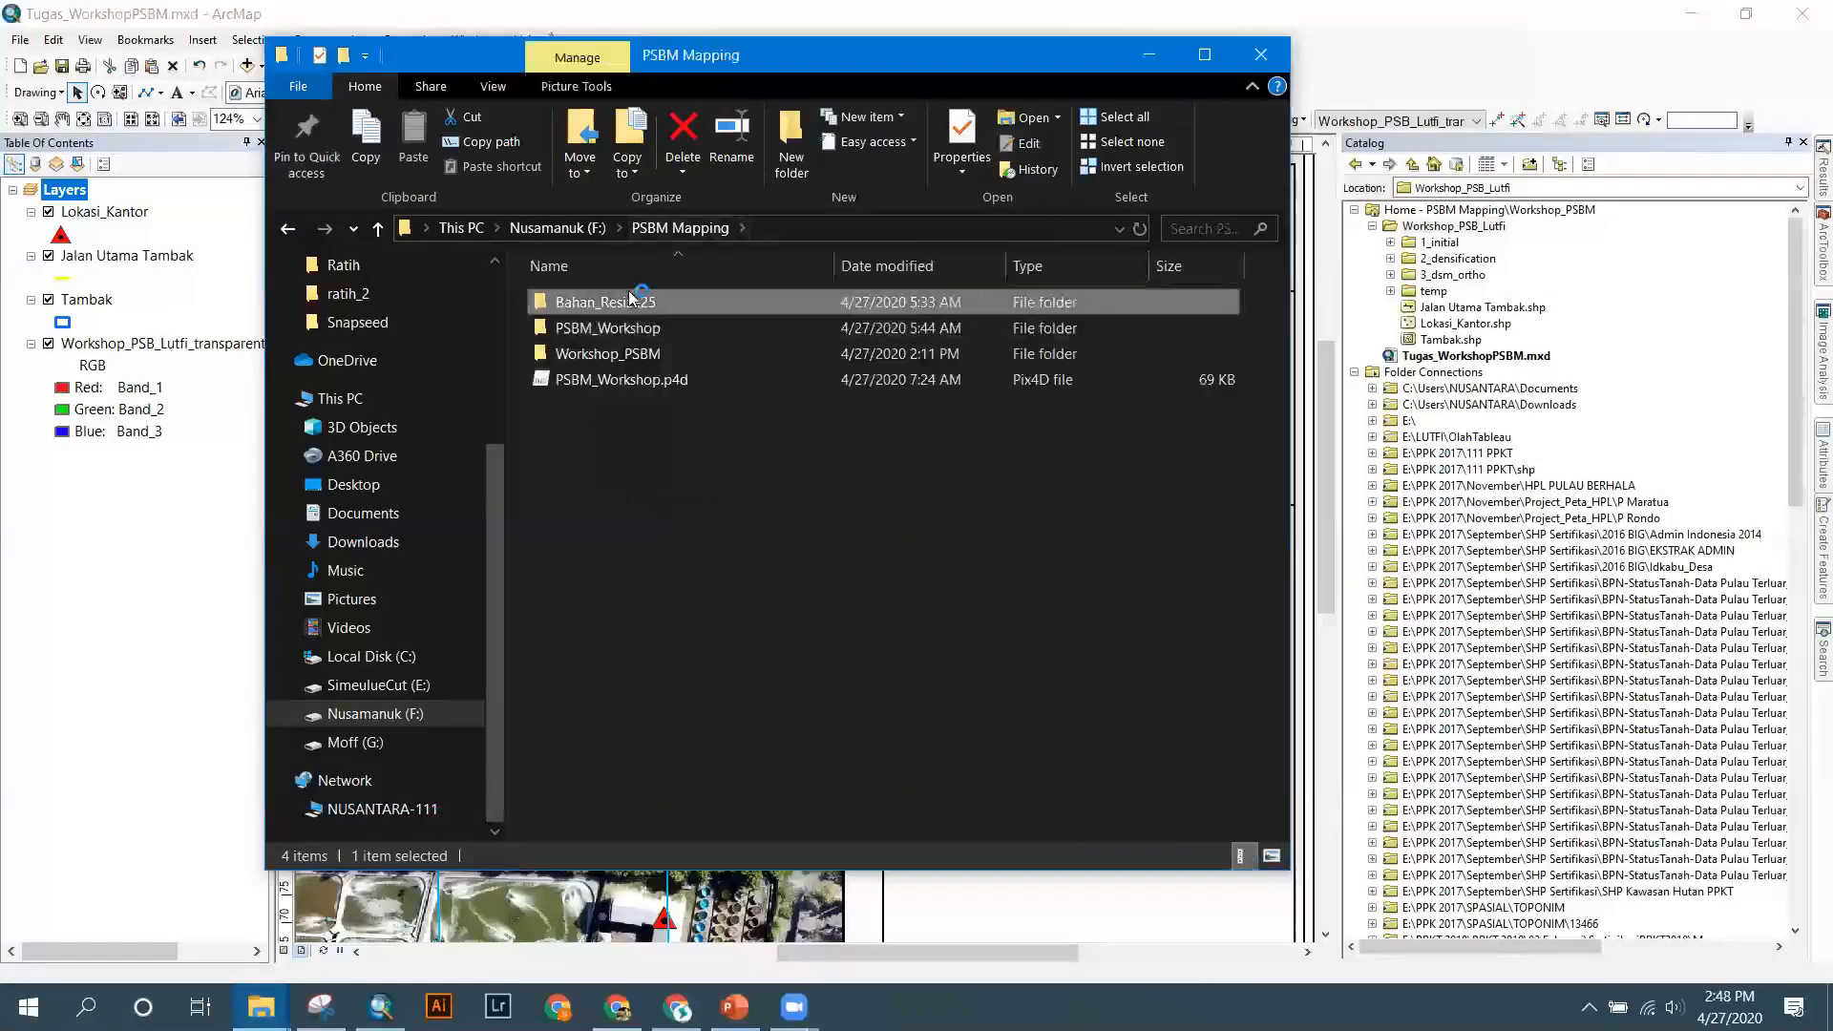
right_click(1038, 689)
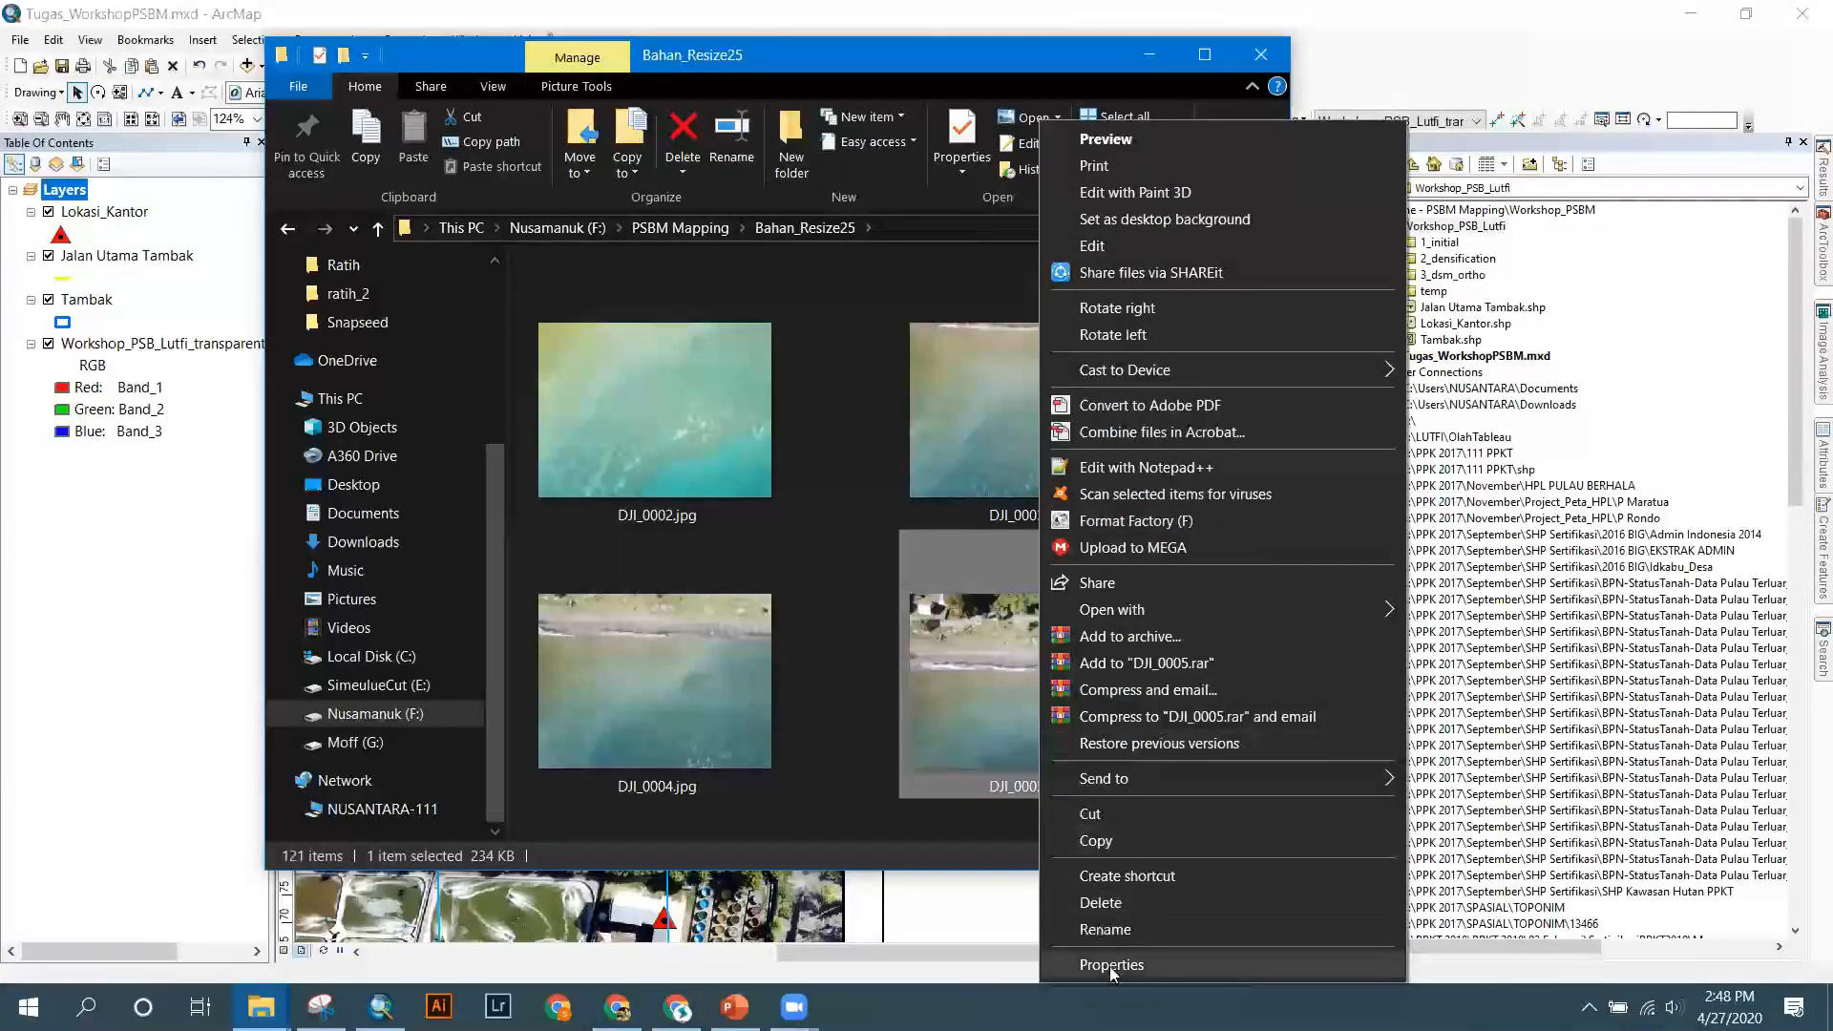
click(1109, 964)
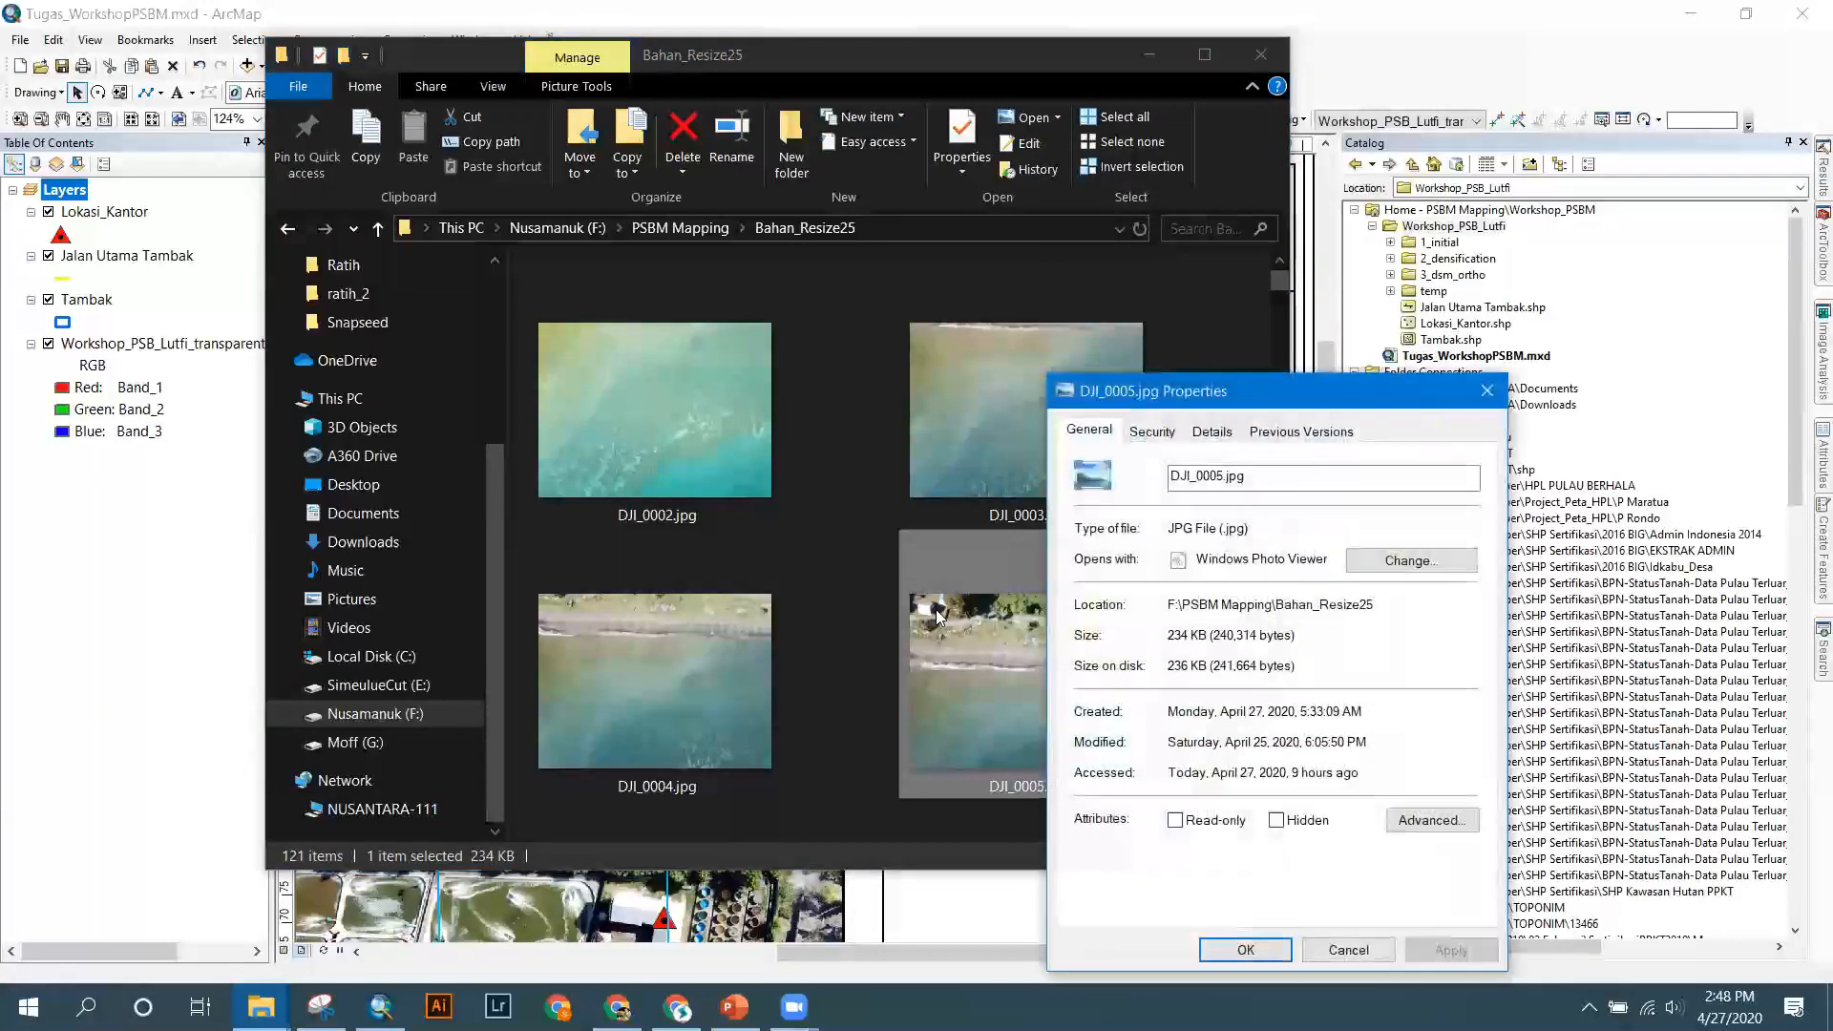
click(1212, 432)
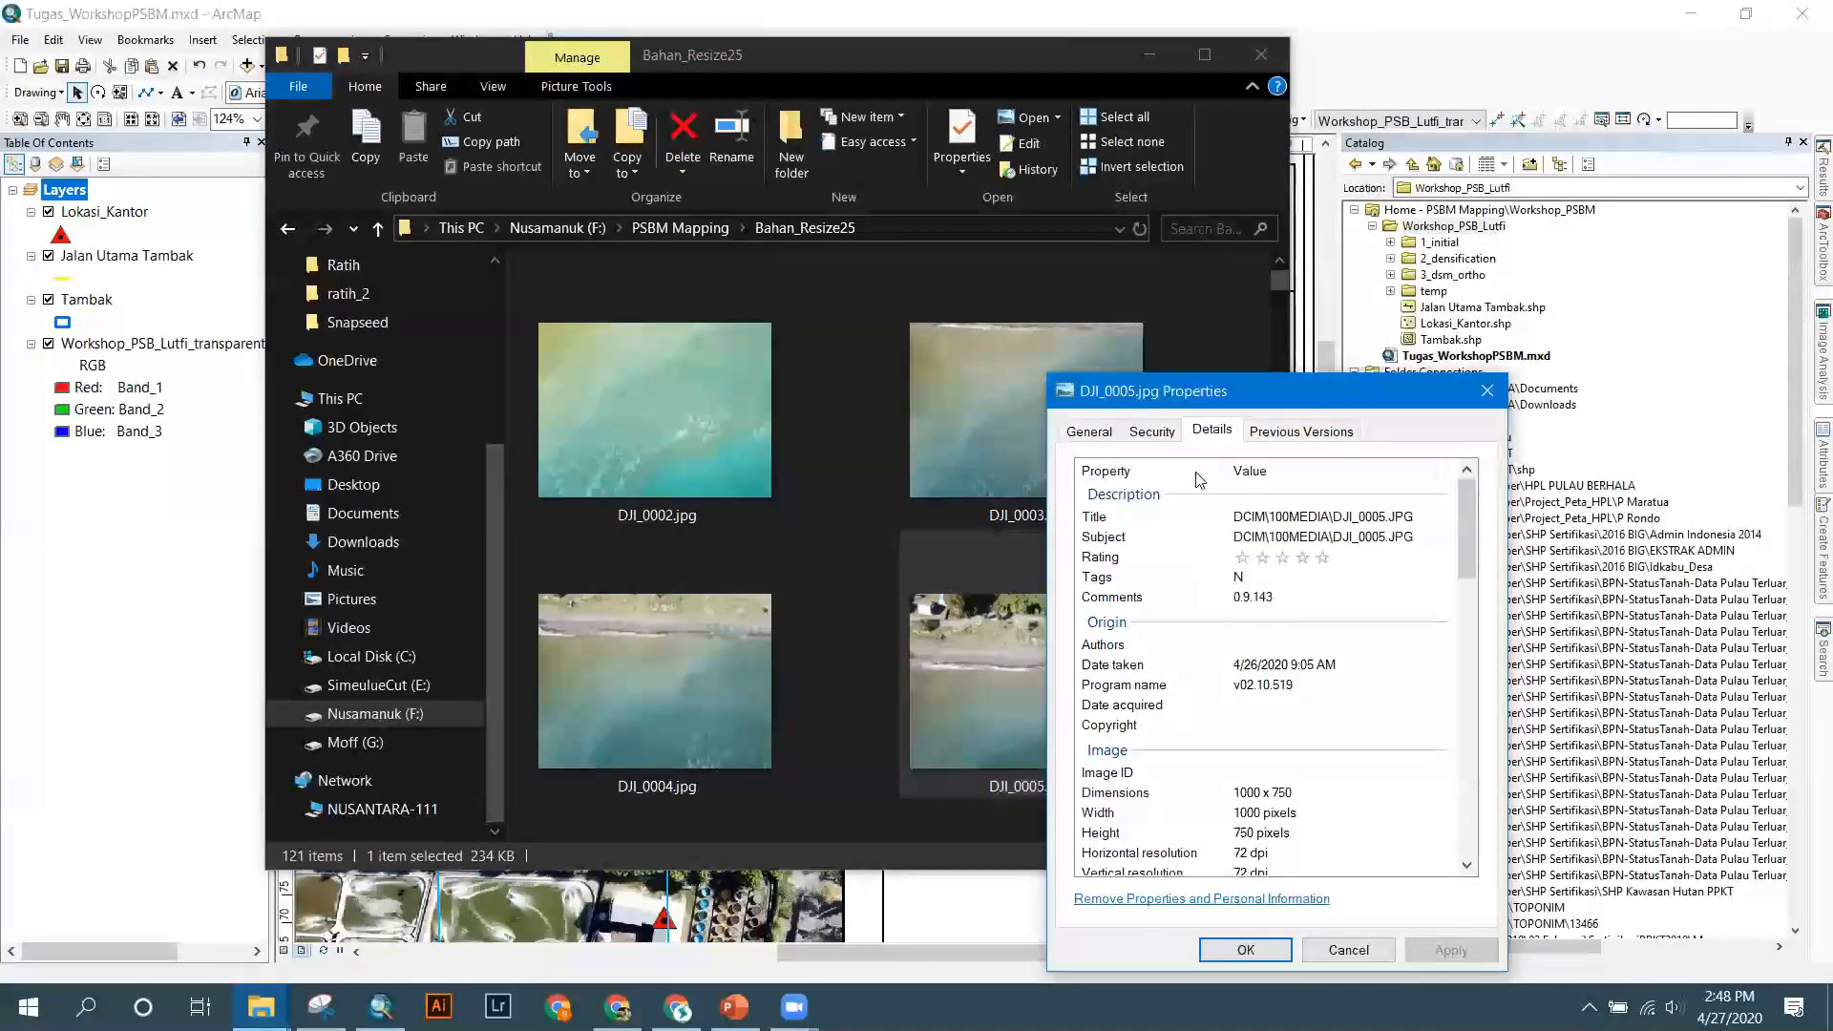
scroll(1256, 664, down, 5)
scroll(1252, 680, down, 10)
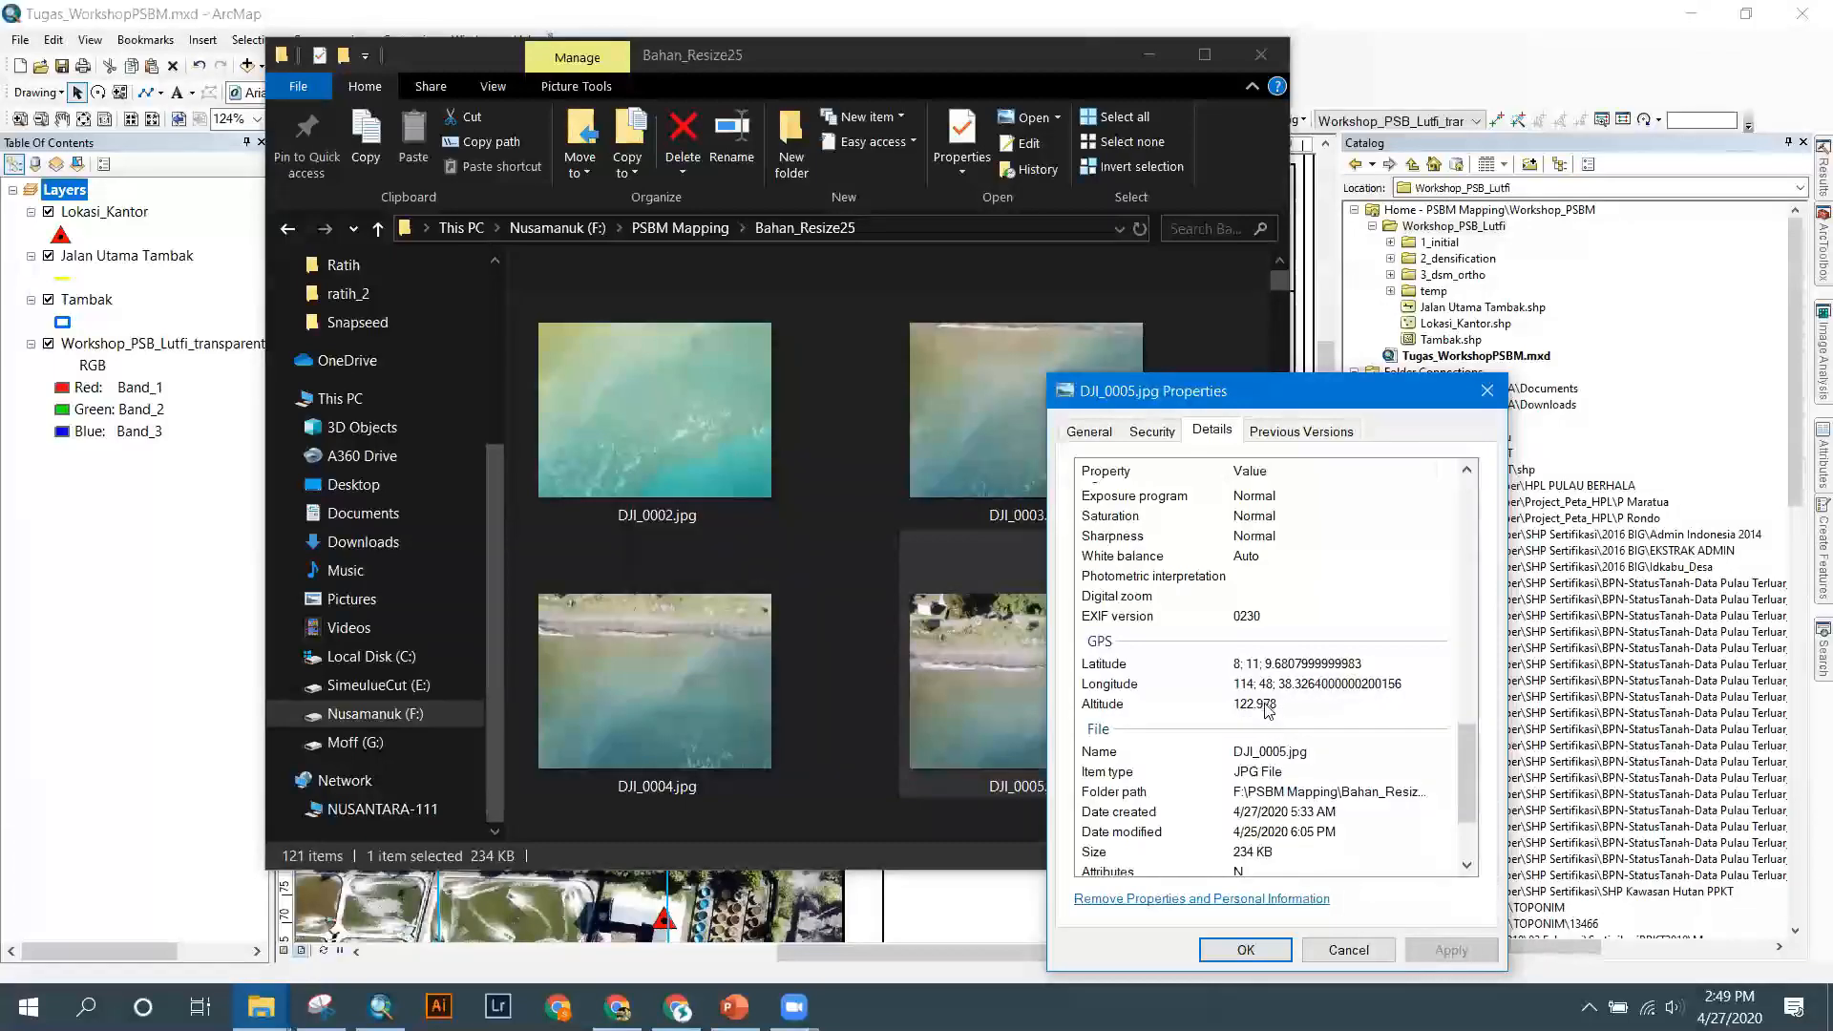
click(1488, 391)
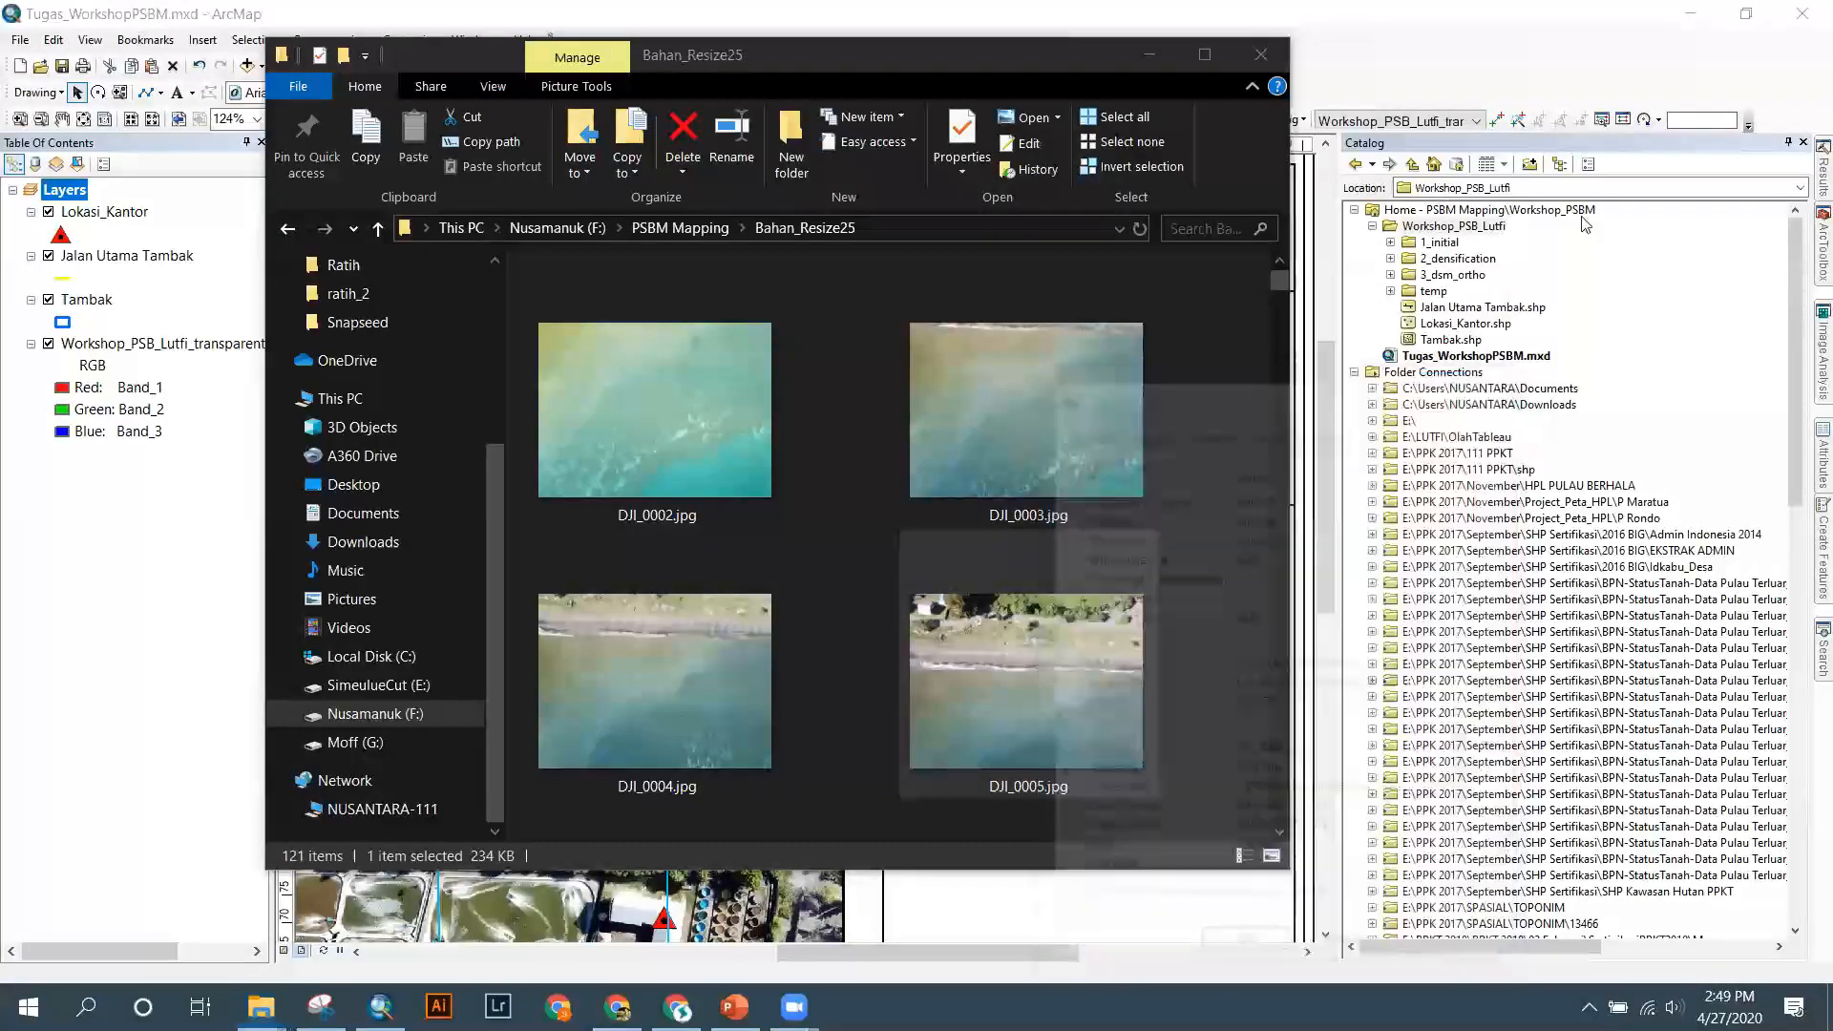
click(1585, 224)
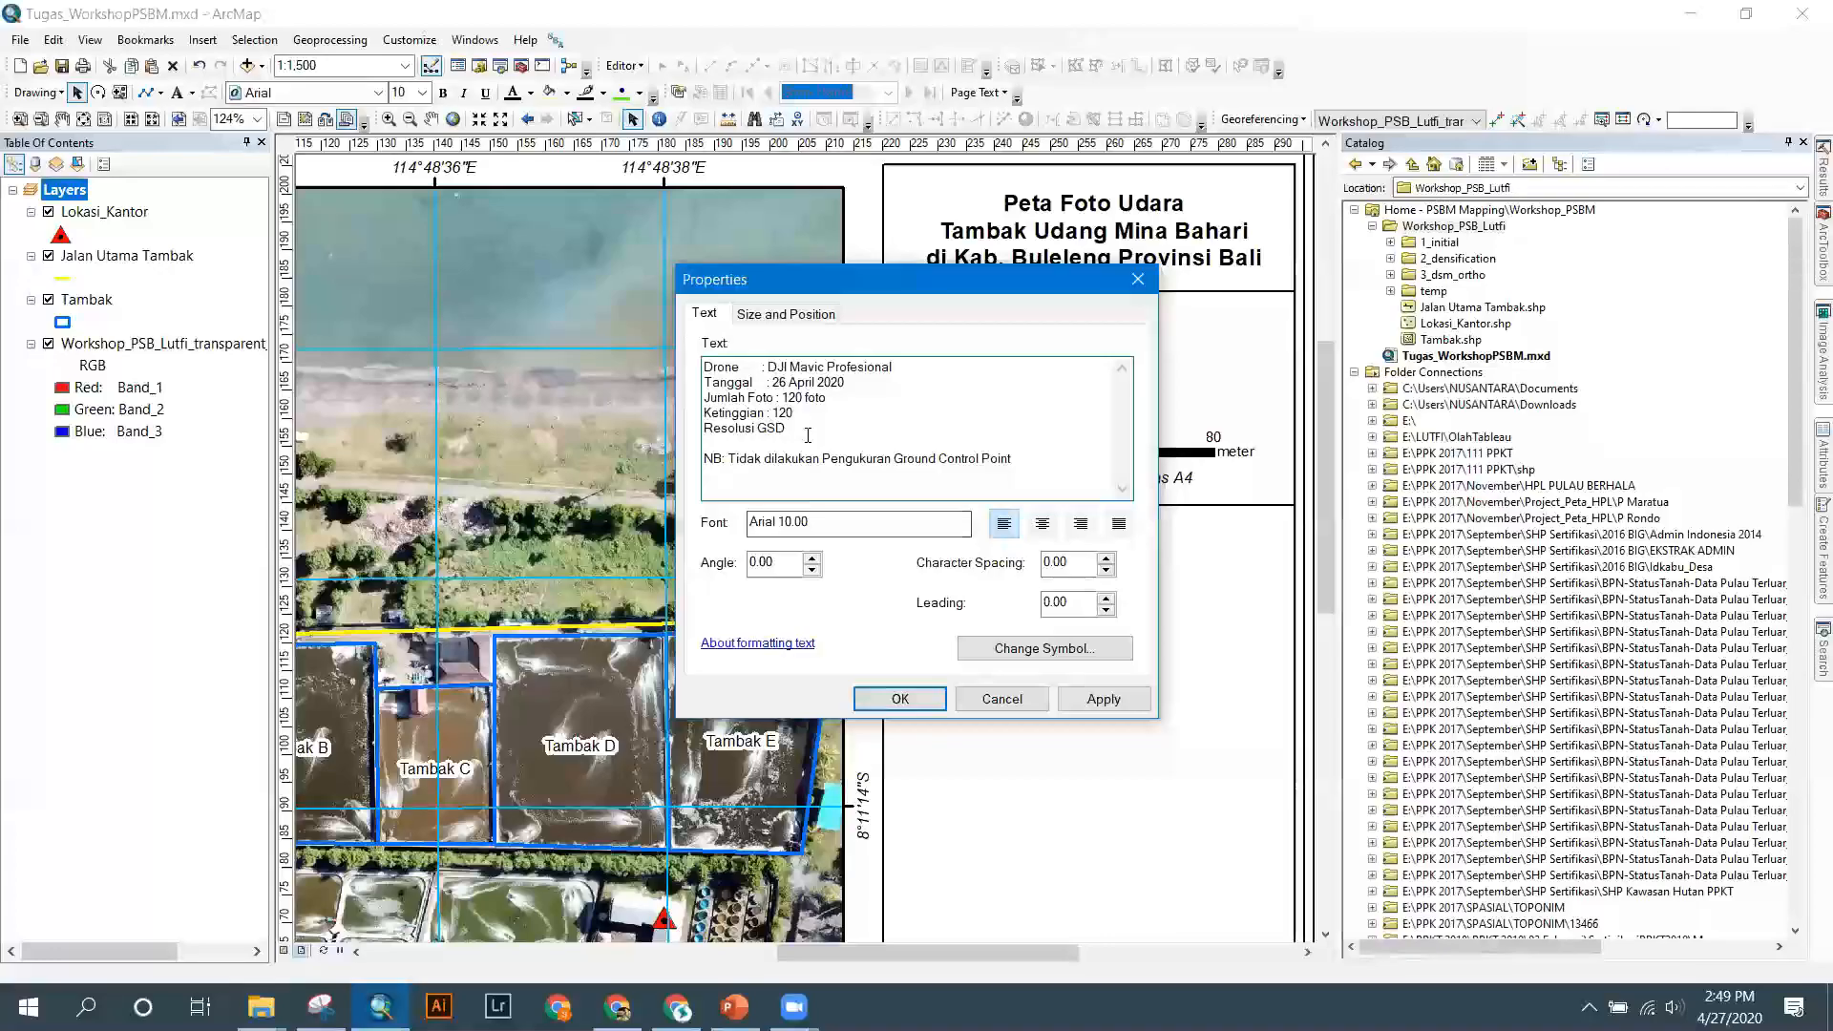
Complete the Ketinggian line with the unit "meter", enter "16cm/pixel" for Resolusi GSD, and apply the source-data text.
text(meter)
click(807, 428)
text(: 16cm/pixe)
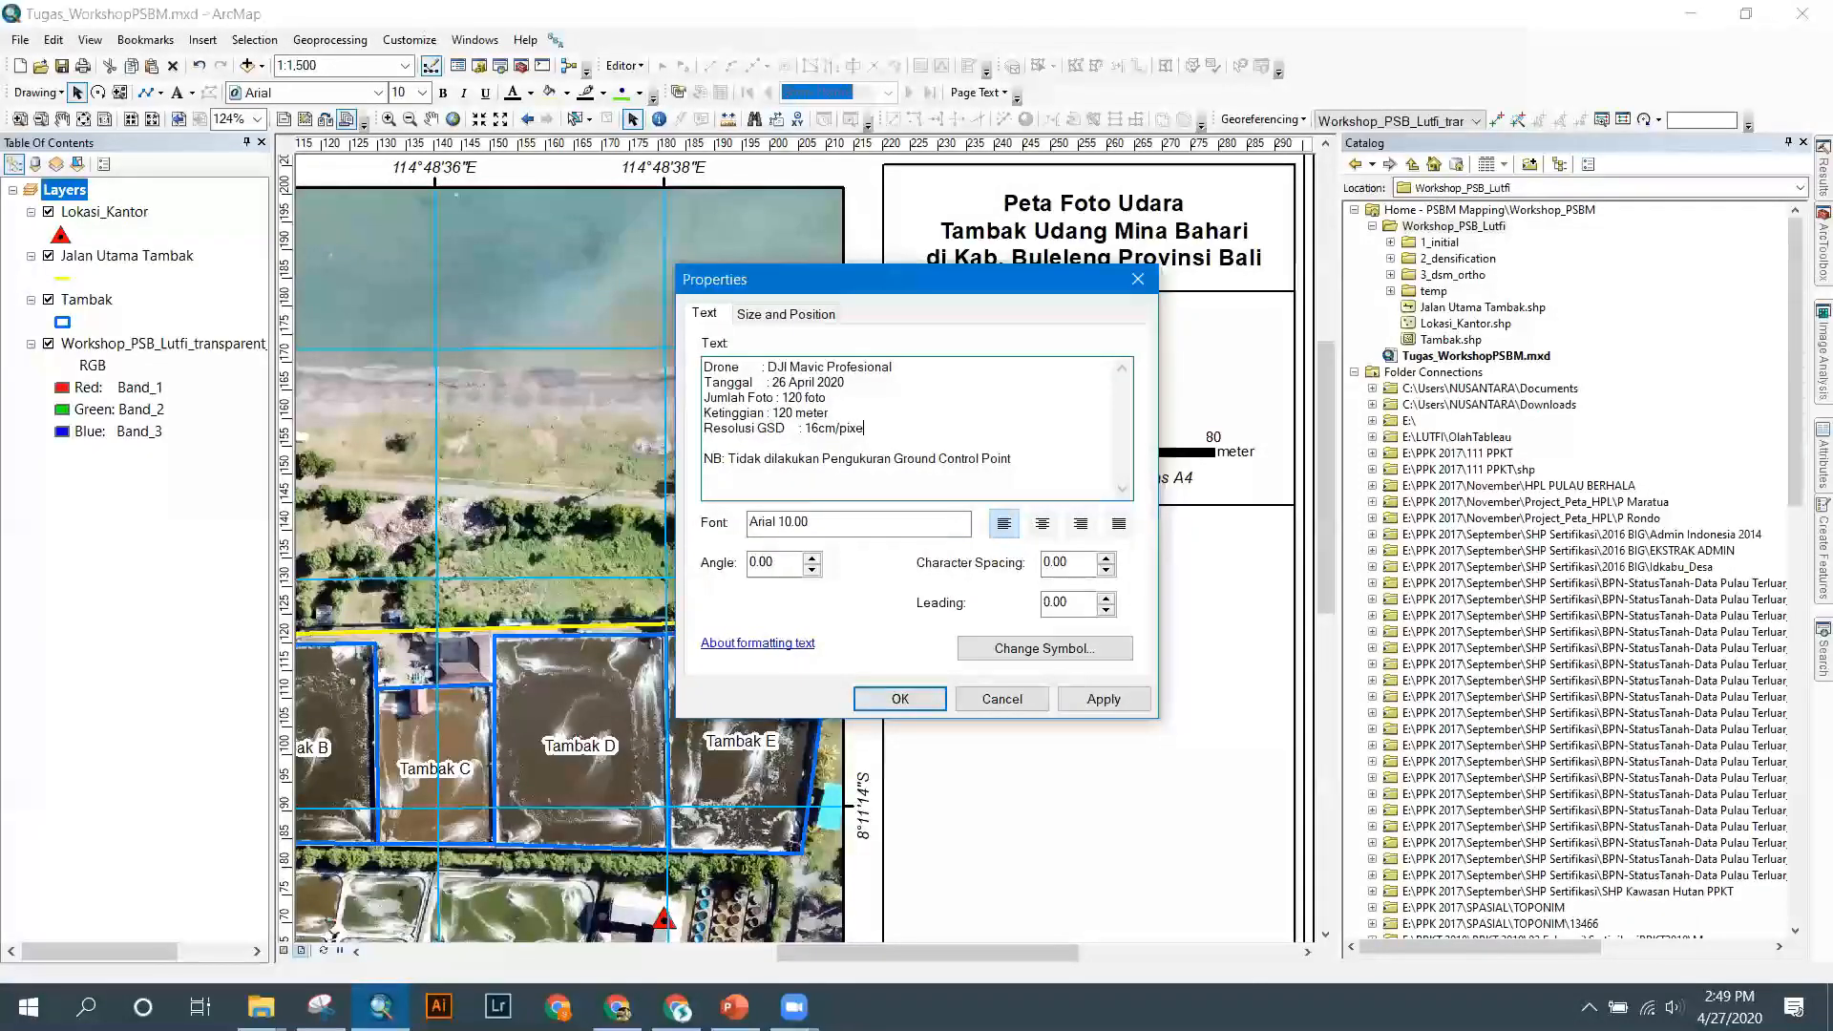
text(l)
click(1104, 699)
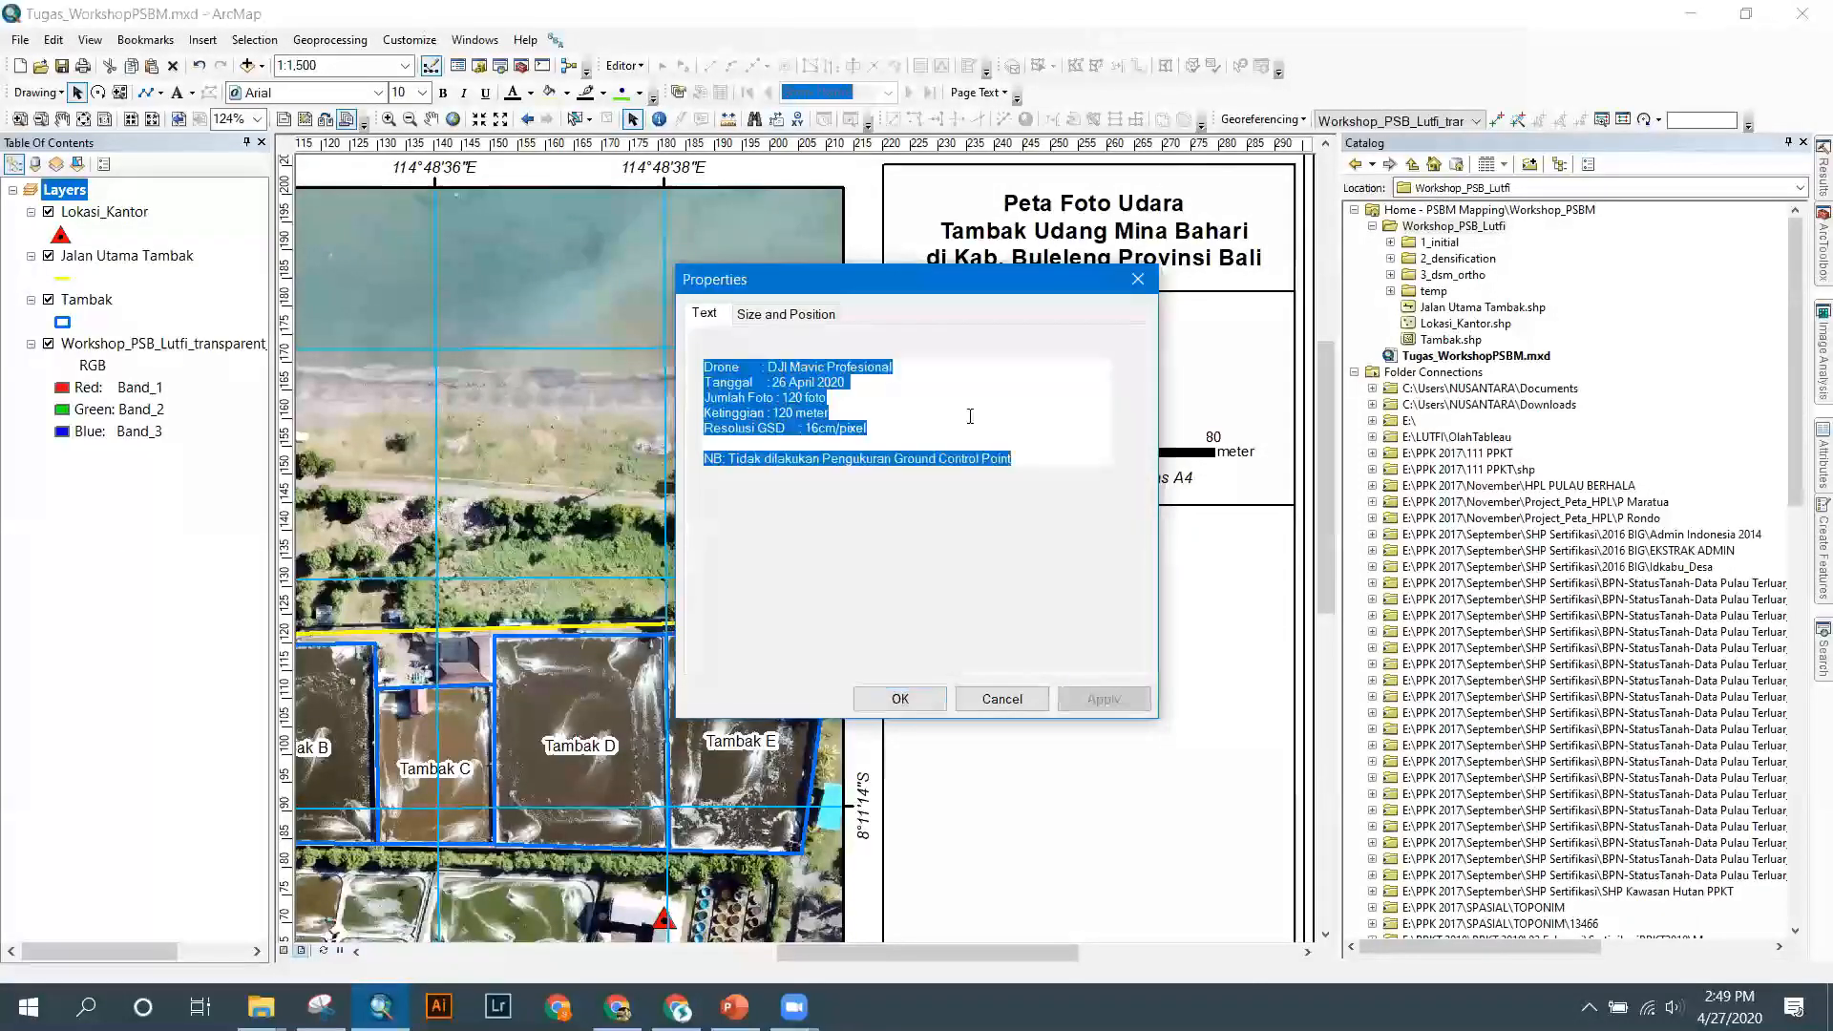
drag(962, 276, 570, 271)
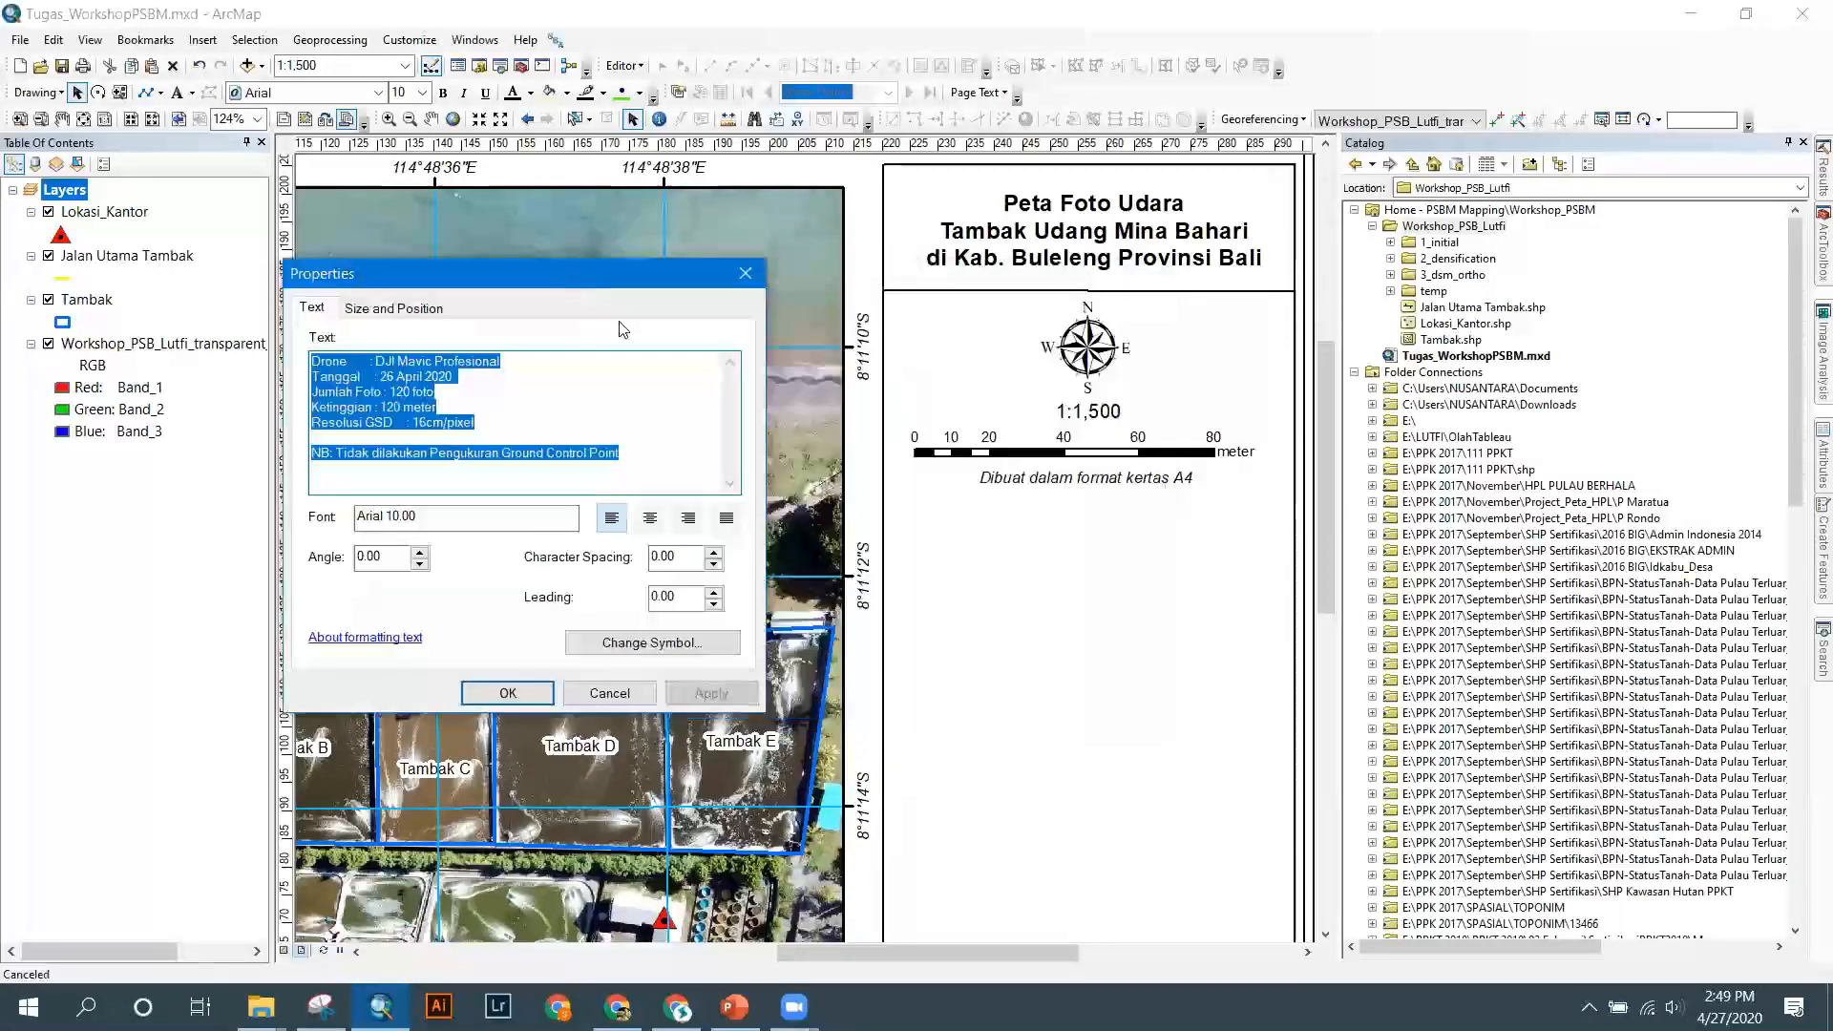
click(507, 693)
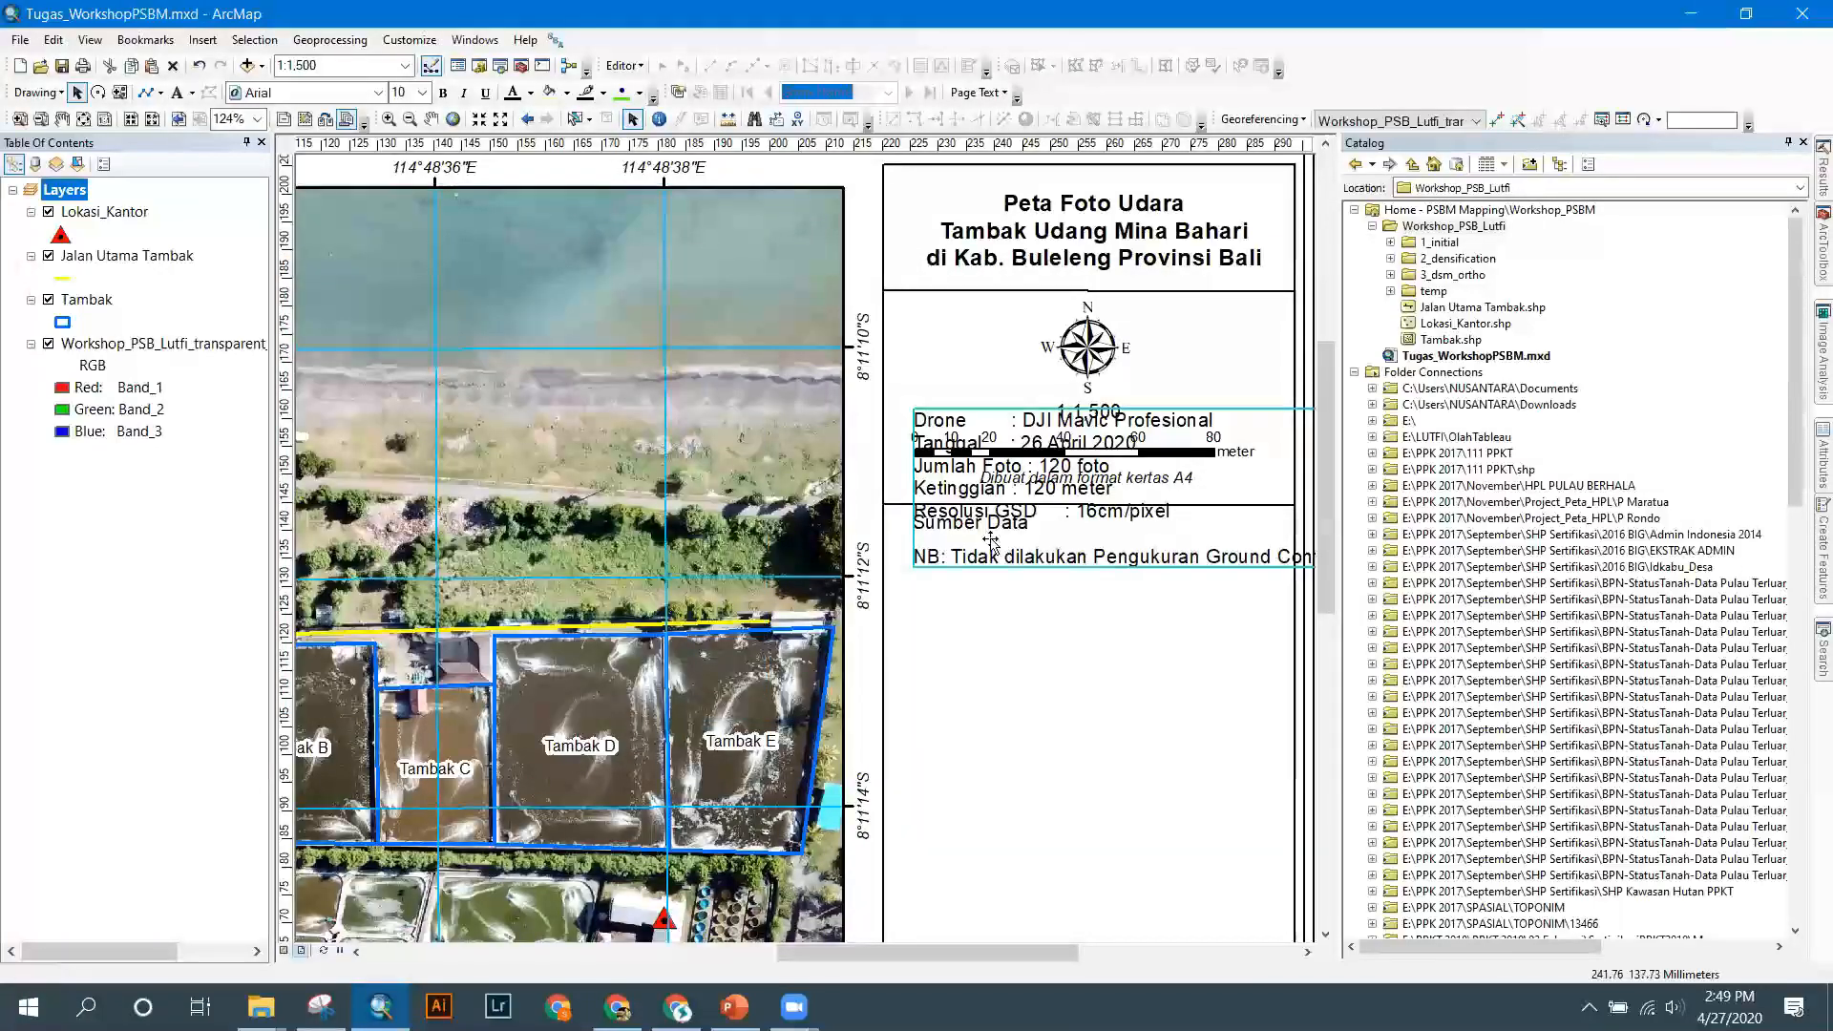
Place the source-data text block directly below the "Sumber Data" heading and set its font size to 8 so it fits the panel.
drag(991, 541, 991, 695)
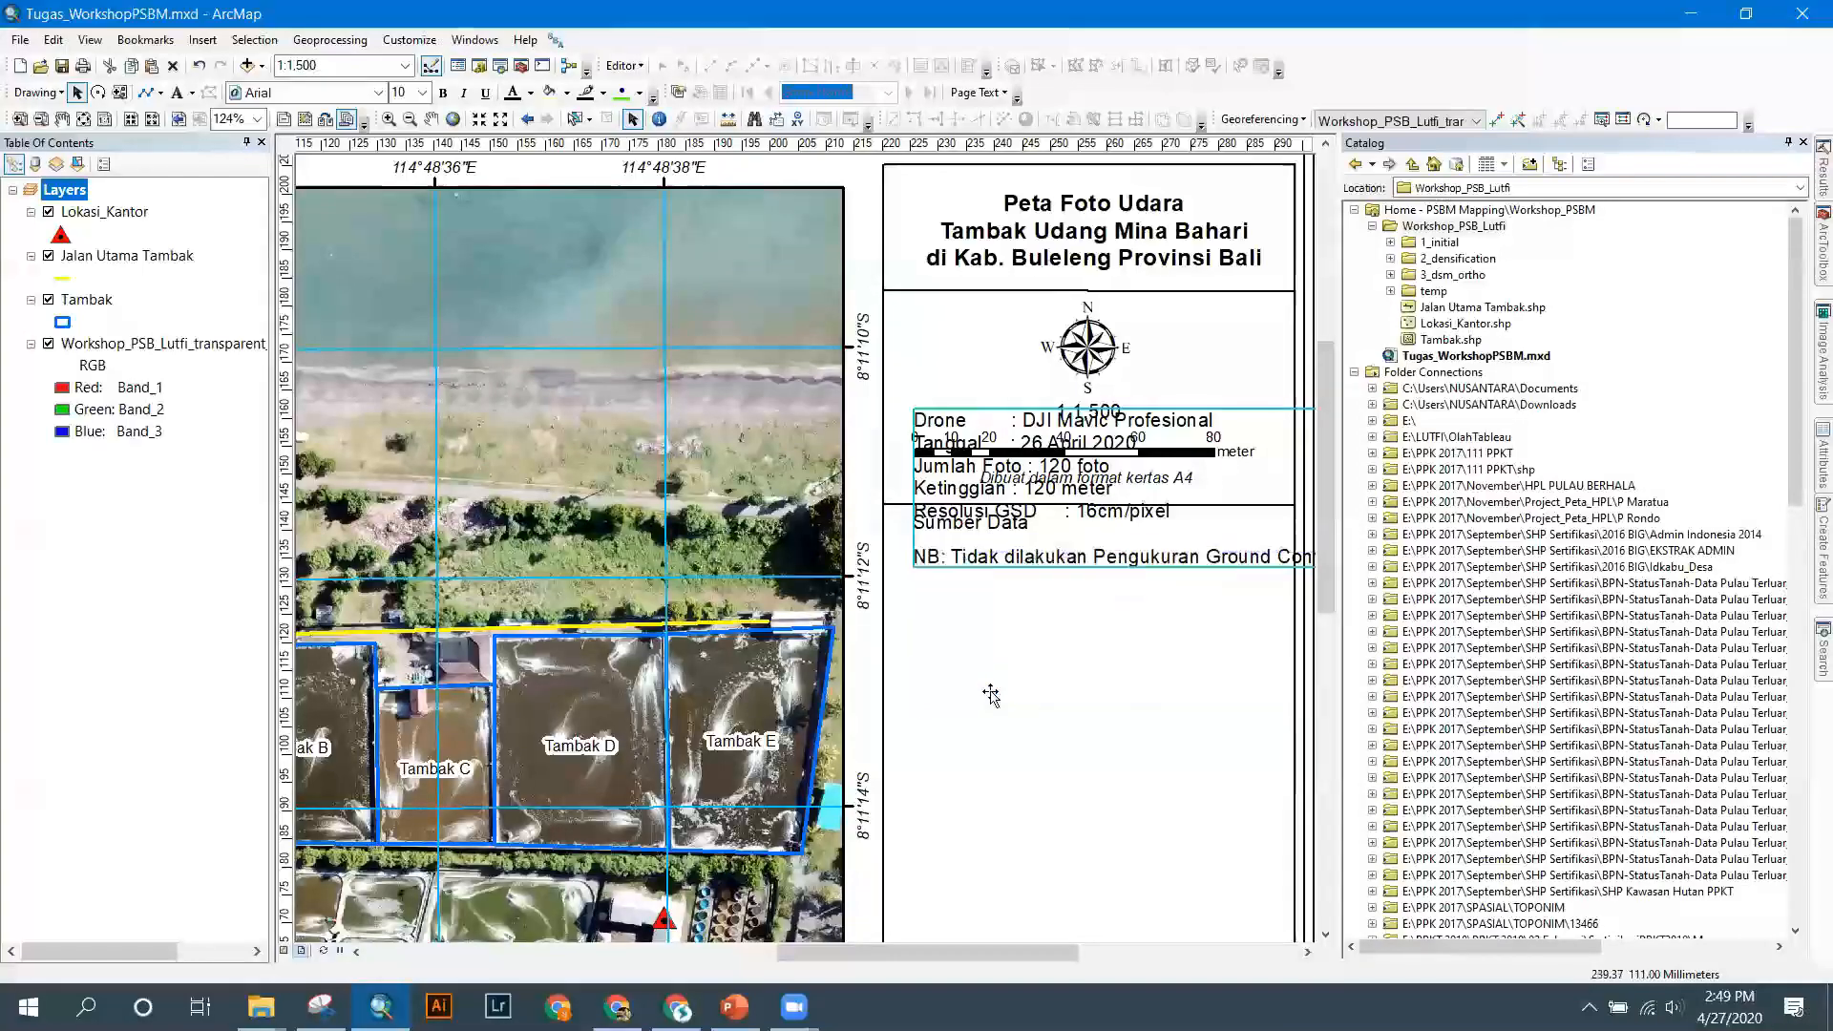
click(423, 93)
scroll(413, 191, up, 3)
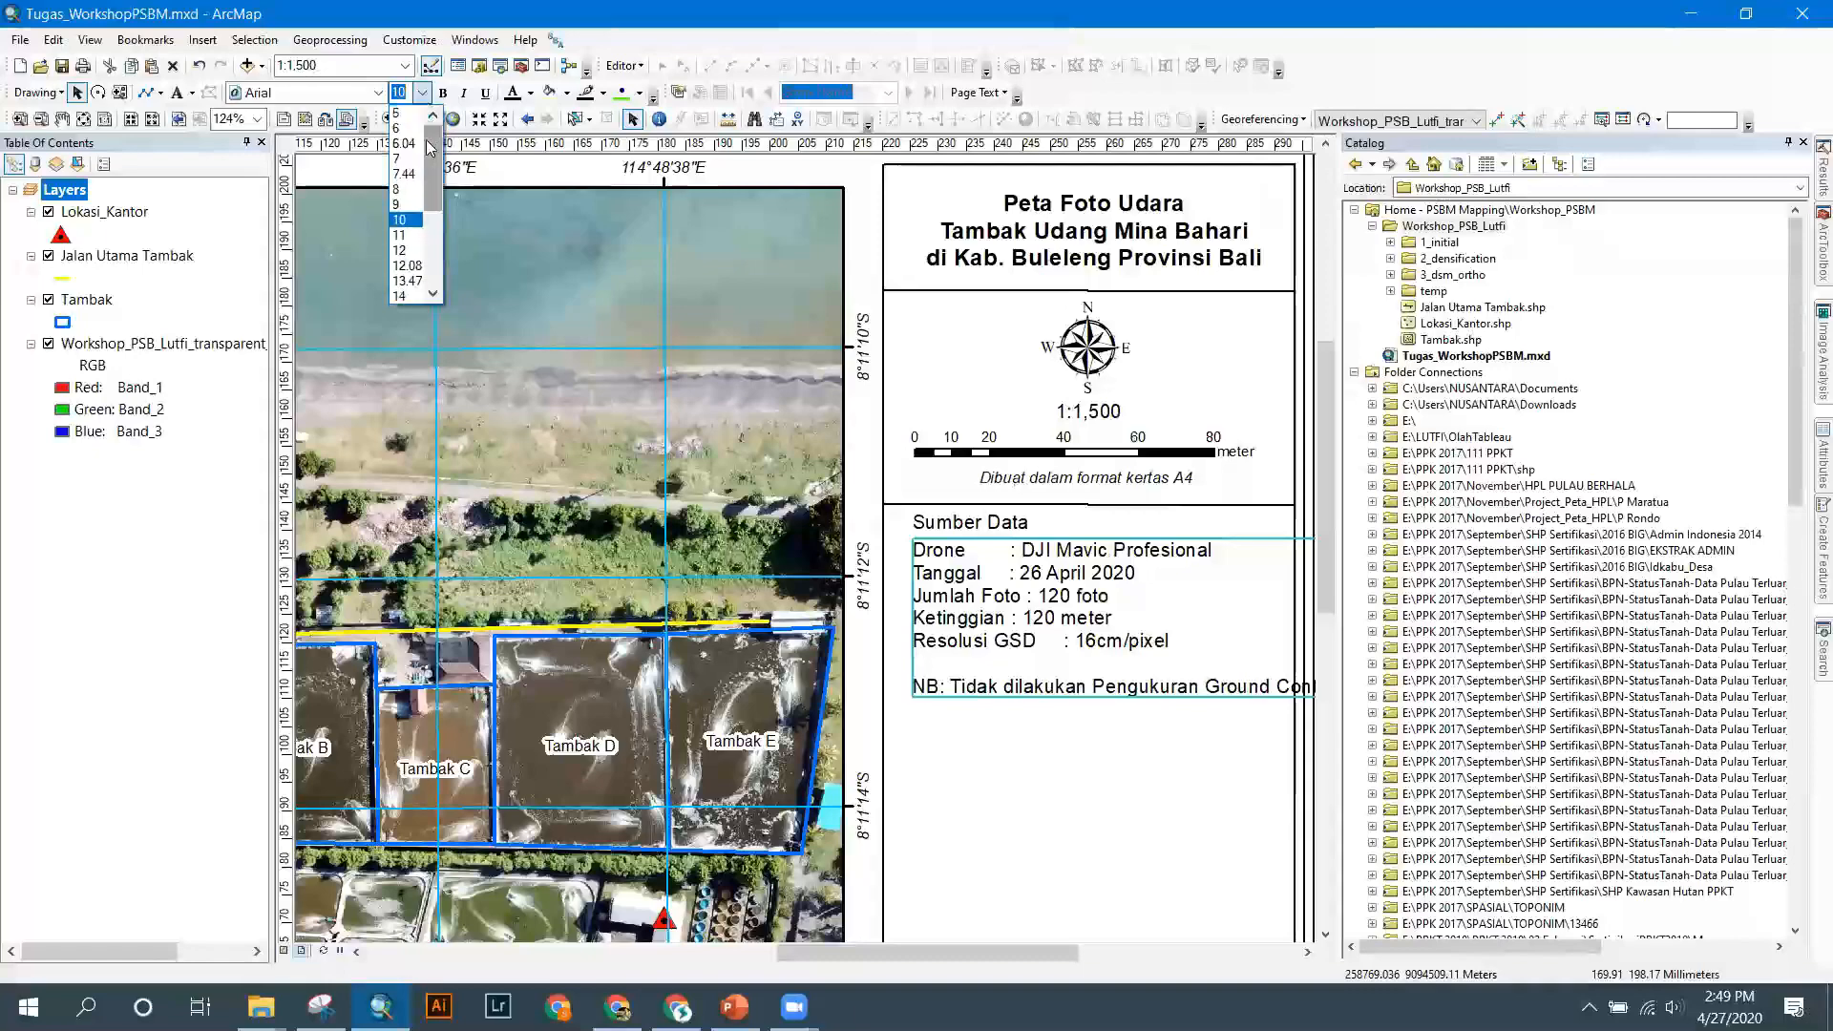
click(409, 189)
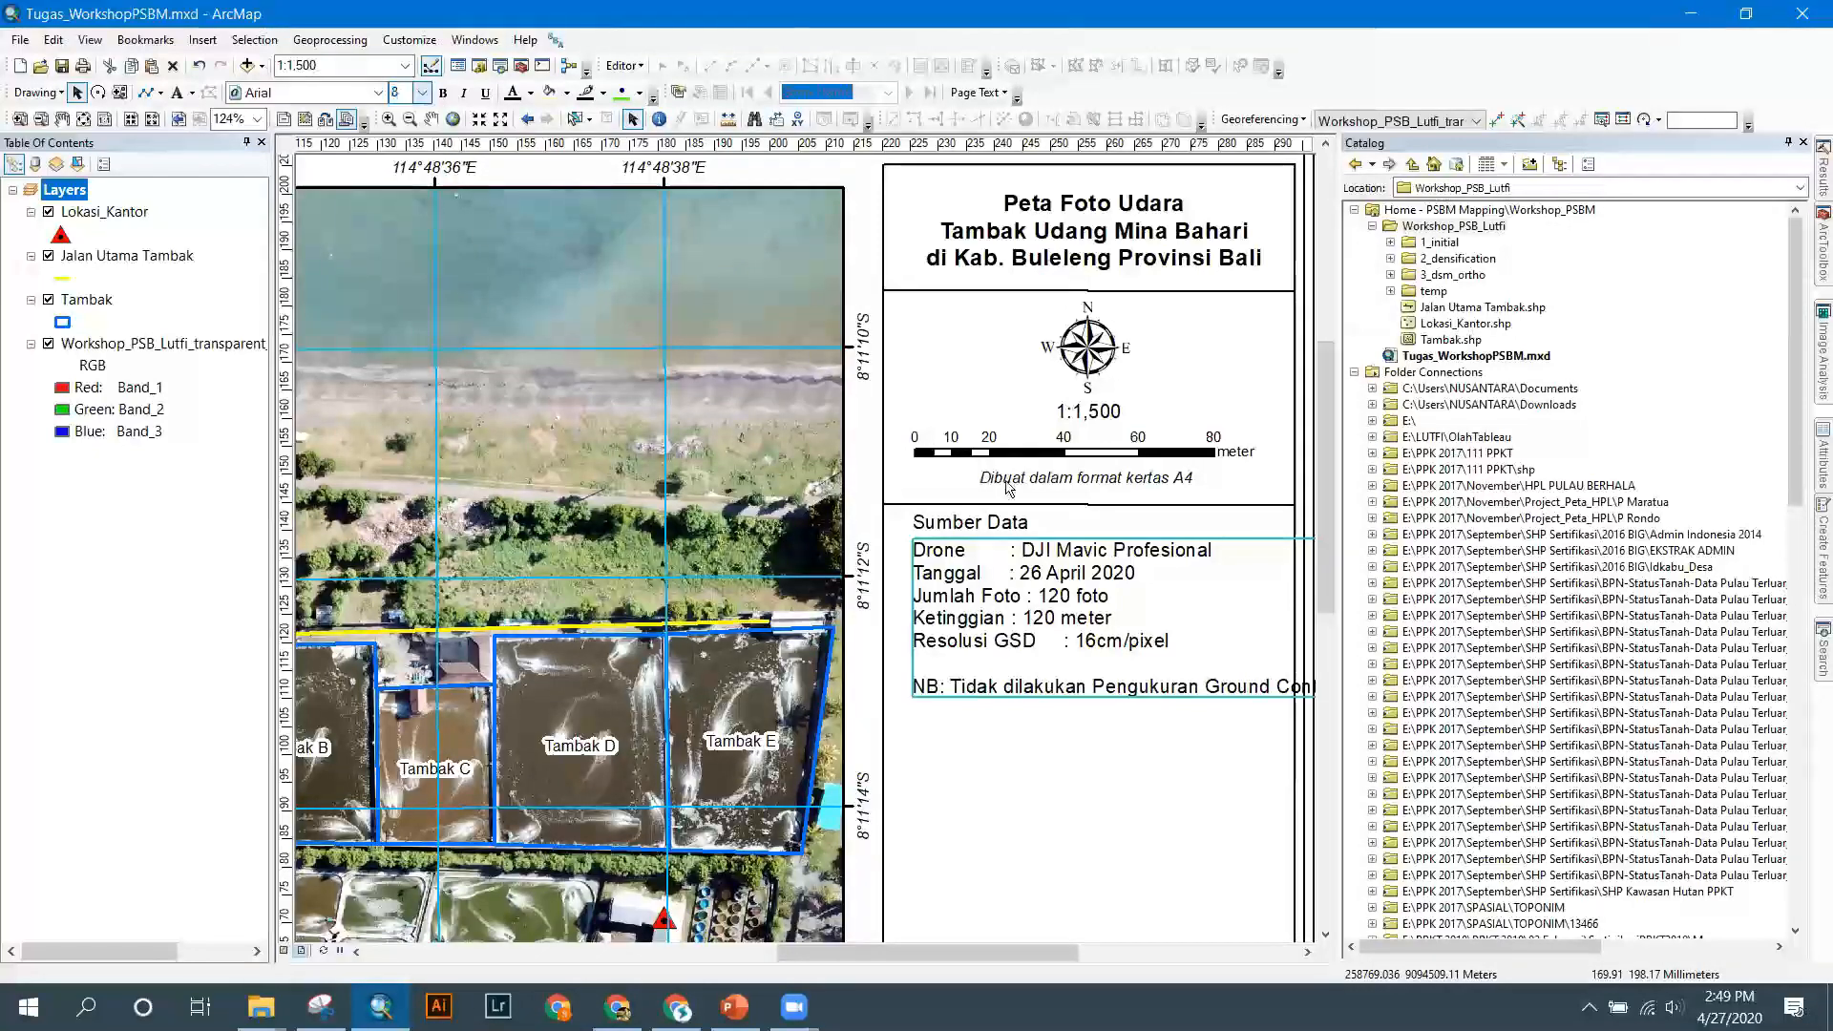
drag(1031, 611, 1023, 582)
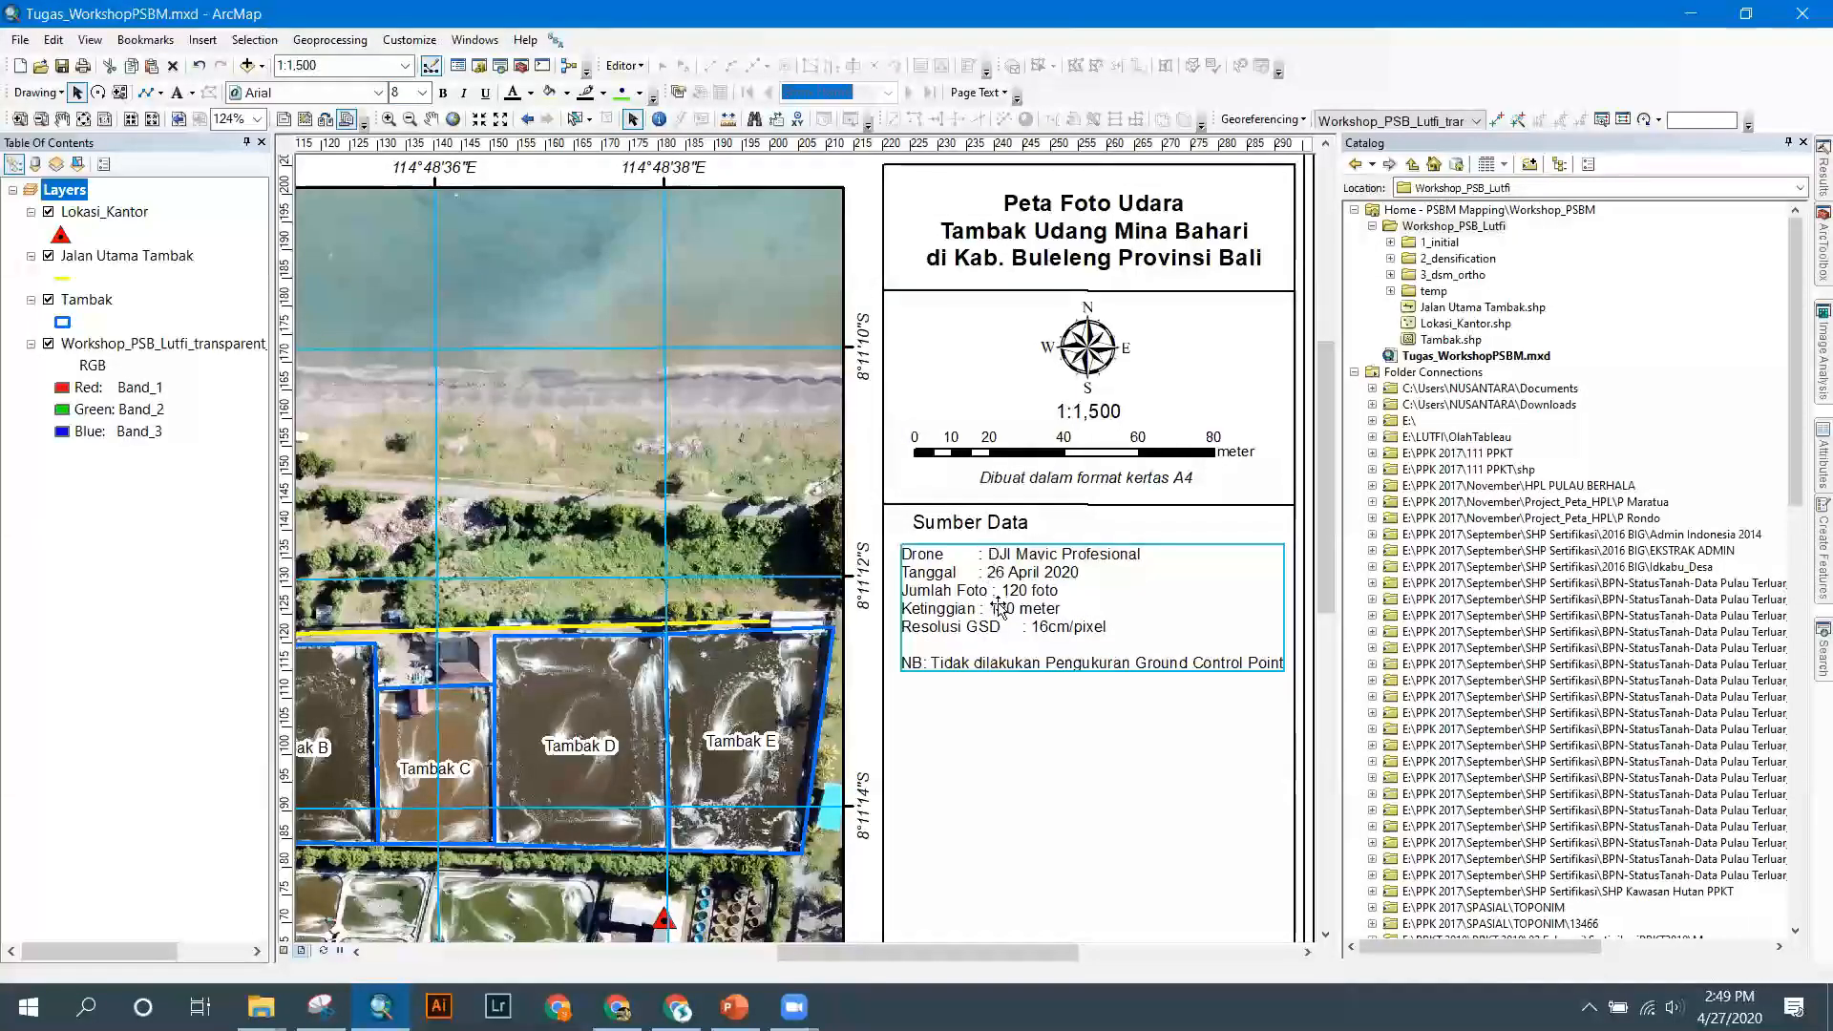
Open the source-data text block for editing and align the colons of the Drone, Tanggal and Jumlah Foto lines.
right_click(989, 589)
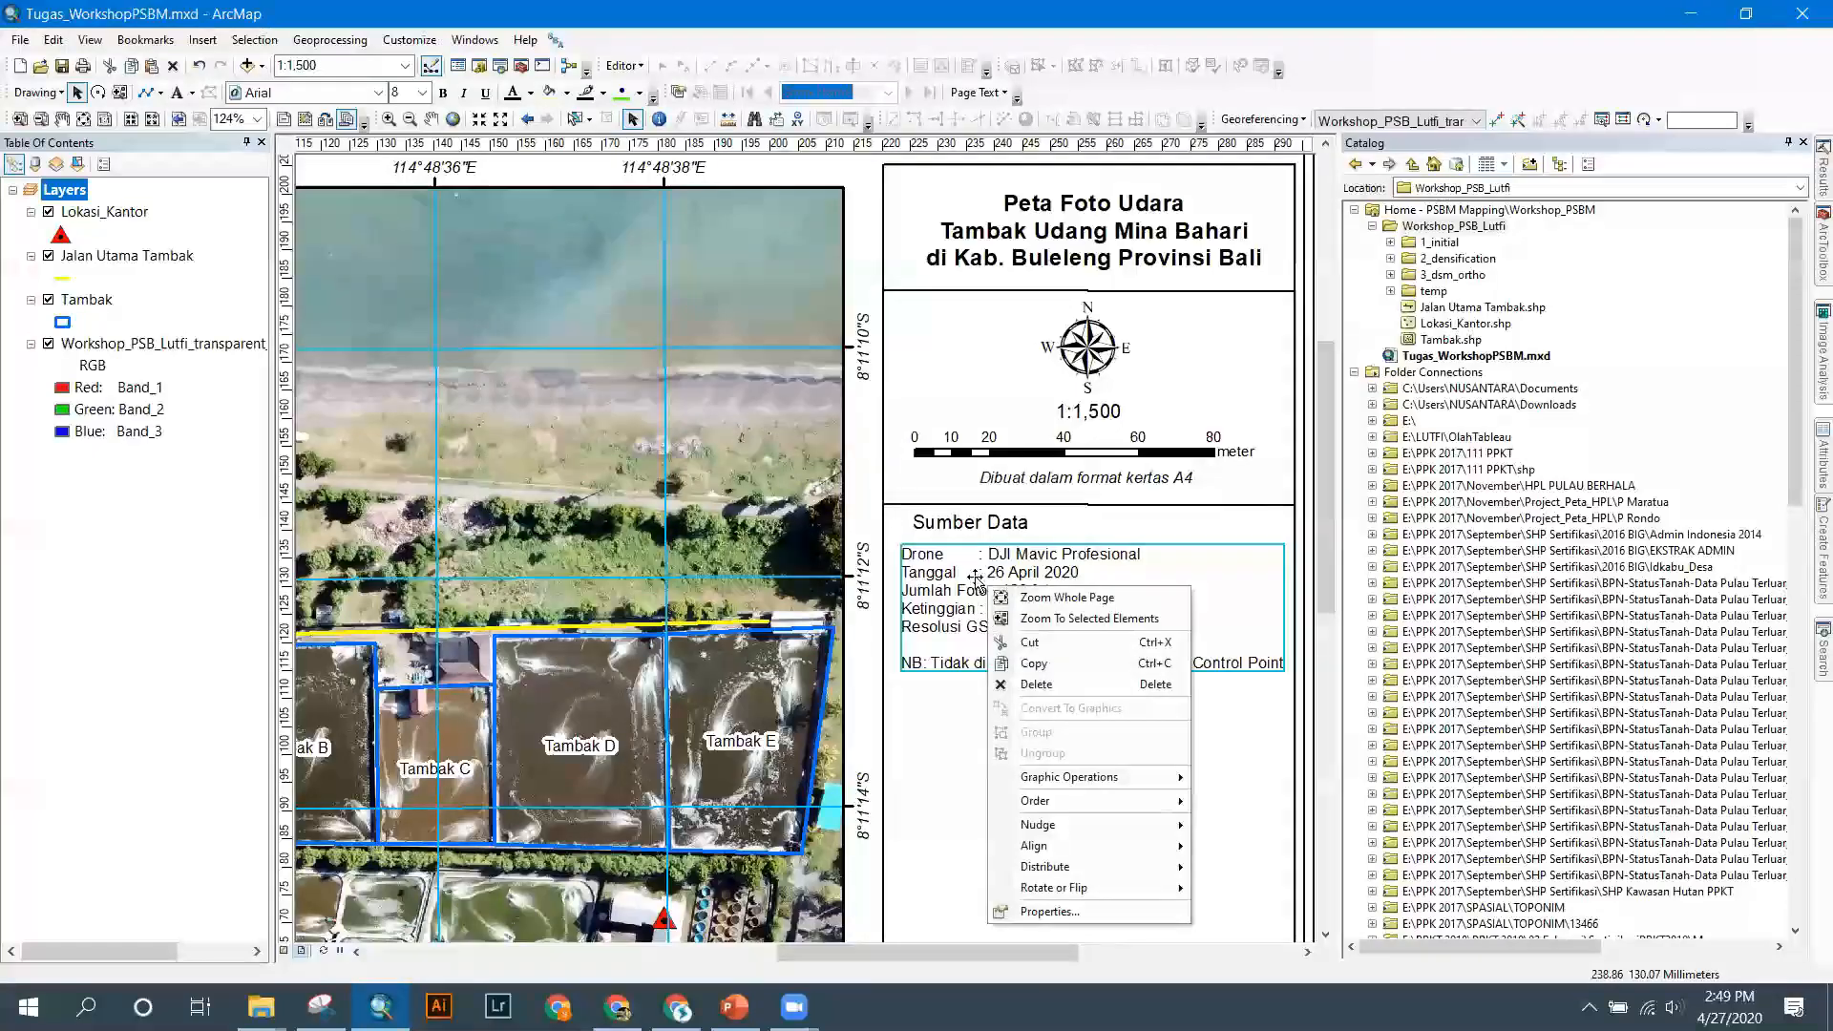
click(1049, 911)
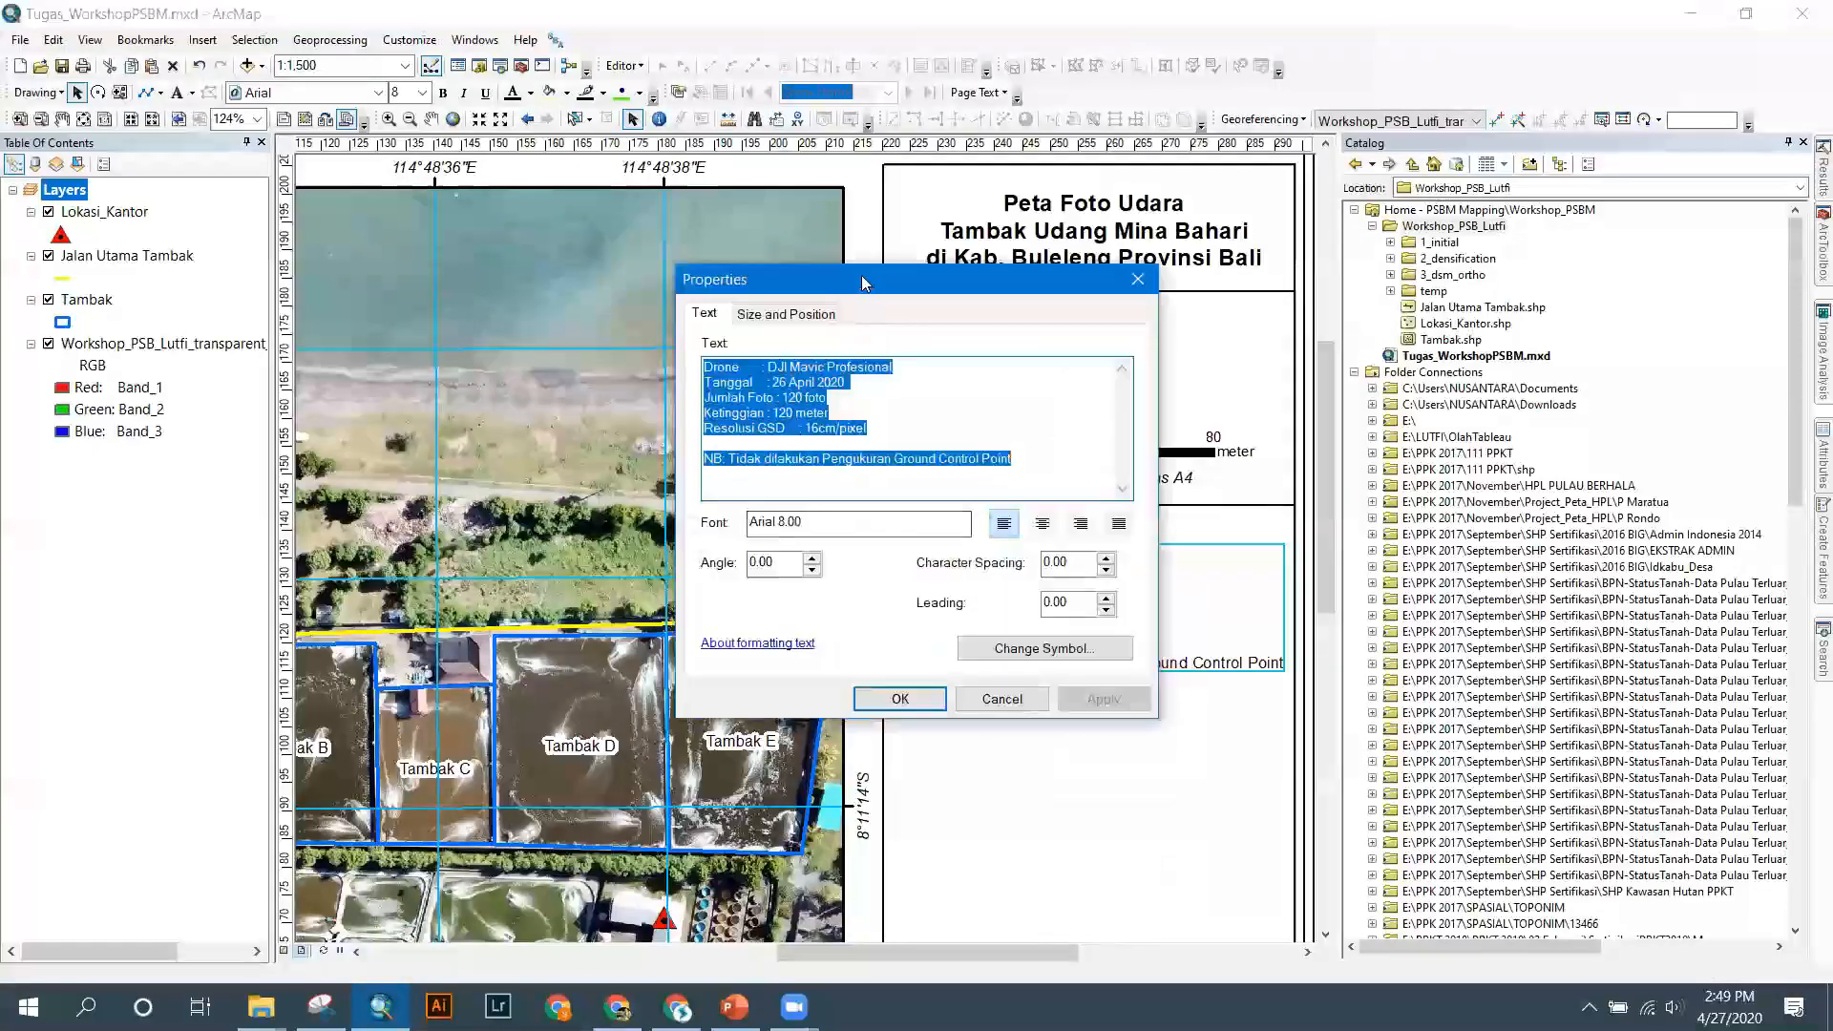
drag(864, 277, 550, 277)
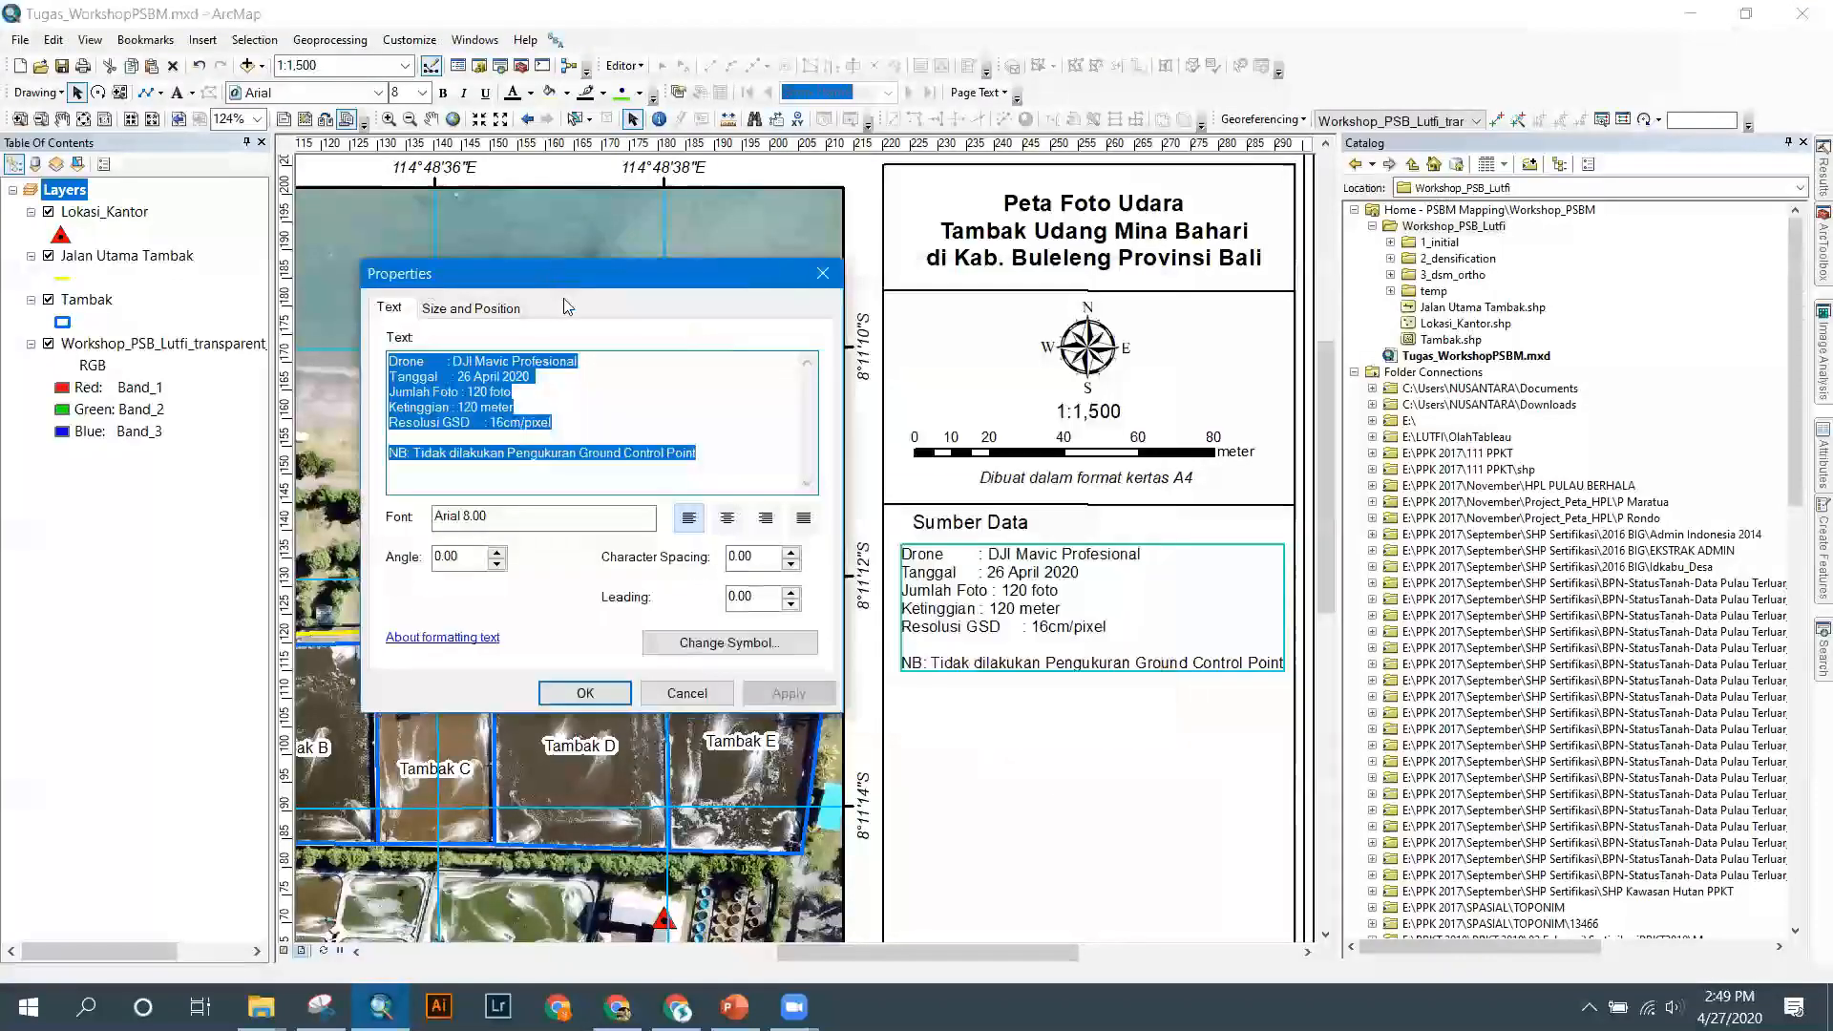
click(445, 363)
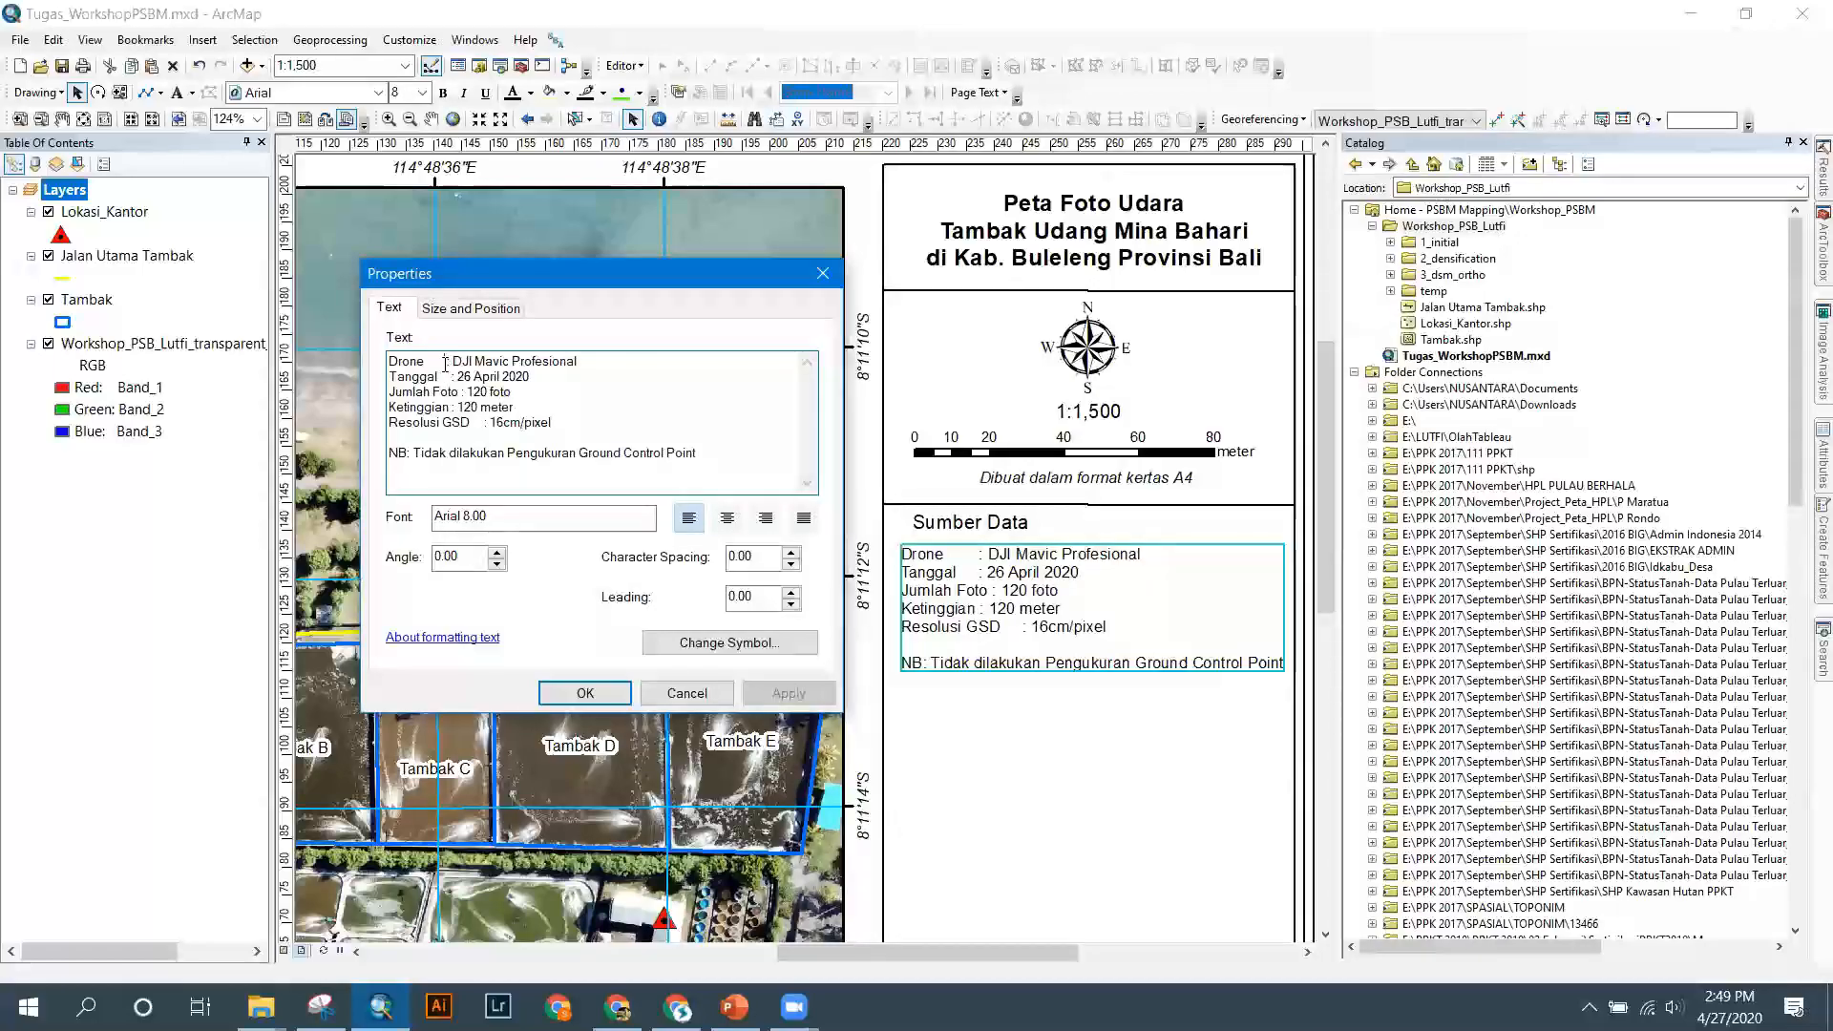
click(460, 391)
click(450, 361)
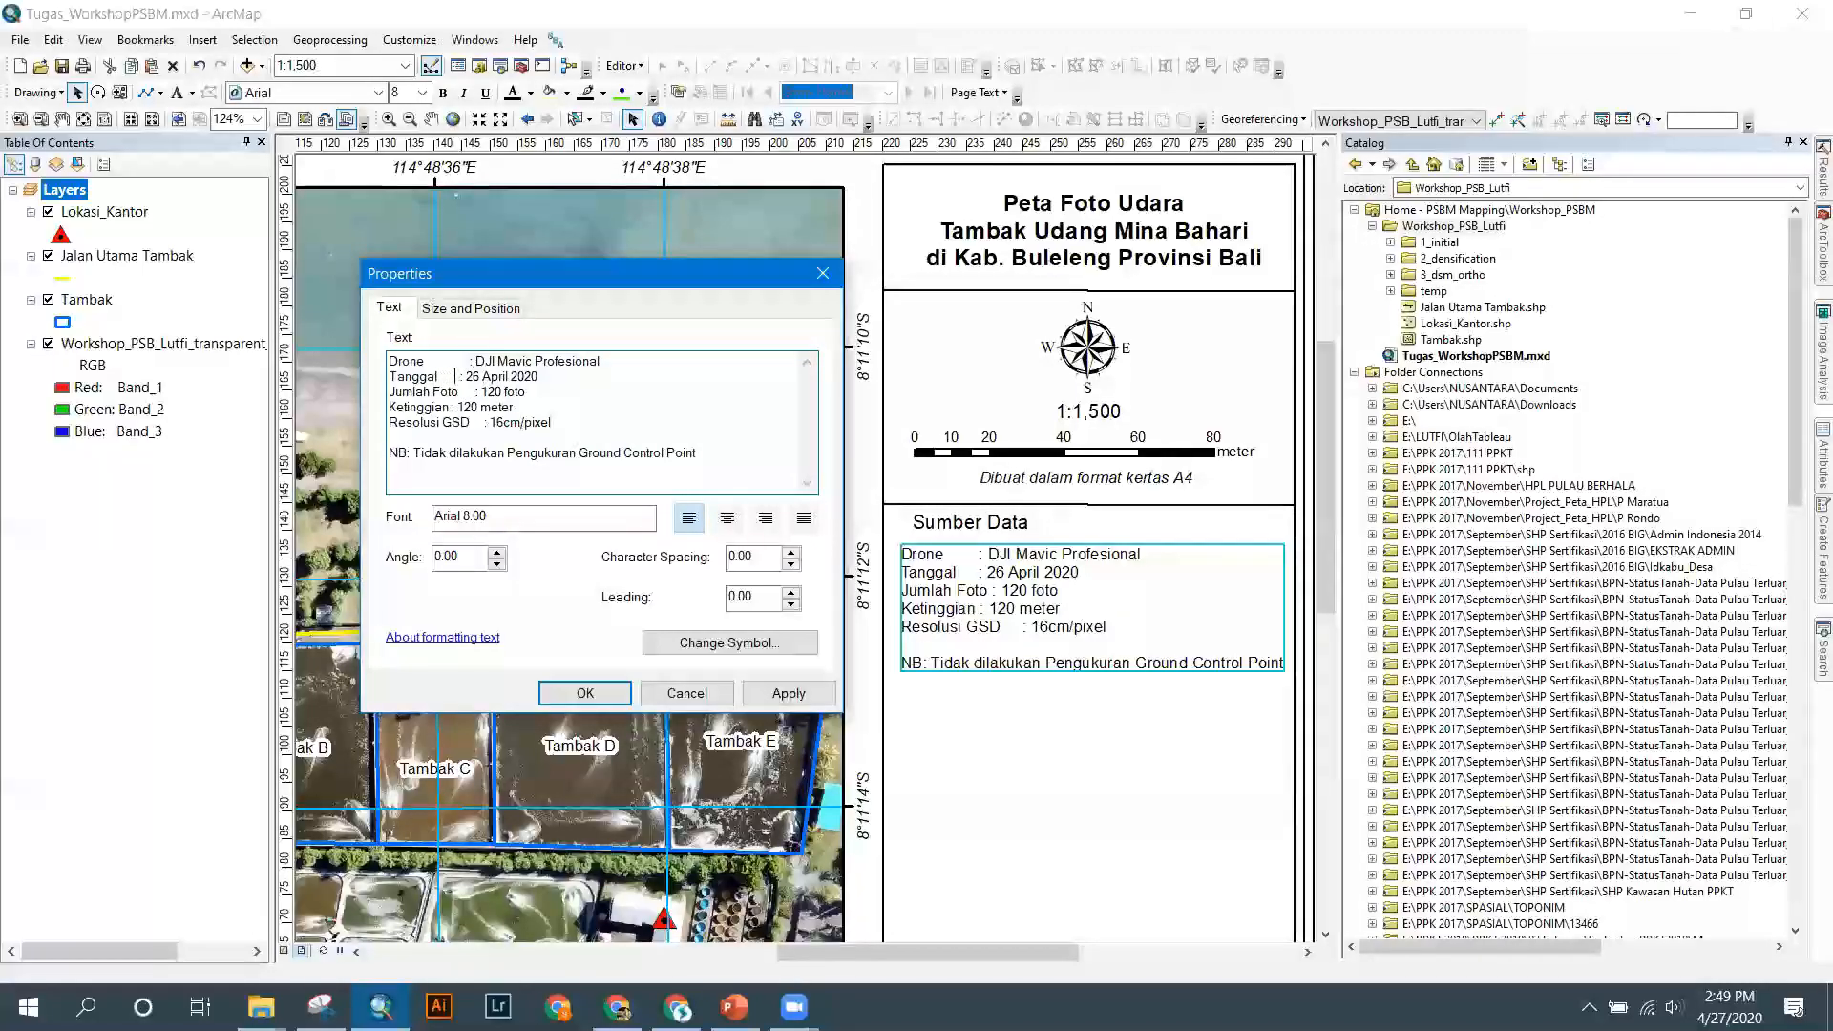
click(798, 691)
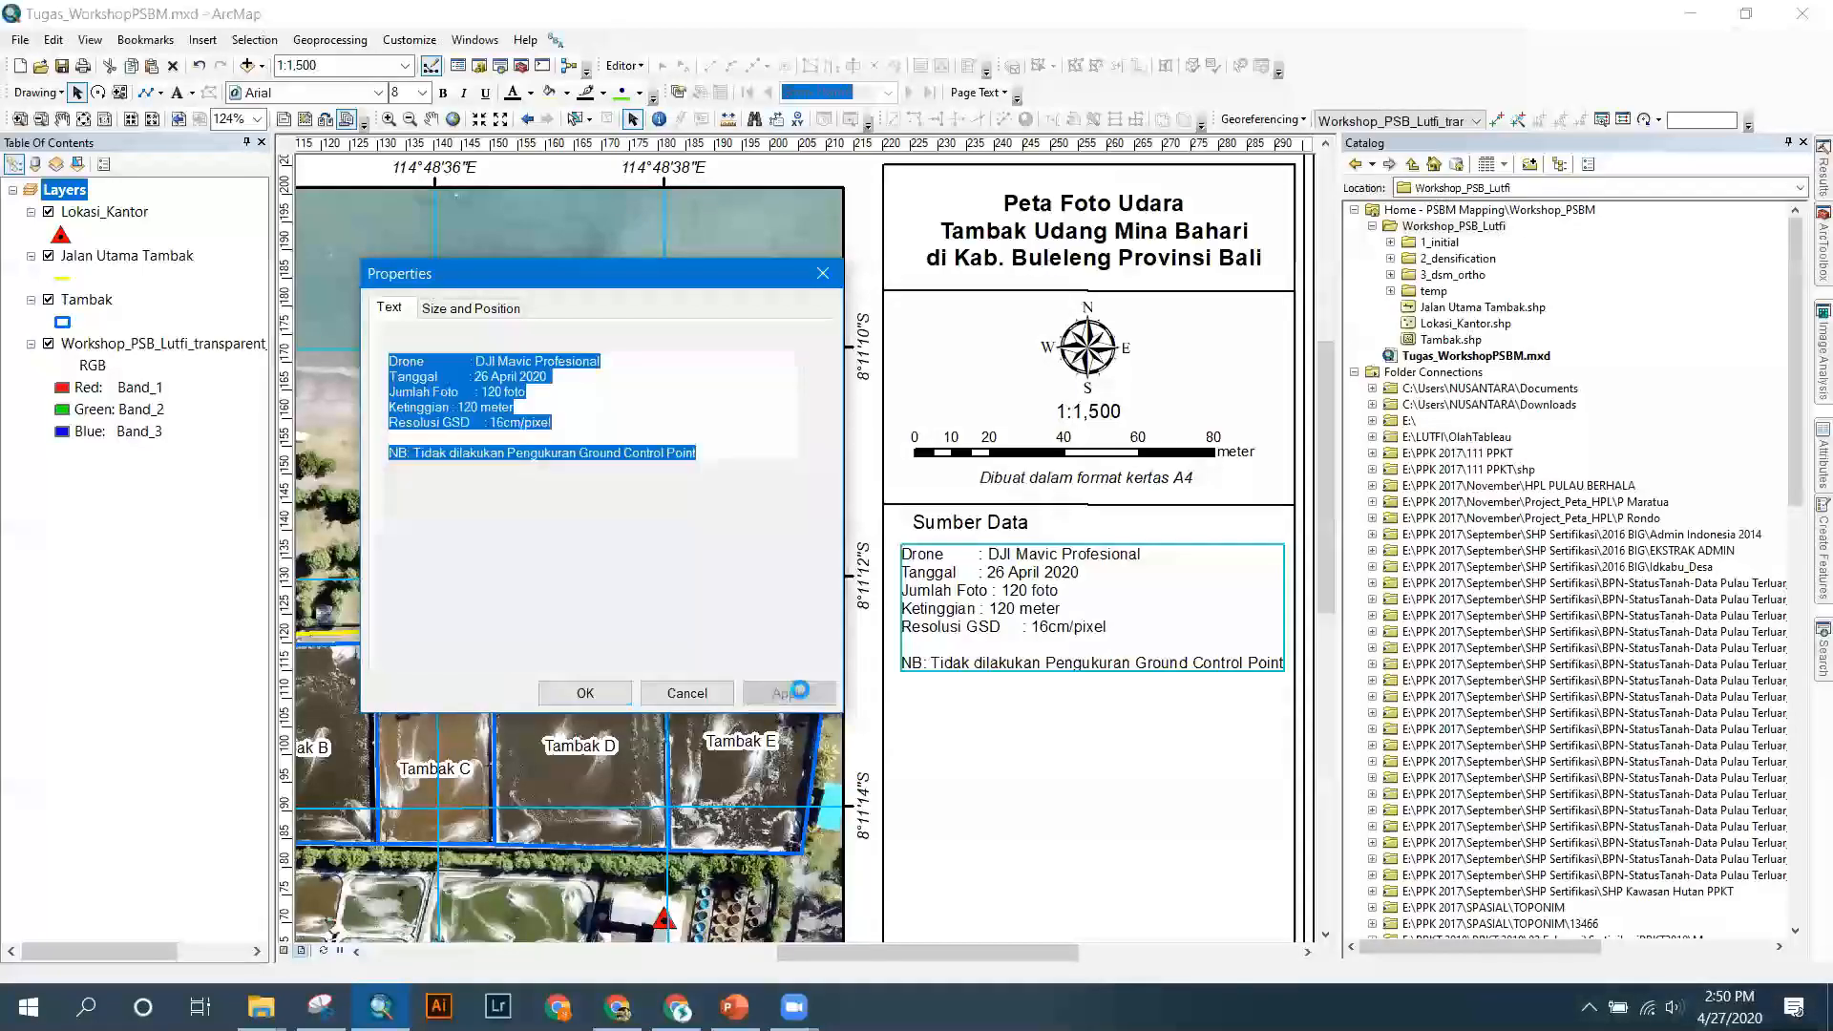
click(472, 376)
click(770, 693)
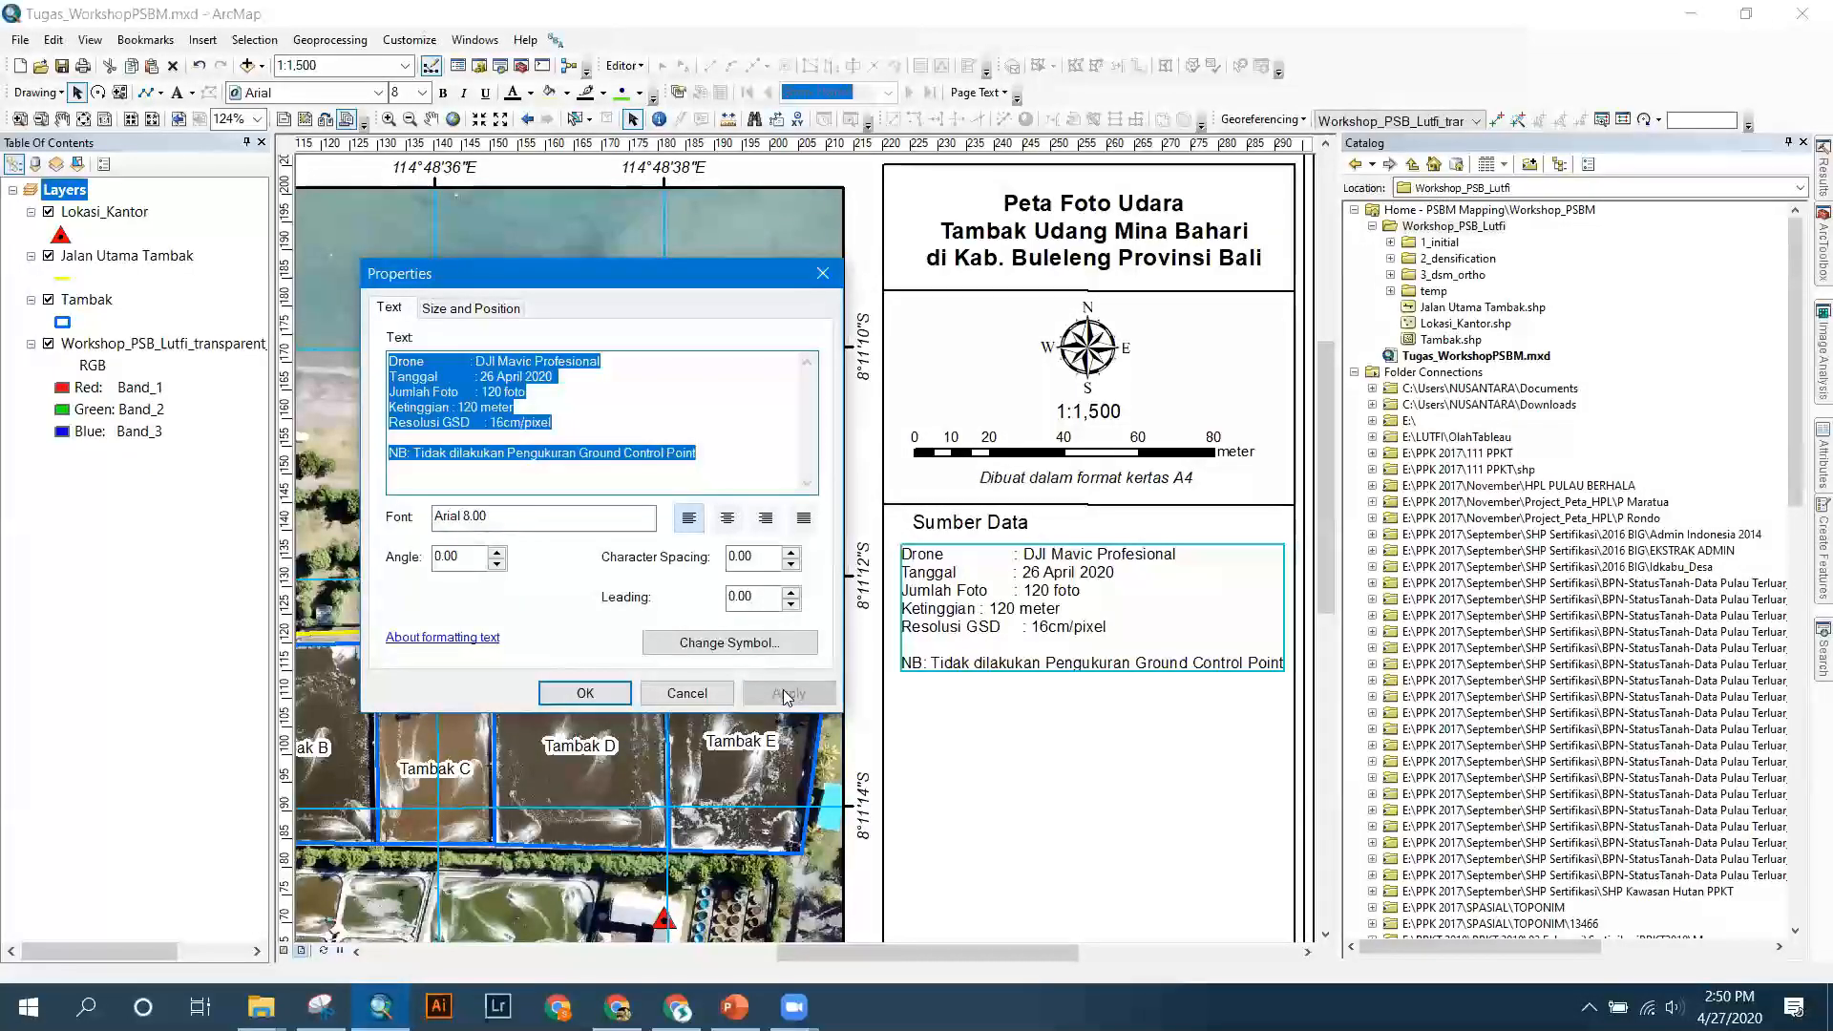
Align the colons of the Ketinggian and Resolusi GSD lines with the lines above and apply the source-data text.
click(452, 409)
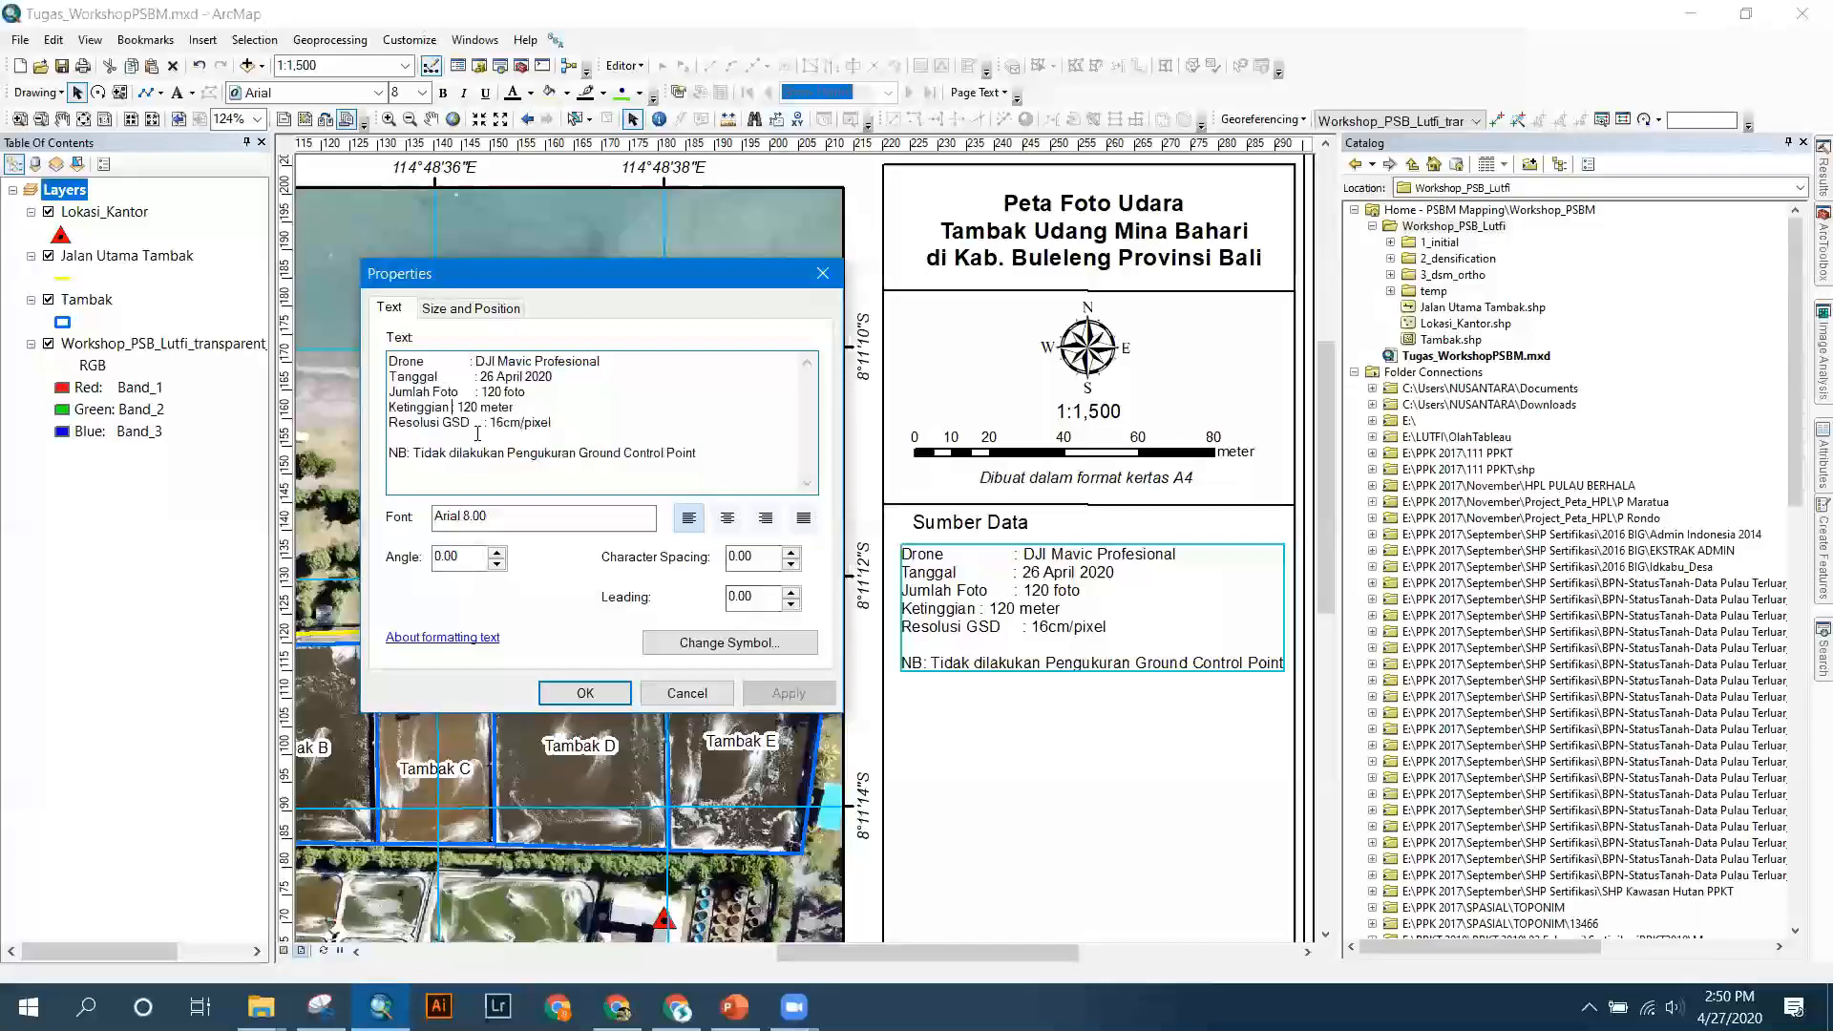
click(776, 705)
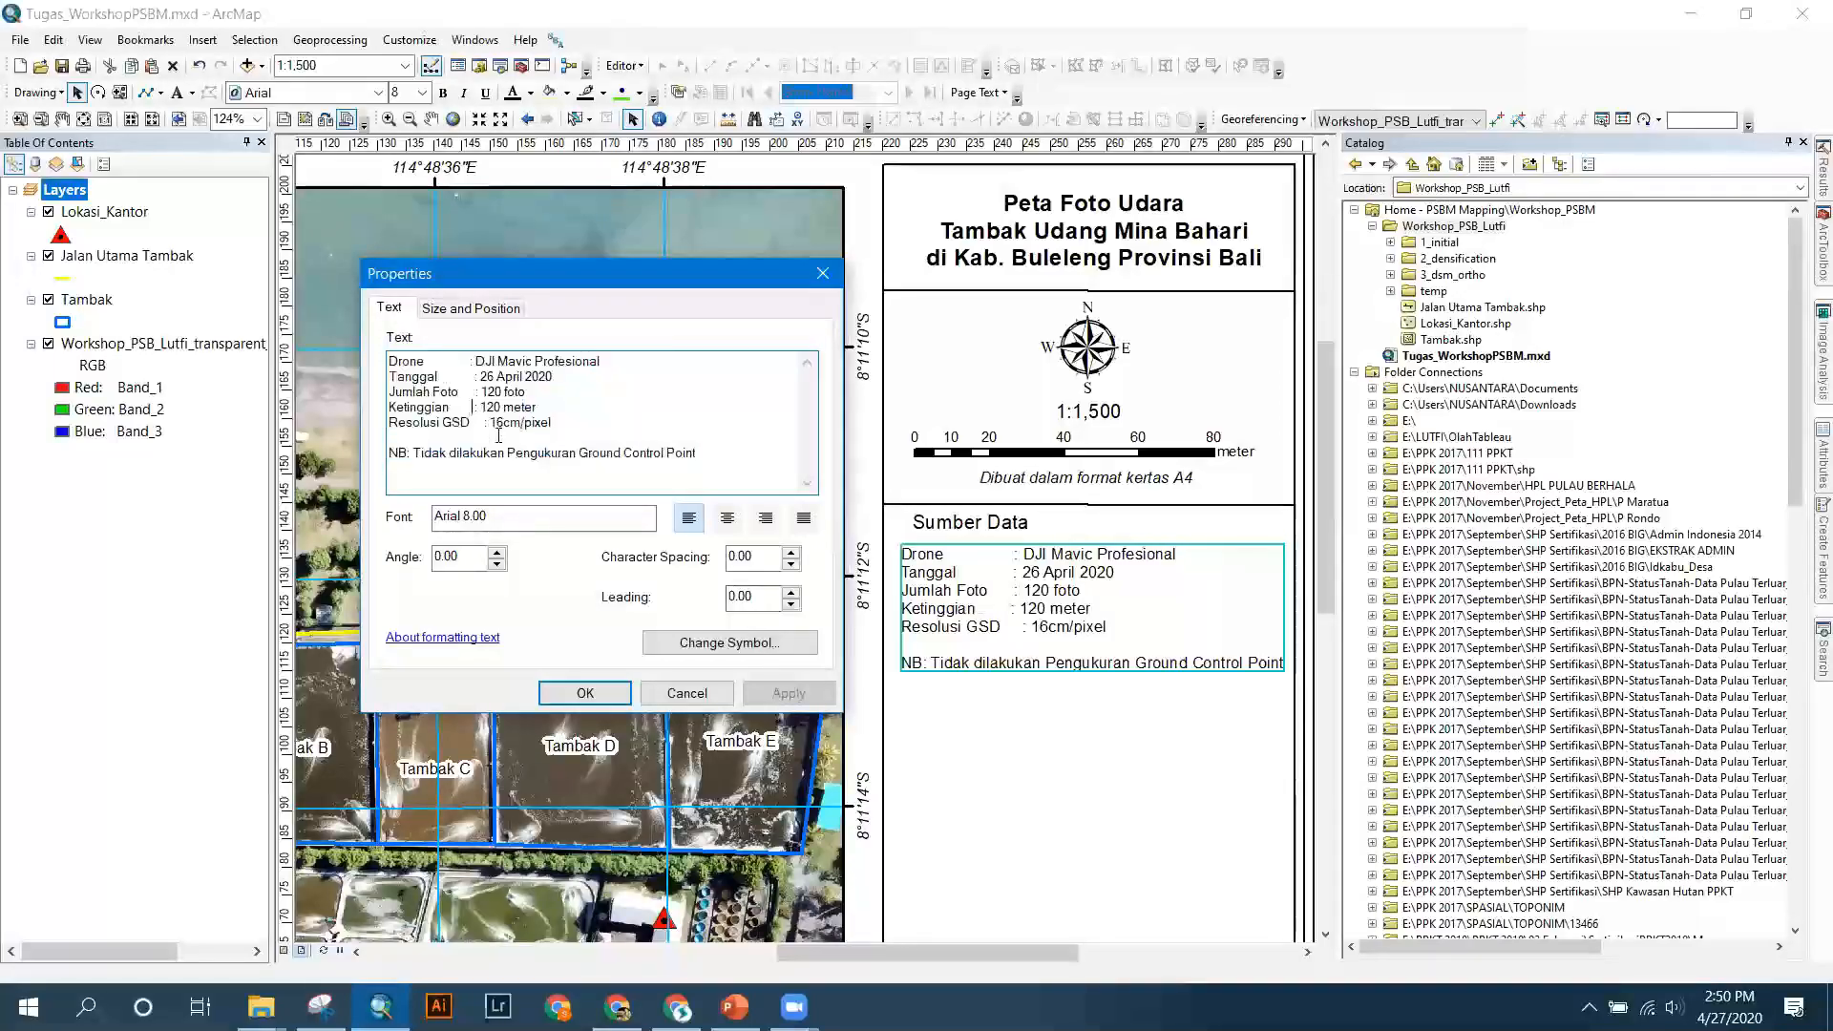
click(630, 694)
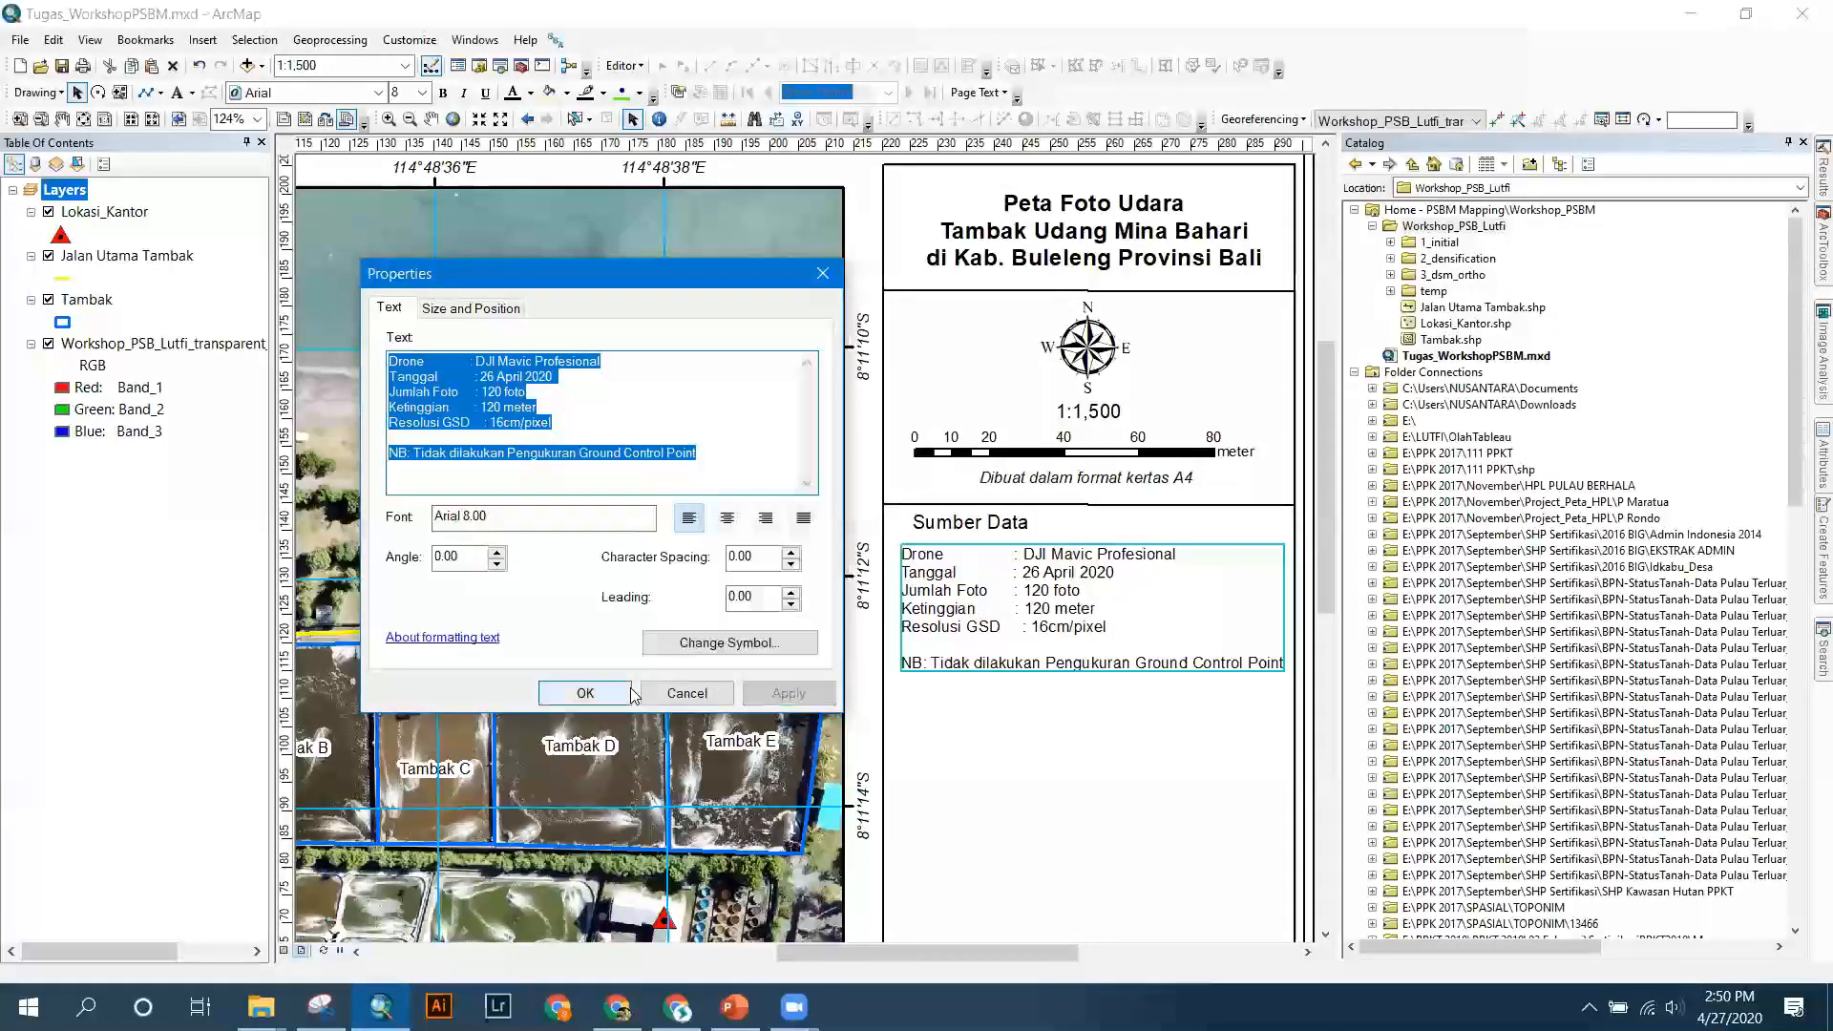
click(488, 426)
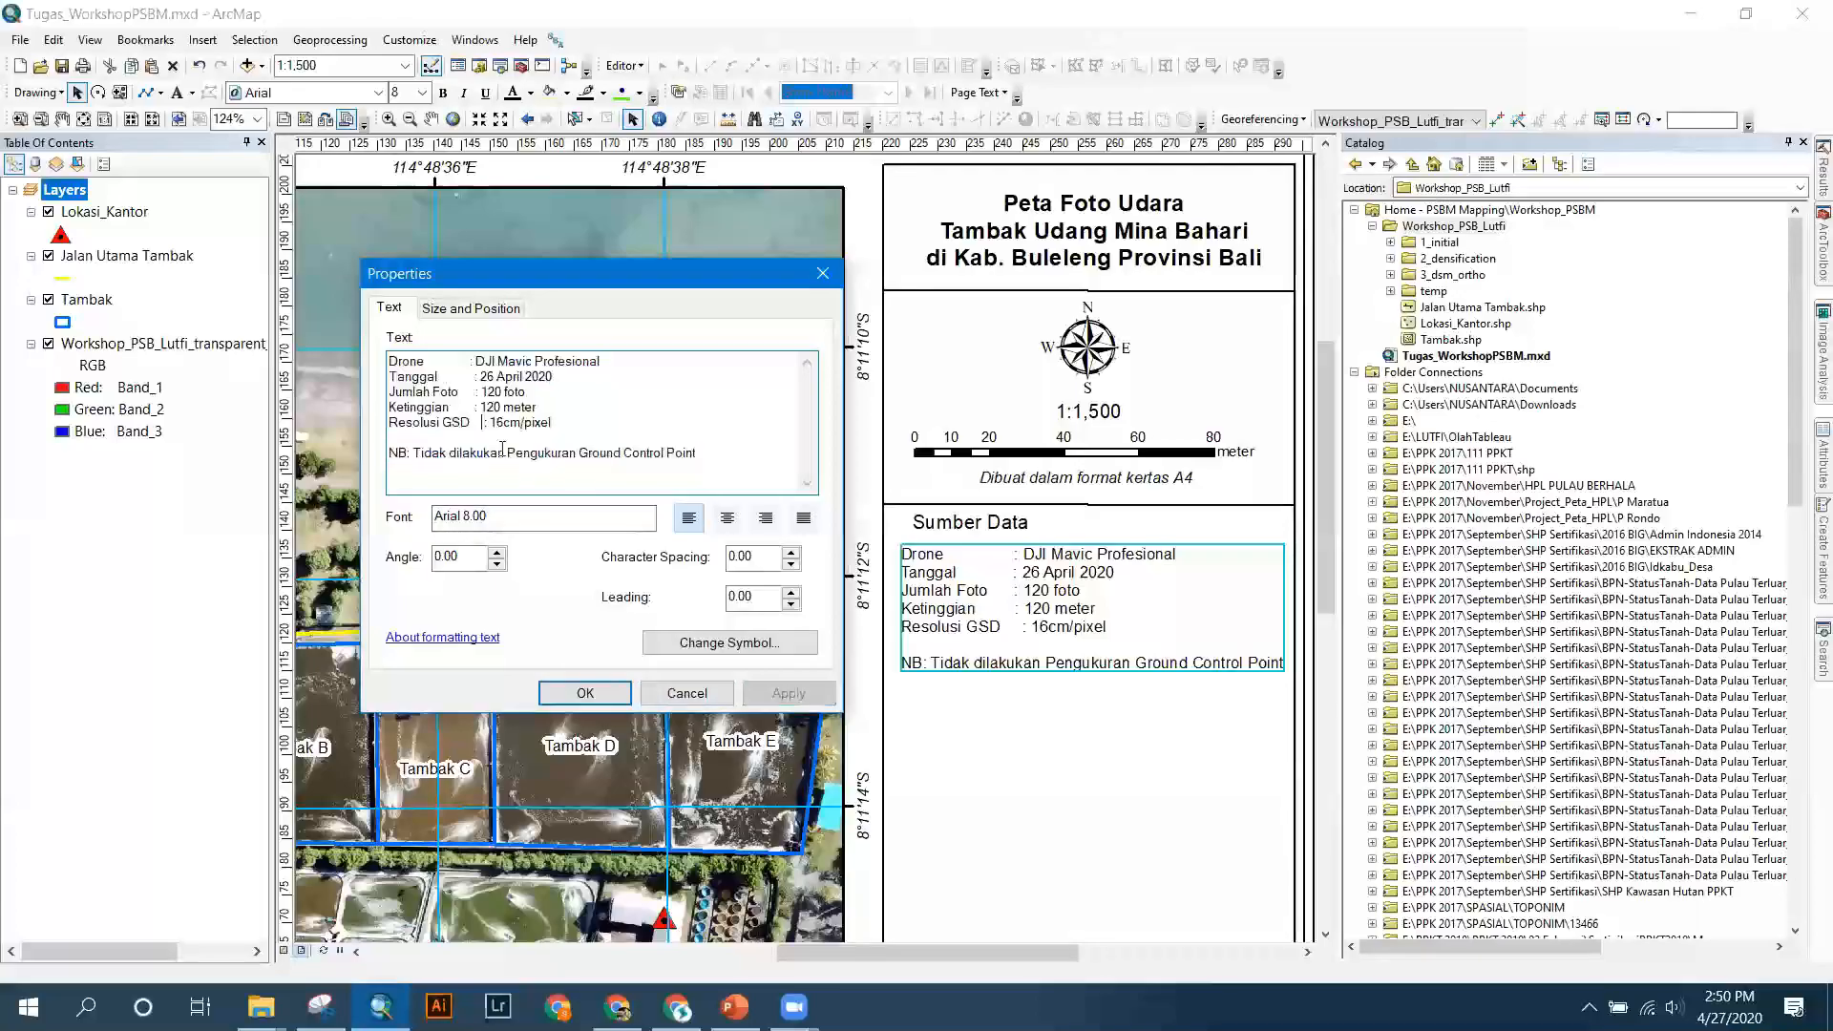
key(BackSpace)
key(BackSpace)
key(BackSpace)
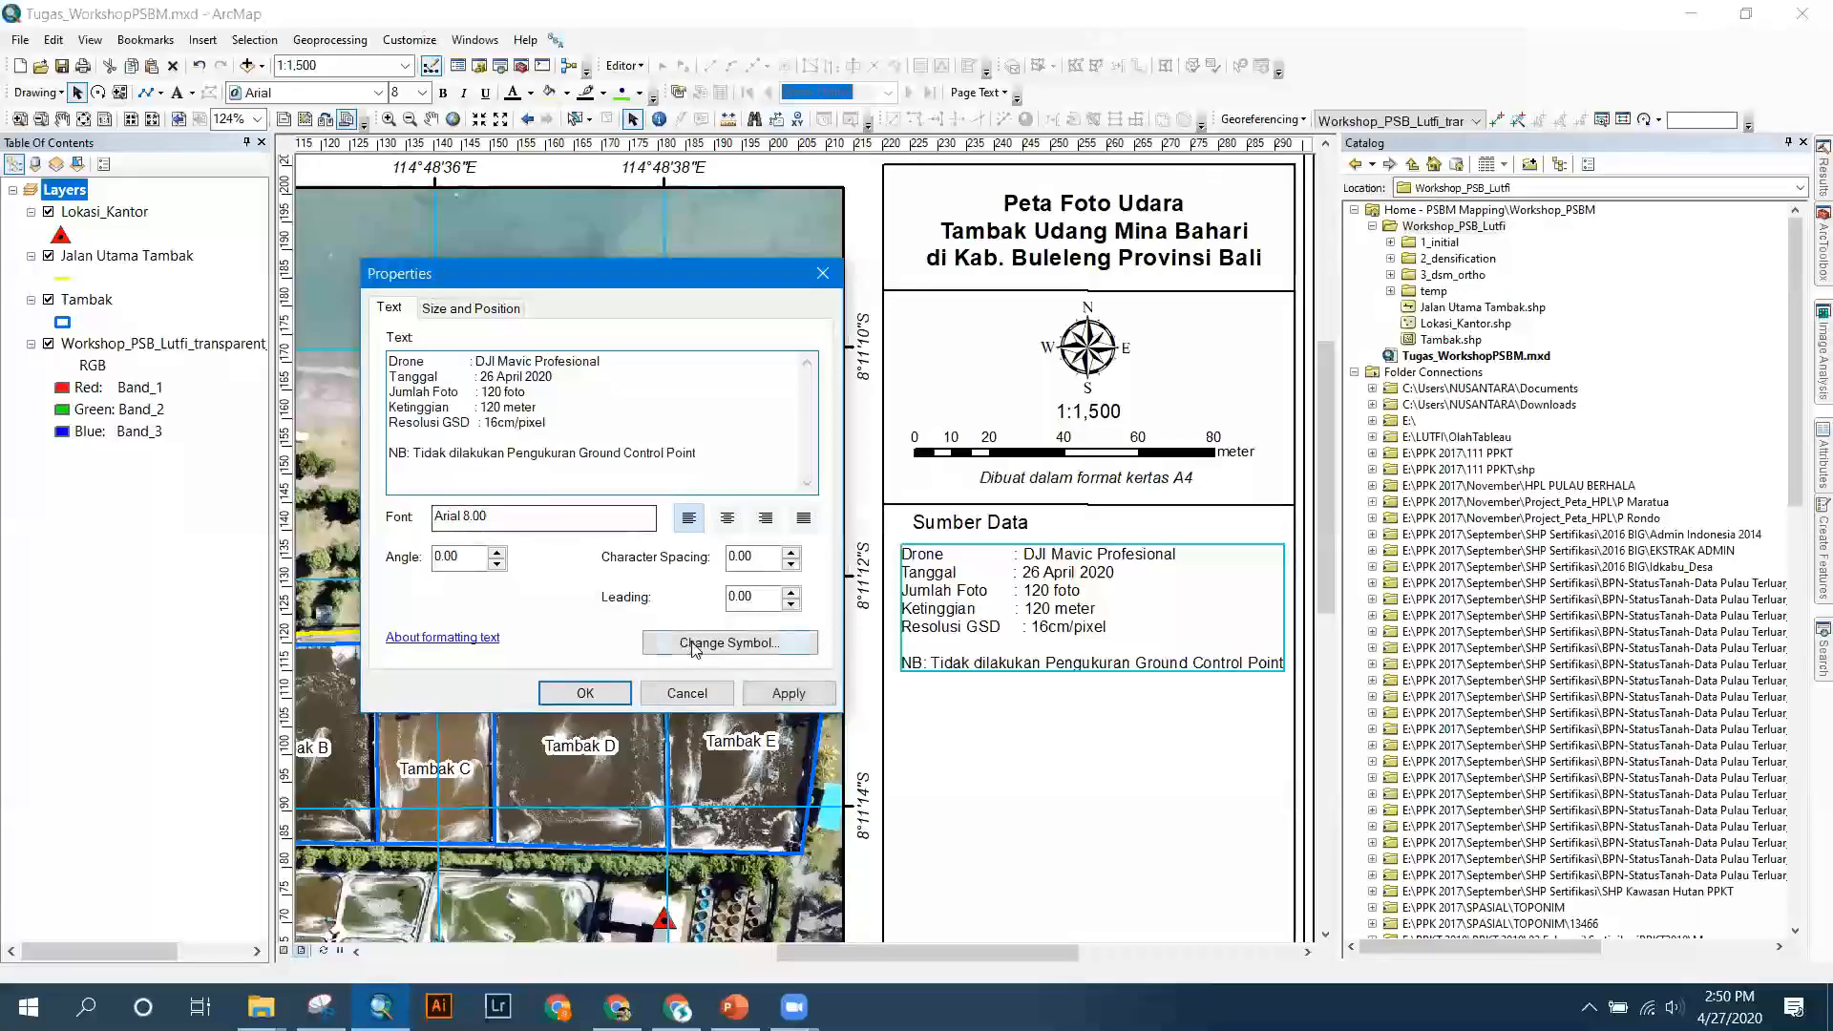
click(789, 695)
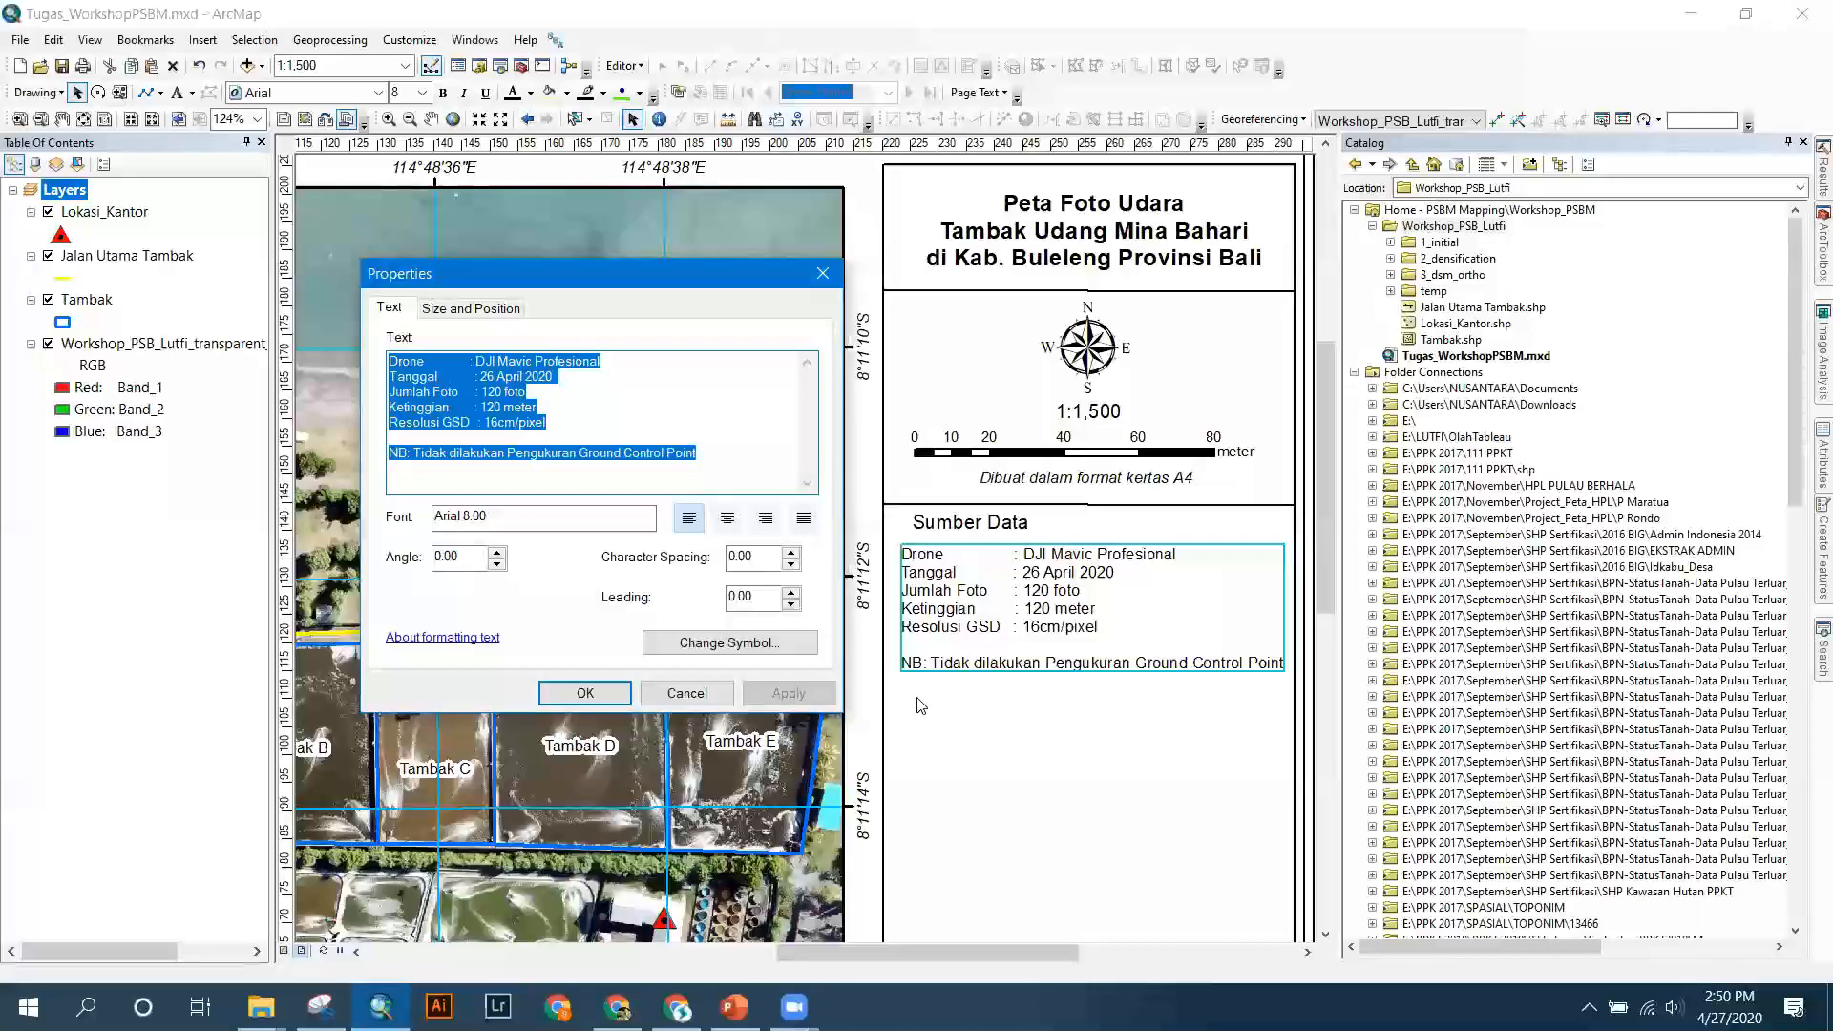
click(580, 696)
Duplicate the divider line above "Sumber Data" and place the copy just below the NB line.
click(1089, 506)
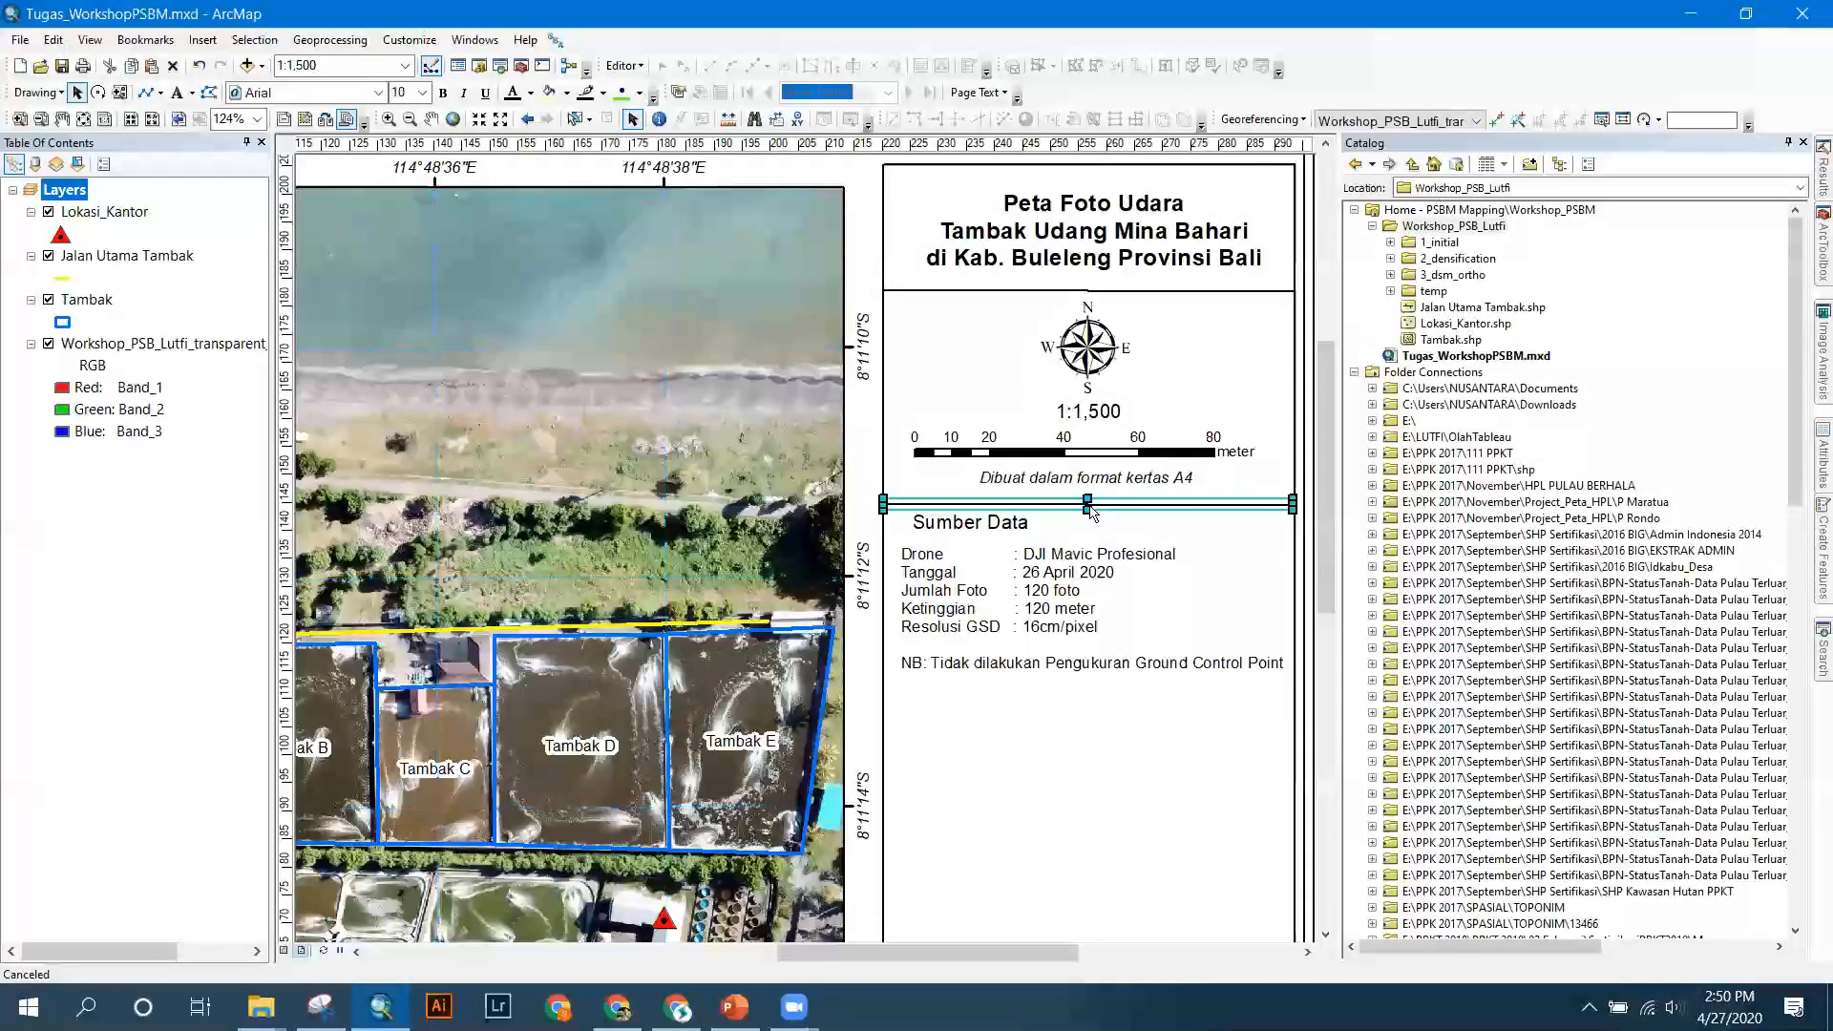
drag(1122, 535, 1189, 544)
drag(1150, 653, 1155, 687)
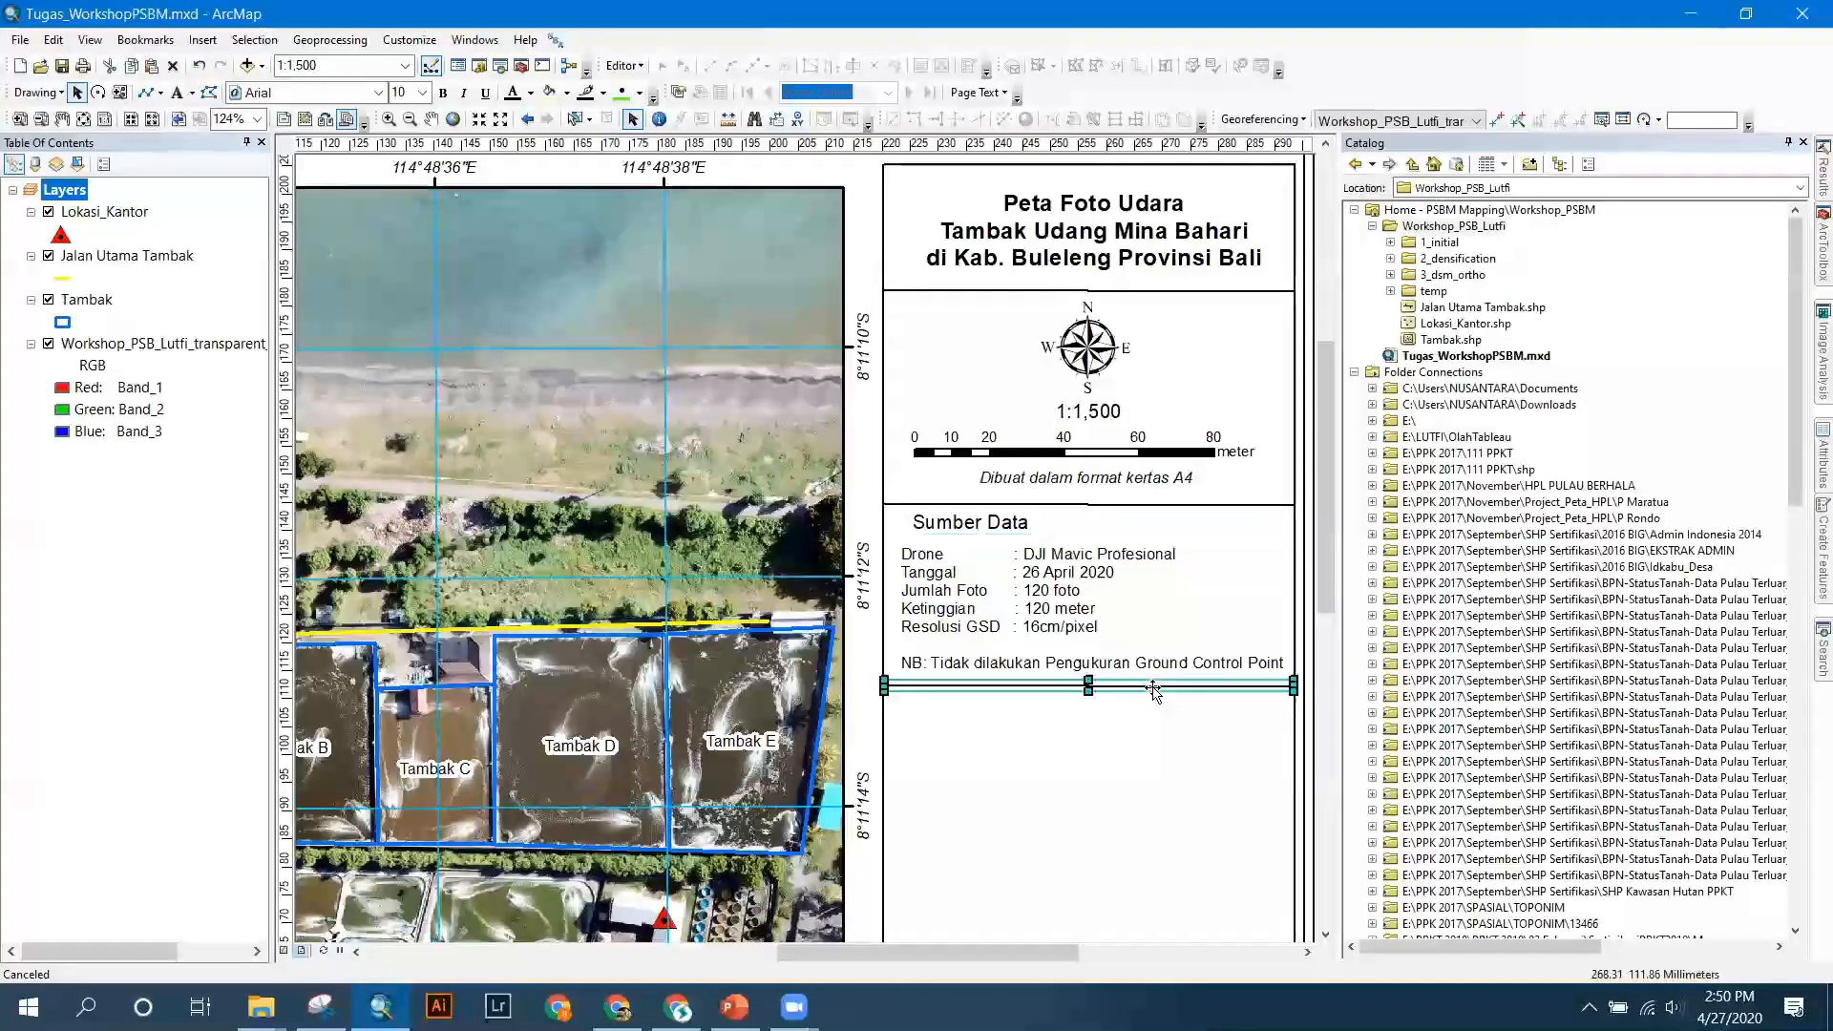
click(1014, 764)
Start a legend containing only Lokasi_Kantor, Jalan Utama Tambak and Tambak, removing the Workshop_PSB_Lutfi_transparent raster from the legend items.
drag(1326, 523, 1325, 609)
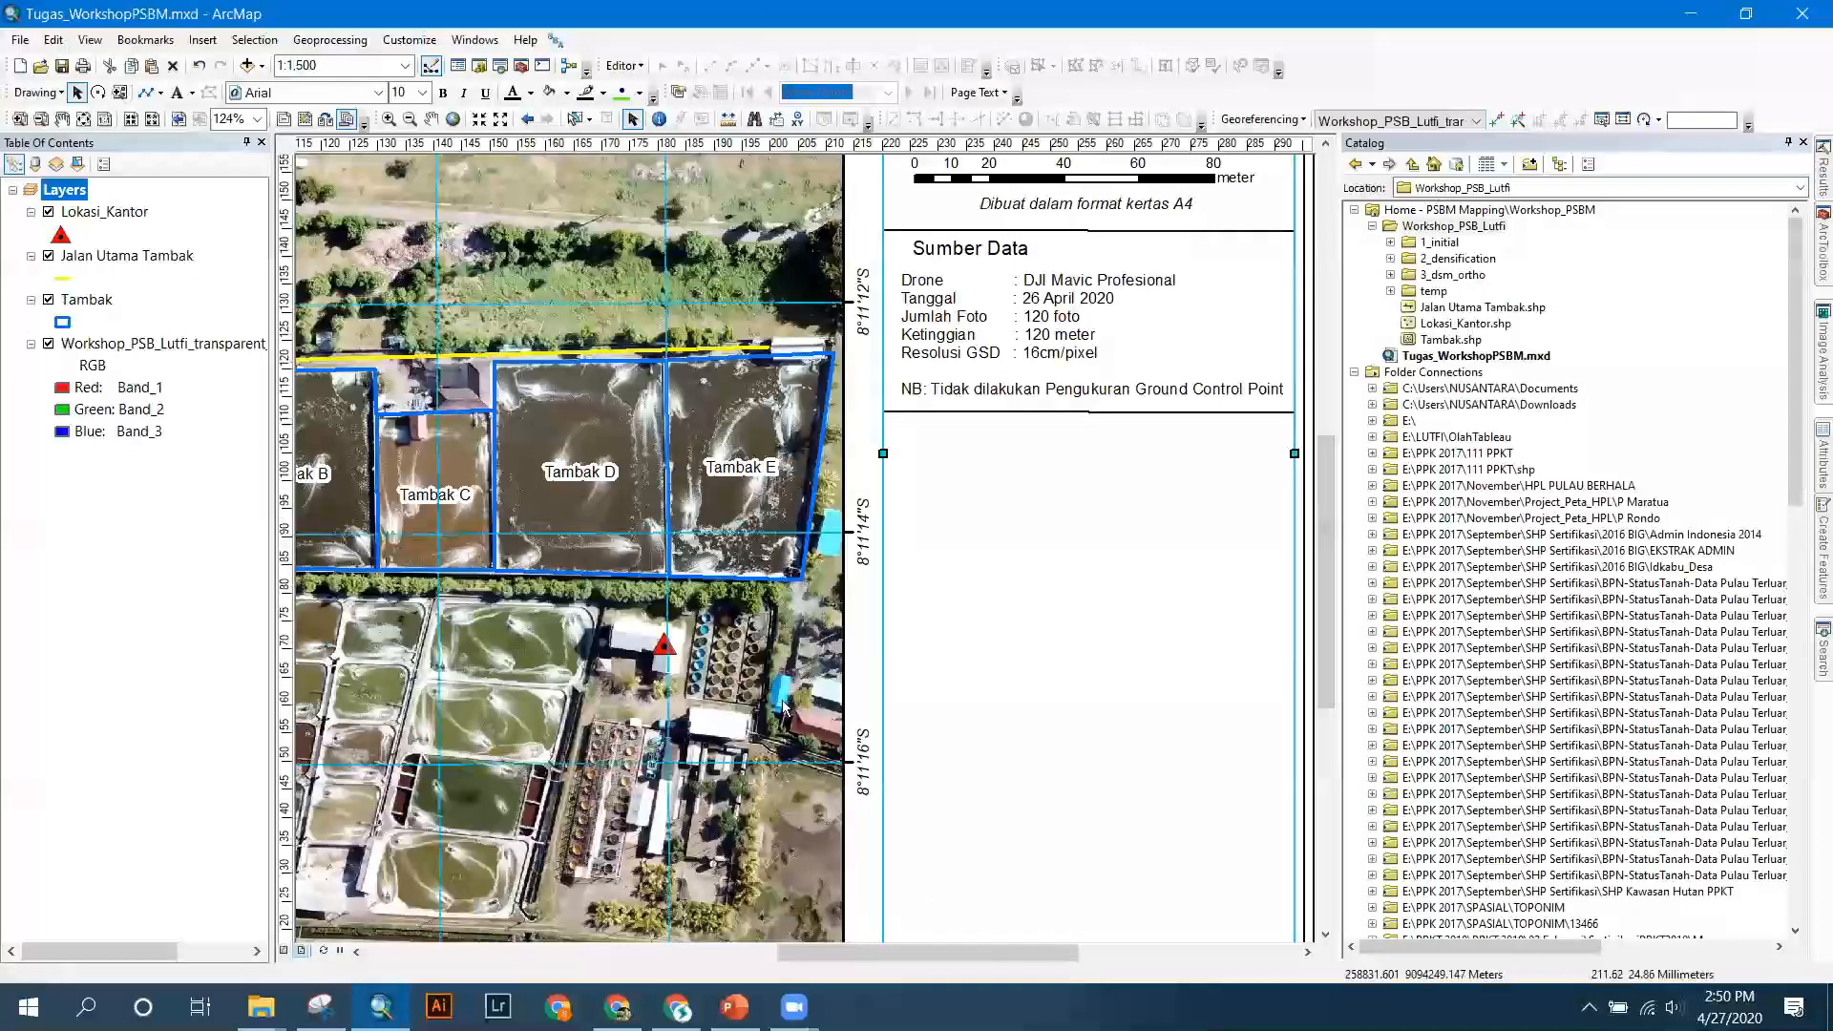
scroll(647, 633, down, 2)
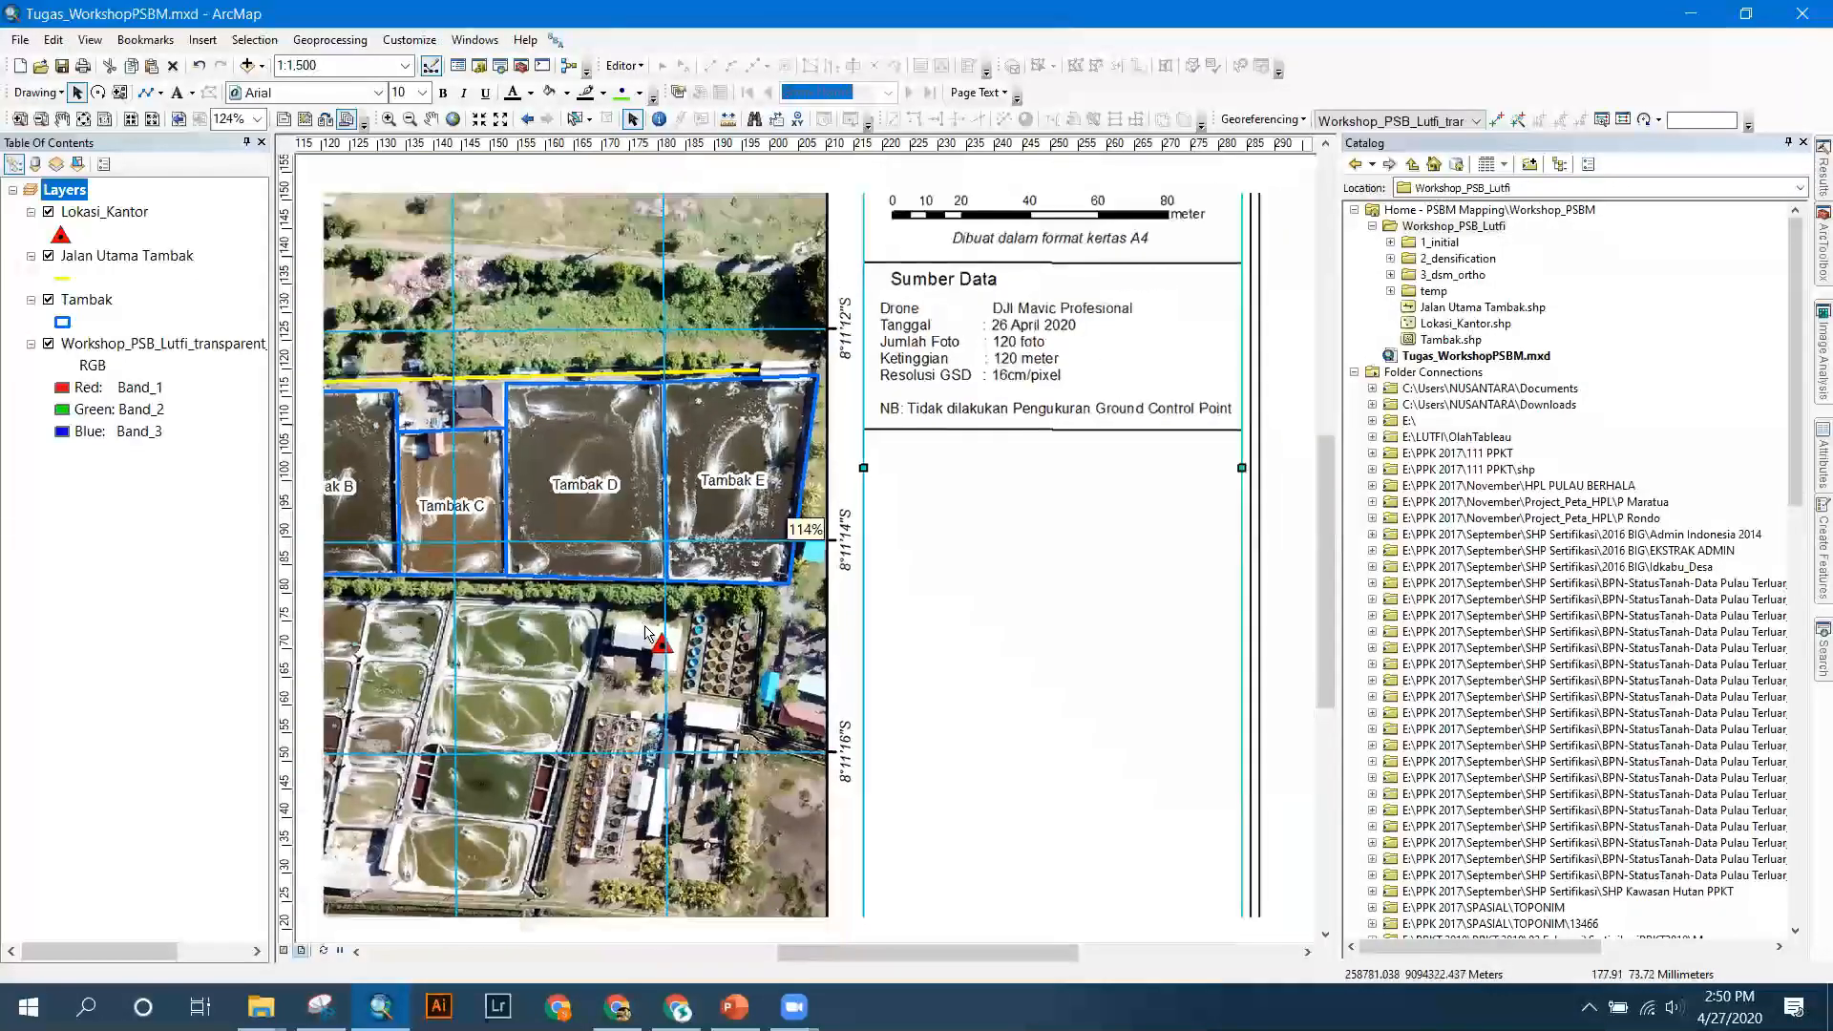
drag(765, 933, 707, 920)
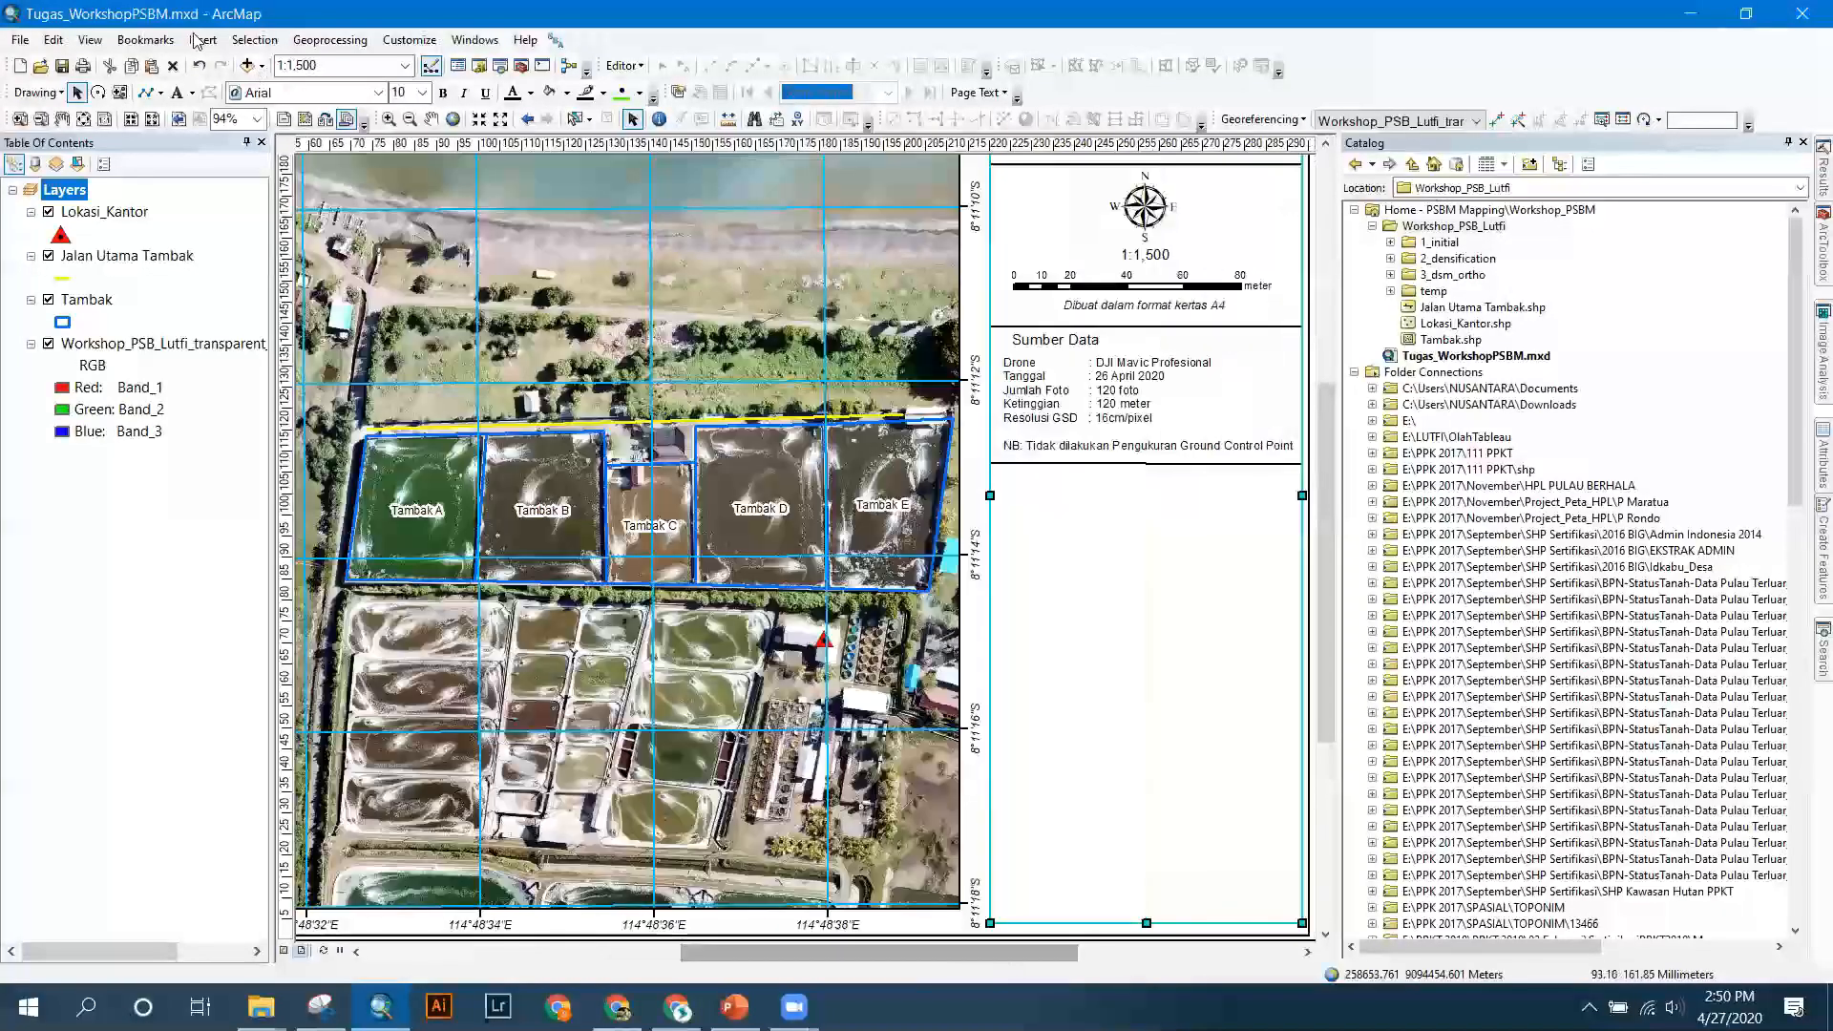
click(202, 39)
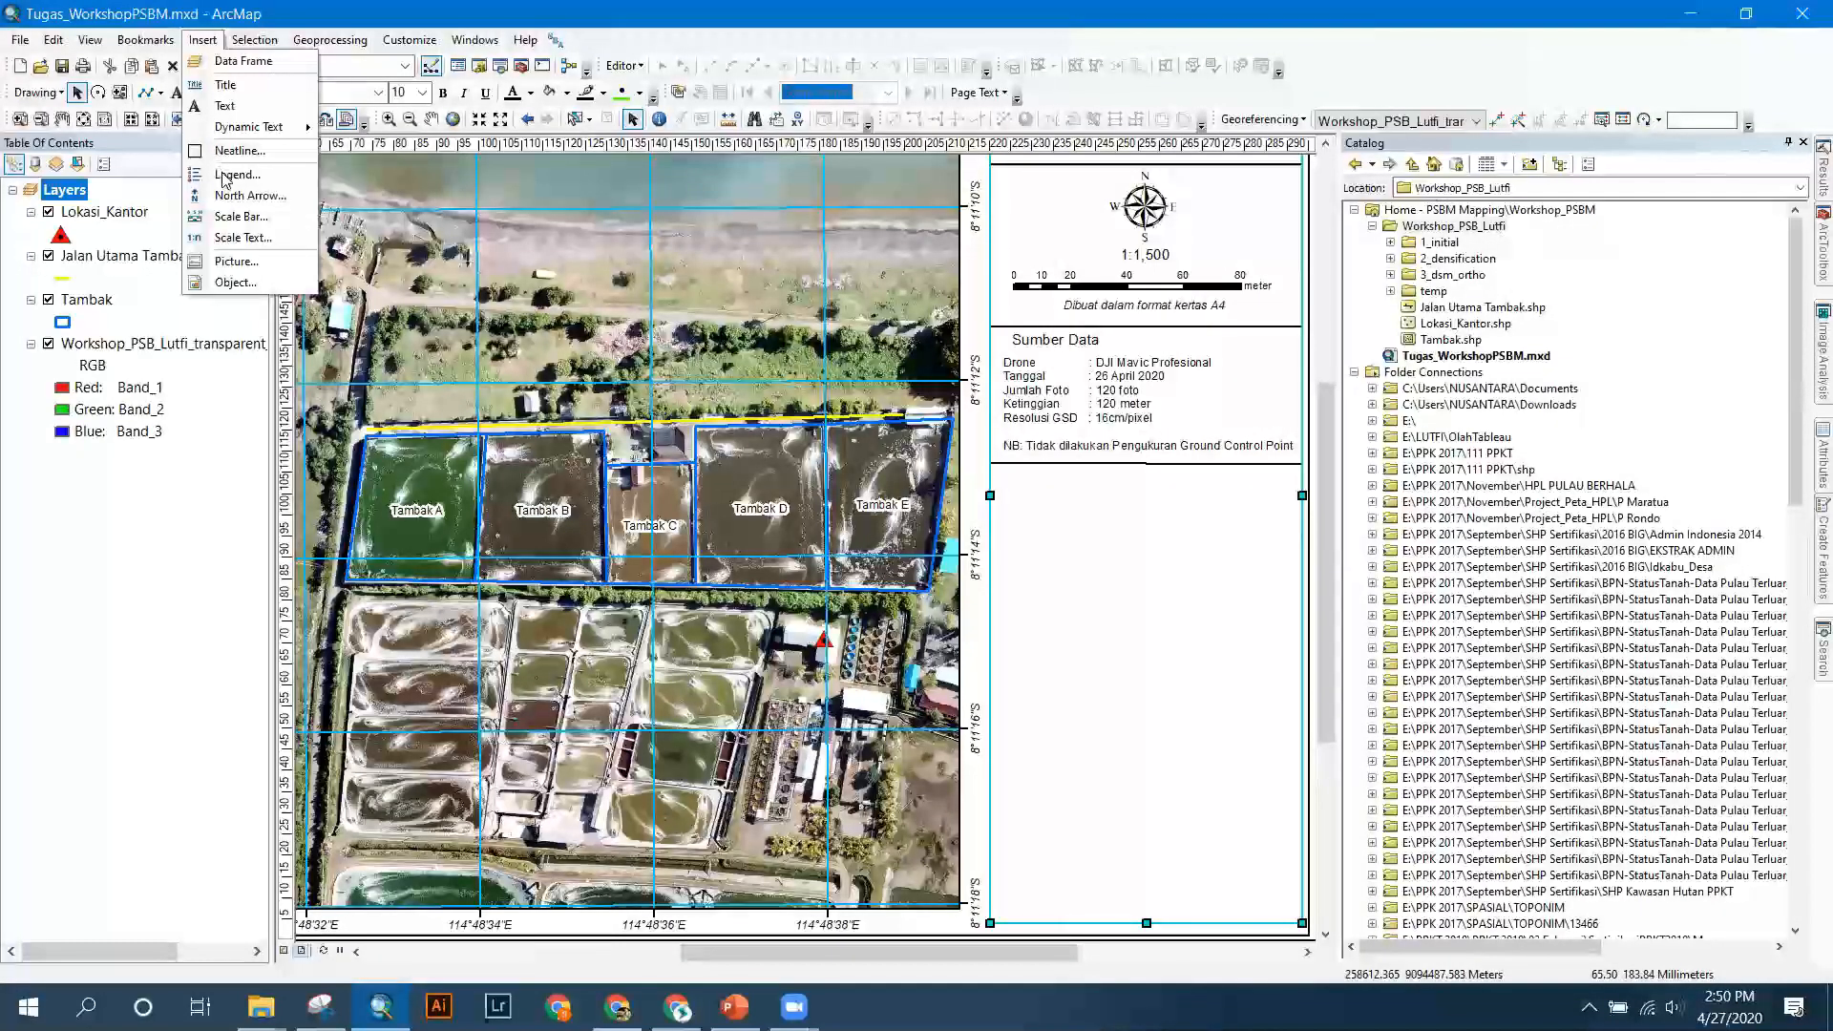
click(229, 176)
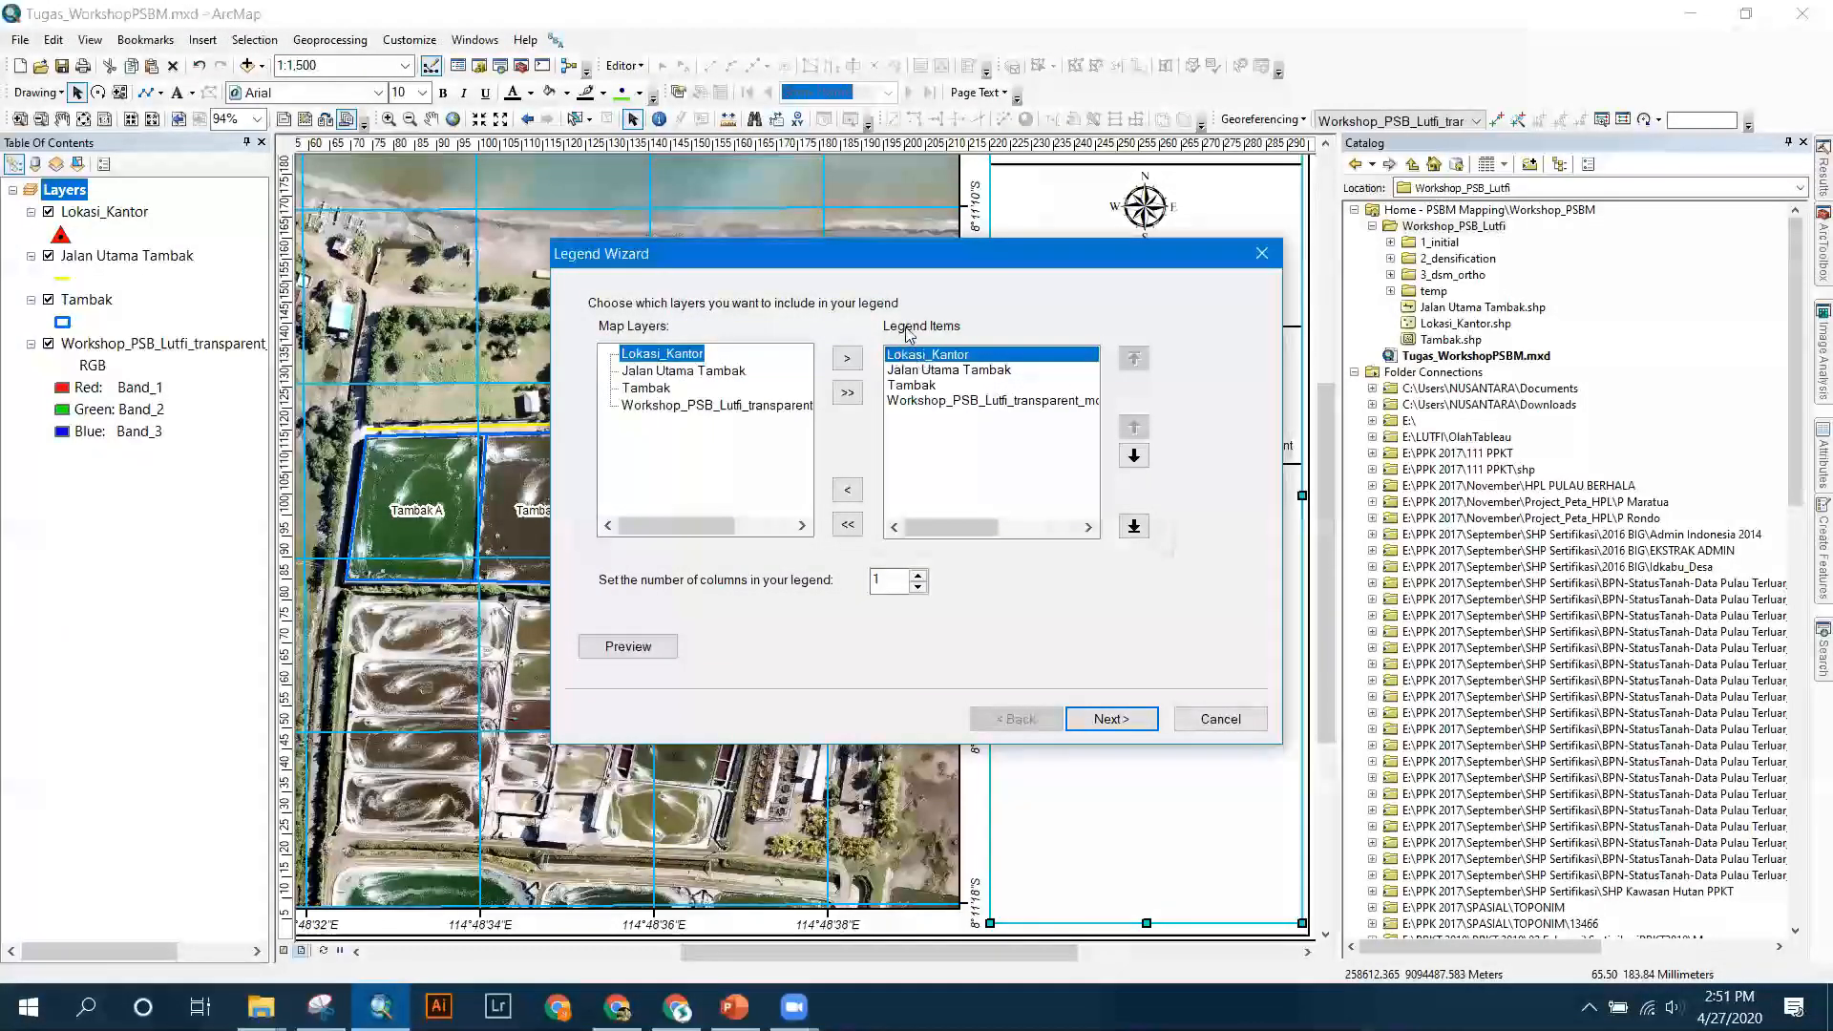
click(917, 403)
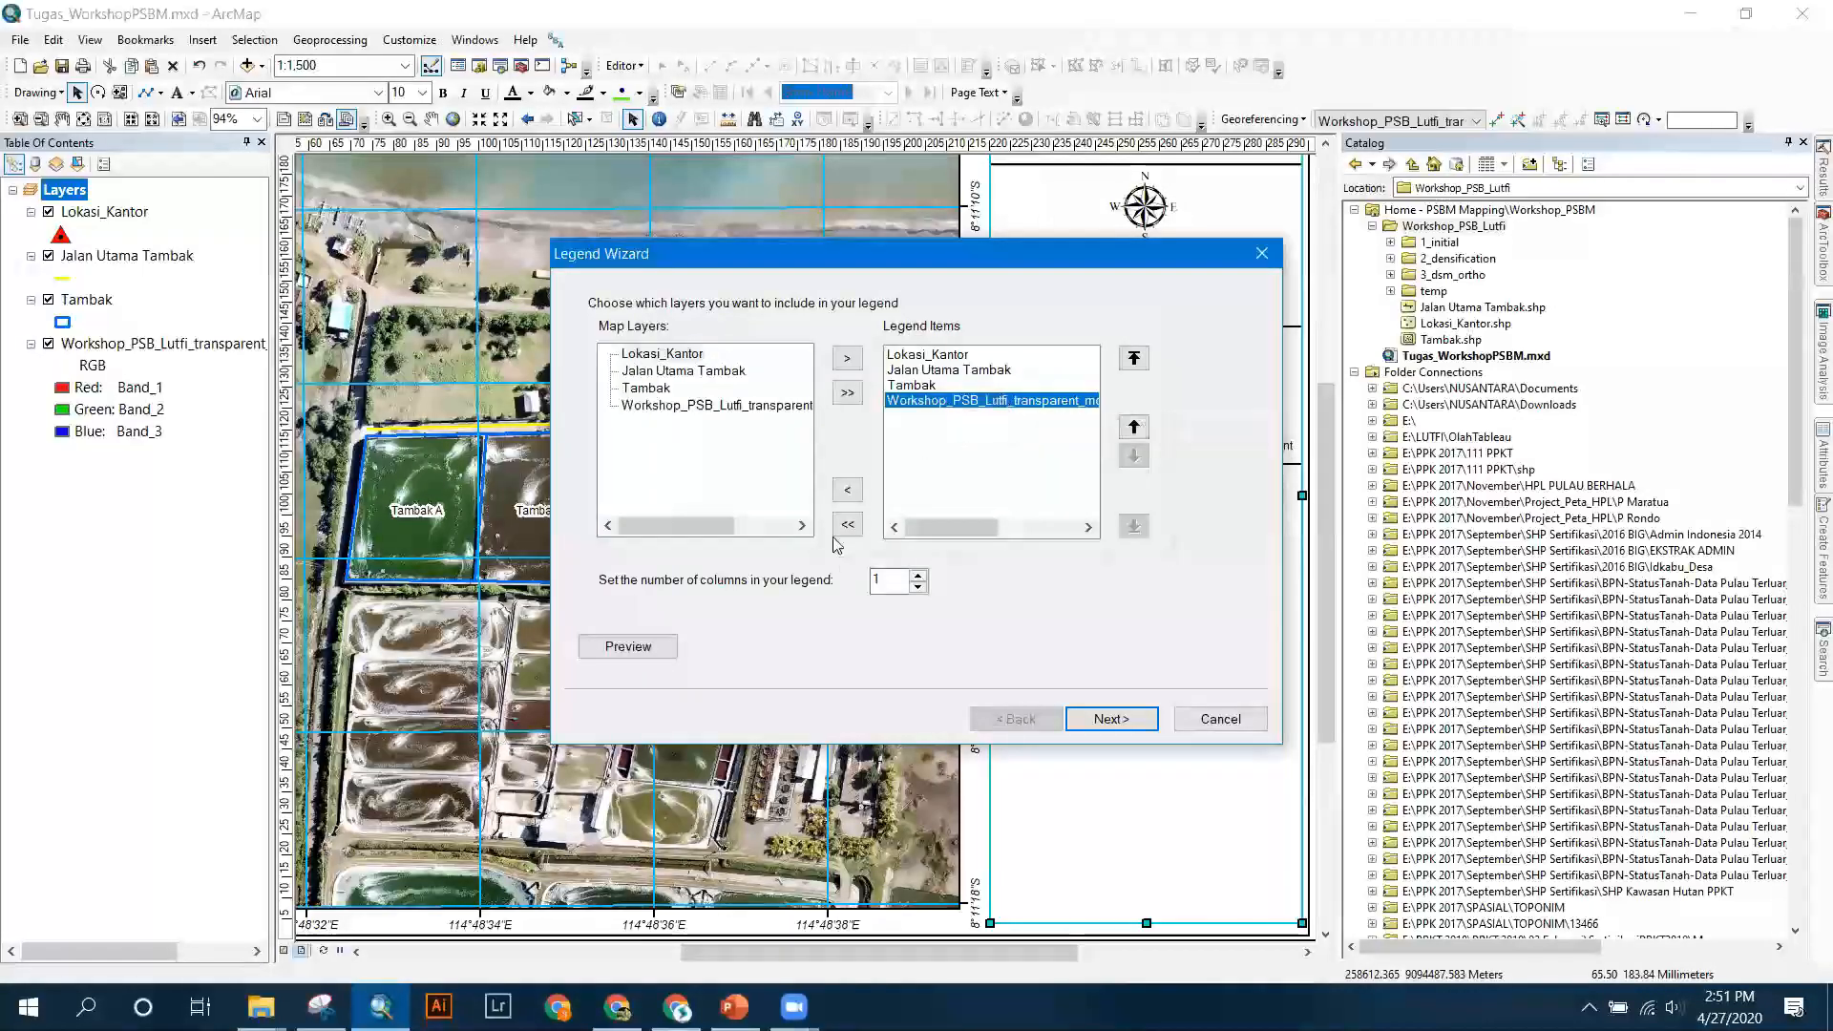
click(848, 493)
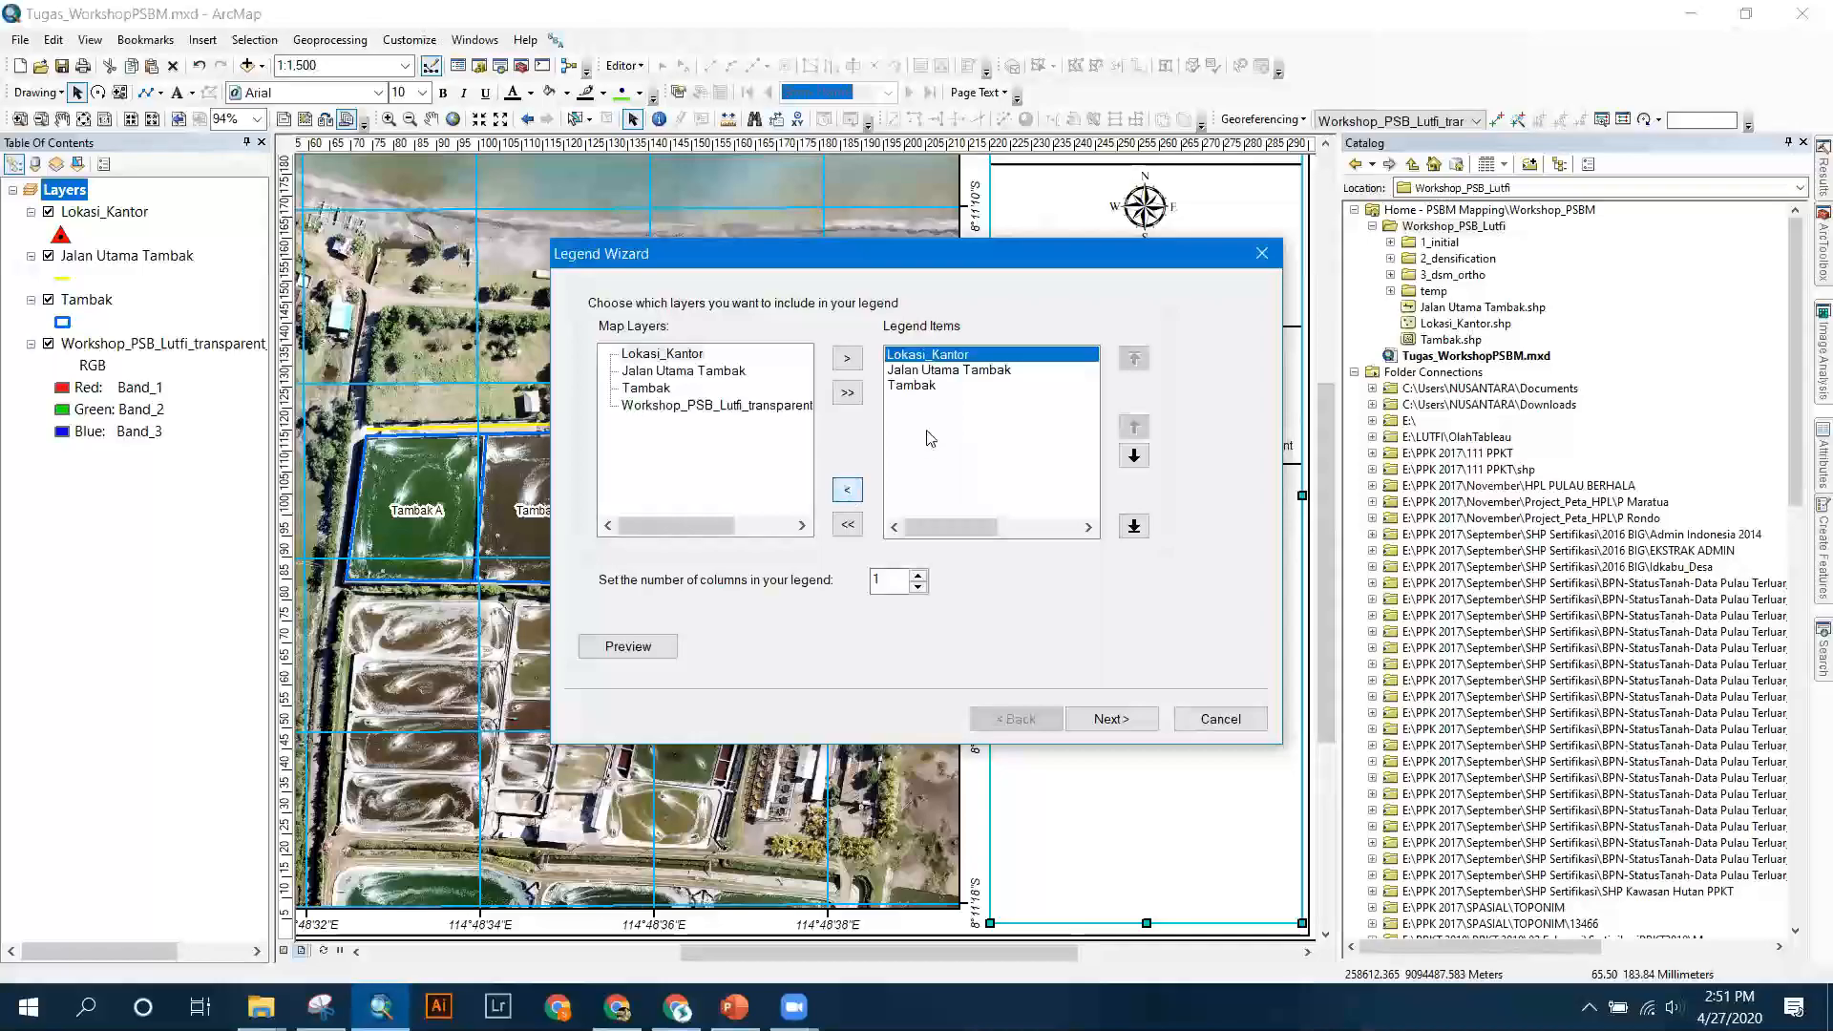
click(1102, 723)
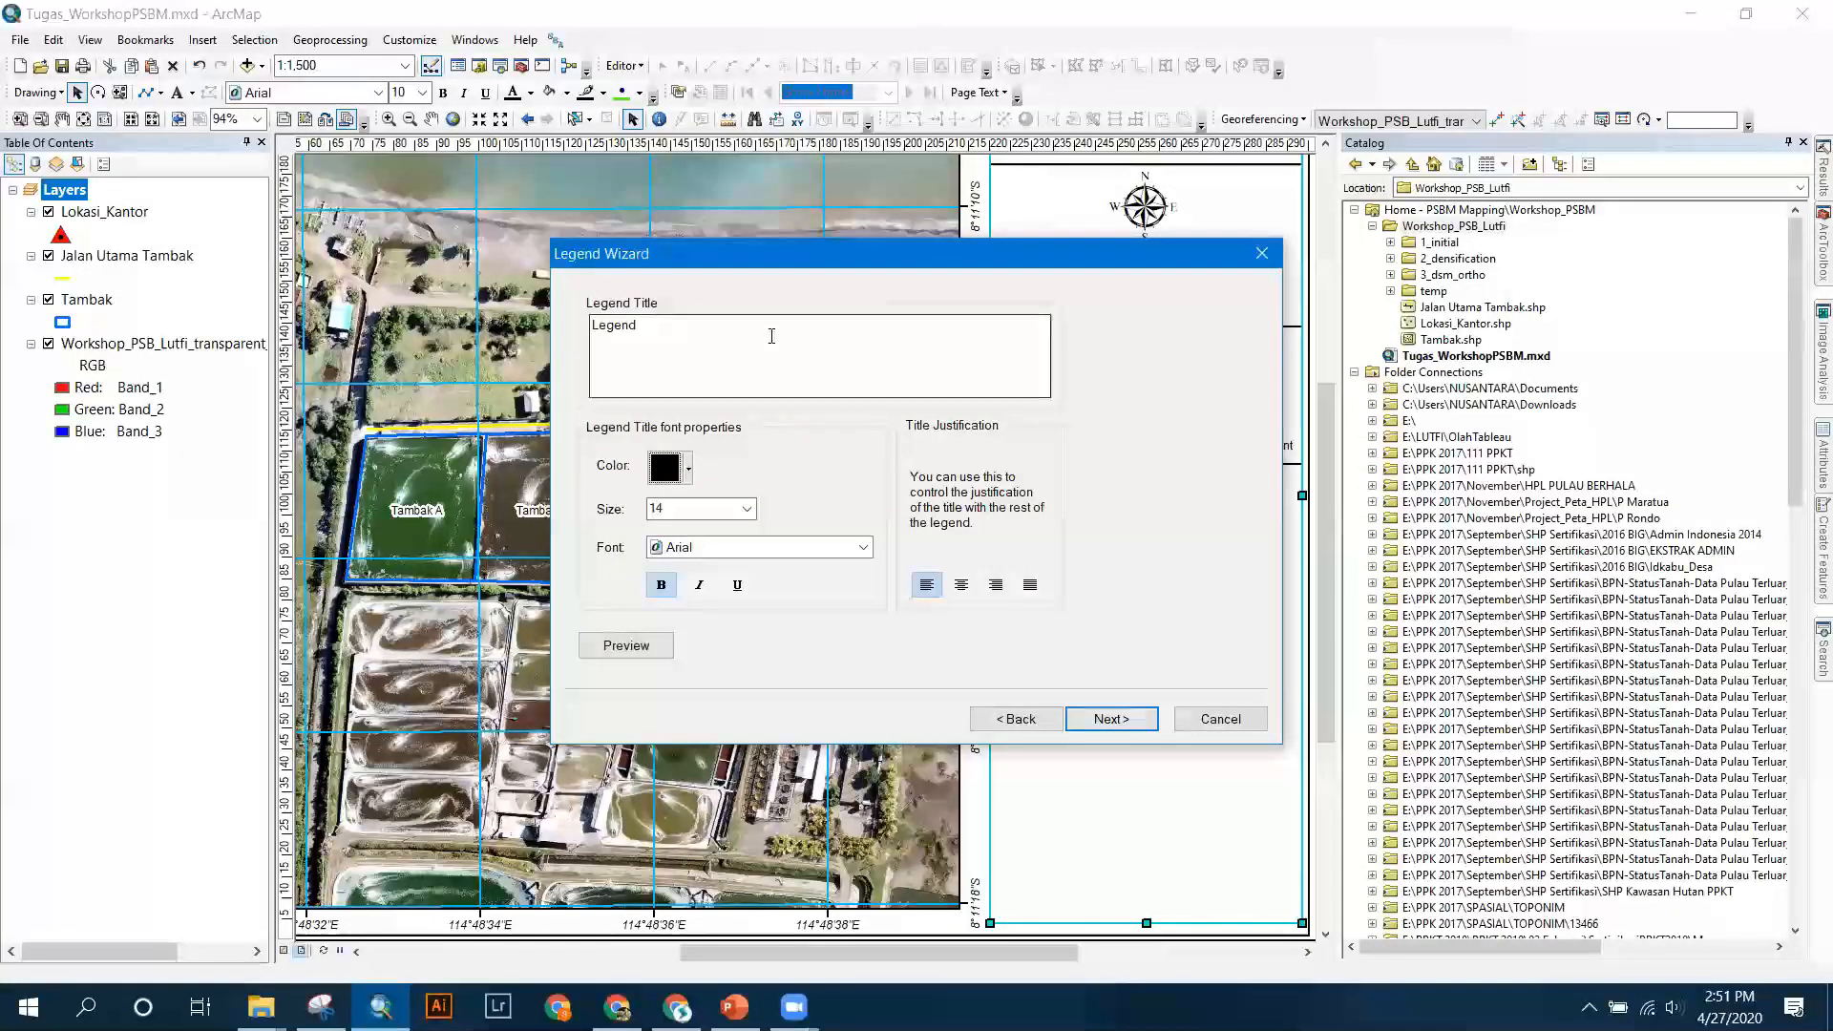
Title the legend "Legenda" and create it with the remaining default settings.
click(772, 336)
text(a)
click(1100, 722)
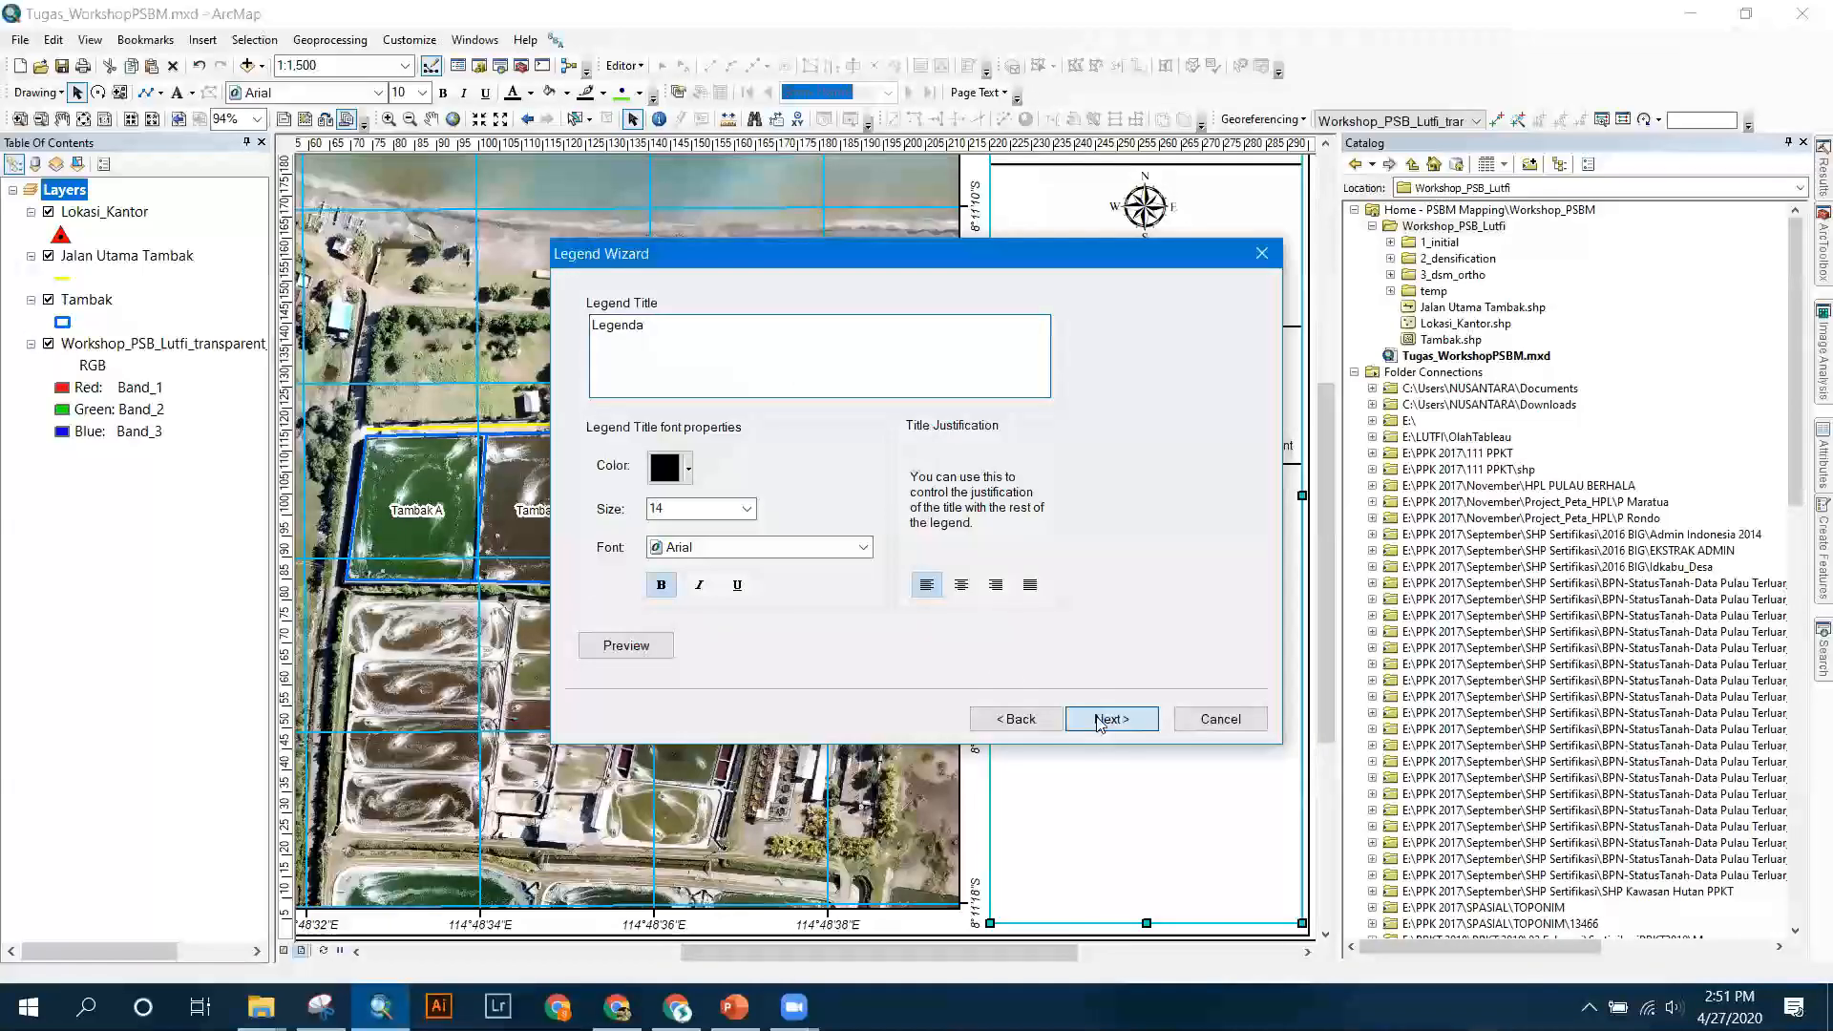
click(1100, 721)
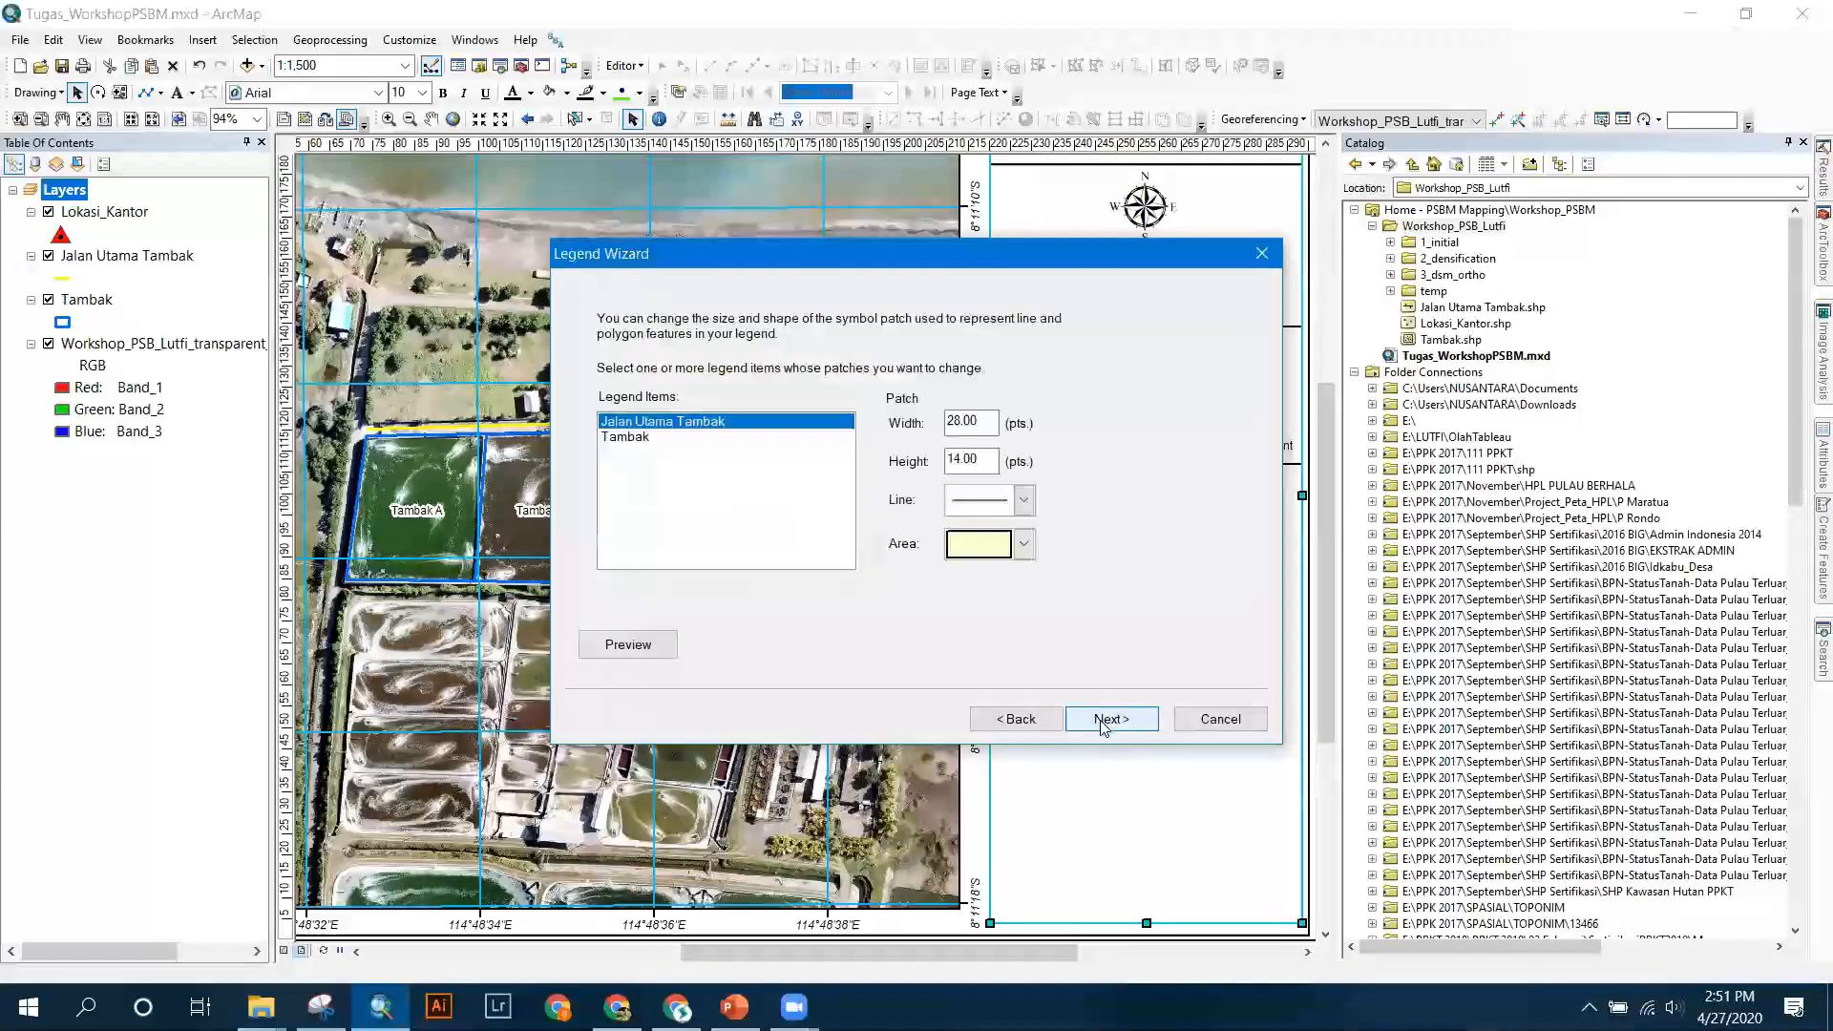
click(1102, 722)
click(1107, 720)
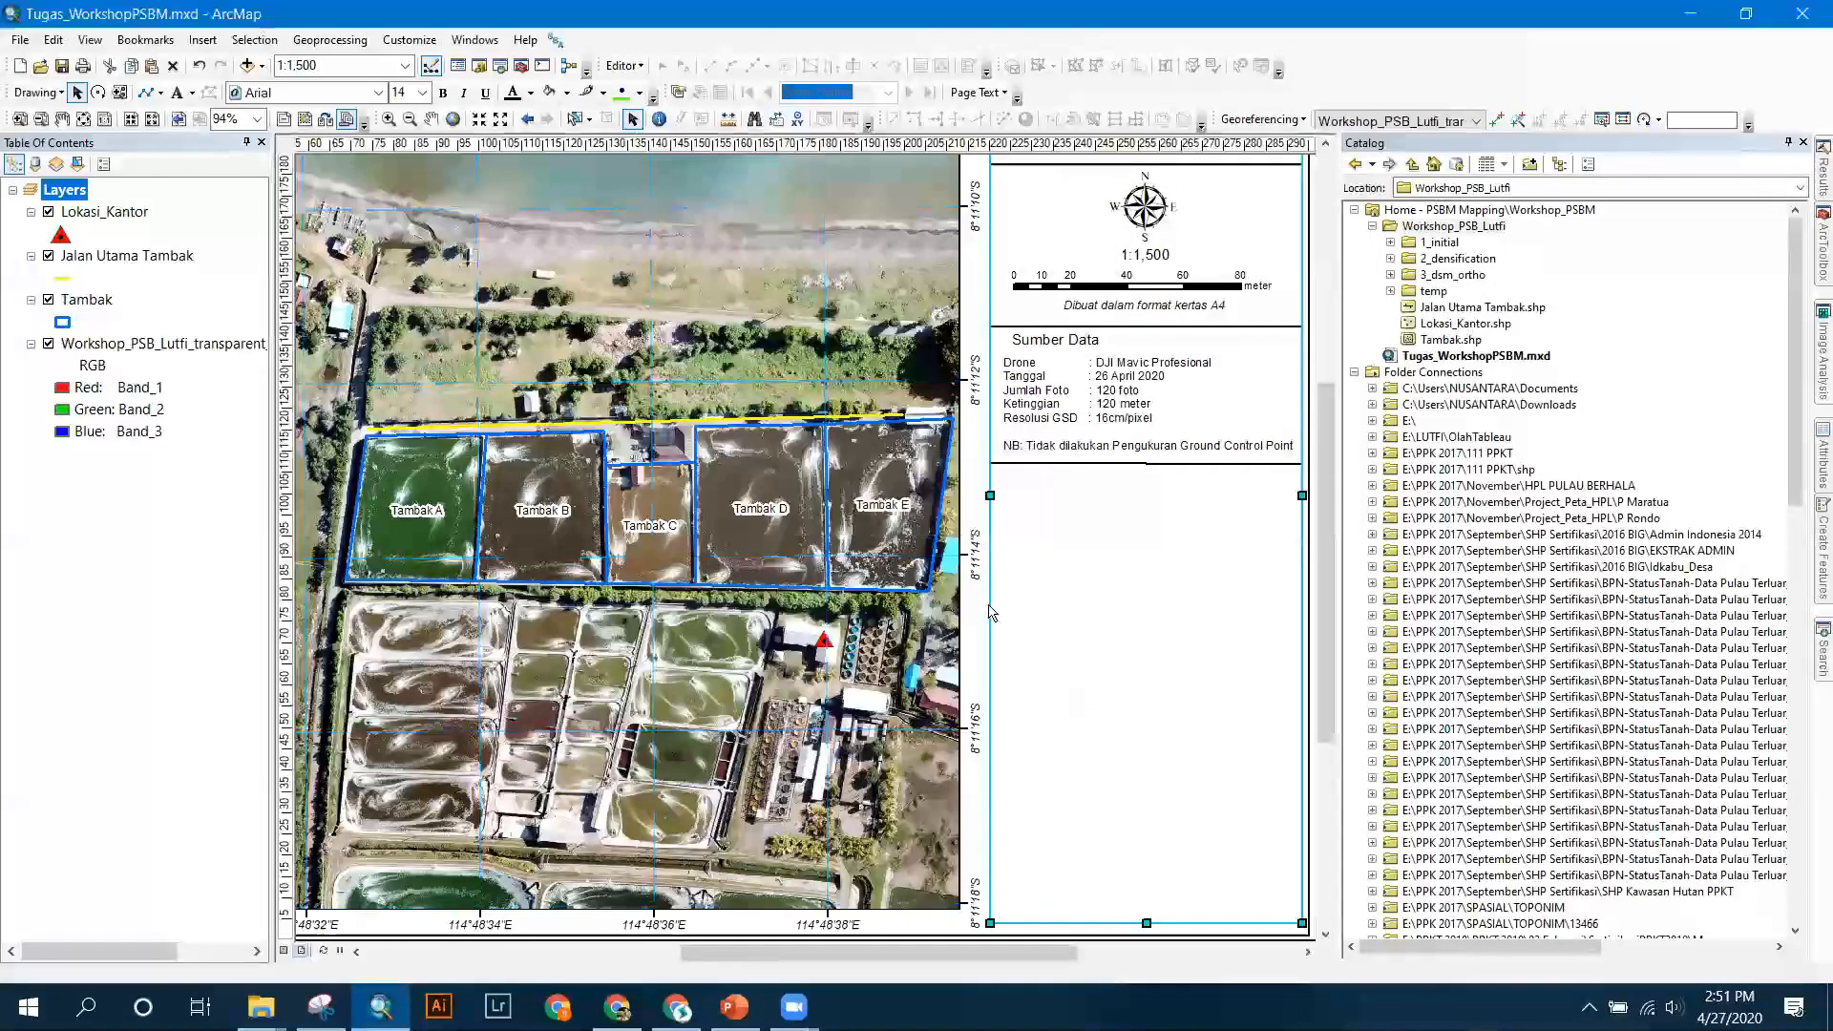
Place the legend in the side panel below the source-data section and scale it down slightly.
mouse_move(780, 582)
mouse_down()
mouse_move(1100, 561)
mouse_move(1113, 526)
mouse_up()
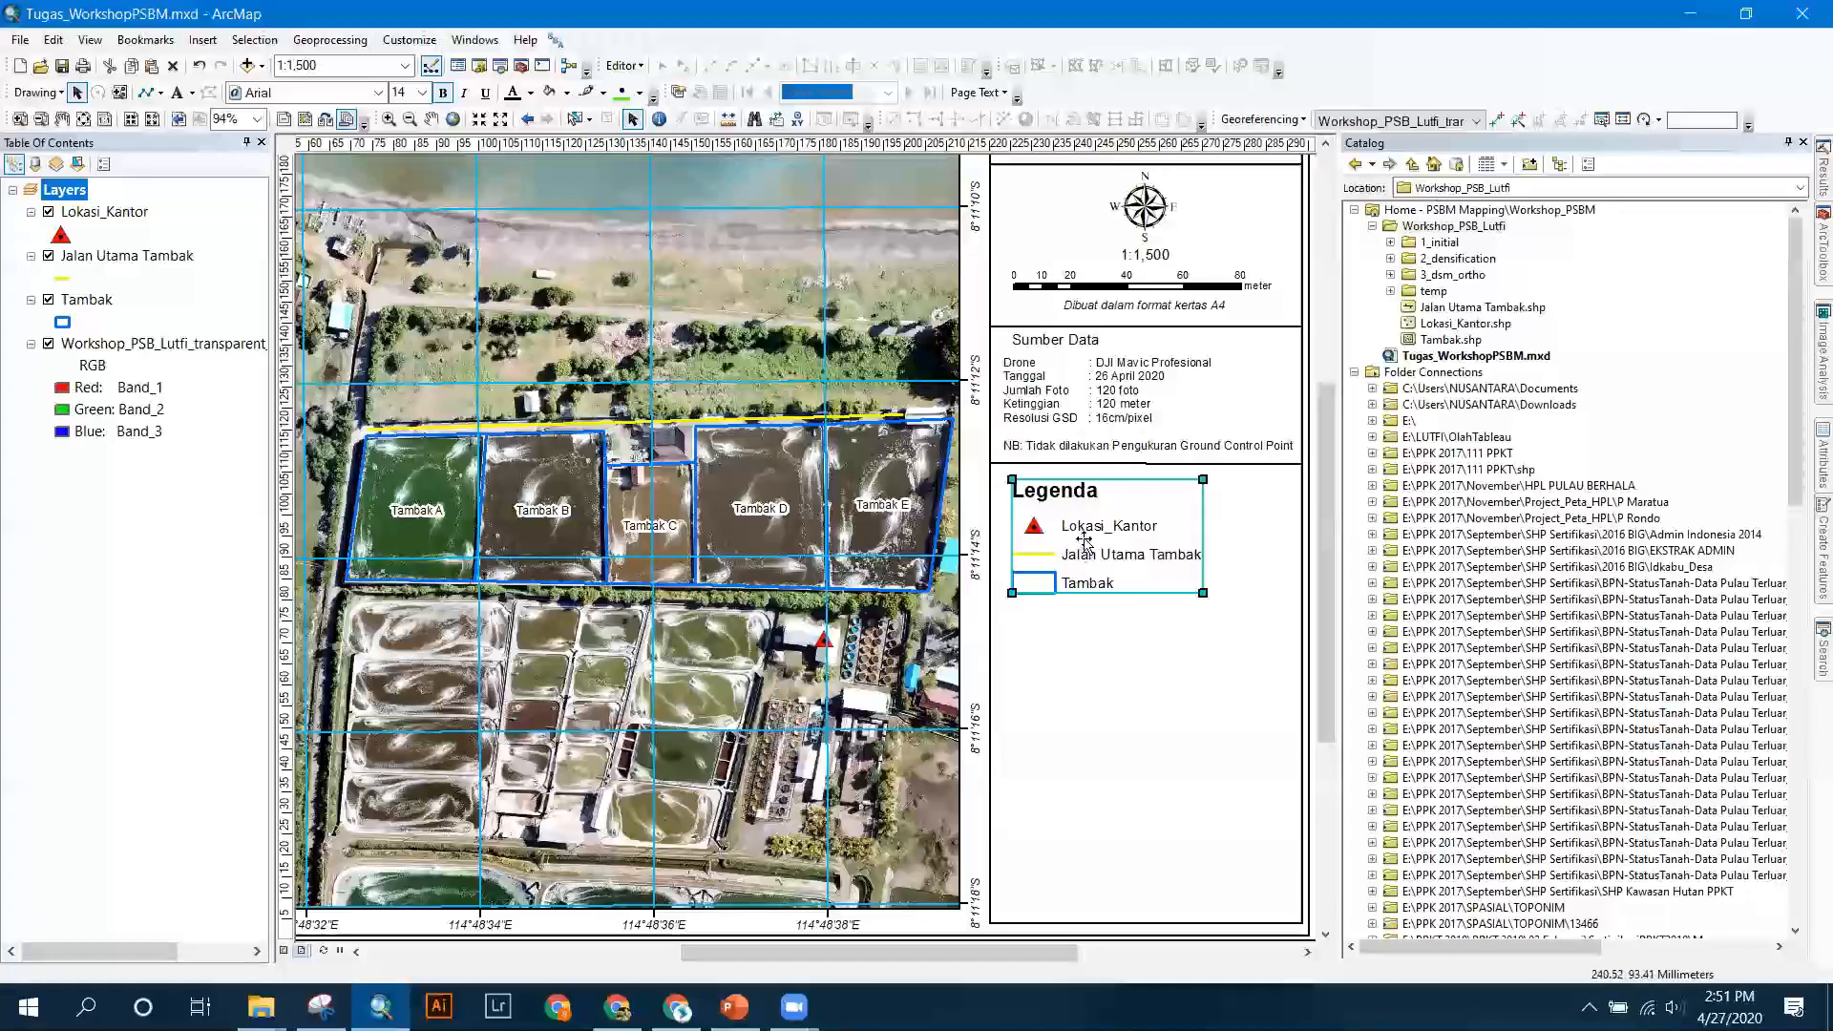
drag(1203, 593, 1154, 581)
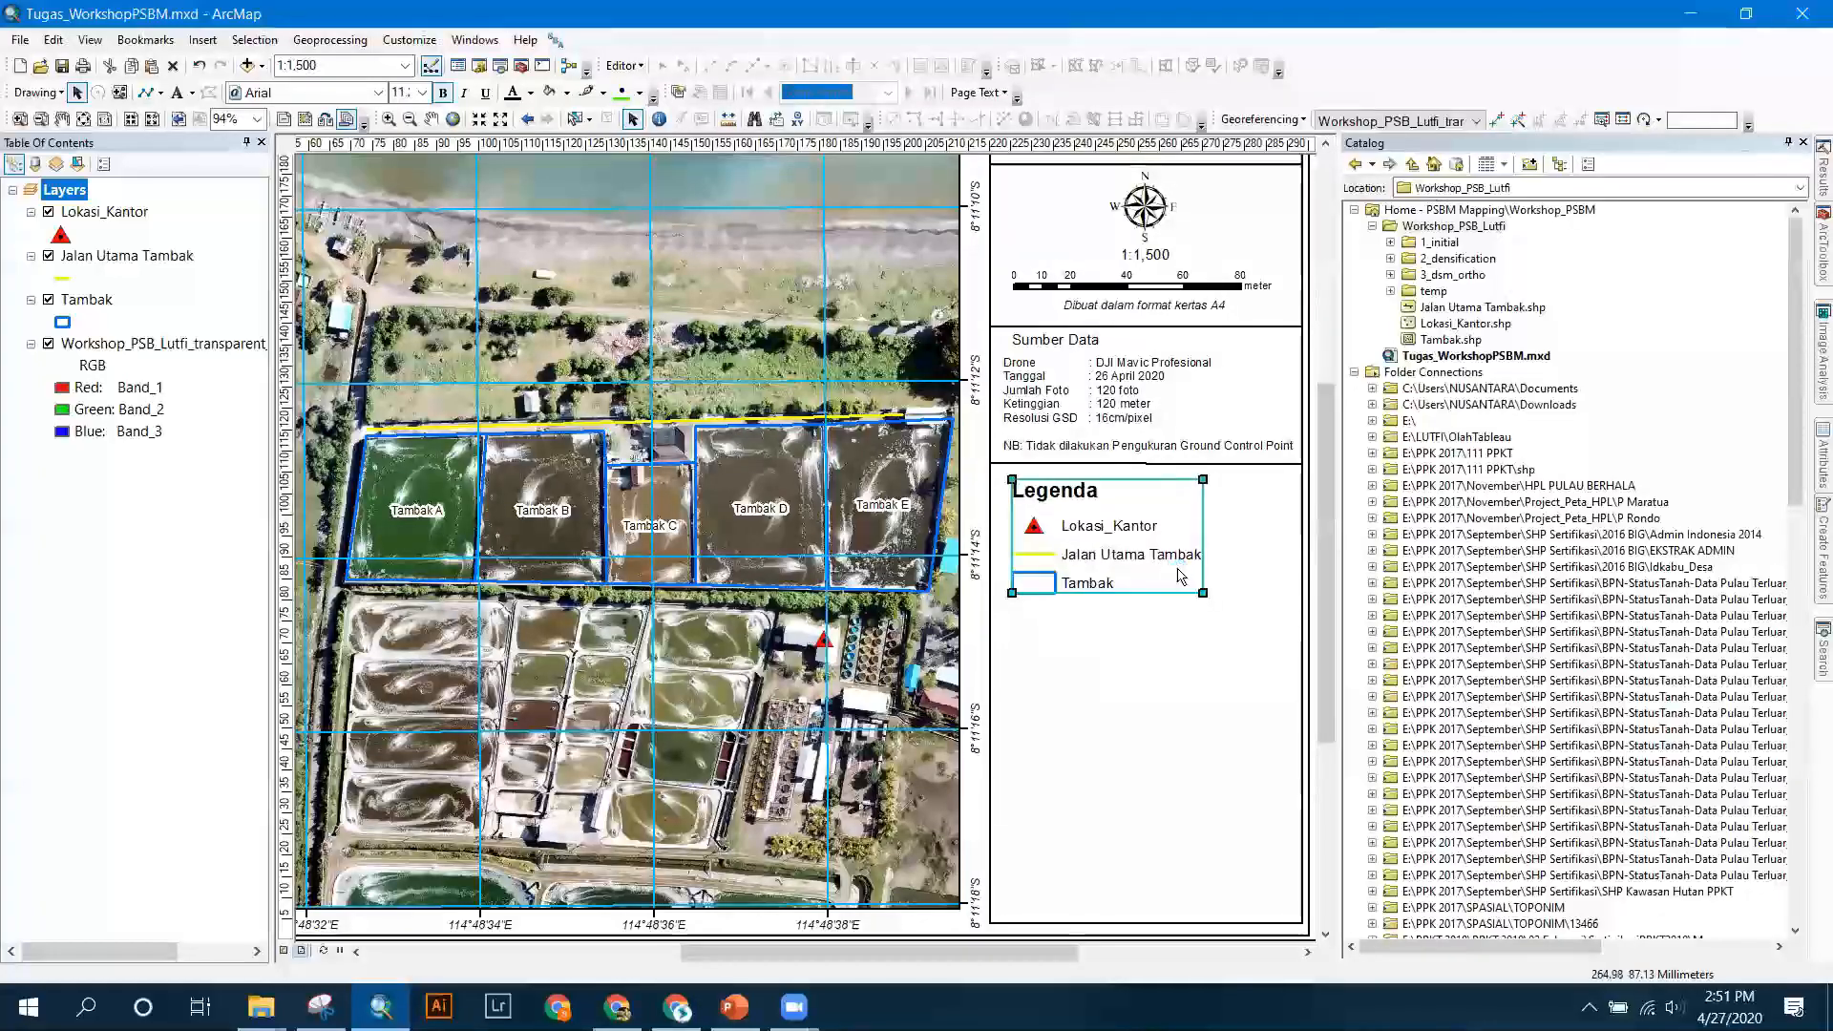
click(1151, 557)
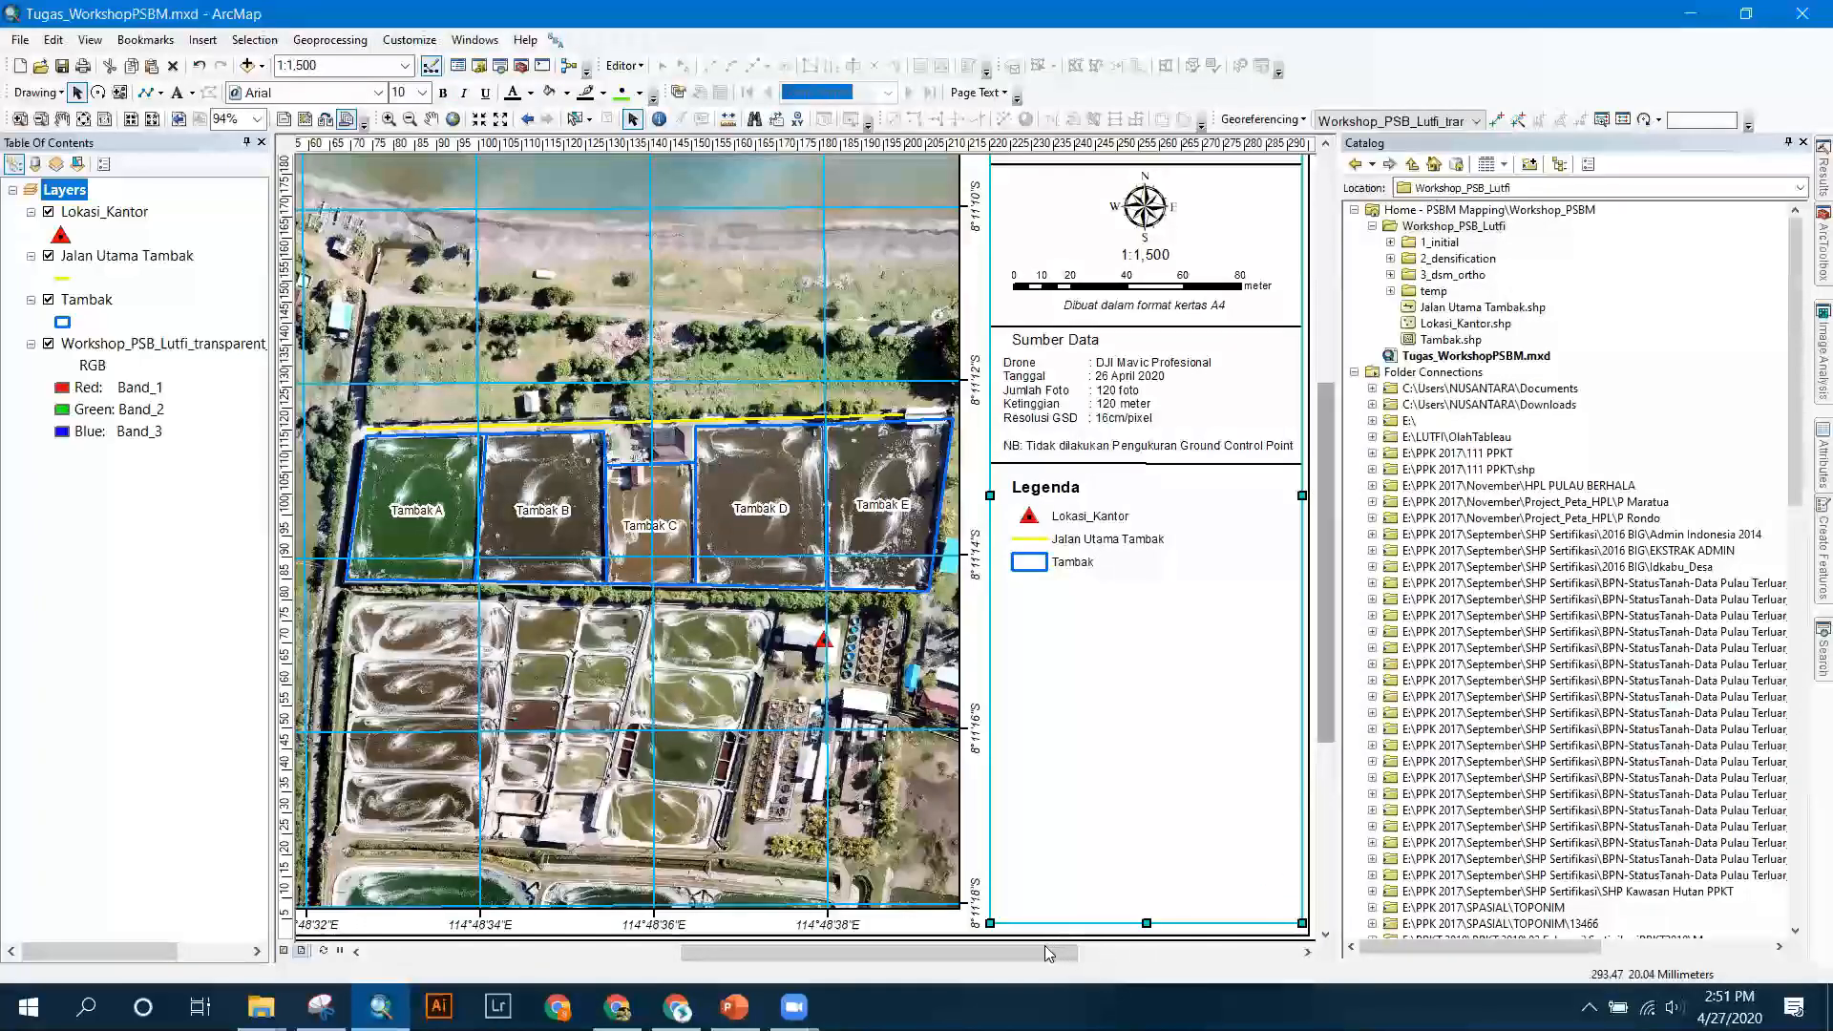
click(1075, 953)
click(1284, 632)
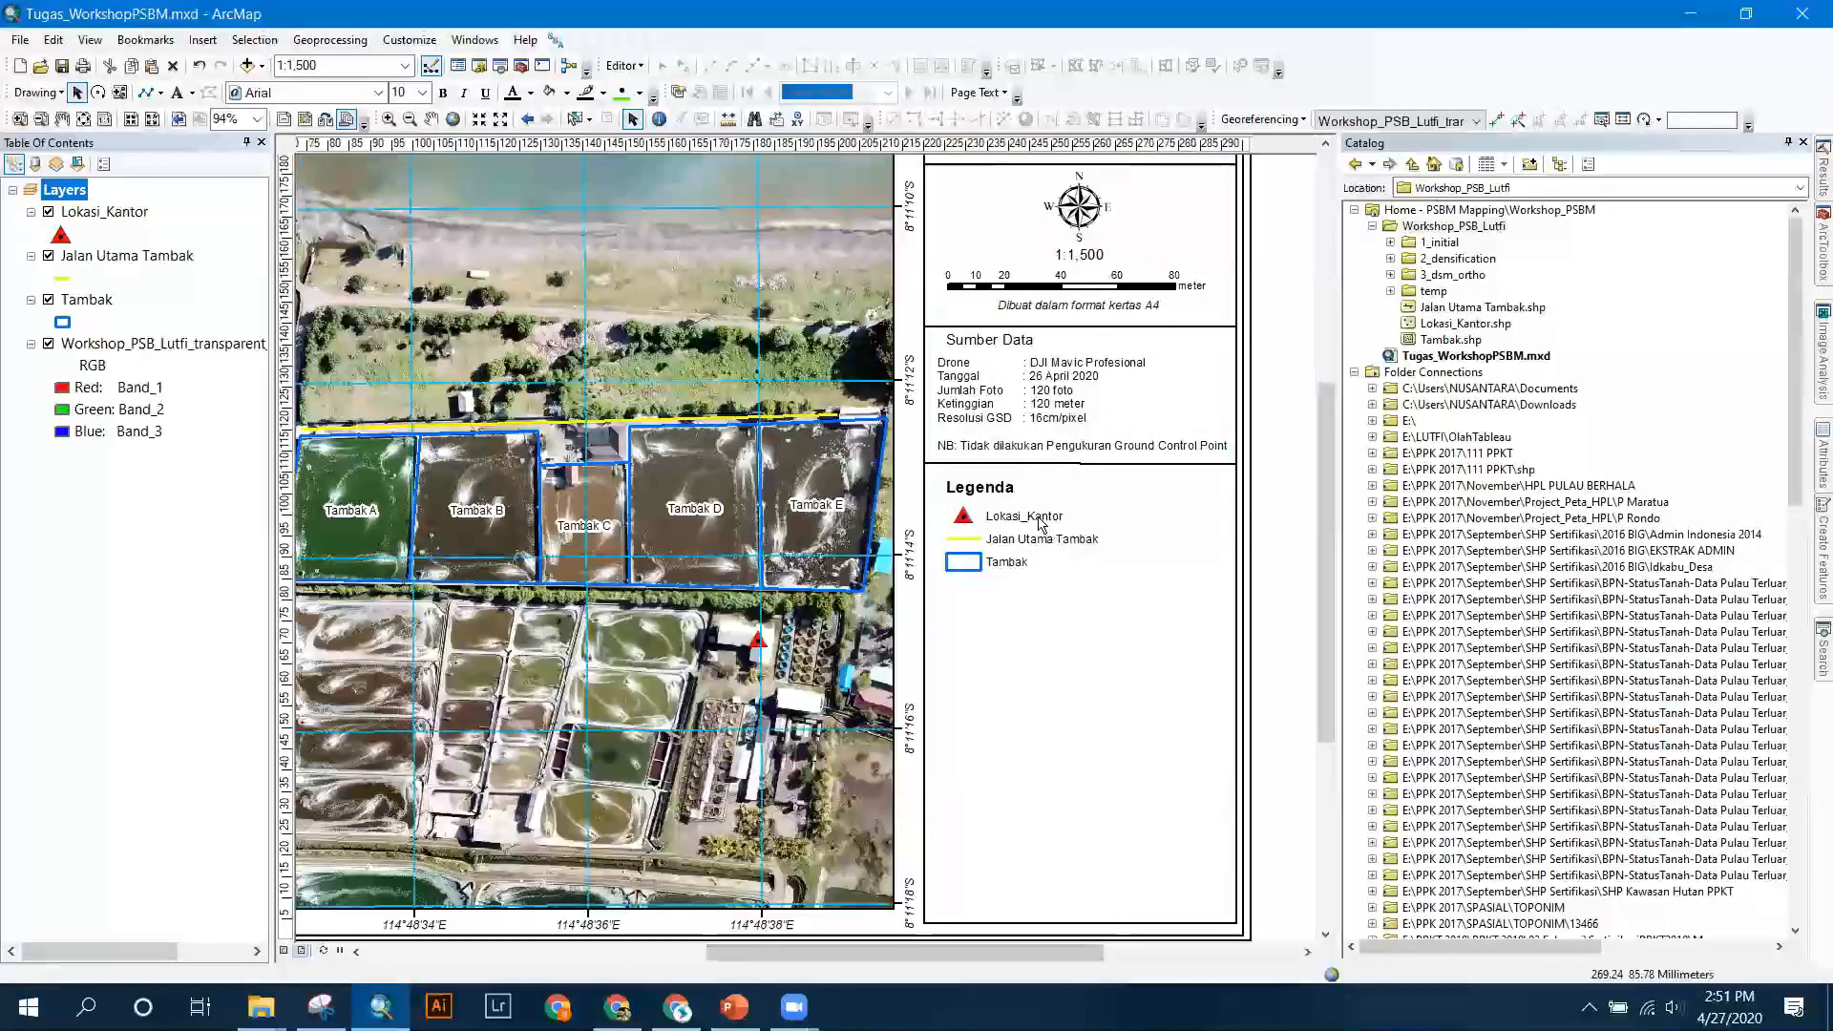
Convert the legend to graphics and ungroup it, including the Lokasi_Kantor entry, into separately editable elements.
click(1021, 528)
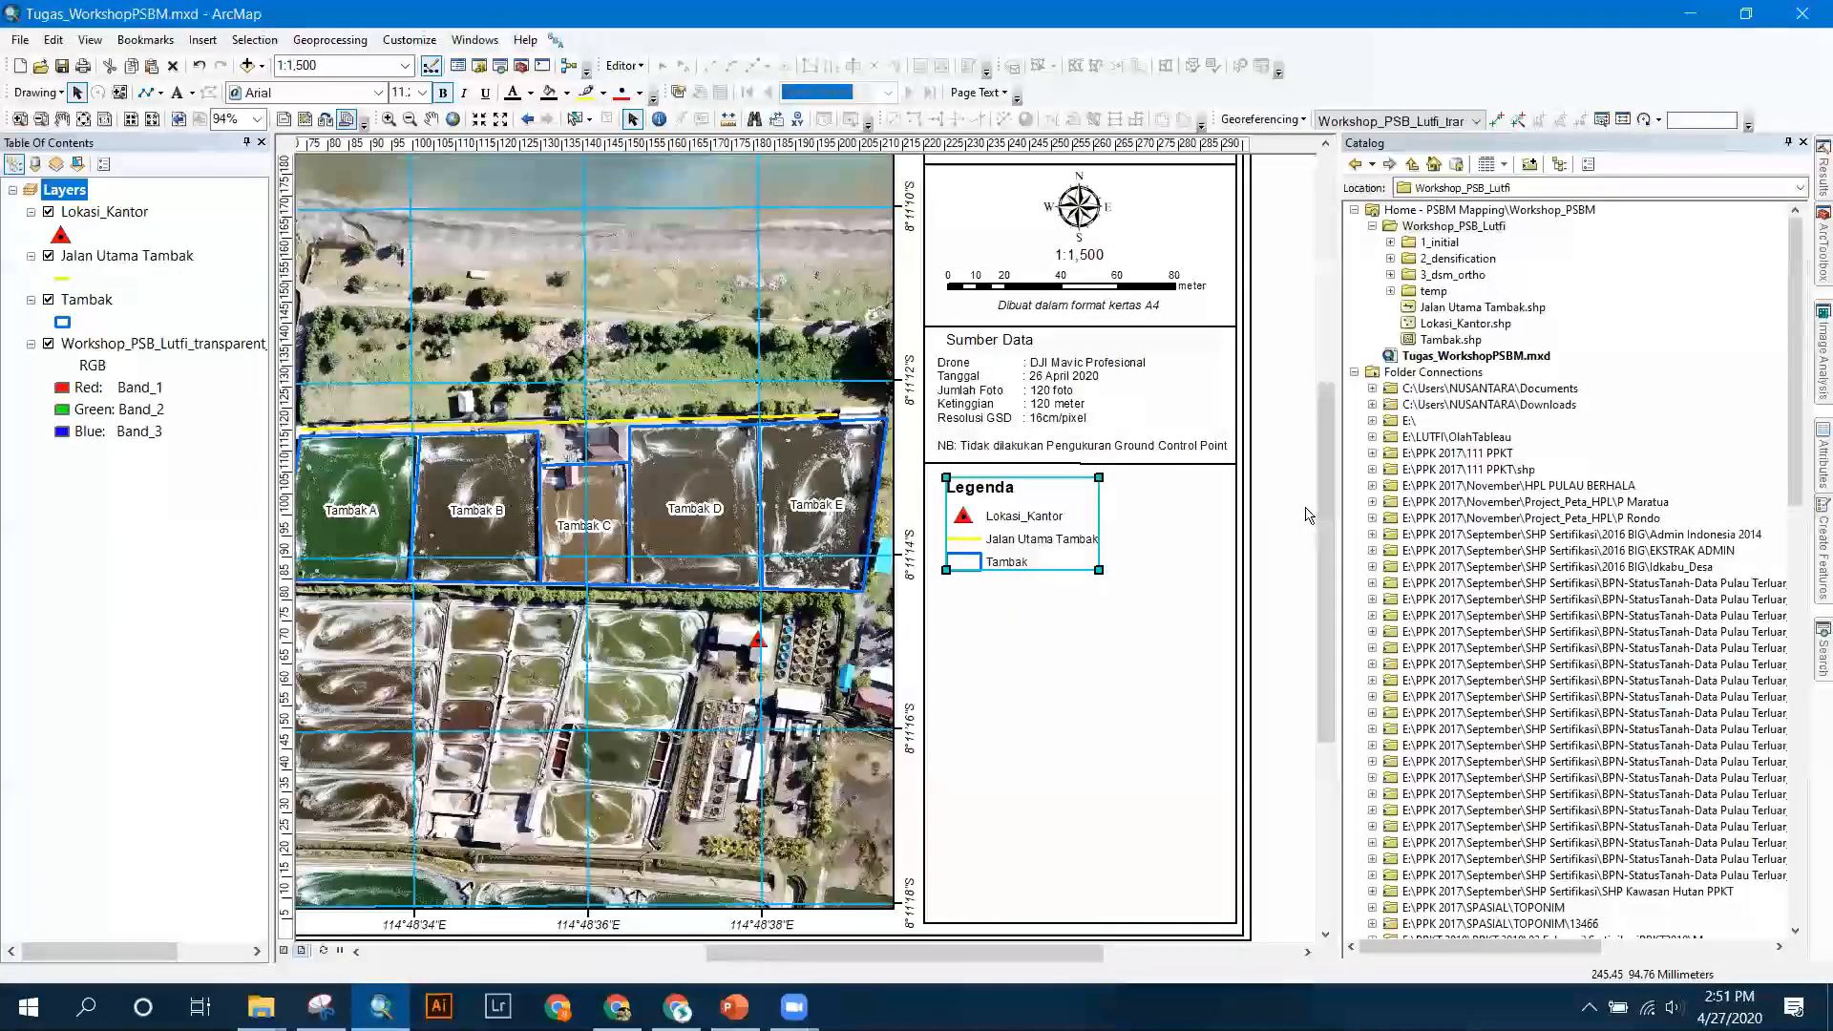
right_click(1025, 524)
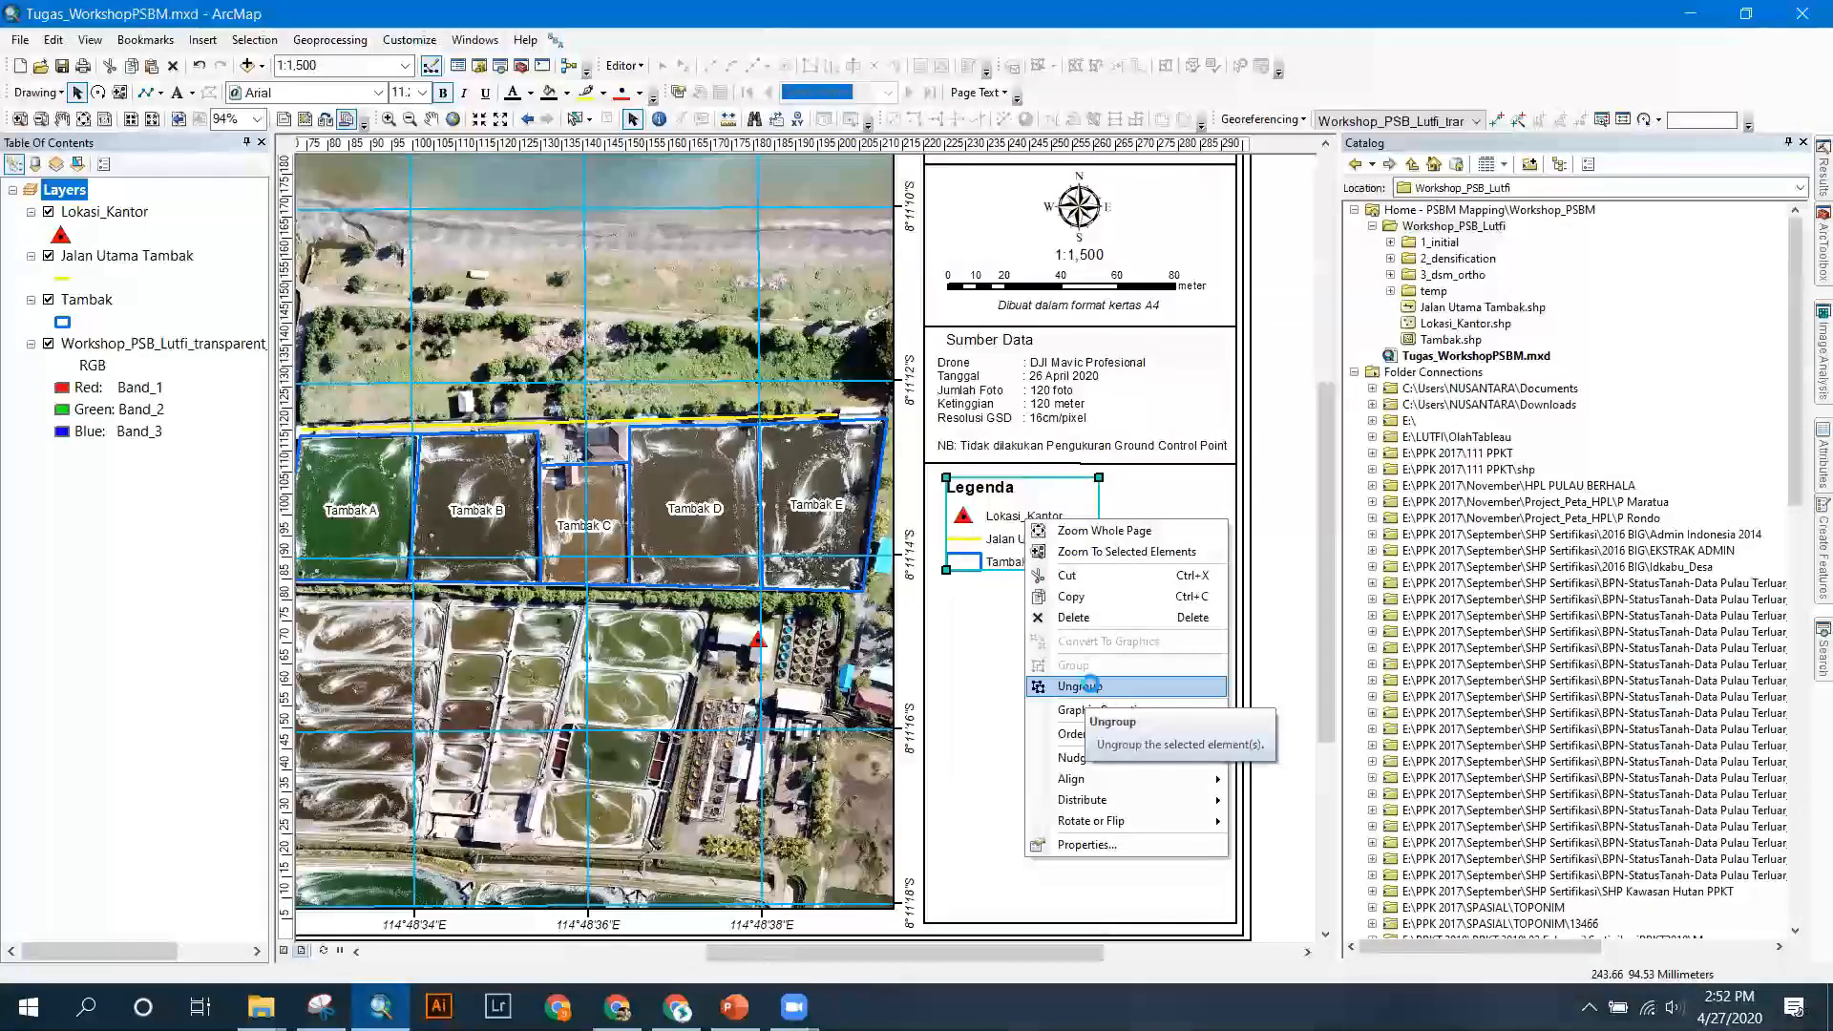
click(1277, 508)
right_click(1048, 521)
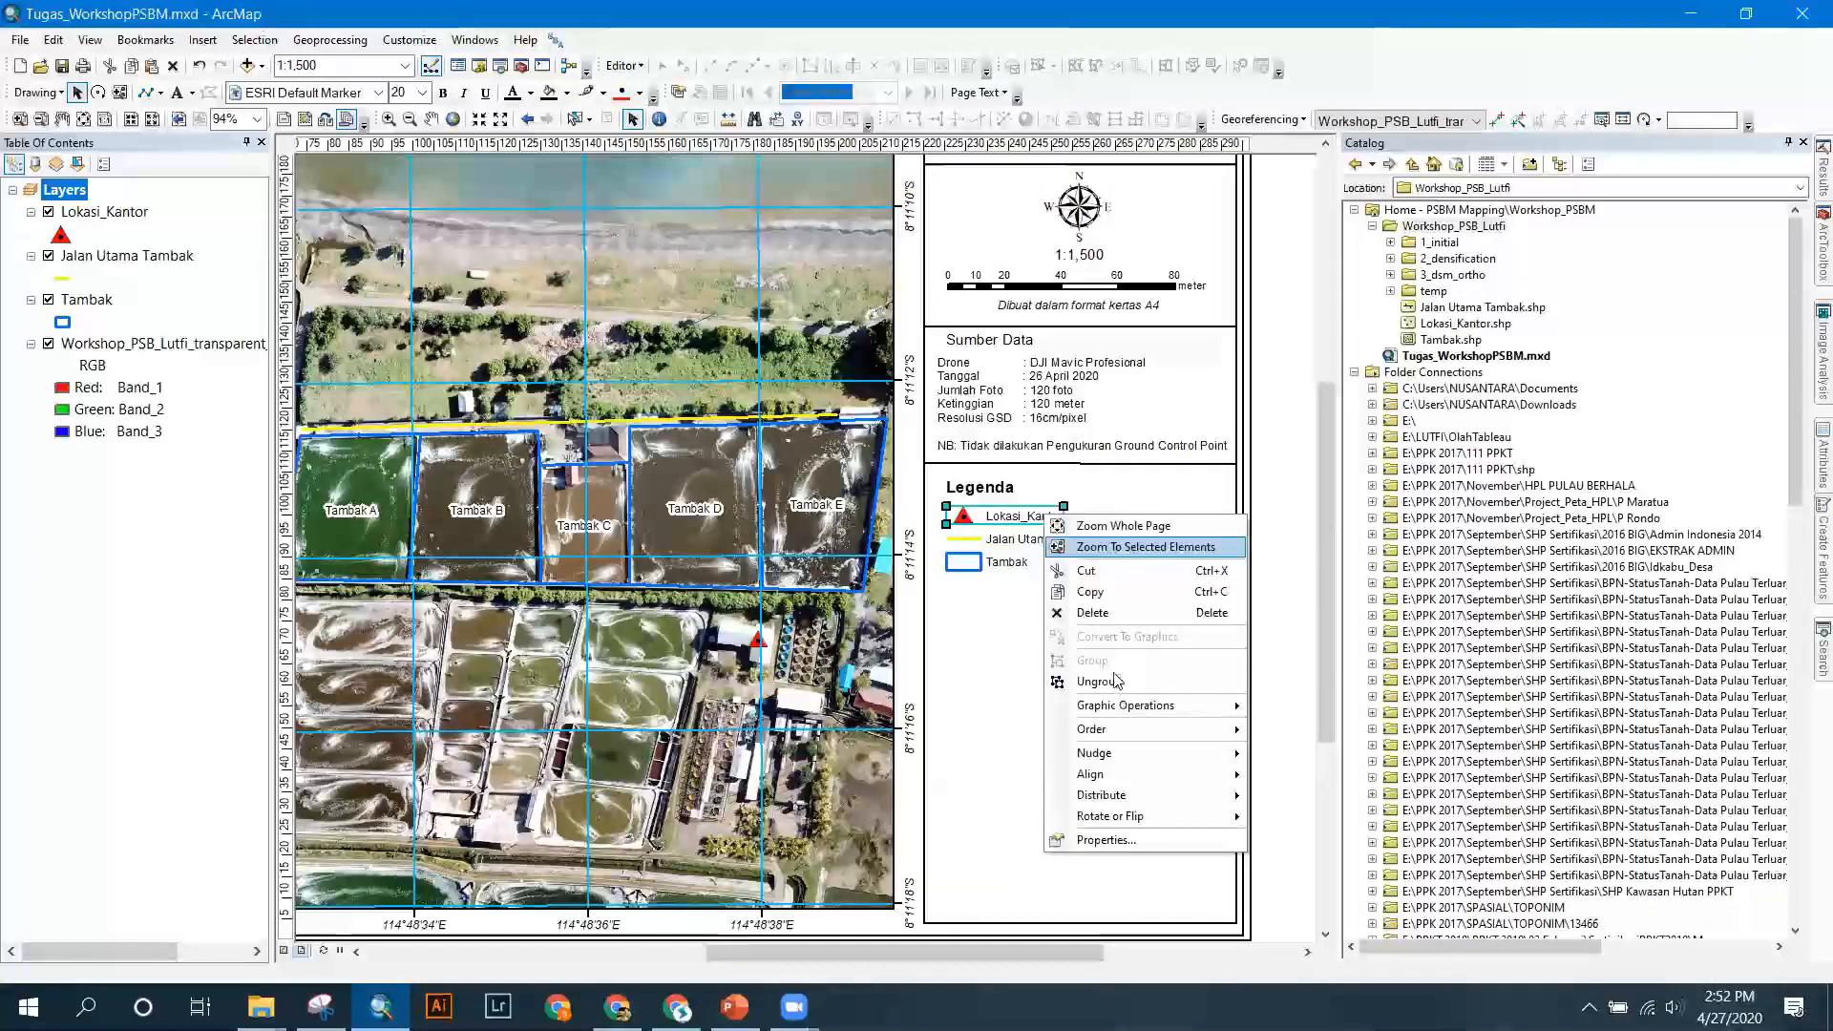
click(1279, 583)
Change the office entry's label in the legend to "Lokasi Kantor", replacing the underscore with a space.
double_click(1048, 517)
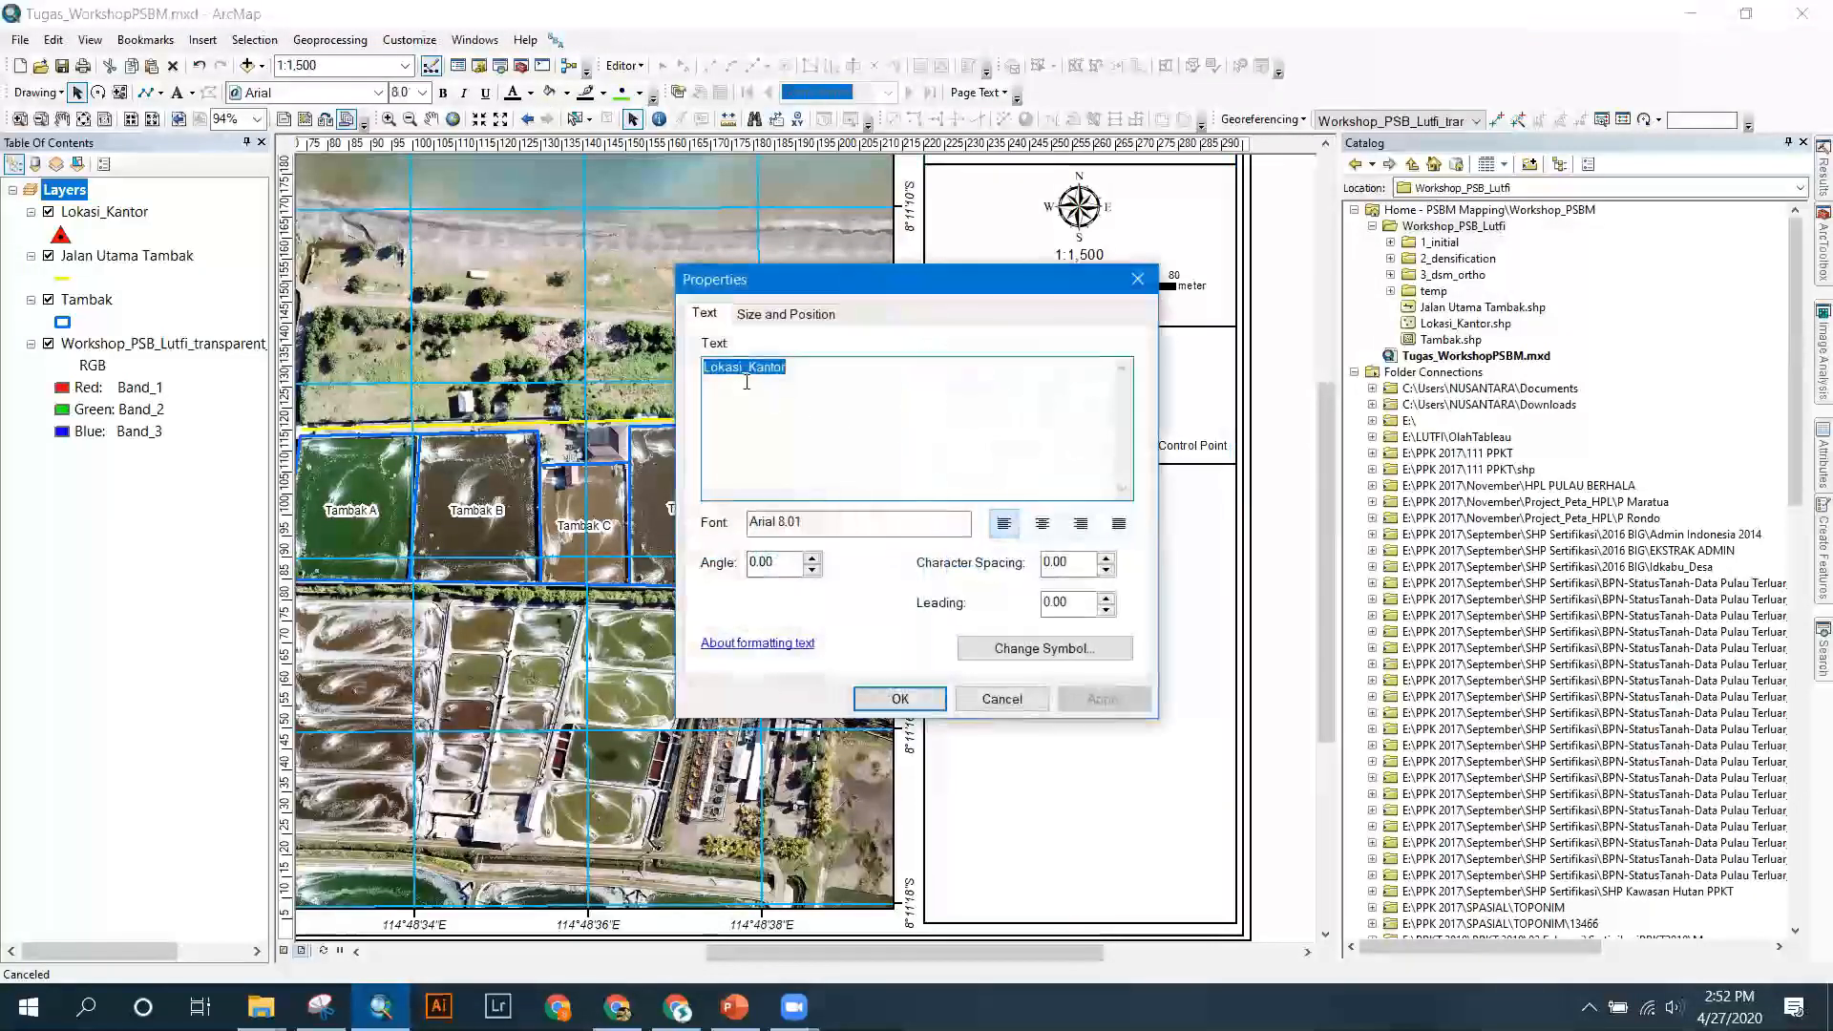
click(776, 429)
key(BackSpace)
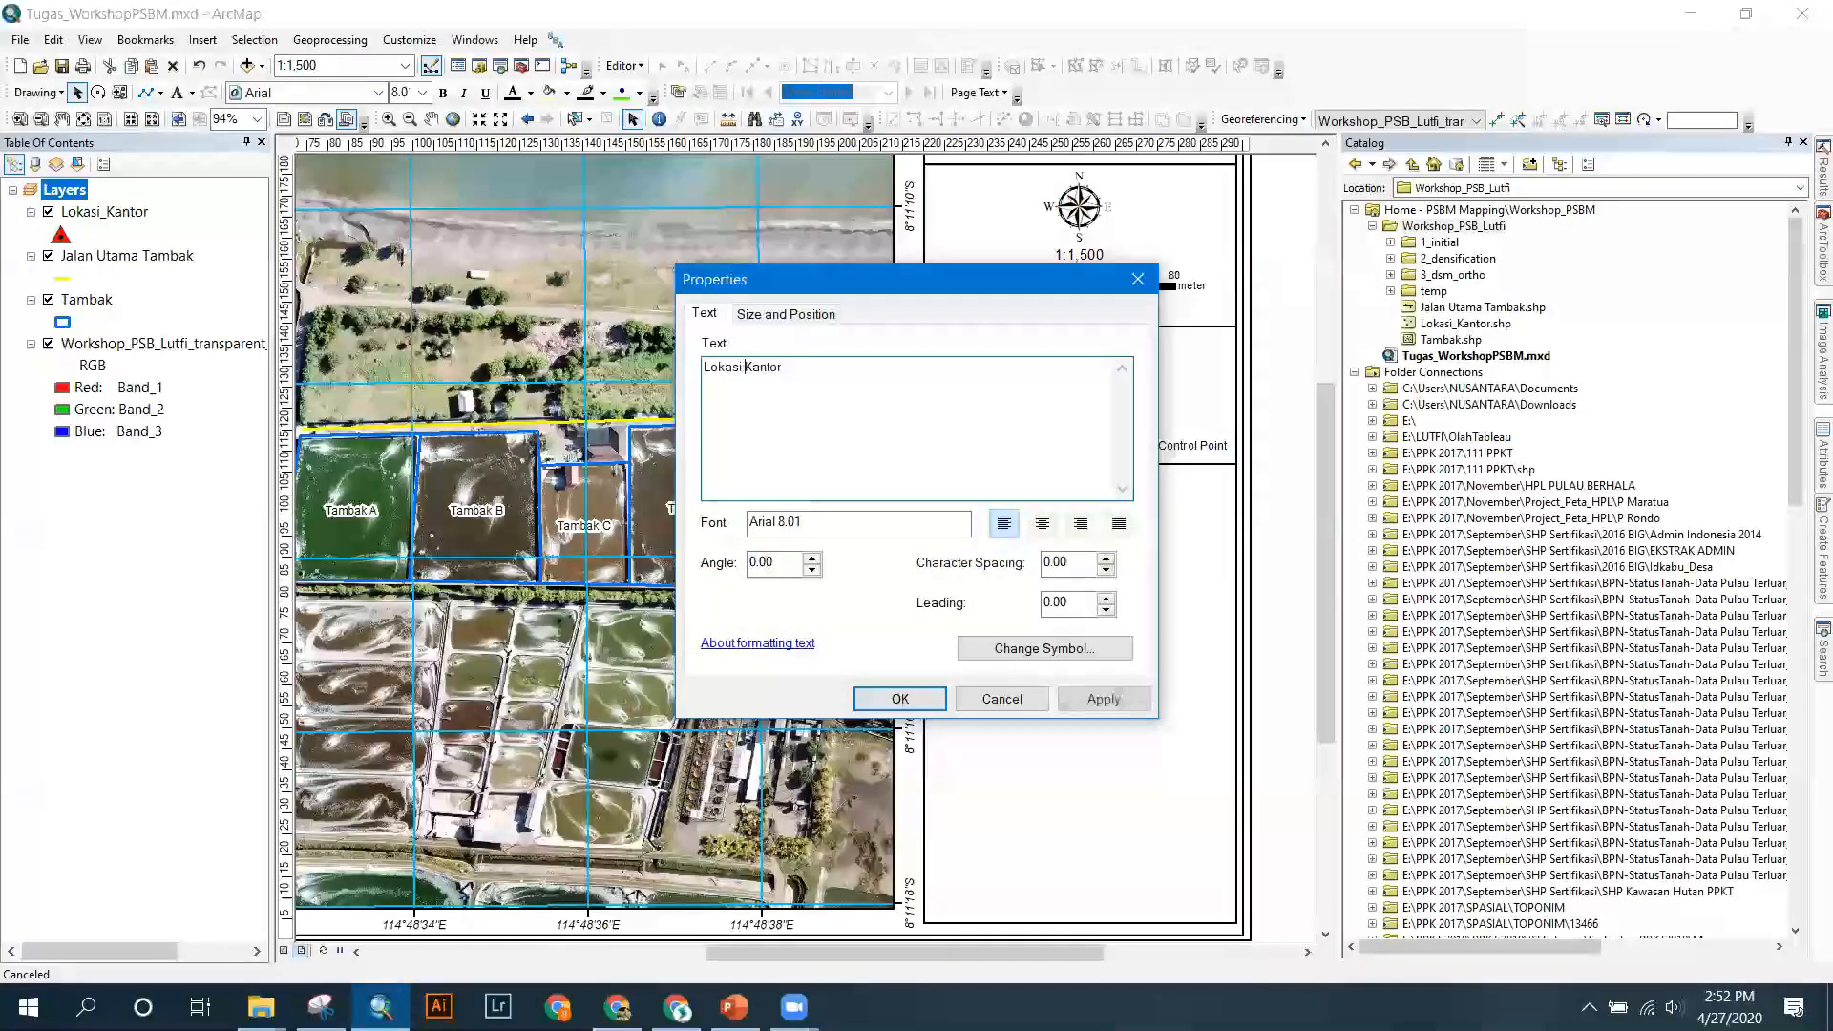
click(1077, 707)
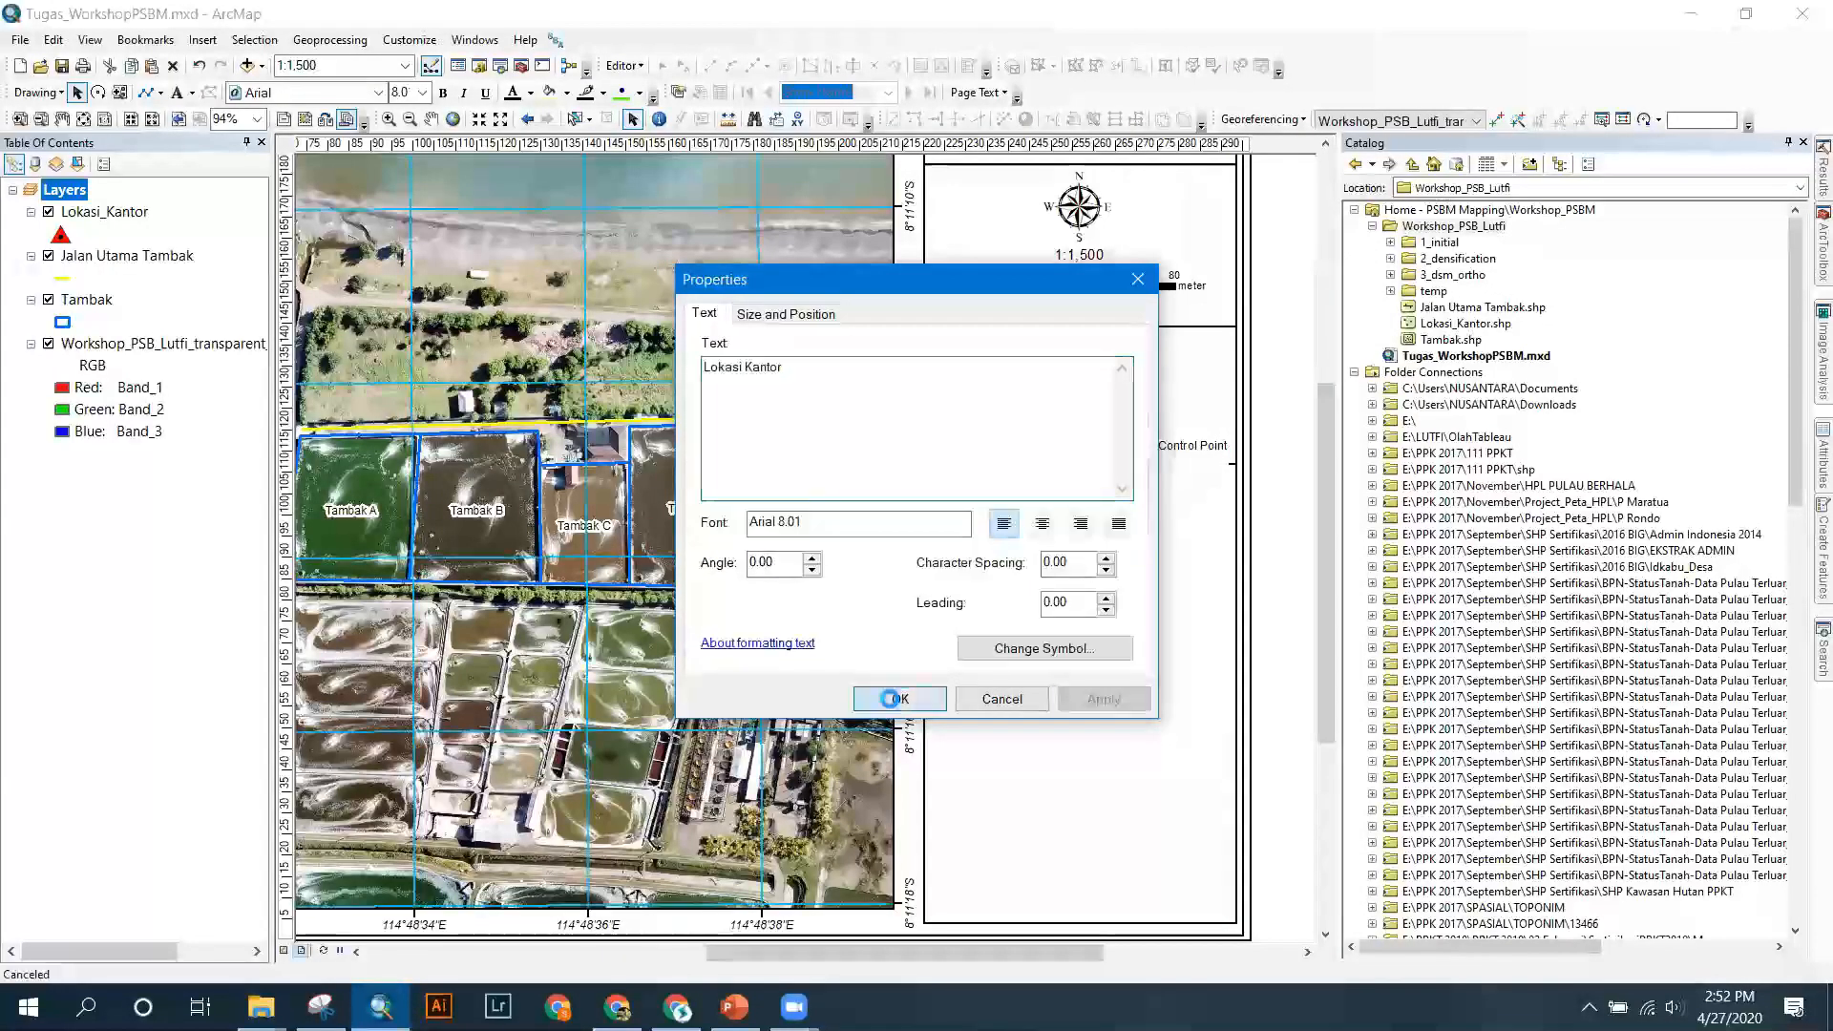
click(894, 705)
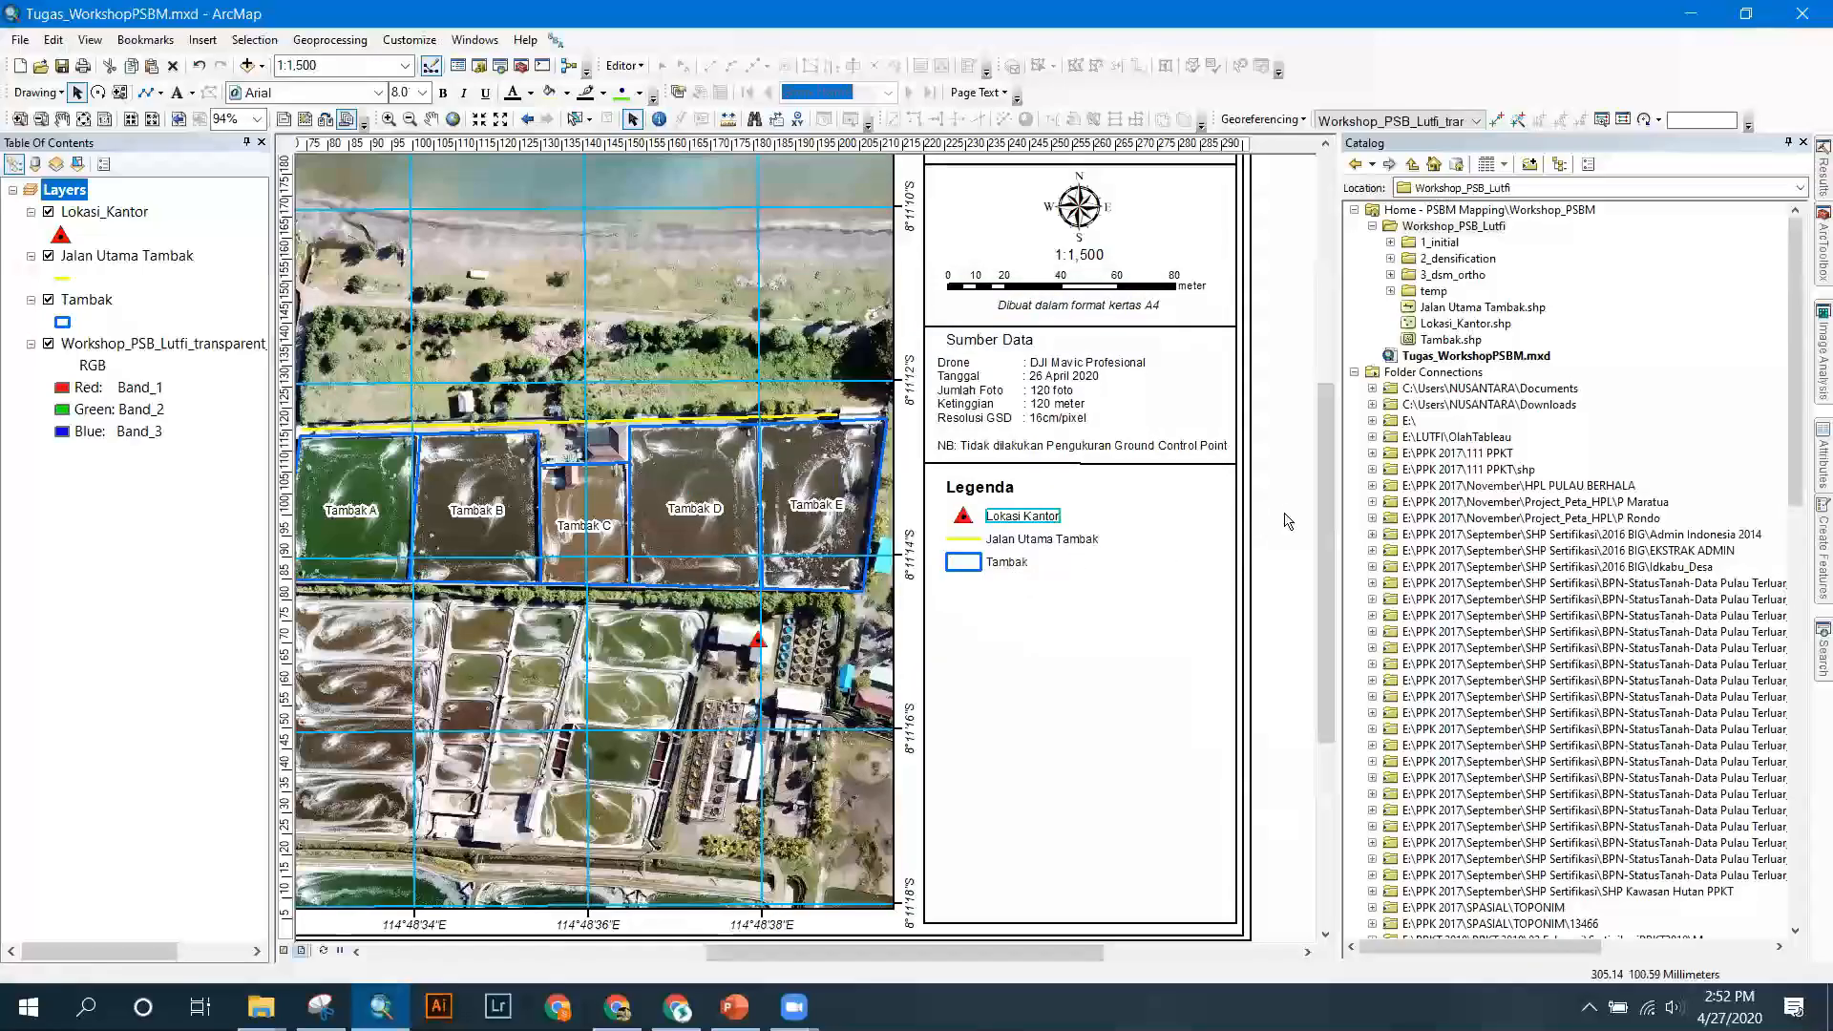
Group the Legenda title with all of its symbols and labels into a single element.
drag(1278, 480, 940, 601)
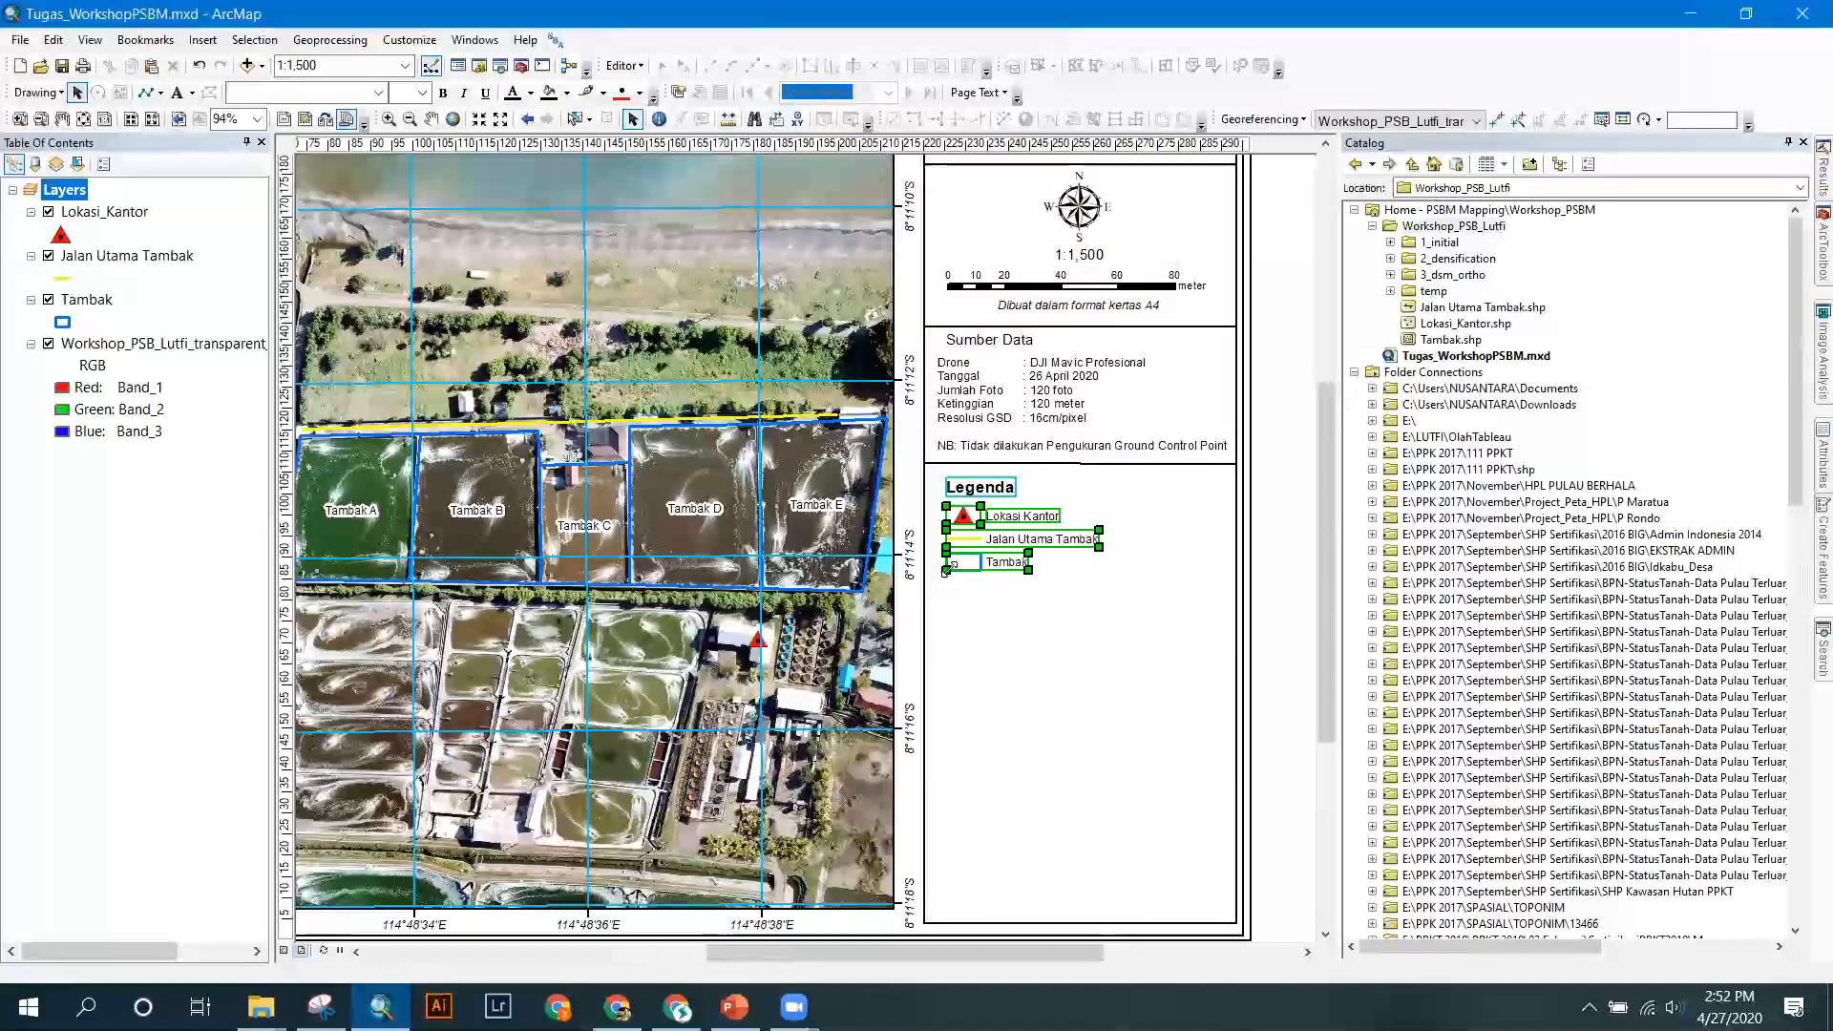
right_click(1011, 520)
click(1041, 659)
click(1288, 537)
Duplicate the horizontal divider line above the legend and place the copy just below the Tambak entry.
click(1037, 463)
drag(1036, 463, 1038, 591)
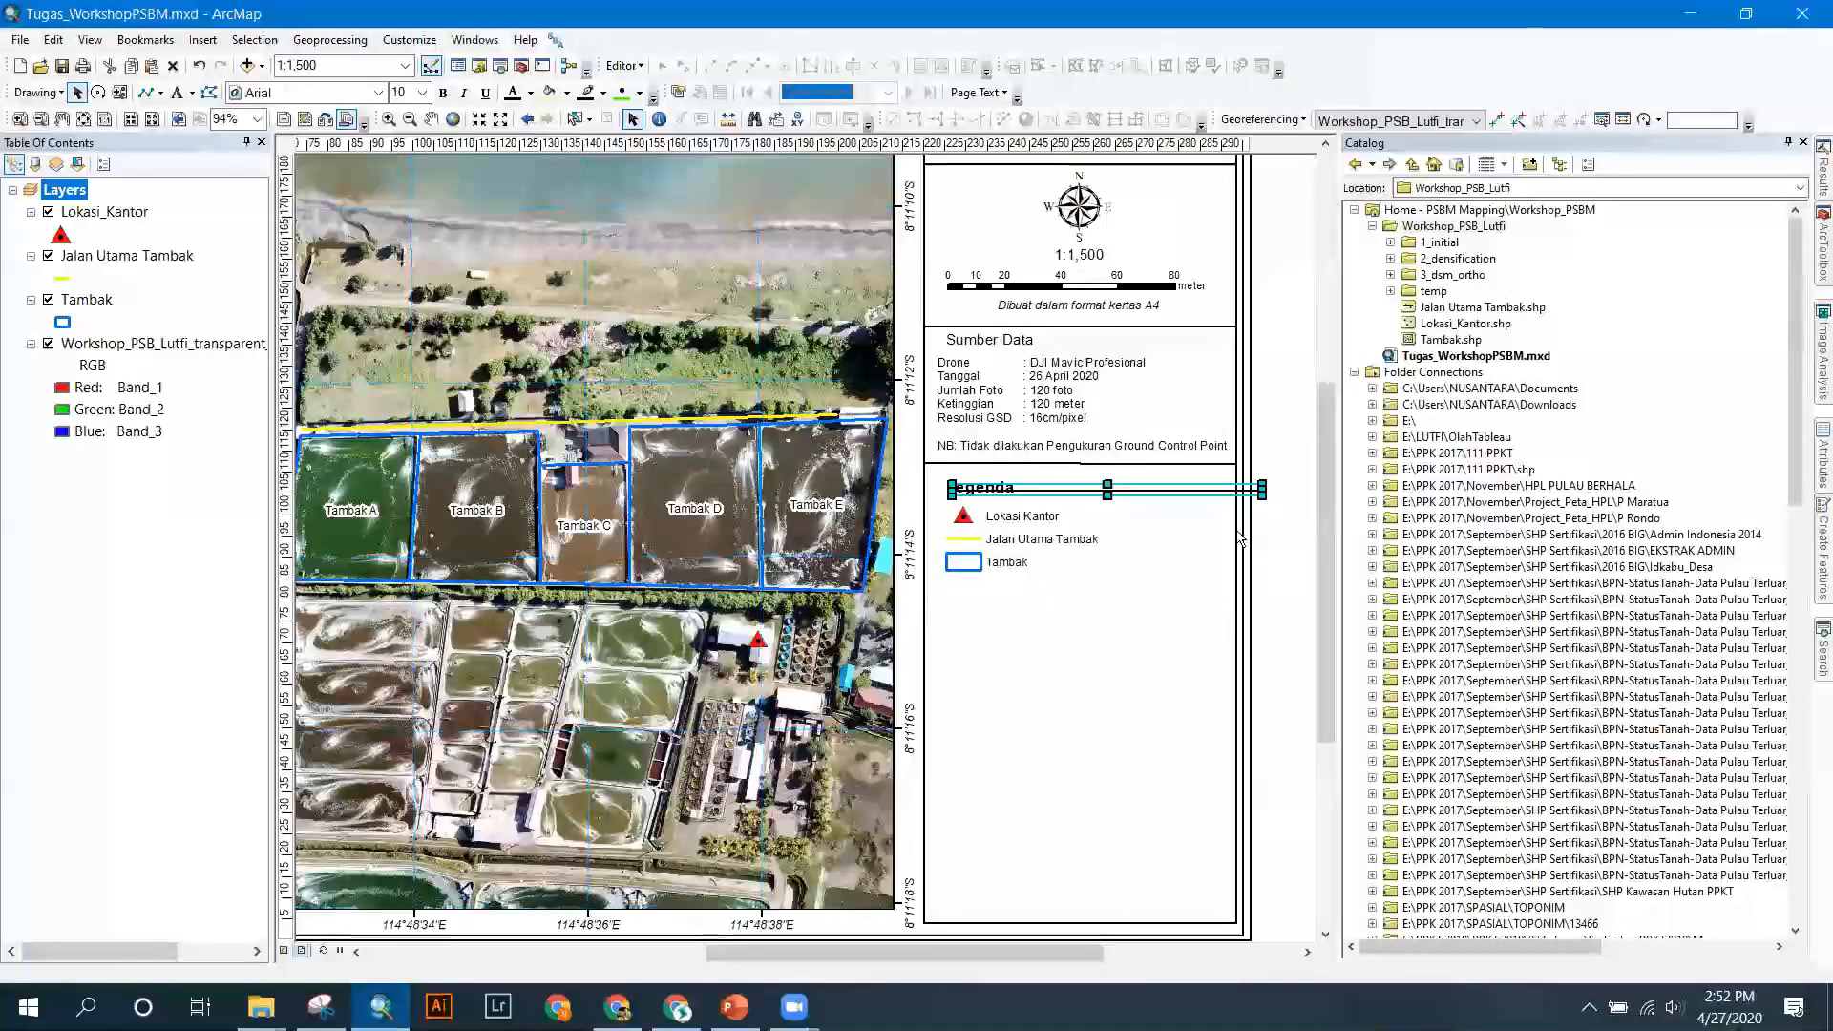
click(1271, 516)
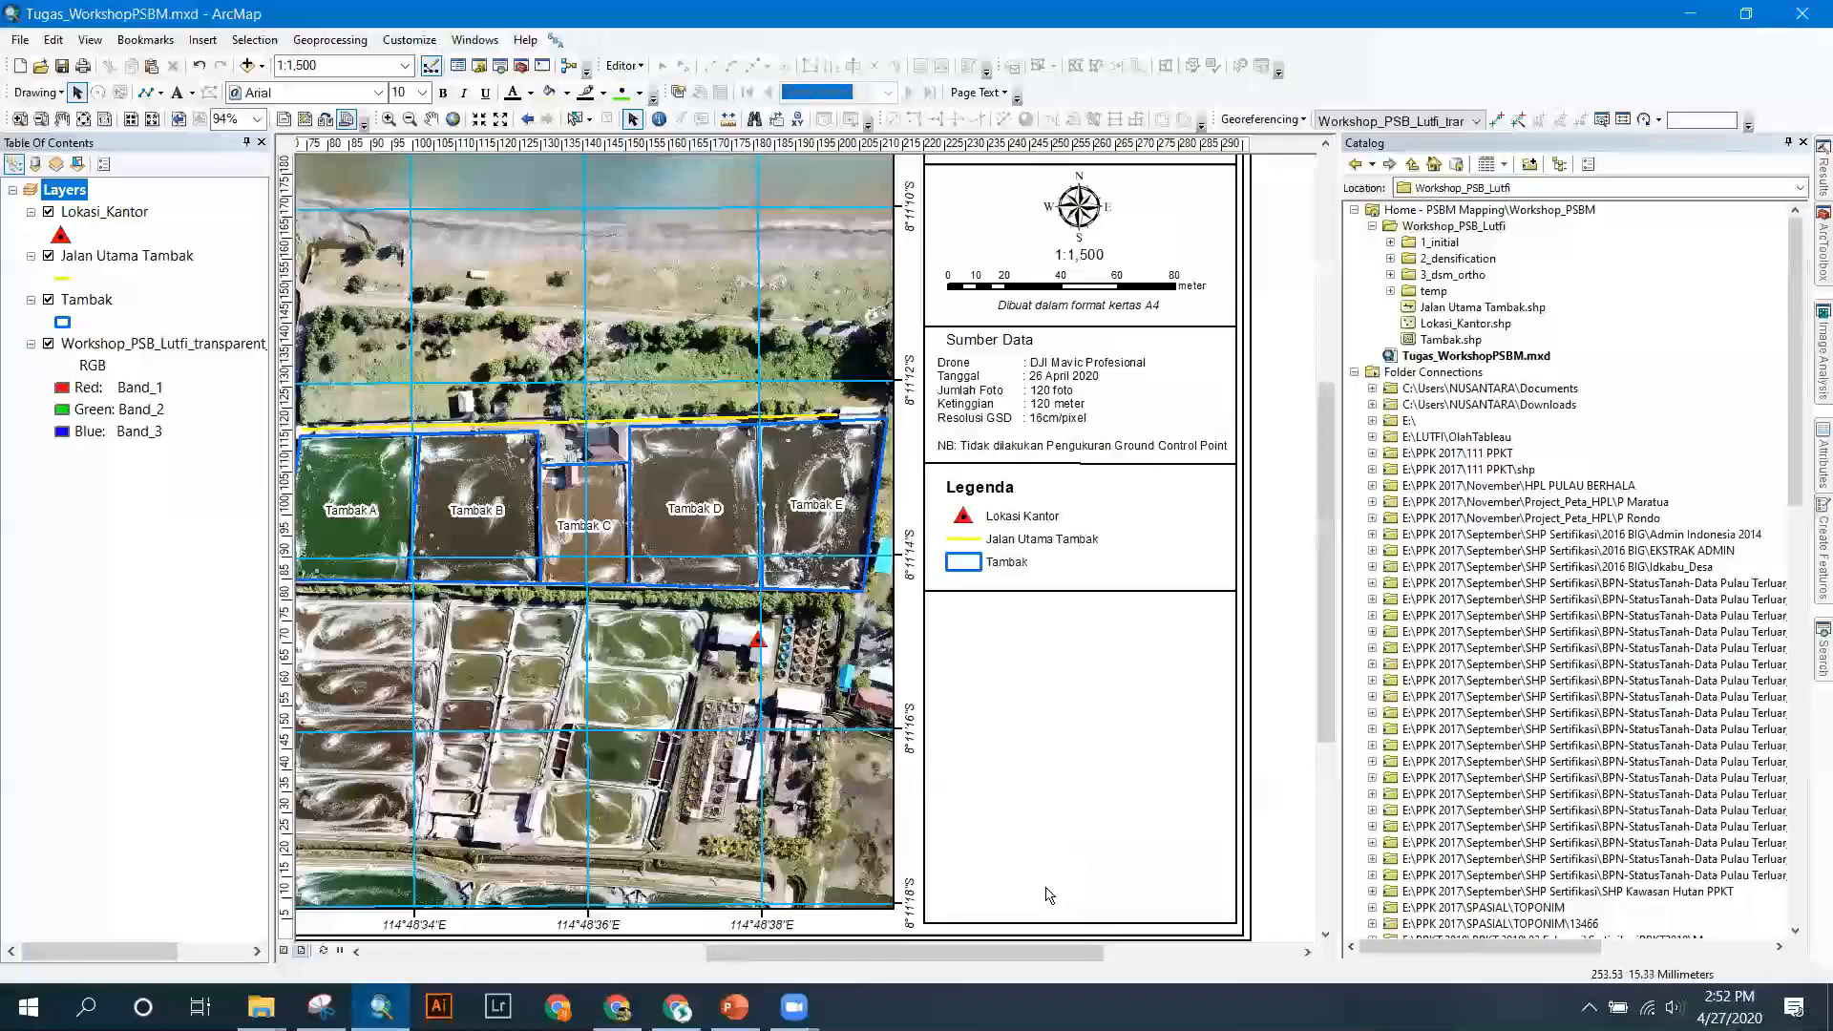
Insert a new data frame and fit it into the side panel's empty area below the legend.
scroll(950, 672, up, 3)
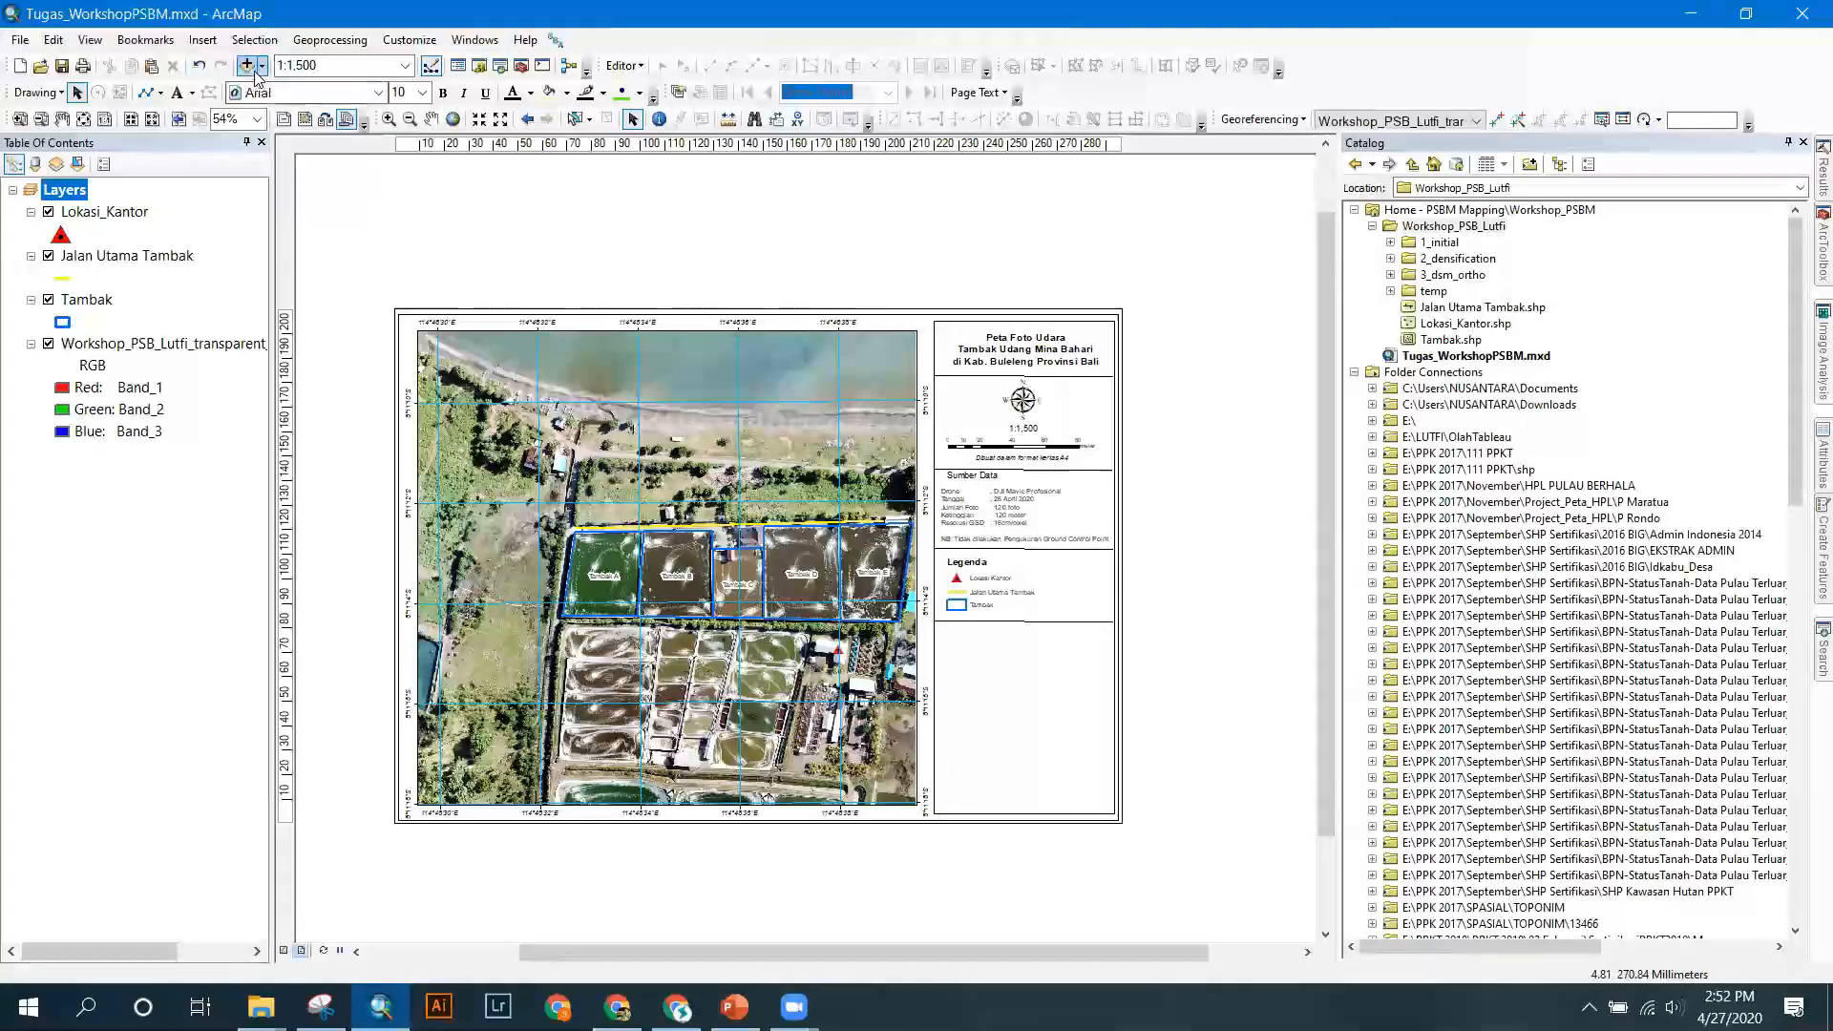
click(202, 40)
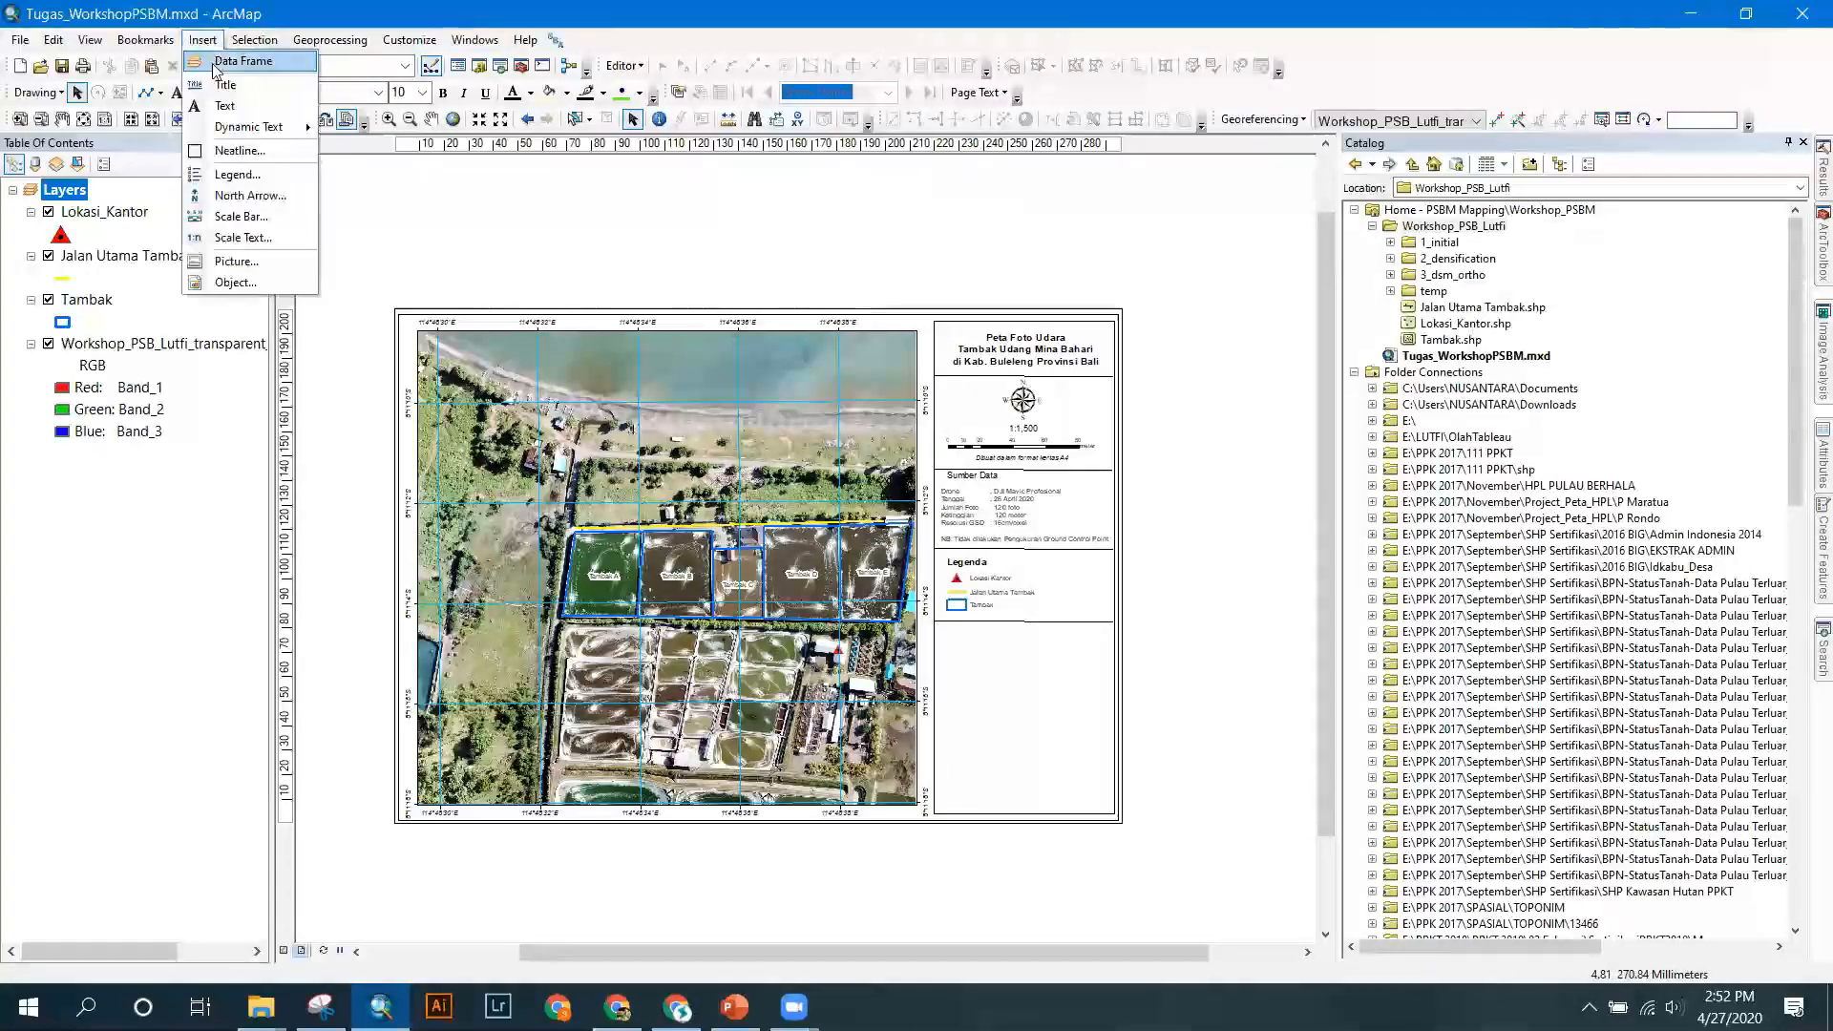
click(243, 61)
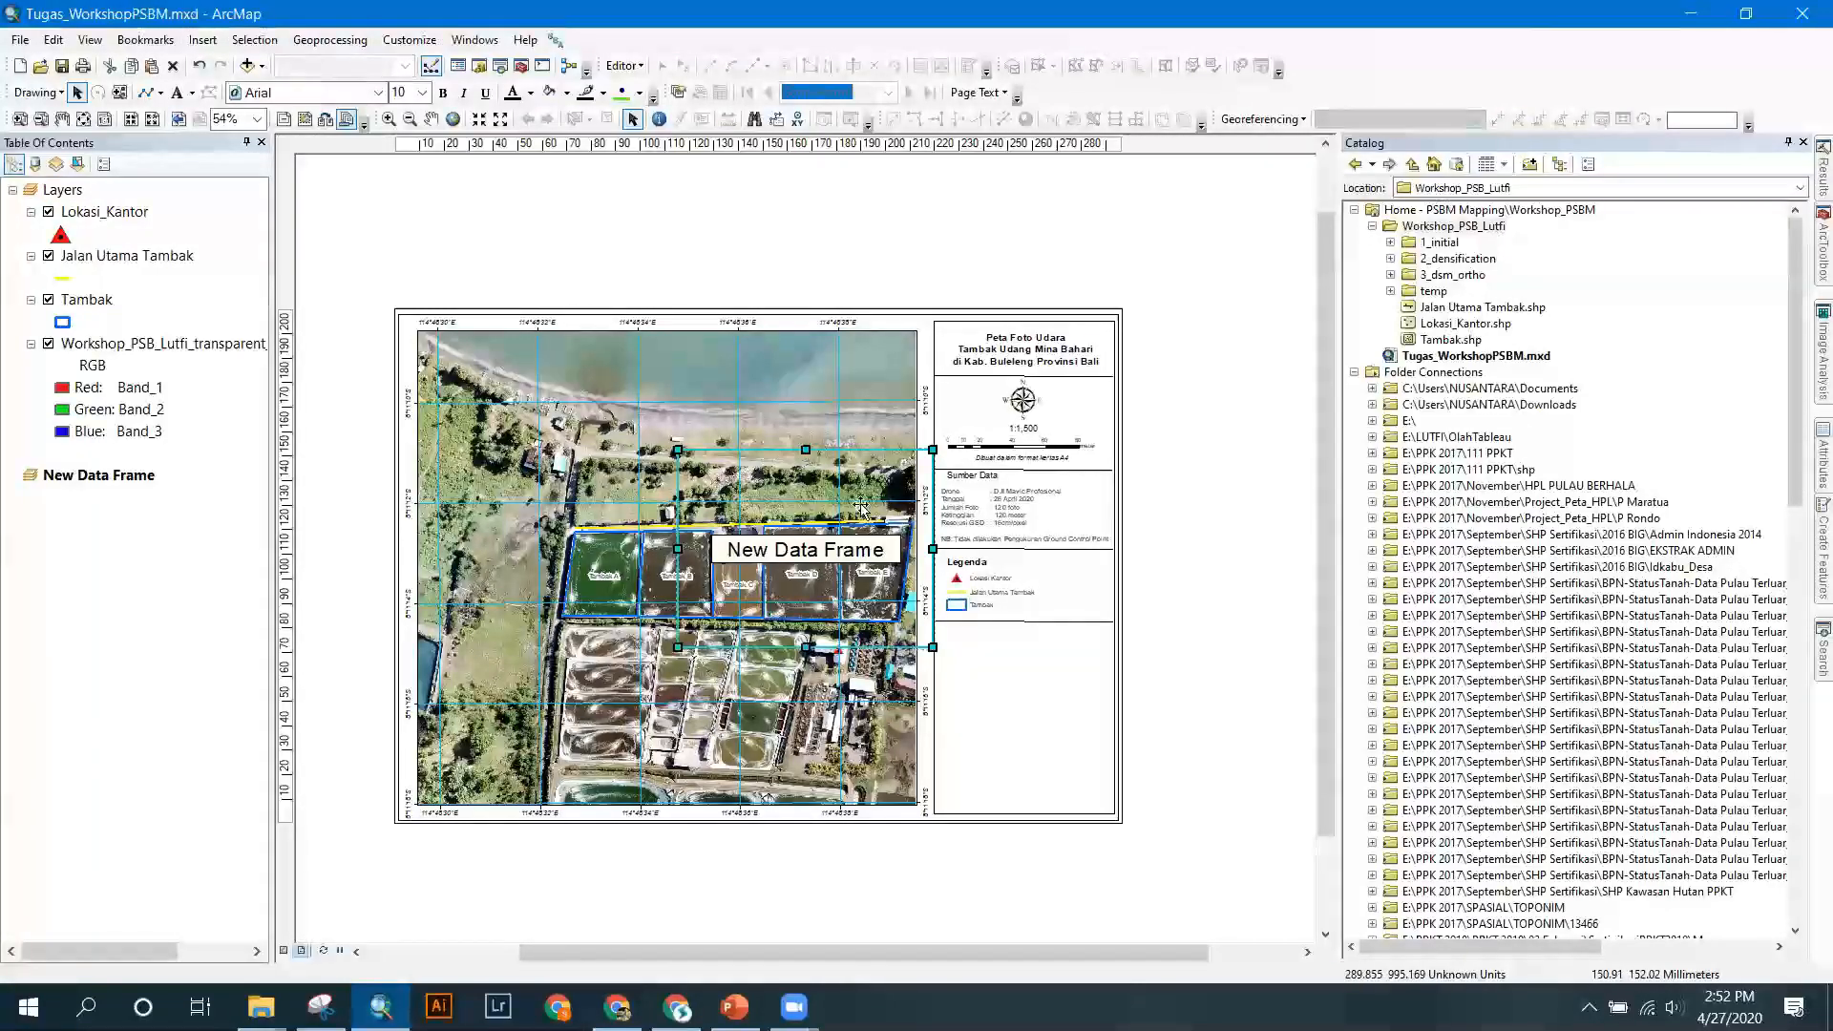
drag(1012, 622, 1033, 635)
drag(1028, 630, 1098, 754)
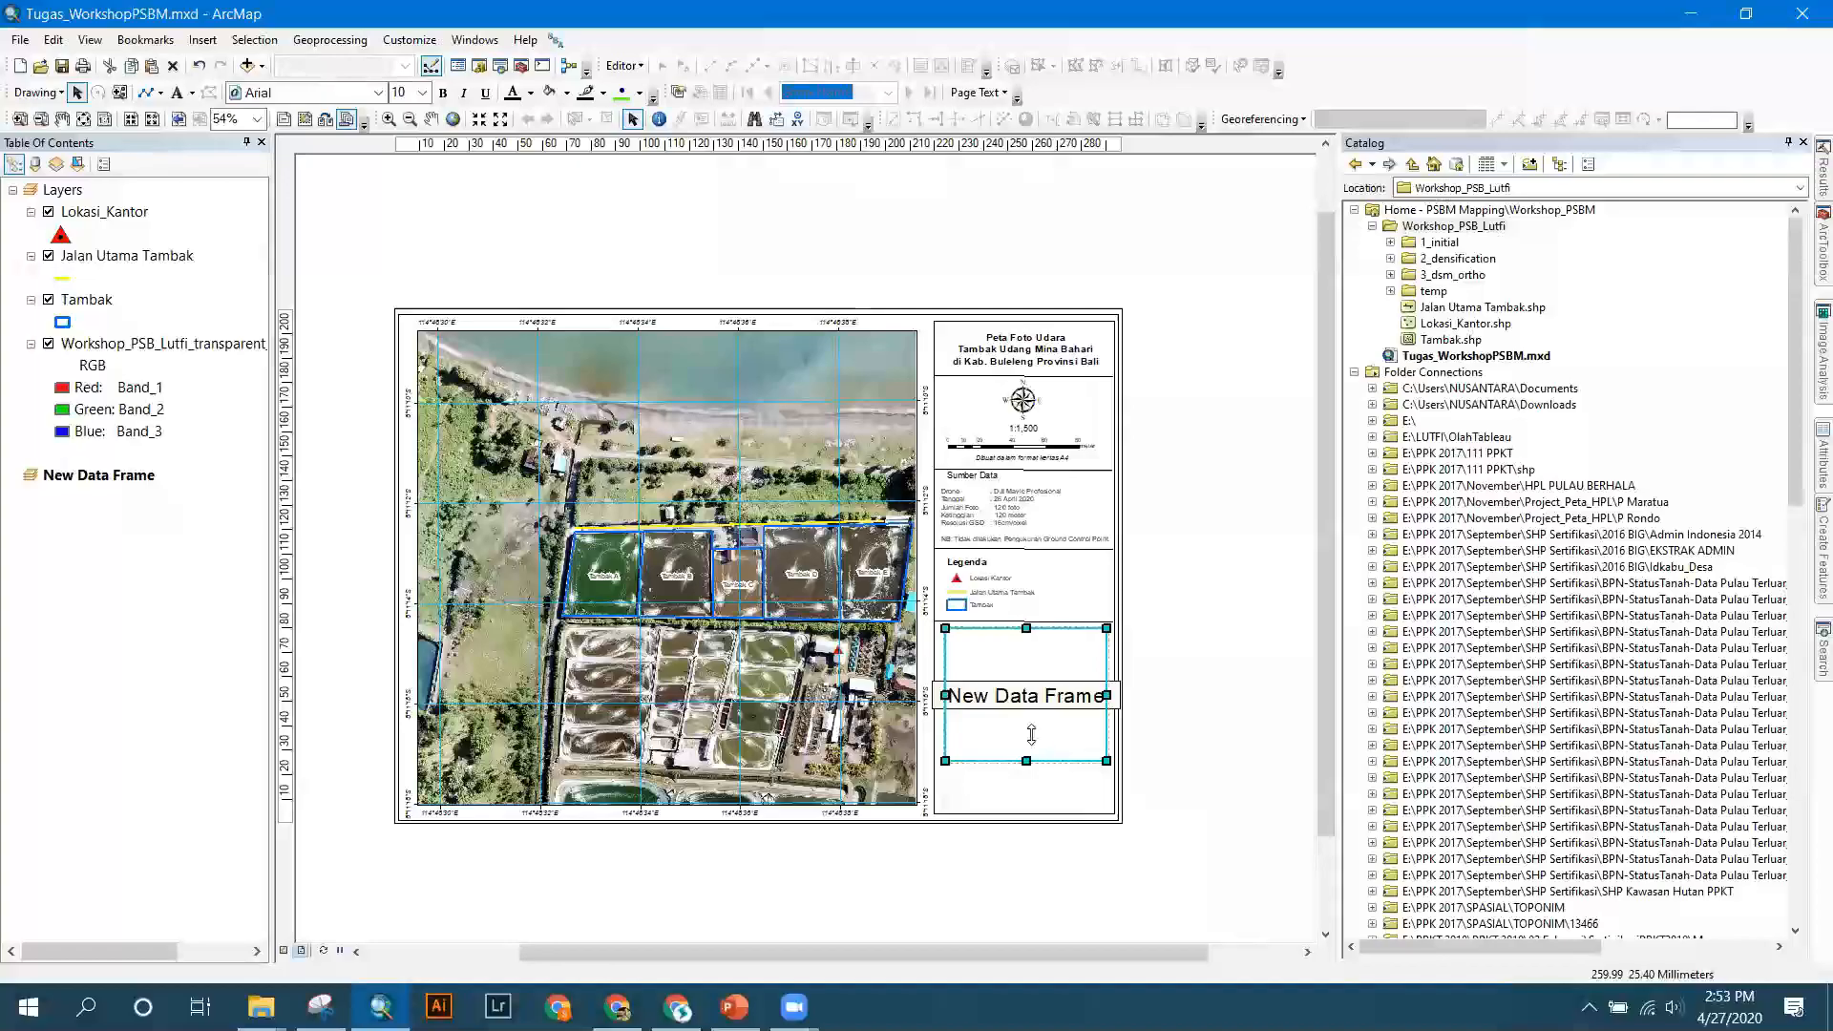
drag(1028, 761, 1027, 734)
drag(944, 681, 941, 681)
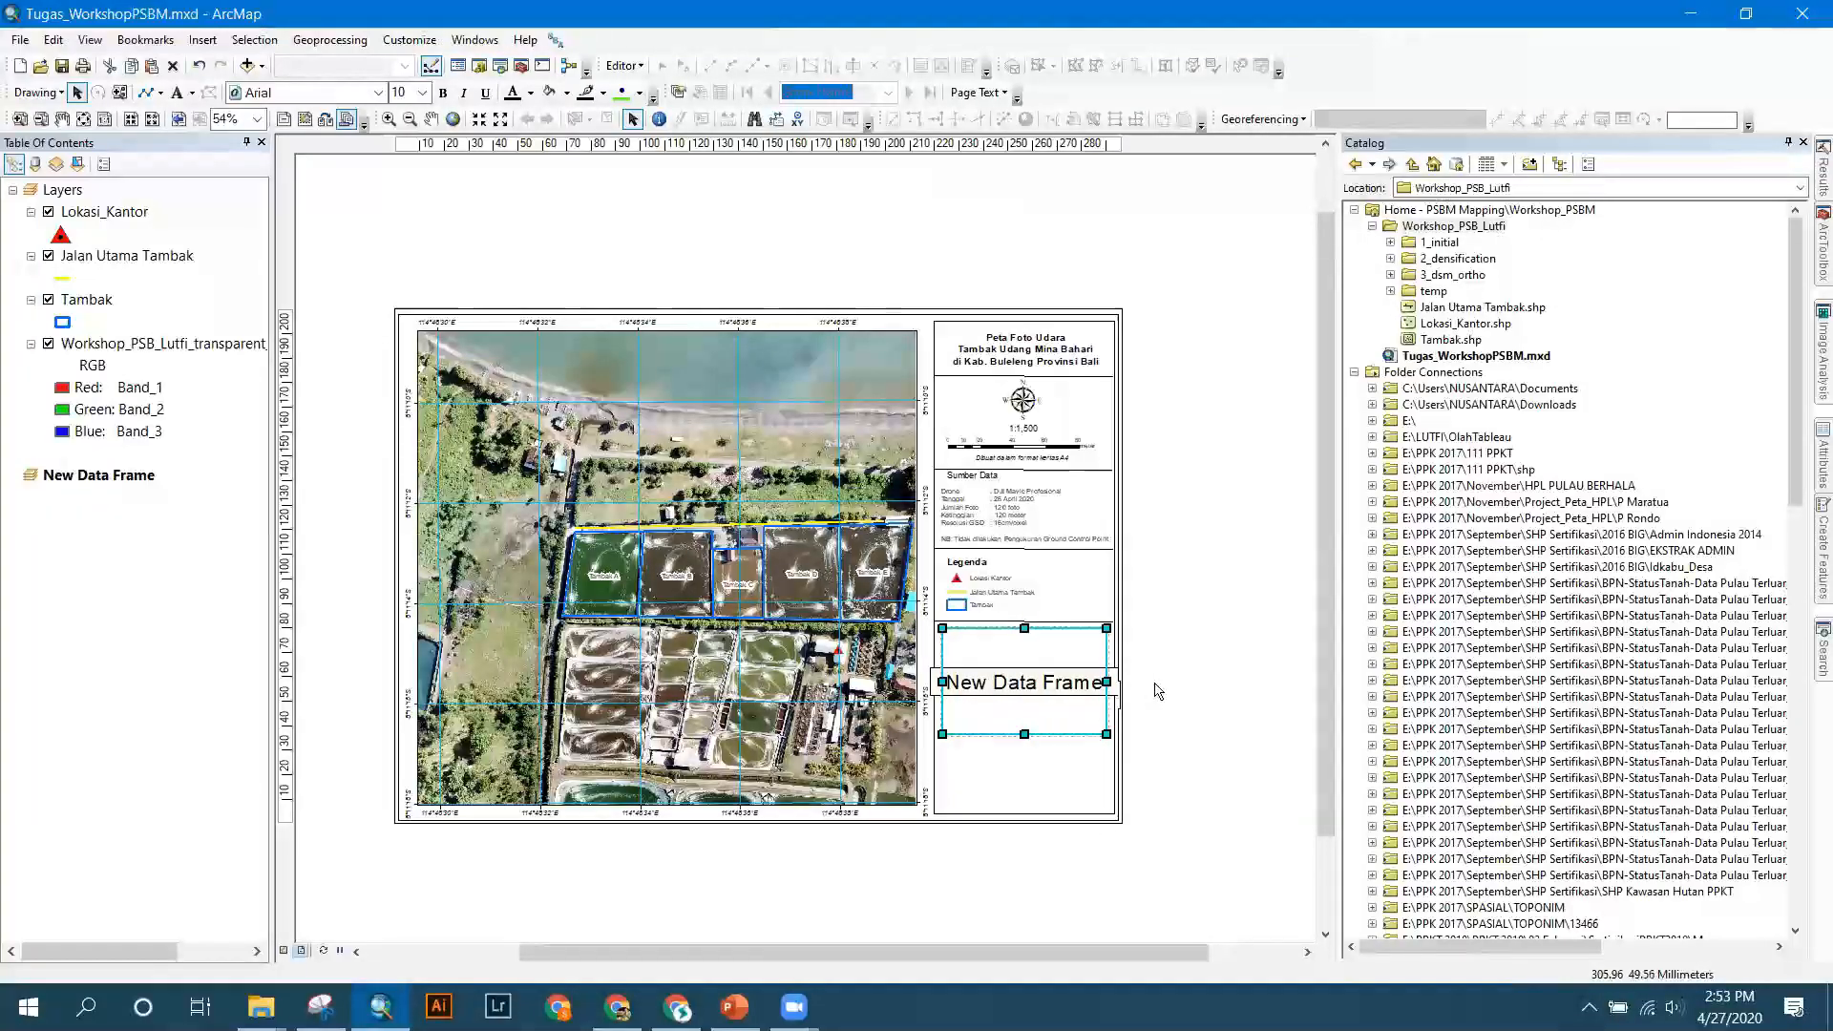
Lower the new data frame's upper edge to leave room for a heading beneath the divider line.
drag(1324, 569, 1325, 596)
scroll(1065, 587, up, 1)
scroll(1066, 586, down, 1)
scroll(1066, 592, down, 1)
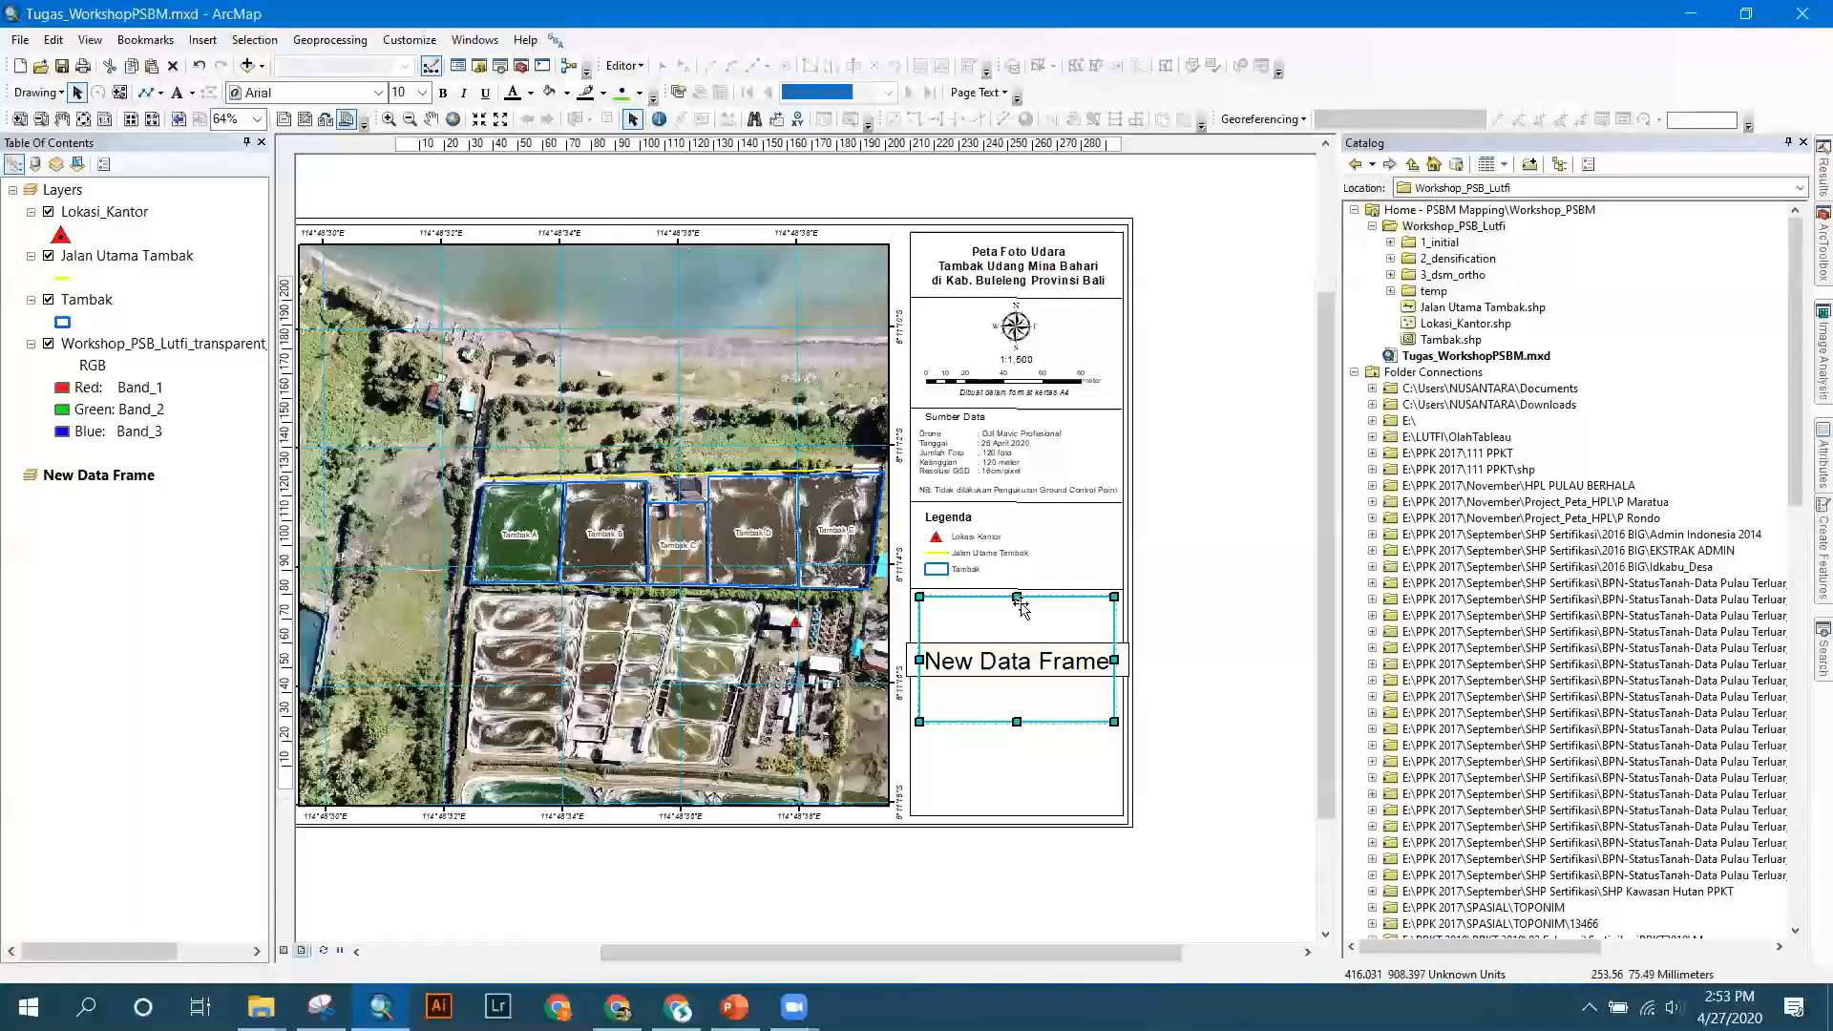
drag(1005, 592, 1004, 606)
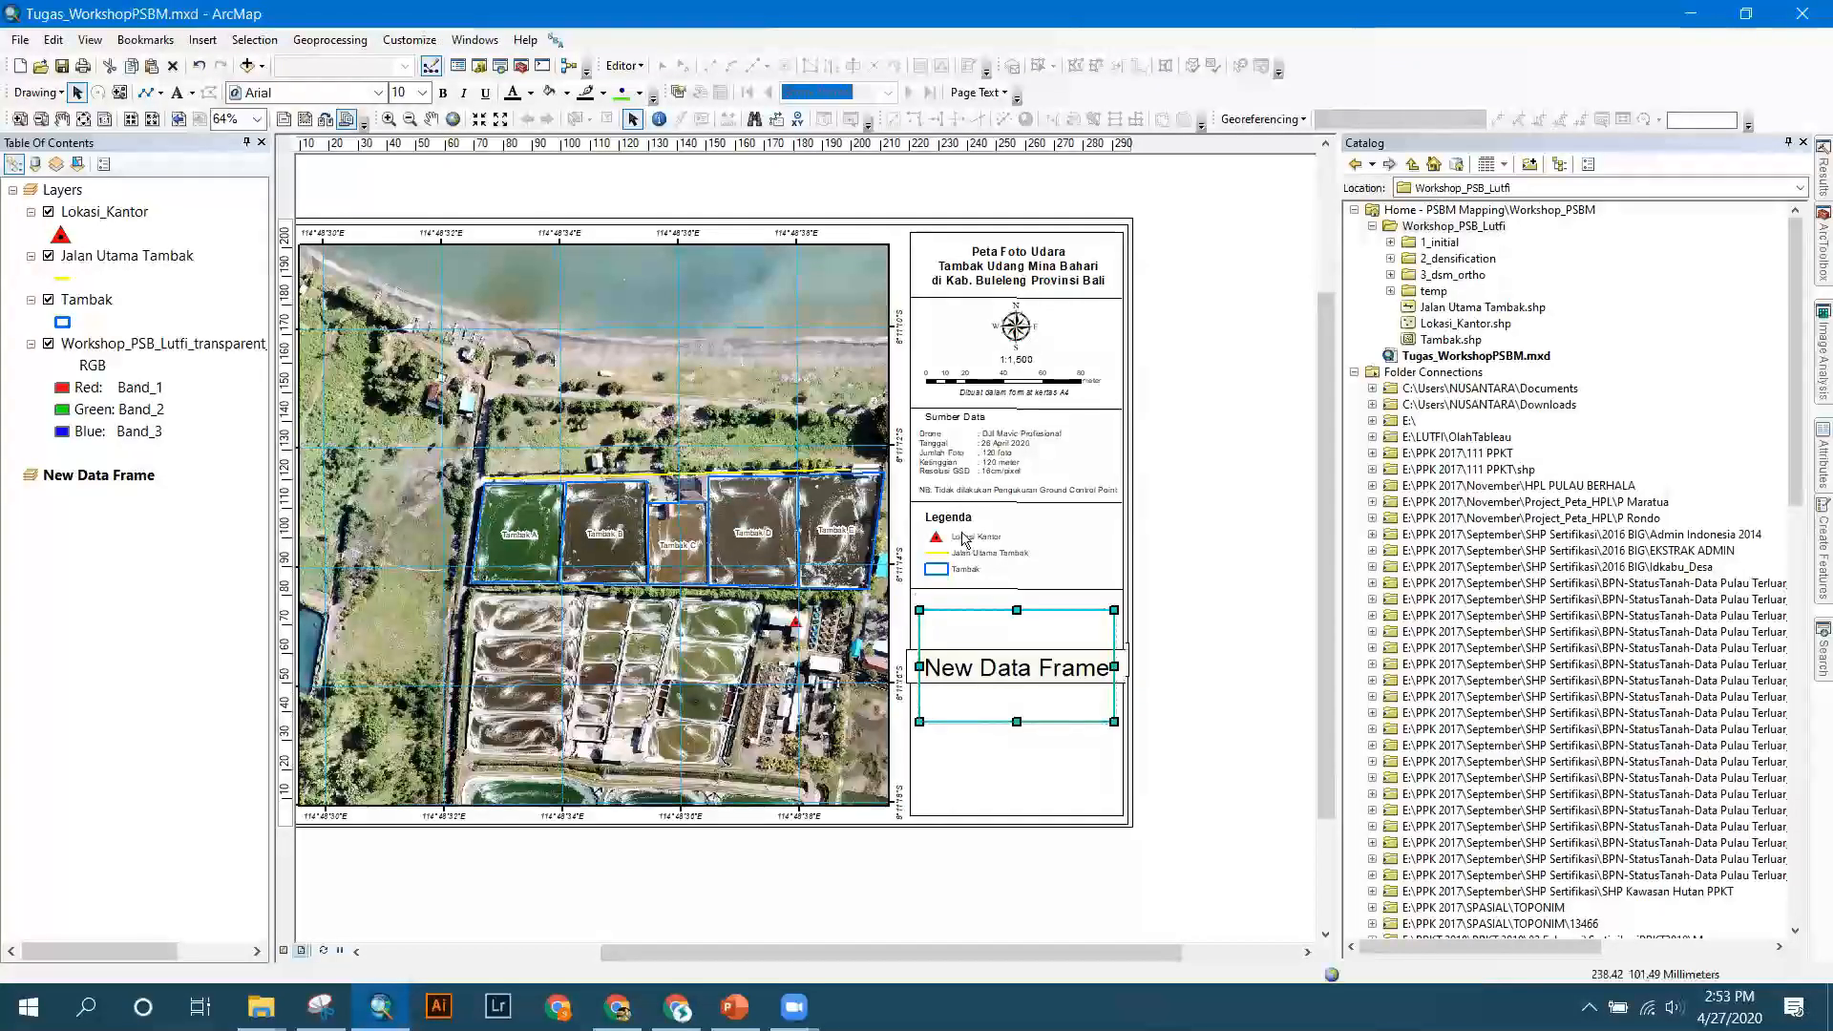
Duplicate the Sumber Data heading and place the copy between the lower divider line and the new data frame.
click(956, 419)
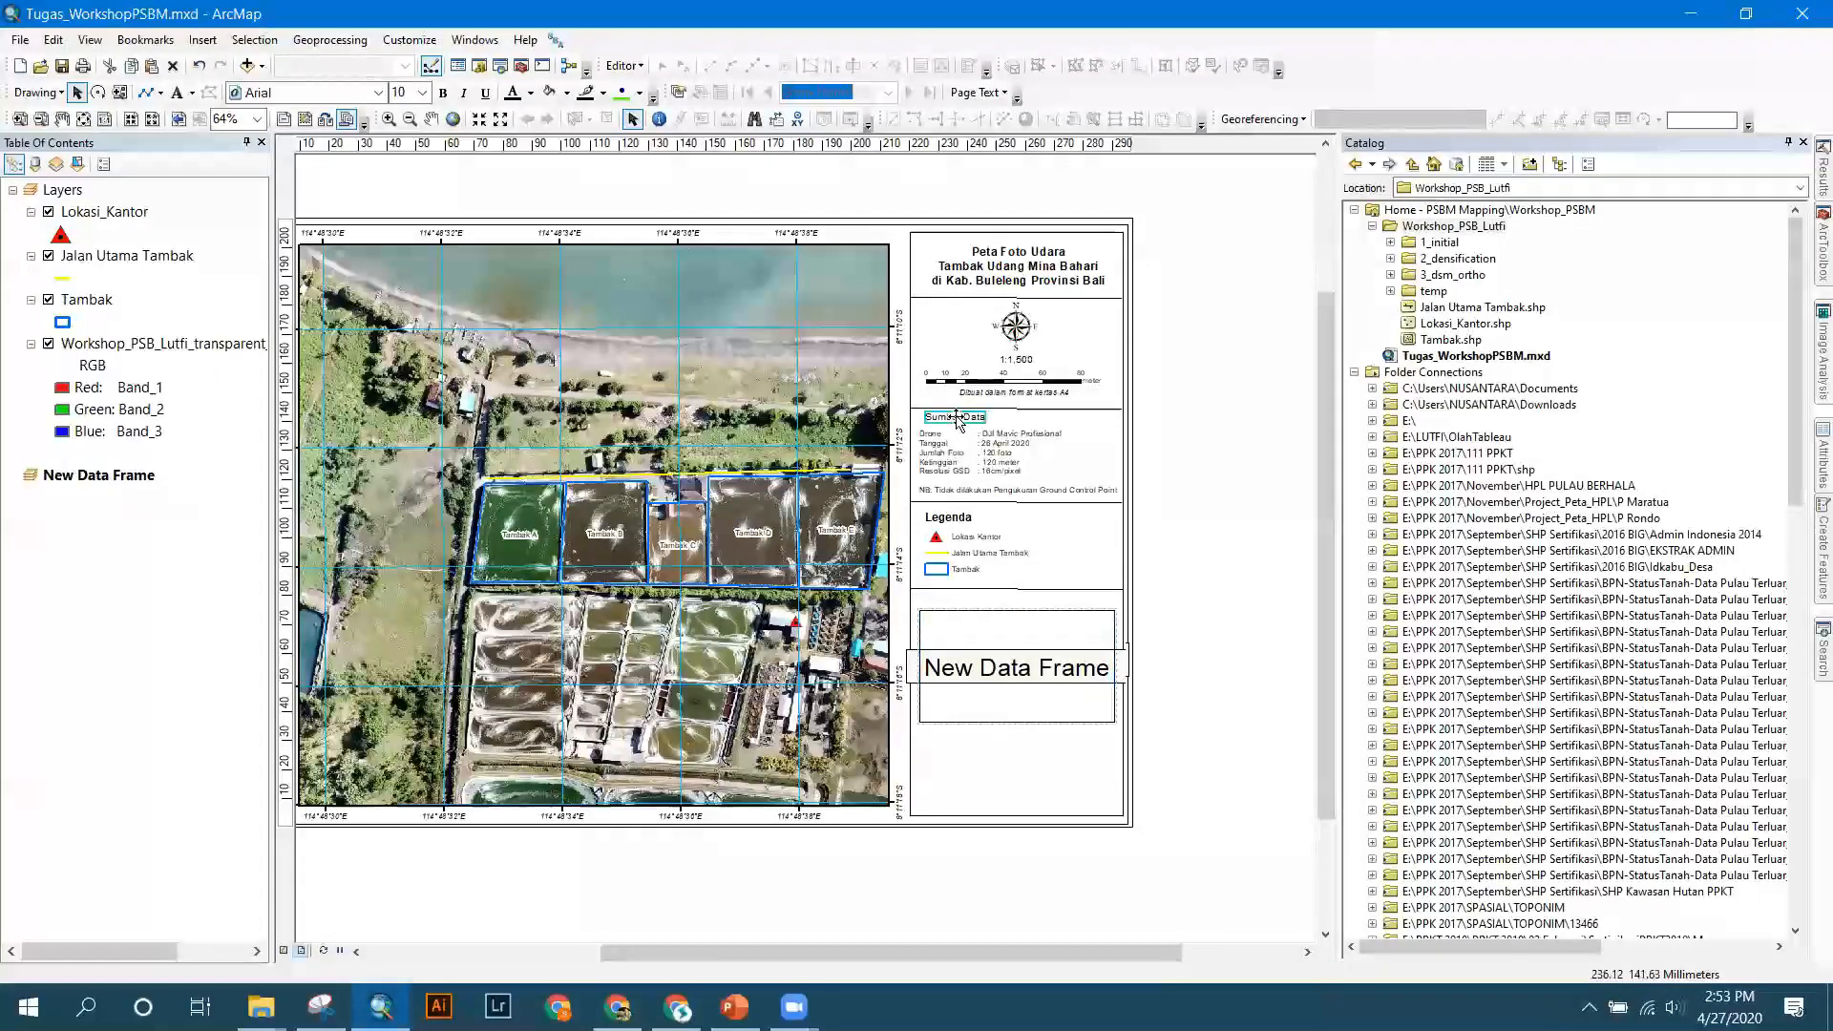
mouse_move(955, 417)
mouse_down()
mouse_move(981, 456)
mouse_move(978, 439)
mouse_up()
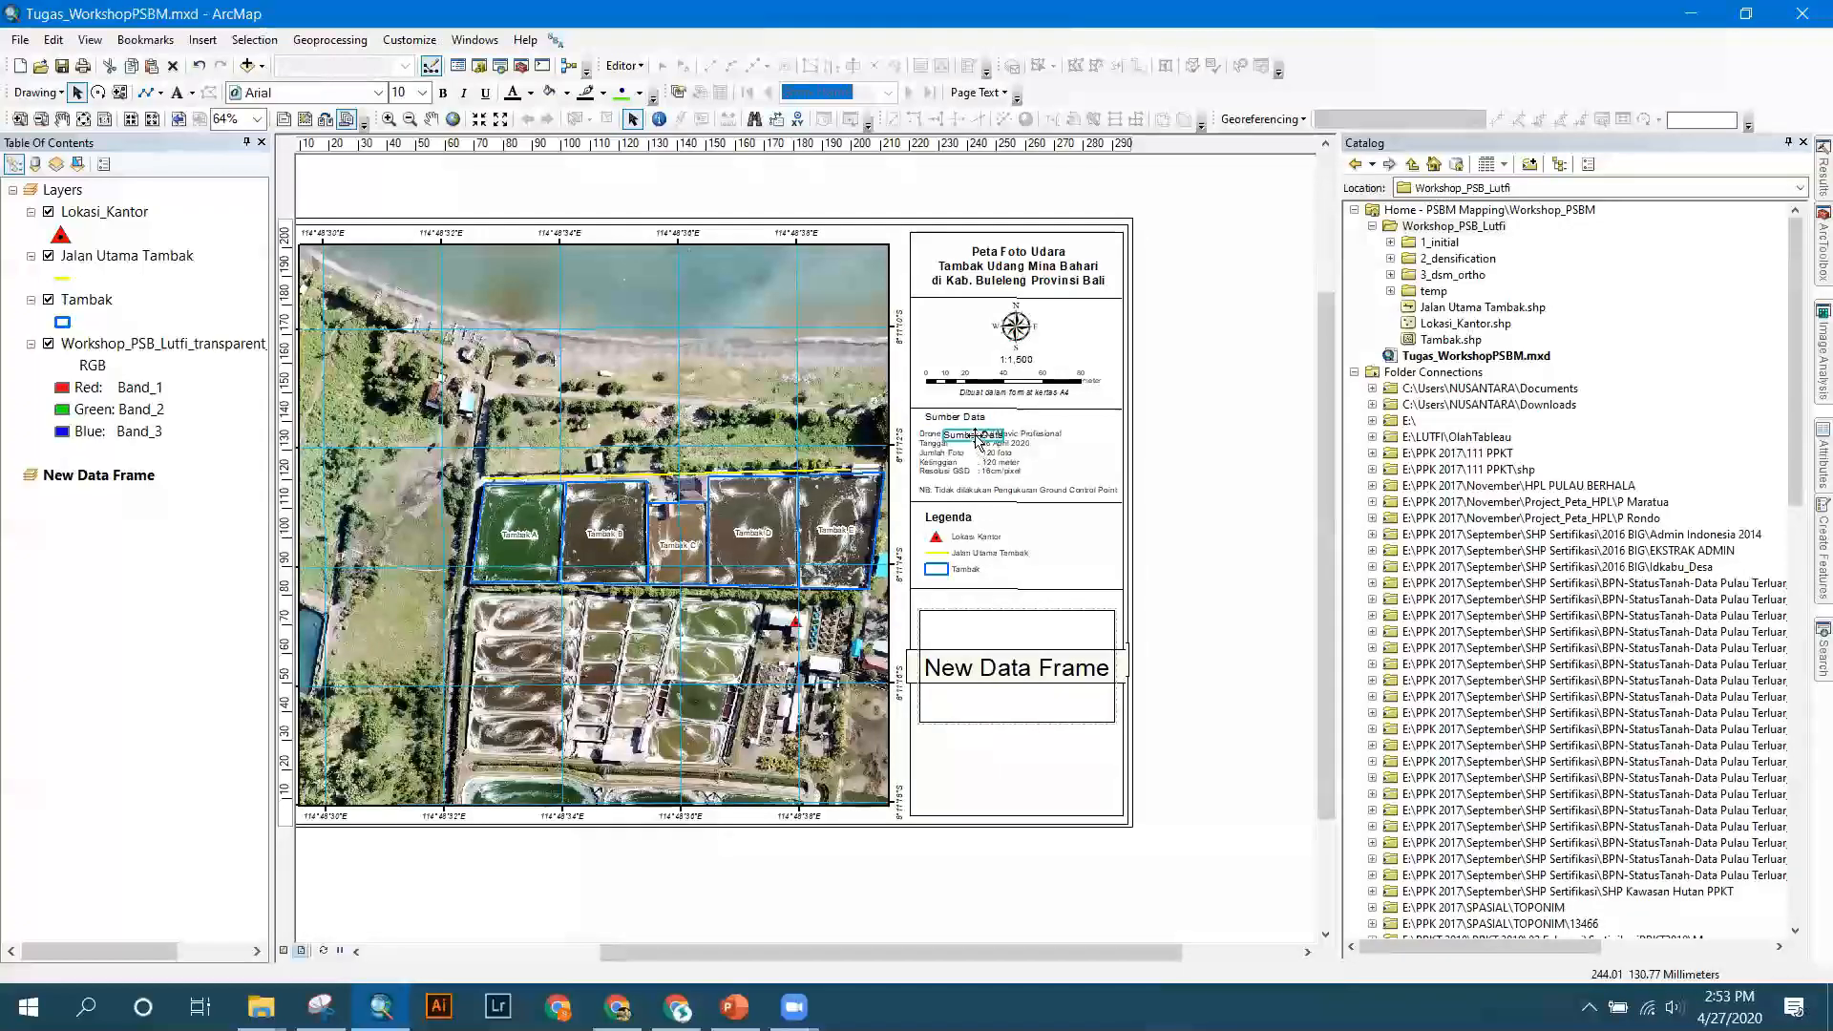
drag(971, 559, 955, 599)
Change the copied heading's text to "INSET PETA" and shift the new data frame slightly down beneath it.
double_click(955, 600)
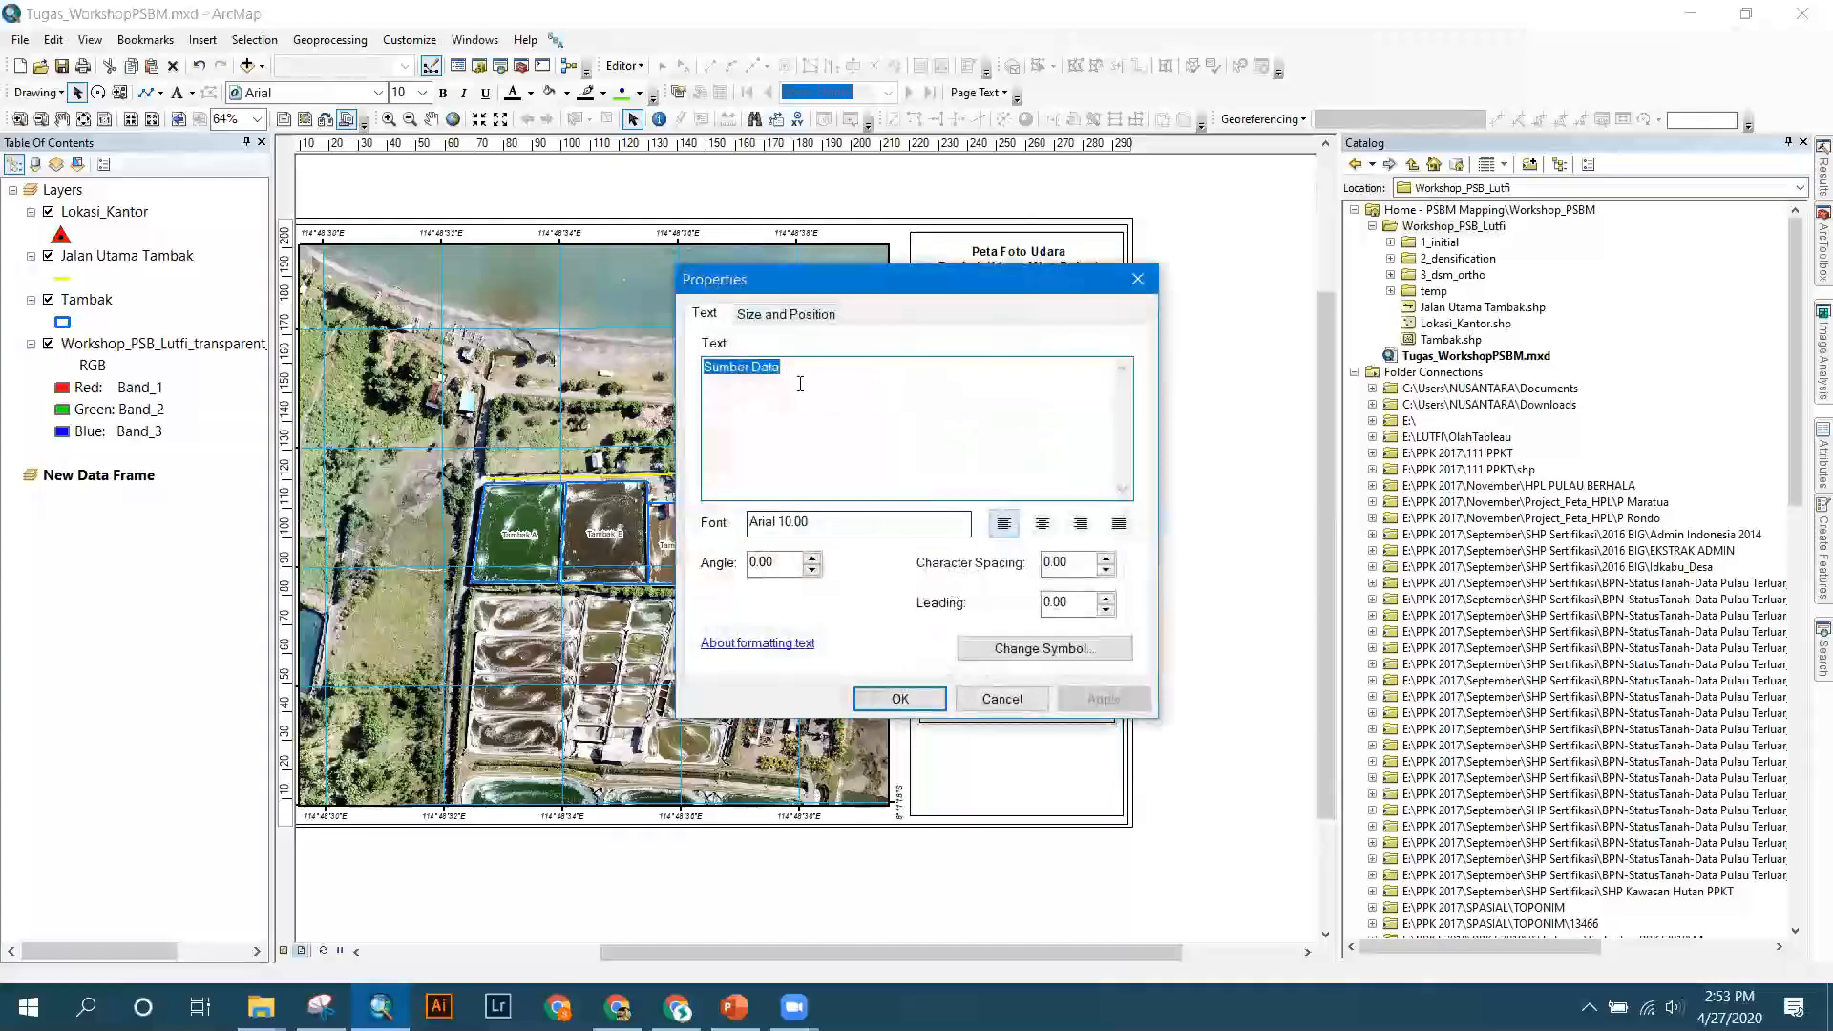
drag(794, 369, 682, 368)
text(IN)
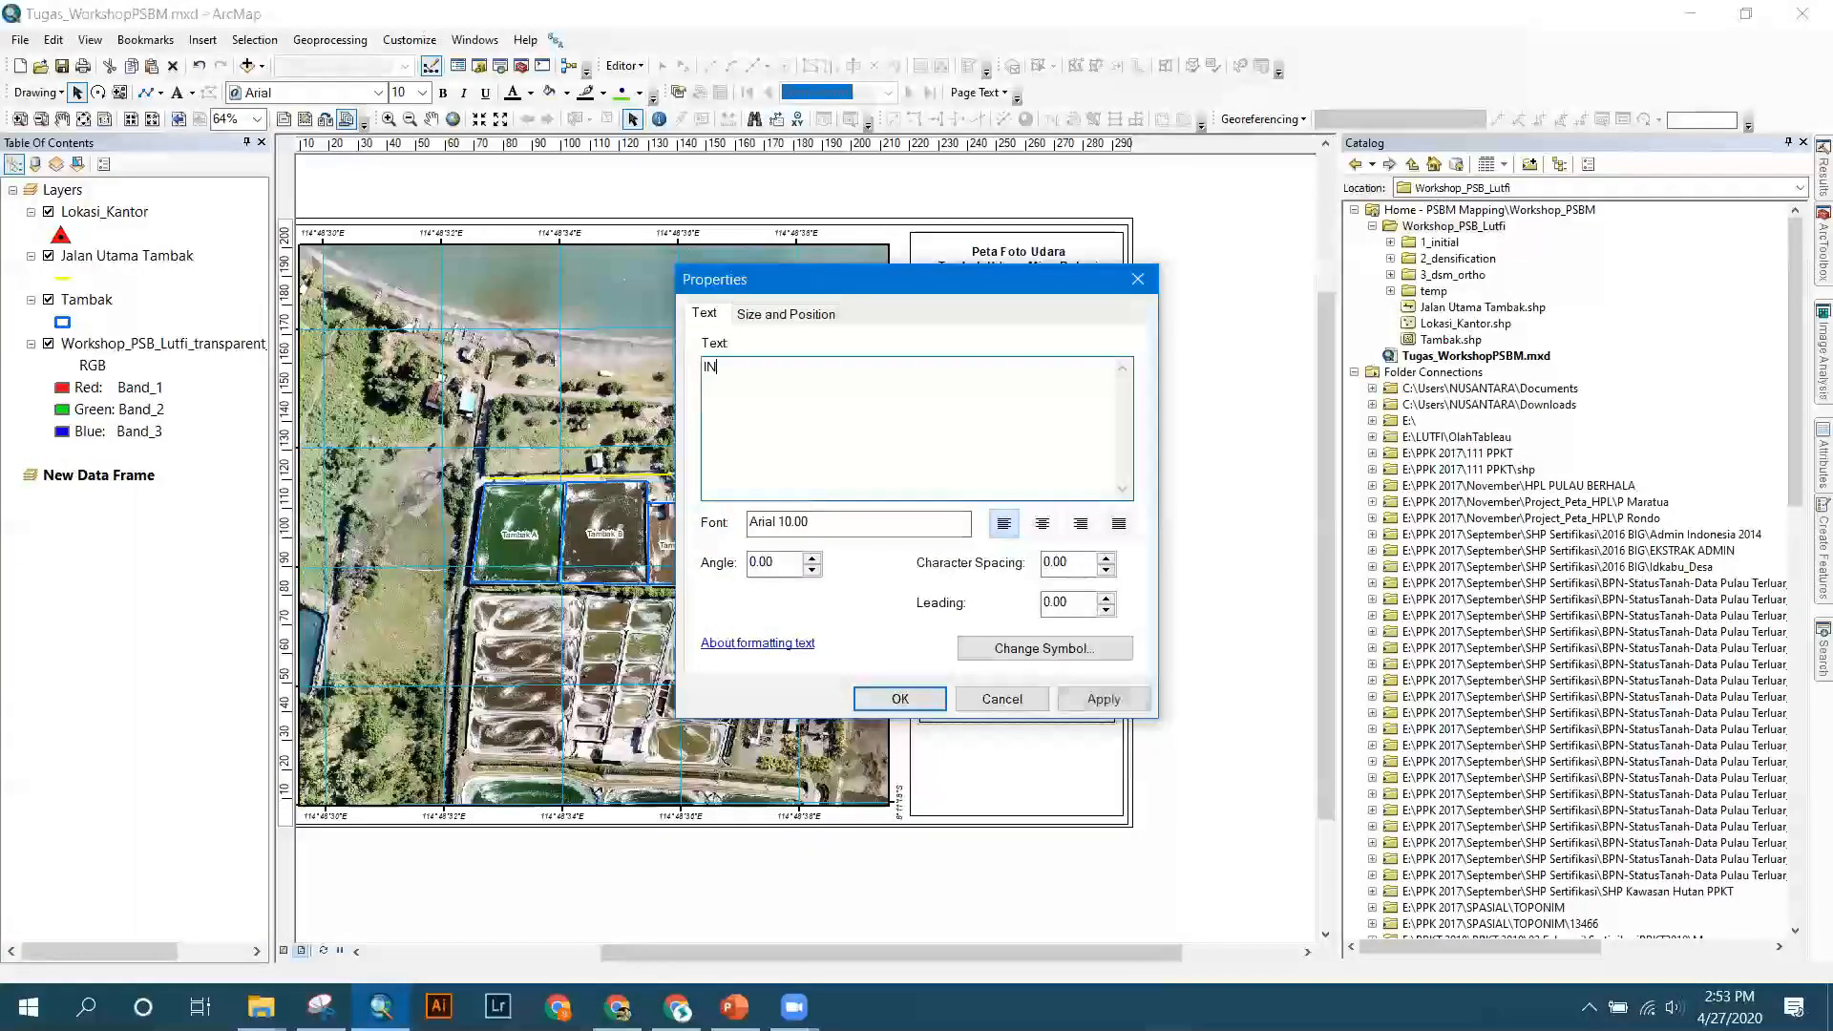
text(SER)
key(BackSpace)
text(ET PETA)
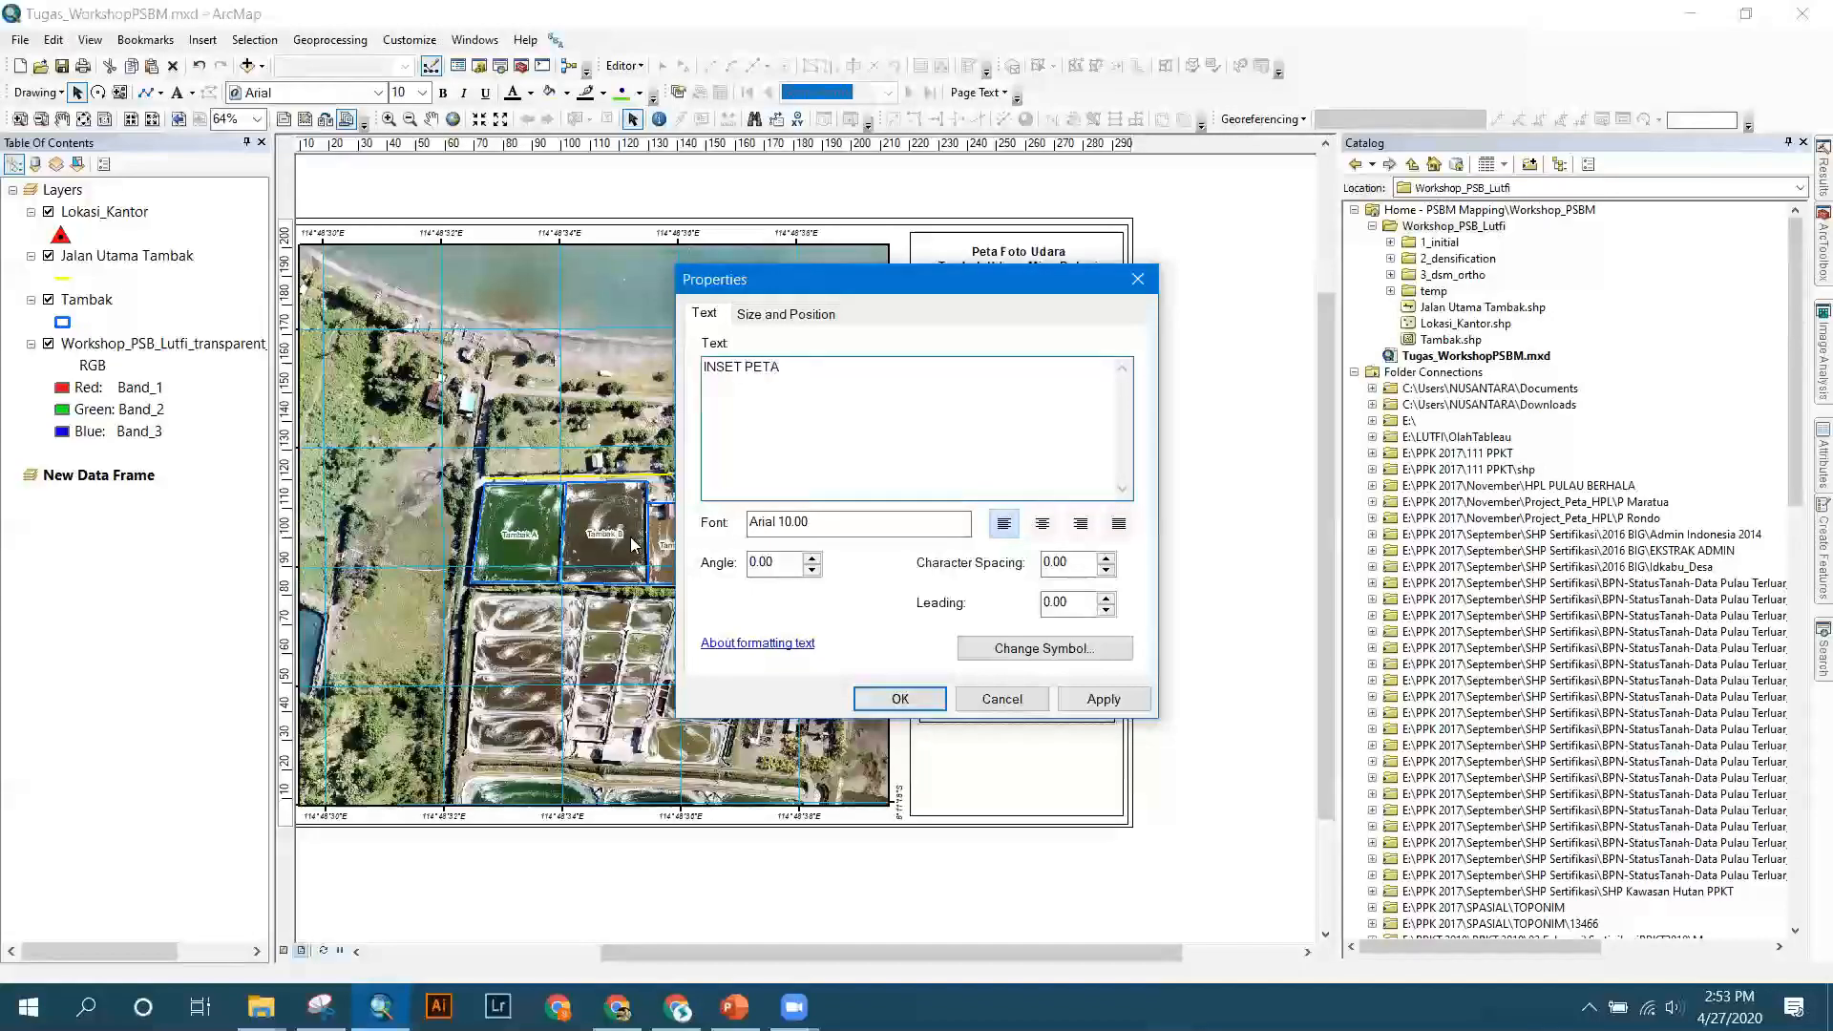
click(874, 697)
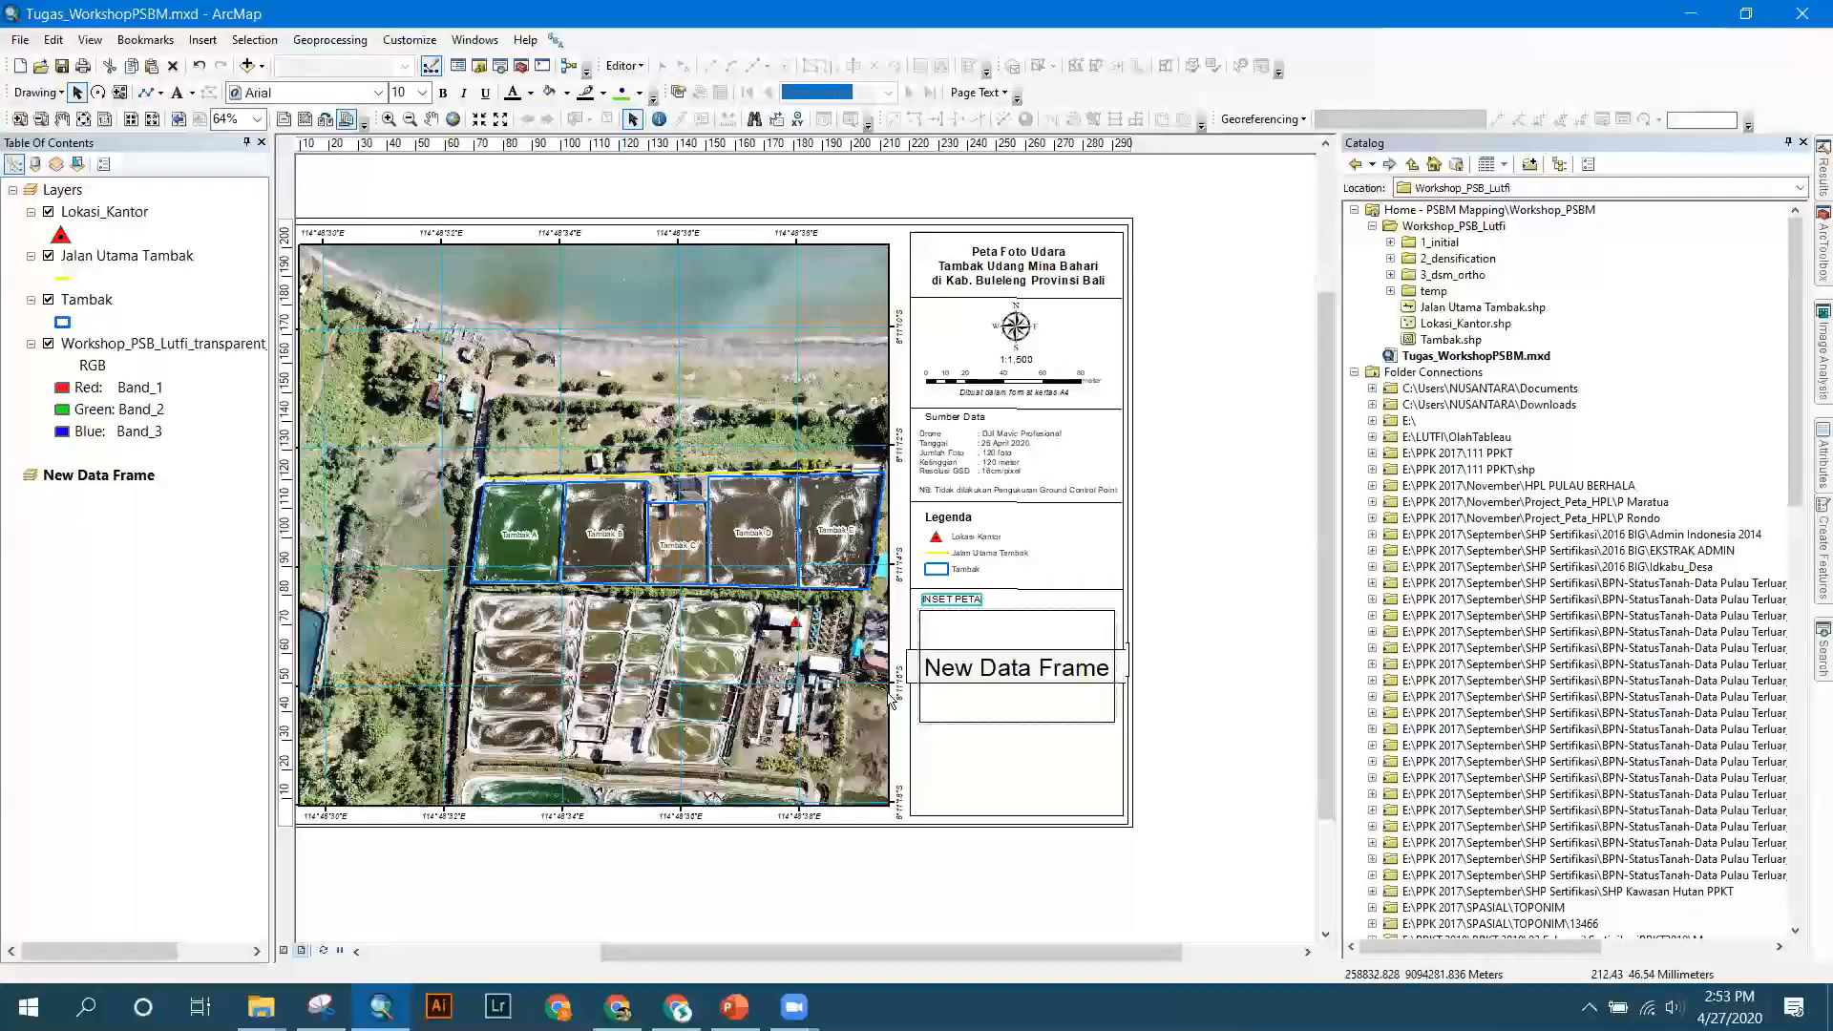
click(989, 622)
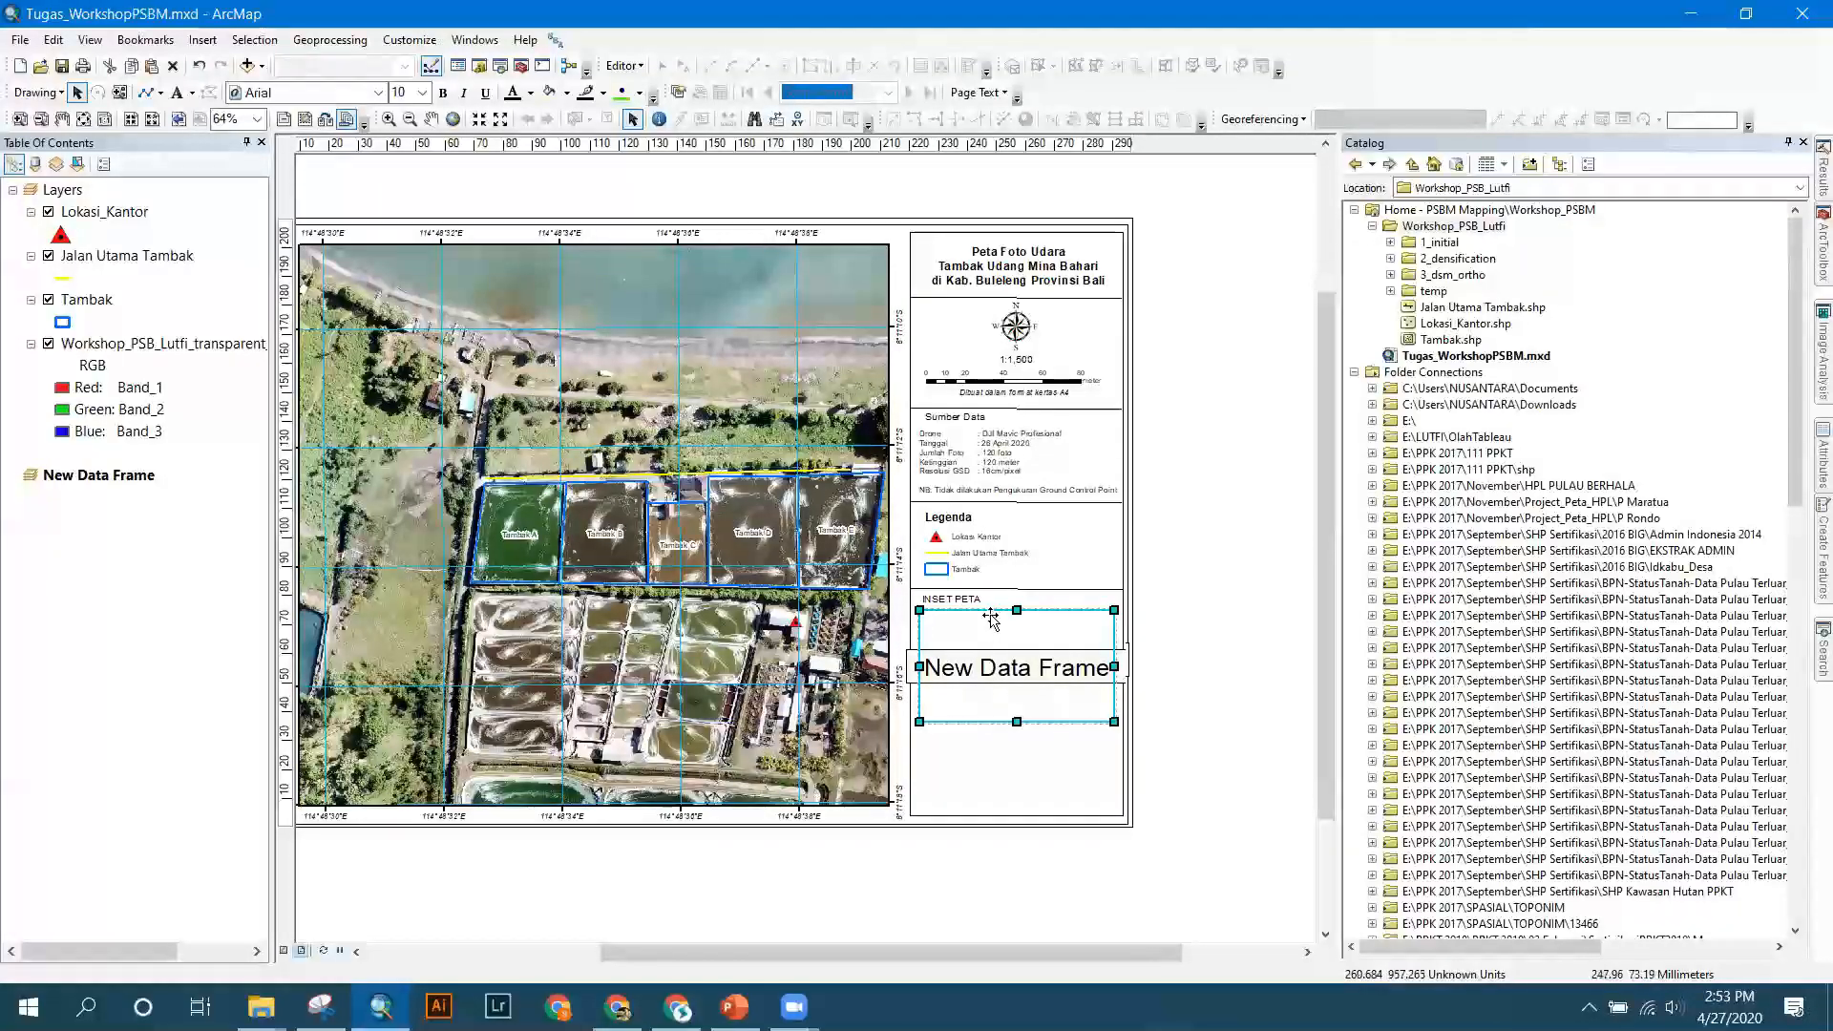
drag(991, 625, 992, 629)
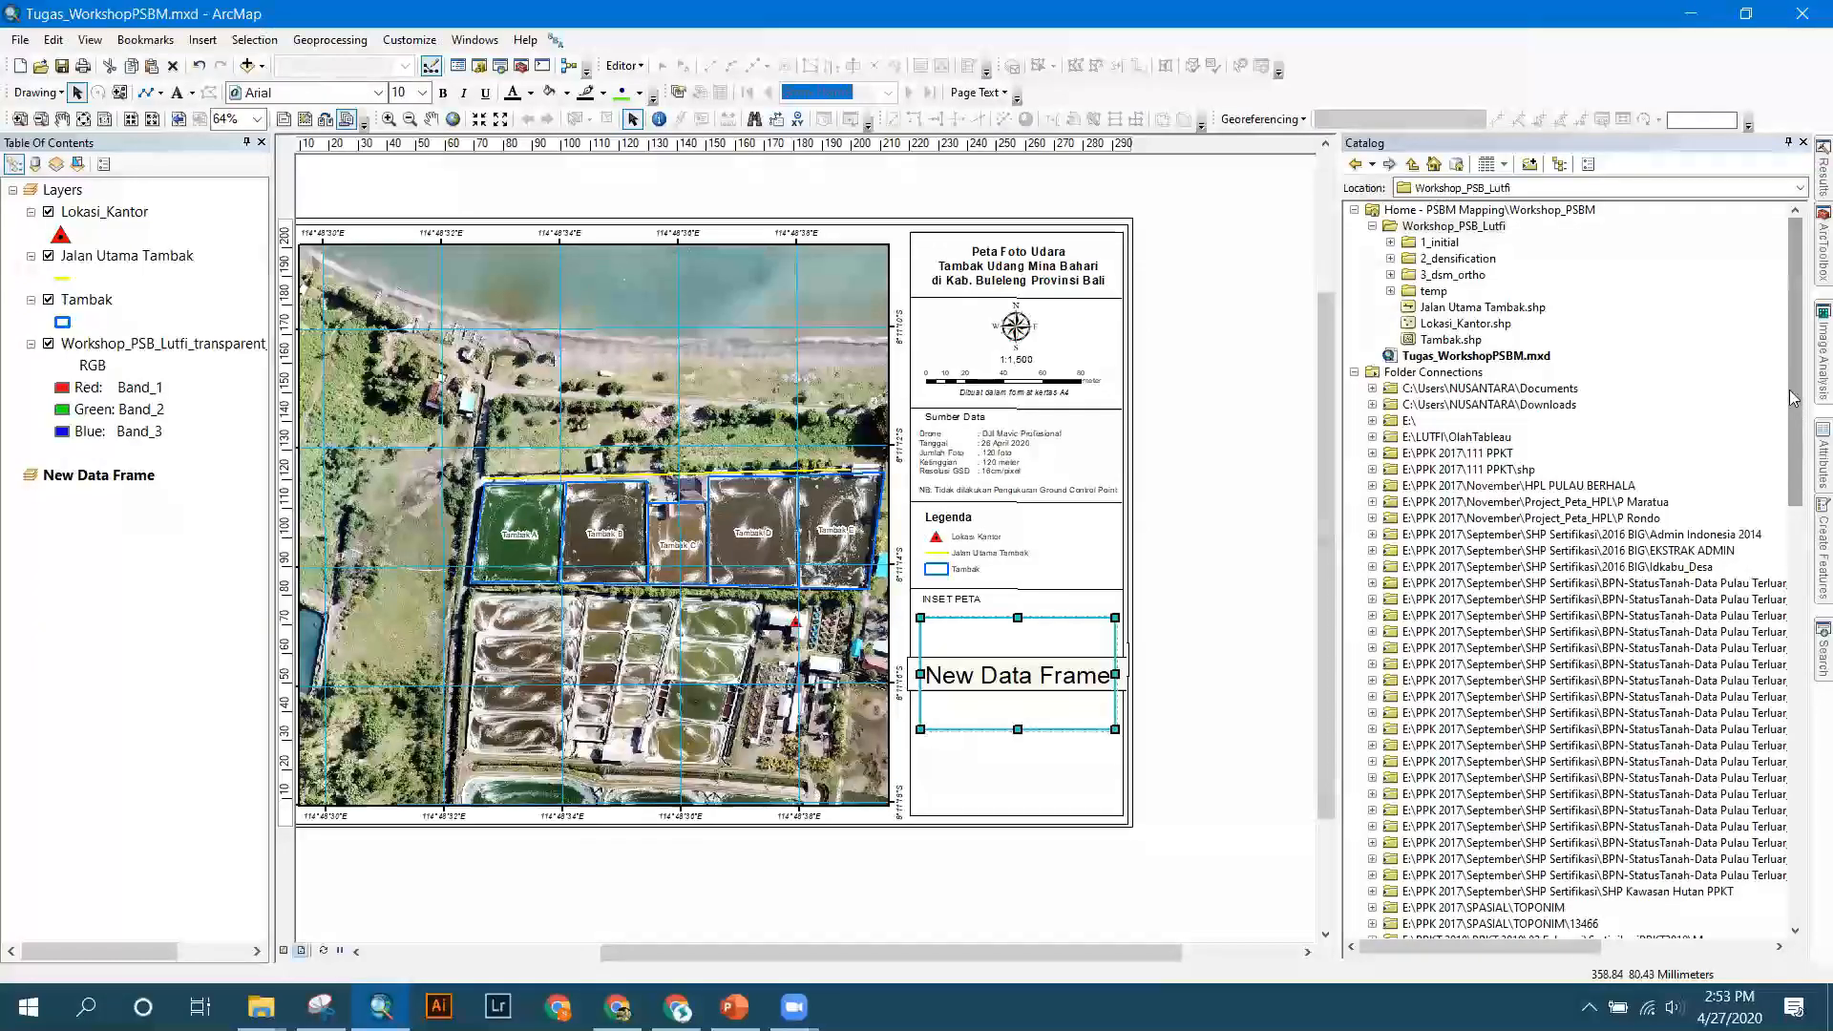
Look through the catalog's folder connections, including Admin Indonesia 2014, for data to use in the inset map.
mouse_move(1795, 401)
mouse_down()
mouse_move(1792, 421)
mouse_move(1794, 368)
mouse_up()
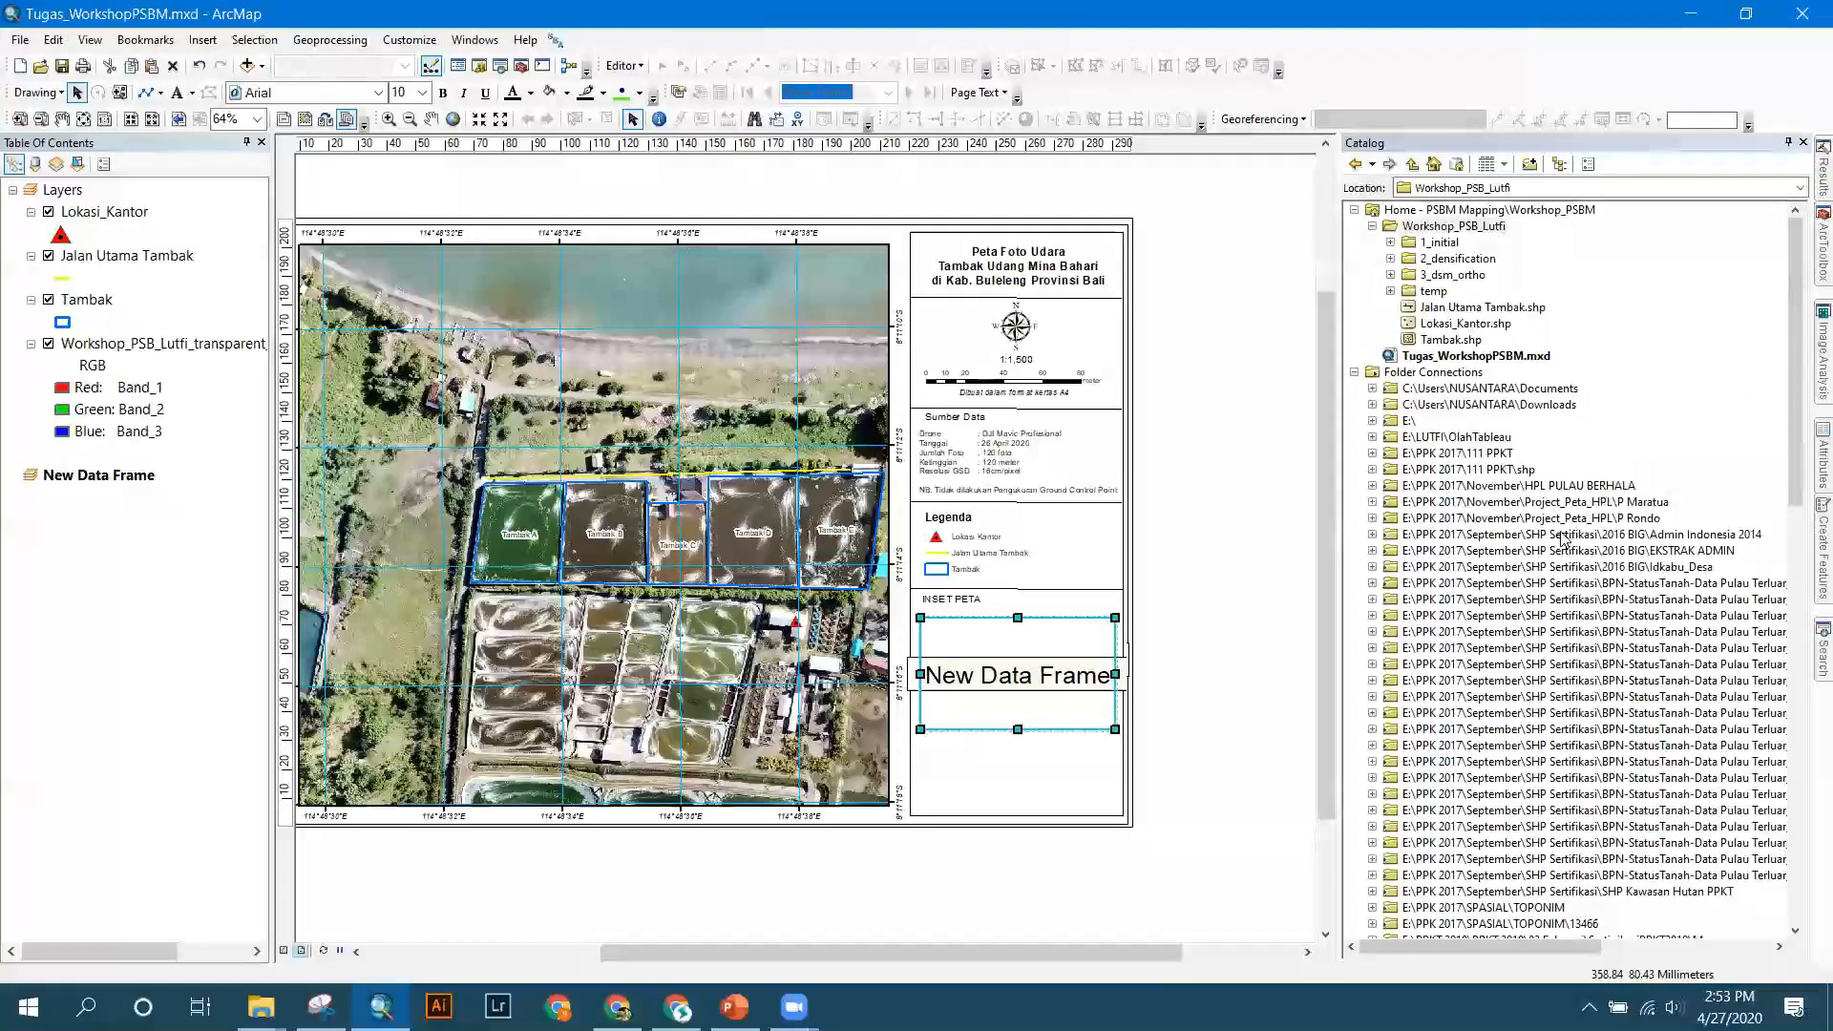
click(1525, 535)
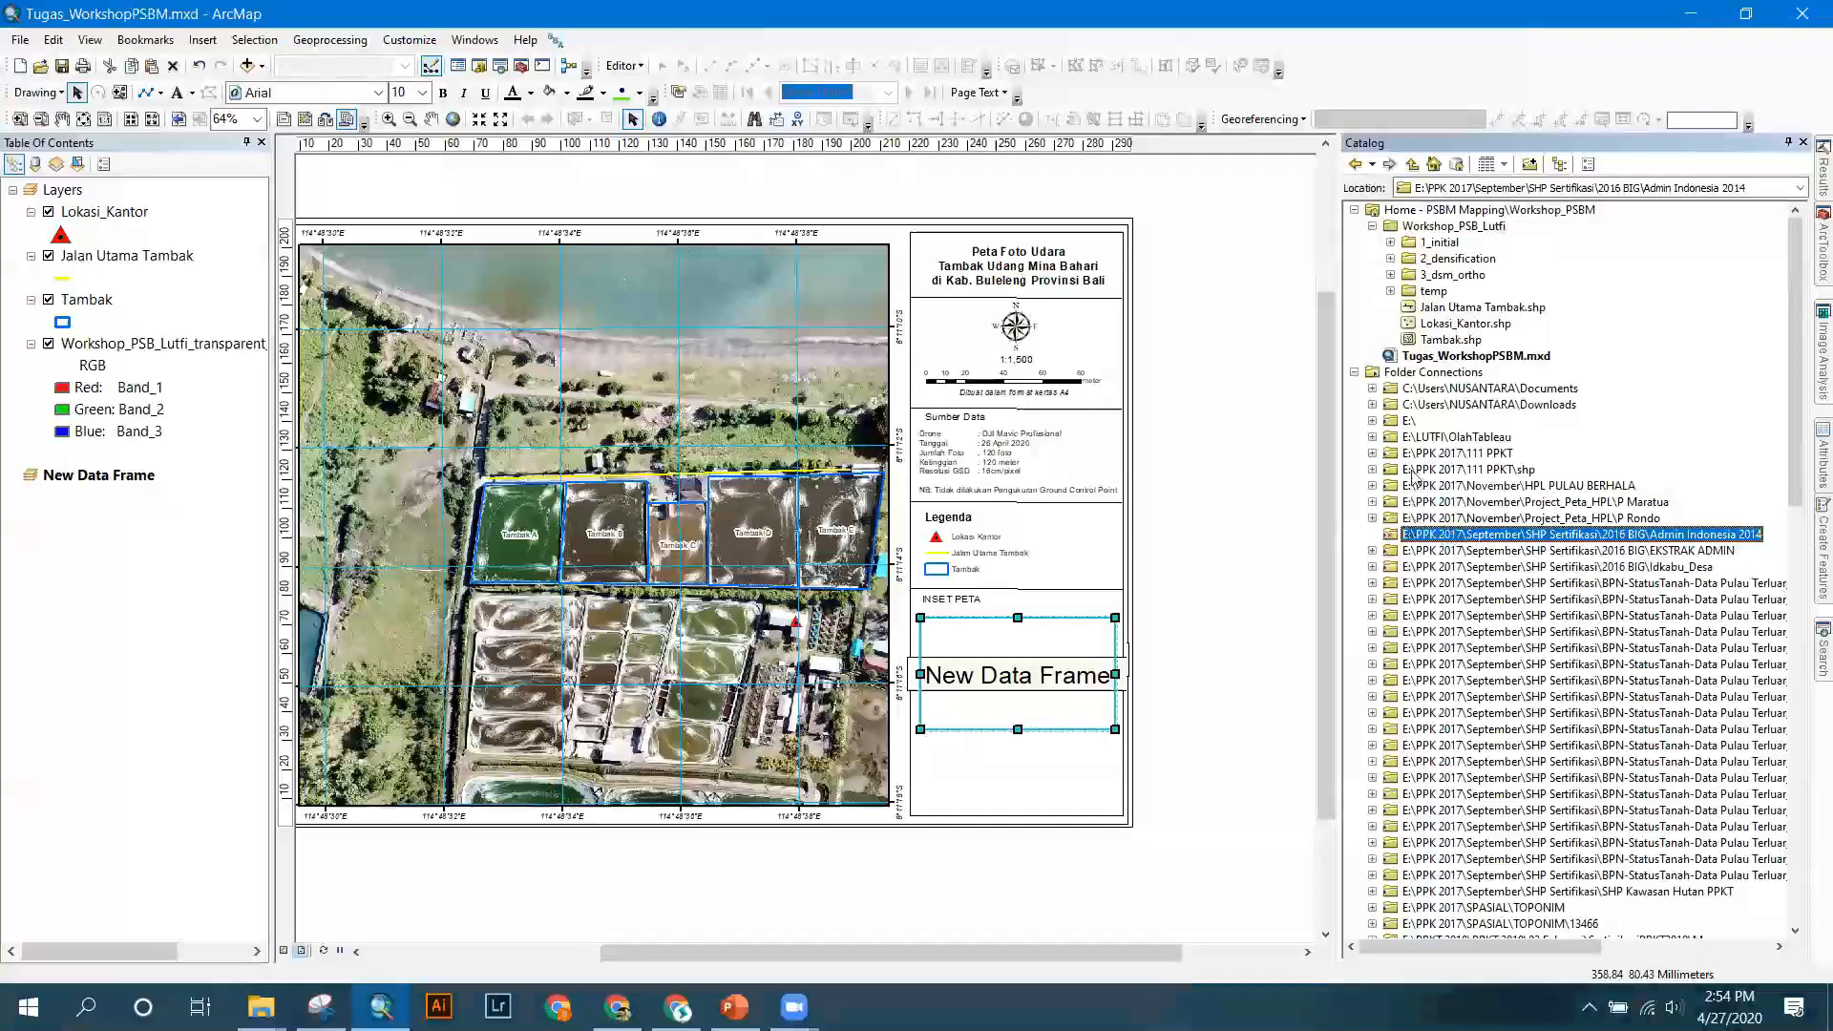
scroll(1414, 463, down, 15)
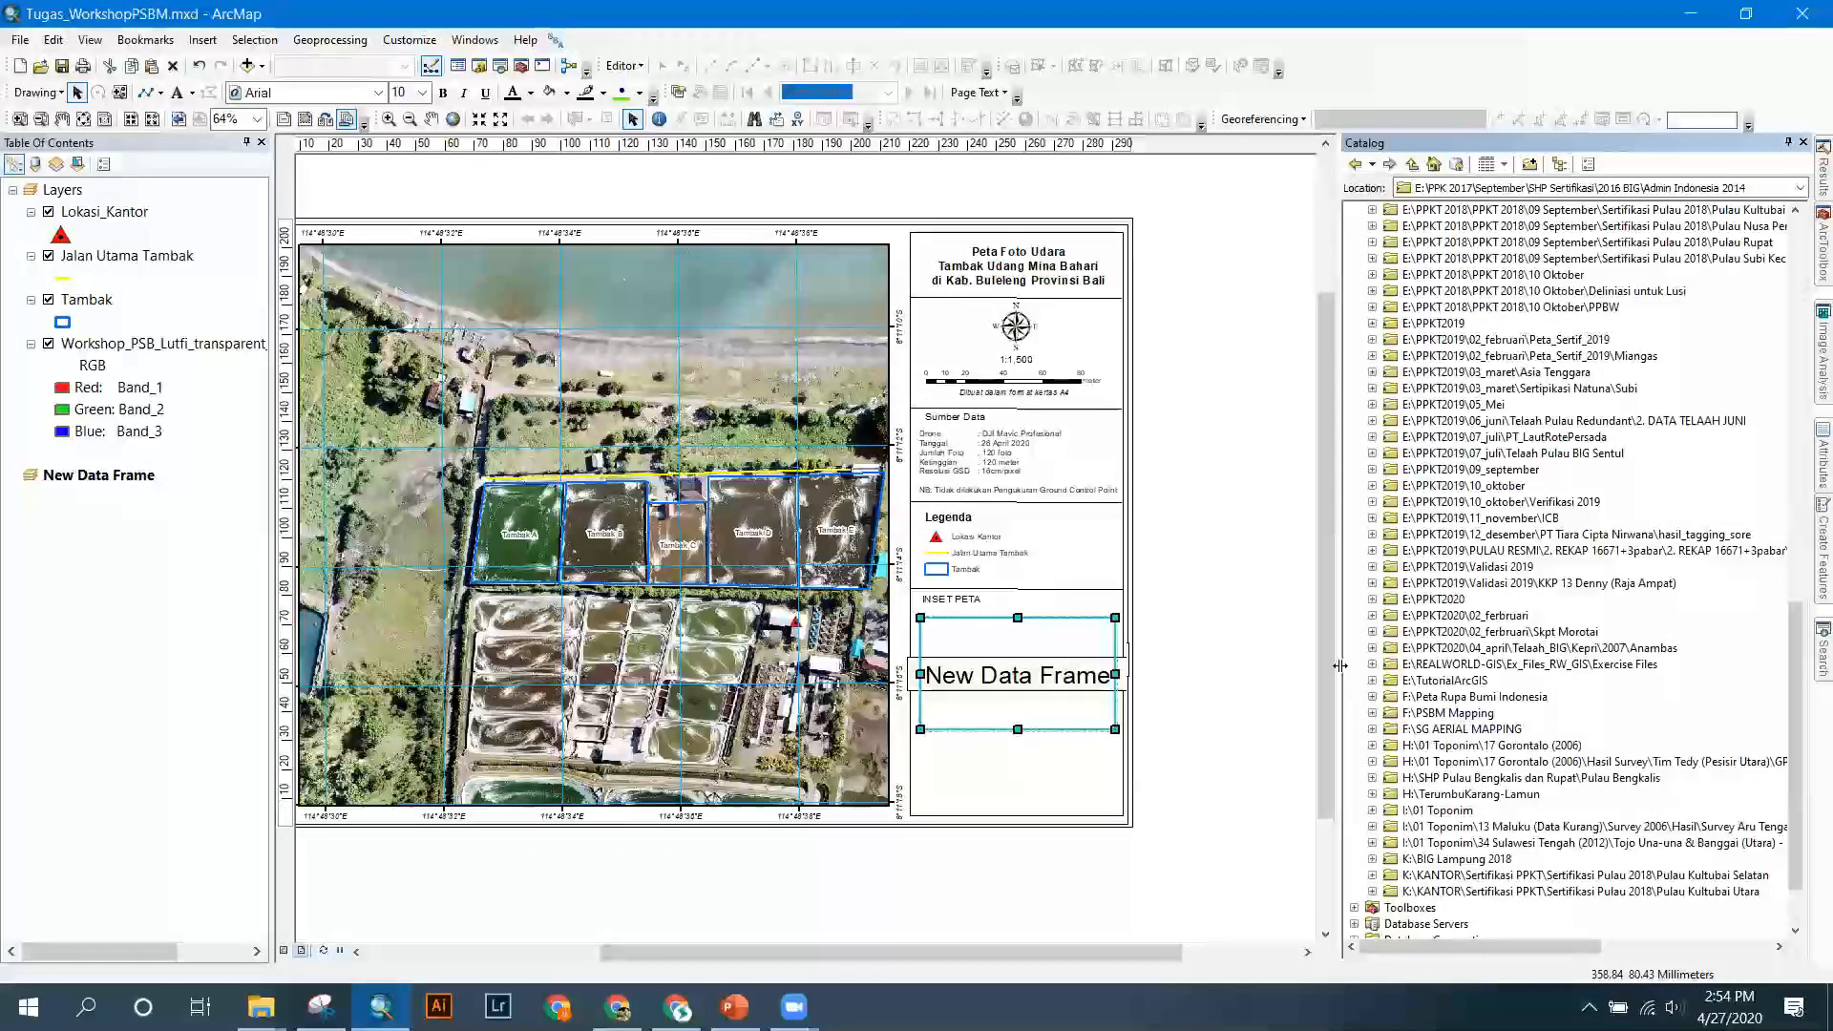
drag(1354, 666, 1420, 665)
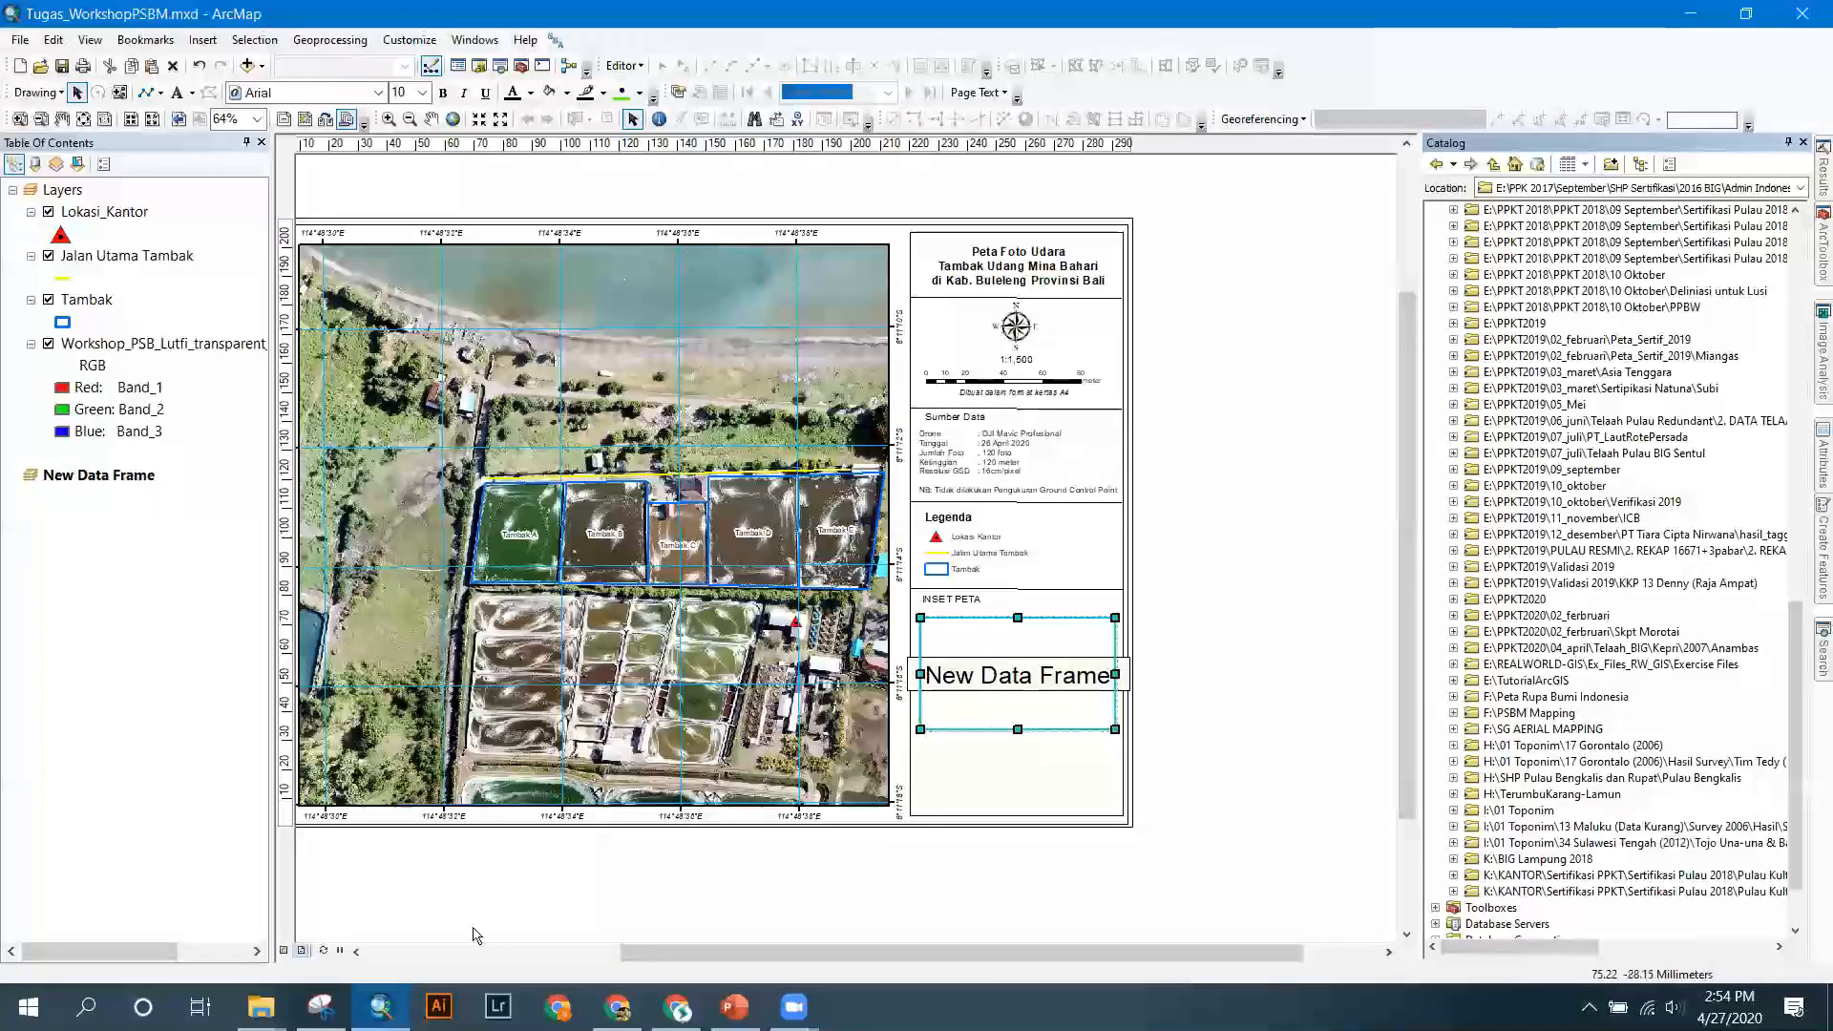
mouse_move(261, 1007)
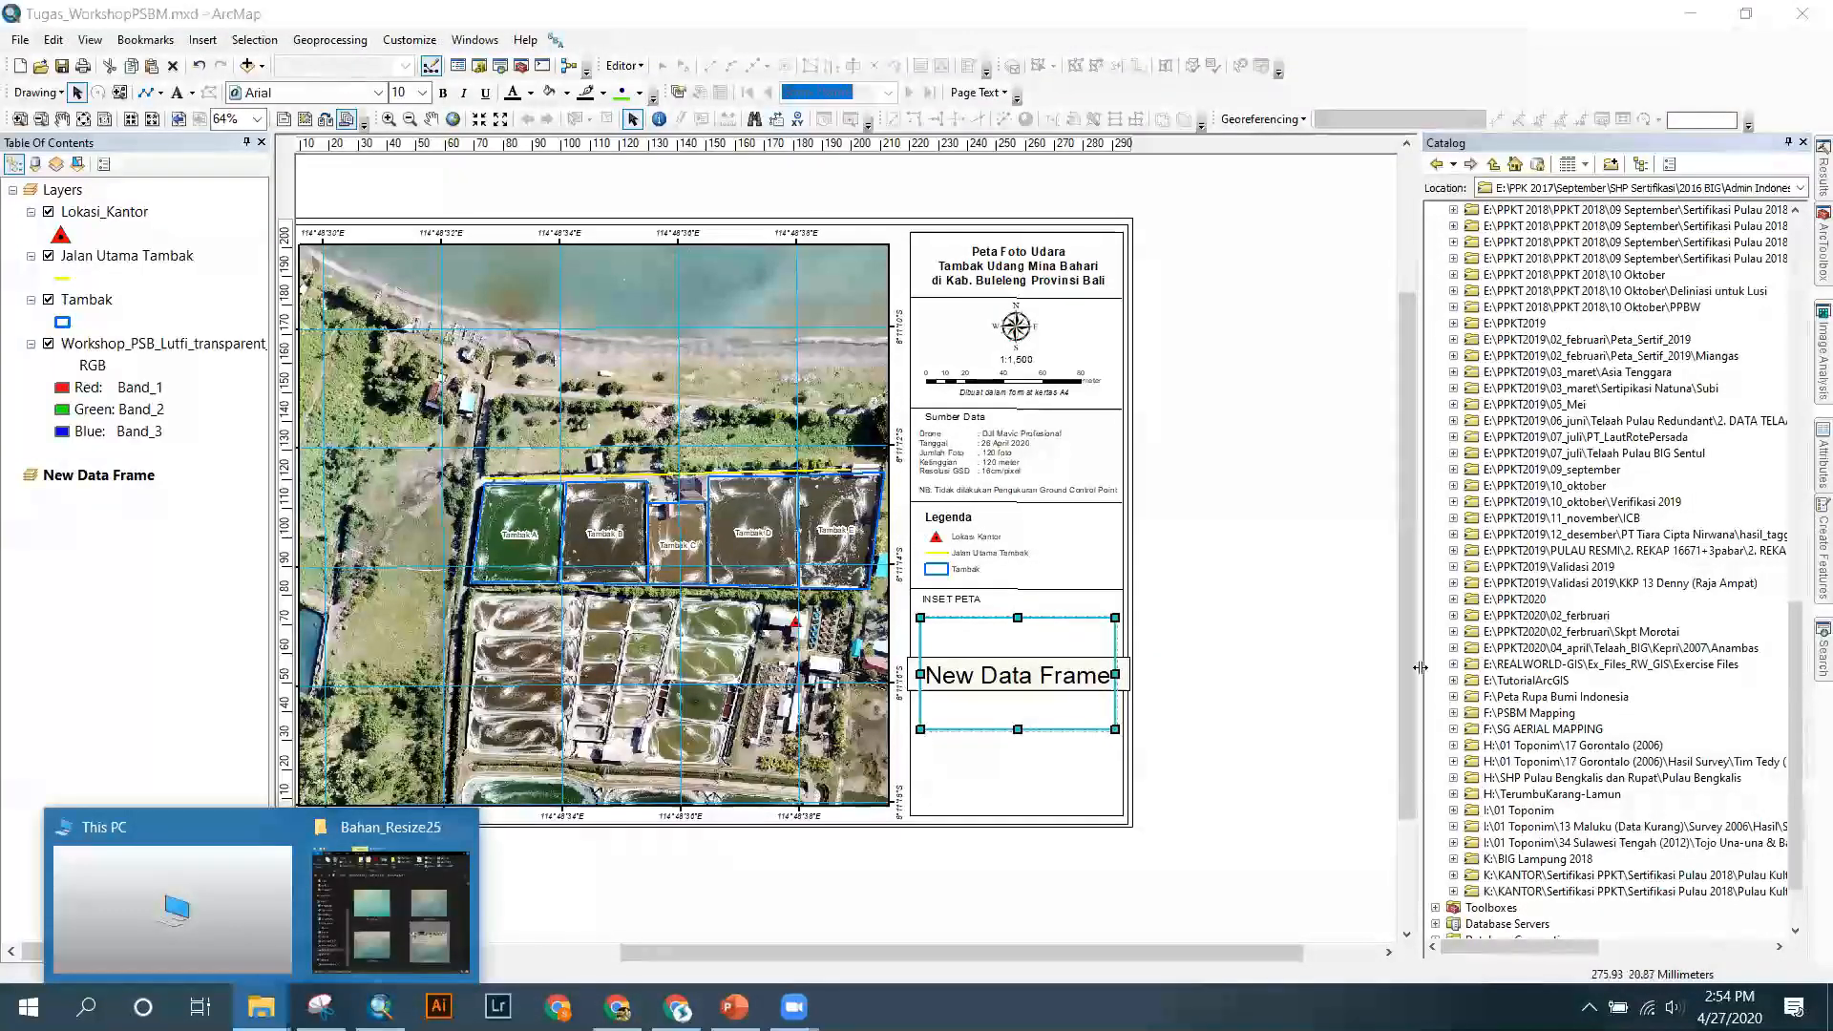
drag(1791, 655, 1623, 186)
click(1610, 165)
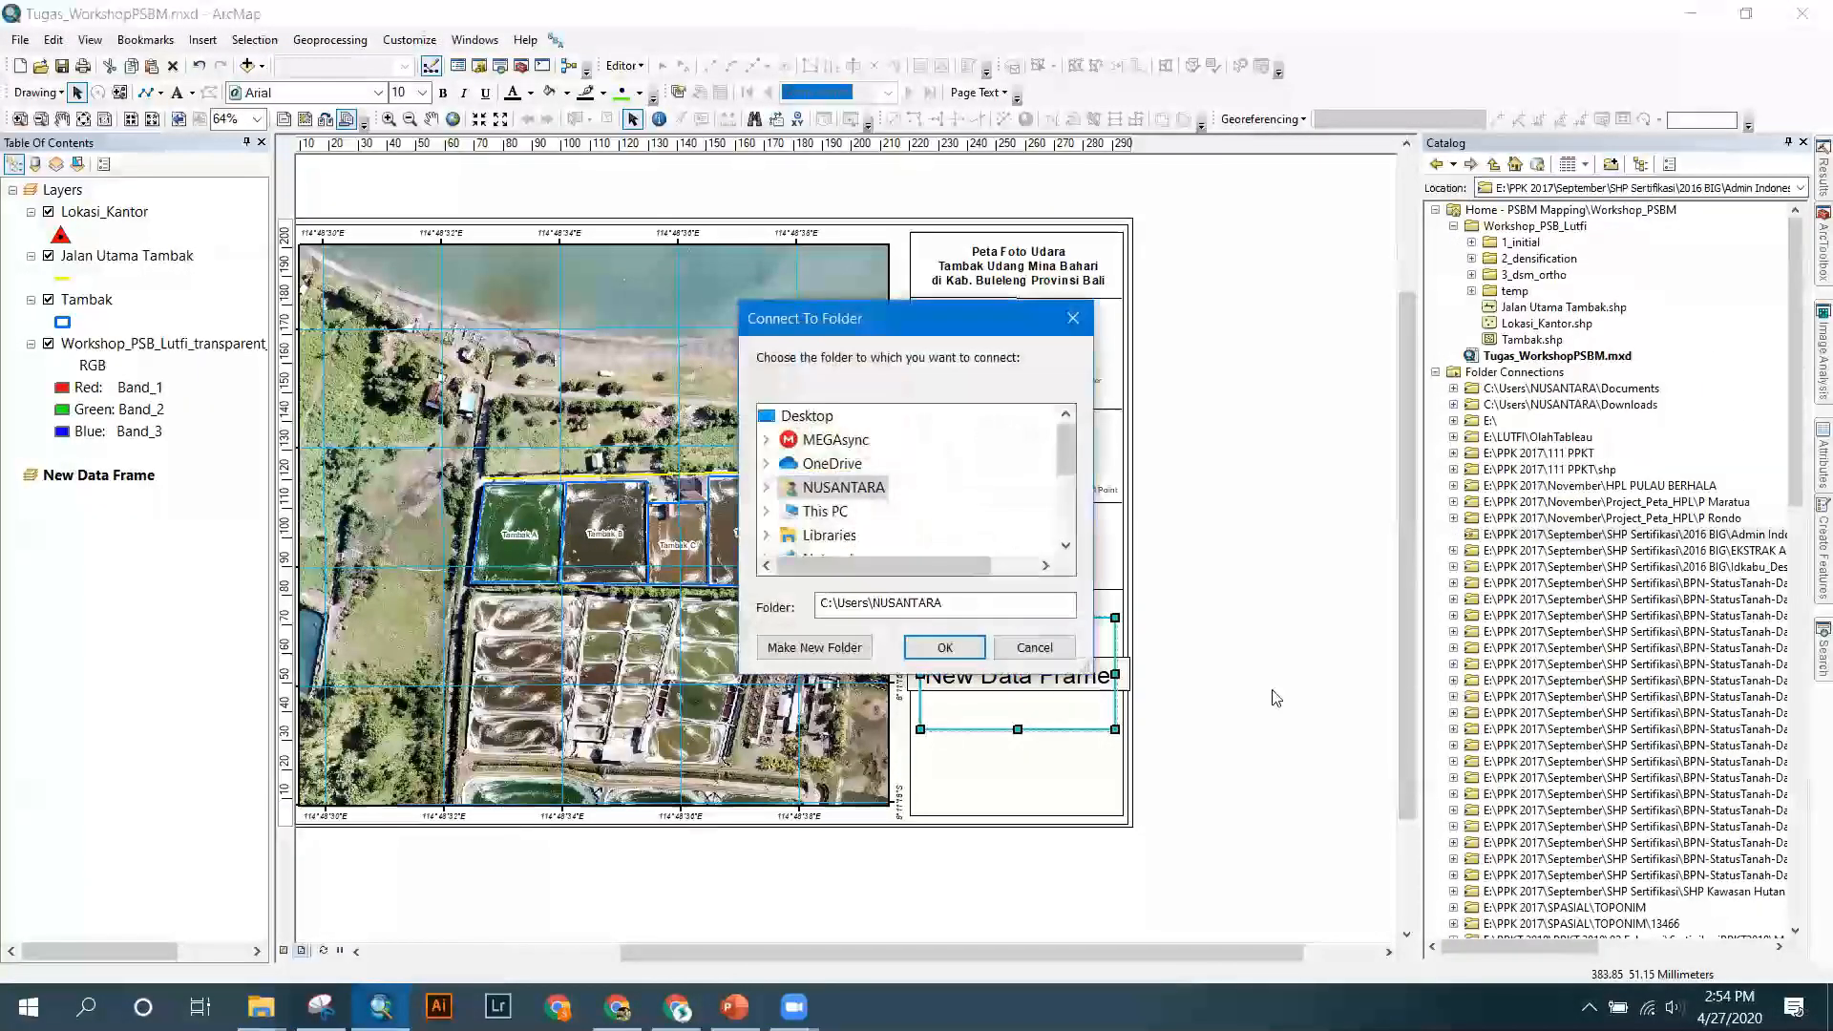
scroll(787, 506, down, 3)
scroll(787, 516, up, 3)
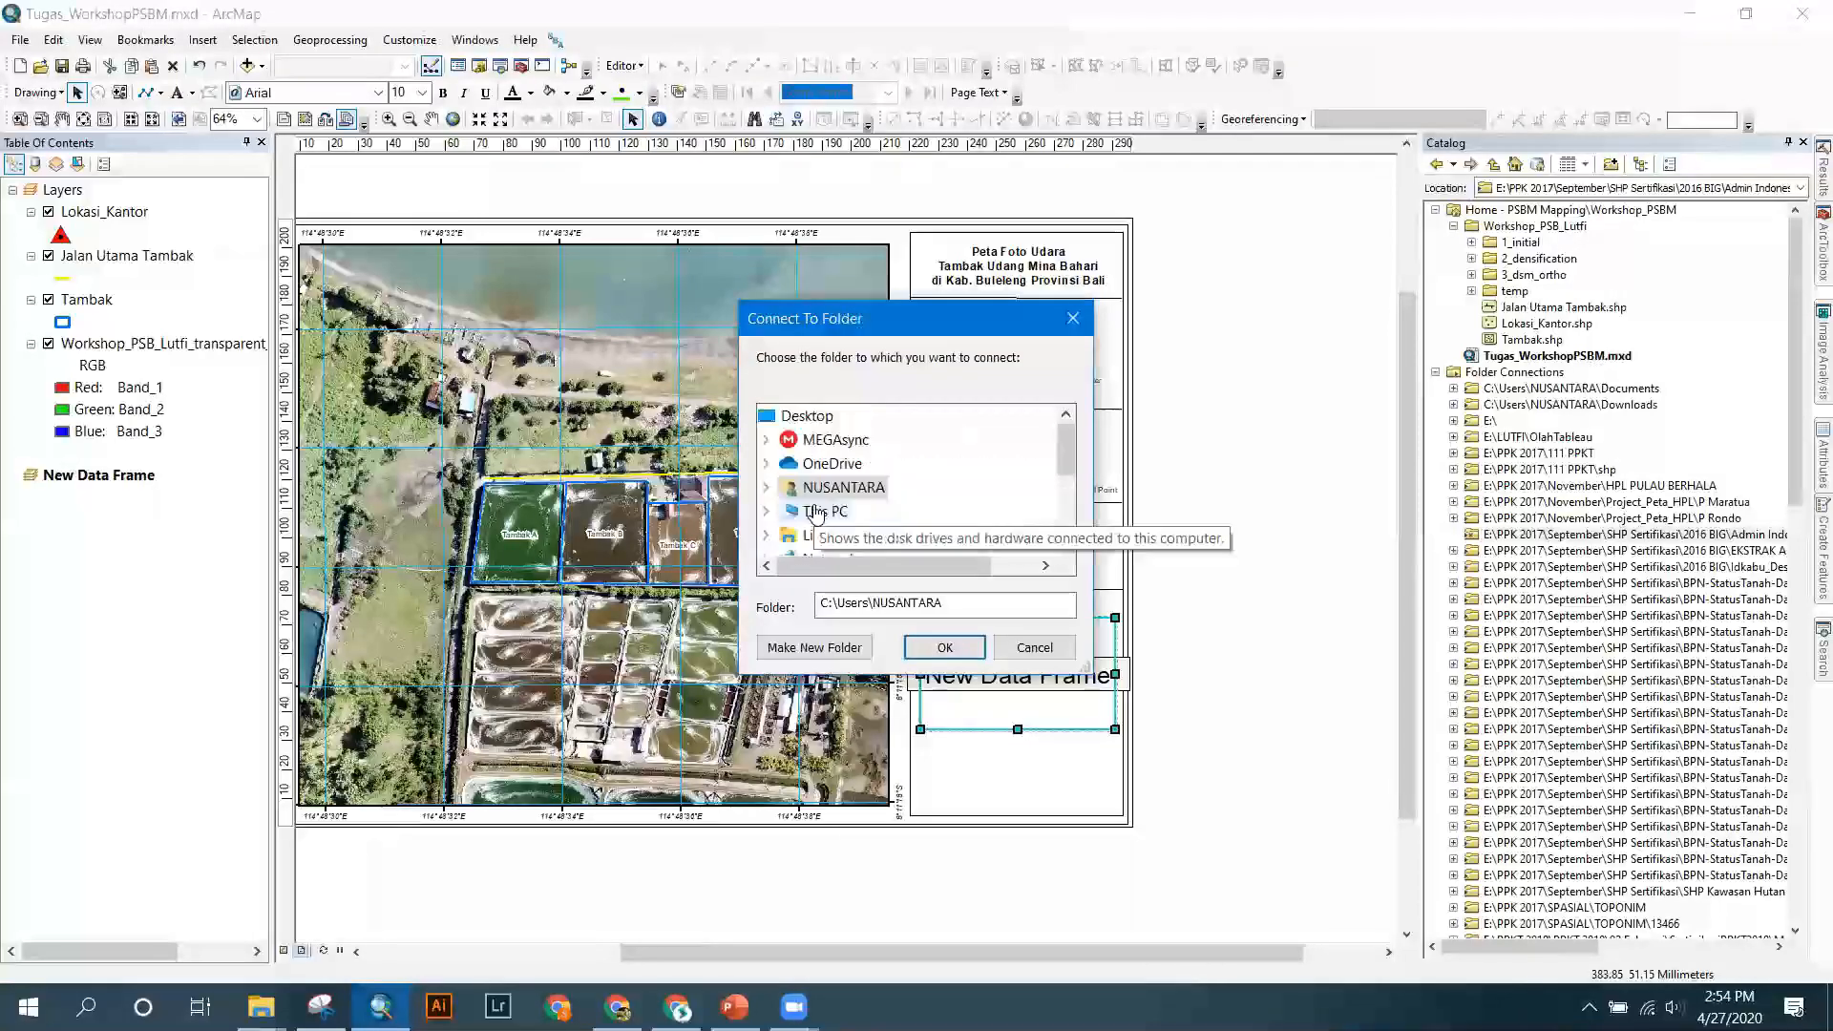
scroll(770, 499, down, 1)
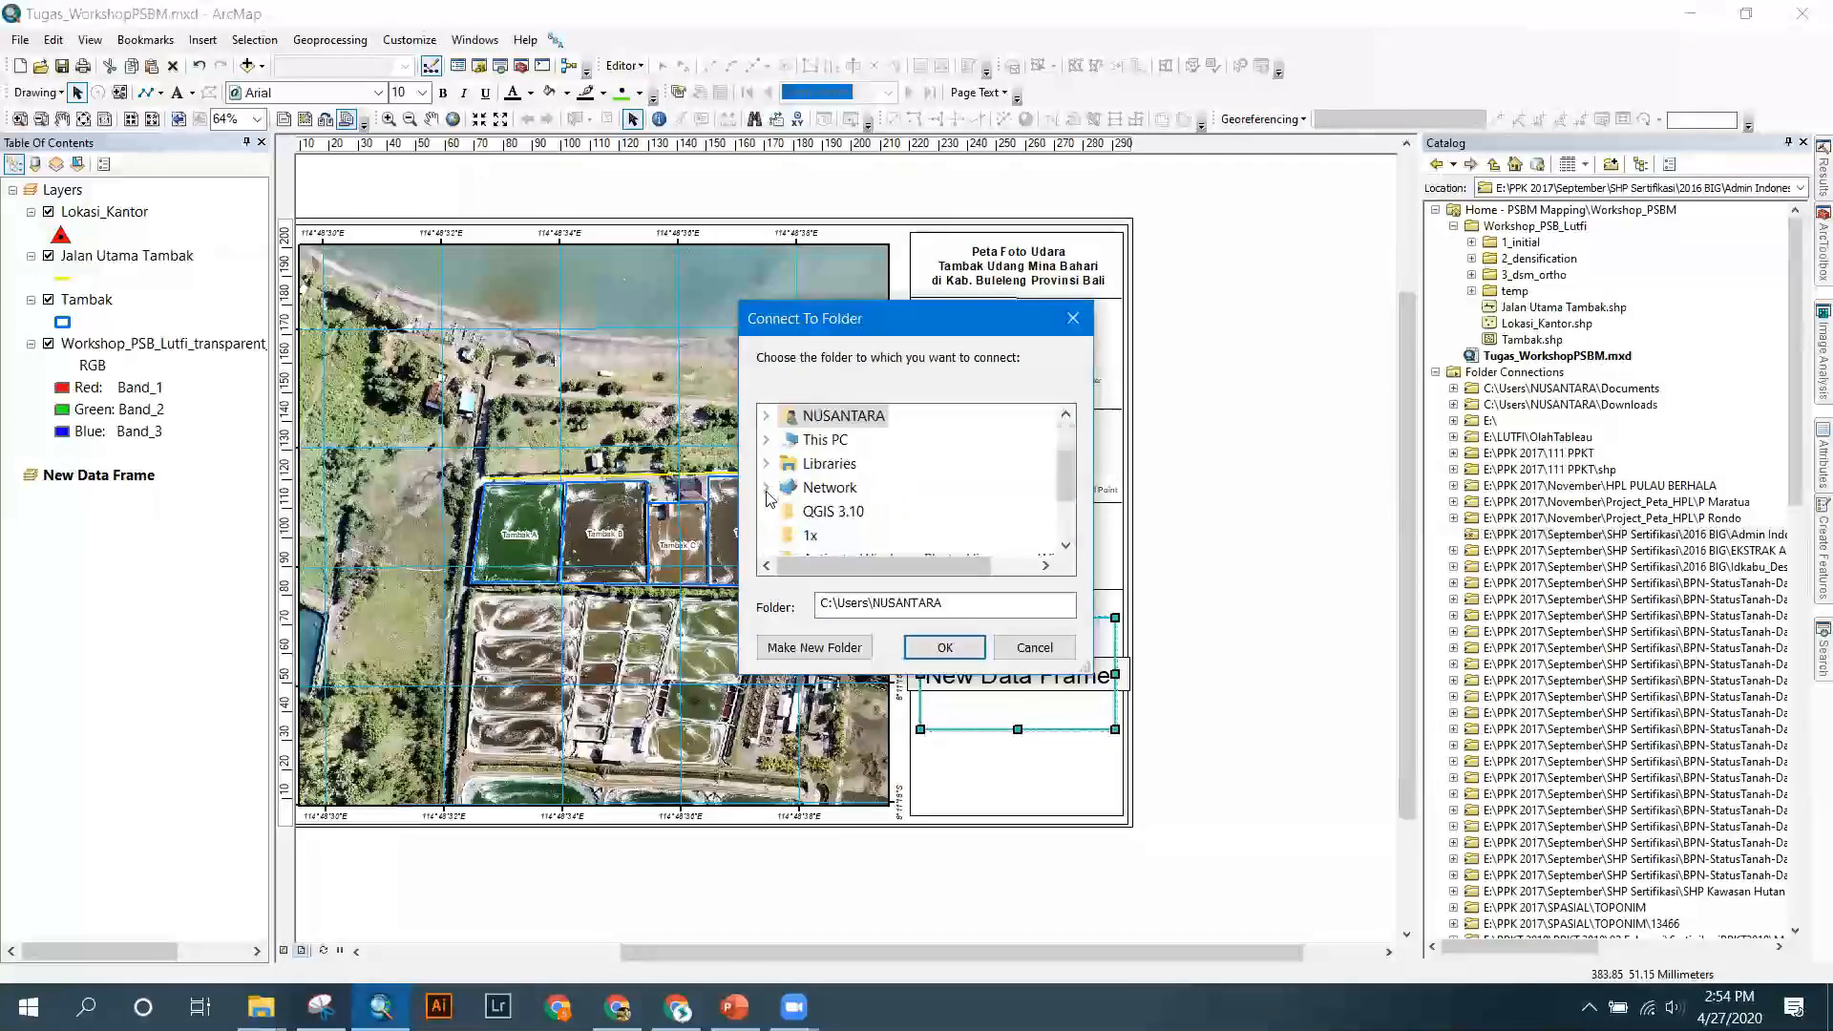
click(766, 439)
scroll(862, 504, down, 3)
scroll(858, 492, up, 2)
scroll(856, 484, down, 2)
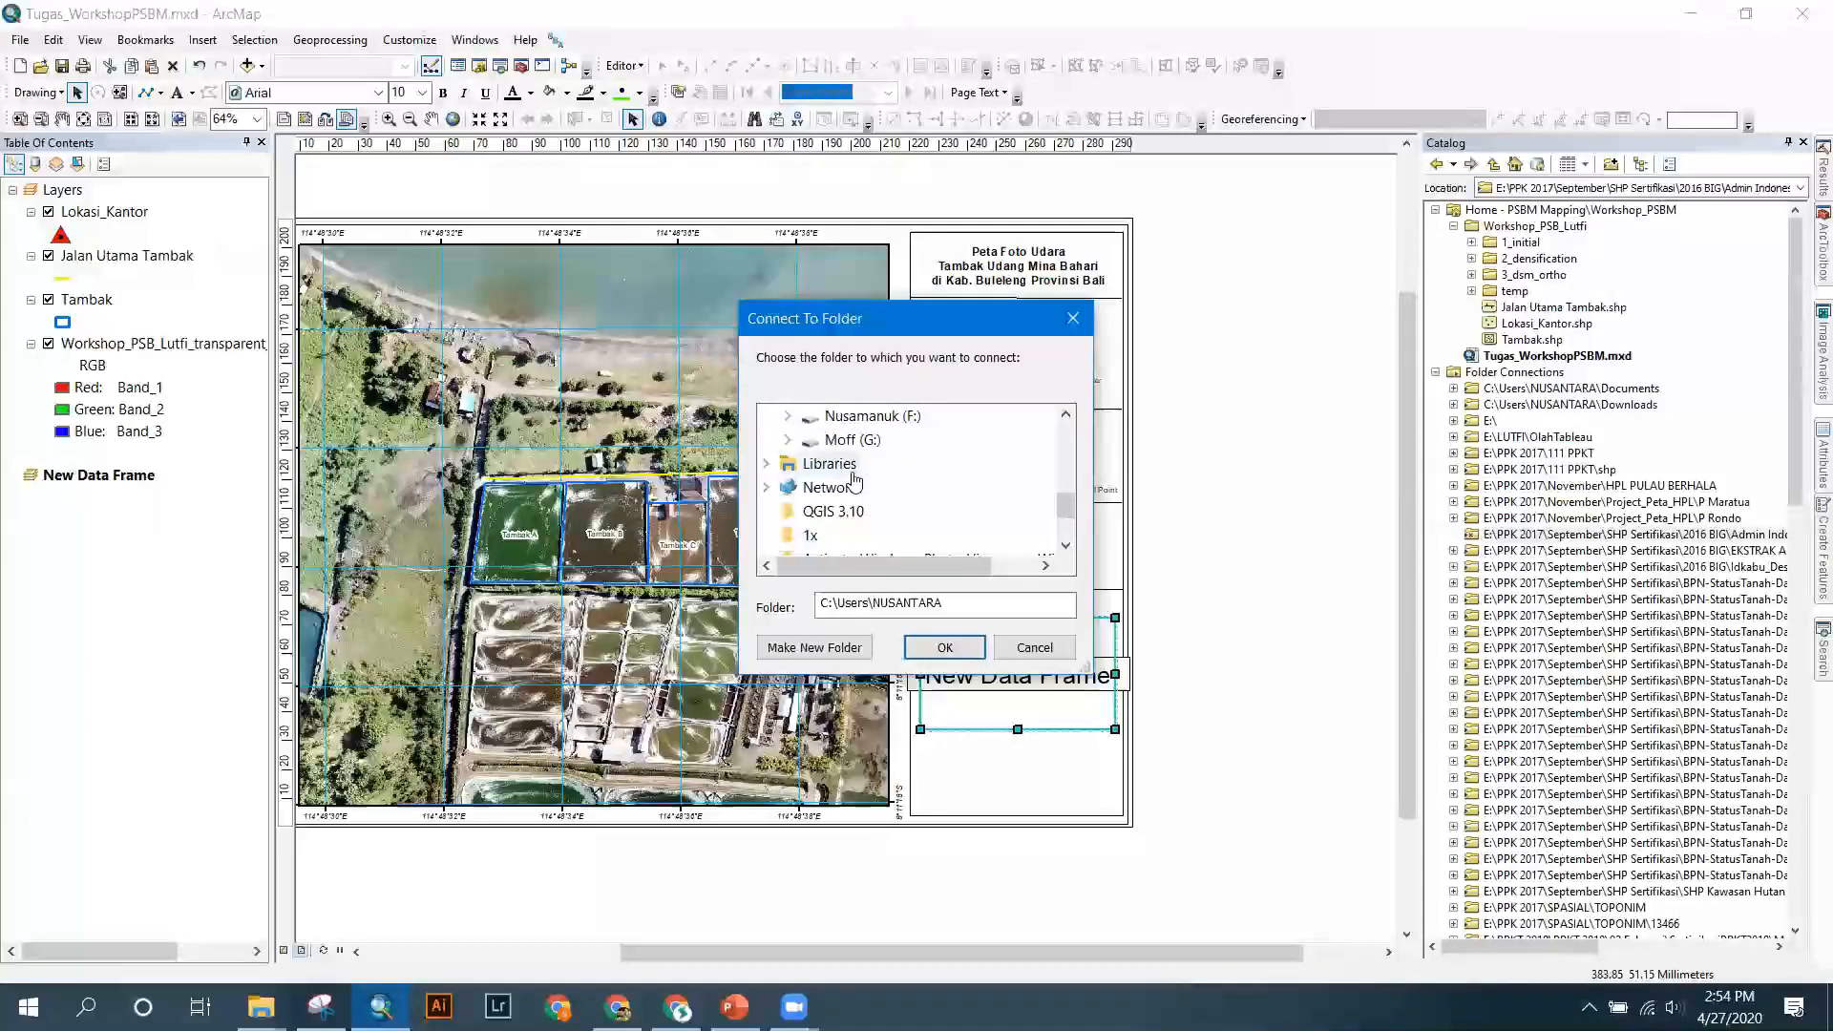
scroll(873, 506, down, 3)
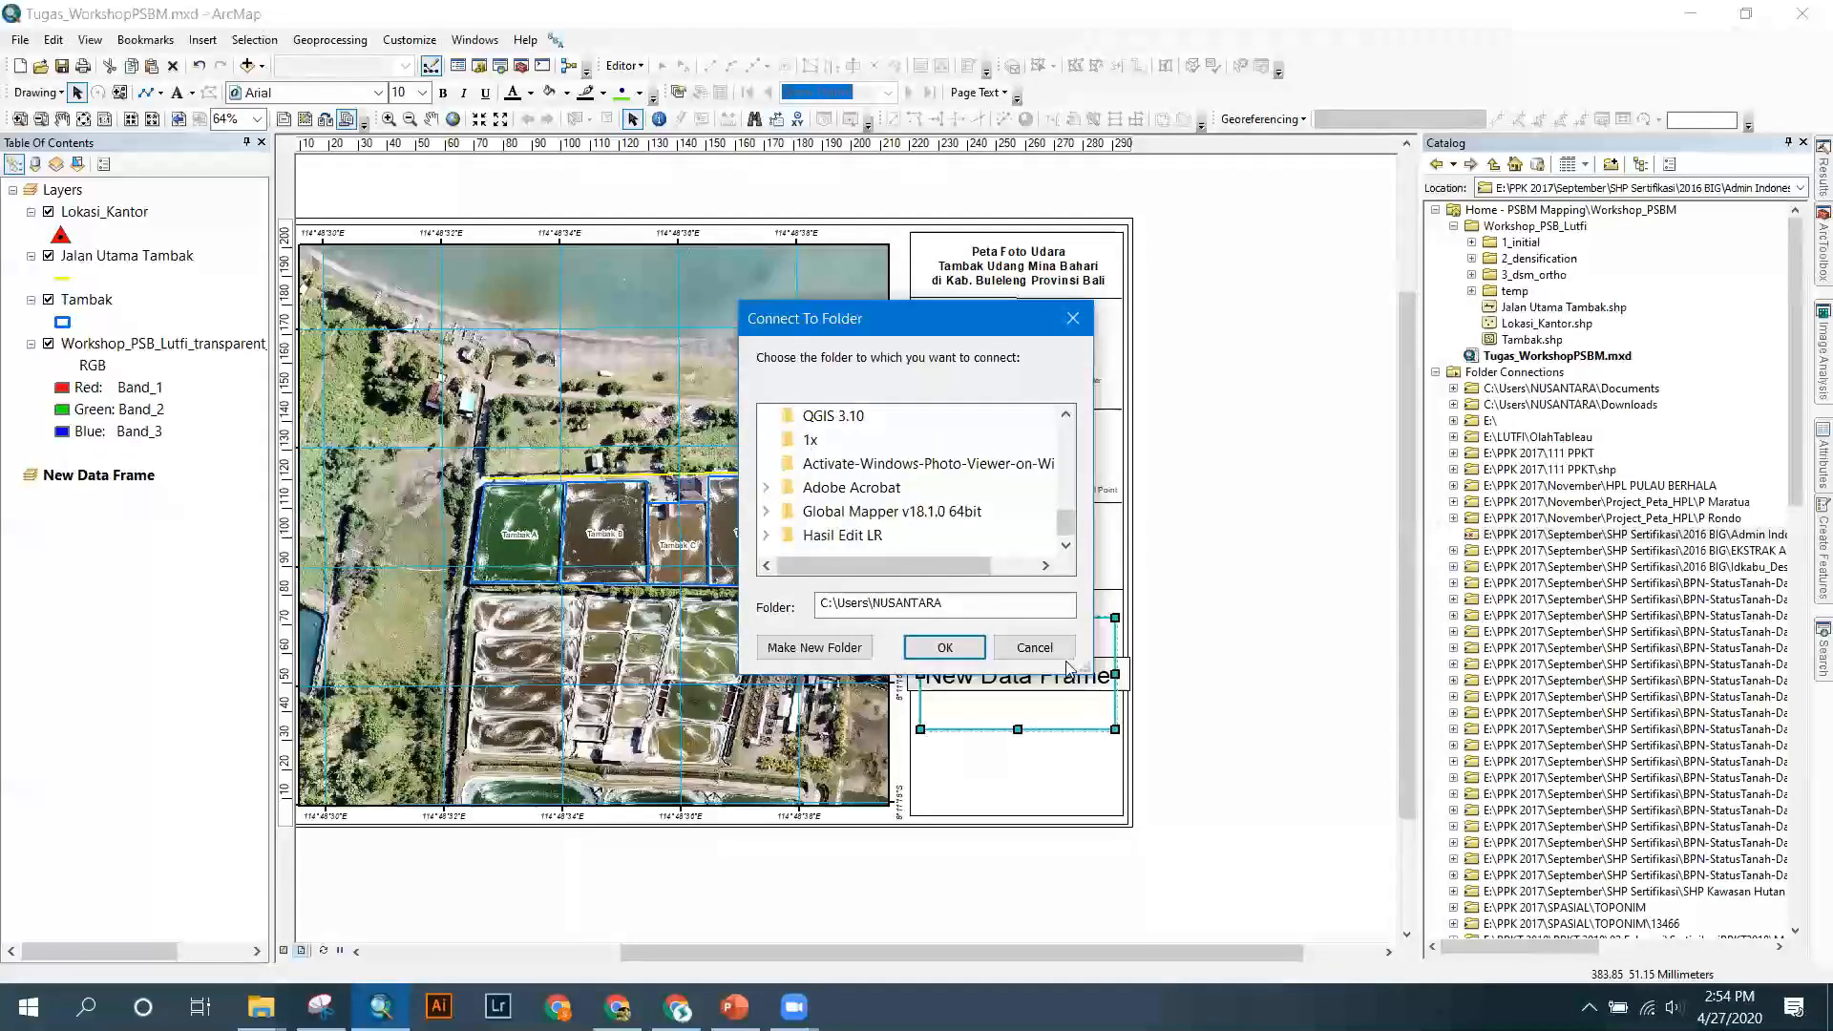
key(Escape)
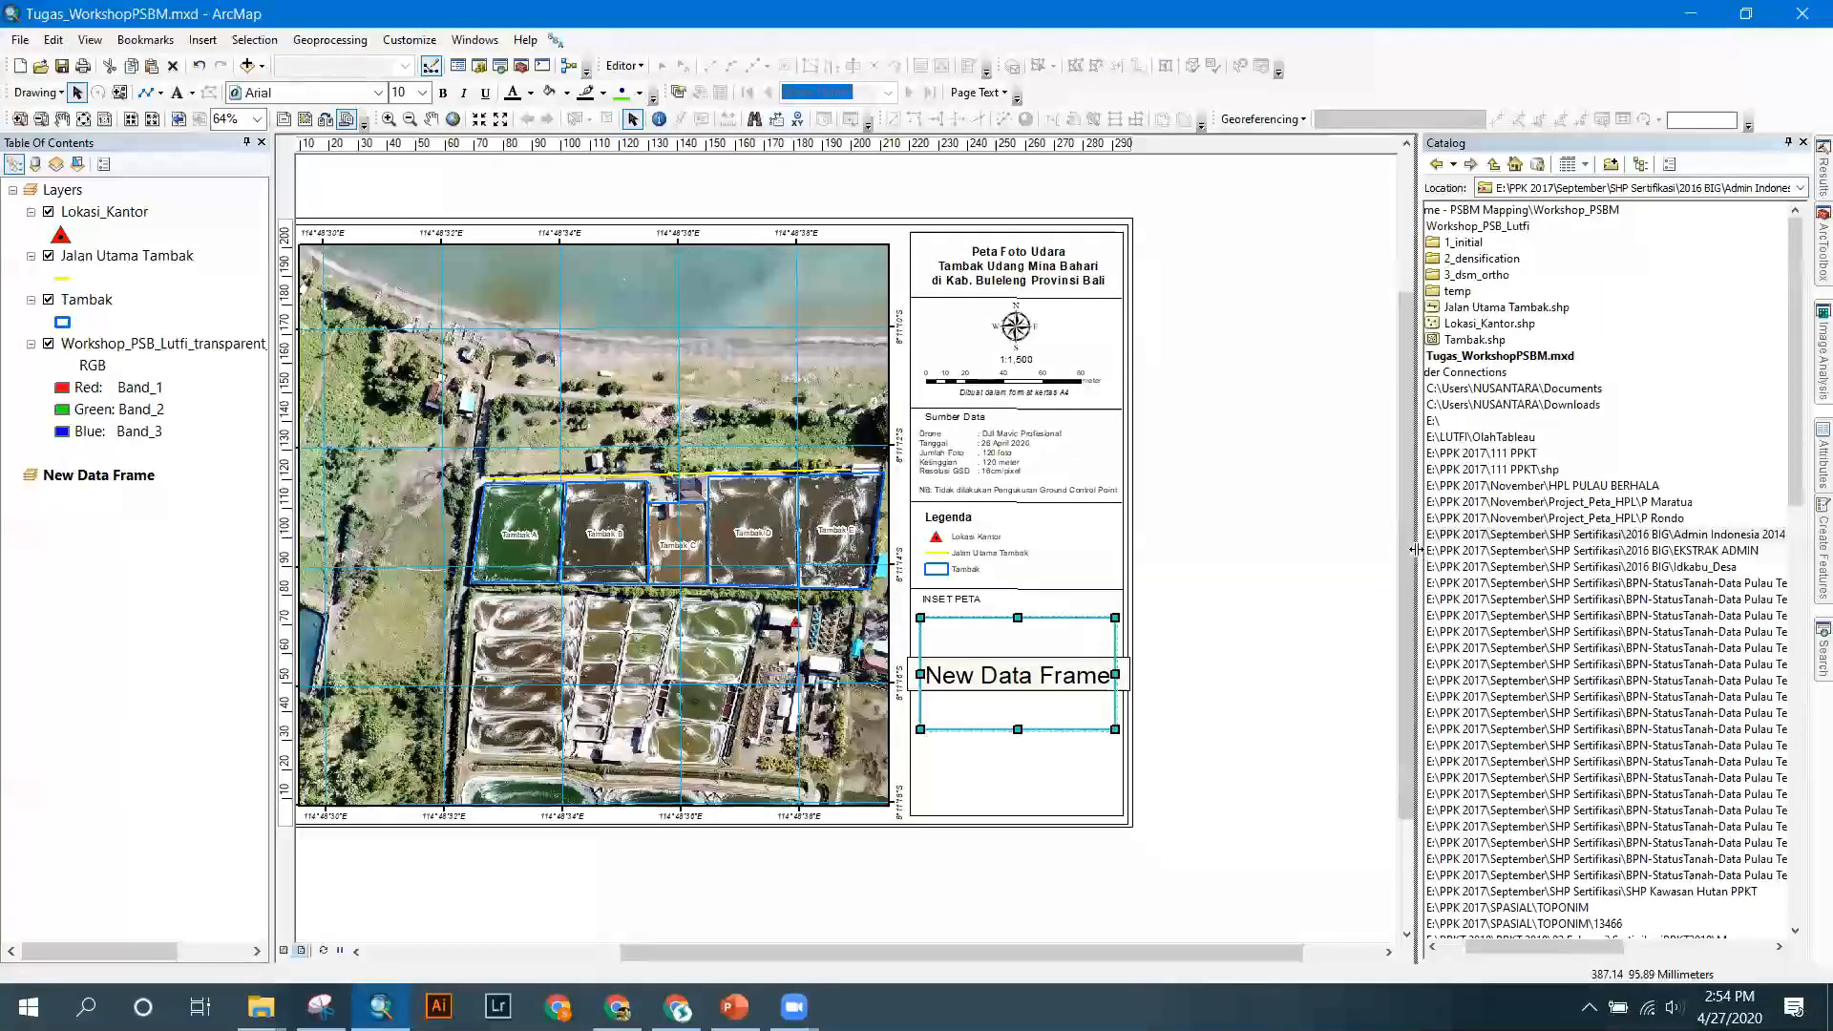
Find the F:\Peta Rupa Bumi Indonesia folder connection in the catalog and expand its contents.
drag(1296, 520, 1297, 520)
scroll(1501, 683, down, 14)
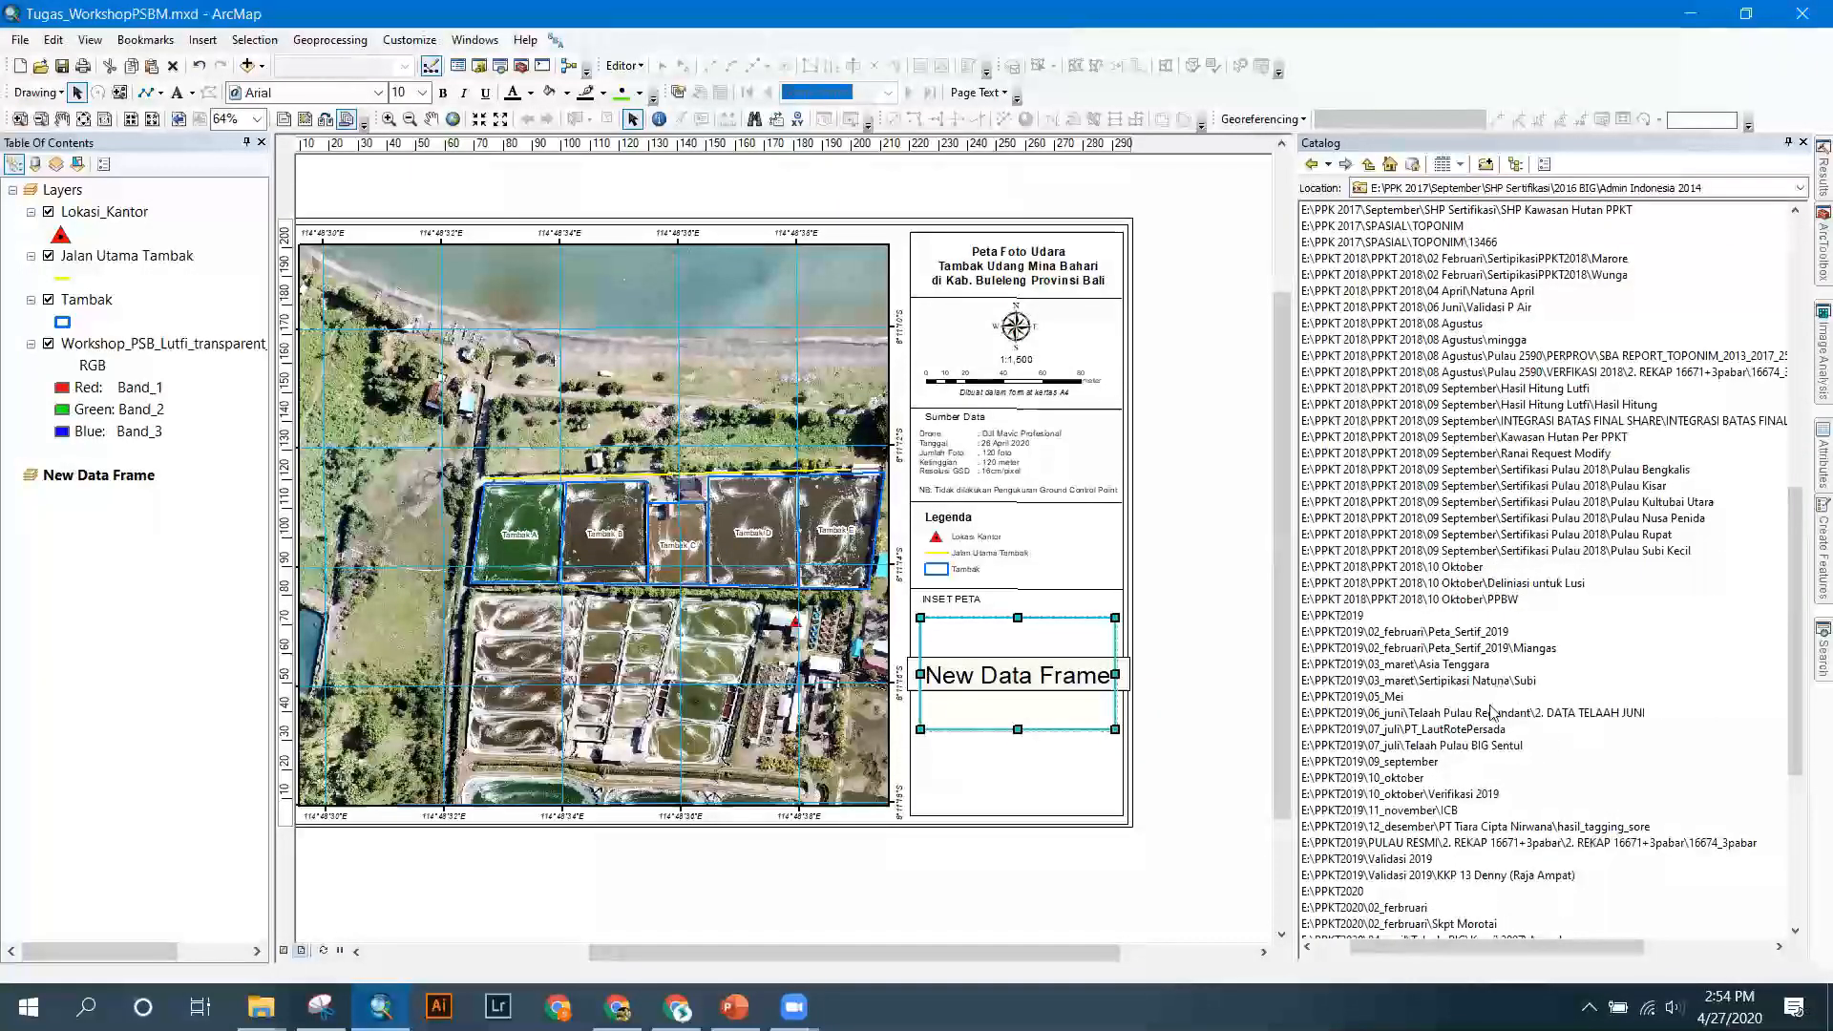
scroll(1471, 775, down, 1)
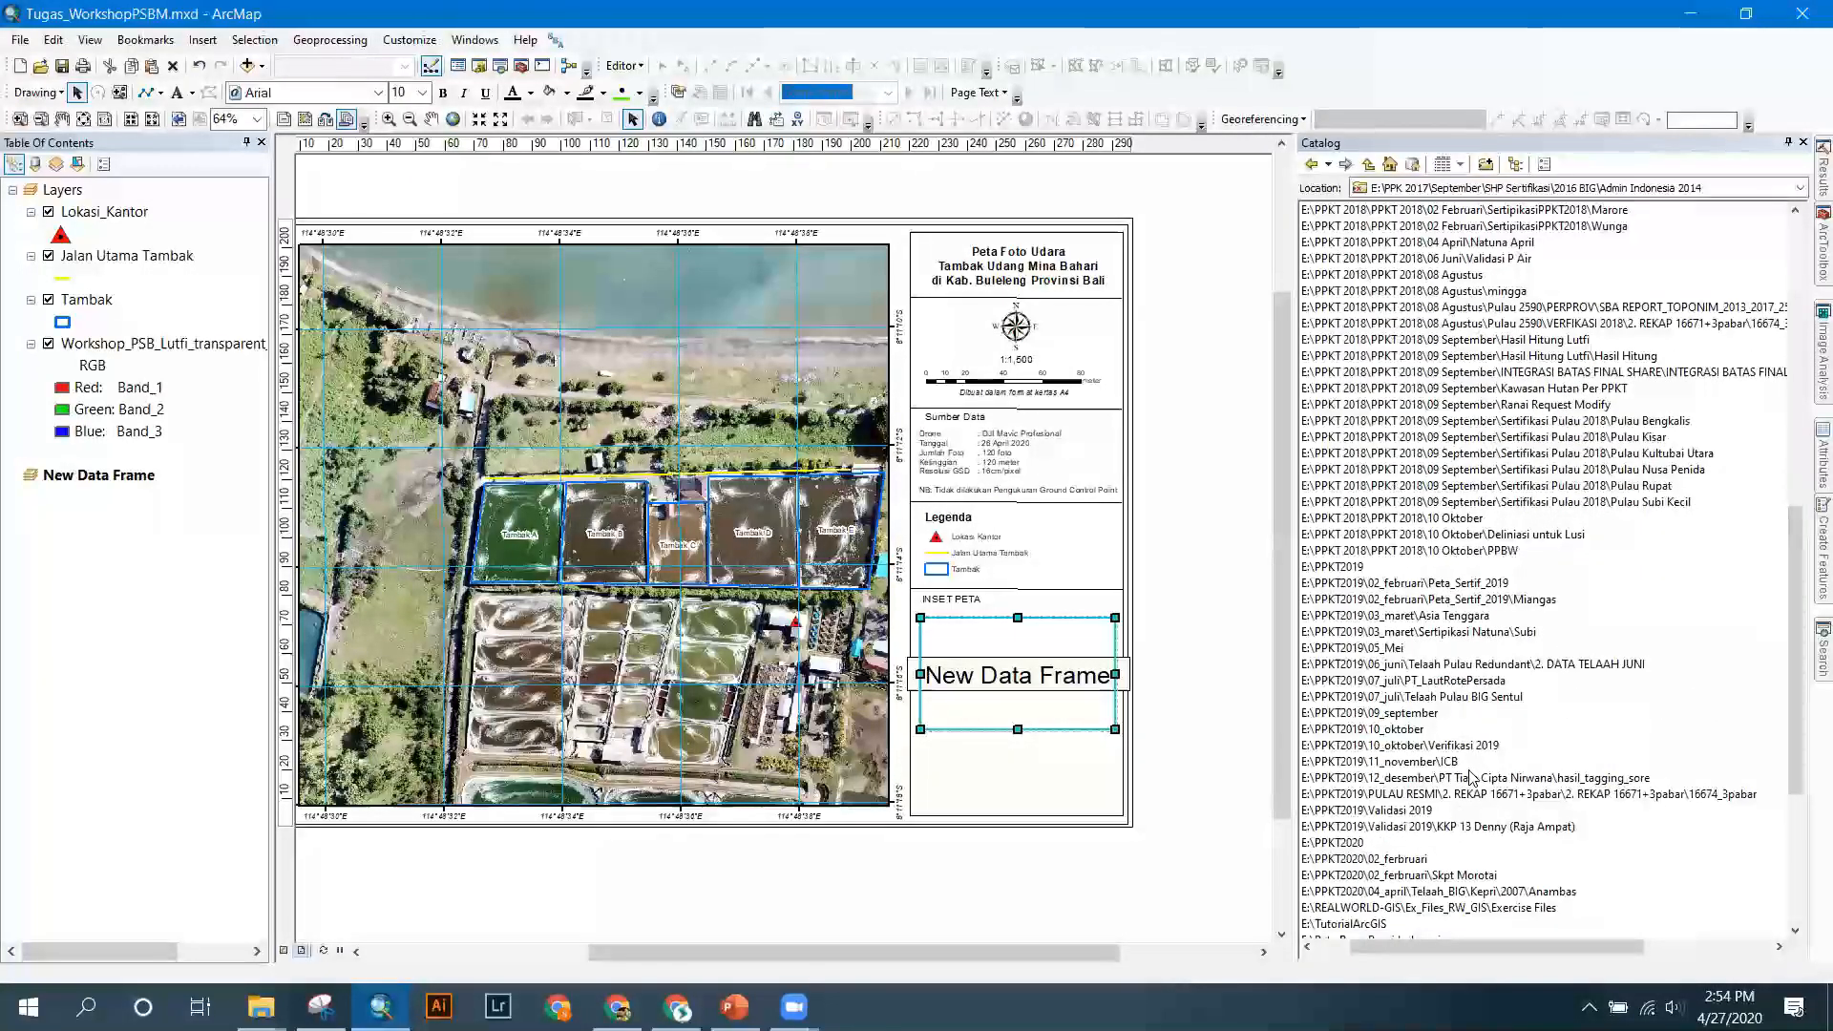
scroll(1470, 775, down, 1)
scroll(1471, 775, down, 1)
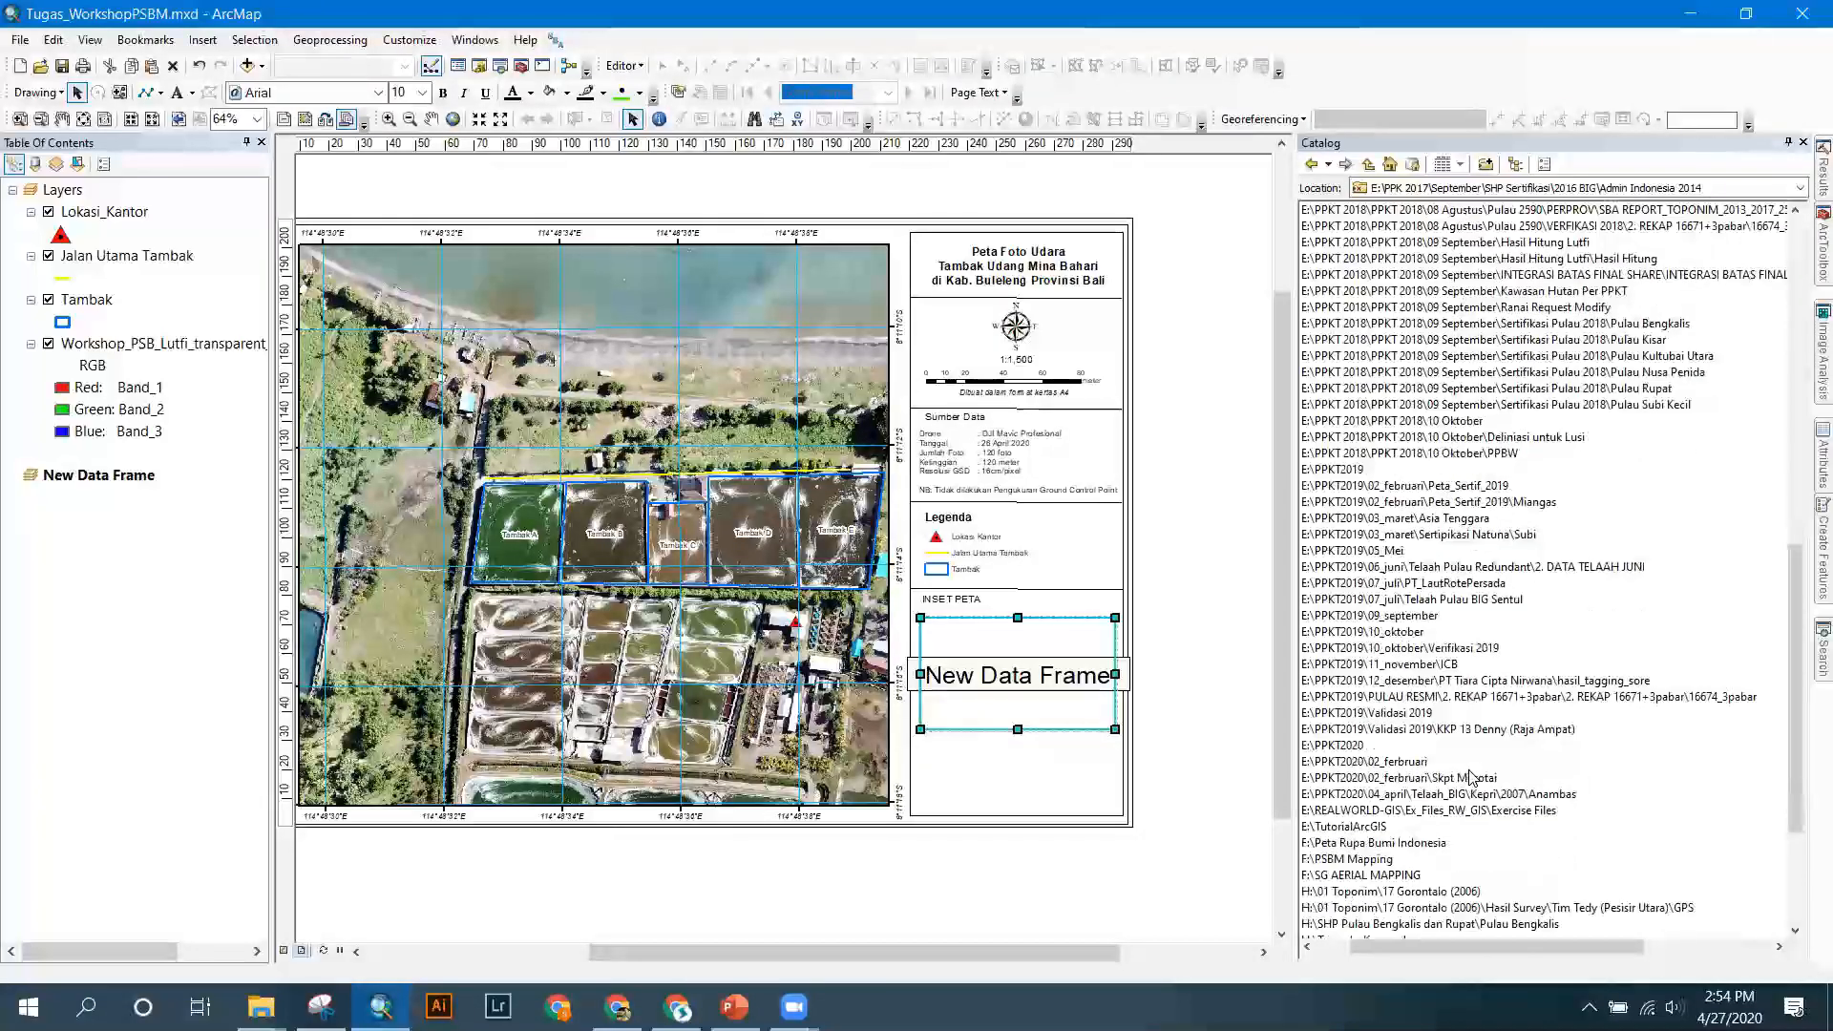
click(1429, 844)
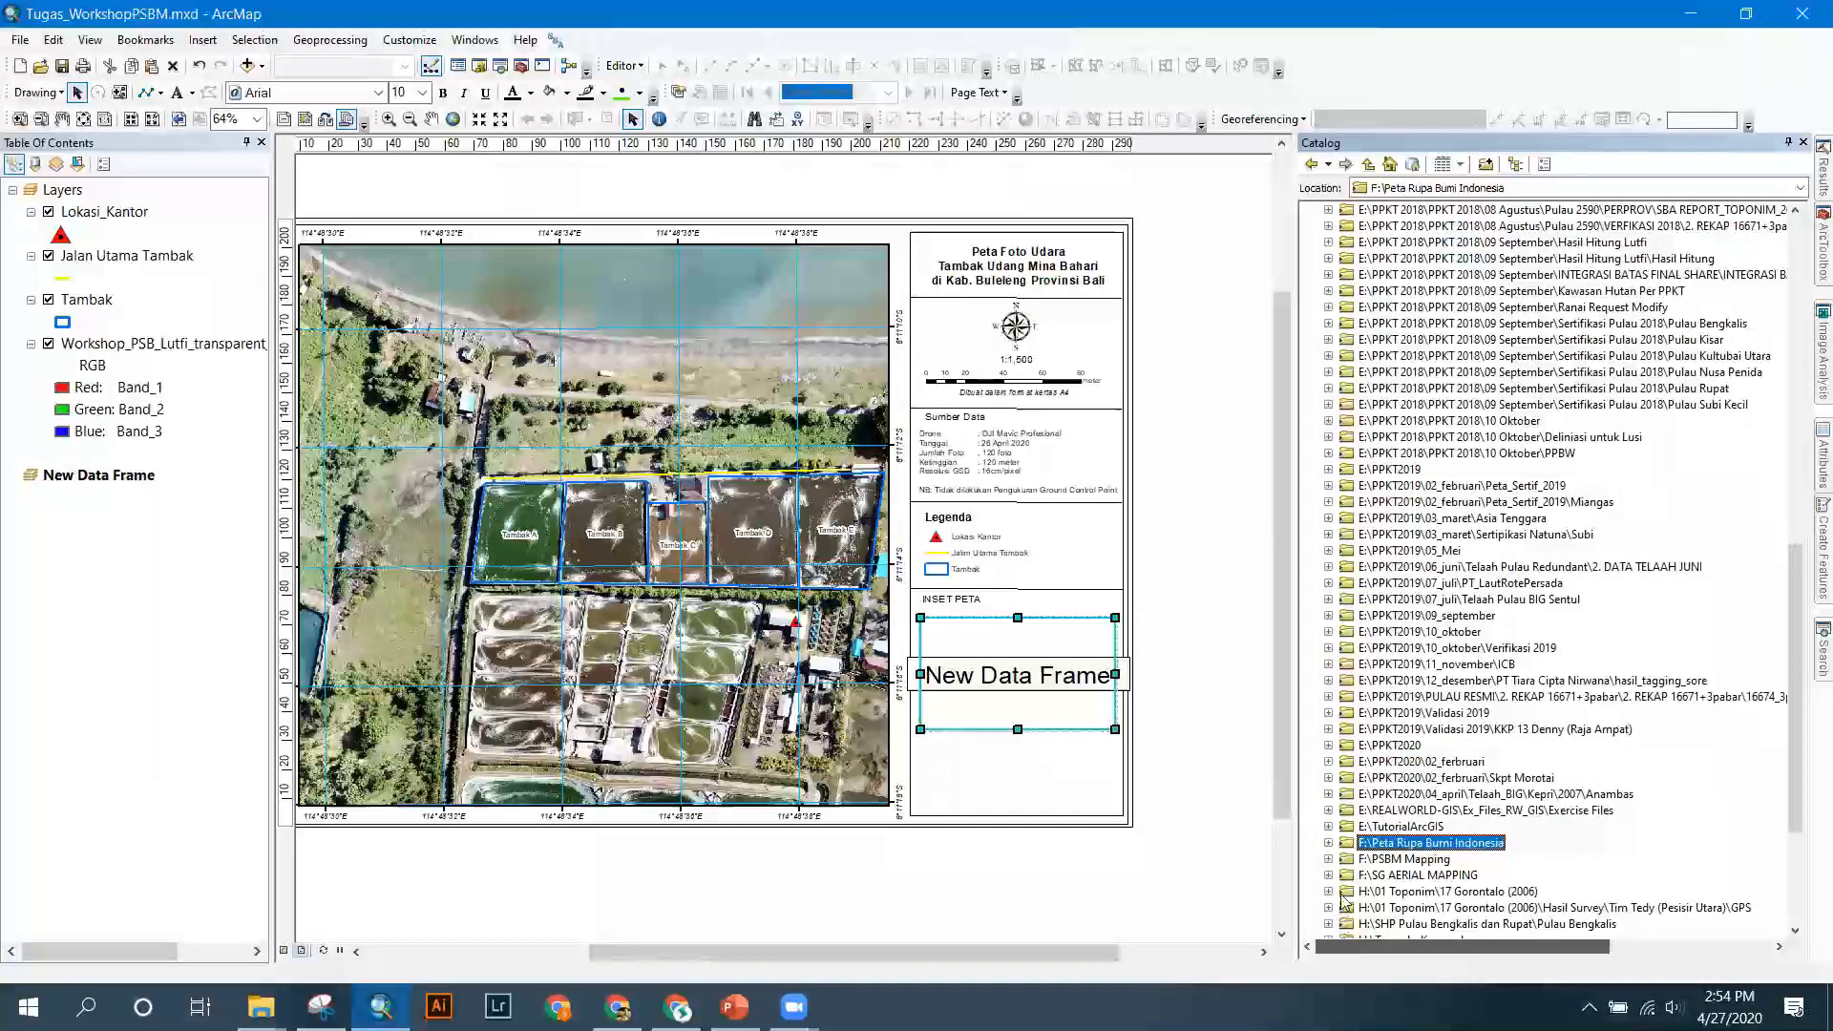
double_click(1349, 844)
scroll(1354, 798, down, 4)
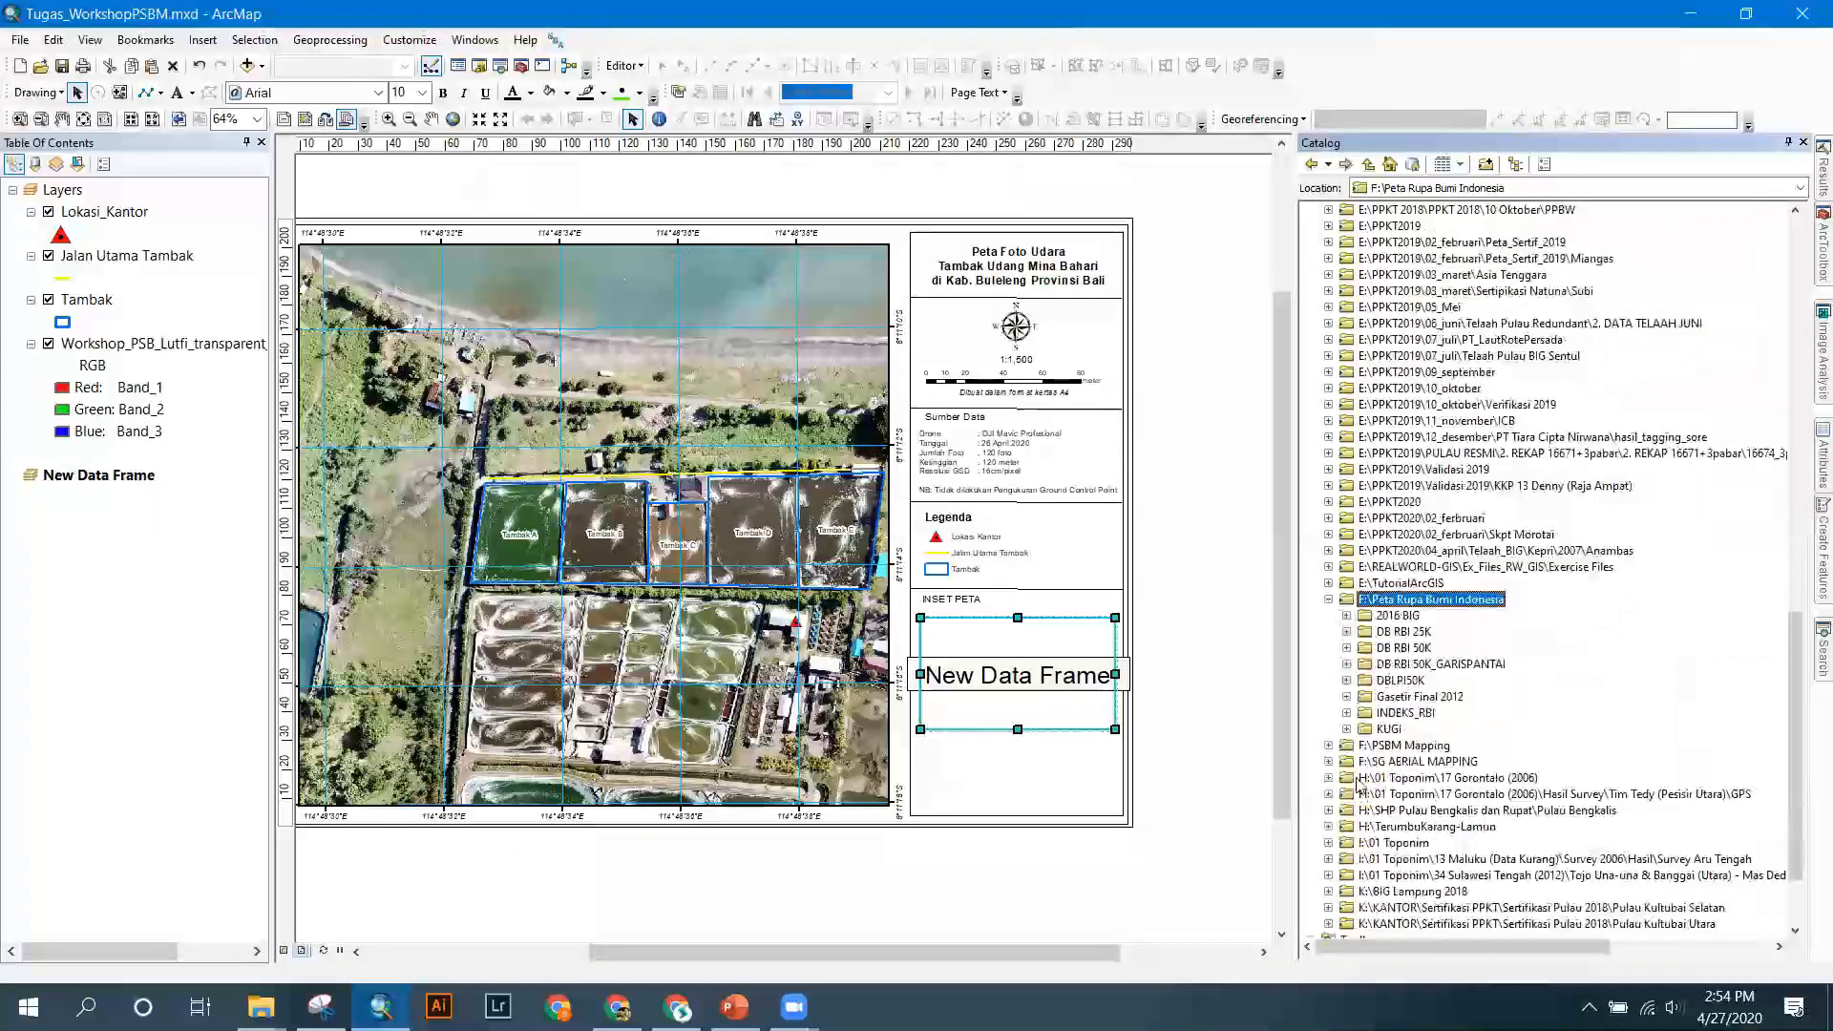
Add Provinsi_Indonesia-2014.shp from the 2016 BIG\Admin Indonesia 2014 folder to the new data frame.
click(1347, 616)
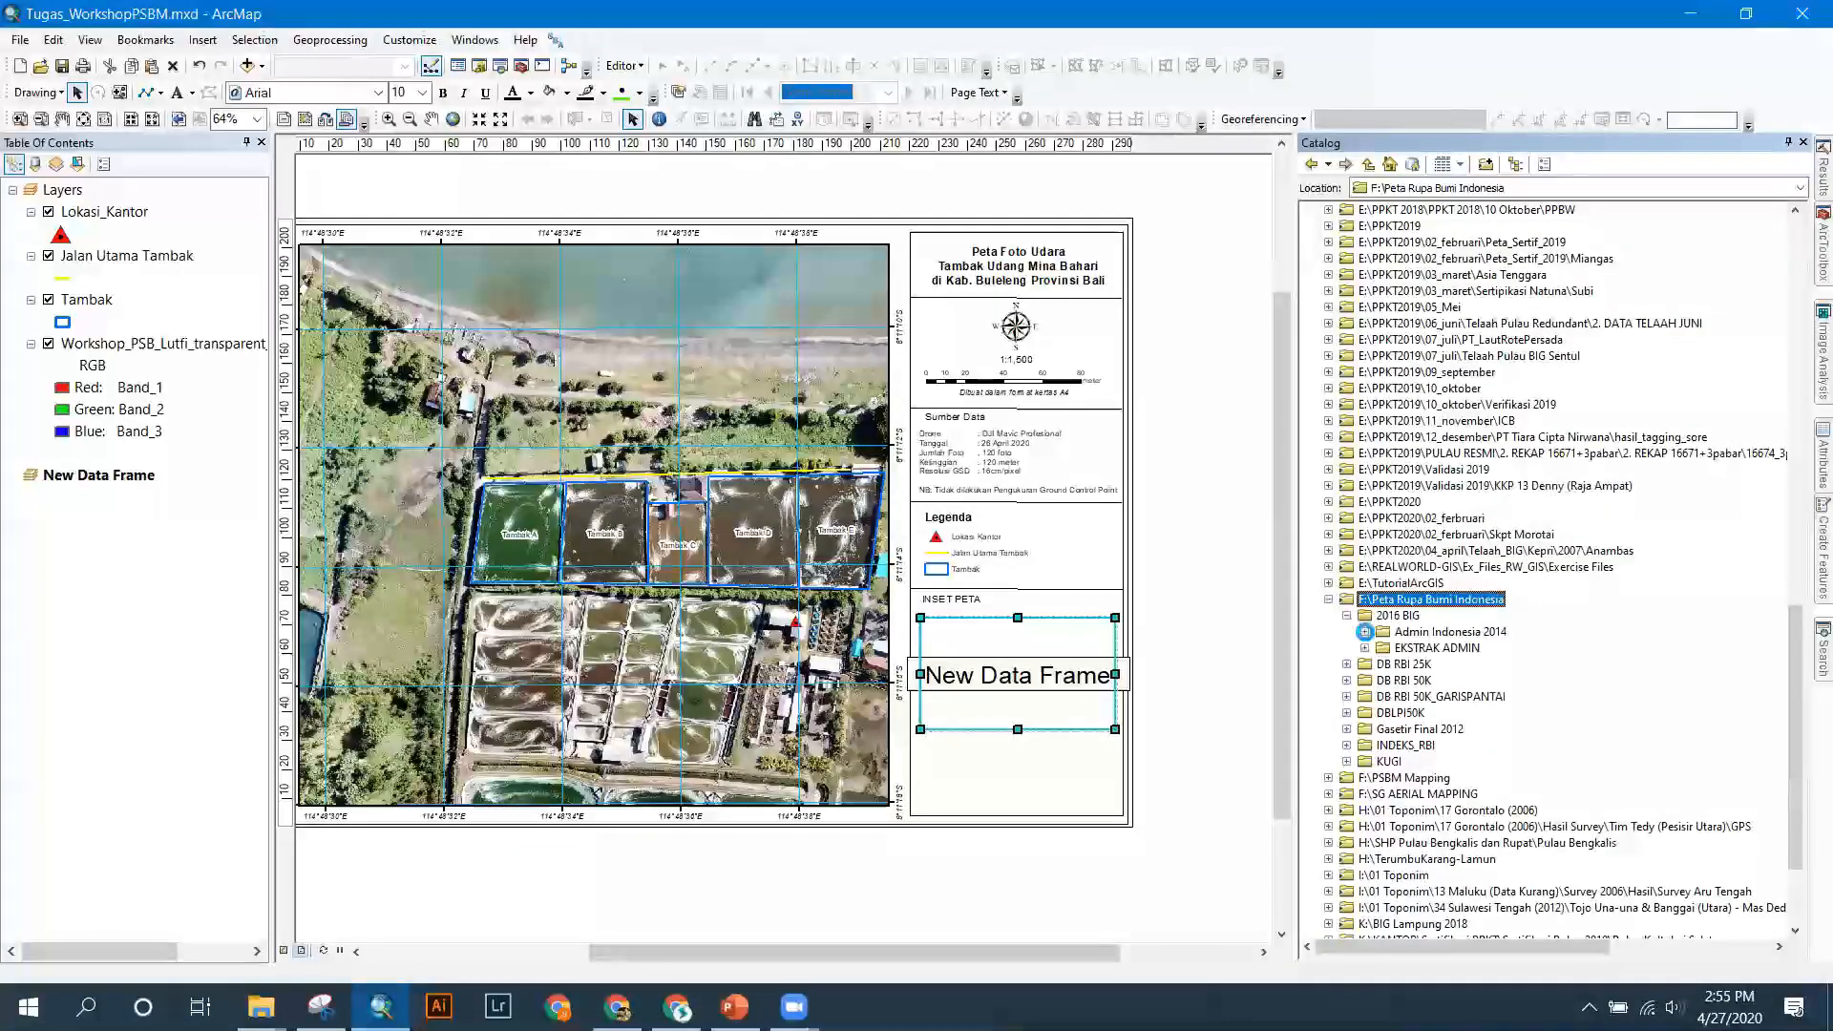
click(1366, 632)
click(1446, 666)
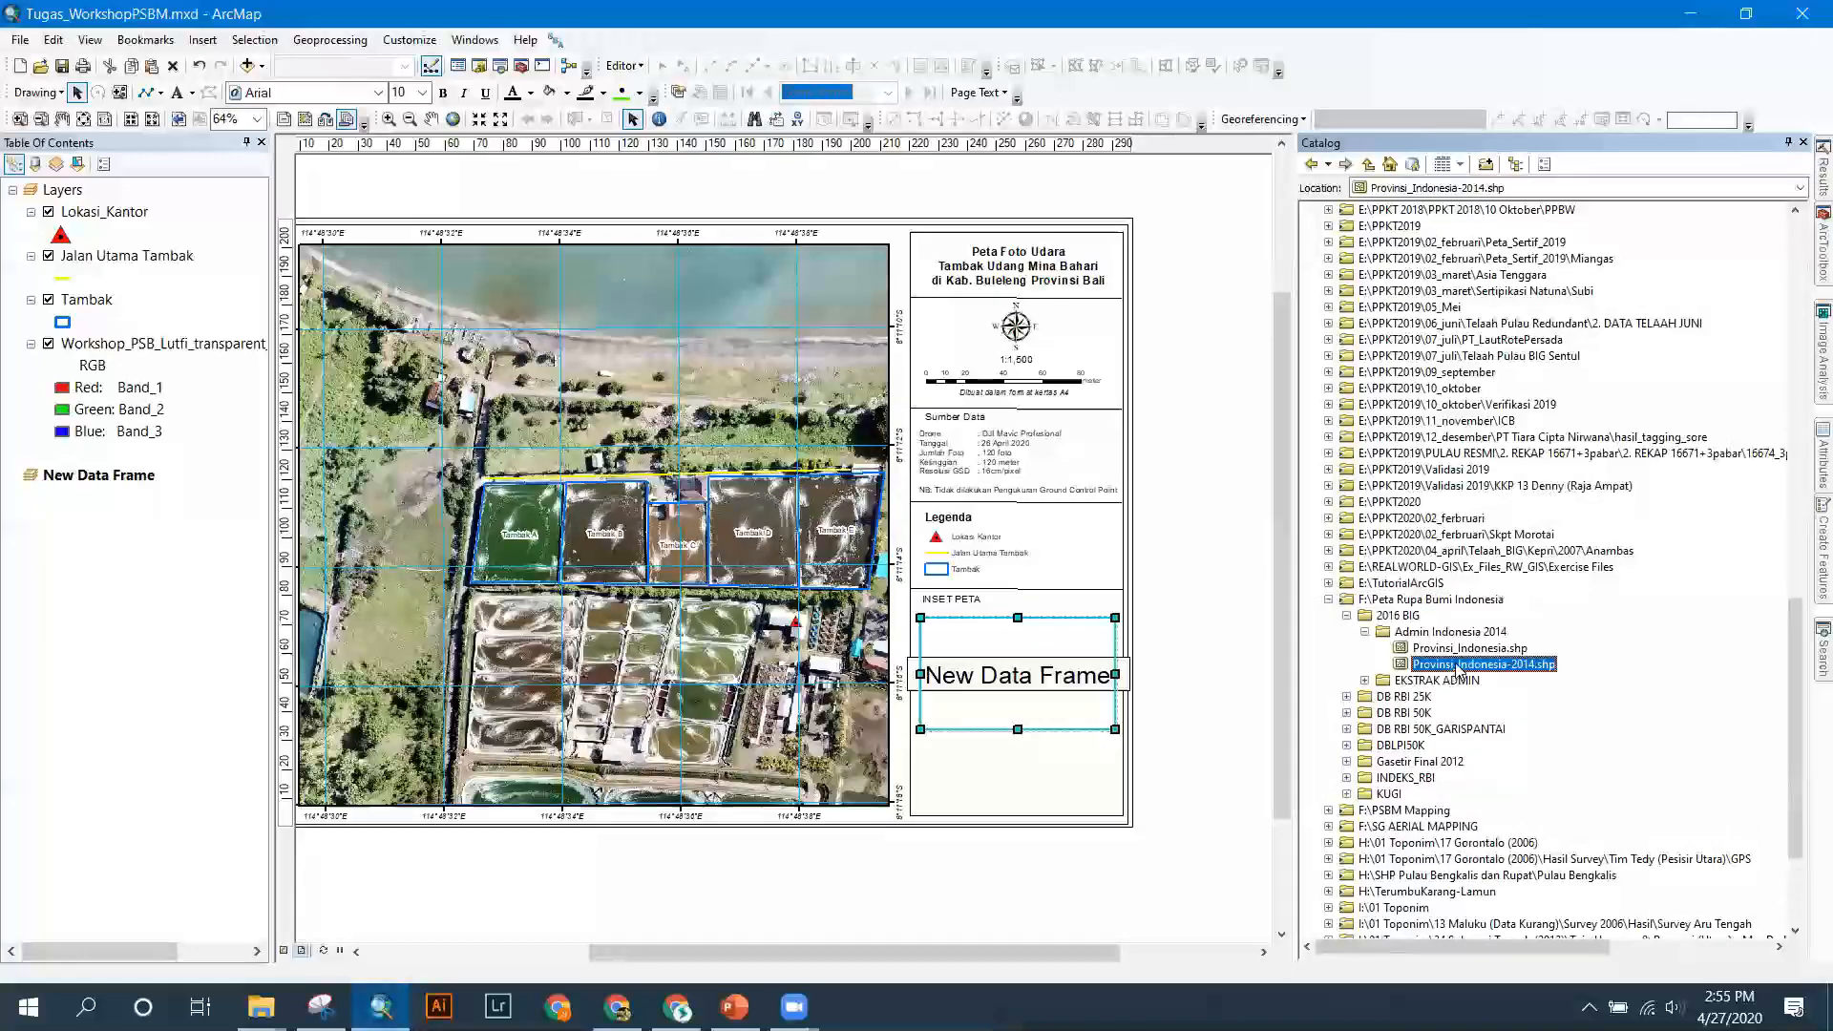
click(1458, 666)
drag(1514, 667, 80, 508)
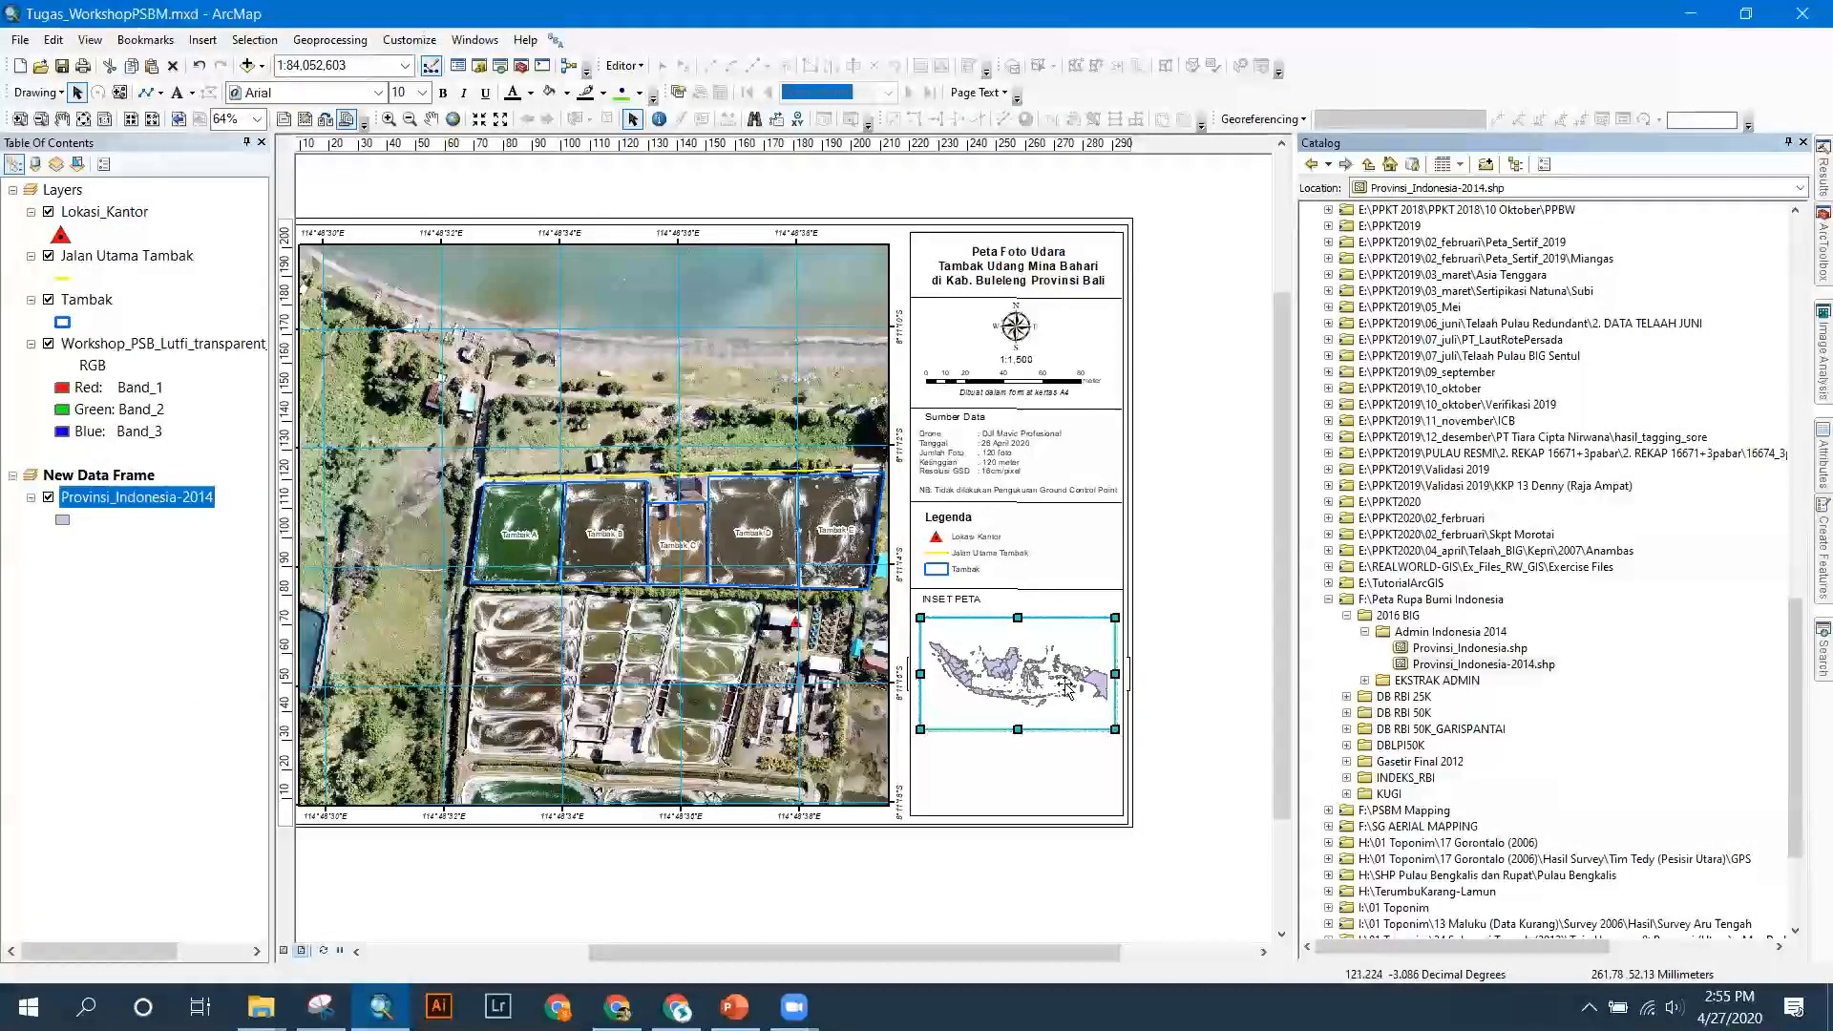
Switch to the data view and frame the province map on Bali at 1:1,500,000.
click(283, 951)
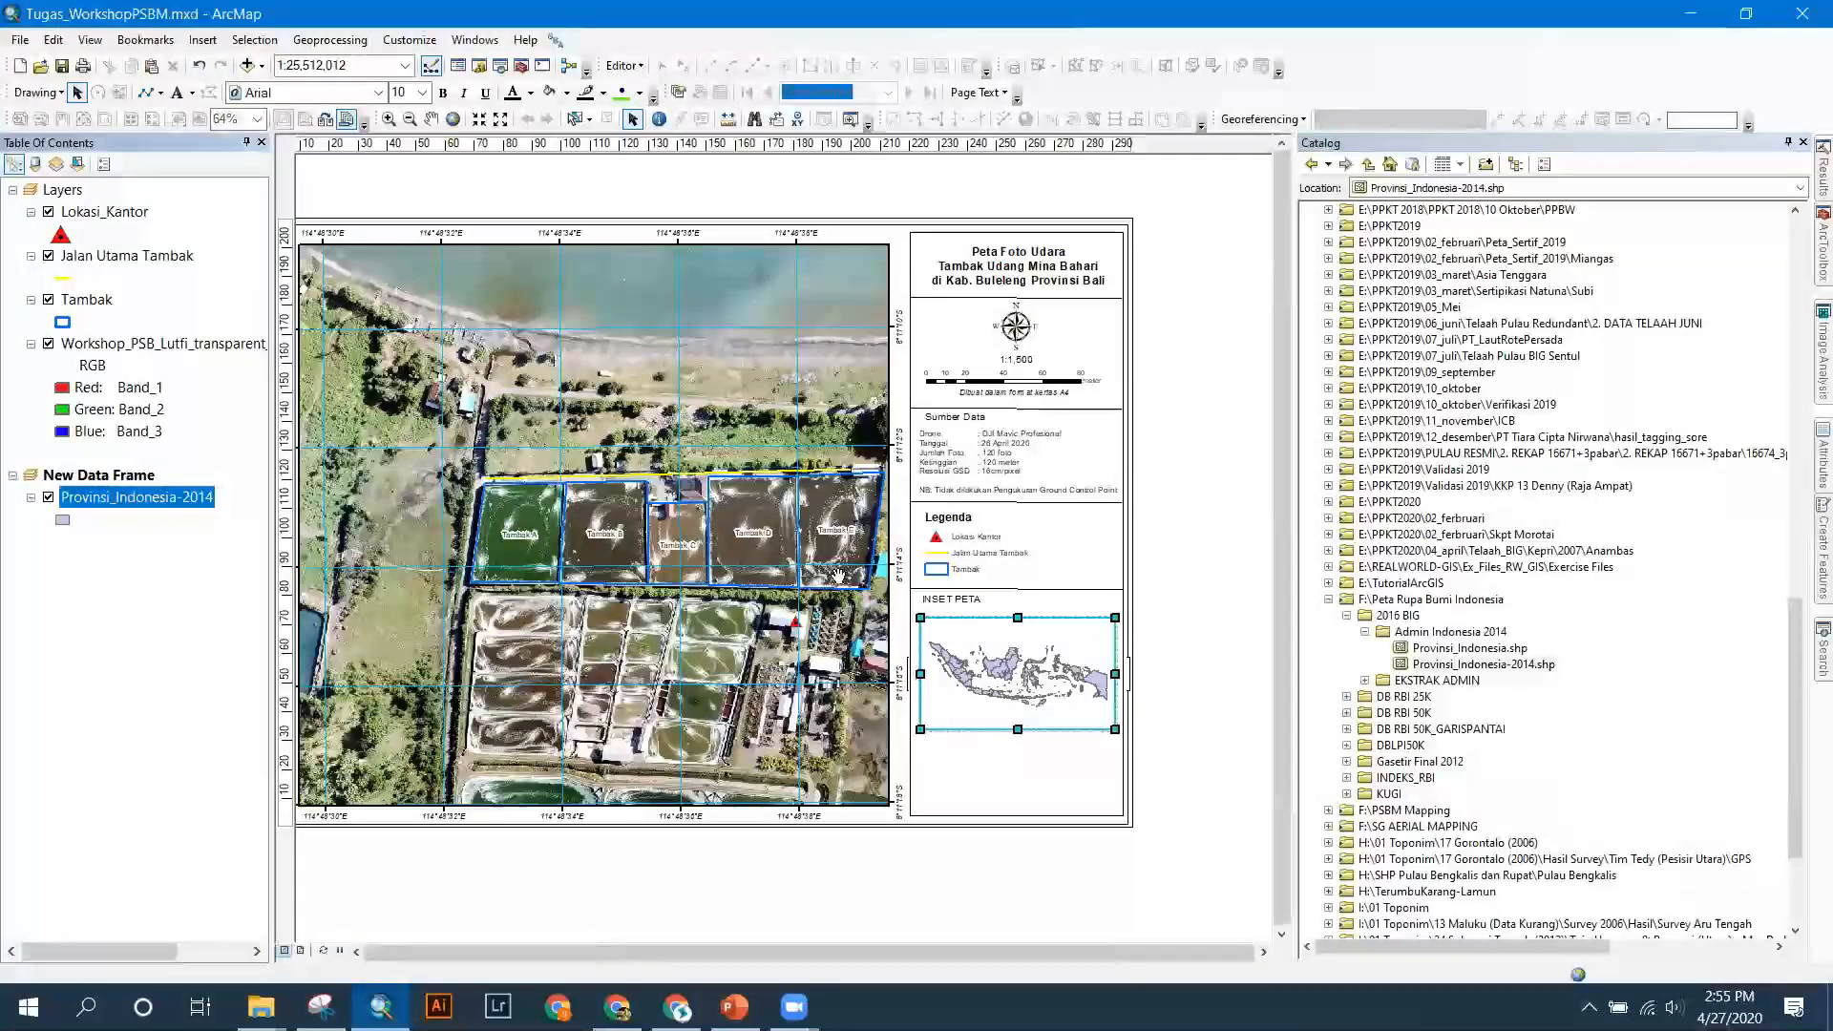
scroll(694, 657, up, 1)
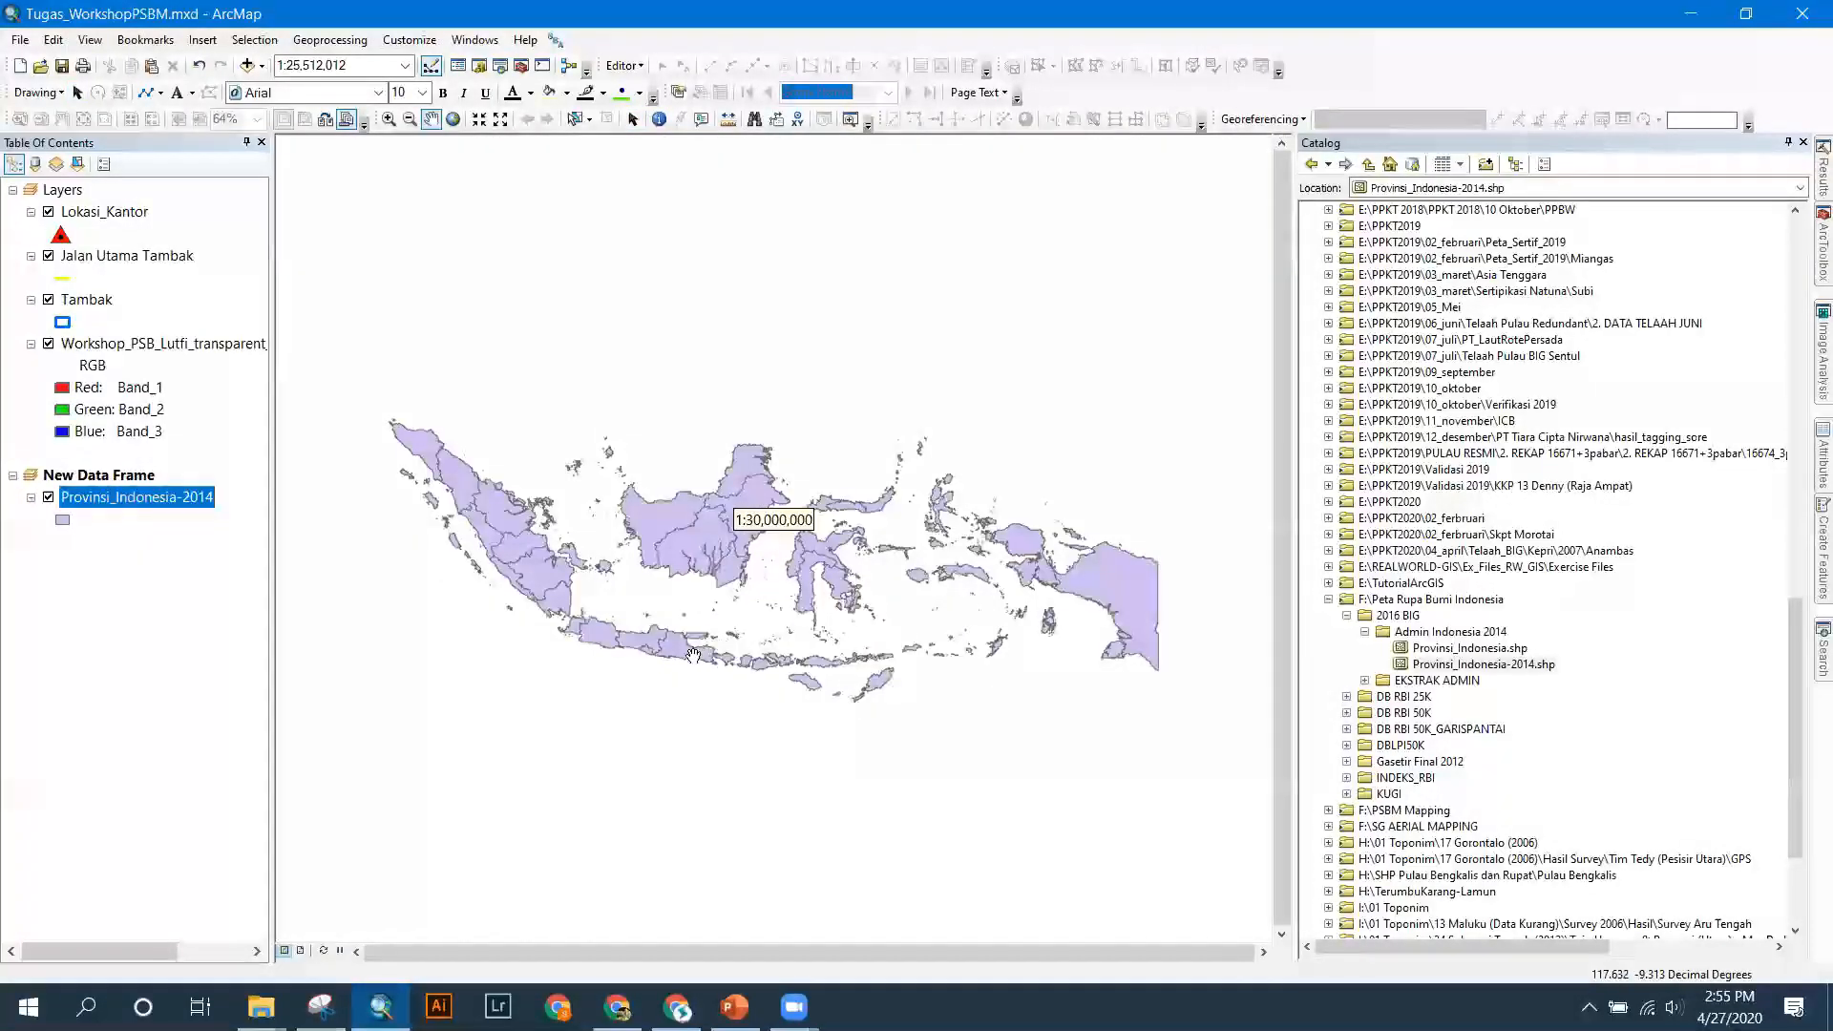
scroll(693, 657, down, 4)
scroll(984, 576, down, 1)
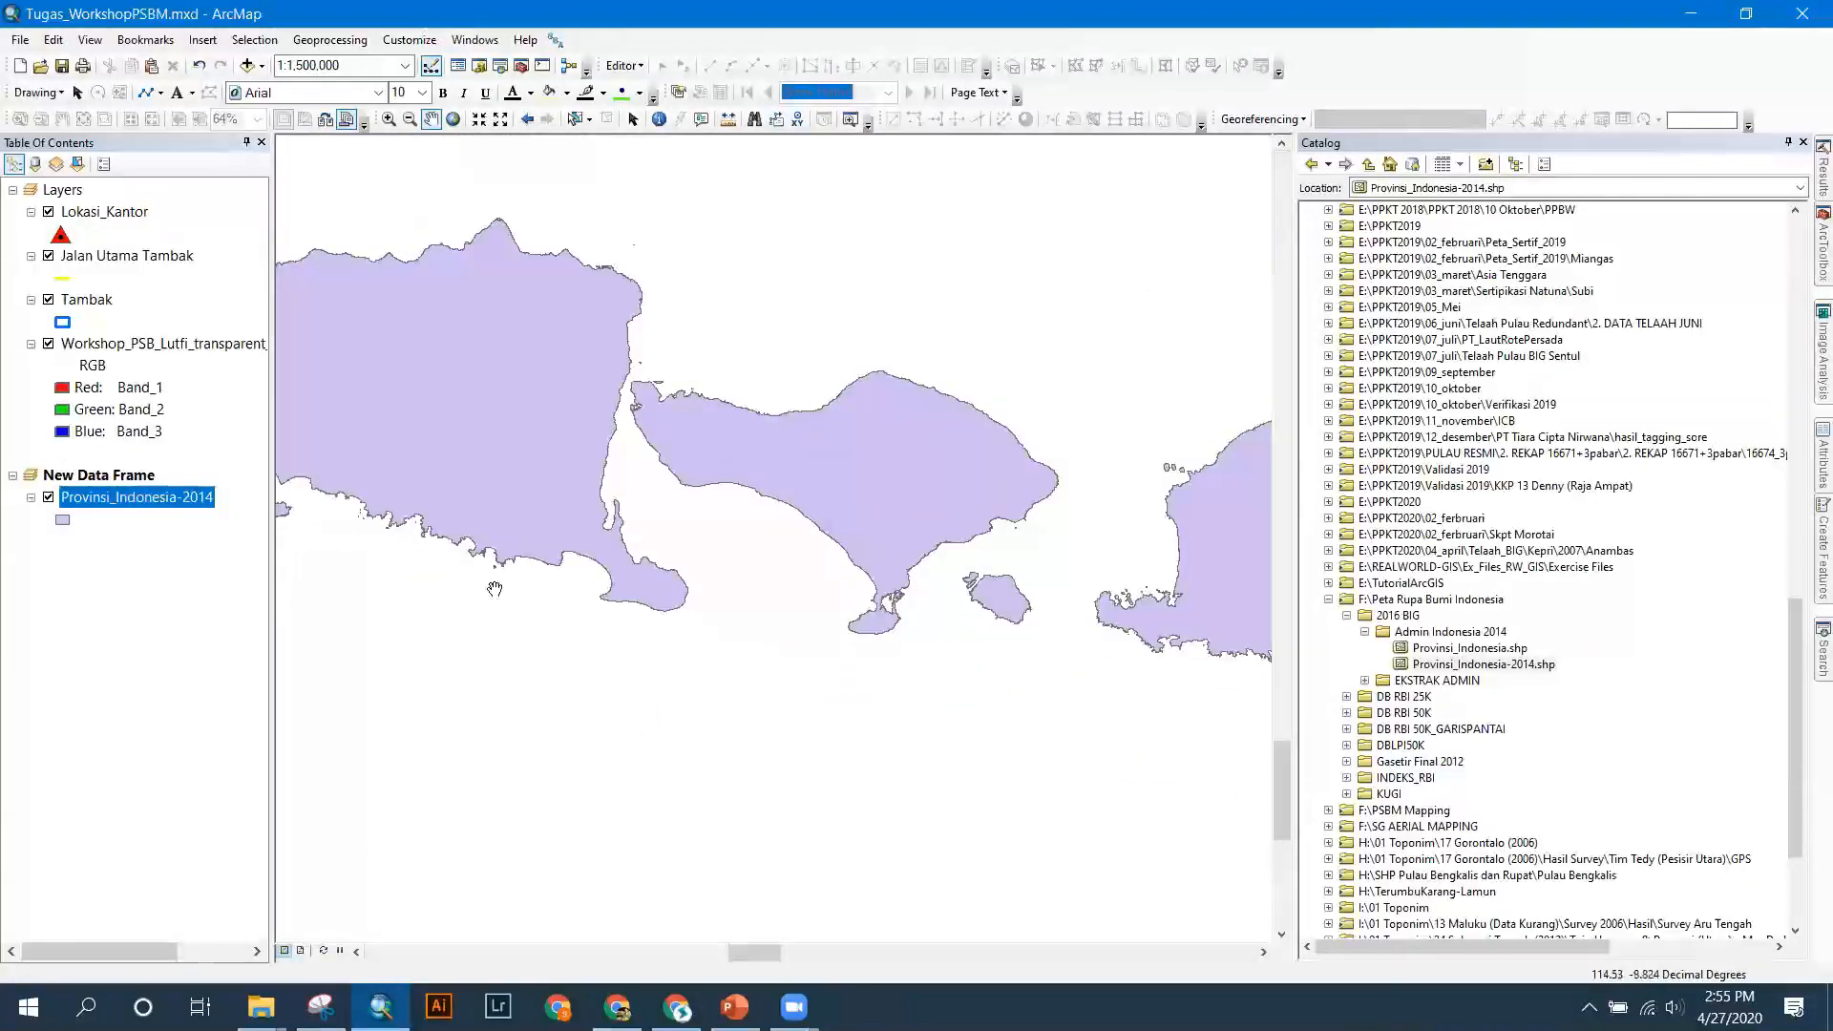
Give the new data frame a Lt Blue background in its frame properties.
click(148, 480)
right_click(148, 480)
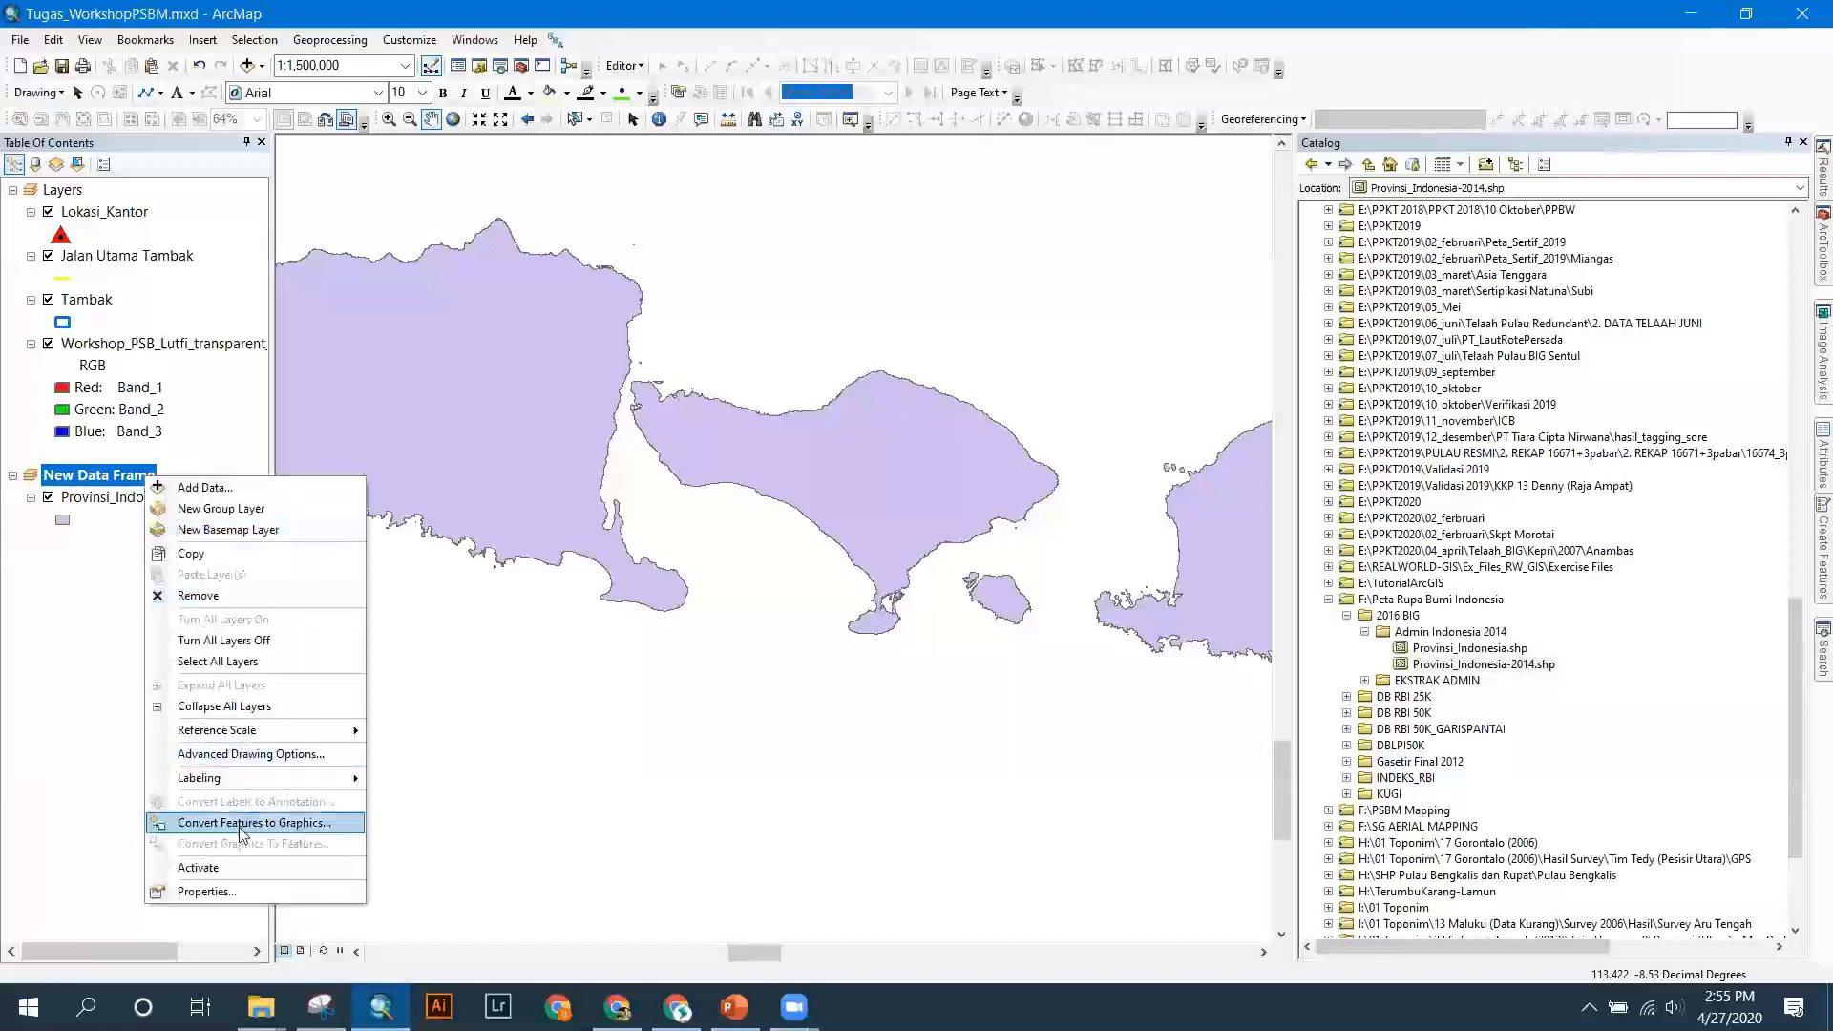
click(206, 892)
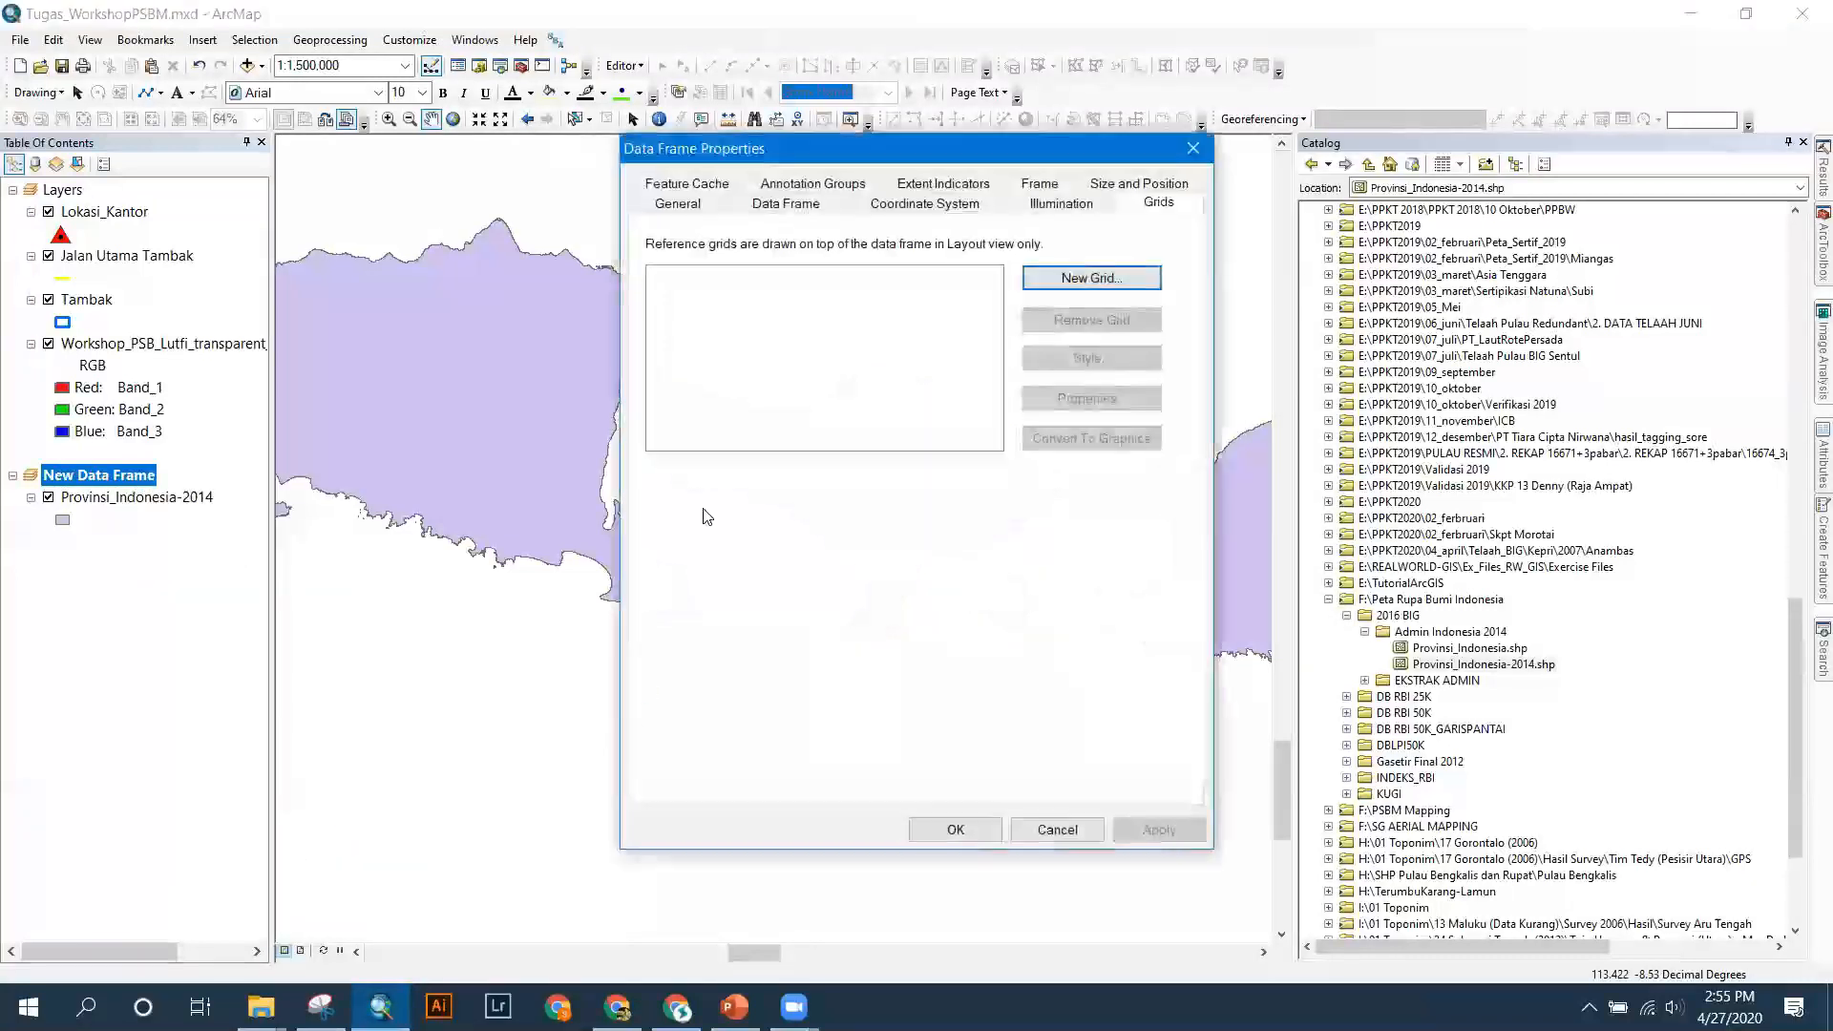
click(775, 206)
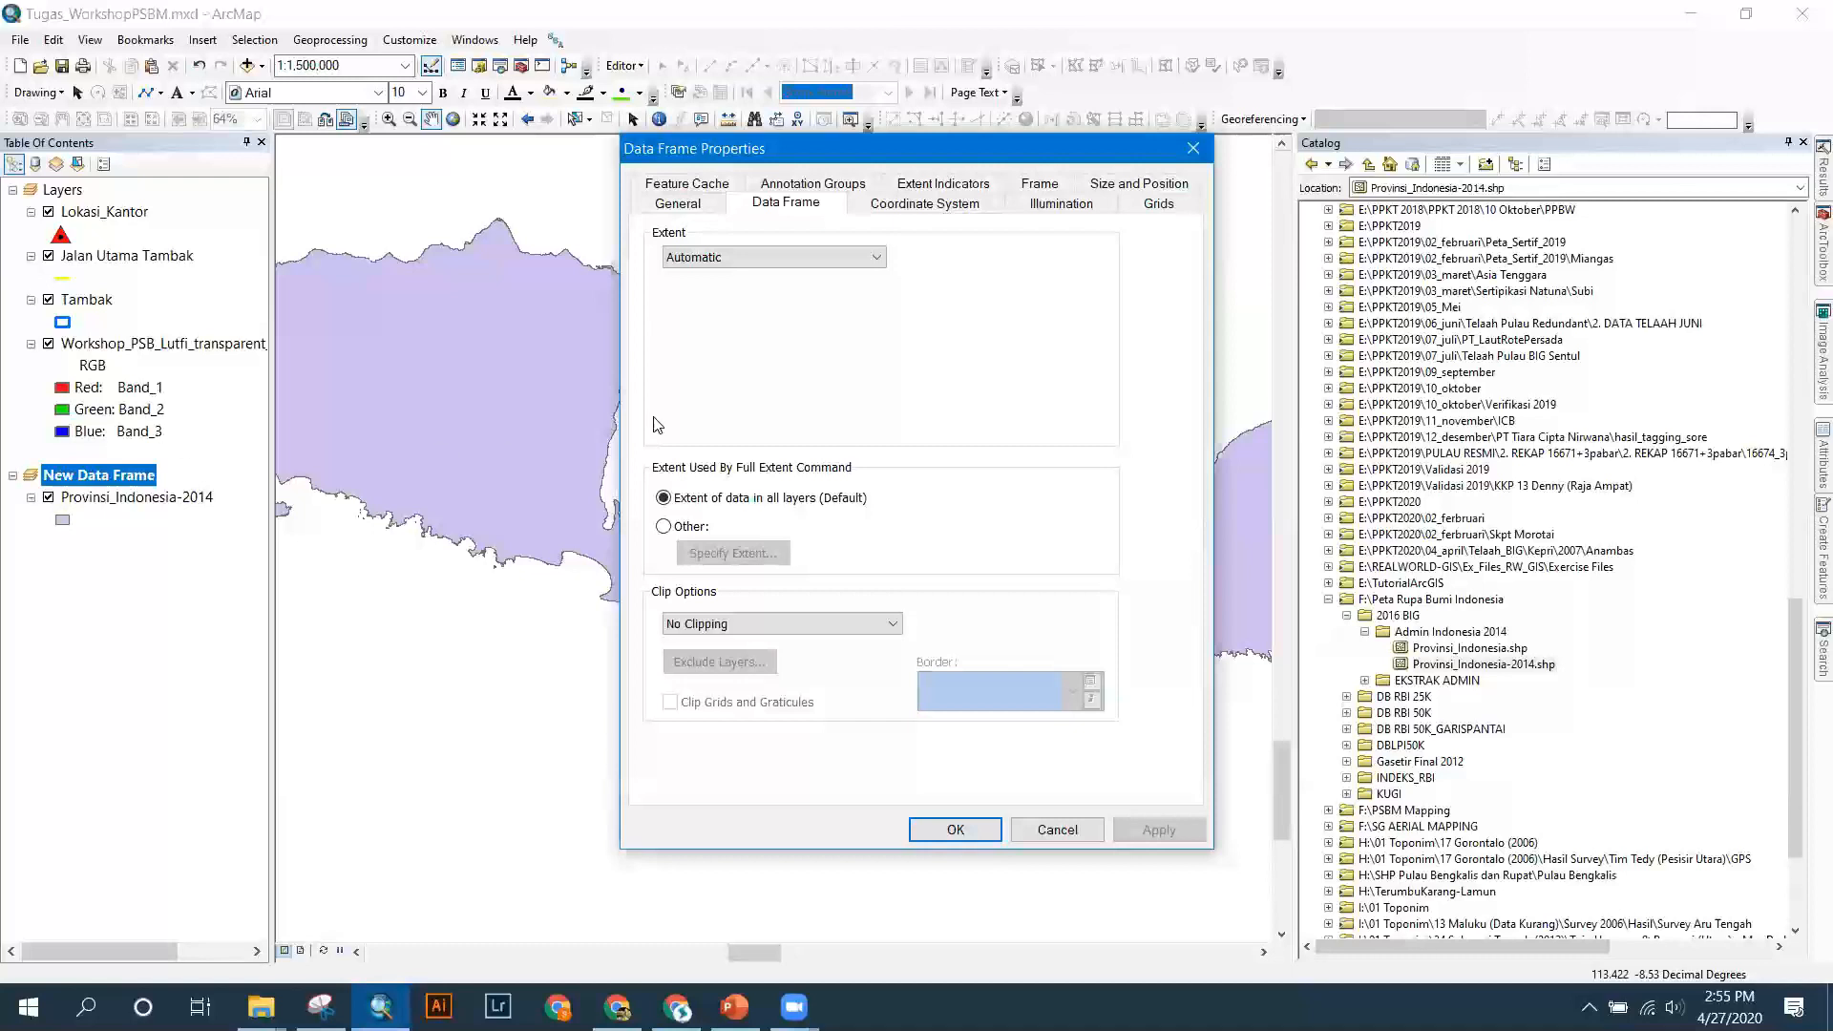
click(764, 261)
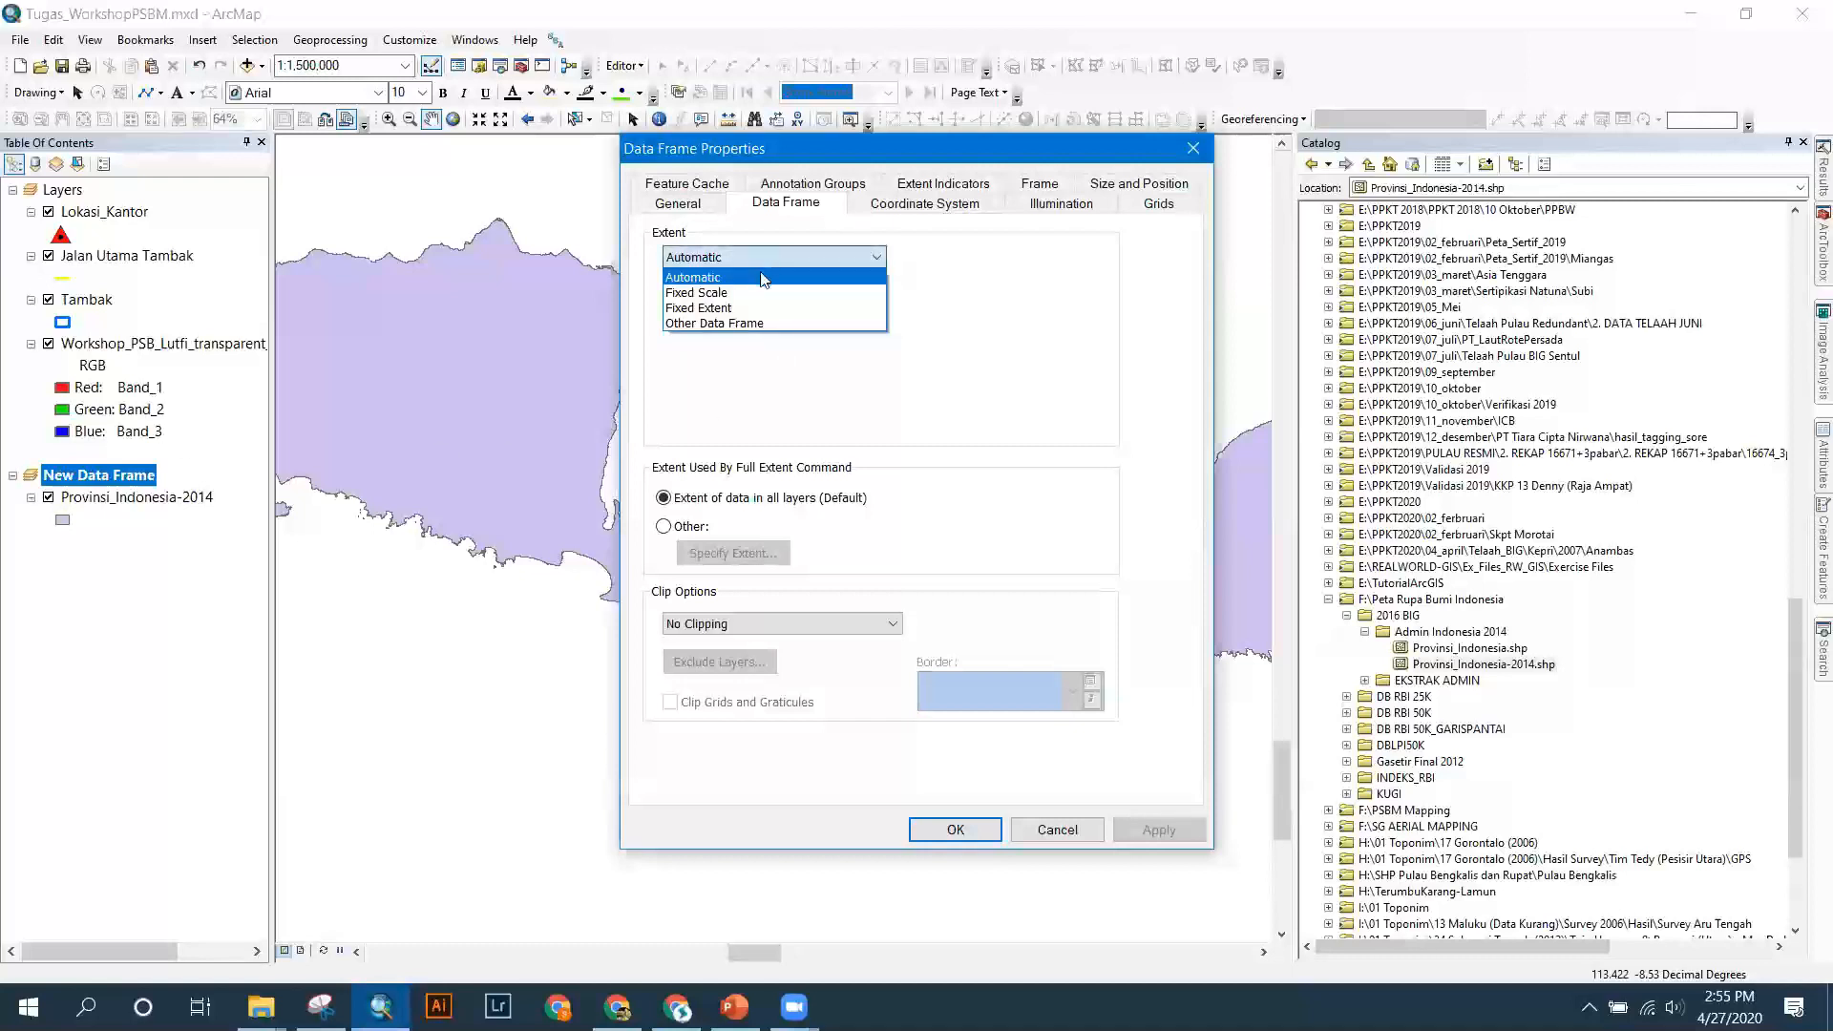
click(1039, 272)
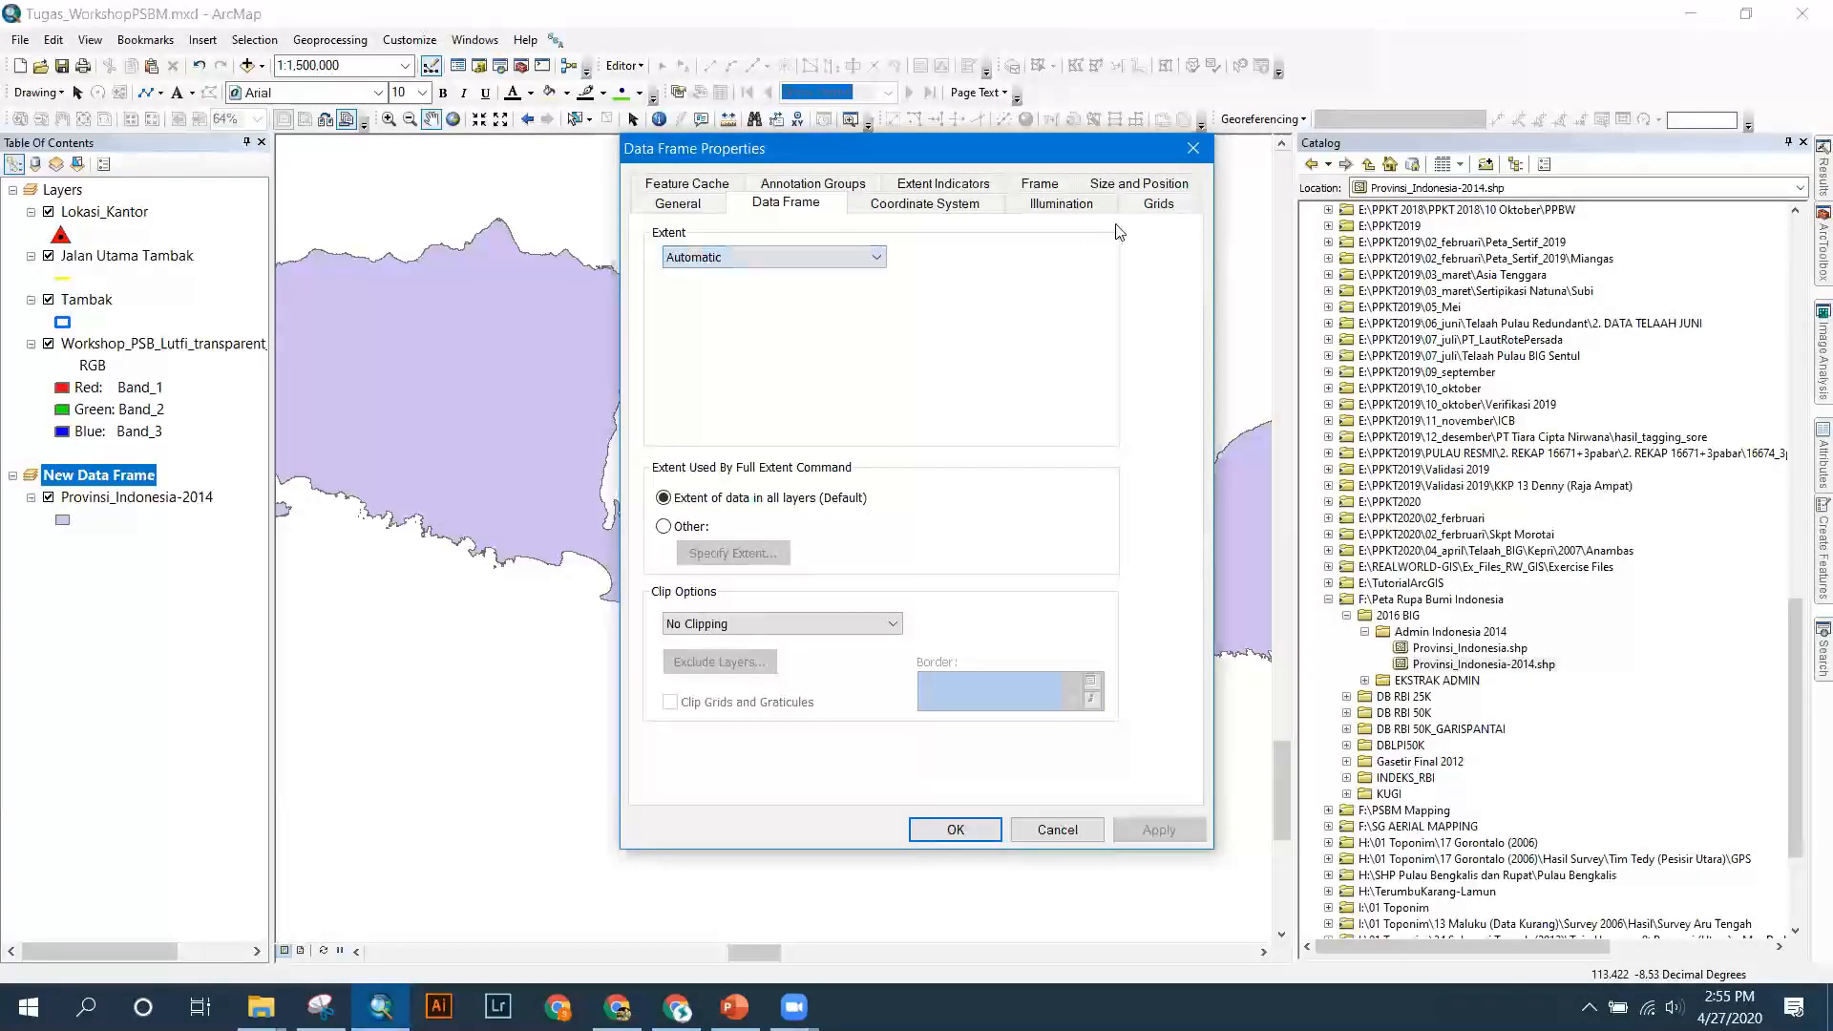
click(1039, 184)
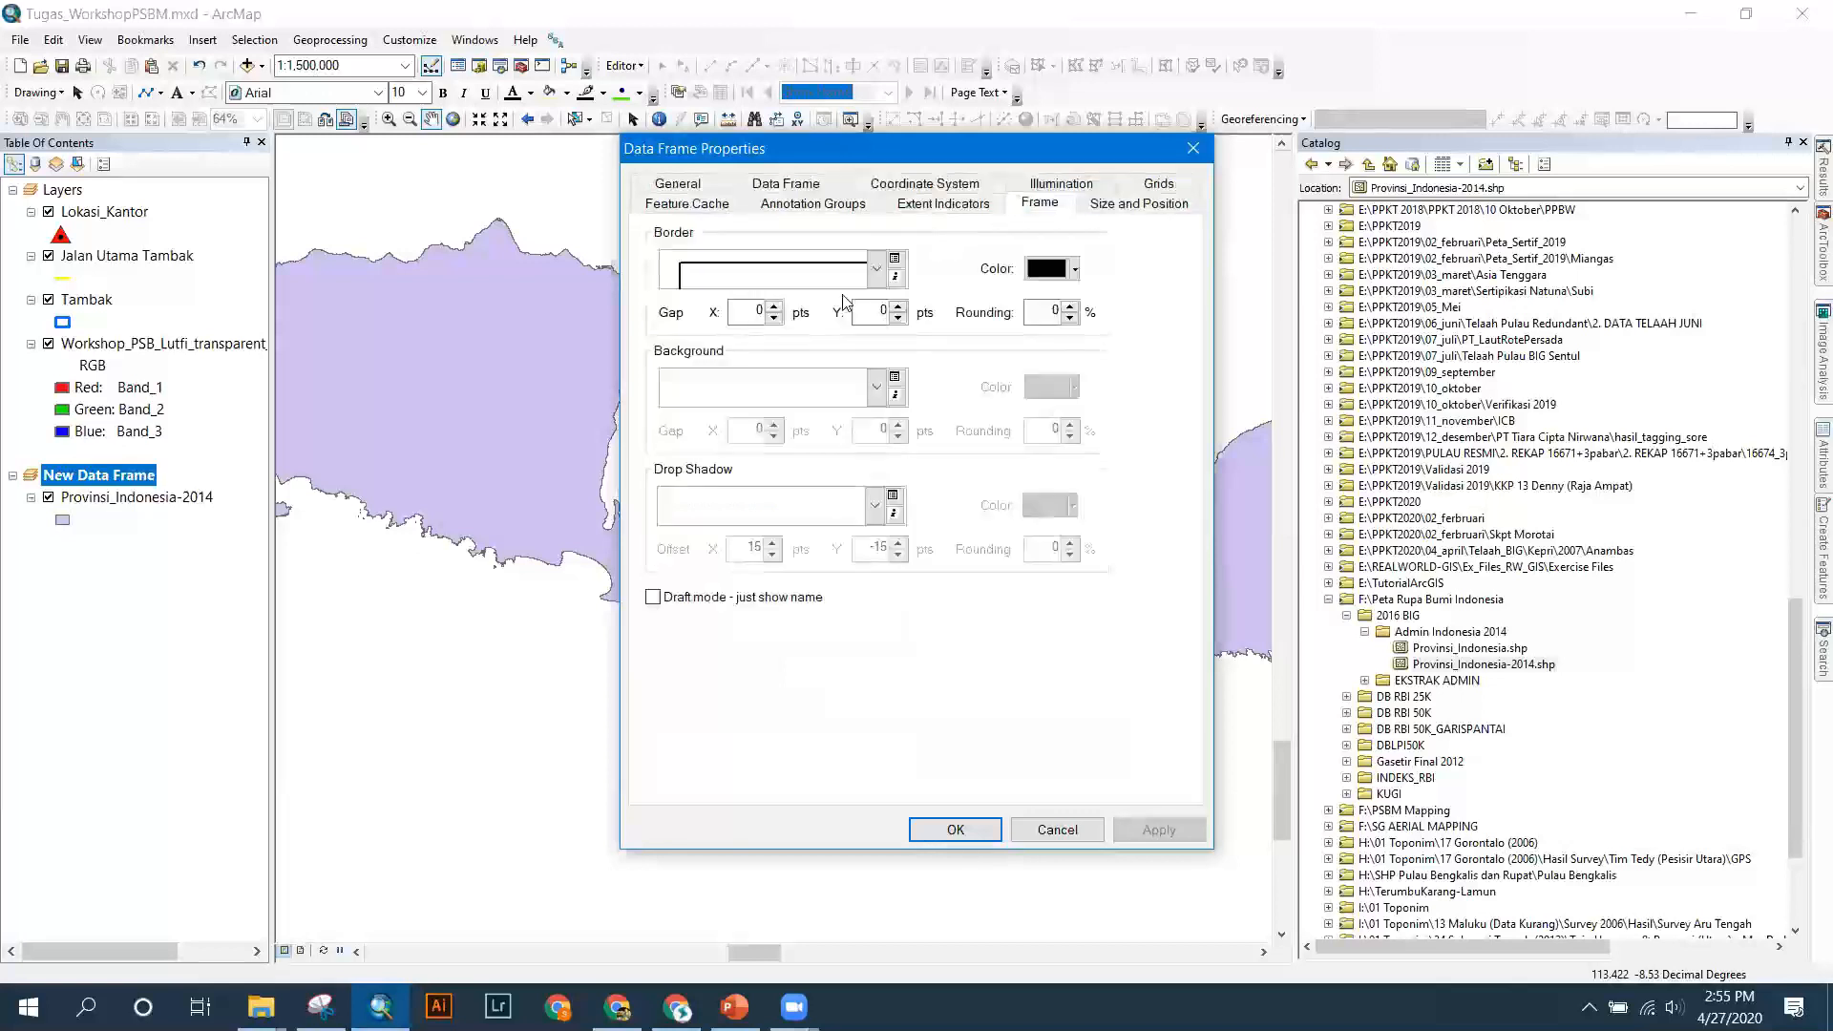
click(864, 390)
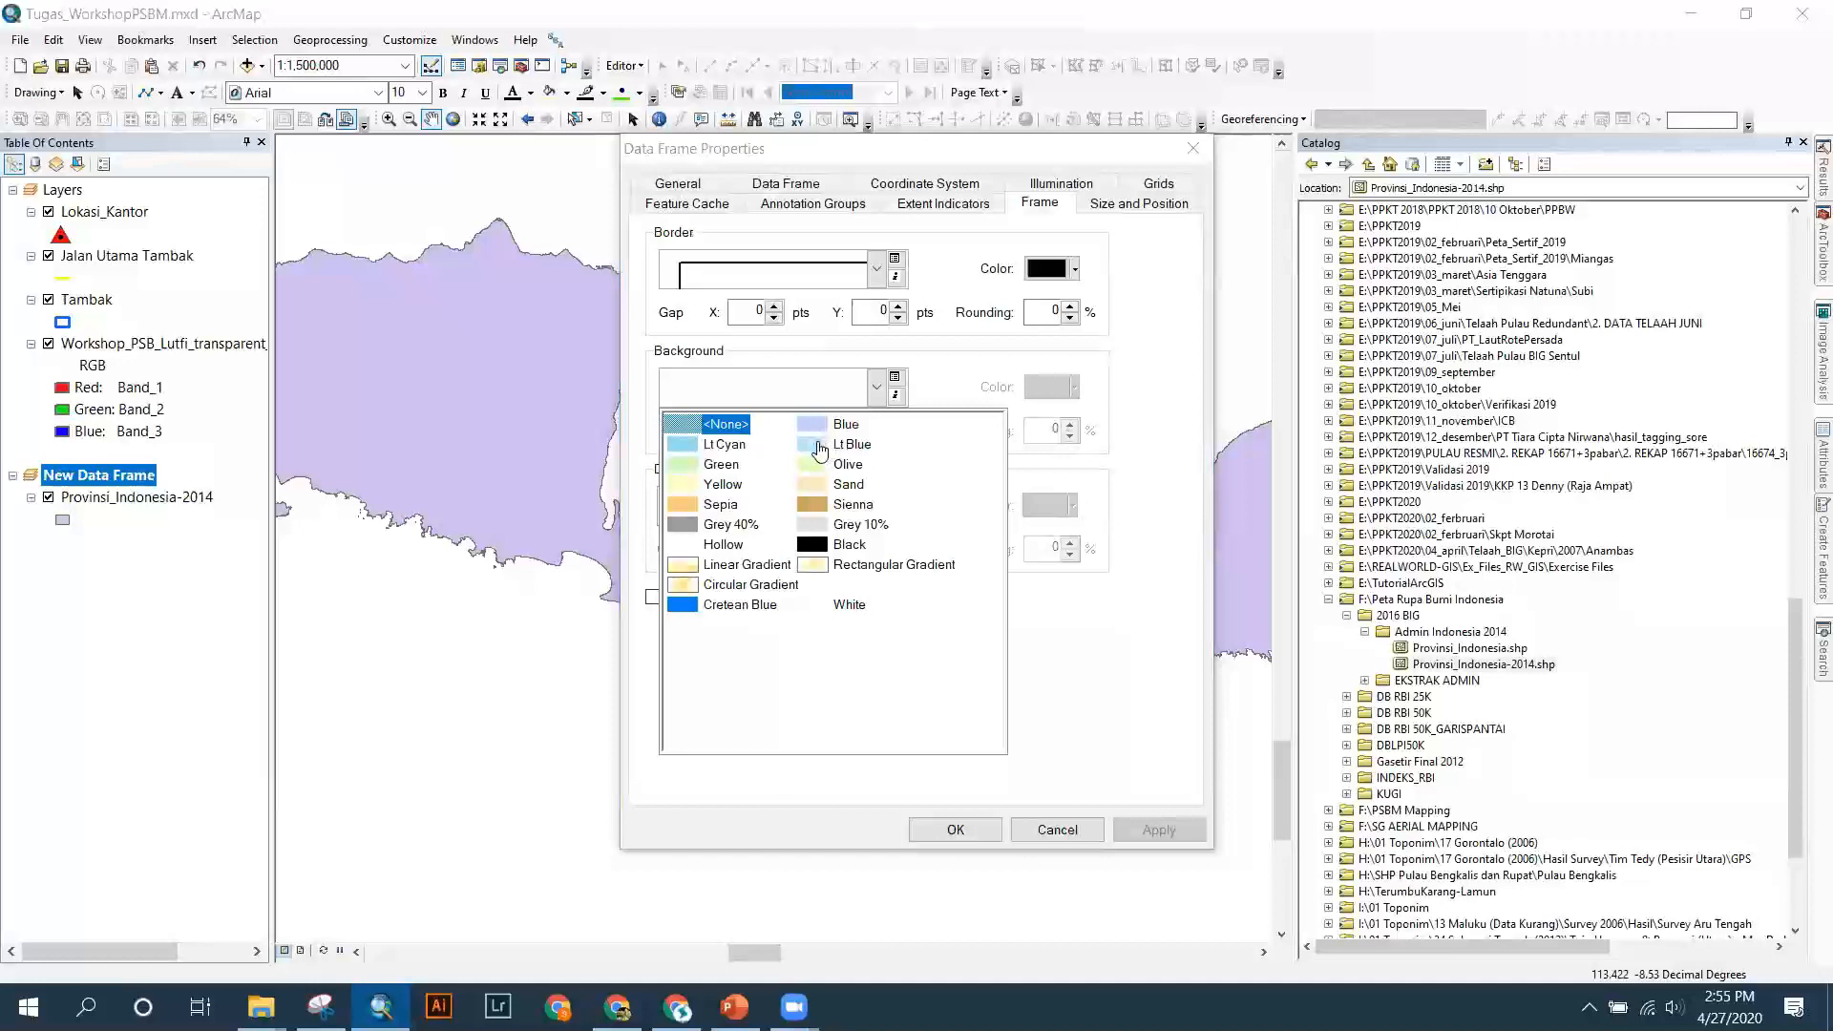
click(819, 447)
click(1158, 830)
click(951, 829)
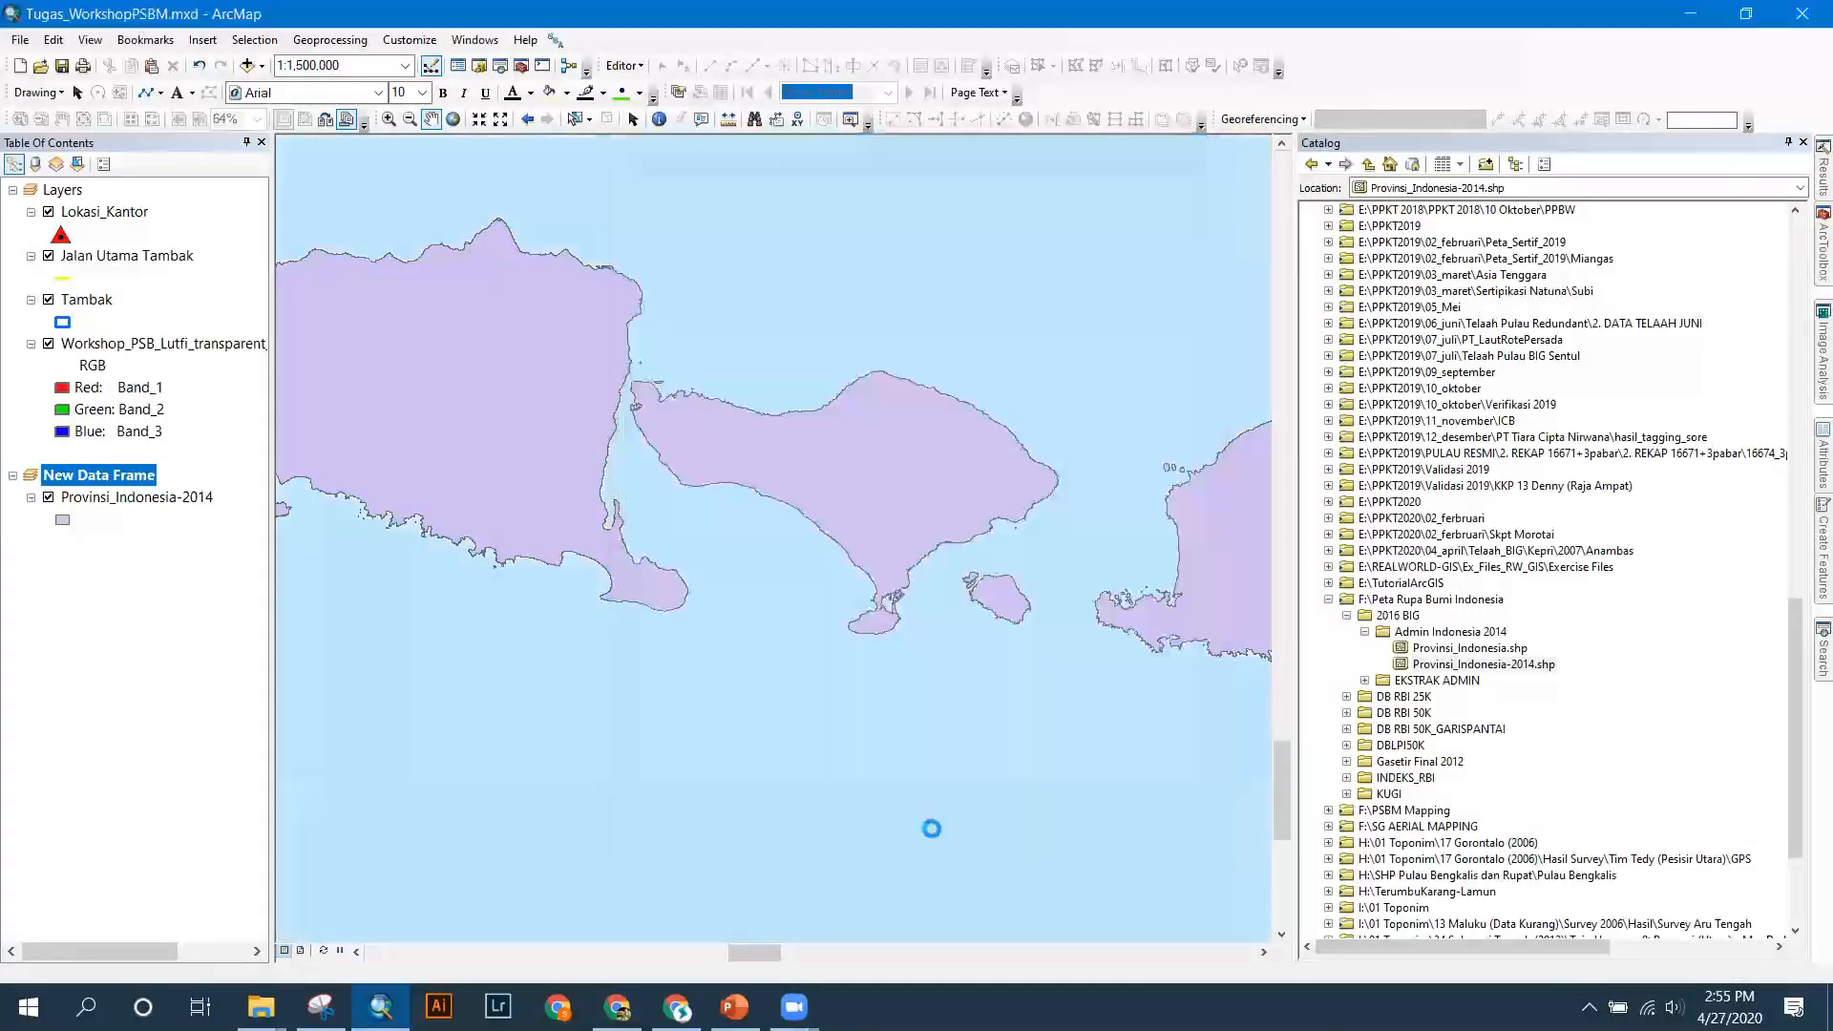
Change the Provinsi_Indonesia-2014 layer's fill symbol to the Yellow preset.
click(63, 521)
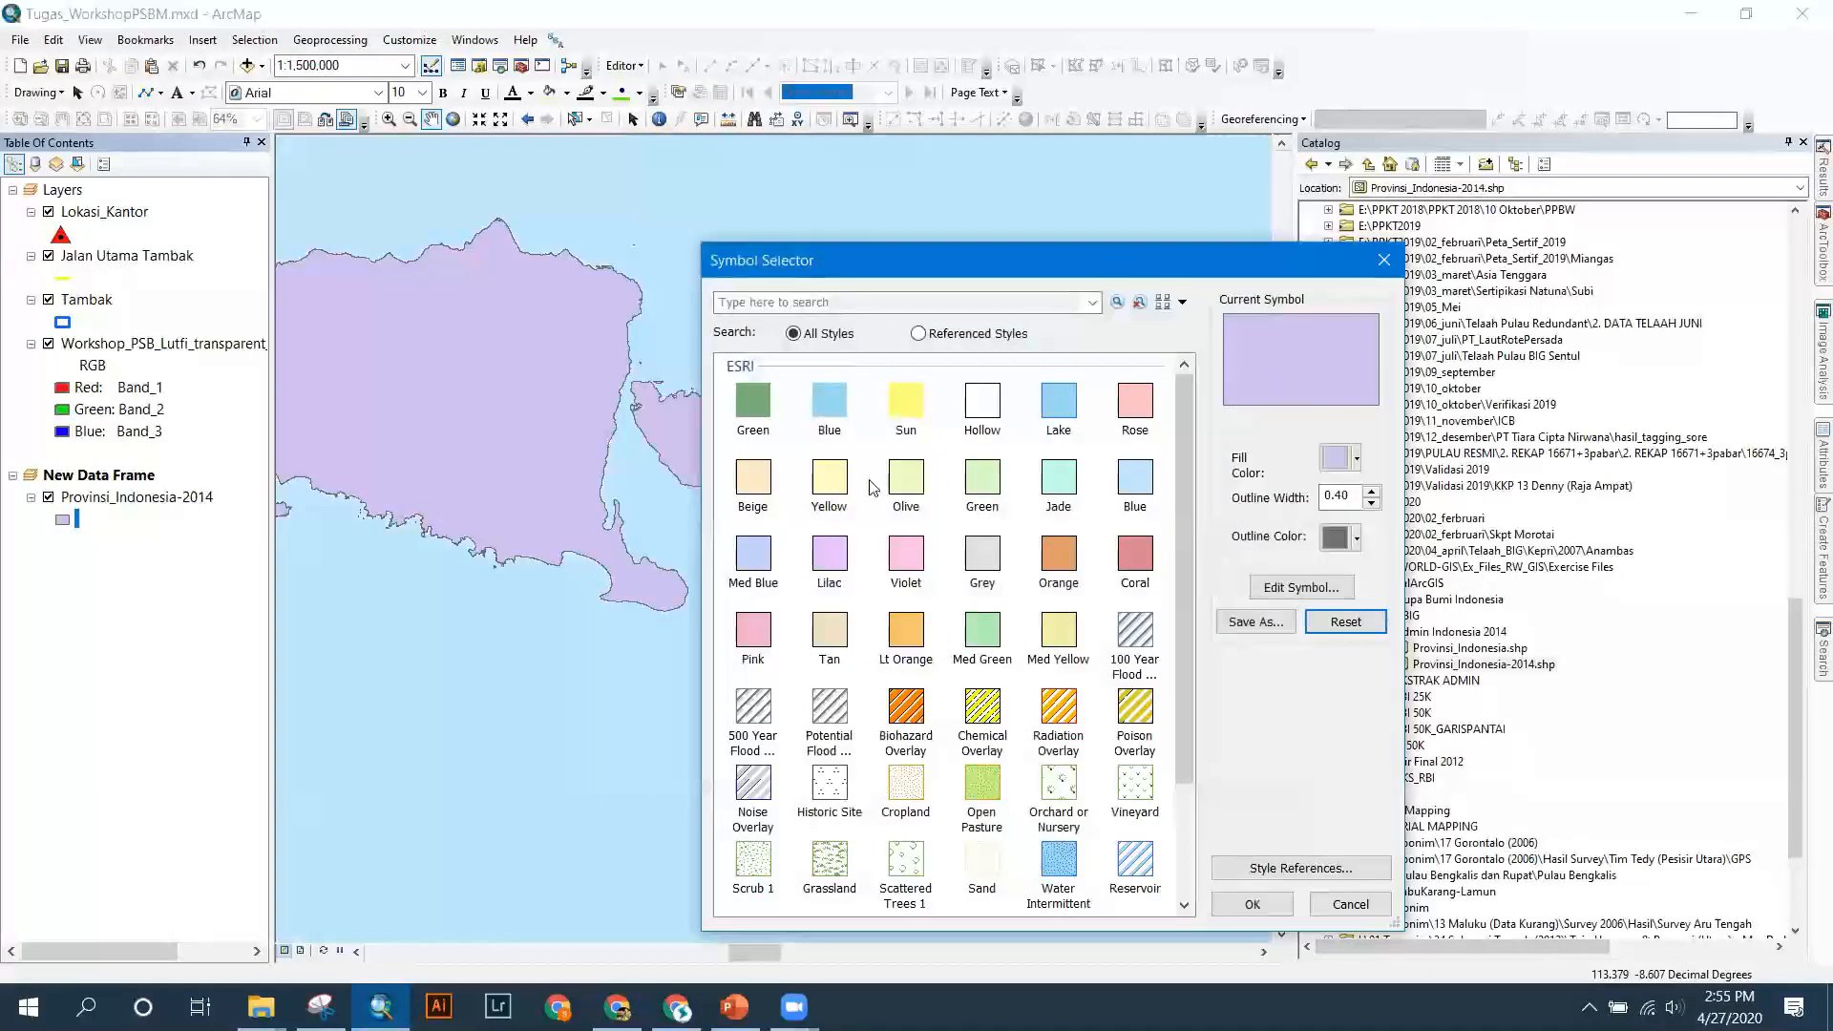
click(838, 490)
click(1260, 904)
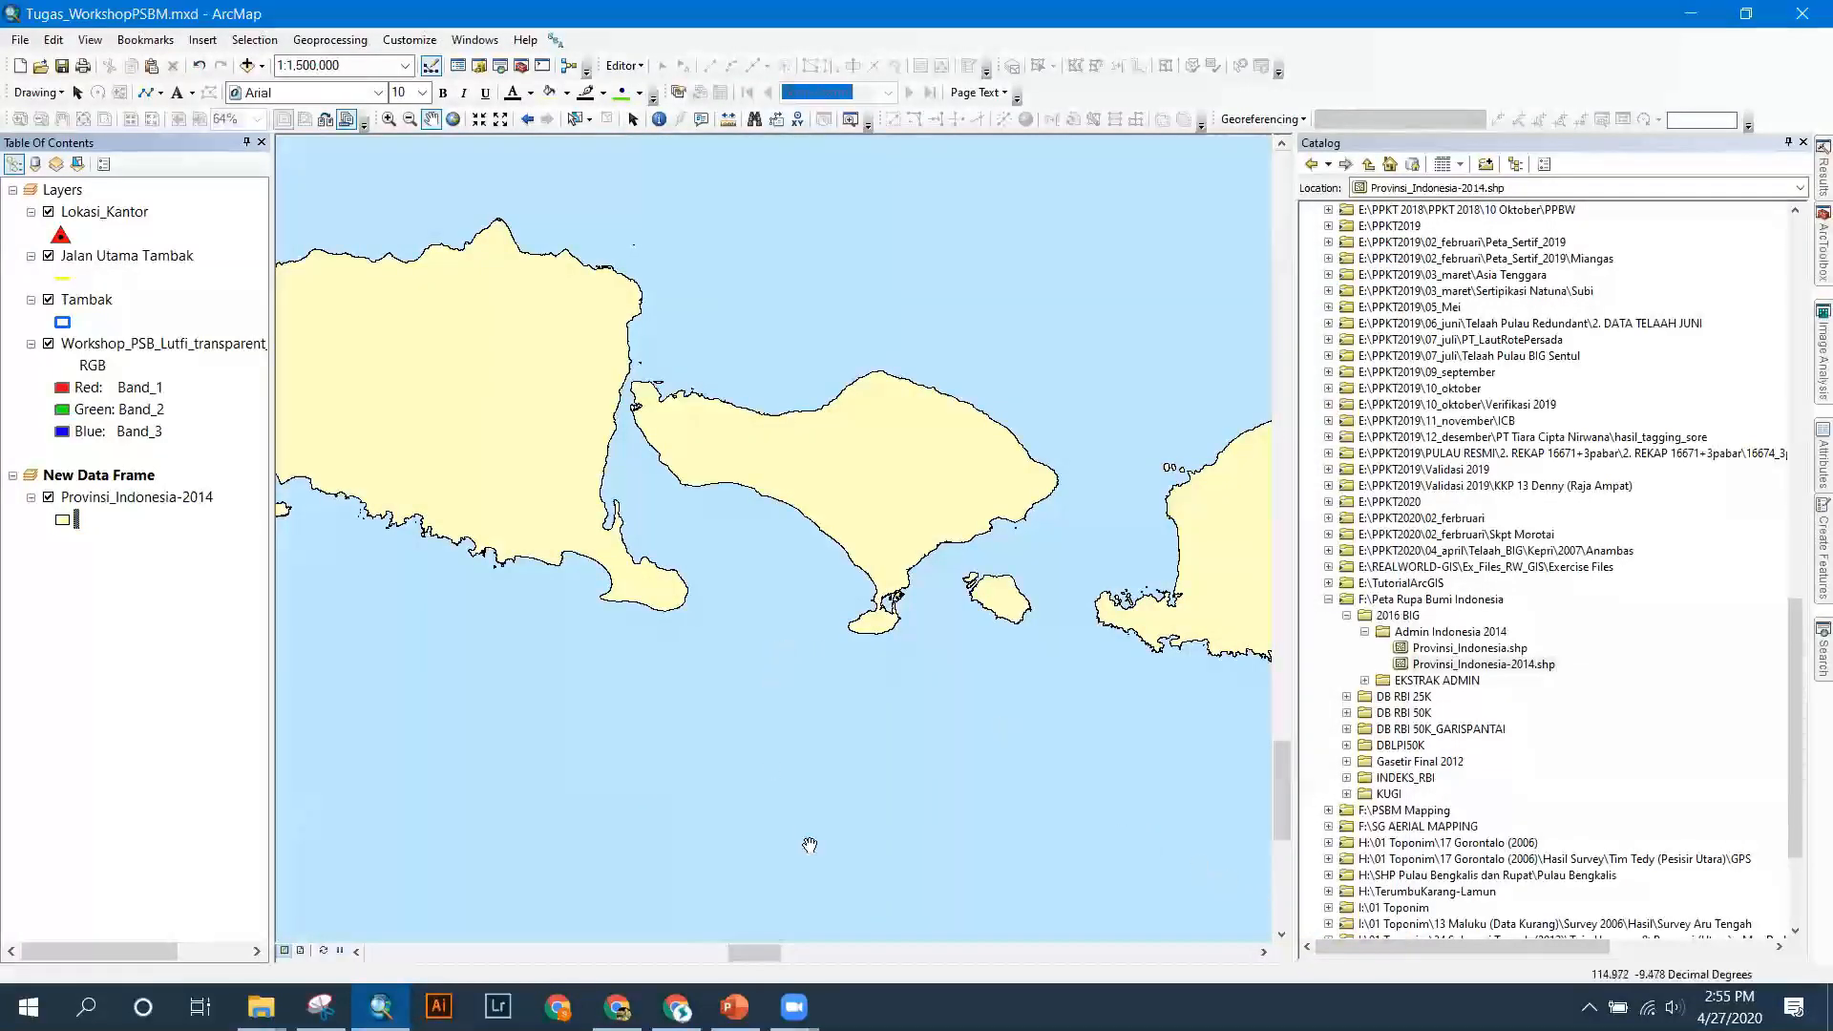
Return to the layout view with the inset map framed on Bali.
click(301, 948)
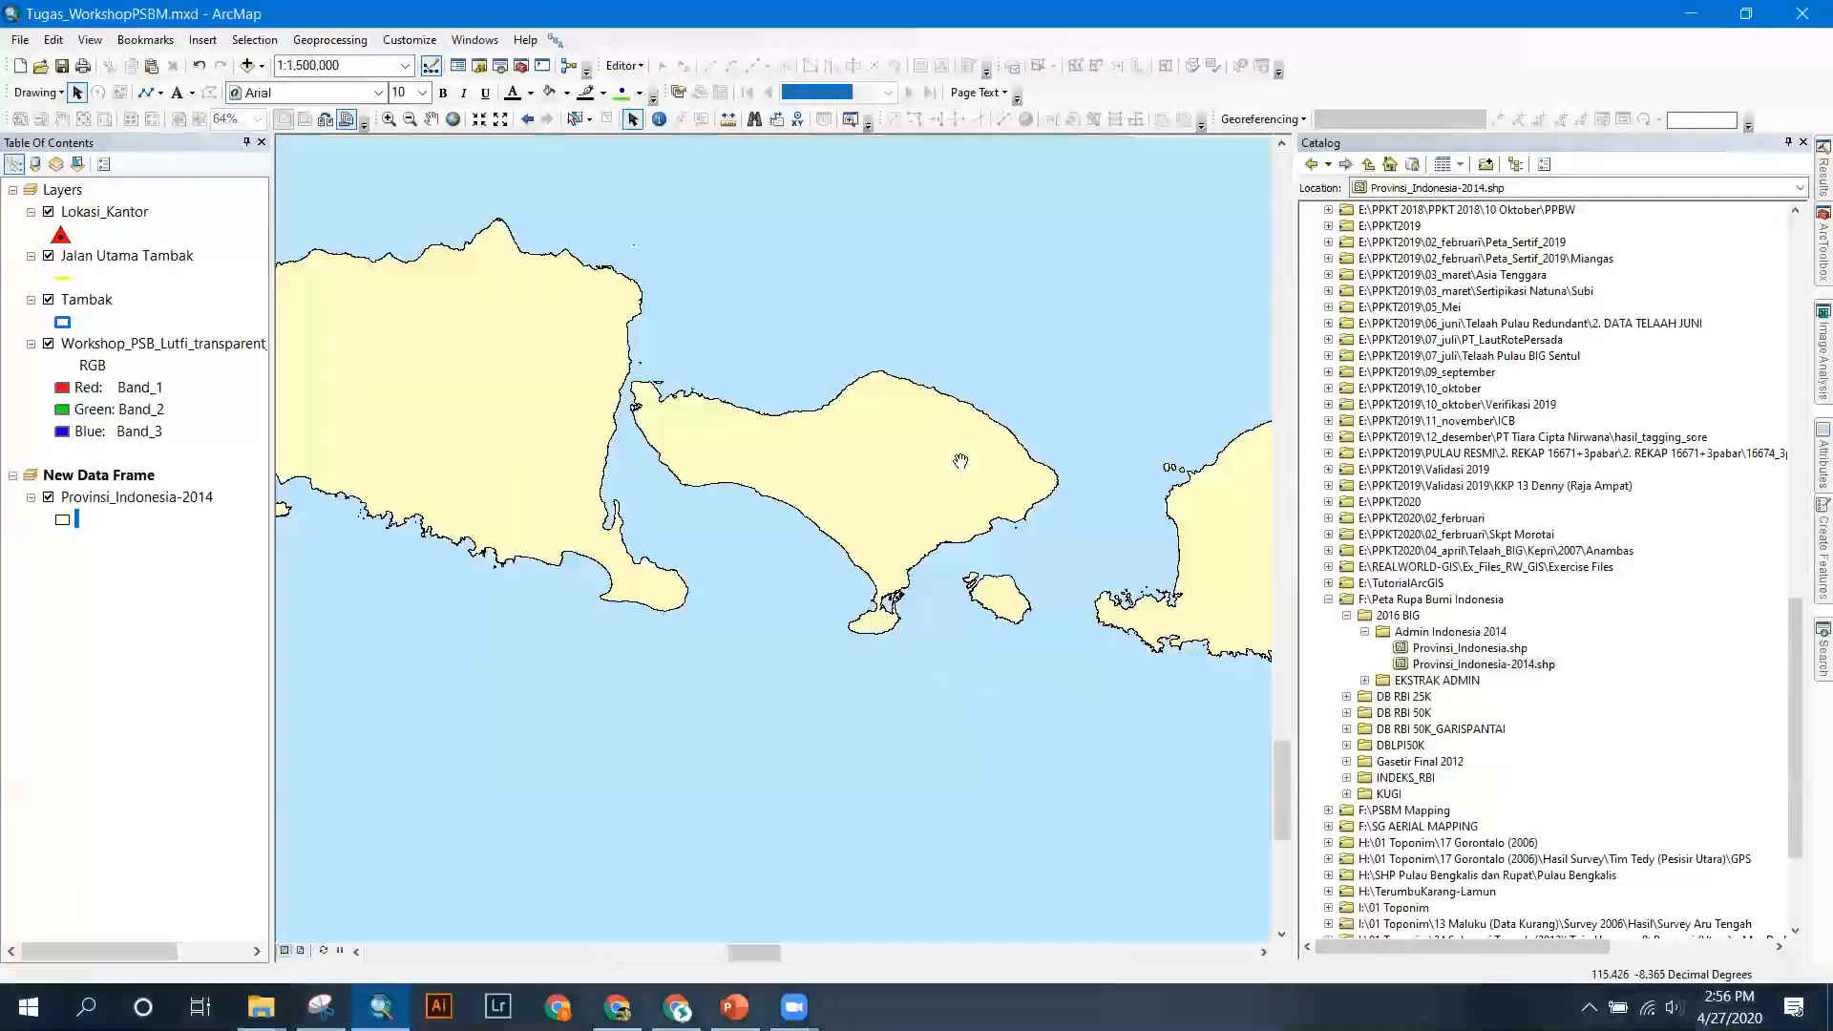
scroll(938, 442, up, 5)
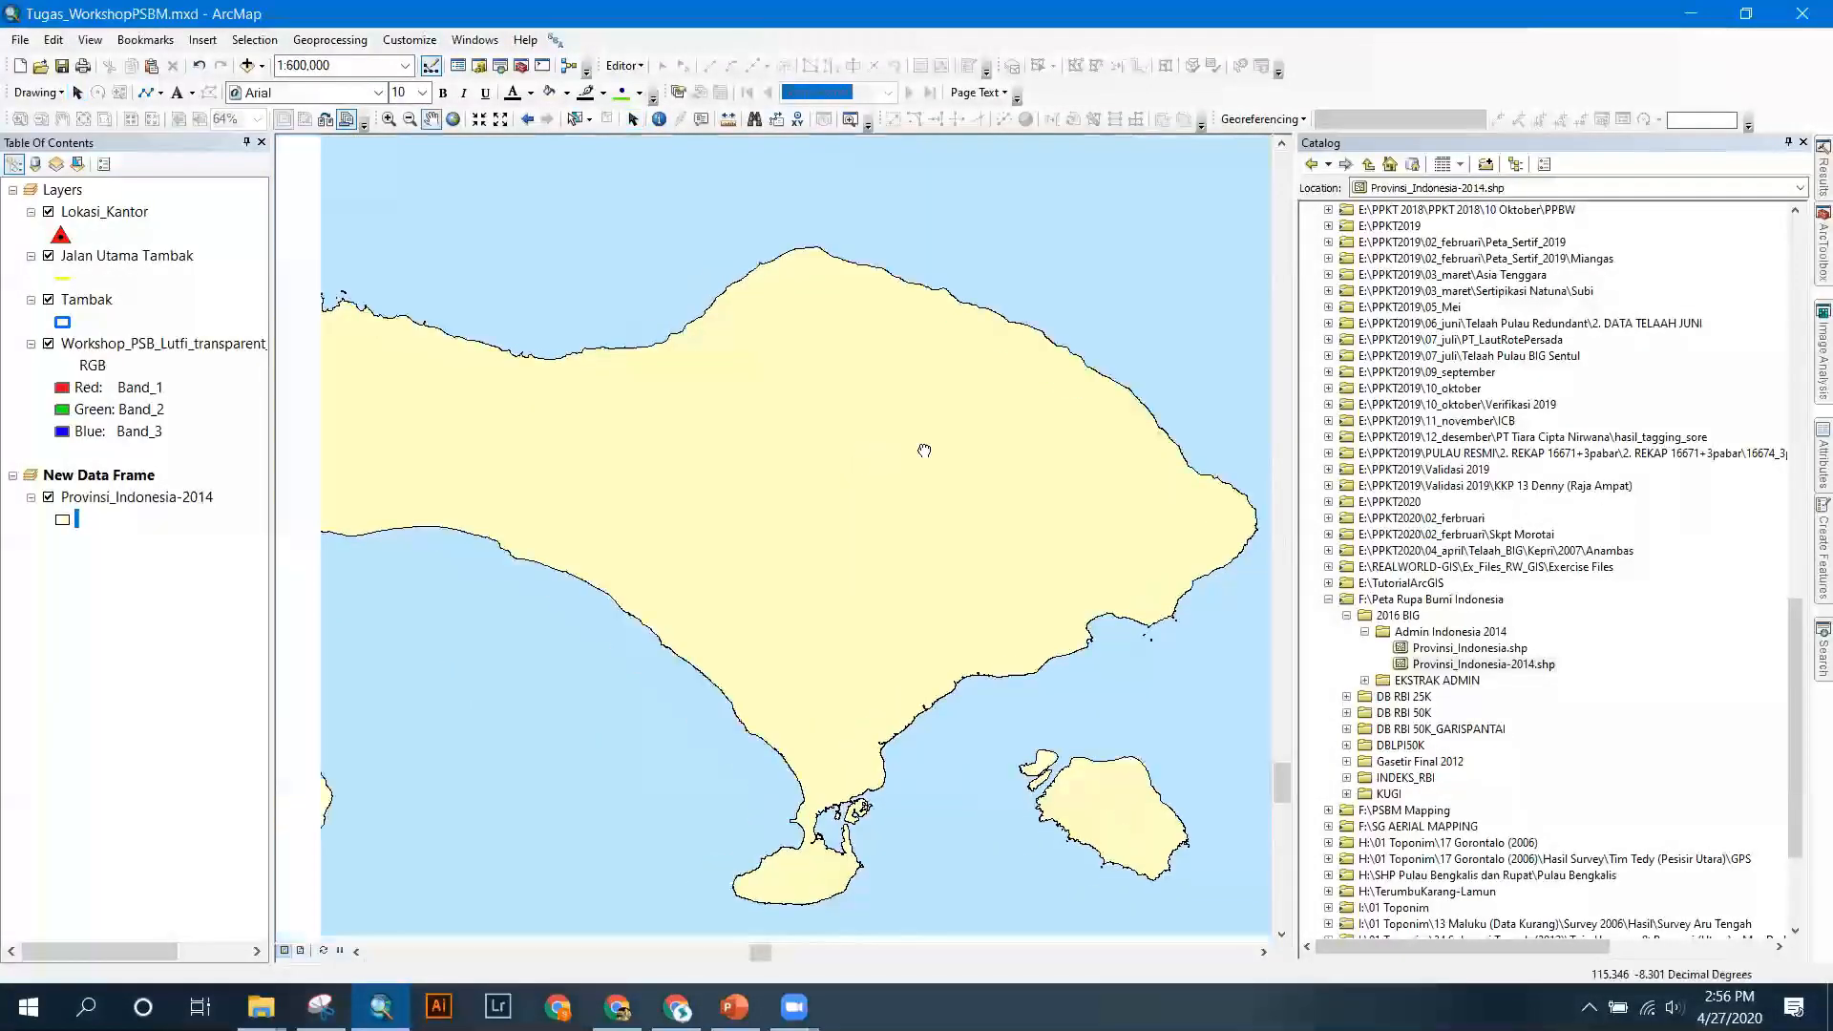
click(302, 951)
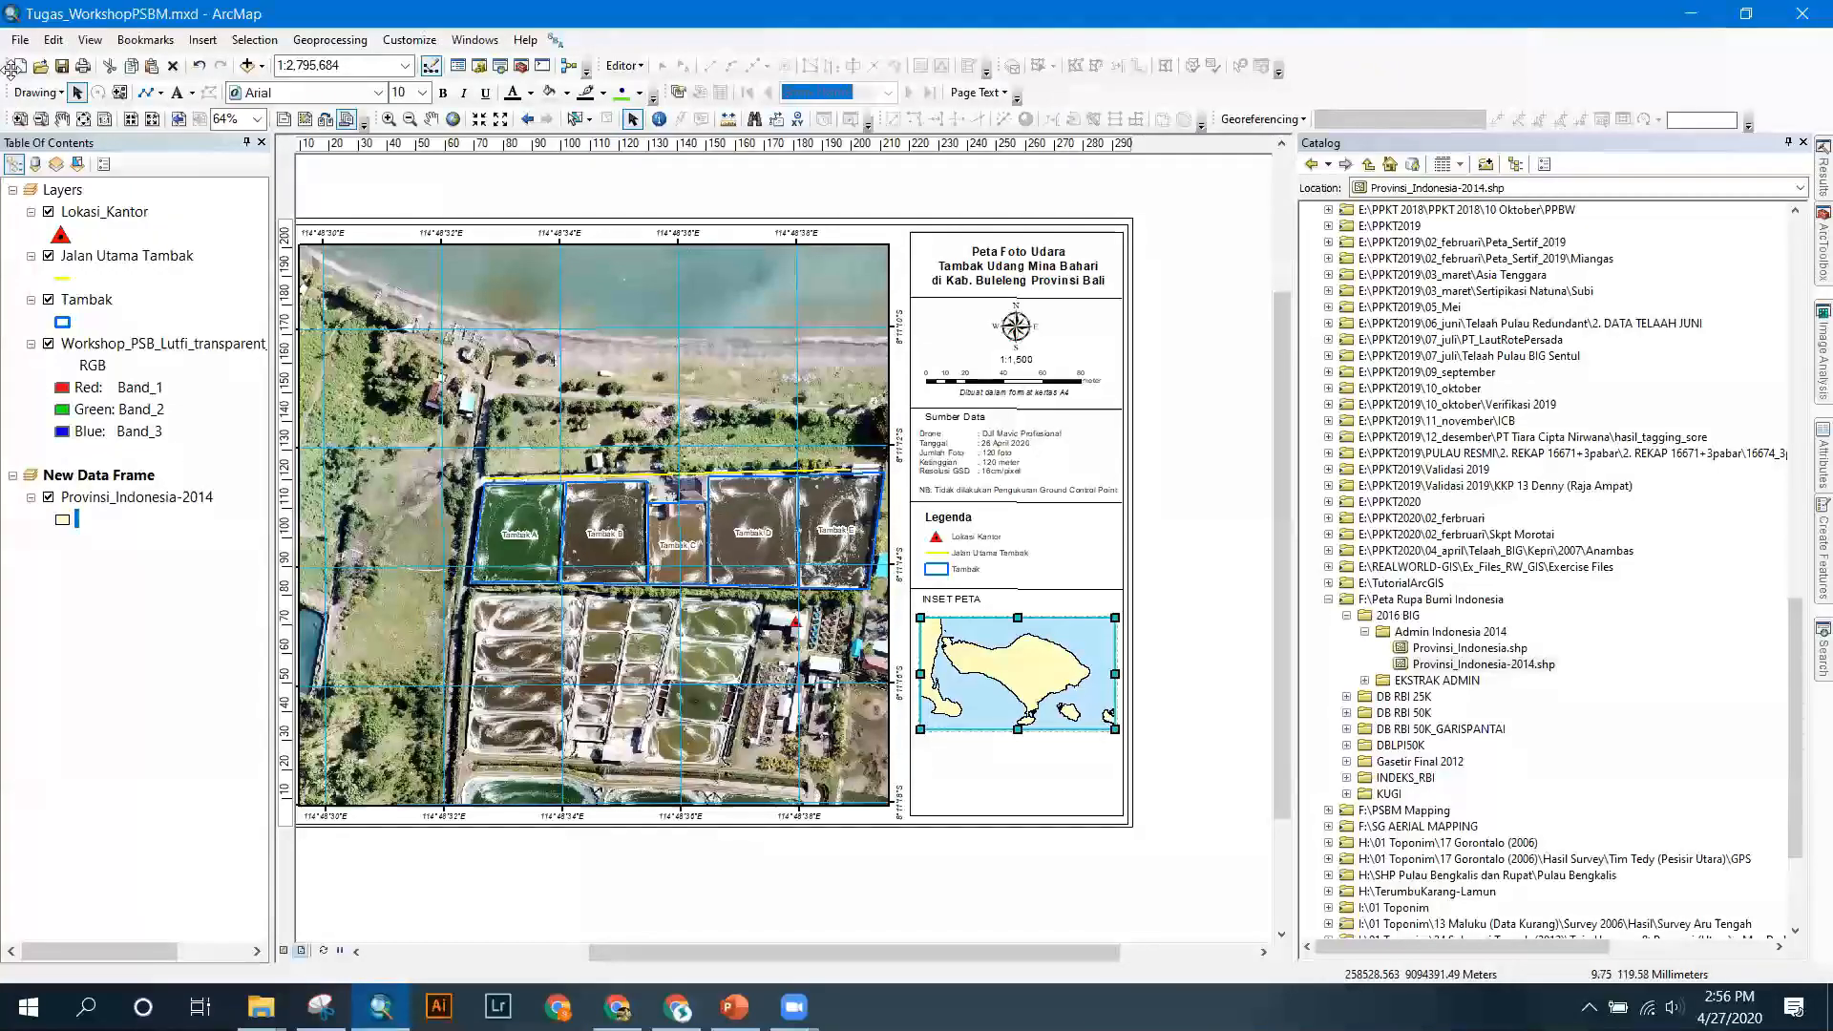
Rename the new data frame as "INSET PETA" in its general properties.
click(92, 482)
right_click(93, 484)
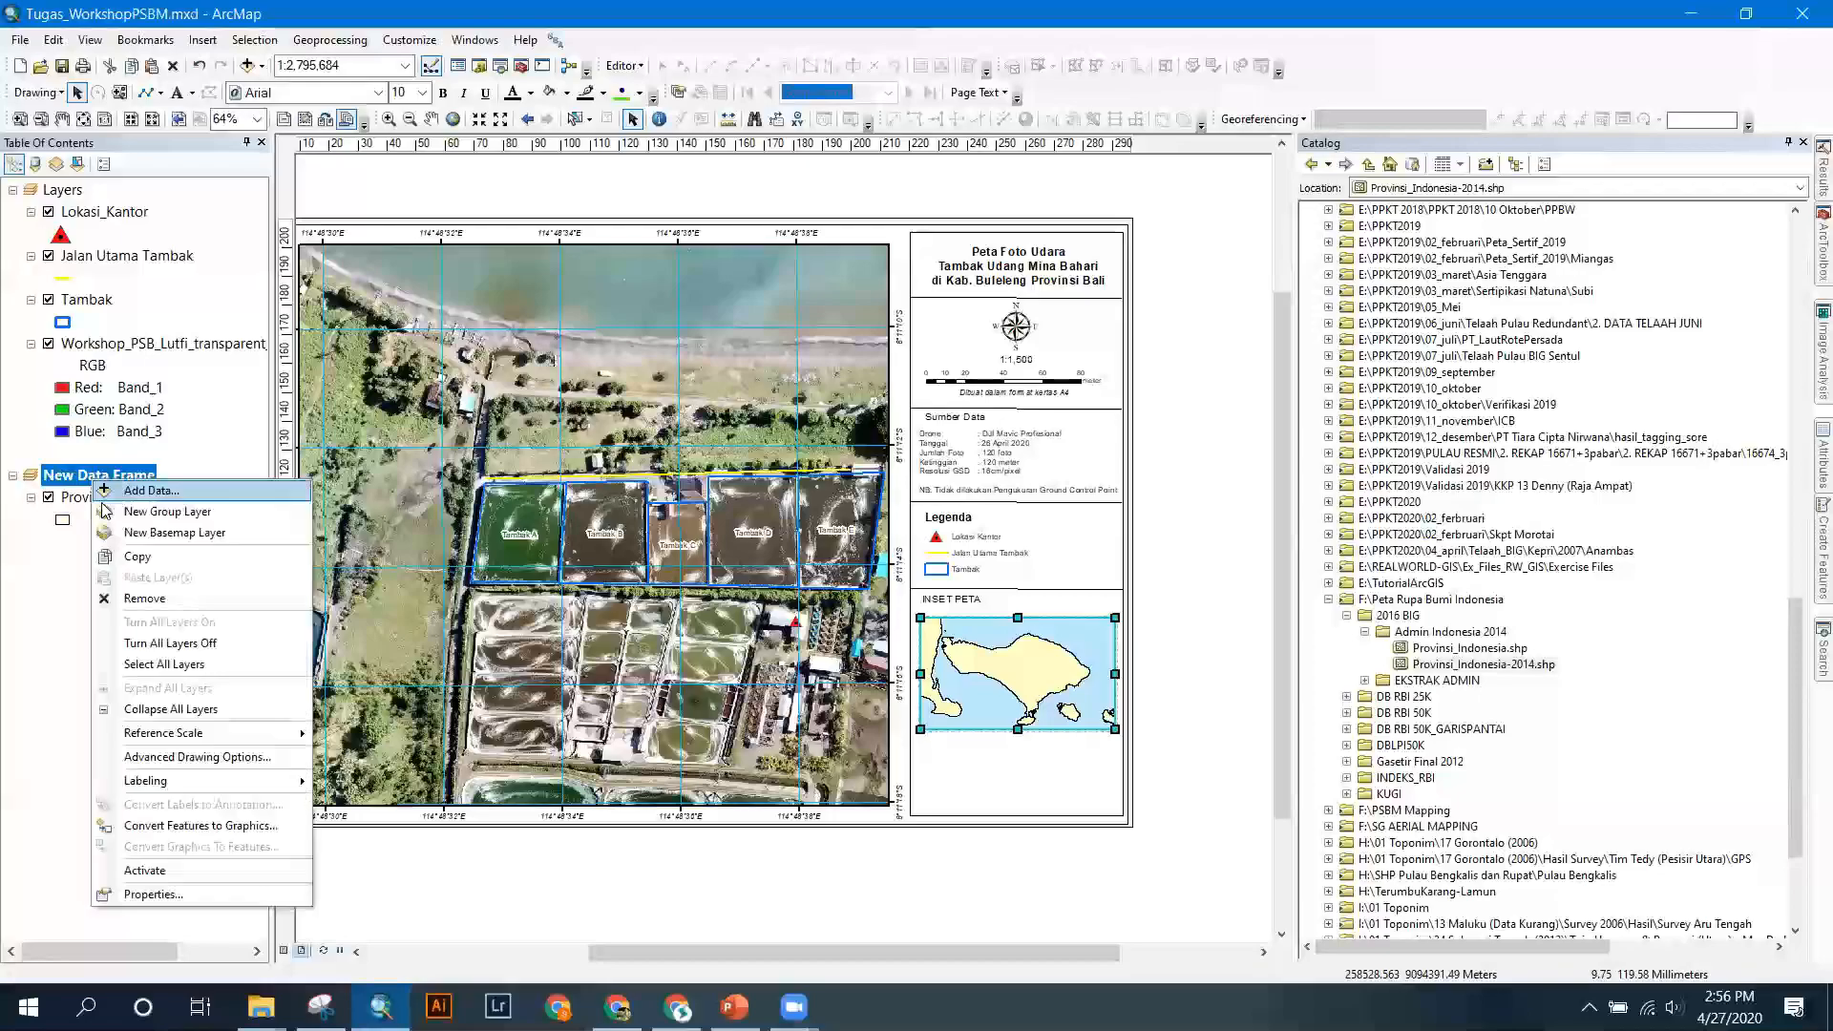
click(152, 895)
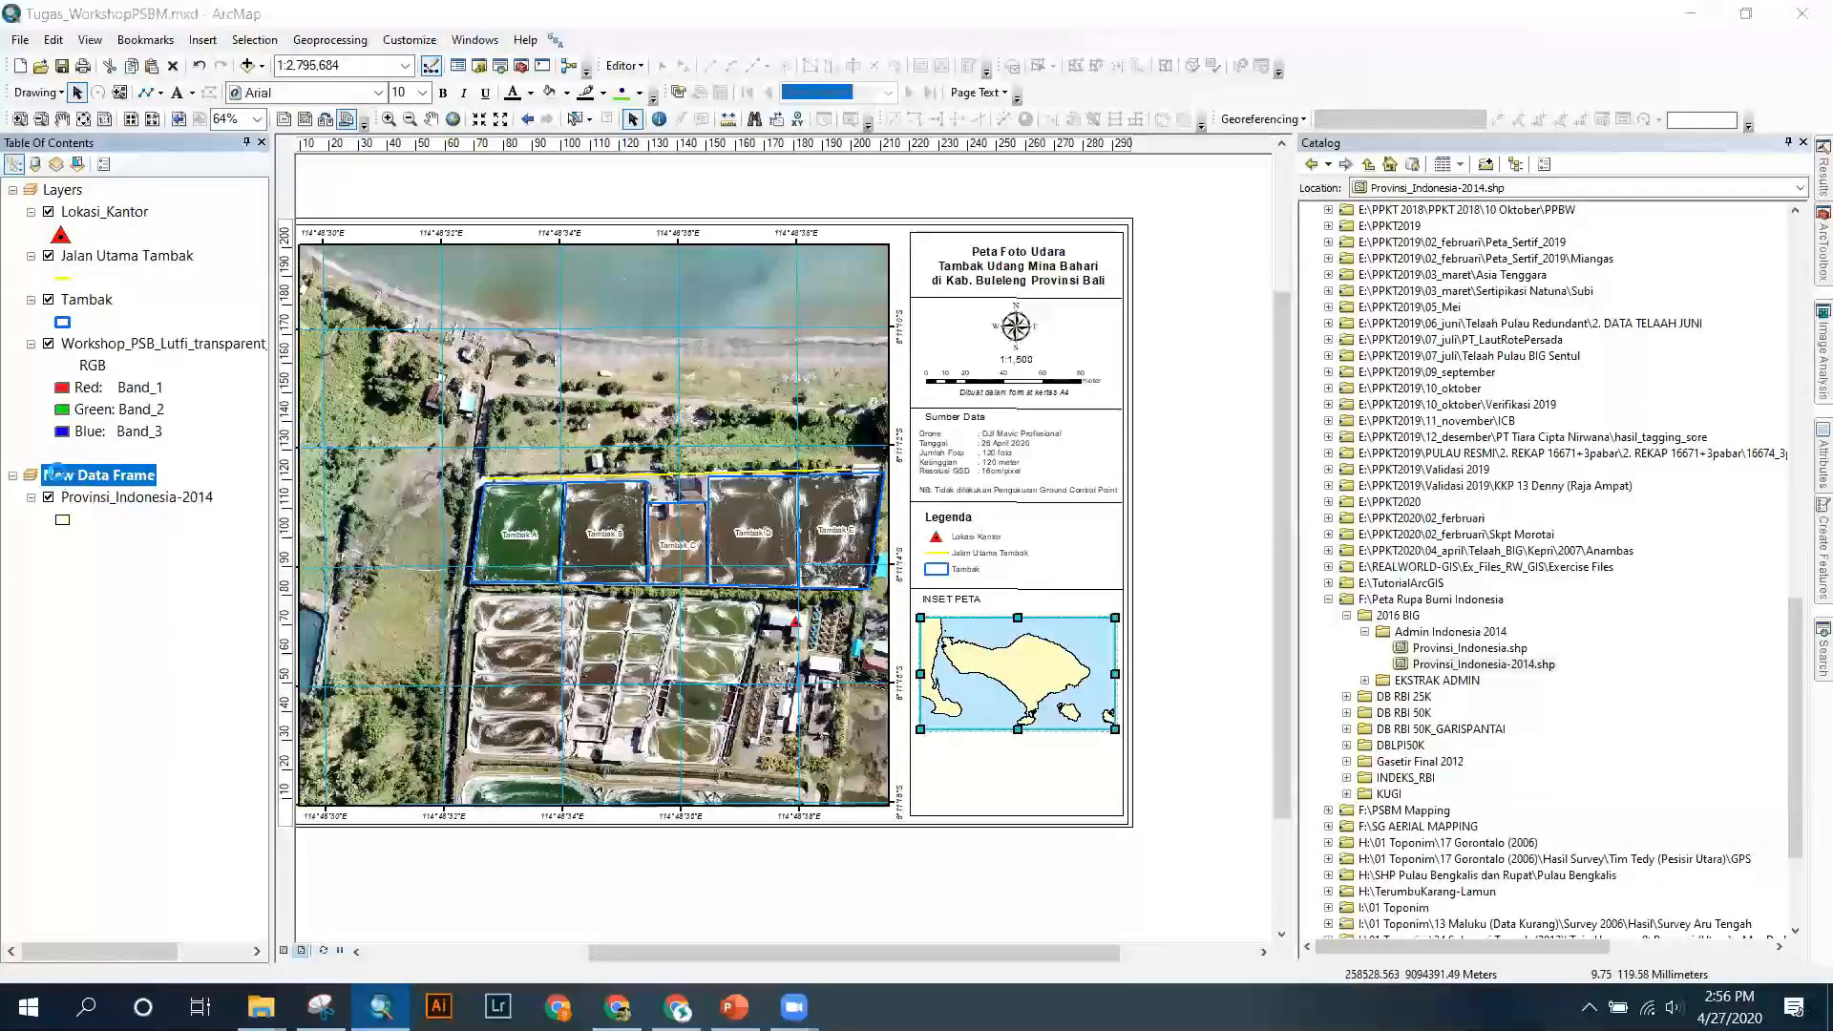
click(678, 184)
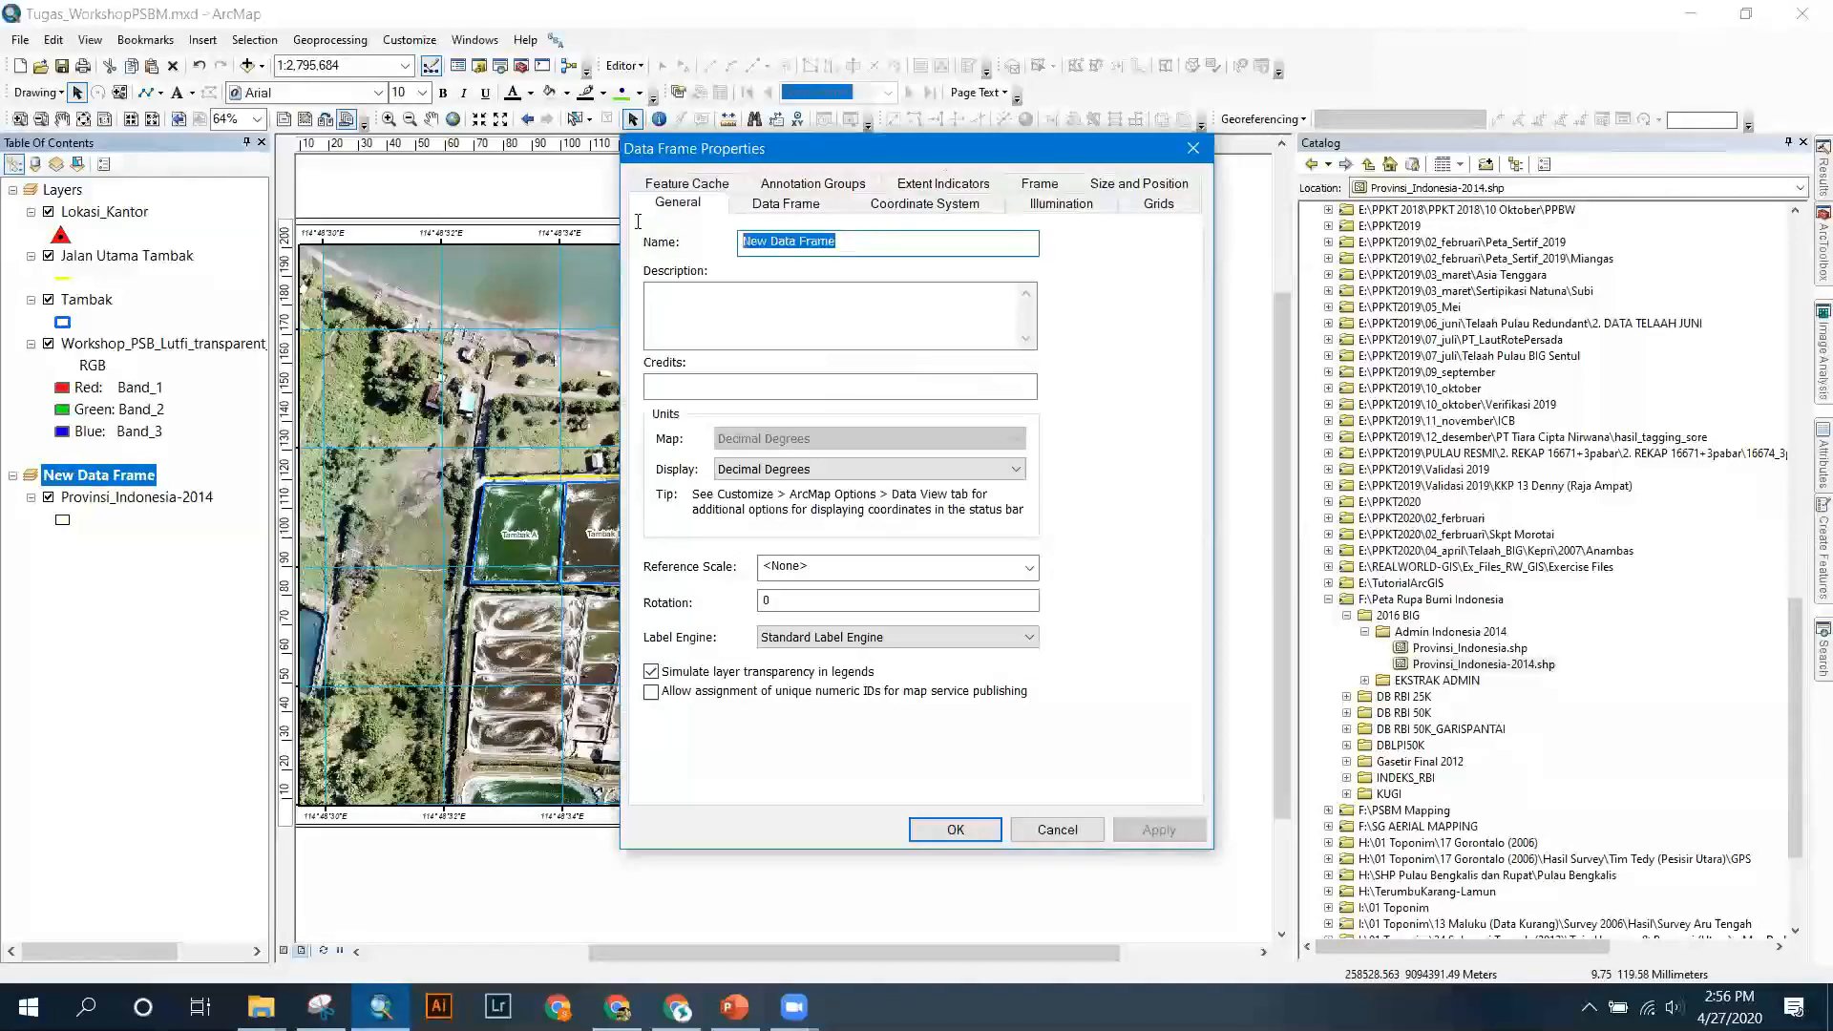
text(INSET )
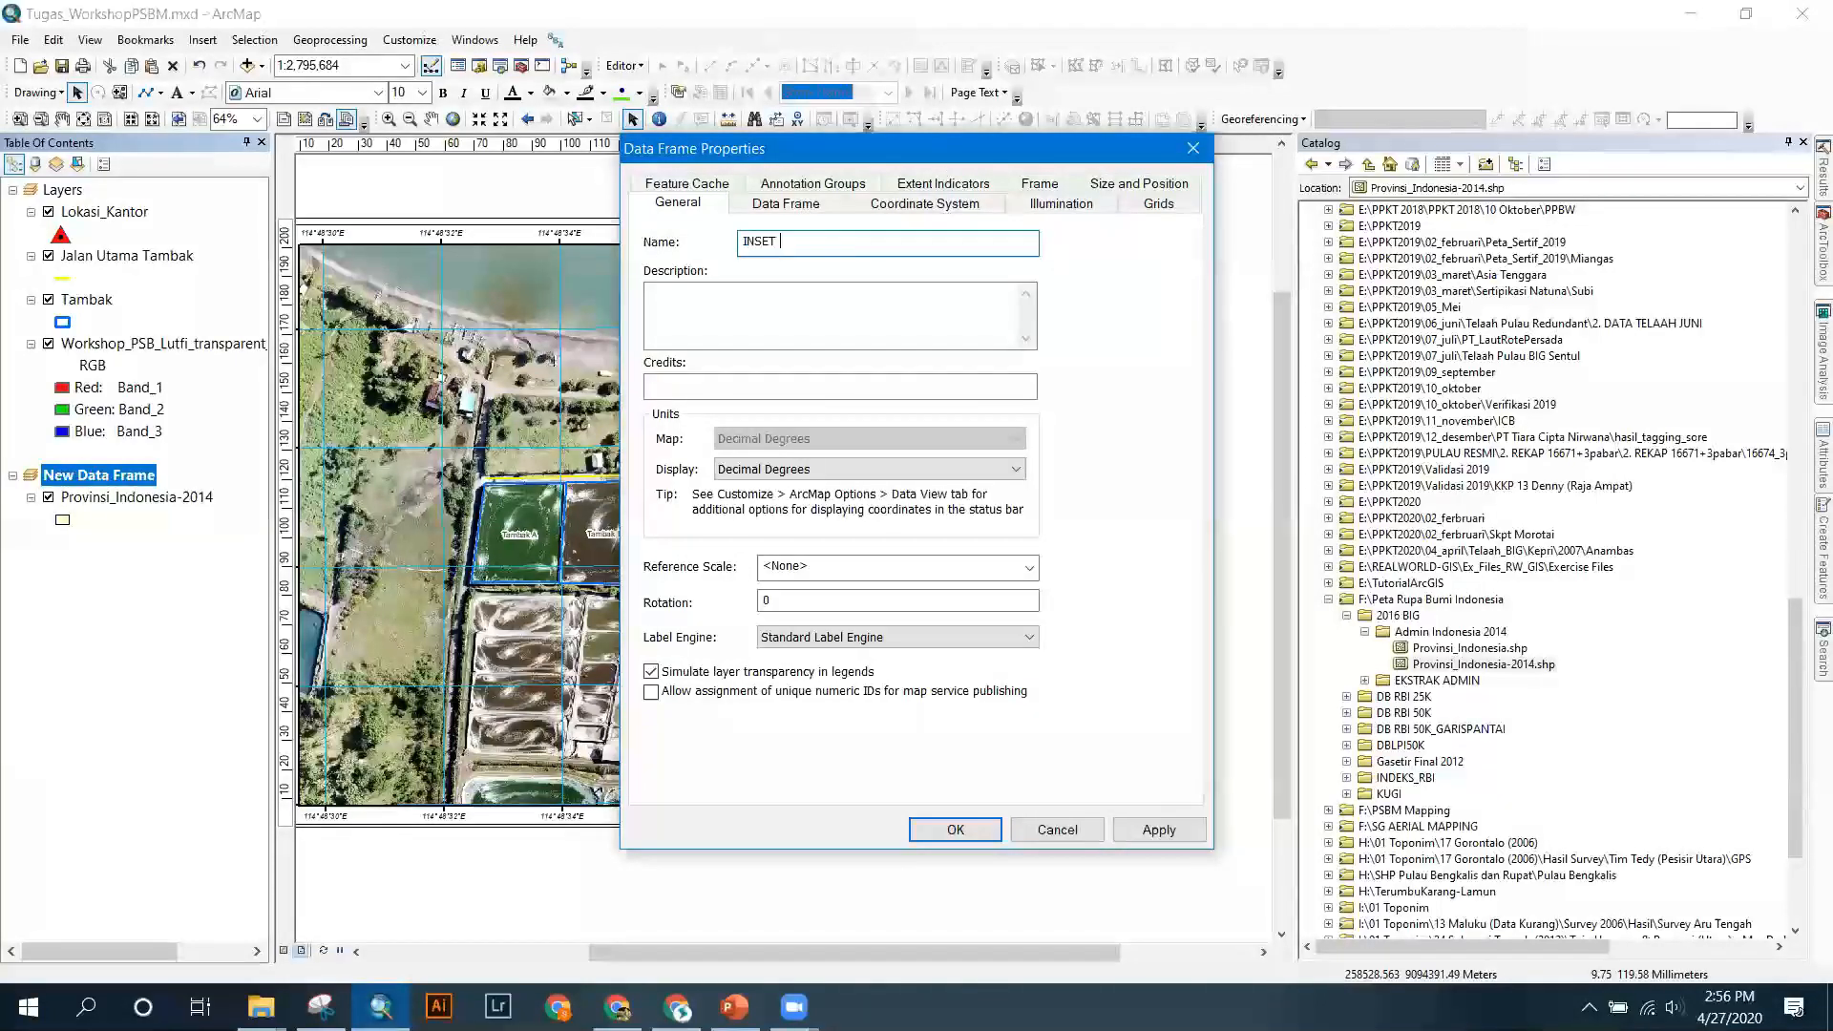
text(Peta)
key(BackSpace)
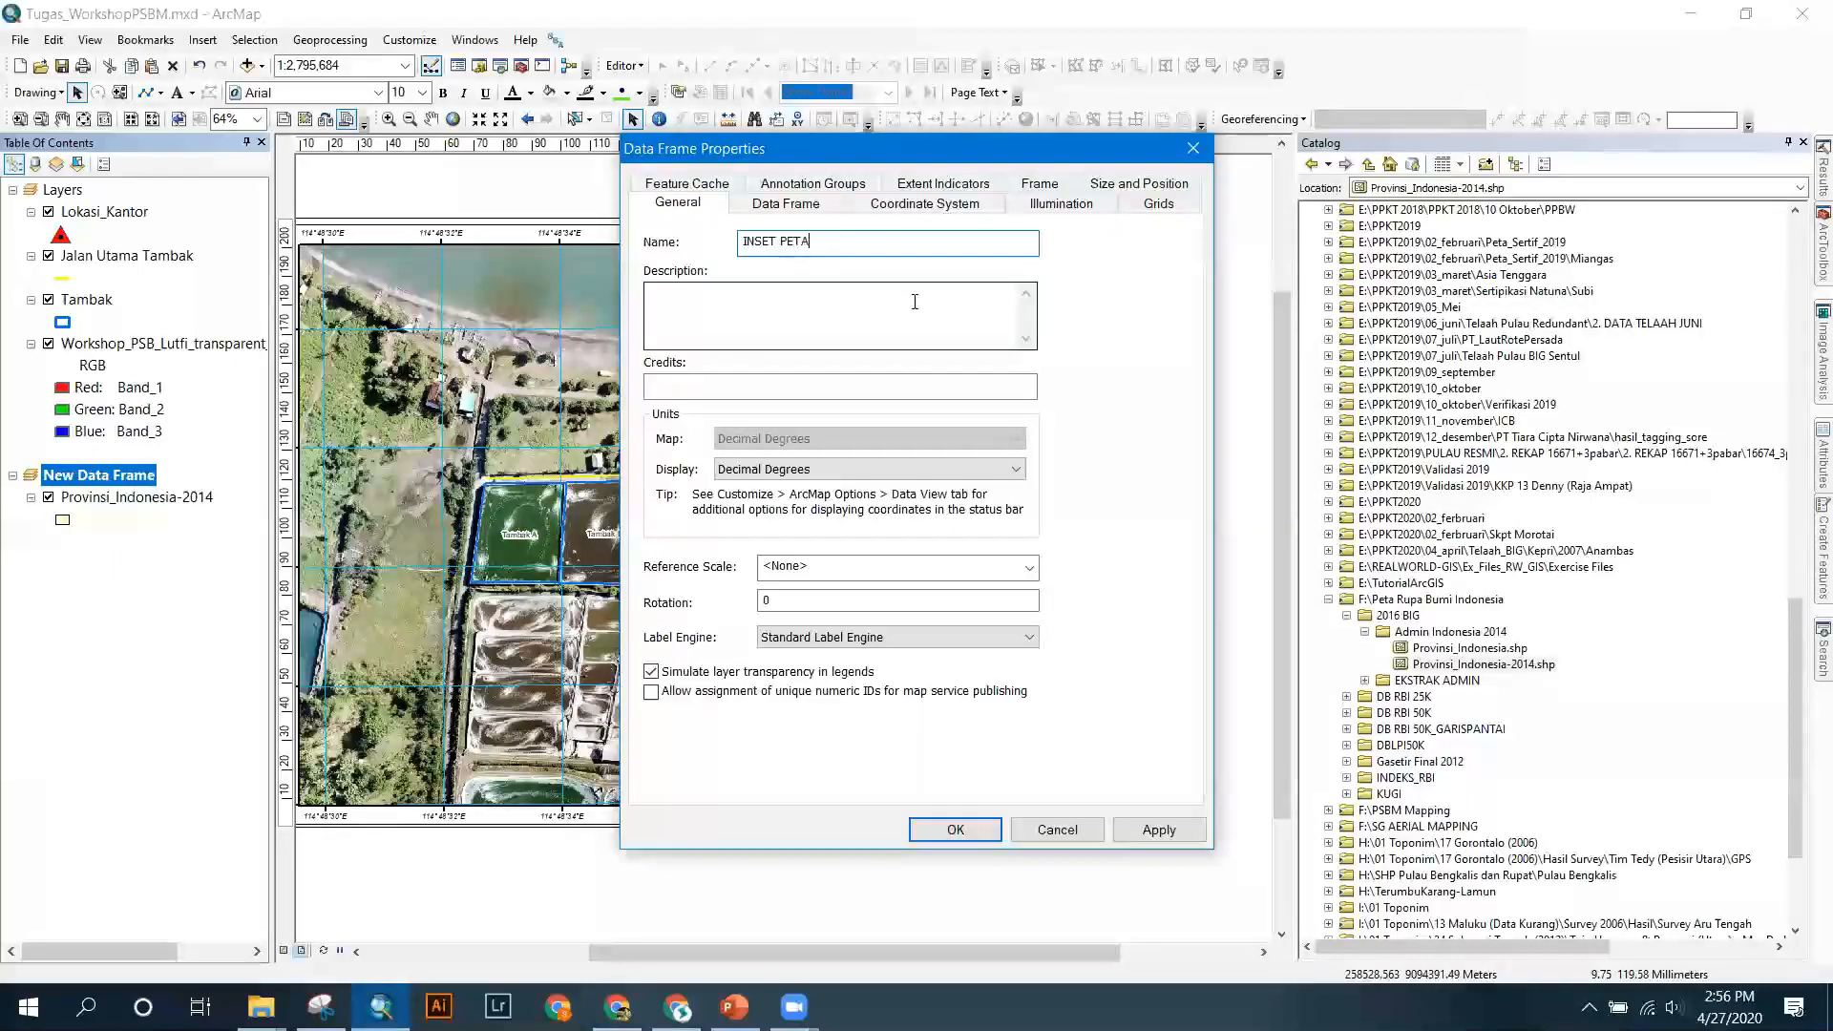
click(1157, 830)
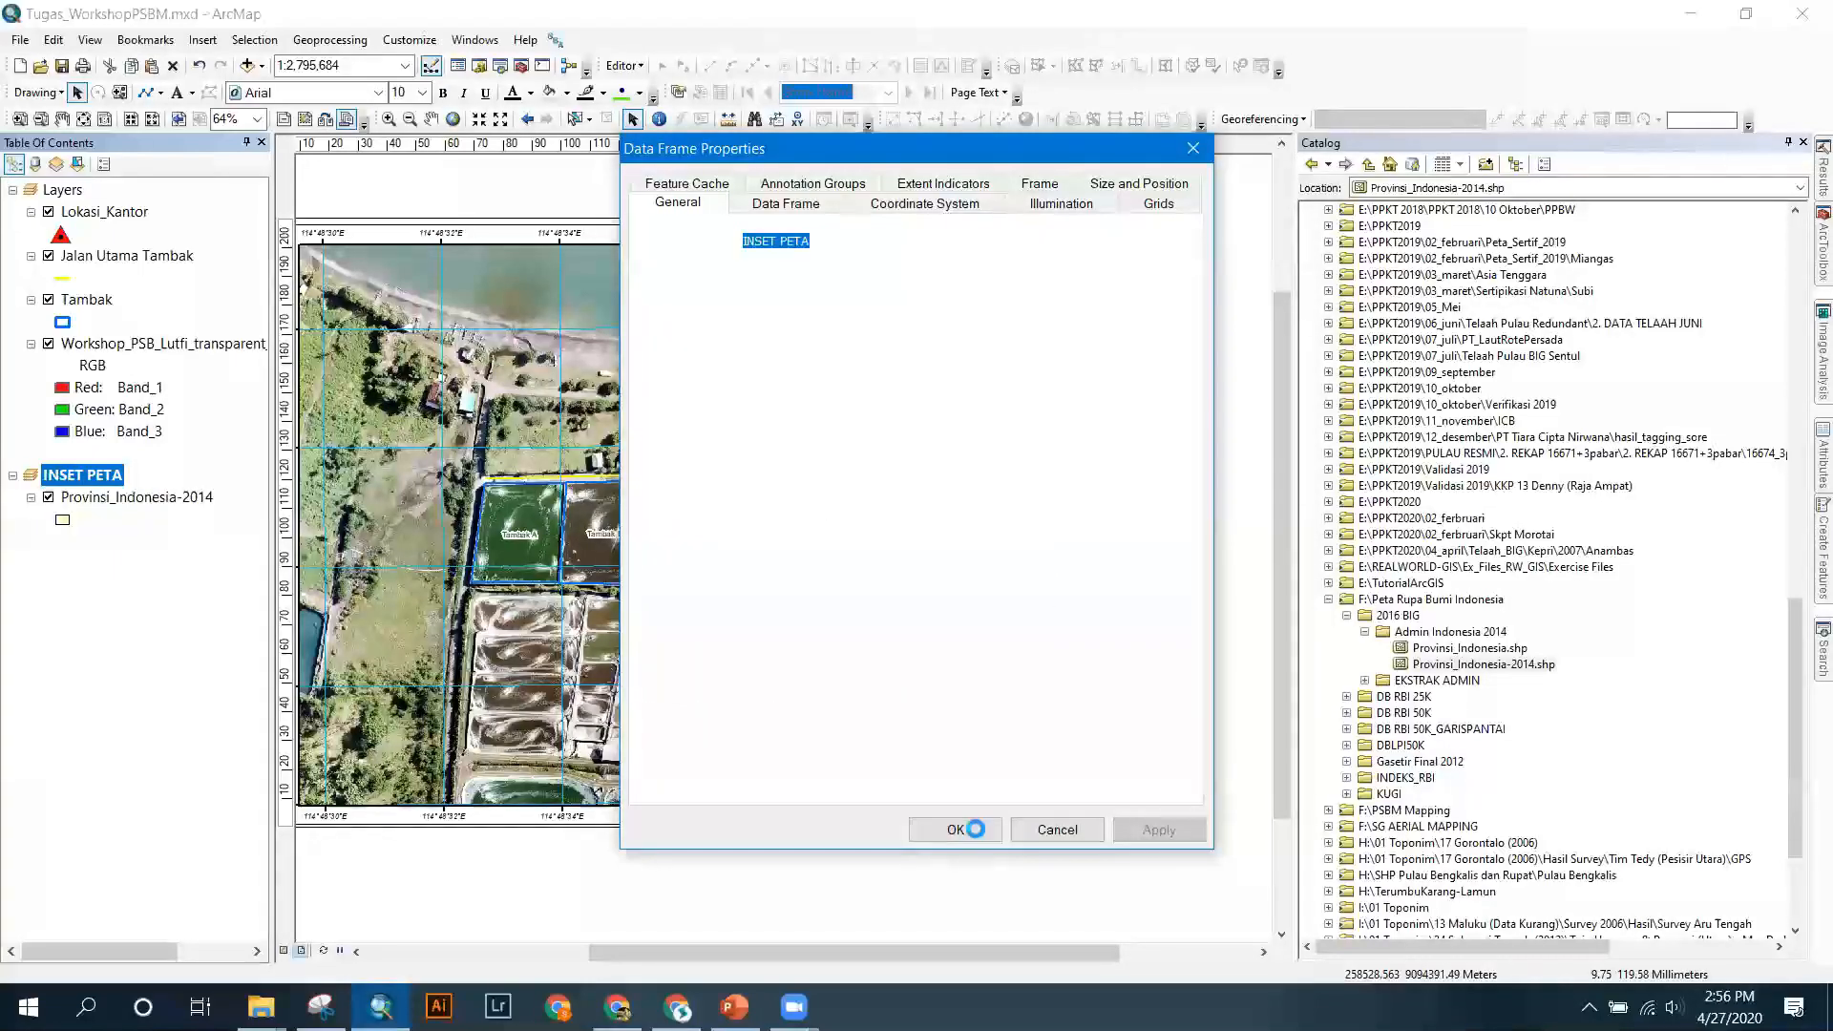
click(965, 829)
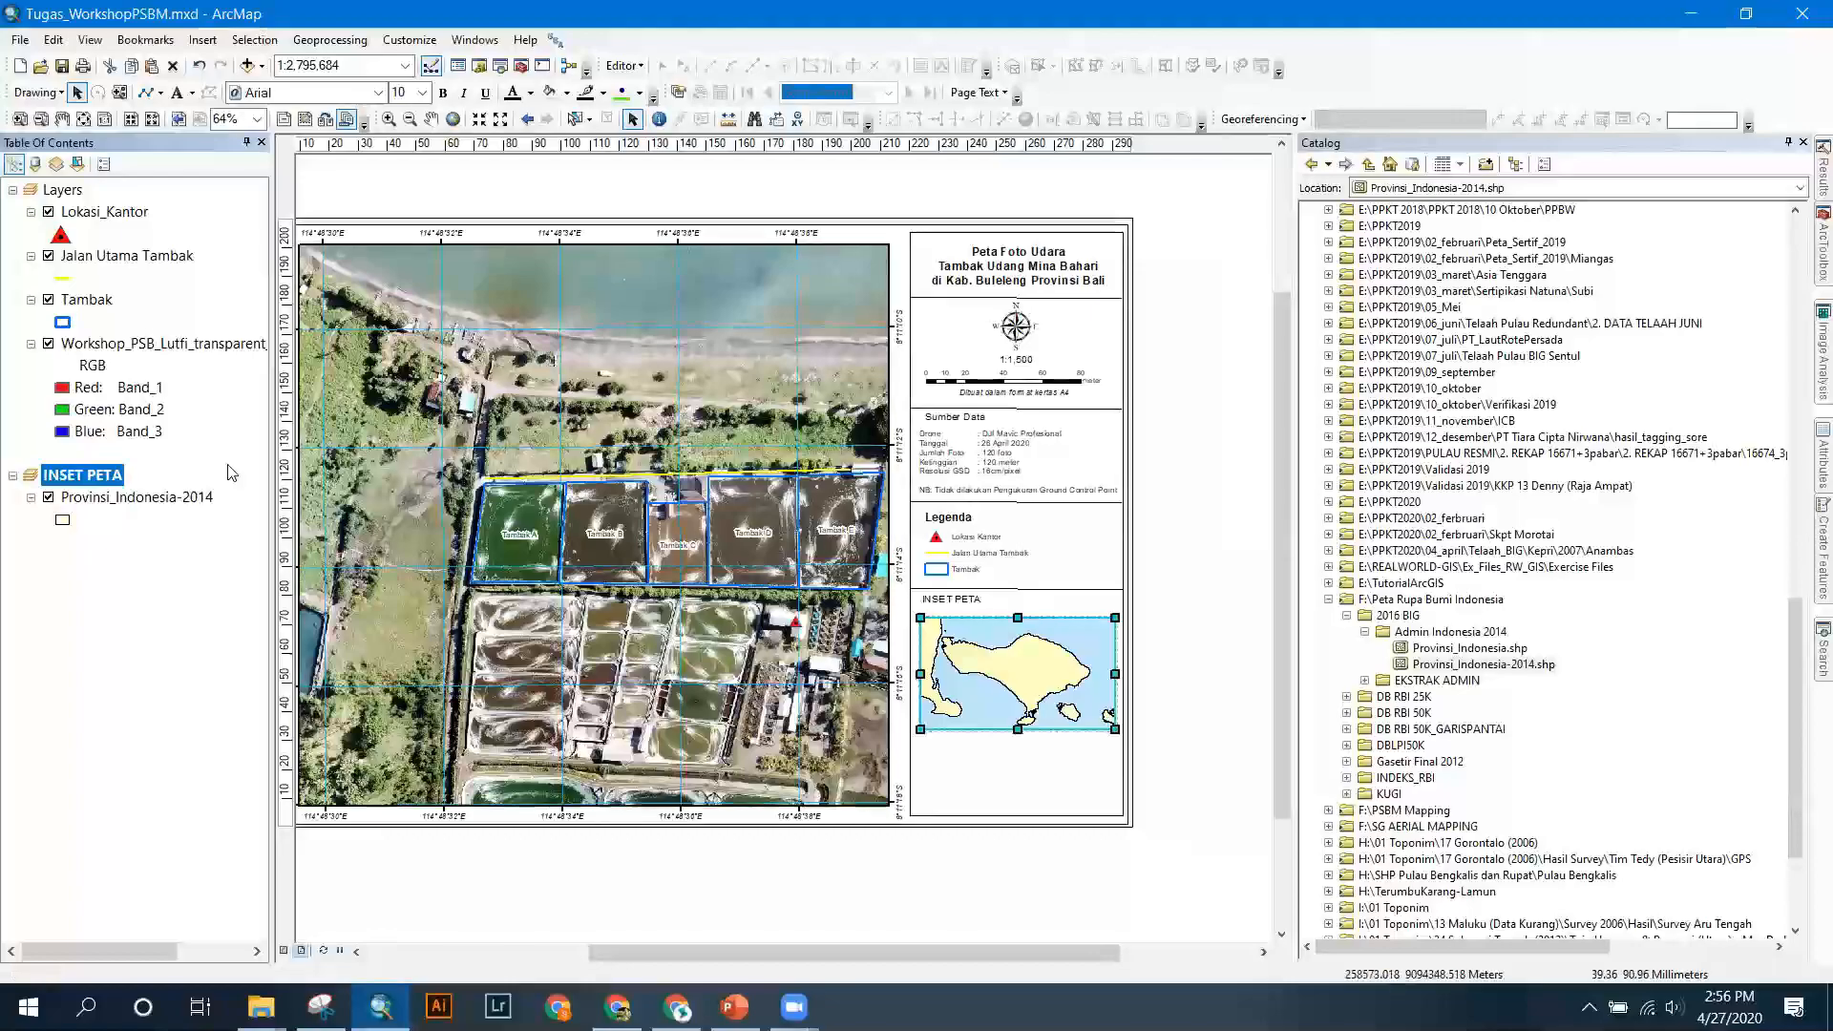
Rename the main Layers data frame as "Peta Utama".
click(70, 191)
right_click(70, 191)
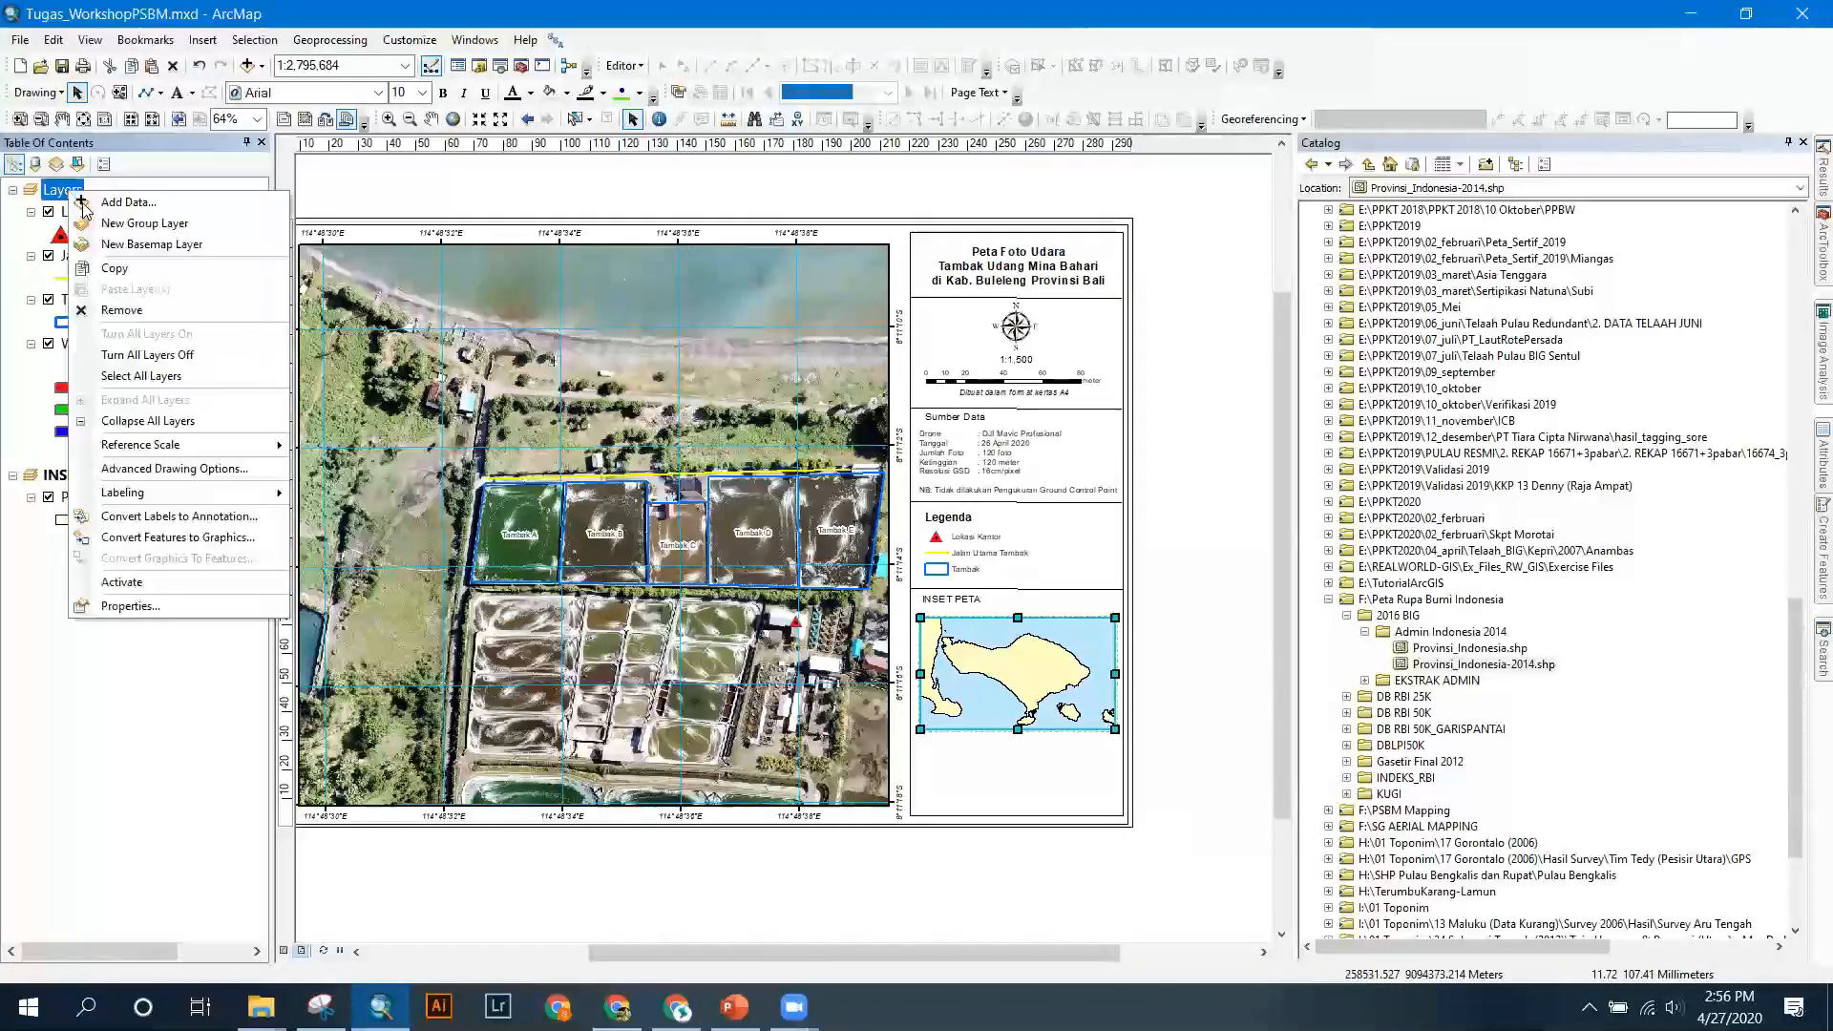
click(230, 606)
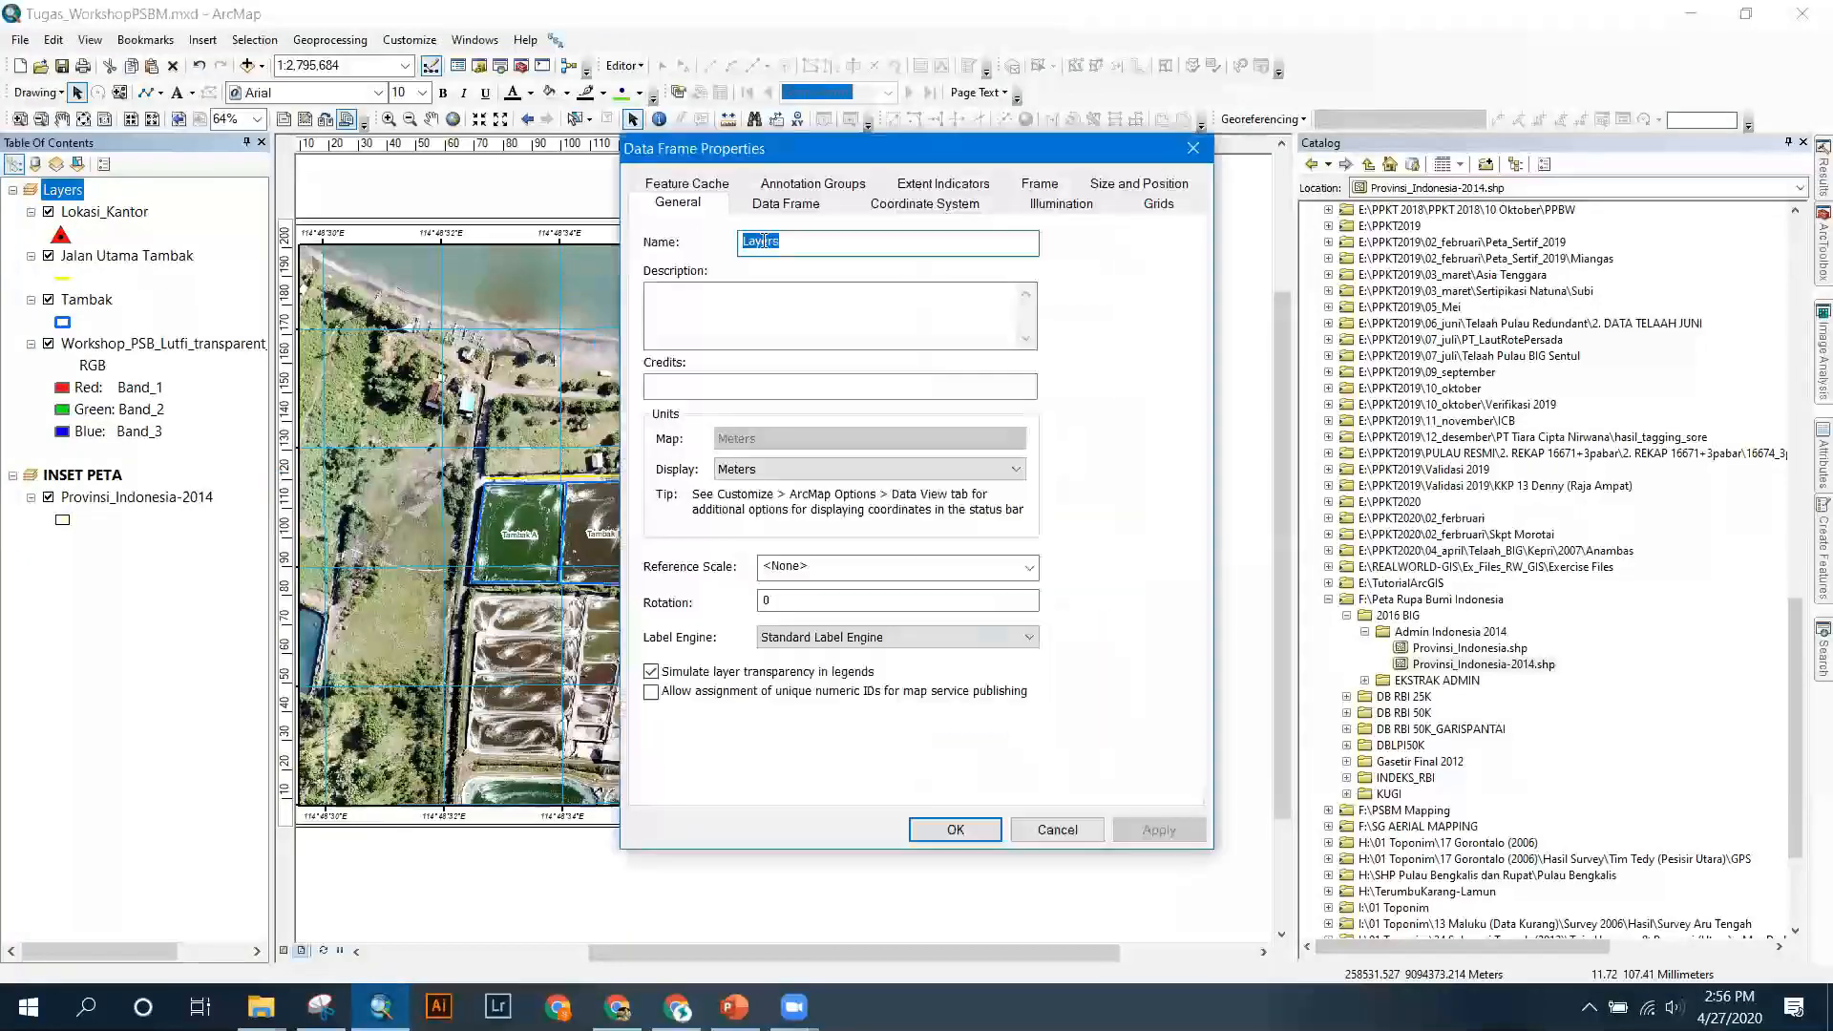
text(Peta Utama)
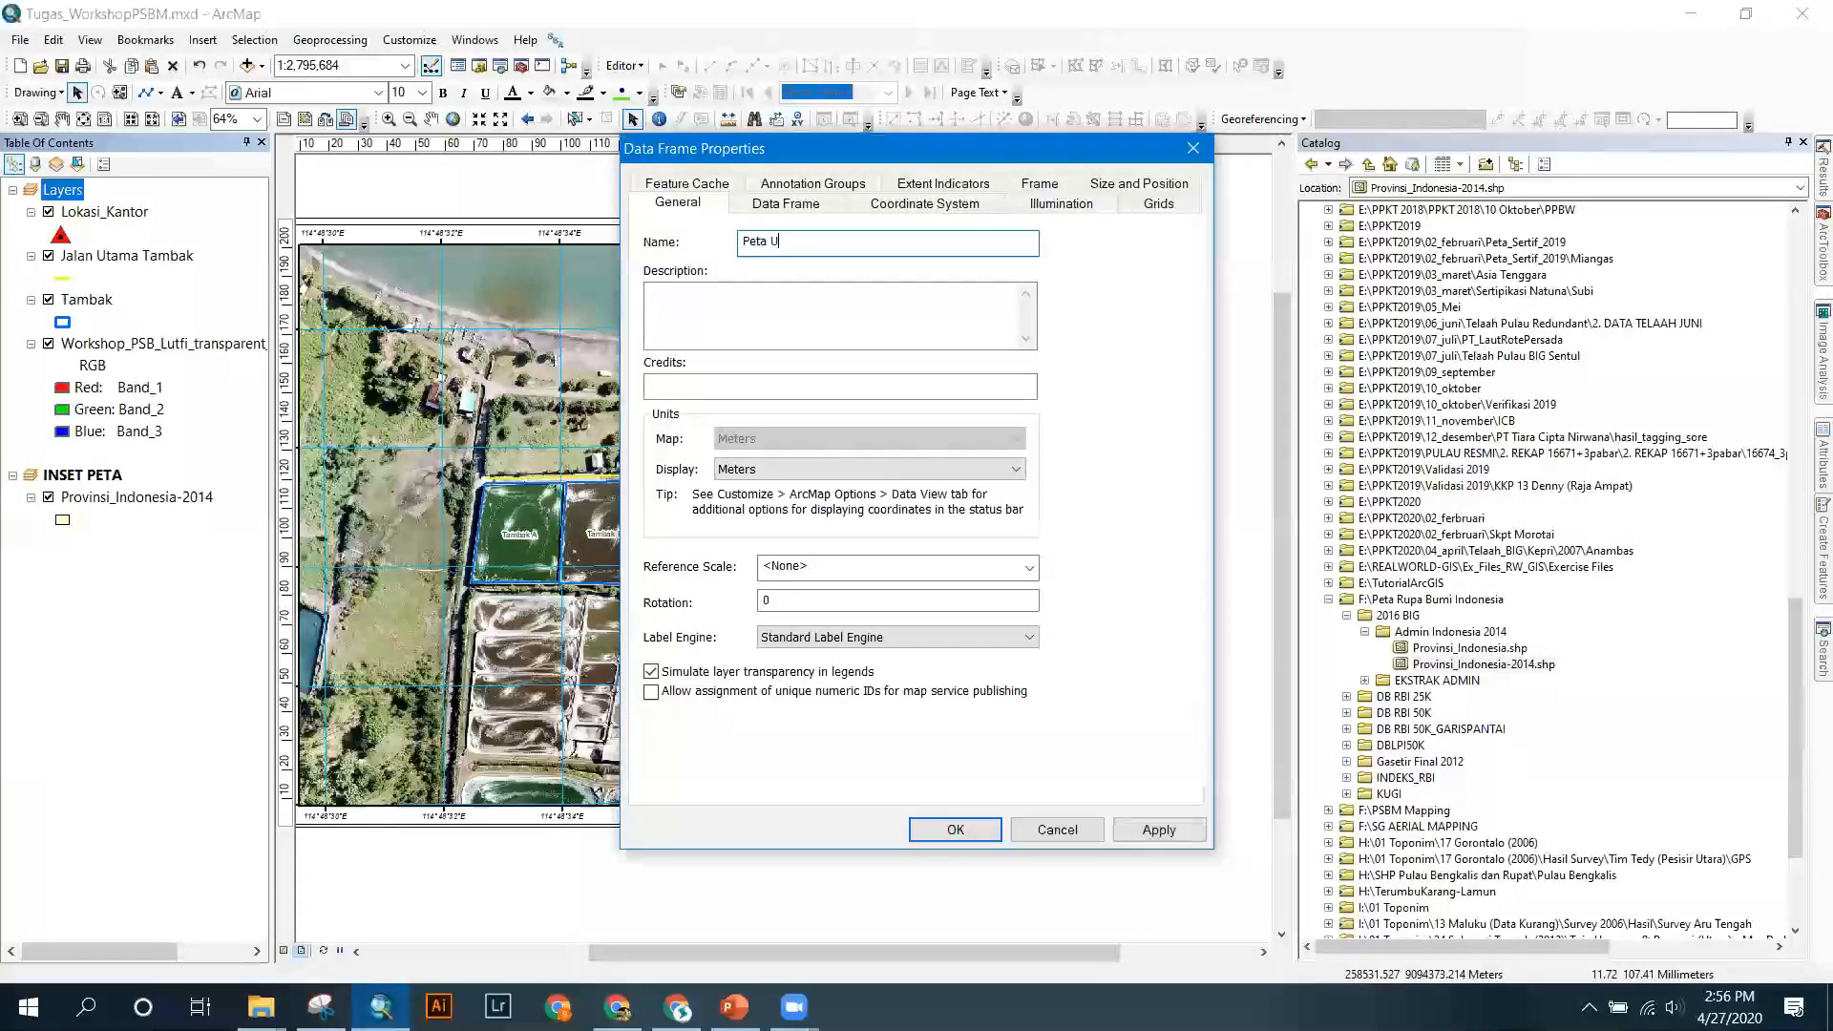
click(952, 829)
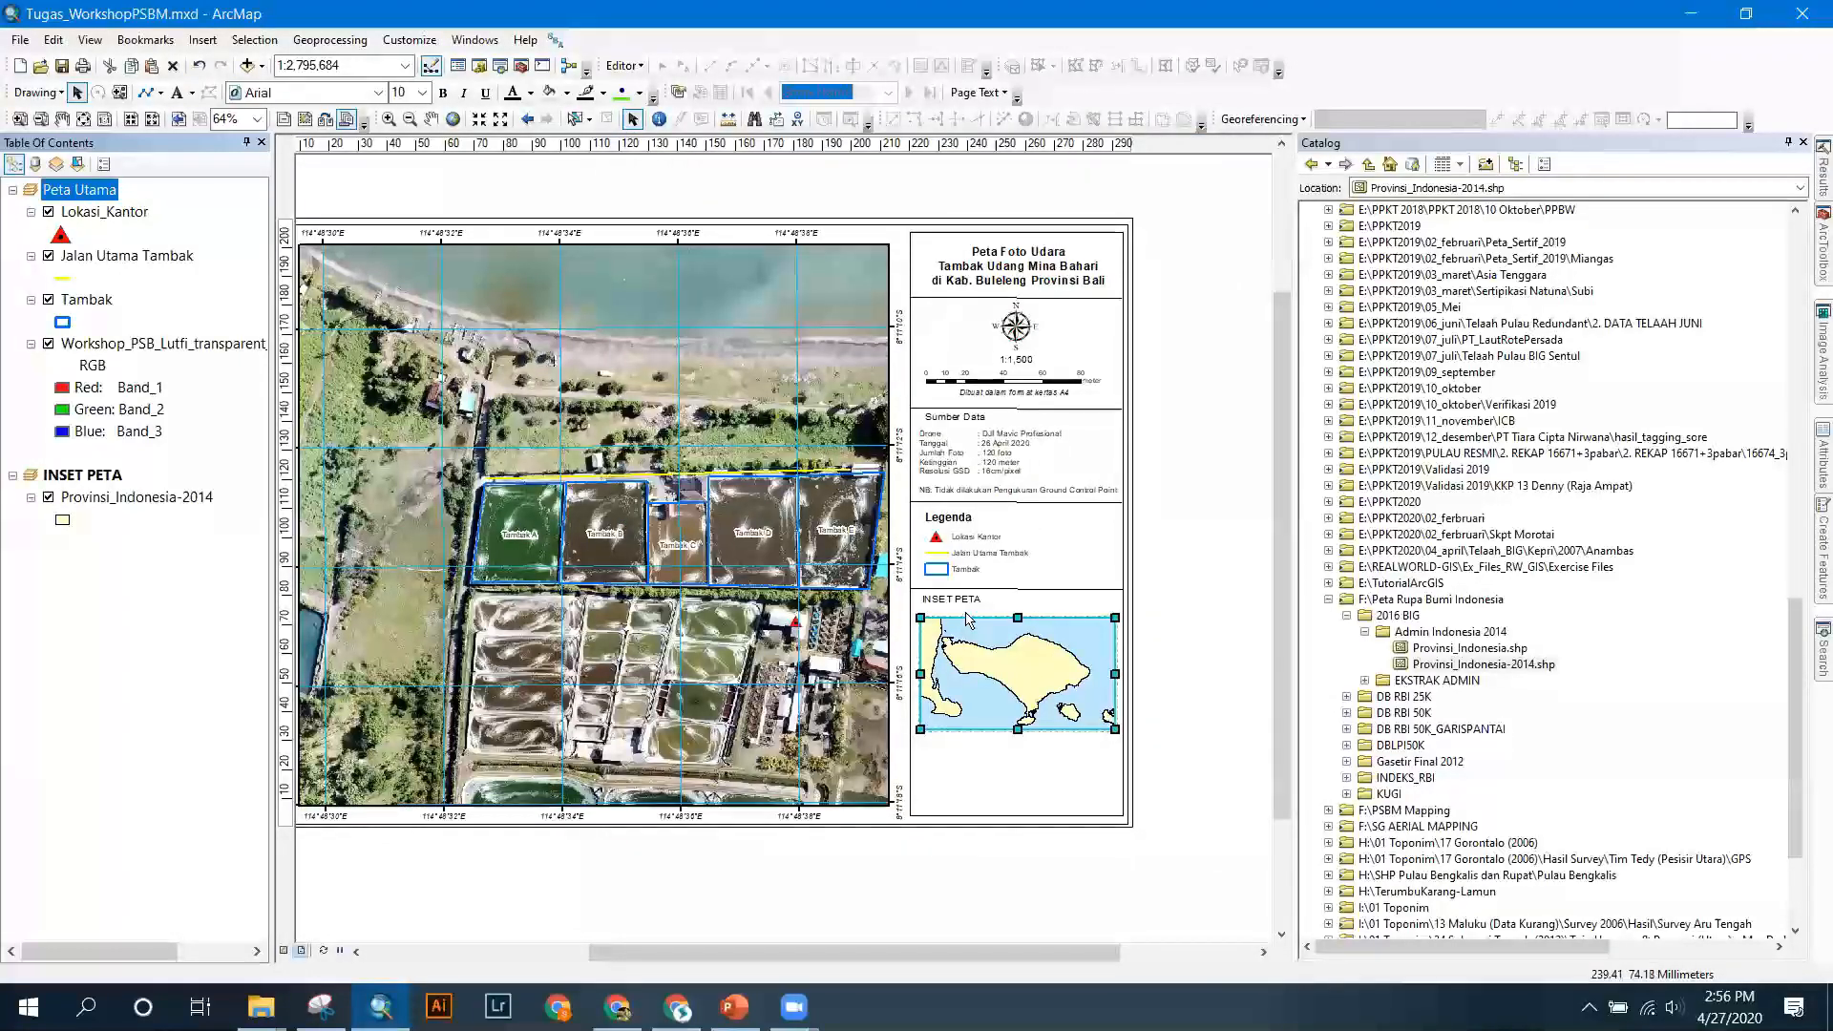
Add a labelled graticule to the INSET PETA data frame with parallels and meridians every 1 degree.
right_click(1005, 661)
click(1022, 642)
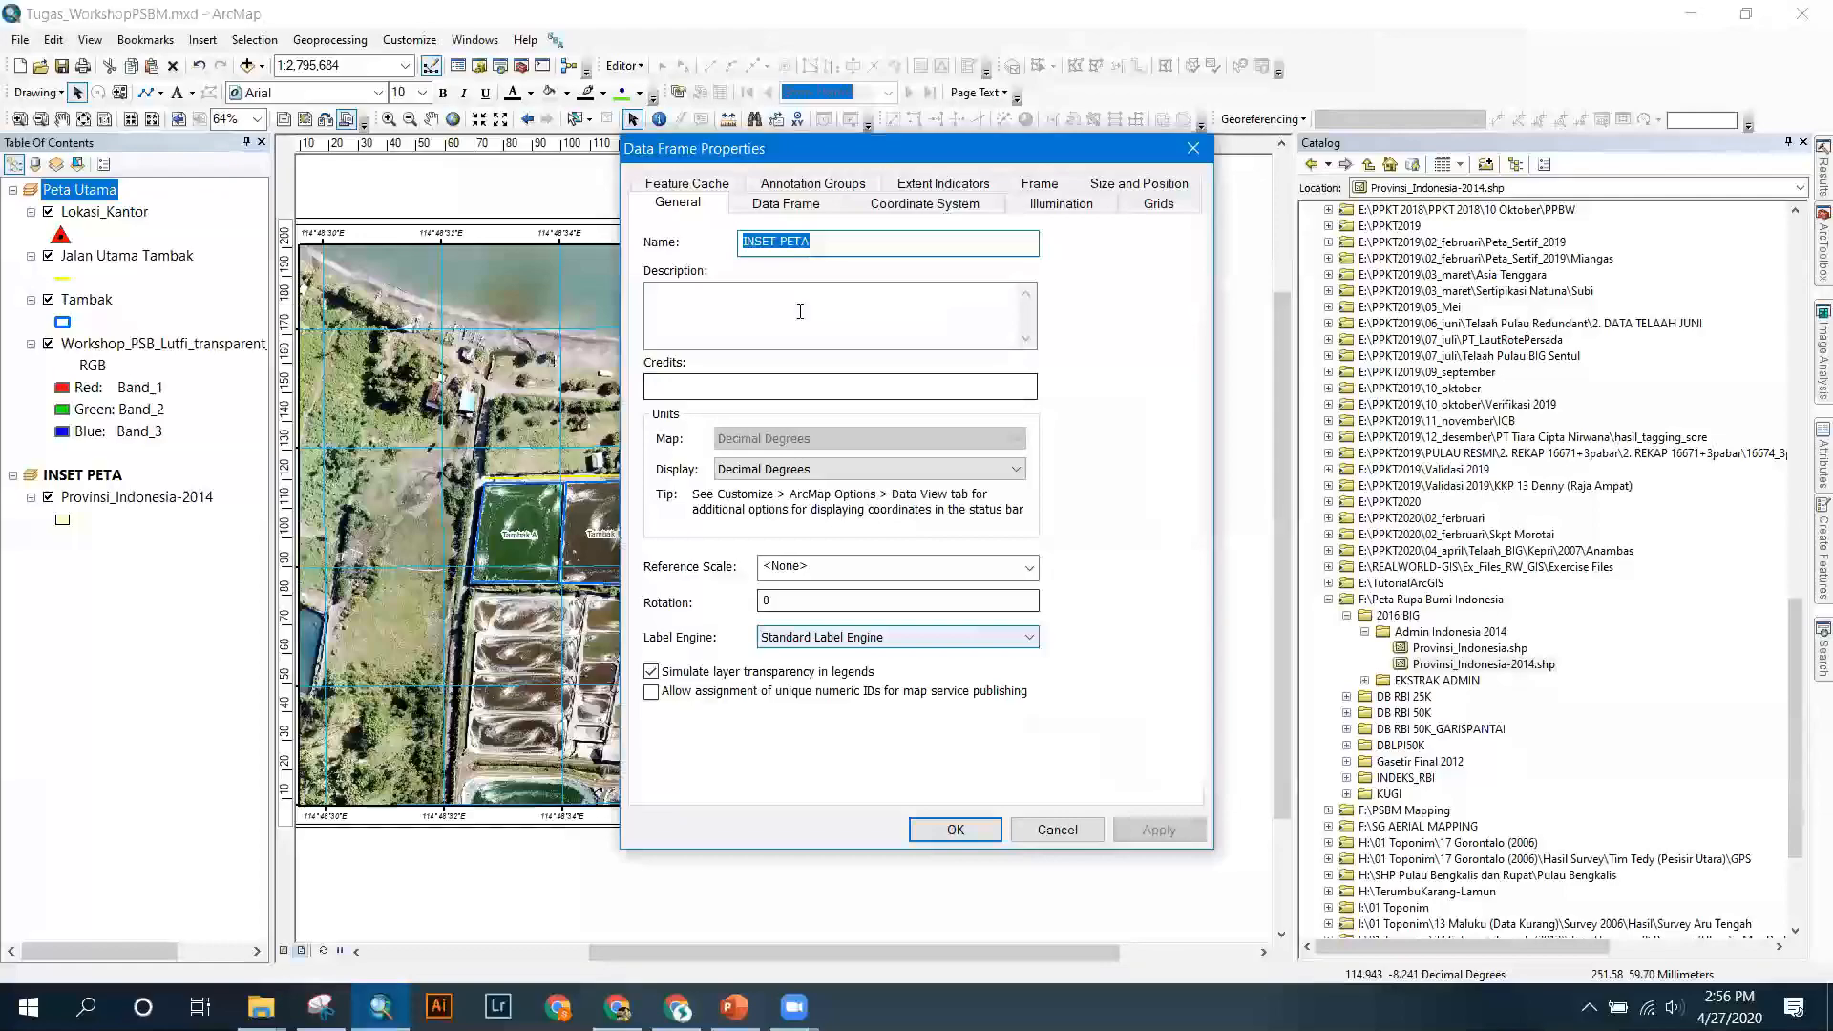
click(1149, 210)
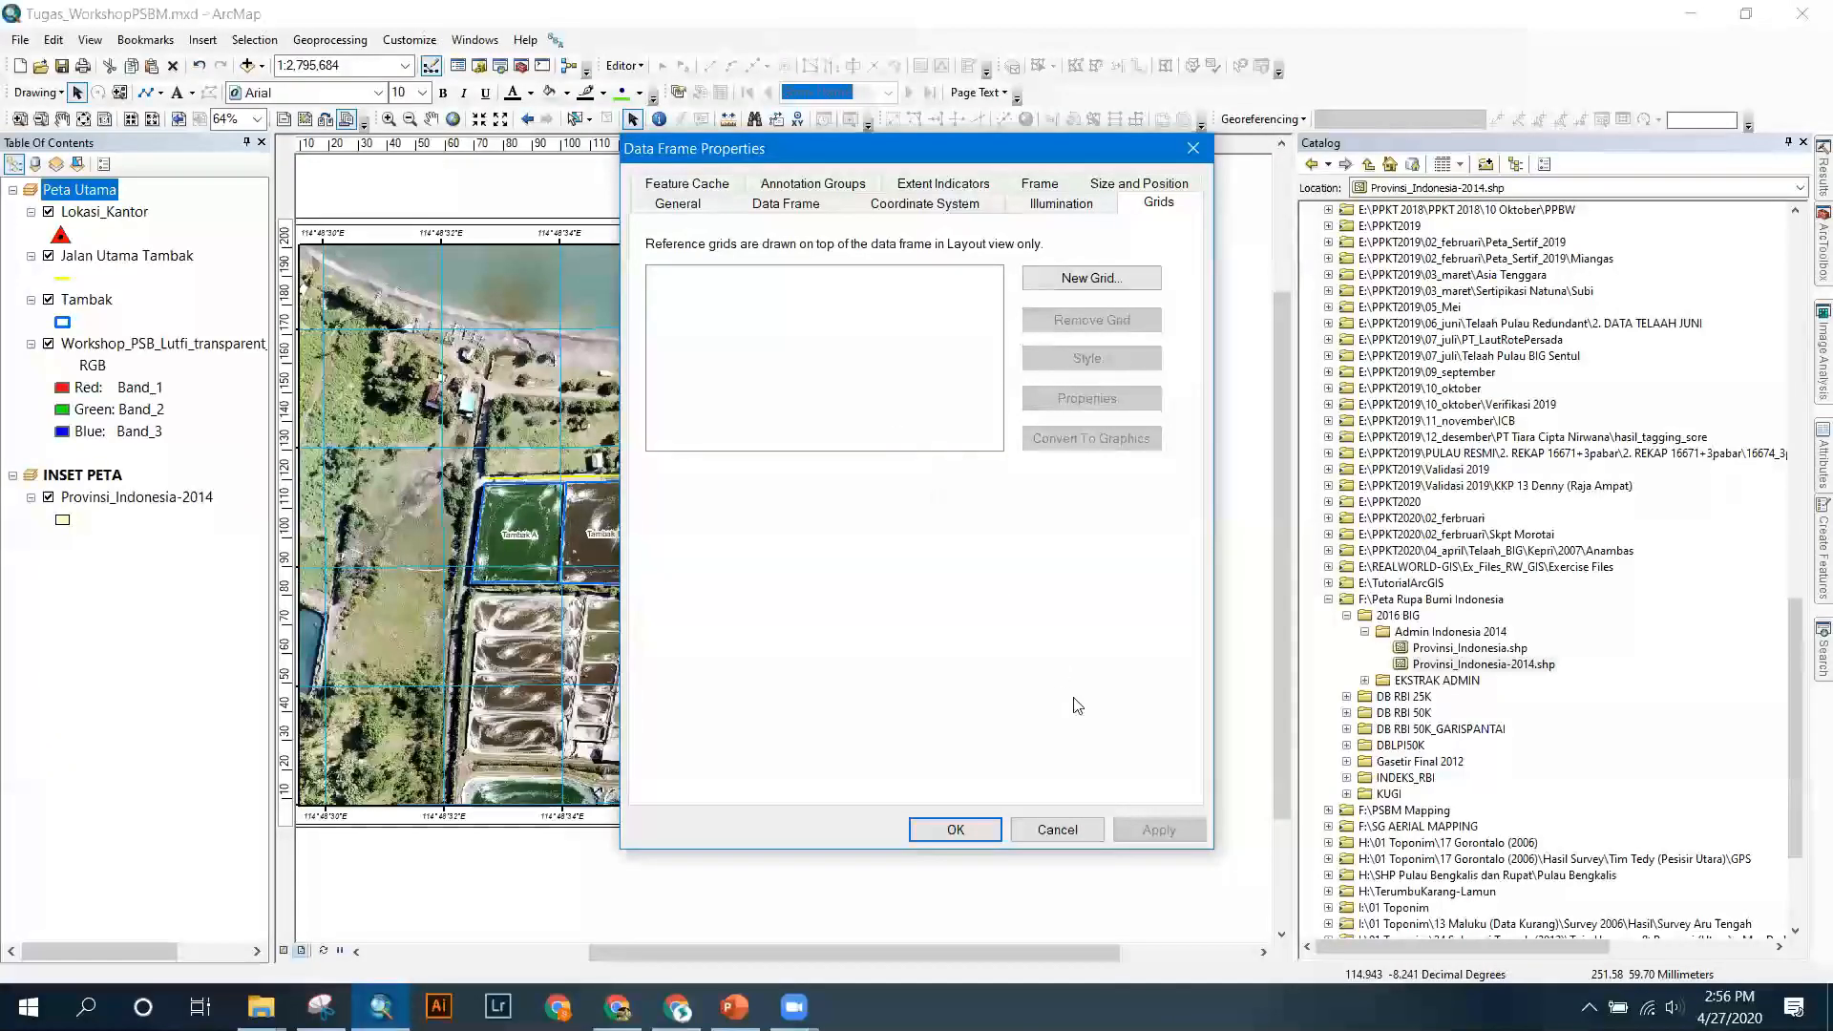
drag(1045, 540, 1020, 542)
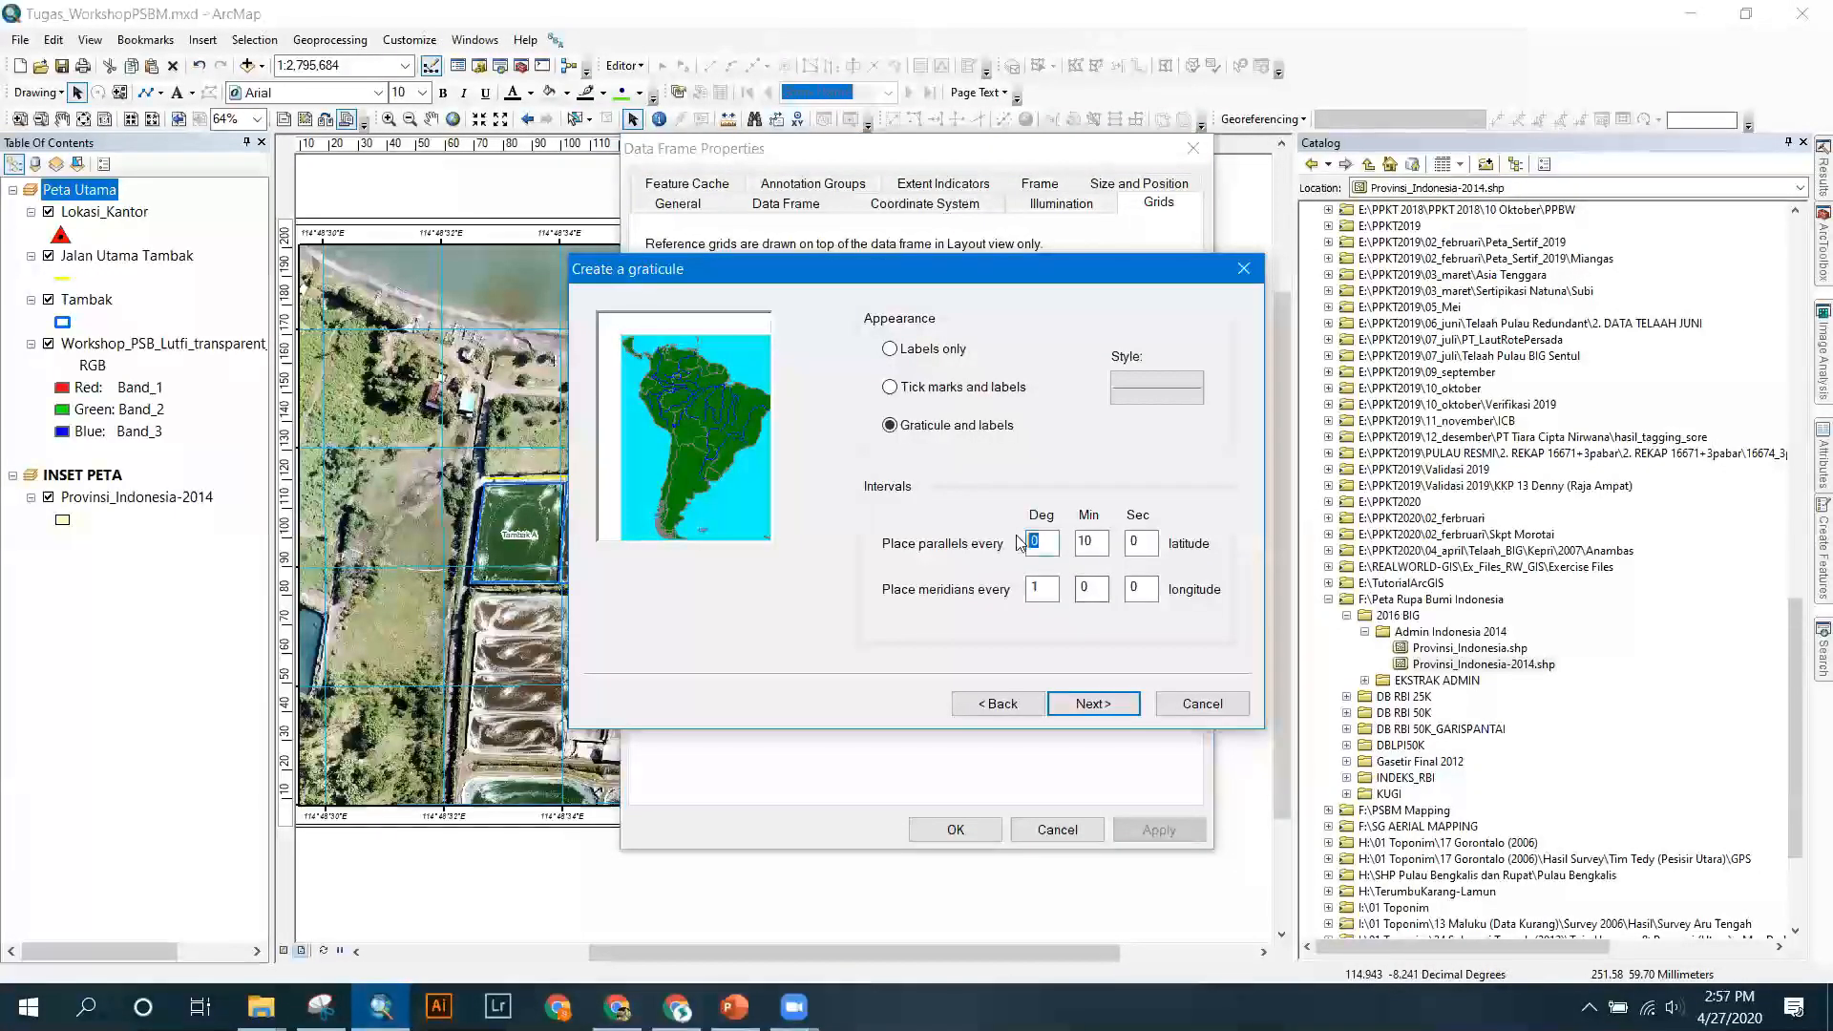
text(1)
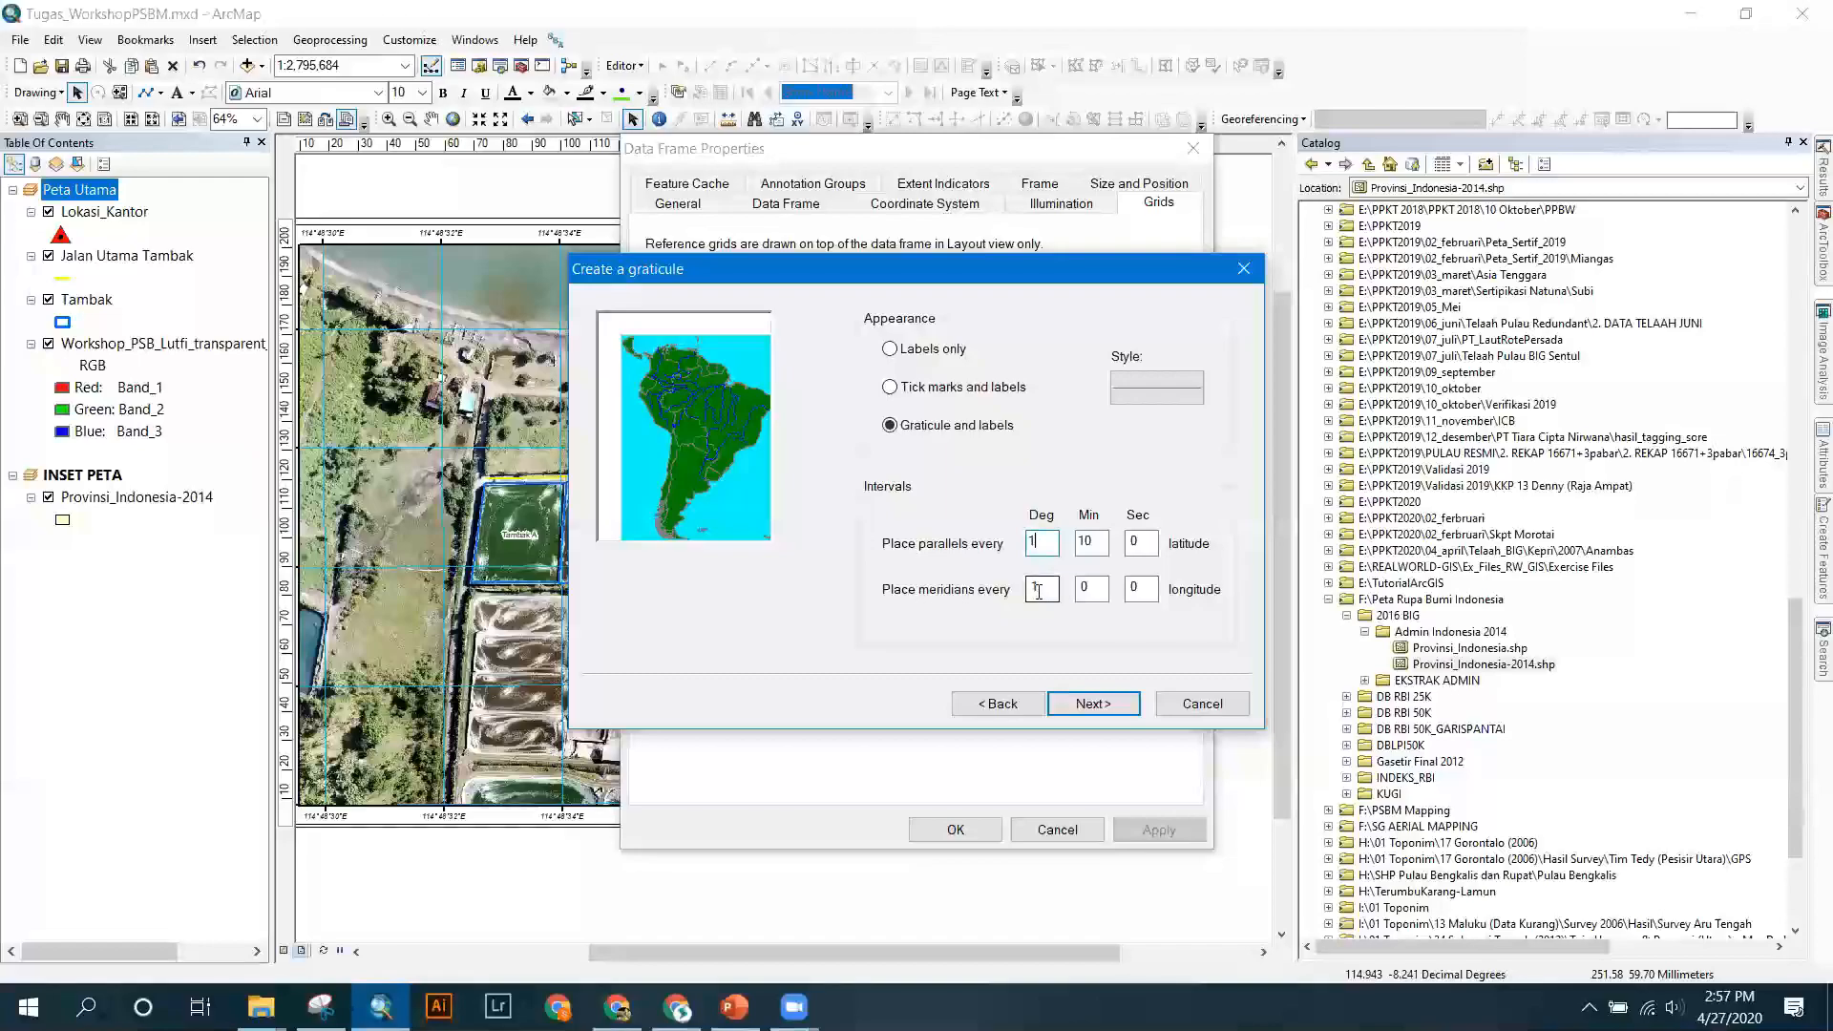
double_click(1086, 542)
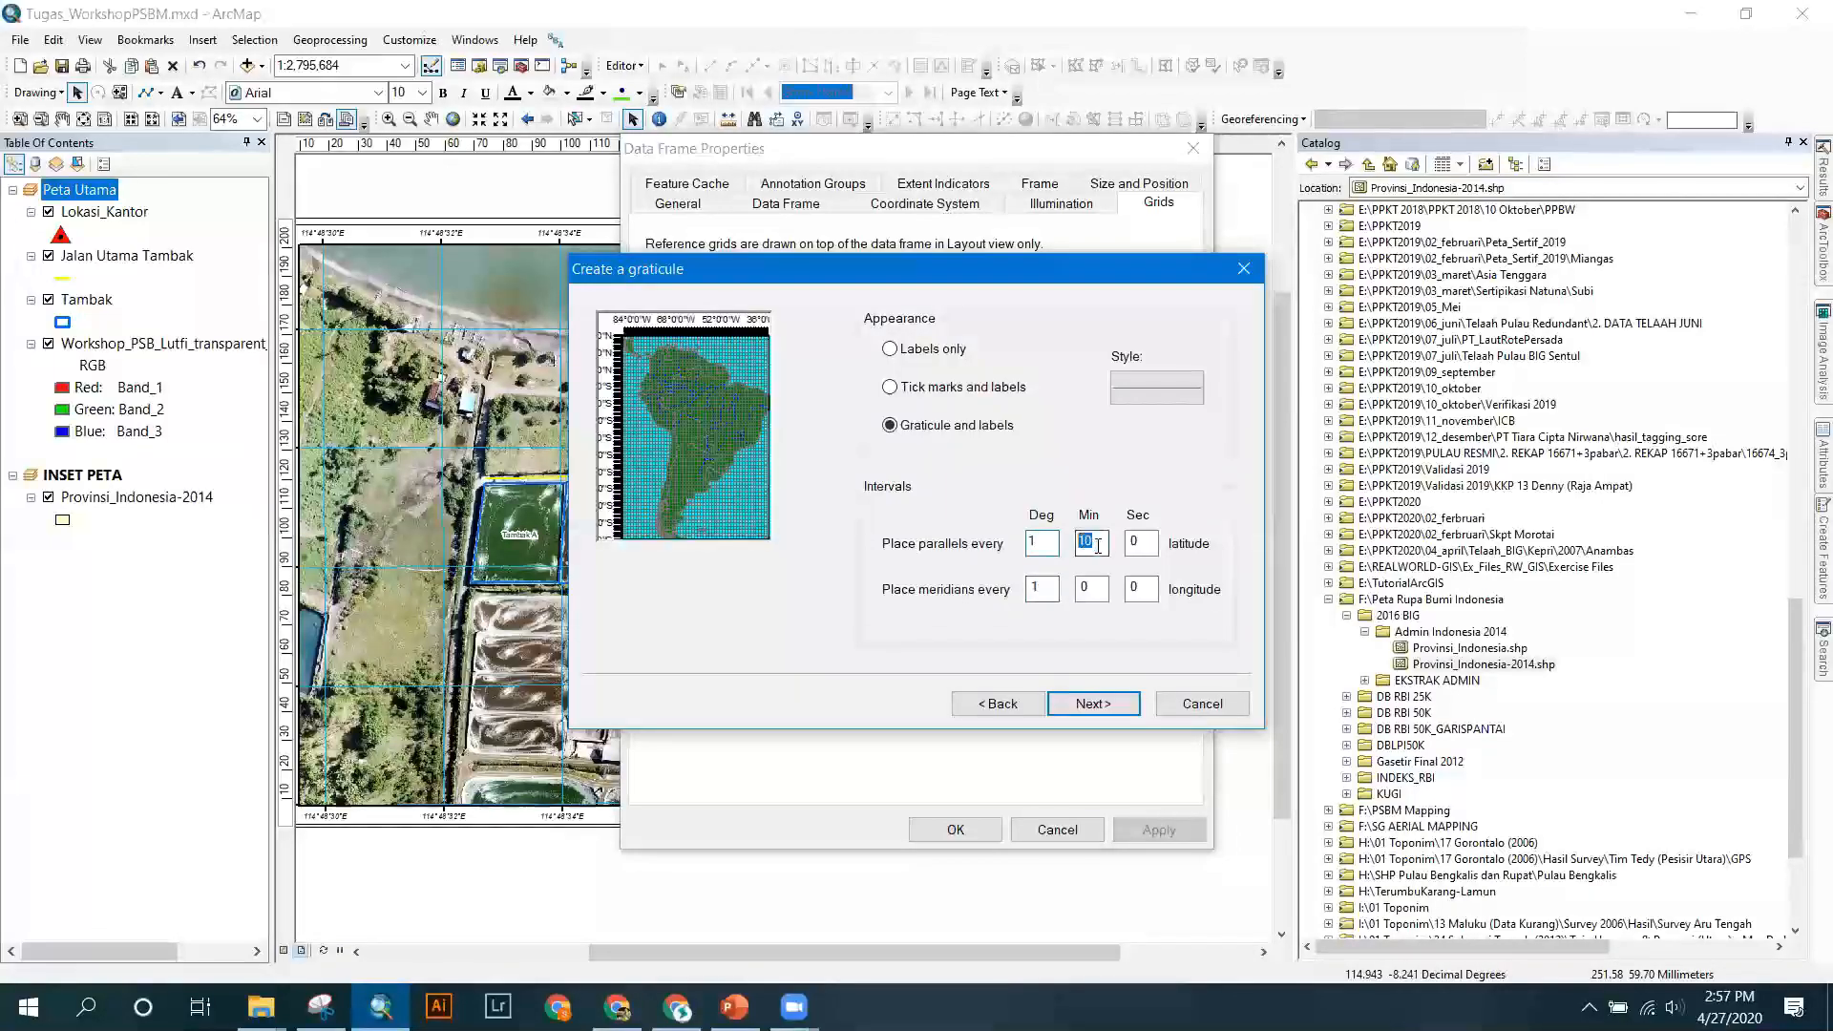
text(0)
click(1094, 707)
click(1093, 707)
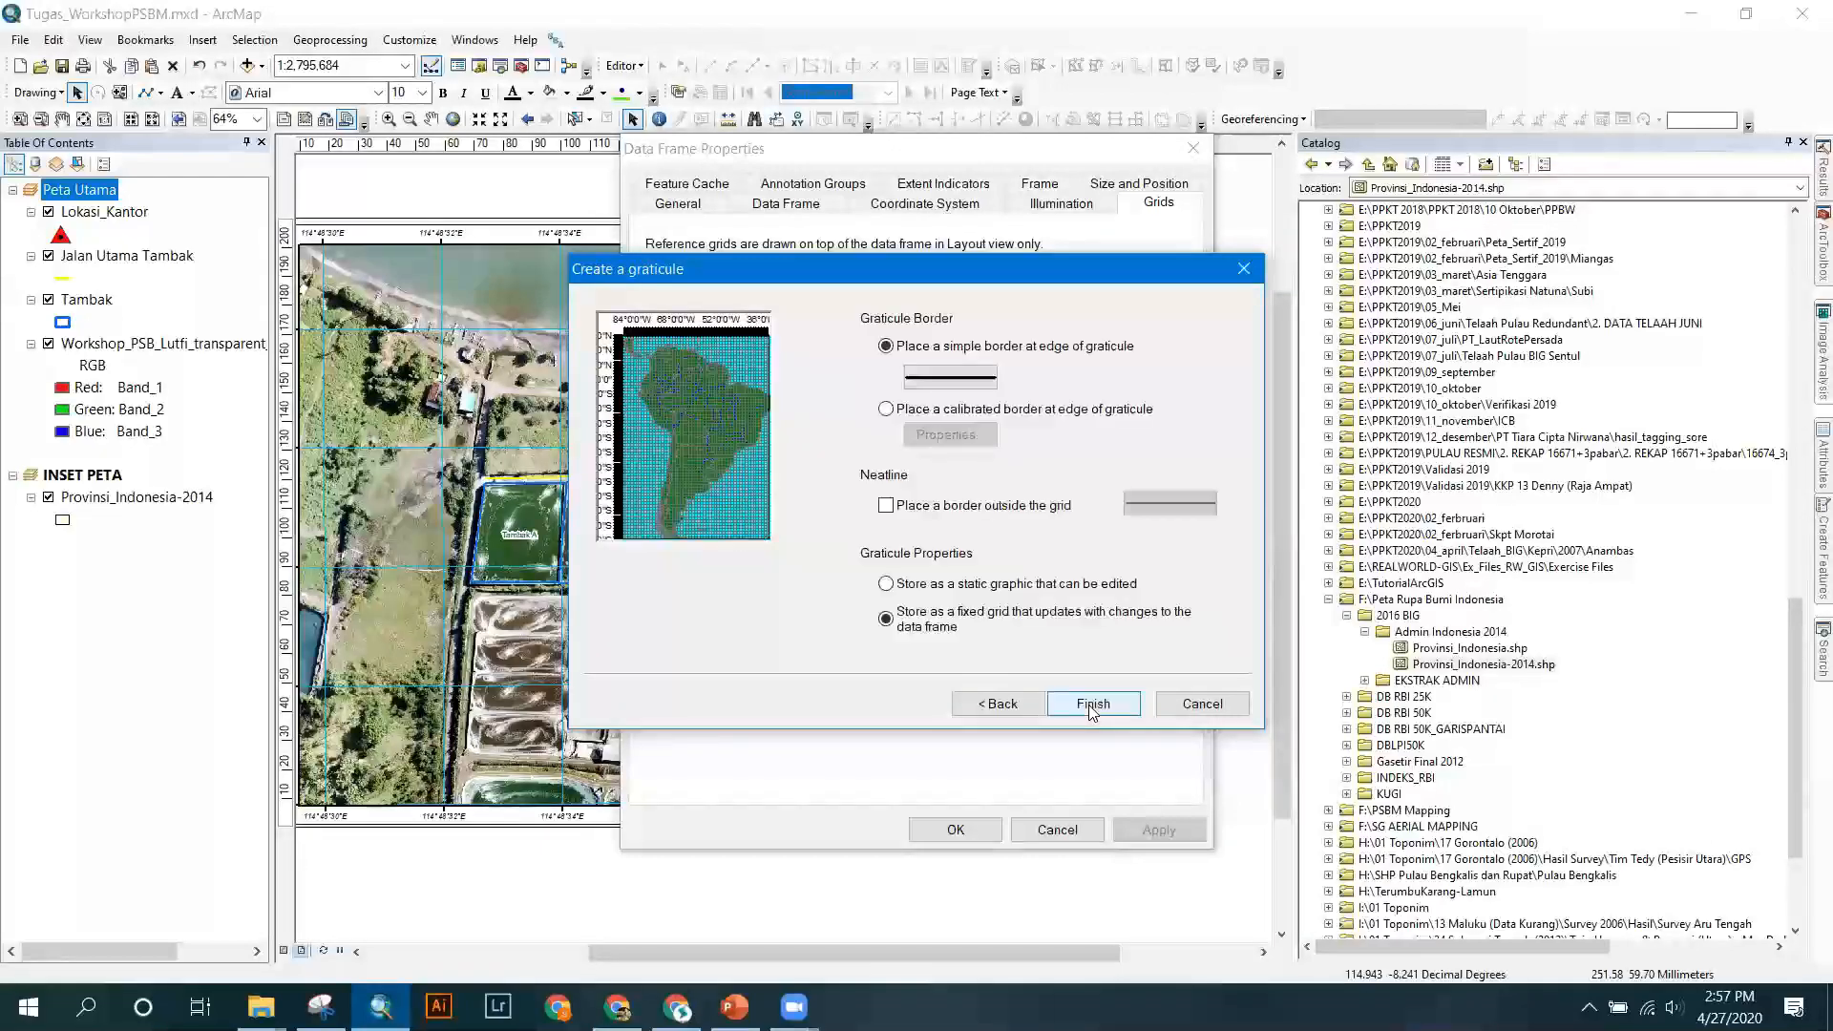
click(1093, 705)
click(1158, 828)
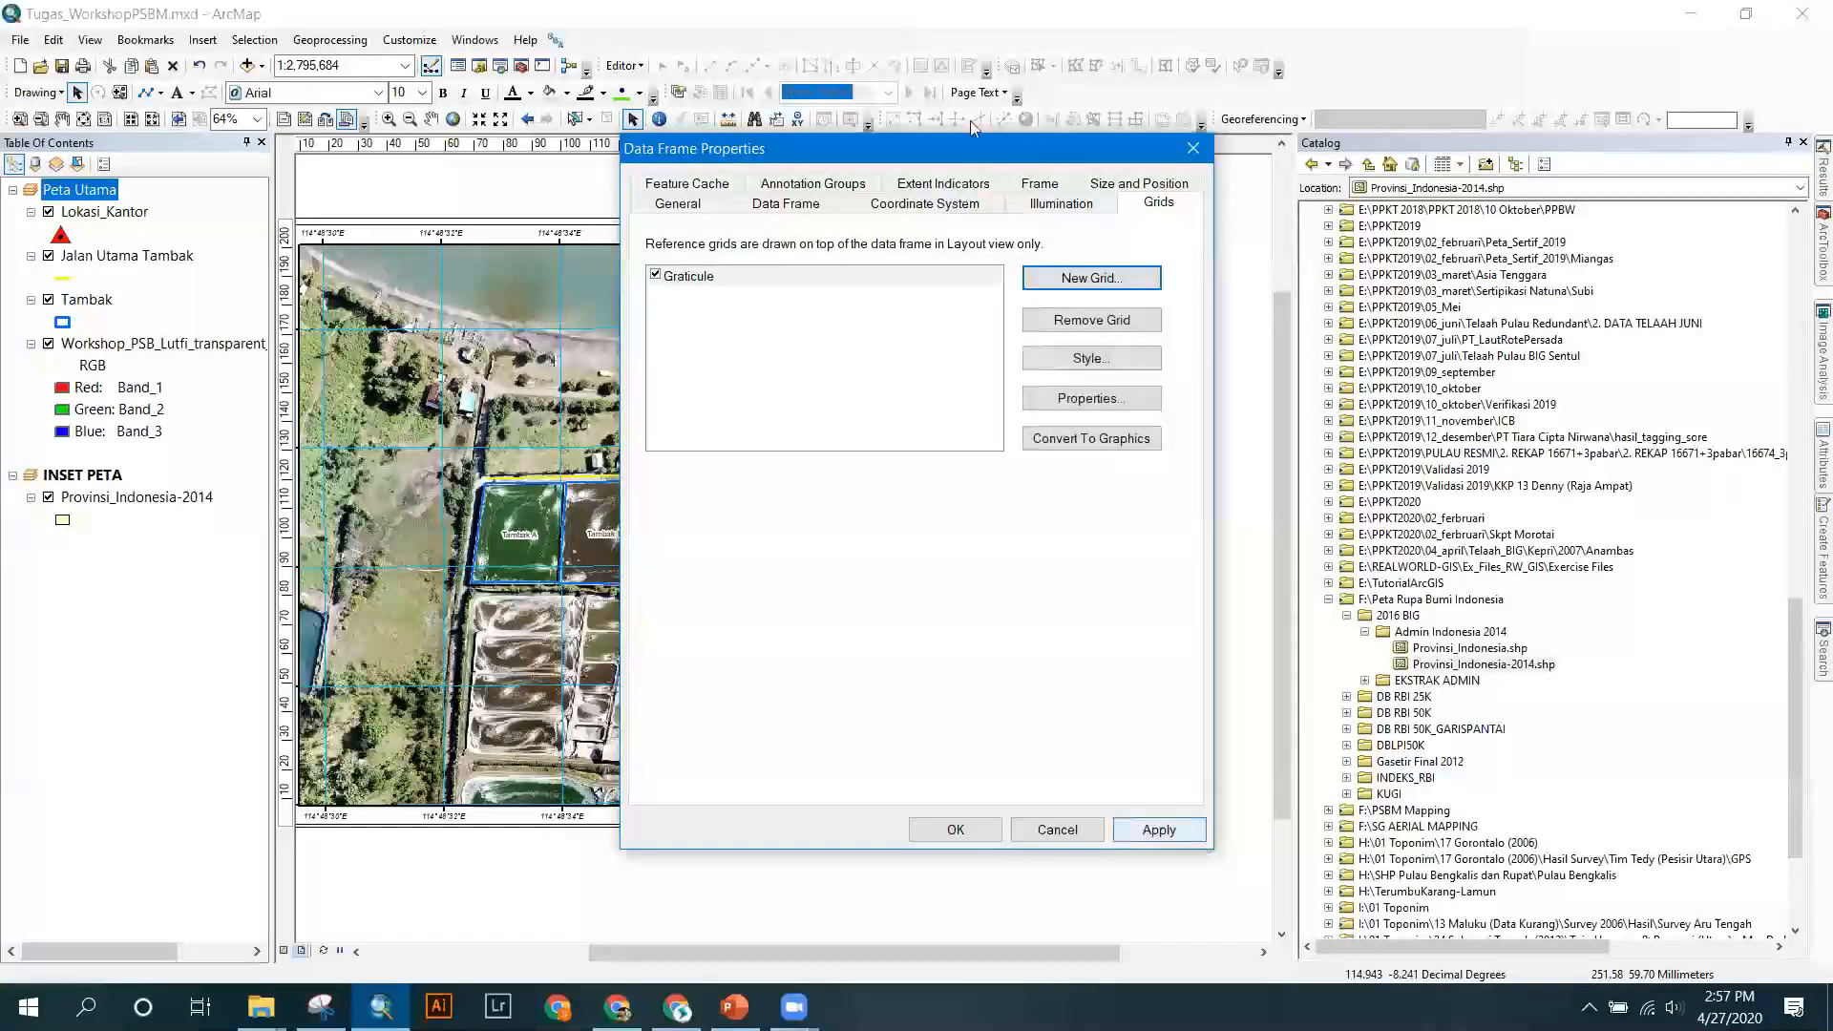
Set the inset graticule's X and Y axis intervals to 0 degrees 30 minutes and apply the change.
drag(960, 148, 591, 183)
click(712, 435)
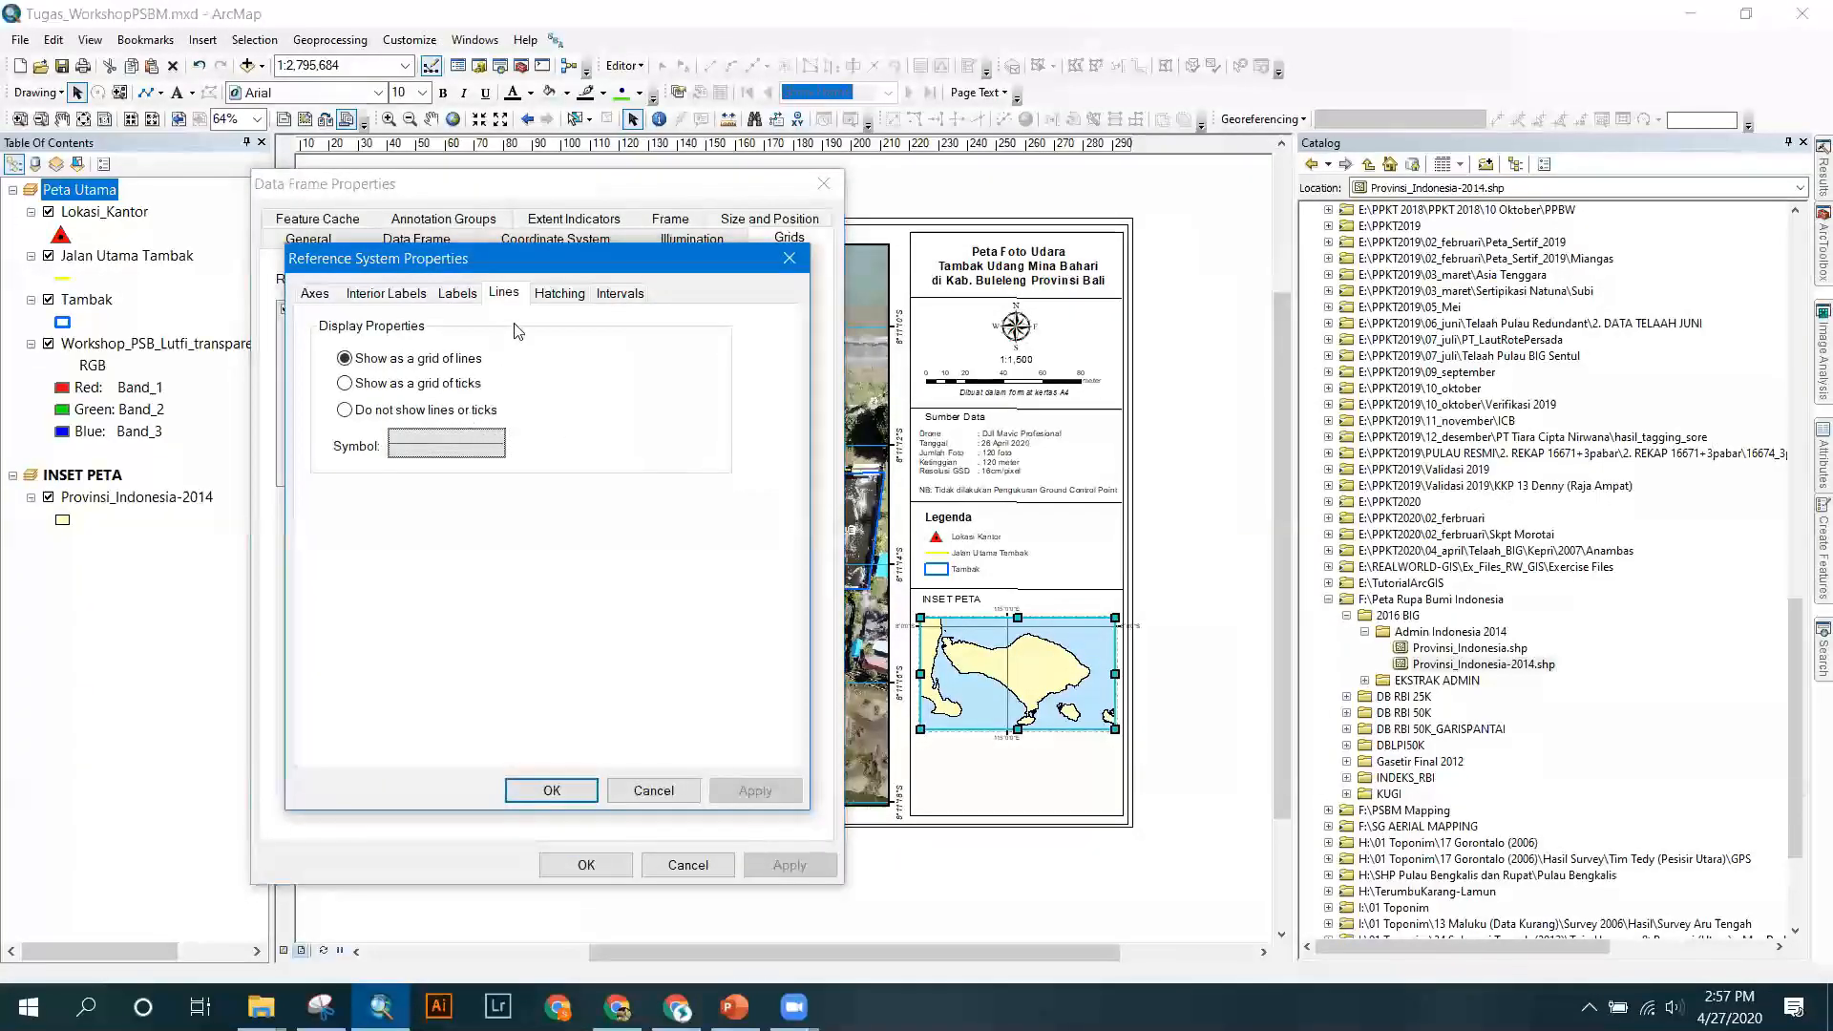
click(619, 294)
text(0)
key(Tab)
text(0)
key(Tab)
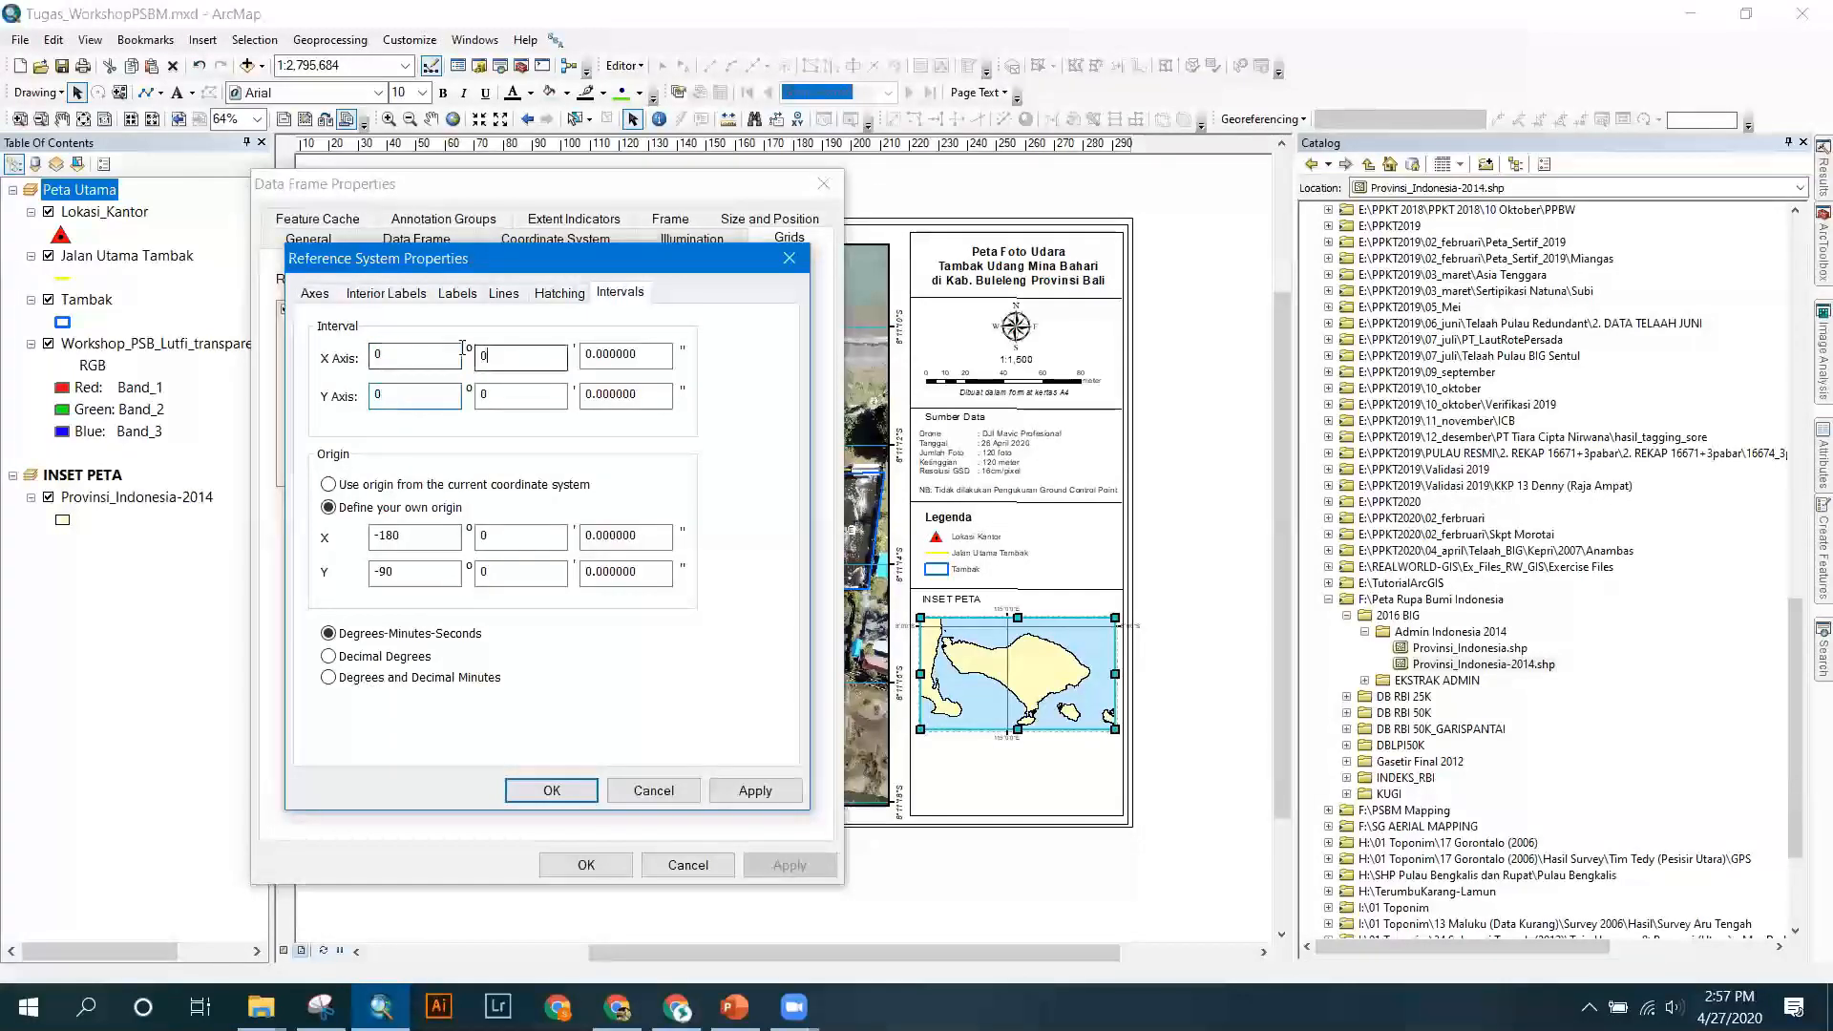
text(30)
click(451, 393)
key(Tab)
text(30)
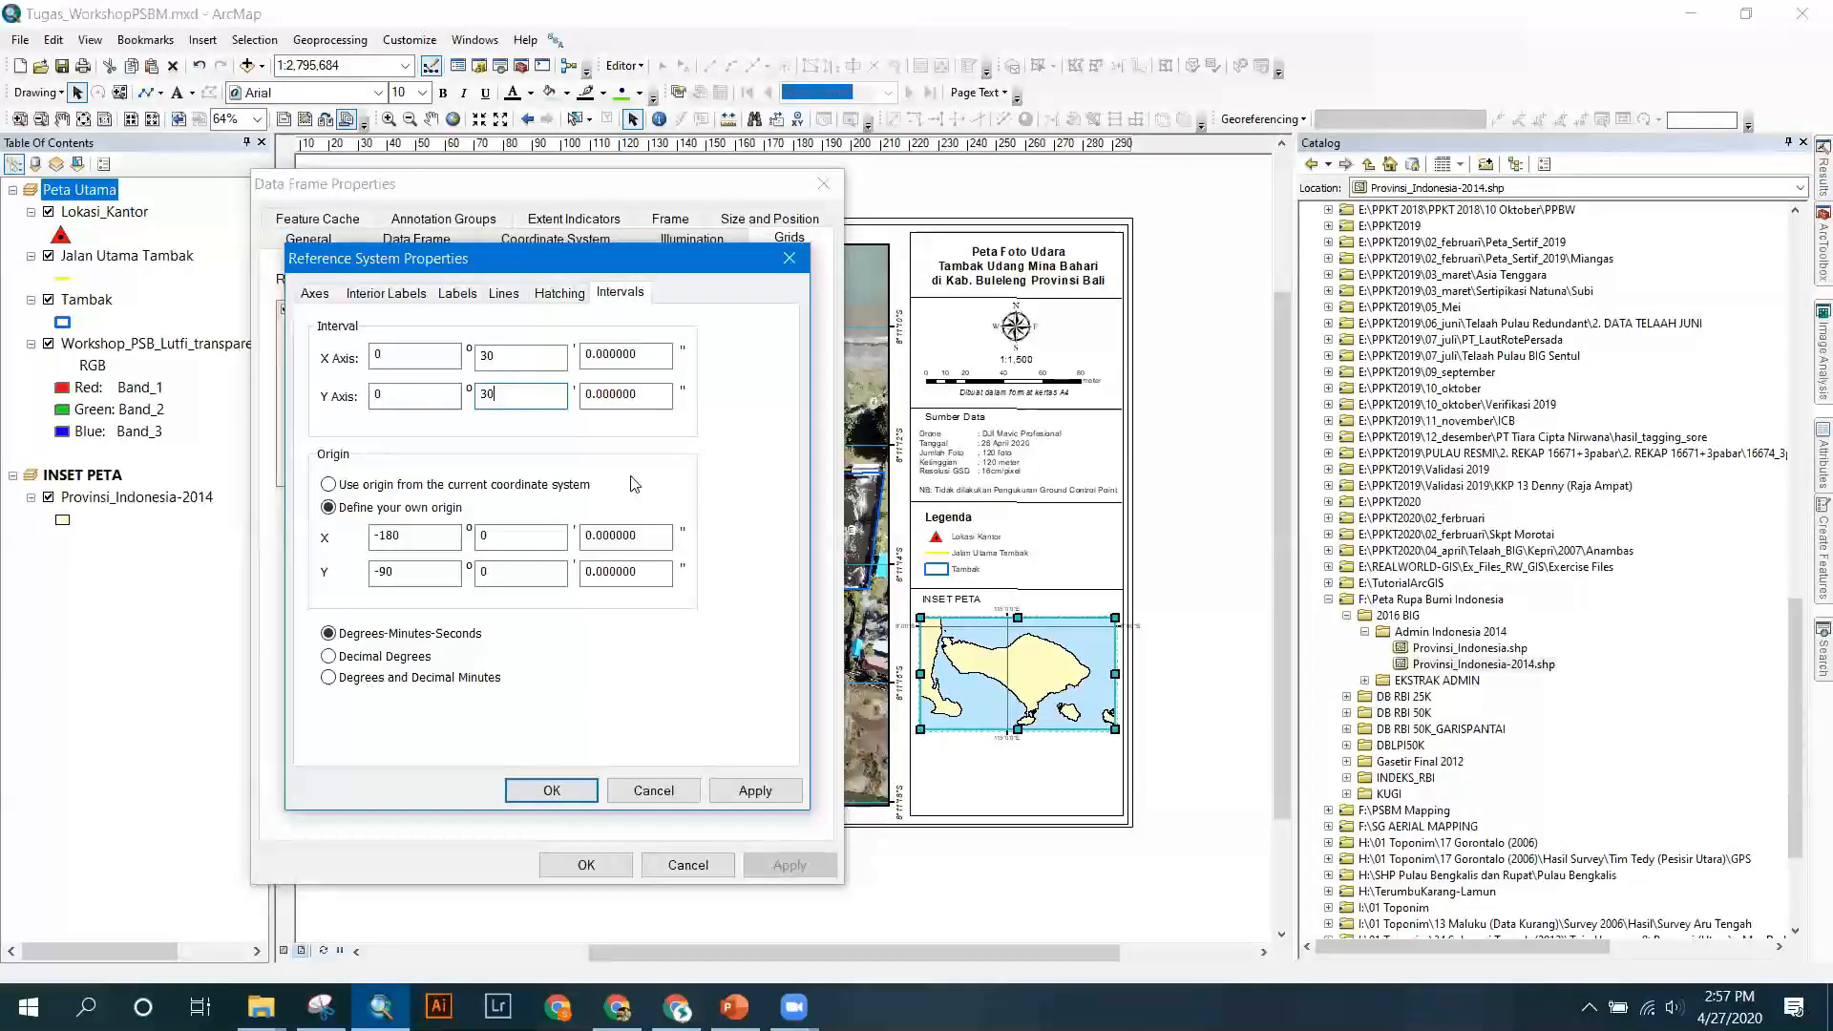
click(754, 791)
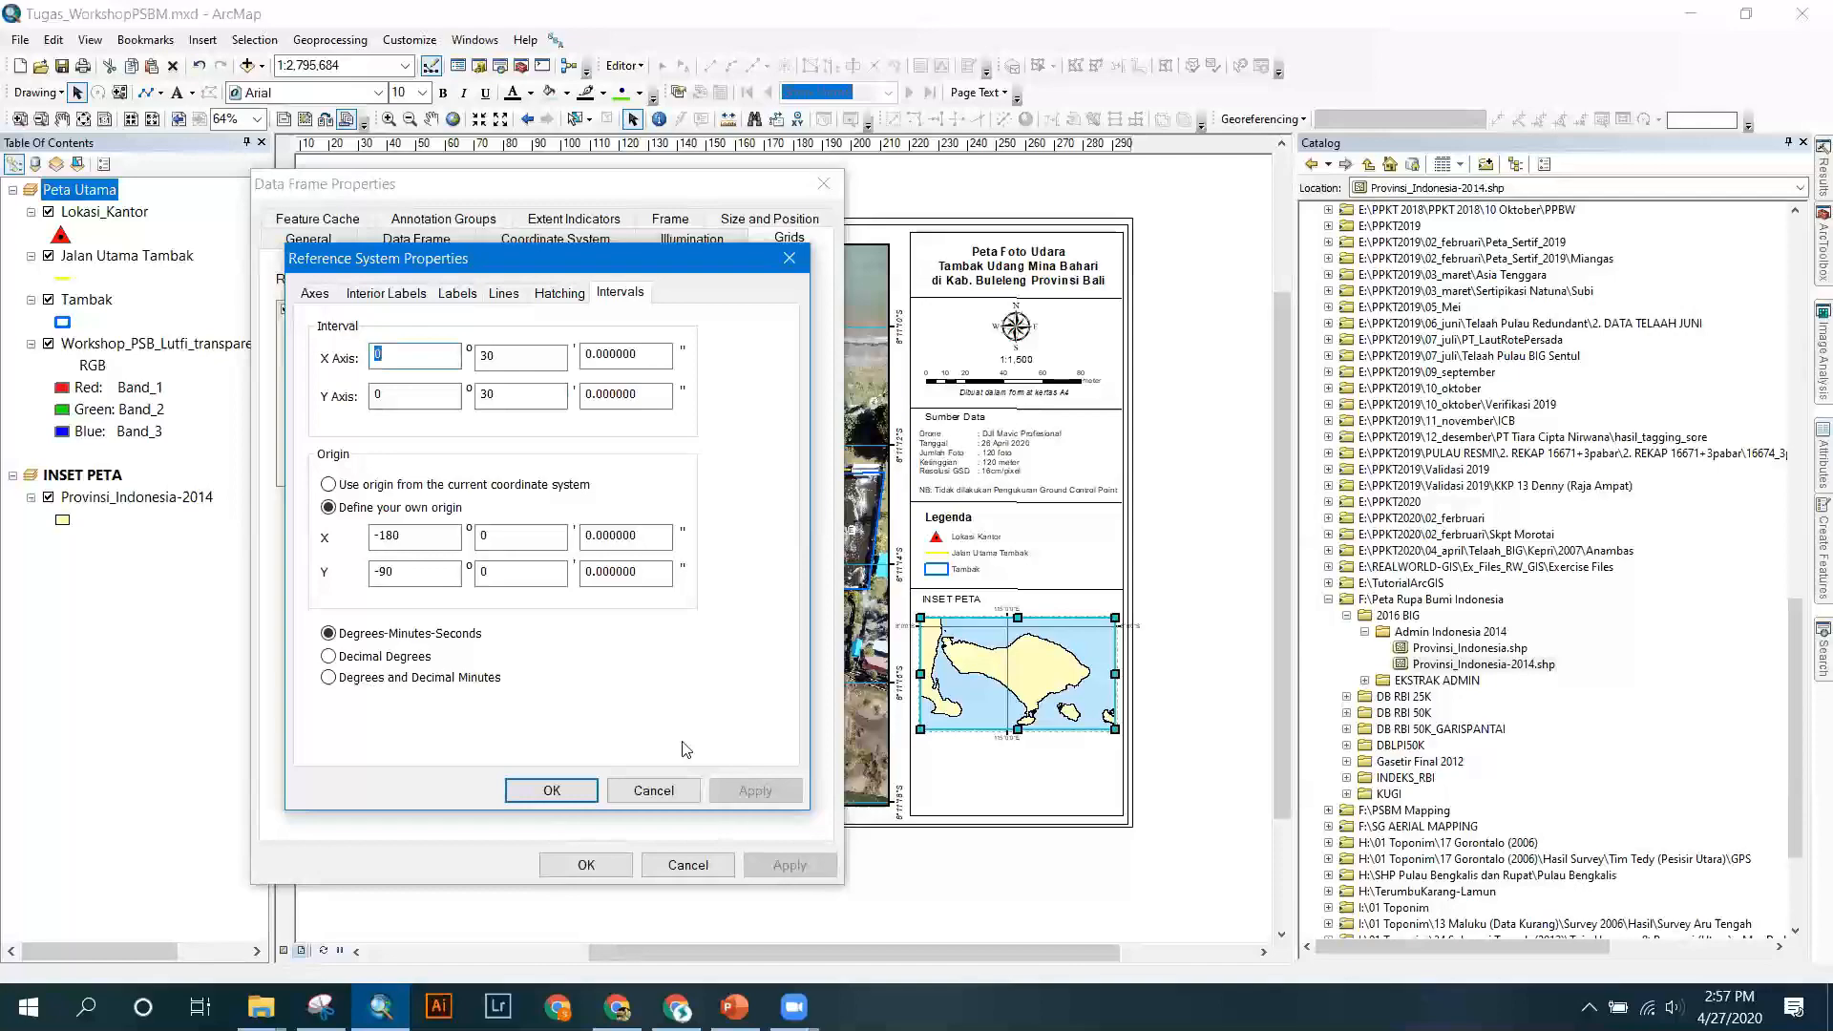
click(573, 796)
click(788, 864)
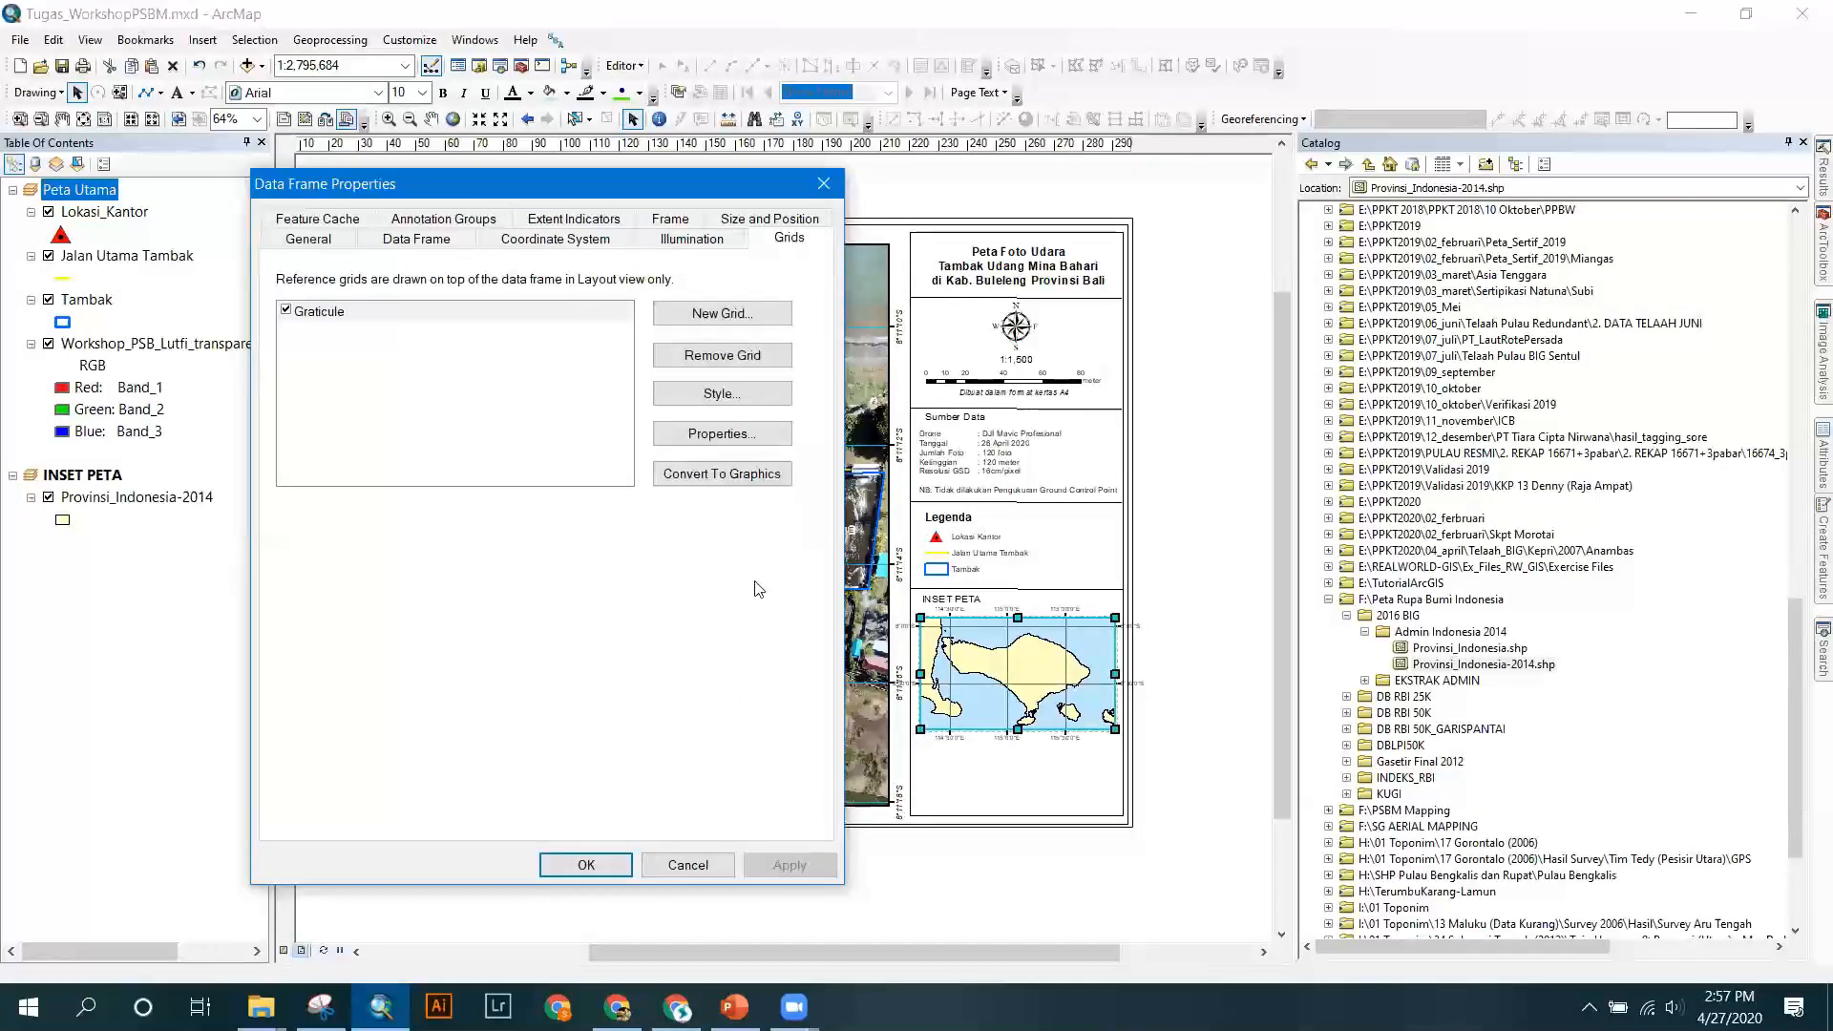
Orient the inset graticule's left and right coordinate labels vertically and apply the data frame properties.
click(722, 434)
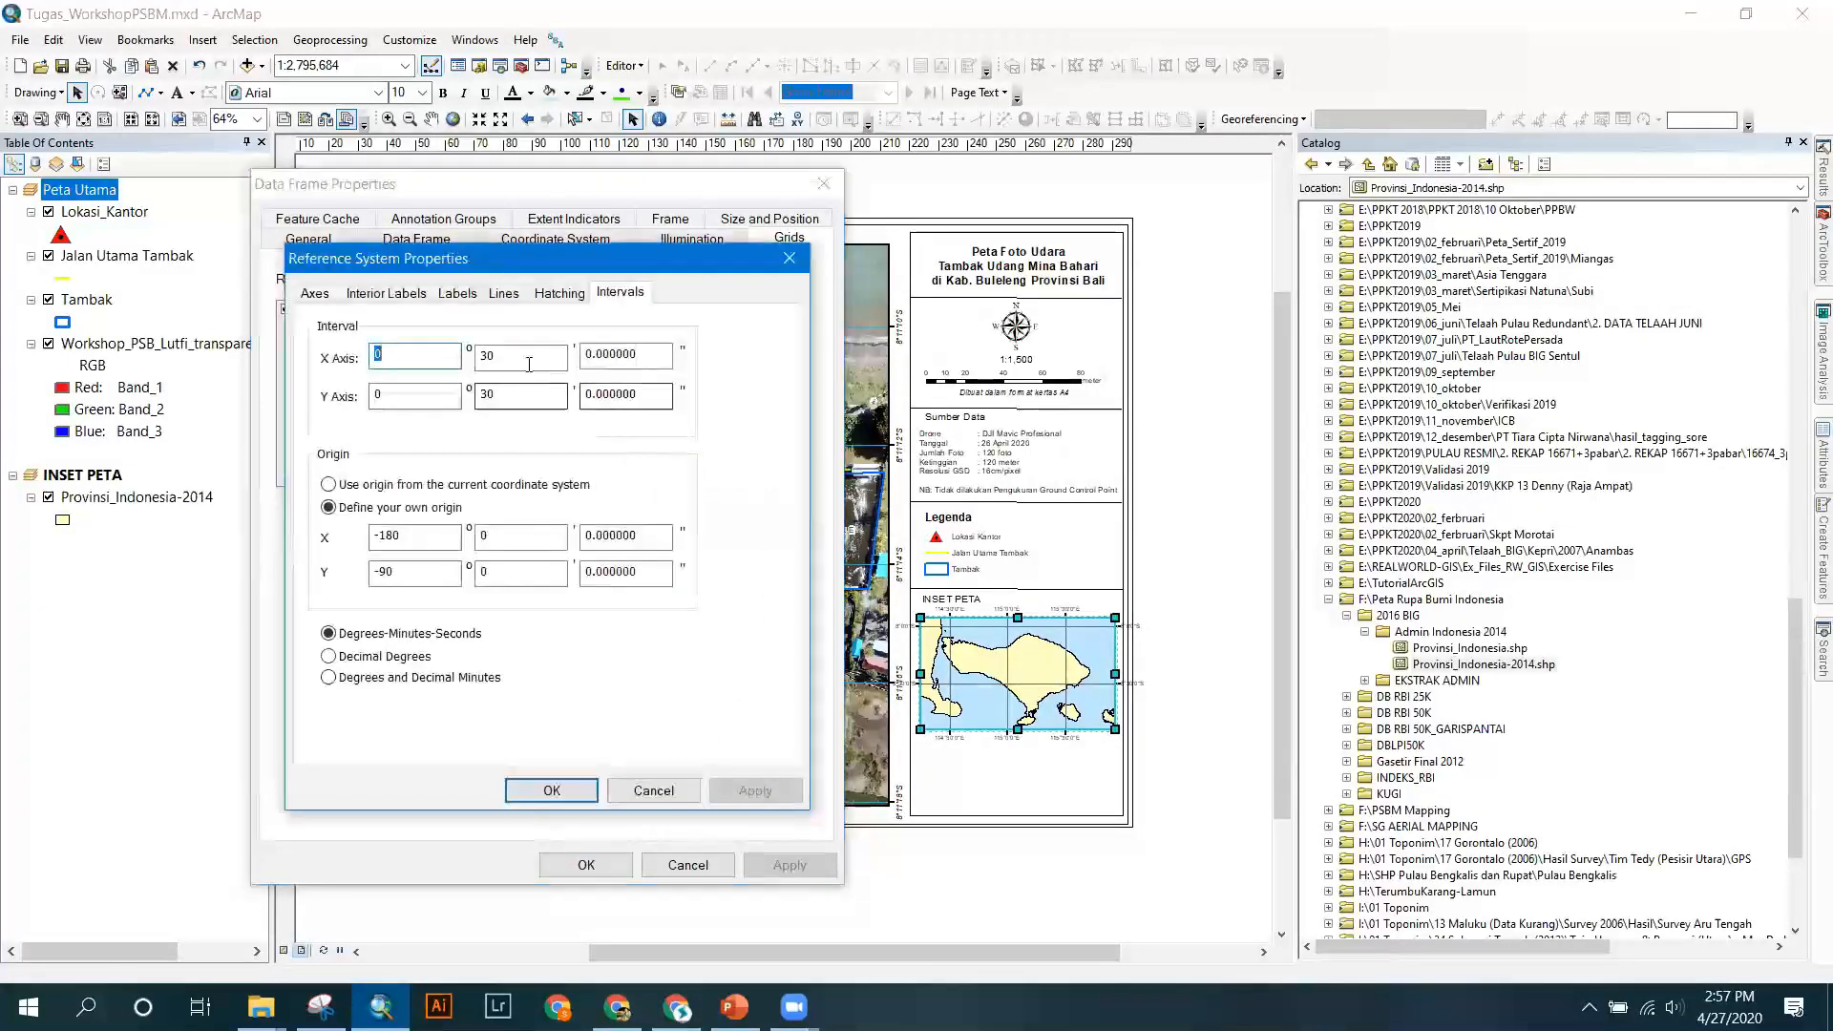
click(458, 293)
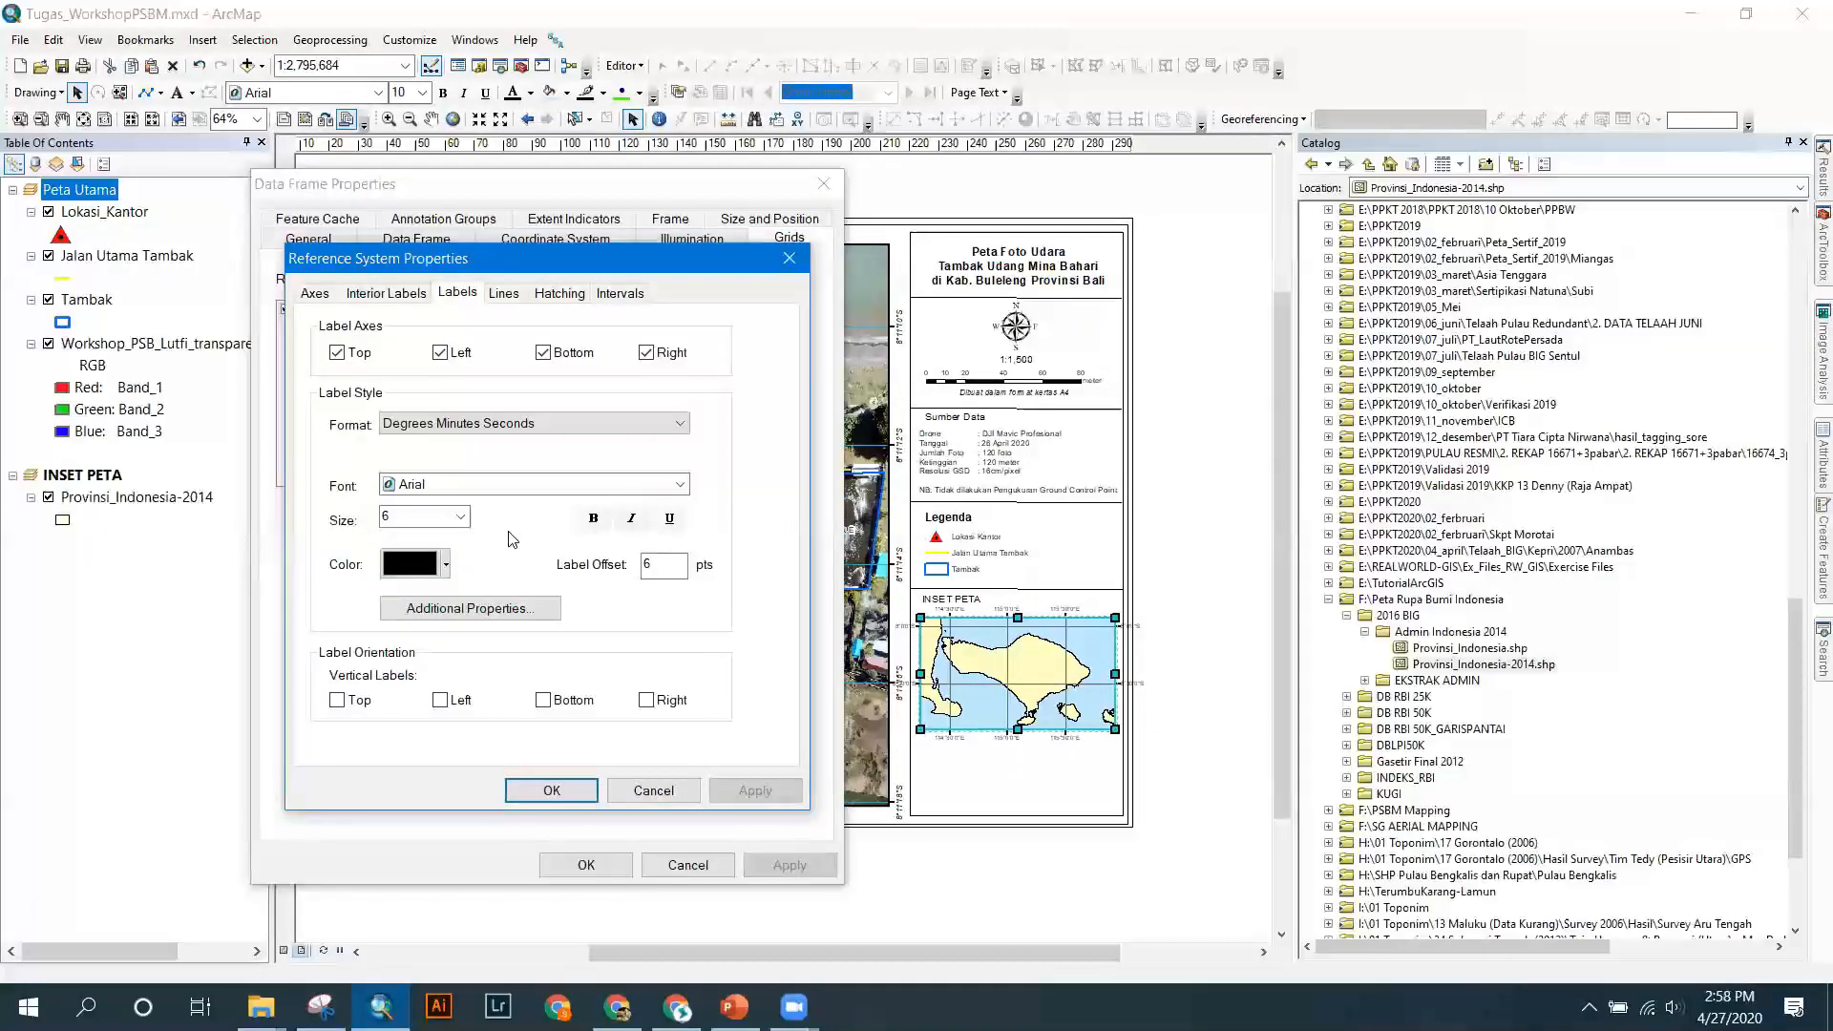
click(441, 701)
click(559, 790)
click(805, 867)
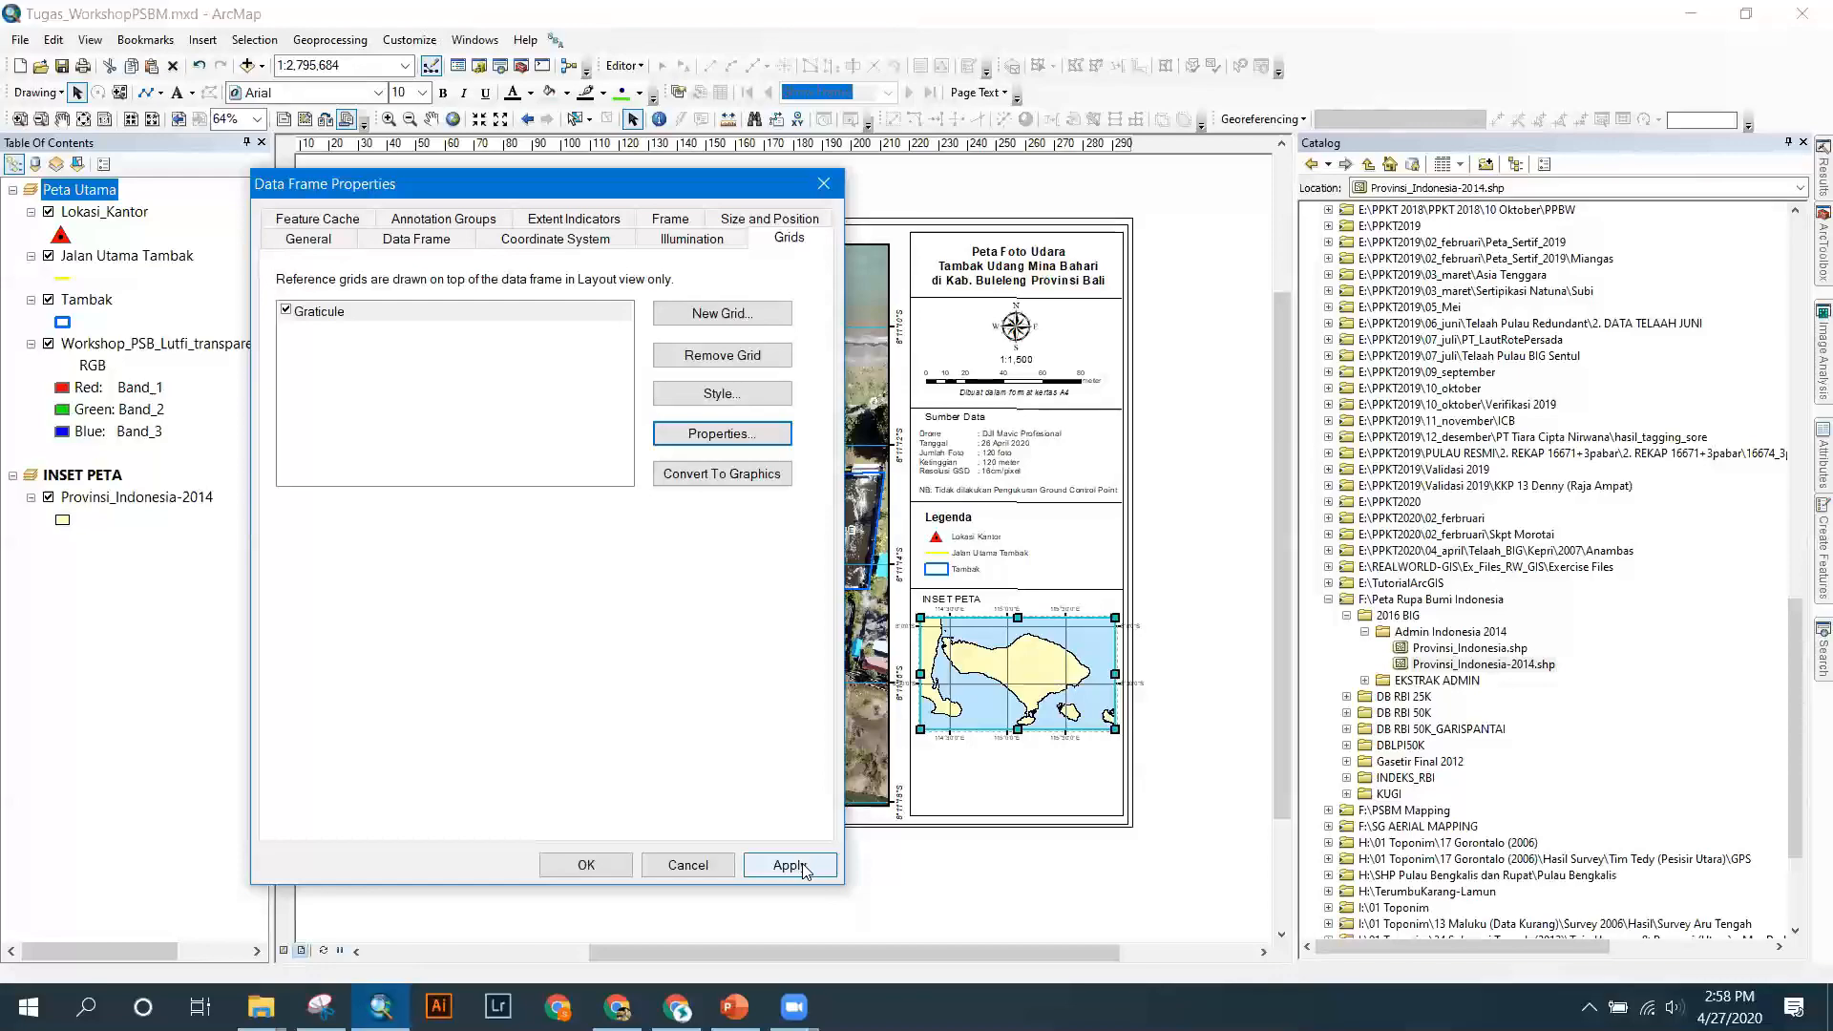
click(629, 865)
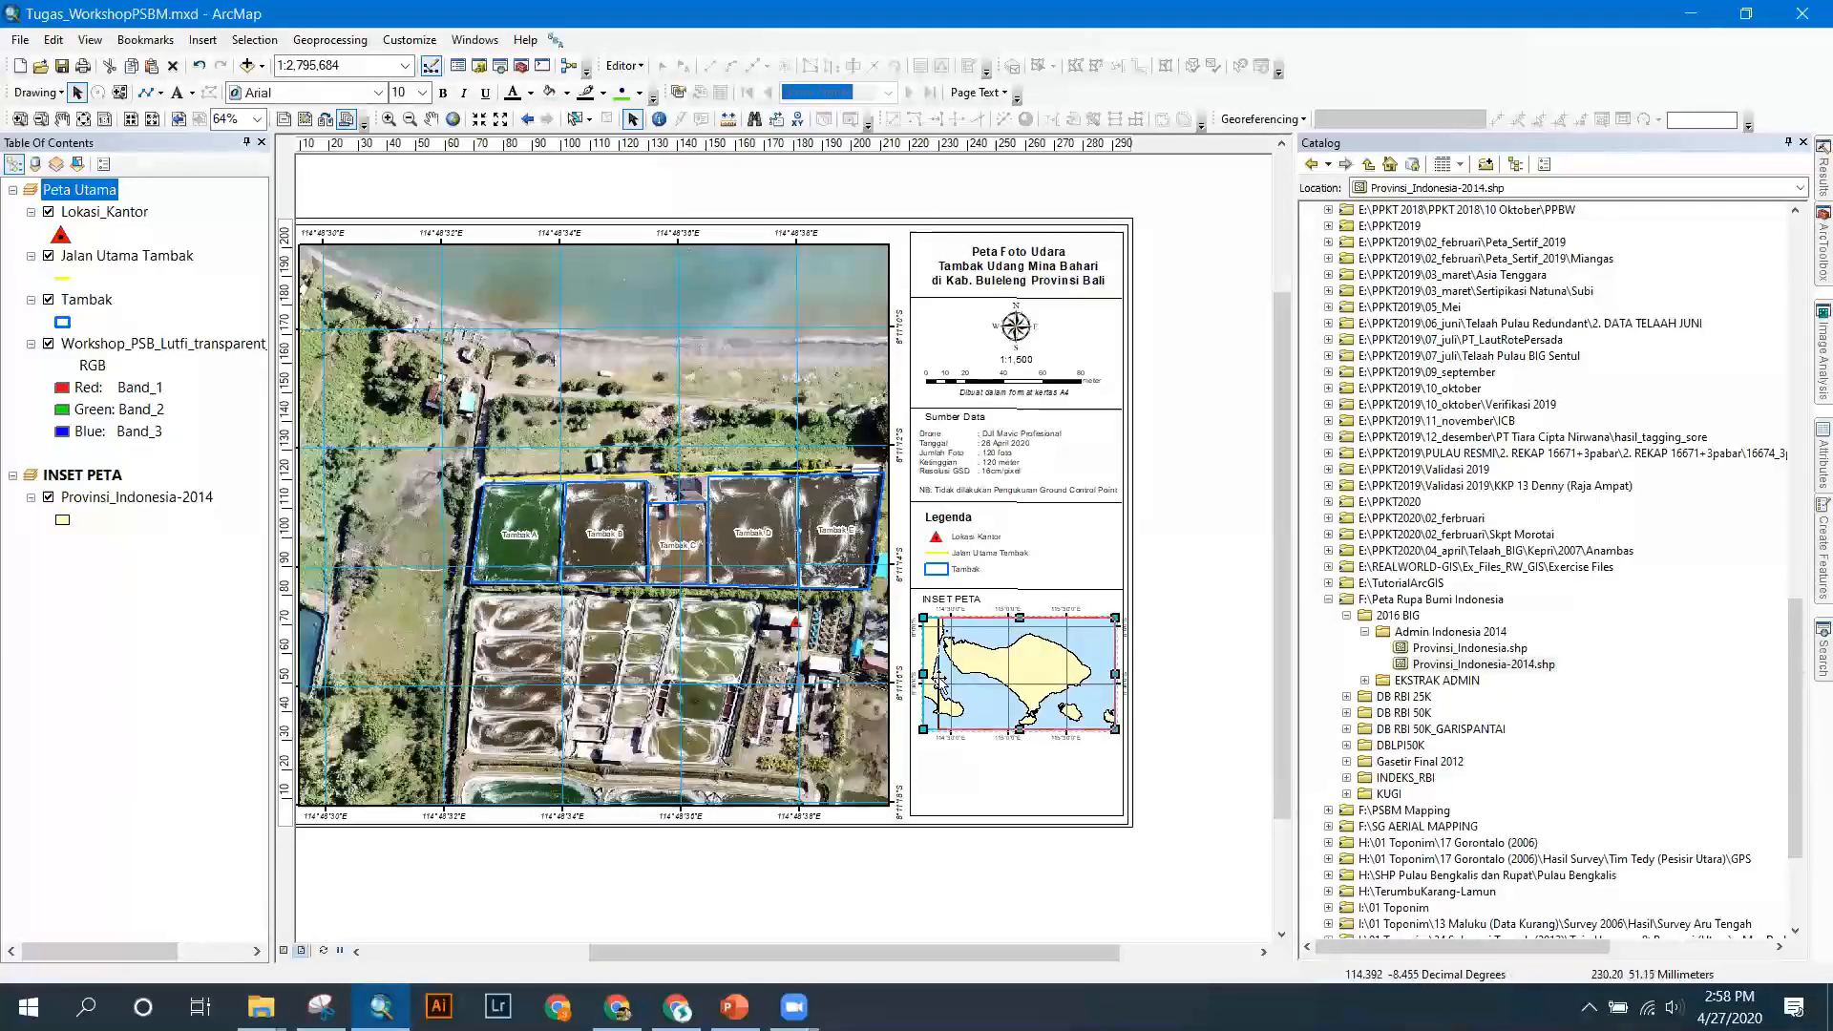
Narrow the inset map frame so its side grid labels fit within the side panel.
click(1113, 683)
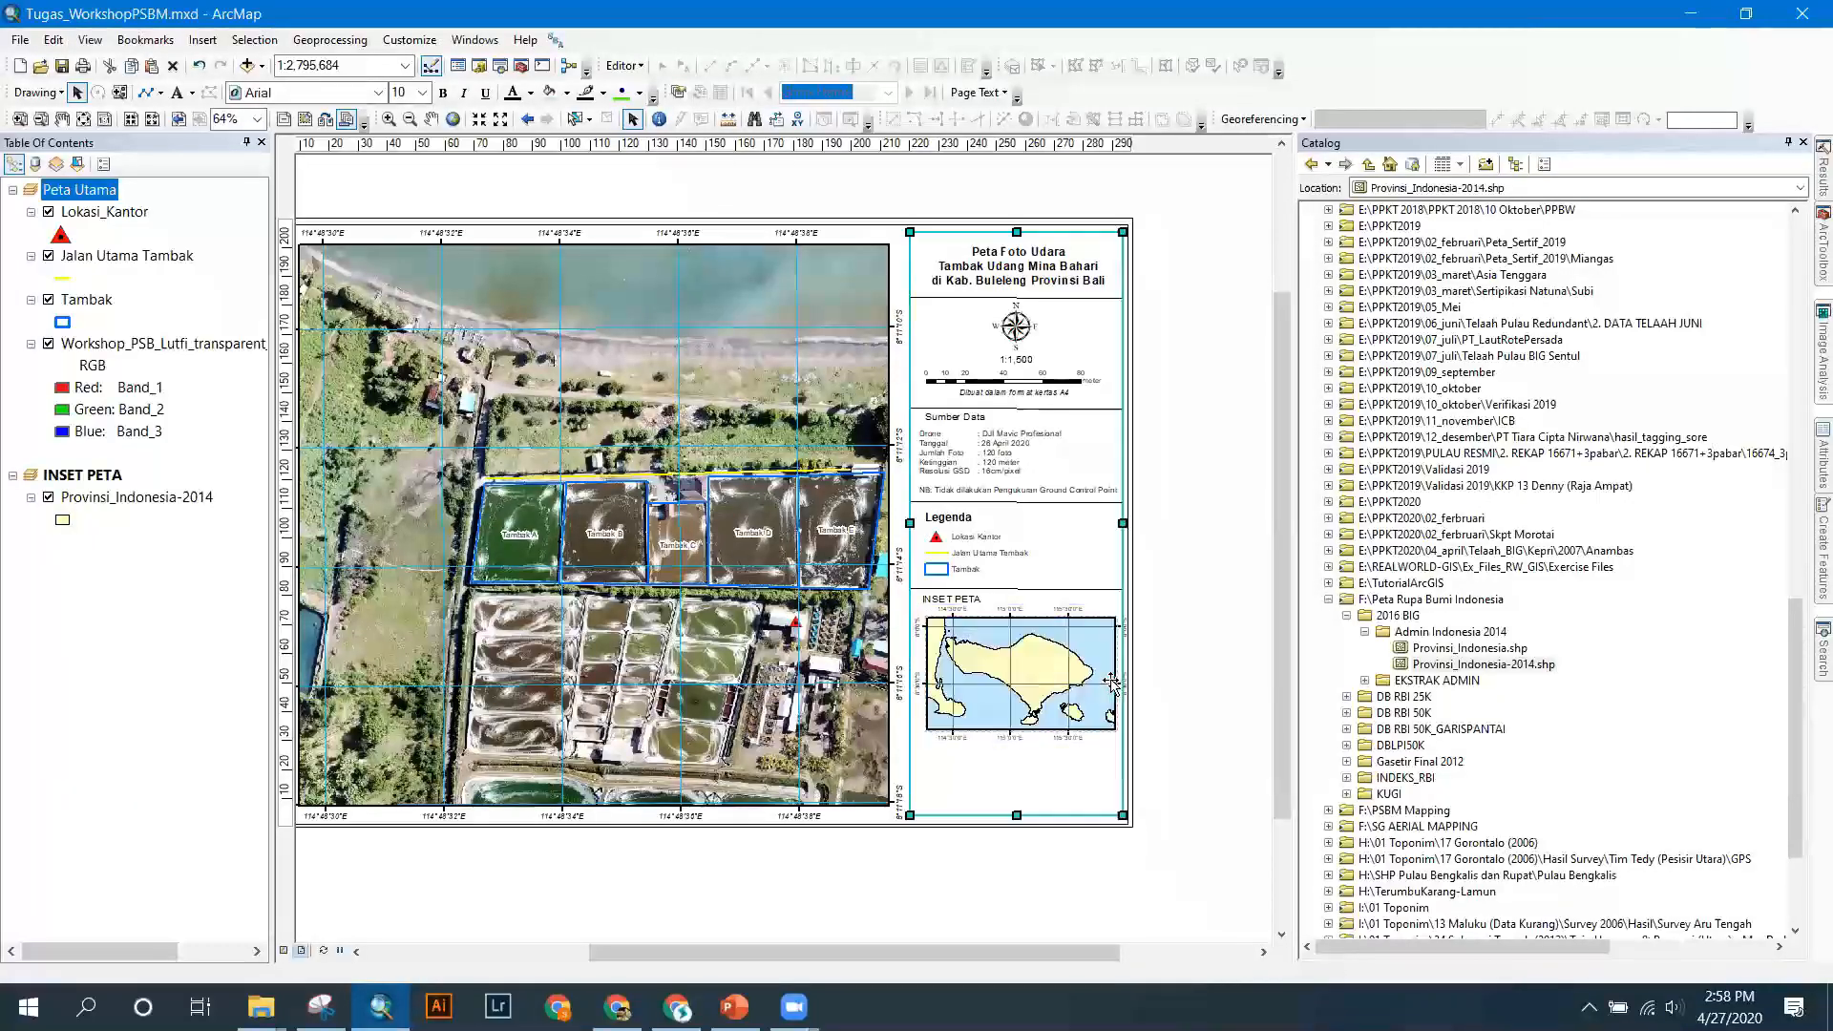
click(1112, 676)
drag(1112, 671, 1103, 673)
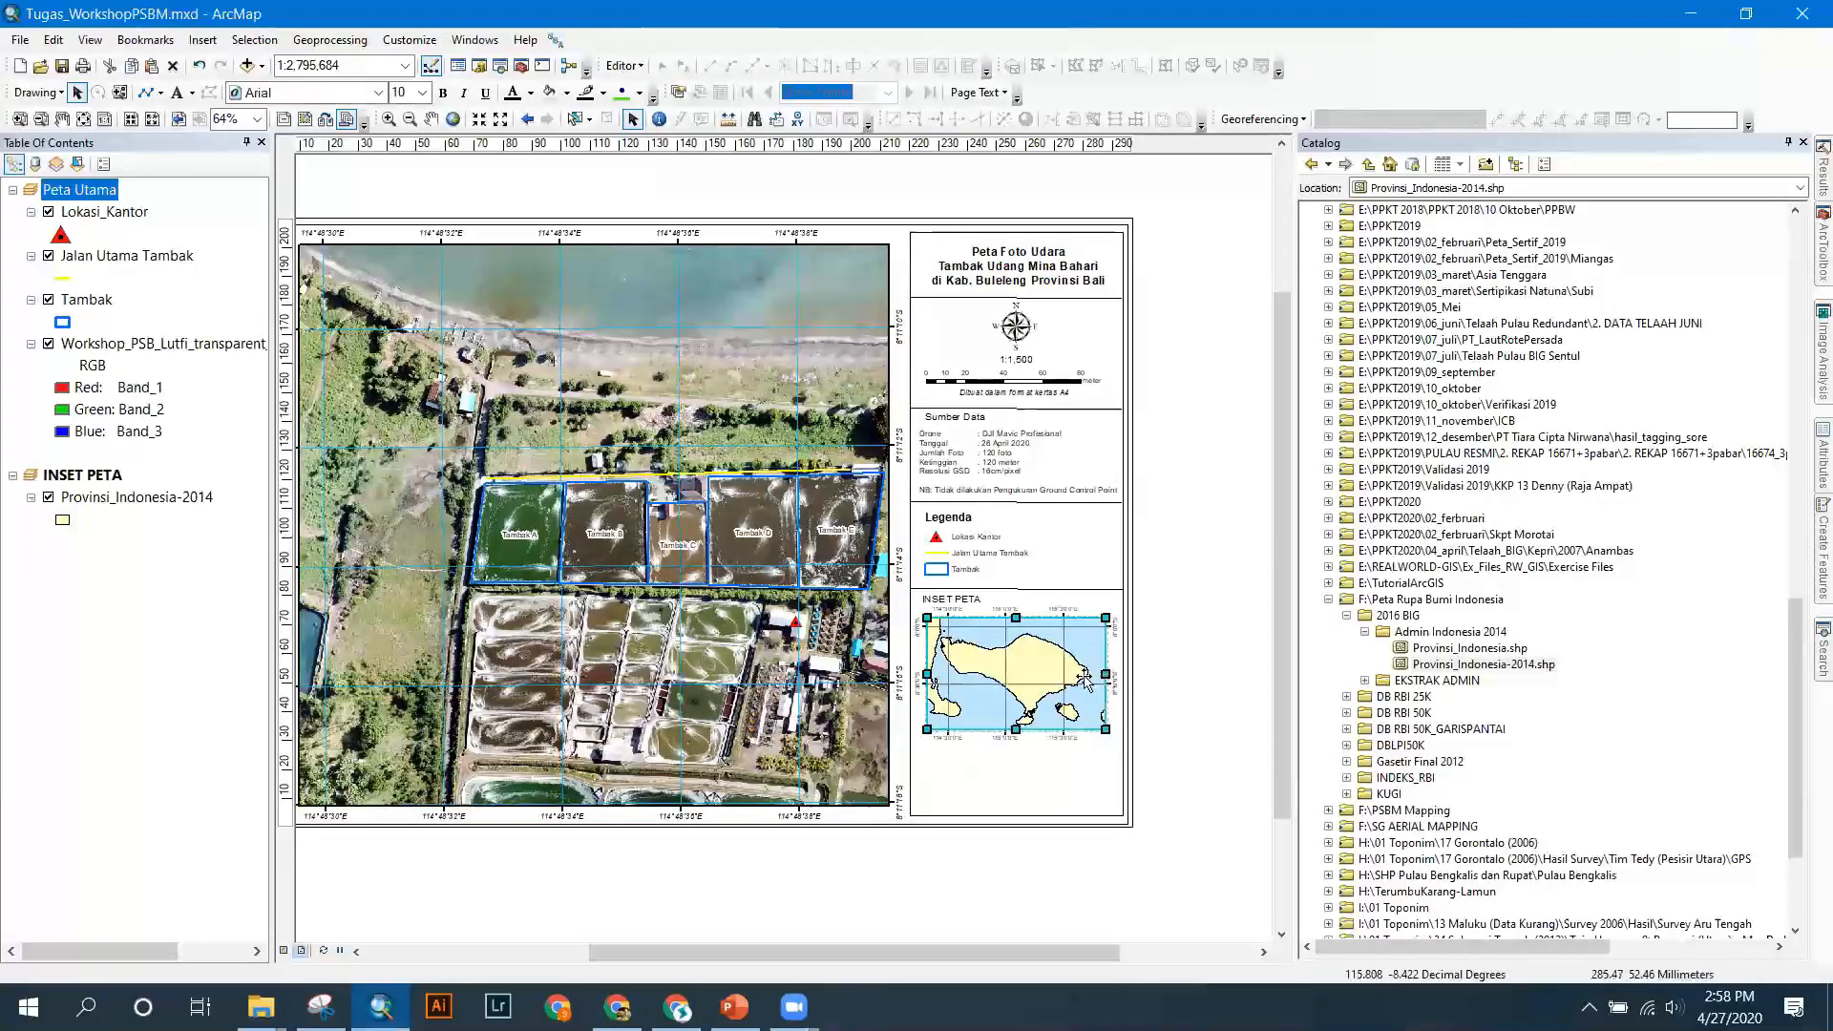
click(1021, 738)
click(1169, 653)
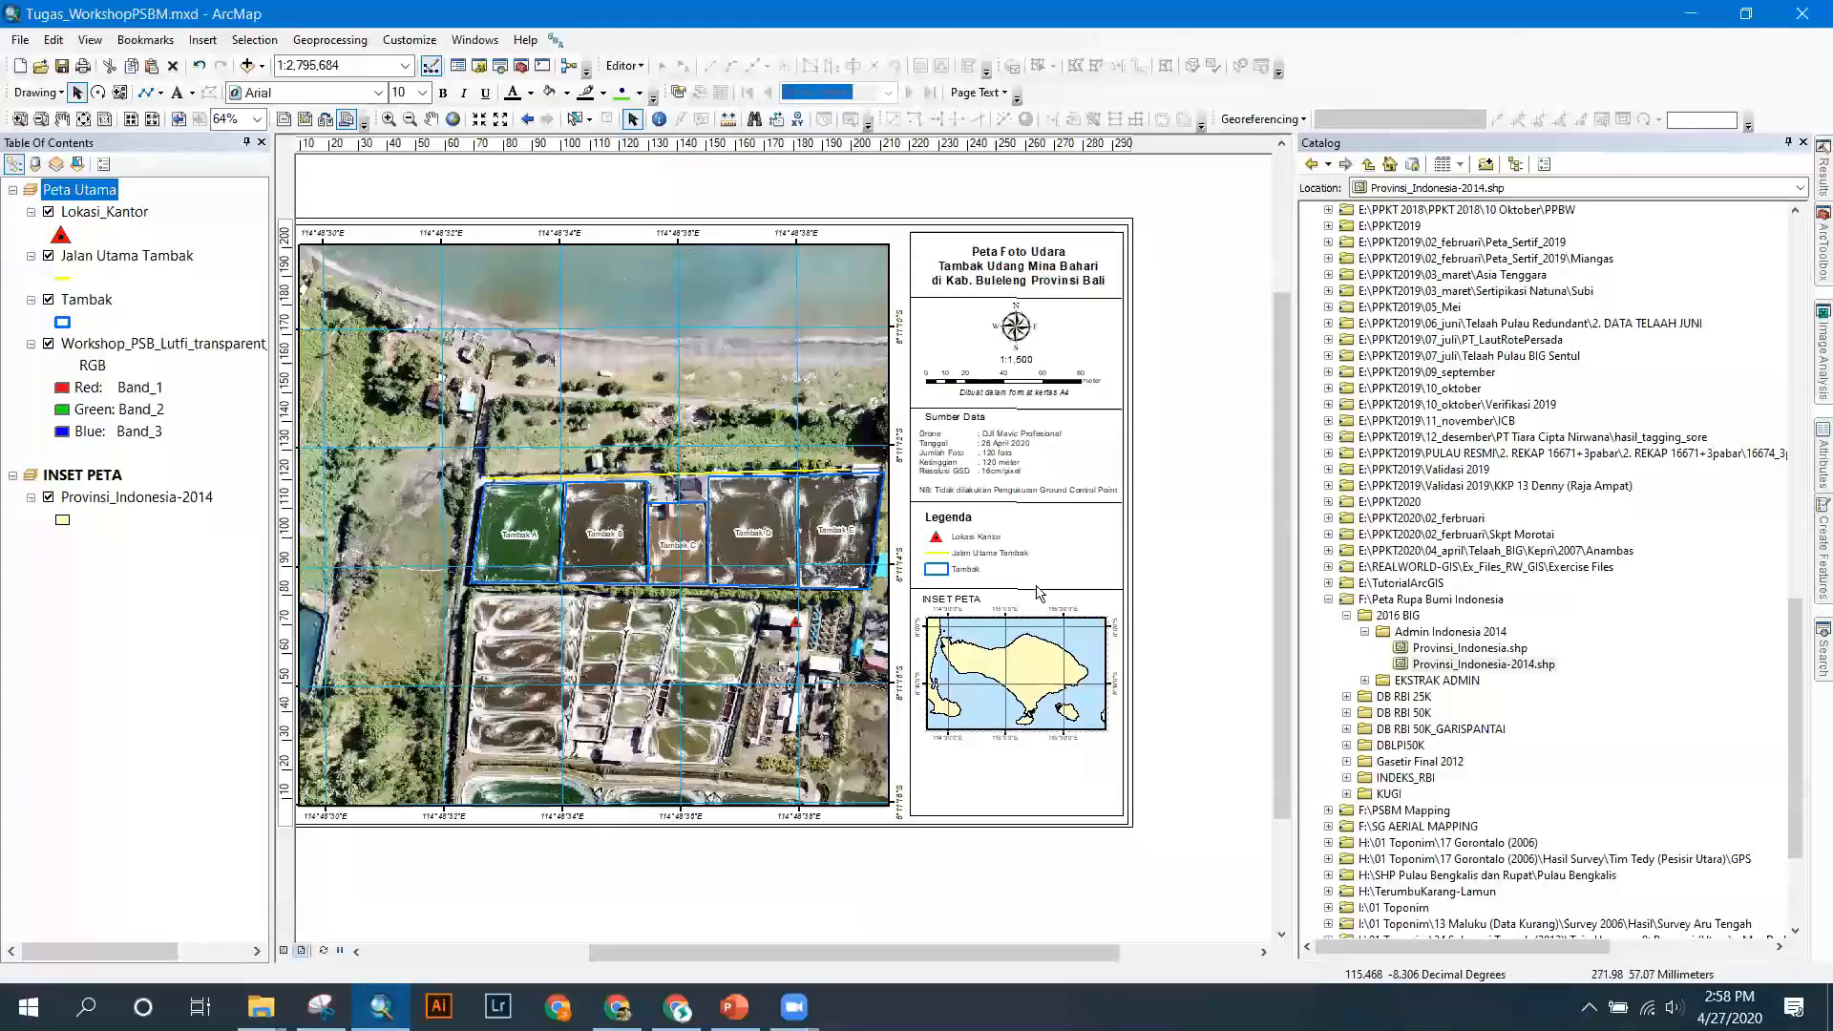
Add an extent indicator for Peta Utama to the inset data frame, using the simple extent option.
right_click(1031, 650)
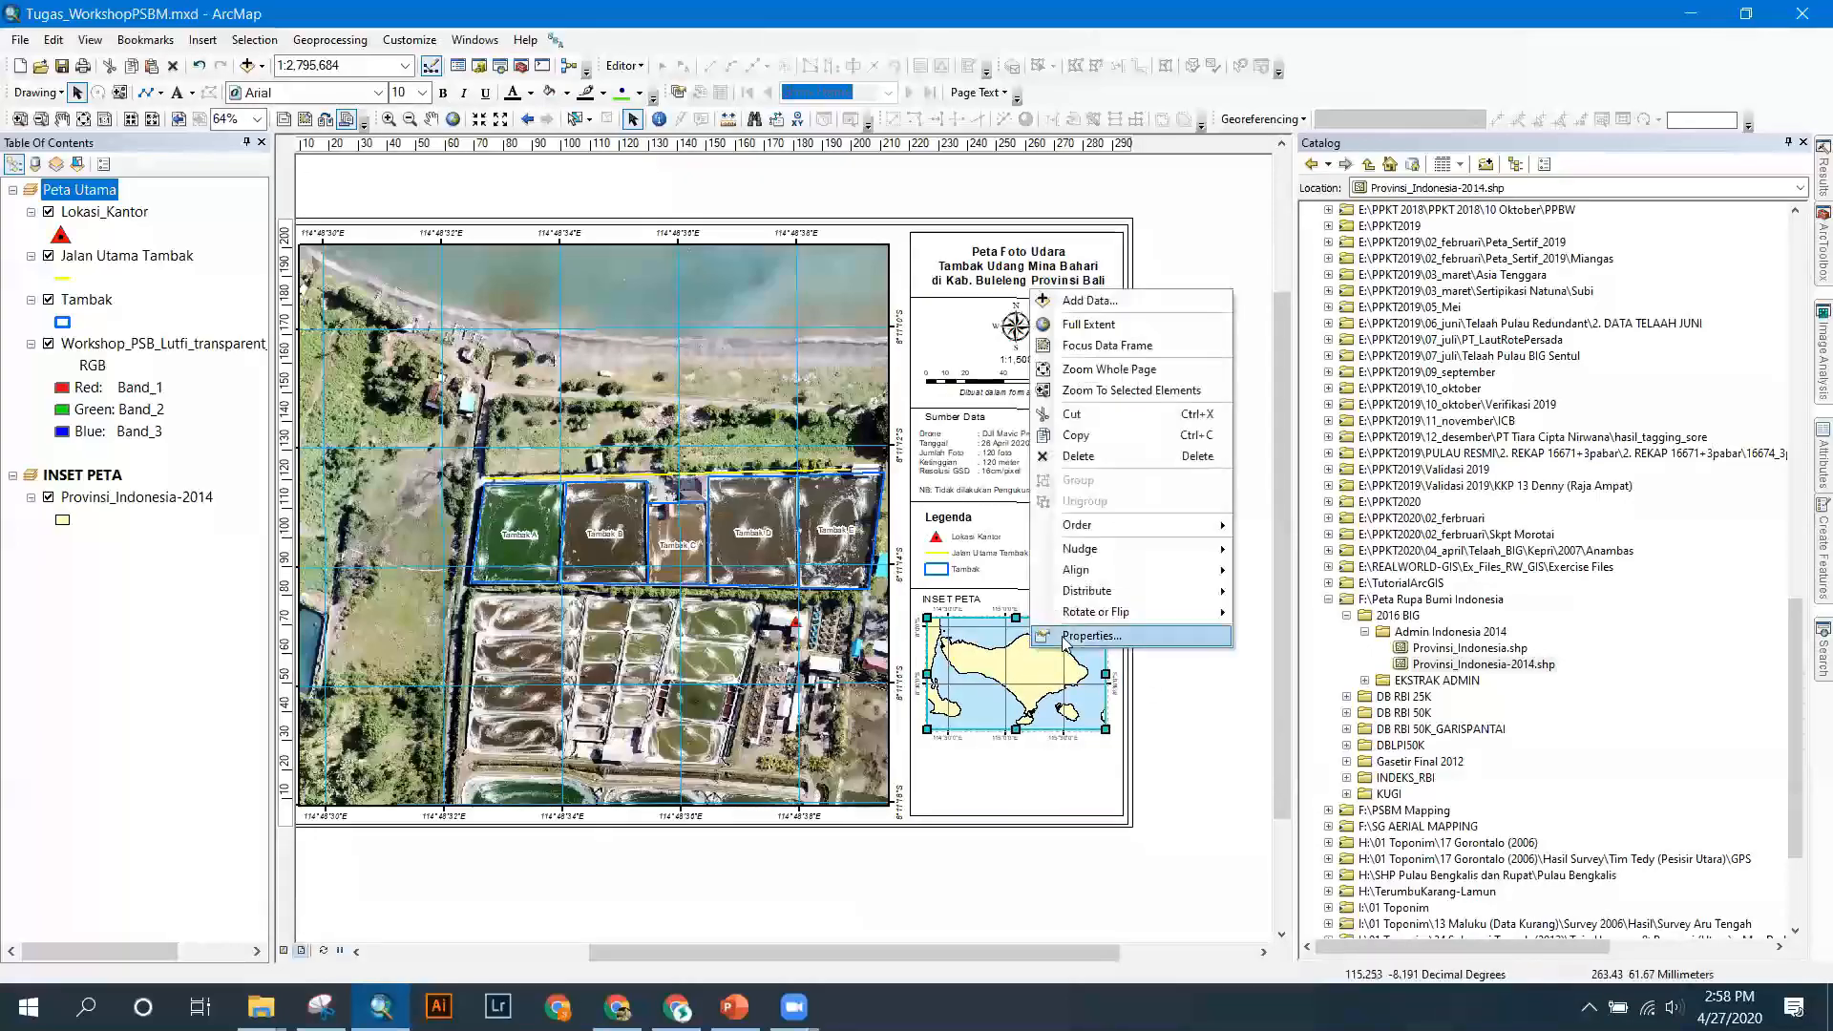
click(1089, 636)
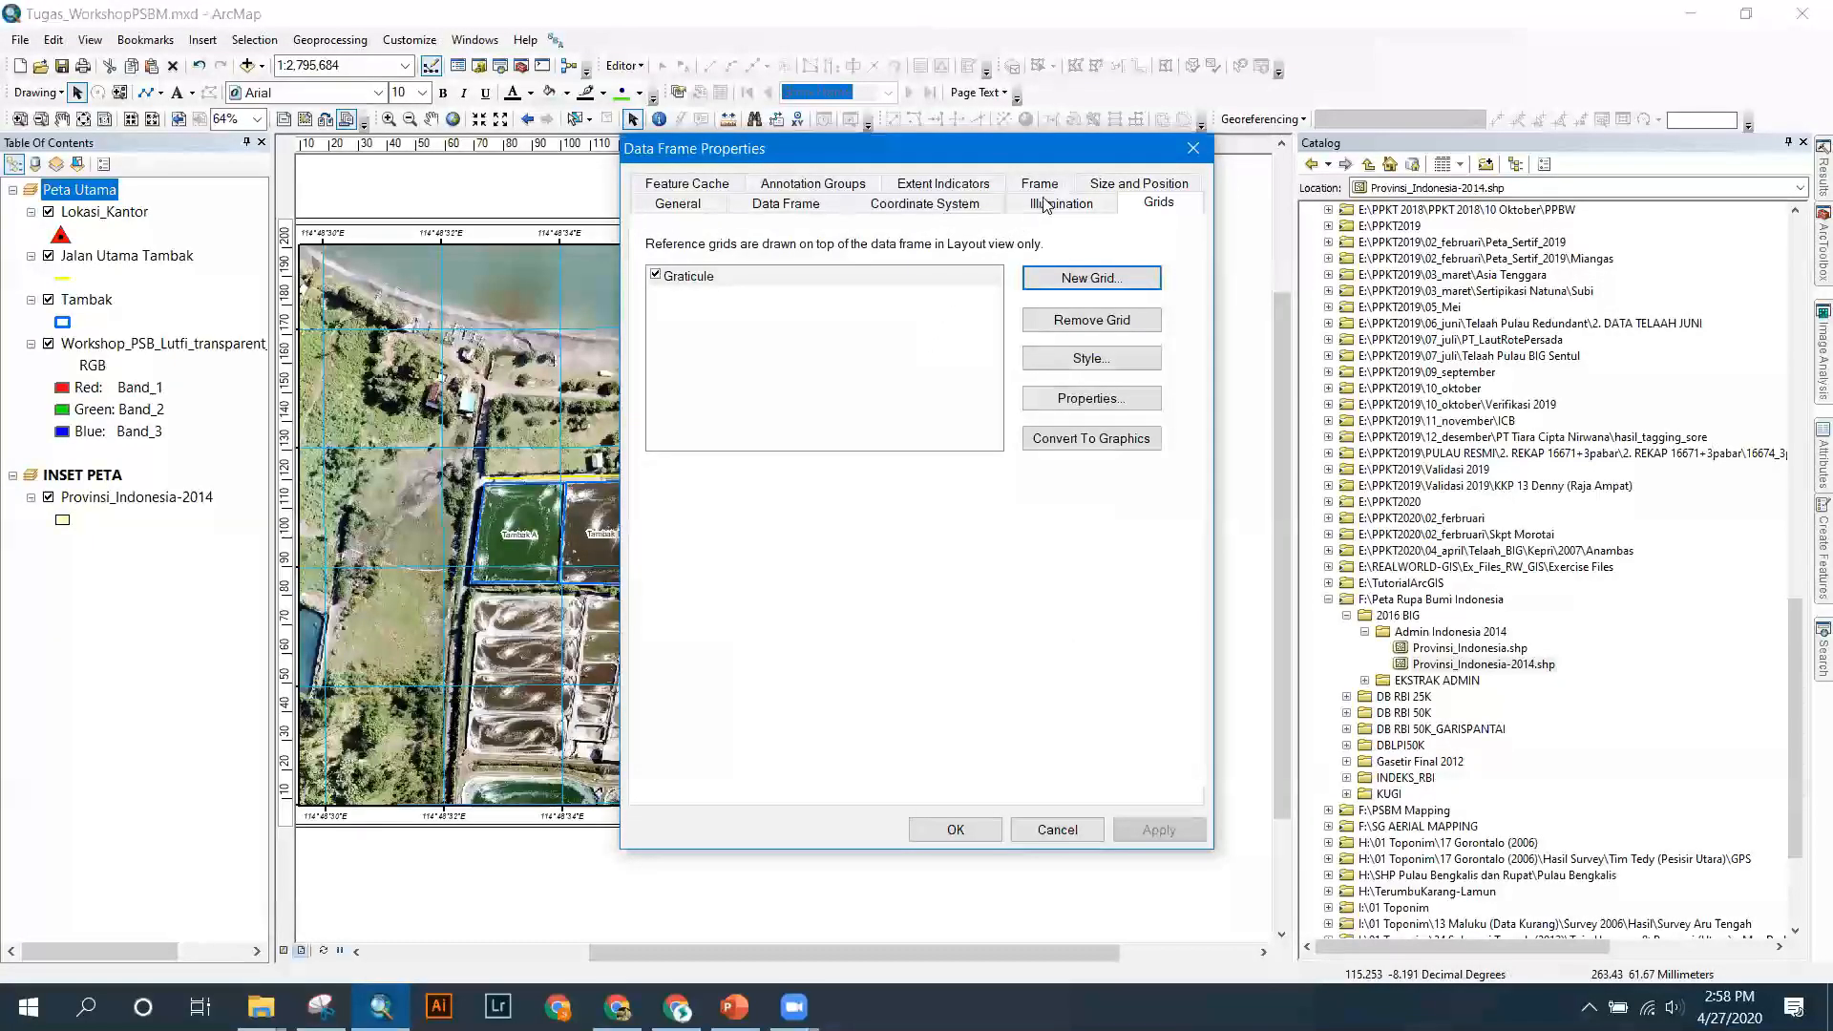
click(969, 186)
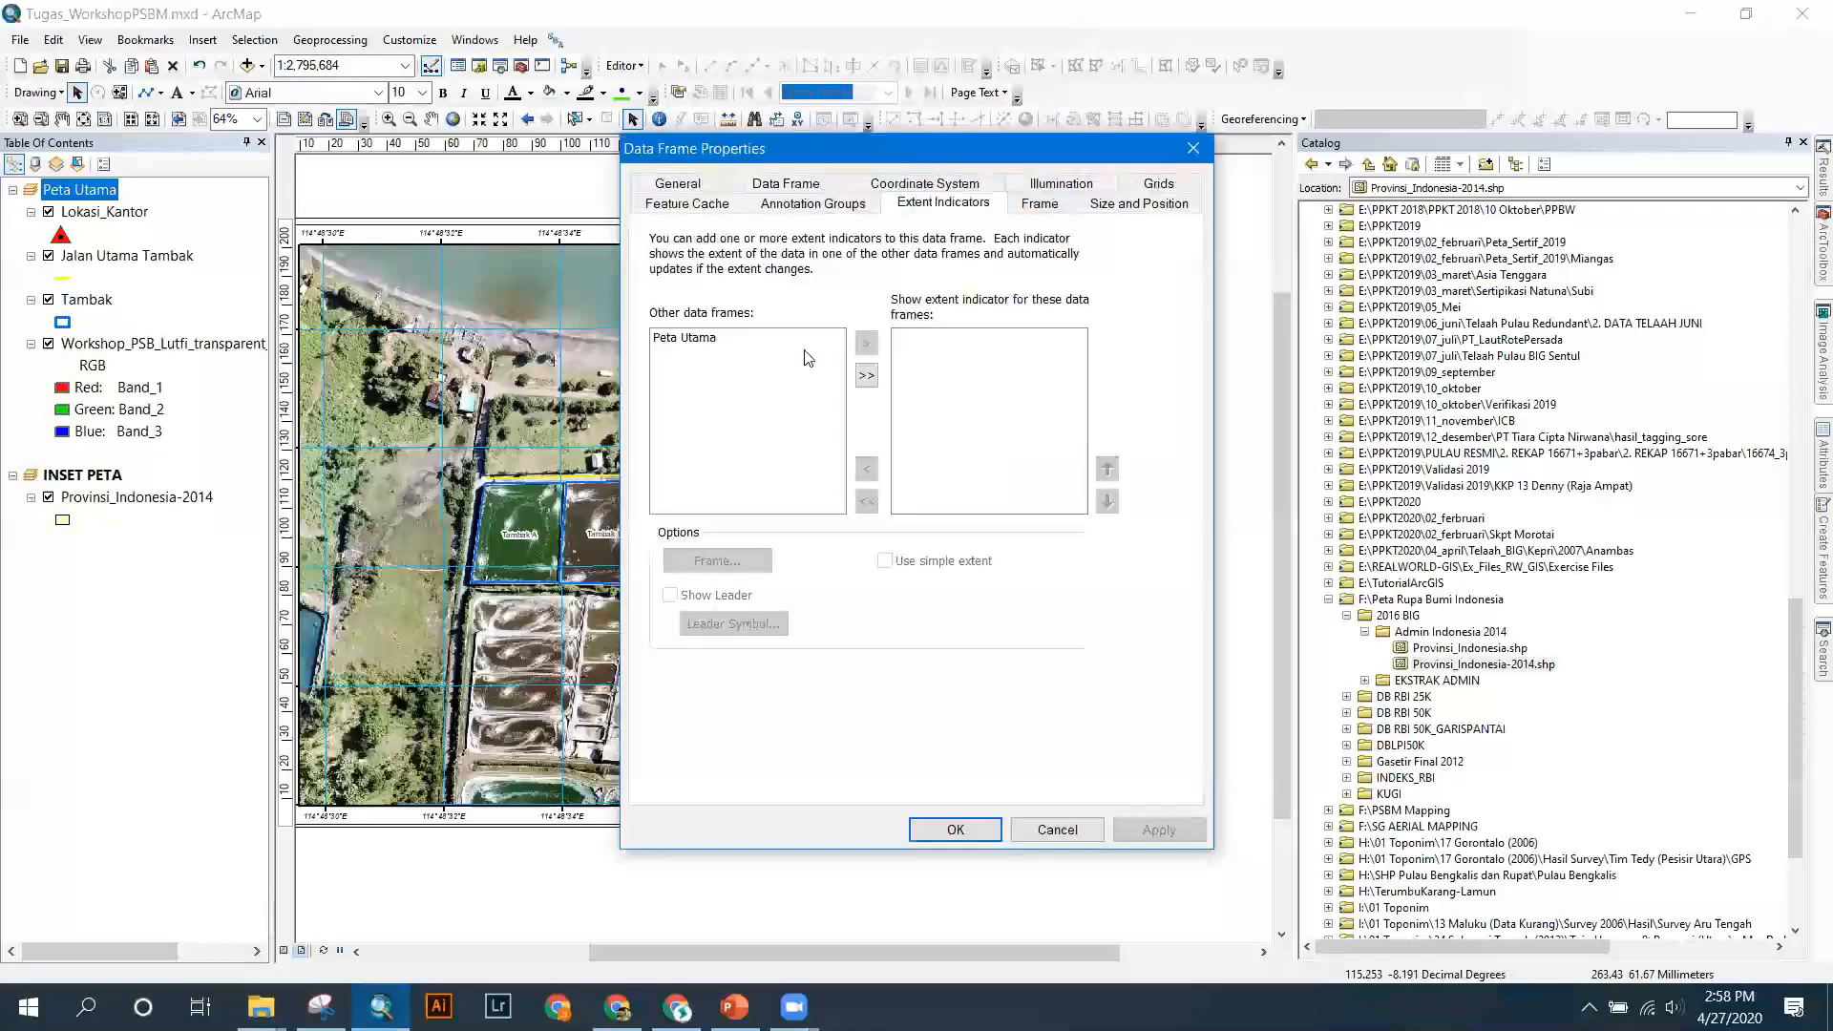
click(693, 338)
click(866, 344)
click(883, 563)
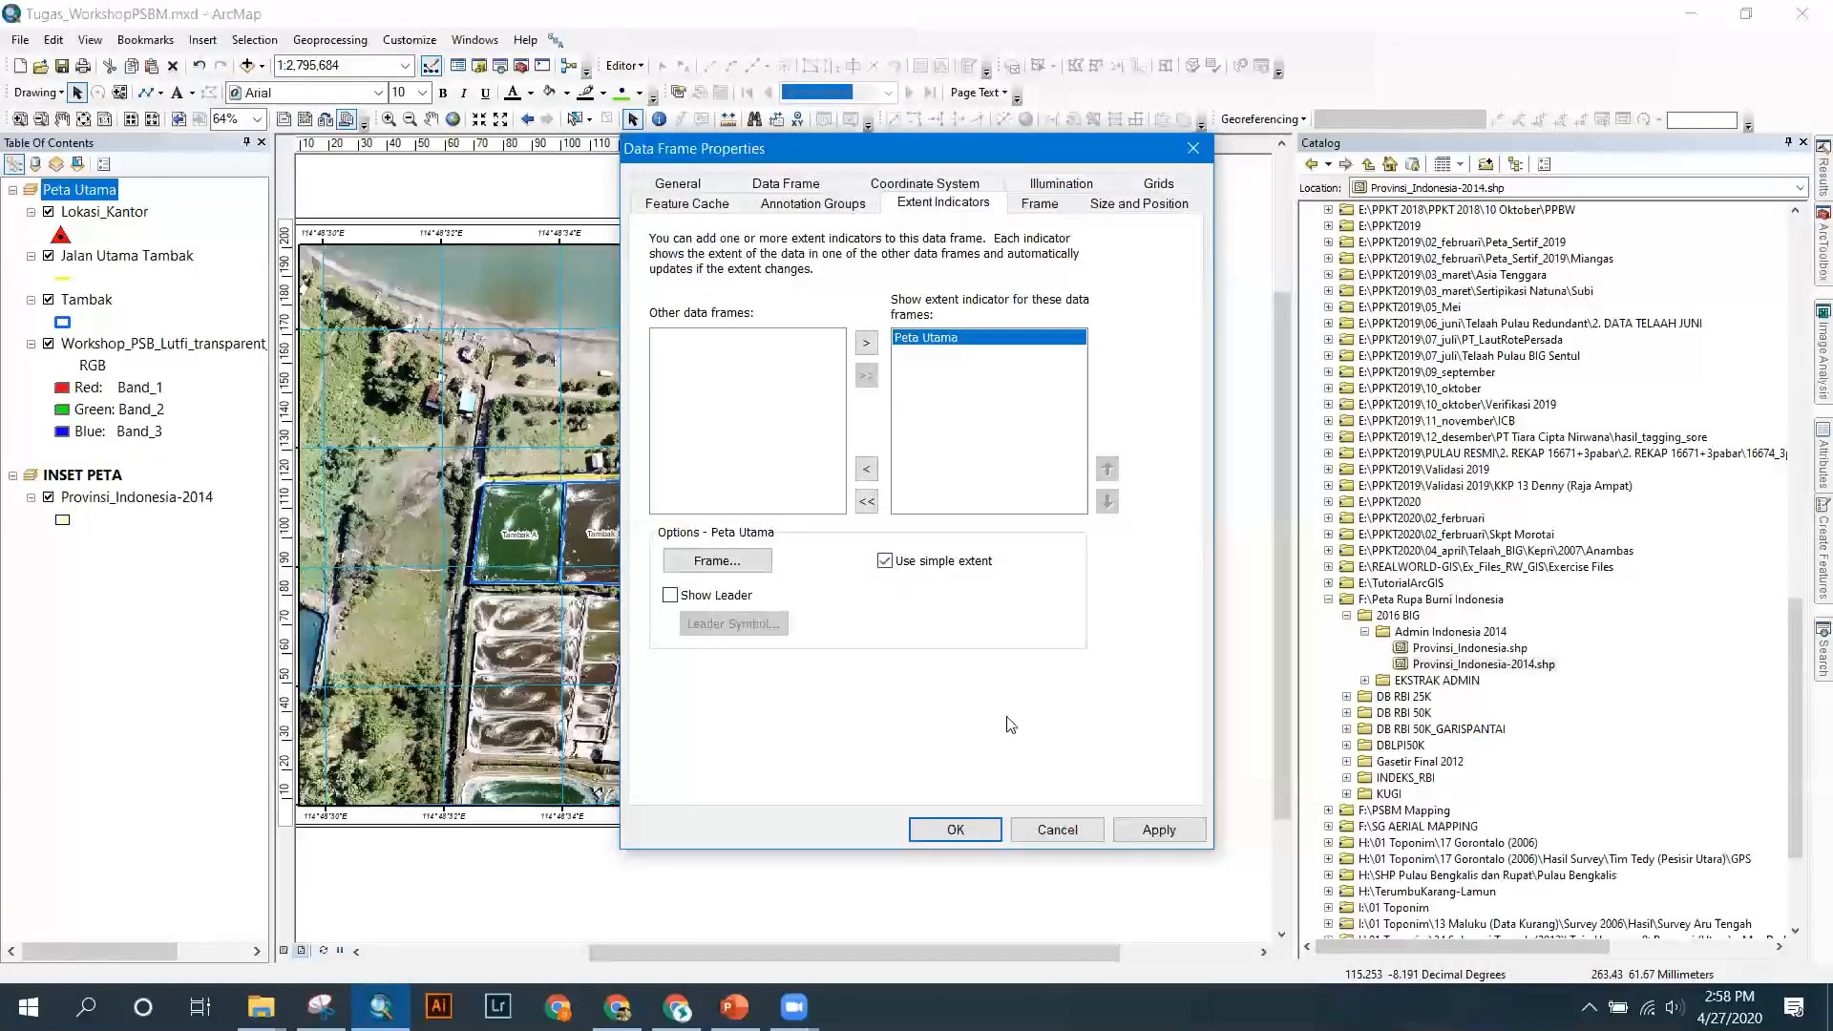
click(1158, 830)
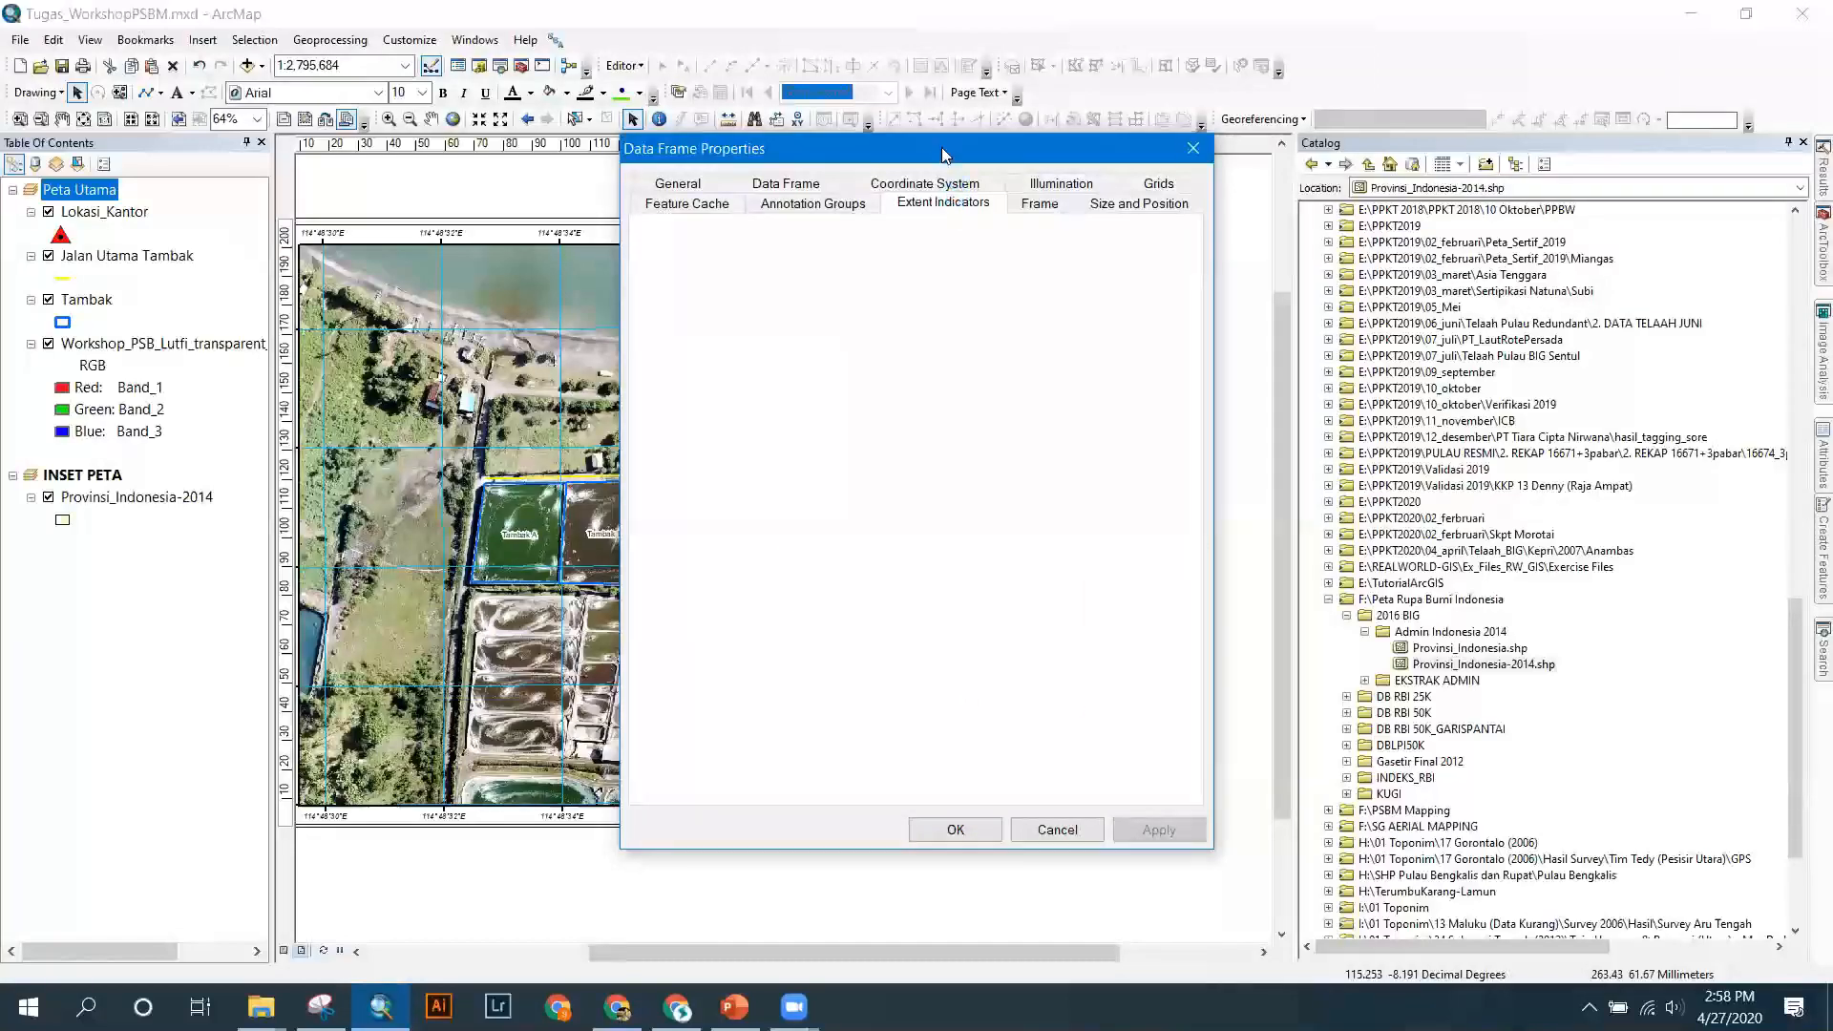
drag(943, 150, 560, 129)
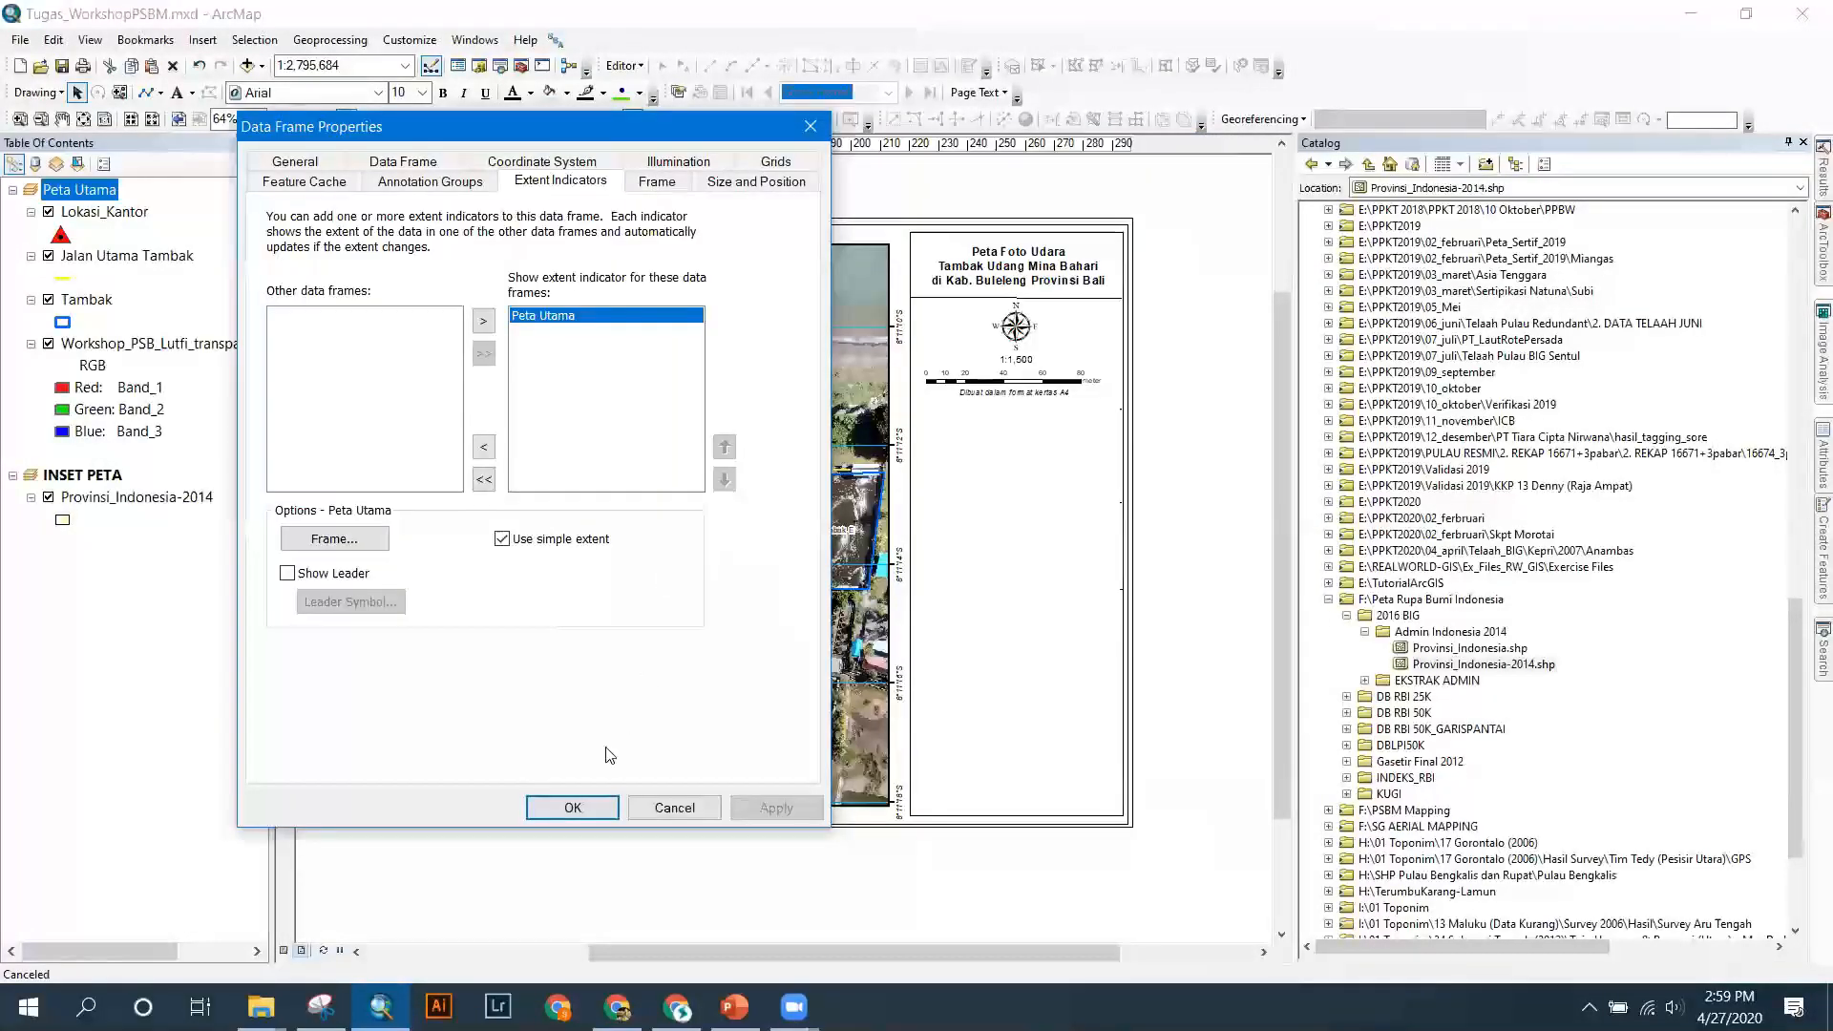
click(572, 808)
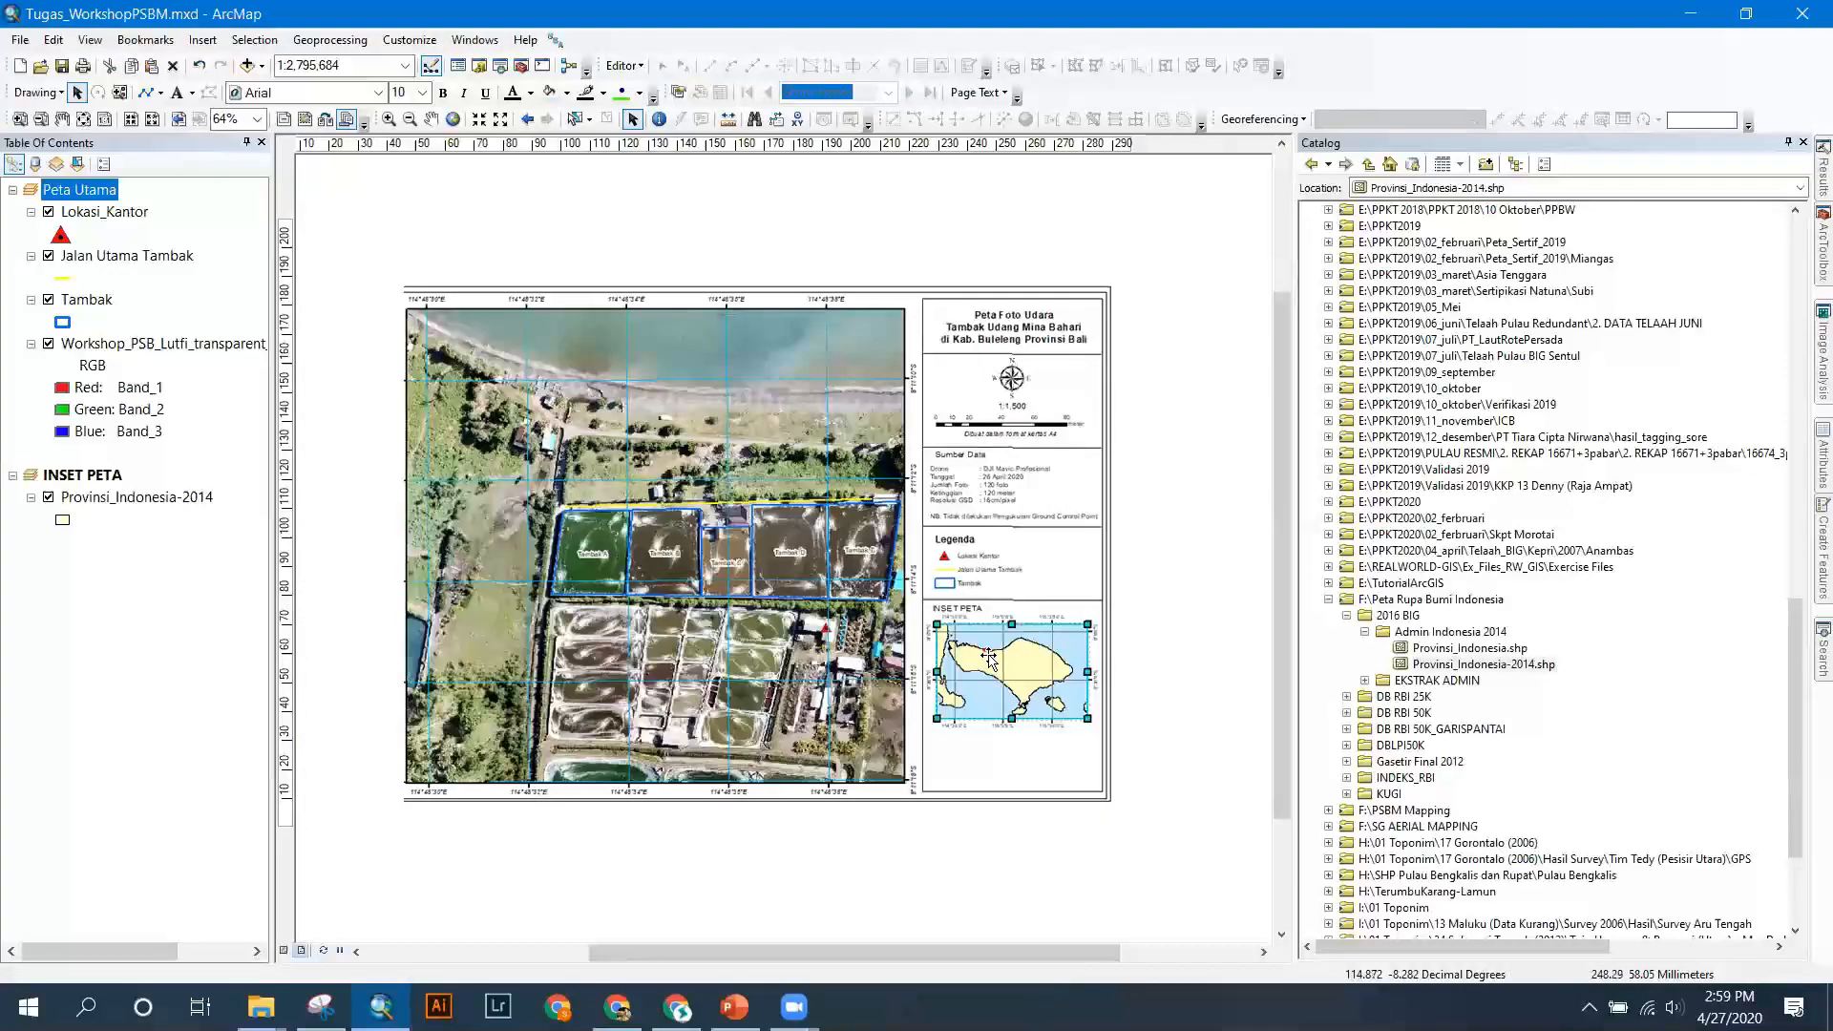
Copy the divider line above the INSET PETA heading to just below the inset map, and consult the example layout slide in PowerPoint.
scroll(993, 663, down, 1)
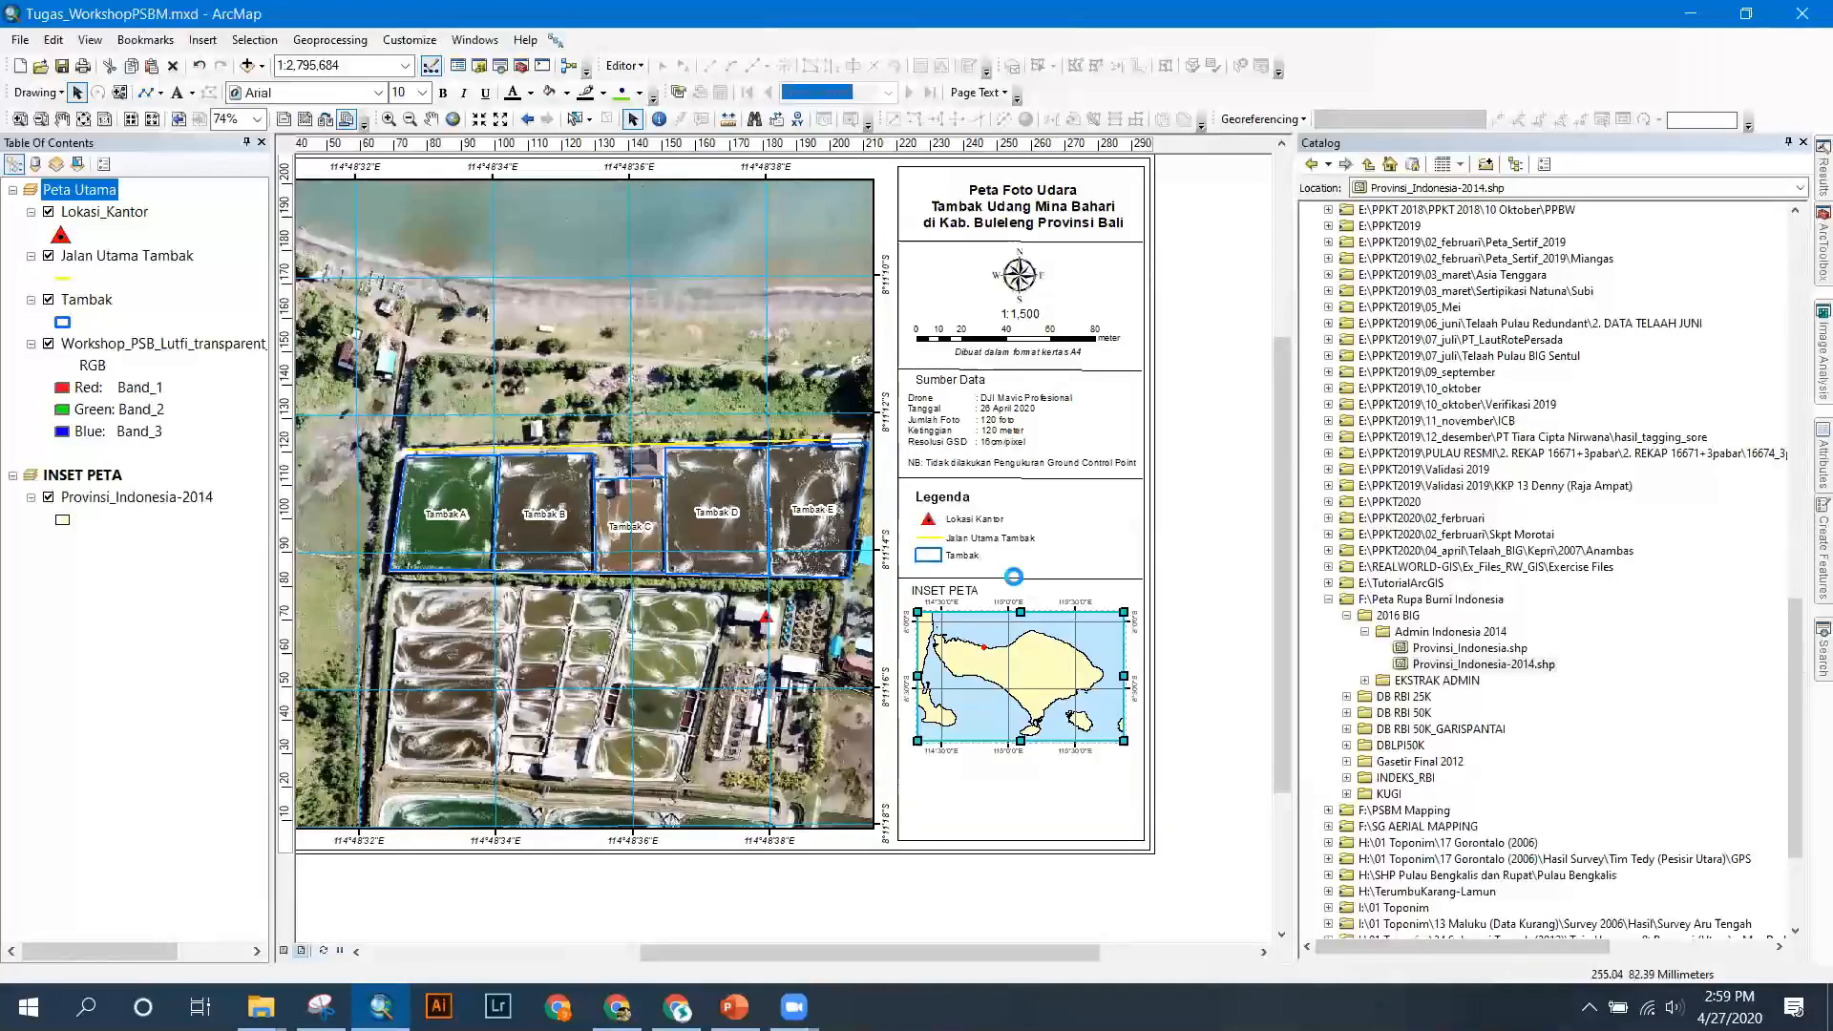
click(1014, 577)
key(ctrl+c)
key(ctrl+v)
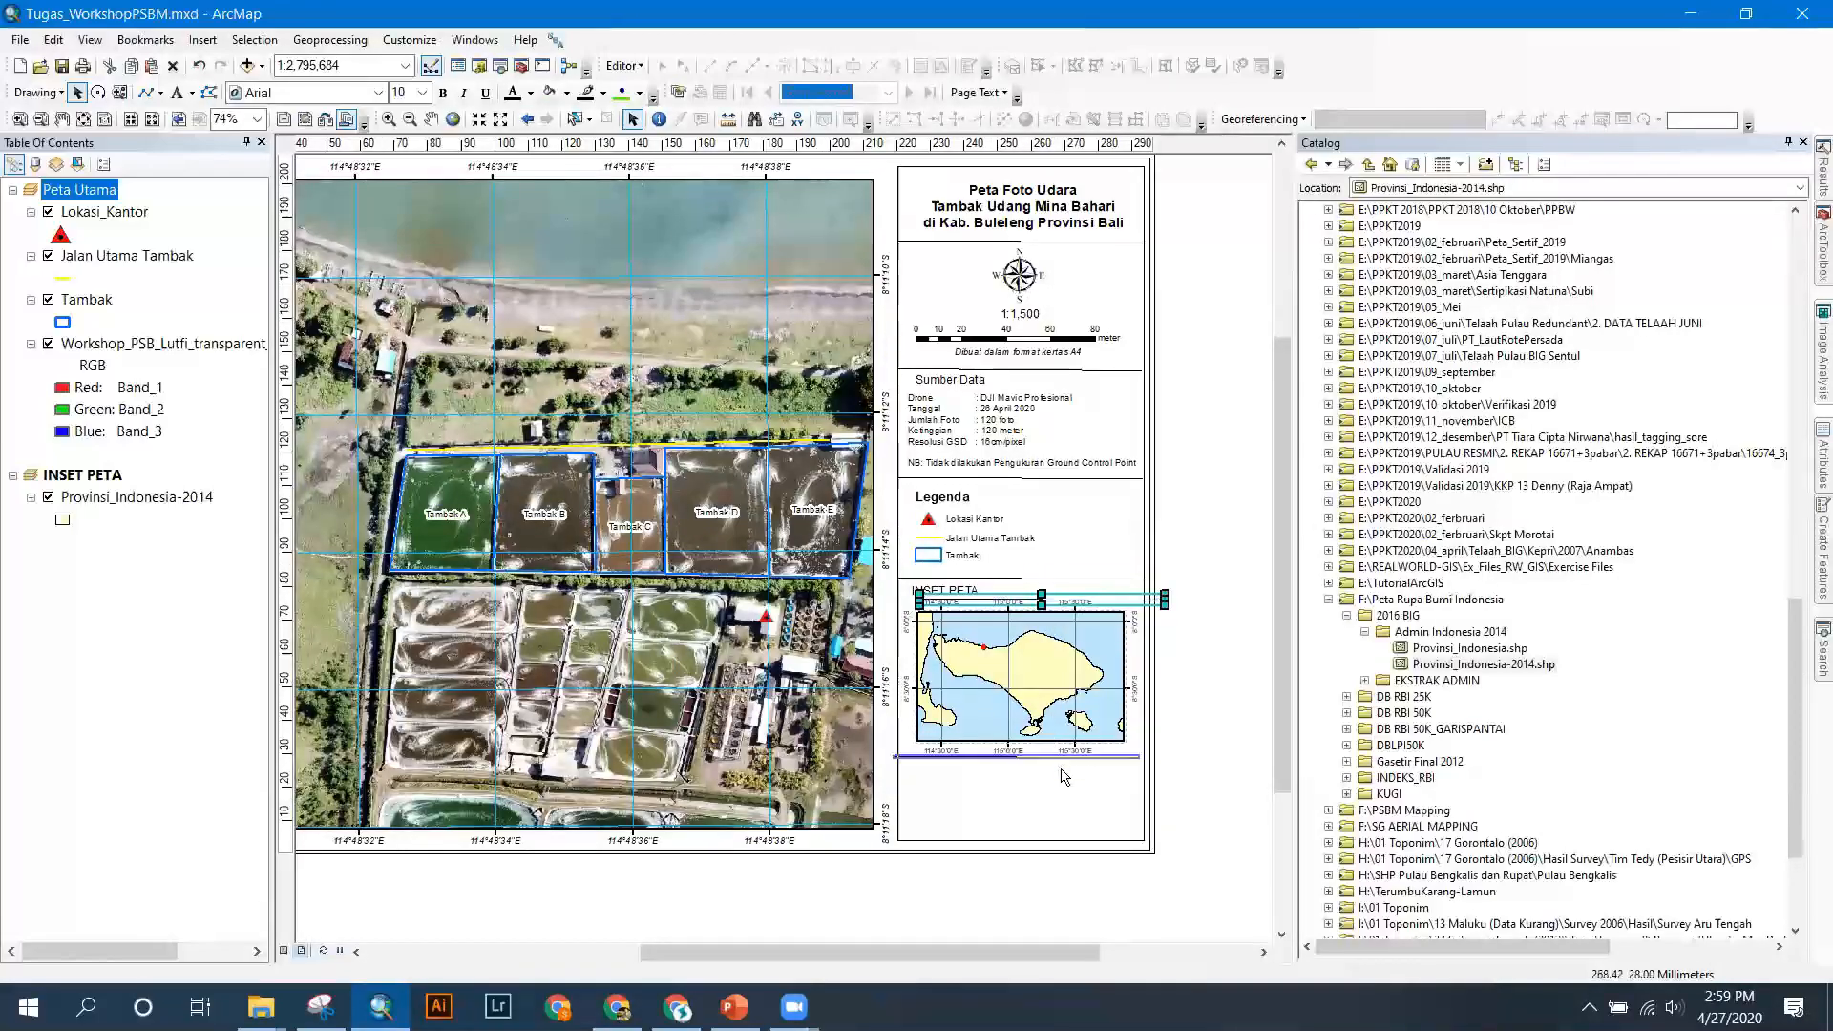
key(alt+Tab)
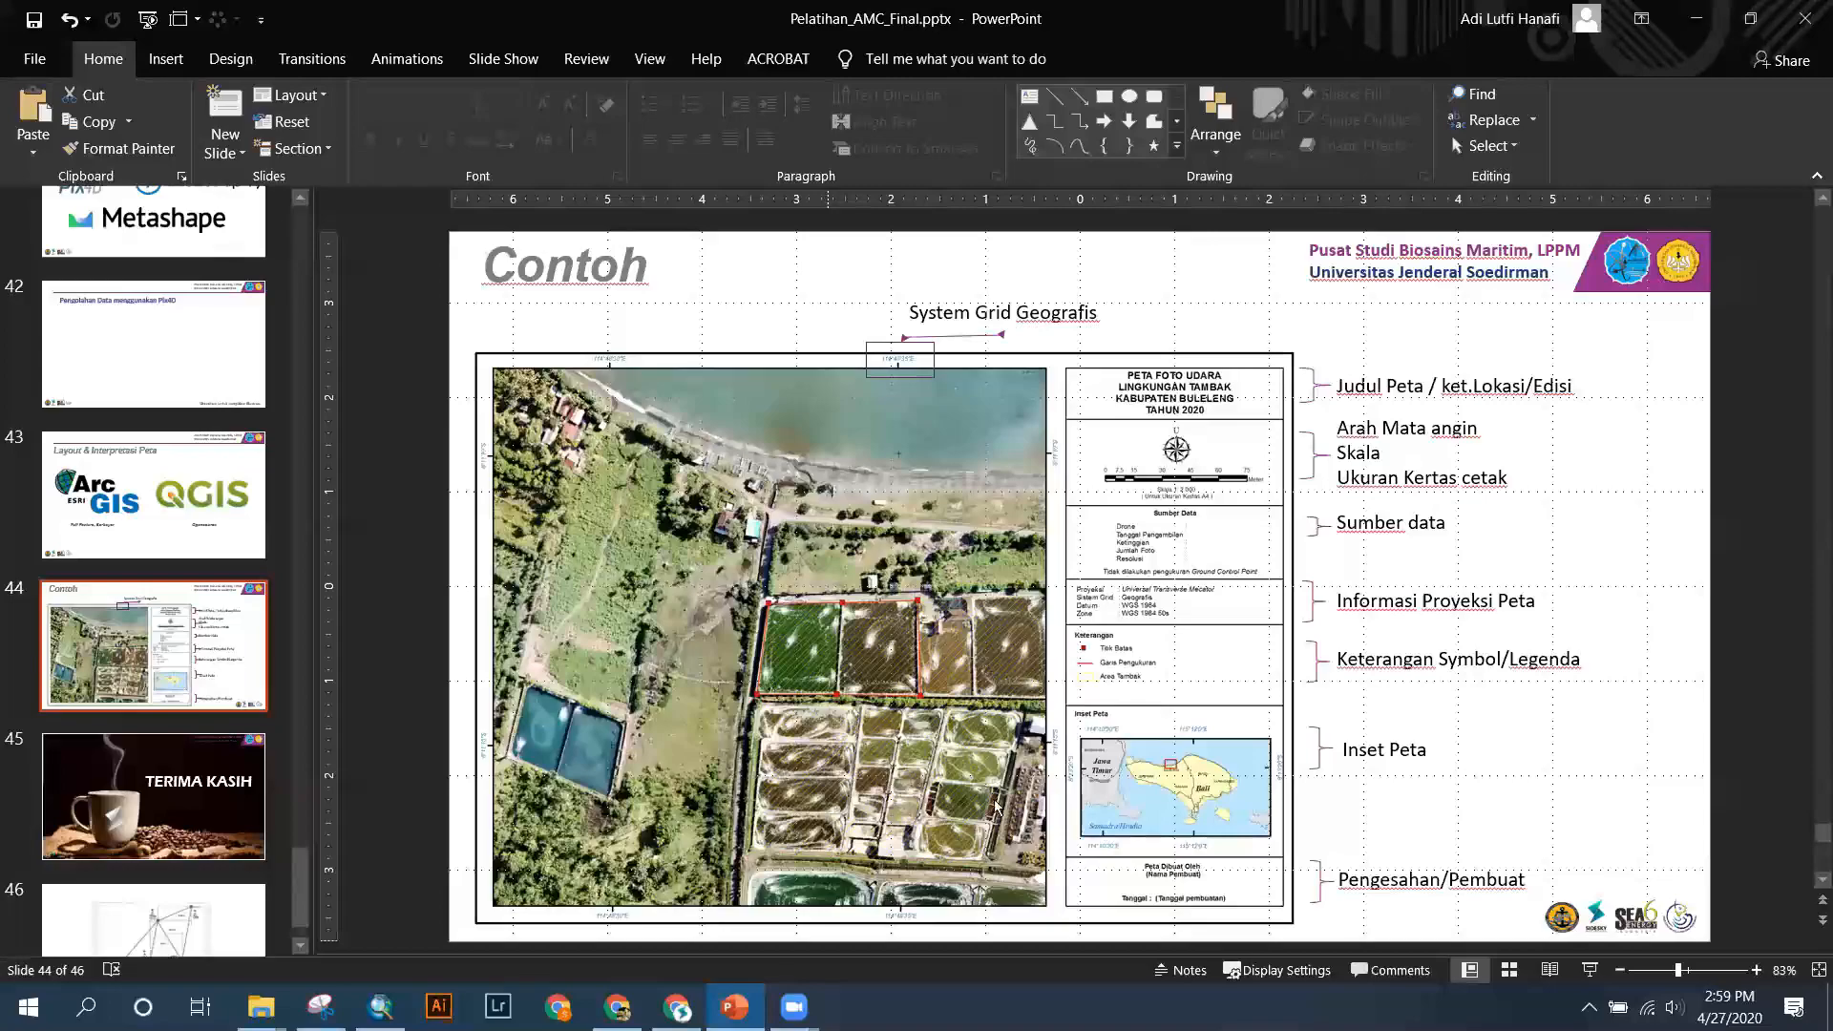
key(alt+Tab)
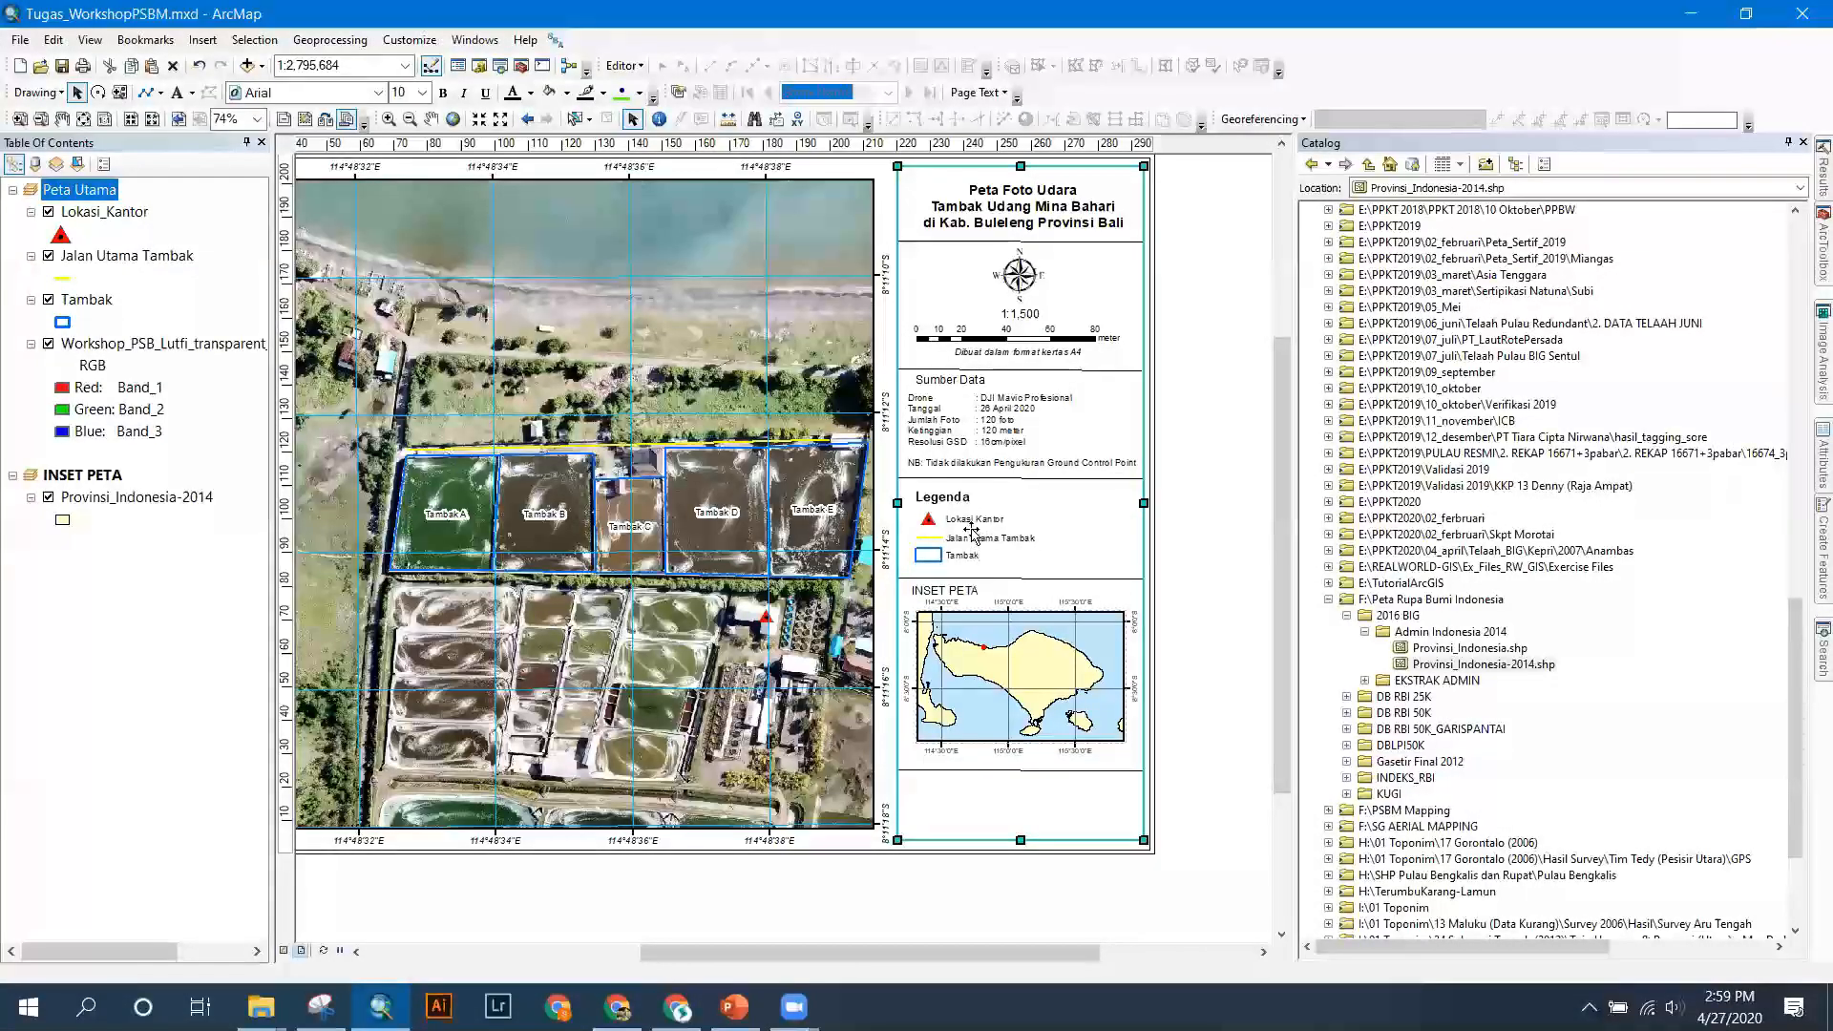
Place a copy of the "Sumber Data" heading in the empty box below the inset map.
click(952, 380)
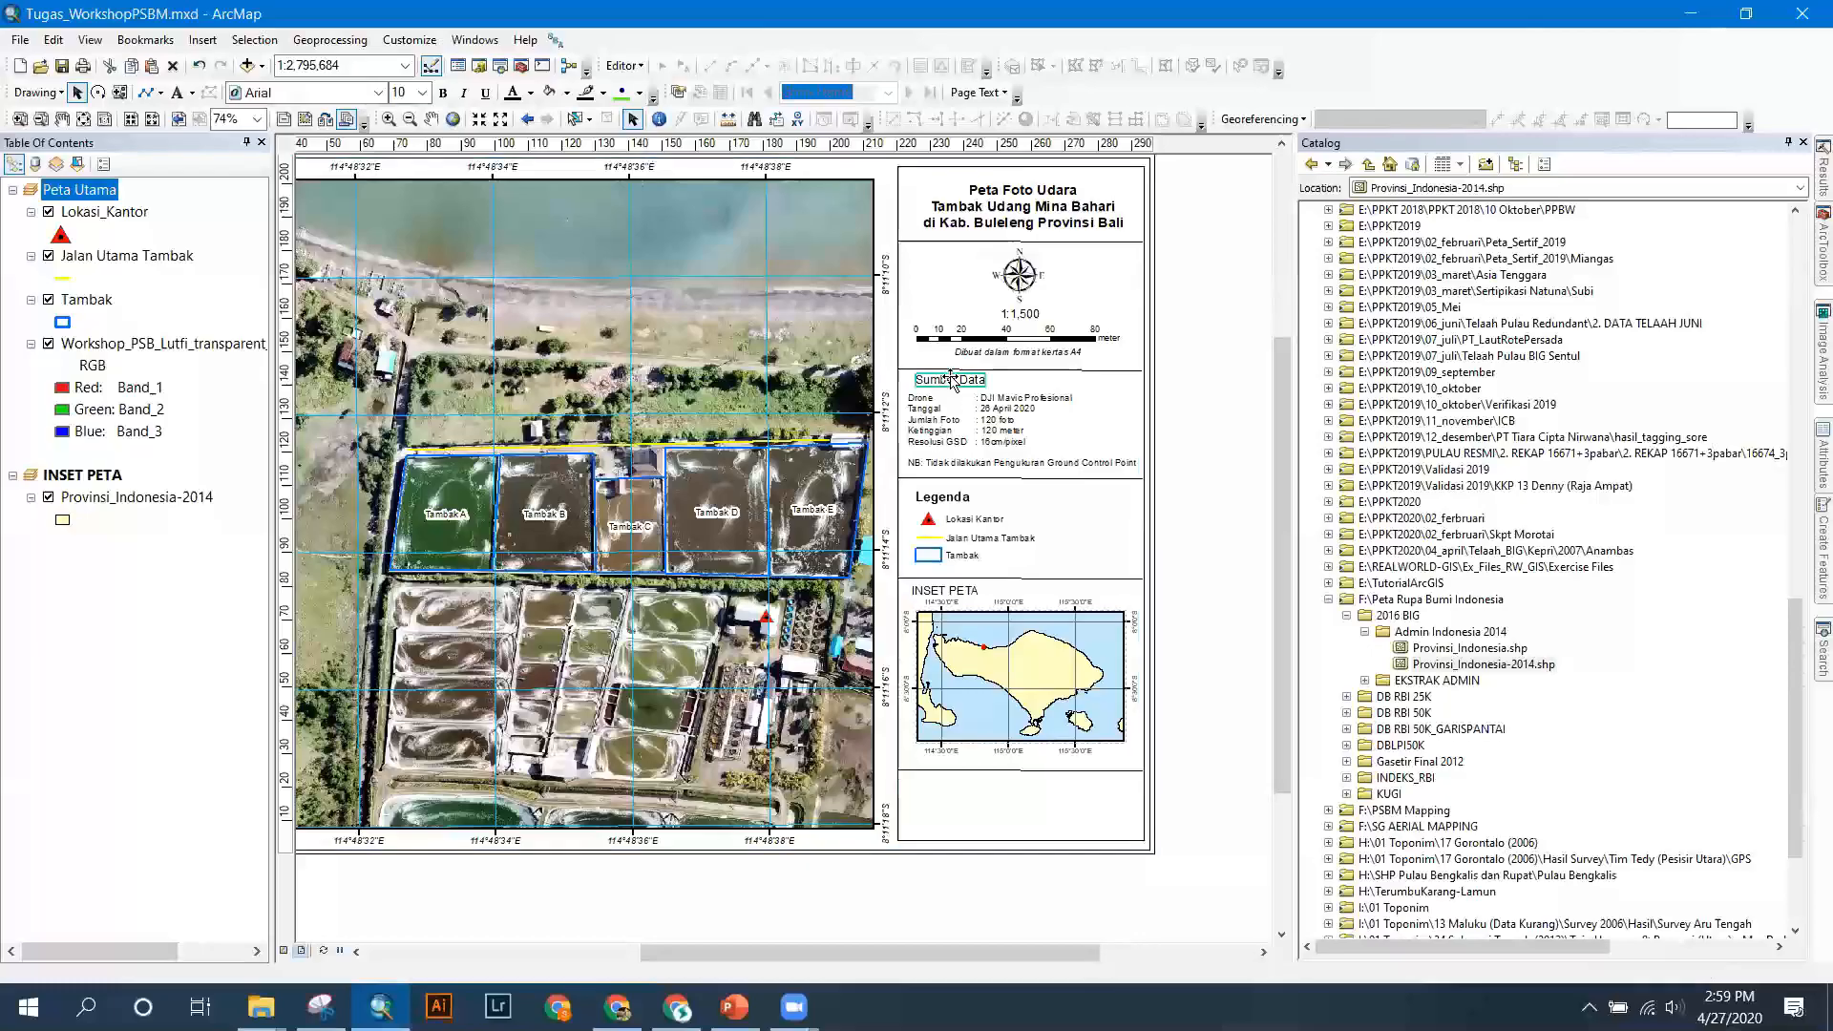
drag(952, 382, 1023, 785)
drag(1016, 783, 1018, 784)
Replace the copied heading's text with a "Nama" line giving the author's full name and a "Domisili : Bandung" line, centre-aligned.
double_click(1018, 784)
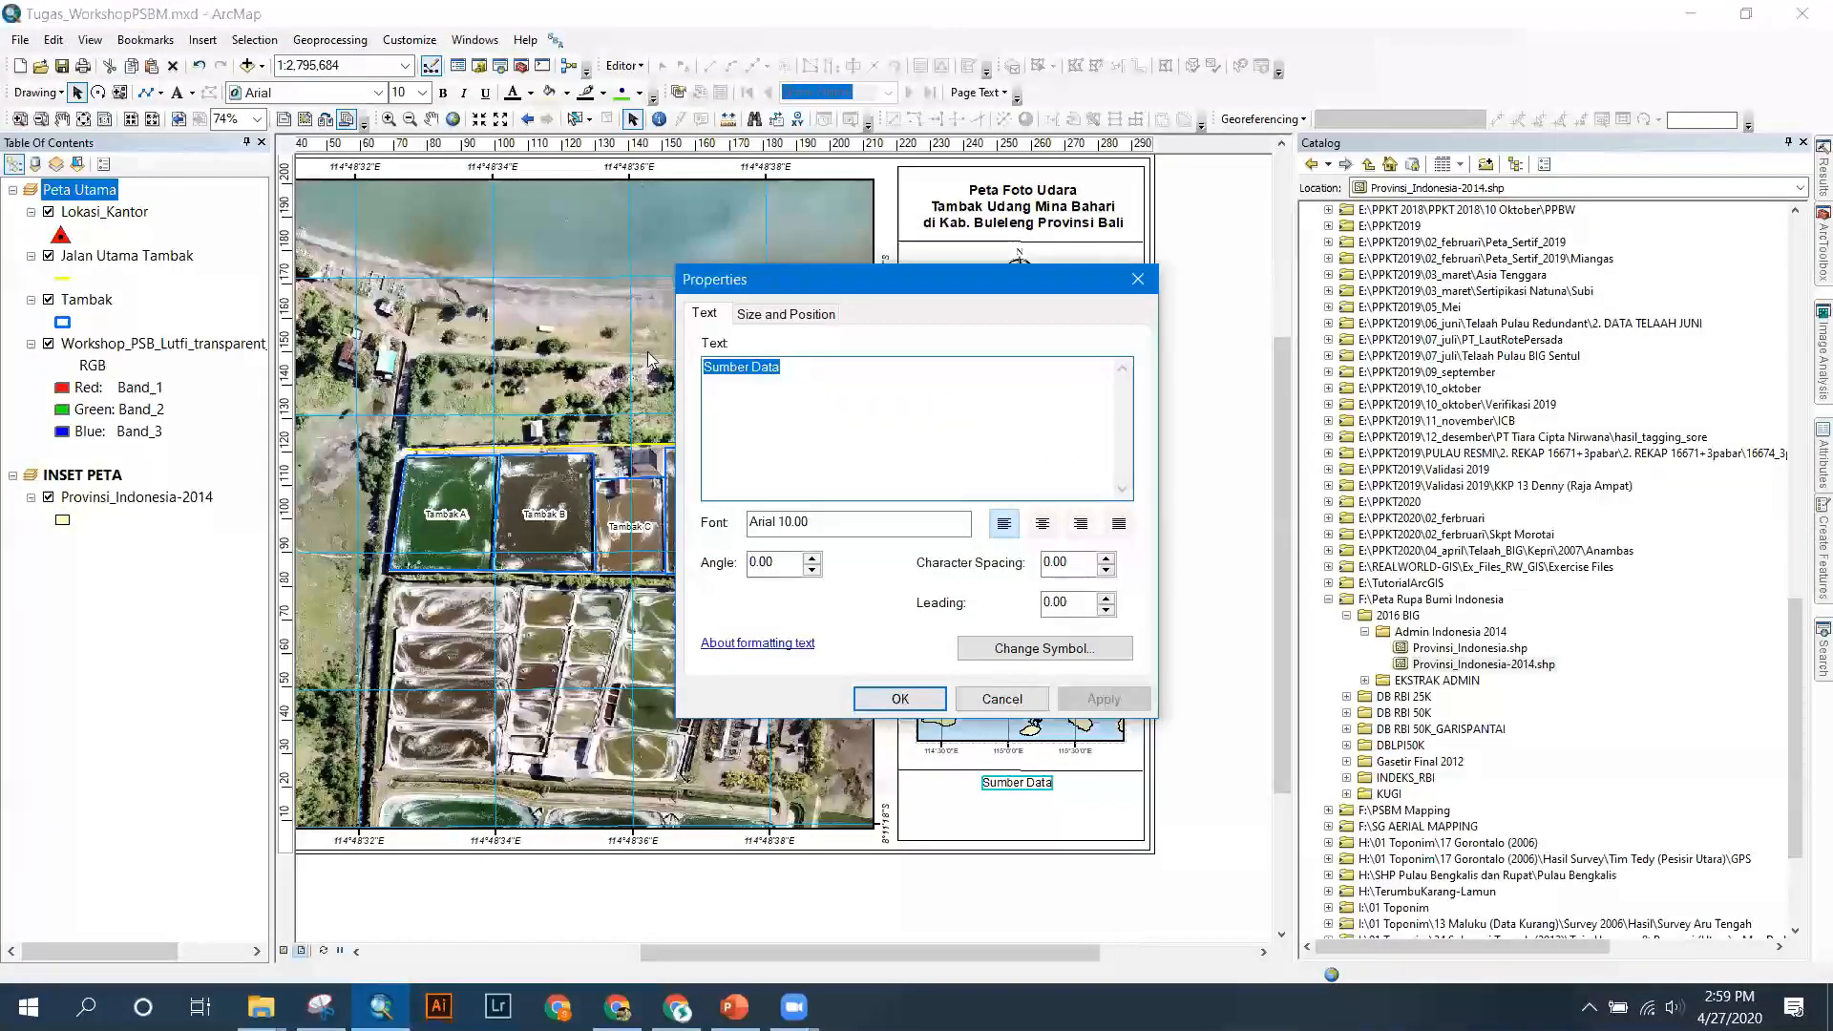
text(Nama : Adi)
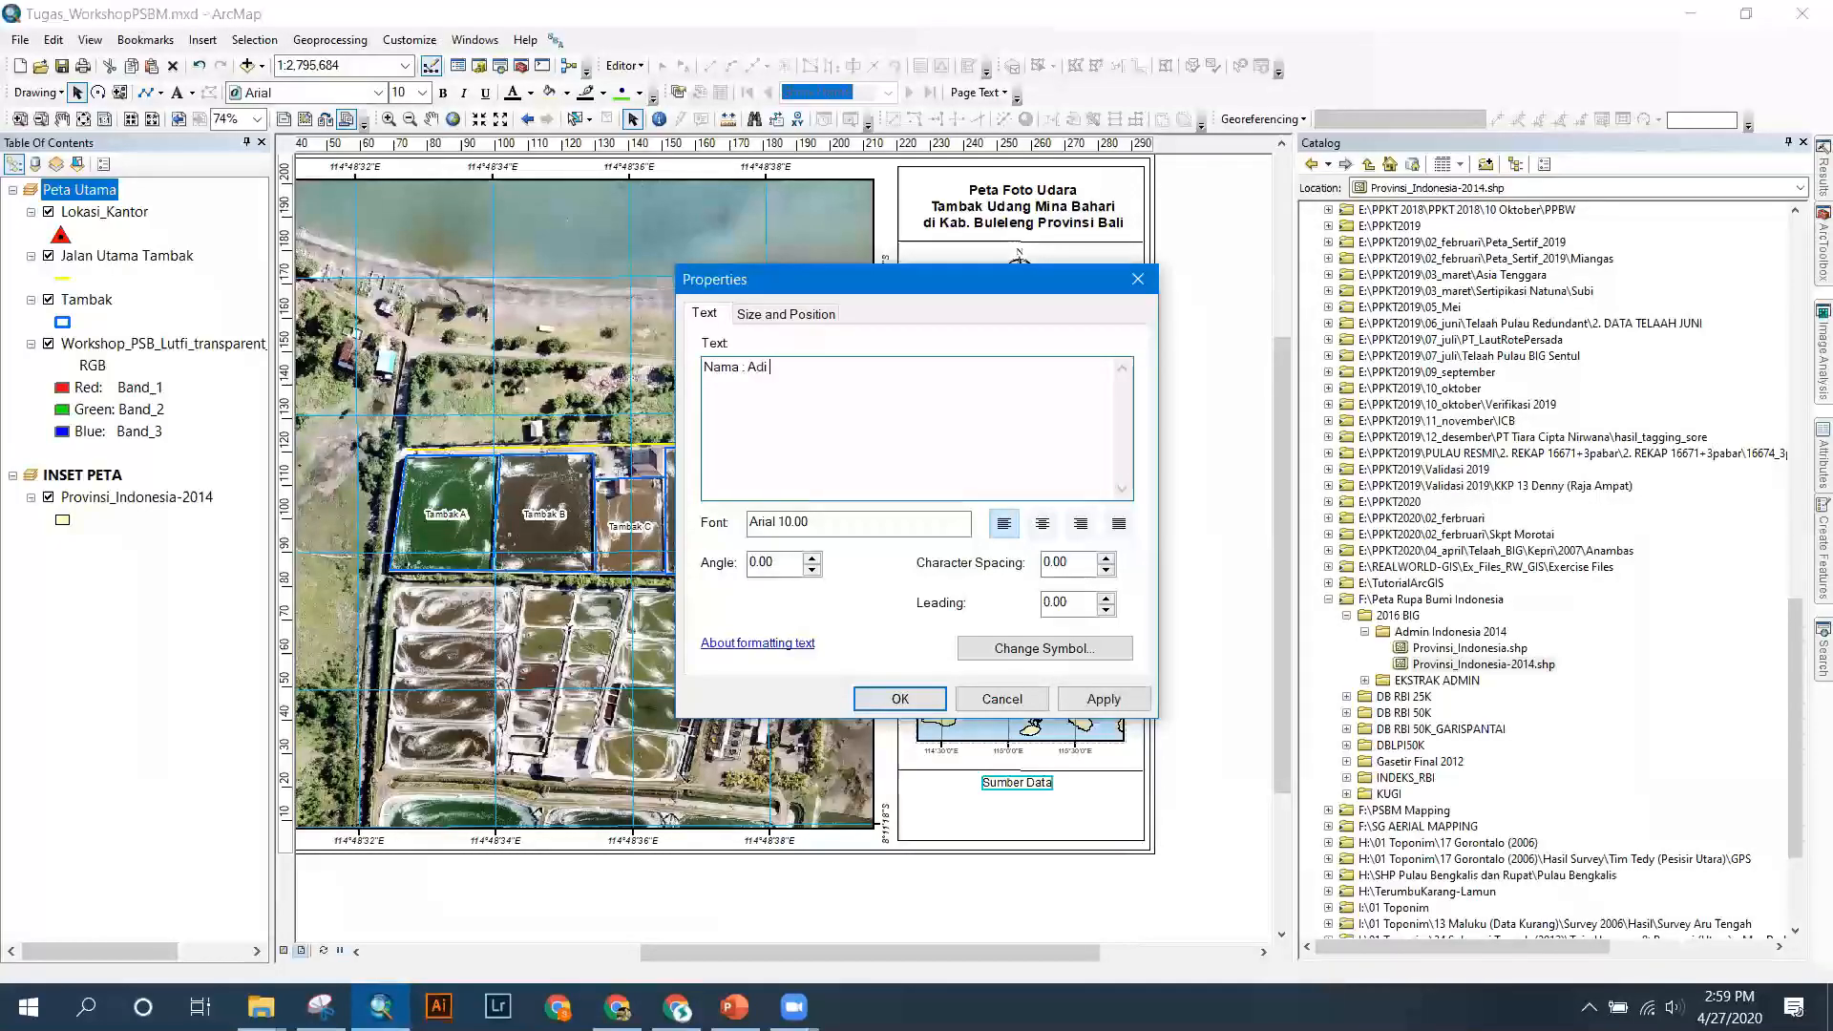
text(anafi)
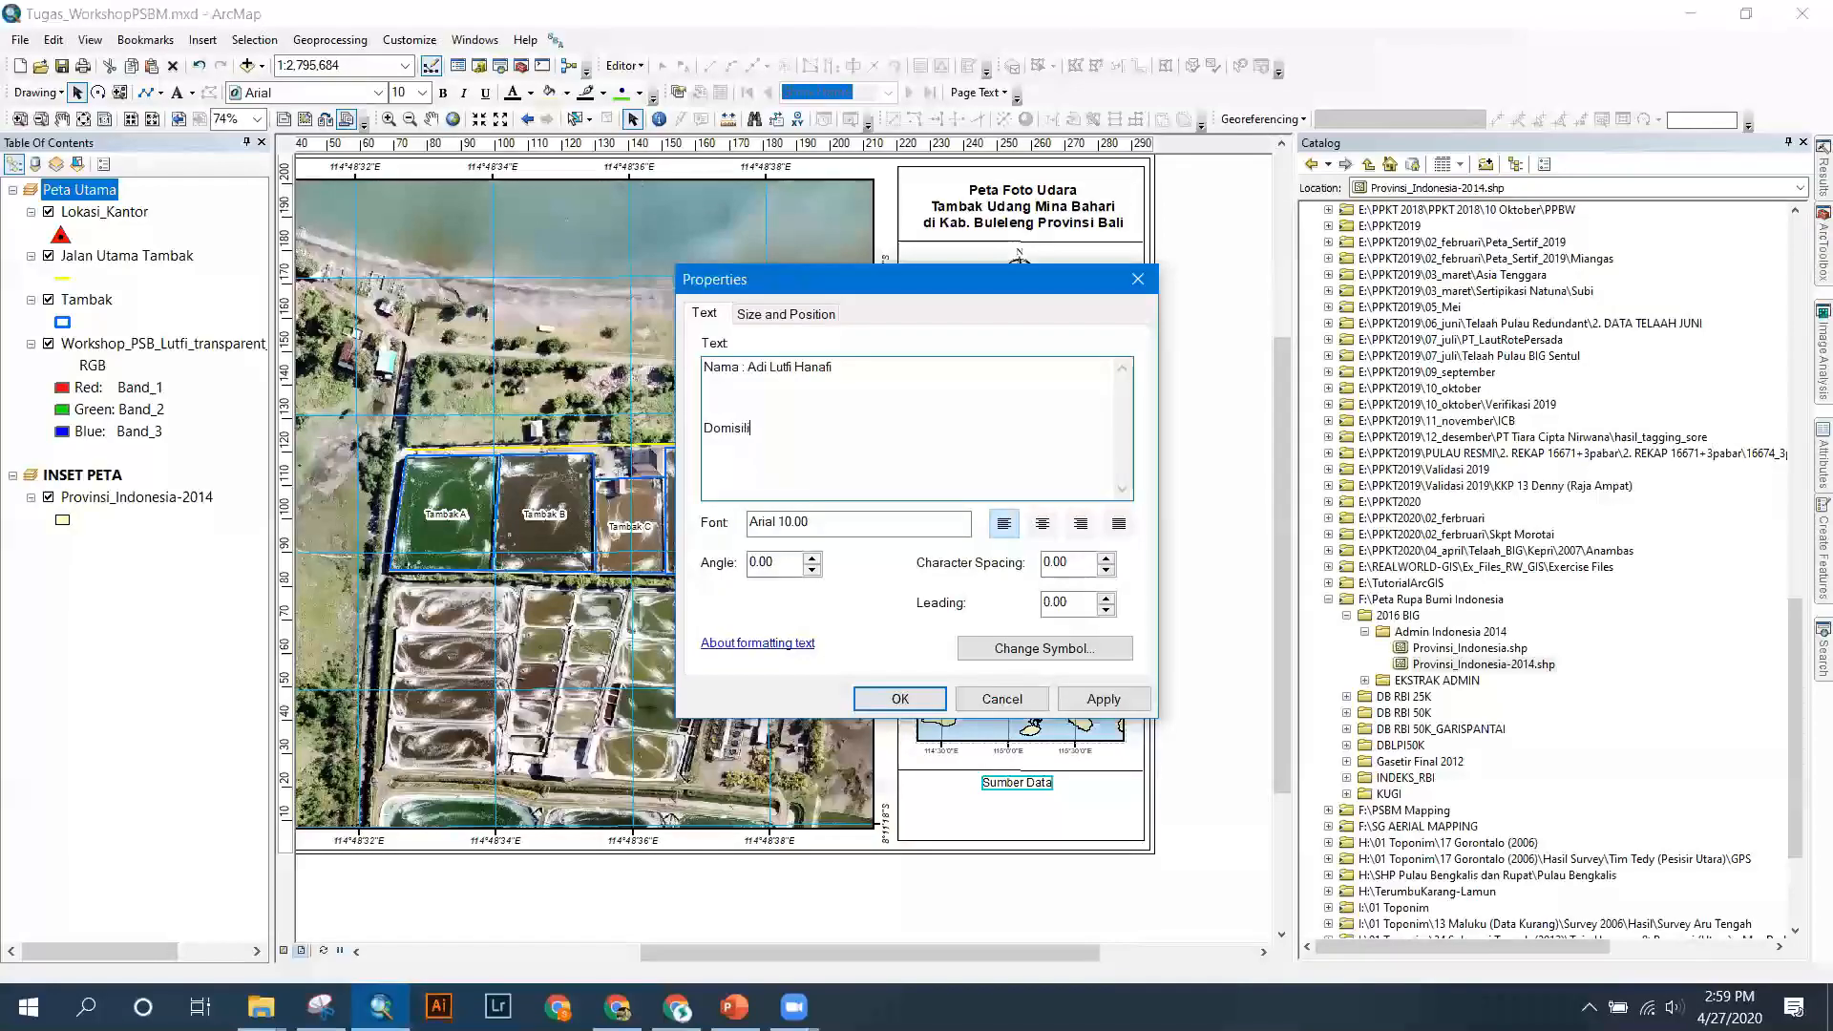
text(Bandung)
key(ctrl+a)
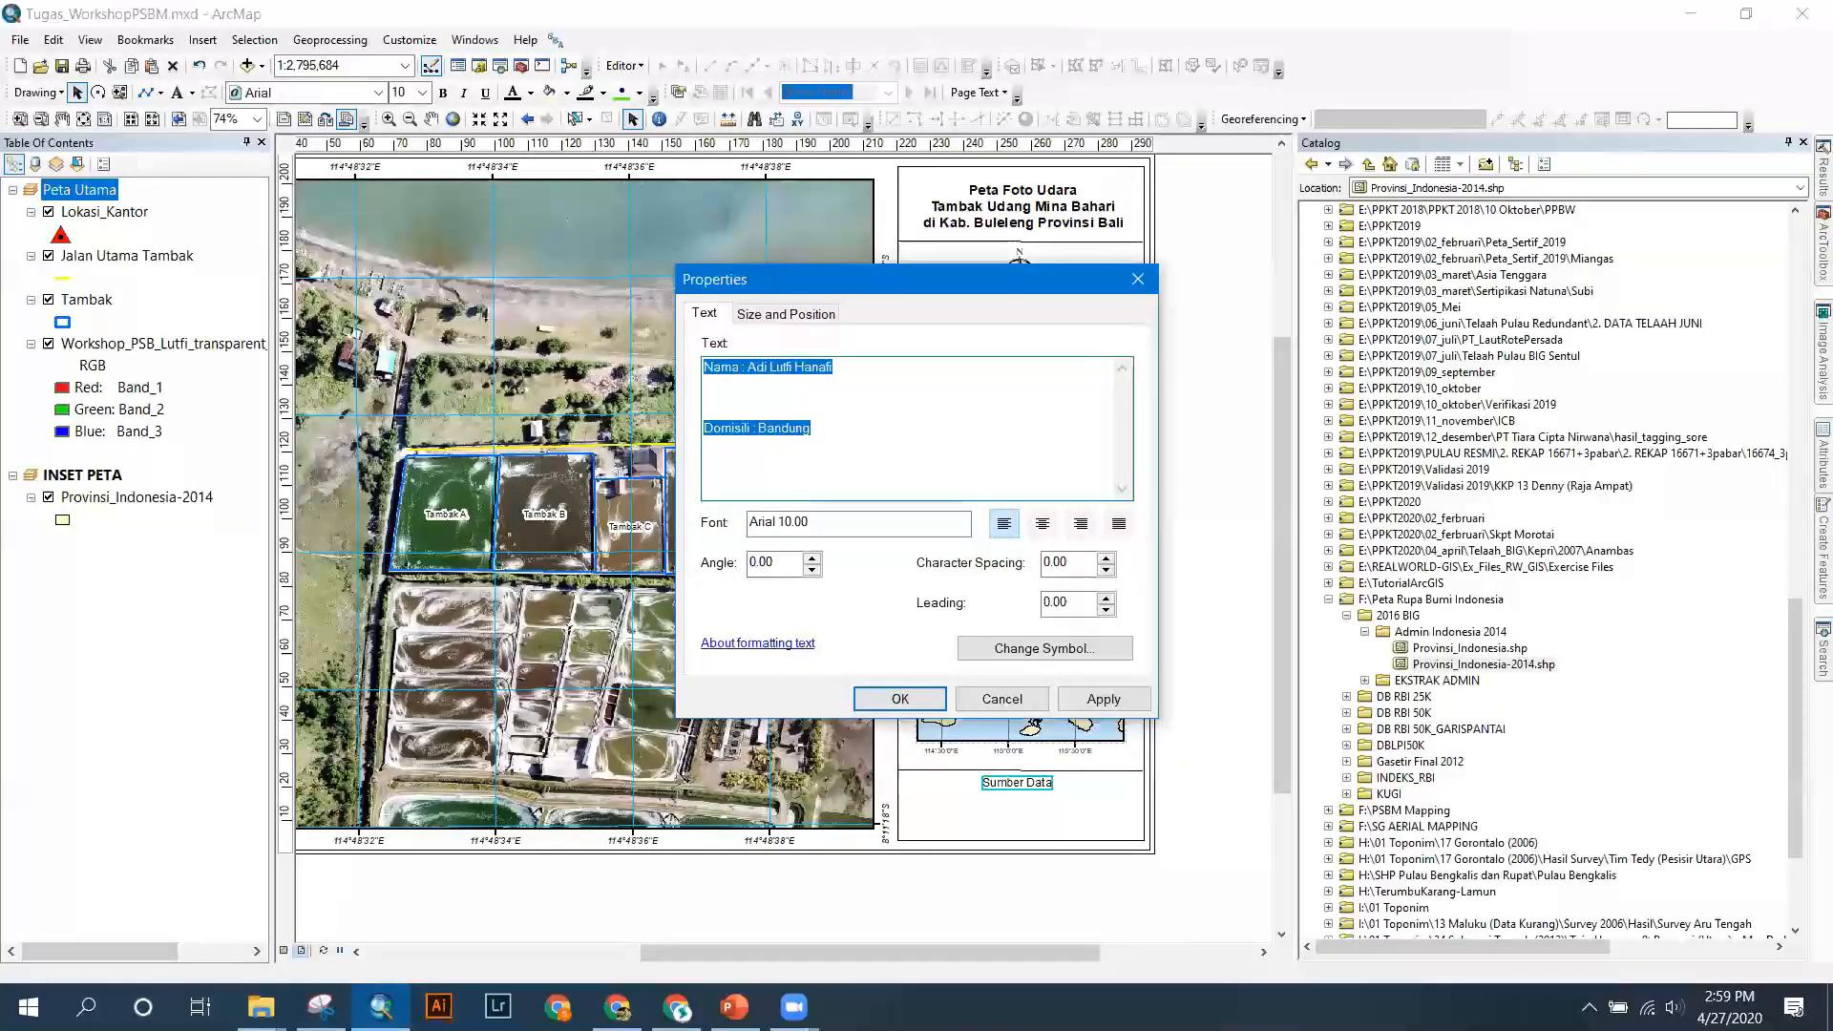
click(1041, 524)
click(1104, 699)
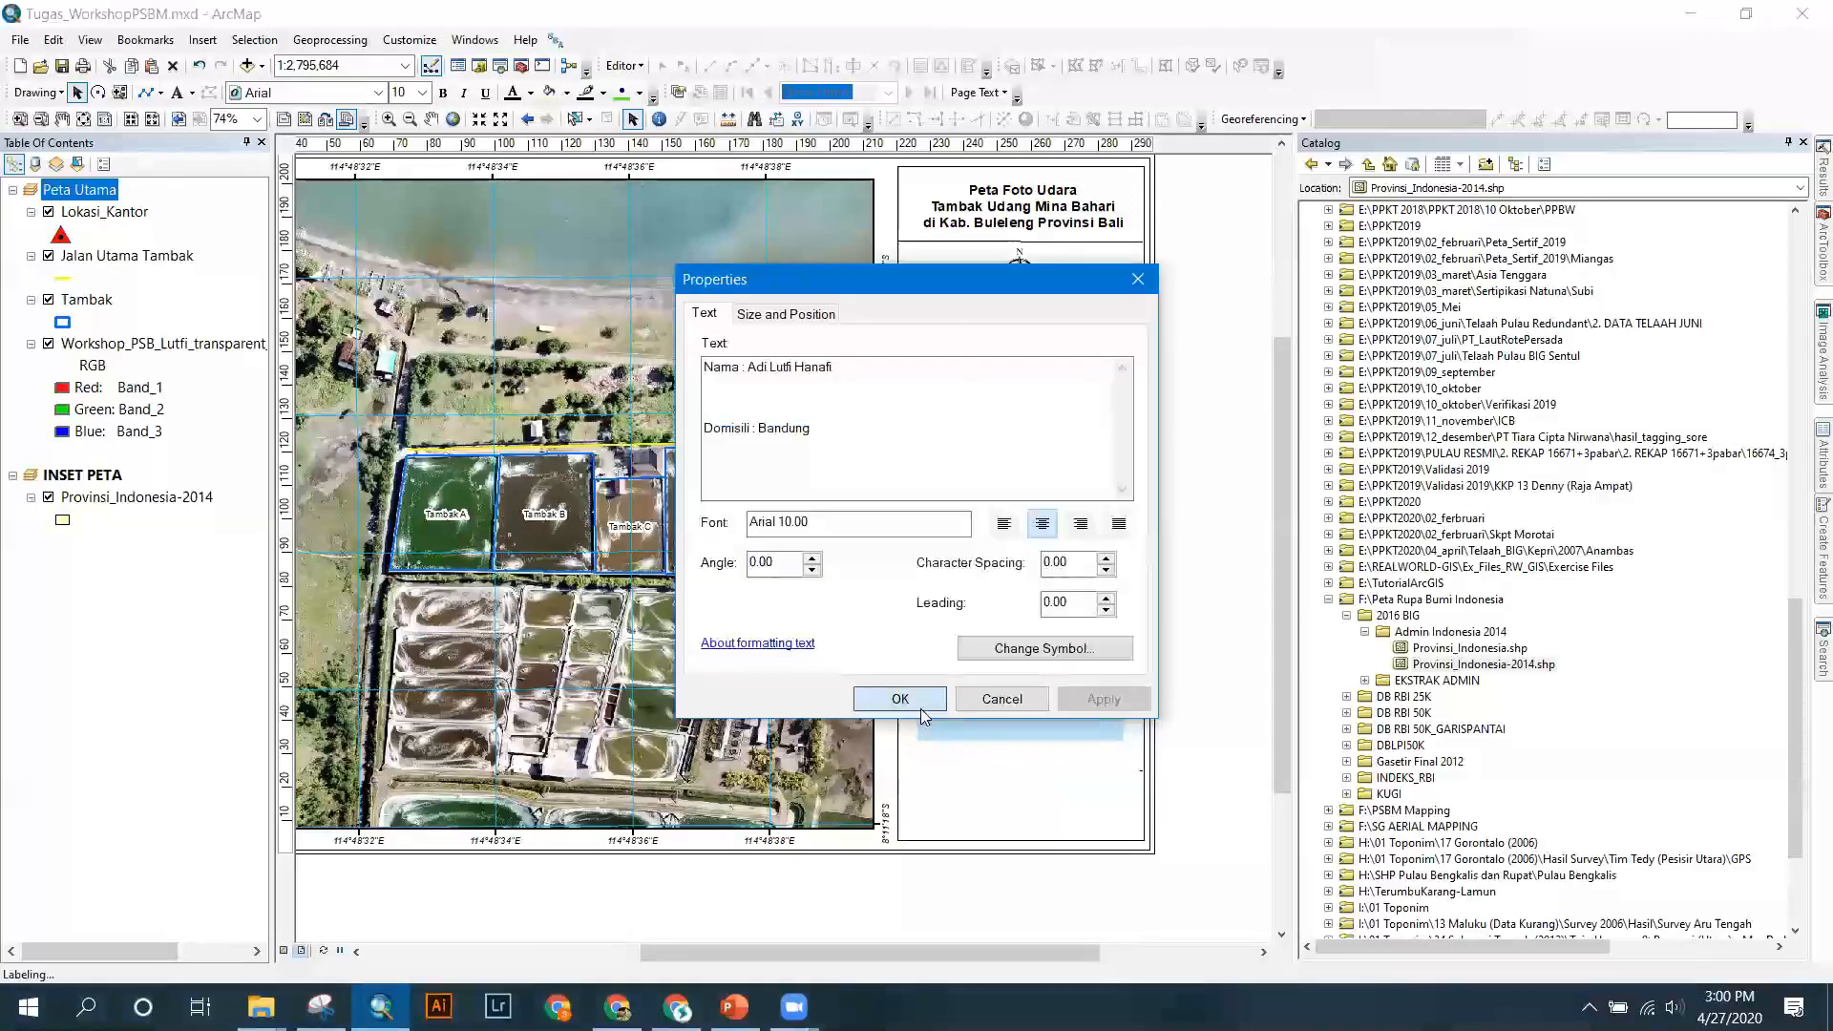
click(919, 708)
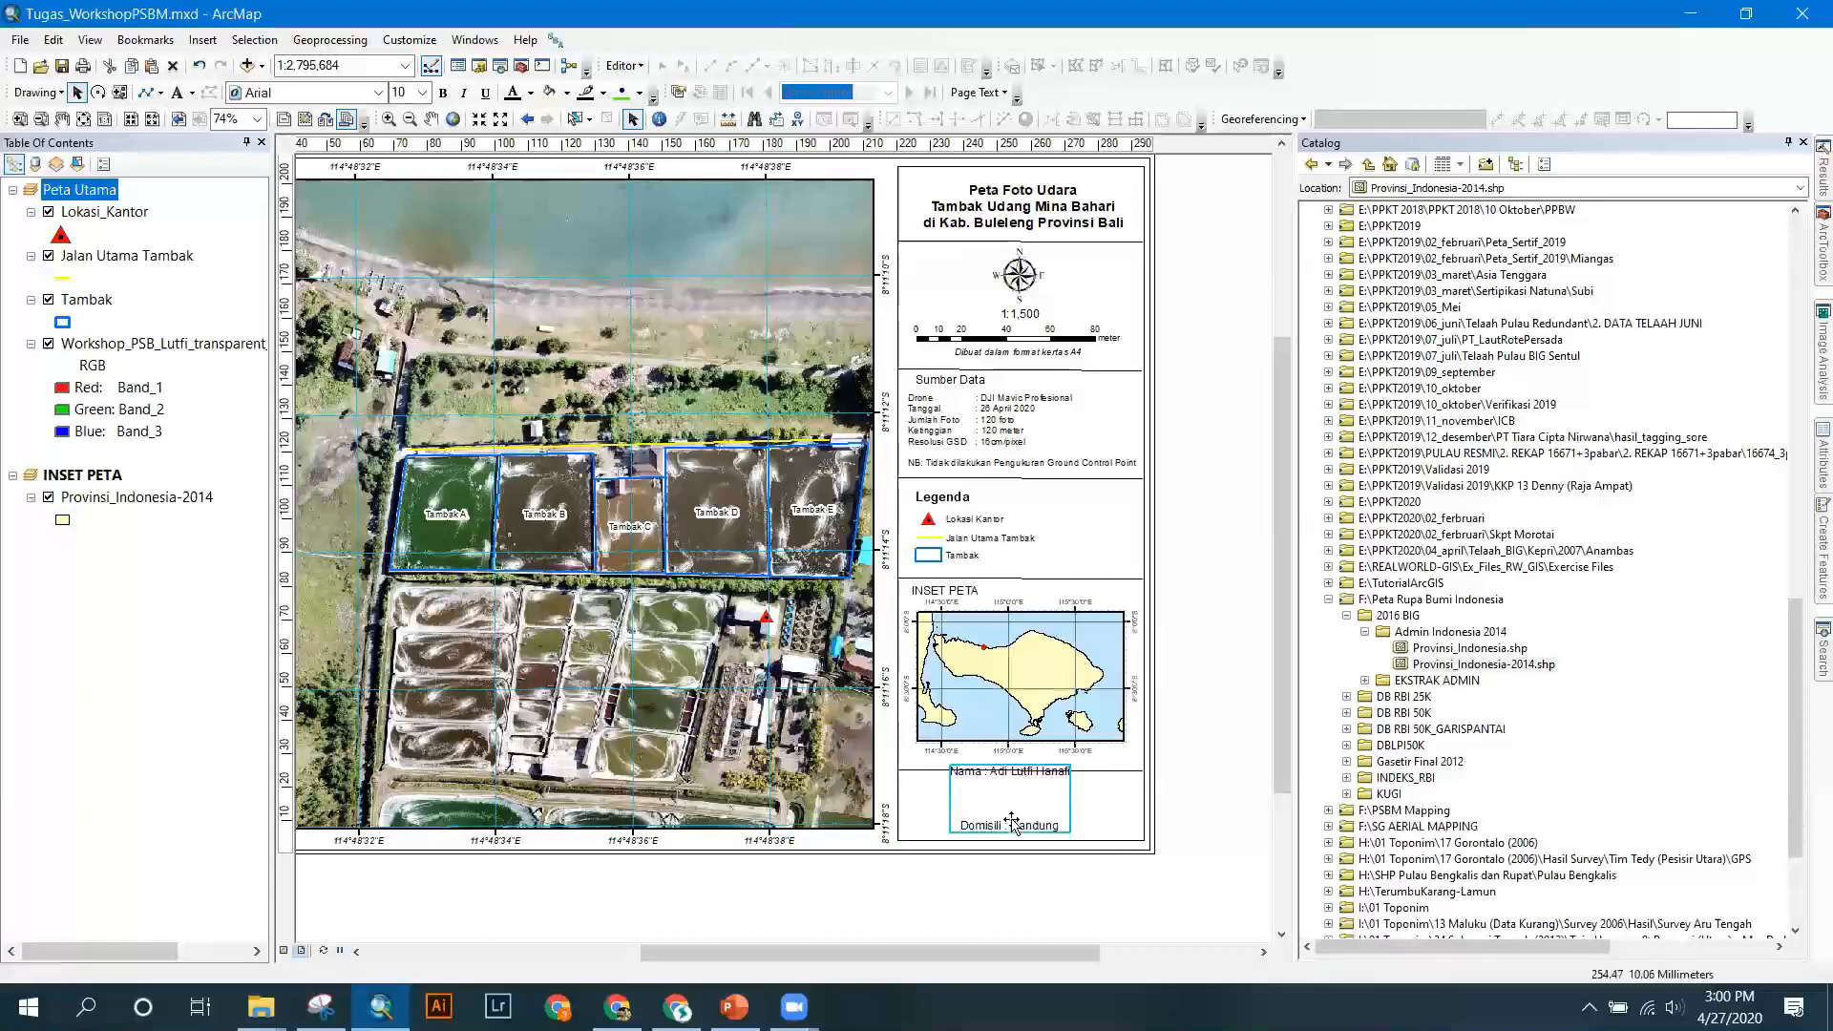
Remove one blank line between the Nama and Domisili lines, and make the text block bold and centred in its box.
double_click(1012, 823)
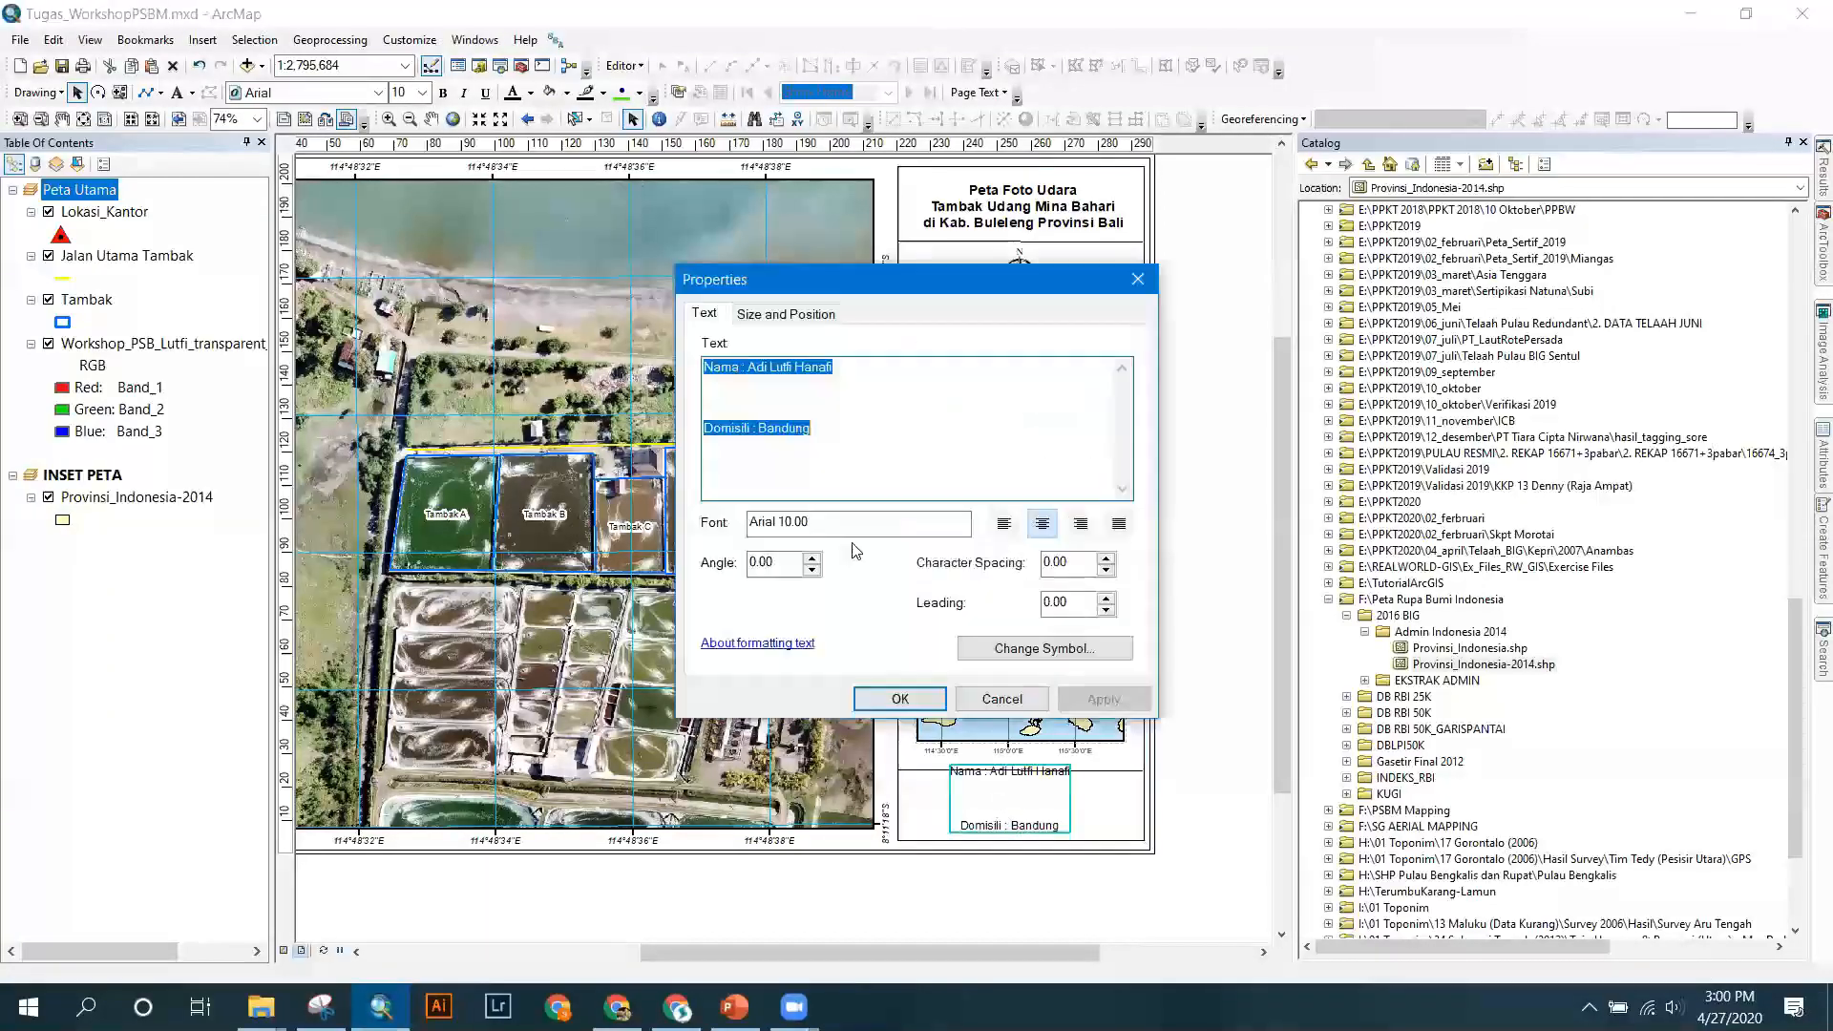
click(762, 391)
key(BackSpace)
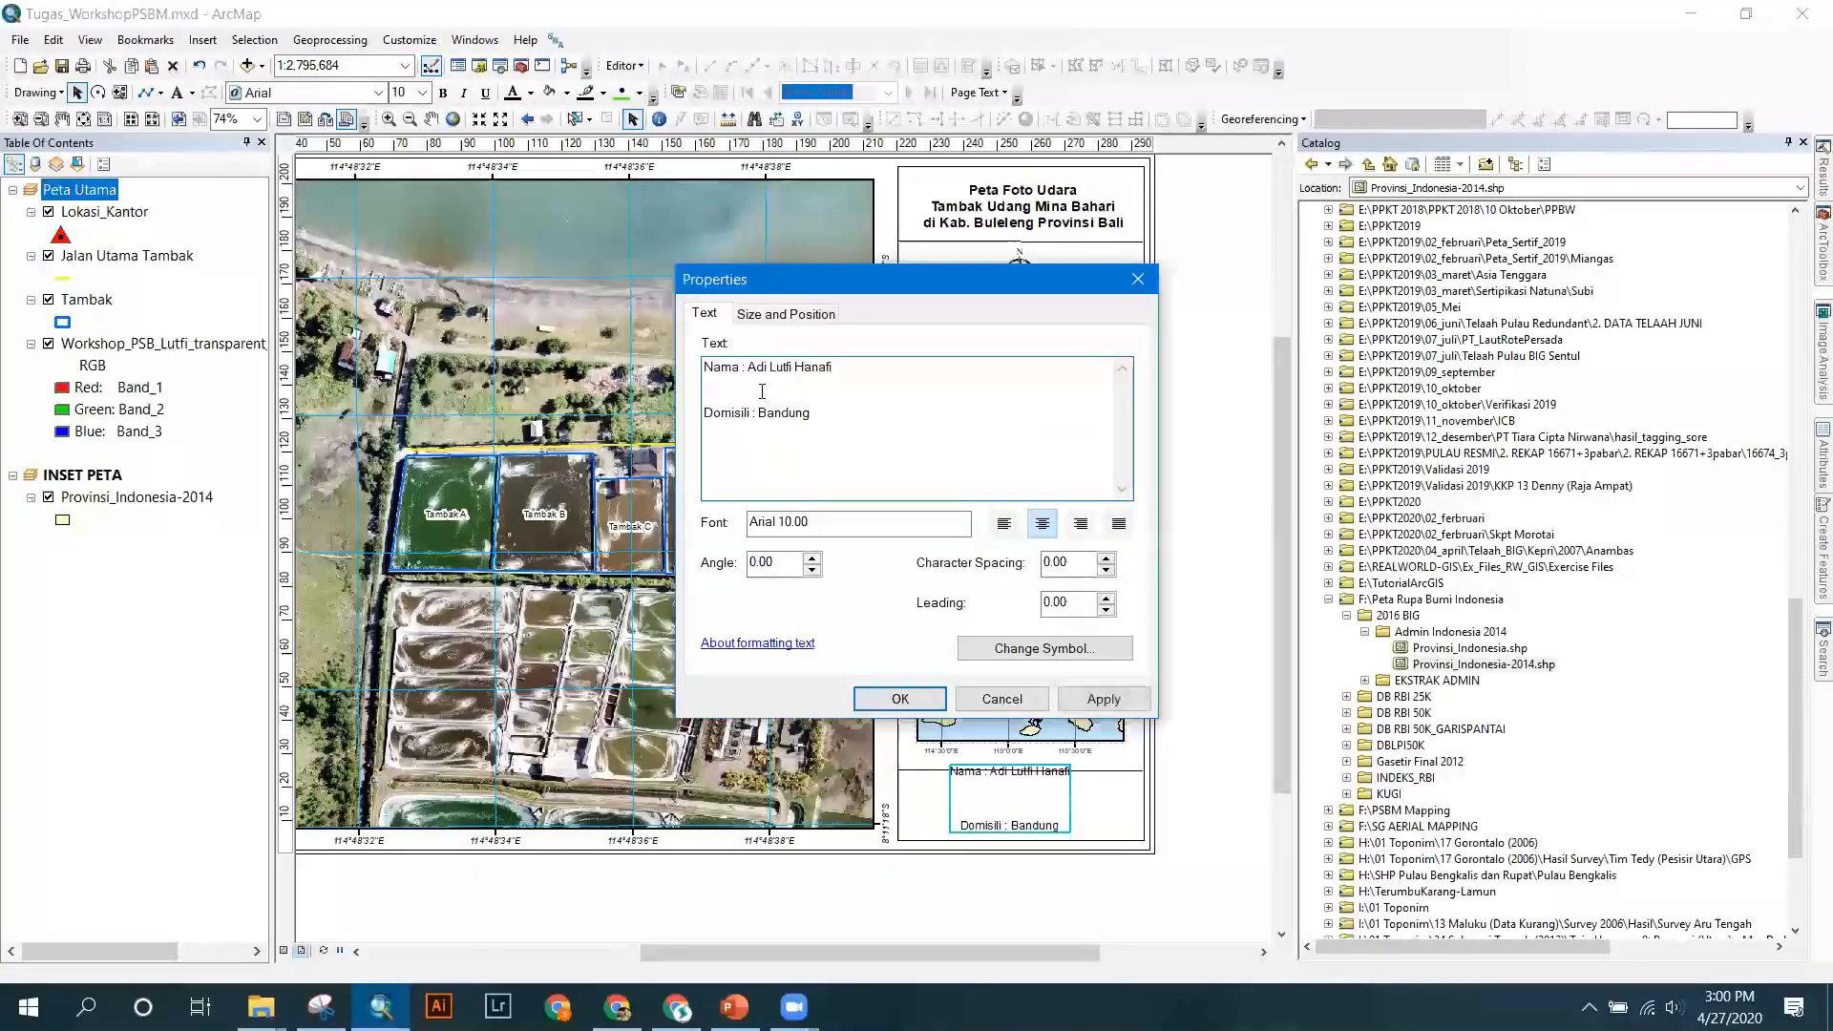
click(1104, 700)
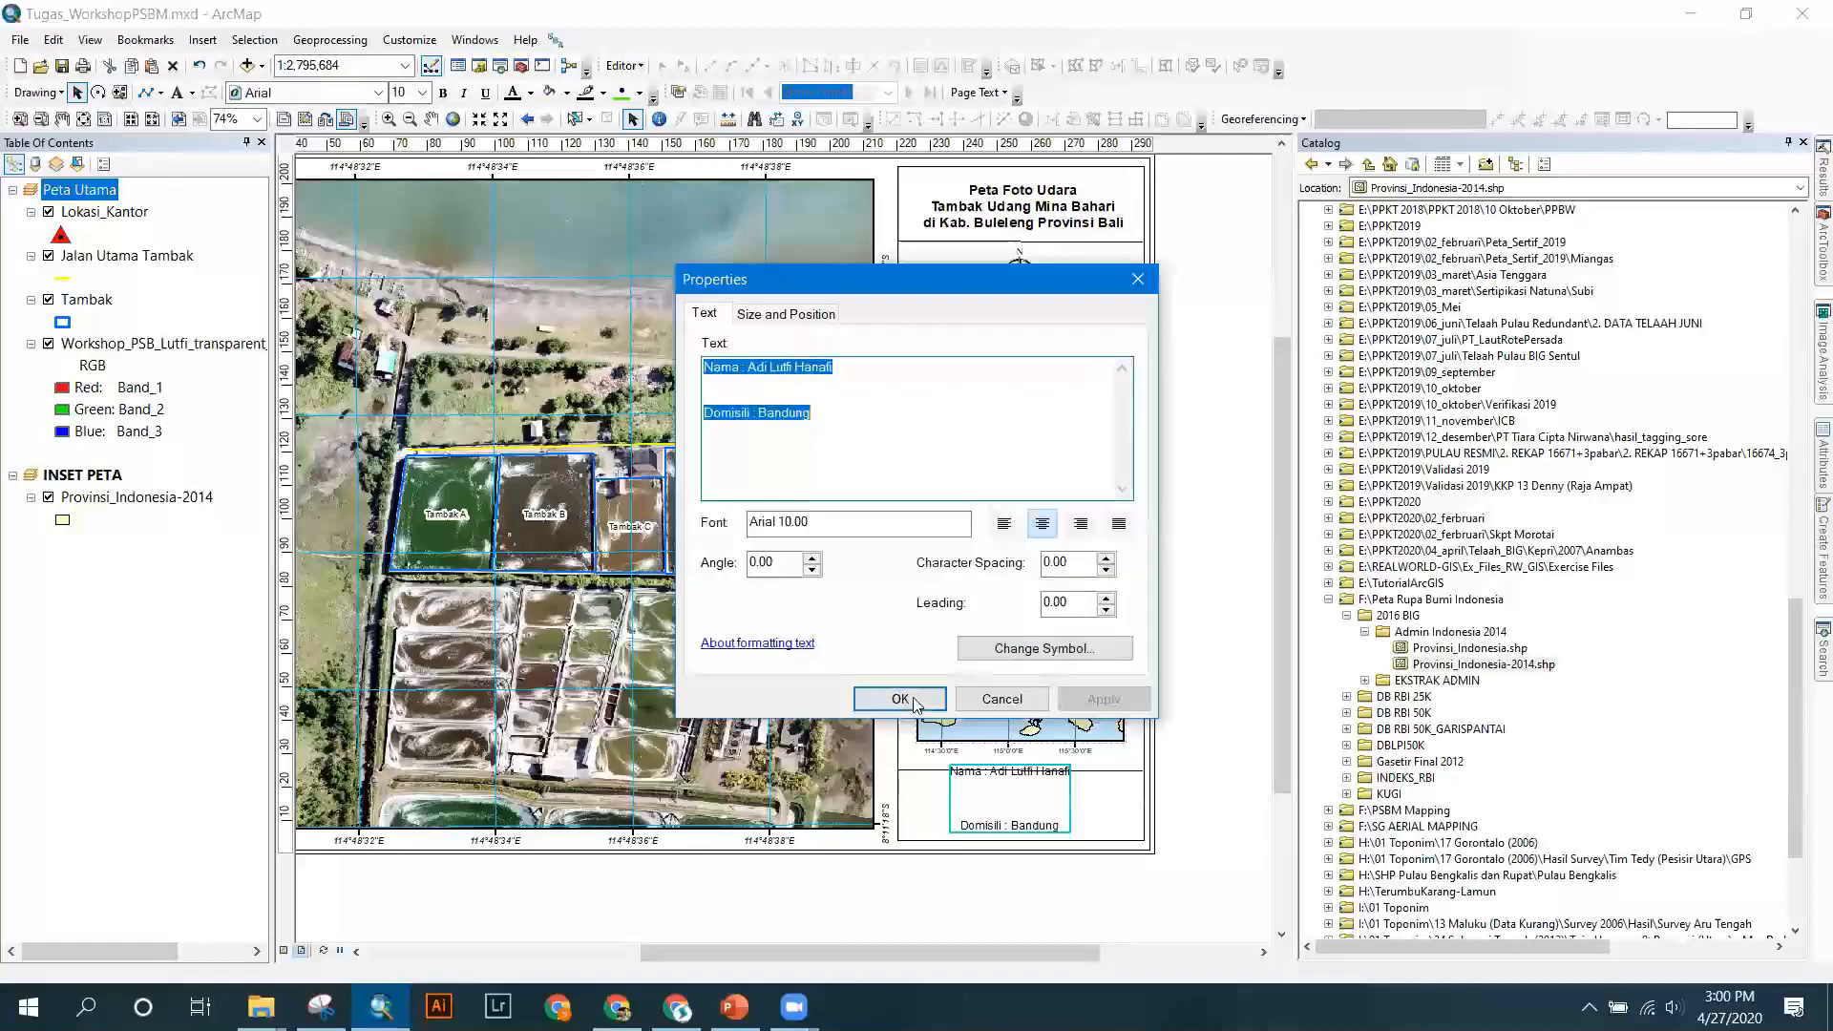
key(Return)
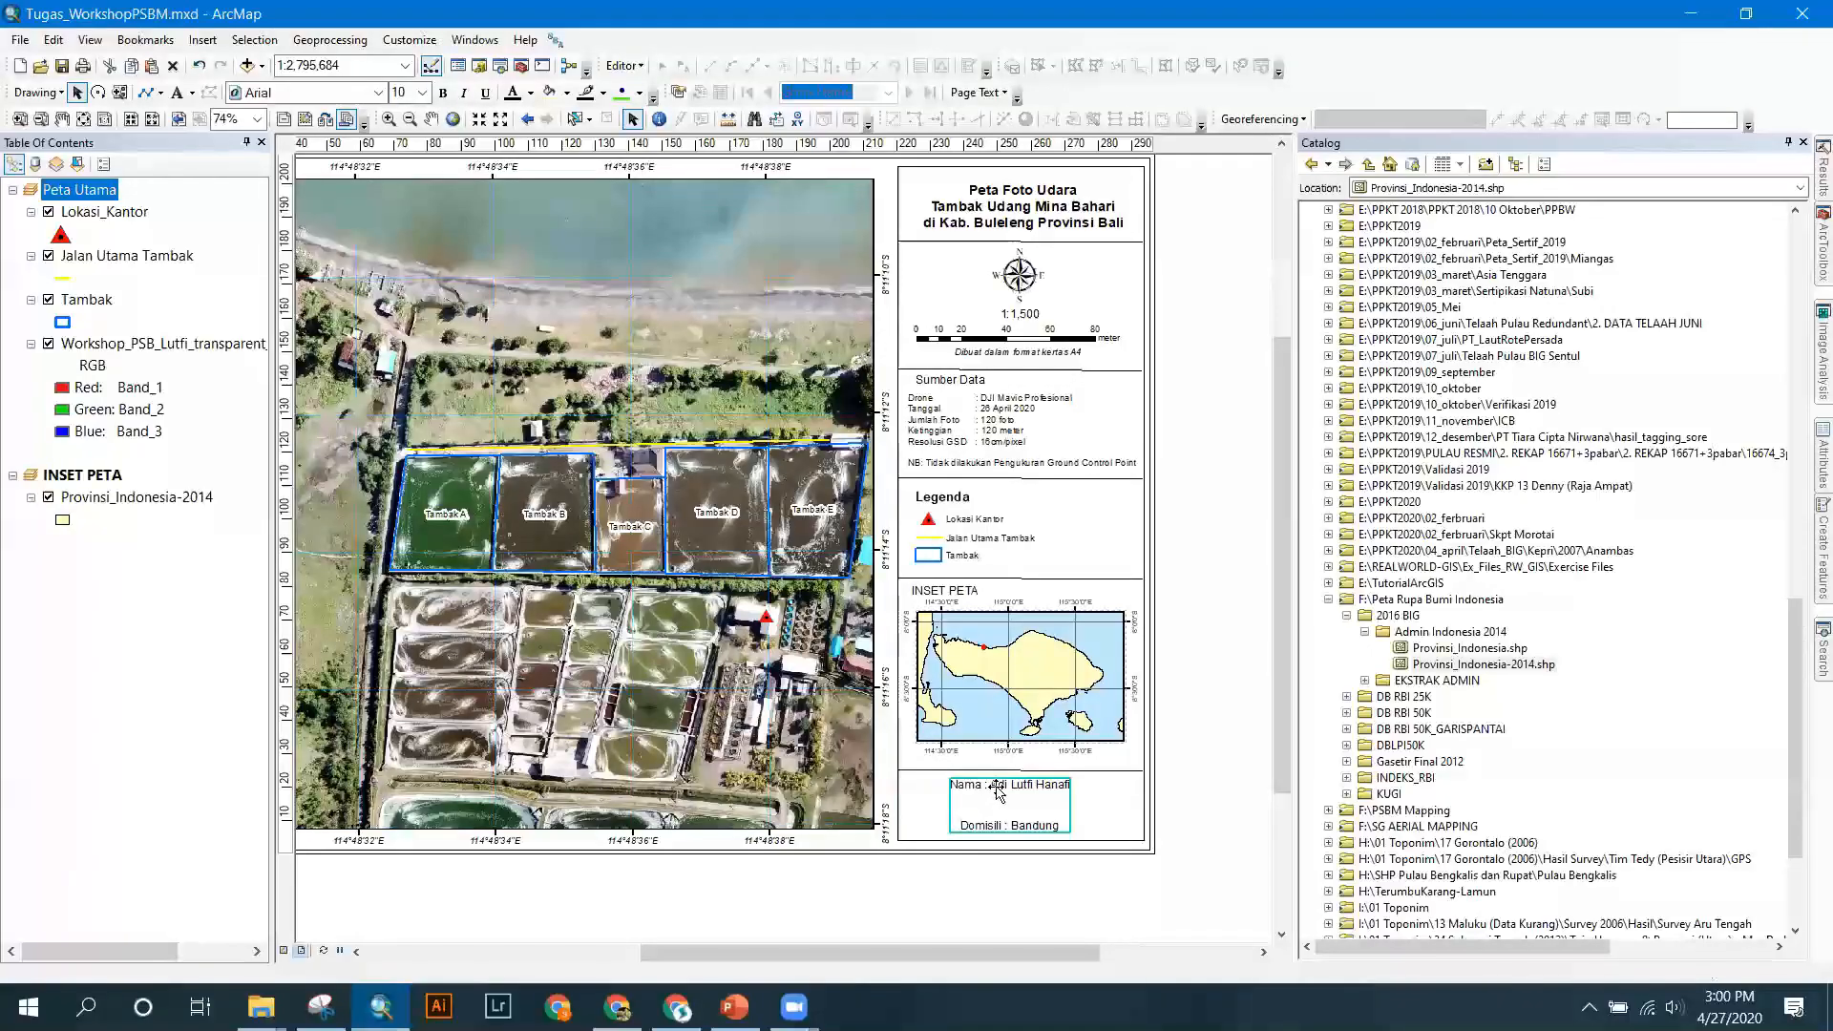
drag(997, 792, 1012, 788)
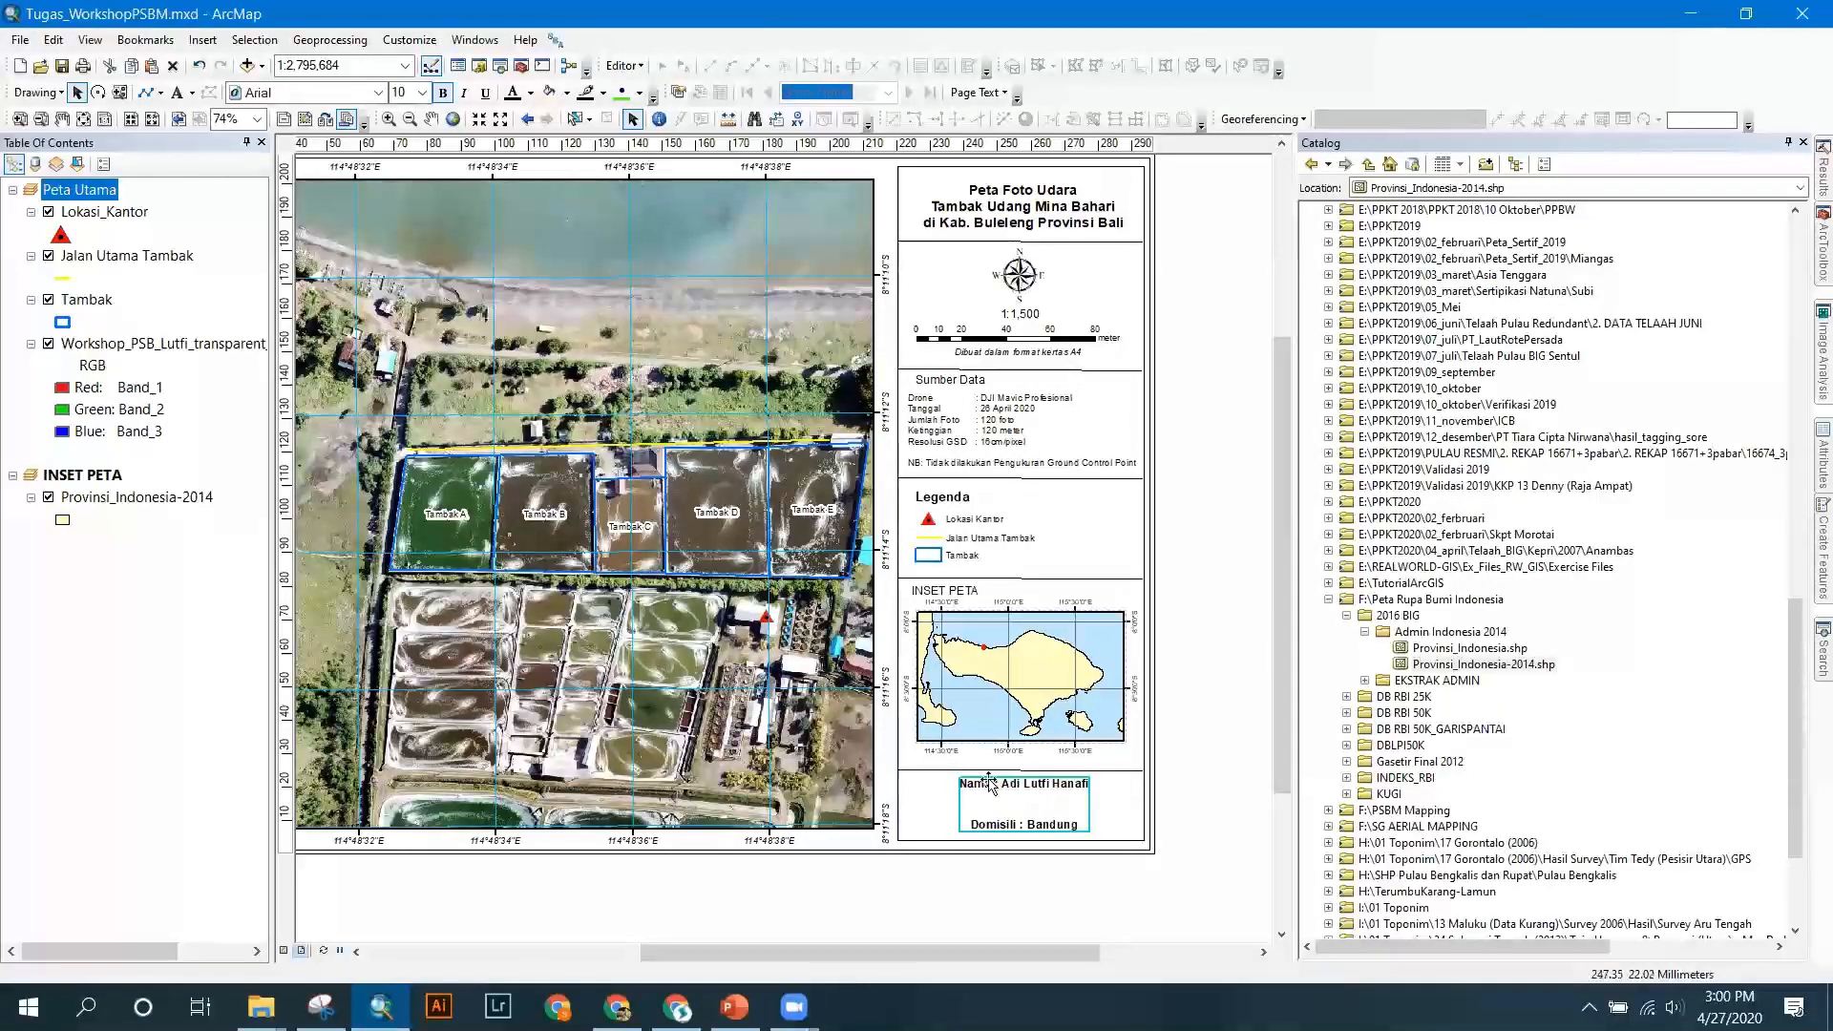
Set the map title's font size to 10 and shift it toward the right edge of its box.
click(1021, 219)
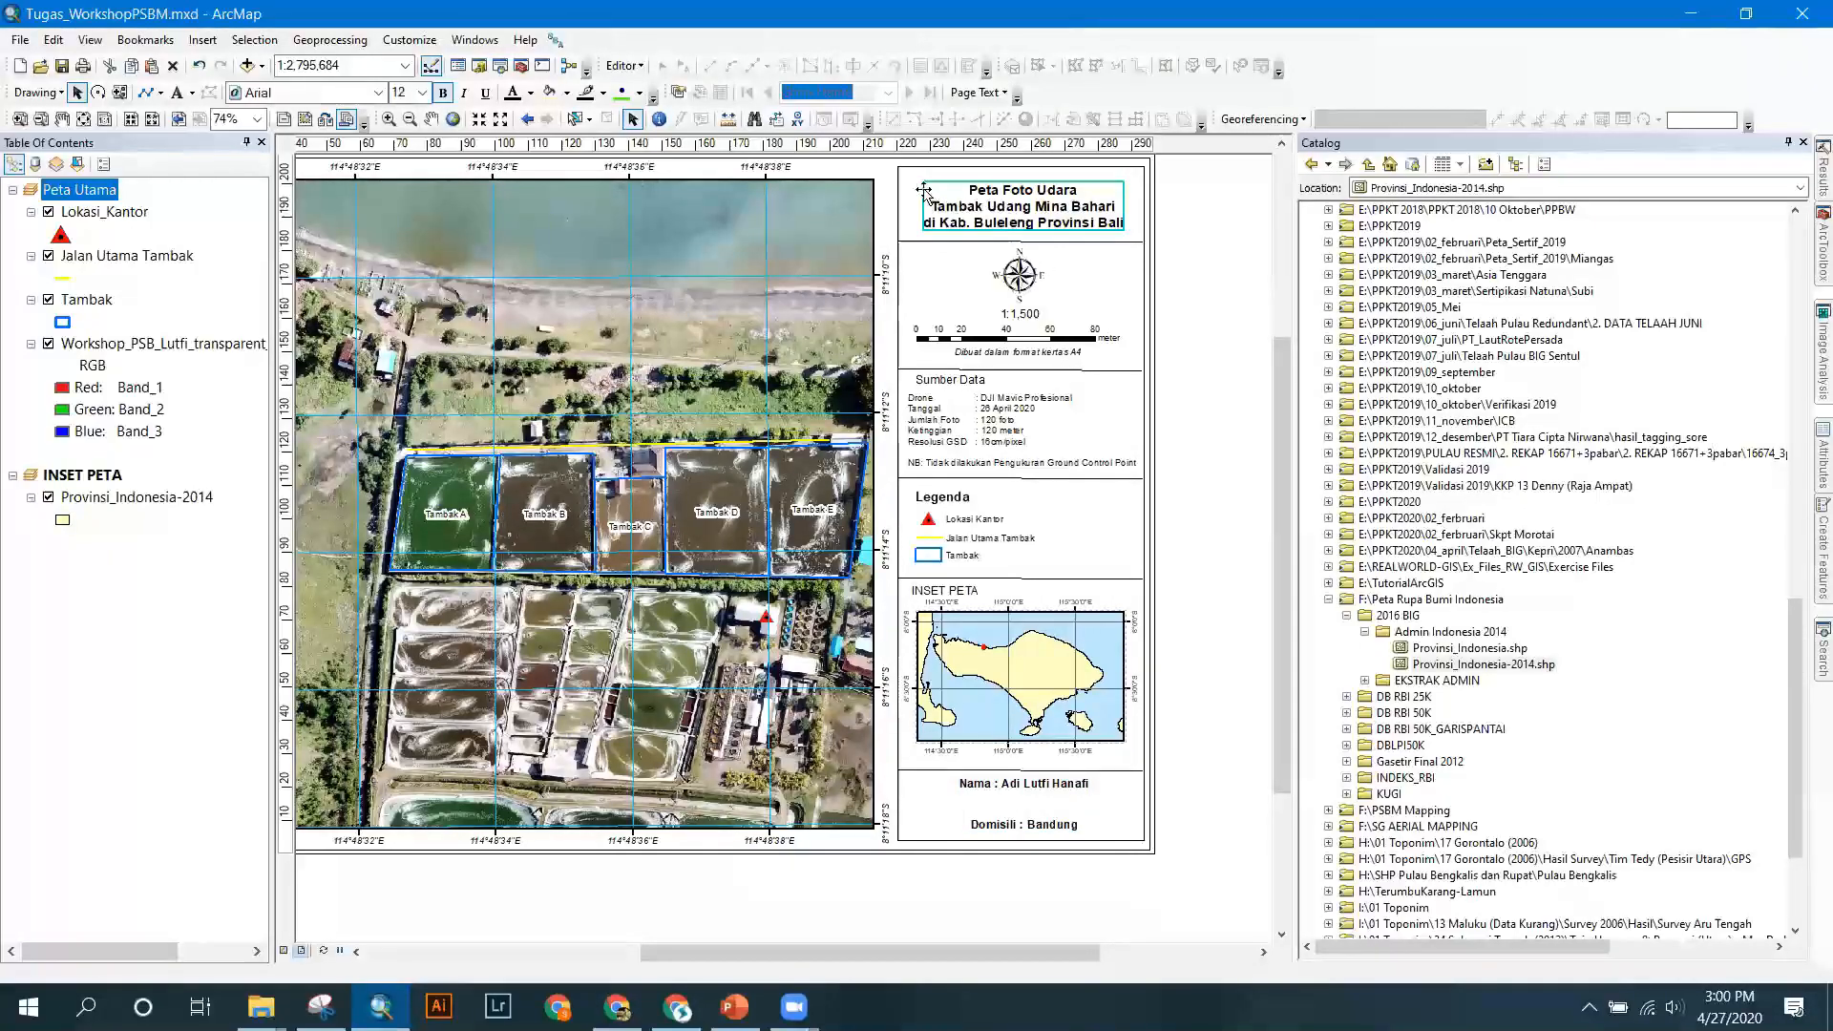
click(421, 93)
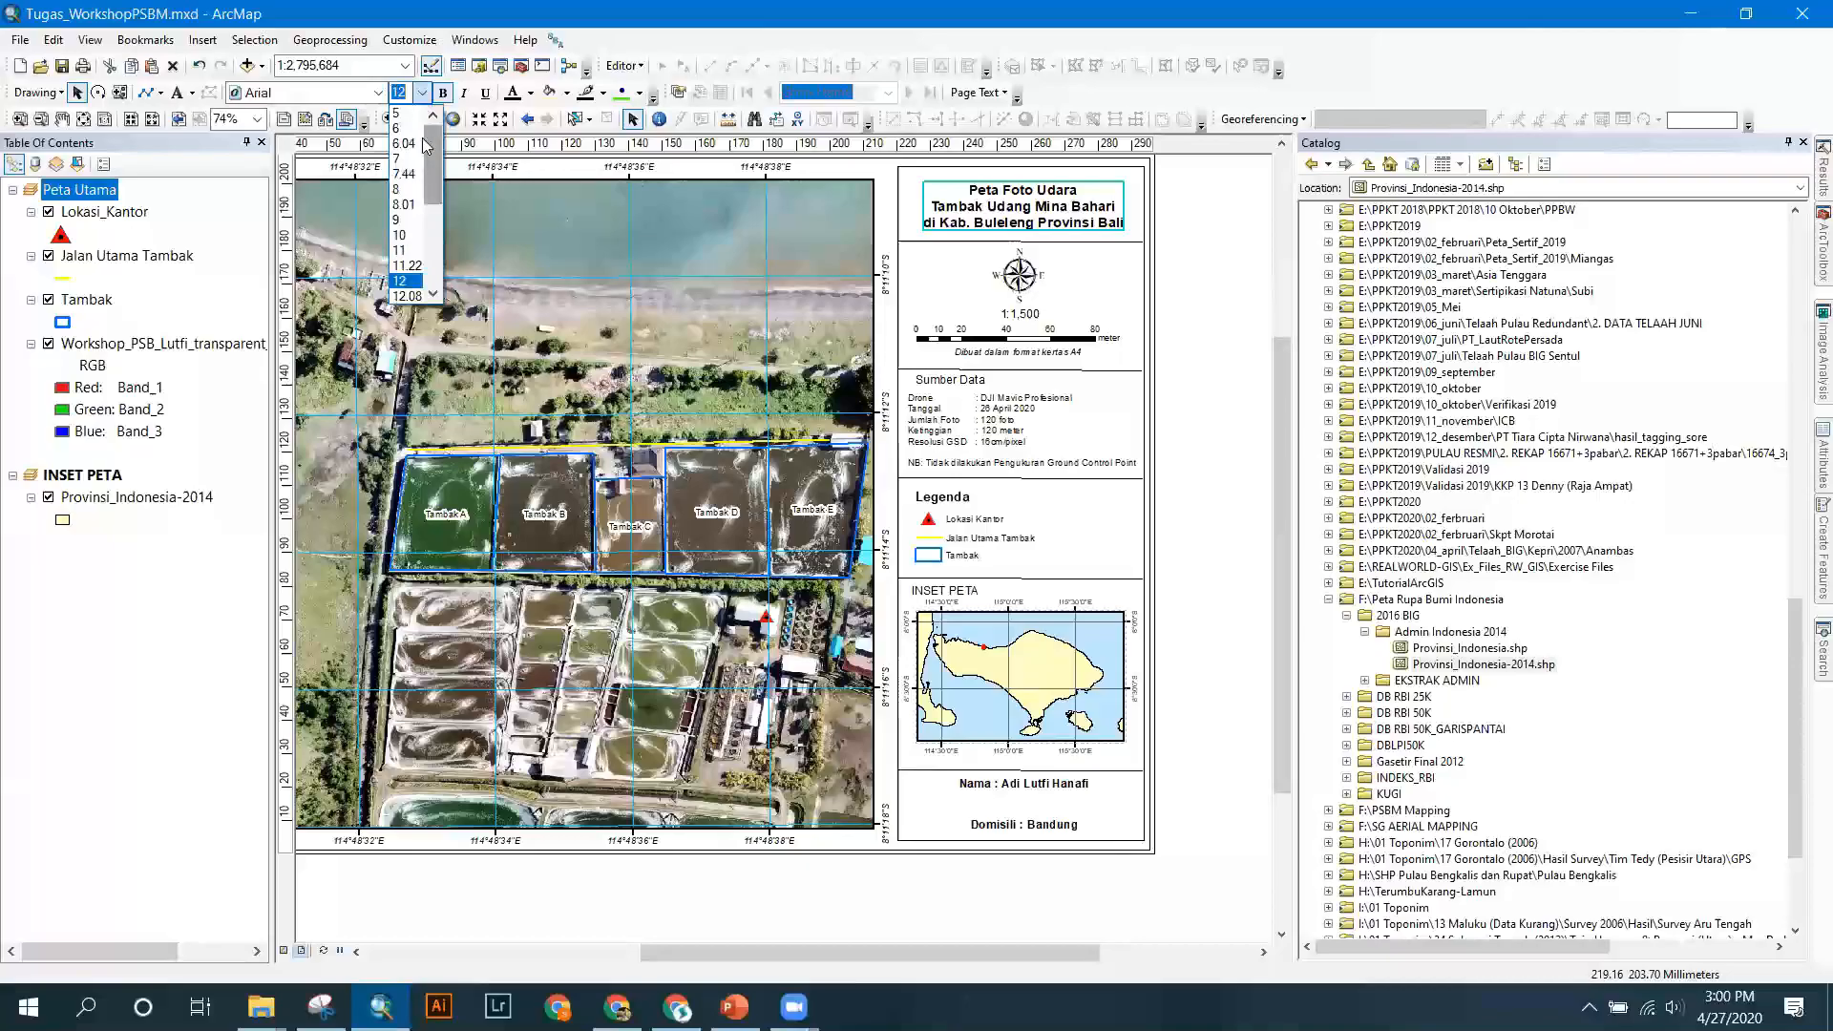
click(410, 191)
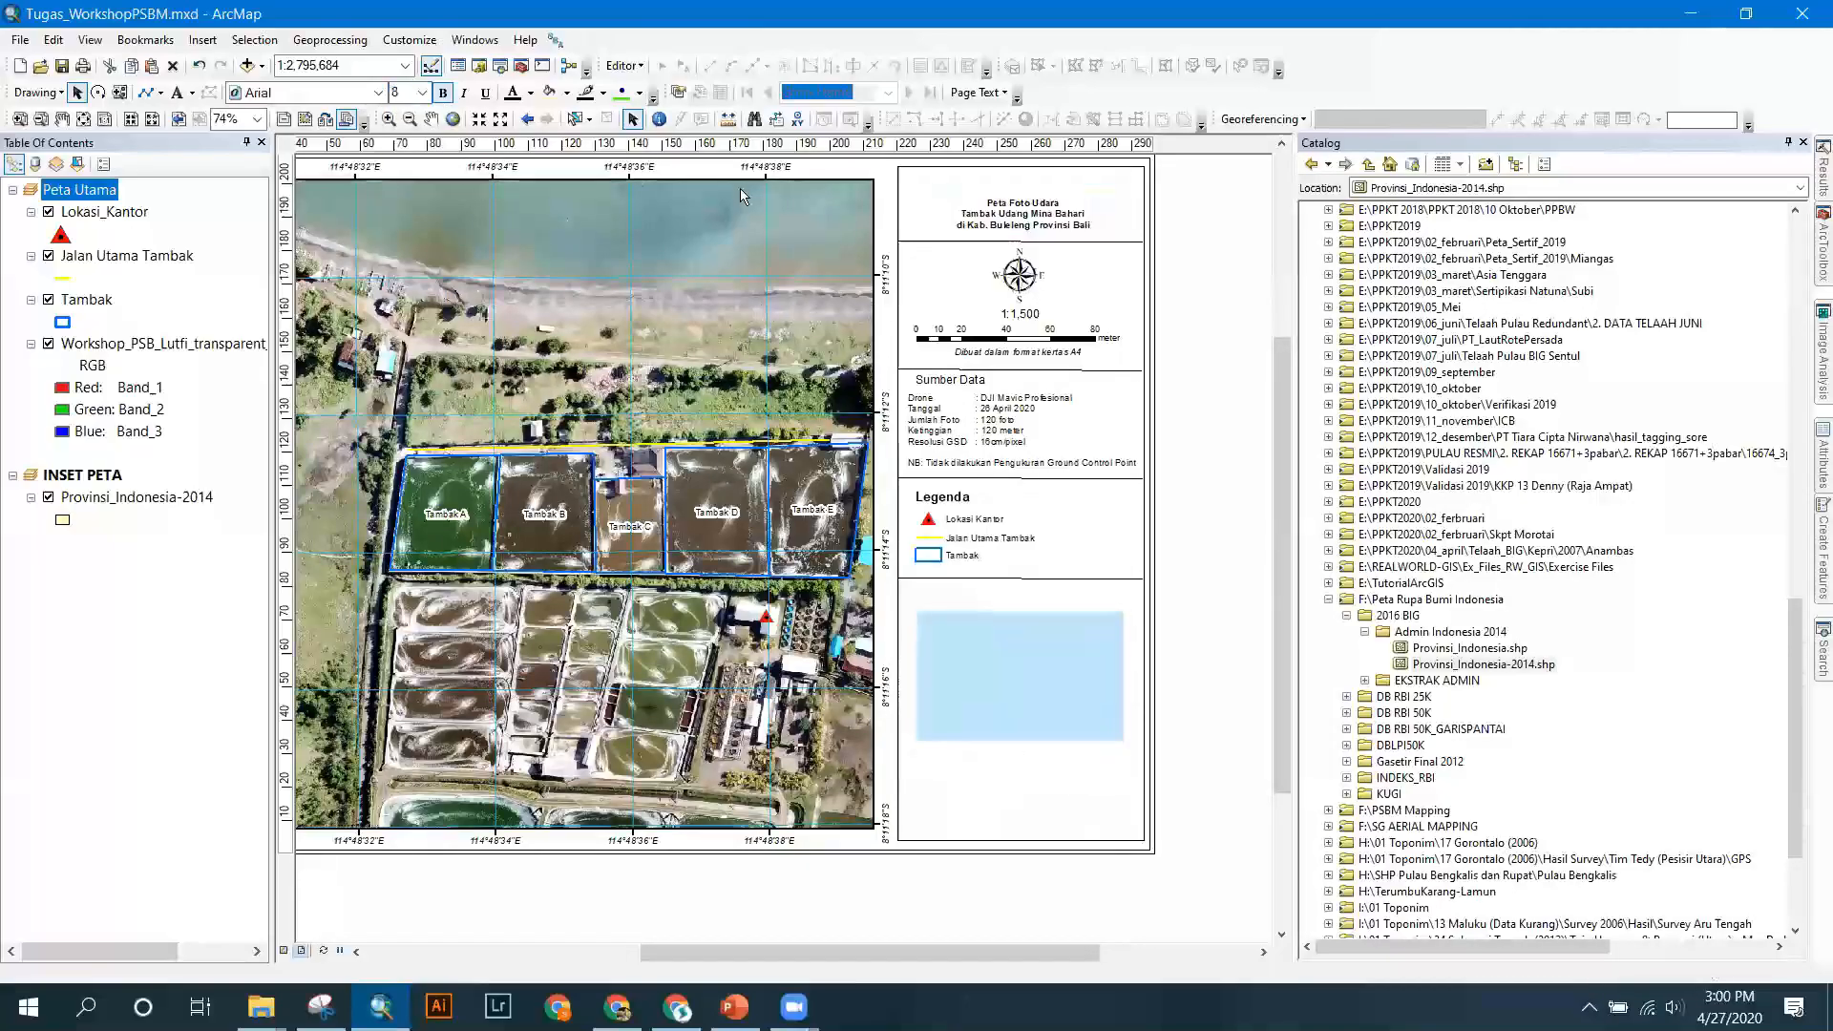
click(421, 93)
click(435, 203)
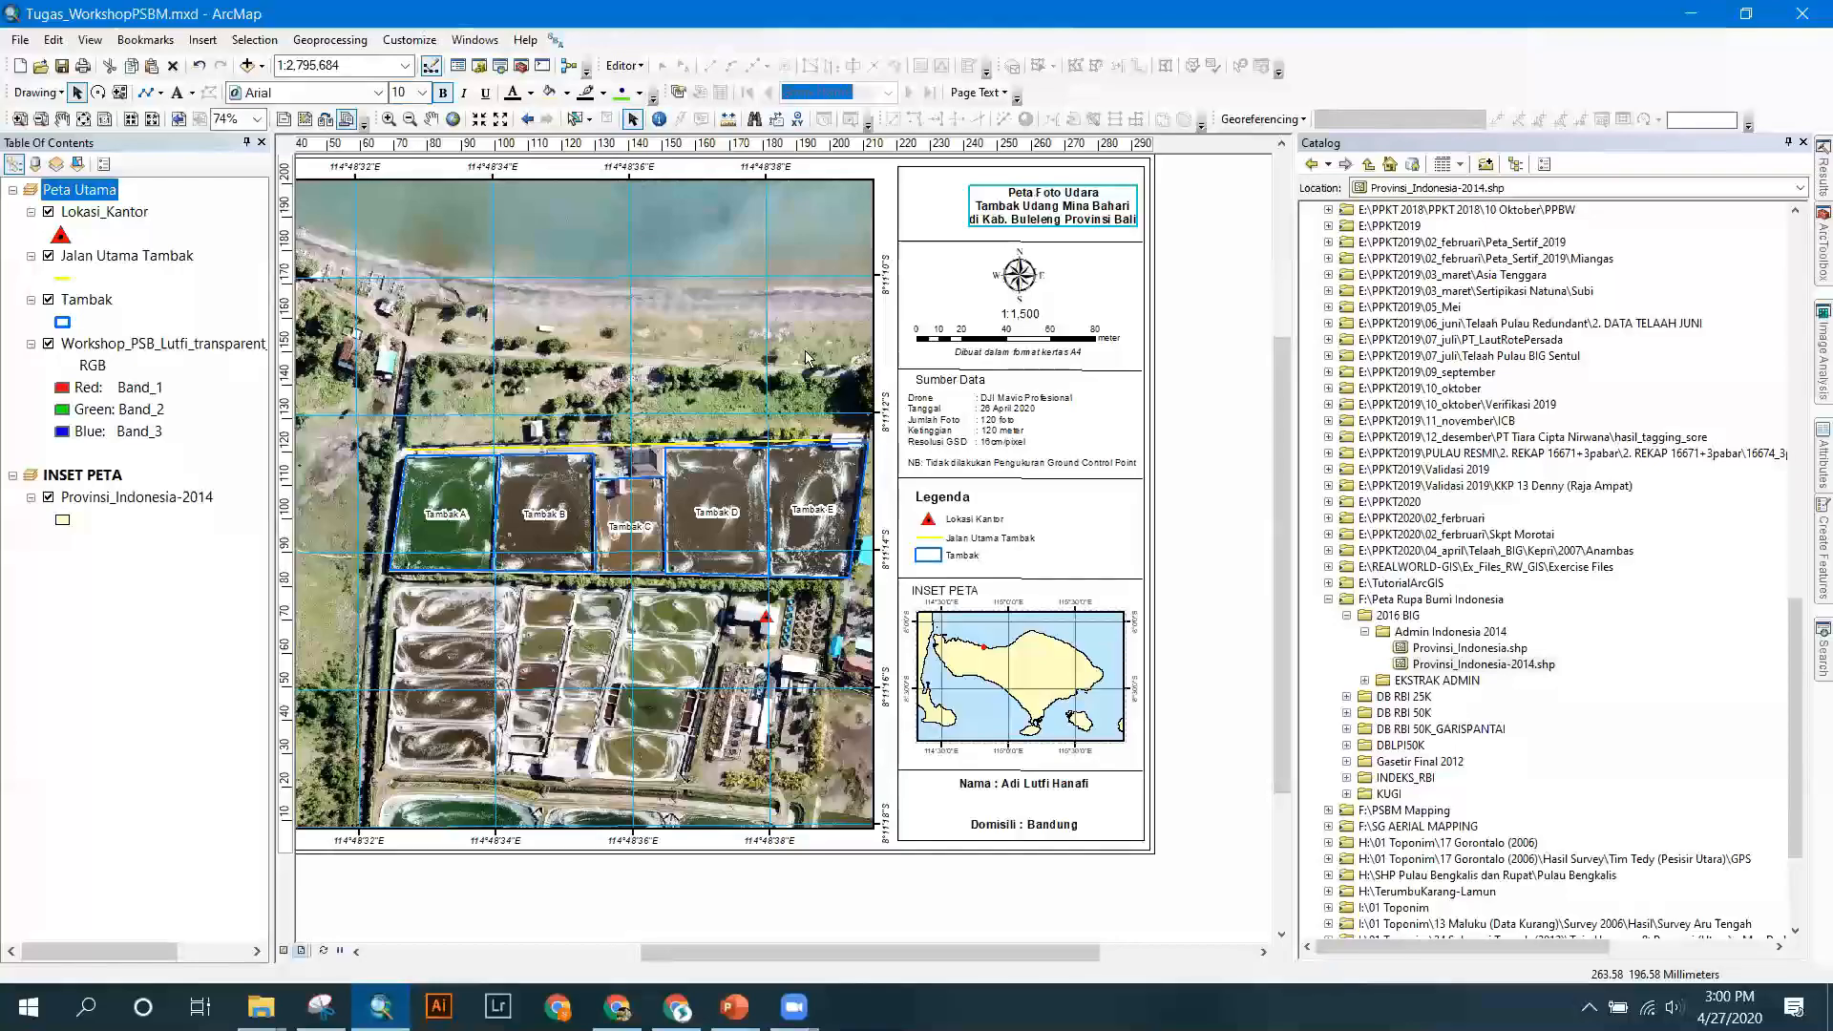
Try inserting the picture logo_PSBM).png from the Pelatihan2020 folder, and delete it from the layout.
click(201, 40)
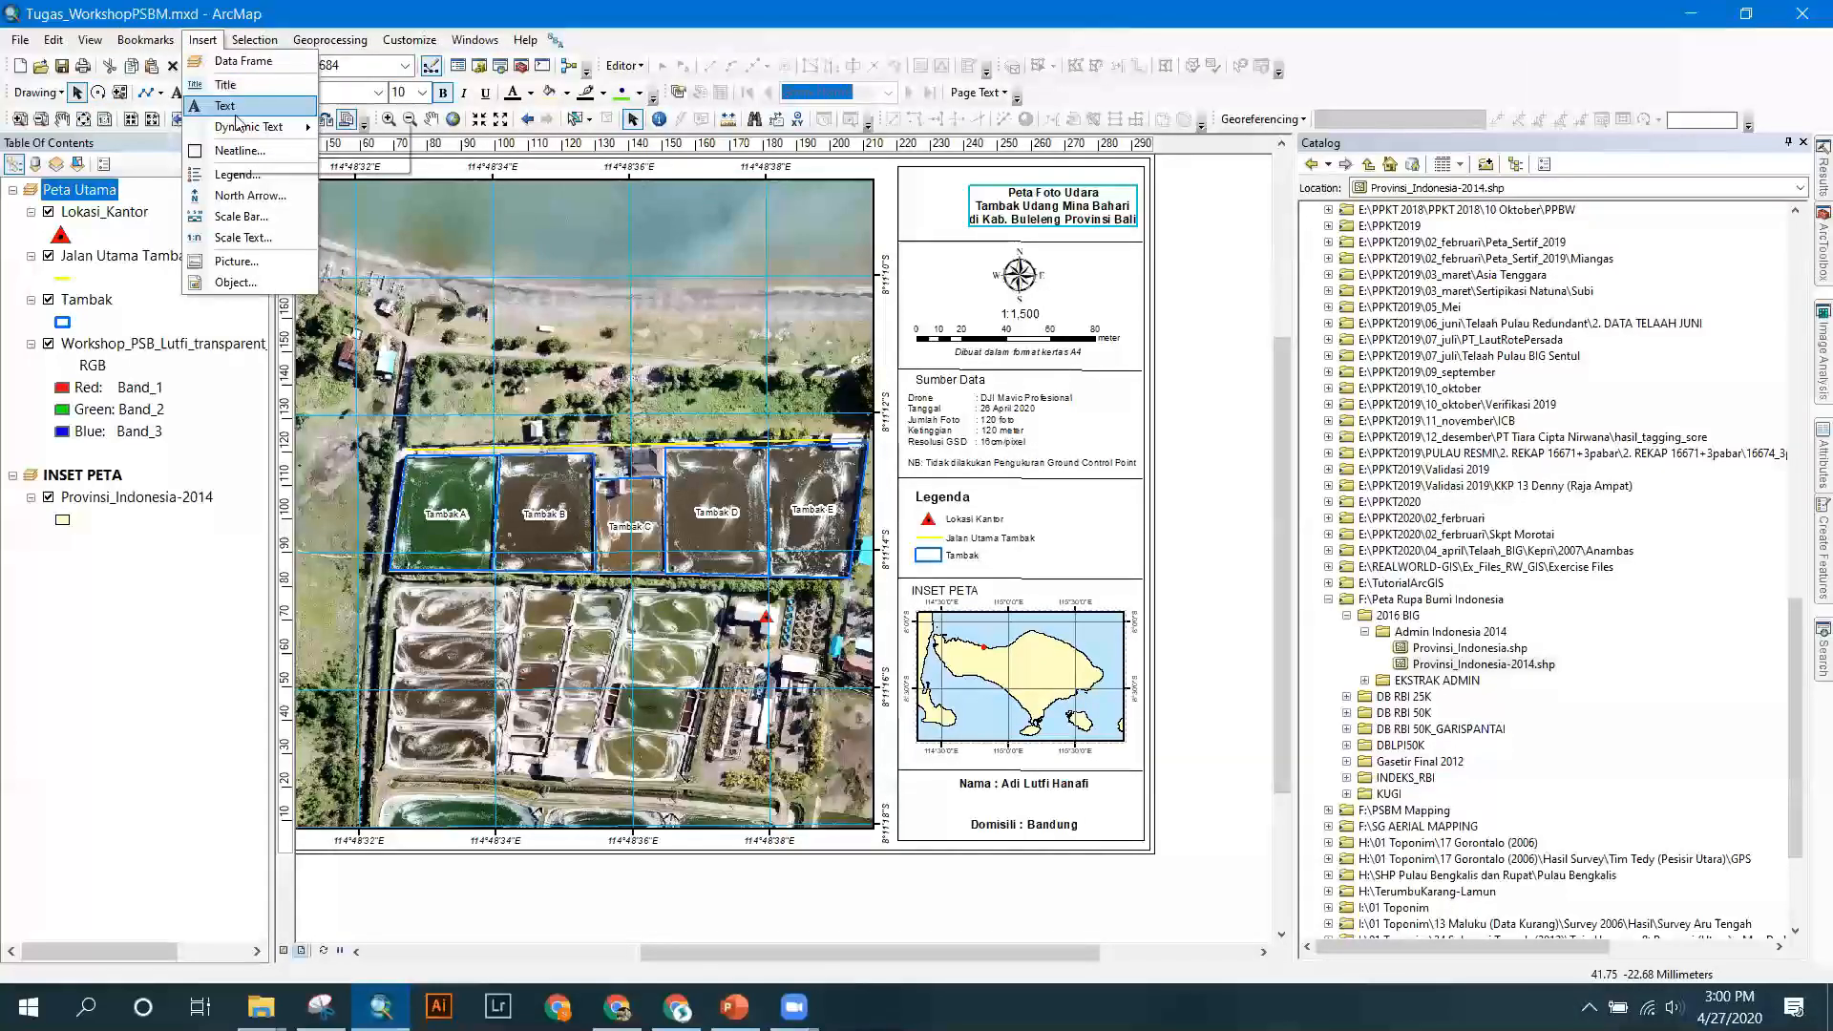
click(239, 262)
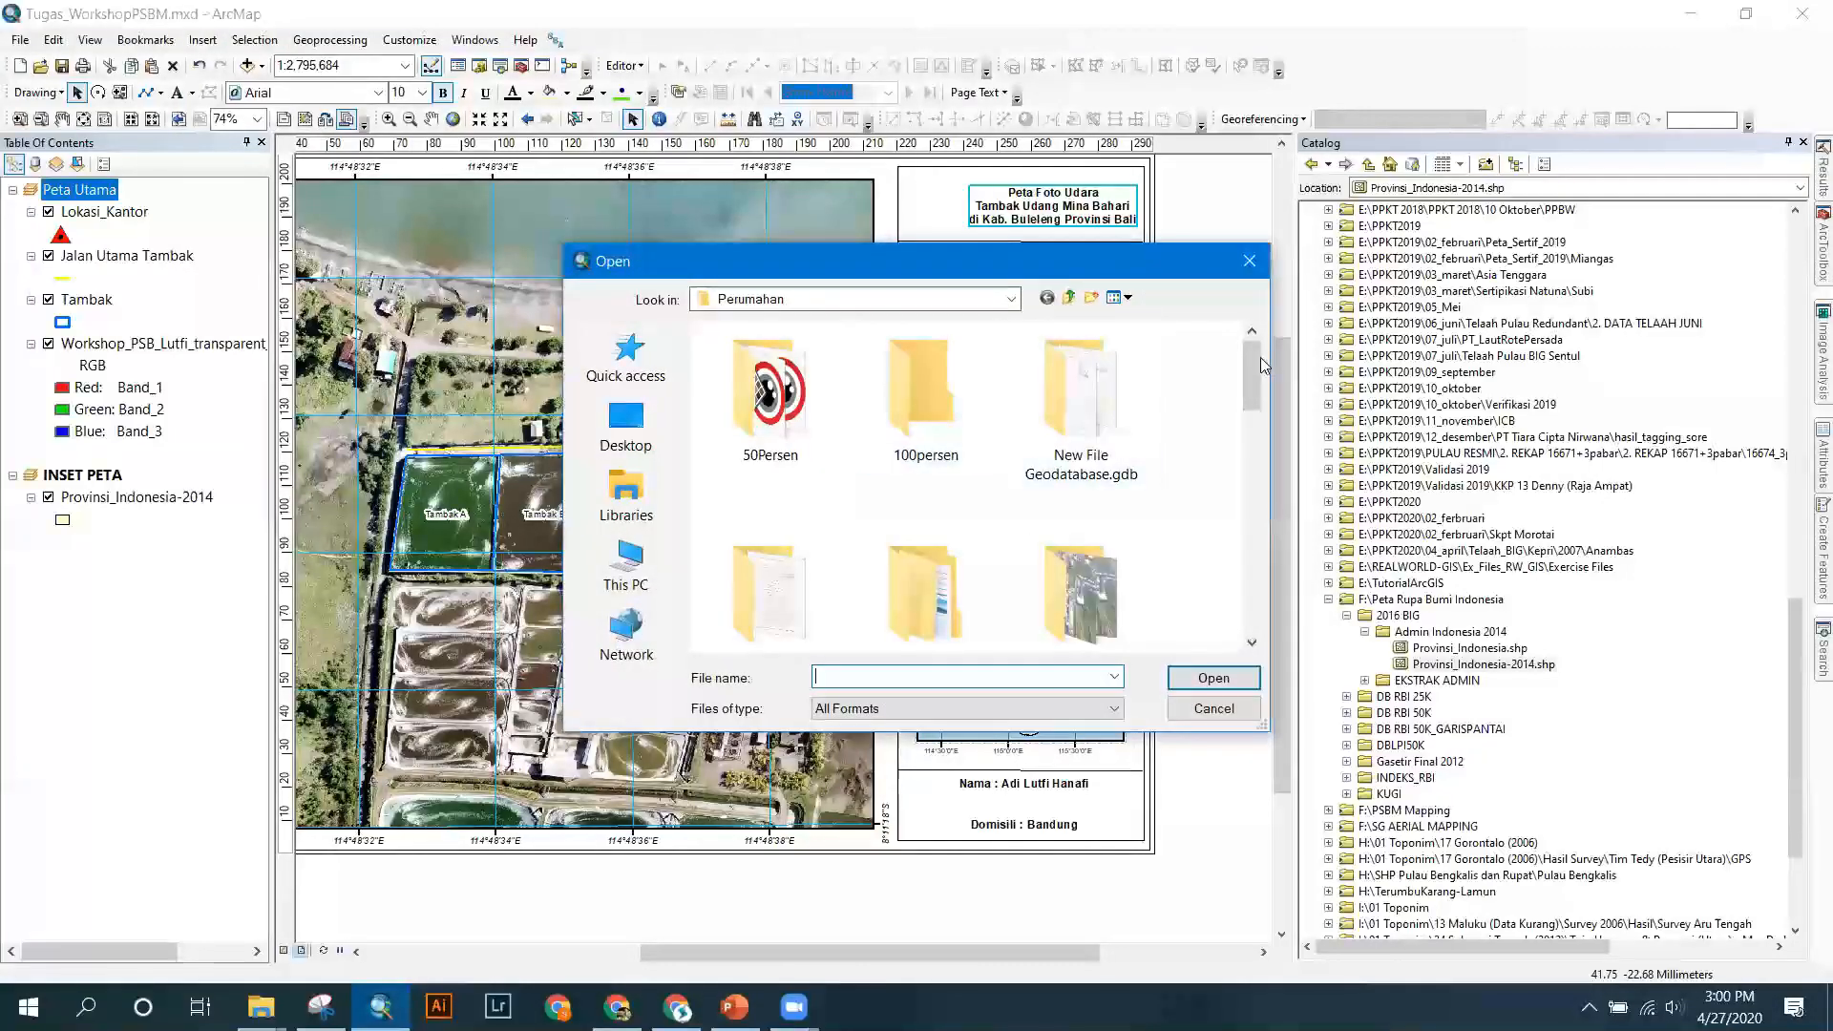
click(641, 351)
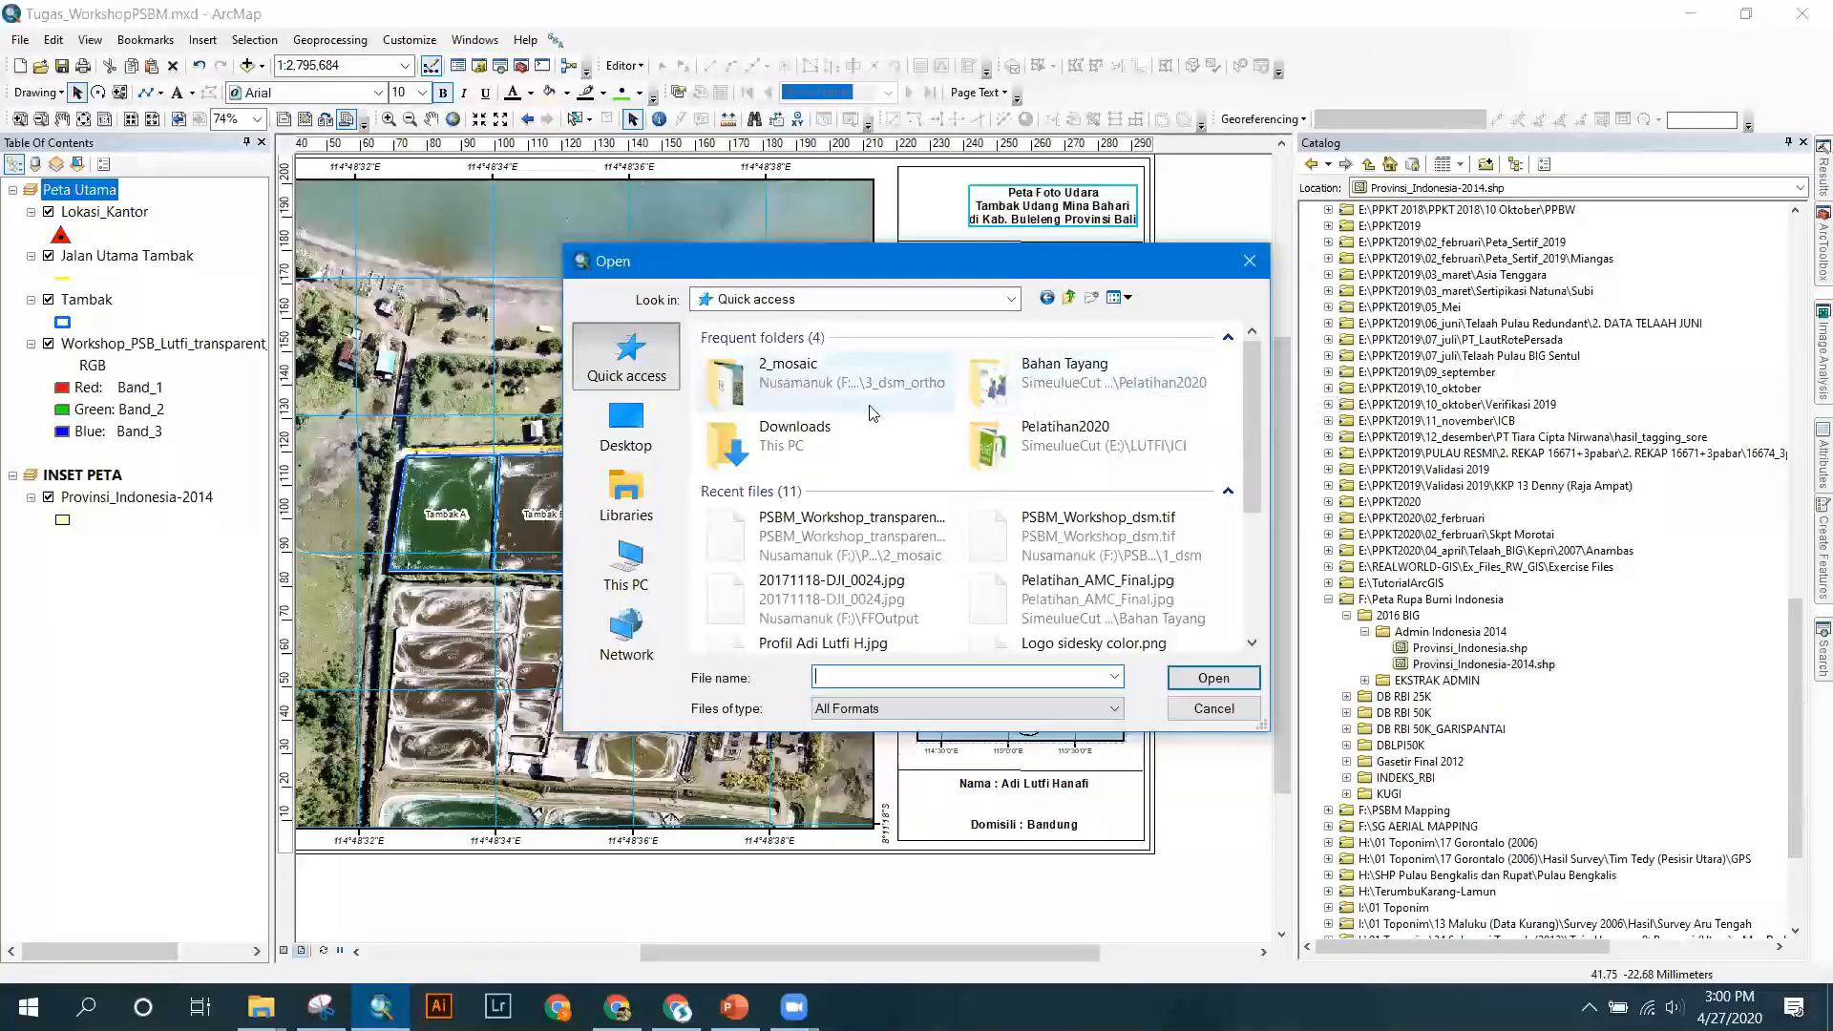
double_click(1082, 453)
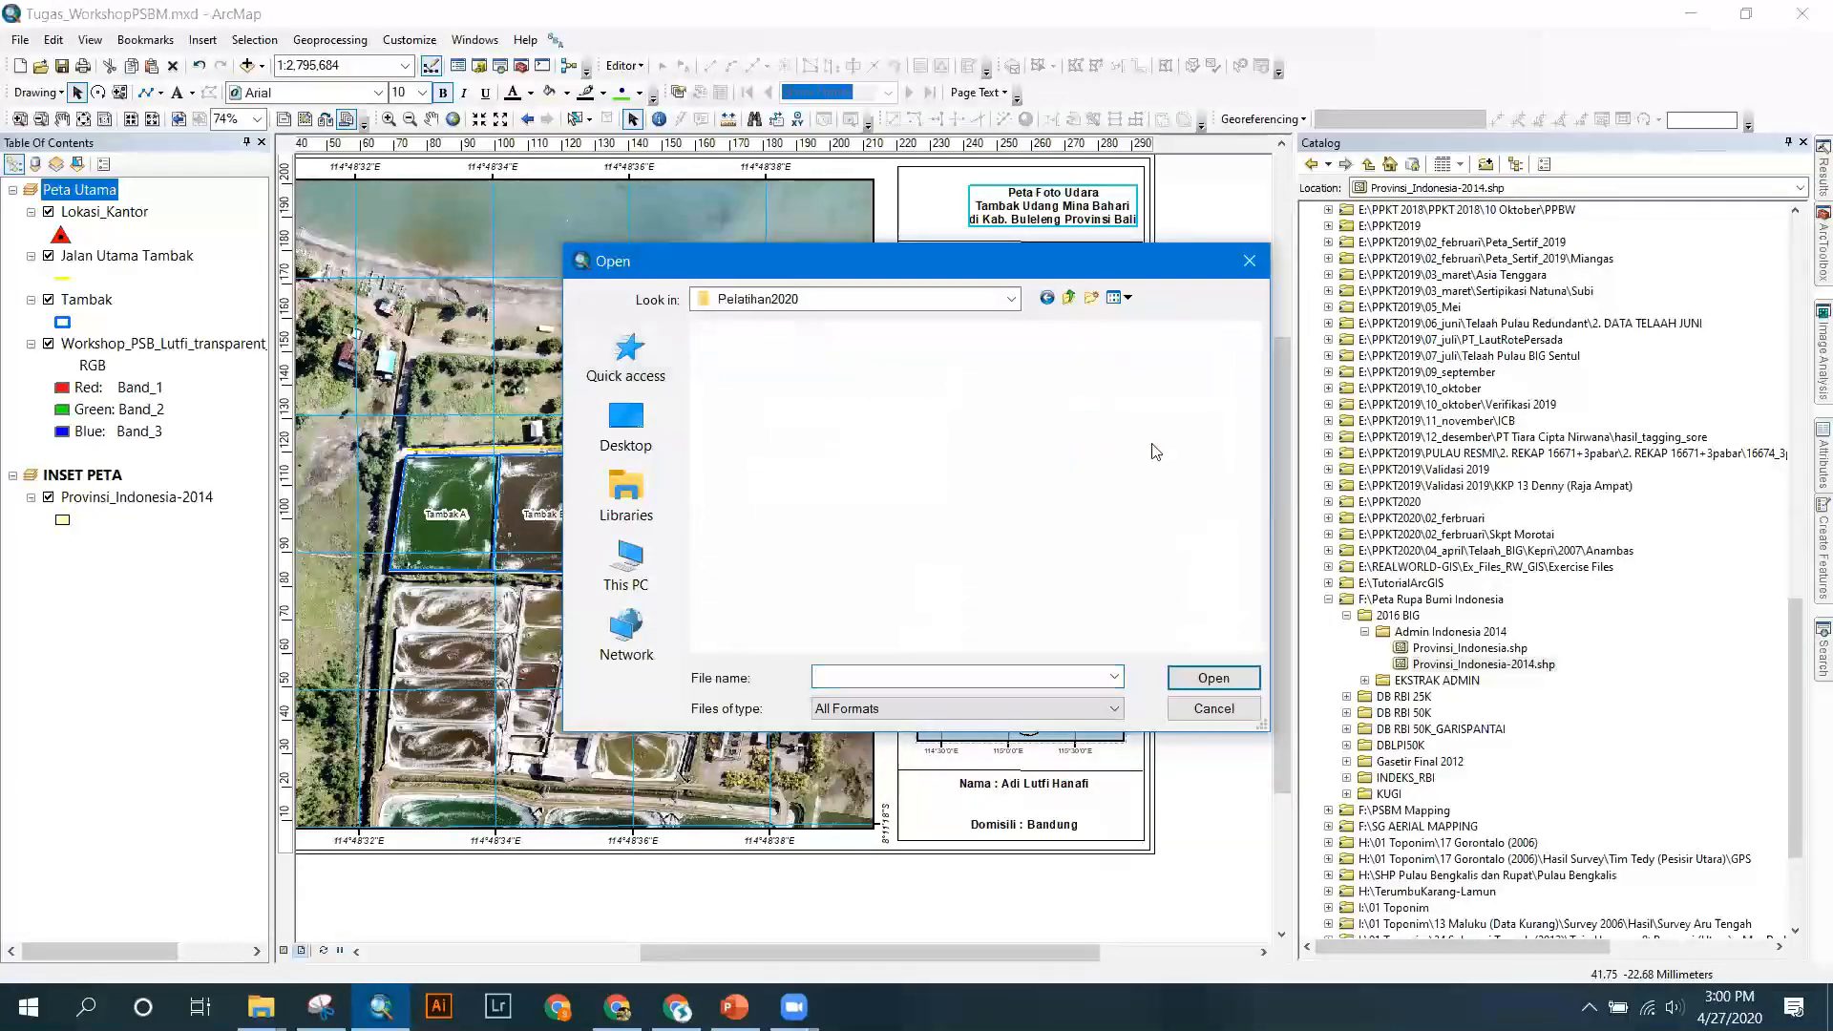
scroll(987, 504, down, 6)
scroll(987, 504, down, 2)
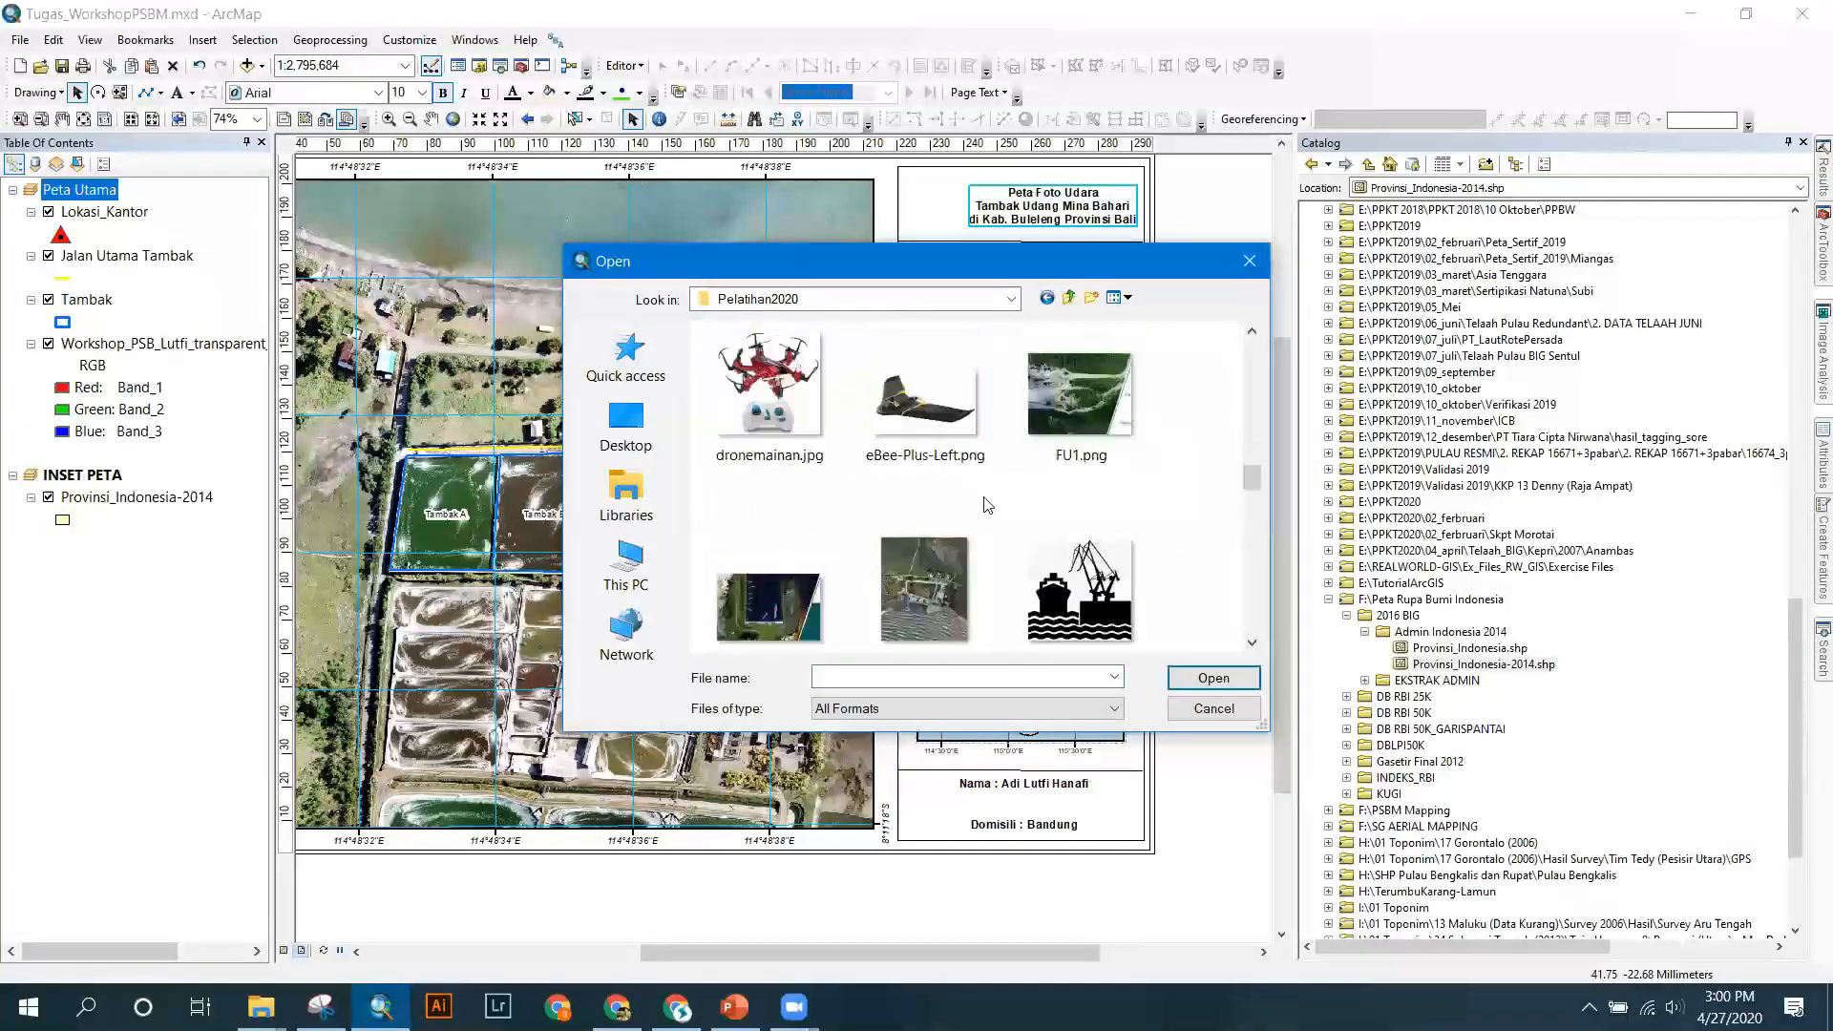
scroll(988, 504, down, 3)
click(773, 430)
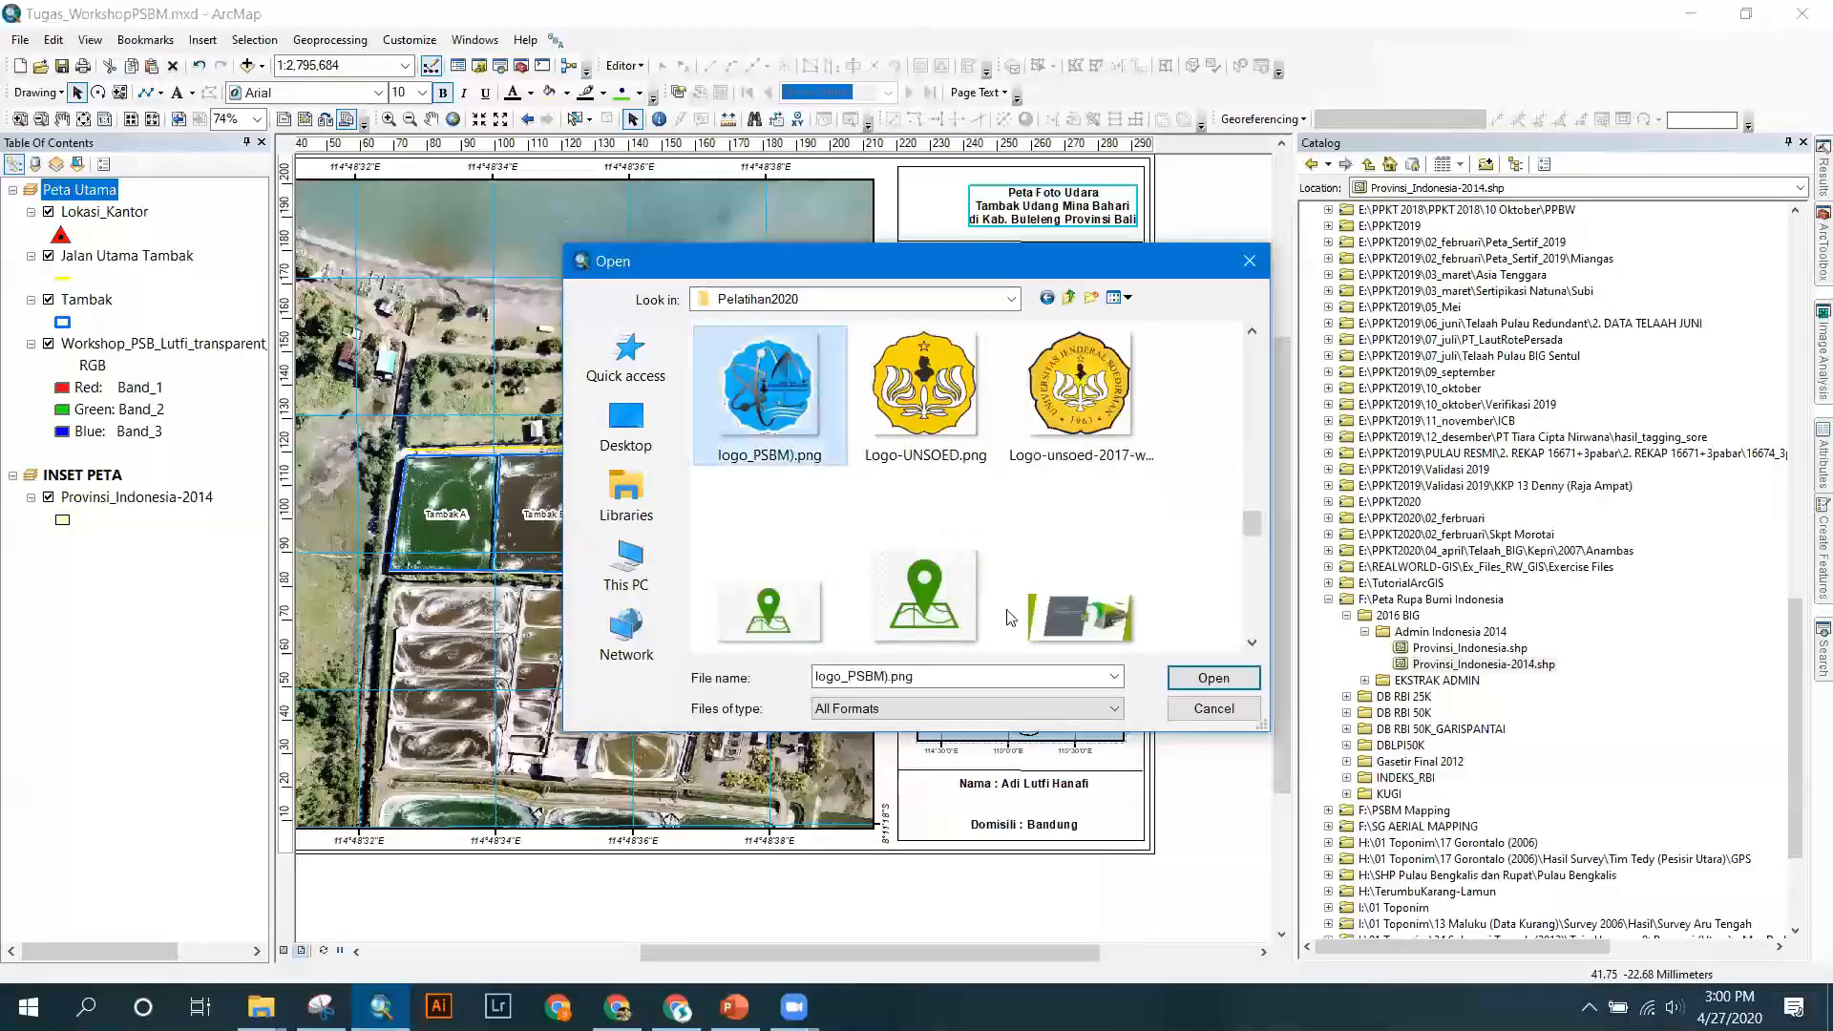
click(1184, 680)
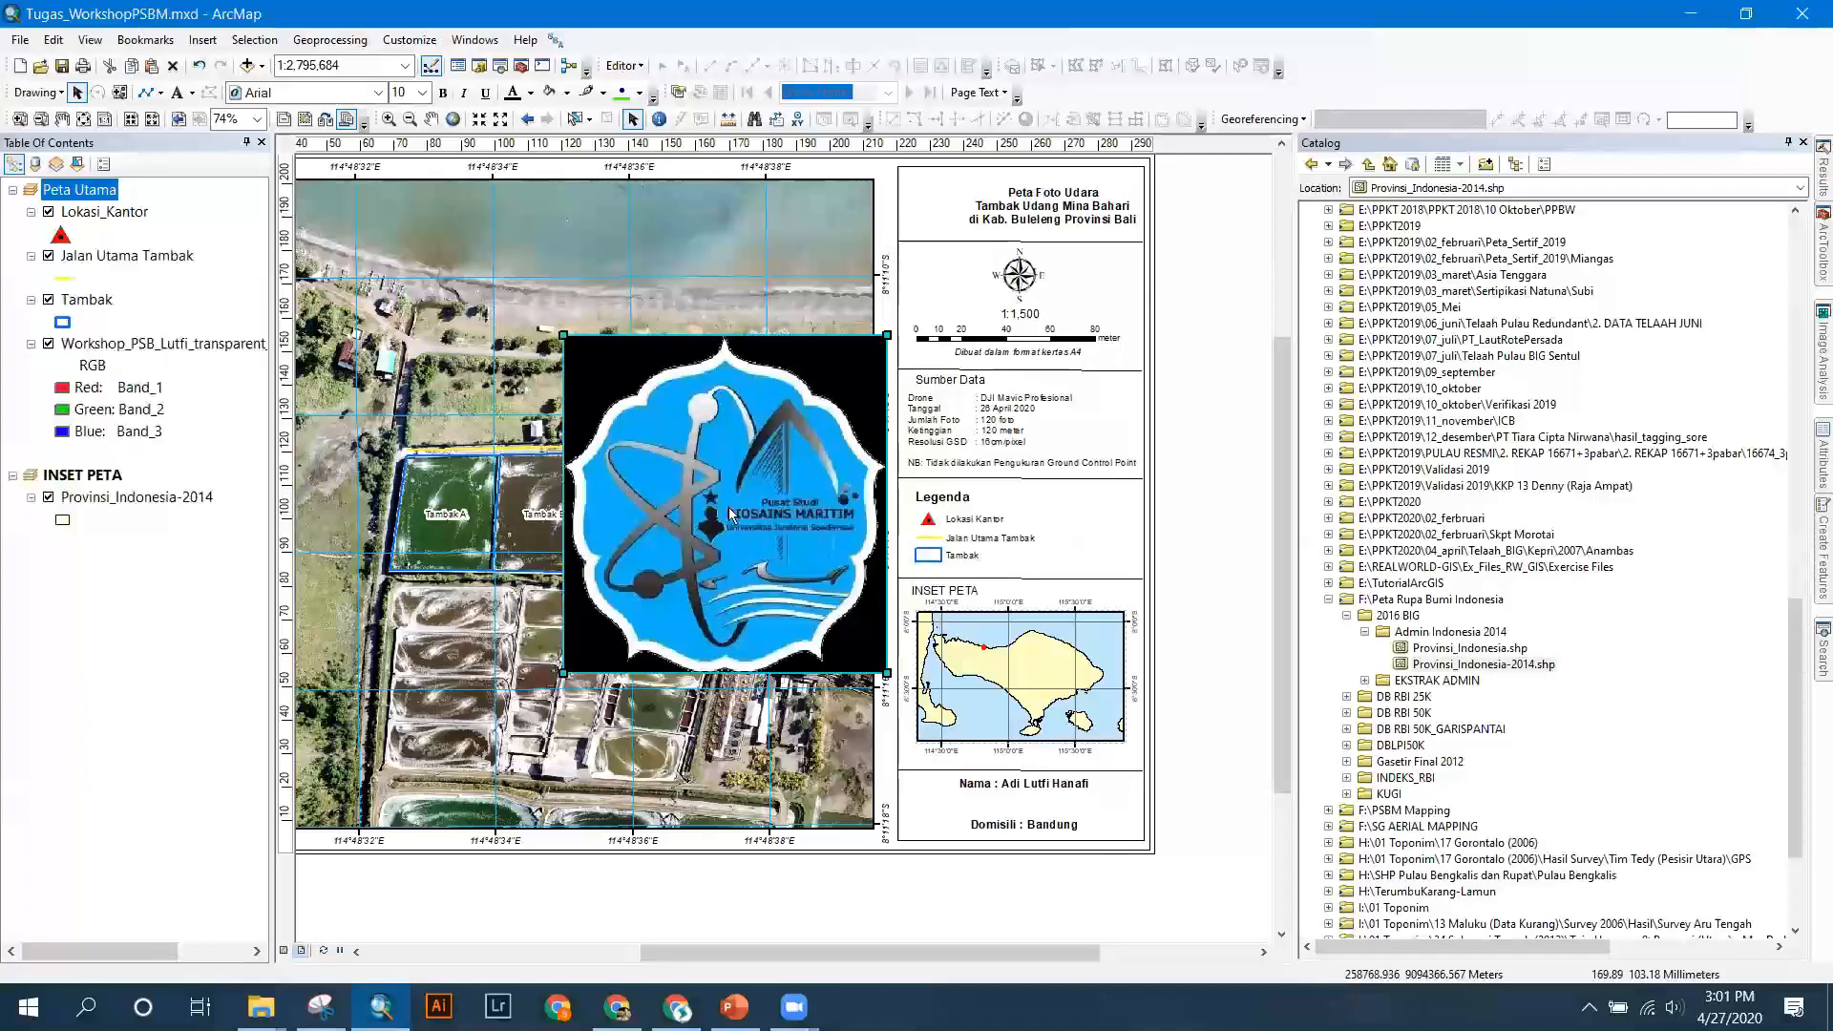
key(Delete)
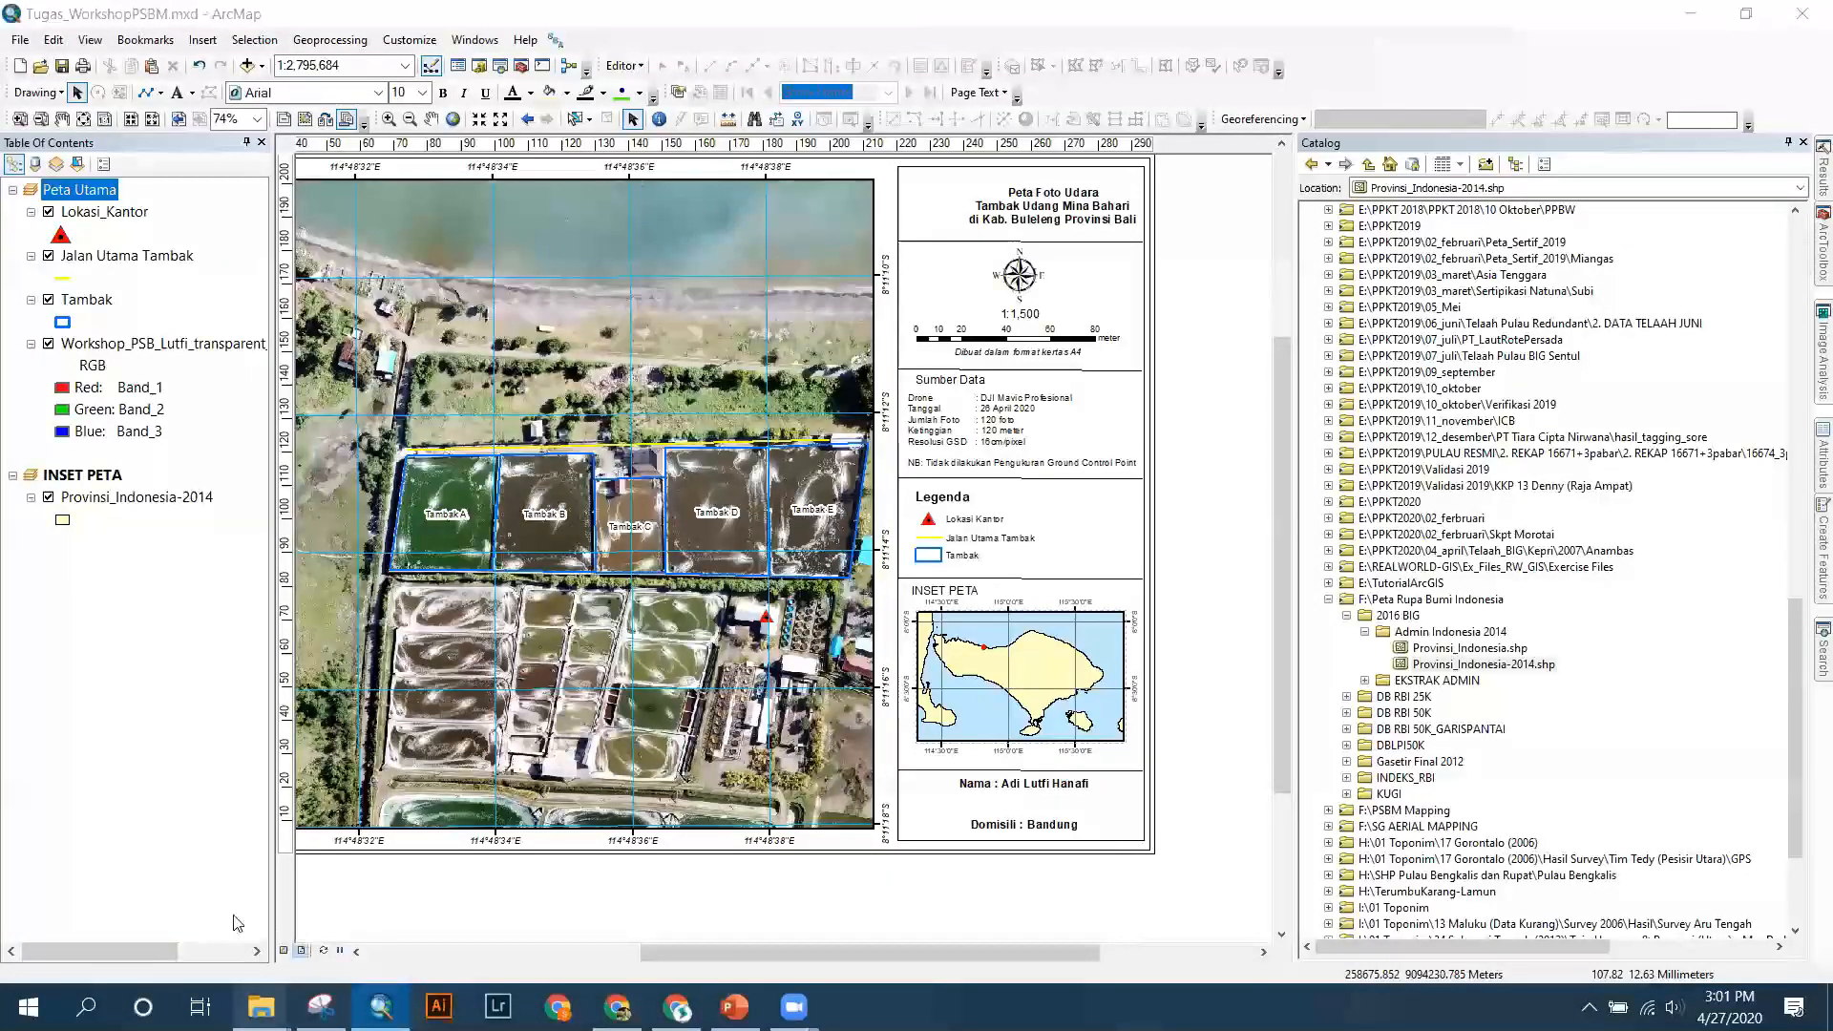
key(super+e)
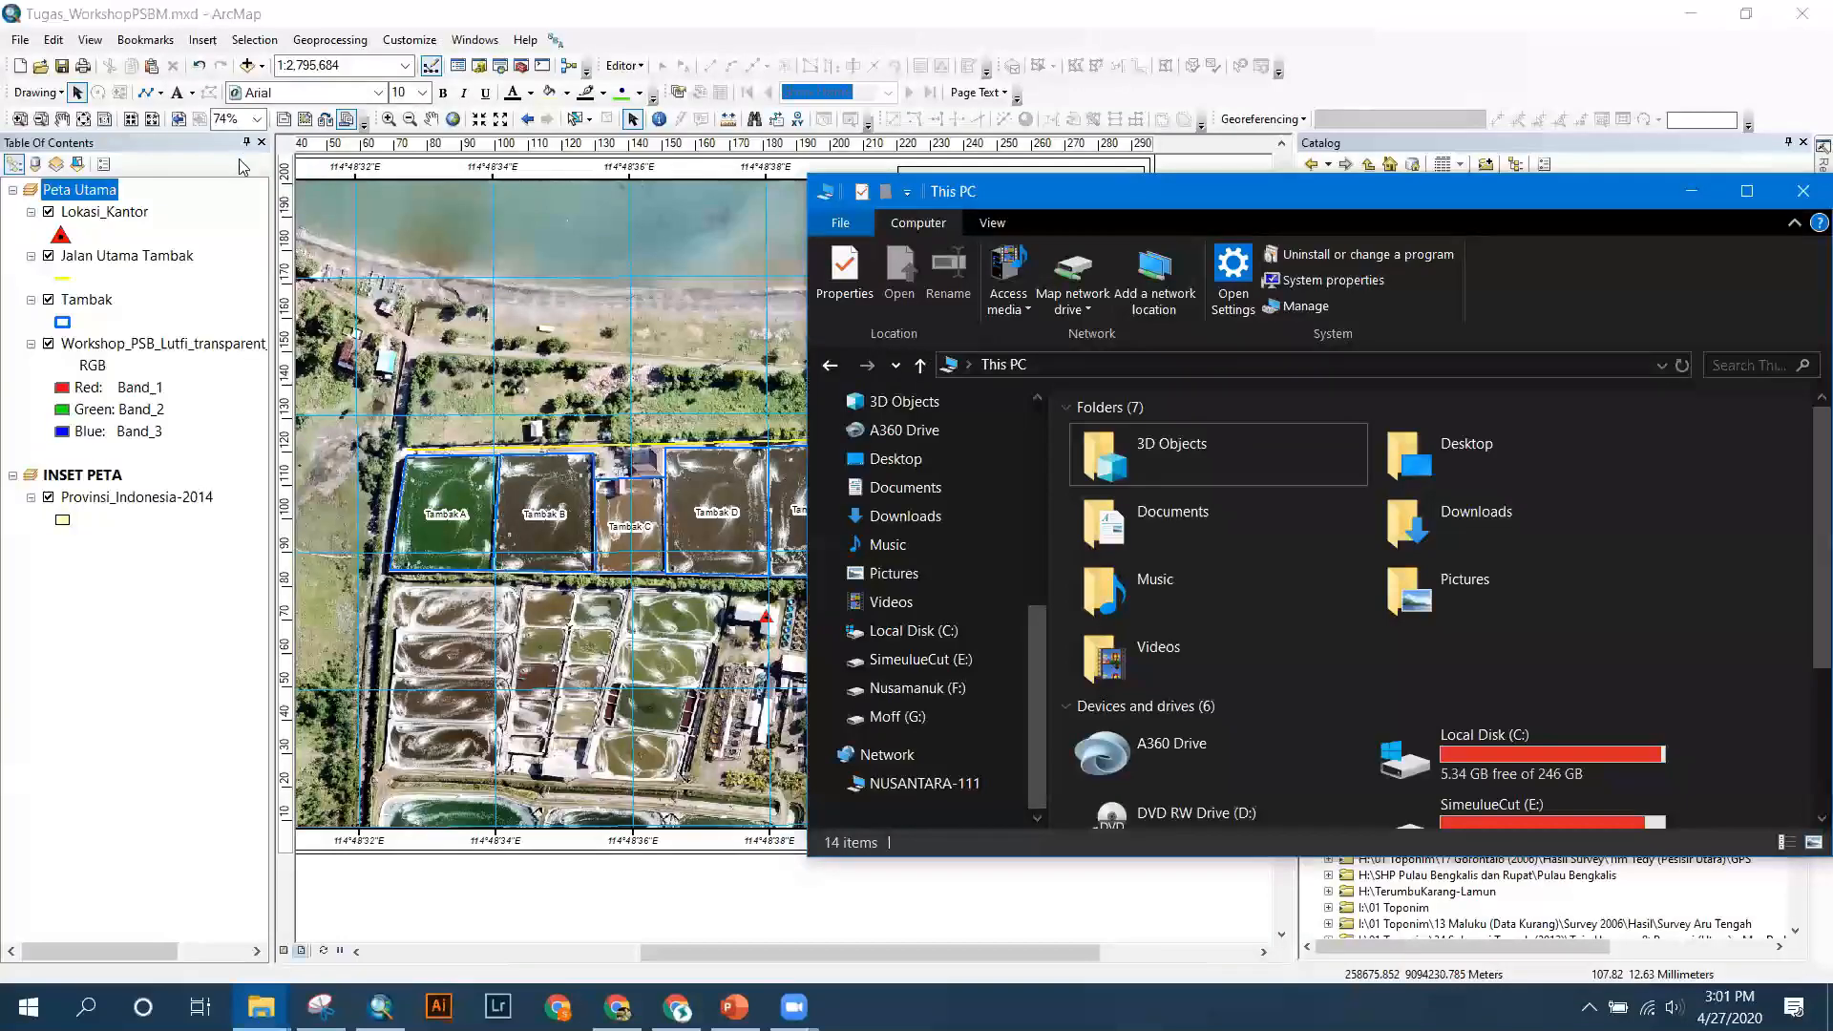
Insert the picture Logo-unsoed-2017-warna.png, shrink it and place it left of the map title.
click(241, 276)
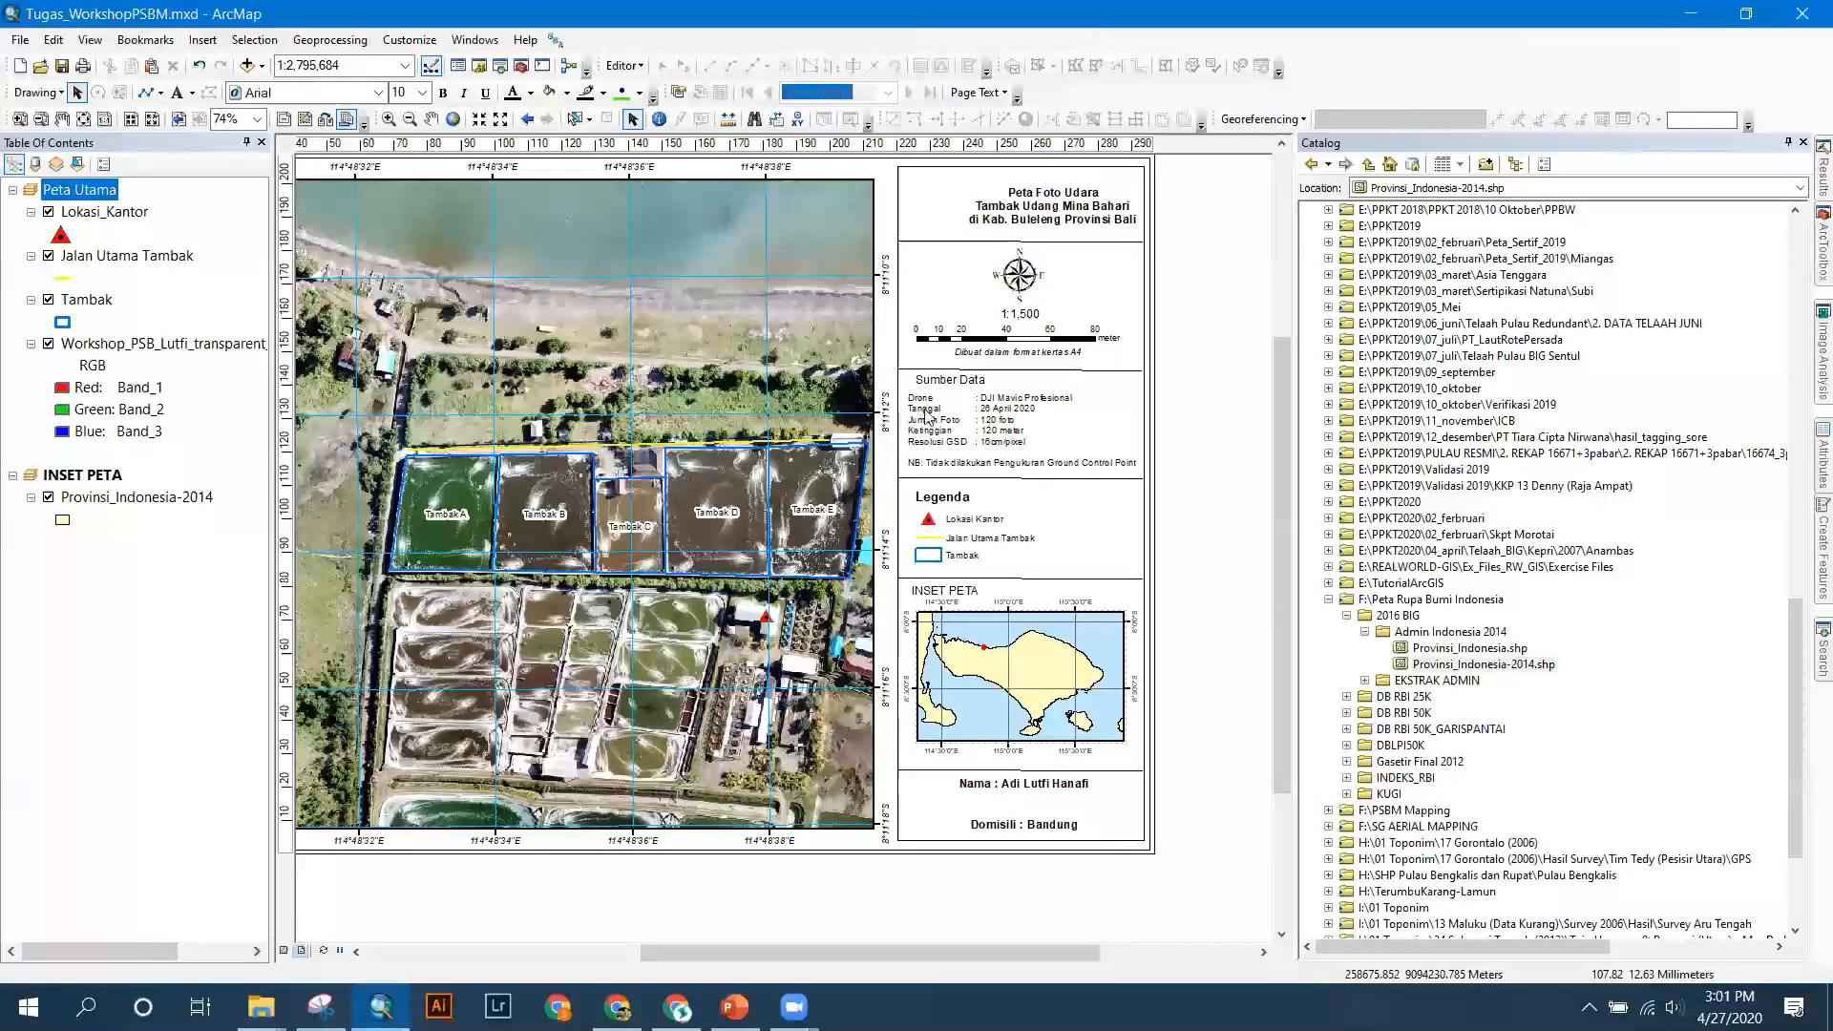
scroll(928, 520, down, 7)
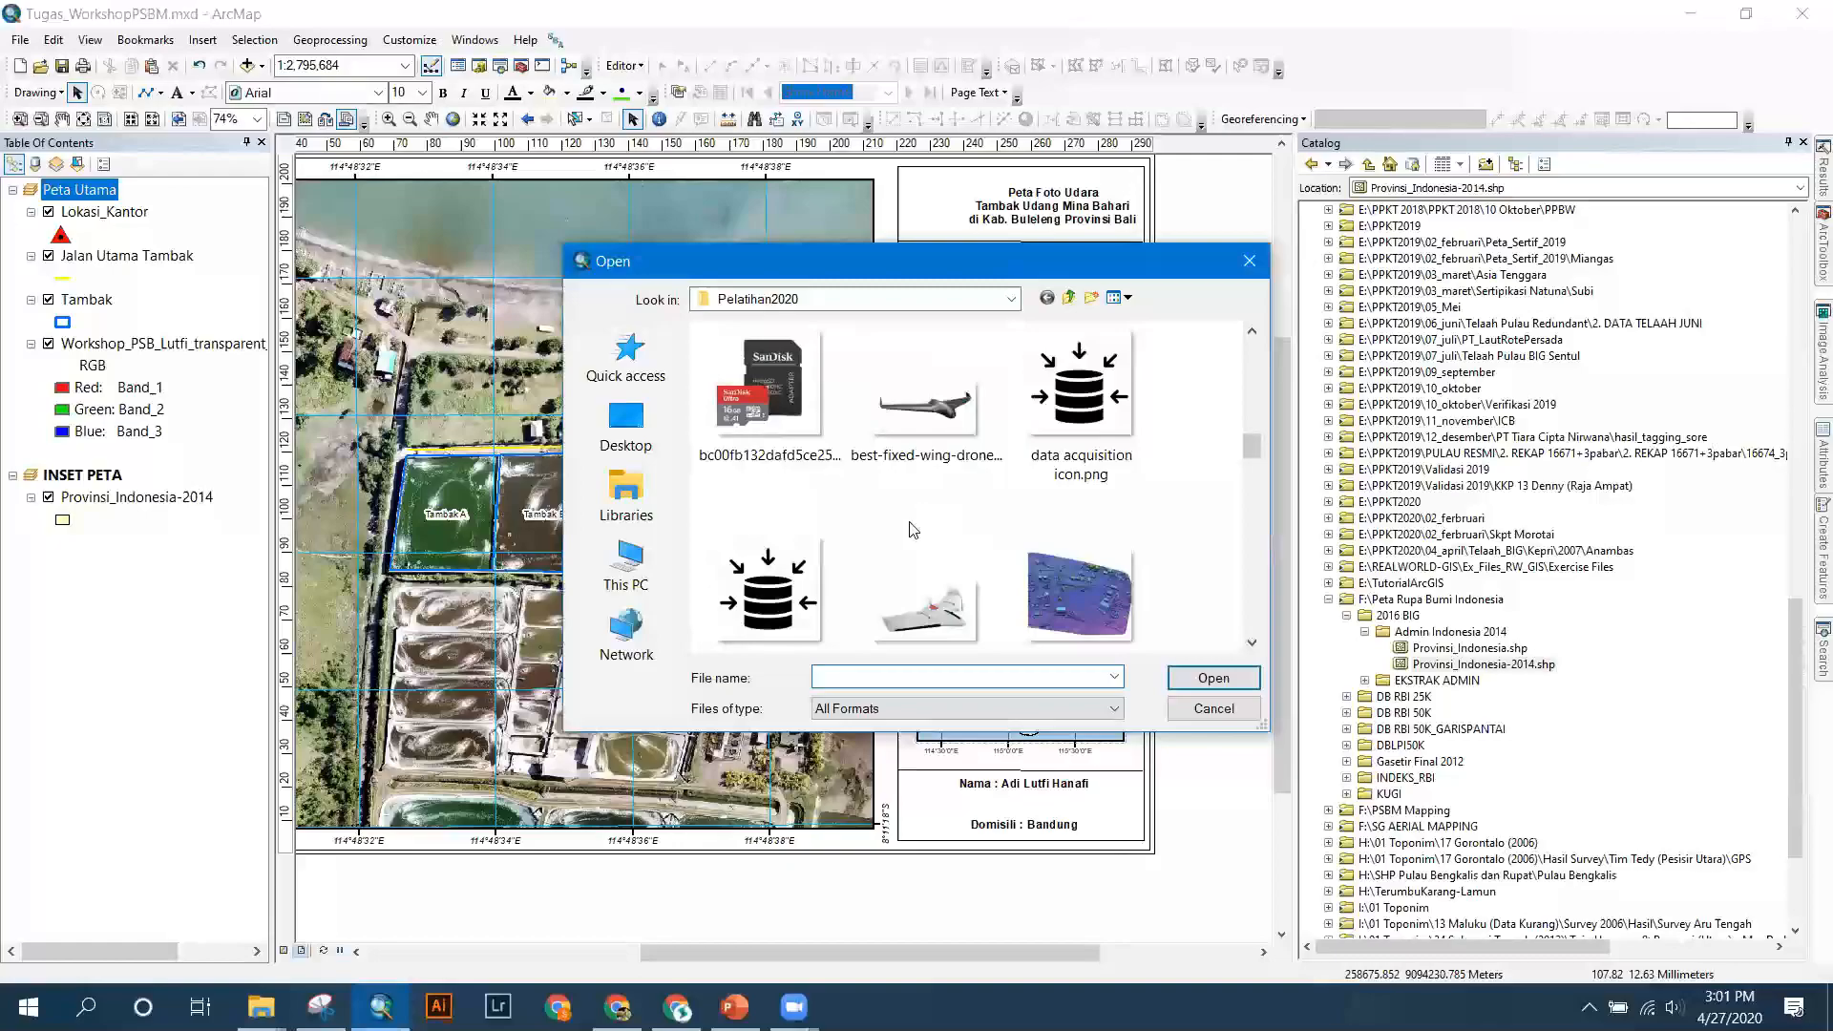
scroll(898, 534, down, 3)
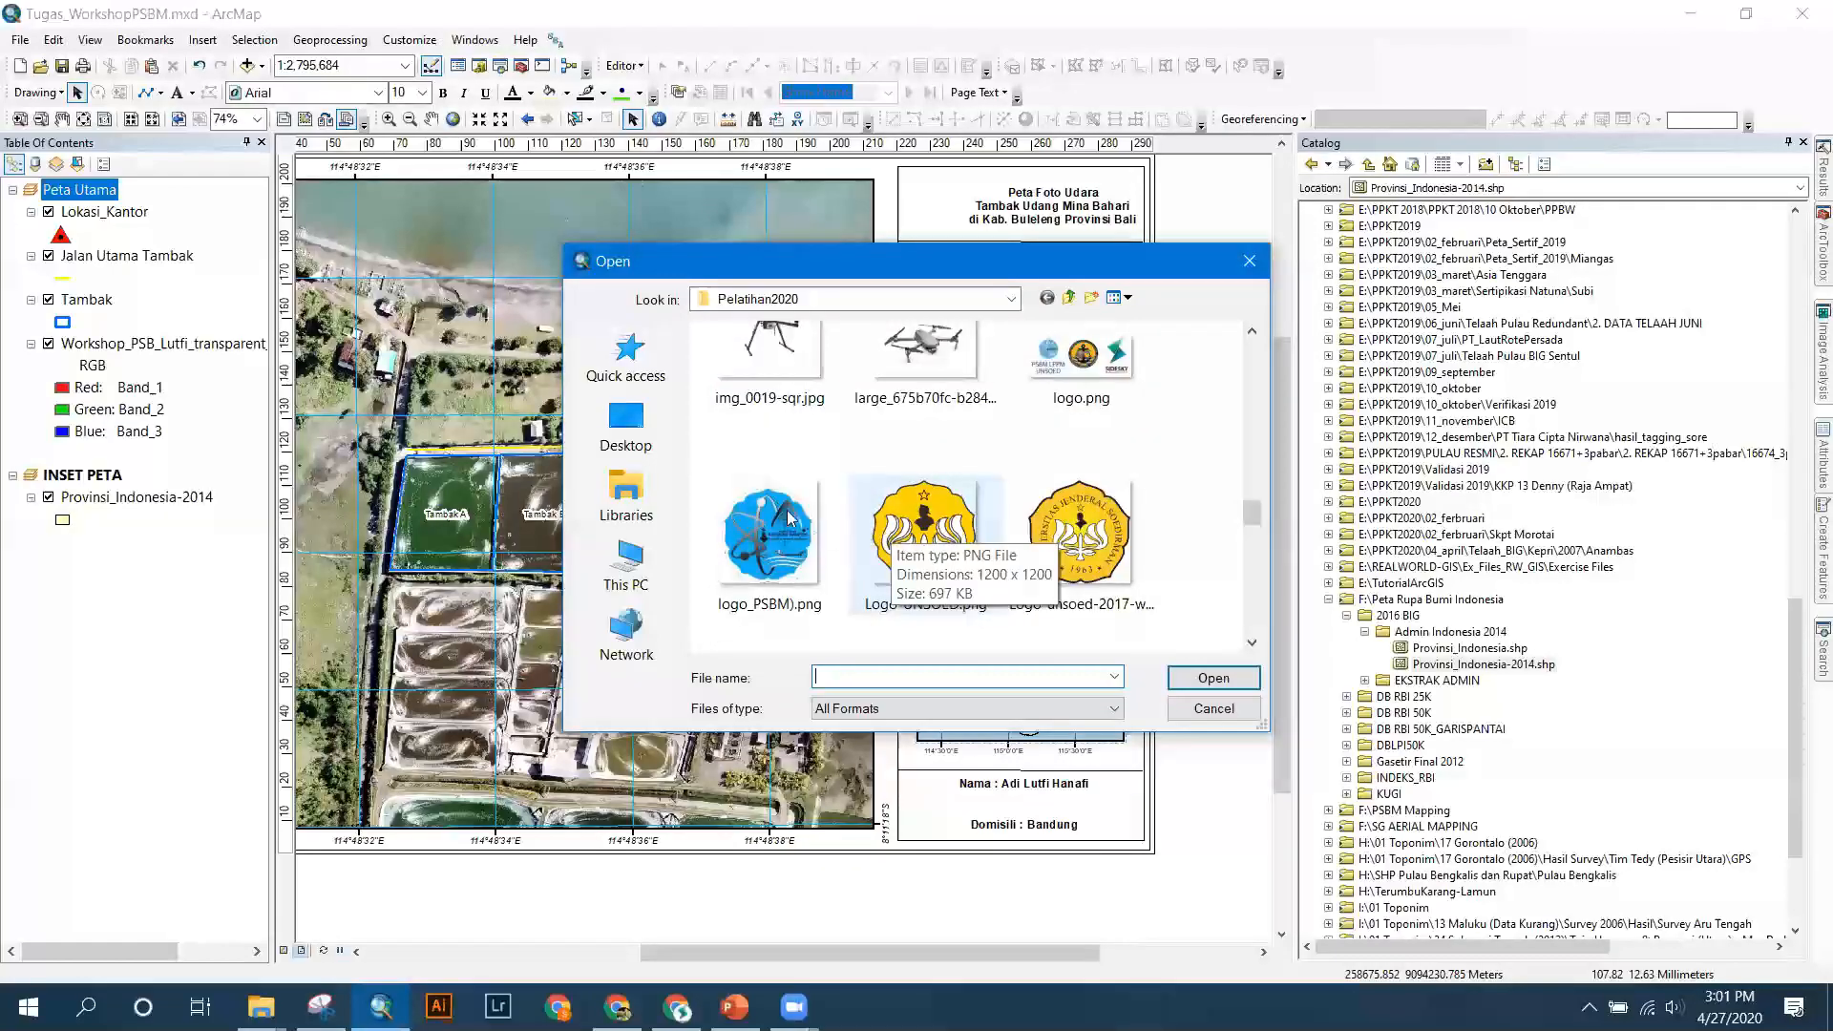
scroll(789, 519, down, 2)
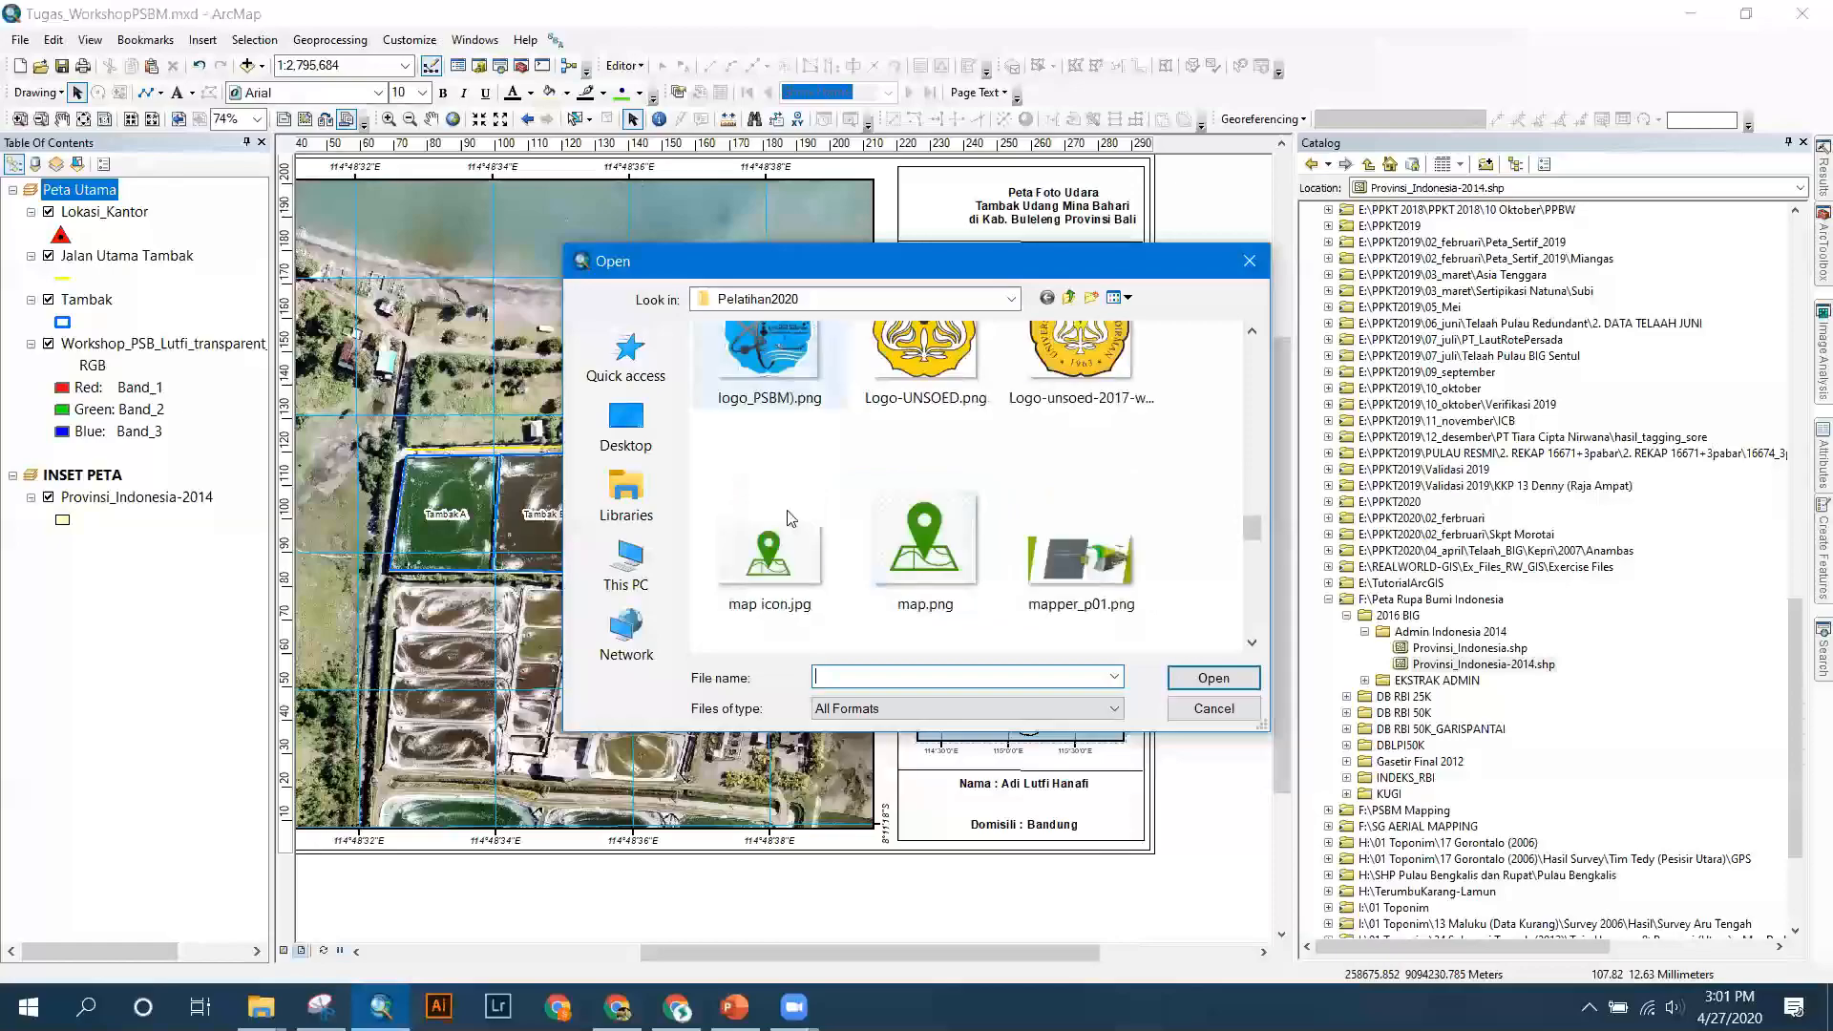
scroll(1104, 552, up, 2)
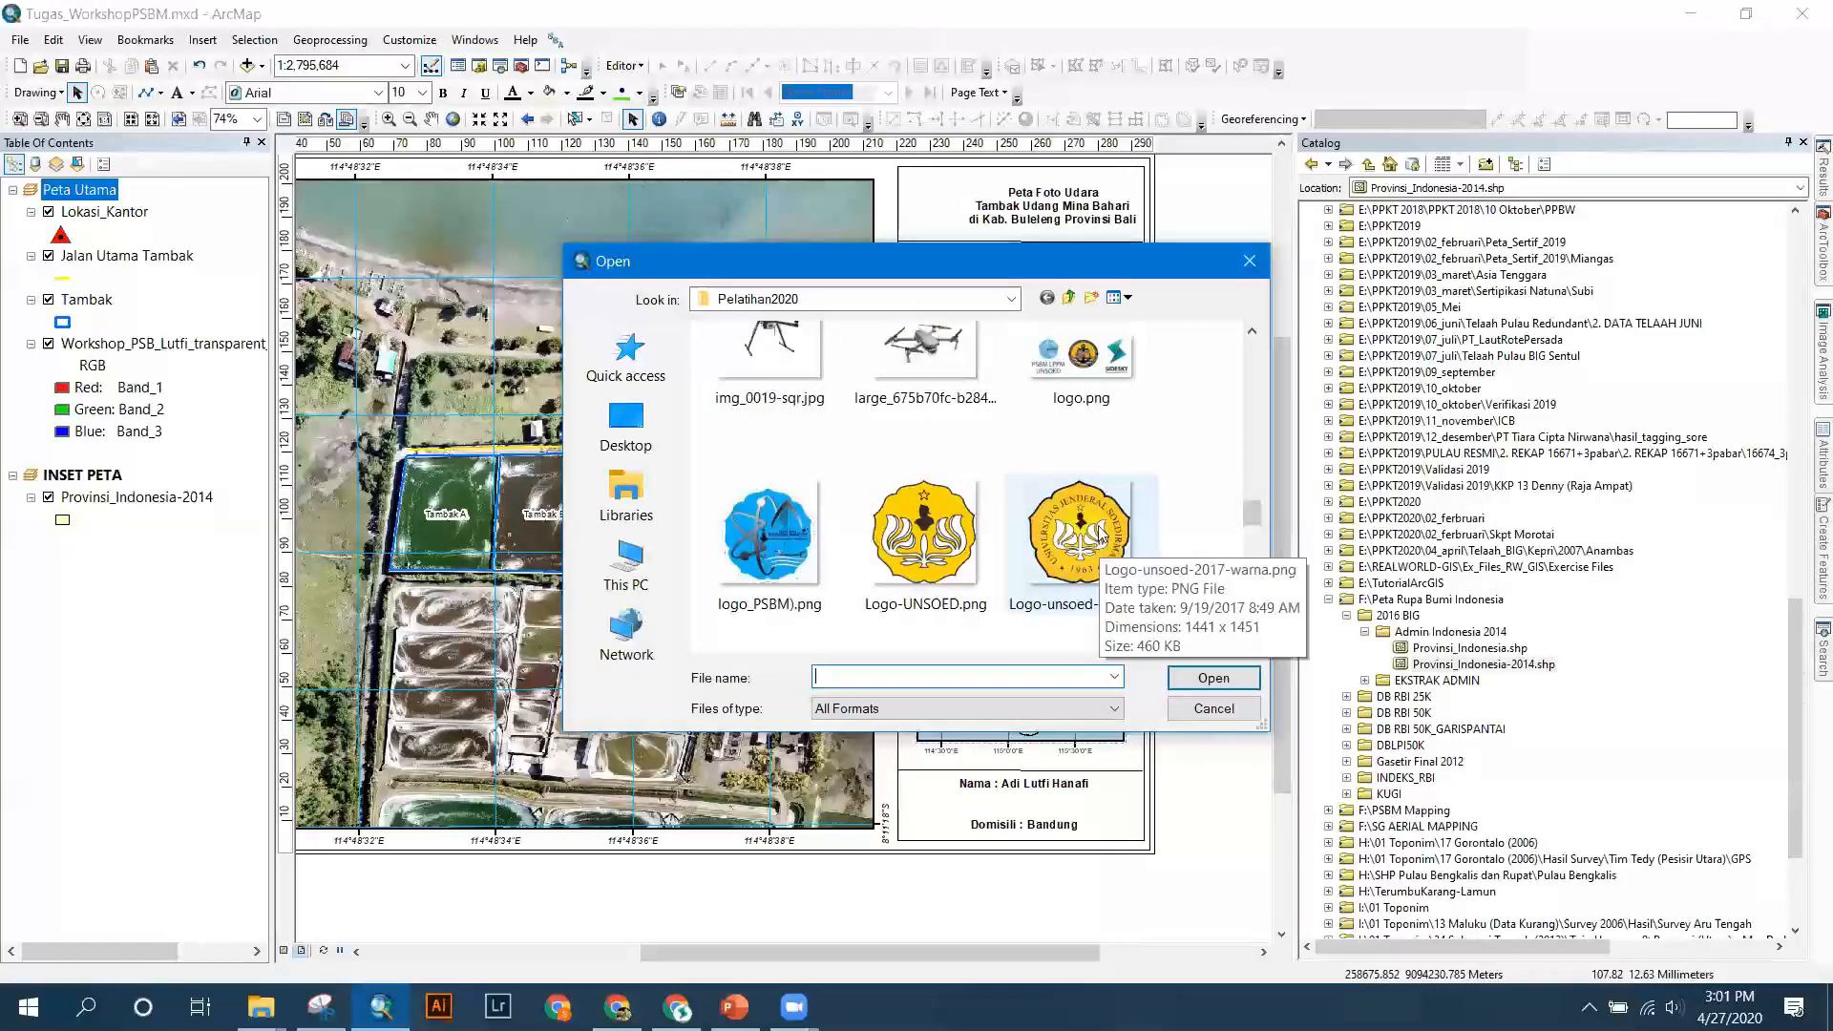
click(1086, 533)
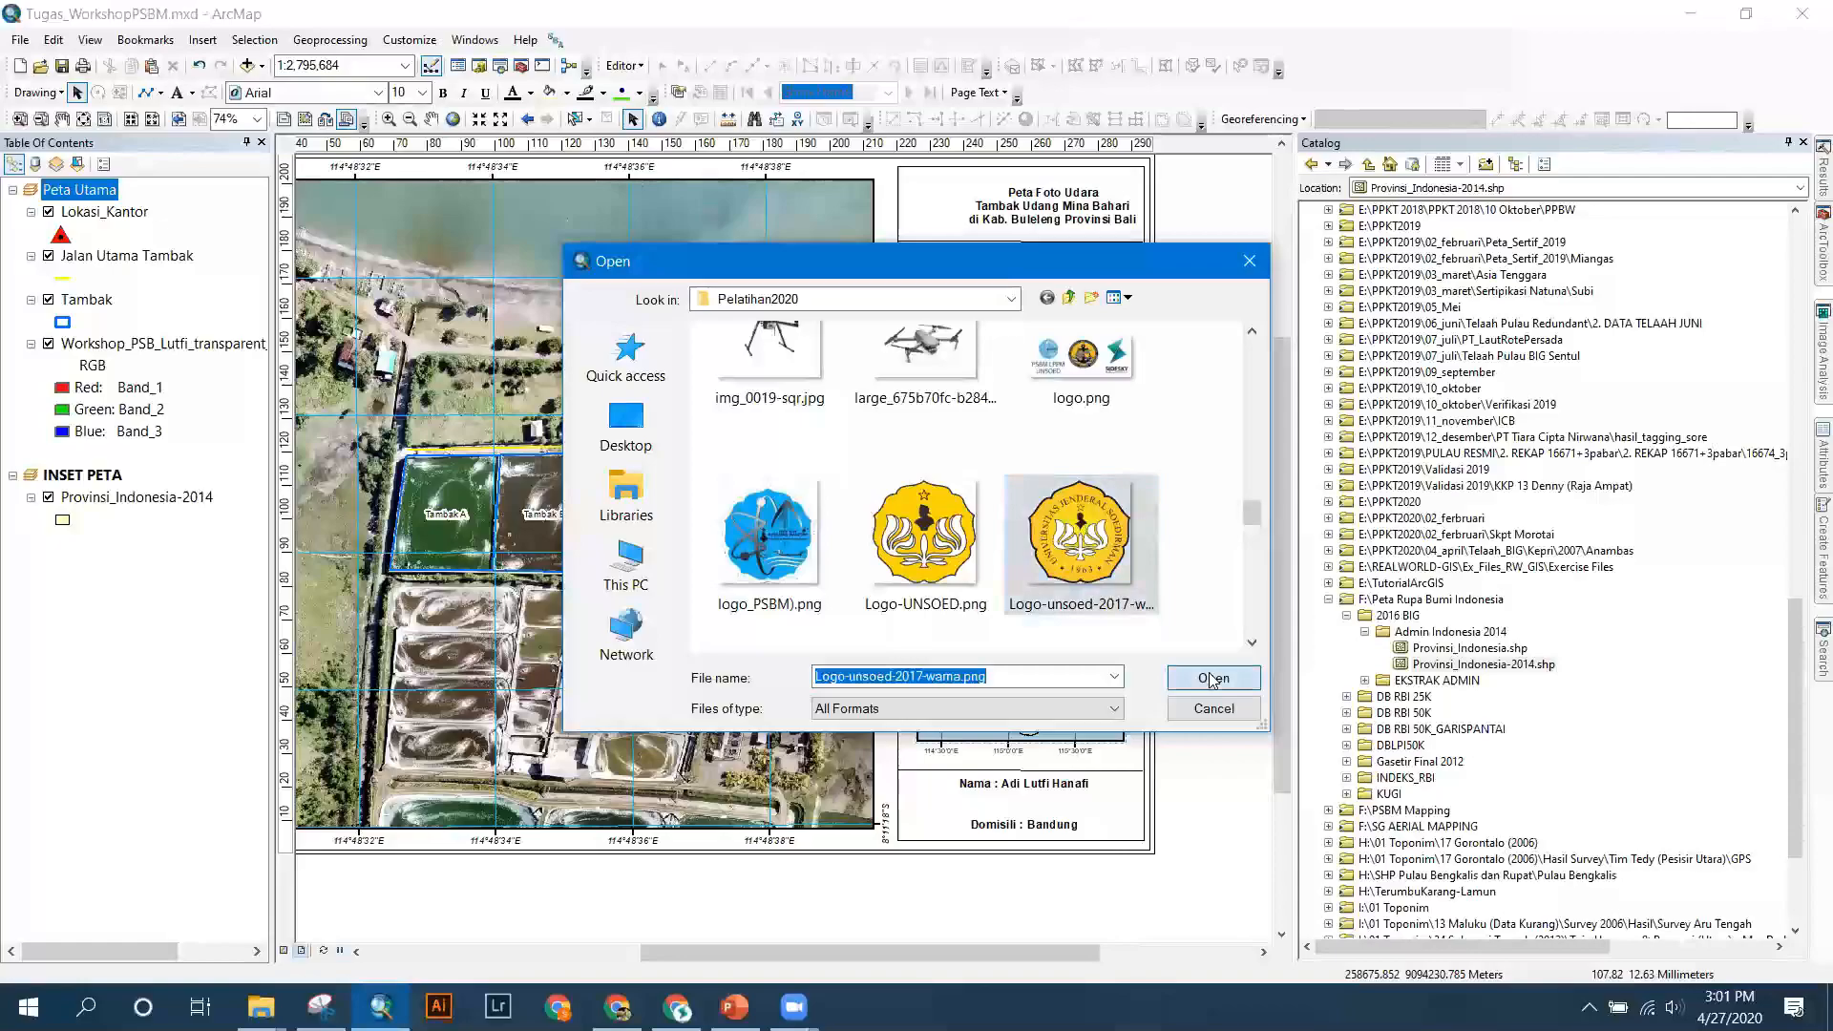
double_click(1087, 533)
drag(840, 436, 939, 212)
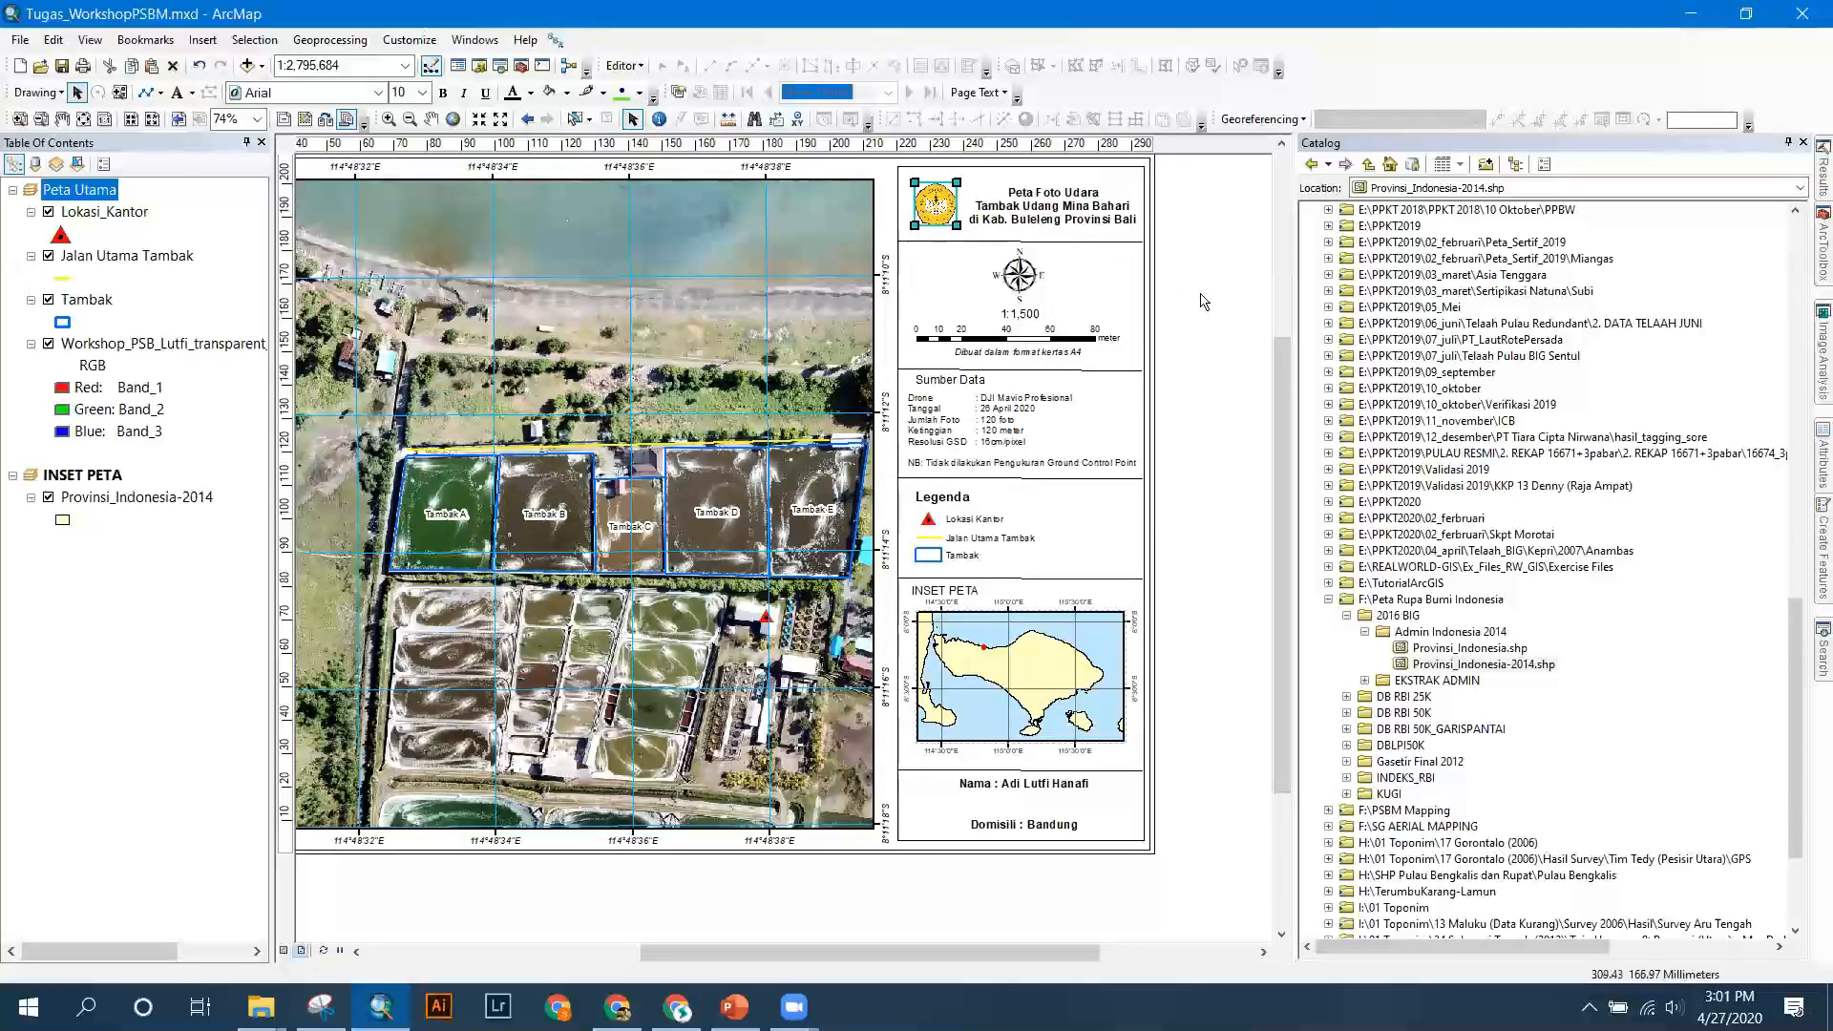
Nudge the map title slightly left toward the logo to balance it within the title box.
click(1086, 194)
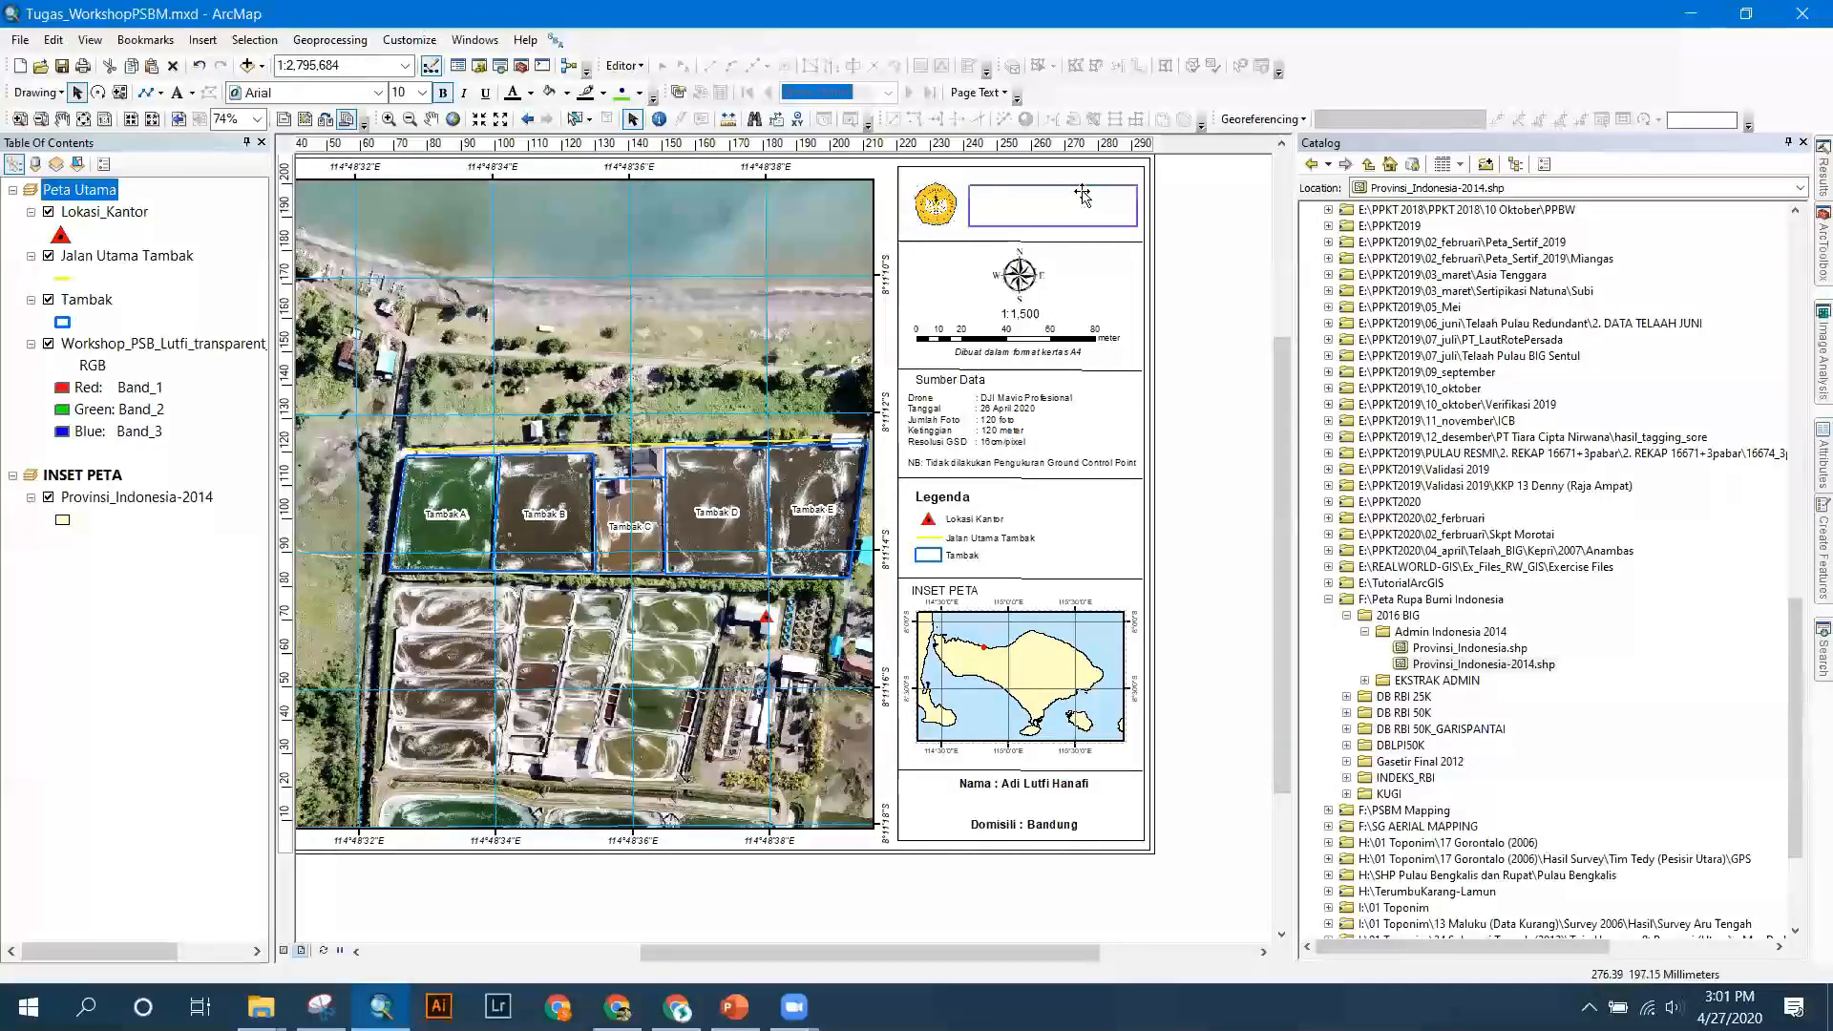
click(1201, 240)
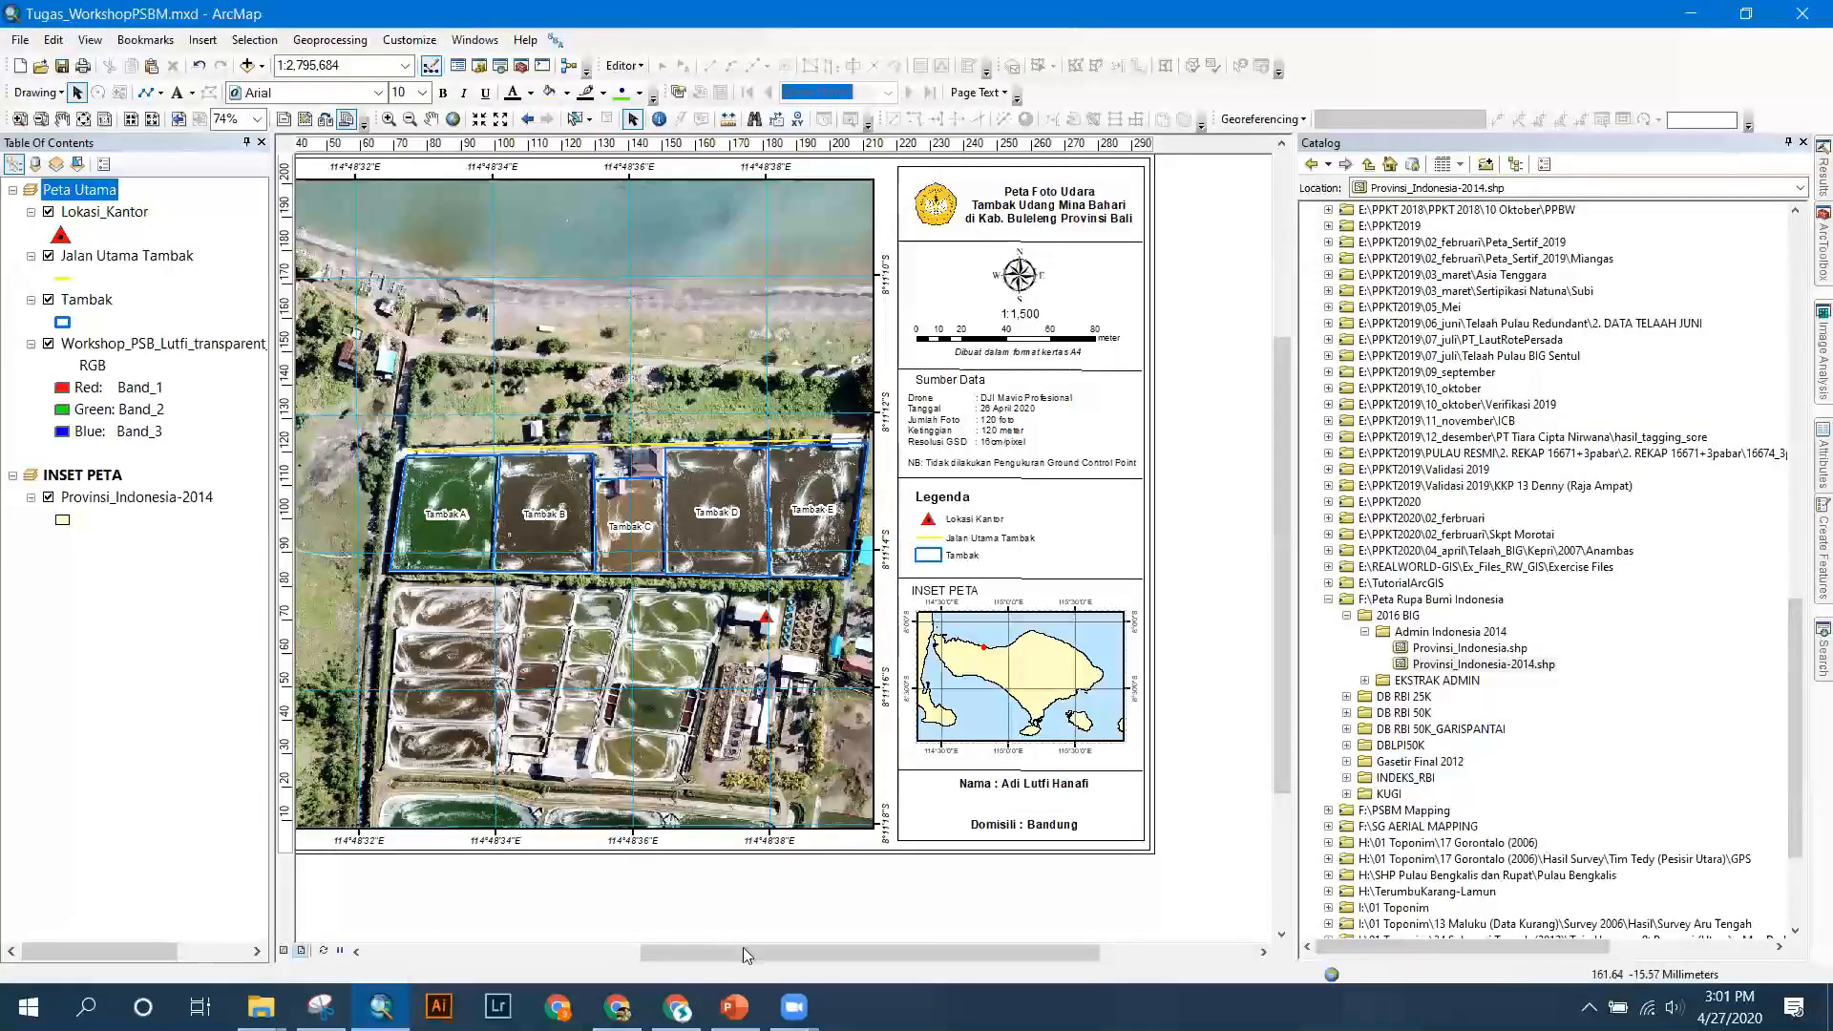
drag(711, 950, 663, 950)
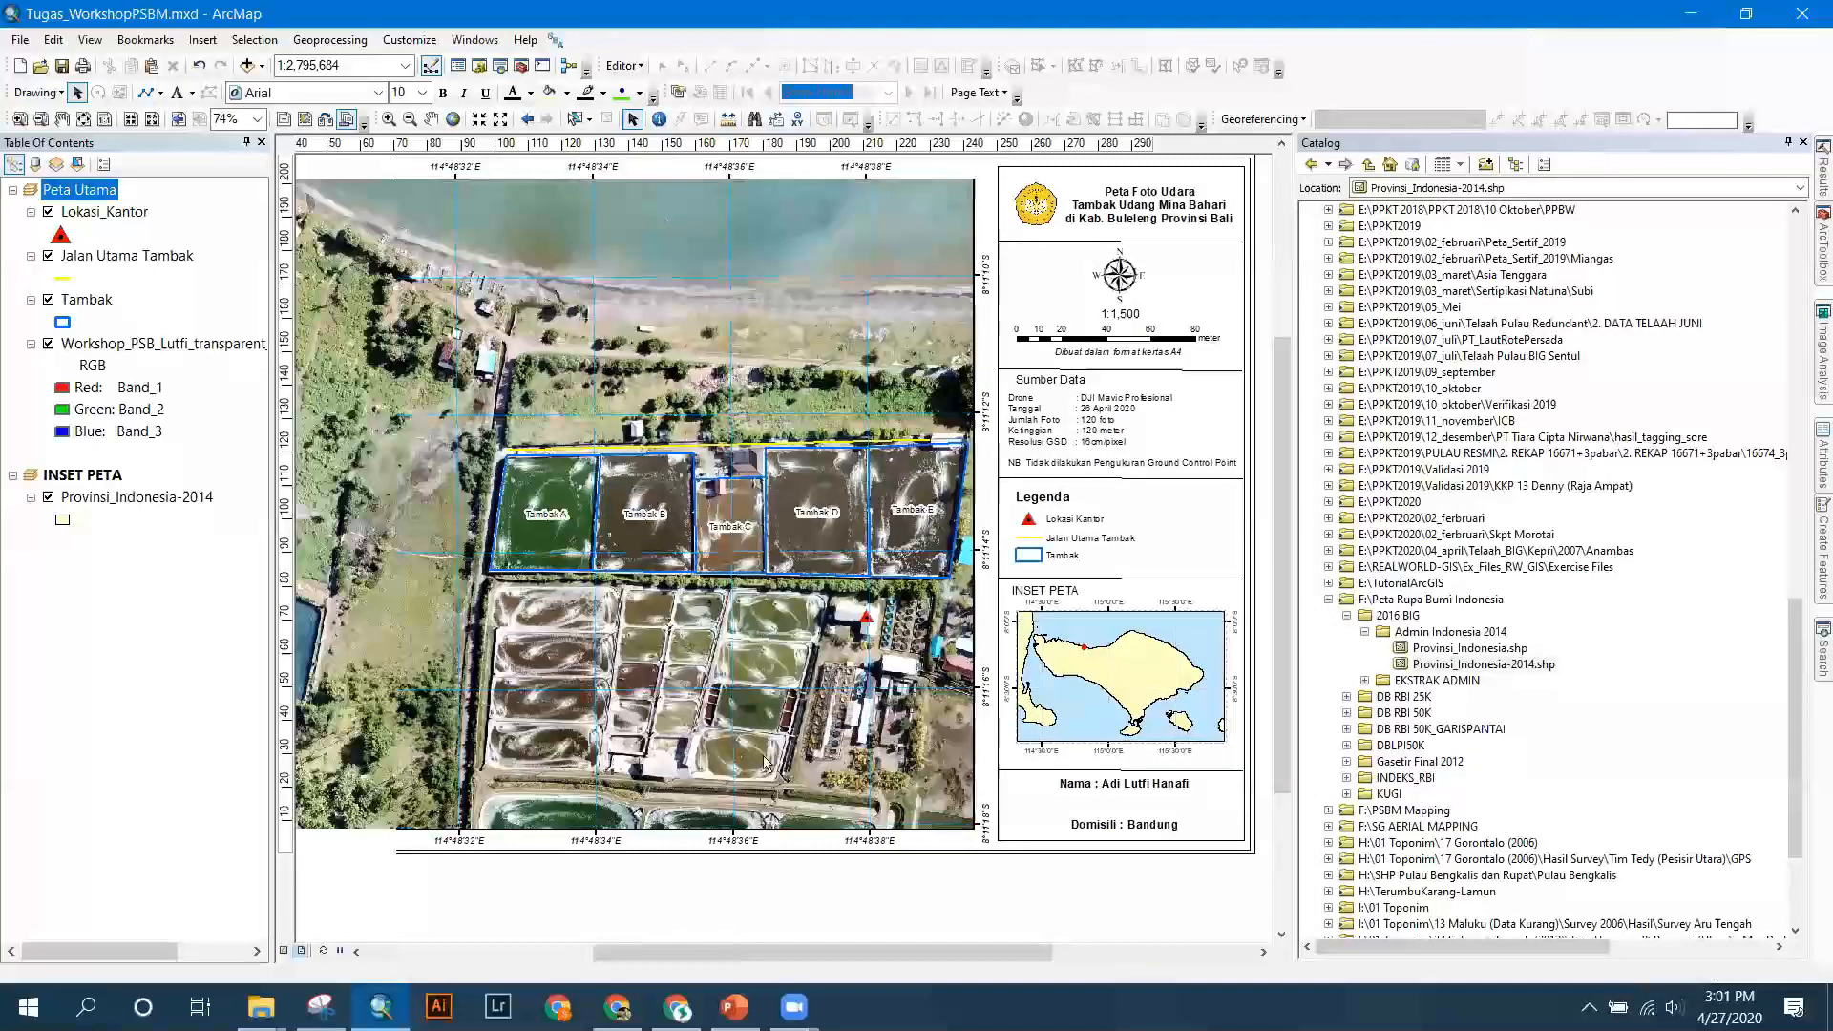
Open the properties of the outer border rectangle that surrounds the whole map layout.
scroll(598, 557, up, 1)
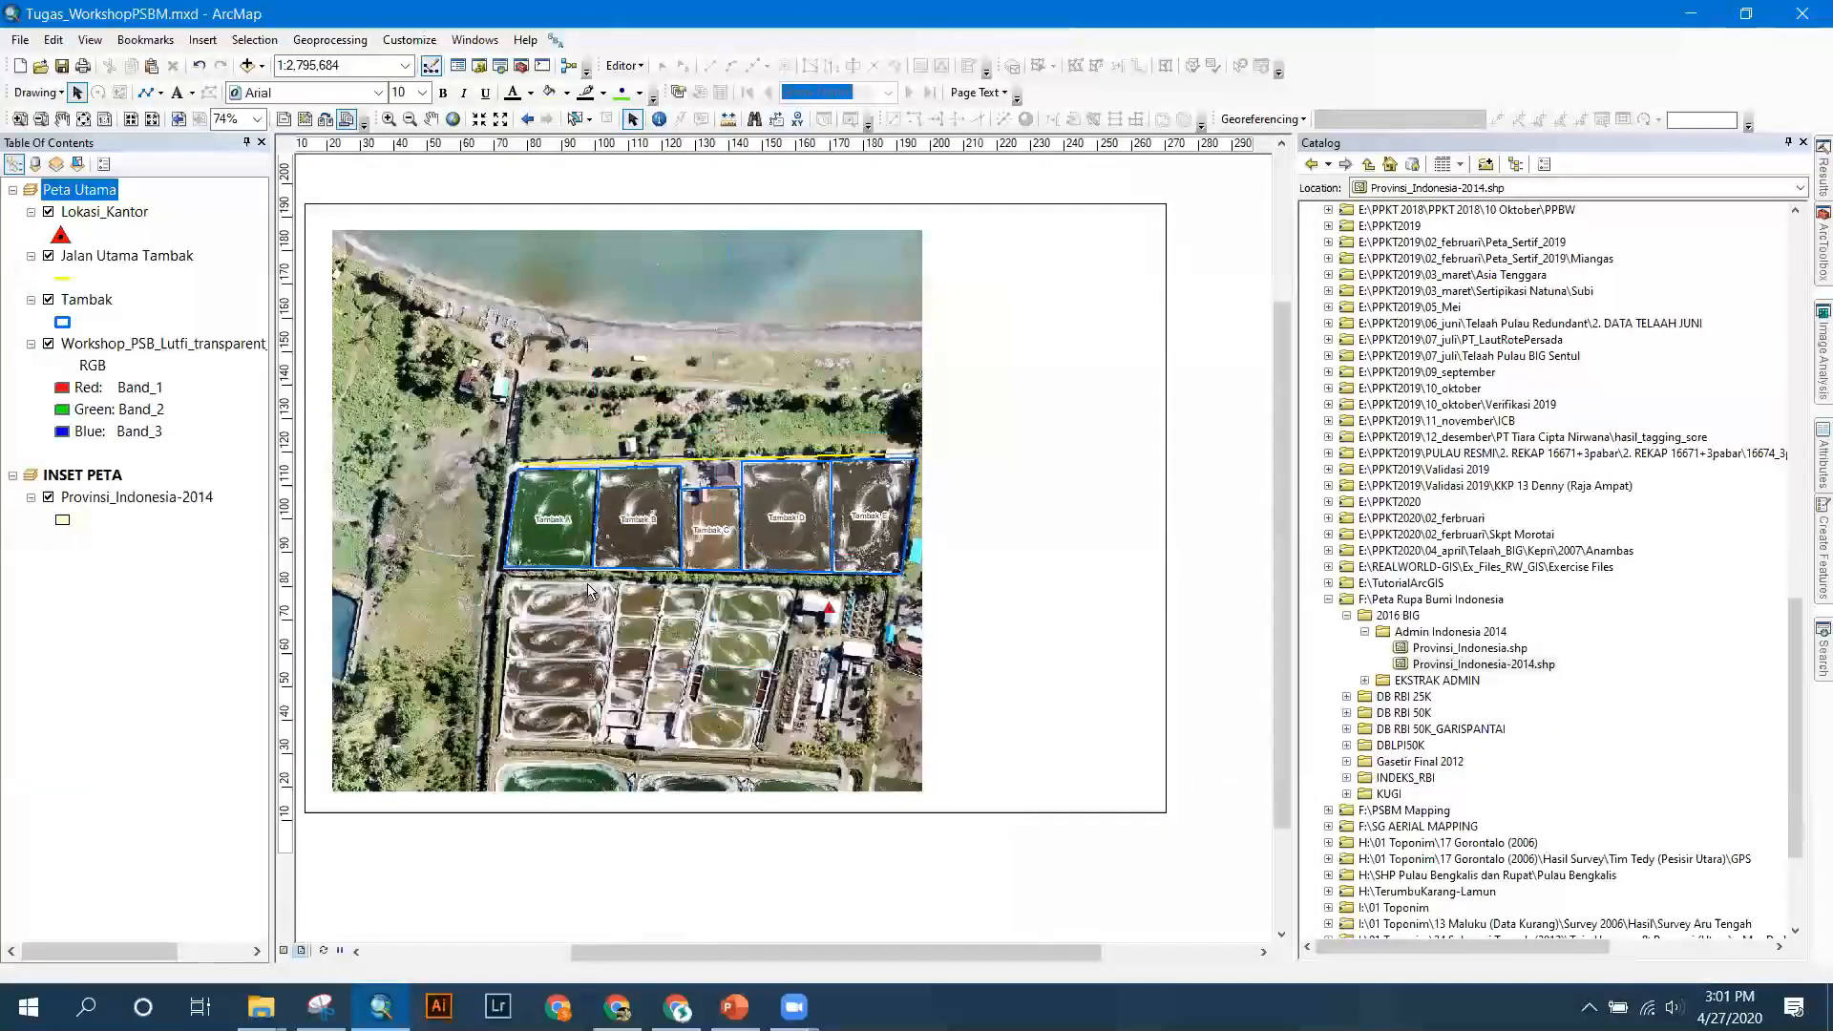
drag(853, 951, 805, 946)
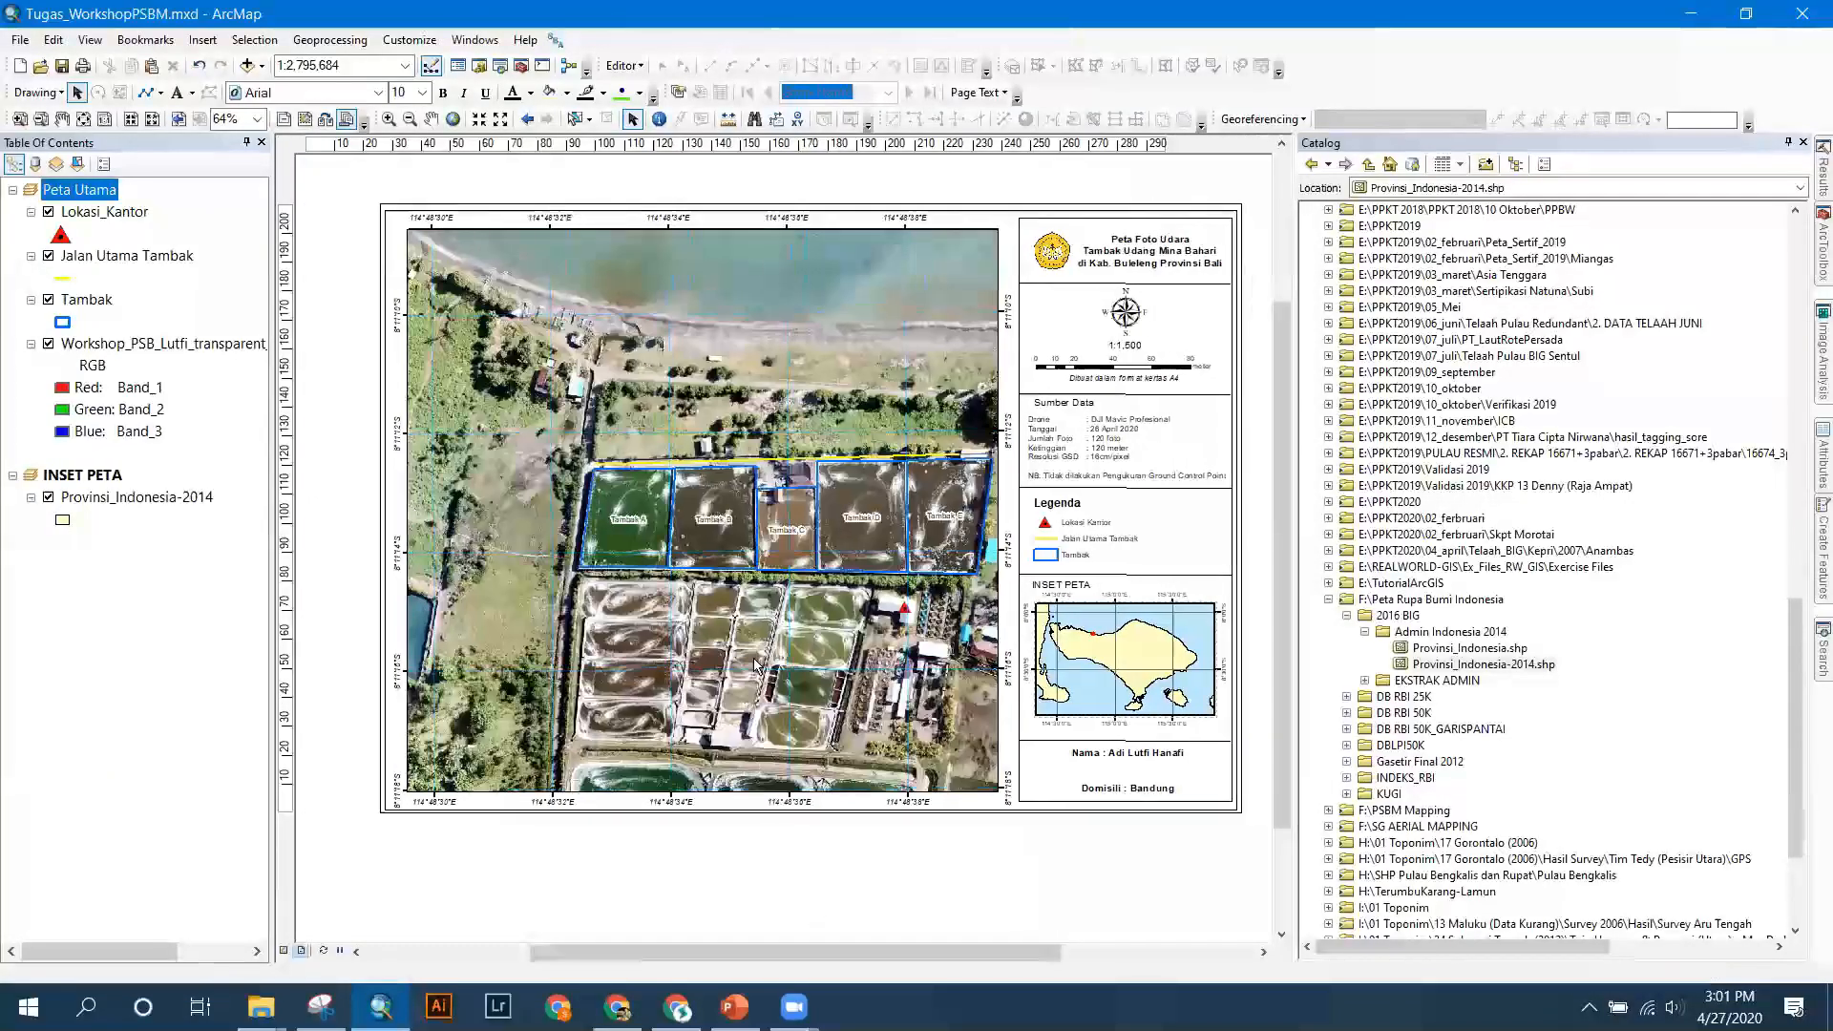
click(1014, 215)
right_click(1014, 215)
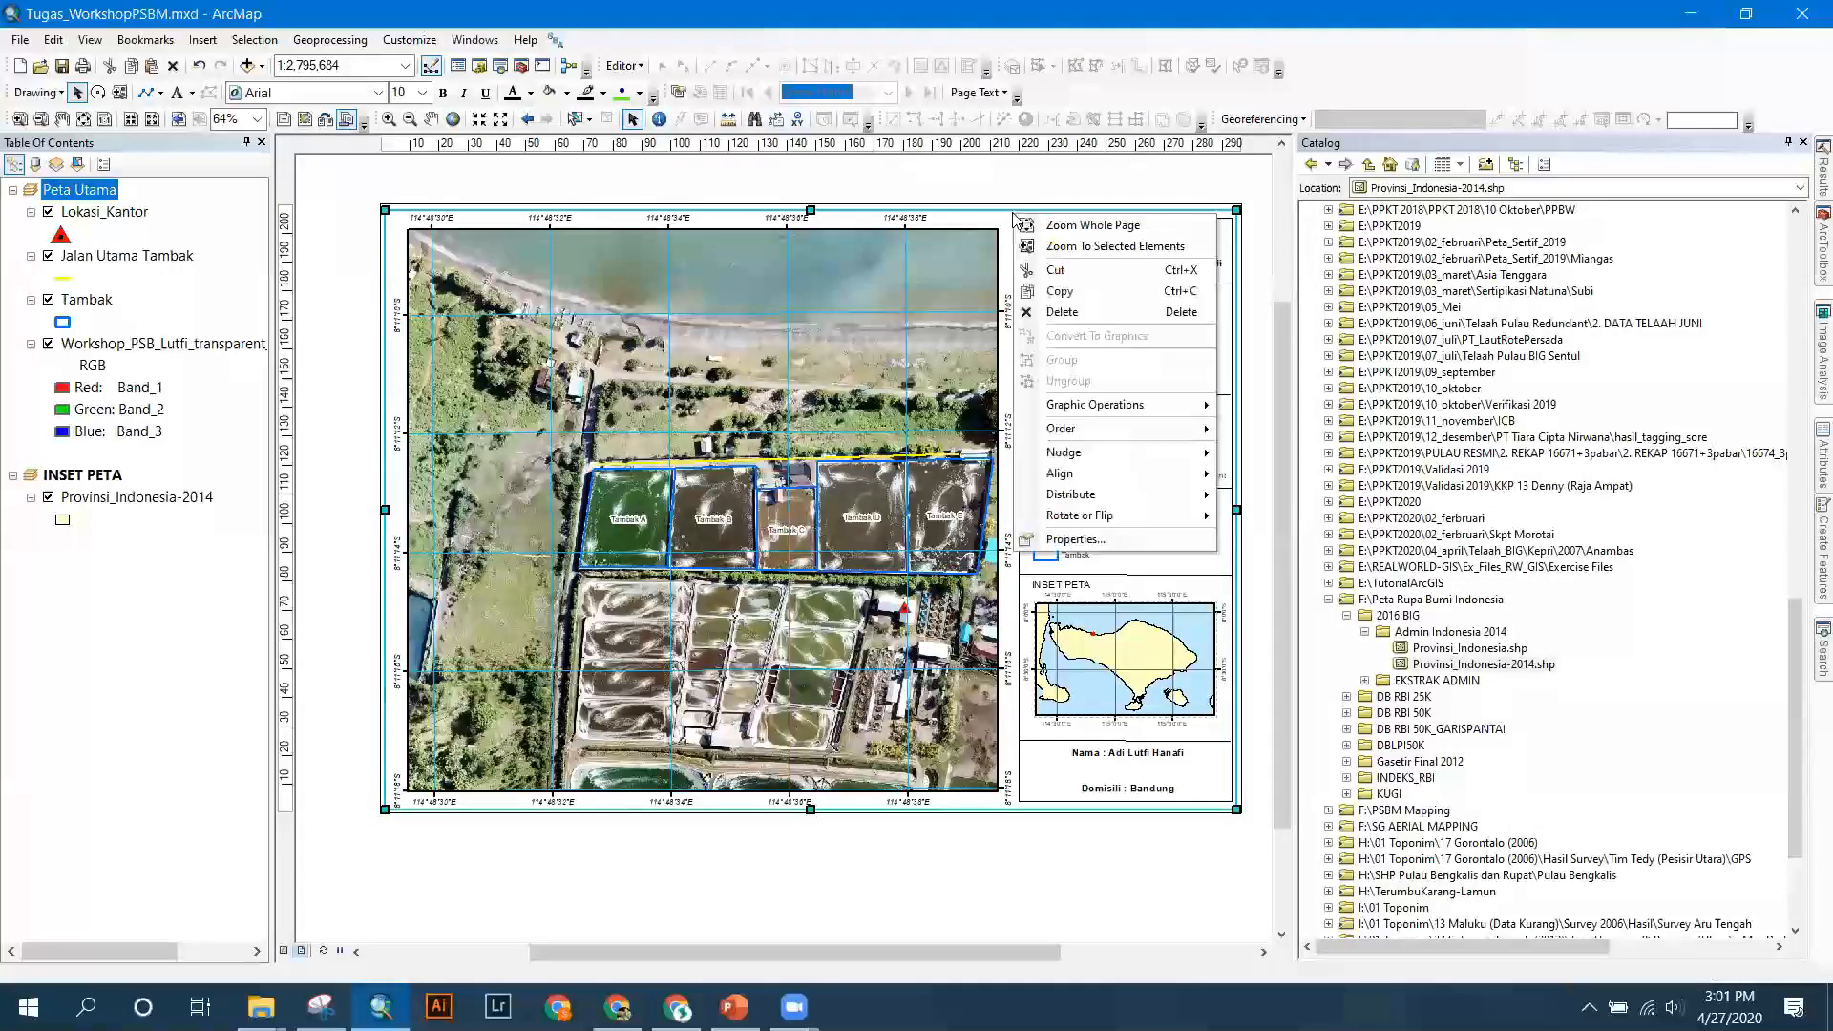
click(1077, 541)
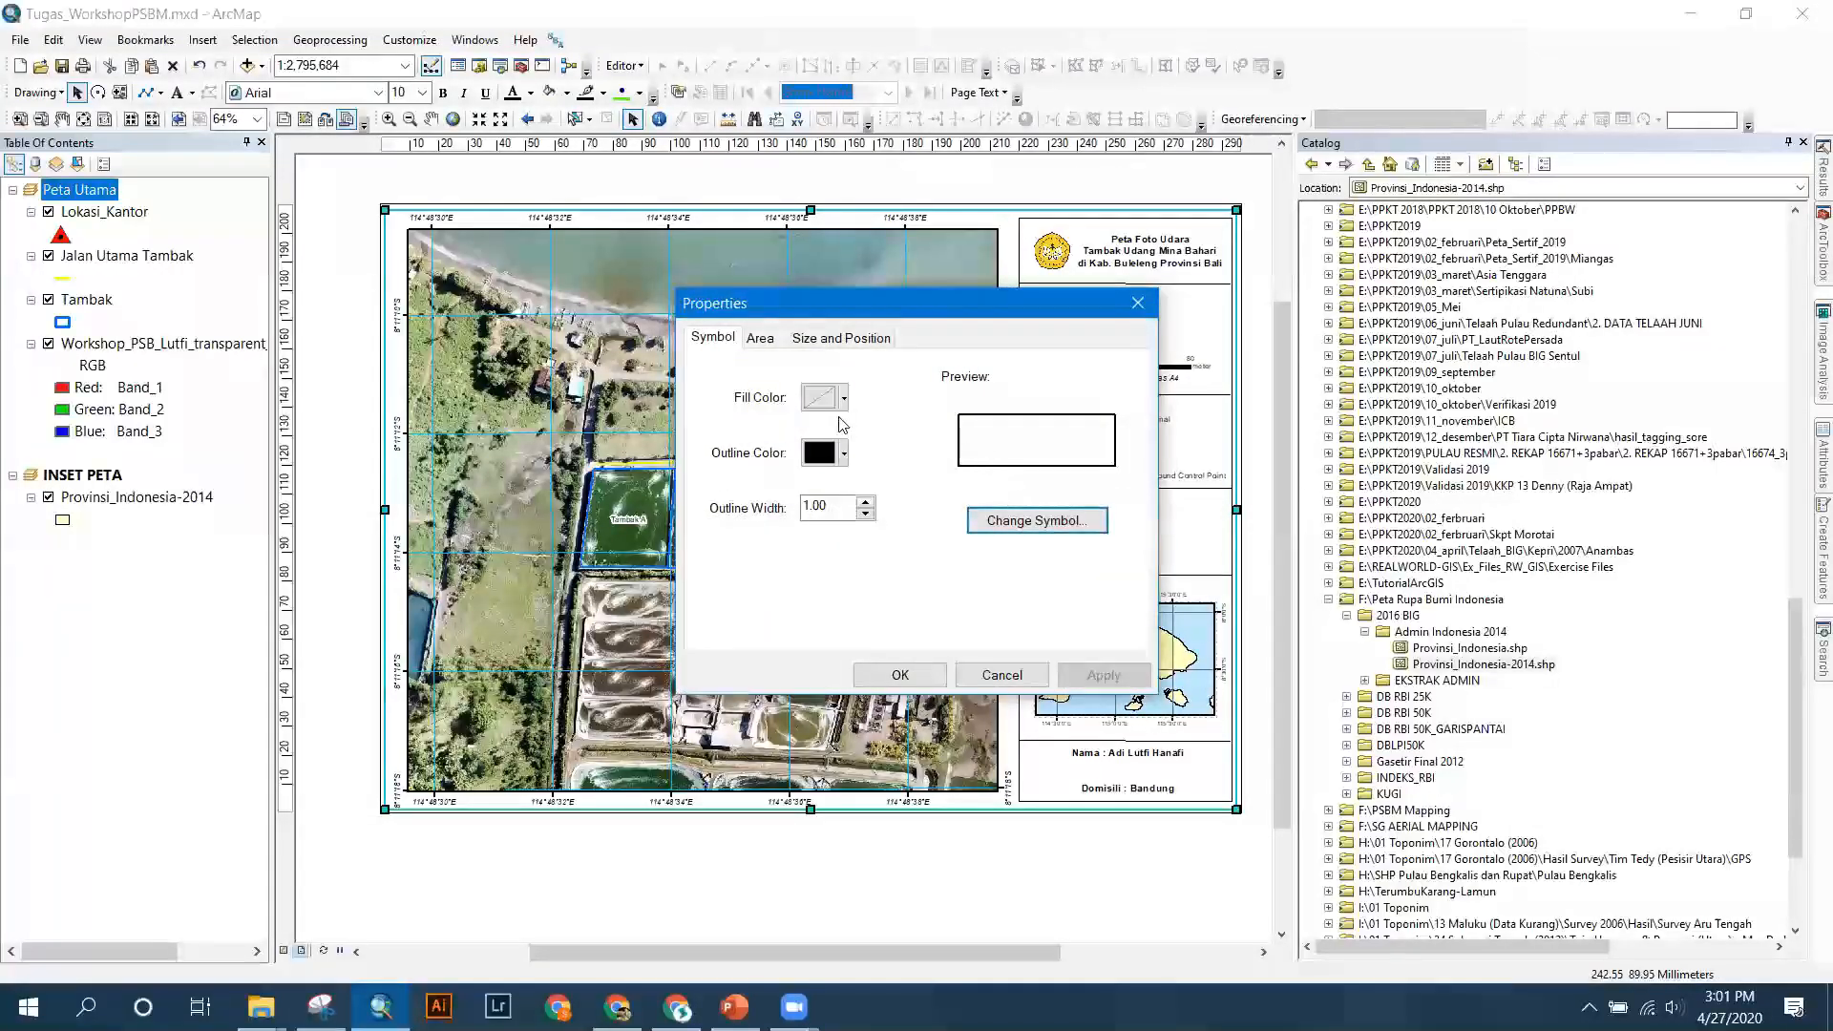
click(844, 398)
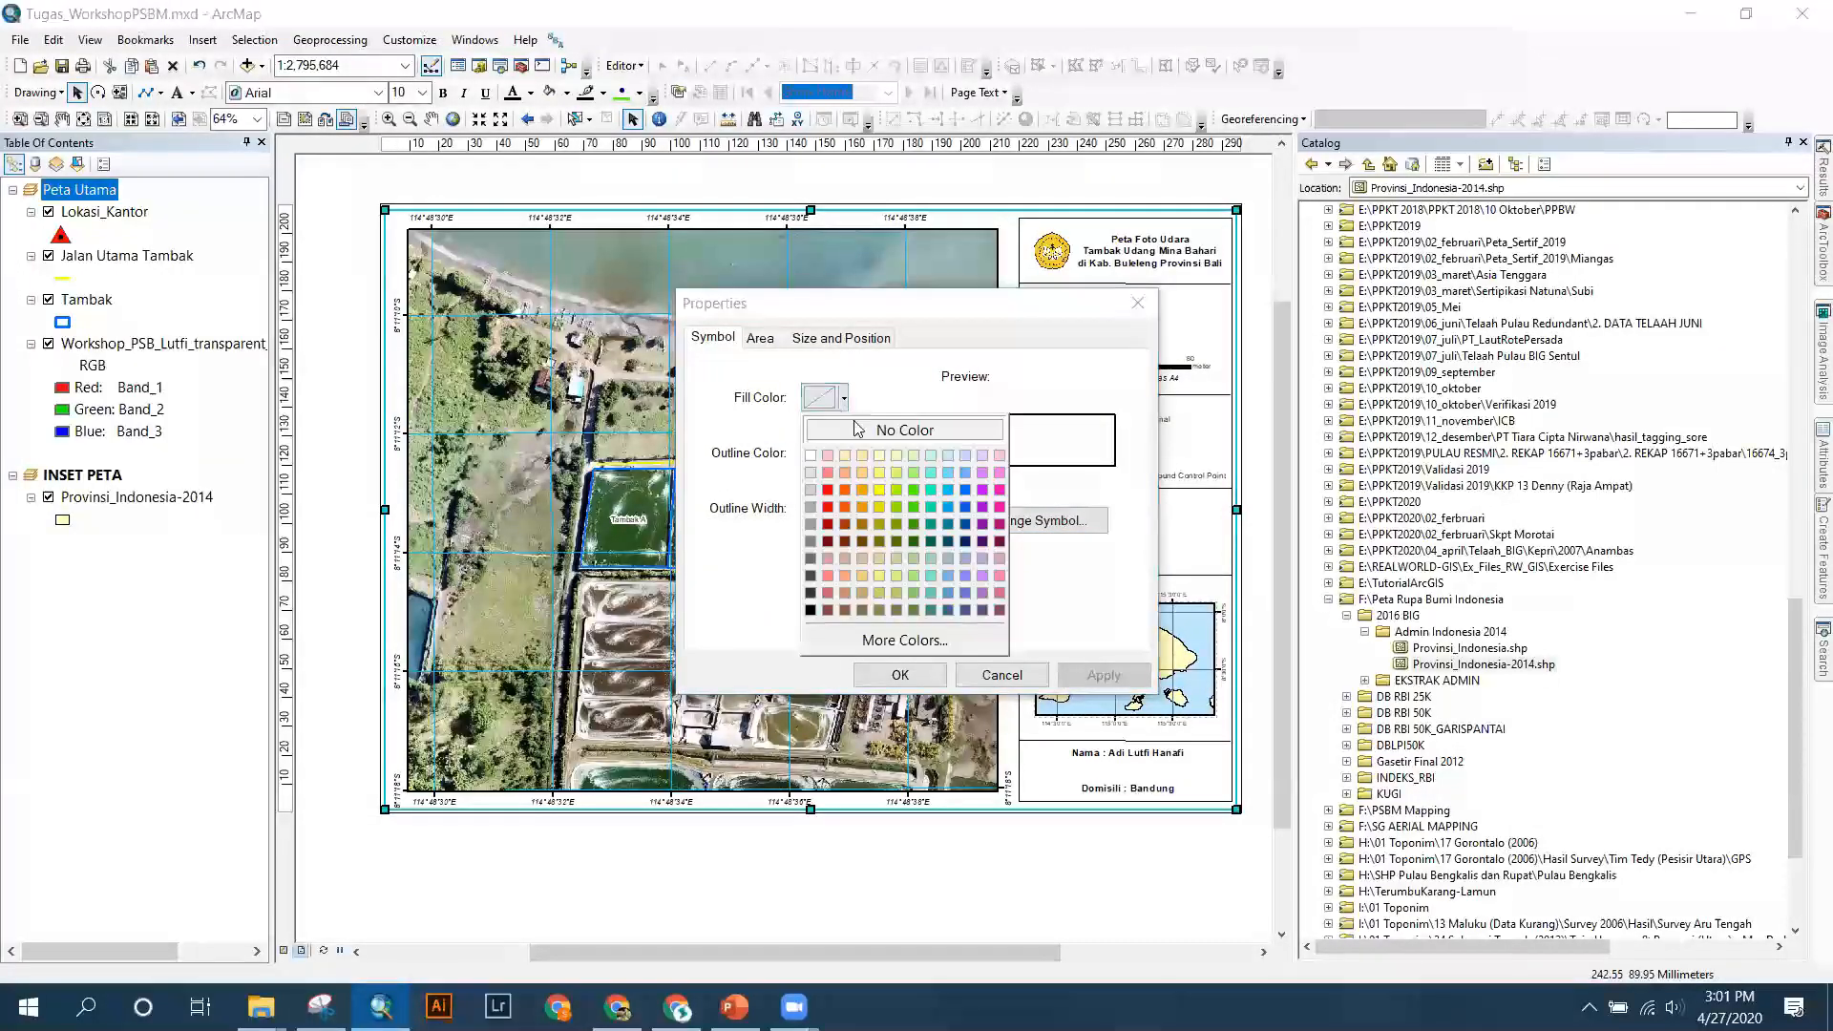
click(931, 457)
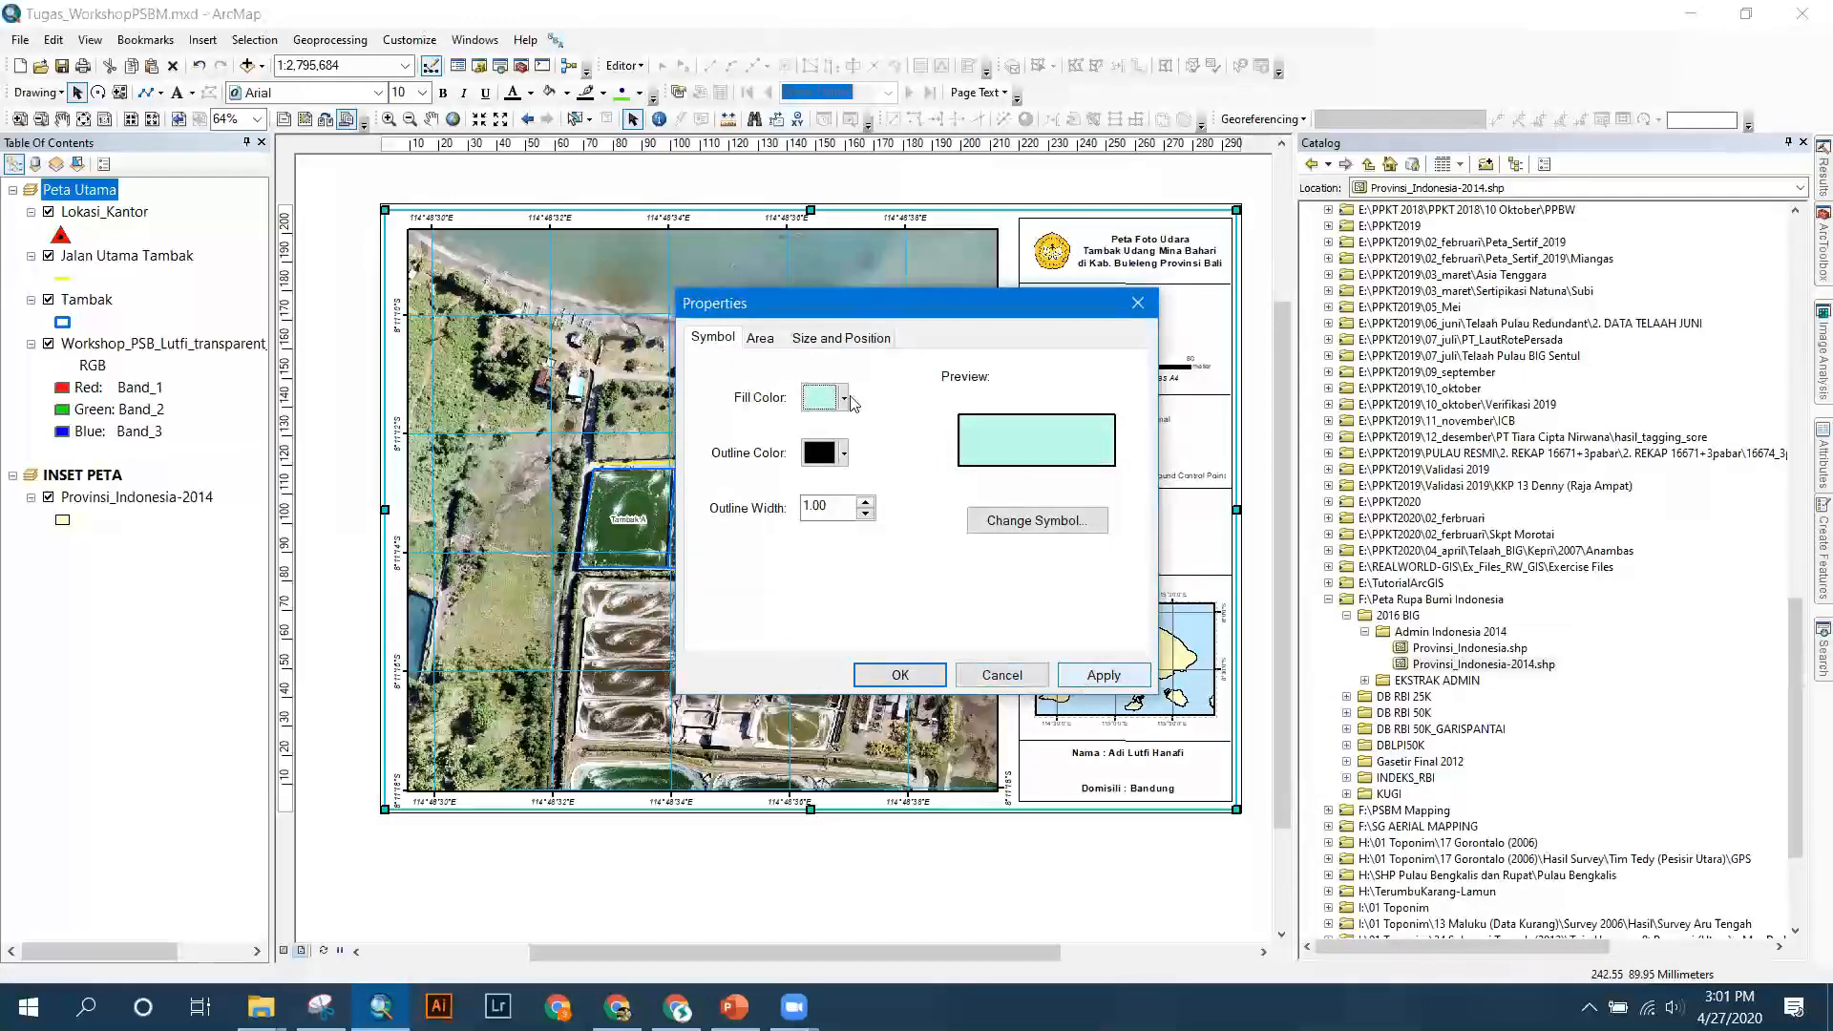
click(844, 398)
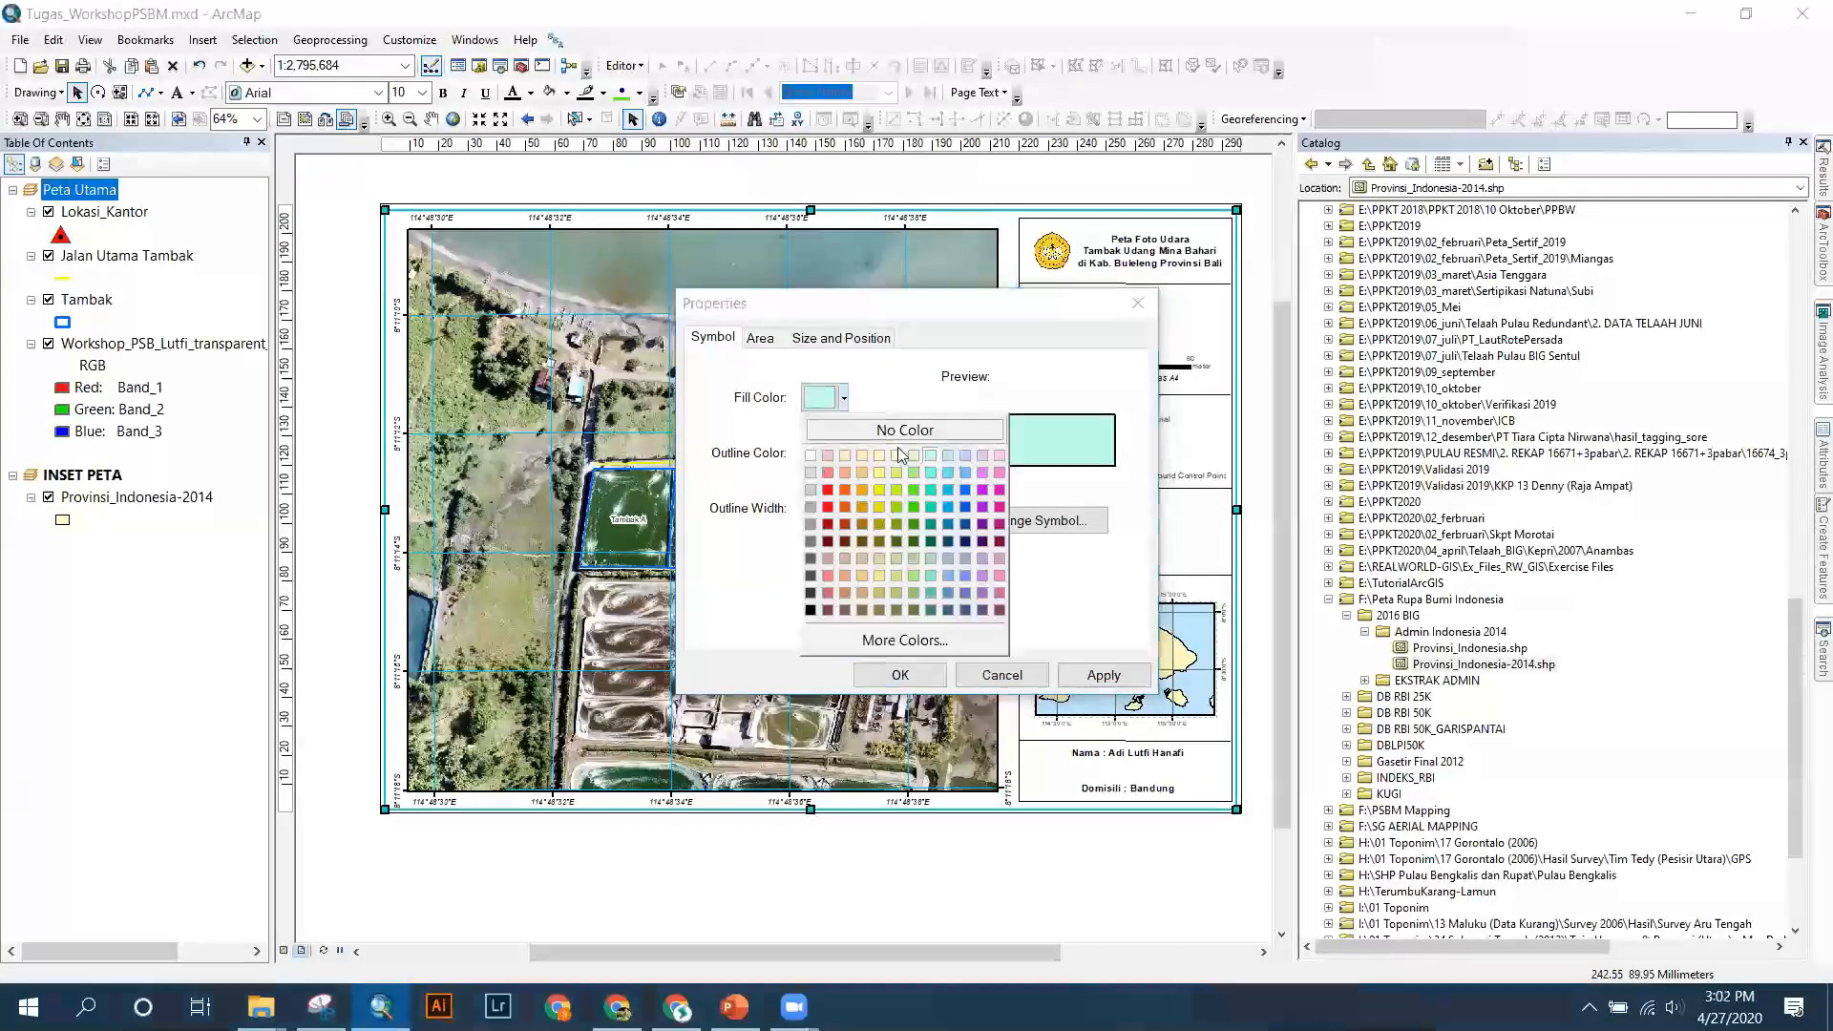
click(946, 472)
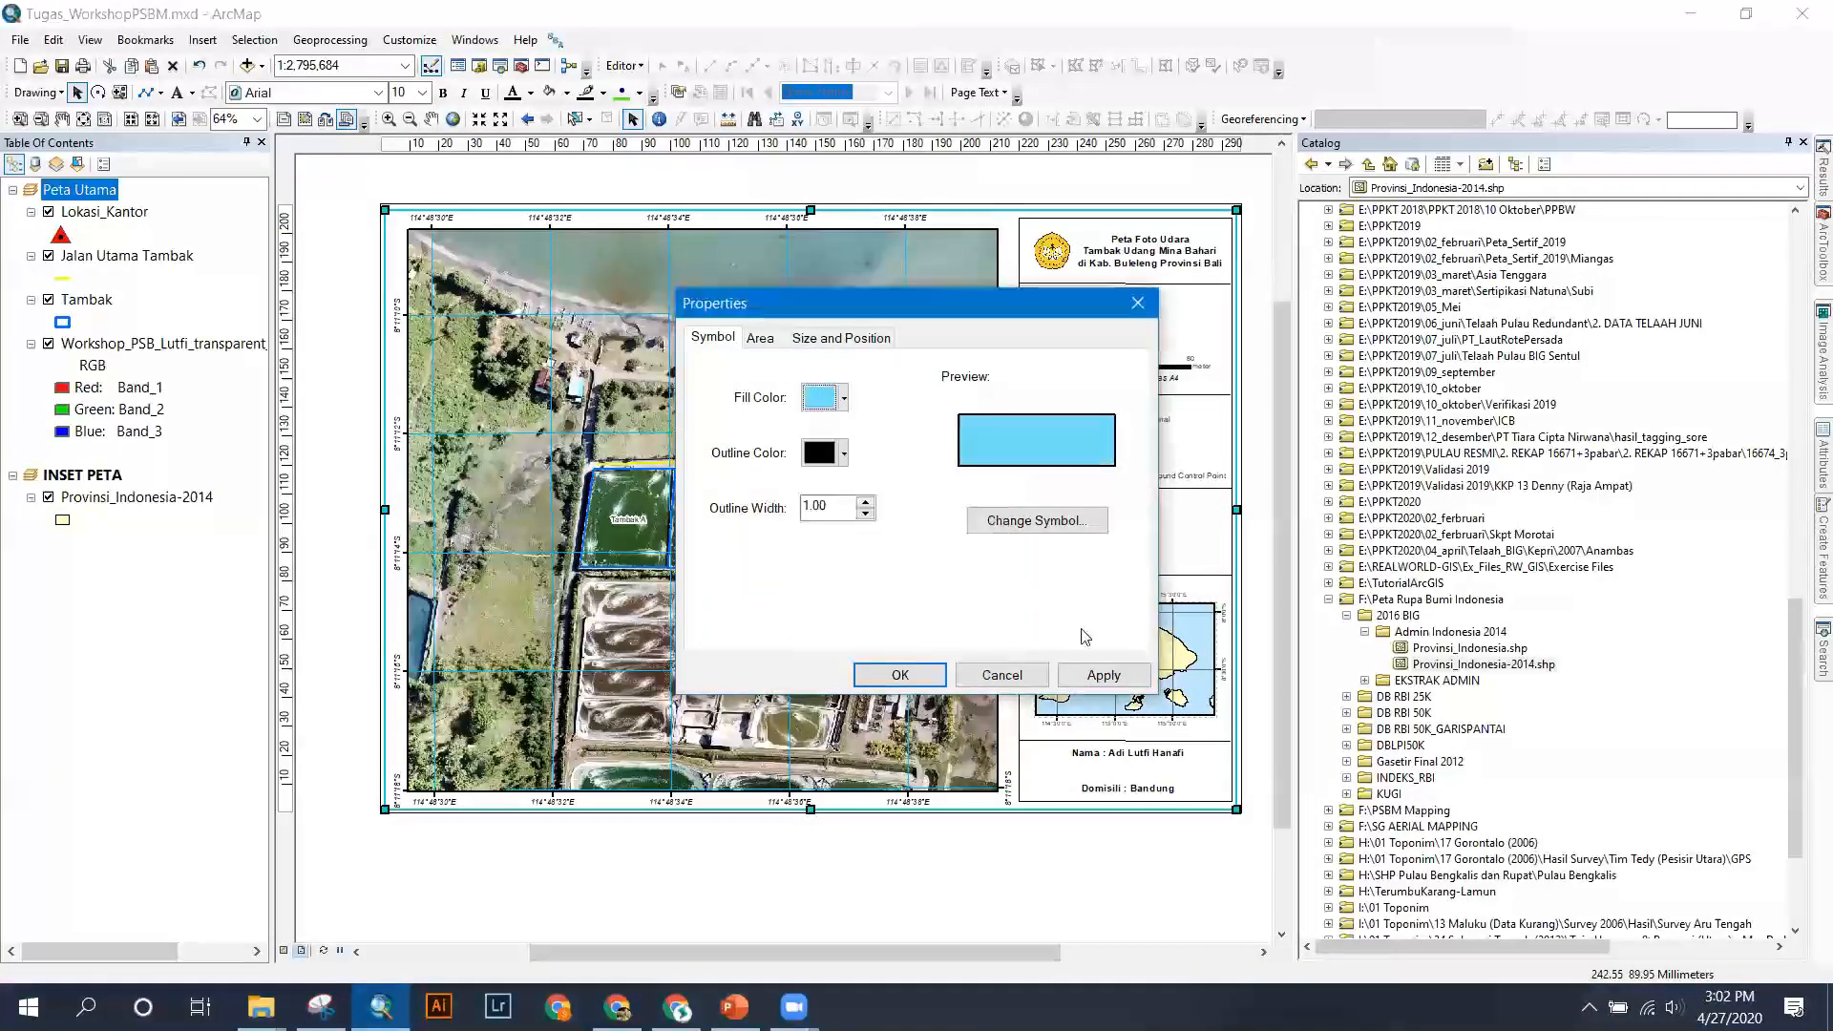
click(844, 398)
click(984, 464)
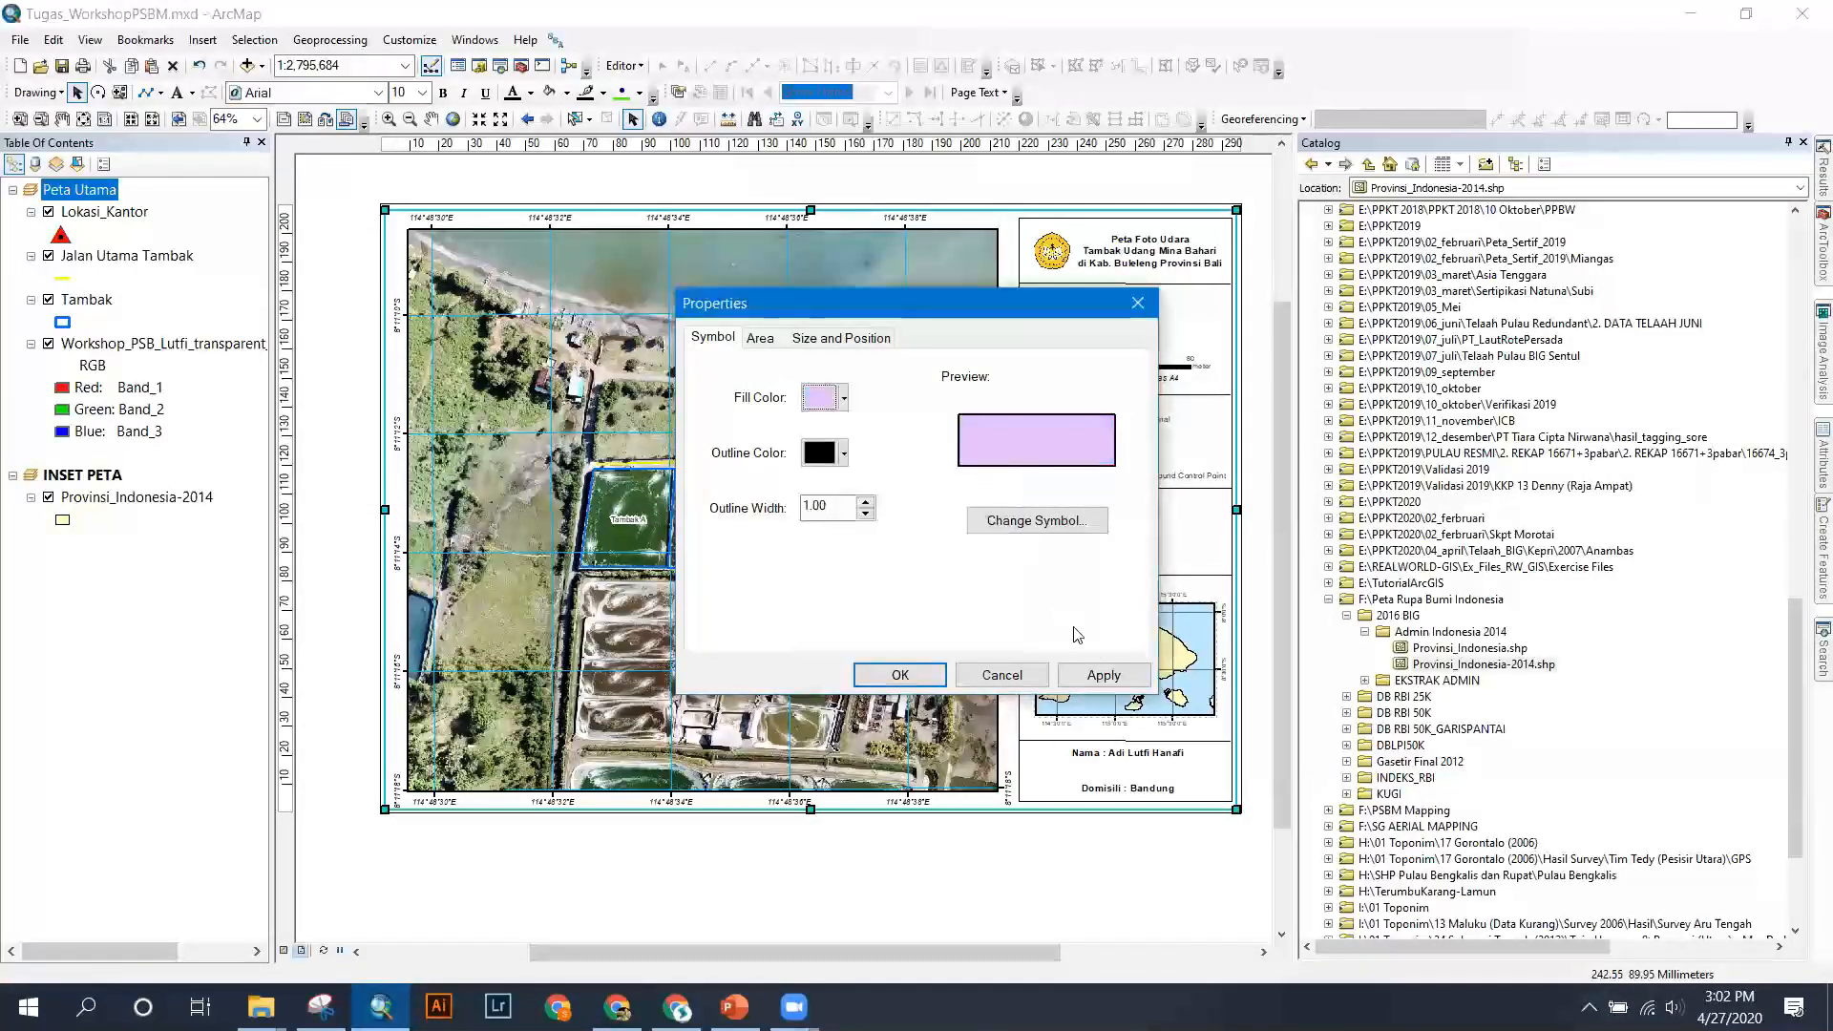
Fill the outer border rectangle with a pale yellow-green colour and apply it.
click(845, 397)
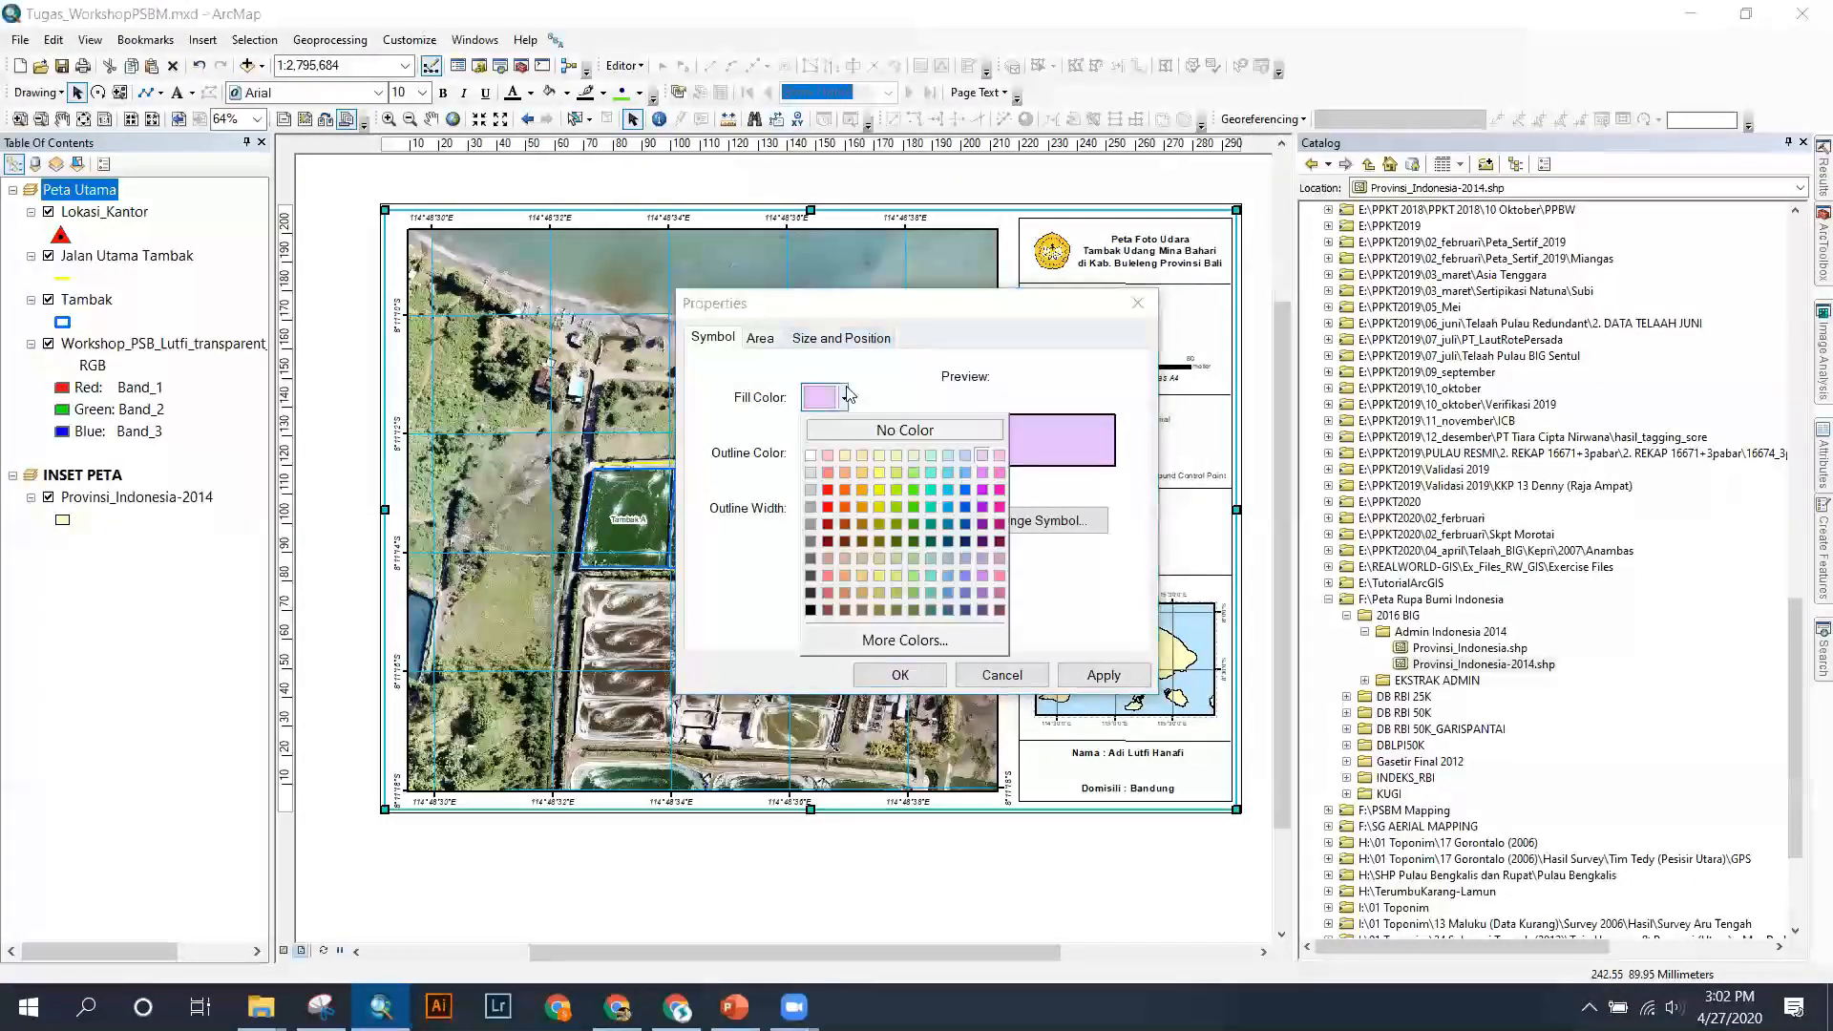
click(899, 458)
click(1103, 675)
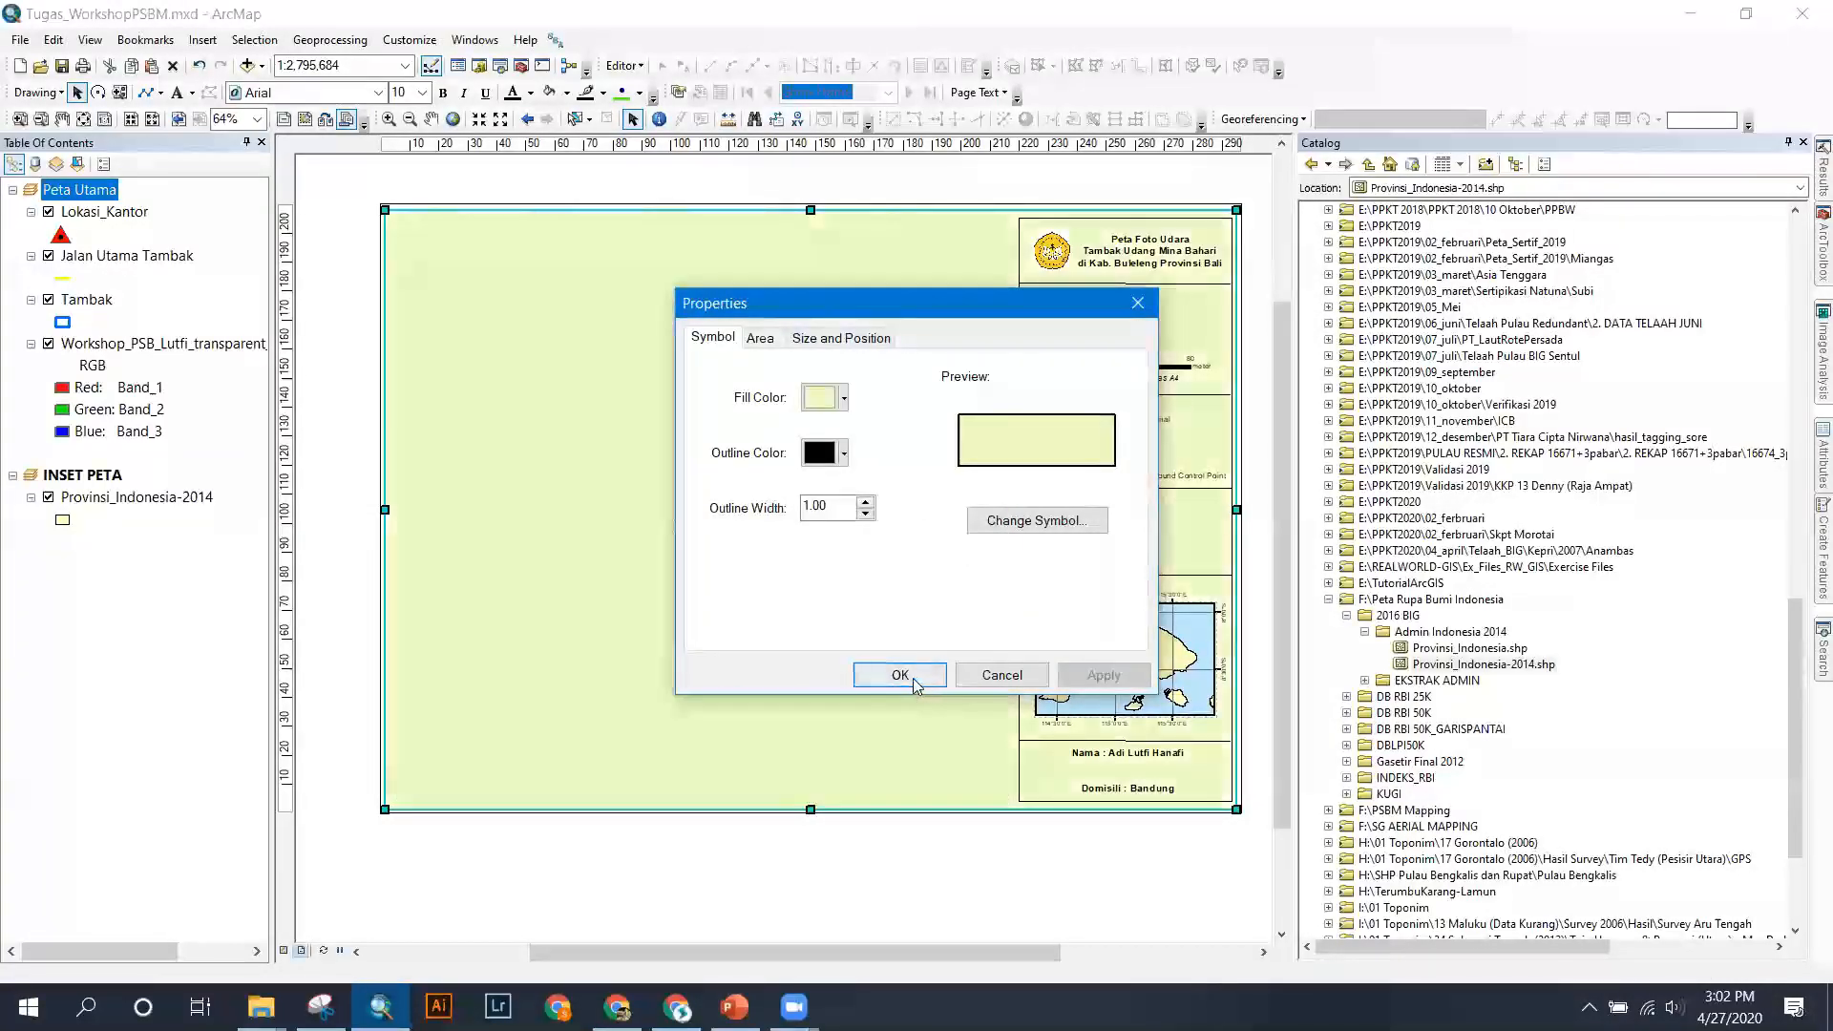
click(915, 686)
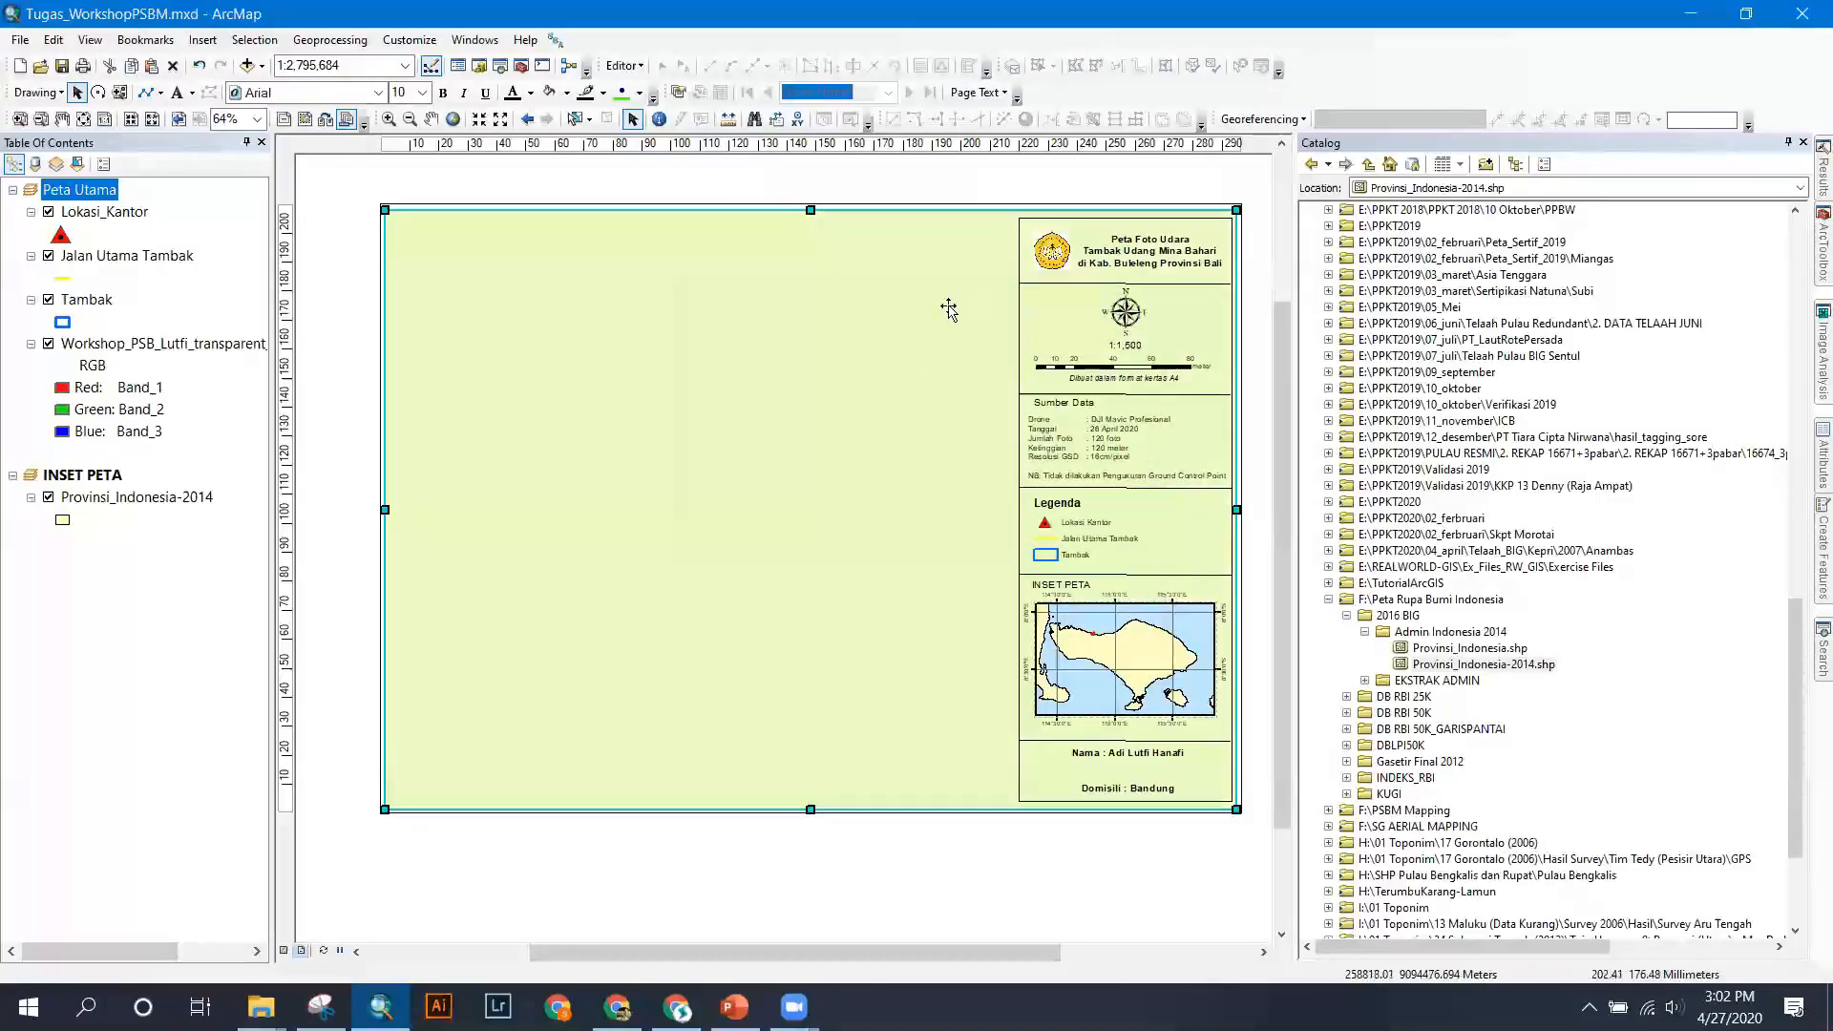
Fill the rectangle framing the title, legend and inset map with white.
click(1019, 308)
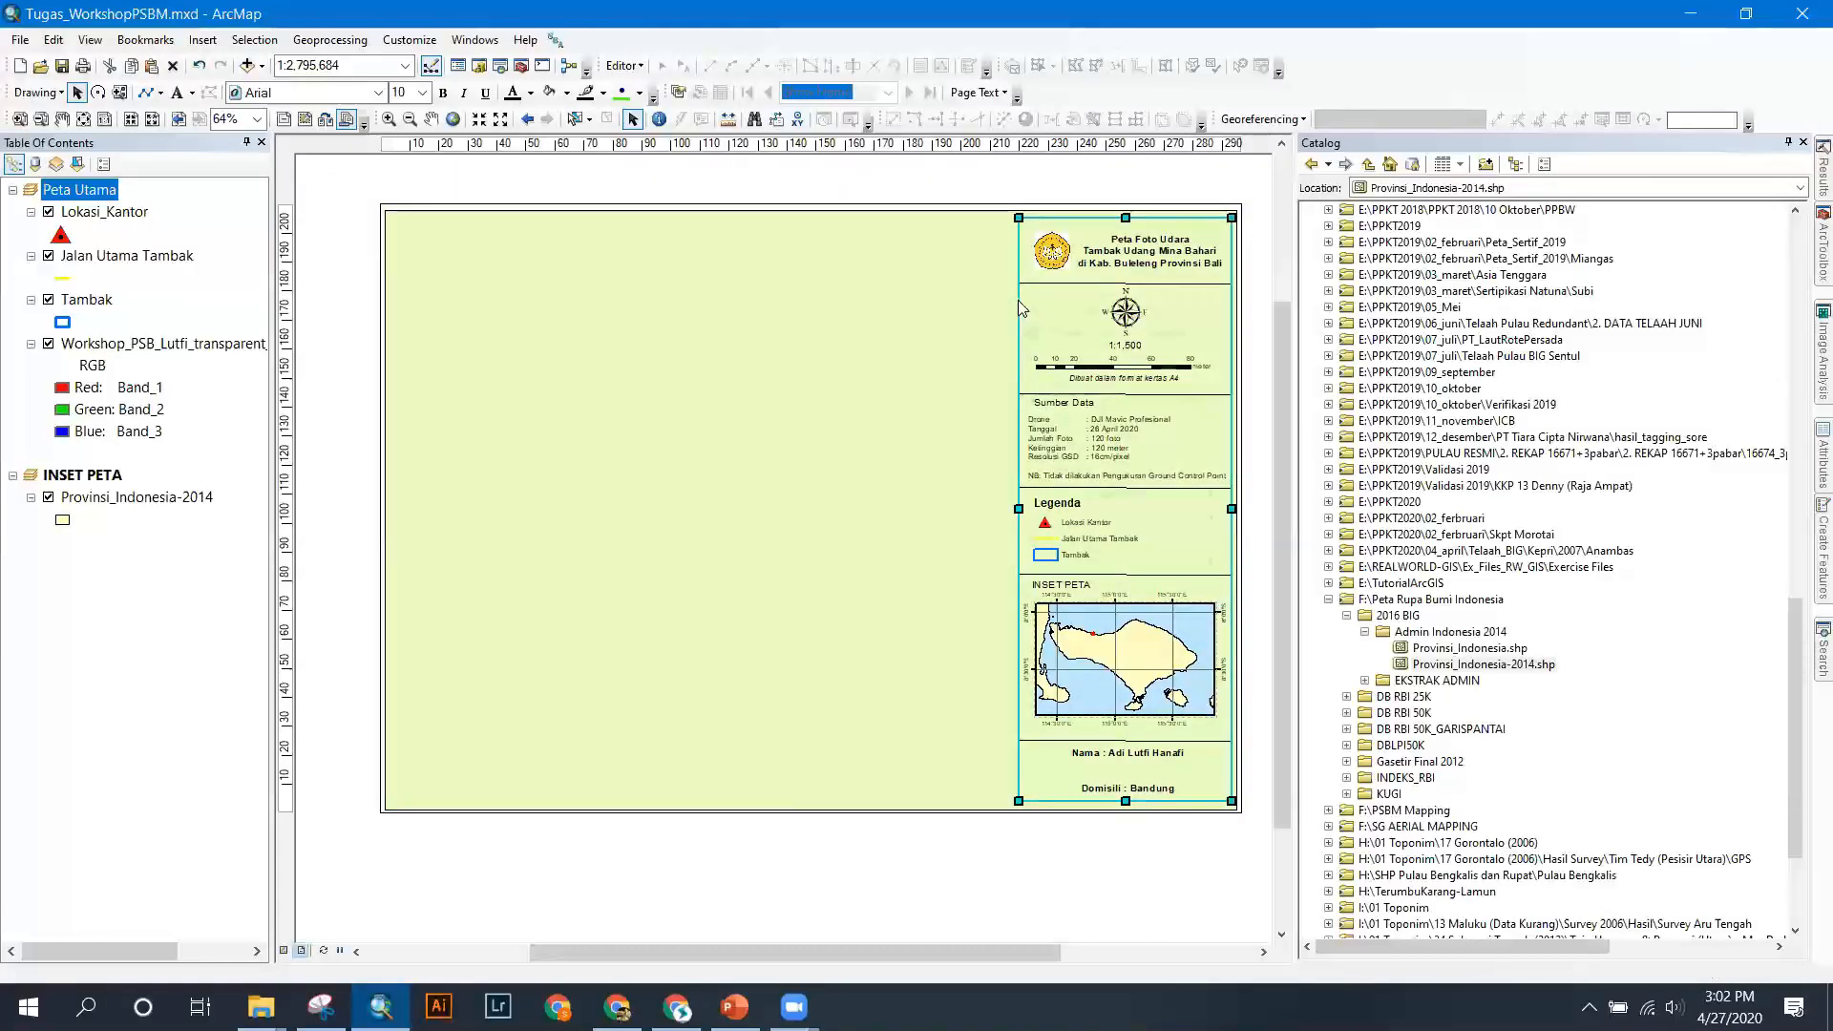
right_click(1019, 307)
click(1085, 627)
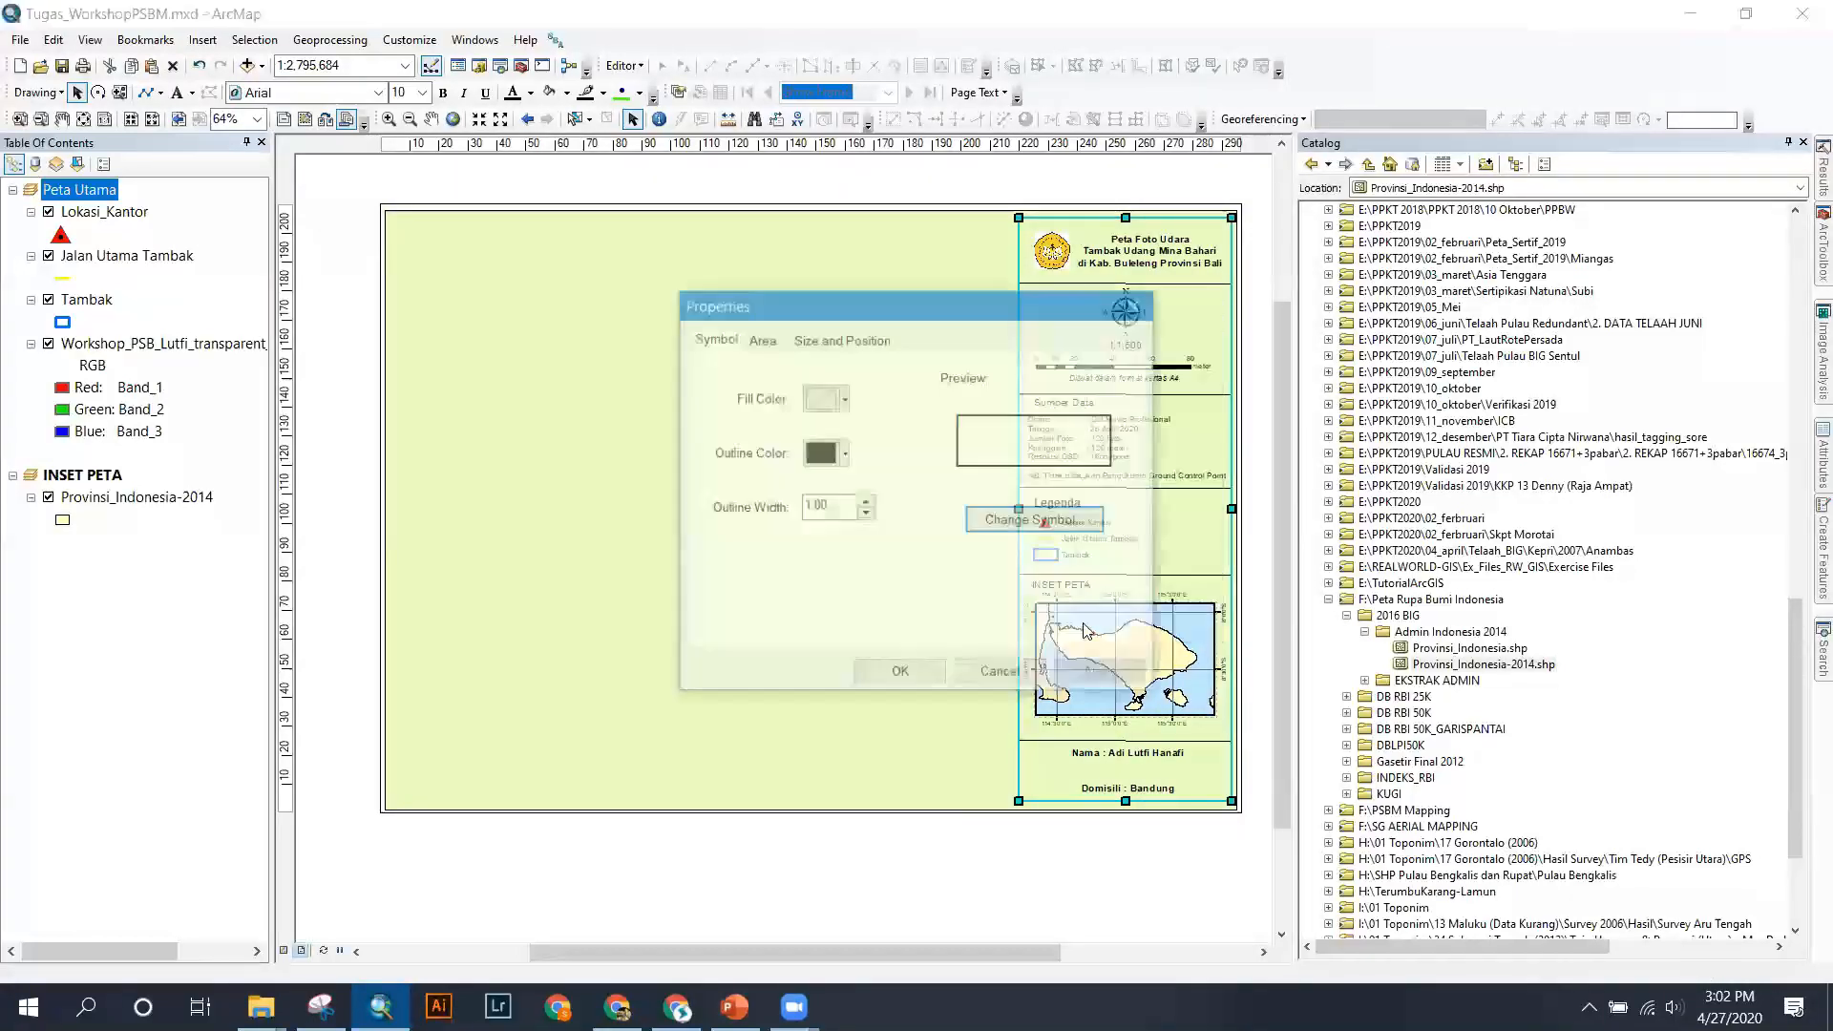
click(825, 399)
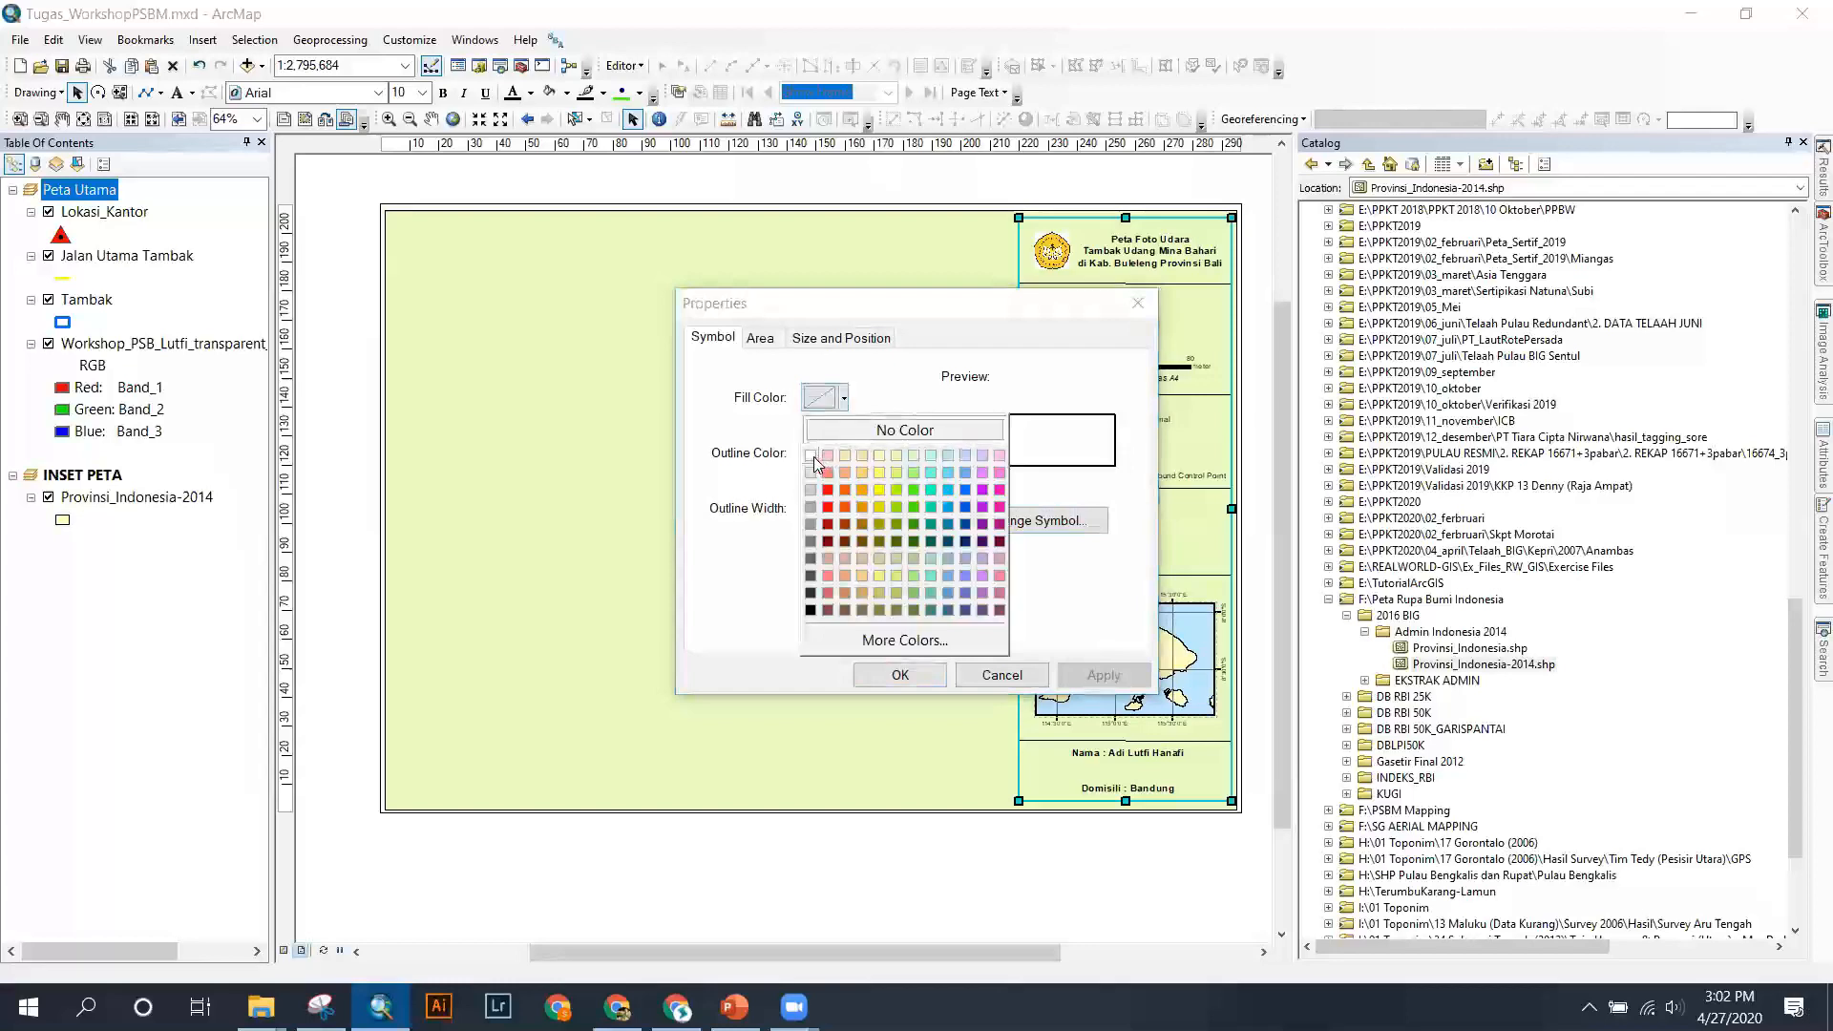
click(811, 455)
click(926, 676)
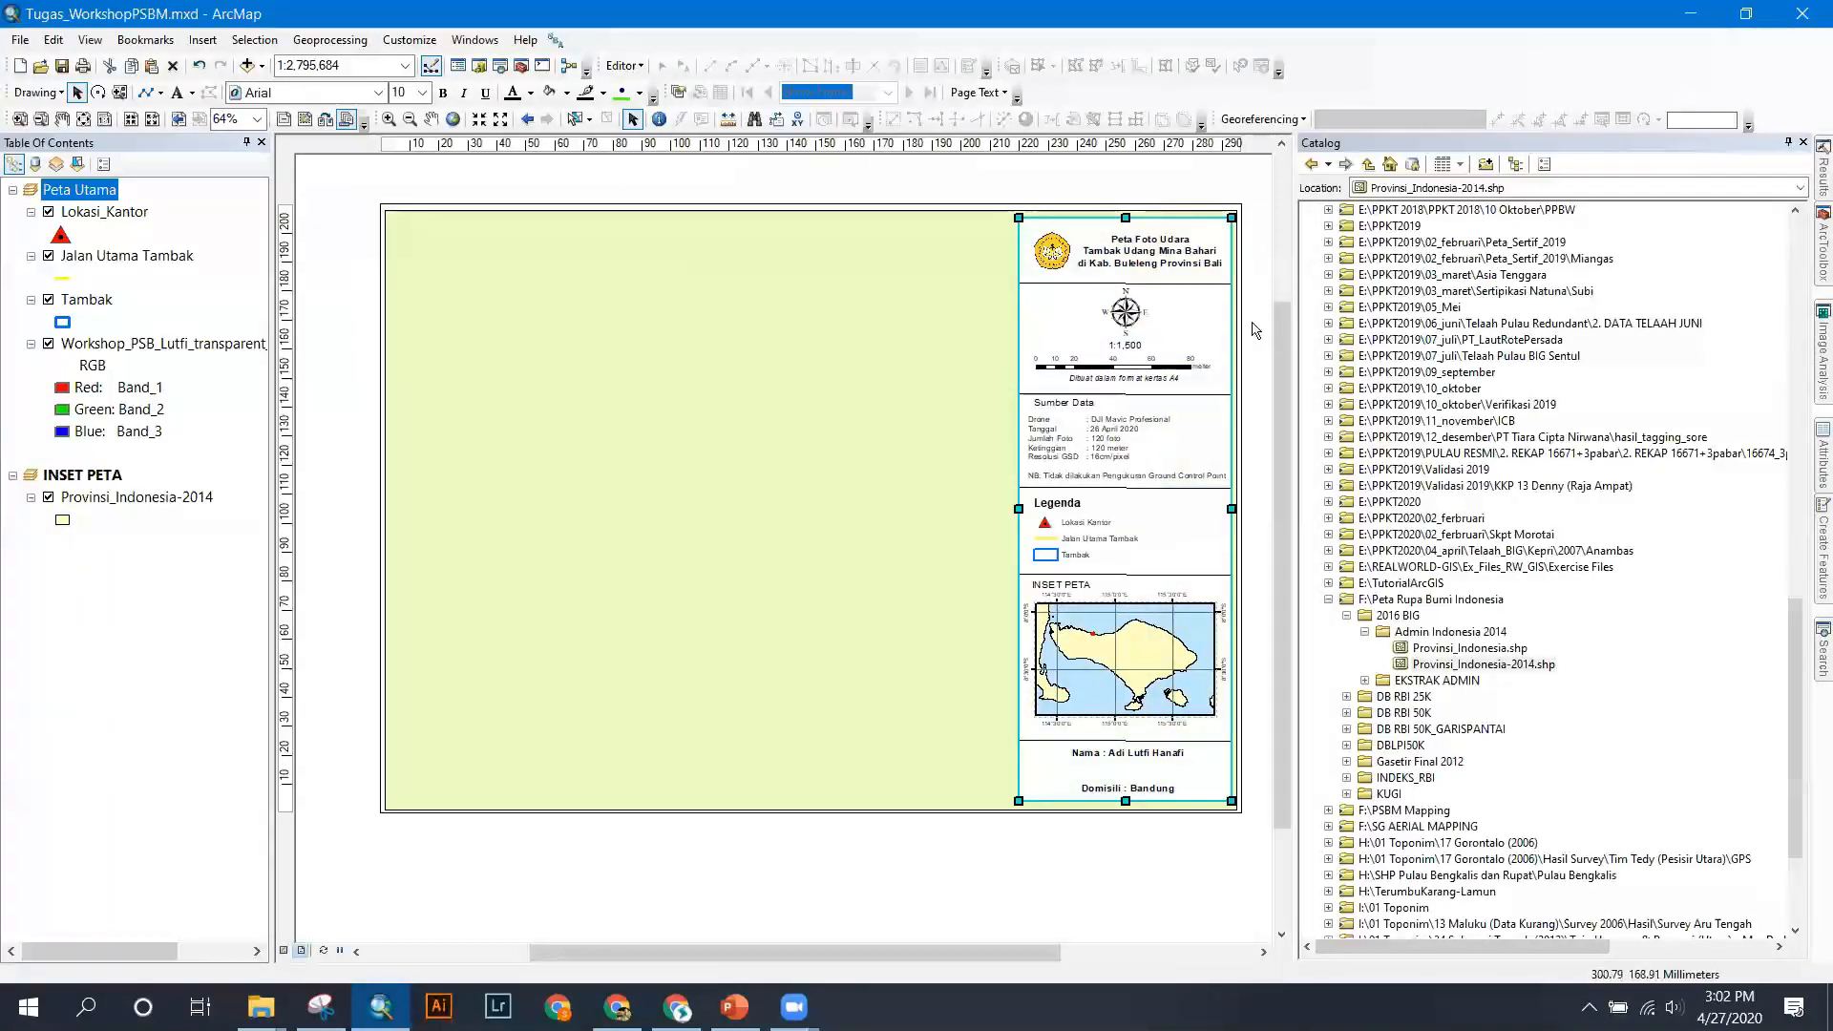
Send the pale yellow-green border rectangle behind all other layout elements and save the map document.
click(960, 268)
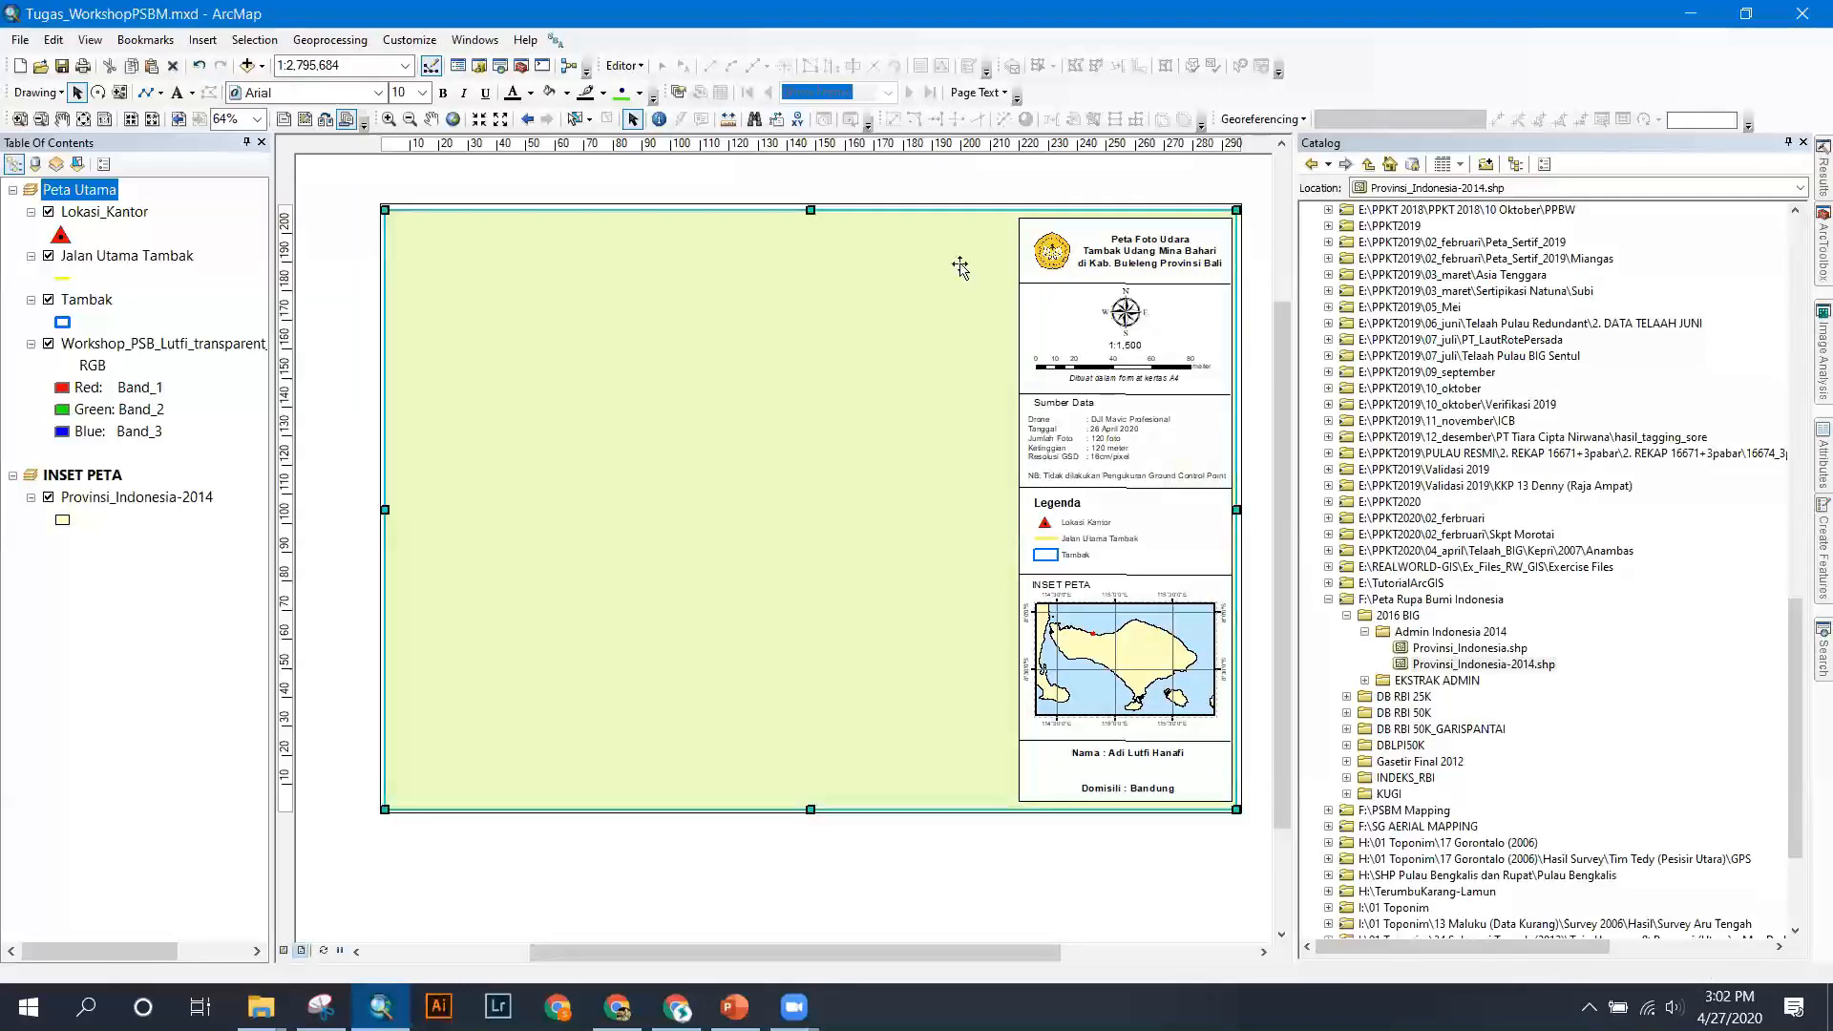
right_click(960, 267)
mouse_move(1146, 479)
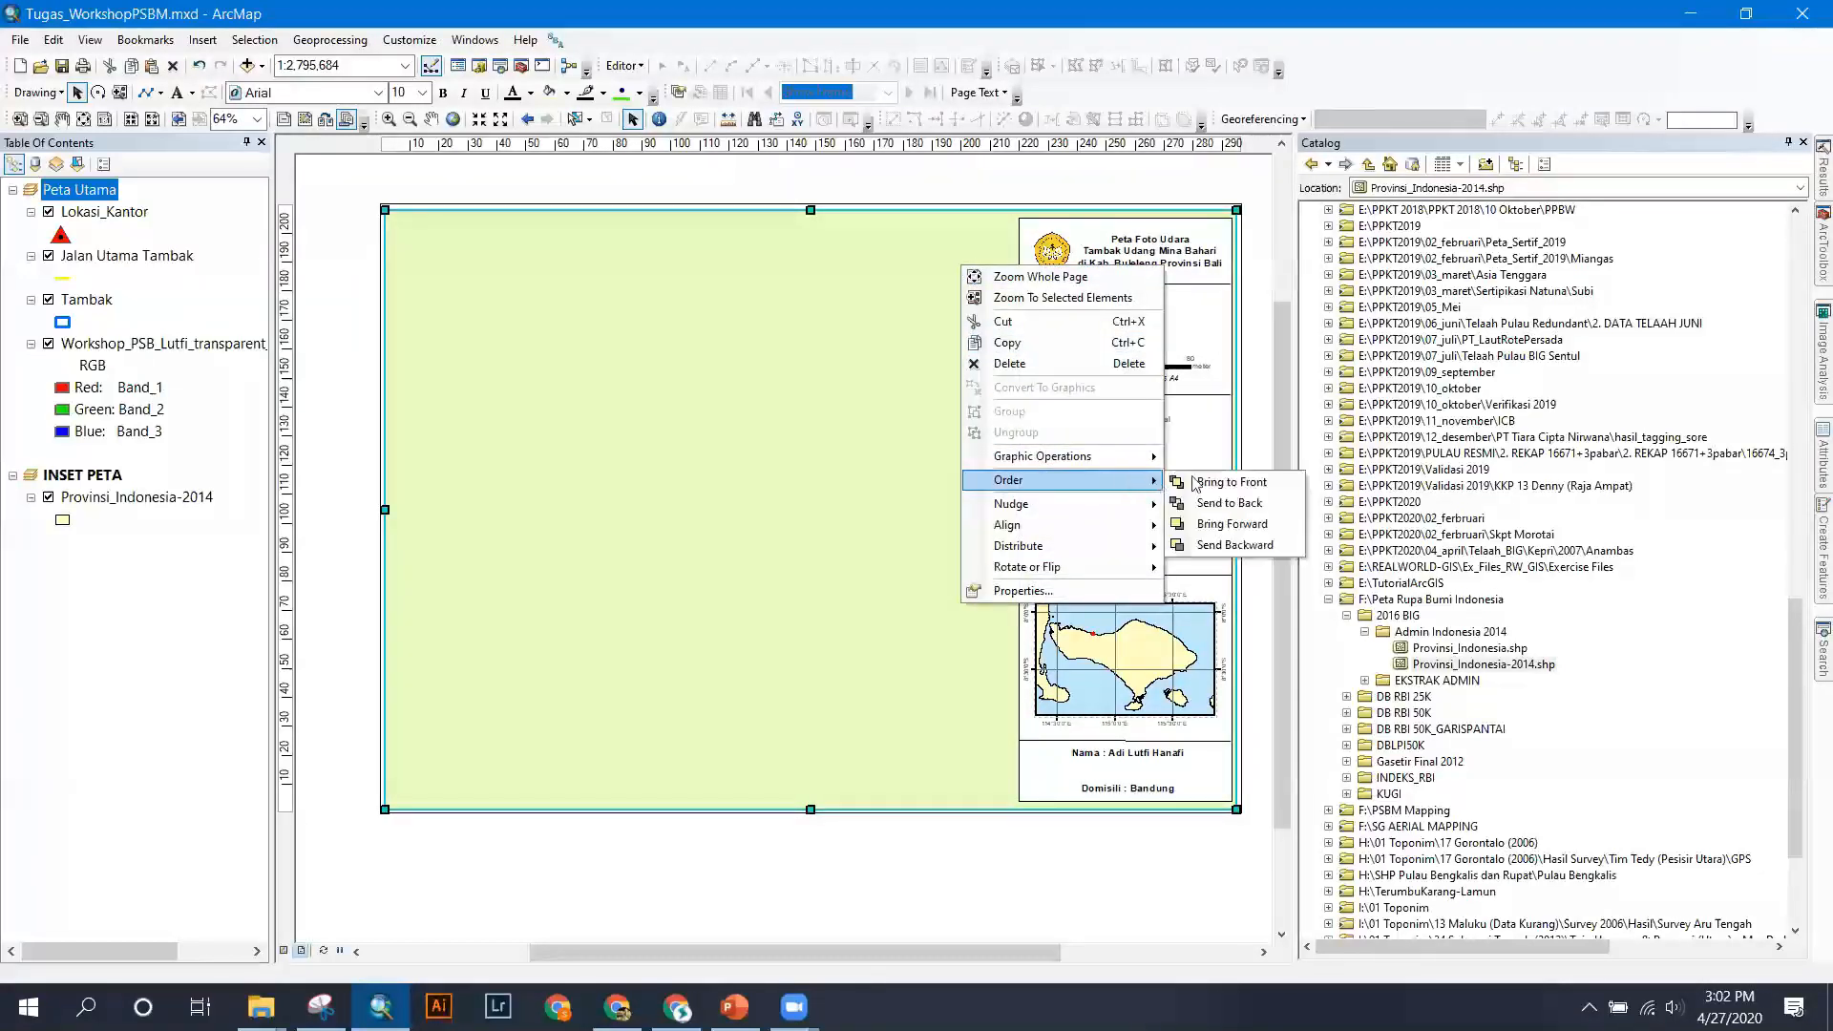
click(1225, 503)
click(771, 187)
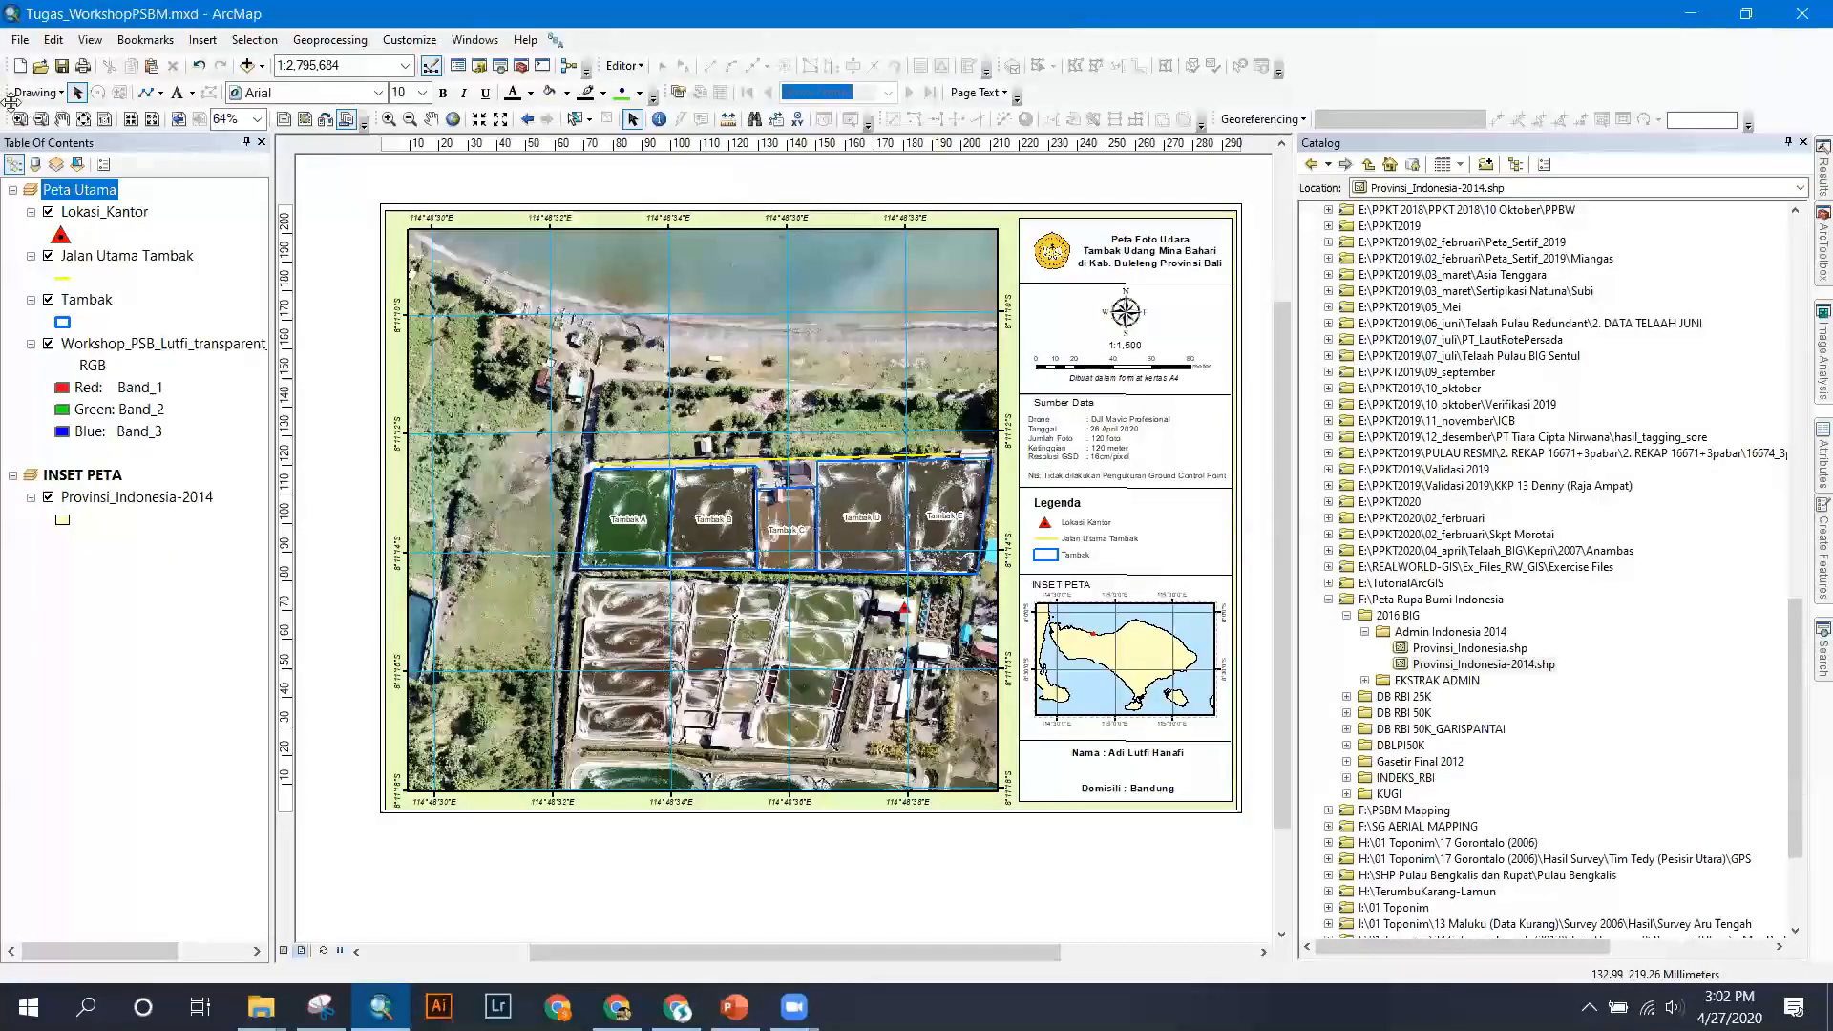
click(59, 65)
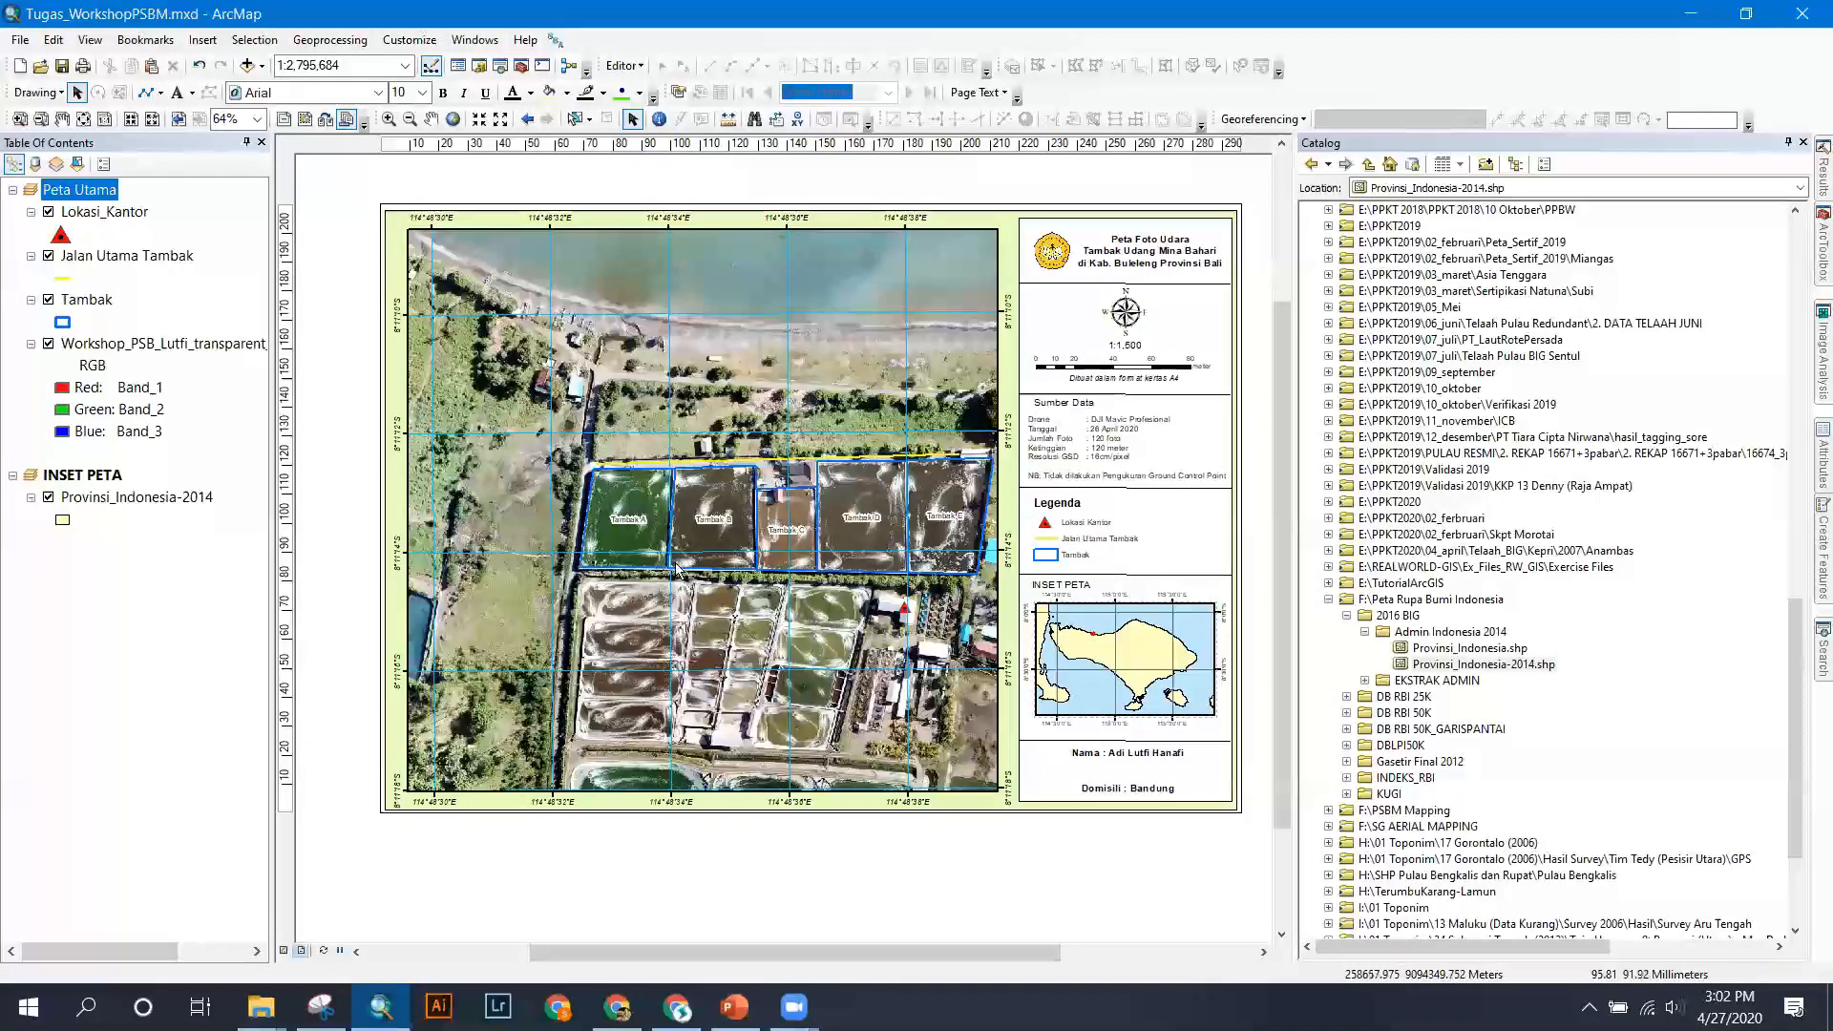
Export the layout as the JPEG Tugas_WorkshopPSBM.jpg at 300 dpi into the Workshop_PSBM folder under PSBM Mapping on drive F.
click(20, 42)
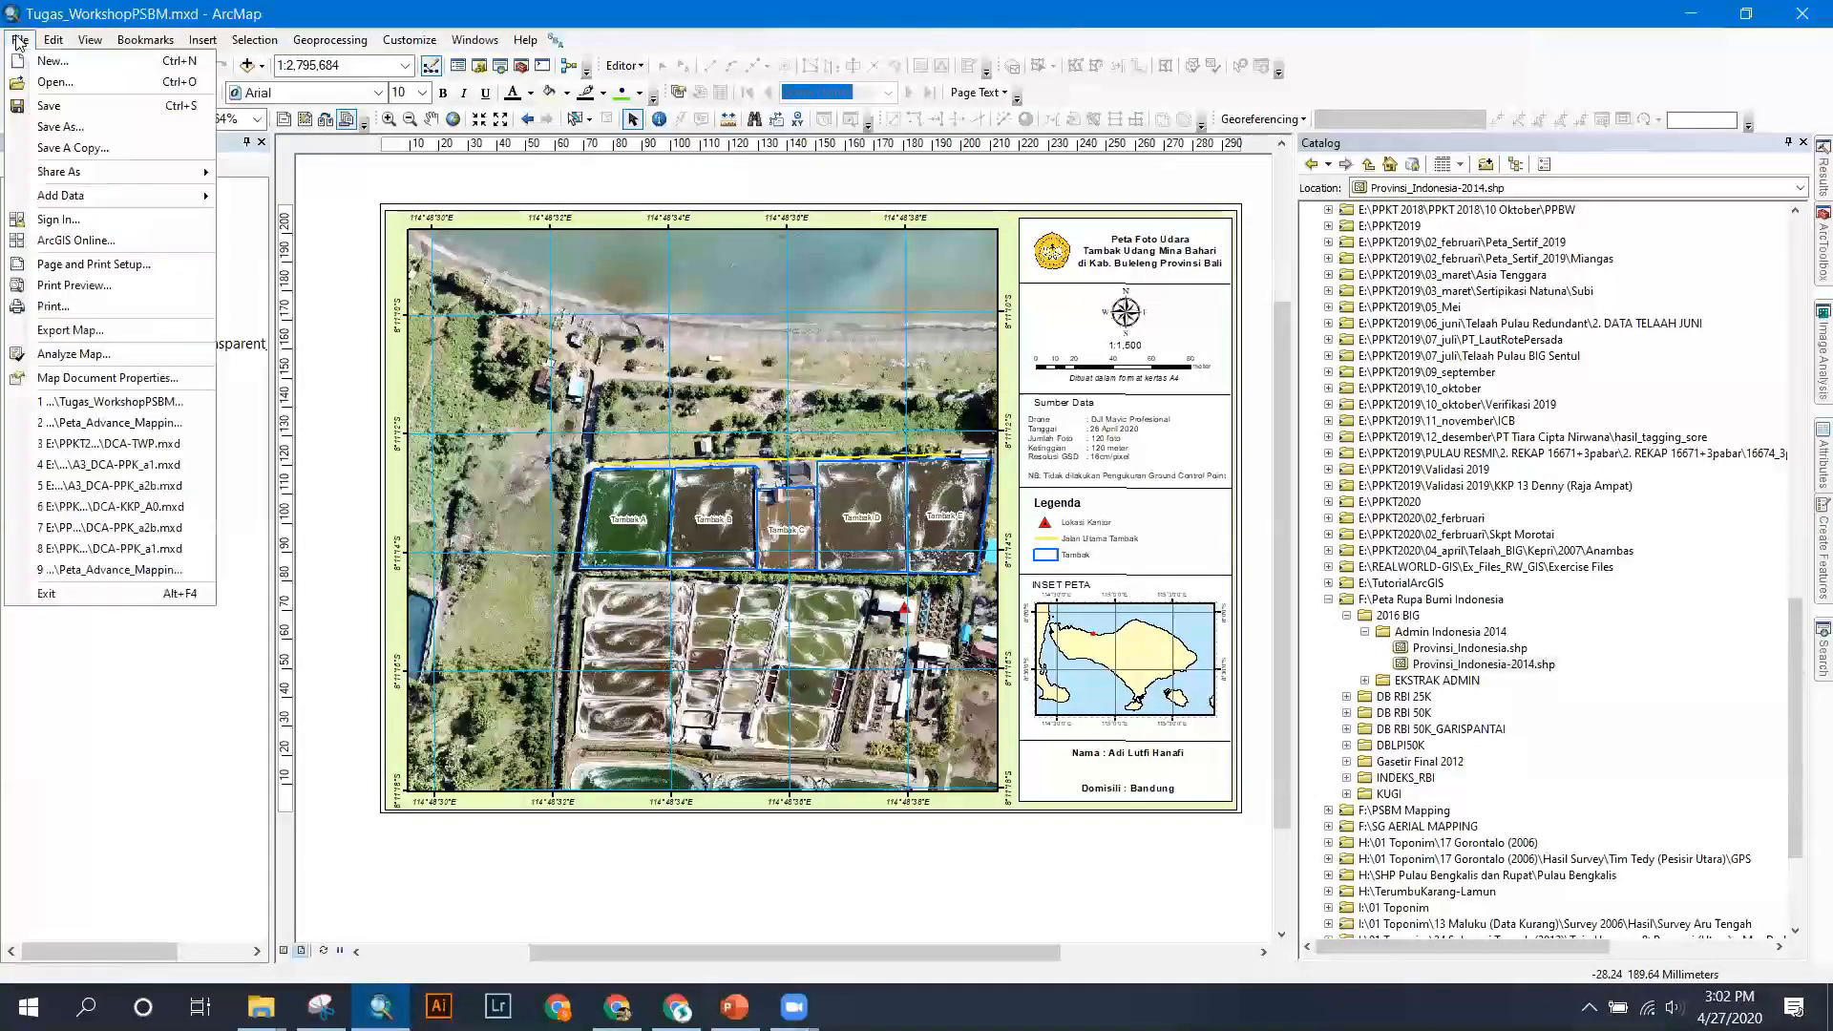
click(89, 333)
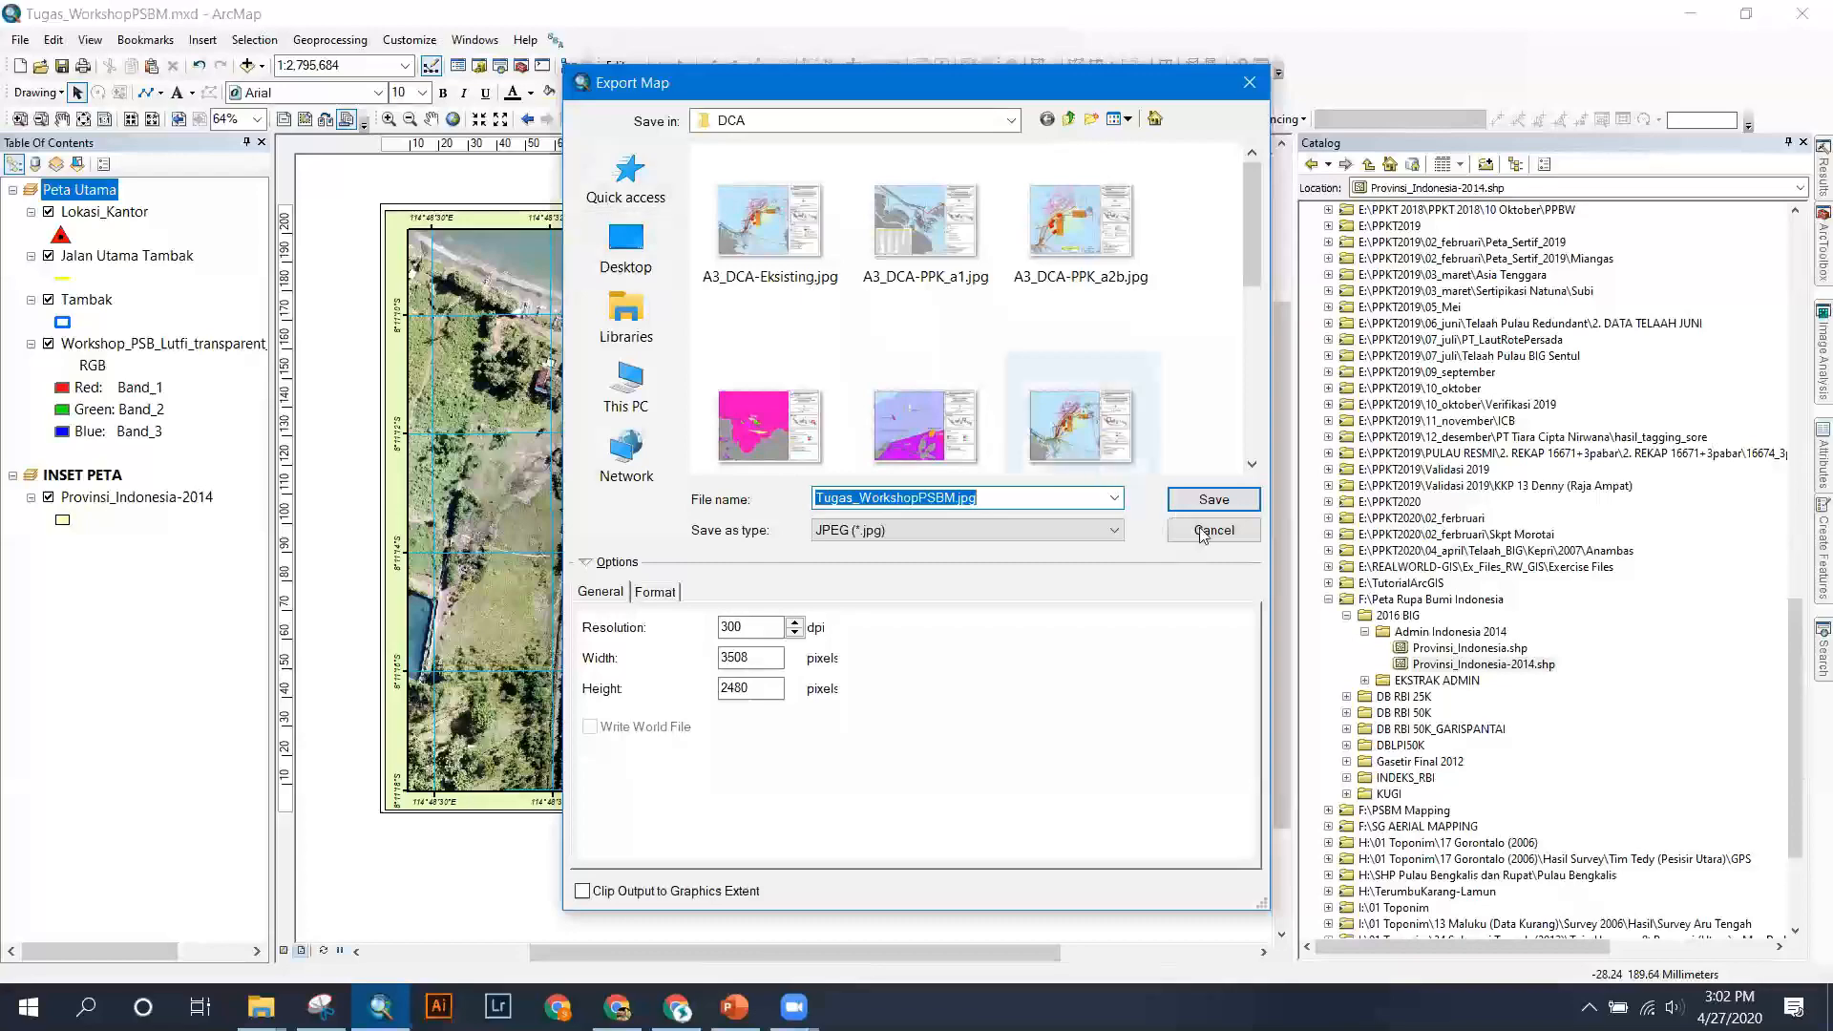
drag(1253, 277, 1248, 227)
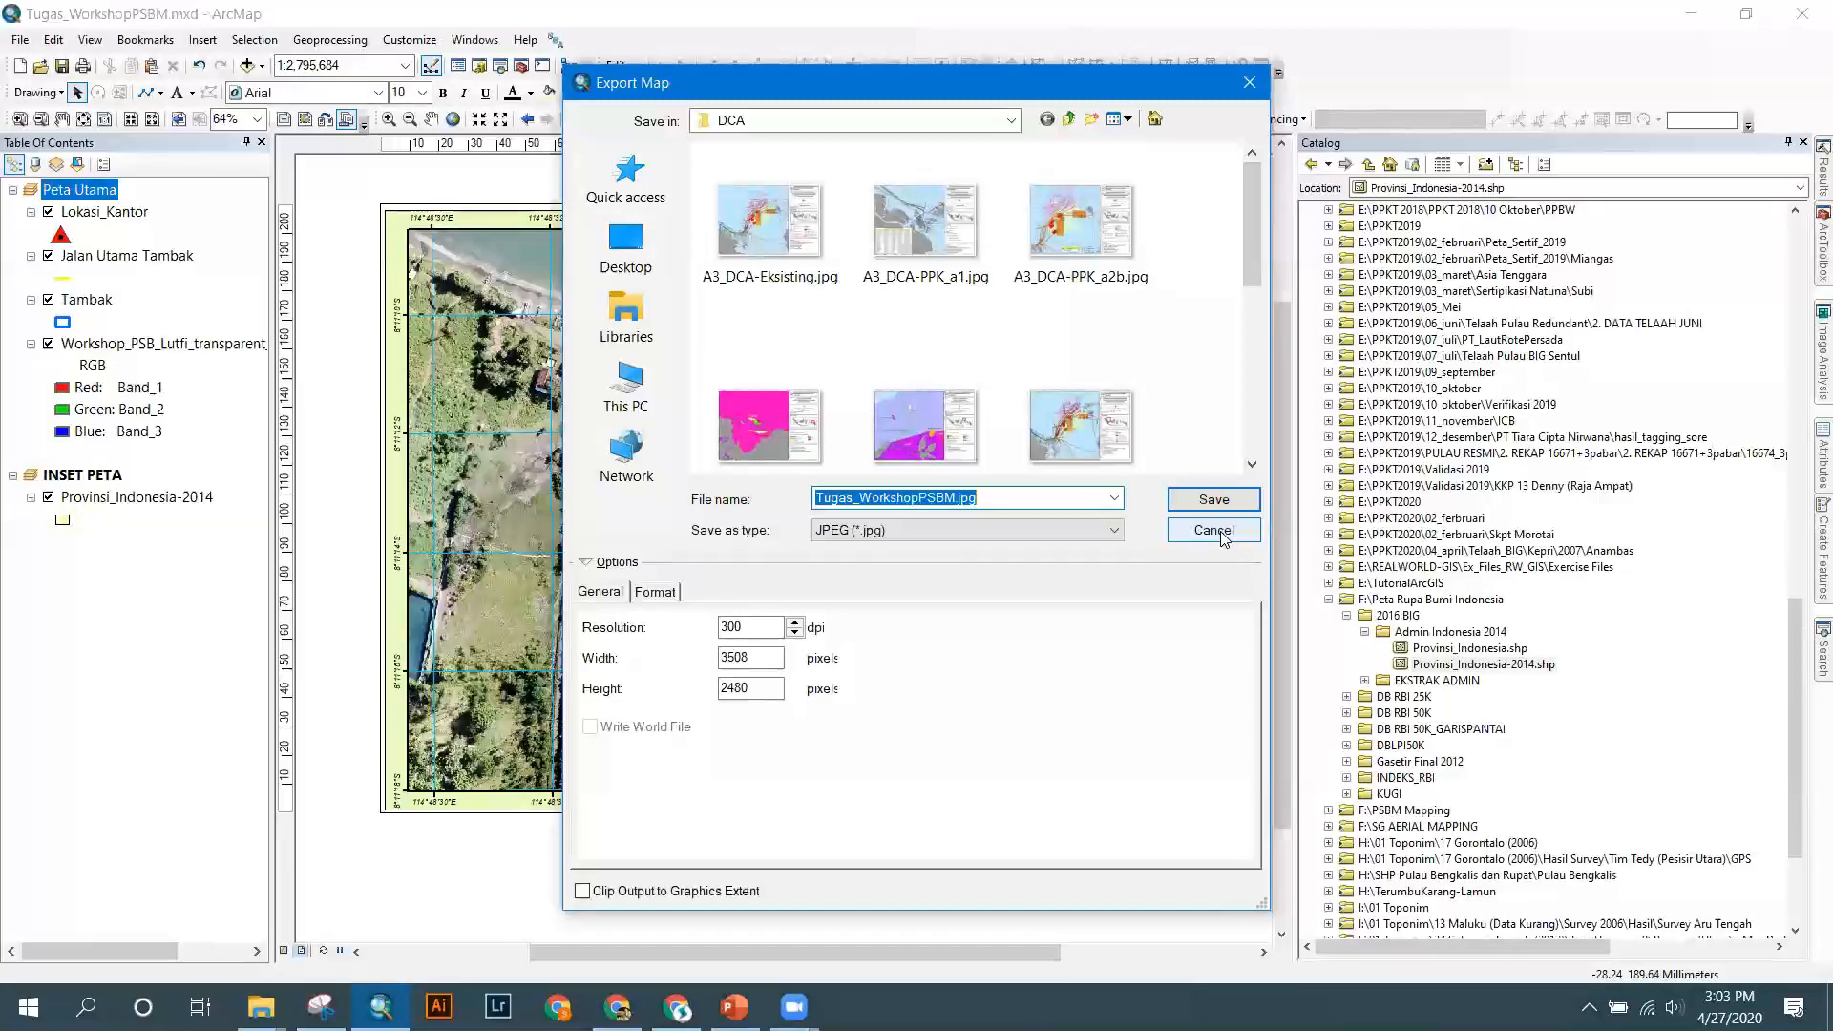
scroll(1013, 355, down, 2)
scroll(1012, 352, up, 2)
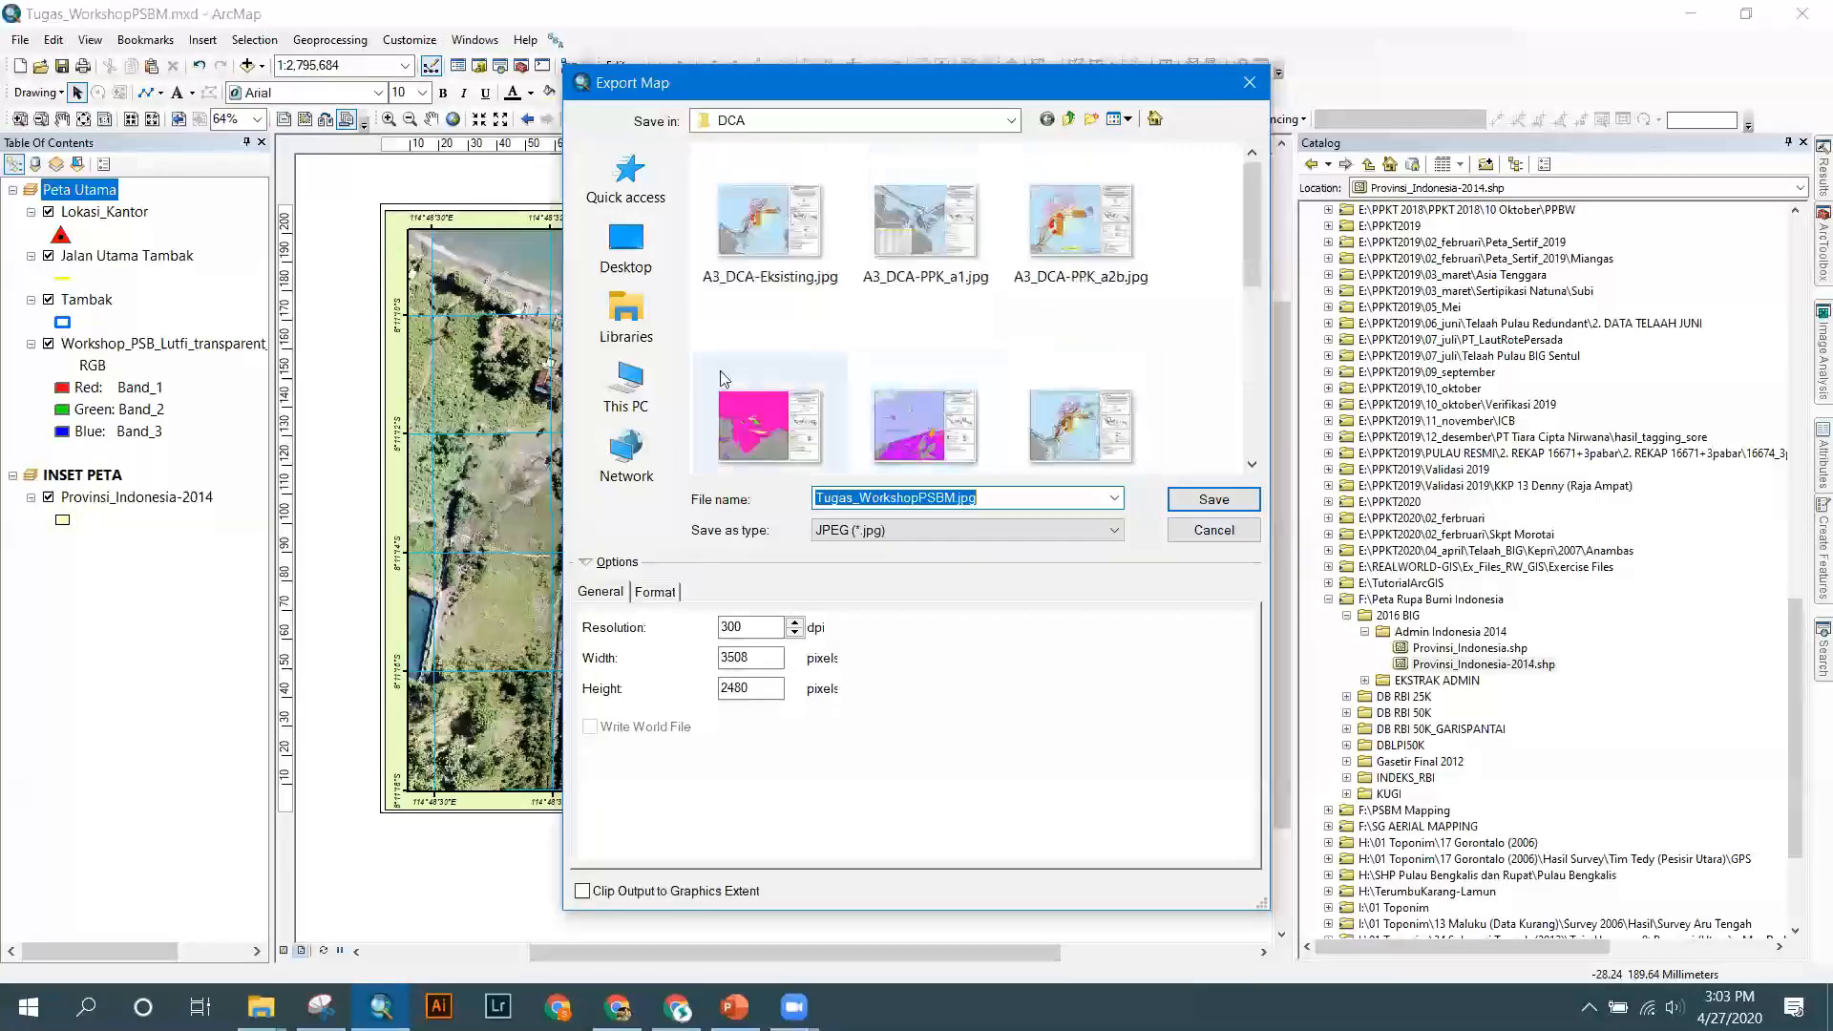
click(639, 196)
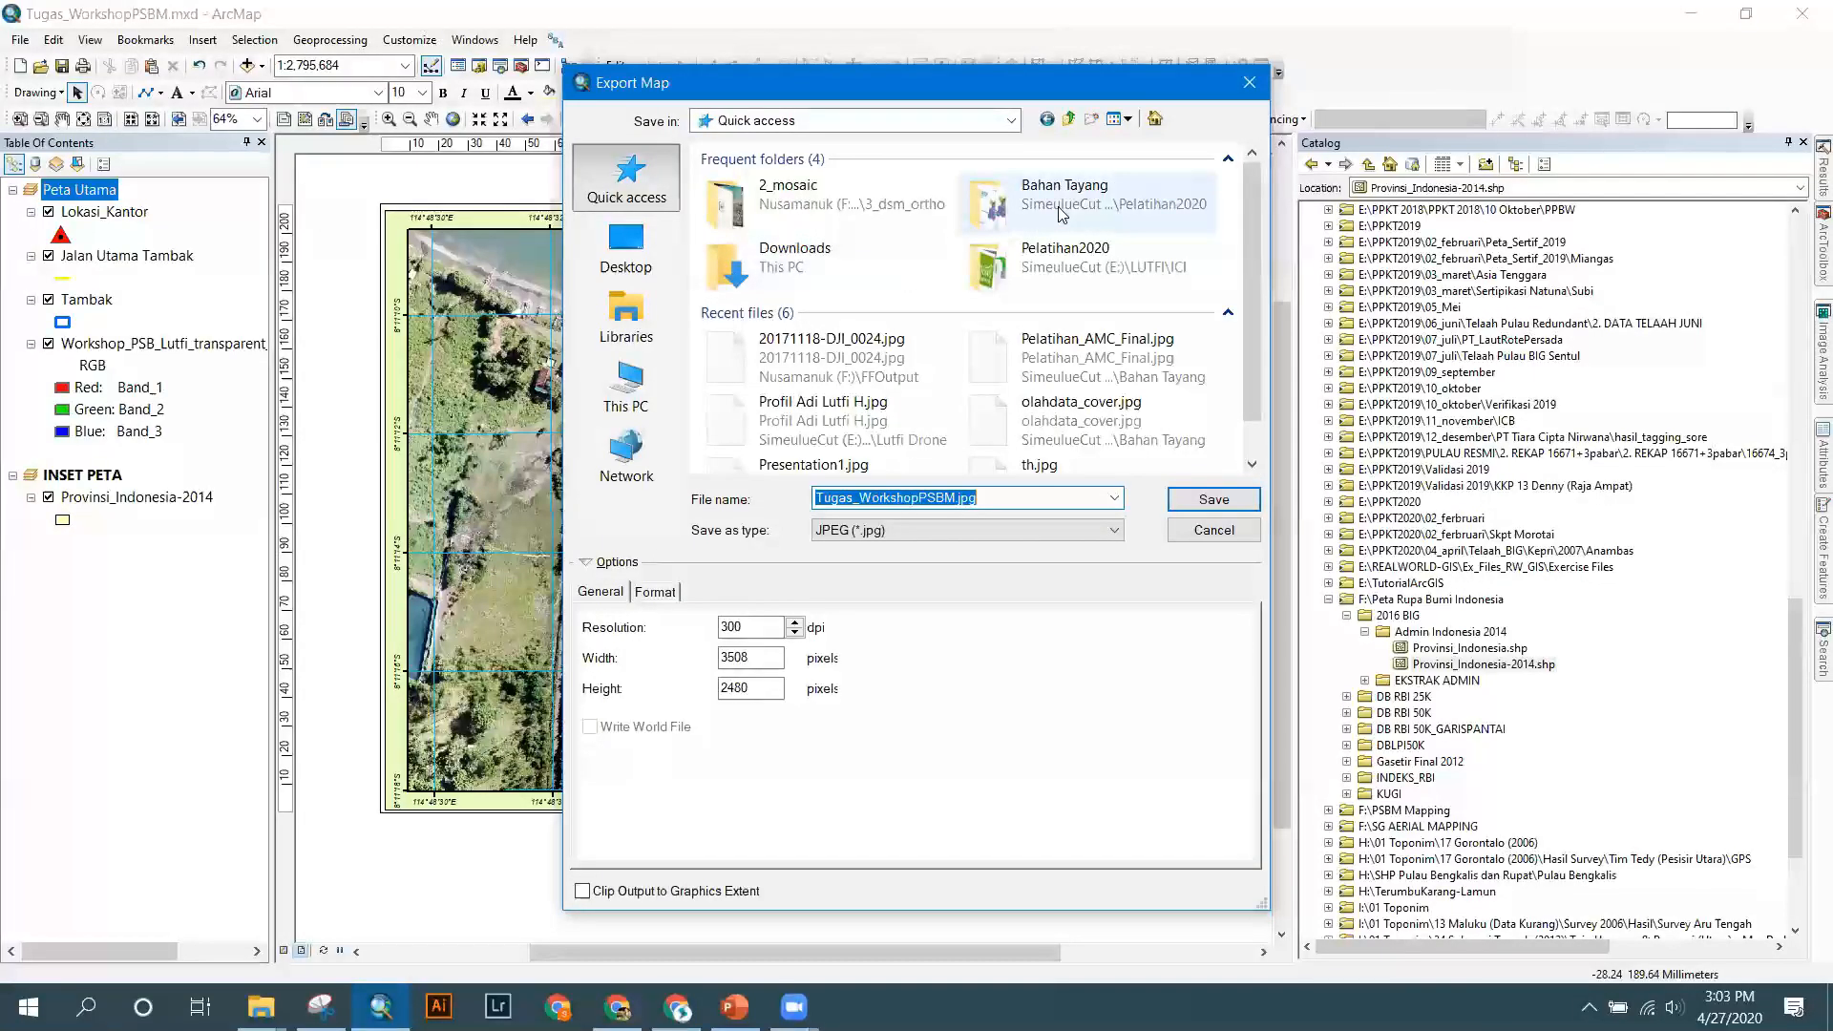
click(631, 389)
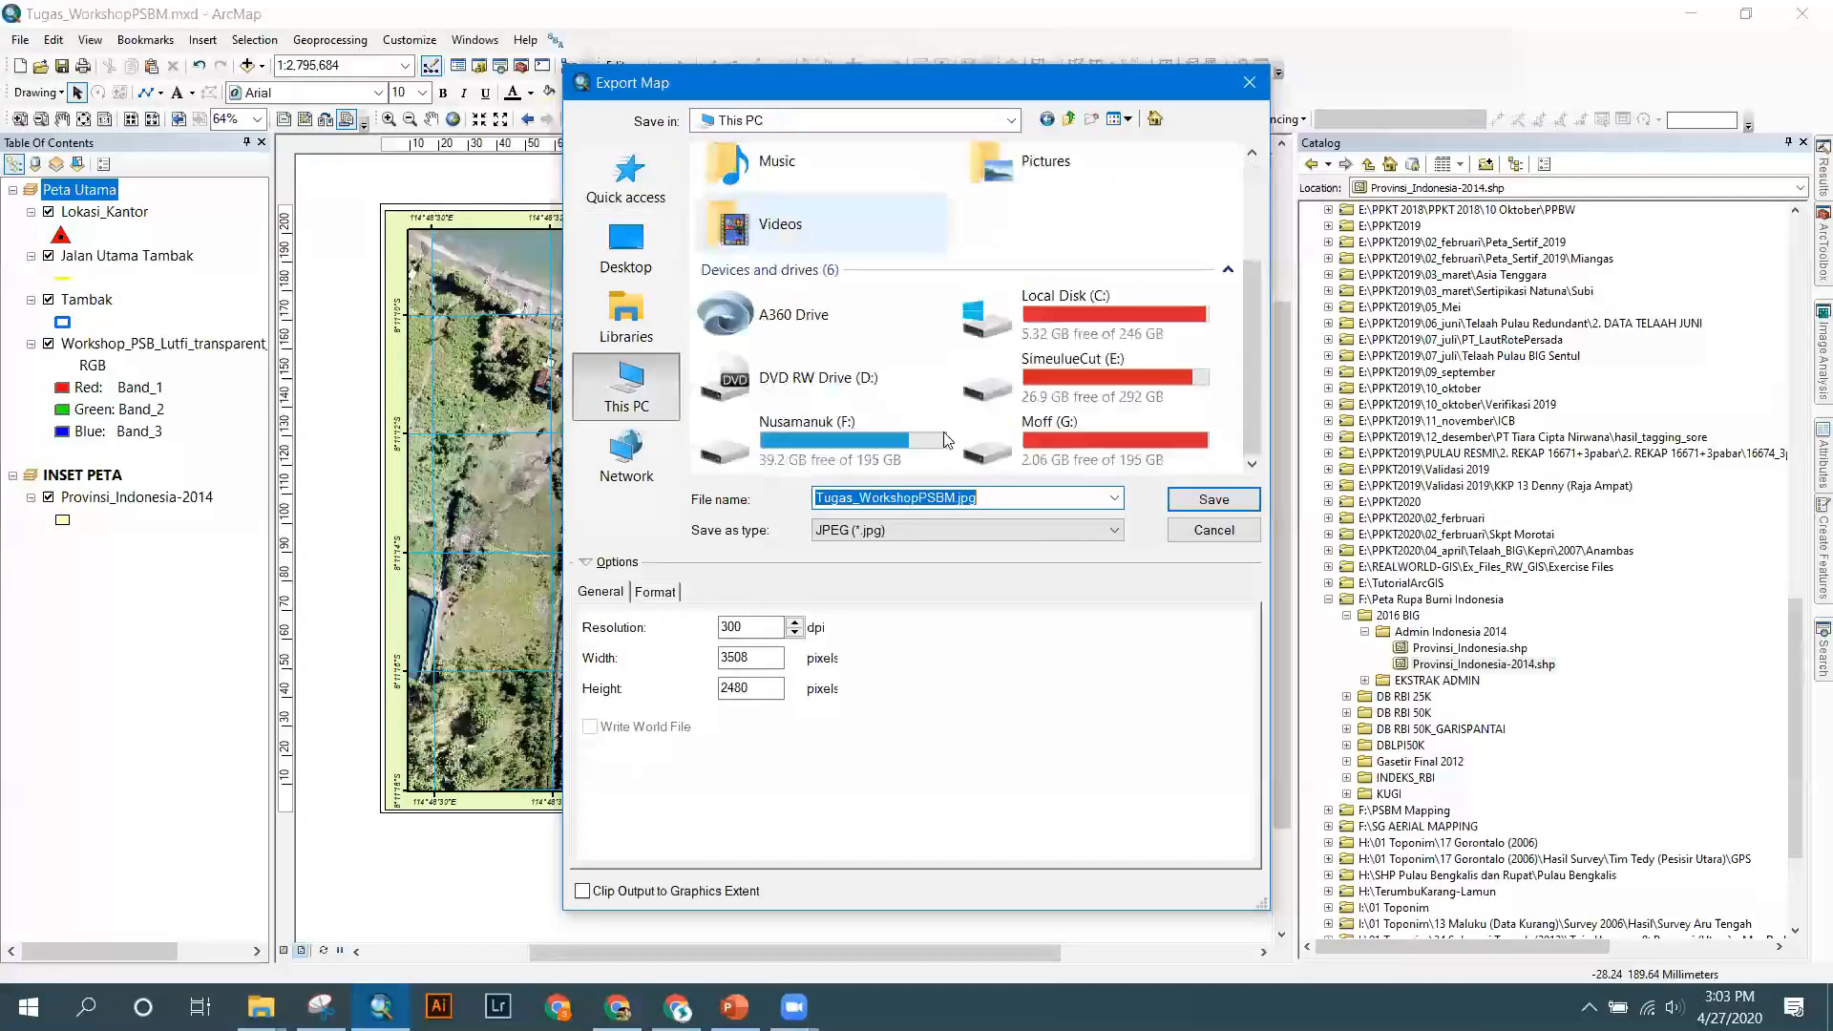
double_click(946, 440)
scroll(879, 355, down, 5)
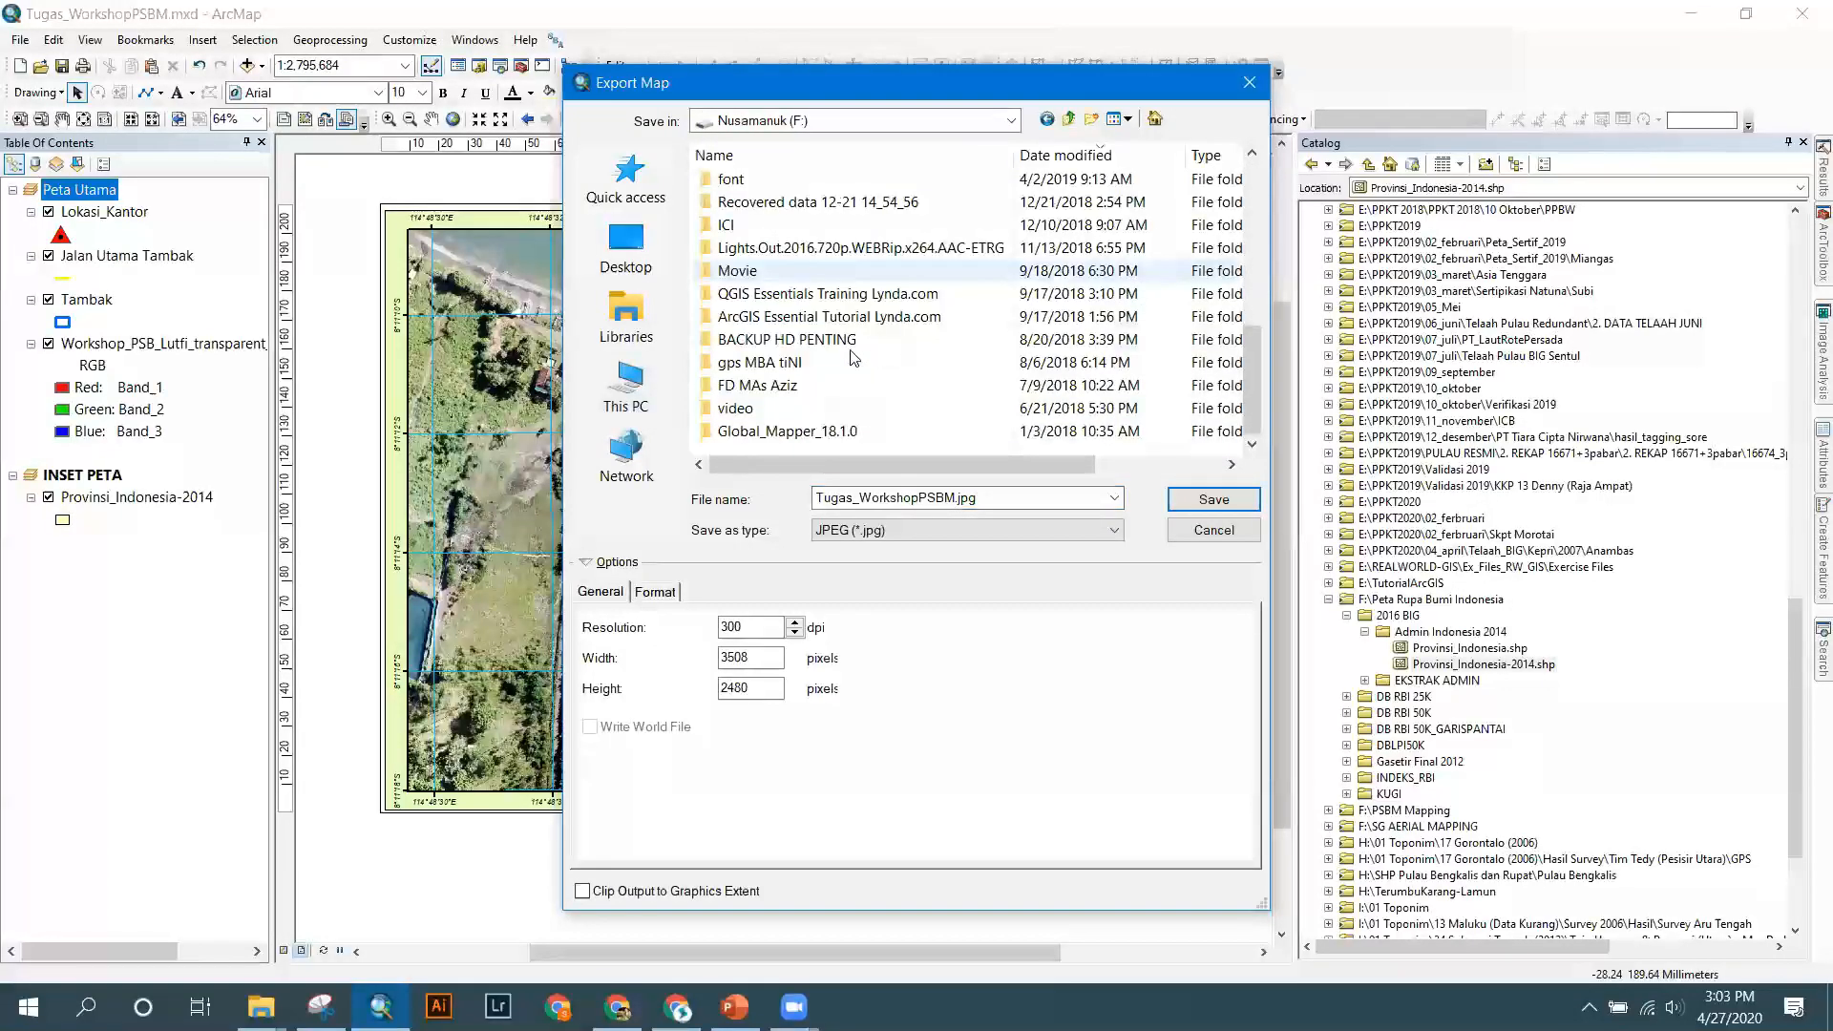
scroll(853, 358, up, 5)
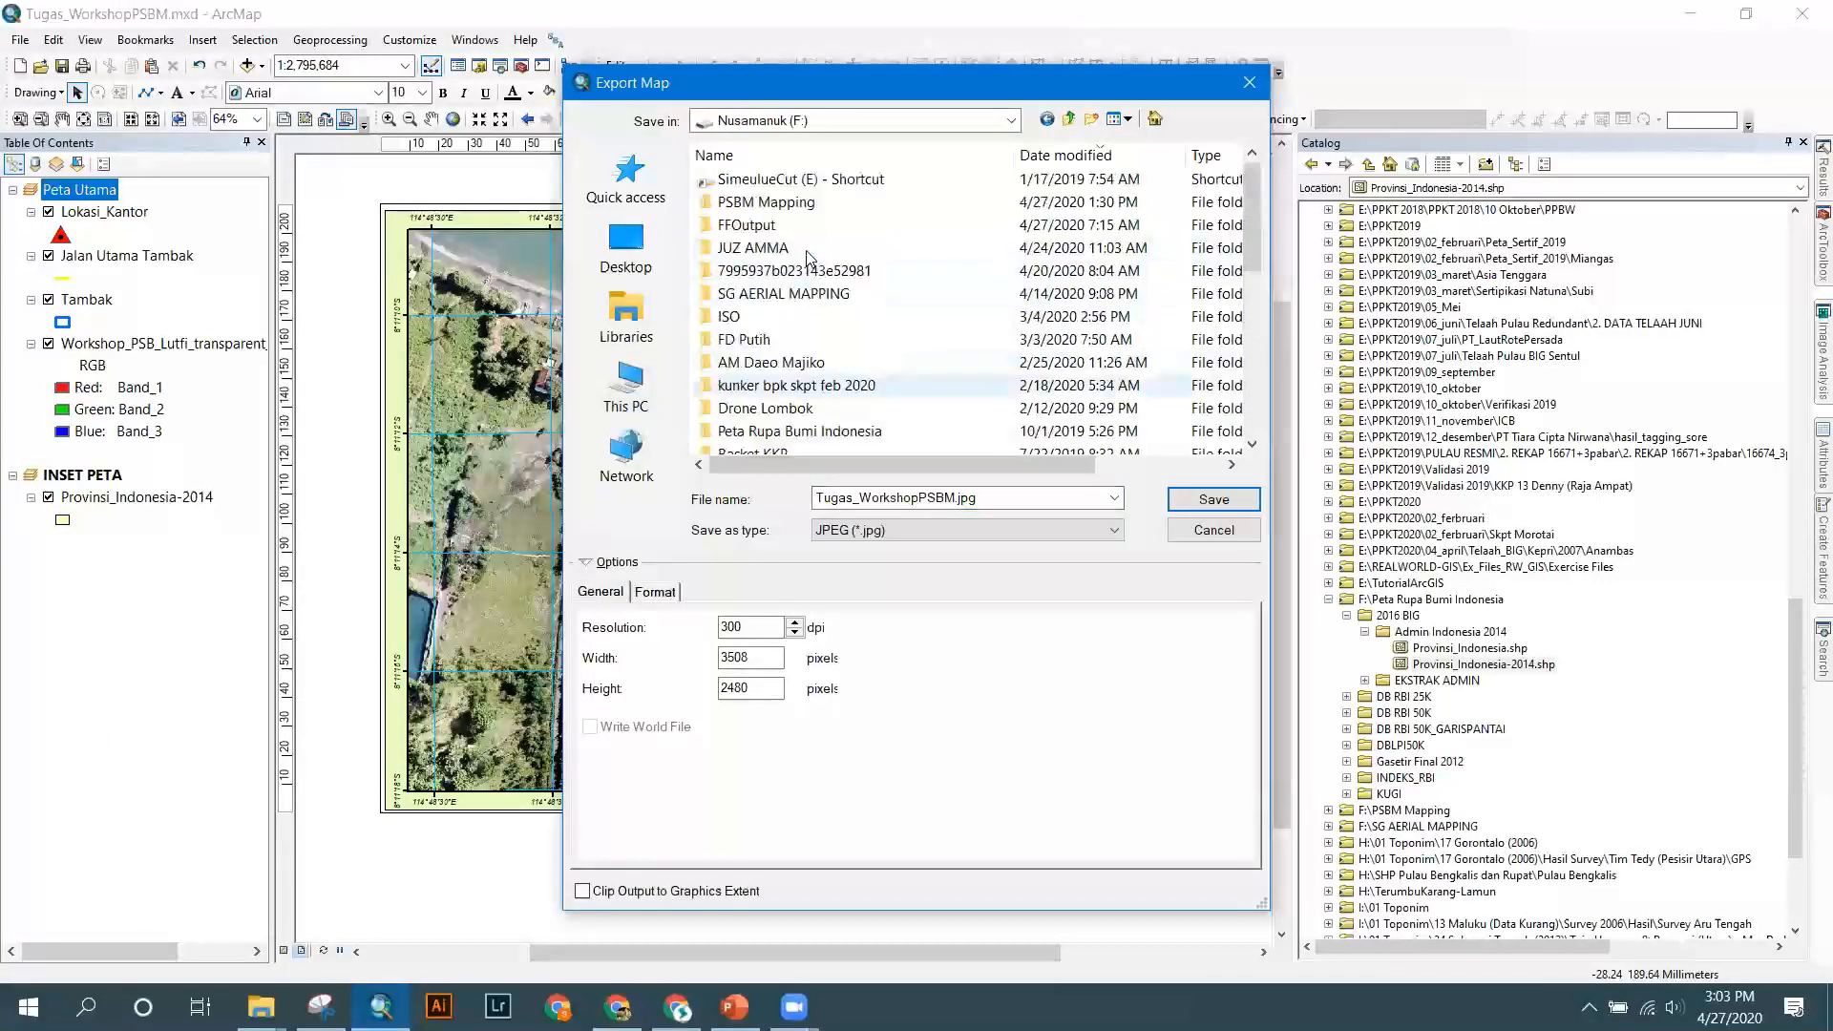
double_click(764, 203)
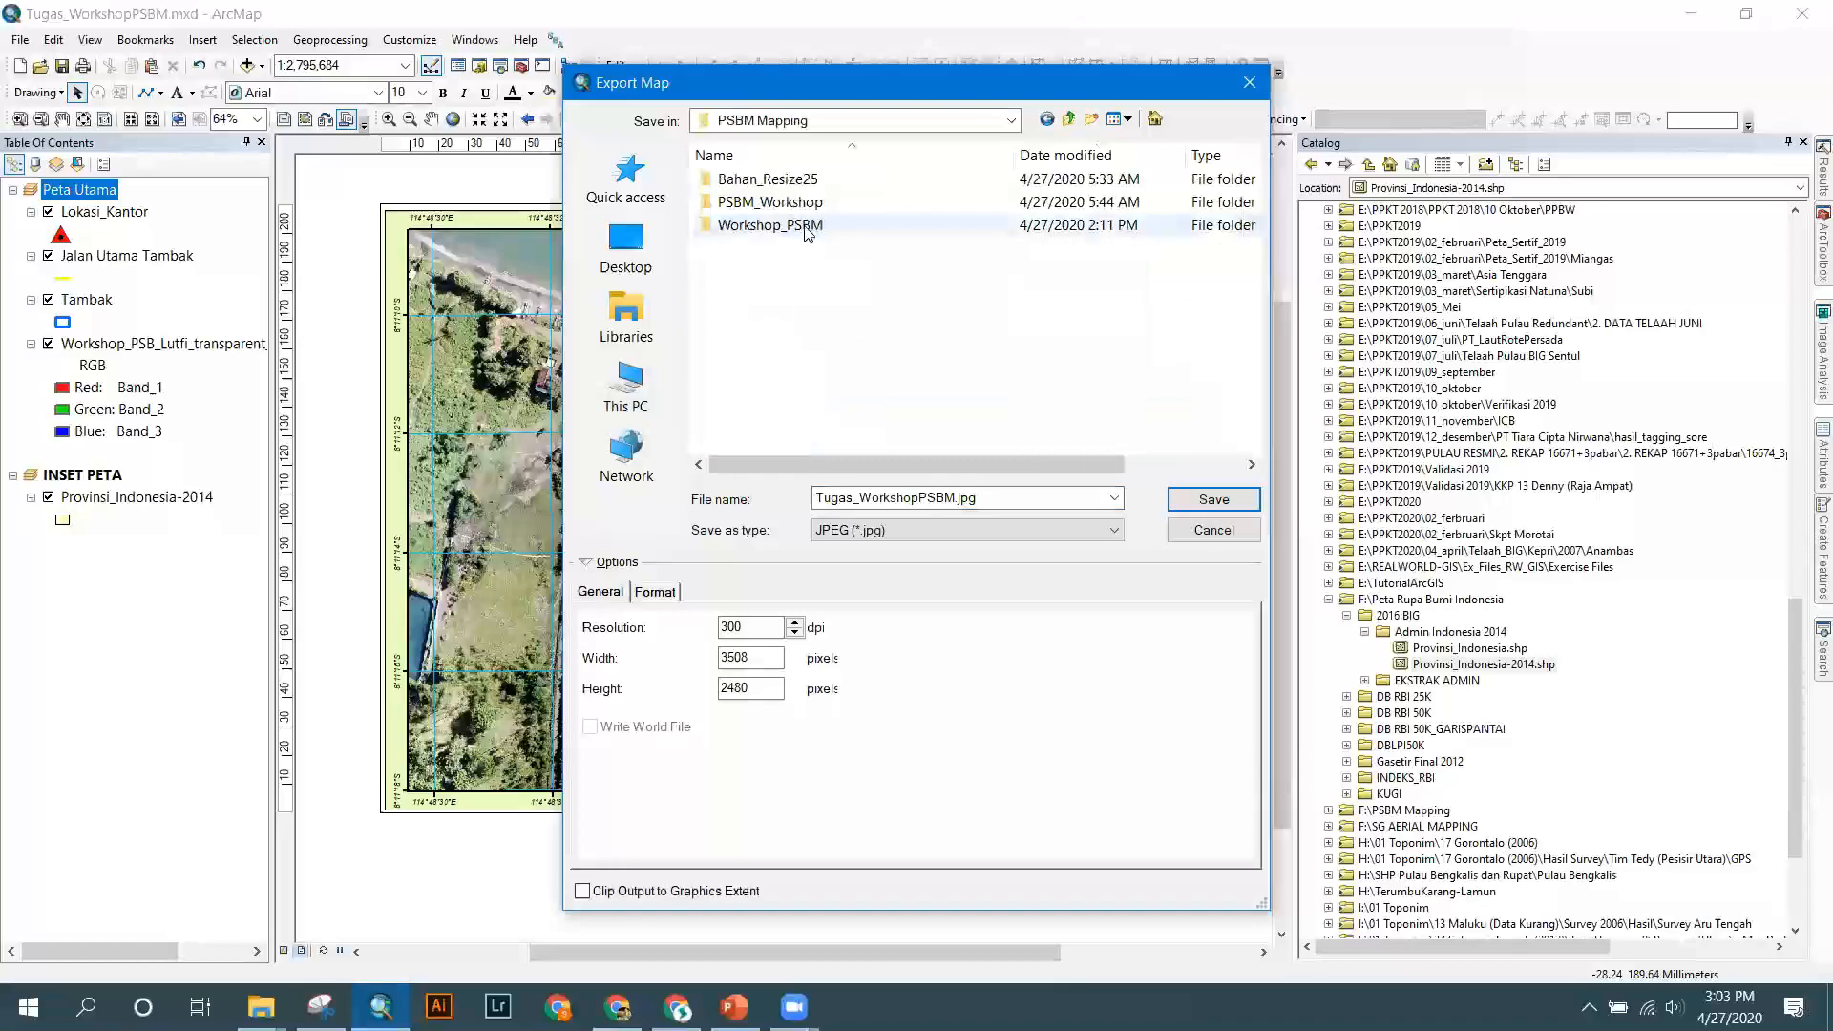
double_click(806, 234)
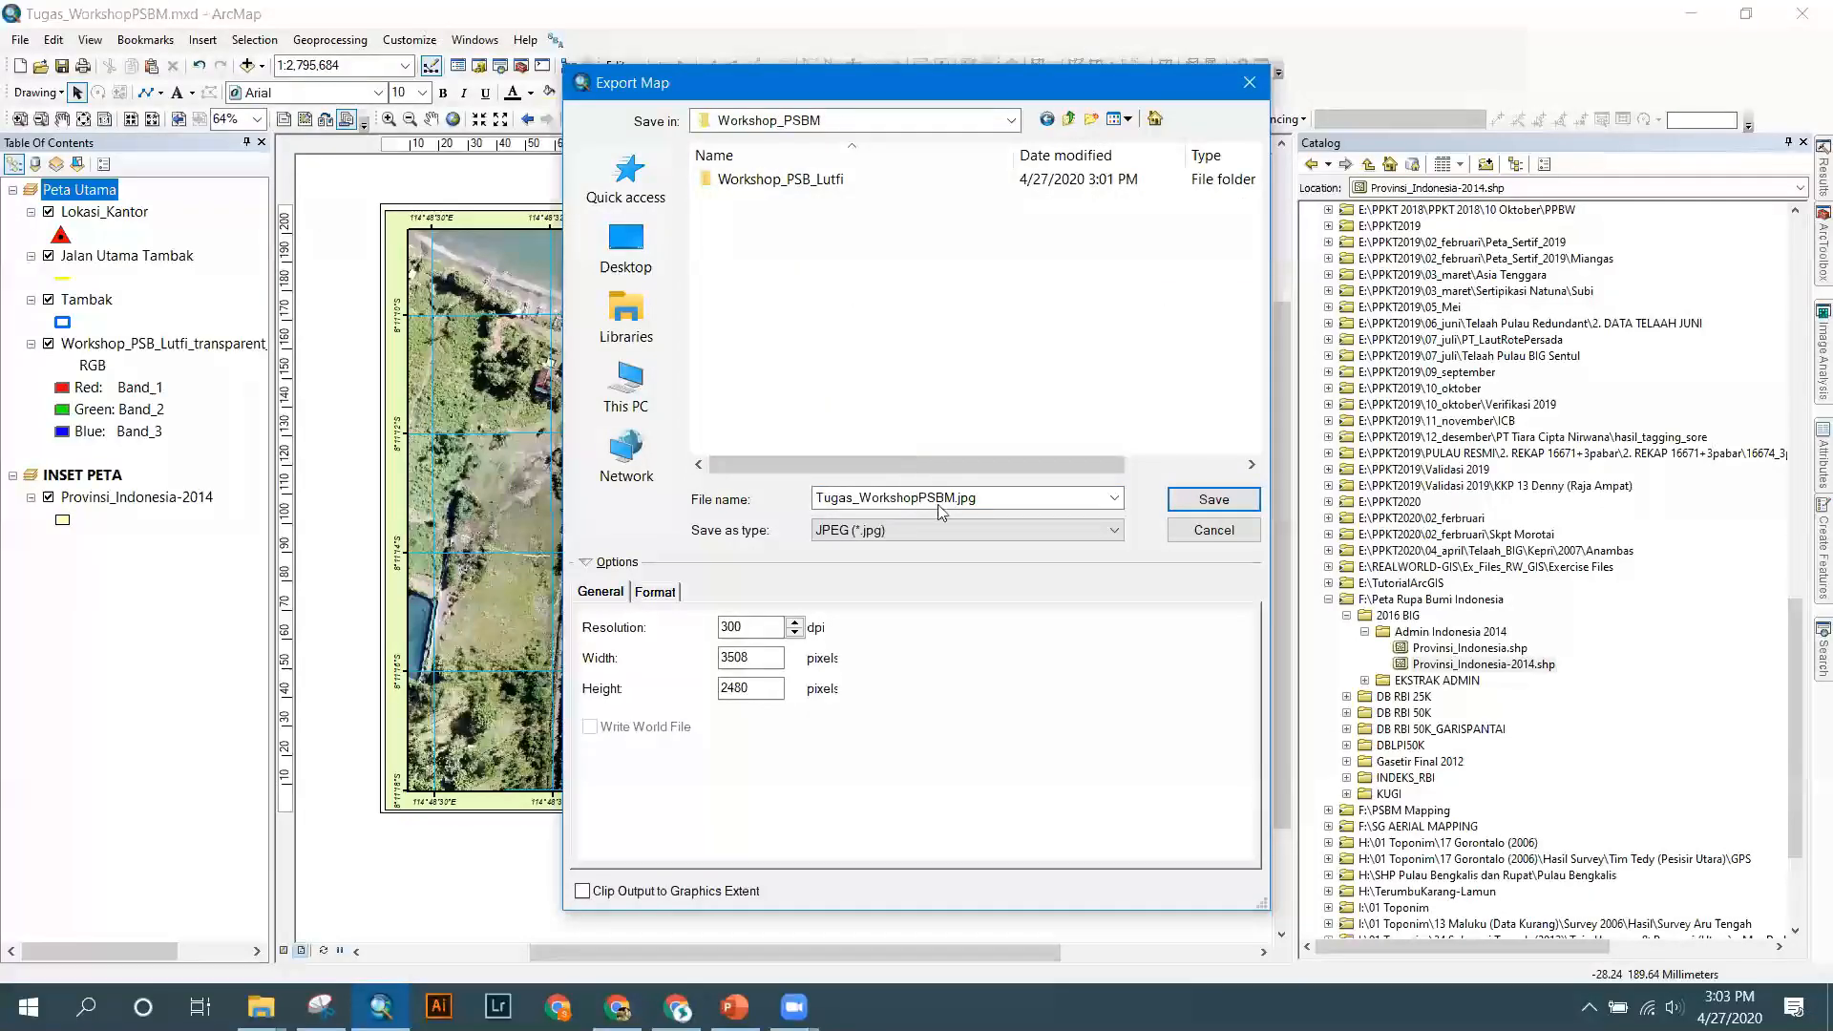
click(1184, 502)
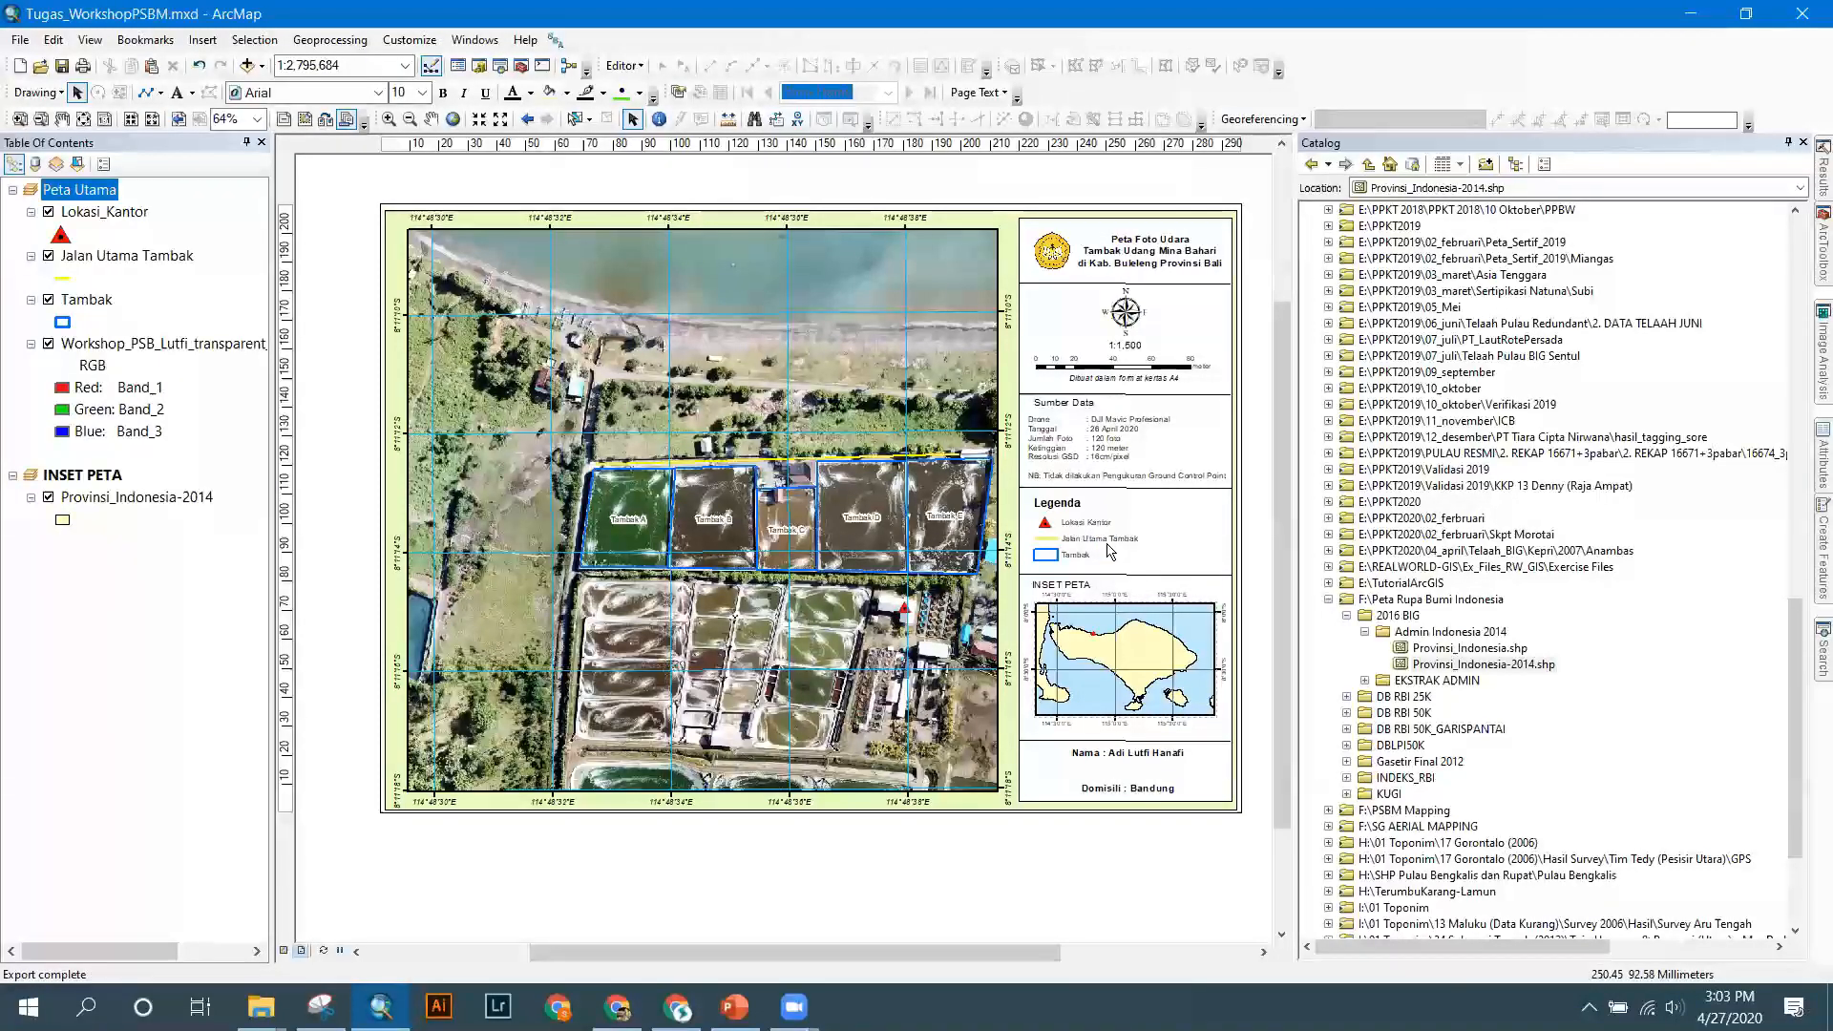
Look at the Bahan_Resize25 folder in File Explorer and the example map slide in PowerPoint, and switch to the Chrome browser.
click(261, 1008)
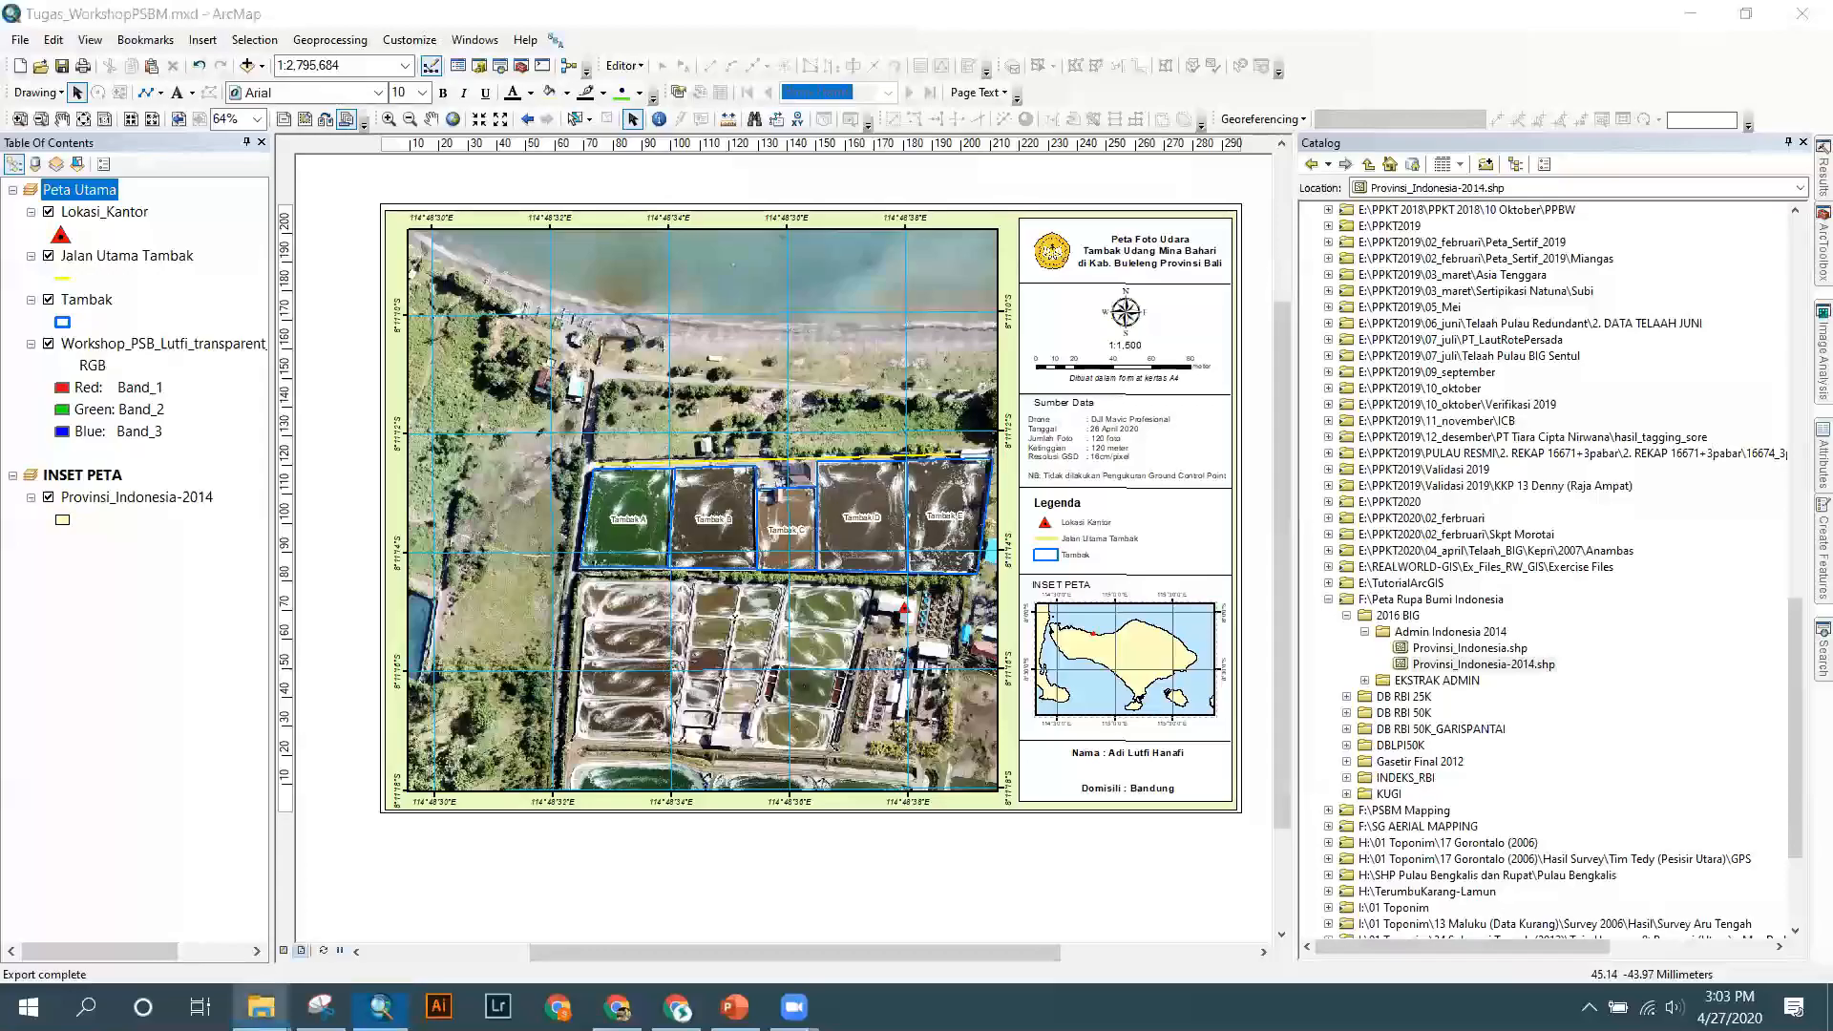
click(368, 907)
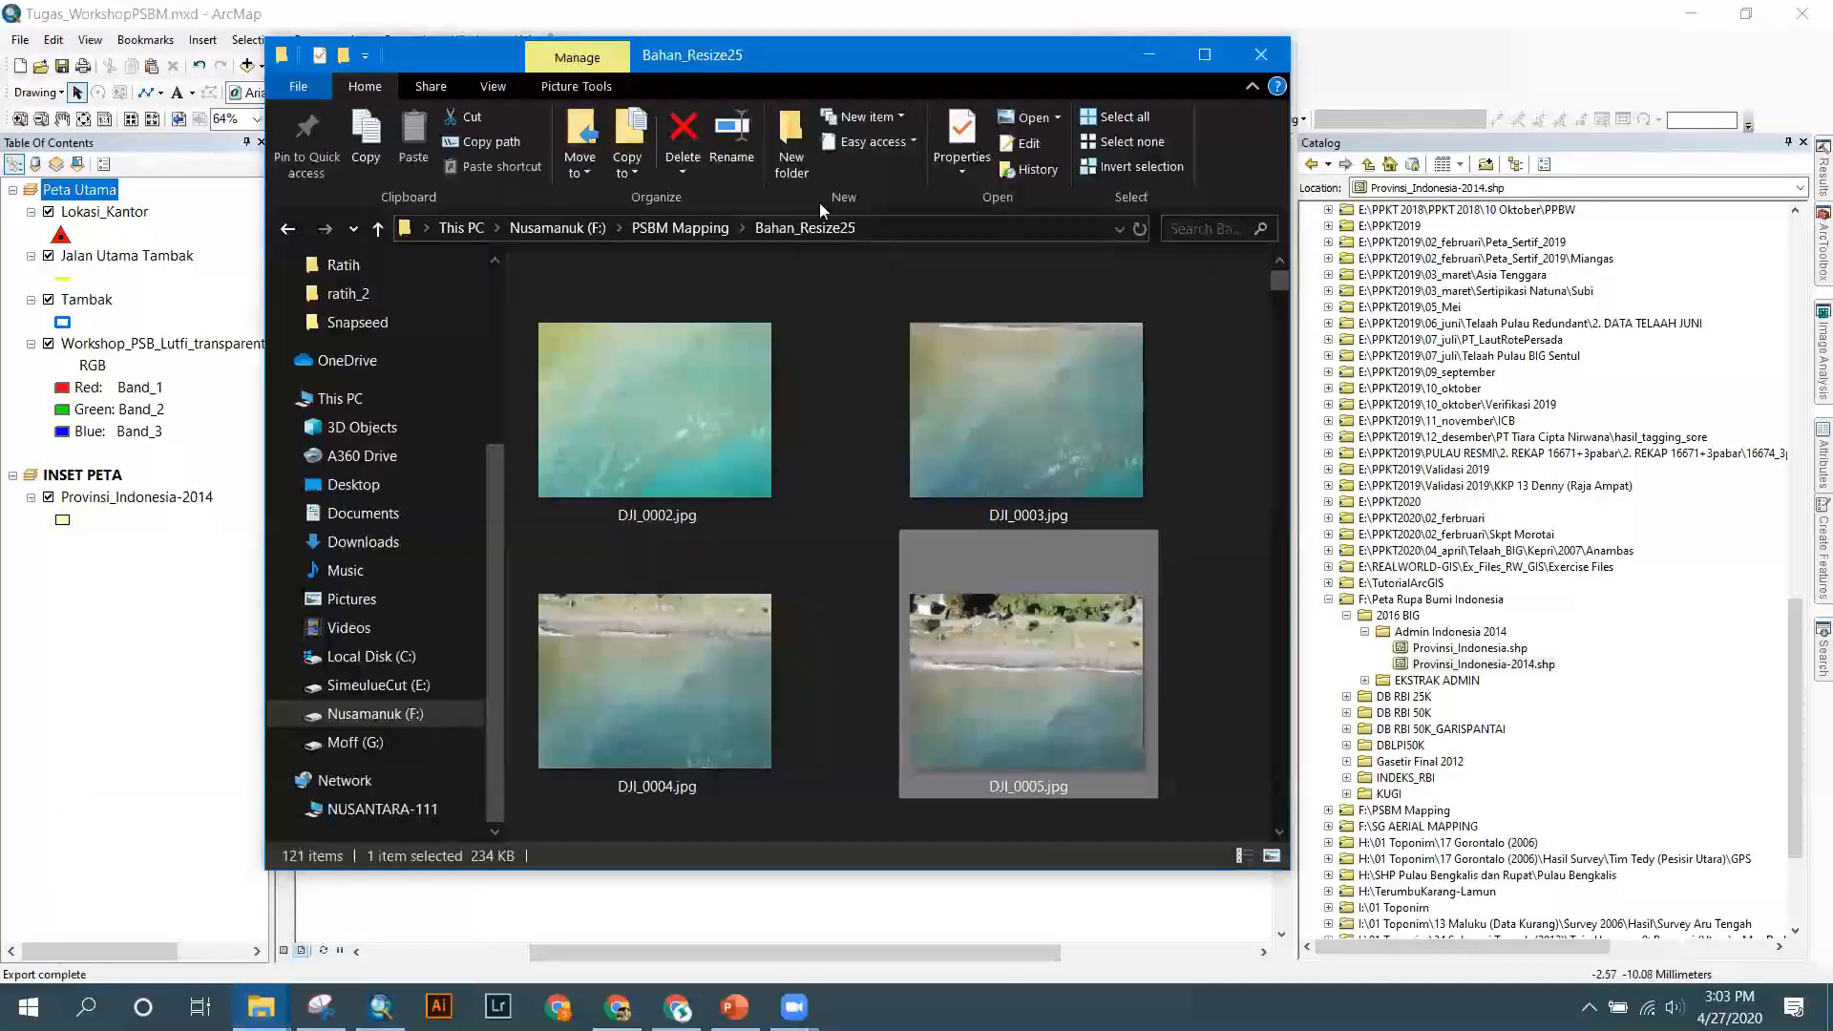
click(734, 1007)
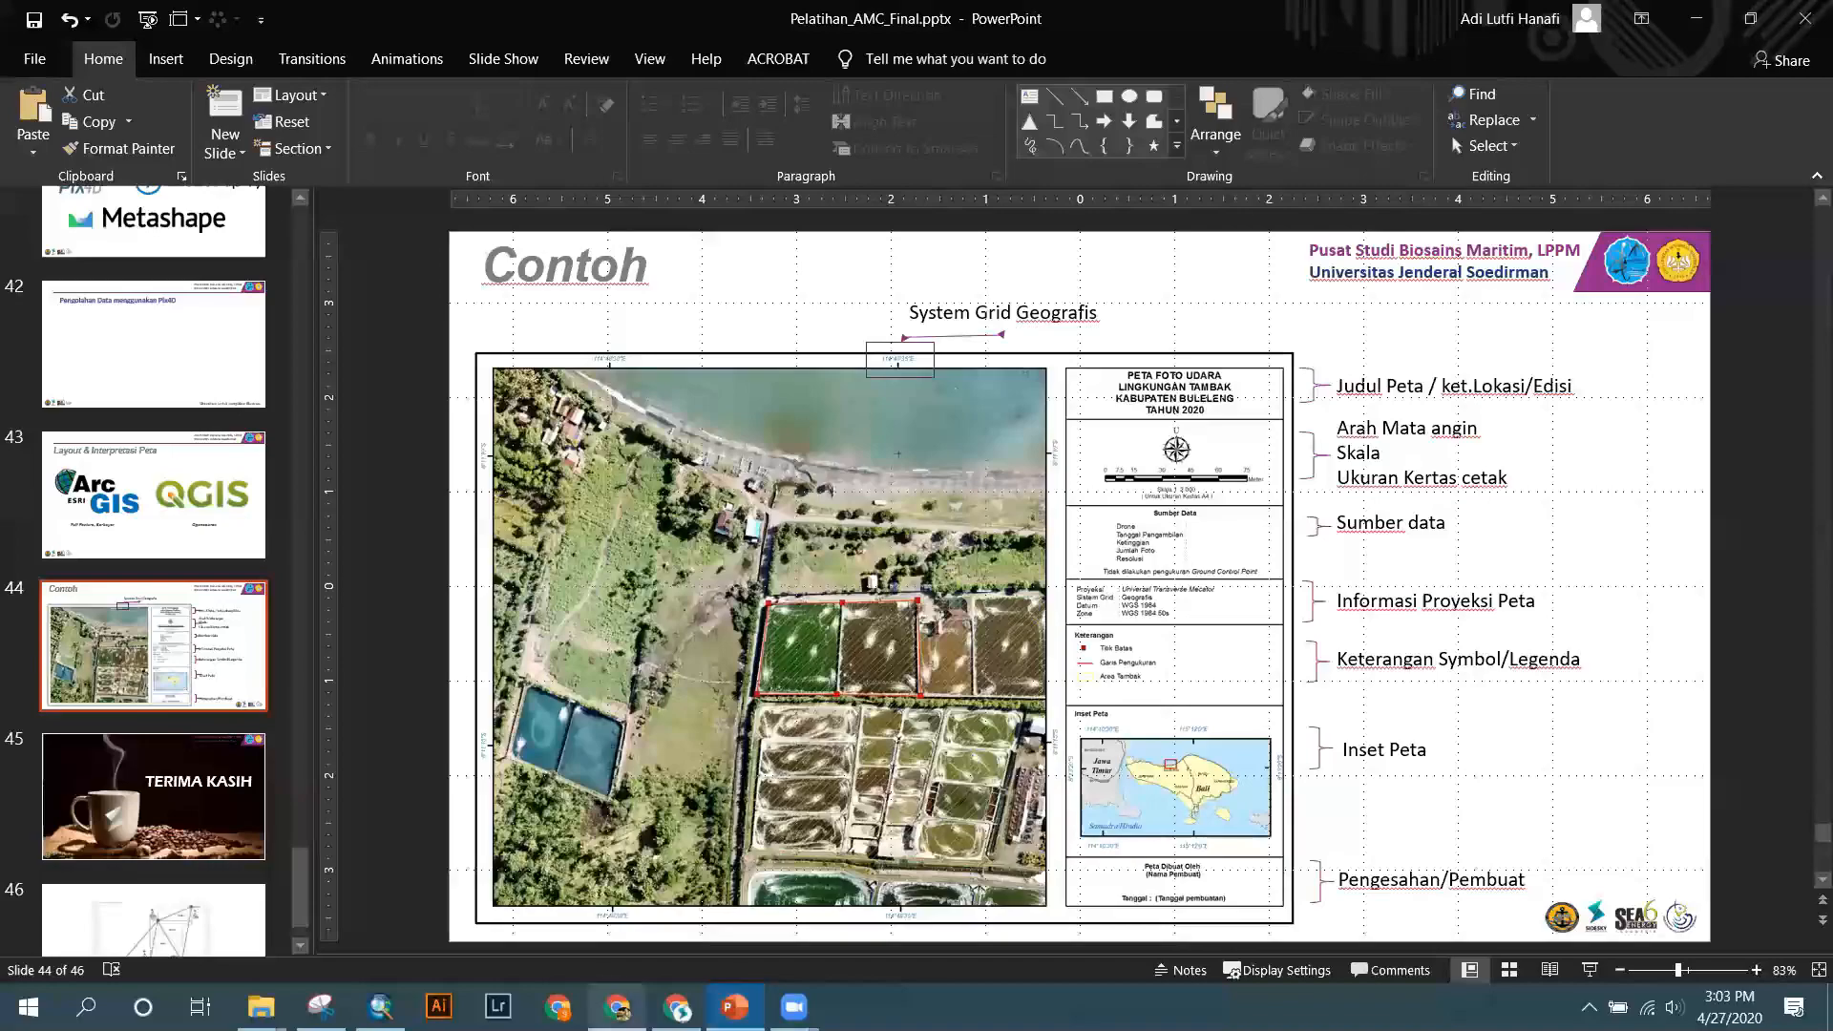
click(617, 1007)
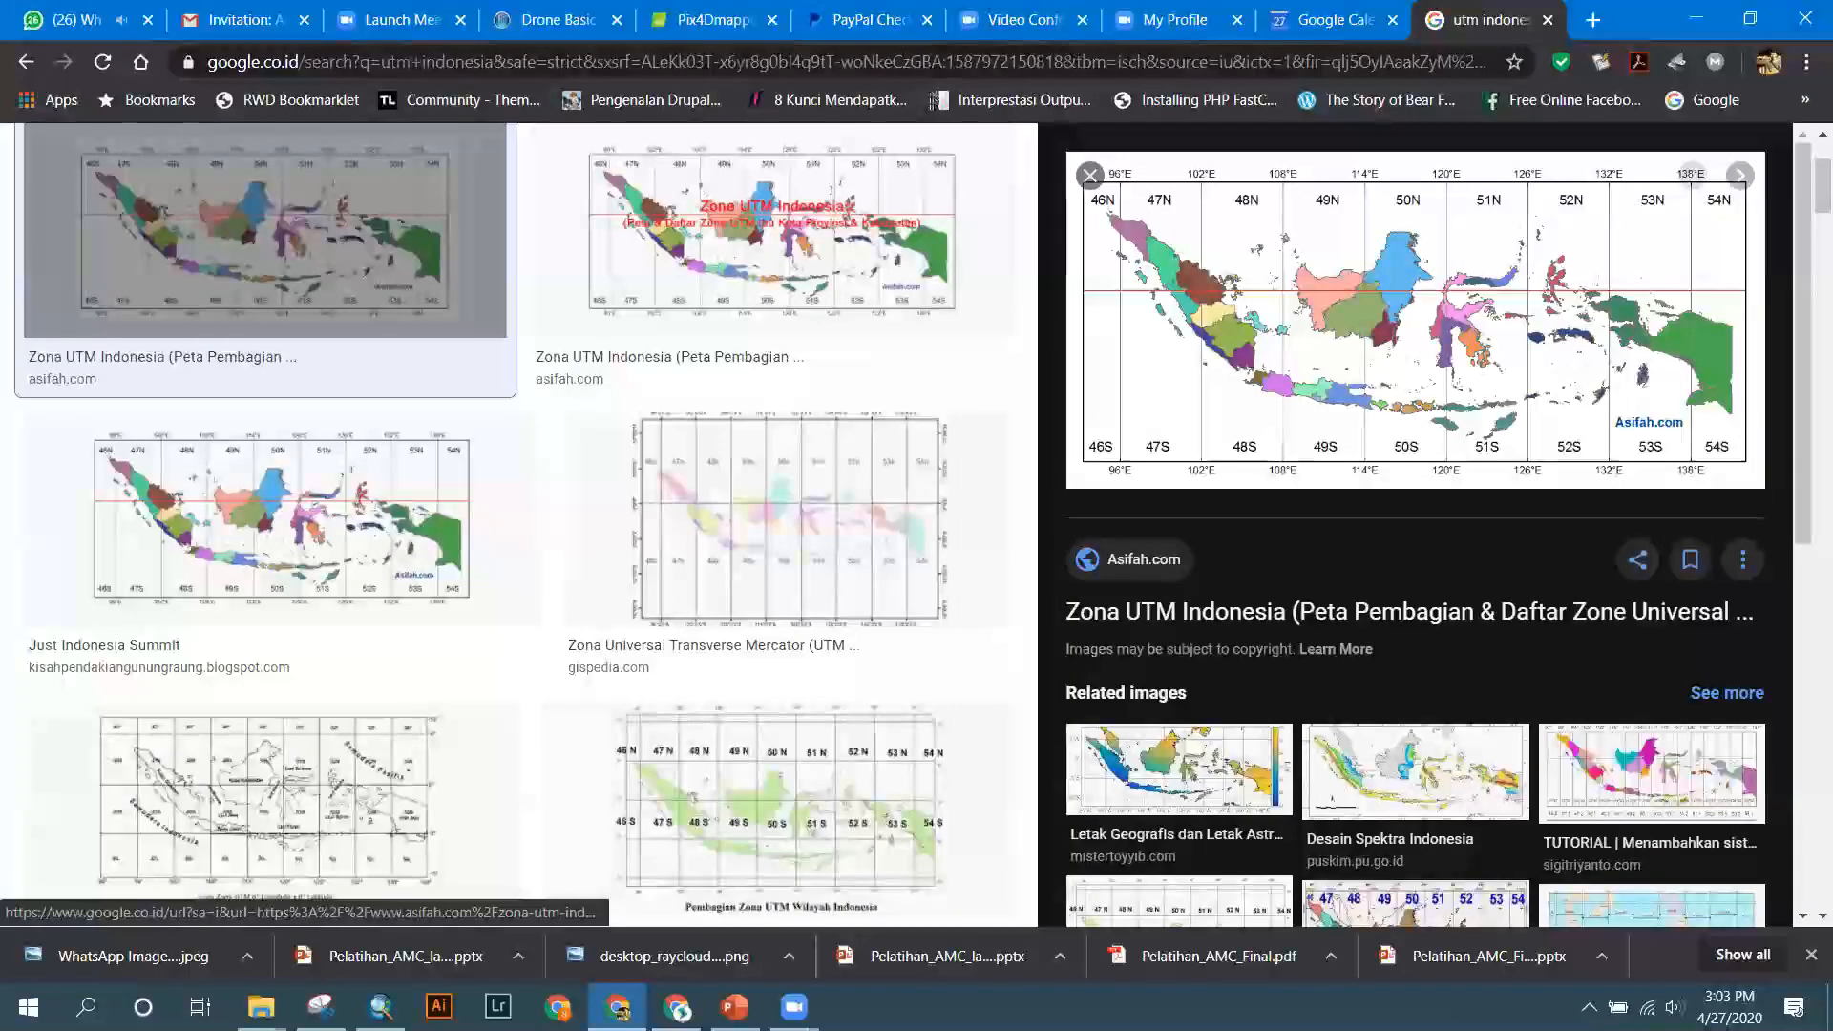
Look over the UTM zone images in Chrome and the example map slide in PowerPoint, and switch to ArcMap.
click(734, 1007)
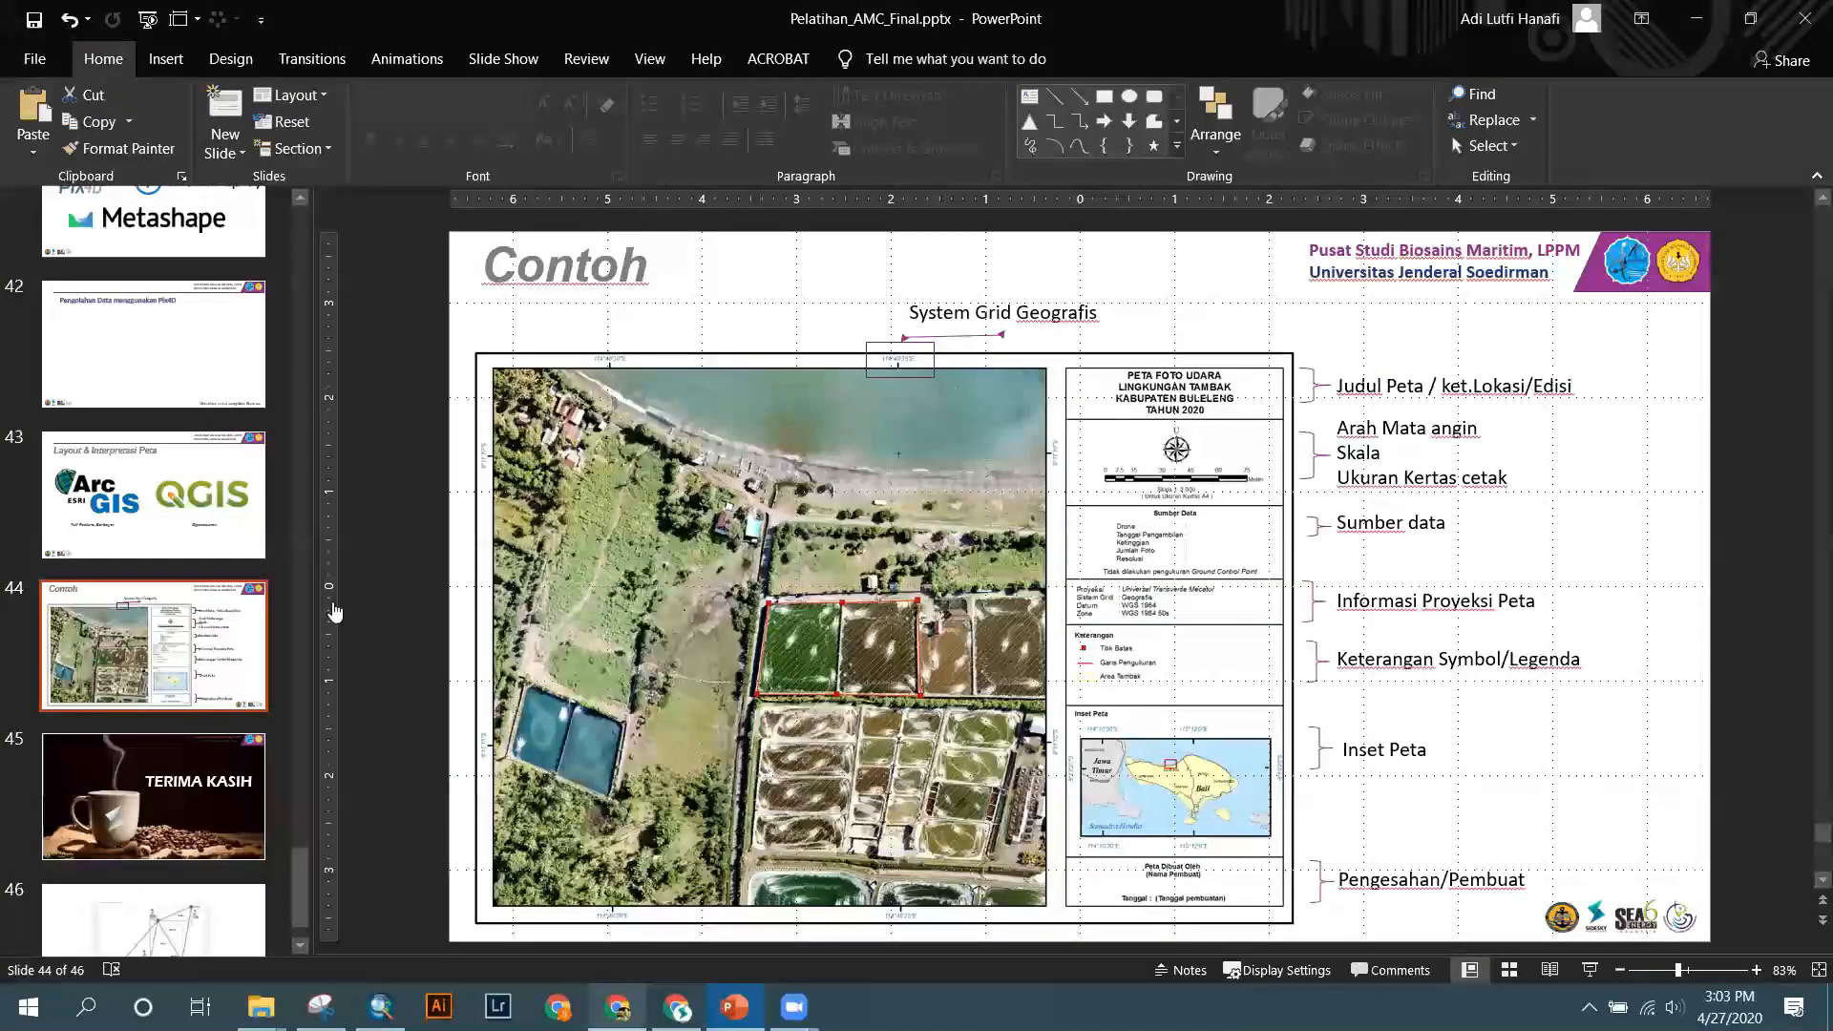
key(alt+Tab)
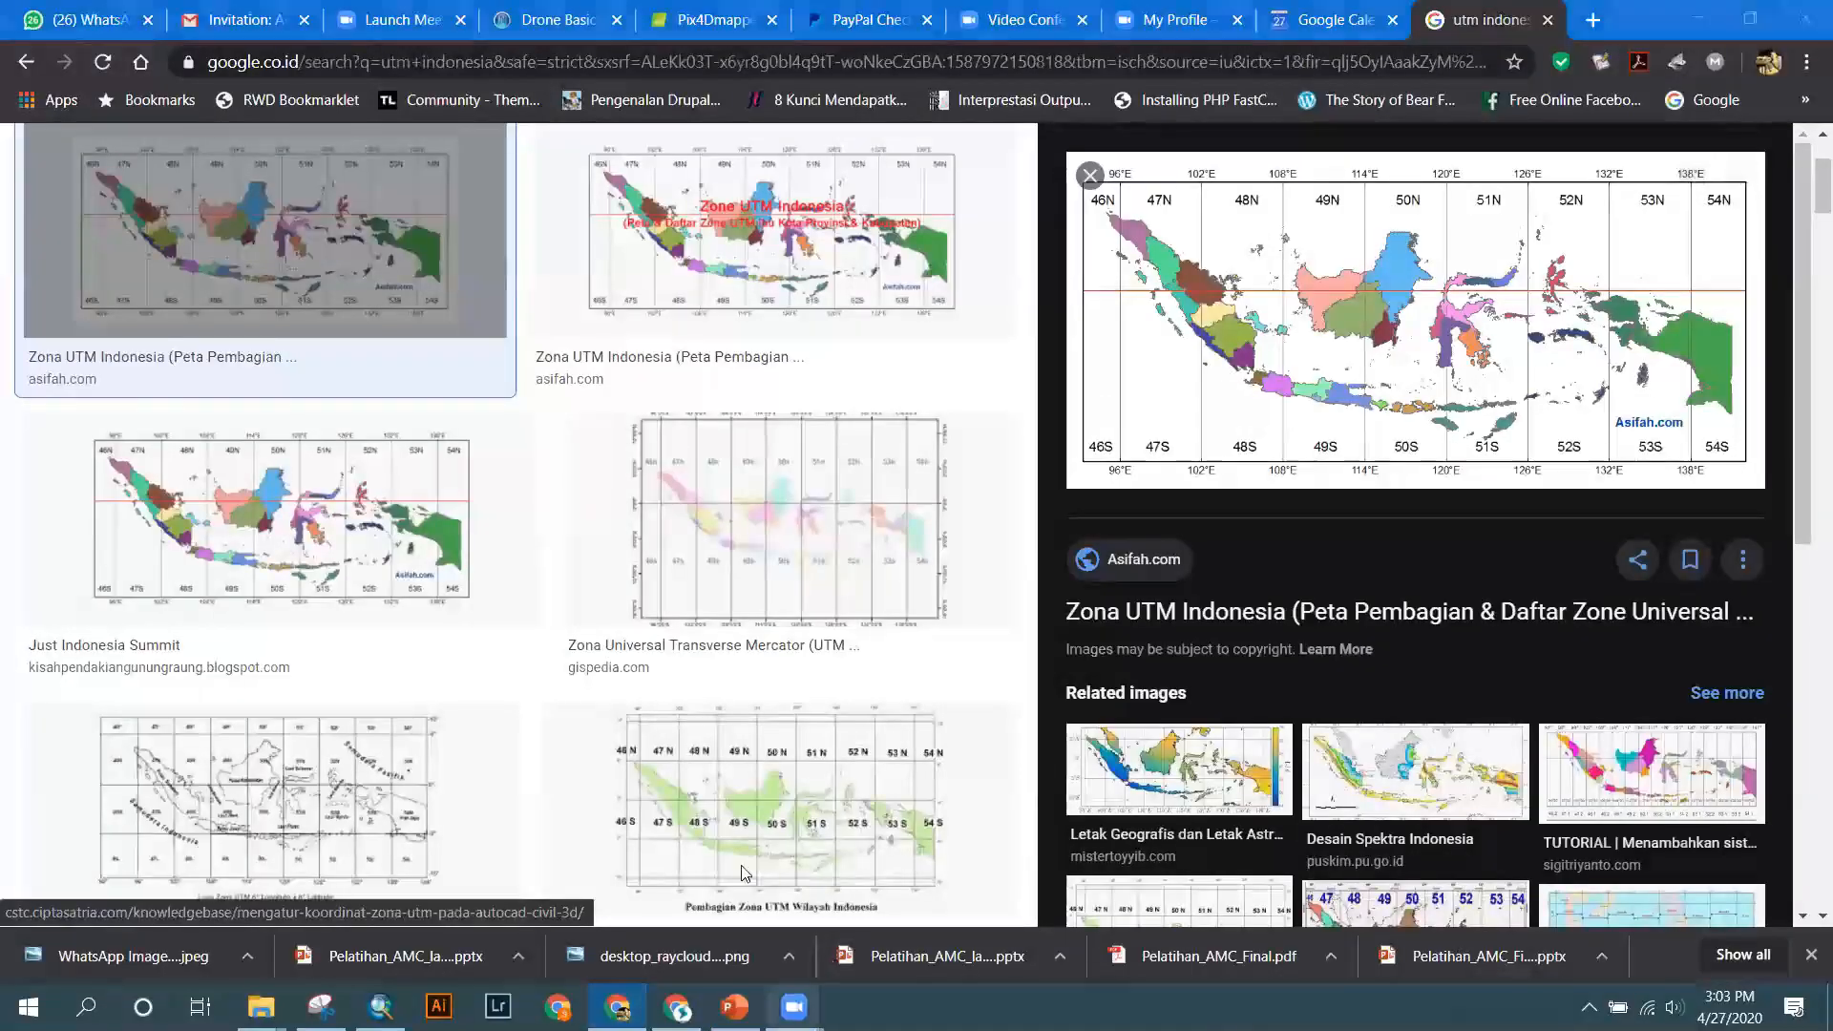
click(1699, 17)
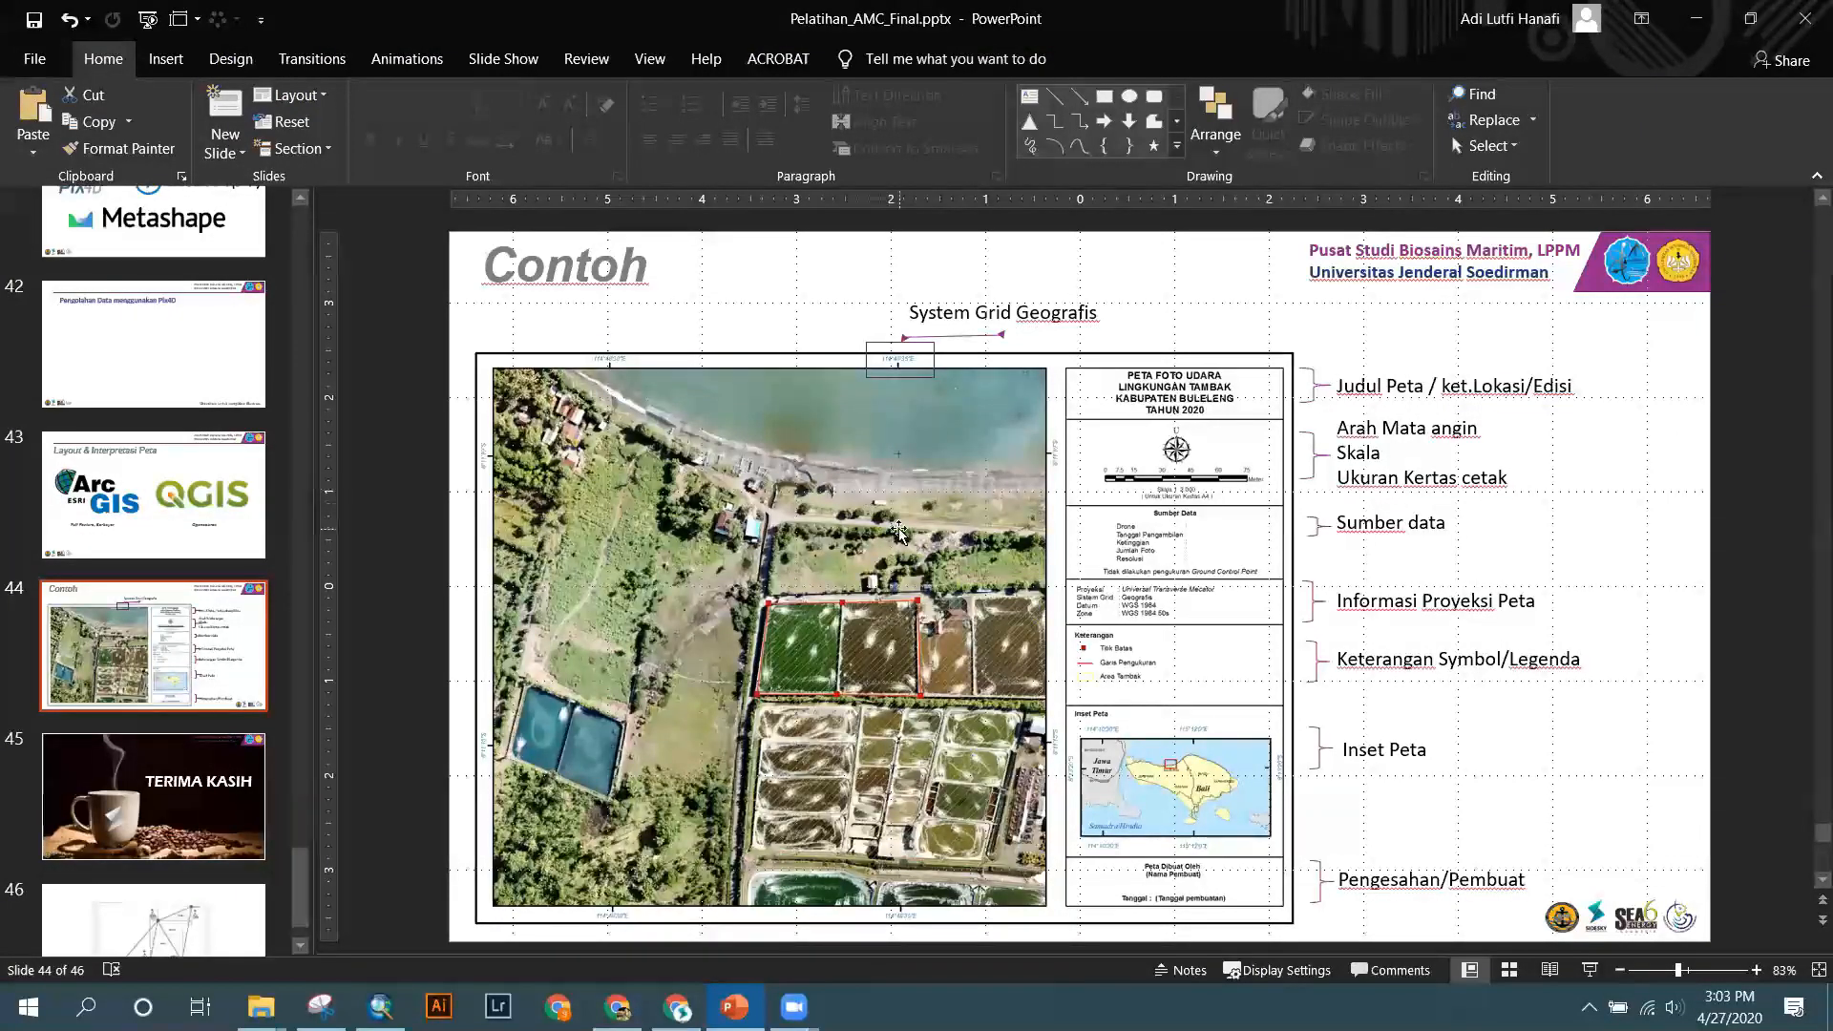
click(109, 768)
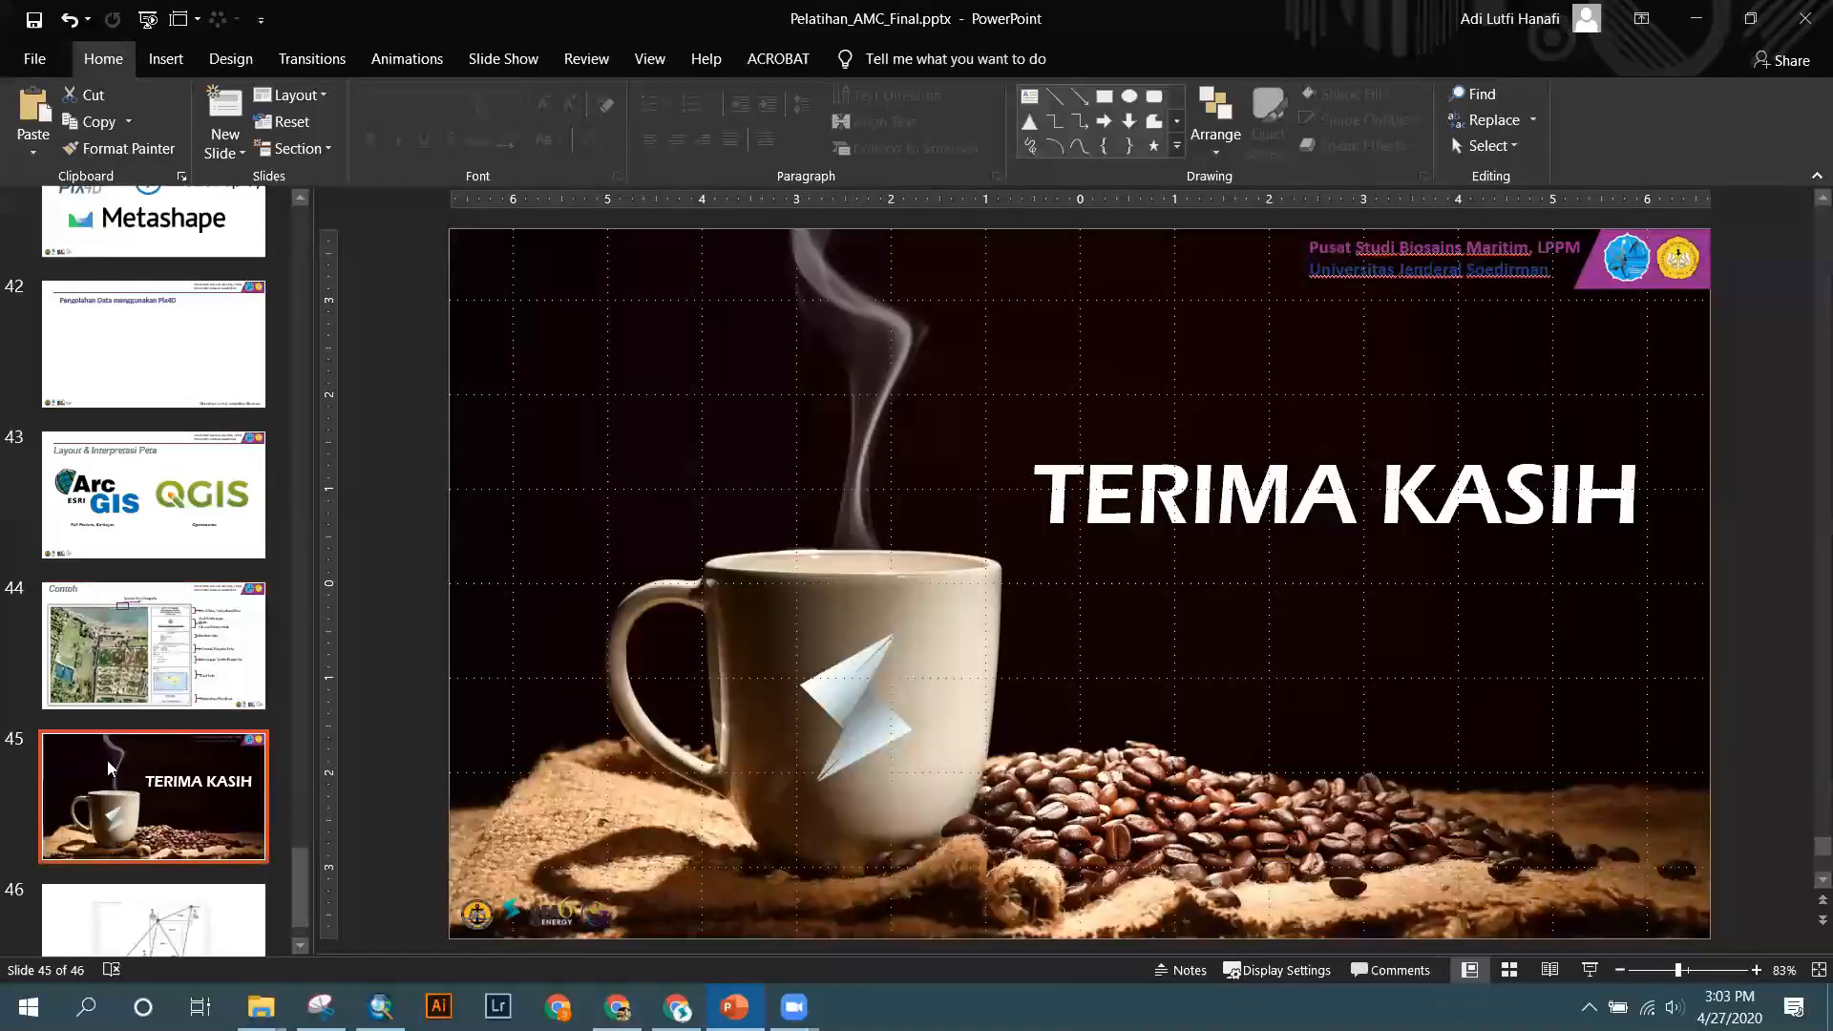
click(194, 650)
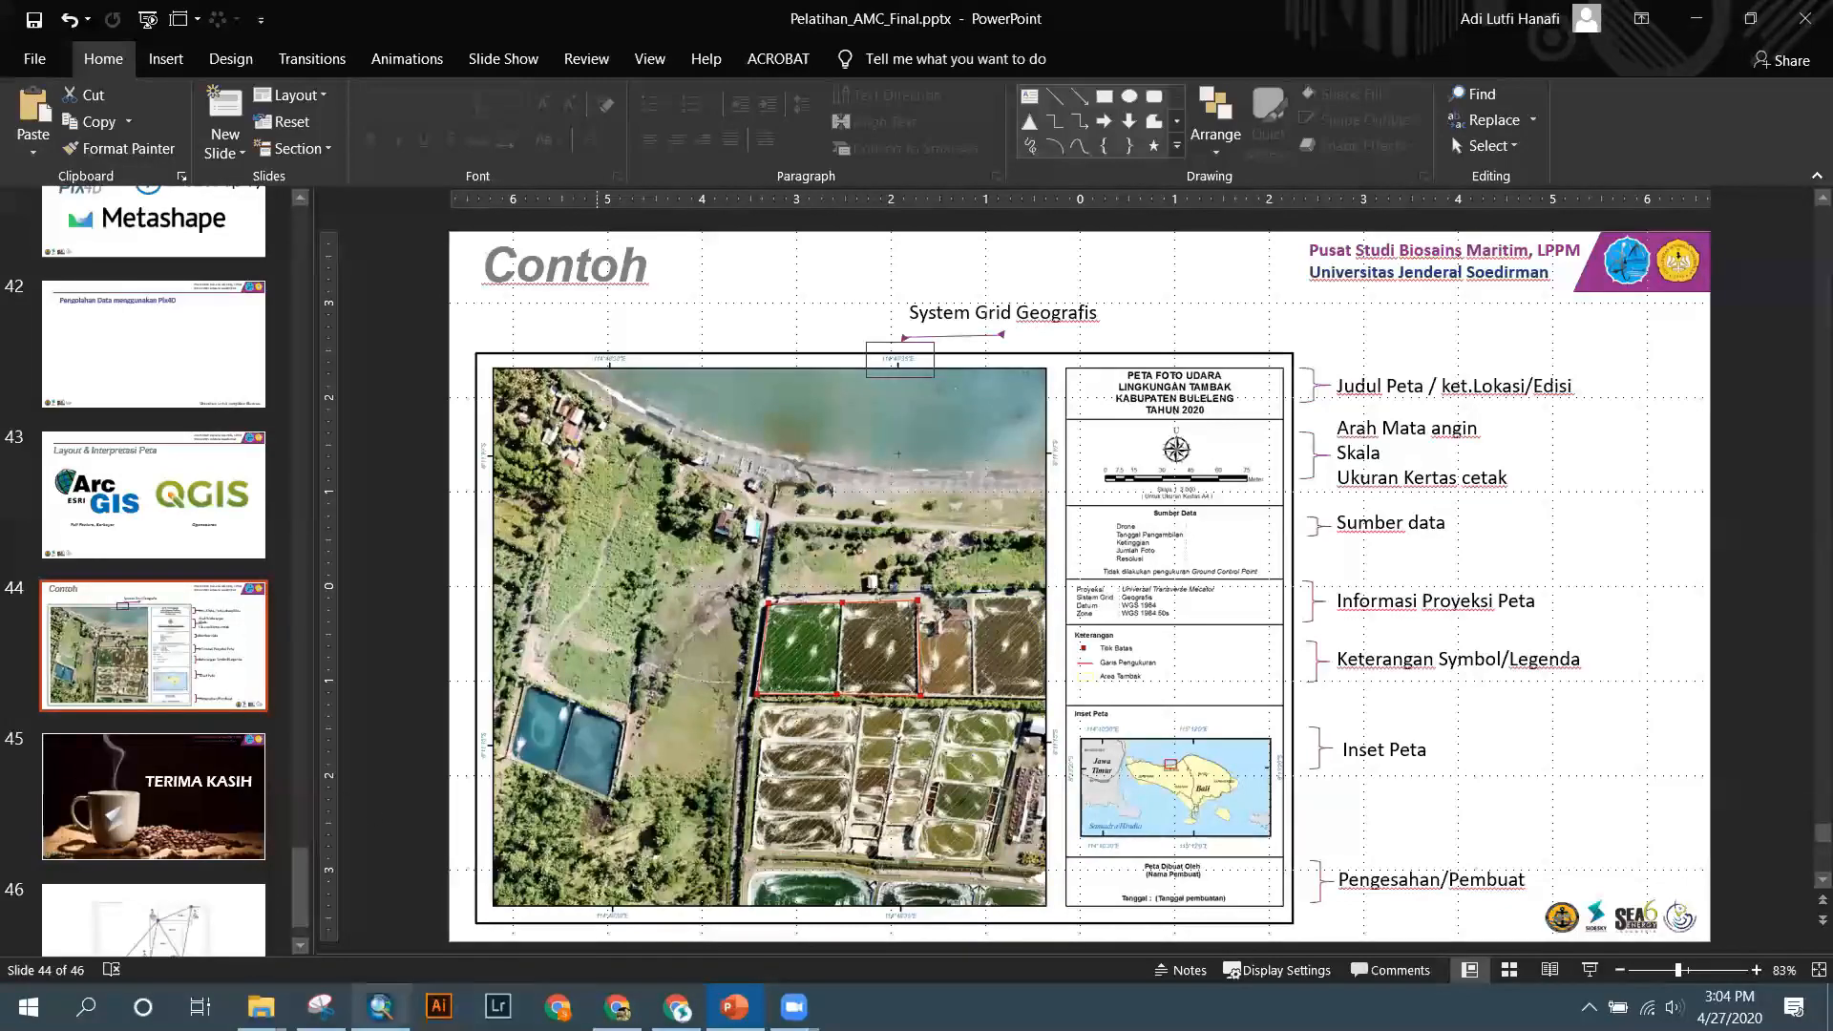
mouse_move(321, 1007)
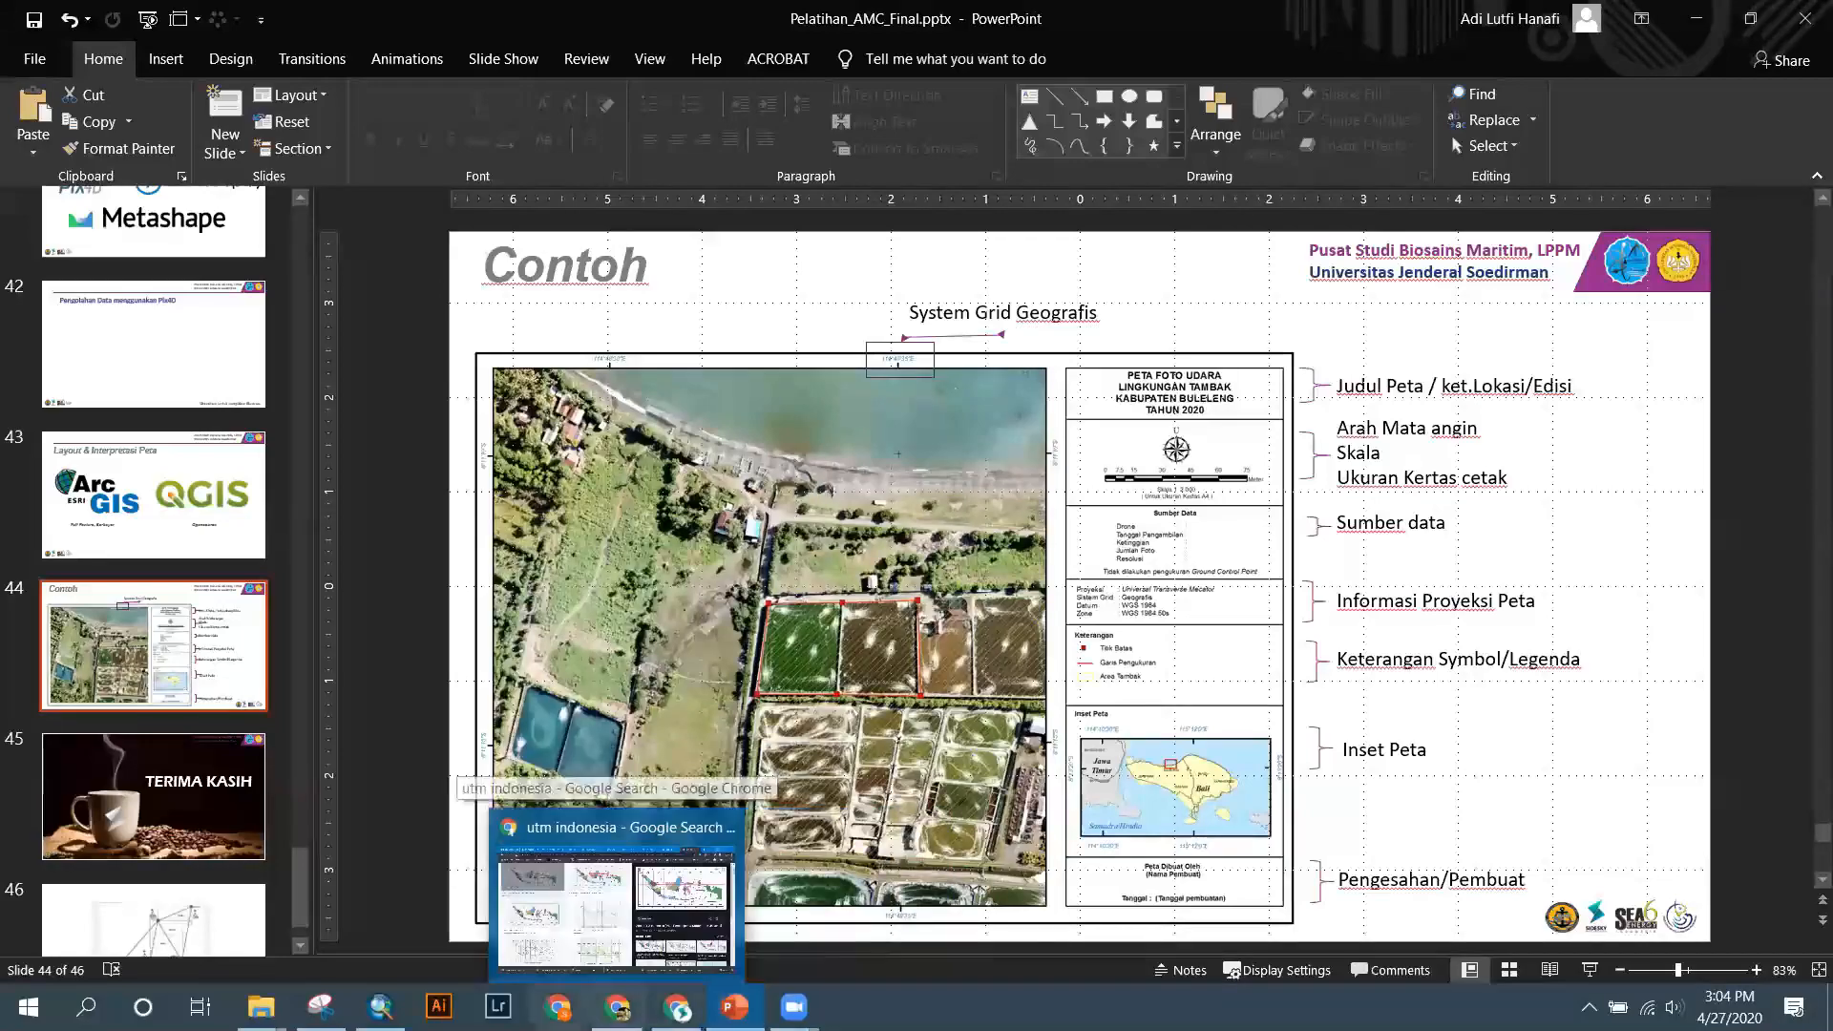
click(380, 1006)
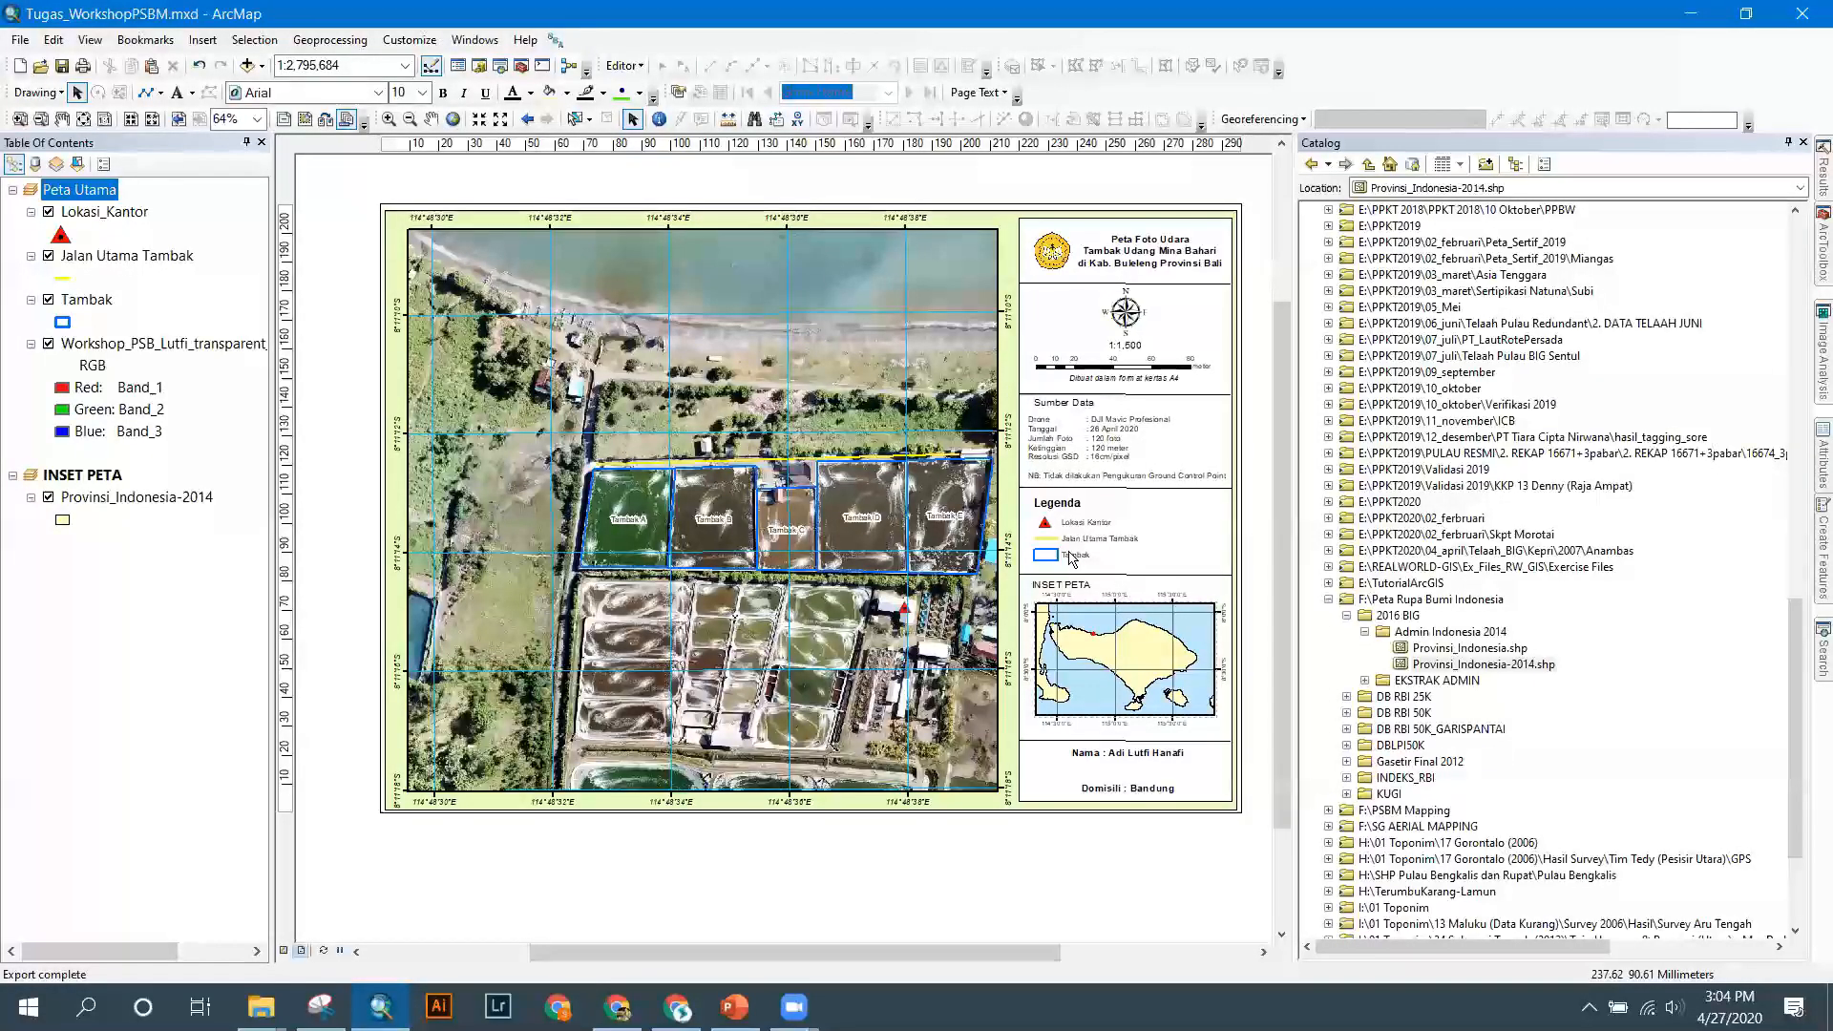
Categorize the Tambak layer by unique values of Nama_tamba, excluding all other values and adding every pond name.
click(84, 302)
right_click(84, 302)
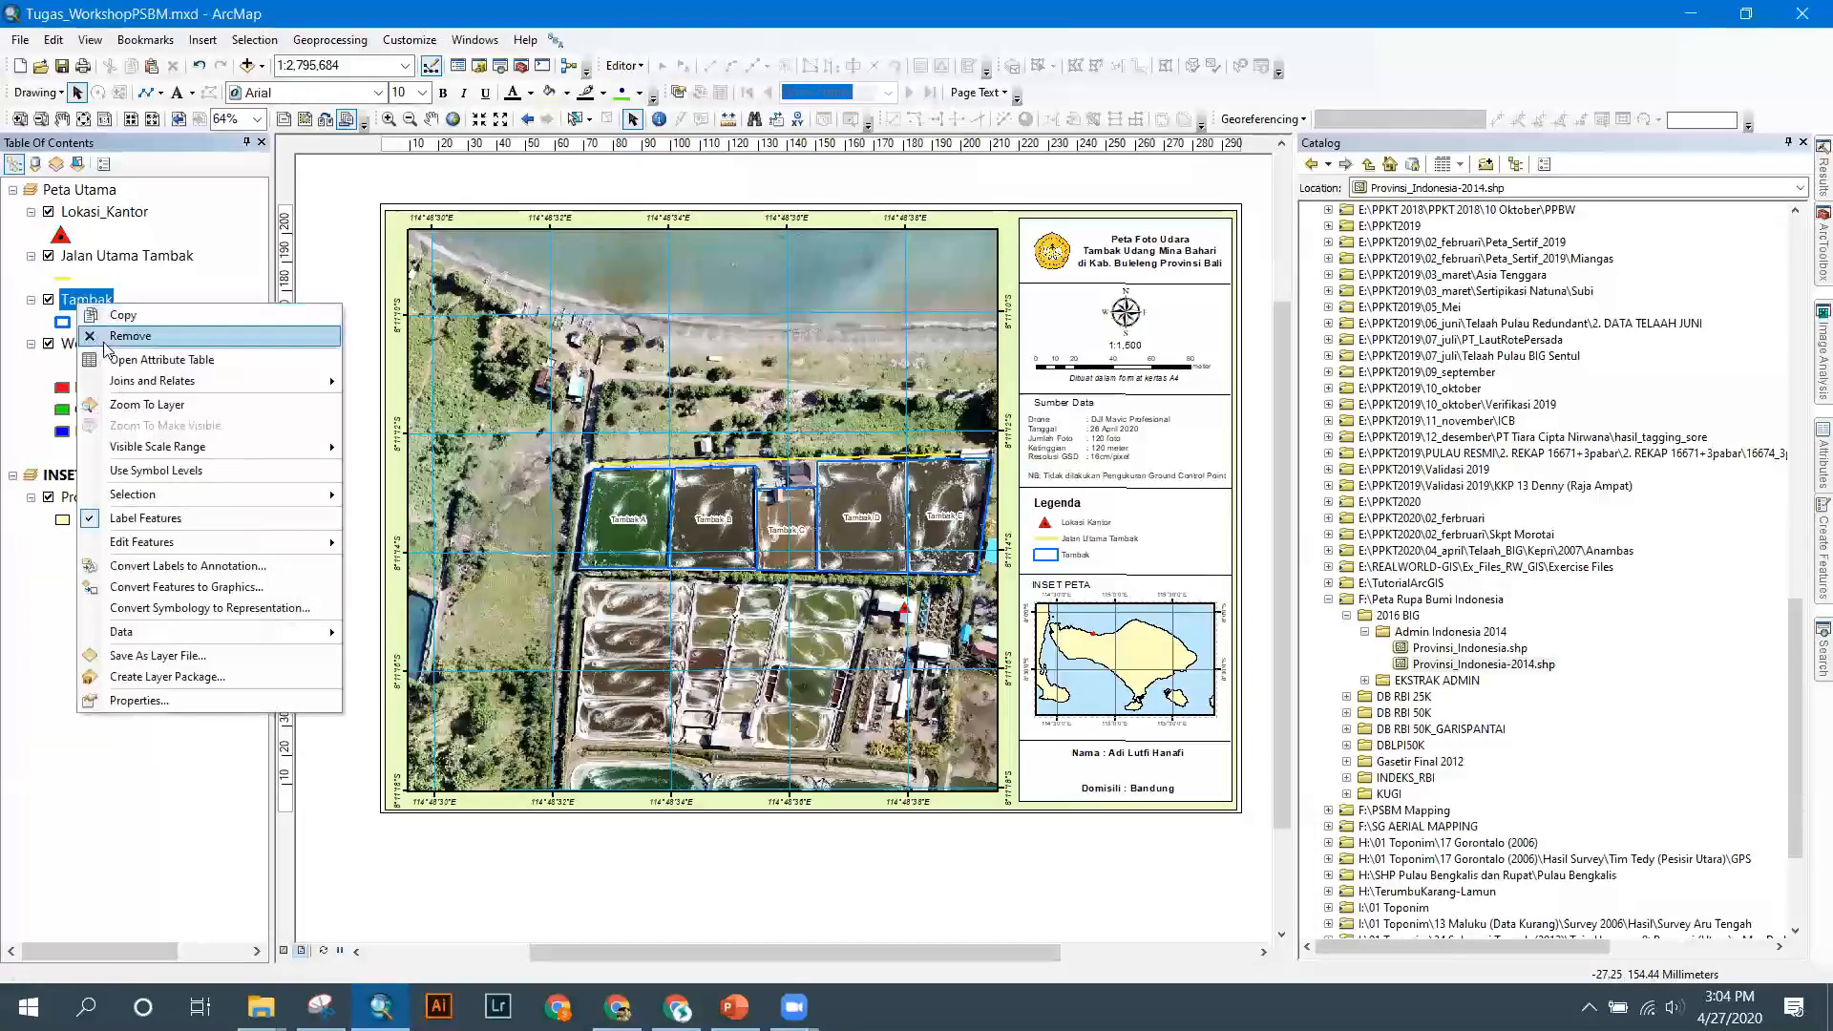
click(145, 701)
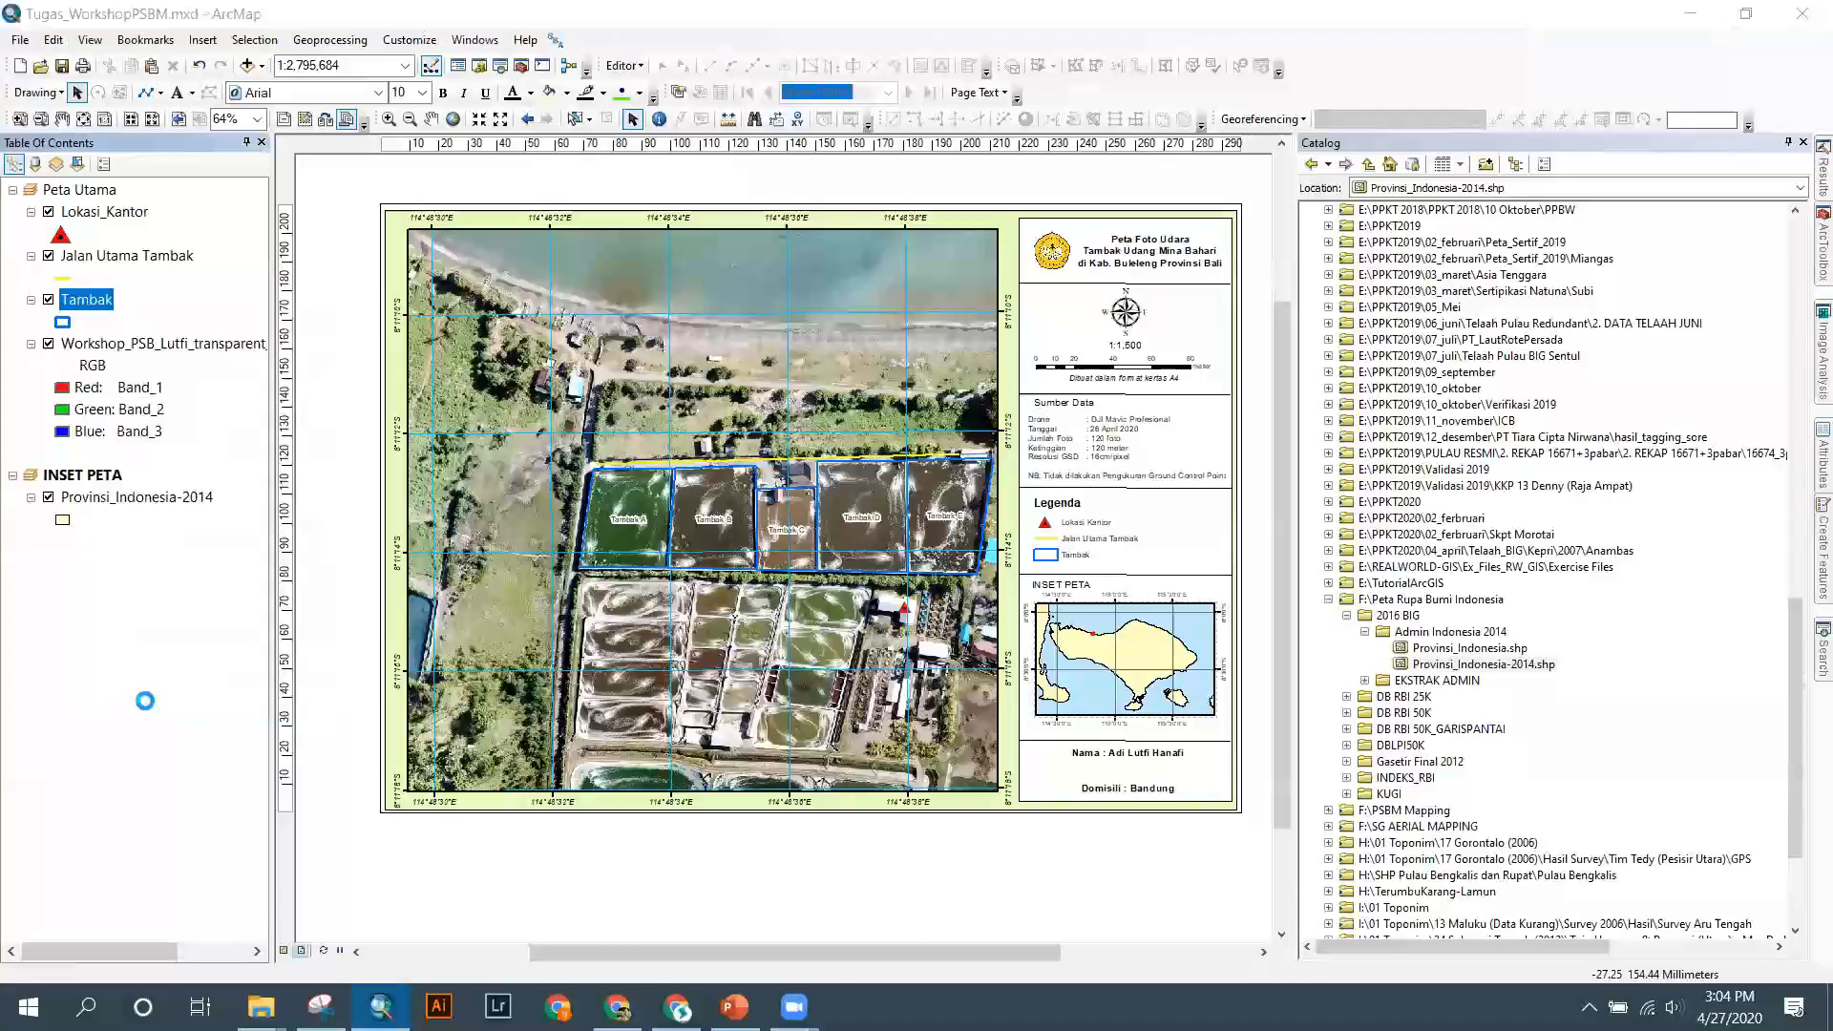
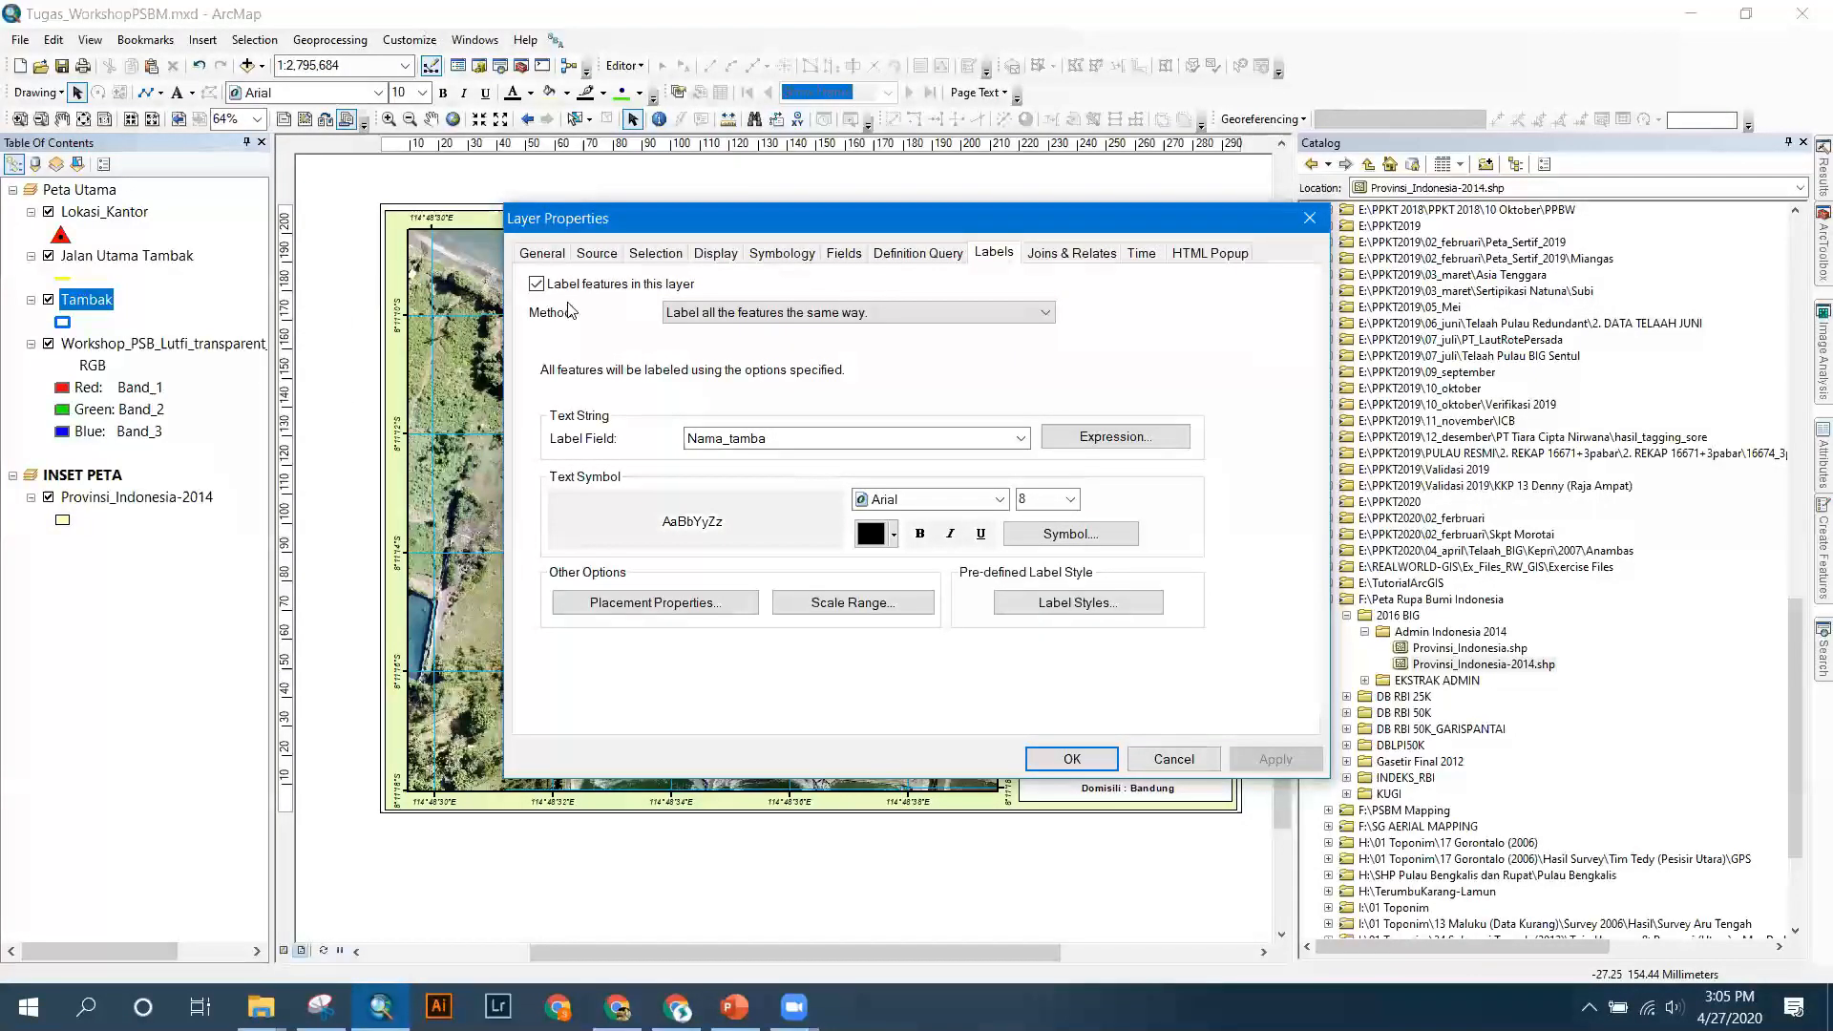
click(775, 260)
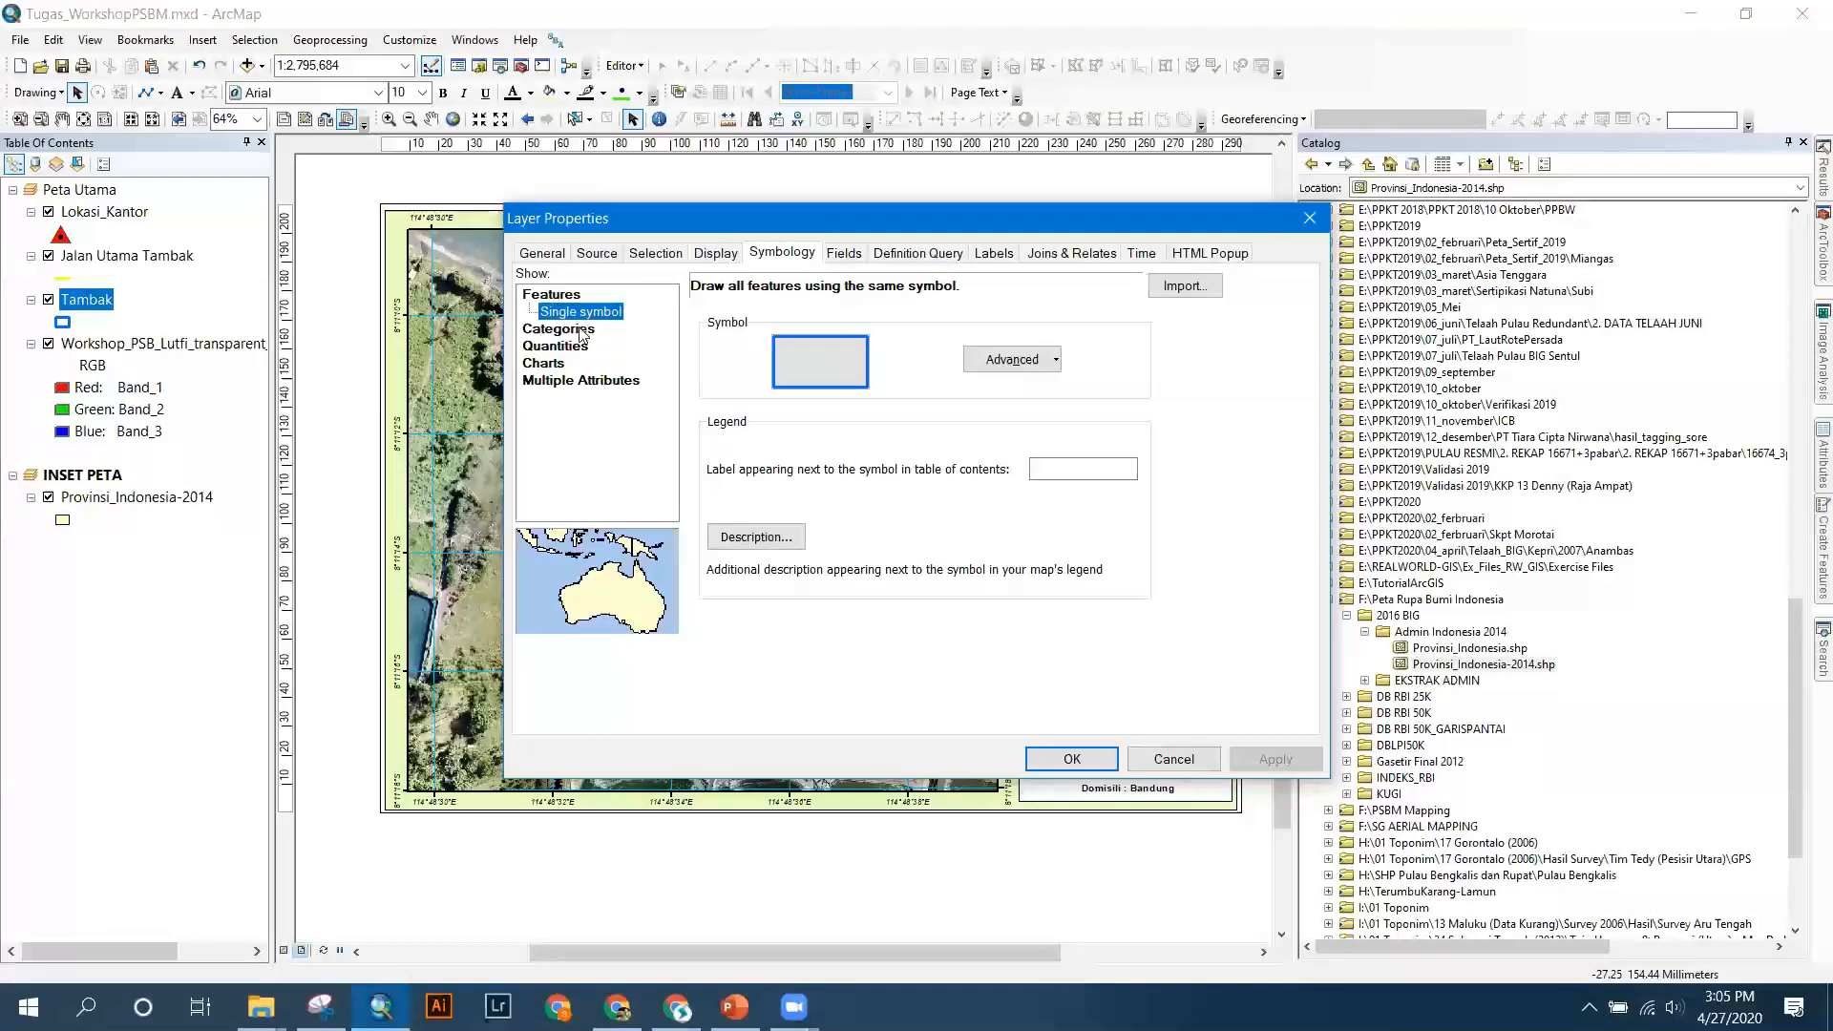
click(580, 330)
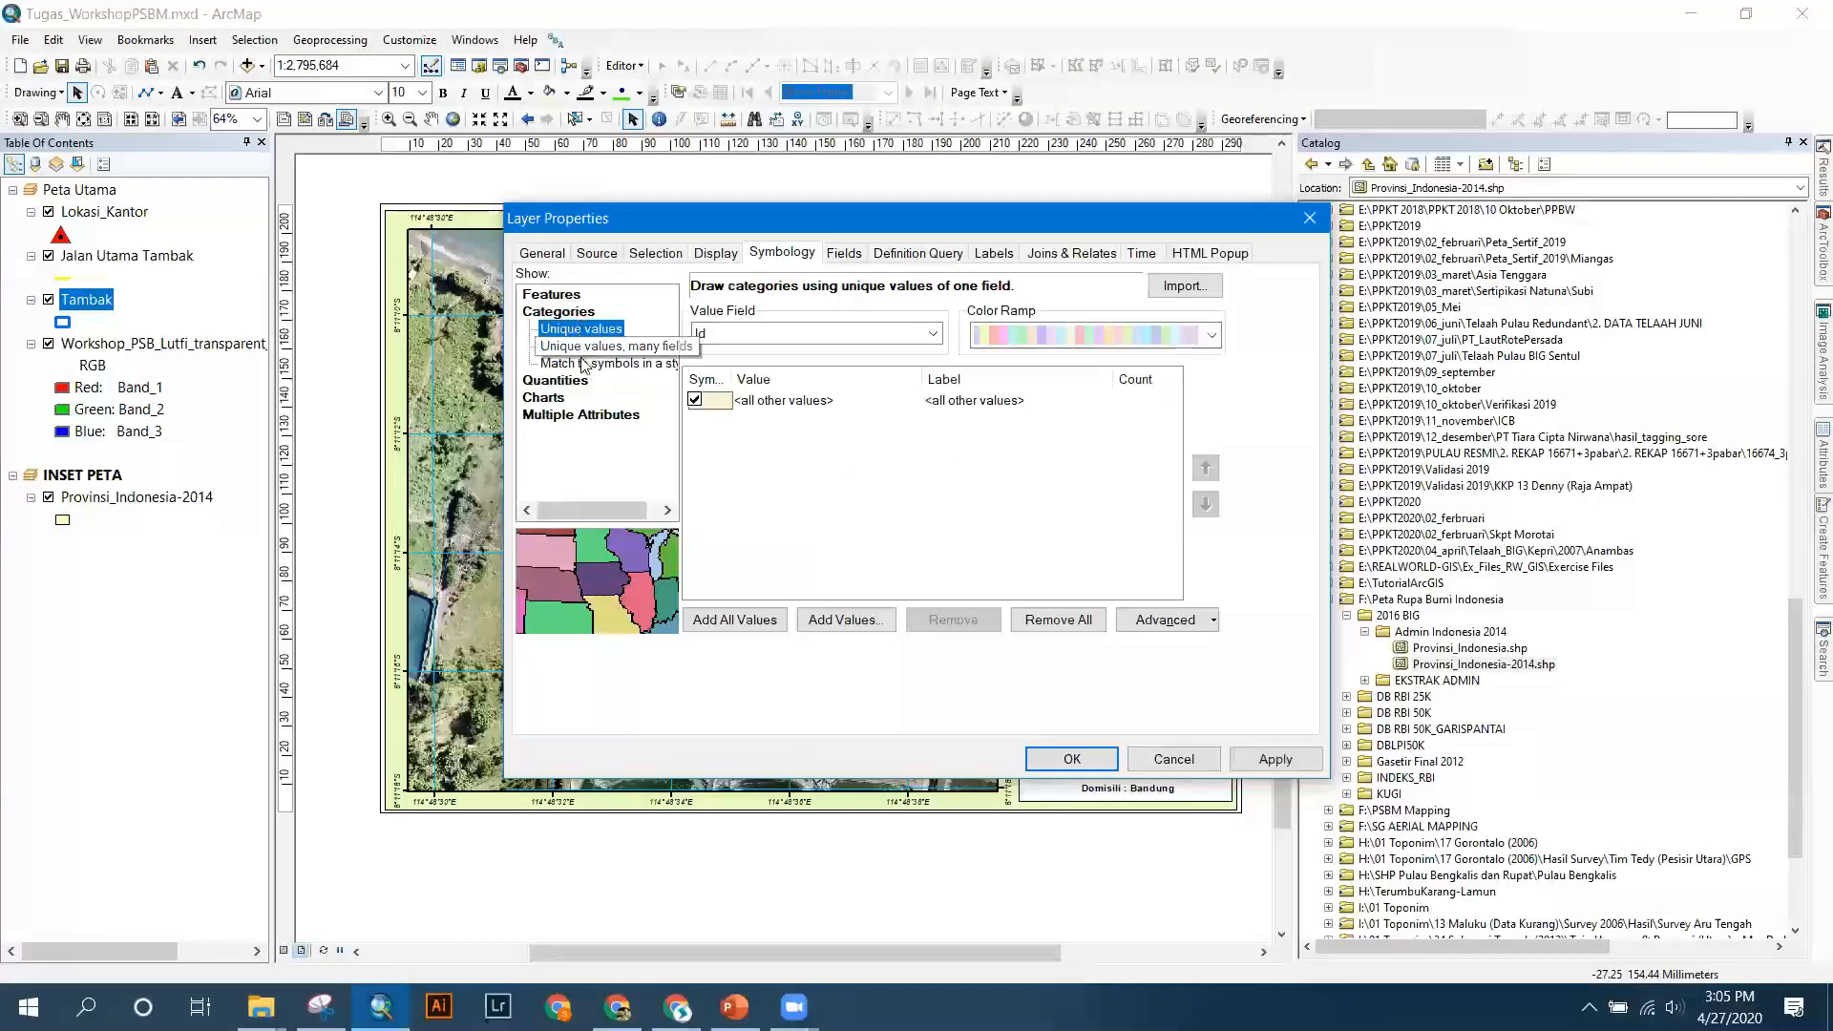
click(788, 337)
click(759, 351)
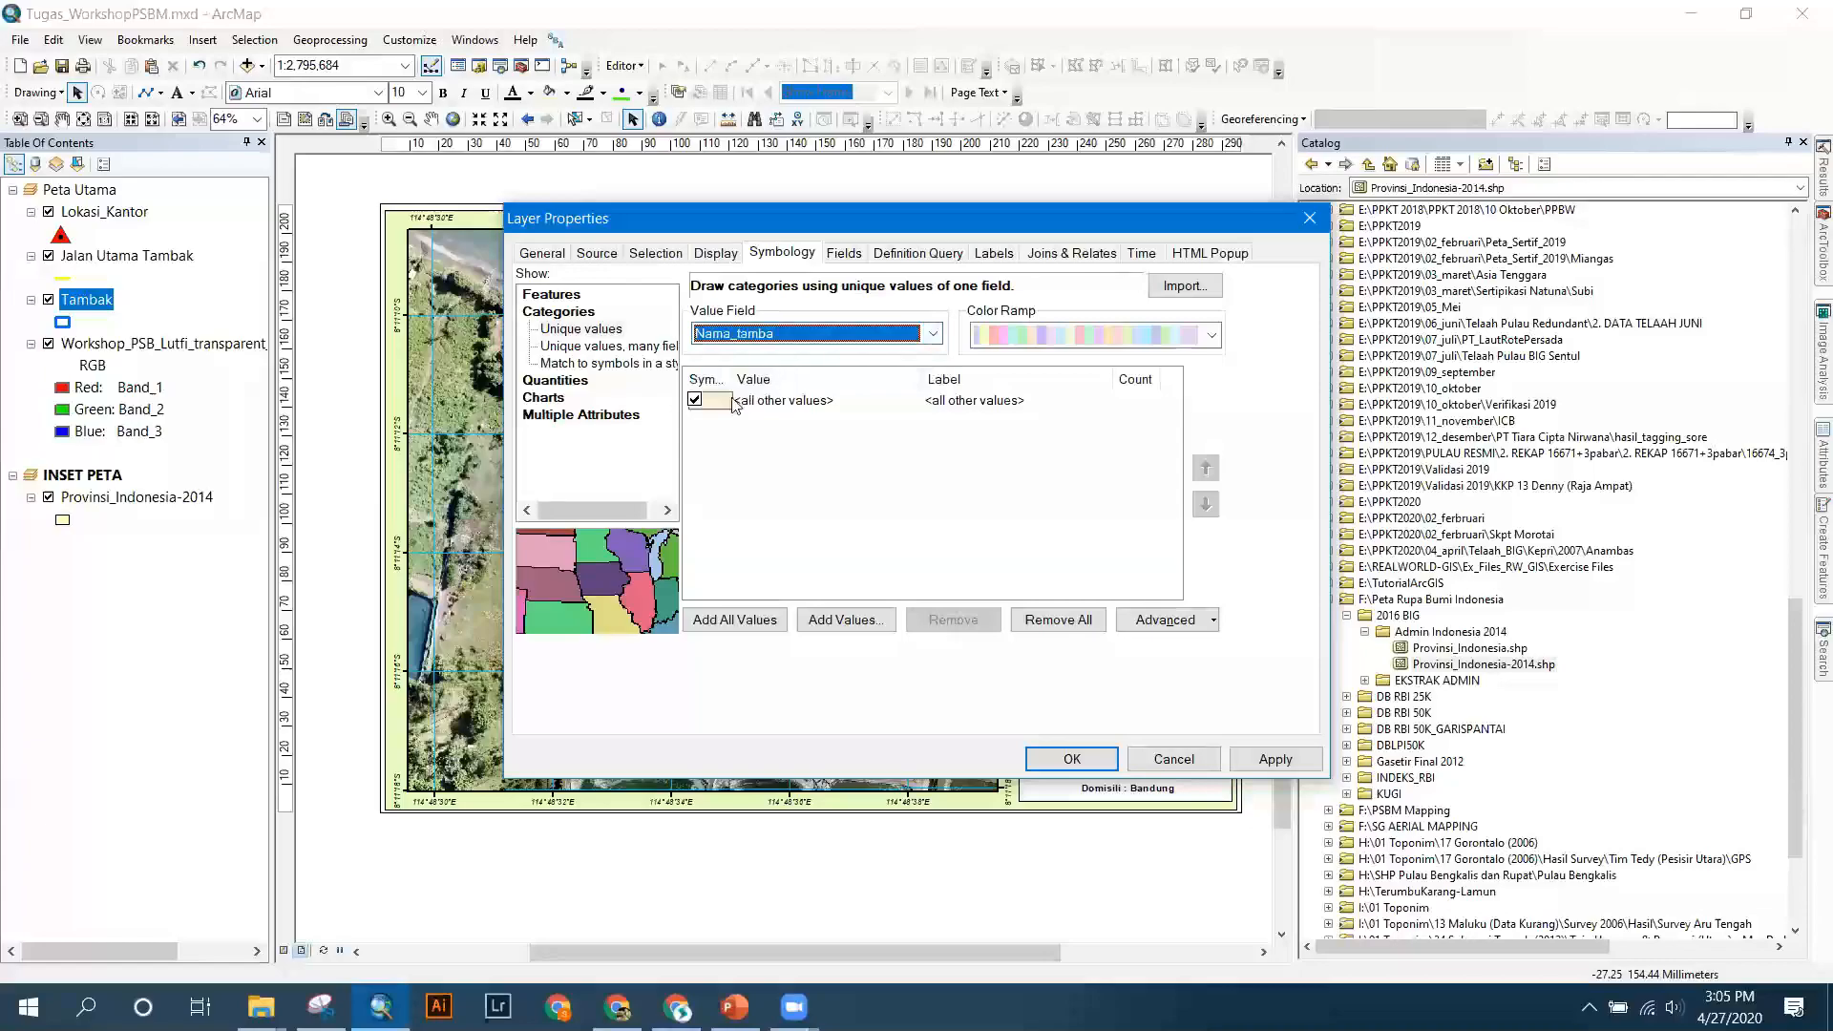
click(695, 400)
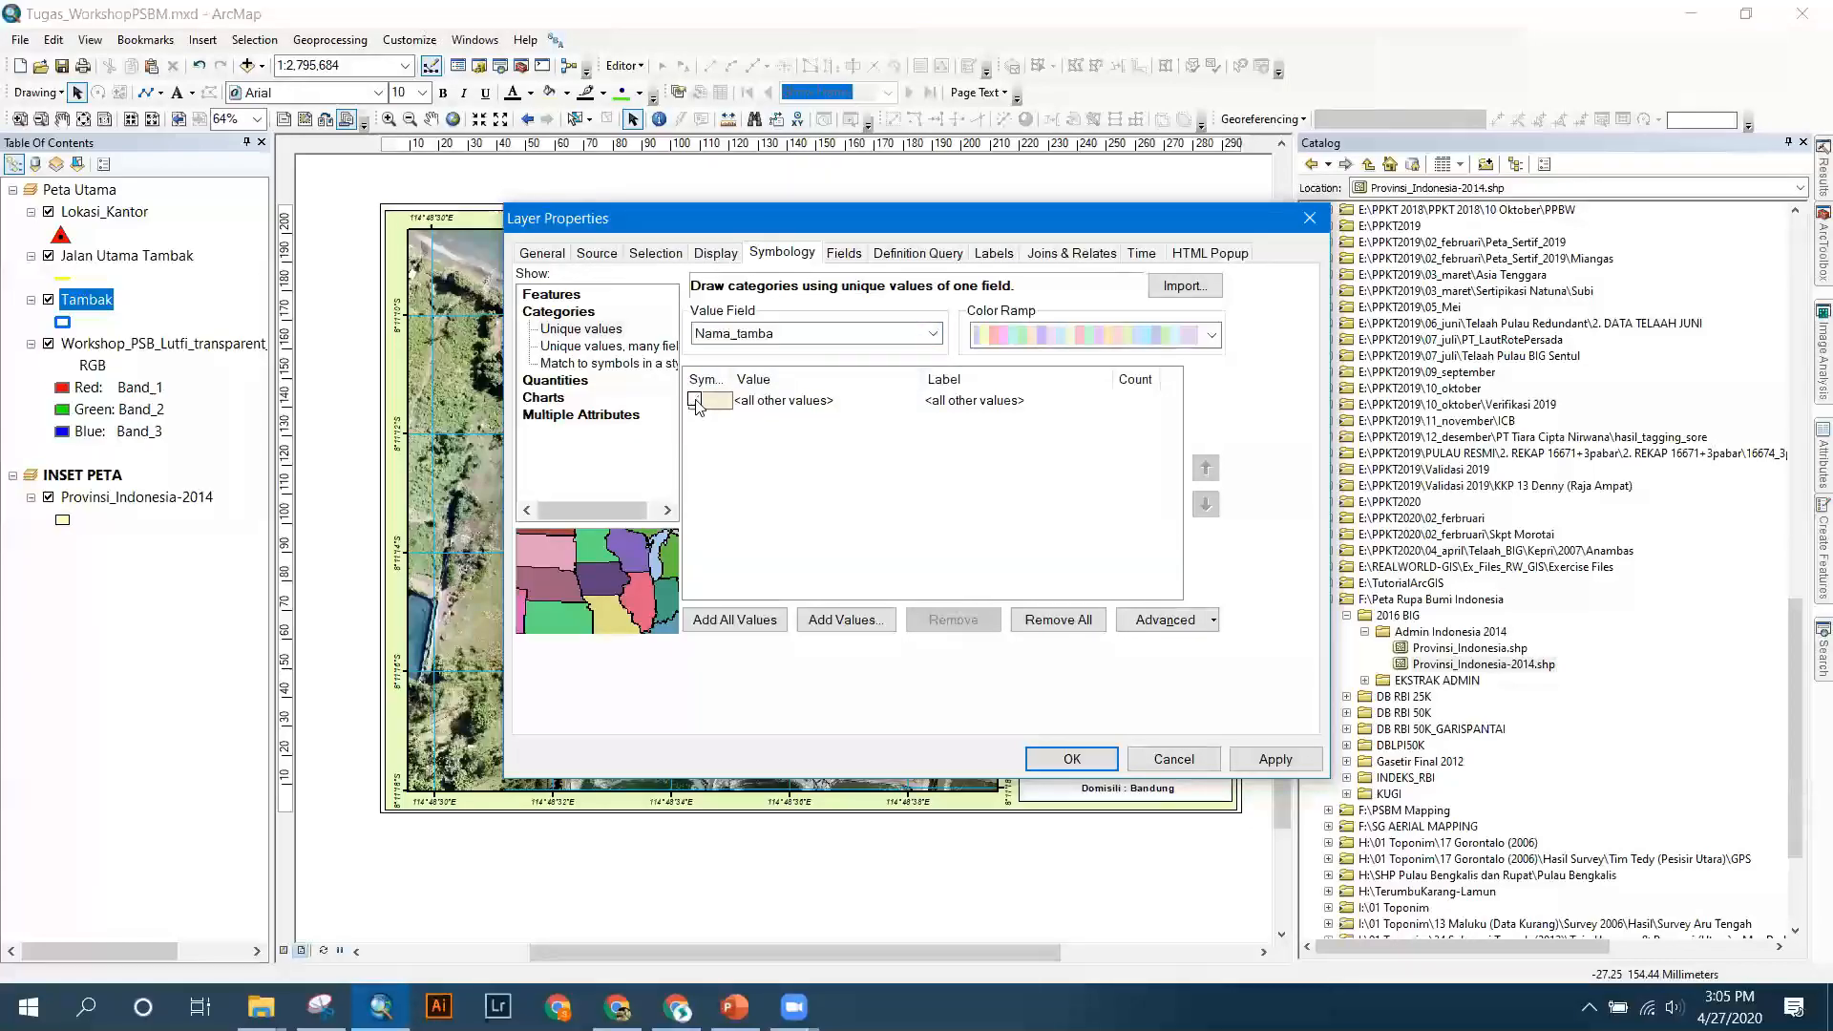
click(736, 623)
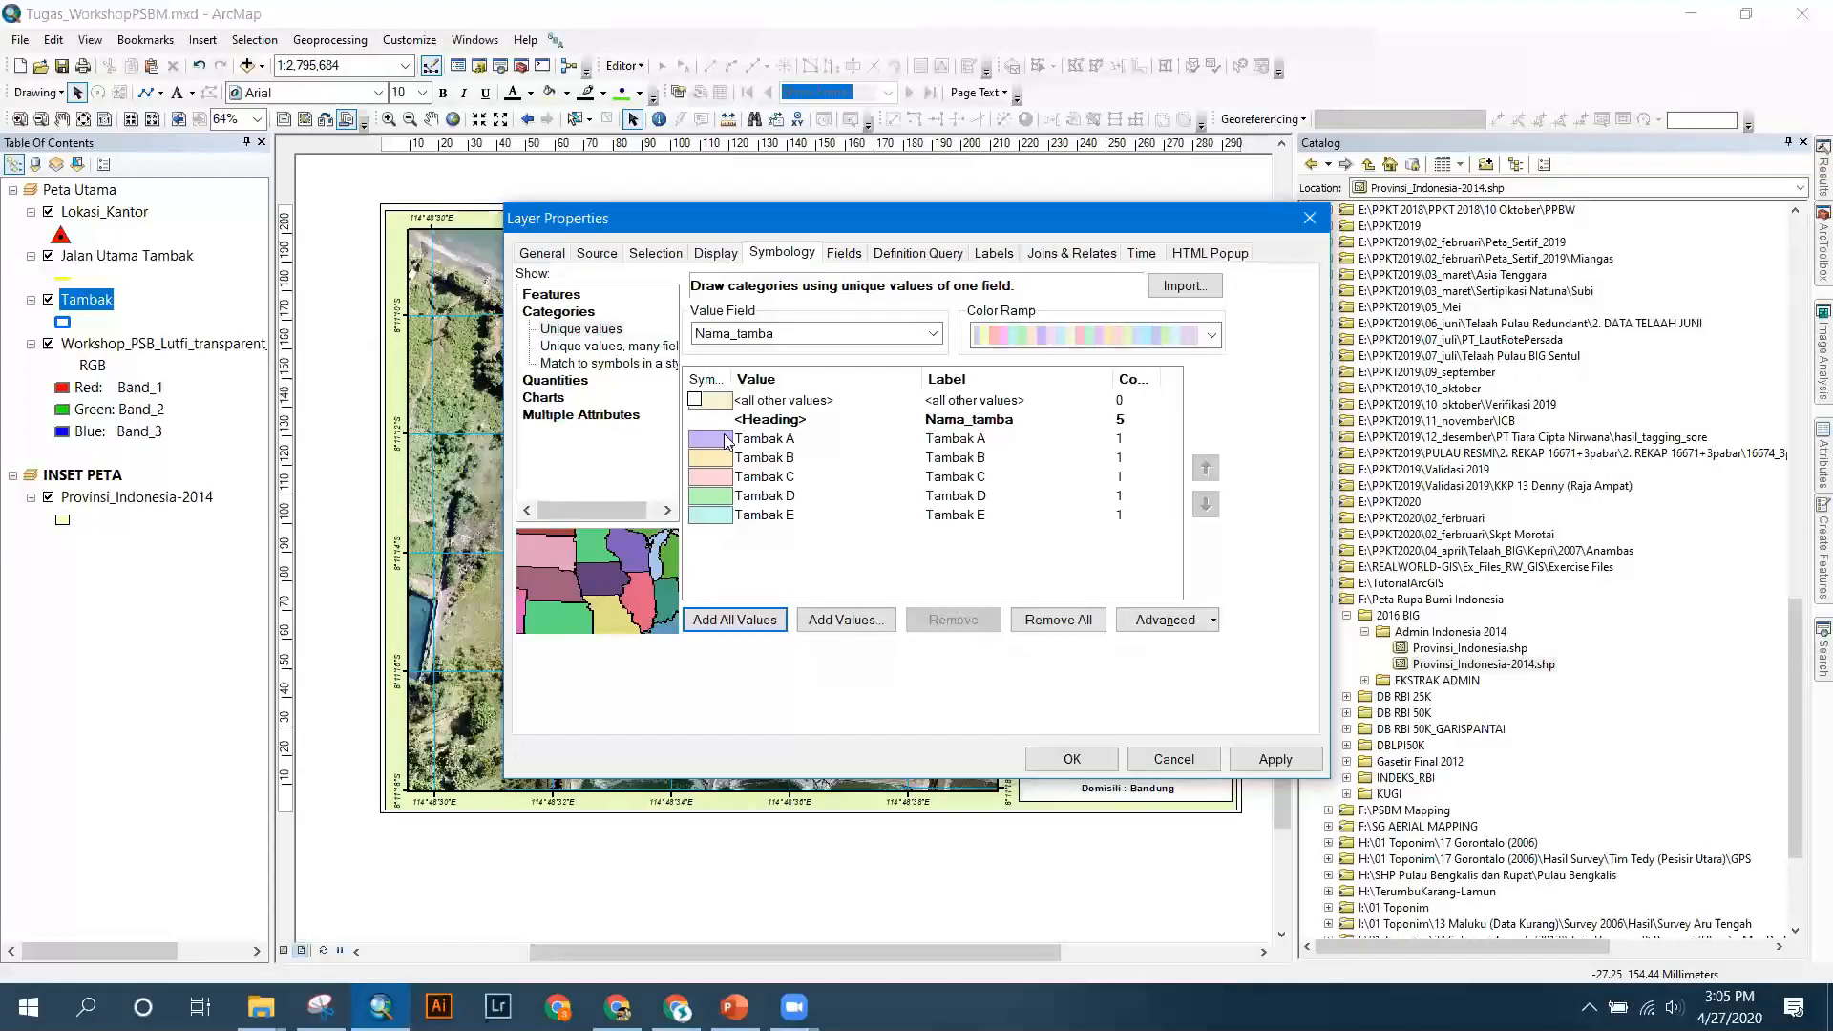
Clear the Nama_tamba heading label from the Tambak layer's category list.
click(1009, 422)
click(1010, 421)
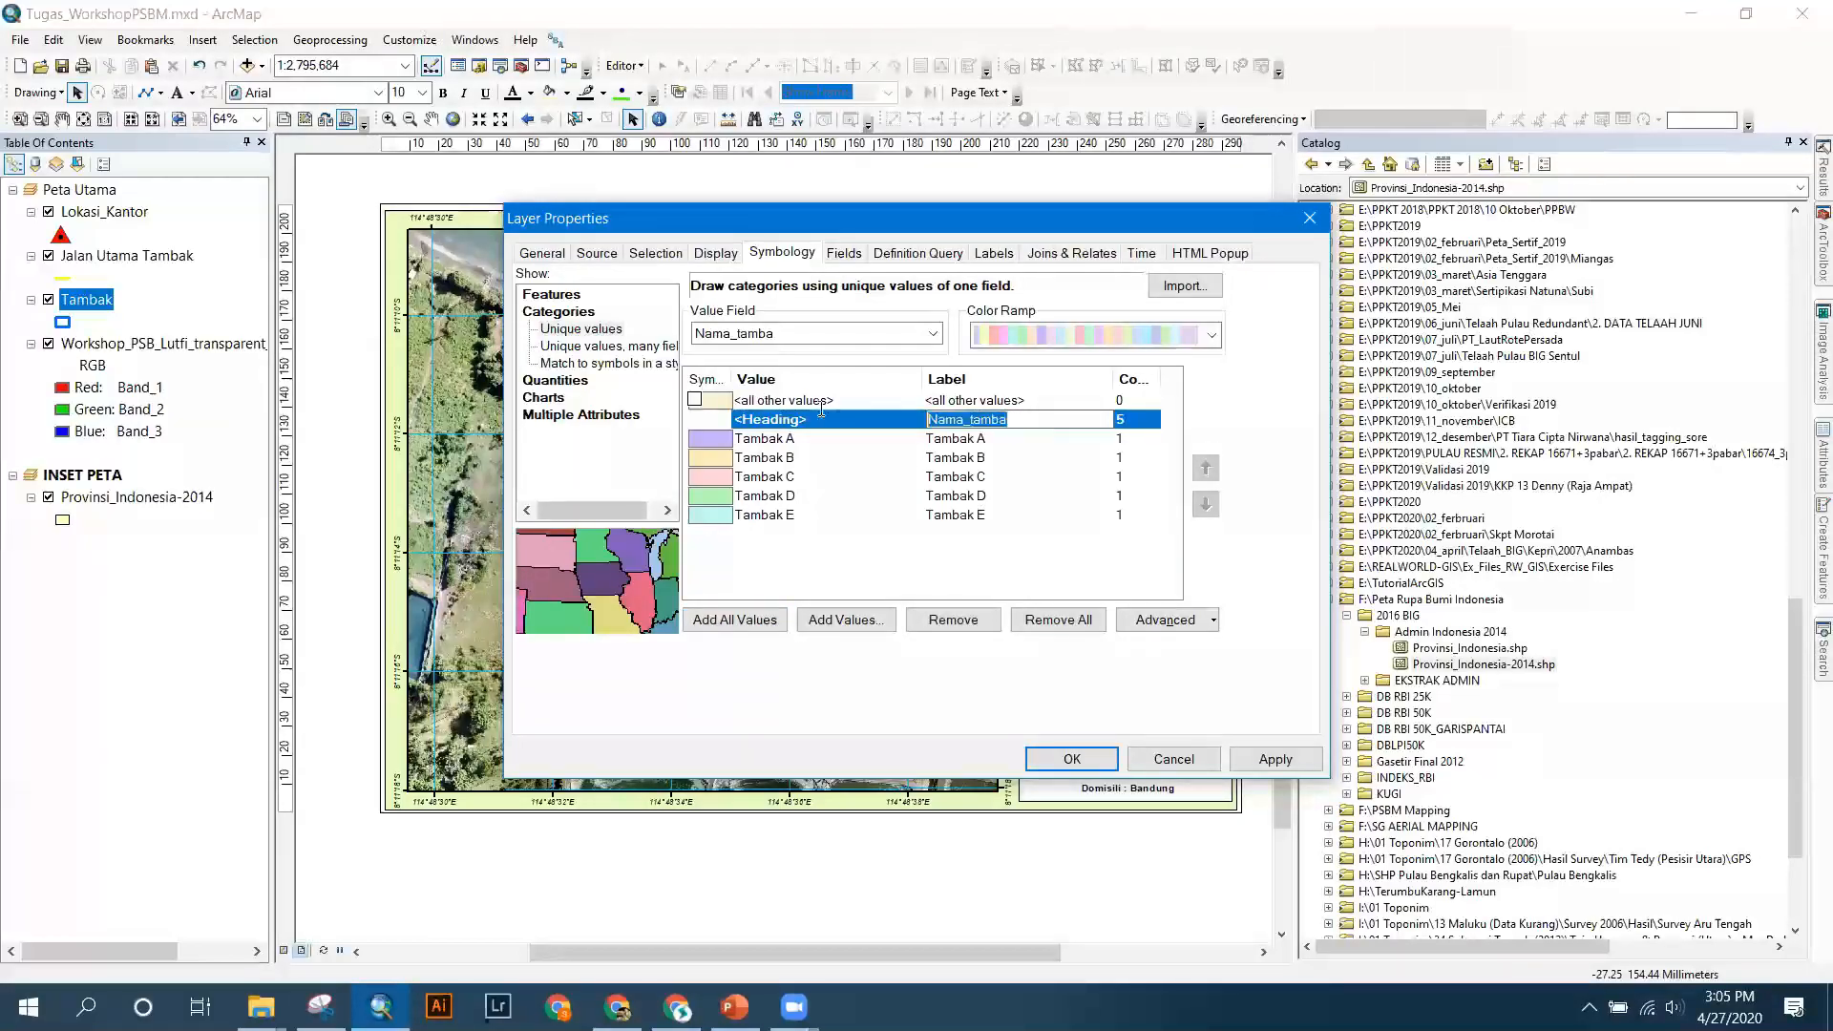
key(BackSpace)
click(775, 552)
Give the Tambak A category no fill and a purple outline with a width of 1.
click(722, 443)
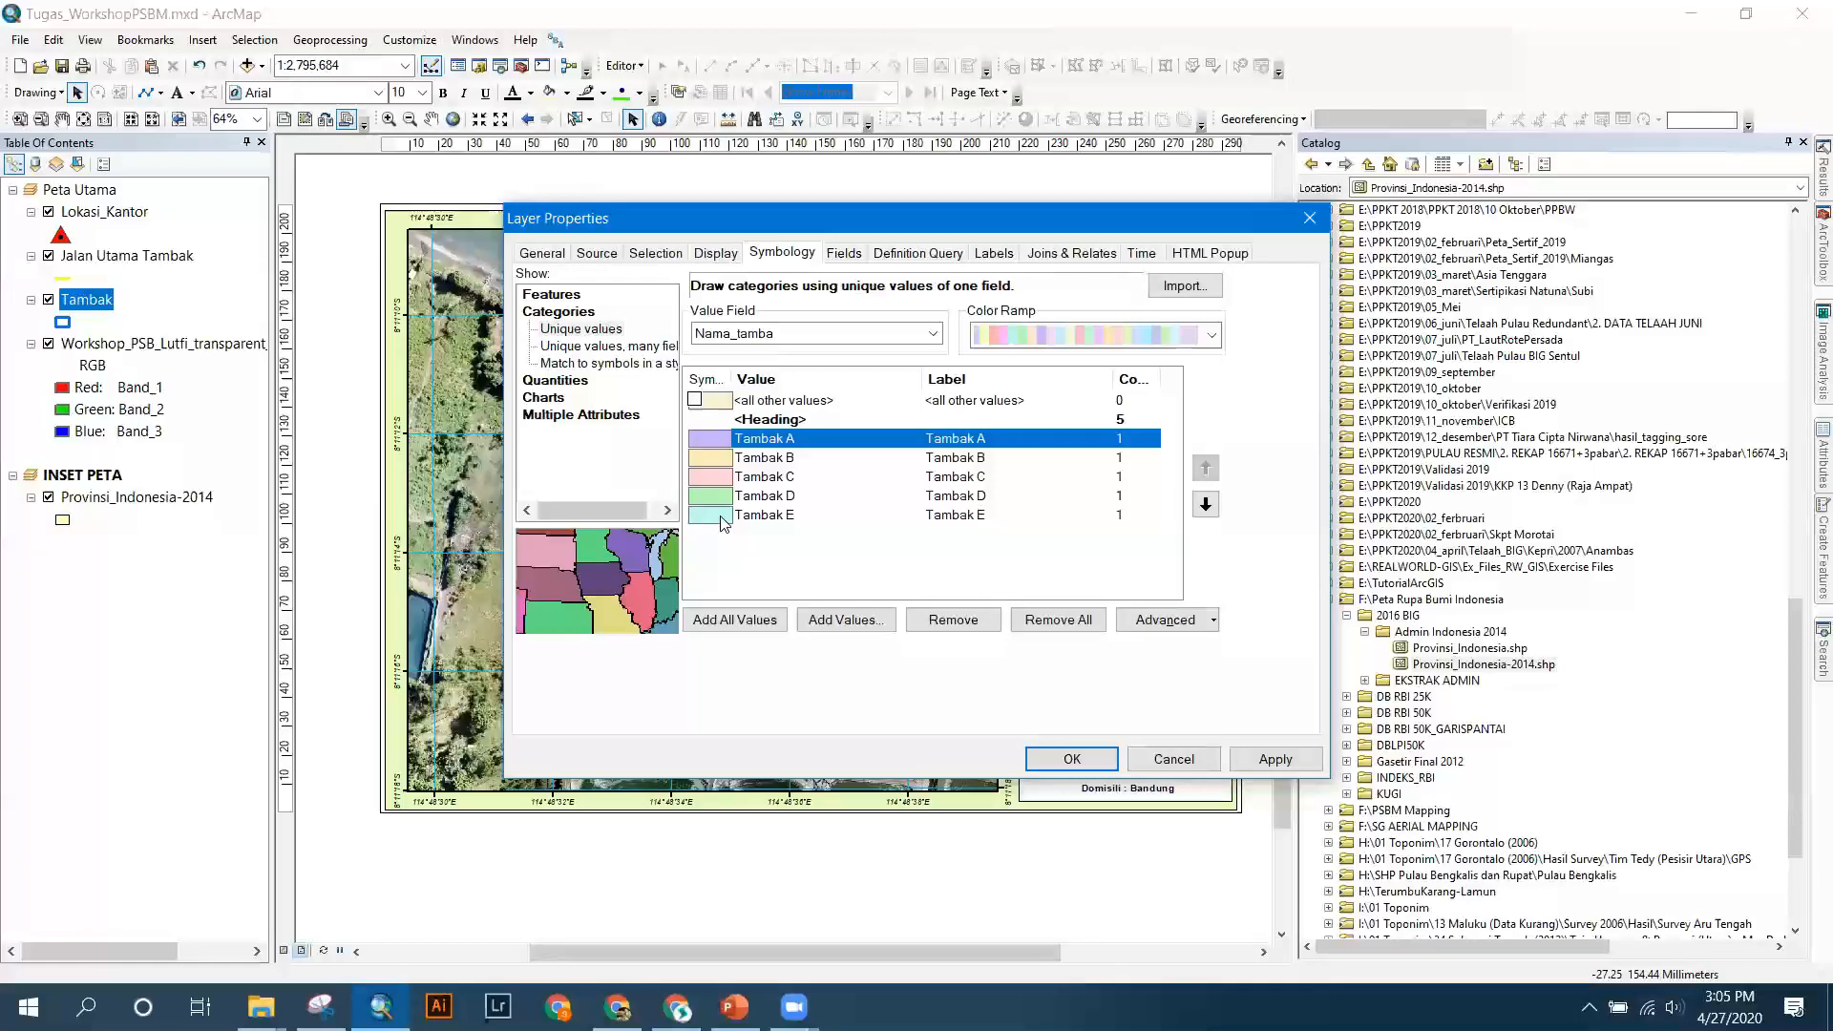
double_click(716, 444)
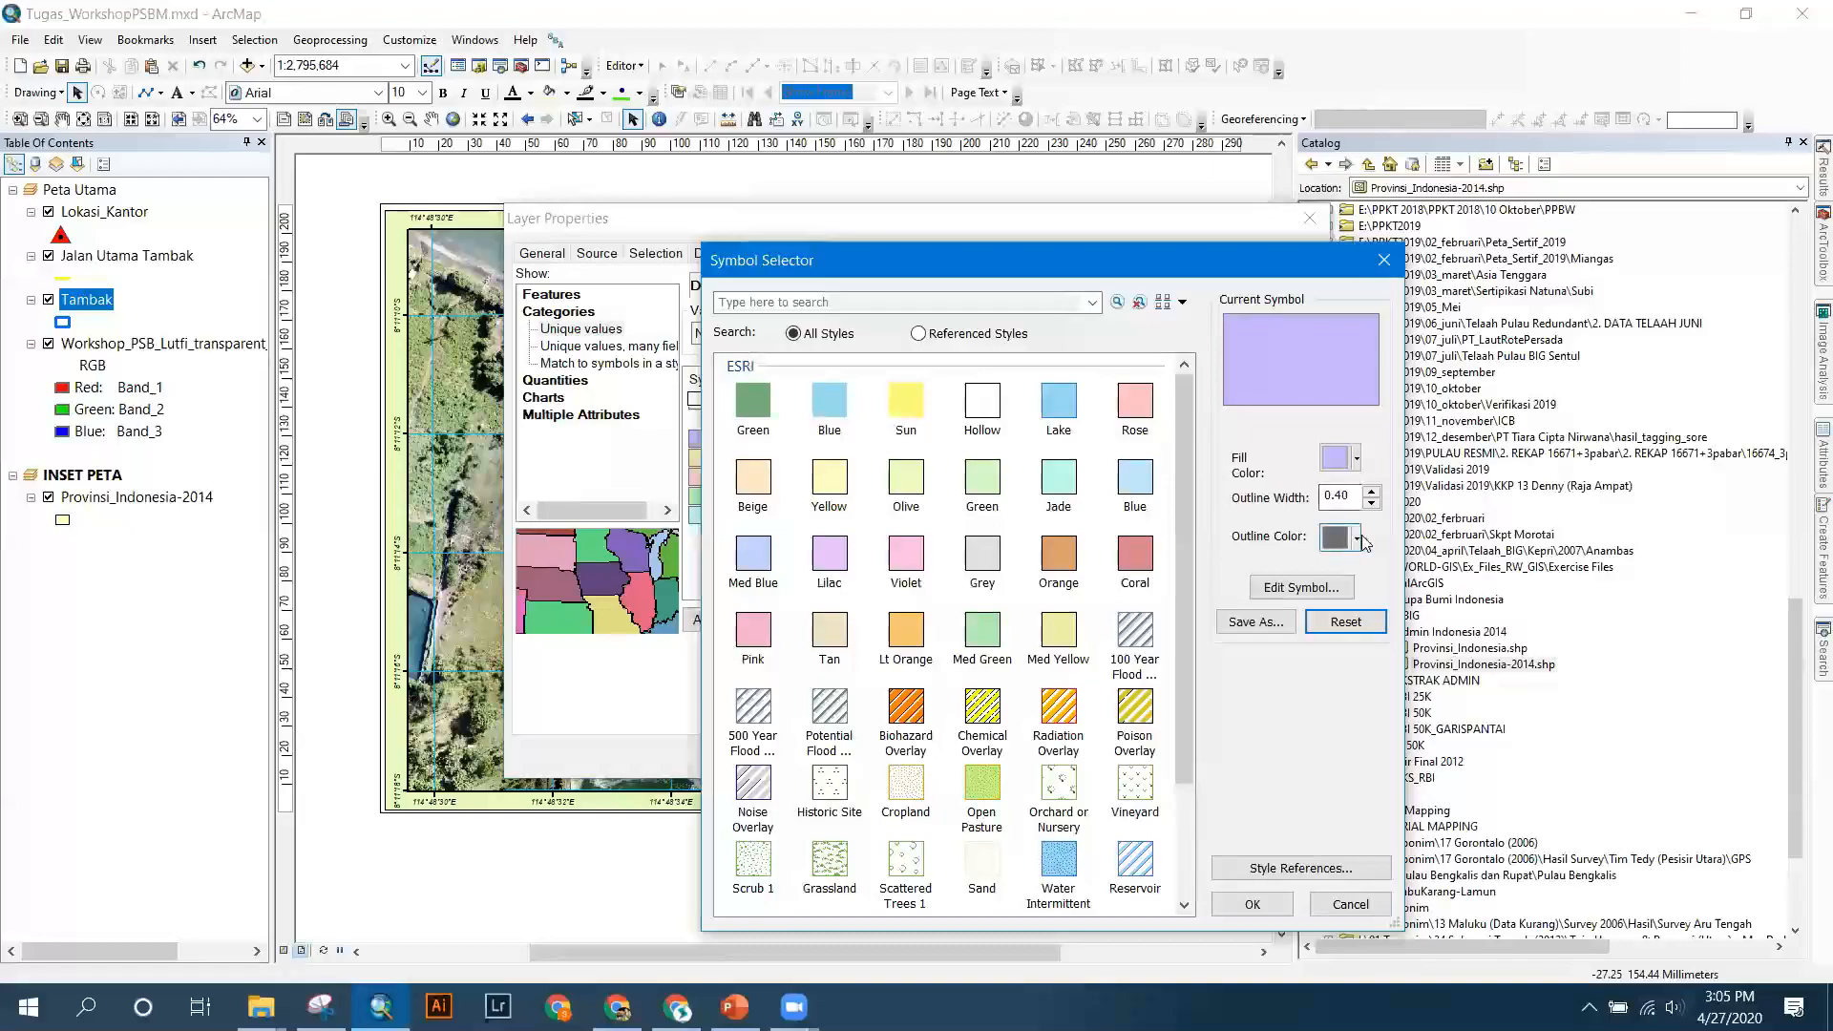
click(1356, 540)
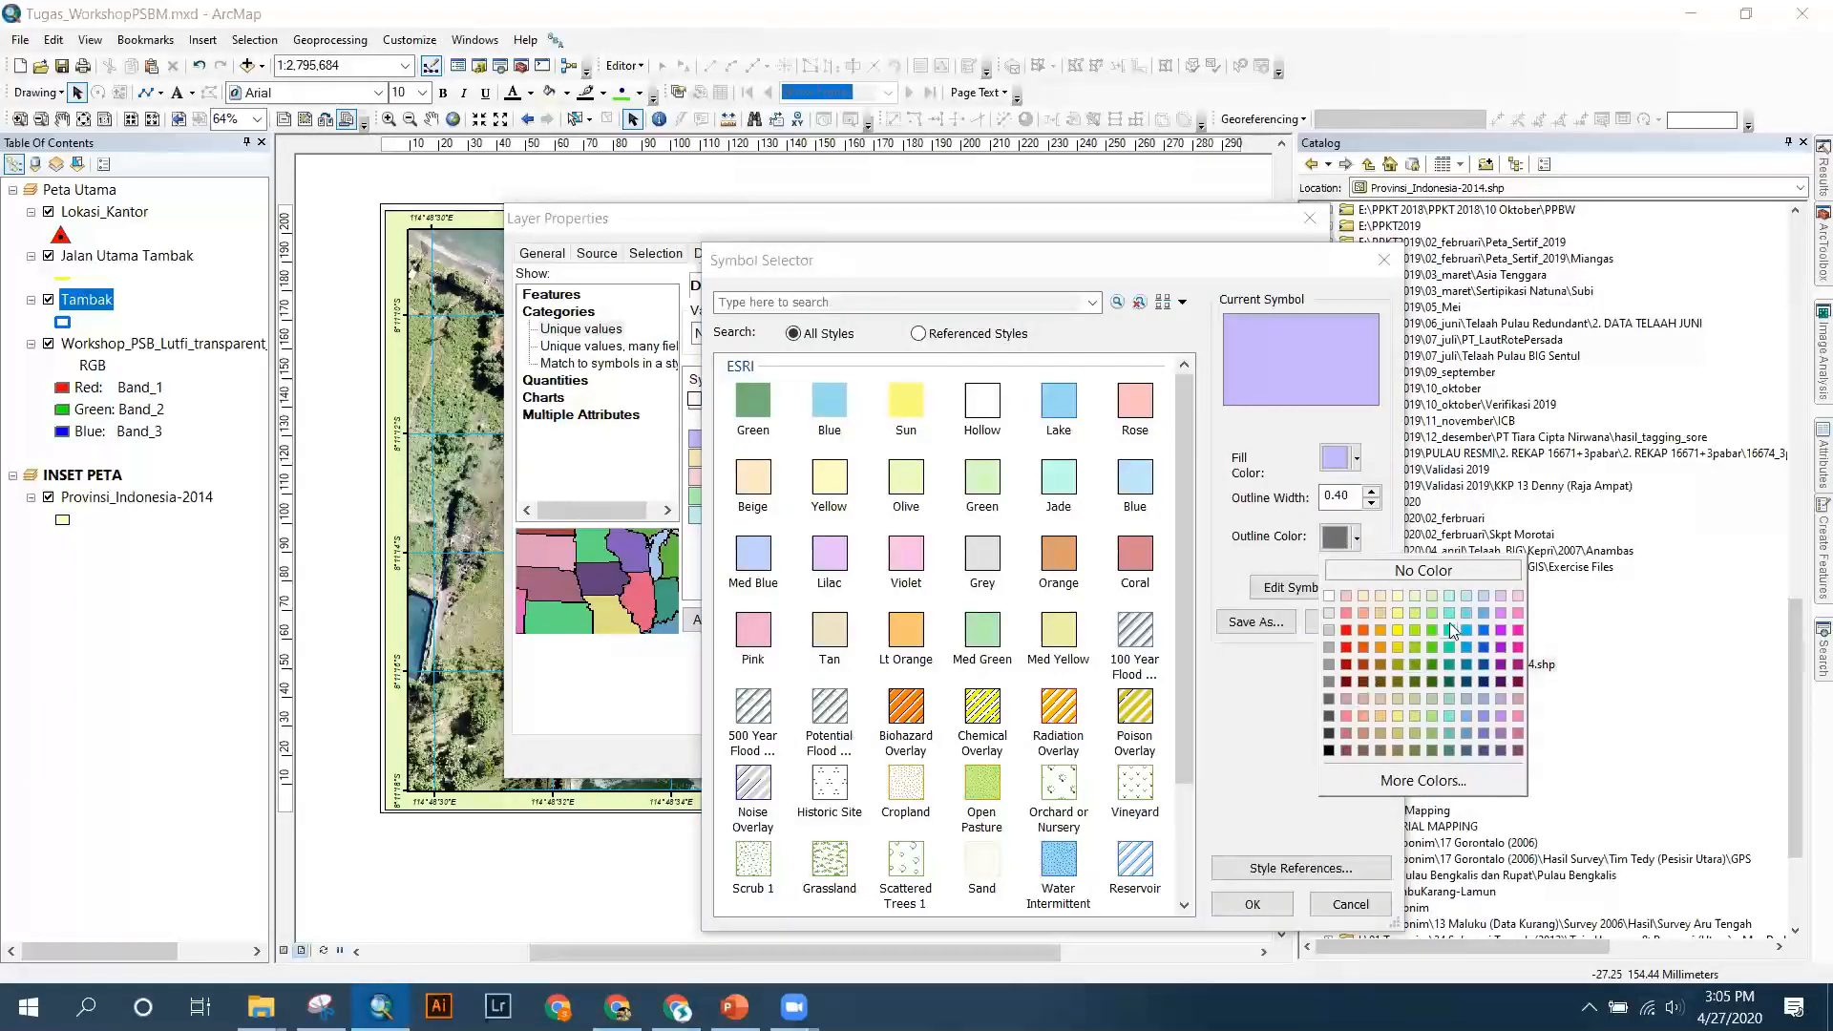
click(1459, 570)
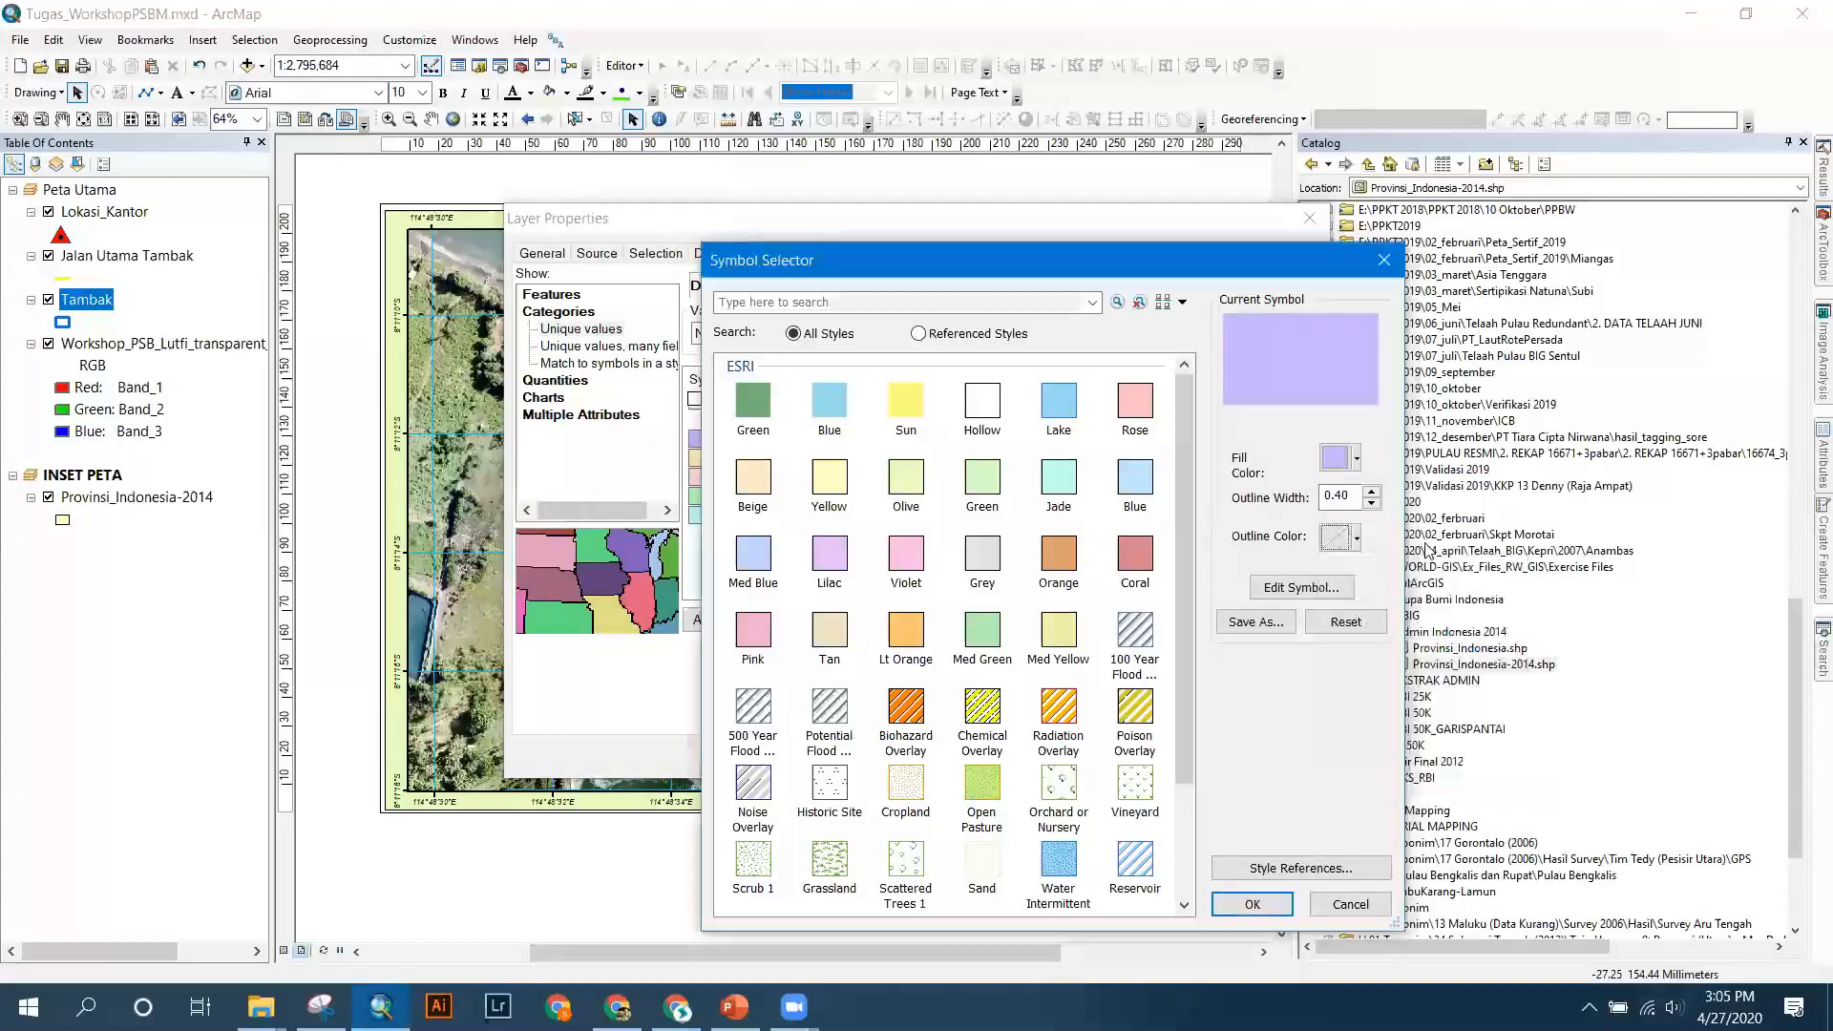
click(1353, 536)
click(1503, 594)
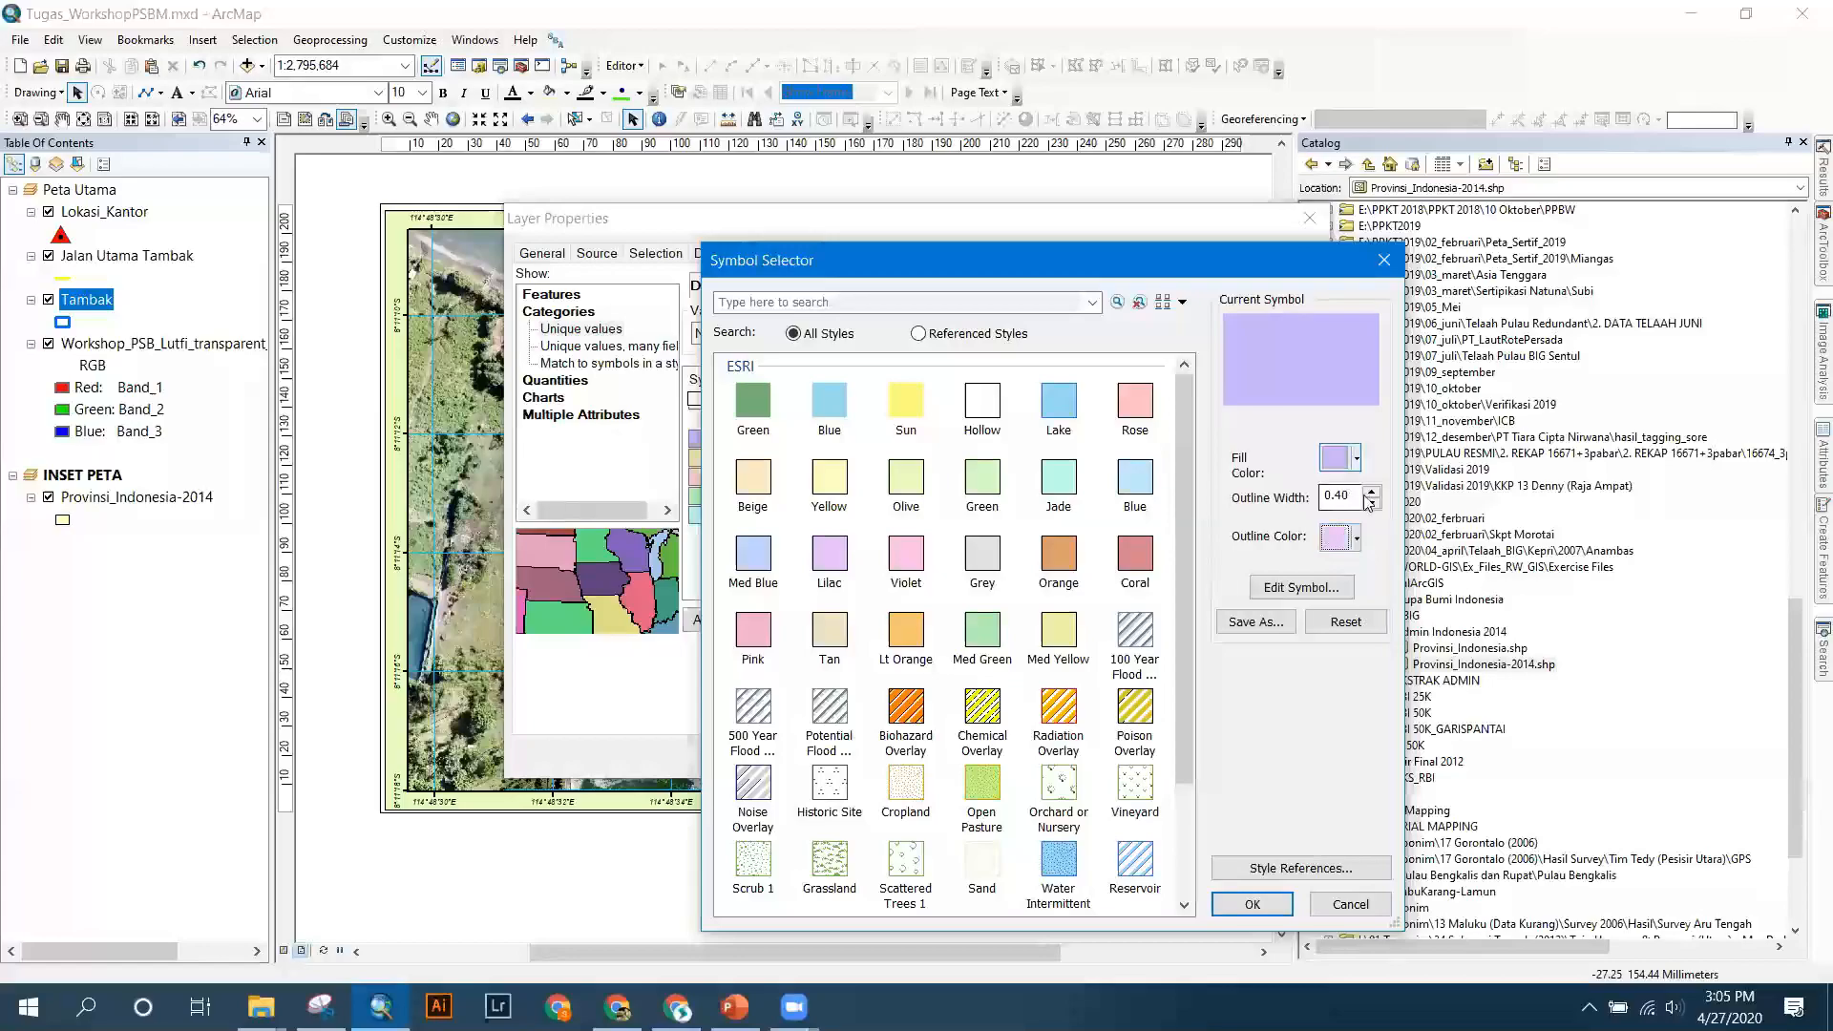
click(1357, 538)
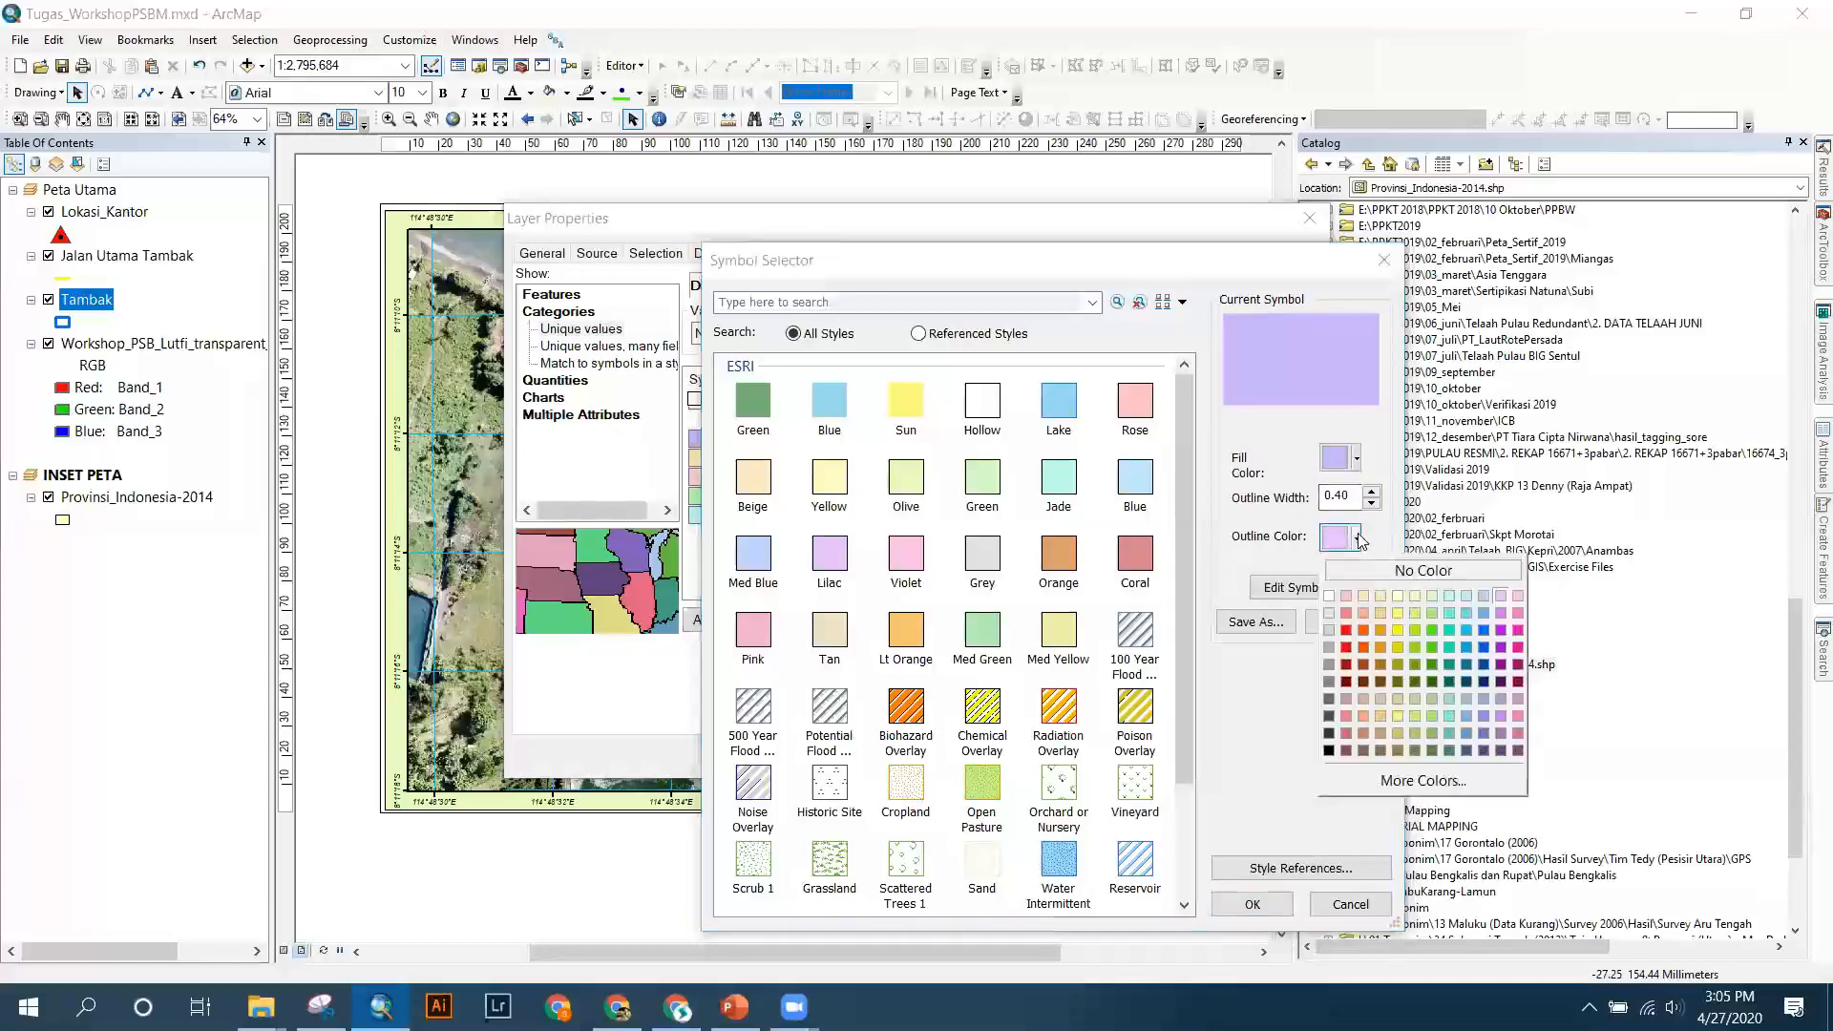
click(1502, 723)
click(1354, 458)
click(1368, 485)
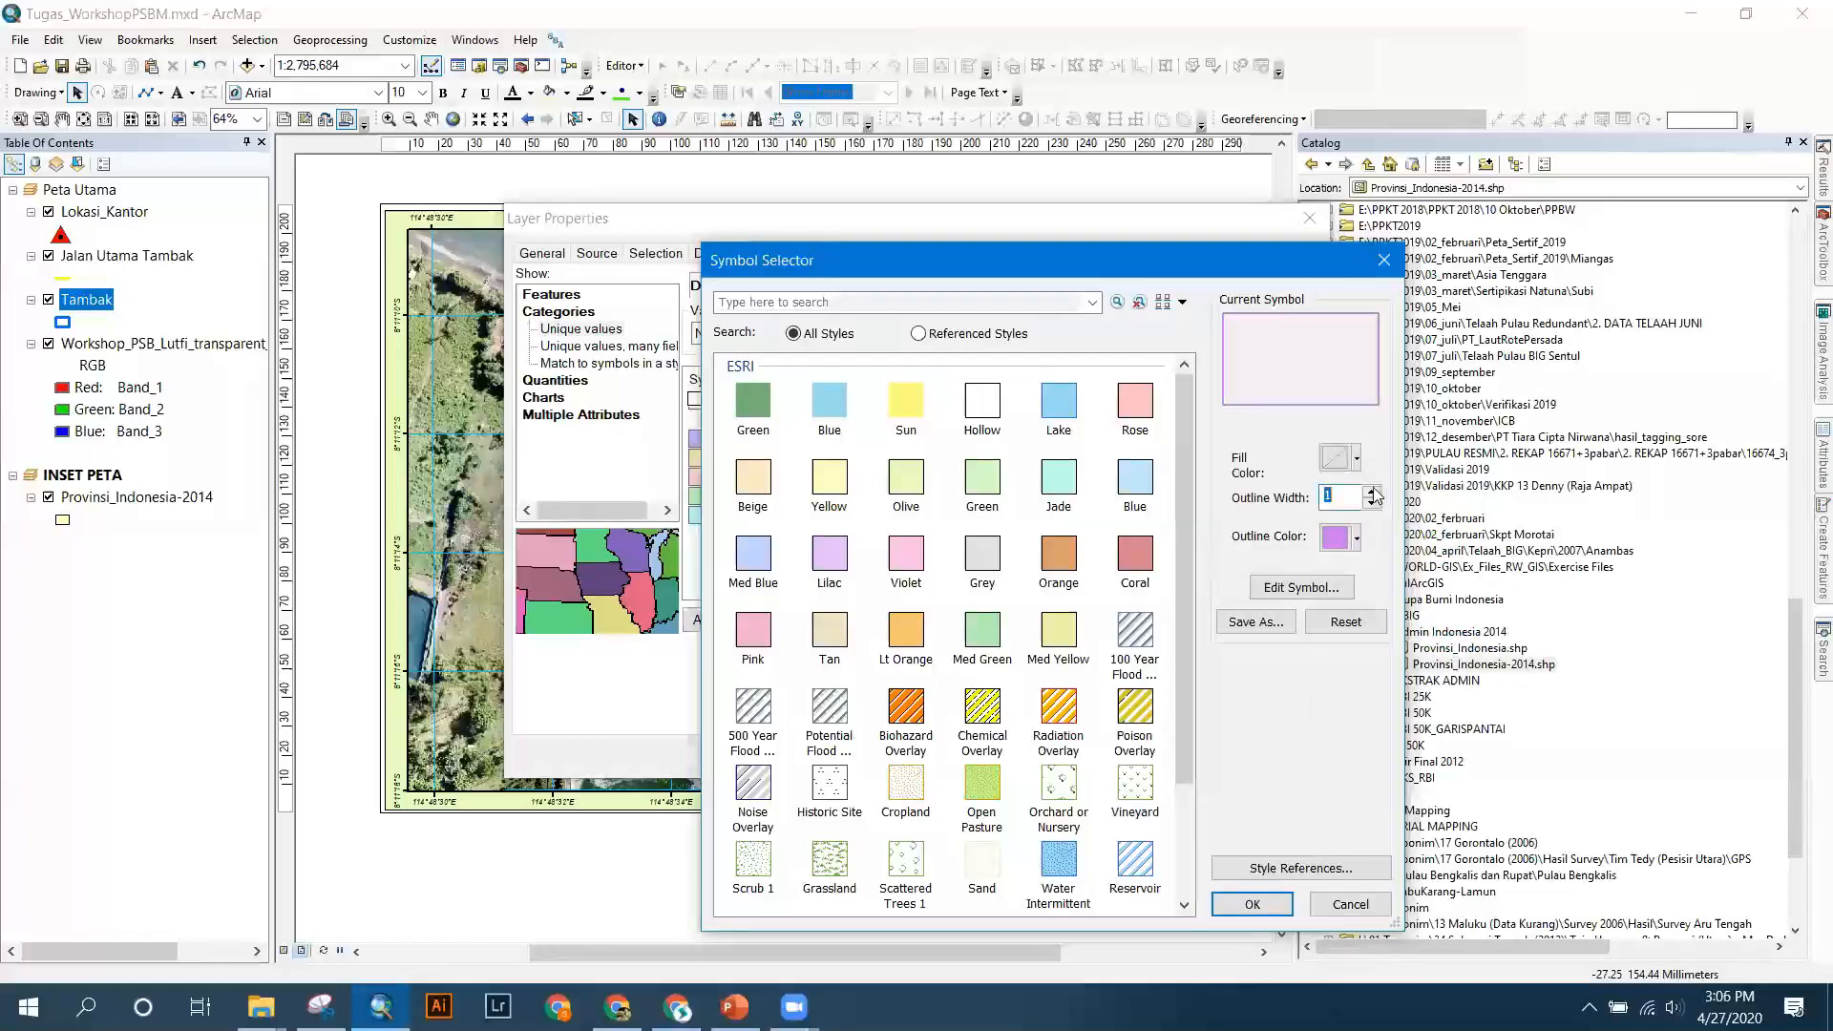
click(1252, 904)
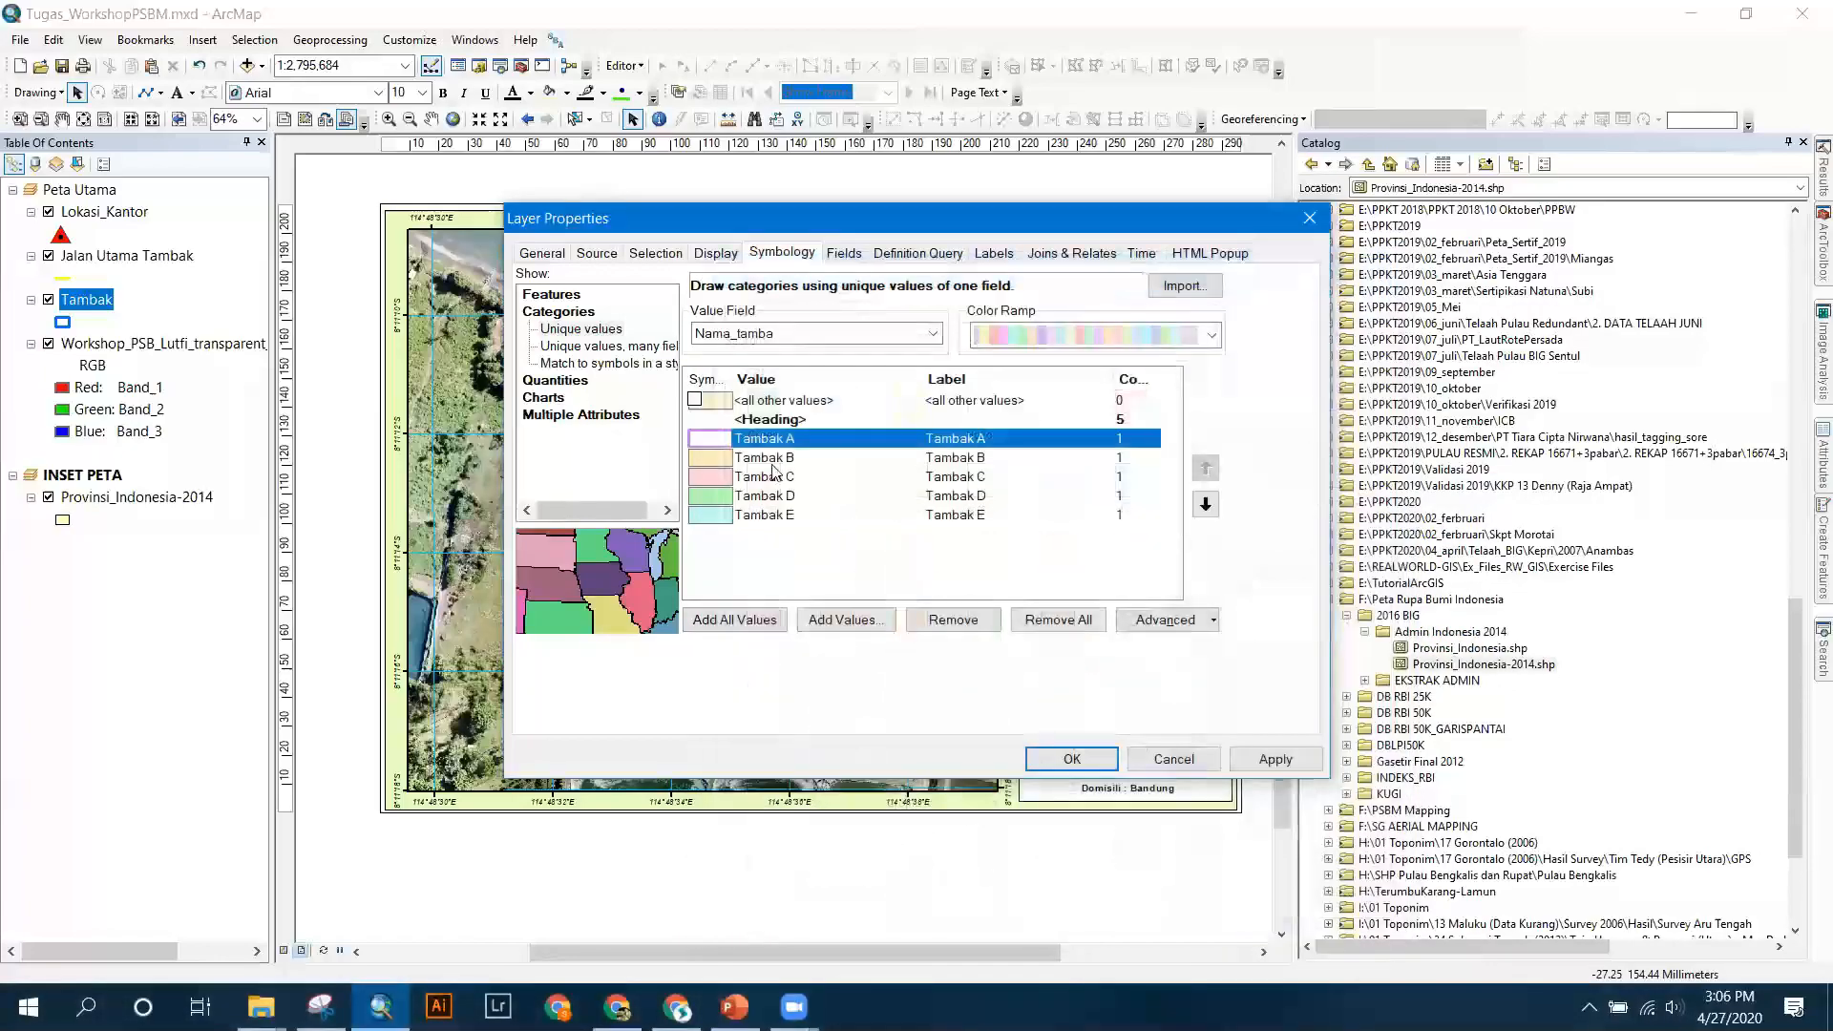
Give the Tambak B category no fill and a pale yellow outline with a width of 1.
double_click(1091, 464)
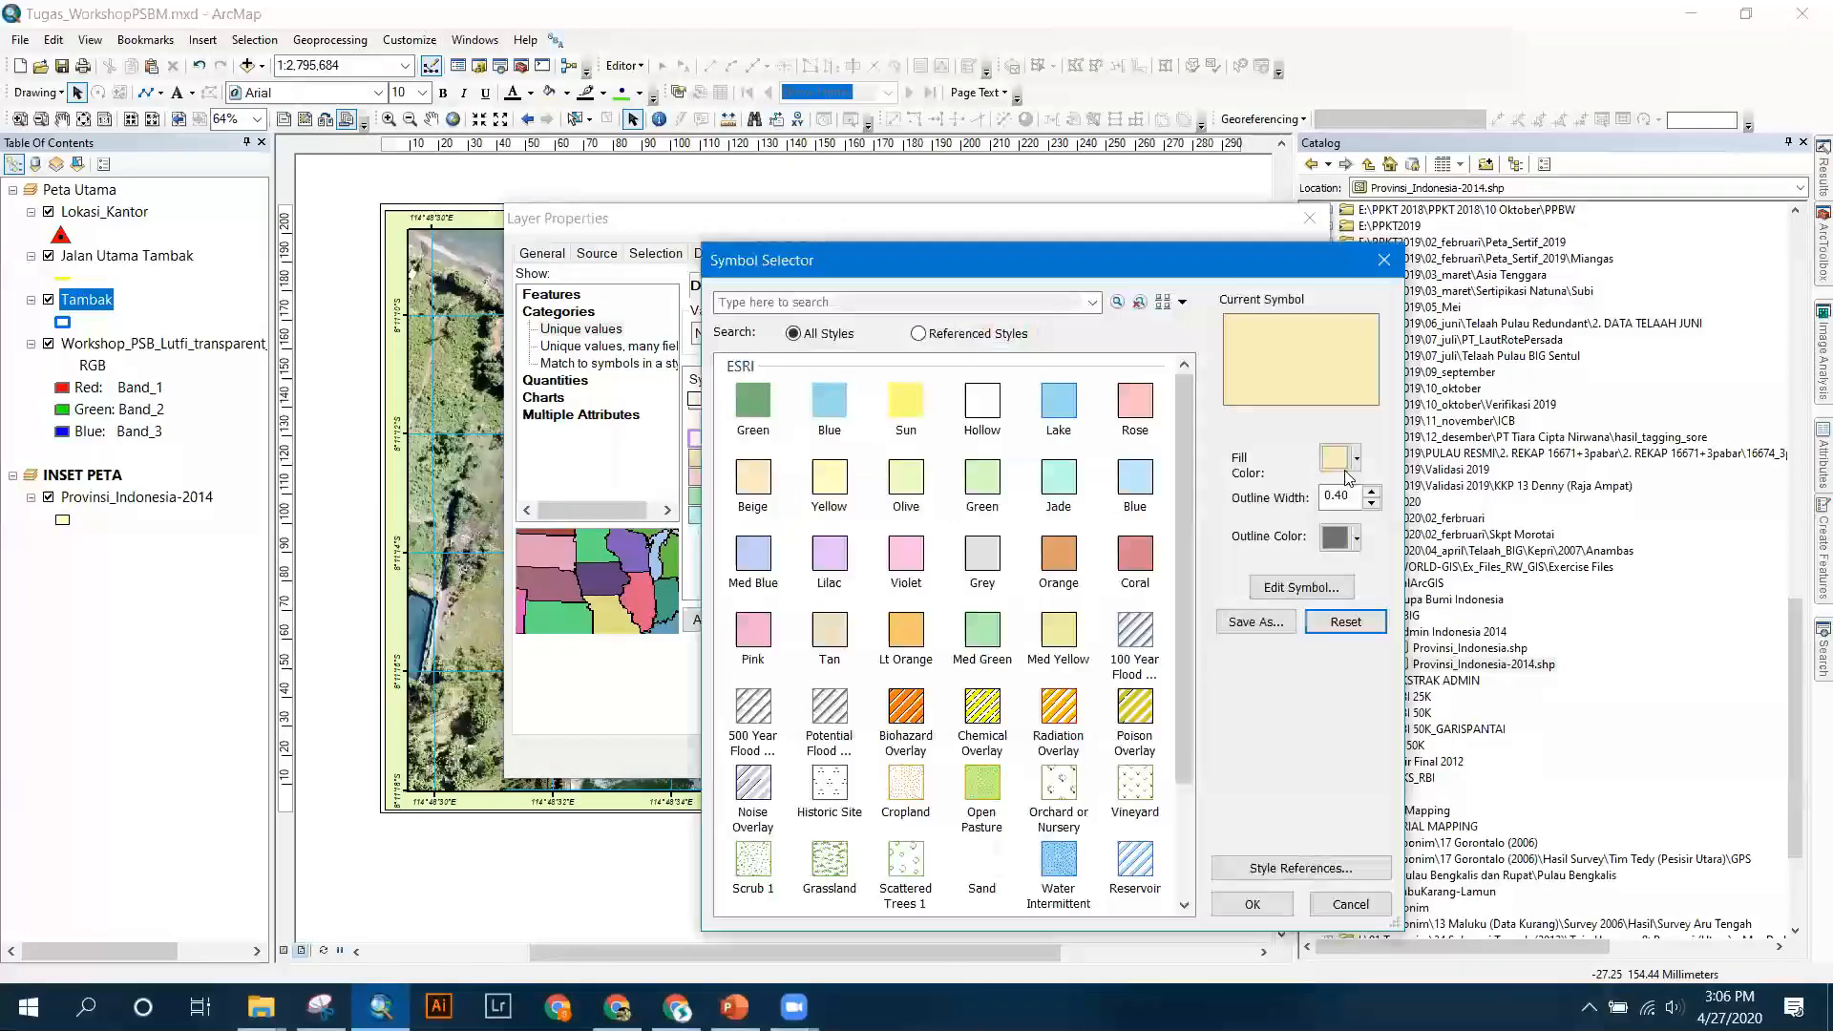
click(1349, 463)
click(1384, 491)
click(1340, 544)
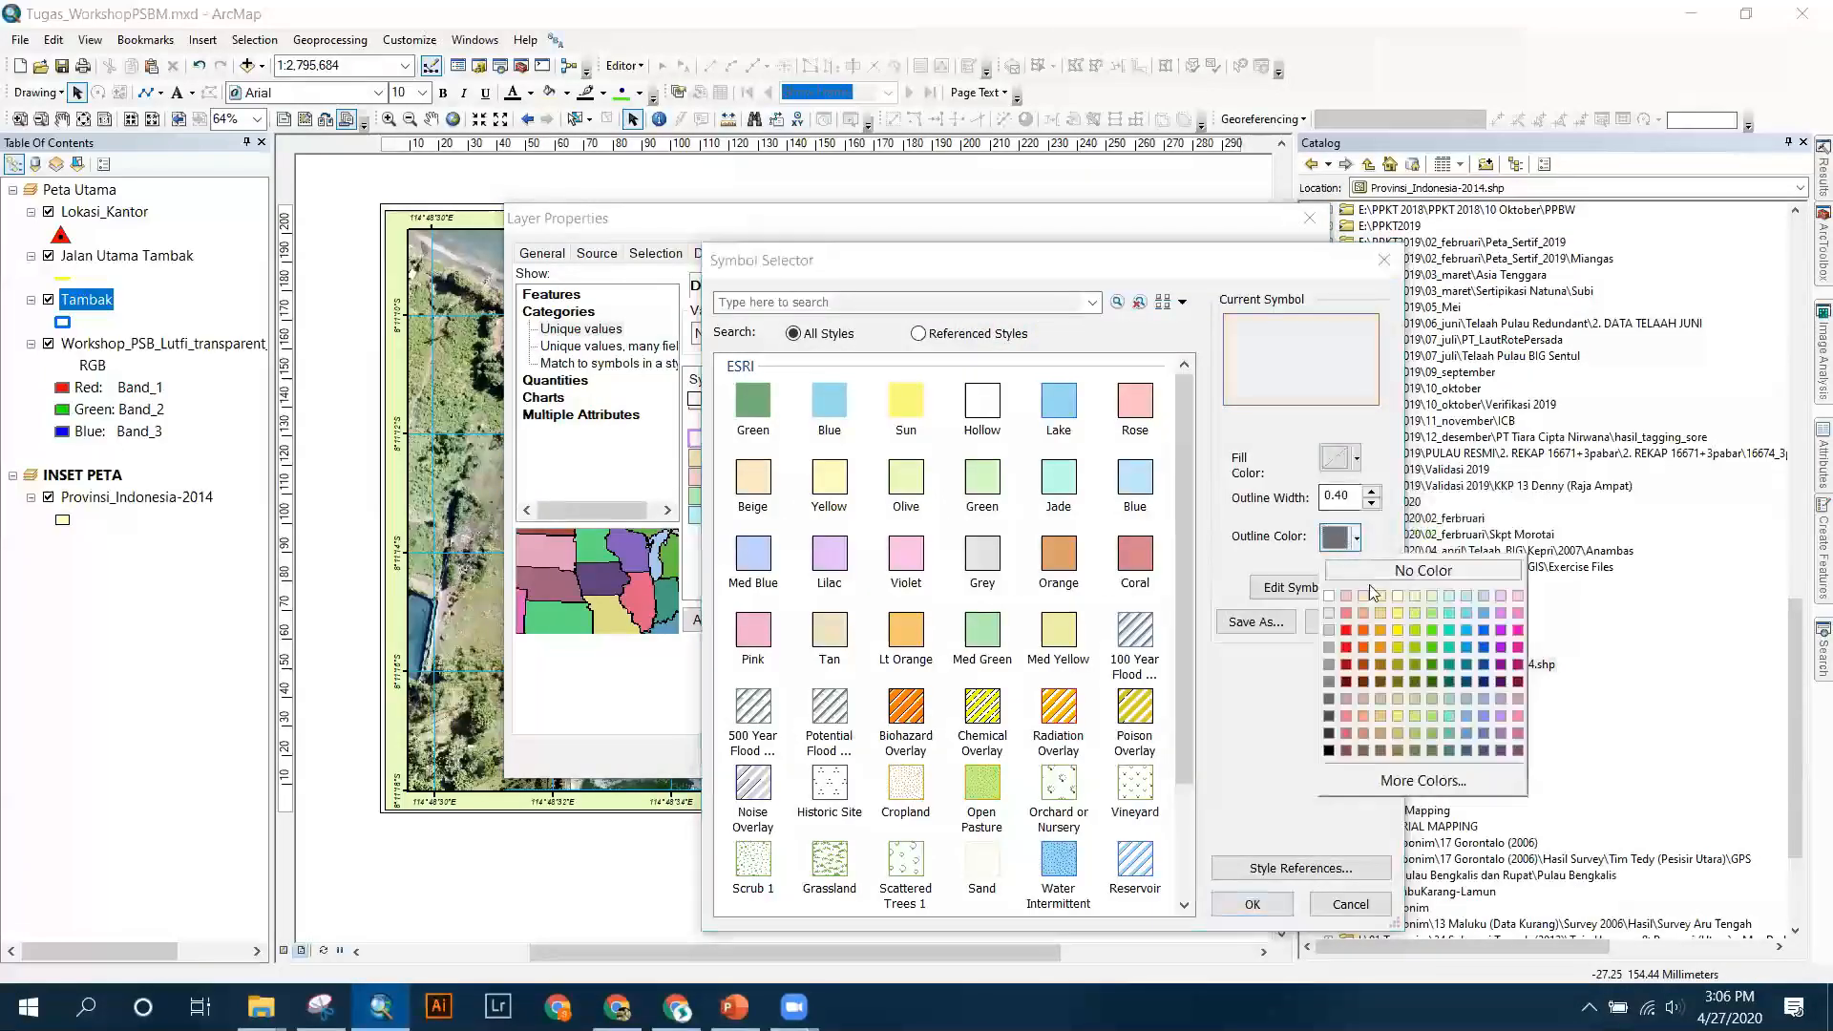
click(1381, 603)
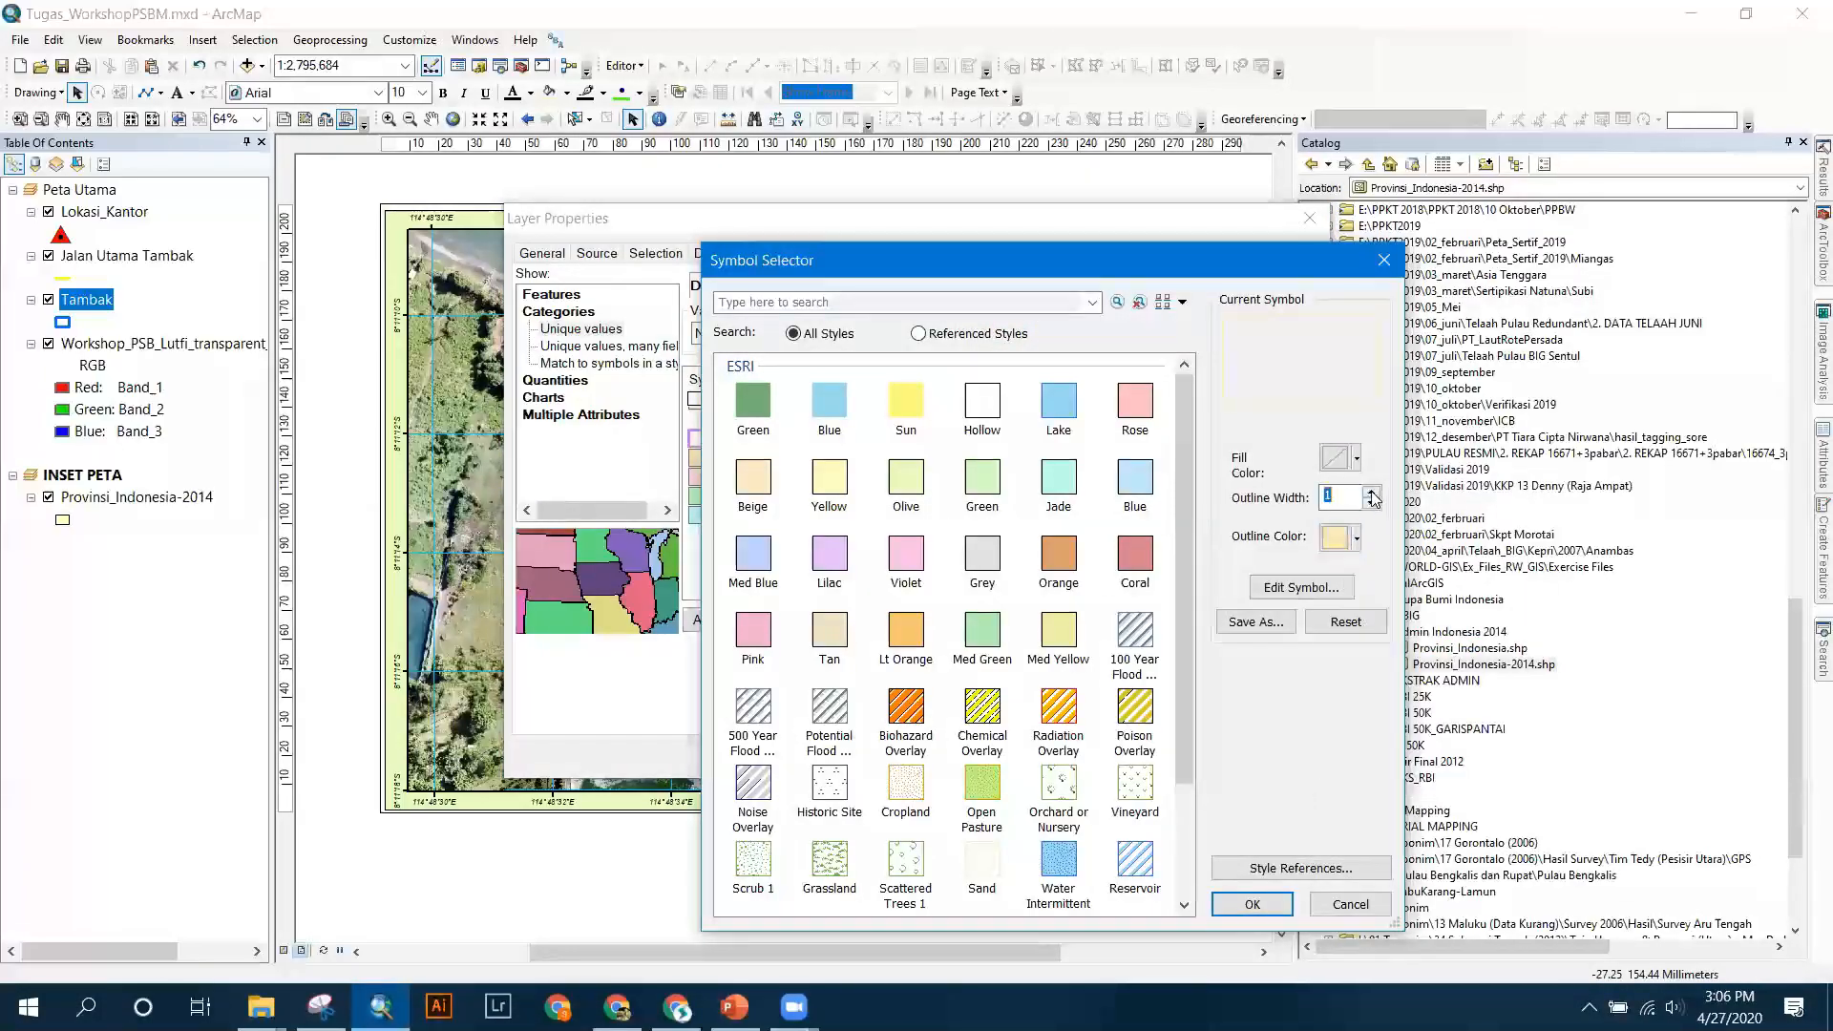
click(1252, 904)
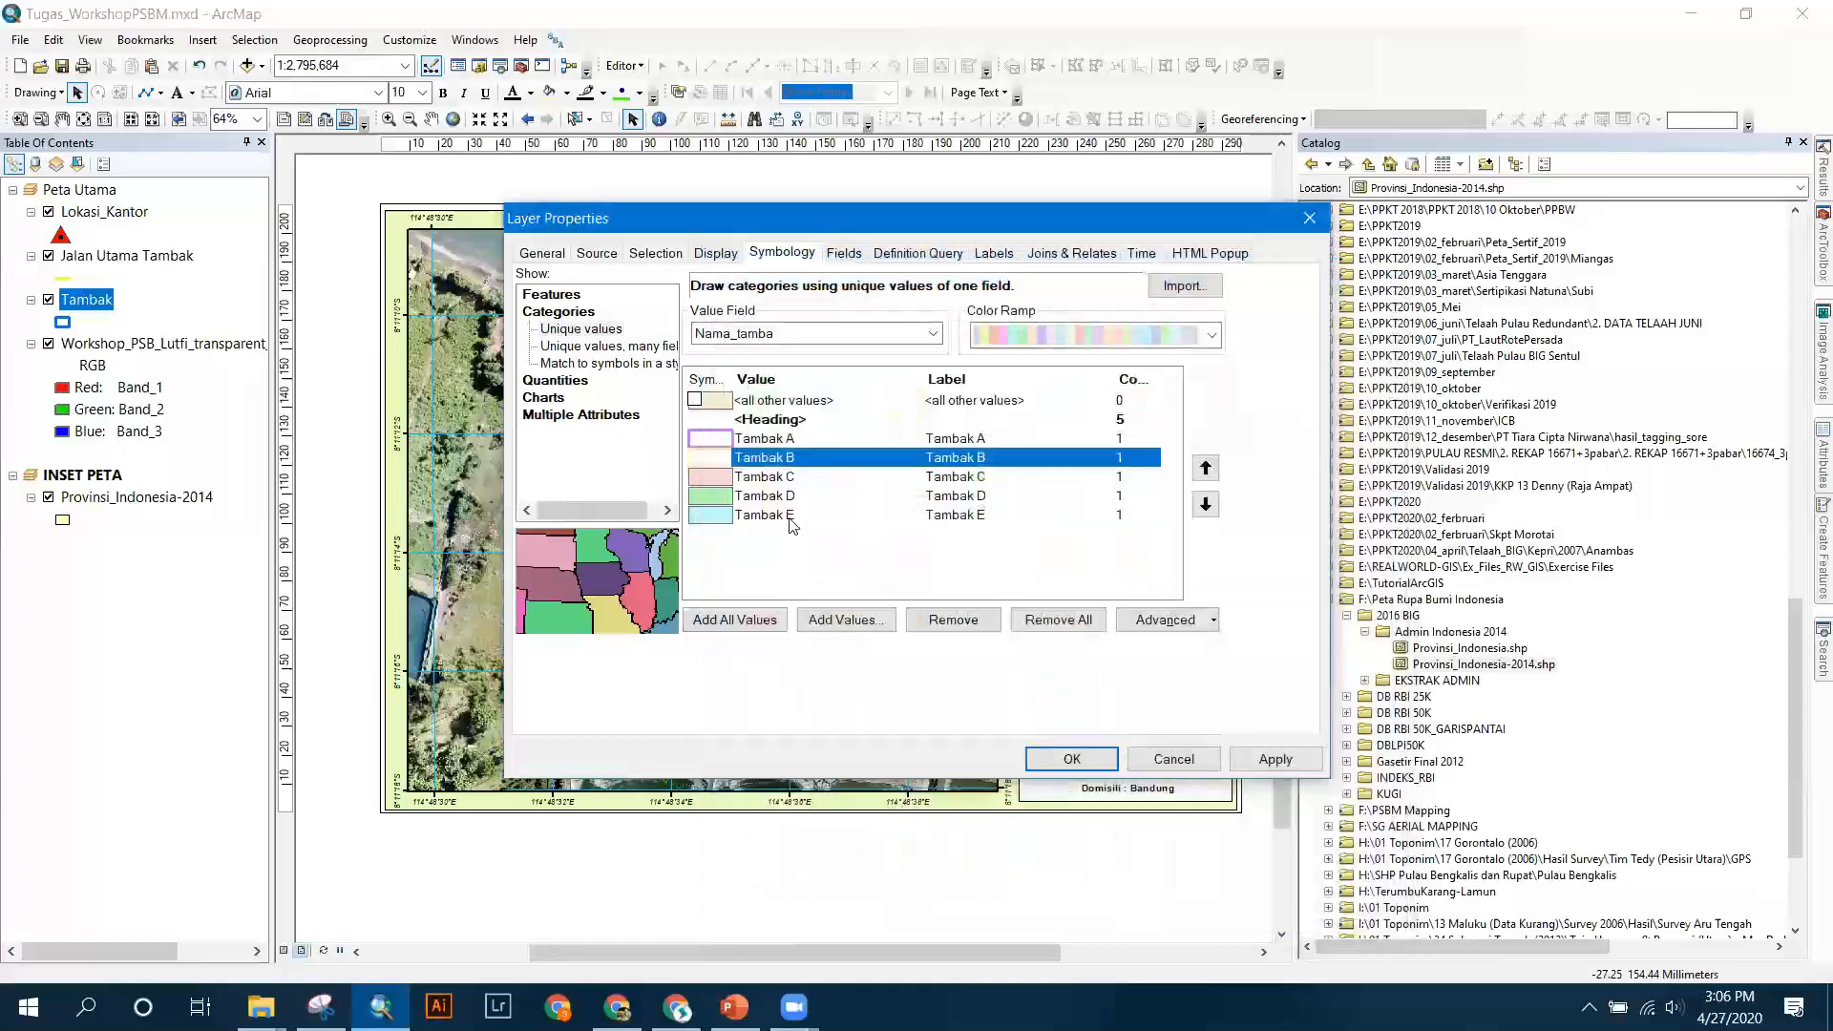
Give the Tambak C category no fill and a red outline with a width of 2.
double_click(716, 478)
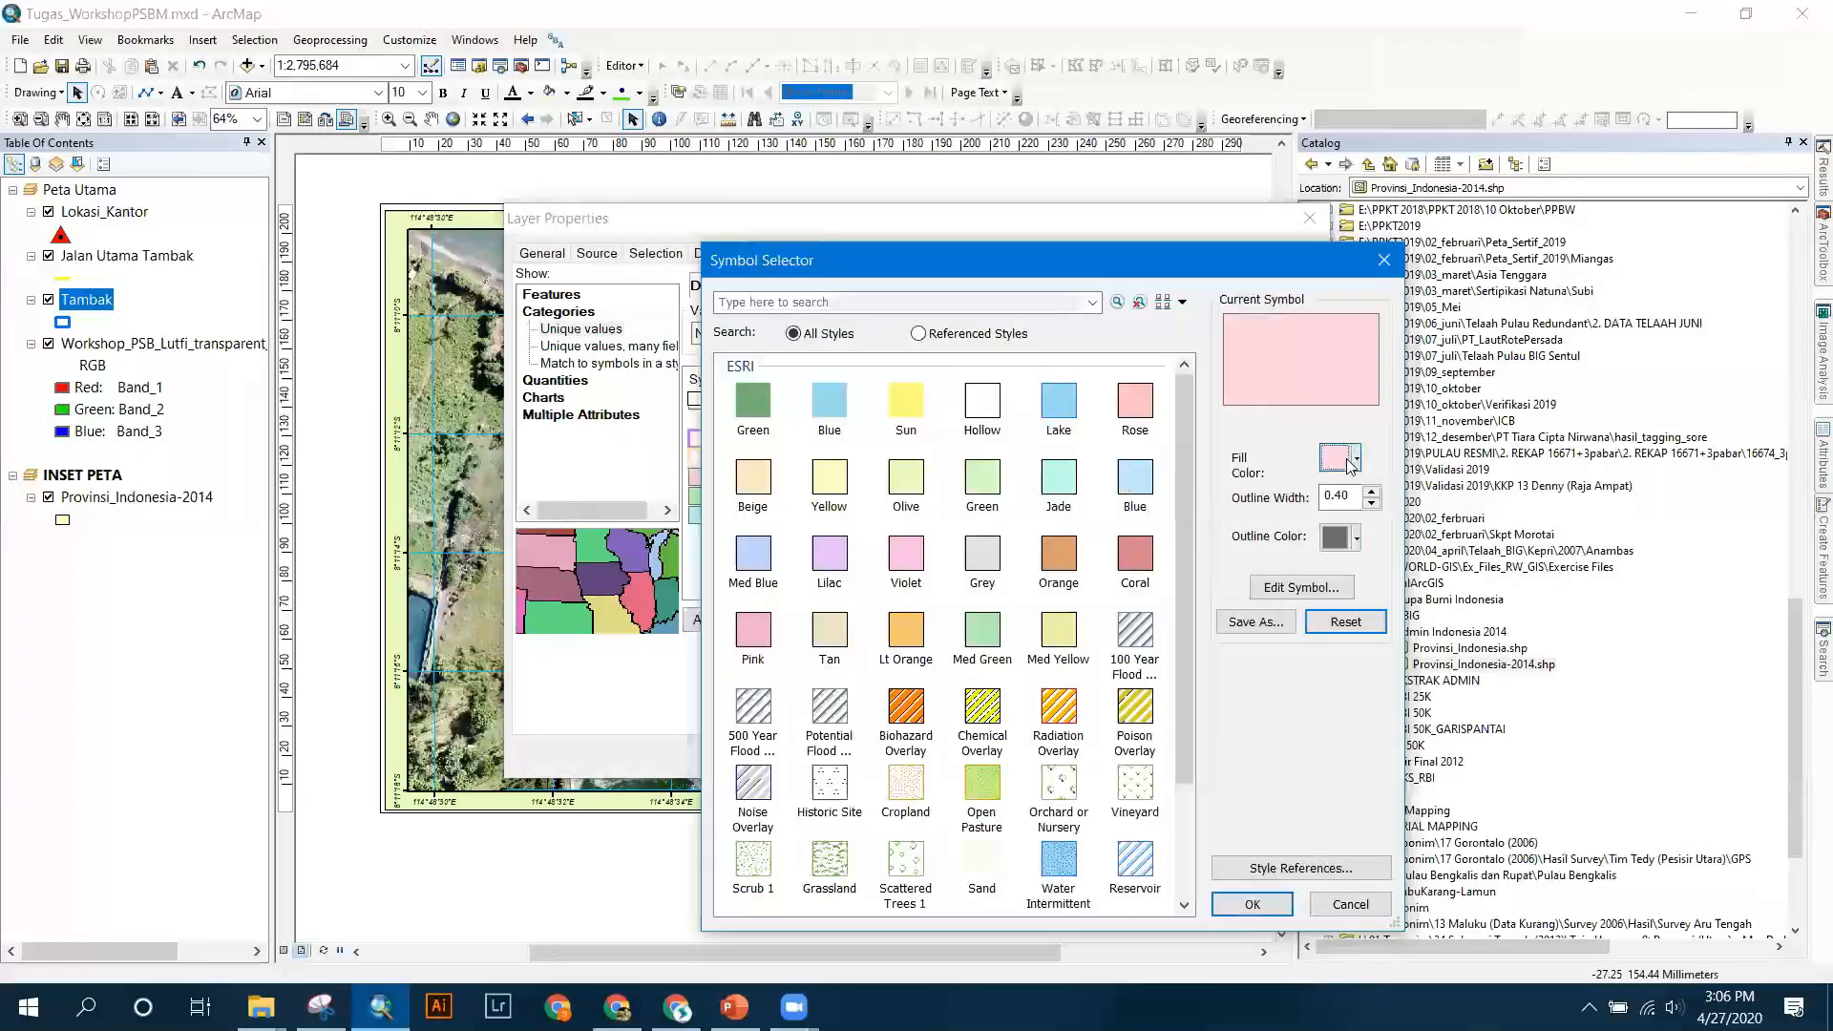
click(1350, 463)
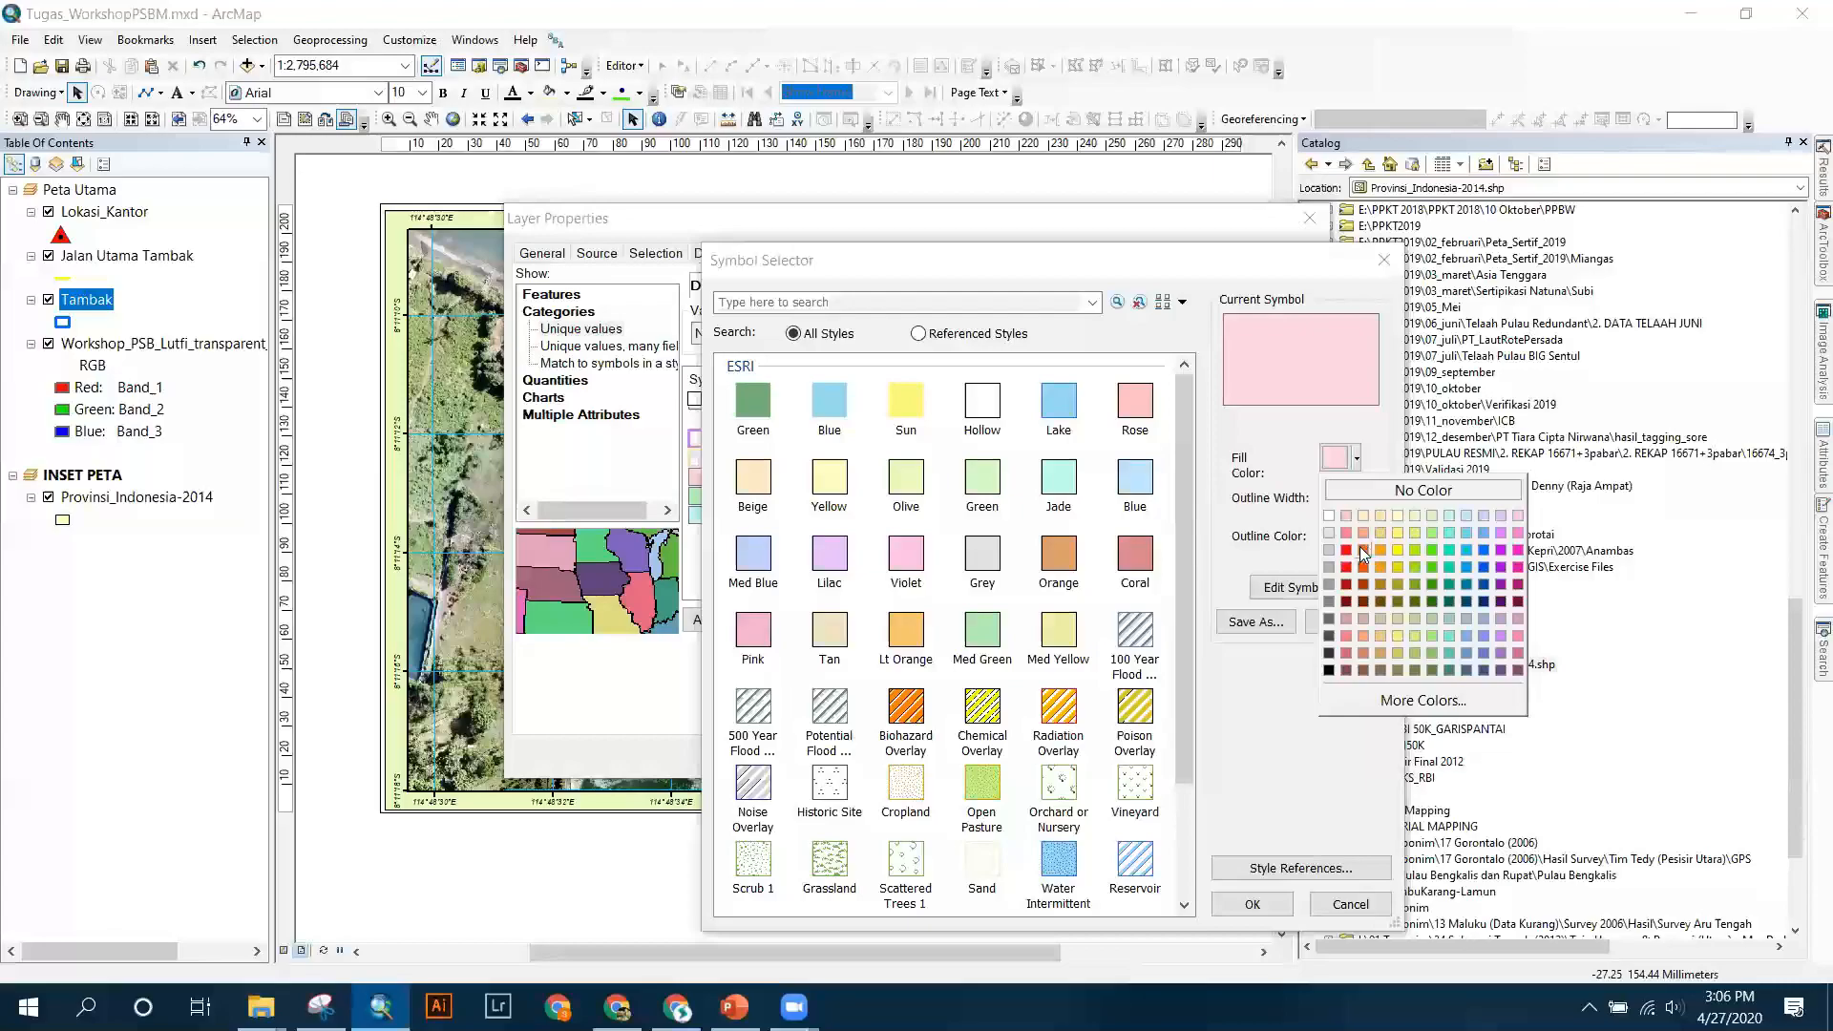
click(1346, 551)
click(1349, 463)
click(1337, 491)
click(1372, 494)
click(1372, 493)
click(1357, 537)
click(1360, 632)
click(1341, 539)
click(1346, 630)
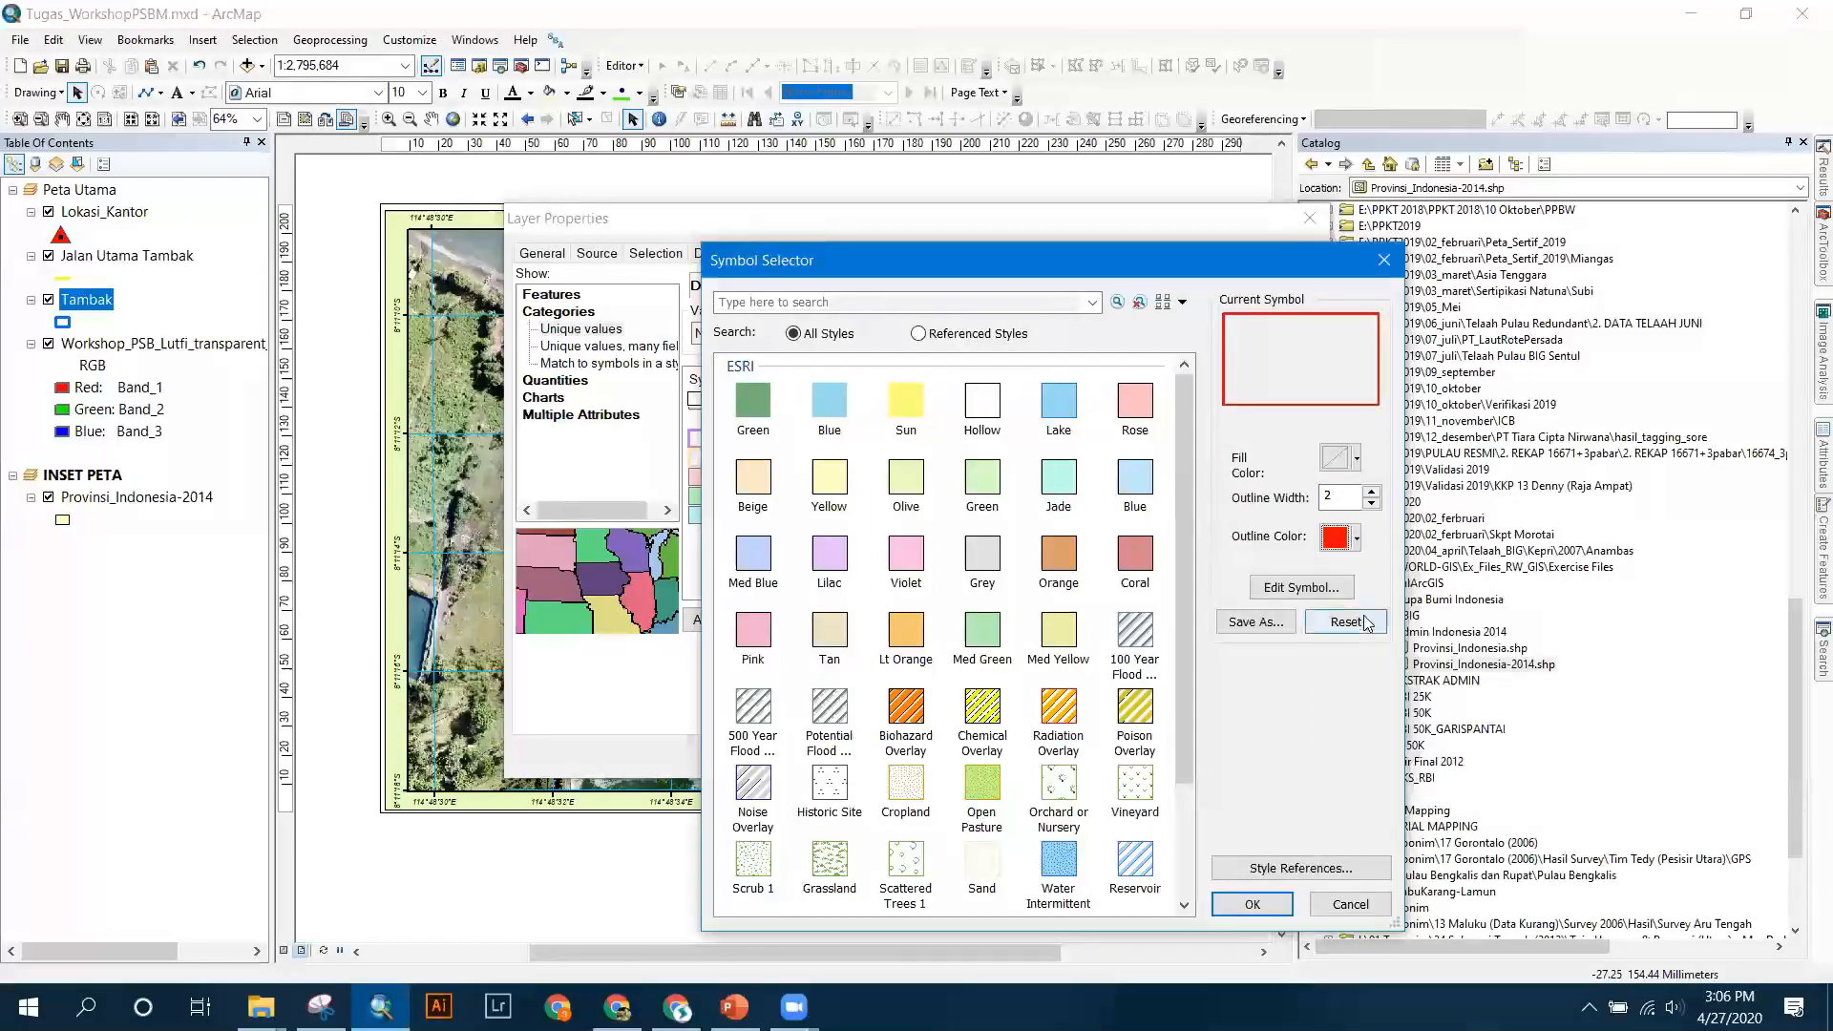
click(1253, 904)
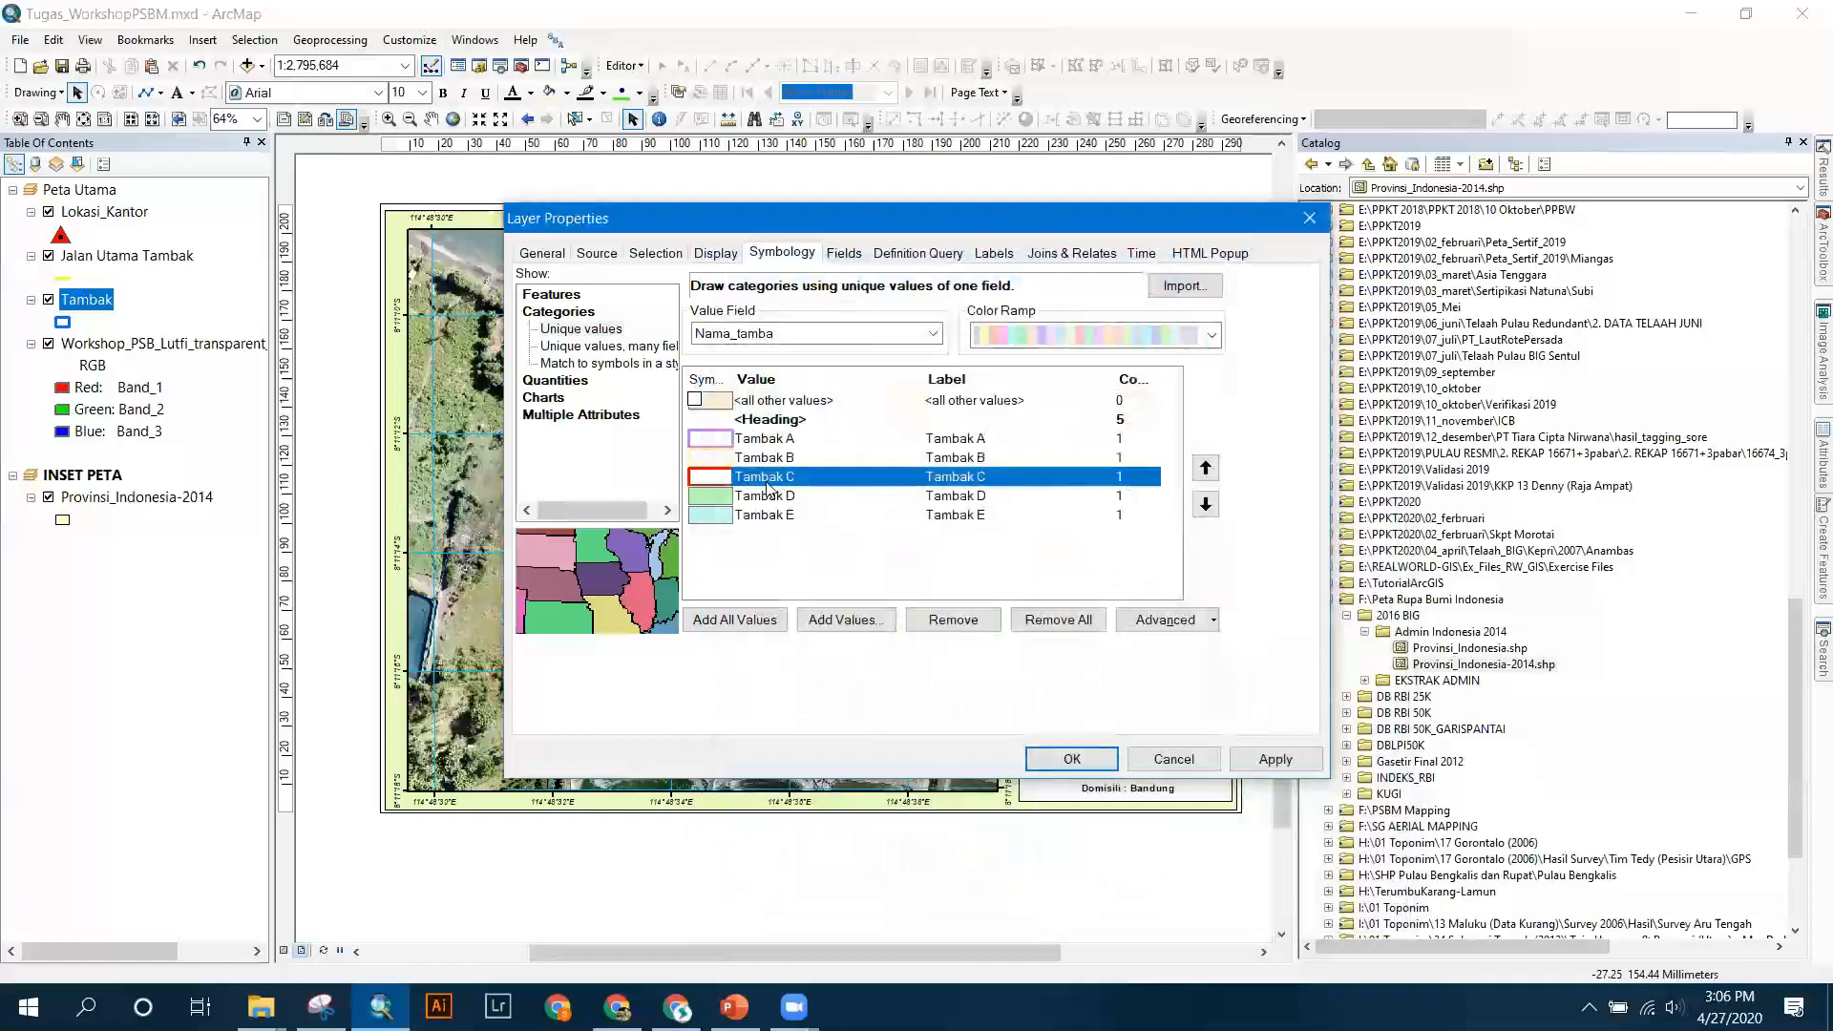
Give the Tambak D category no fill and a bright green outline with a width of 2.
double_click(711, 497)
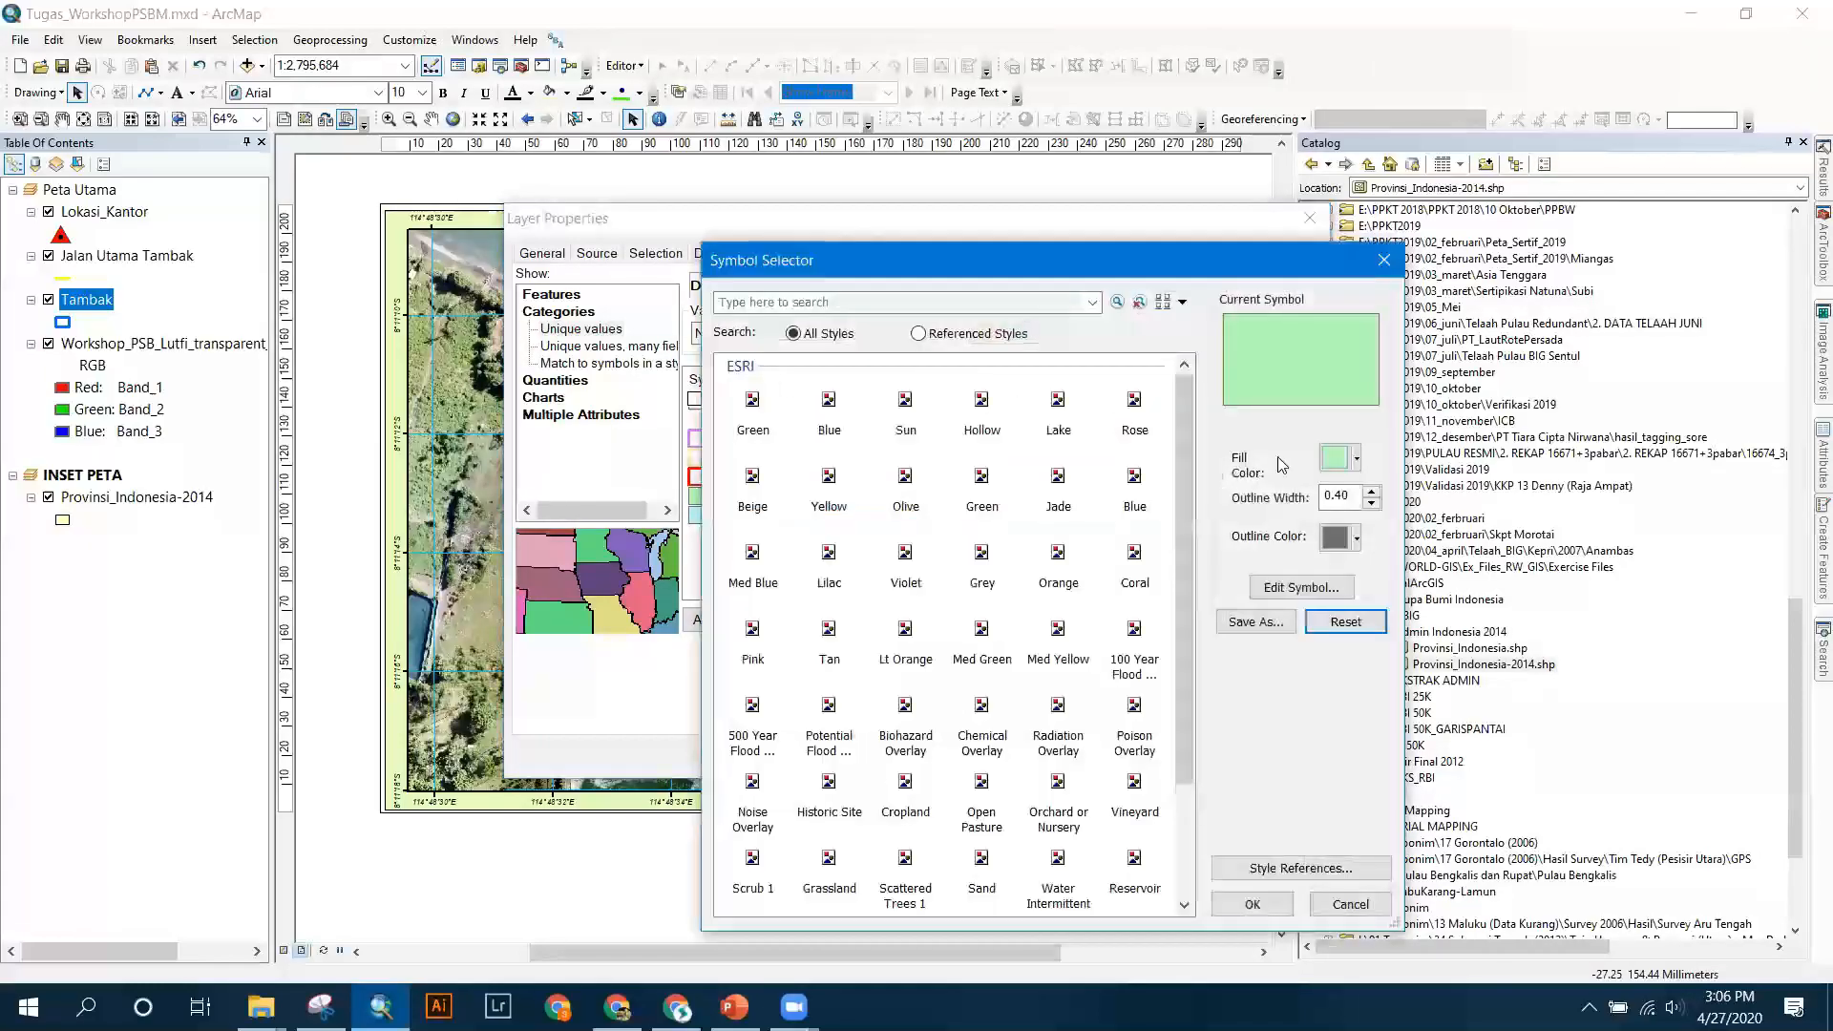
click(1356, 459)
click(1361, 489)
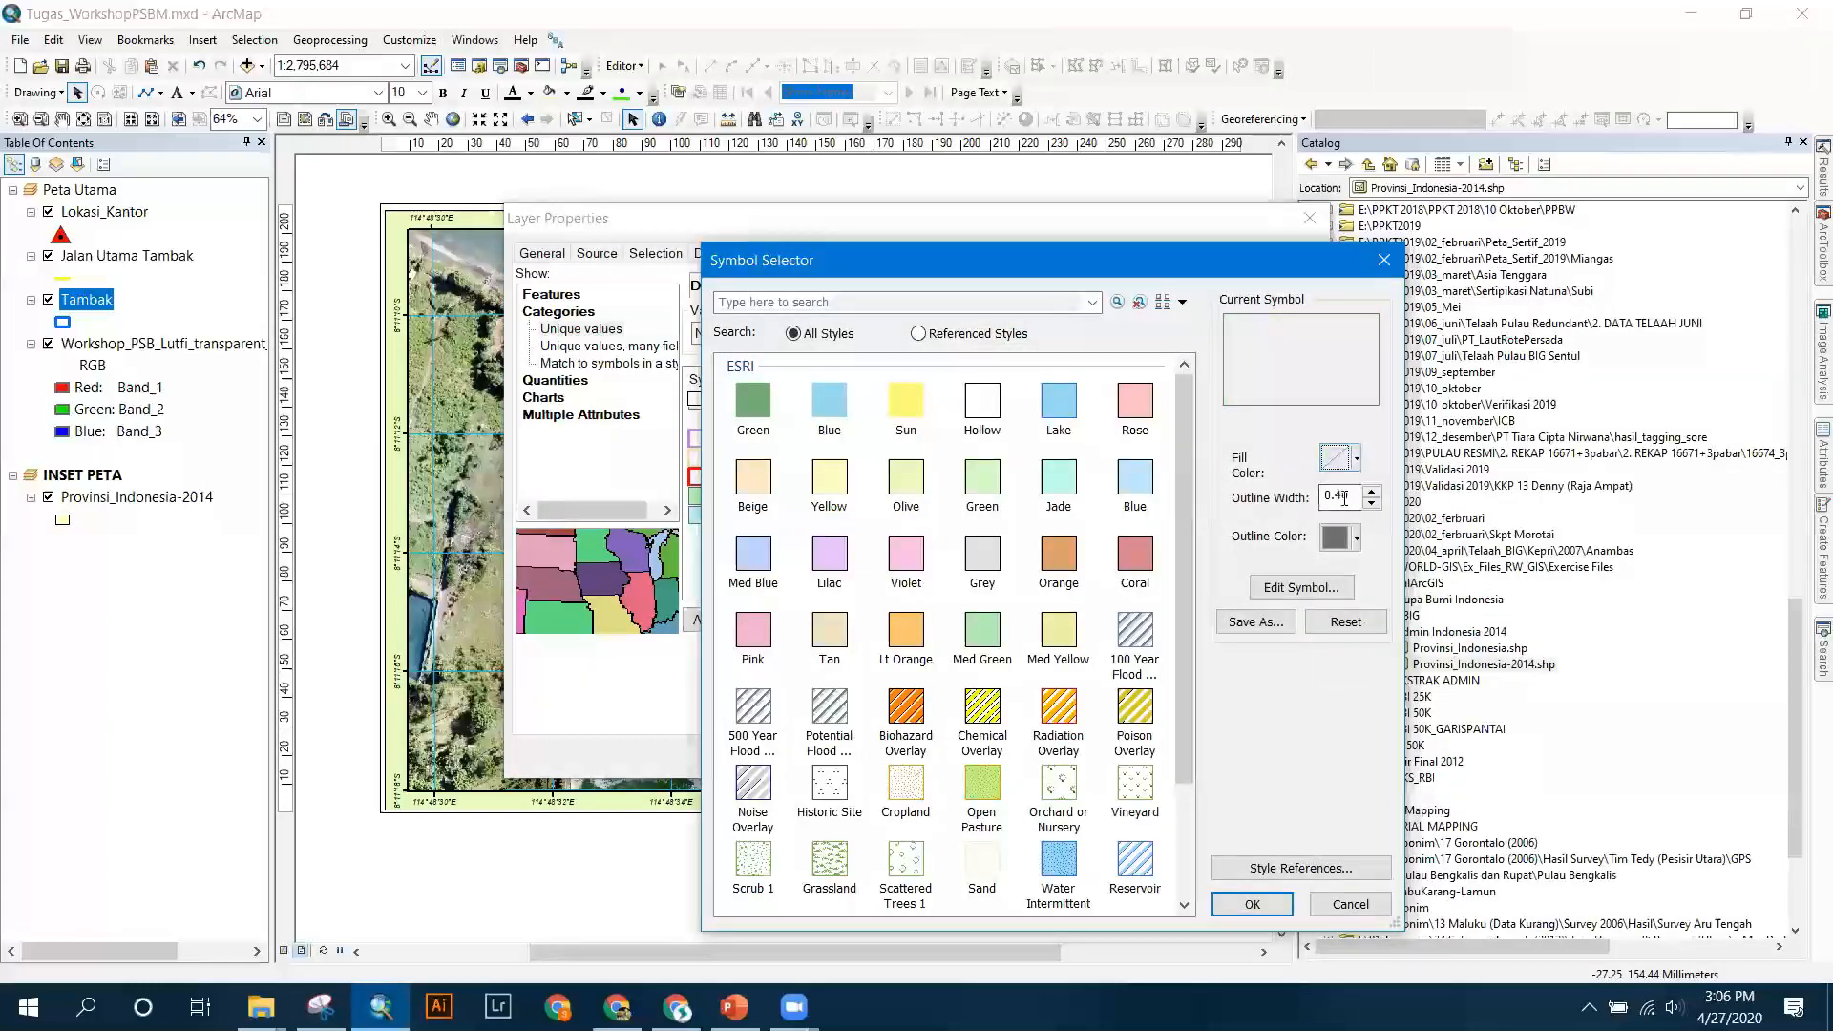
text(2)
click(1356, 537)
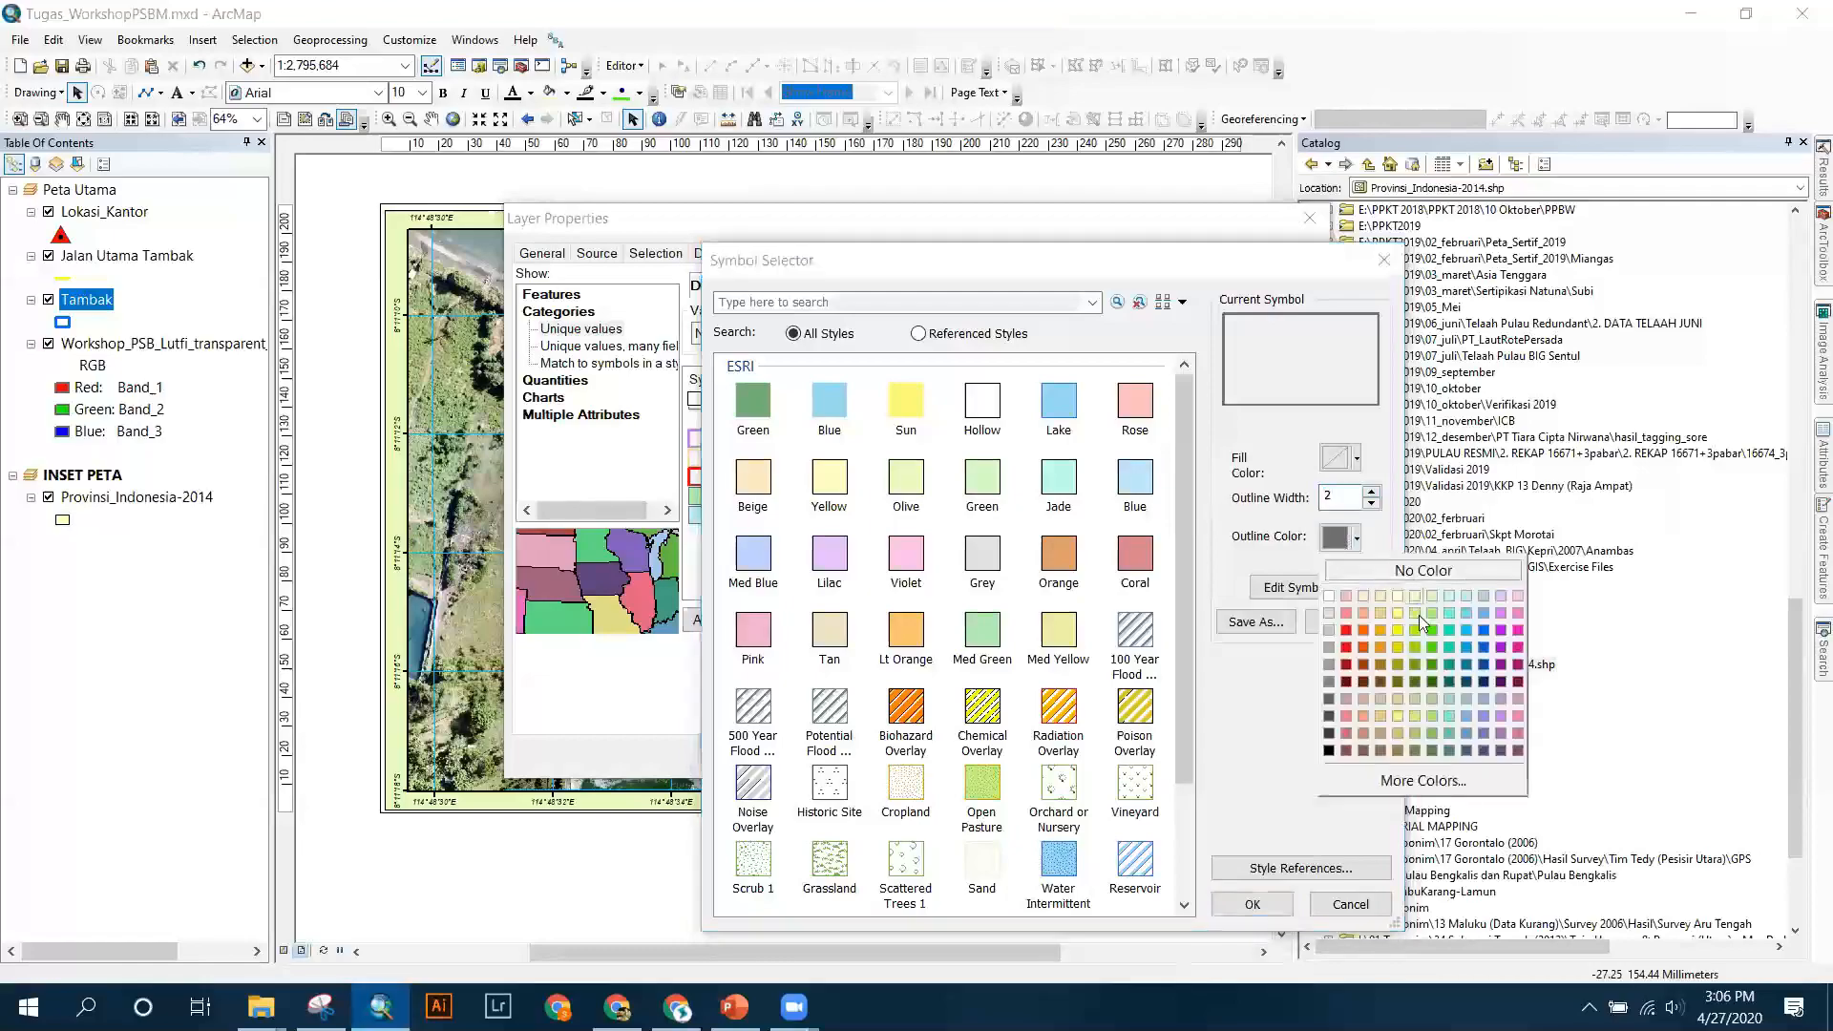
click(1431, 631)
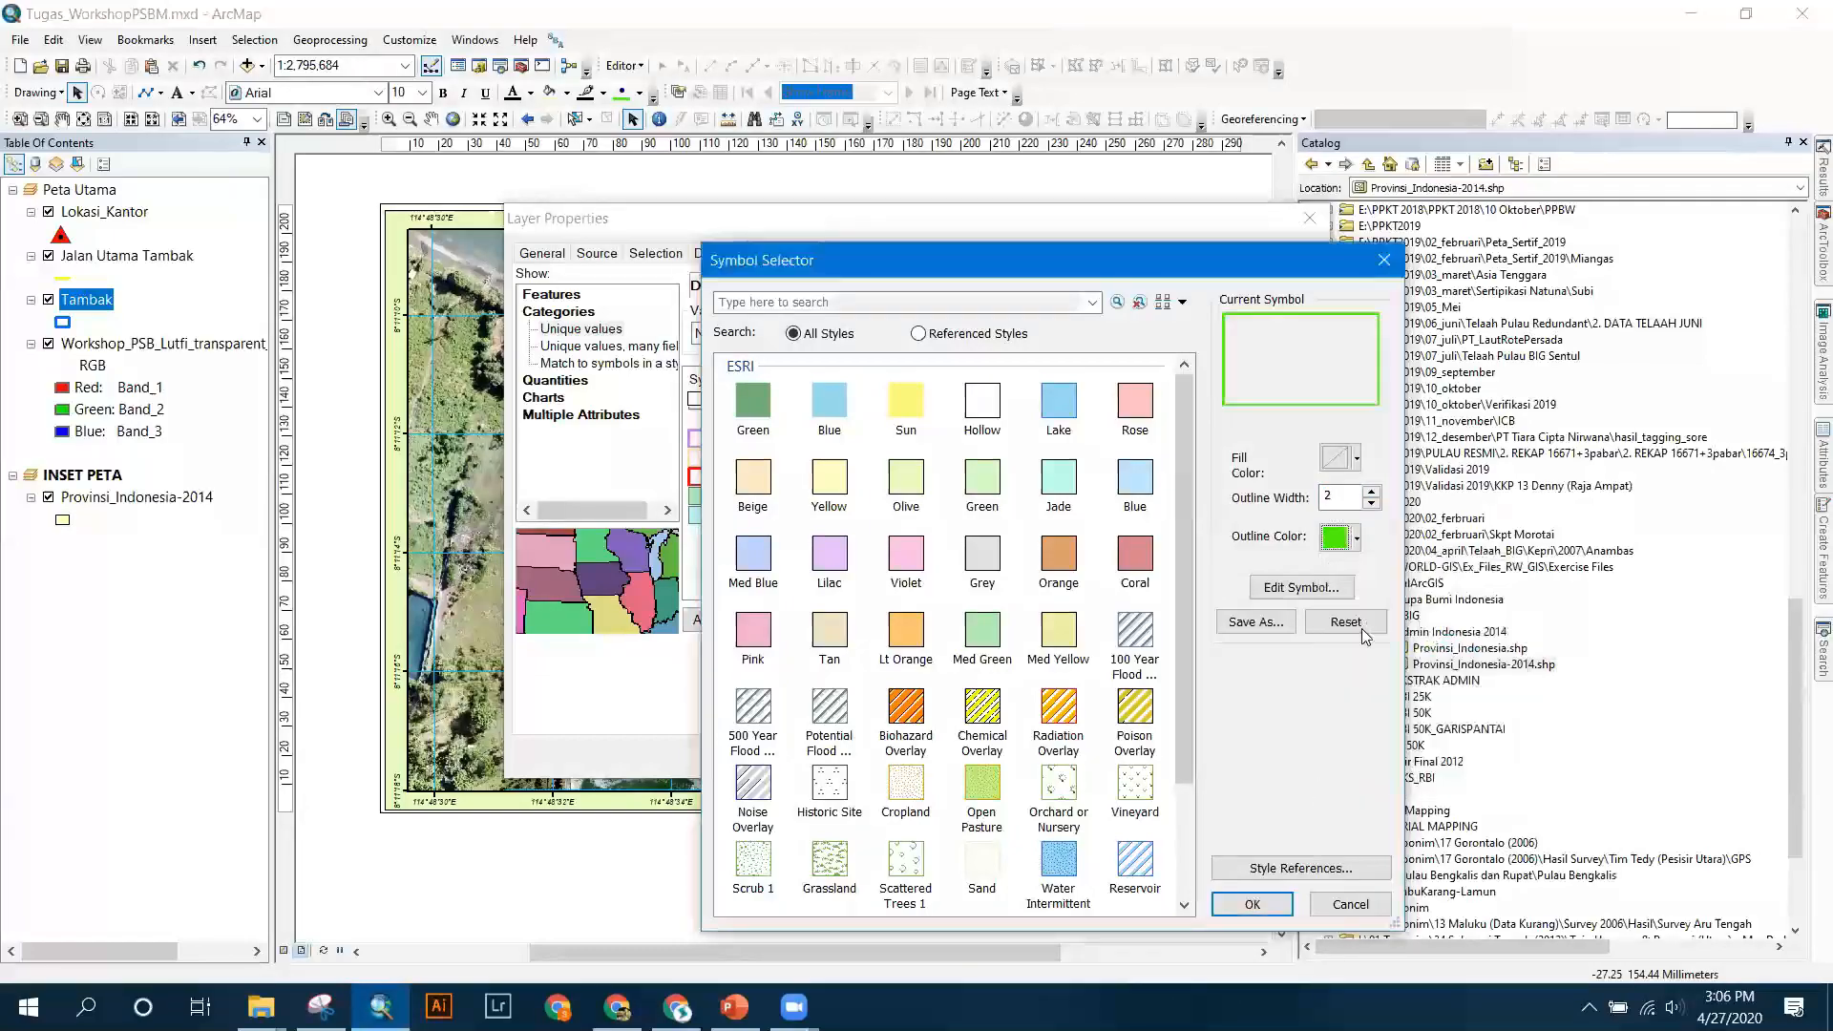
click(1252, 904)
Give the Tambak E category no fill and a blue outline with a width of 2.
double_click(724, 517)
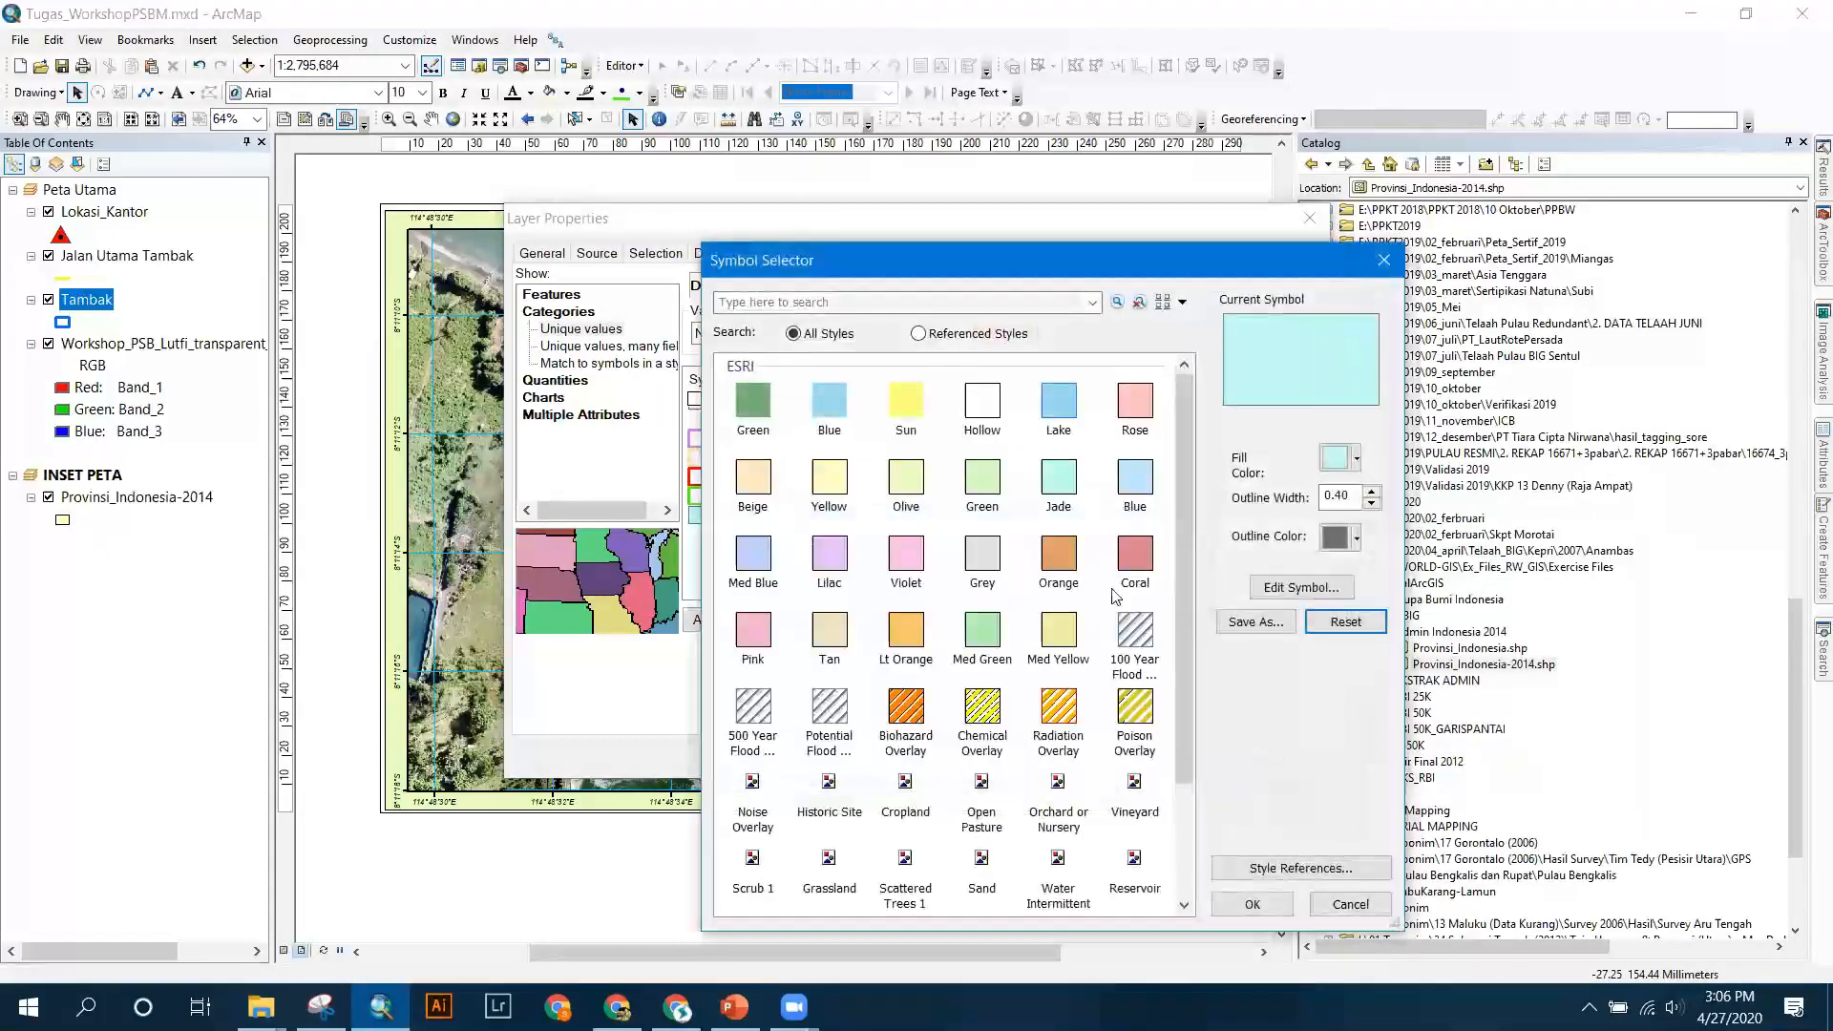
click(1349, 466)
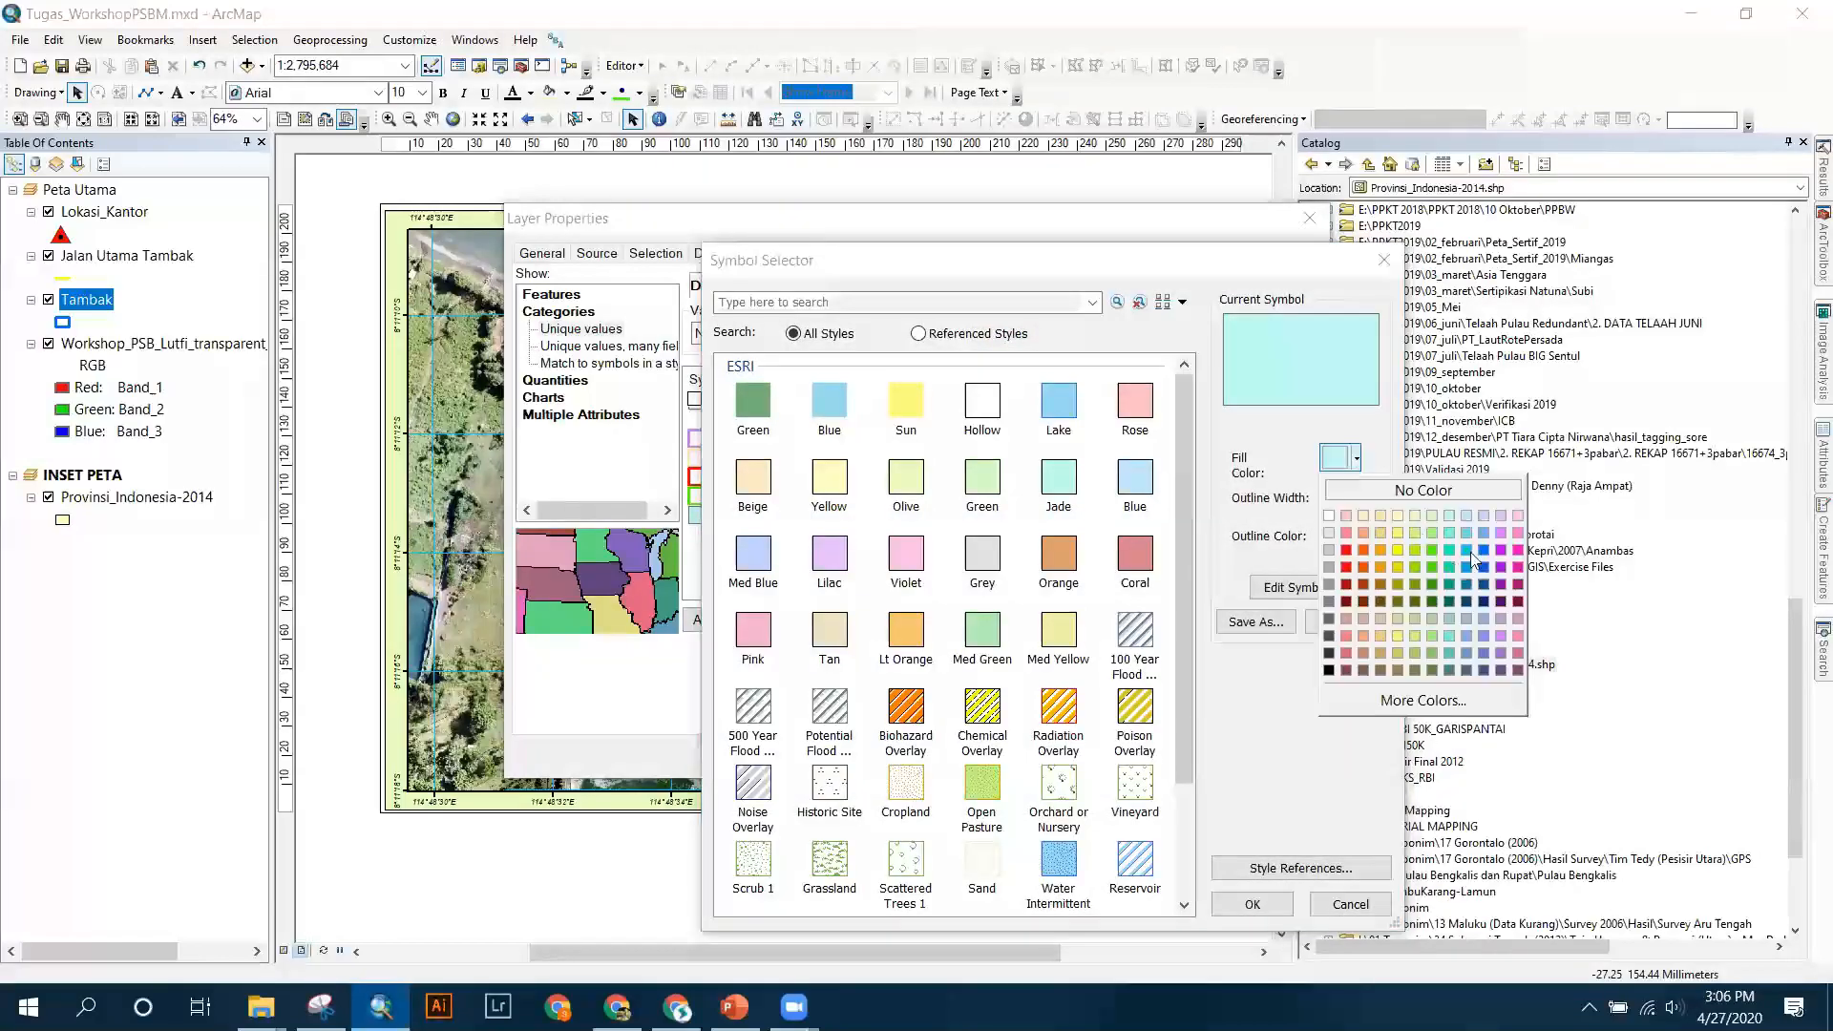
click(1471, 555)
click(1349, 462)
click(1354, 491)
double_click(1354, 496)
text(2)
click(1349, 536)
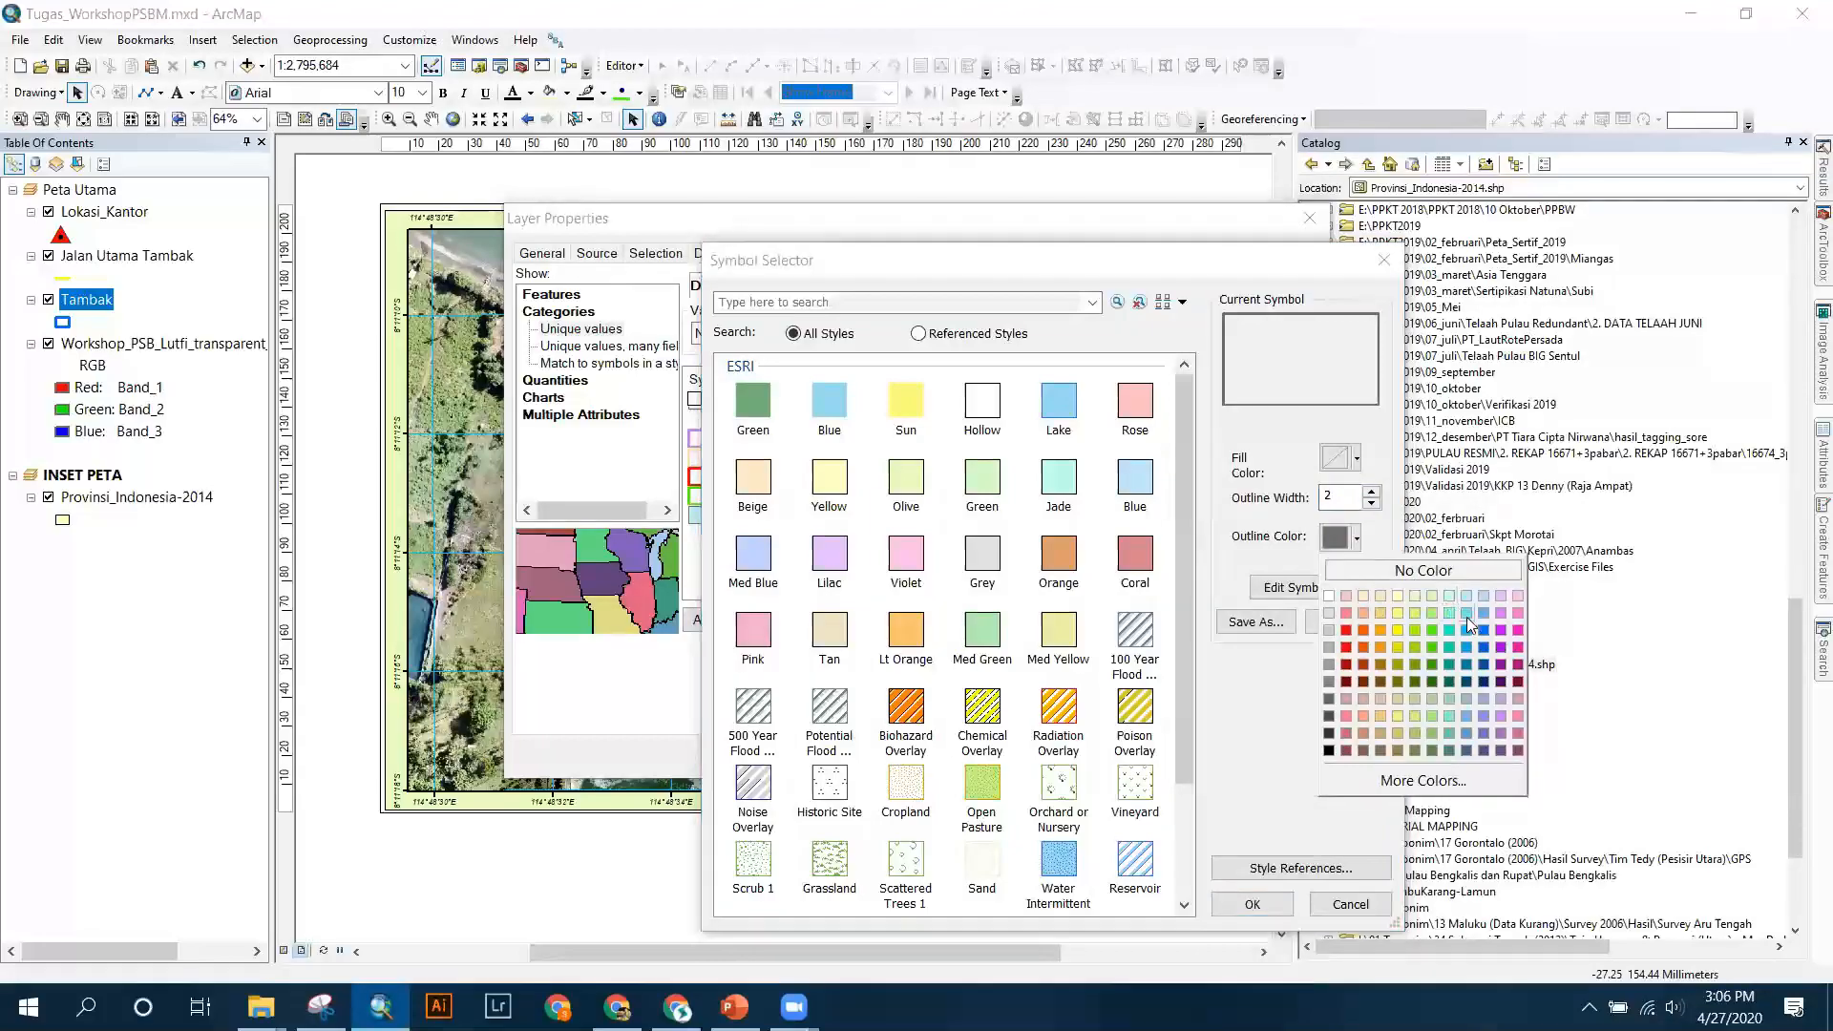
click(1485, 638)
click(1268, 622)
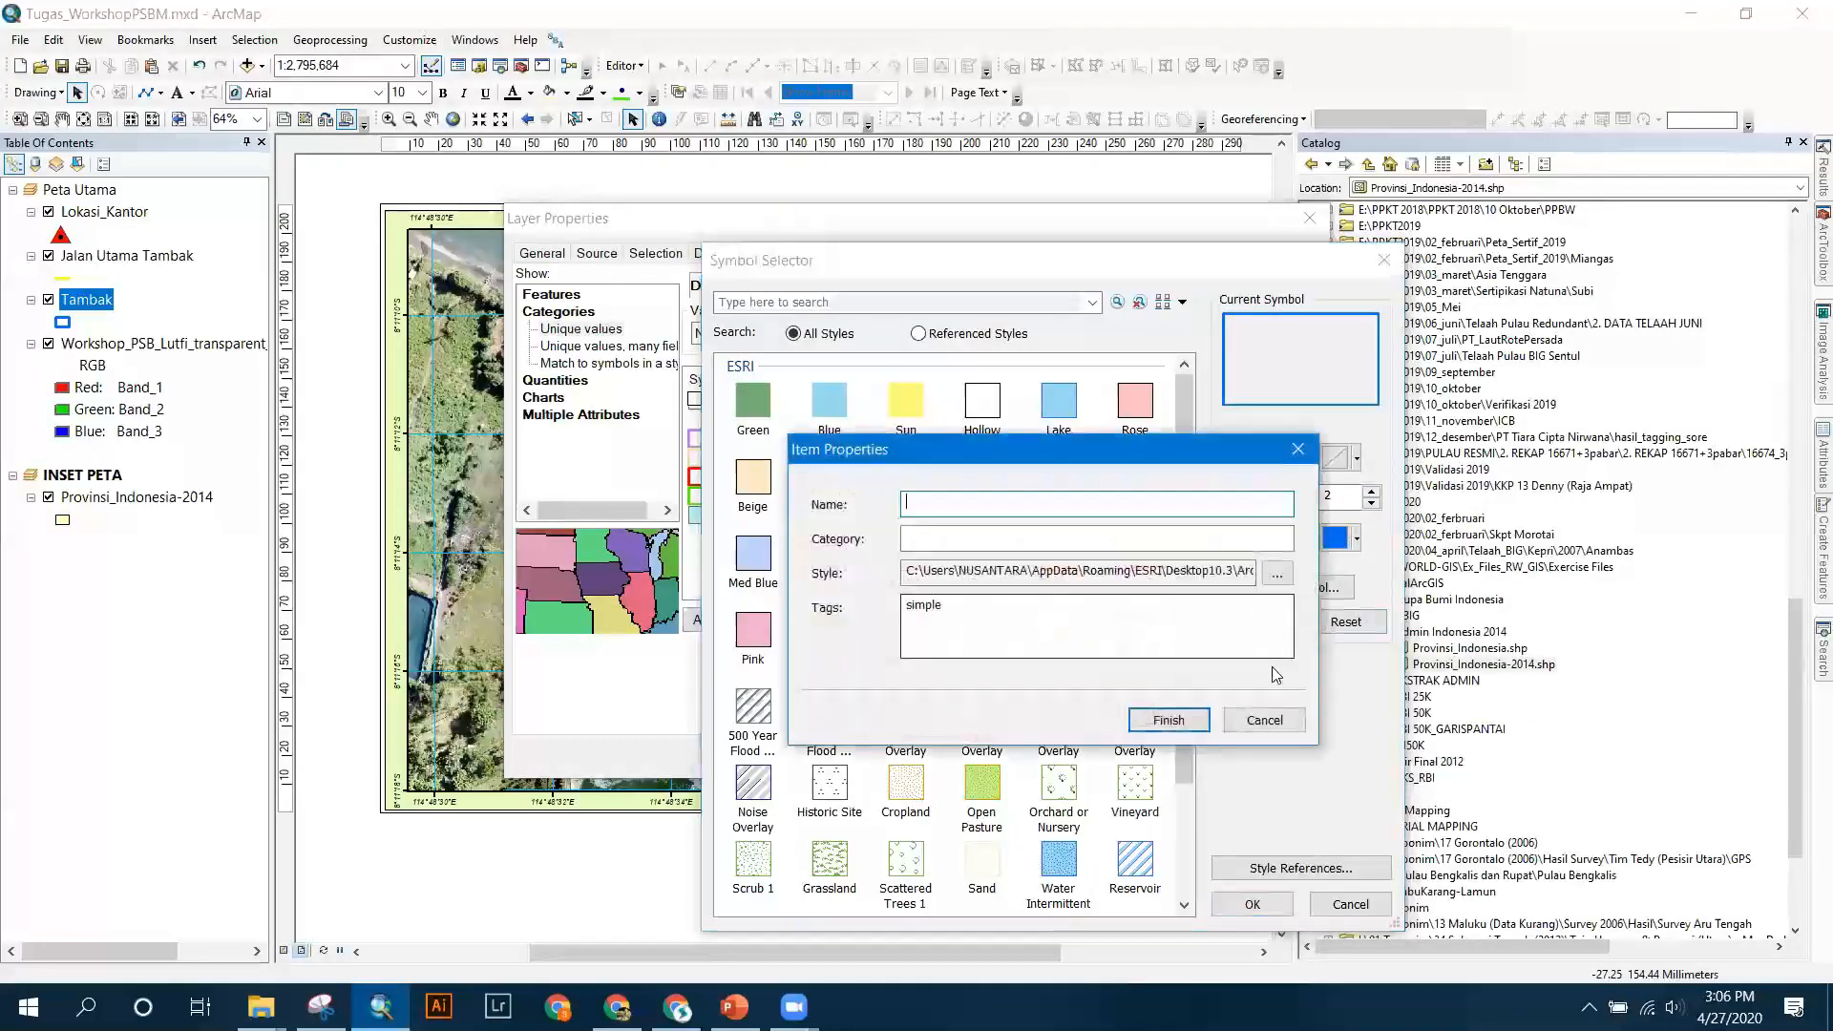
click(1274, 718)
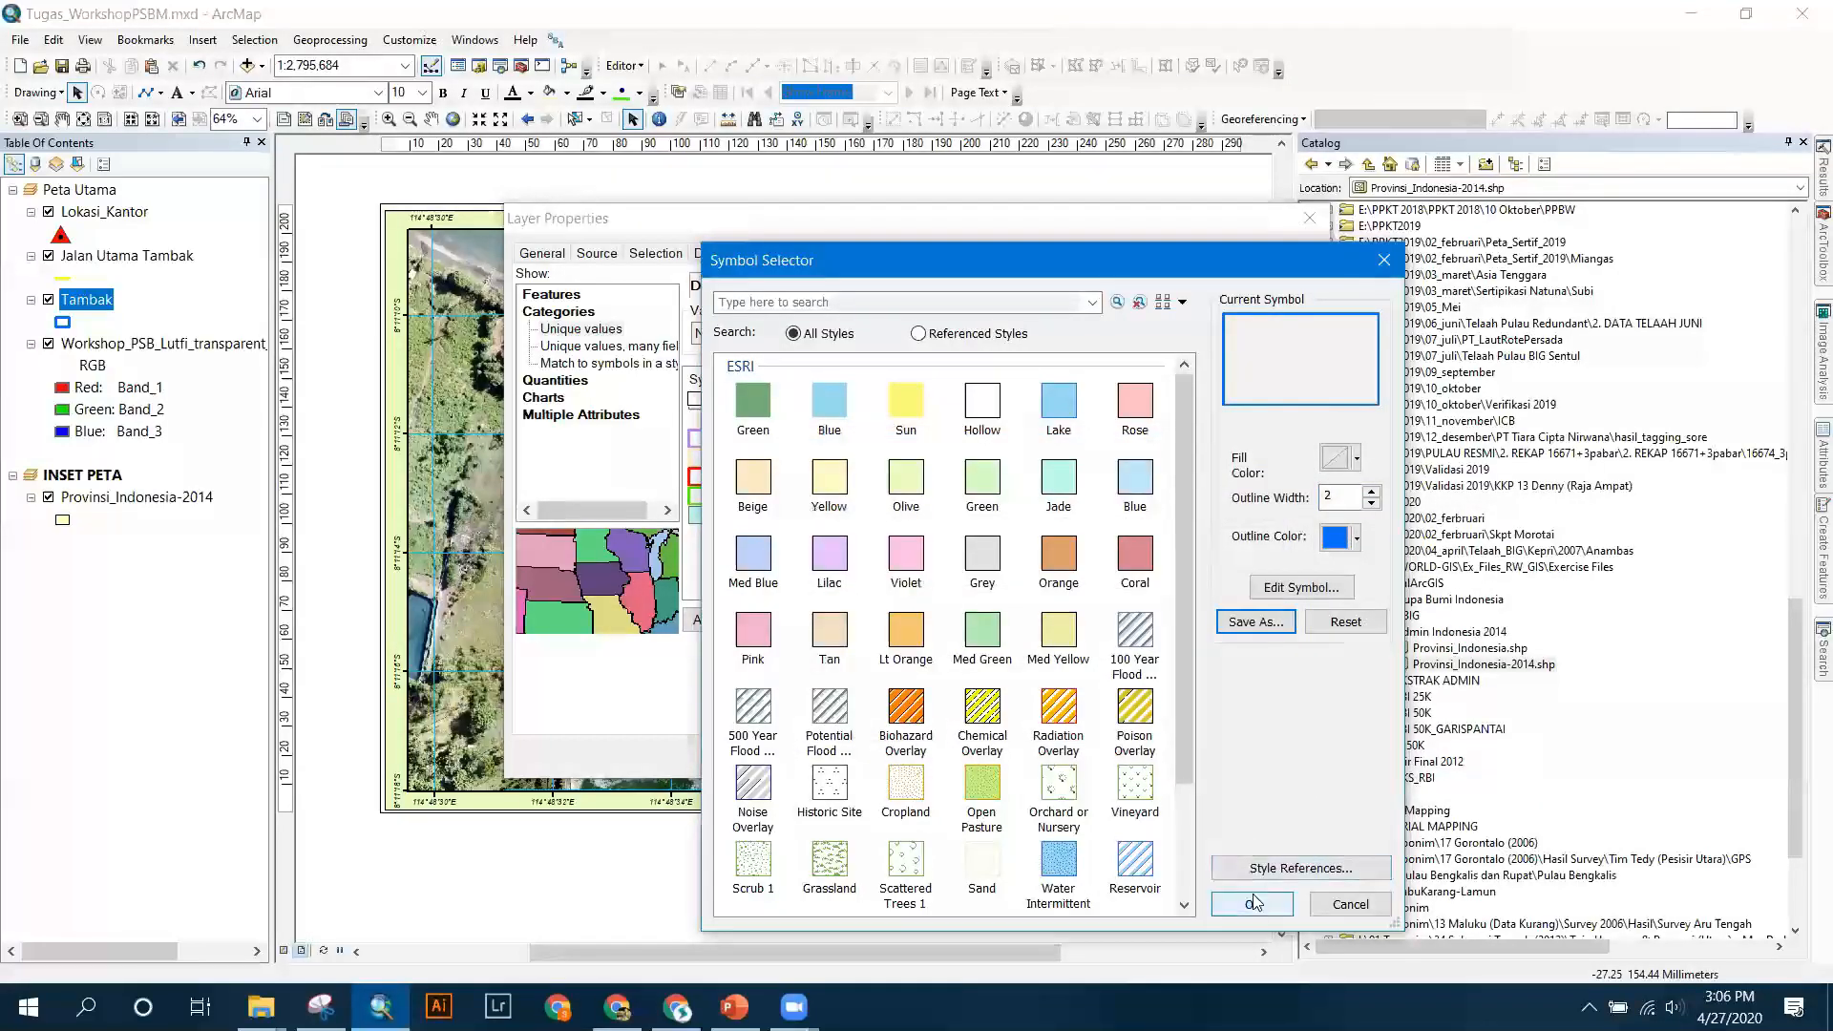
click(1253, 905)
Apply the new category symbols to the Tambak layer and close its properties.
click(1276, 759)
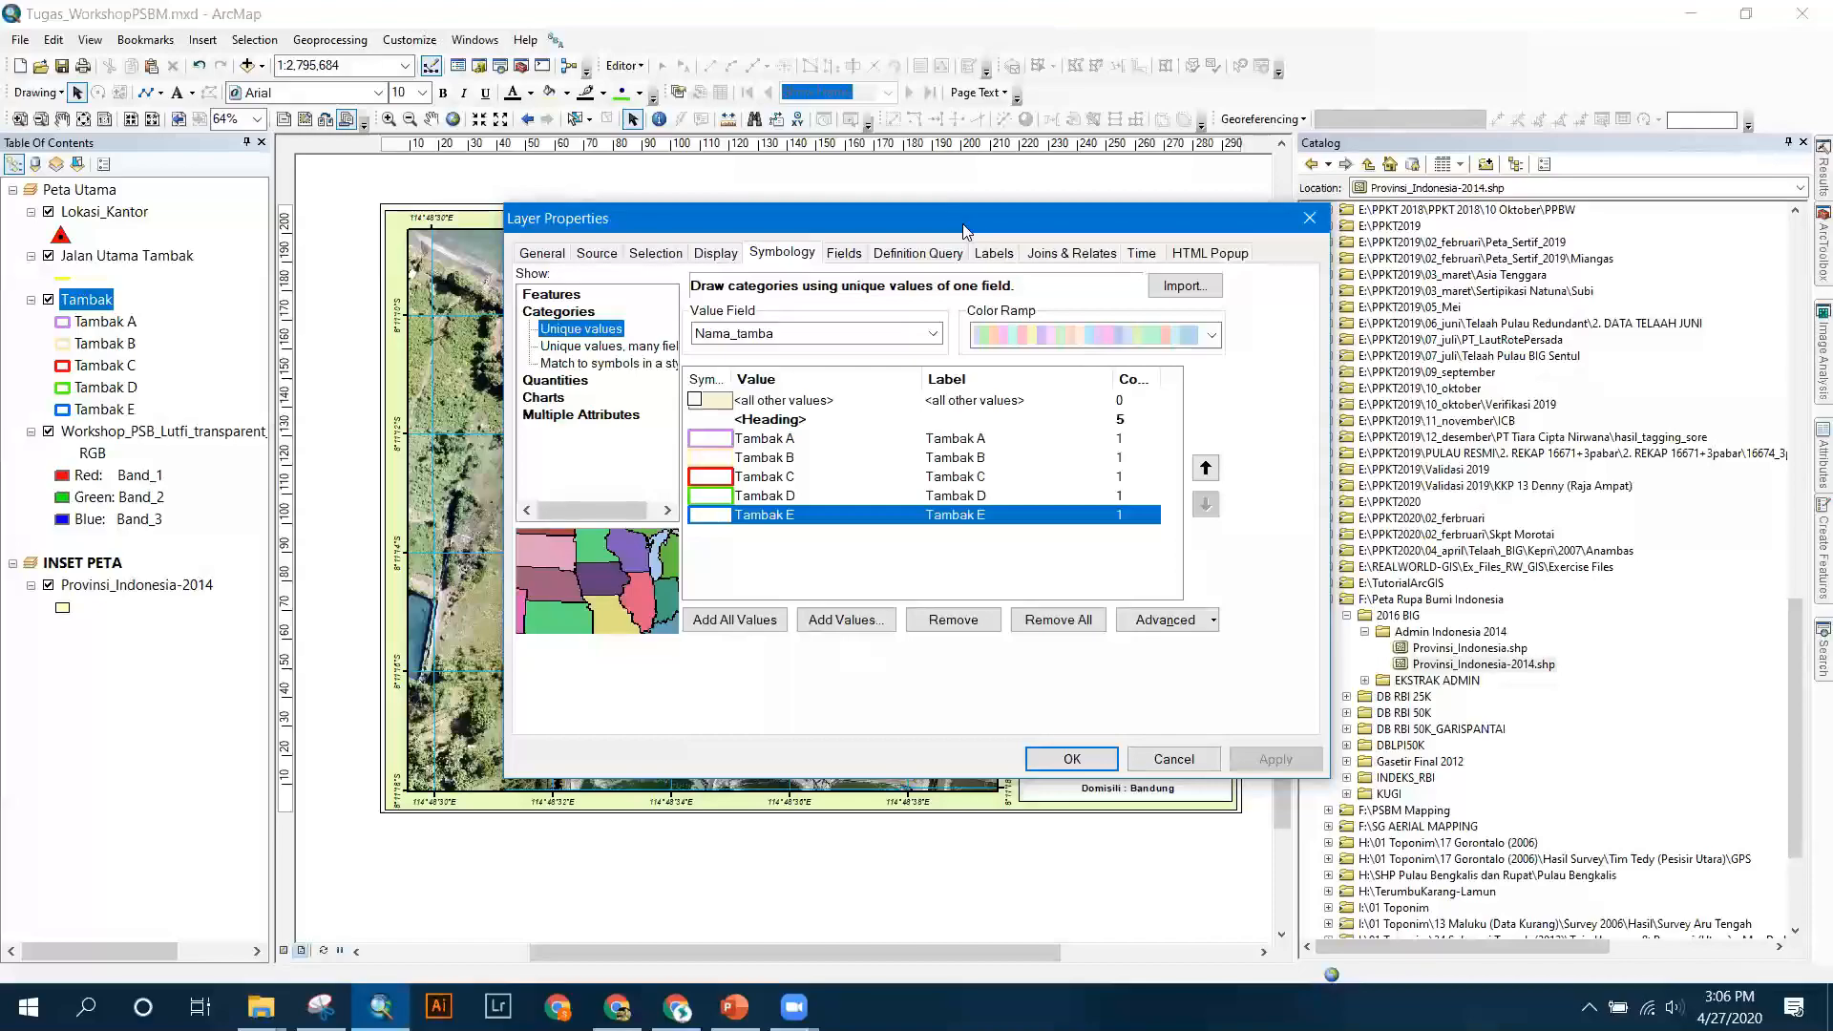
drag(964, 232, 793, 307)
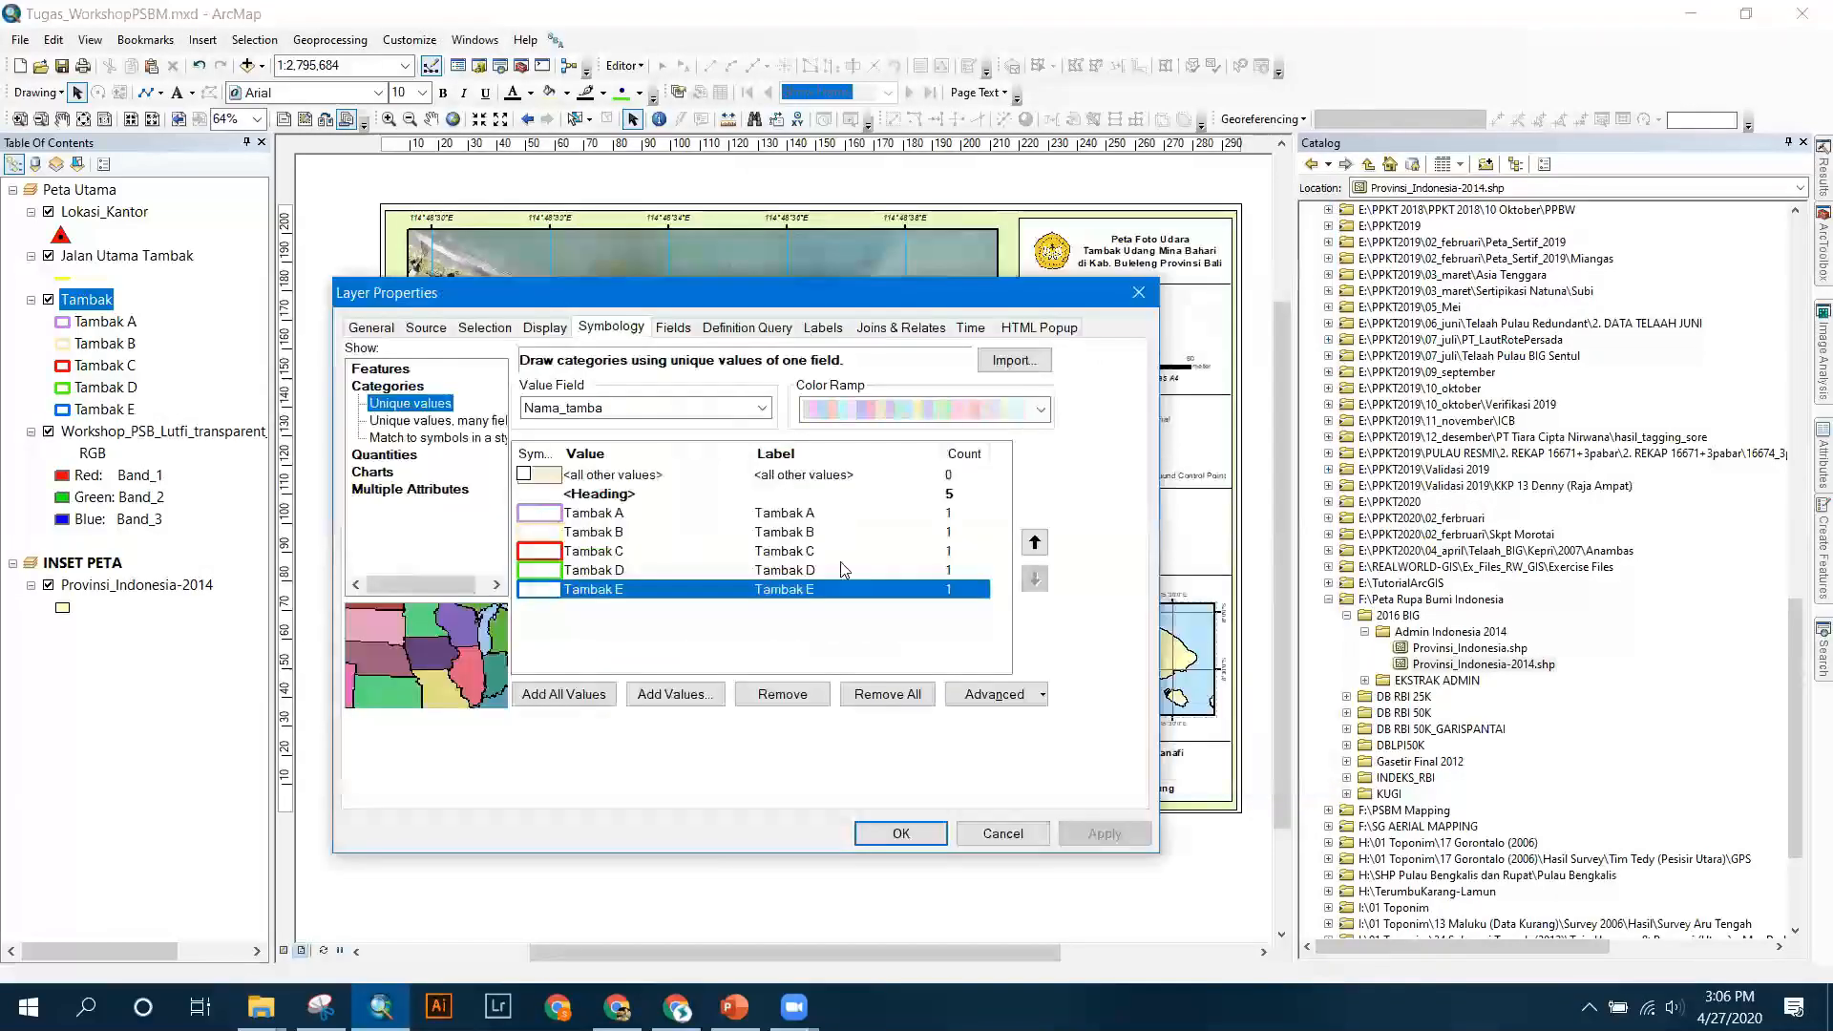
click(897, 833)
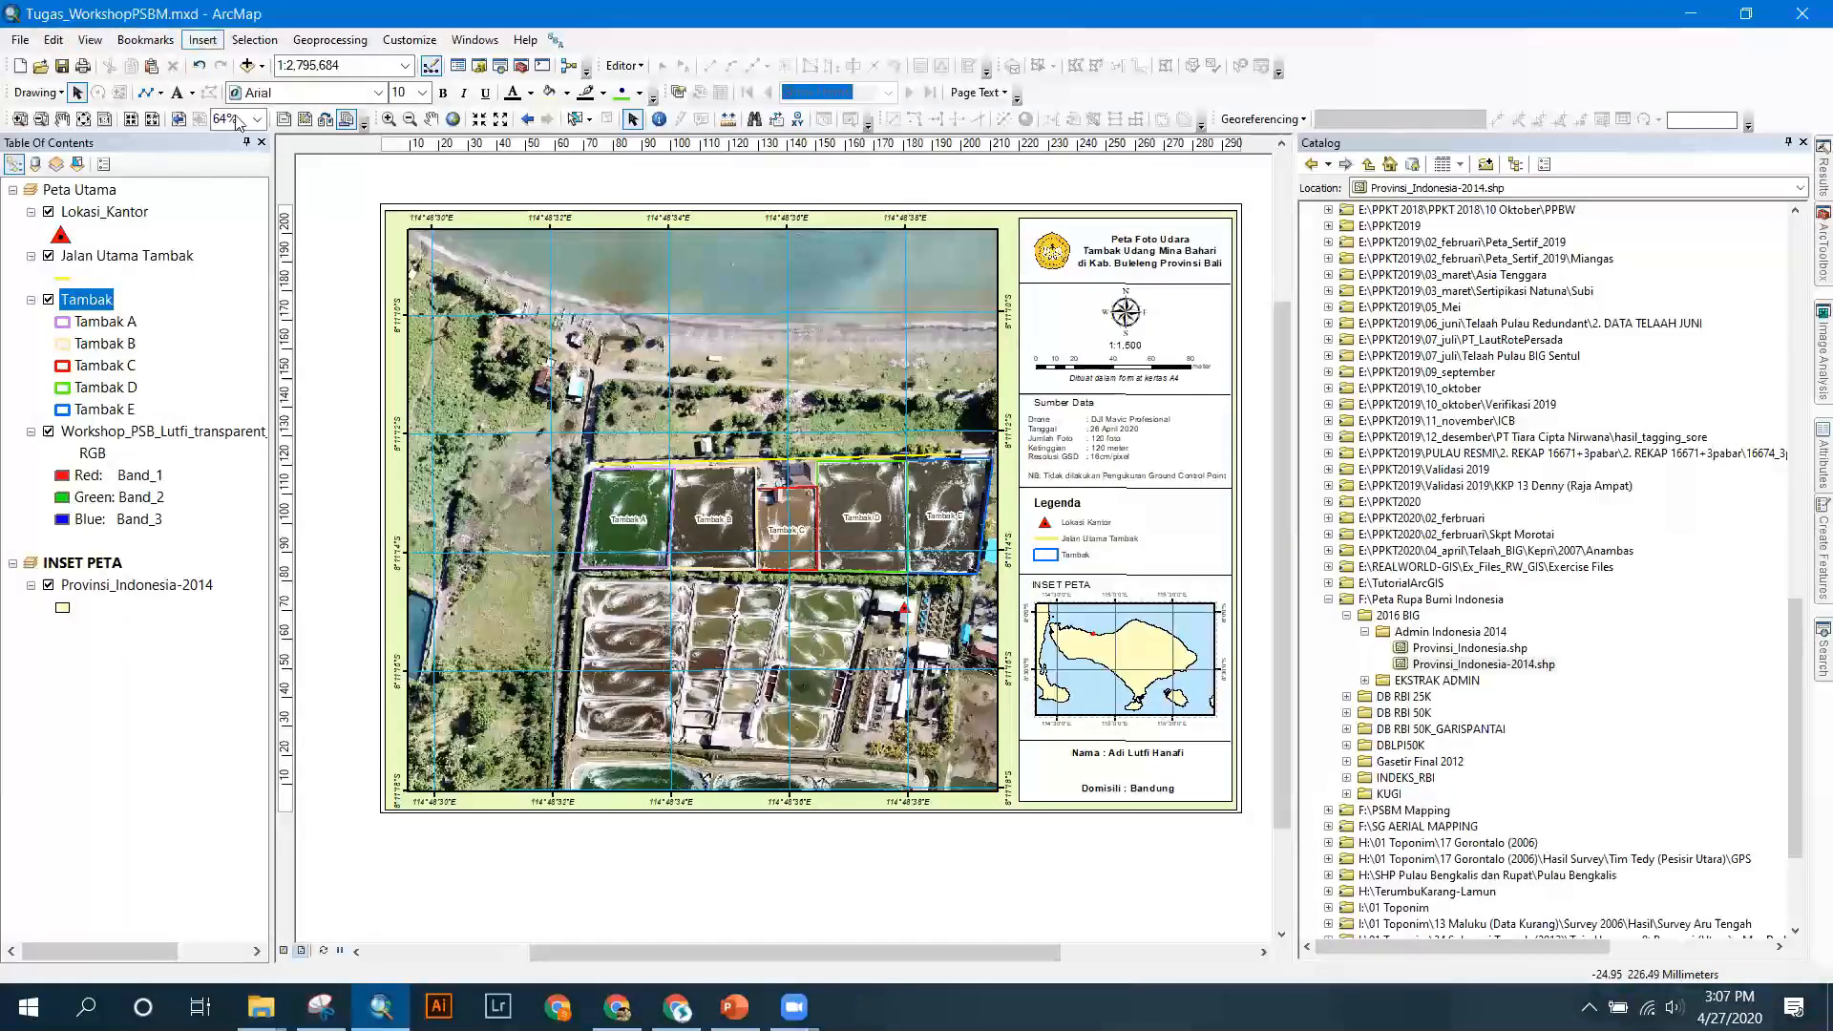
click(202, 39)
click(244, 169)
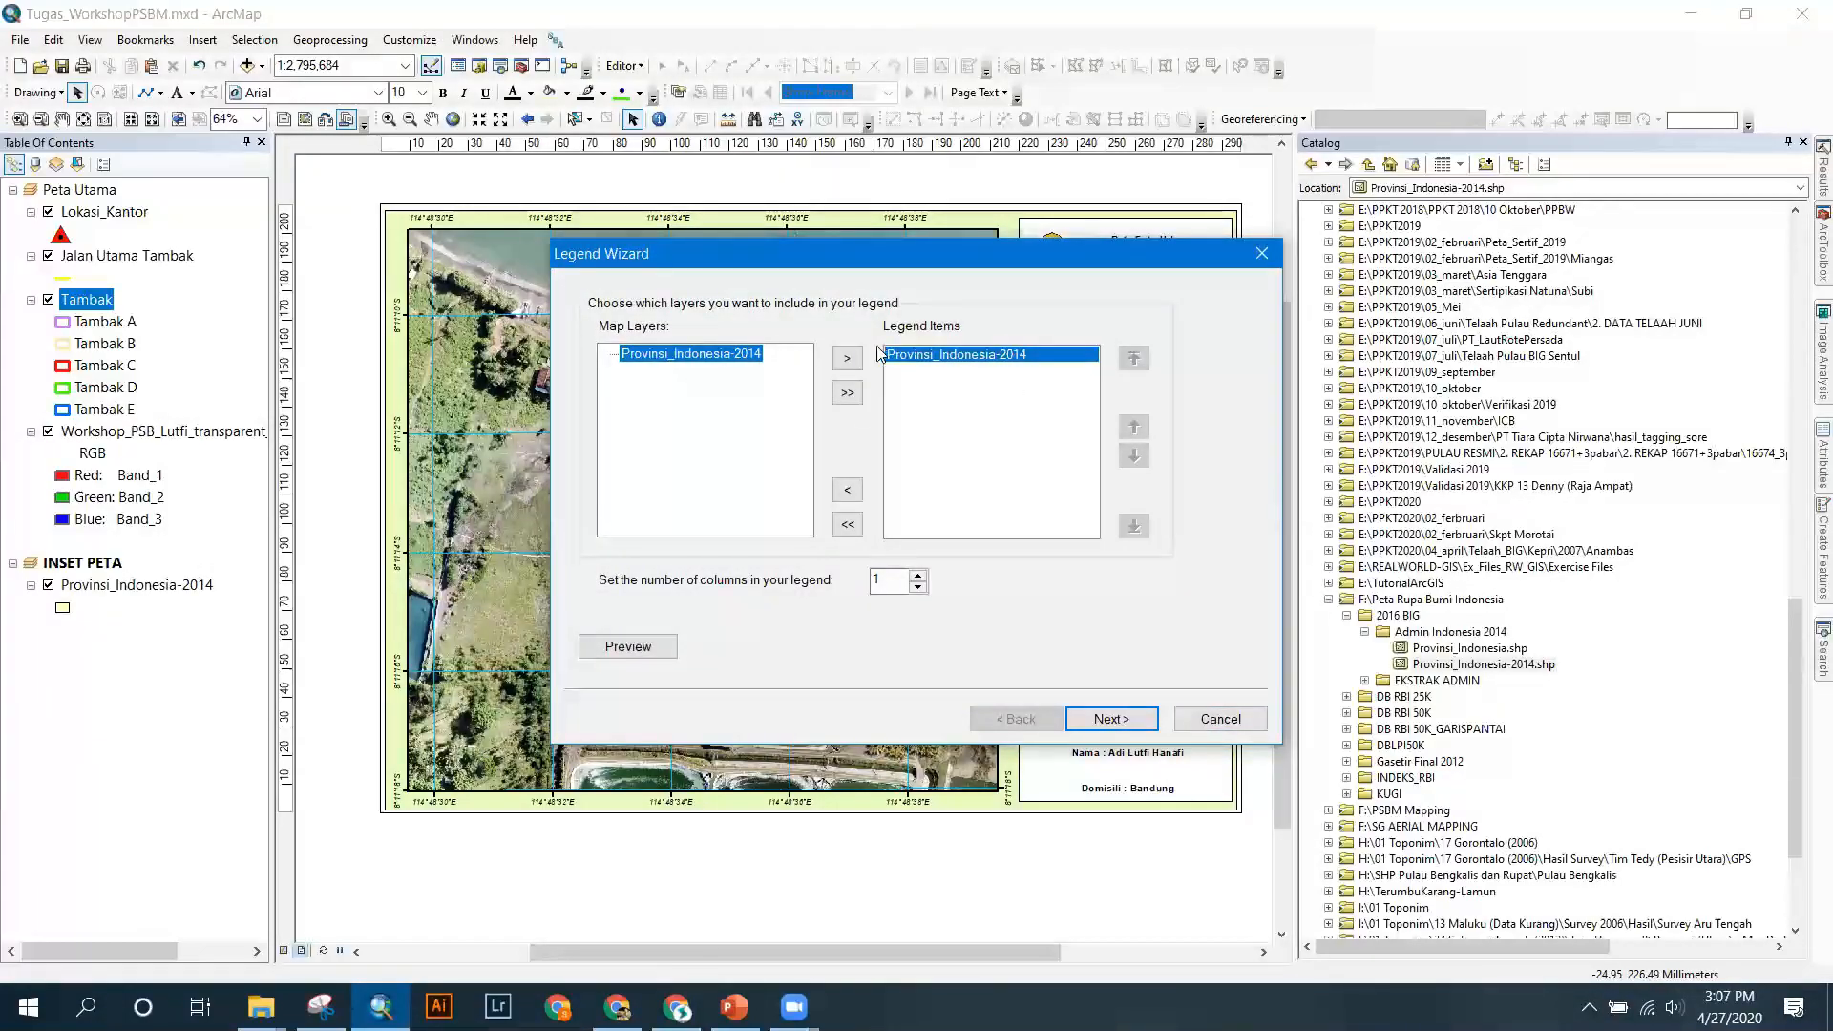
click(1194, 721)
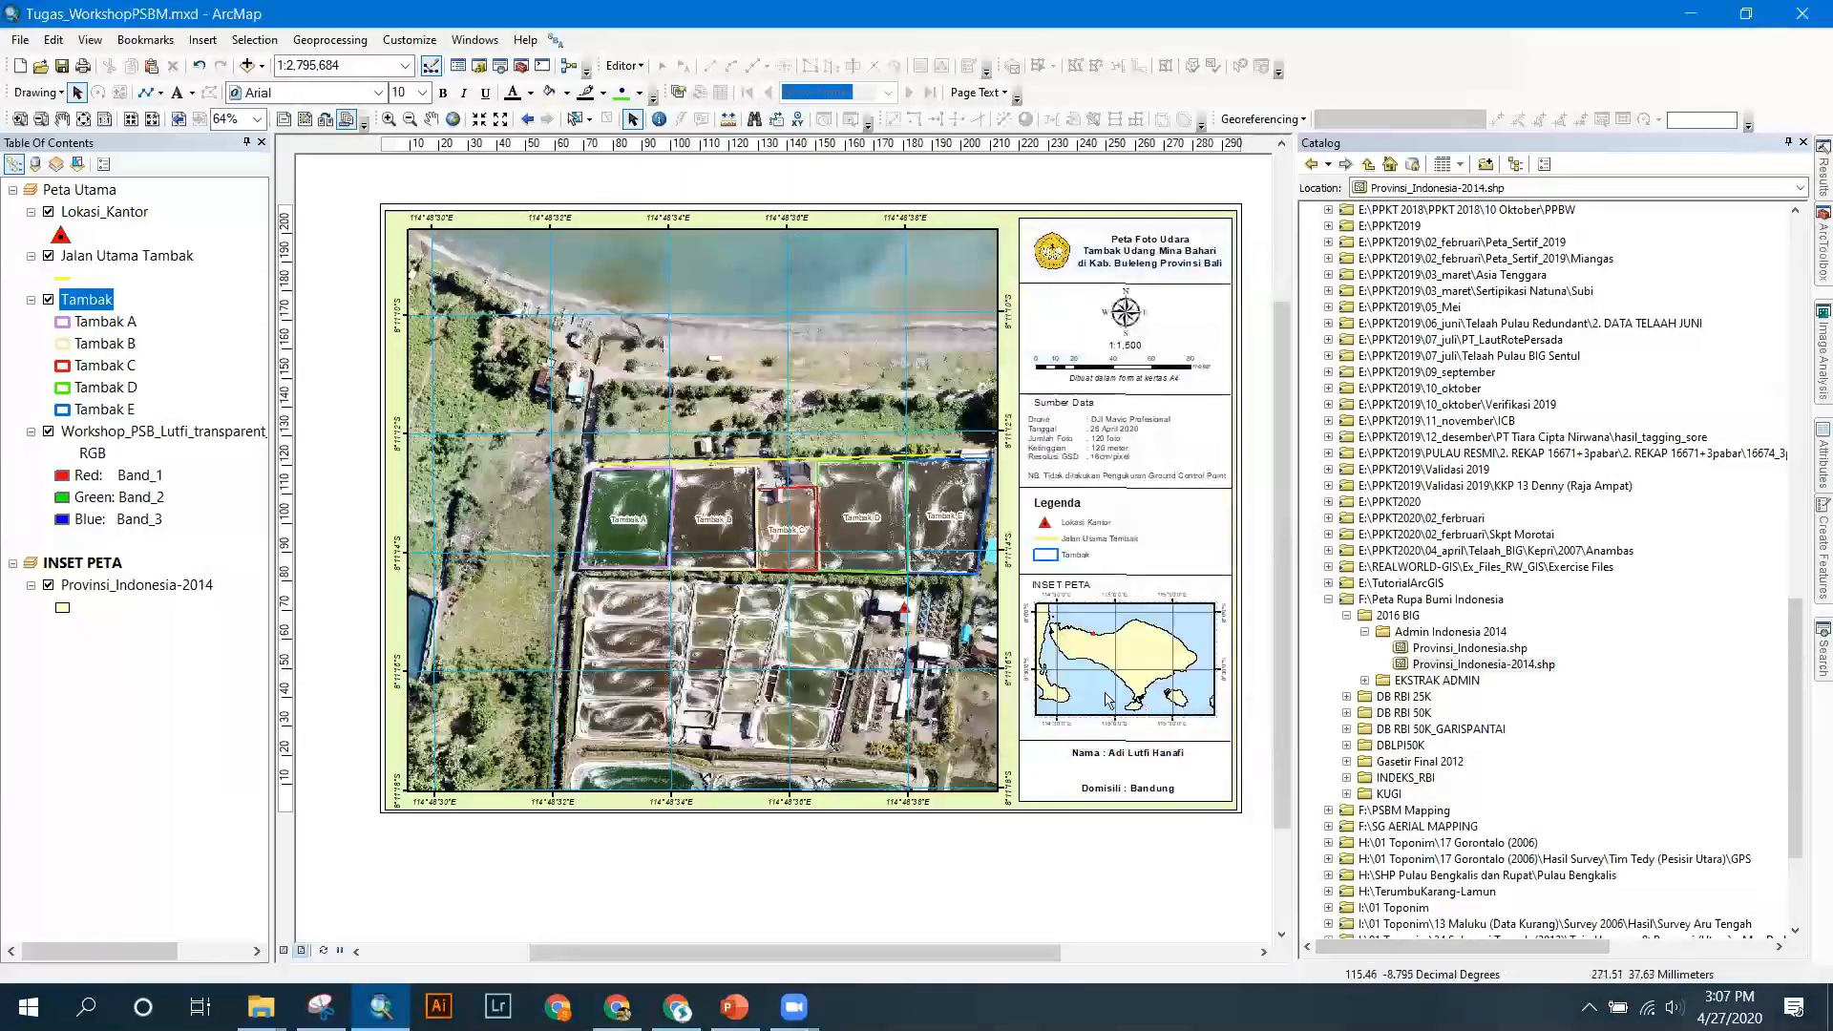
Start a new legend for the Peta Utama data frame that includes only the Tambak layer.
click(84, 194)
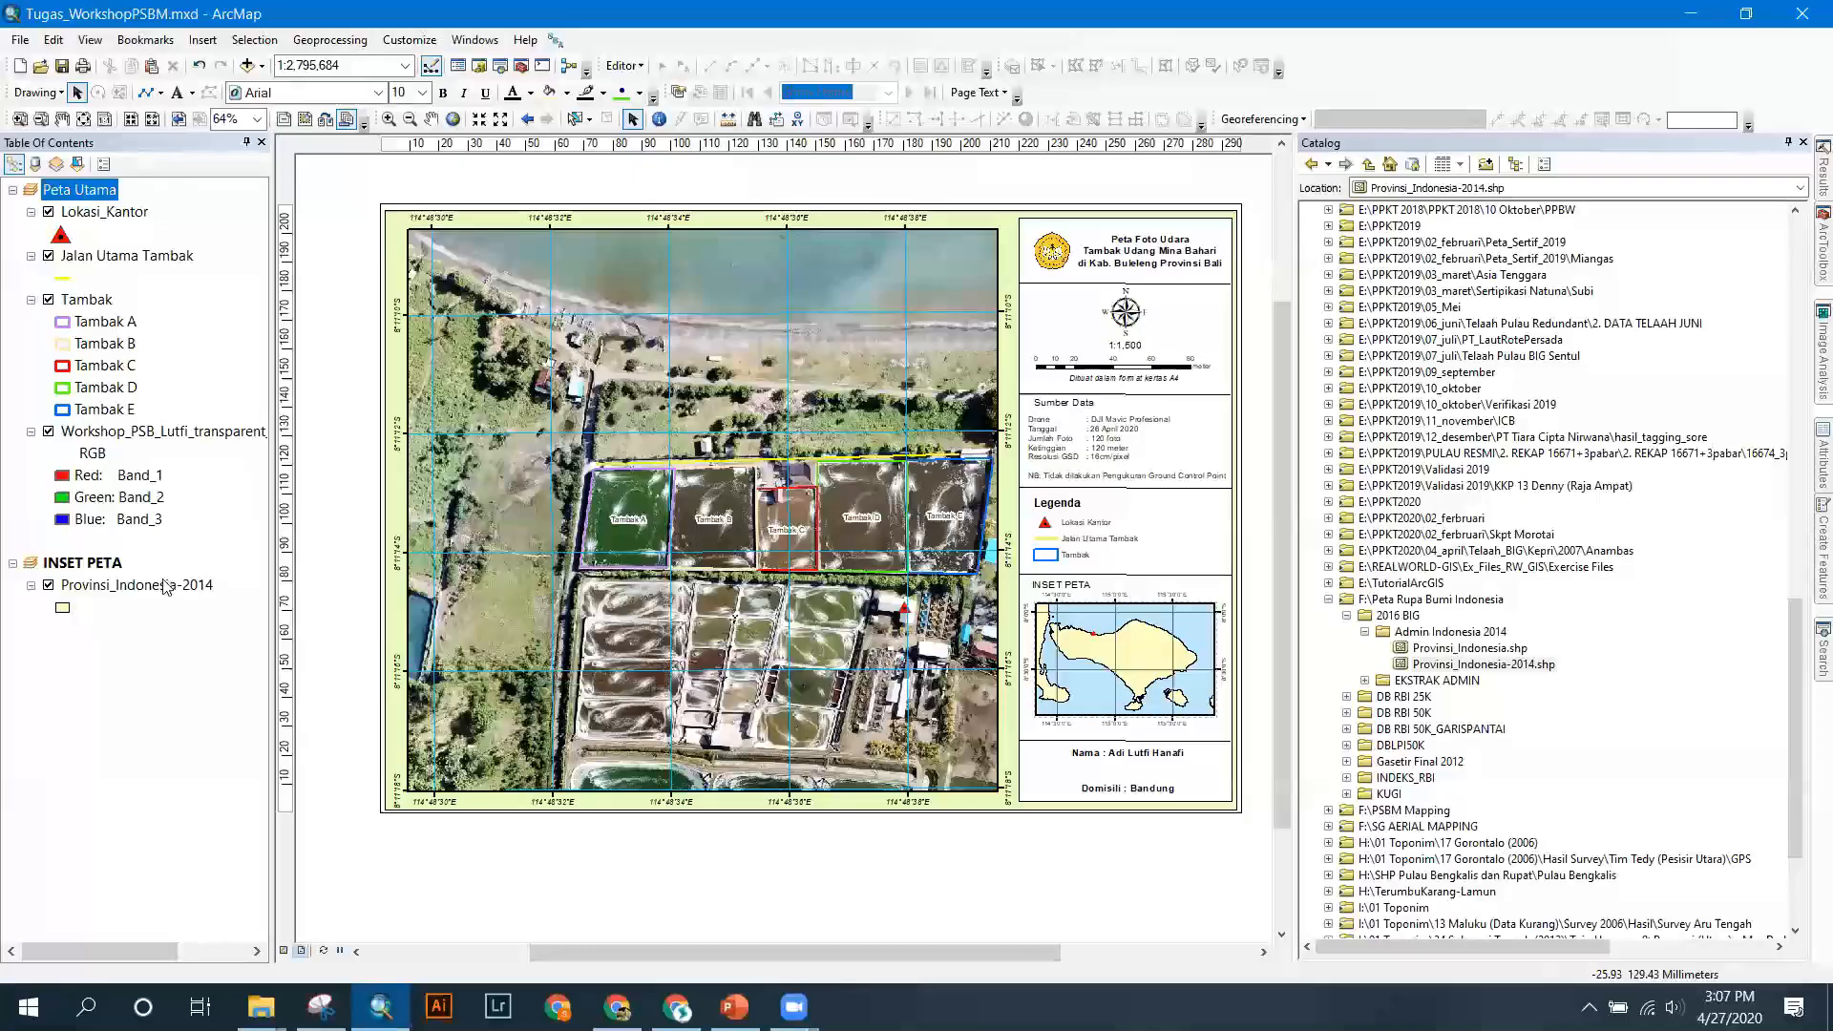
click(616, 554)
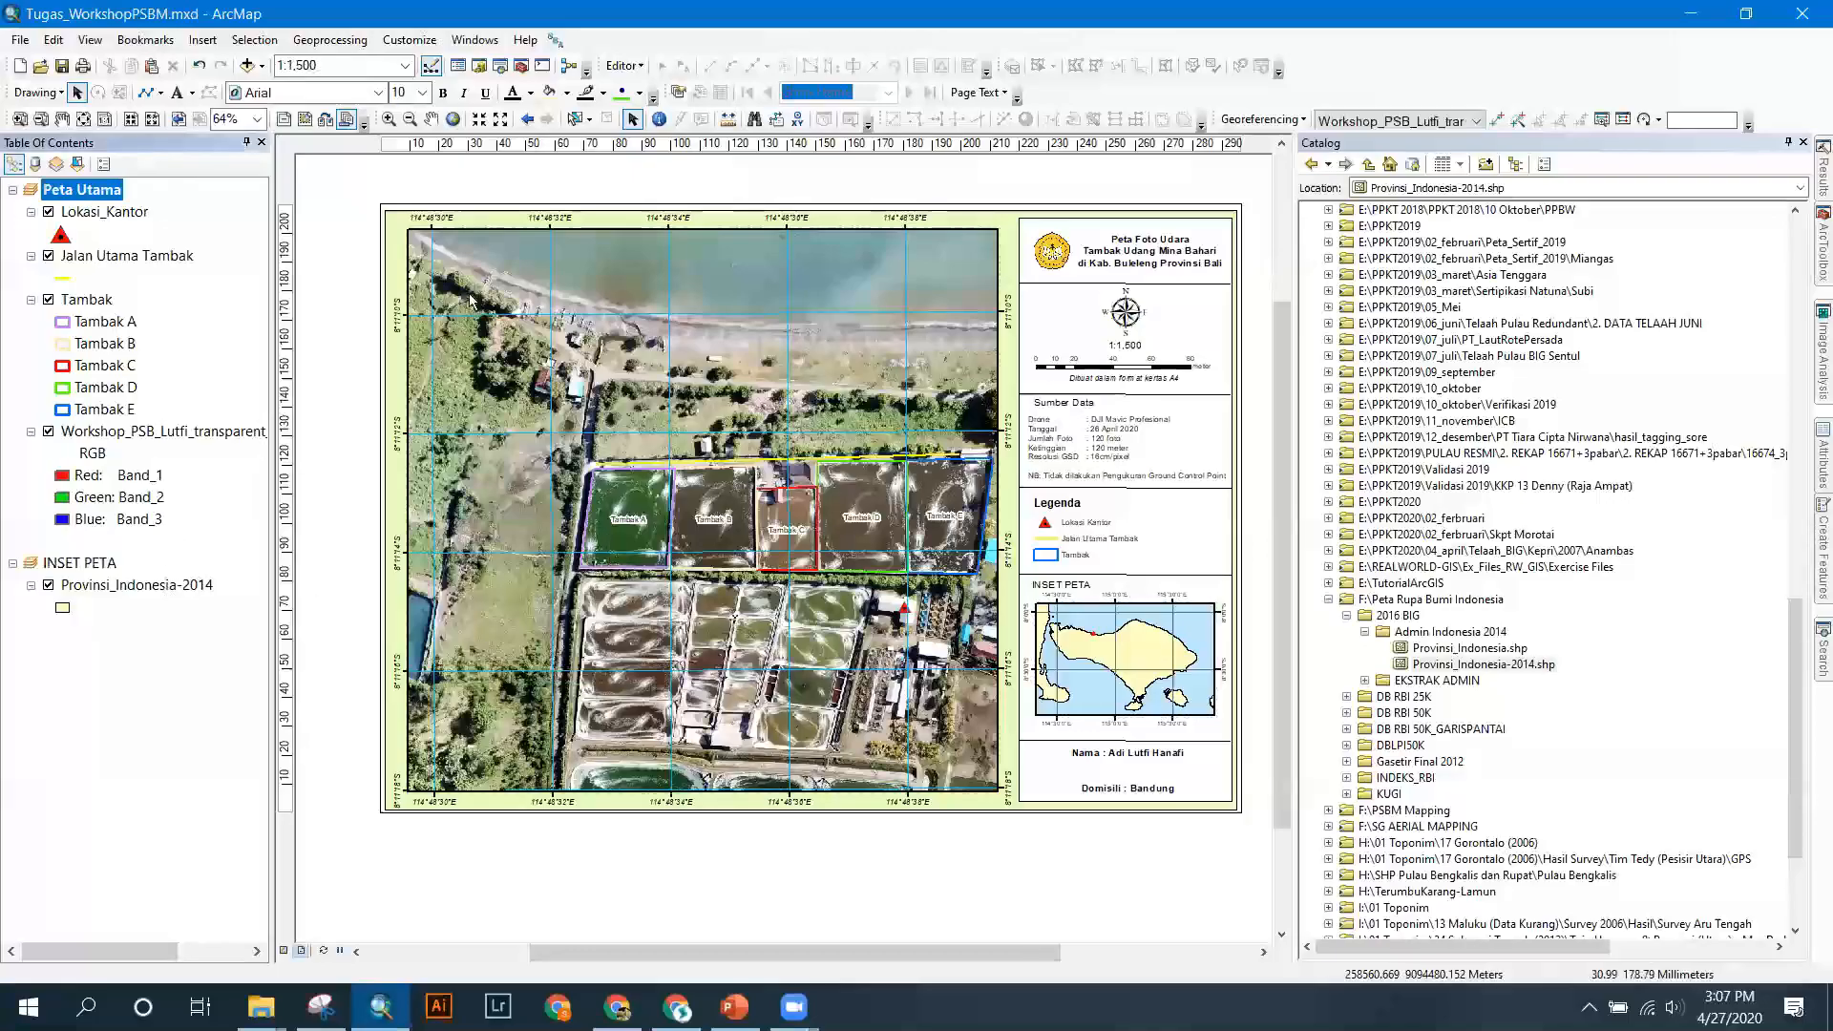
click(202, 39)
click(251, 176)
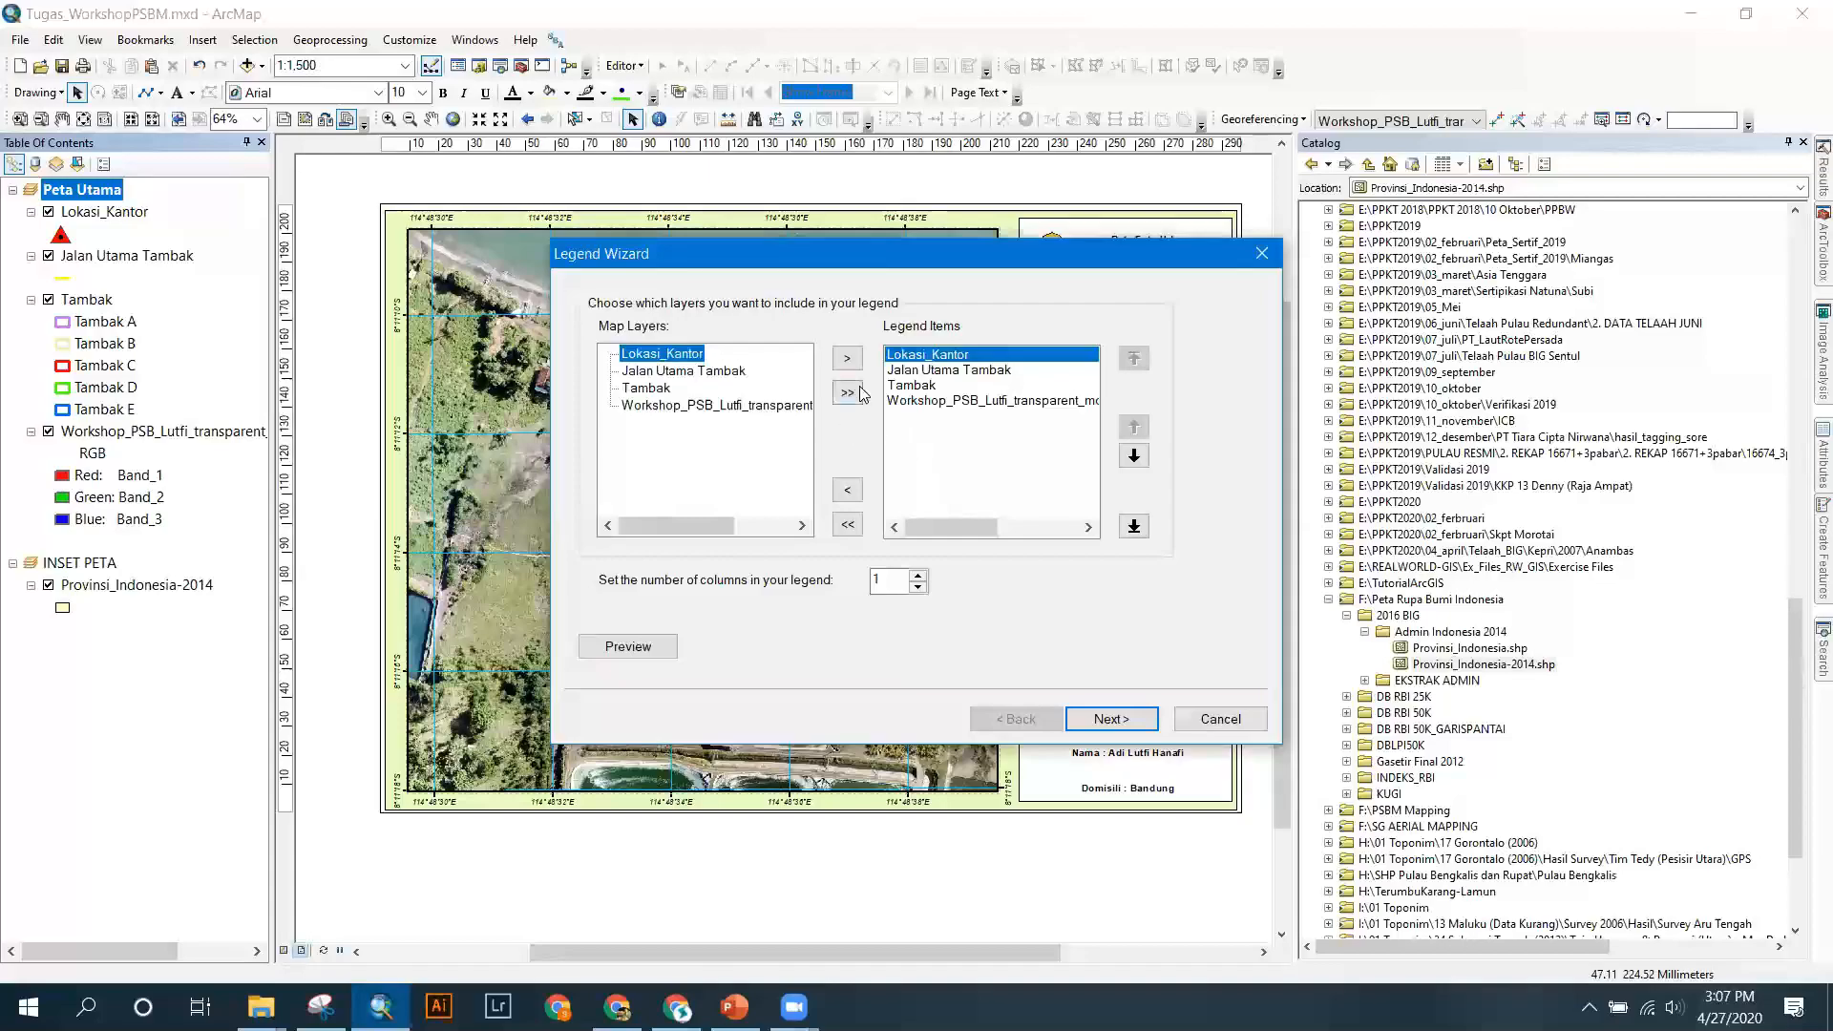
click(847, 491)
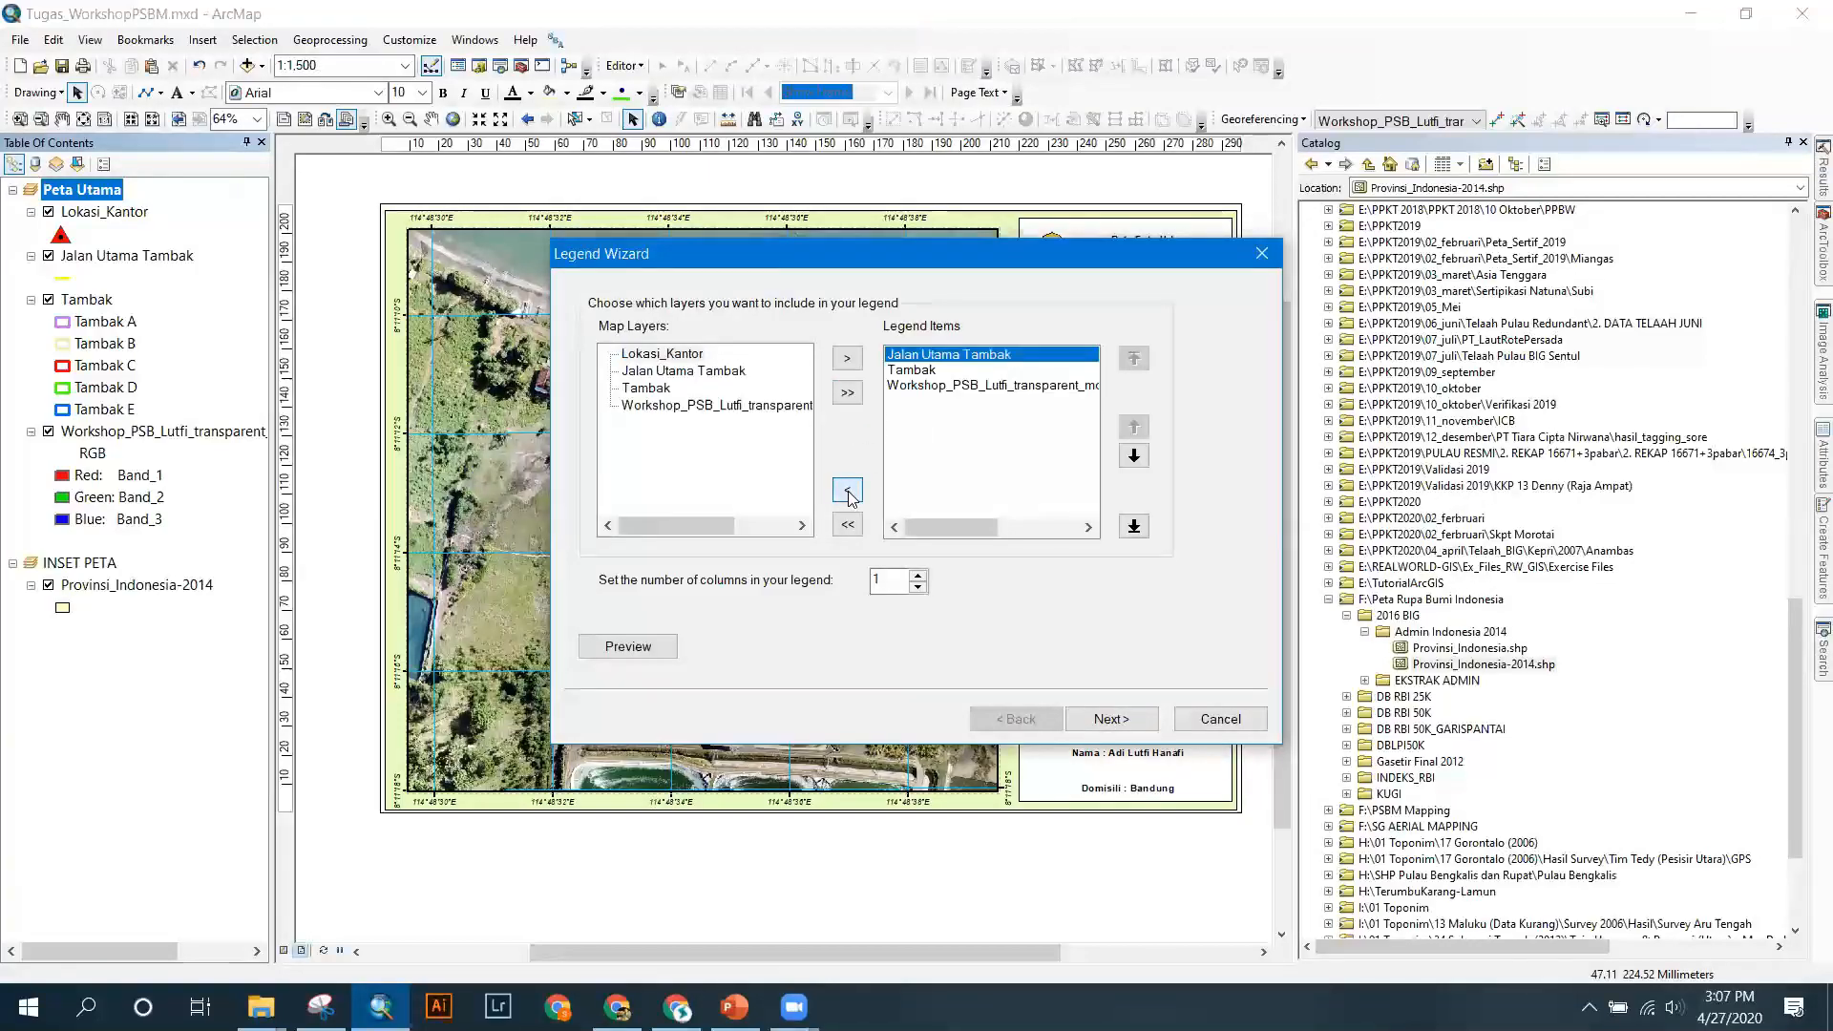
click(847, 491)
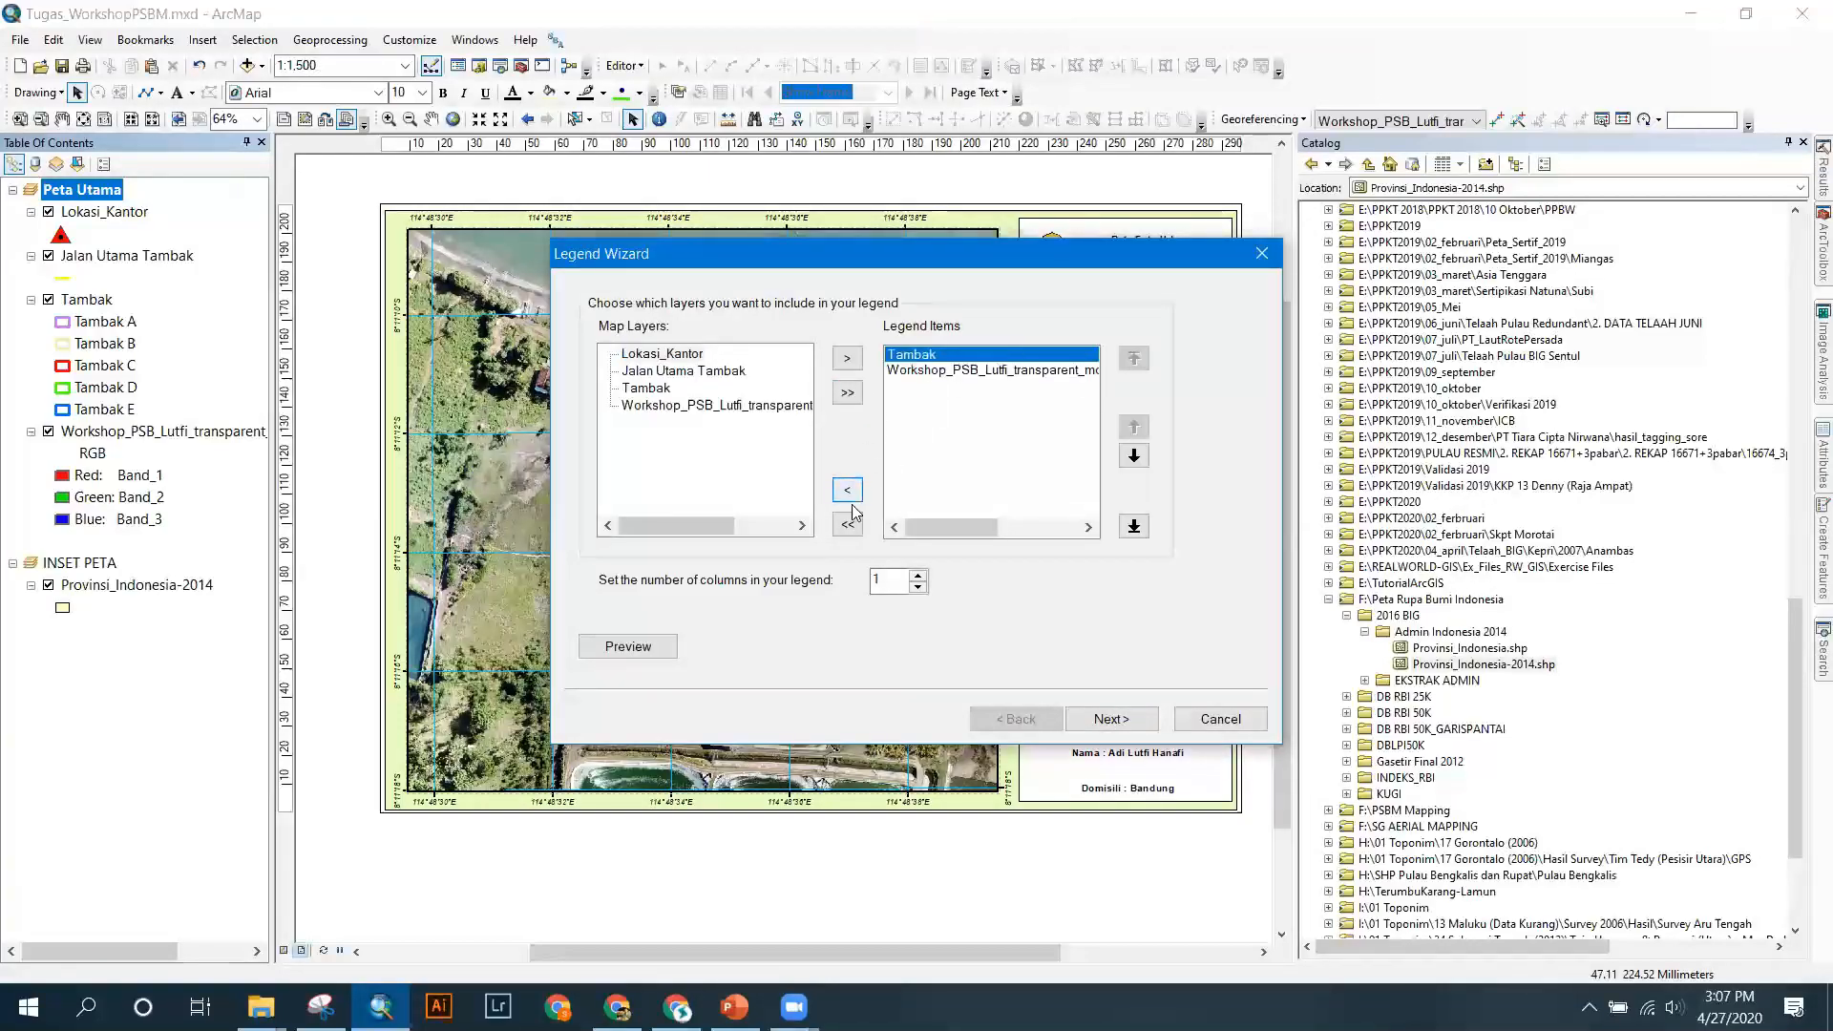
click(896, 372)
click(847, 491)
click(1141, 725)
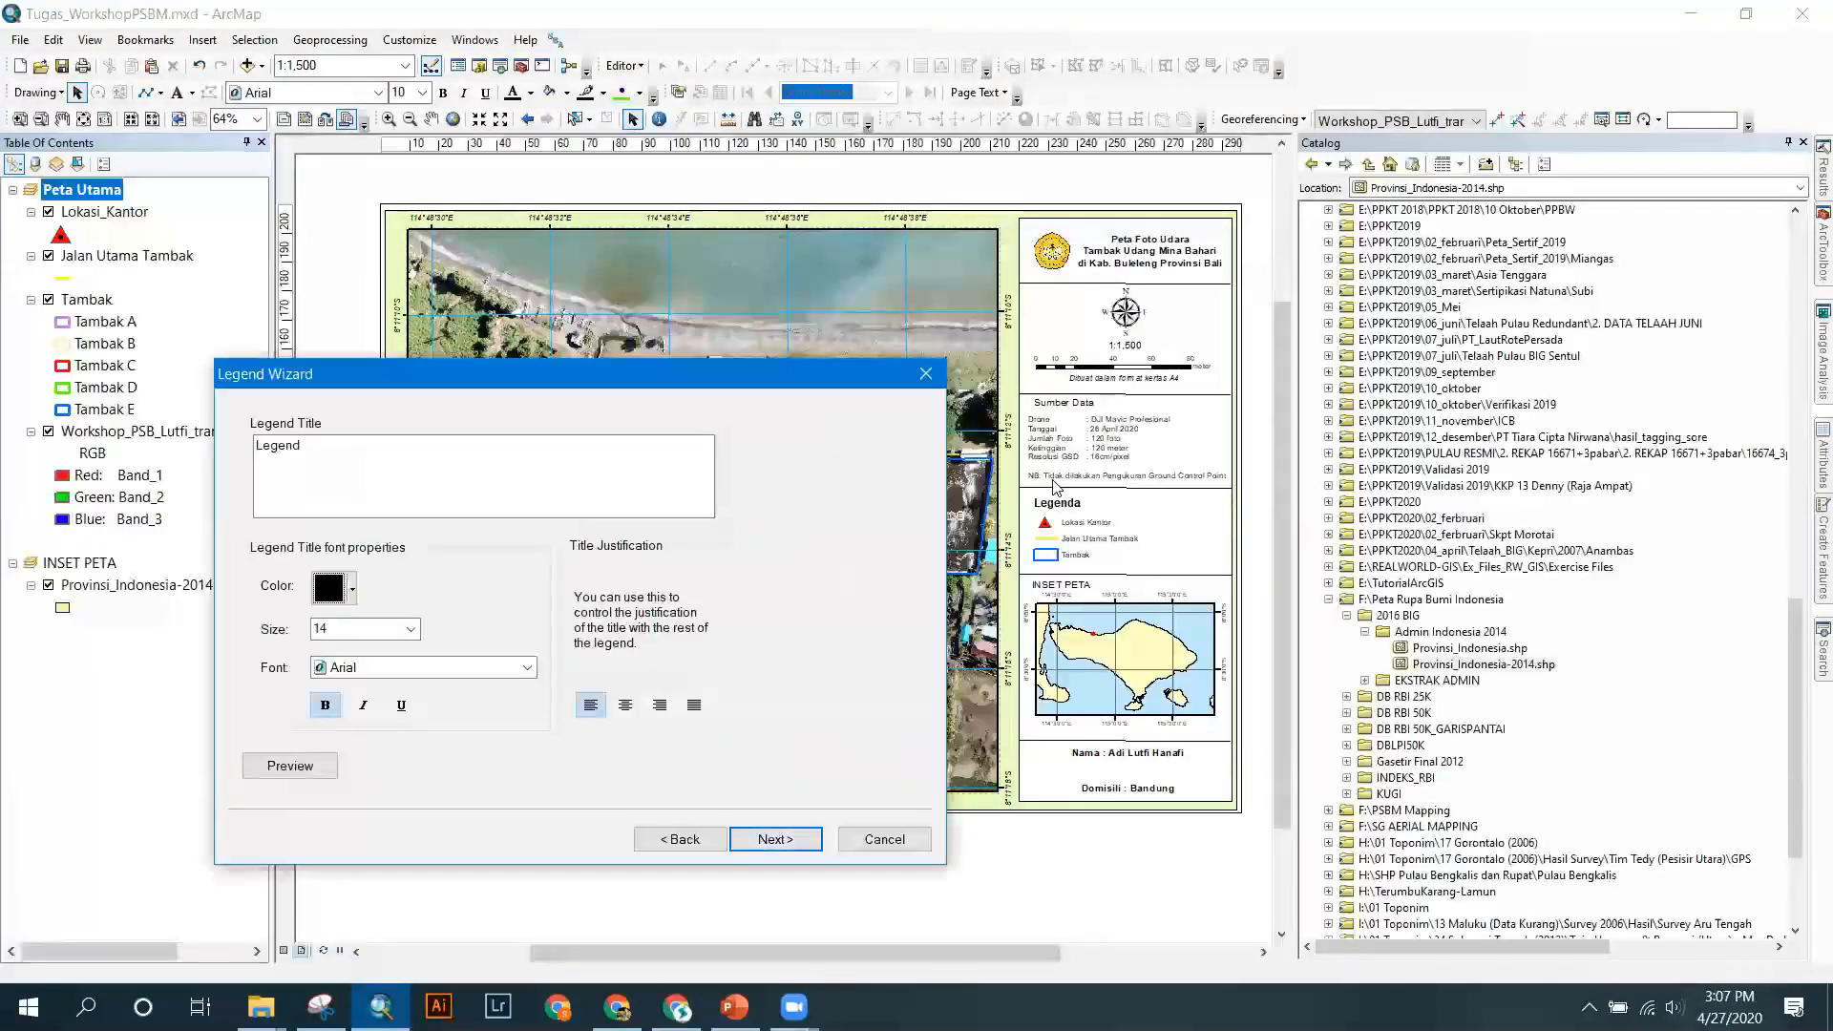
Create the legend without a title, keeping the default frame settings, and fit it beside the existing entries in the Legenda box.
double_click(277, 445)
key(BackSpace)
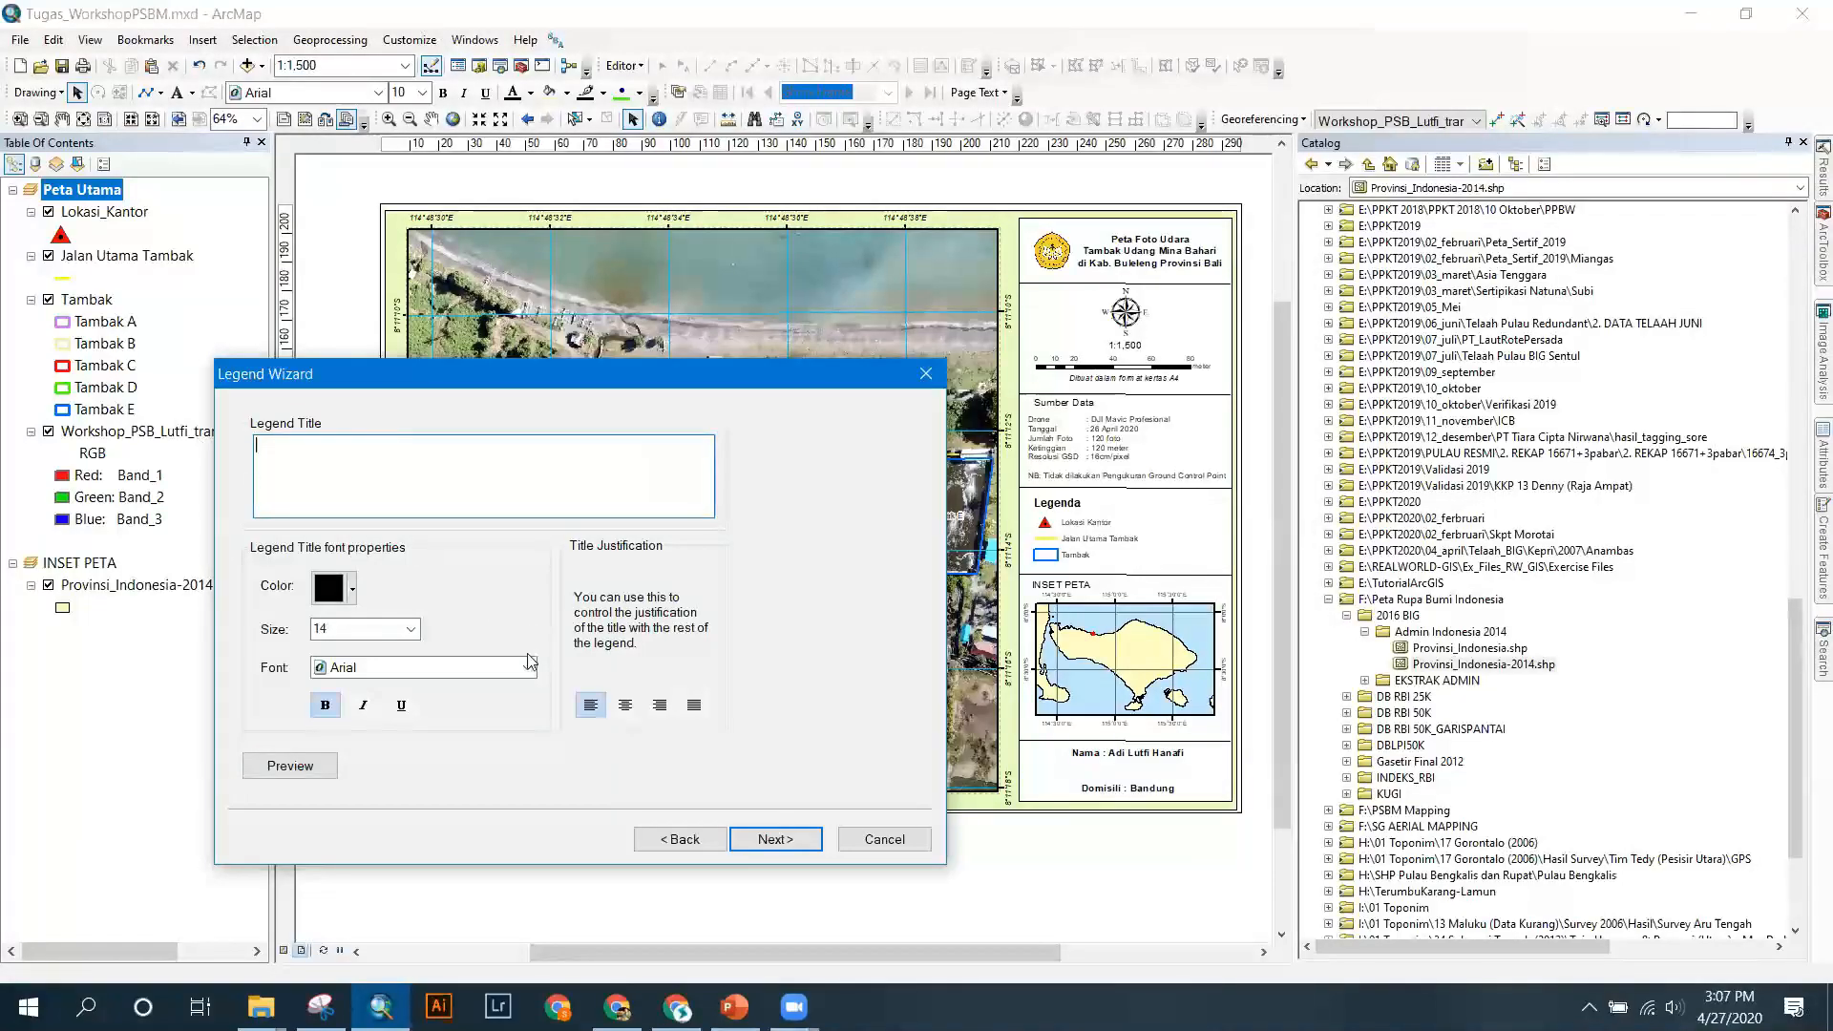
click(773, 840)
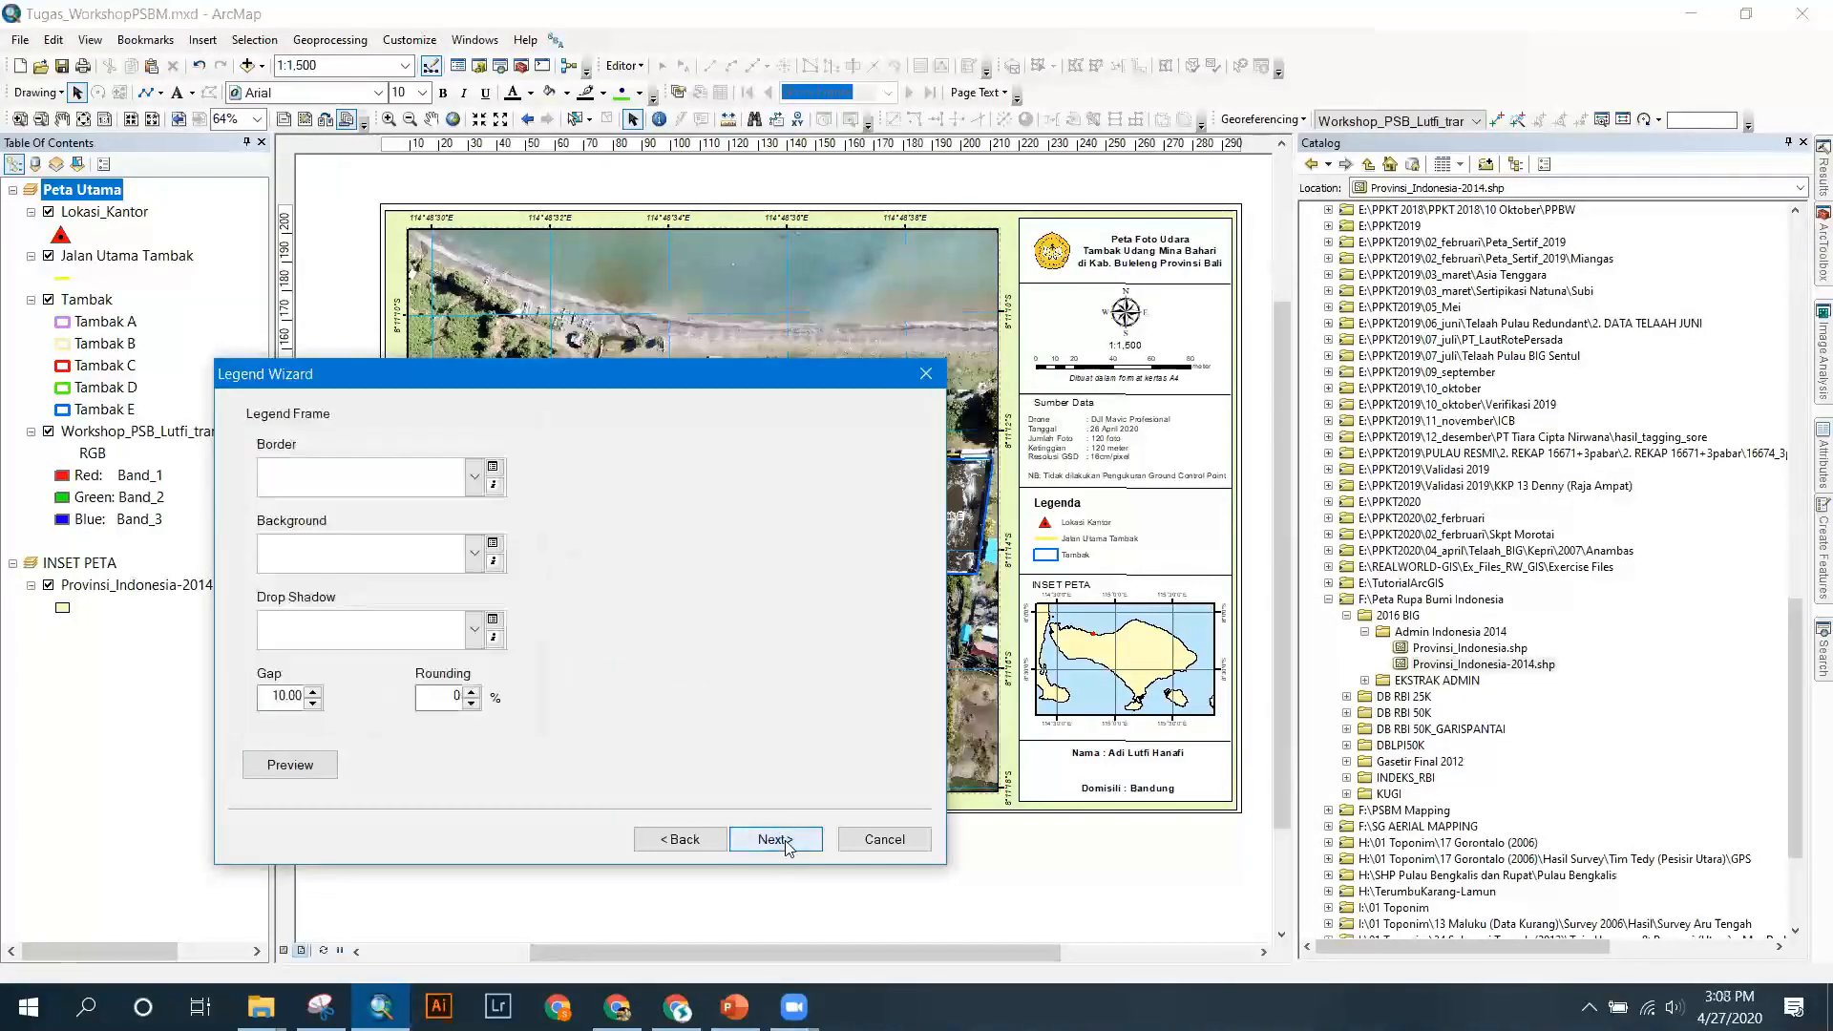
click(774, 839)
click(774, 839)
click(785, 844)
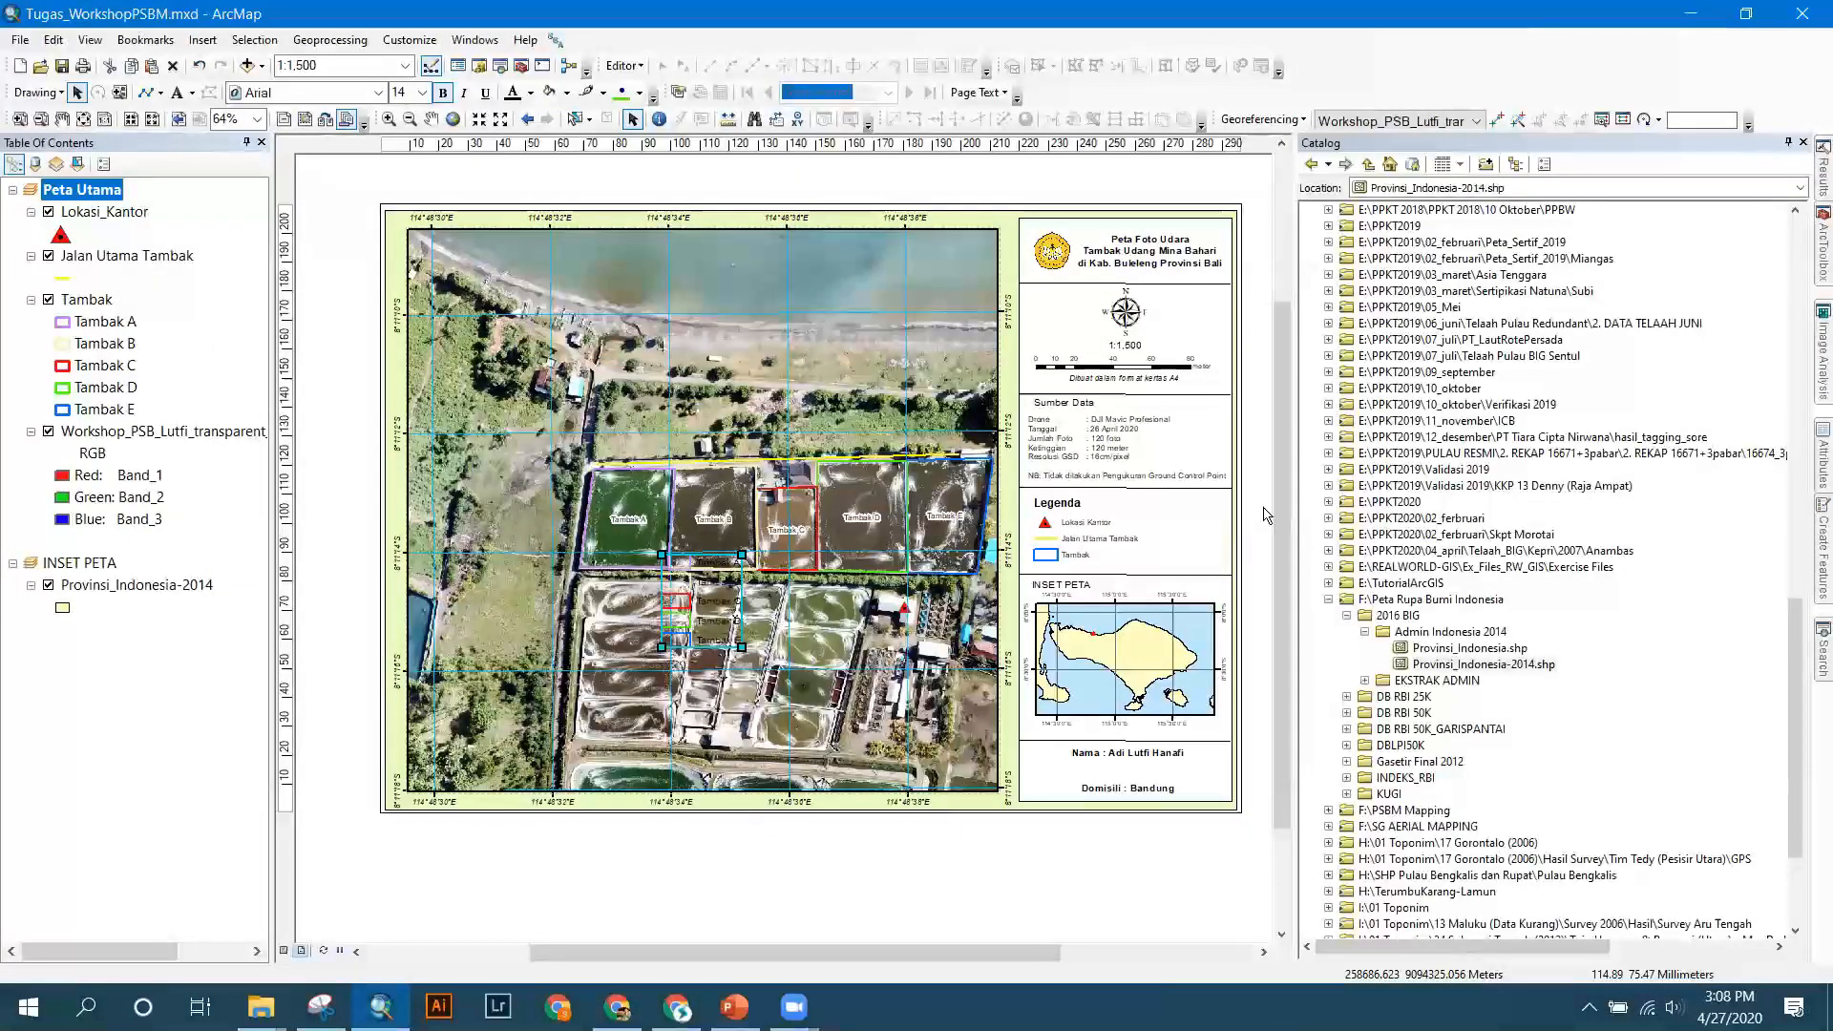
drag(1210, 533, 1205, 499)
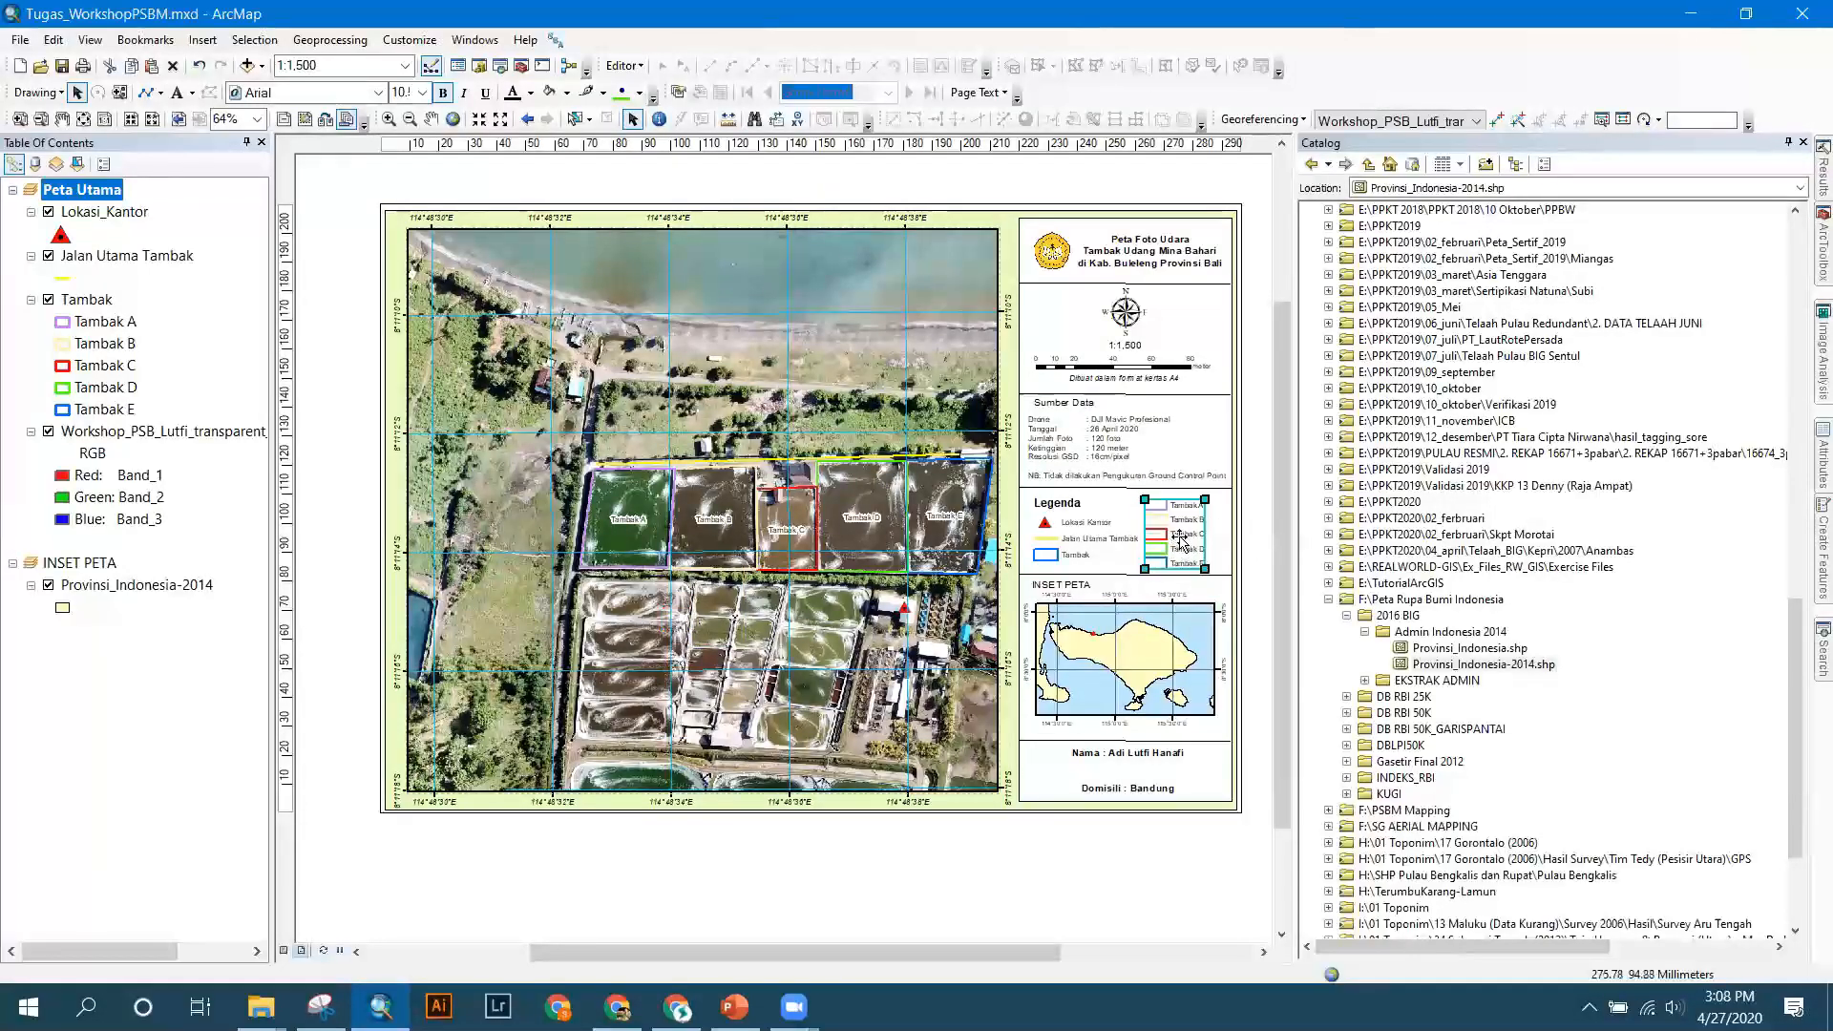
Ungroup the original legend and delete its single Tambak entry with the blue box.
click(1072, 550)
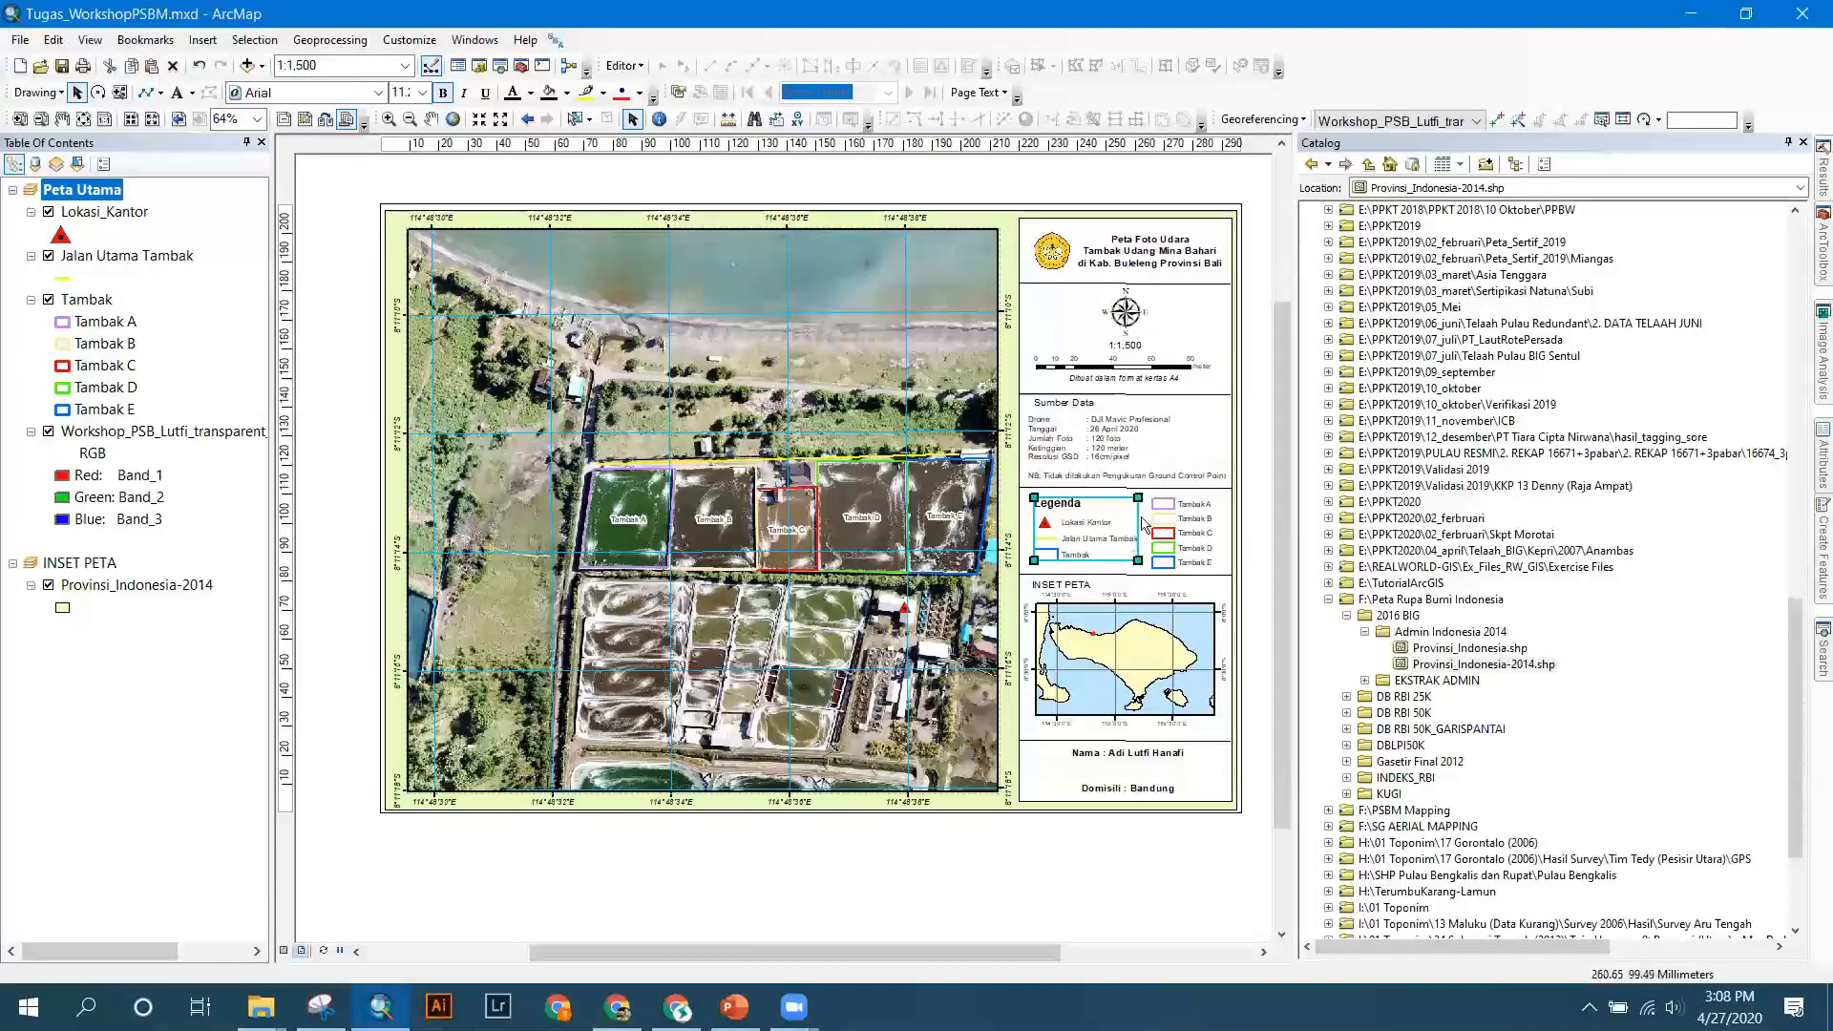
scroll(1144, 523, up, 3)
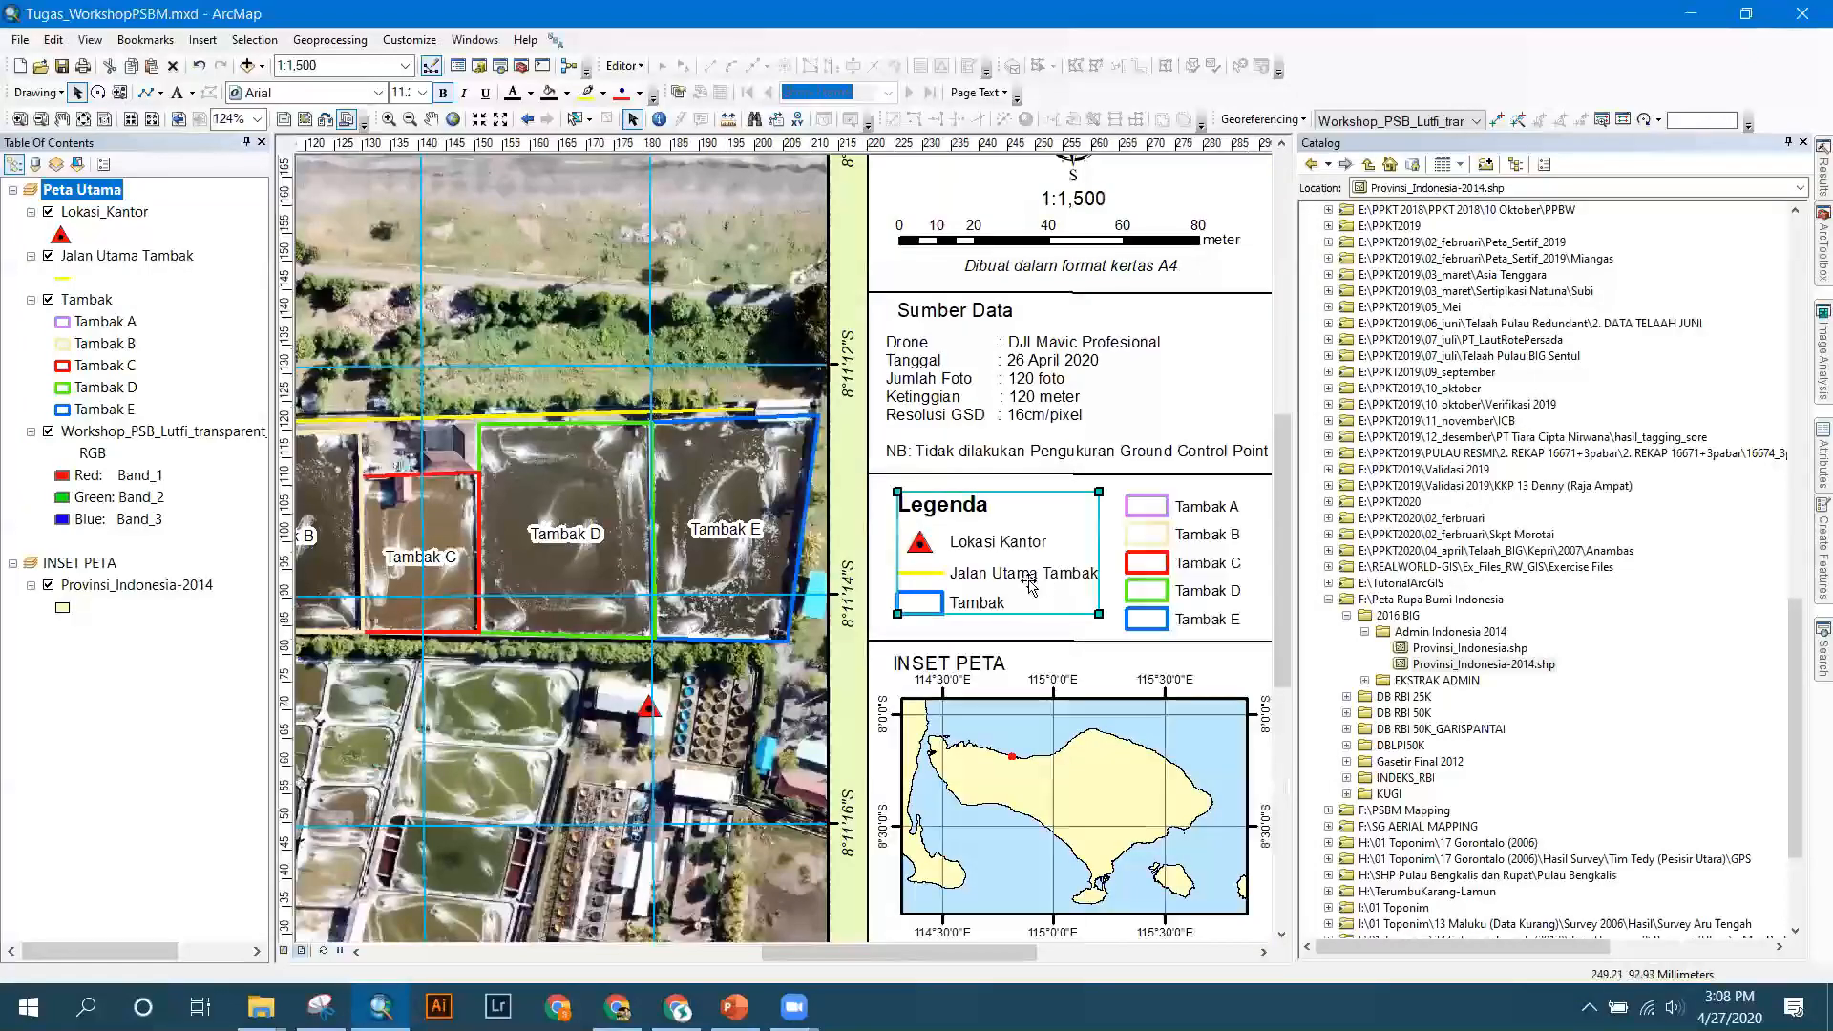
right_click(1029, 585)
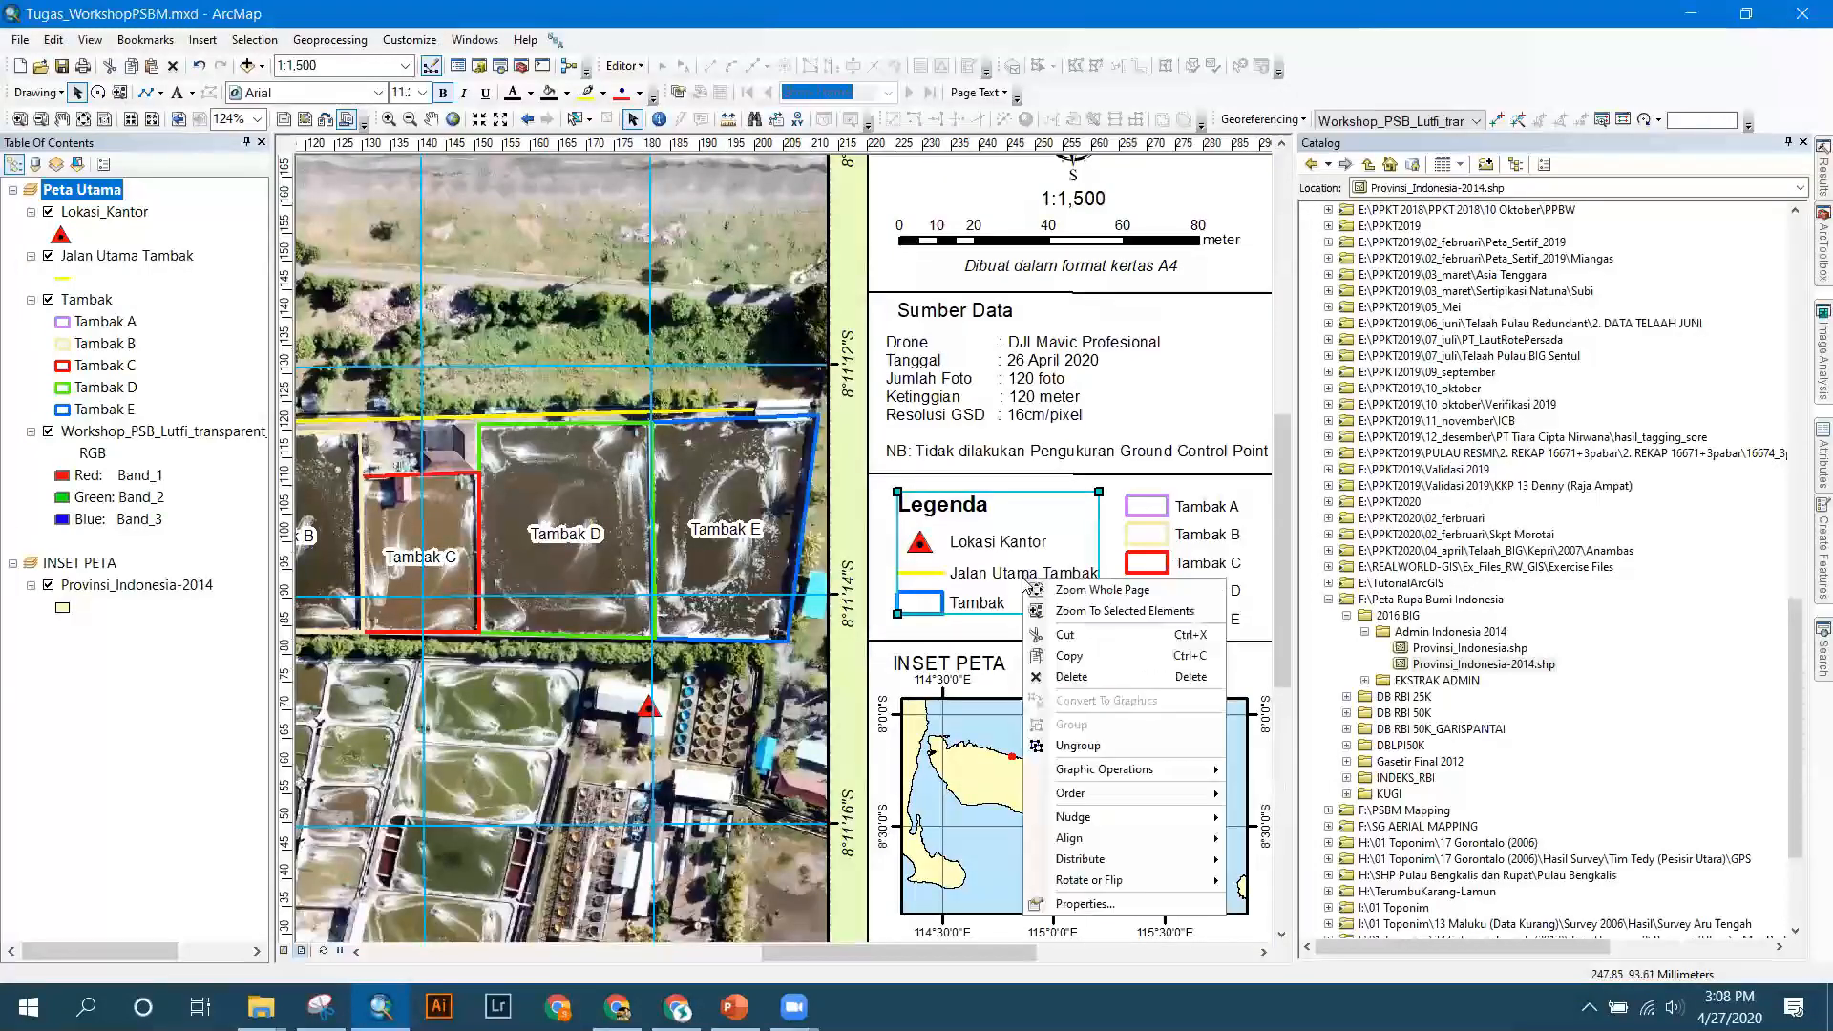
click(1088, 745)
click(974, 614)
click(951, 604)
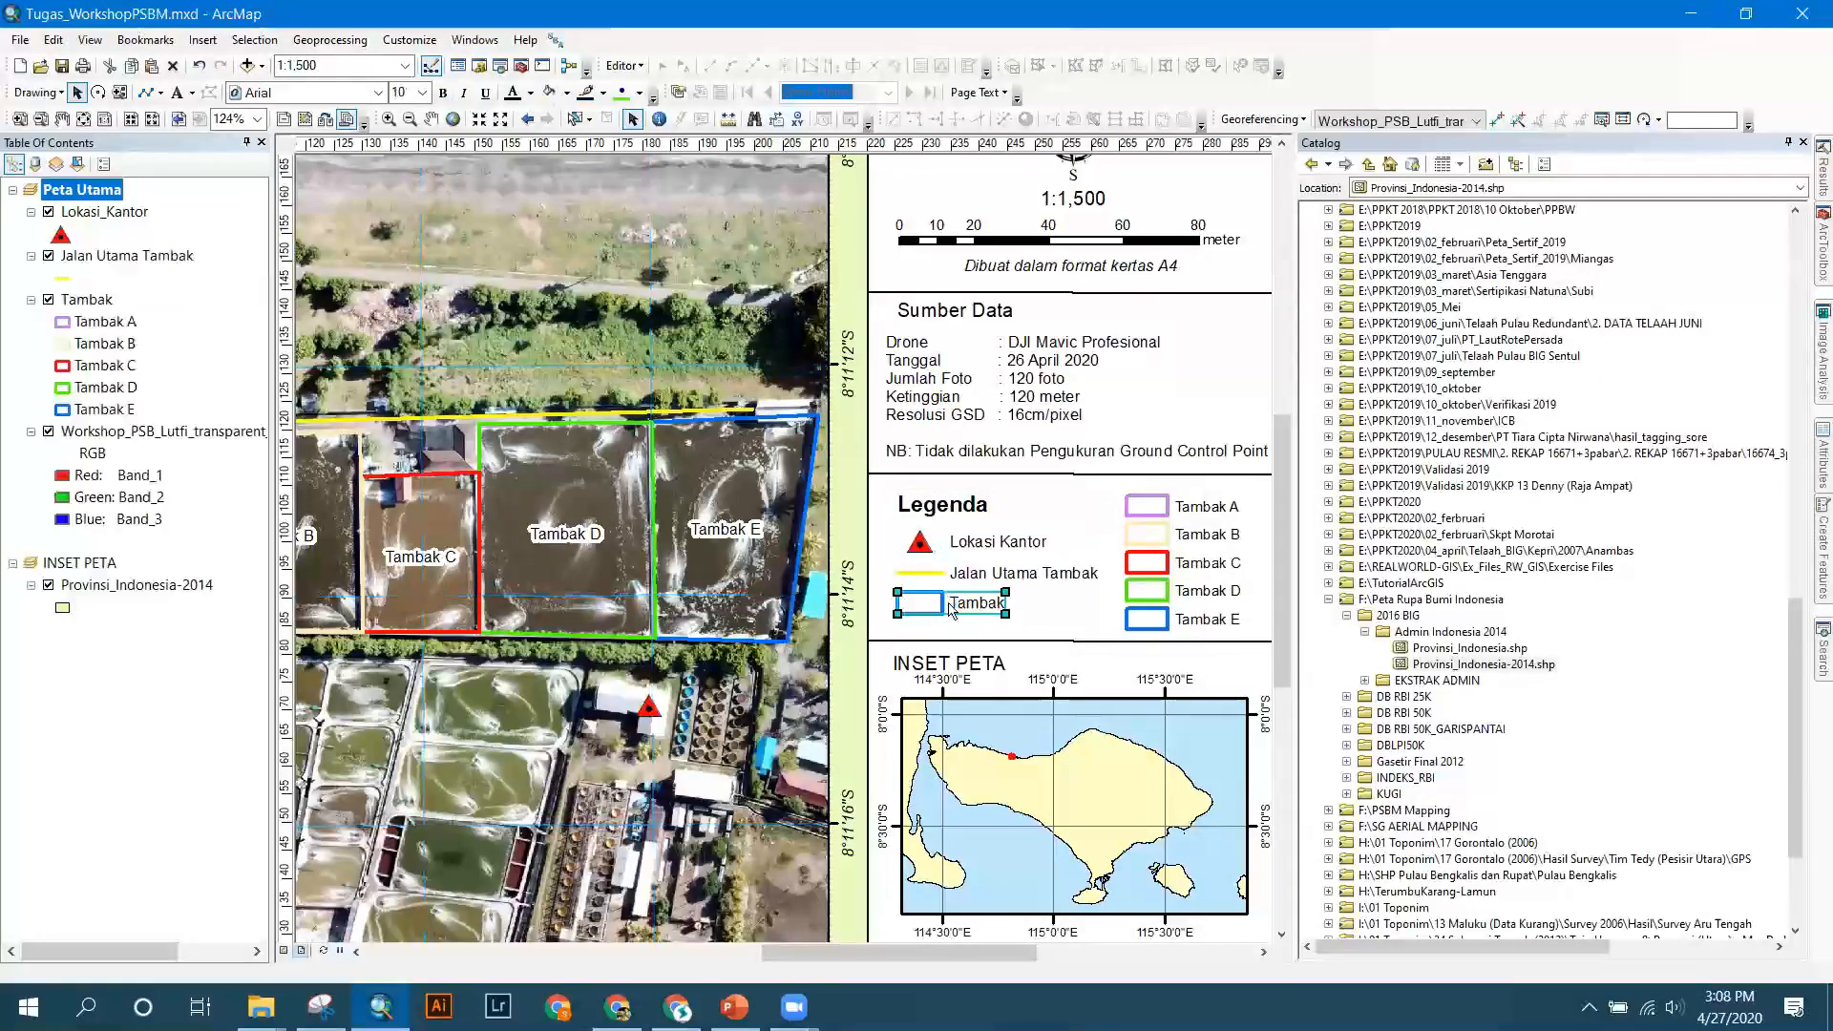
key(Delete)
click(1048, 578)
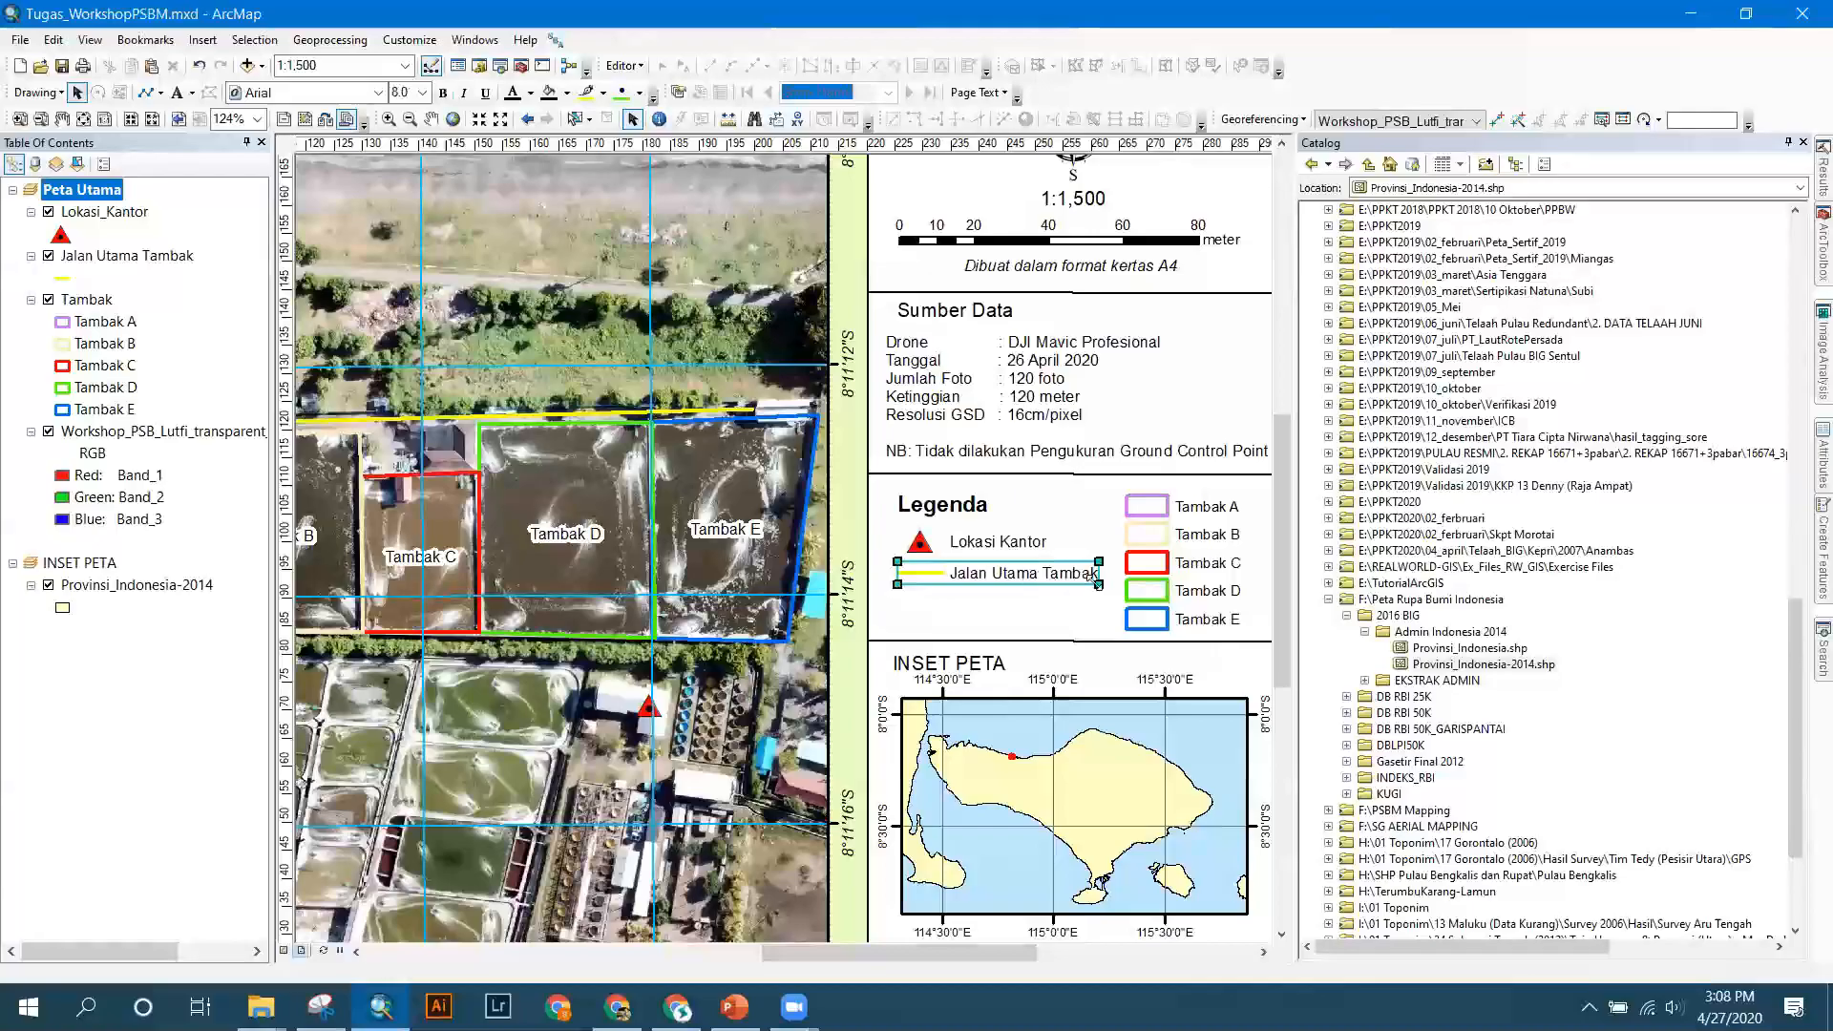
Move the Legenda heading slightly up and to the left and set its font size to 10.
drag(916, 951, 971, 957)
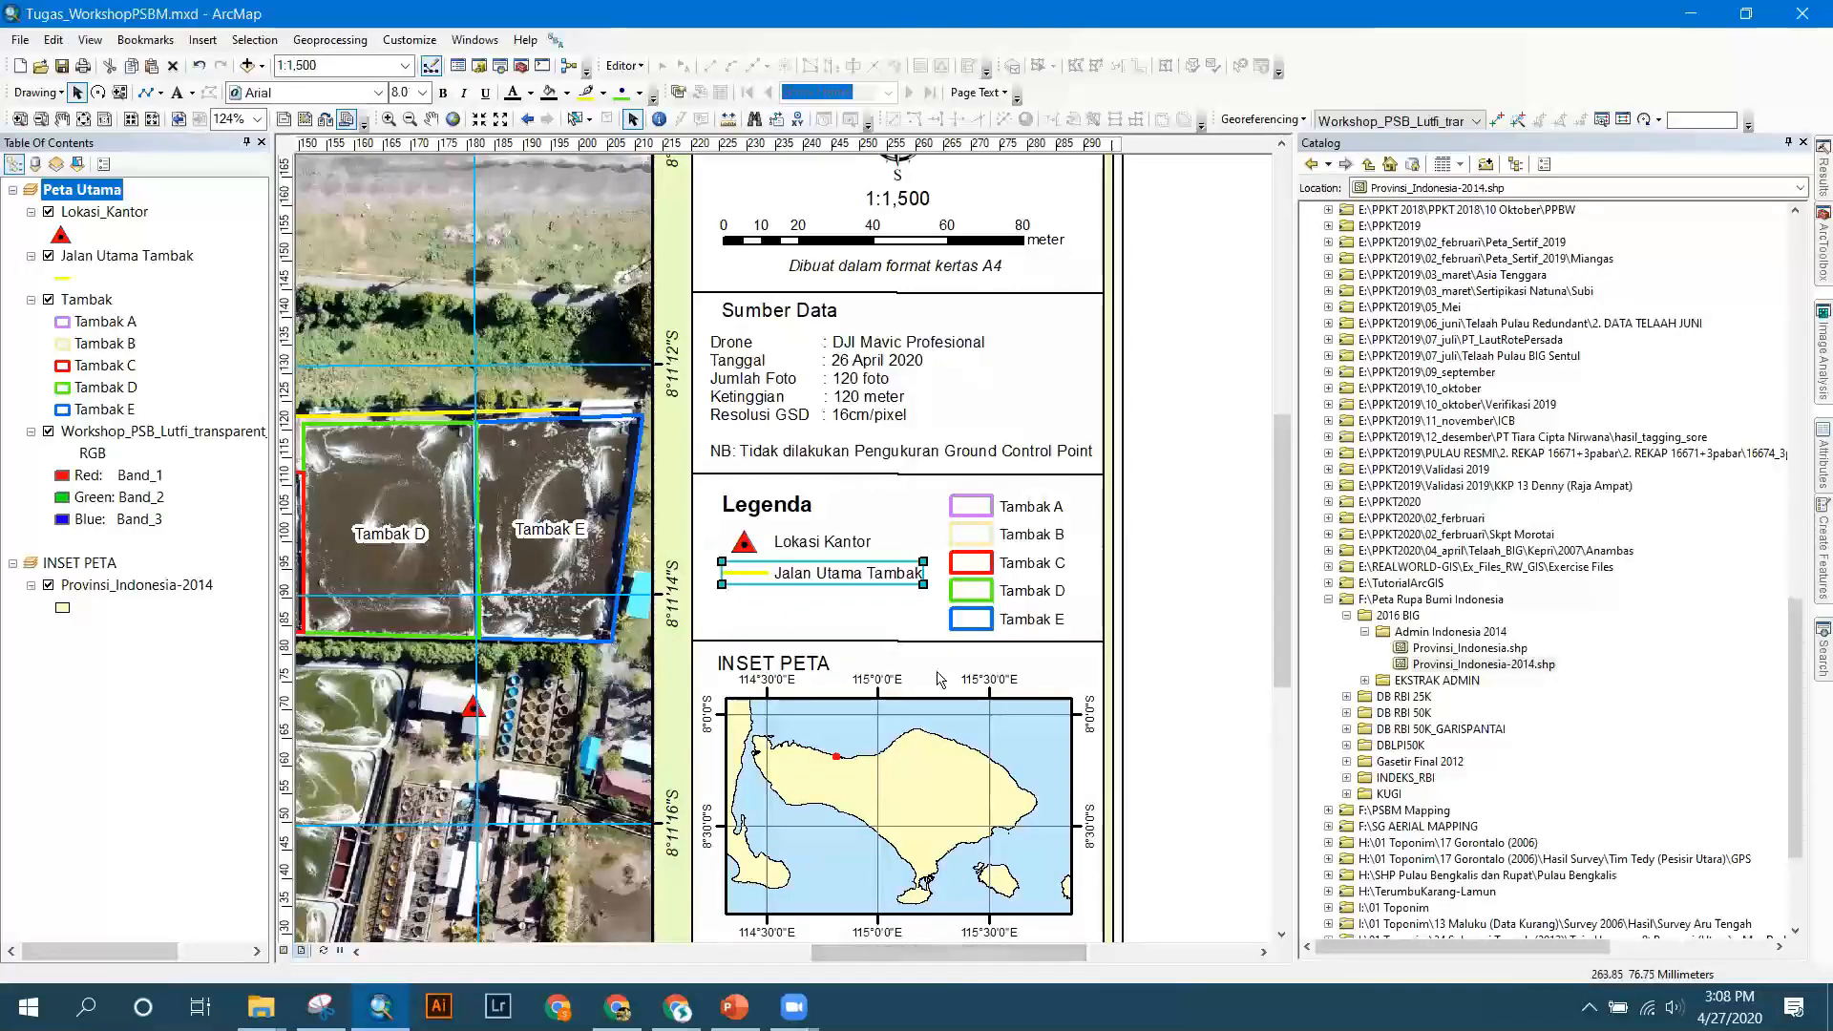
click(769, 513)
drag(770, 514, 760, 503)
click(425, 93)
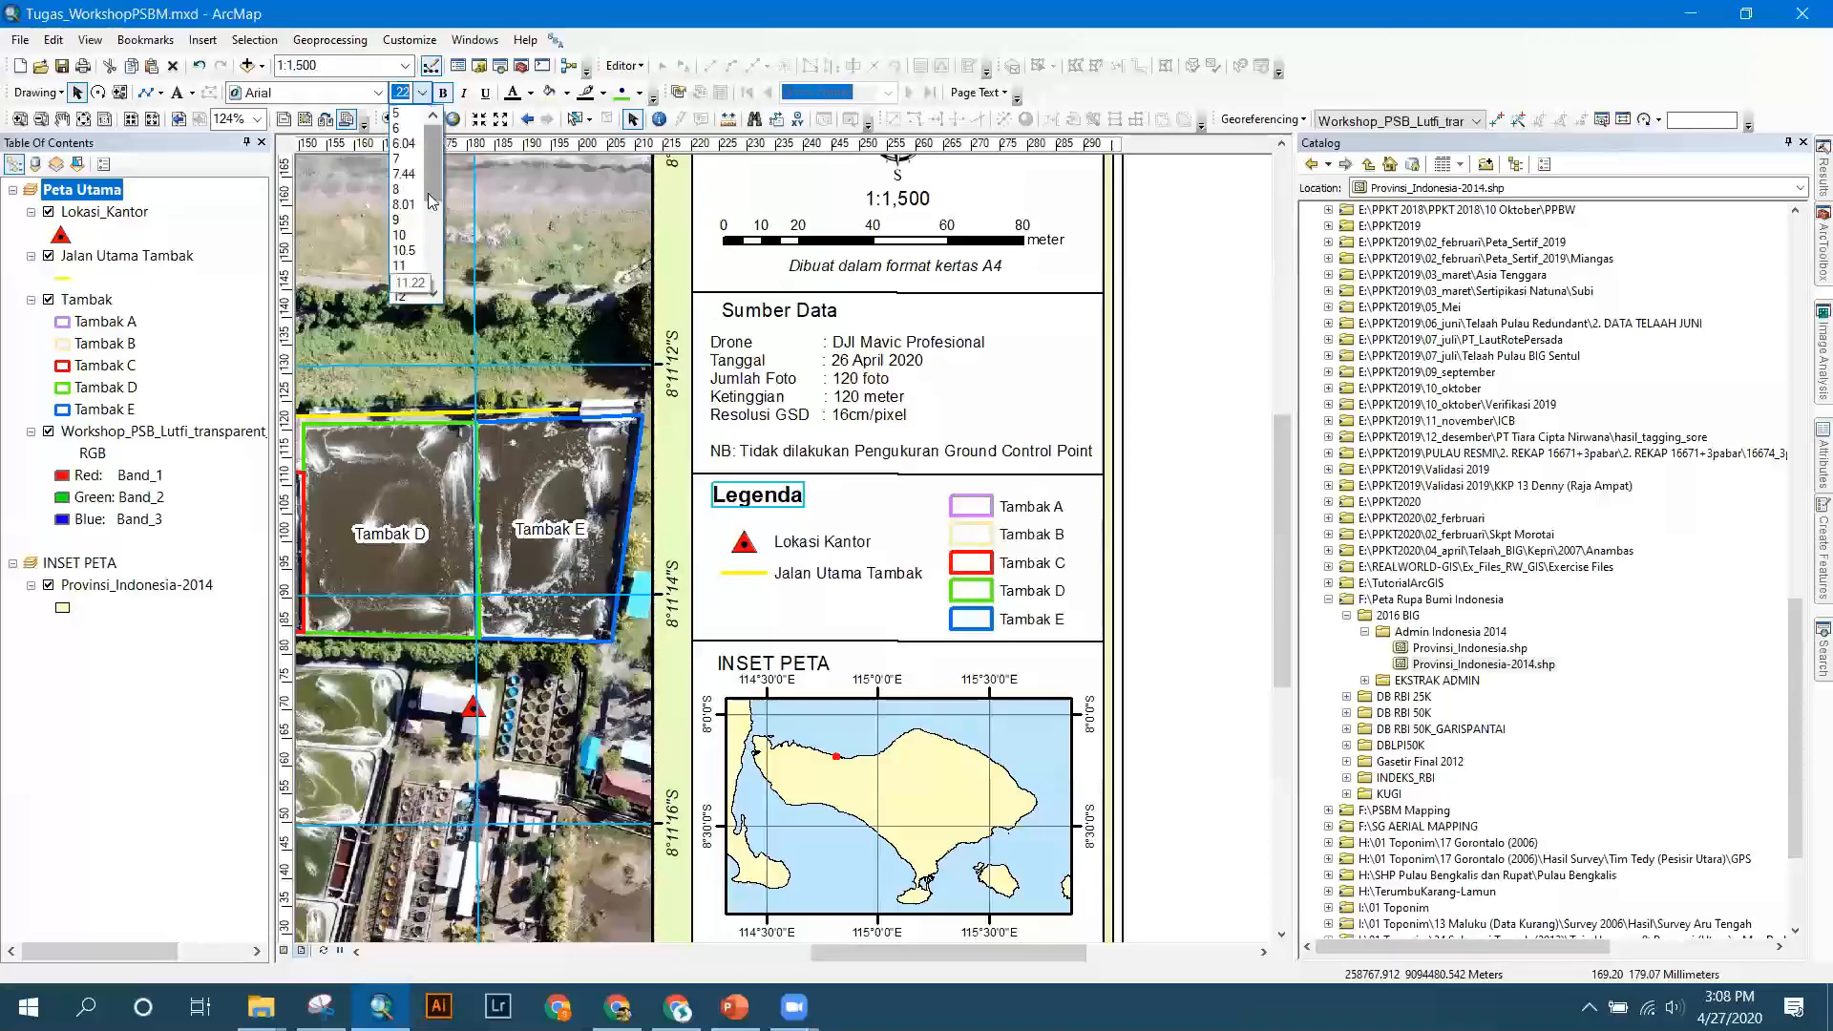
click(400, 235)
Group the Lokasi Kantor and Jalan Utama Tambak entries and shrink the group just beneath the Legenda heading.
click(807, 549)
click(720, 545)
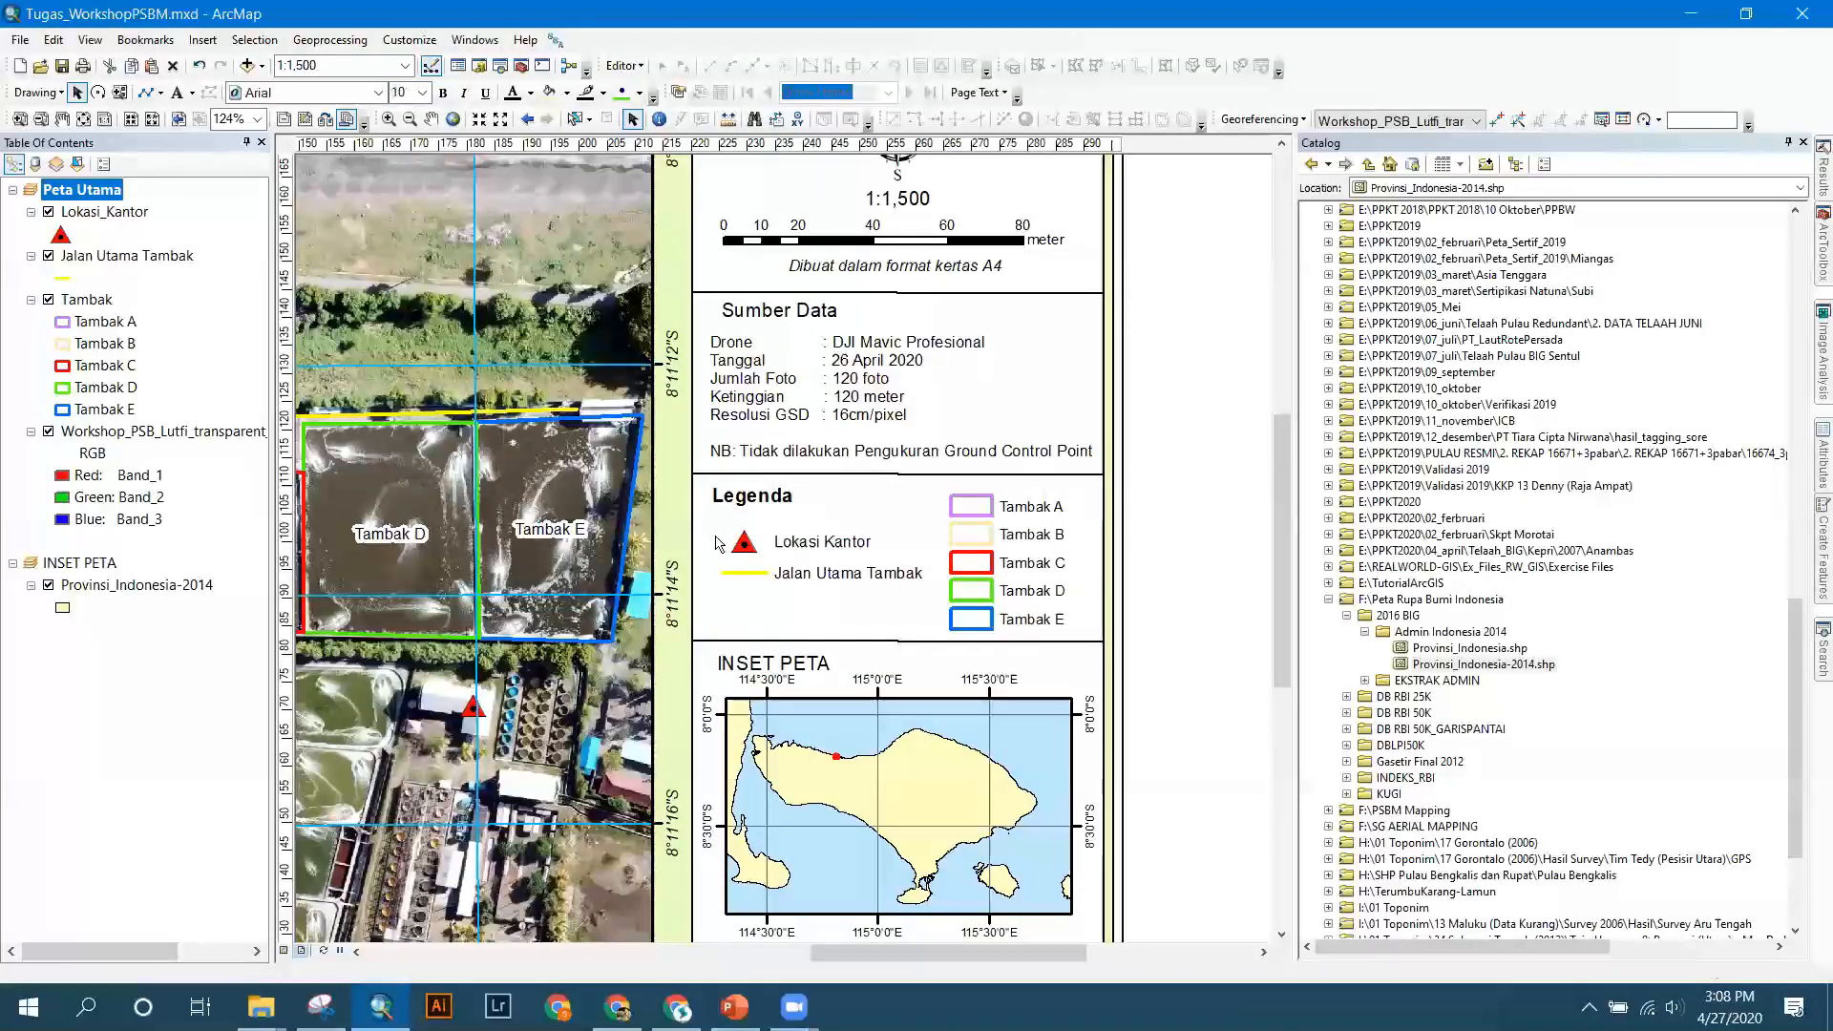
click(744, 542)
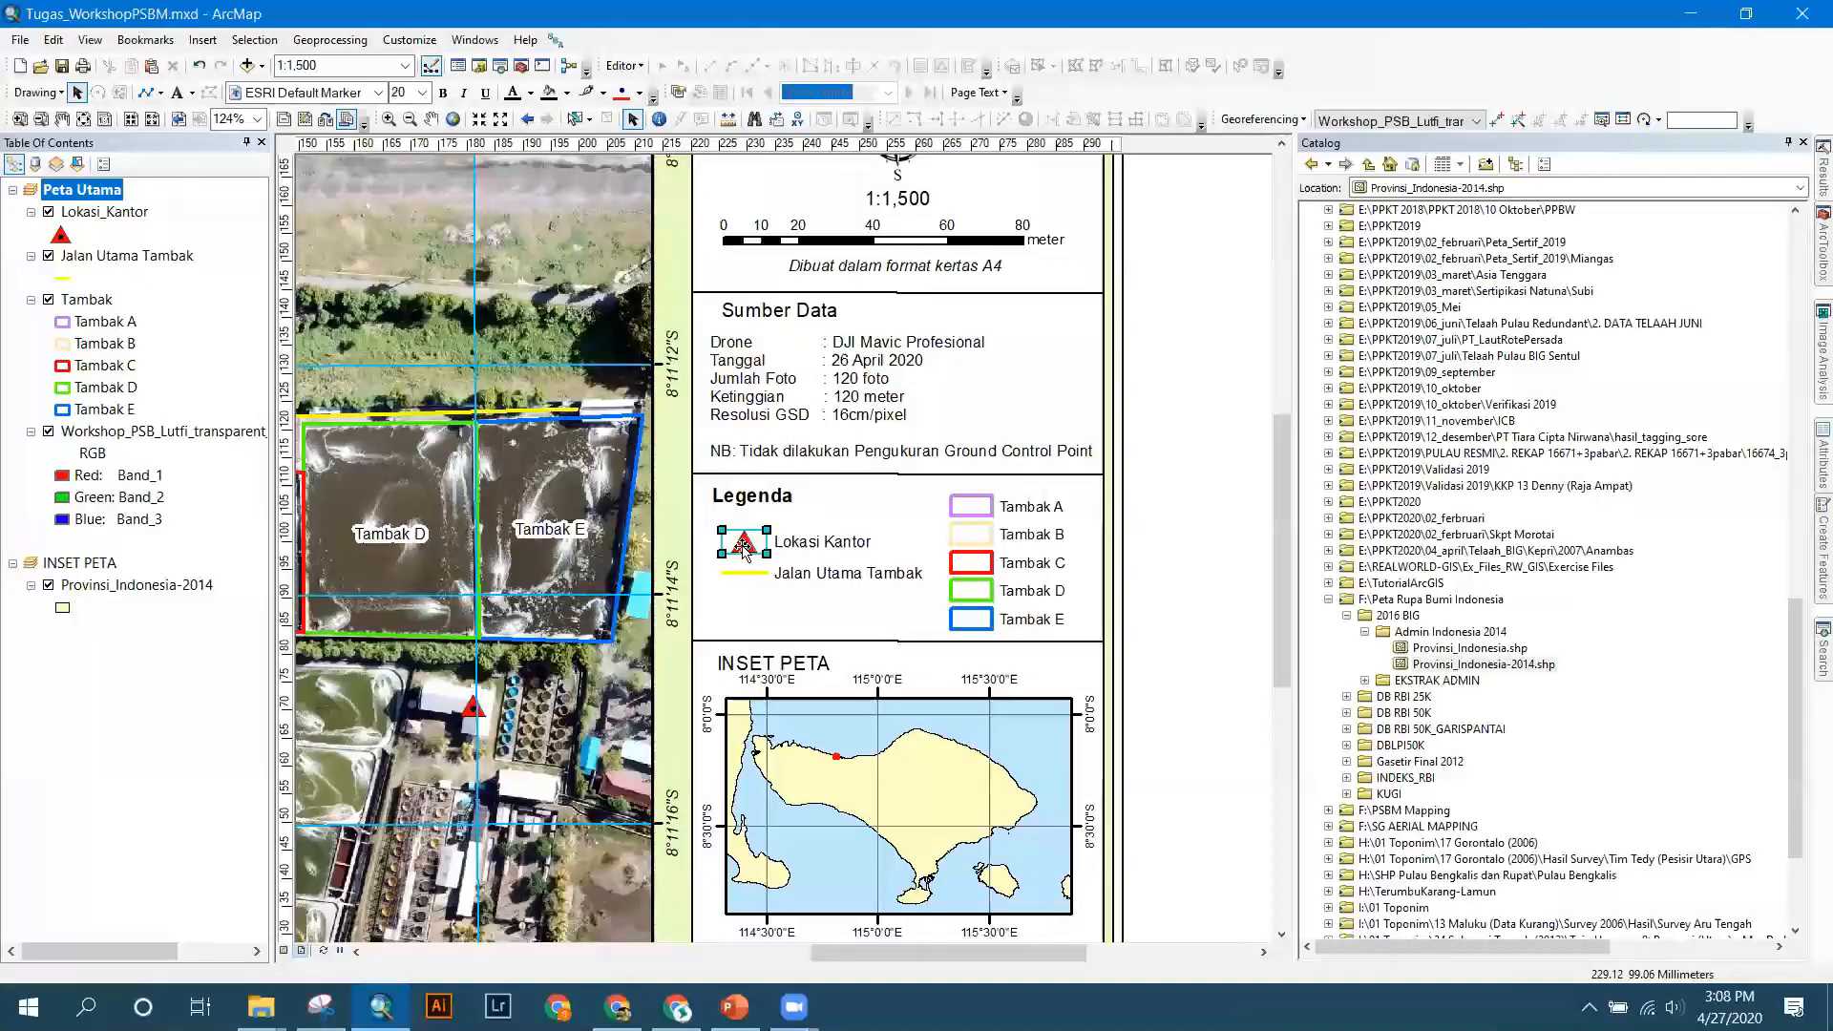
shift+click(814, 551)
shift+click(766, 578)
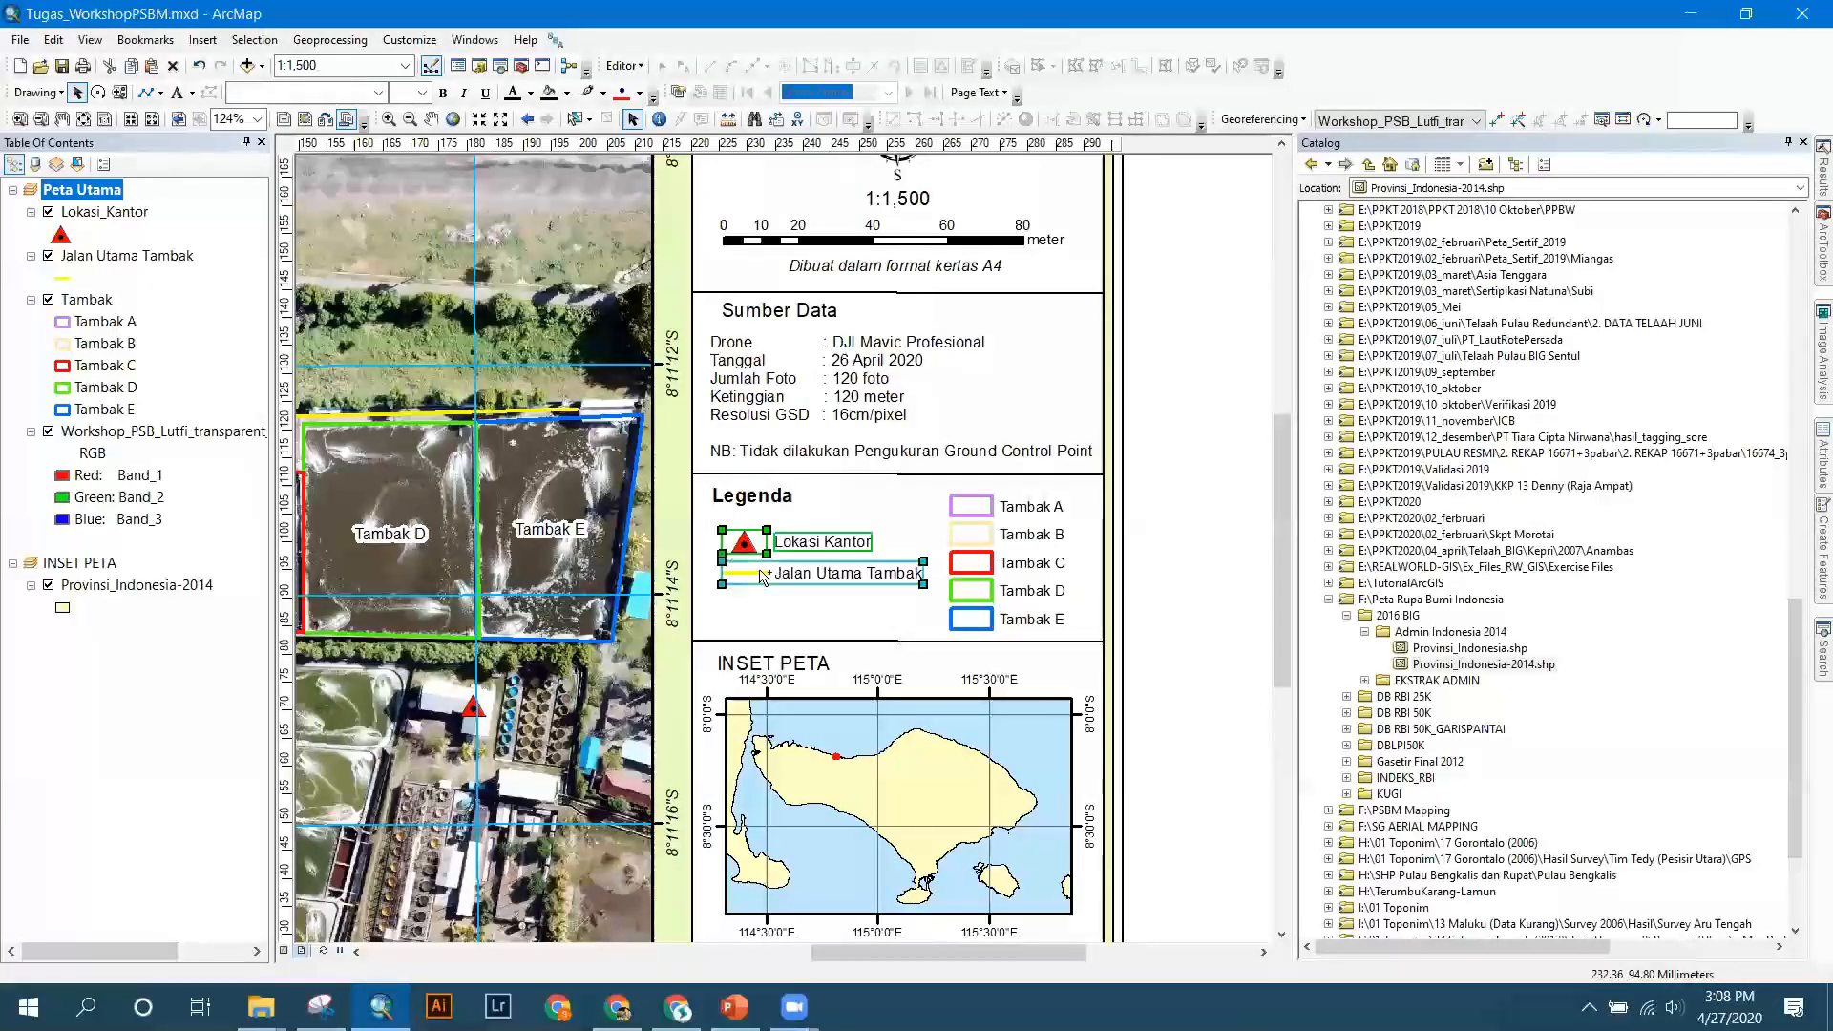
right_click(764, 579)
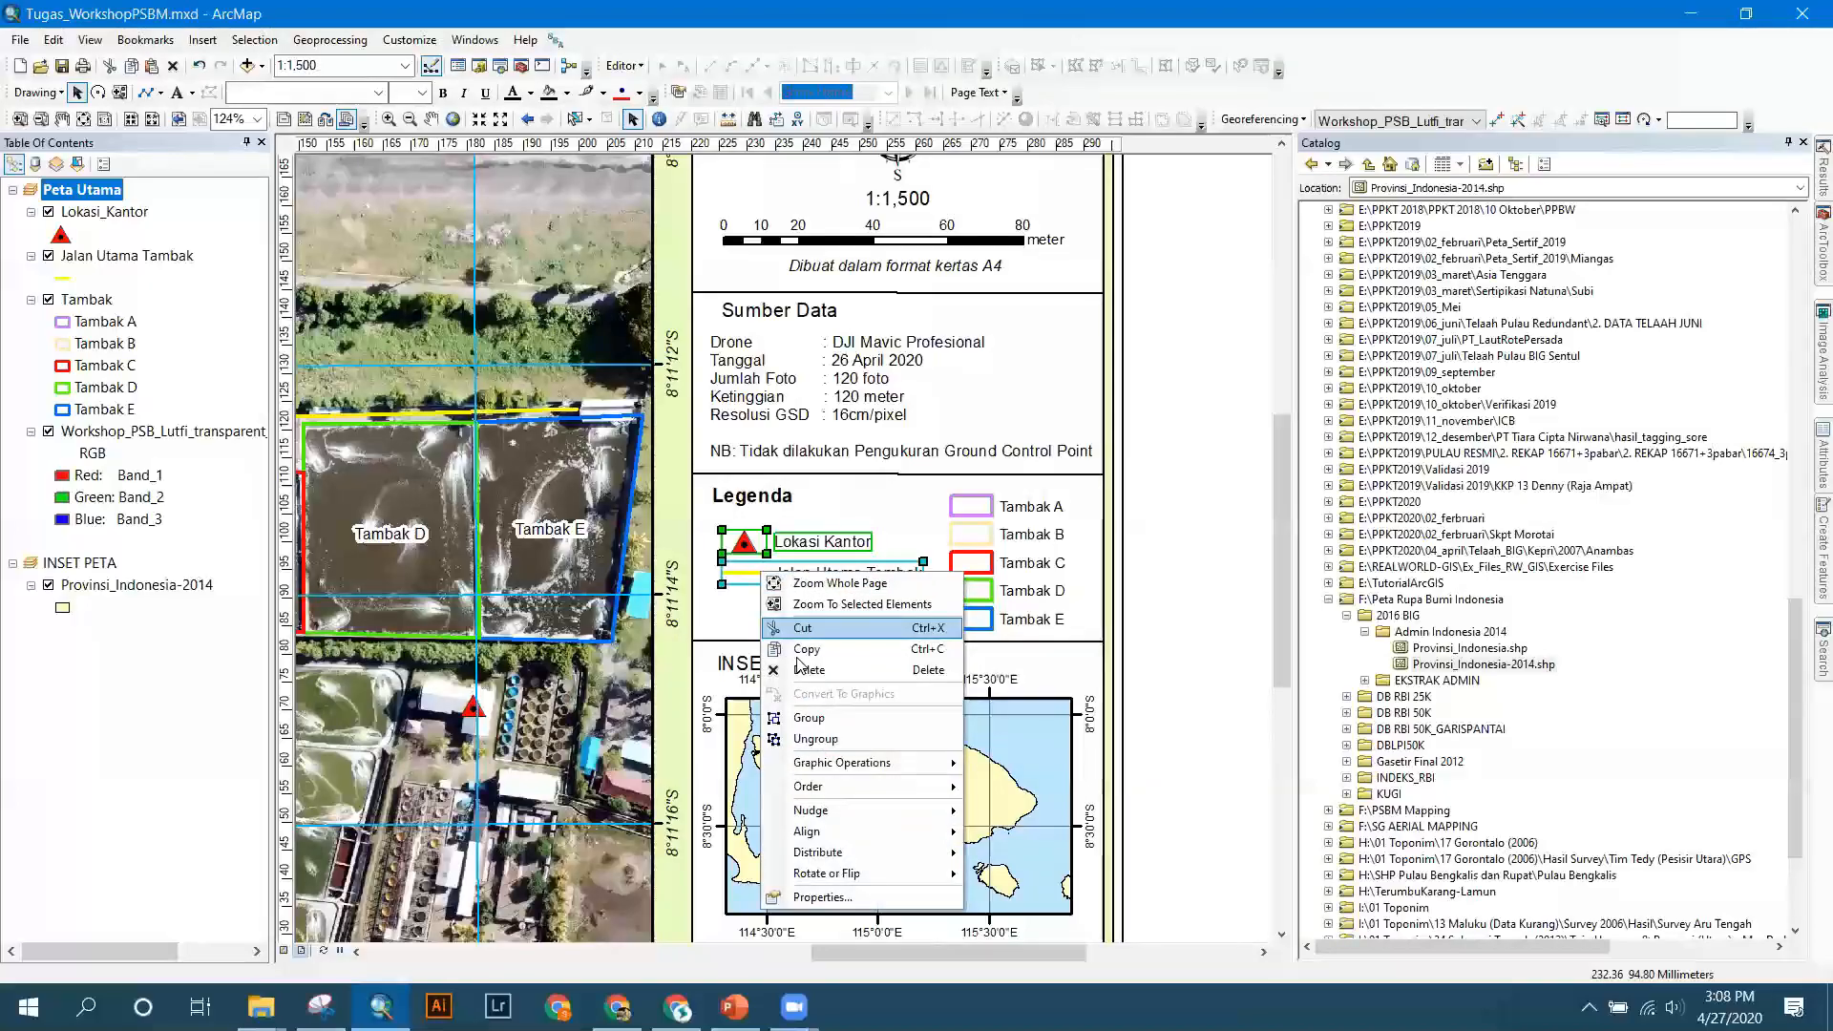
click(809, 718)
click(851, 556)
drag(837, 549, 859, 555)
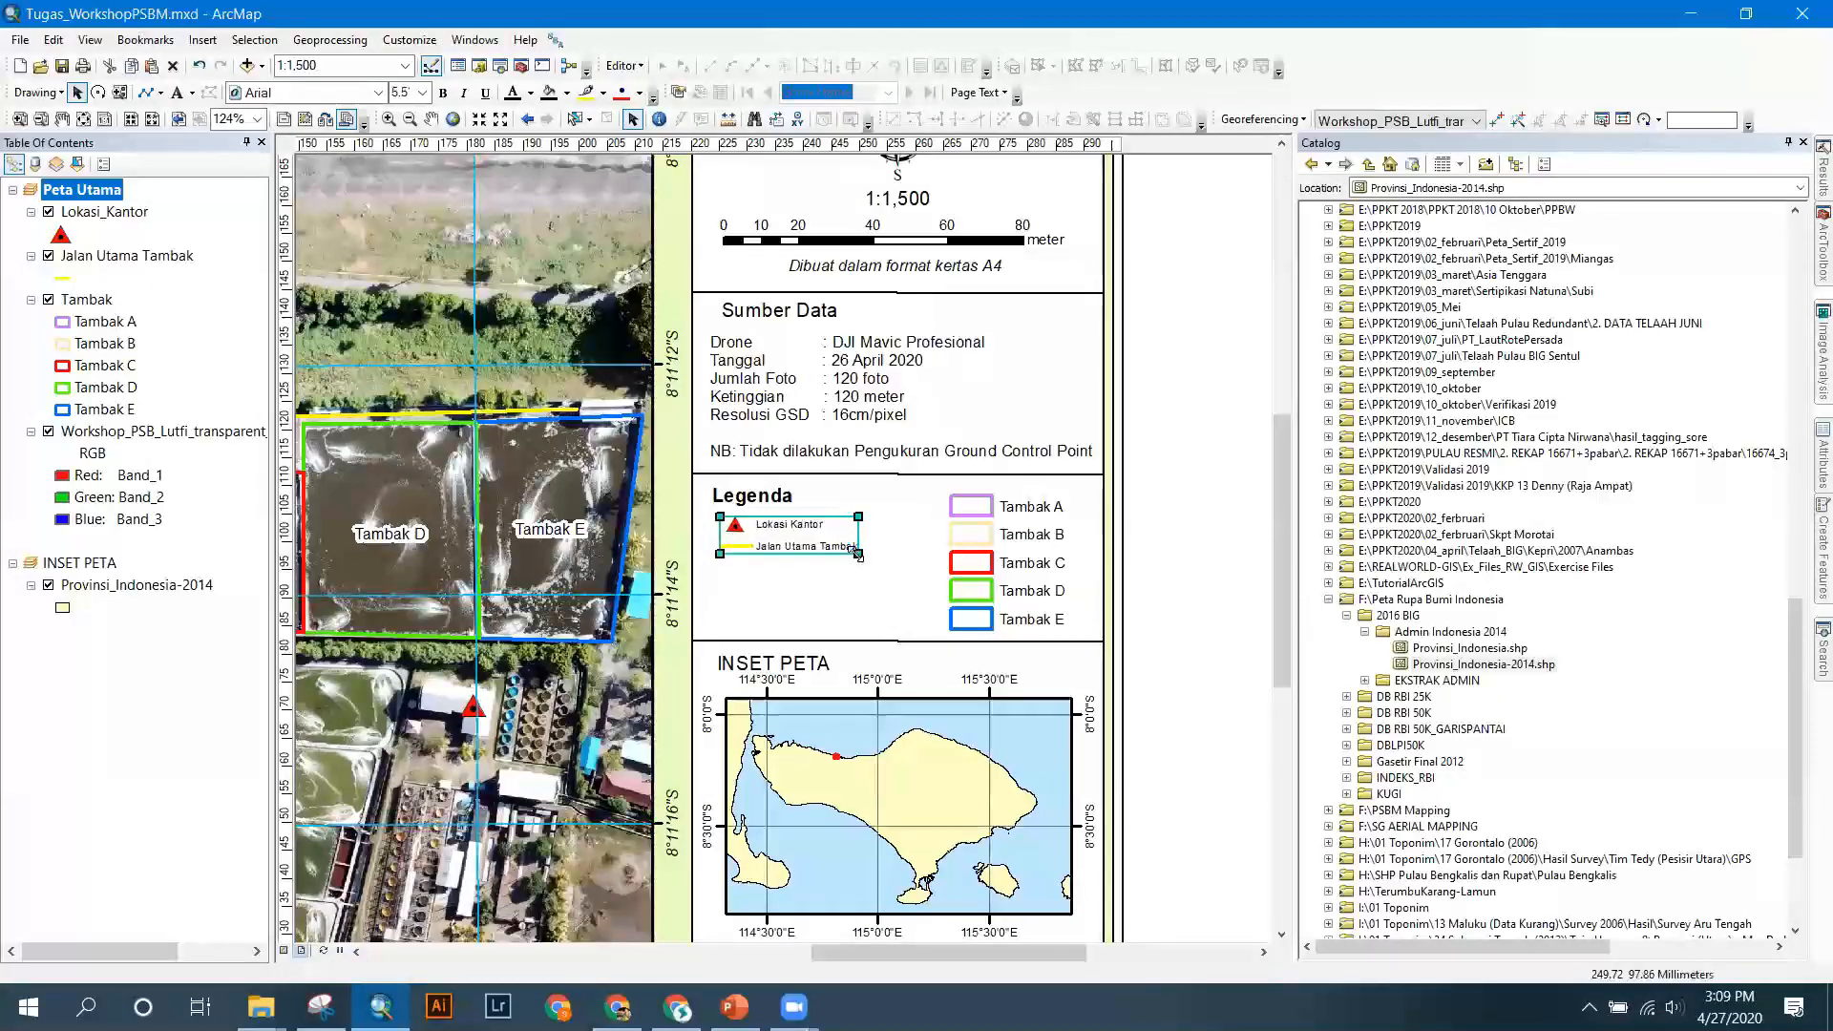
Shrink the Tambak A to E legend and place it under the Lokasi Kantor and Jalan Utama Tambak entries.
click(913, 612)
click(984, 506)
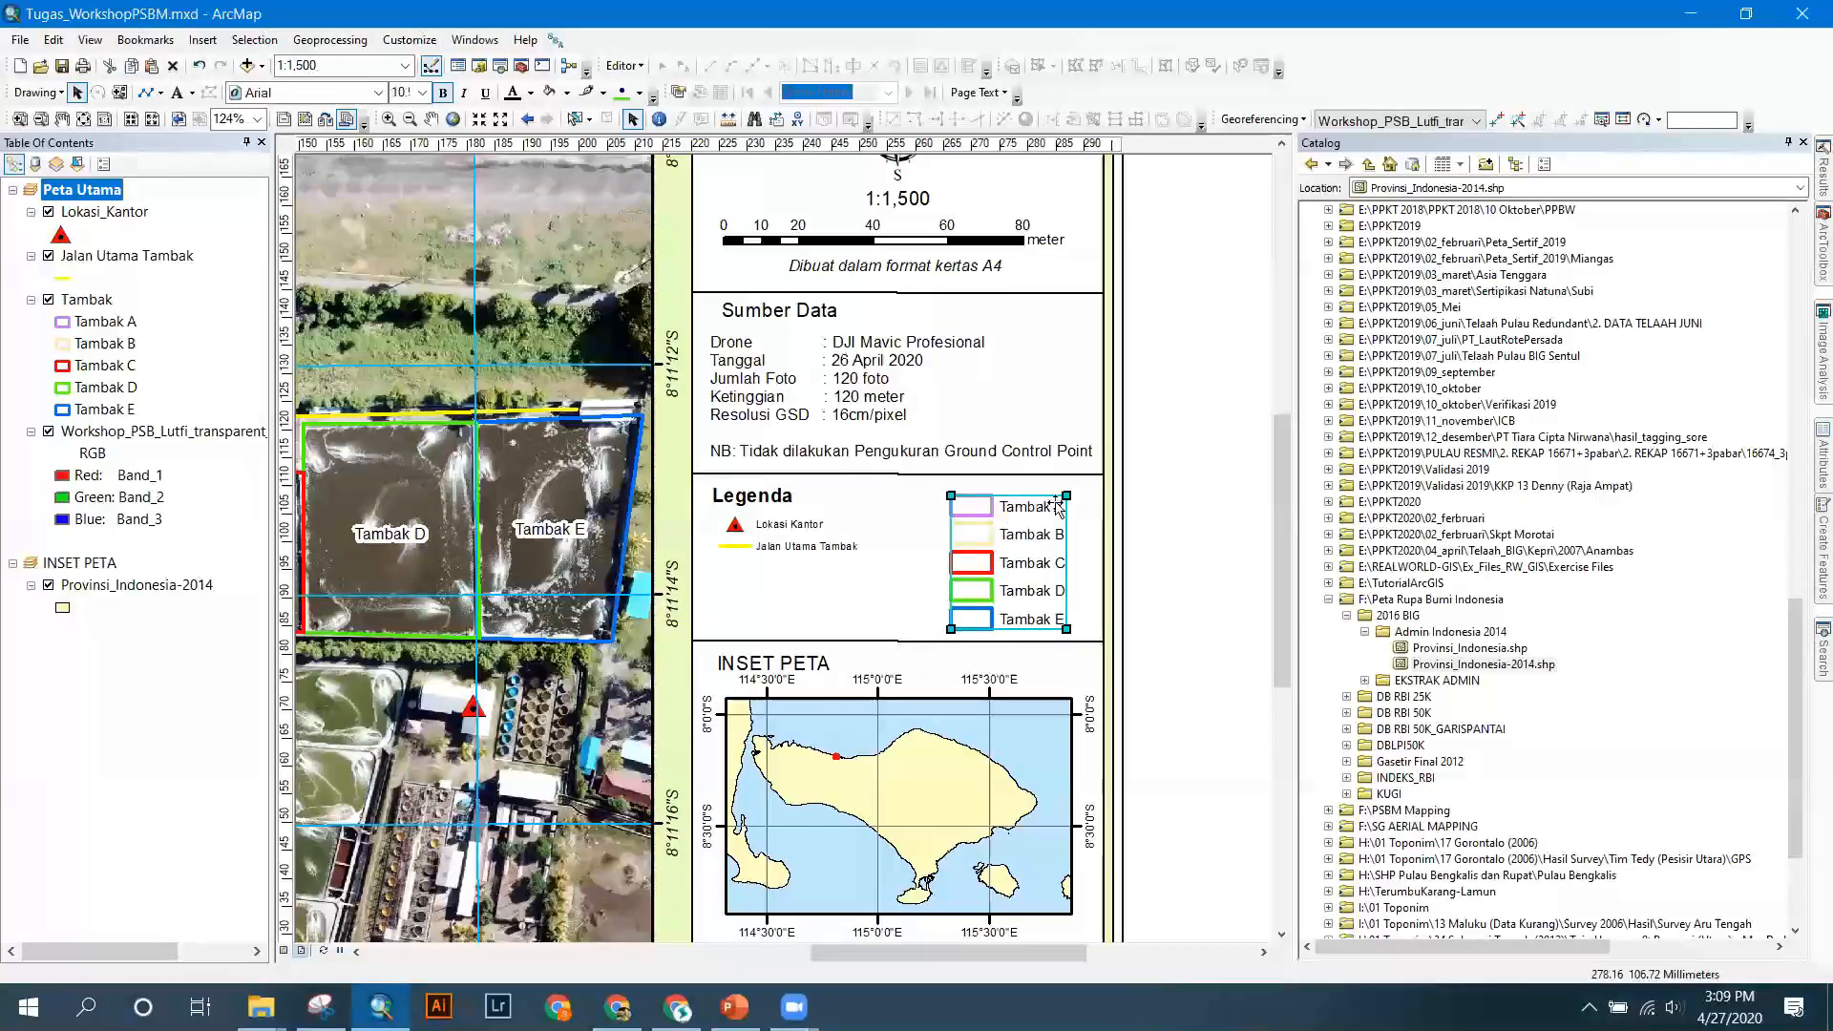
drag(1067, 494, 764, 573)
Nudge the Legenda heading and the grouped Lokasi Kantor and Jalan Utama Tambak entries slightly upward.
click(760, 494)
double_click(760, 494)
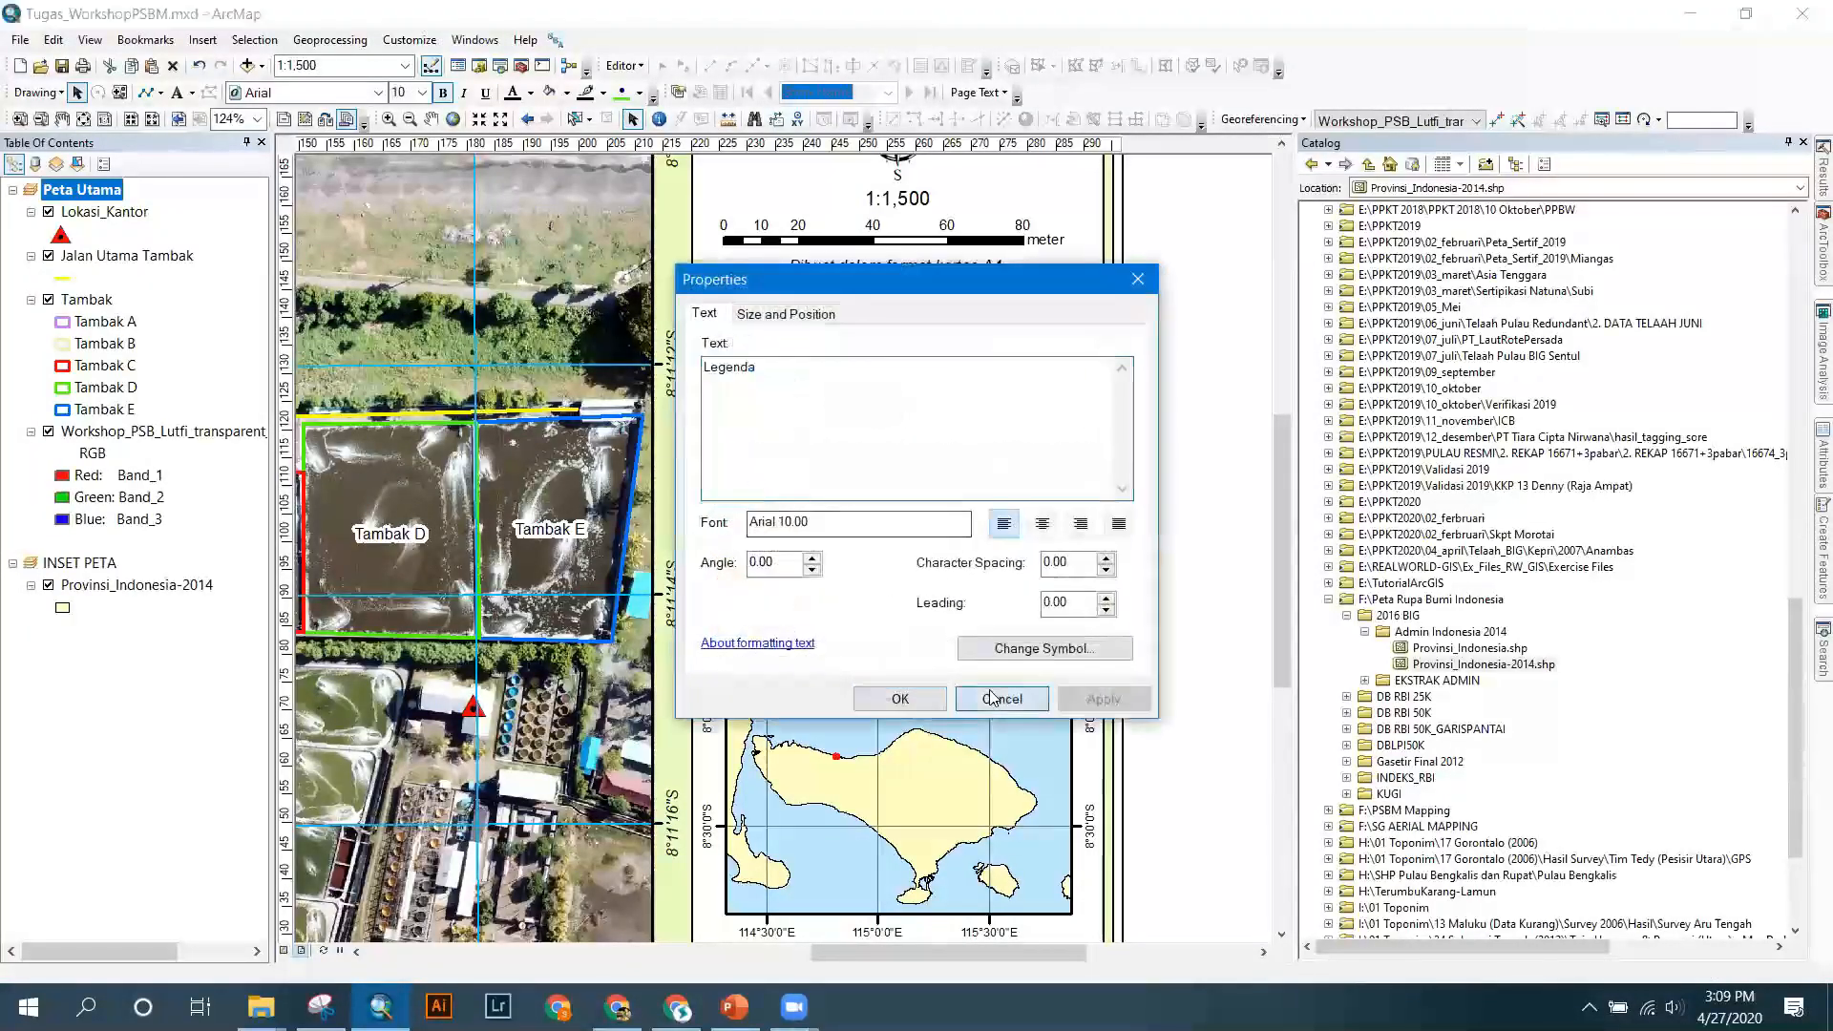
click(891, 697)
drag(765, 509, 786, 517)
click(787, 525)
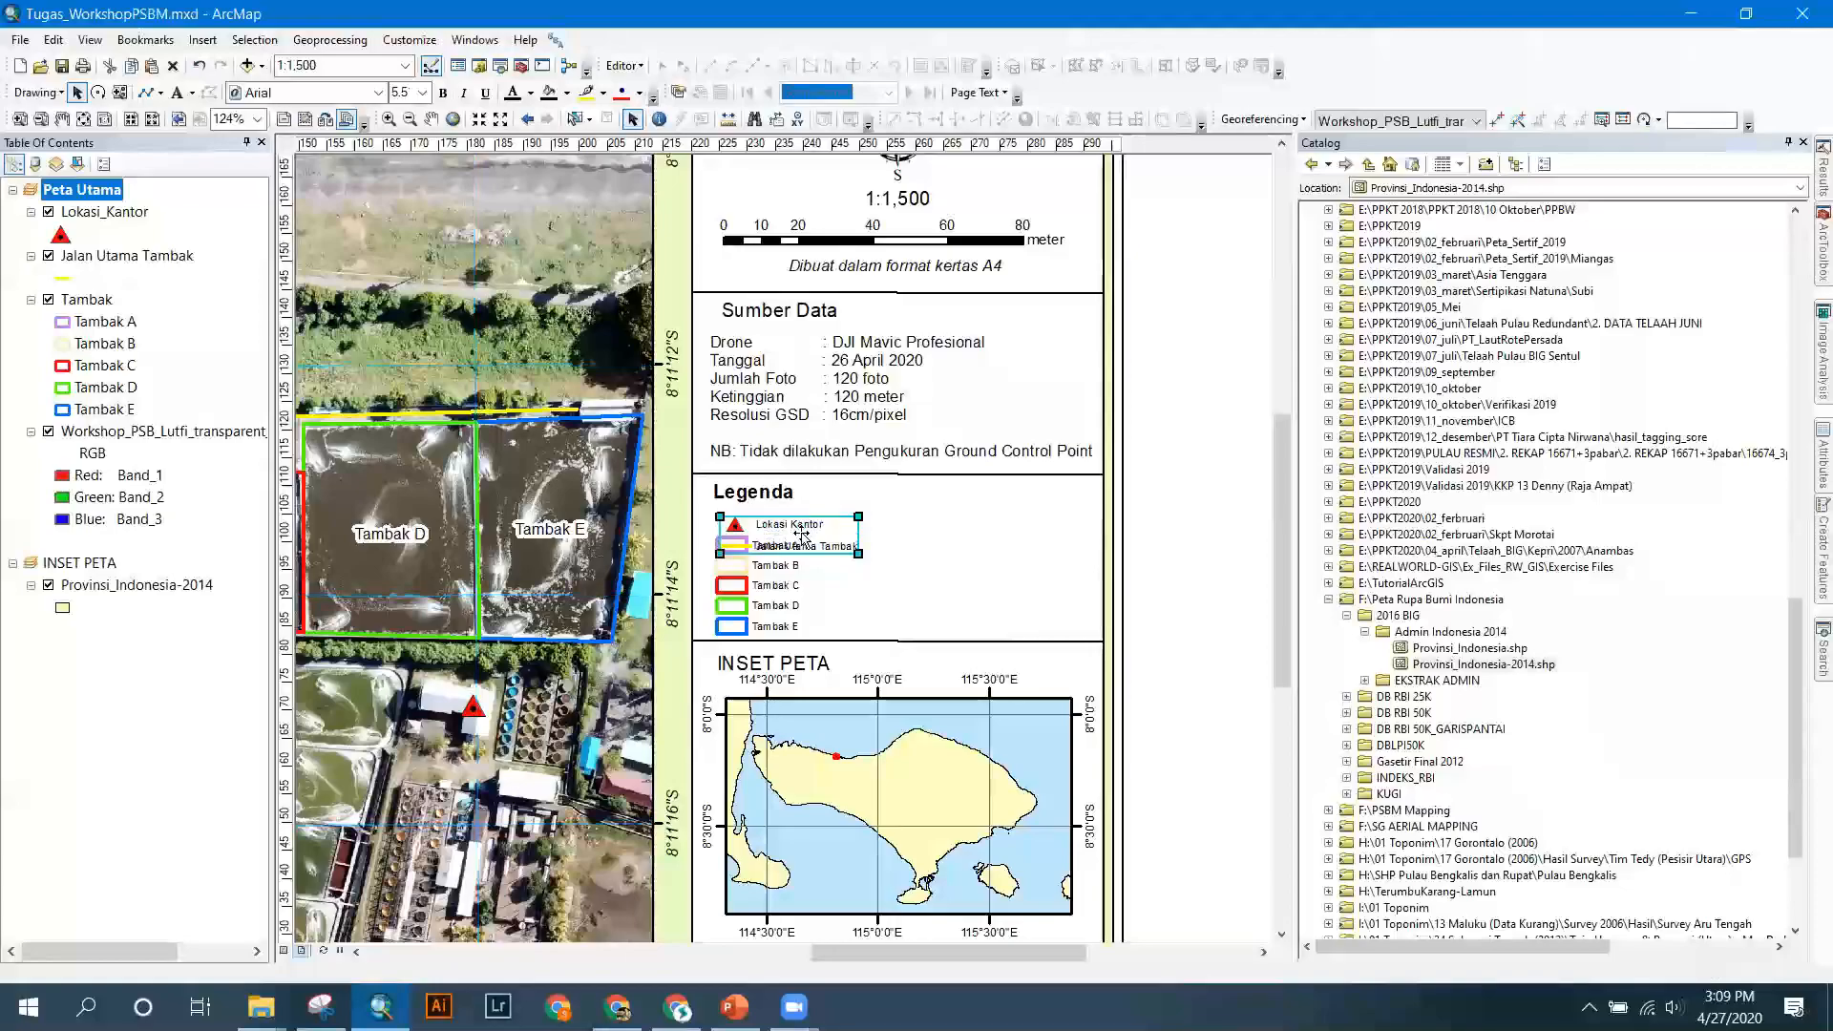
Lower the divider line above INSET PETA slightly and shift the Tambak A to E legend down with it.
click(772, 576)
click(858, 646)
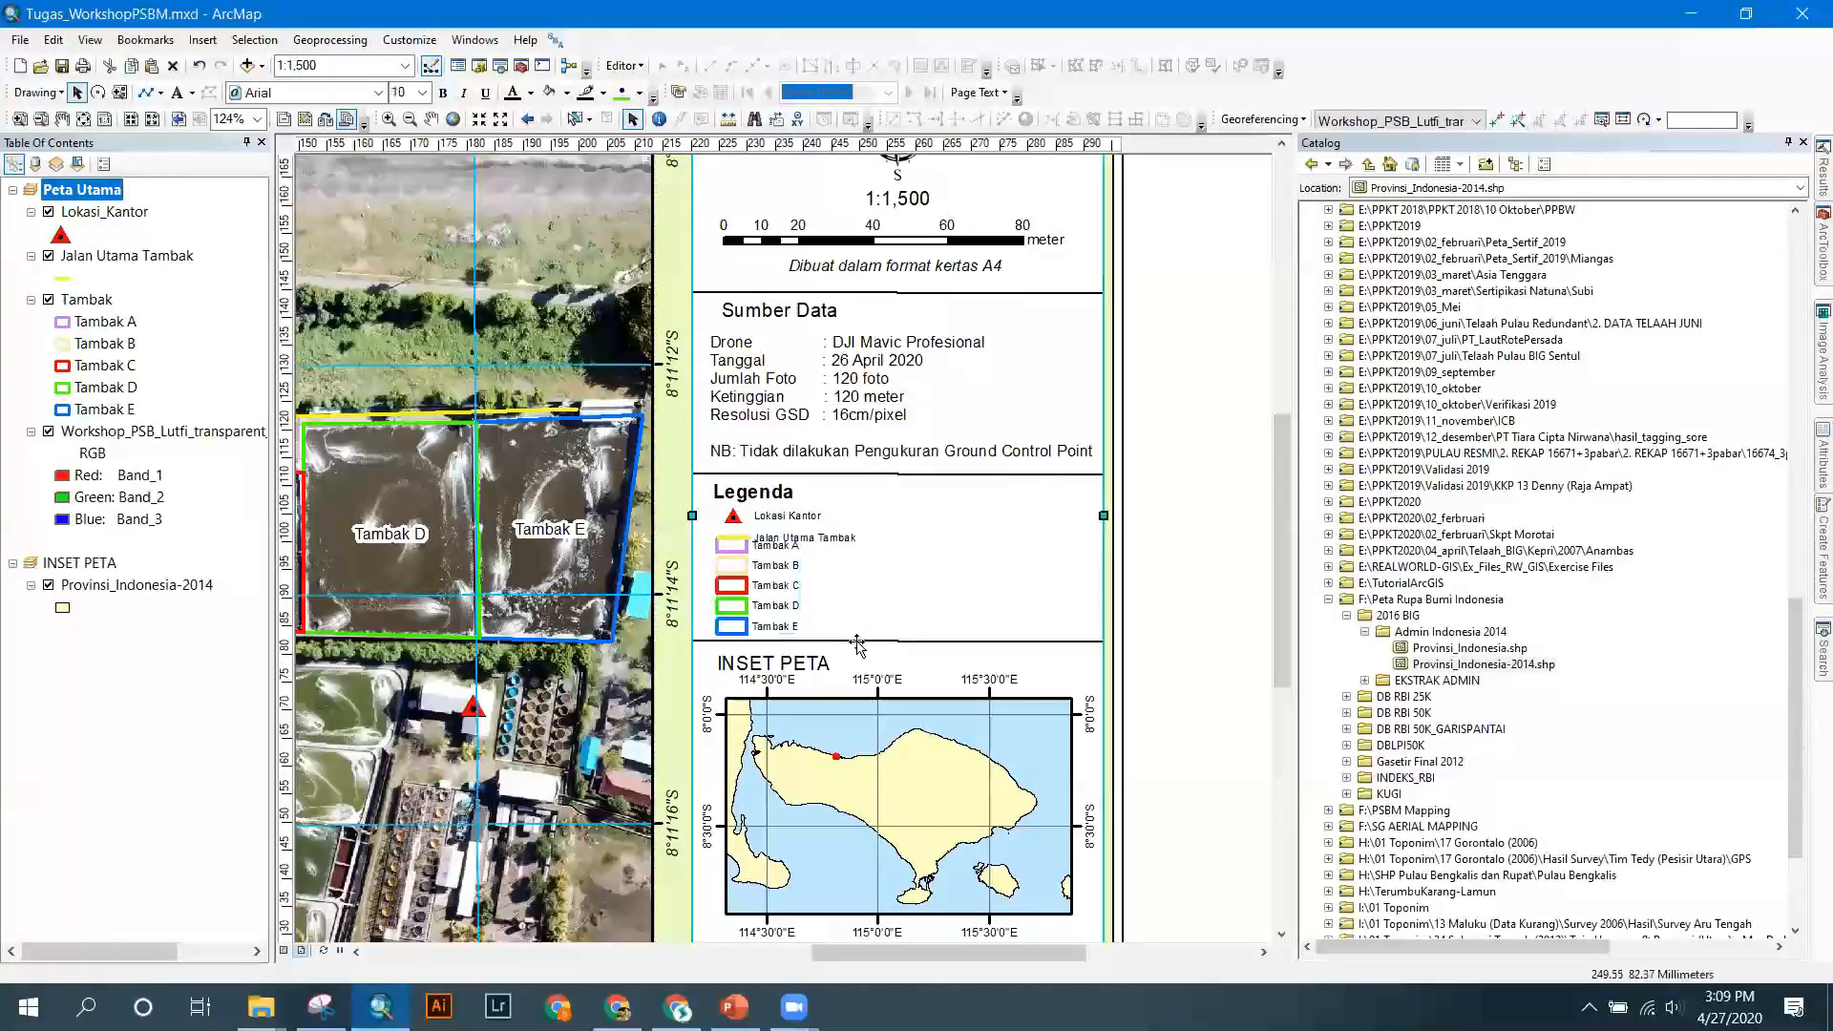
click(860, 643)
drag(860, 645, 858, 650)
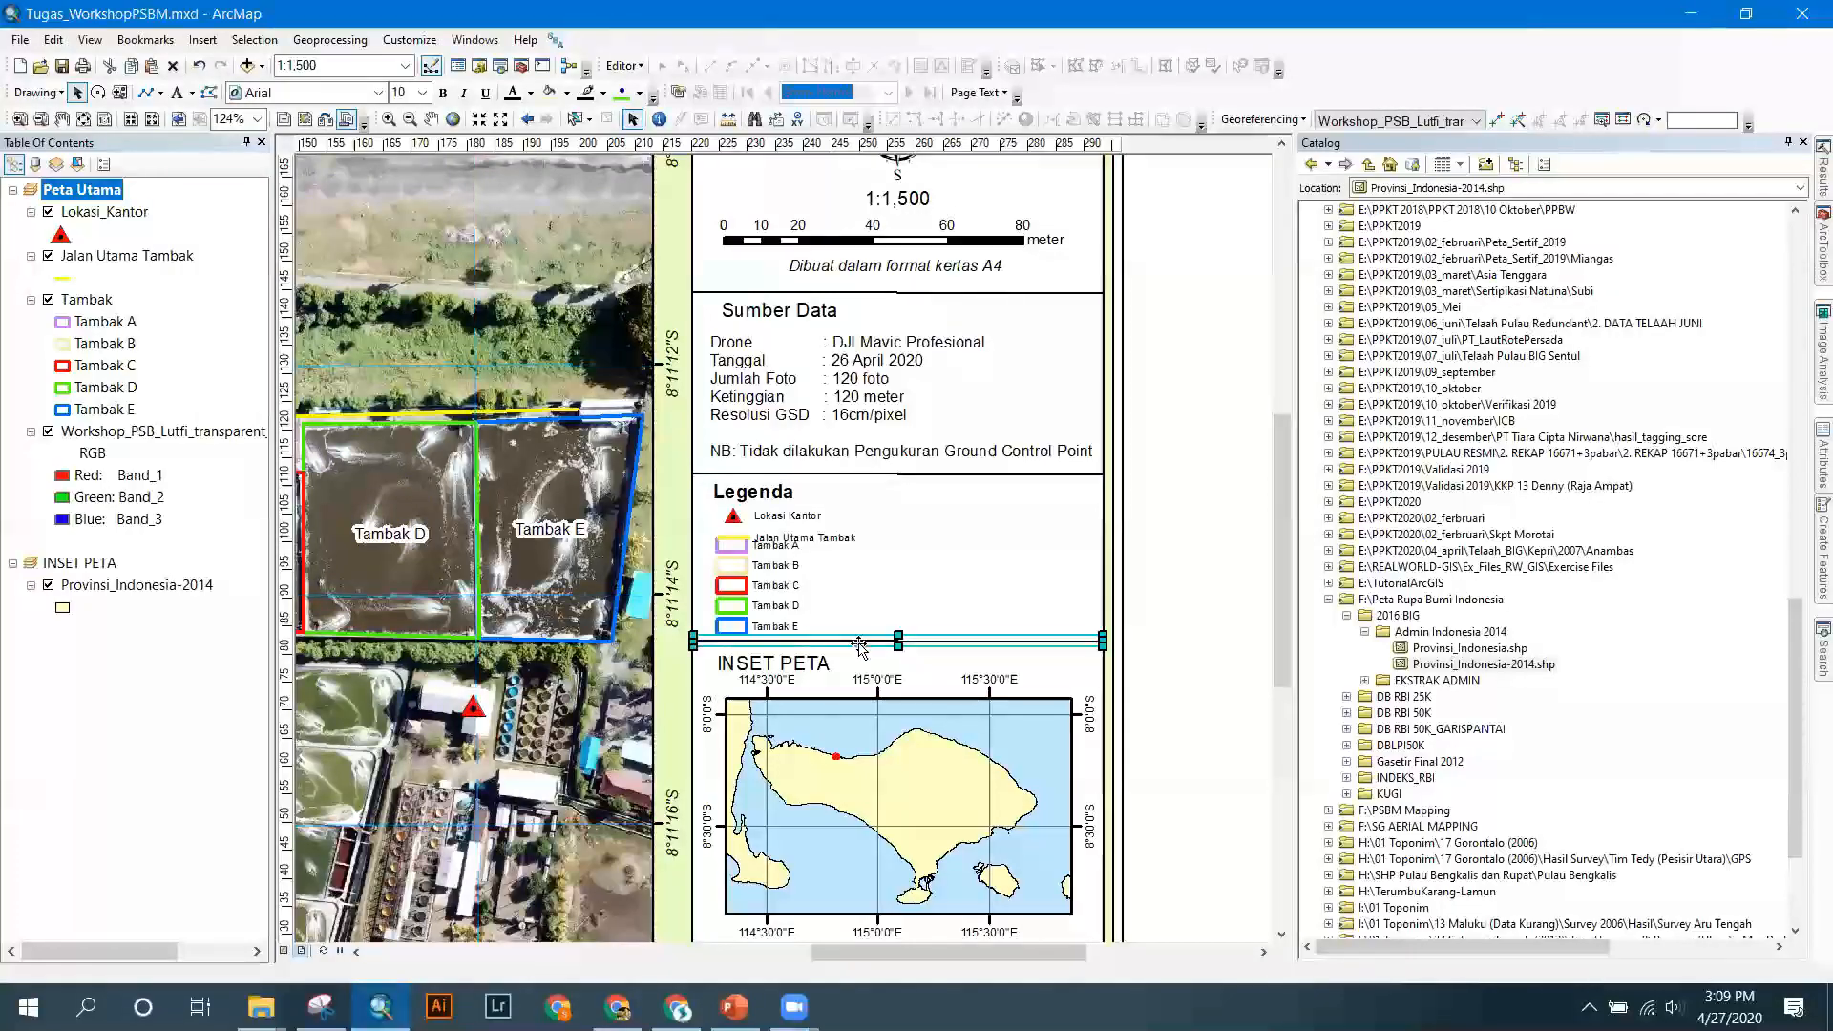
click(769, 592)
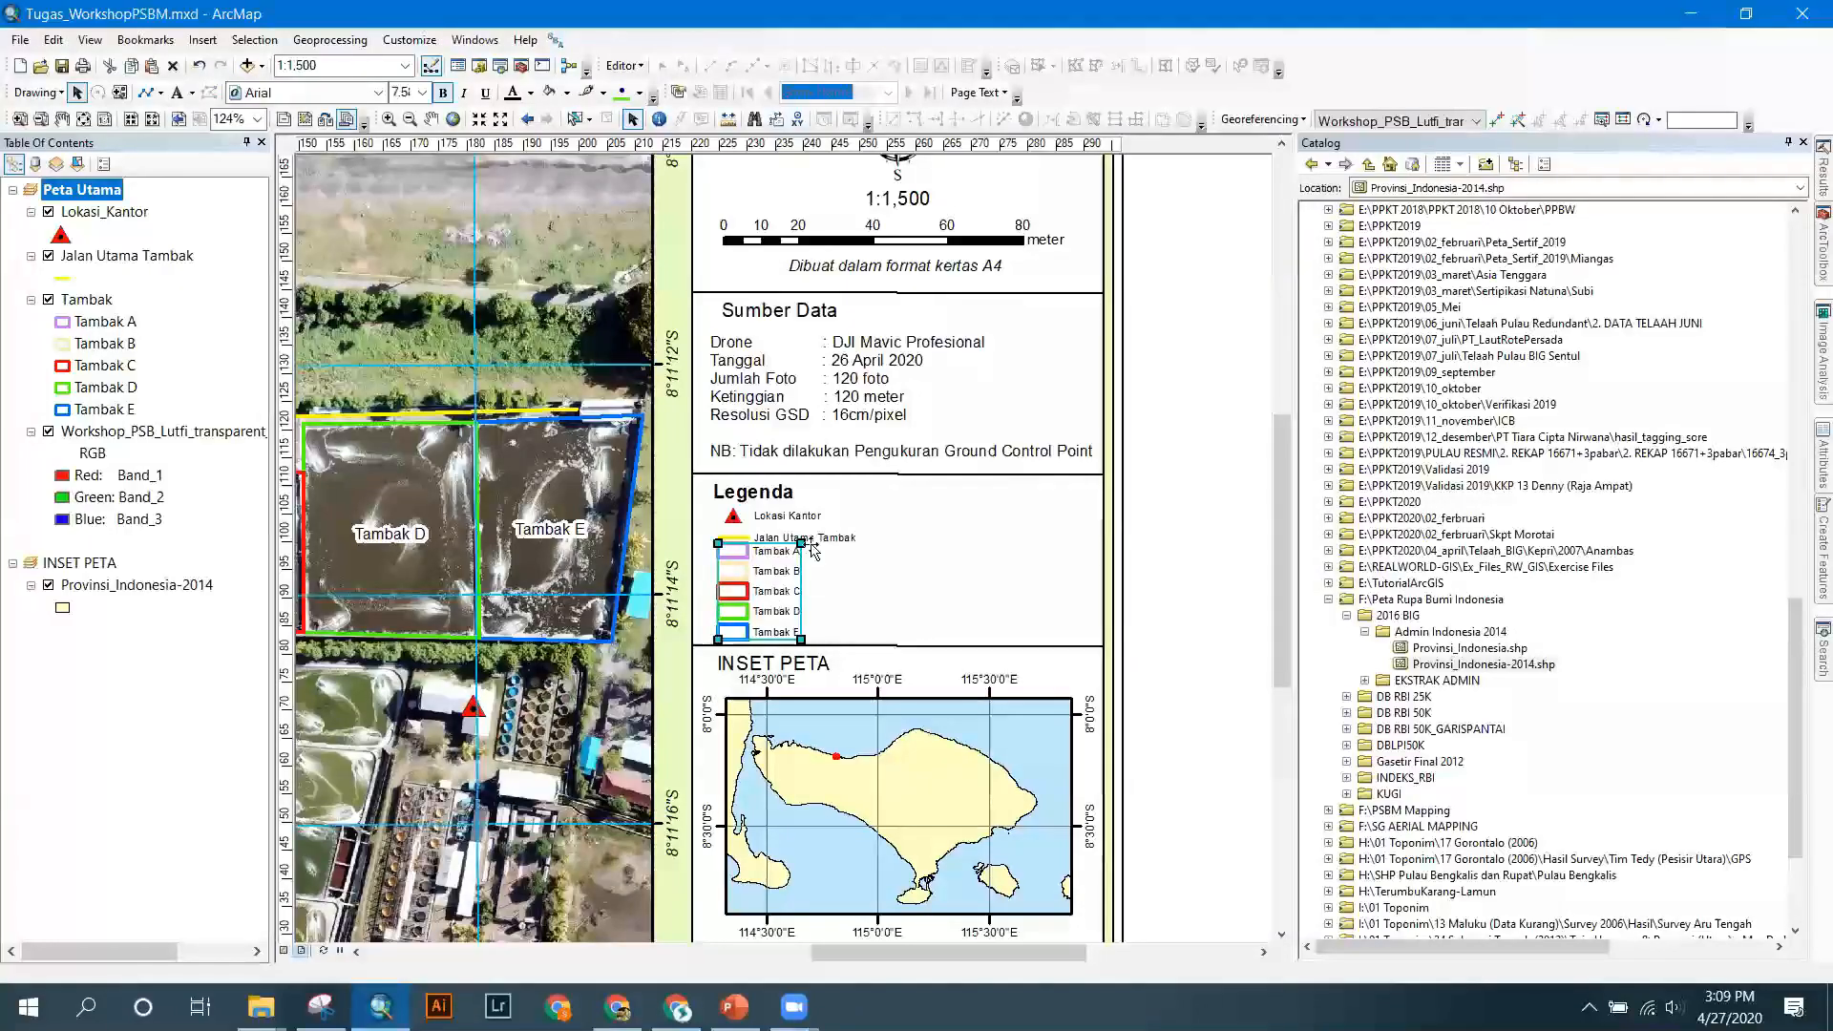
Reduce the inset map's height by lowering its upper edge, and move the INSET PETA title down.
drag(1283, 526, 1266, 631)
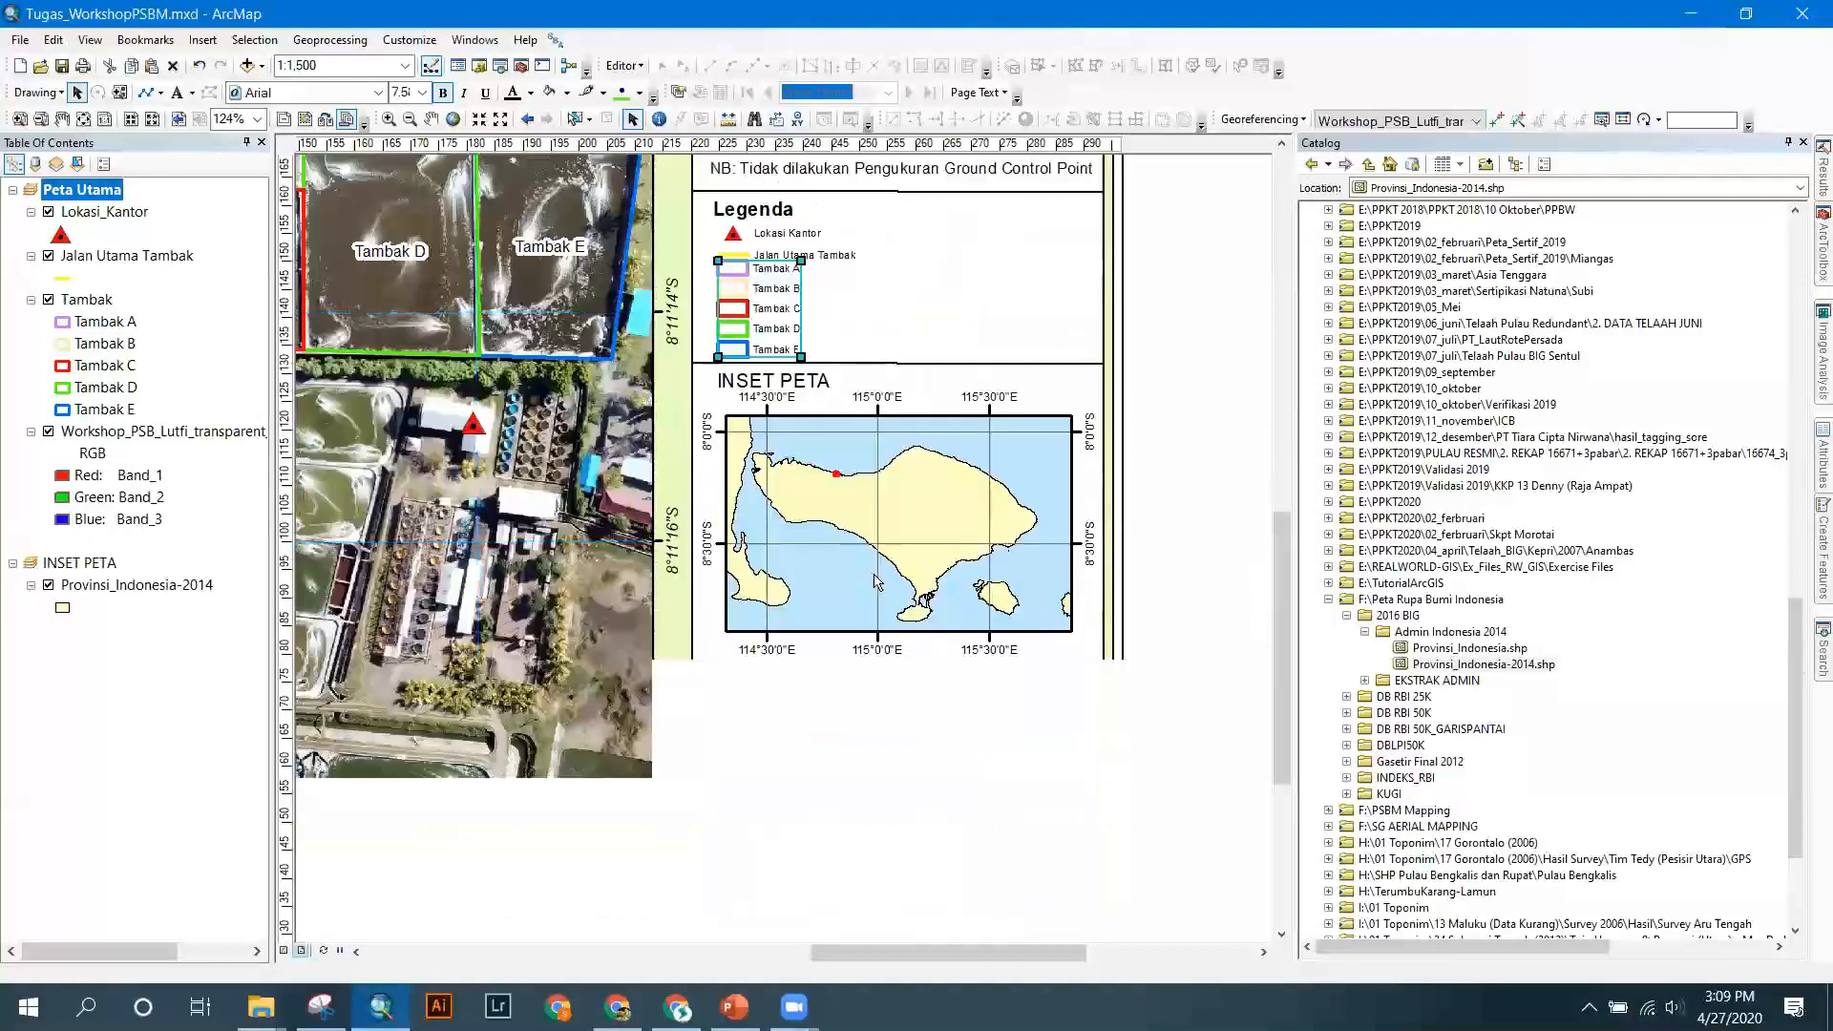
click(881, 440)
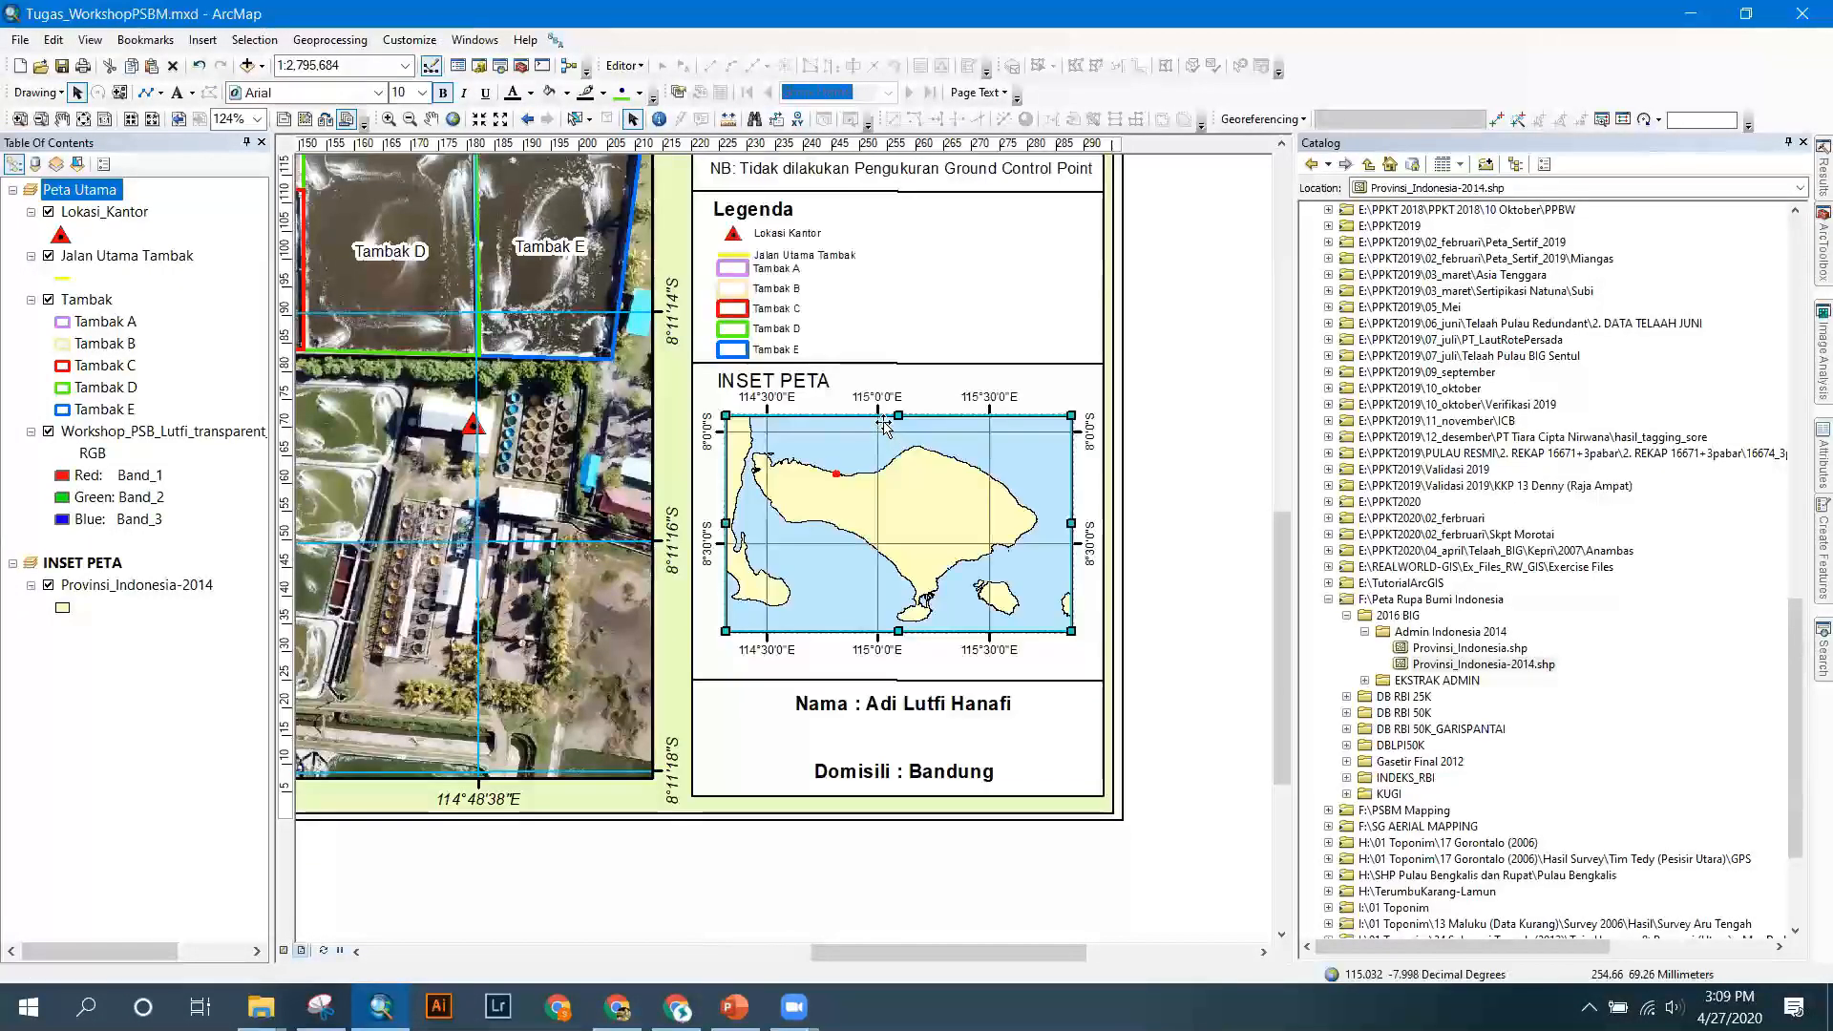
drag(895, 417, 895, 439)
click(799, 380)
drag(798, 380, 799, 395)
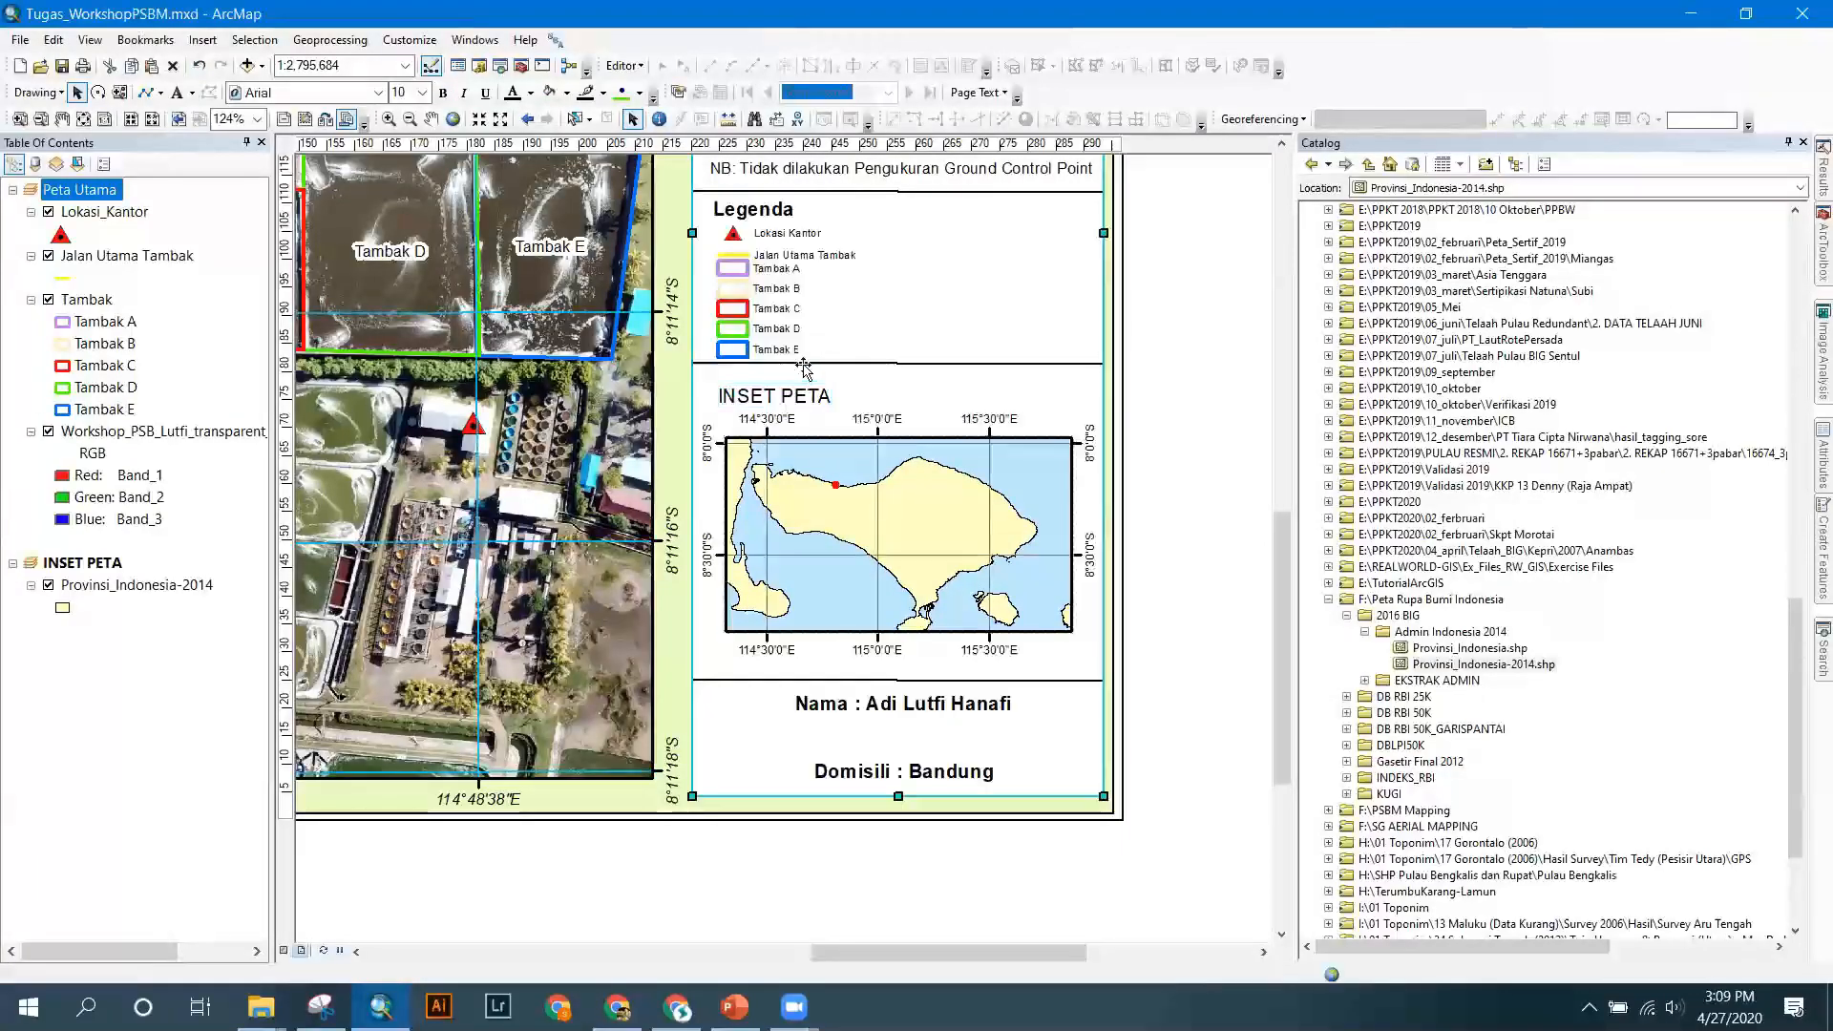
Move the divider down close to the INSET PETA title and lower the Tambak legend clear of the Jalan Utama Tambak entry.
click(807, 361)
double_click(806, 361)
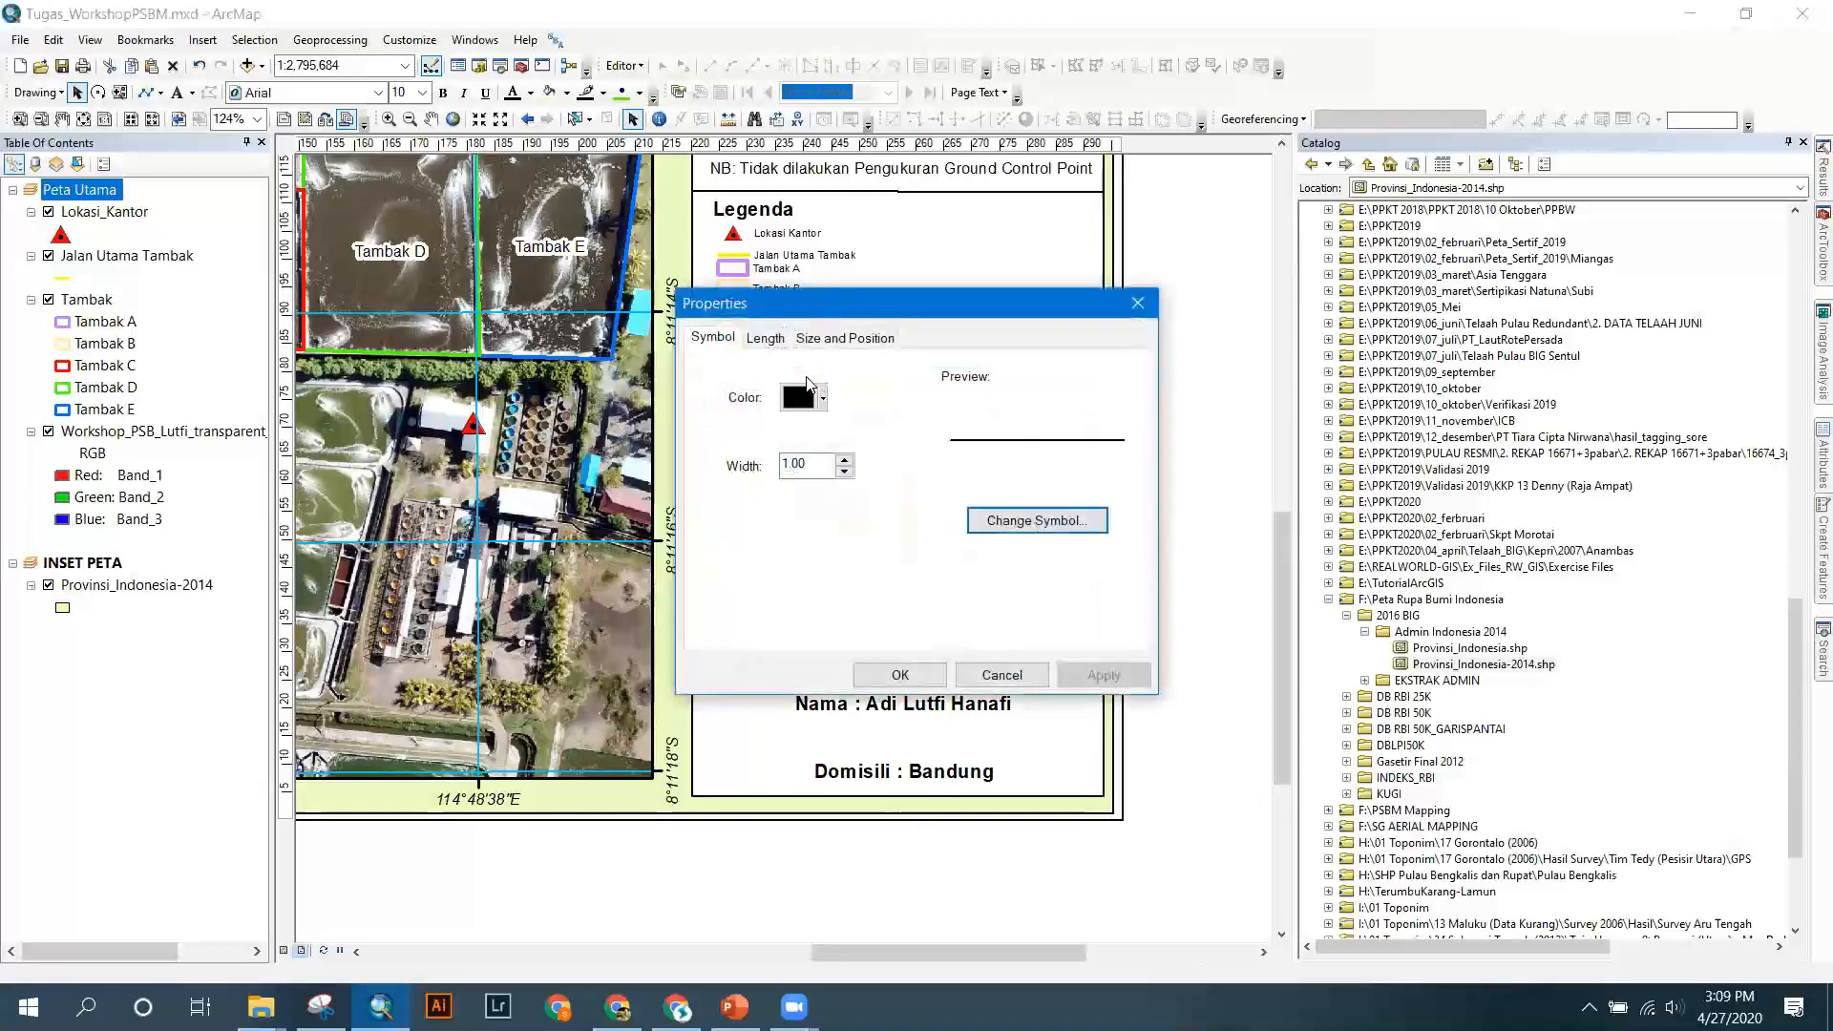
click(998, 675)
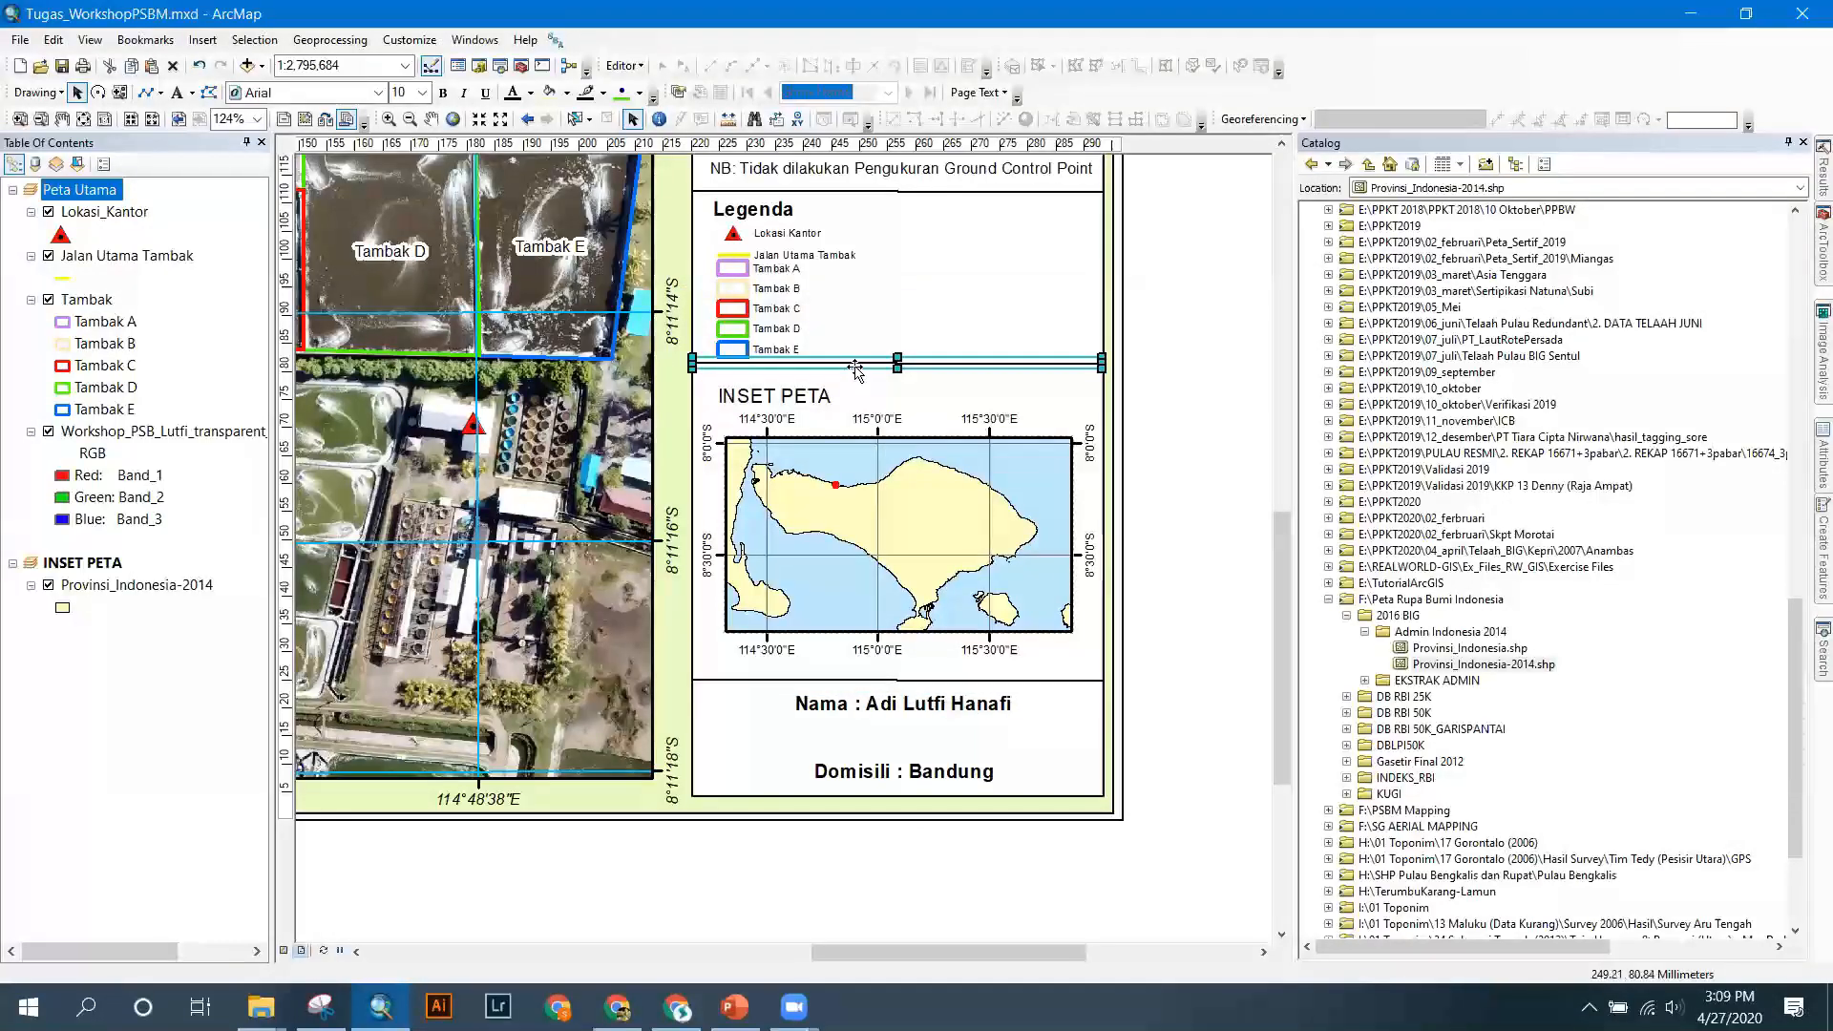
click(789, 307)
drag(778, 307, 778, 319)
click(1198, 317)
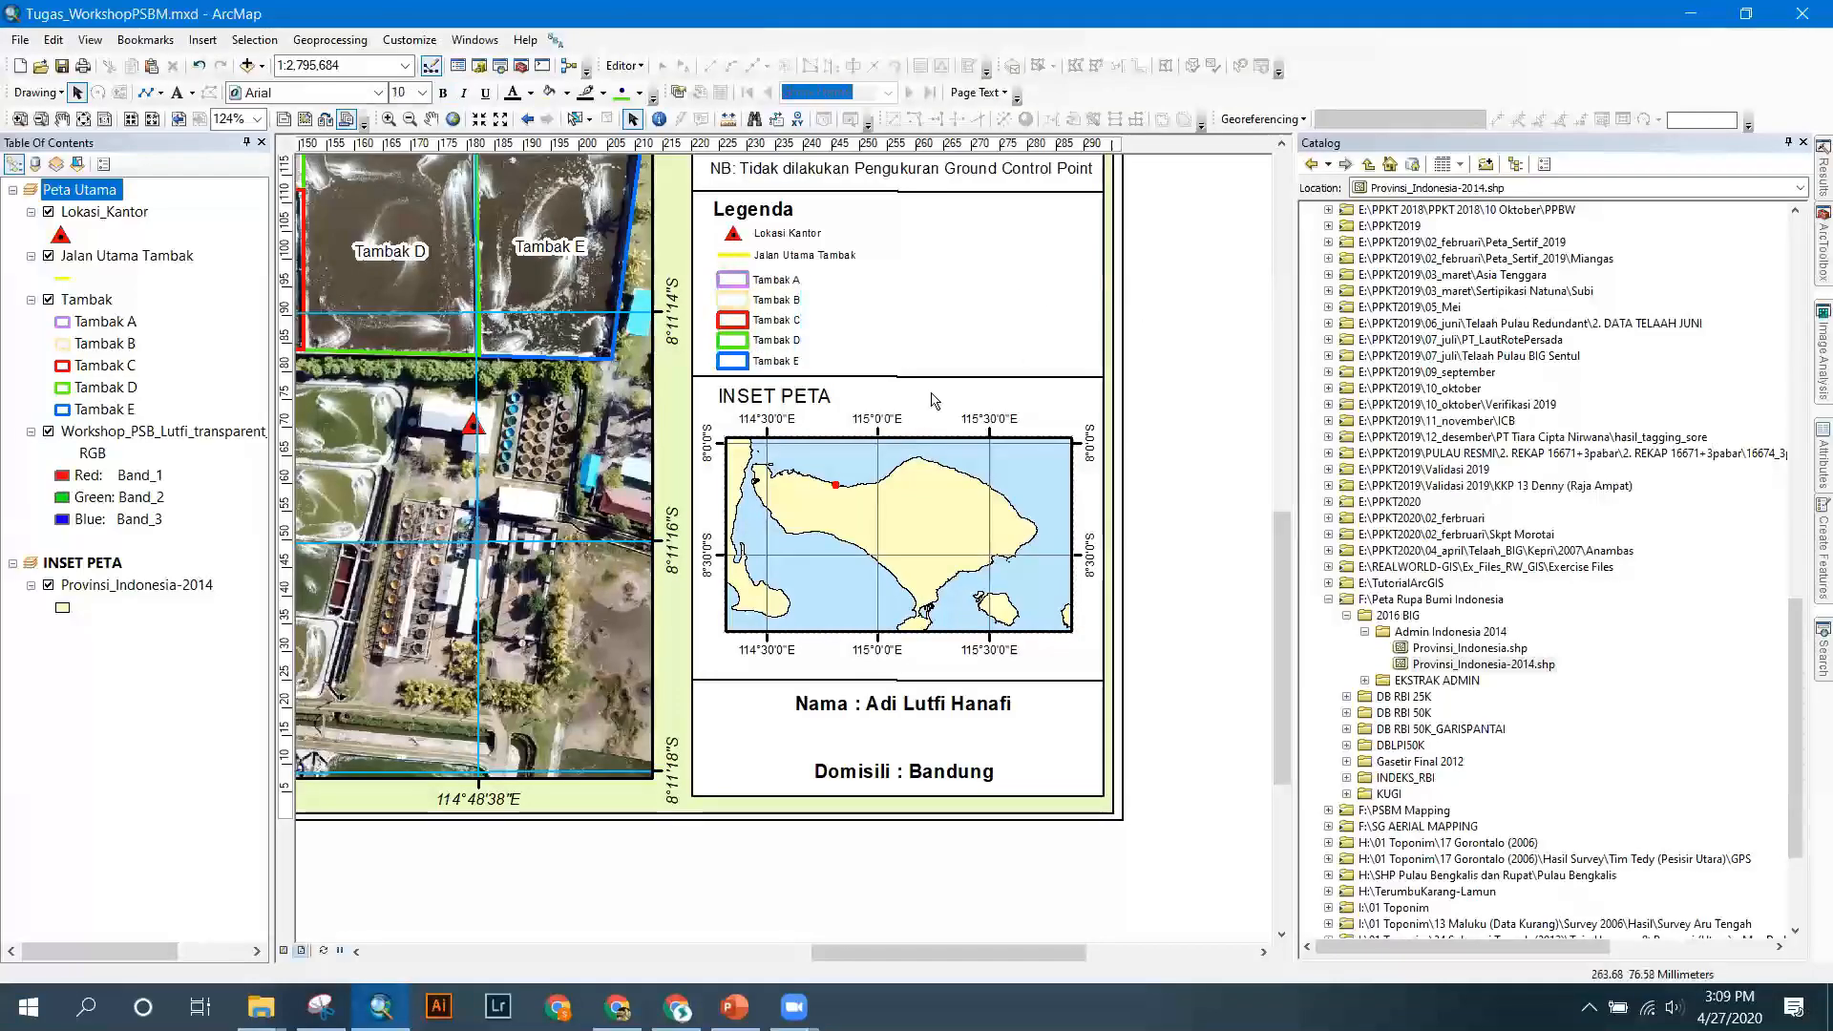
Convert the Tambak A to E legend to graphics and ungroup it into separate entries.
click(777, 334)
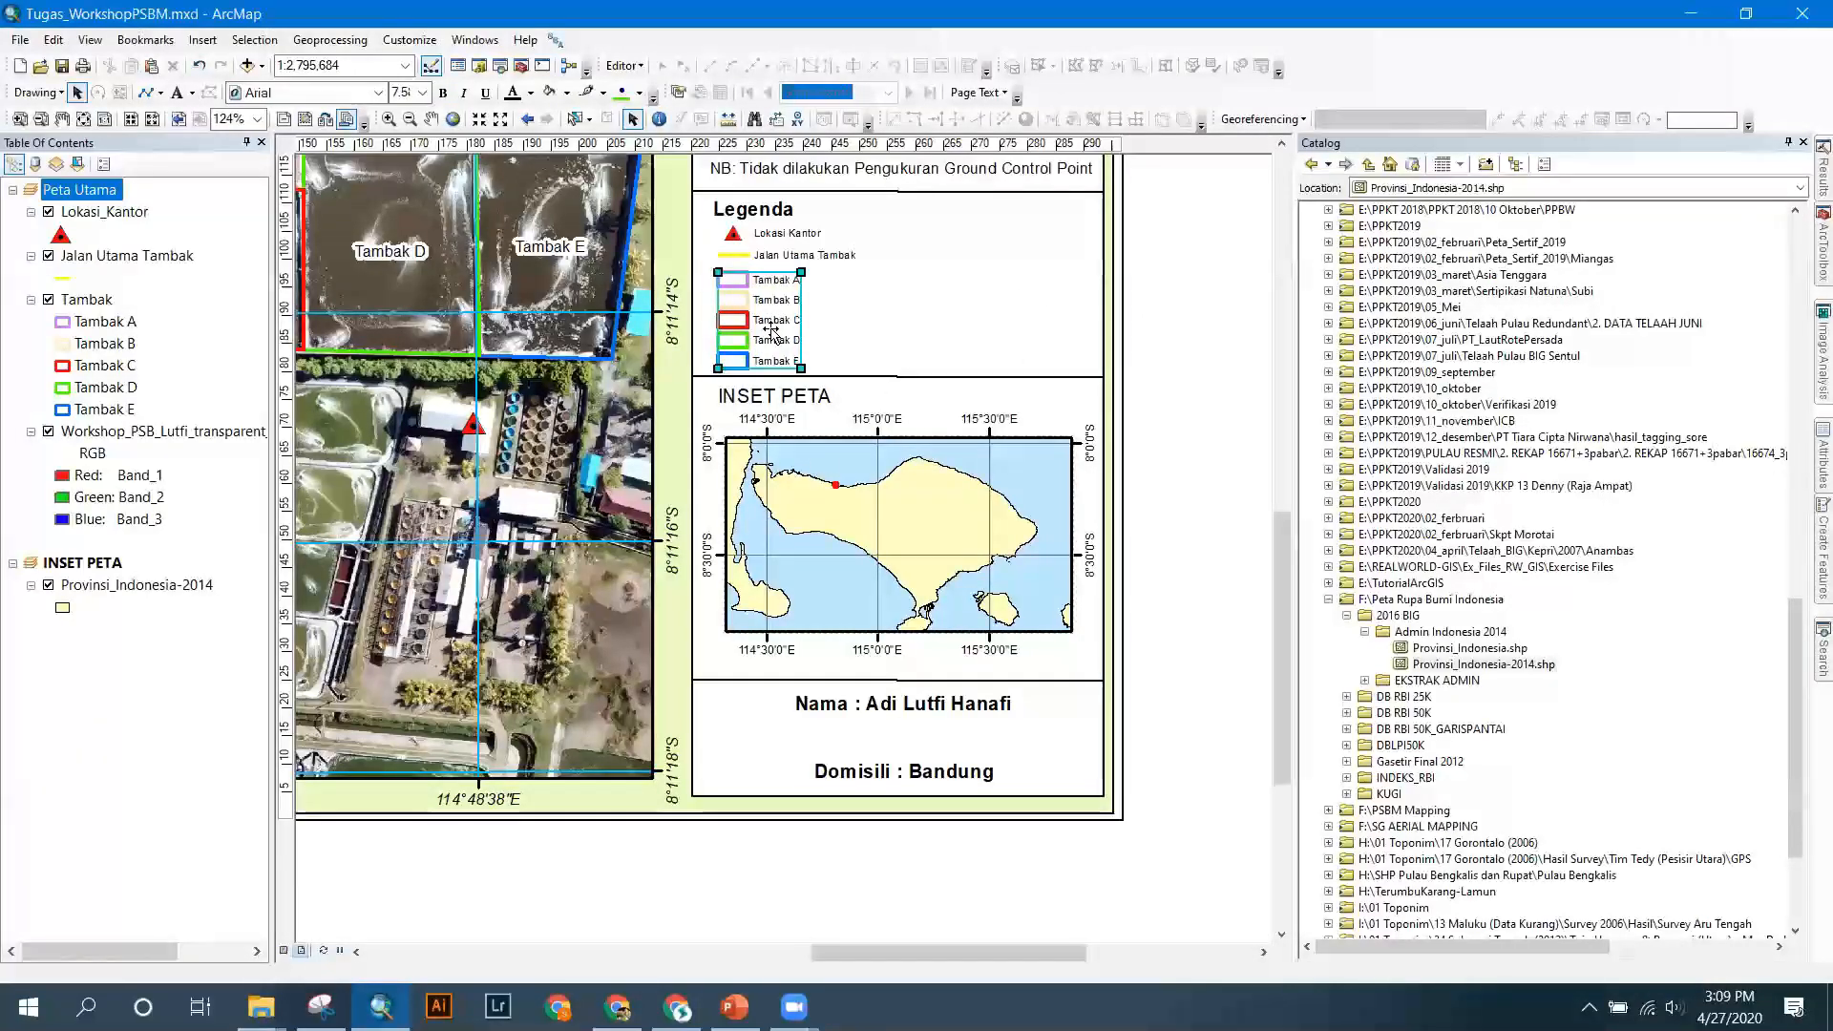
right_click(773, 330)
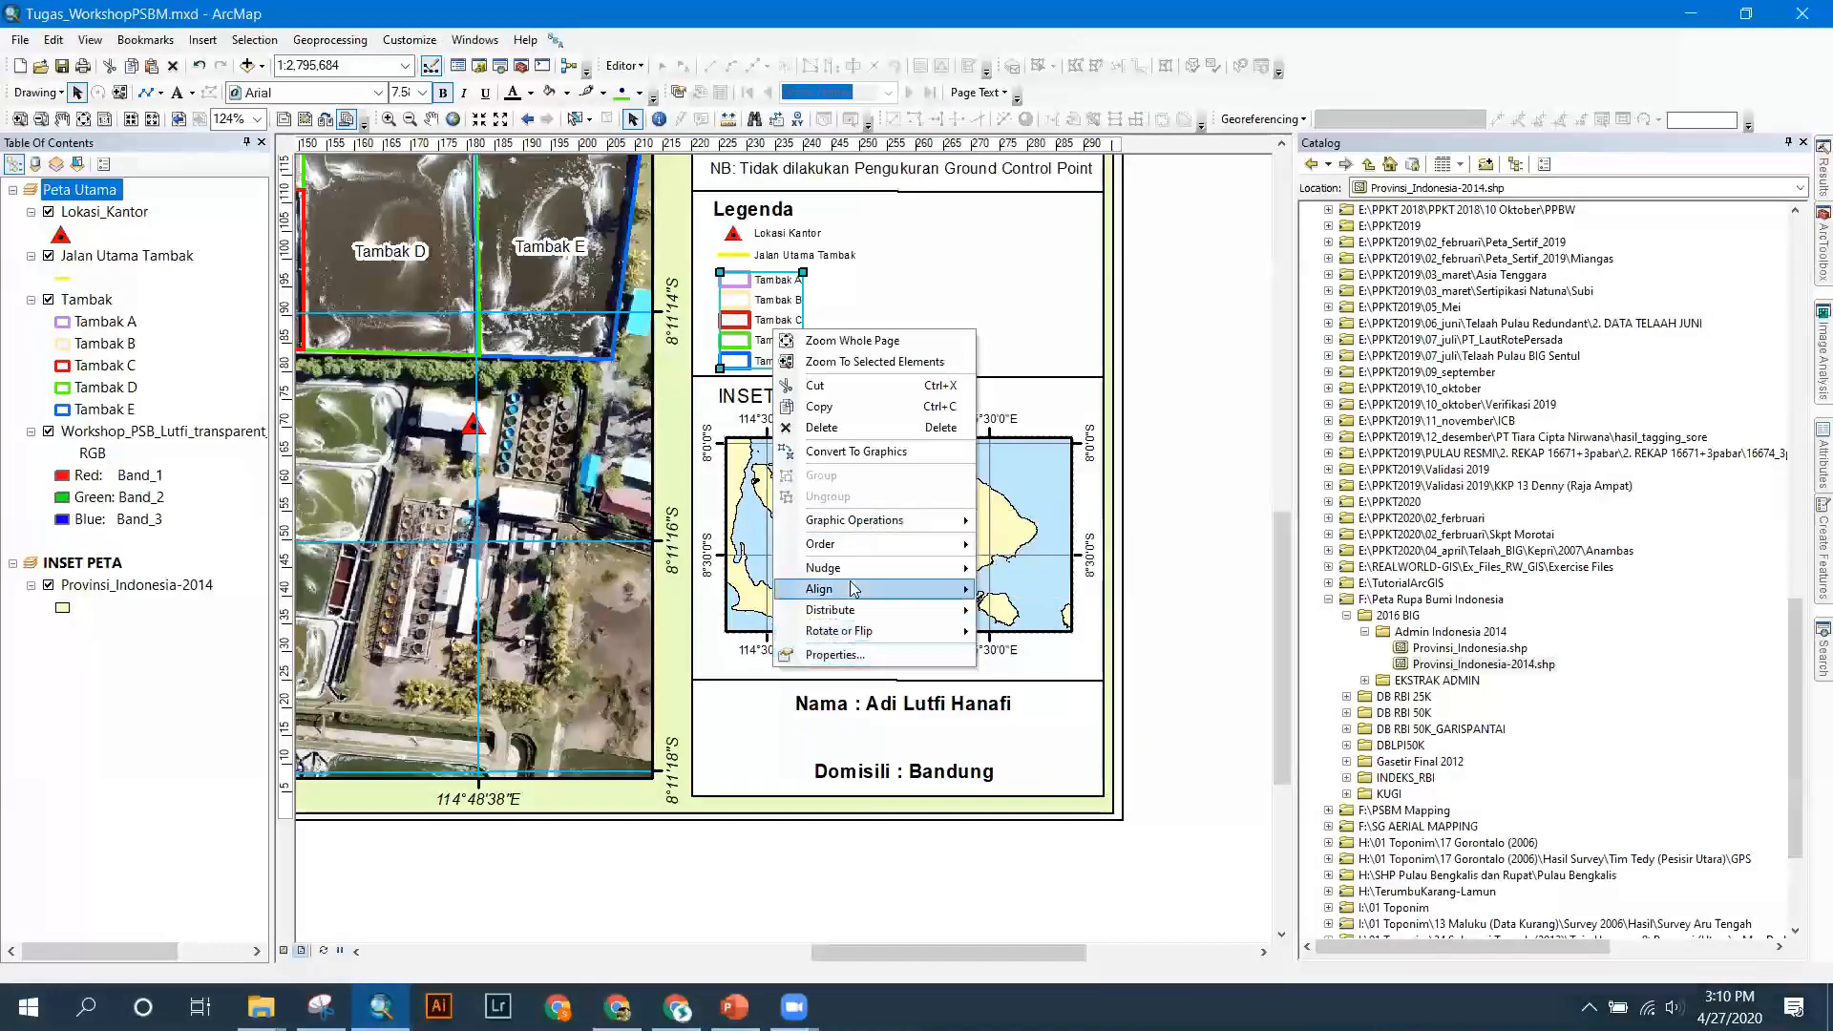
click(869, 457)
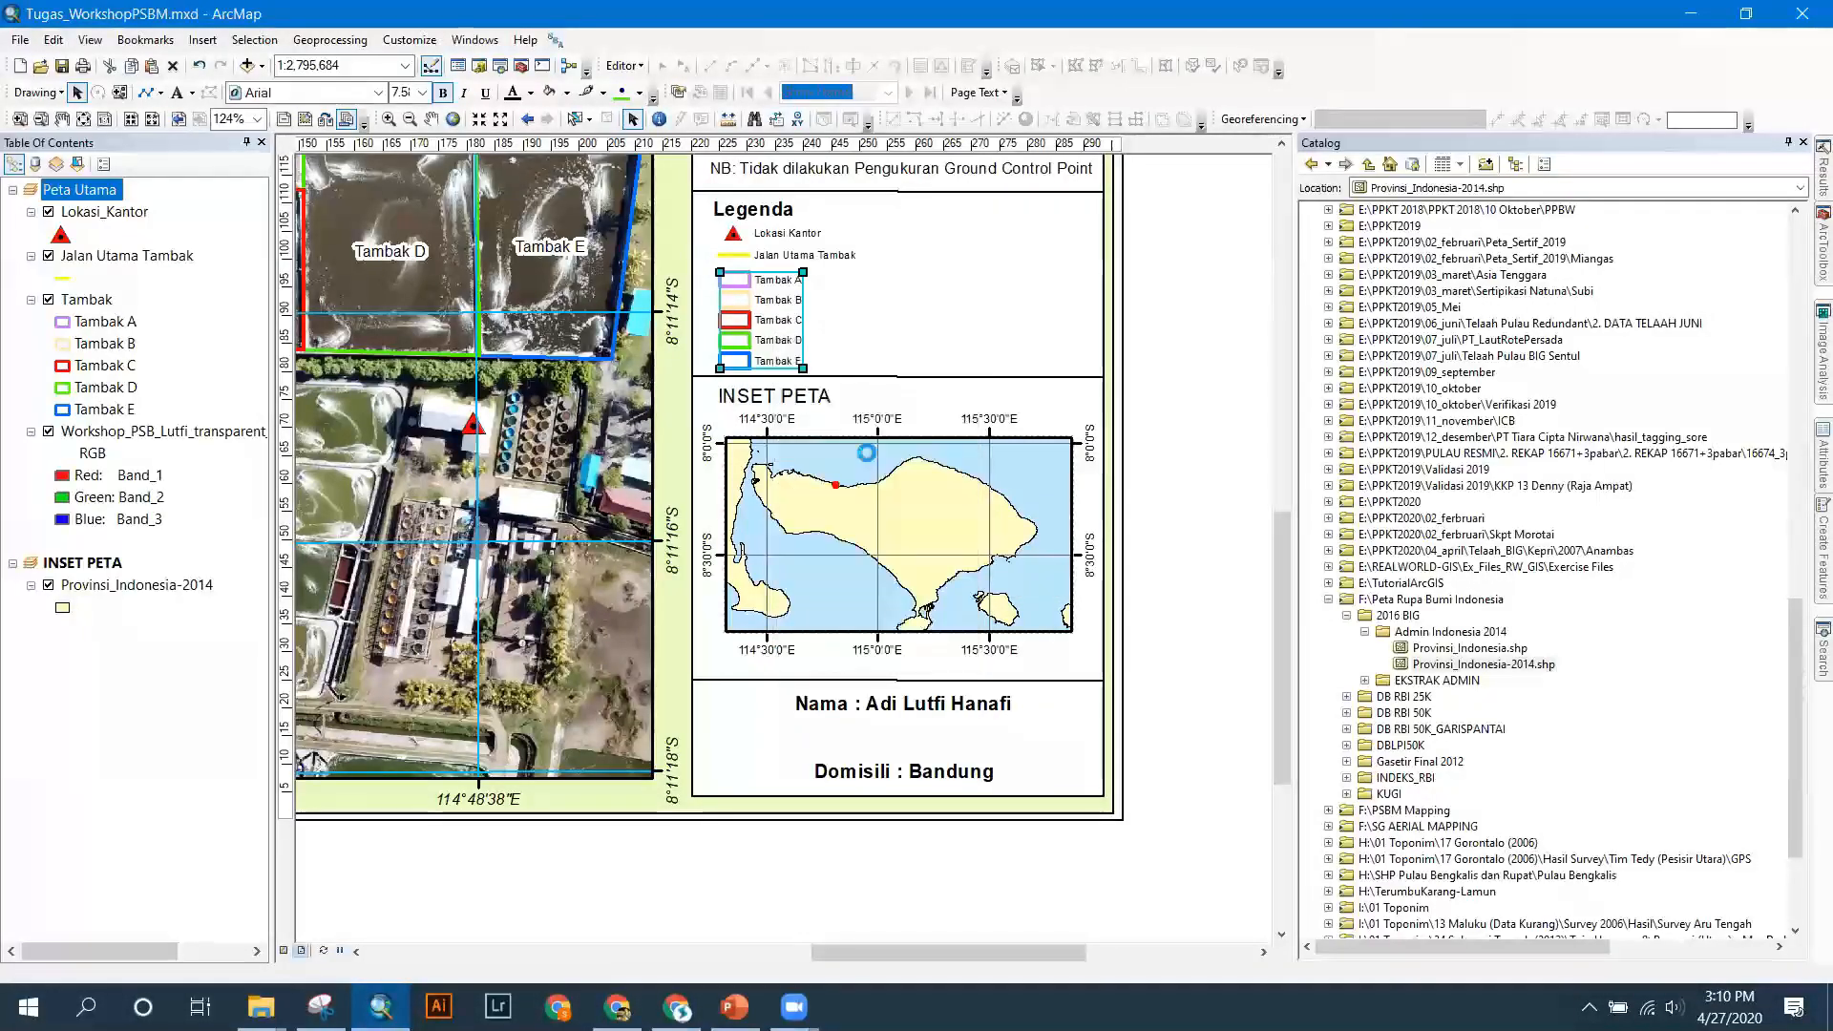
right_click(781, 320)
click(826, 476)
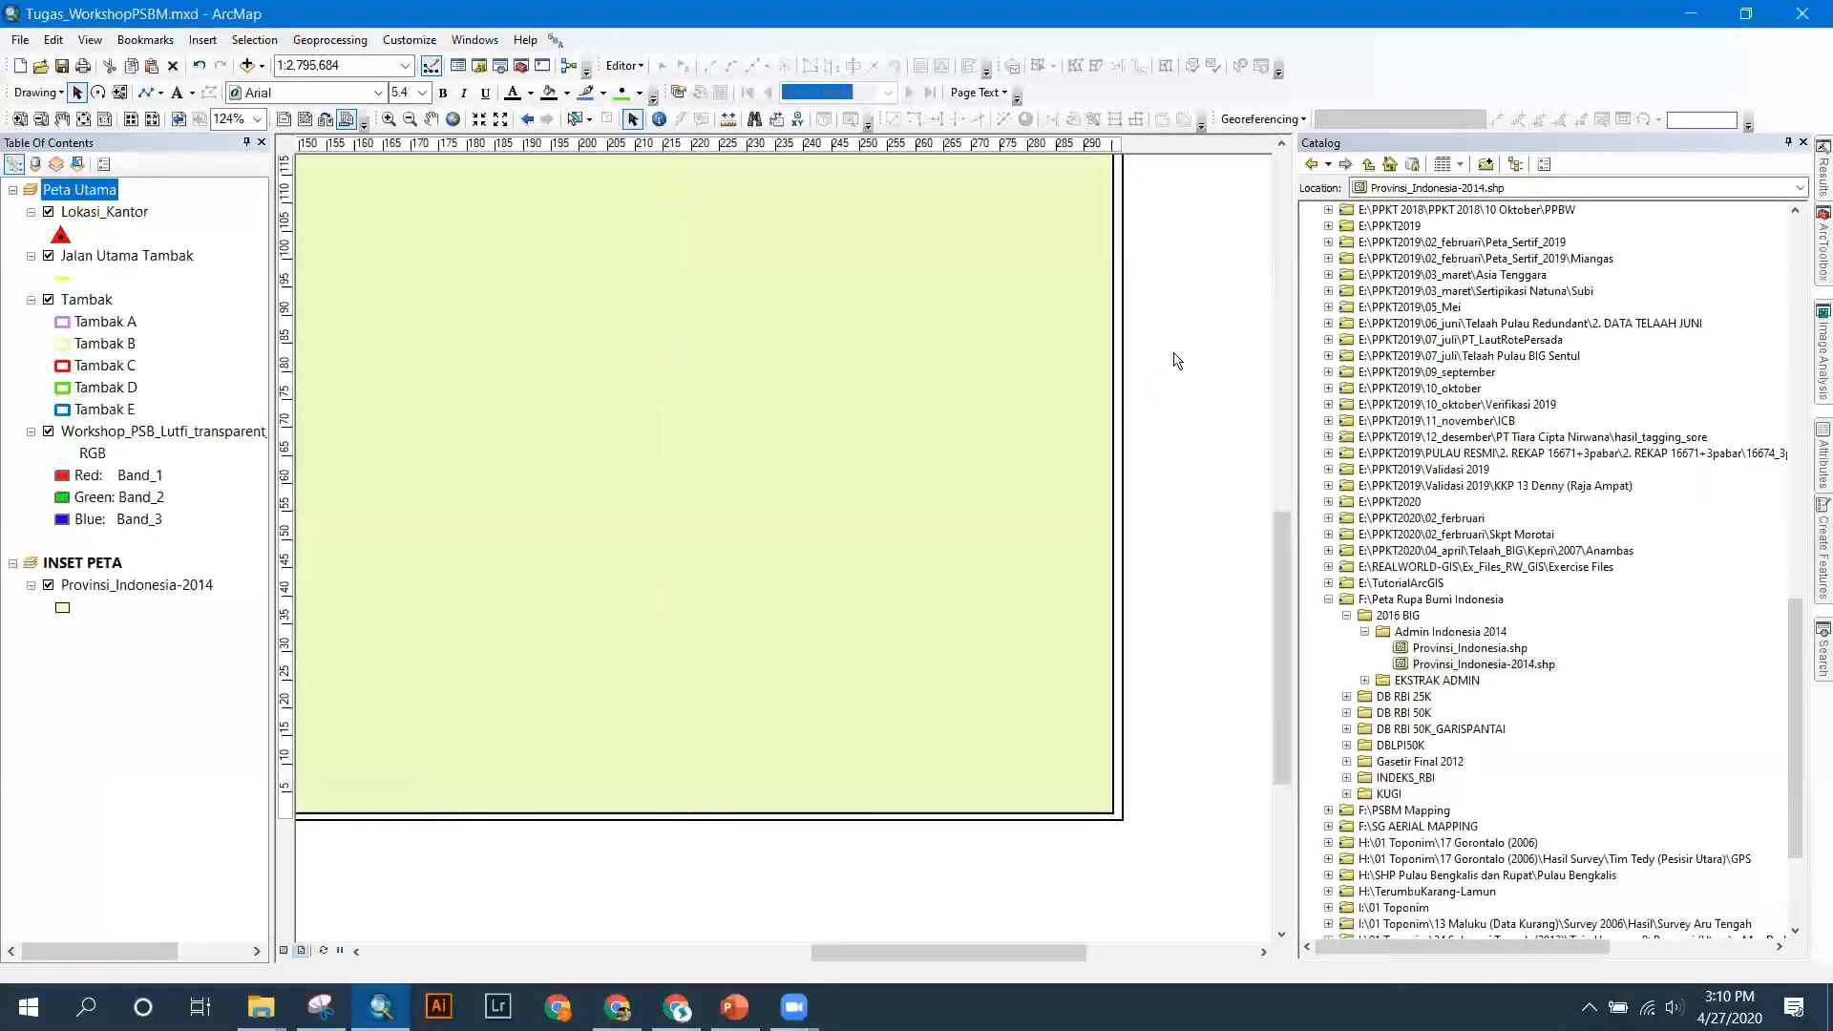
click(1178, 360)
click(776, 282)
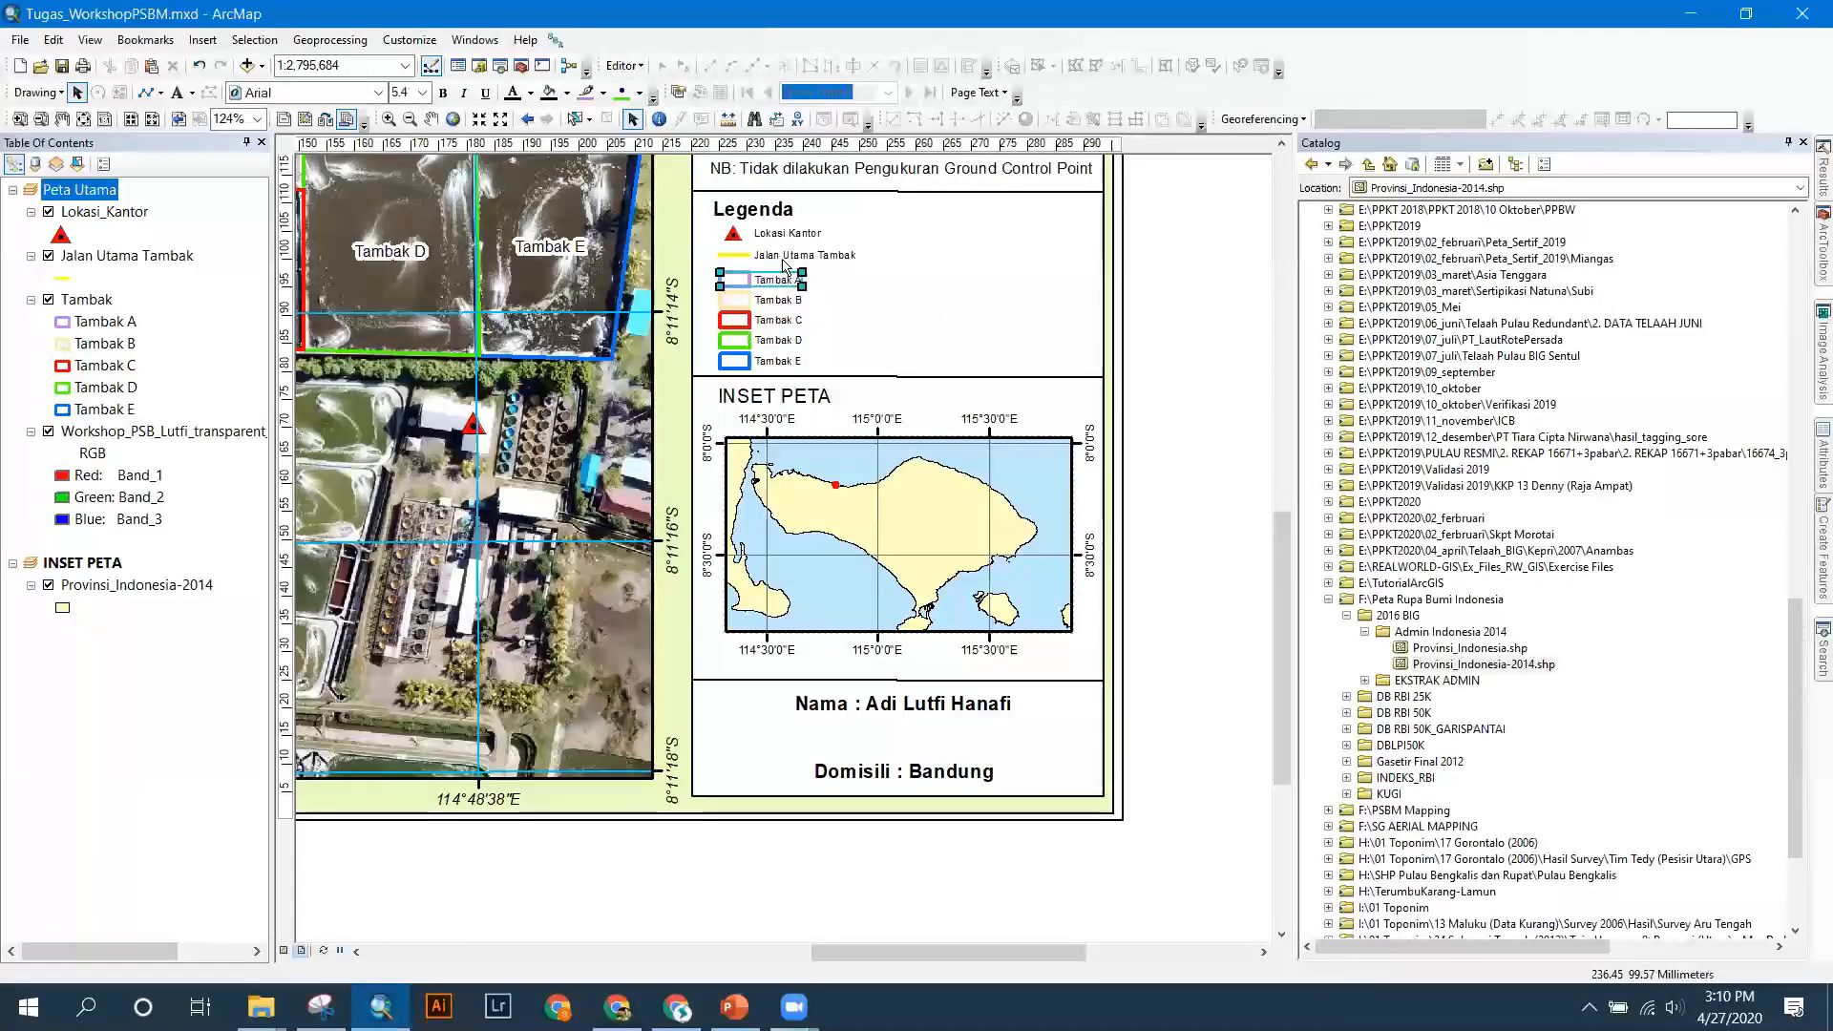
Ungroup the combined Lokasi Kantor and Jalan Utama Tambak group, and split the Jalan Utama Tambak entry into its symbol and label.
click(781, 240)
right_click(781, 239)
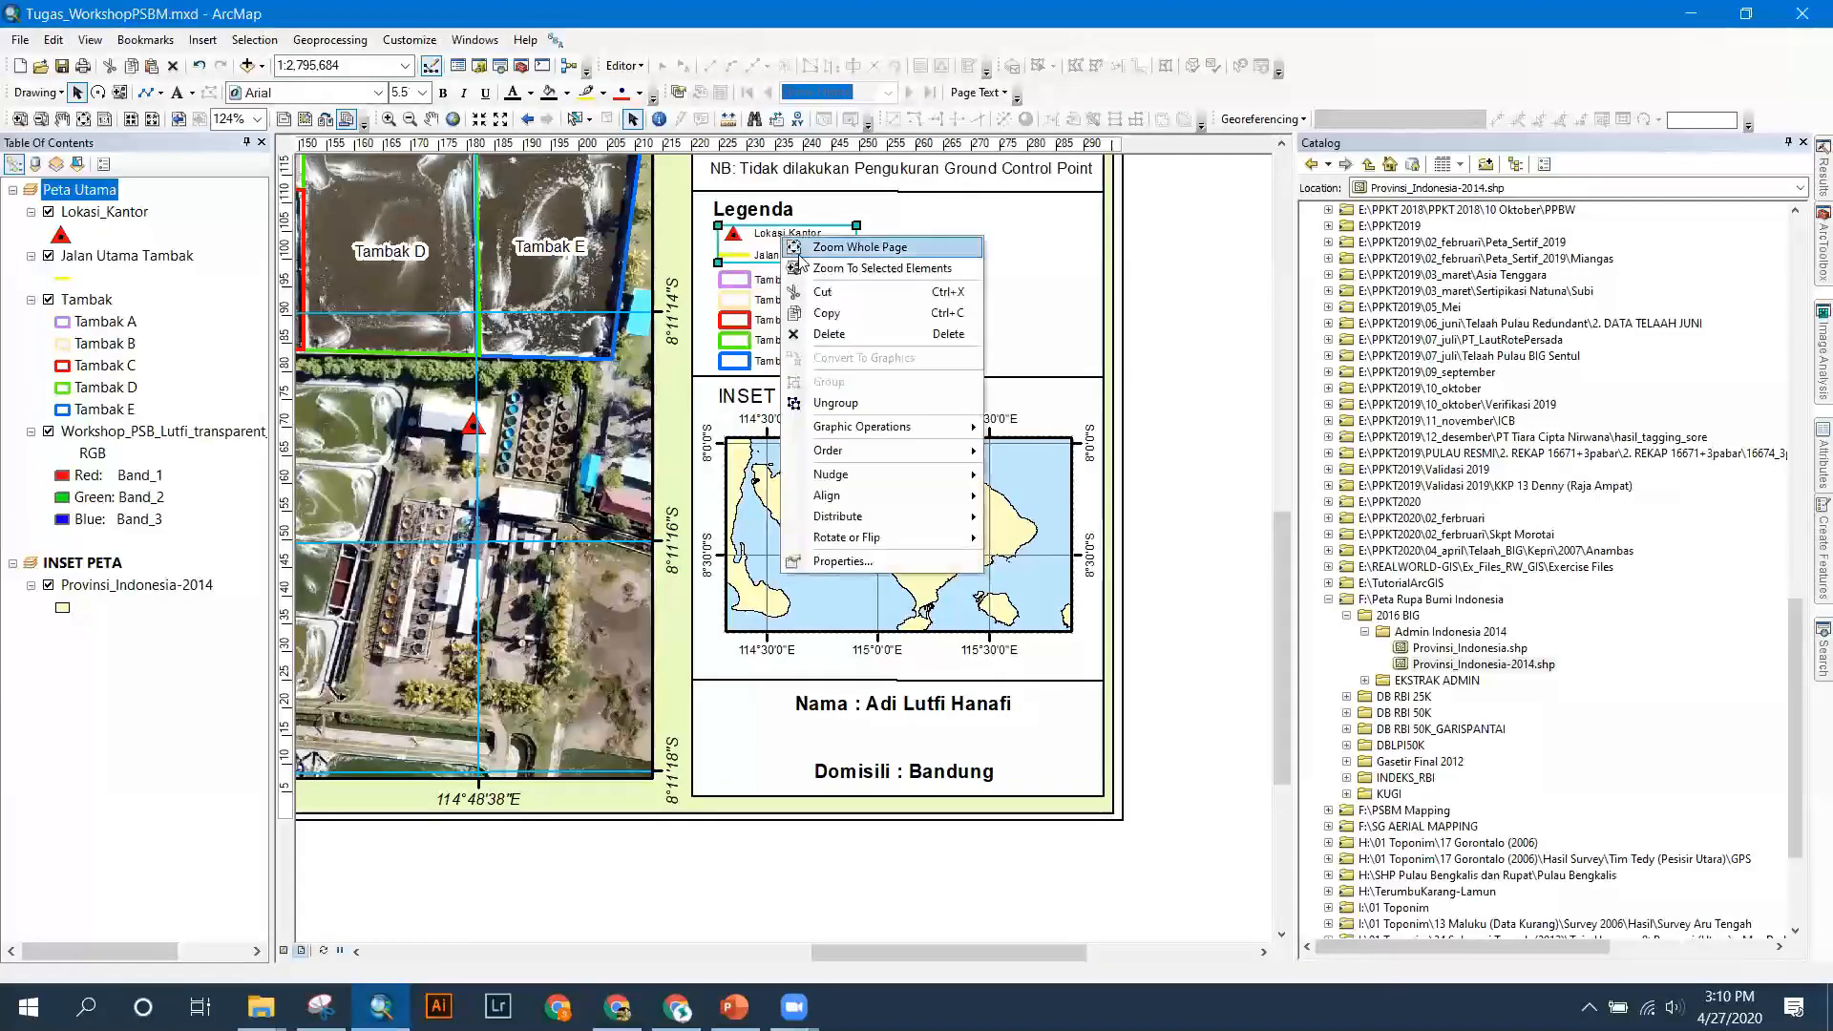
click(836, 401)
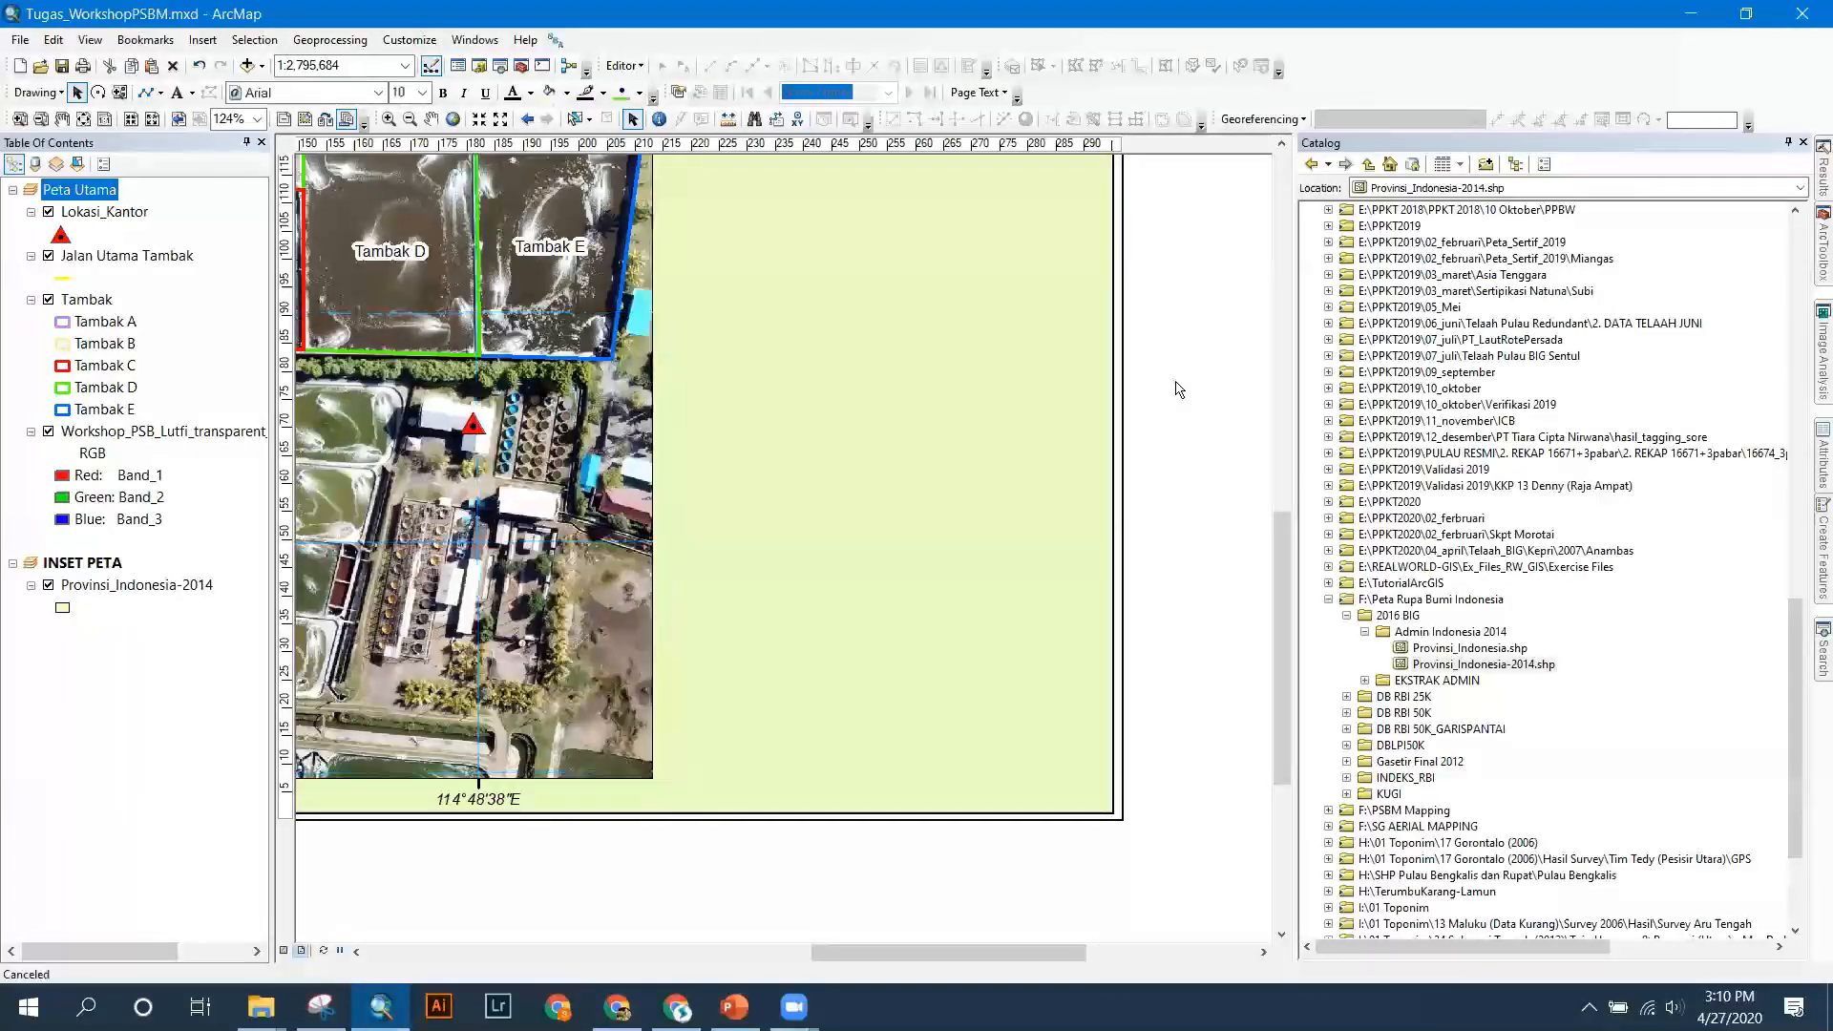
click(790, 256)
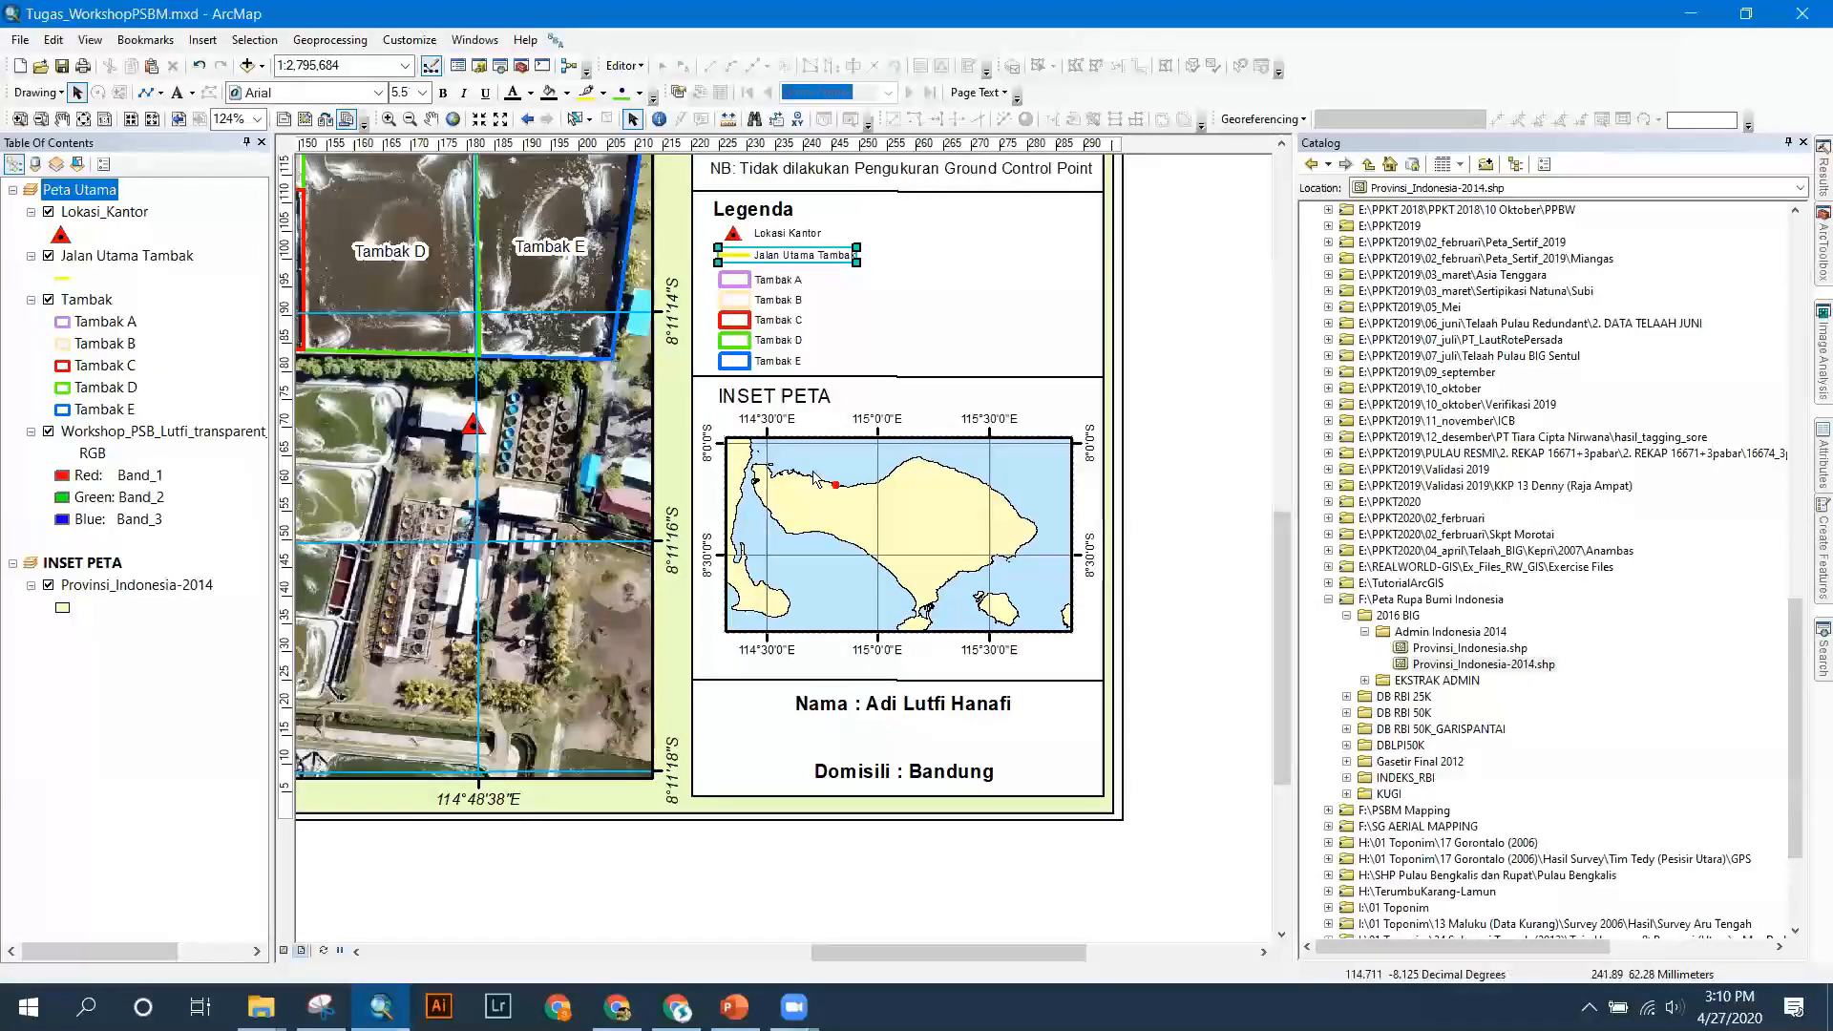
right_click(789, 256)
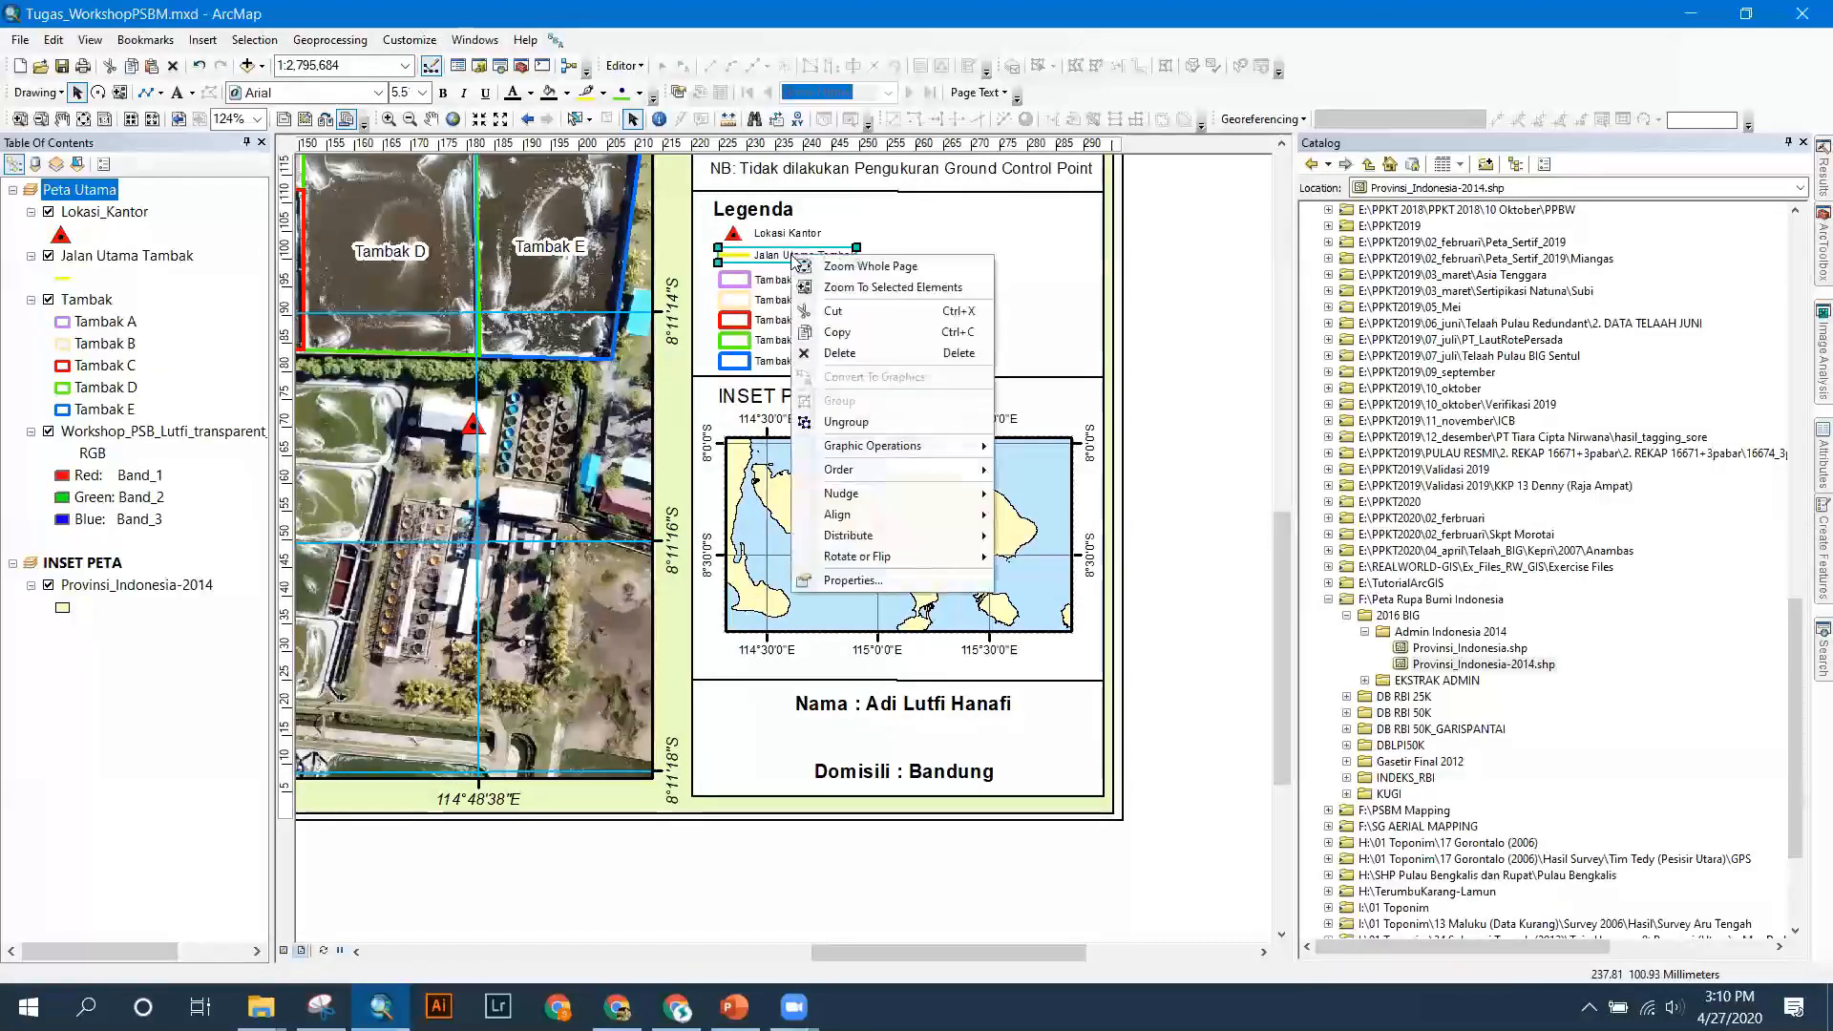
click(840, 414)
click(784, 235)
right_click(782, 233)
click(1175, 334)
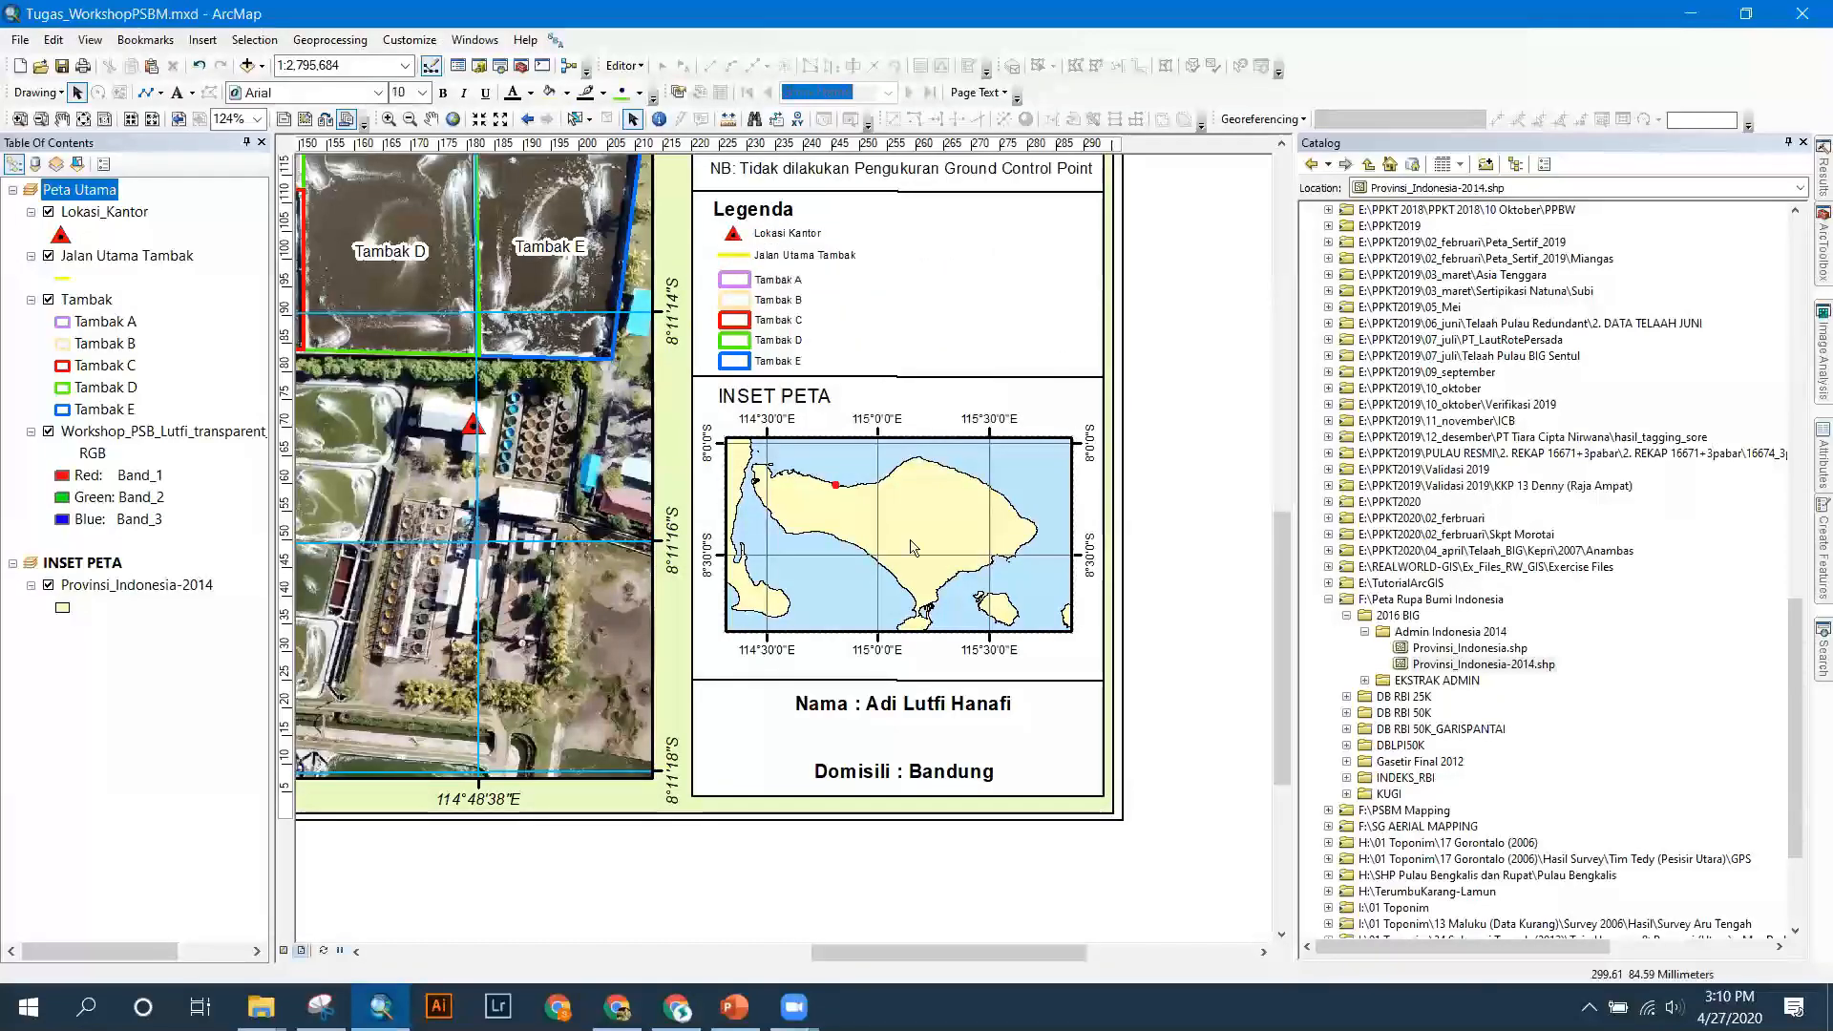
click(284, 950)
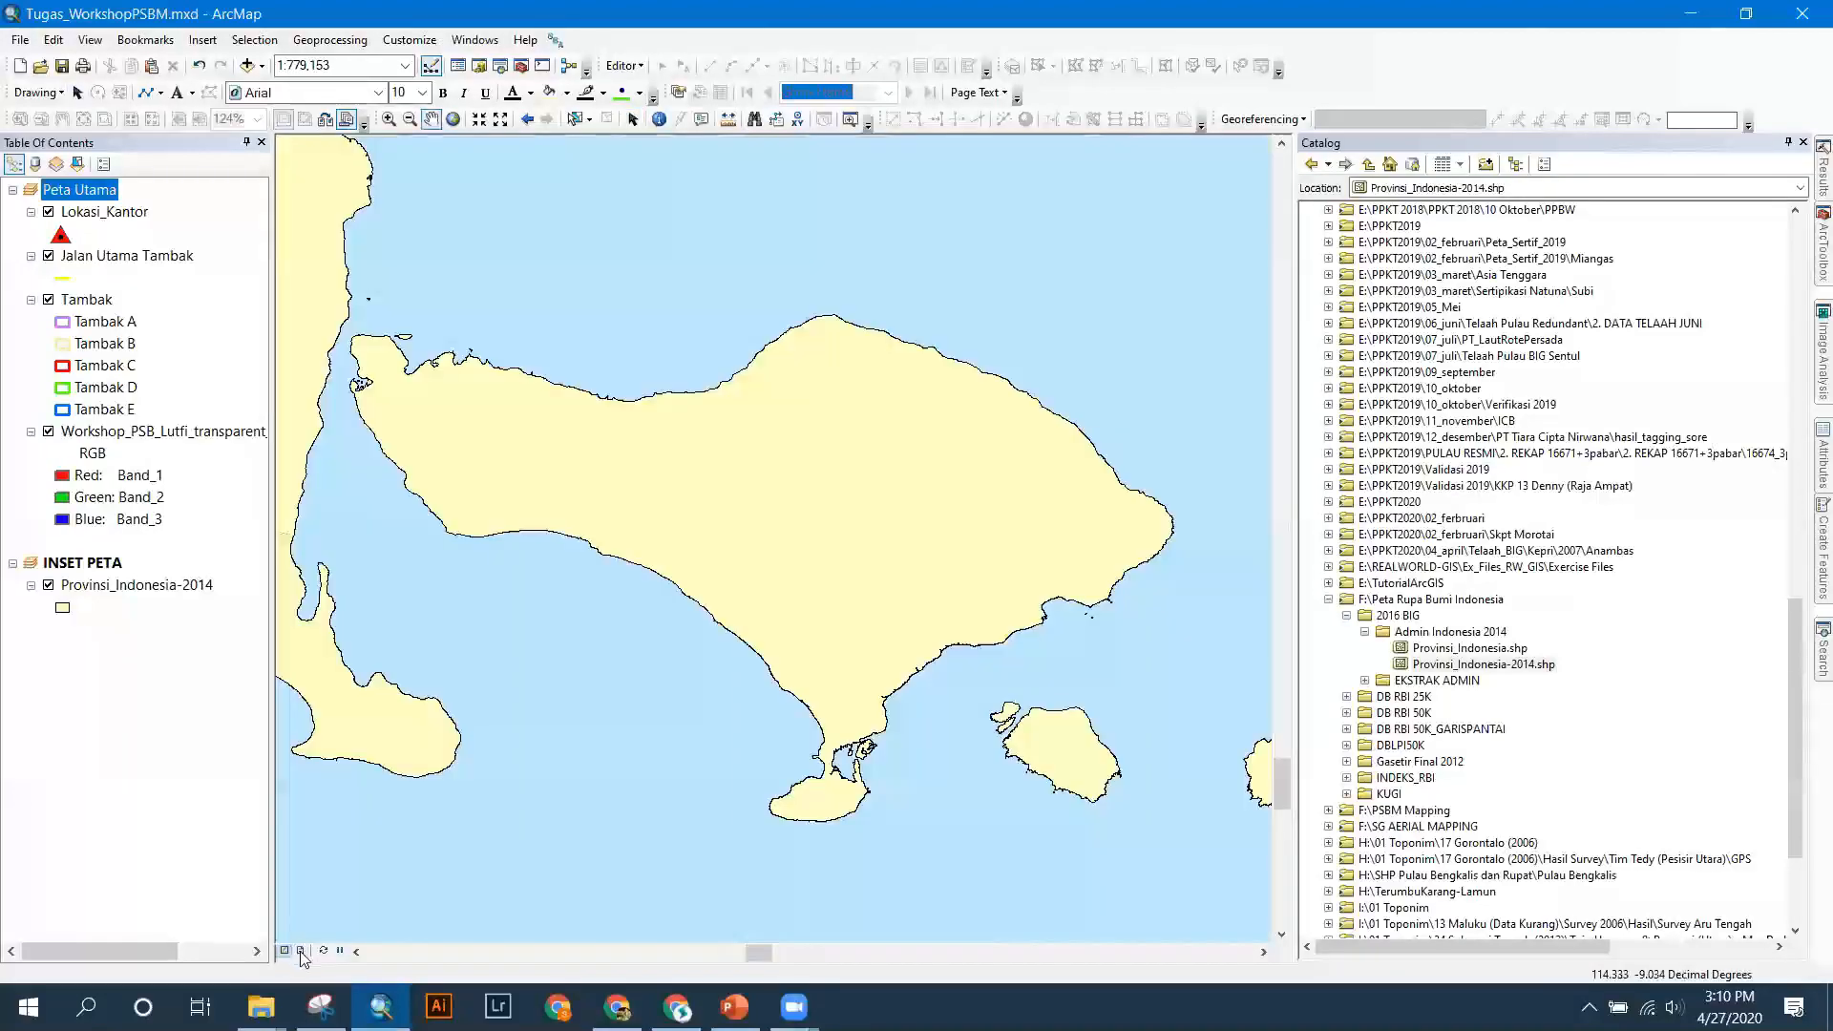
click(301, 951)
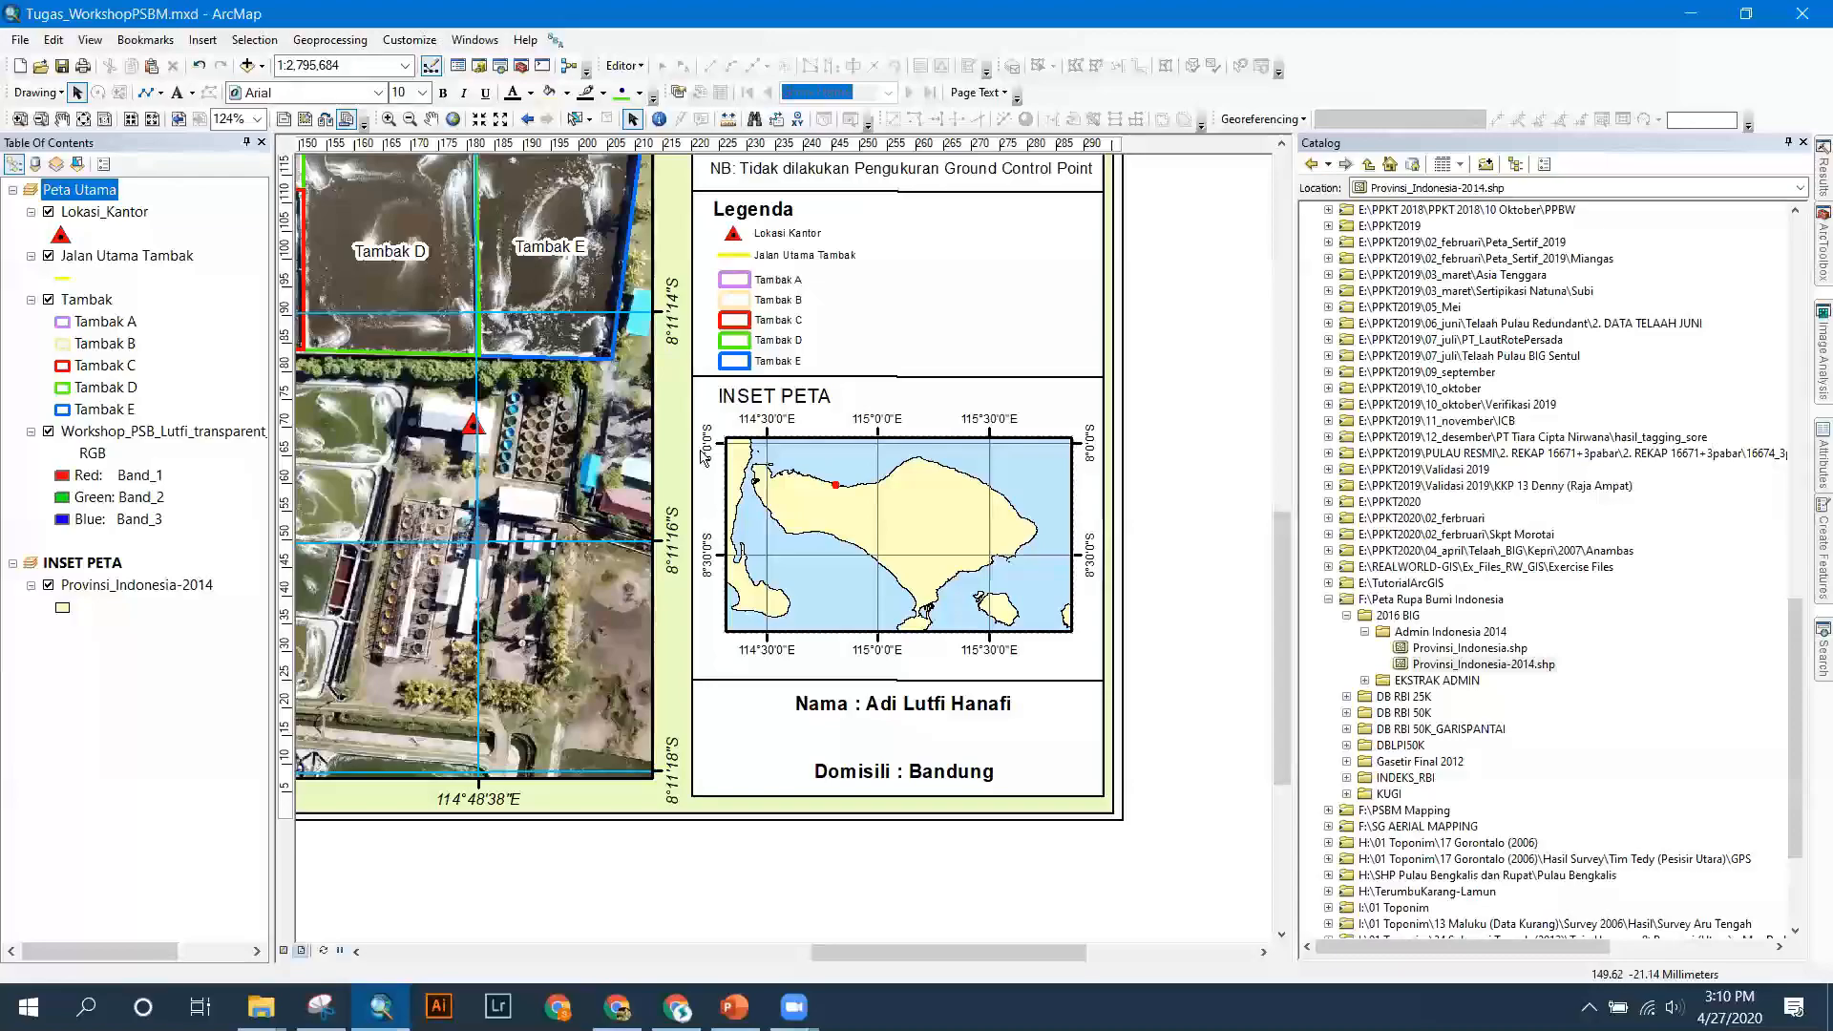
Open the attribute table of the Lokasi_Kantor layer and select the X coordinate cell of its point.
right_click(122, 214)
click(181, 268)
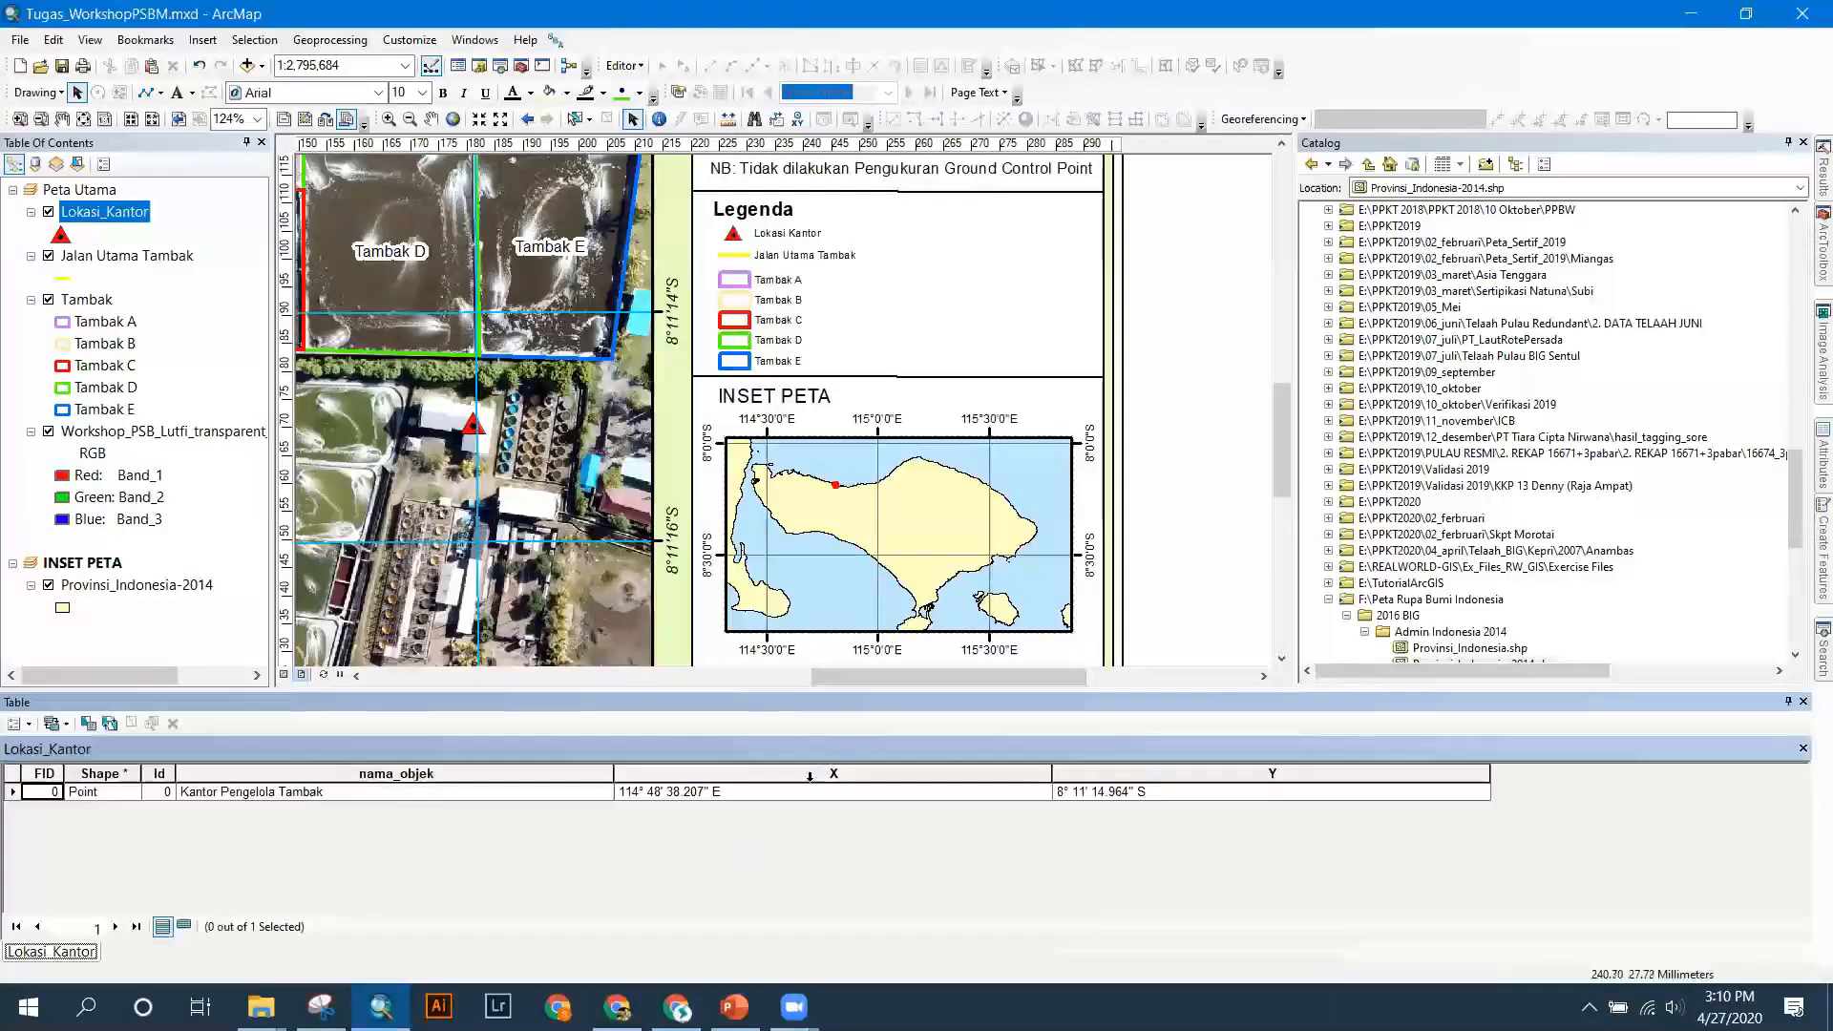
click(773, 795)
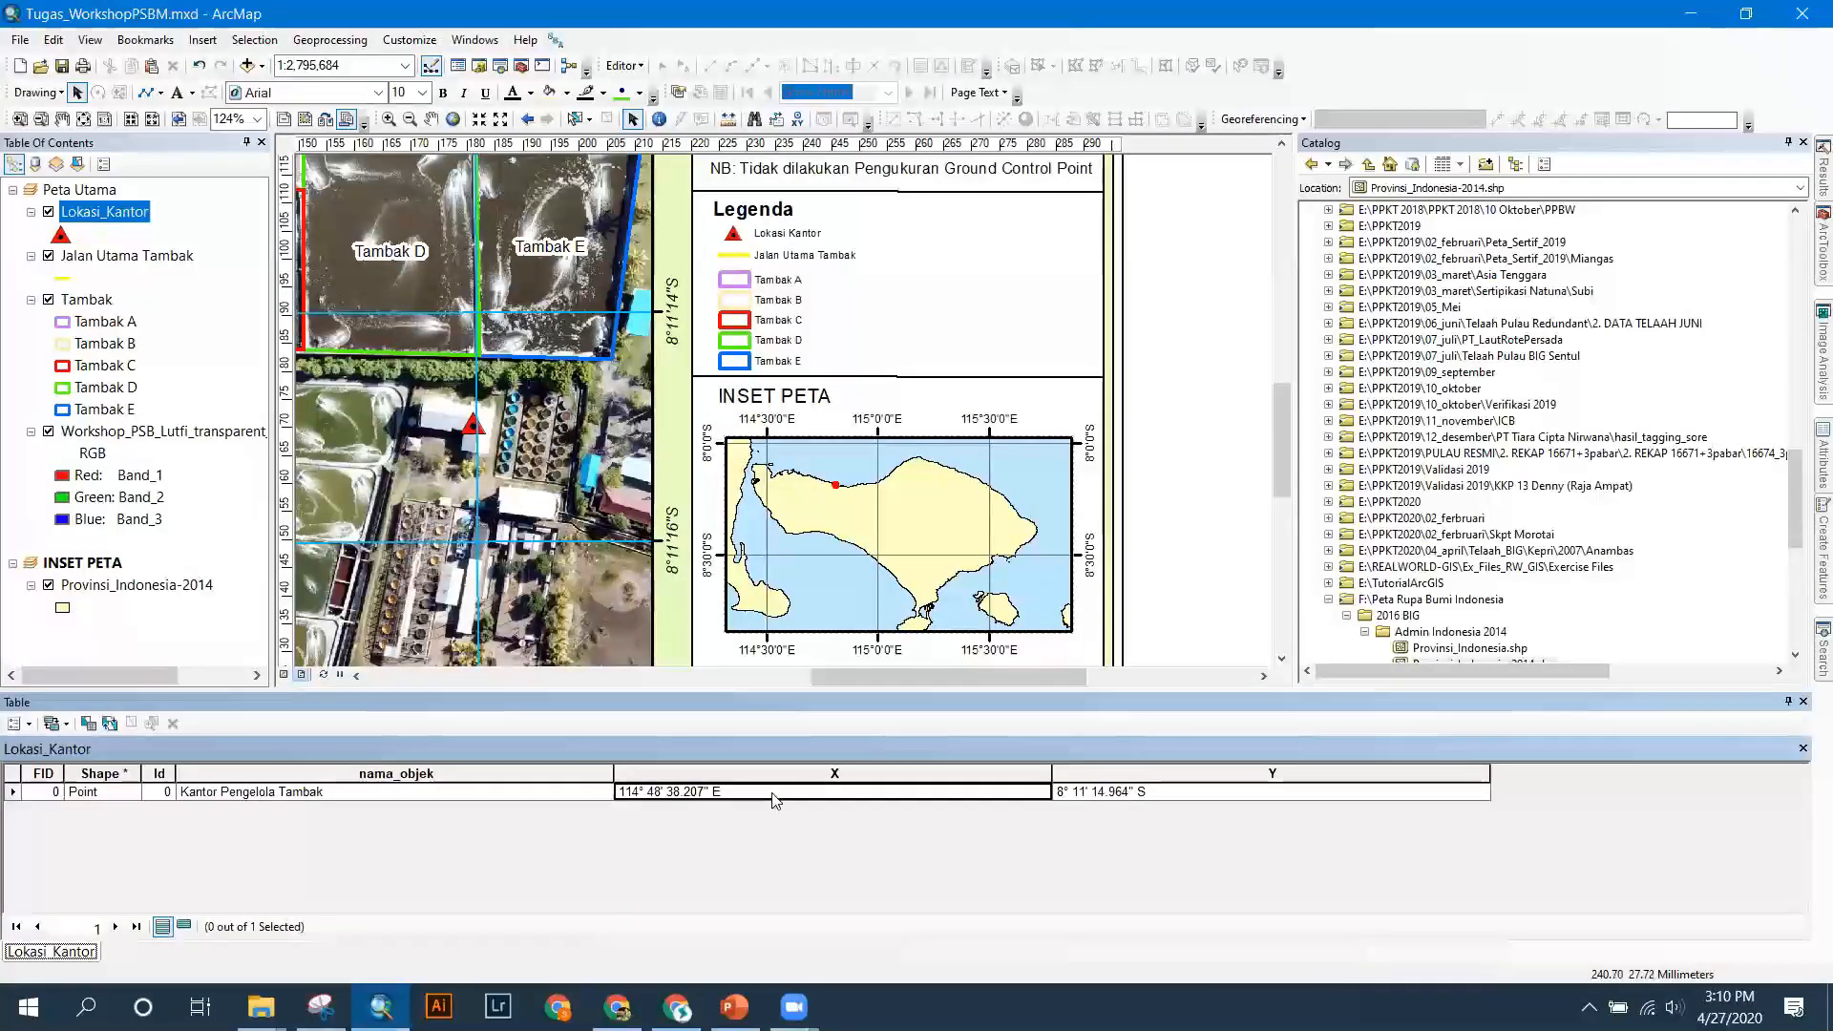
Start an edit session and select the X and Y coordinate cells of the Kantor Pengelola Tambak record.
click(625, 64)
click(629, 89)
click(722, 800)
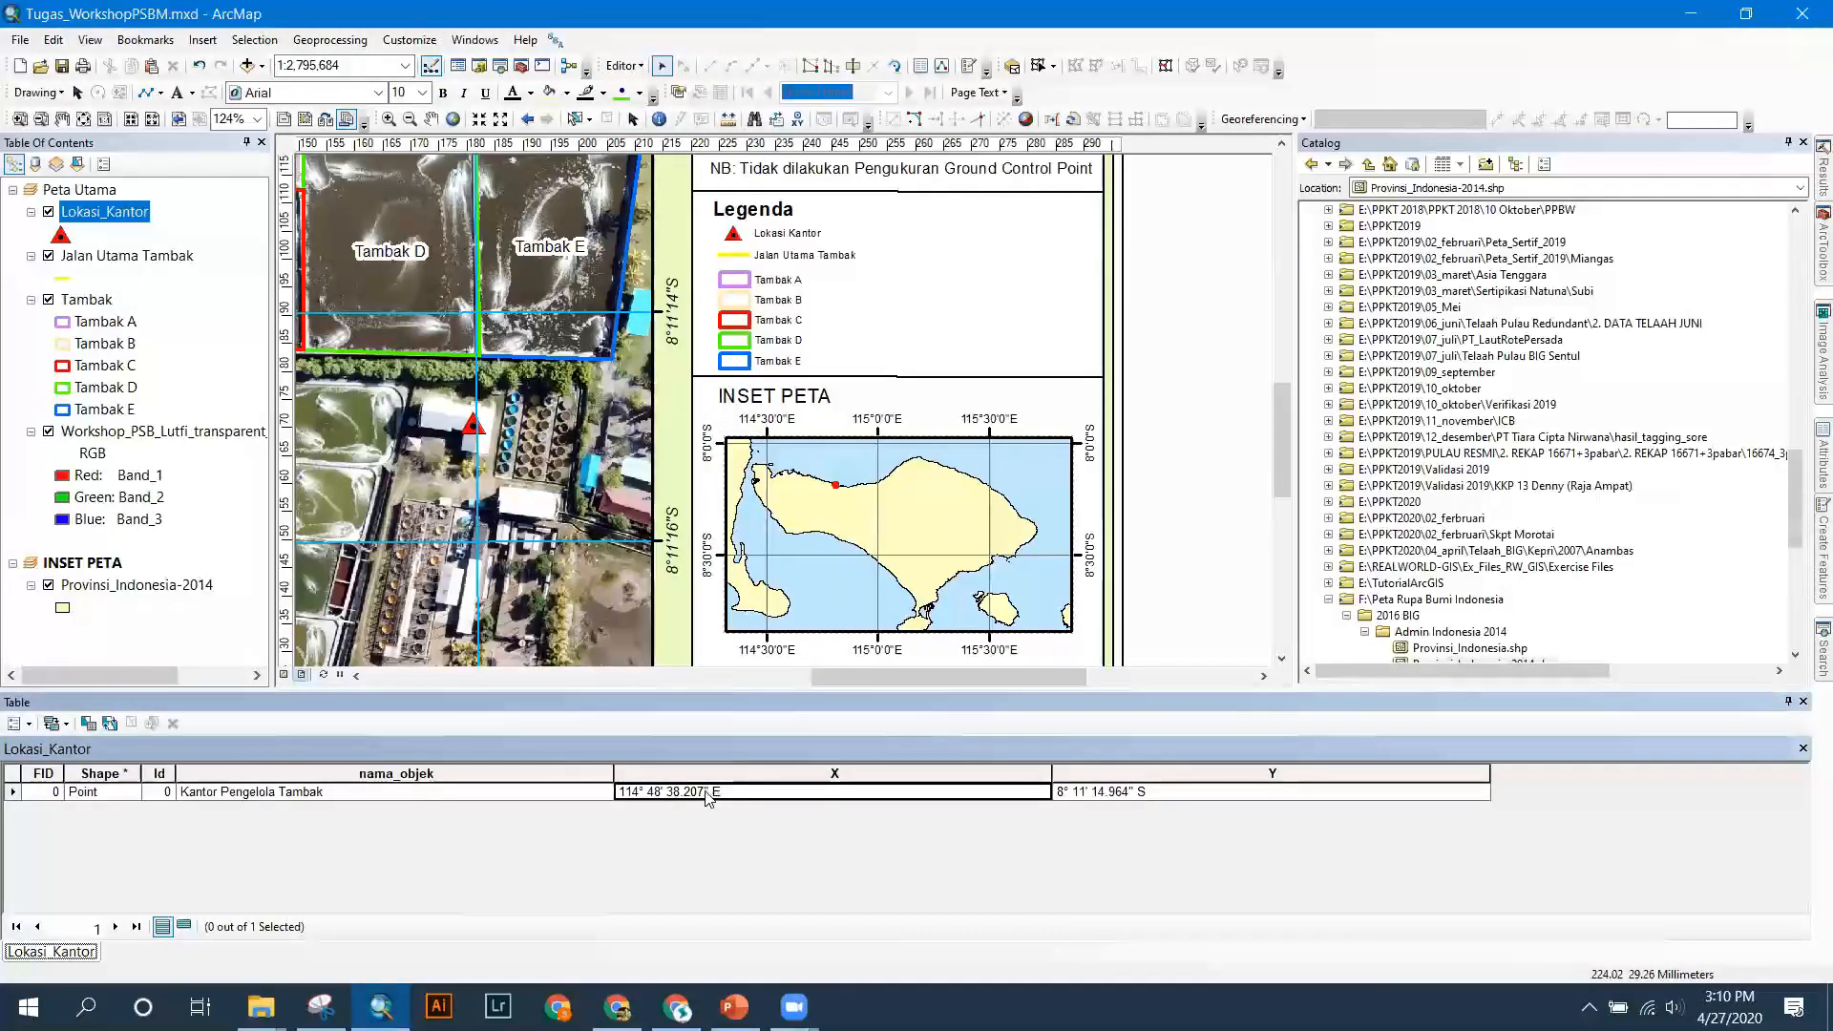
click(636, 67)
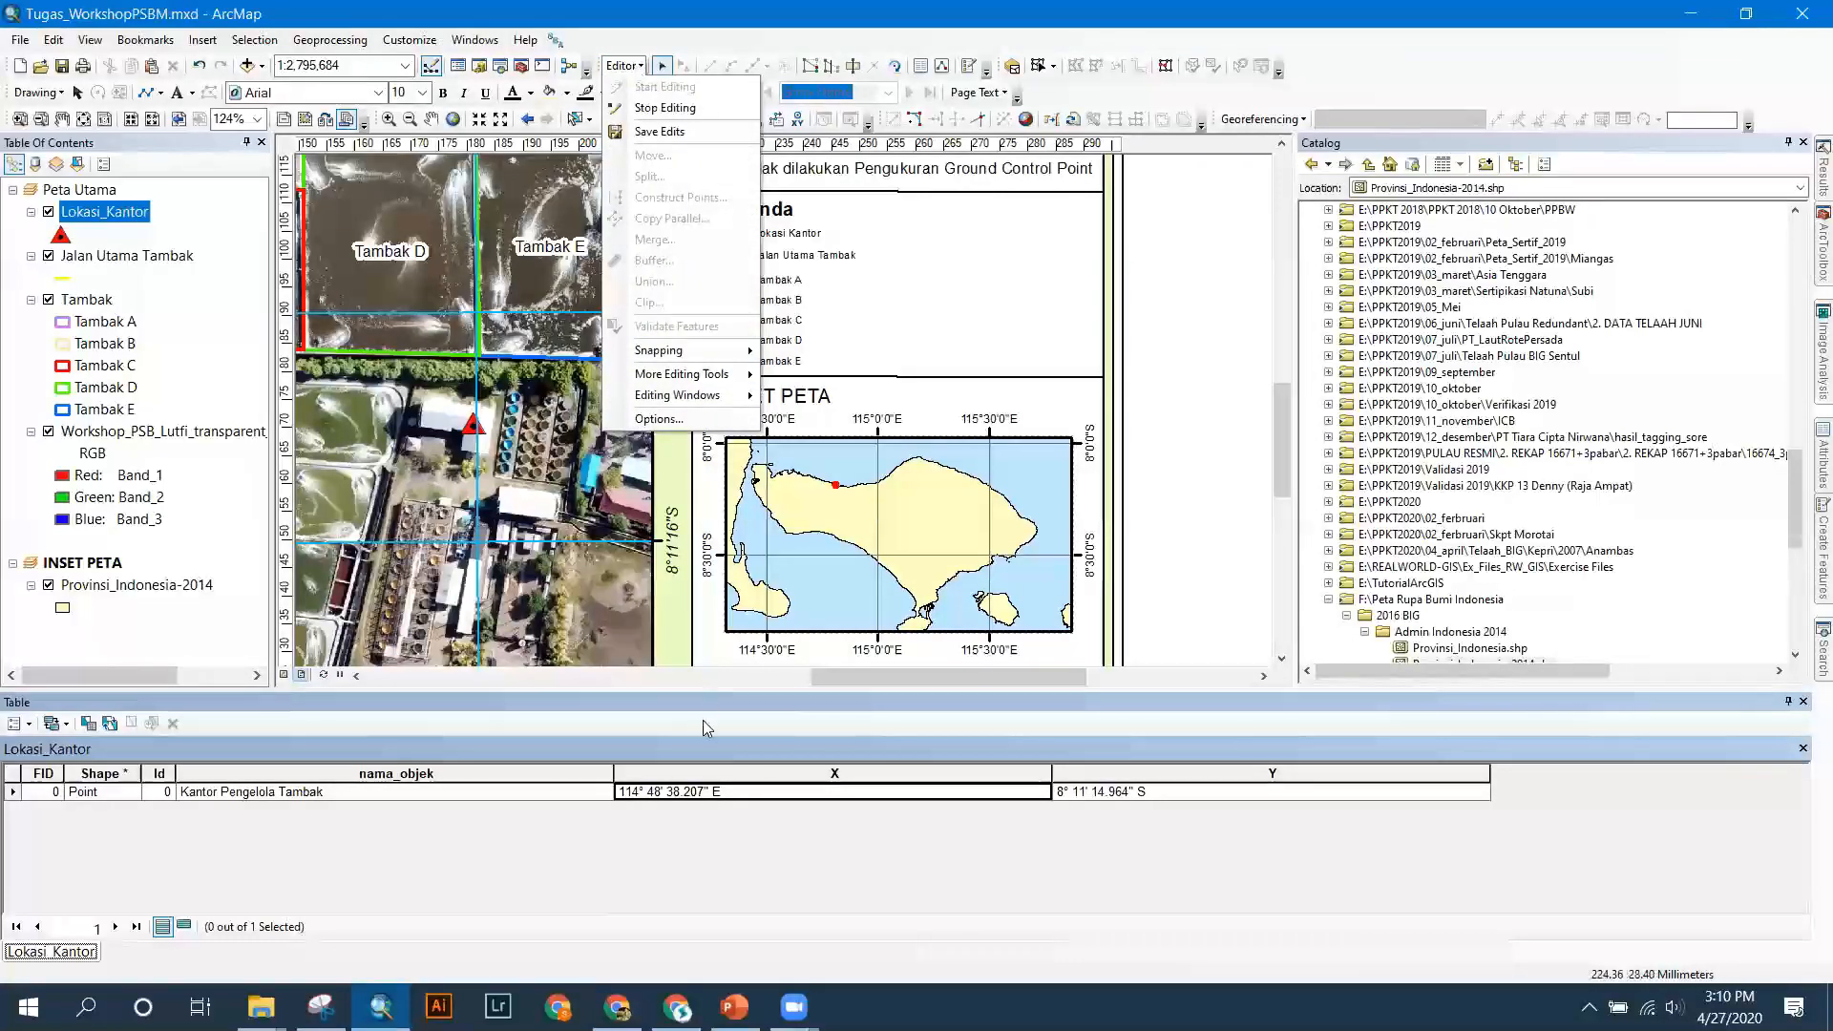
click(665, 800)
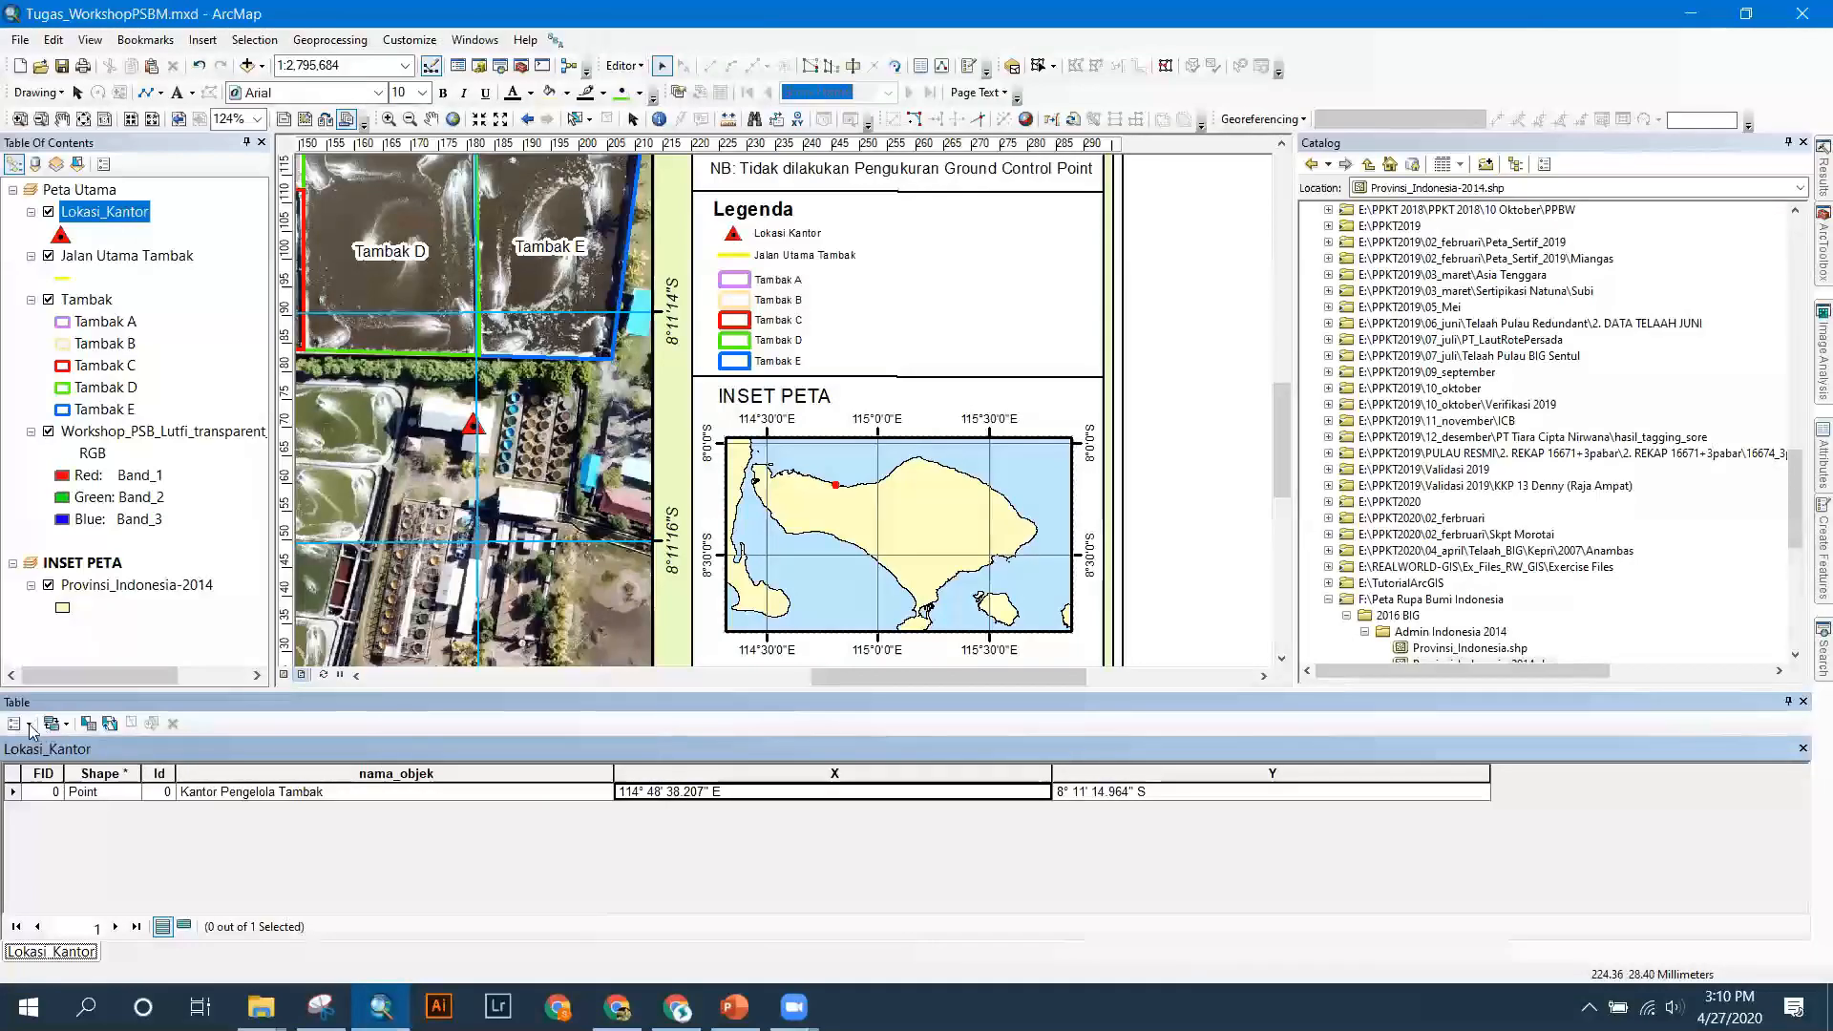
click(1157, 799)
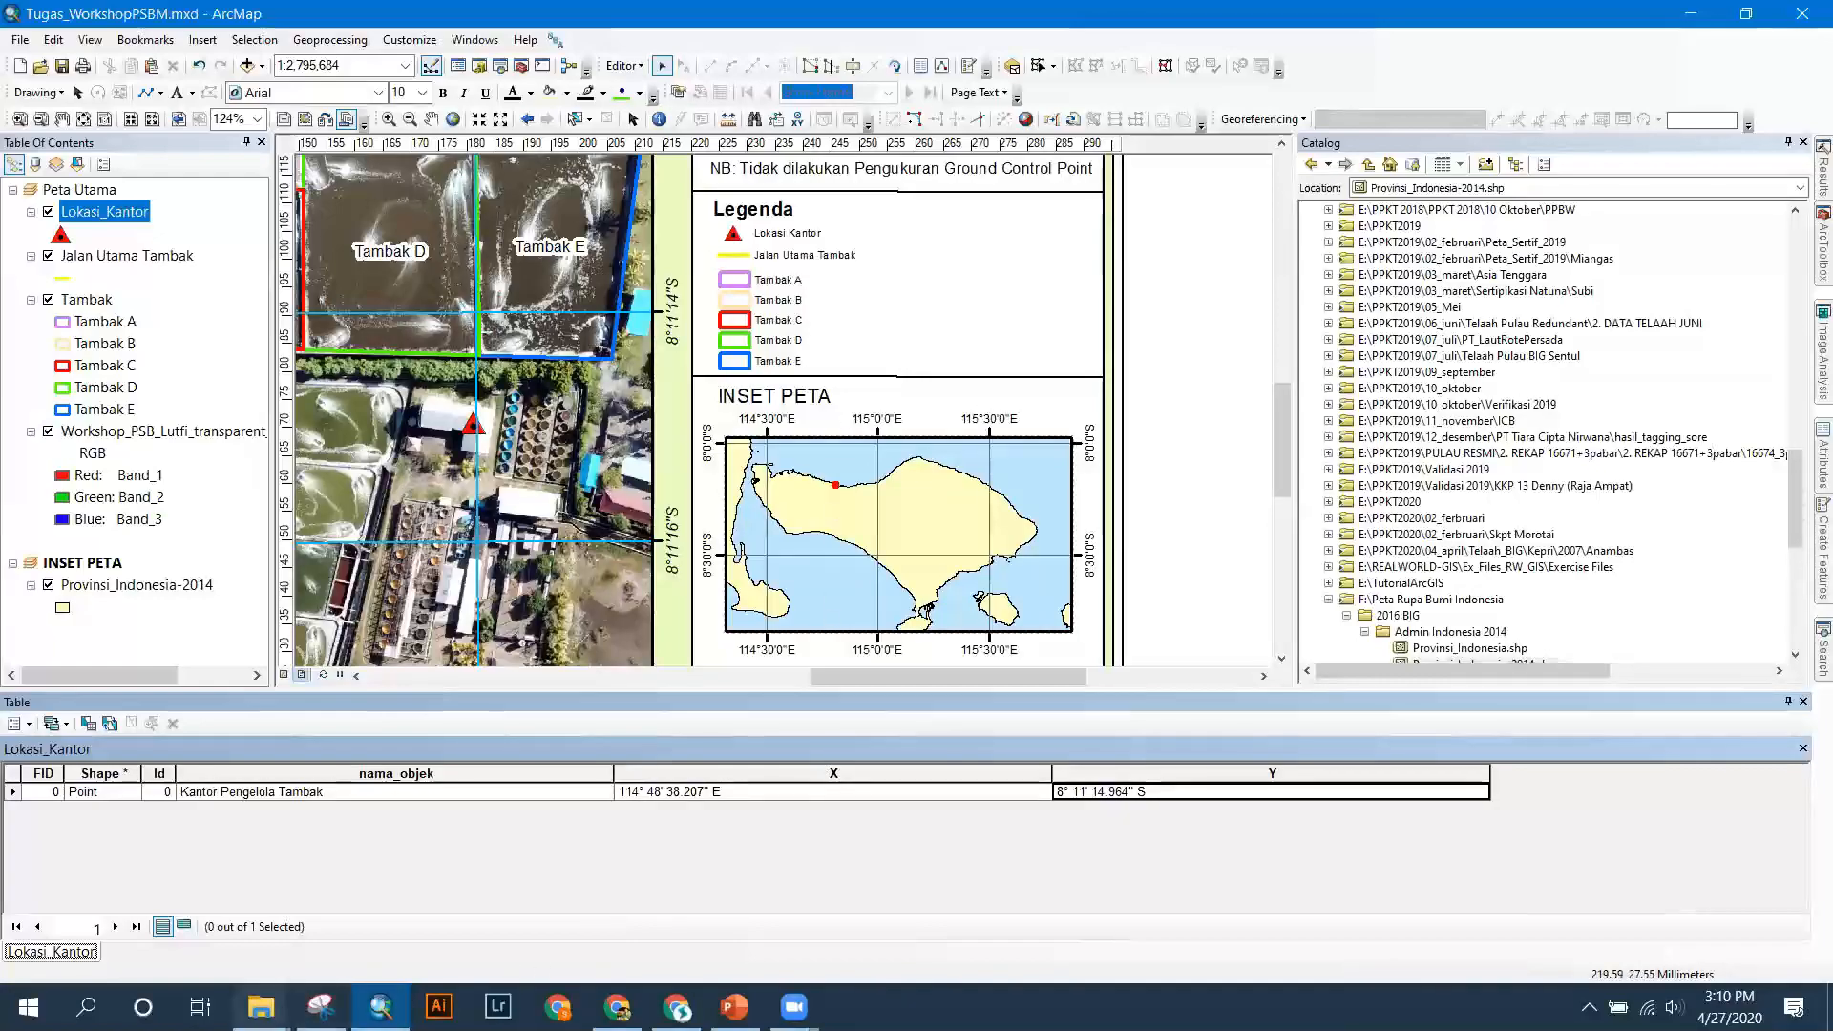
Activate the Peta Utama data frame.
mouse_move(261, 1004)
mouse_move(226, 905)
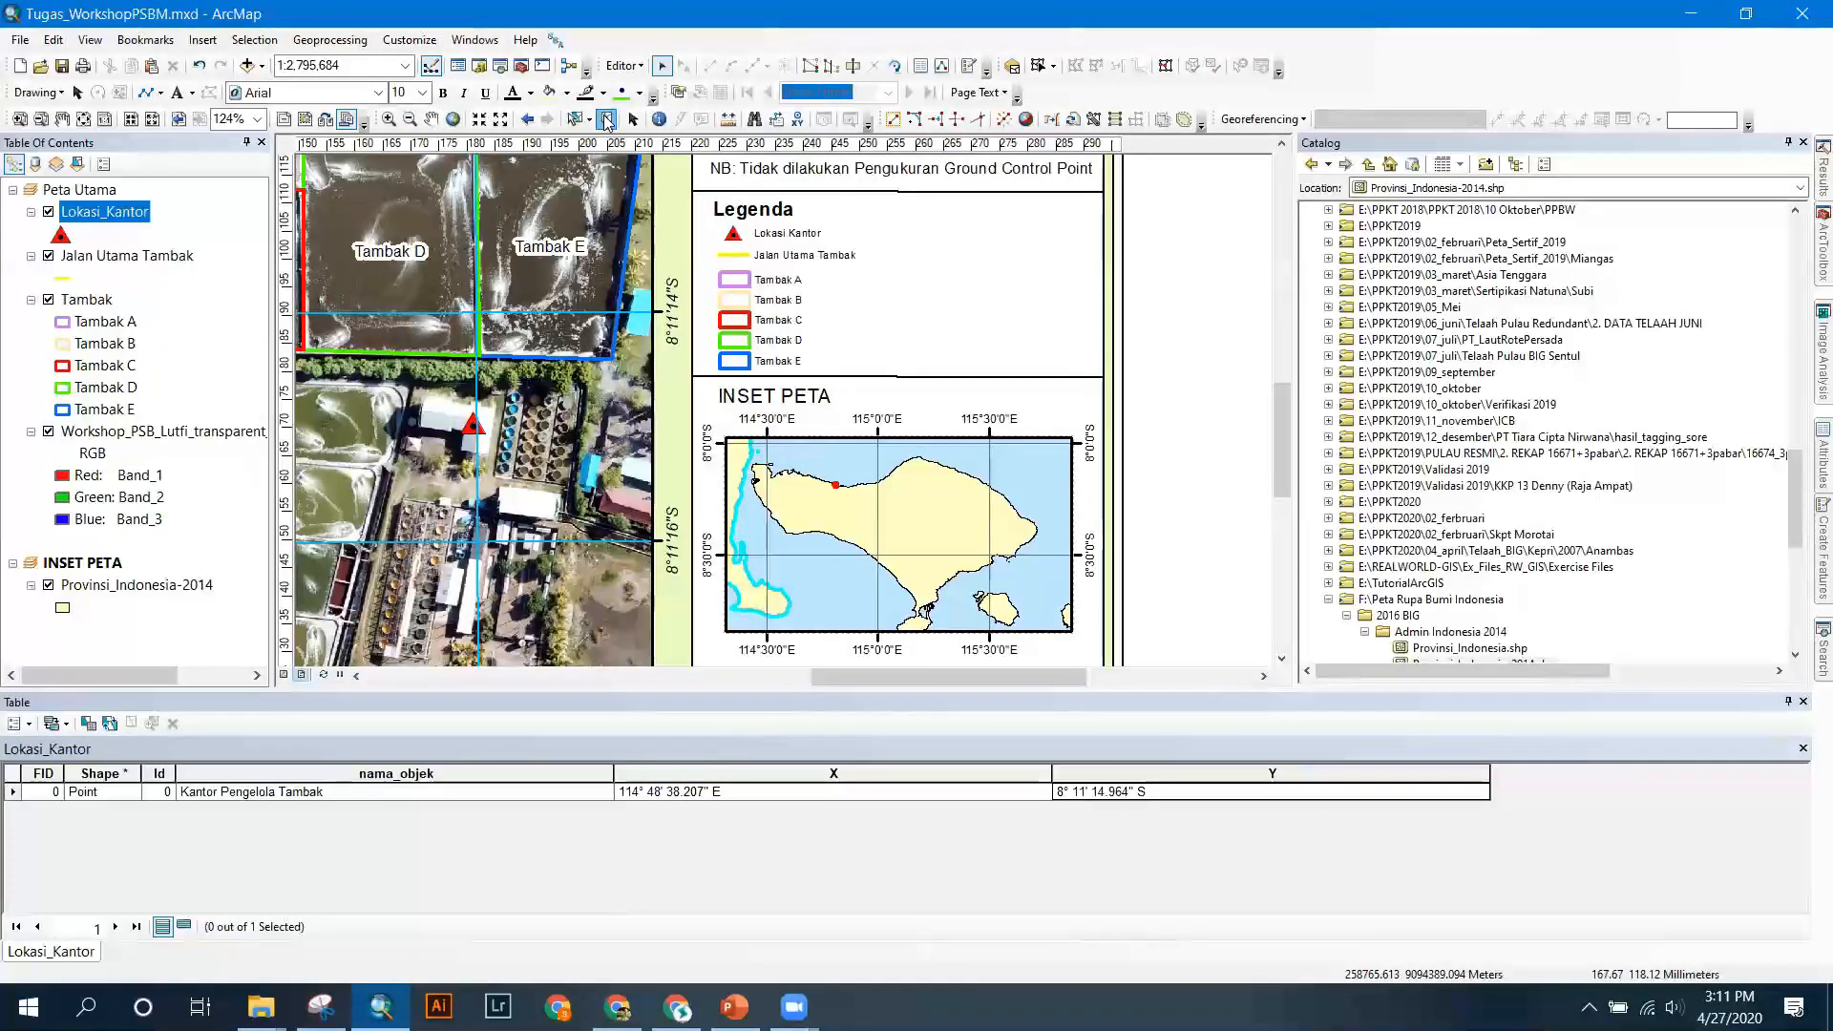
double_click(95, 188)
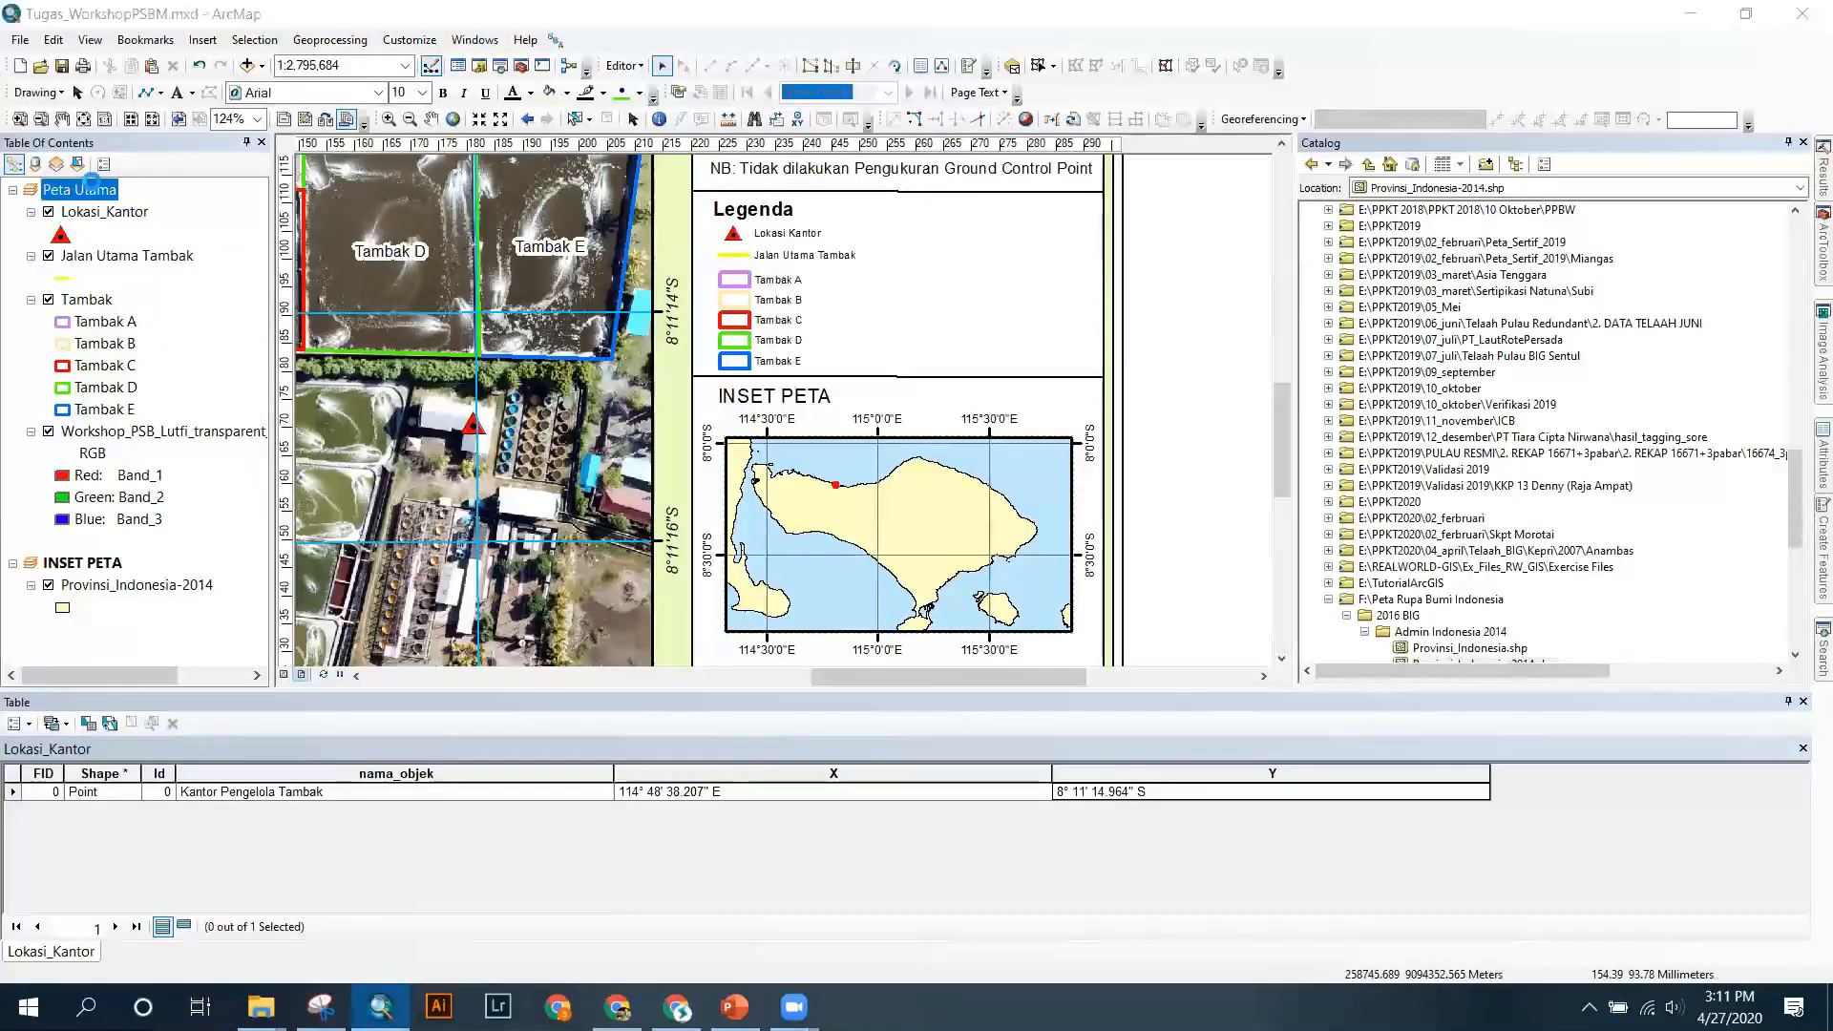
click(1192, 148)
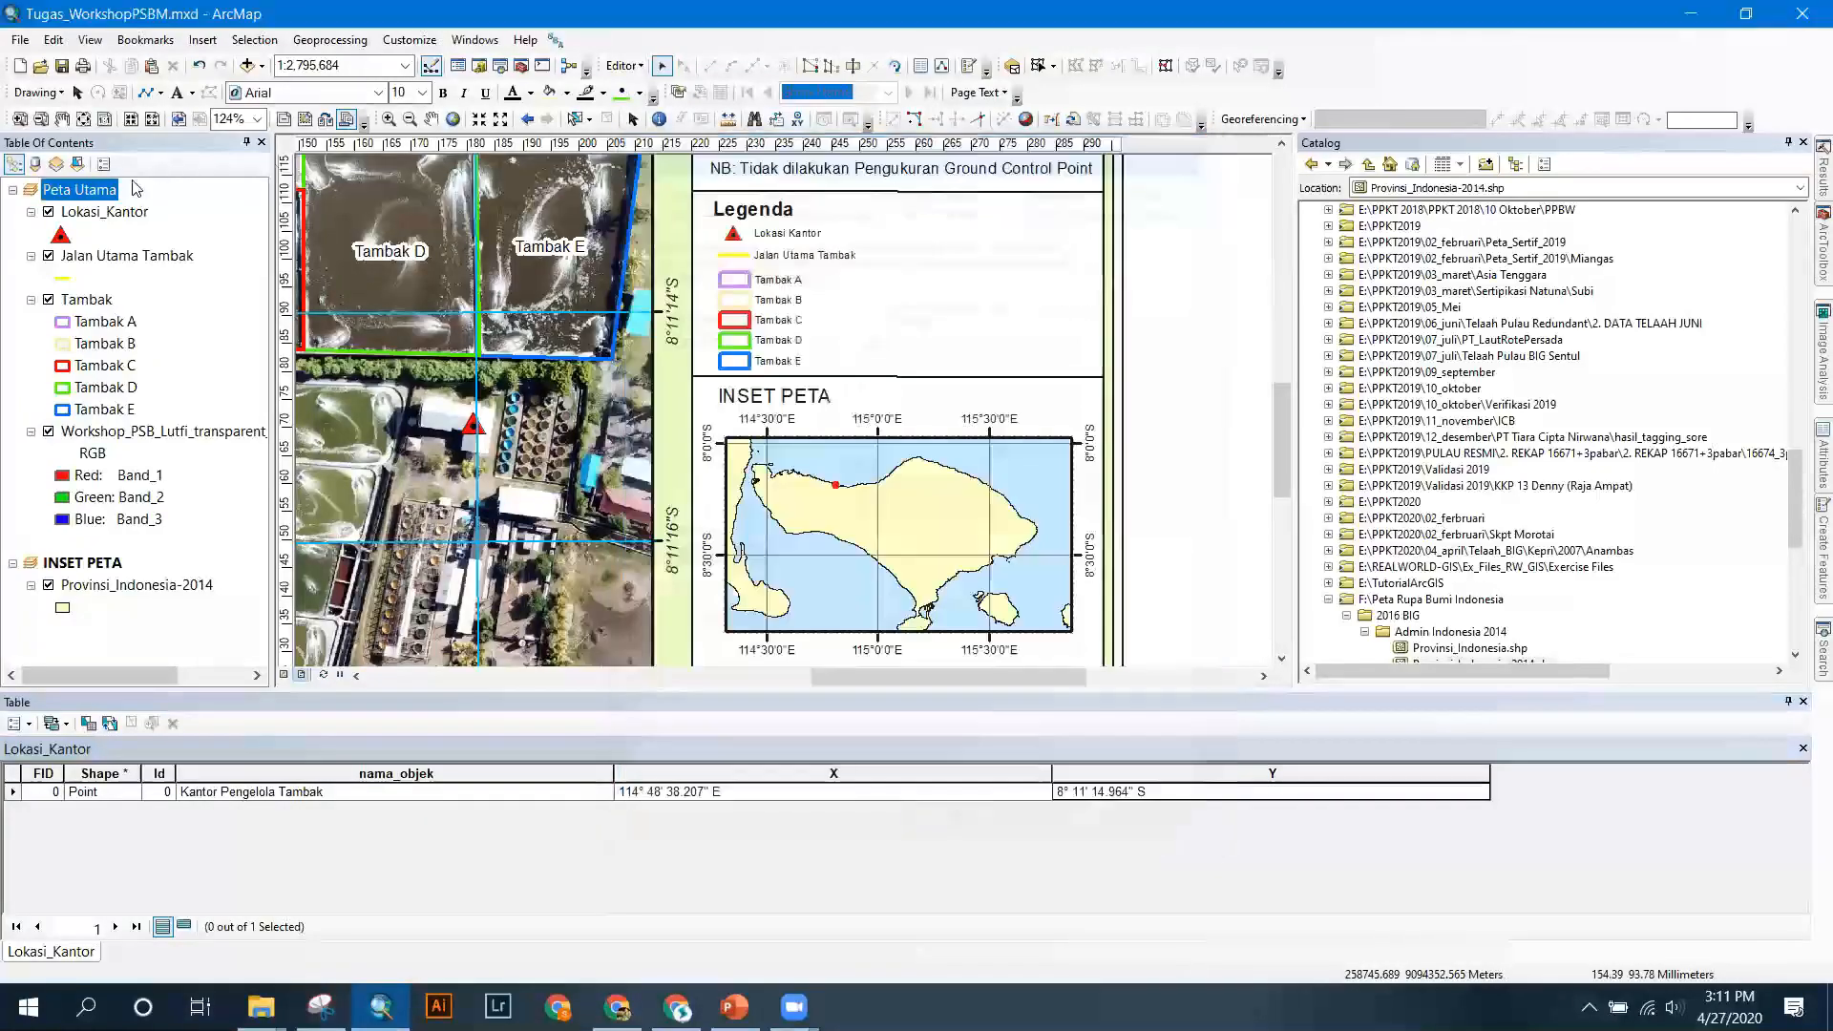
right_click(80, 188)
click(139, 597)
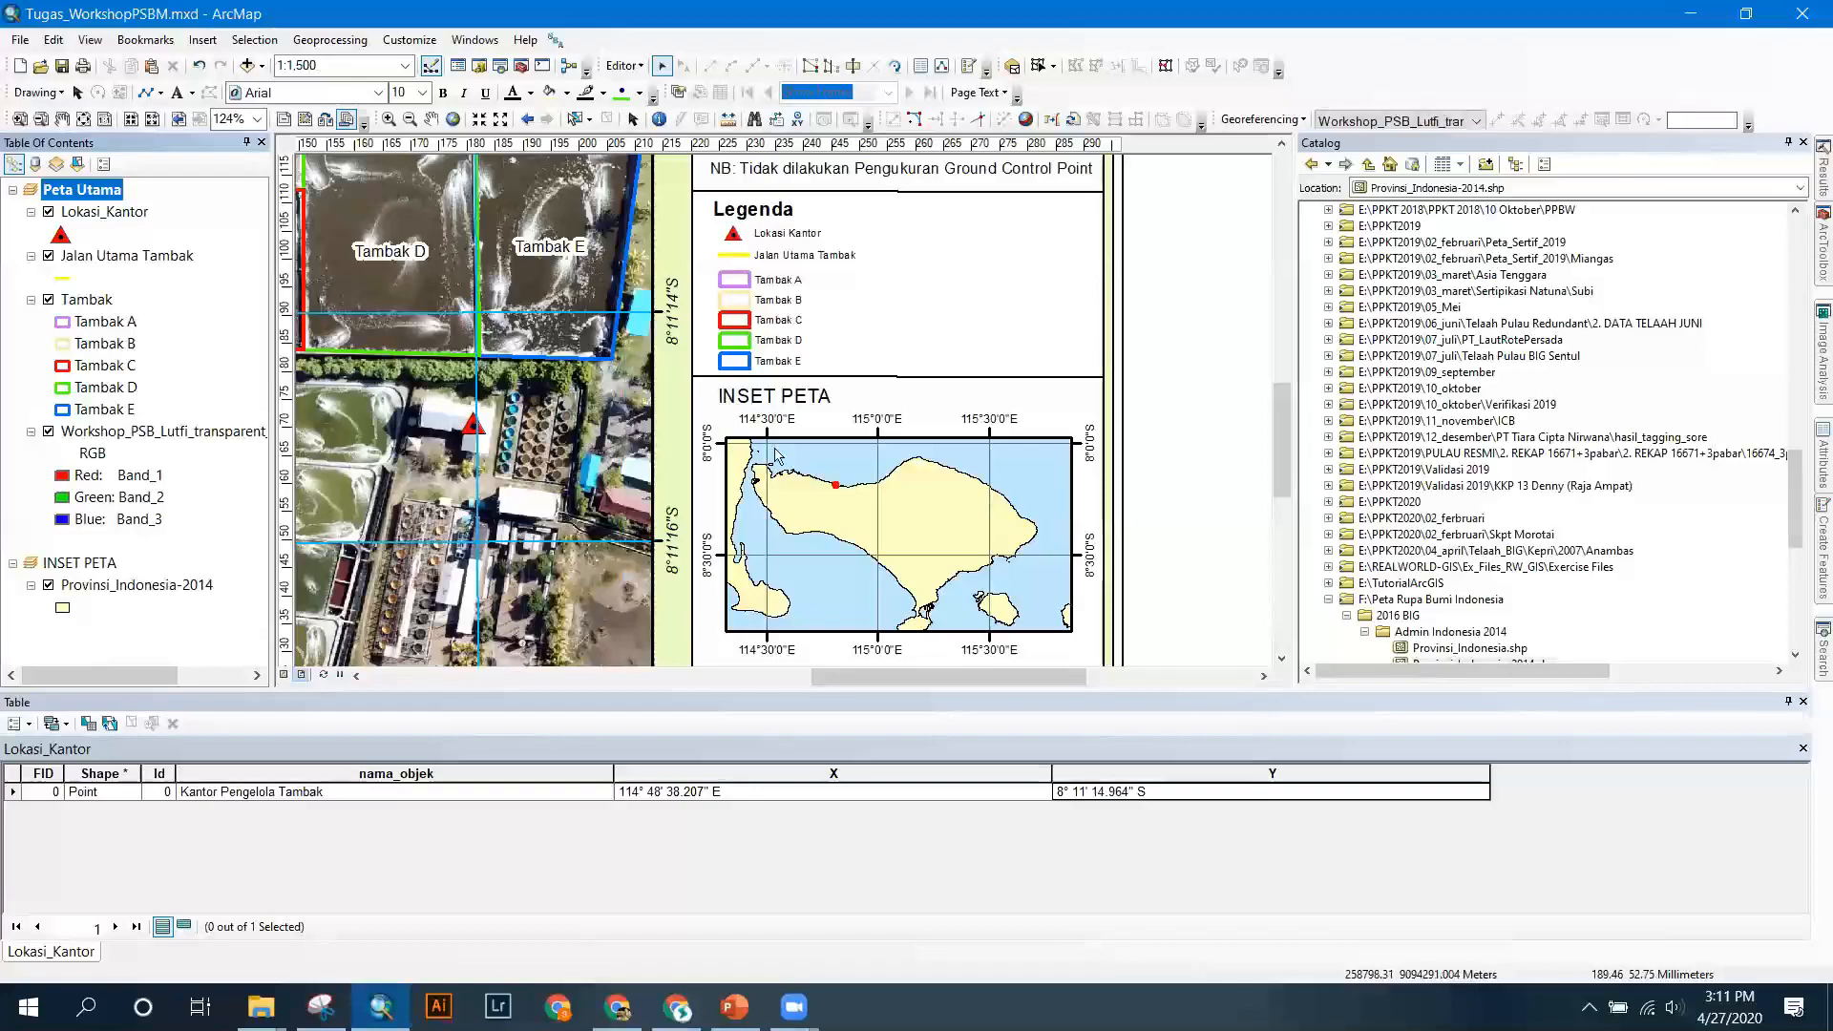
Select the Lokasi Kantor label in the map legend.
click(790, 287)
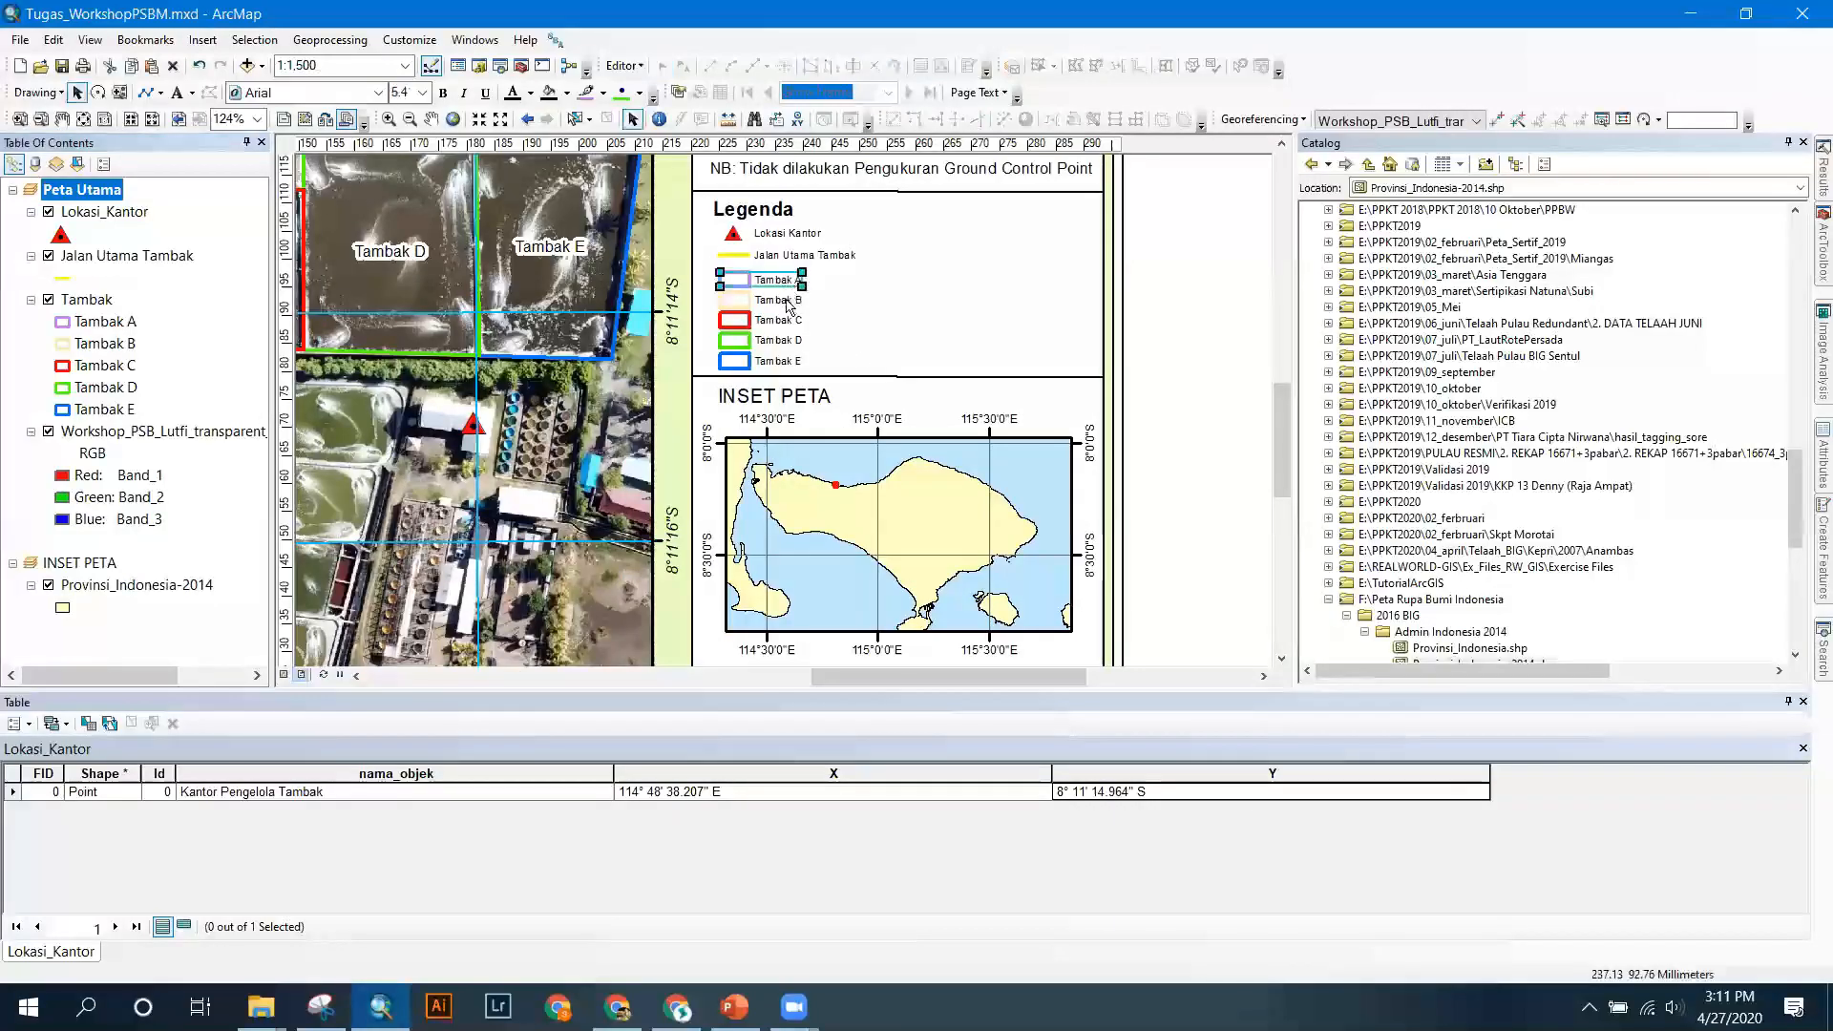
click(794, 255)
click(786, 234)
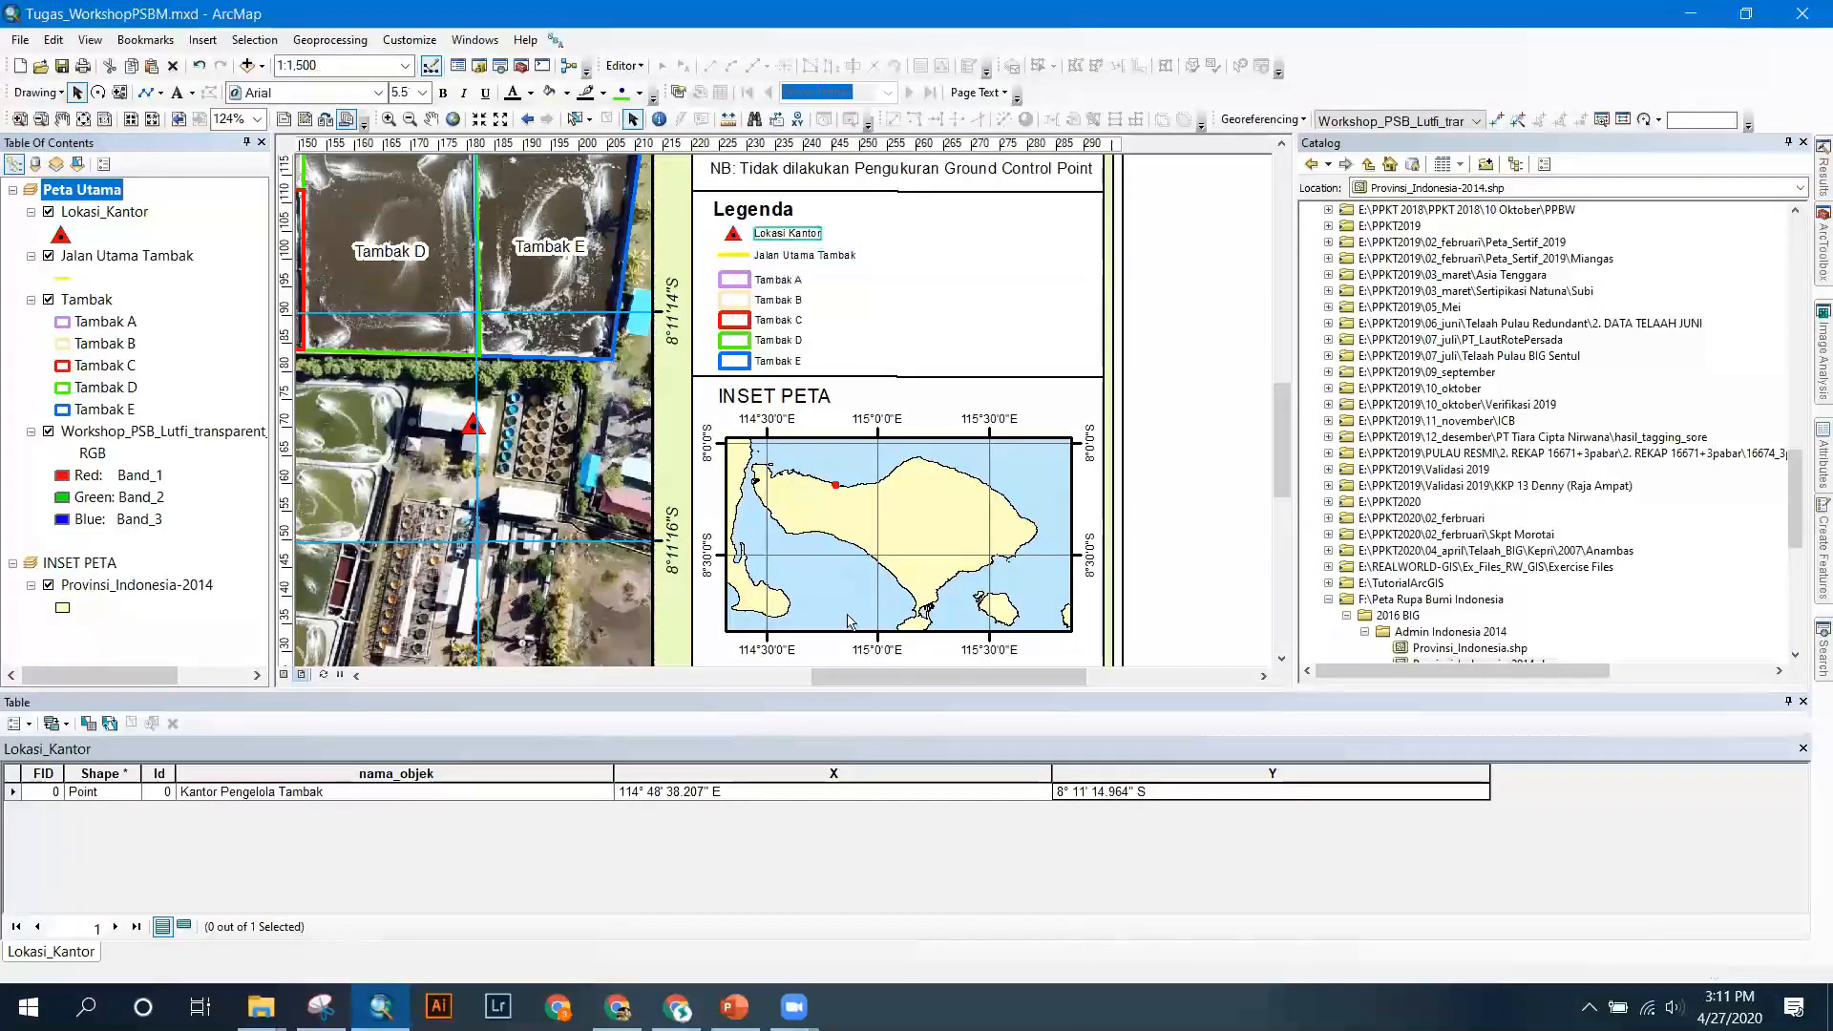
Select the X coordinate cell of the Kantor Pengelola Tambak record and save the map document.
click(757, 798)
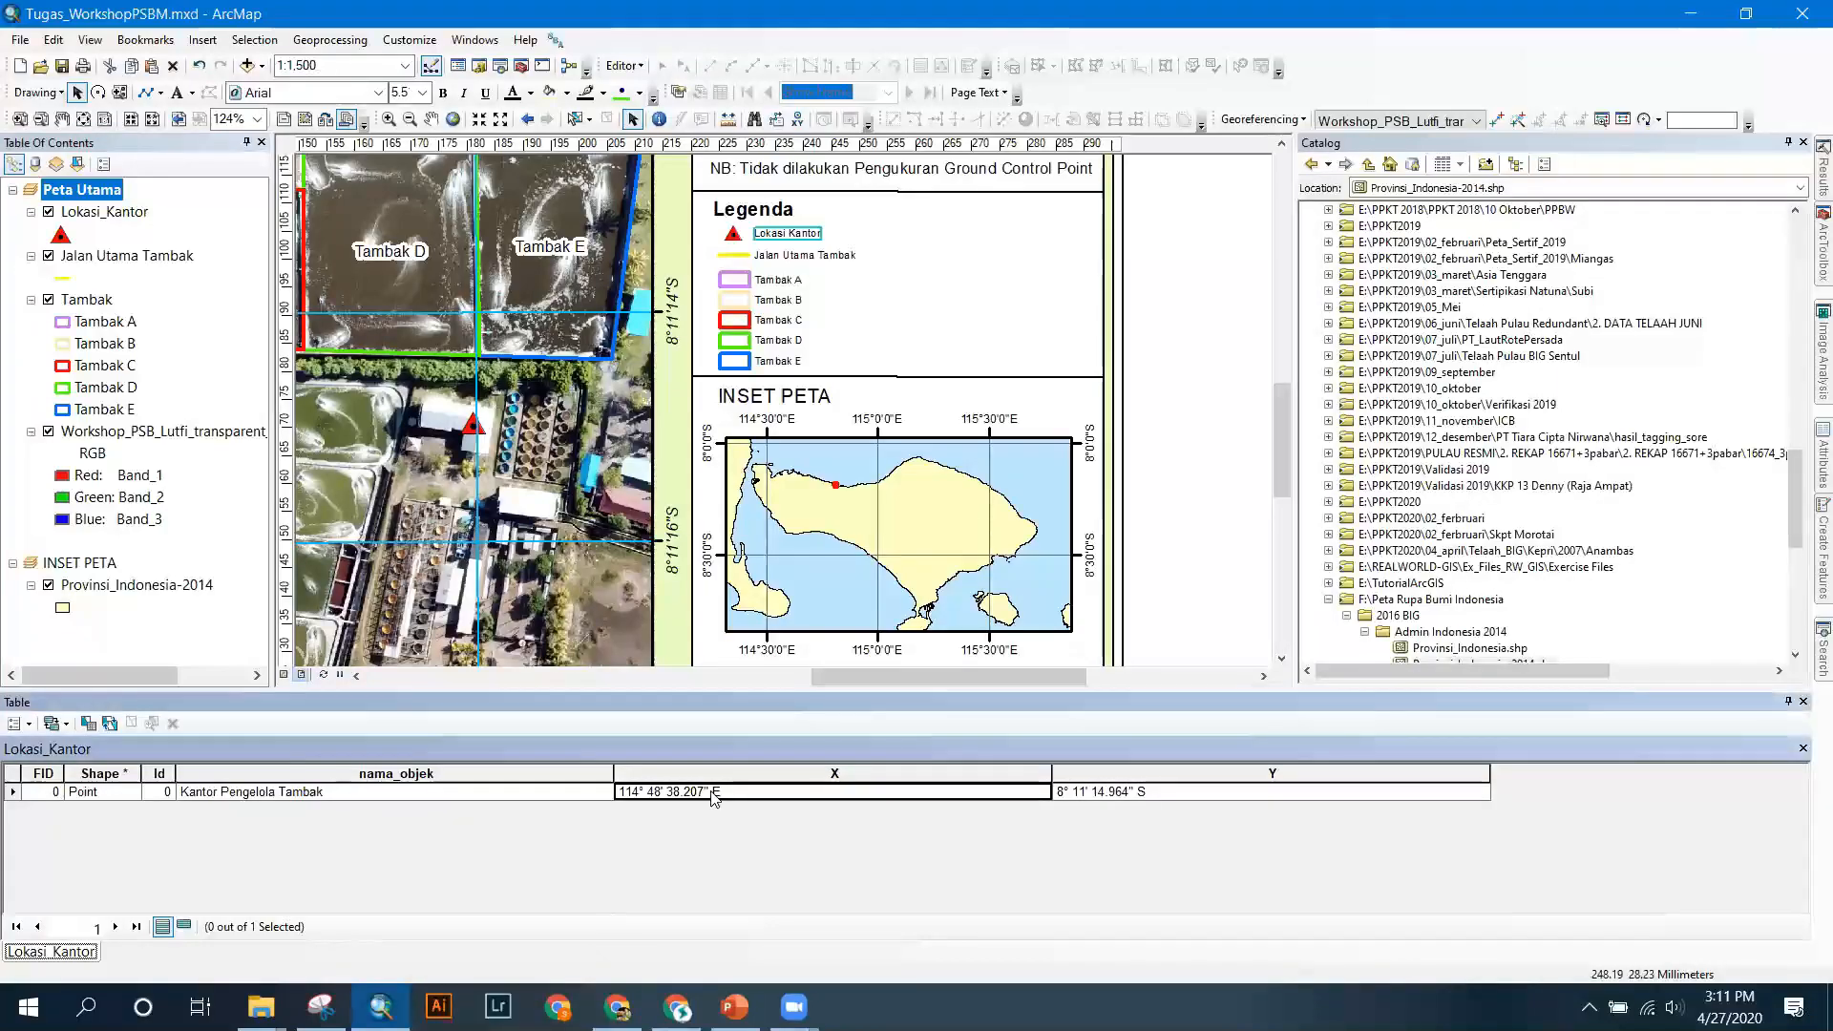
click(623, 66)
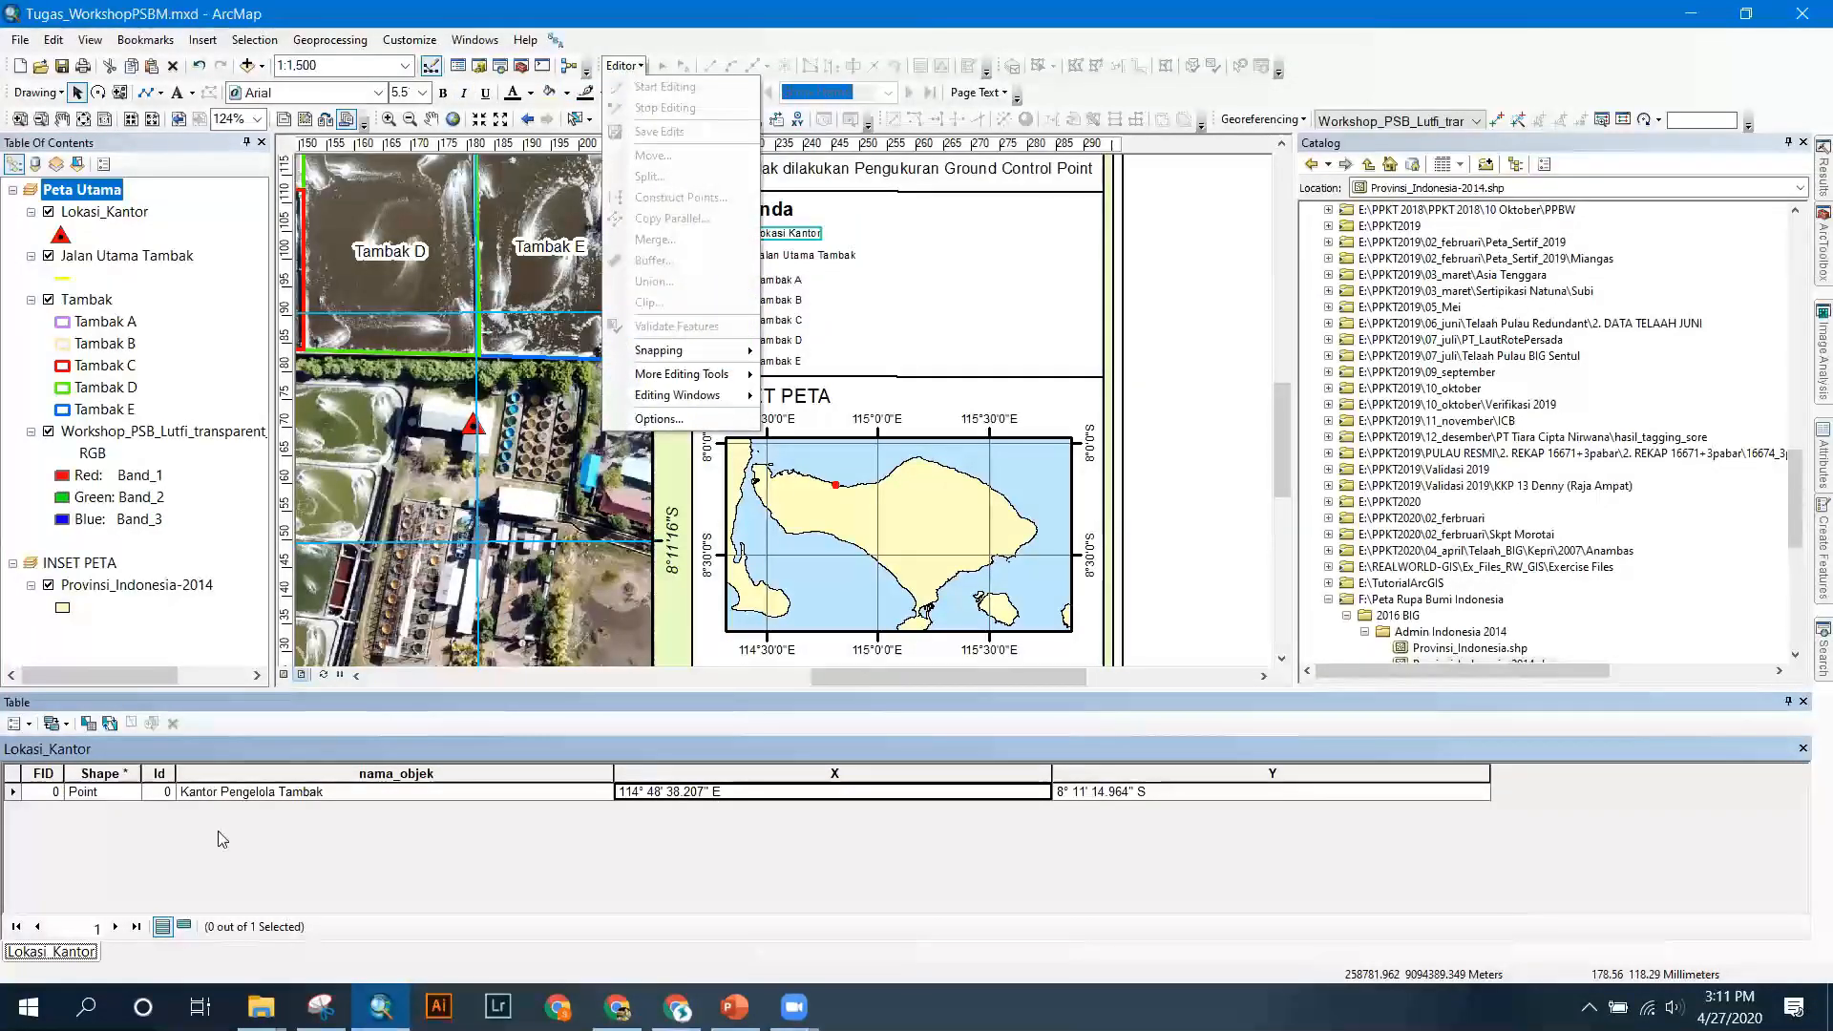
click(61, 831)
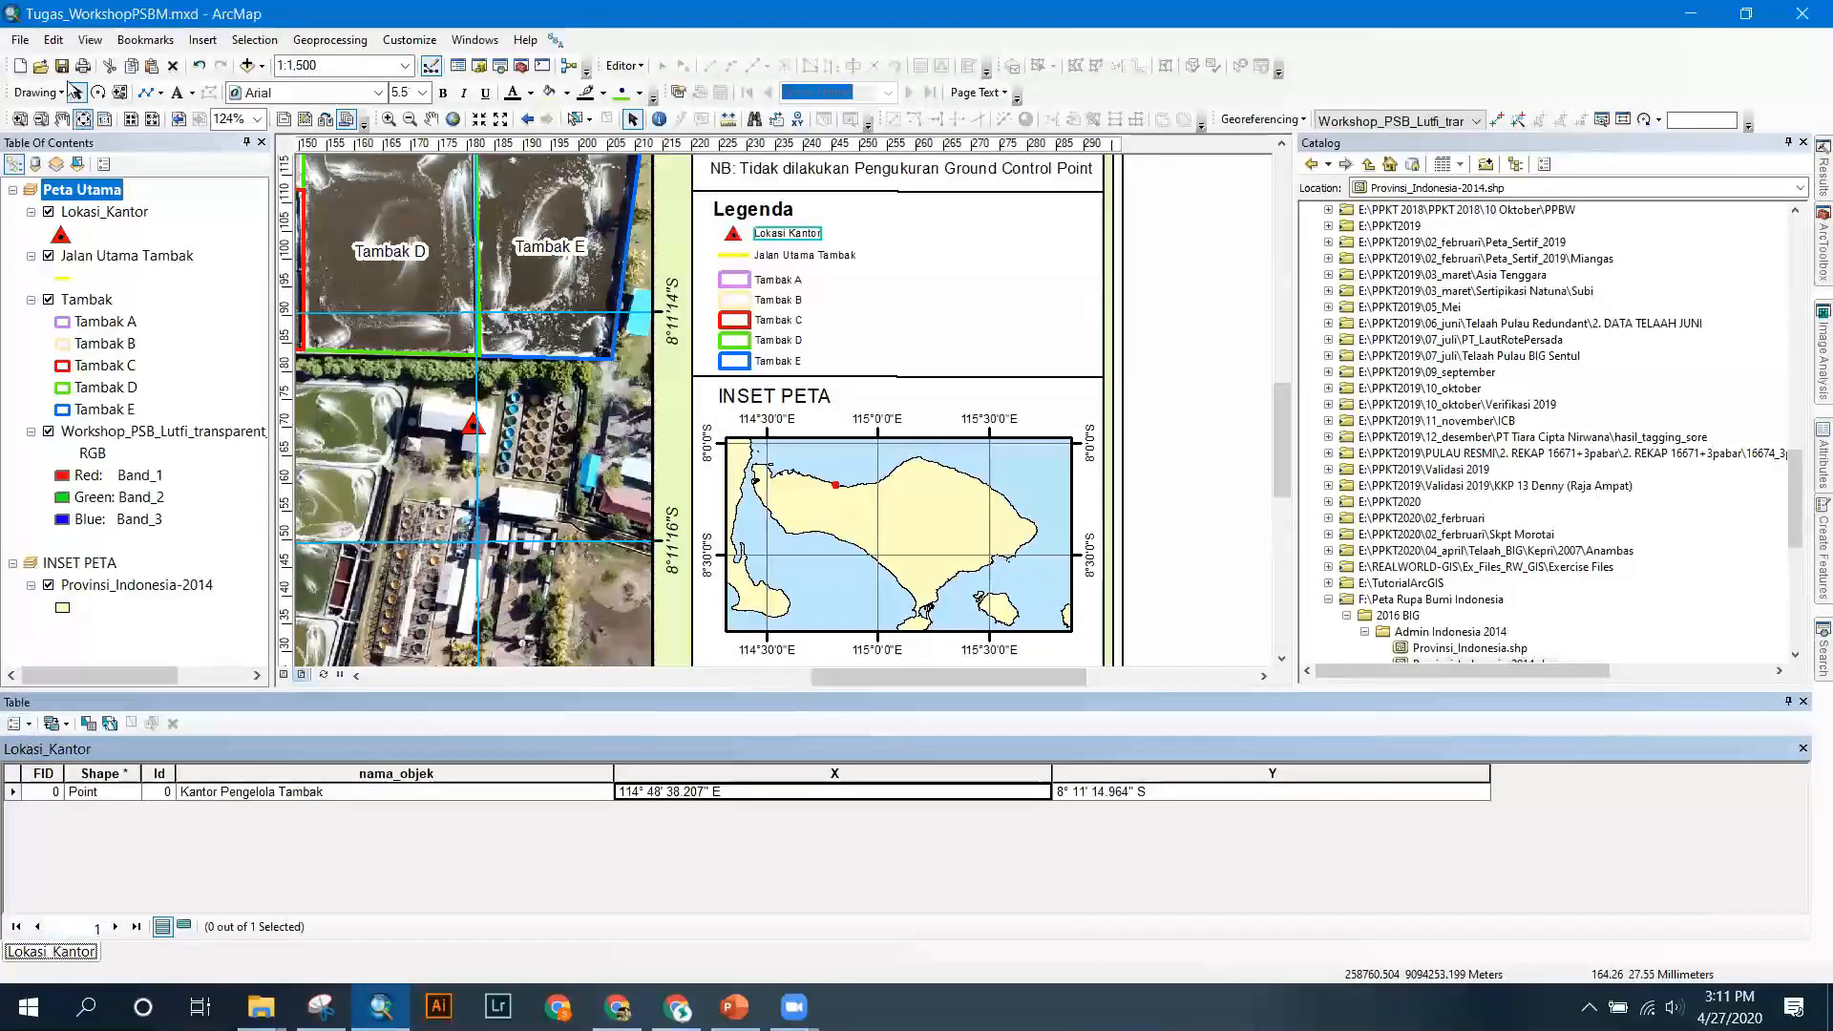
click(61, 66)
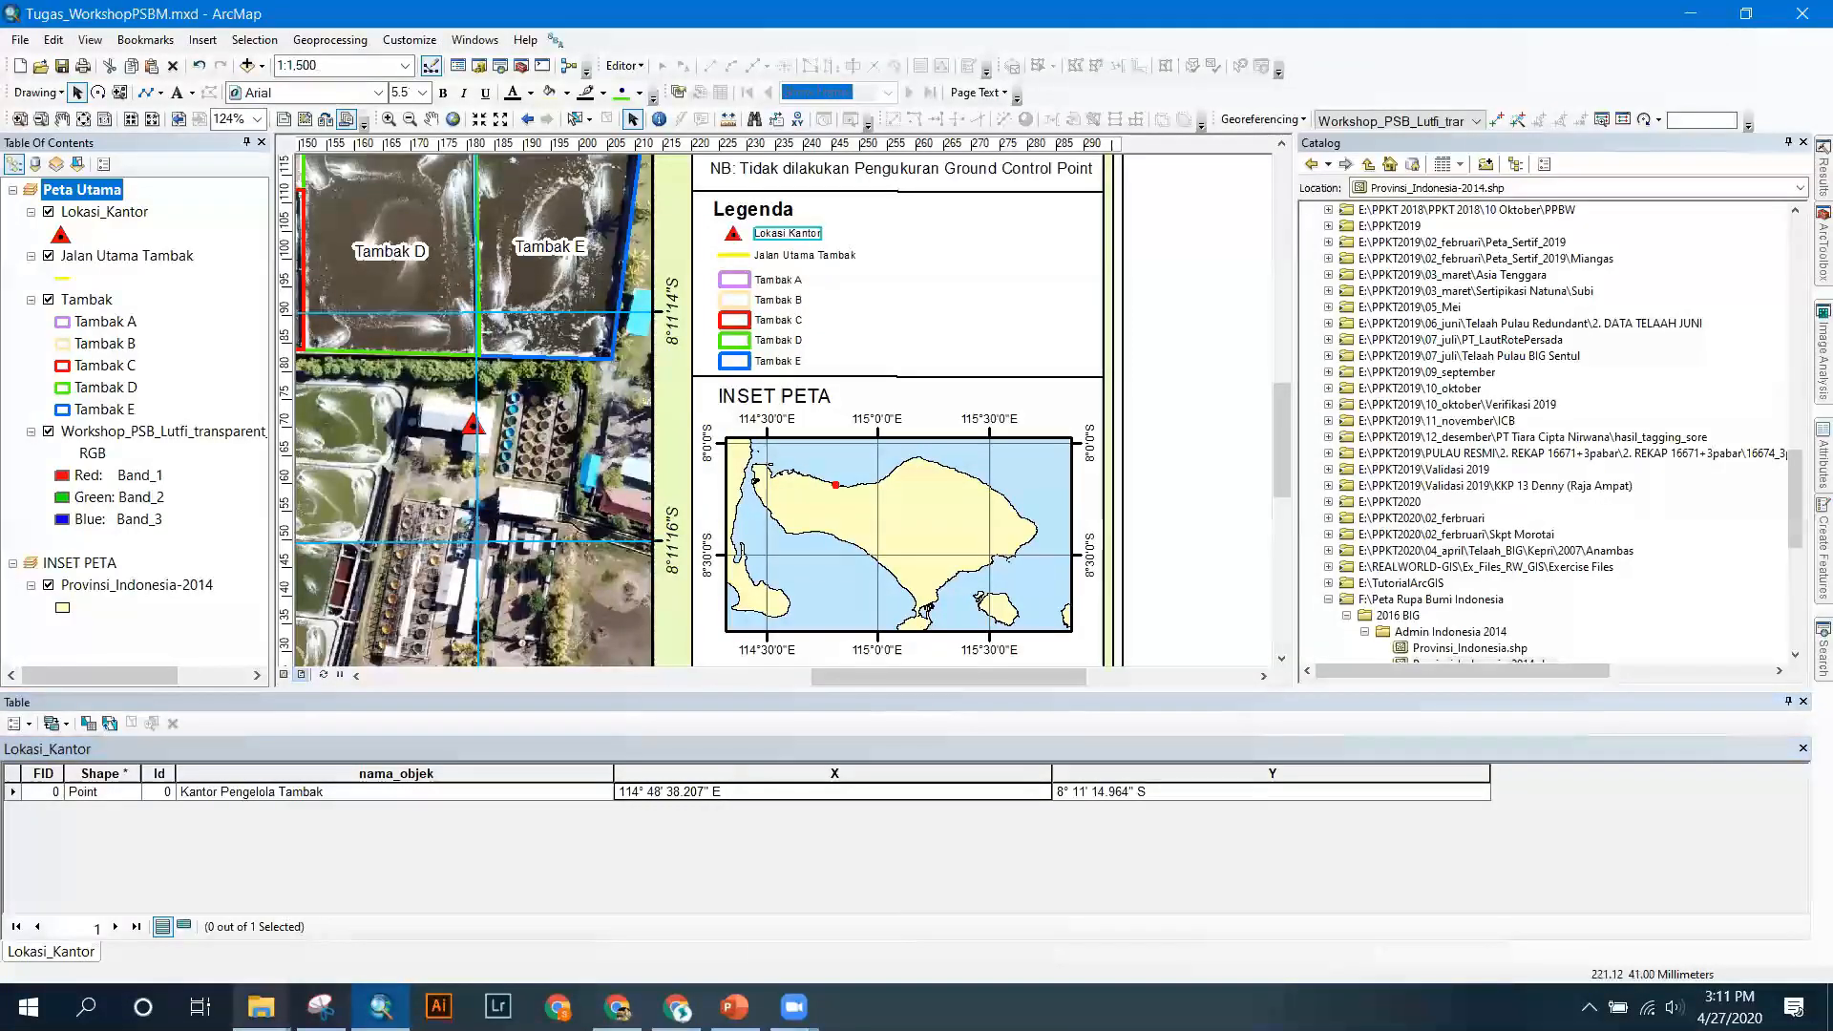
Switch to File Explorer and open the project subfolder inside PSBM Mapping\Workshop_PSBM on the Nusamanuk (F:) drive.
click(260, 1007)
click(239, 896)
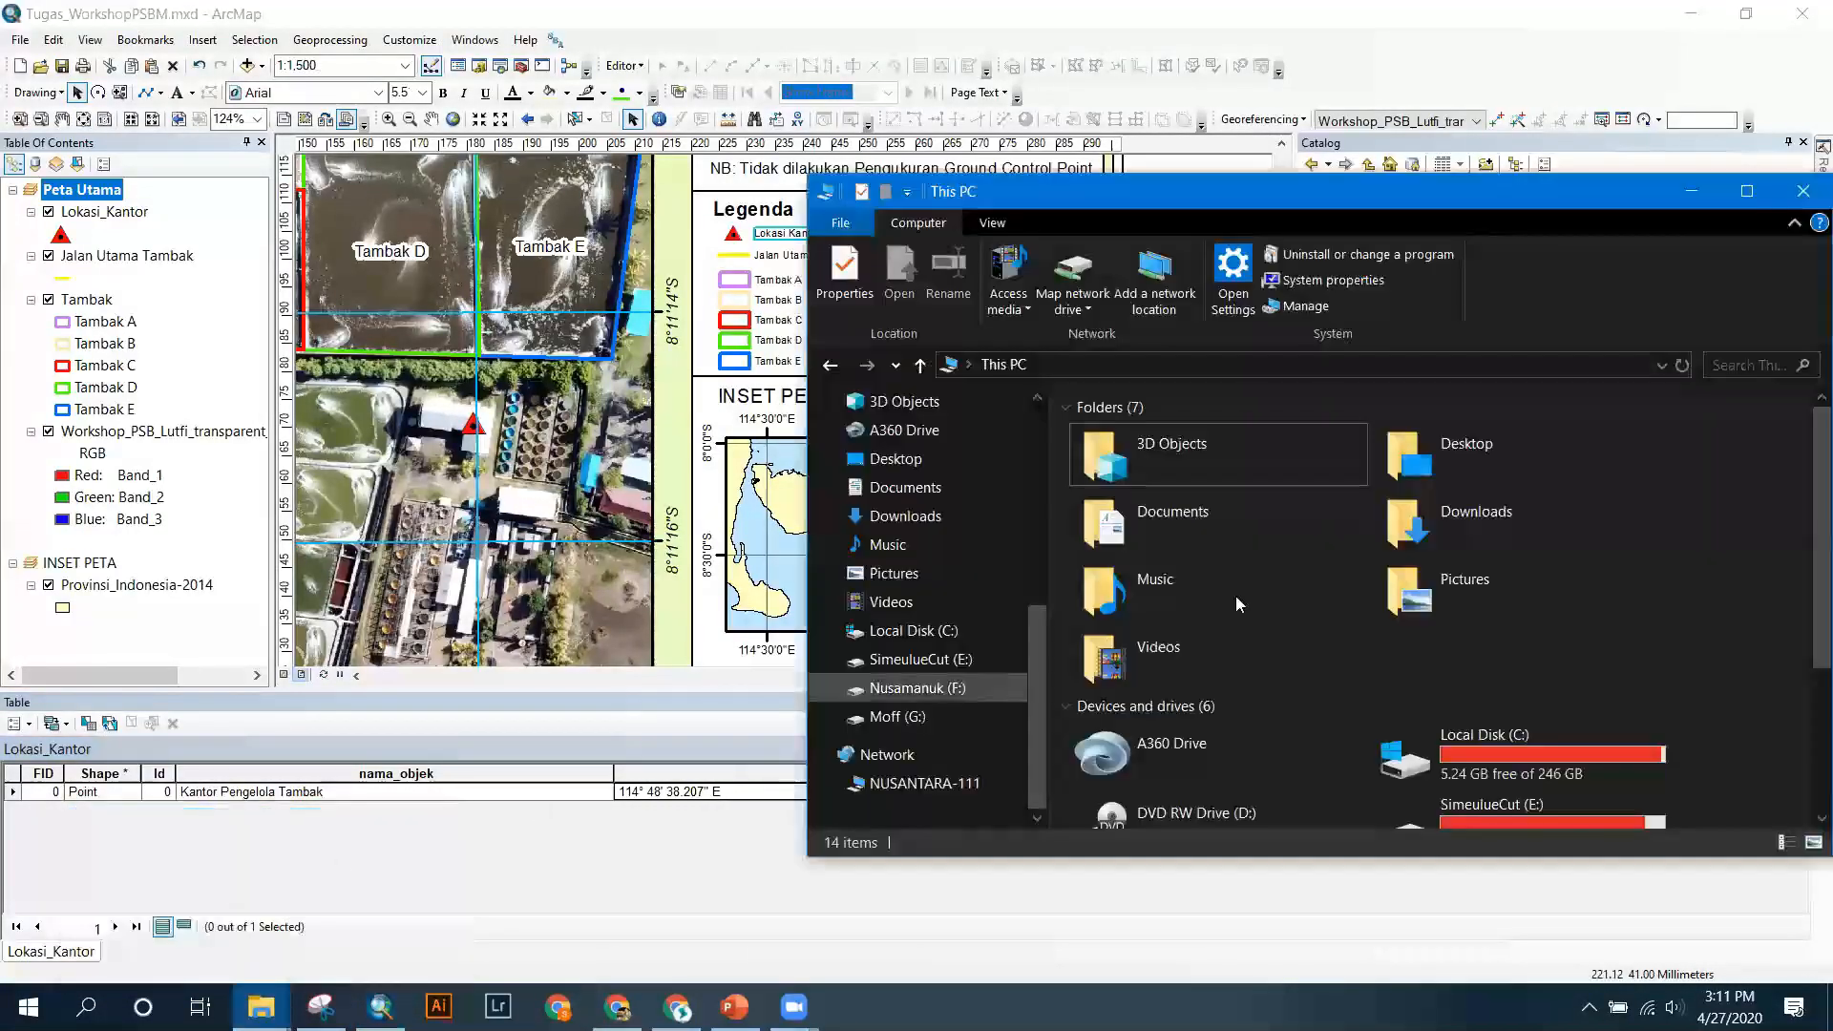
click(1037, 583)
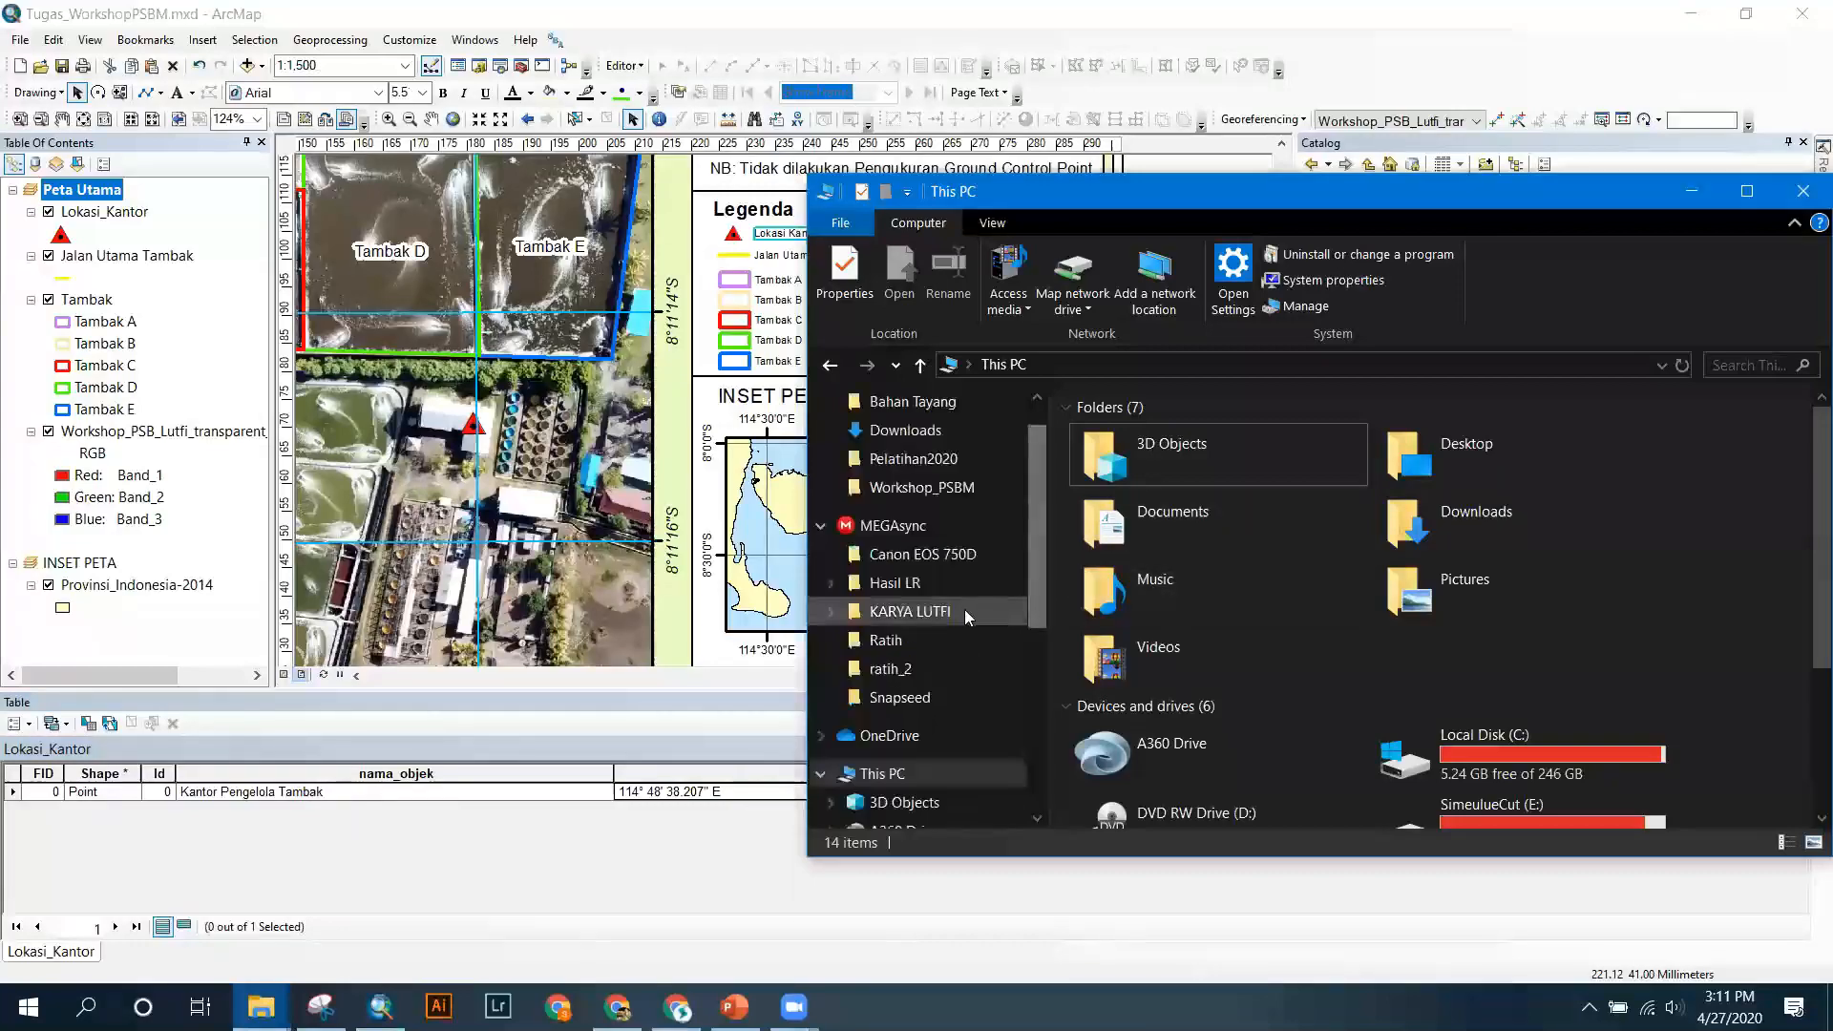
drag(1037, 585, 1018, 723)
click(912, 735)
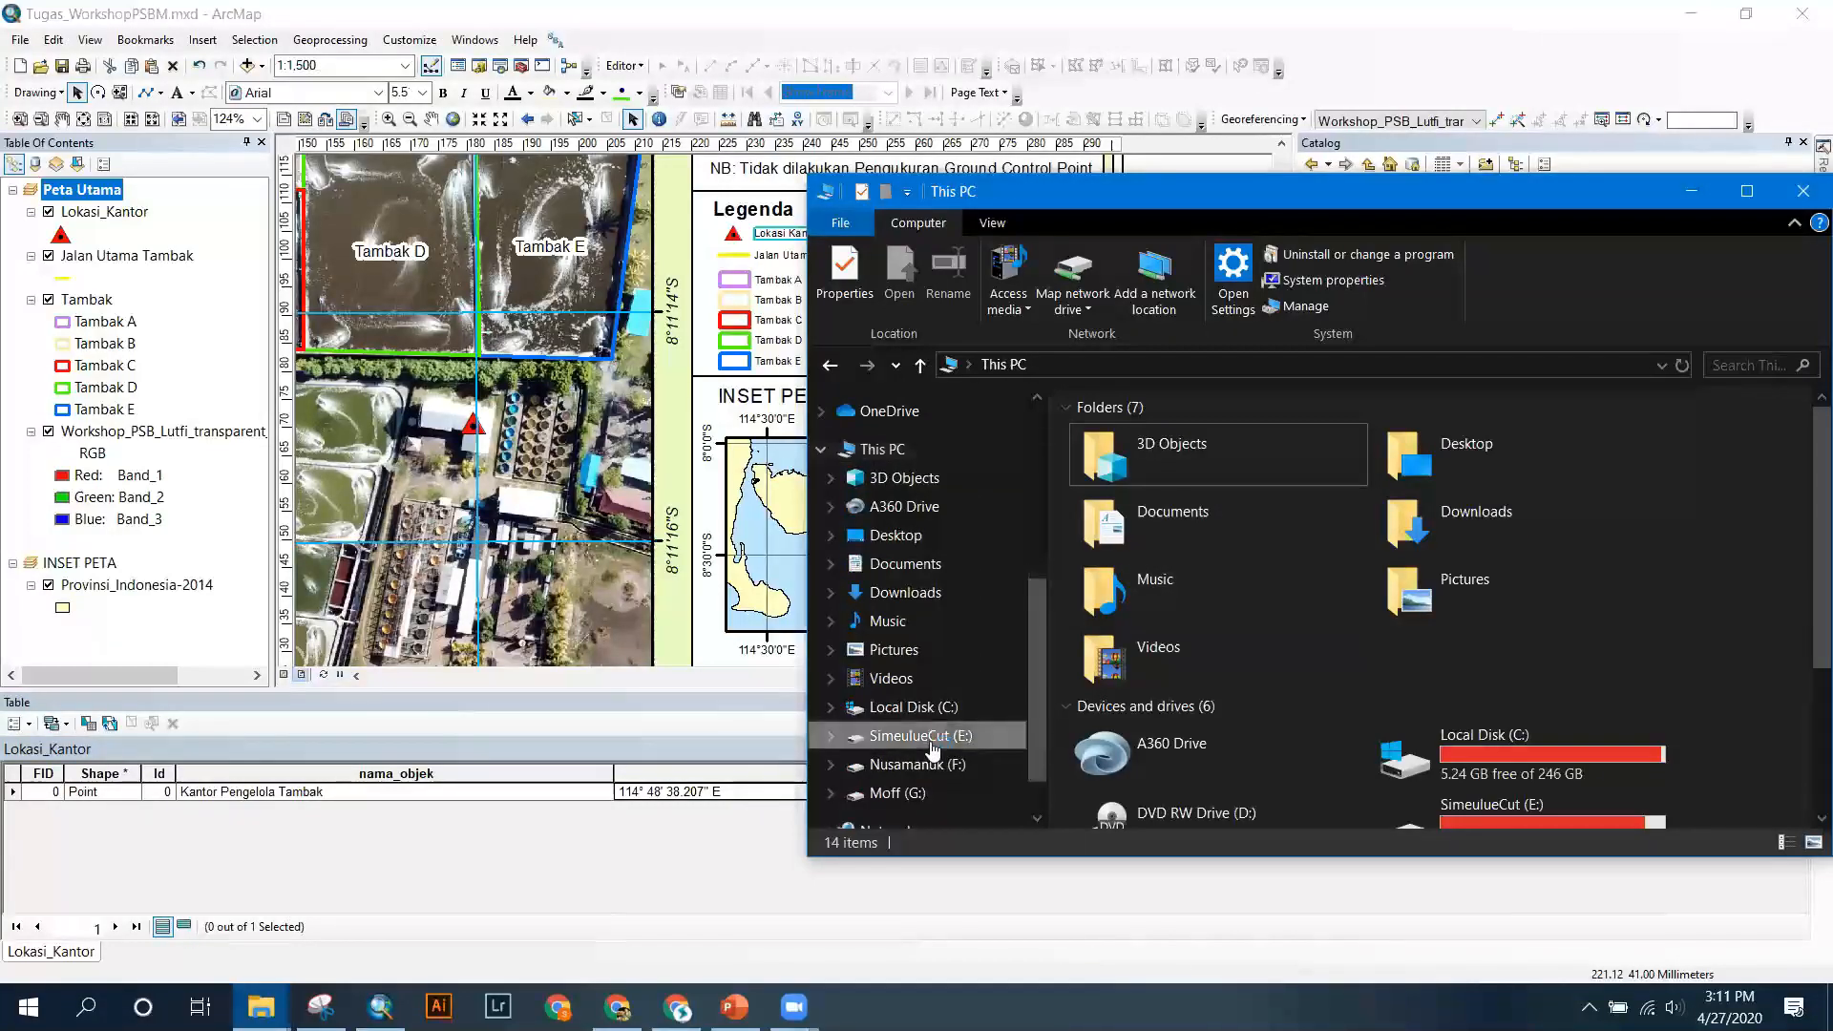
click(916, 766)
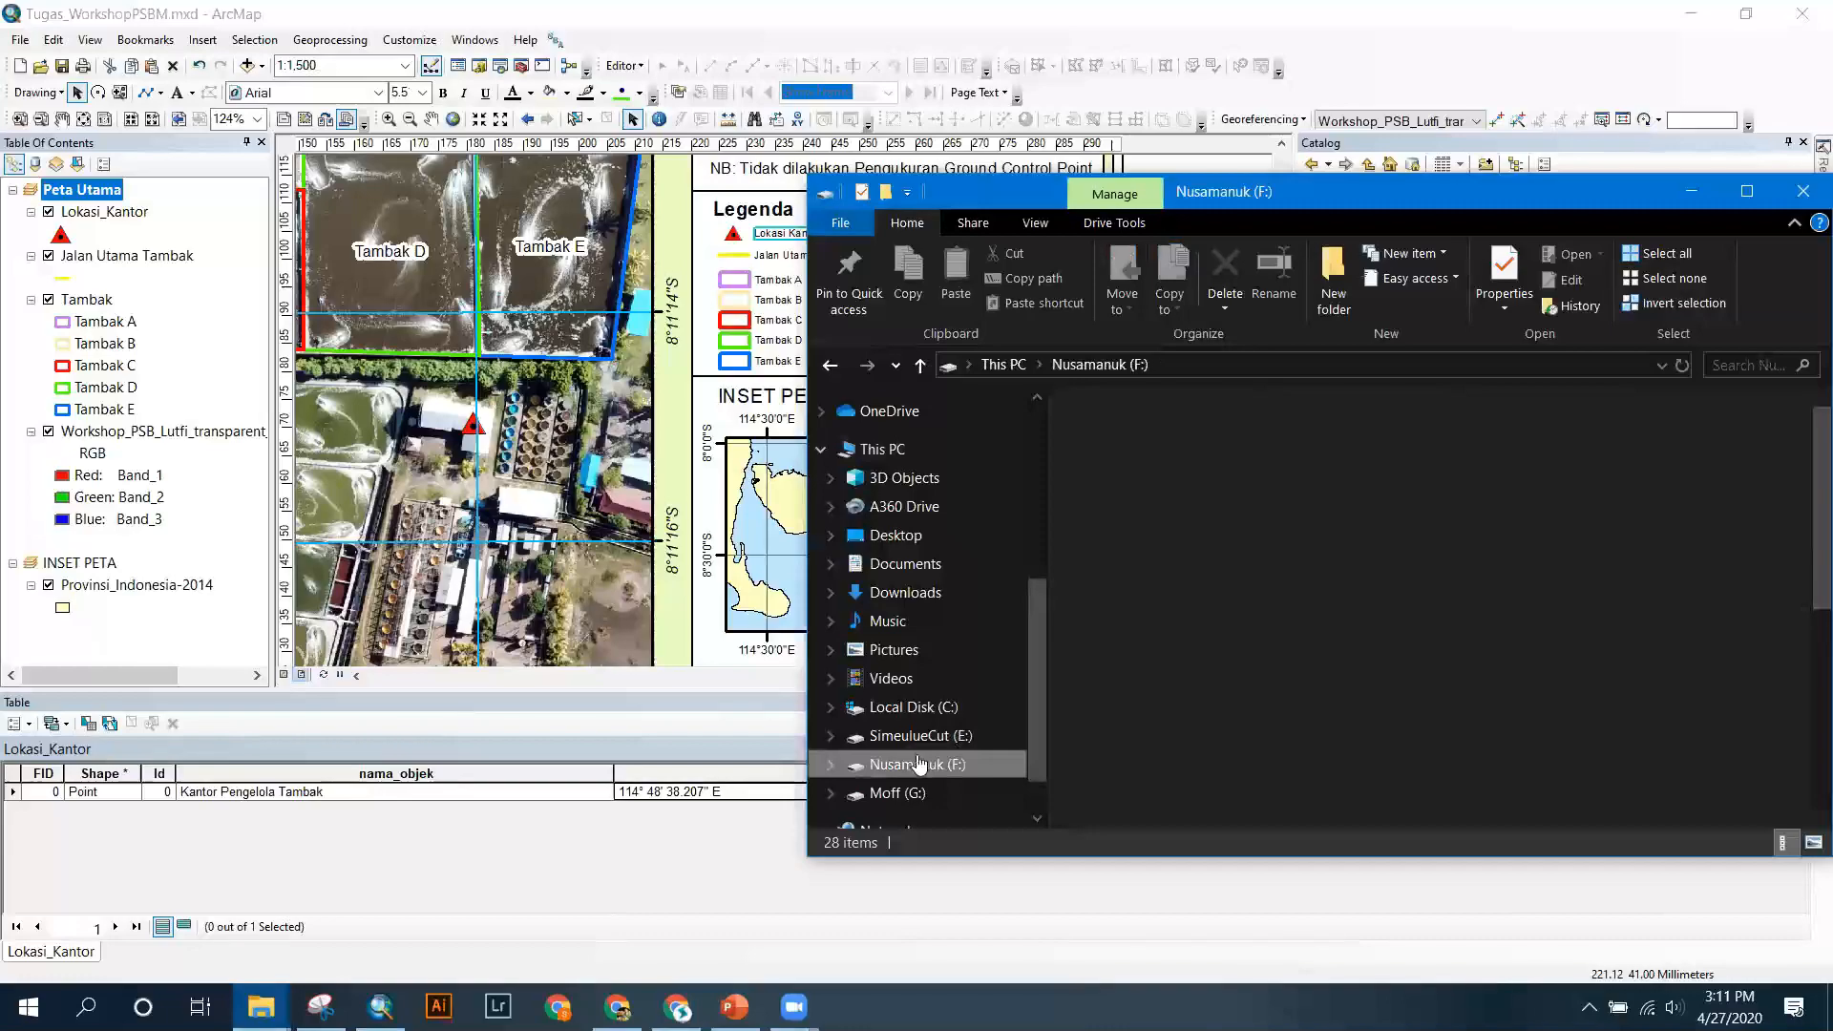
double_click(1168, 494)
double_click(1169, 494)
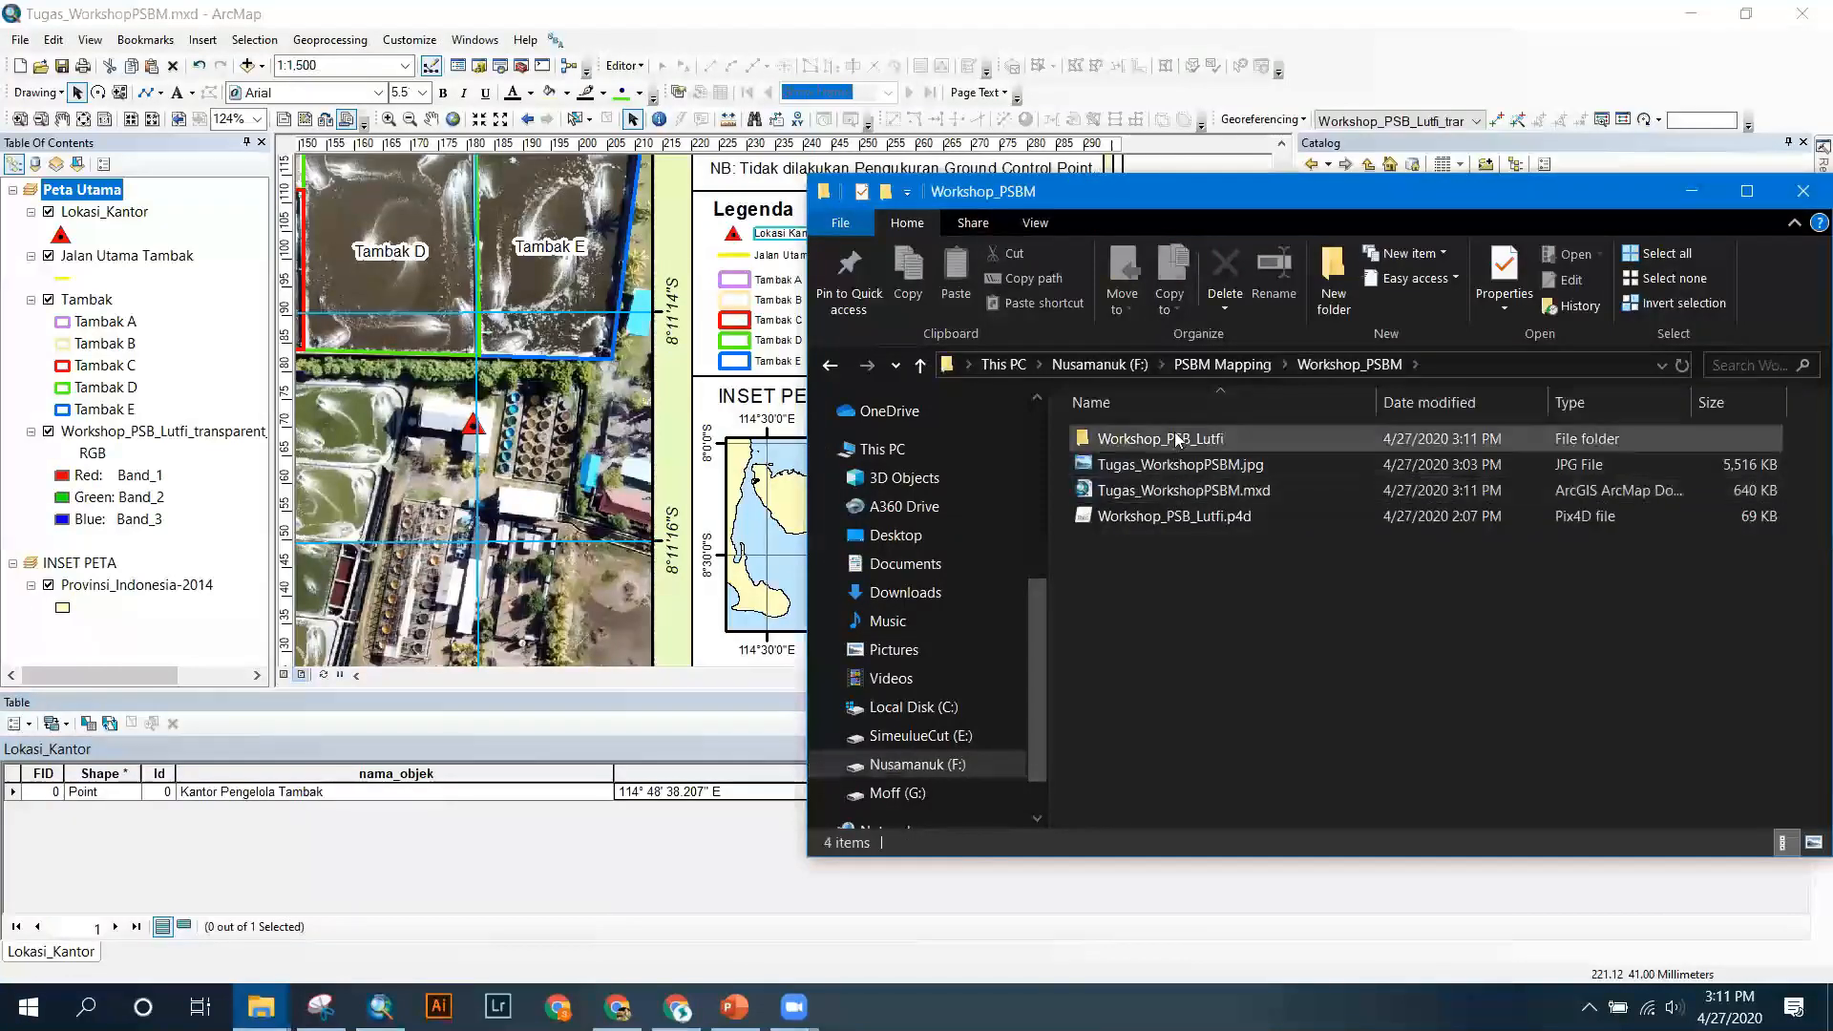
double_click(1177, 440)
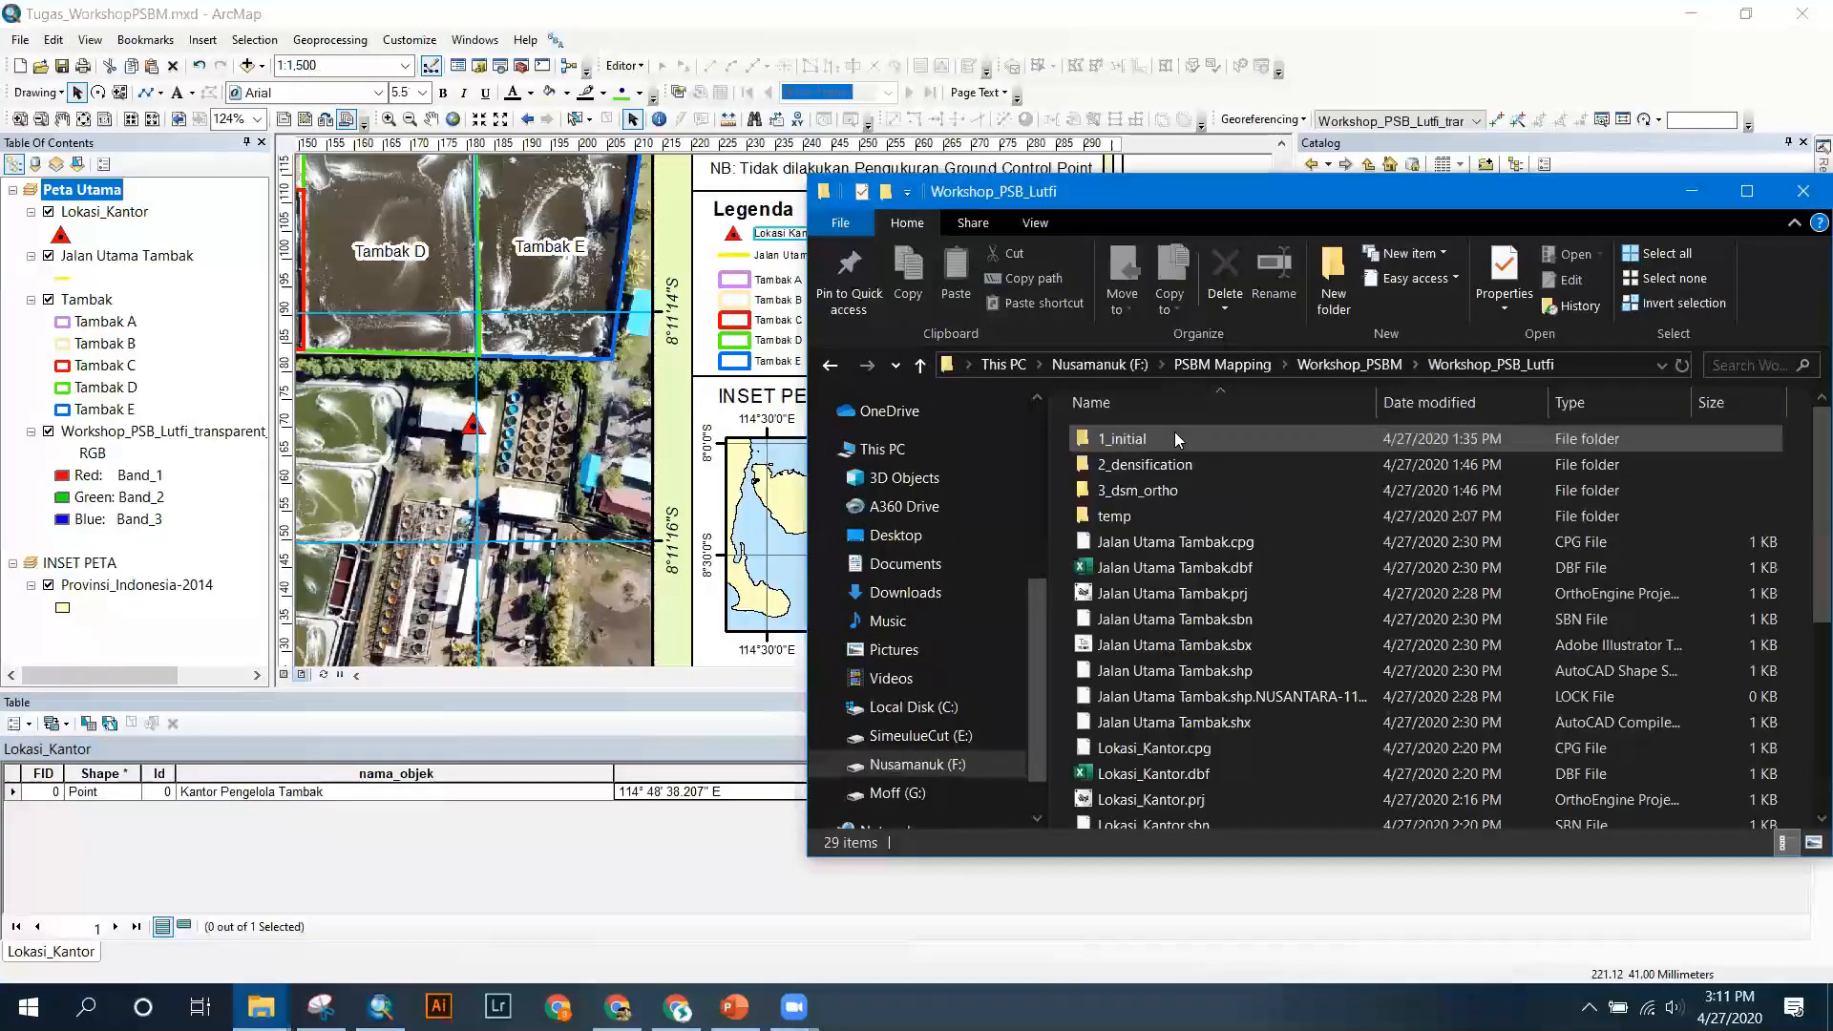
Open the Lokasi_Kantor.dbf attribute file with Excel, starting it in safe mode.
scroll(1222, 588, down, 5)
scroll(1222, 588, up, 5)
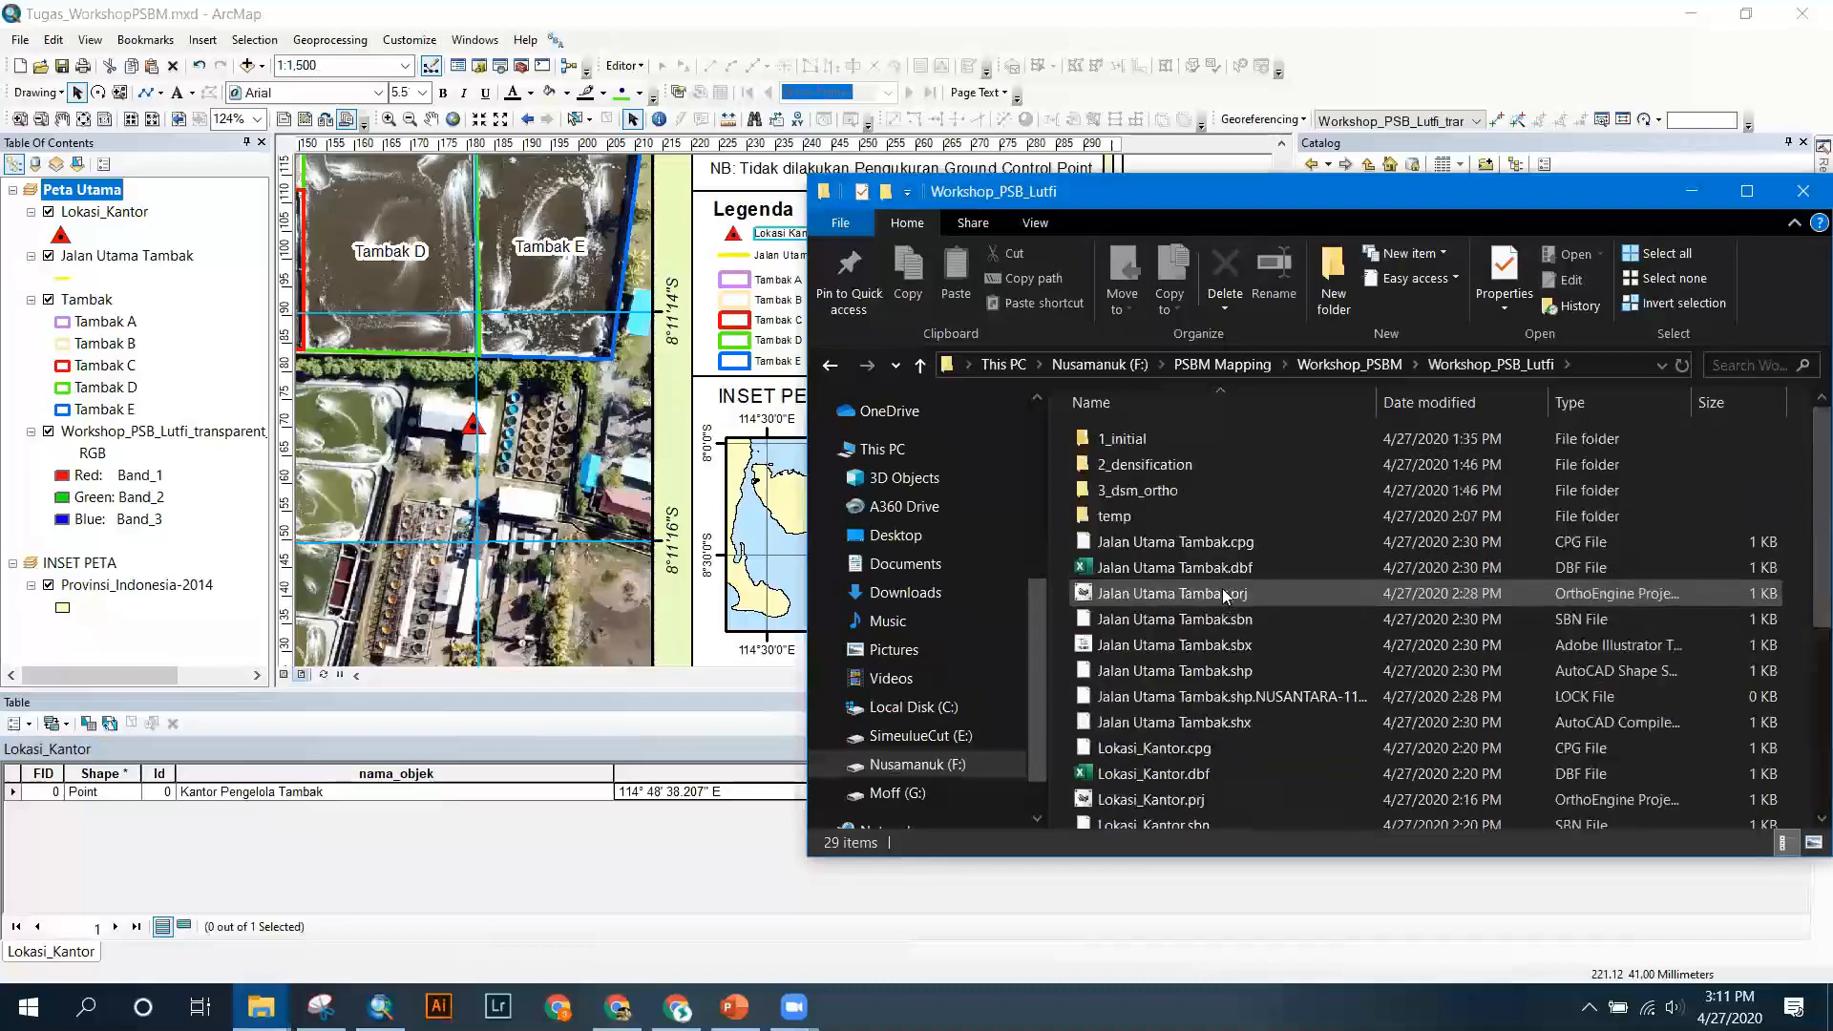
scroll(1200, 769, down, 2)
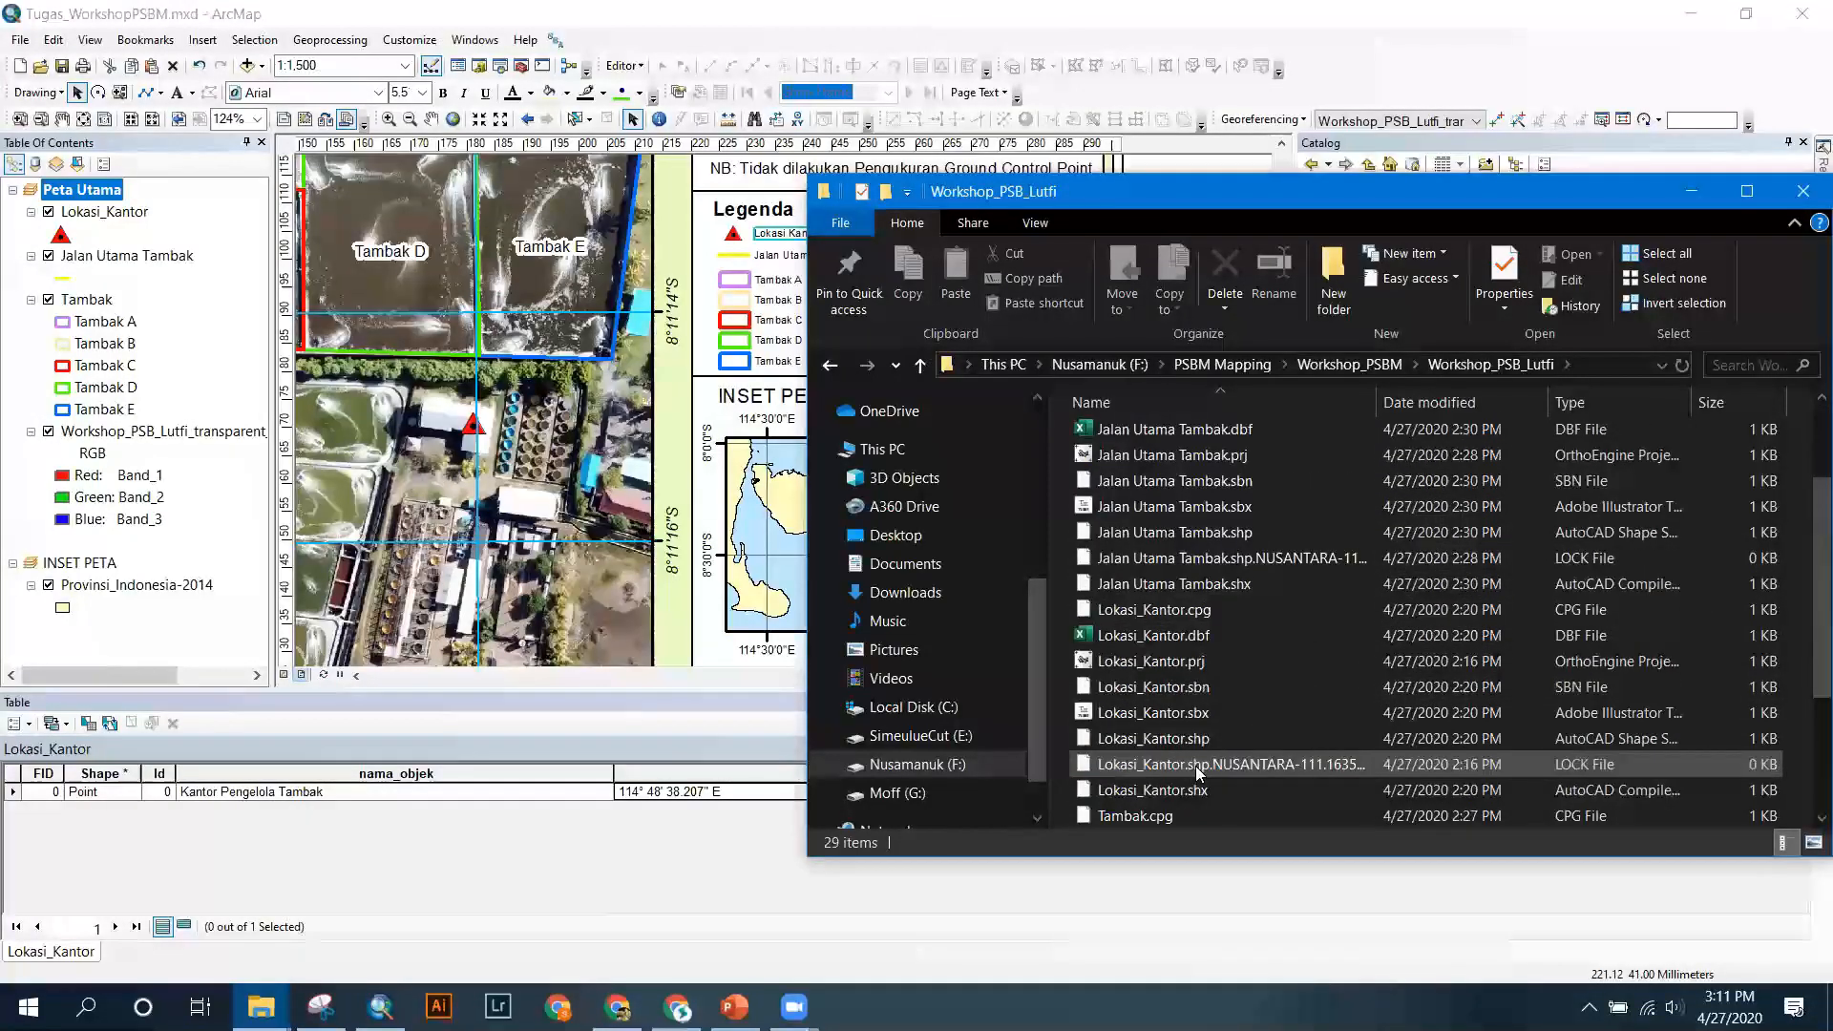
scroll(1241, 439, up, 1)
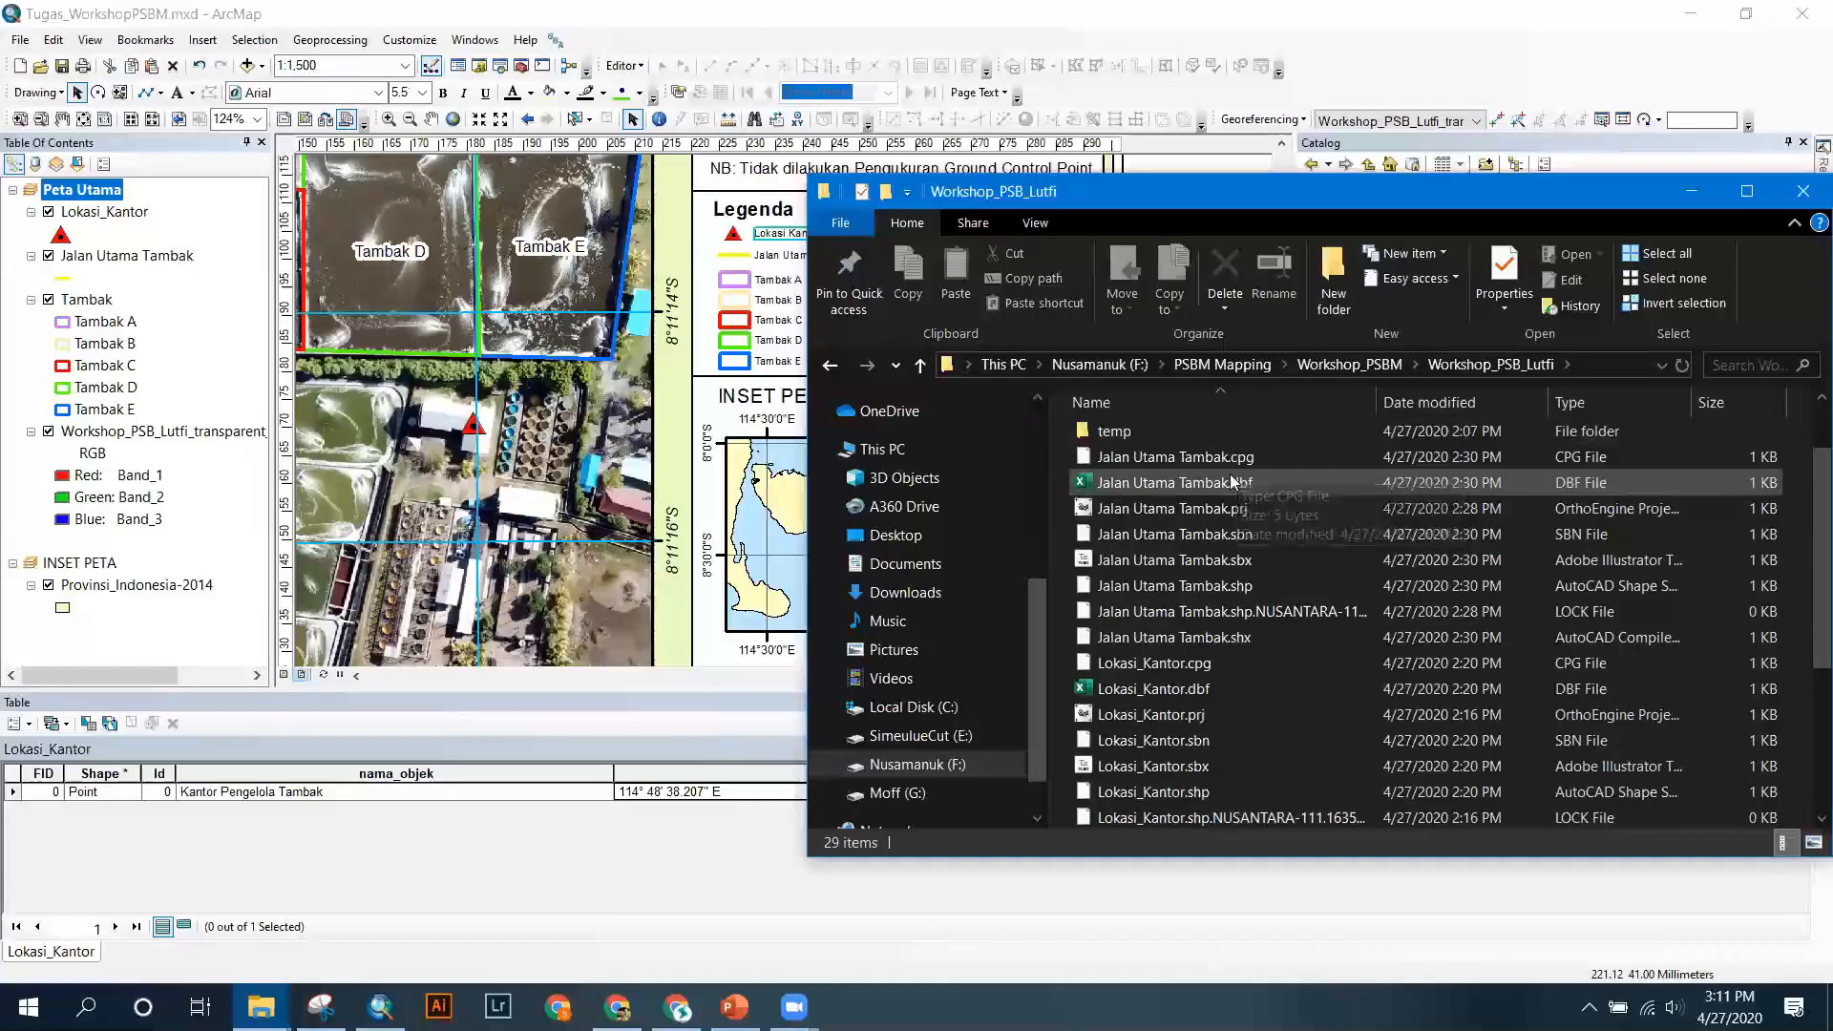
scroll(1228, 489, down, 1)
scroll(1226, 506, down, 3)
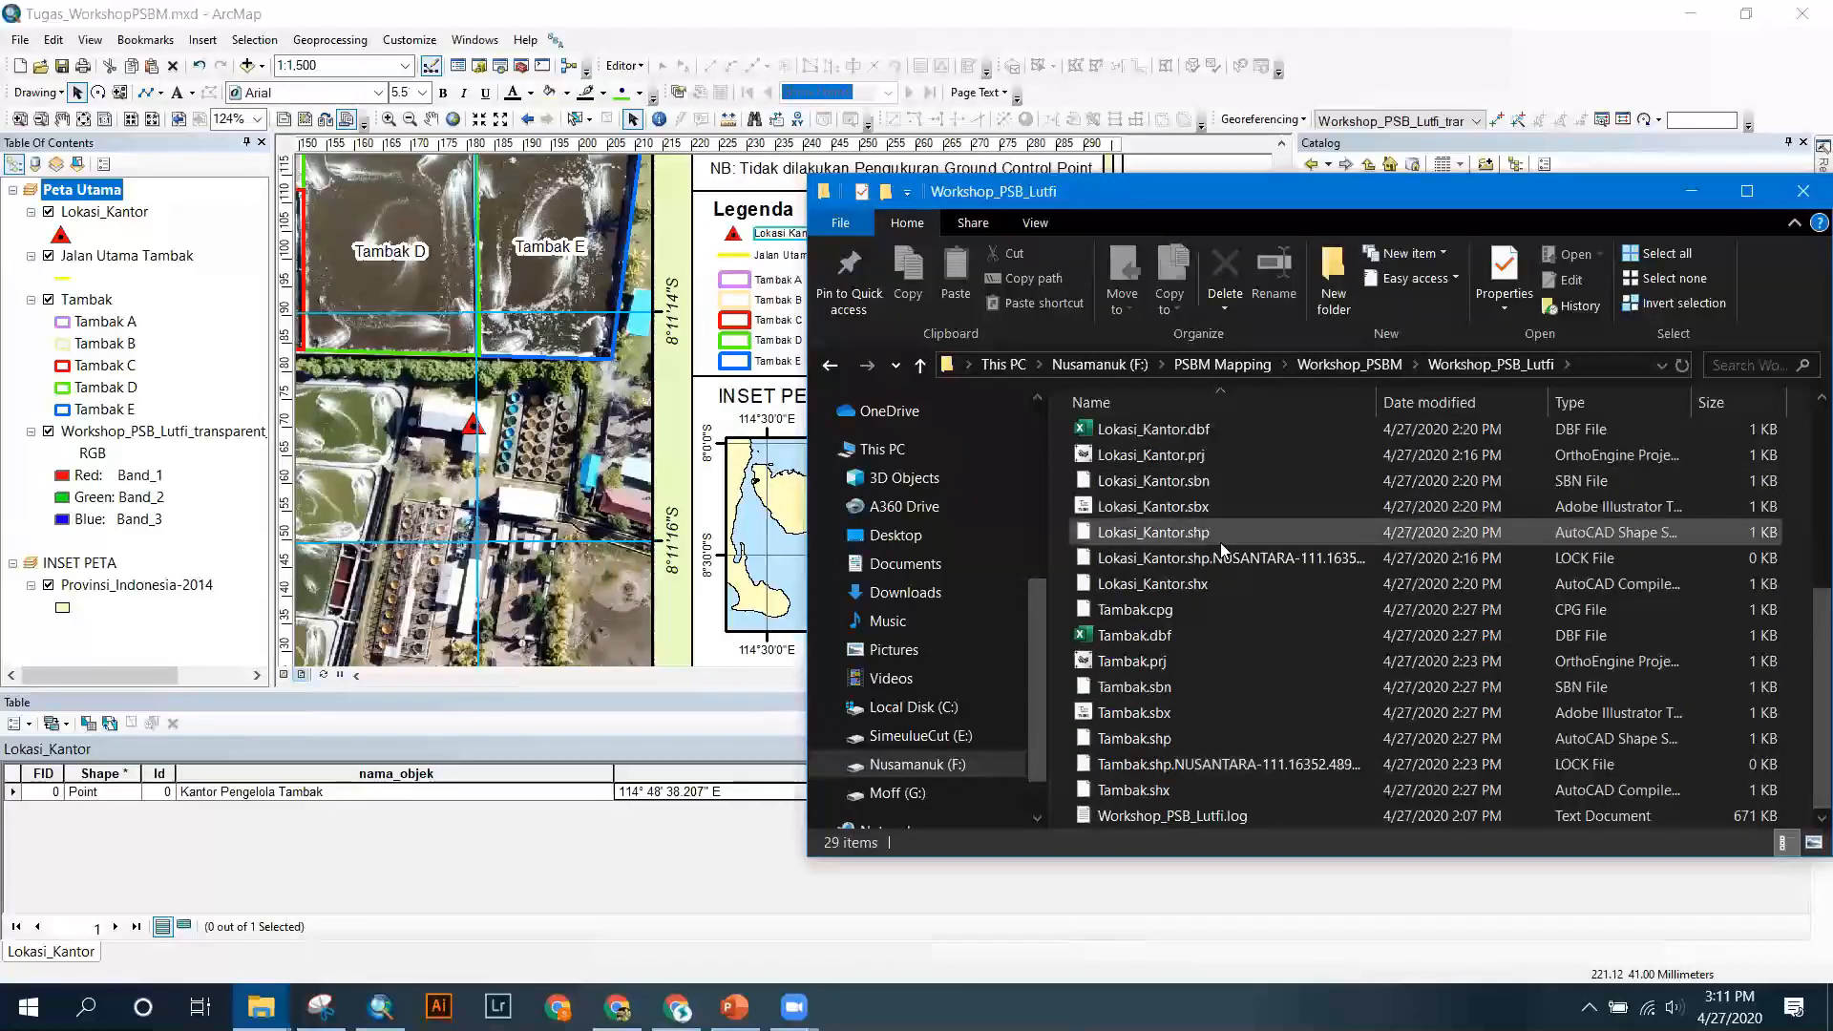
click(1200, 435)
right_click(1196, 434)
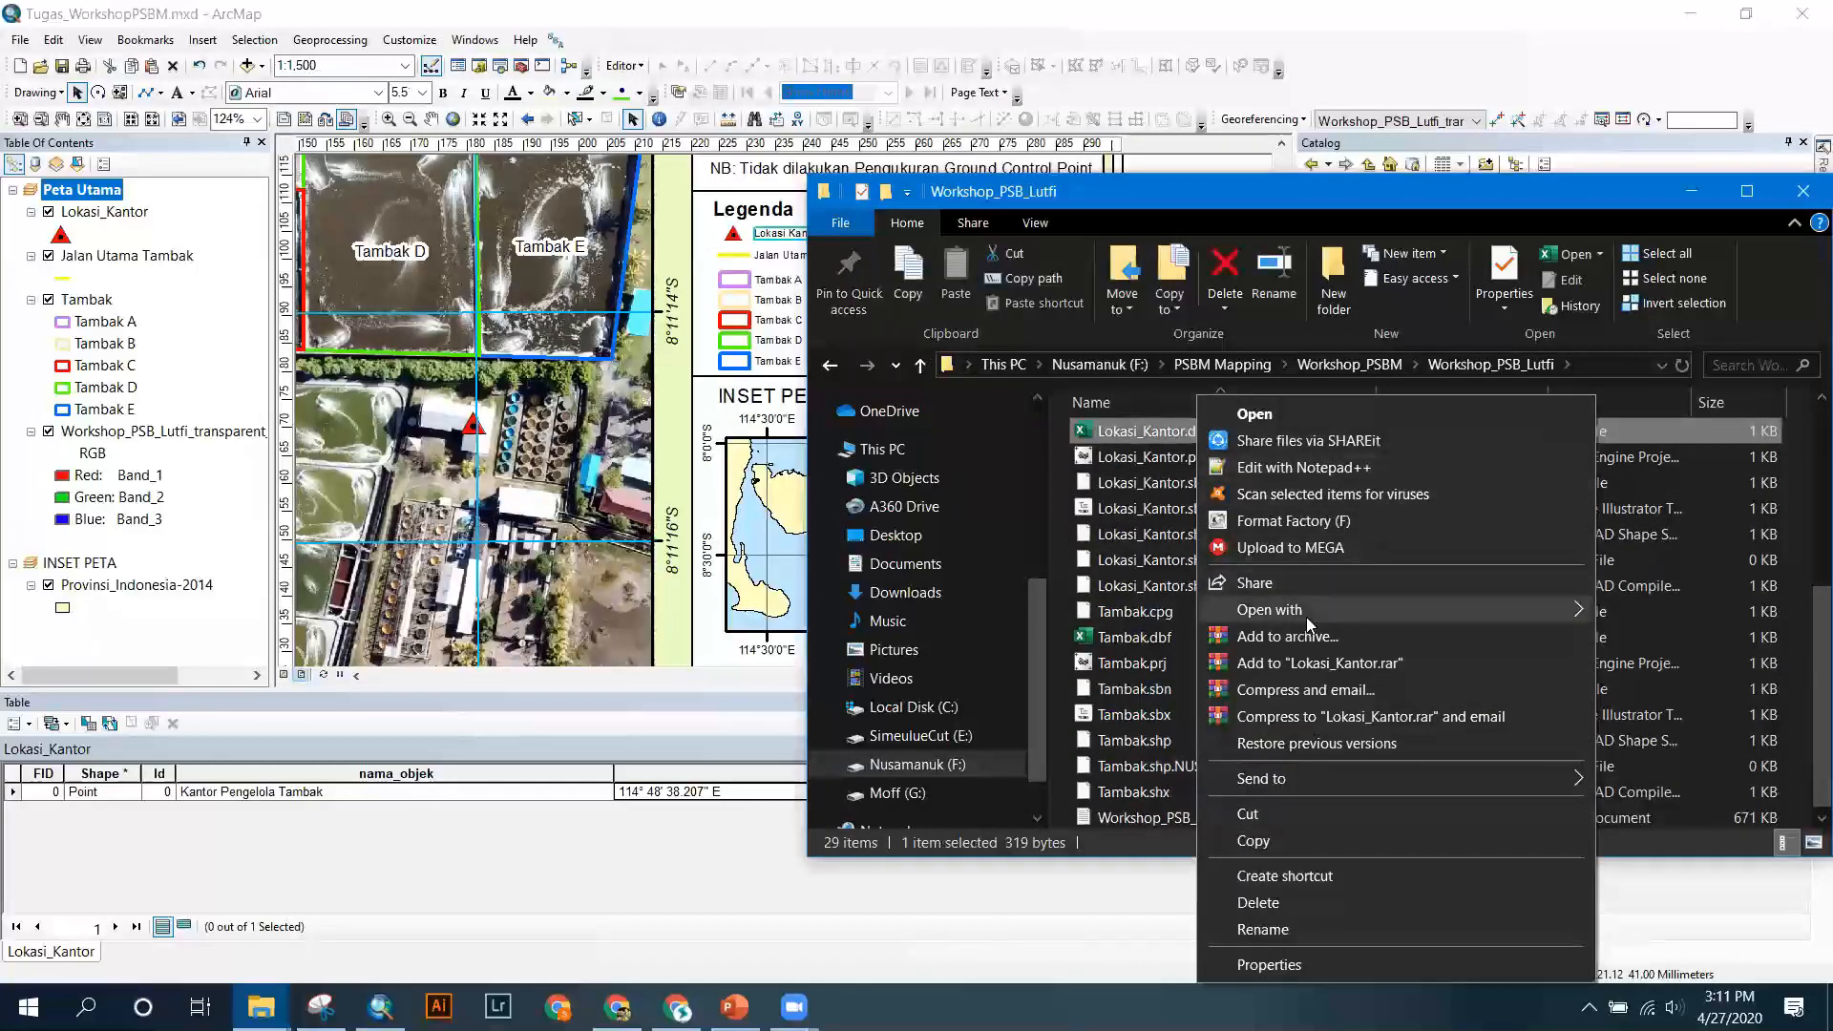
mouse_move(1324, 617)
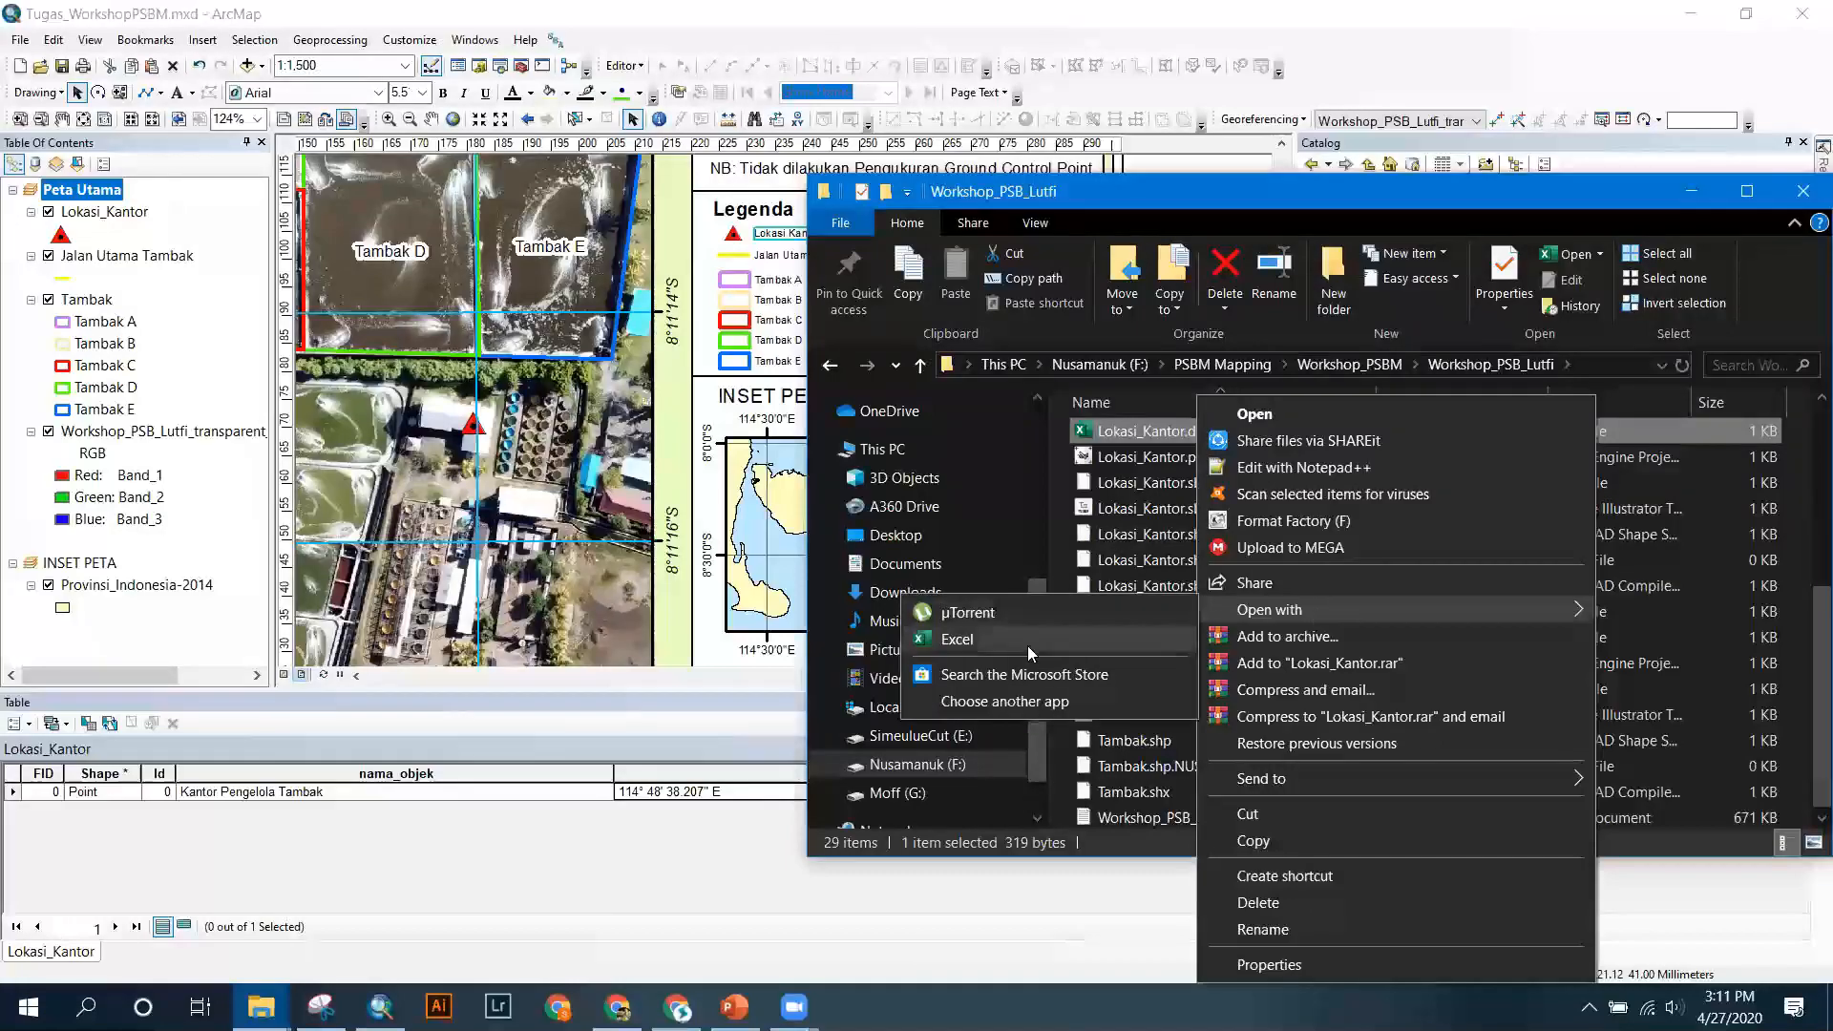
click(1029, 646)
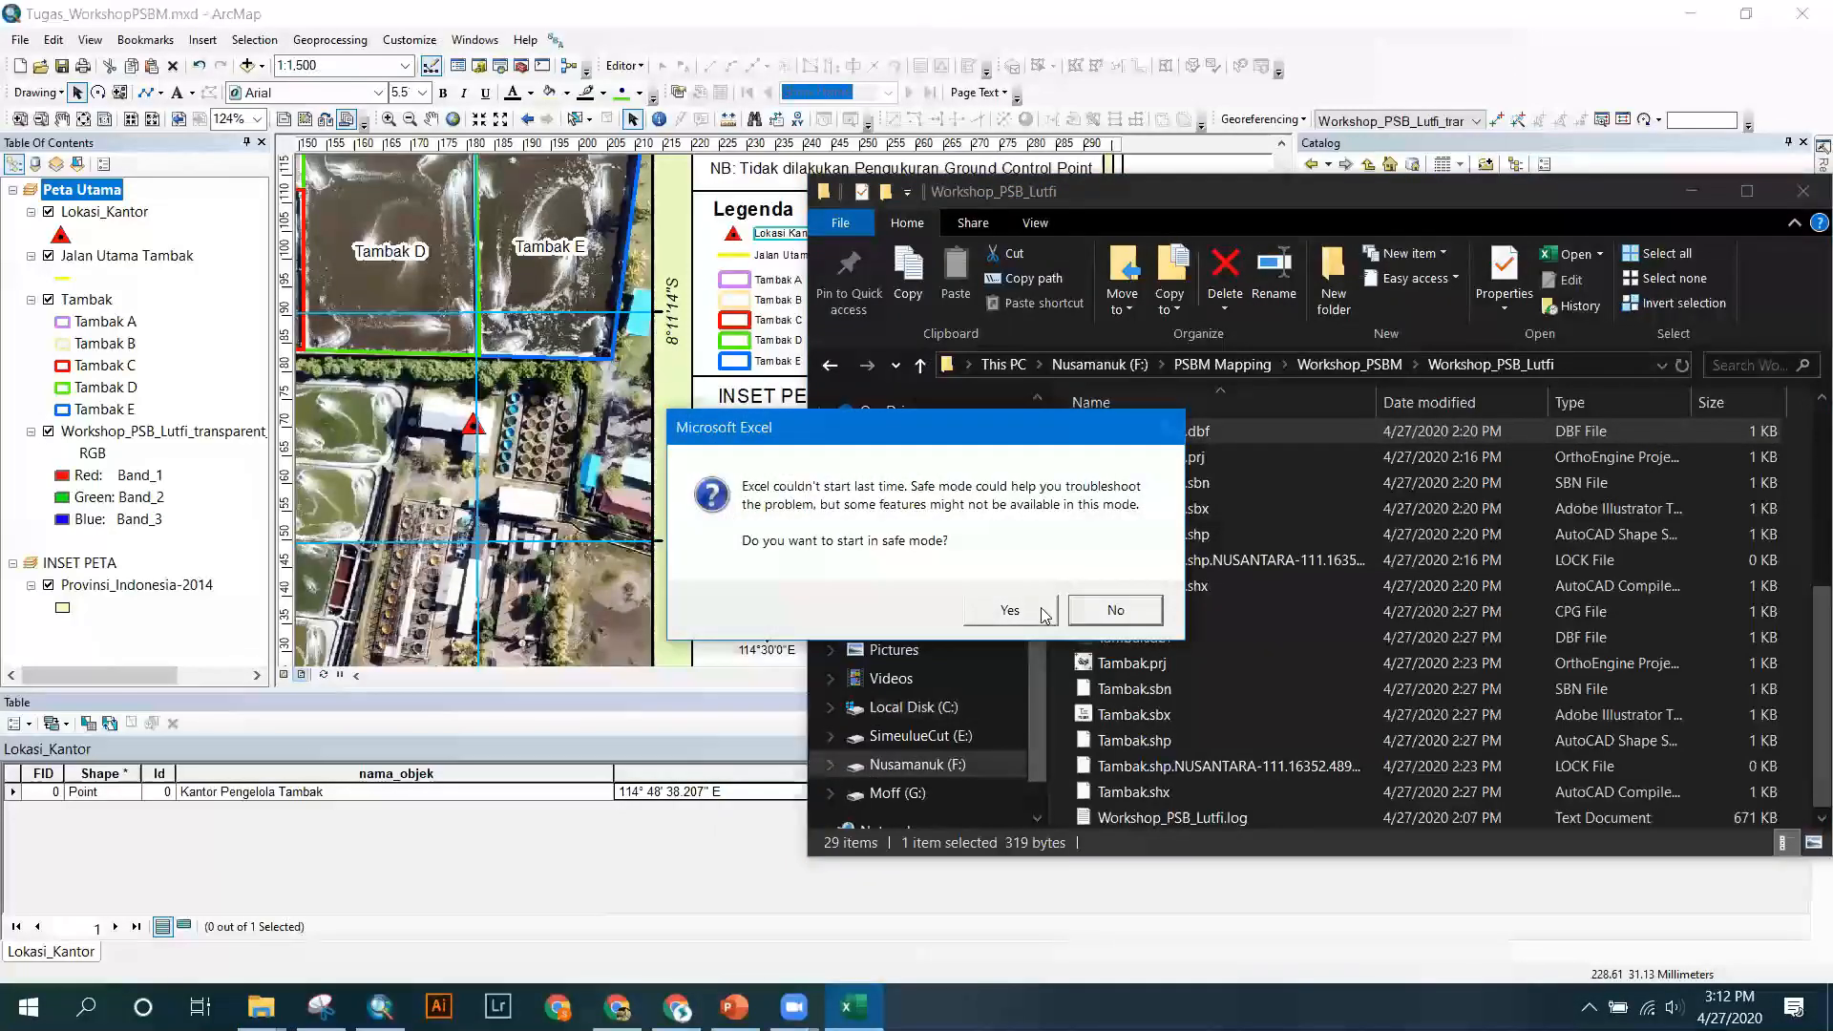
click(1041, 607)
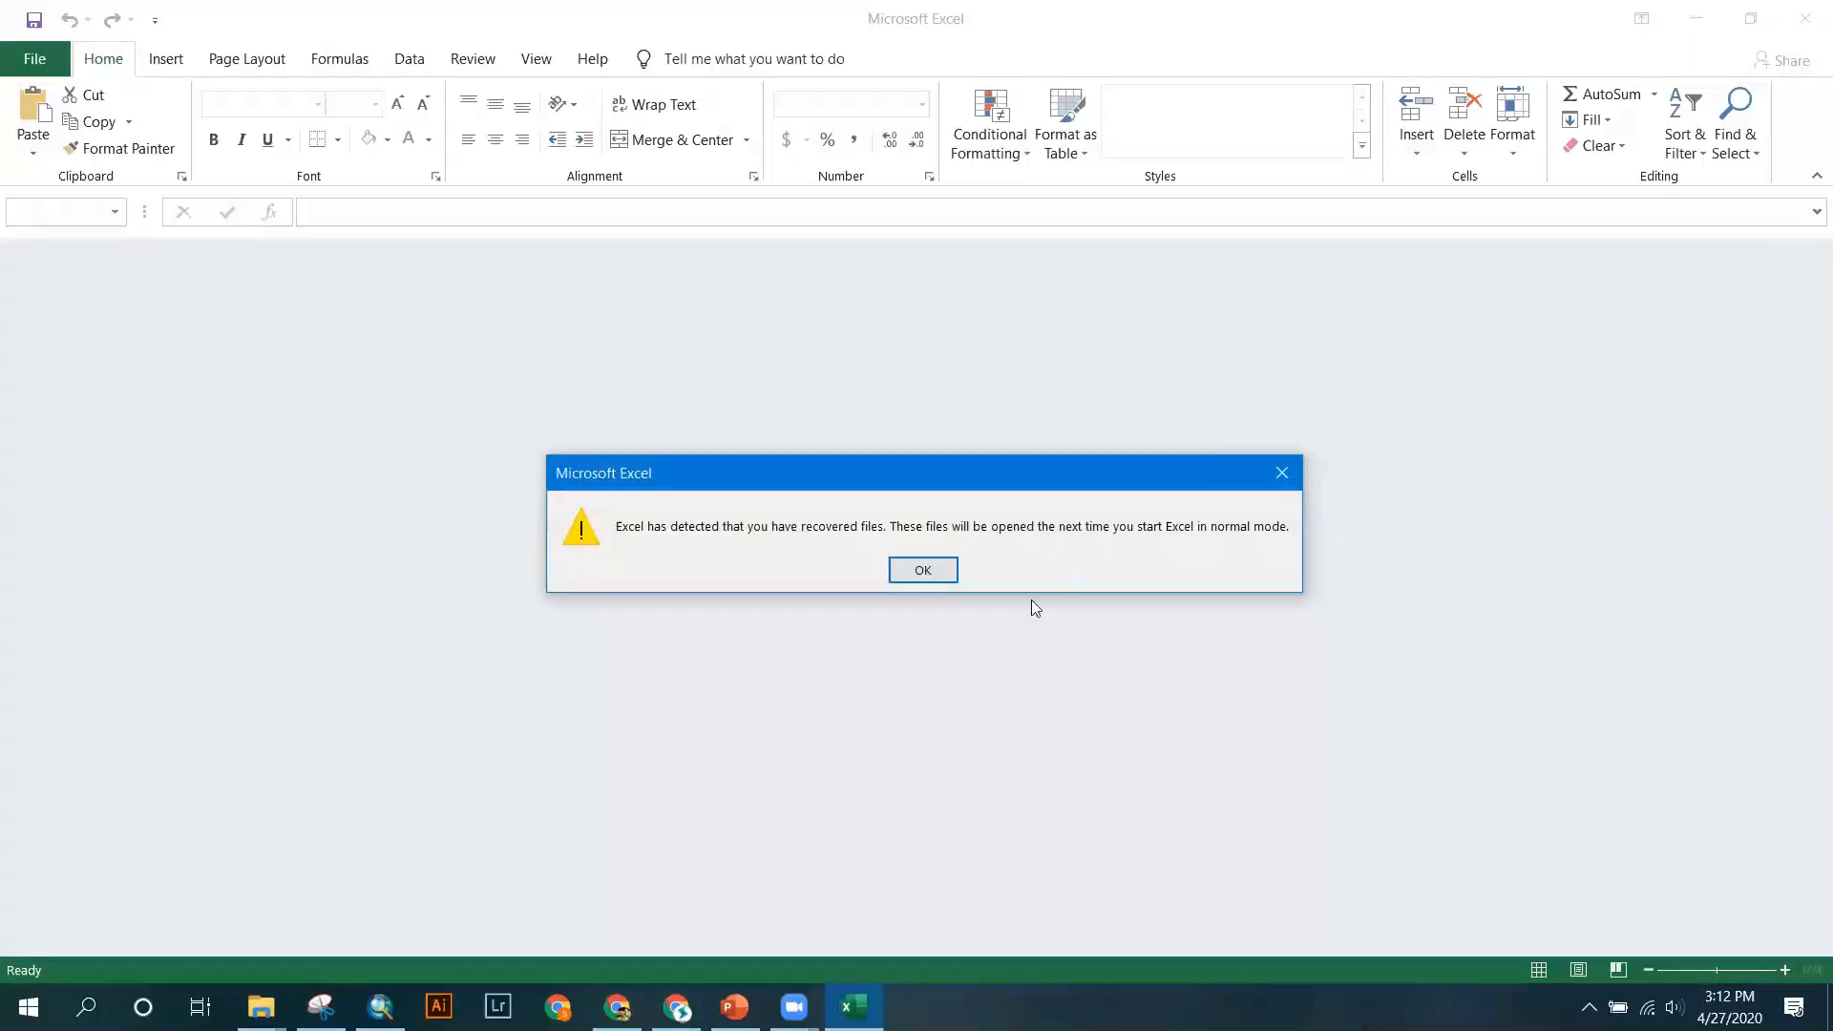
click(925, 570)
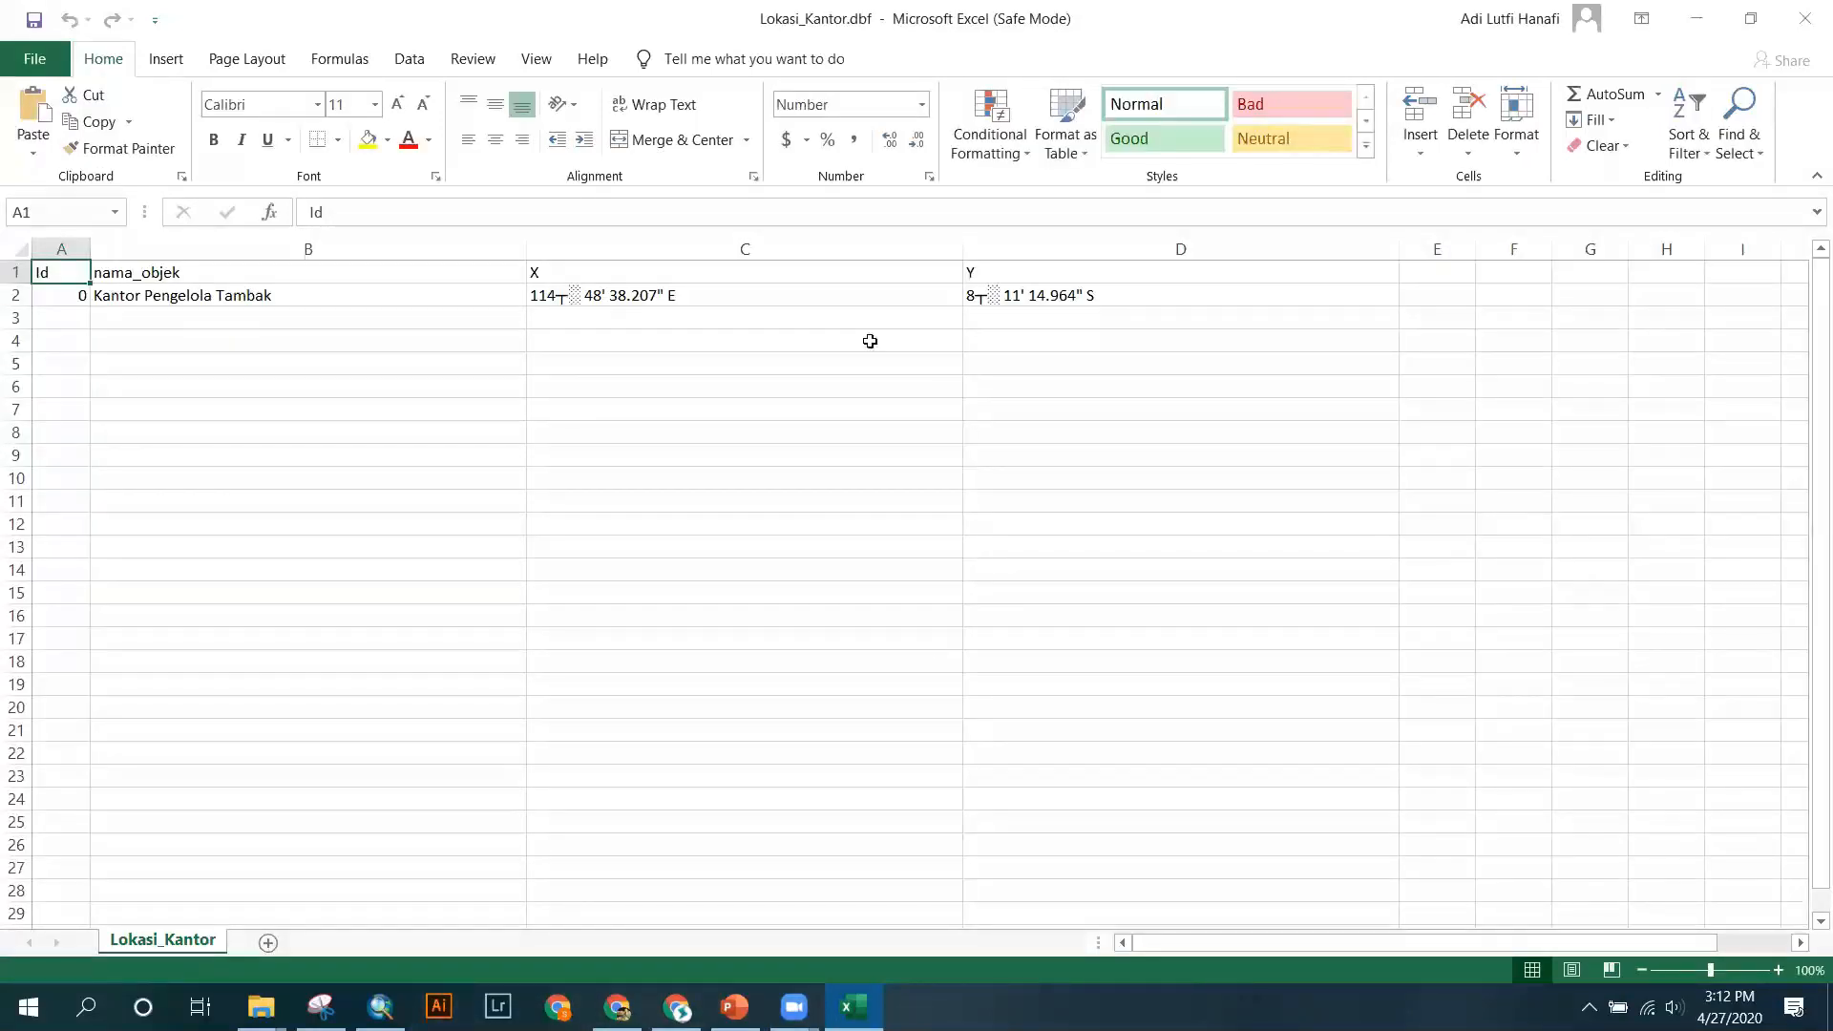
Save the office location table as an Excel workbook named Lokasi_Kantor.xlsx.
click(824, 301)
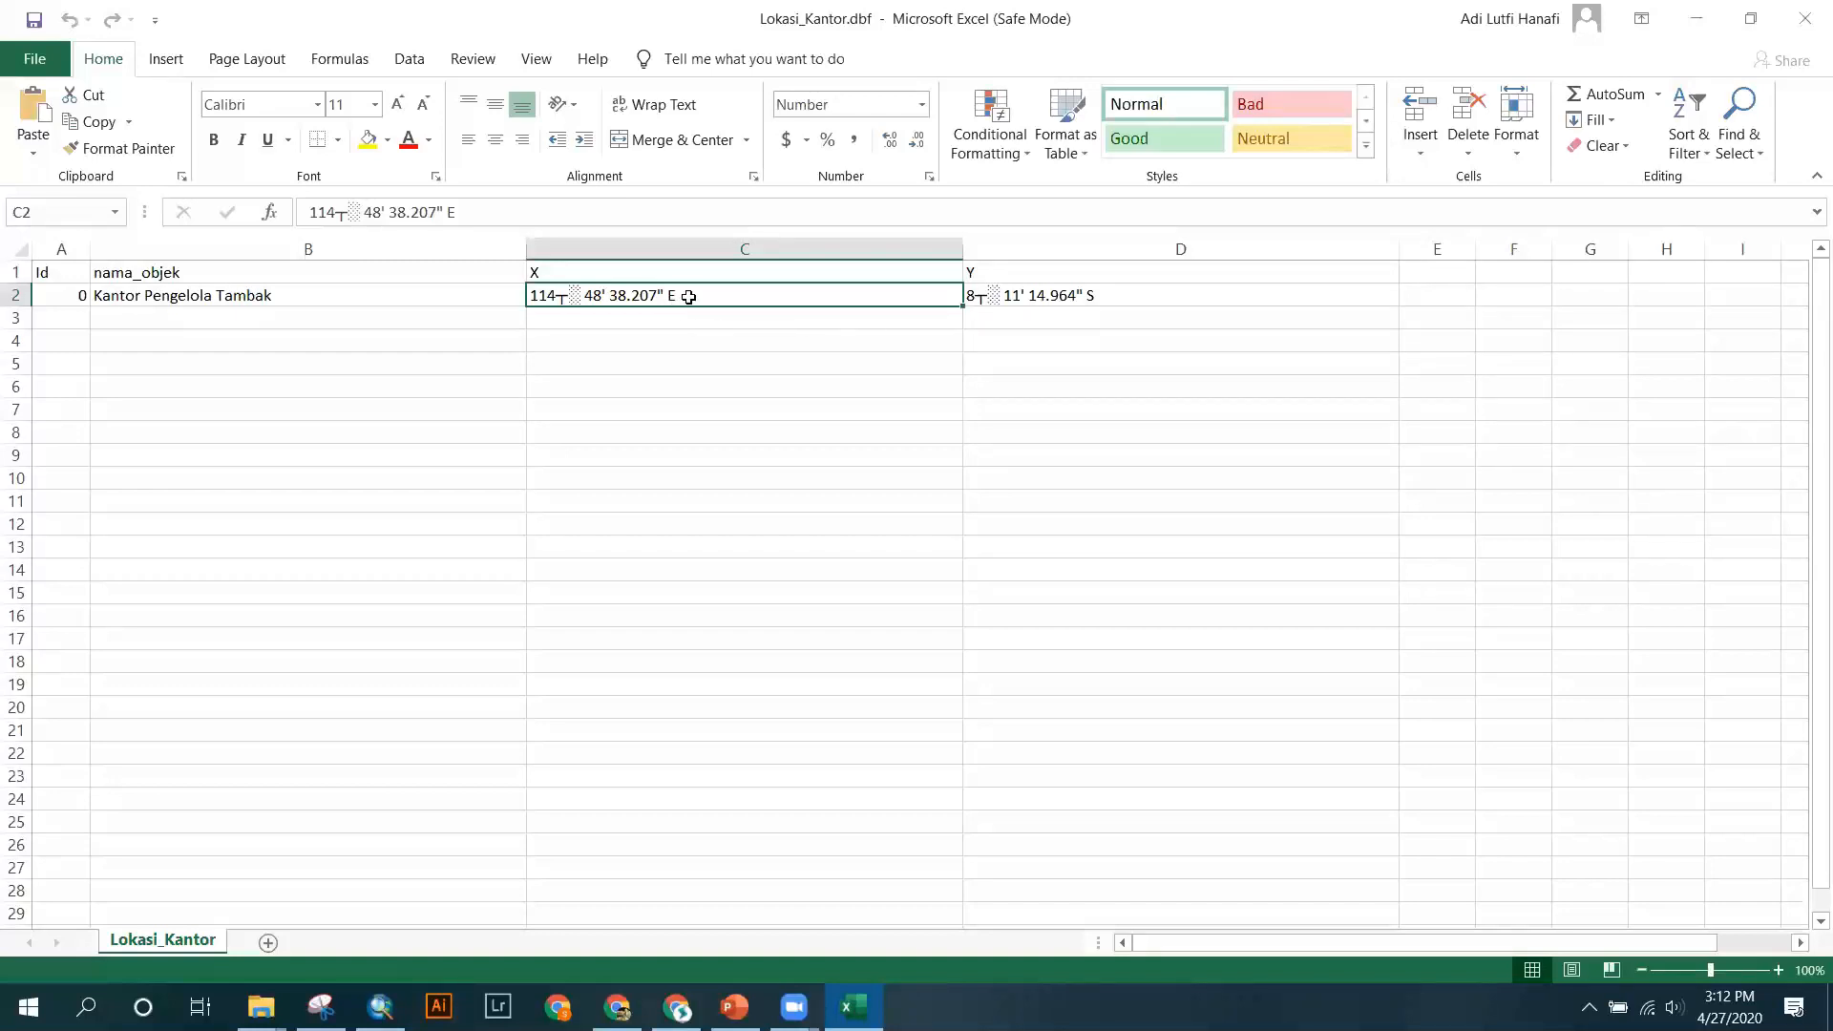
click(56, 73)
click(80, 376)
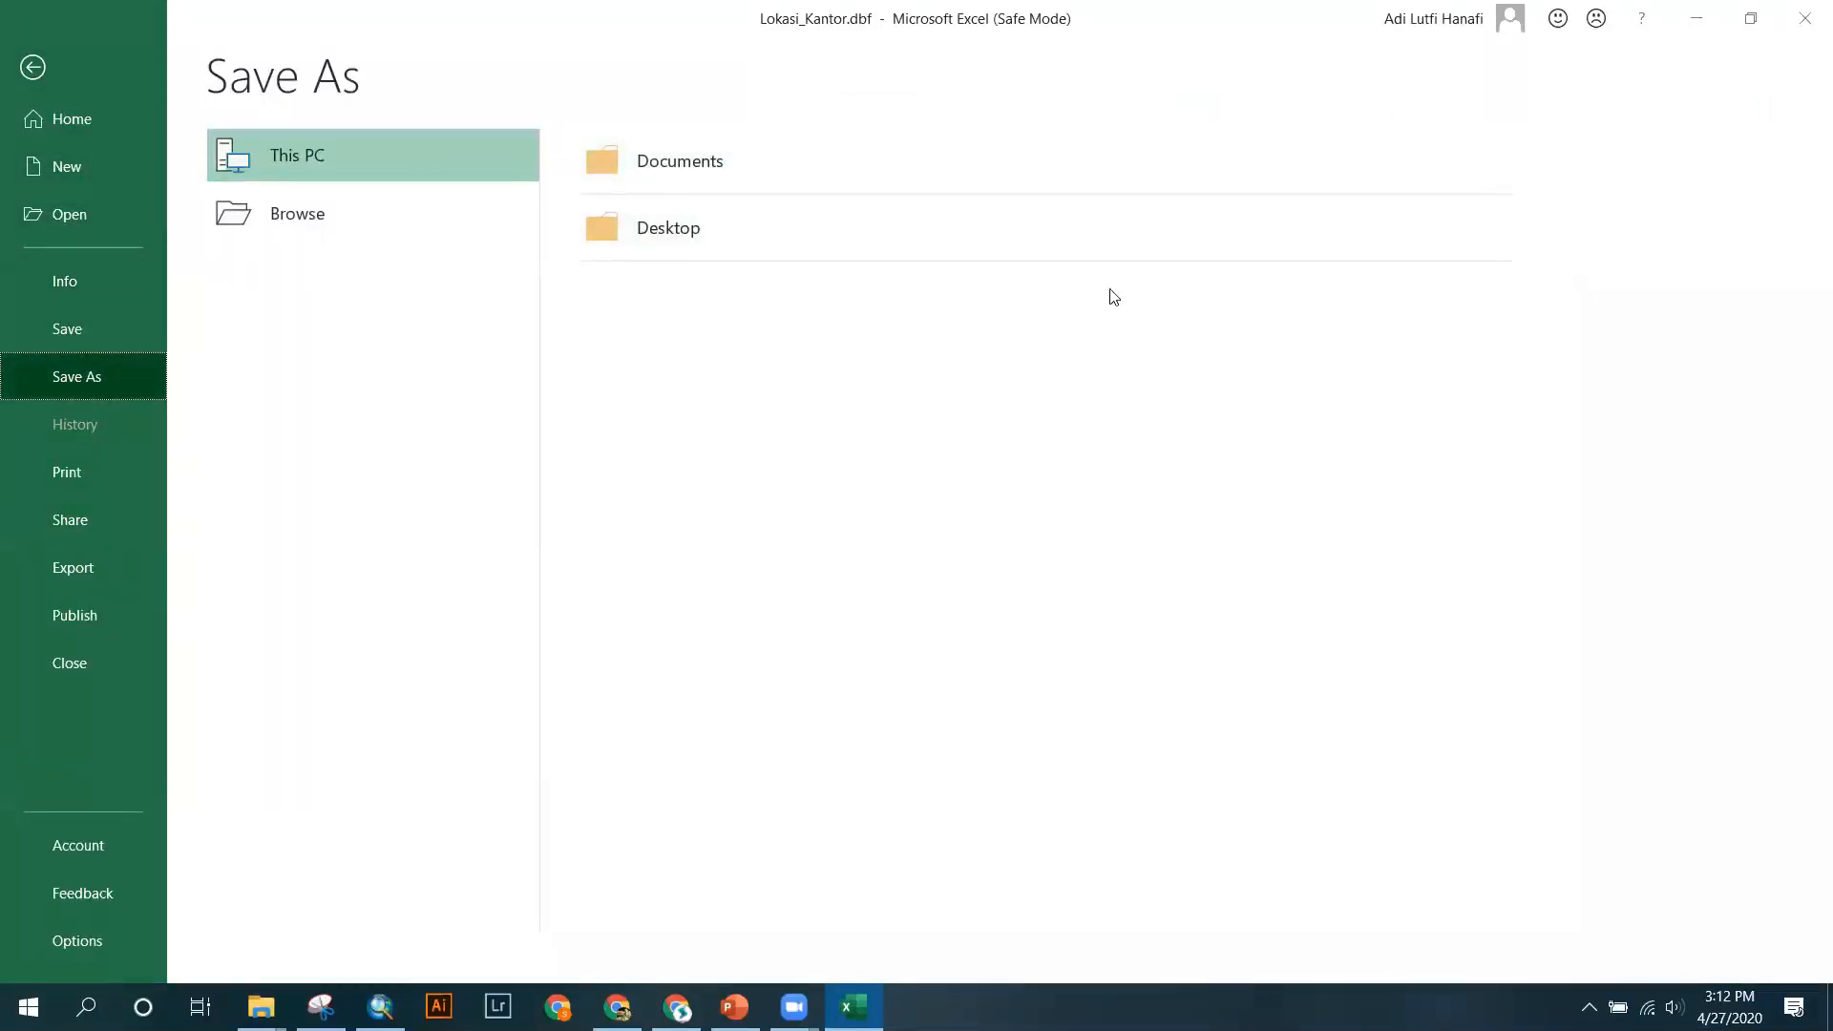
click(296, 214)
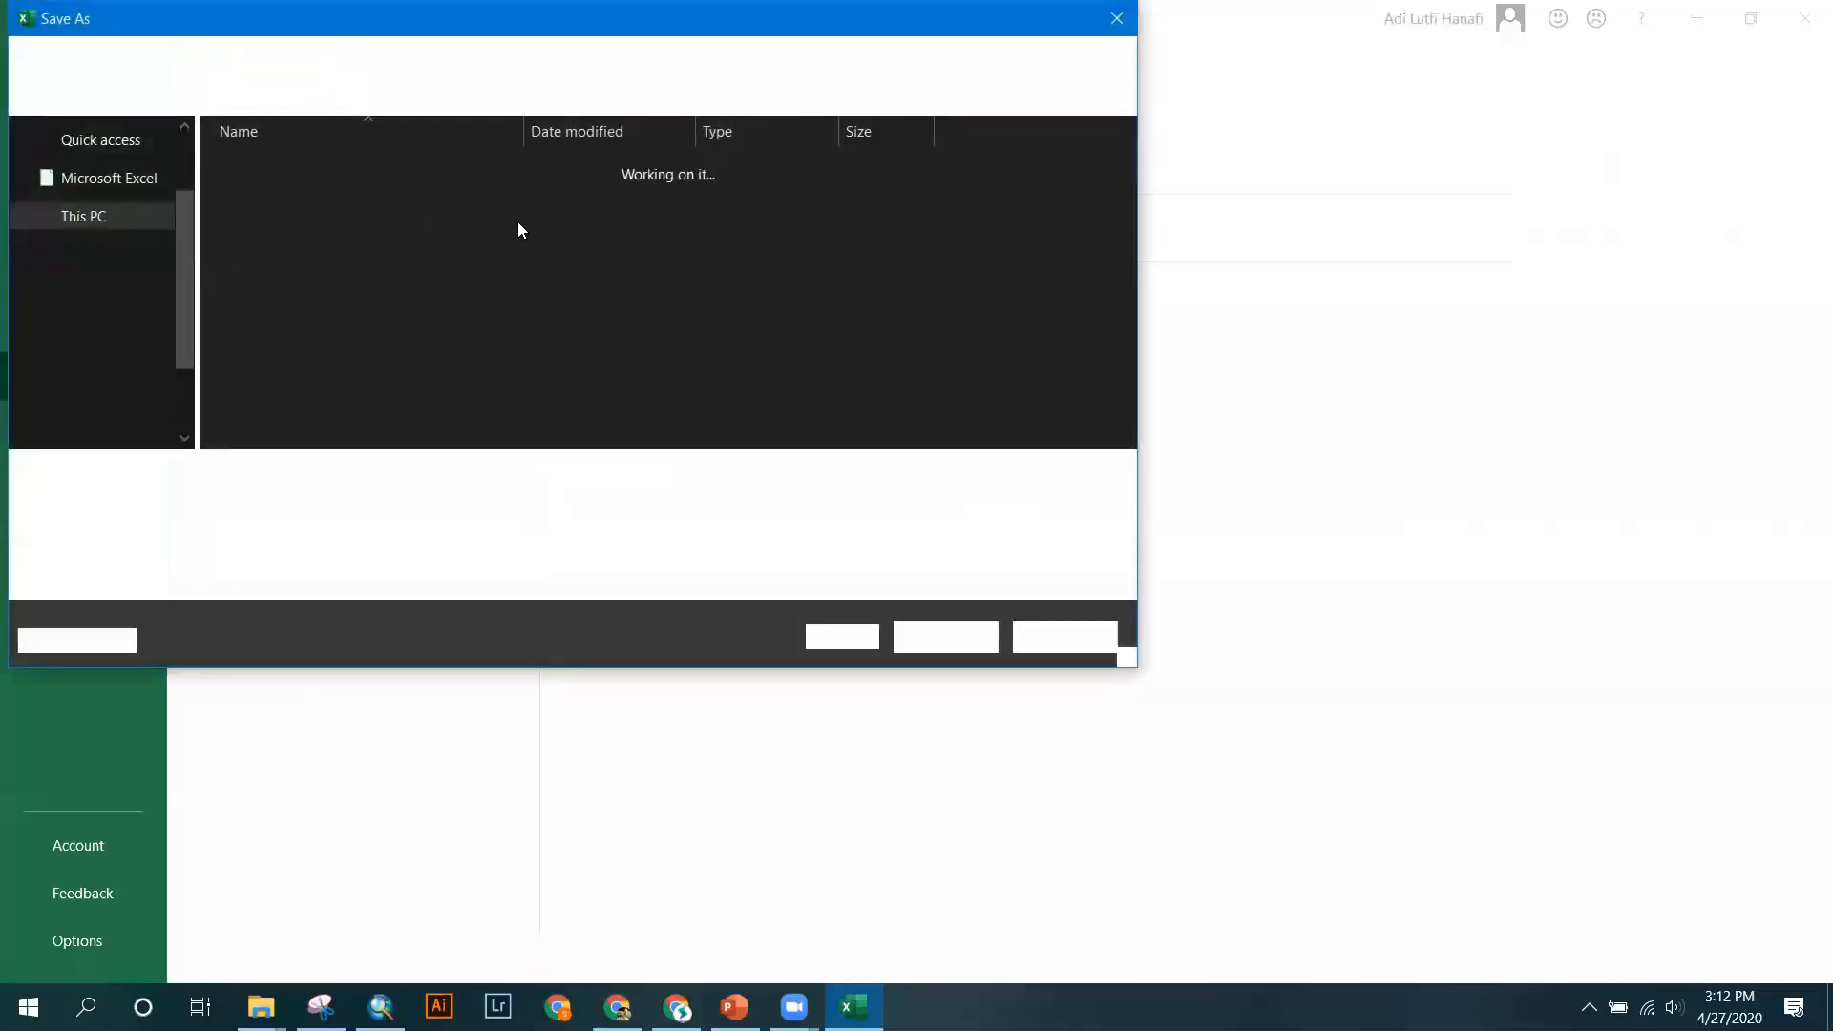
click(930, 628)
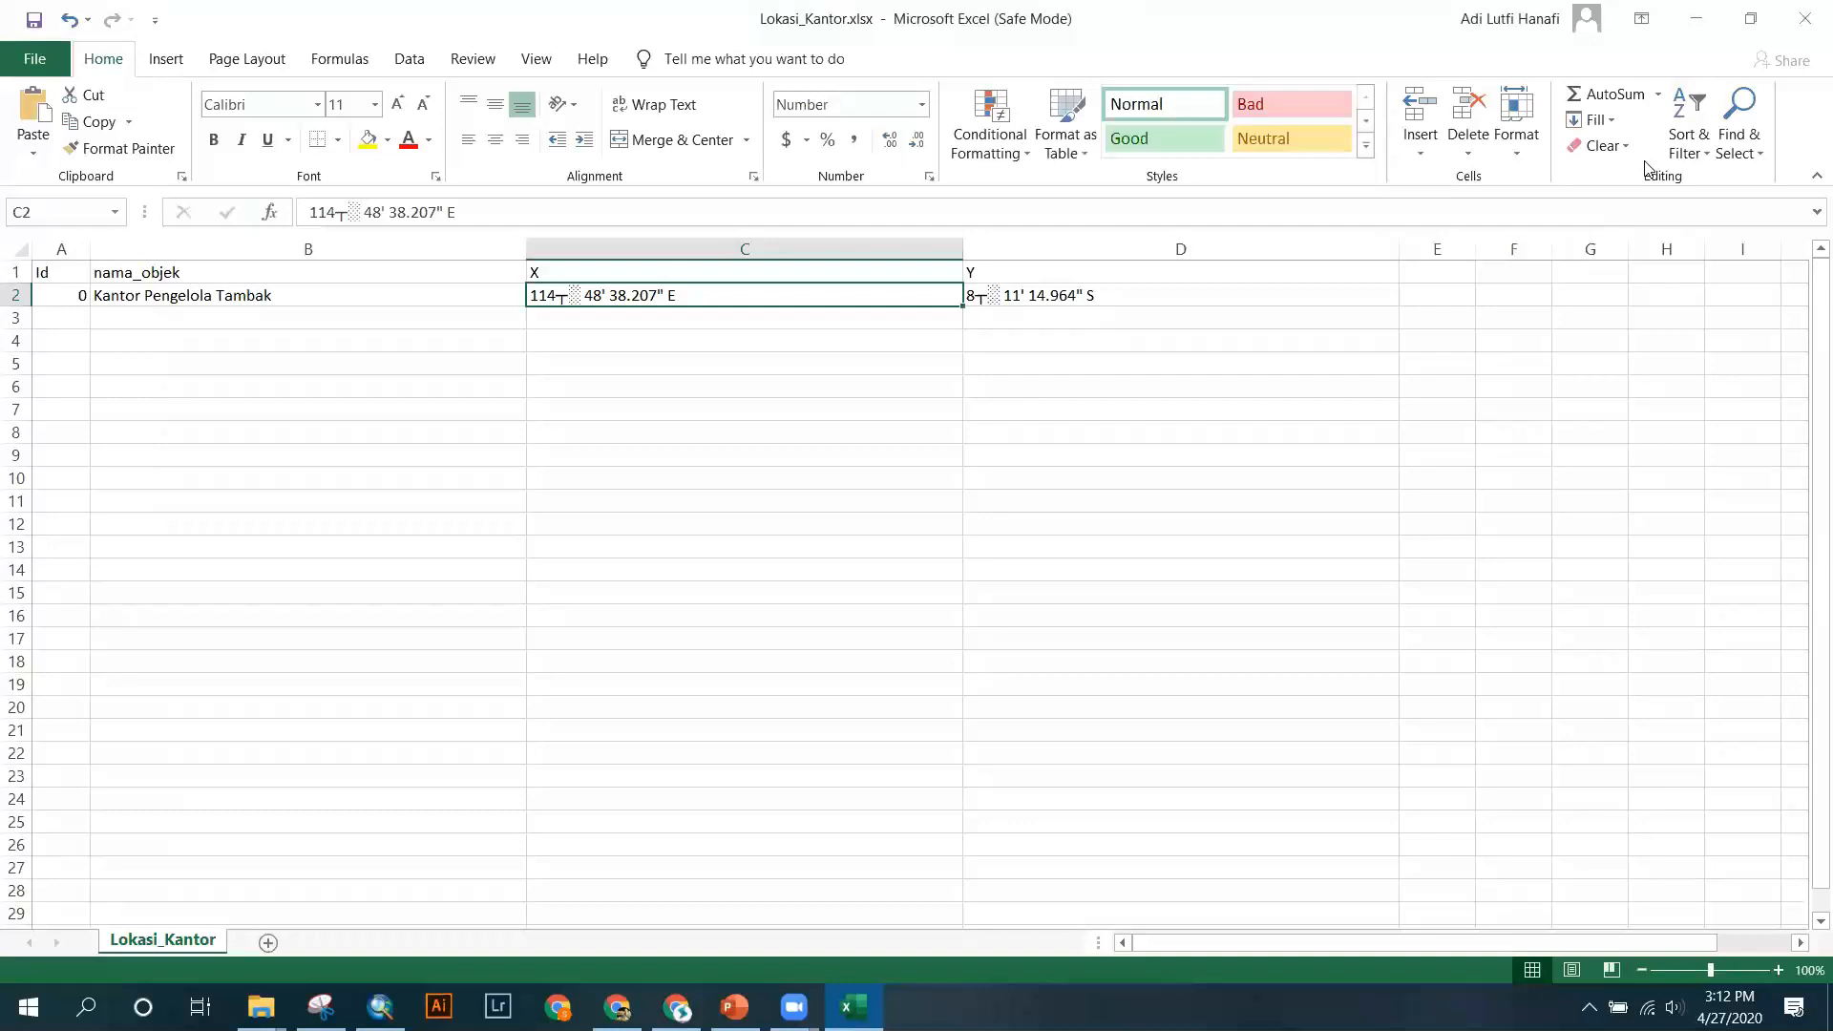
click(1732, 147)
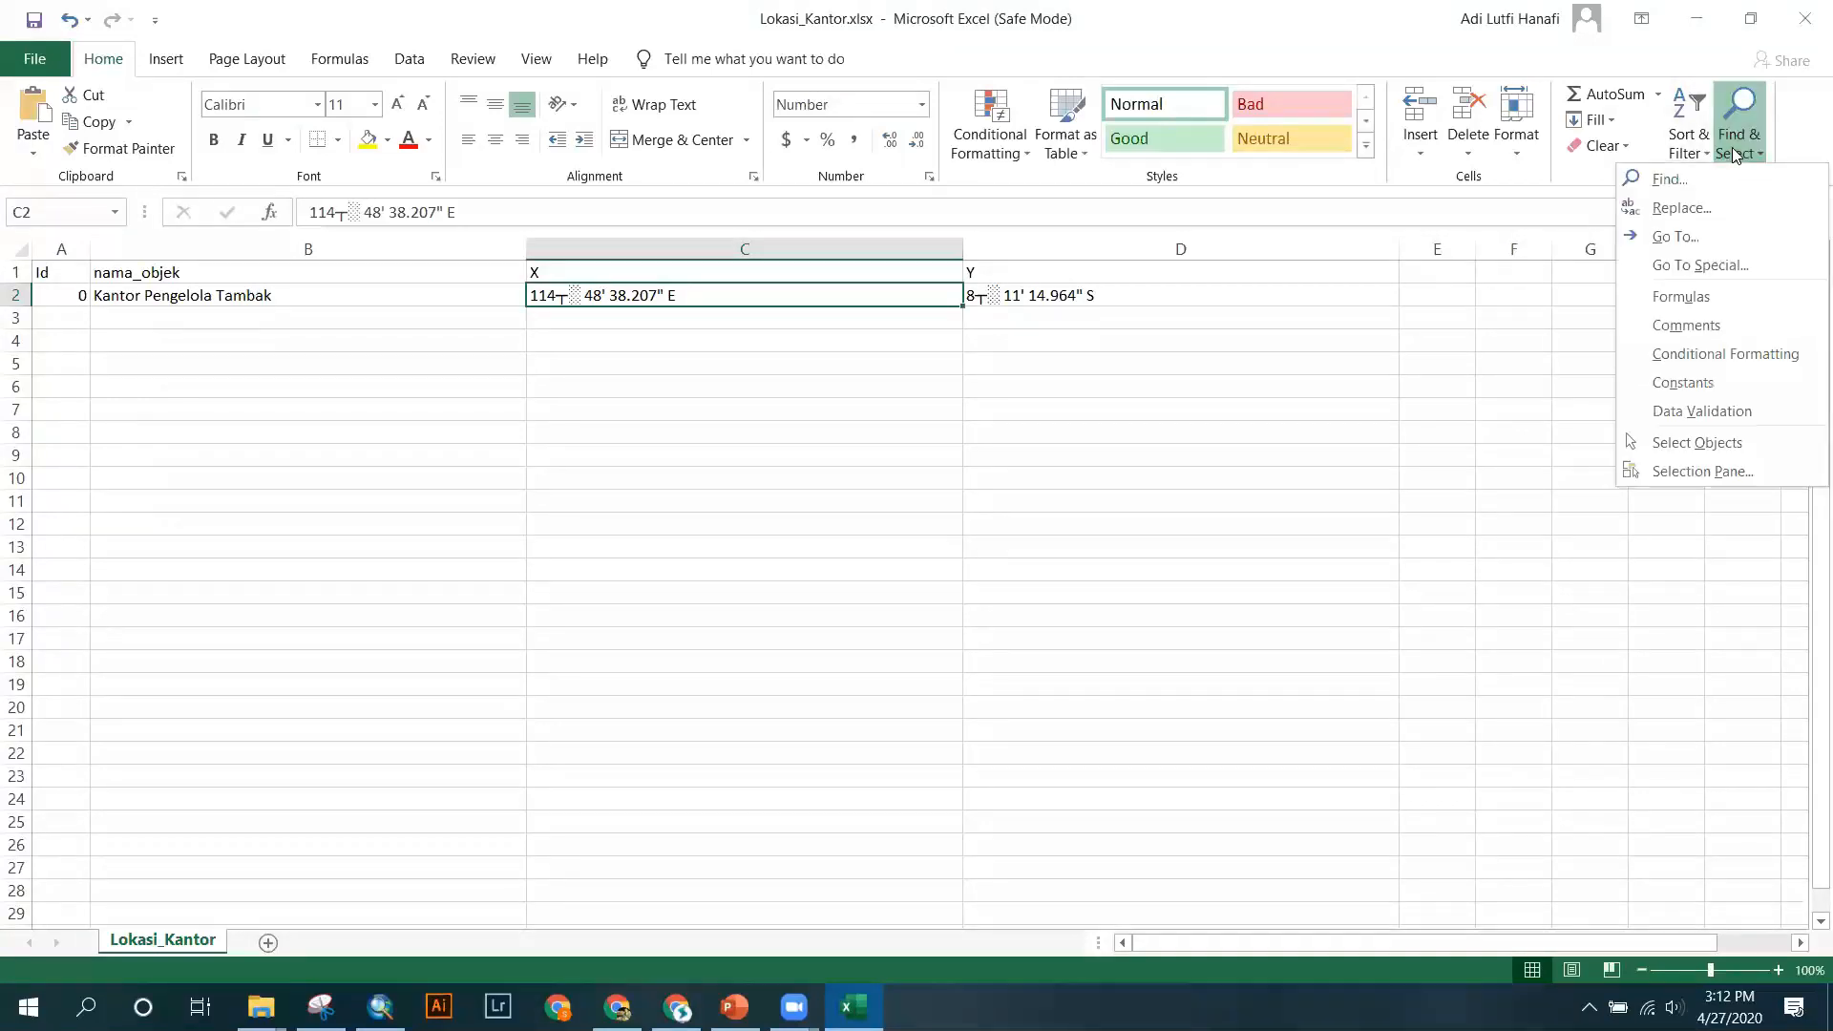
click(1688, 210)
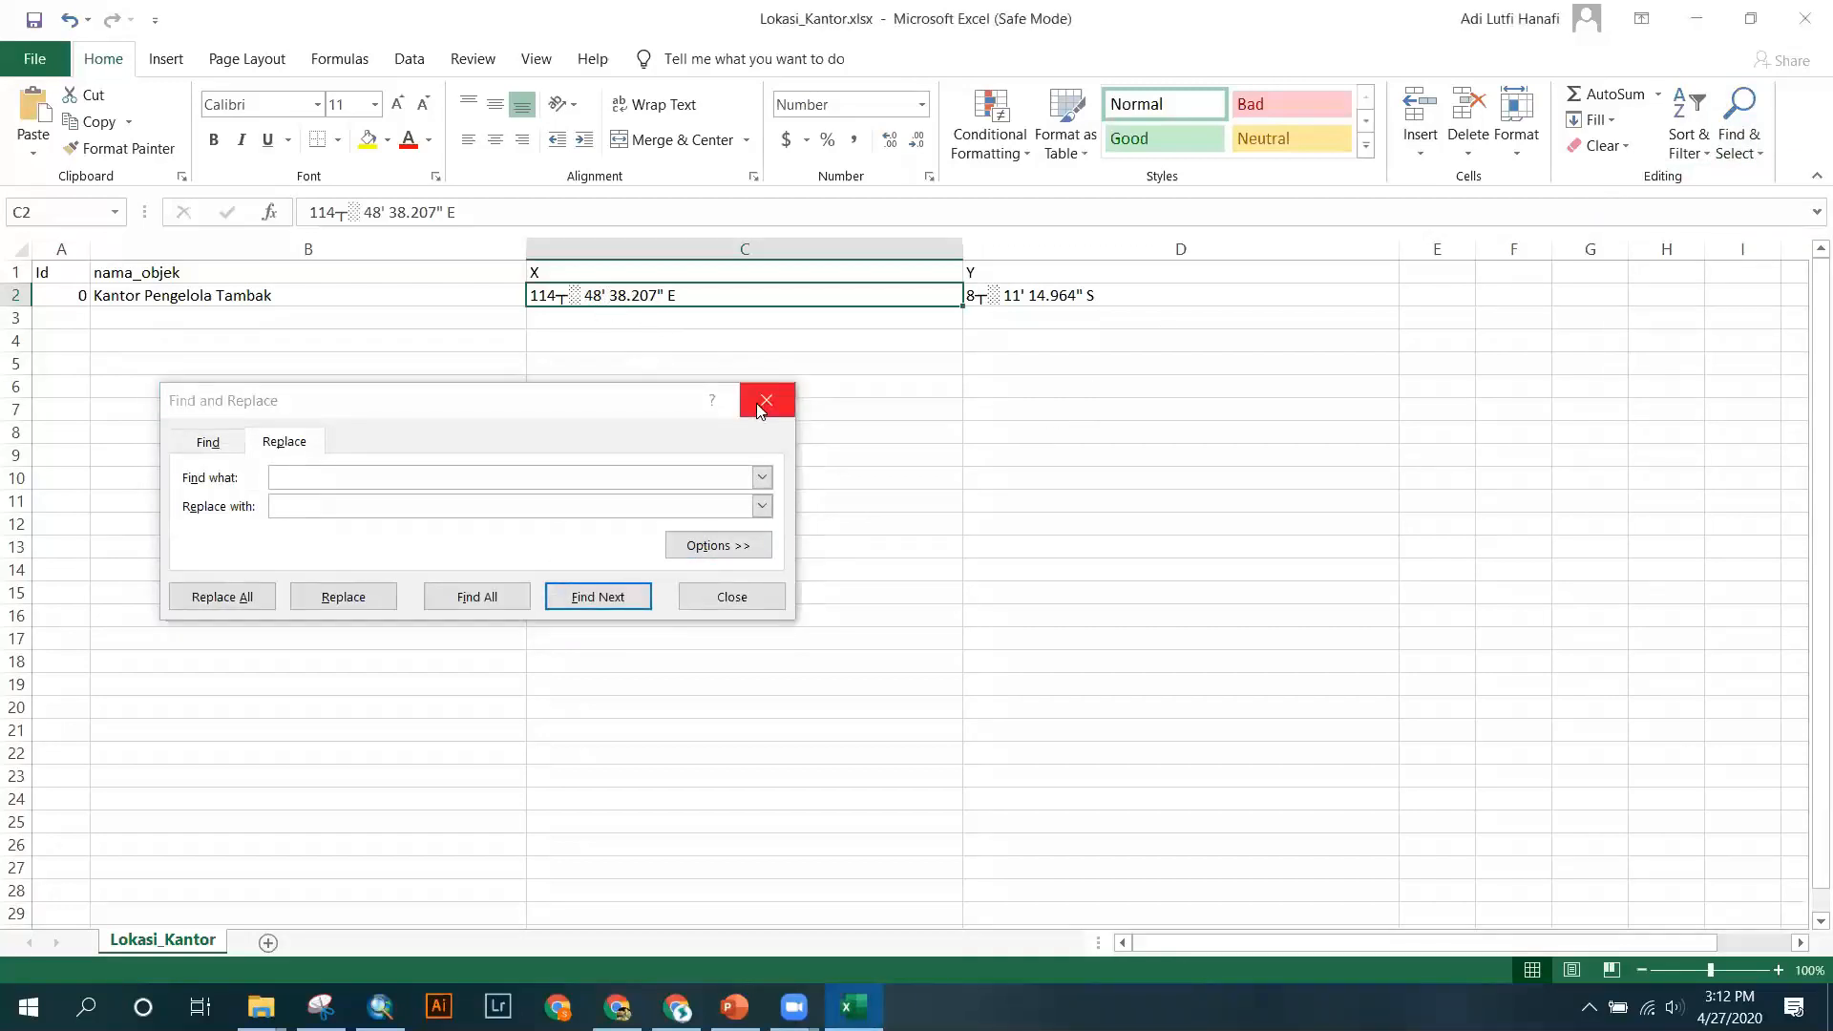
click(766, 400)
double_click(582, 298)
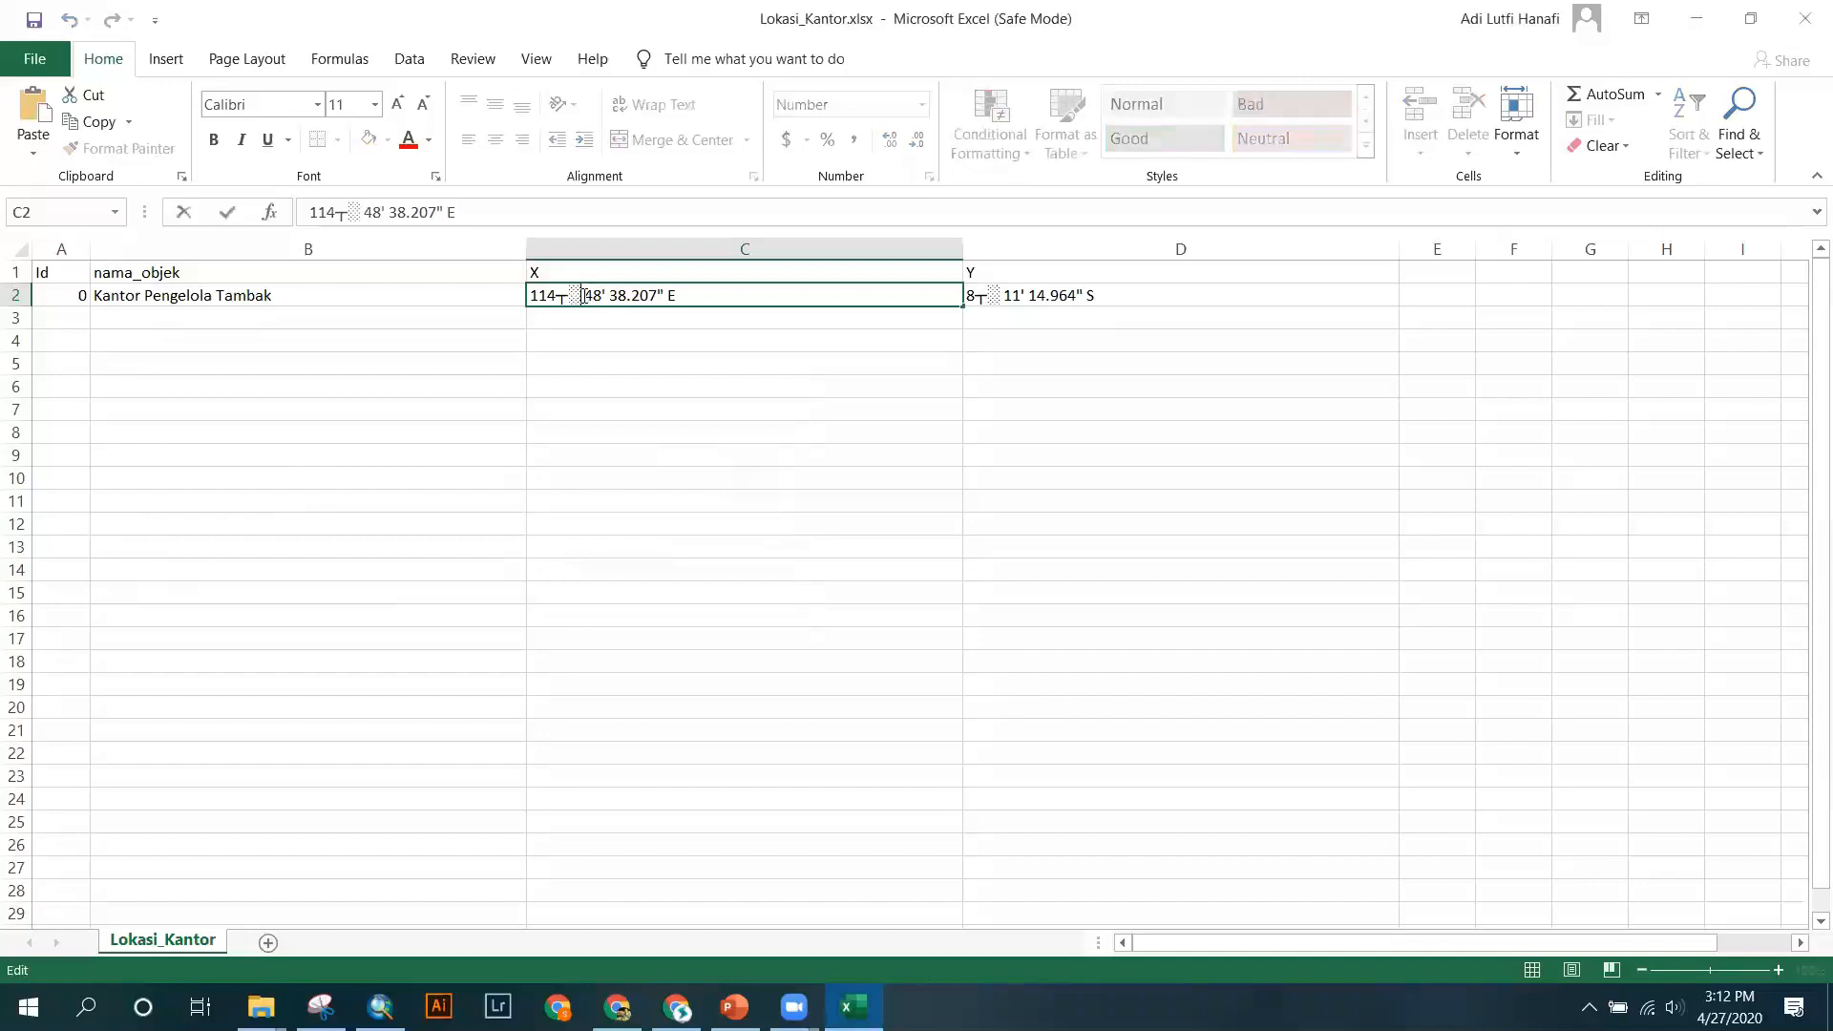
drag(557, 296, 564, 298)
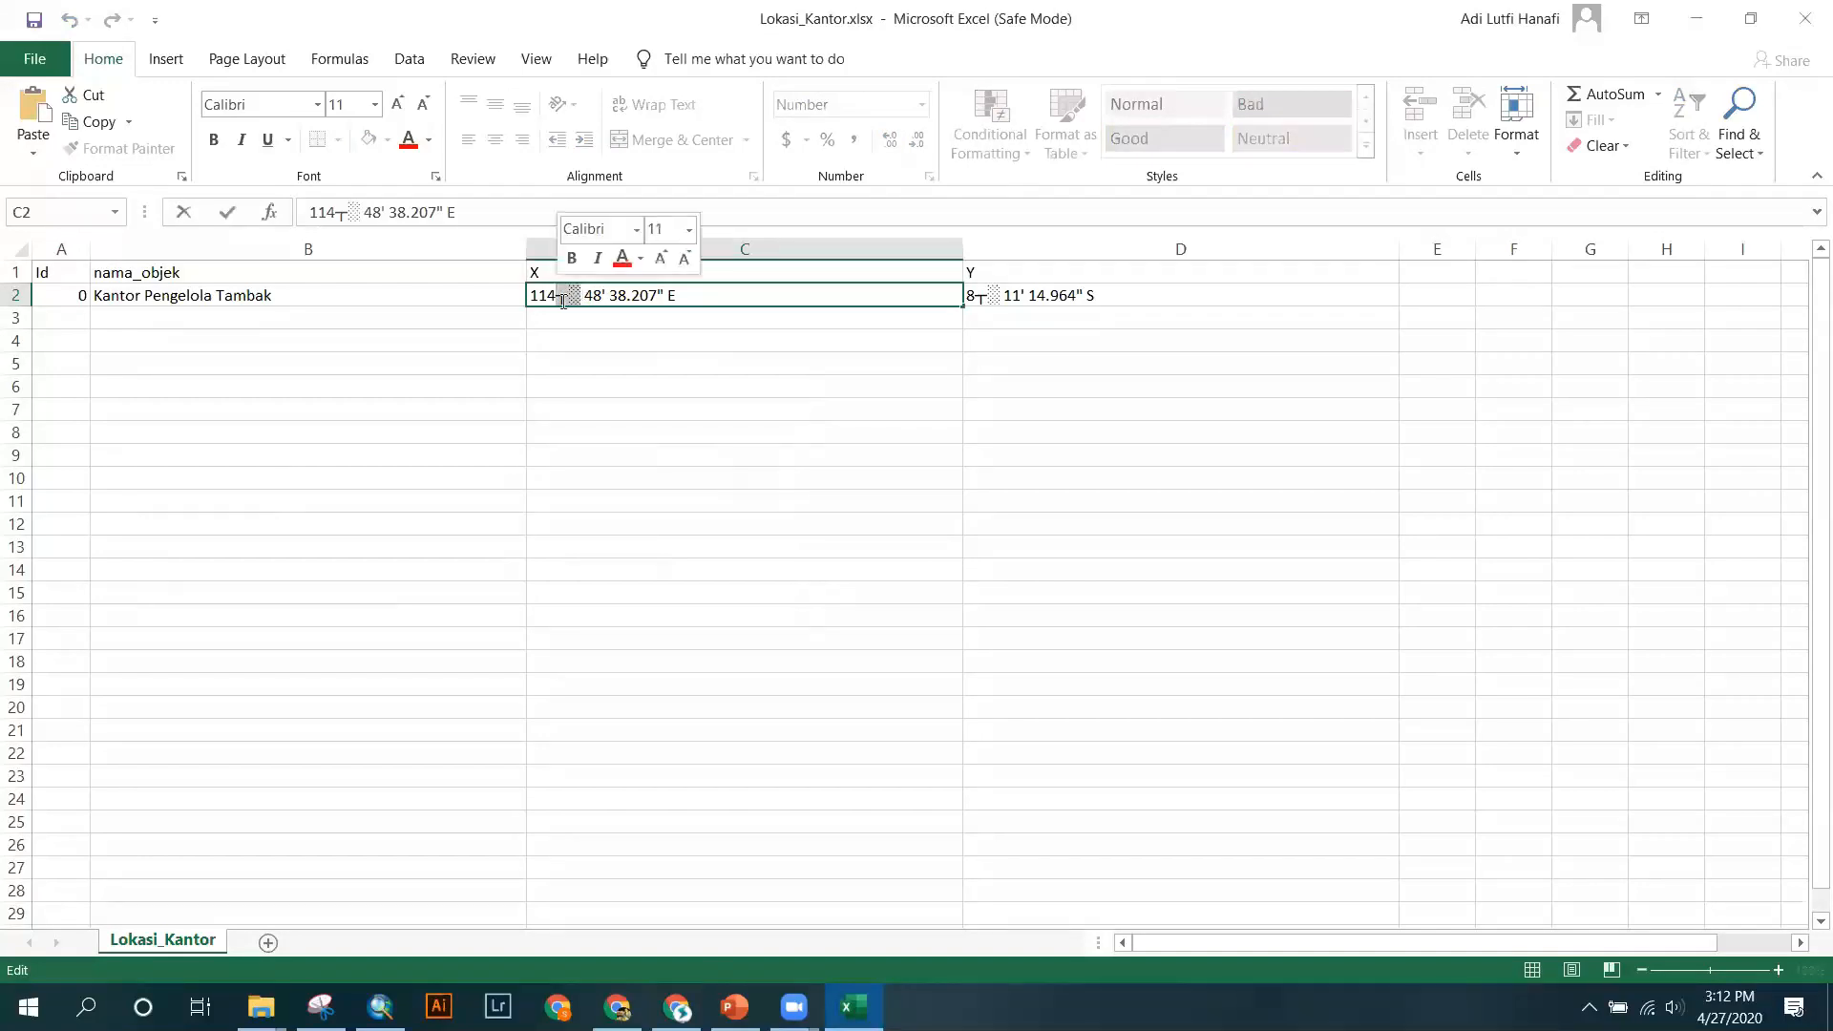
click(561, 298)
click(1726, 130)
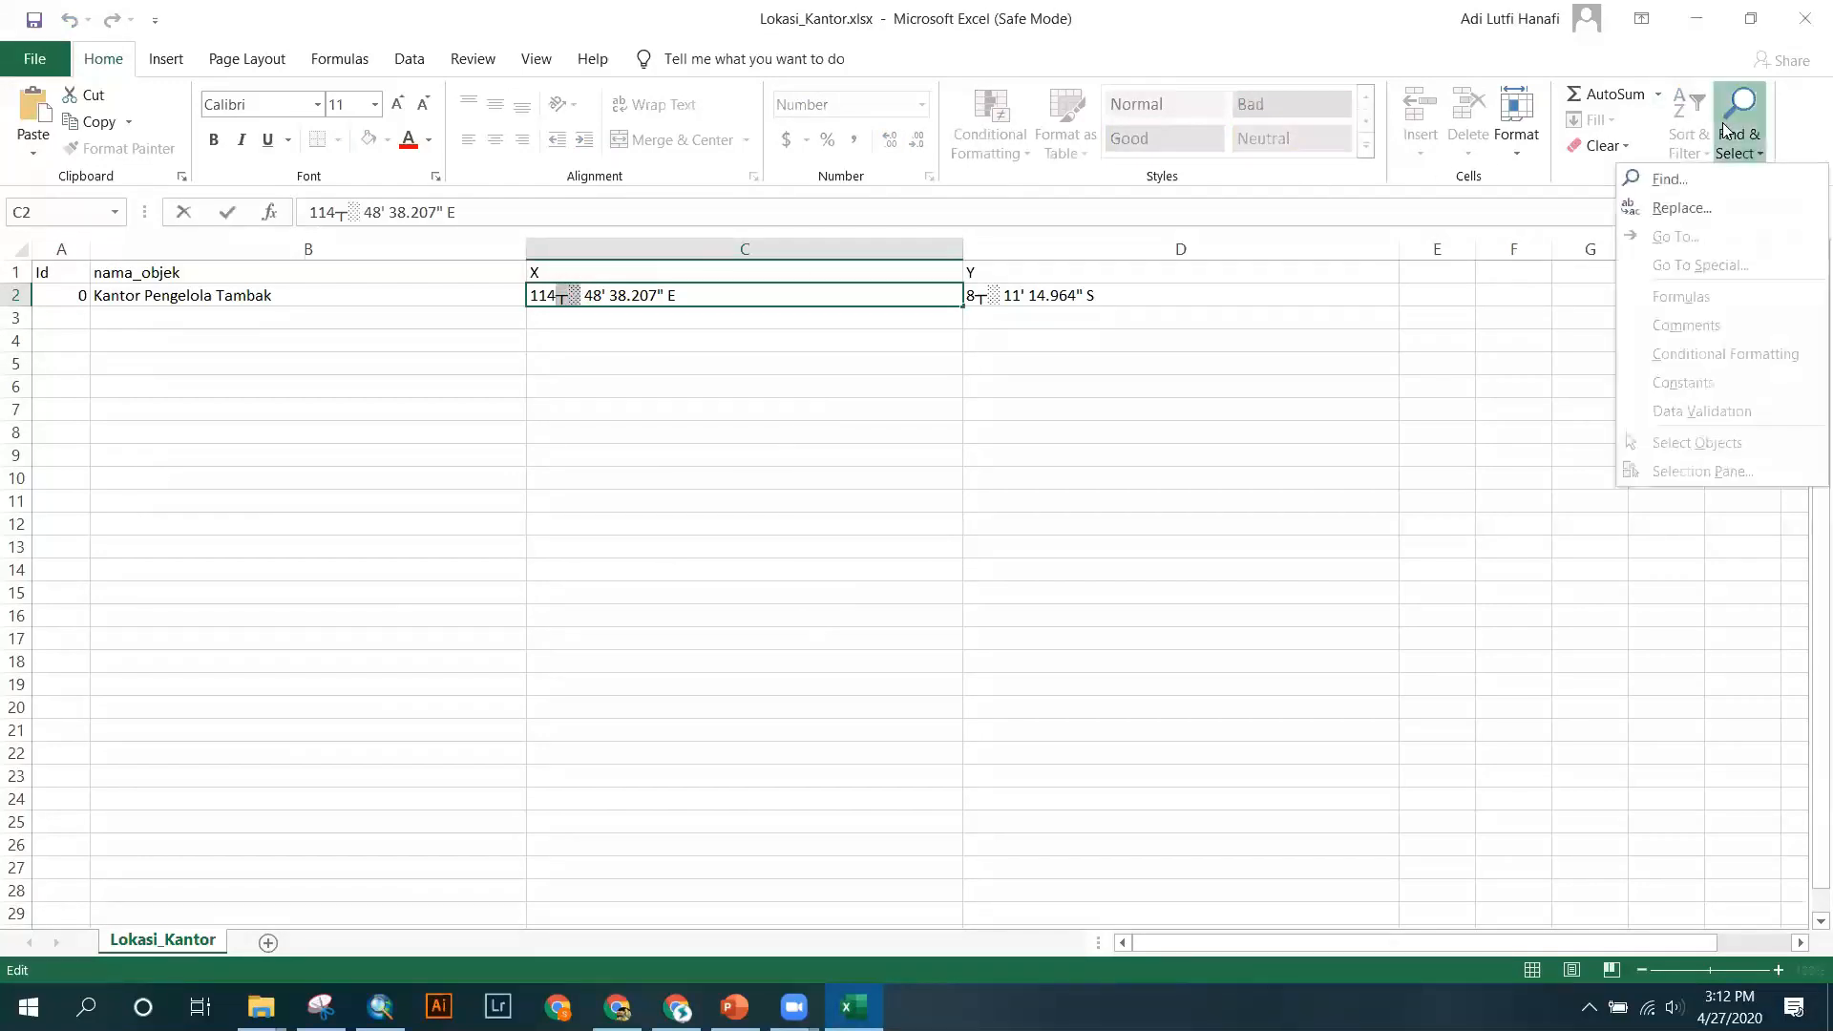
click(1680, 208)
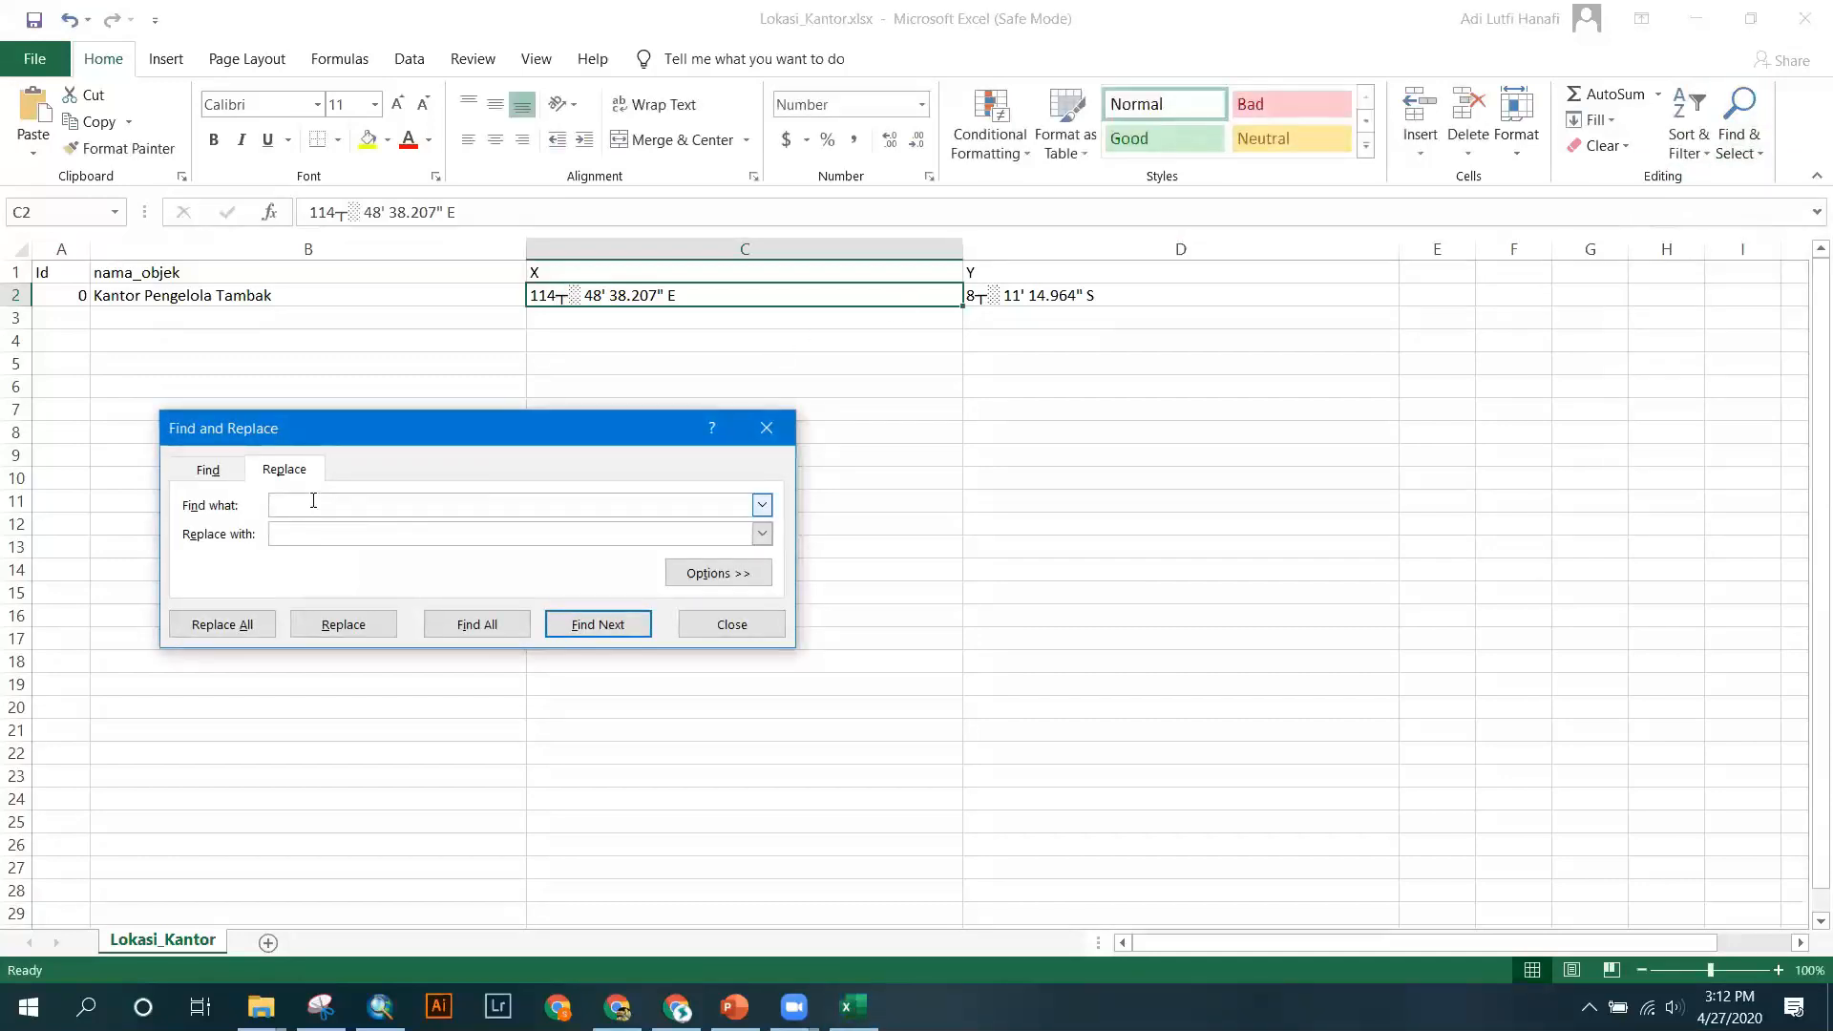
click(277, 536)
click(765, 430)
click(1189, 366)
click(1688, 138)
click(1739, 134)
click(1740, 133)
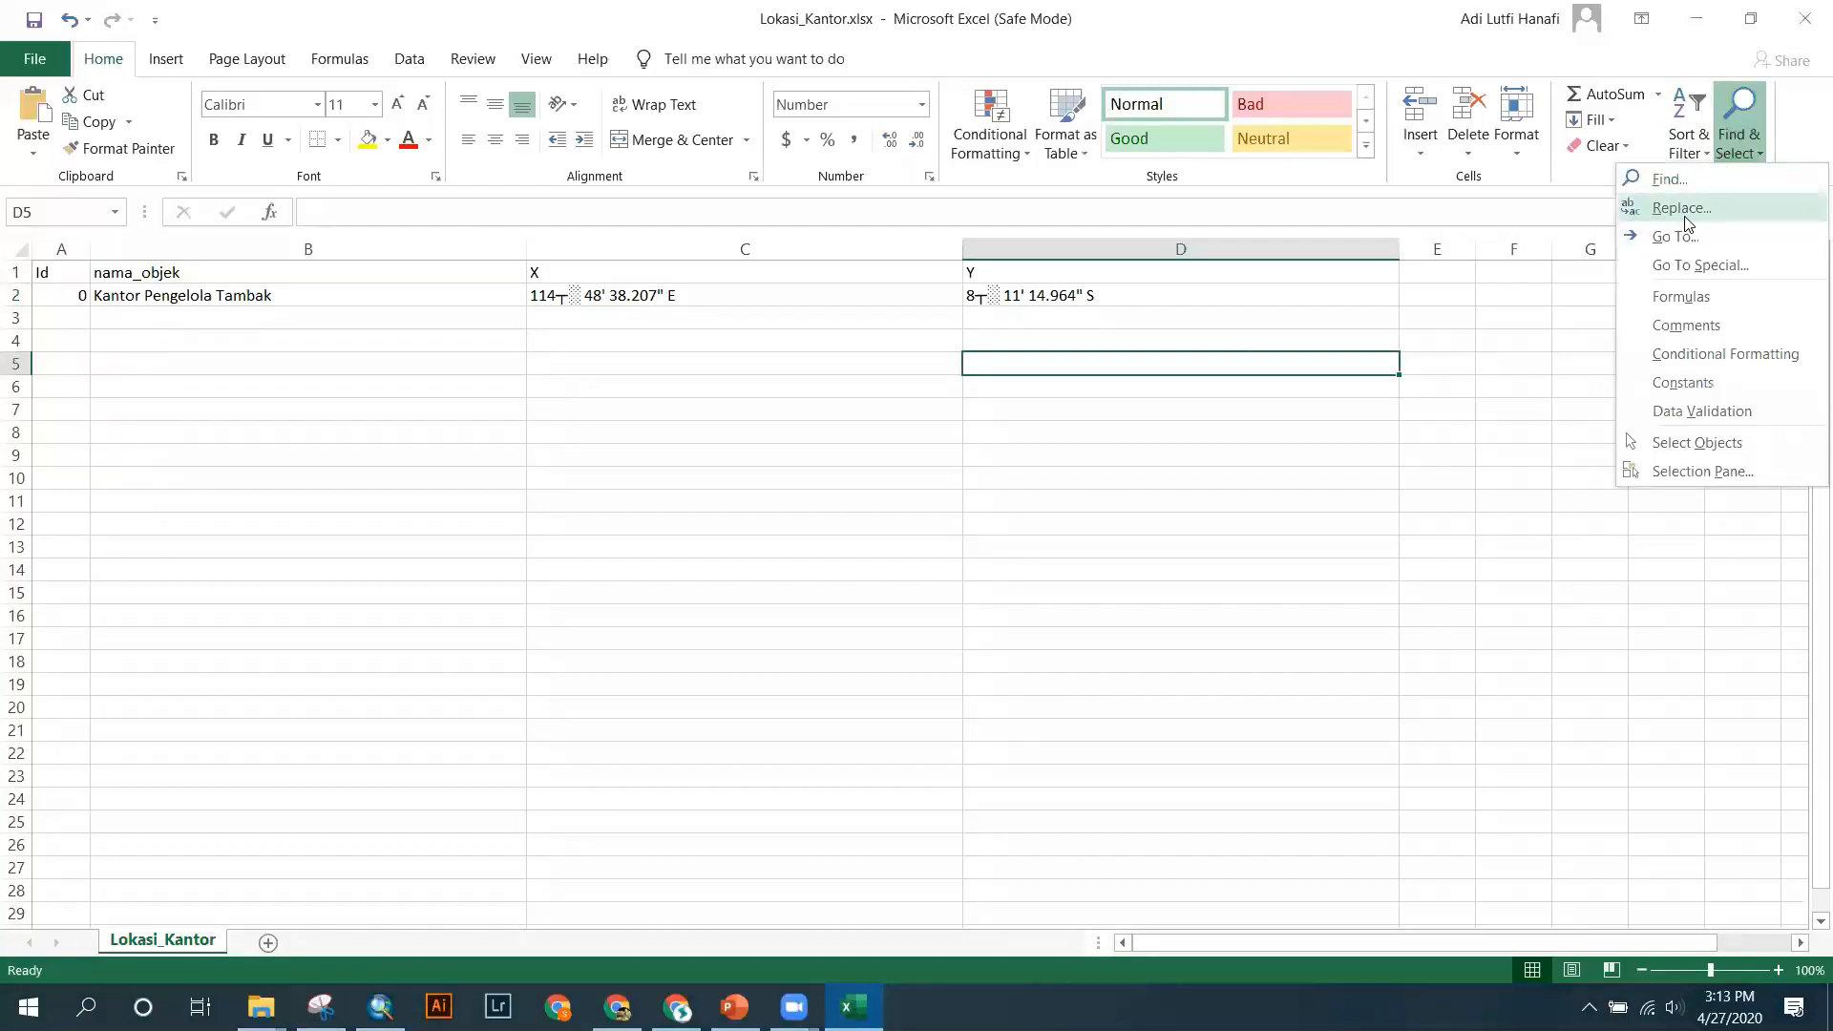
Insert a White Bullet symbol (25E6) into empty cell D5 and copy it.
click(174, 70)
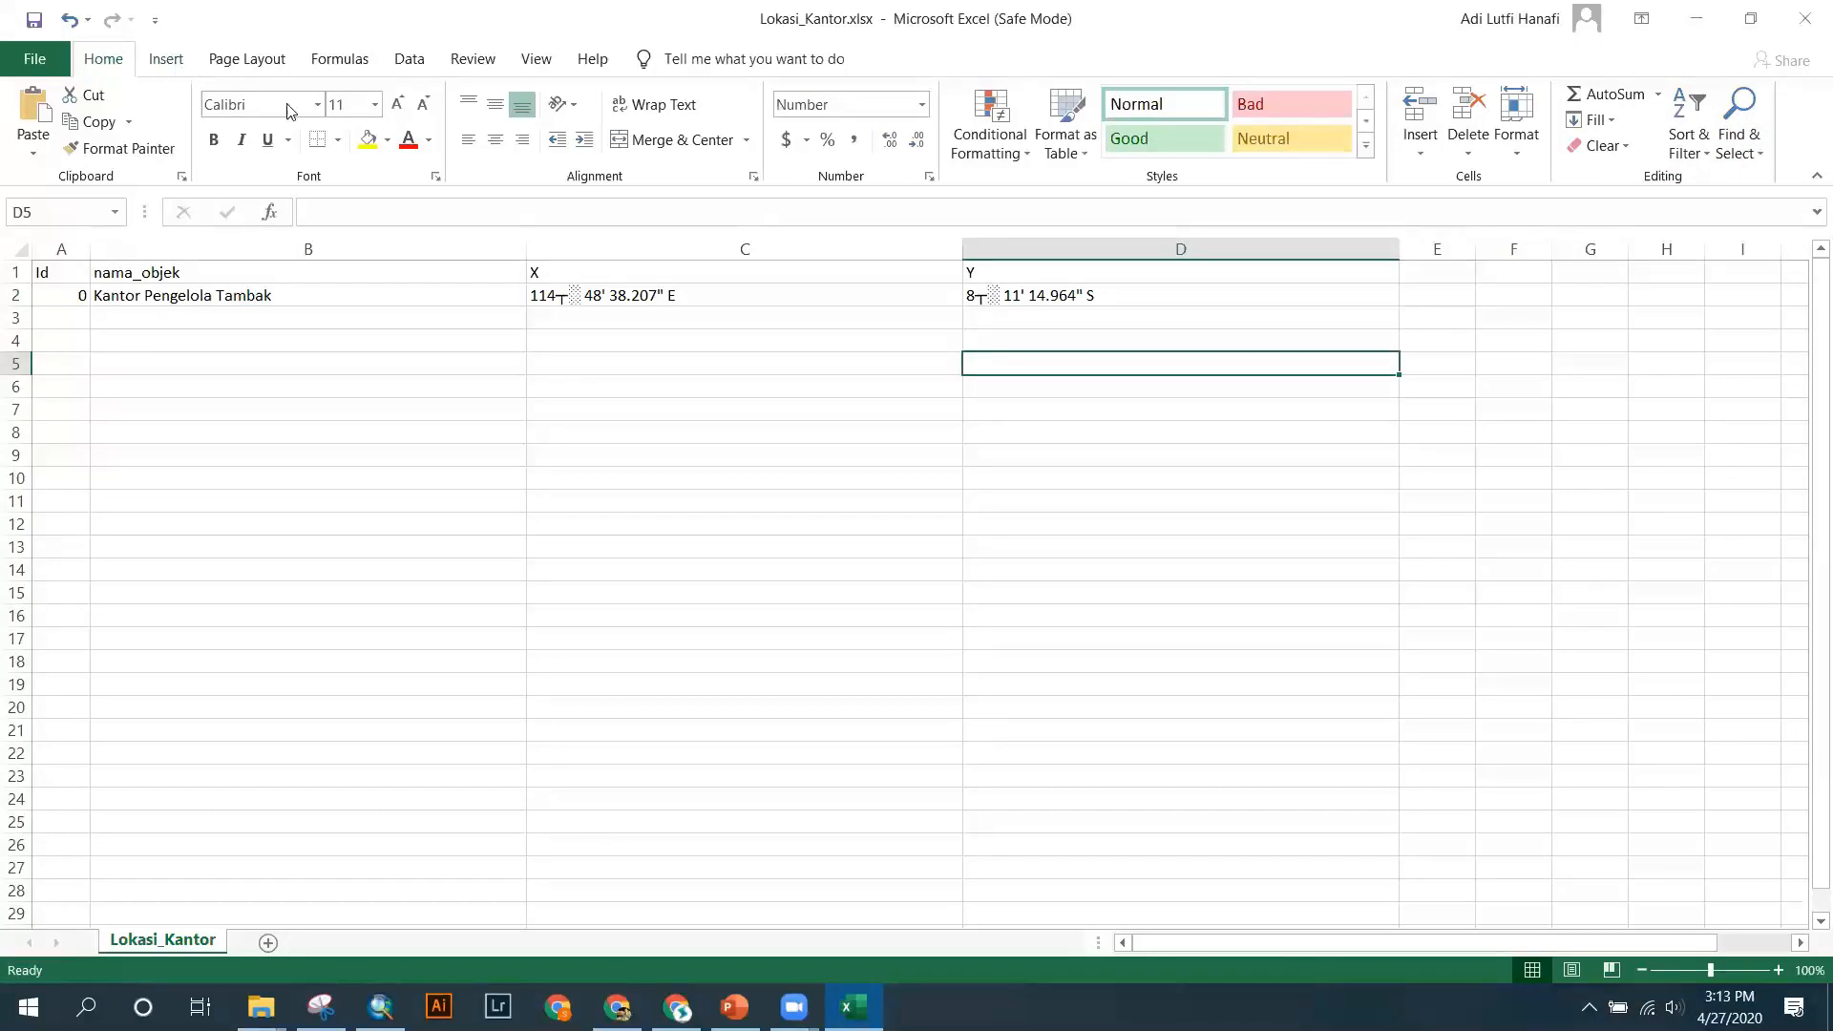
scroll(291, 112, down, 1)
click(1724, 119)
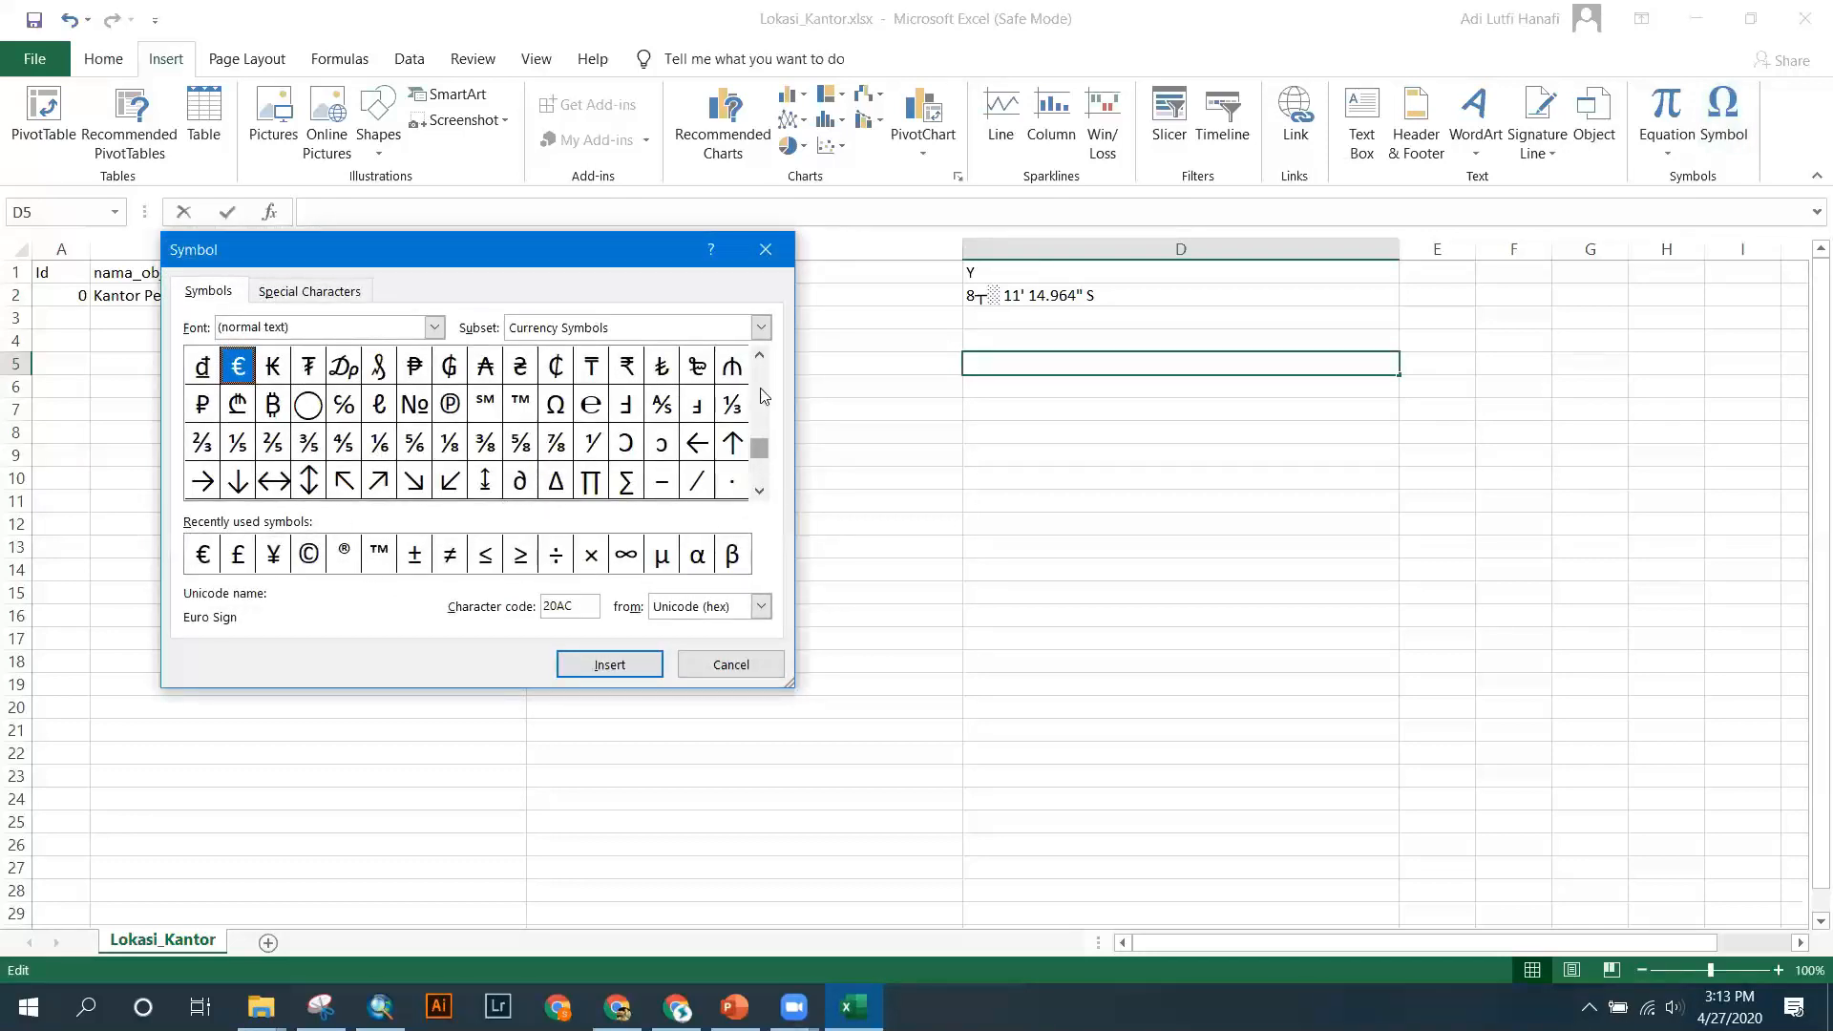
click(760, 491)
click(760, 492)
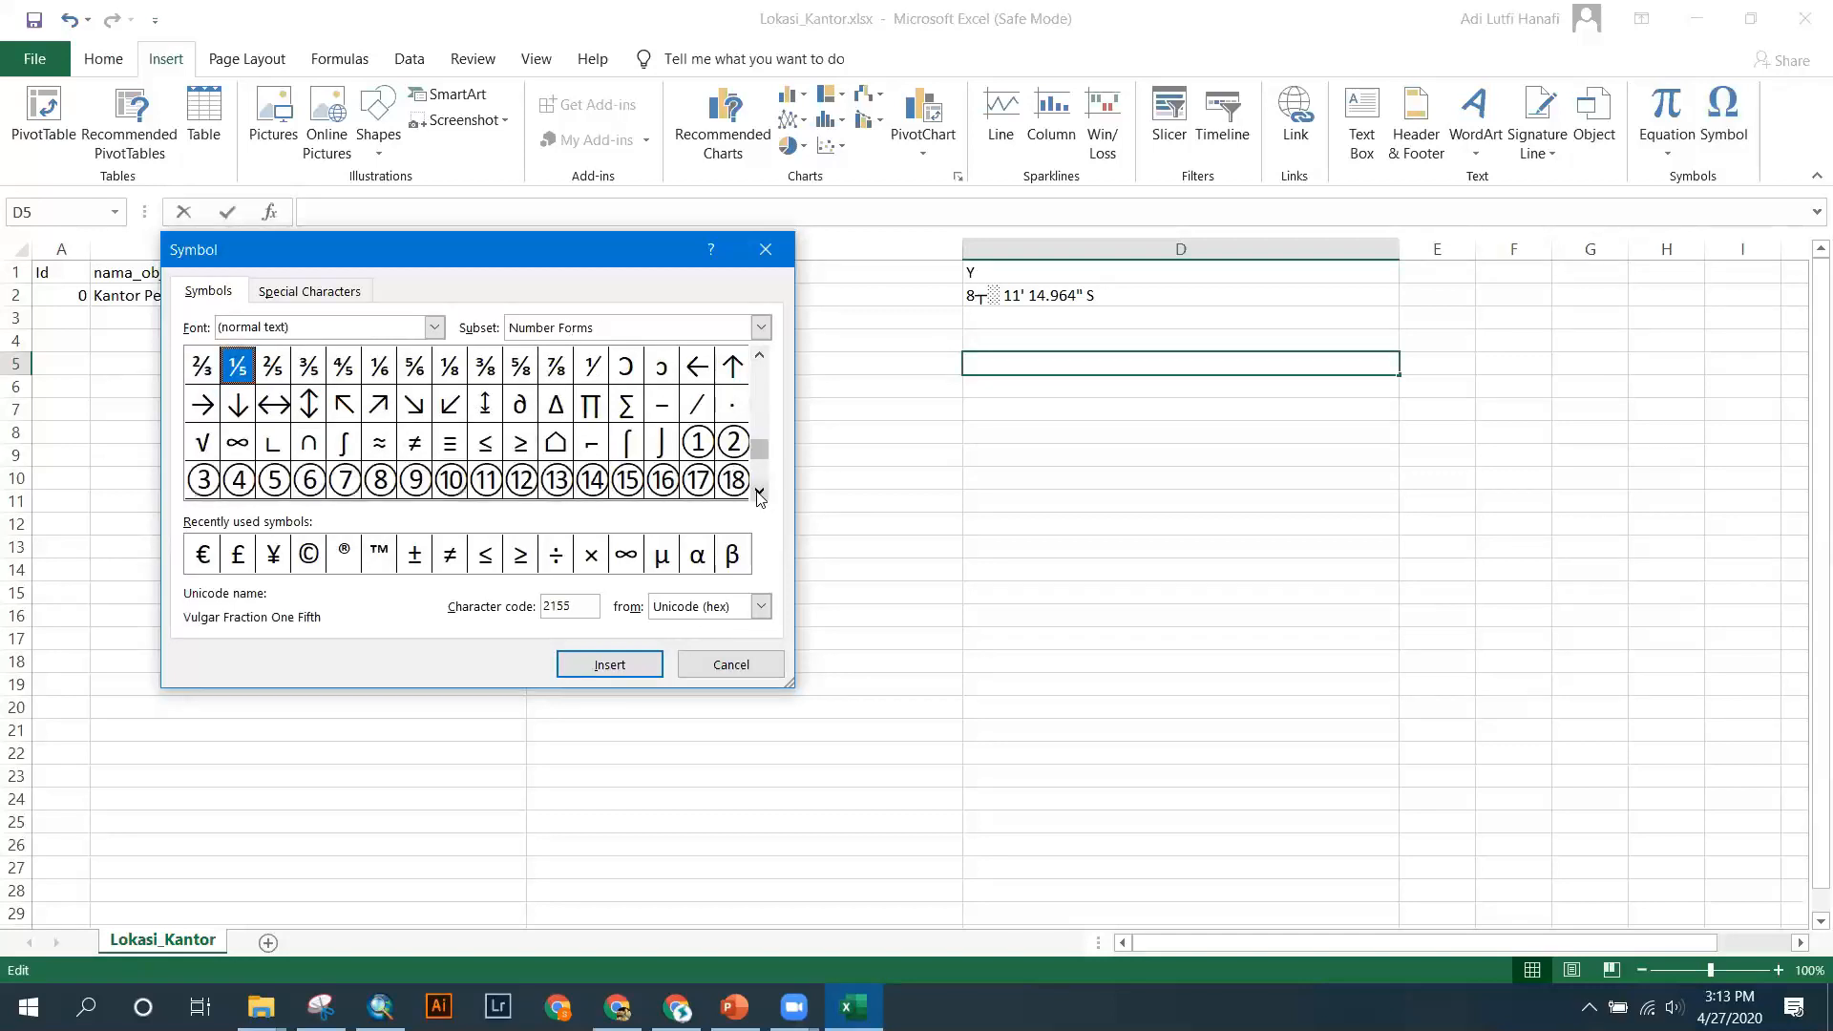
click(760, 492)
click(760, 491)
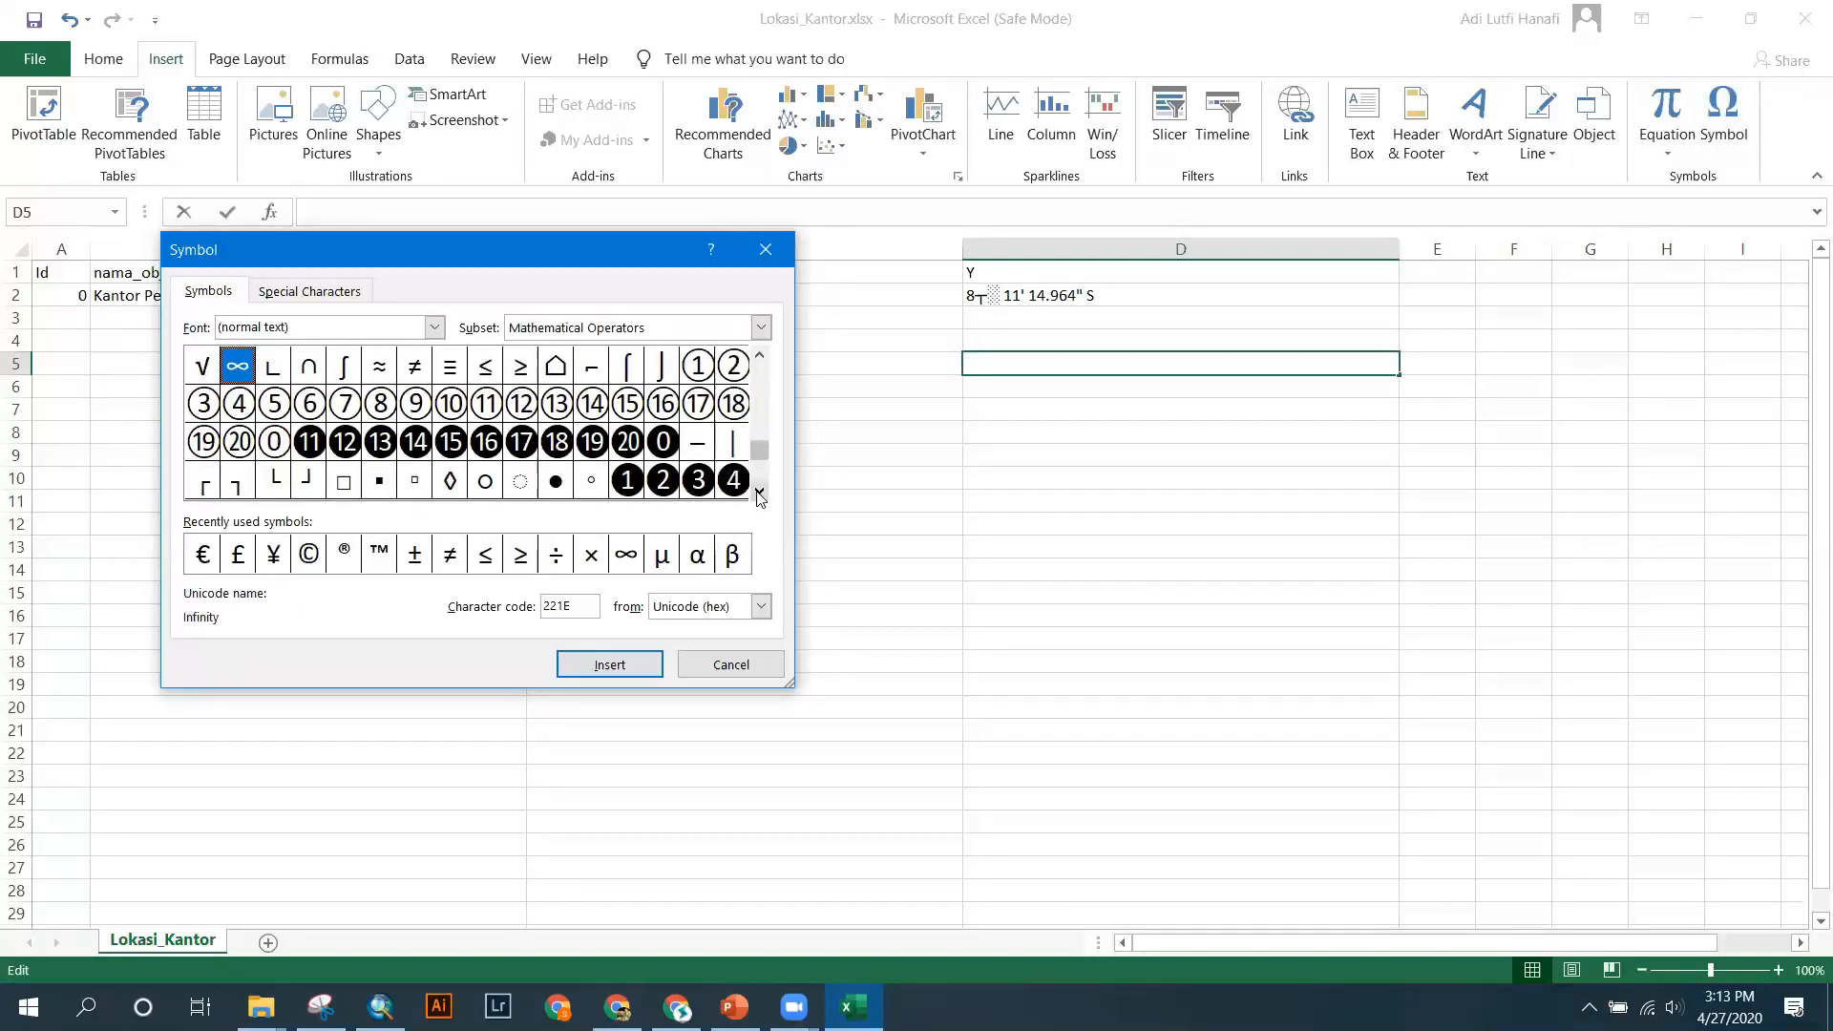
double_click(591, 480)
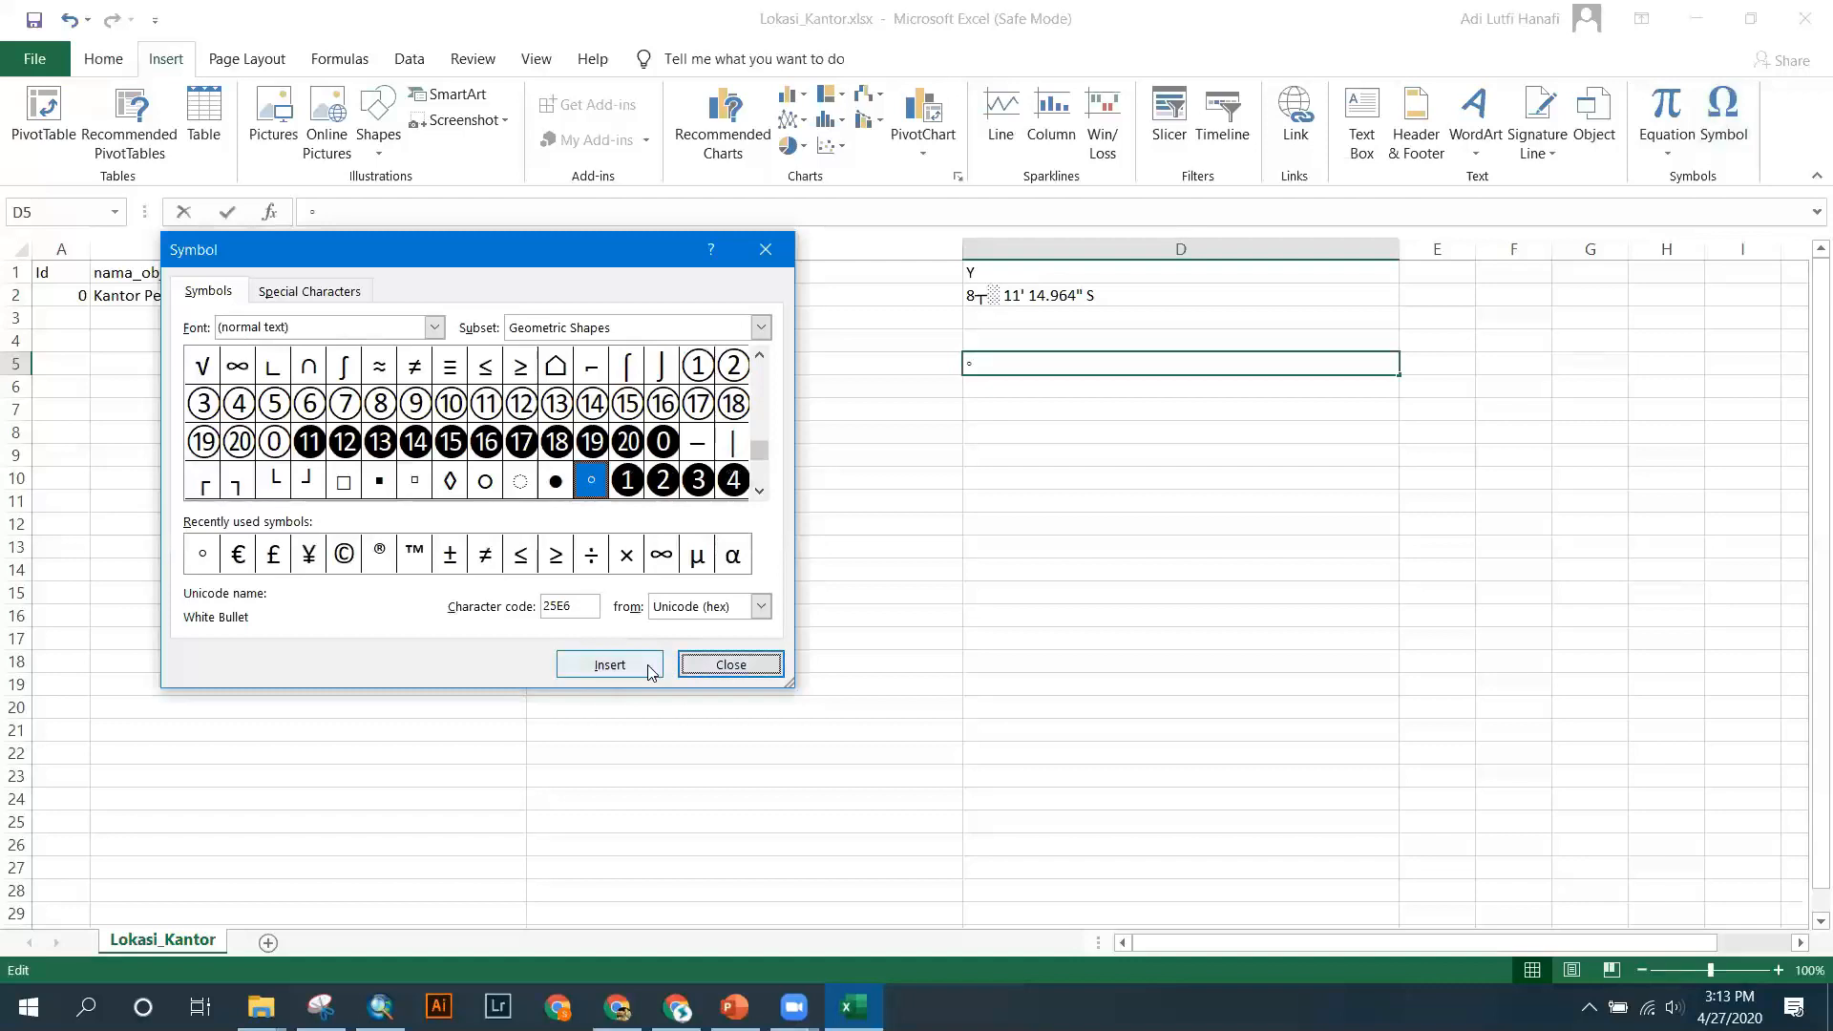
click(718, 665)
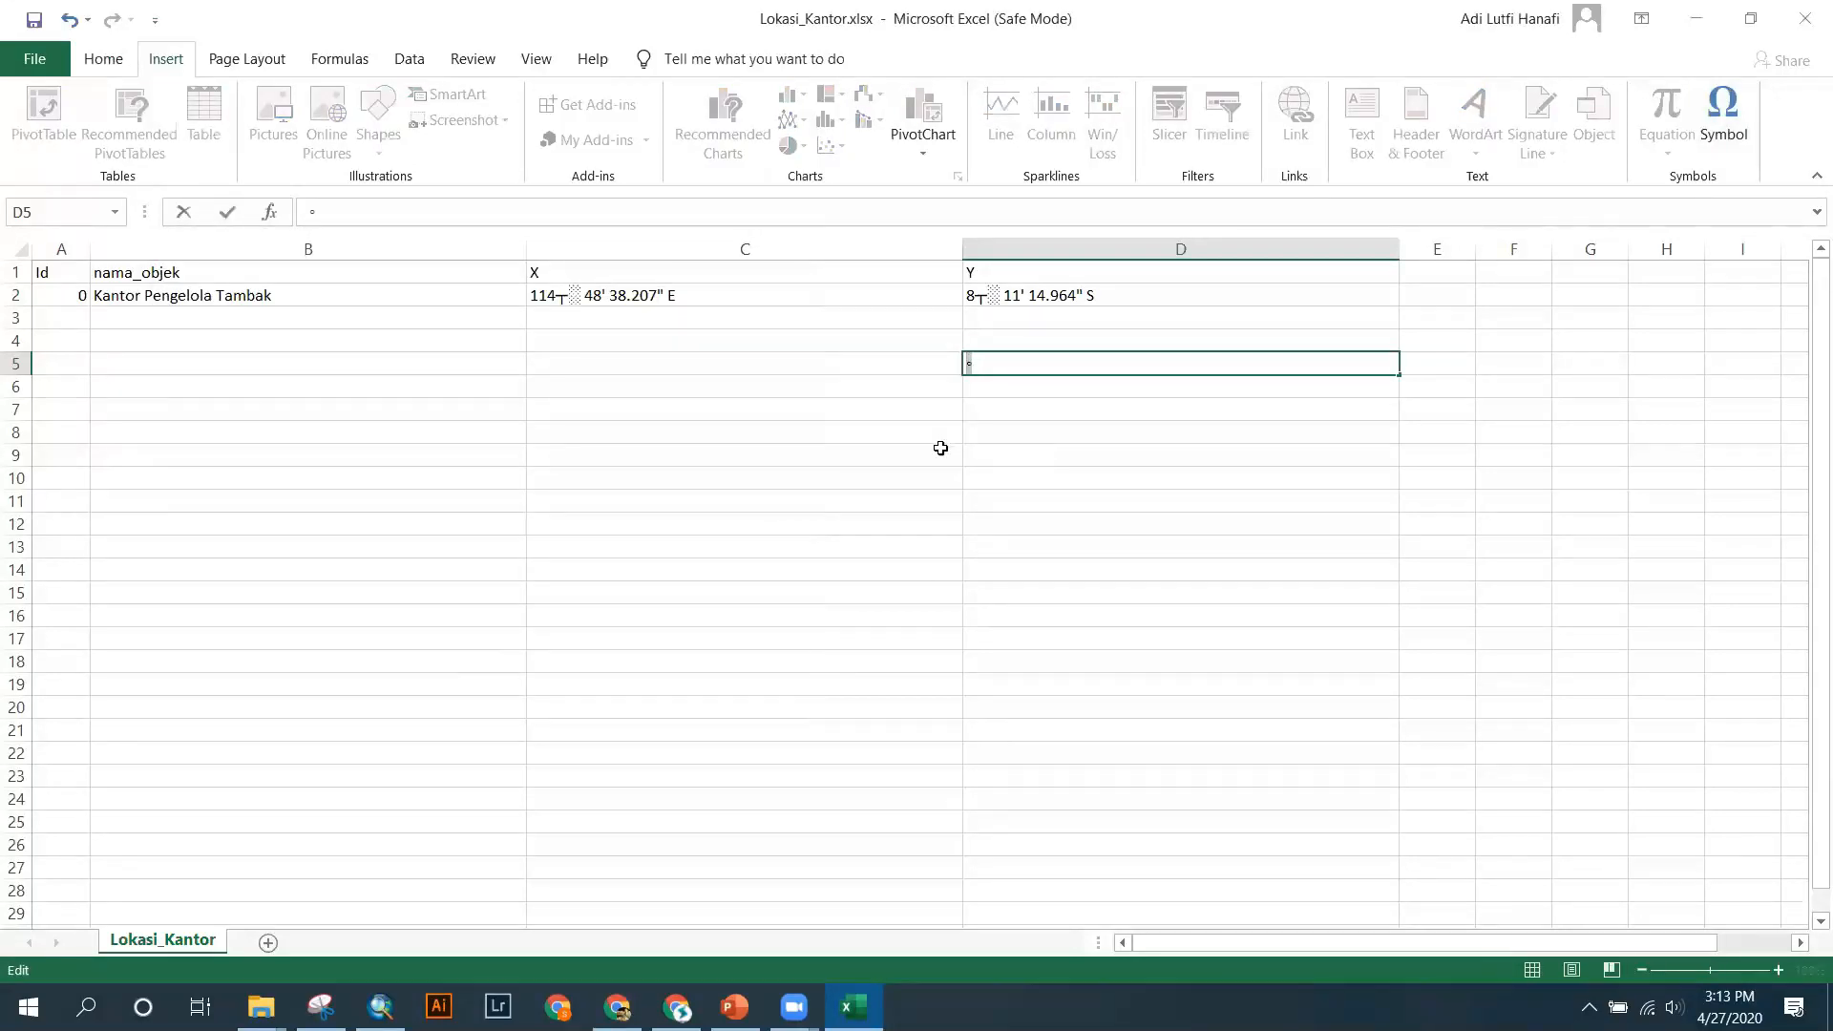
Try replacing the garbled characters after 114 in the X coordinate with the copied white bullet.
double_click(573, 295)
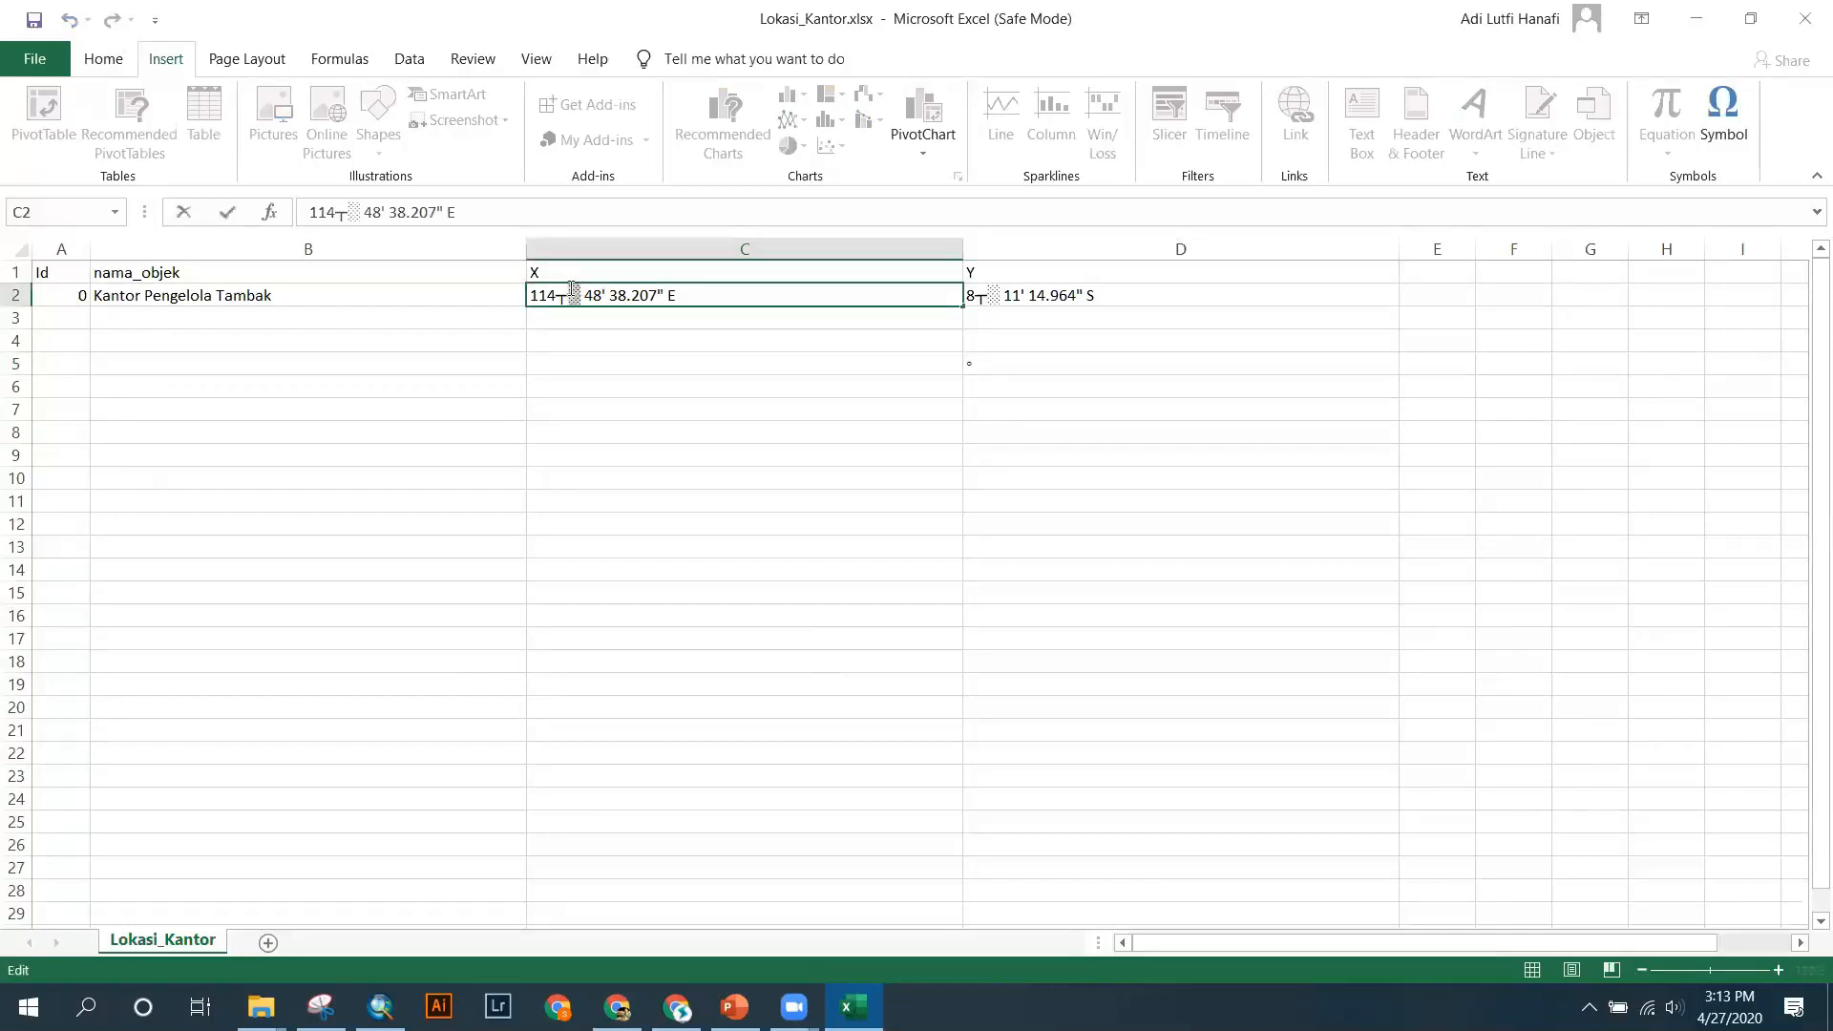
text(◦)
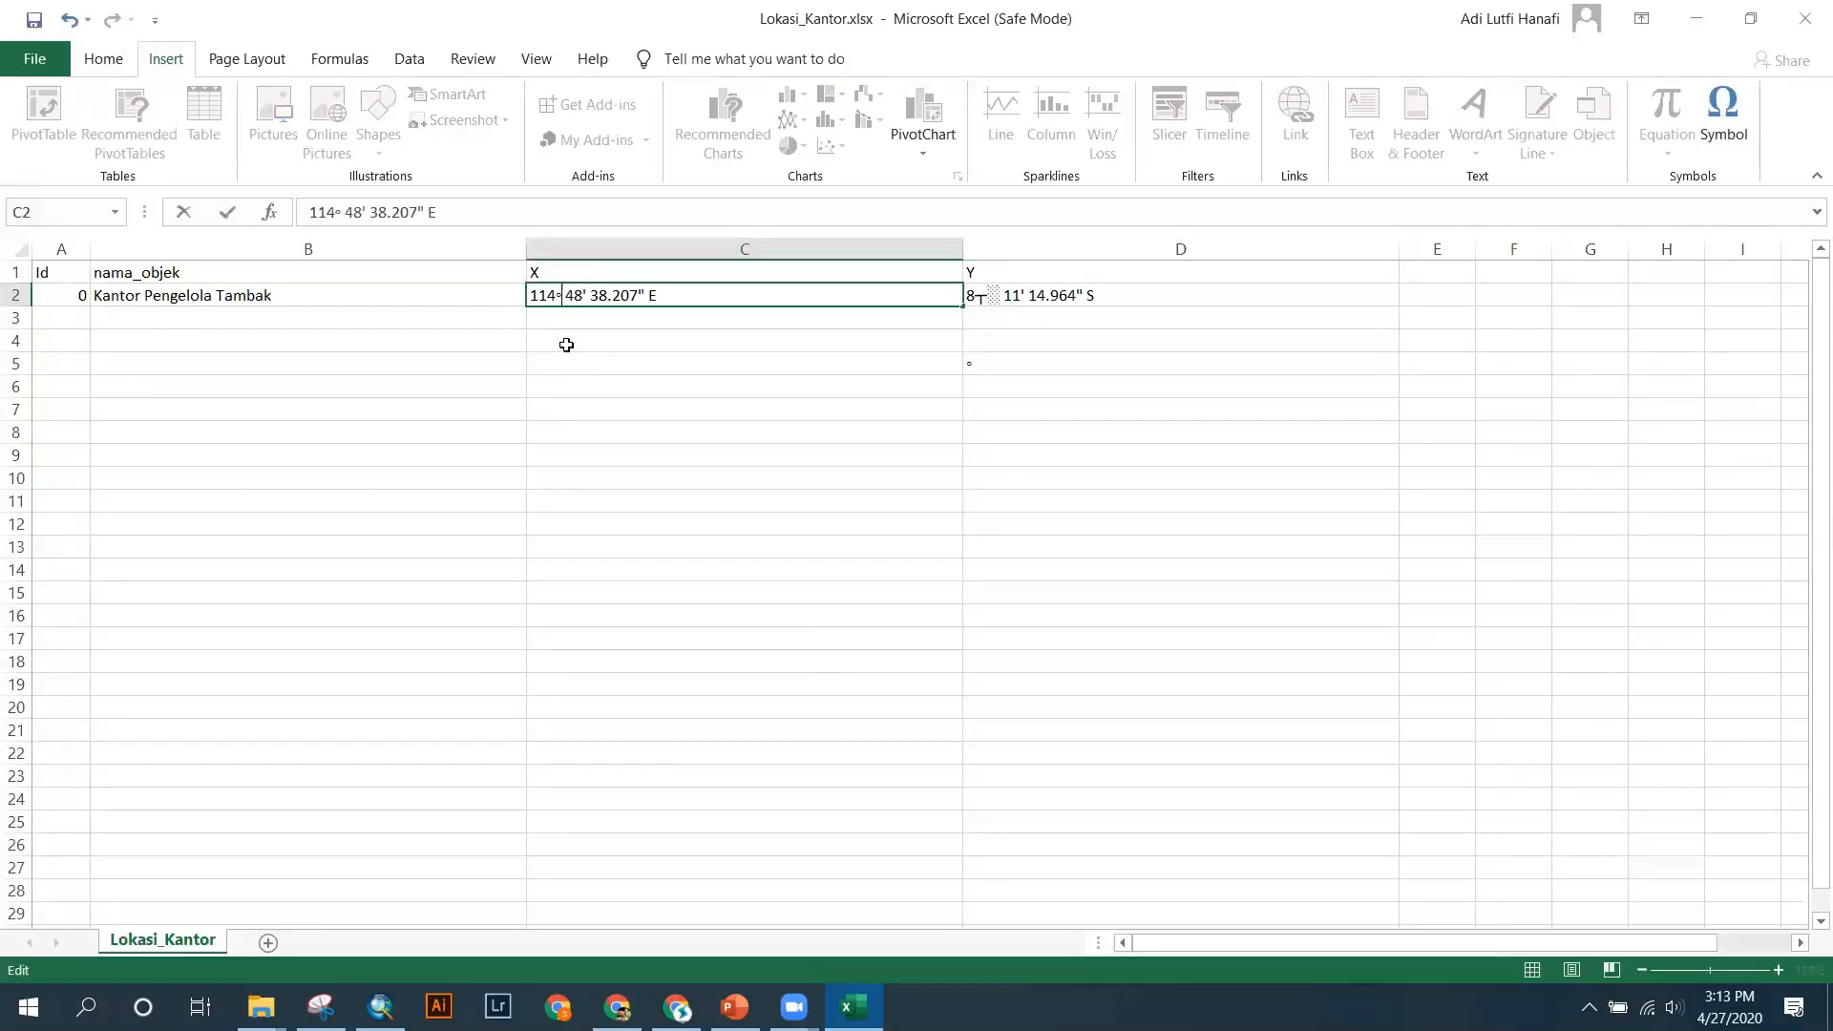
key(ctrl+z)
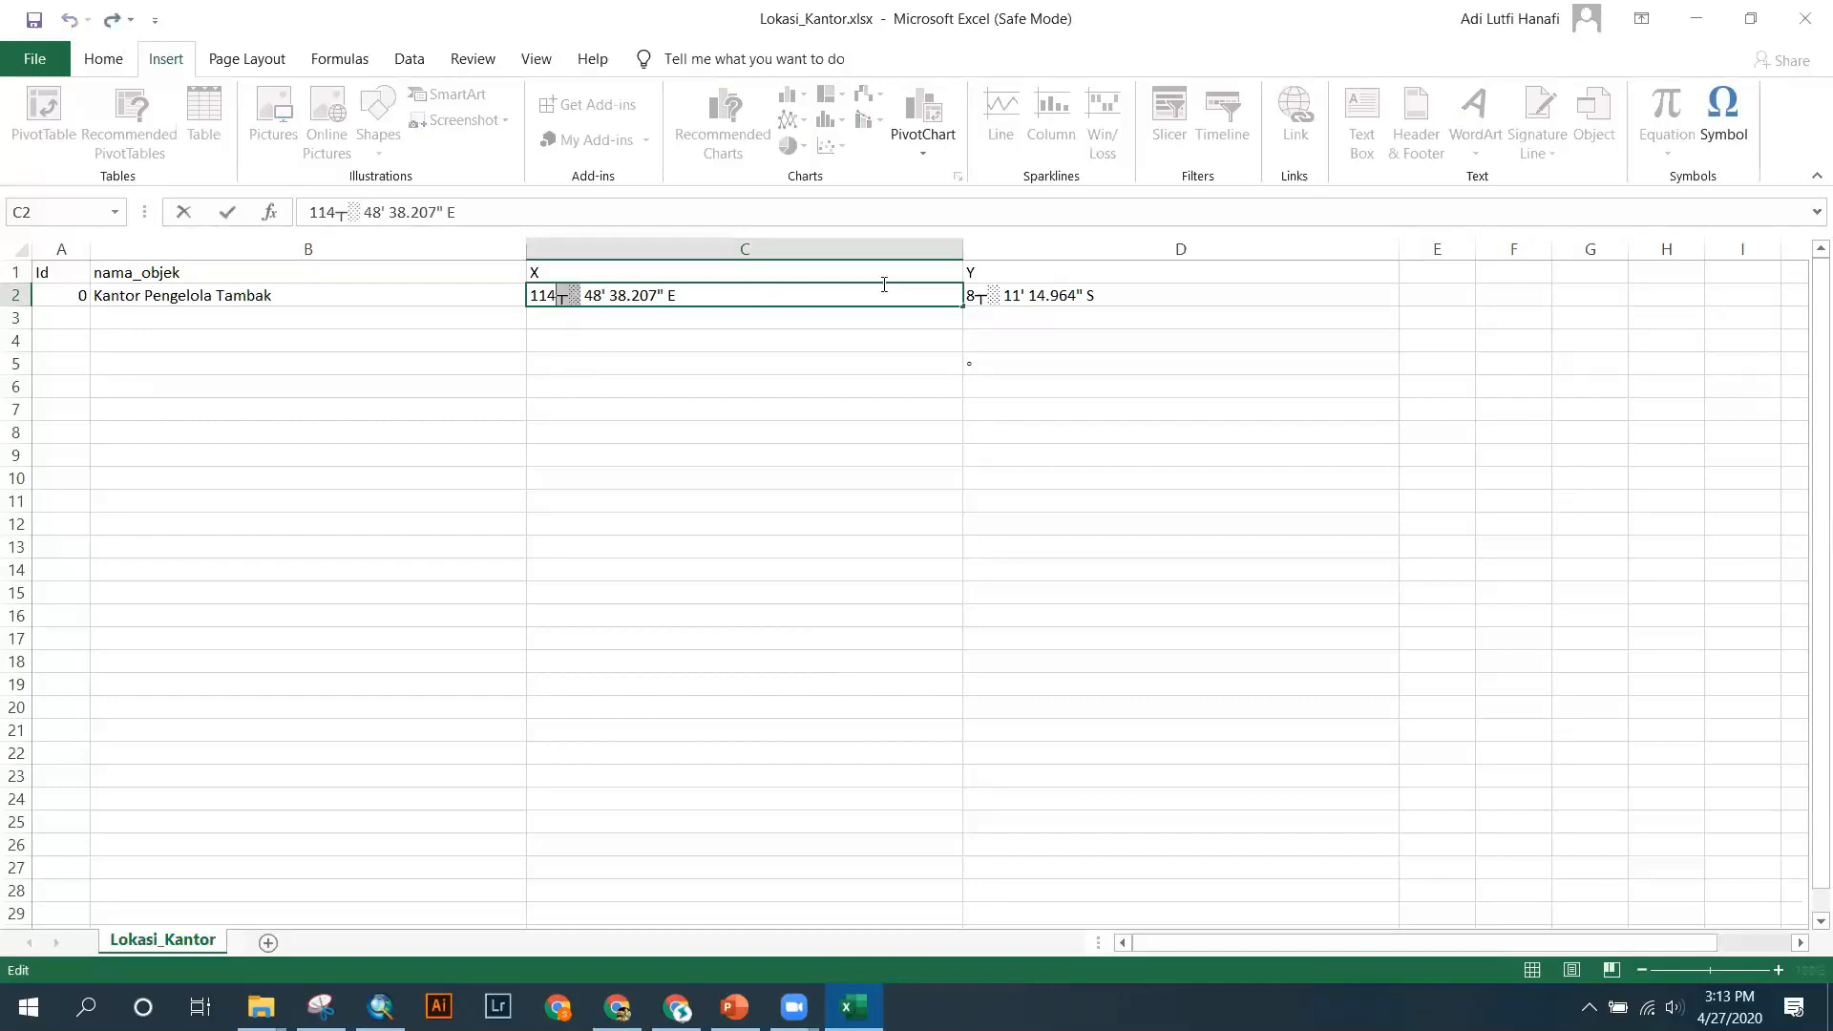
Replace the garbled characters in the X coordinate in cell C2 with the Degree Sign symbol (00B0).
click(1719, 120)
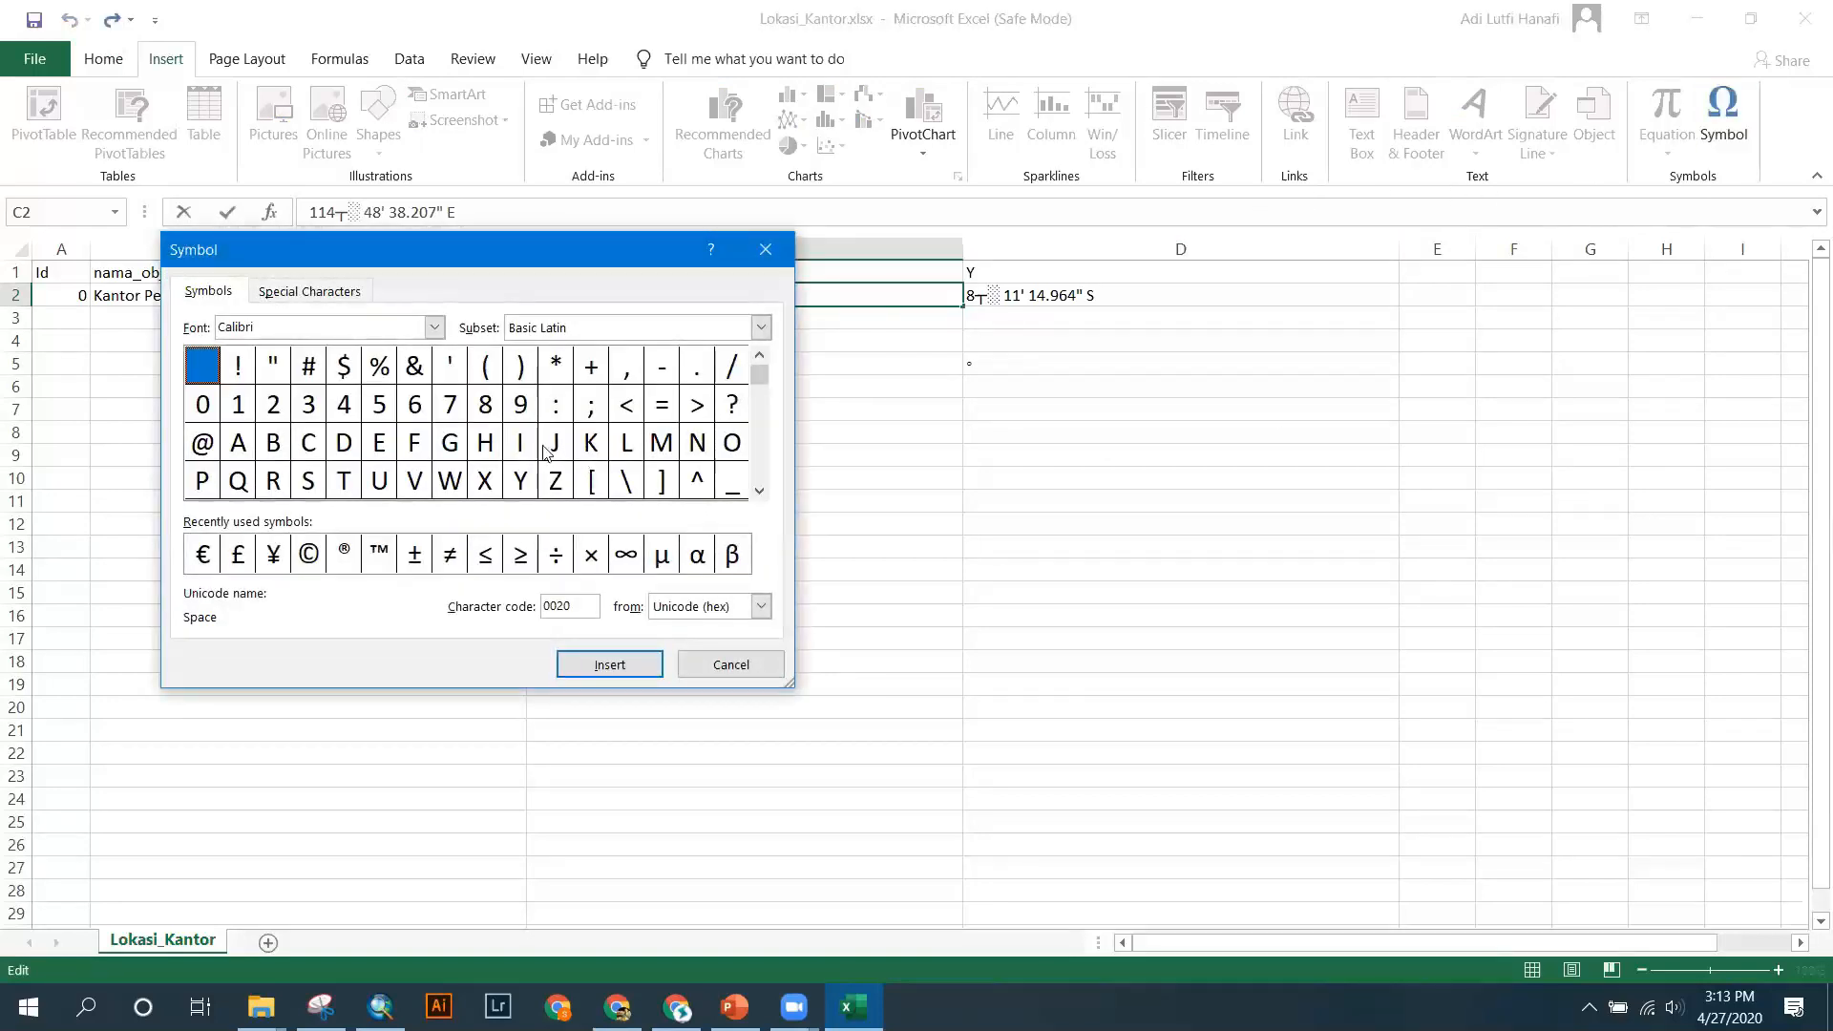
click(759, 491)
click(759, 491)
click(759, 491)
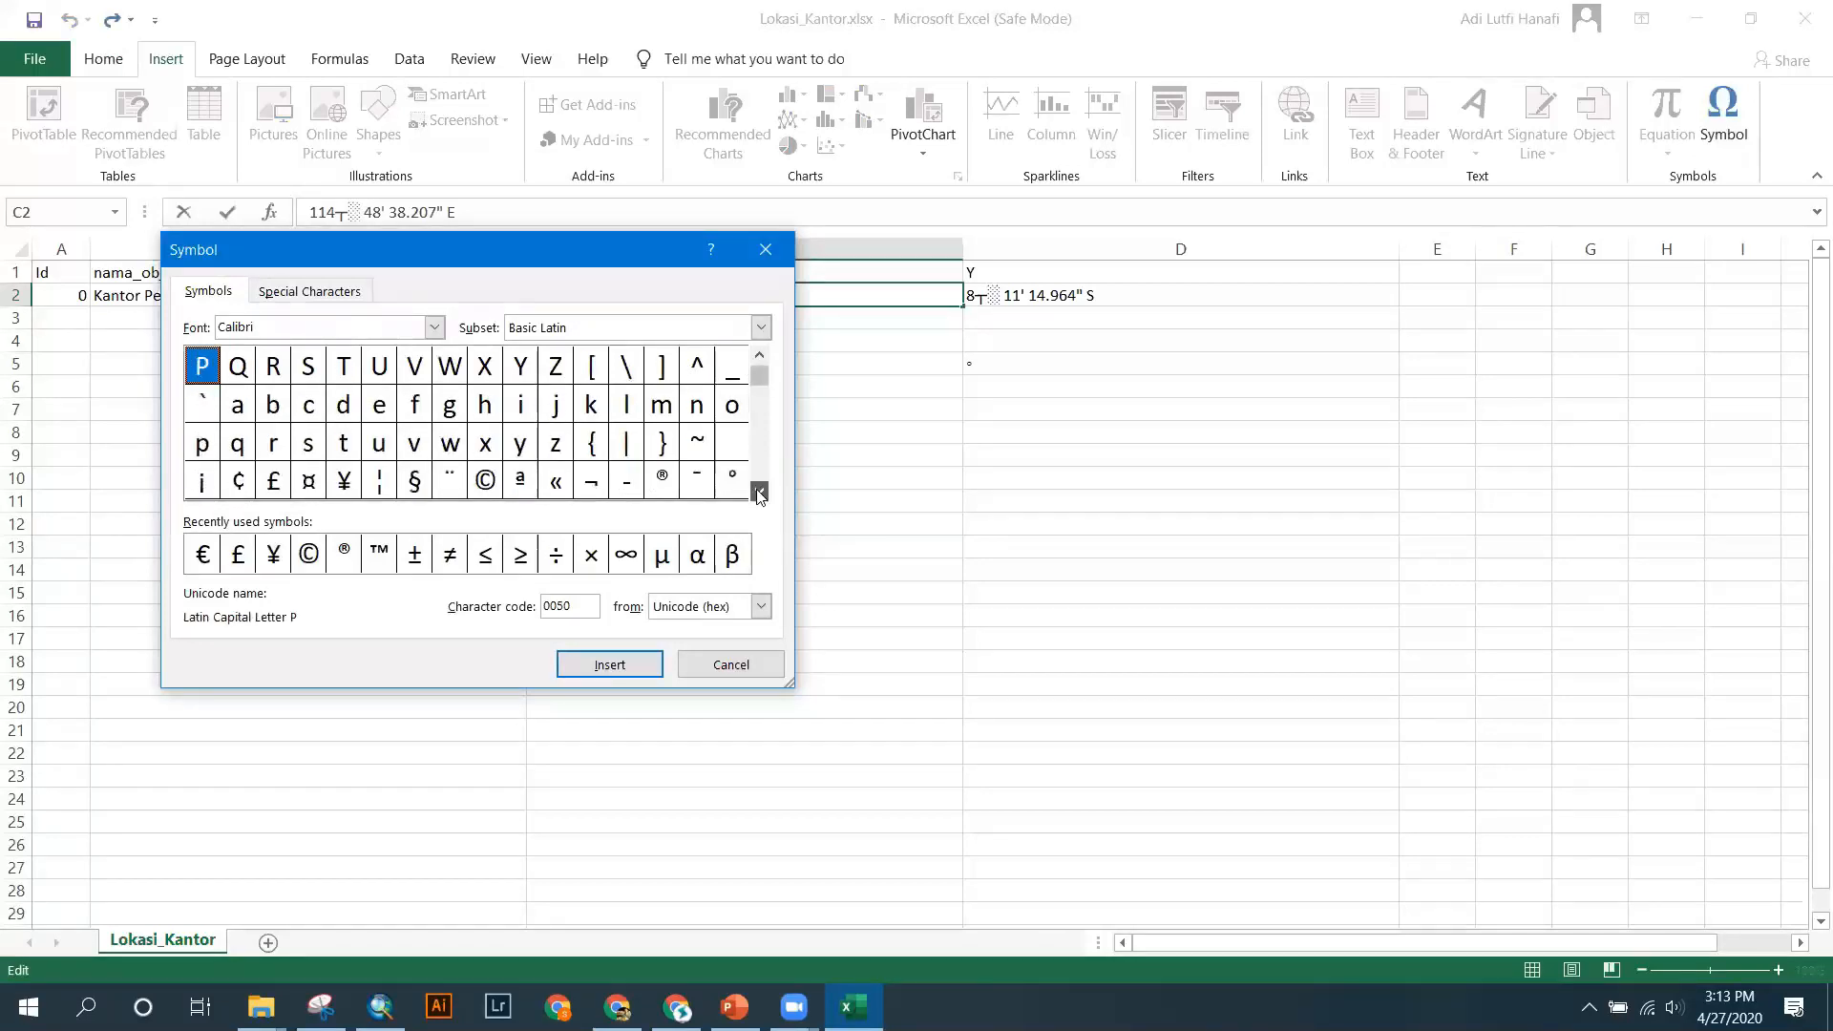
double_click(732, 480)
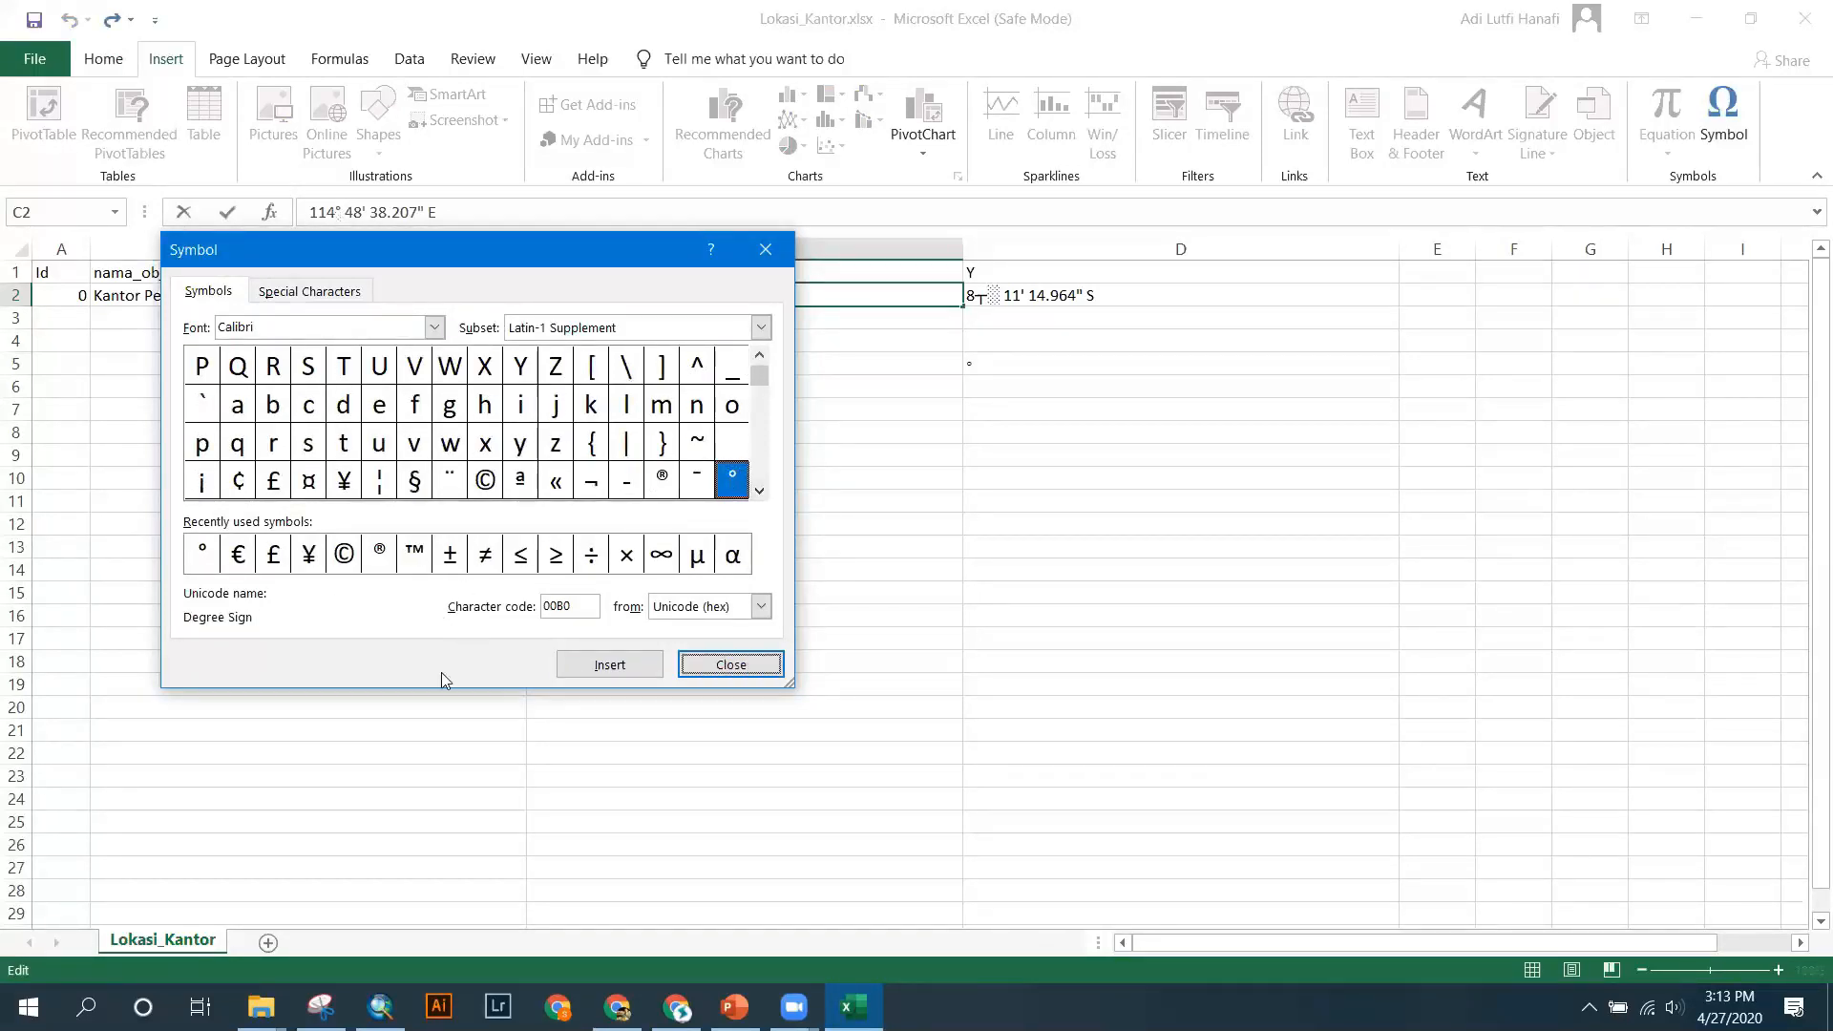
click(731, 664)
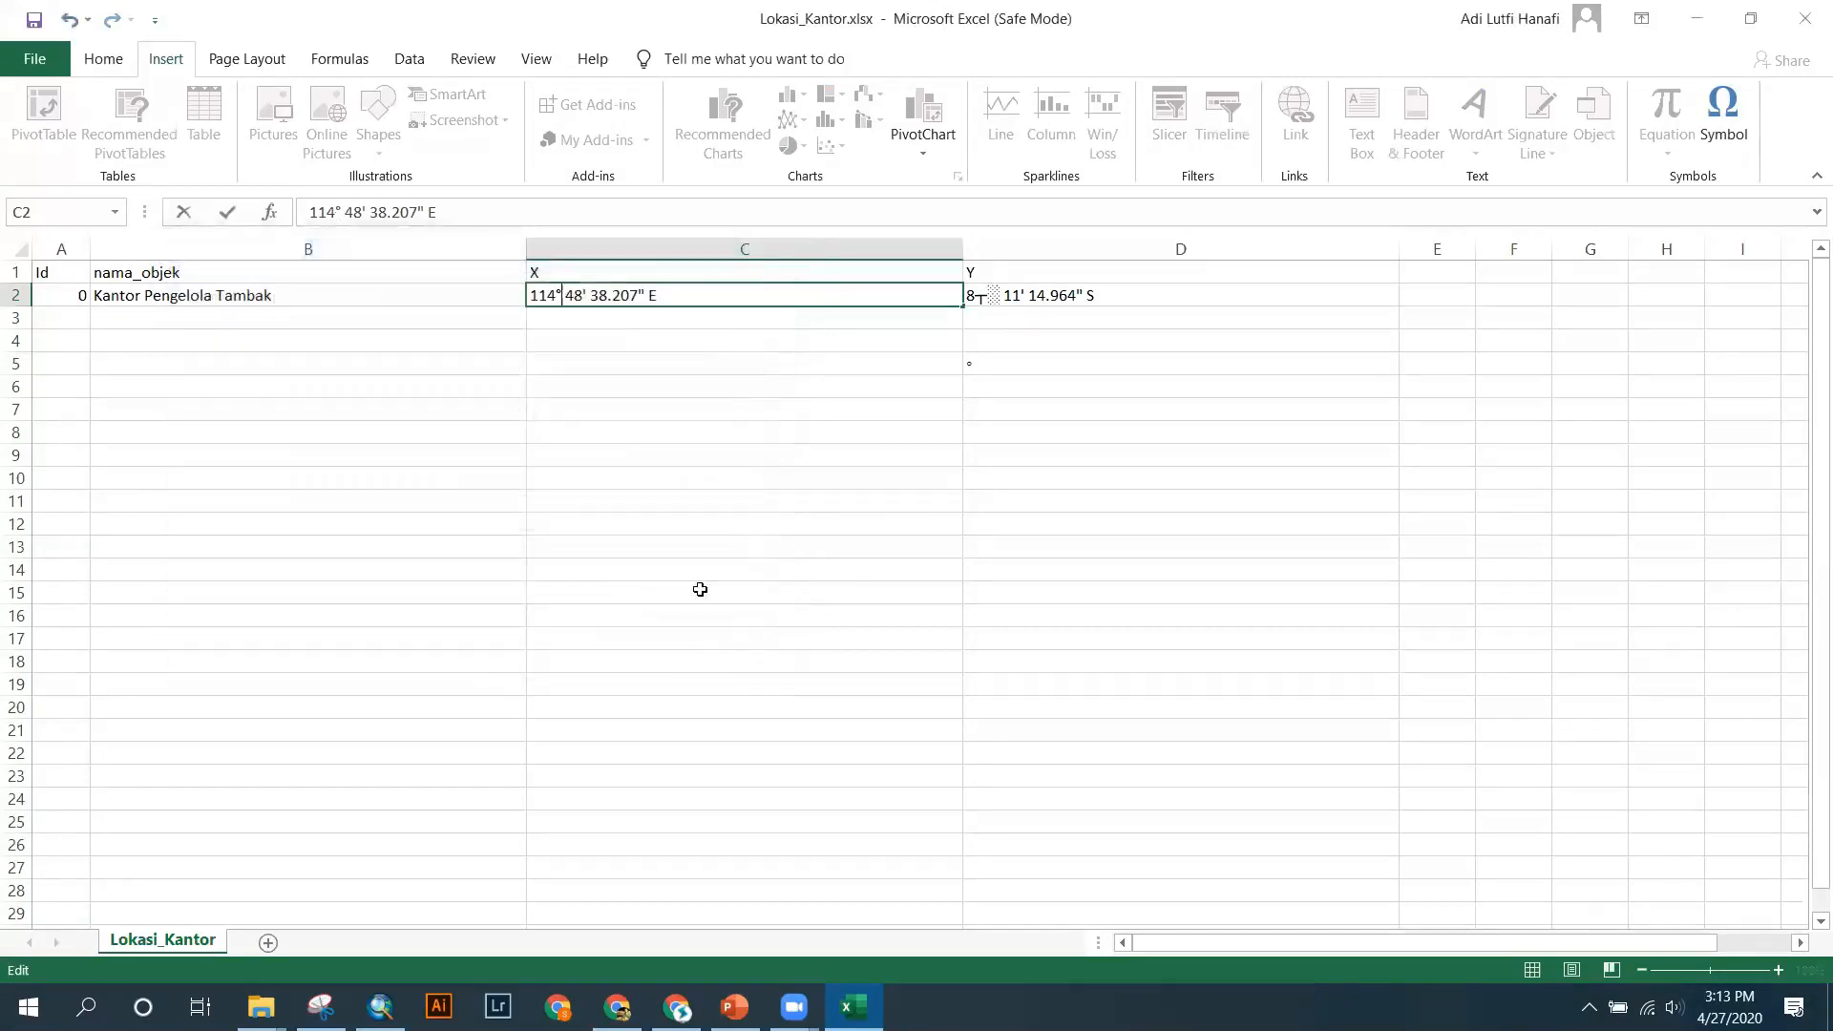
Replace the garbled characters after 8 in the Y coordinate in cell D2 with a degree sign.
click(994, 297)
double_click(998, 296)
drag(996, 297, 984, 294)
text(°)
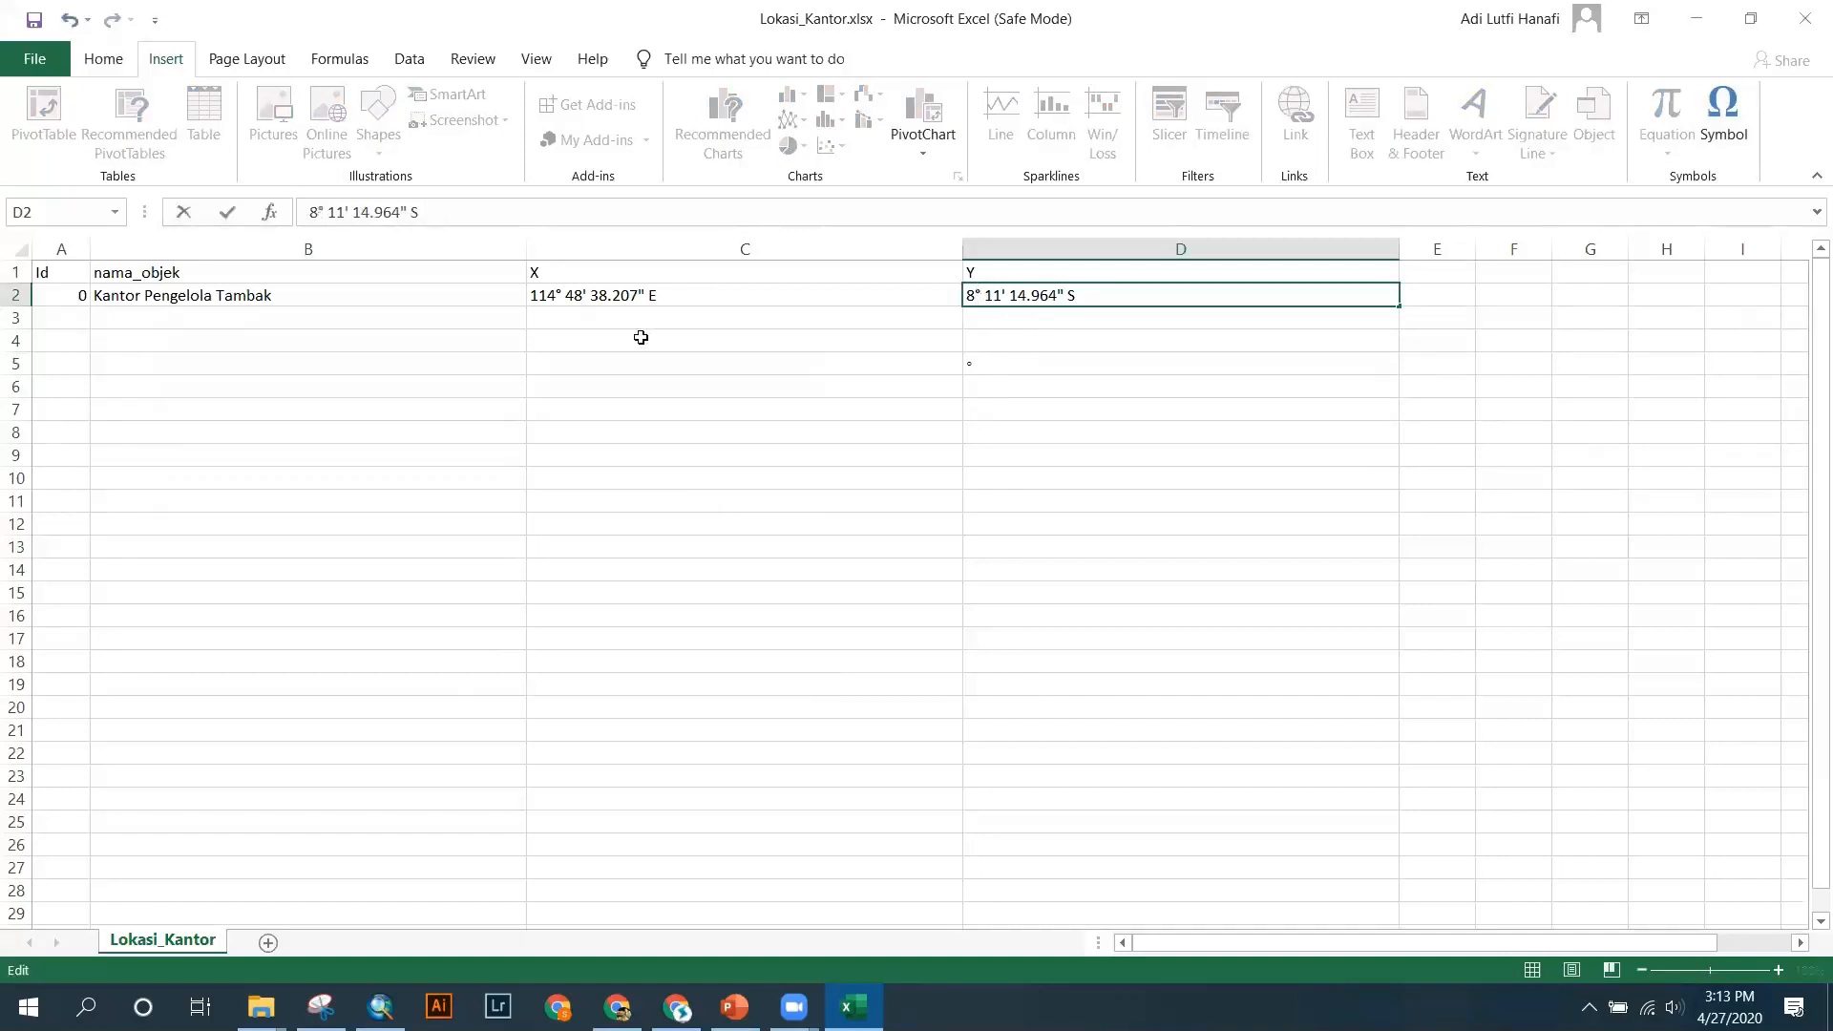
Change the direction suffixes to BT in the X coordinate and LS in the Y coordinate.
click(687, 301)
double_click(661, 295)
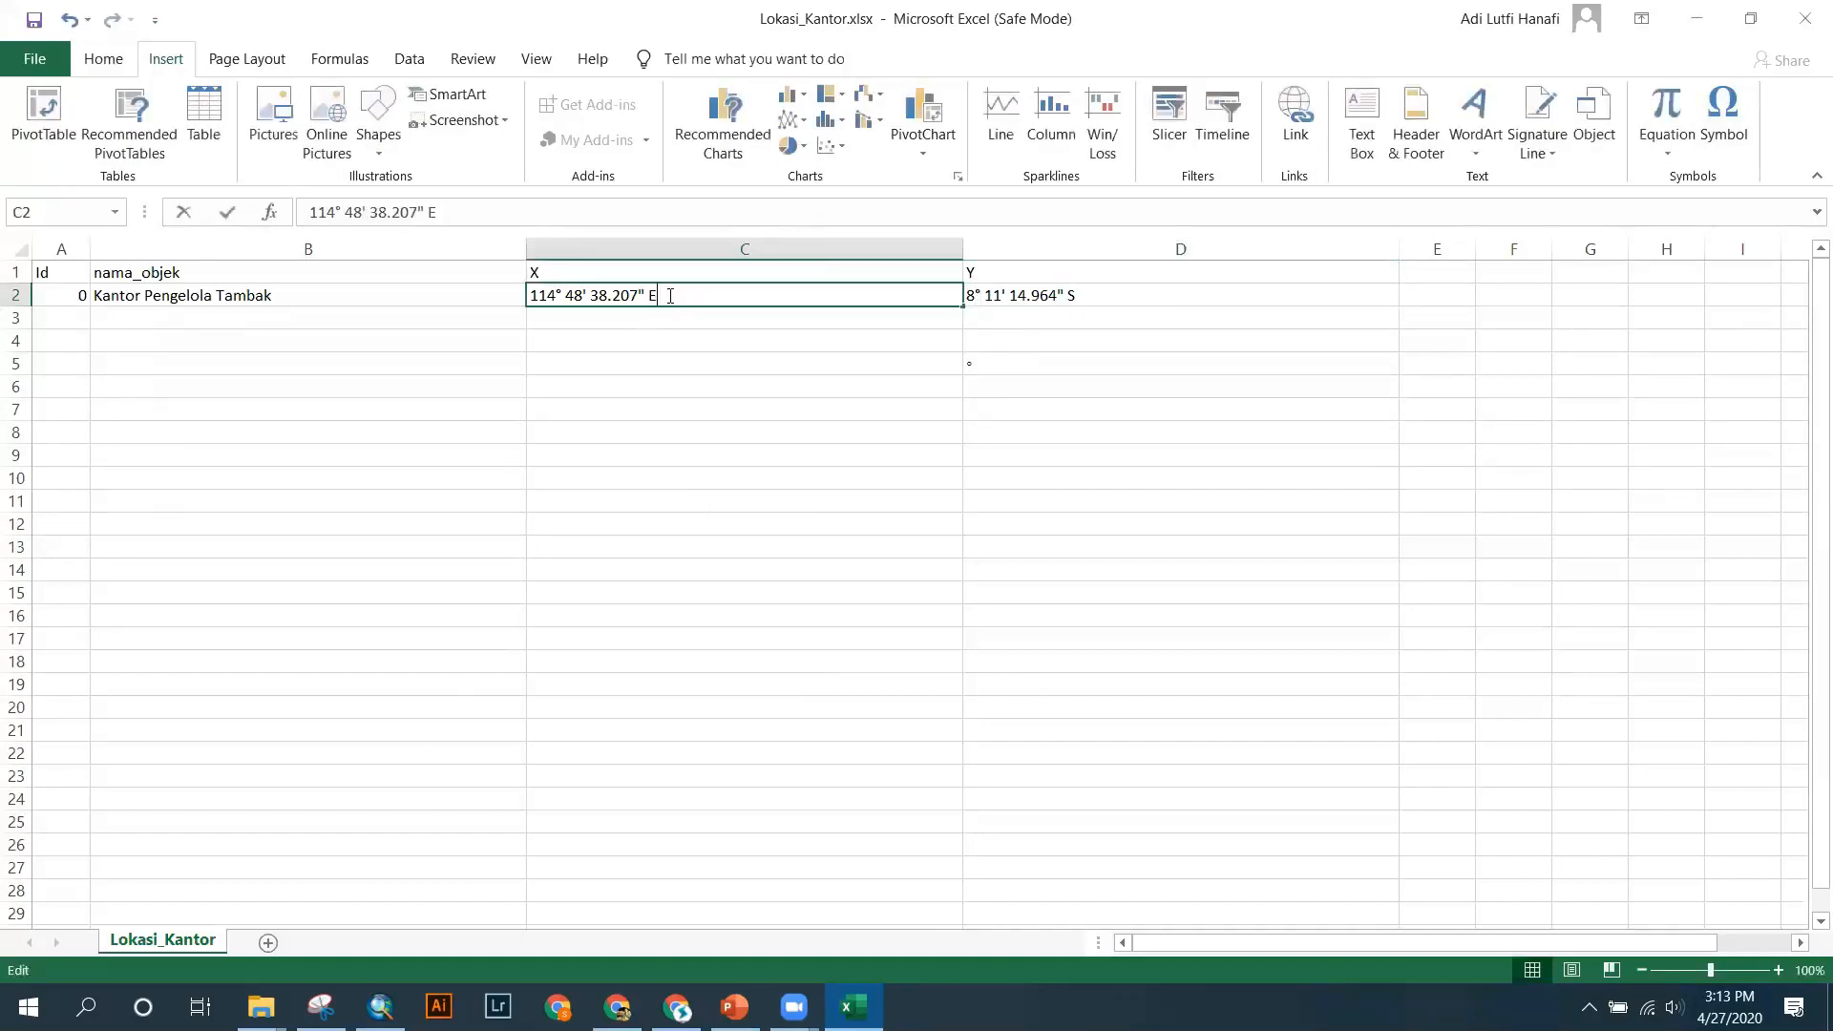
text(T)
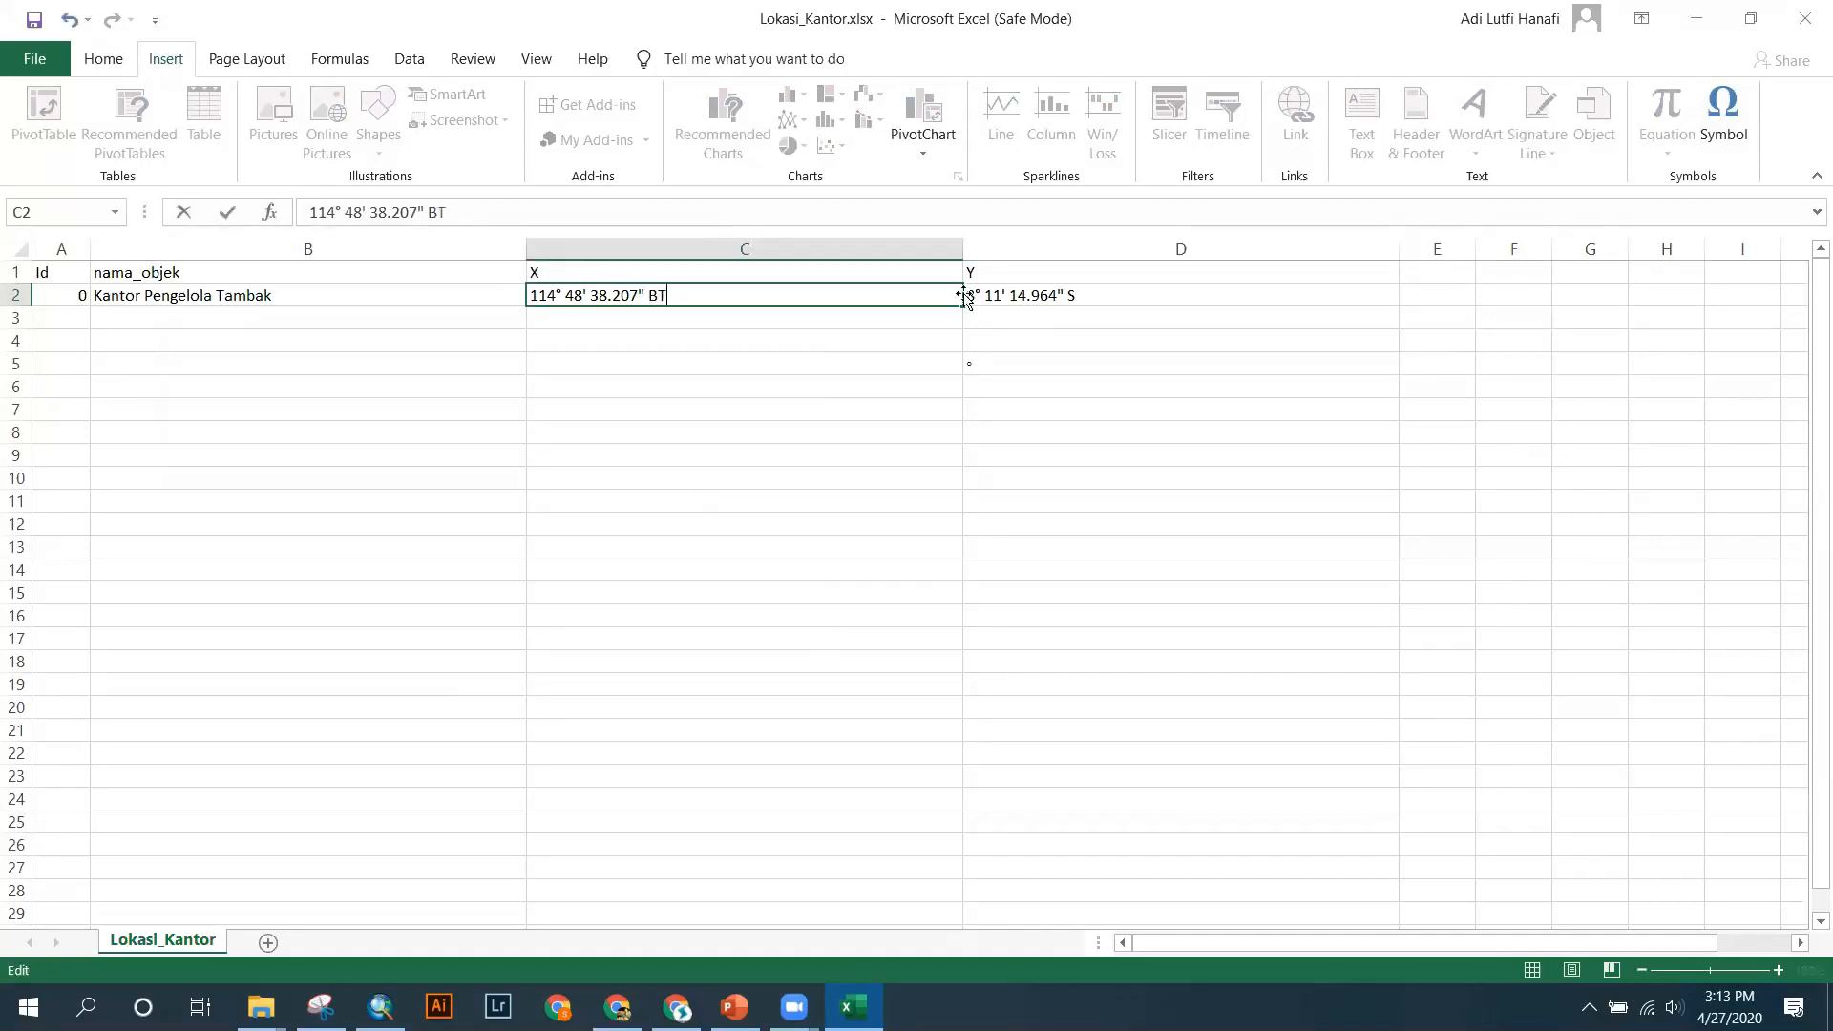
click(1062, 297)
double_click(1074, 296)
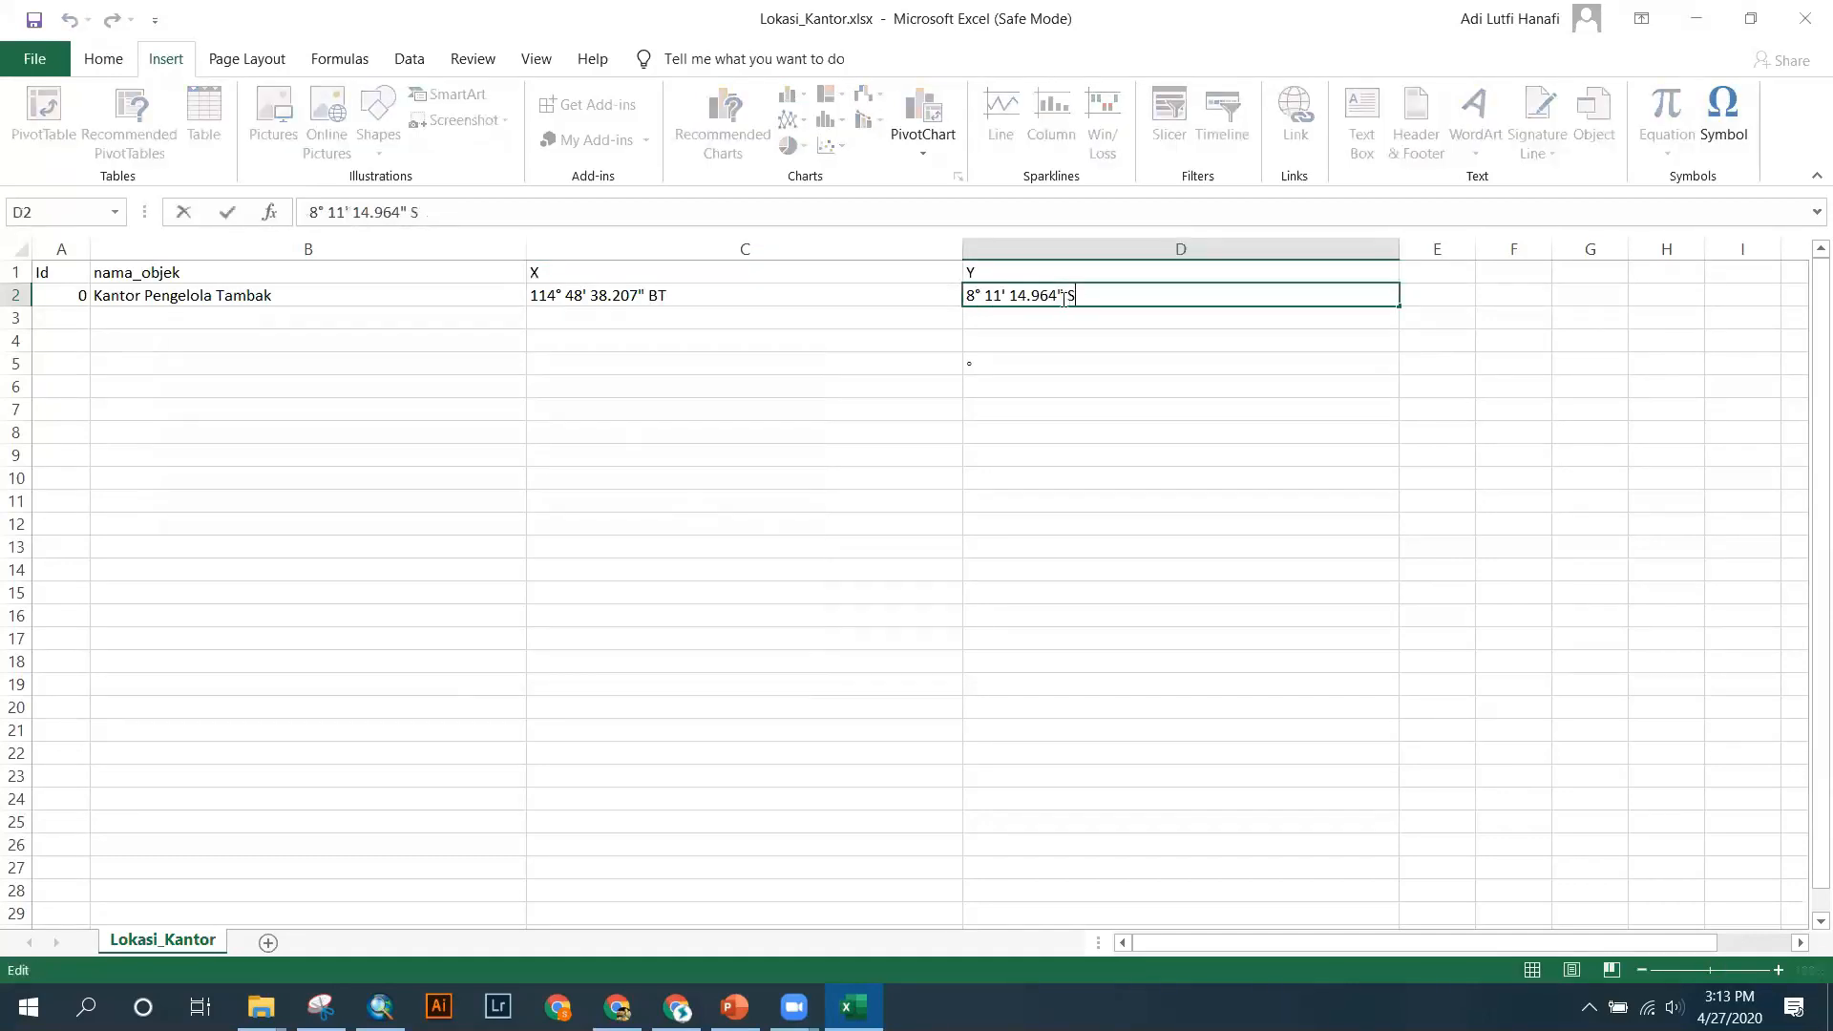
text(L)
click(1072, 362)
Copy the Y coordinate, switch to ArcMap, and extend the Lokasi Kantor legend label to "Lokasi Kantor (8° 11' 14.964" LS".
click(659, 294)
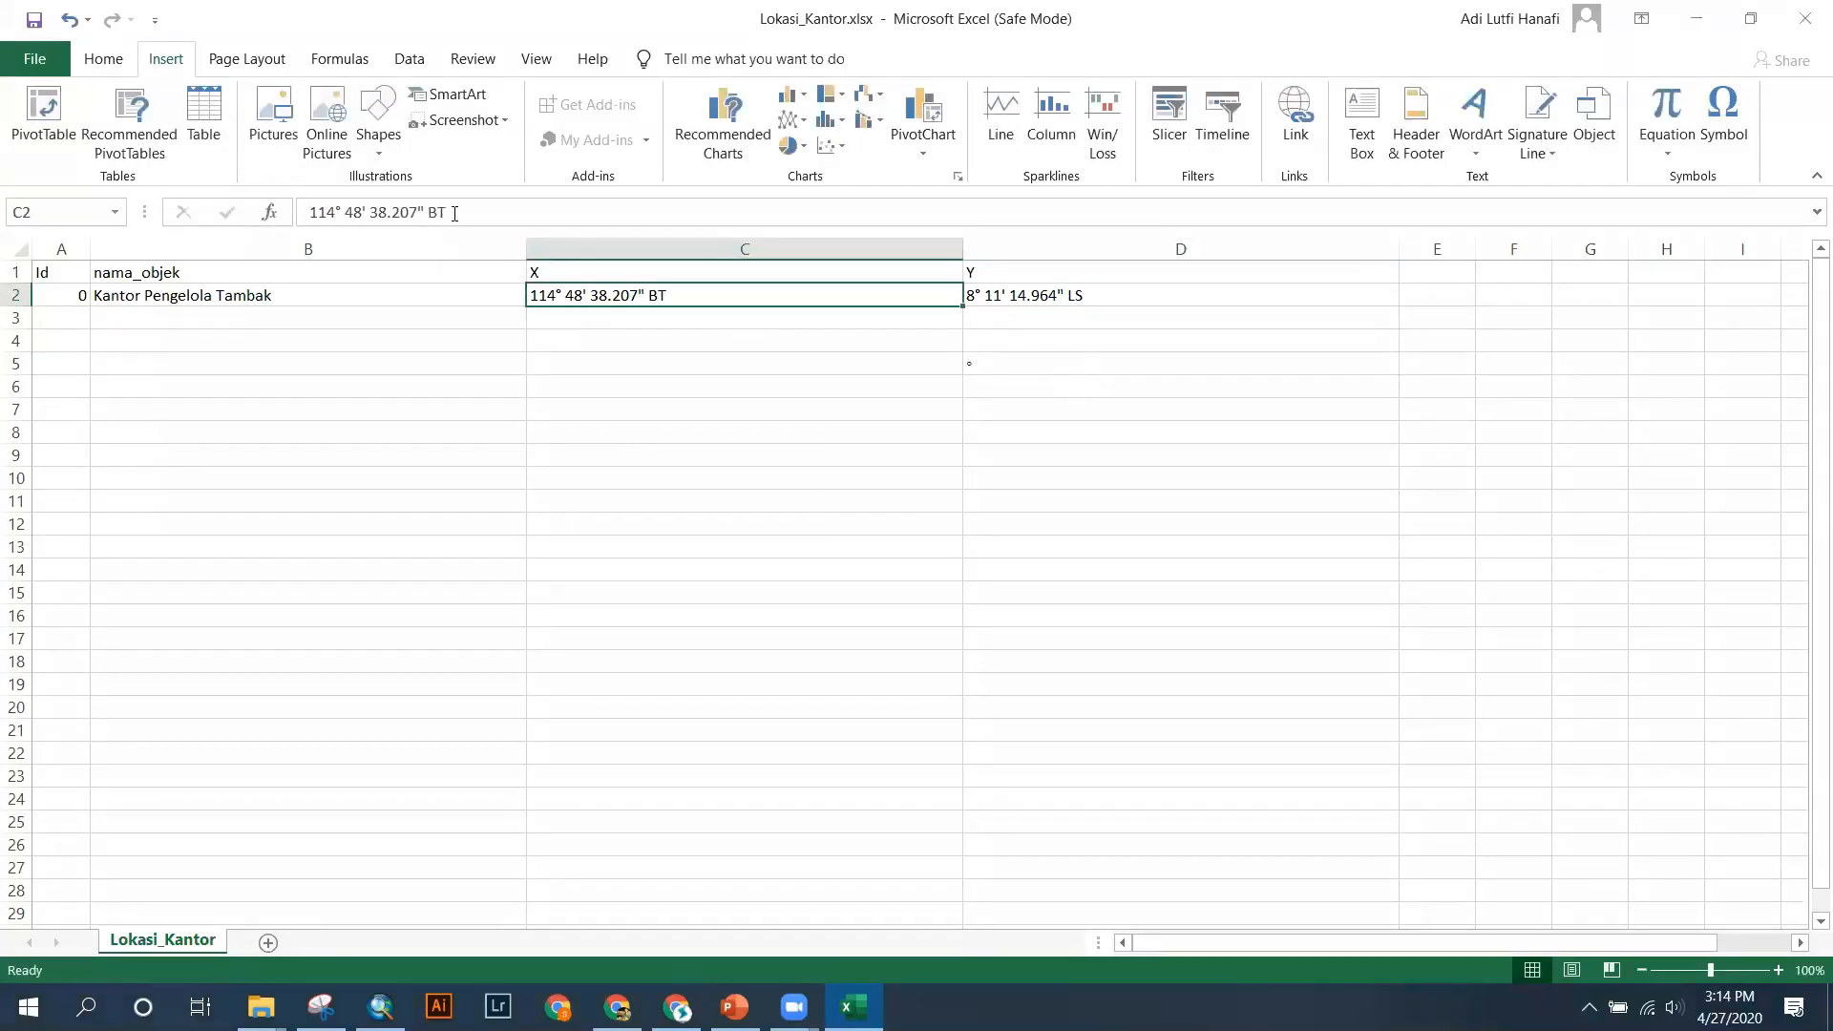
click(1066, 298)
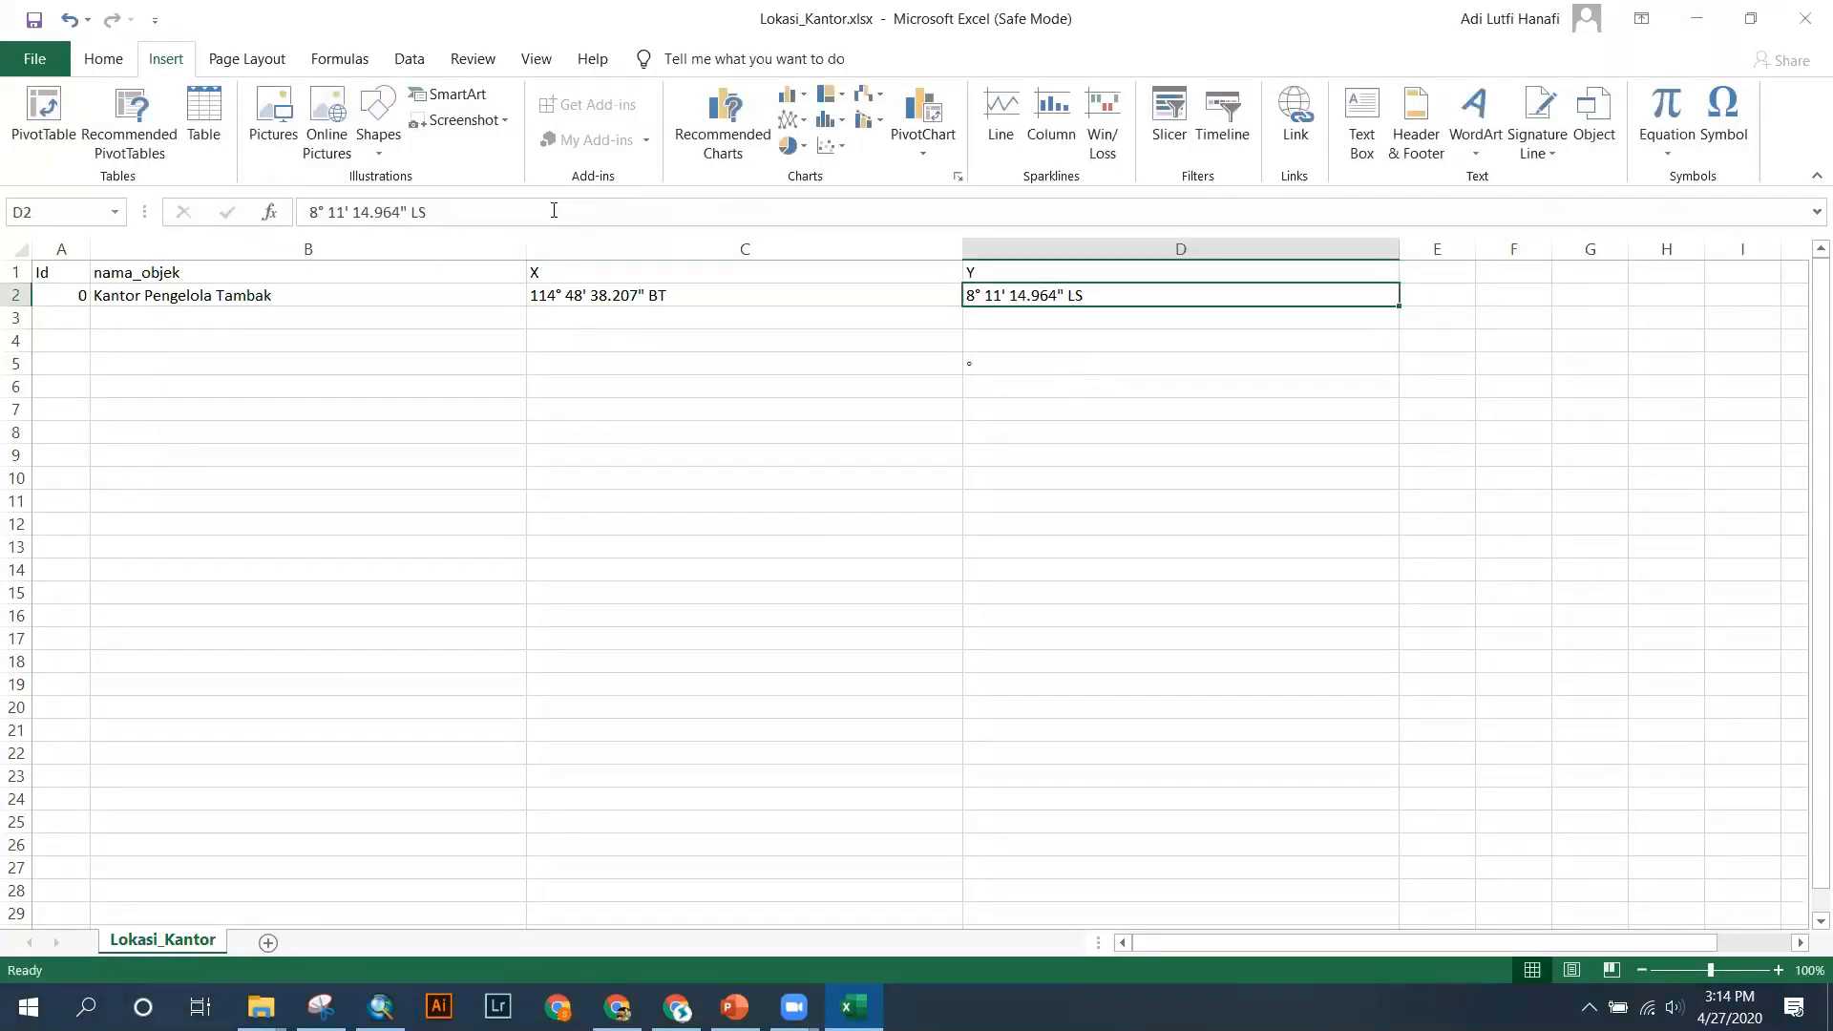
drag(554, 210, 308, 211)
key(ctrl+c)
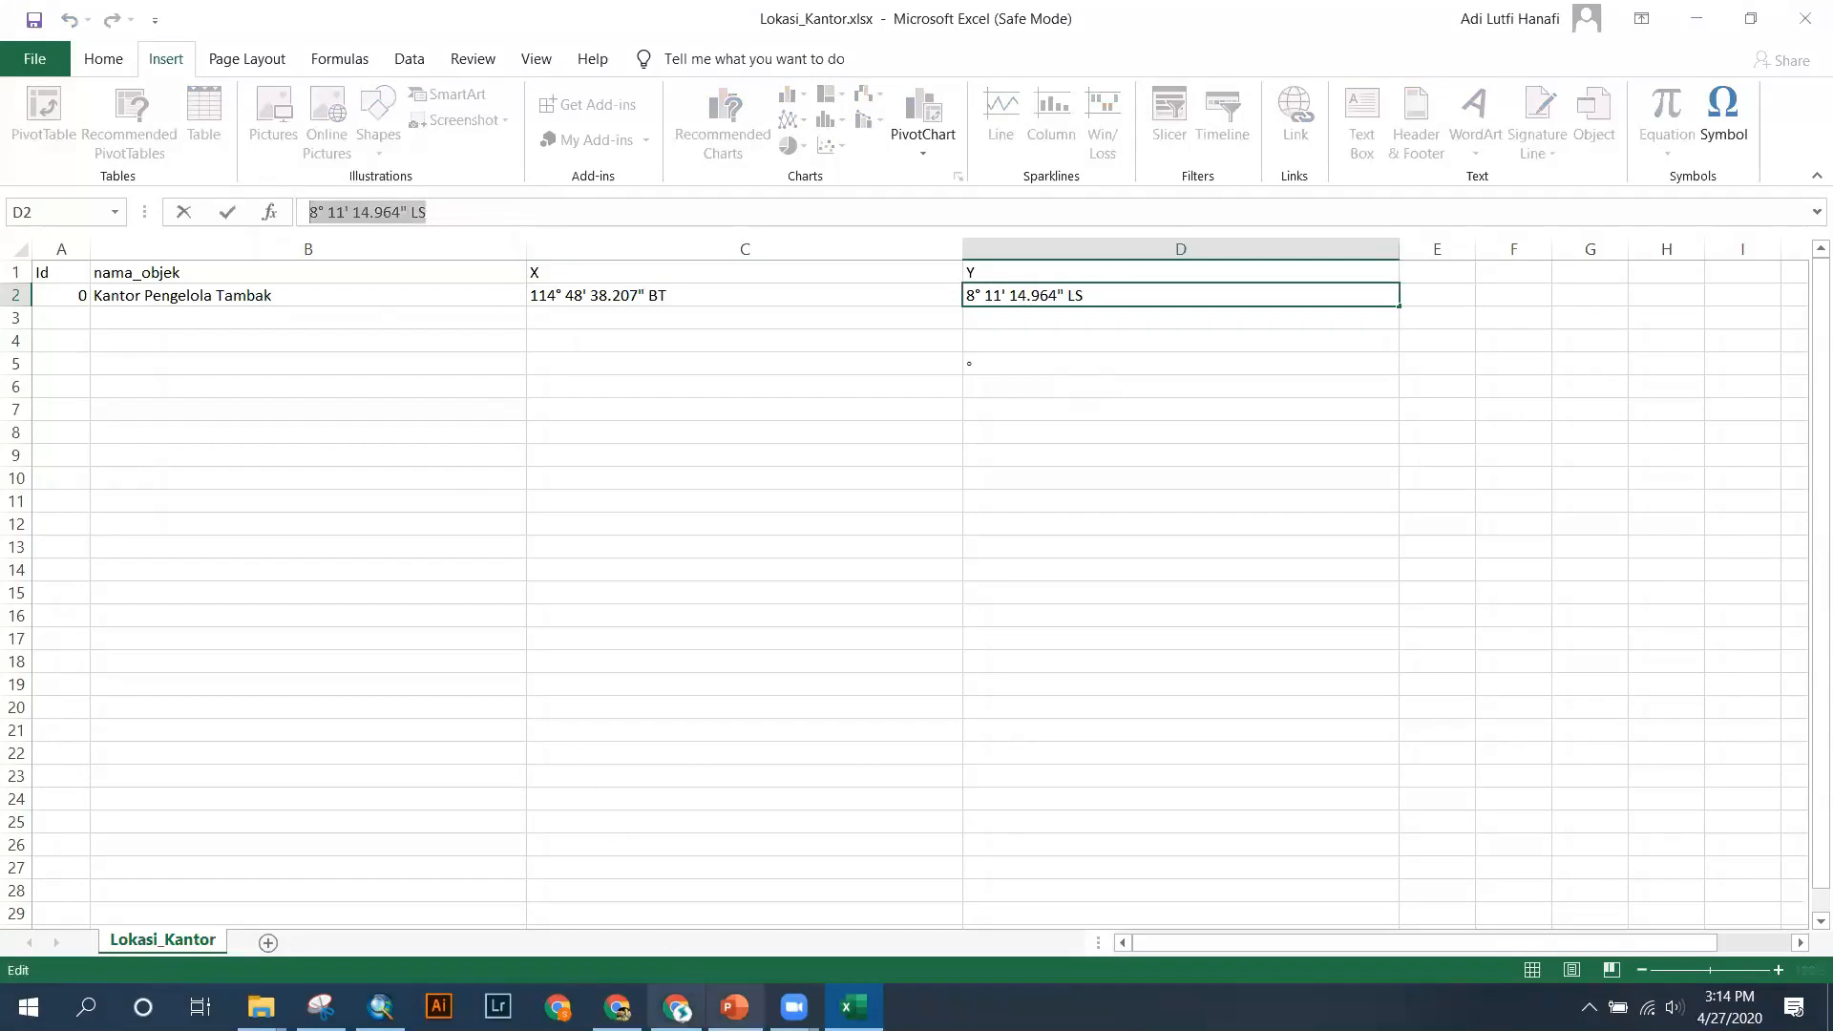
key(alt+Tab)
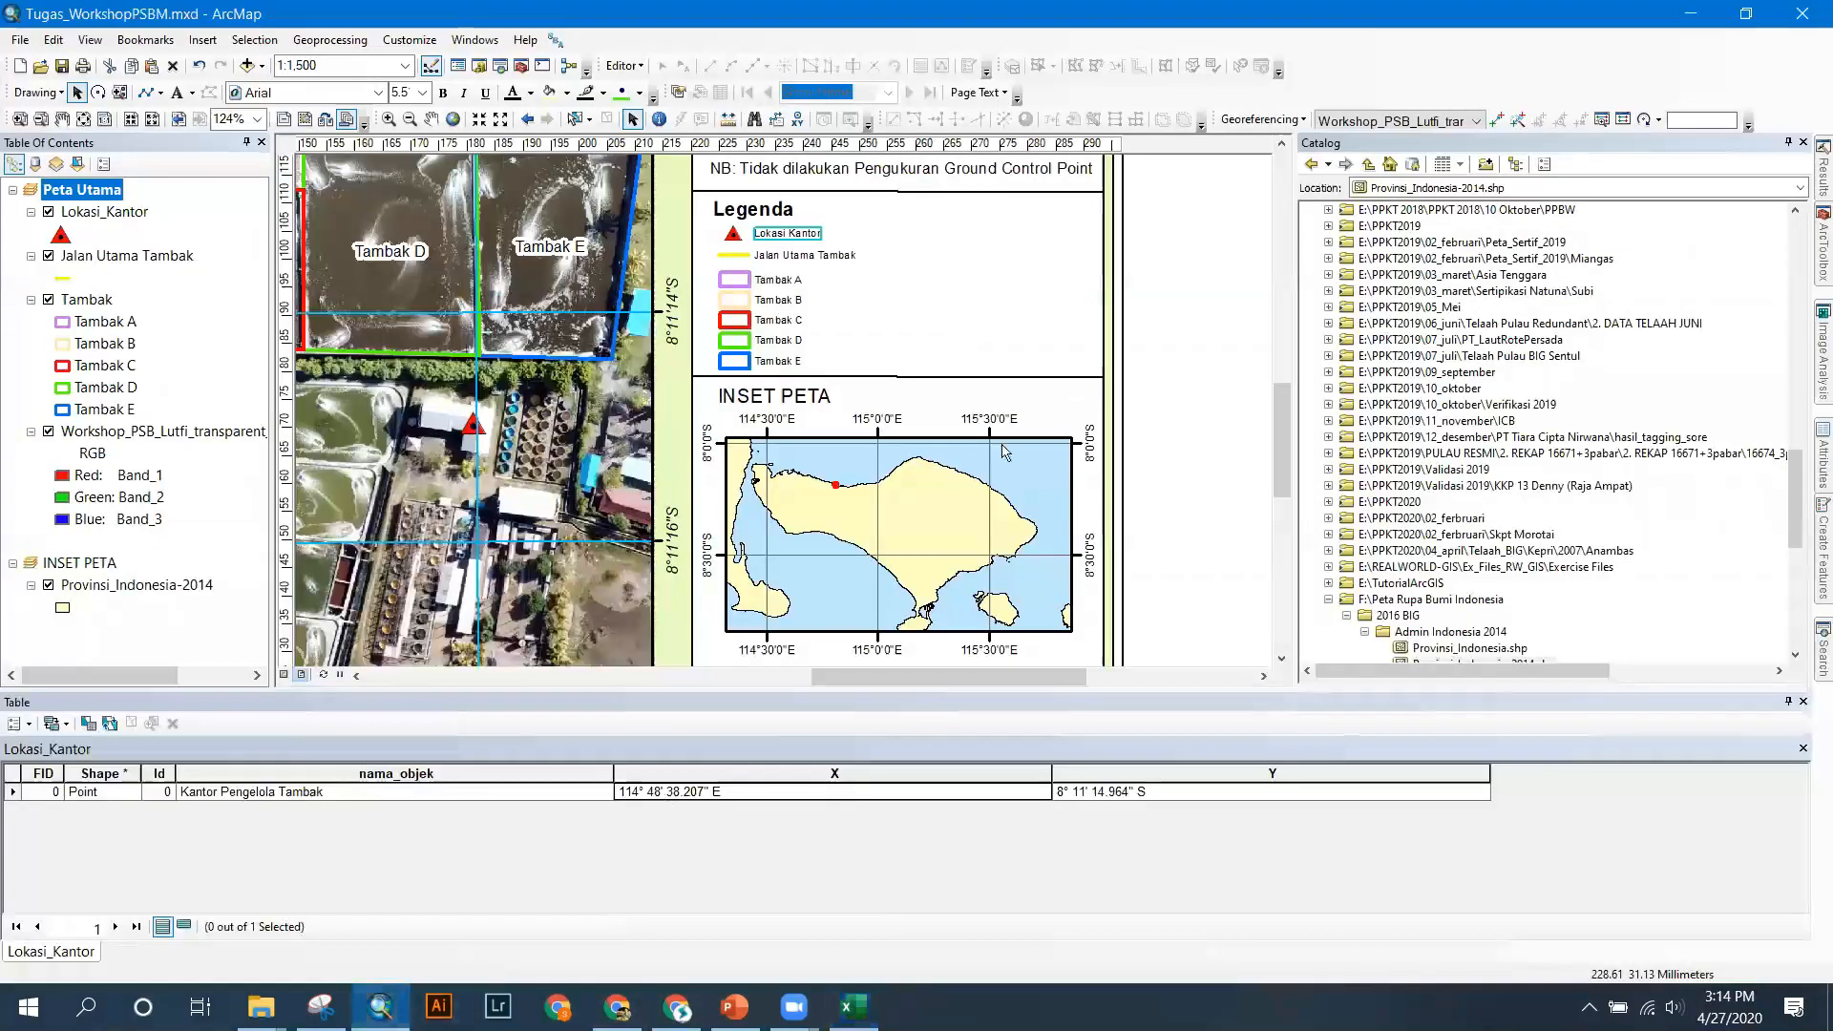
click(788, 239)
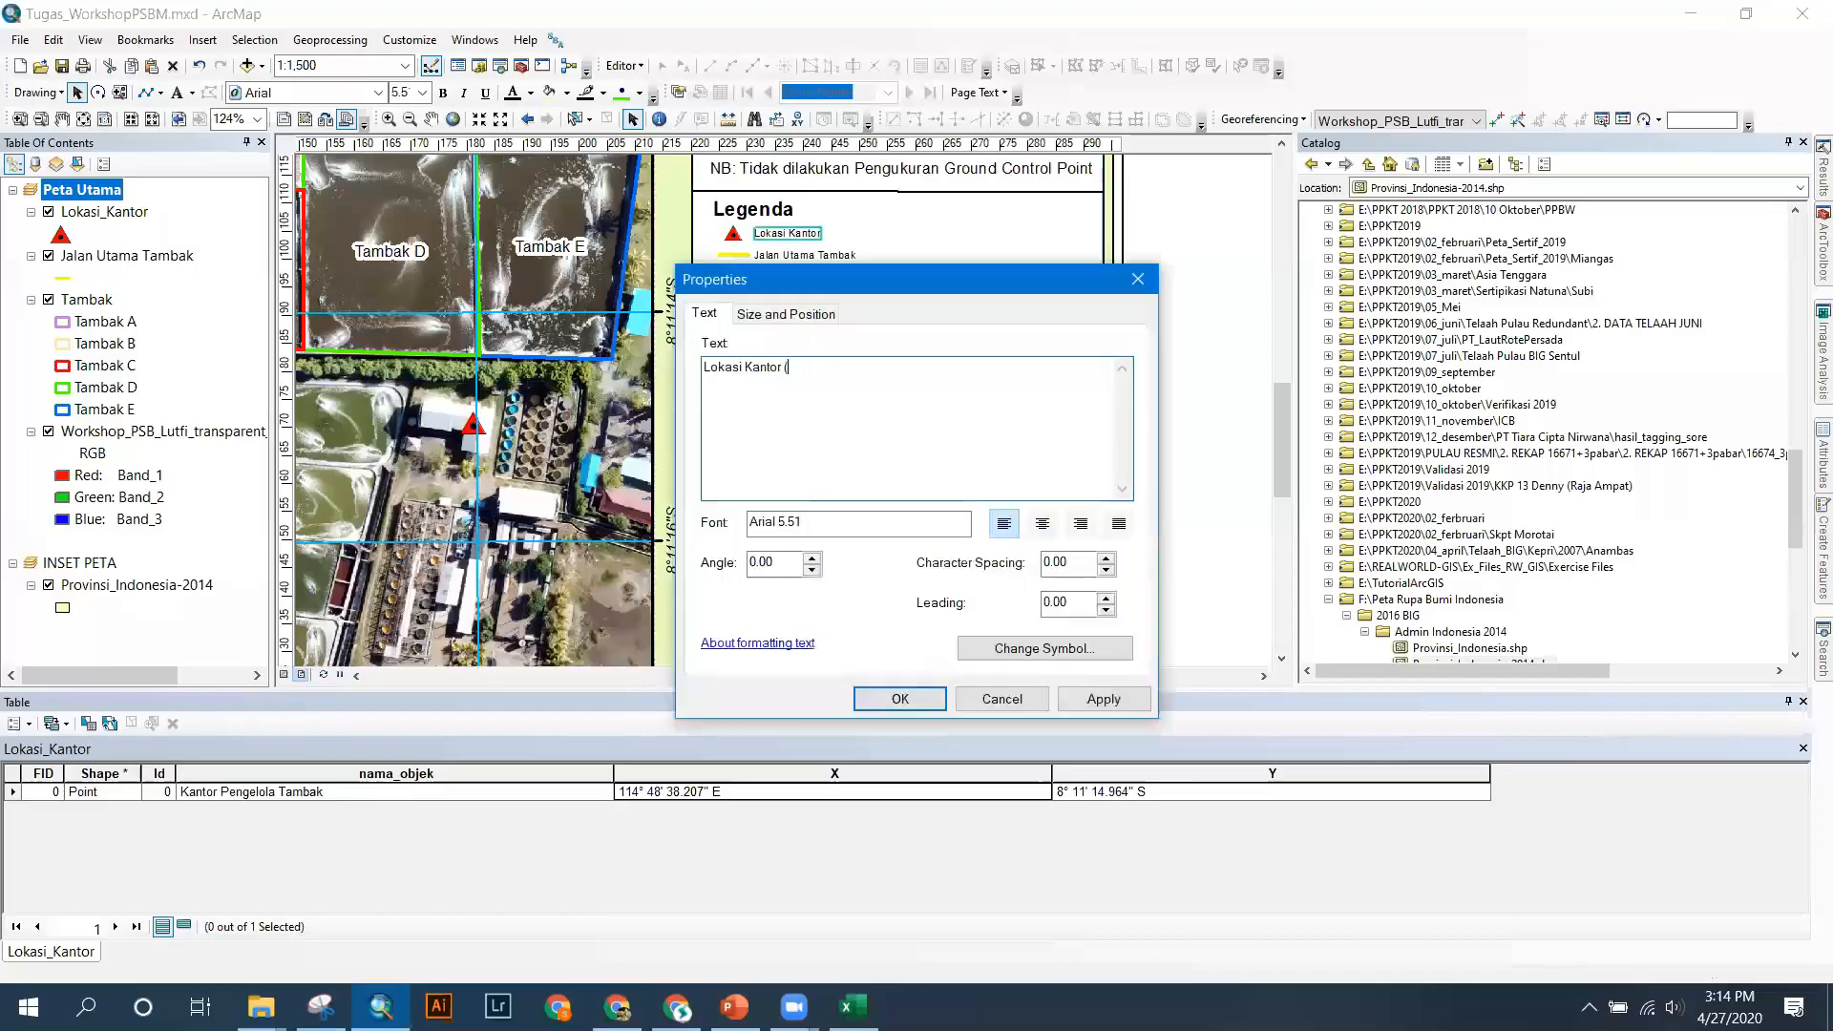
key(ctrl+v)
Copy the X coordinate from Excel and complete the ArcMap legend label as "Lokasi Kantor (8° 11' 14.964" LS 114° 48' 38.207" BT)".
key(alt+Tab)
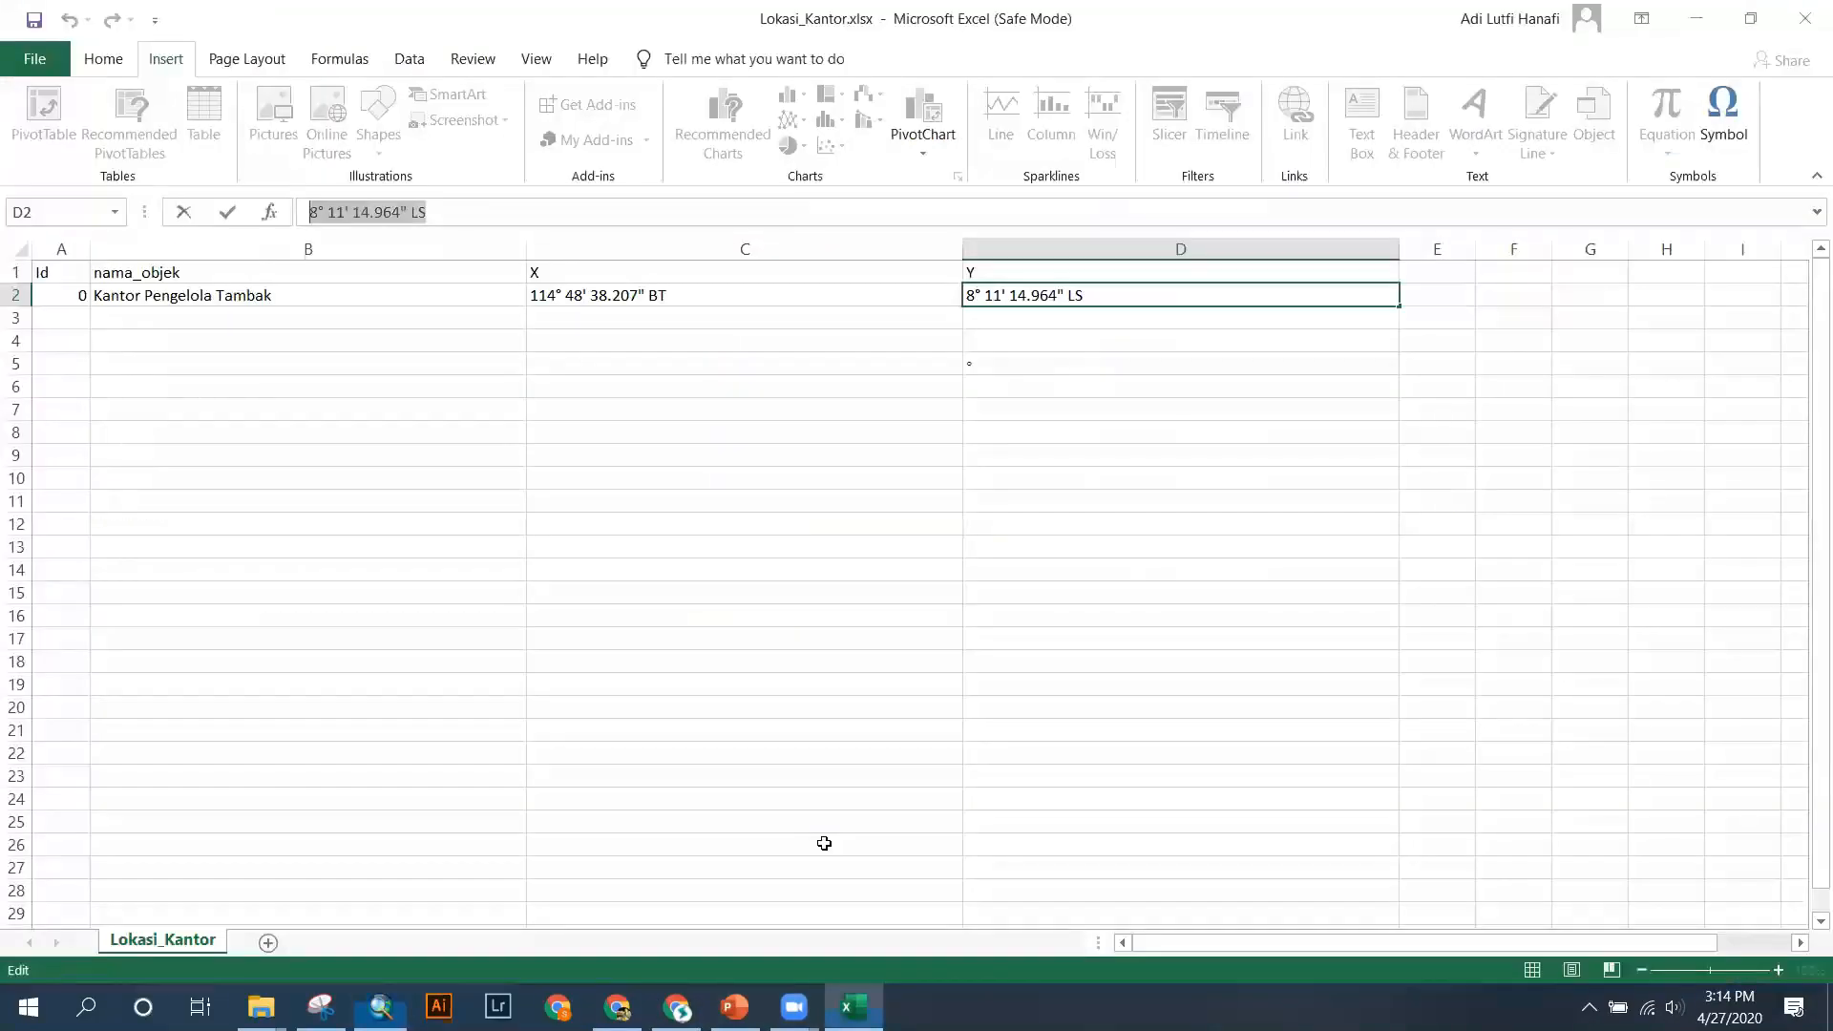
double_click(679, 295)
drag(679, 296, 493, 292)
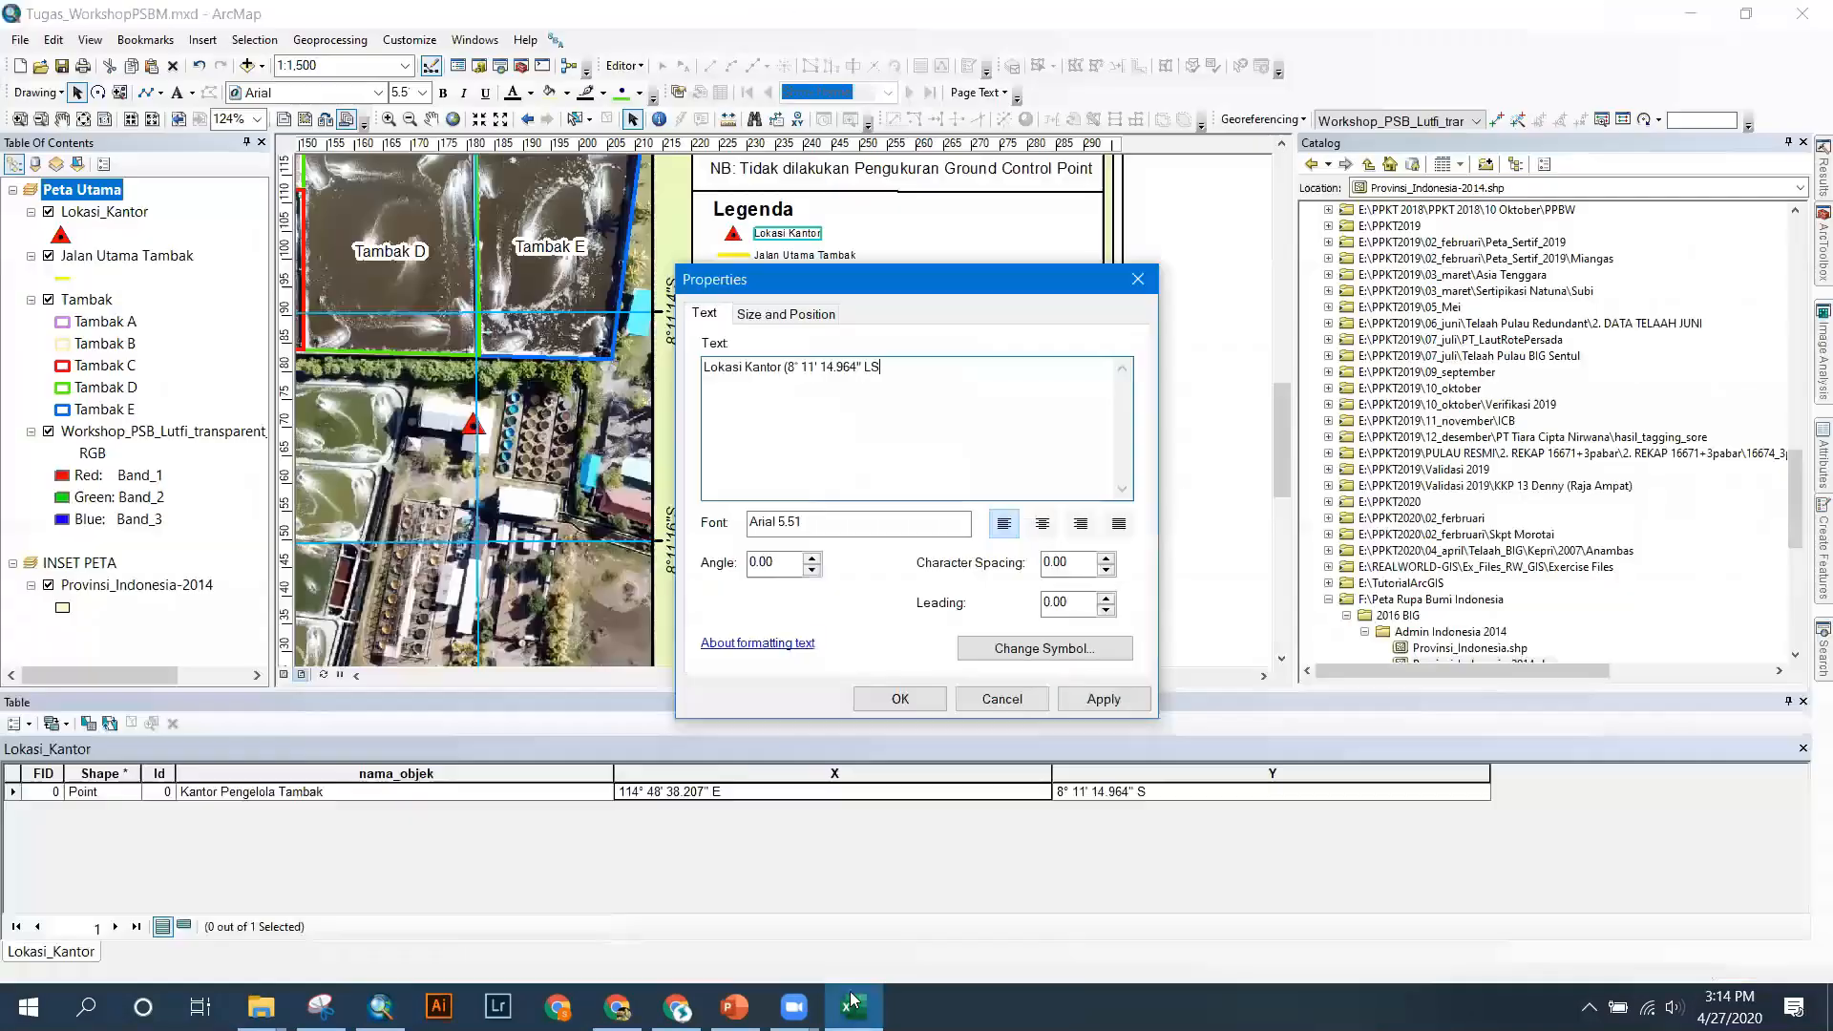
click(855, 1005)
text(114° 48' 38.207" BT))
click(1103, 699)
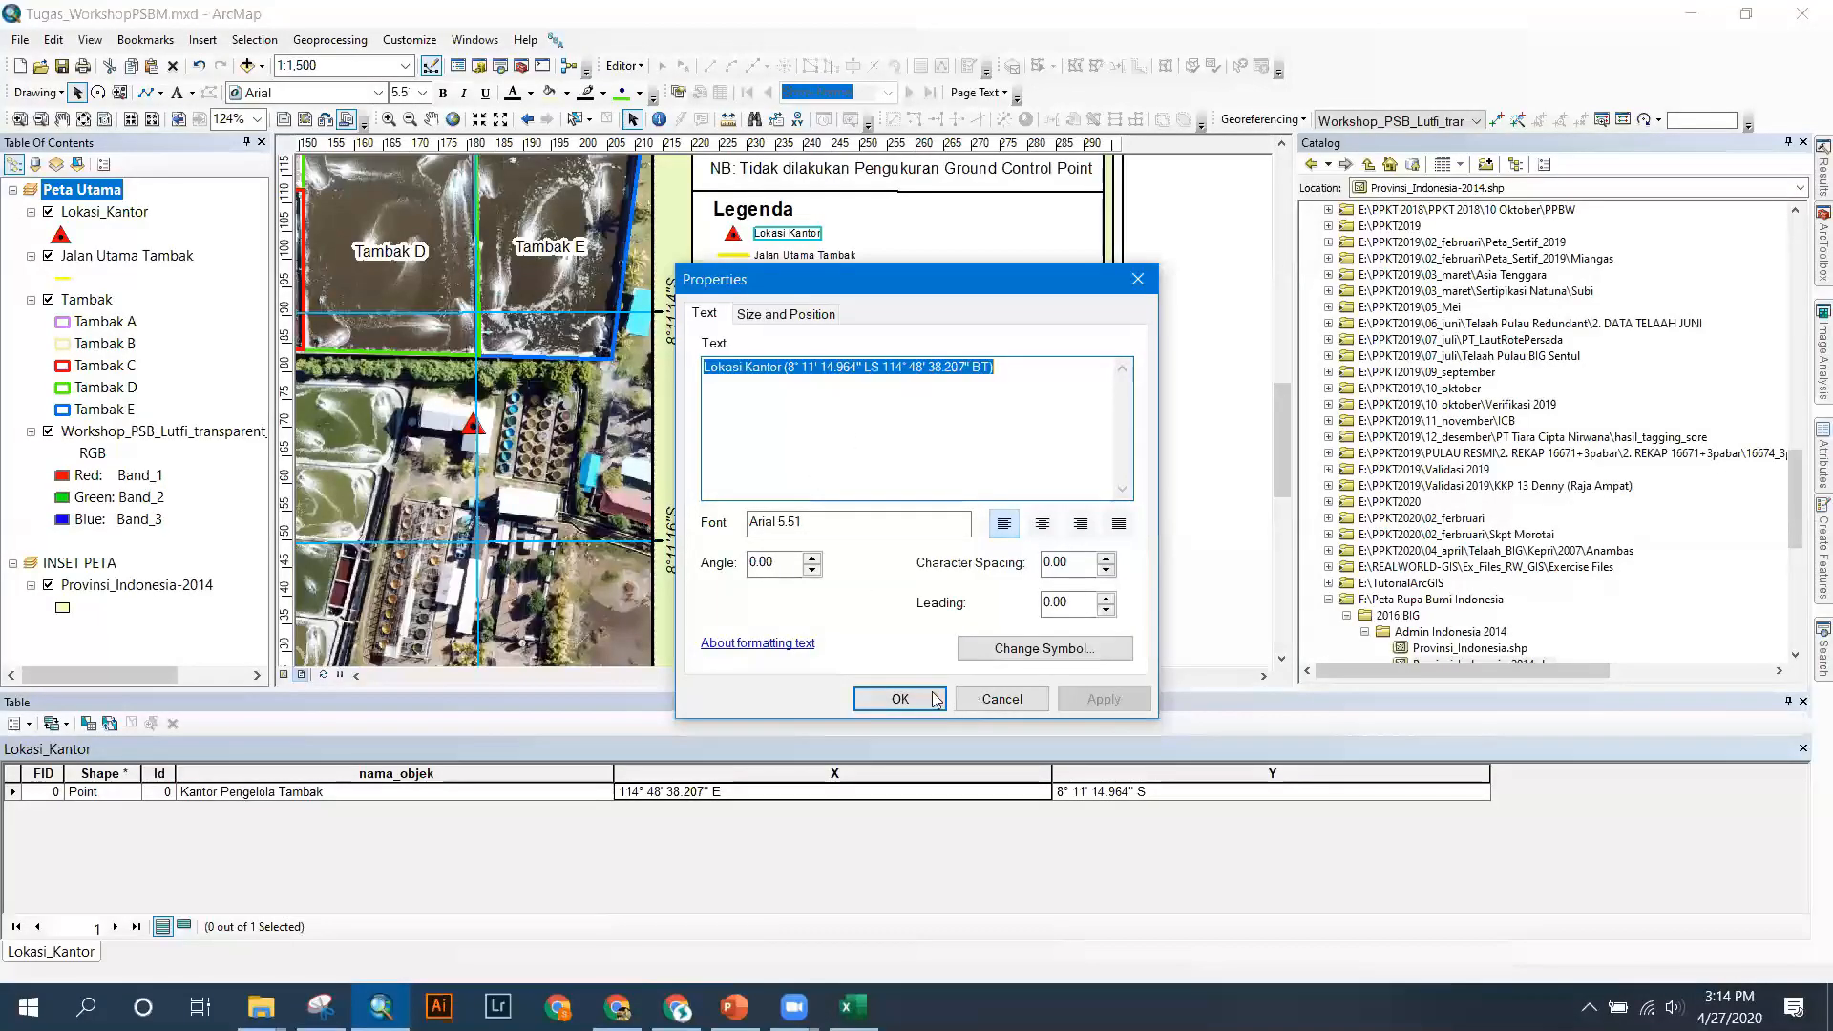
click(901, 699)
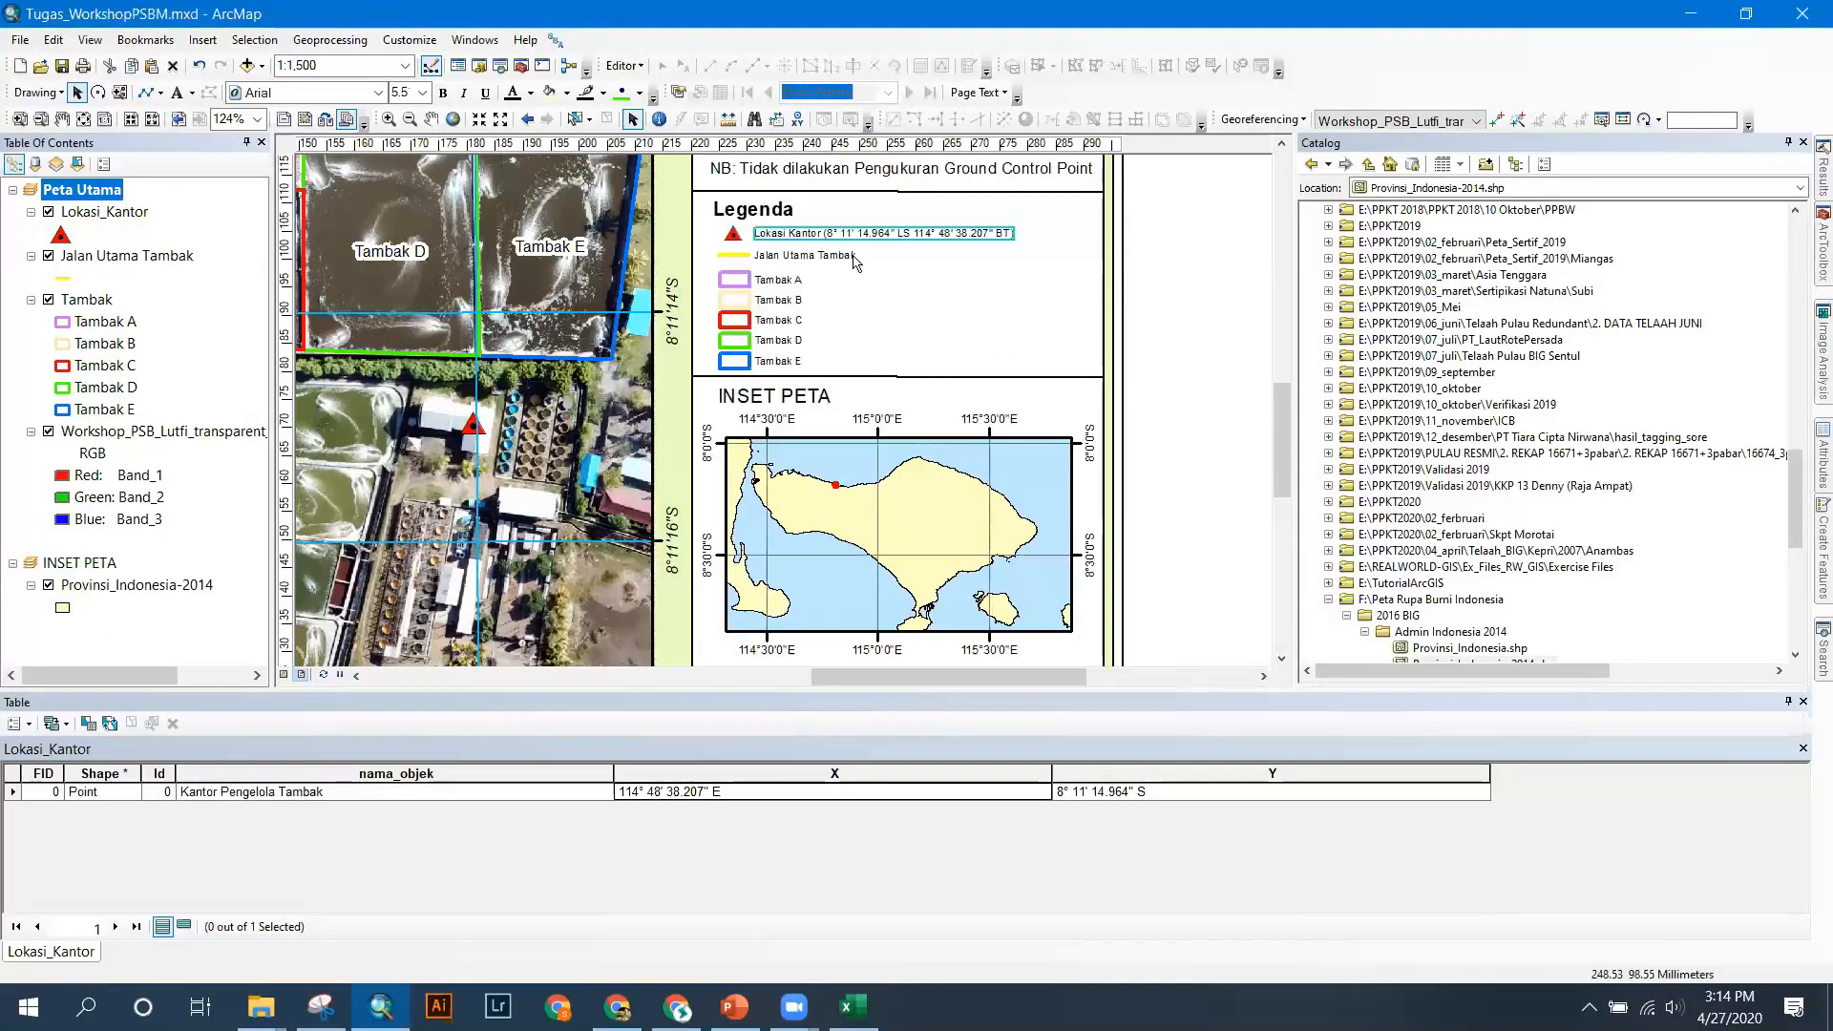
Change the main road's legend label to "Jalan Utama Tambak (Panjang =".
double_click(849, 256)
key(End)
text((Panjang)
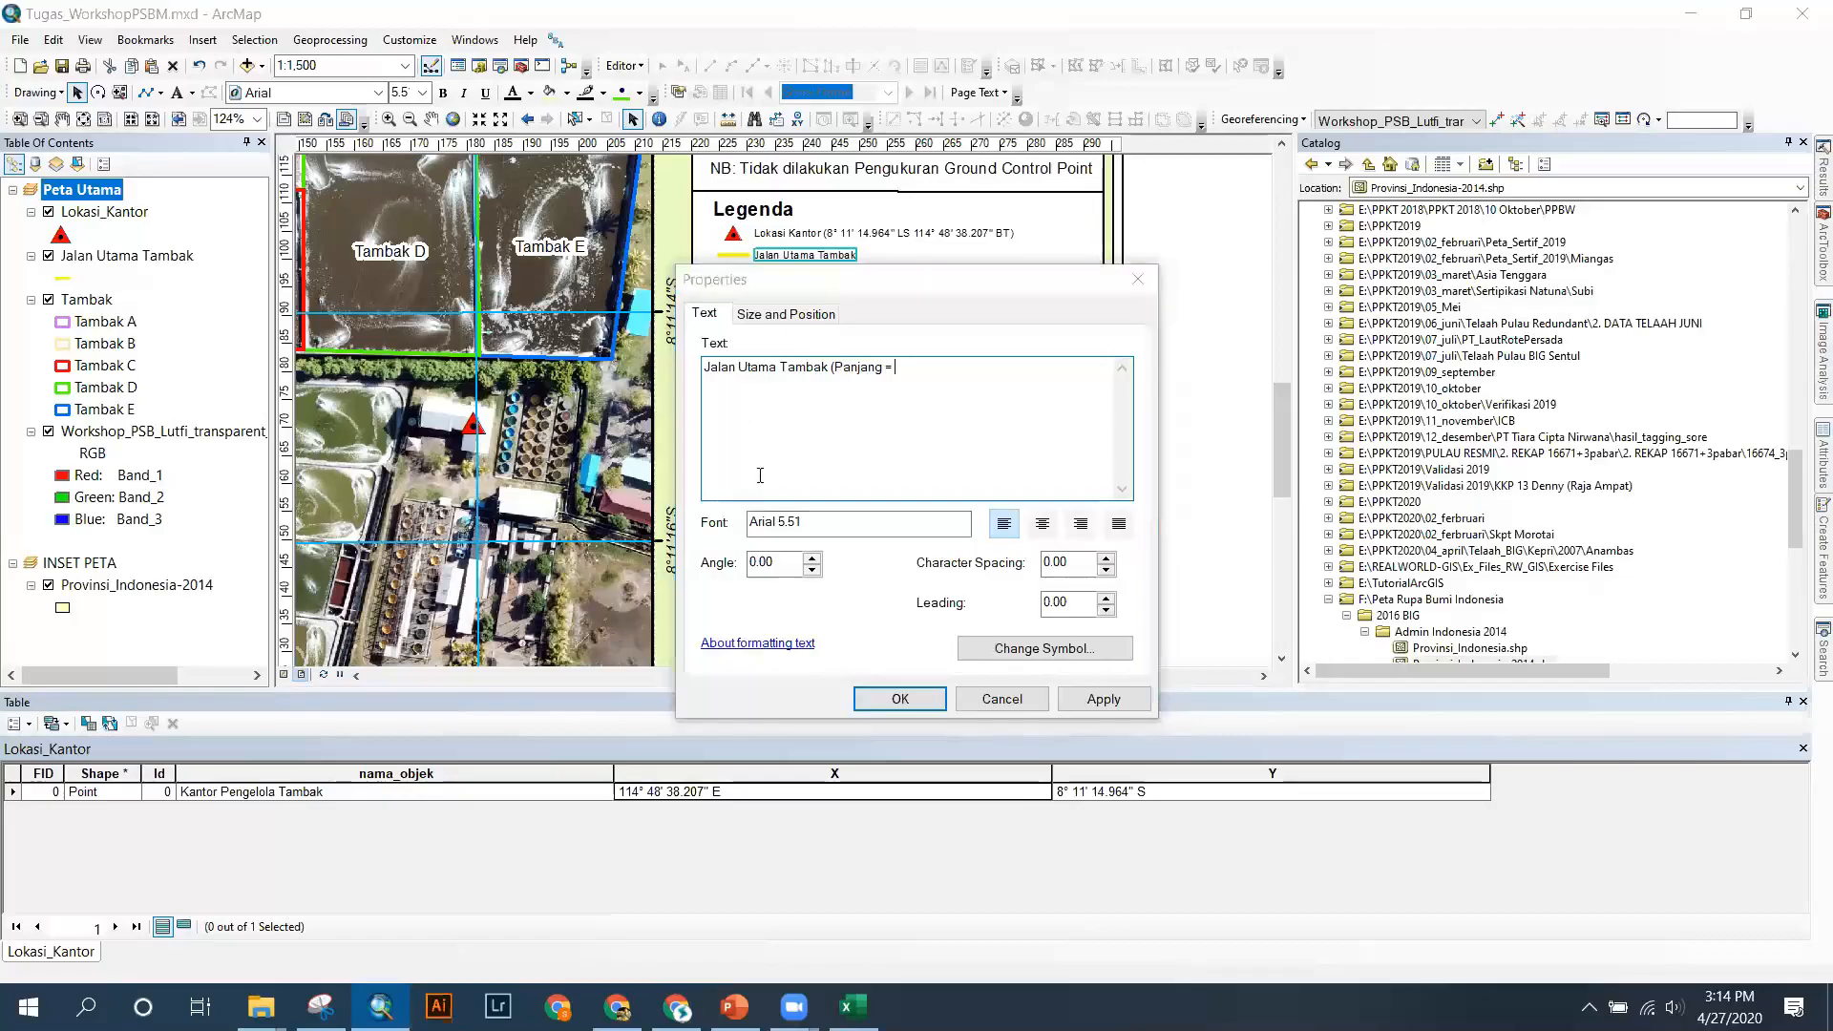
click(916, 697)
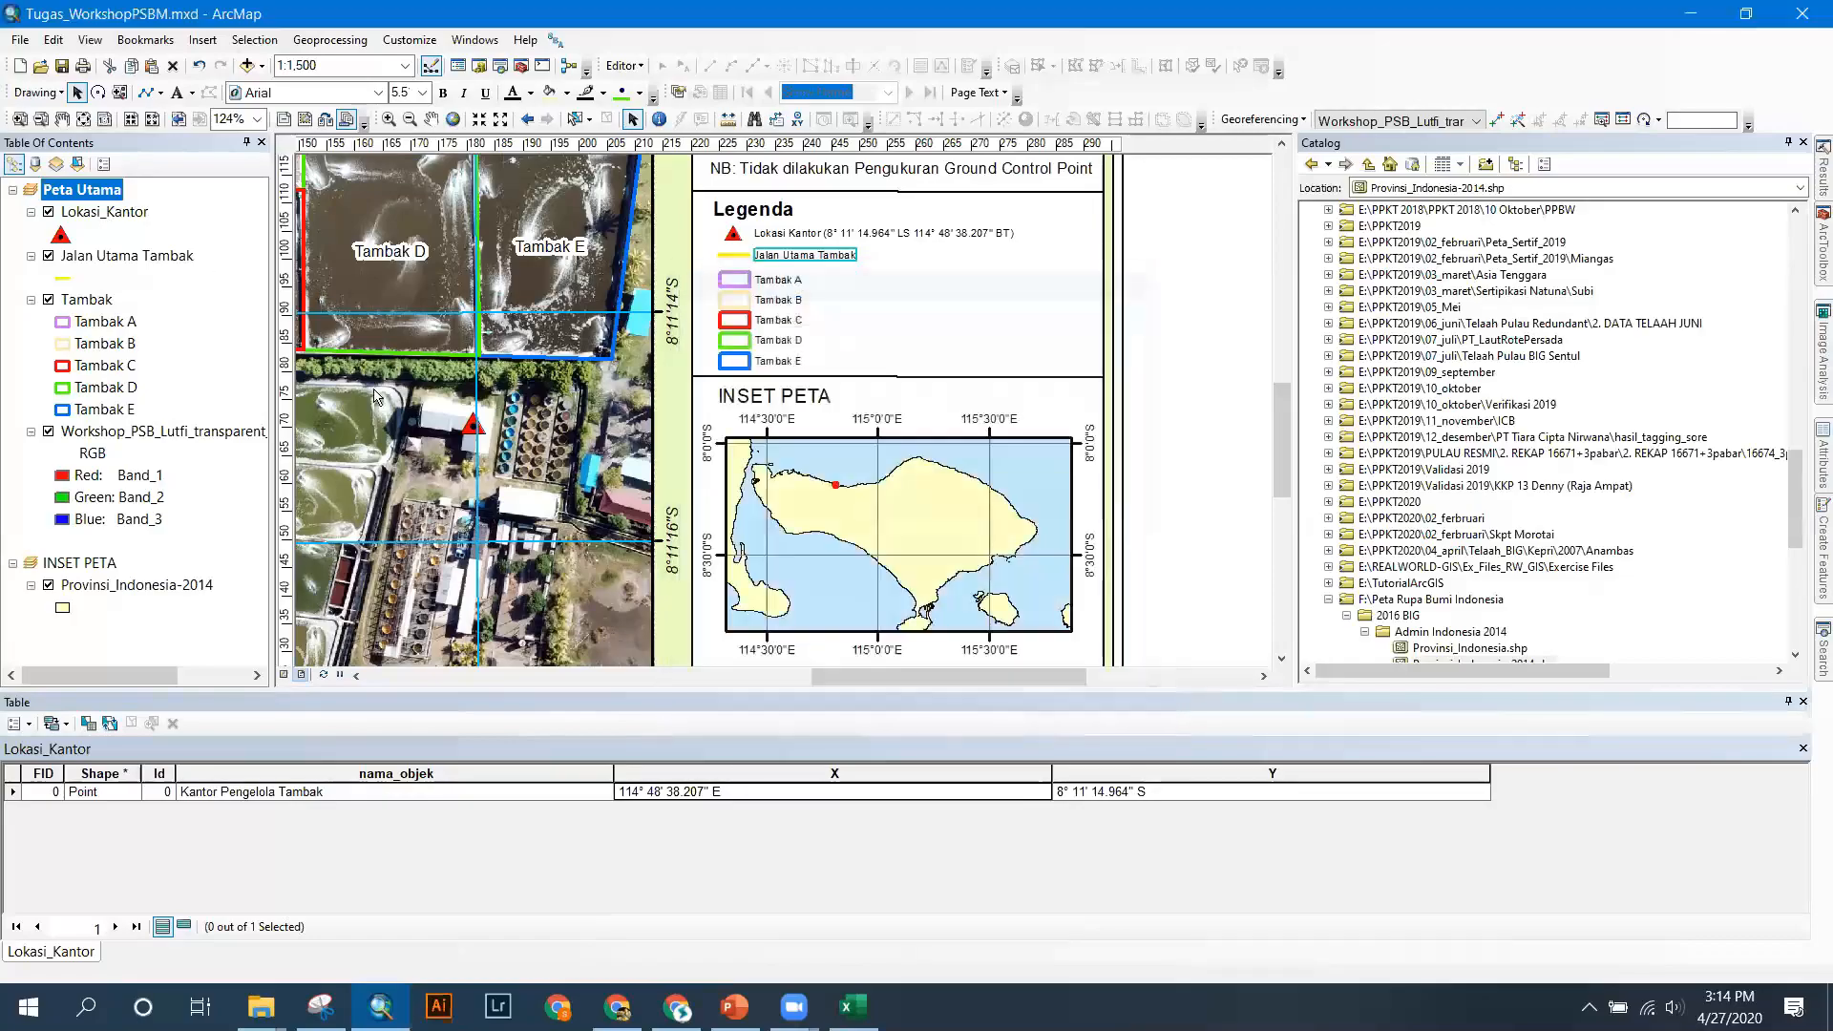
Open the attribute table of the Jalan Utama Tambak layer to check the road's length.
right_click(88, 214)
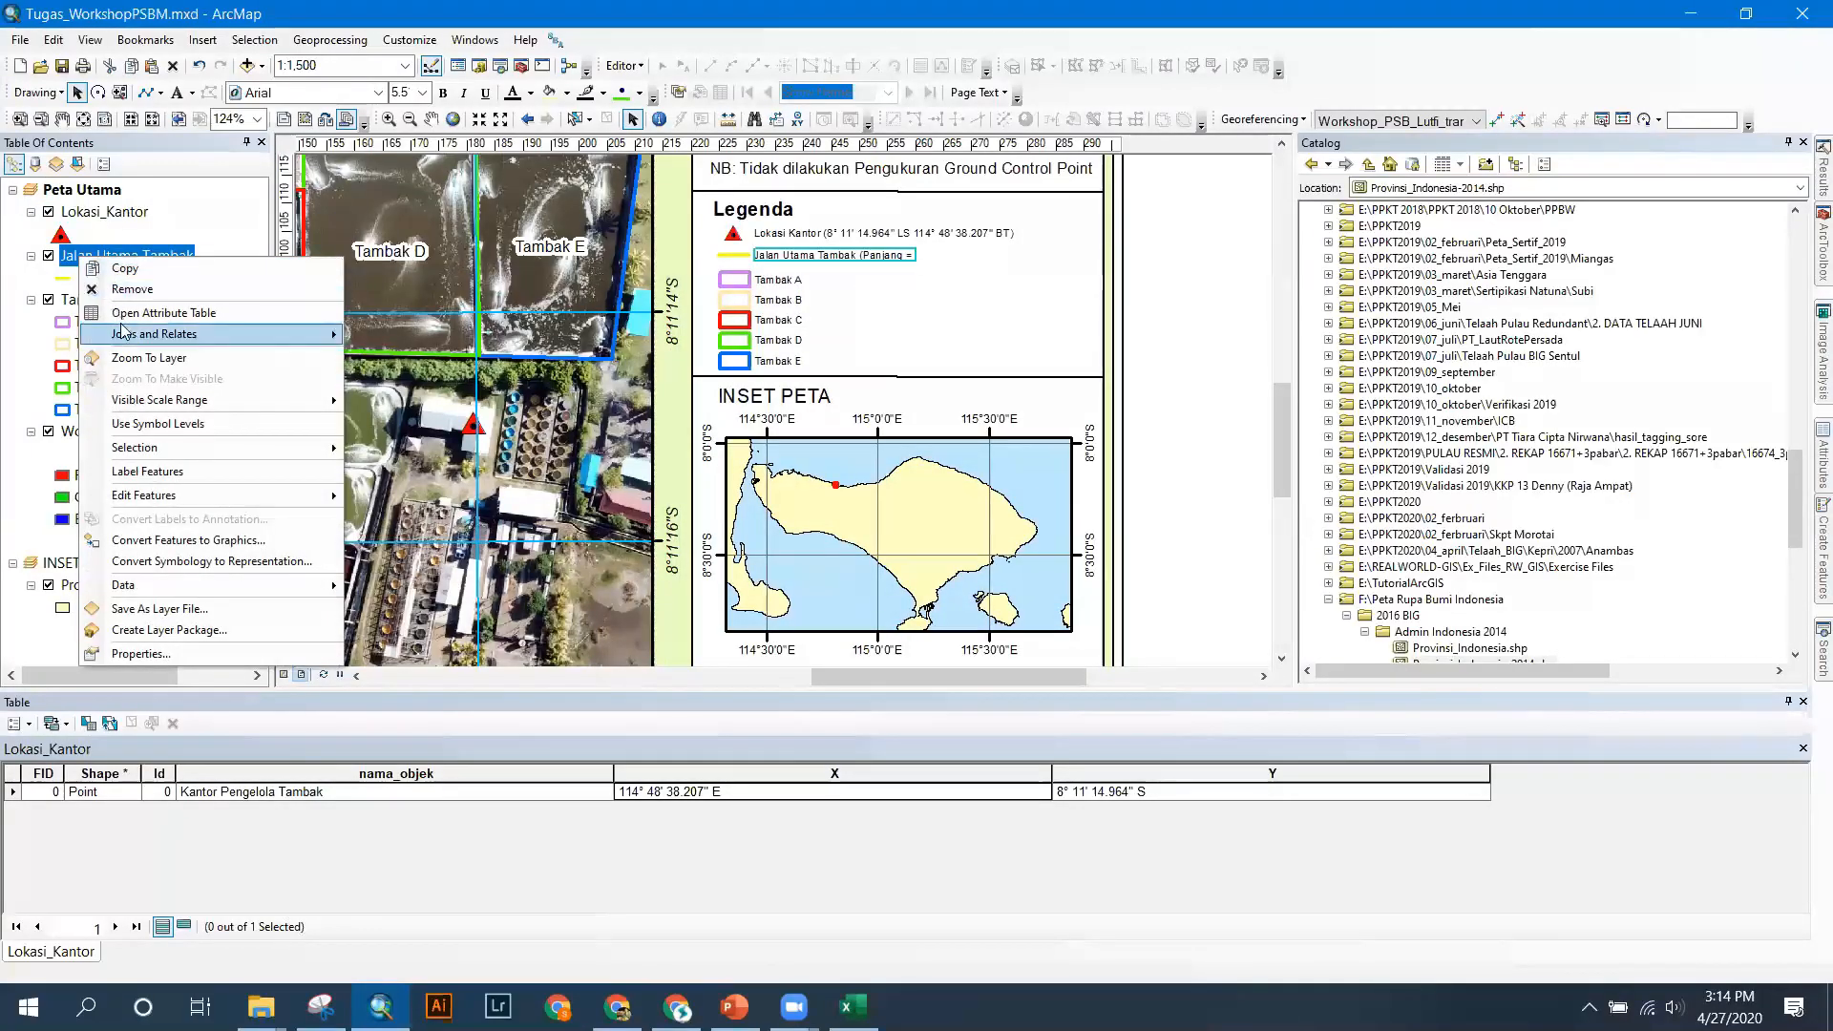
click(76, 256)
key(ctrl+t)
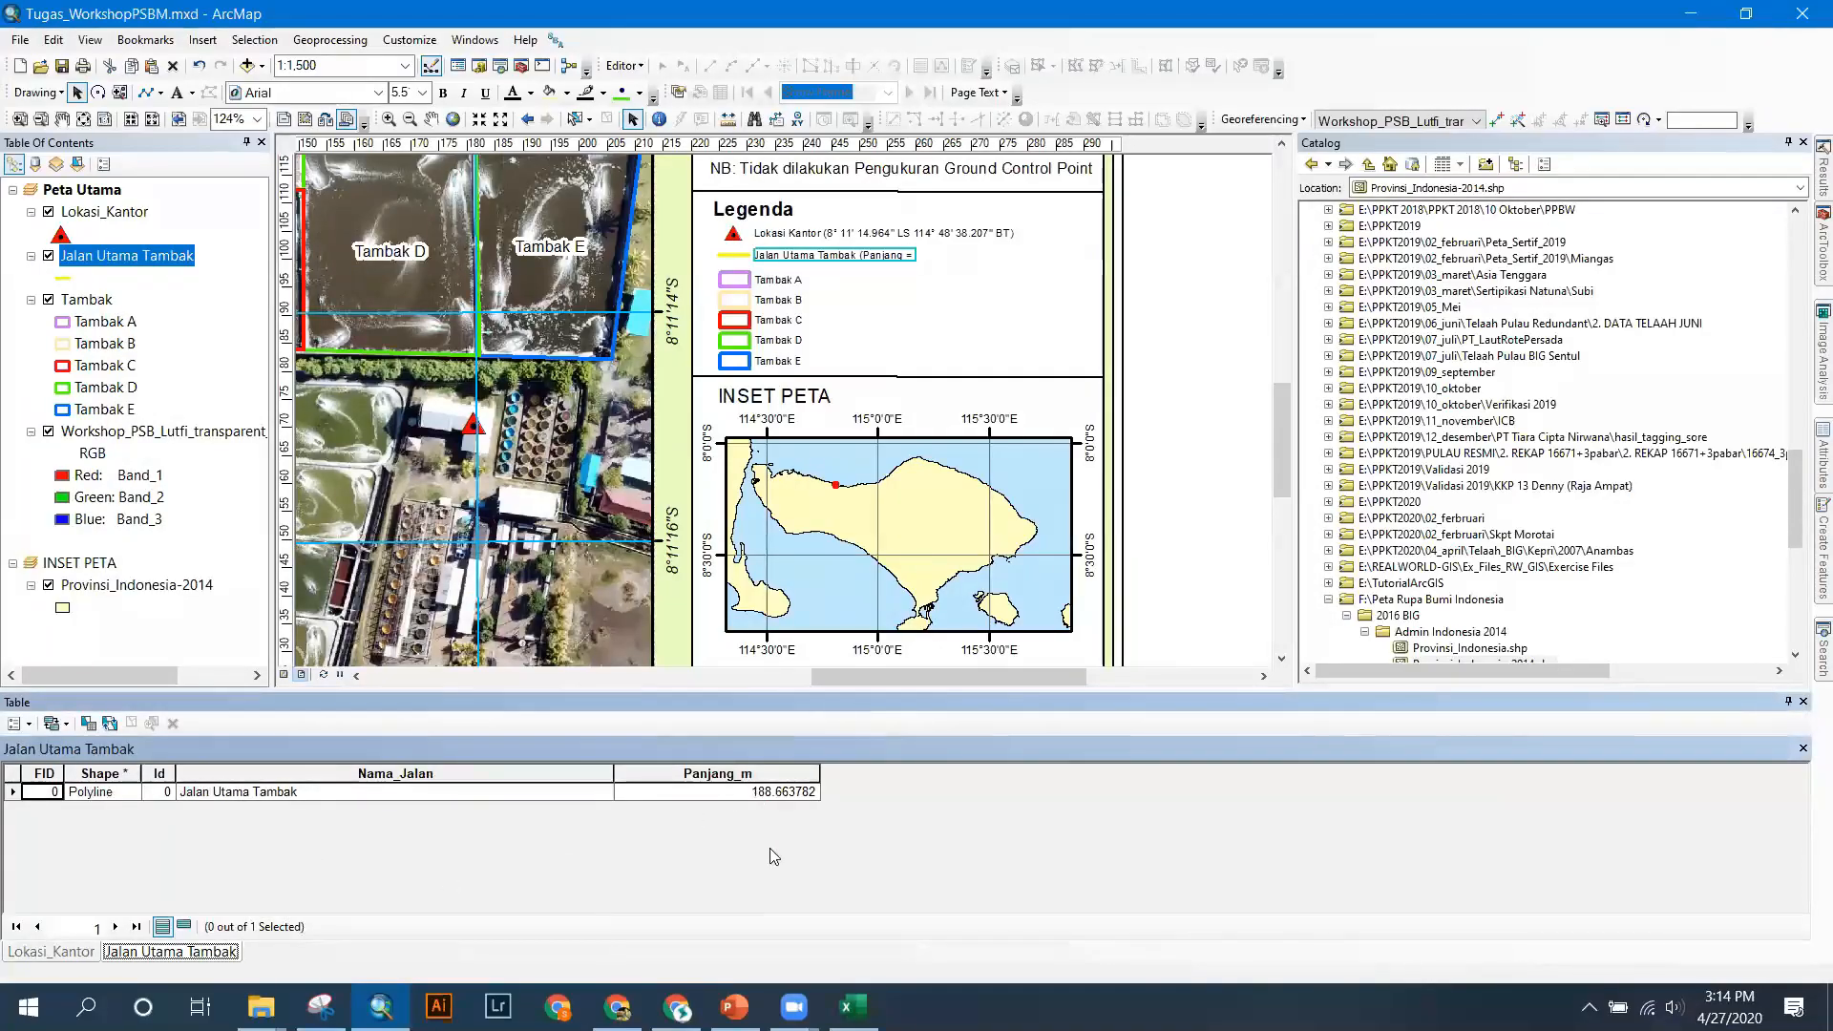
Switch to the Lokasi_Kantor.xlsx workbook in Excel, close it, and return to the ArcMap layout.
mouse_move(852, 1007)
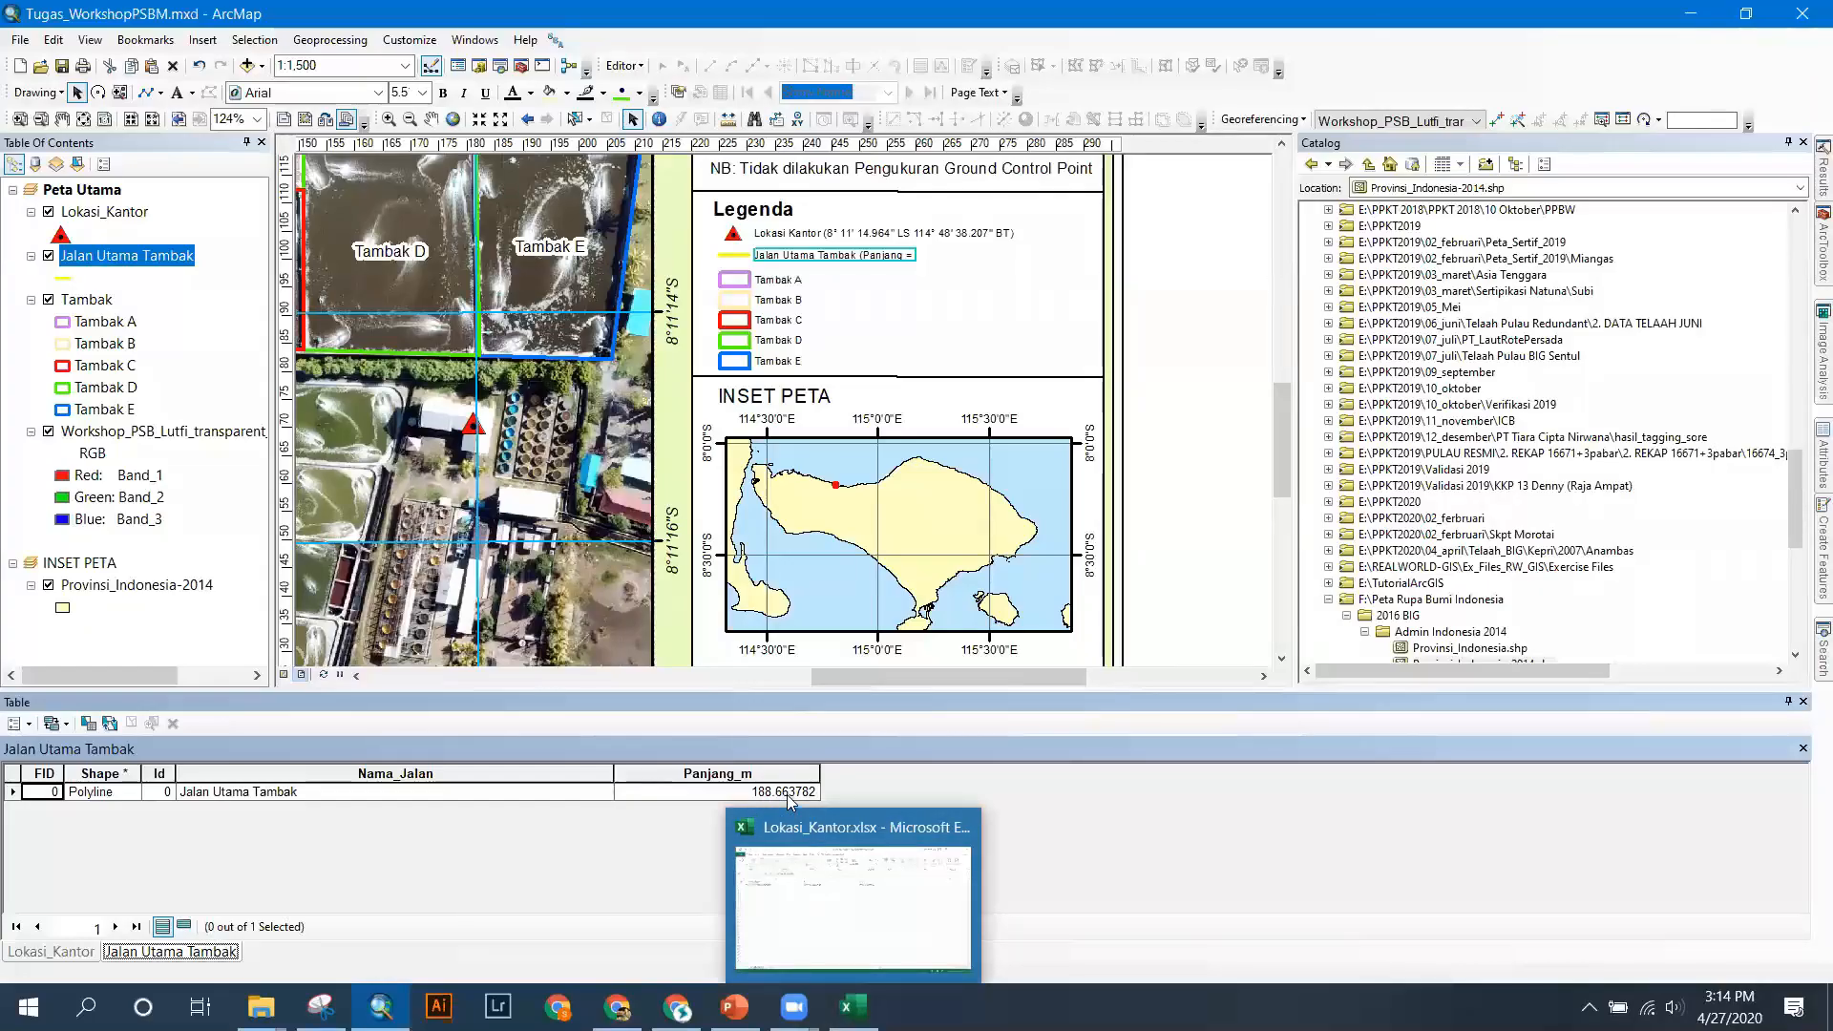
click(864, 940)
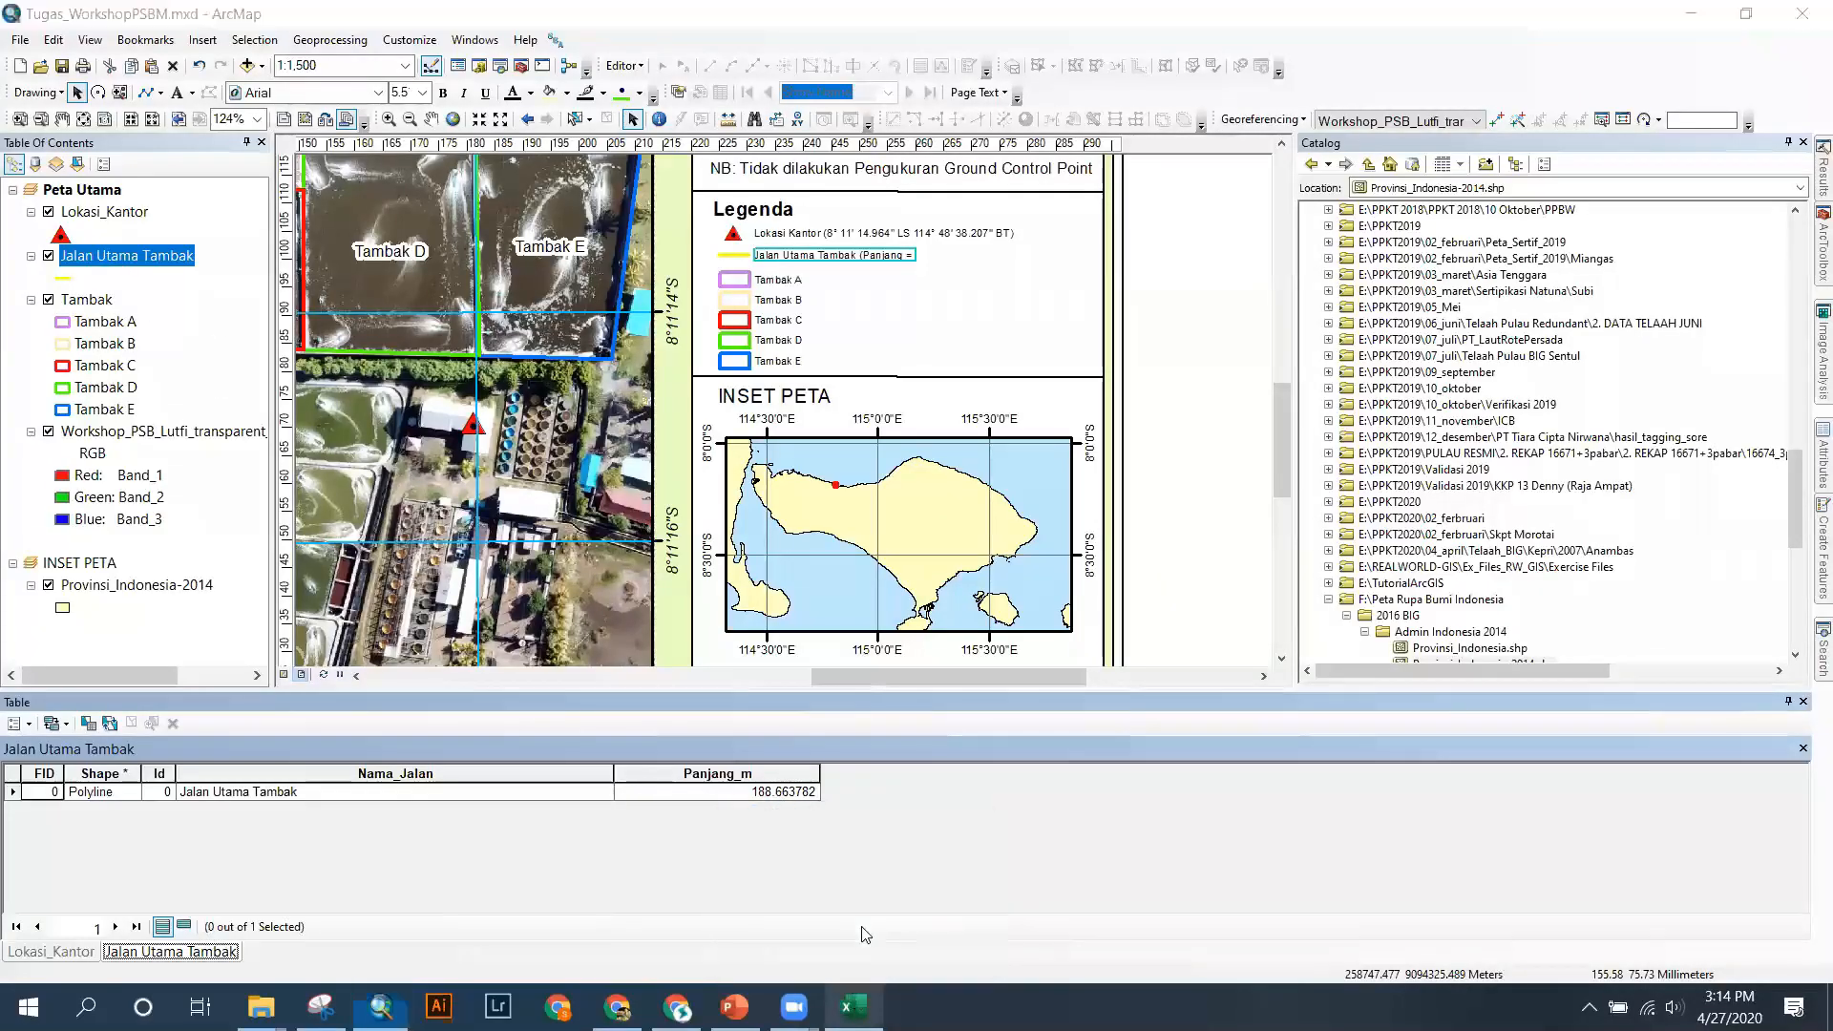
click(1805, 29)
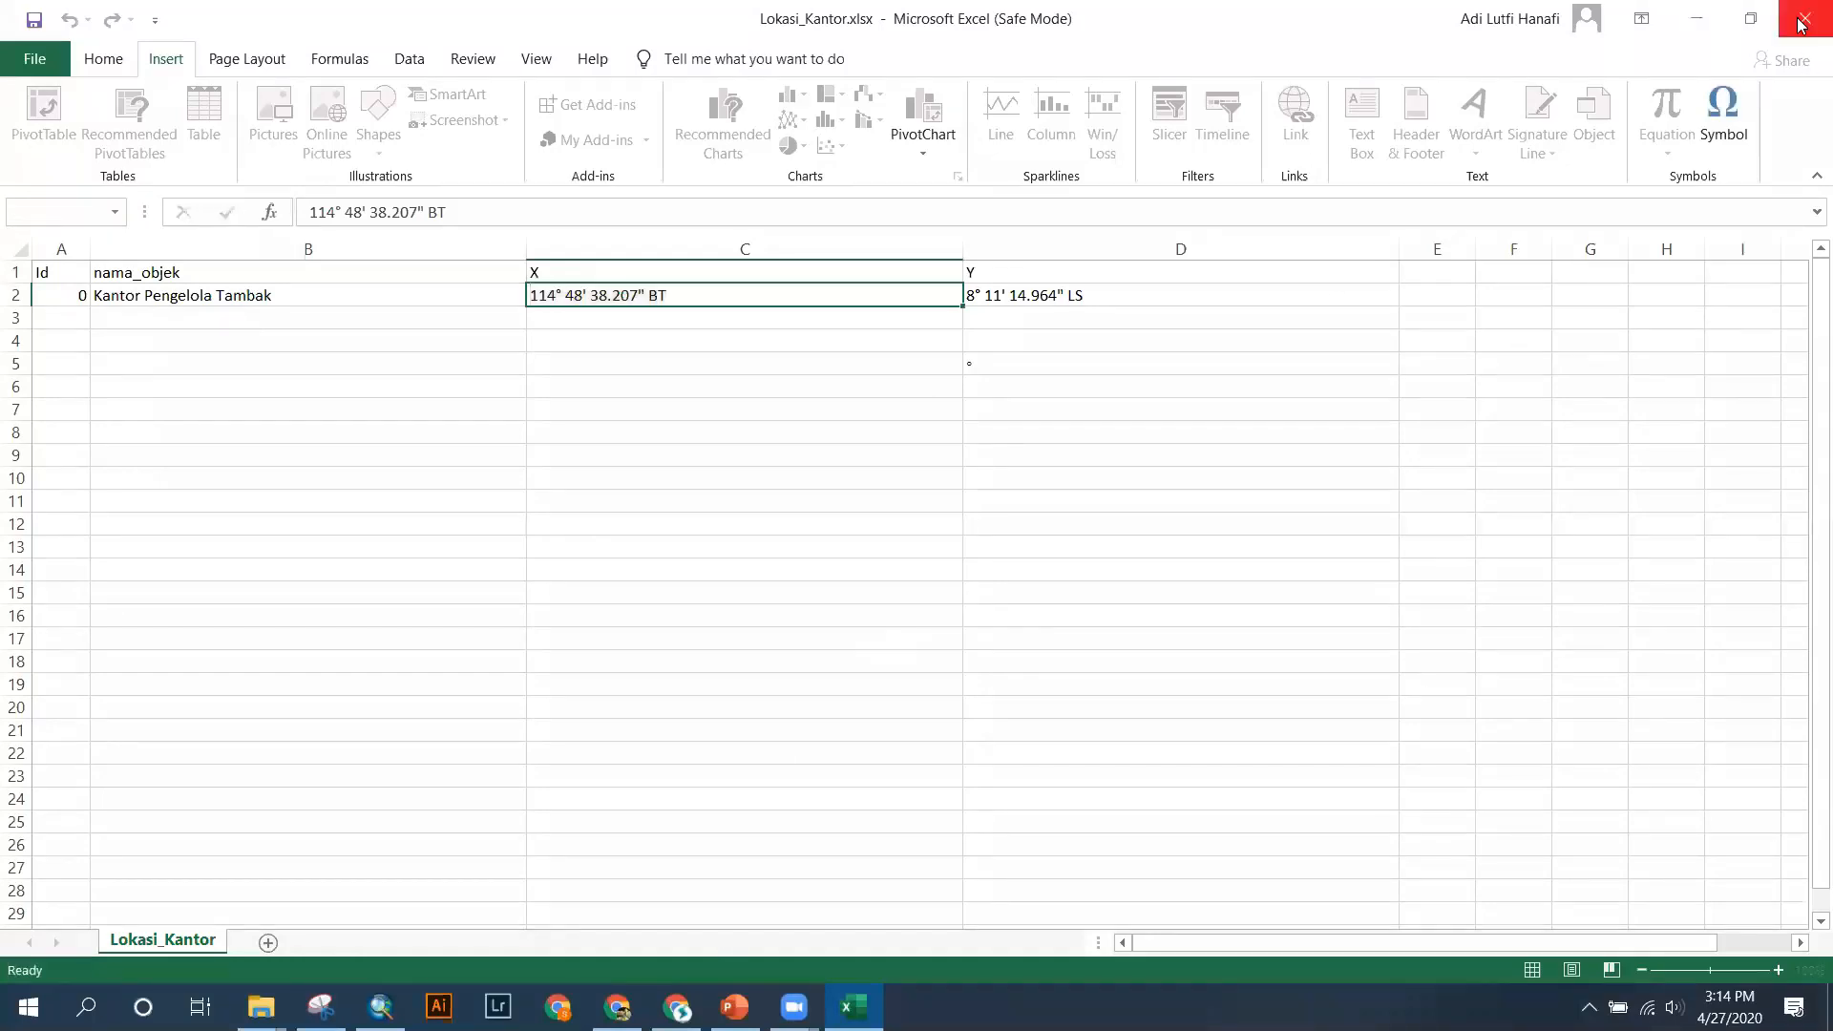
click(820, 530)
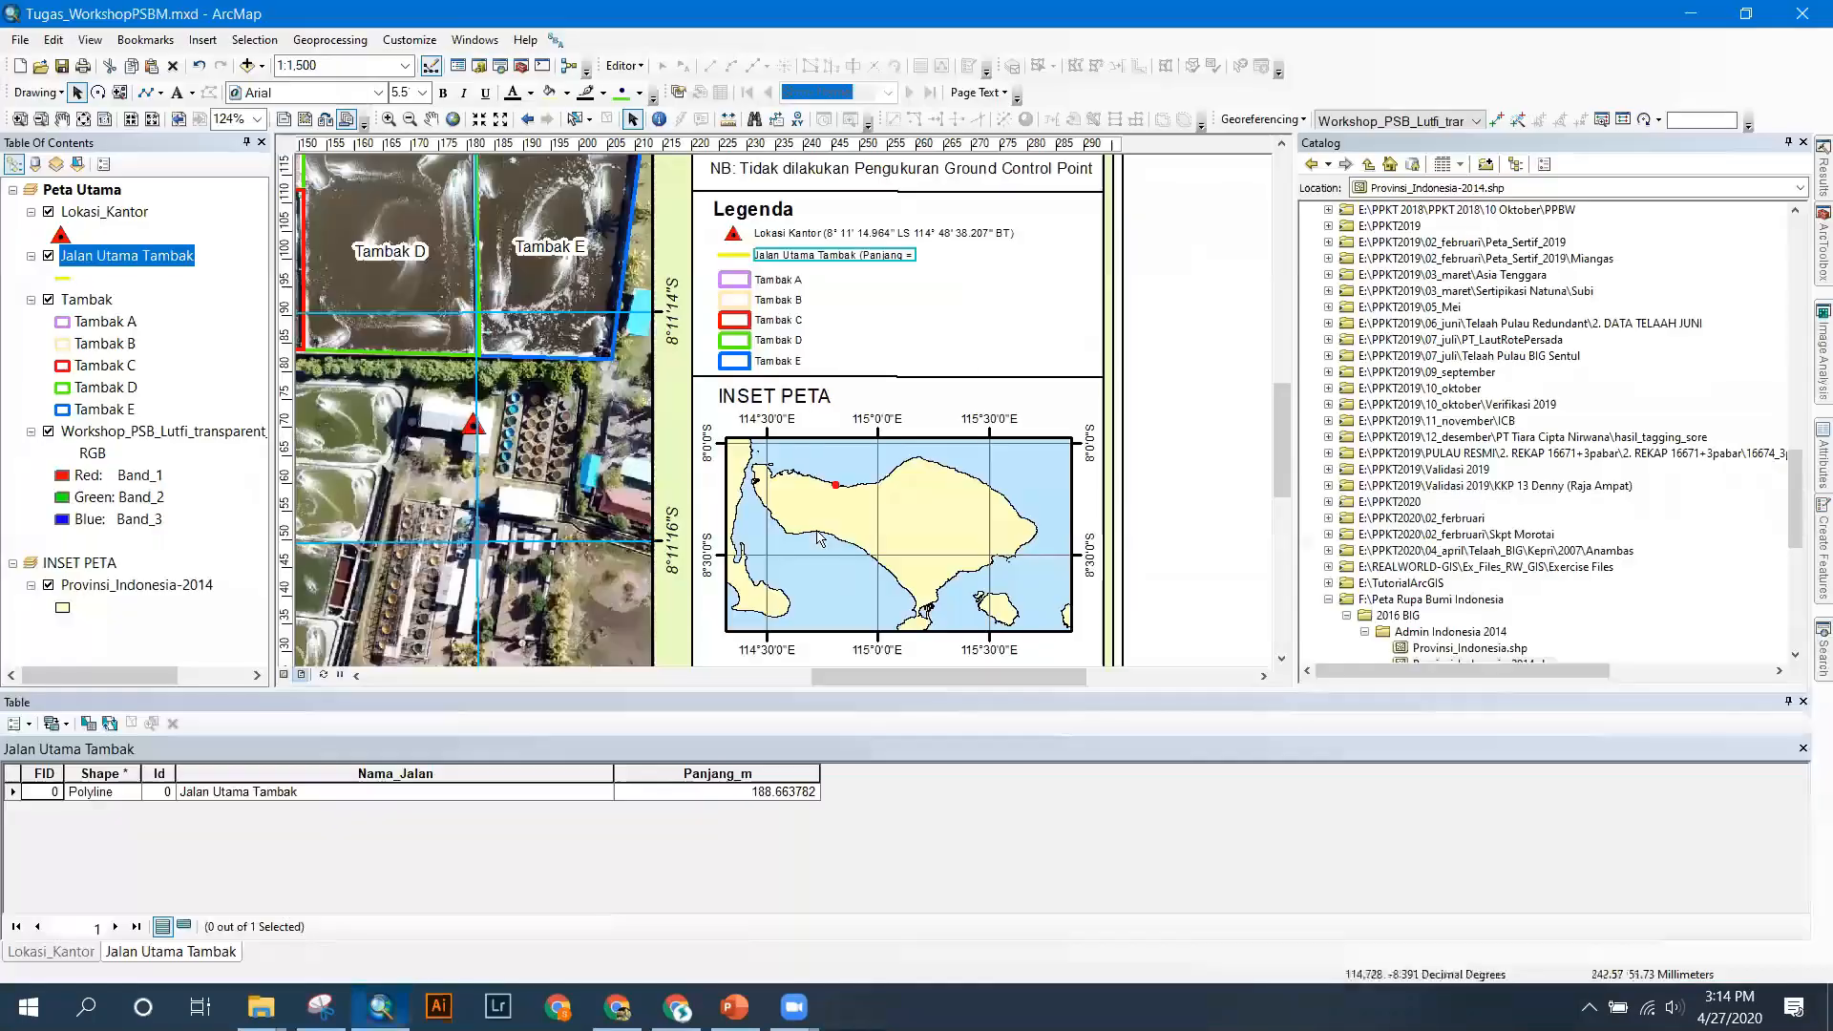
Complete the main road's legend label as "Jalan Utama Tambak (Panjang = 188,65 meter)".
double_click(883, 255)
click(909, 361)
text(188)
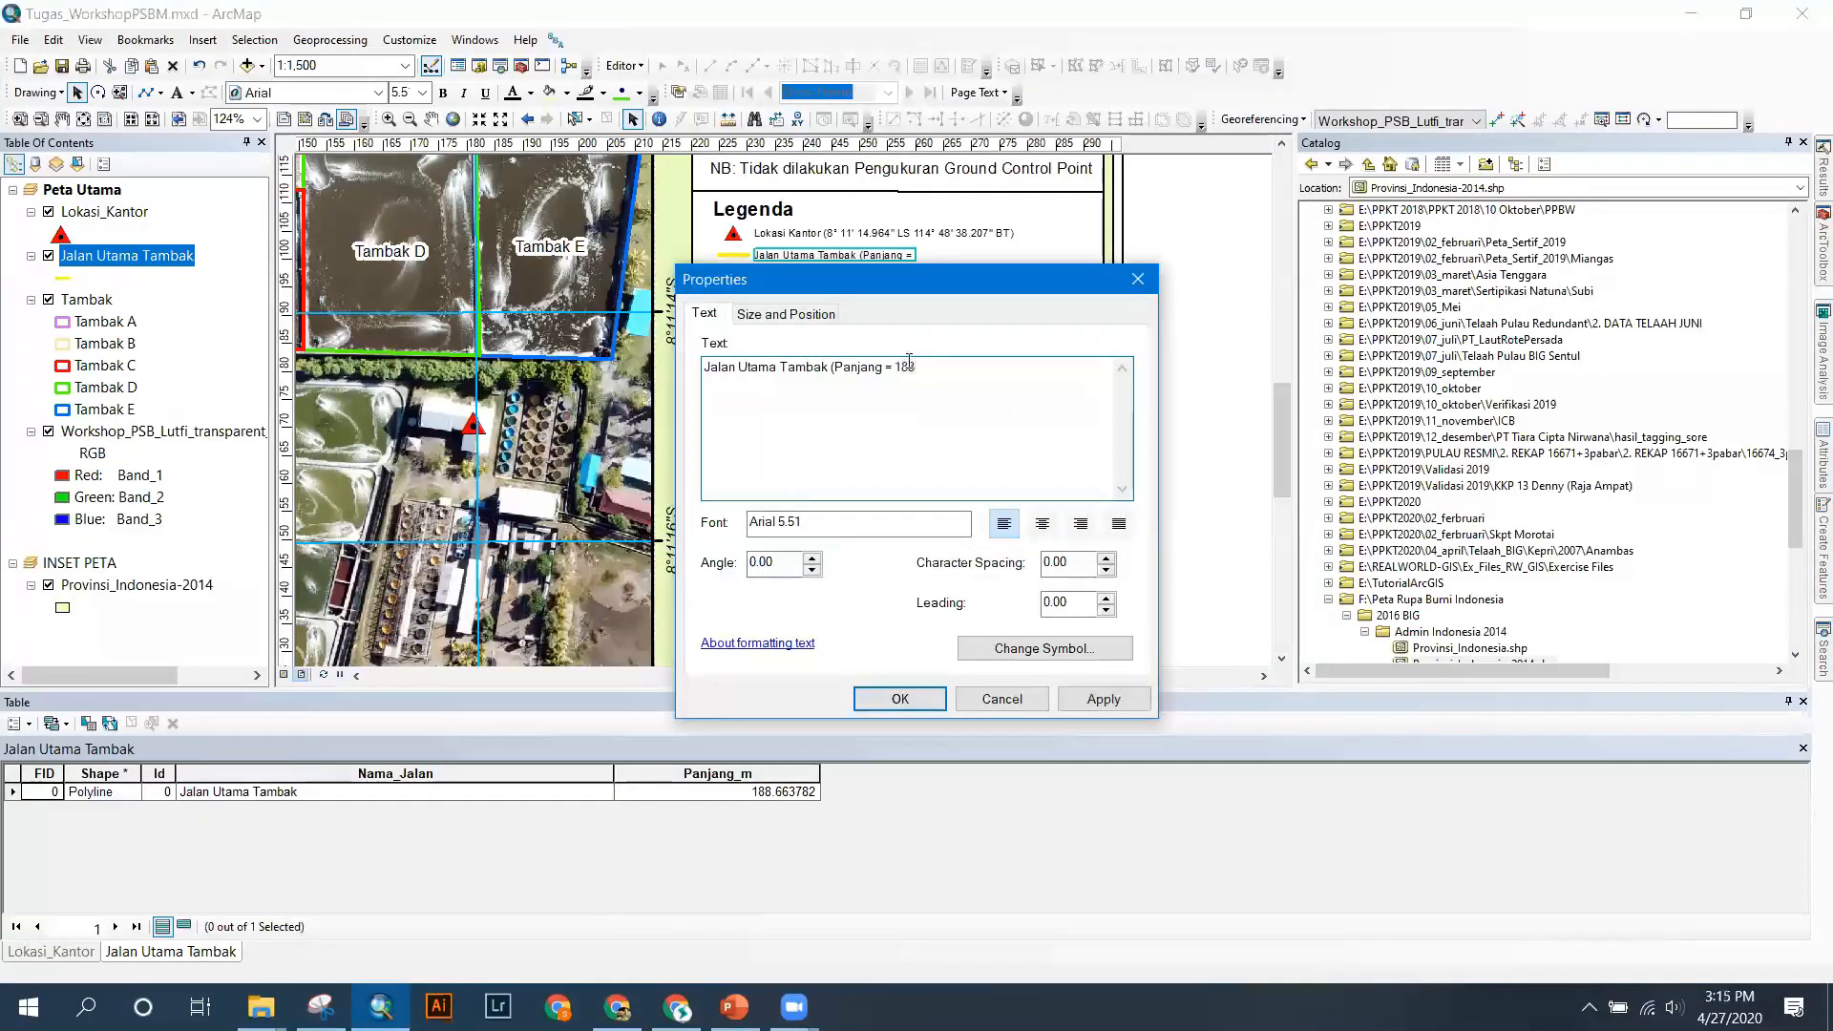
text(,65m))
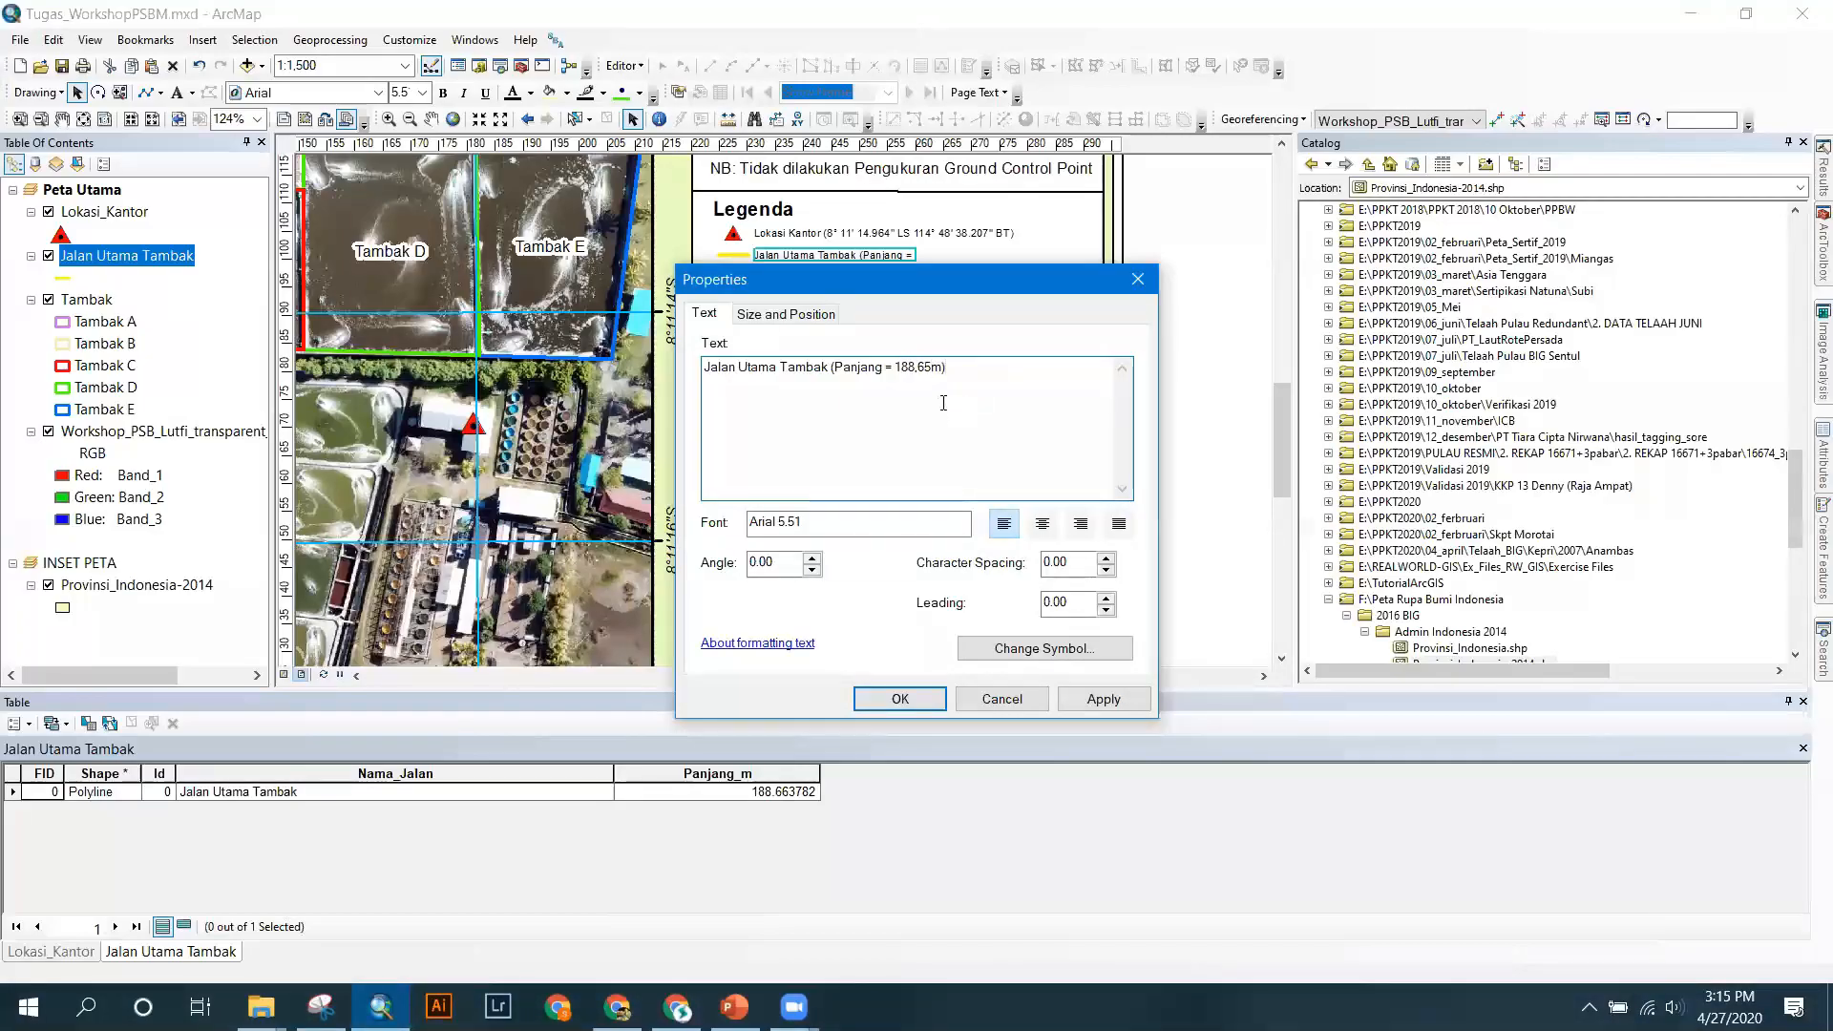
click(932, 366)
text(meter)
click(1104, 699)
click(891, 700)
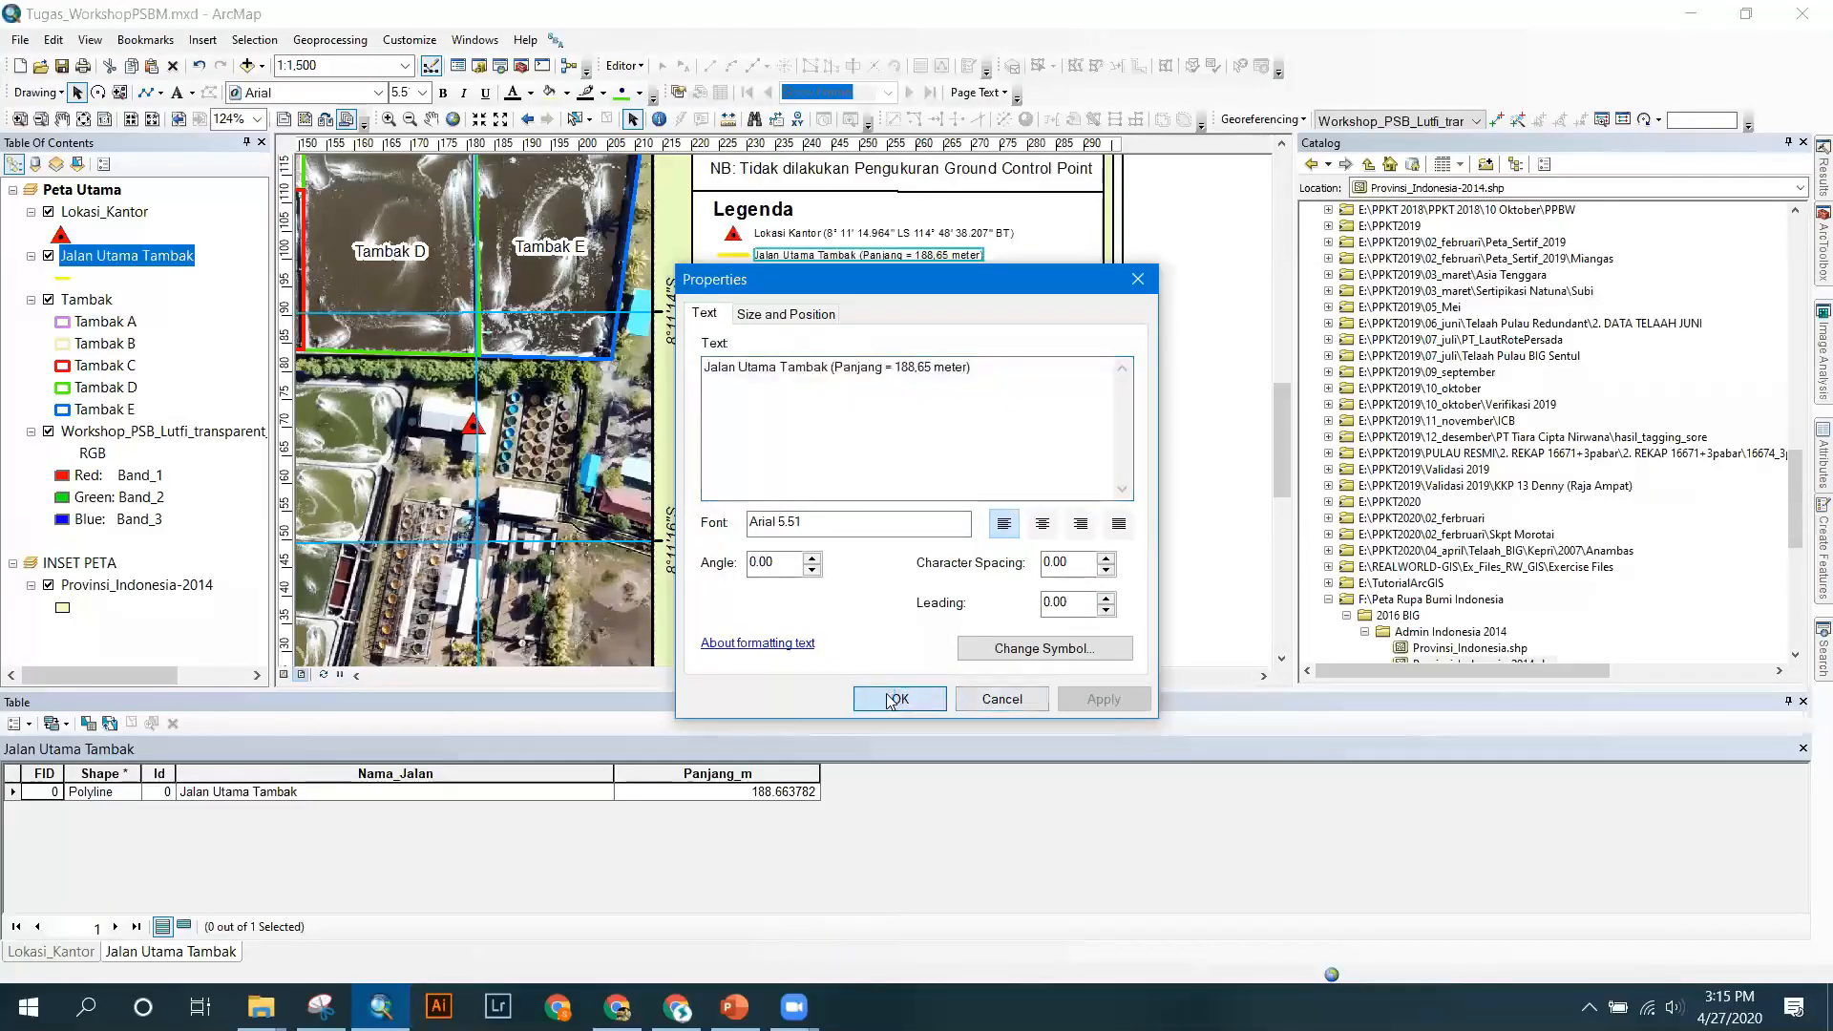
Ungroup each of the Tambak A, Tambak B, Tambak C, Tambak D and Tambak E legend entries into separate symbols and labels.
click(788, 279)
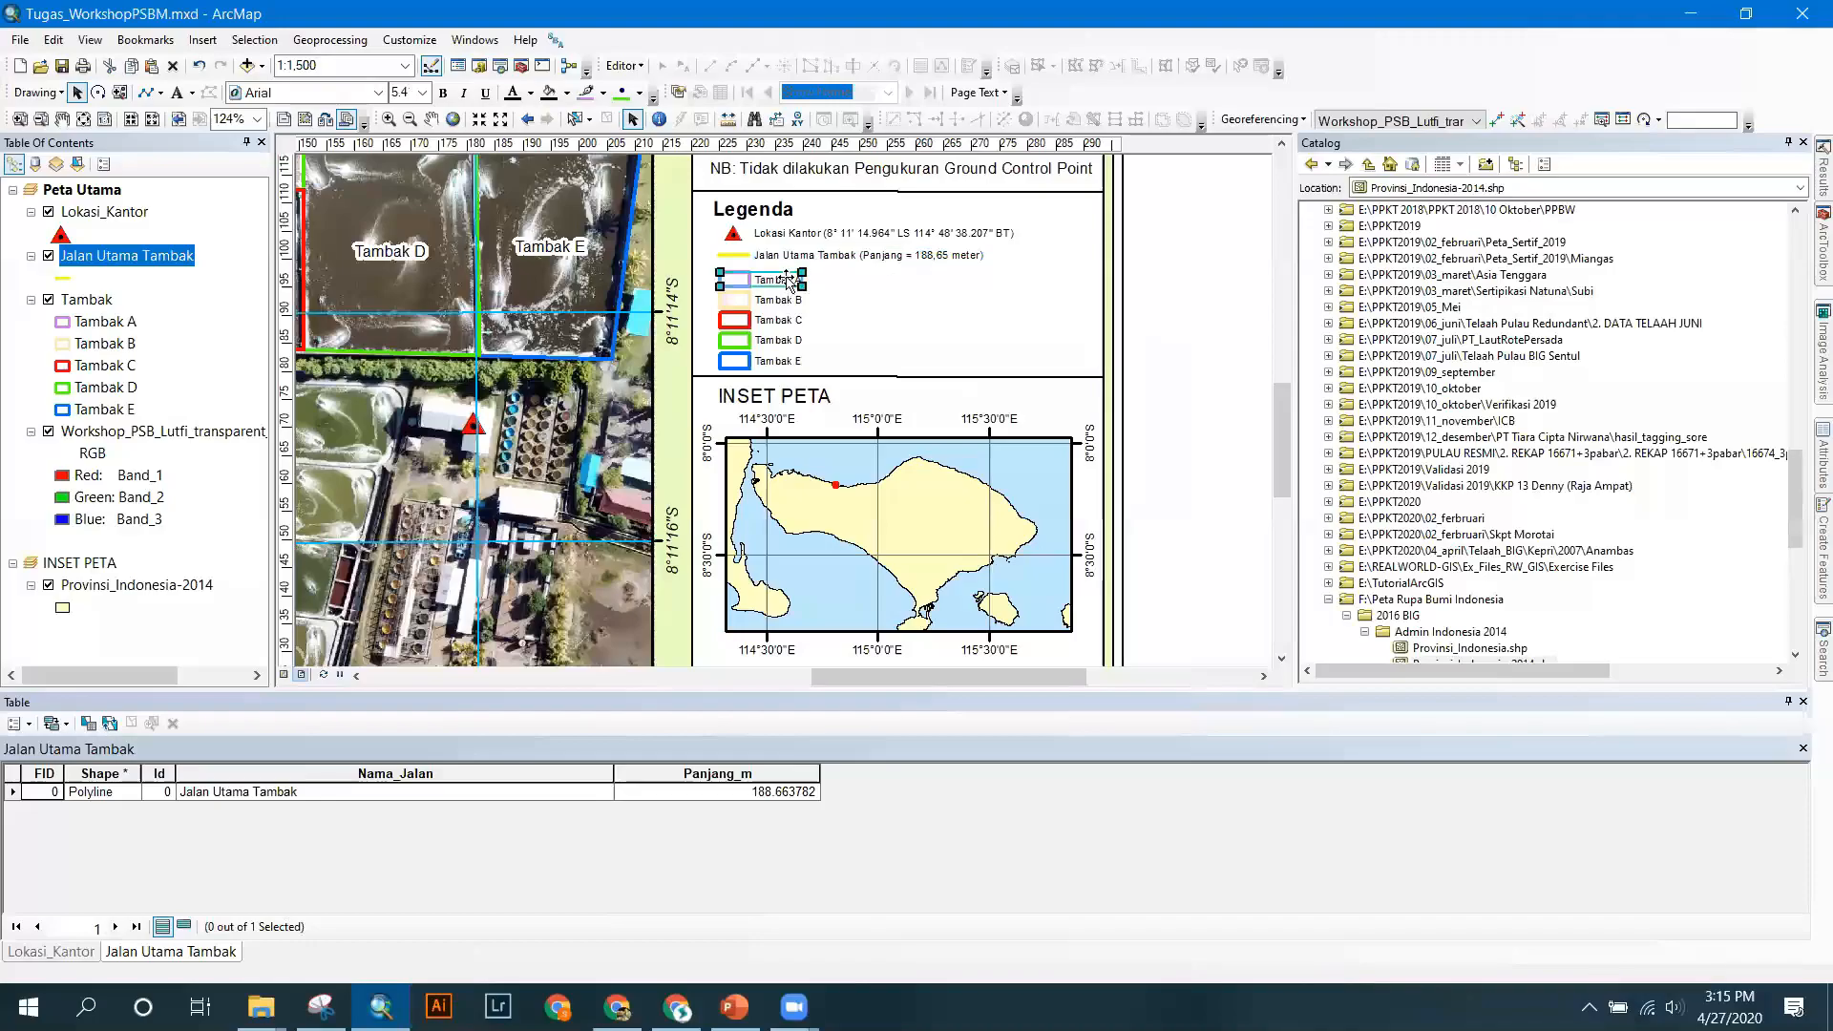
right_click(788, 279)
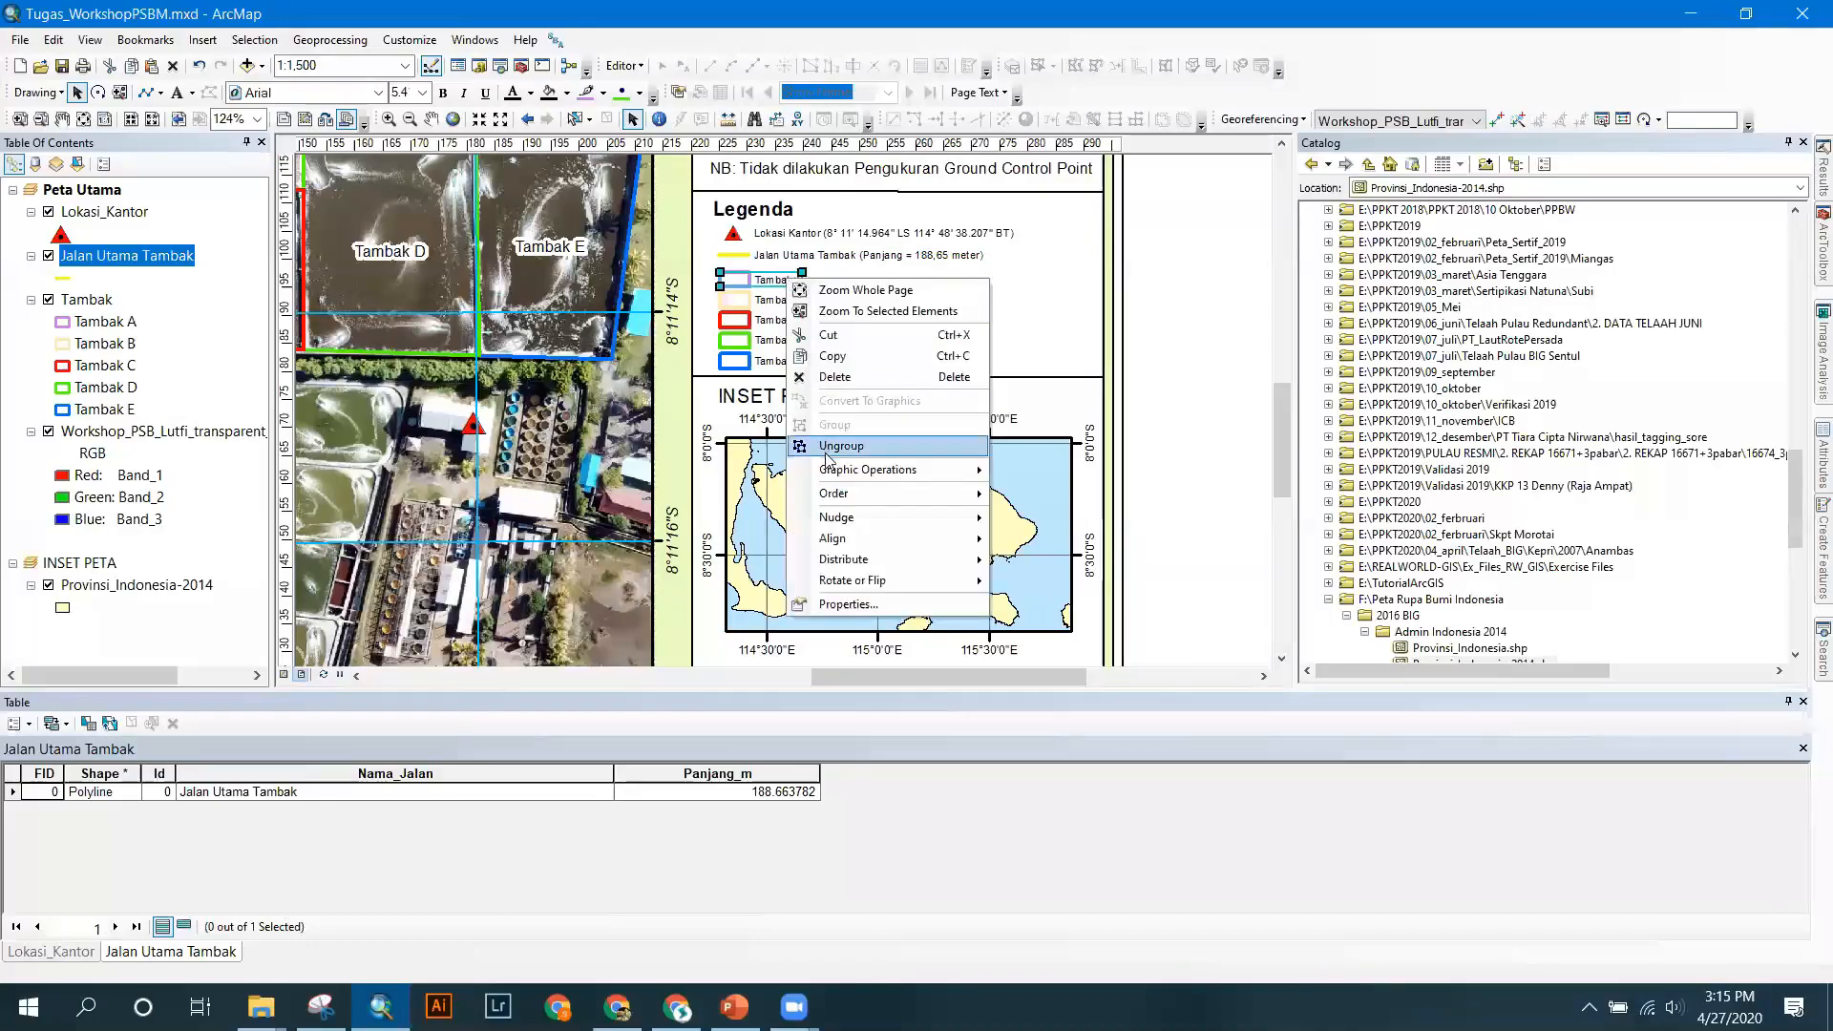
click(821, 445)
click(775, 301)
right_click(775, 301)
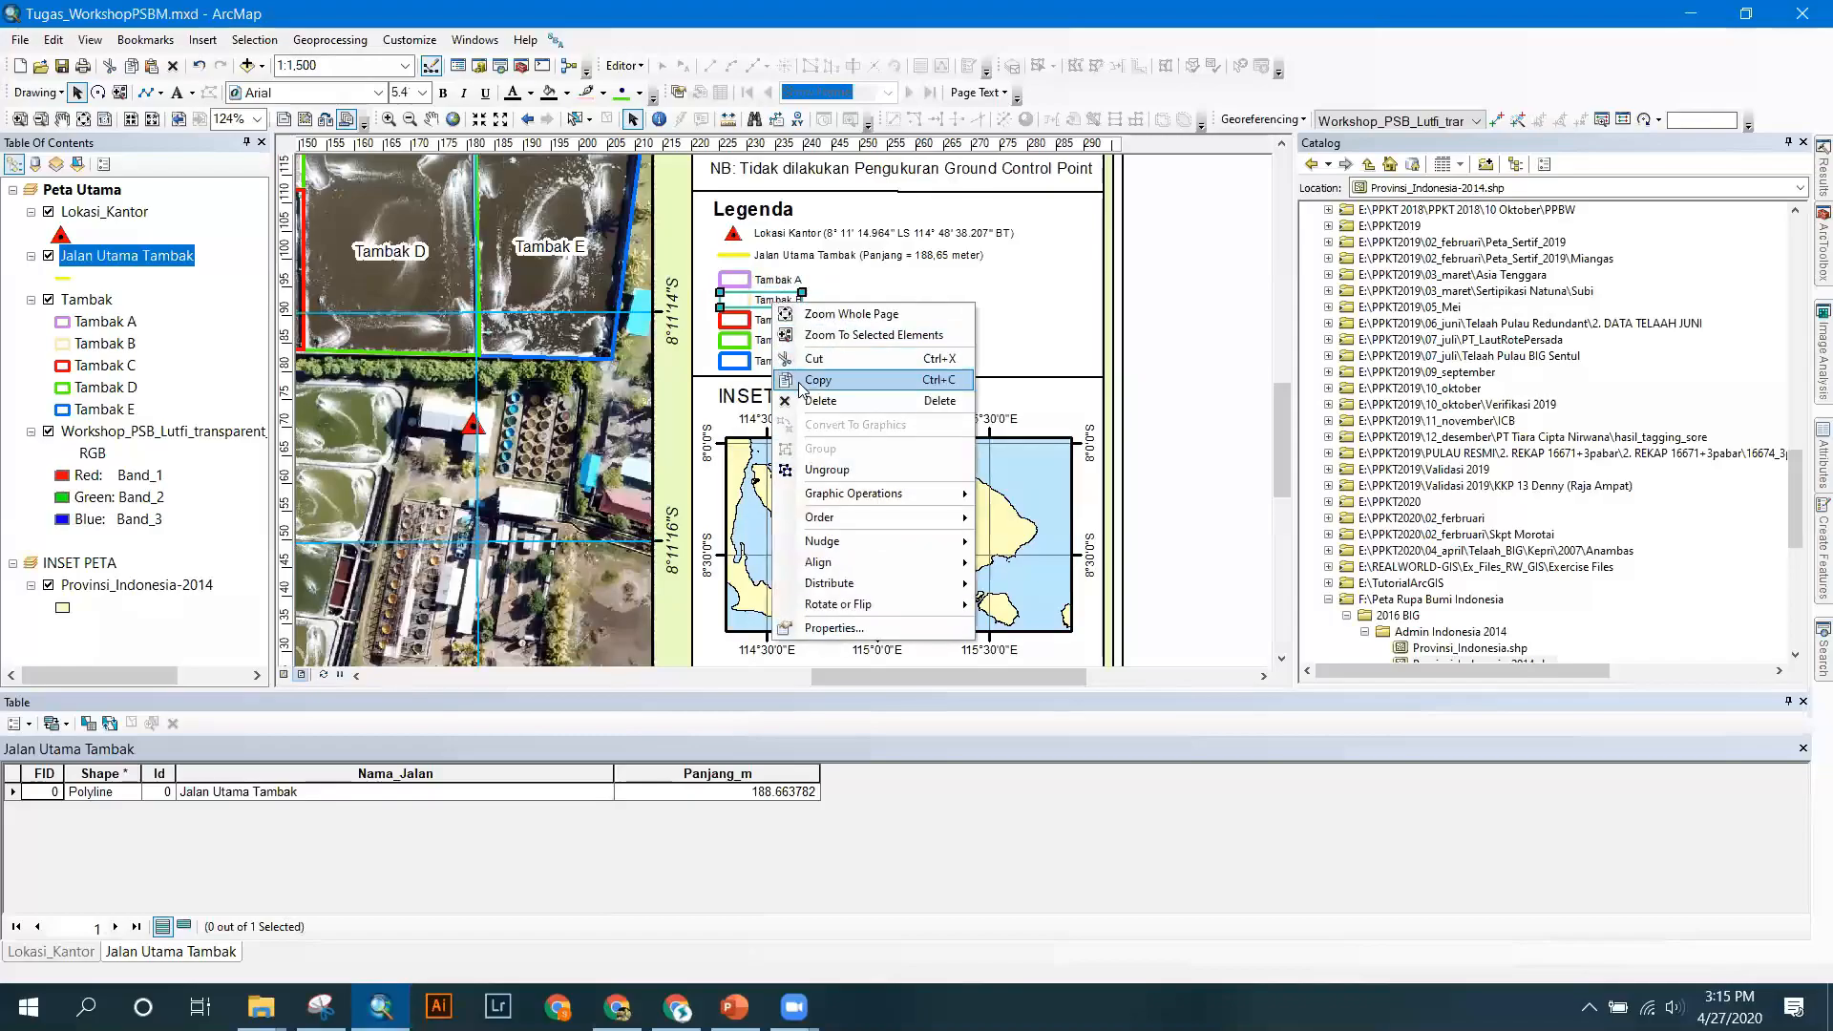
click(820, 470)
click(772, 318)
right_click(770, 317)
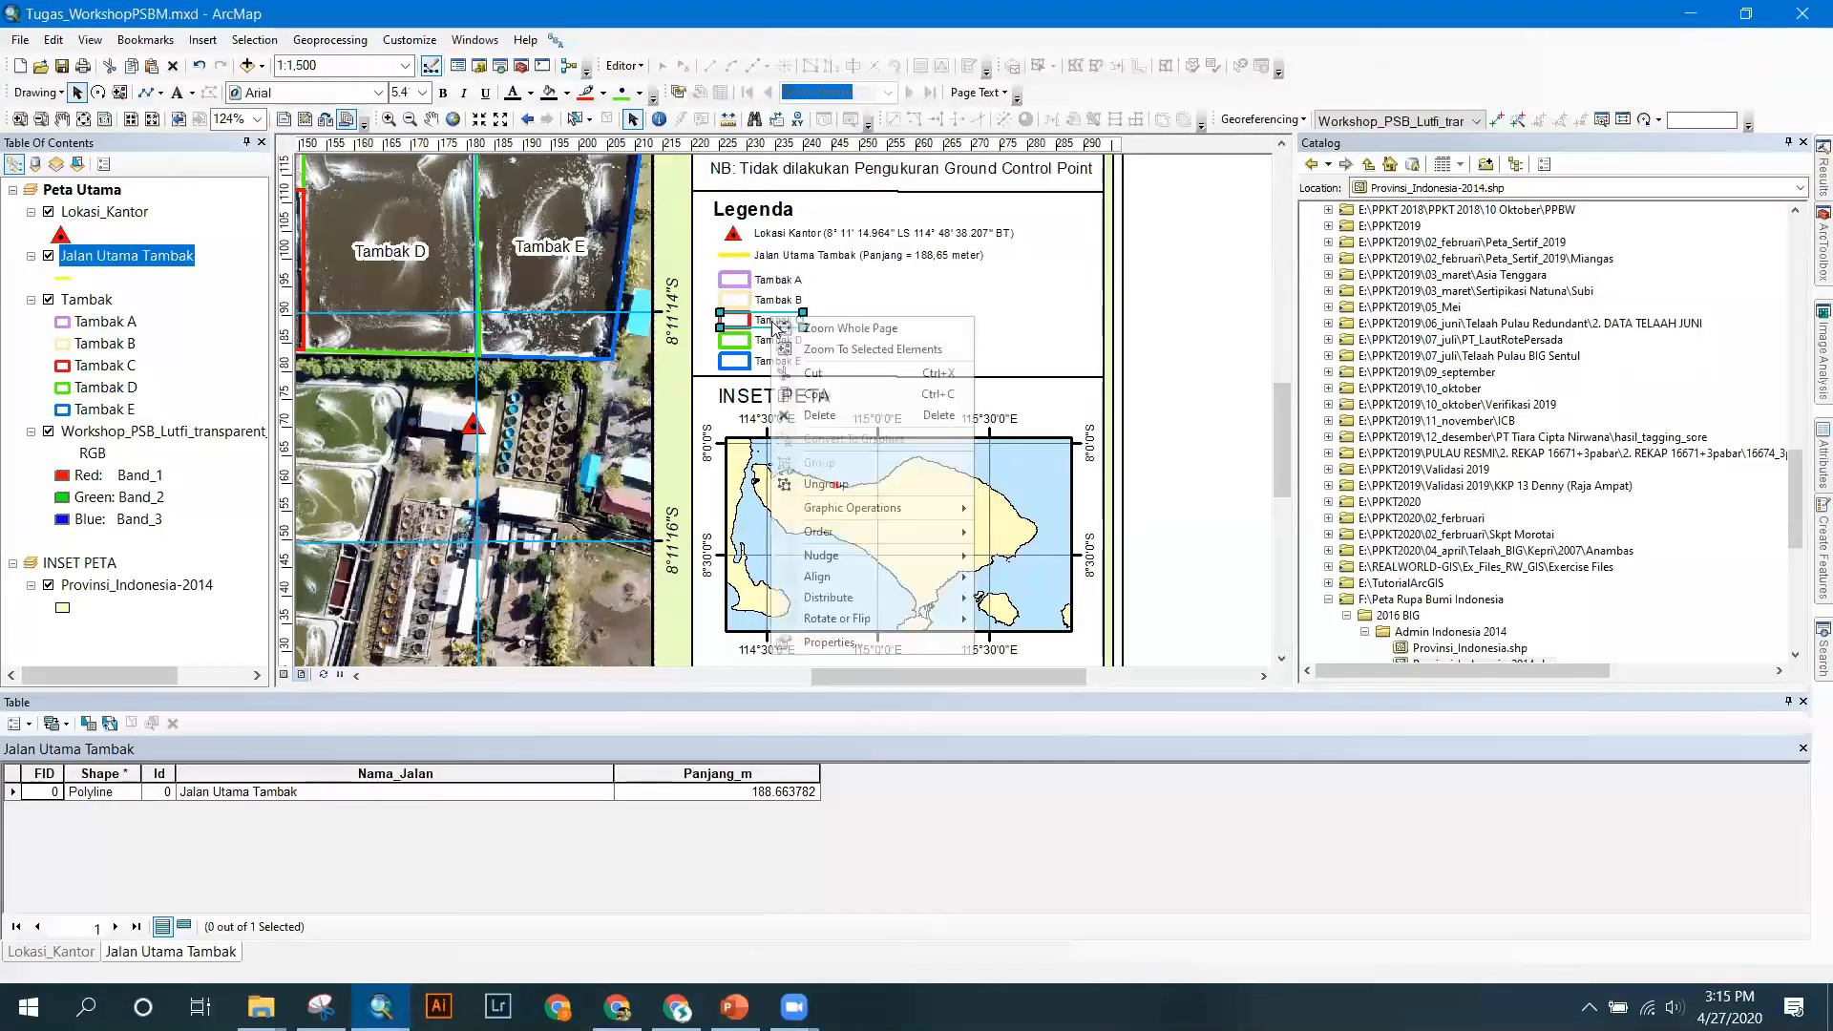
click(805, 488)
click(772, 341)
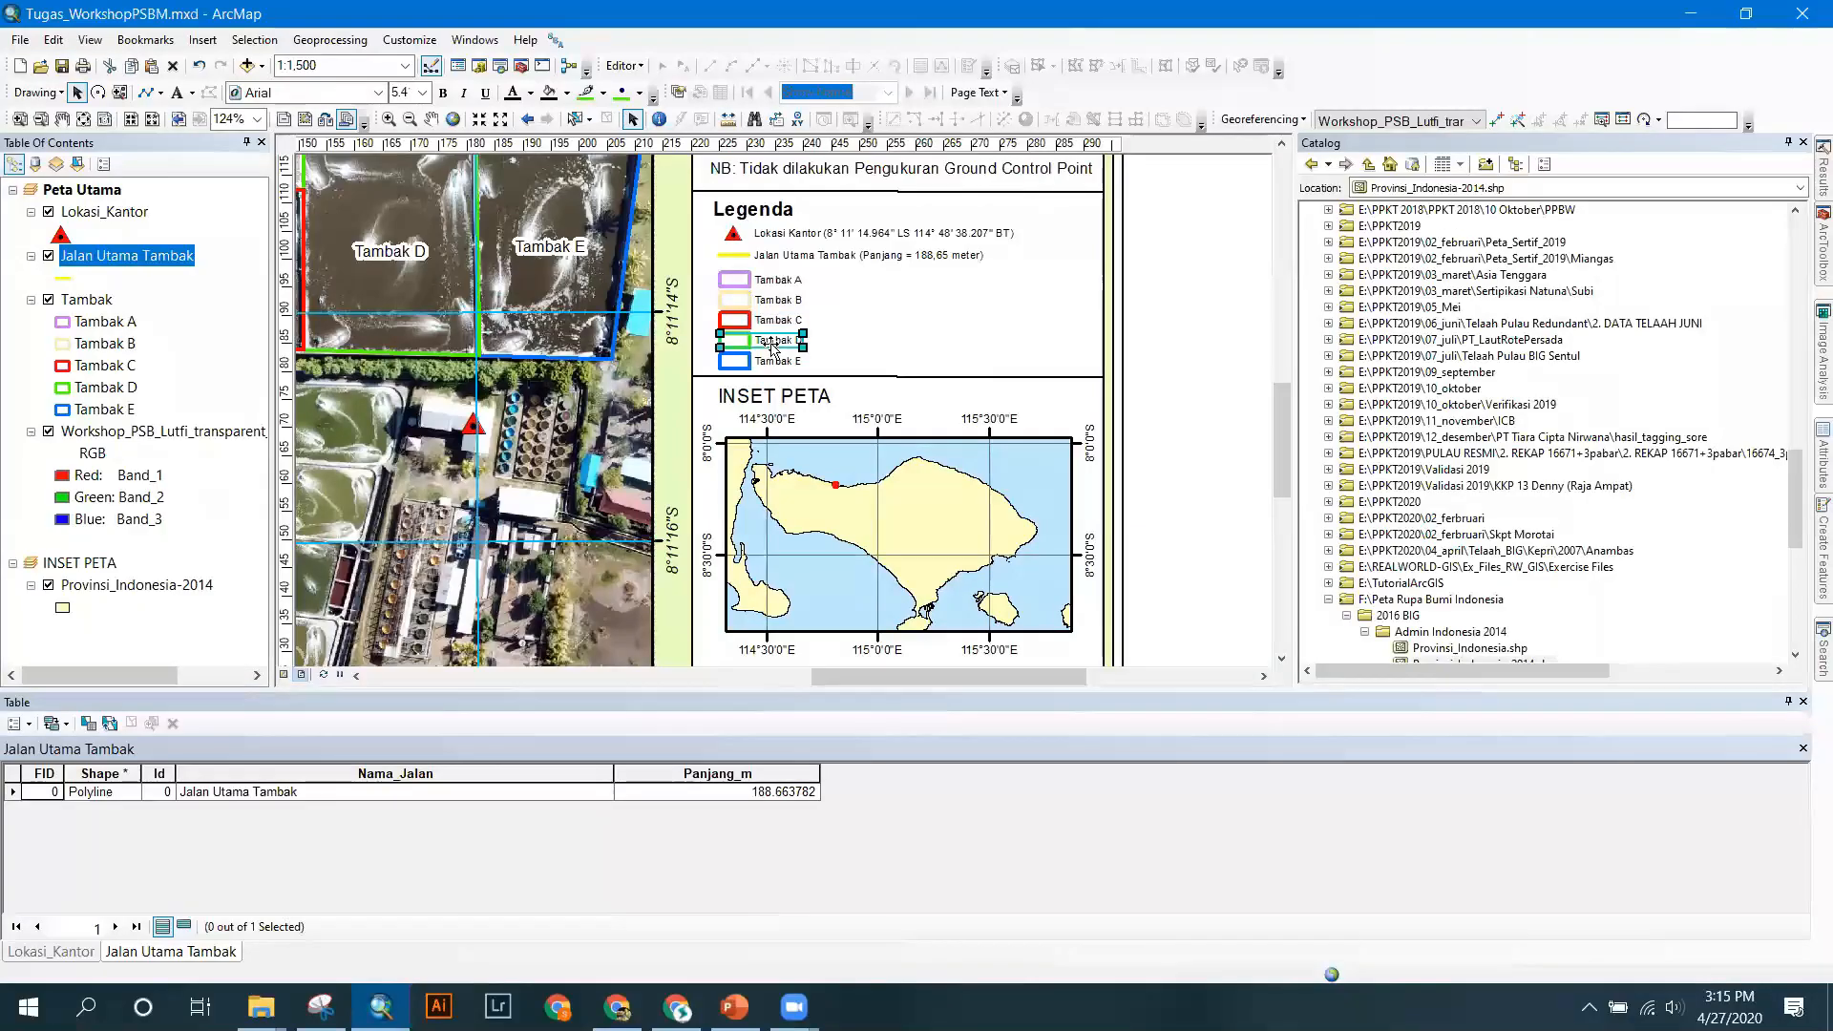
right_click(772, 343)
click(819, 512)
click(771, 361)
right_click(772, 363)
click(817, 529)
click(783, 279)
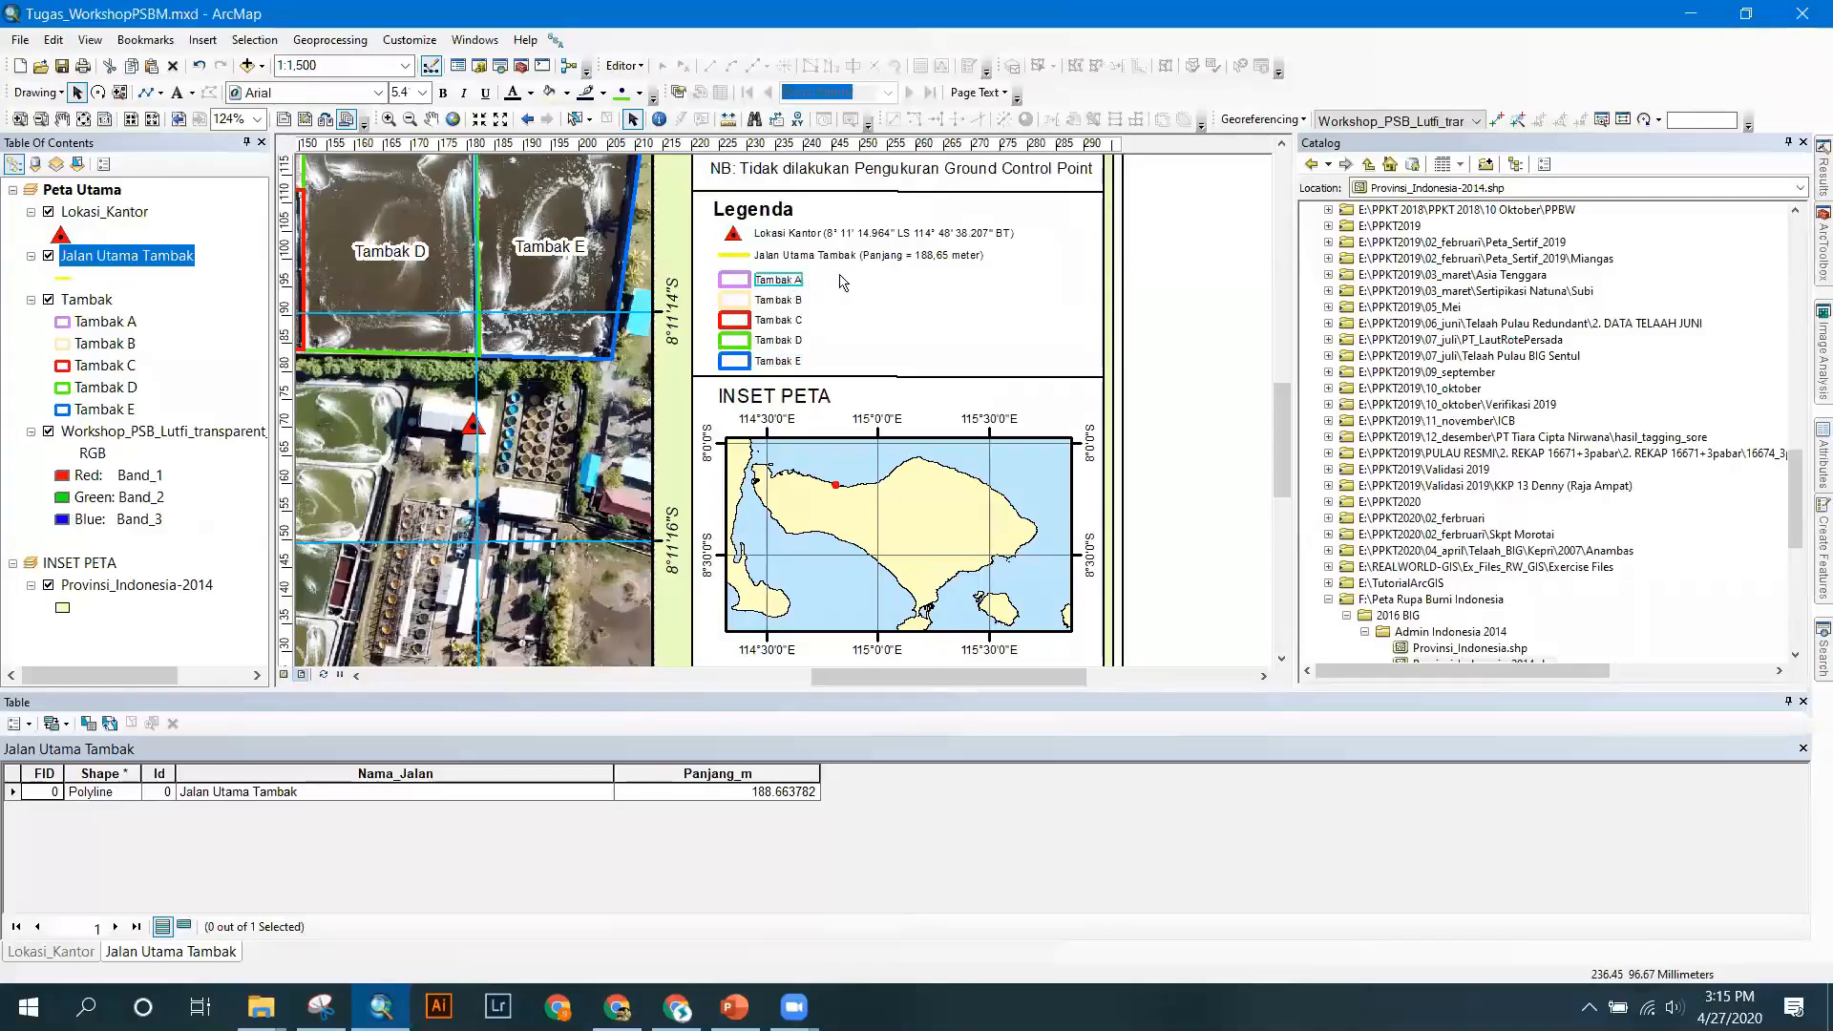
double_click(783, 279)
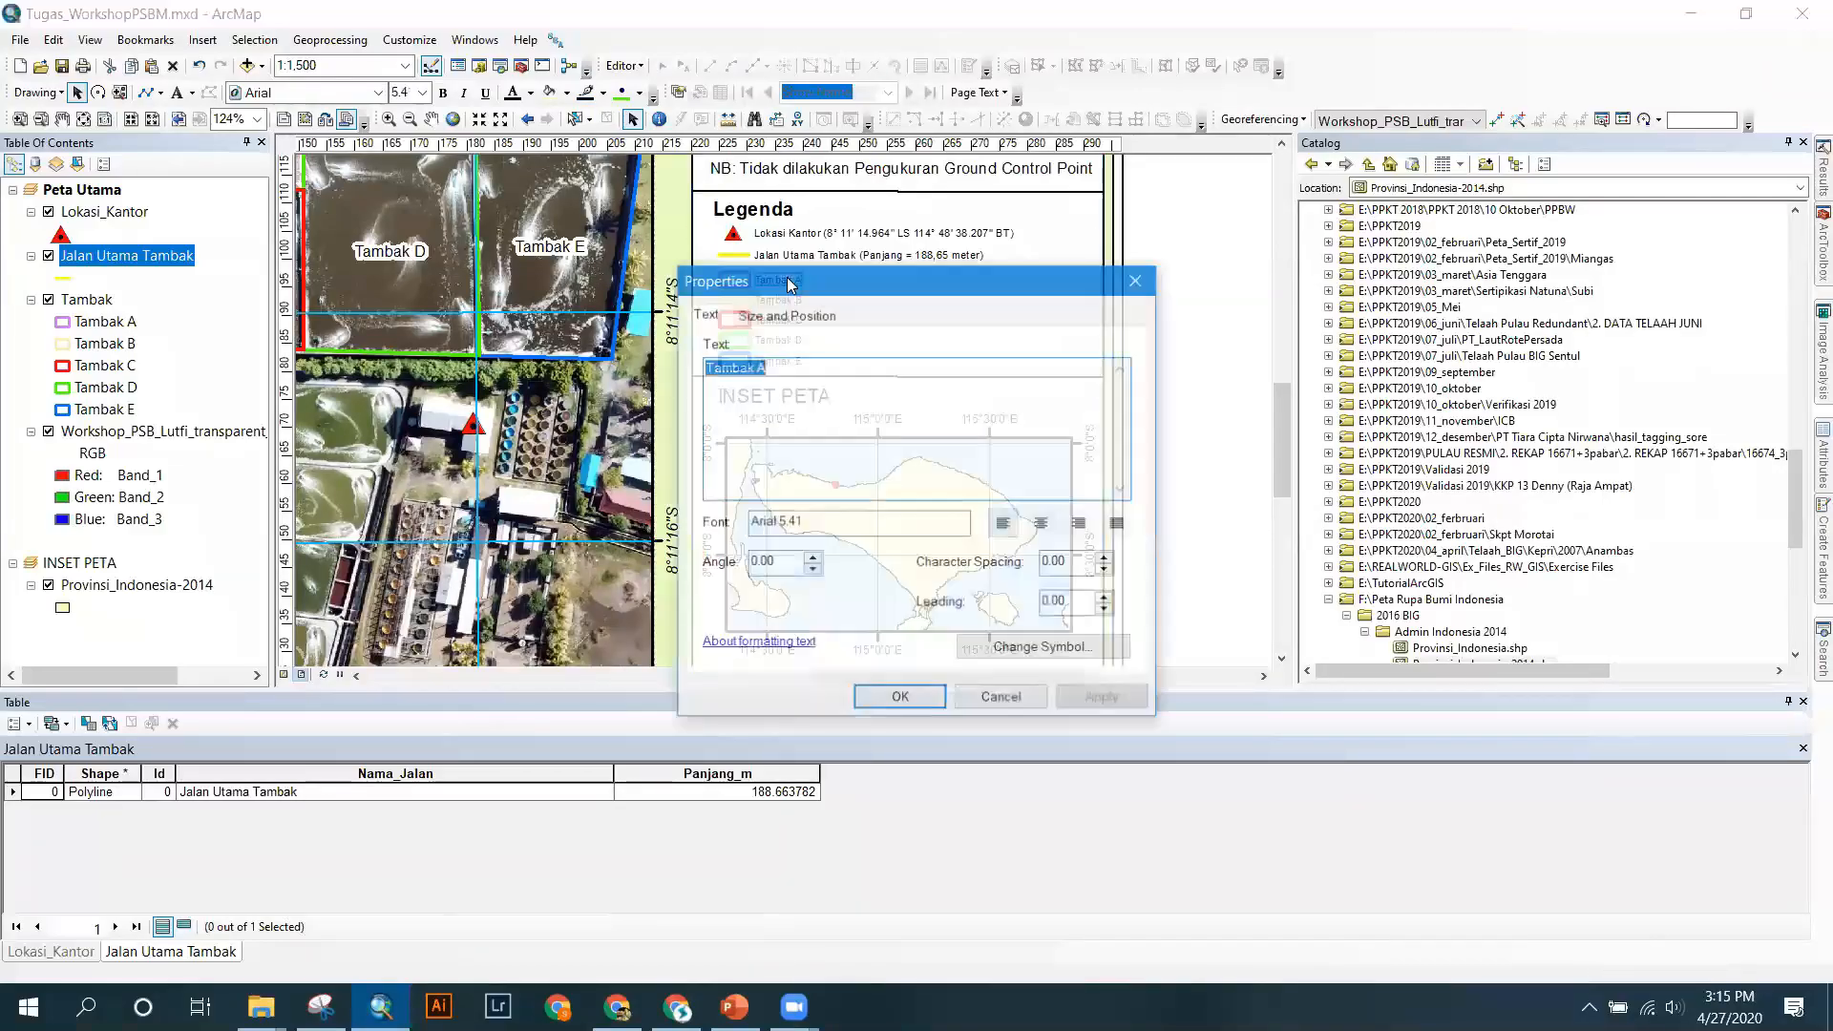
click(791, 378)
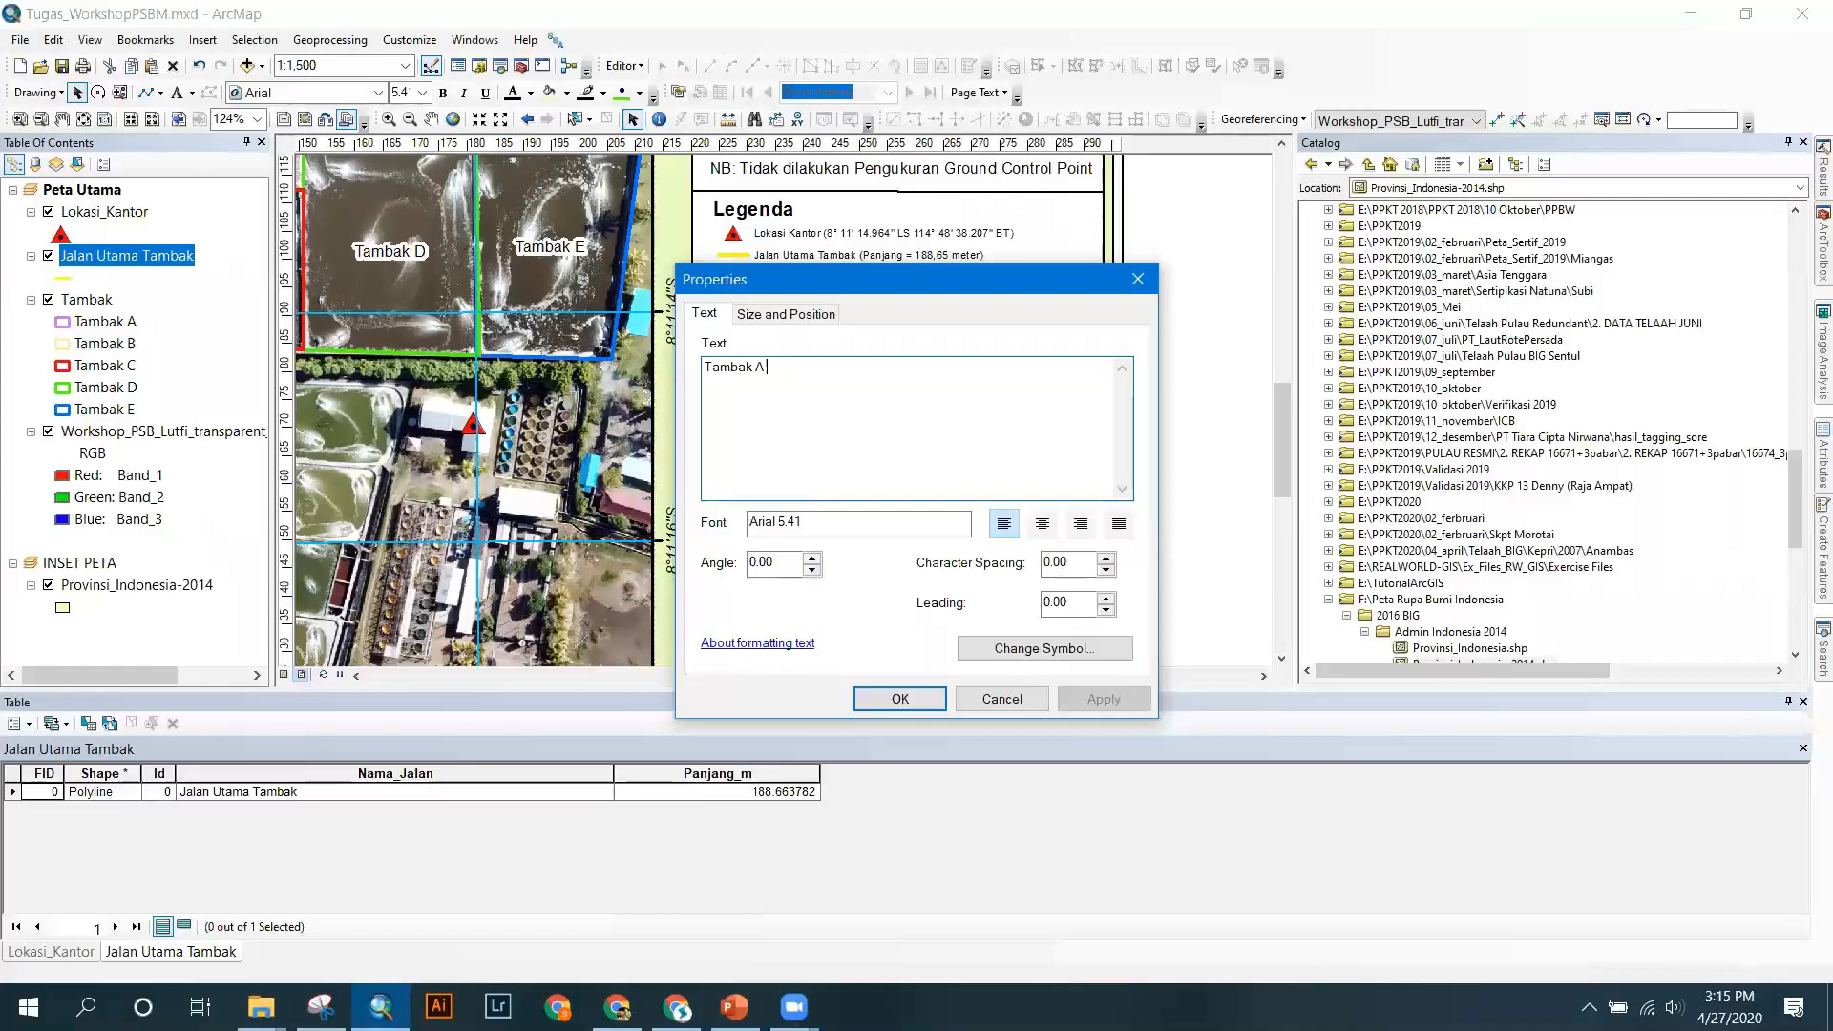
text(()
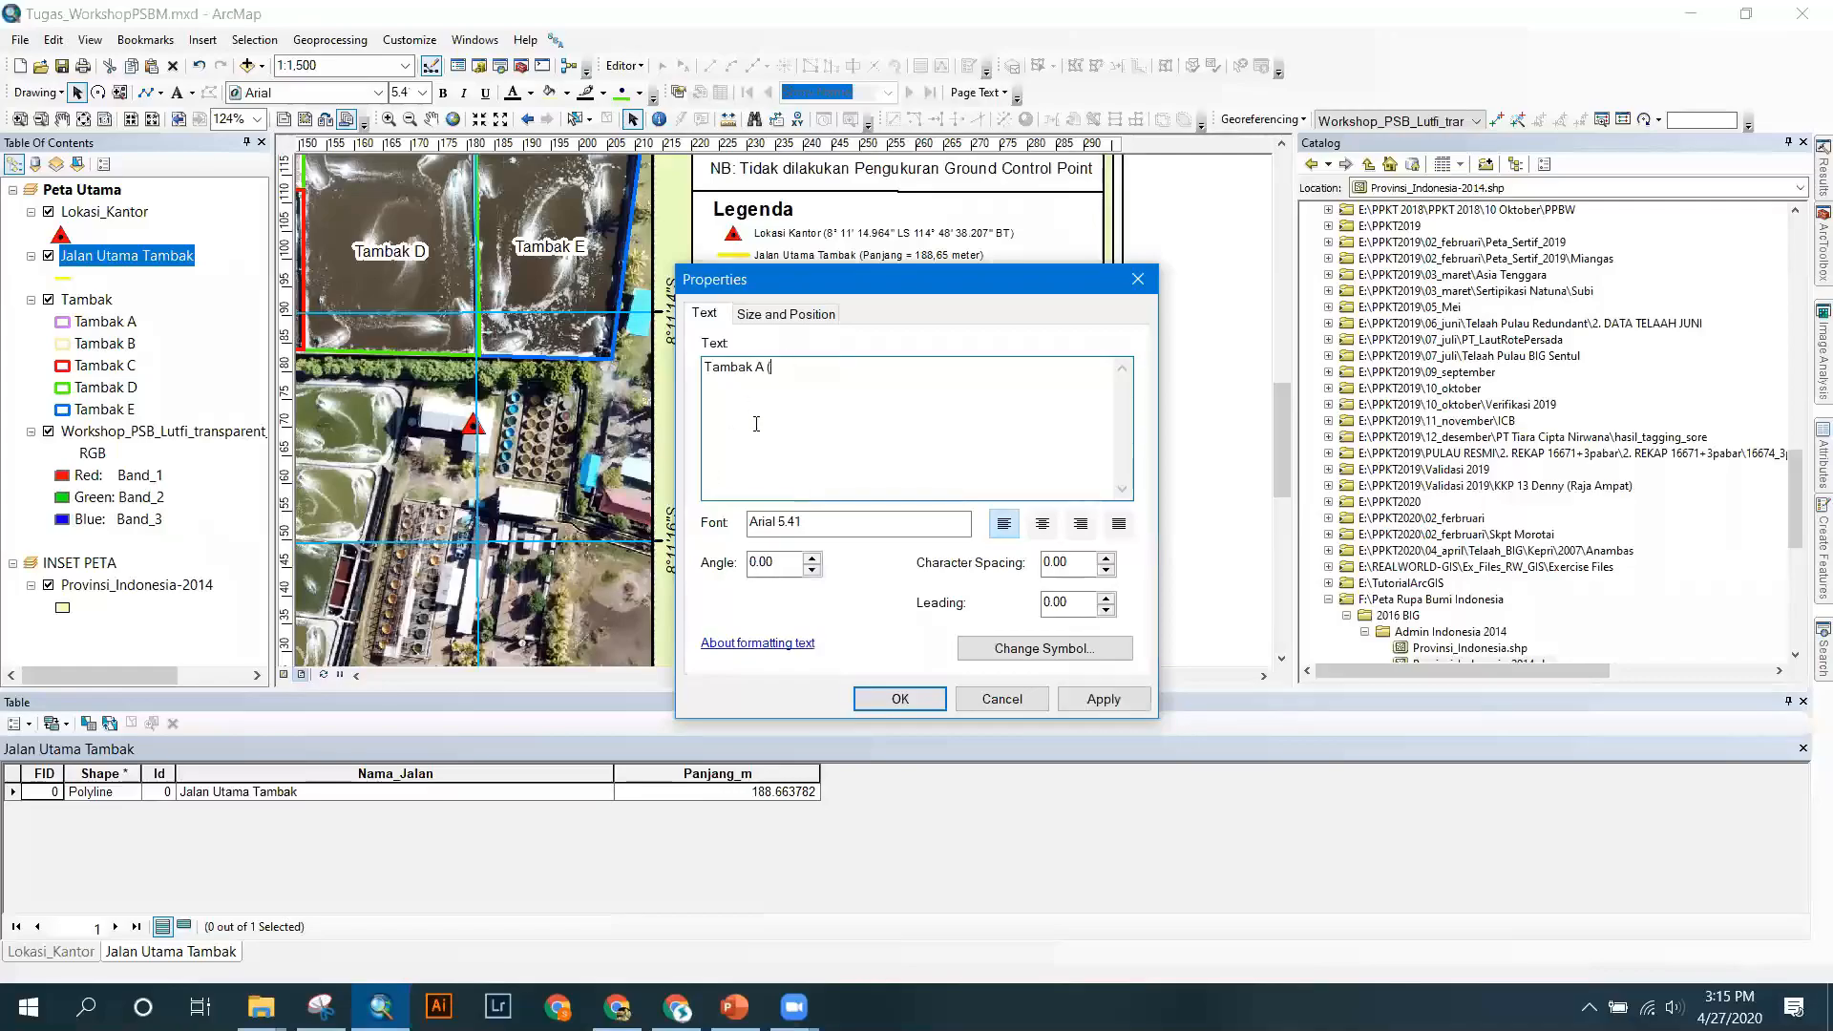
drag(827, 278, 1095, 265)
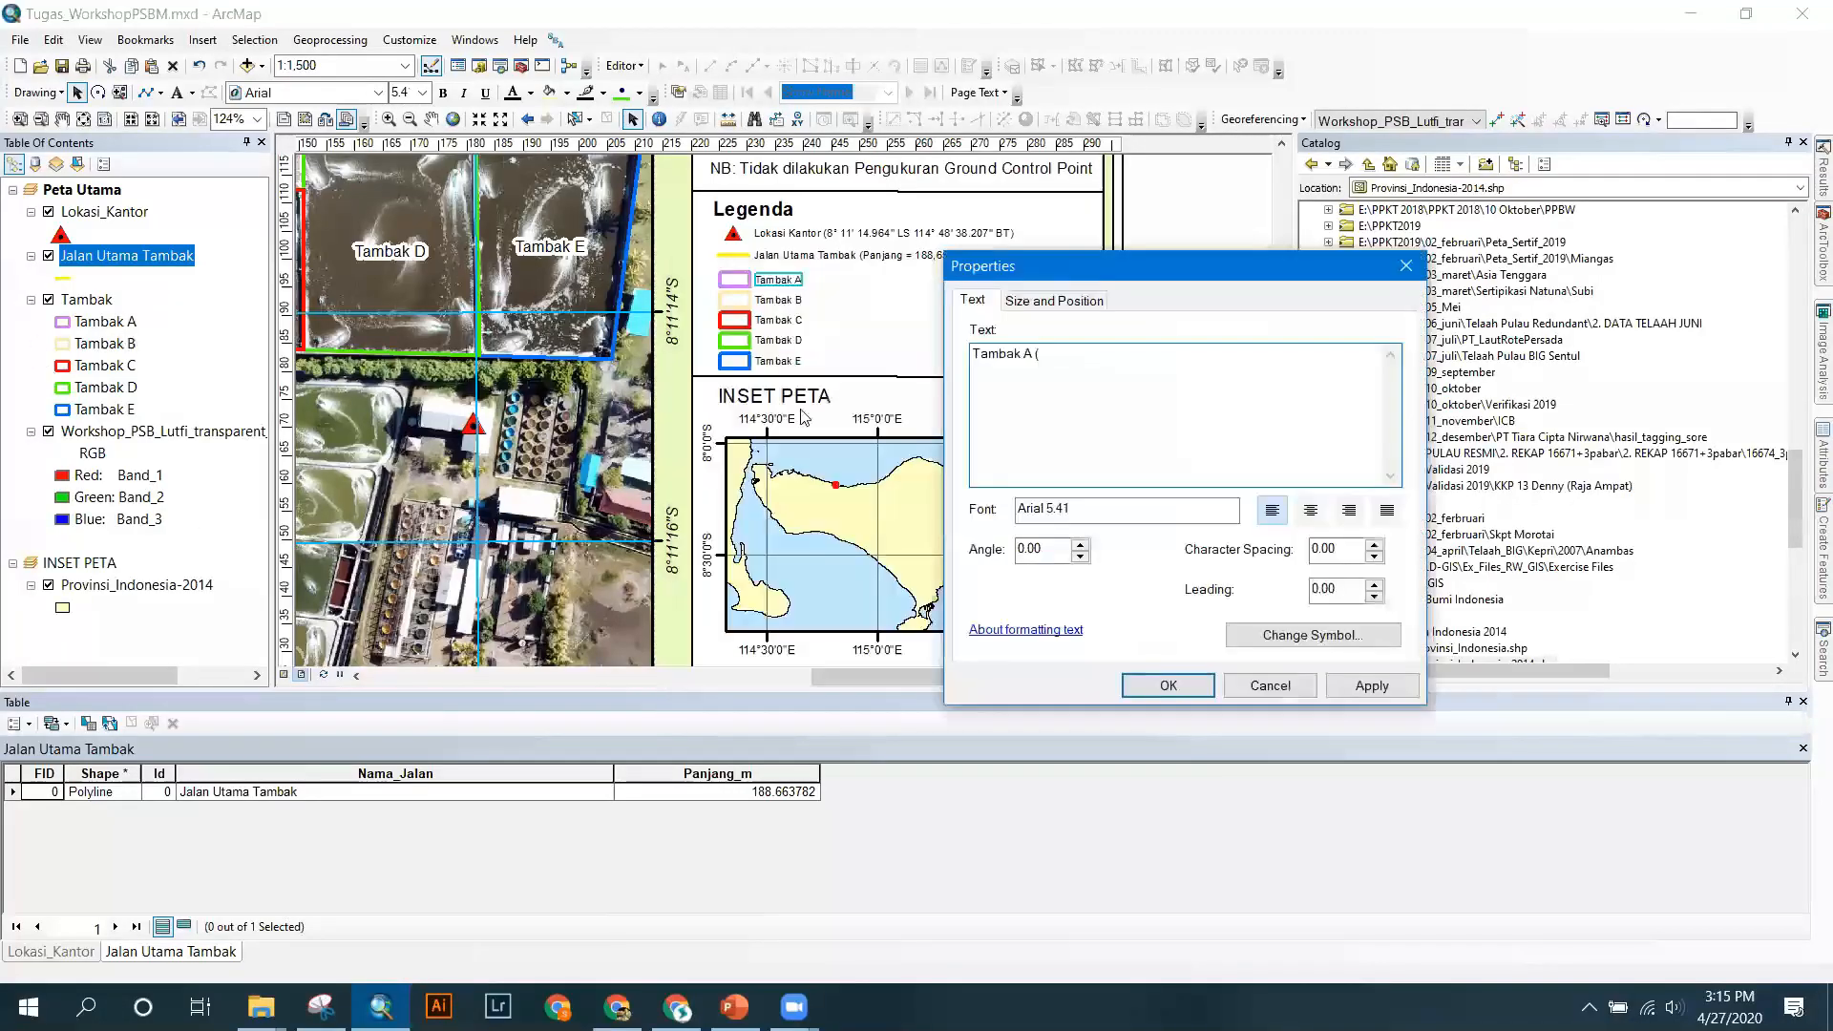
key(Escape)
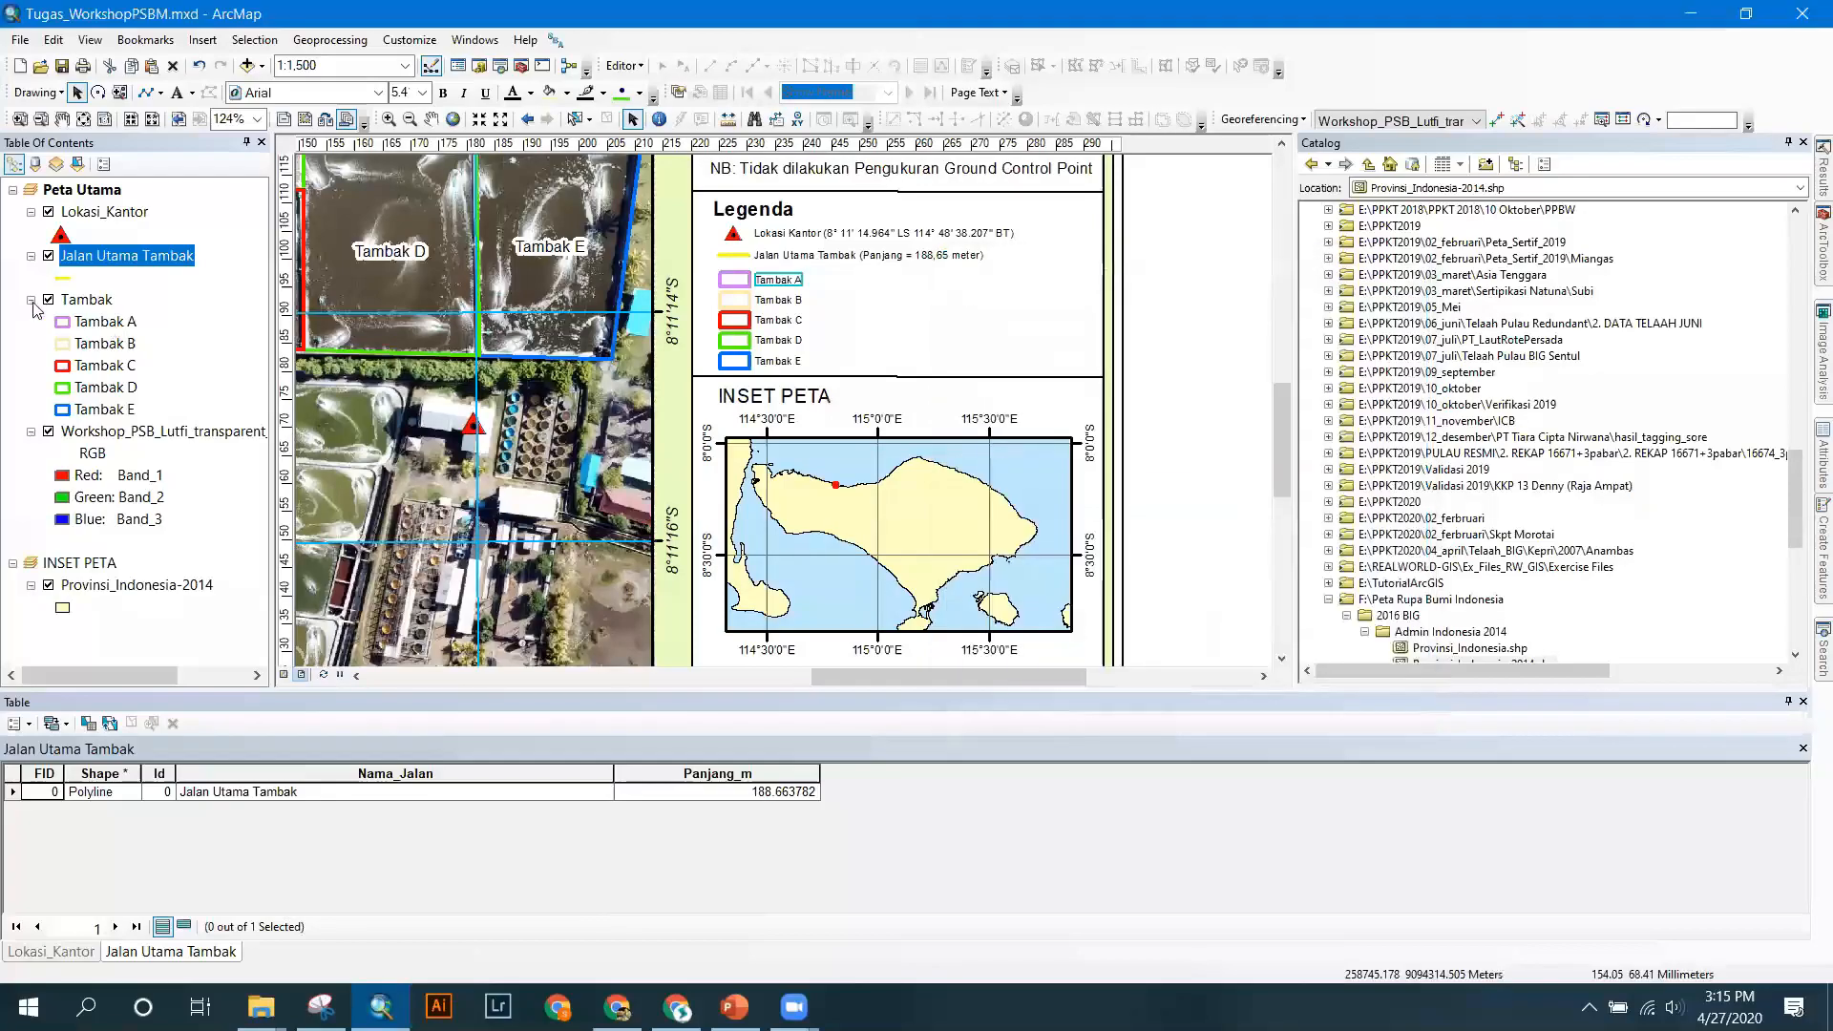
Open the Tambak layer's attribute table and extend the Tambak A legend label to "Tambak A (2251,46 meter".
right_click(87, 300)
click(131, 363)
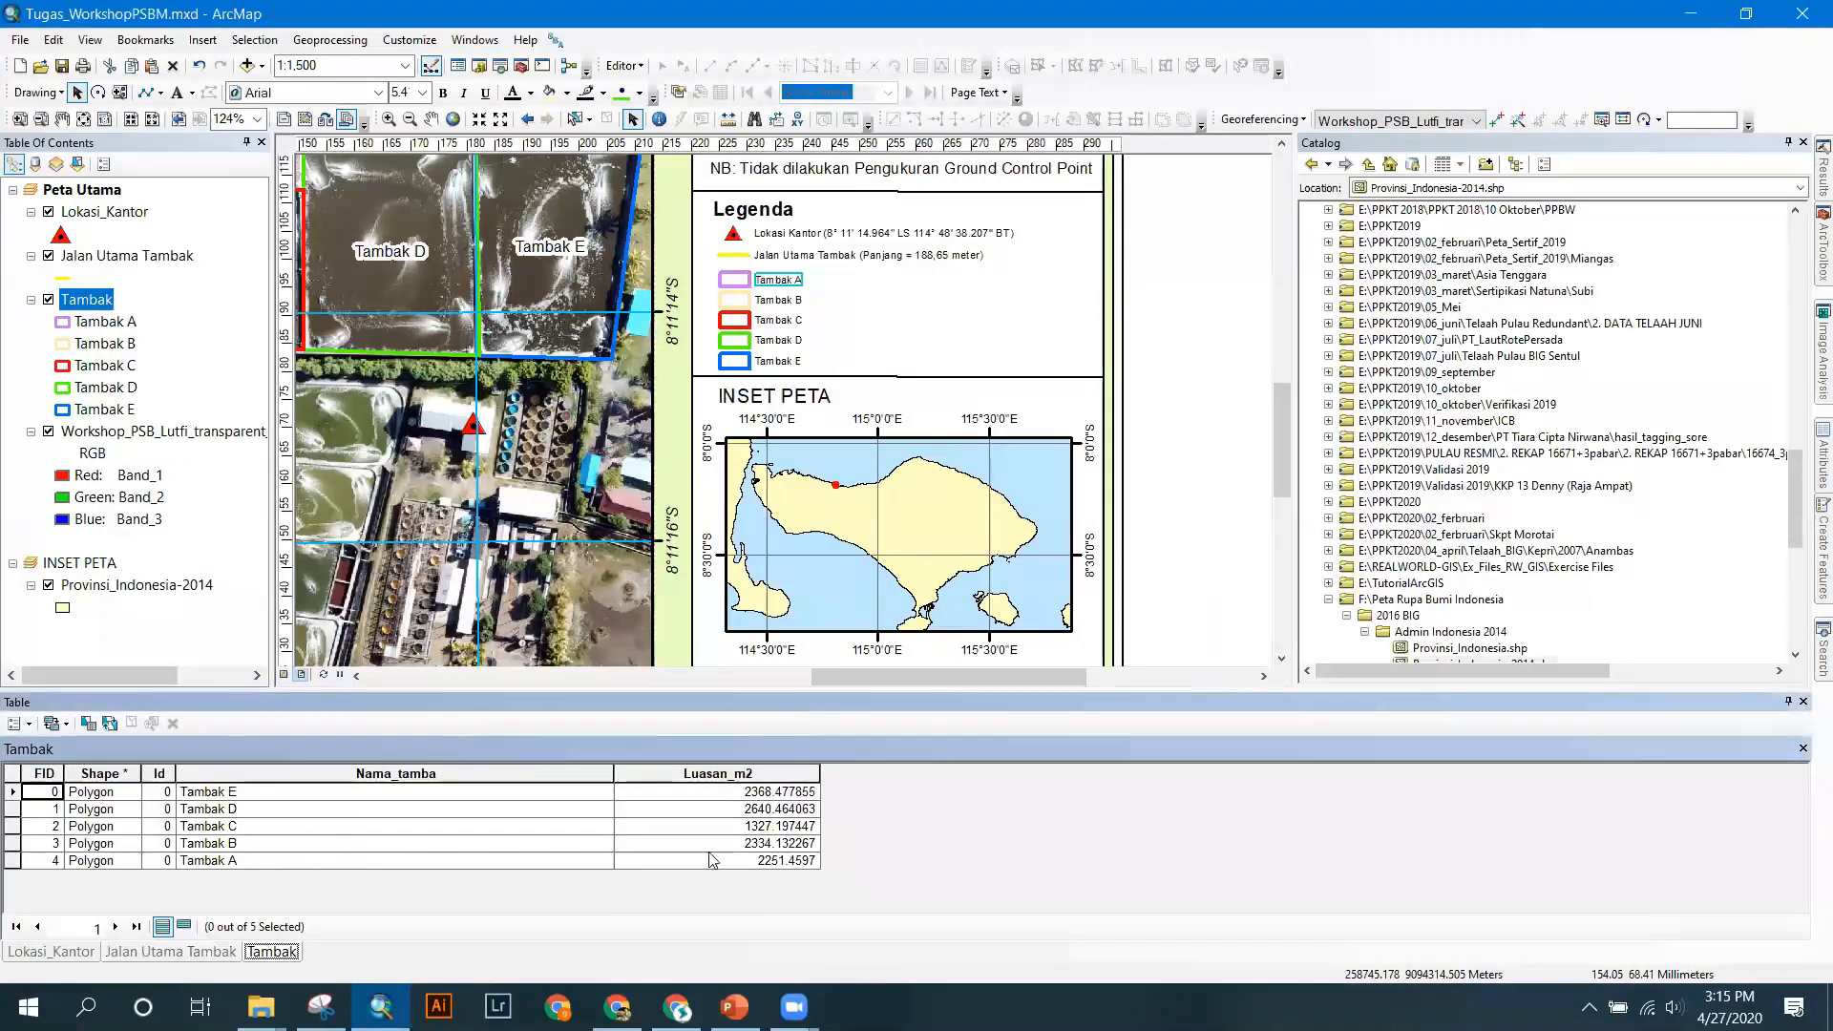
double_click(783, 280)
click(794, 363)
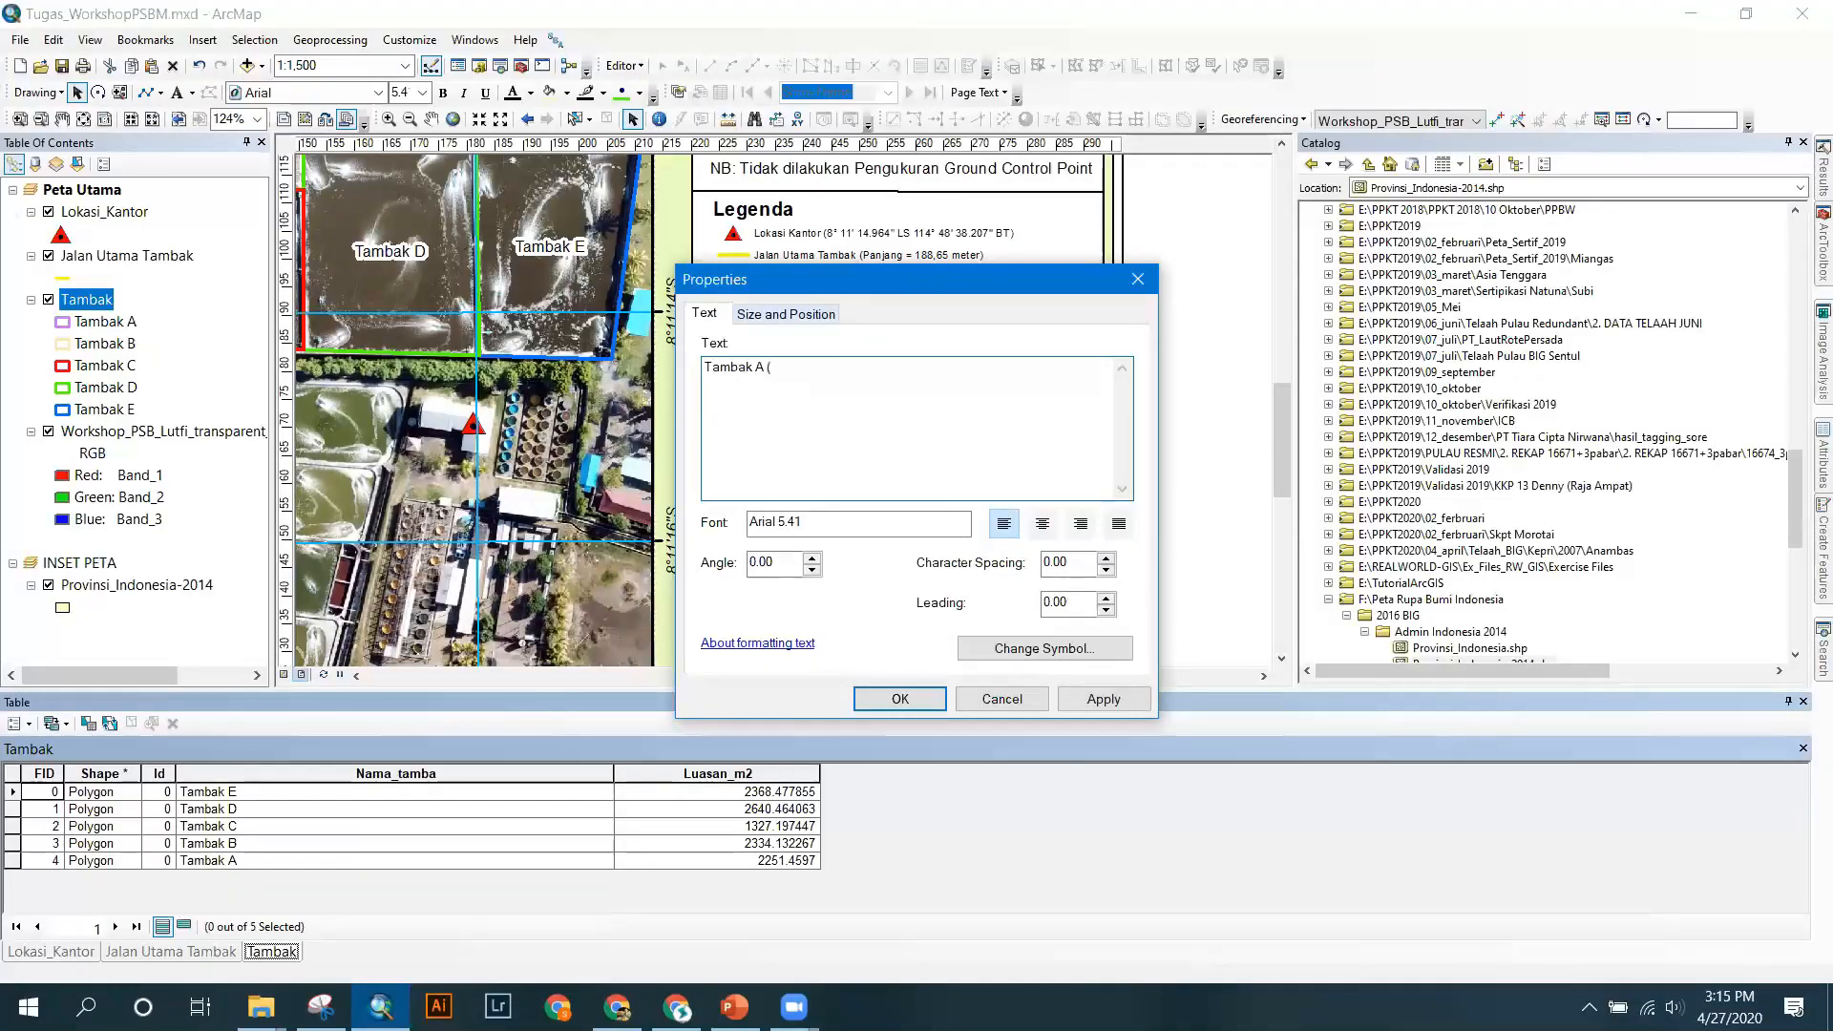
text((2251,)
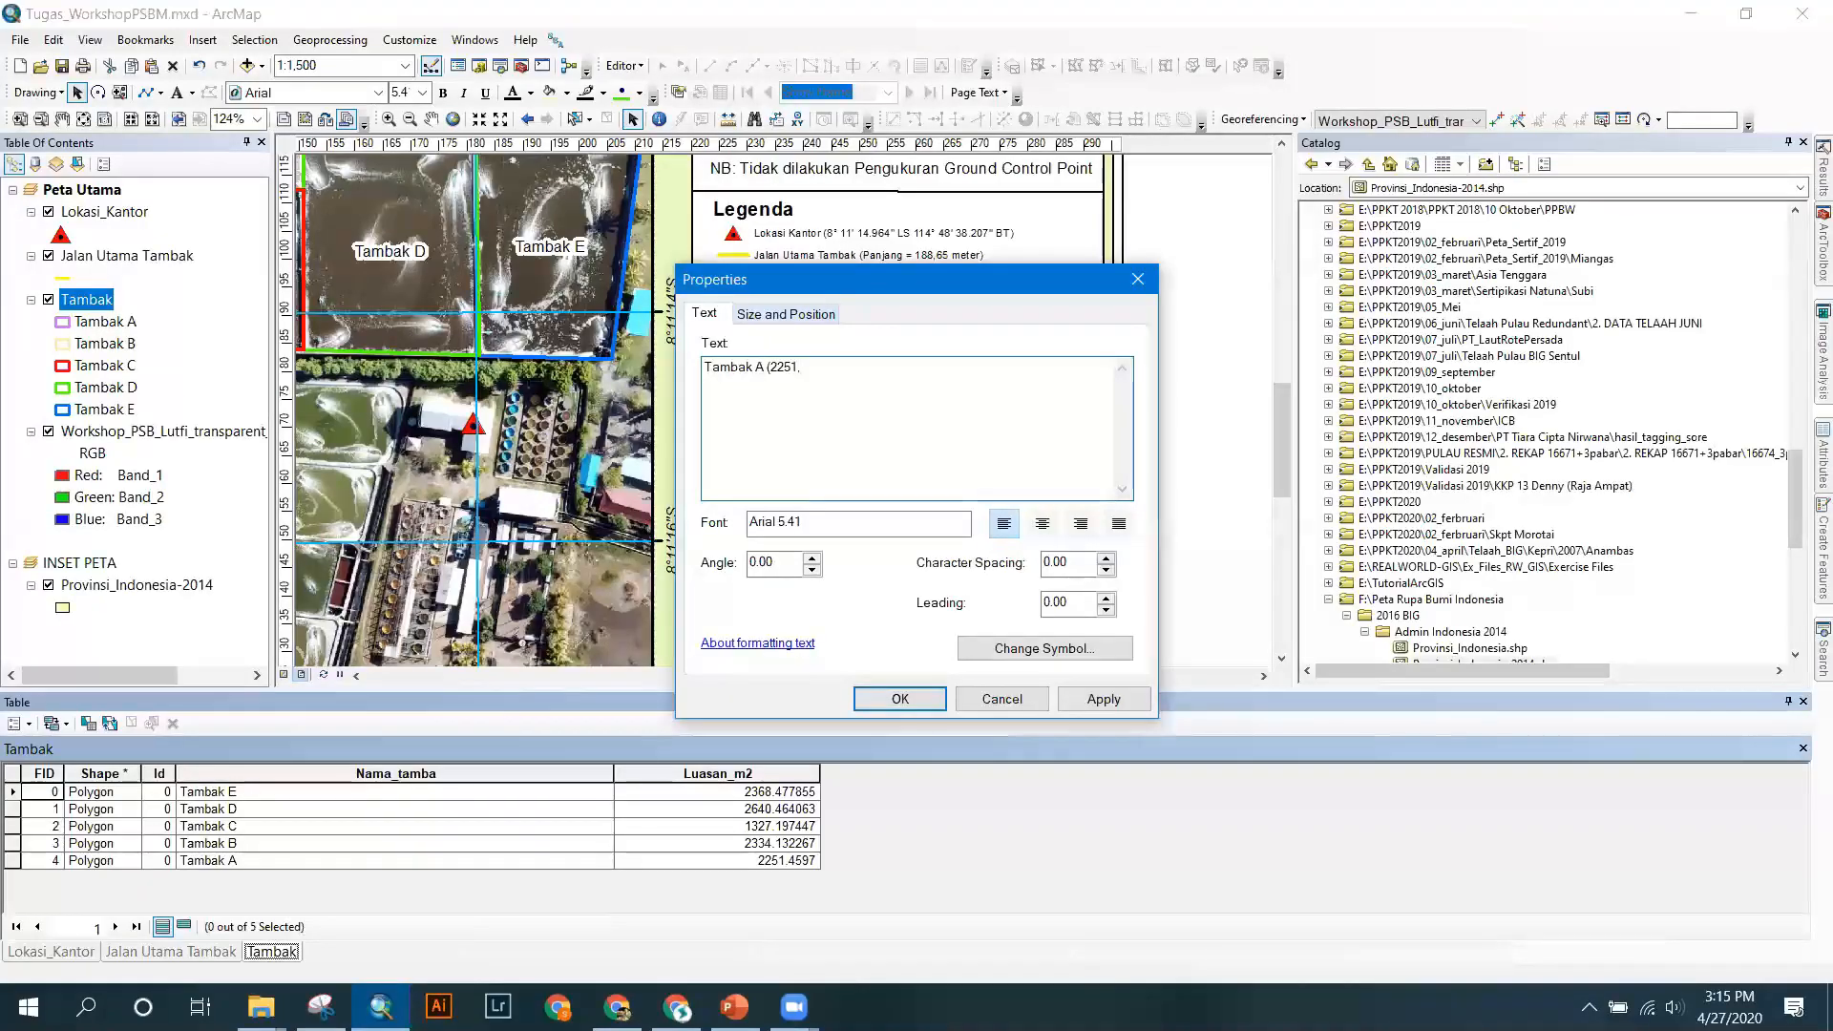
text(46 meter)
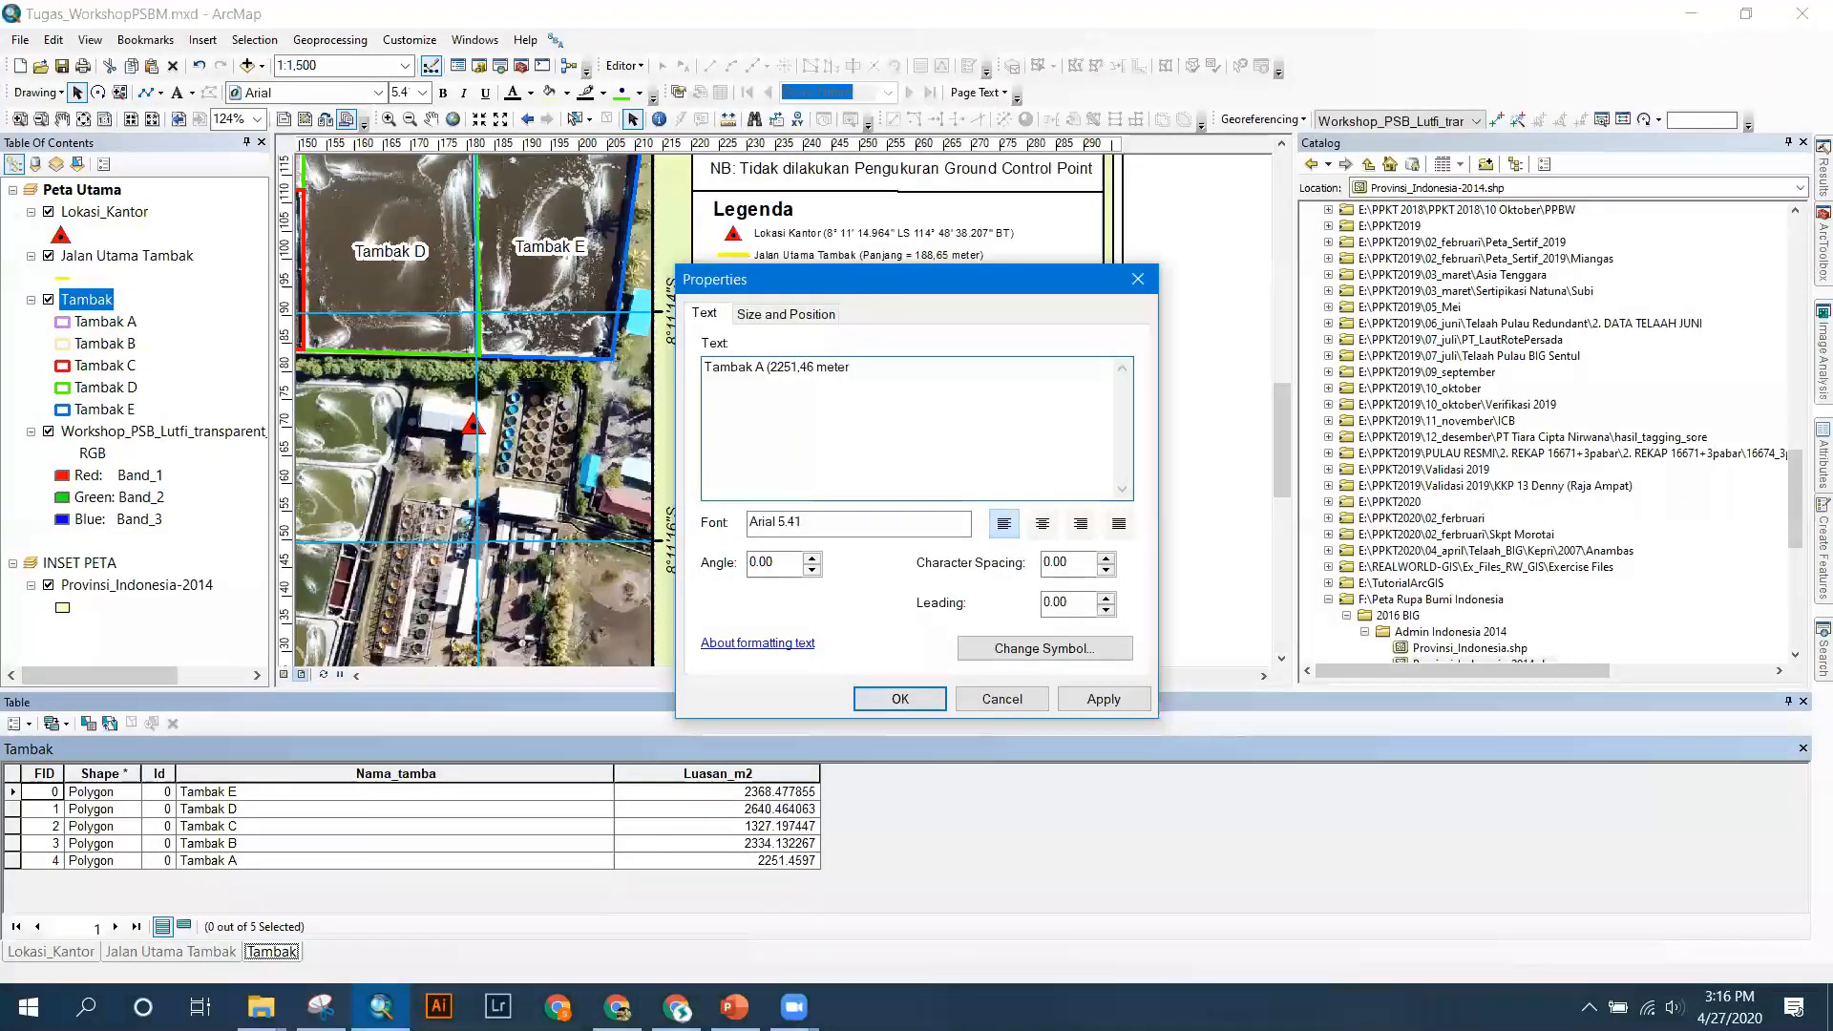
Replace the unit with superscripted square metres and add a thousands separator, making the label "Tambak A (2.251,46 m<sup>2</sup>)".
key(BackSpace)
key(BackSpace)
key(BackSpace)
text(<sup>2)
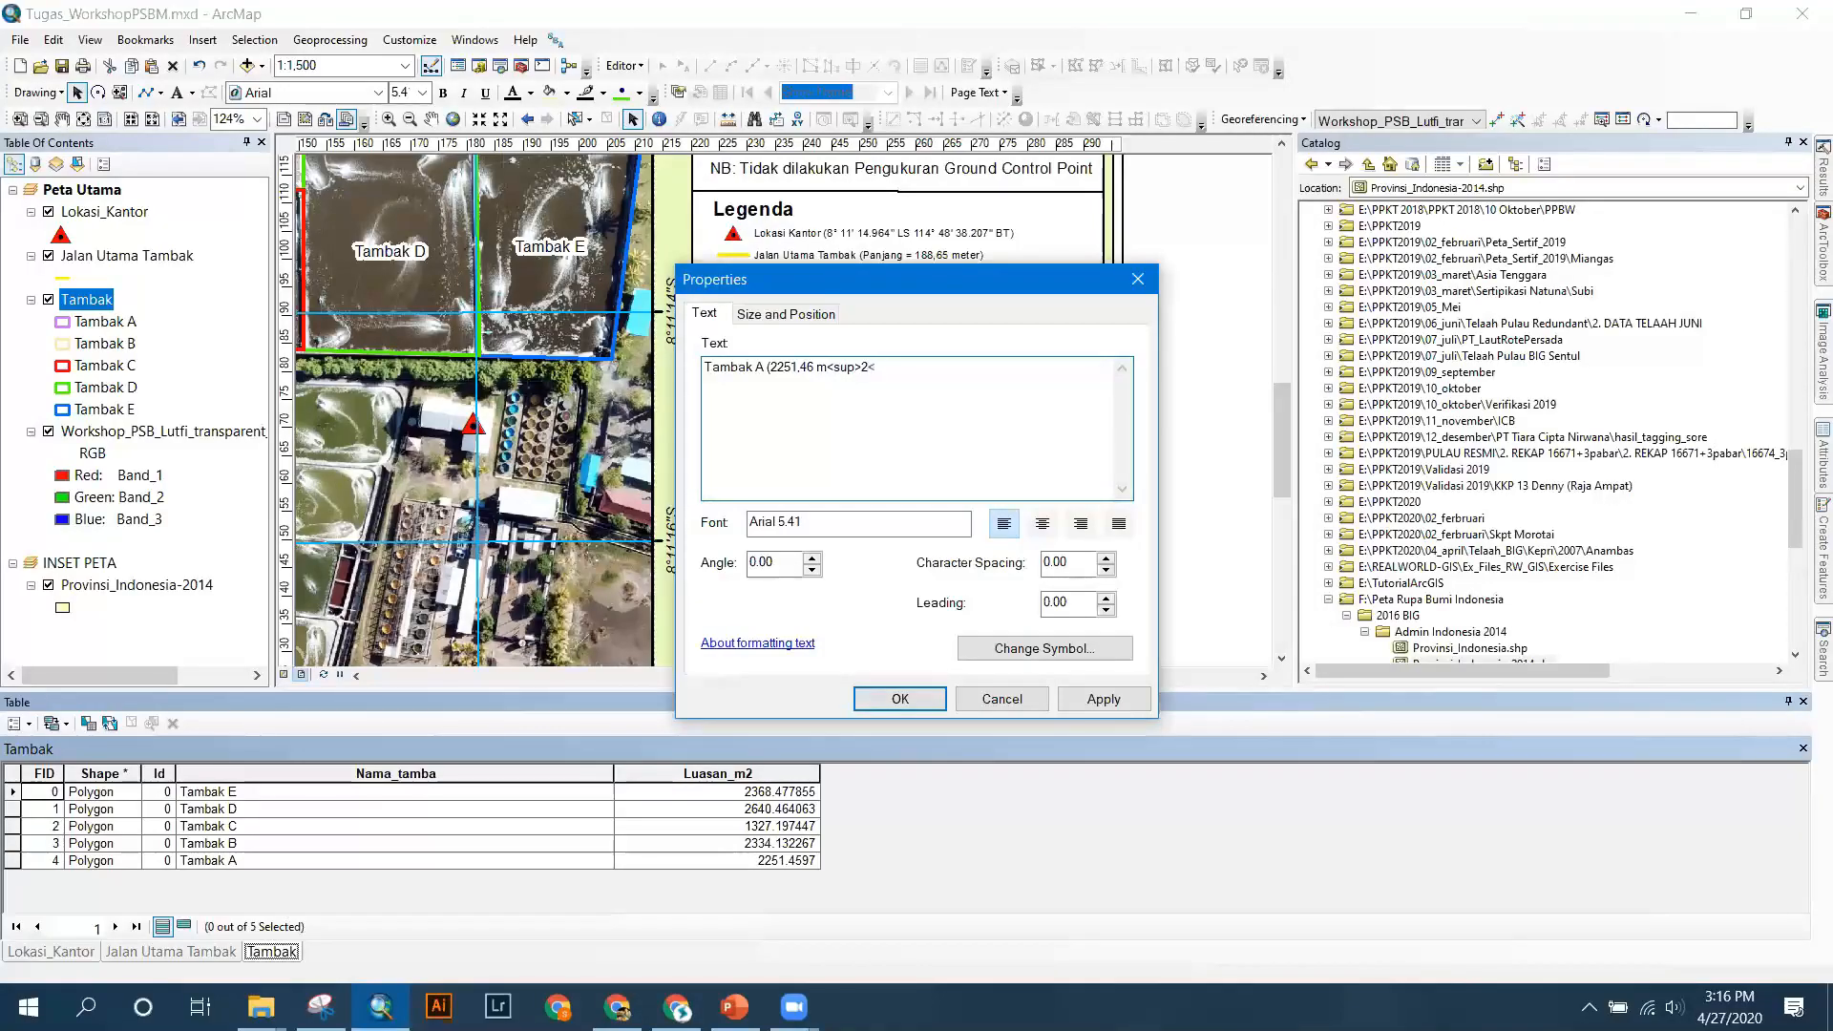
text(</sup)
text(>))
text(.)
key(BackSpace)
text(,)
click(1100, 700)
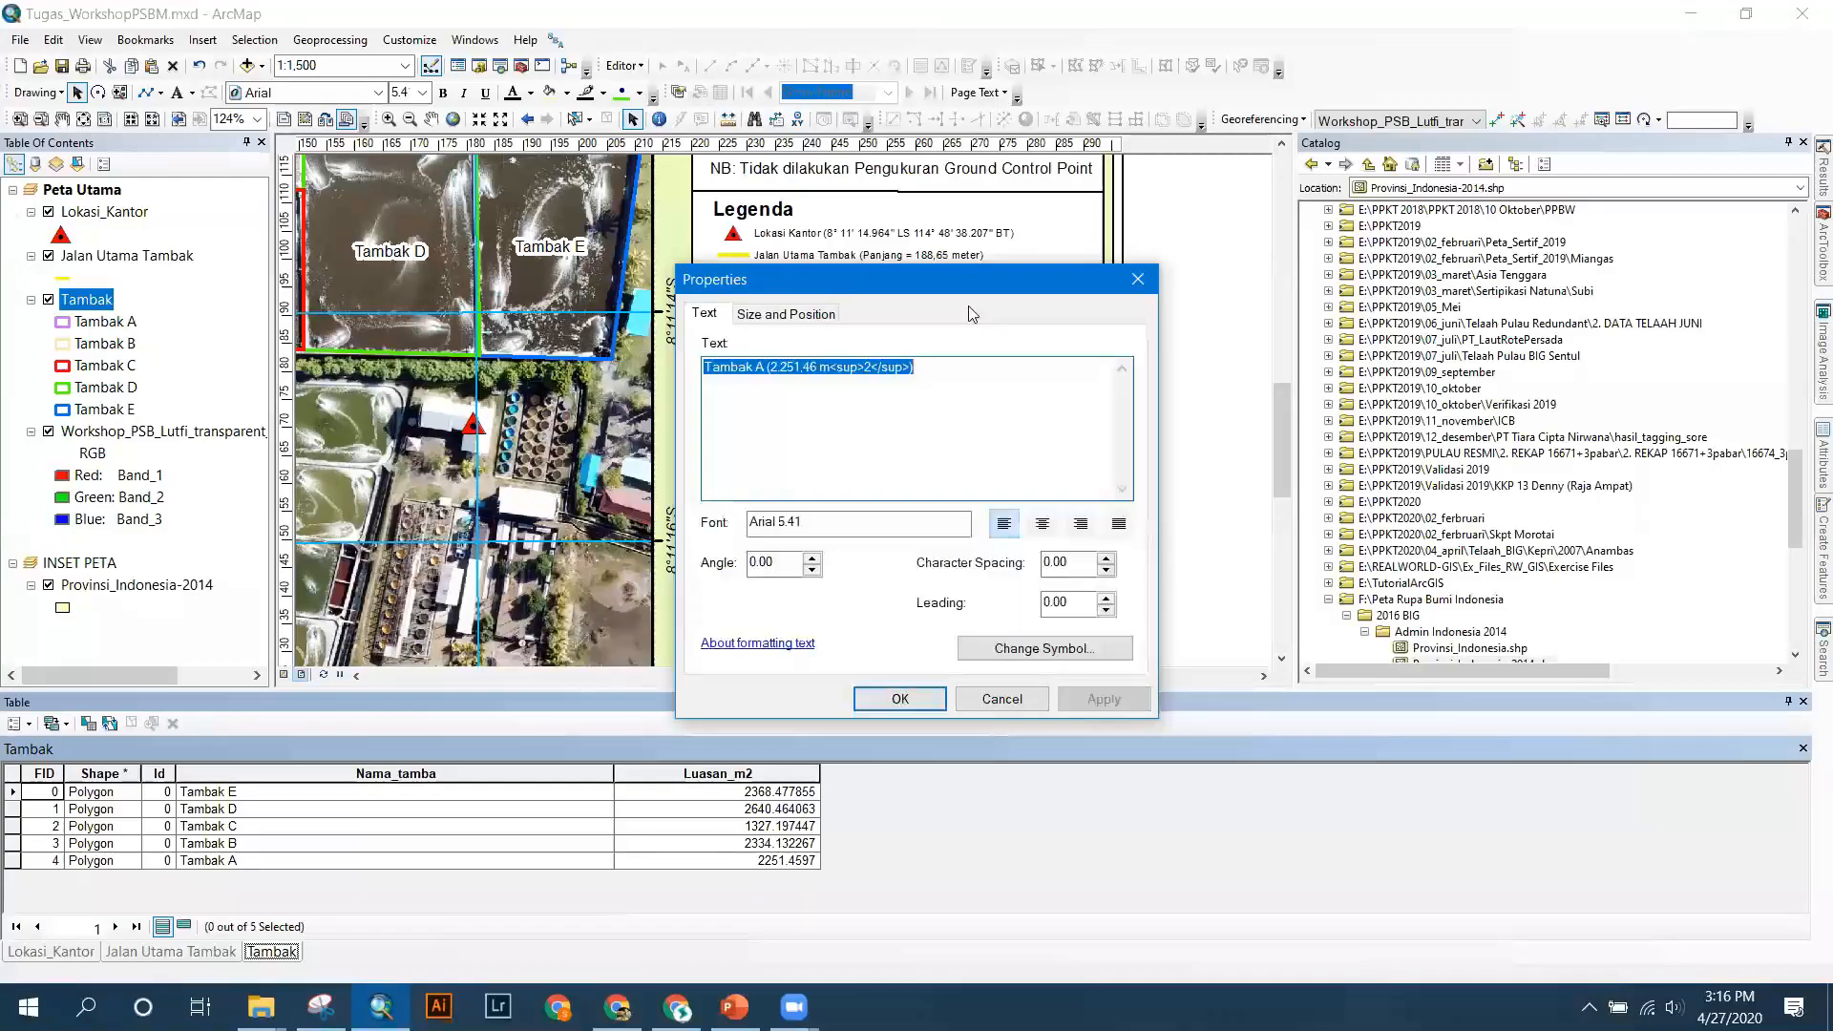
drag(945, 277, 487, 244)
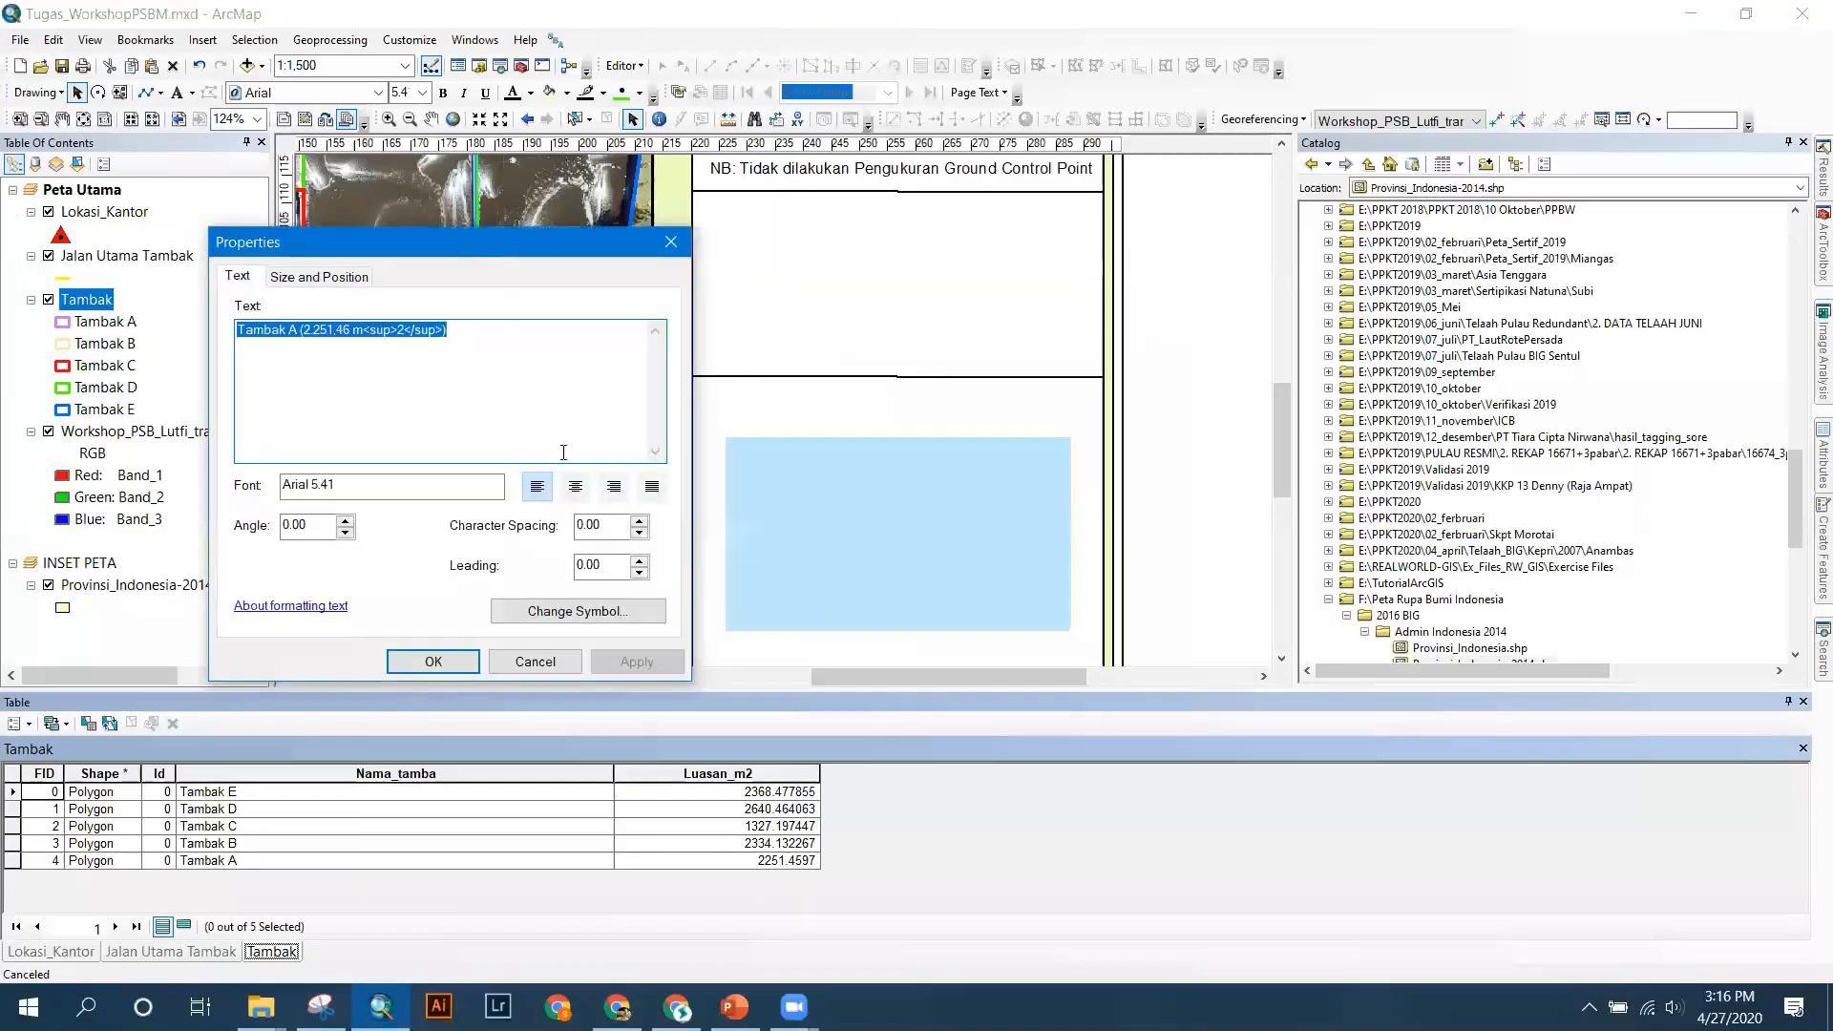
click(434, 661)
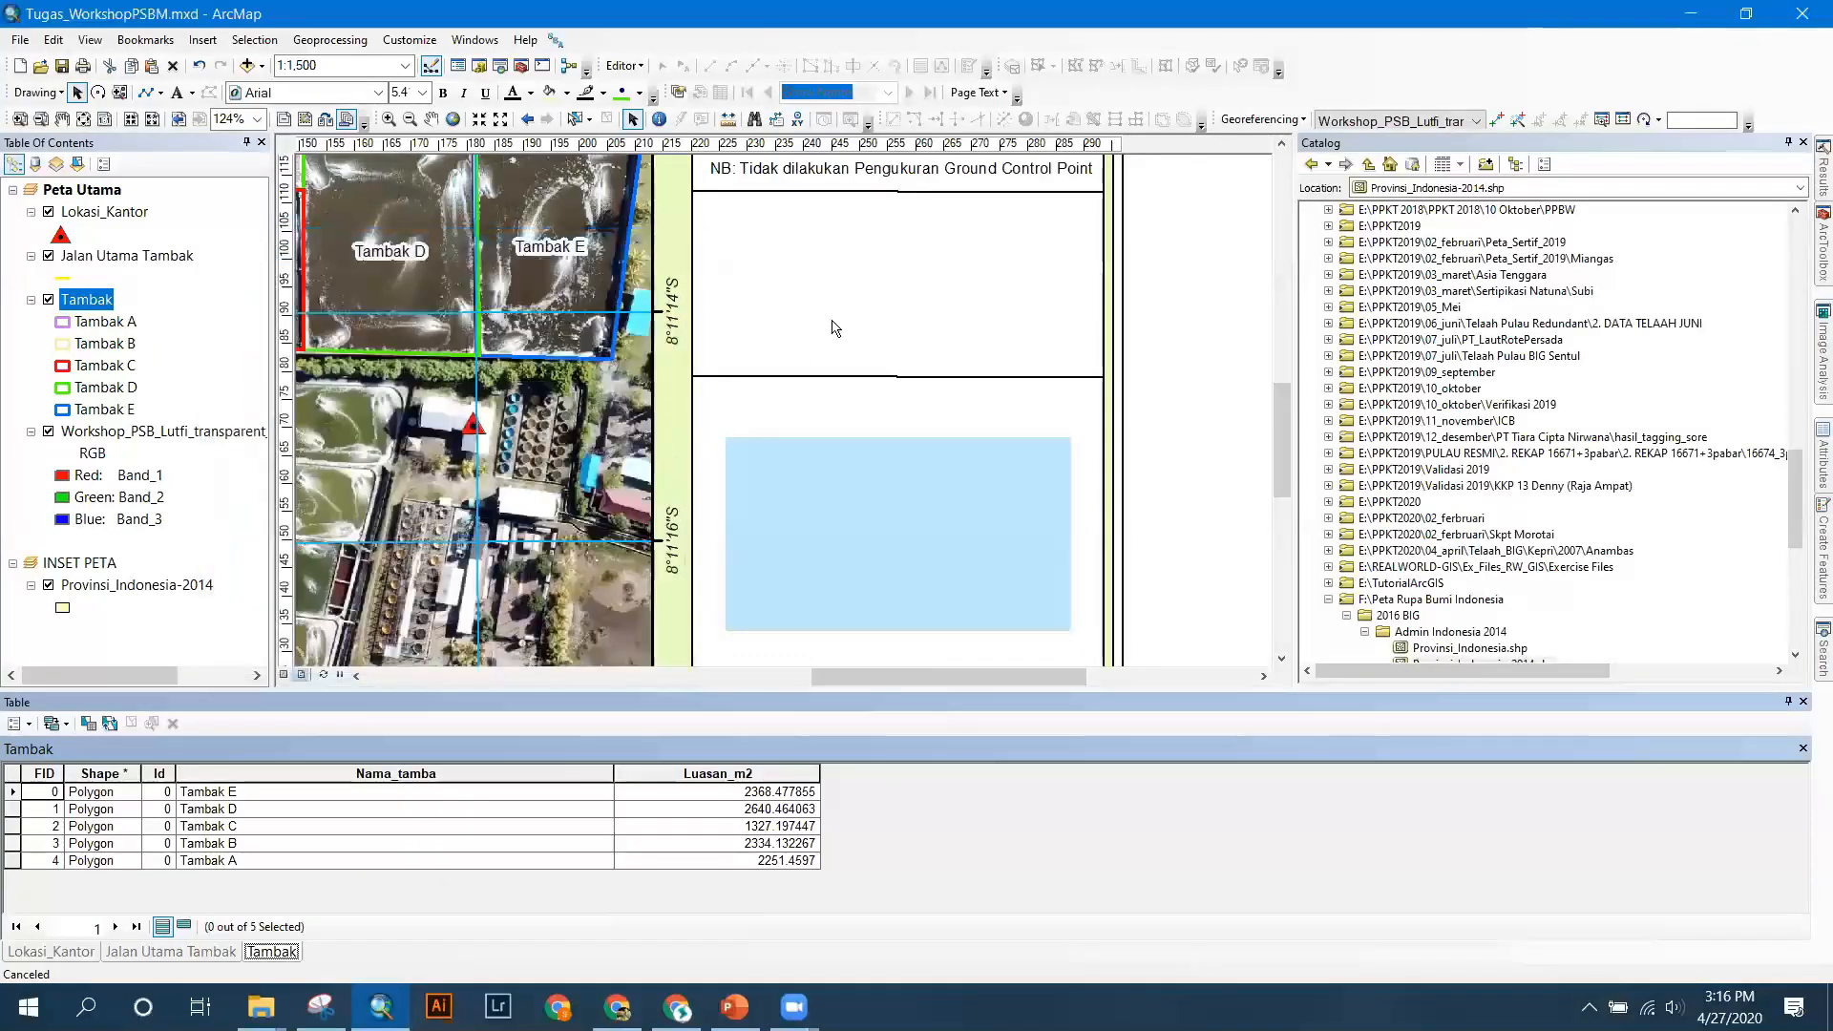
click(869, 291)
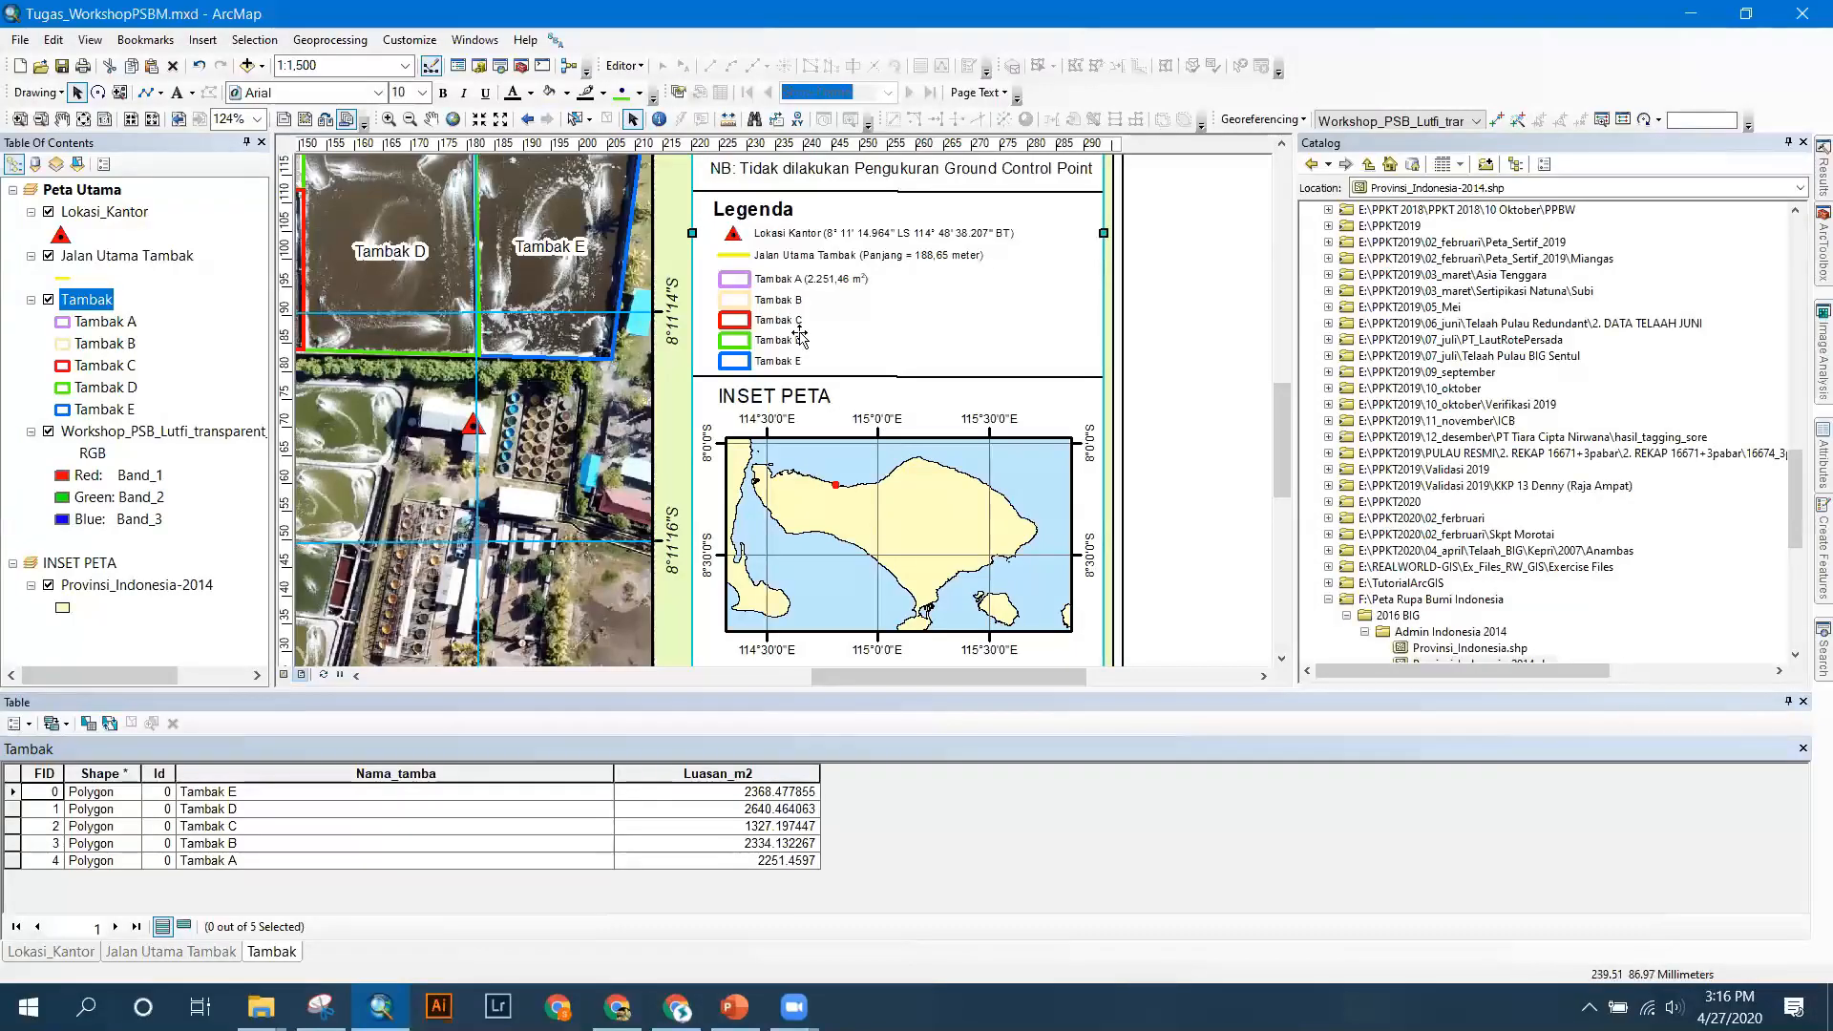
Copy the area text "2.251,46 m<sup>2</sup>" from the Tambak A legend label.
double_click(831, 280)
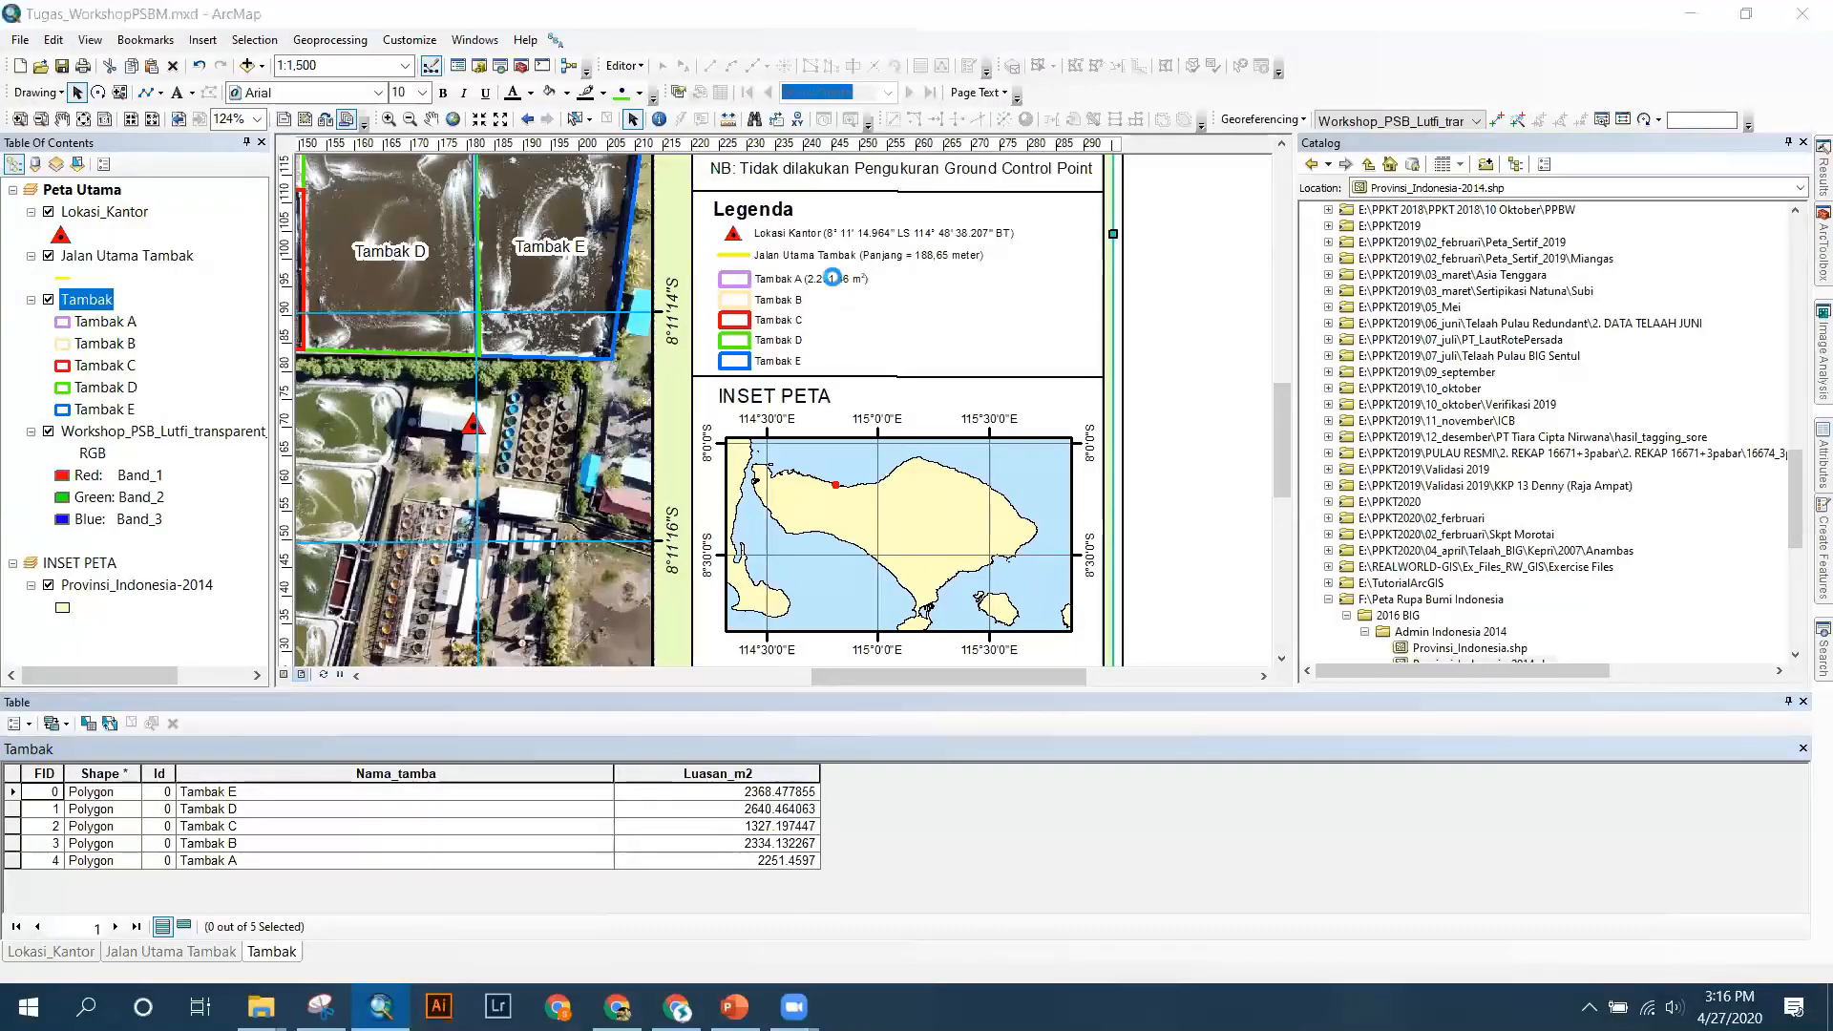
click(907, 365)
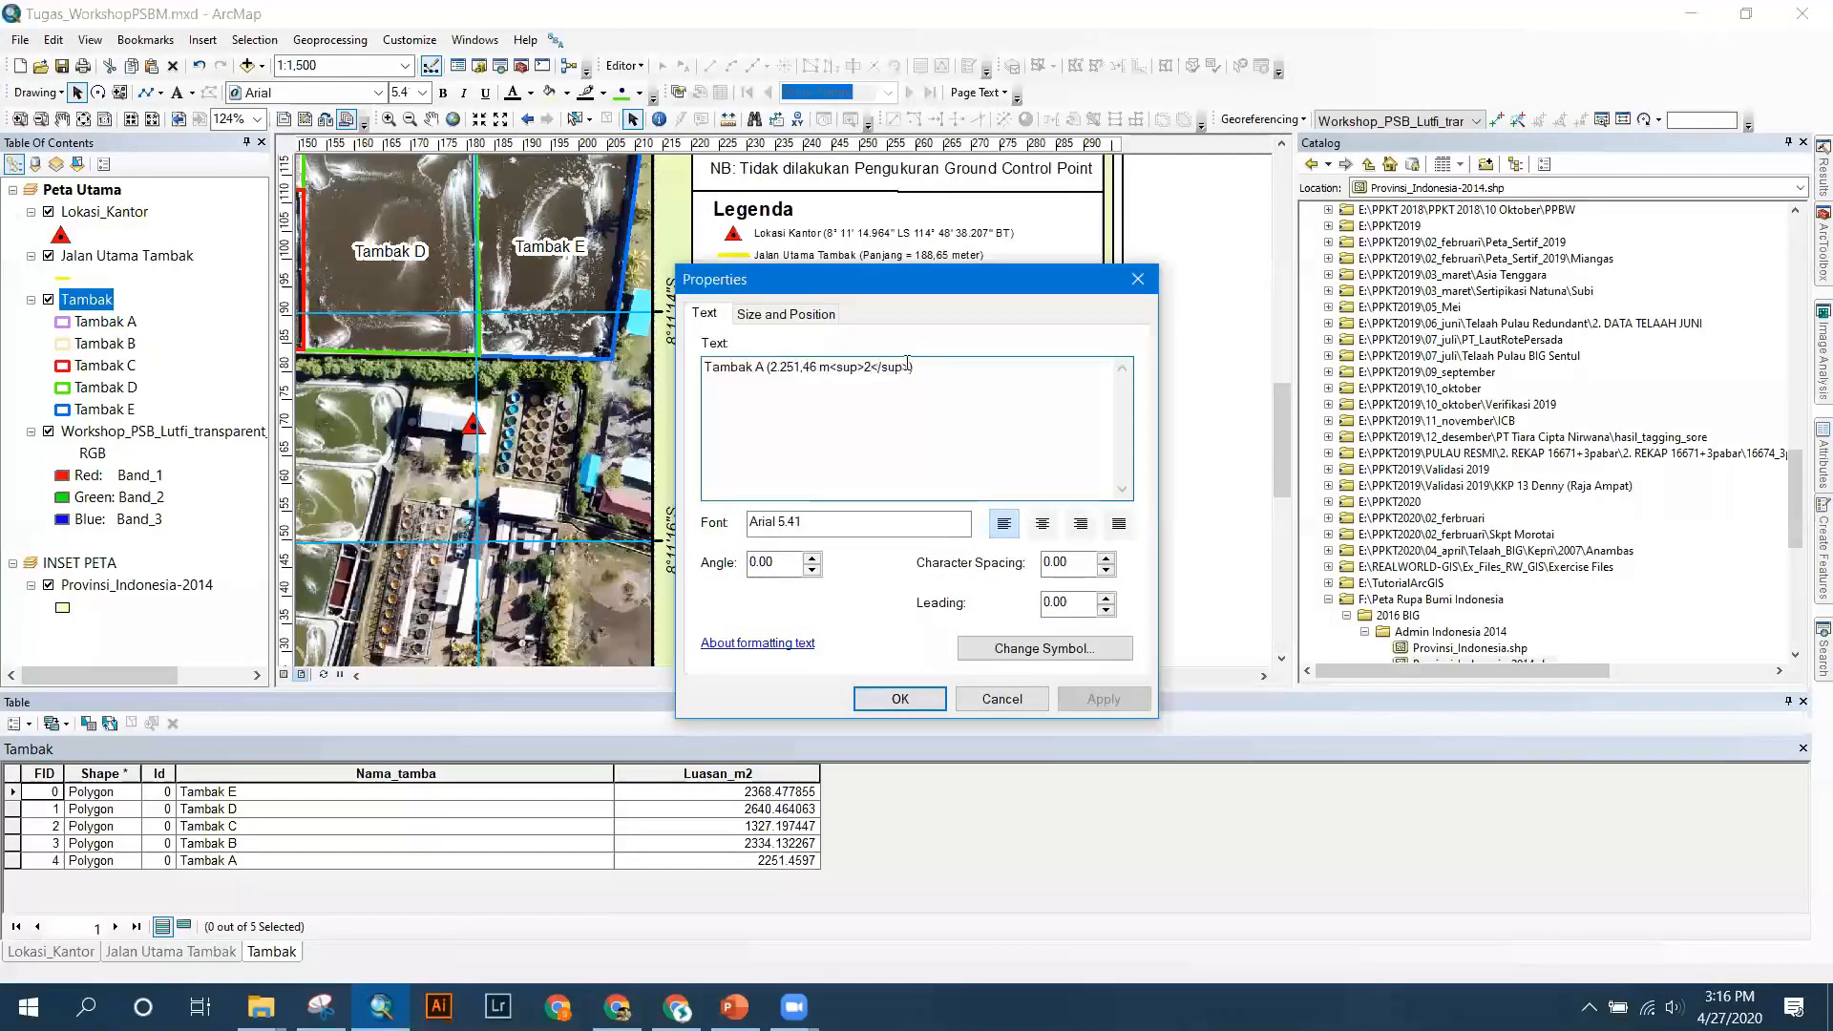
drag(909, 365, 769, 366)
key(ctrl+c)
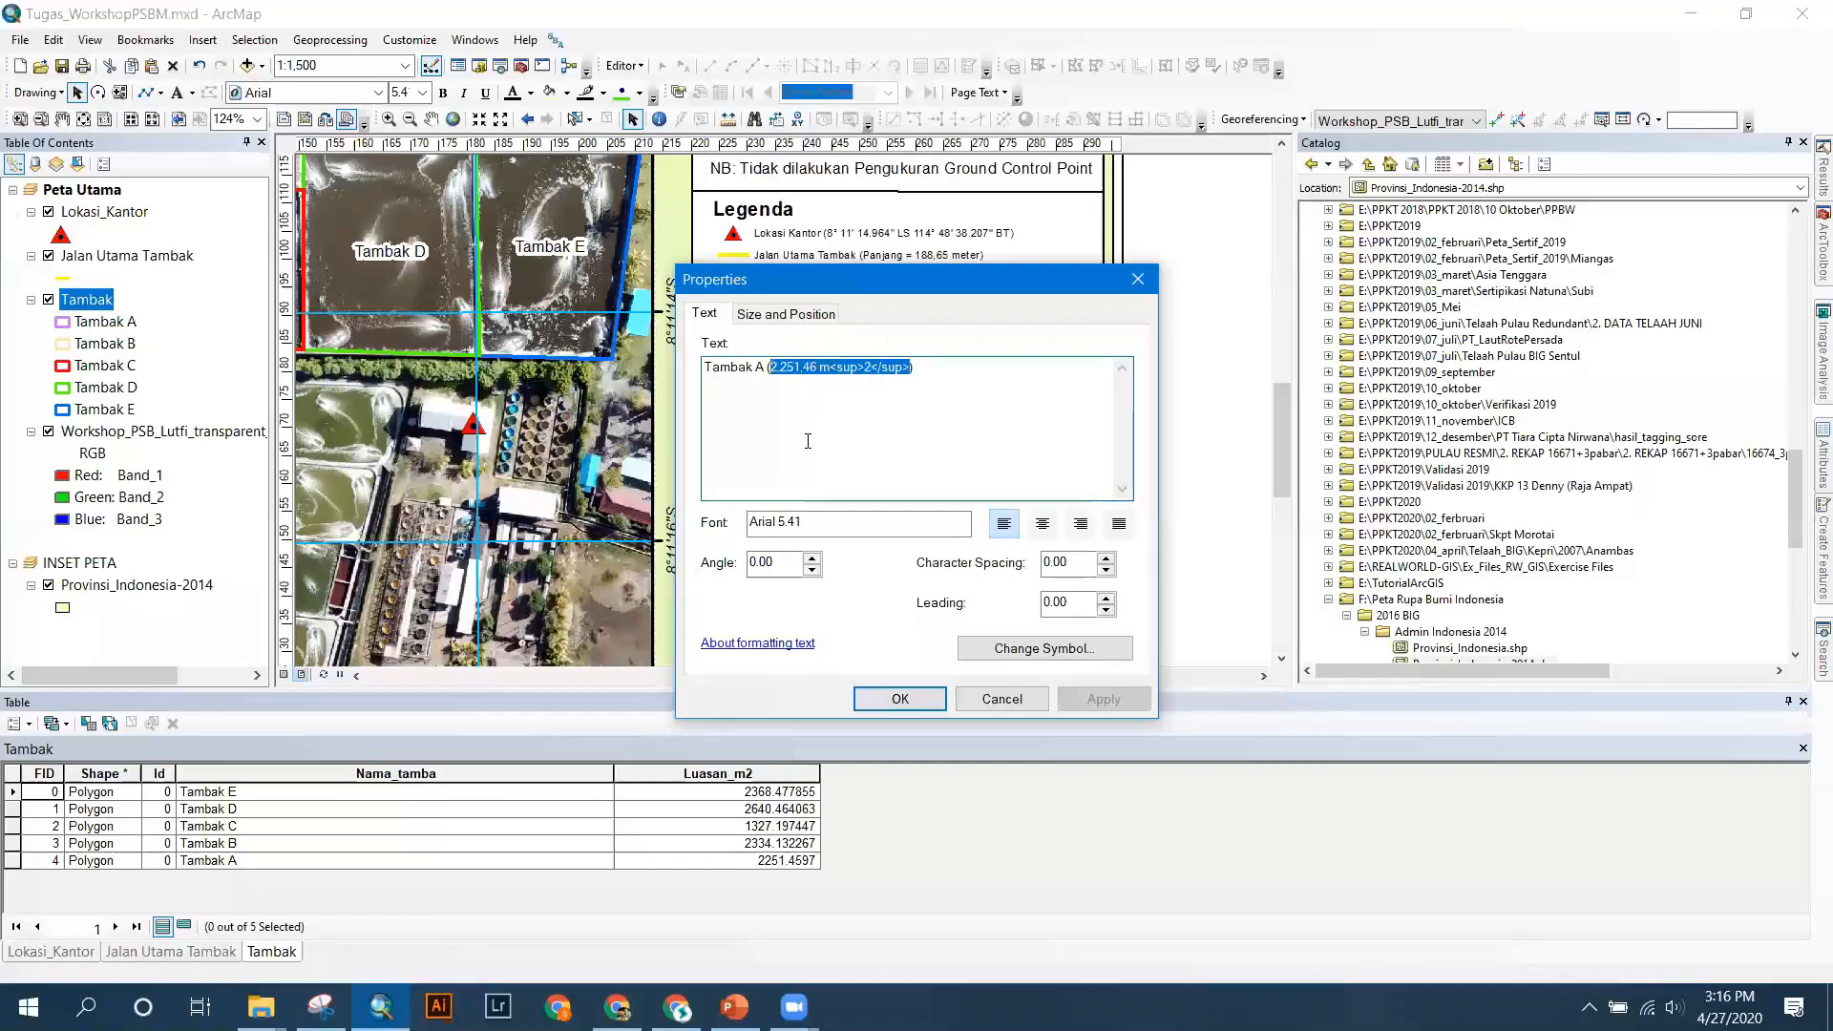
click(898, 698)
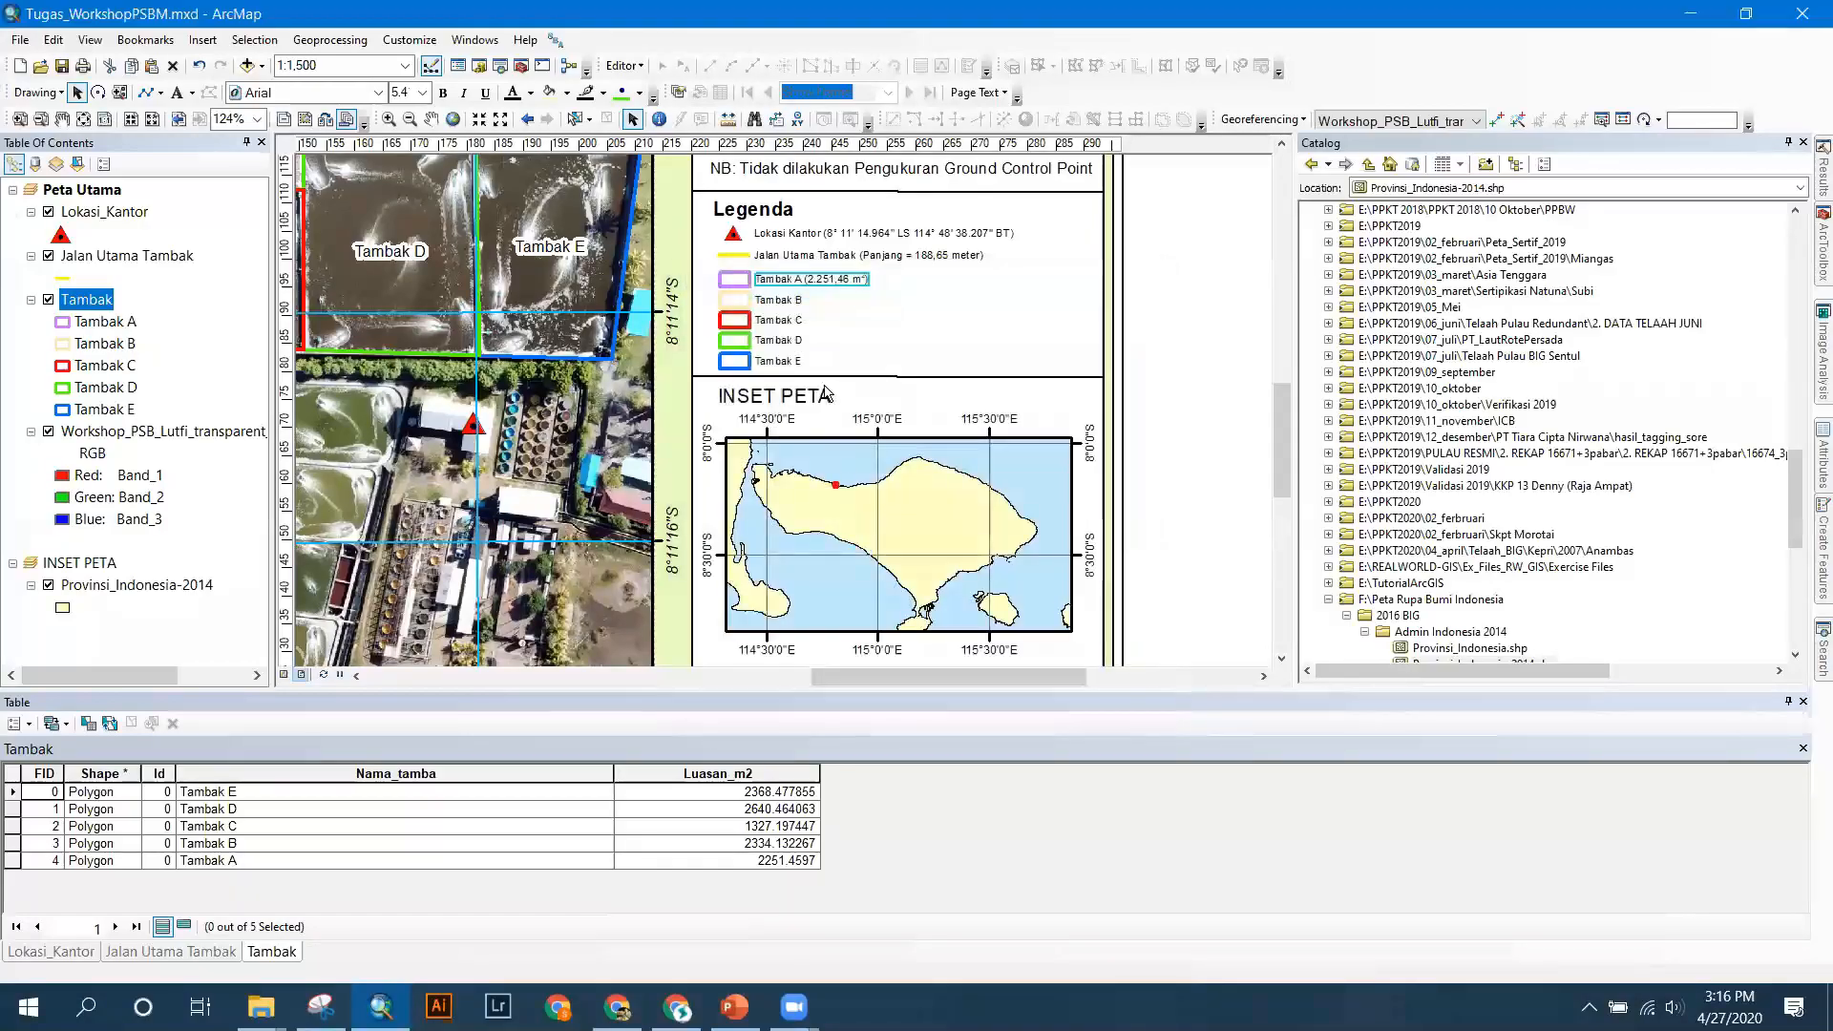
Extend the Tambak B legend label with the copied area text, edited to read "Tambak B (2.233,13 m<sup>2</sup>)".
double_click(793, 303)
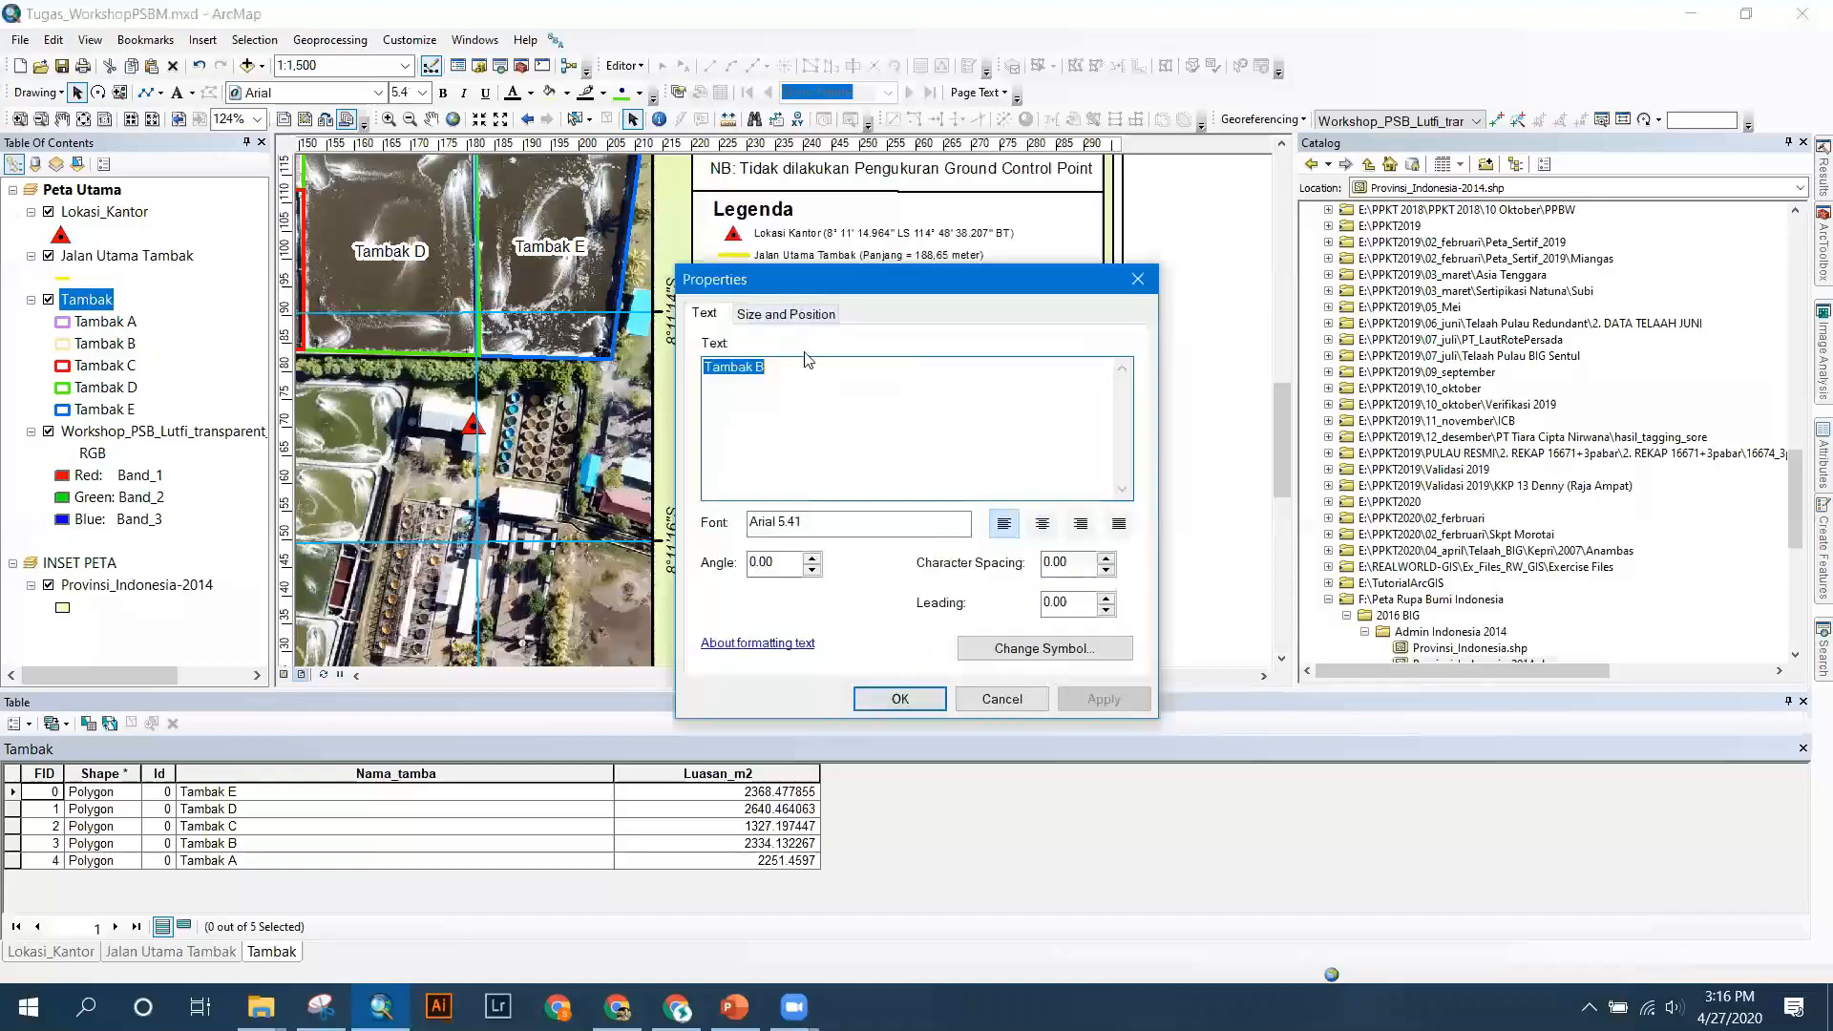
key(ctrl+v)
key(ctrl+Left)
key(ctrl+Left)
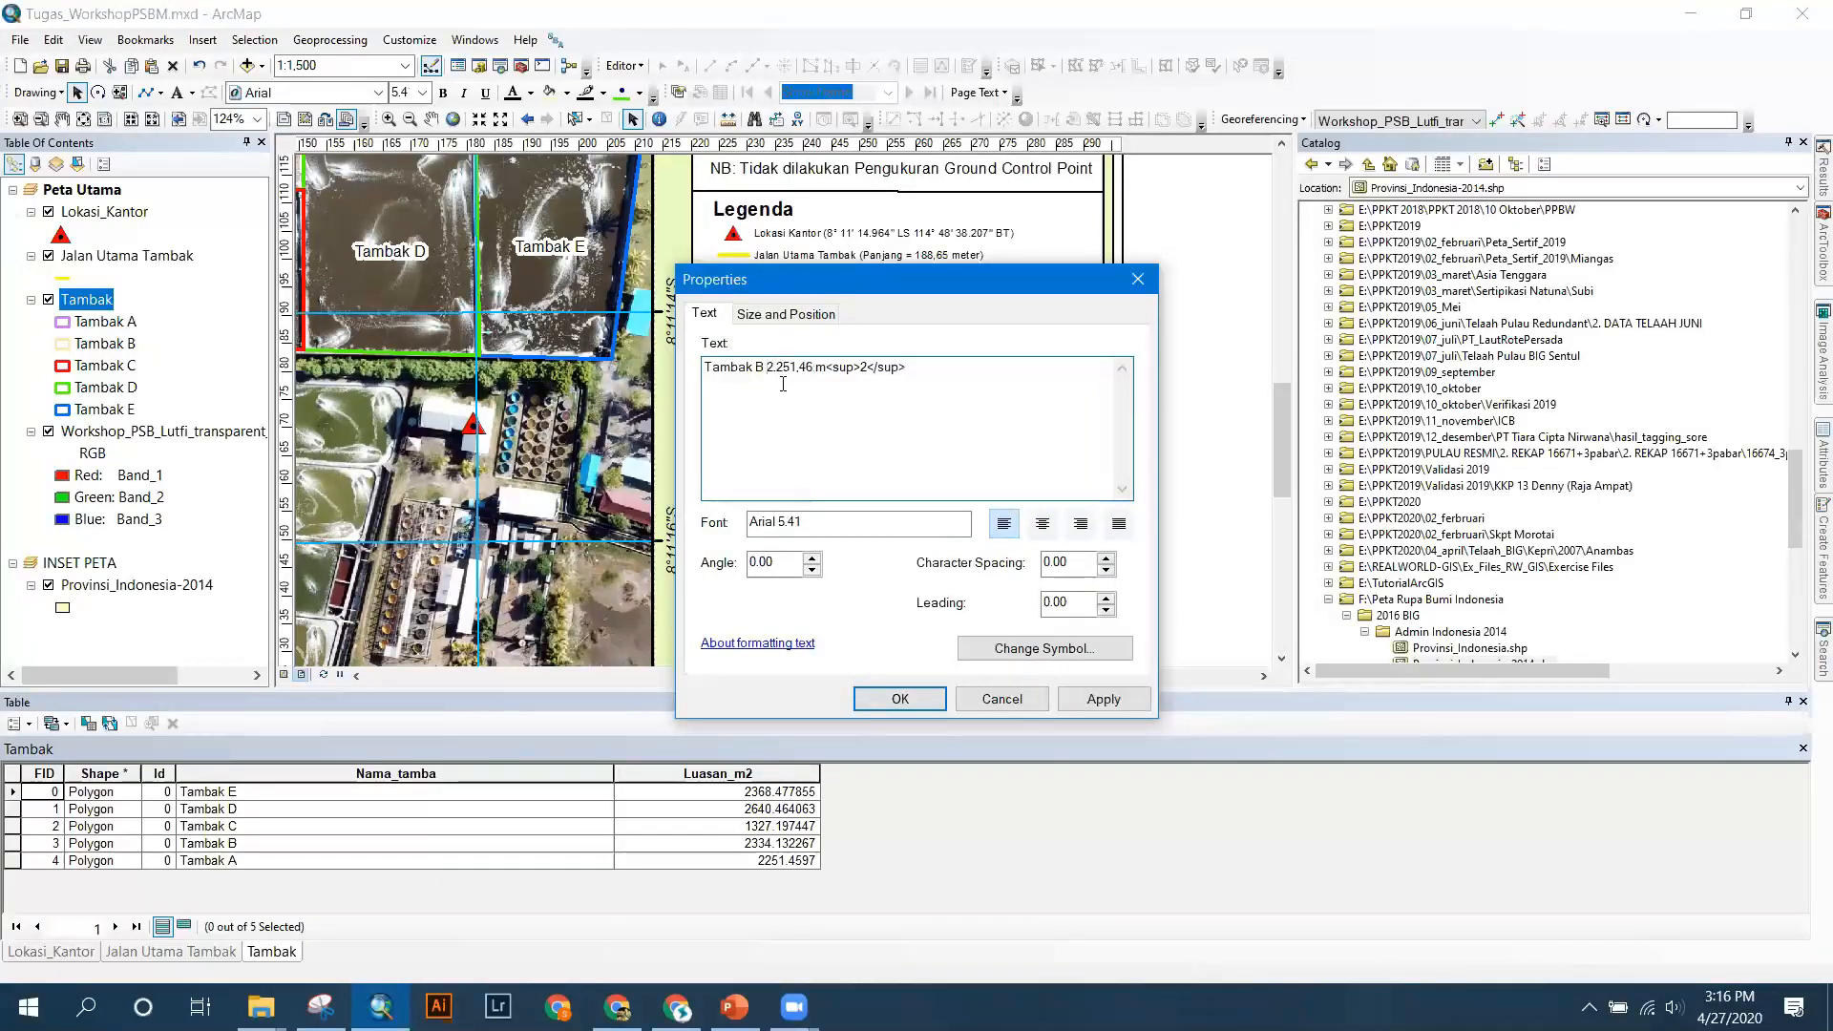
text(()
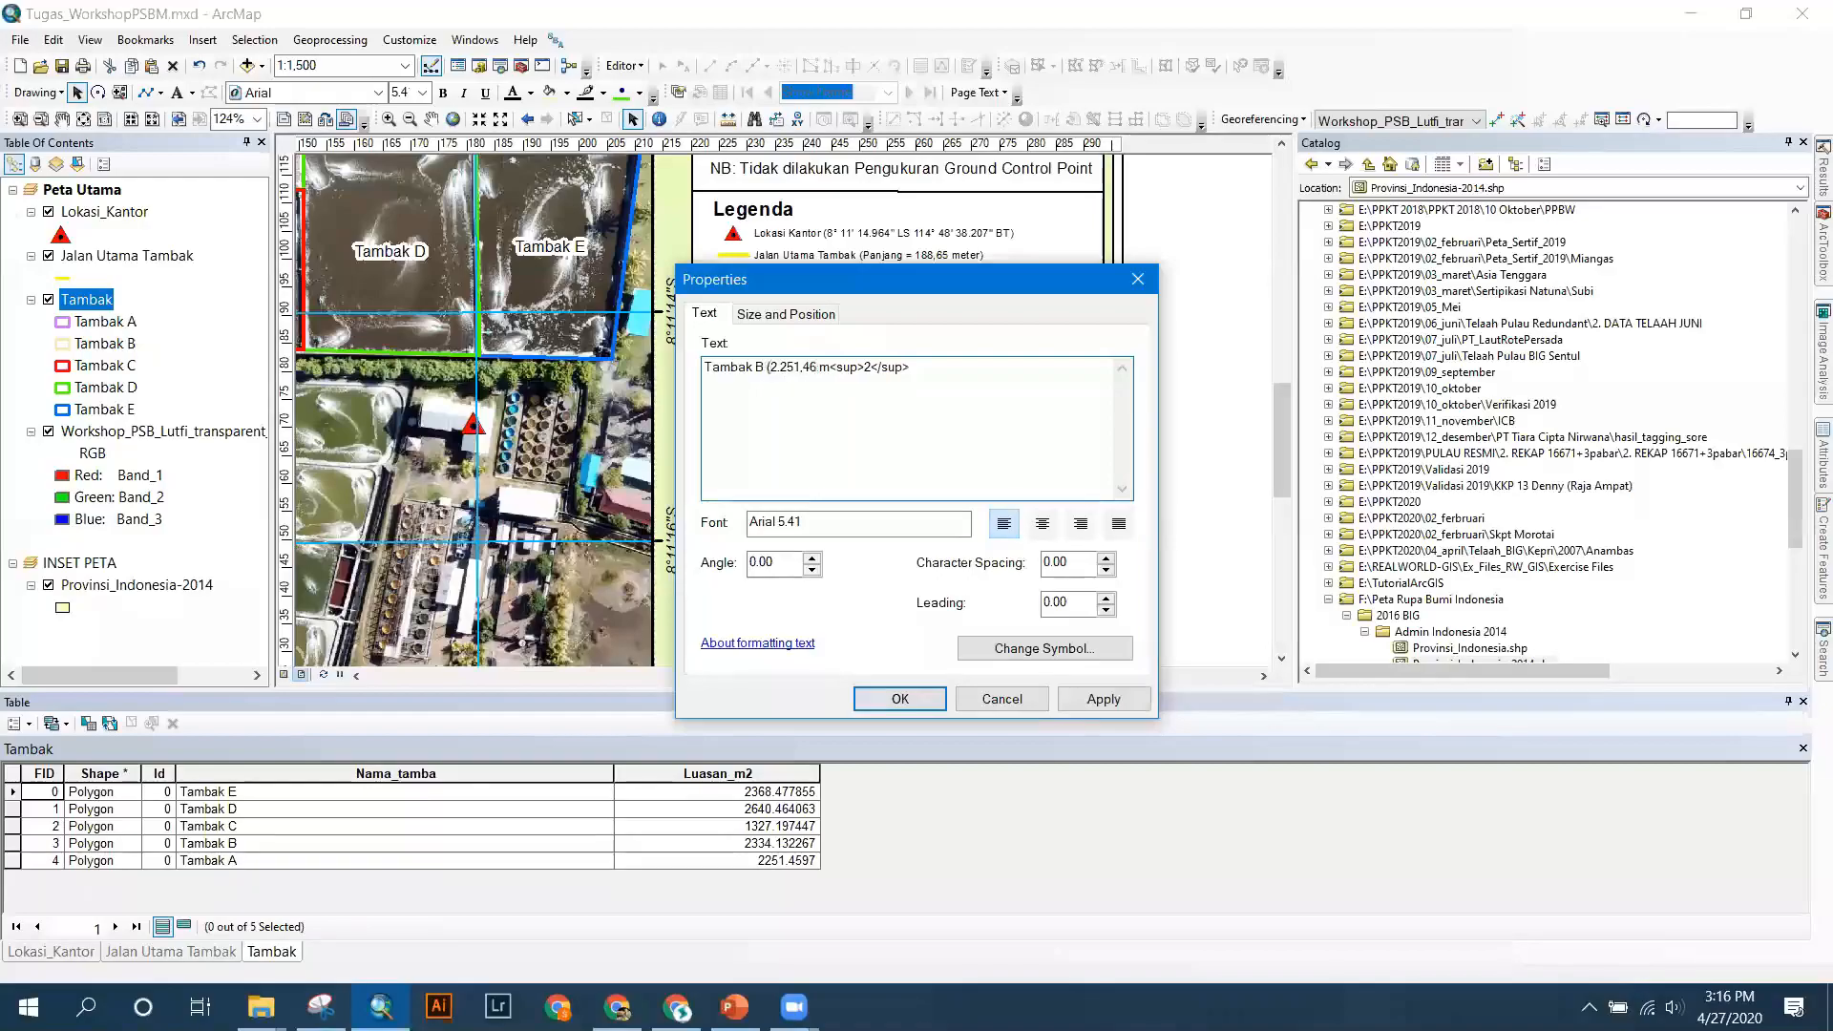
drag(819, 371, 773, 361)
text(.233)
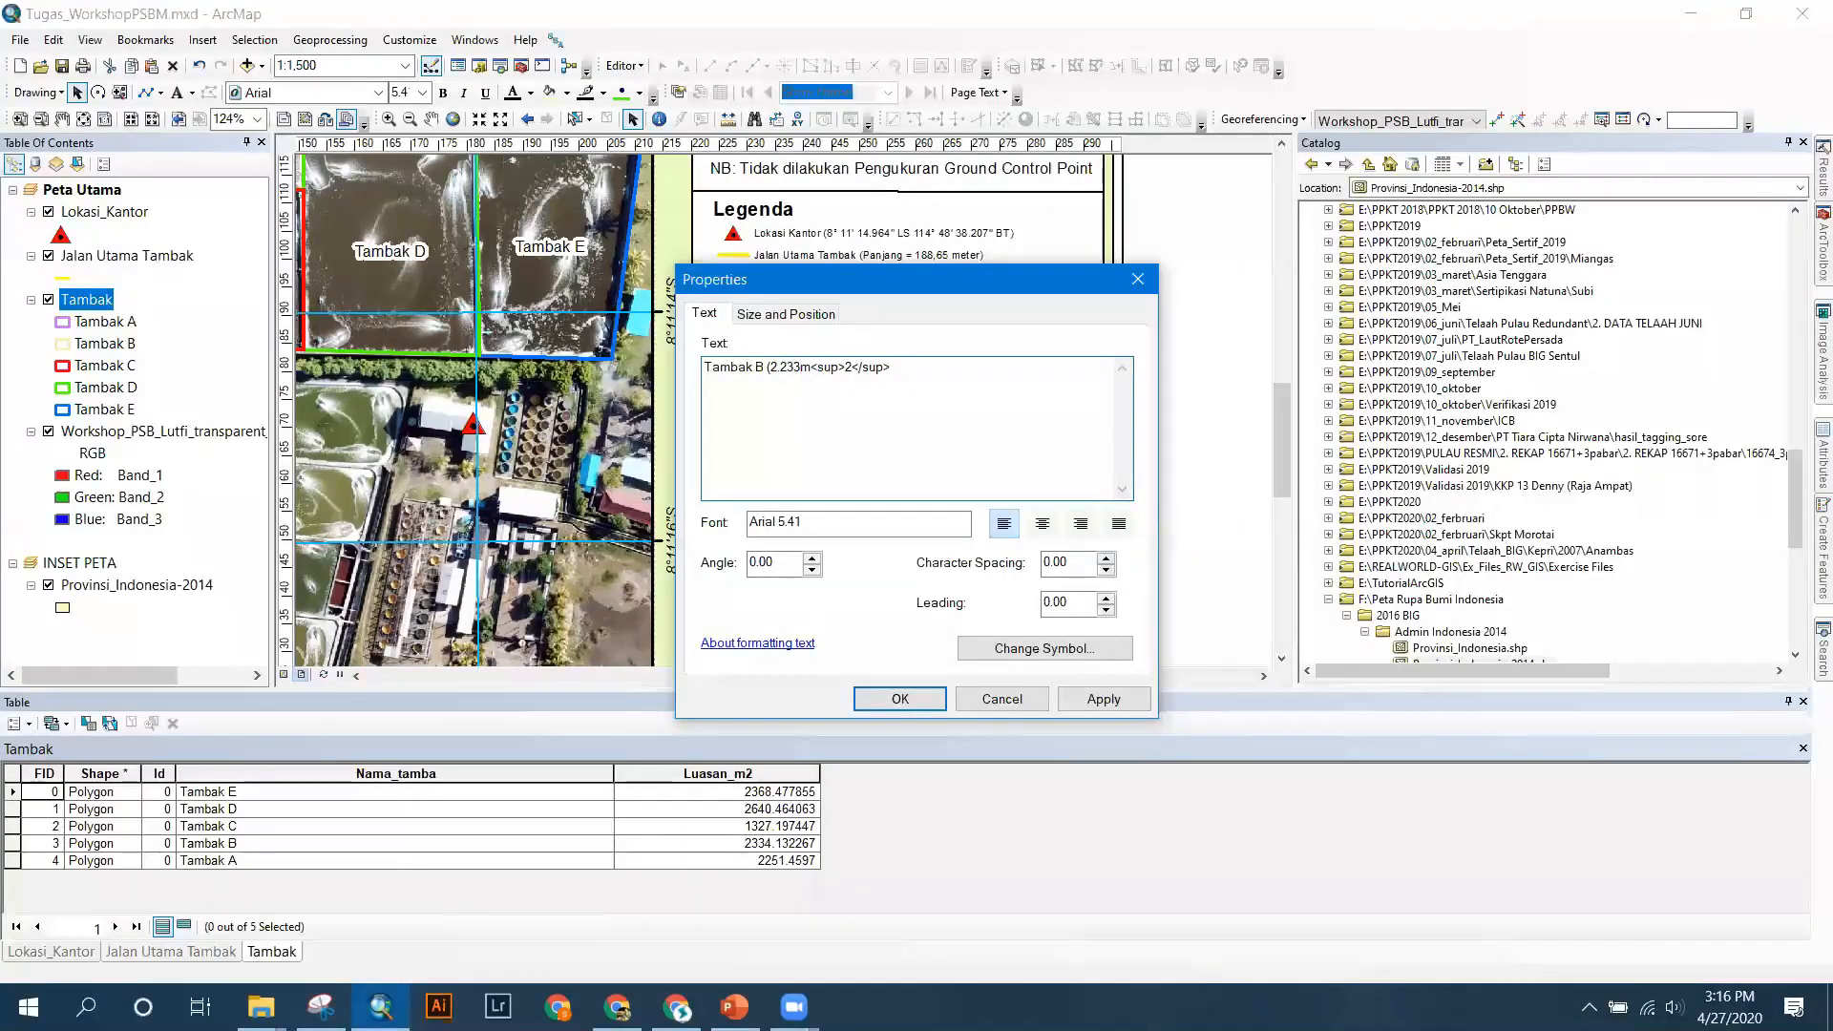
text(,13)
click(924, 466)
text())
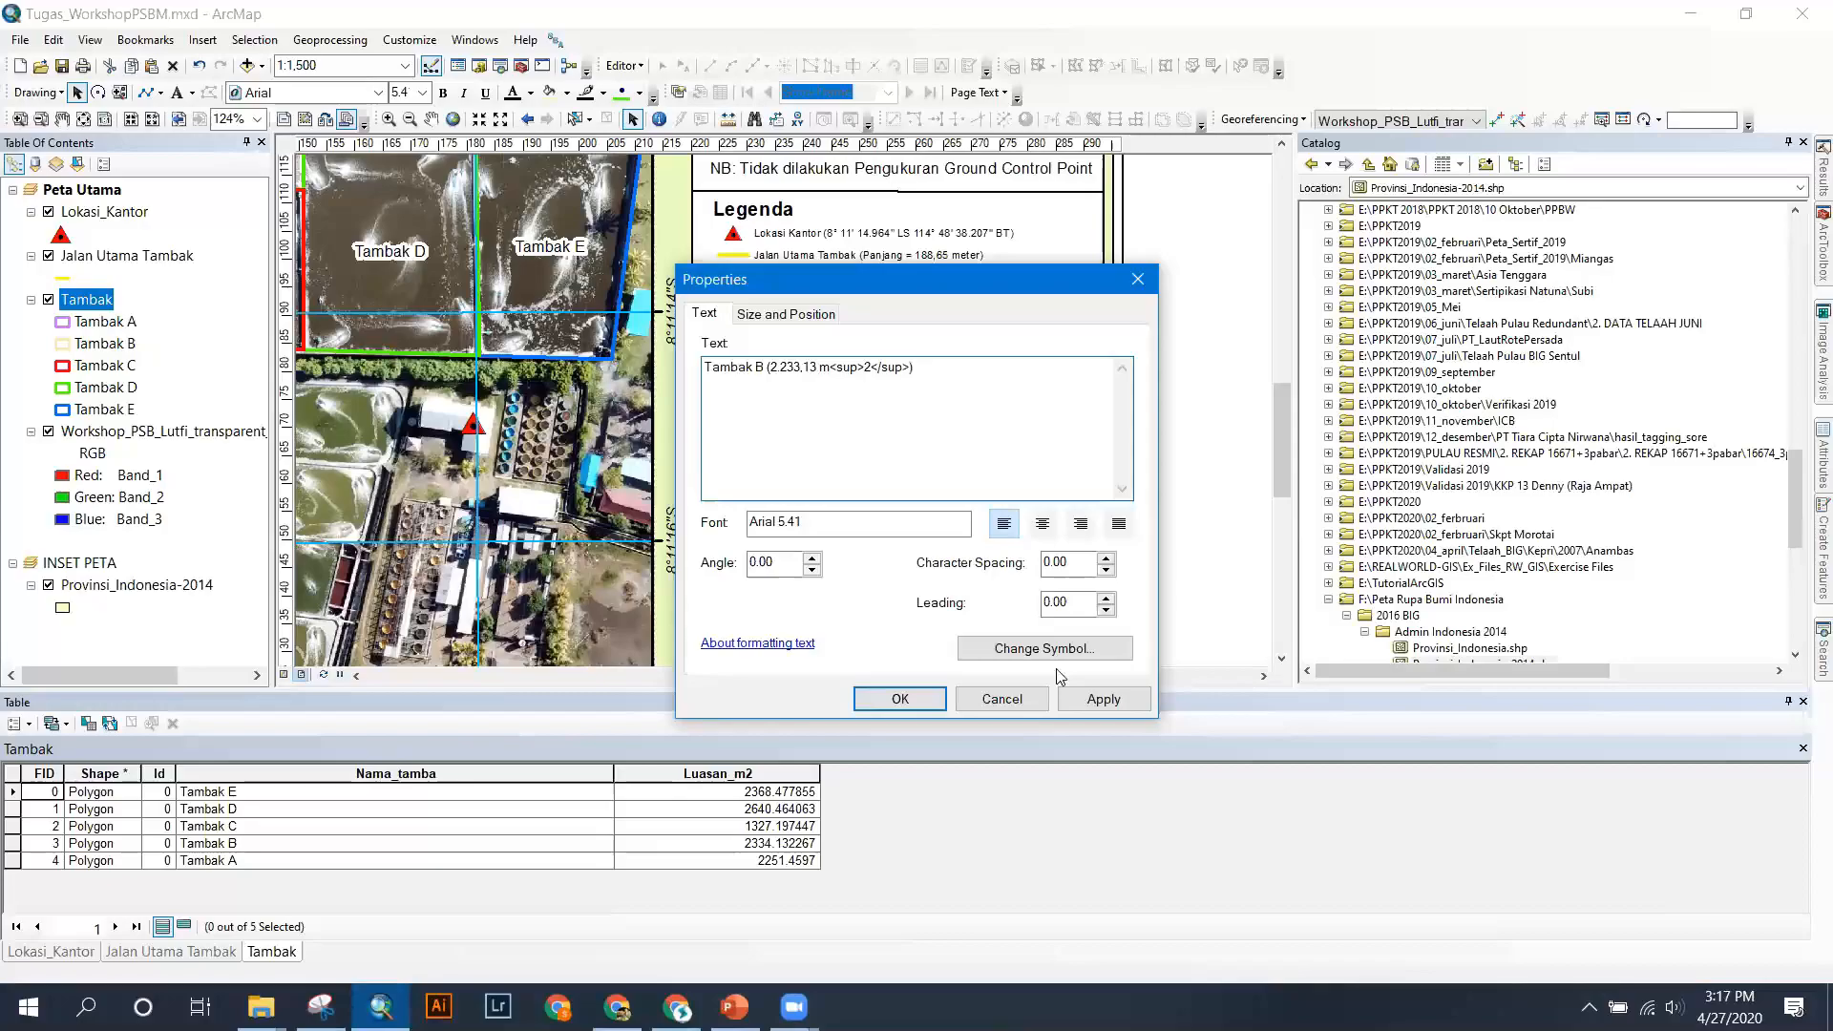
click(1098, 699)
click(901, 699)
Add the pond area to the Tambak C legend label so it reads "Tambak C (1.327,19 m<sup>2</sup>)".
click(794, 319)
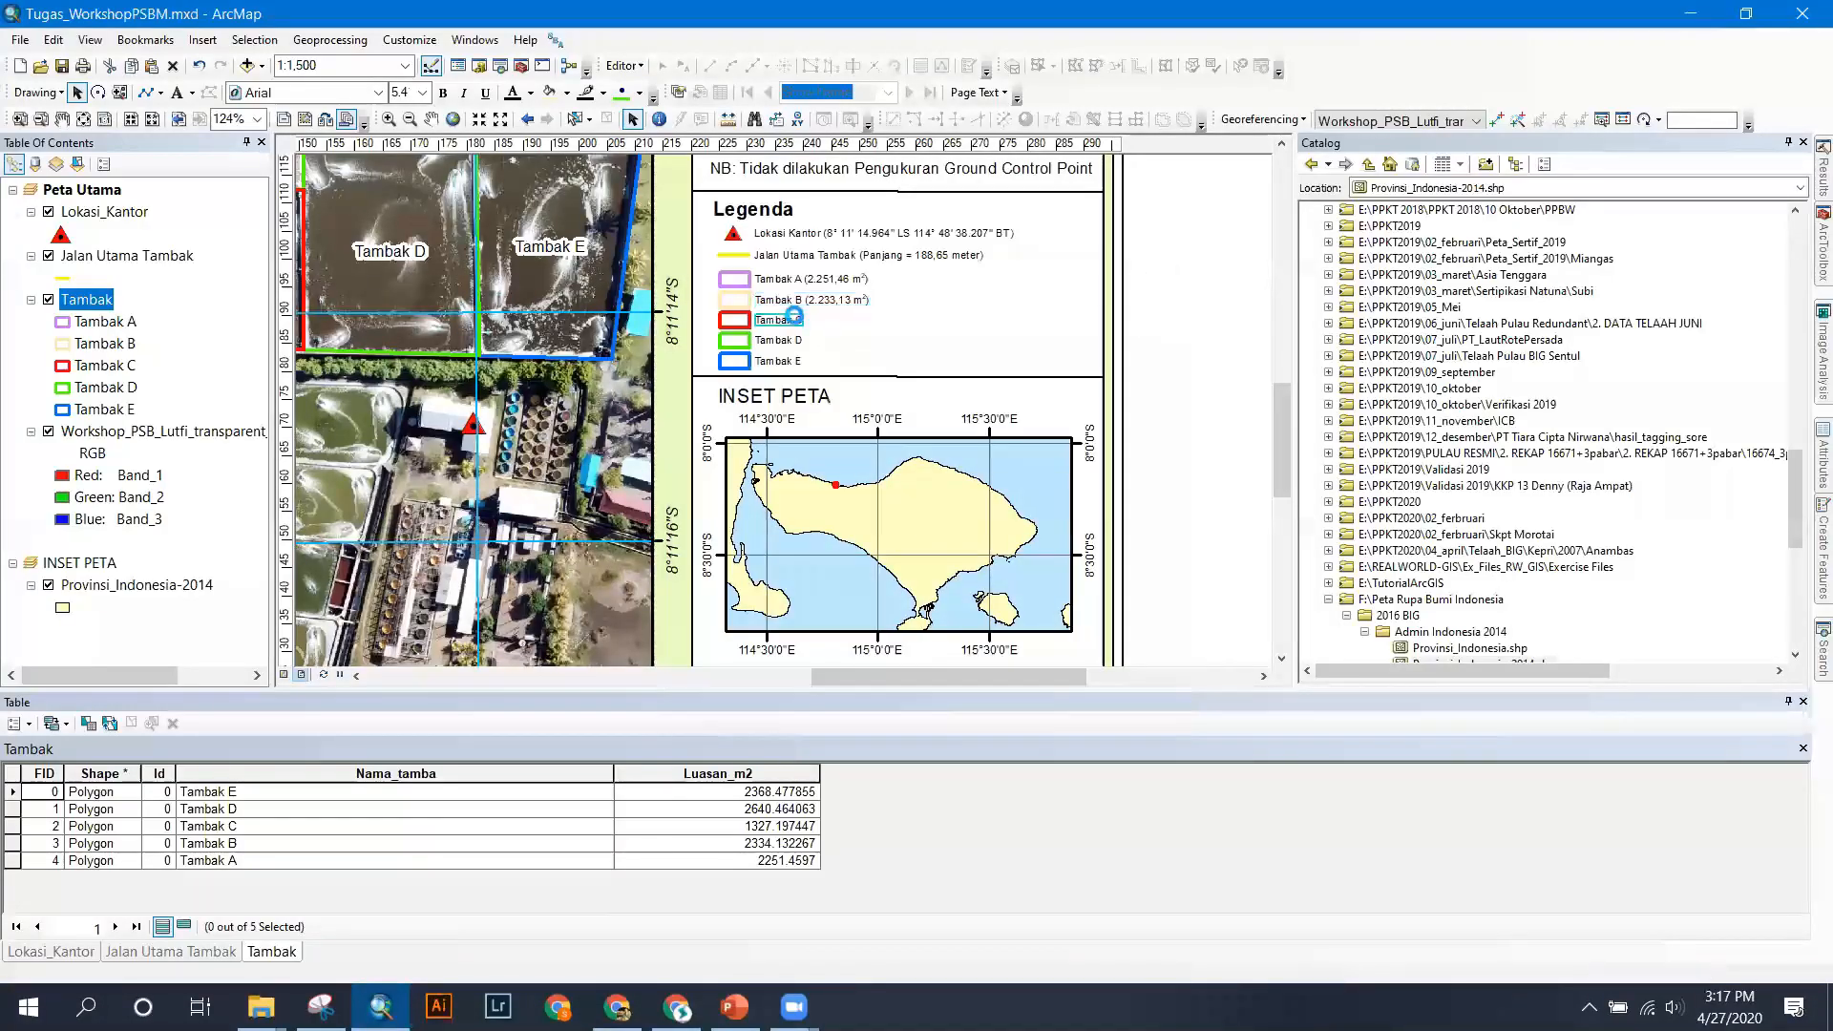
double_click(794, 317)
click(781, 370)
text(()
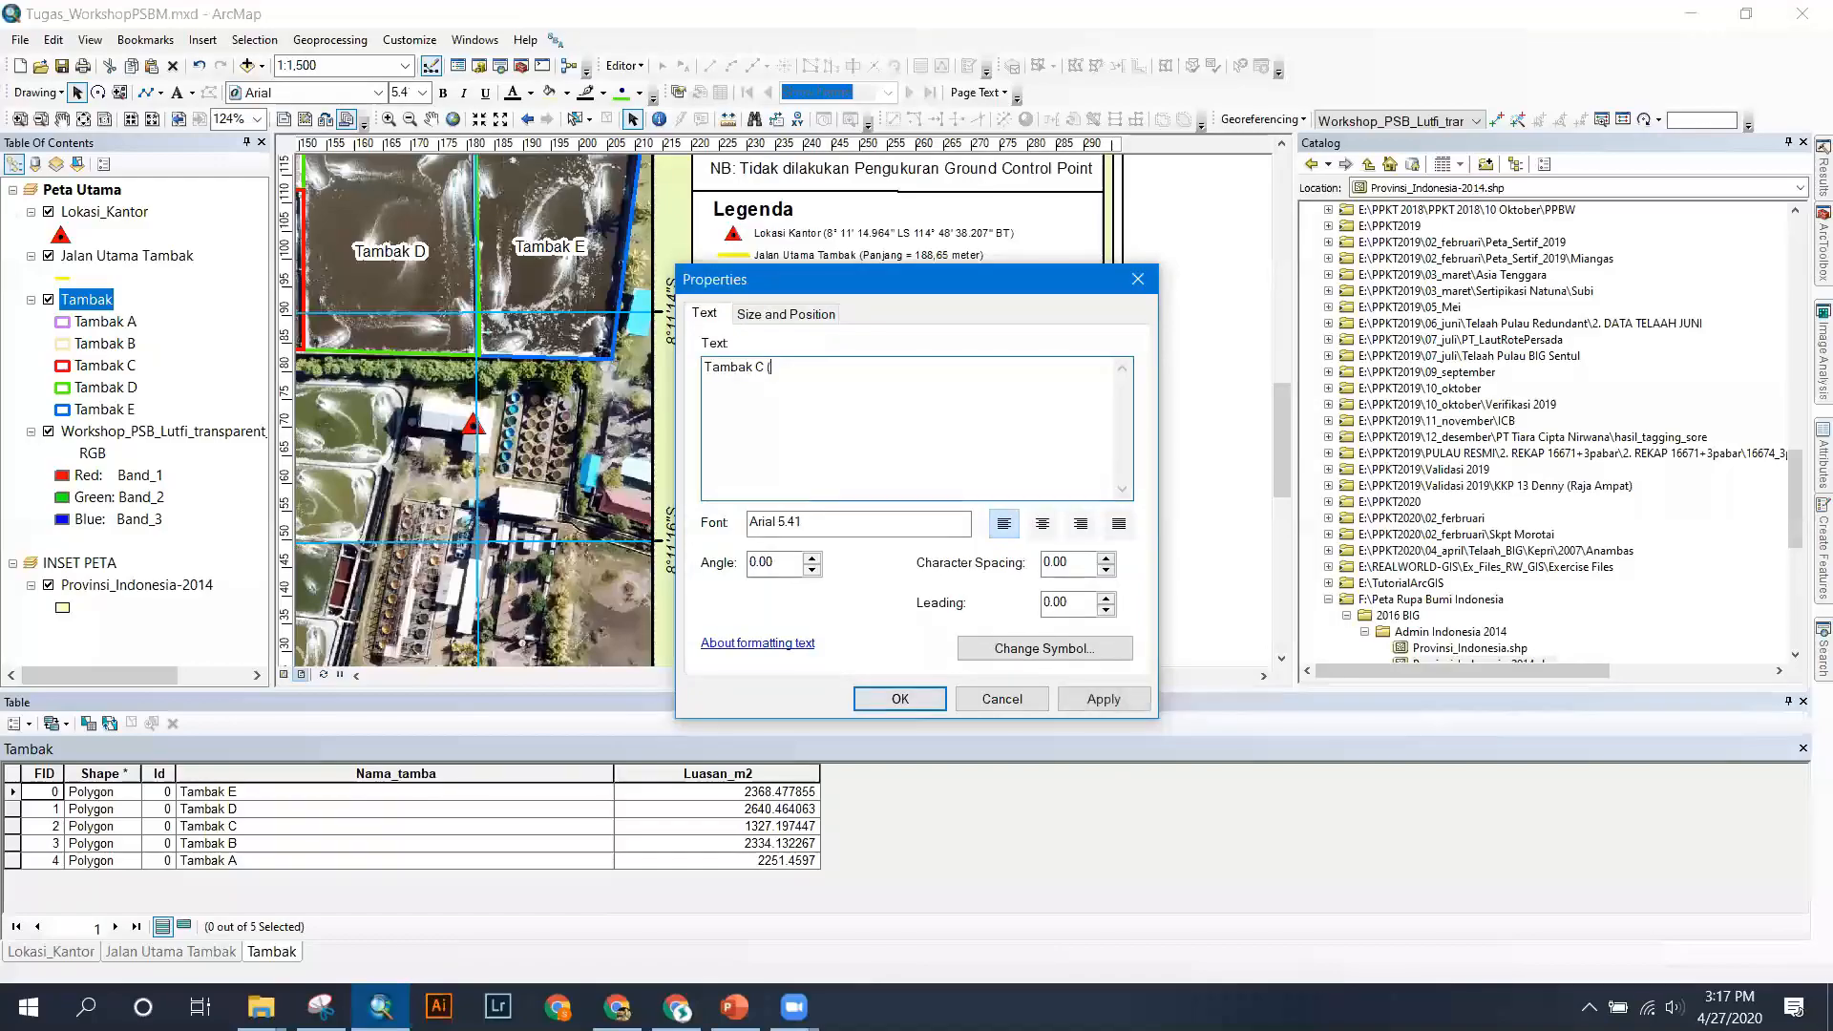
text(2.251,46 m<sup>2</sup>)
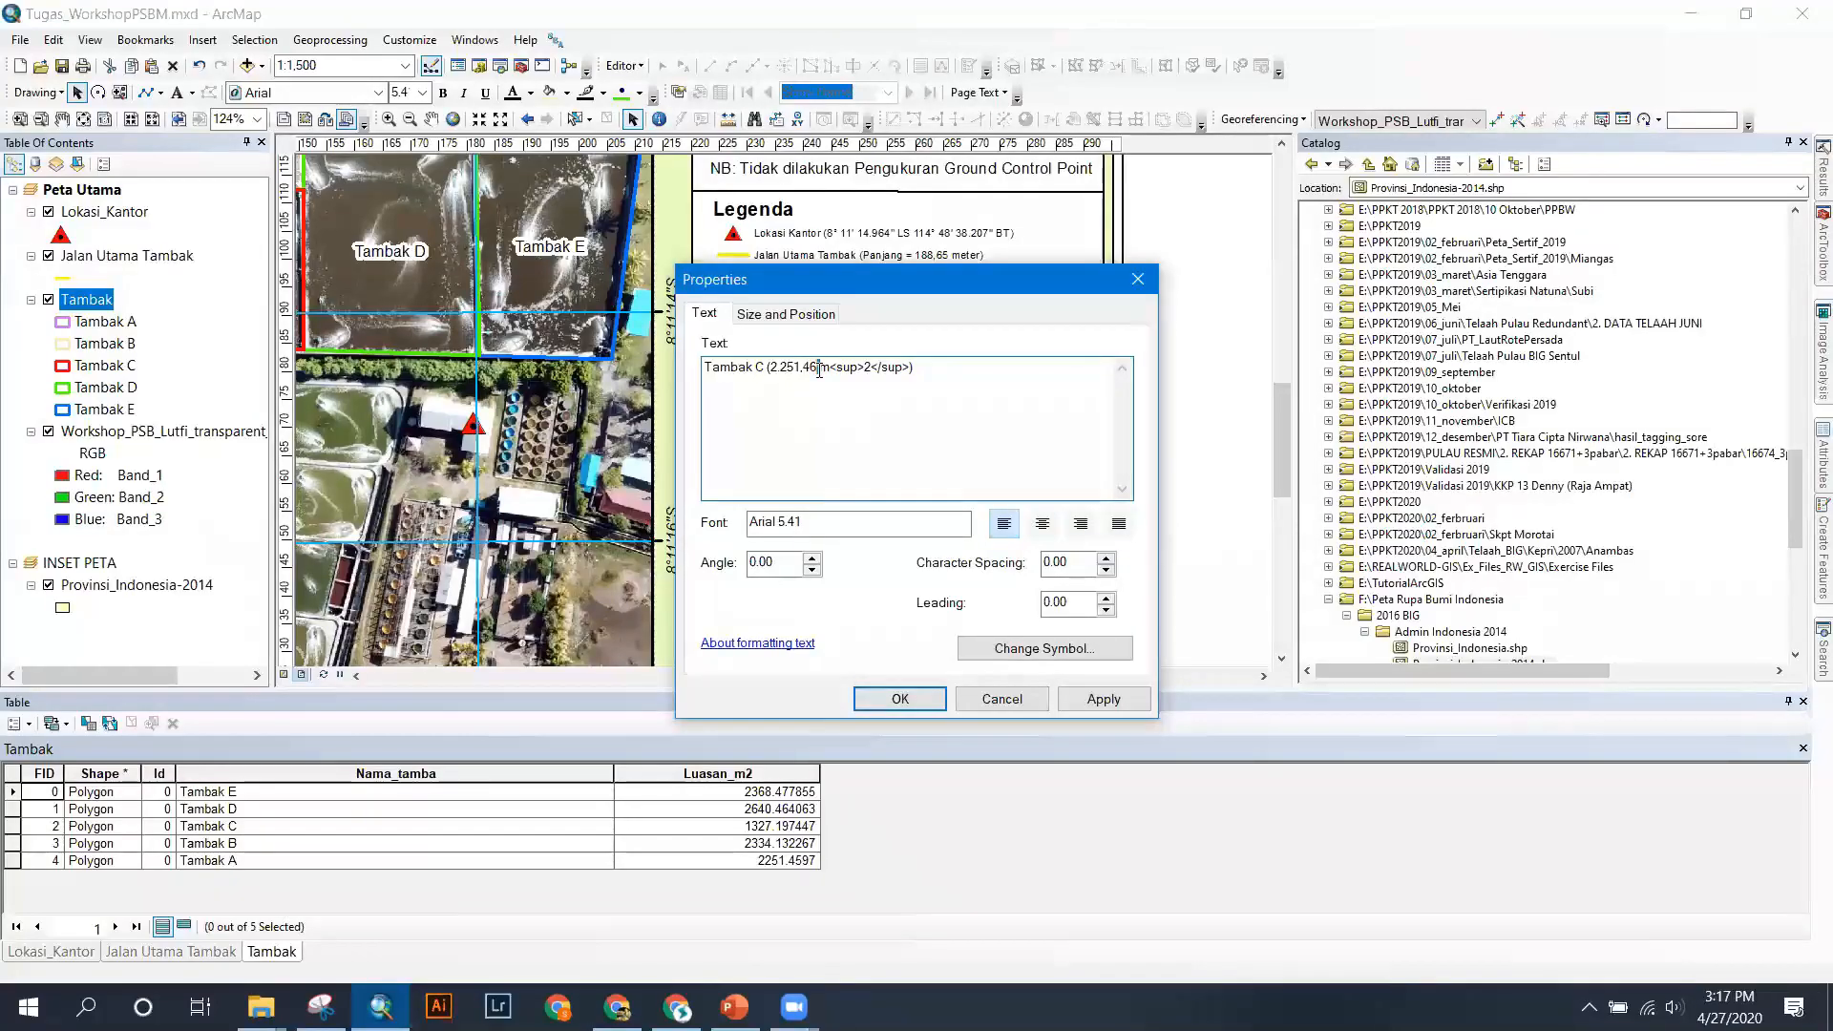
drag(817, 367, 771, 370)
text(1/327)
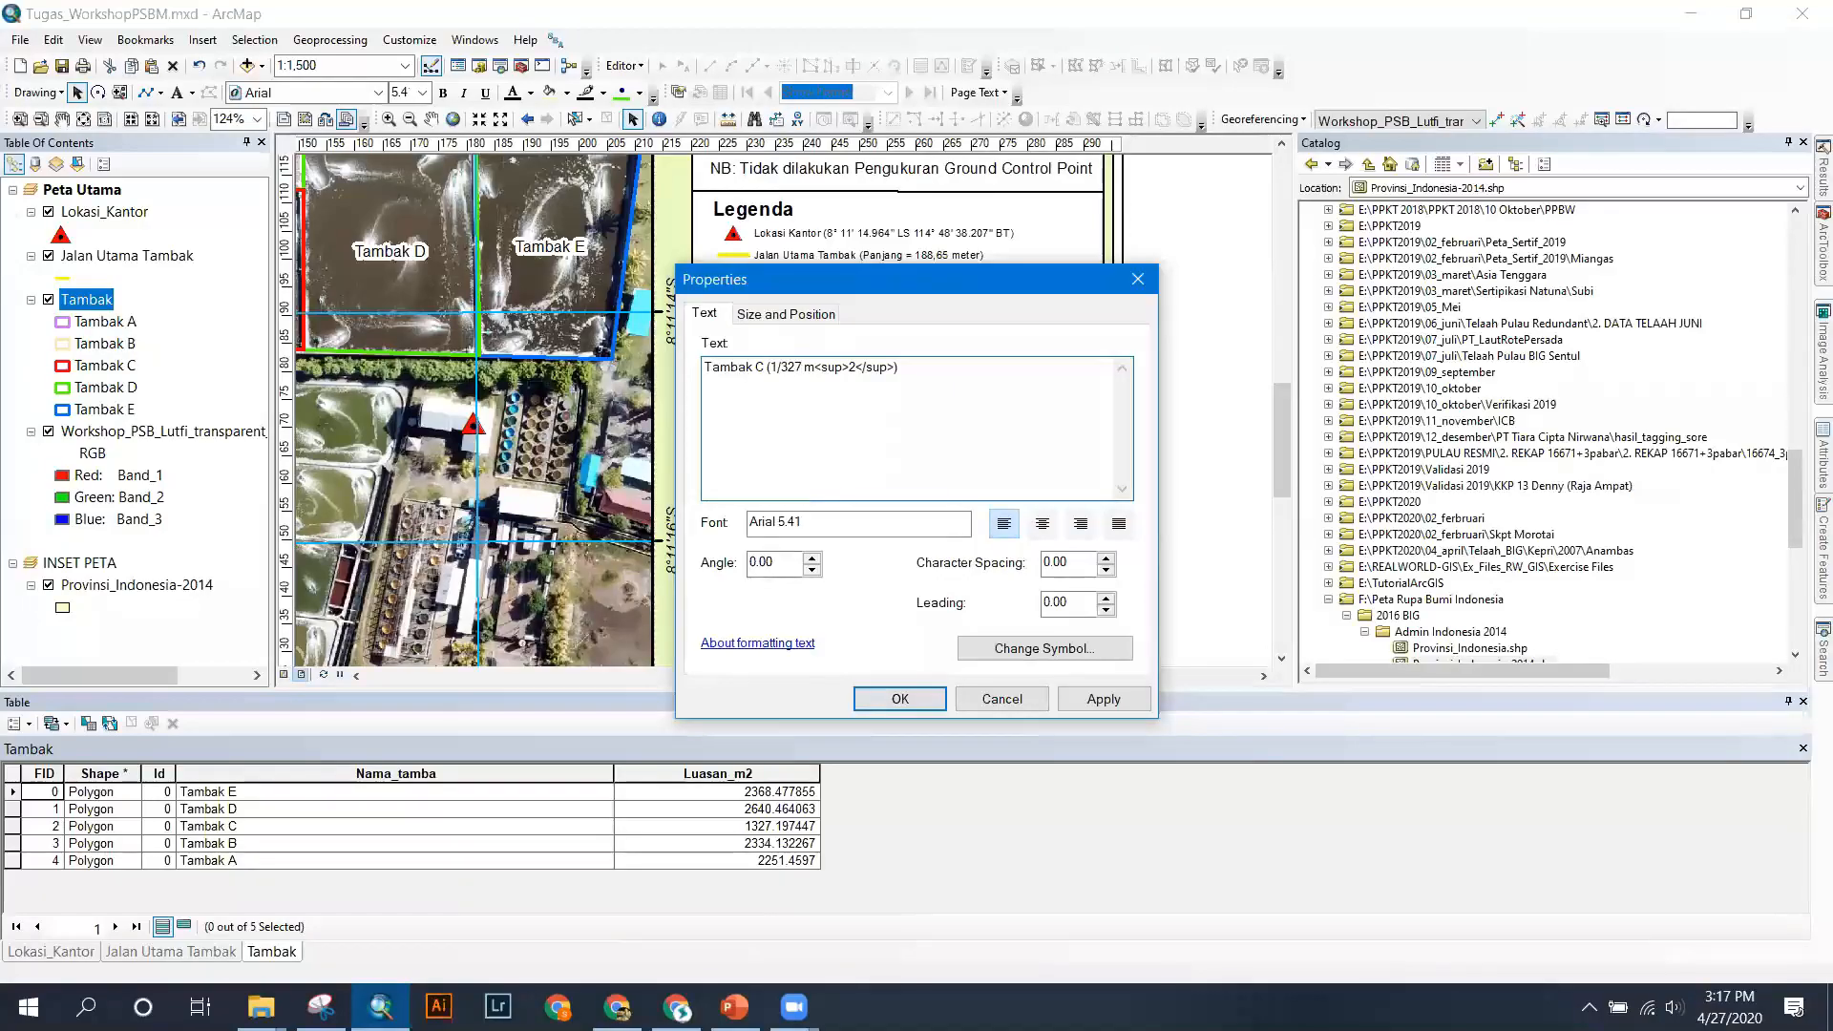
text(,19)
key(BackSpace)
text(,)
key(ctrl+a)
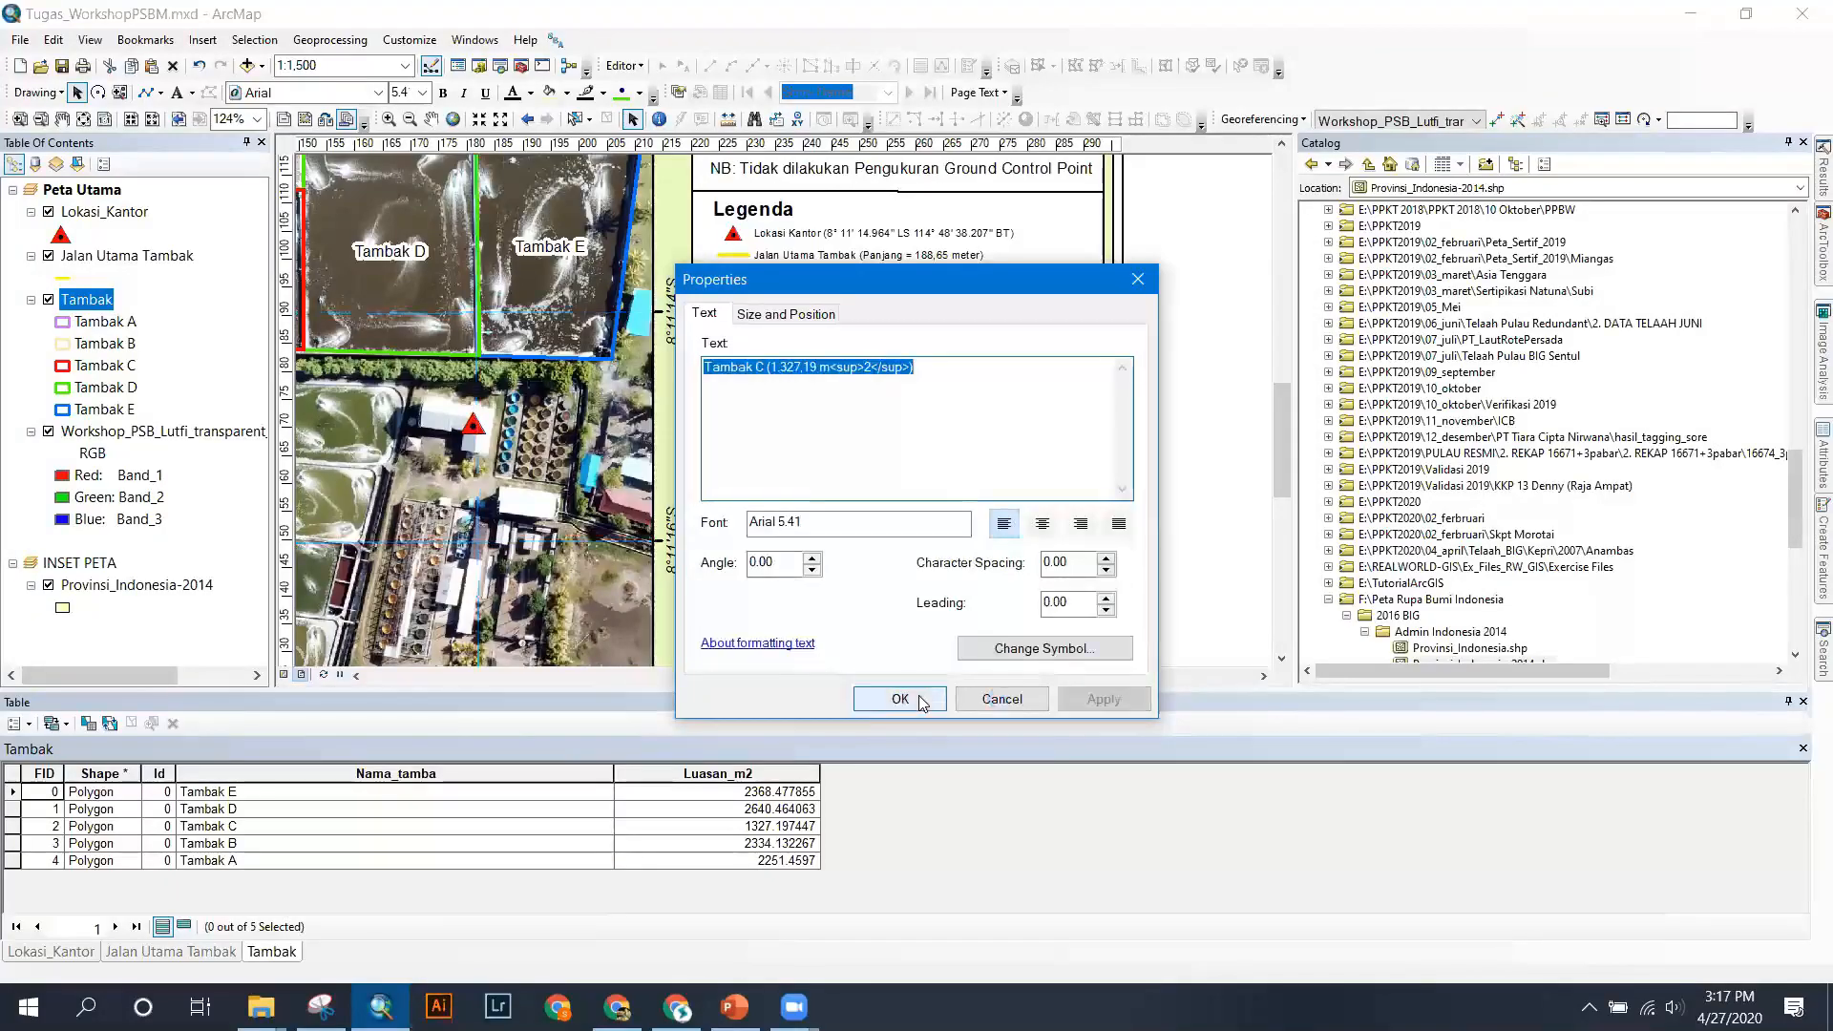
click(901, 699)
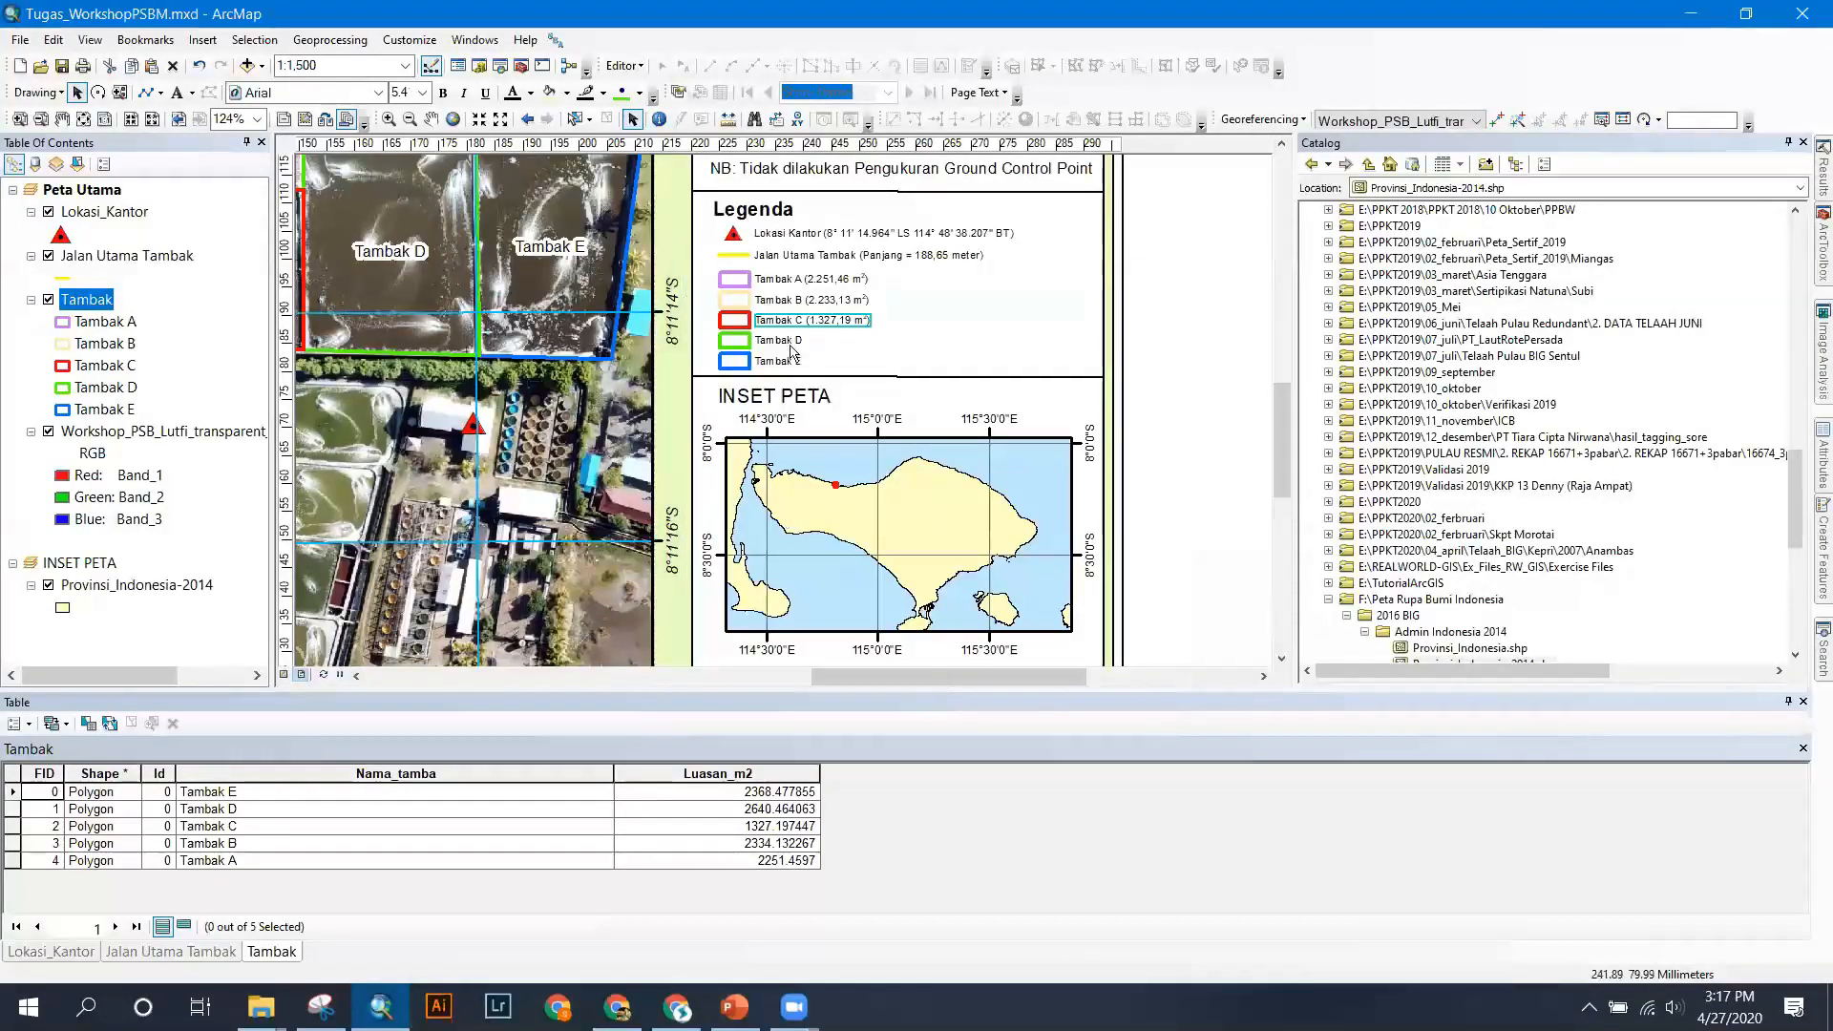
Extend the Tambak D legend label with its area as "Tambak D (2.640,46 m<sup>2</sup>".
double_click(788, 341)
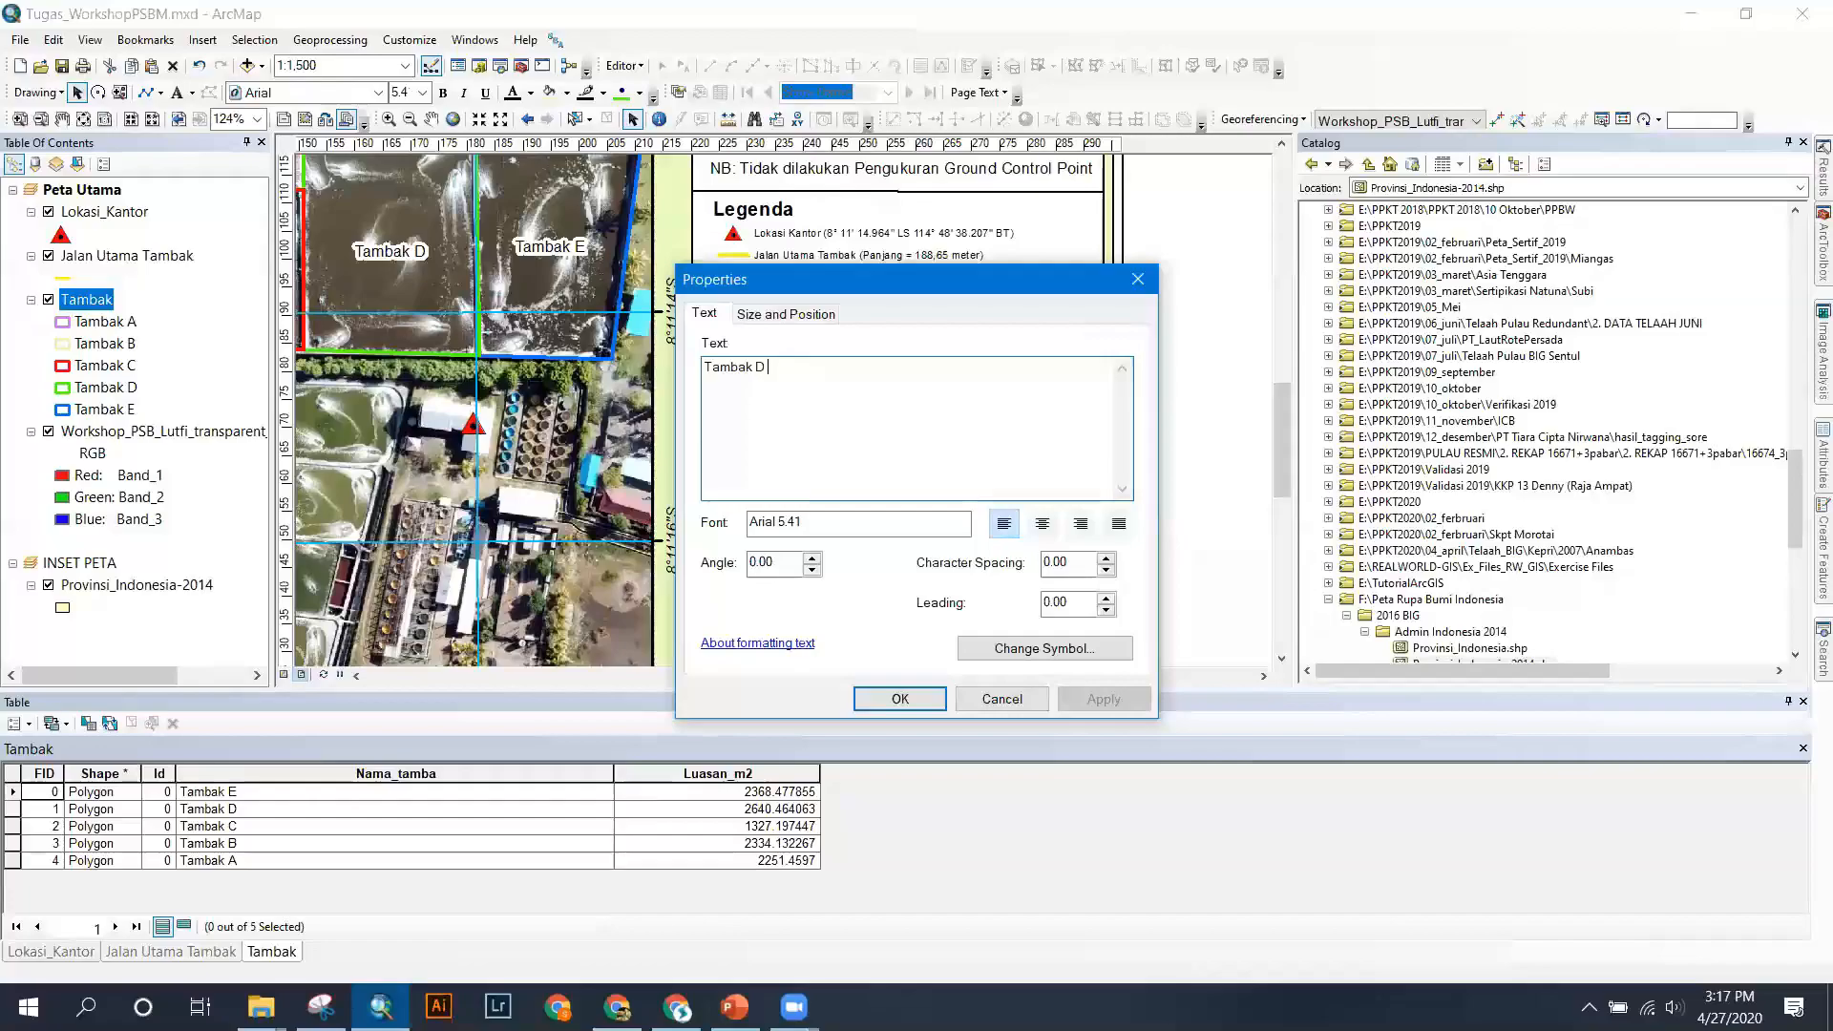
text(()
text(2.251,46 m<sup>2</sup>)
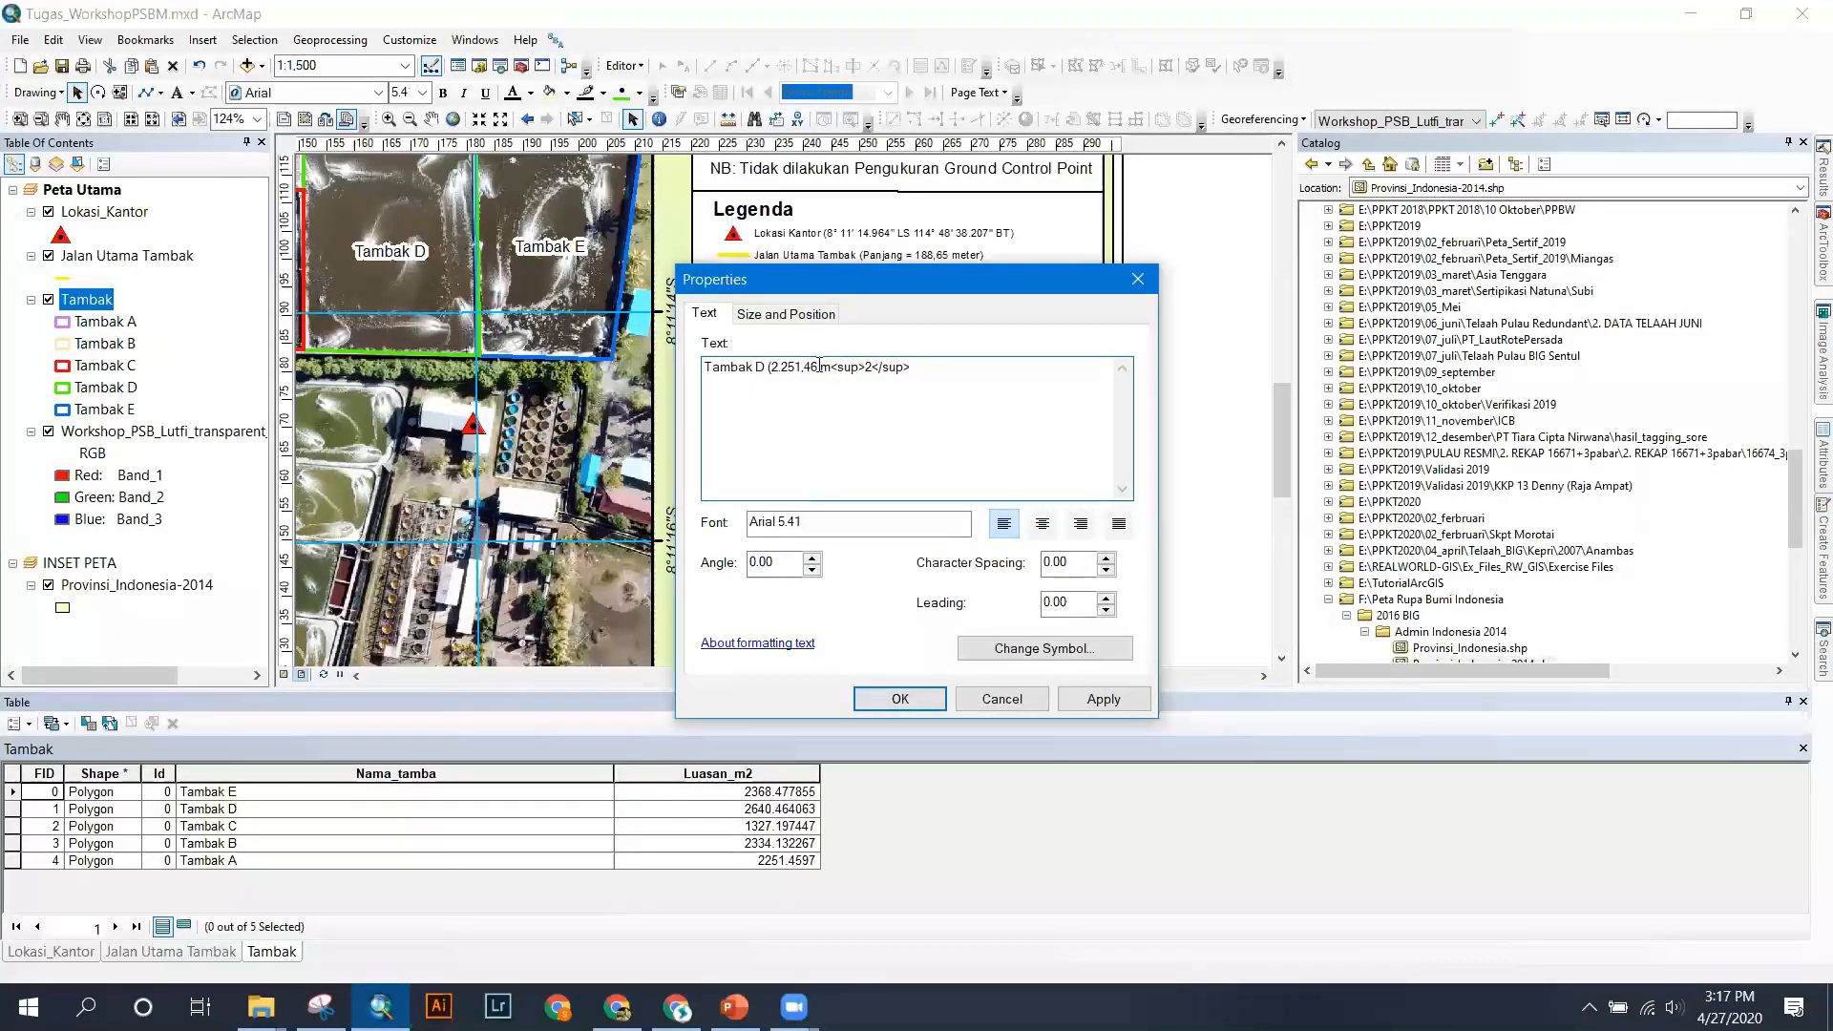
drag(819, 366, 773, 366)
text(2.640)
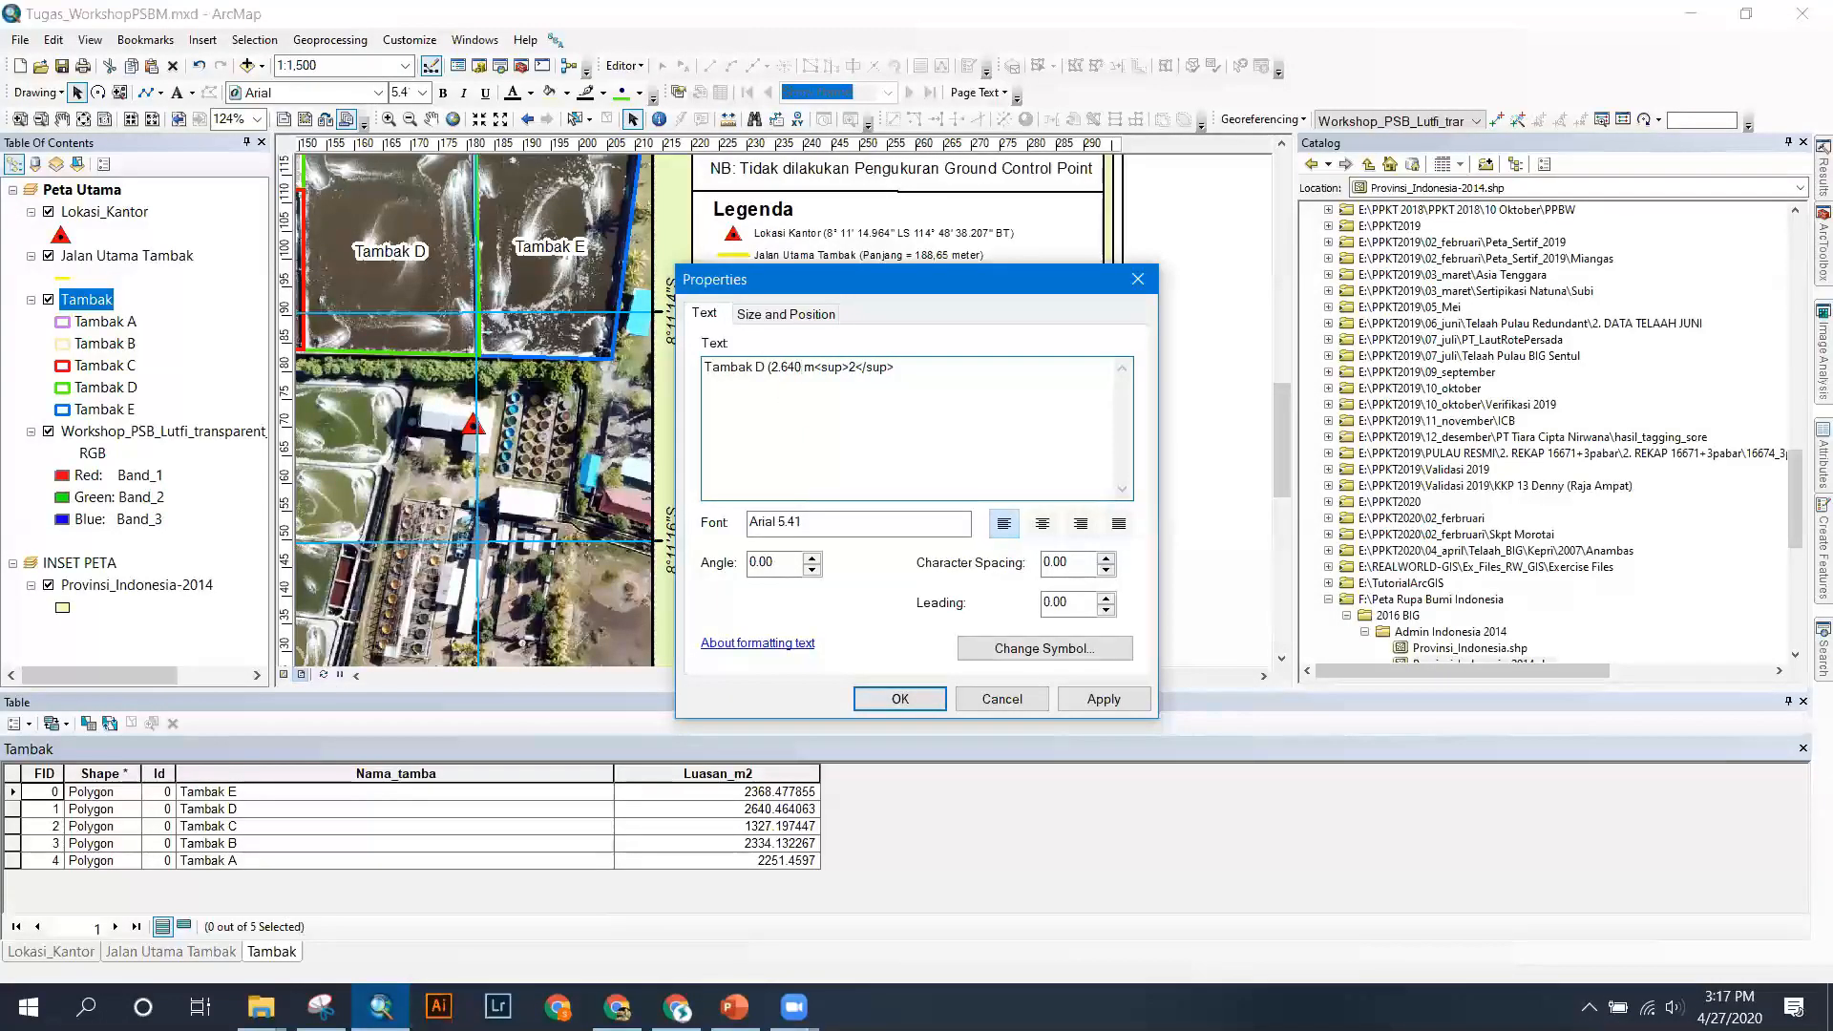
text(,46))
key(BackSpace)
click(1104, 699)
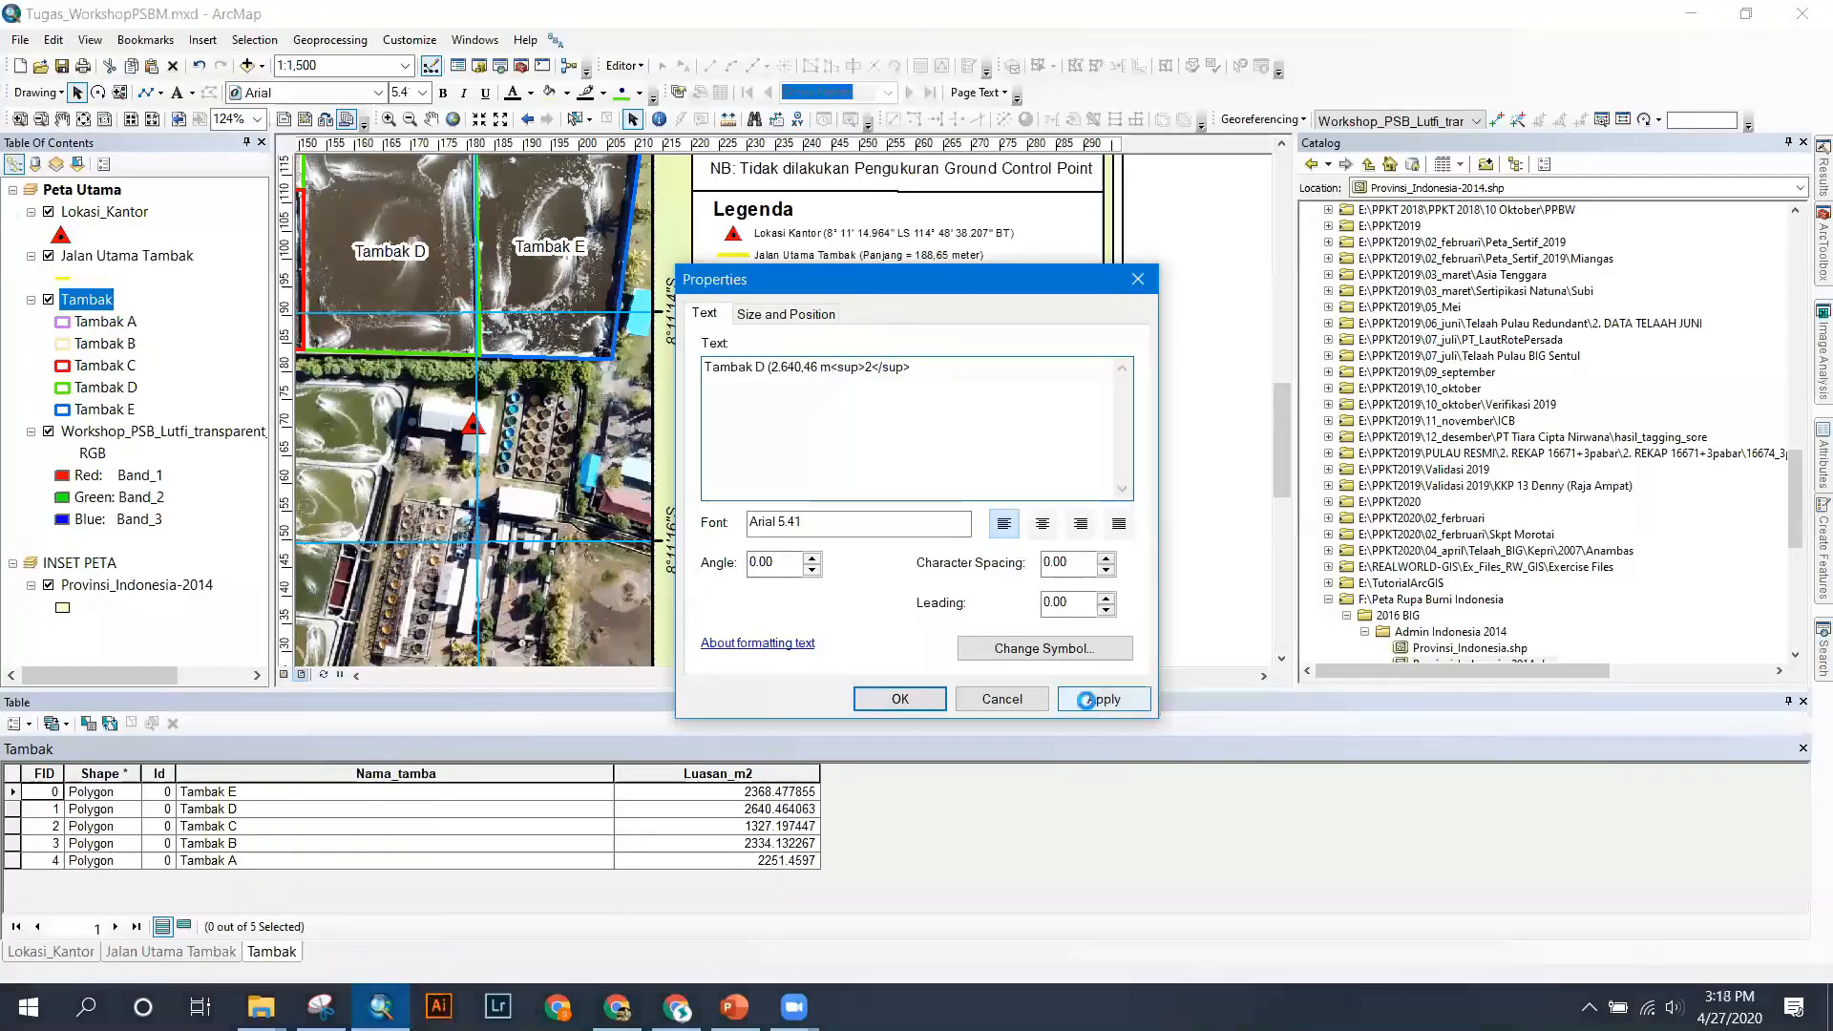
click(902, 699)
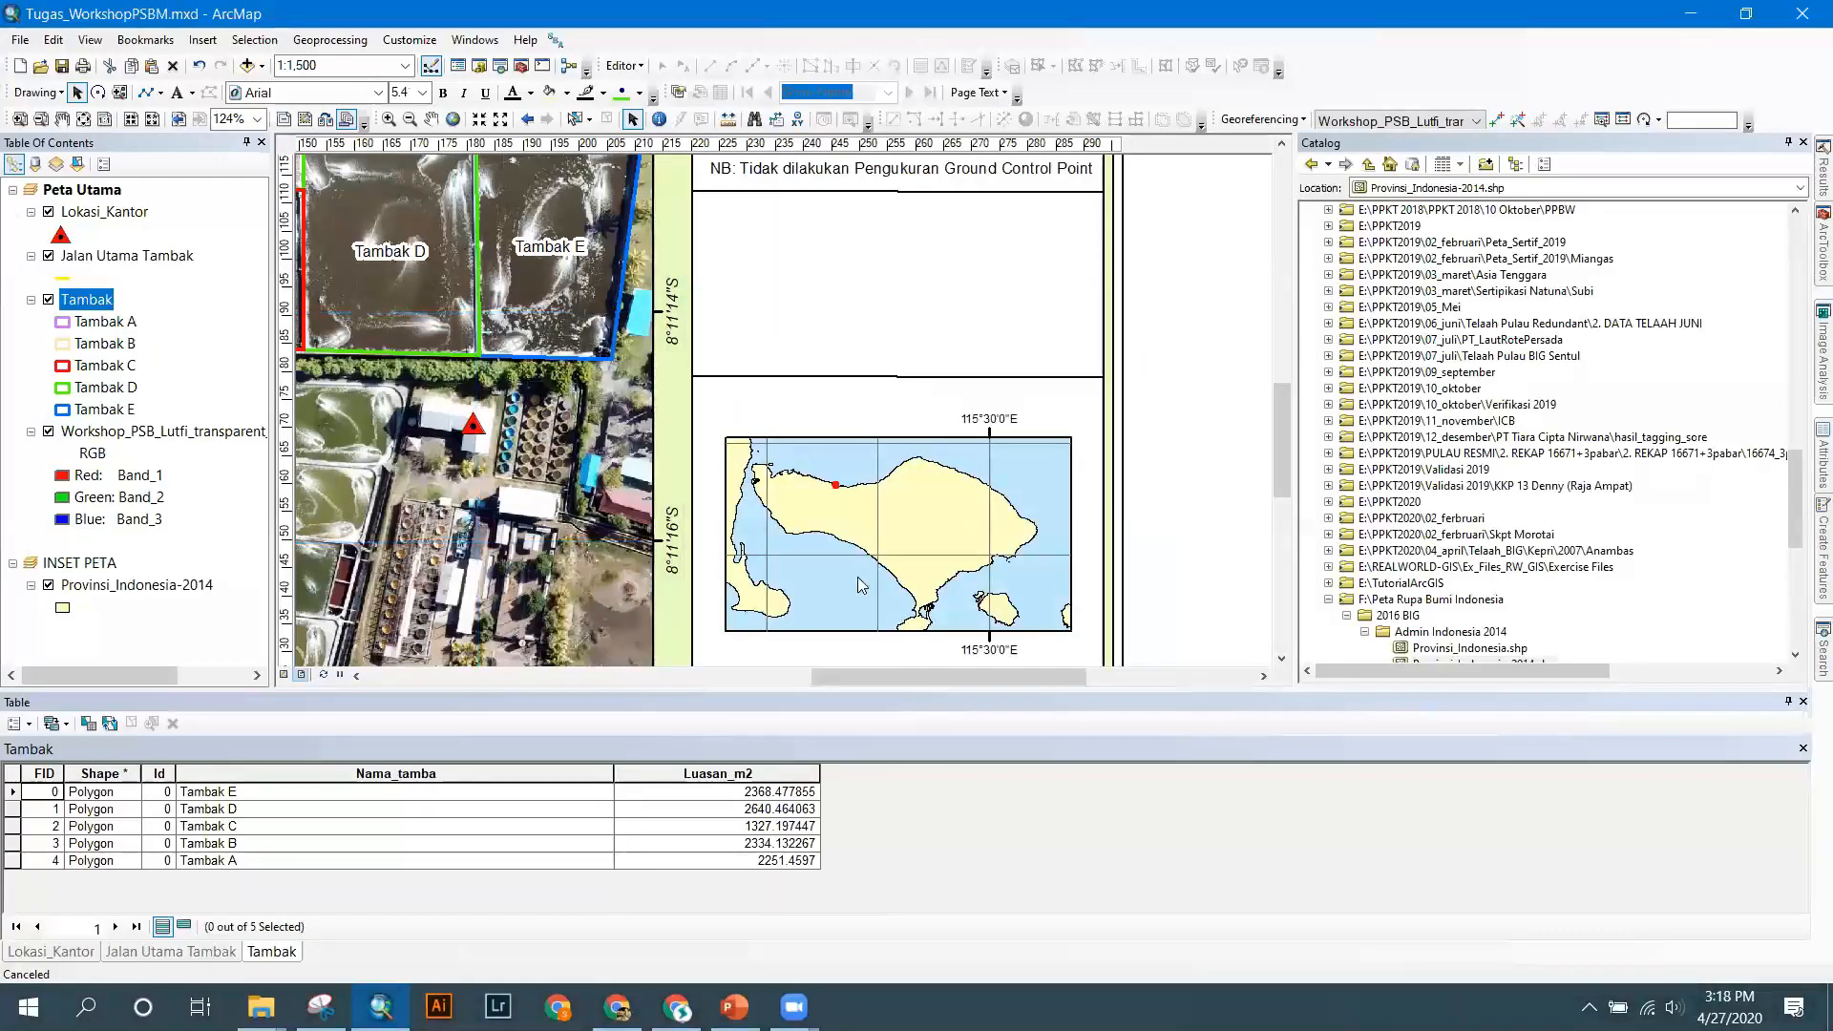
Extend the Tambak E legend label with its area as "Tambak E (2.368,47 m<sup>2</sup>".
double_click(796, 360)
click(804, 371)
text(2.251,46 m<sup>2</sup>)
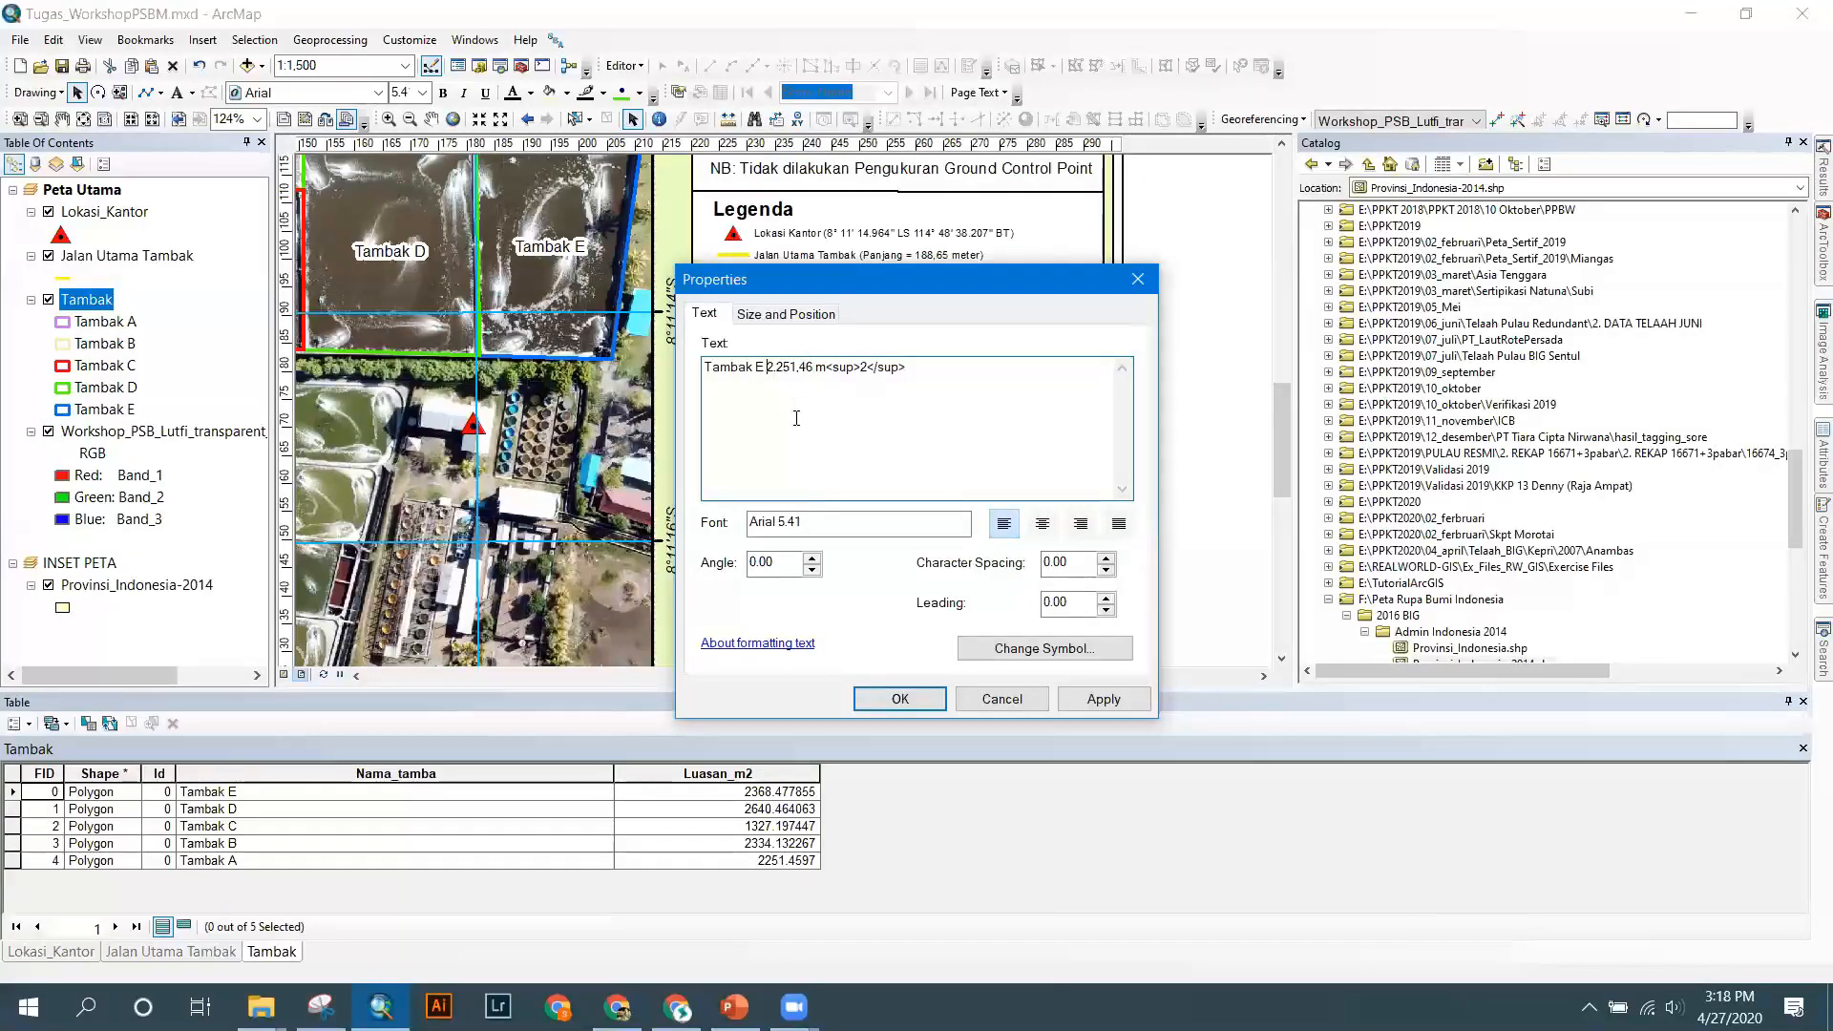
text(()
double_click(779, 368)
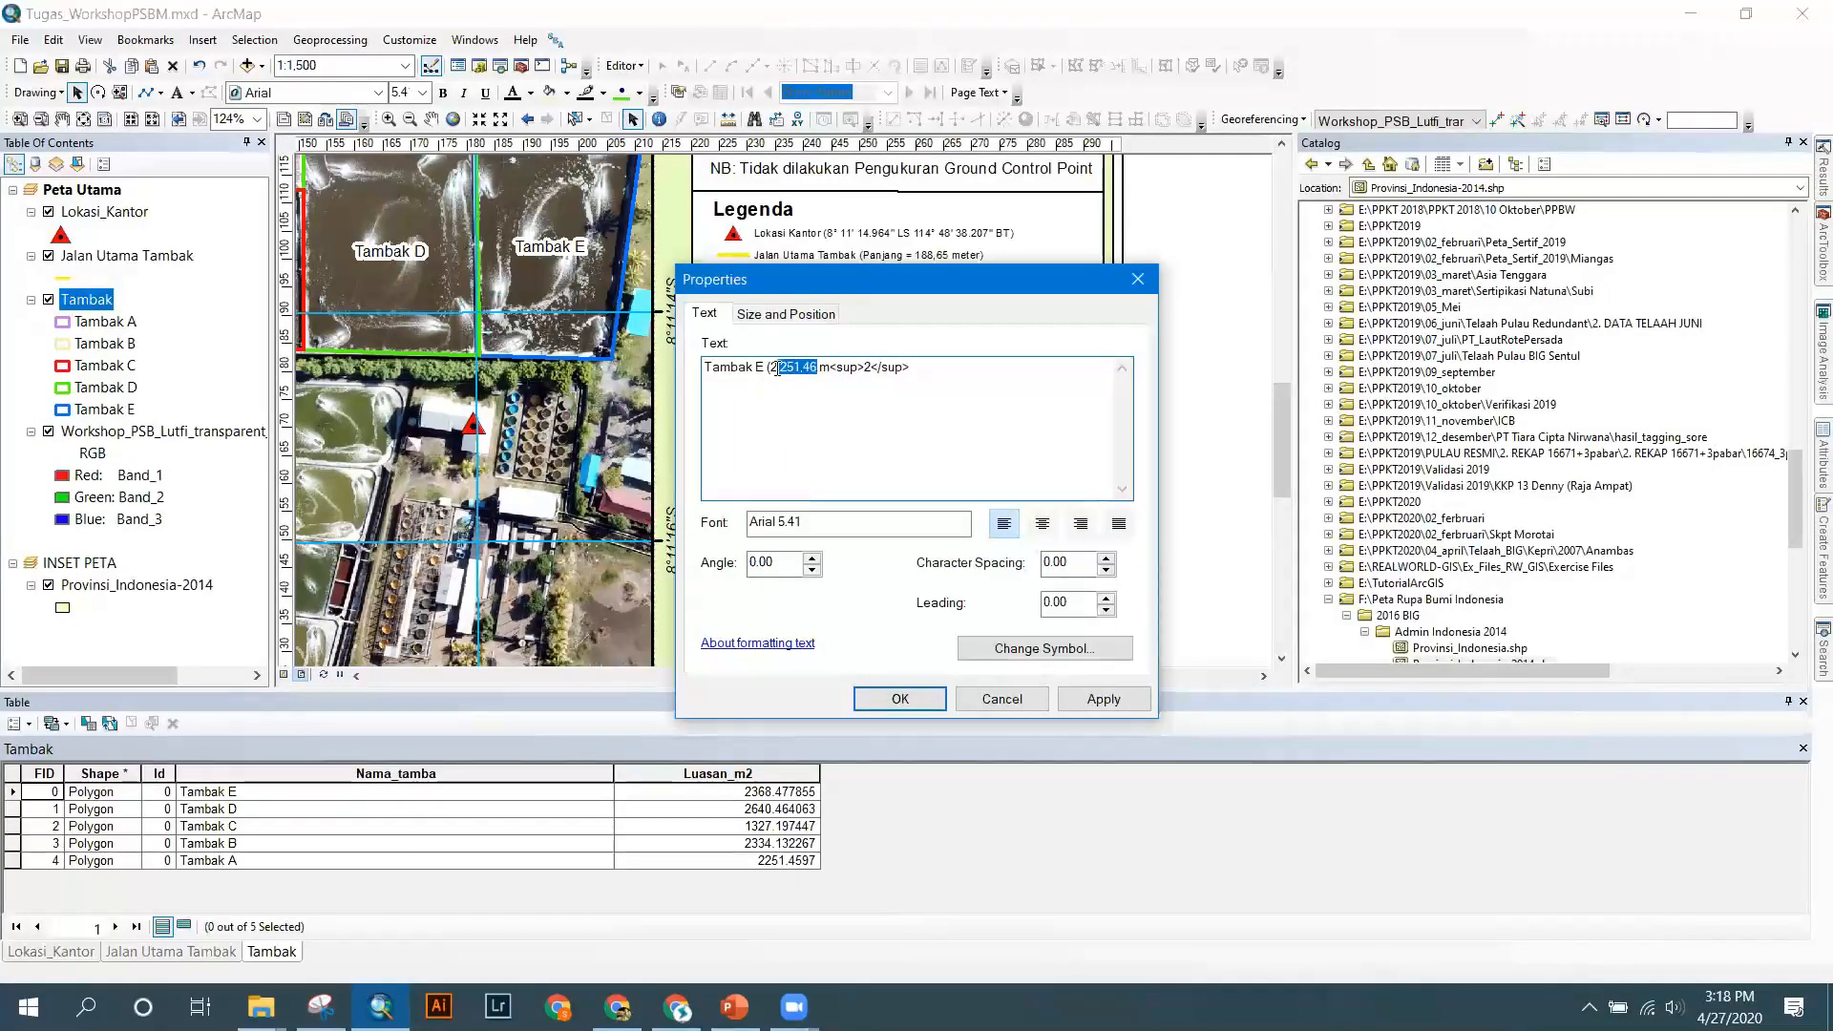
text(.368)
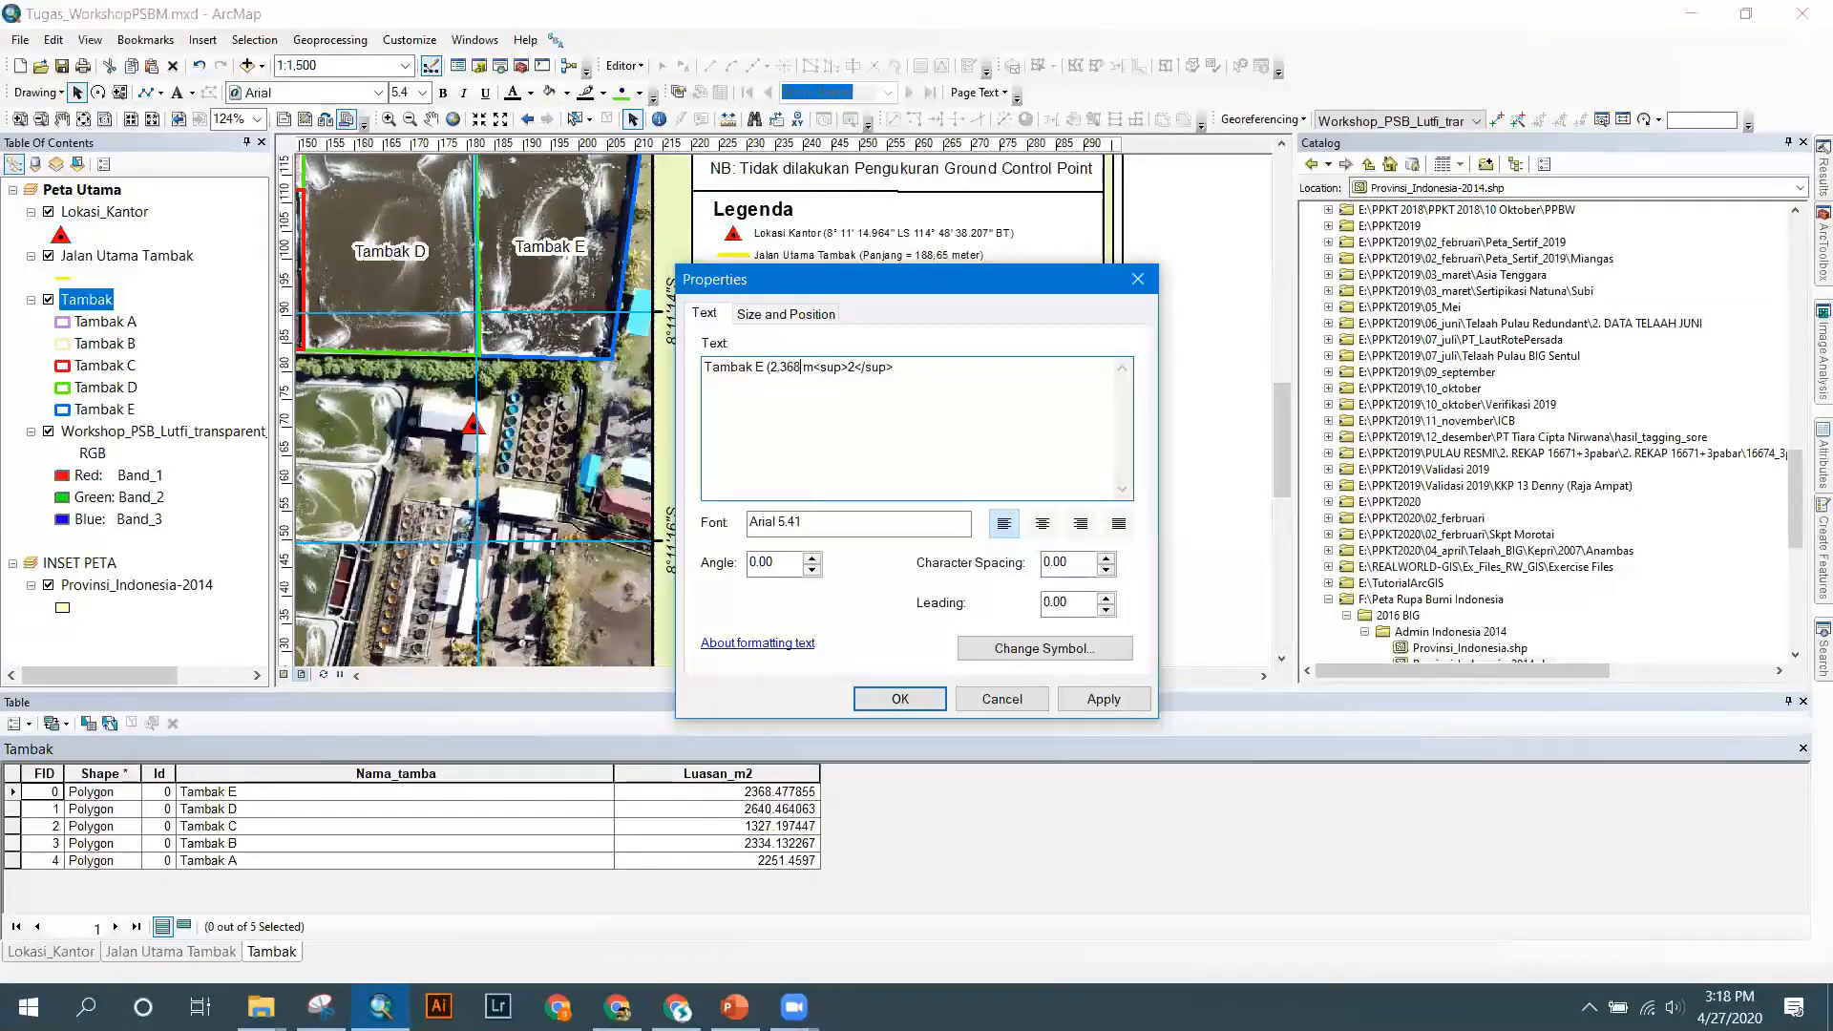
text(,47)
click(1096, 700)
click(897, 698)
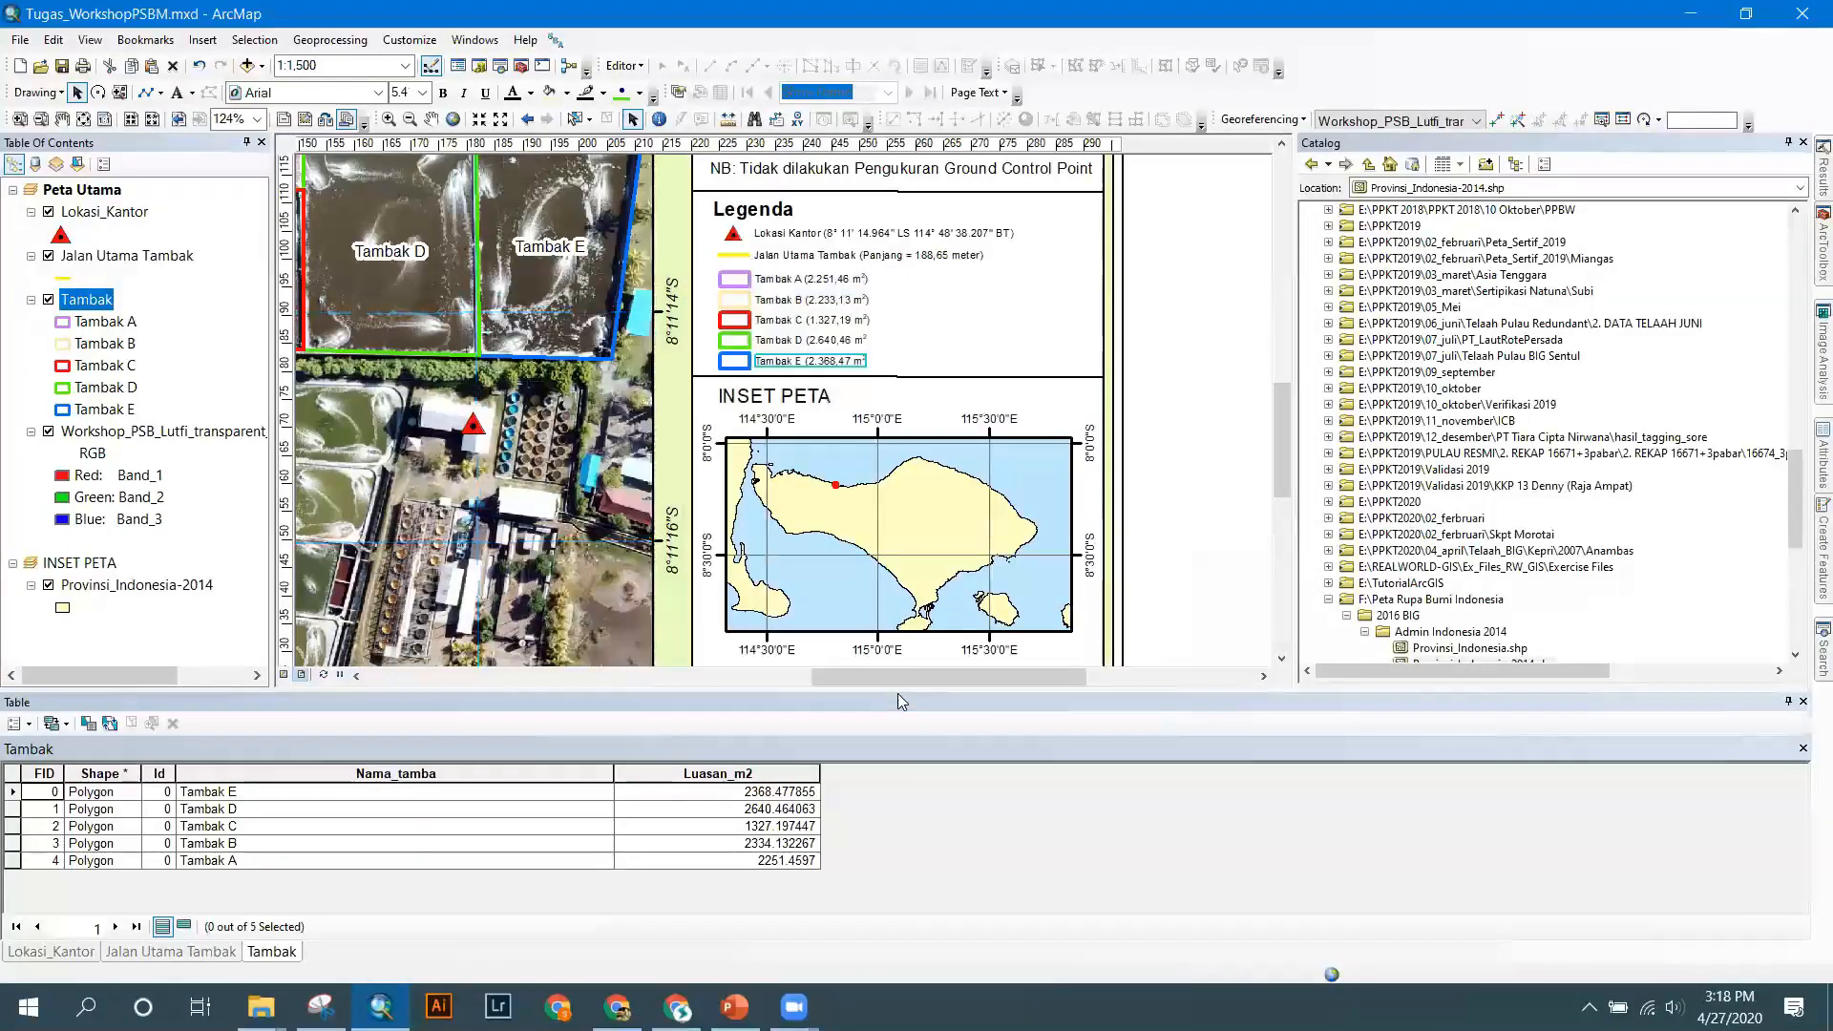
Add the missing closing parenthesis to the Tambak D and Tambak E legend labels.
double_click(836, 341)
click(934, 376)
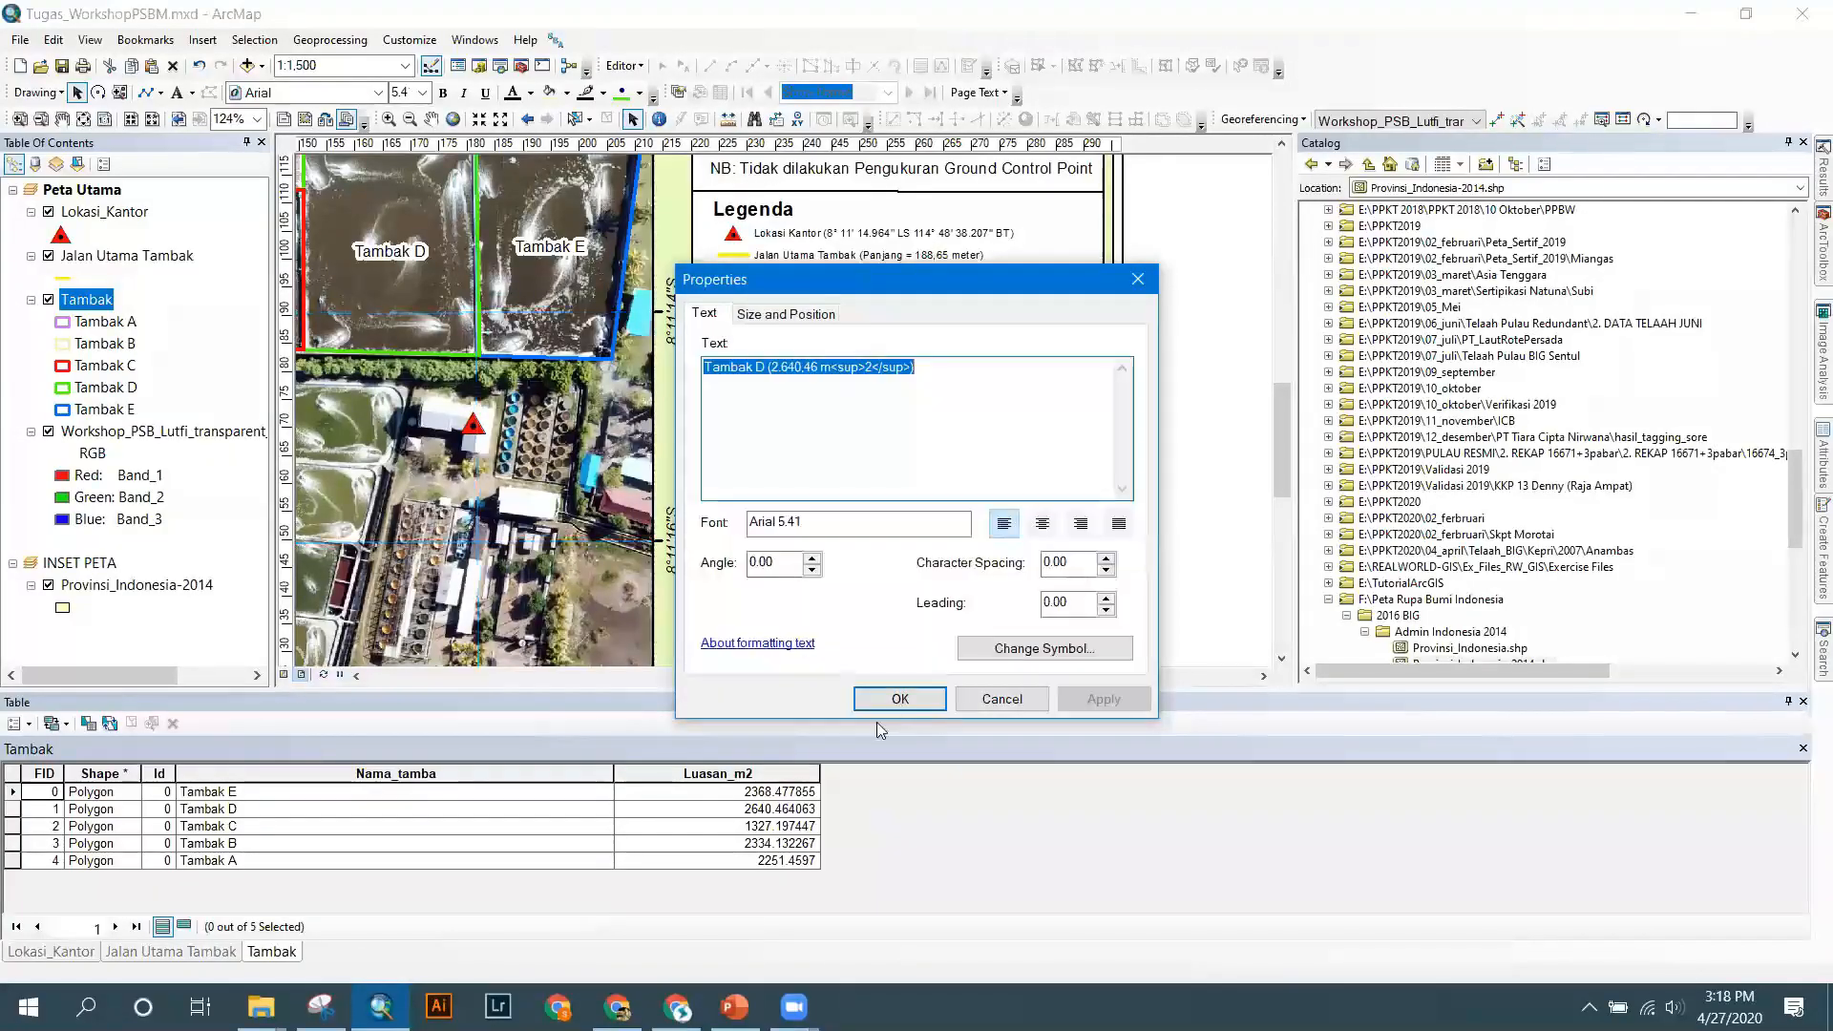
click(895, 701)
double_click(843, 362)
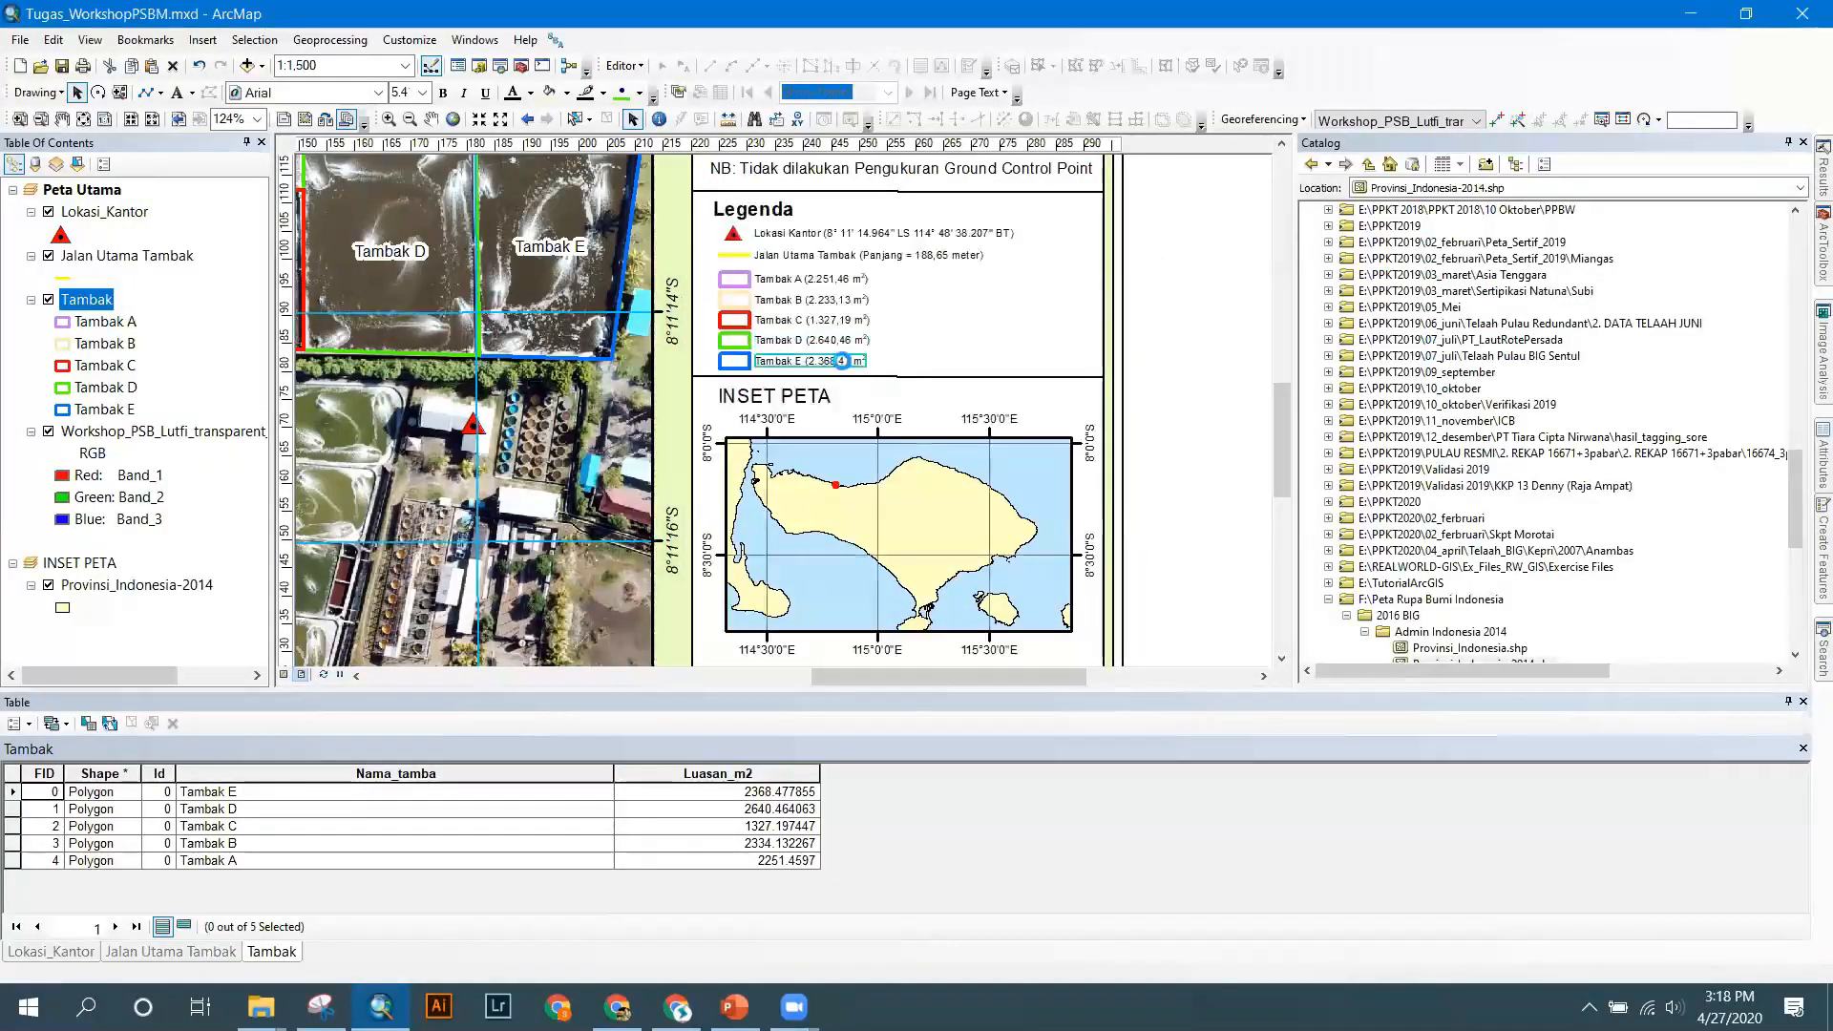
click(915, 367)
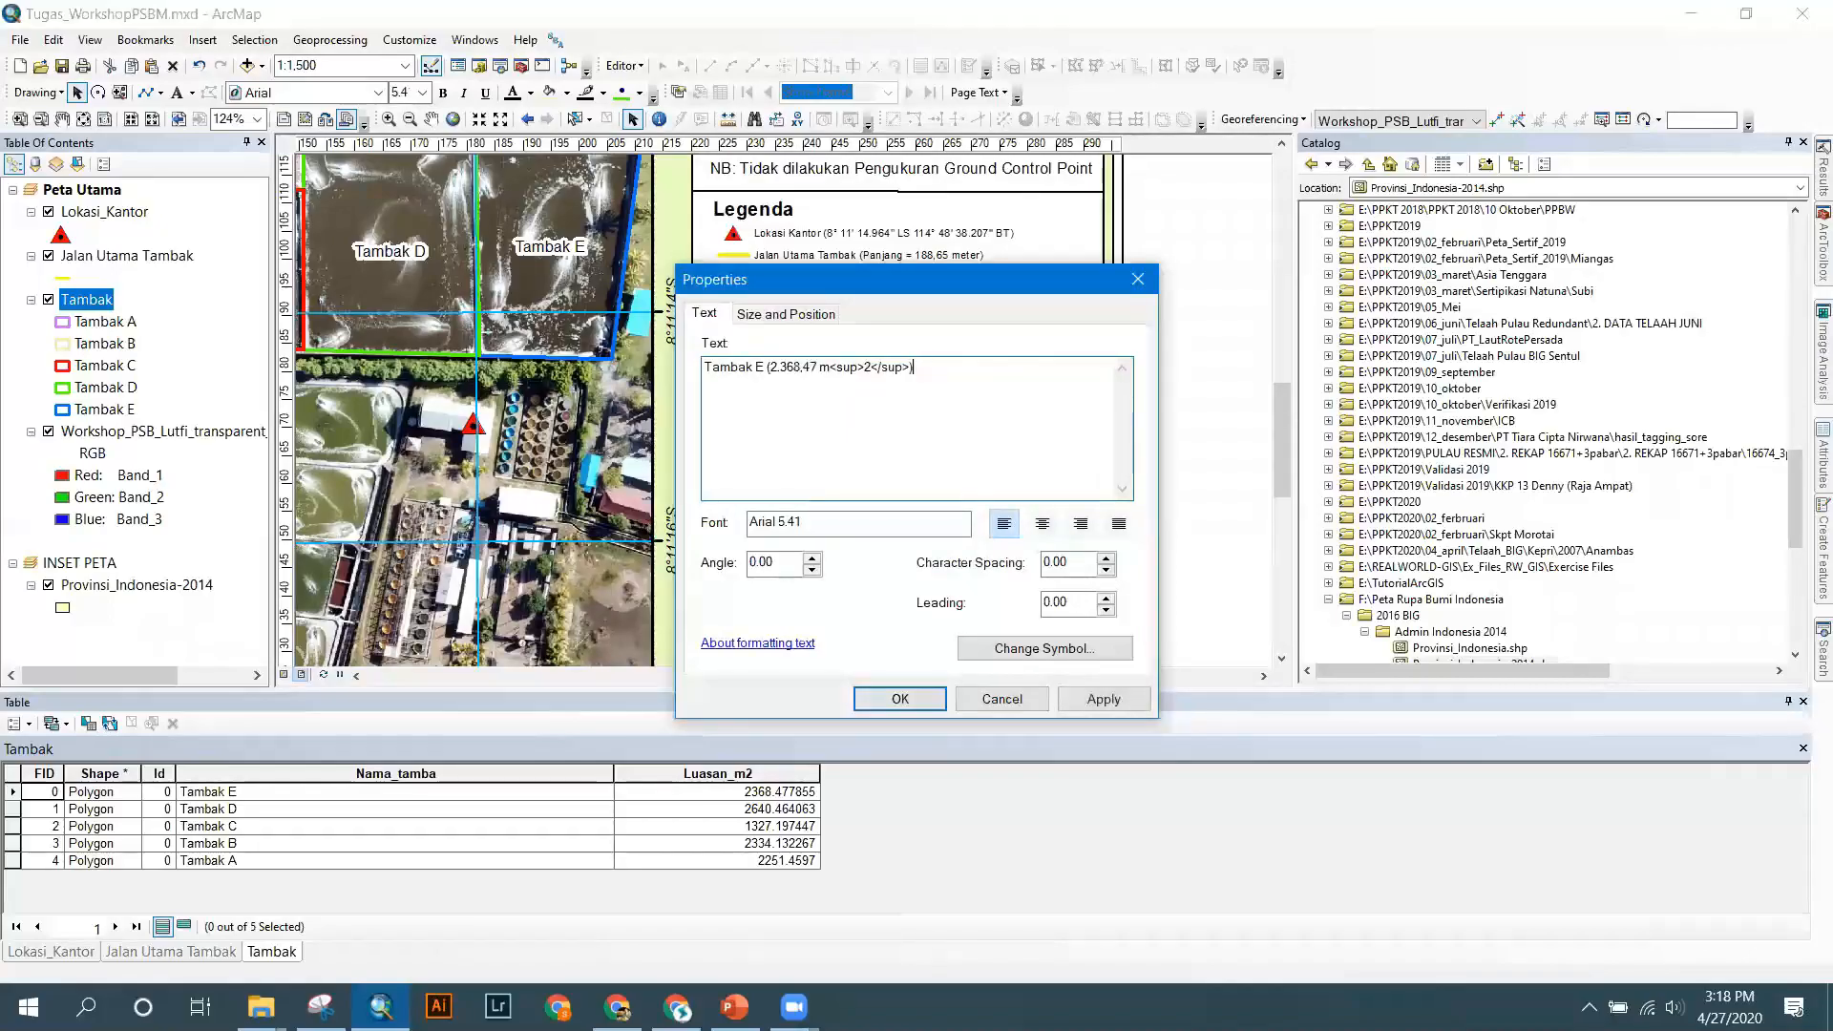
click(911, 693)
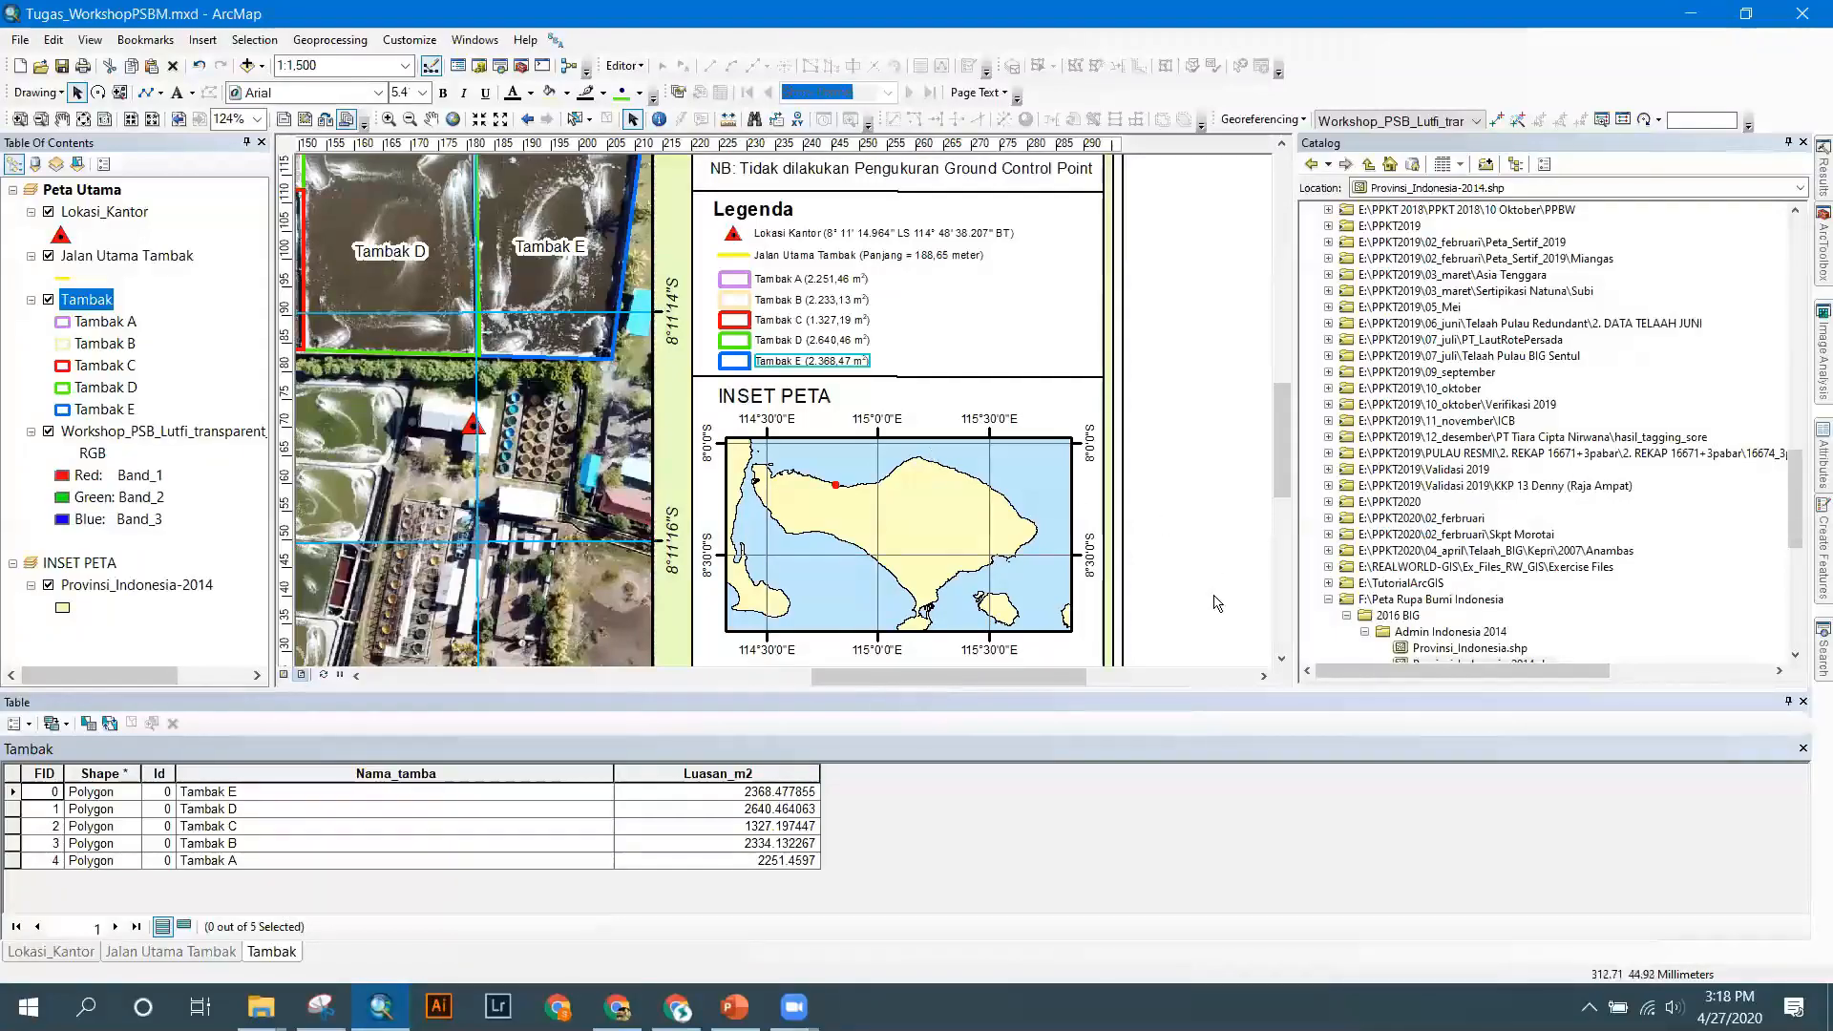
Review the map layout from the inset and author block up to the legend, source data and title.
drag(1286, 447, 1279, 483)
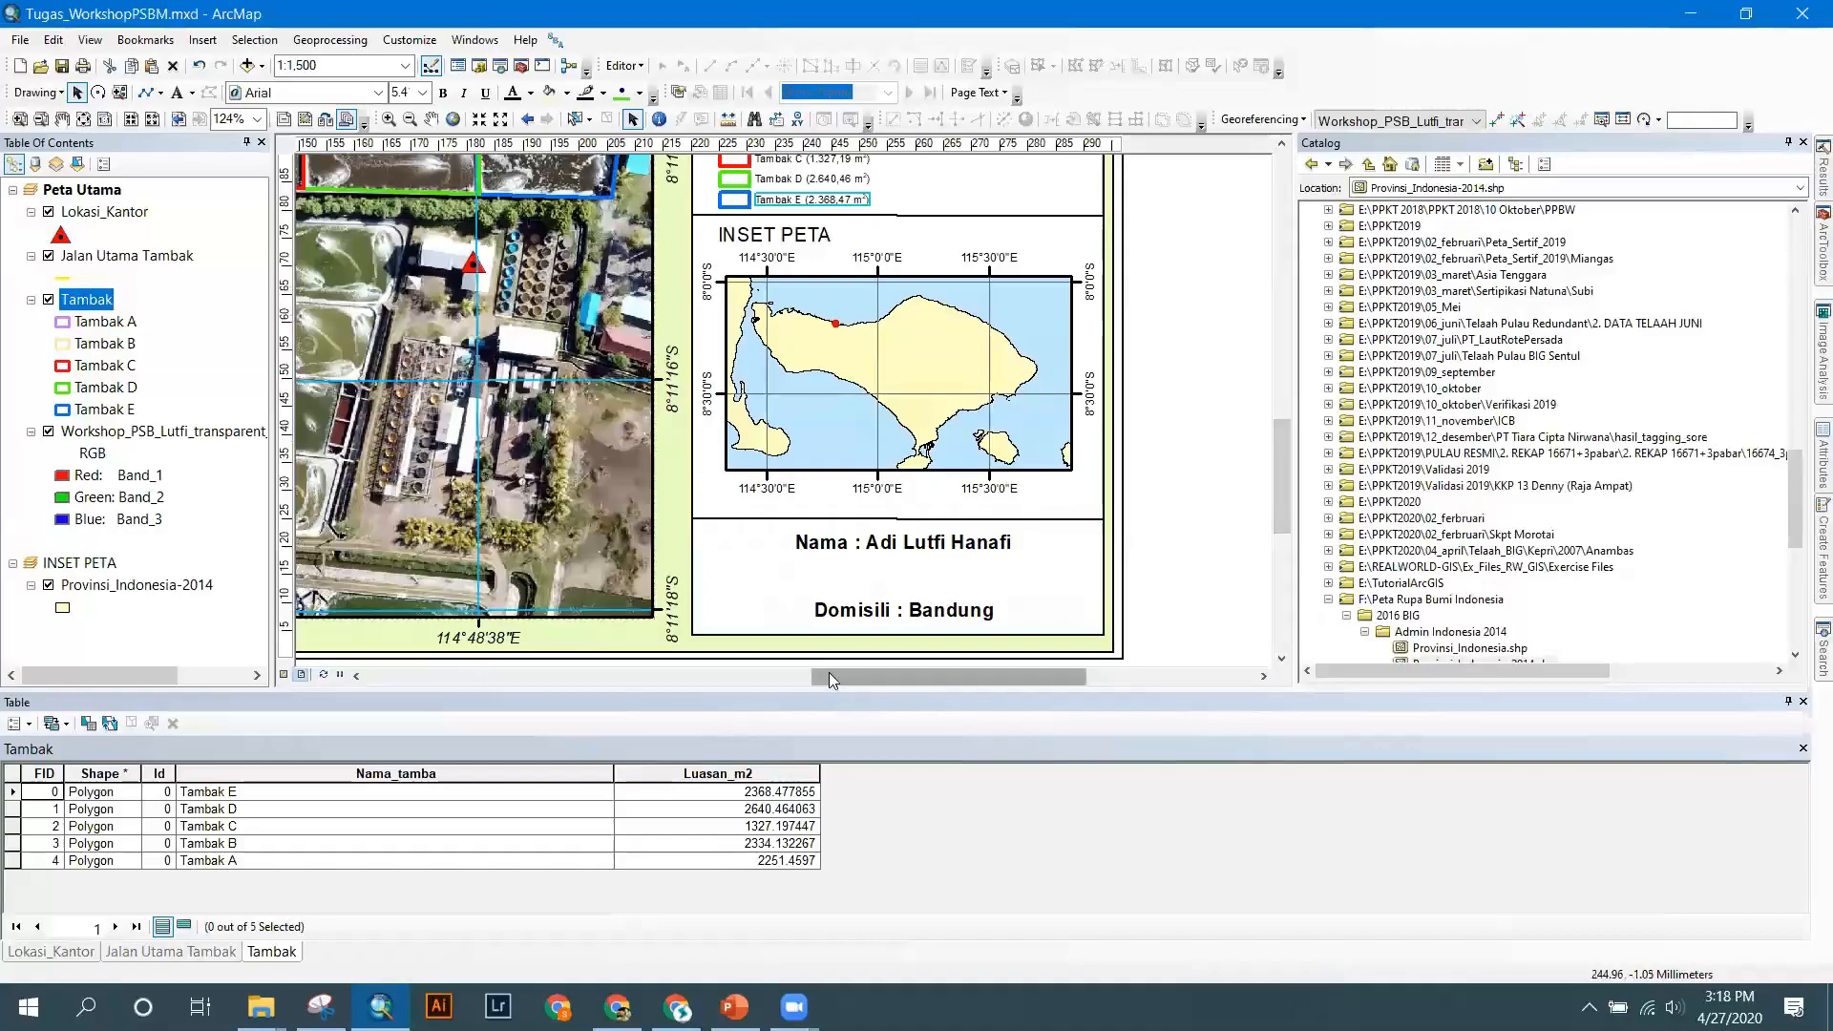
drag(825, 670, 798, 672)
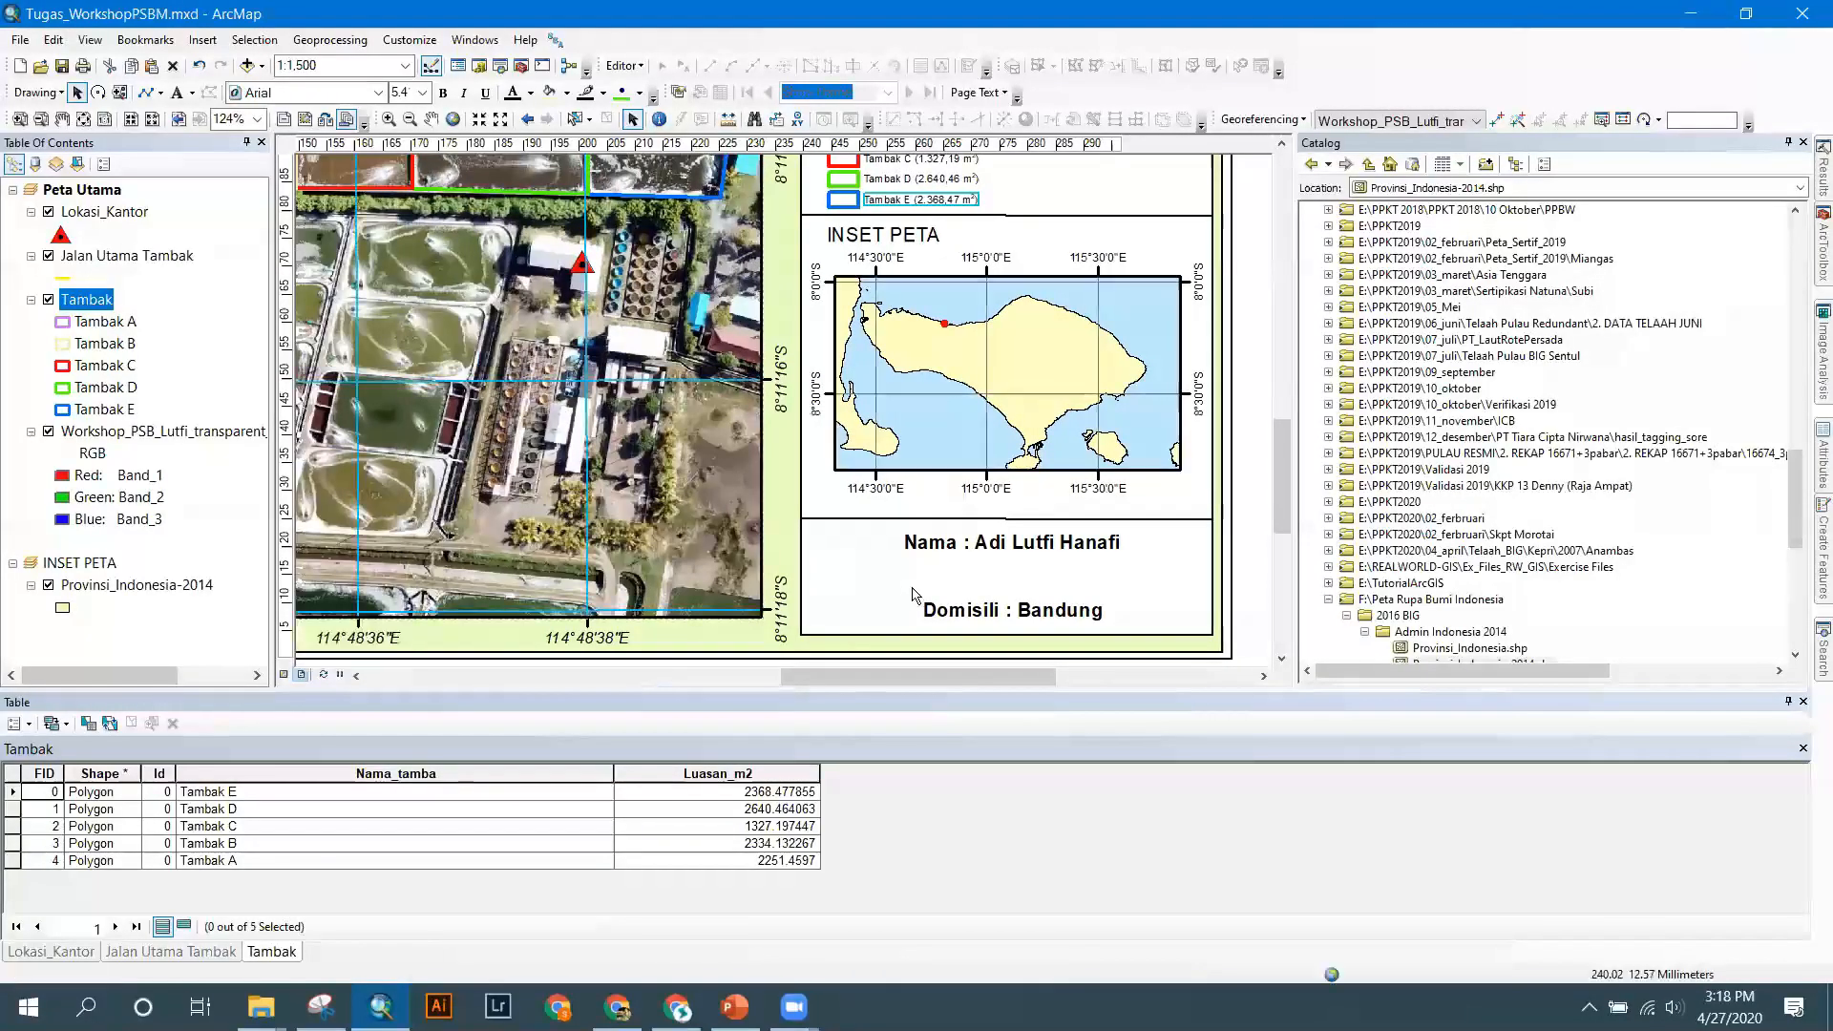
scroll(913, 594, up, 2)
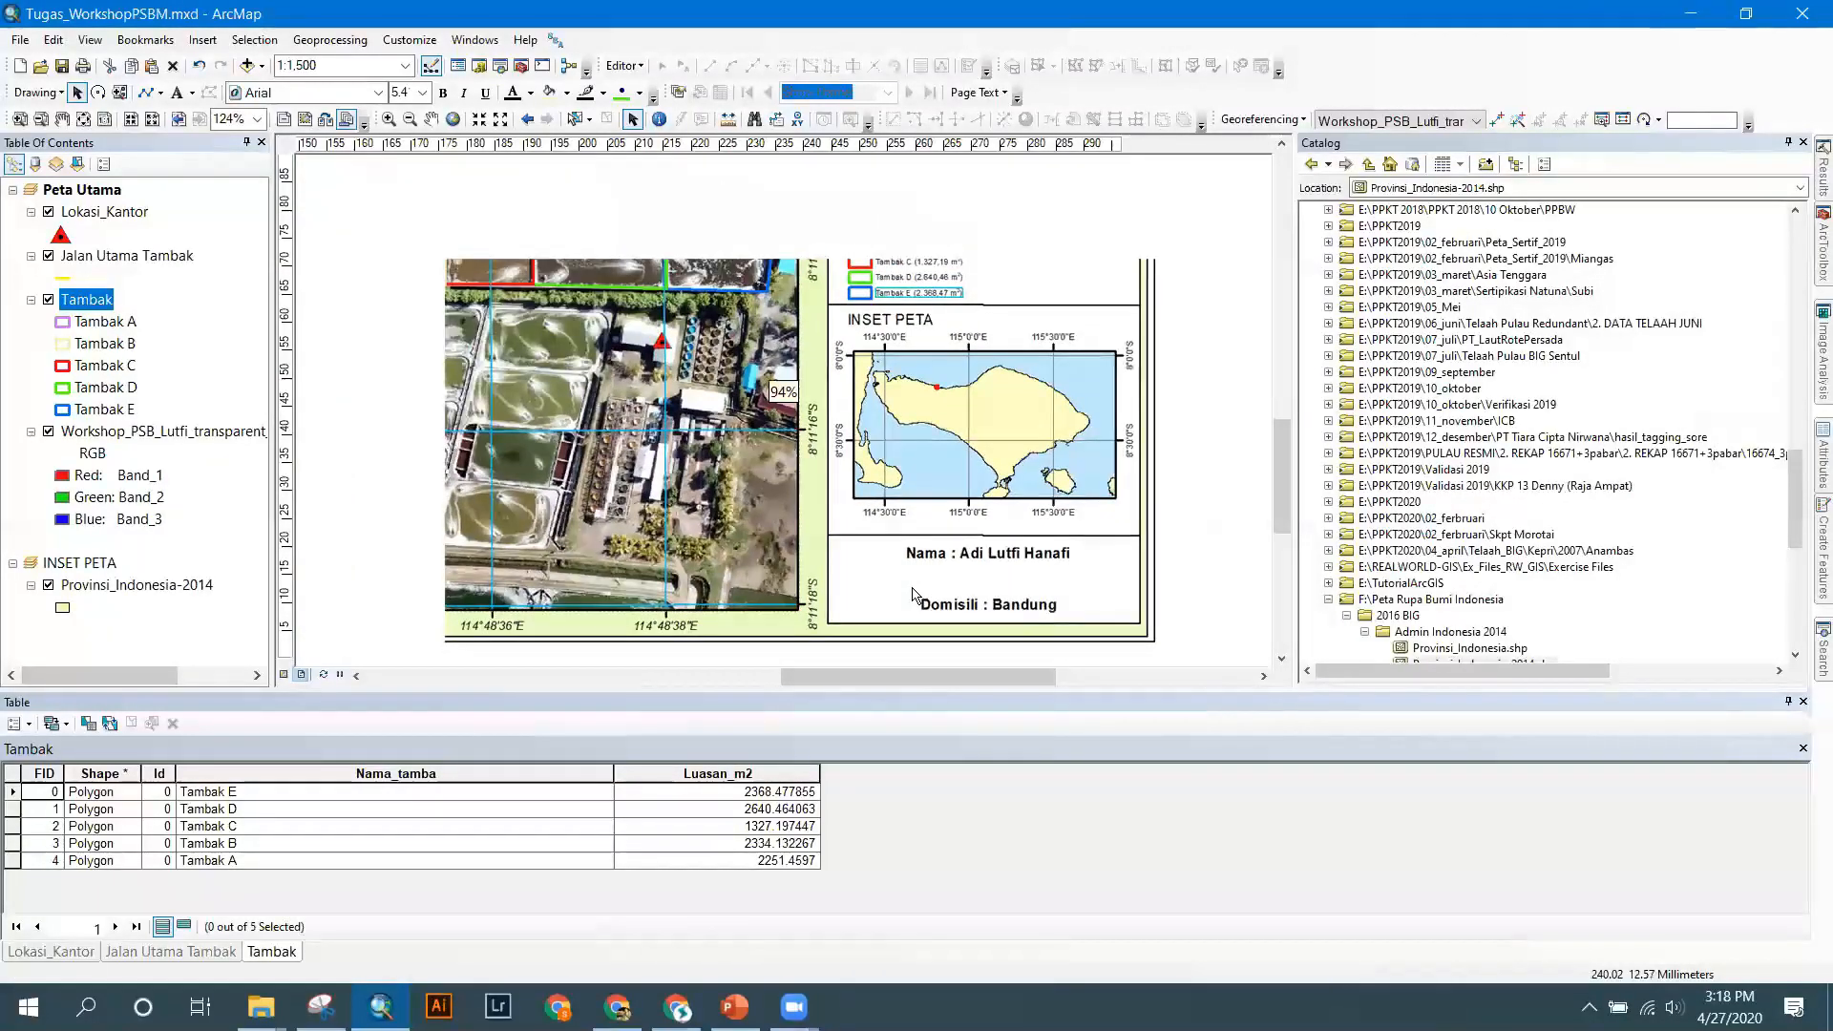
click(1283, 371)
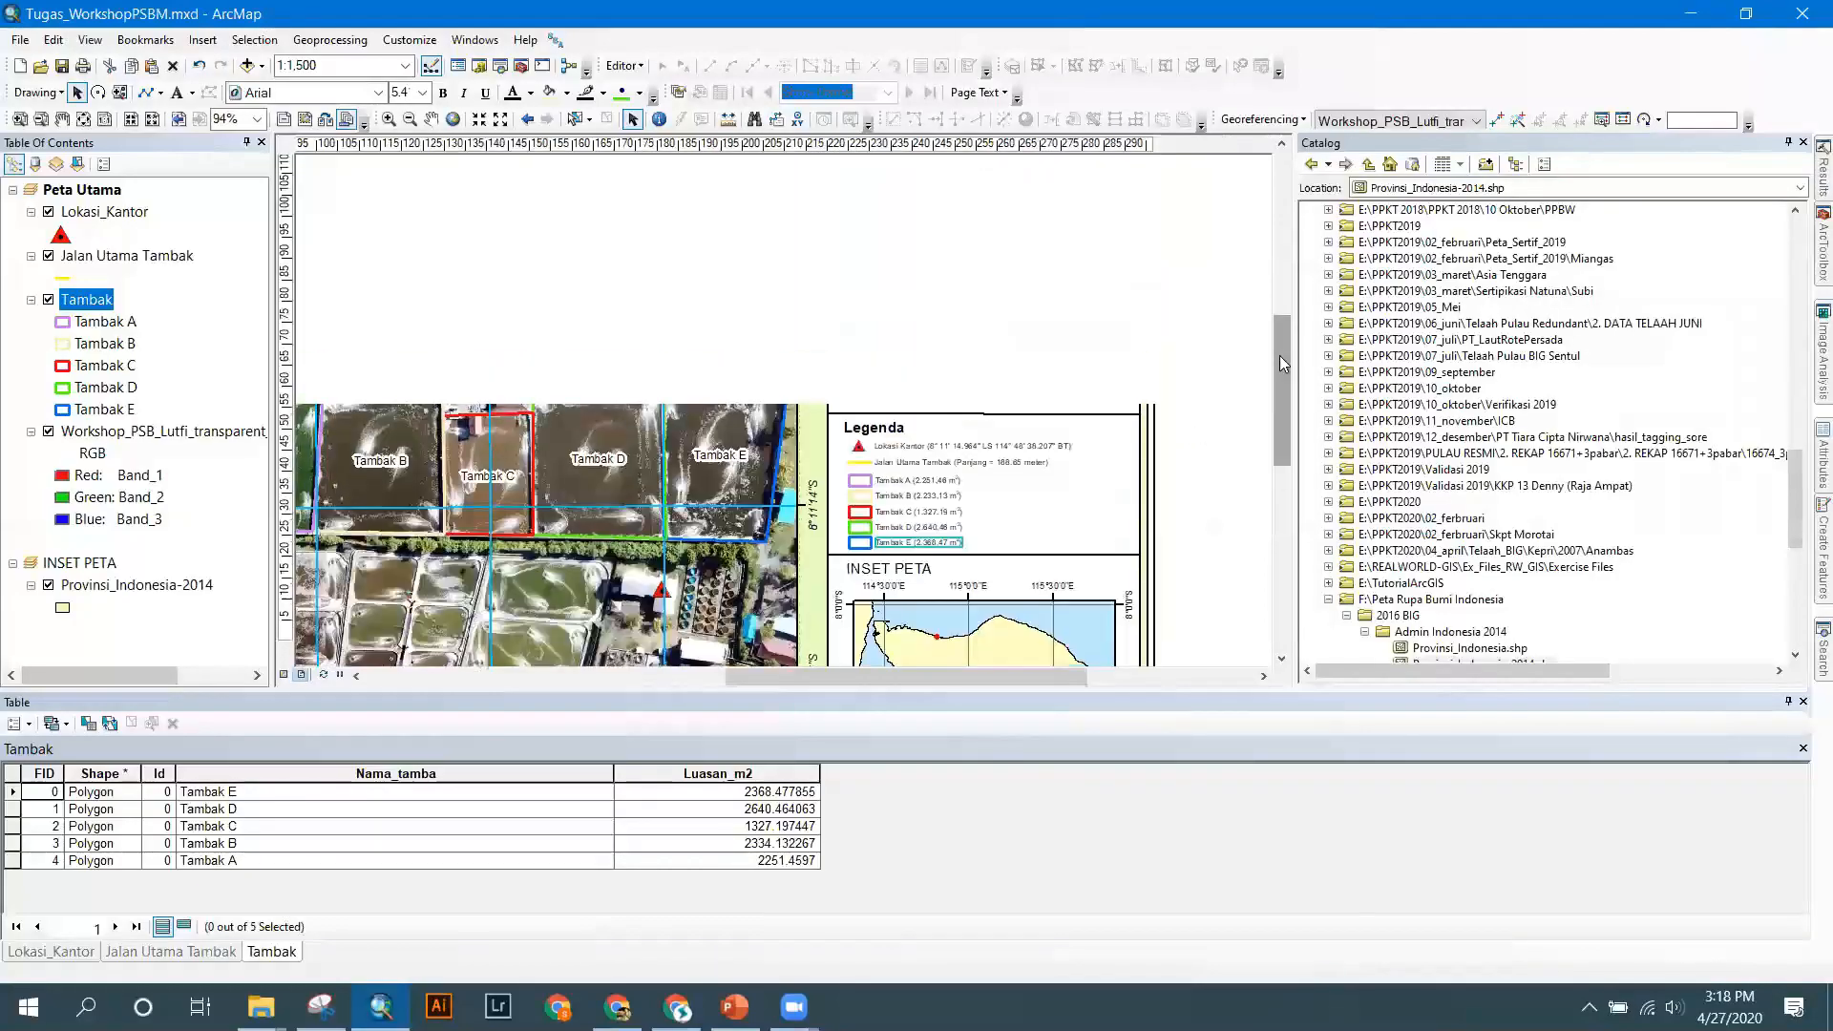
drag(1284, 355, 1285, 376)
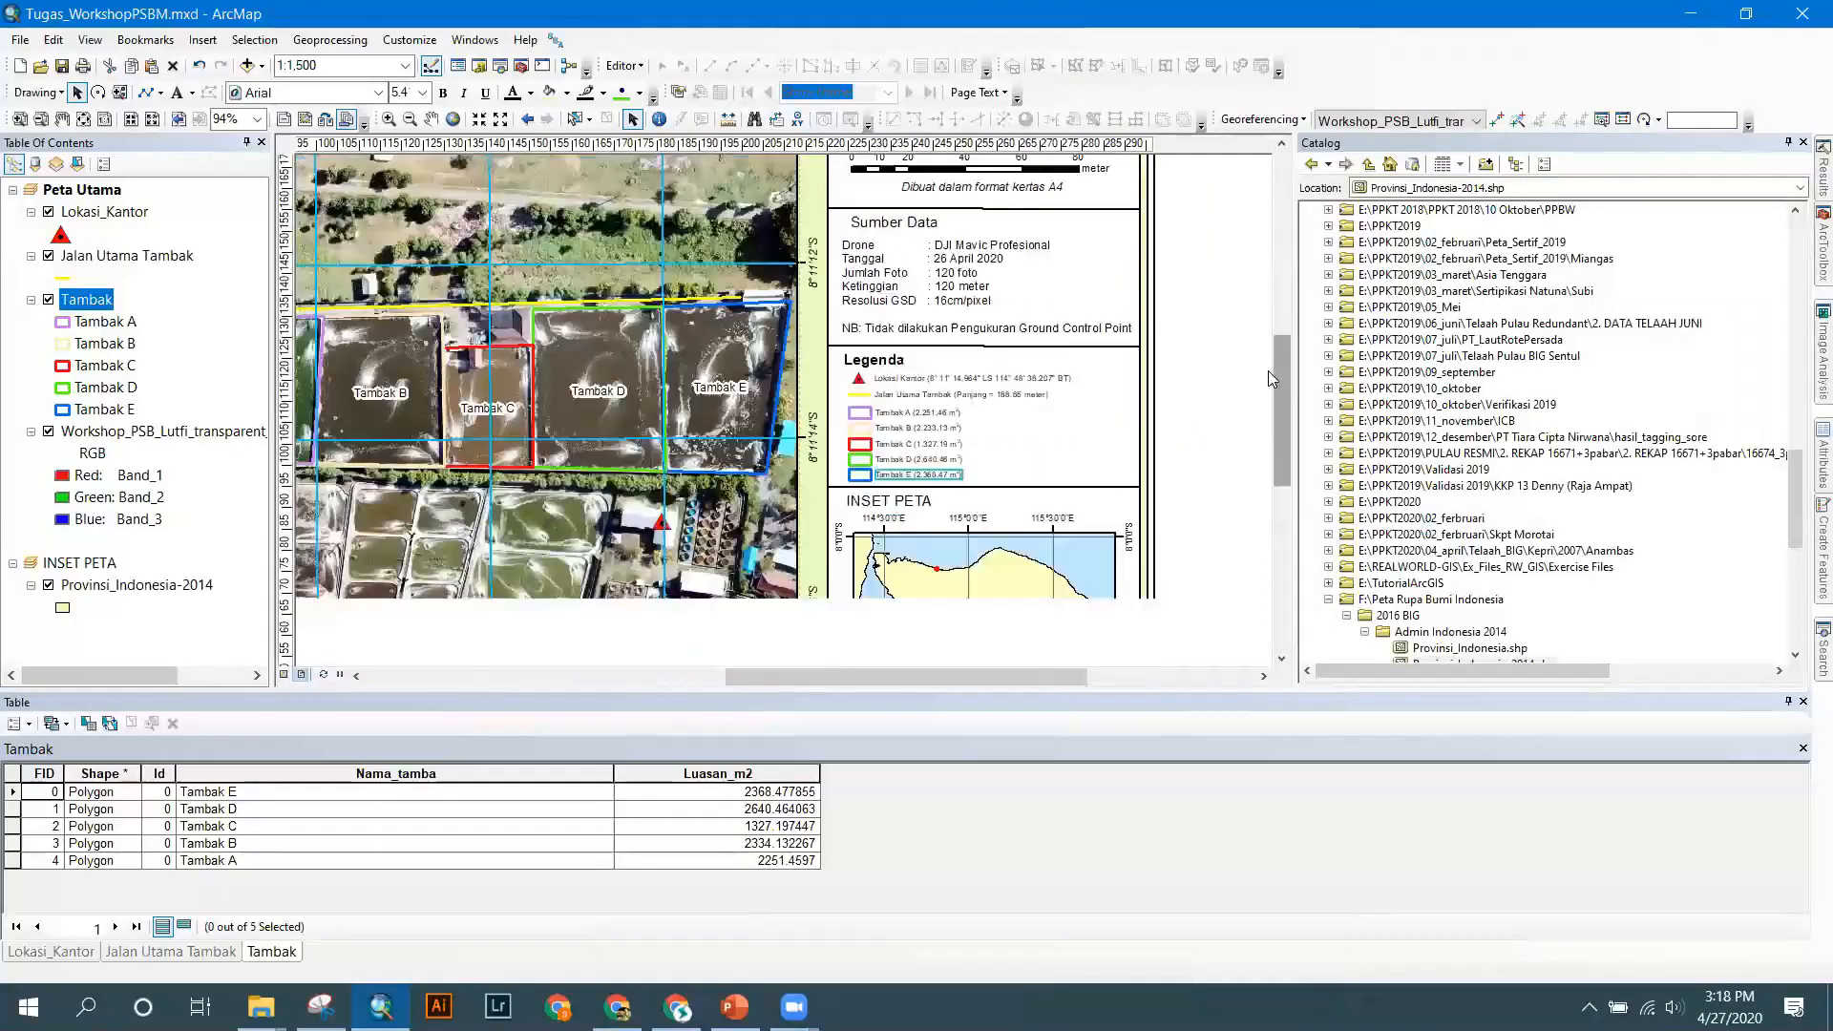
scroll(1268, 371, up, 1)
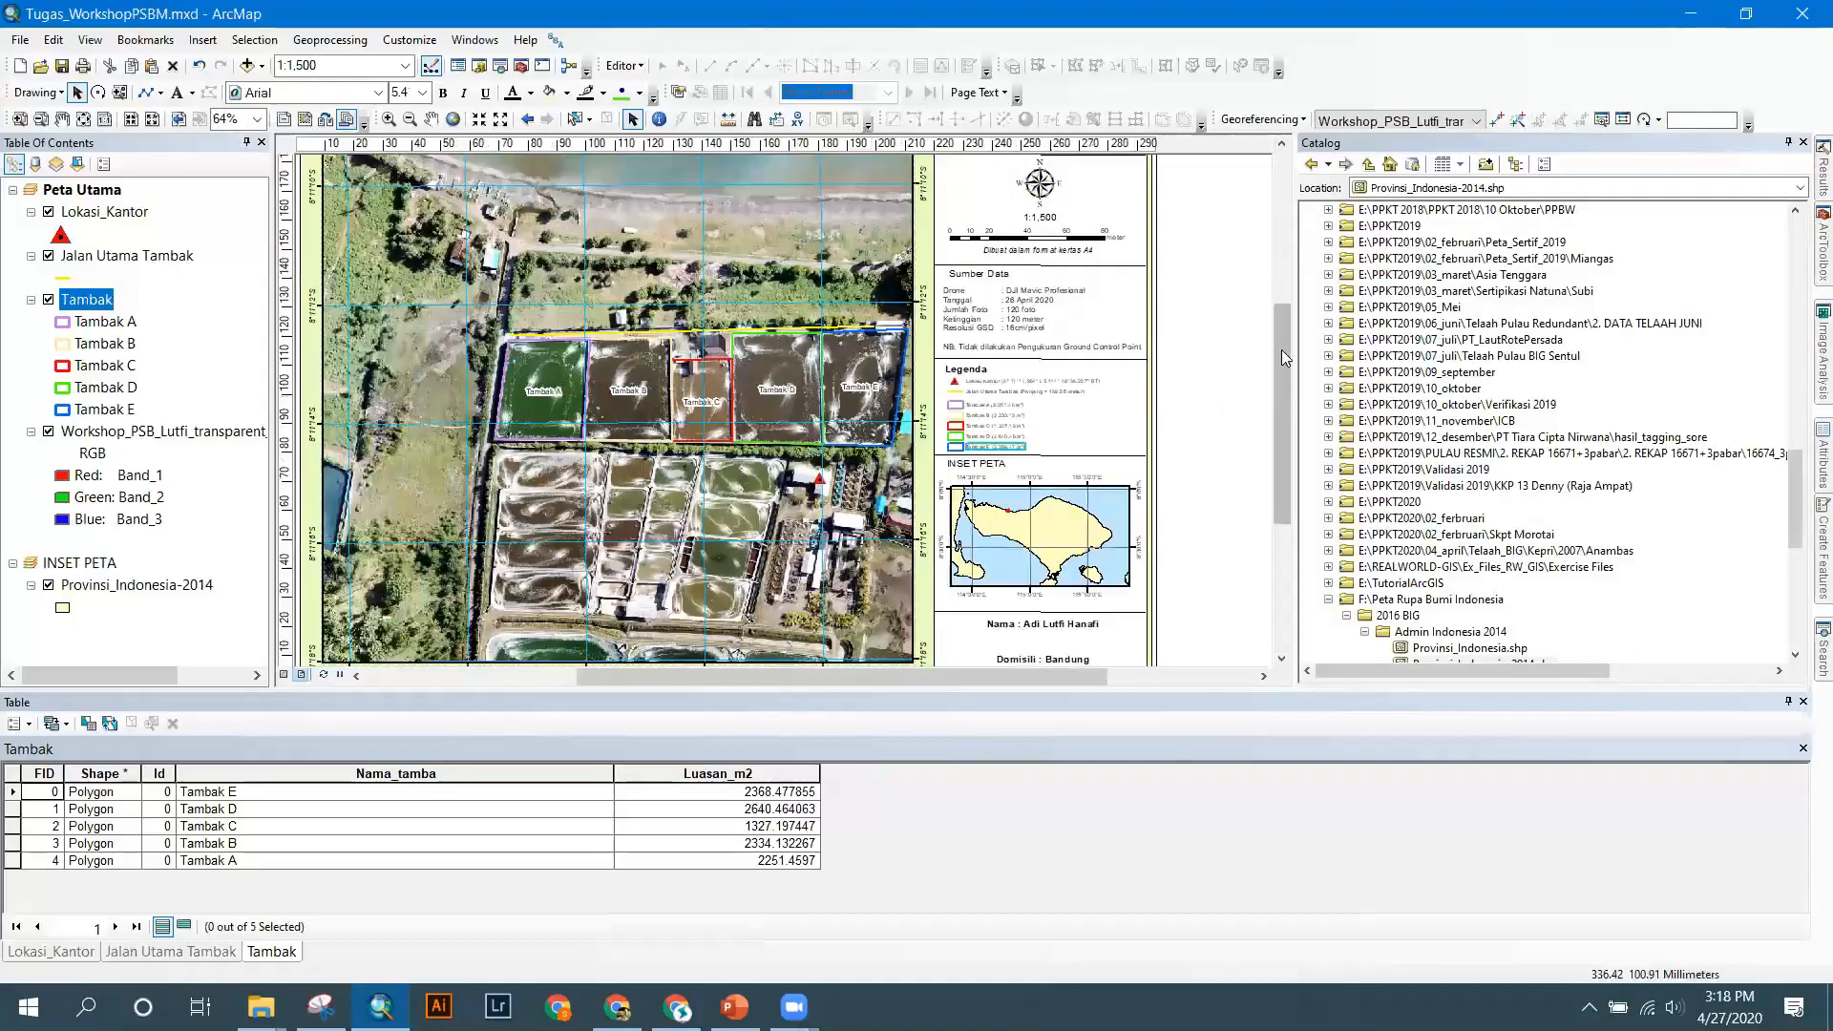
scroll(1278, 347, up, 1)
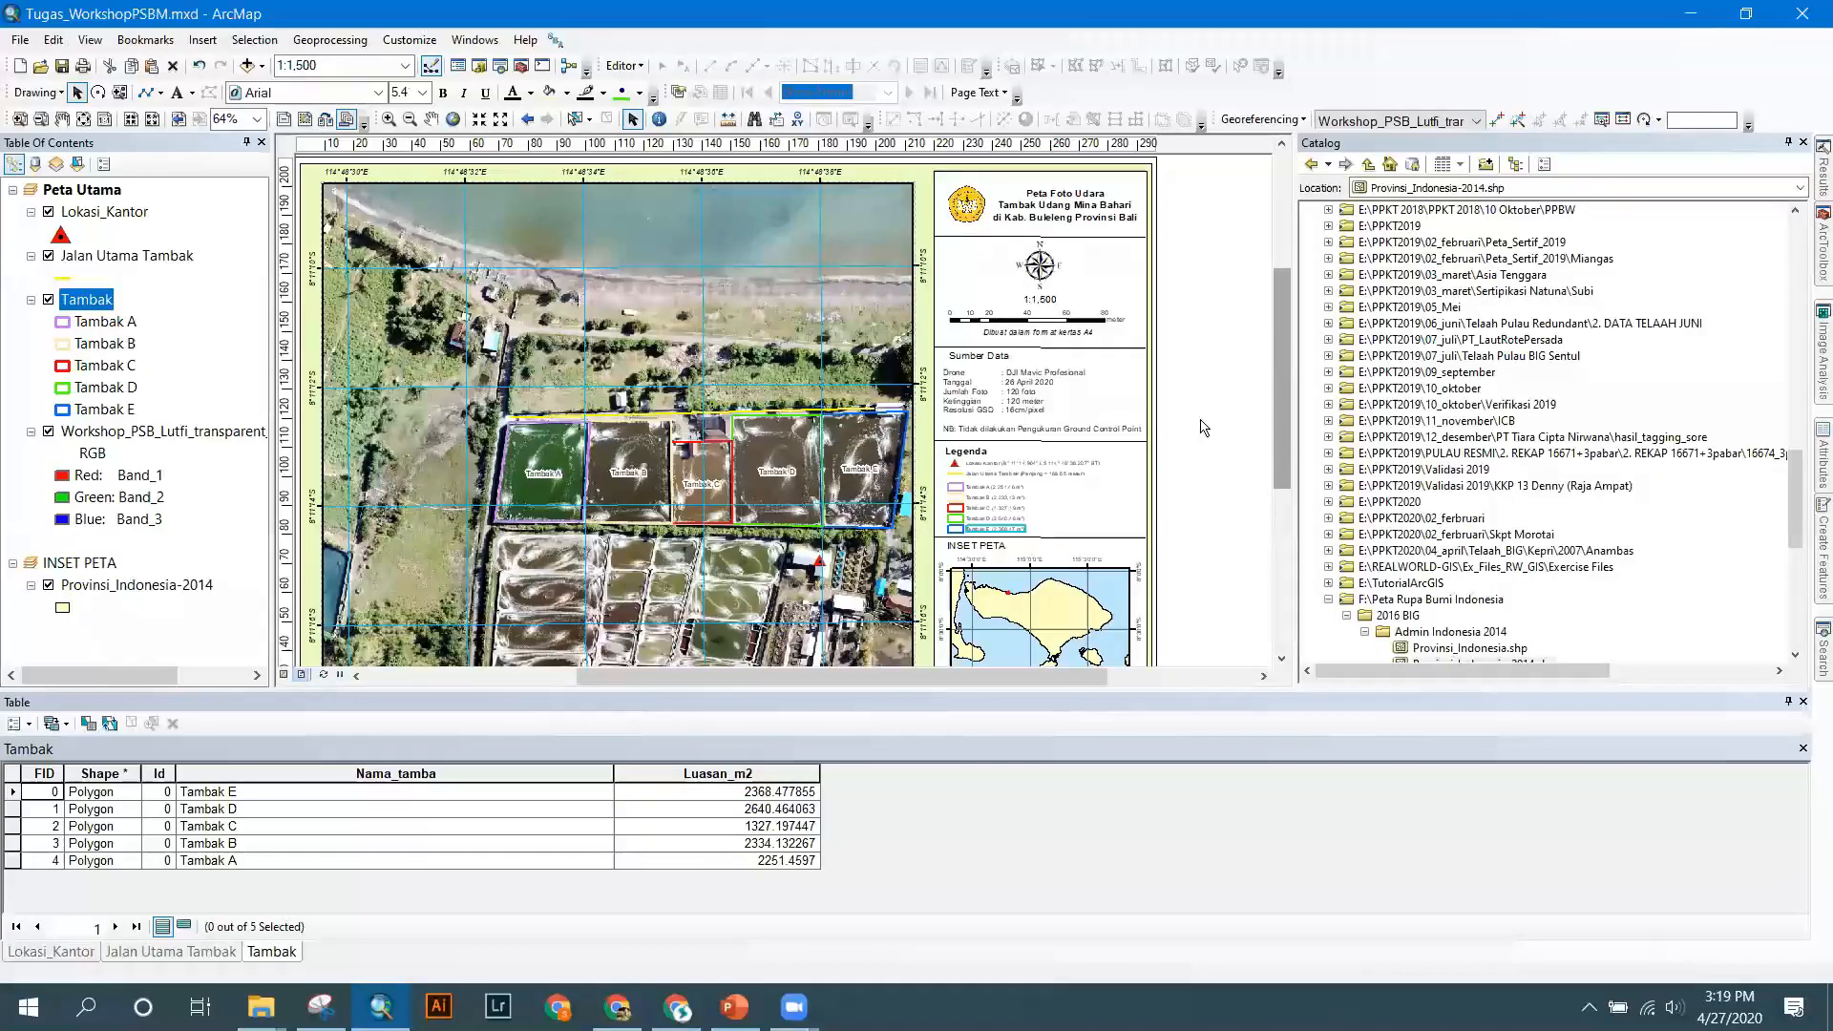
Look through the shapefiles and subfolders in the Workshop_PSB_Lutfi folder in File Explorer and return to ArcMap.
click(261, 1007)
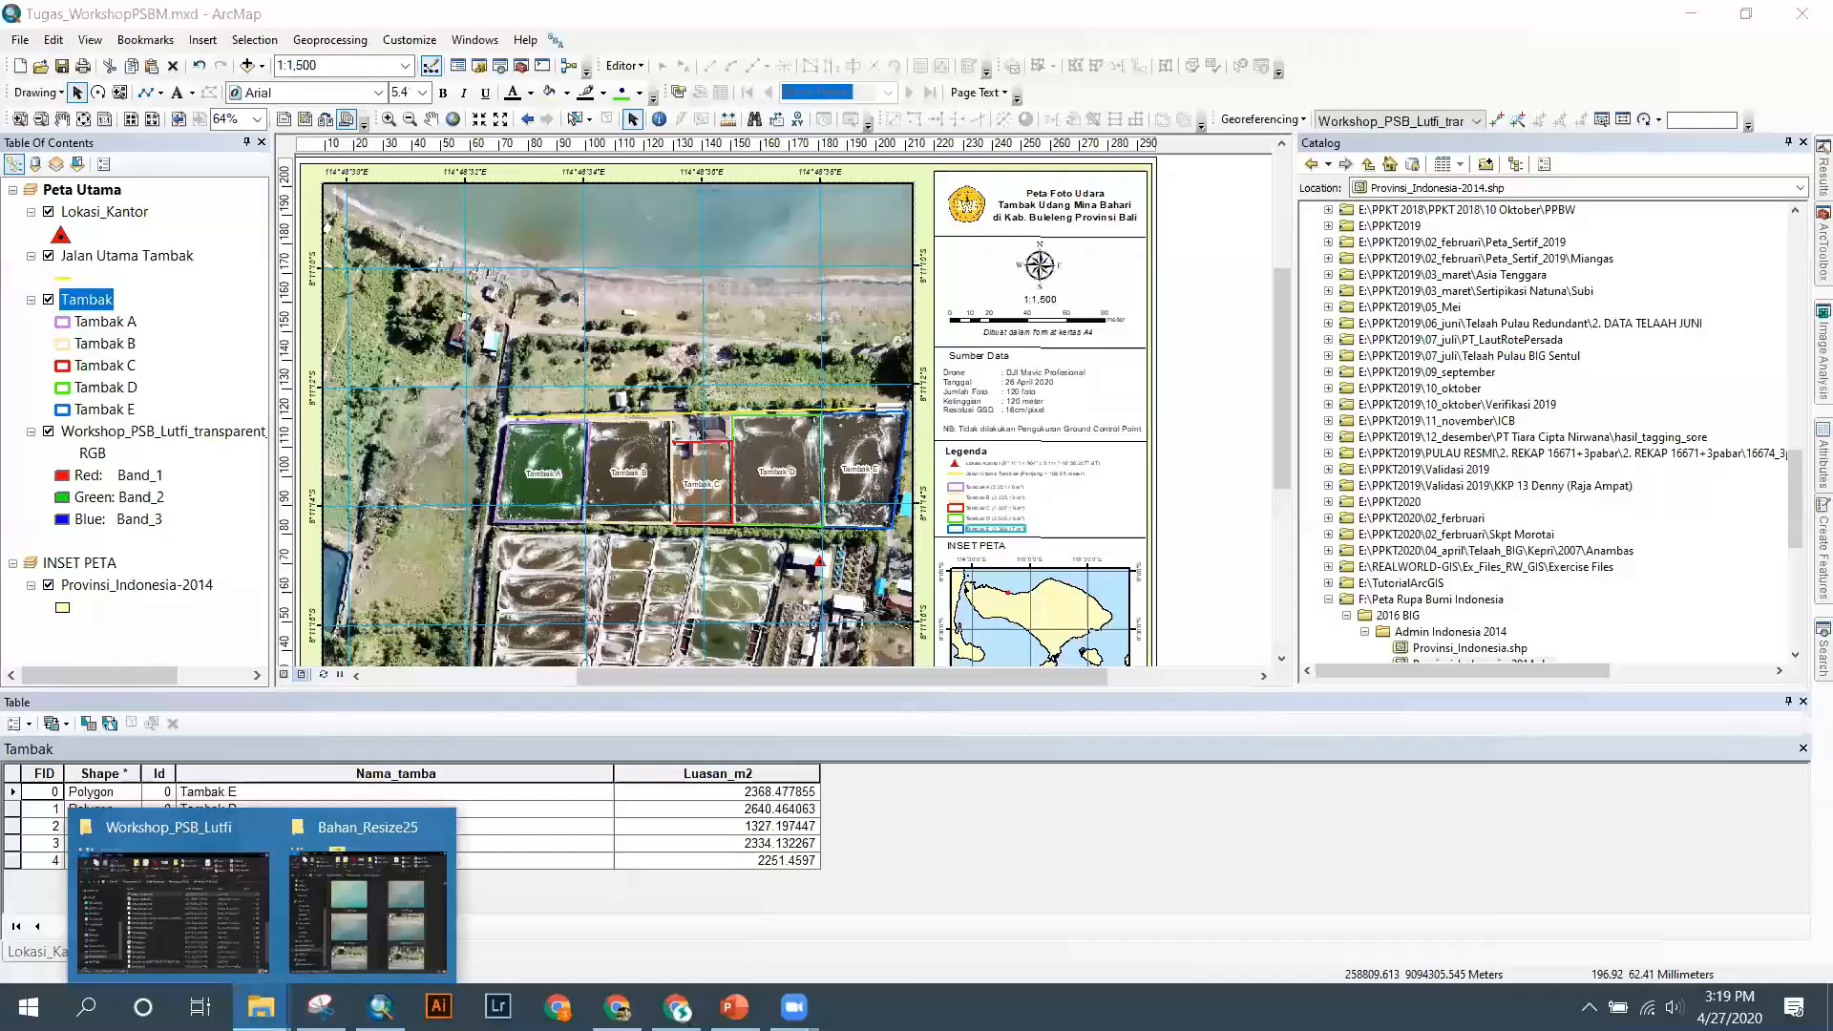
mouse_move(203, 907)
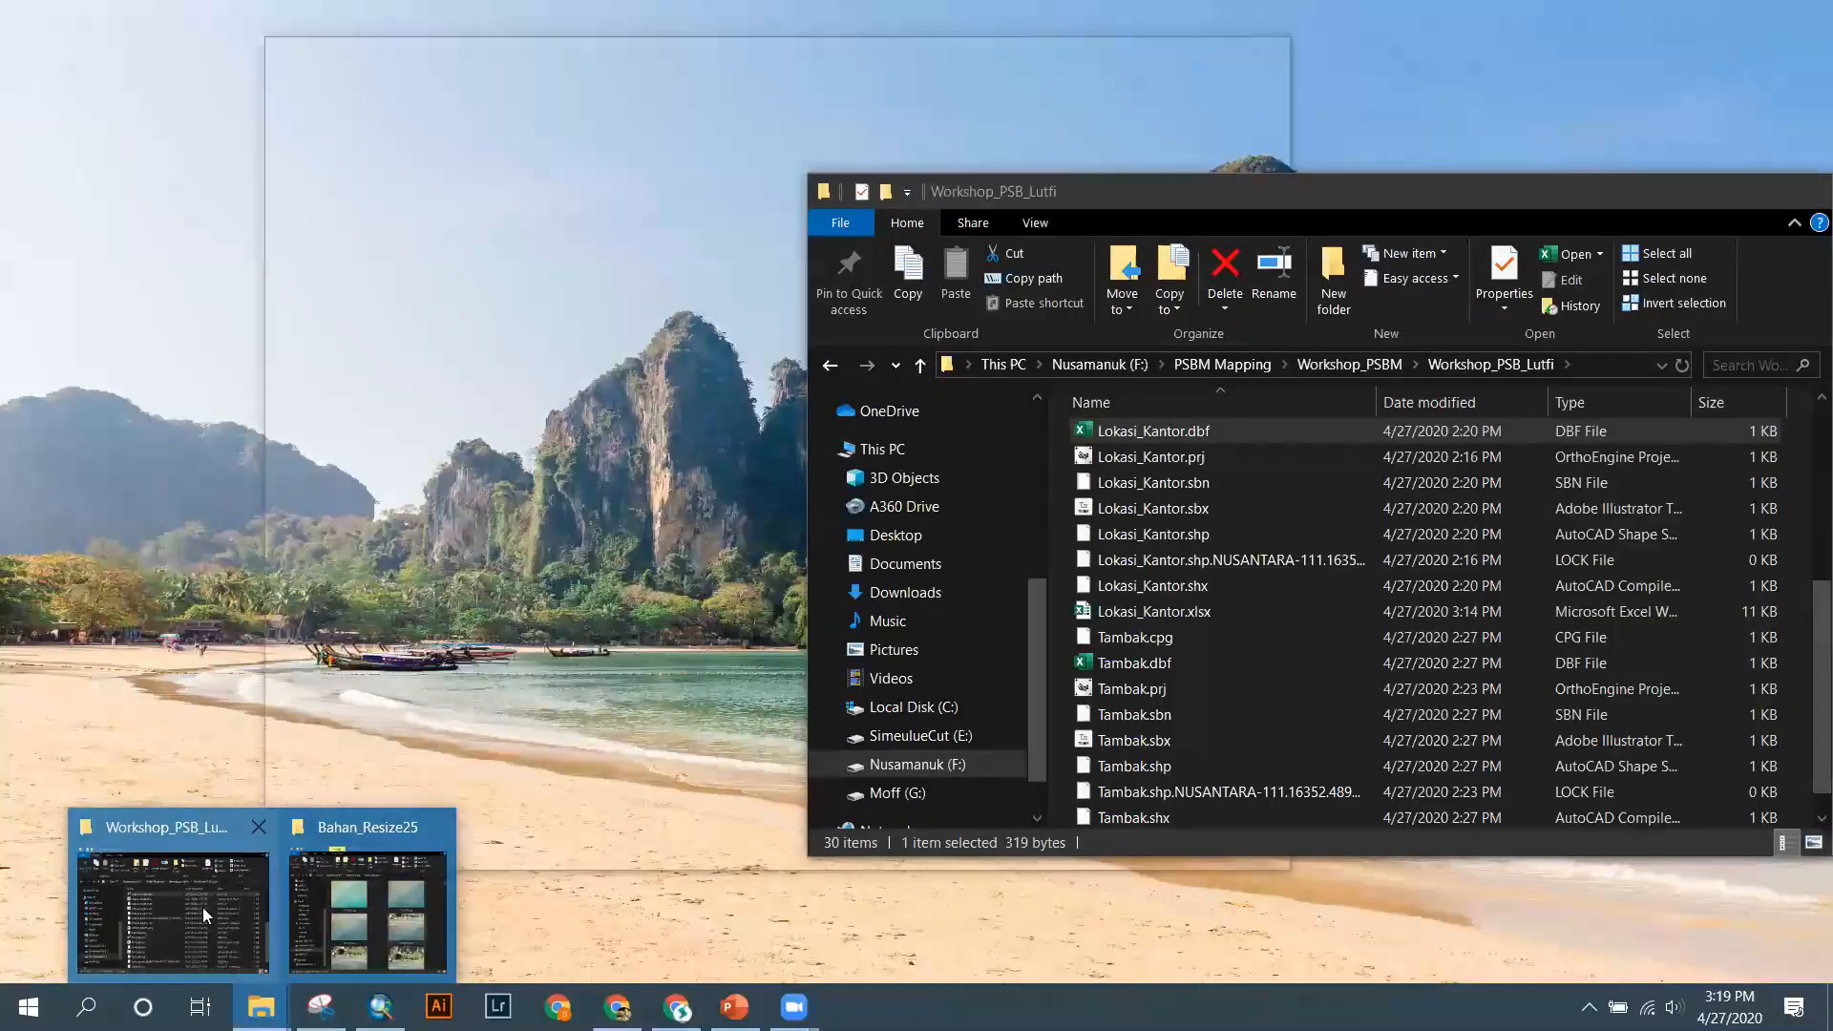
click(202, 907)
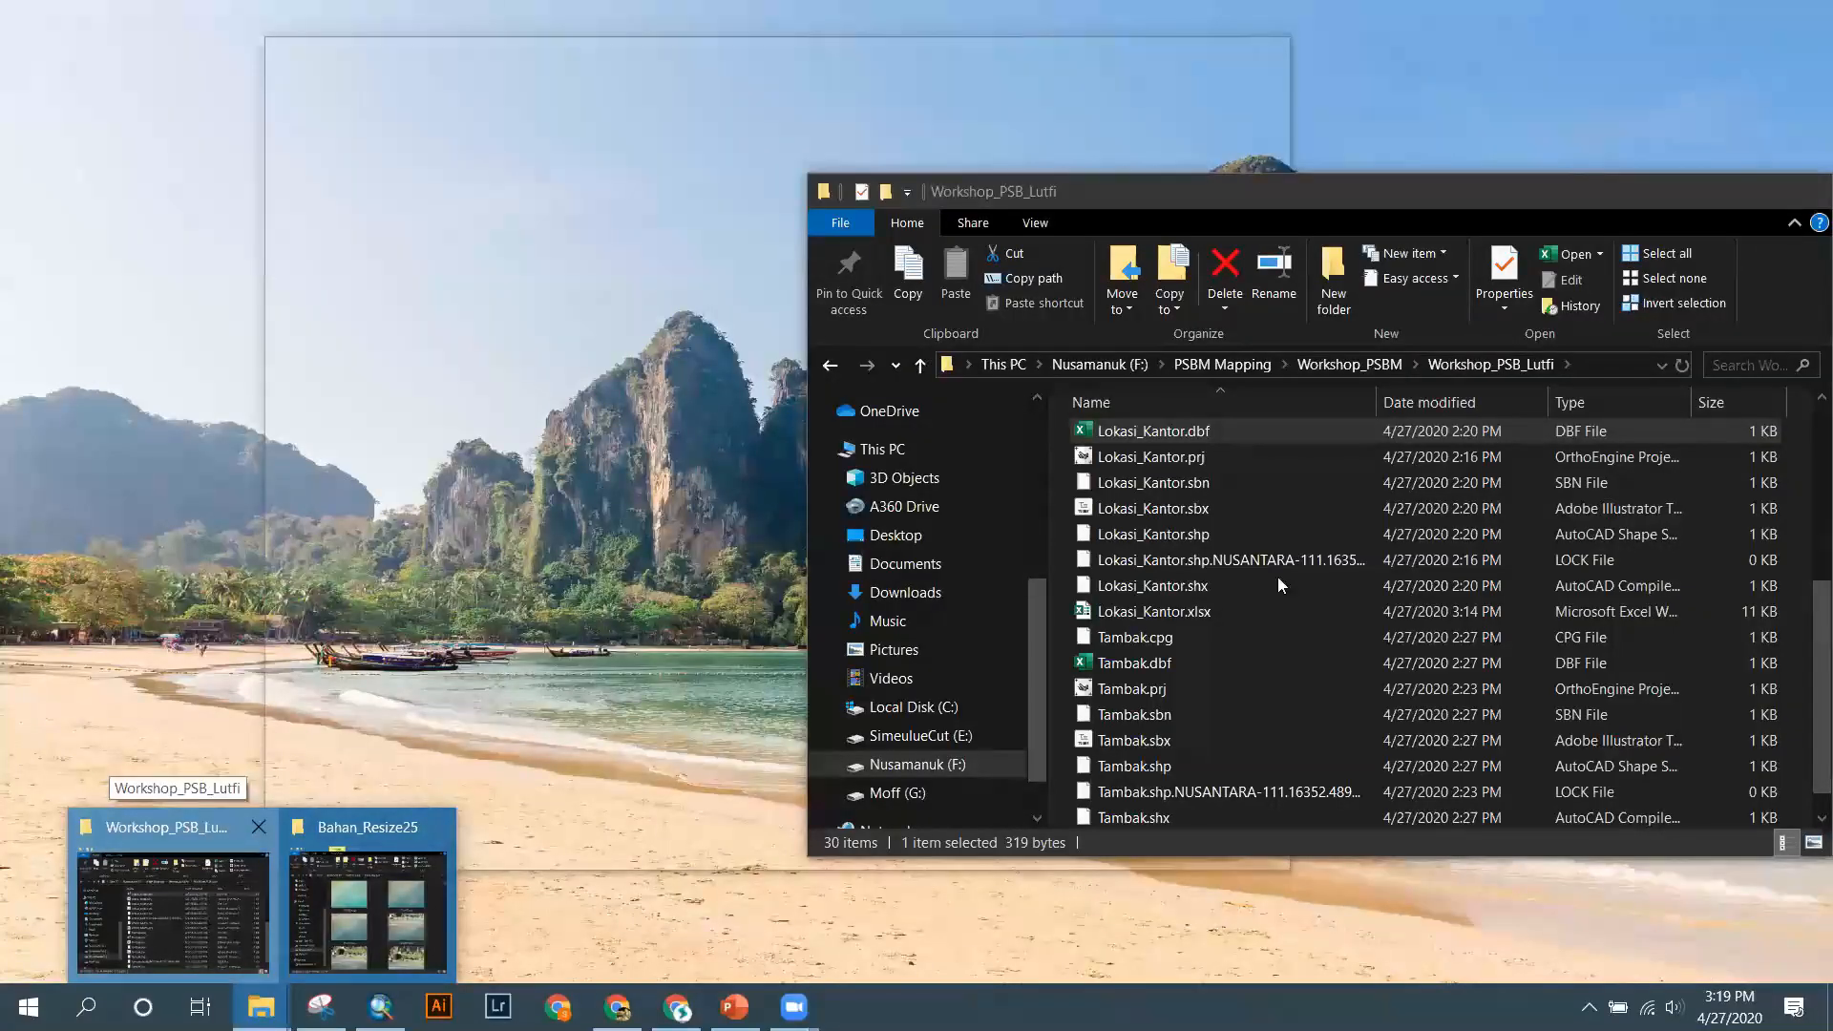
scroll(1277, 576, up, 5)
scroll(1278, 575, down, 2)
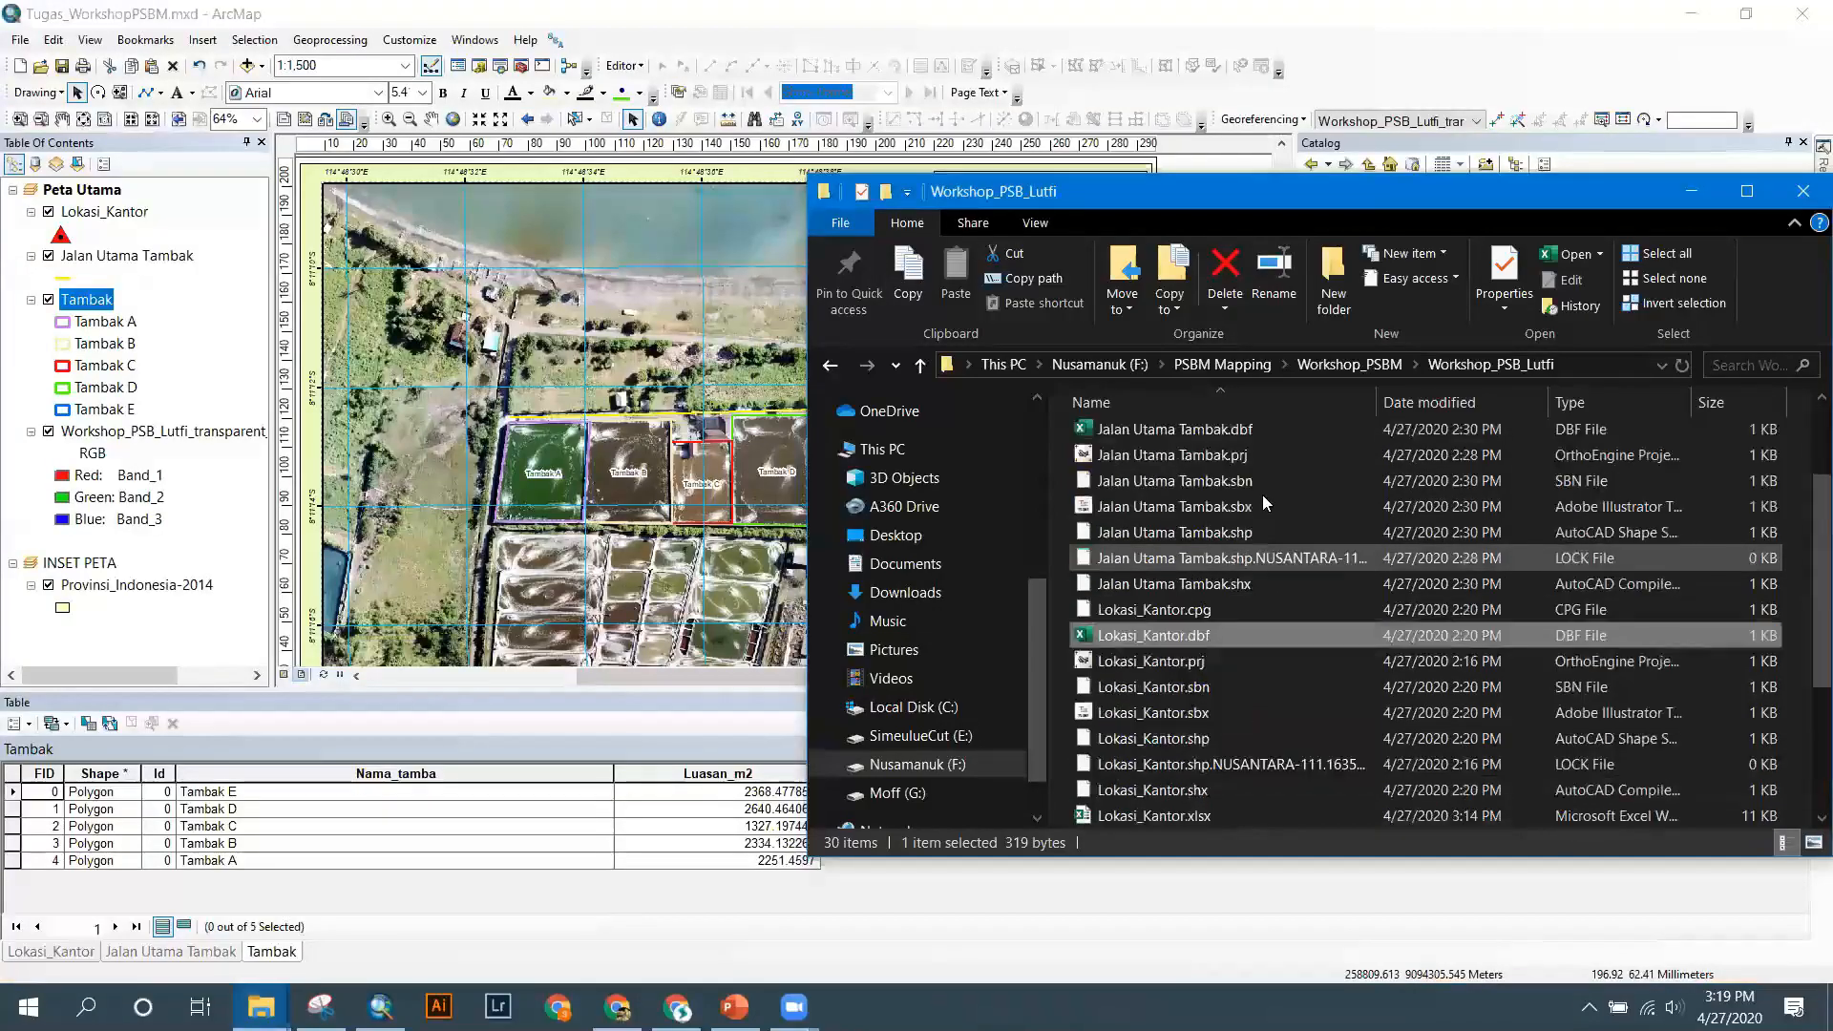
scroll(1264, 501, down, 3)
scroll(1262, 494, up, 2)
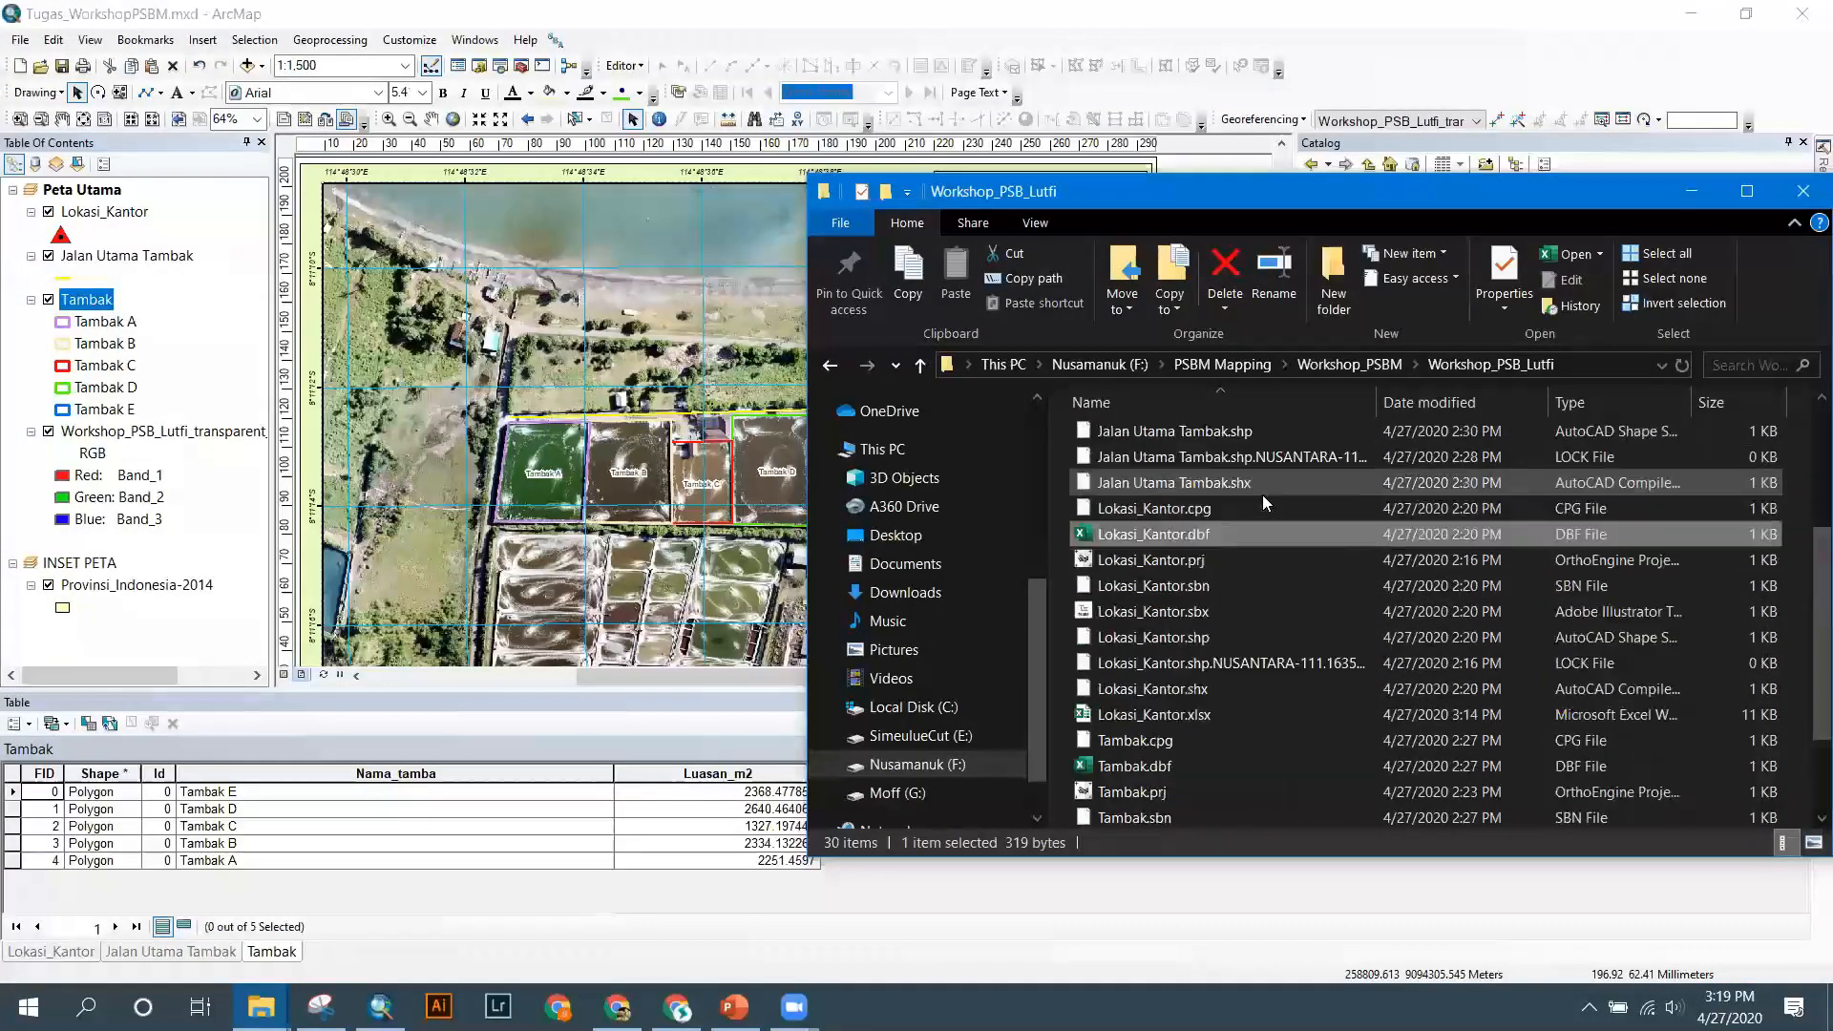
scroll(1262, 494, up, 2)
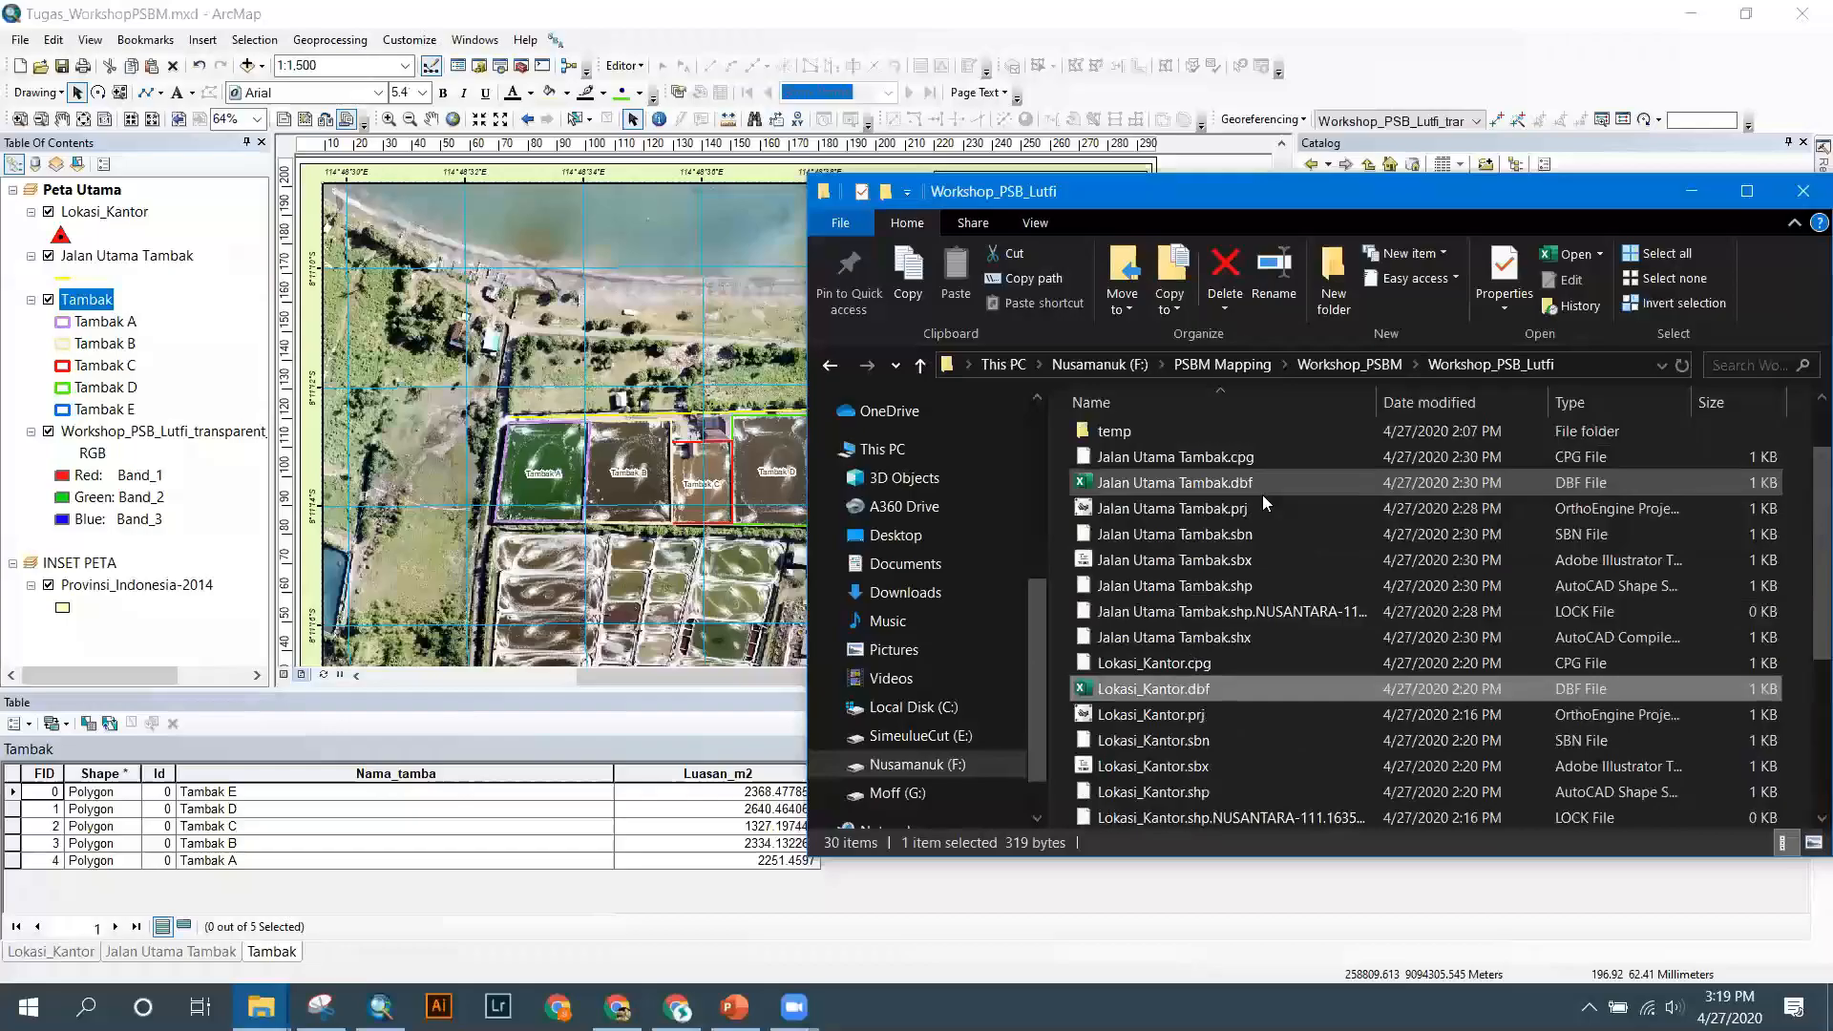
scroll(1262, 494, up, 1)
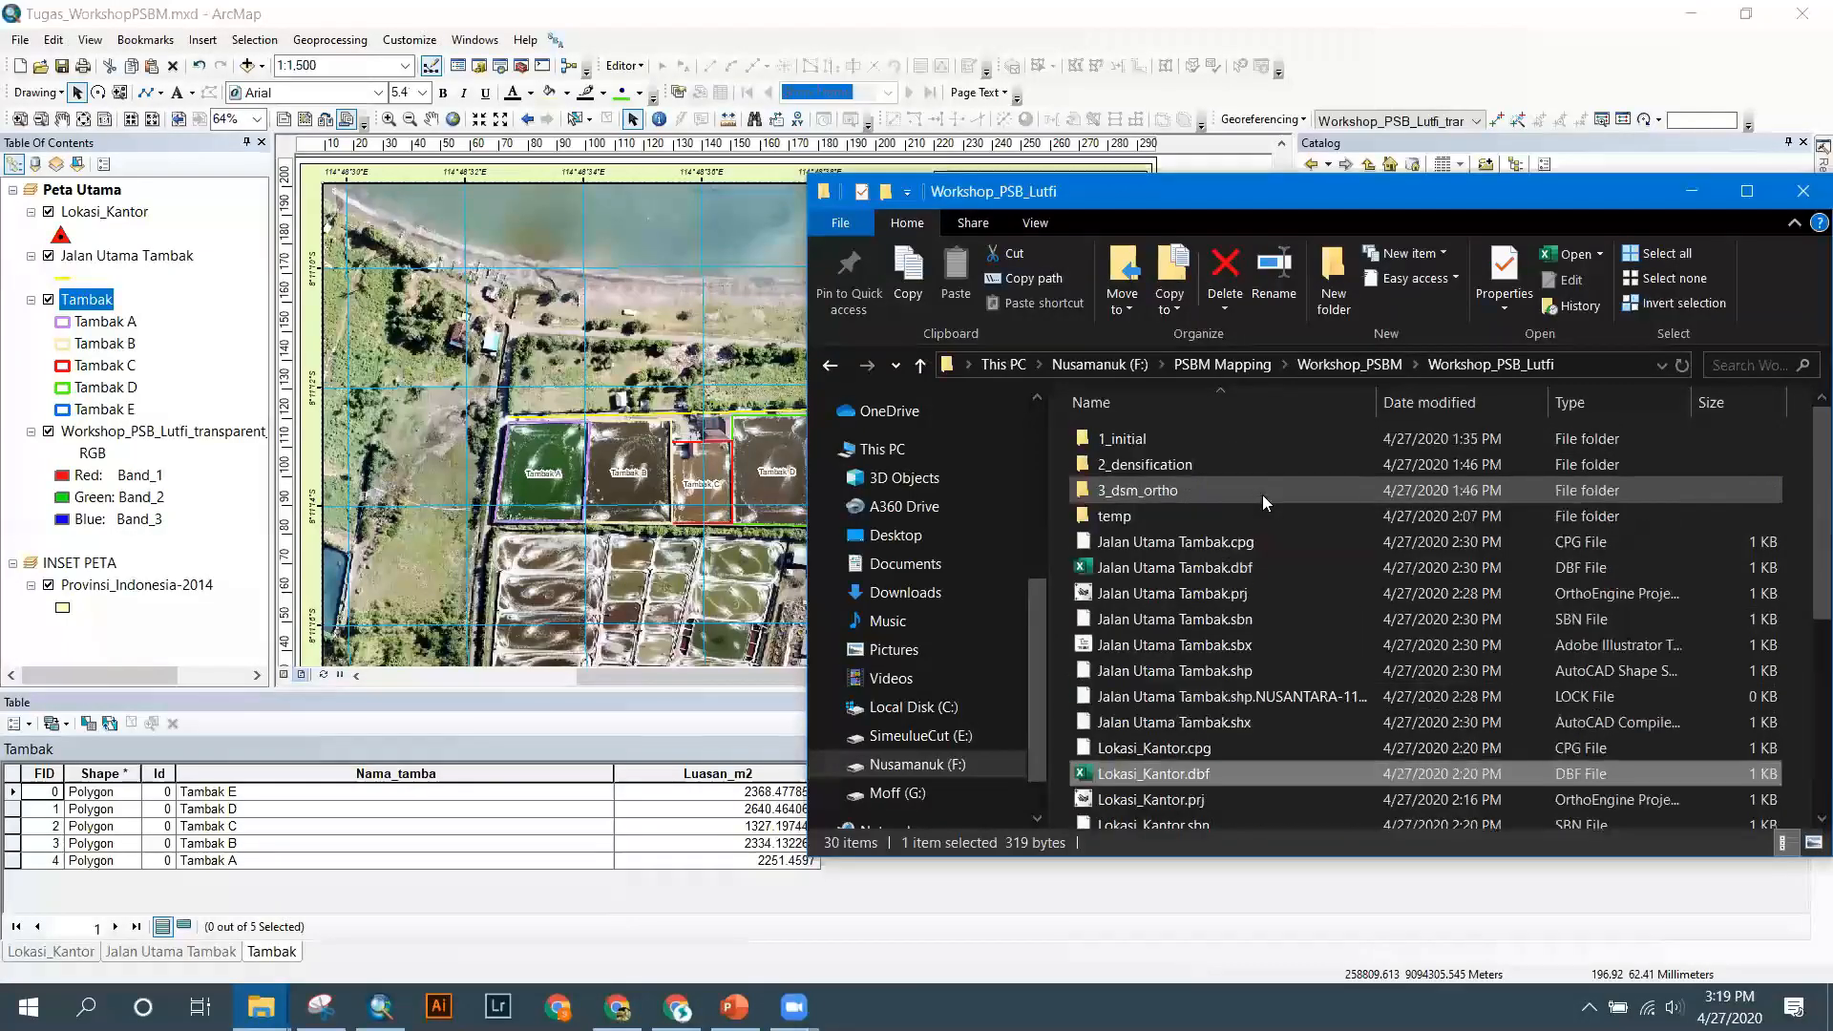
click(1690, 200)
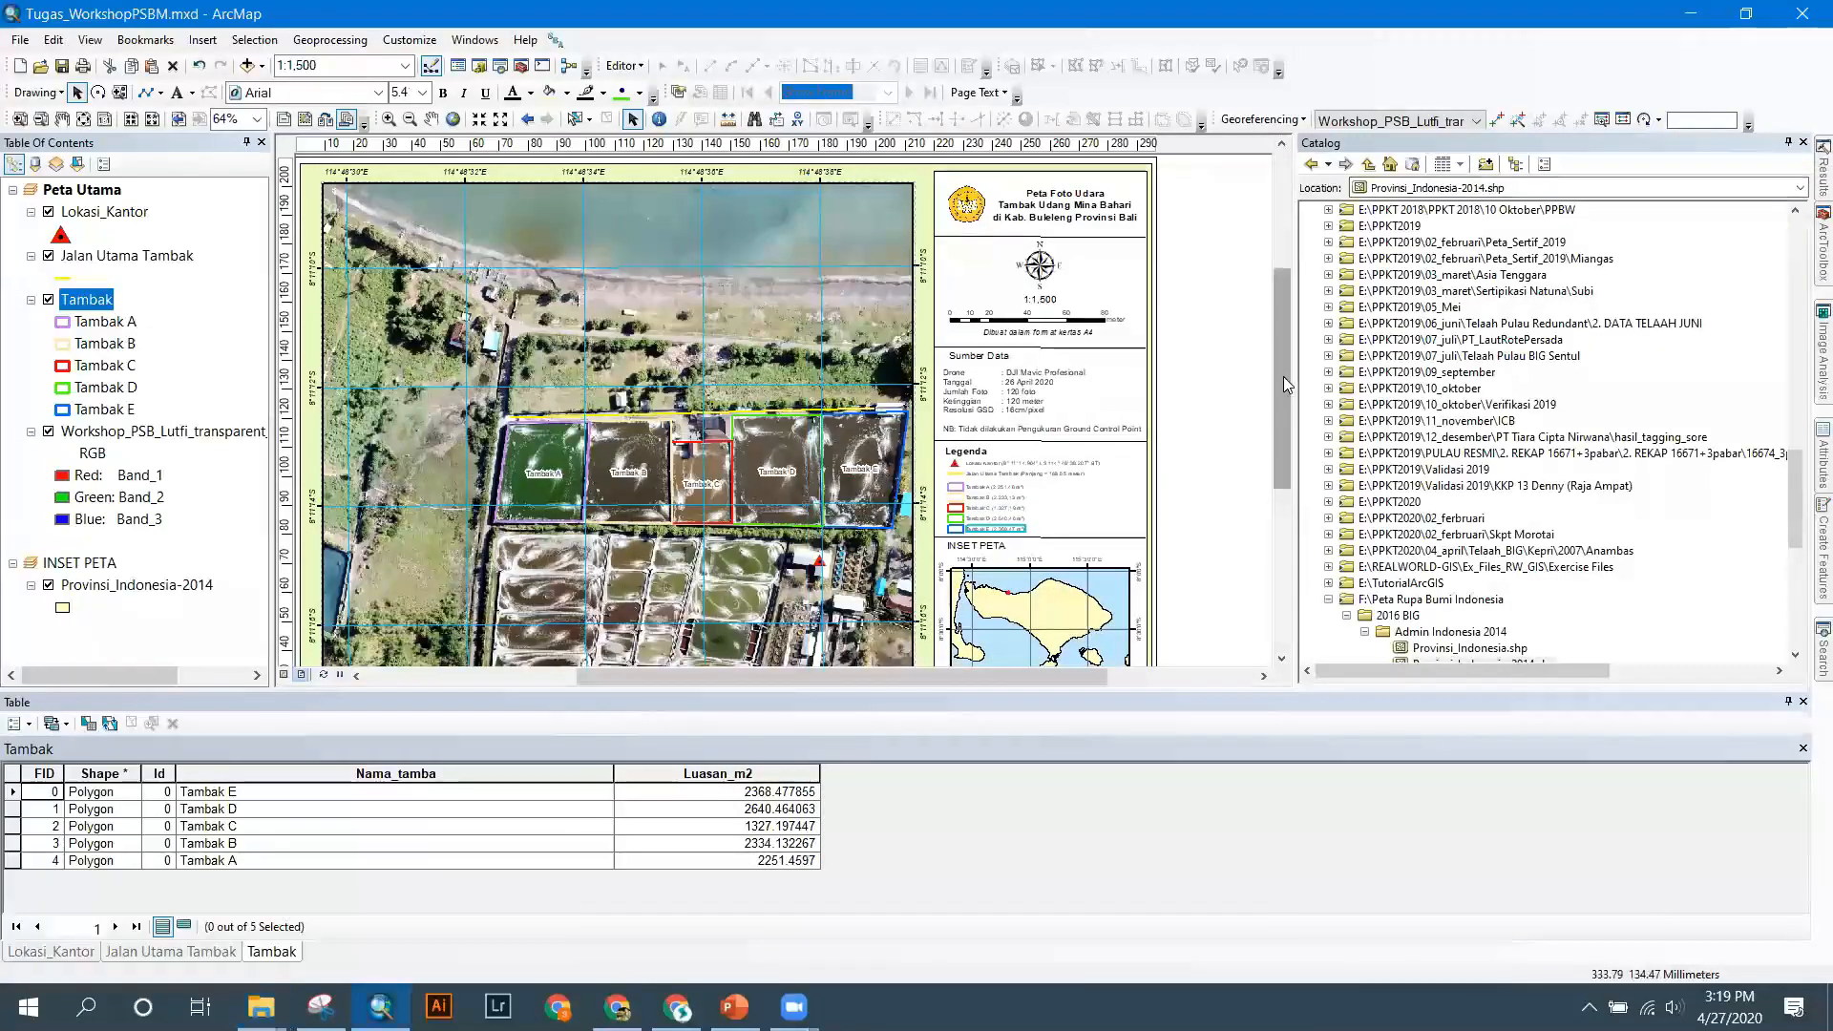
Export the map layout as a 300 dpi JPEG named Tugas_WorkshopPSBM.jpg in Workshop_PSBM, replacing the existing file.
scroll(1281, 367, up, 1)
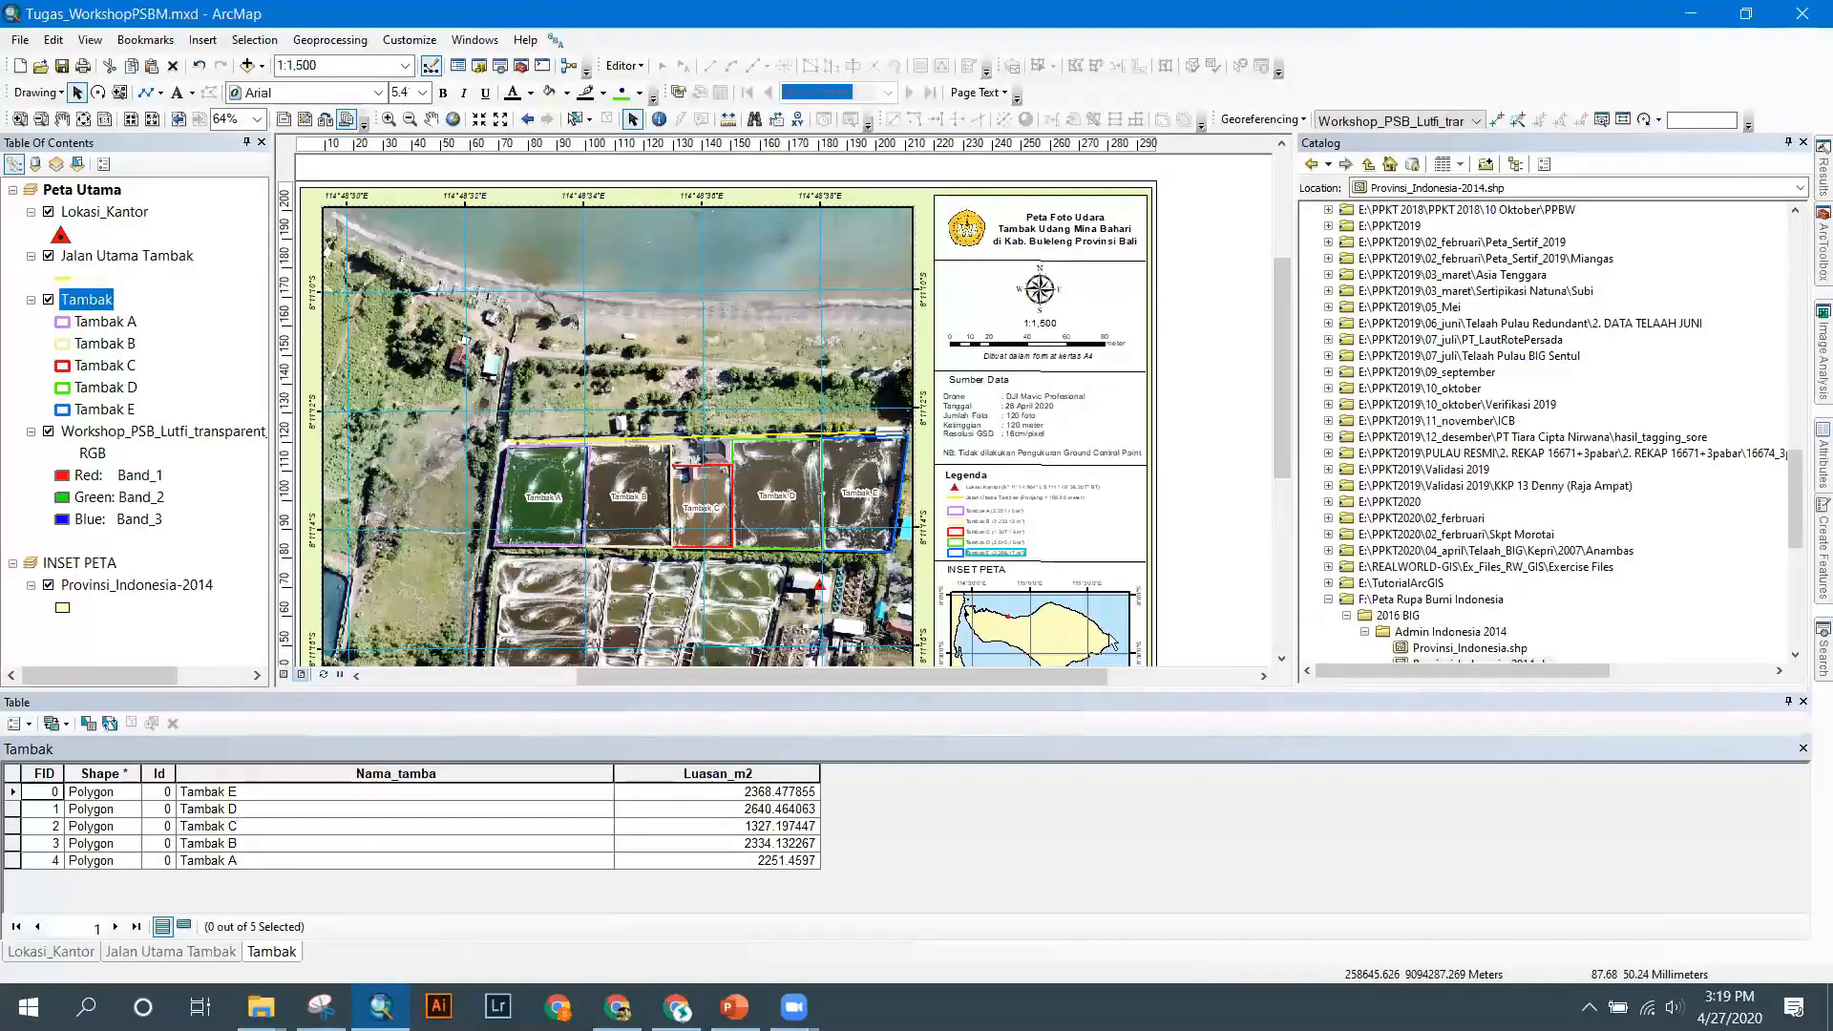
drag(1281, 405, 1284, 426)
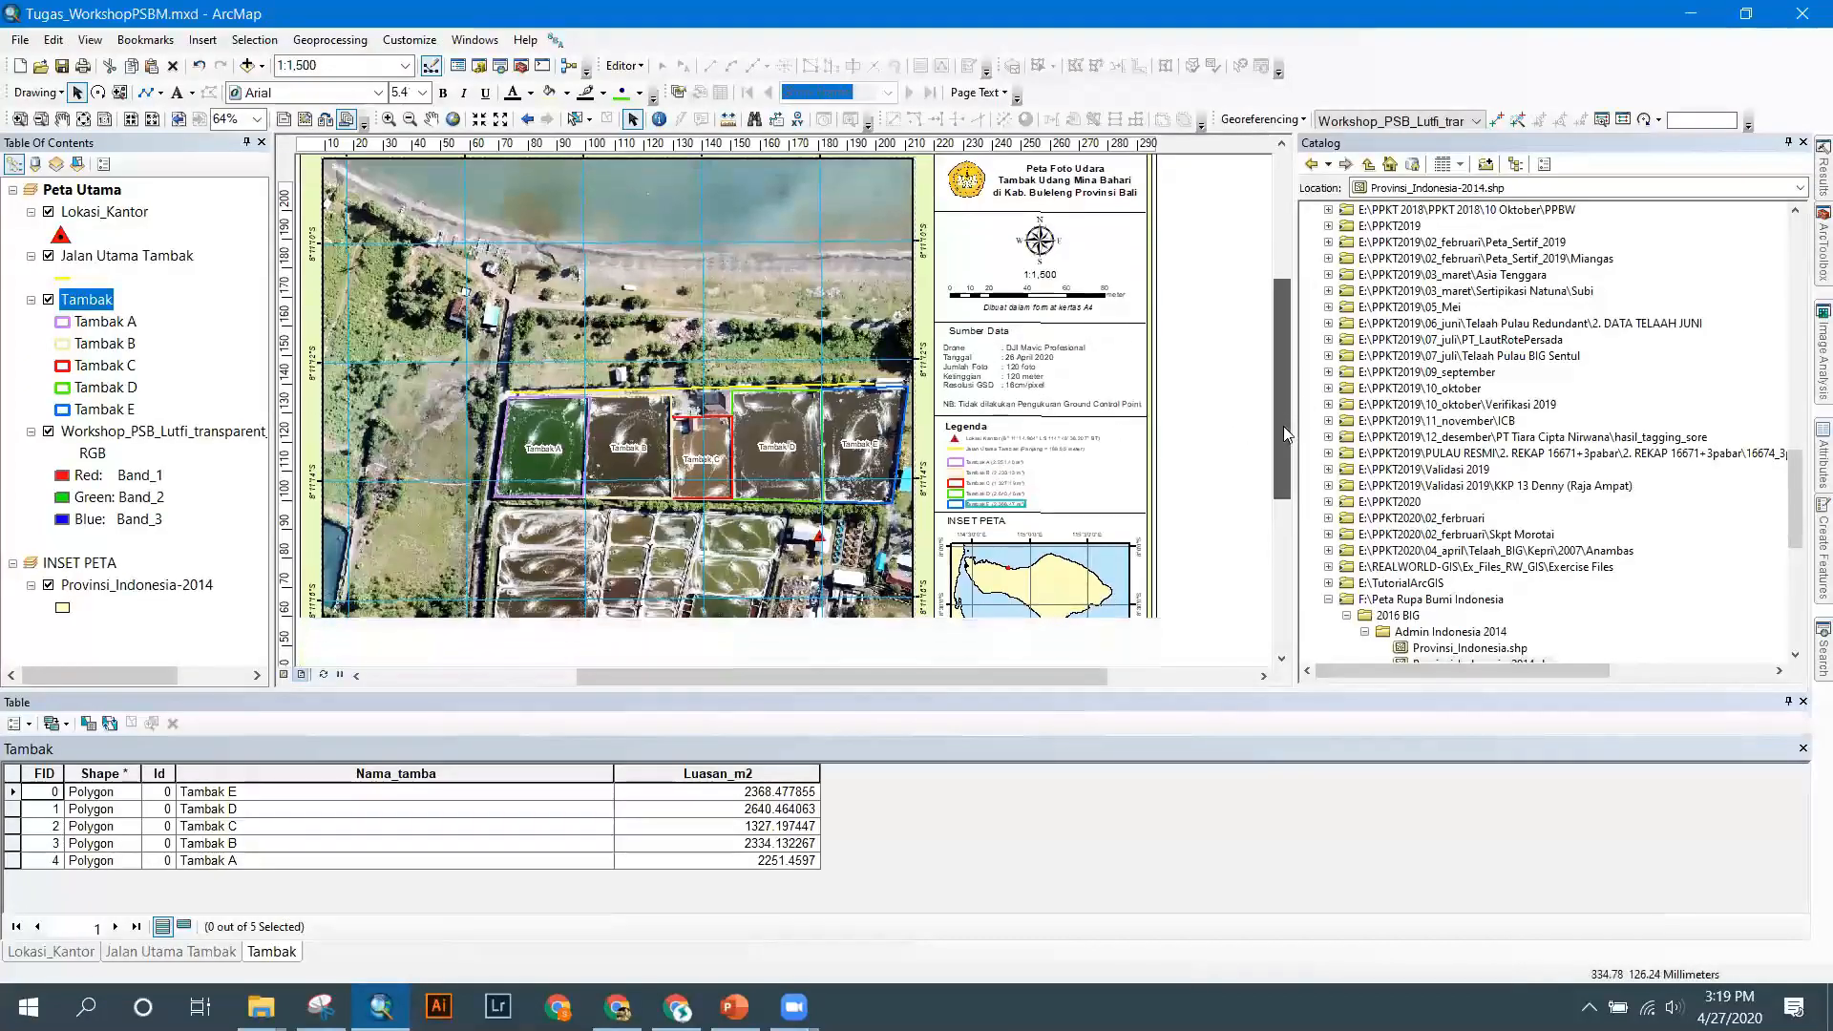
scroll(888, 432, down, 1)
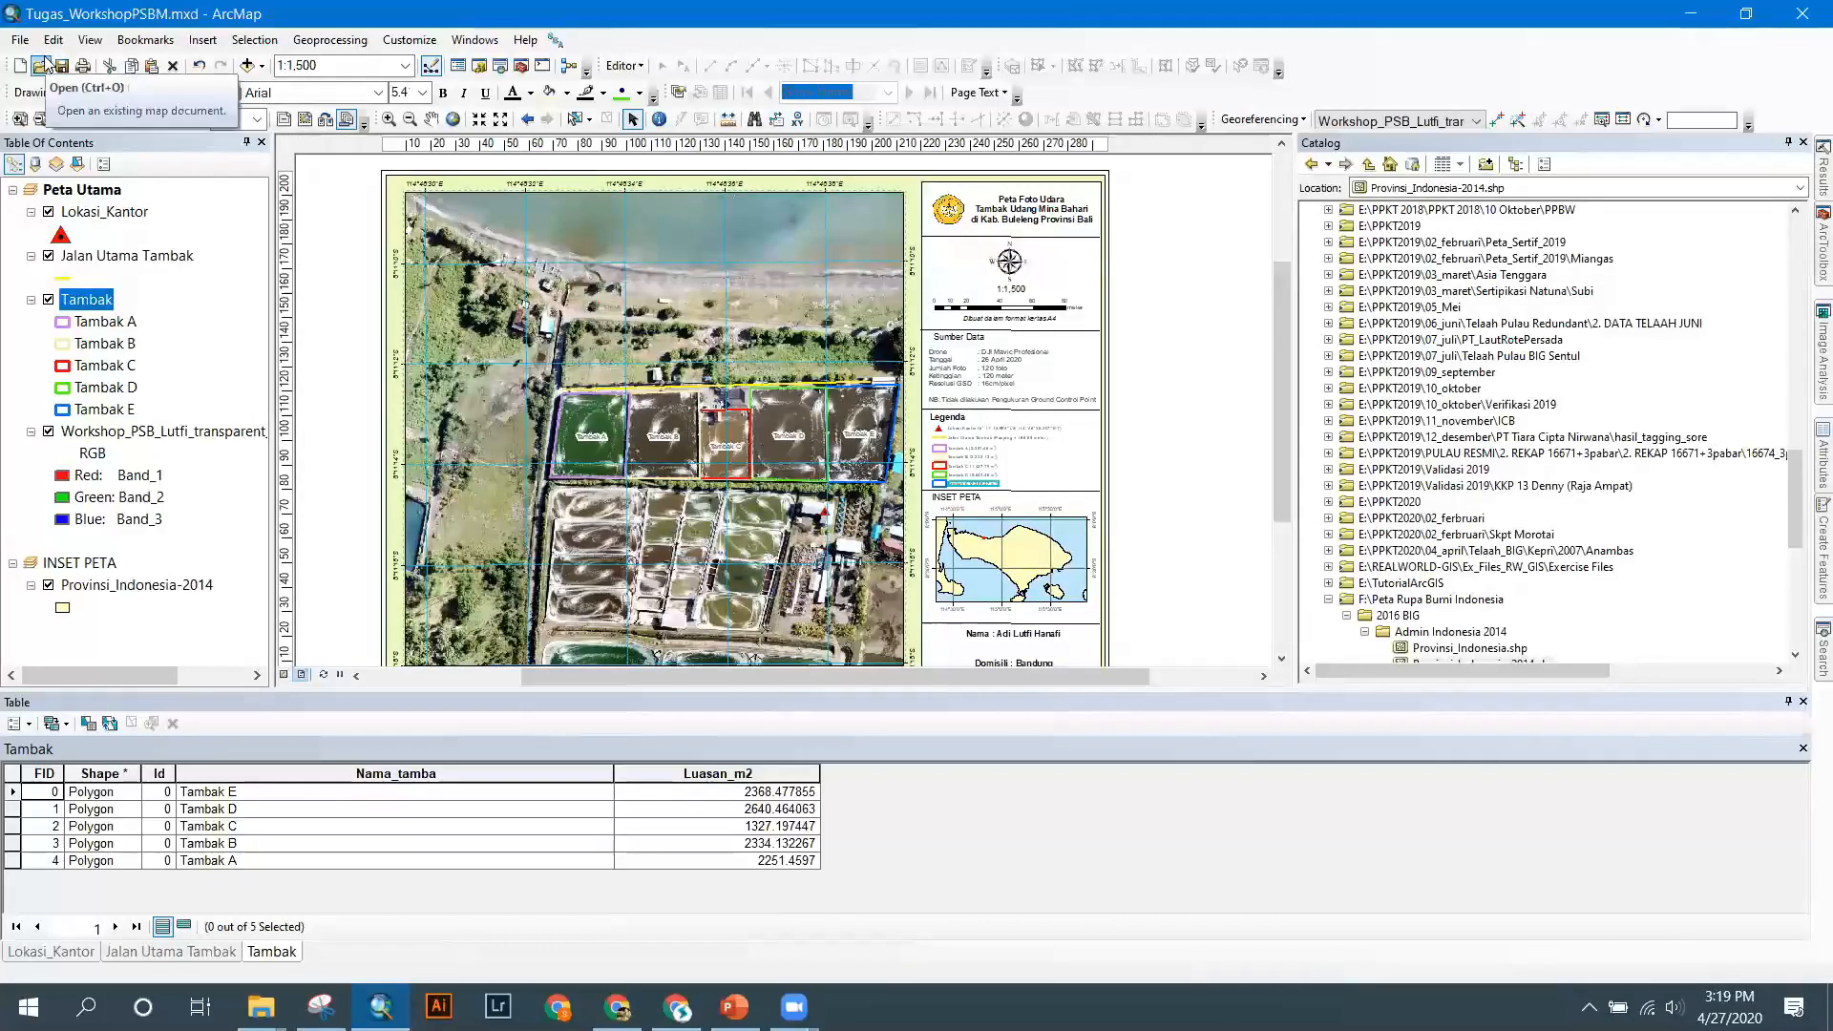
click(20, 39)
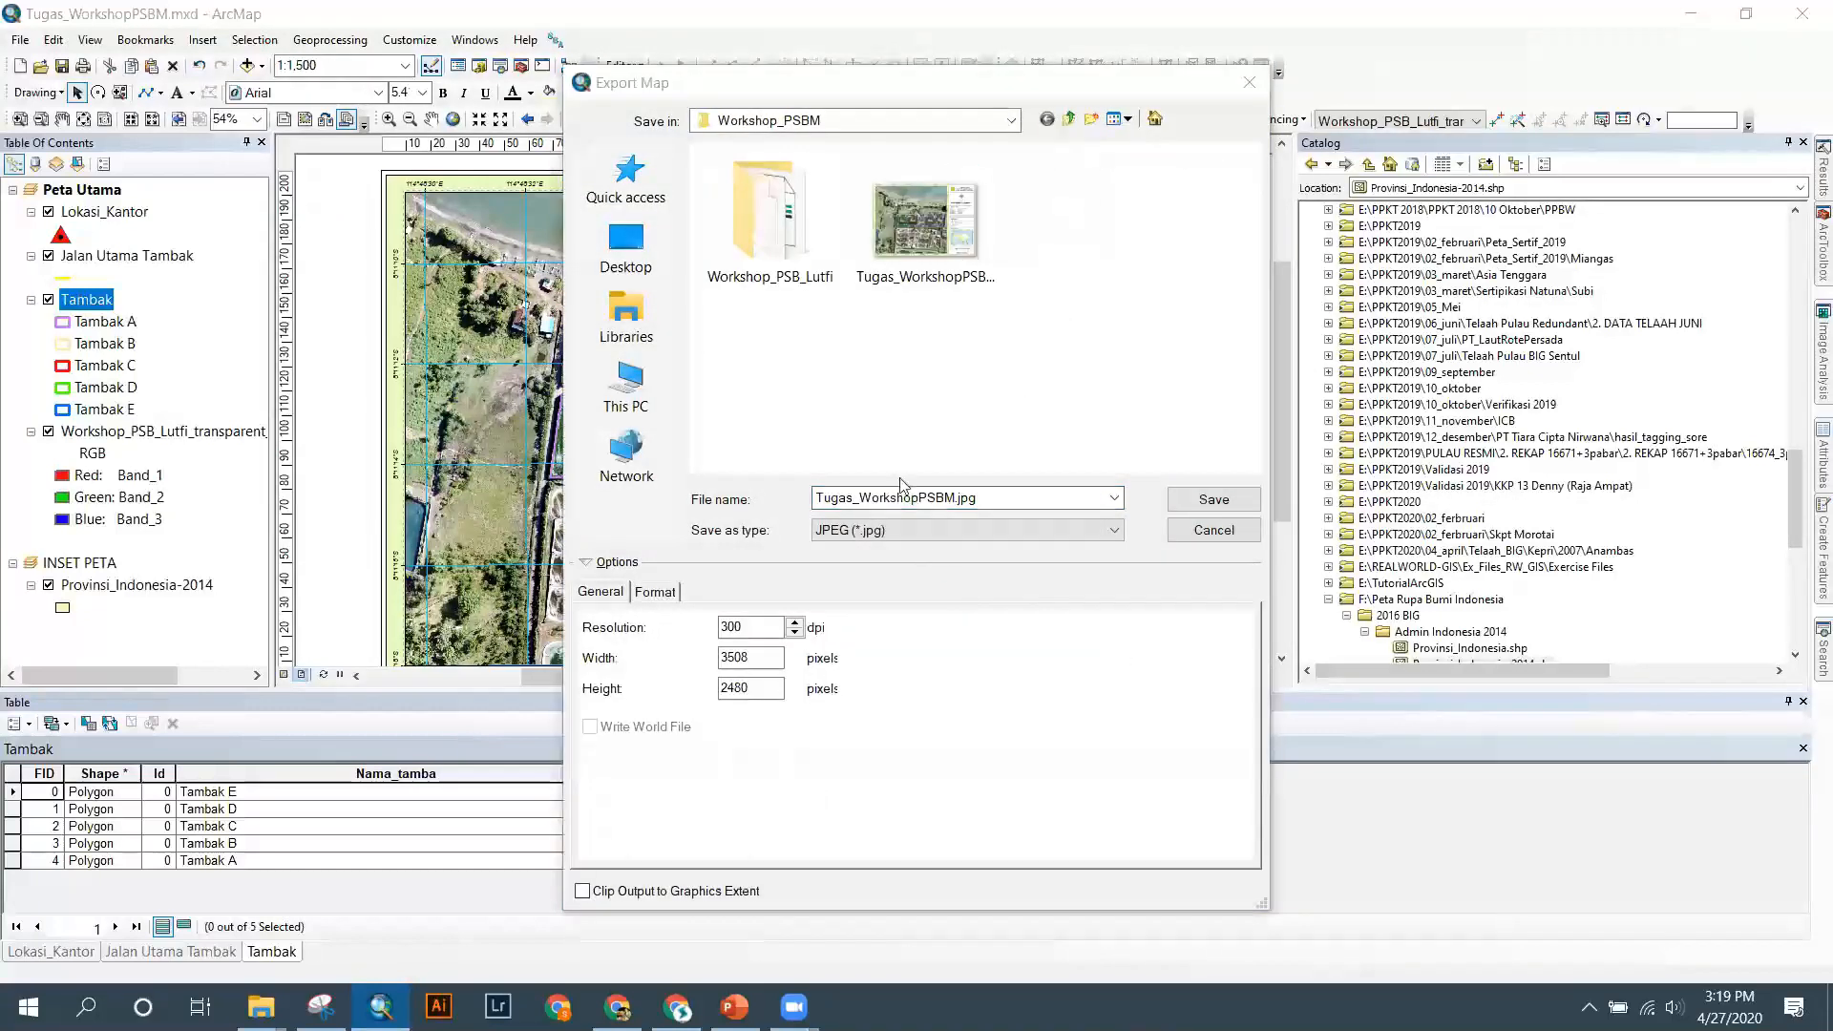
click(922, 239)
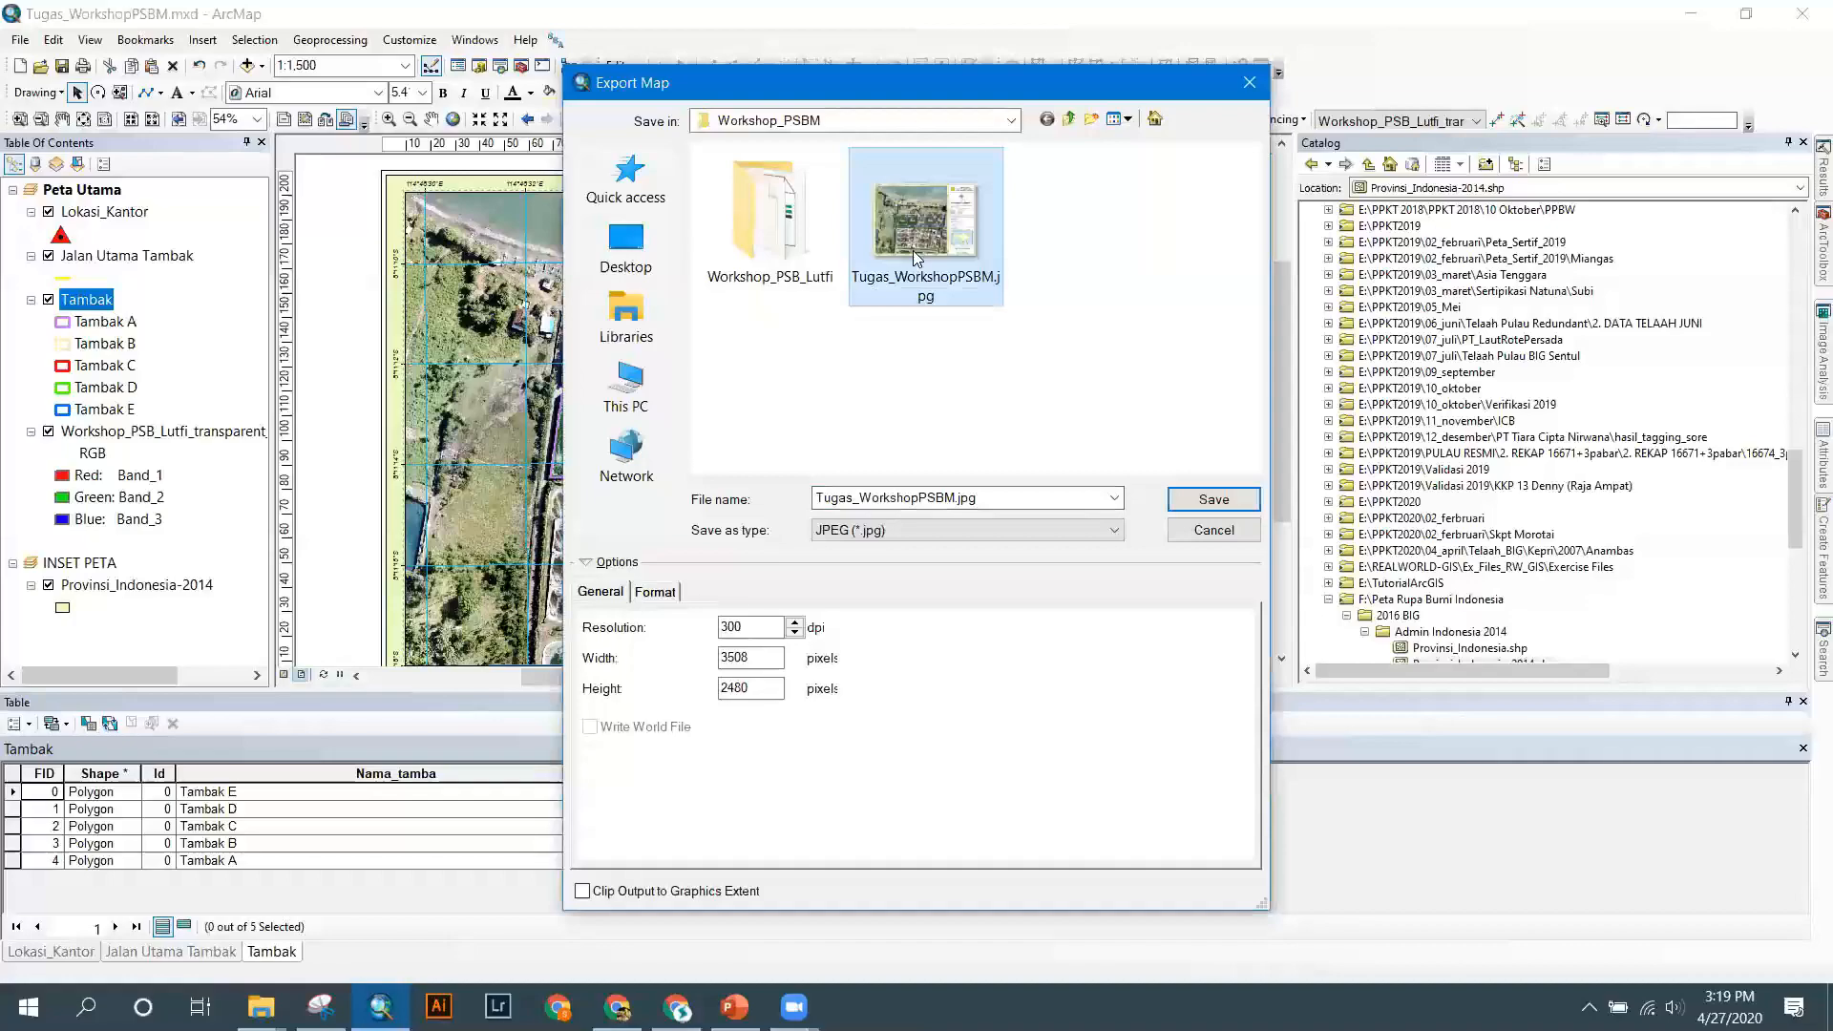
click(1194, 501)
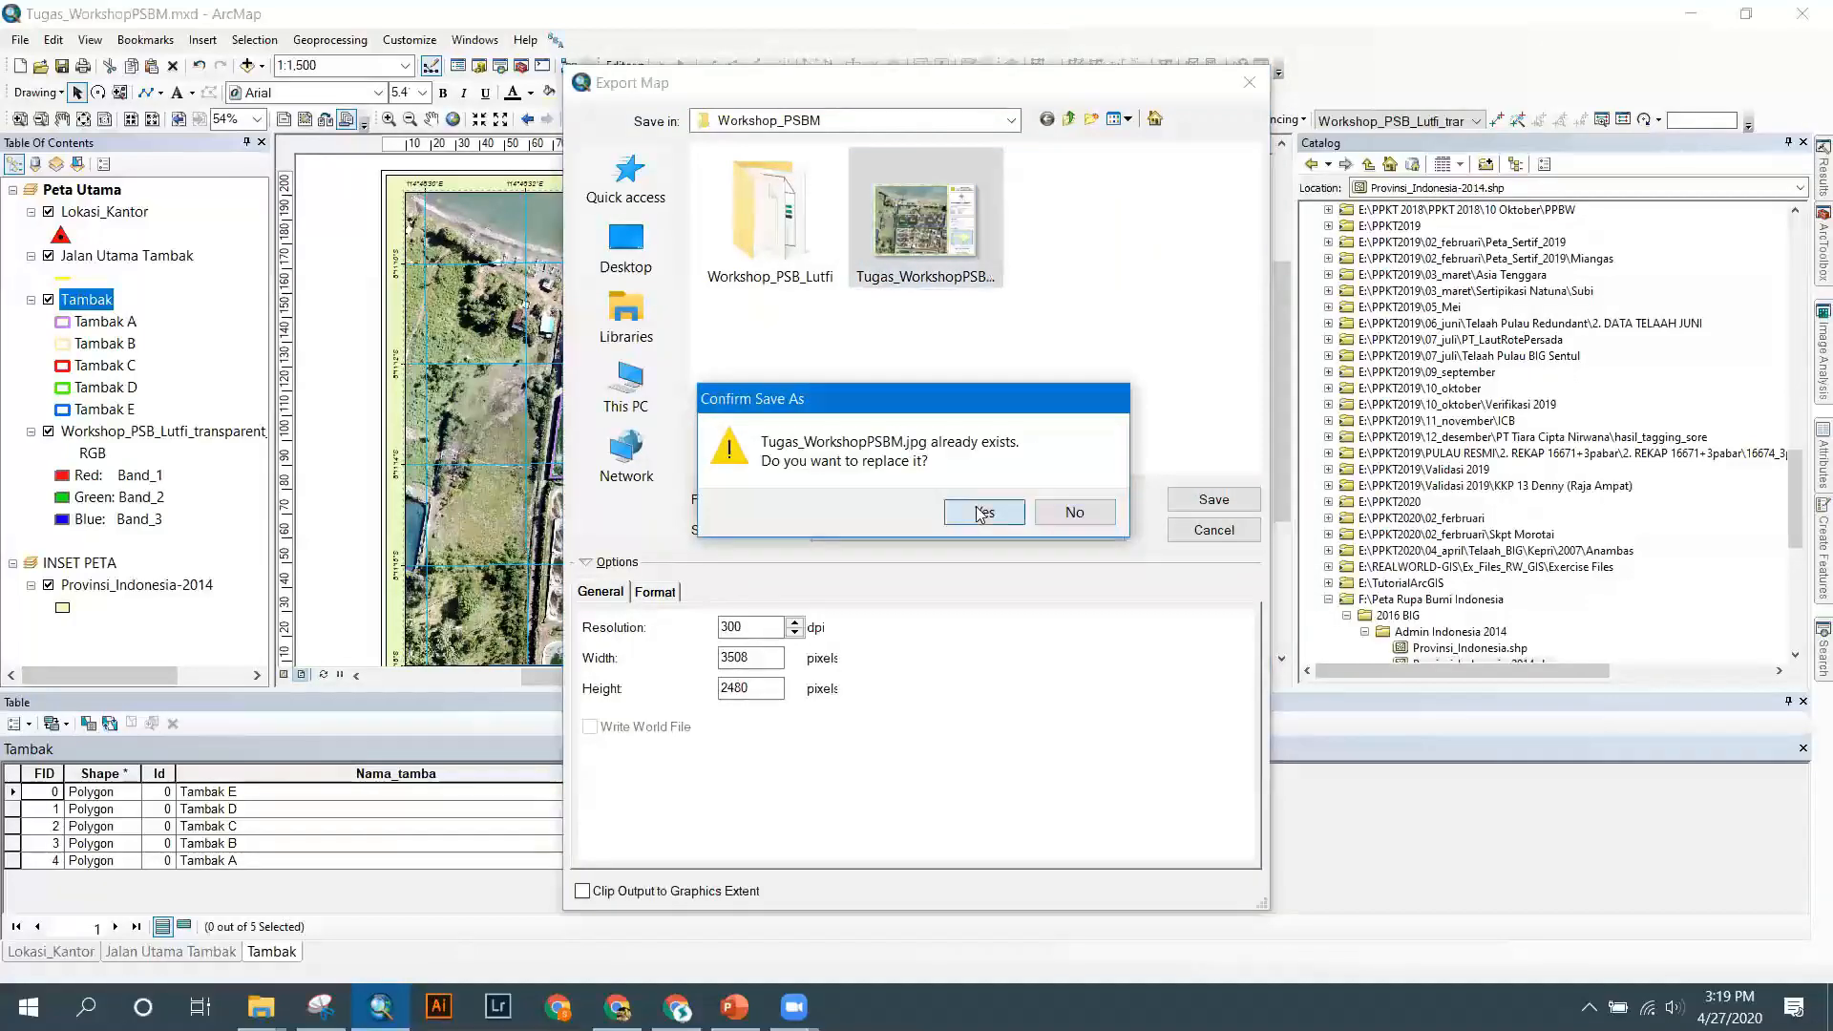
click(980, 514)
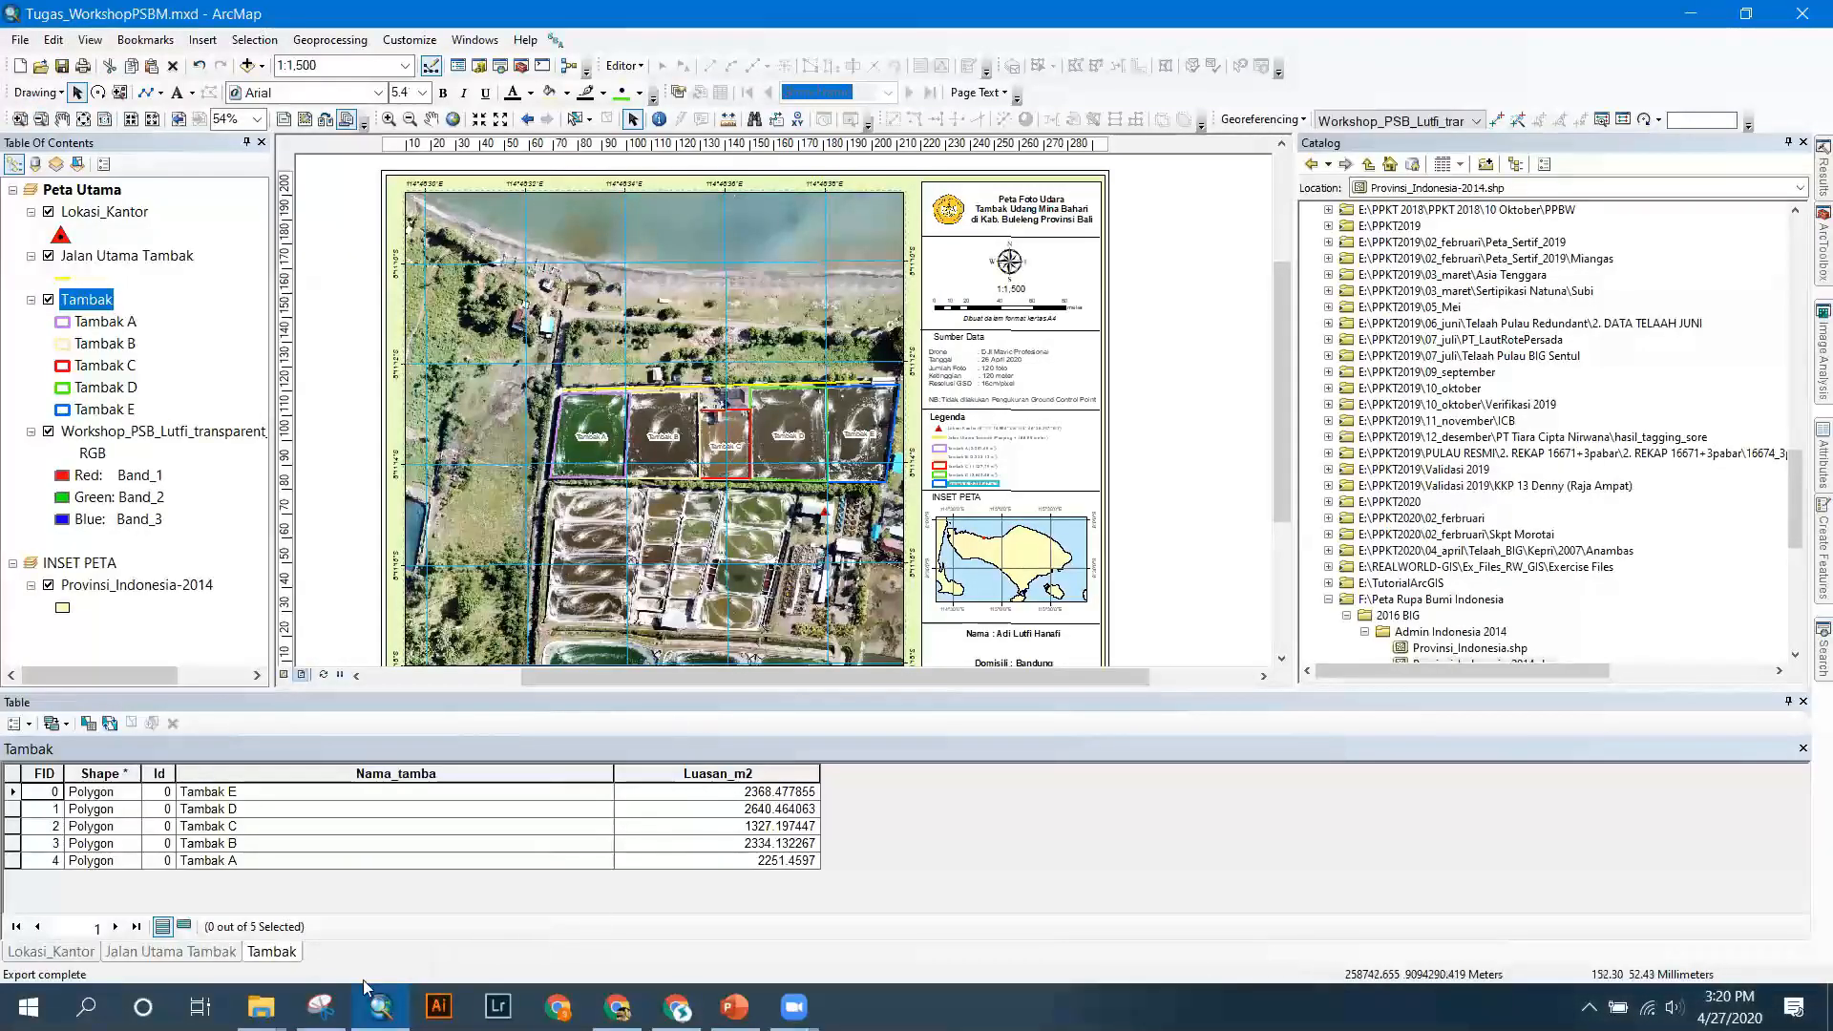
Go to the Workshop_PSBM folder in File Explorer, open the exported Tugas_WorkshopPSBM.jpg, and minimize the folder window.
mouse_move(260, 1006)
click(178, 883)
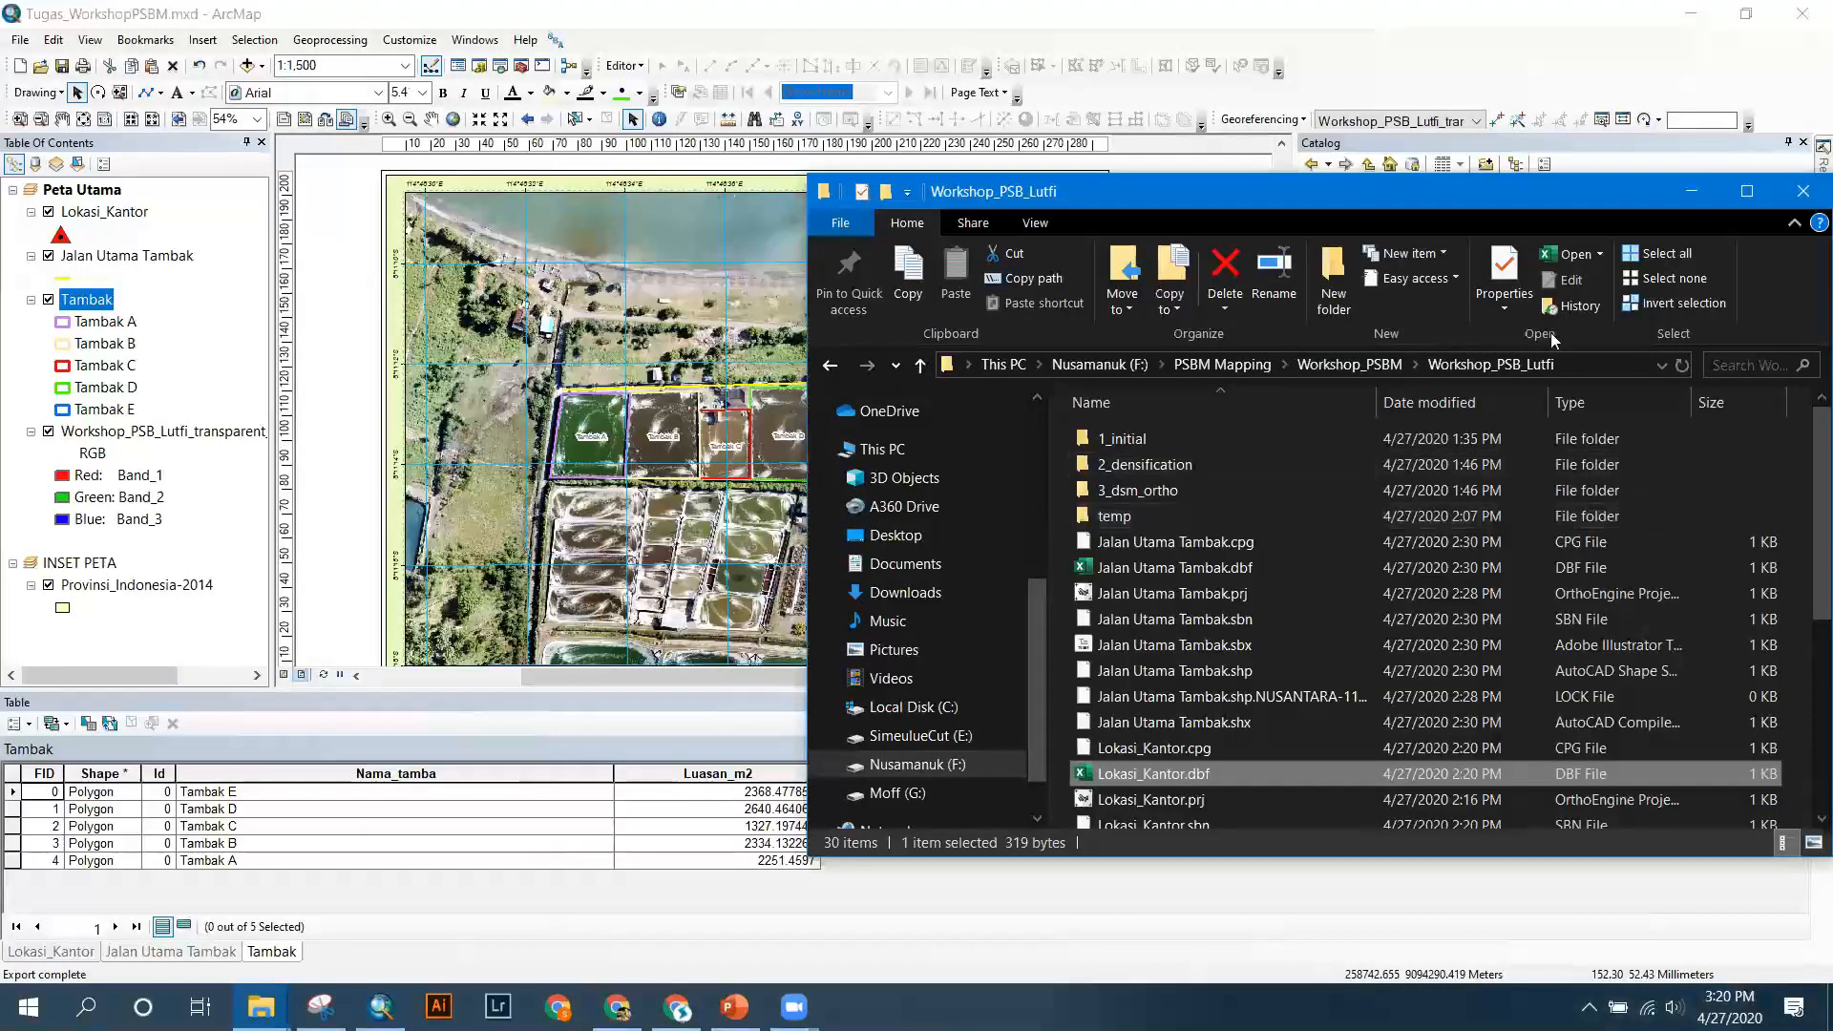
click(1463, 367)
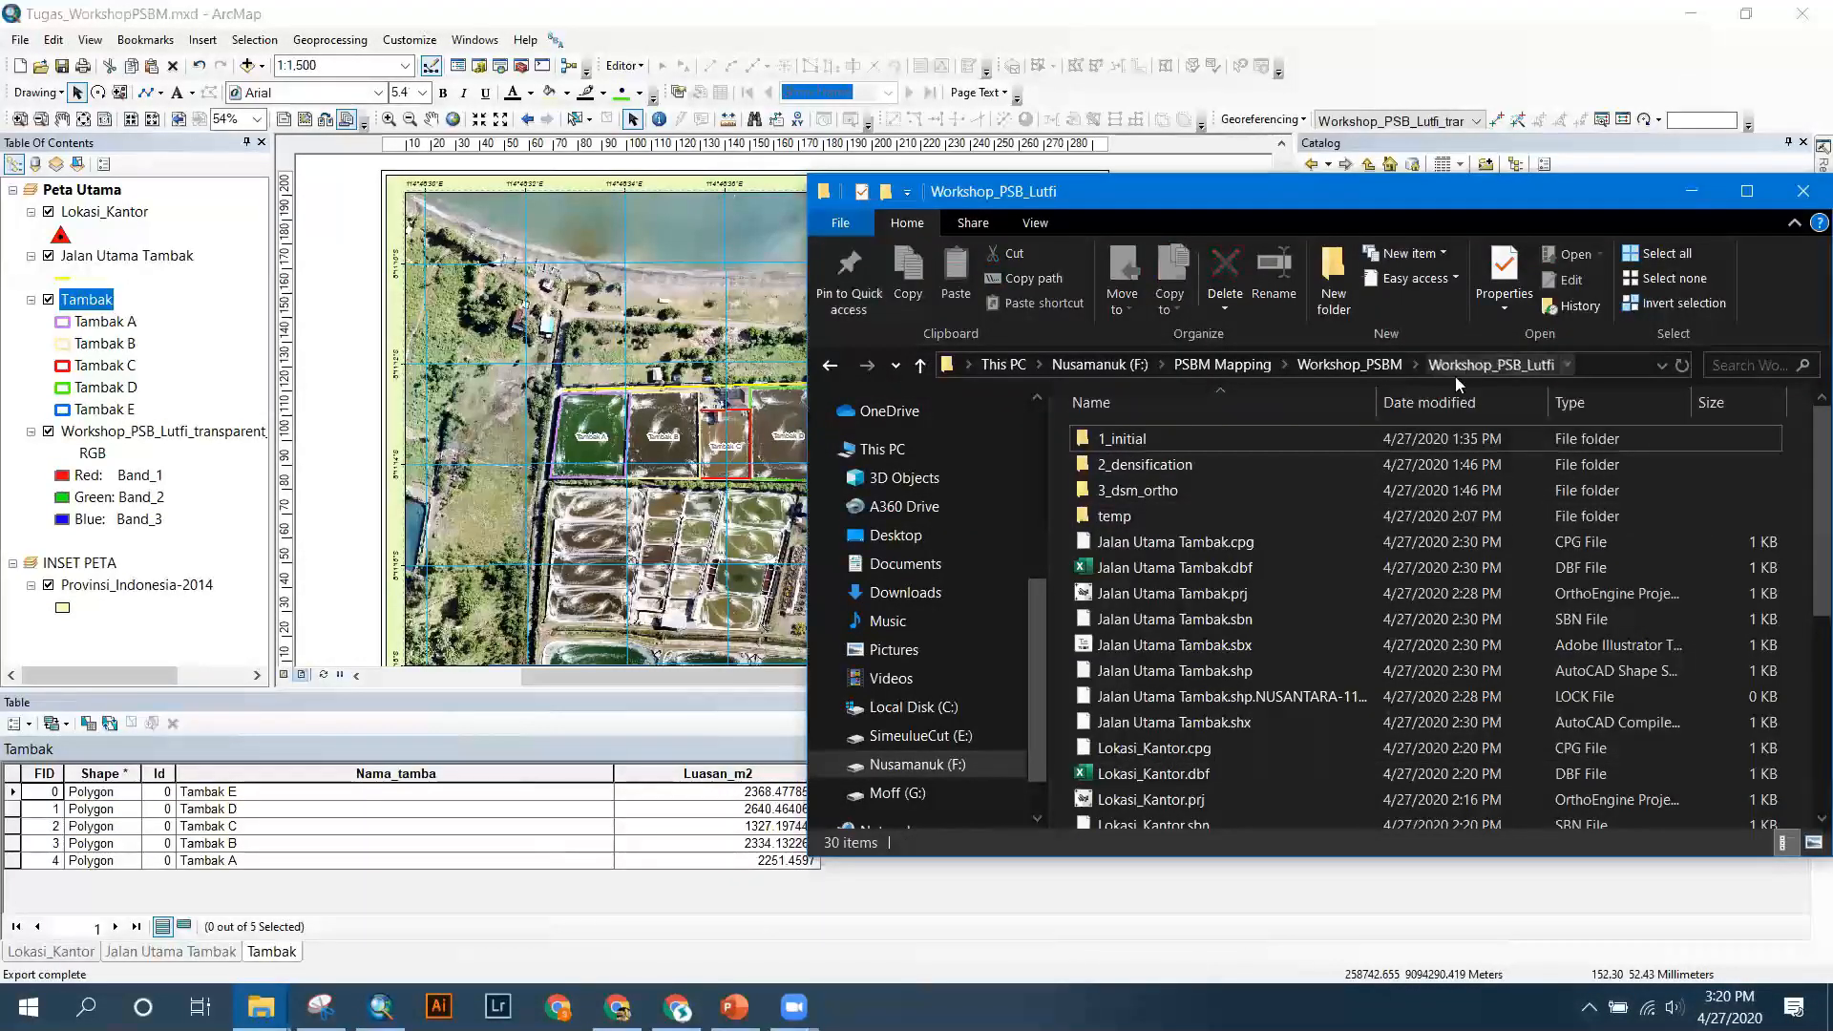
click(1350, 371)
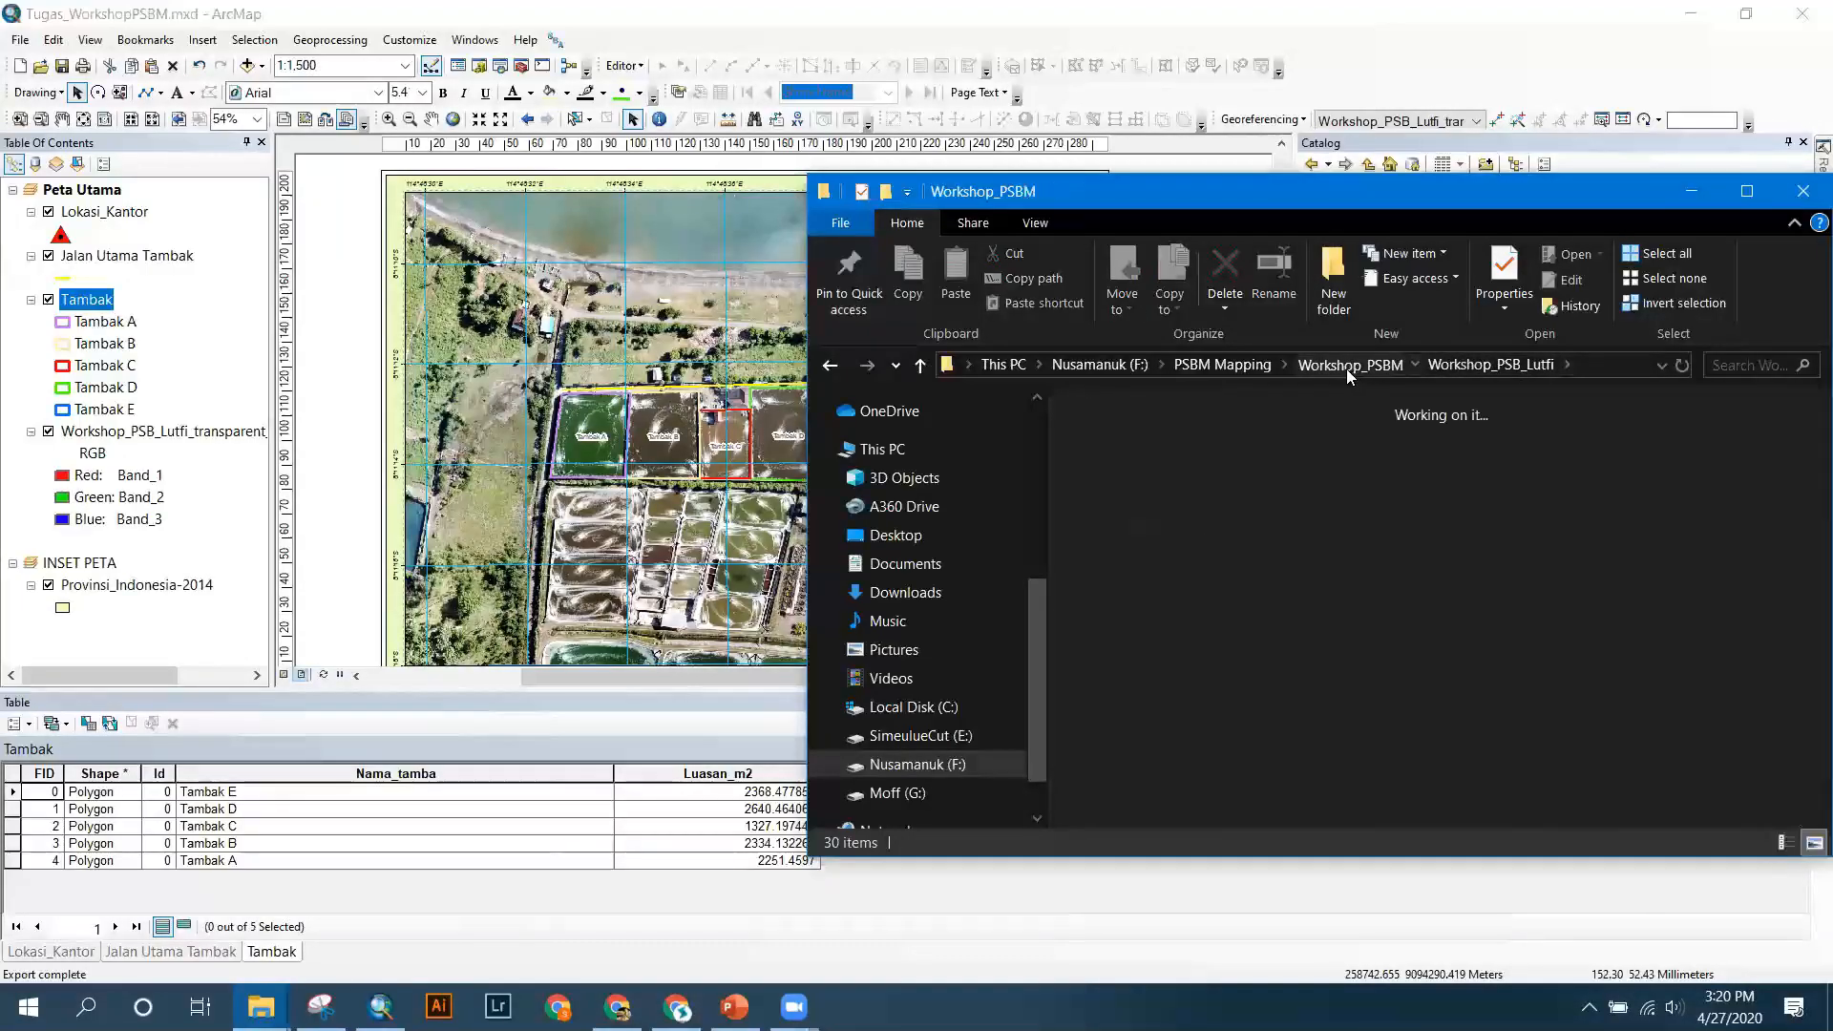
click(1268, 467)
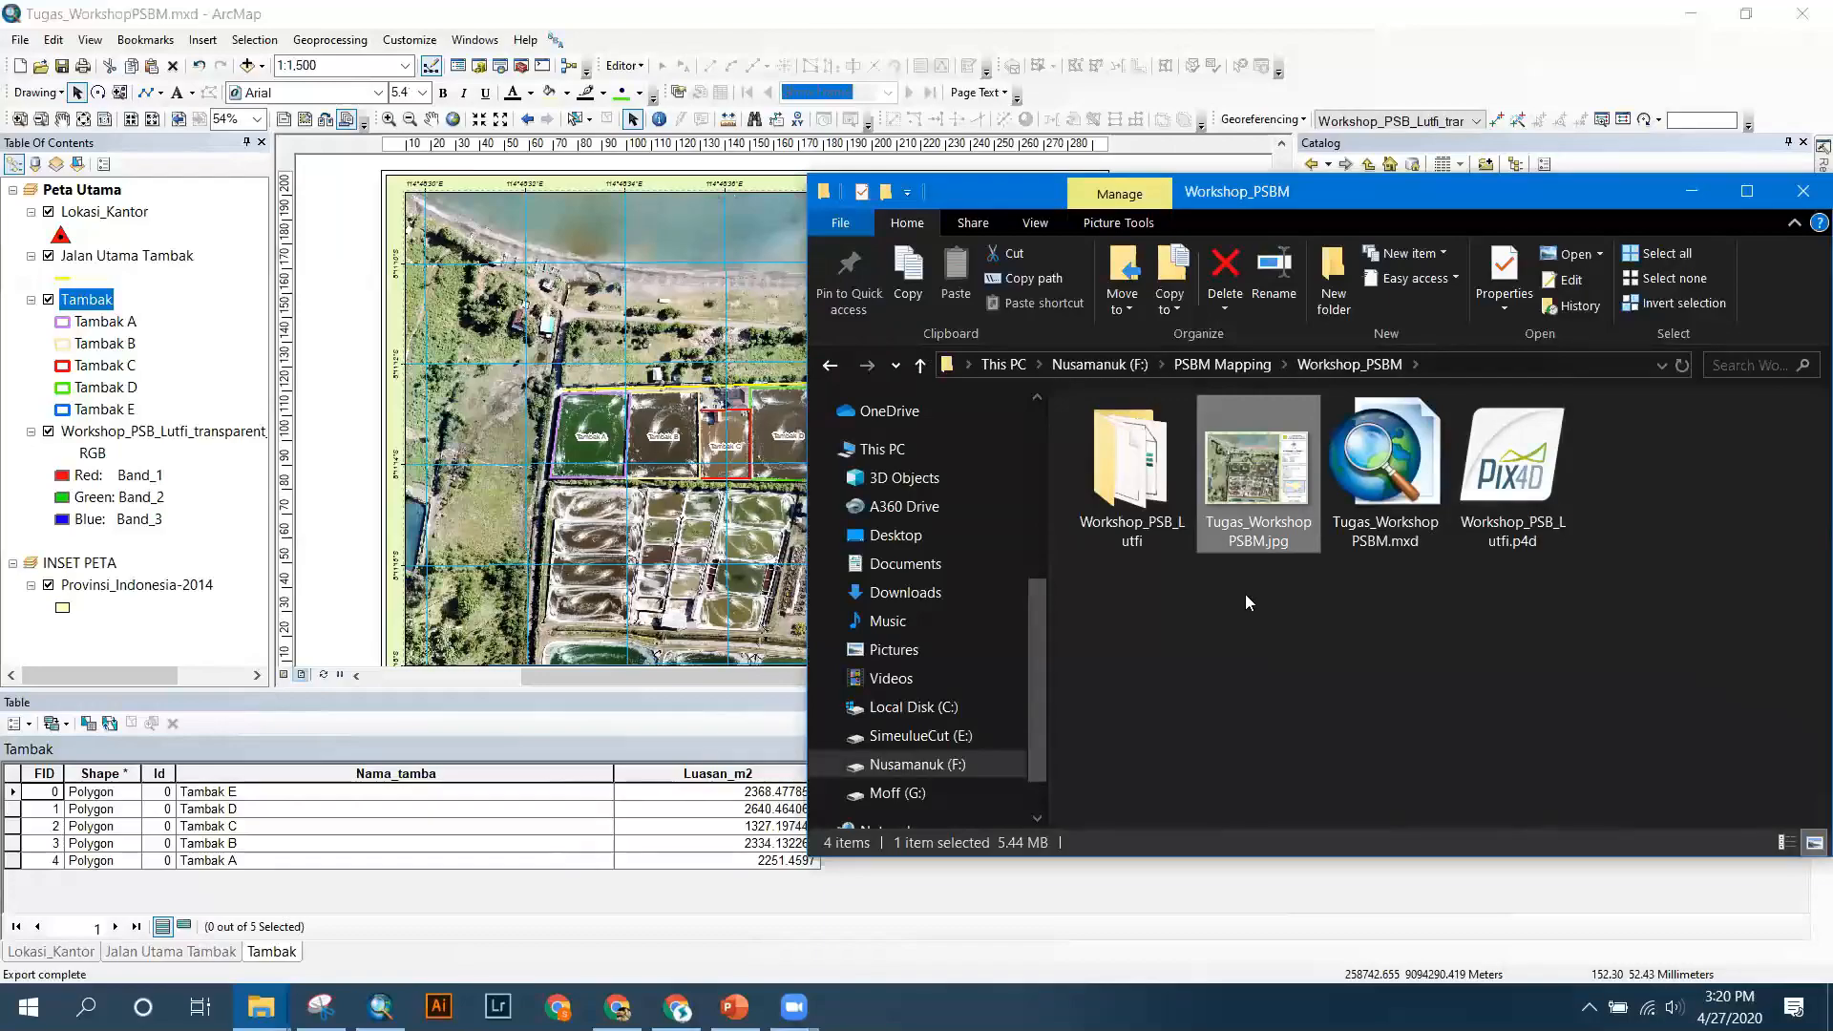
click(1245, 594)
click(1254, 506)
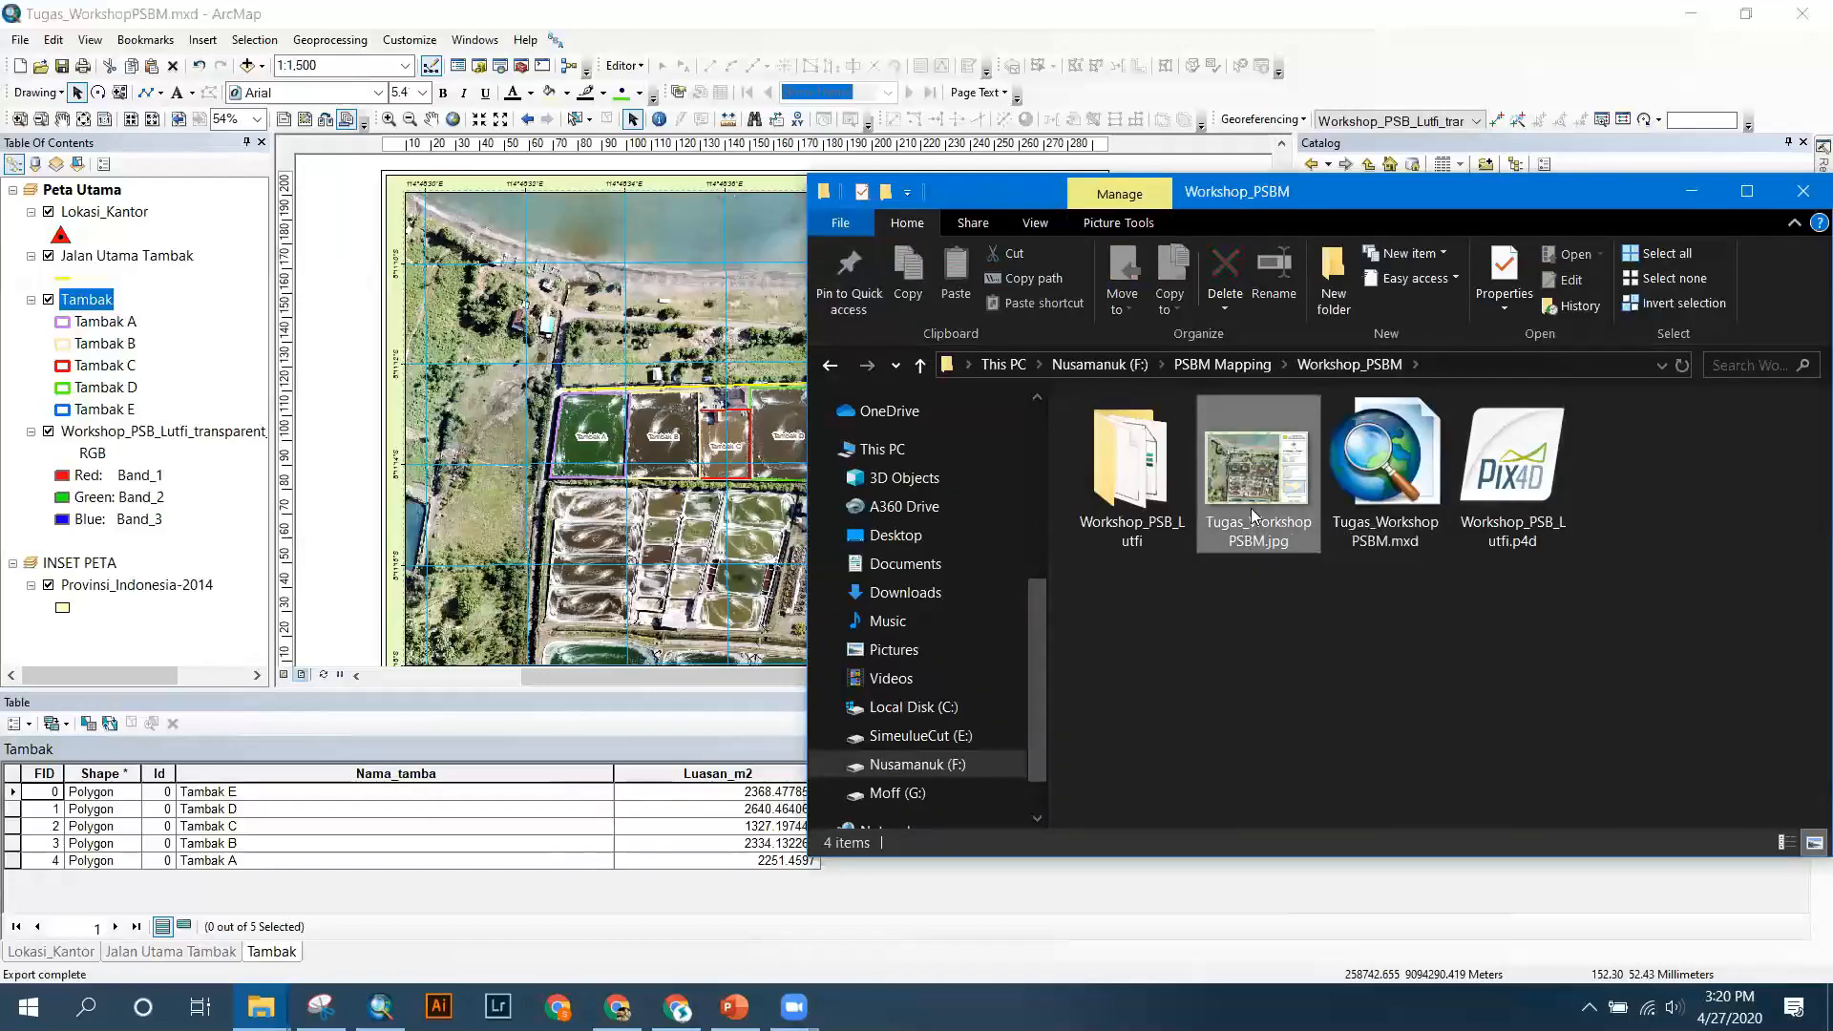
click(1690, 190)
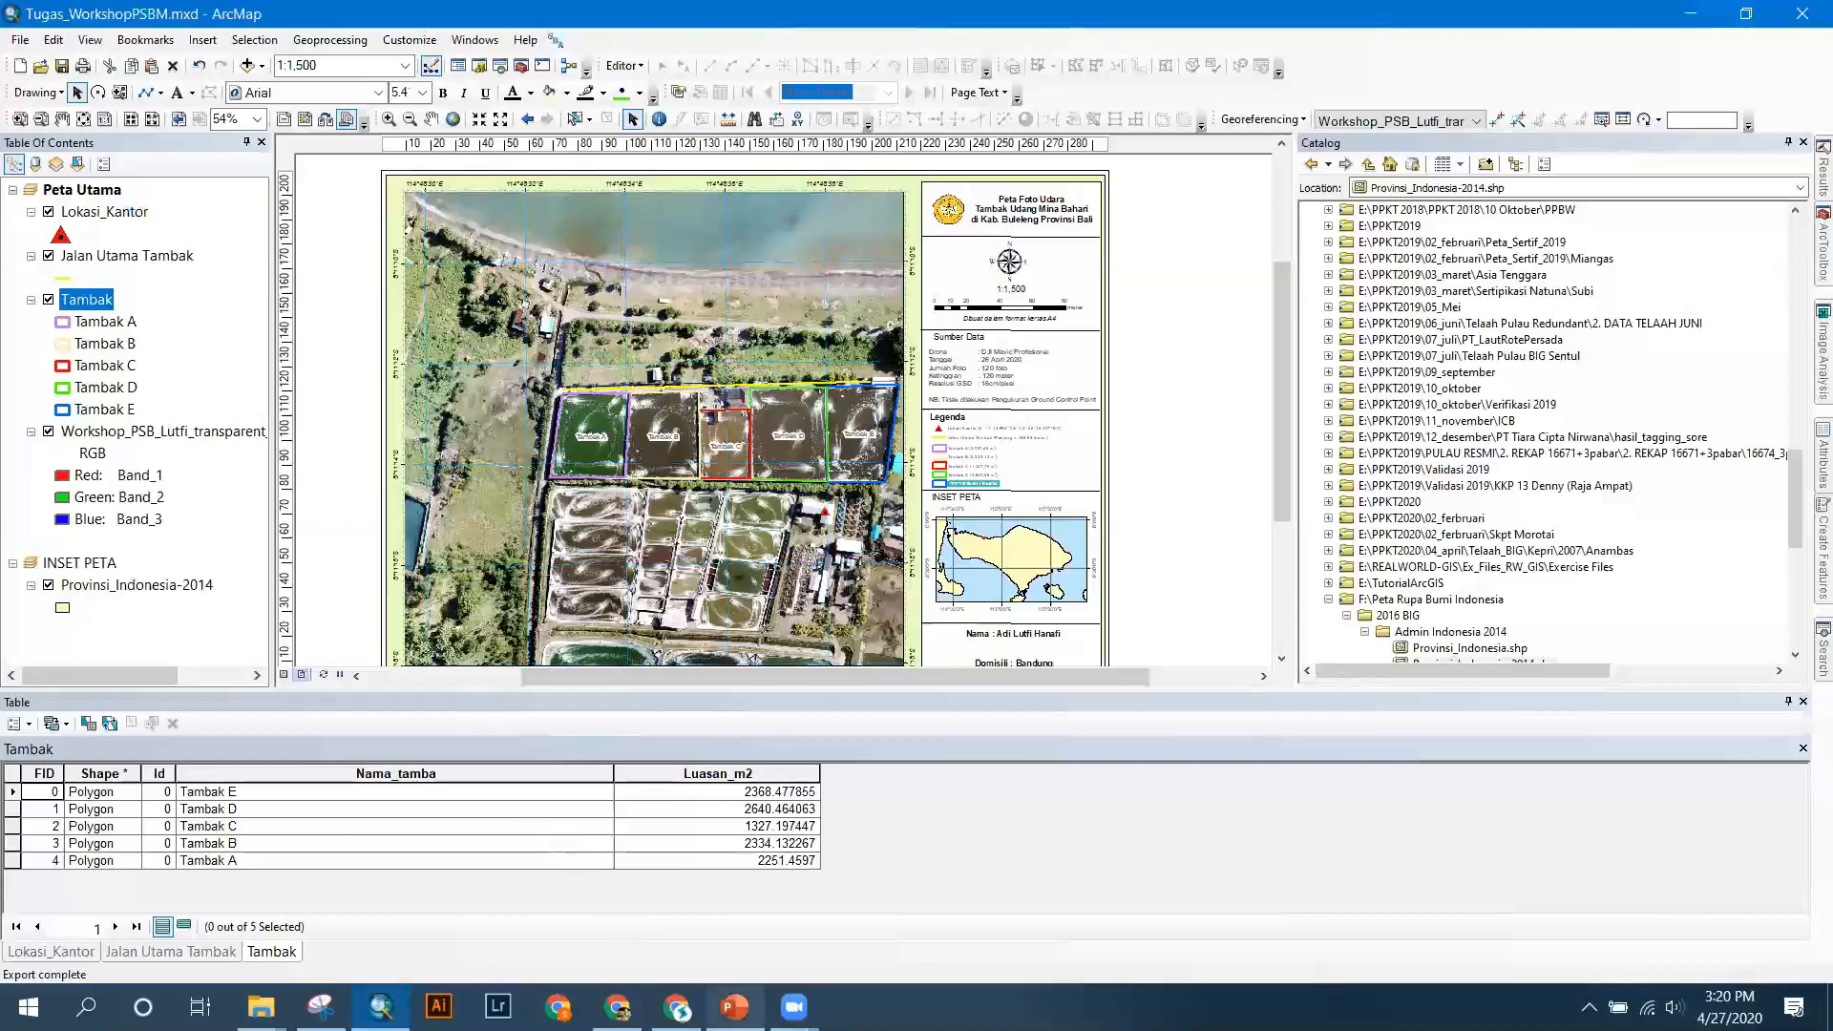
Switch to the Pelatihan_AMC_Final.pptx presentation in PowerPoint and close the duplicate viewer window of Tugas_WorkshopPSBM.jpg.
mouse_move(734, 1007)
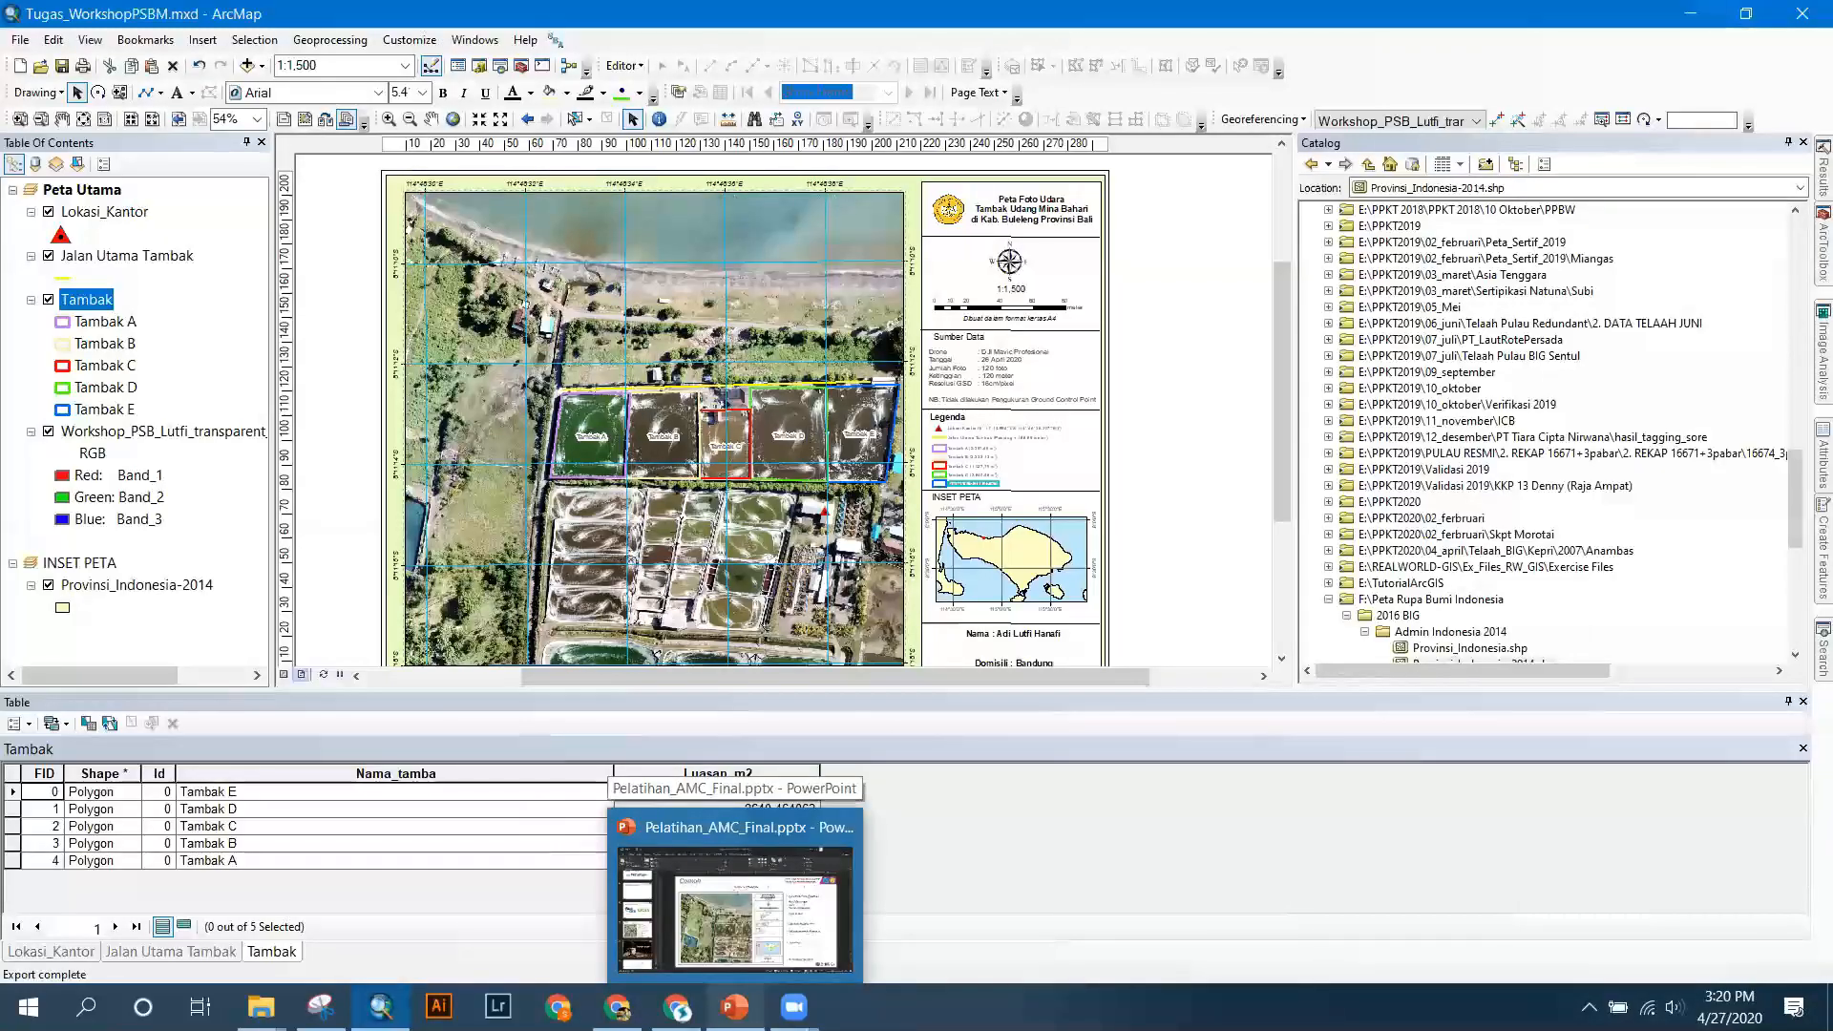
click(726, 924)
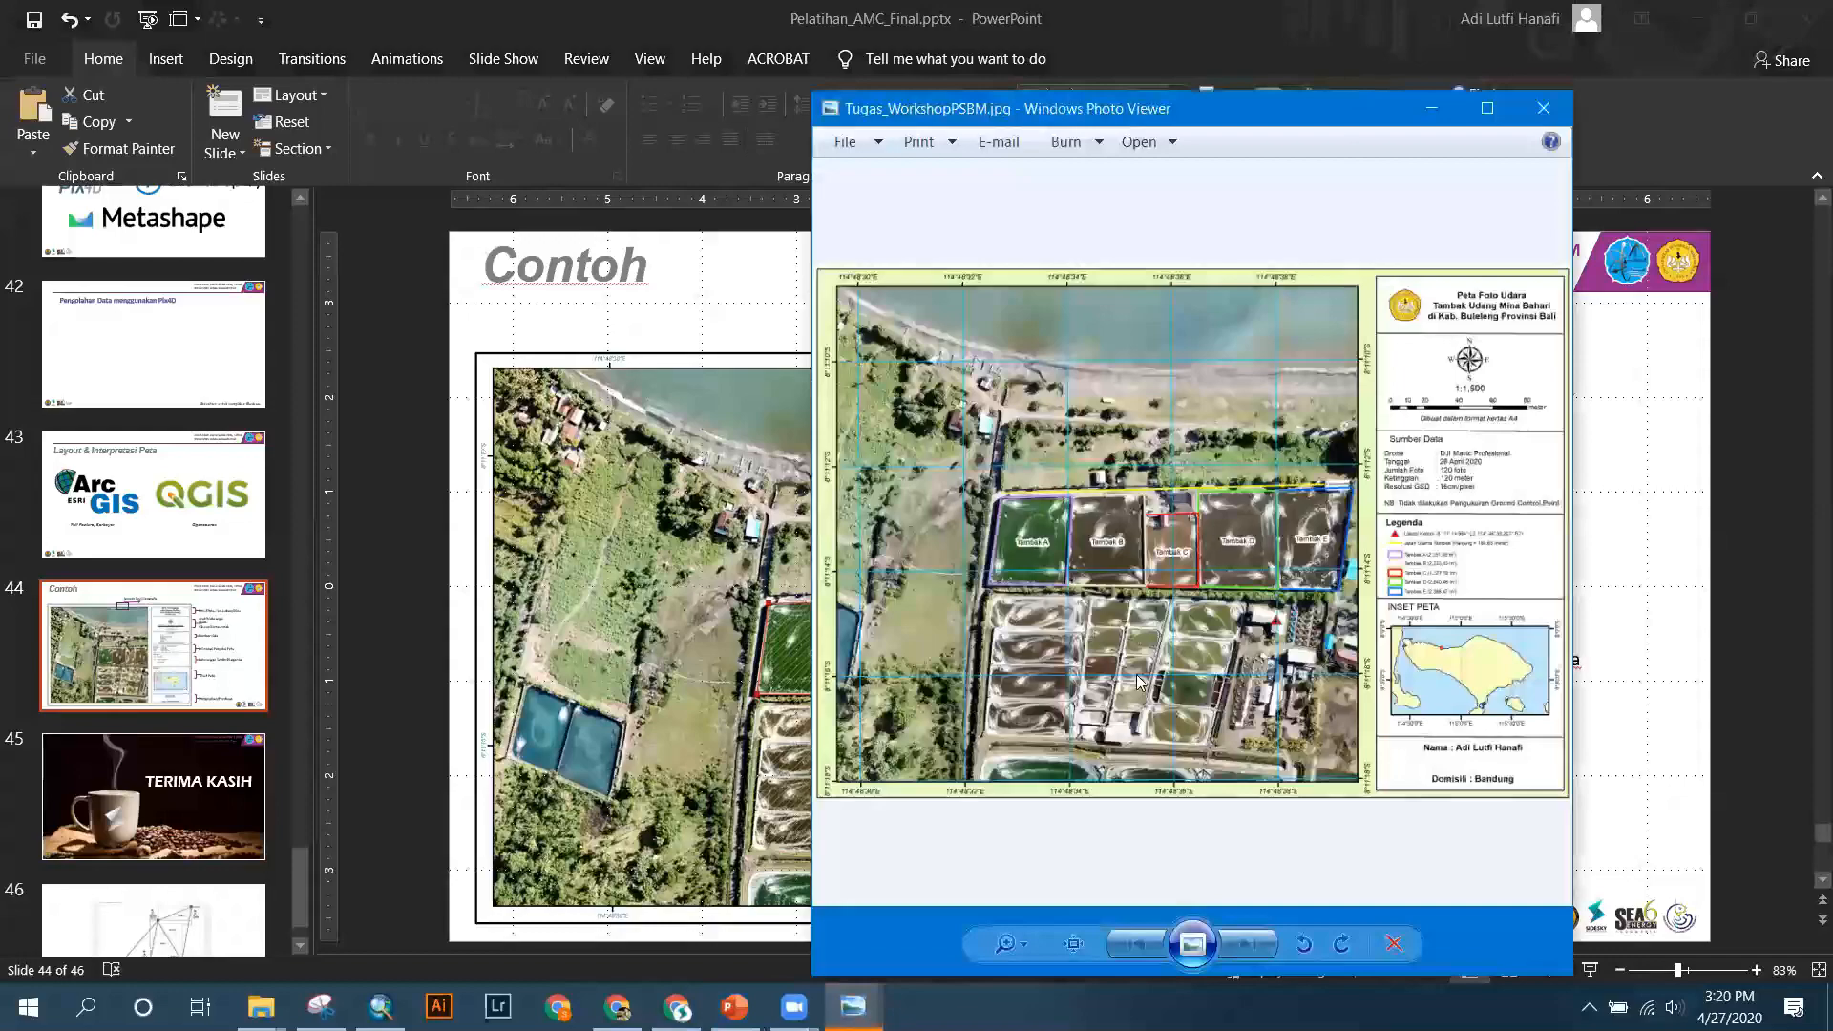
mouse_move(838, 993)
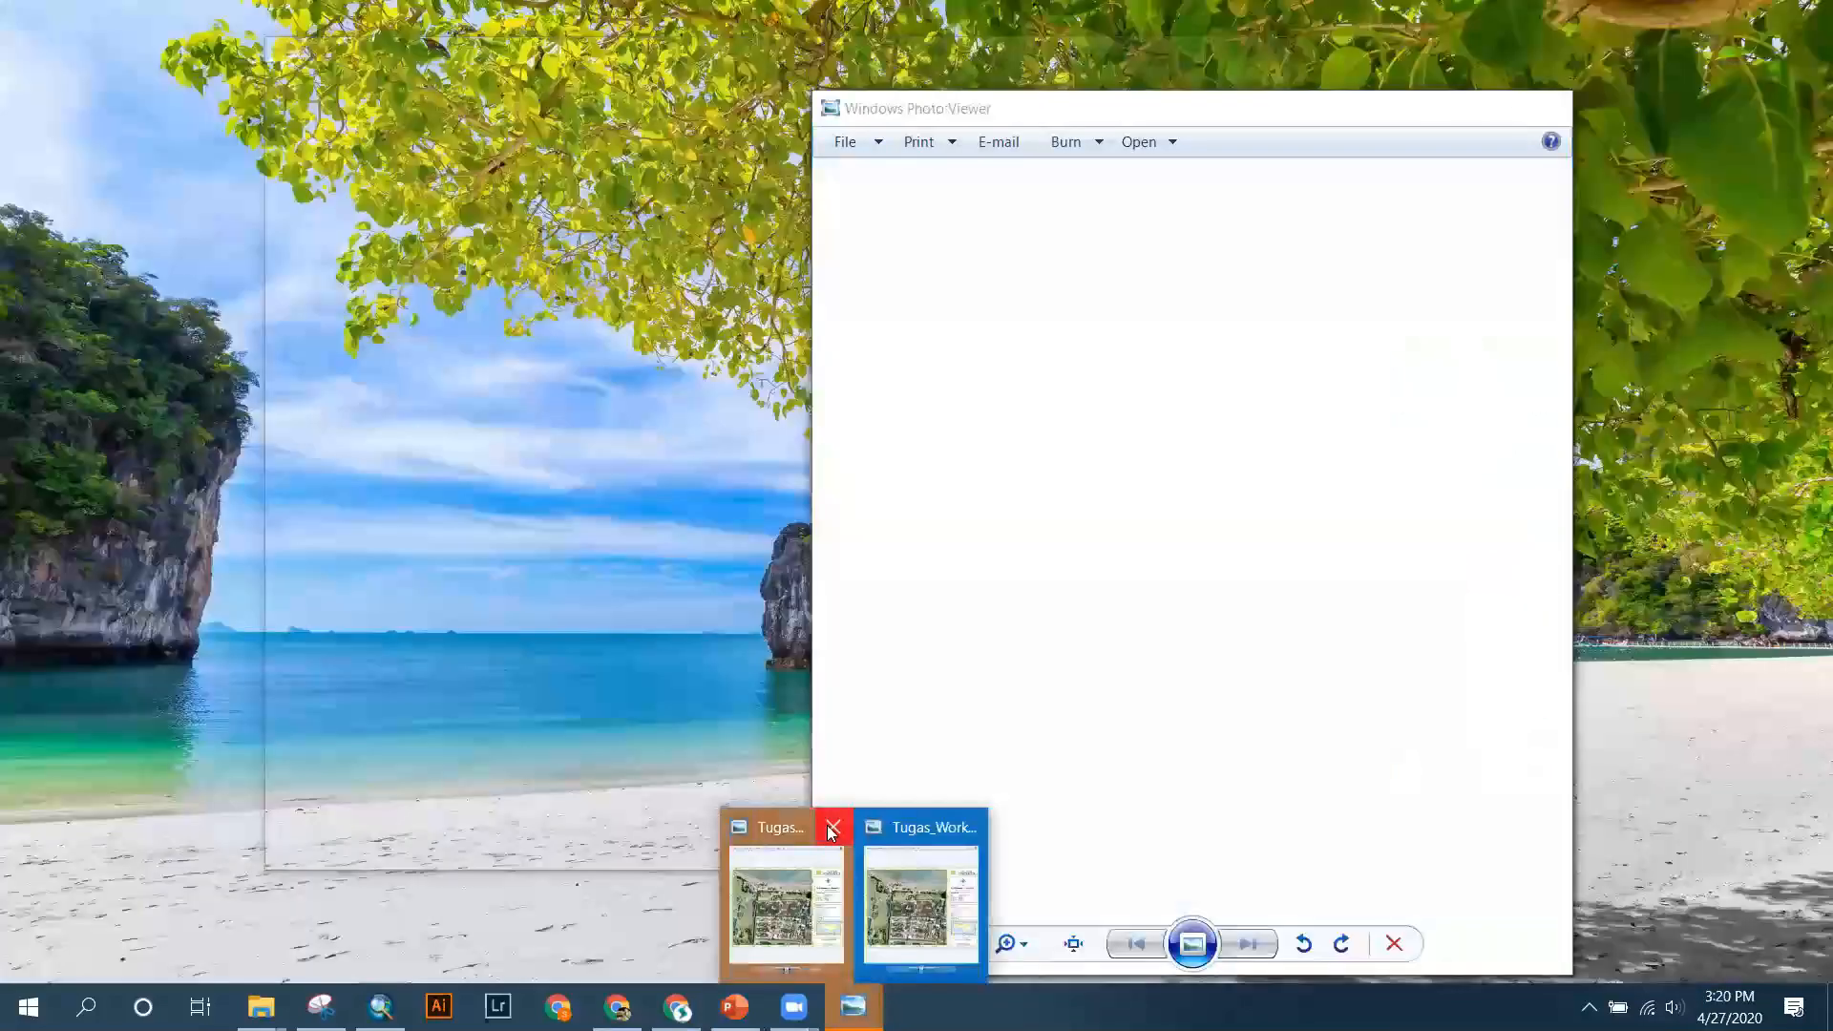
click(832, 828)
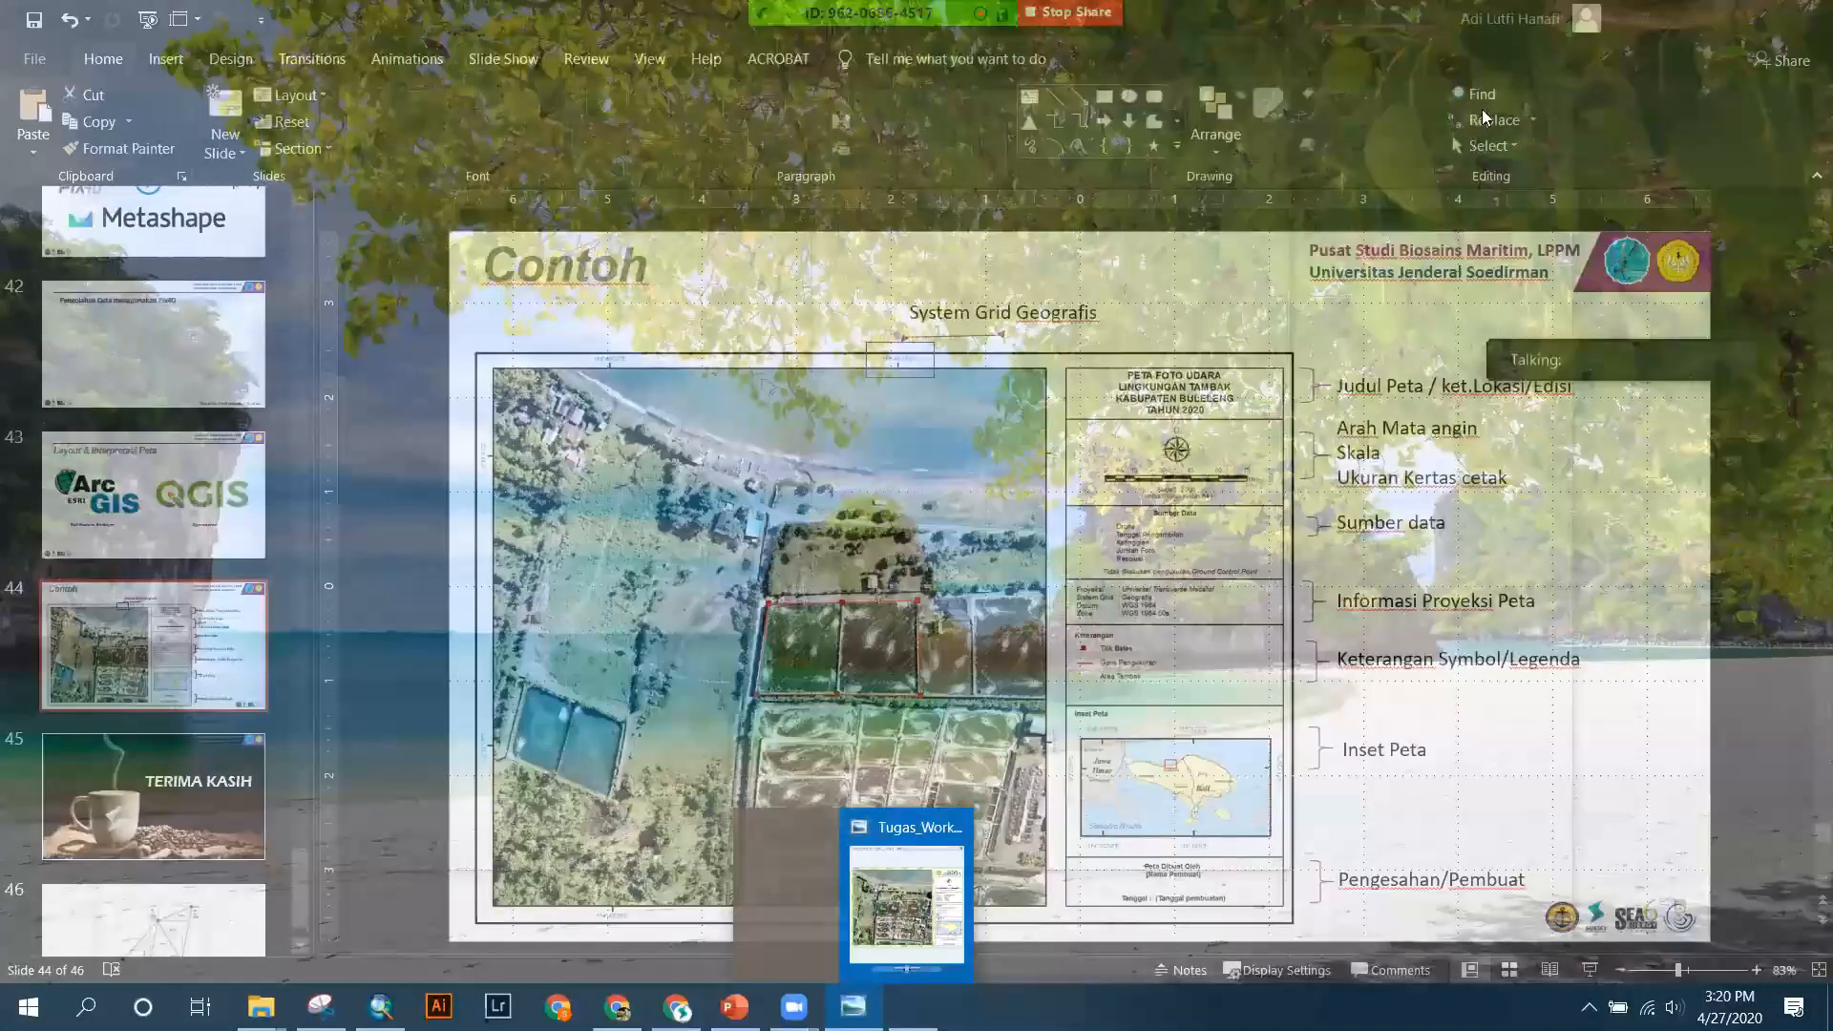
Examine the exported map in Windows Photo Viewer, covering the pond boundaries, source data and legend, and close the image.
key(alt)
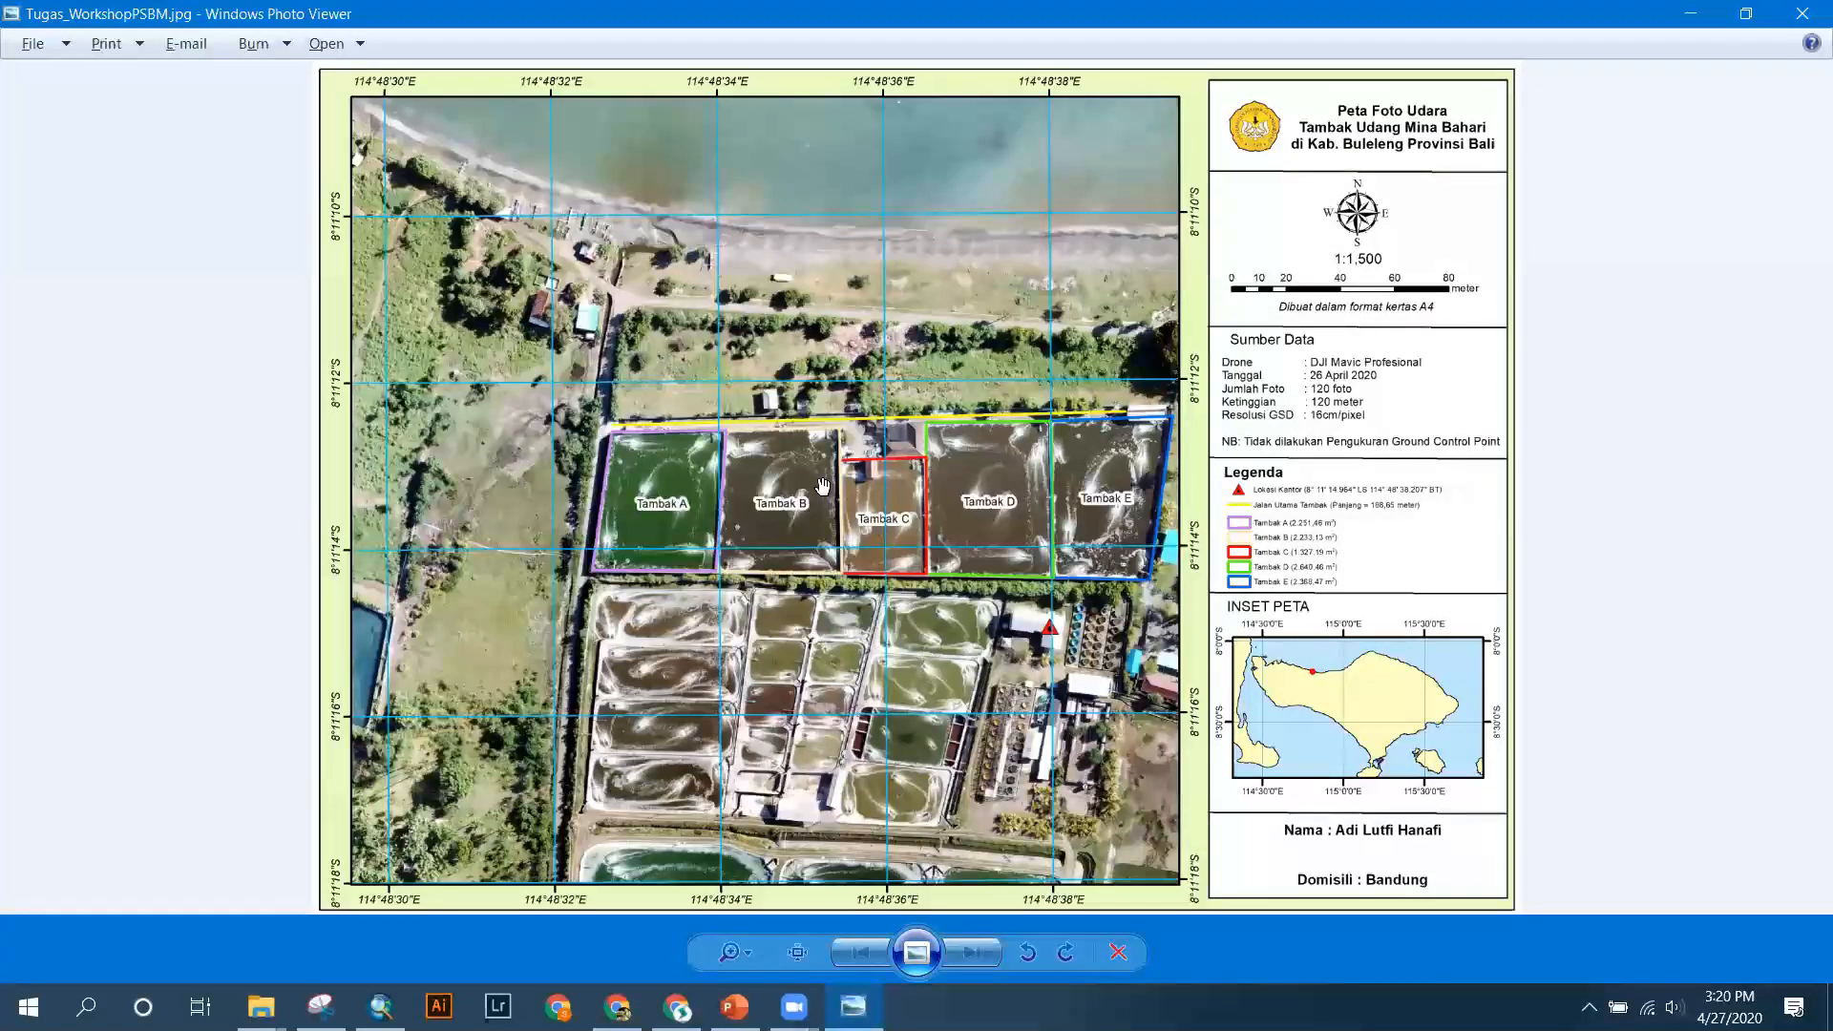
scroll(822, 486, up, 3)
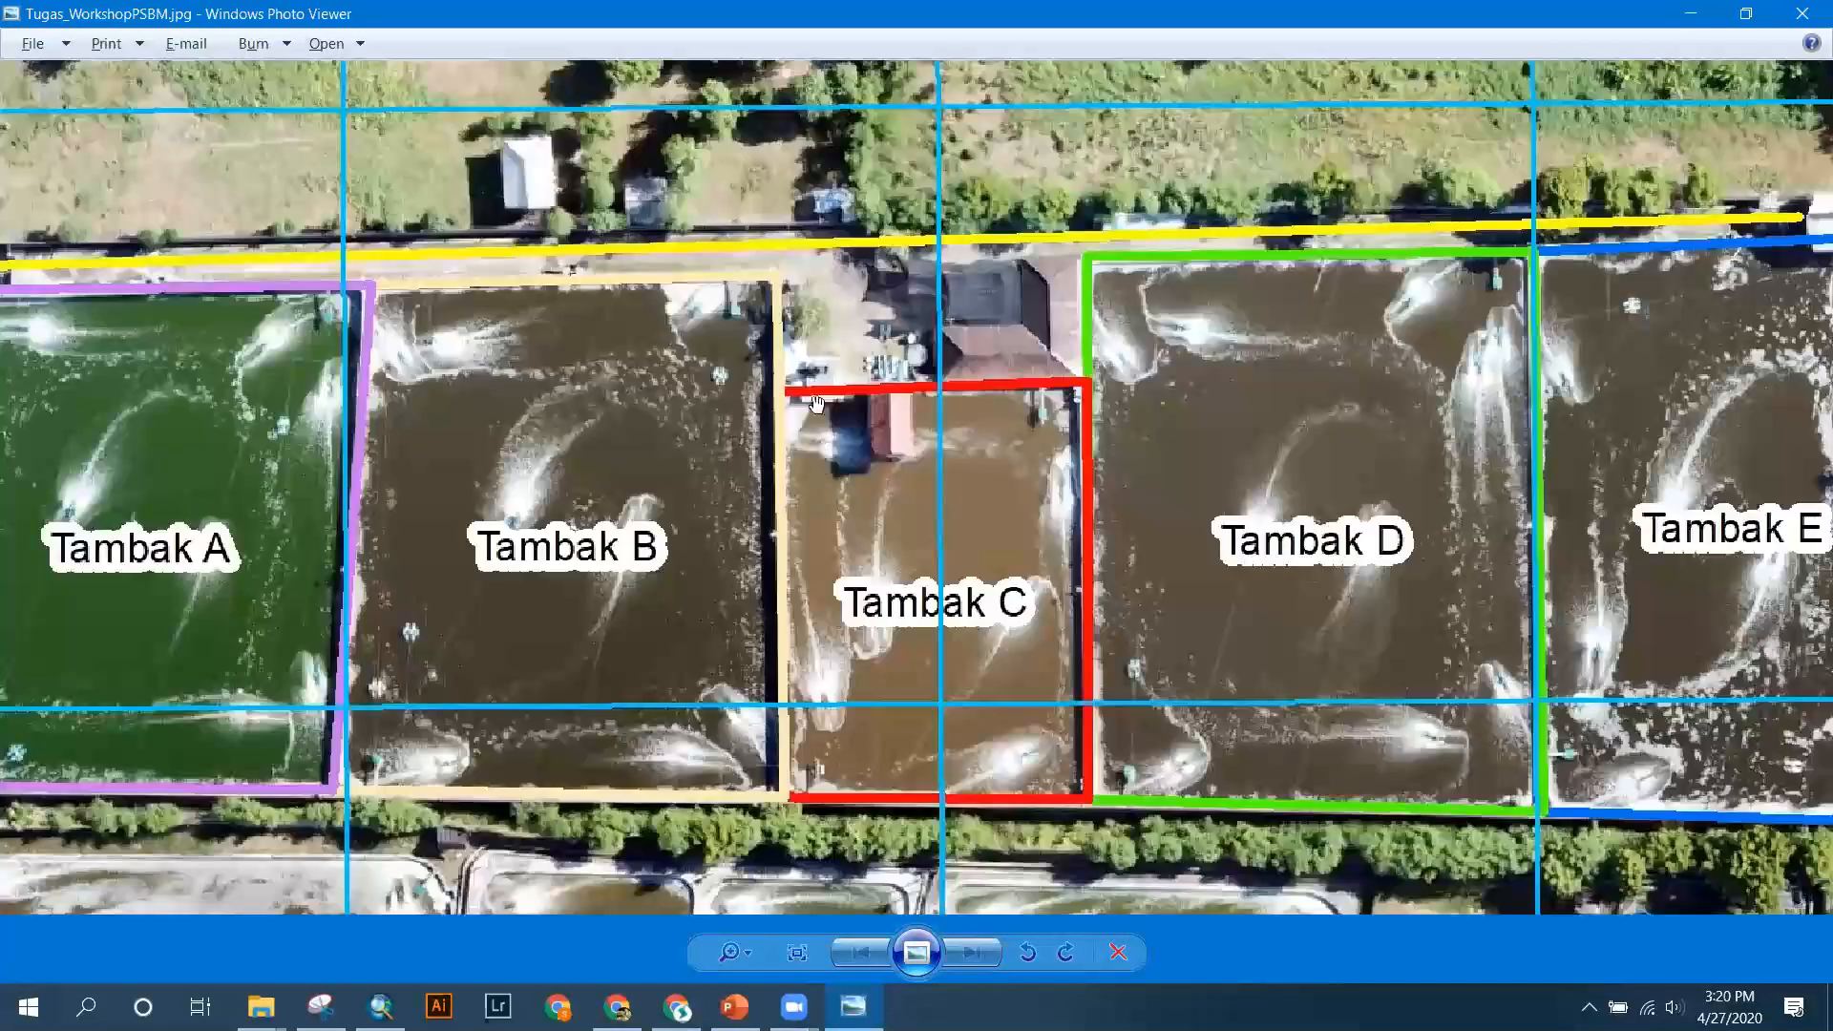
scroll(813, 343, up, 3)
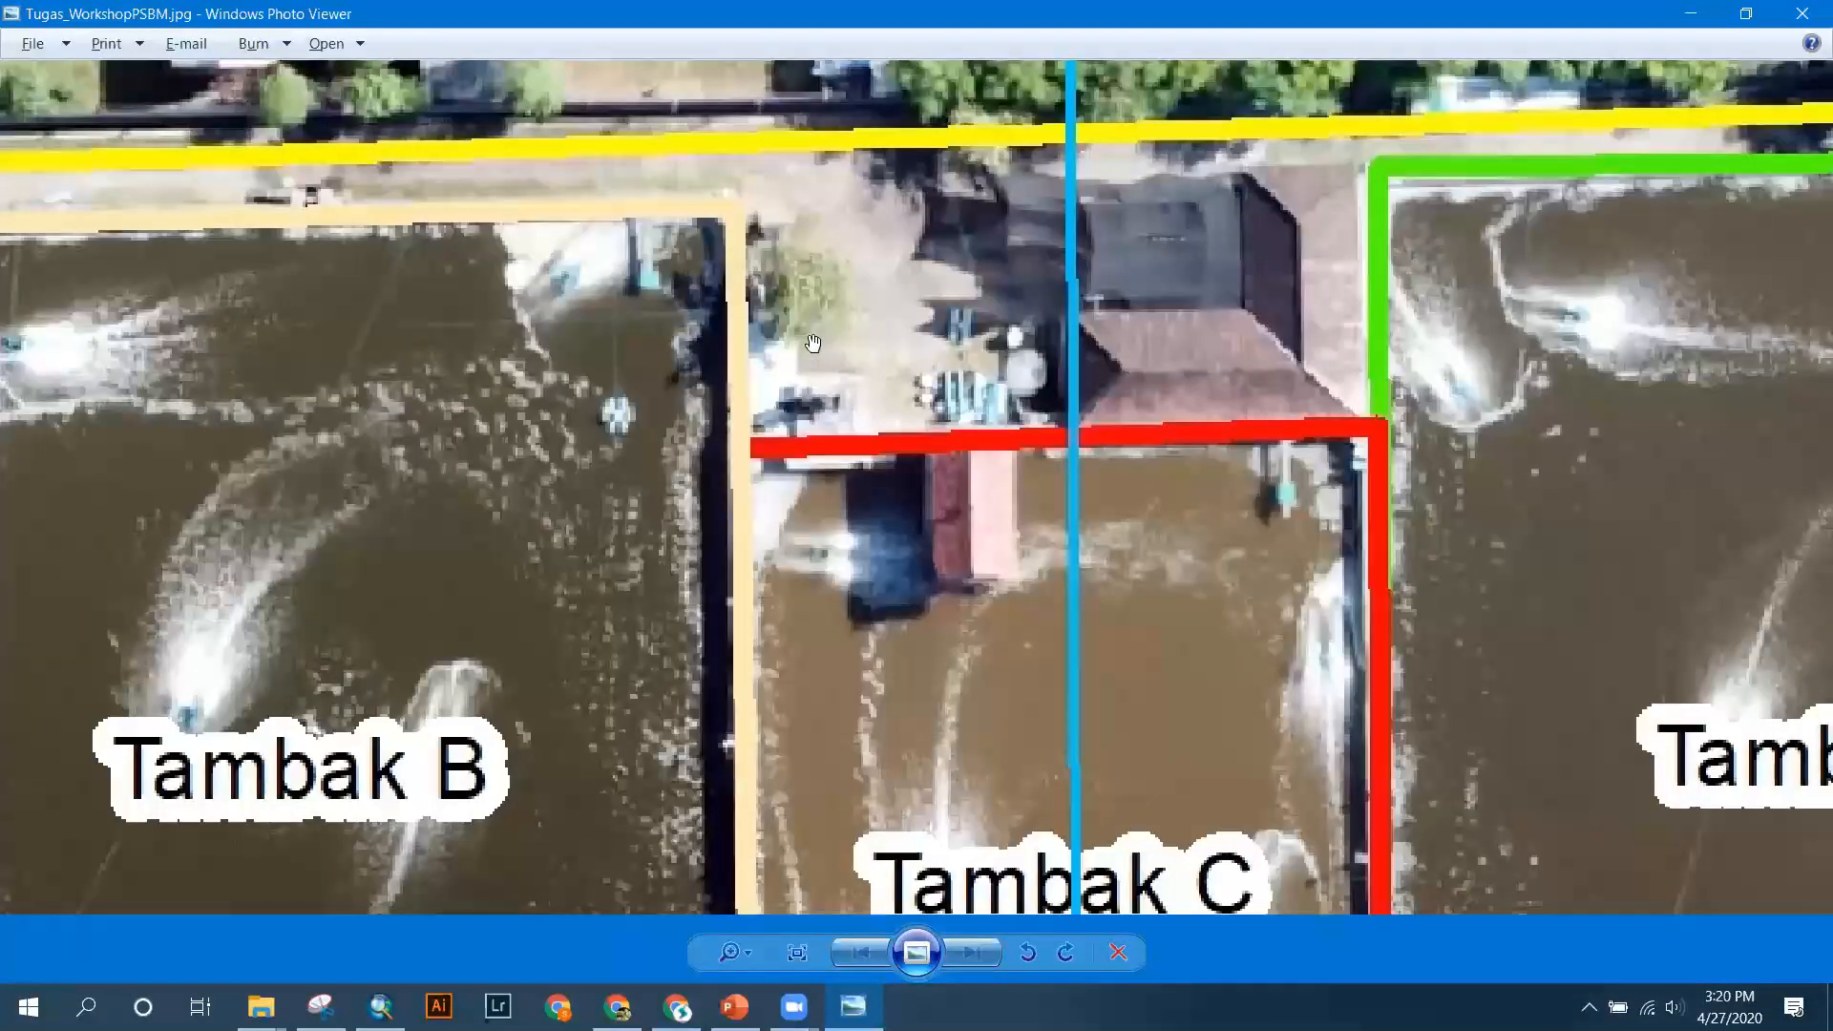
scroll(823, 355, up, 2)
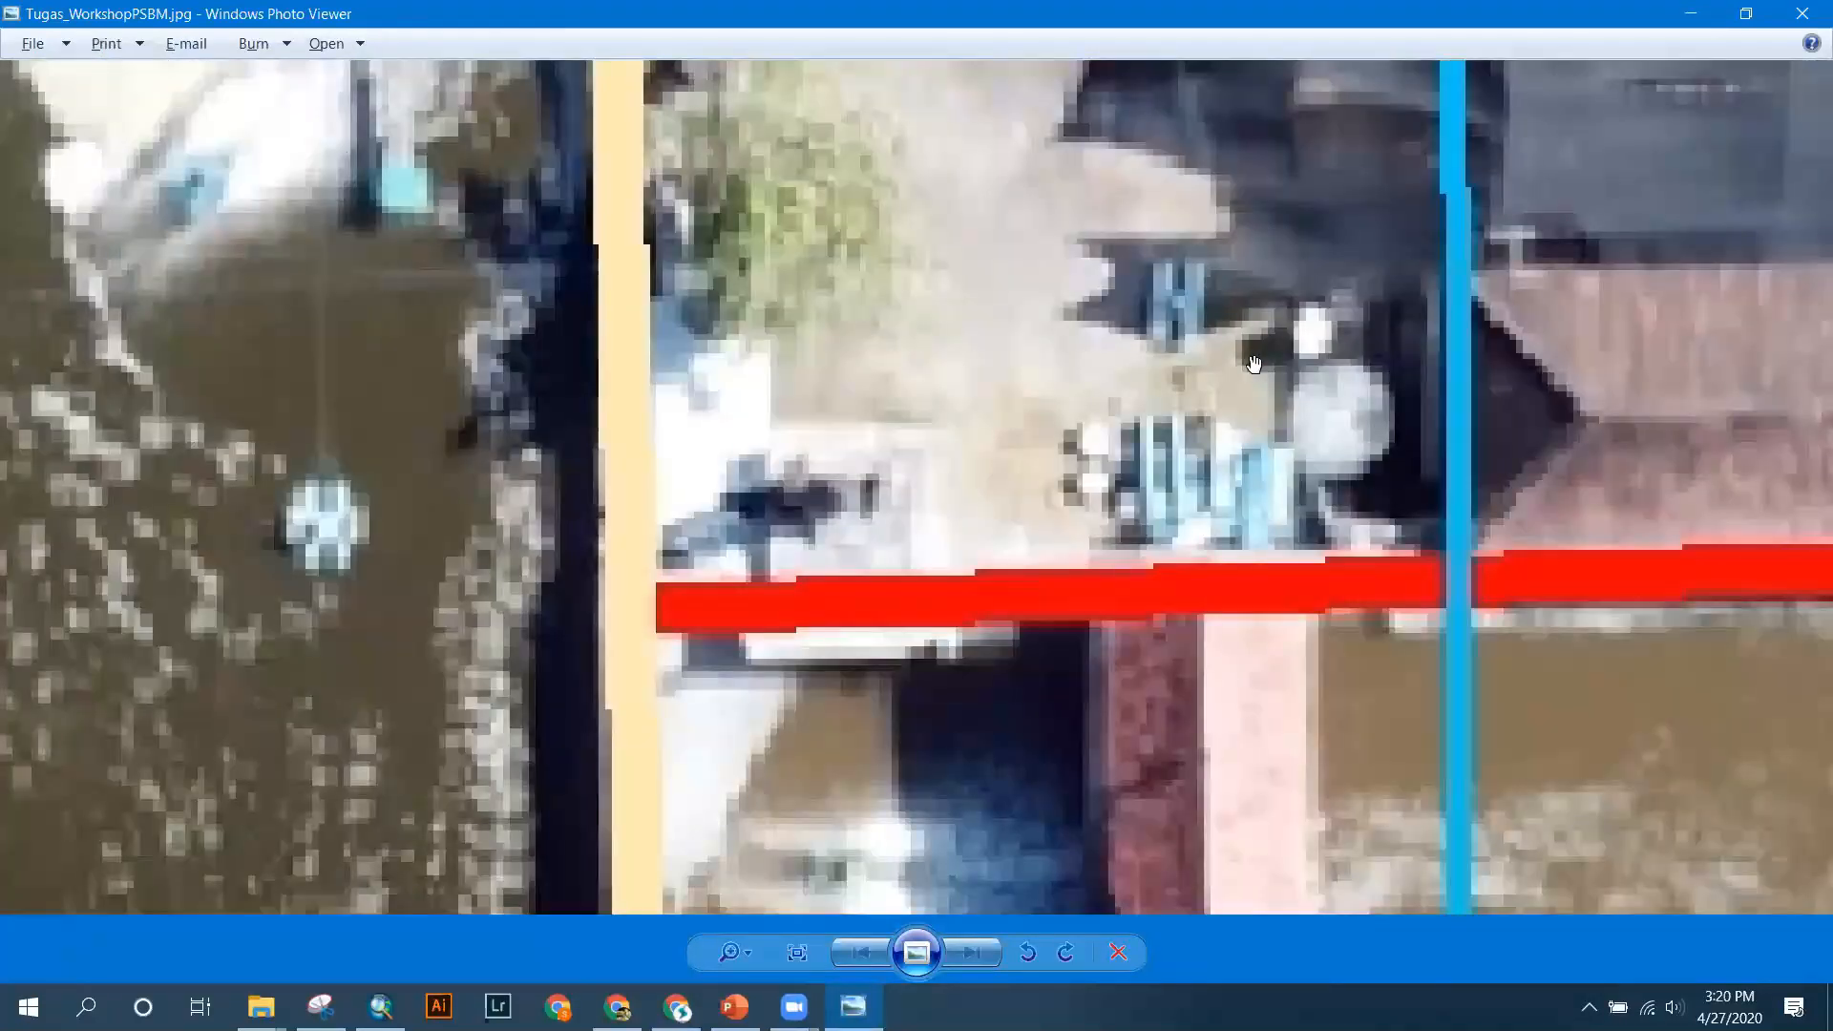
scroll(1242, 367, down, 5)
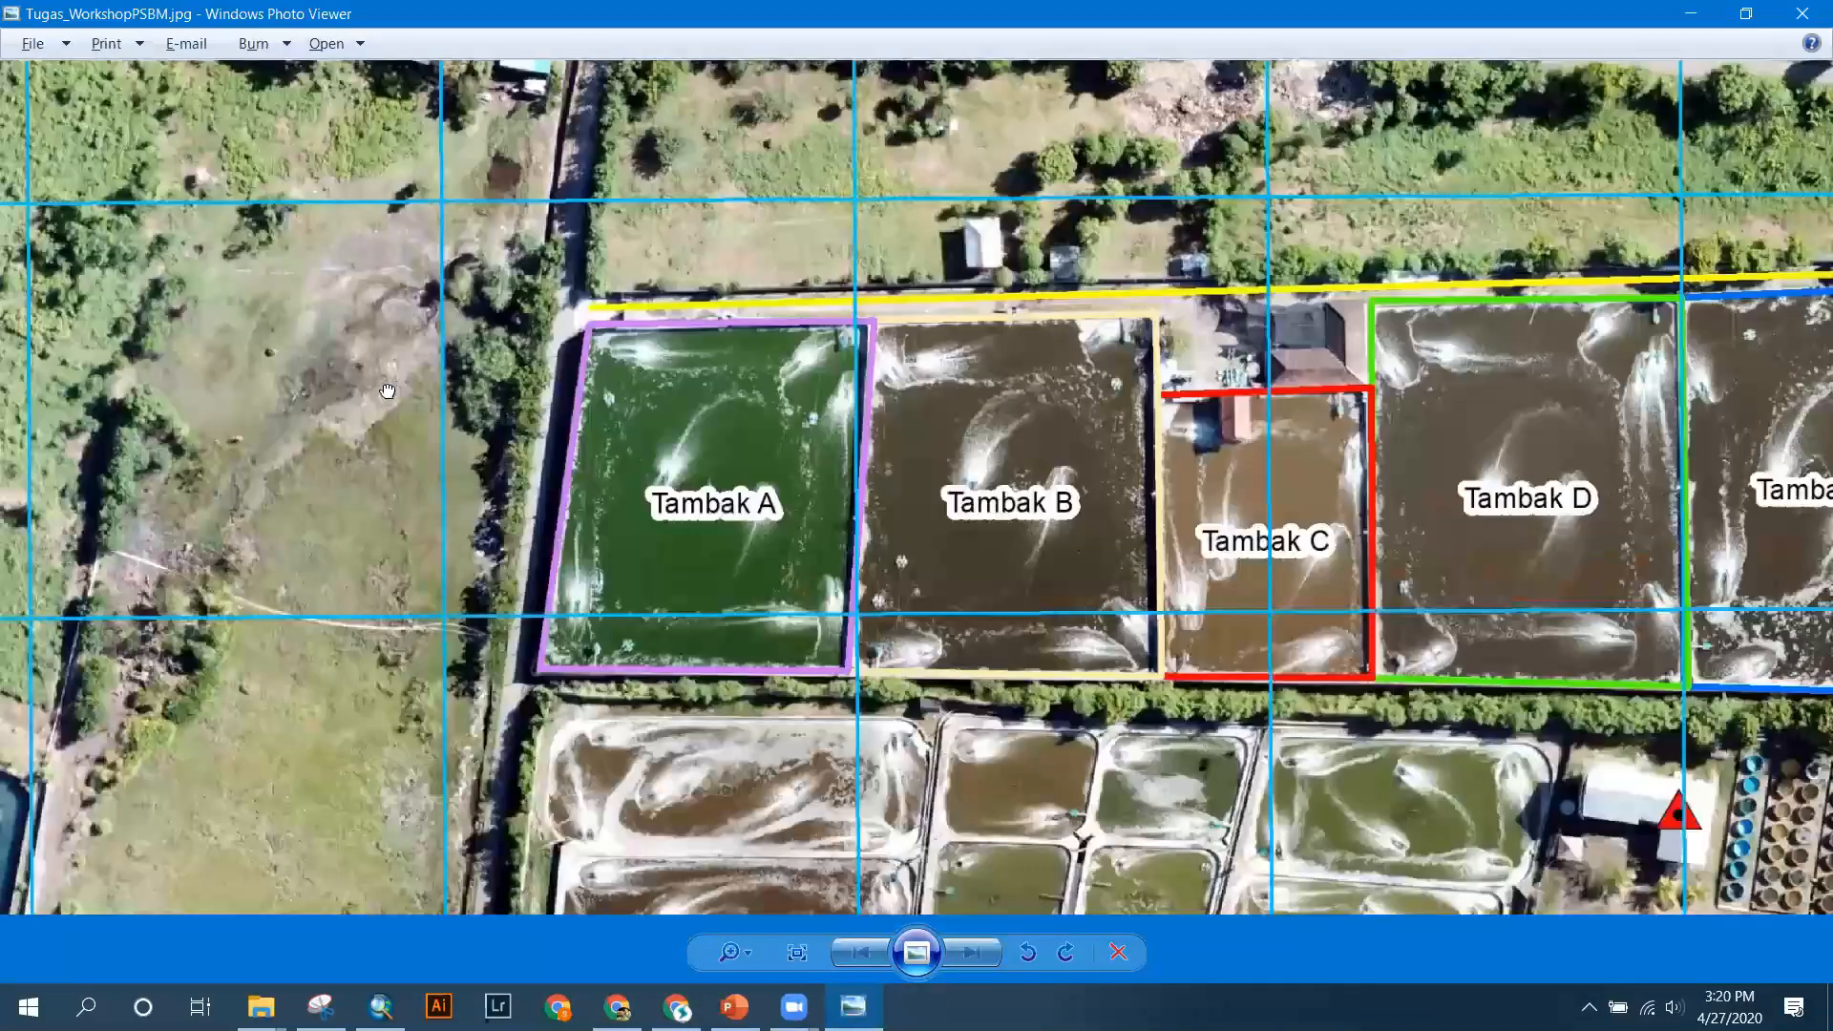
drag(869, 354, 837, 351)
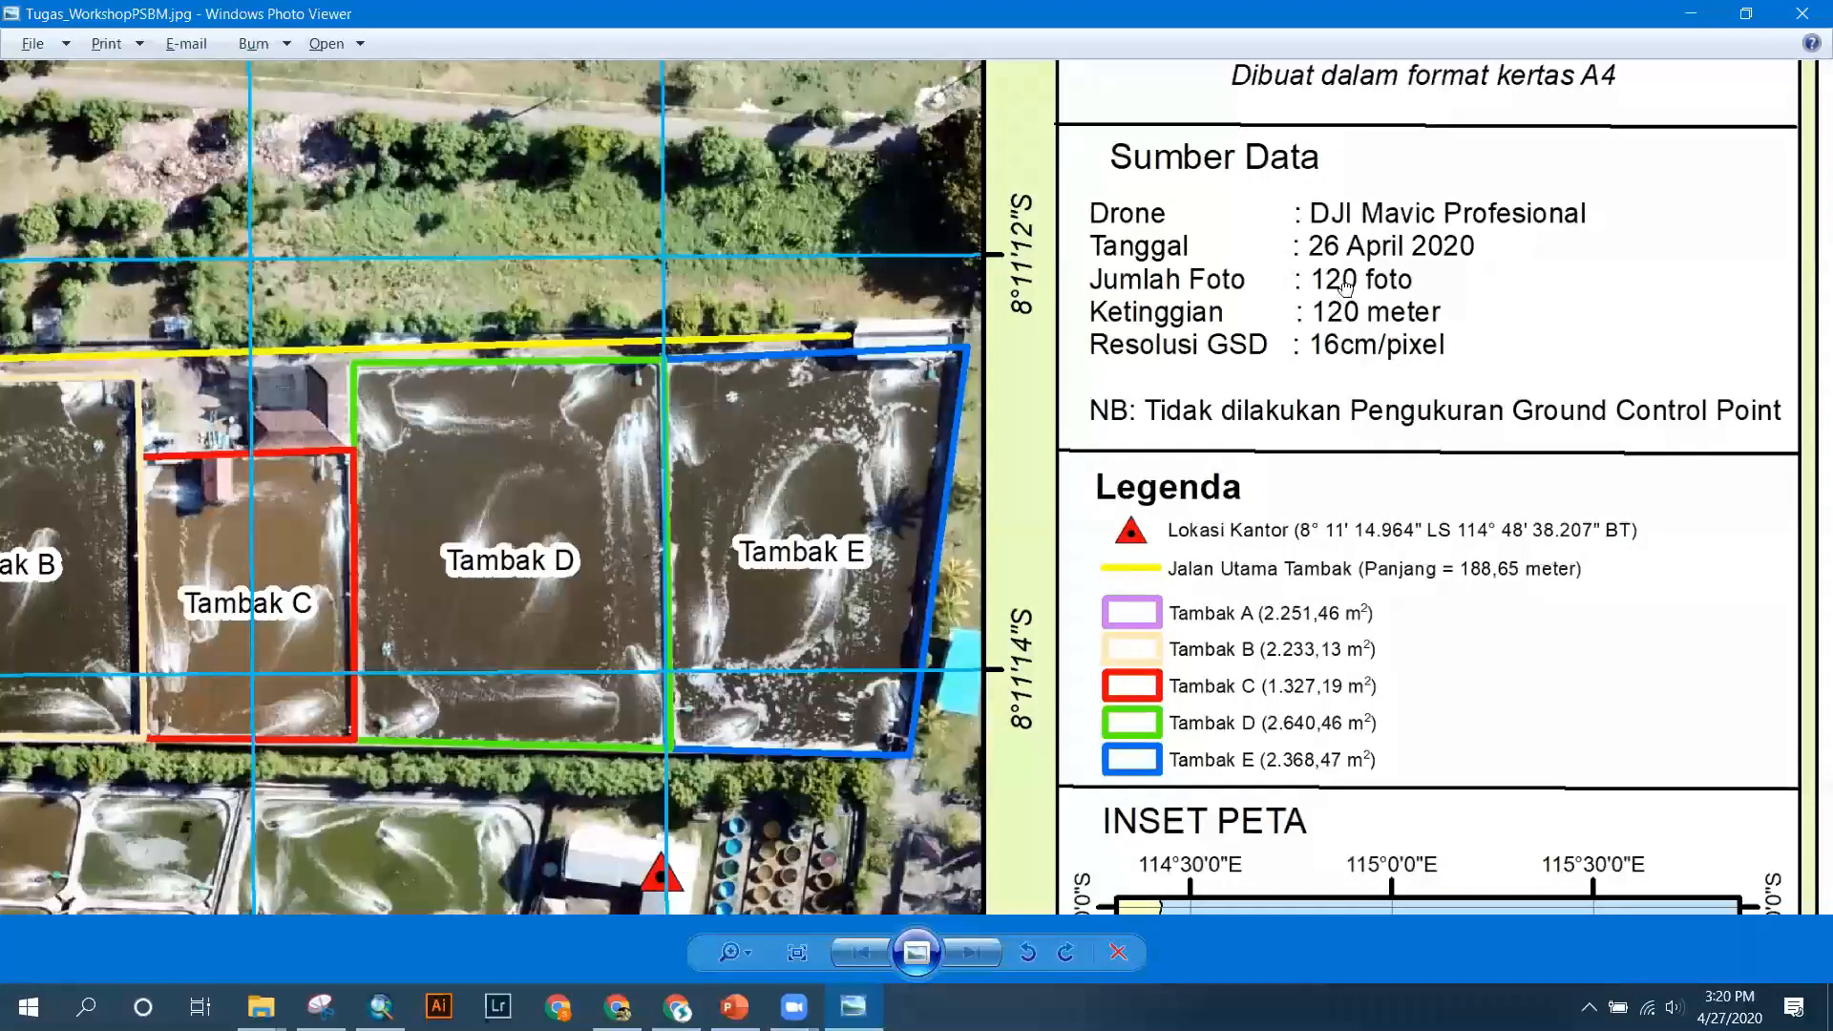
drag(1370, 621, 1294, 400)
drag(1342, 275, 1308, 553)
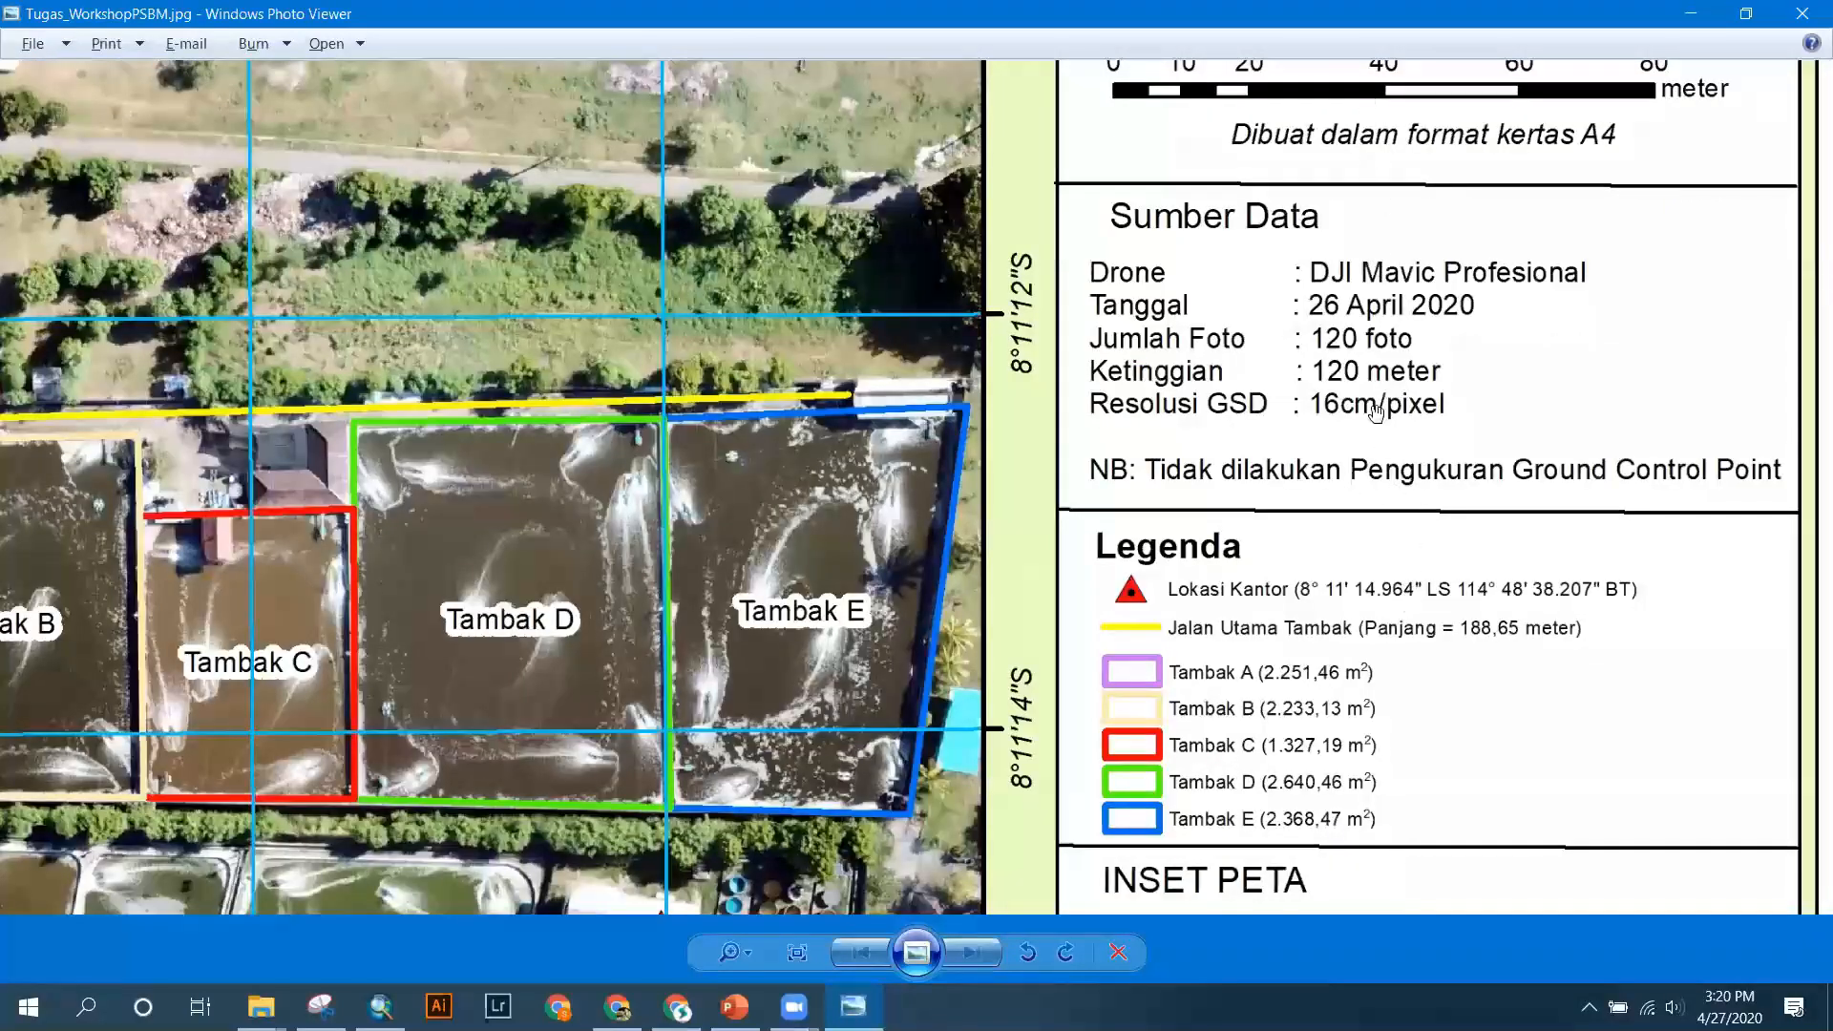
scroll(1275, 535, down, 5)
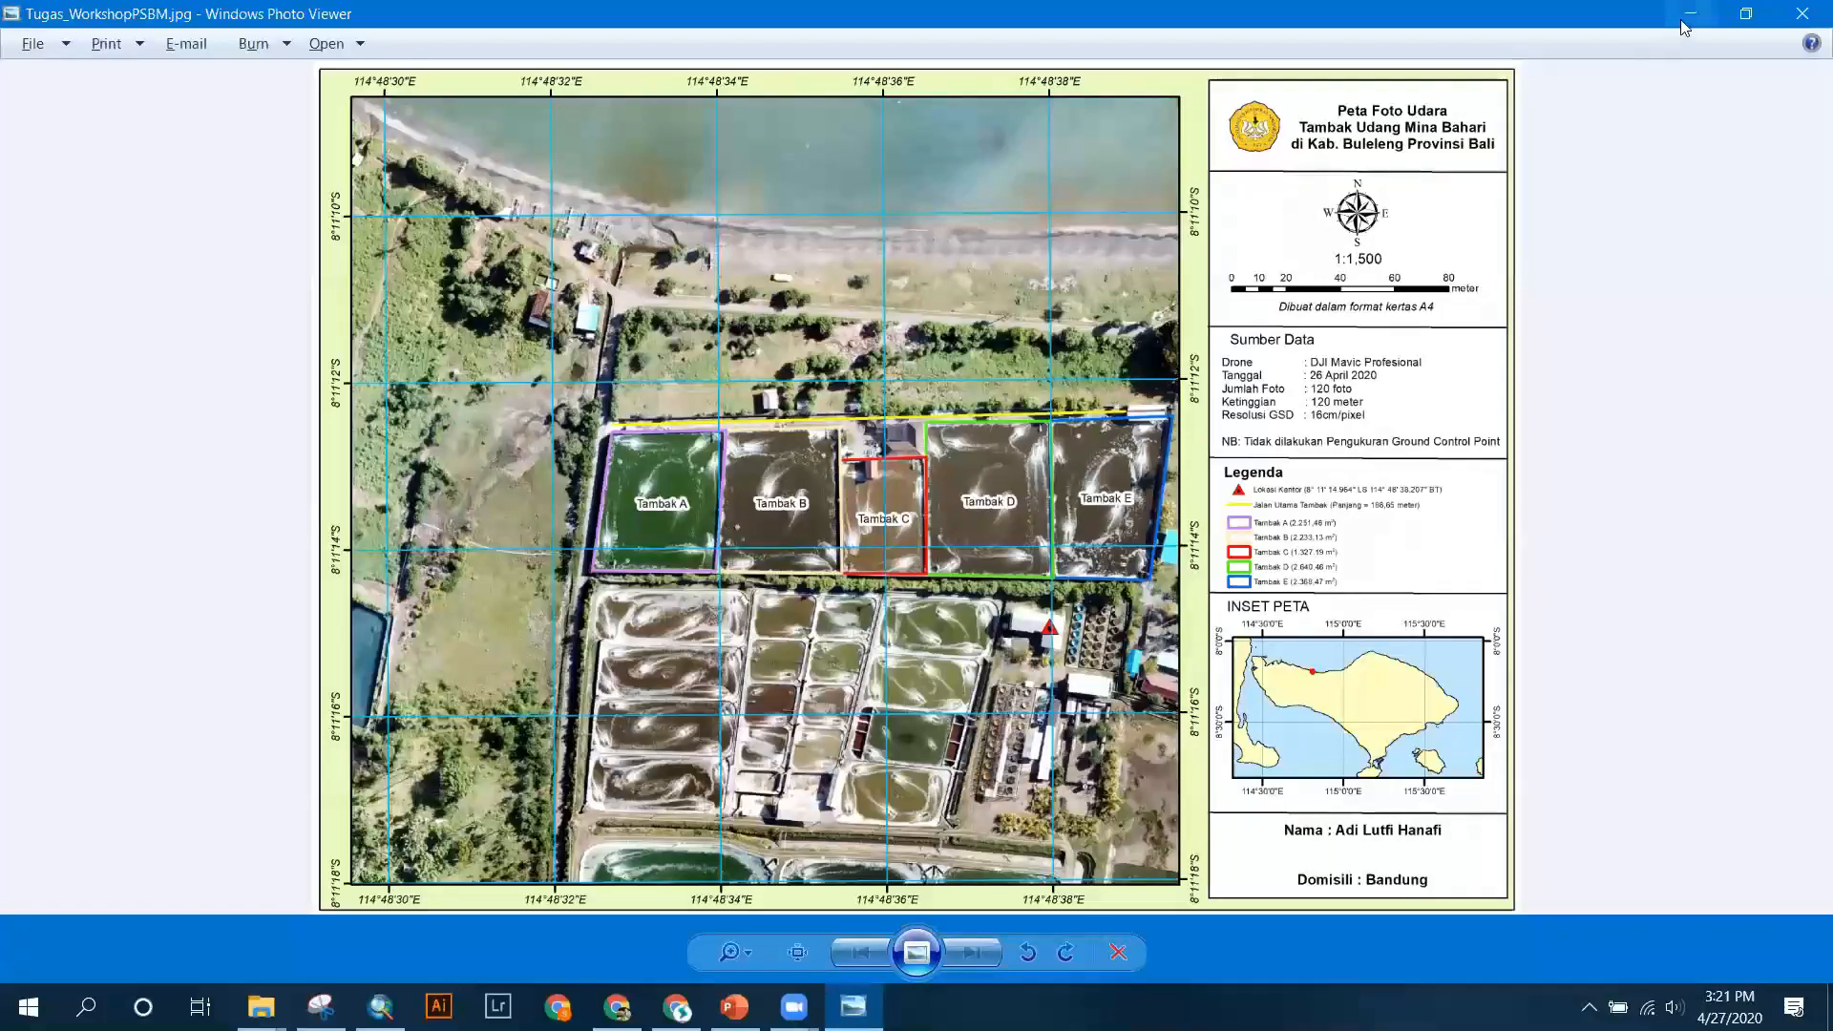
click(1798, 21)
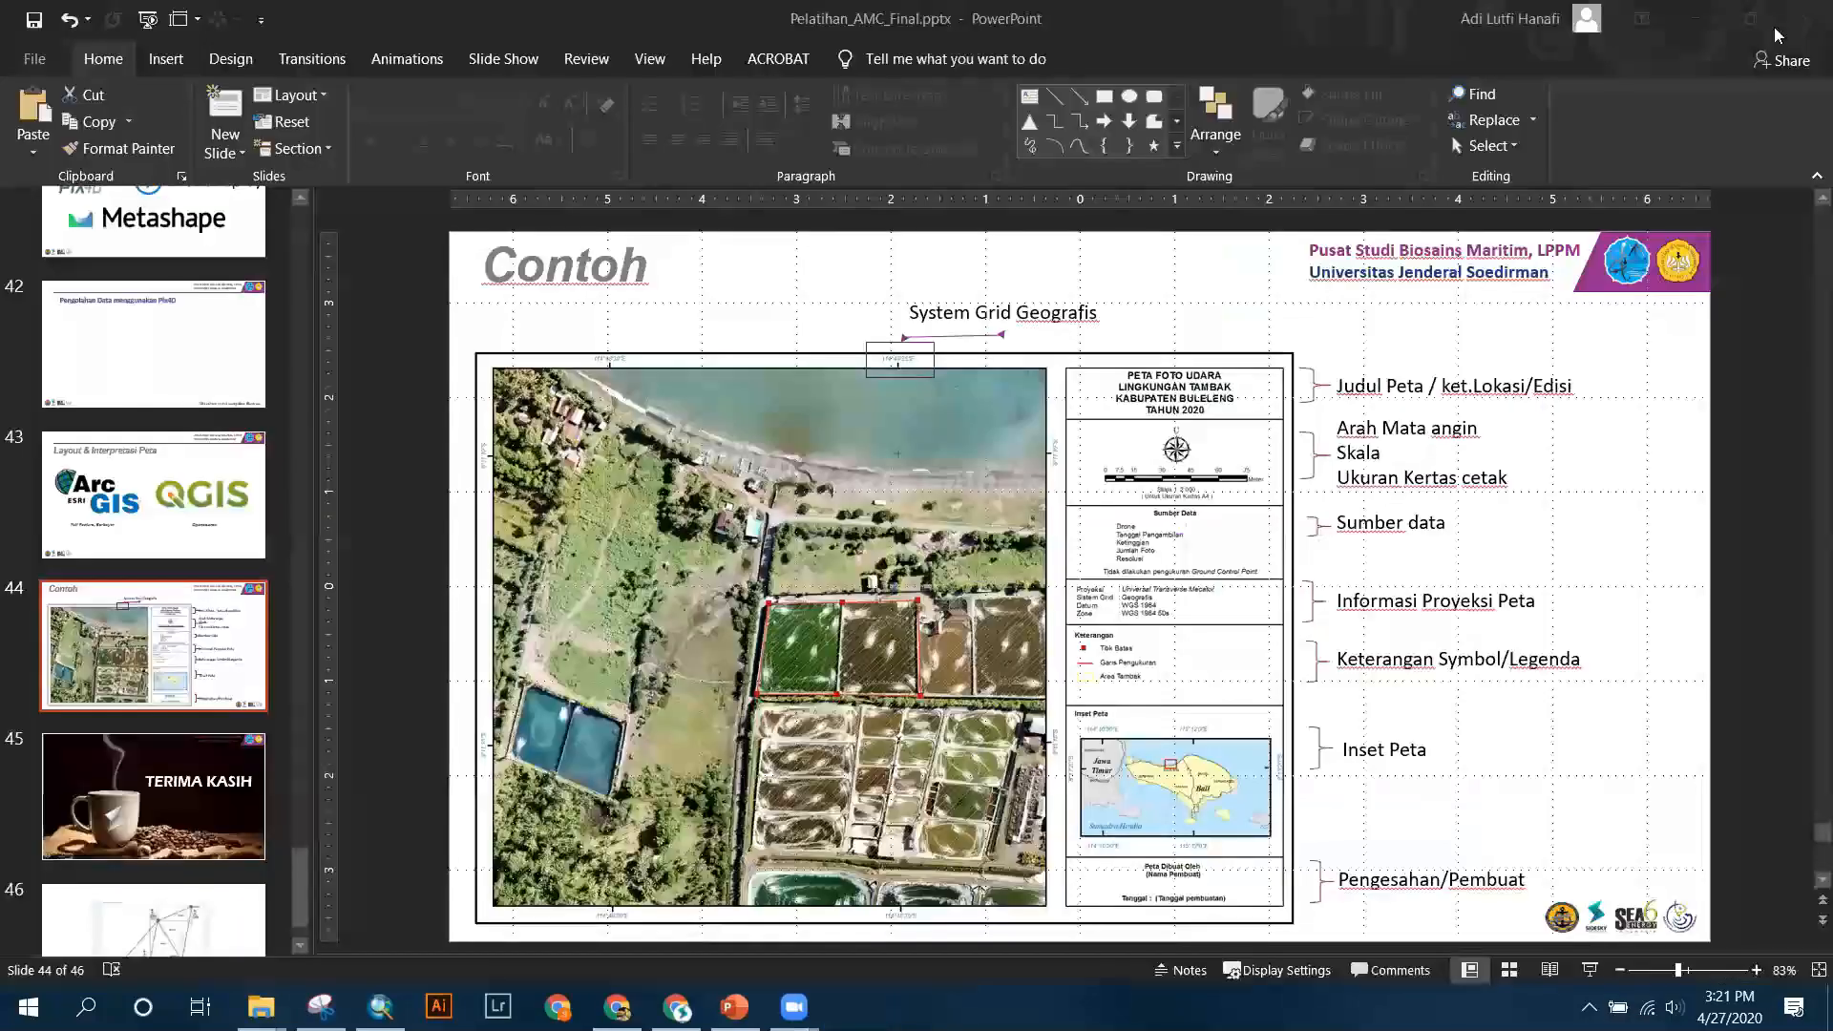